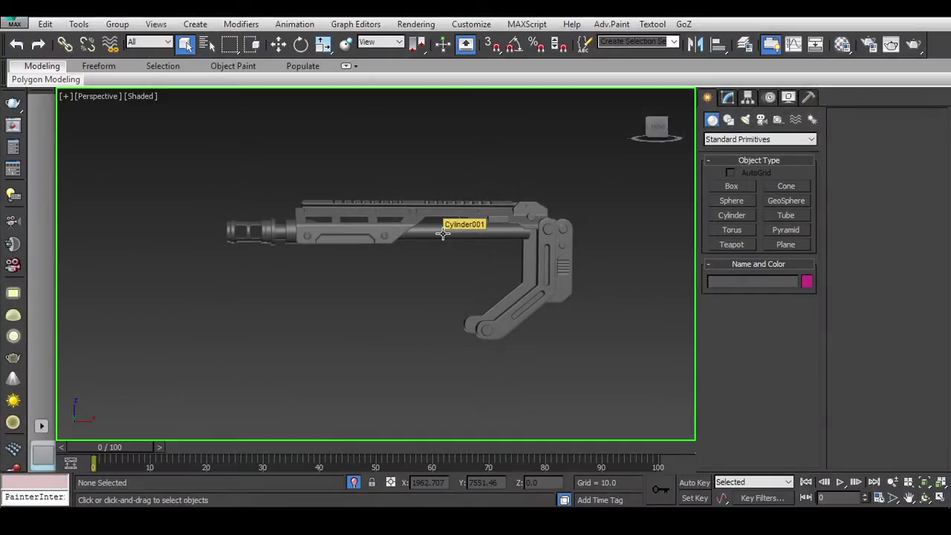
Step: Open the gun reference image, pan it to the stock, and zoom the model view onto the stock
click(320, 505)
drag(261, 207, 216, 160)
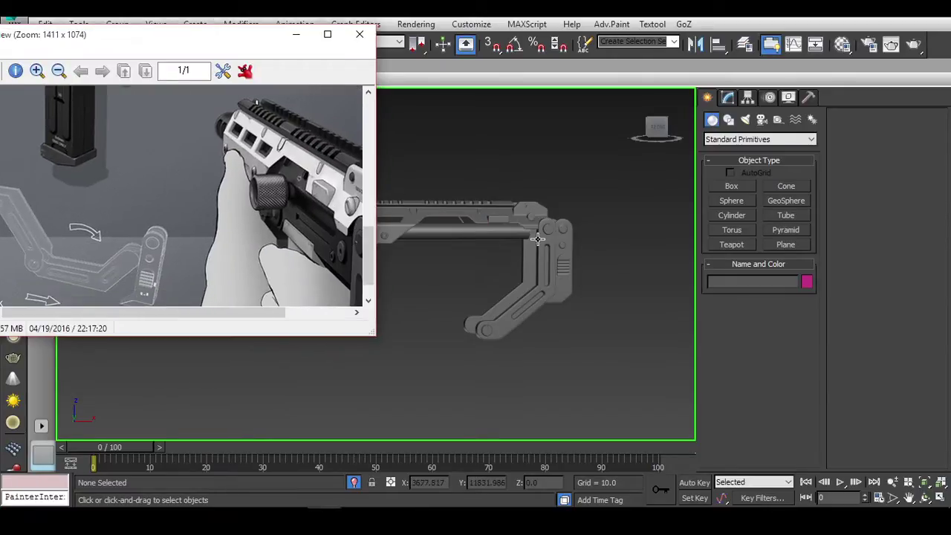
click(623, 336)
scroll(626, 340, down, 3)
middle_drag(551, 285, 464, 258)
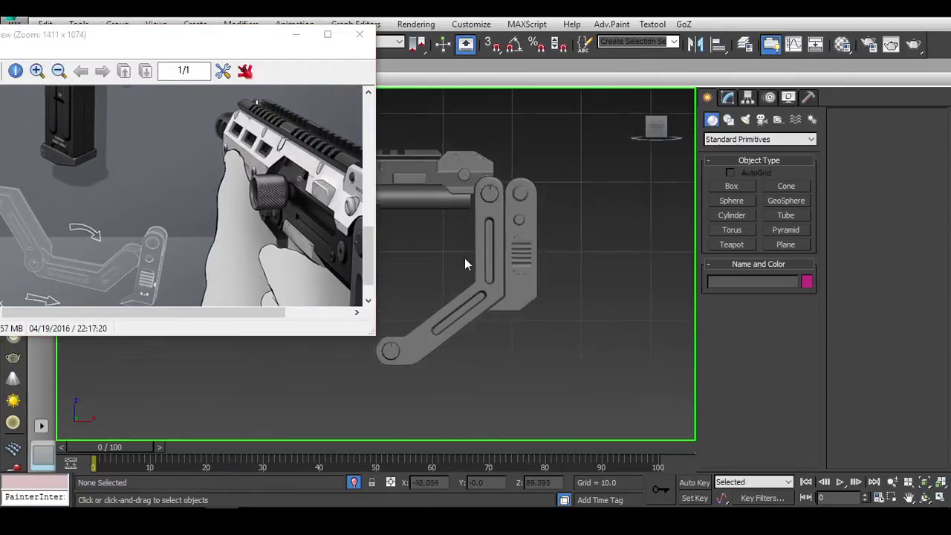
scroll(553, 272, up, 3)
Step: Select a part on the stock, inspect it in wireframe, and hide it with Hide Selection
click(594, 215)
mouse_move(642, 260)
alt+middle_down()
mouse_move(569, 296)
mouse_move(573, 365)
mouse_move(546, 397)
mouse_move(590, 350)
mouse_move(592, 365)
mouse_move(616, 356)
alt+middle_up()
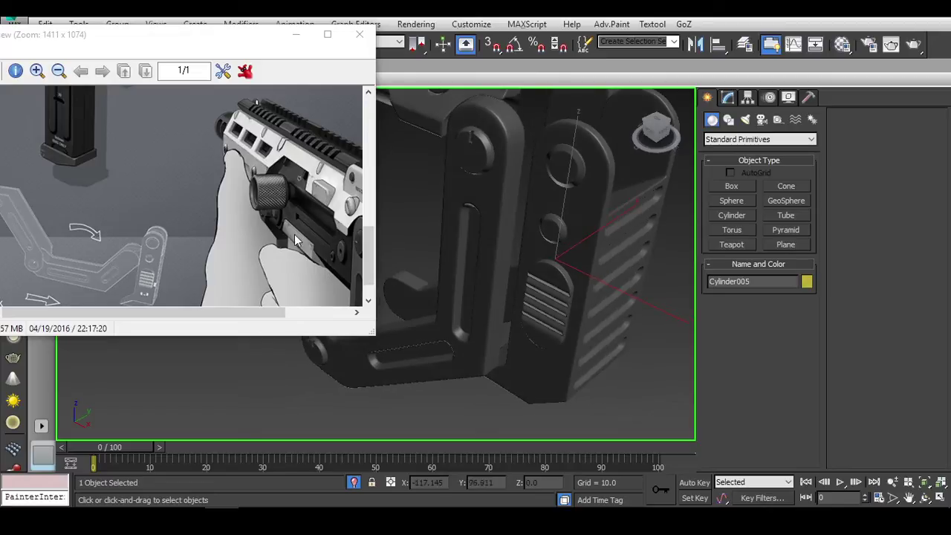
mouse_move(300, 208)
mouse_down()
mouse_move(234, 201)
mouse_move(173, 179)
mouse_move(171, 168)
mouse_up()
mouse_move(605, 334)
alt+middle_down()
mouse_move(584, 350)
mouse_move(588, 293)
alt+middle_up()
key(F3)
key(F3)
right_click(588, 274)
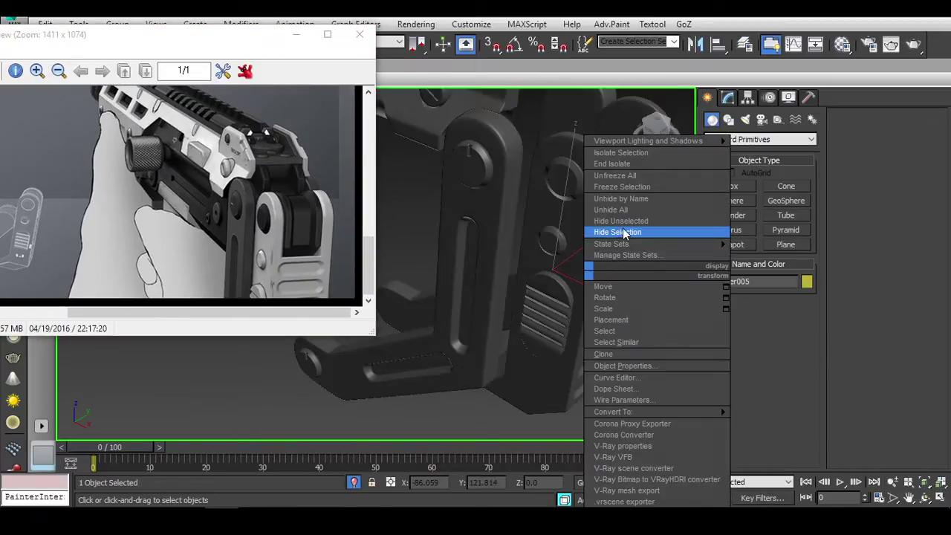
click(595, 230)
Step: Select both ribbed pad pieces, hide them, and move the reference window aside
click(640, 269)
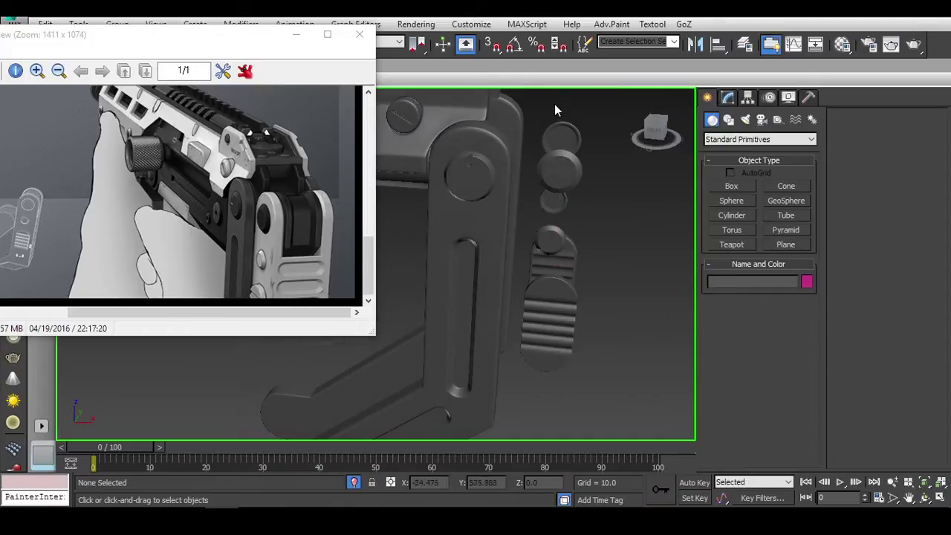
drag(555, 104, 612, 310)
right_click(595, 272)
click(623, 232)
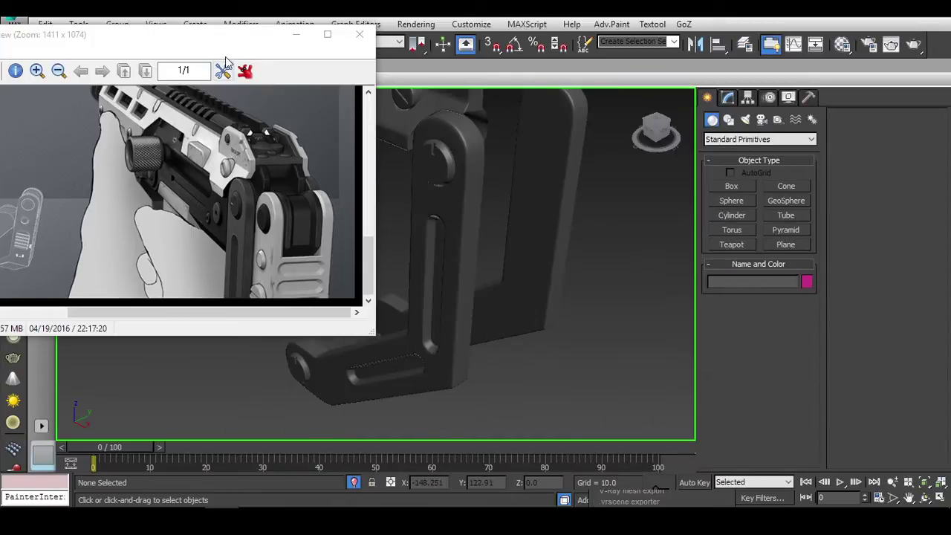
drag(231, 35, 176, 157)
click(140, 96)
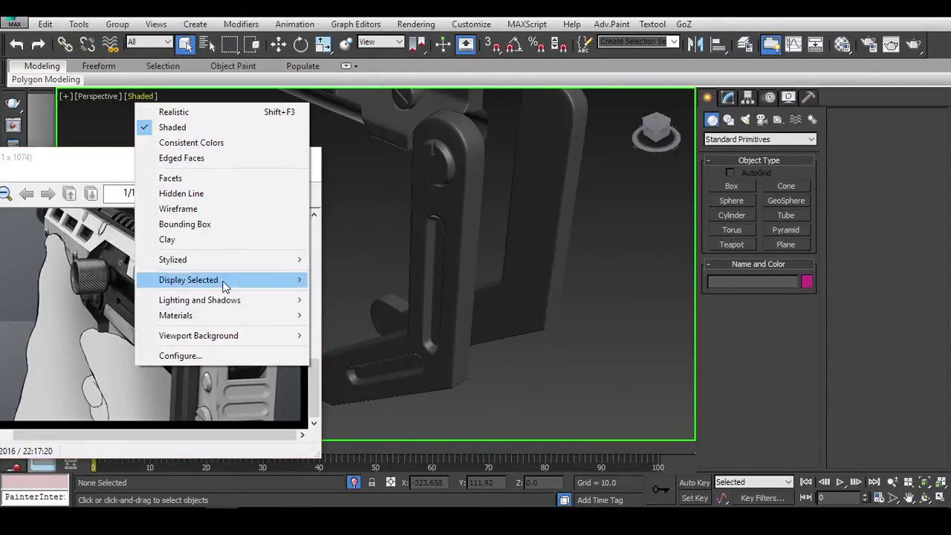
Step: Select Cylinder002, switch off its upper Symmetry modifier, and expand Edit Poly's sub-levels
mouse_move(189, 280)
click(437, 294)
alt+middle_drag(438, 296, 521, 283)
click(481, 296)
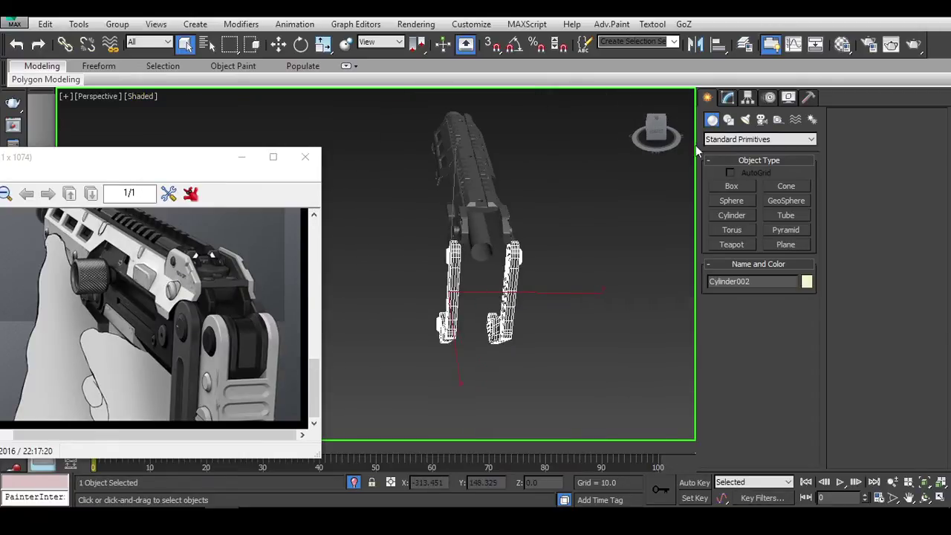
click(728, 97)
click(715, 165)
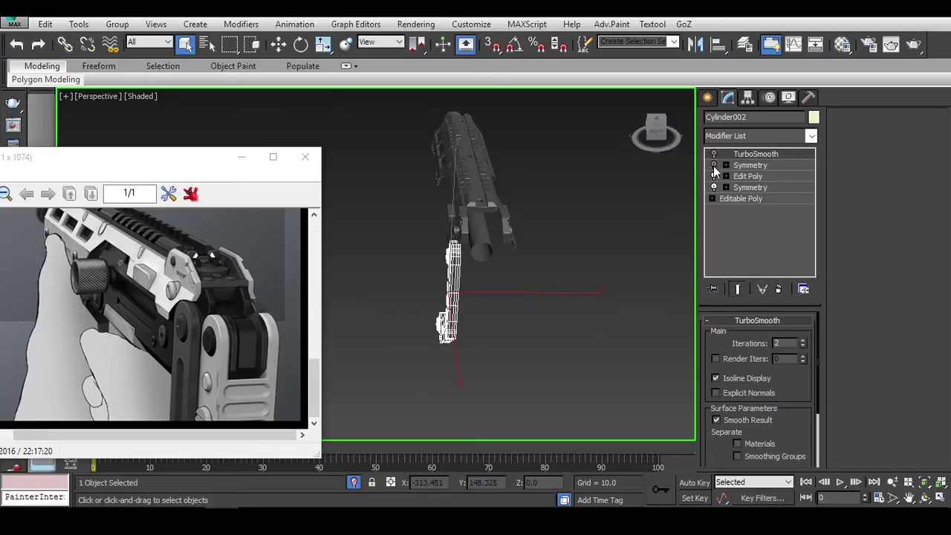
click(732, 179)
click(728, 177)
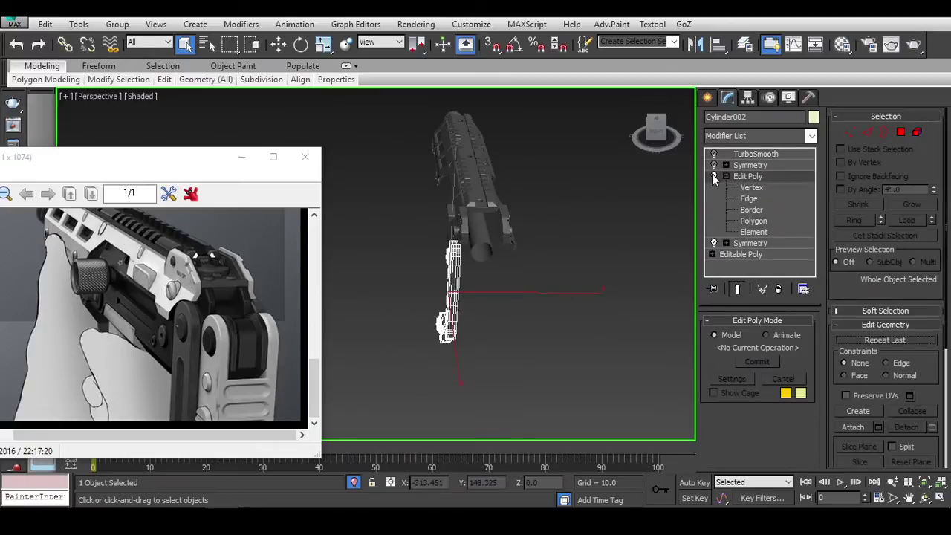
click(655, 132)
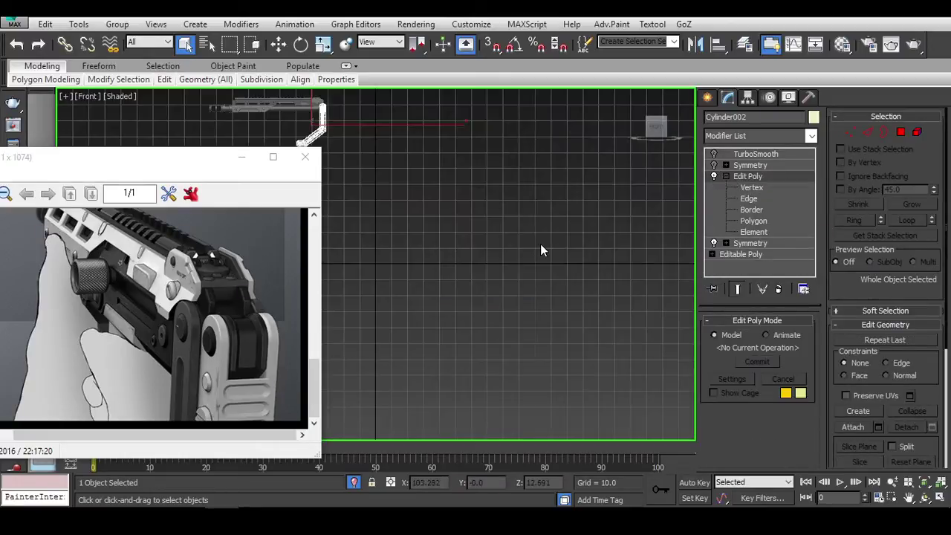
mouse_move(545, 243)
alt+middle_down()
mouse_move(478, 264)
mouse_move(513, 252)
alt+middle_up()
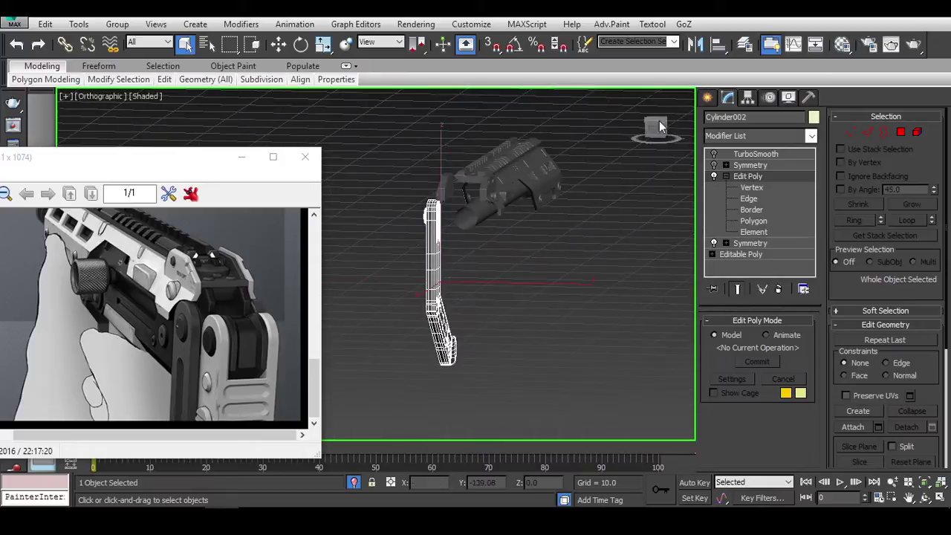
Step: In Edit Poly Vertex mode, nudge the selected leg vertices slightly along X
click(851, 132)
key(F3)
scroll(507, 277, up, 3)
scroll(495, 297, up, 2)
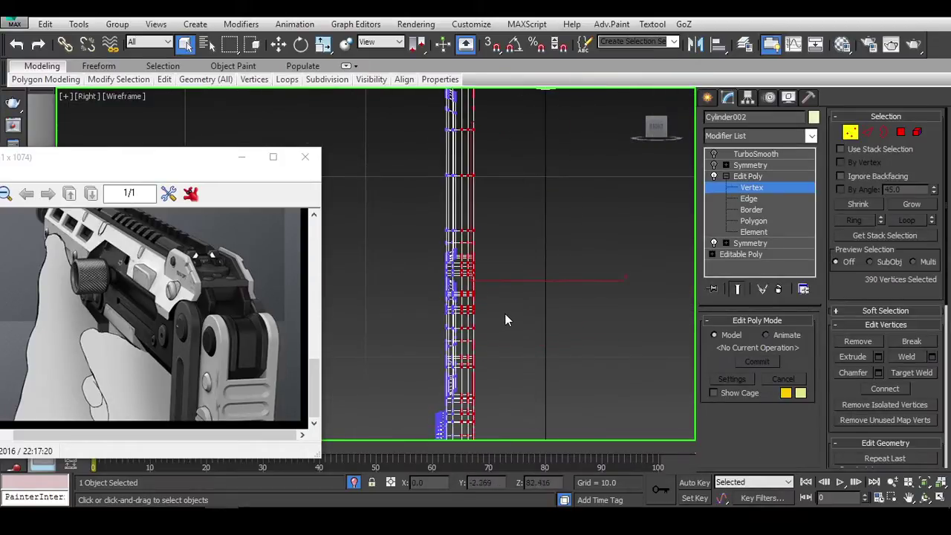
key(F3)
scroll(517, 305, up, 2)
key(w)
drag(601, 209, 601, 208)
scroll(600, 207, down, 2)
middle_drag(601, 207, 573, 245)
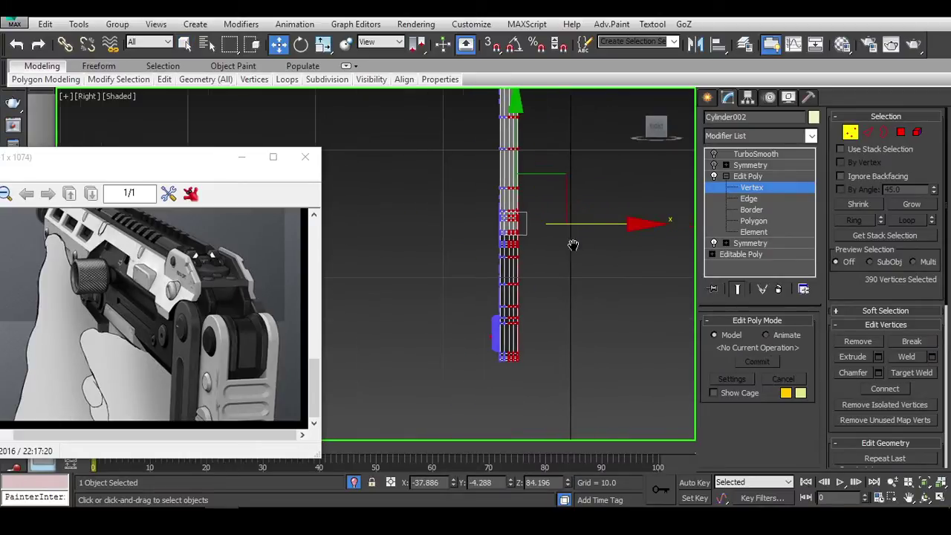
Step: Re-enable the upper Symmetry modifier and view the model in perspective with edged faces
click(747, 176)
click(714, 165)
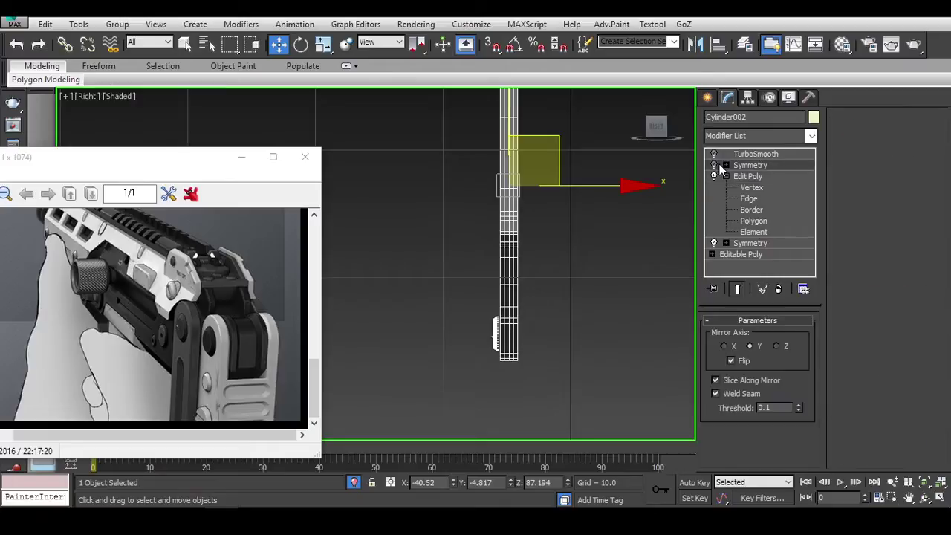
click(713, 165)
scroll(541, 186, down, 5)
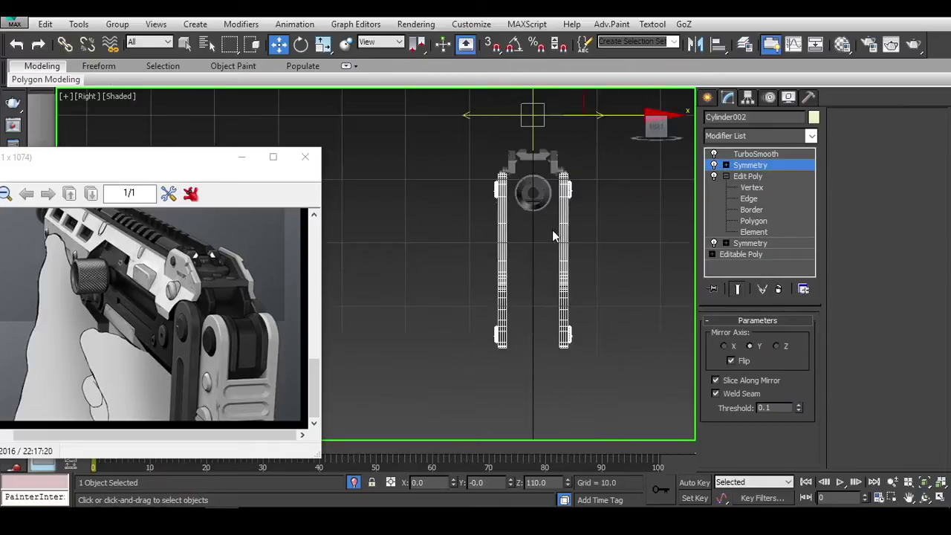
key(F4)
alt+middle_drag(604, 198, 616, 246)
scroll(556, 329, up, 3)
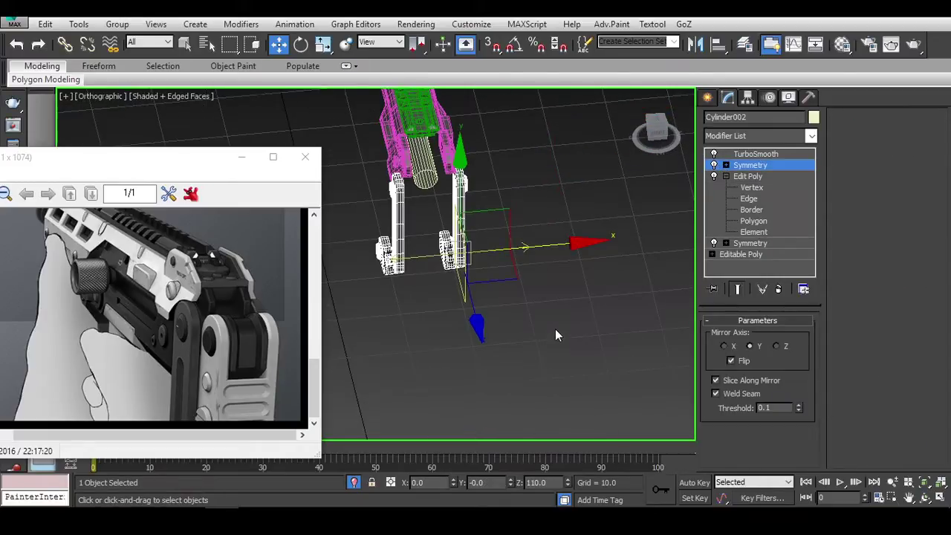
key(p)
scroll(555, 328, down, 4)
alt+middle_drag(555, 329, 611, 343)
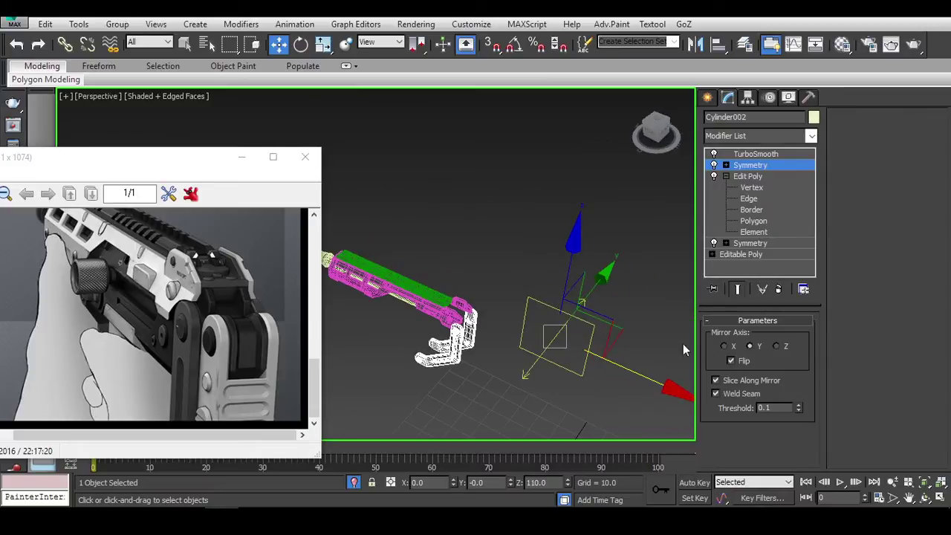
Step: Move the Symmetry mirror plane to X -34.632, Z 96.266, then deselect the legs
mouse_move(661, 386)
mouse_down()
mouse_move(480, 193)
mouse_move(475, 220)
mouse_up()
scroll(554, 249, up, 3)
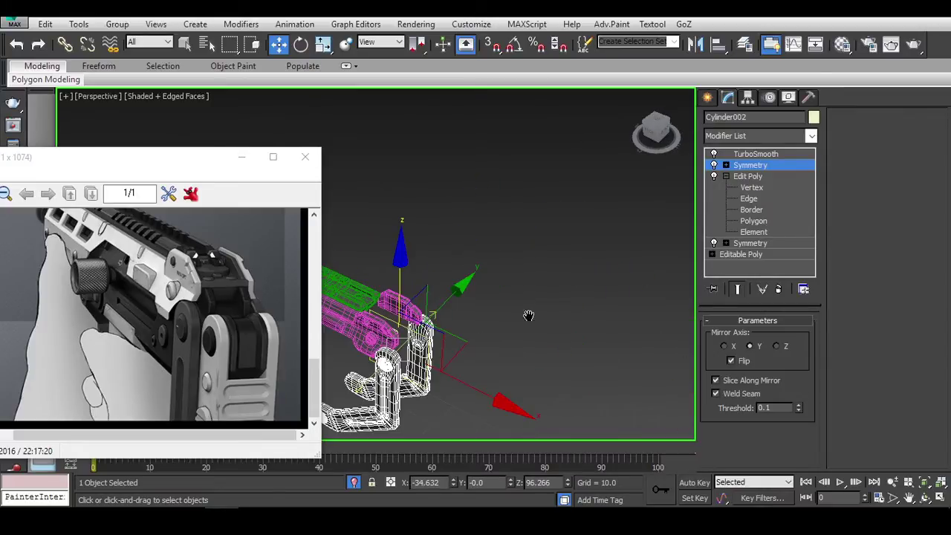
click(726, 165)
click(749, 188)
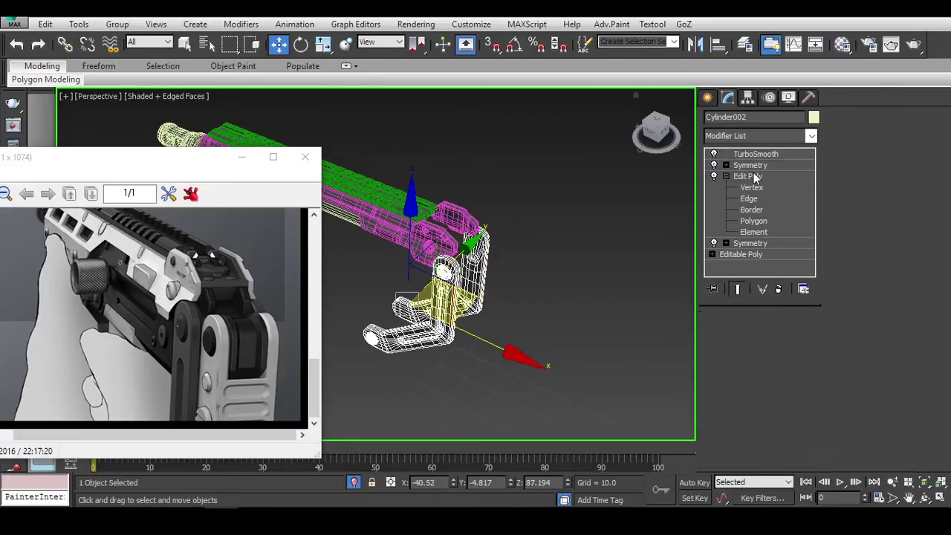
click(535, 283)
scroll(473, 278, up, 3)
key(F3)
mouse_move(485, 283)
alt+middle_down()
mouse_move(530, 314)
mouse_move(457, 267)
alt+middle_up()
click(457, 266)
mouse_move(537, 305)
alt+middle_down()
mouse_move(541, 320)
mouse_move(494, 321)
alt+middle_up()
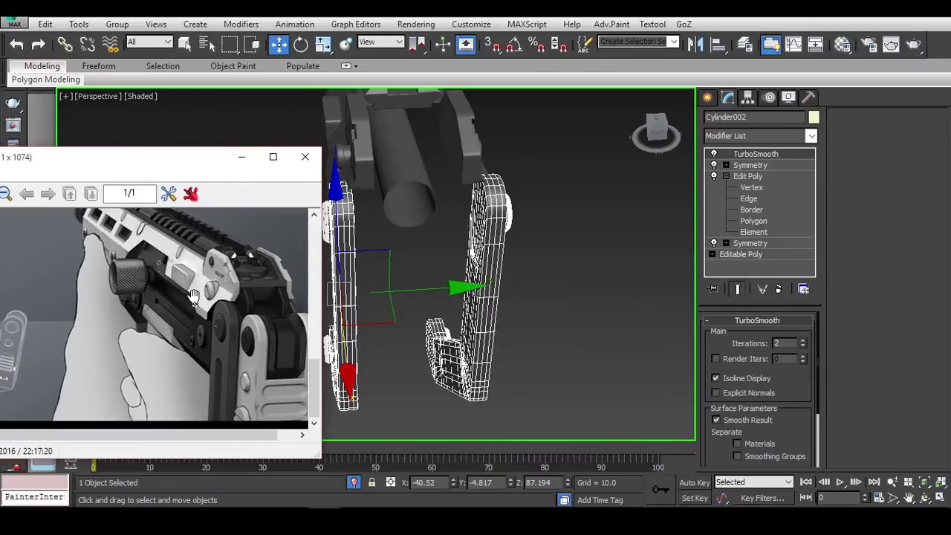
drag(163, 156, 208, 71)
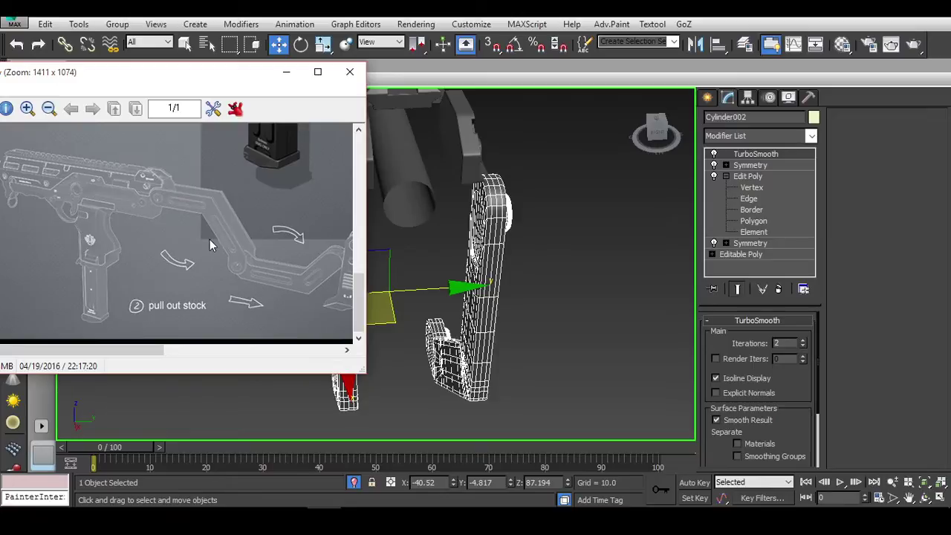
drag(230, 73, 212, 72)
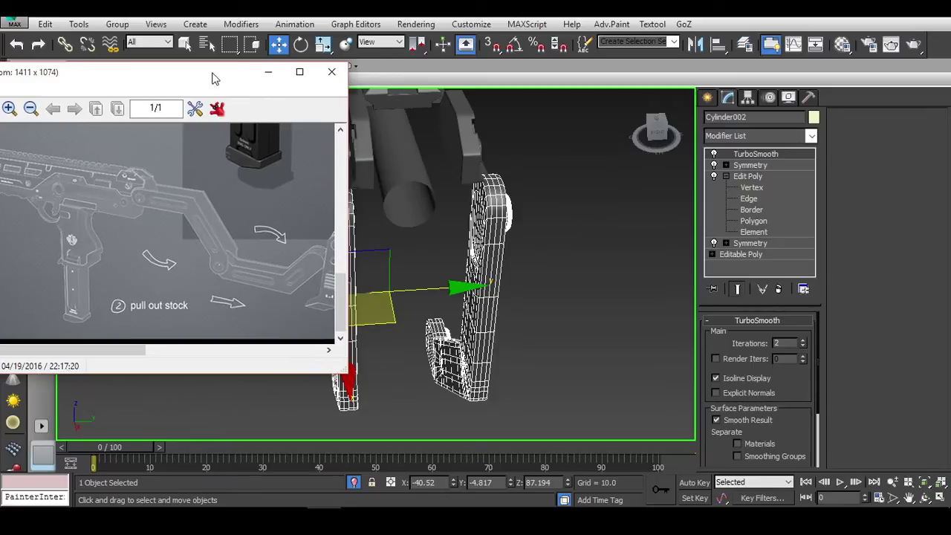
mouse_move(577, 396)
alt+middle_down()
mouse_move(521, 361)
mouse_move(588, 346)
mouse_move(521, 334)
mouse_move(675, 211)
alt+middle_up()
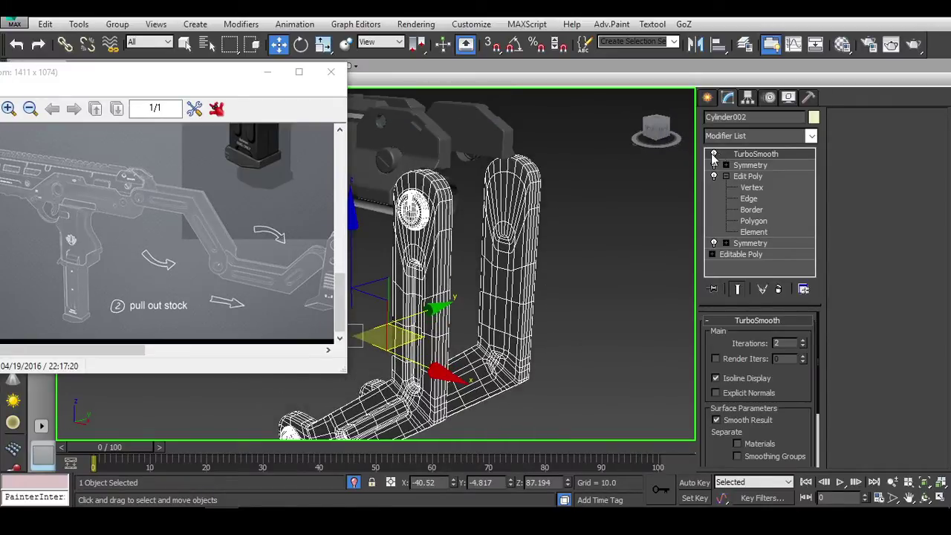
Step: Toggle smoothing on the legs, enter Edit Poly Vertex mode, and switch to the Right view
click(713, 154)
click(748, 177)
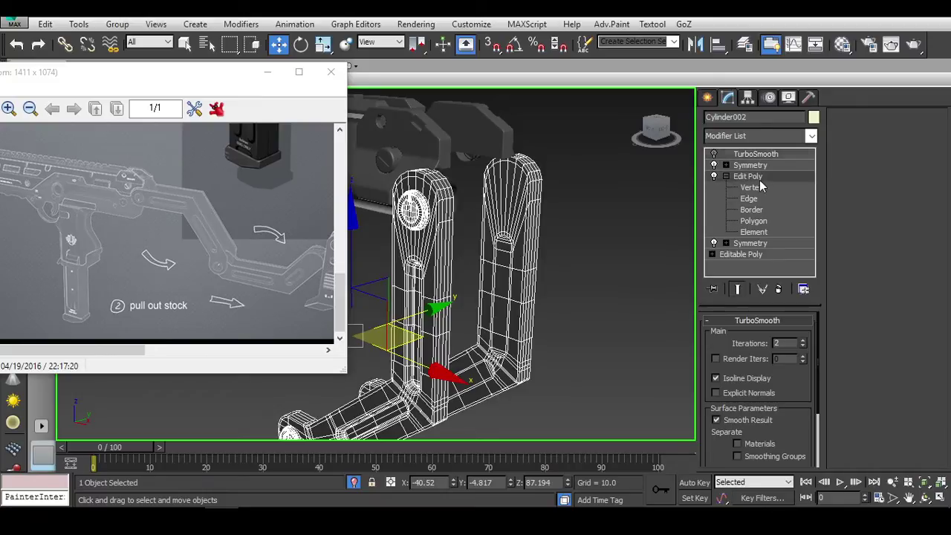
click(751, 188)
click(667, 141)
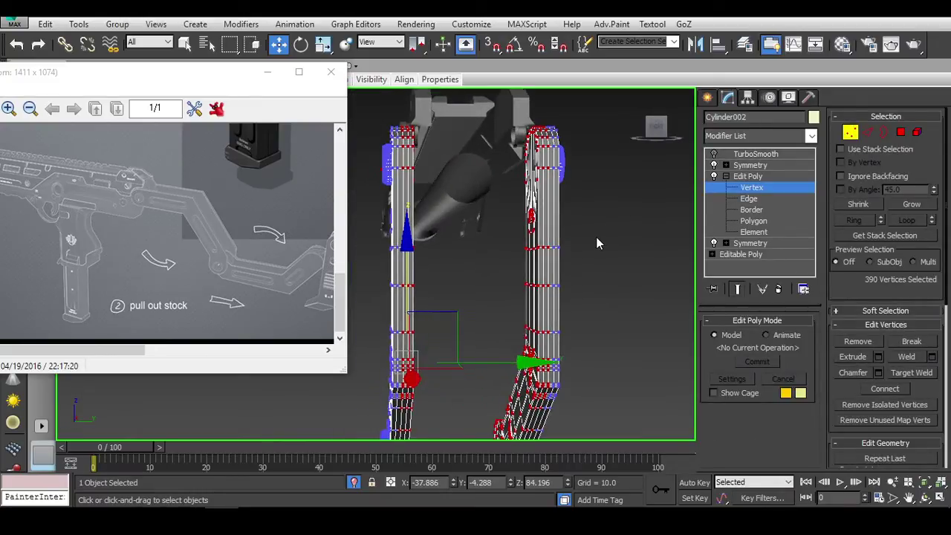
key(v)
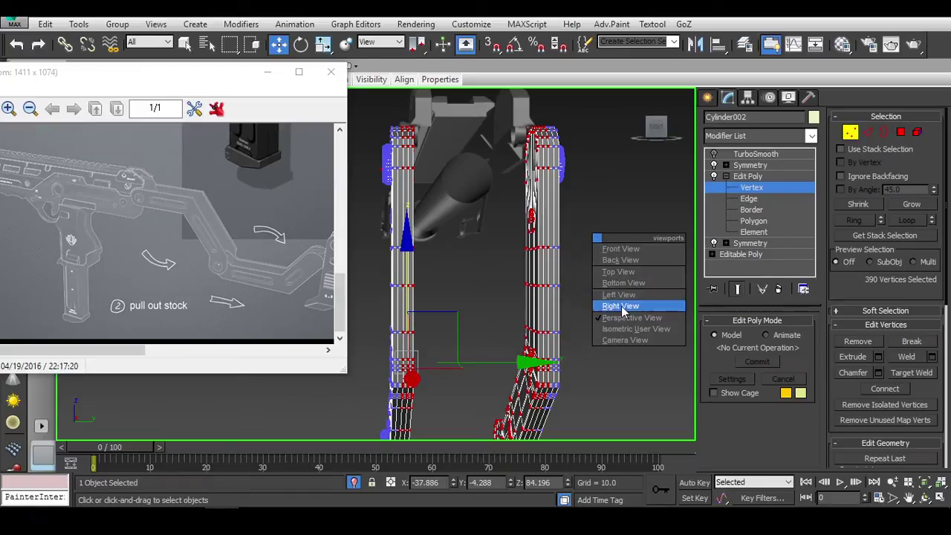
click(621, 306)
Step: Shift the selected vertices along X in two moves, then view in wireframe
scroll(505, 173, up, 2)
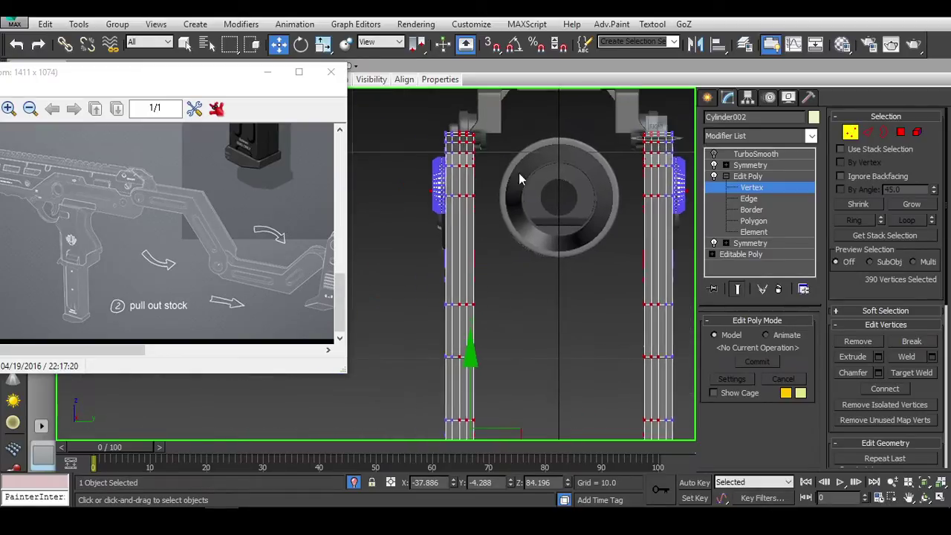
scroll(421, 119, up, 3)
mouse_move(540, 298)
middle_down()
mouse_move(562, 251)
mouse_move(510, 312)
middle_up()
drag(514, 299, 508, 296)
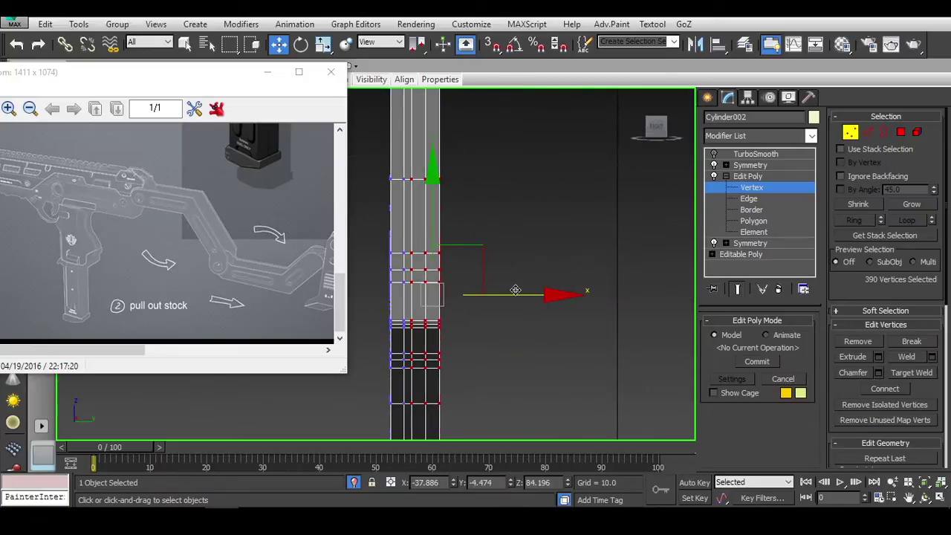
mouse_move(508, 295)
alt+middle_down()
mouse_move(548, 252)
mouse_move(454, 209)
mouse_move(528, 285)
alt+middle_up()
key(F3)
Step: Reselect the stock legs at vertex level and orbit close to the column in perspective
click(515, 270)
click(516, 273)
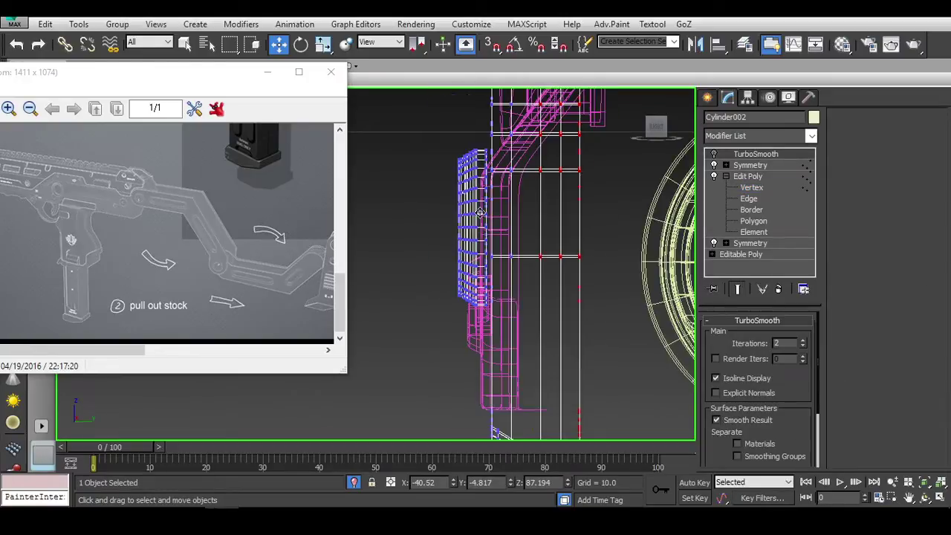
click(764, 189)
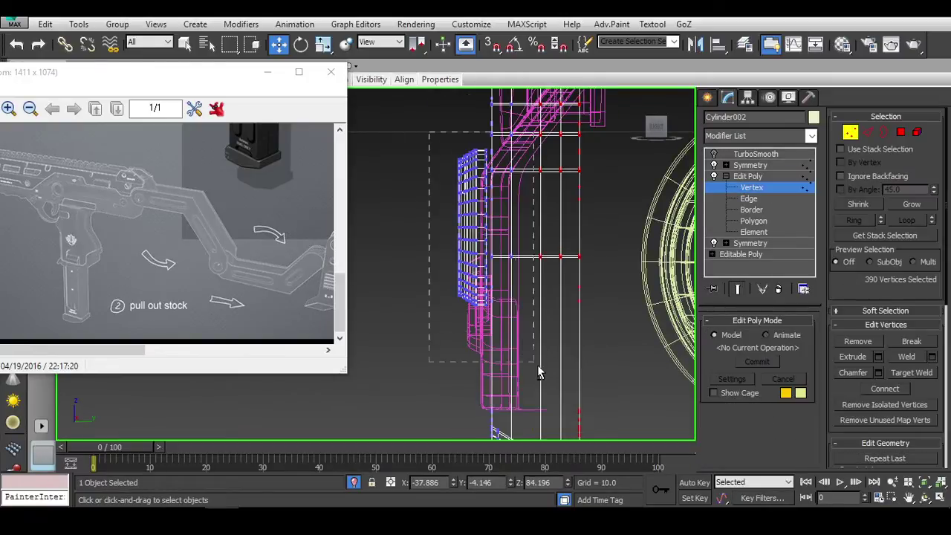
mouse_move(538, 367)
alt+middle_down()
mouse_move(518, 278)
mouse_move(620, 295)
alt+middle_up()
Step: Frame the column from the front, refine the vertex selection, and widen the column rightward
drag(539, 328, 539, 328)
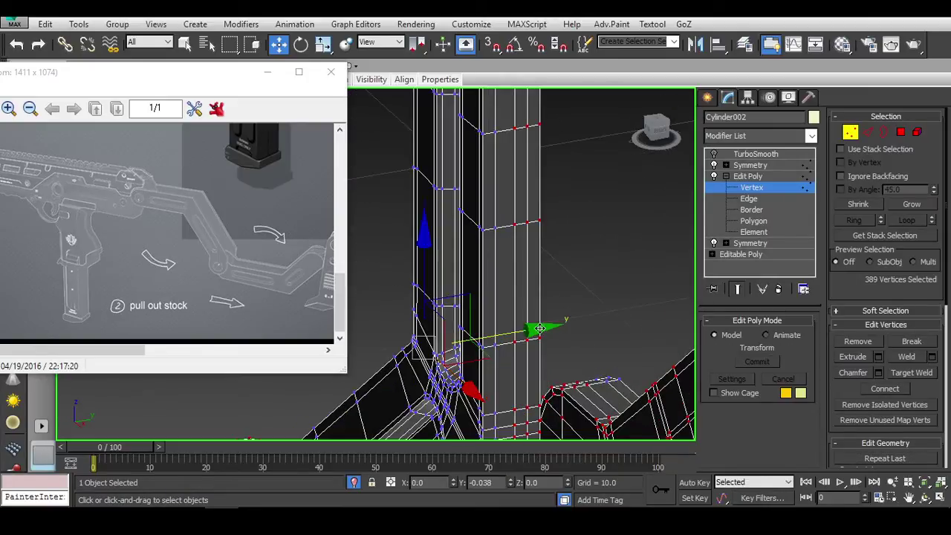
scroll(538, 327, down, 3)
alt+middle_drag(538, 328, 599, 365)
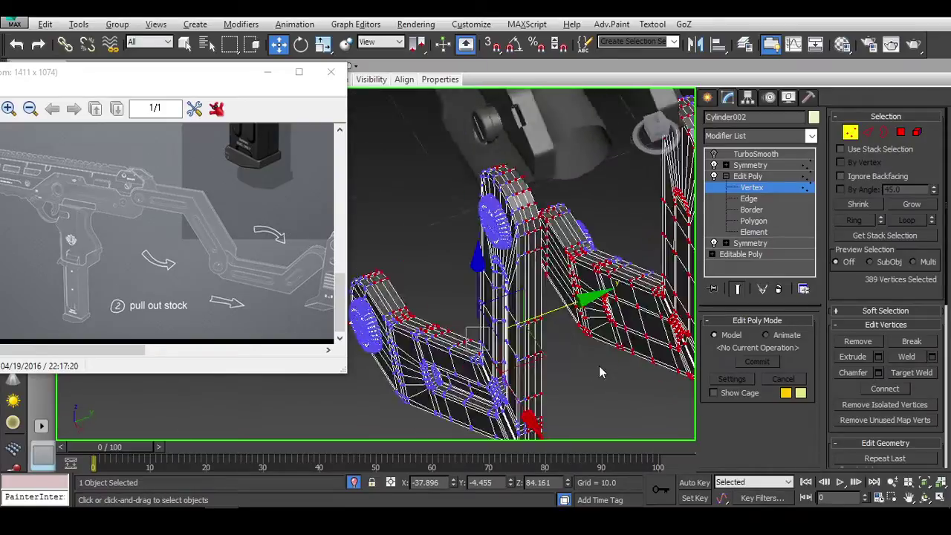
click(656, 130)
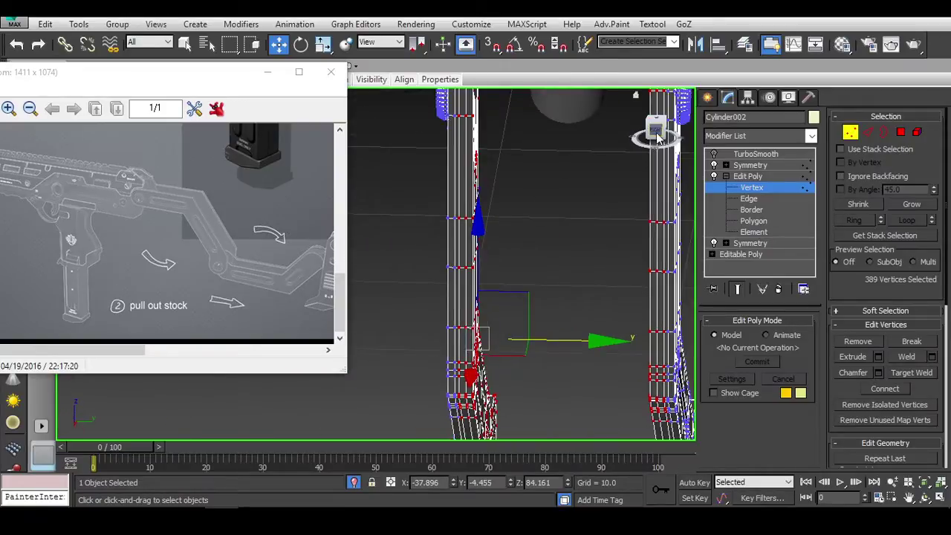
click(657, 137)
scroll(397, 220, up, 5)
alt+middle_drag(437, 381, 531, 128)
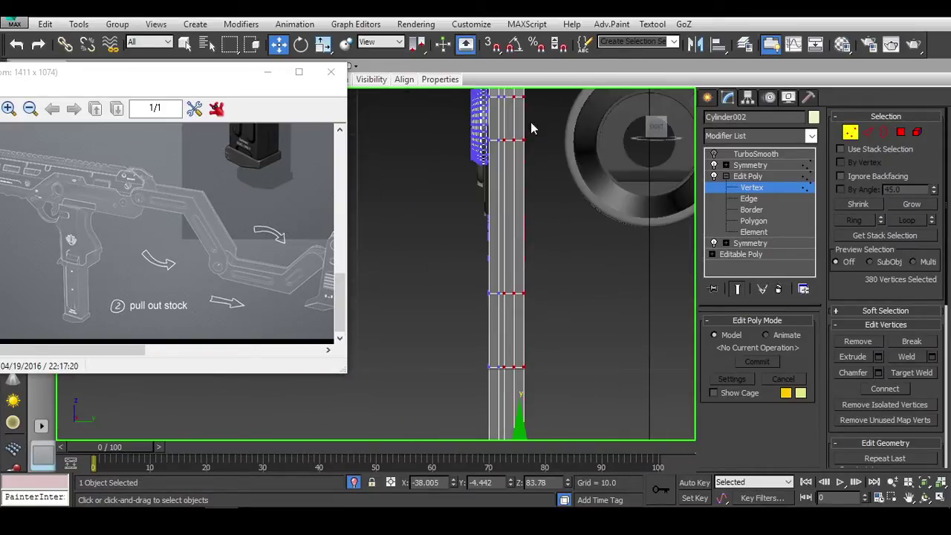
alt+middle_drag(555, 406, 461, 189)
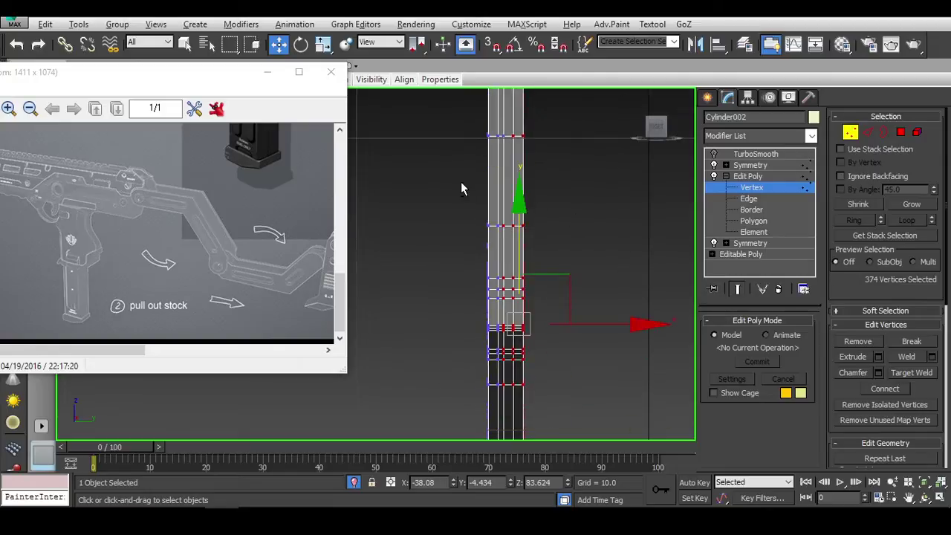
drag(503, 400, 569, 394)
alt+middle_drag(568, 394, 464, 156)
drag(464, 156, 520, 406)
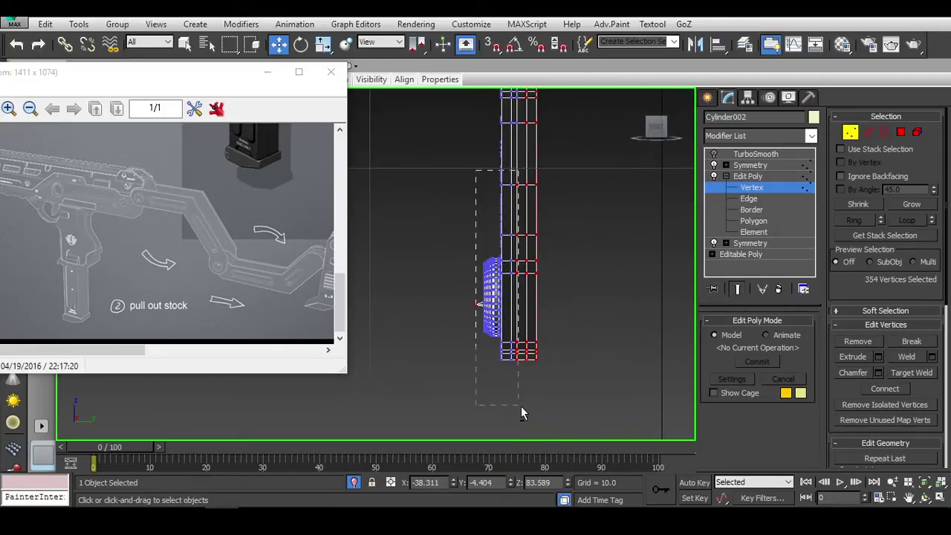
drag(530, 309, 522, 282)
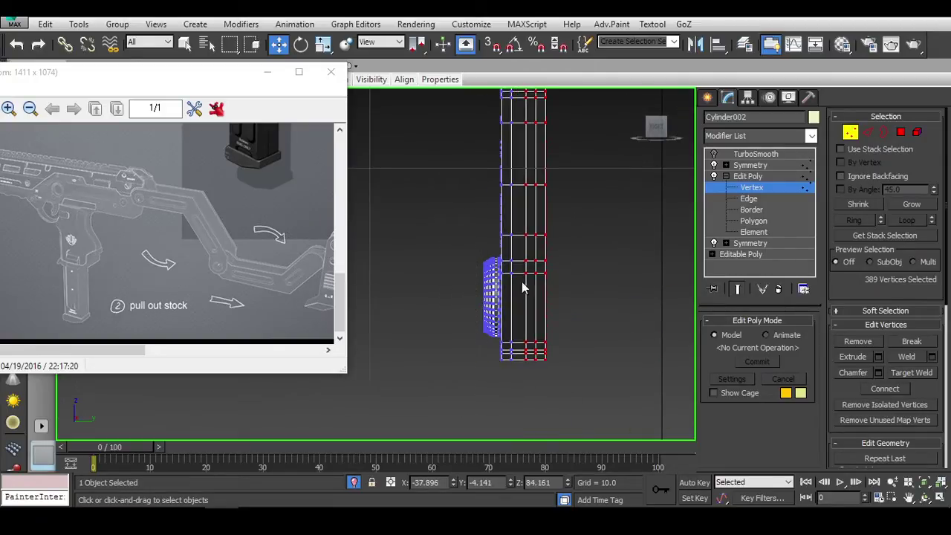
Step: Trim the column selection to its inner vertex rows and nudge them slightly along X
mouse_move(522, 466)
alt+middle_down()
mouse_move(564, 383)
mouse_move(591, 255)
mouse_move(616, 230)
alt+middle_up()
drag(615, 230, 599, 230)
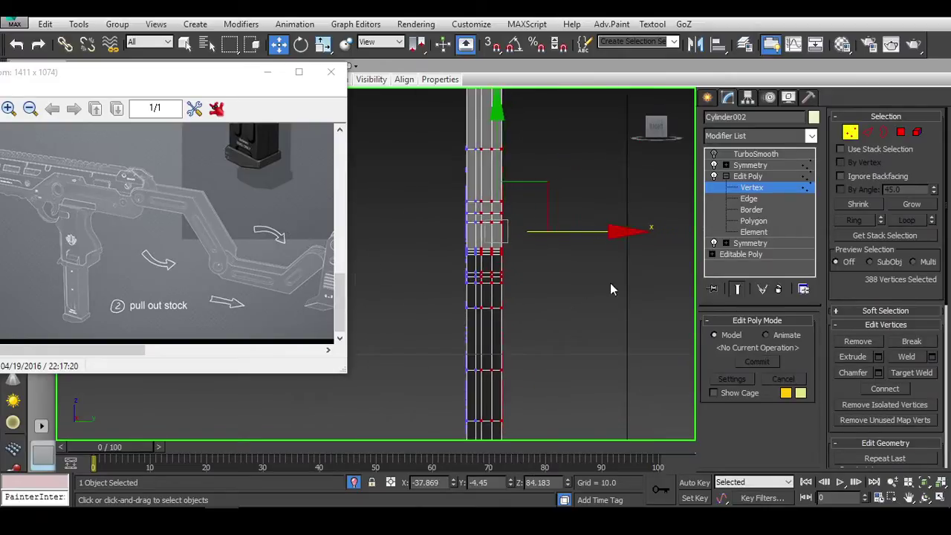
alt+middle_drag(610, 283, 595, 256)
drag(431, 182, 509, 402)
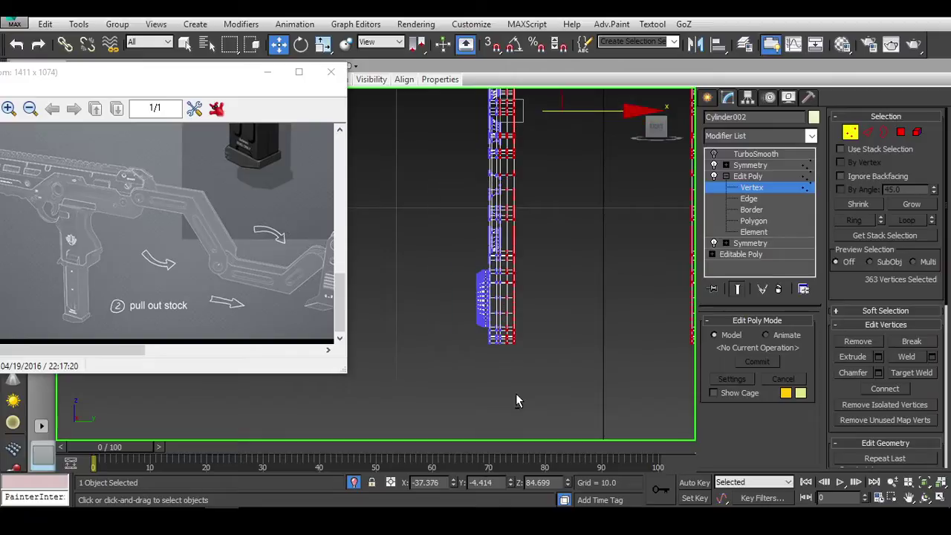
alt+middle_drag(516, 393, 562, 310)
alt+drag(495, 372, 496, 369)
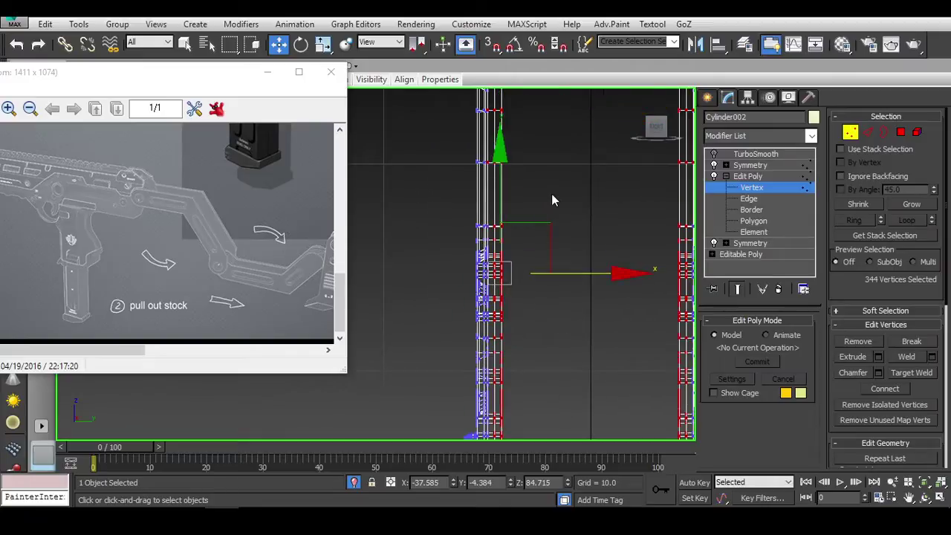
alt+middle_drag(552, 193, 431, 130)
alt+drag(476, 344, 477, 343)
mouse_move(483, 334)
alt+middle_down()
mouse_move(500, 287)
mouse_move(420, 178)
alt+middle_up()
alt+drag(474, 355, 474, 355)
mouse_move(474, 355)
alt+middle_down()
mouse_move(553, 288)
mouse_move(554, 262)
mouse_move(524, 251)
alt+middle_up()
scroll(524, 251, up, 3)
drag(547, 275, 545, 276)
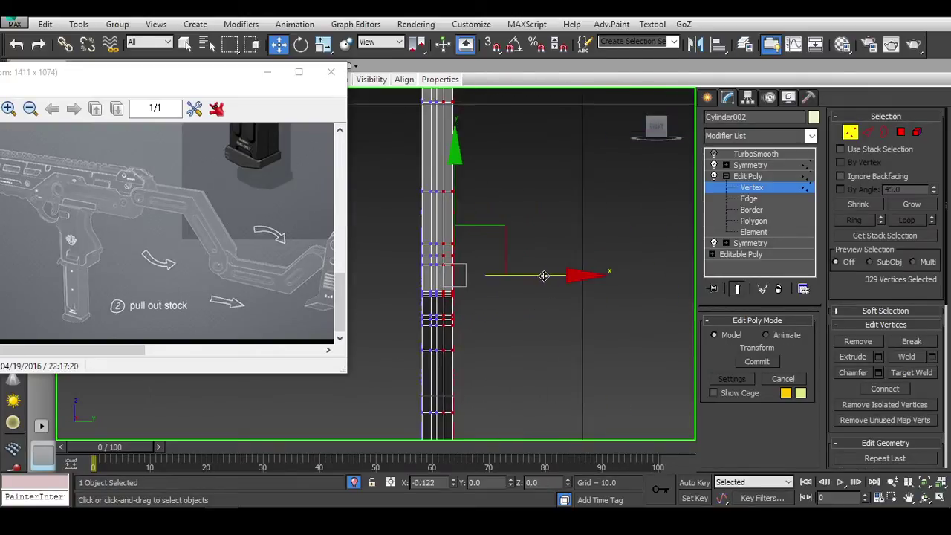
Step: Return to Edit Poly with TurboSmooth shown and reselect the left column at Edit Poly level
click(751, 176)
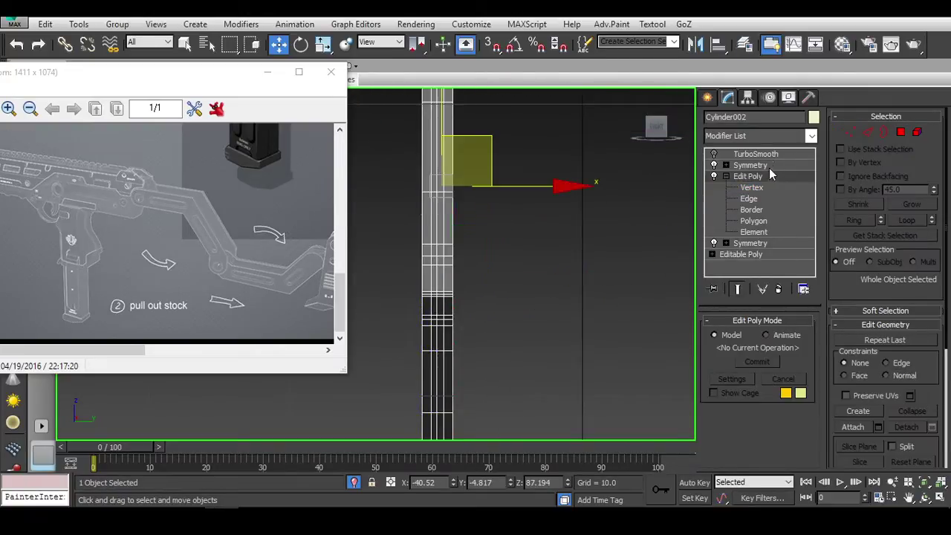
click(715, 154)
click(555, 245)
scroll(570, 275, down, 5)
scroll(570, 274, up, 4)
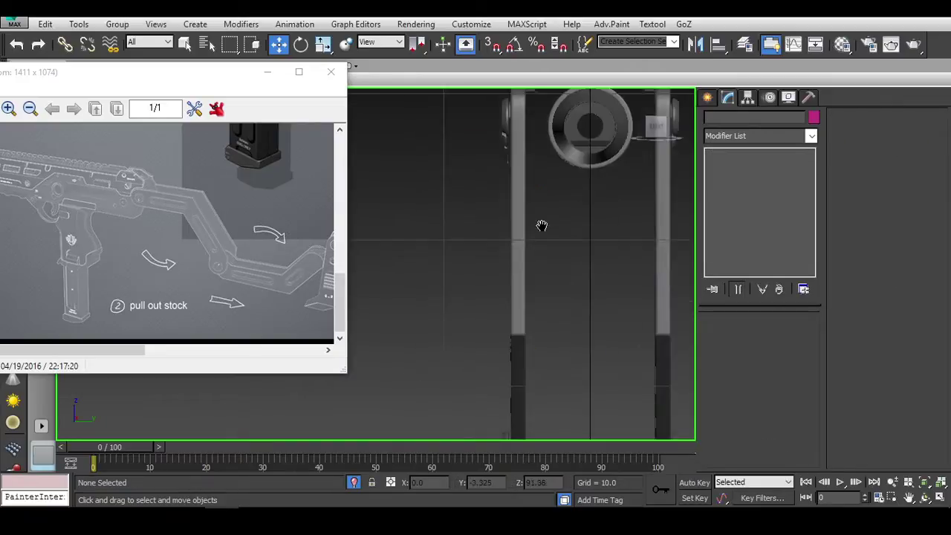
mouse_move(542, 225)
middle_down()
mouse_move(529, 262)
mouse_move(482, 223)
middle_up()
click(476, 217)
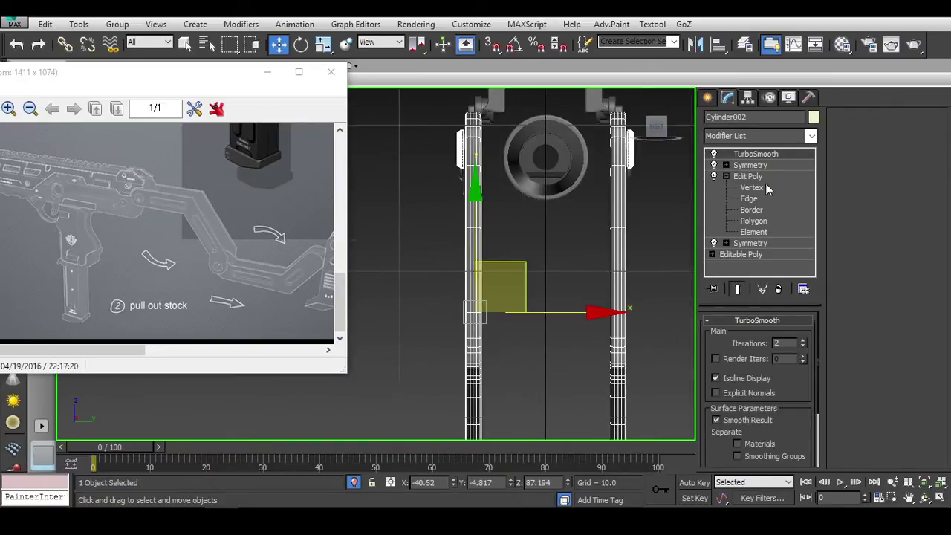
click(726, 177)
click(747, 176)
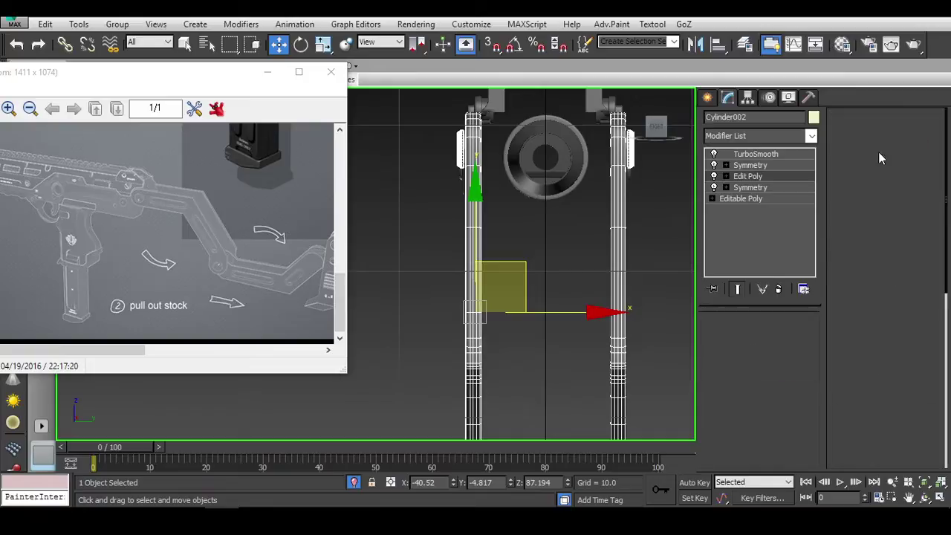
Step: Select the column element and Shift-drag it to detach a clone named Object001
key(1)
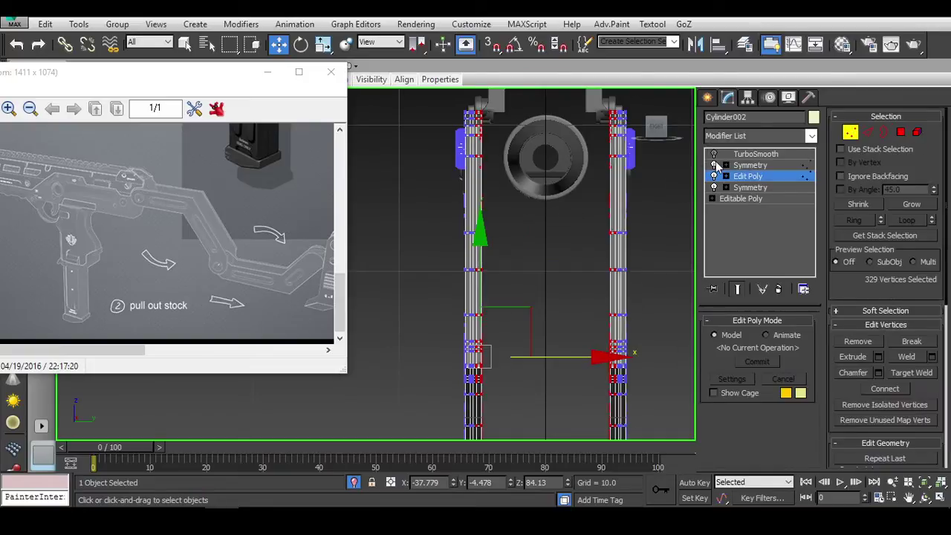
click(917, 131)
click(485, 179)
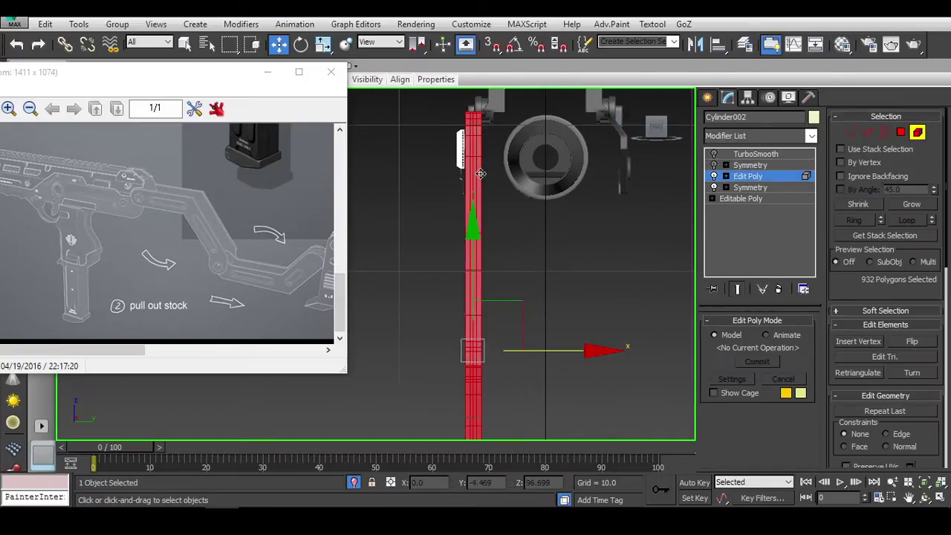
scroll(573, 256, down, 2)
drag(573, 256, 597, 251)
key(Return)
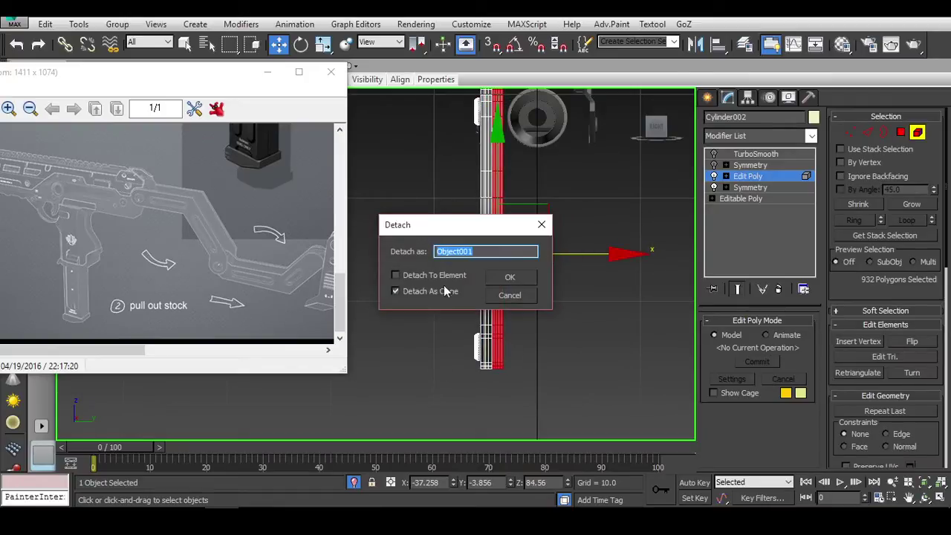
click(510, 276)
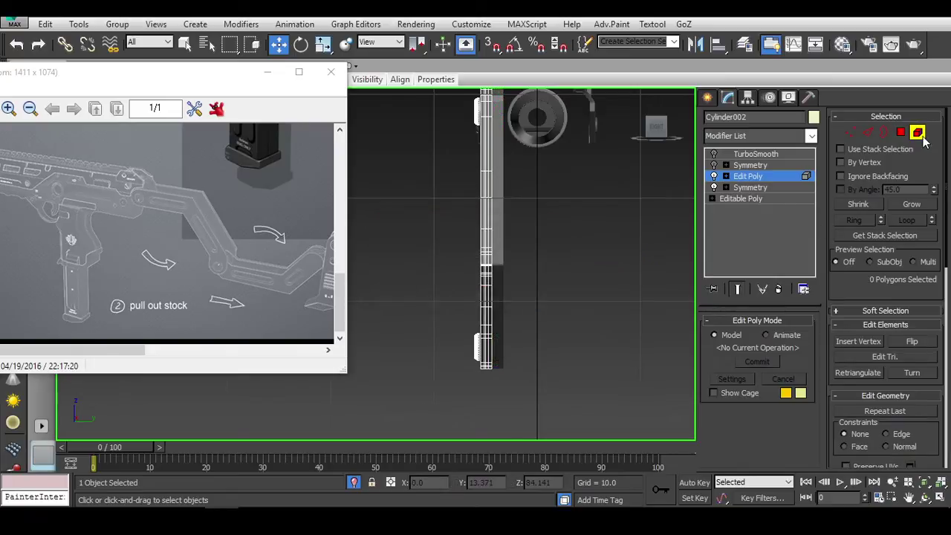
click(587, 246)
middle_drag(586, 246, 539, 255)
scroll(539, 255, up, 2)
Step: Select Object001, enter vertex editing and select 200 of its vertices in wireframe
click(484, 178)
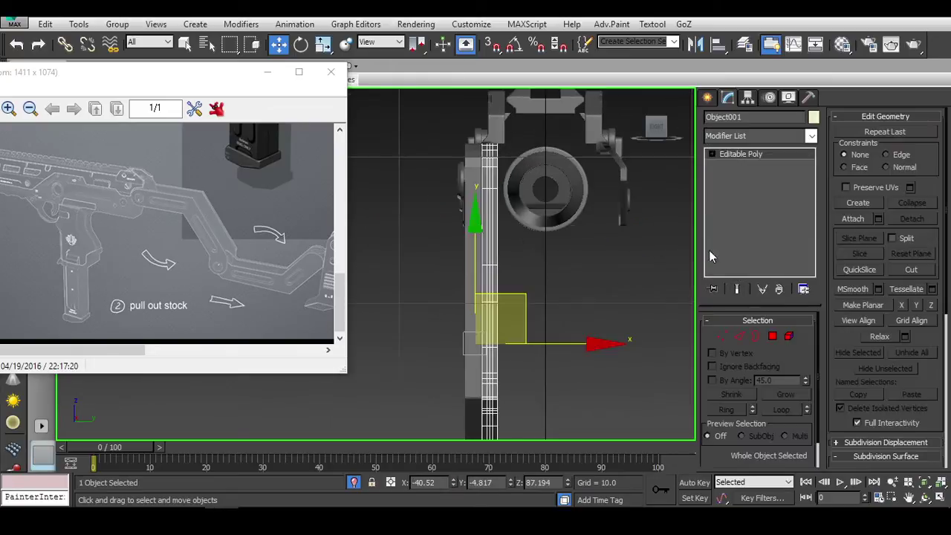
click(721, 337)
middle_drag(537, 291, 537, 323)
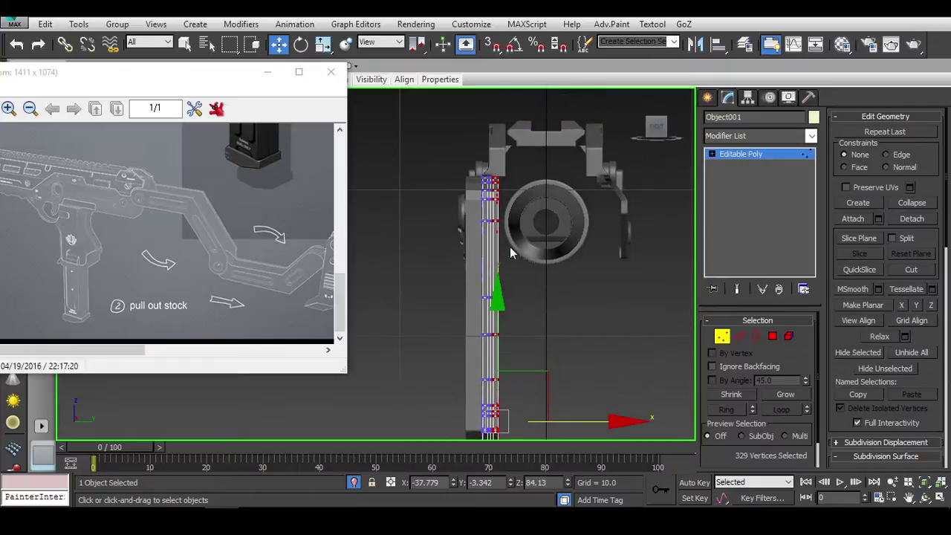
key(F3)
drag(589, 299, 589, 301)
mouse_move(528, 318)
alt+middle_down()
mouse_move(595, 335)
mouse_move(579, 342)
mouse_move(605, 272)
alt+middle_up()
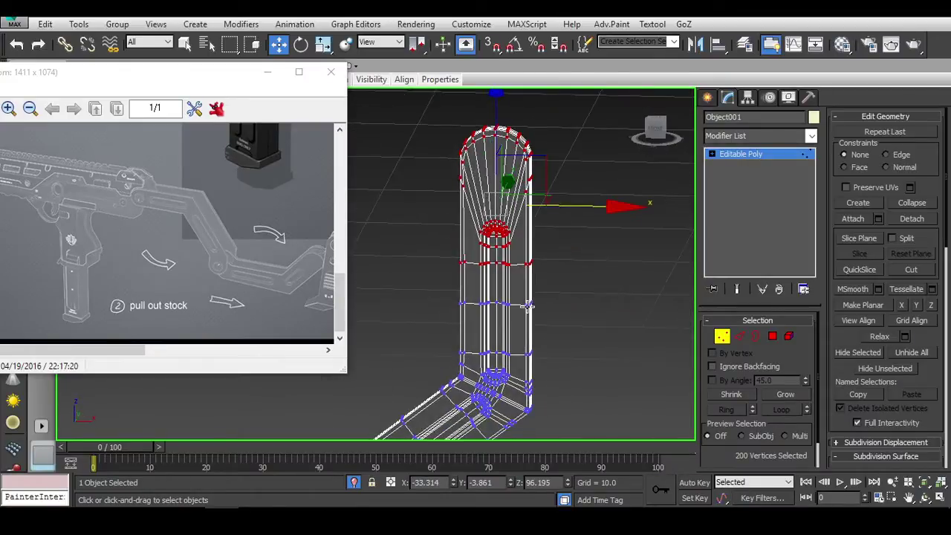
scroll(512, 312, up, 3)
Step: Clear the edge selection and unhide all hidden geometry
key(2)
alt+middle_drag(513, 312, 592, 341)
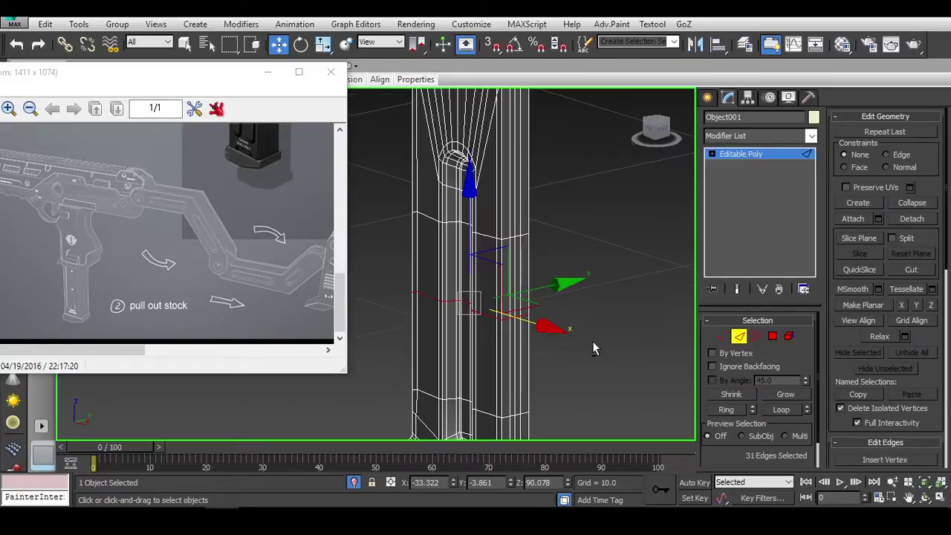
click(593, 342)
key(2)
mouse_move(521, 312)
alt+middle_down()
mouse_move(567, 308)
mouse_move(612, 269)
alt+middle_up()
right_click(609, 264)
click(638, 203)
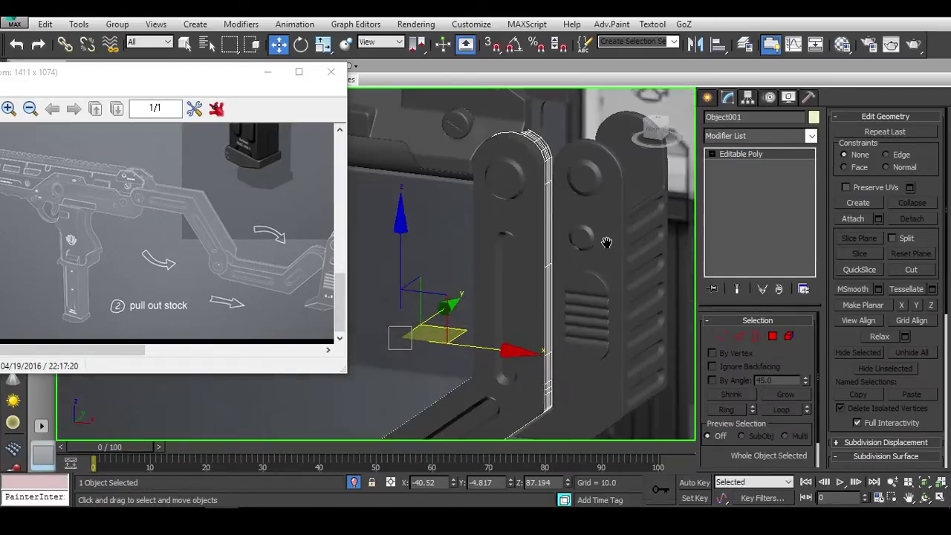
scroll(617, 253, up, 3)
Step: Lower Object001's selected vertices slightly along Z
key(1)
scroll(595, 246, up, 3)
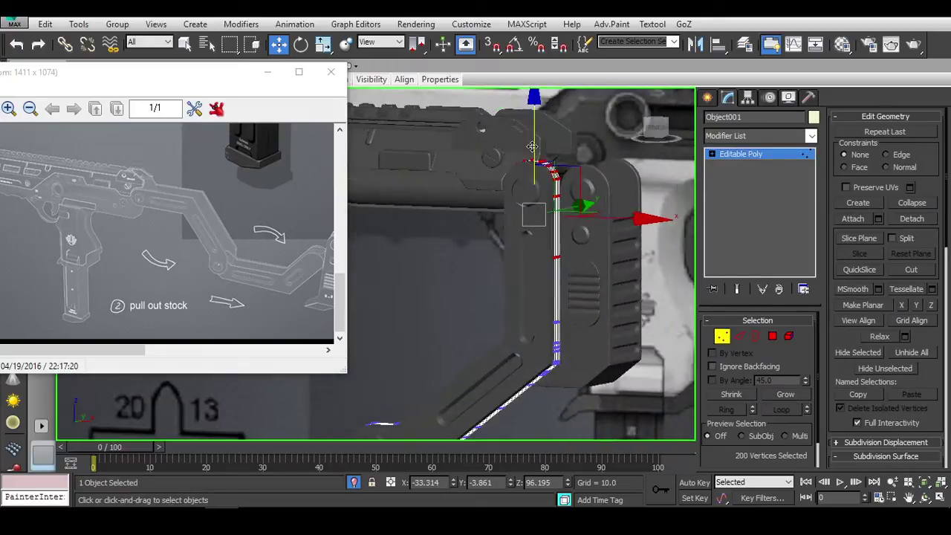
scroll(521, 186, down, 3)
key(F3)
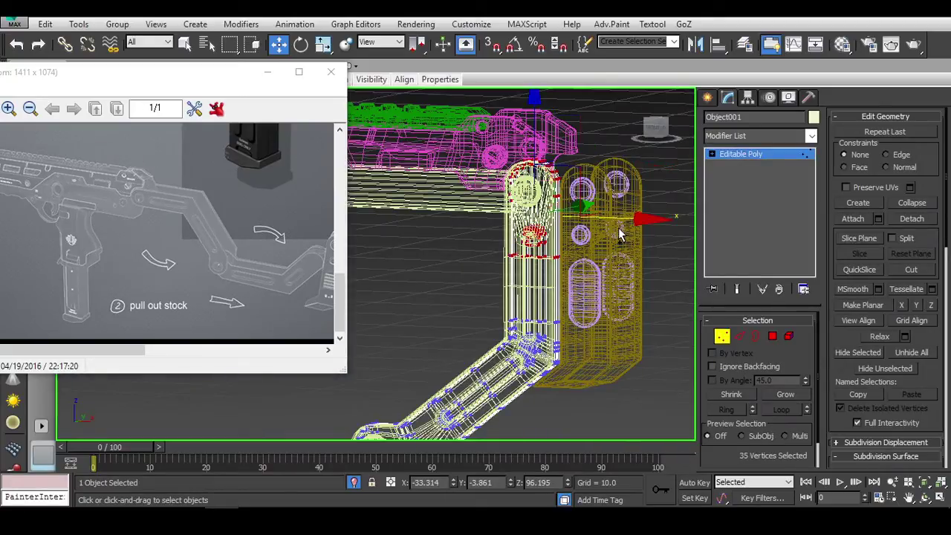
scroll(617, 223, up, 3)
key(F3)
key(F3)
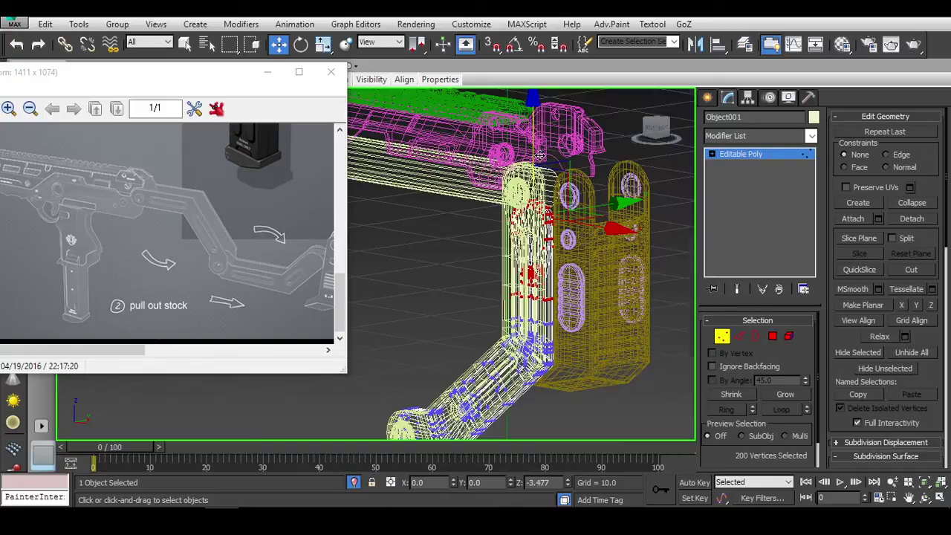
drag(537, 141, 544, 160)
key(F3)
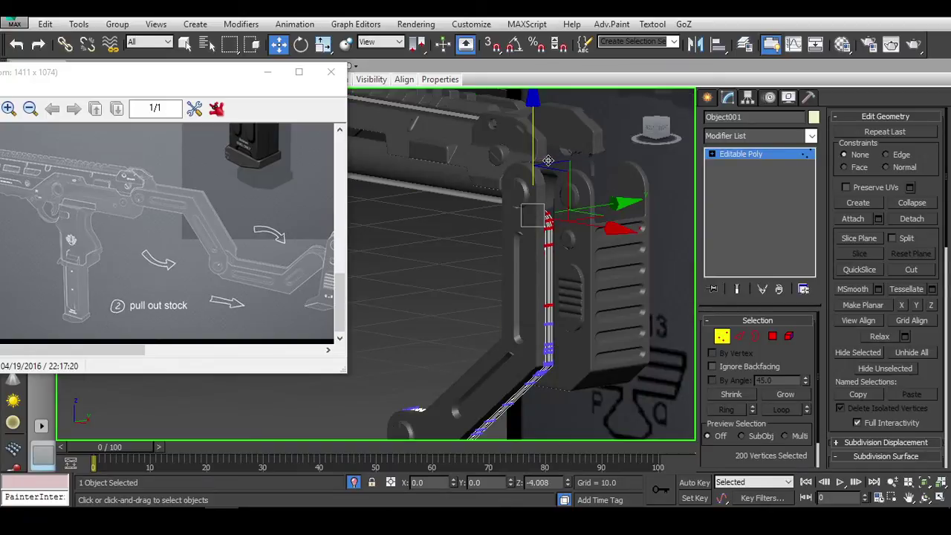
alt+middle_drag(547, 161, 574, 313)
key(F3)
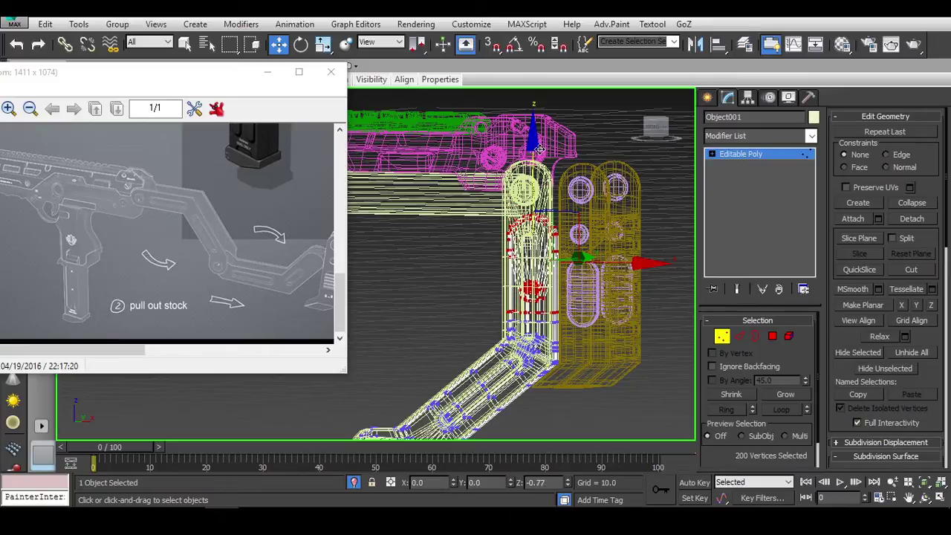
Step: Refine Object001's vertex selection down to 169 vertices in wireframe view
alt+middle_drag(534, 140, 654, 255)
key(F3)
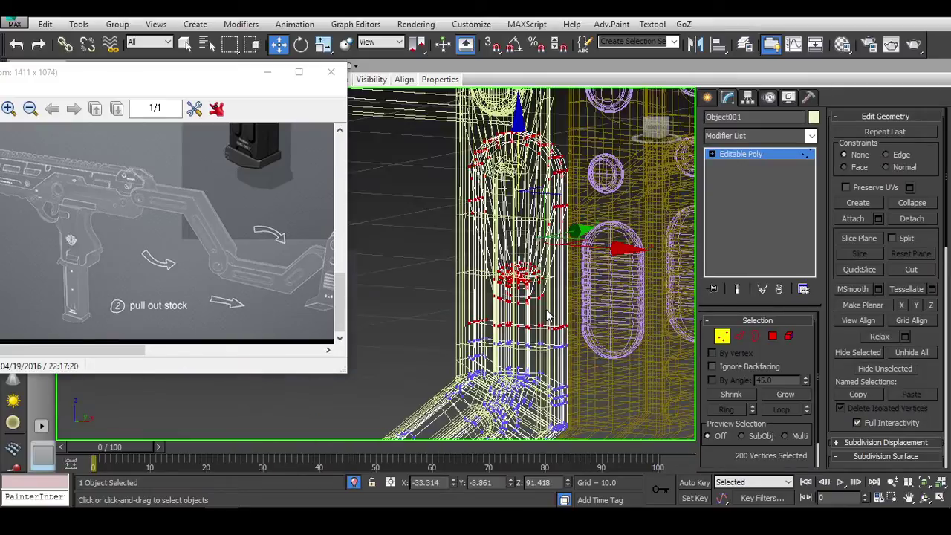
alt+middle_drag(631, 350, 431, 344)
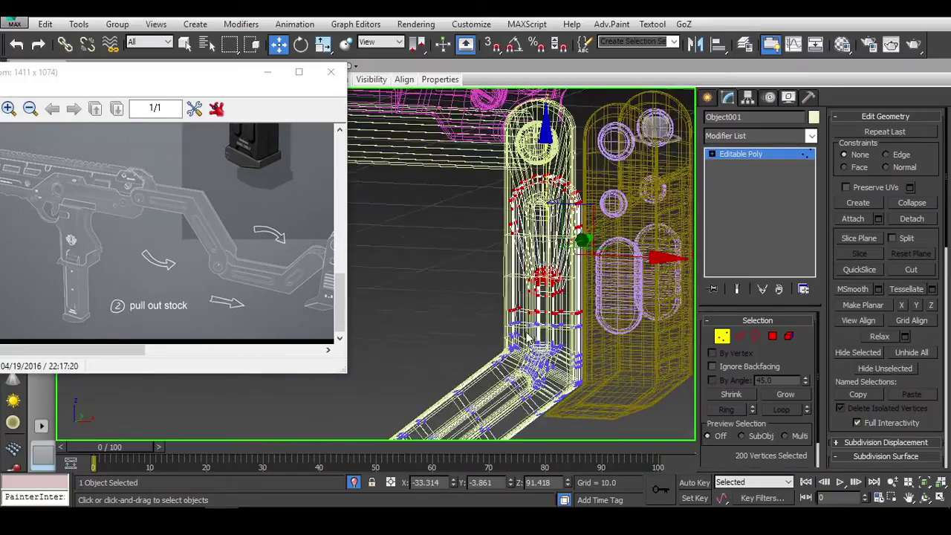
drag(431, 344, 660, 306)
alt+middle_drag(660, 306, 554, 119)
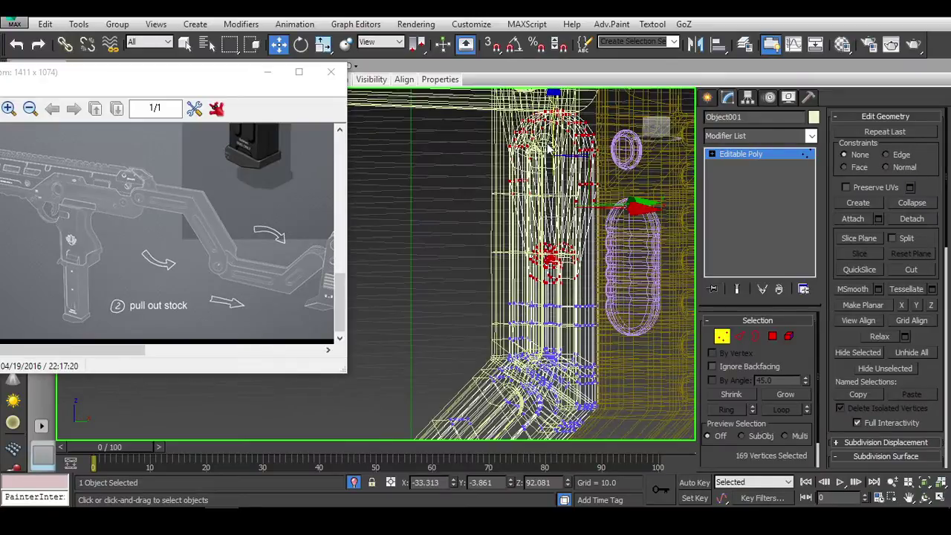
key(F3)
Step: Exit vertex editing and select the stock arm Cylinder002
key(F3)
mouse_move(602, 177)
alt+middle_down()
mouse_move(709, 318)
mouse_move(540, 144)
alt+middle_up()
key(1)
key(F3)
click(540, 144)
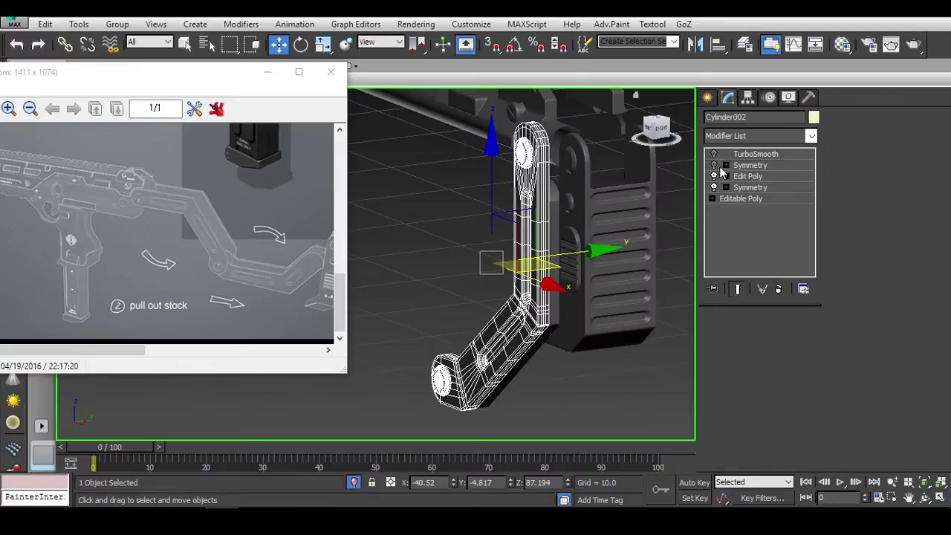
Step: Copy the stock arm's TurboSmooth and Symmetry modifiers and paste them onto Object001
click(751, 165)
click(752, 155)
right_click(752, 156)
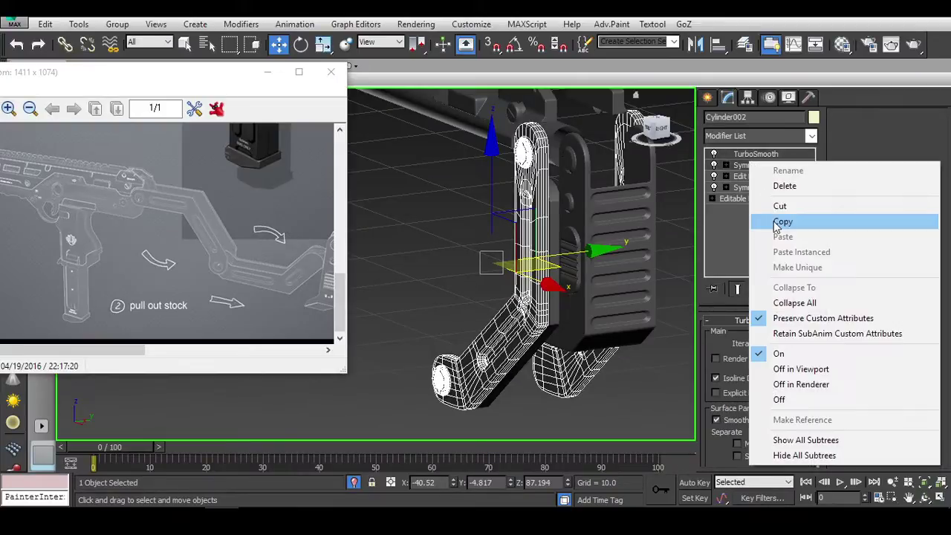
click(777, 302)
right_click(733, 205)
click(747, 206)
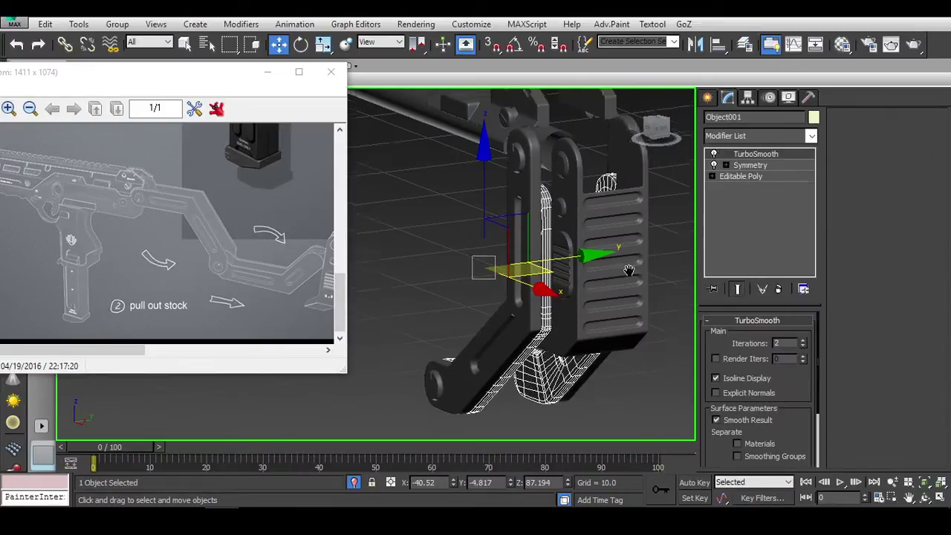
Step: Select the grooved panel Cylinder005 in front view and enter its Editable Poly vertex mode
mouse_move(631, 270)
alt+middle_down()
mouse_move(628, 260)
mouse_move(487, 305)
alt+middle_up()
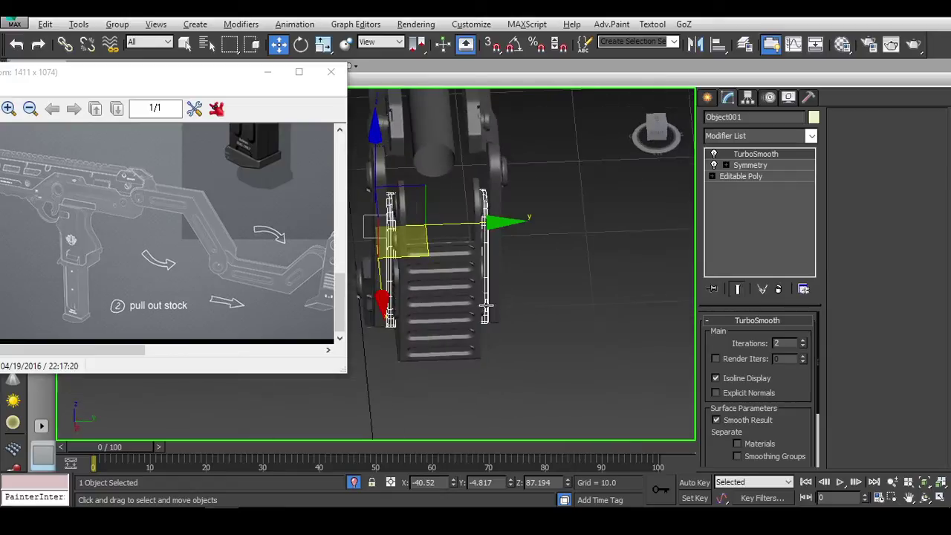
click(535, 309)
click(652, 151)
click(450, 253)
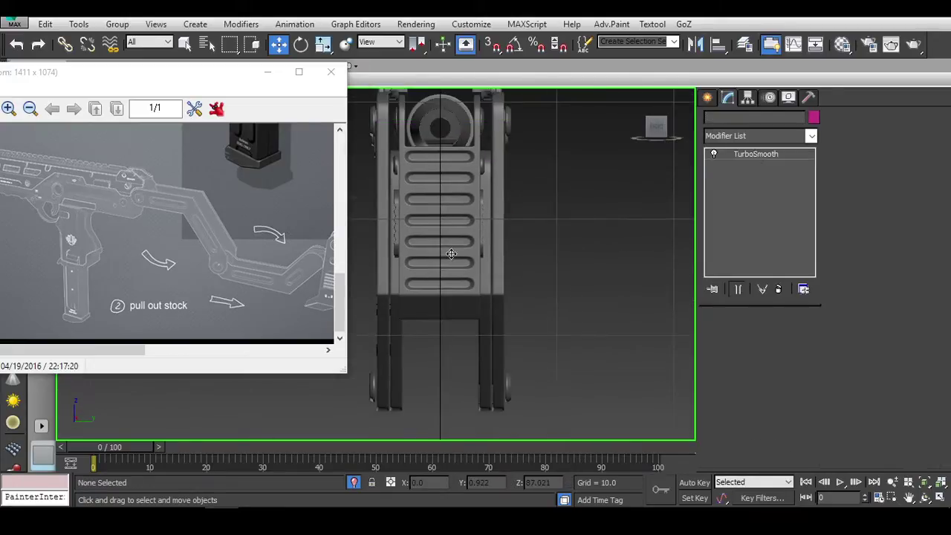
click(748, 165)
click(722, 336)
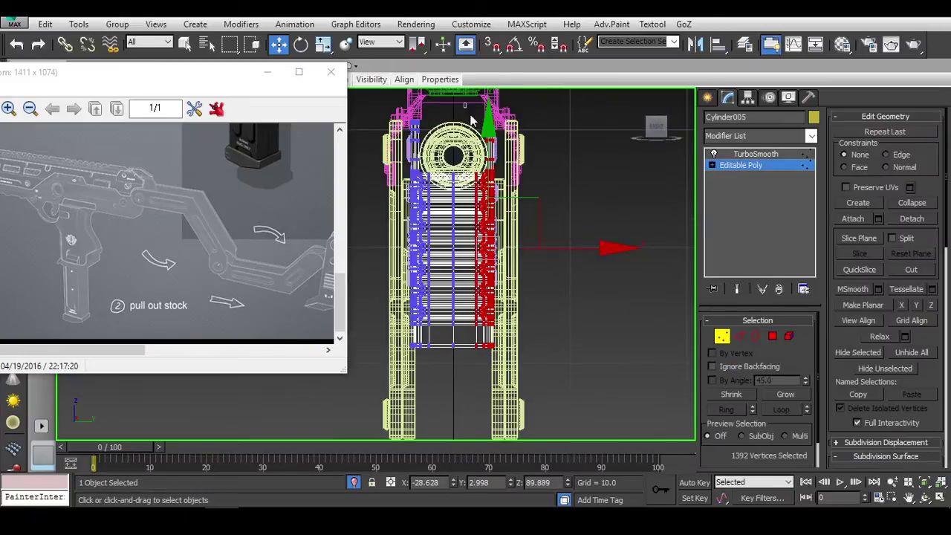
Step: Shift the panel's selected vertices slightly along X and zoom to check the result
scroll(542, 262, up, 3)
scroll(570, 319, up, 2)
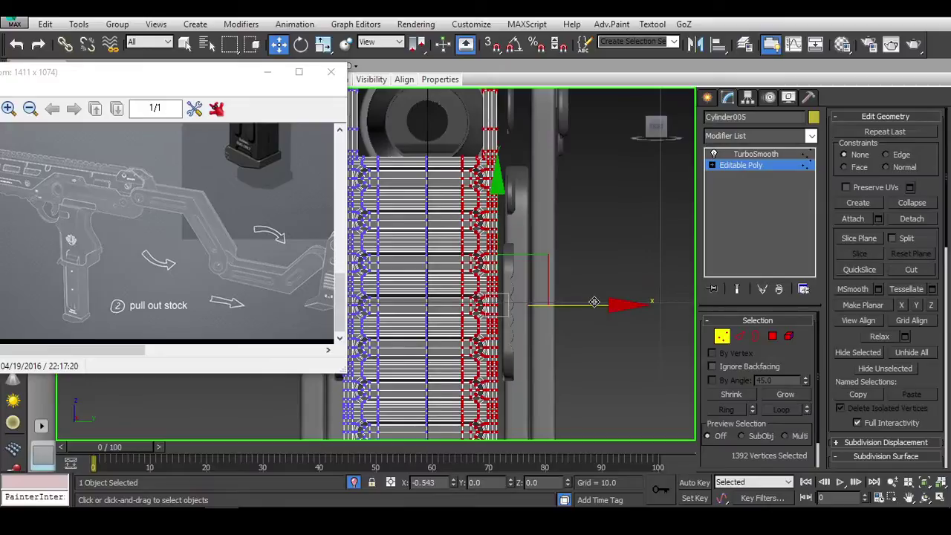
drag(604, 303, 608, 301)
scroll(620, 280, down, 2)
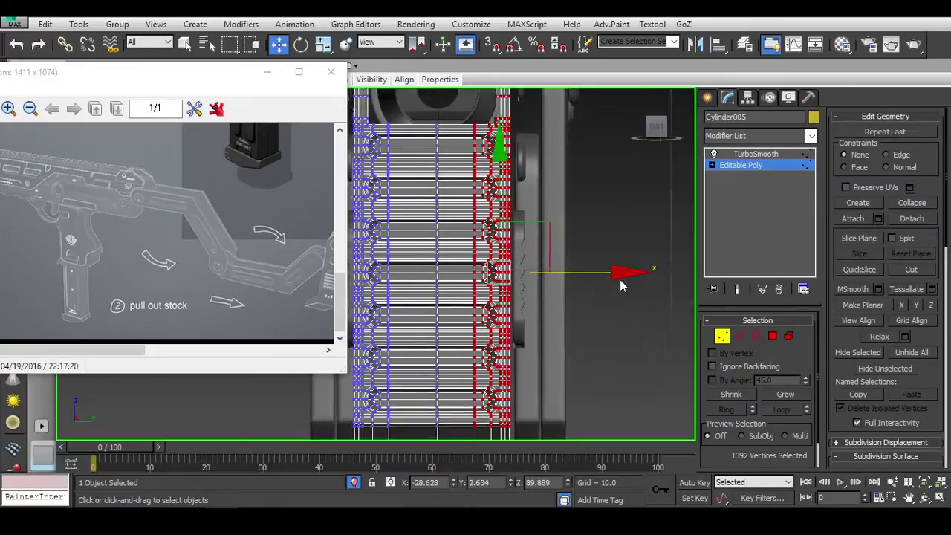
scroll(620, 280, down, 2)
scroll(452, 132, down, 2)
scroll(478, 368, up, 2)
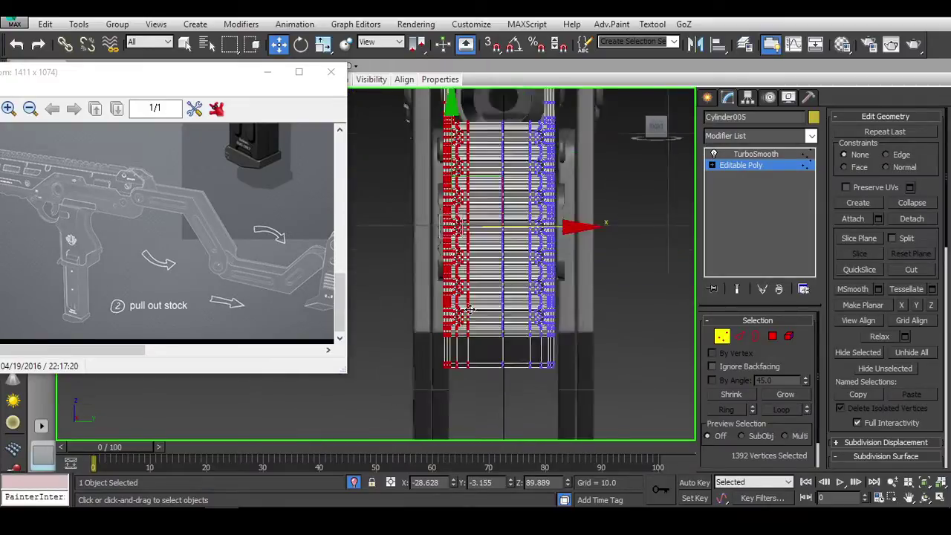
scroll(513, 304, up, 2)
scroll(550, 238, up, 2)
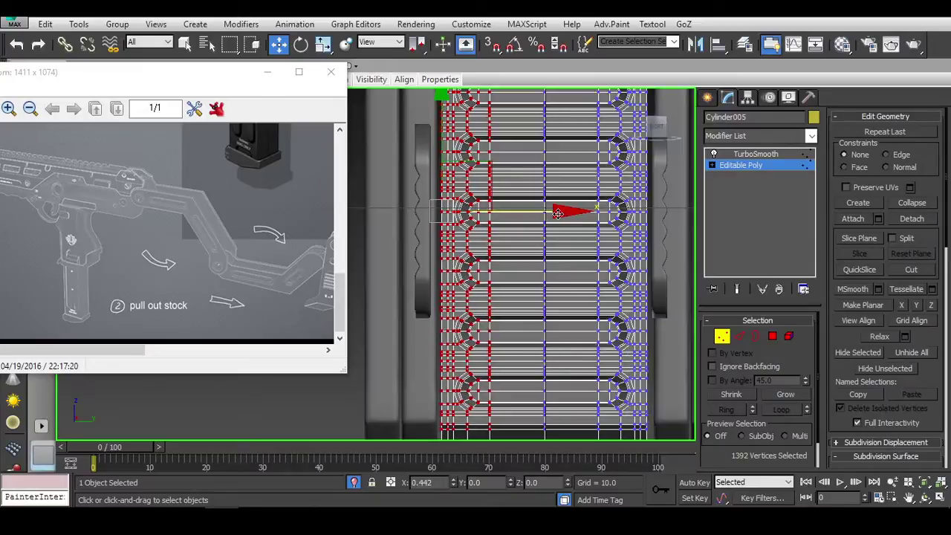
scroll(564, 216, down, 2)
scroll(572, 219, down, 2)
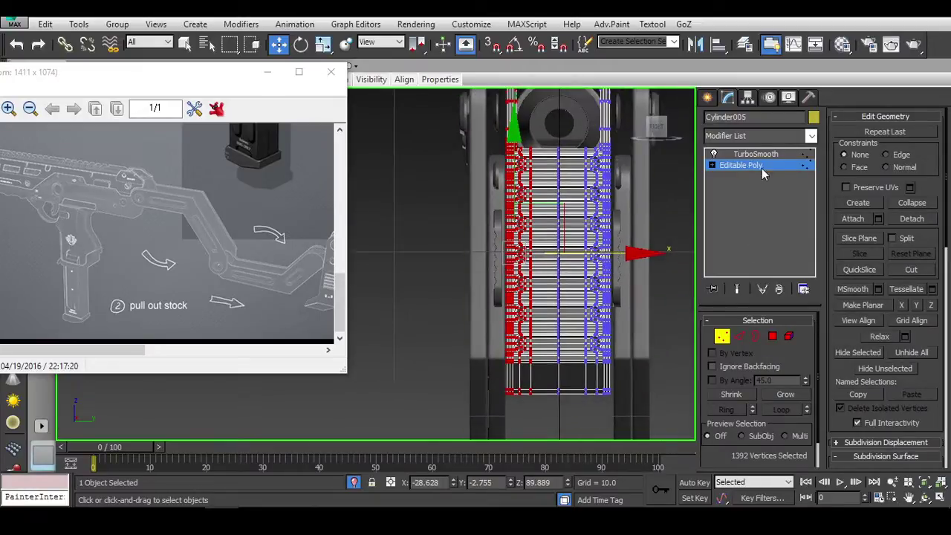
scroll(679, 339, up, 3)
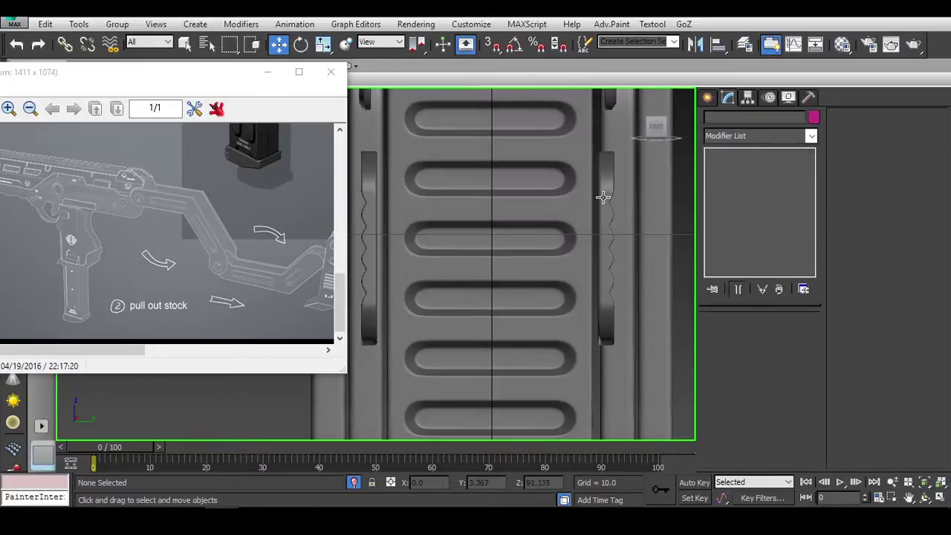
Step: Move the thin side strip Cylinder009 slightly left along X
click(608, 261)
drag(663, 254, 656, 251)
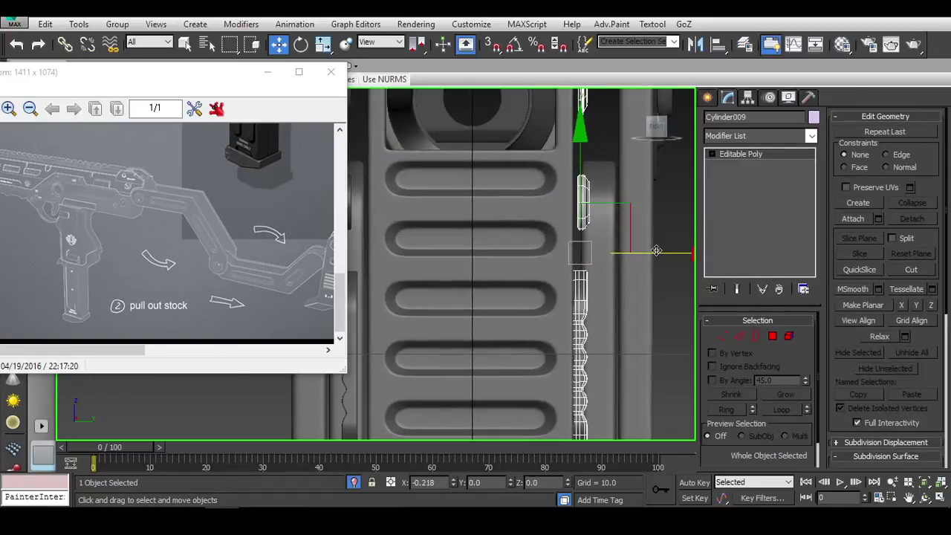
click(790, 336)
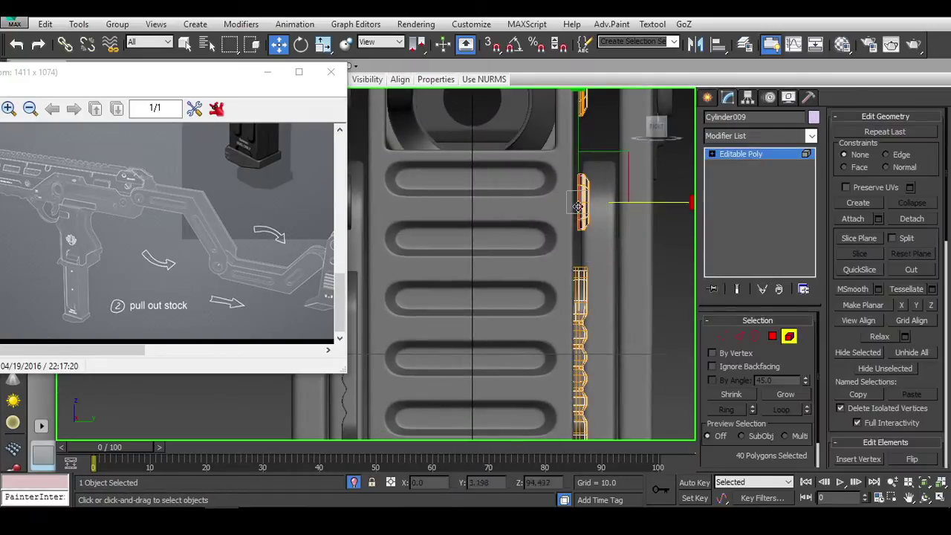
scroll(517, 130, up, 3)
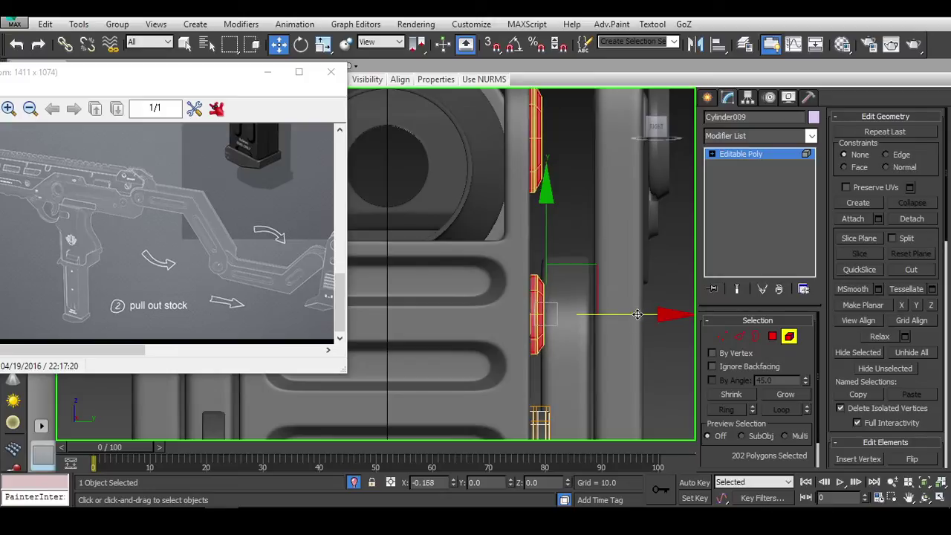
scroll(638, 315, down, 2)
click(789, 336)
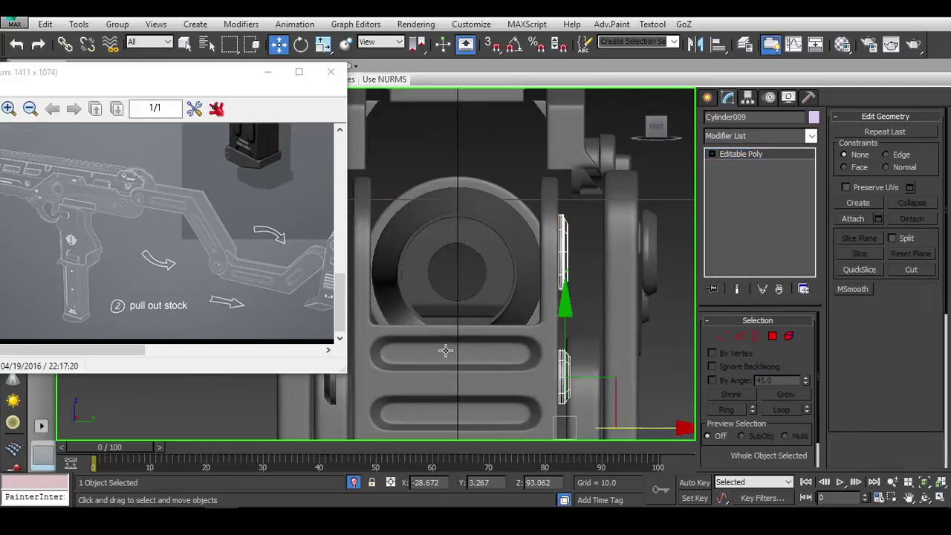
Step: Mirror a copy of the strip on X and place Cylinder010 on the panel's left side
mouse_move(376, 334)
middle_down()
mouse_move(539, 290)
mouse_move(493, 329)
middle_up()
click(493, 329)
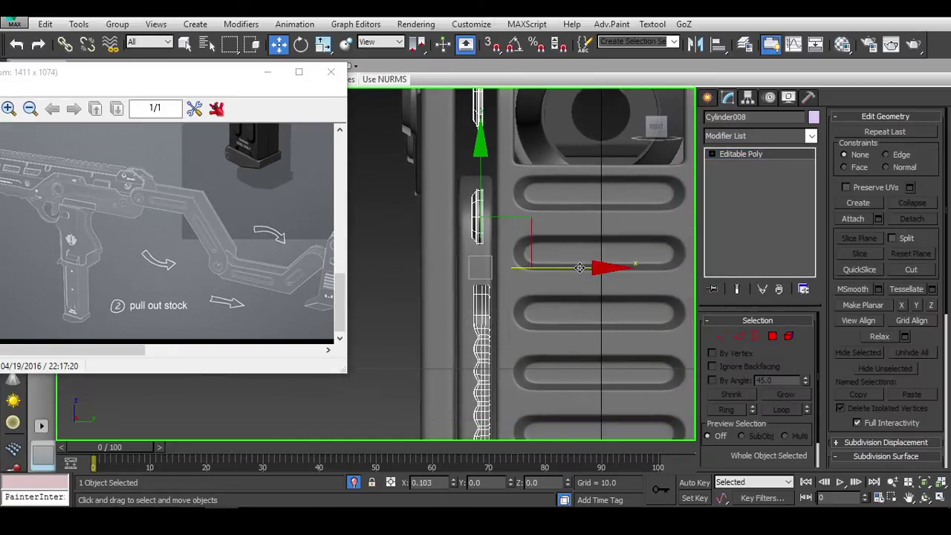
scroll(512, 293, down, 2)
scroll(602, 323, down, 3)
click(584, 324)
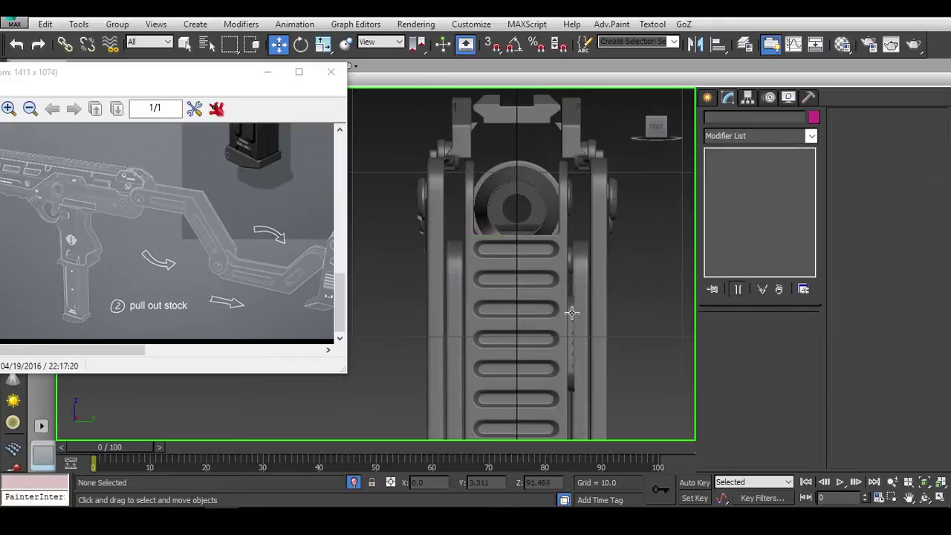
click(572, 313)
click(695, 45)
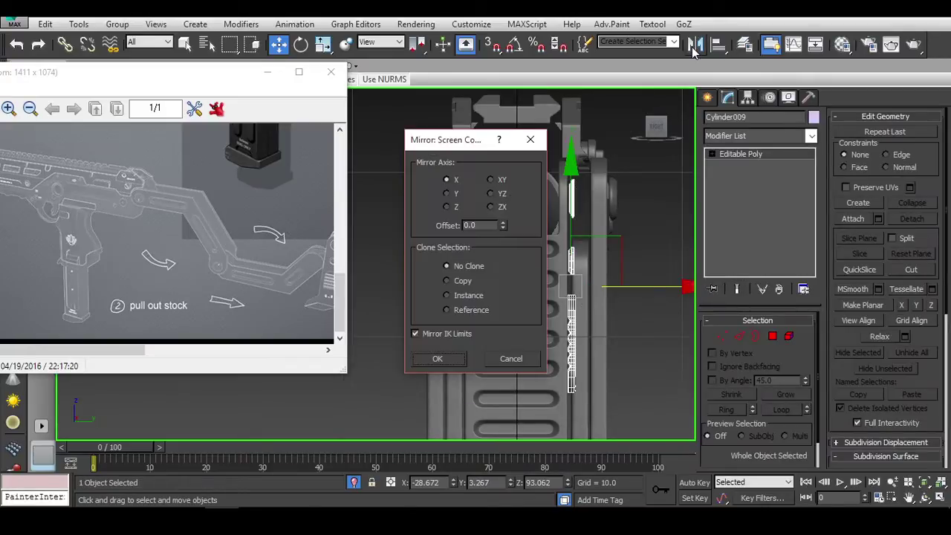
drag(461, 140, 767, 150)
click(755, 291)
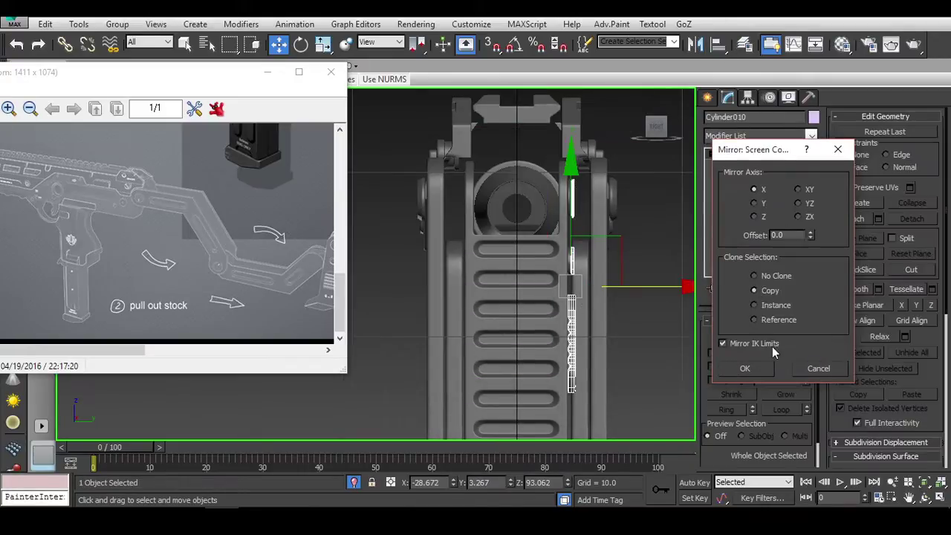
click(745, 369)
drag(670, 287, 545, 288)
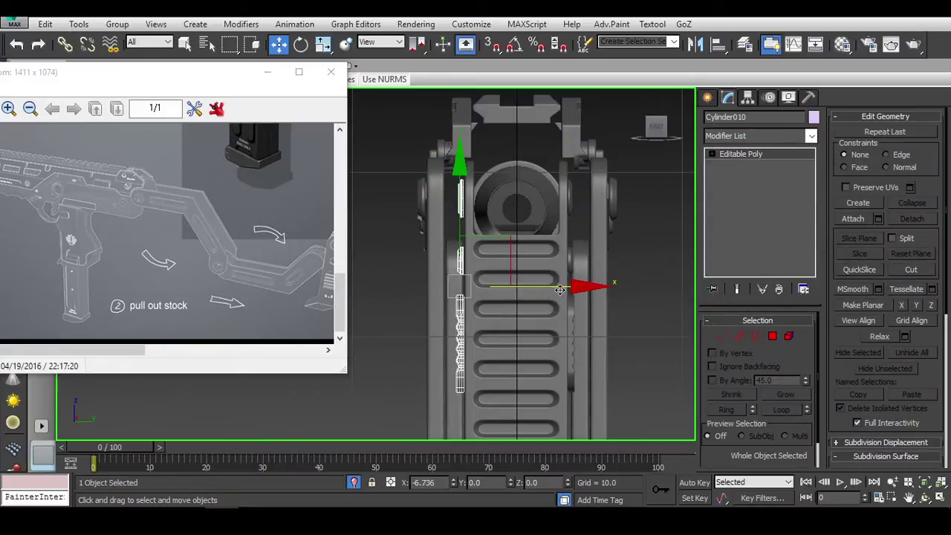
alt+middle_drag(559, 290, 622, 287)
Step: Orbit and zoom to compare the new strips with the reference's SMG close-up
scroll(99, 304, up, 3)
scroll(230, 227, up, 2)
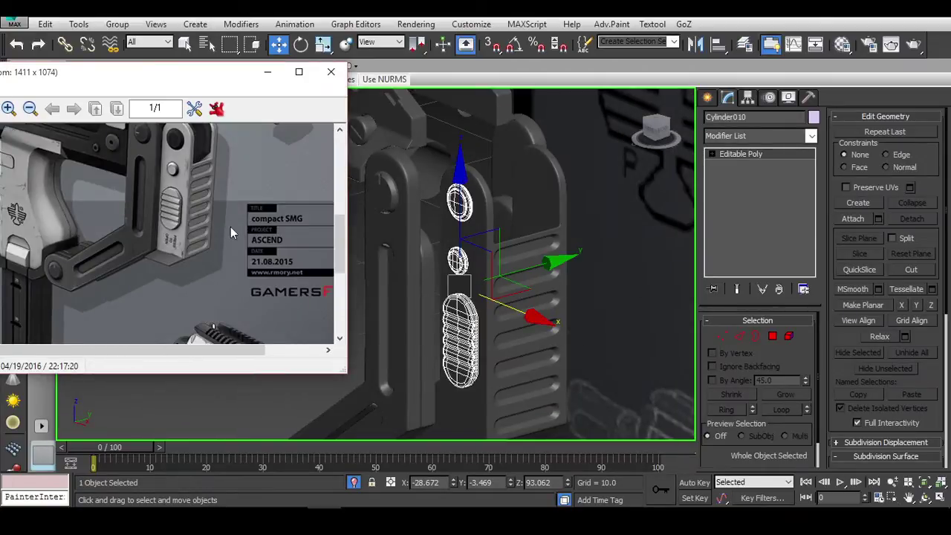
alt+middle_drag(557, 266, 546, 284)
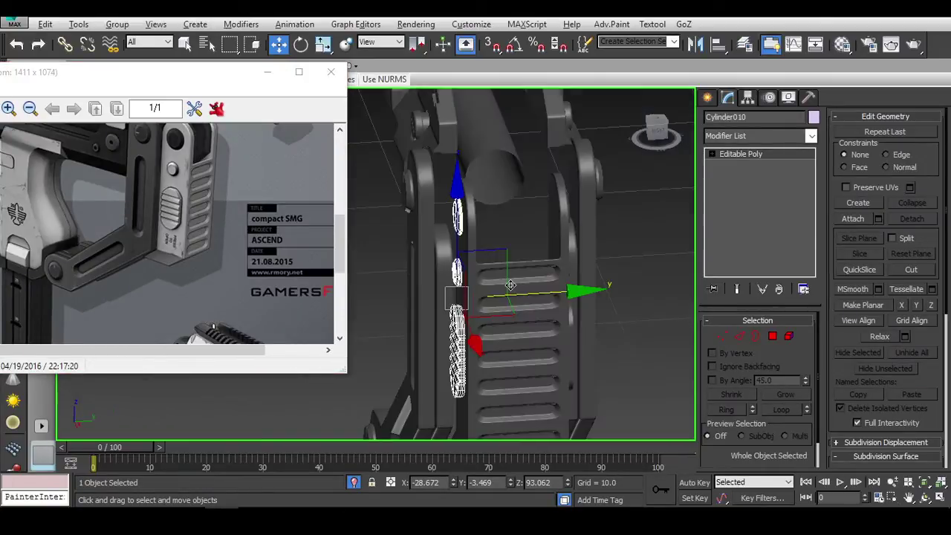
scroll(155, 269, up, 2)
scroll(154, 269, down, 2)
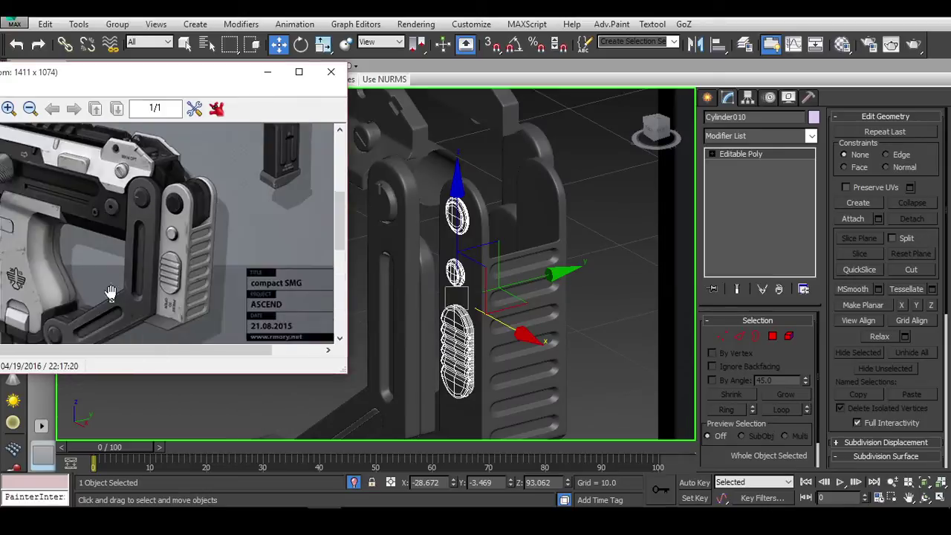
scroll(215, 262, down, 2)
scroll(234, 265, up, 3)
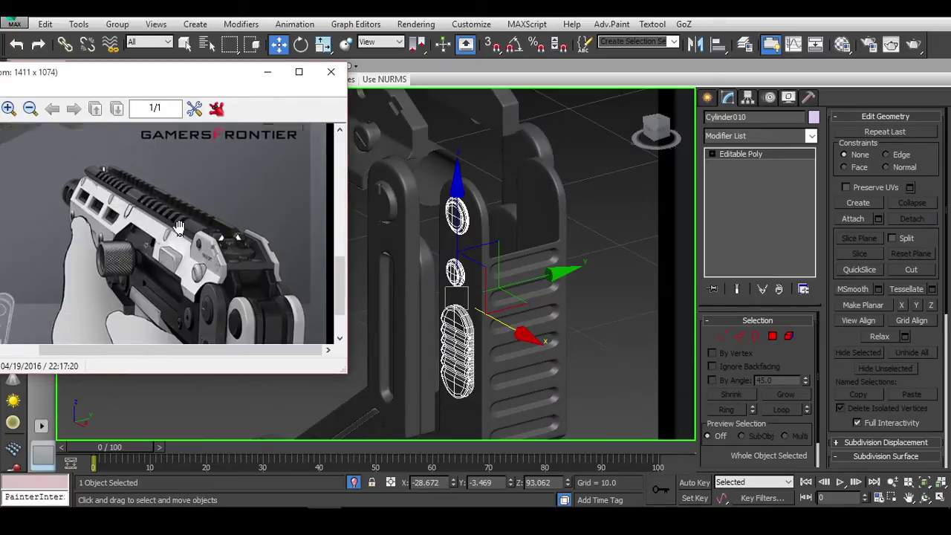
scroll(260, 271, up, 1)
scroll(260, 271, up, 1)
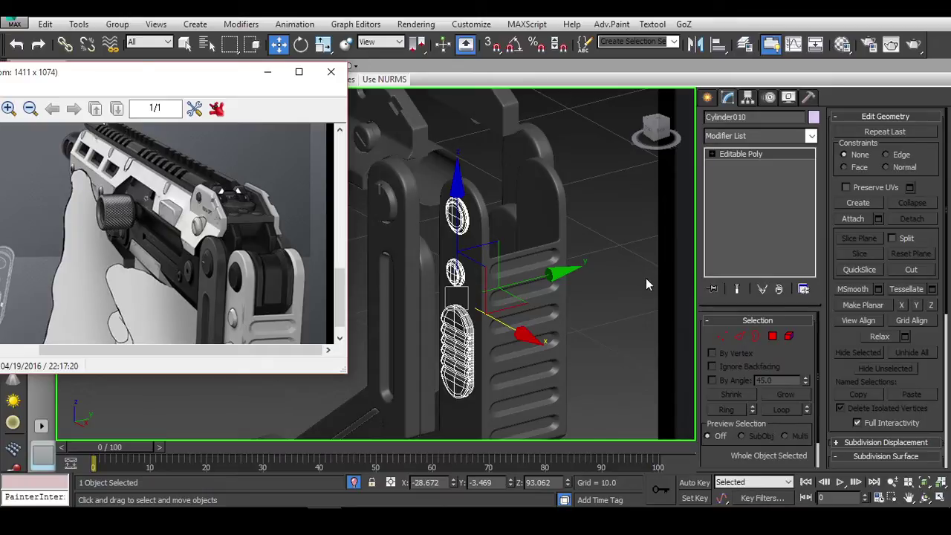
Step: Select the grooved panel Cylinder005 in side view and go to its Editable Poly level
click(476, 205)
click(672, 132)
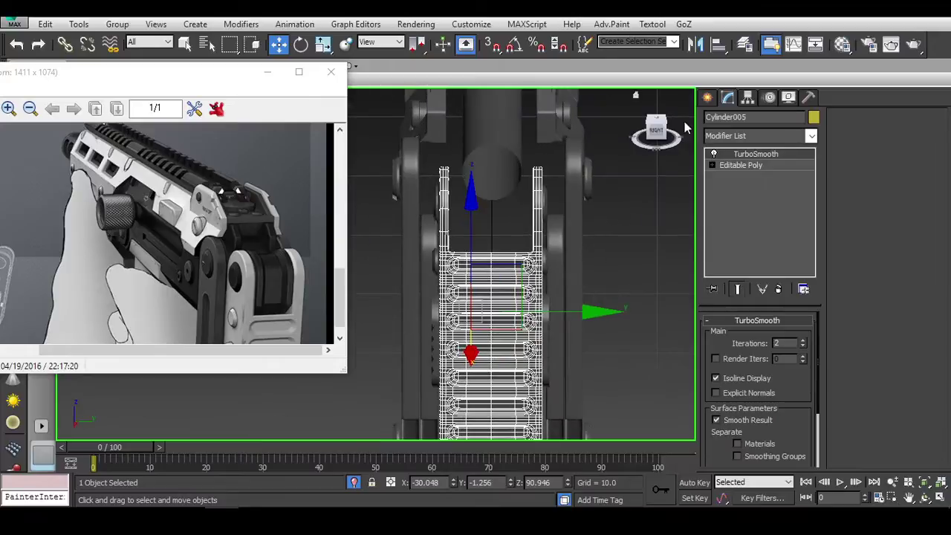
click(756, 166)
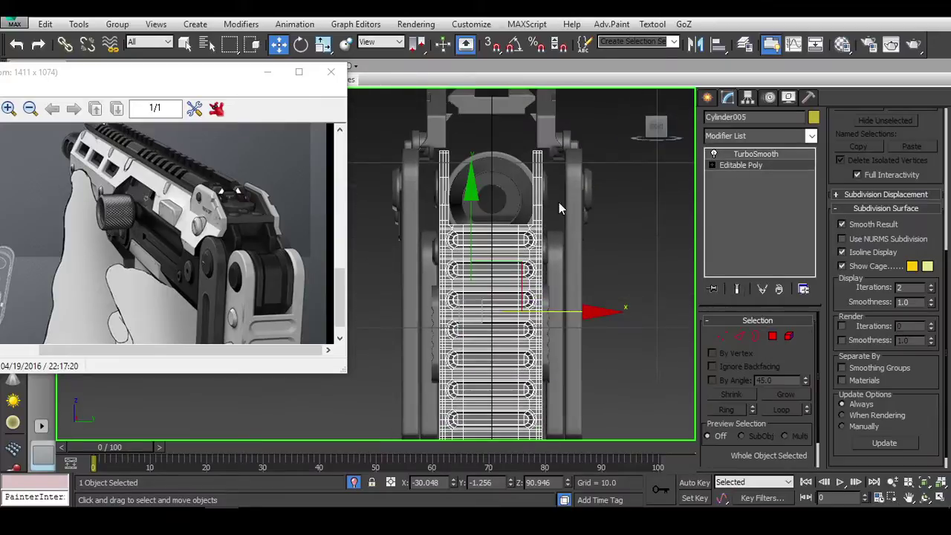
Step: Switch Cylinder005 from polygon to vertex editing with edged shading and clear the vertex selection
click(773, 336)
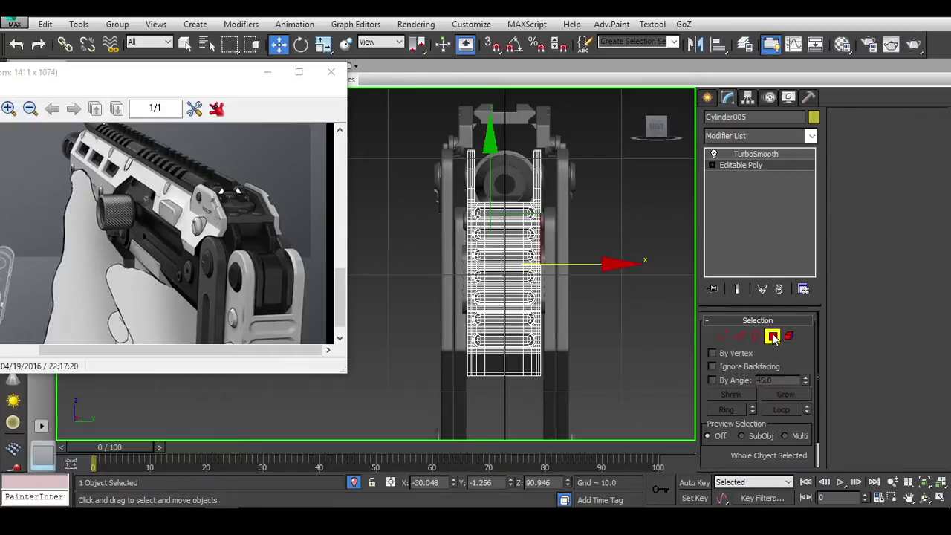
key(F3)
scroll(481, 210, up, 3)
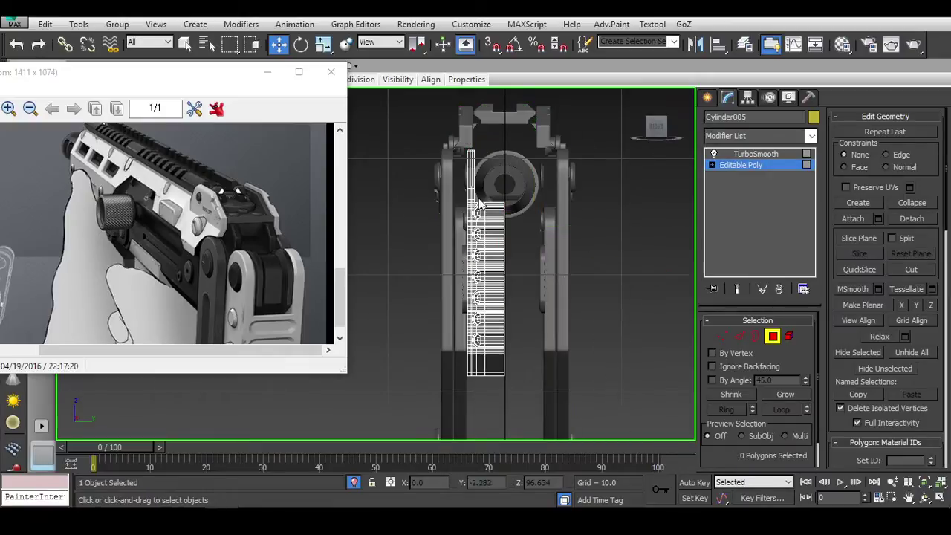
scroll(482, 210, up, 2)
scroll(482, 210, down, 2)
scroll(541, 200, down, 1)
key(1)
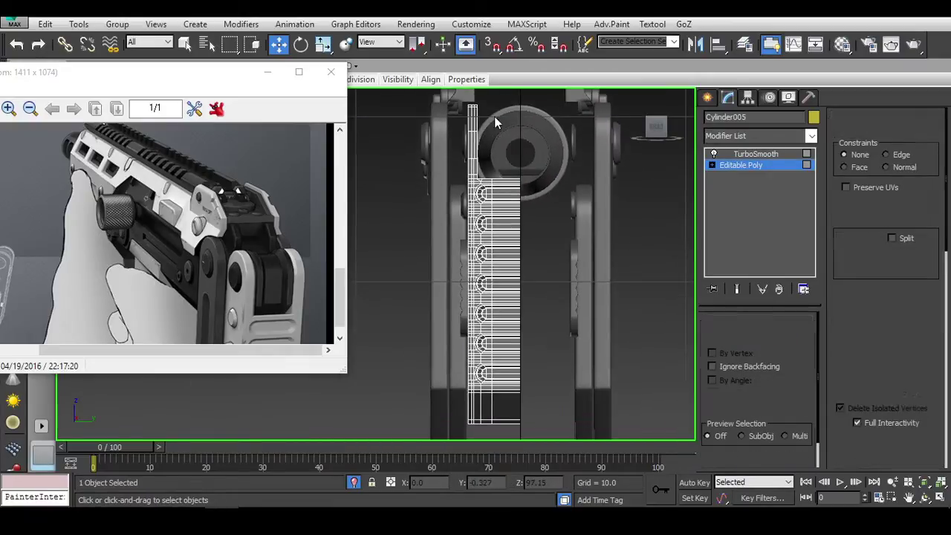
key(ctrl+a)
click(498, 112)
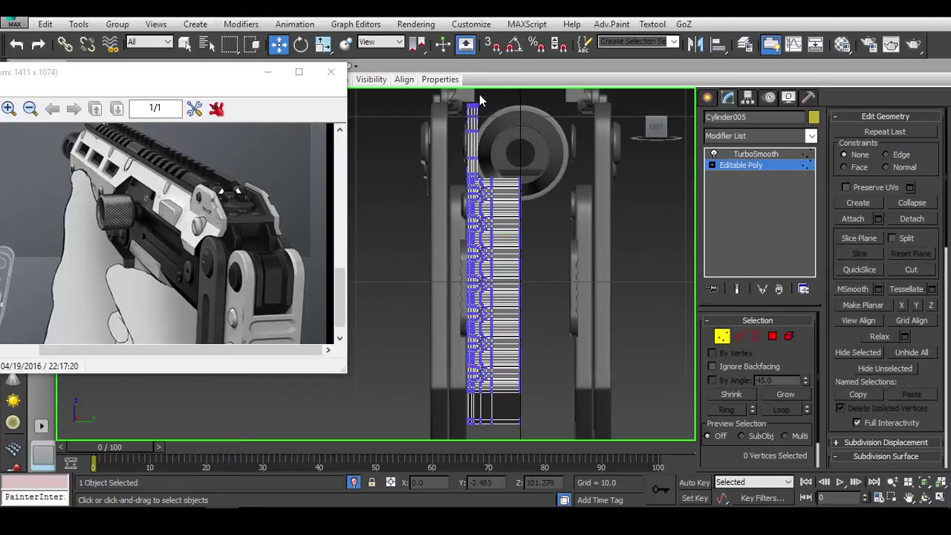
Step: Pan onto the rail's corner loops and begin region-selecting the rail half's vertices
scroll(516, 321, up, 3)
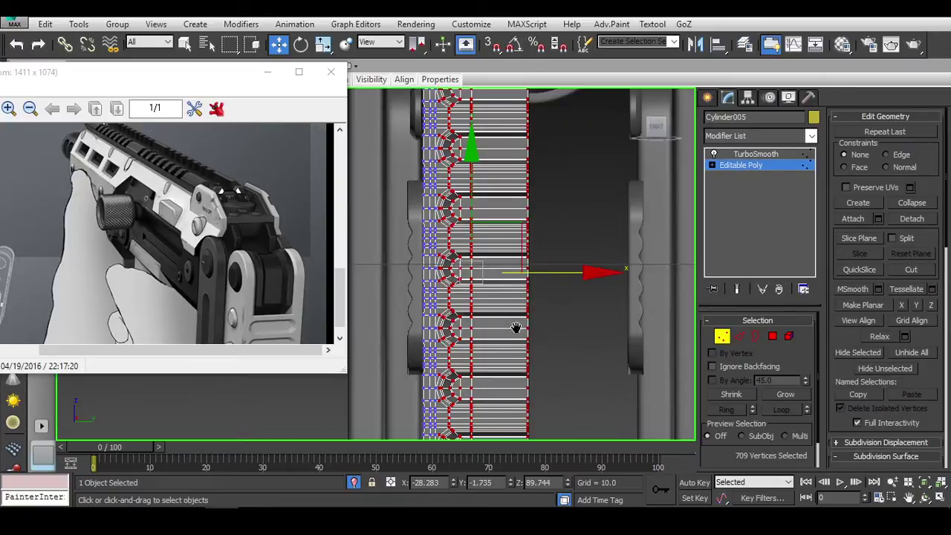
scroll(480, 312, up, 4)
scroll(449, 321, down, 2)
scroll(446, 282, down, 2)
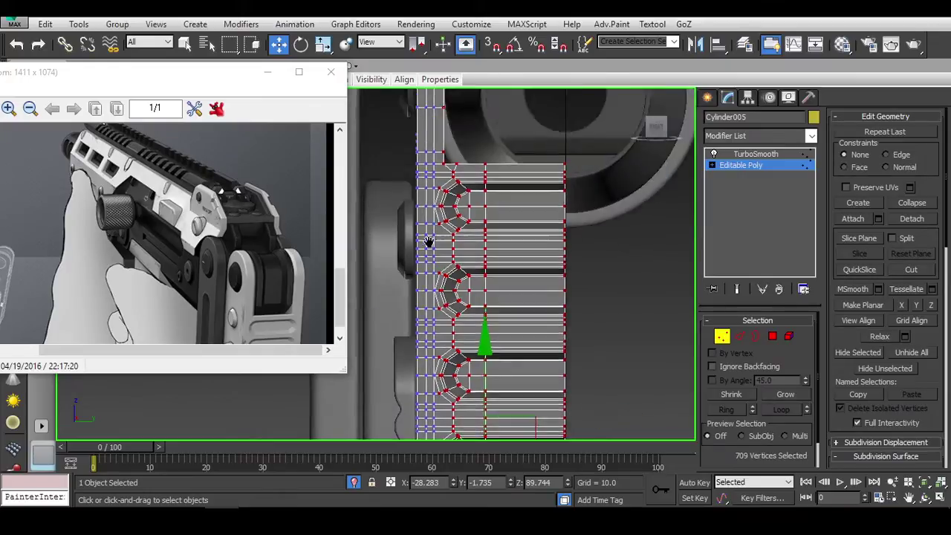
scroll(443, 223, down, 3)
scroll(441, 203, down, 2)
scroll(446, 245, up, 3)
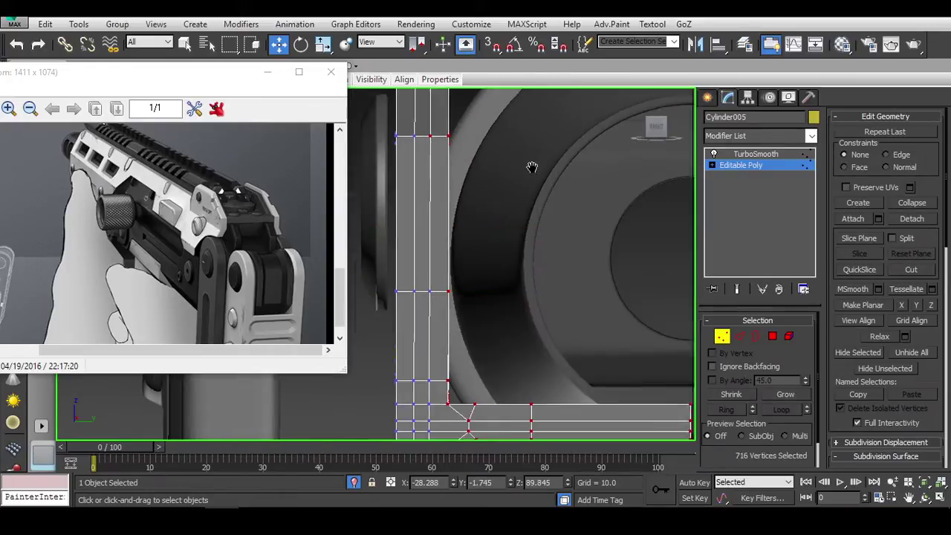
mouse_move(431, 255)
middle_down()
mouse_move(541, 306)
mouse_move(437, 236)
middle_up()
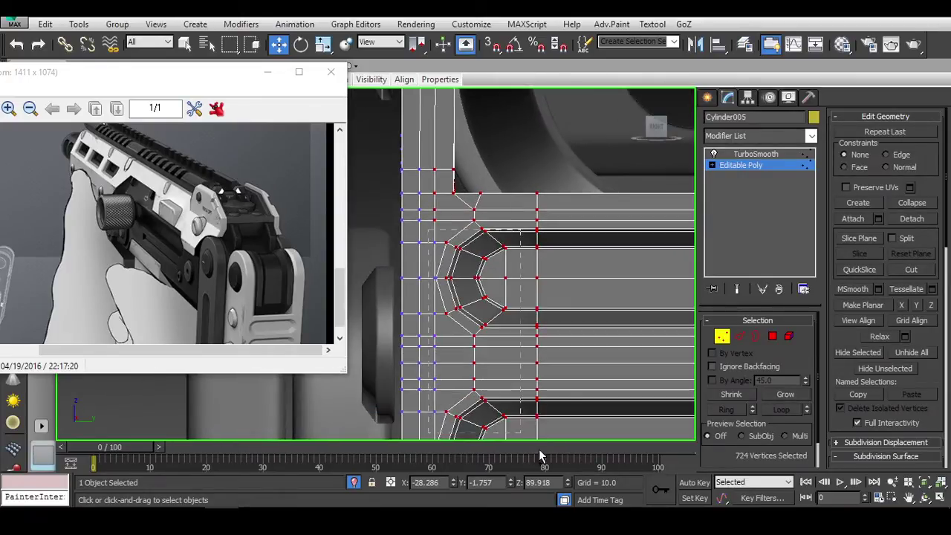
middle_drag(546, 352, 550, 185)
middle_drag(533, 374, 549, 236)
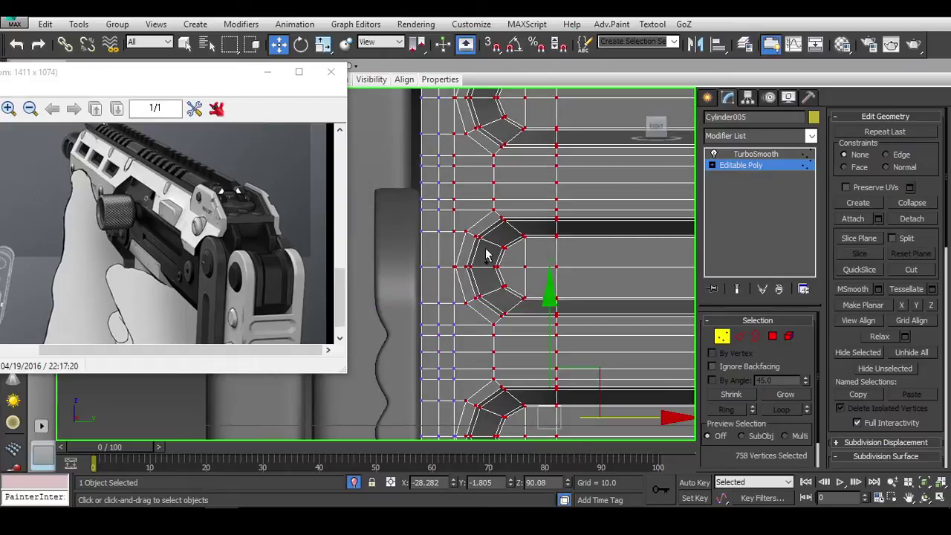
middle_drag(545, 405, 578, 135)
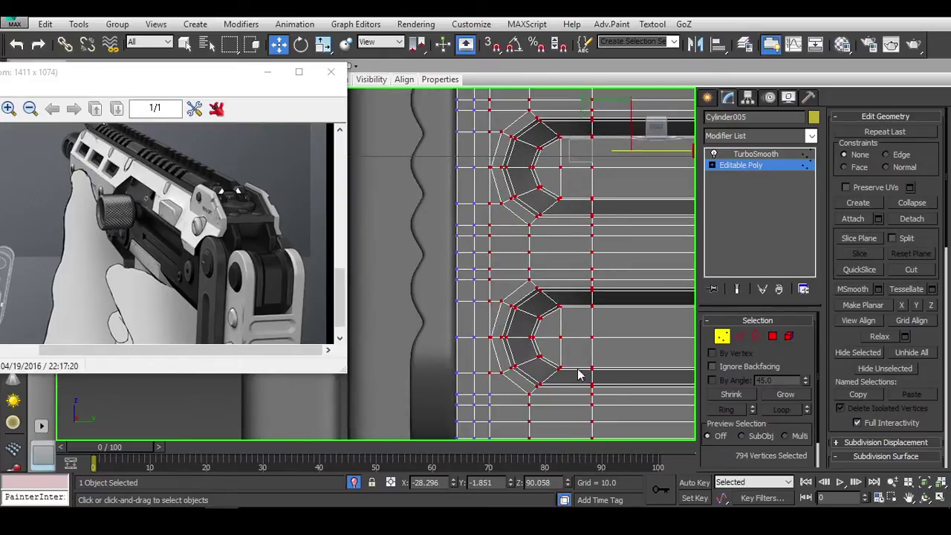
Step: Add the remaining rail loops' vertices, including the dark end, to the selection
middle_drag(579, 375, 570, 217)
middle_drag(609, 442, 528, 249)
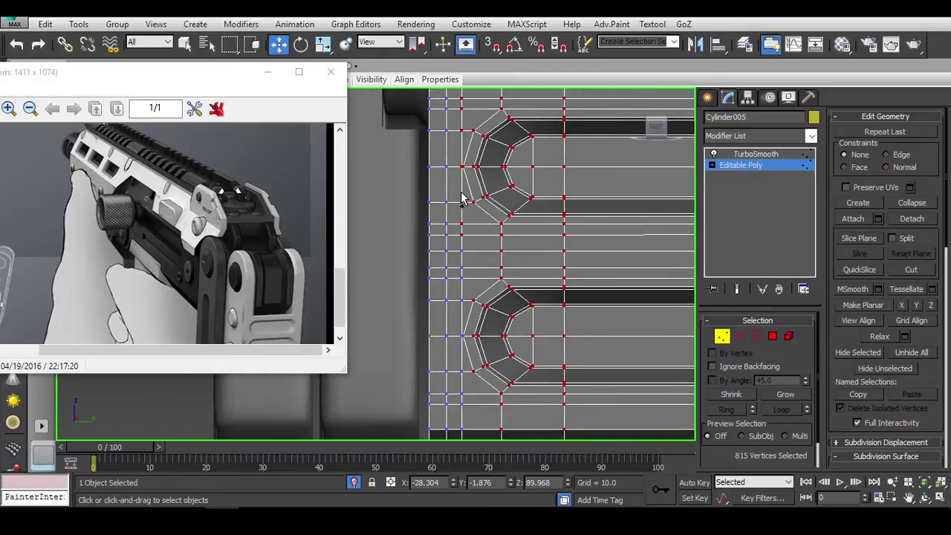
middle_drag(625, 445, 478, 265)
middle_drag(602, 457, 497, 236)
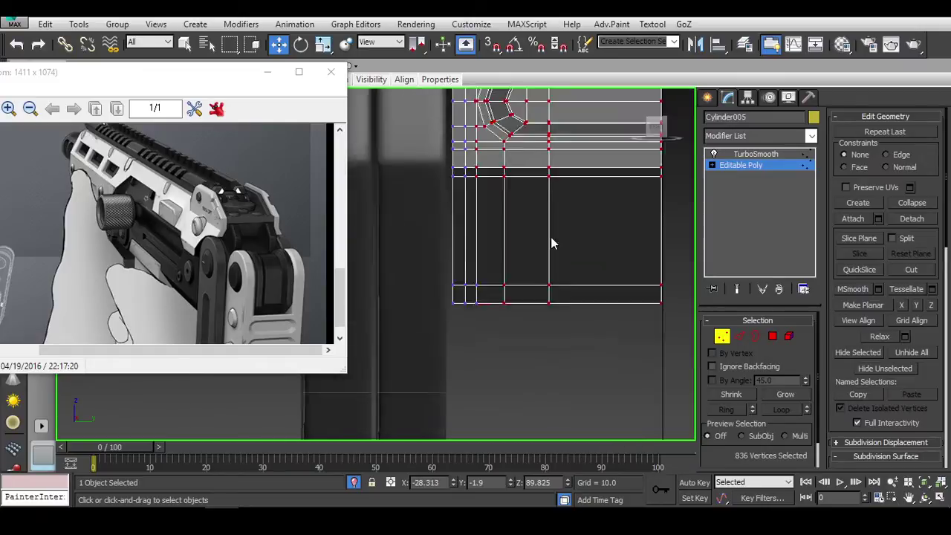
mouse_move(558, 369)
middle_down()
mouse_move(574, 216)
mouse_move(588, 430)
middle_up()
Step: Shift the selected rail vertices slightly along X, then keep only the thin edge column
drag(640, 400, 648, 400)
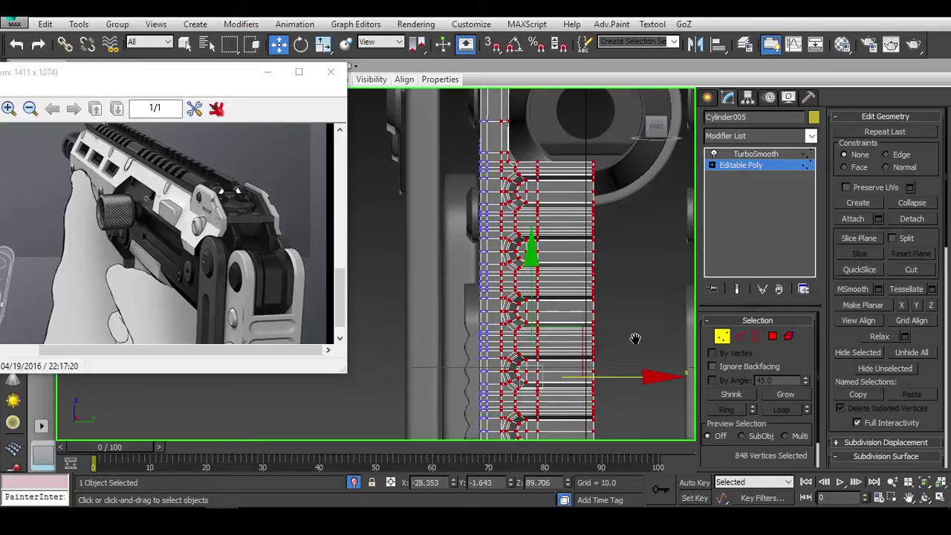
scroll(632, 336, down, 2)
scroll(614, 221, down, 1)
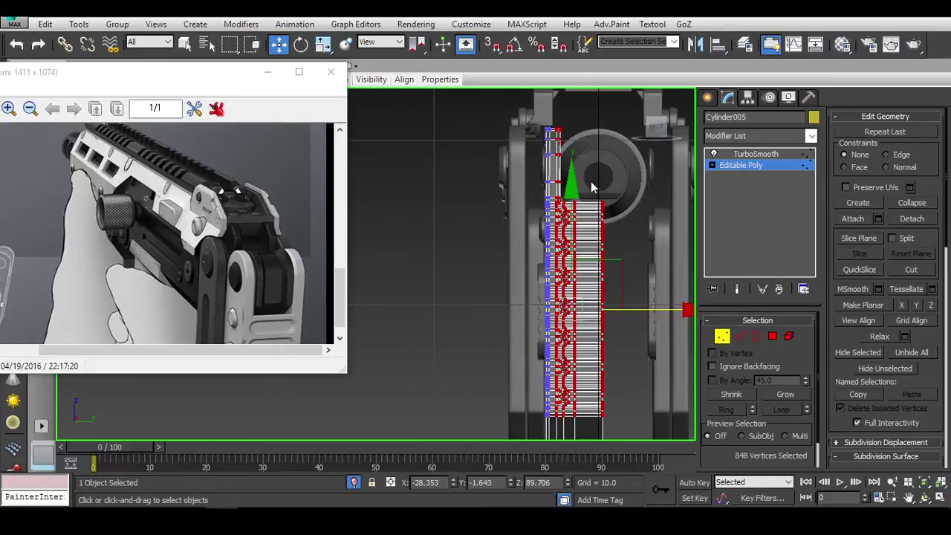
scroll(592, 187, down, 2)
drag(593, 187, 588, 145)
scroll(614, 250, up, 3)
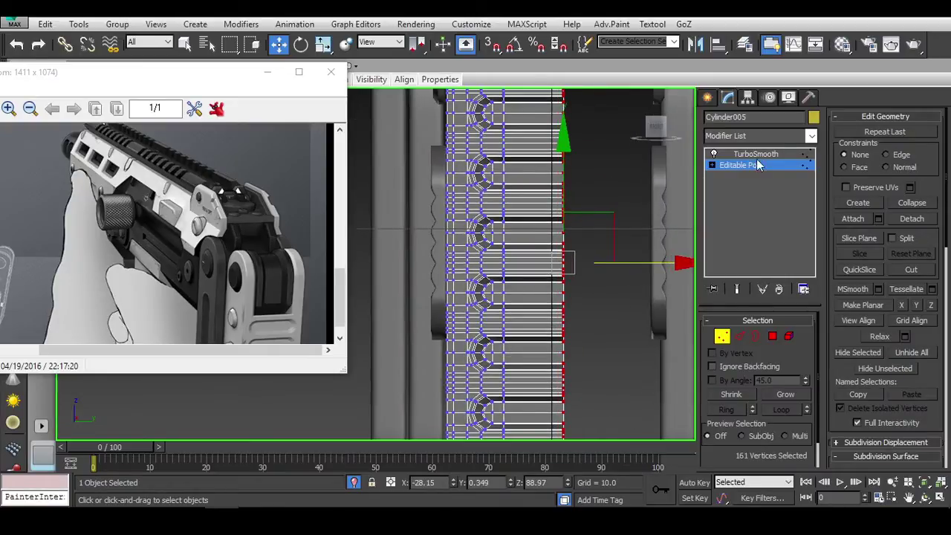
Step: Add a Symmetry modifier to the rail piece with Mirror Axis set to X
click(761, 136)
text(sym)
key(Return)
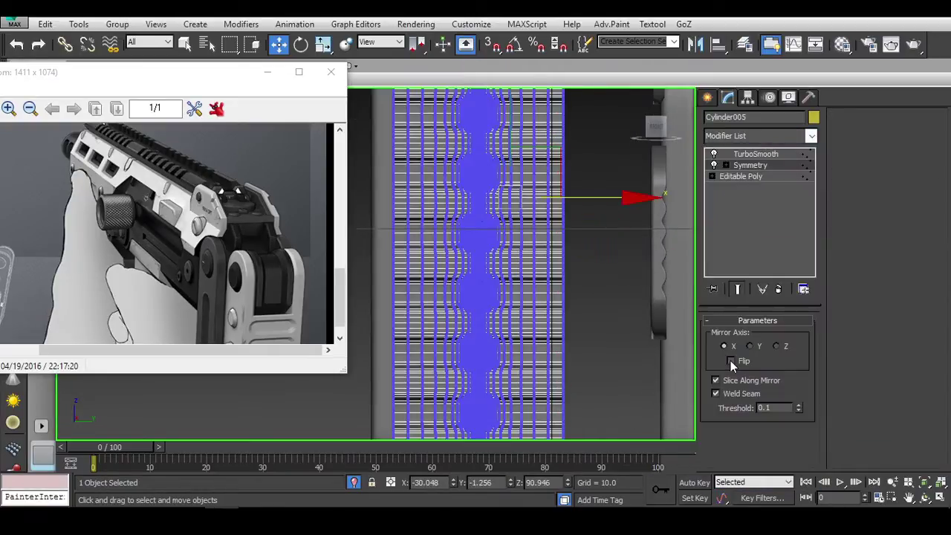
click(758, 348)
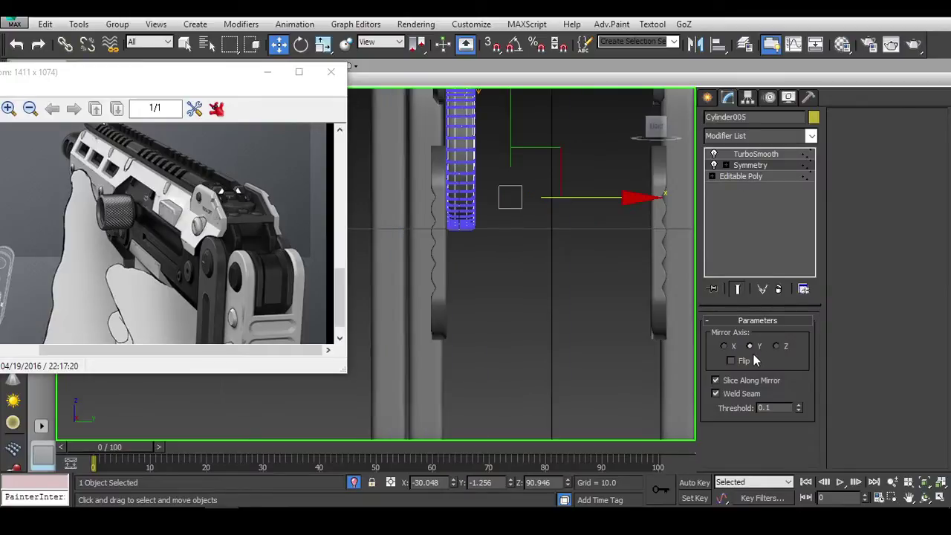
click(778, 346)
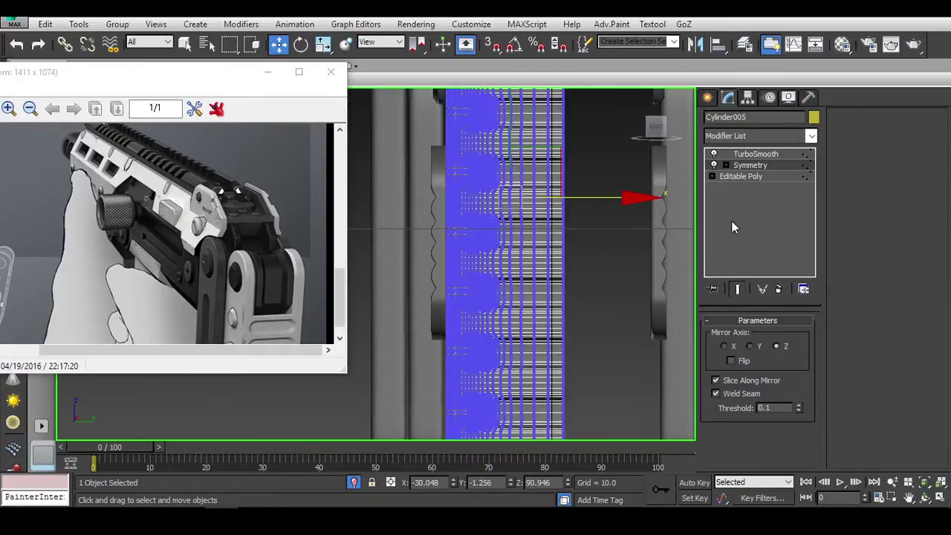
click(725, 347)
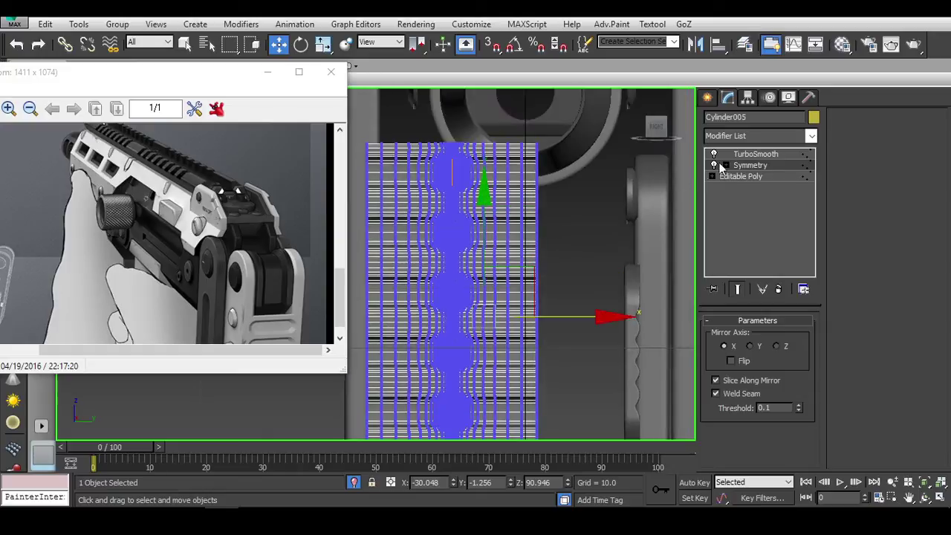
Step: Enable Flip and move the Mirror gizmo to the part's centre
click(725, 165)
key(F3)
drag(572, 183, 657, 180)
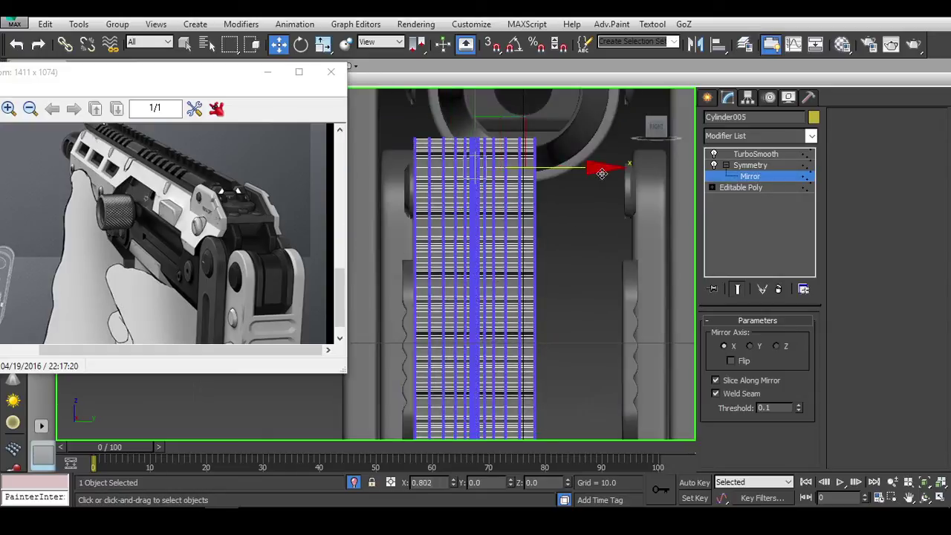
click(731, 361)
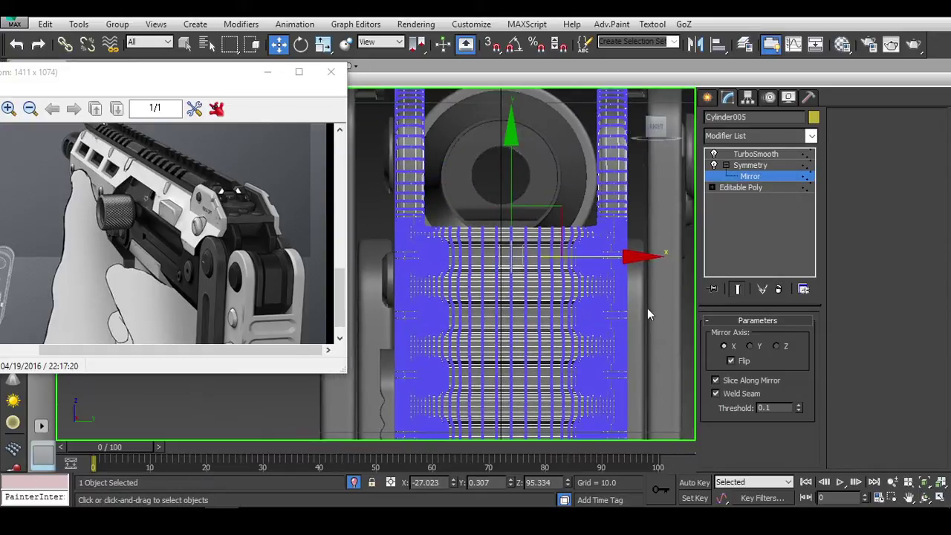
drag(637, 271, 624, 265)
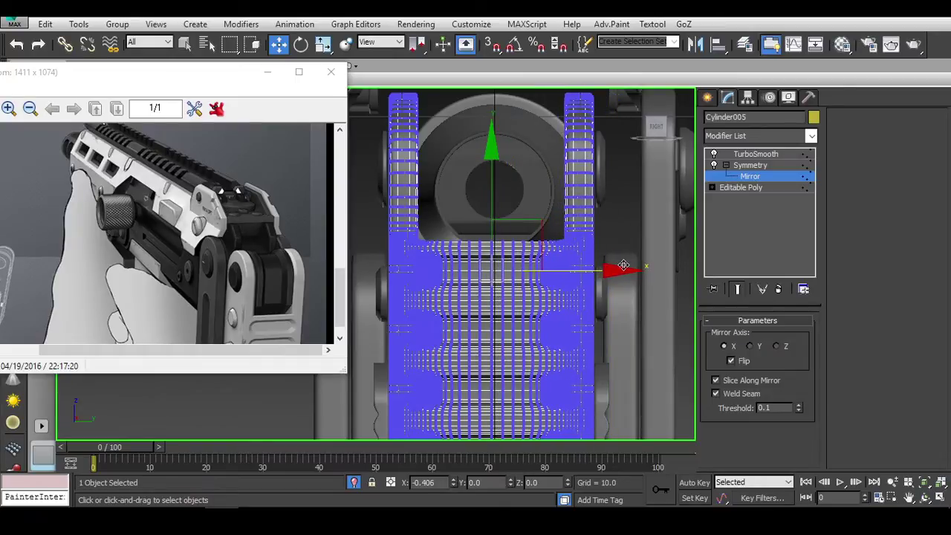
drag(623, 265, 625, 266)
middle_drag(624, 268, 621, 249)
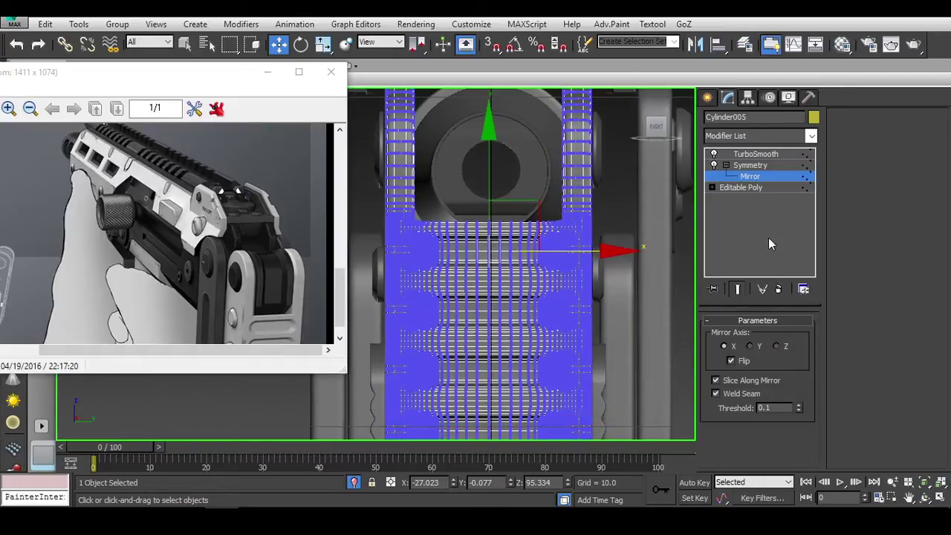
click(726, 165)
Step: View the TurboSmooth result of the joined slotted piece and deselect it to inspect
click(744, 177)
click(721, 337)
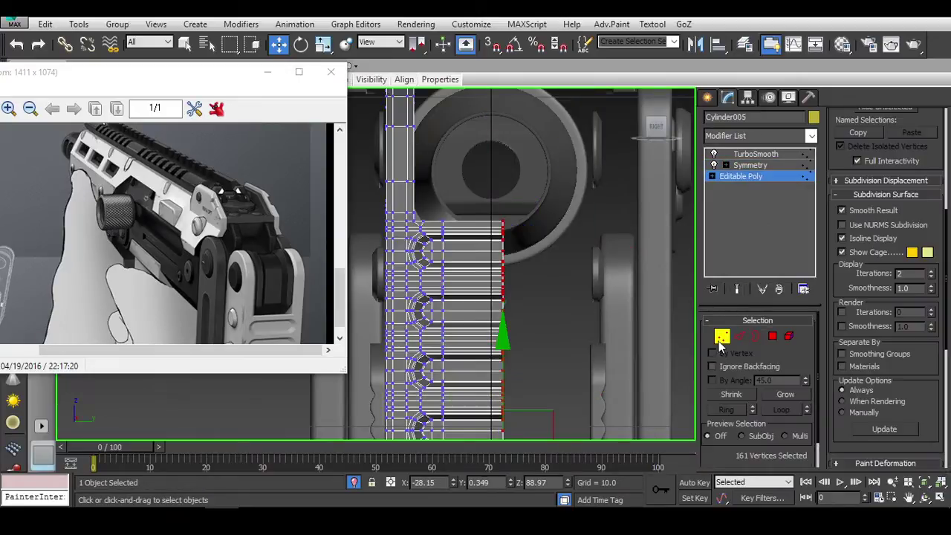
click(756, 153)
scroll(605, 292, down, 2)
scroll(644, 268, down, 1)
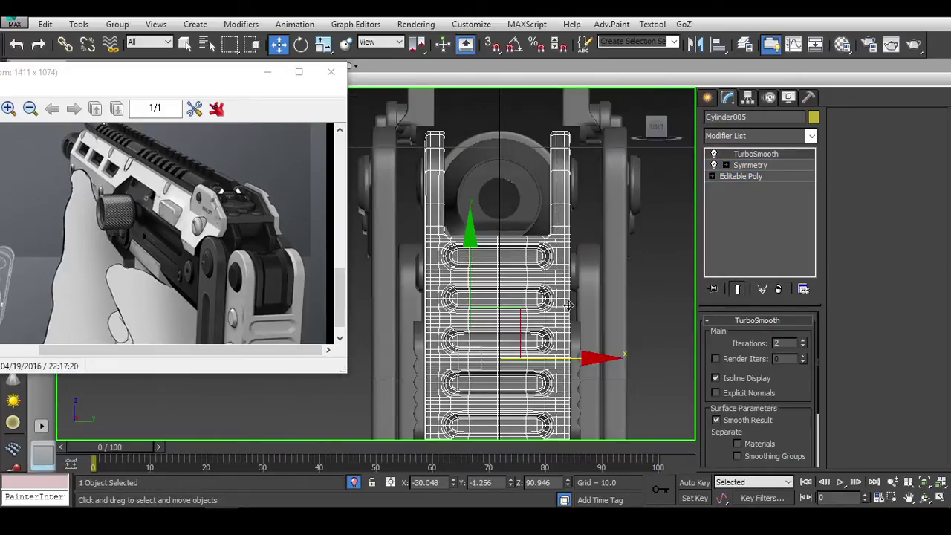
middle_drag(582, 372, 573, 394)
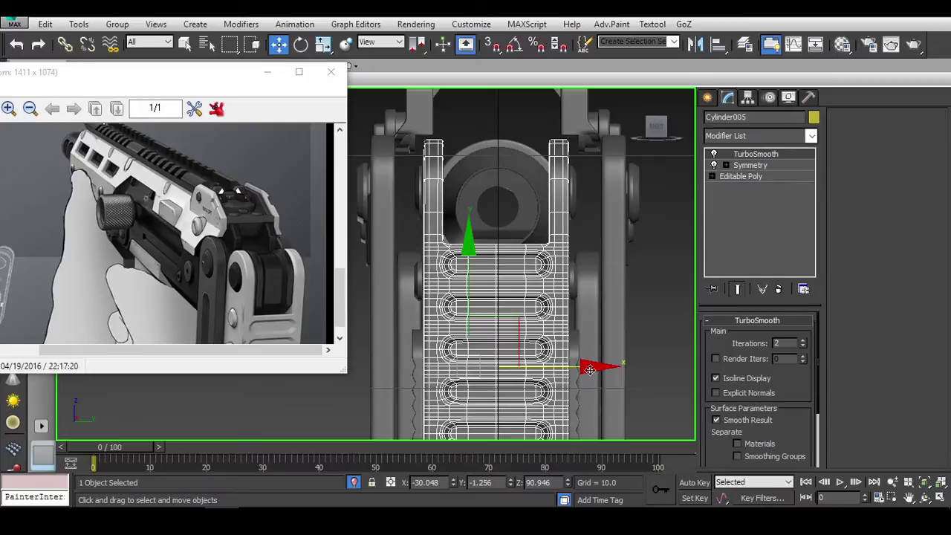
drag(590, 369, 590, 368)
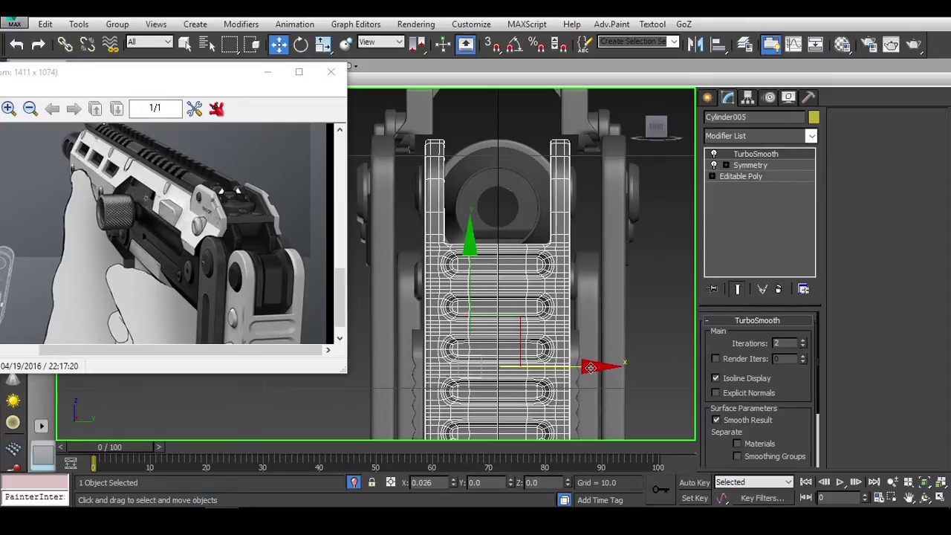
scroll(591, 367, down, 2)
click(628, 306)
Step: Reselect Cylinder005 and enter polygon editing on its base Editable Mesh
scroll(628, 306, up, 2)
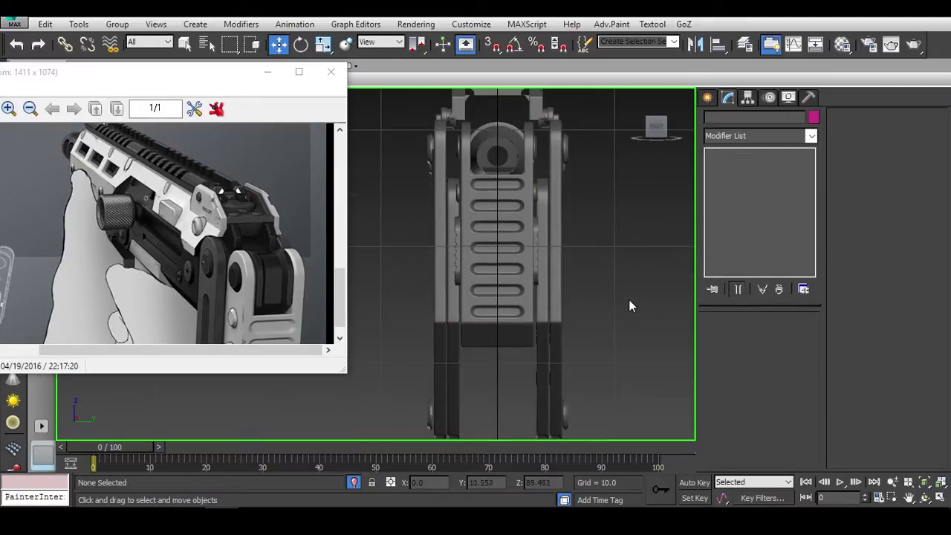
mouse_move(628, 299)
middle_down()
mouse_move(632, 336)
mouse_move(520, 286)
mouse_move(482, 344)
middle_up()
scroll(482, 344, up, 2)
click(487, 267)
click(752, 178)
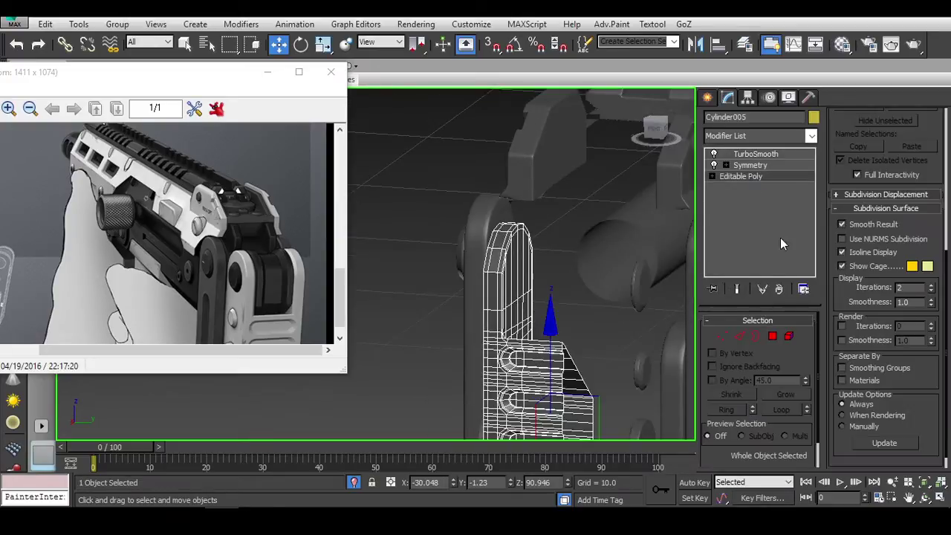
click(773, 336)
mouse_move(462, 259)
middle_down()
mouse_move(558, 272)
mouse_move(528, 236)
mouse_move(658, 309)
middle_up()
scroll(528, 237, down, 5)
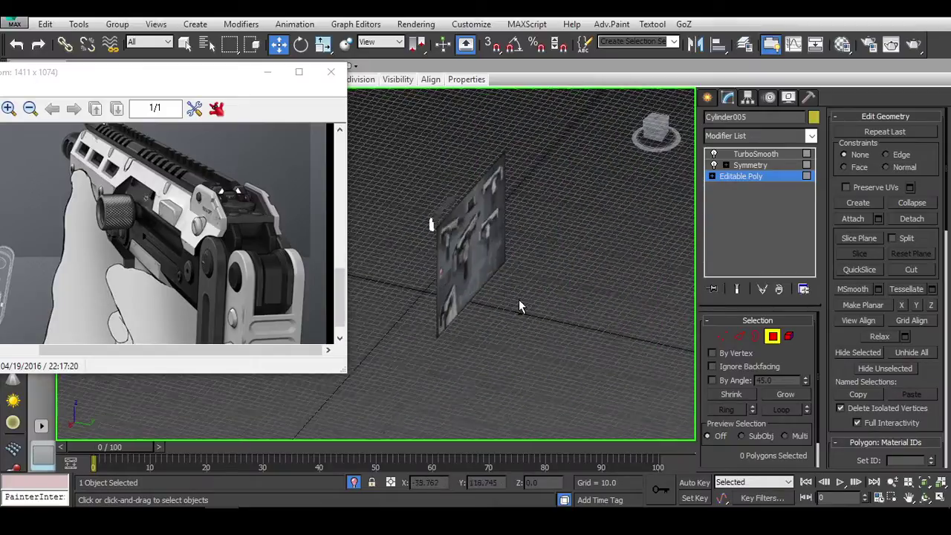
scroll(658, 309, up, 5)
scroll(565, 282, up, 5)
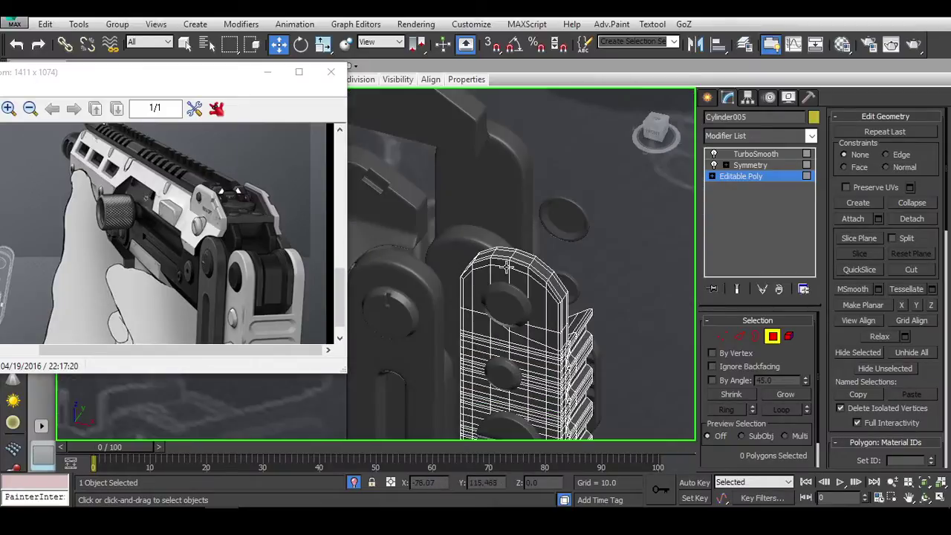
Step: Select the end cap's front faces and grow the selection
click(539, 266)
mouse_move(601, 280)
alt+middle_down()
mouse_move(572, 289)
mouse_move(565, 246)
alt+middle_up()
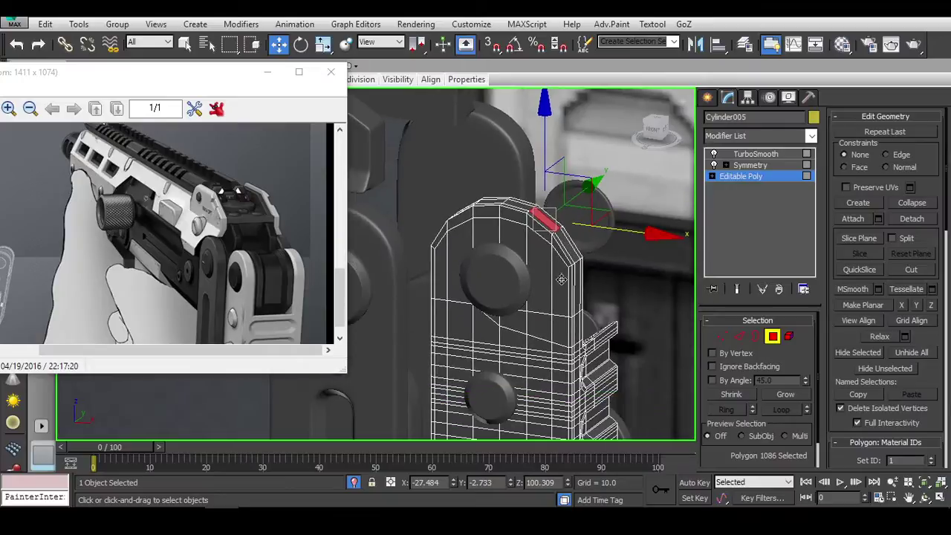
click(559, 281)
scroll(532, 269, up, 2)
ctrl+click(506, 220)
ctrl+click(460, 213)
ctrl+click(431, 245)
alt+middle_drag(431, 245, 394, 273)
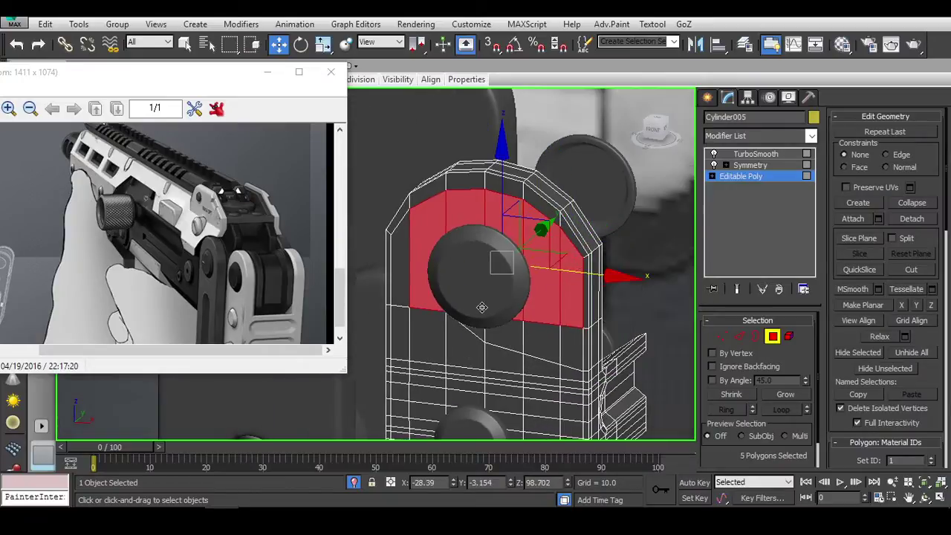
click(786, 394)
Step: Select the end cap's side strip and Shift-drag a copy to open the Detach dialog
alt+middle_drag(520, 342, 513, 359)
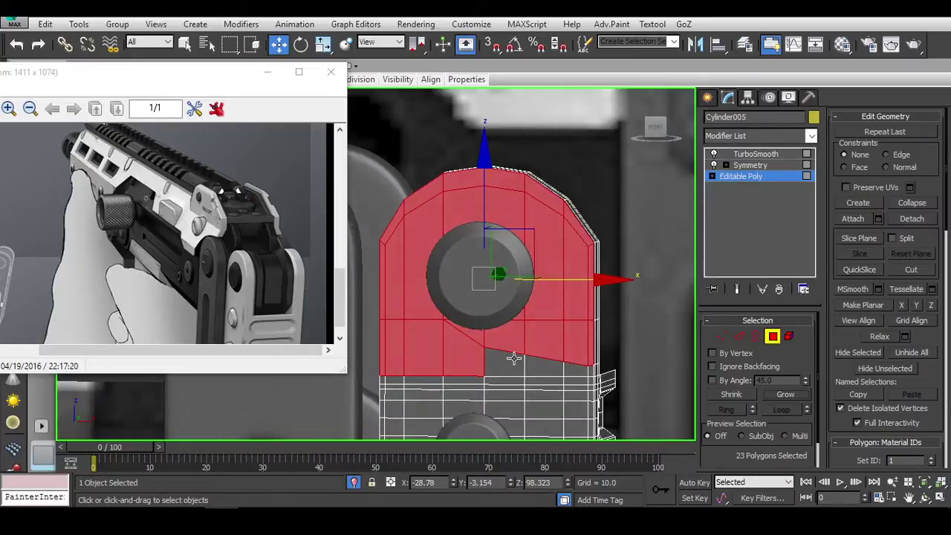
alt+middle_drag(585, 377, 665, 396)
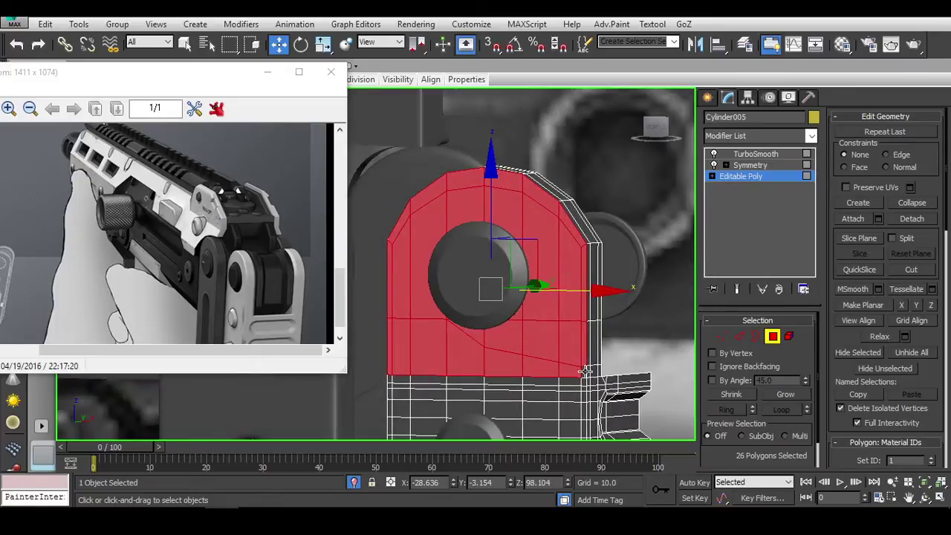
alt+middle_drag(585, 372, 632, 349)
click(572, 297)
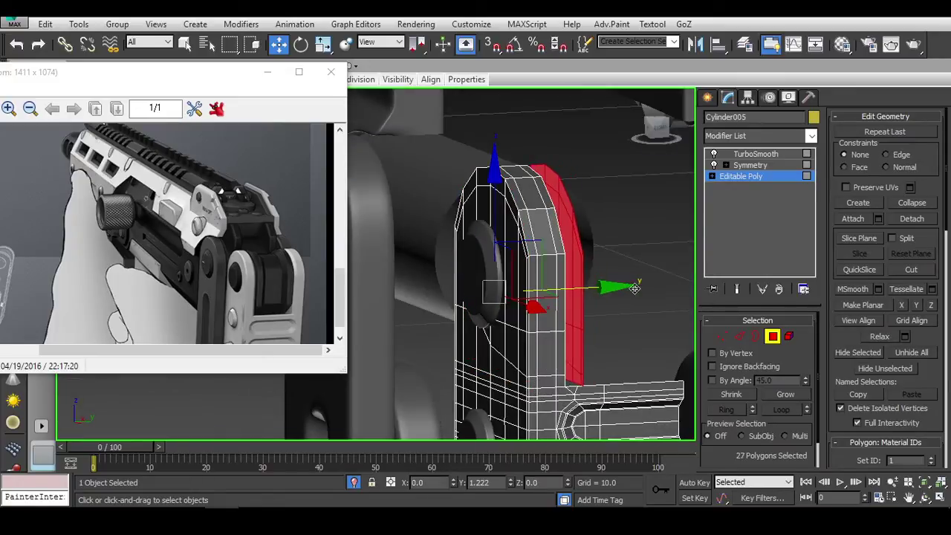
shift+drag(635, 288, 647, 297)
key(Return)
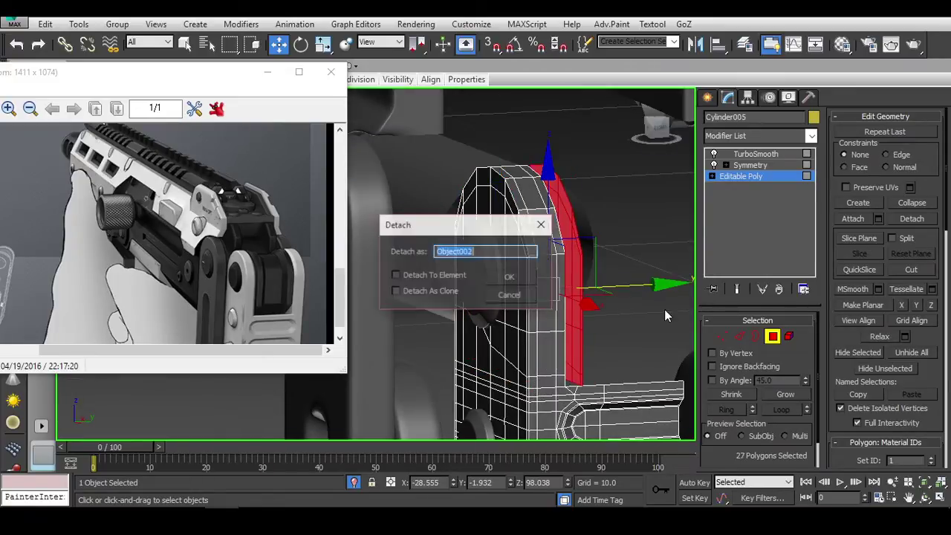
Step: Detach the strip as Object002, isolate it, then unhide the rest of the scene
click(507, 277)
click(569, 266)
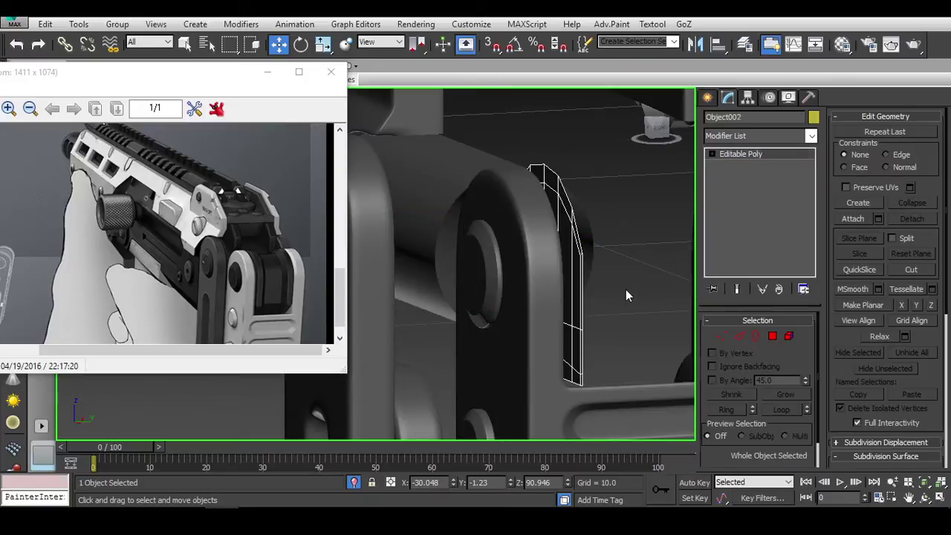
key(alt+q)
key(2)
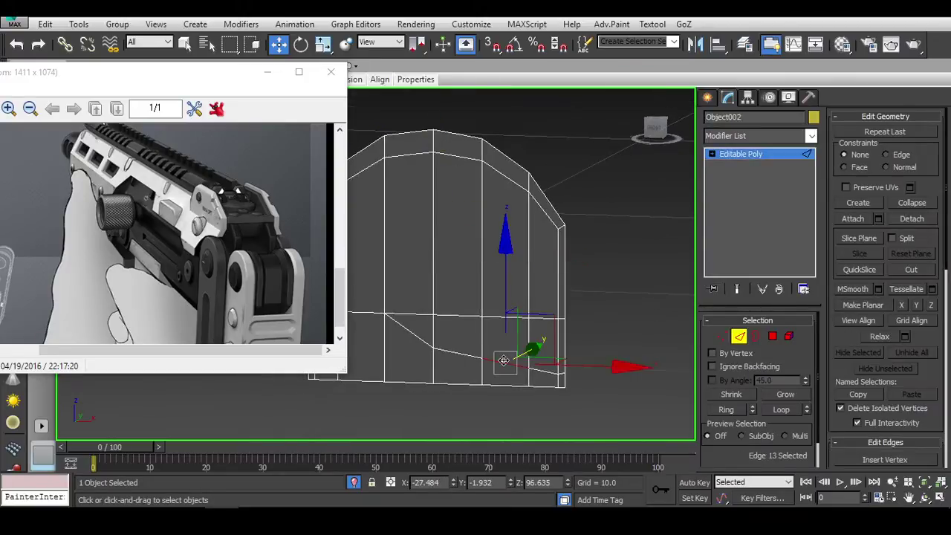
click(639, 344)
mouse_move(638, 344)
alt+middle_down()
mouse_move(595, 206)
mouse_move(599, 232)
mouse_move(621, 248)
alt+middle_up()
key(F3)
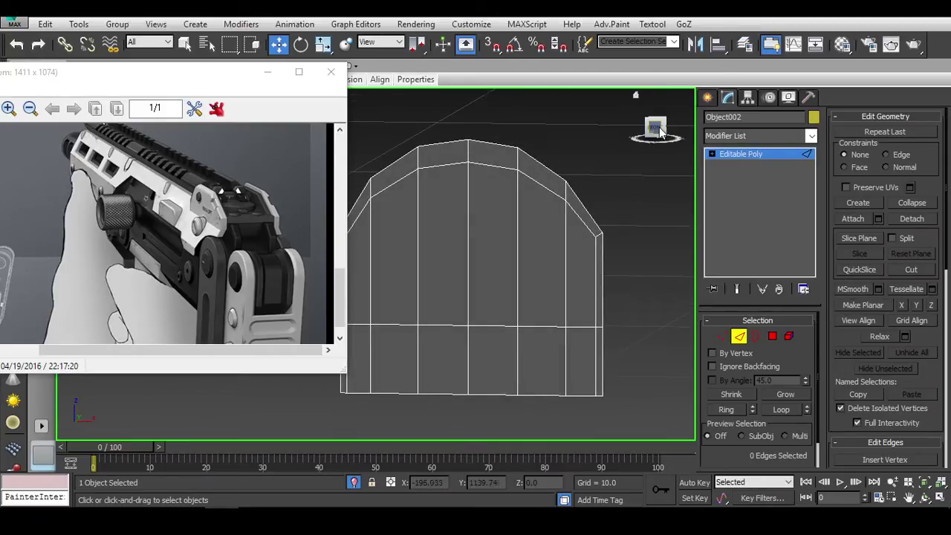
click(660, 132)
right_click(637, 272)
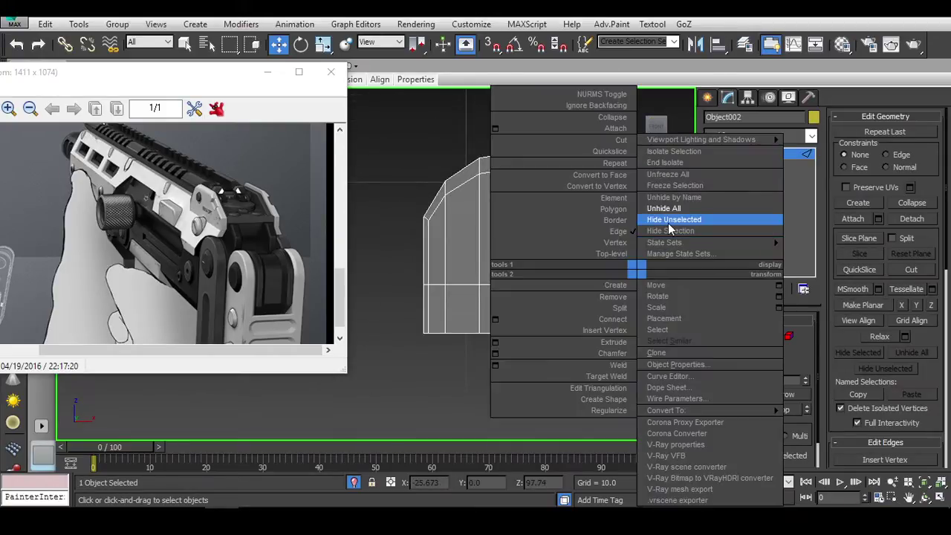
click(664, 208)
key(F3)
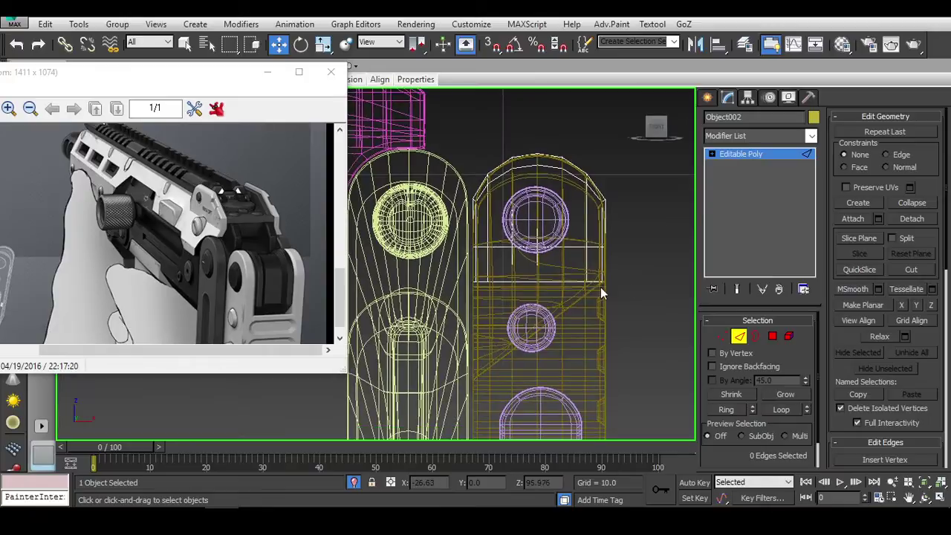
scroll(600, 287, up, 2)
middle_drag(591, 283, 603, 277)
Step: Cut a diagonal QuickSlice across Object002
click(722, 338)
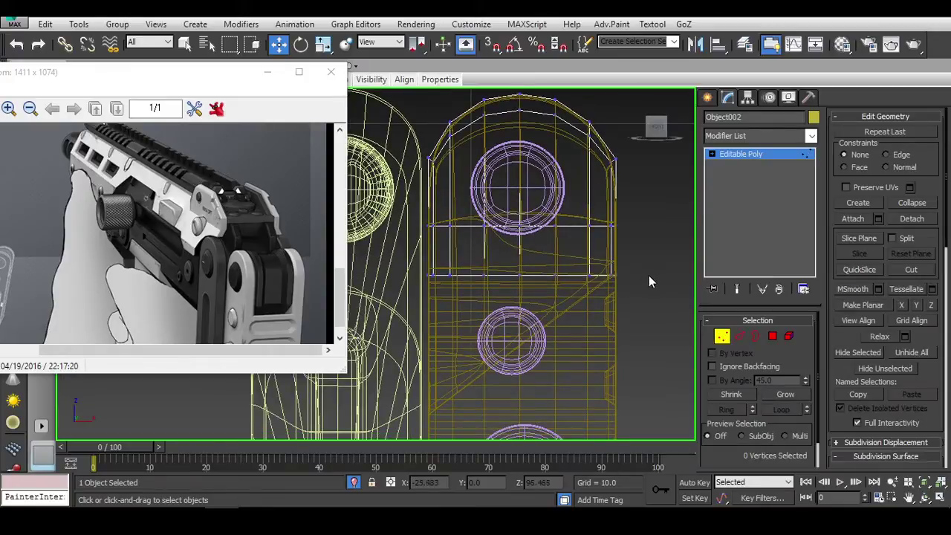
middle_drag(521, 167, 552, 116)
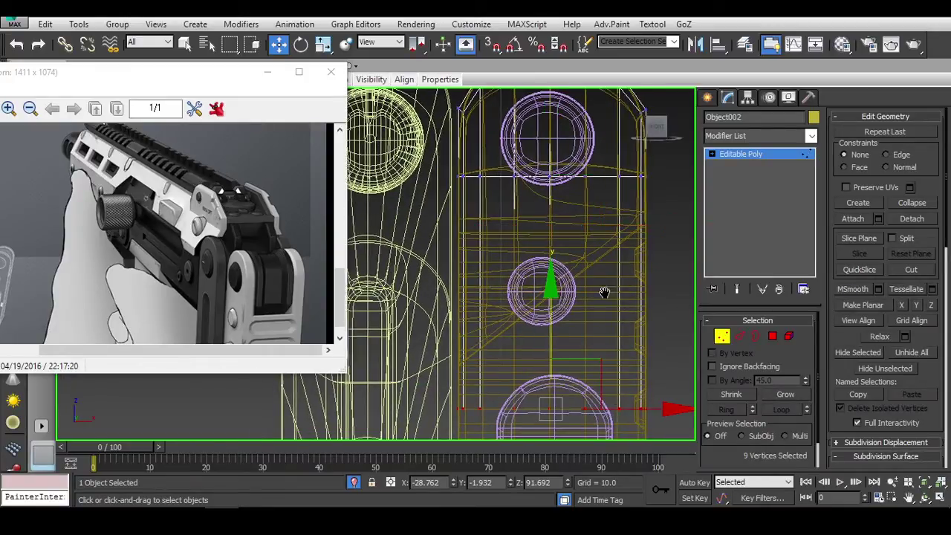
middle_drag(603, 293, 571, 310)
click(638, 198)
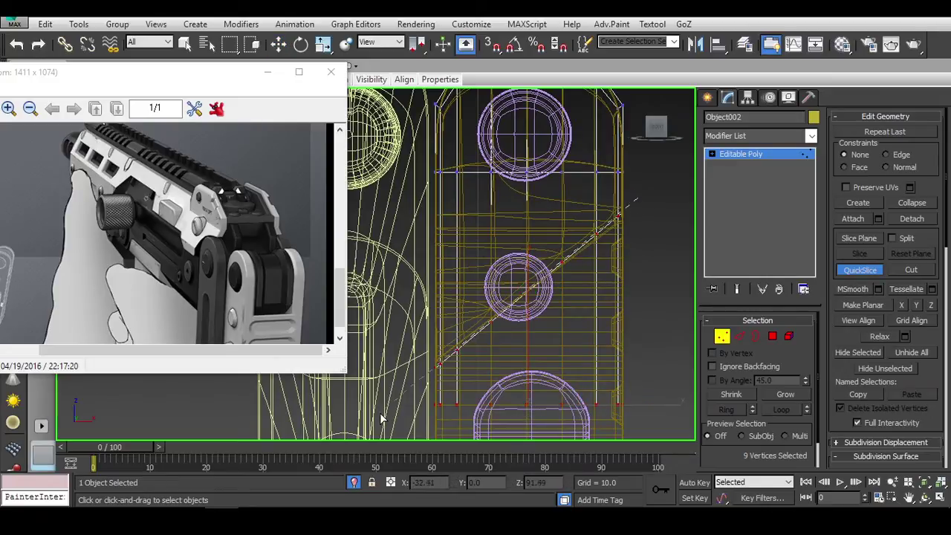
click(374, 405)
Step: Delete Object002's faces below the diagonal cut
key(w)
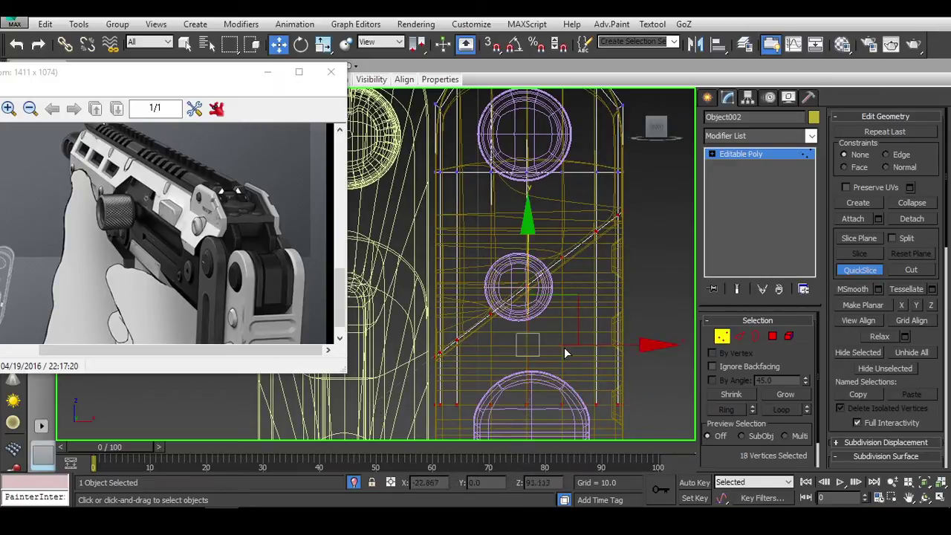
click(773, 336)
drag(656, 327, 519, 369)
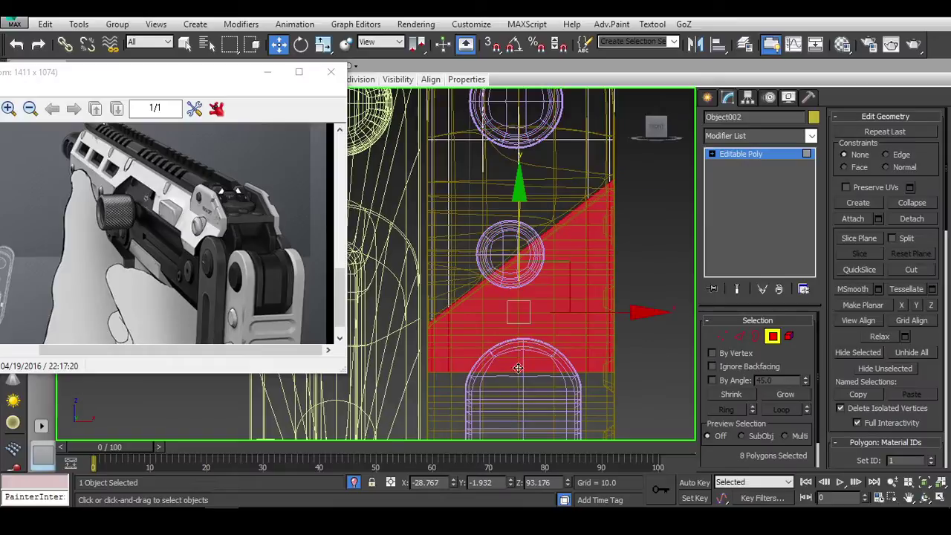
mouse_move(584, 379)
middle_down()
mouse_move(540, 367)
mouse_move(596, 331)
middle_up()
key(Delete)
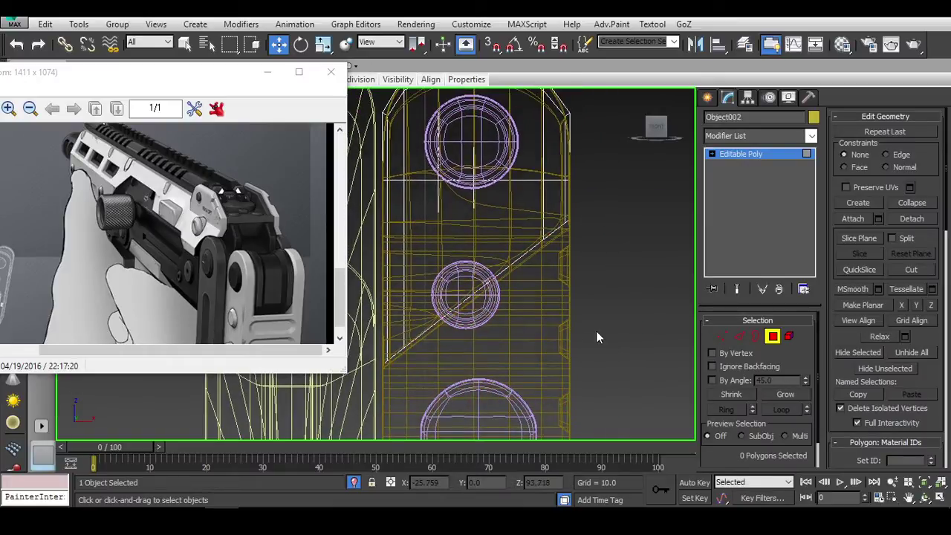
key(F3)
key(F3)
click(772, 338)
mouse_move(659, 308)
alt+middle_down()
mouse_move(559, 343)
mouse_move(537, 258)
mouse_move(550, 197)
alt+middle_up()
key(F3)
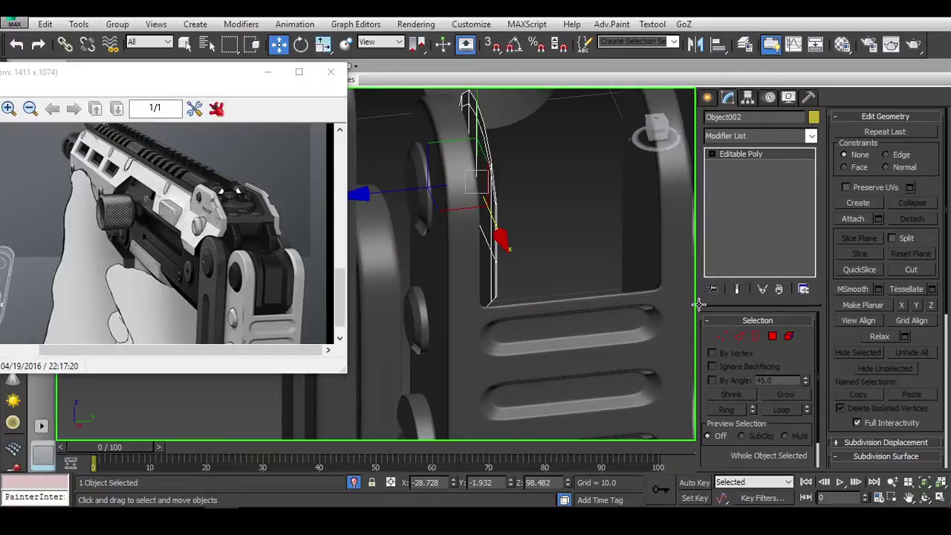
Step: Select the open border and Shift-drag it along Y to extend the strip
click(743, 338)
click(756, 336)
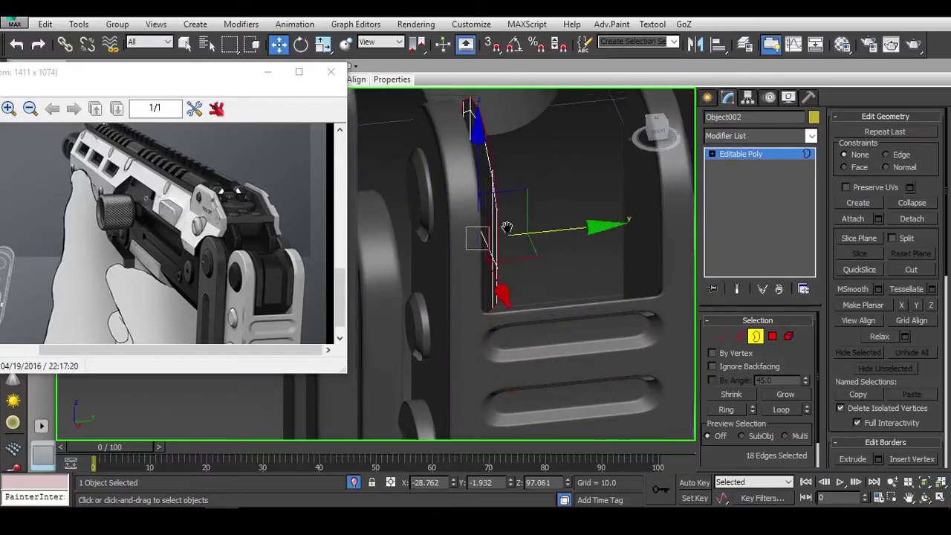
mouse_move(510, 228)
alt+middle_down()
mouse_move(493, 276)
mouse_move(522, 269)
alt+middle_up()
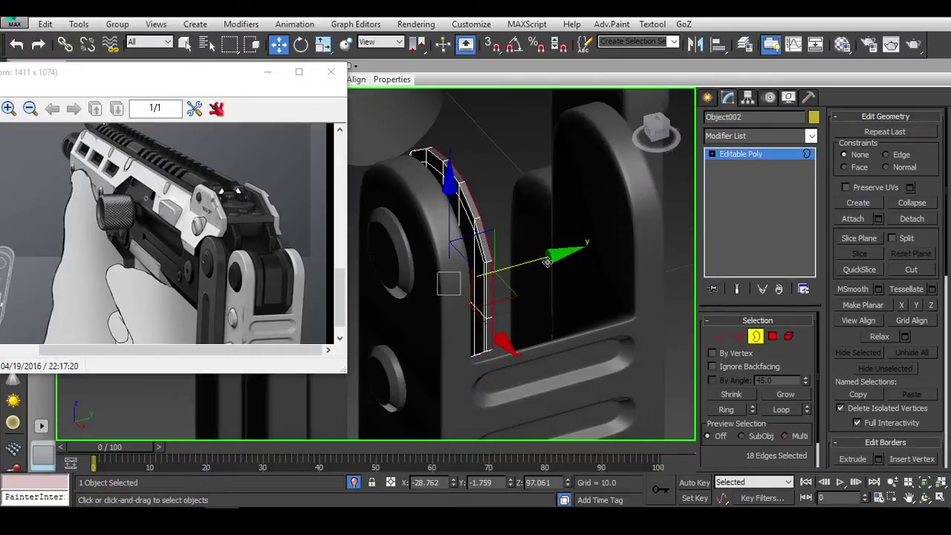
shift+drag(547, 261, 577, 255)
alt+middle_drag(570, 253, 548, 258)
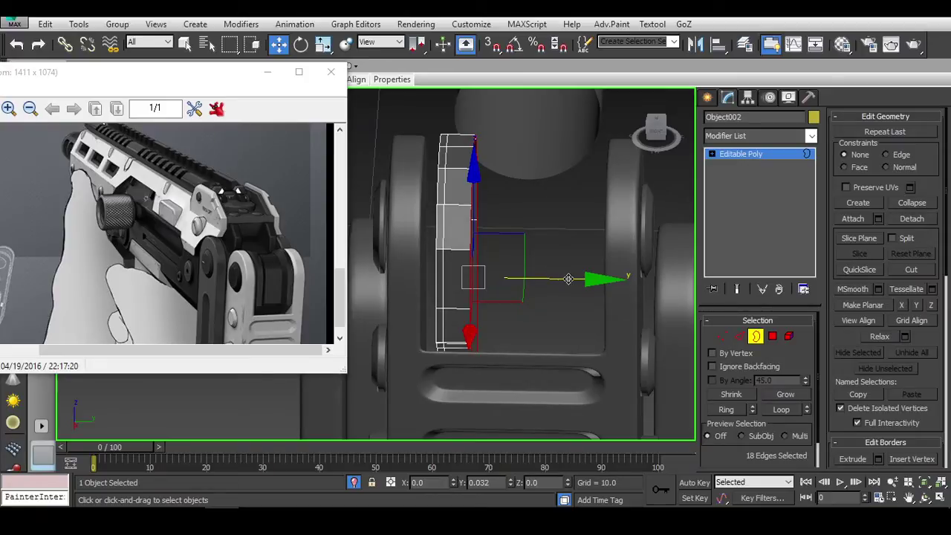
drag(568, 279, 620, 279)
Step: Add a Symmetry modifier to Object002 with Flip on and move the mirror plane
click(776, 136)
text(sy)
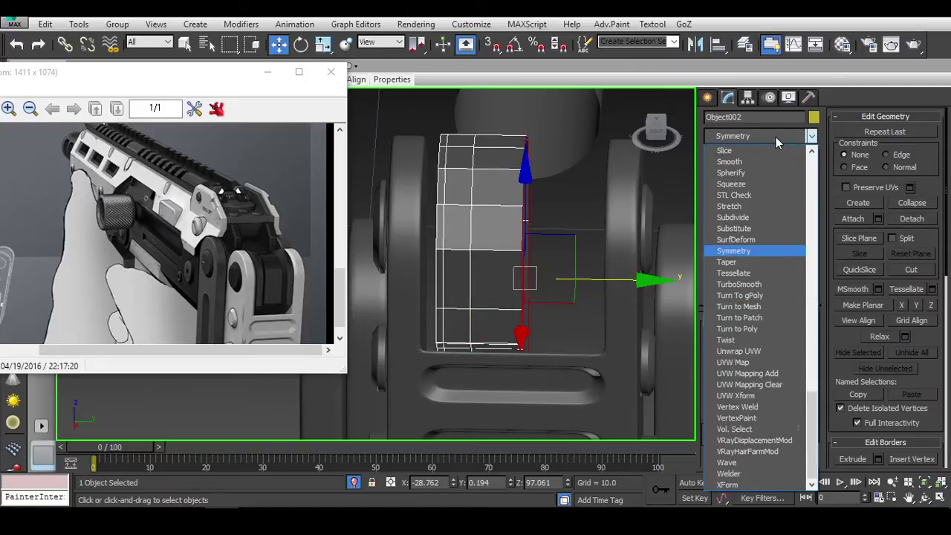
key(Return)
click(743, 362)
alt+middle_drag(564, 312, 511, 292)
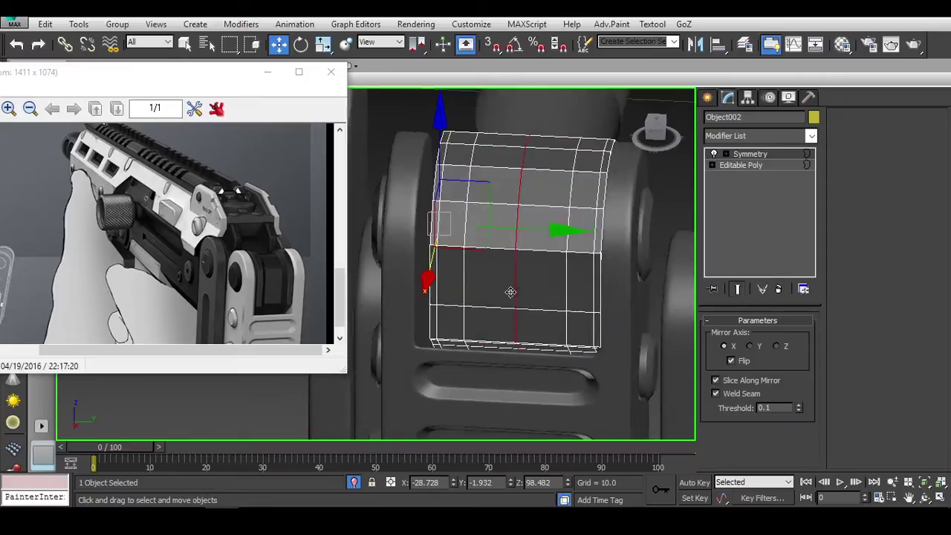
click(743, 165)
drag(645, 292, 633, 290)
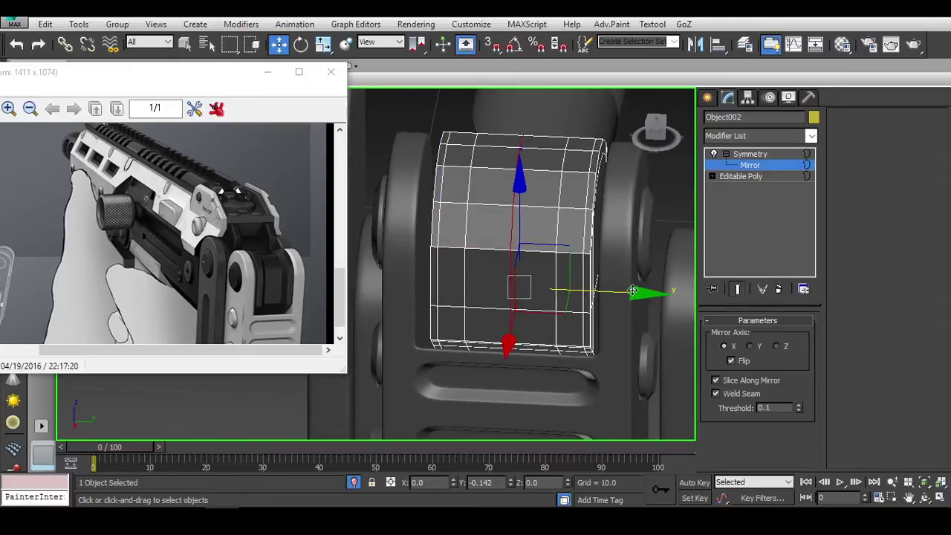
click(656, 141)
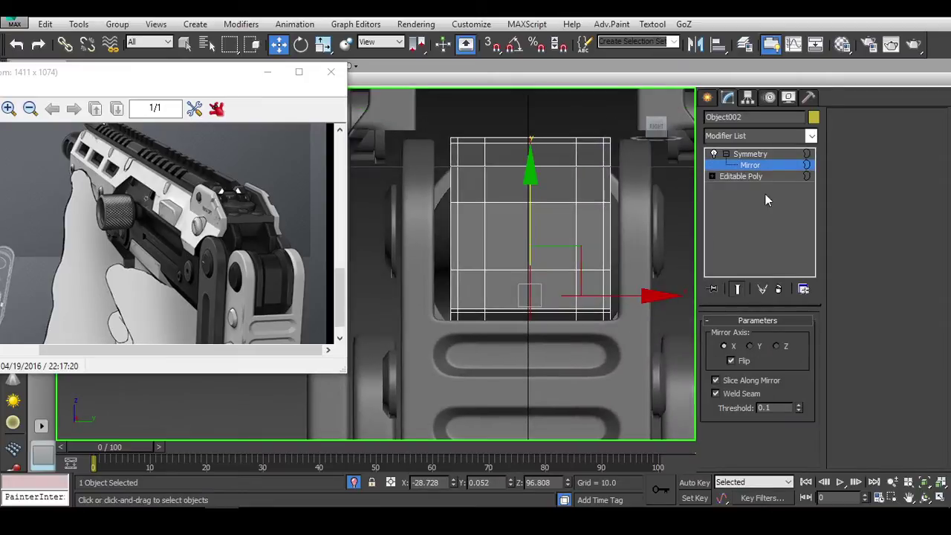
Step: Slide the base half left and reposition the mirror plane to widen the panel
click(741, 177)
click(736, 290)
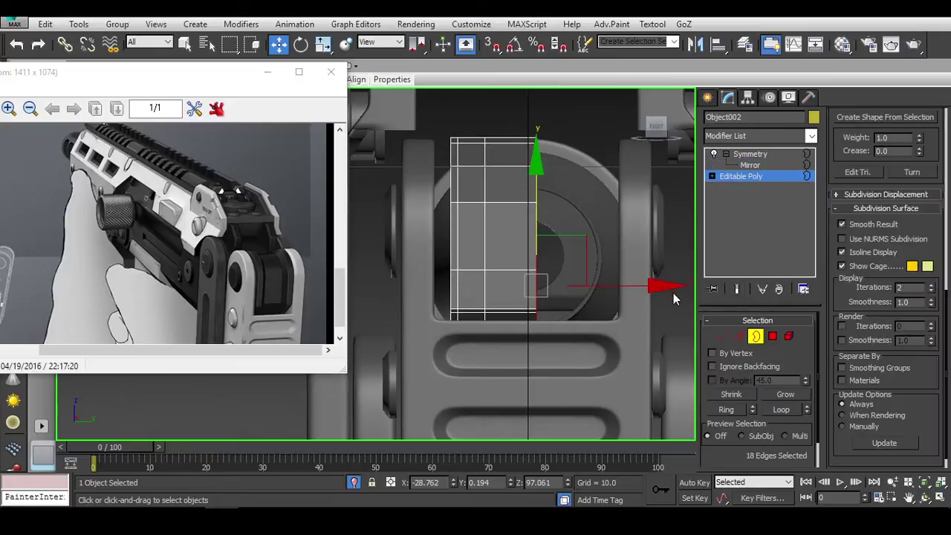
click(756, 338)
drag(577, 225, 560, 223)
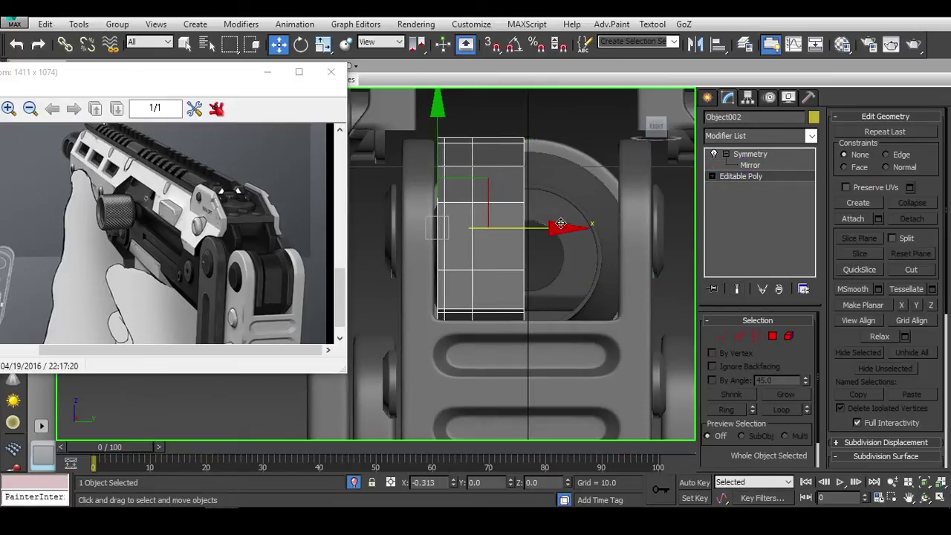
click(783, 154)
click(750, 165)
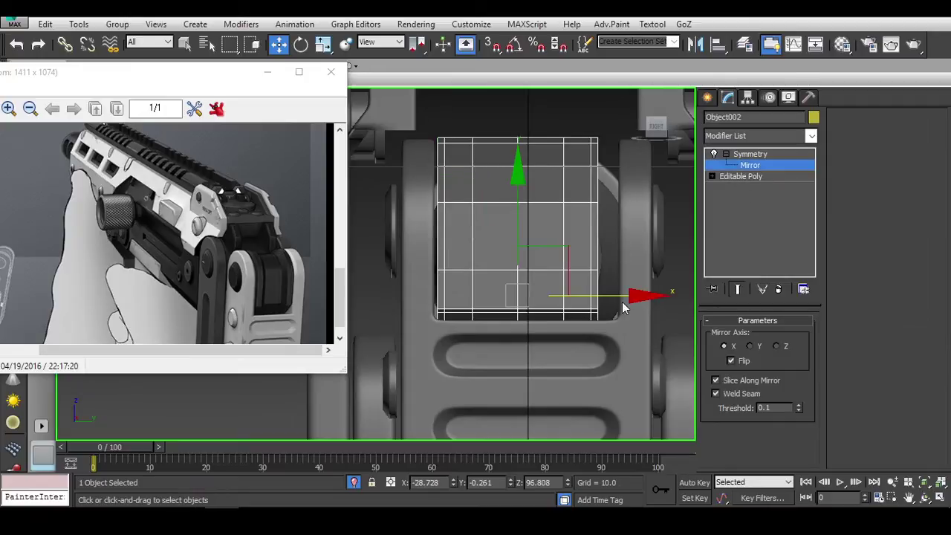
drag(622, 303, 649, 296)
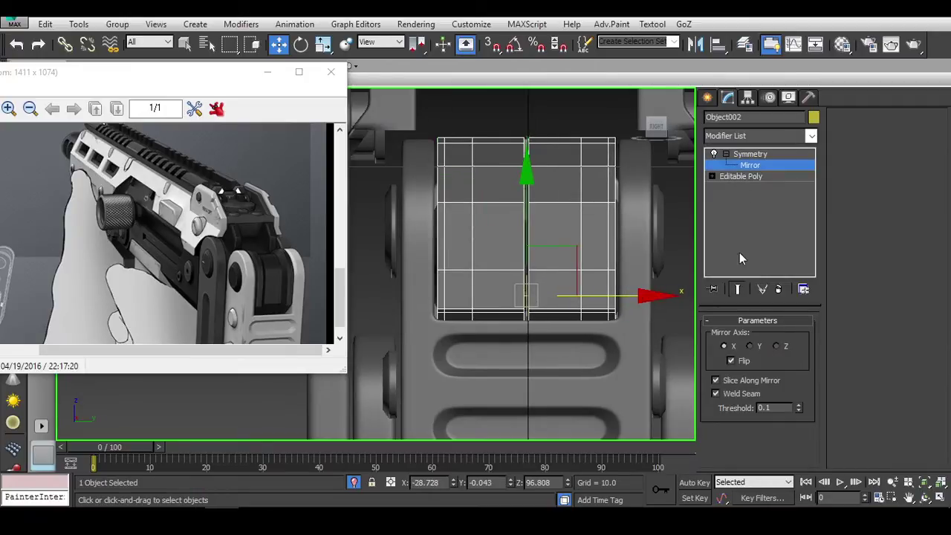
Step: Shift the centre vertices slightly right and convert Object002 to Editable Poly
click(741, 176)
key(1)
drag(423, 123, 547, 323)
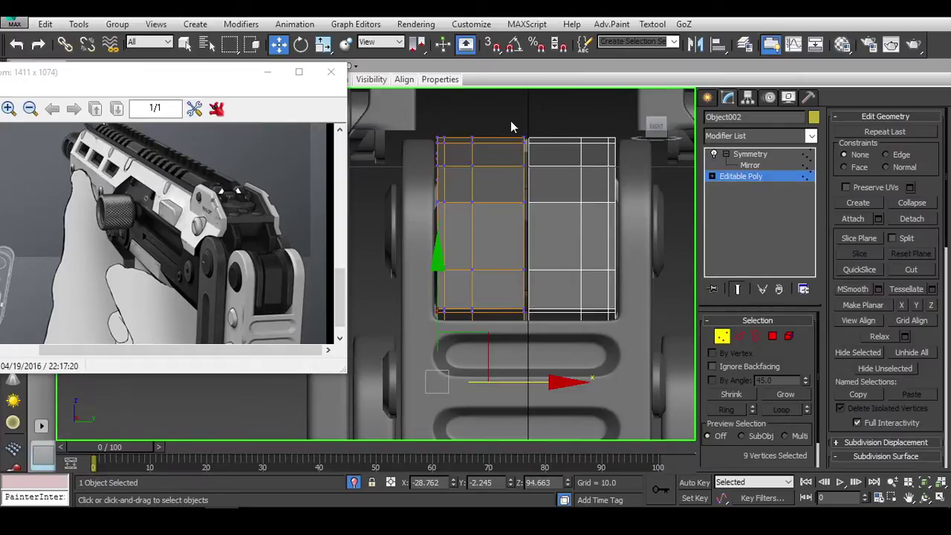
drag(609, 267, 613, 267)
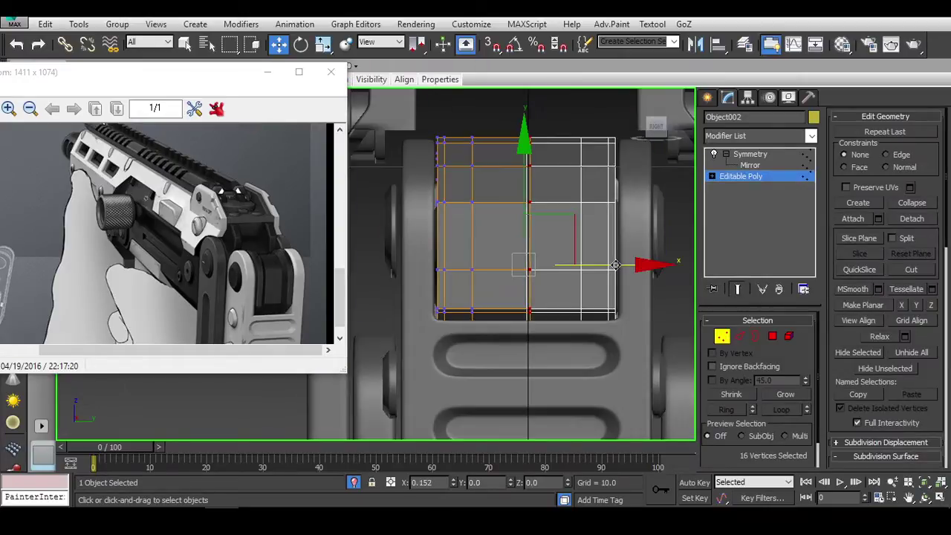
key(F3)
right_click(554, 126)
click(751, 357)
Step: Select the inner pairs of edge loops and scale them outward
key(F3)
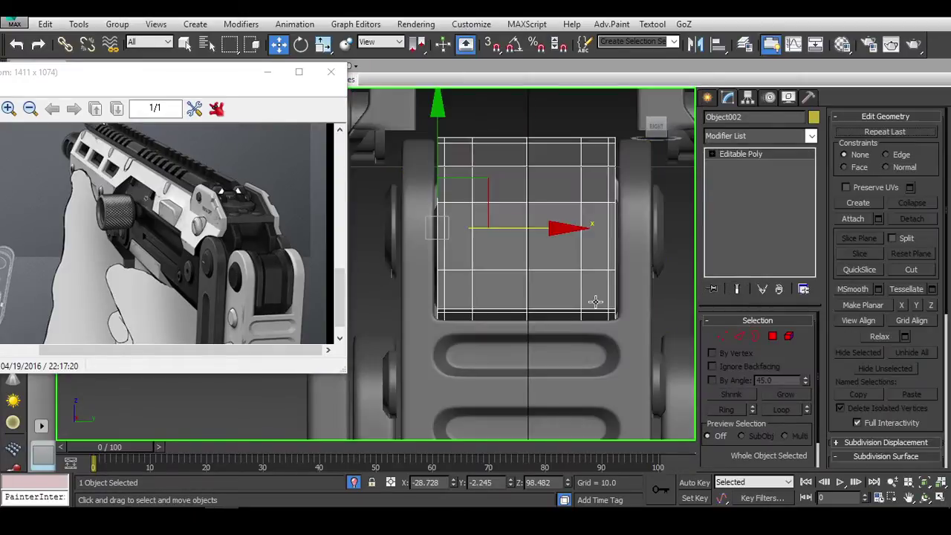
key(2)
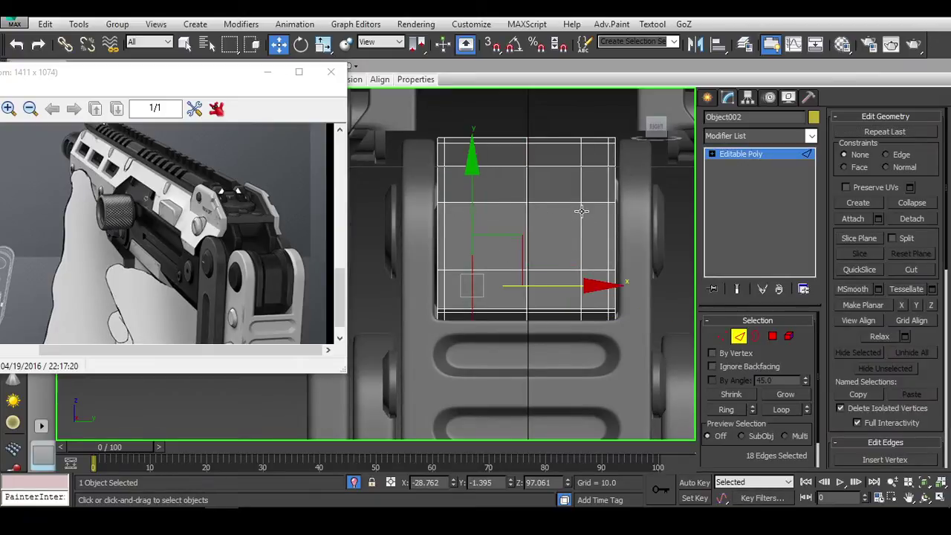
middle_drag(582, 211, 570, 290)
key(e)
key(r)
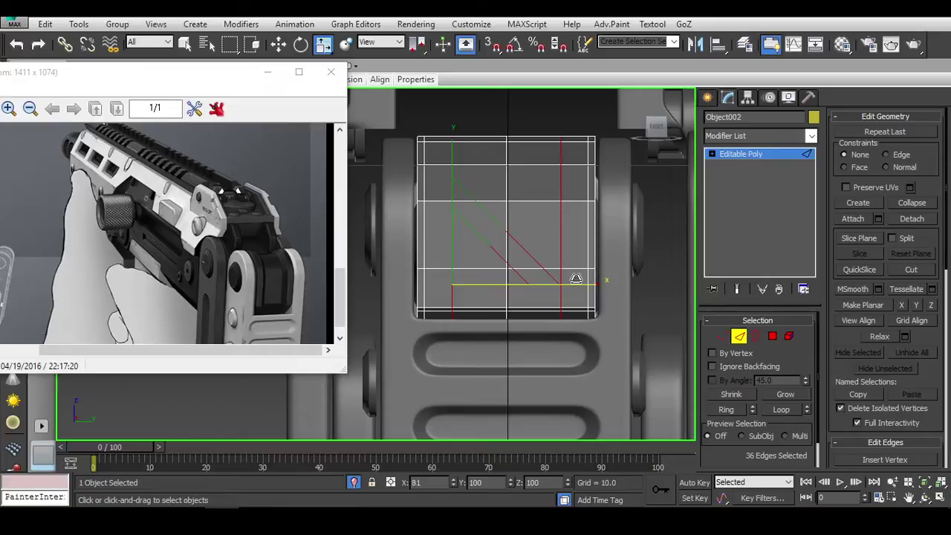
ctrl+click(722, 336)
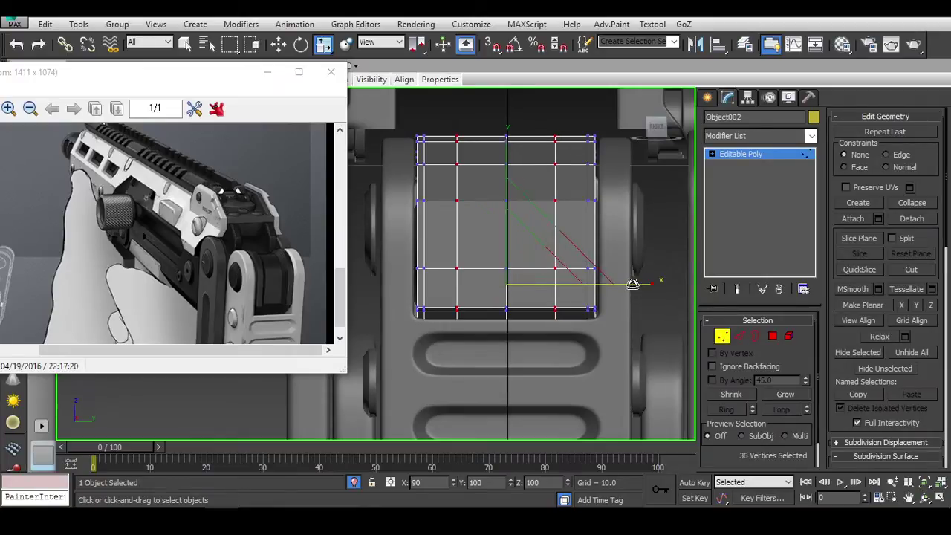
Step: Start picking the groove faces at Polygon level
click(770, 338)
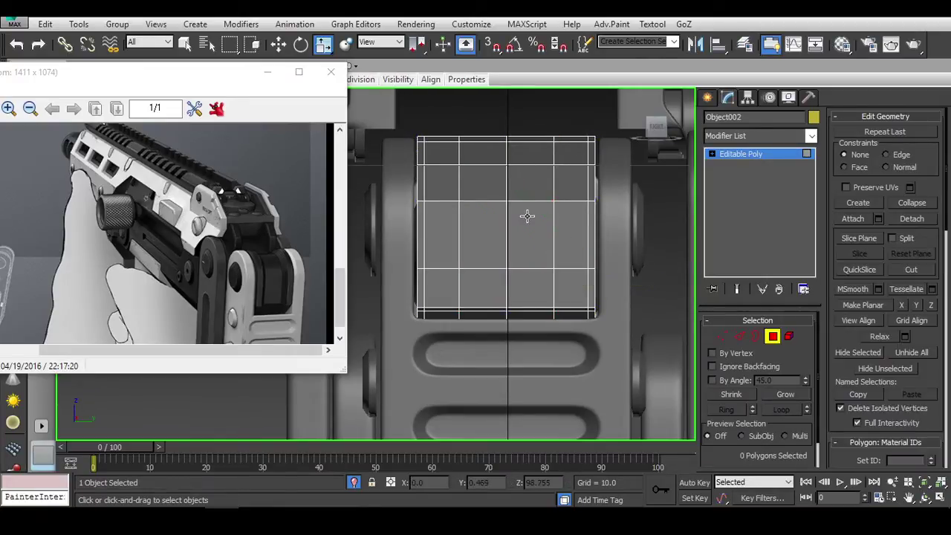
click(482, 227)
ctrl+click(497, 243)
mouse_move(496, 244)
alt+middle_down()
mouse_move(501, 215)
mouse_move(483, 275)
mouse_move(501, 304)
mouse_move(497, 265)
mouse_move(435, 244)
mouse_move(453, 250)
alt+middle_up()
Step: Select the central band of faces running over the end cap
alt+drag(452, 250, 510, 248)
mouse_move(510, 249)
middle_down()
mouse_move(501, 217)
mouse_move(512, 251)
middle_up()
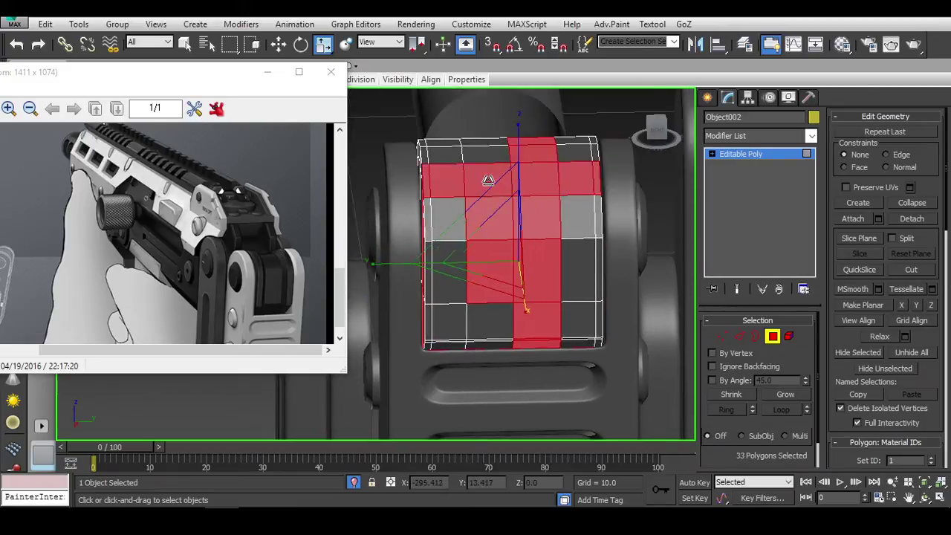
alt+click(490, 247)
ctrl+click(486, 246)
ctrl+click(485, 211)
ctrl+click(489, 172)
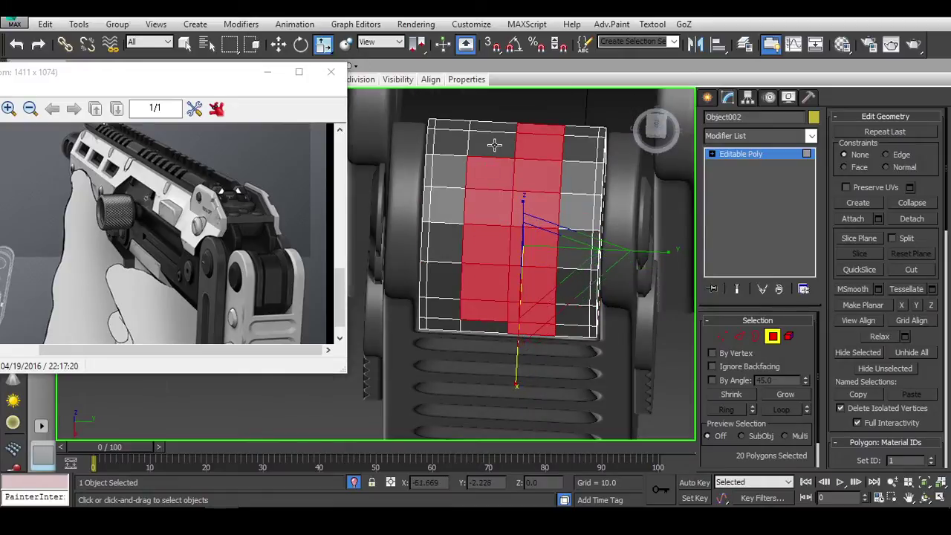
mouse_move(494, 144)
alt+middle_down()
mouse_move(569, 276)
mouse_move(516, 255)
alt+middle_up()
key(2)
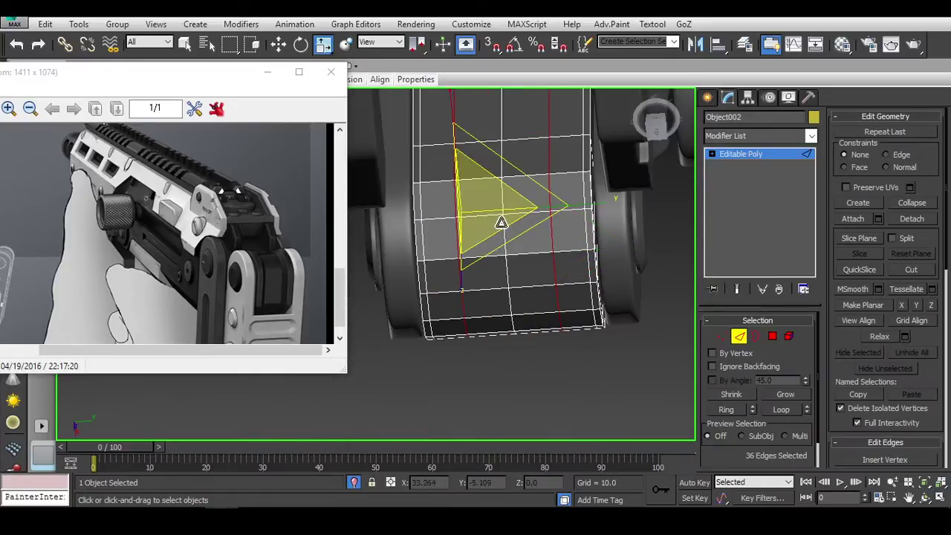
ctrl+click(772, 335)
mouse_move(563, 314)
alt+middle_down()
mouse_move(550, 295)
mouse_move(569, 286)
mouse_move(617, 338)
alt+middle_up()
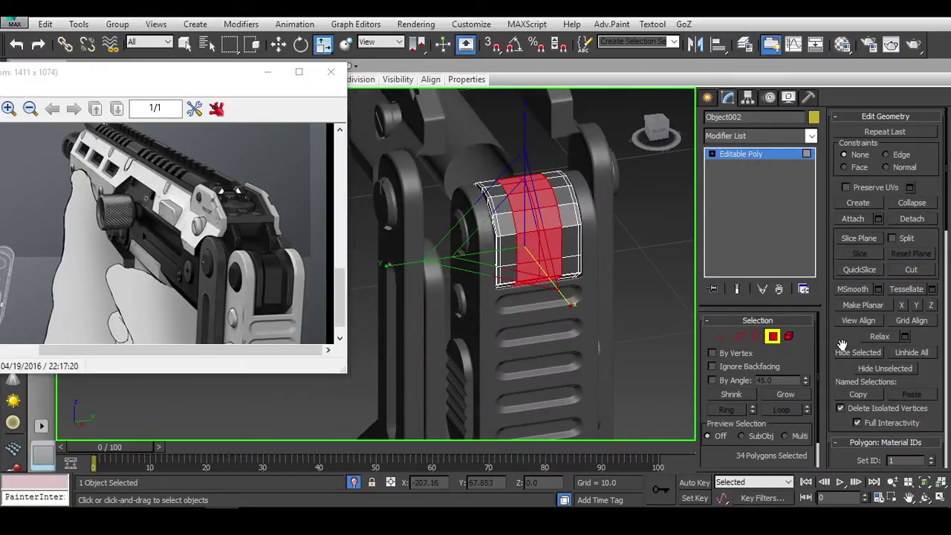
drag(842, 346, 817, 95)
drag(833, 299, 848, 149)
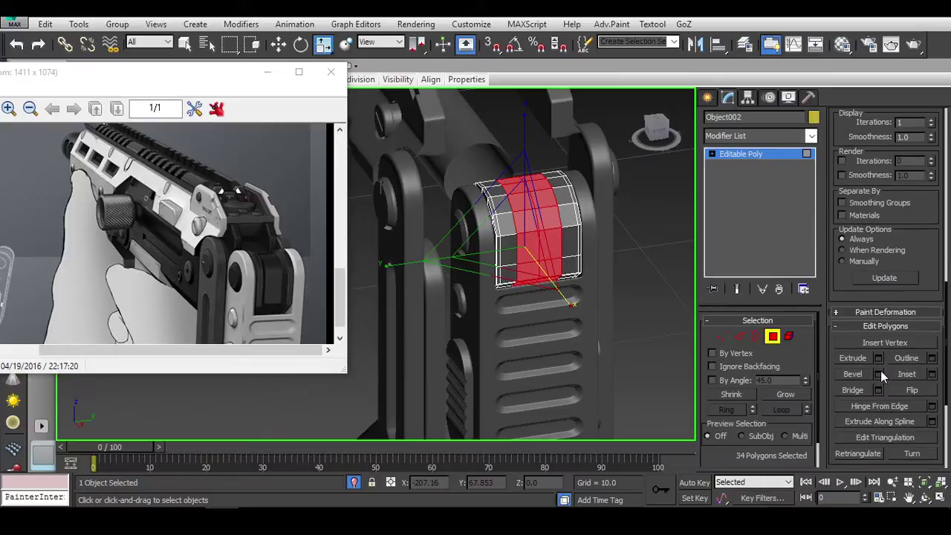
Step: Bevel the band with height -0.952 and outline -0.449 to carve the groove
click(879, 374)
mouse_move(396, 275)
alt+middle_down()
mouse_move(628, 280)
mouse_move(310, 286)
alt+middle_up()
mouse_move(390, 311)
mouse_down()
mouse_move(390, 292)
mouse_move(385, 334)
mouse_up()
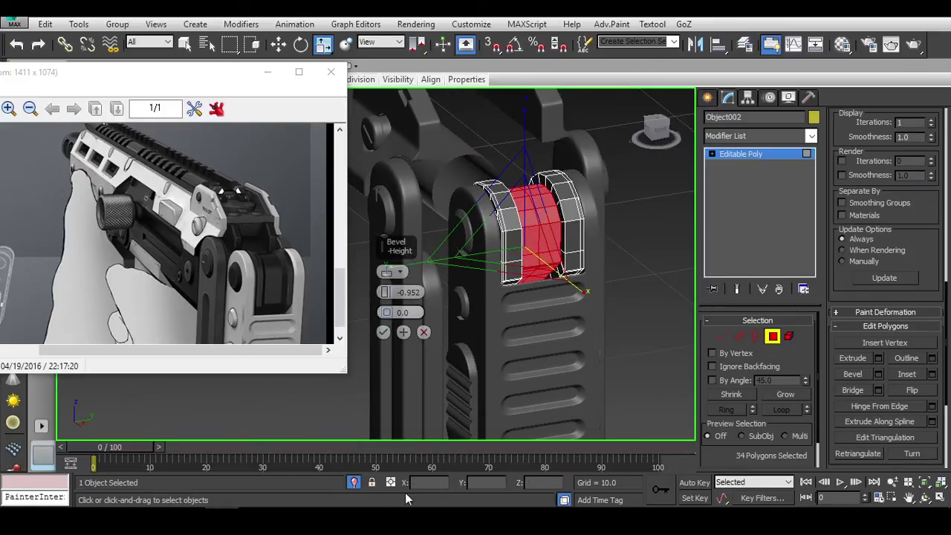
scroll(467, 330, up, 4)
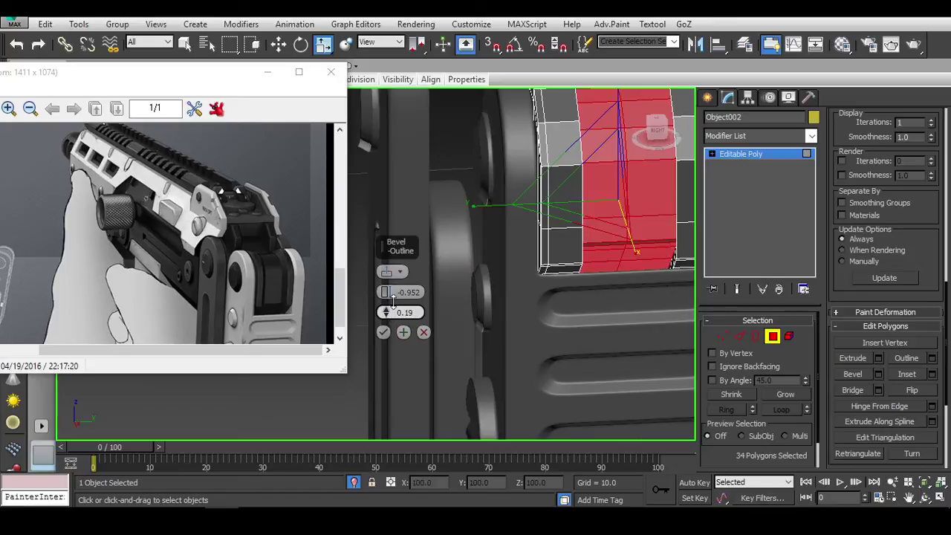
drag(394, 310, 394, 327)
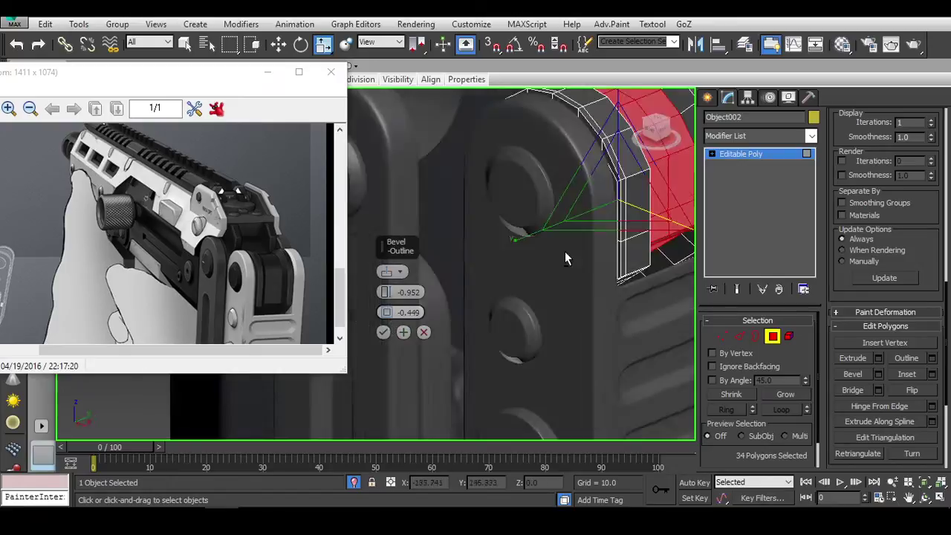
mouse_move(567, 257)
alt+middle_down()
mouse_move(430, 233)
mouse_move(355, 267)
alt+middle_up()
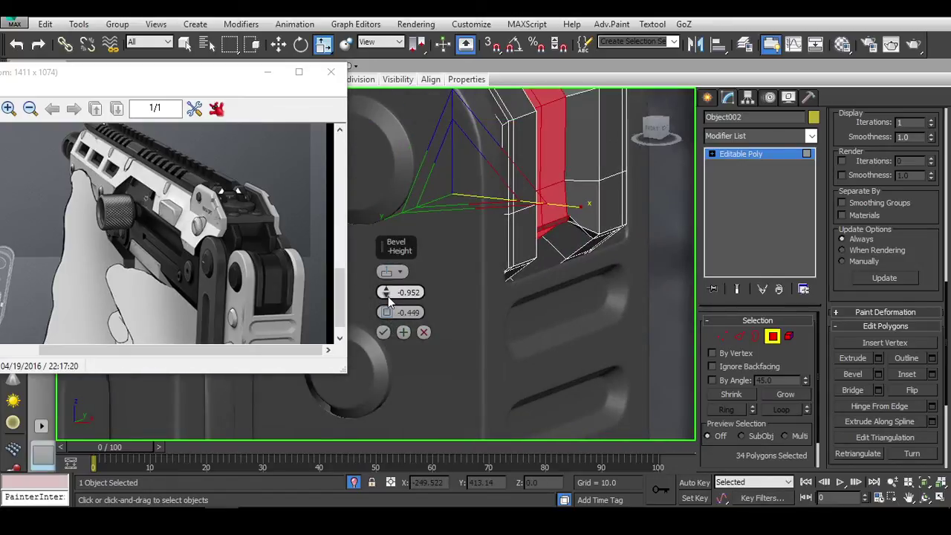
click(424, 333)
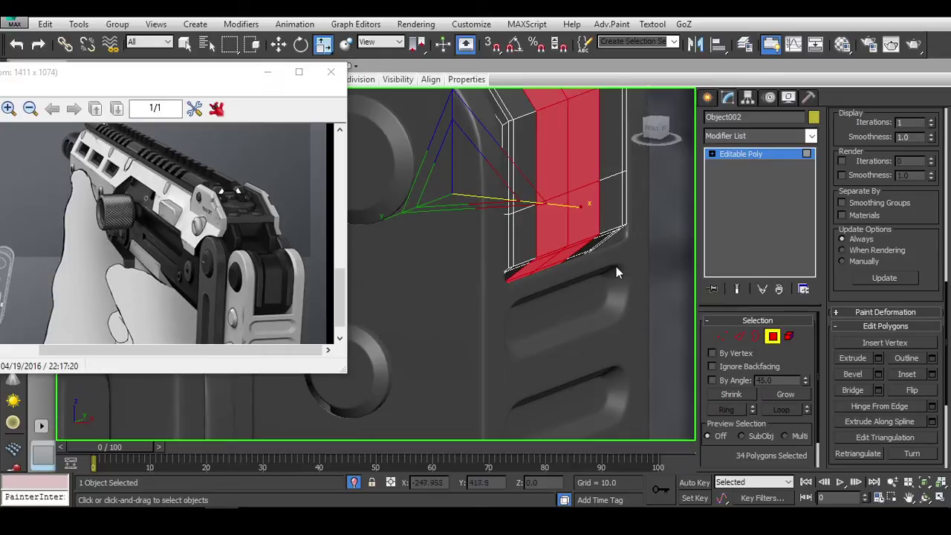
key(2)
mouse_move(616, 266)
alt+middle_down()
mouse_move(597, 229)
mouse_move(543, 213)
mouse_move(556, 223)
alt+middle_up()
scroll(554, 231, up, 3)
scroll(554, 230, down, 3)
Step: Weld the two spiking vertices at the groove's lower end with a 0.1 threshold
ctrl+click(457, 168)
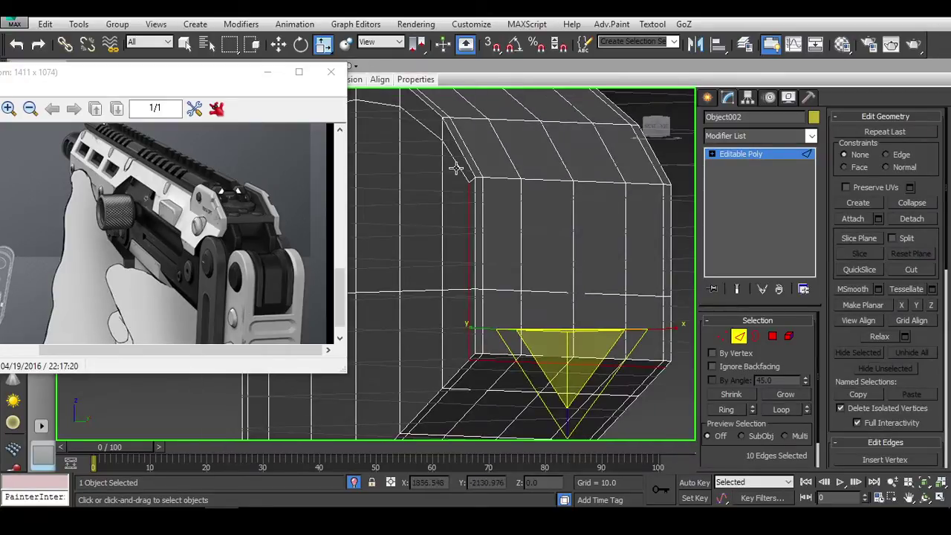
mouse_move(456, 168)
alt+middle_down()
mouse_move(456, 221)
mouse_move(535, 269)
mouse_move(499, 266)
mouse_move(616, 374)
mouse_move(642, 302)
alt+middle_up()
scroll(573, 379, up, 2)
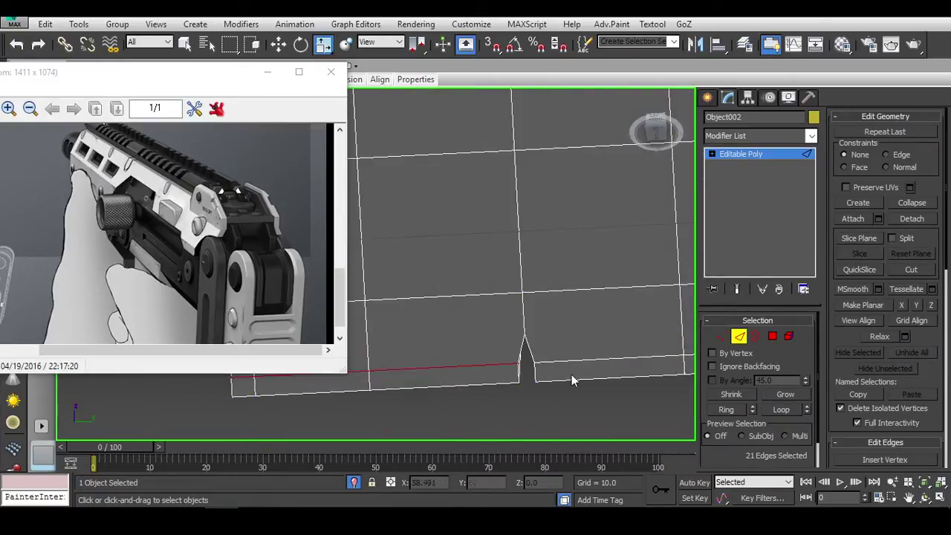
key(1)
alt+middle_drag(491, 325, 551, 374)
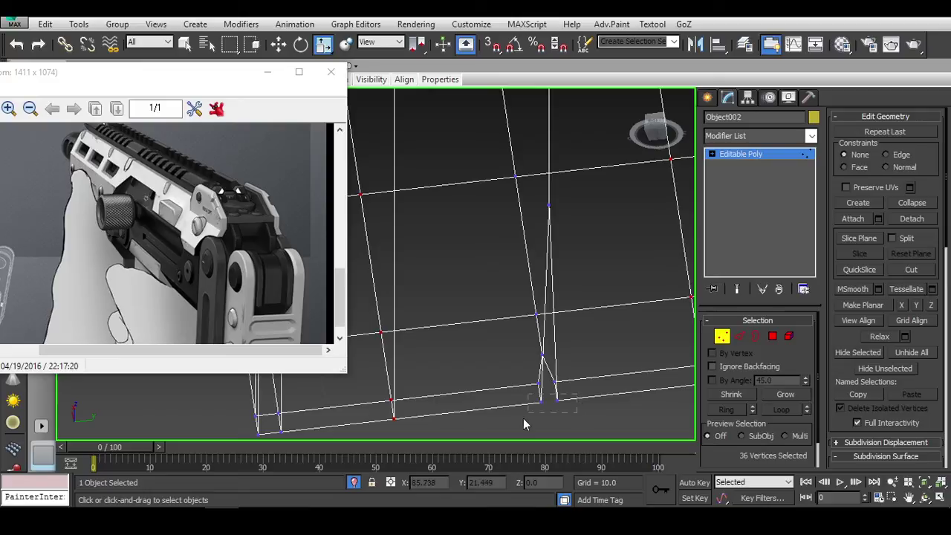
drag(524, 422, 526, 416)
alt+middle_drag(526, 416, 595, 424)
scroll(849, 339, down, 5)
scroll(854, 297, down, 5)
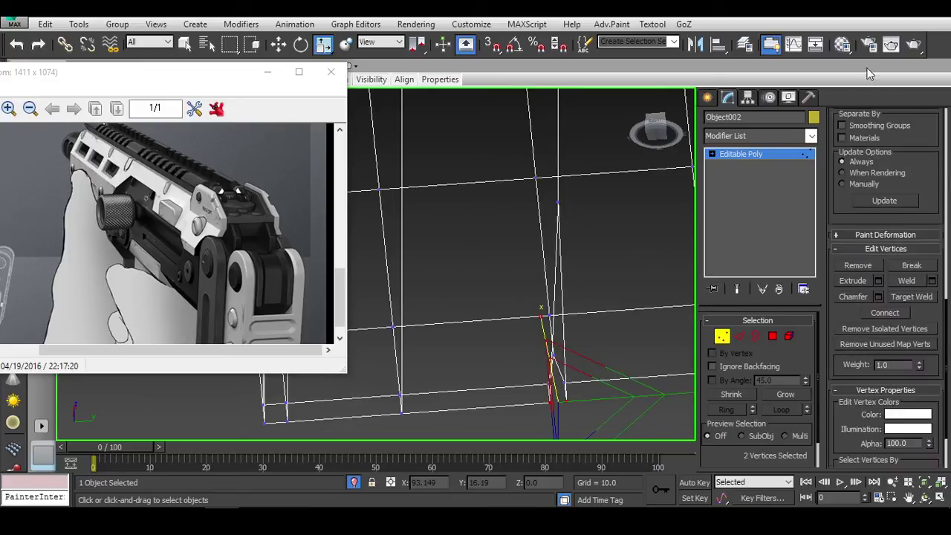
click(932, 280)
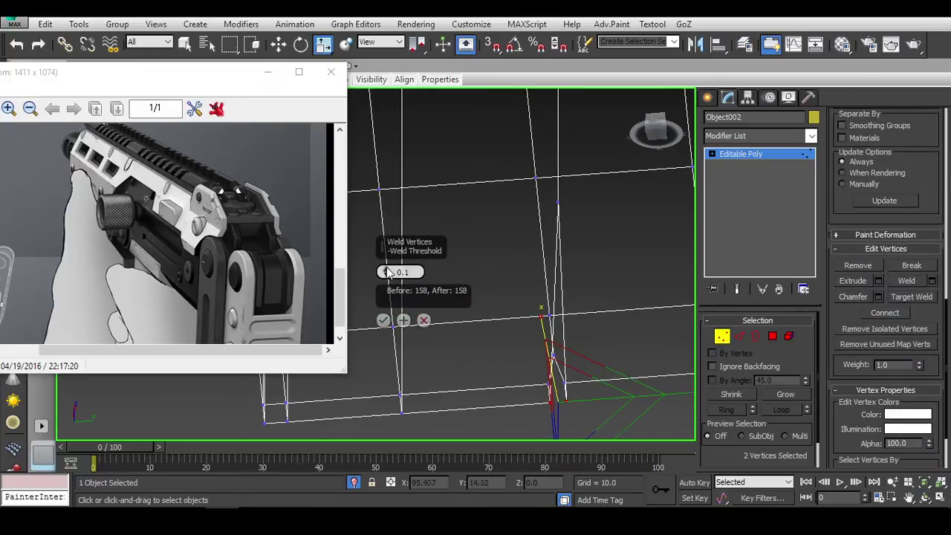
click(383, 320)
Step: Inspect the welded corner and check vertices and edges across the arched cap
drag(593, 383, 543, 353)
mouse_move(542, 353)
alt+middle_down()
mouse_move(499, 389)
mouse_move(513, 373)
mouse_move(617, 337)
alt+middle_up()
click(520, 391)
click(516, 329)
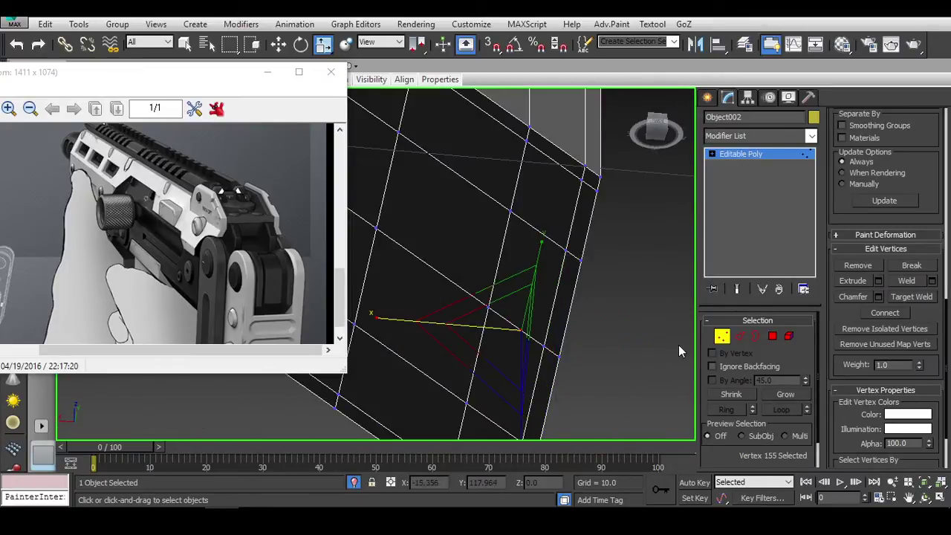
click(679, 345)
key(2)
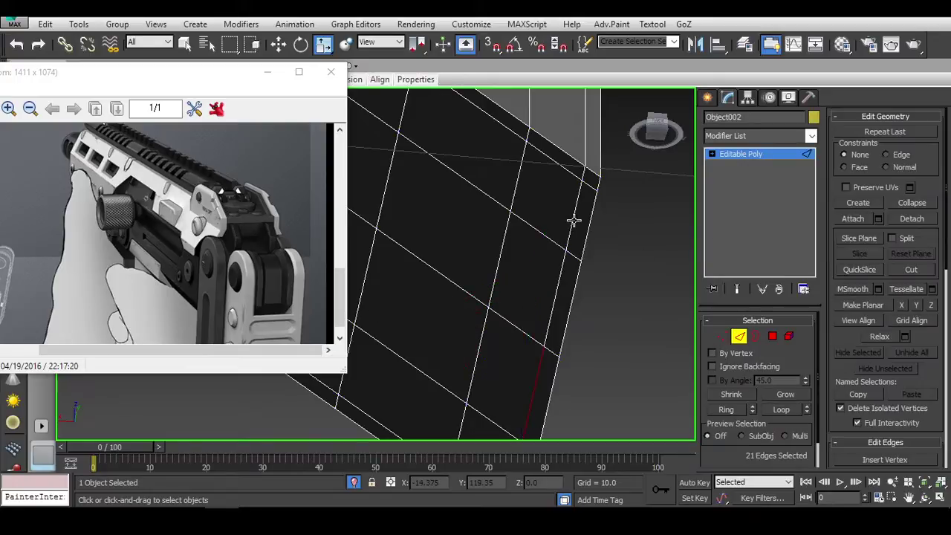
scroll(578, 223, down, 5)
scroll(587, 230, up, 4)
ctrl+click(586, 225)
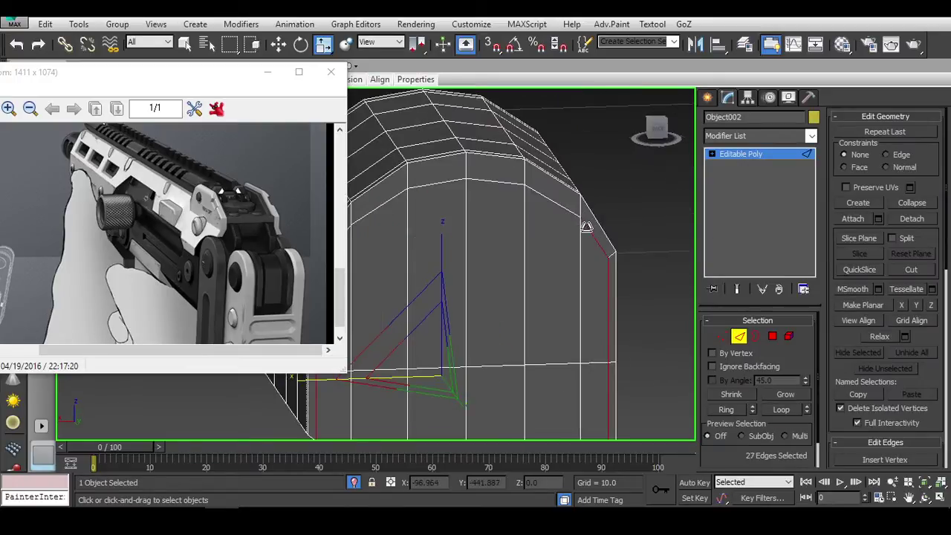
scroll(599, 267, down, 3)
alt+middle_drag(599, 267, 589, 287)
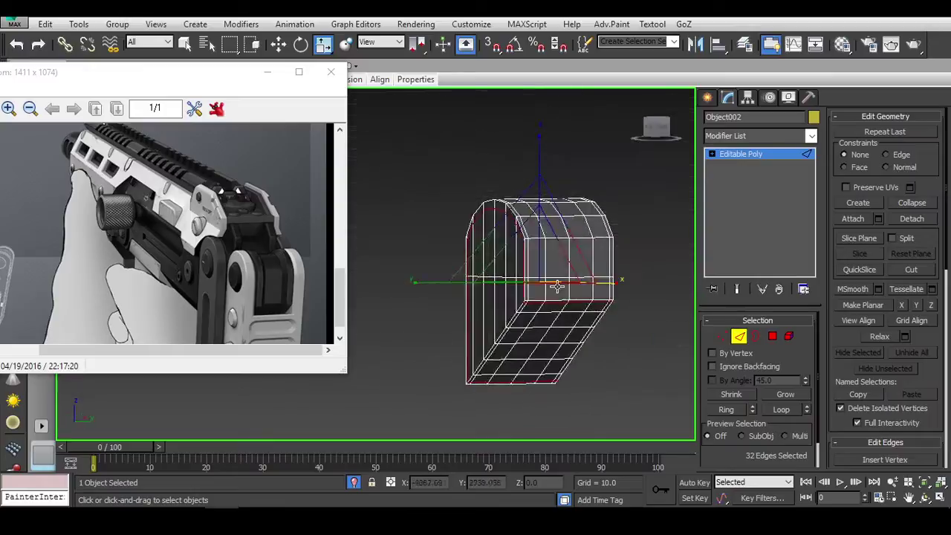
Step: Select the outer groove band of faces and view the cap from above
ctrl+click(773, 337)
mouse_move(641, 313)
alt+middle_down()
mouse_move(625, 353)
mouse_move(677, 319)
alt+middle_up()
key(w)
drag(844, 369, 846, 201)
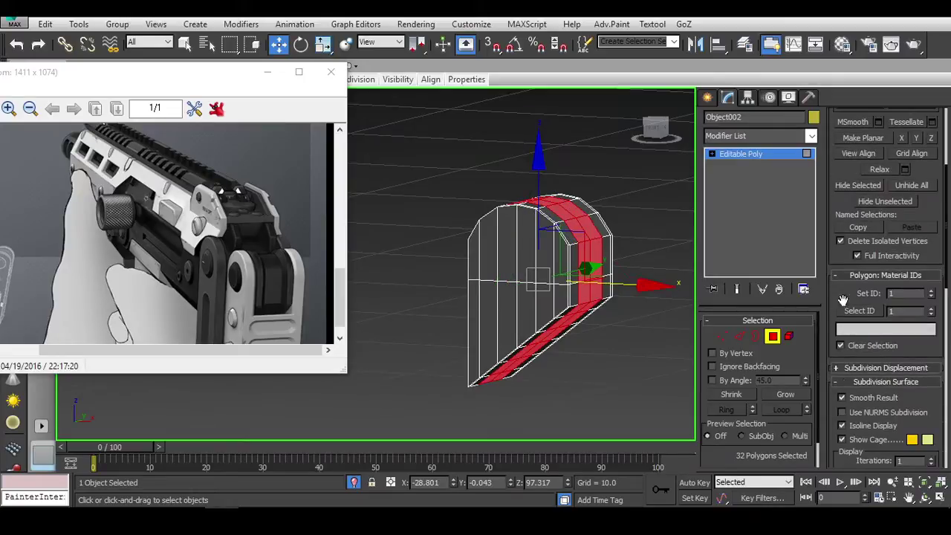
scroll(843, 299, down, 5)
scroll(849, 412, down, 3)
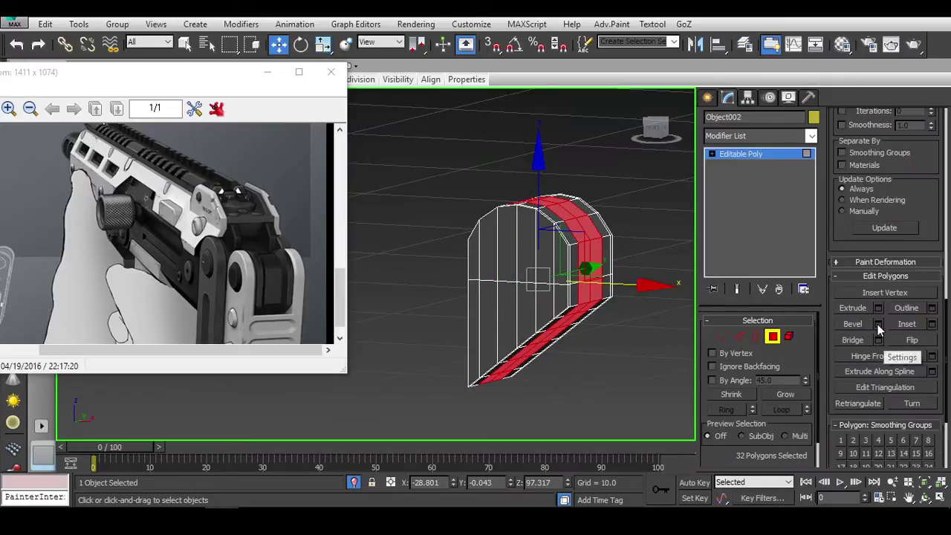
Step: Bevel the 32-polygon groove band again with height -0.682 and outline -0.304
click(879, 325)
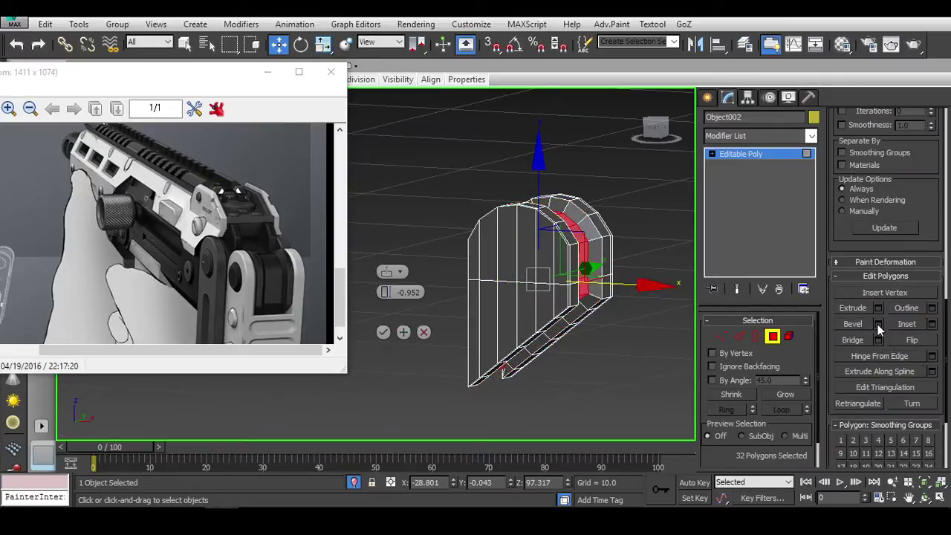
alt+middle_drag(622, 320, 521, 316)
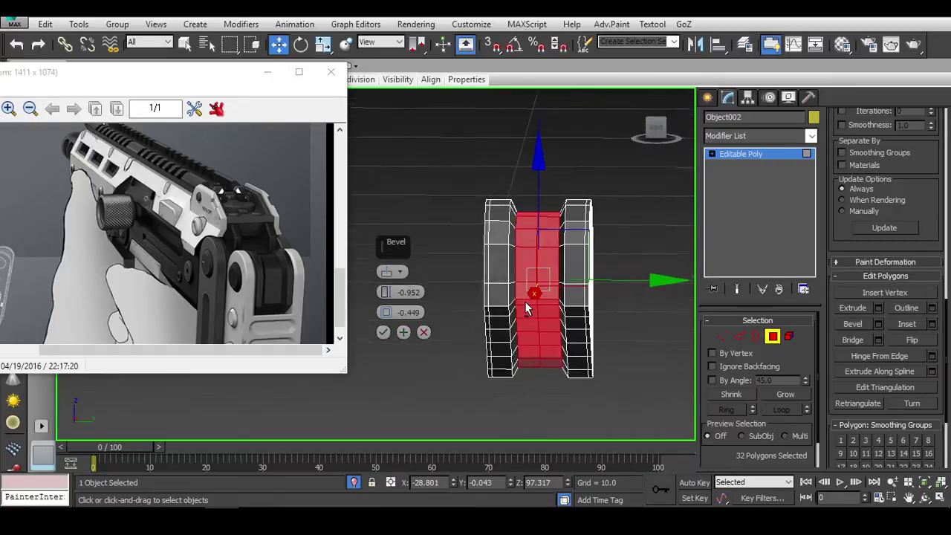
drag(387, 292, 392, 275)
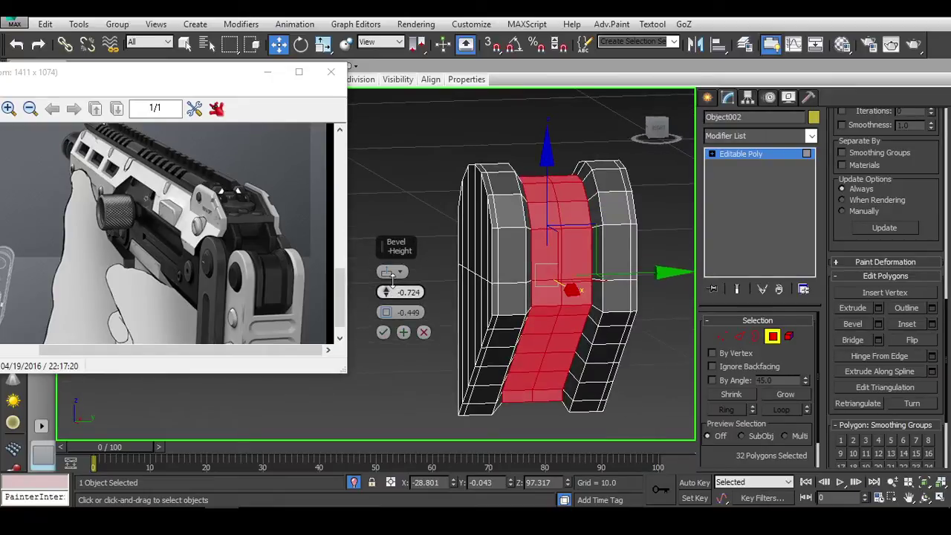
alt+middle_drag(395, 277, 378, 319)
drag(387, 316, 387, 312)
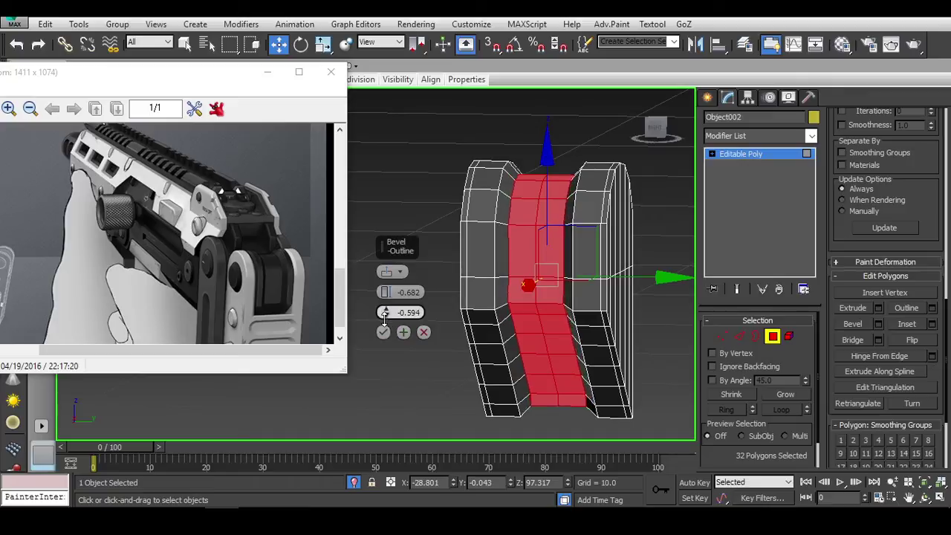
mouse_move(607, 345)
alt+middle_down()
mouse_move(639, 329)
mouse_move(650, 336)
alt+middle_up()
click(383, 333)
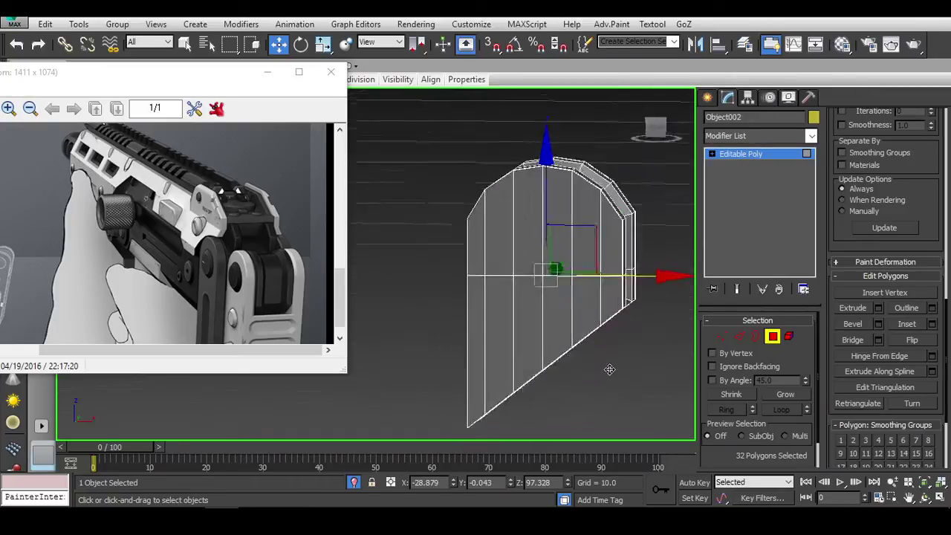
Step: Zoom in on the inner cutout from the side at Vertex level
alt+middle_drag(608, 365, 597, 364)
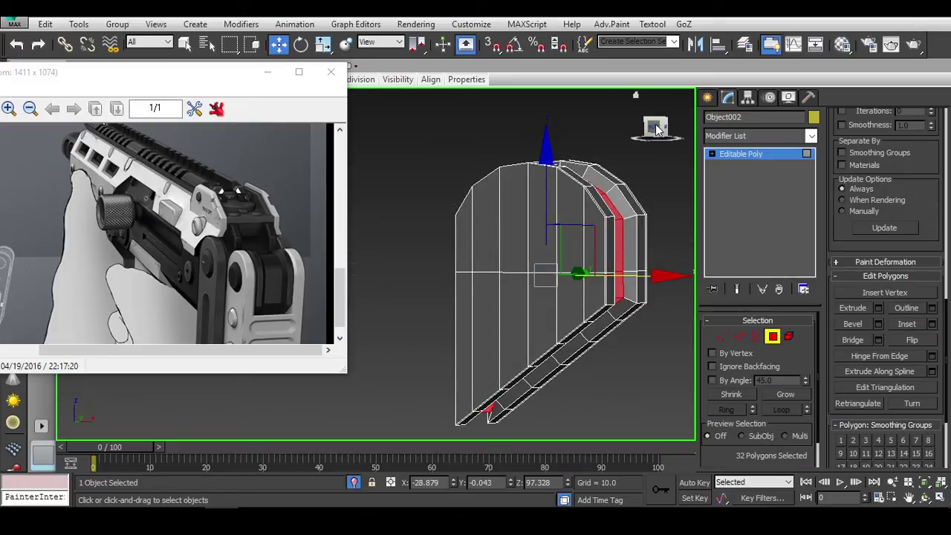
scroll(595, 297, up, 2)
scroll(576, 316, up, 4)
scroll(687, 332, up, 2)
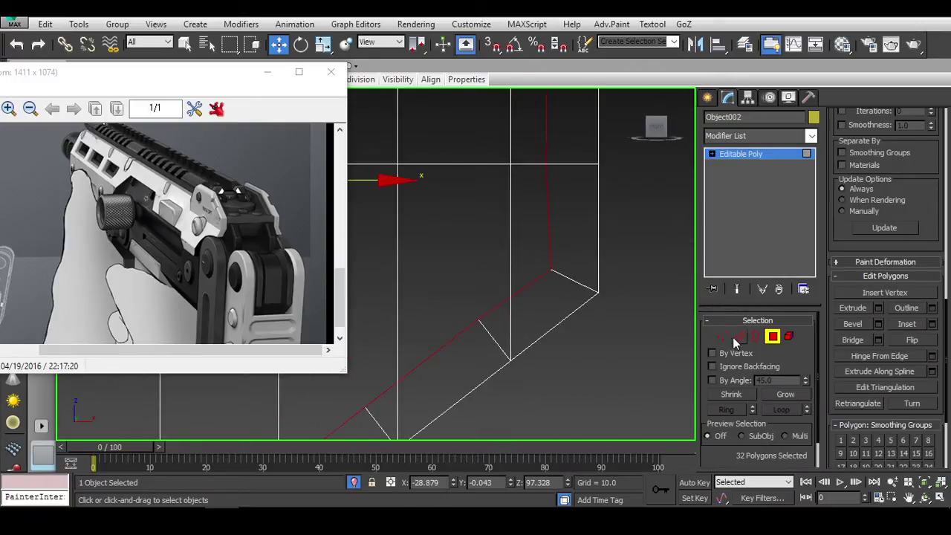
click(722, 336)
Step: Select the three cutout-corner vertices and drag them down and inward
drag(536, 256, 553, 286)
middle_drag(554, 286, 564, 297)
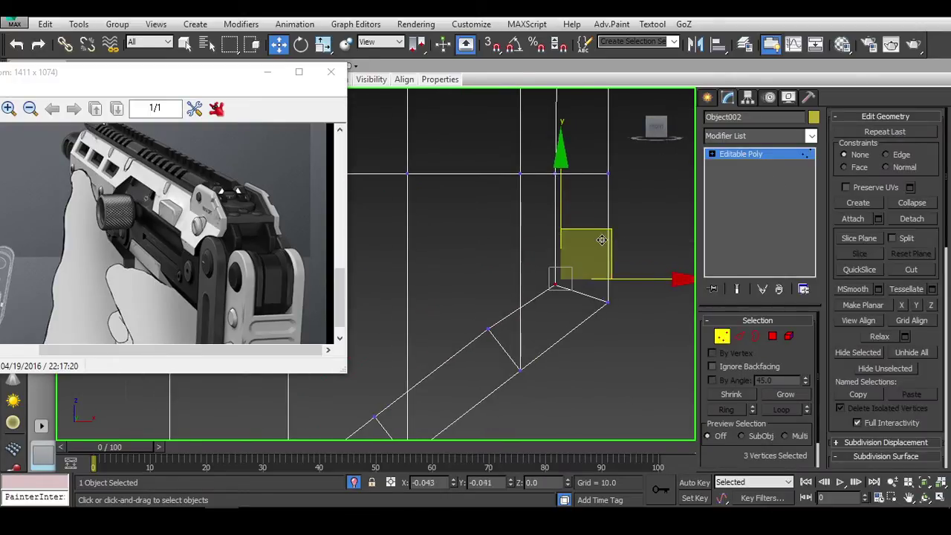
mouse_move(602, 250)
alt+middle_down()
mouse_move(599, 278)
mouse_move(575, 272)
alt+middle_up()
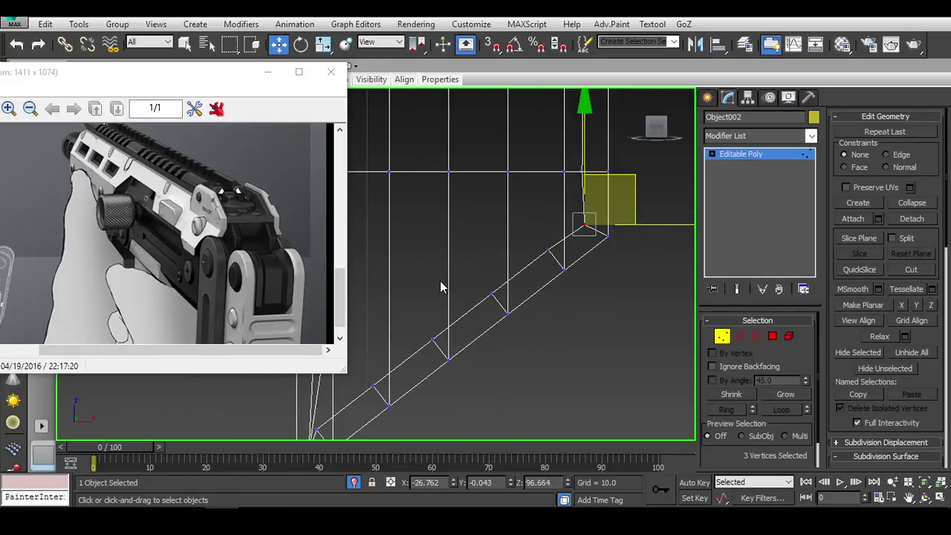
mouse_move(631, 281)
alt+middle_down()
mouse_move(641, 293)
mouse_move(609, 220)
alt+middle_up()
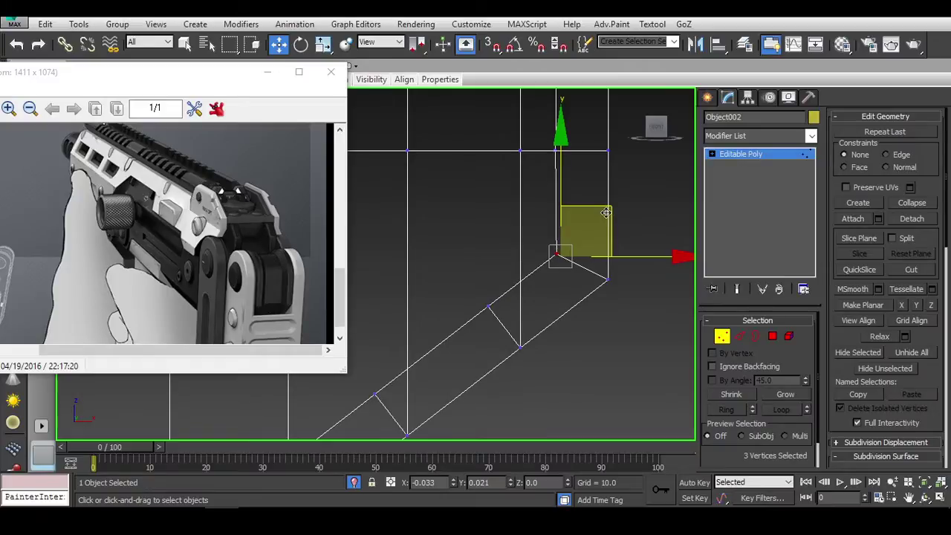
mouse_move(605, 212)
mouse_down()
mouse_move(525, 279)
mouse_move(536, 295)
mouse_up()
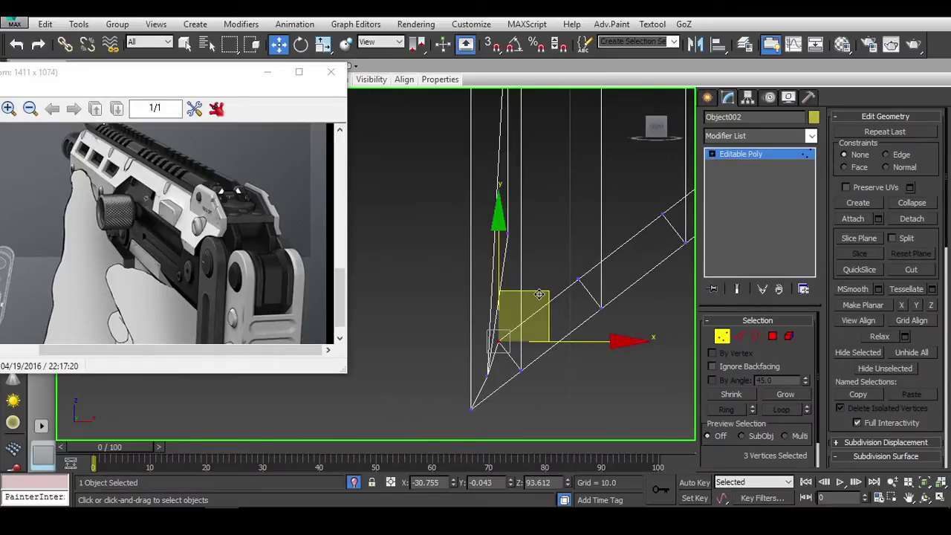
mouse_move(572, 280)
mouse_down()
mouse_move(595, 257)
mouse_move(555, 305)
mouse_up()
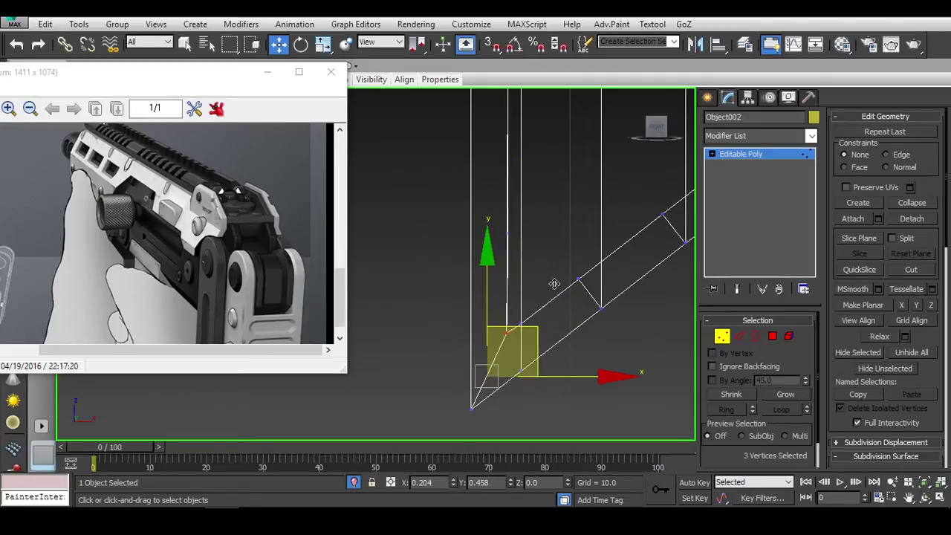
Step: Clear the vertex selection and snap to a straight-on front view of the cap
mouse_move(556, 283)
alt+middle_down()
mouse_move(499, 245)
mouse_move(549, 295)
mouse_move(577, 303)
alt+middle_up()
click(576, 303)
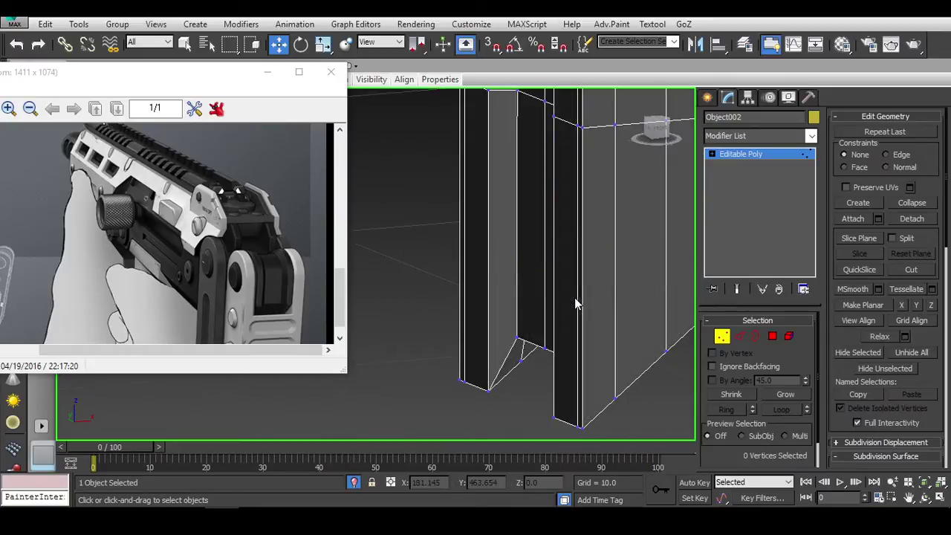
alt+middle_drag(593, 171, 704, 181)
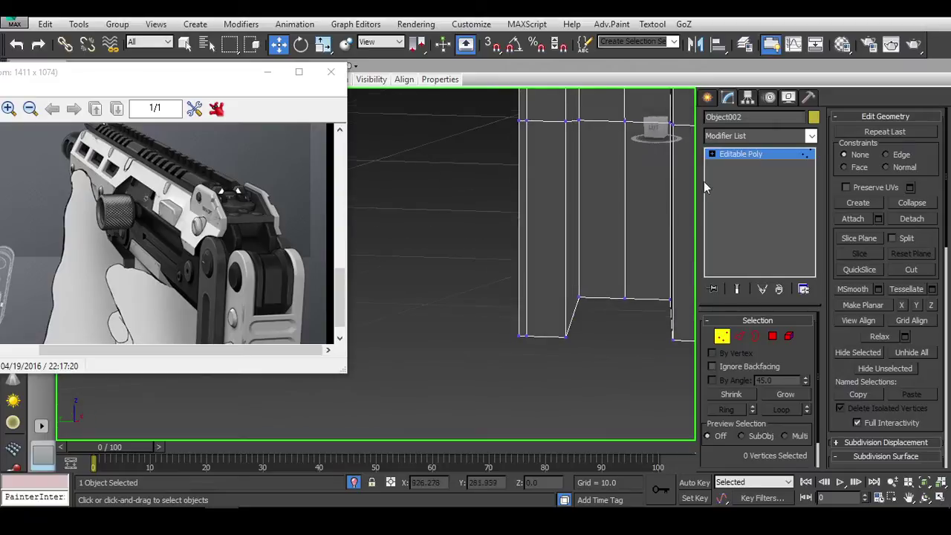
click(659, 131)
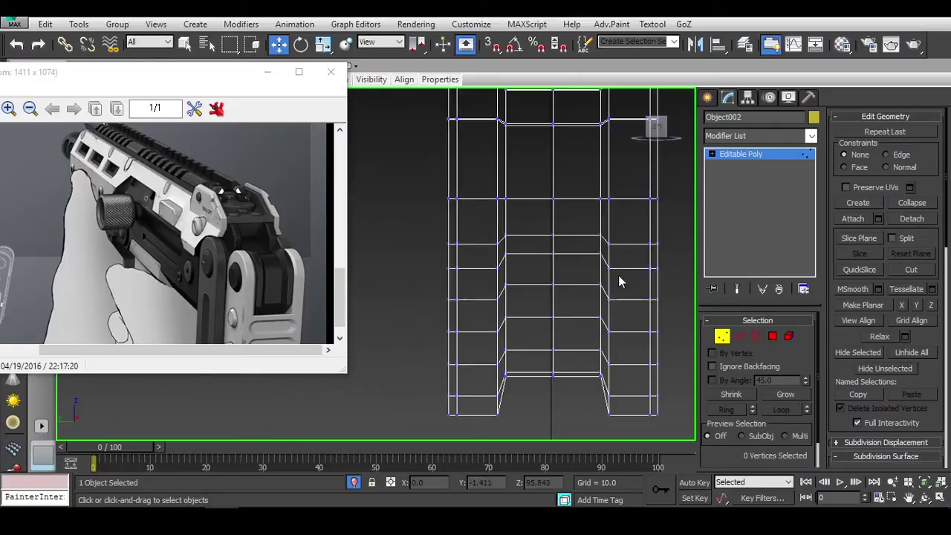
Step: Marquee the 16-edge loop over the cap's arch and ready Scale in shaded perspective
key(2)
middle_drag(663, 259, 602, 278)
key(e)
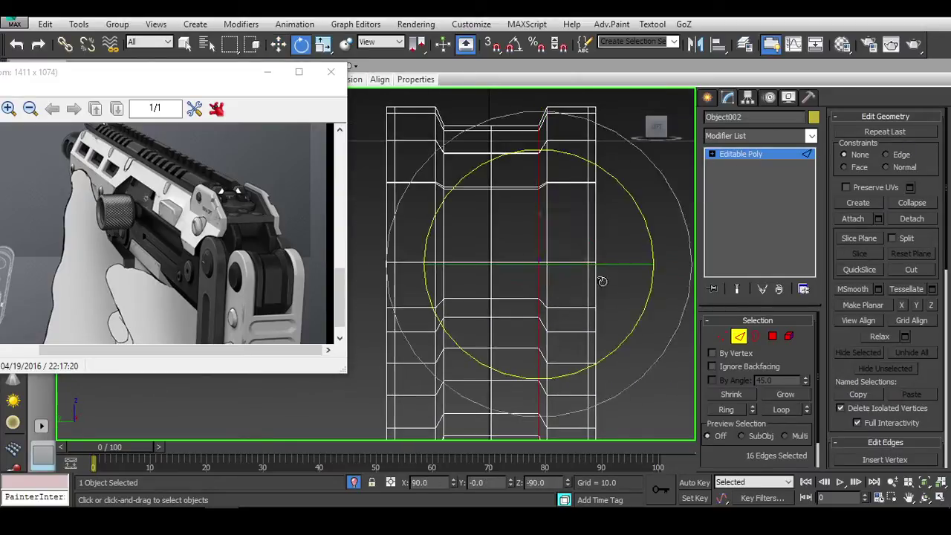
key(r)
key(F3)
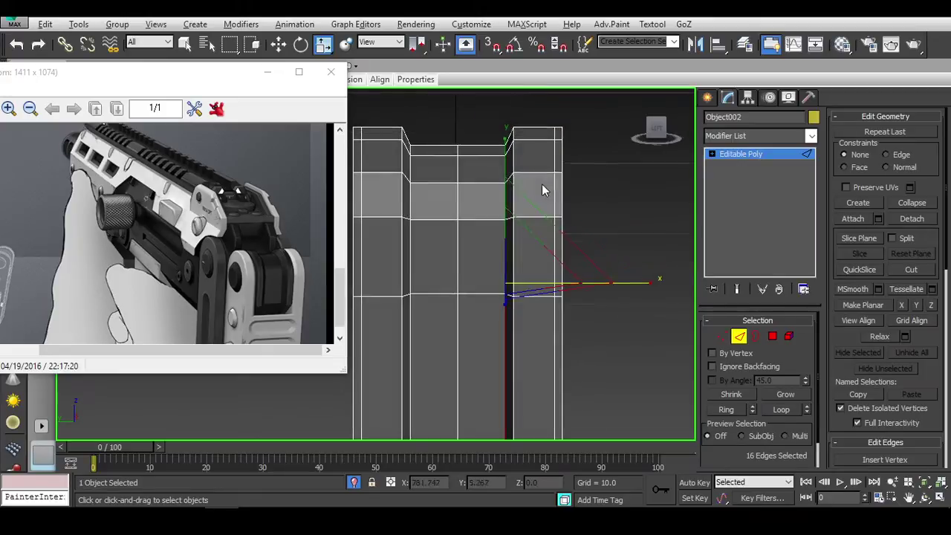
mouse_move(494, 231)
alt+middle_down()
mouse_move(539, 180)
mouse_move(549, 245)
mouse_move(527, 221)
mouse_move(418, 233)
mouse_move(521, 217)
alt+middle_up()
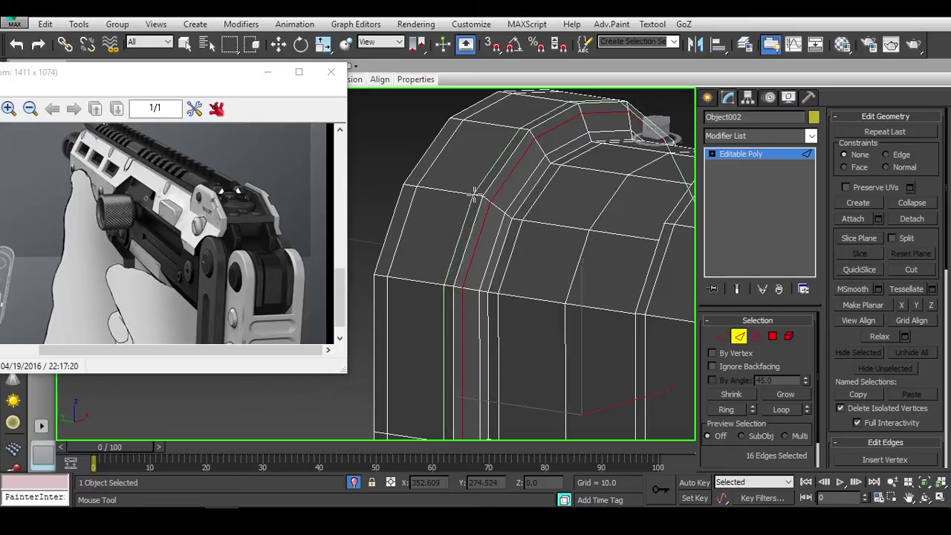
Step: Leave sub-object mode and inspect the NURMS-smoothed cap from both sides
key(w)
click(738, 335)
scroll(545, 314, down, 3)
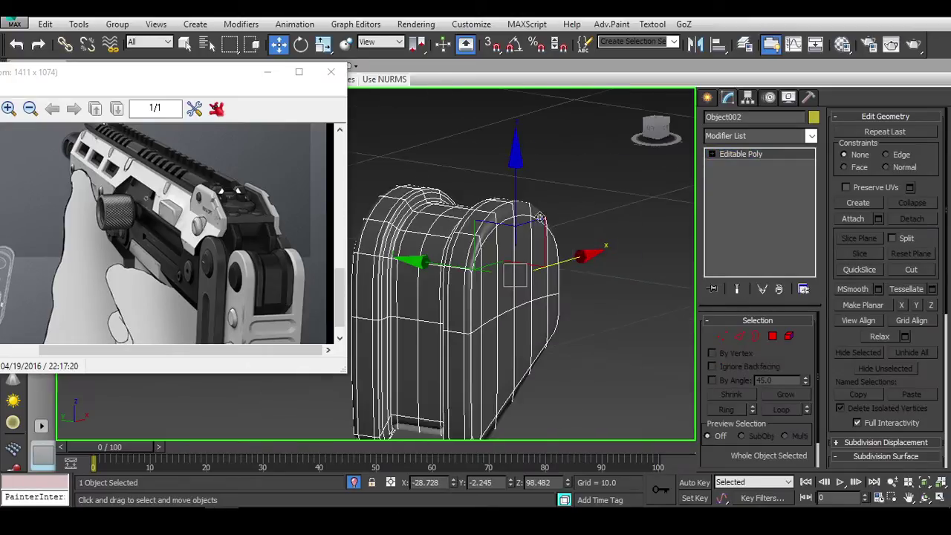
mouse_move(545, 315)
alt+middle_down()
mouse_move(621, 332)
mouse_move(550, 320)
alt+middle_up()
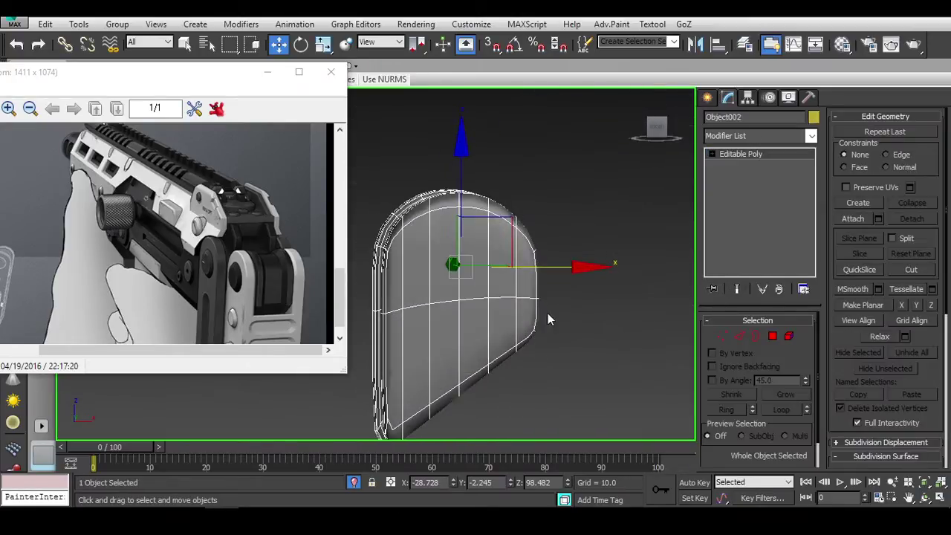
scroll(441, 286, up, 5)
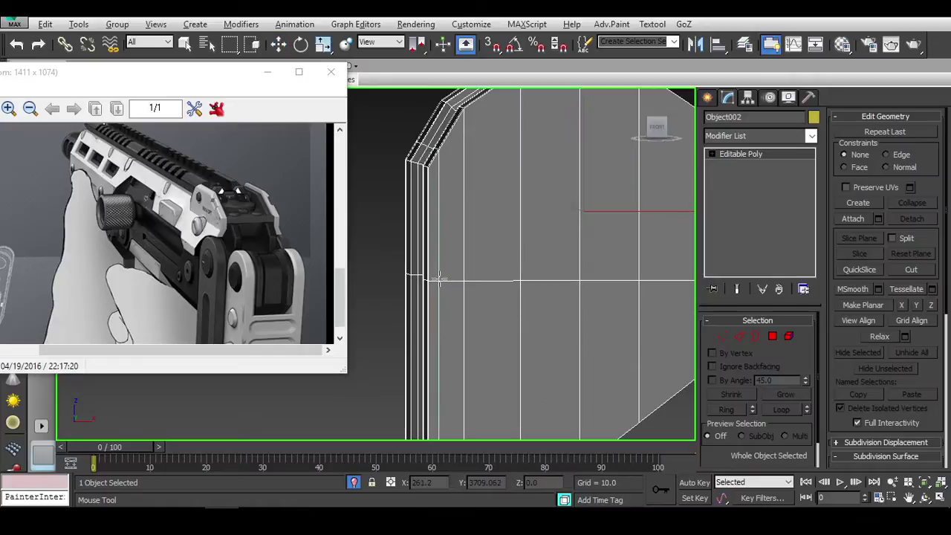
mouse_move(441, 170)
alt+middle_down()
mouse_move(501, 208)
mouse_move(561, 198)
alt+middle_up()
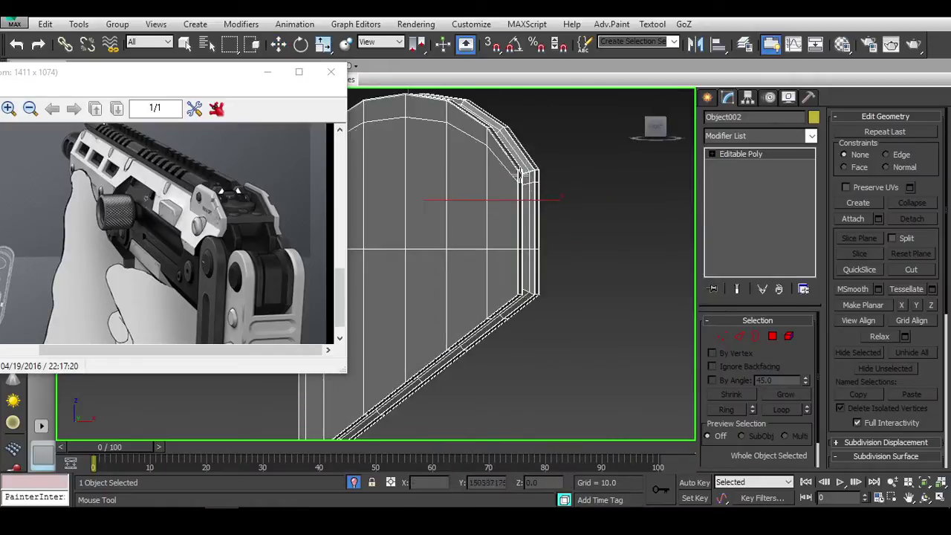
scroll(592, 193, up, 2)
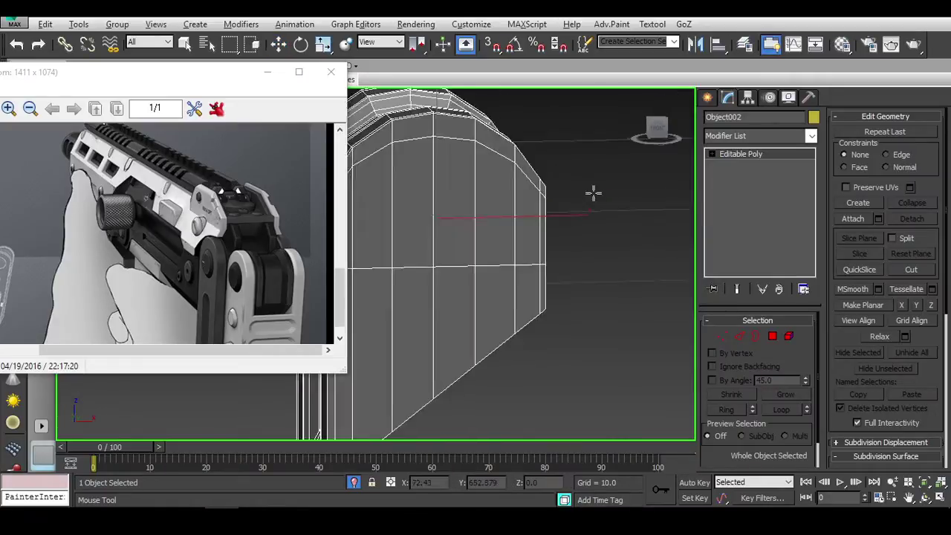
key(w)
scroll(563, 181, up, 3)
Step: Select the nine vertices at the corner where the groove meets the arch
key(1)
scroll(476, 215, down, 2)
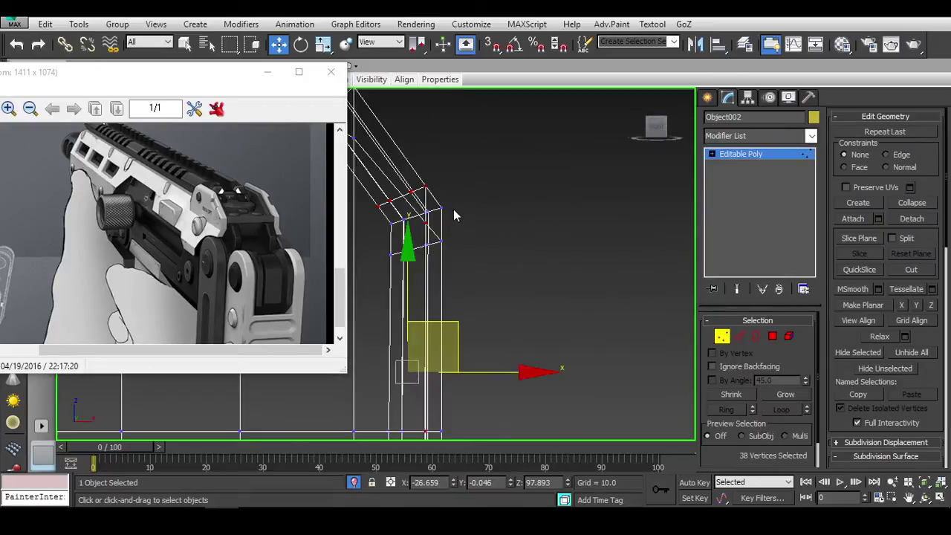
drag(445, 210, 445, 210)
scroll(446, 215, up, 2)
scroll(483, 223, up, 3)
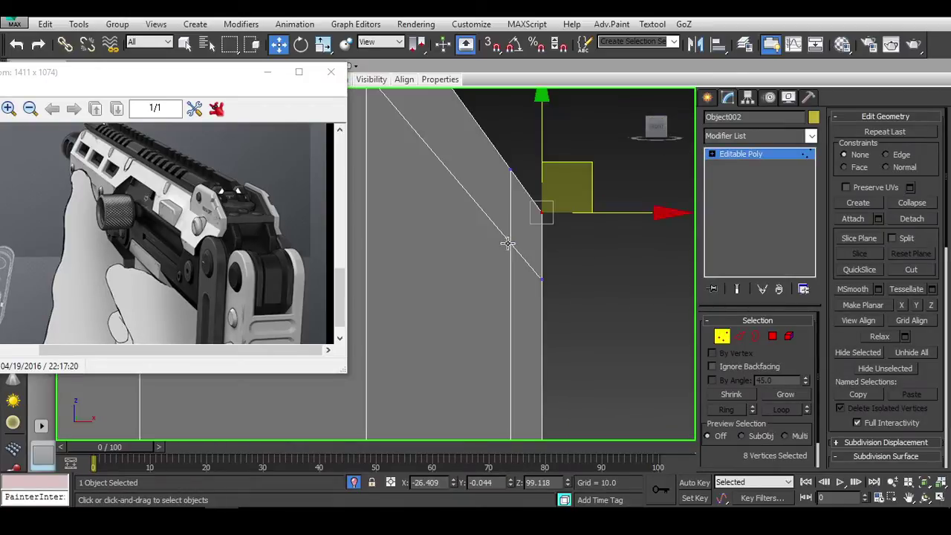
mouse_move(570, 258)
alt+middle_down()
mouse_move(455, 288)
mouse_move(582, 297)
mouse_move(550, 293)
alt+middle_up()
scroll(496, 274, up, 3)
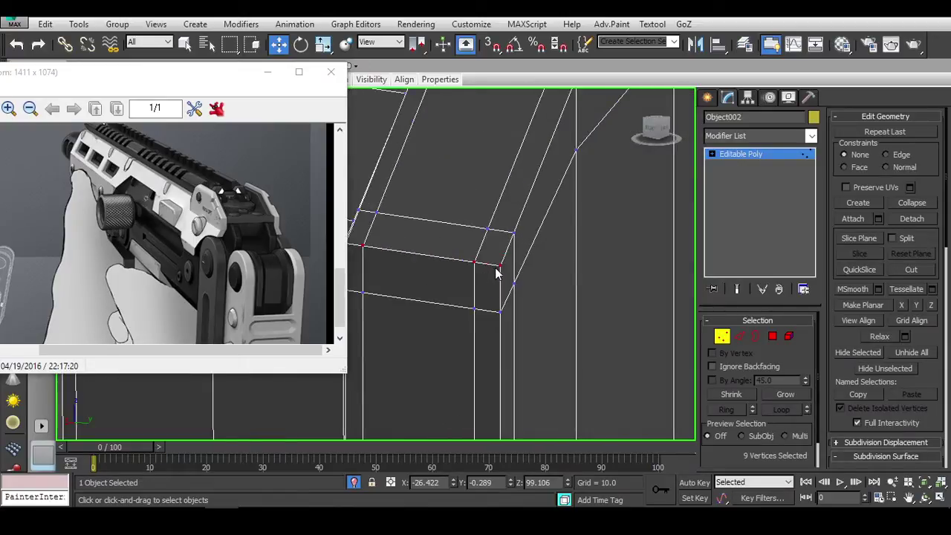
Step: Pick individual vertices on the rounded corner to rework, then go to Edge level
click(514, 284)
mouse_move(541, 300)
alt+middle_down()
mouse_move(565, 312)
mouse_move(502, 238)
mouse_move(456, 255)
alt+middle_up()
scroll(558, 295, up, 2)
click(558, 294)
ctrl+click(554, 293)
scroll(520, 275, up, 2)
scroll(501, 232, up, 2)
ctrl+click(502, 231)
alt+middle_drag(500, 278, 516, 208)
key(2)
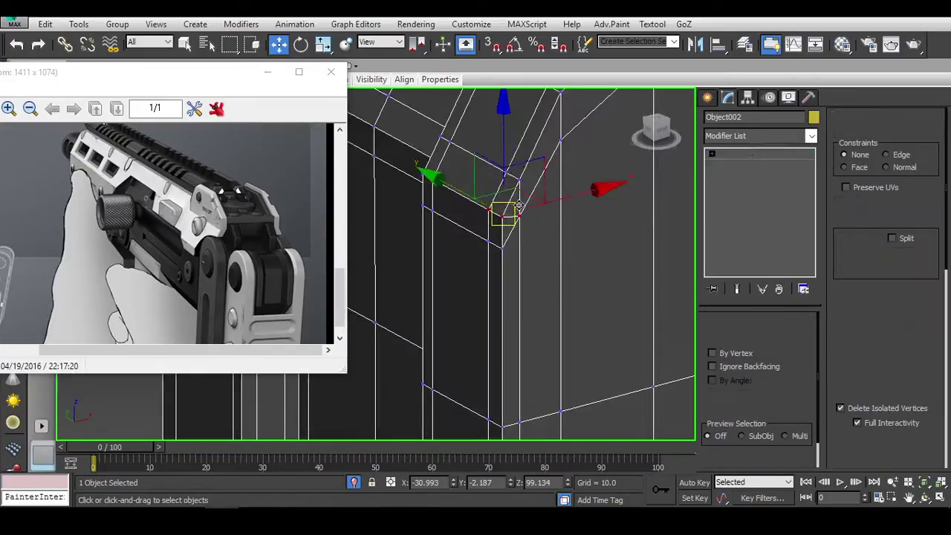
scroll(511, 235, down, 3)
mouse_move(525, 263)
alt+middle_down()
mouse_move(654, 269)
mouse_move(520, 275)
alt+middle_up()
scroll(462, 278, up, 3)
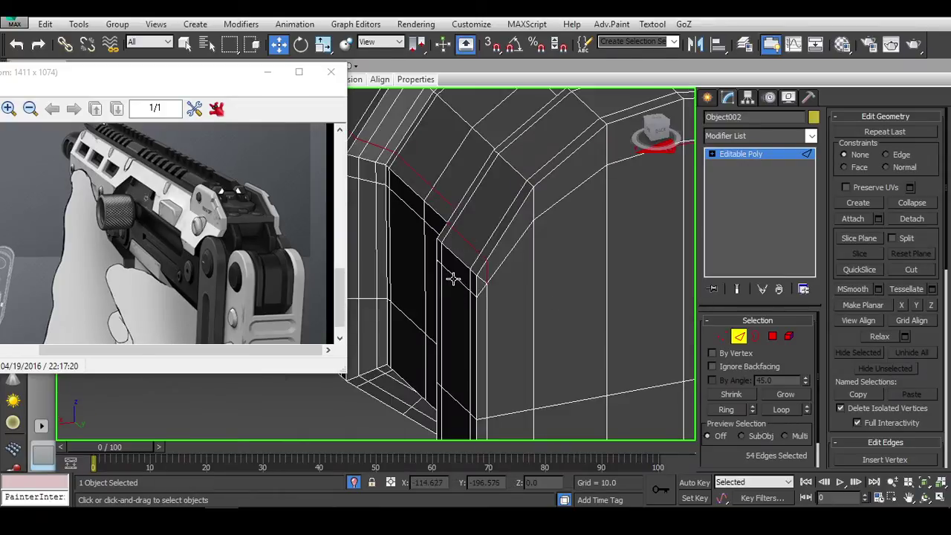
scroll(453, 280, down, 3)
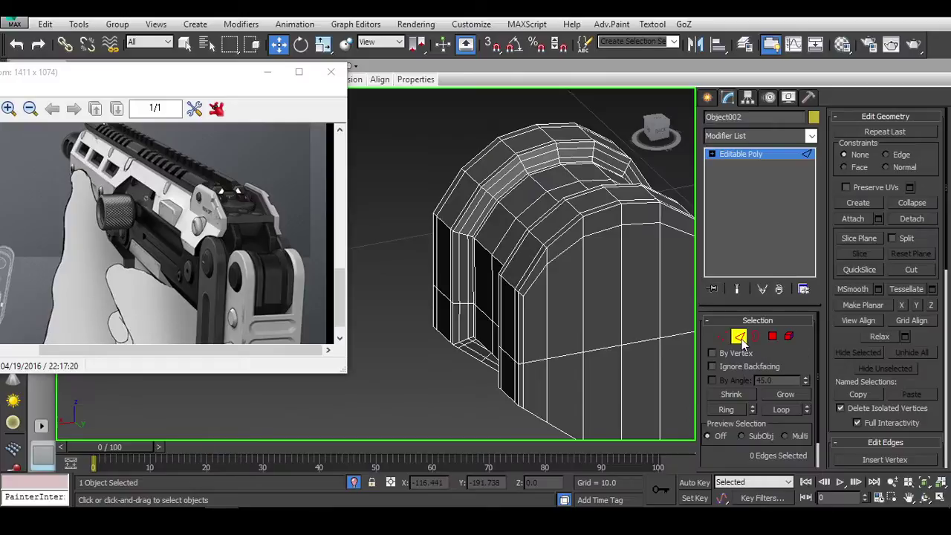
Step: Exit Edge level, check the smoothed cap from the front, and reselect it
click(742, 340)
alt+middle_drag(521, 260, 635, 212)
scroll(542, 272, up, 3)
scroll(645, 167, down, 3)
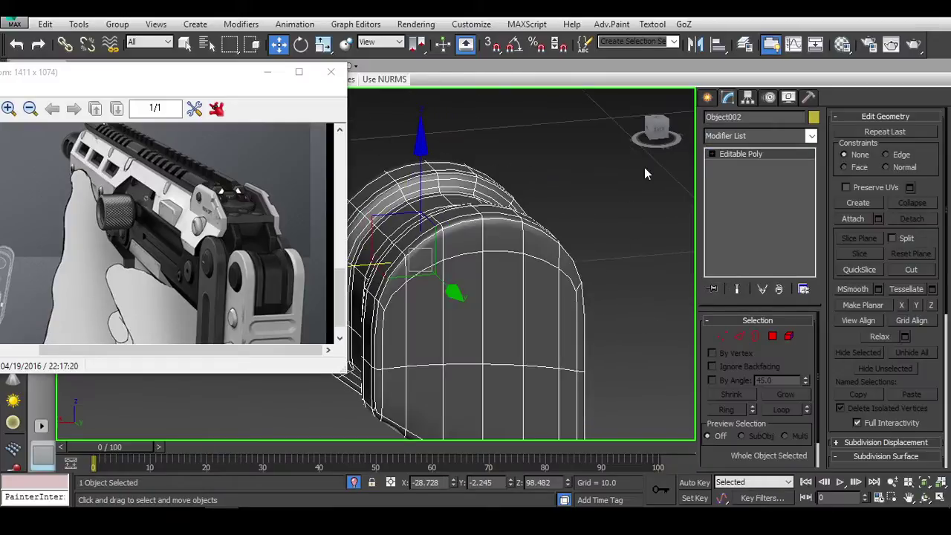
click(659, 132)
click(599, 254)
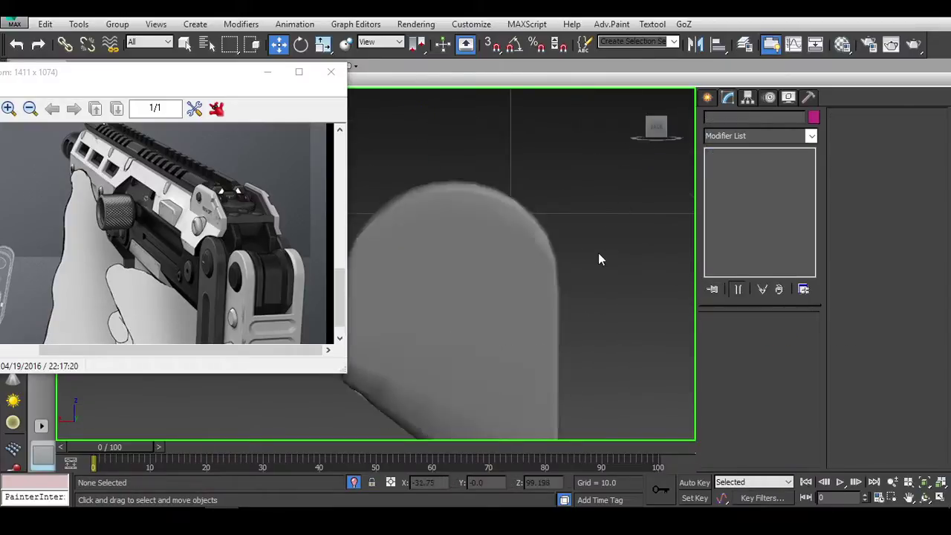
click(494, 251)
click(427, 206)
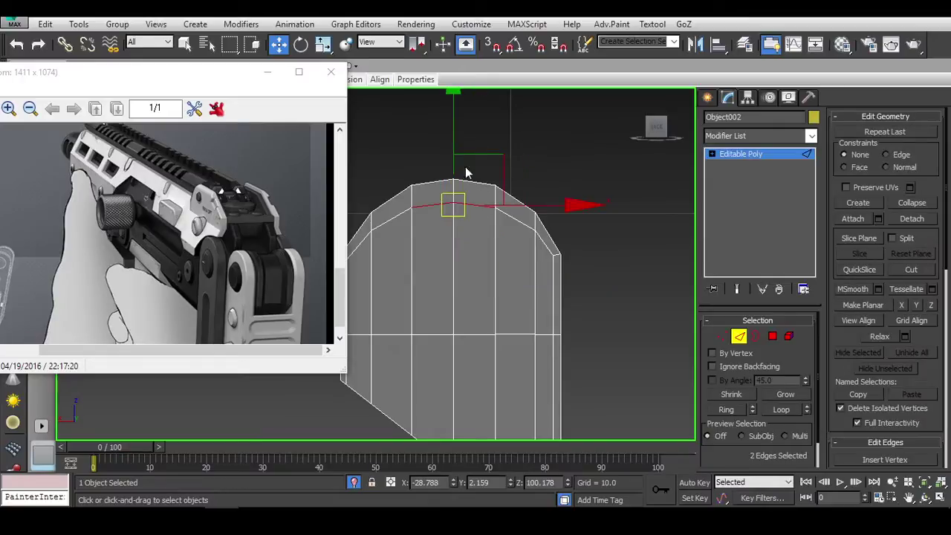
Step: Adjust vertices and top edges along the arch to give the cap a rounder crown
key(1)
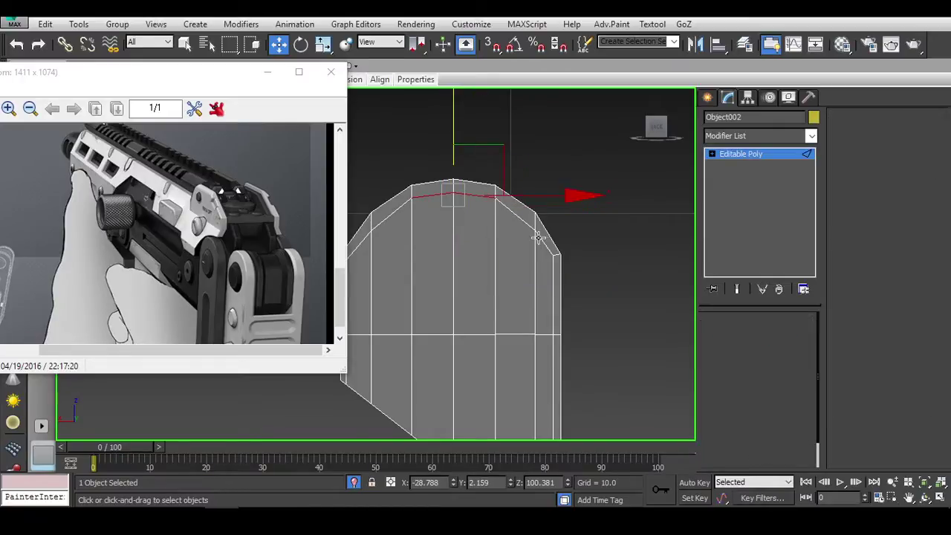
click(533, 231)
middle_drag(374, 231, 560, 240)
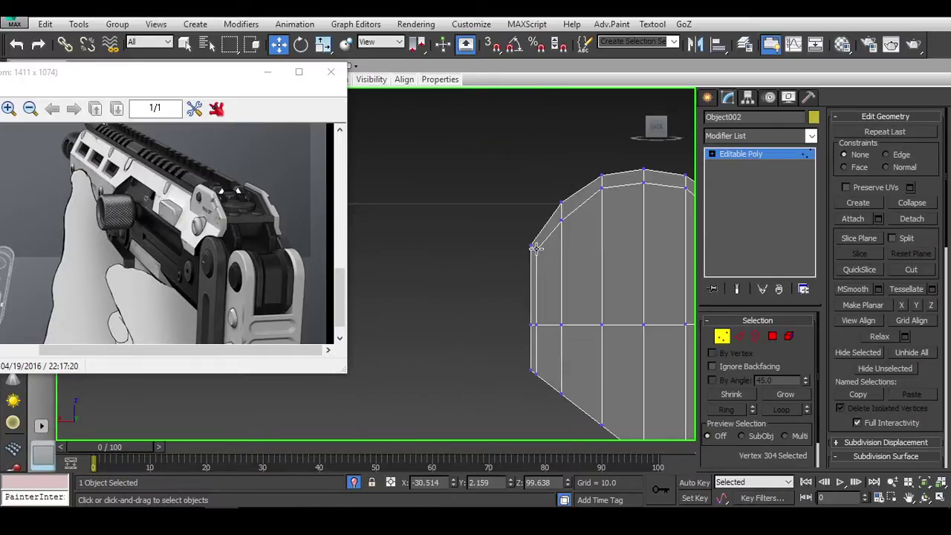
scroll(542, 155, down, 5)
alt+middle_drag(542, 156, 655, 164)
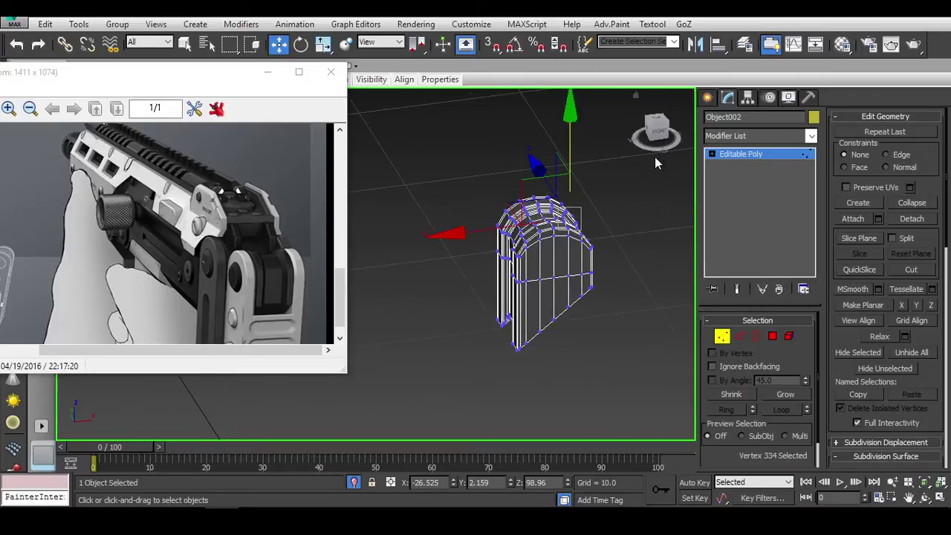
click(658, 137)
scroll(508, 270, up, 3)
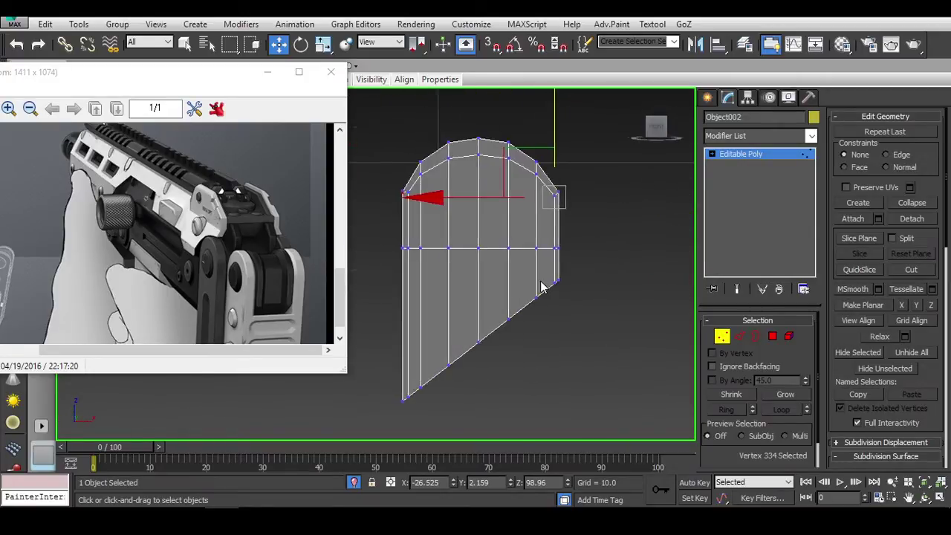
scroll(482, 204, up, 3)
key(2)
click(446, 194)
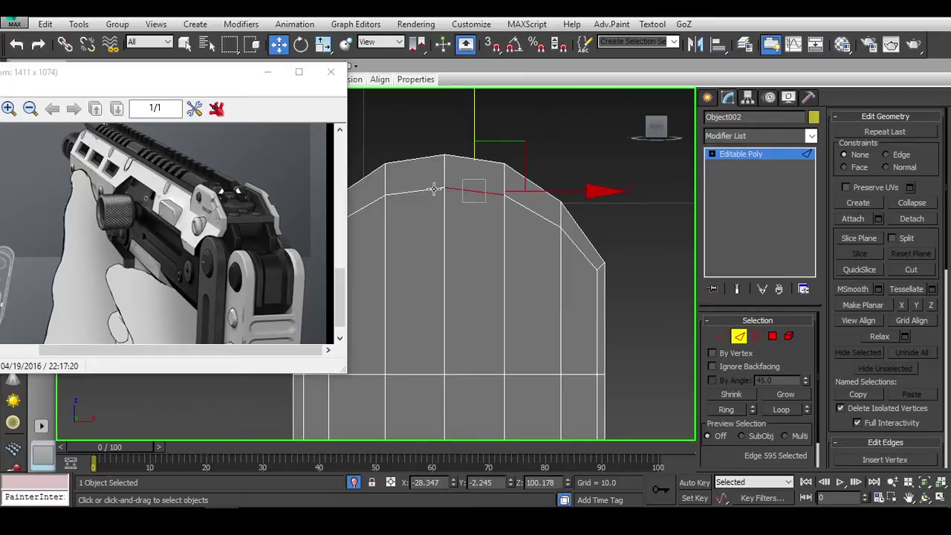
ctrl+click(434, 190)
middle_drag(504, 189, 544, 197)
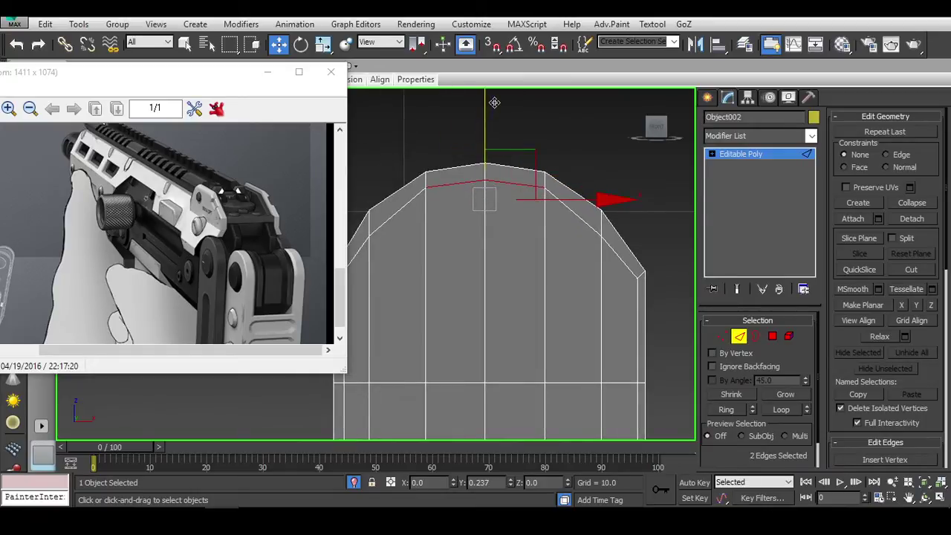
key(1)
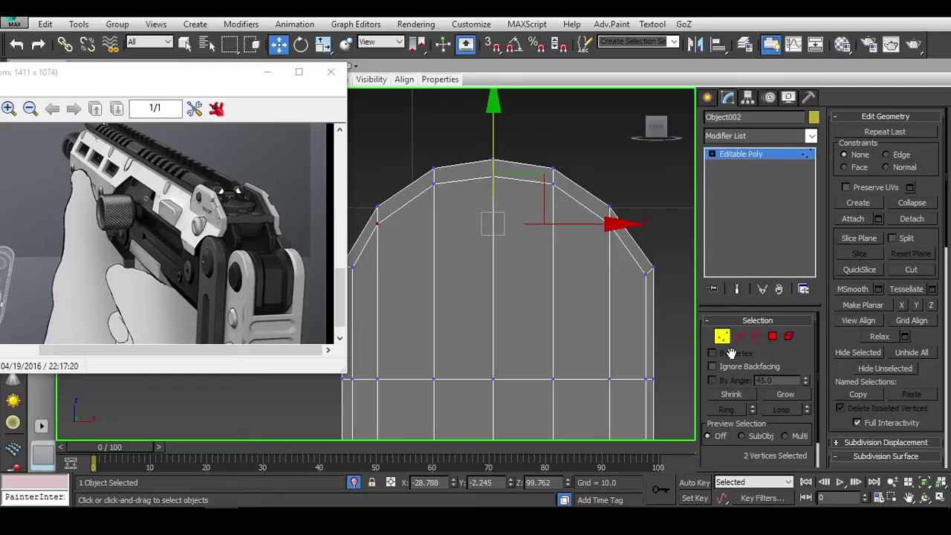
Step: Return to object level, box-select the whole end cap, and zoom in
key(1)
scroll(688, 335, down, 2)
mouse_move(689, 335)
middle_down()
mouse_move(559, 260)
mouse_move(650, 216)
middle_up()
click(639, 253)
scroll(652, 272, down, 2)
drag(657, 253, 579, 334)
scroll(595, 327, up, 2)
scroll(609, 342, up, 1)
scroll(629, 356, up, 3)
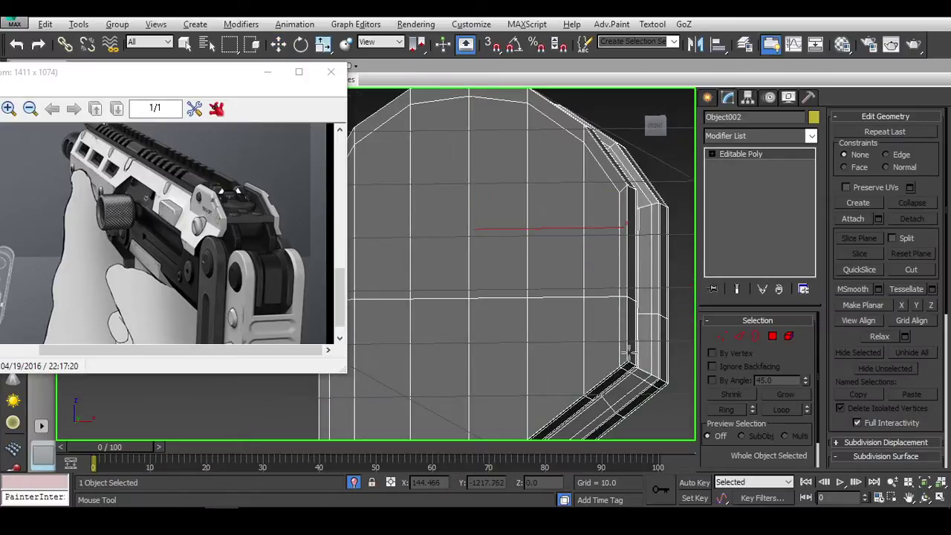
Step: View the cap from the front at Edge level and toggle the Use NURMS smoothing preview
key(w)
click(659, 131)
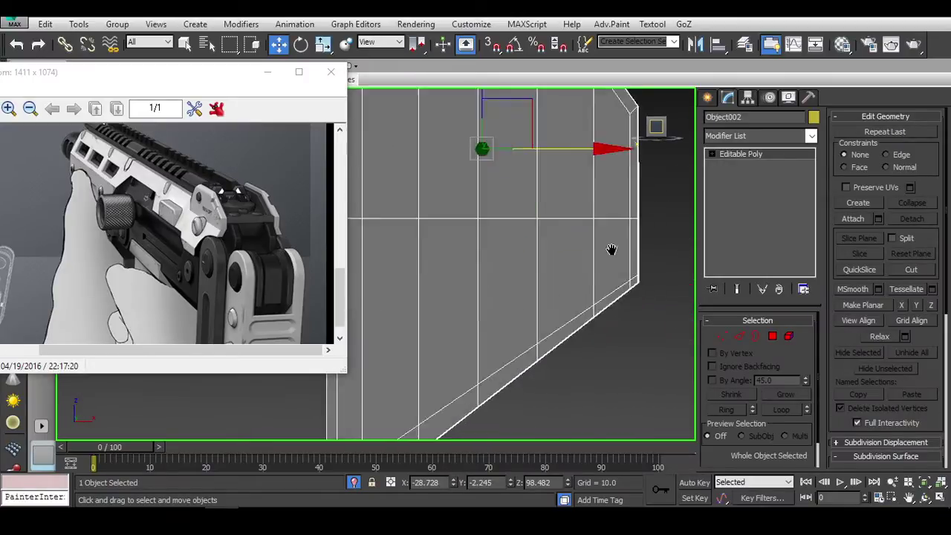
key(f)
key(2)
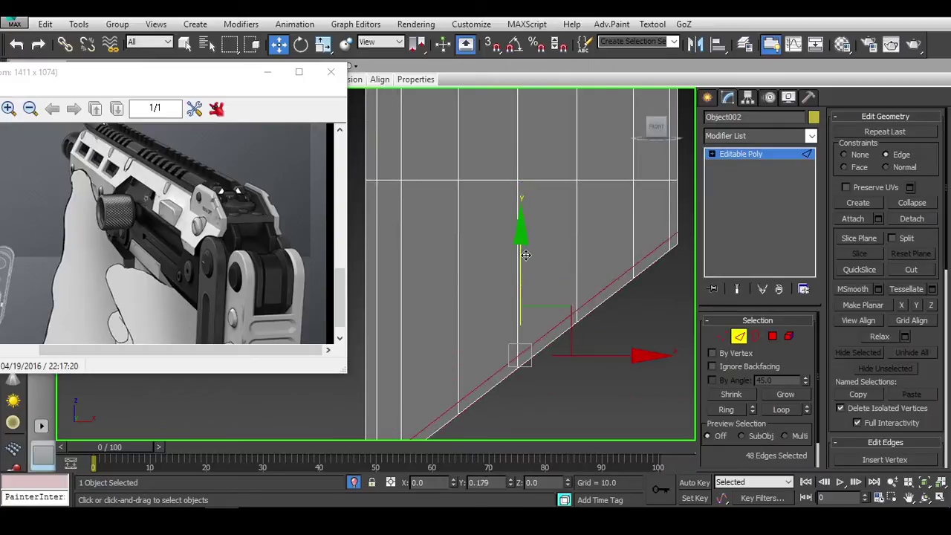
mouse_move(625, 307)
alt+middle_down()
mouse_move(660, 331)
mouse_move(606, 330)
alt+middle_up()
click(624, 255)
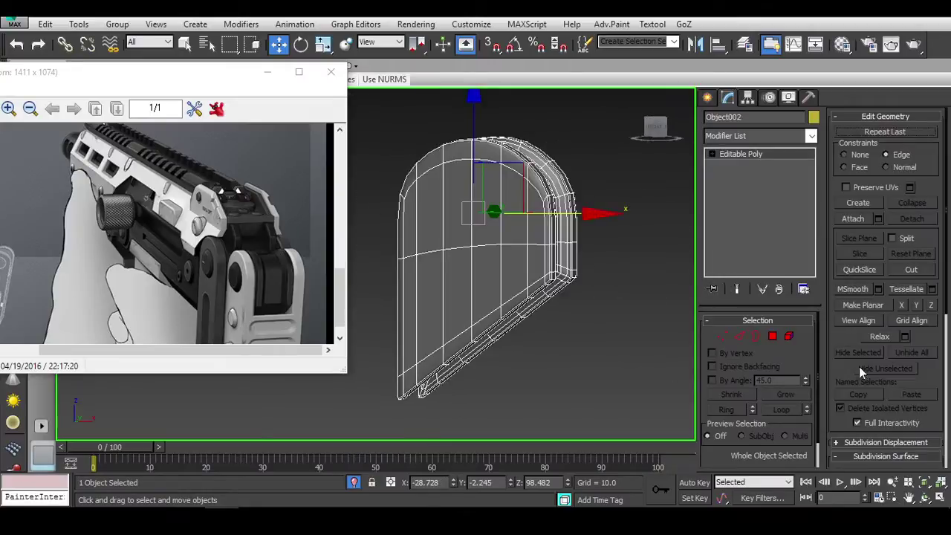
scroll(894, 216, down, 5)
click(933, 276)
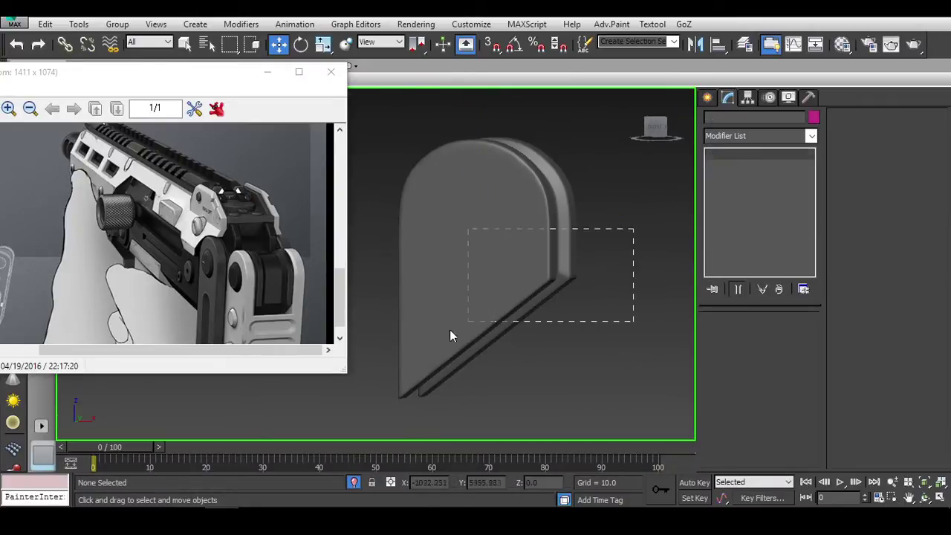
Step: Select the end cap and Unhide All to bring back the rest of the gun
drag(573, 229, 461, 336)
scroll(574, 281, up, 5)
scroll(574, 281, down, 3)
scroll(550, 325, down, 3)
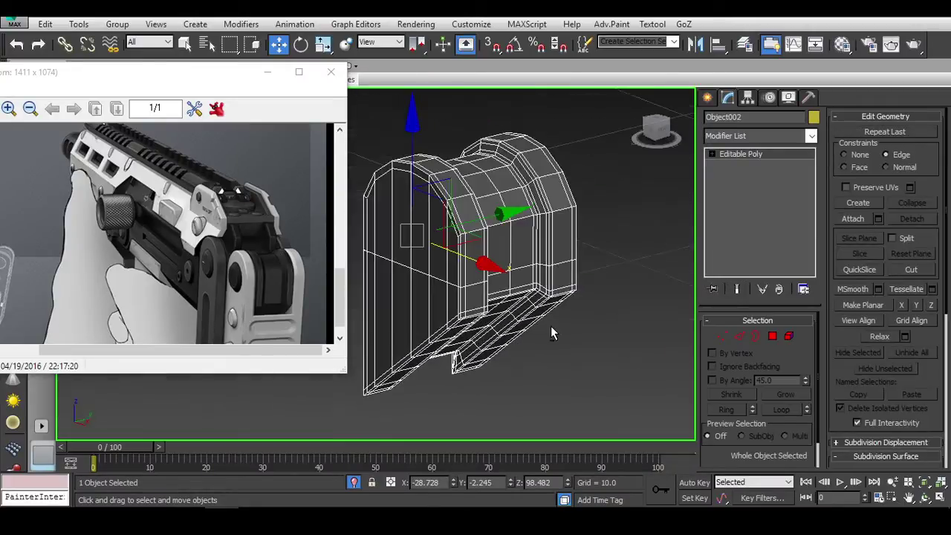
right_click(636, 253)
click(673, 220)
mouse_move(640, 267)
alt+middle_down()
mouse_move(679, 277)
mouse_move(626, 266)
mouse_move(651, 261)
mouse_move(639, 383)
mouse_move(573, 348)
mouse_move(752, 262)
alt+middle_up()
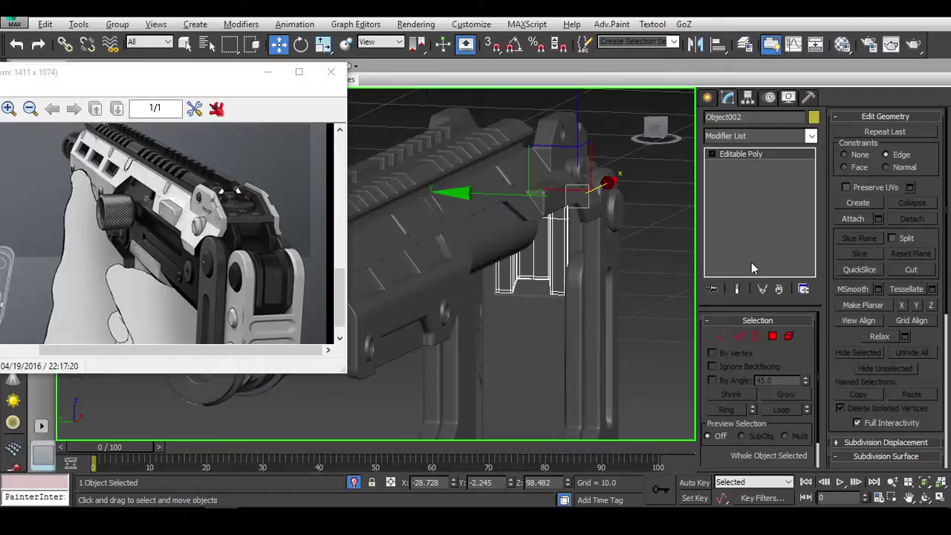
Step: Zoom and orbit the stock to inspect the legs' rounded ends, then view it from the front
scroll(574, 159, up, 3)
scroll(573, 159, down, 3)
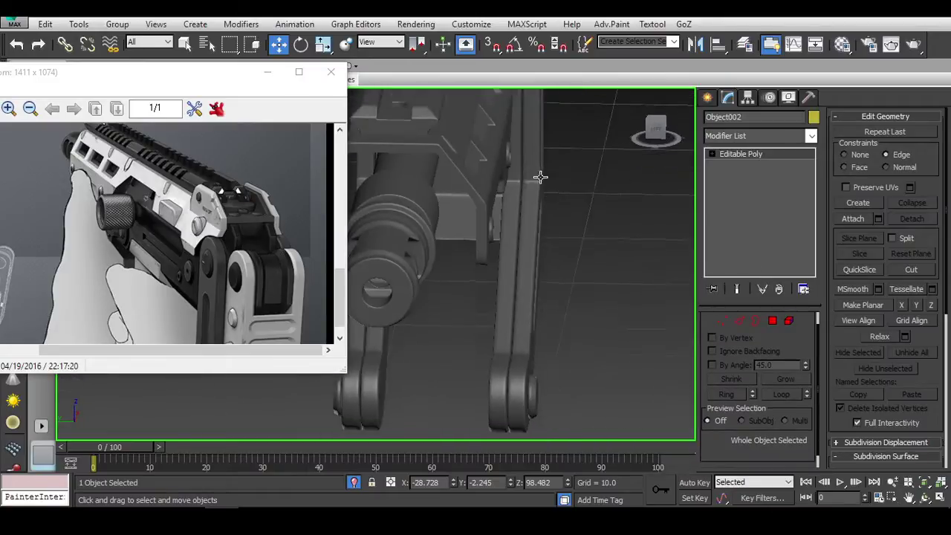
scroll(543, 190, down, 2)
scroll(550, 220, down, 2)
mouse_move(547, 233)
alt+middle_down()
mouse_move(522, 222)
mouse_move(556, 229)
mouse_move(531, 238)
mouse_move(601, 238)
mouse_move(531, 292)
mouse_move(577, 273)
mouse_move(556, 267)
mouse_move(569, 350)
mouse_move(581, 356)
mouse_move(506, 365)
alt+middle_up()
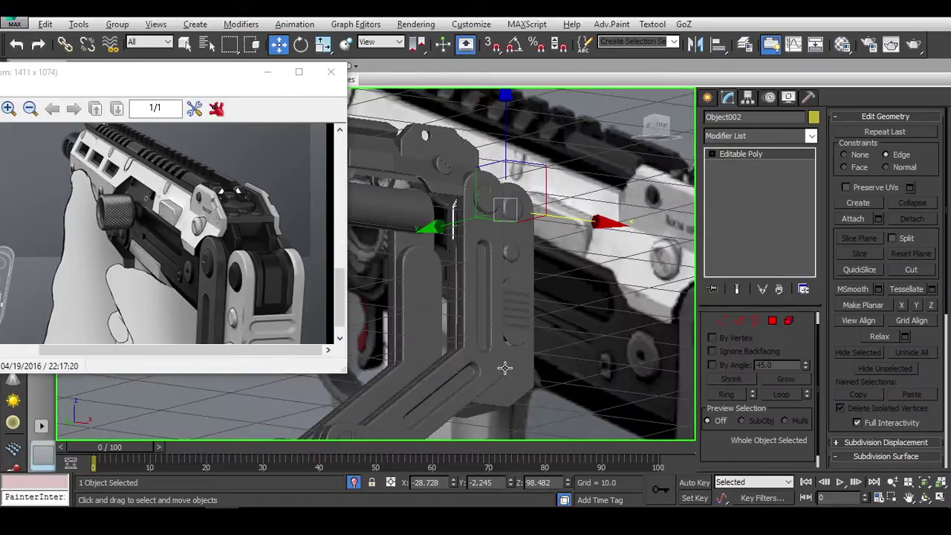
click(654, 138)
Step: Pan the reference picture and check the cap in wireframe before returning to shaded display
mouse_move(81, 256)
mouse_down()
mouse_move(162, 229)
mouse_move(208, 227)
mouse_up()
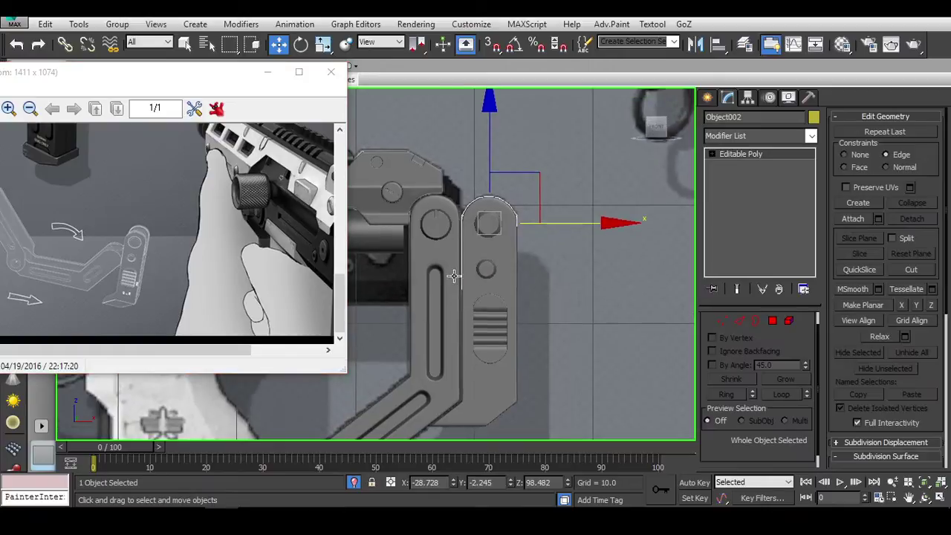
scroll(452, 276, up, 4)
key(F3)
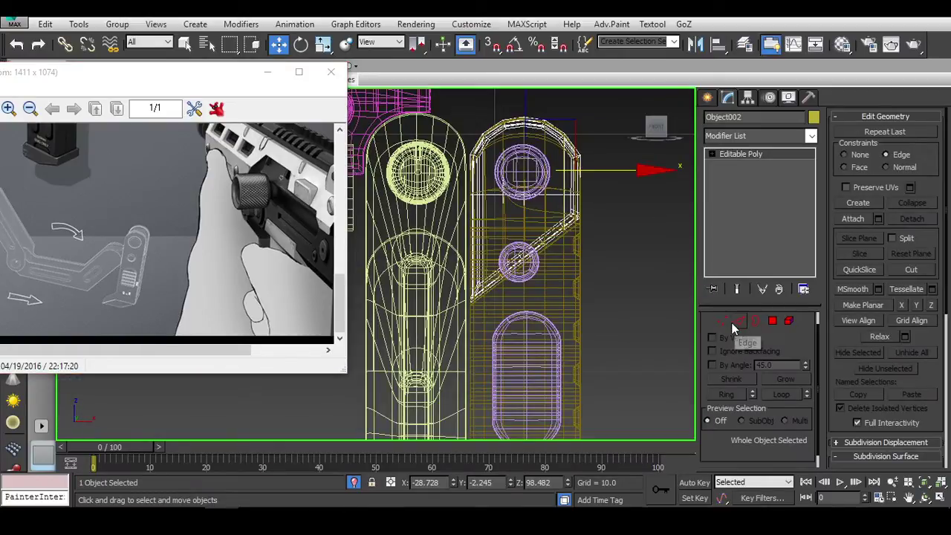
key(1)
scroll(498, 234, up, 2)
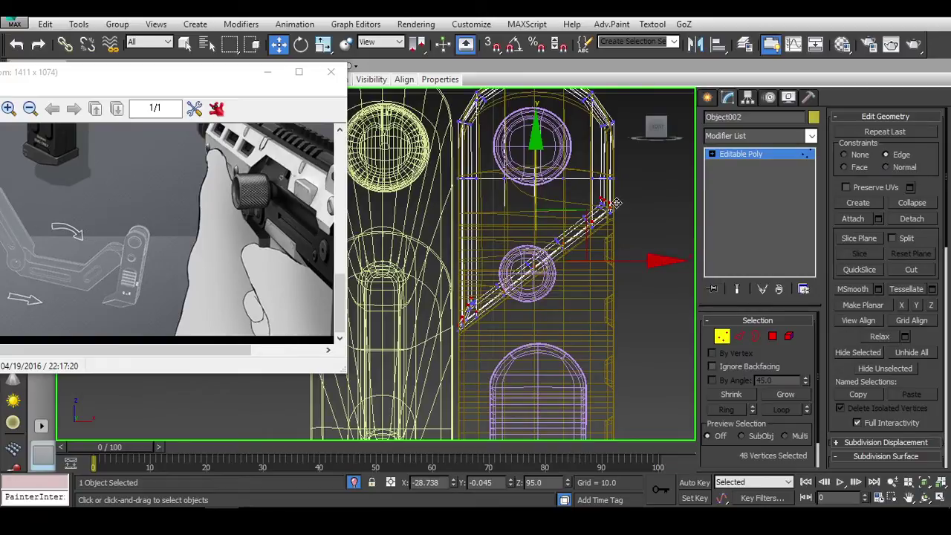
key(1)
scroll(560, 259, down, 3)
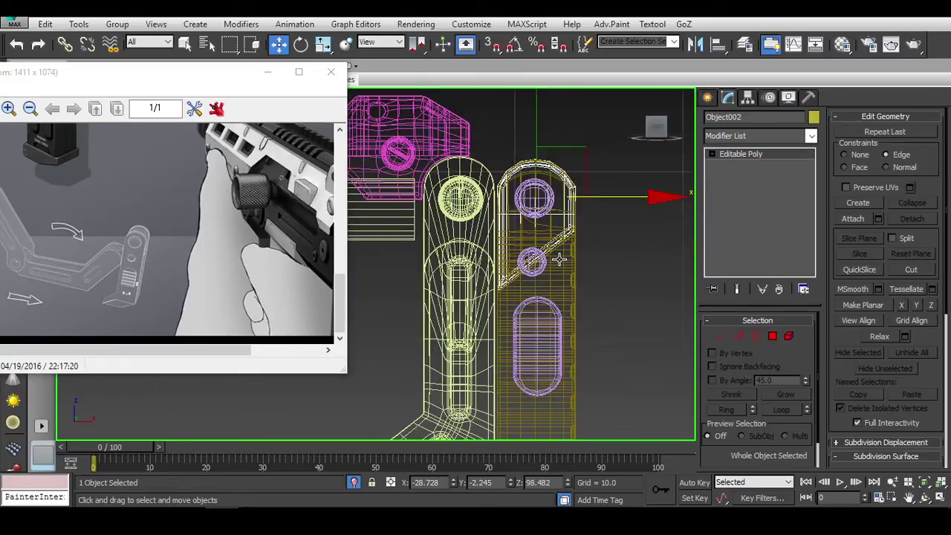
key(F3)
Step: Pan the reference to the folding stock diagram and compare top and close side views in wireframe
mouse_move(272, 268)
mouse_down()
mouse_move(119, 215)
mouse_move(130, 215)
mouse_up()
scroll(474, 253, down, 1)
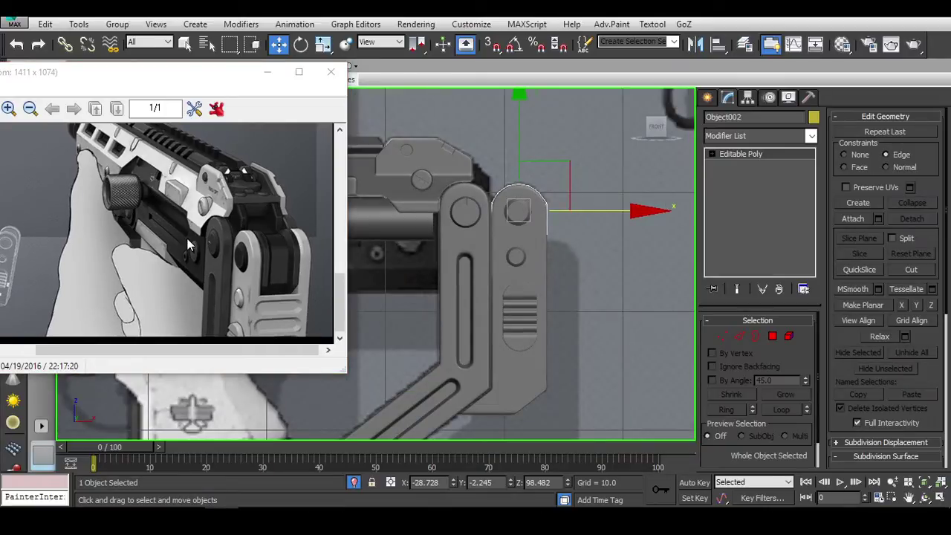
drag(232, 253, 233, 206)
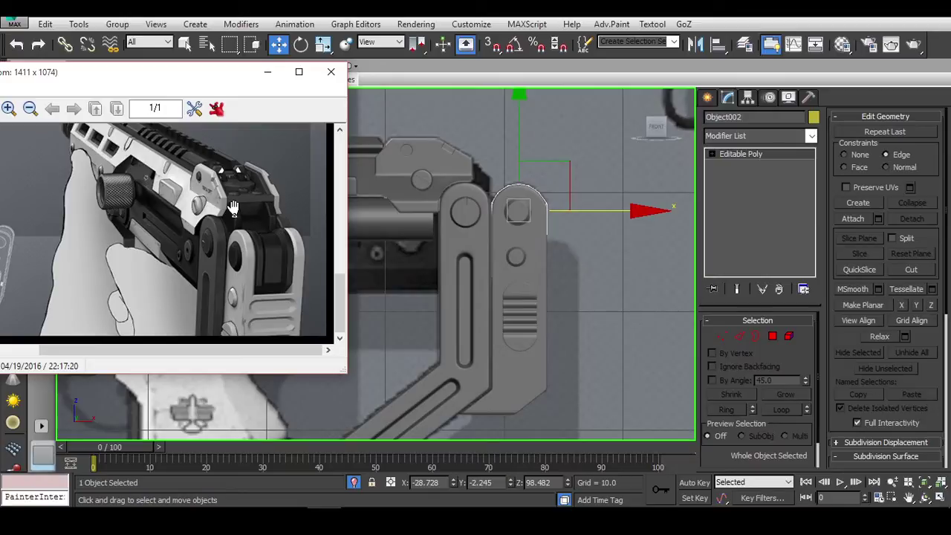
mouse_move(233, 207)
mouse_down()
mouse_move(131, 206)
mouse_move(137, 214)
mouse_up()
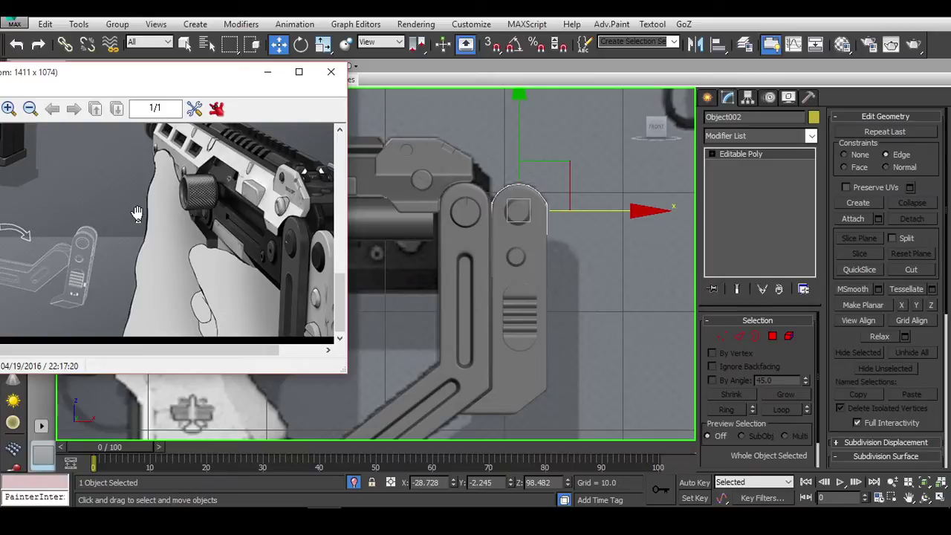
middle_drag(406, 278, 405, 262)
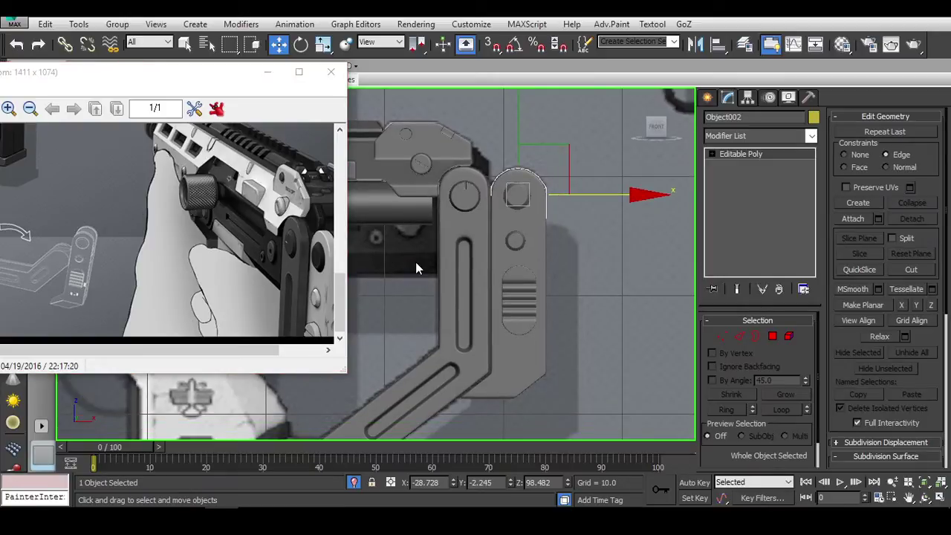
alt+middle_drag(542, 293, 665, 278)
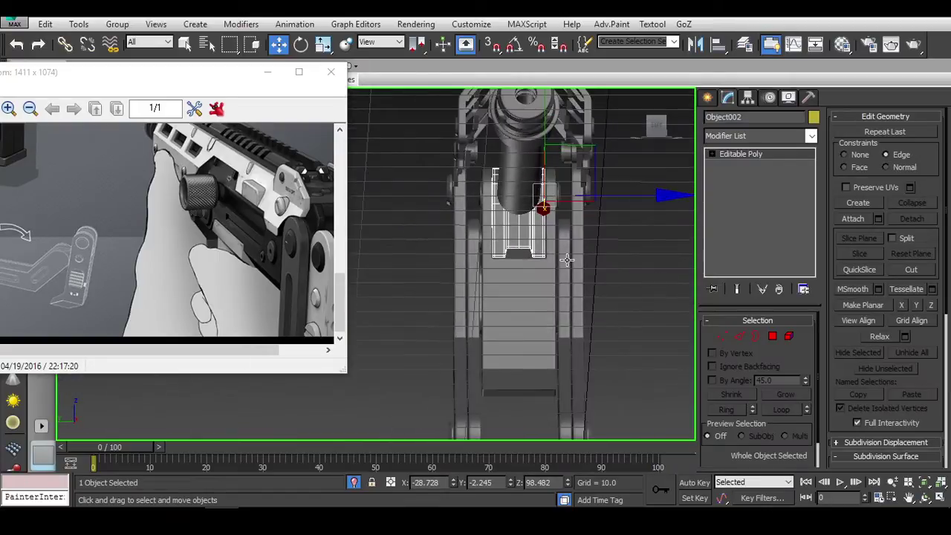
scroll(505, 249, up, 3)
mouse_move(581, 261)
alt+middle_down()
mouse_move(567, 345)
mouse_move(444, 280)
alt+middle_up()
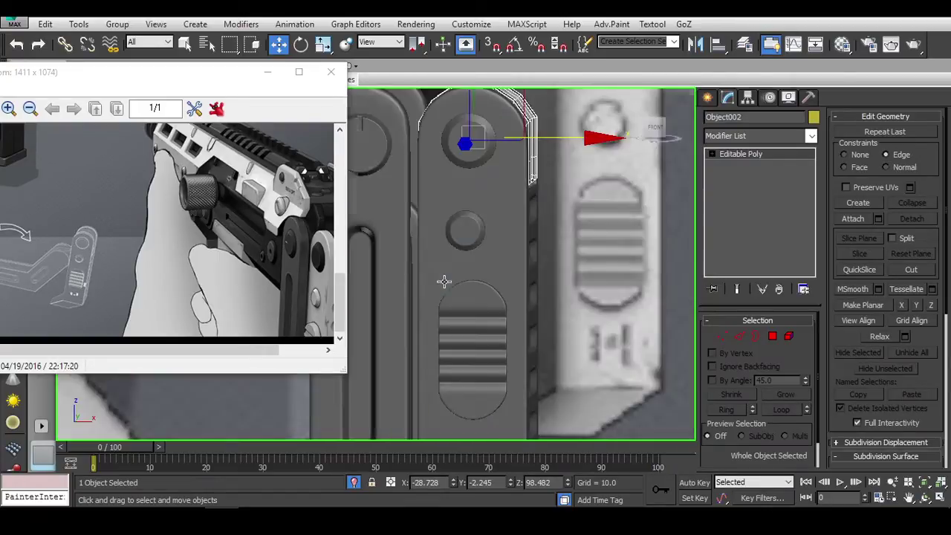
scroll(485, 221, up, 1)
key(F3)
Step: Isolate the end cap with Alt+Q and orbit to a near-front shaded view
alt+middle_drag(485, 222, 656, 268)
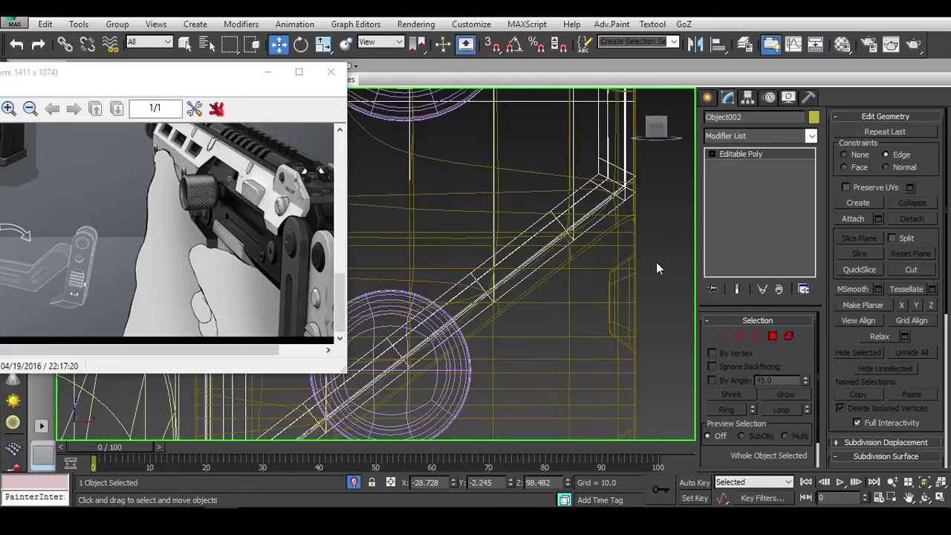
click(725, 336)
key(alt+q)
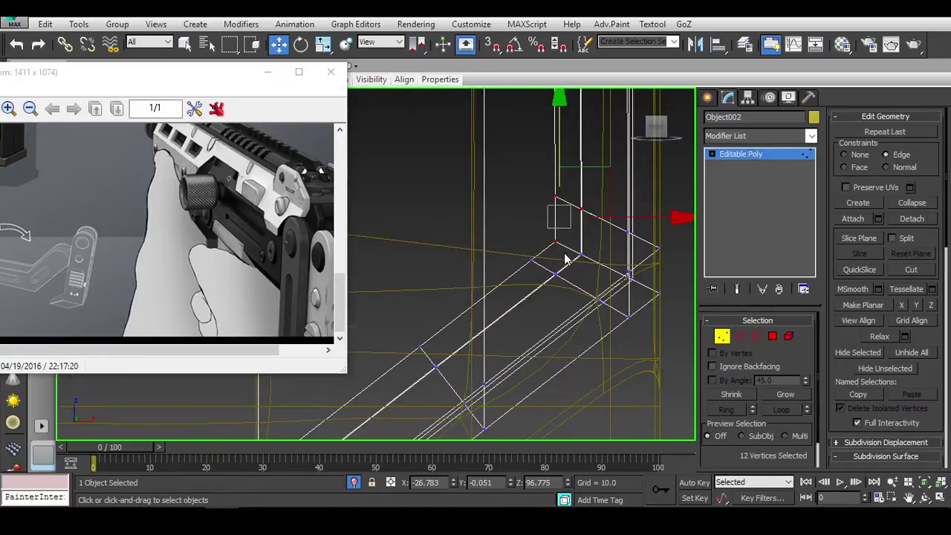
scroll(565, 259, down, 2)
scroll(634, 272, down, 2)
key(F3)
mouse_move(657, 281)
alt+middle_down()
mouse_move(570, 274)
mouse_move(505, 242)
mouse_move(623, 249)
alt+middle_up()
scroll(553, 249, up, 3)
Step: Select a three-face strip near the cap's corner, inspect it, then clear it
click(773, 336)
click(604, 217)
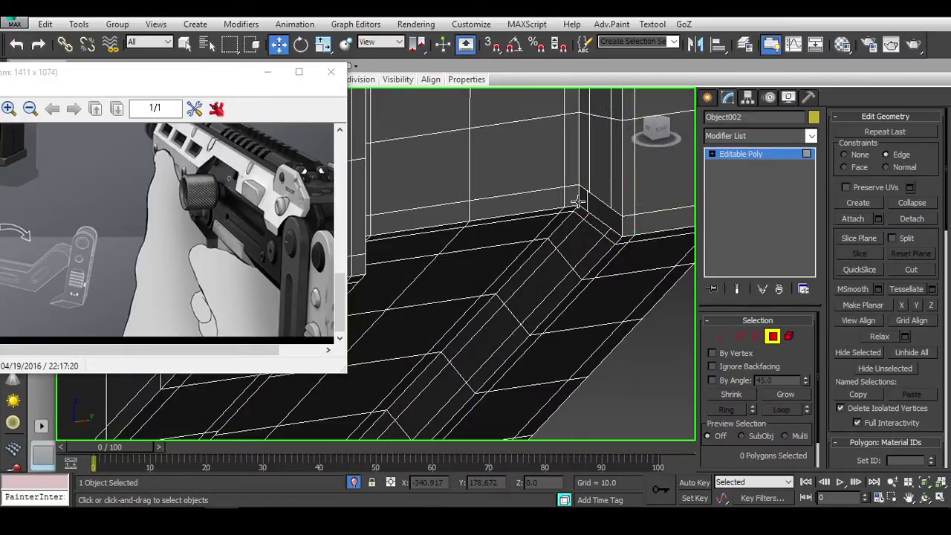
shift+click(556, 199)
alt+middle_drag(556, 199, 524, 246)
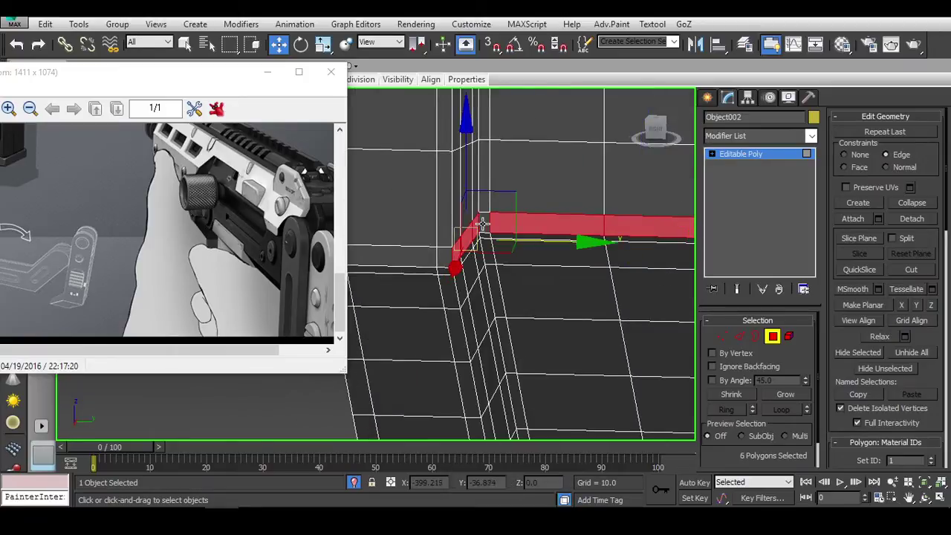
scroll(482, 224, down, 3)
mouse_move(590, 283)
alt+middle_down()
mouse_move(554, 272)
mouse_move(611, 232)
mouse_move(690, 265)
mouse_move(537, 293)
mouse_move(500, 357)
mouse_move(467, 352)
alt+middle_up()
click(556, 275)
Step: Select the diagonal strip of faces running along the inner wall corner
click(465, 344)
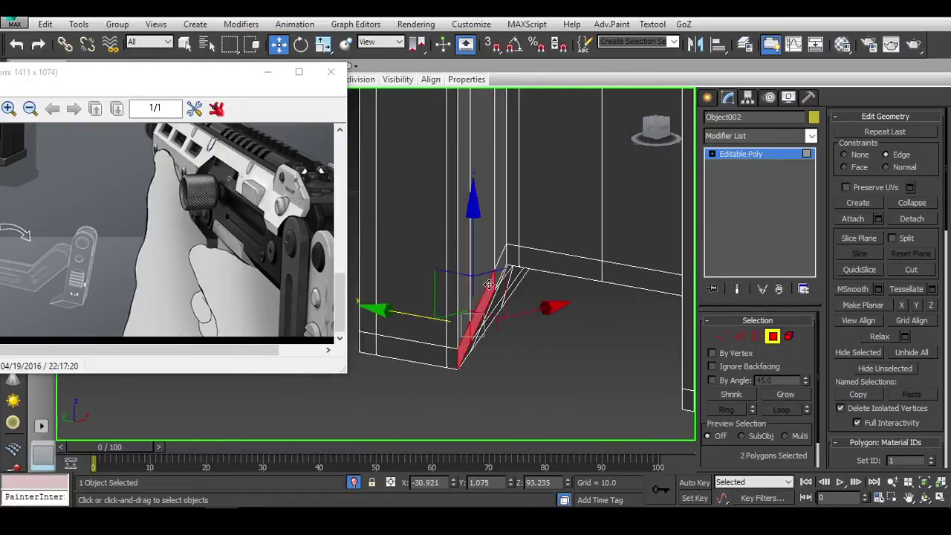
click(460, 312)
ctrl+click(500, 269)
ctrl+click(506, 258)
mouse_move(505, 258)
alt+middle_down()
mouse_move(534, 299)
mouse_move(527, 326)
alt+middle_up()
ctrl+click(542, 305)
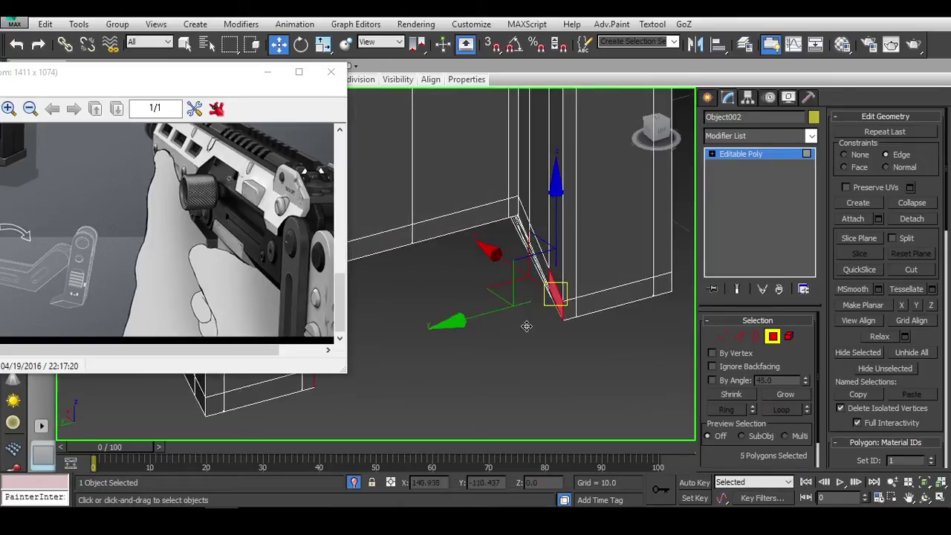
ctrl+click(538, 271)
ctrl+click(520, 216)
key(l)
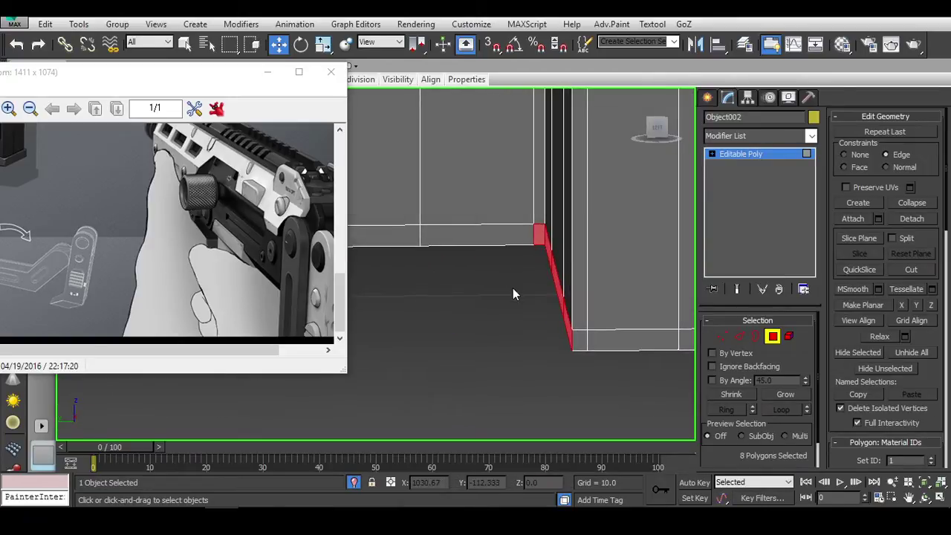
Step: Select the two-face strip between the walls, then a strip of faces along the groove
click(511, 289)
click(517, 268)
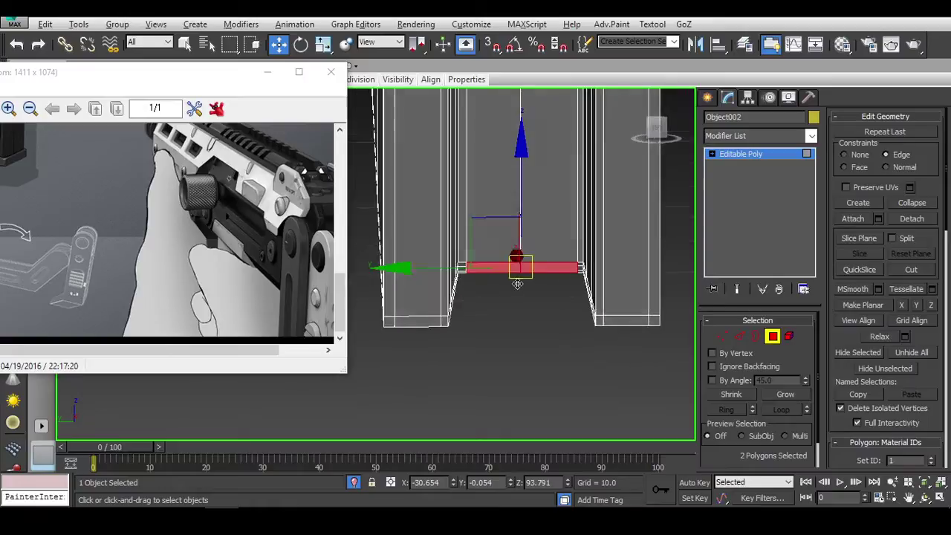
alt+middle_drag(517, 284, 483, 312)
click(447, 329)
scroll(447, 329, up, 3)
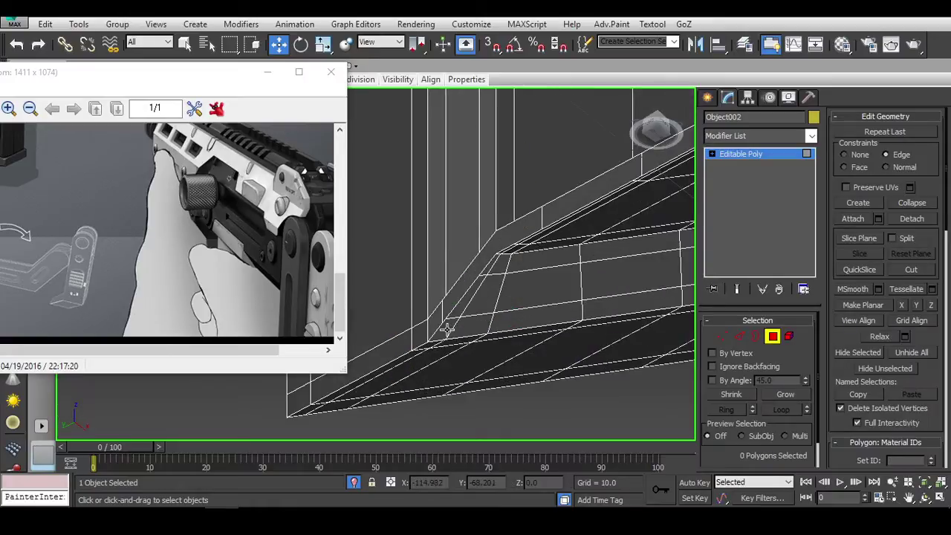
click(447, 329)
mouse_move(447, 329)
alt+middle_down()
mouse_move(566, 321)
mouse_move(446, 312)
alt+middle_up()
scroll(421, 264, up, 3)
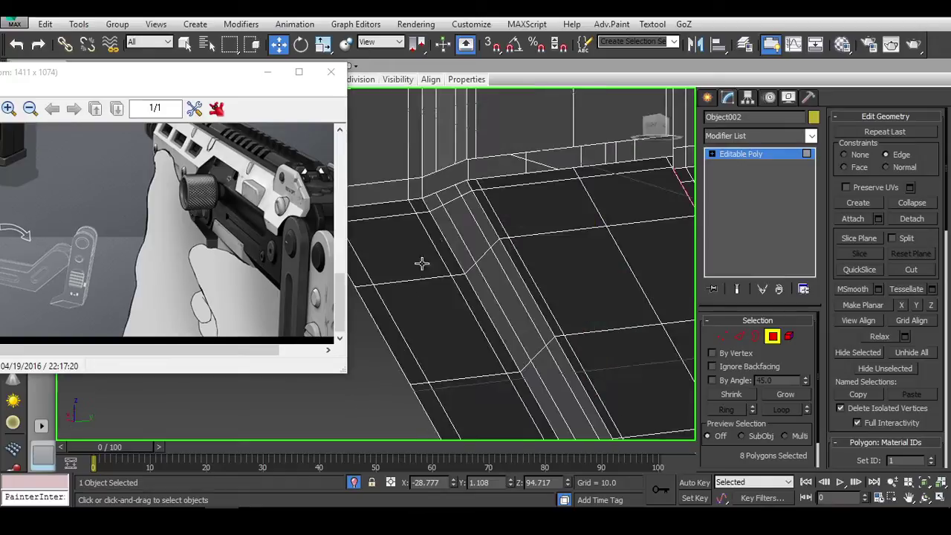
scroll(433, 203, down, 2)
mouse_move(516, 257)
alt+middle_down()
mouse_move(494, 279)
mouse_move(632, 297)
alt+middle_up()
Step: Select the whole cap as an element, then deselect all faces
click(789, 336)
click(514, 273)
scroll(670, 303, up, 3)
click(670, 303)
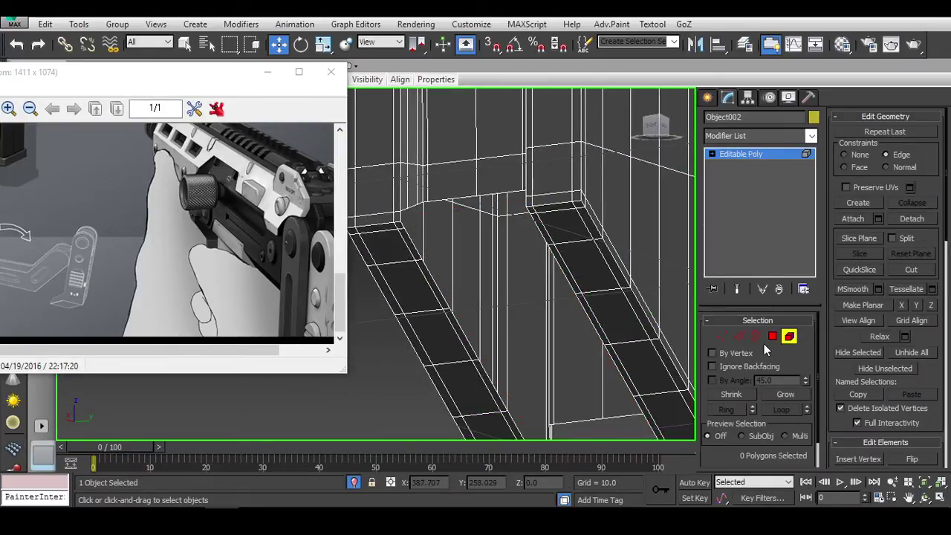
key(ctrl+a)
Step: In Edge mode, select the edge loop along the top of the inner wall
ctrl+click(722, 336)
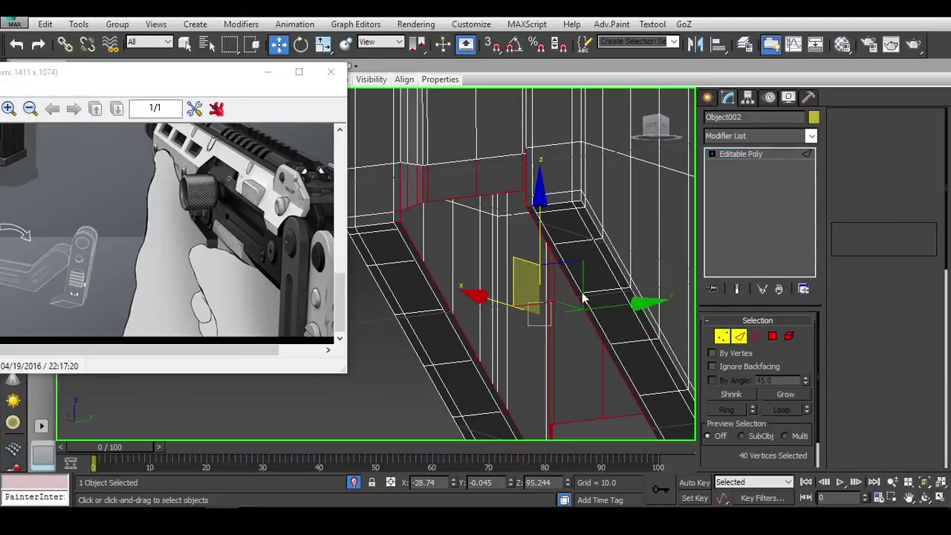
ctrl+click(740, 336)
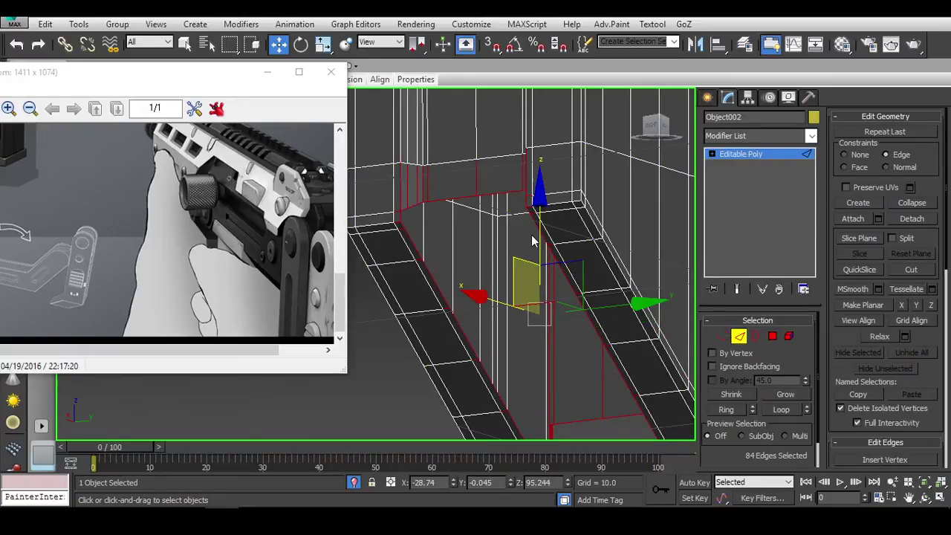
alt+middle_drag(518, 212, 502, 192)
double_click(503, 192)
click(756, 336)
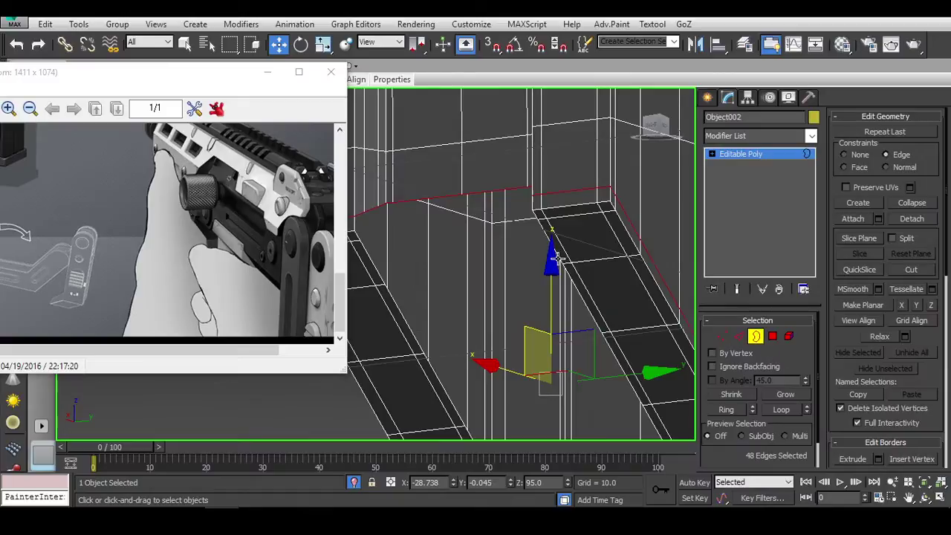
click(739, 336)
scroll(395, 225, up, 2)
scroll(395, 226, up, 2)
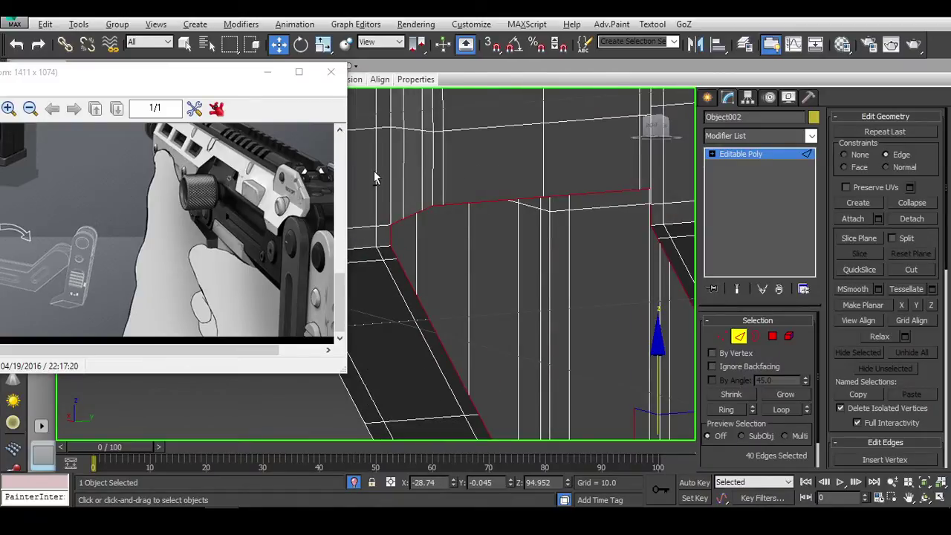
Step: Bridge the two opposing edge strips at the cutout bottom with new faces
alt+middle_drag(374, 171, 682, 234)
mouse_move(573, 221)
alt+middle_down()
mouse_move(628, 202)
mouse_move(663, 333)
mouse_move(433, 269)
alt+middle_up()
mouse_move(521, 297)
alt+middle_down()
mouse_move(486, 315)
mouse_move(449, 265)
alt+middle_up()
alt+middle_drag(469, 321, 447, 369)
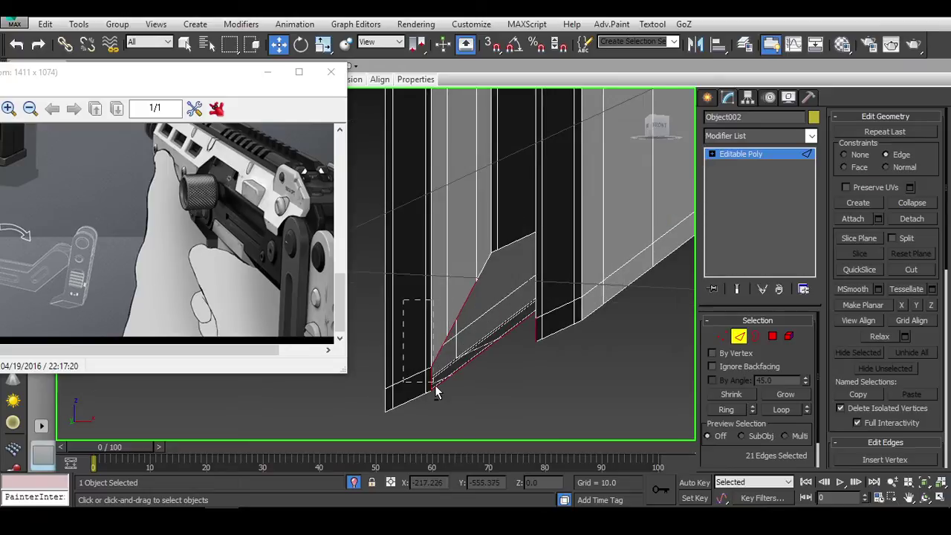
mouse_move(469, 279)
alt+middle_down()
mouse_move(547, 319)
mouse_move(601, 313)
mouse_move(533, 263)
mouse_move(500, 321)
alt+middle_up()
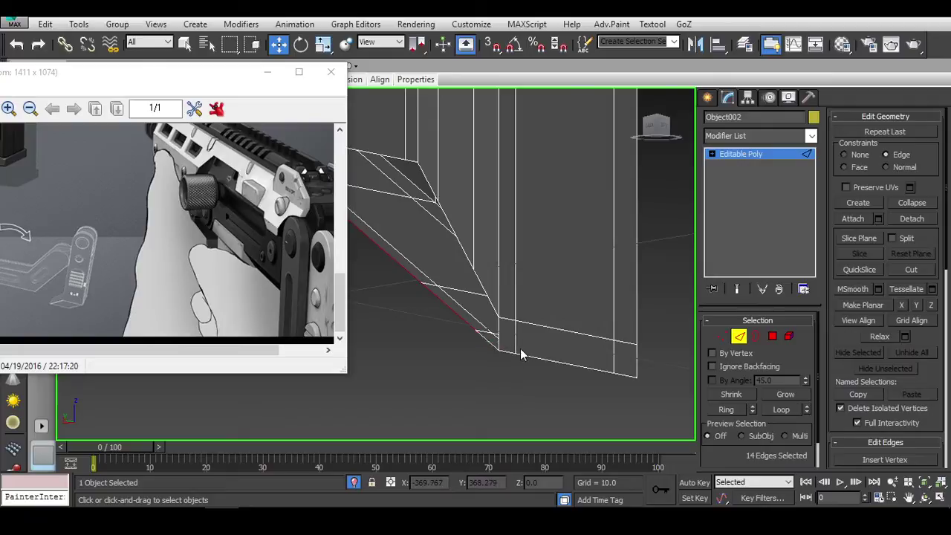
mouse_move(520, 354)
alt+middle_down()
mouse_move(512, 394)
mouse_move(609, 394)
mouse_move(622, 369)
mouse_move(740, 395)
alt+middle_up()
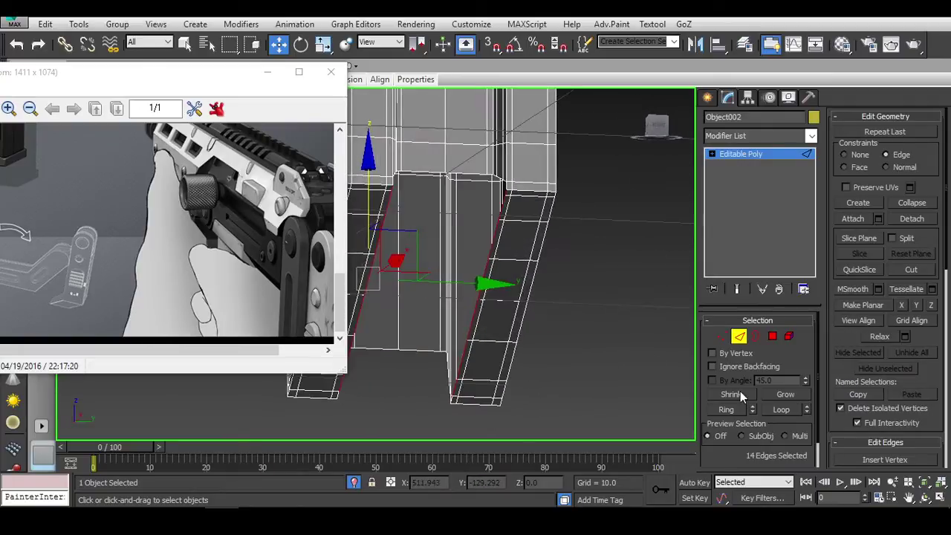
drag(851, 369, 865, 197)
click(853, 156)
Step: Select an edge at the remaining gap and bridge it to close the floor
mouse_move(564, 246)
alt+middle_down()
mouse_move(614, 268)
mouse_move(666, 263)
mouse_move(622, 270)
mouse_move(621, 286)
mouse_move(518, 264)
mouse_move(478, 235)
mouse_move(865, 338)
alt+middle_up()
scroll(502, 246, up, 3)
click(512, 262)
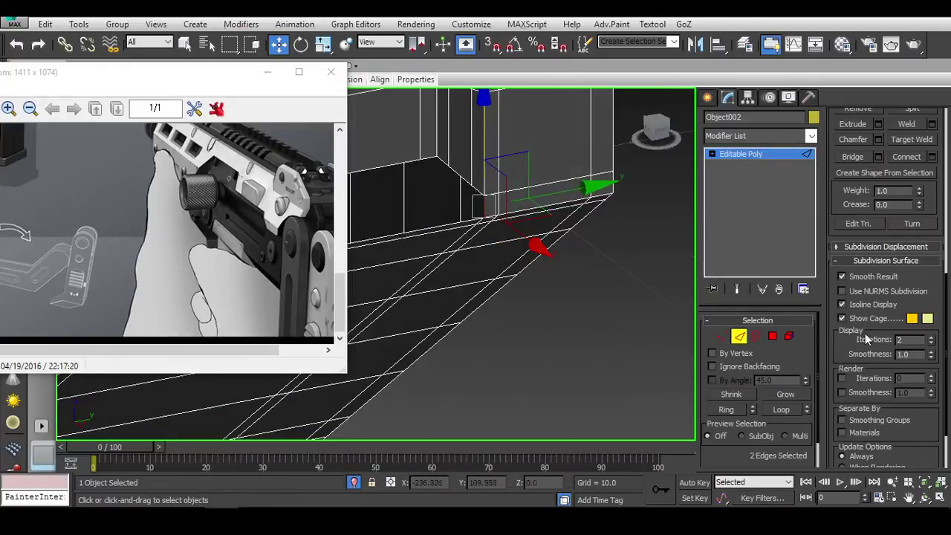
click(855, 157)
scroll(597, 330, up, 2)
mouse_move(601, 318)
alt+middle_down()
mouse_move(553, 275)
mouse_move(567, 290)
mouse_move(509, 336)
alt+middle_up()
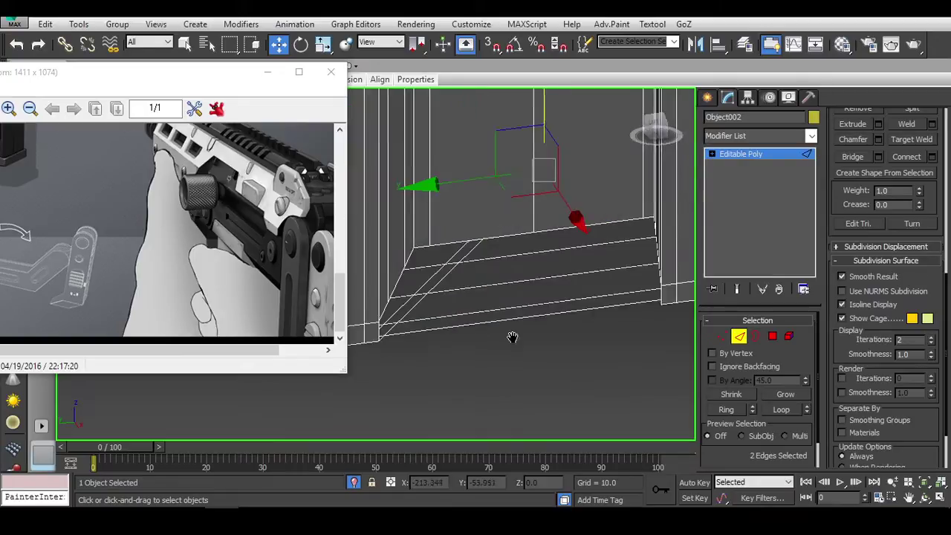
Step: Select the cutout floor's border, then its lower corner vertices and those just above
click(756, 337)
click(506, 295)
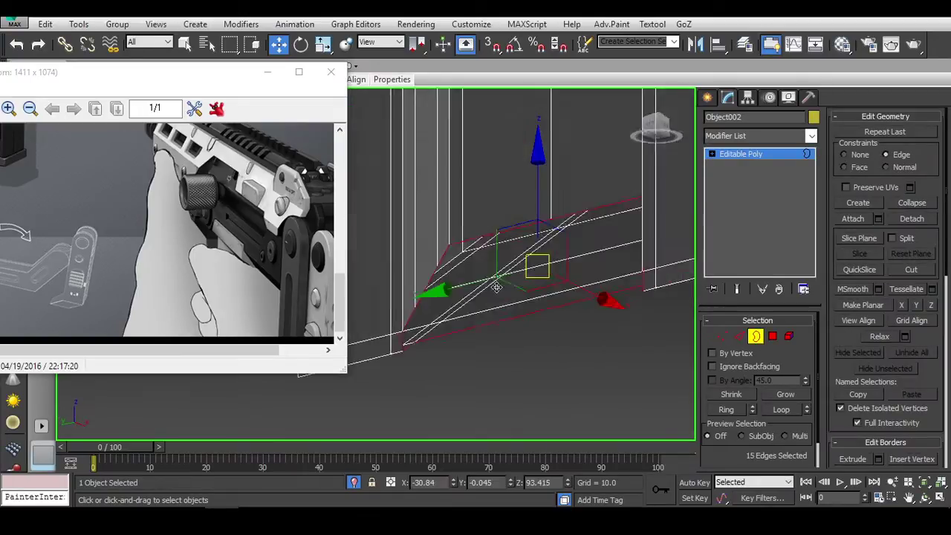
key(1)
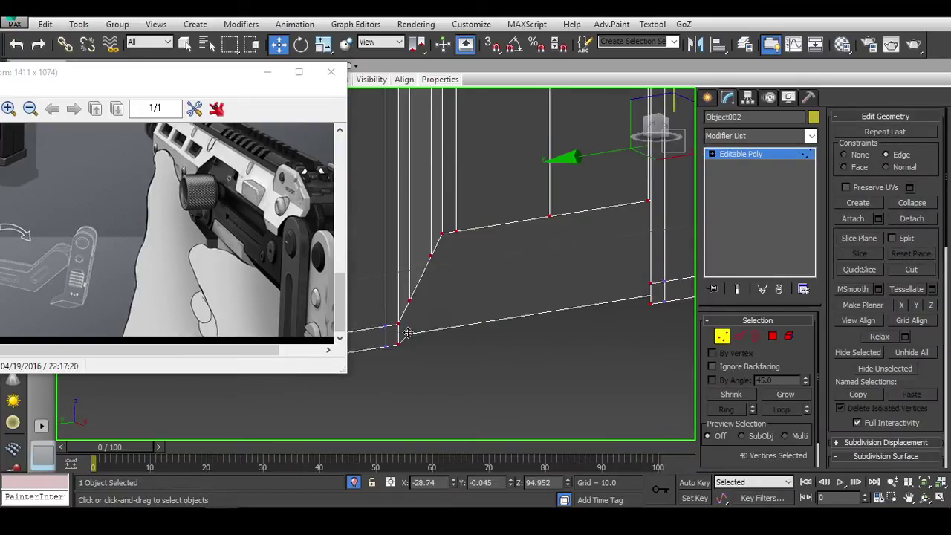
click(399, 344)
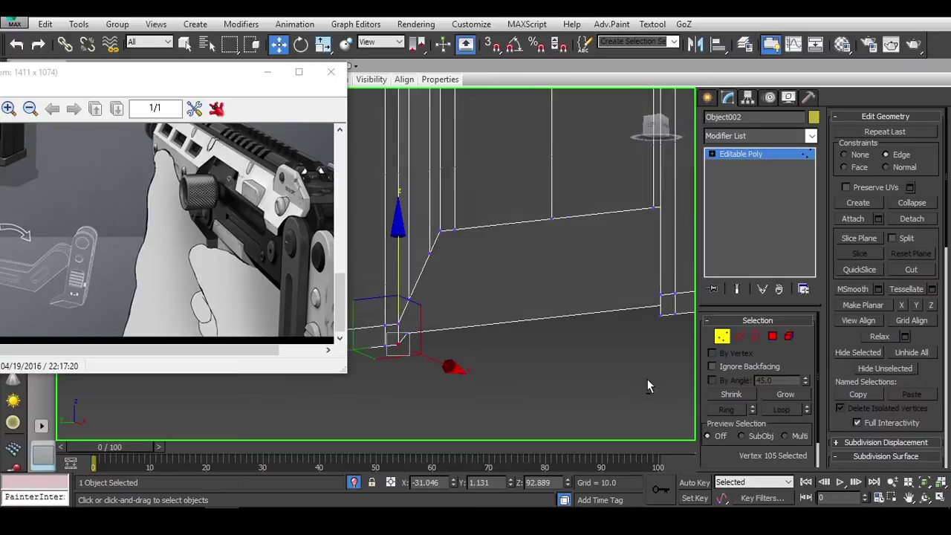
ctrl+click(664, 316)
click(663, 295)
ctrl+click(398, 322)
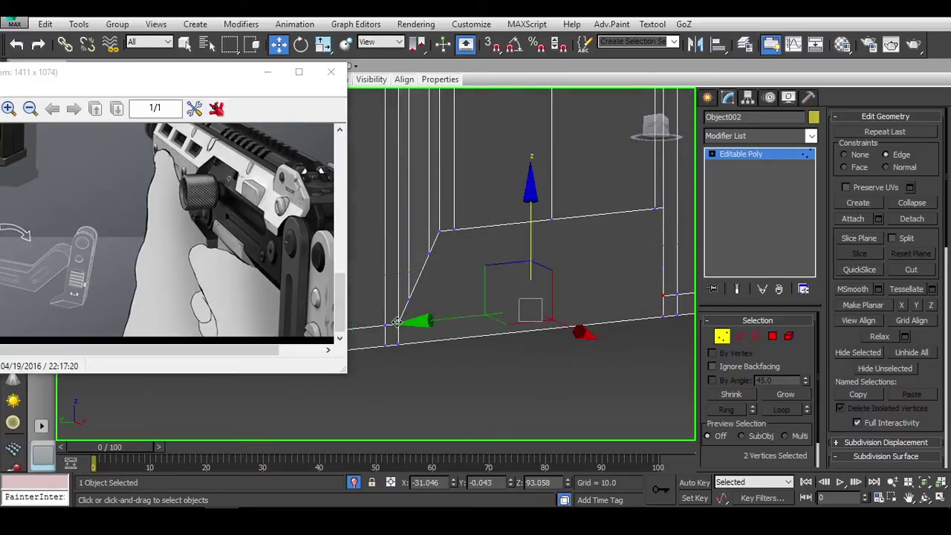
Step: Select the floor face's corner vertices, including the upper-right pair
click(409, 300)
alt+middle_drag(414, 307, 648, 285)
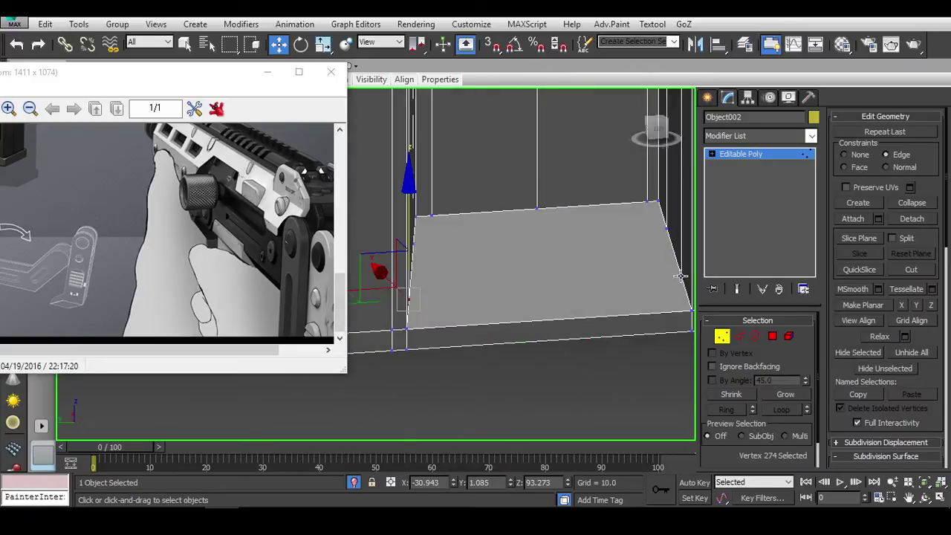
click(648, 201)
alt+middle_drag(647, 201, 501, 223)
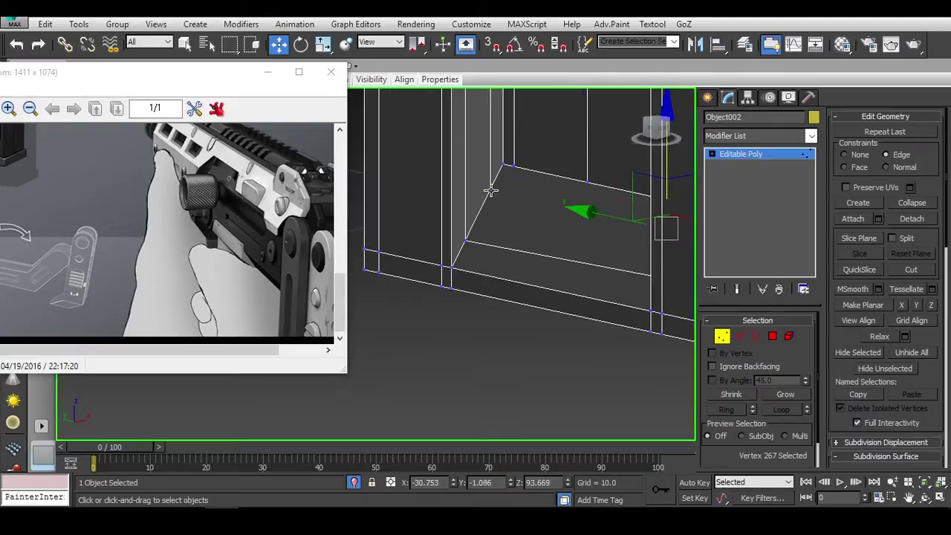
drag(491, 191, 520, 152)
mouse_move(481, 305)
alt+middle_down()
mouse_move(626, 332)
mouse_move(608, 327)
alt+middle_up()
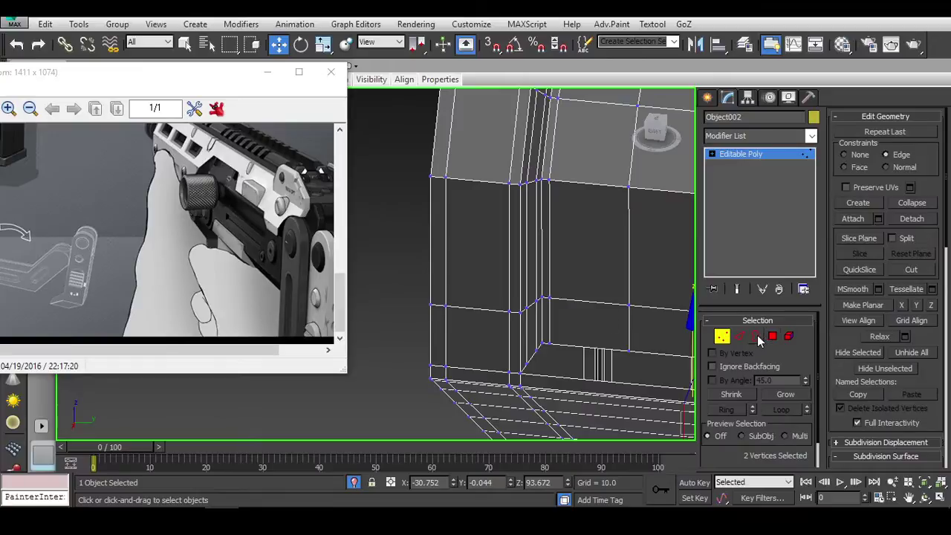
Step: Reselect the floor's open border, then pick vertices at the ledge corners
click(758, 339)
mouse_move(521, 297)
alt+middle_down()
mouse_move(505, 334)
mouse_move(513, 341)
alt+middle_up()
click(505, 334)
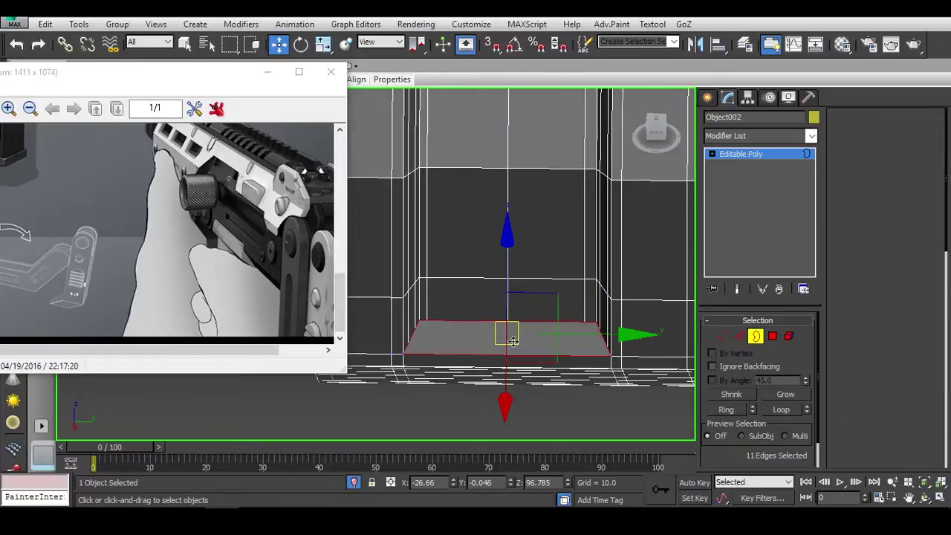
key(1)
click(611, 346)
alt+middle_drag(611, 346, 461, 321)
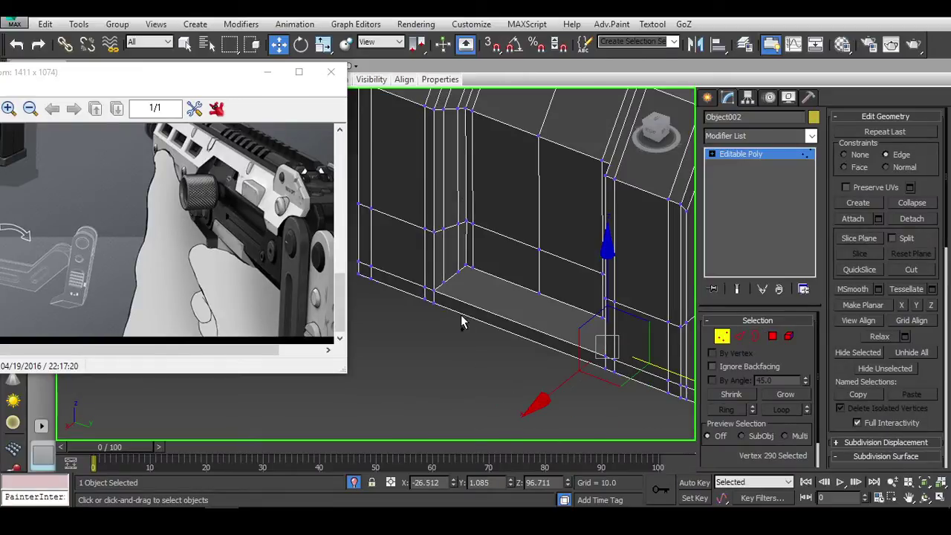
click(440, 280)
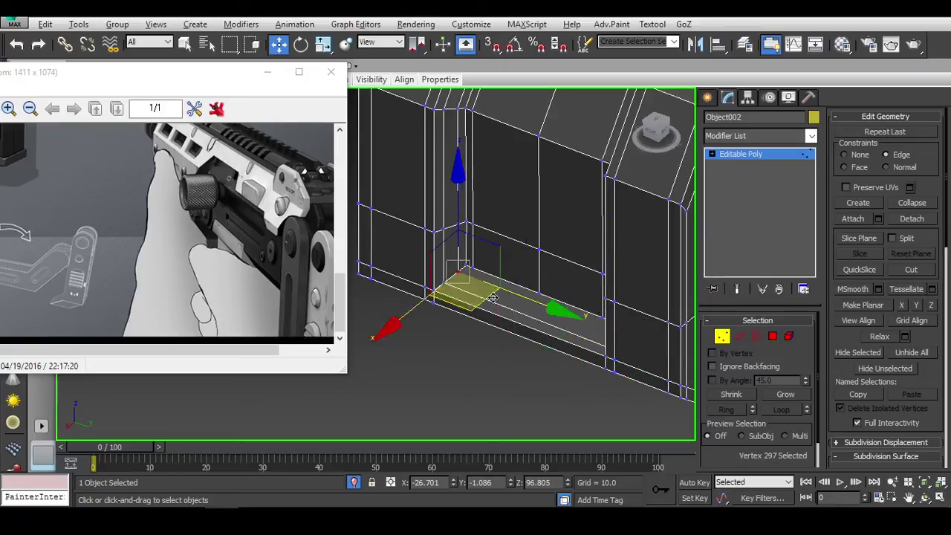
alt+middle_drag(440, 280, 602, 216)
mouse_move(581, 263)
alt+middle_down()
mouse_move(505, 251)
mouse_move(595, 288)
mouse_move(546, 300)
mouse_move(627, 305)
alt+middle_up()
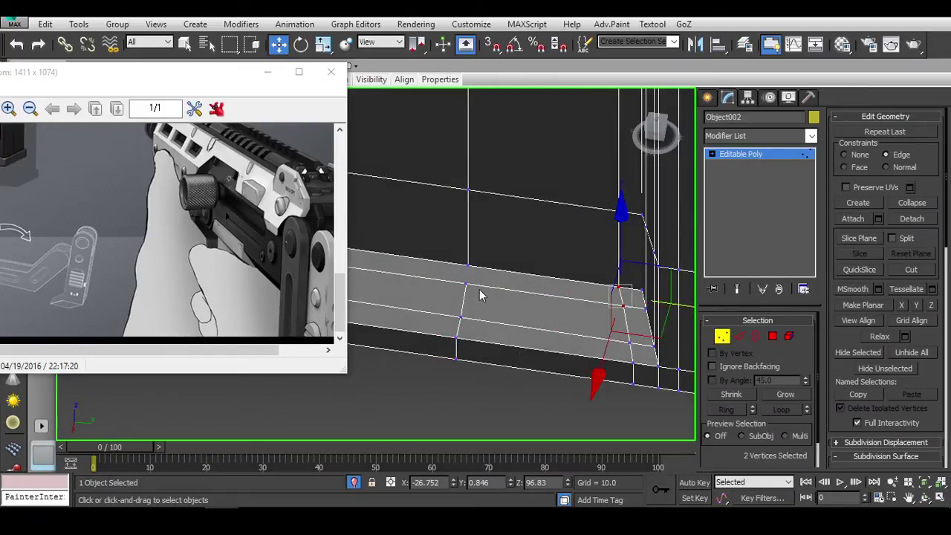
Step: Select the vertices at the cutout's inside corners above the floor faces
middle_drag(452, 308, 522, 272)
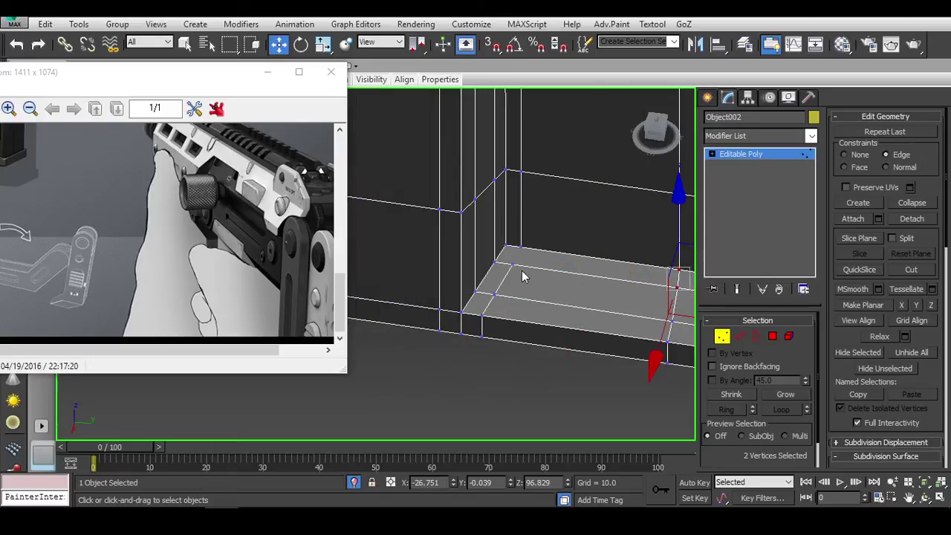
click(514, 264)
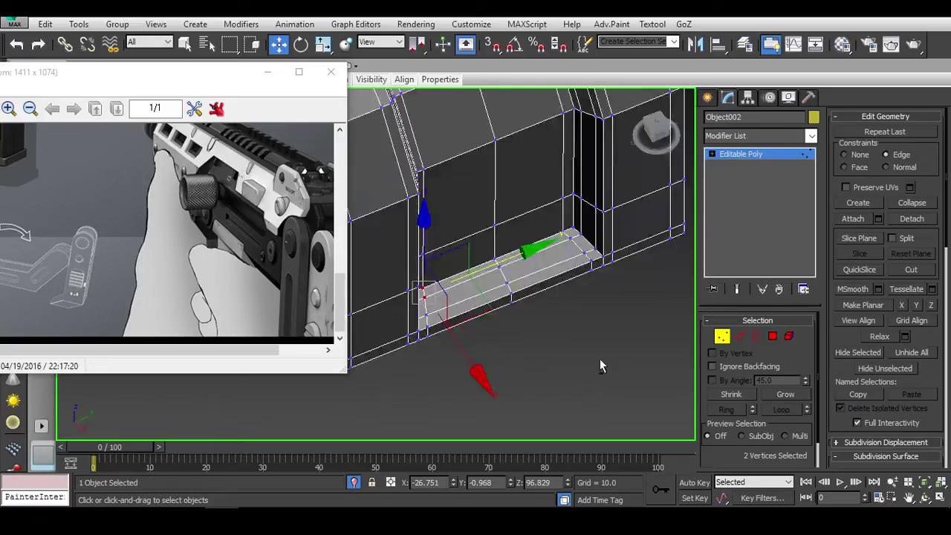
alt+middle_drag(581, 338, 536, 329)
scroll(554, 348, up, 5)
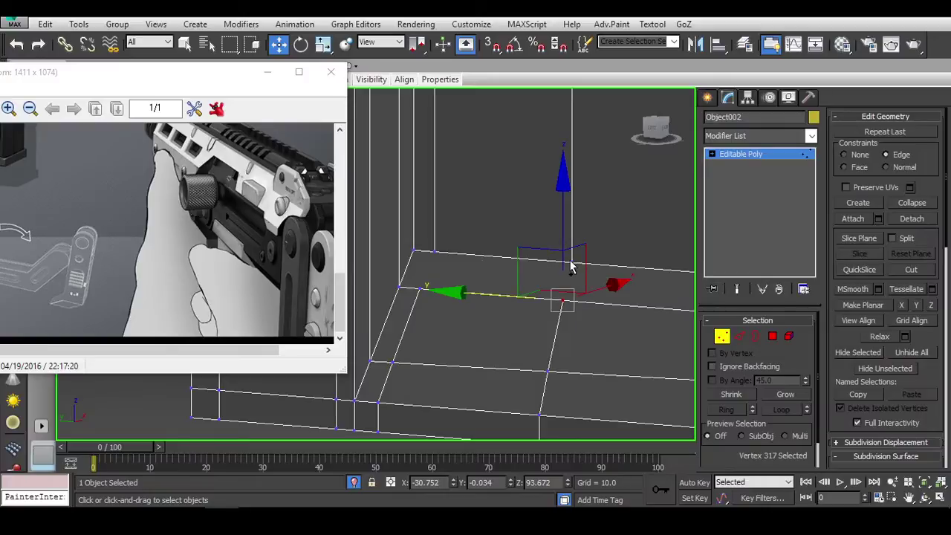
click(434, 253)
ctrl+click(419, 288)
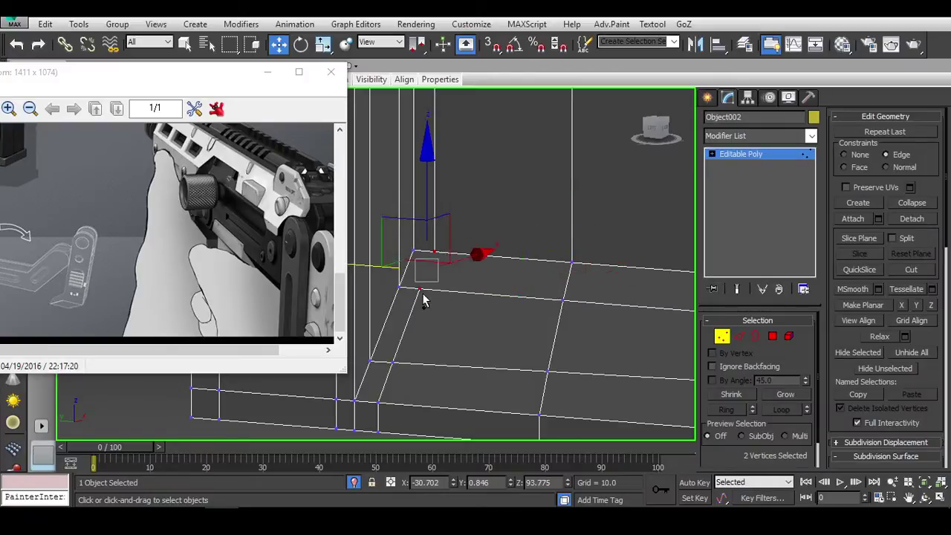
scroll(469, 313, up, 2)
mouse_move(470, 307)
alt+middle_down()
mouse_move(582, 269)
mouse_move(691, 327)
alt+middle_up()
ctrl+click(550, 245)
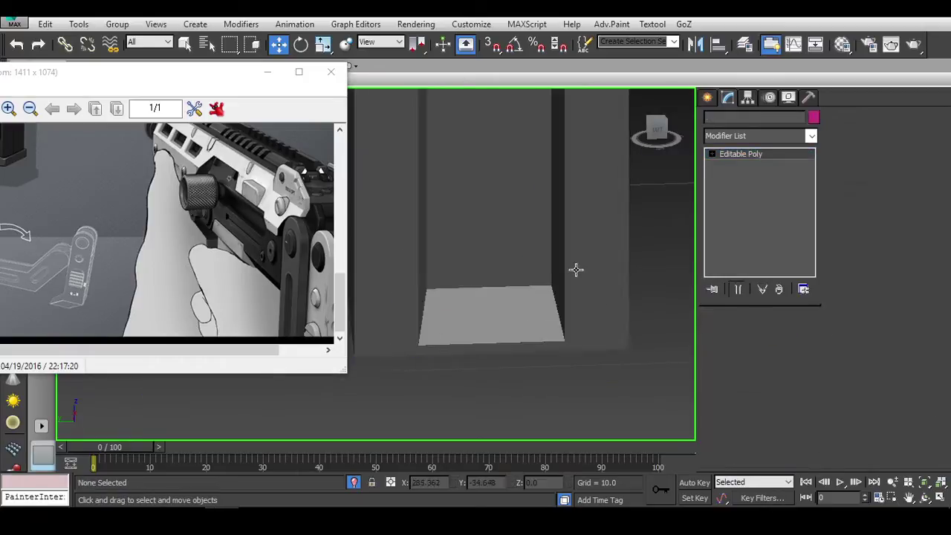
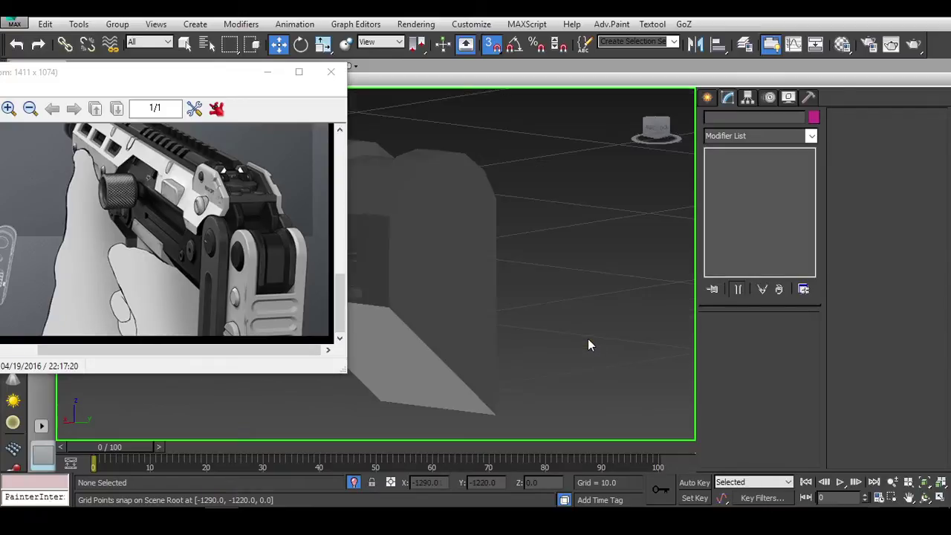
Step: Unhide all the hidden gun parts
middle_drag(588, 339, 528, 337)
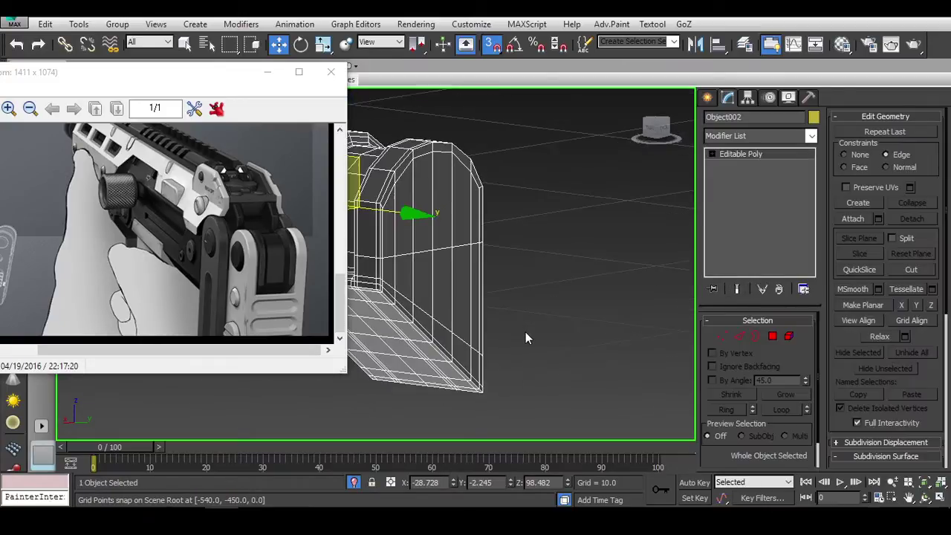
alt+middle_drag(597, 342, 660, 279)
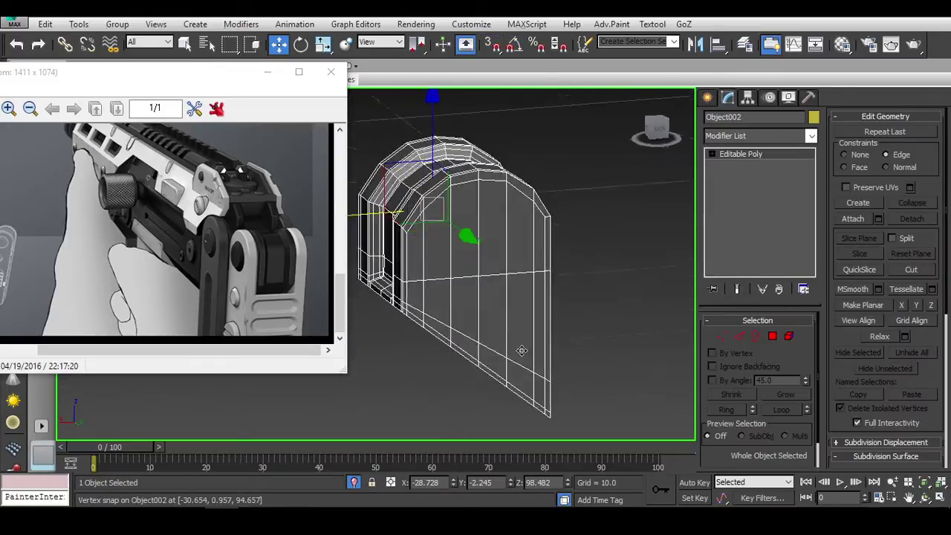
right_click(610, 260)
click(651, 227)
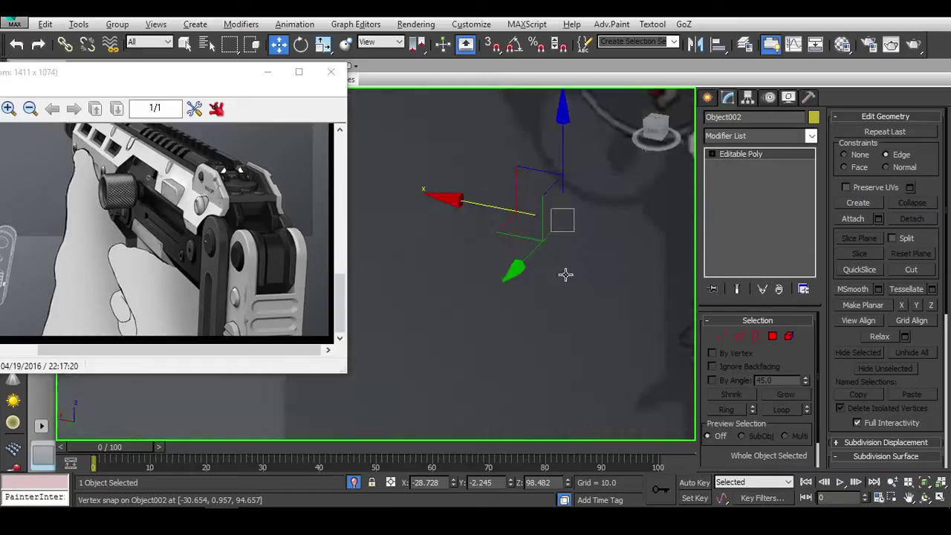
mouse_move(565, 274)
alt+middle_down()
mouse_move(435, 260)
mouse_move(576, 252)
alt+middle_up()
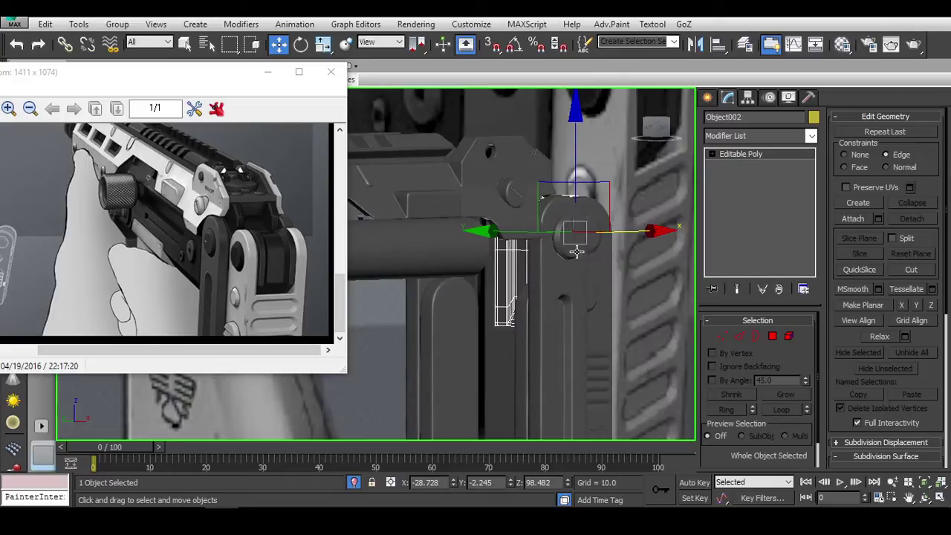
Step: Isolate the stock part (Object002) for polygon editing
click(773, 336)
click(540, 323)
mouse_move(540, 322)
alt+middle_down()
mouse_move(608, 309)
mouse_move(565, 323)
alt+middle_up()
key(alt+q)
scroll(548, 320, down, 3)
Step: Delete the faces at the bottom of the stock's inner recess, leaving an open gap
shift+click(428, 331)
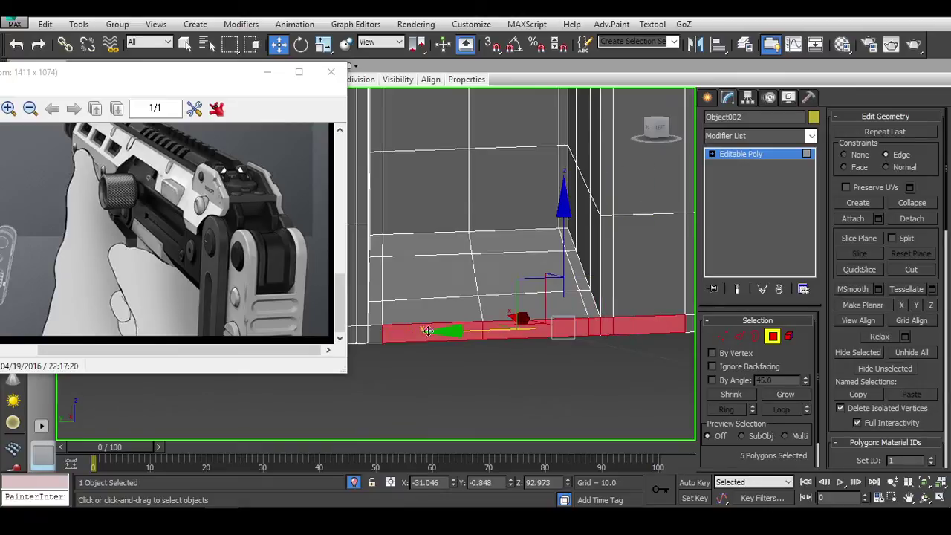
alt+middle_drag(428, 331, 490, 309)
shift+click(478, 314)
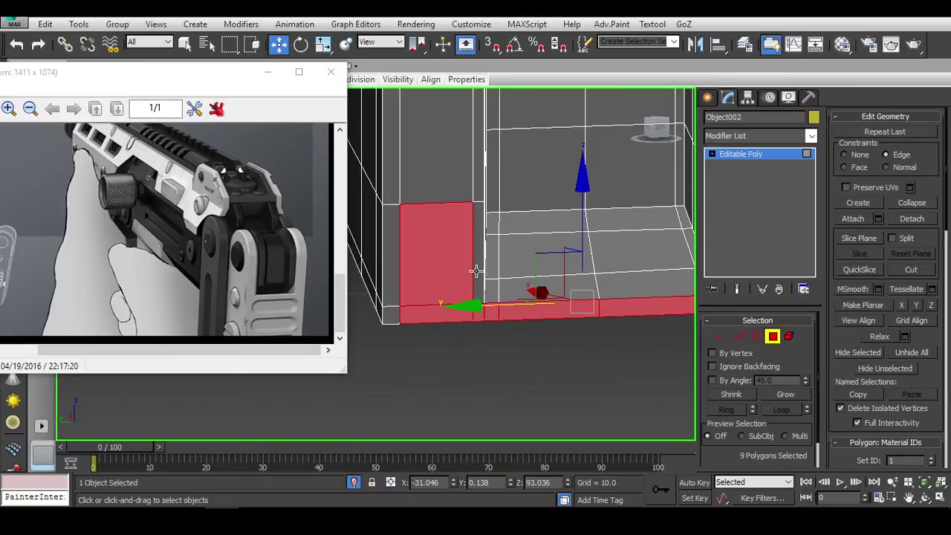
shift+click(396, 249)
mouse_move(395, 250)
alt+middle_down()
mouse_move(638, 298)
mouse_move(604, 278)
mouse_move(622, 296)
mouse_move(710, 320)
alt+middle_up()
ctrl+click(658, 293)
ctrl+click(602, 281)
alt+click(605, 286)
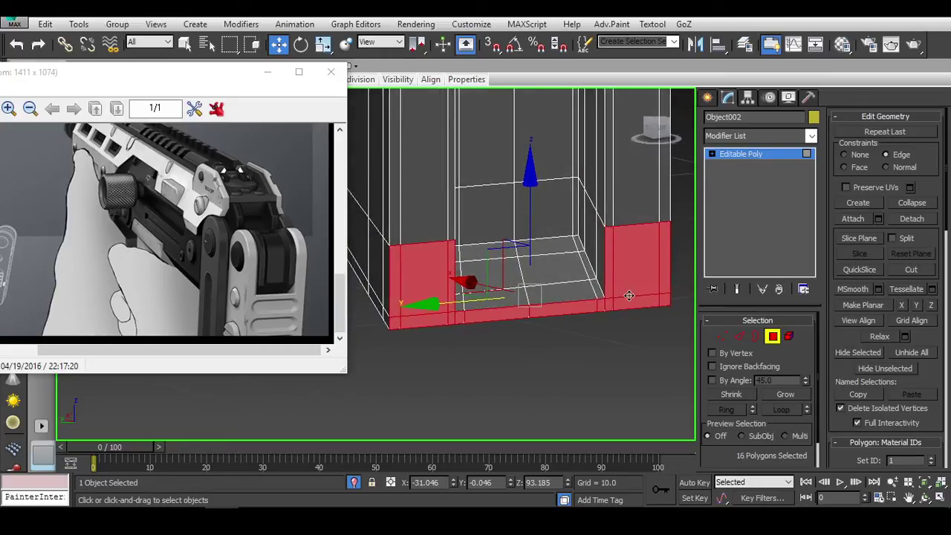
click(602, 253)
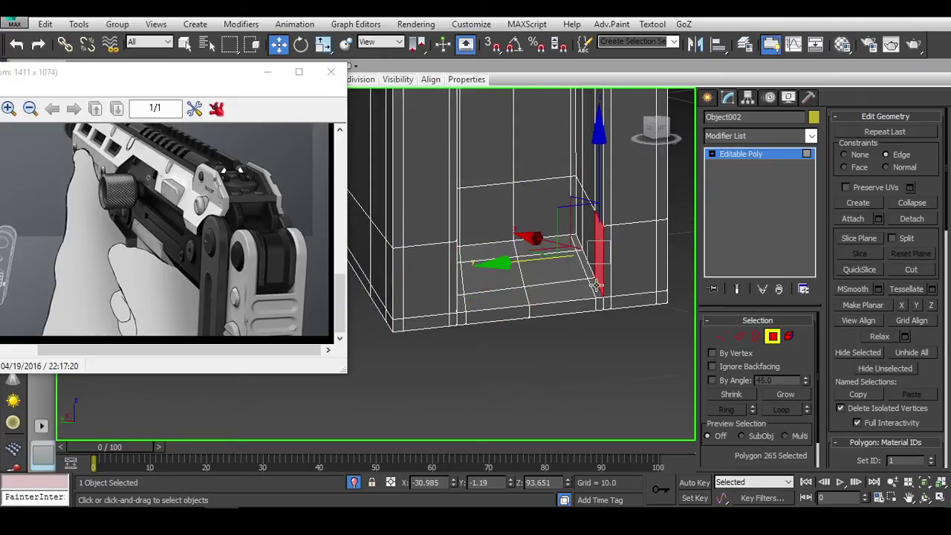
mouse_move(587, 267)
alt+middle_down()
mouse_move(447, 287)
mouse_move(493, 291)
alt+middle_up()
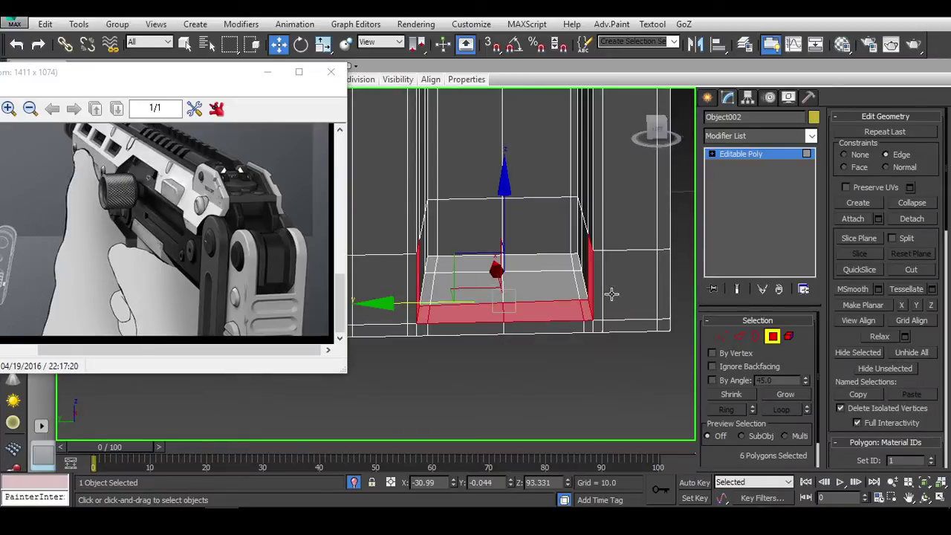
click(612, 295)
Step: Select the open border around the new gap in the recess
click(754, 340)
click(588, 267)
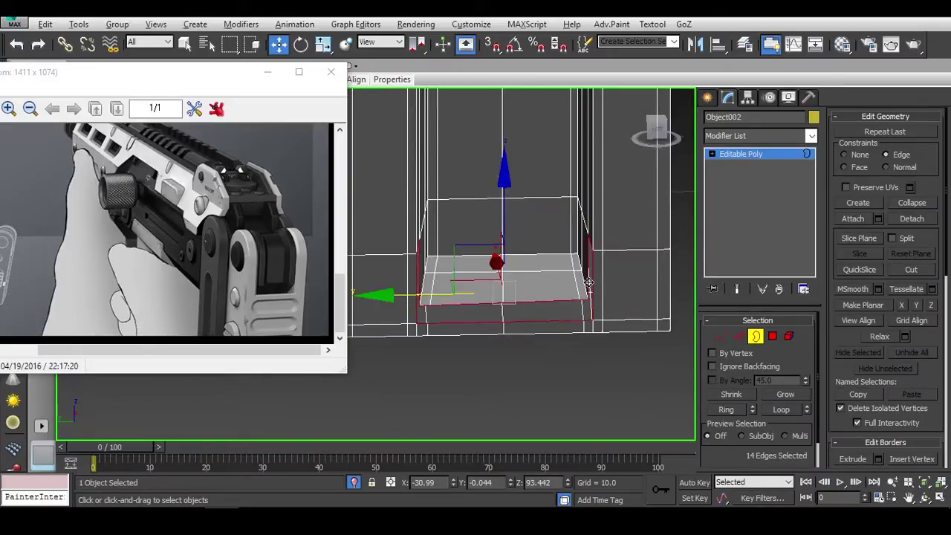
mouse_move(588, 267)
alt+middle_down()
mouse_move(563, 279)
mouse_move(541, 316)
alt+middle_up()
key(2)
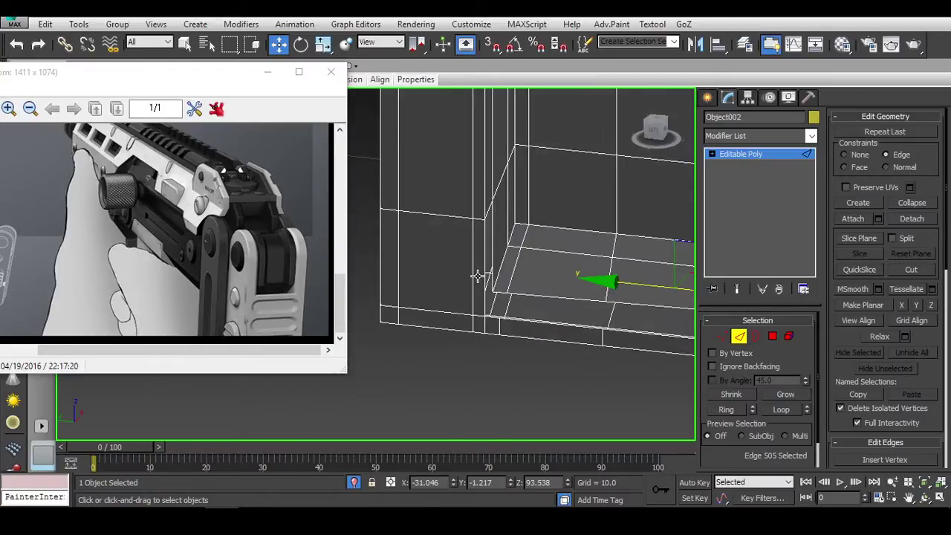
Step: Bridge the two open edges to close the gap in the recess floor
alt+middle_drag(487, 277, 505, 286)
drag(892, 381, 830, 171)
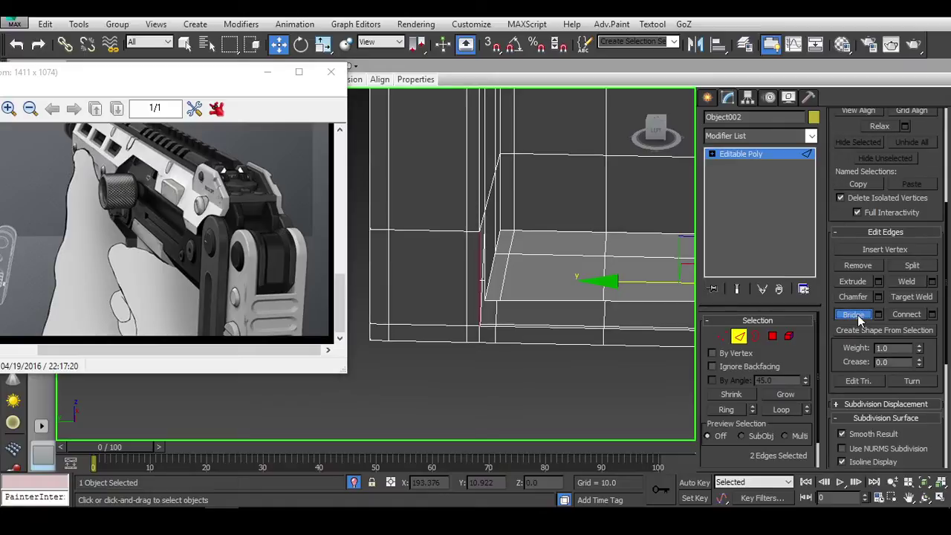
mouse_move(647, 312)
alt+middle_down()
mouse_move(608, 365)
mouse_move(581, 307)
mouse_move(743, 334)
alt+middle_up()
click(773, 336)
mouse_move(580, 270)
alt+middle_down()
mouse_move(574, 208)
mouse_move(554, 213)
alt+middle_up()
shift+click(501, 191)
mouse_move(502, 191)
alt+middle_down()
mouse_move(694, 219)
mouse_move(709, 245)
mouse_move(665, 265)
mouse_move(676, 271)
alt+middle_up()
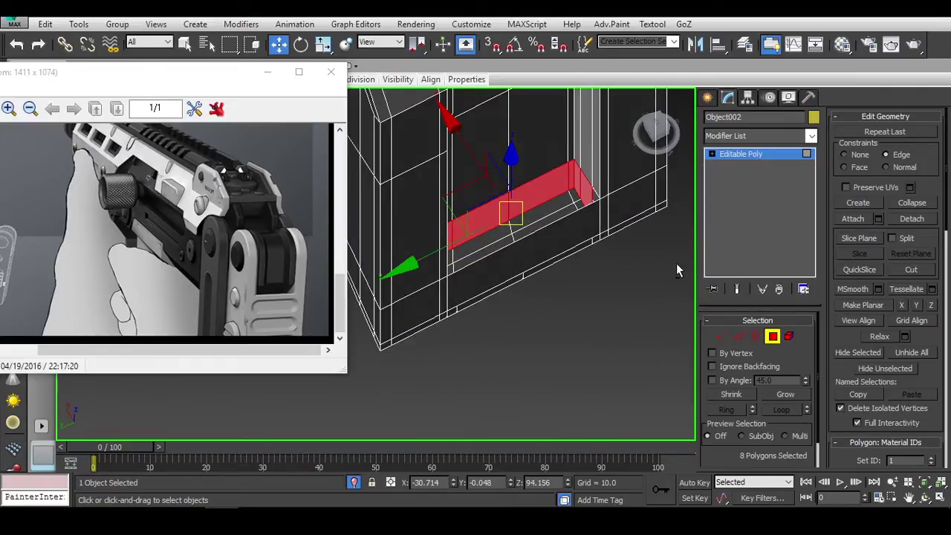
key(5)
mouse_move(571, 229)
alt+middle_down()
mouse_move(708, 306)
mouse_move(654, 263)
alt+middle_up()
click(773, 337)
key(3)
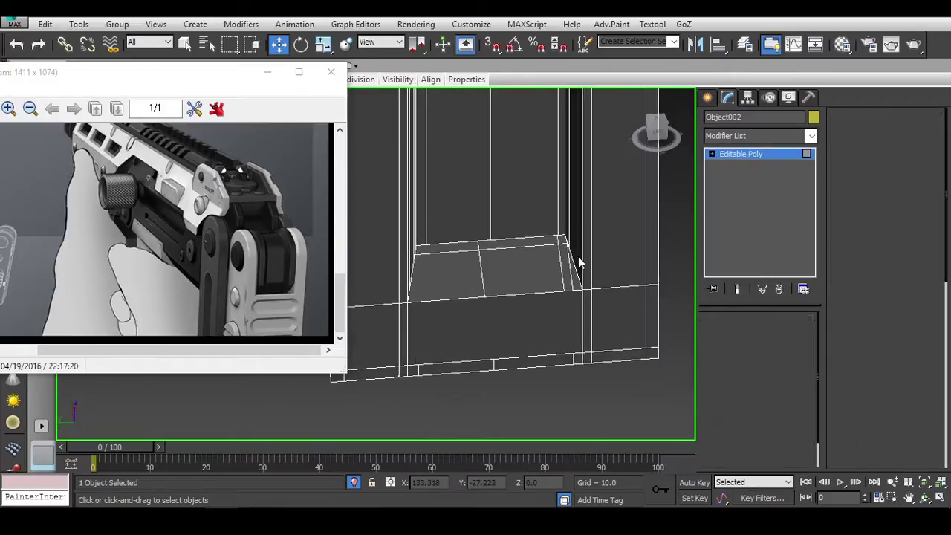
click(569, 253)
mouse_move(568, 257)
alt+middle_down()
mouse_move(623, 303)
mouse_move(577, 299)
mouse_move(452, 244)
alt+middle_up()
Step: Select the corner vertices of the recess floor for moving
key(1)
click(581, 294)
ctrl+click(450, 249)
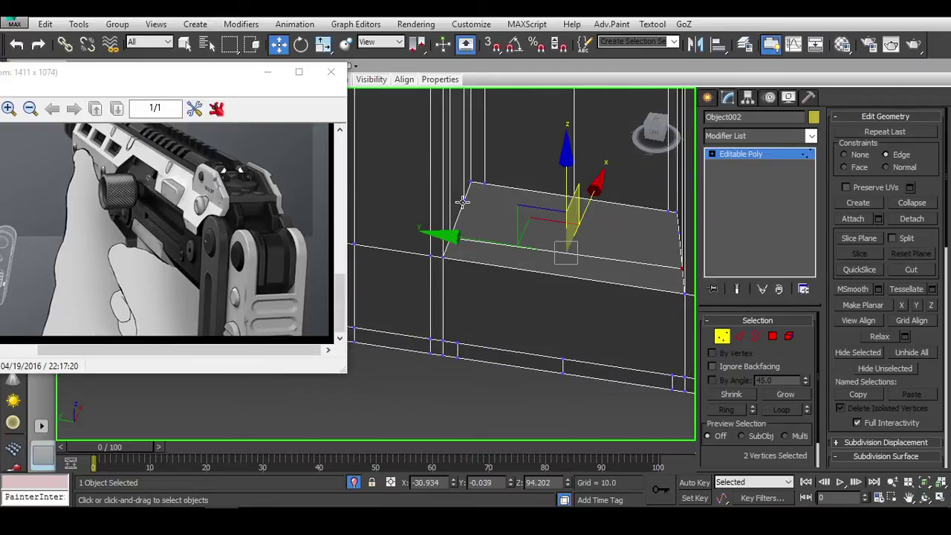
click(462, 201)
mouse_move(462, 201)
alt+middle_down()
mouse_move(652, 225)
mouse_move(601, 247)
alt+middle_up()
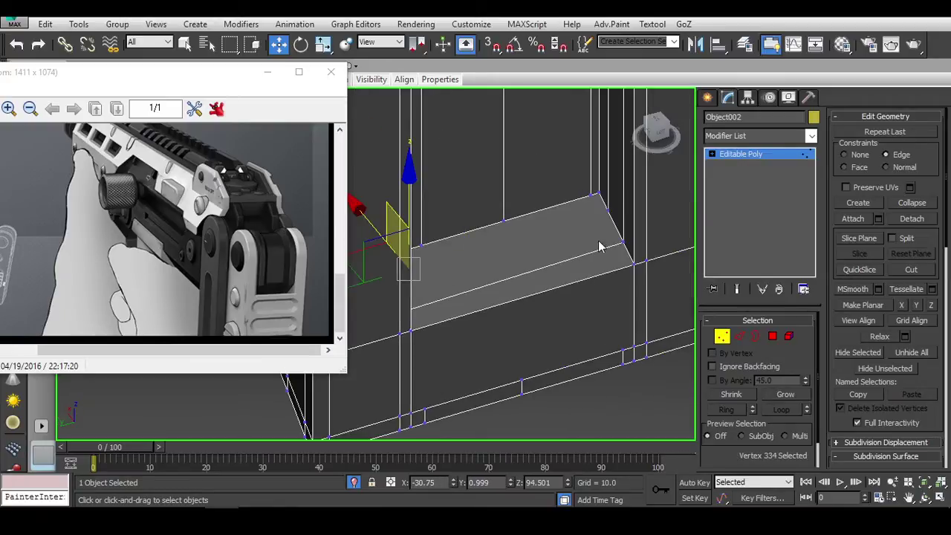
ctrl+click(596, 197)
alt+middle_drag(596, 196, 510, 273)
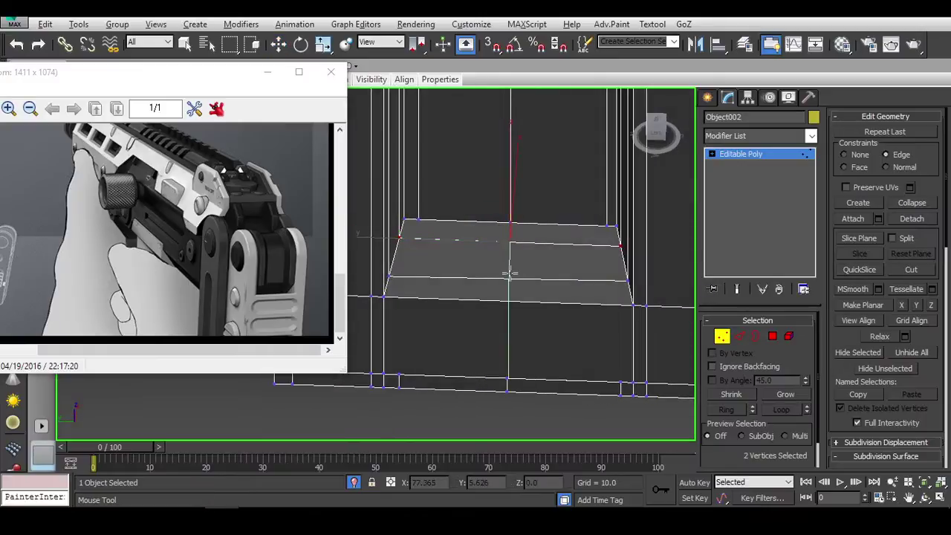
key(w)
alt+middle_drag(525, 389, 527, 407)
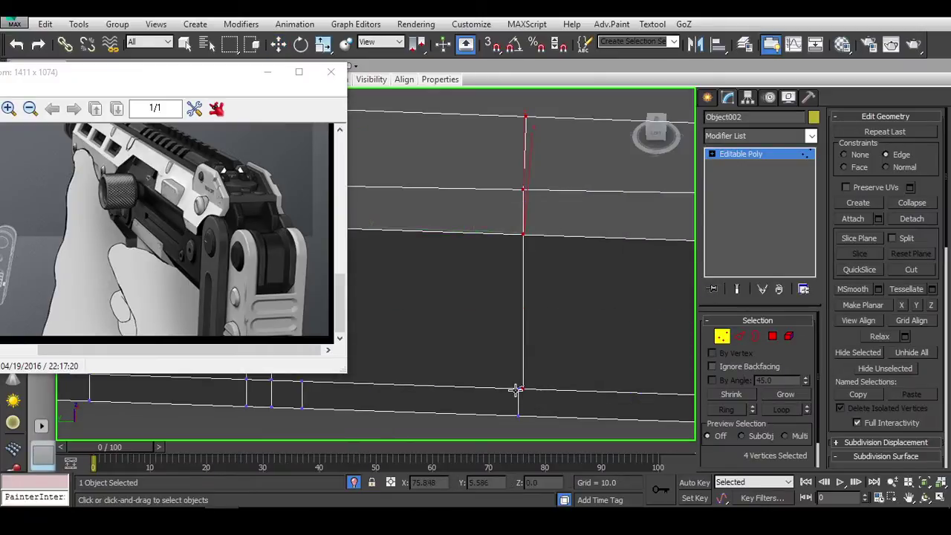
alt+middle_drag(554, 258, 501, 259)
Step: Select the upper corner vertices and the four vertices at the floor's left corner
key(w)
click(510, 259)
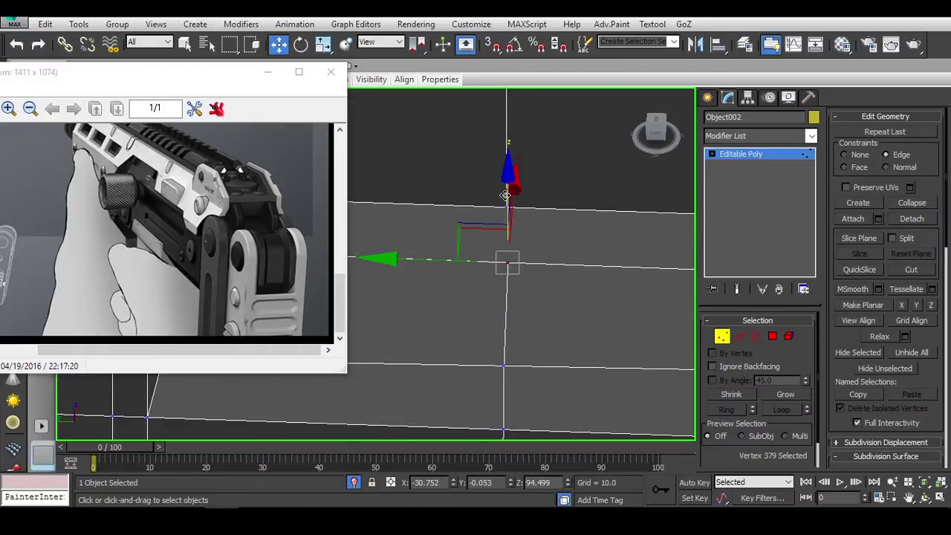
ctrl+click(505, 211)
alt+middle_drag(505, 211, 553, 219)
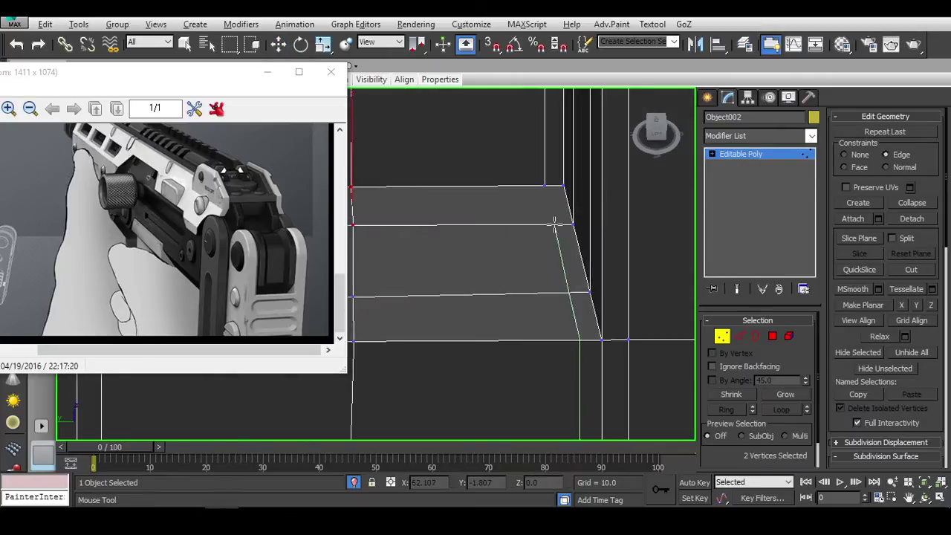
ctrl+click(558, 225)
click(559, 225)
ctrl+click(553, 226)
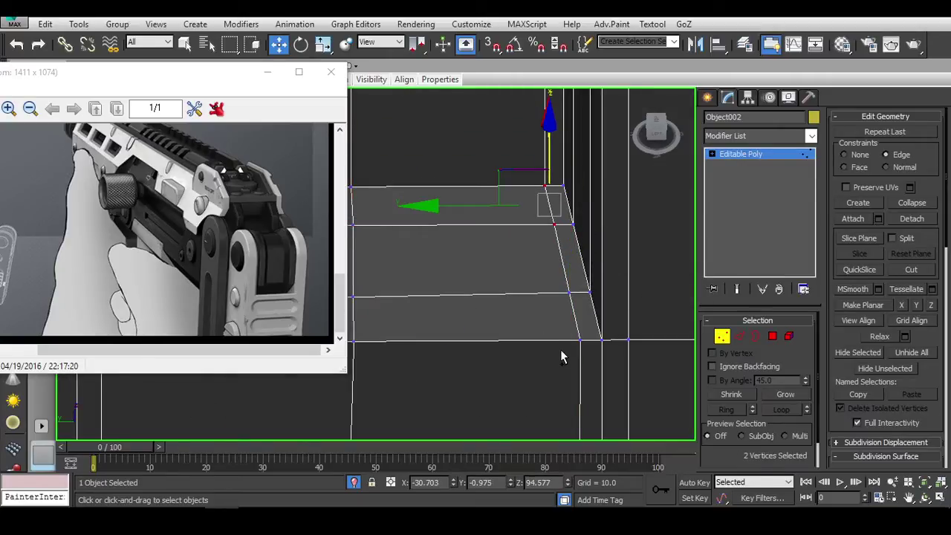
alt+middle_drag(563, 354, 557, 362)
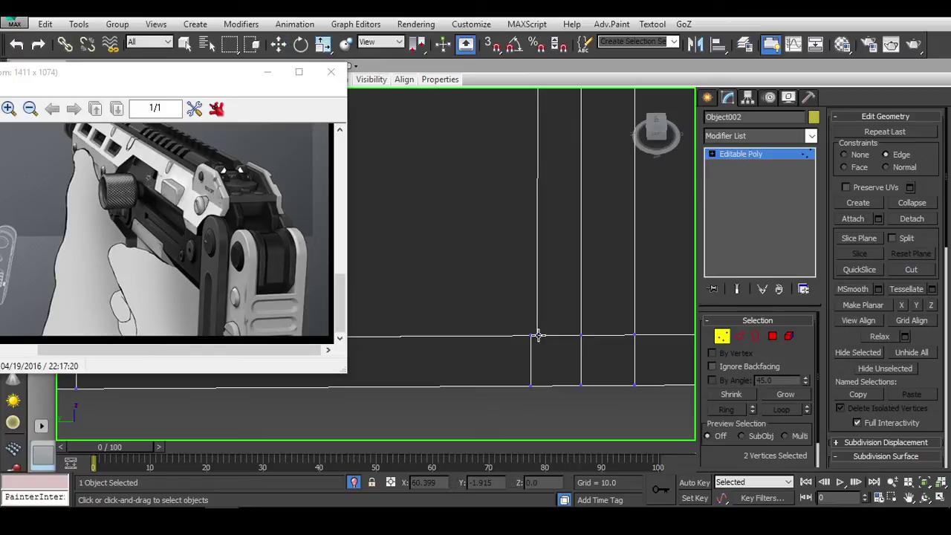
alt+middle_drag(531, 338, 459, 275)
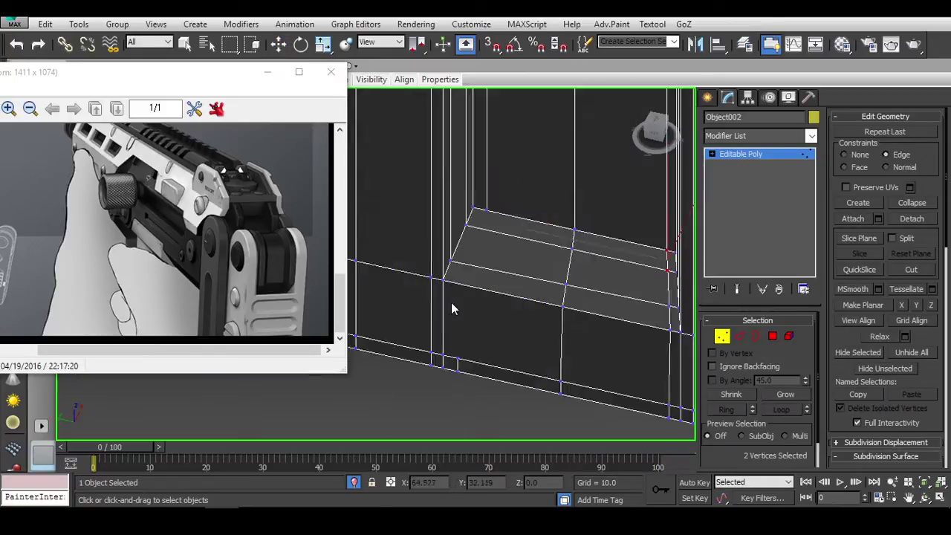
key(w)
drag(416, 223, 480, 298)
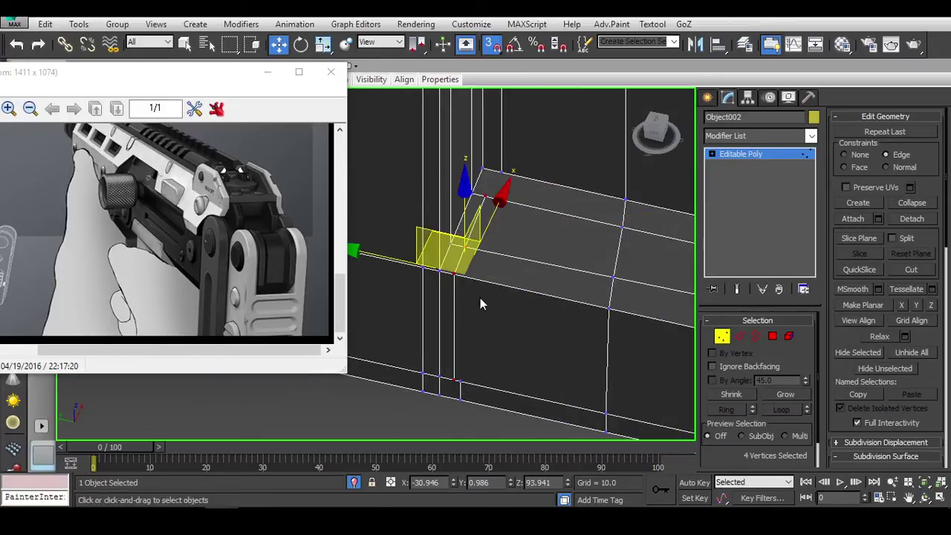
mouse_move(480, 298)
alt+middle_down()
mouse_move(537, 361)
mouse_move(505, 355)
mouse_move(487, 365)
alt+middle_up()
Step: Snap-move the selected vertices into line with the slanted lip
key(q)
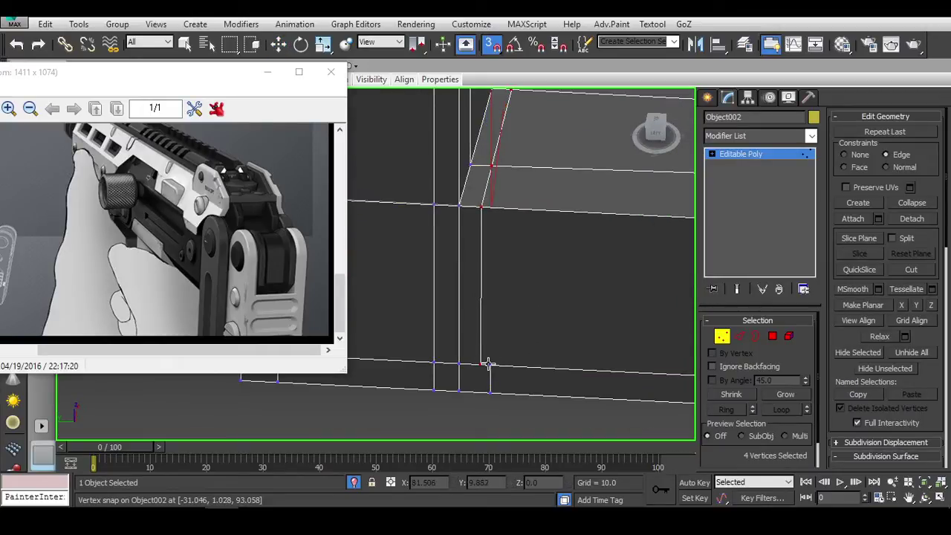
alt+middle_drag(547, 172, 492, 261)
key(w)
drag(490, 236, 546, 319)
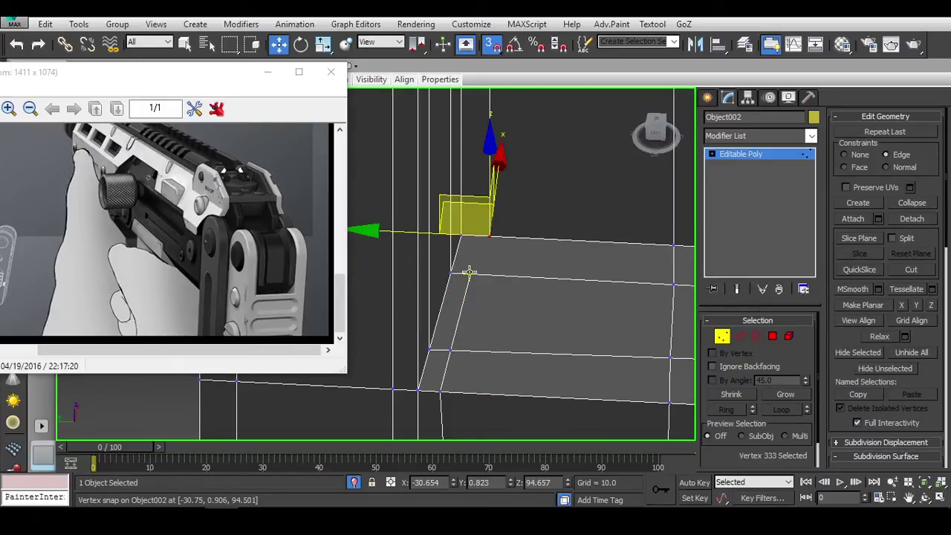
key(s)
alt+middle_drag(545, 319, 510, 303)
Step: Select polygons on the recess's right side and along the bottom band, including the narrow end
click(723, 337)
alt+middle_drag(654, 349, 668, 365)
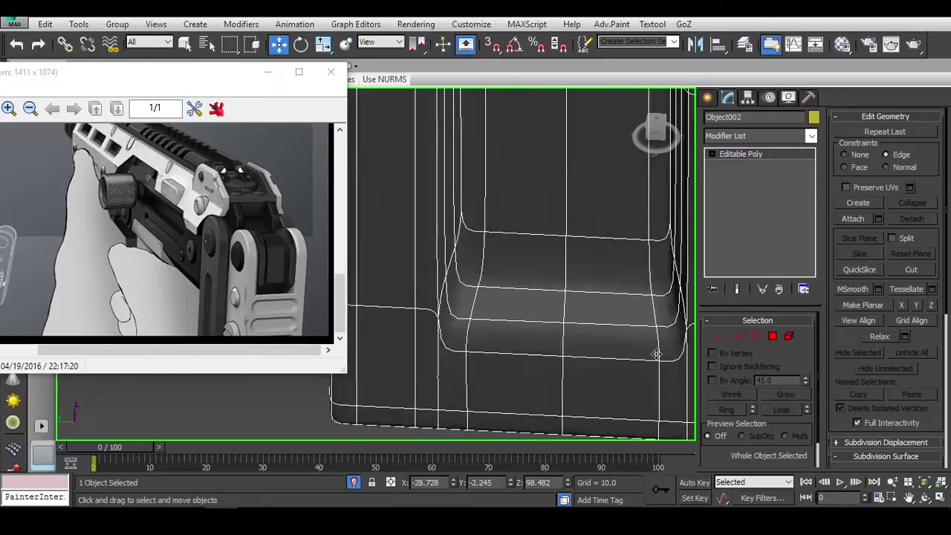
click(773, 337)
alt+middle_drag(654, 327, 625, 312)
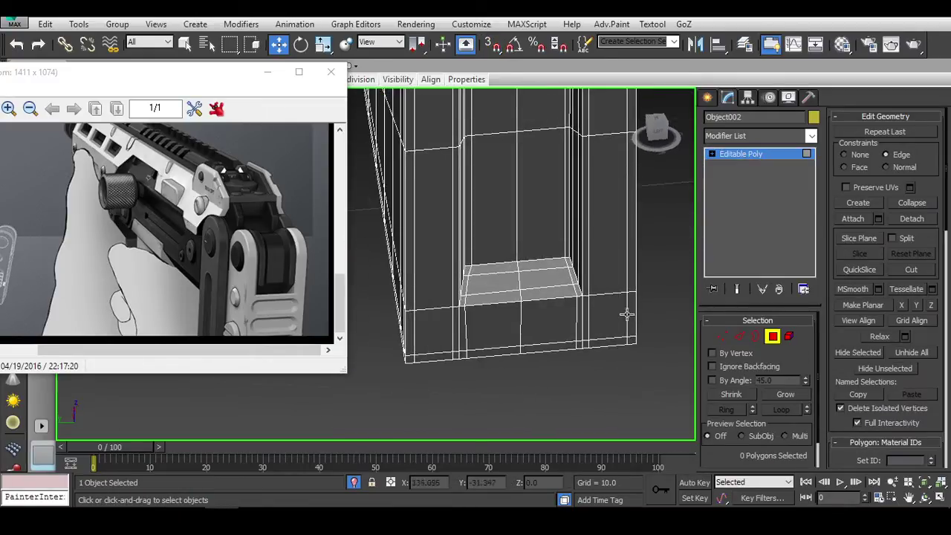
click(630, 312)
ctrl+click(582, 311)
ctrl+click(547, 319)
ctrl+click(483, 321)
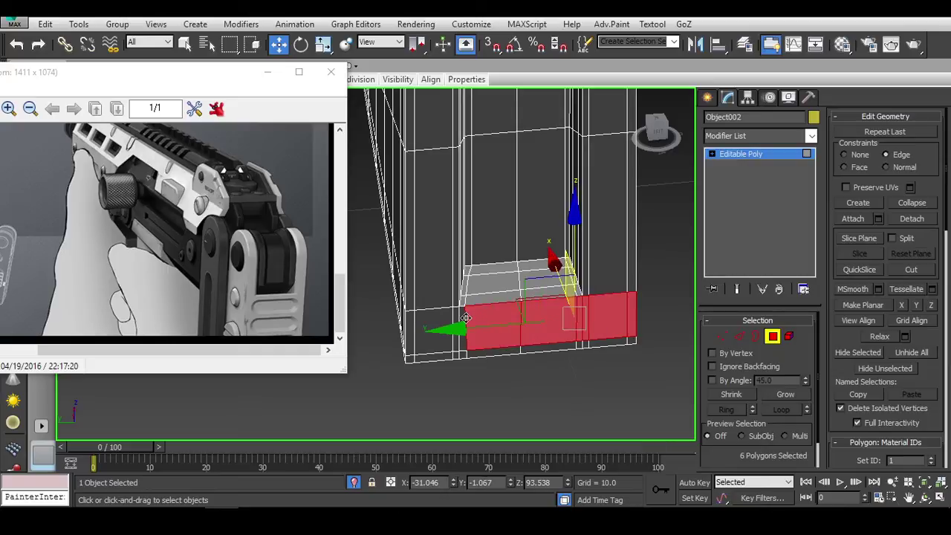
ctrl+click(461, 320)
ctrl+click(413, 334)
ctrl+click(452, 340)
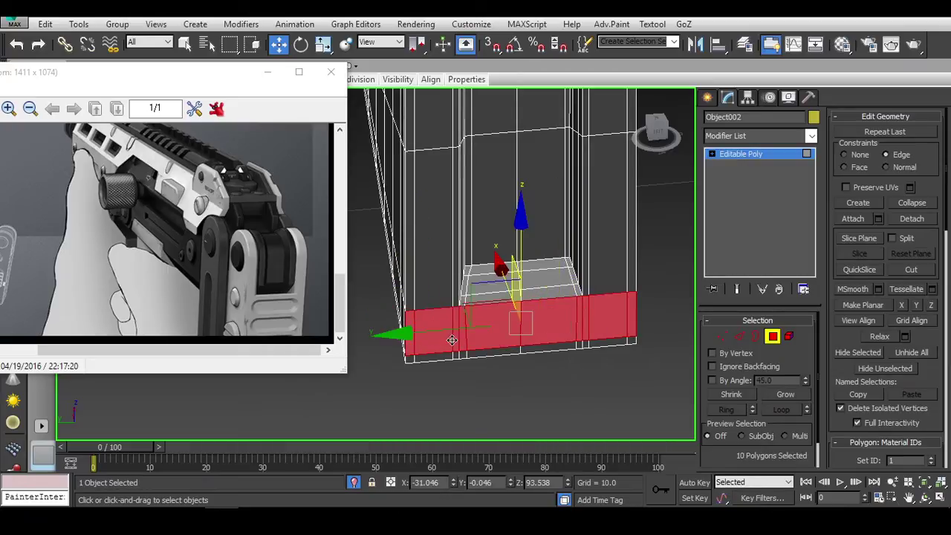
Step: Extend the polygon selection along the lower left and right bands
ctrl+click(414, 359)
ctrl+click(438, 359)
ctrl+click(461, 358)
ctrl+click(476, 353)
ctrl+click(513, 350)
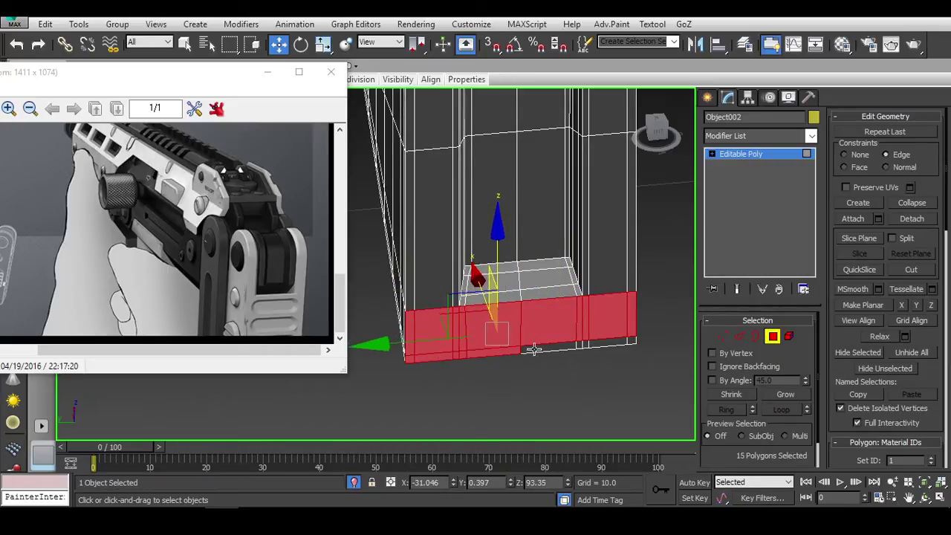
ctrl+click(546, 347)
ctrl+click(580, 345)
ctrl+click(598, 343)
ctrl+click(624, 342)
ctrl+click(630, 341)
alt+middle_drag(631, 341, 654, 353)
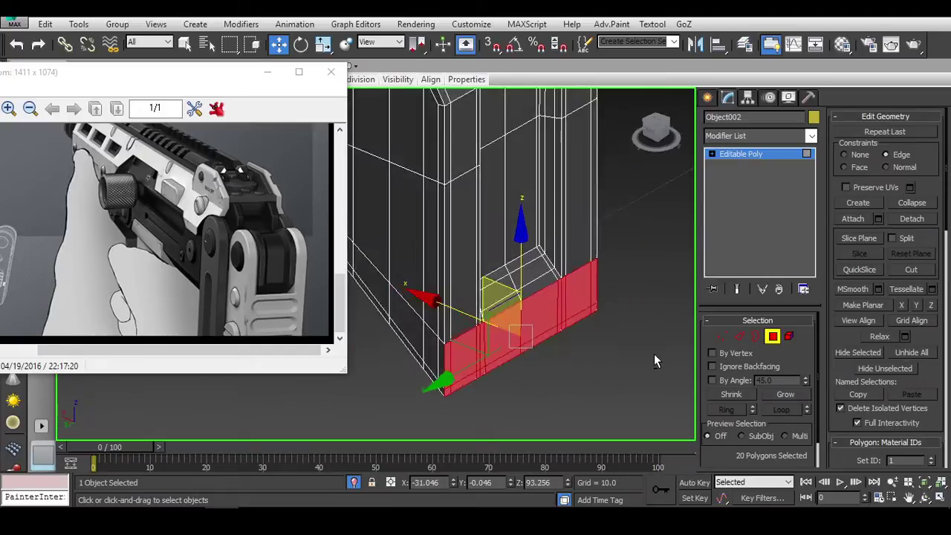
Step: Extrude the selected bottom-strip polygons by 10
right_click(617, 268)
click(654, 231)
mouse_move(619, 321)
alt+middle_down()
mouse_move(486, 295)
mouse_move(547, 257)
mouse_move(523, 269)
mouse_move(525, 288)
alt+middle_up()
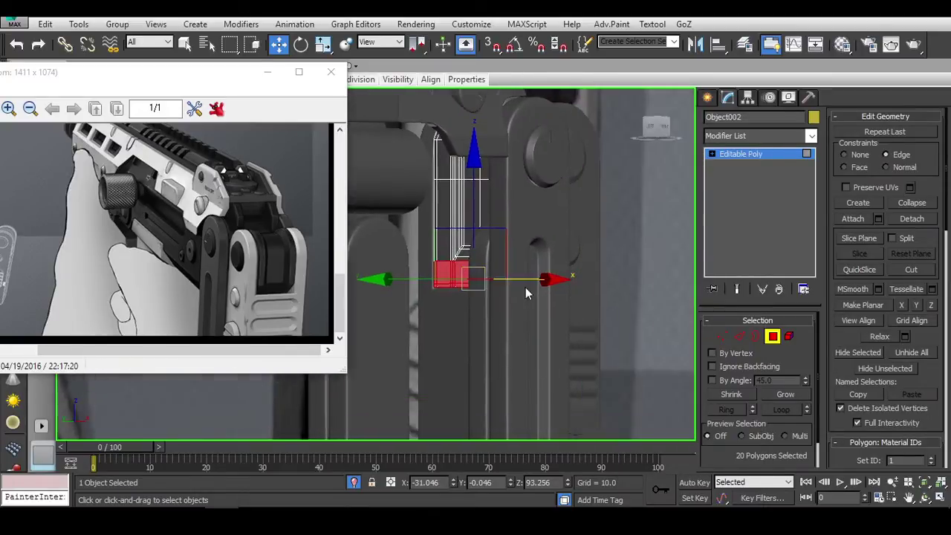
scroll(851, 372, down, 3)
scroll(876, 338, down, 5)
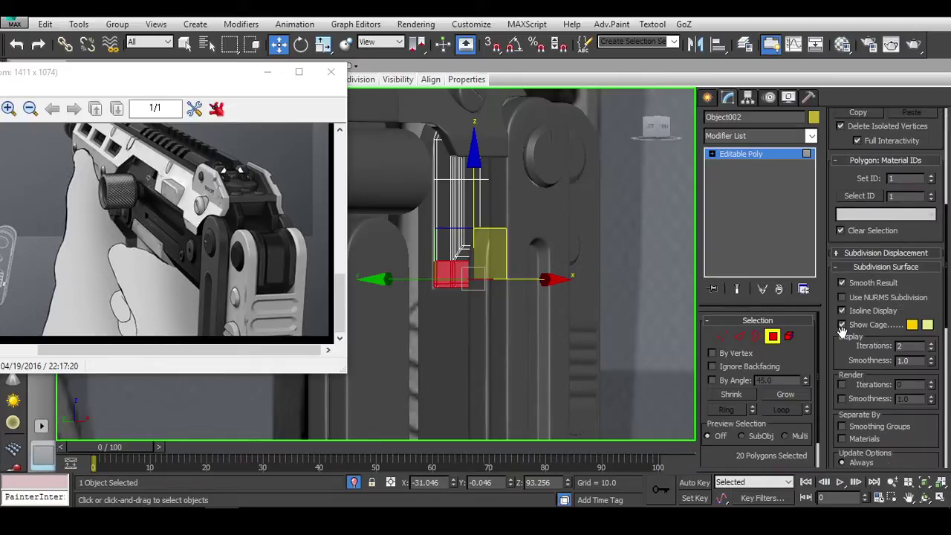
scroll(842, 331, down, 6)
click(878, 295)
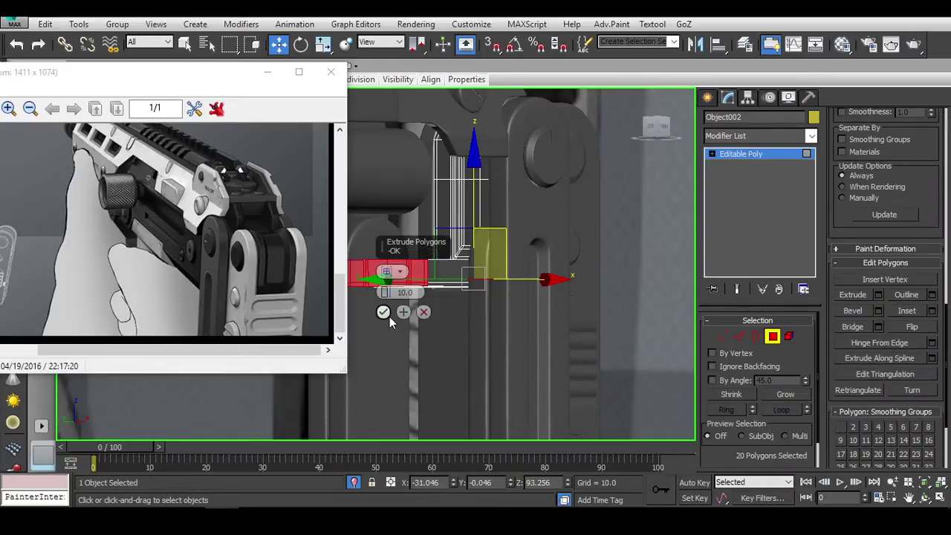
click(388, 315)
alt+middle_drag(388, 315, 696, 152)
Step: In front wireframe view, shift the extruded polygons slightly left and scale them
click(662, 132)
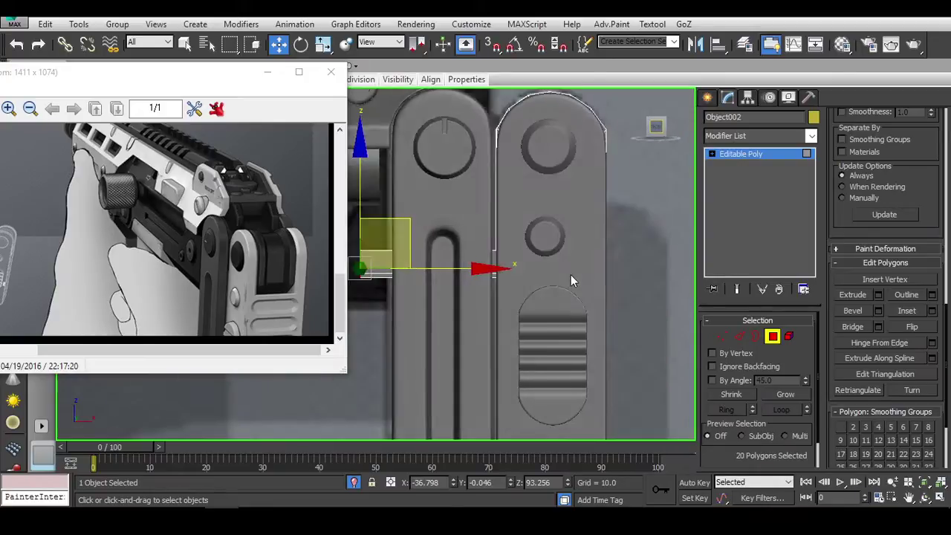
key(F3)
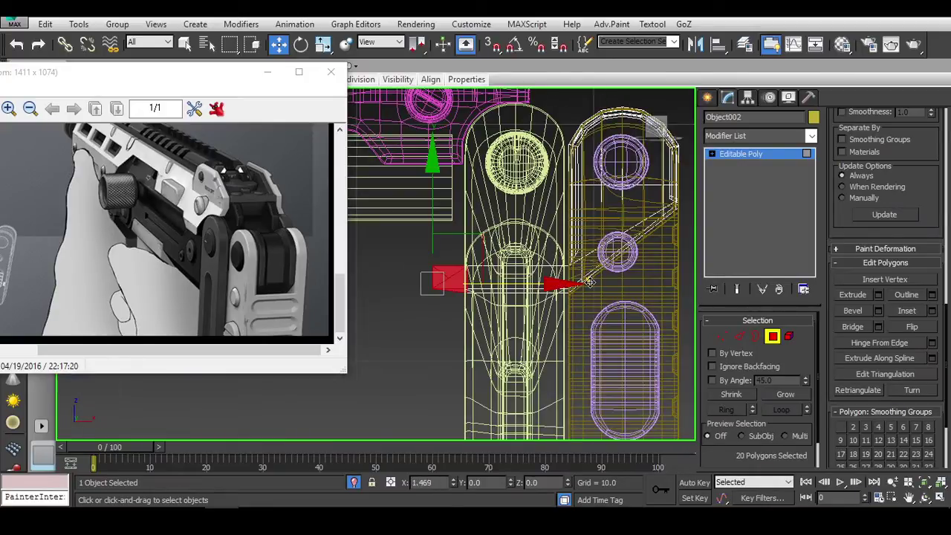
drag(573, 282, 549, 285)
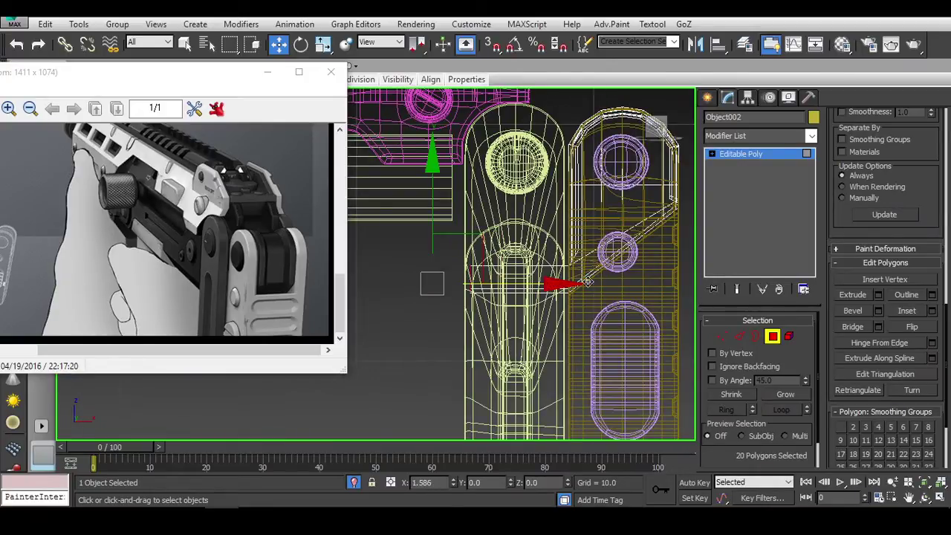
key(r)
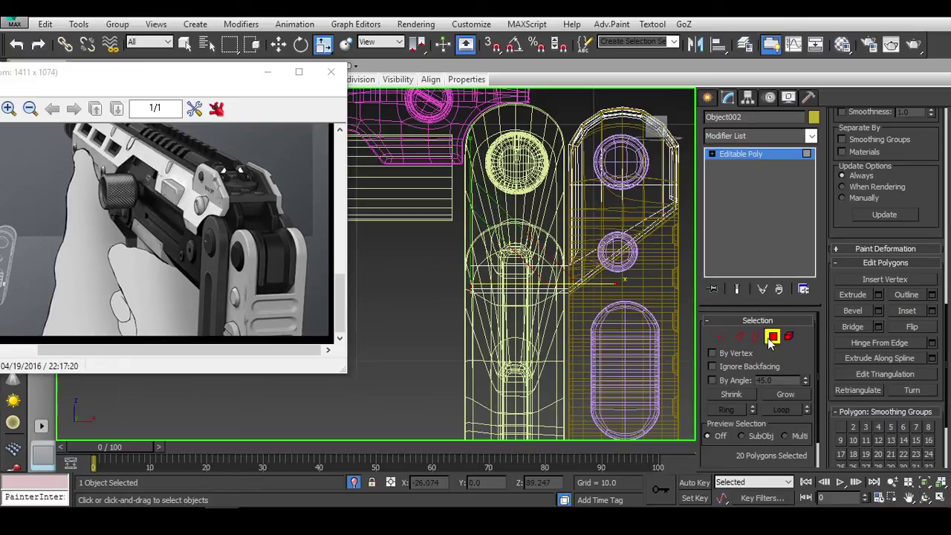
scroll(520, 298, up, 4)
scroll(520, 308, up, 2)
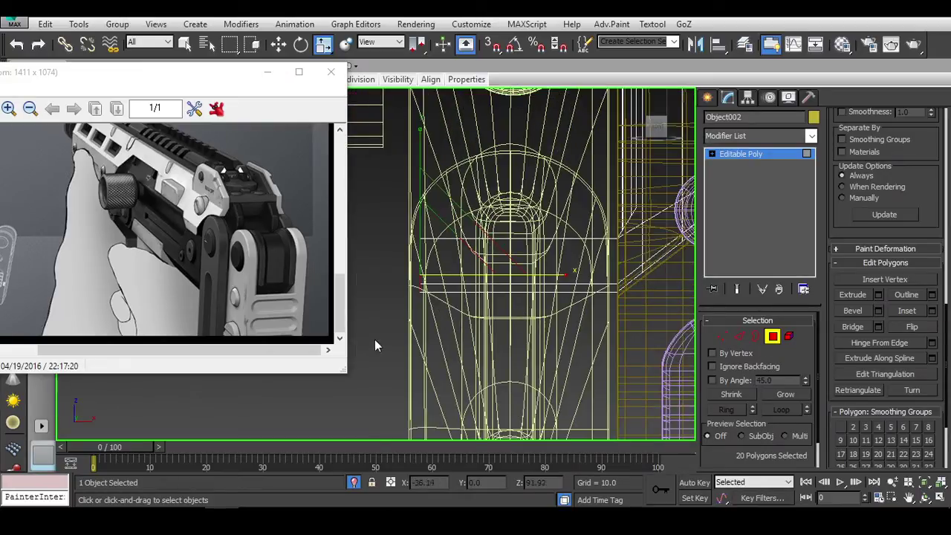
Step: Box-select more polygons along the bottom and recheck the part in shaded front view
ctrl+drag(640, 298, 639, 298)
scroll(628, 309, up, 2)
scroll(616, 319, up, 2)
key(F3)
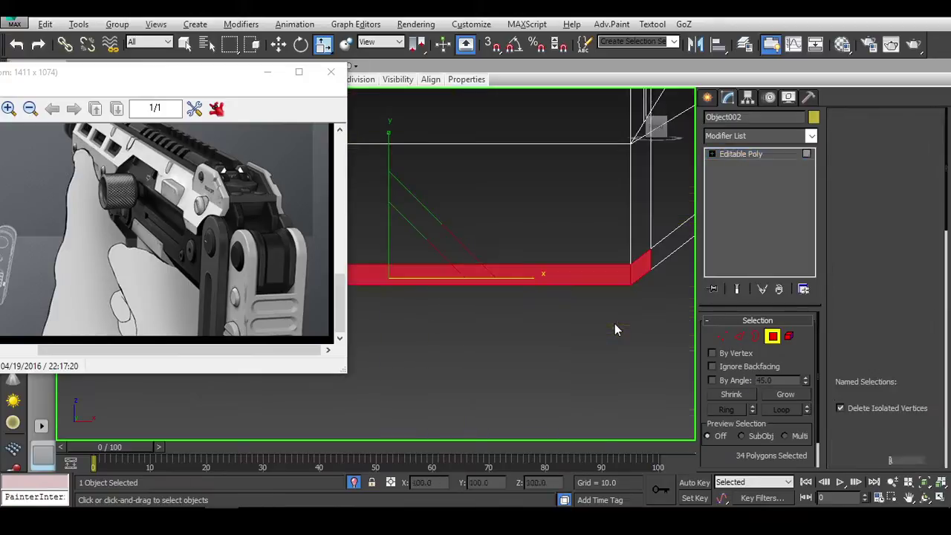
scroll(638, 321, up, 2)
mouse_move(655, 290)
alt+middle_down()
mouse_move(651, 335)
mouse_move(668, 266)
alt+middle_up()
click(669, 132)
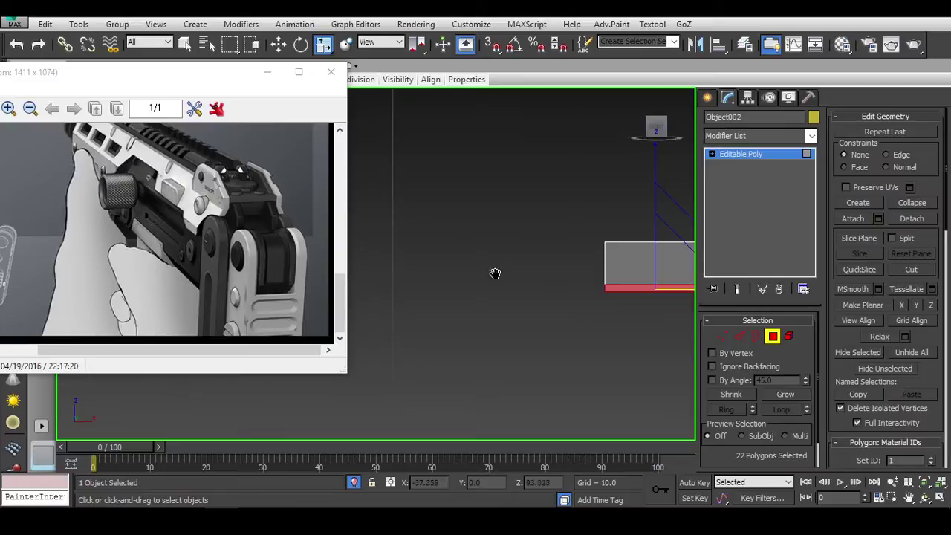
mouse_move(667, 286)
alt+middle_down()
mouse_move(581, 313)
mouse_move(646, 284)
alt+middle_up()
Step: Extrude the selected base polygons by 3.34
key(w)
scroll(837, 367, down, 5)
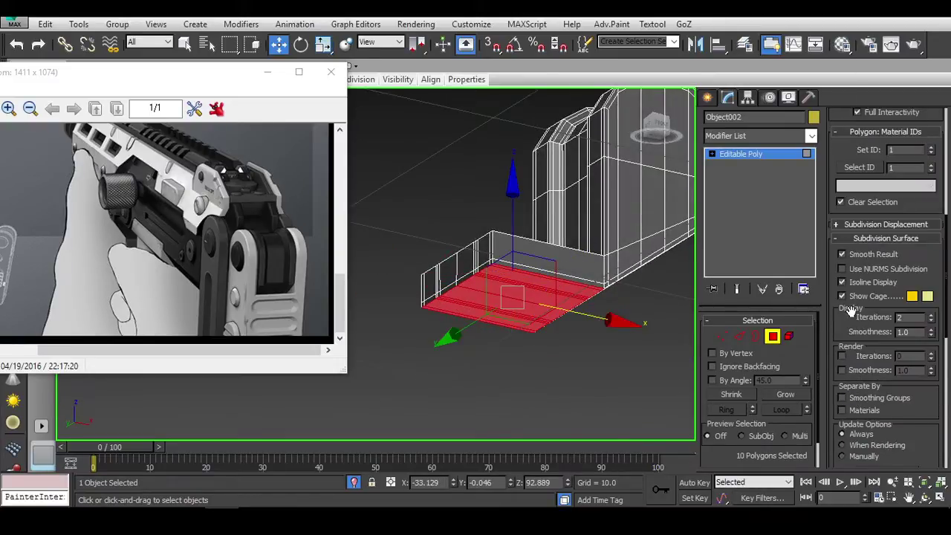
scroll(851, 310, down, 4)
click(879, 271)
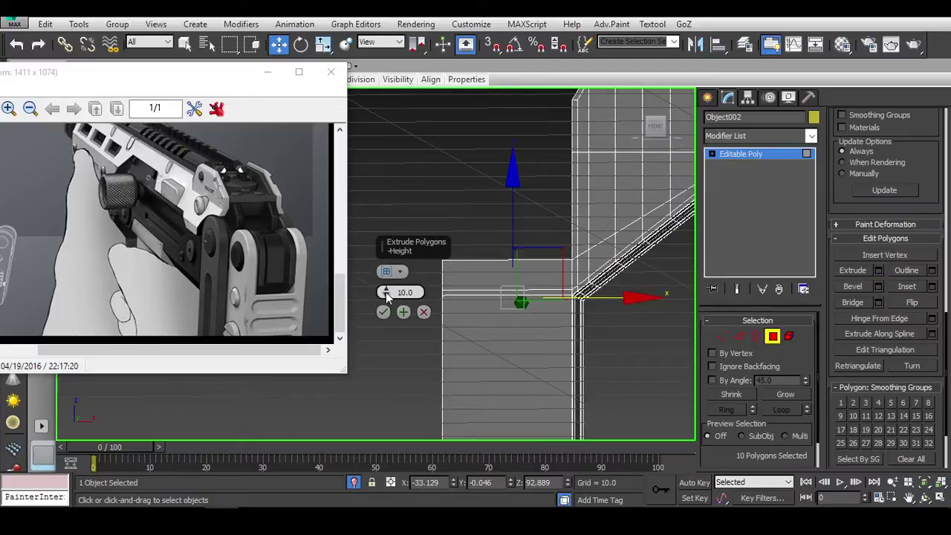
drag(386, 292, 406, 185)
click(382, 312)
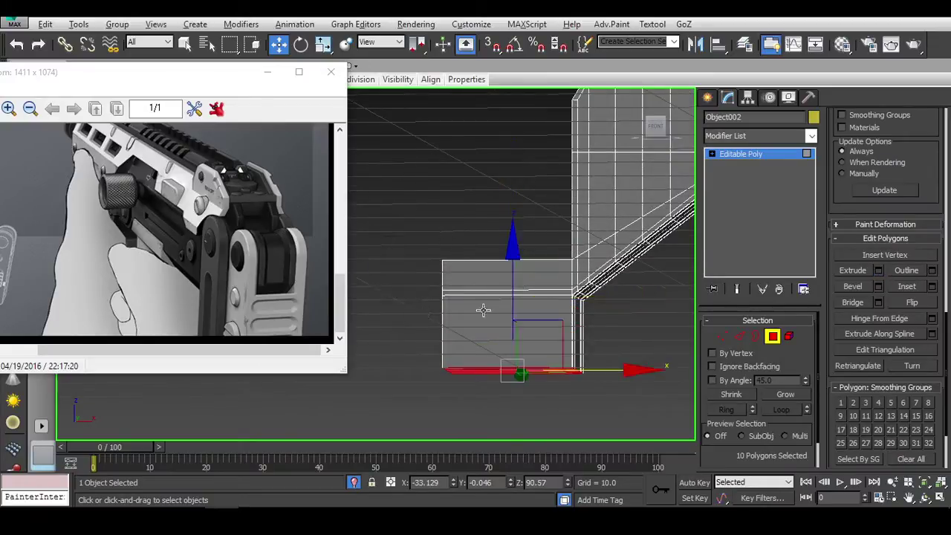
alt+middle_drag(484, 312, 656, 331)
Step: Unhide all gun parts and inspect the extruded plate in wireframe and shaded views
right_click(651, 271)
click(682, 211)
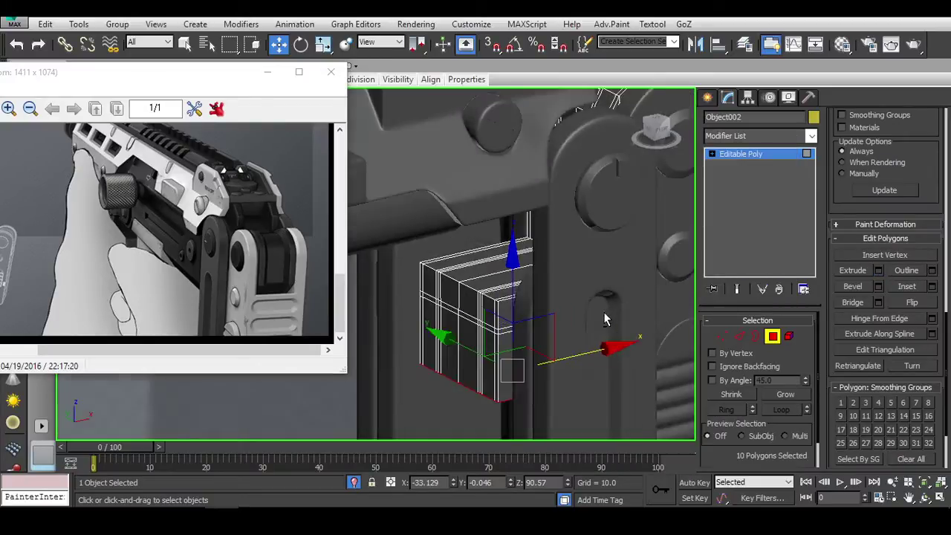
mouse_move(682, 212)
alt+middle_down()
mouse_move(685, 283)
mouse_move(579, 294)
alt+middle_up()
click(639, 141)
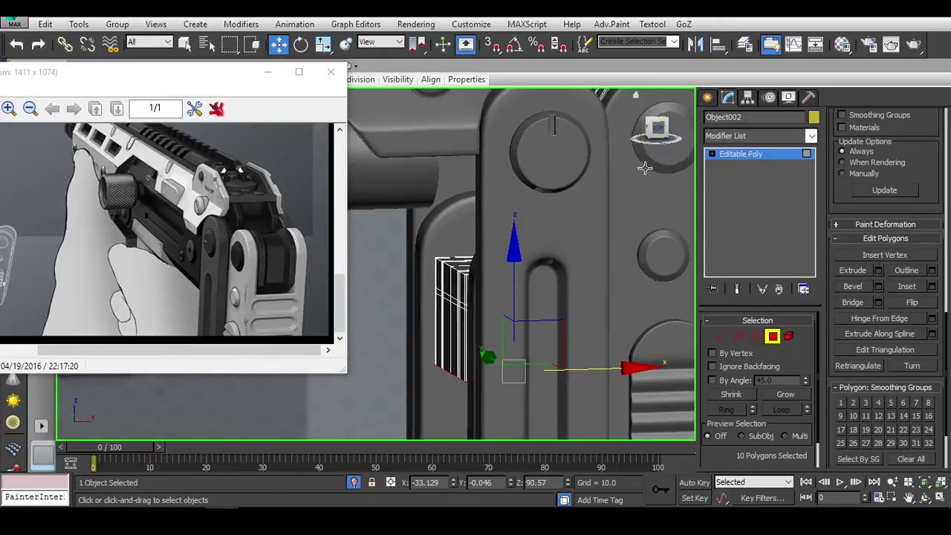
key(F3)
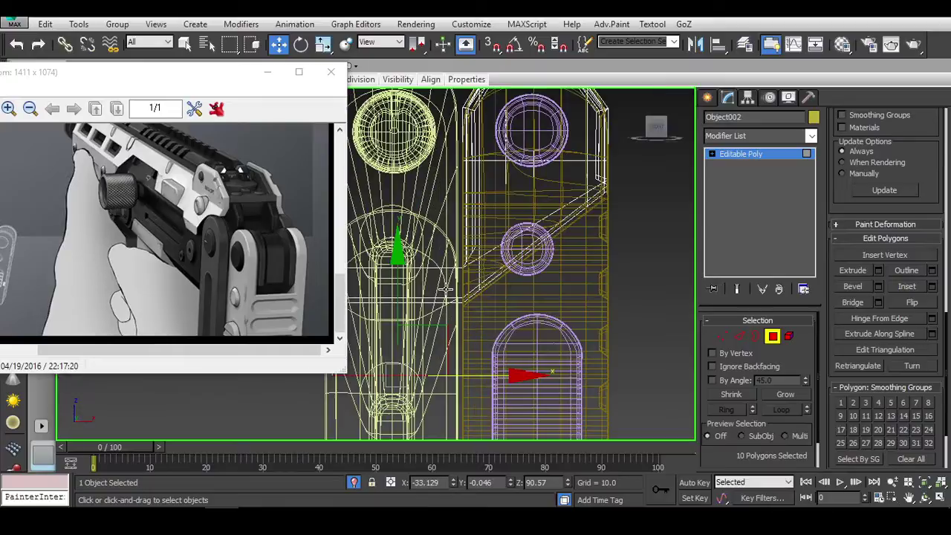
middle_drag(412, 313, 463, 249)
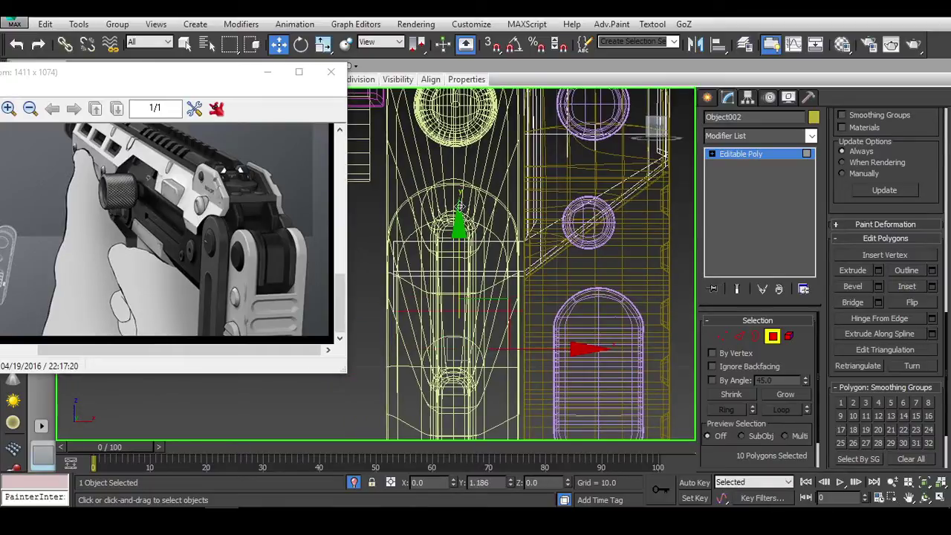
key(F3)
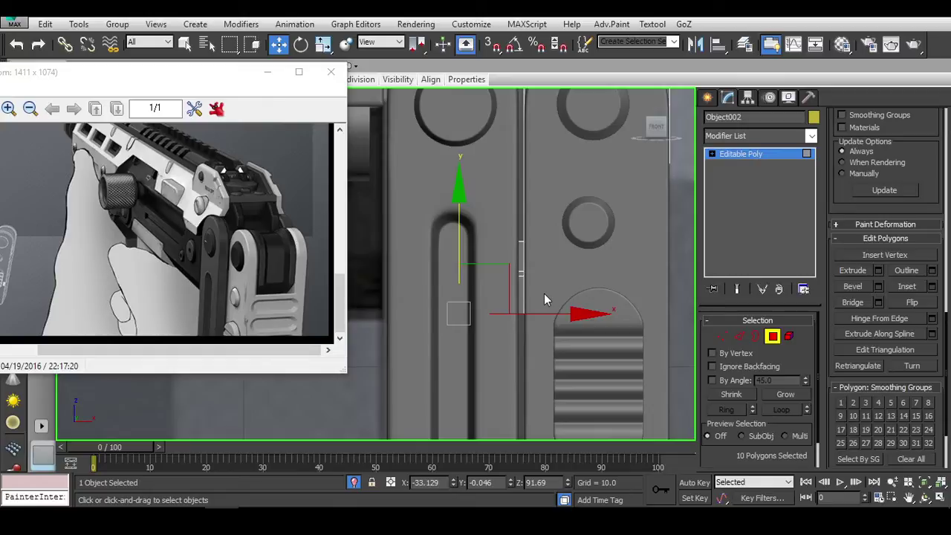
middle_drag(548, 280, 535, 287)
key(F3)
key(F3)
click(773, 336)
click(579, 285)
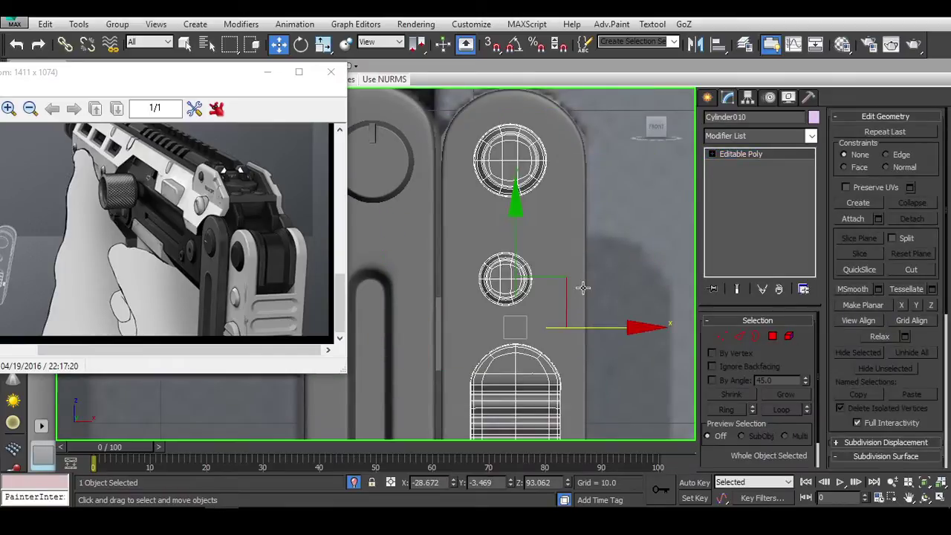
key(F3)
key(F3)
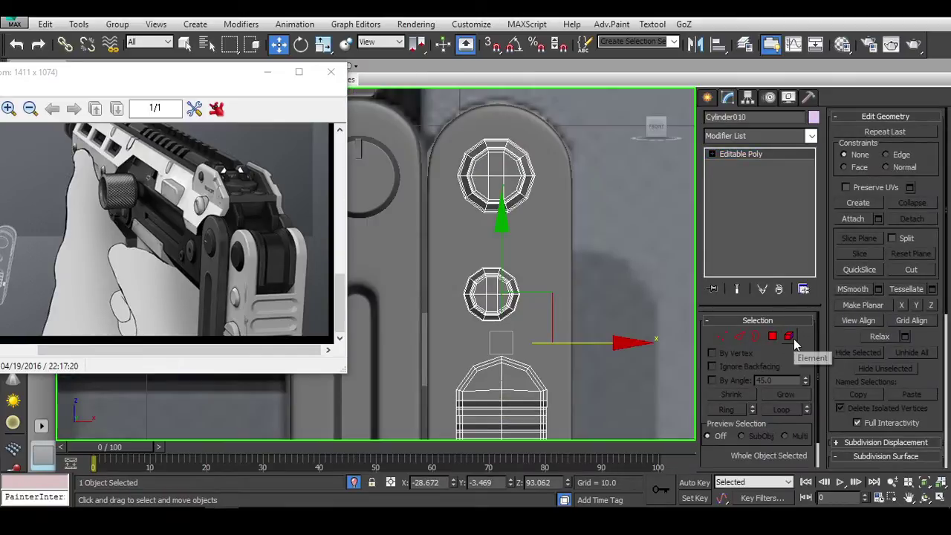
click(790, 338)
click(532, 298)
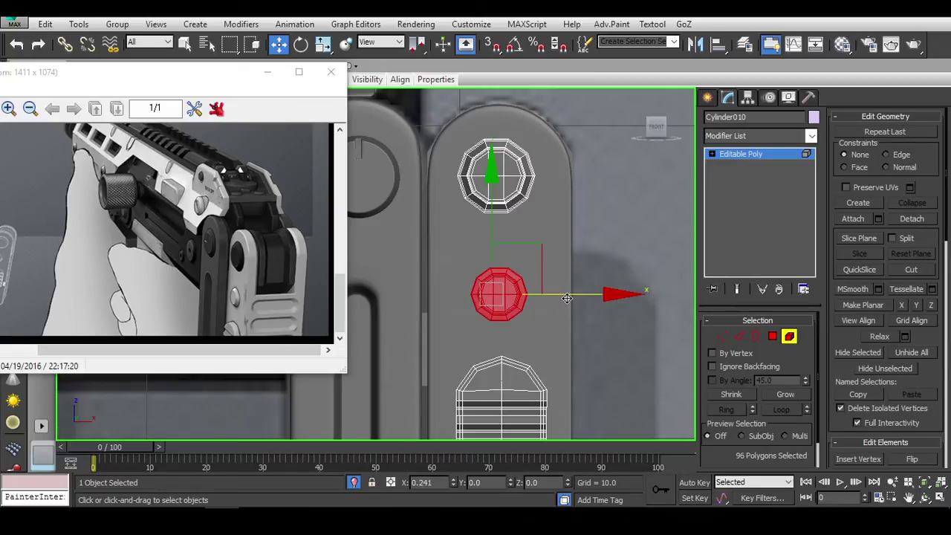
click(494, 170)
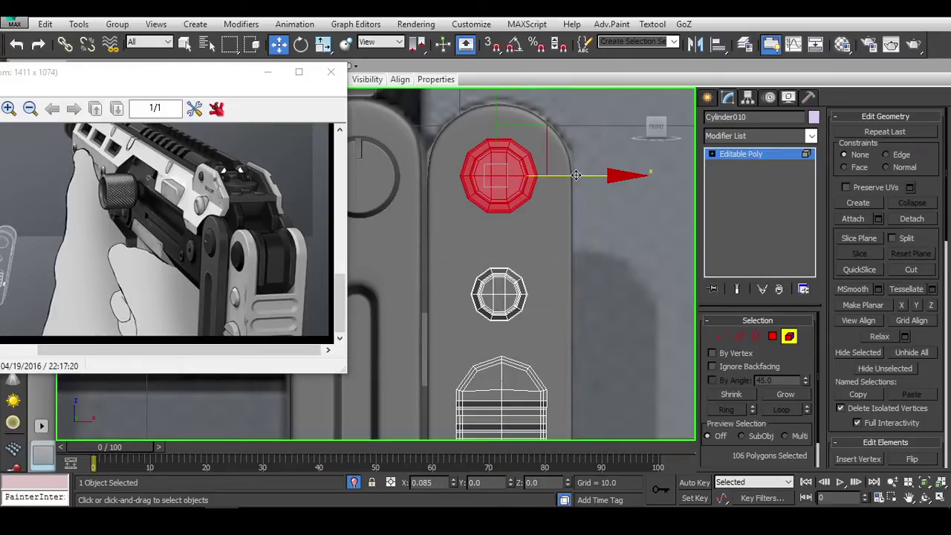
mouse_move(599, 208)
alt+middle_down()
mouse_move(609, 242)
mouse_move(528, 248)
mouse_move(580, 260)
alt+middle_up()
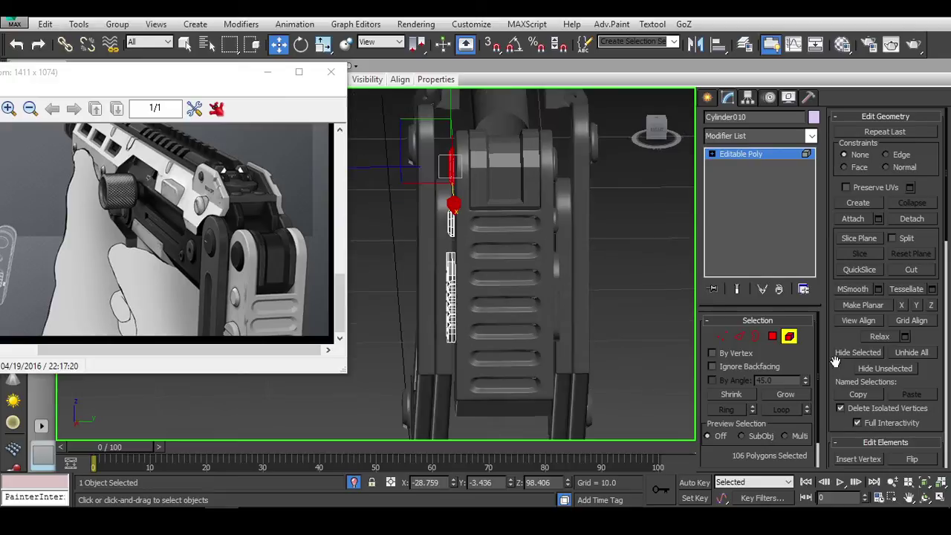
click(788, 339)
click(565, 268)
mouse_move(565, 267)
alt+middle_down()
mouse_move(602, 294)
mouse_move(484, 291)
mouse_move(618, 286)
alt+middle_up()
click(602, 286)
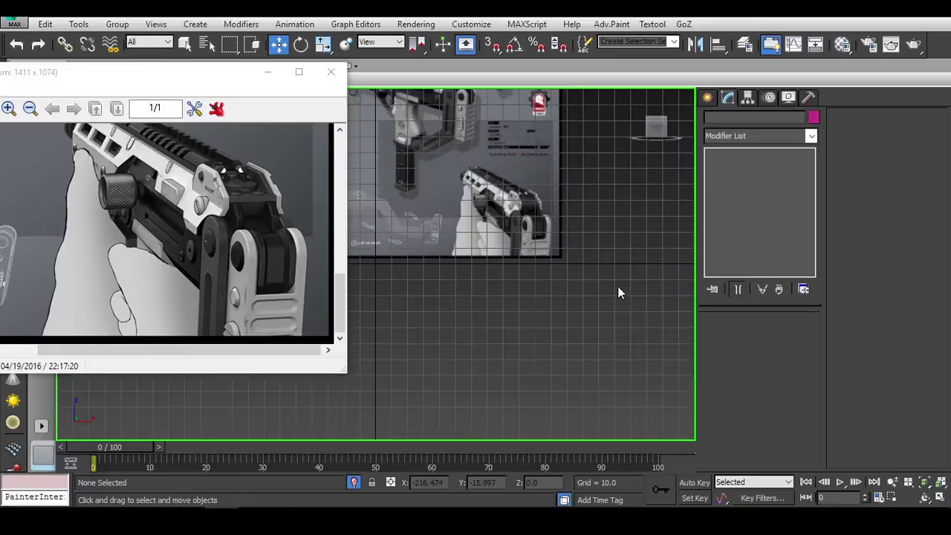
scroll(617, 286, up, 3)
scroll(609, 291, up, 3)
scroll(616, 248, up, 3)
scroll(617, 248, up, 4)
mouse_move(616, 248)
middle_down()
mouse_move(534, 358)
mouse_move(525, 319)
mouse_move(469, 313)
mouse_move(521, 325)
mouse_move(556, 319)
mouse_move(507, 296)
mouse_move(495, 320)
mouse_move(476, 314)
middle_up()
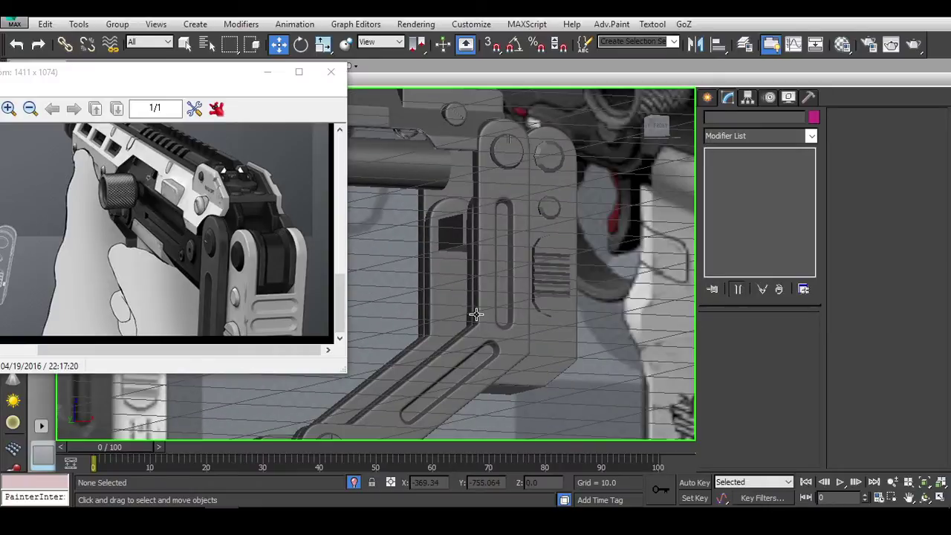
click(482, 231)
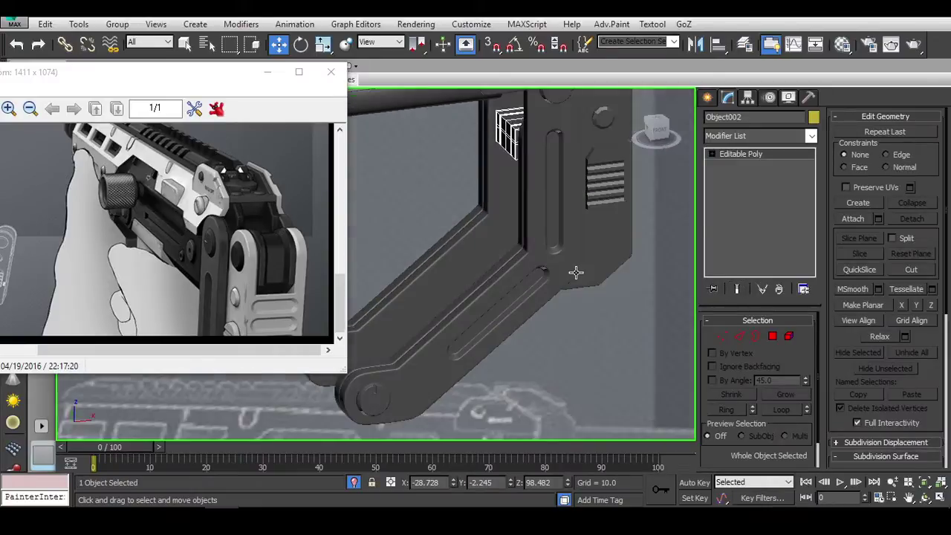
alt+middle_drag(587, 230, 521, 245)
drag(209, 151, 191, 263)
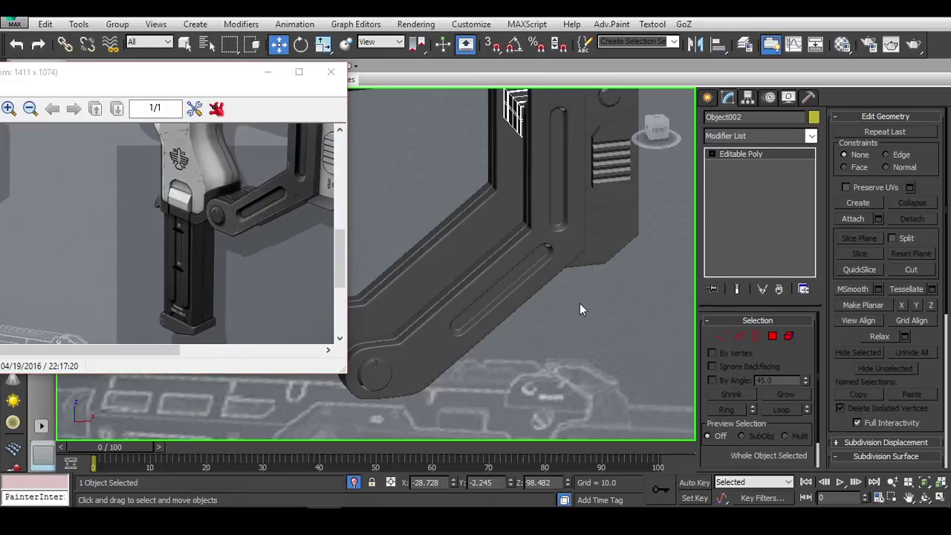
mouse_move(580, 309)
alt+middle_down()
mouse_move(614, 344)
mouse_move(630, 340)
alt+middle_up()
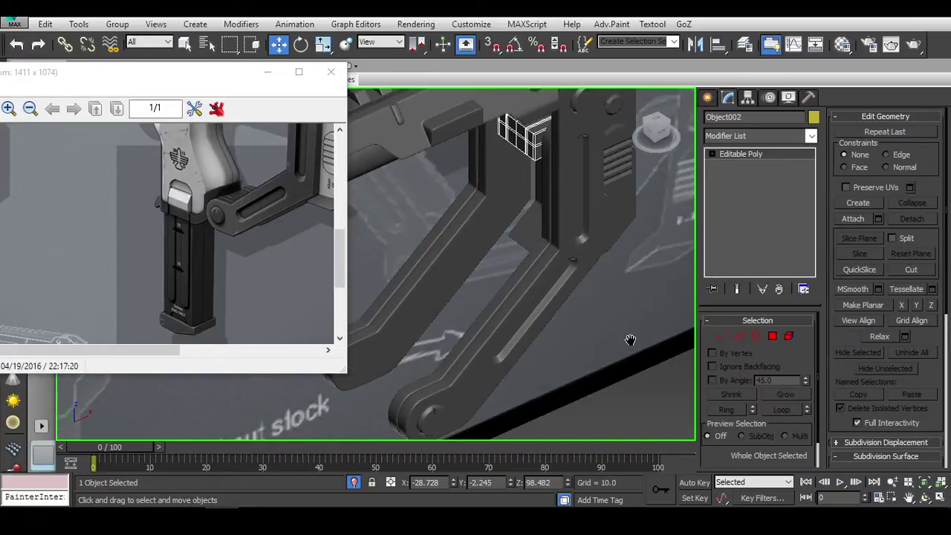
mouse_move(630, 340)
middle_down()
mouse_move(559, 213)
mouse_move(588, 361)
middle_up()
Step: Zoom in on the selected stock frame and orbit around its base
key(z)
scroll(587, 361, up, 5)
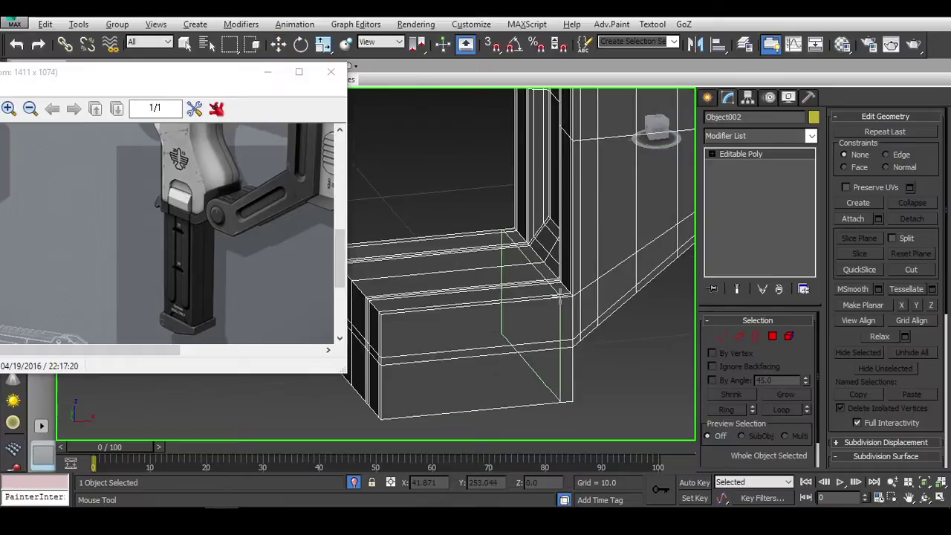
mouse_move(600, 366)
alt+middle_down()
mouse_move(498, 365)
mouse_move(456, 386)
mouse_move(488, 319)
alt+middle_up()
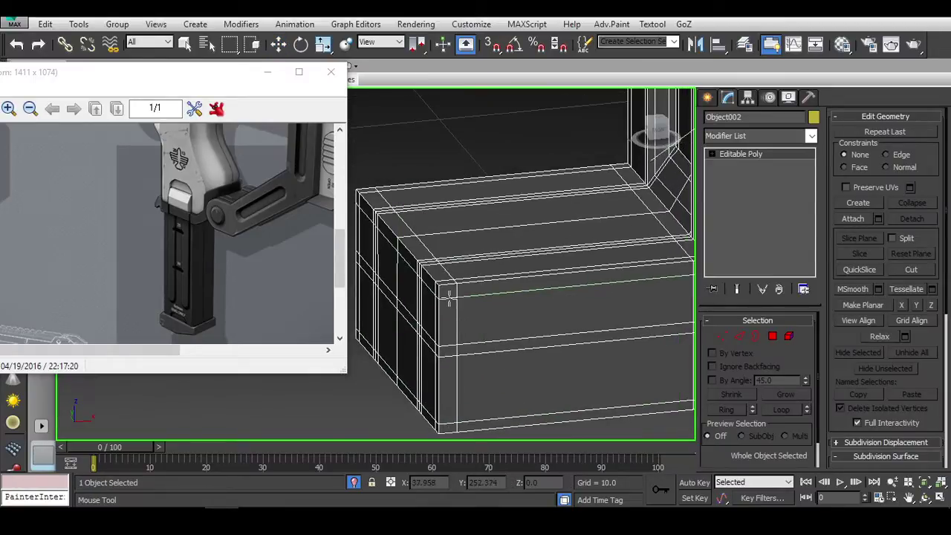
scroll(542, 327, down, 3)
mouse_move(647, 330)
alt+middle_down()
mouse_move(548, 370)
mouse_move(634, 308)
mouse_move(567, 259)
mouse_move(574, 276)
alt+middle_up()
scroll(548, 370, up, 3)
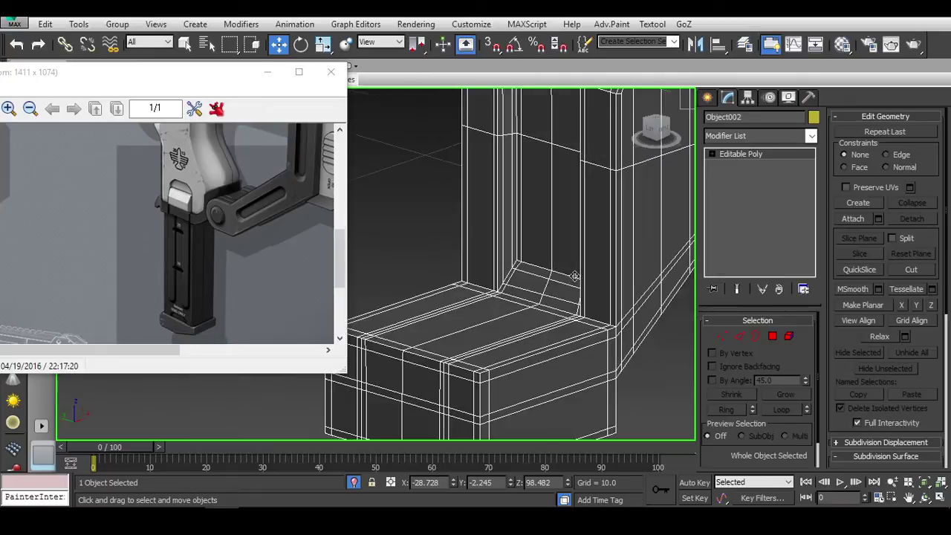
alt+middle_drag(625, 309, 622, 334)
Step: Preview the frame's selected edge loops with NURMS smoothing, then exit edge mode and deselect
key(w)
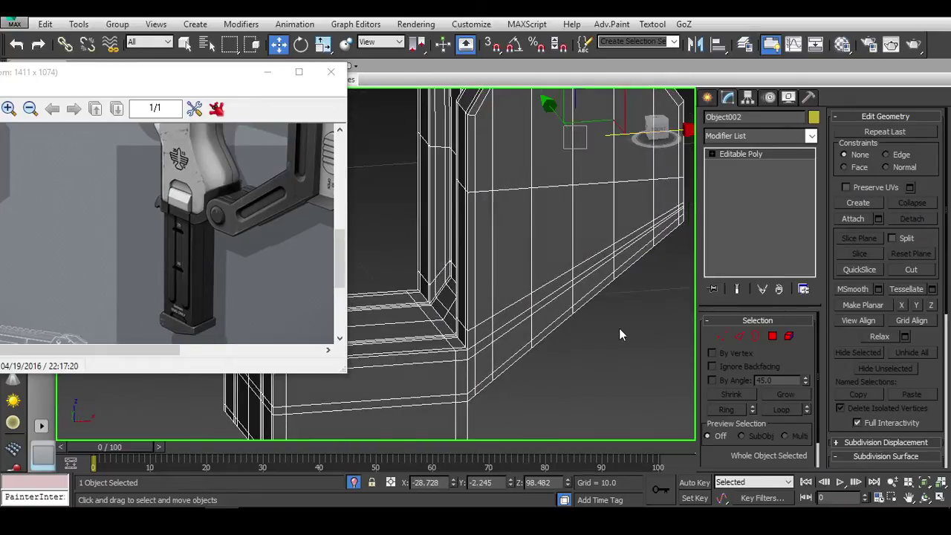
key(2)
alt+middle_drag(579, 299, 570, 290)
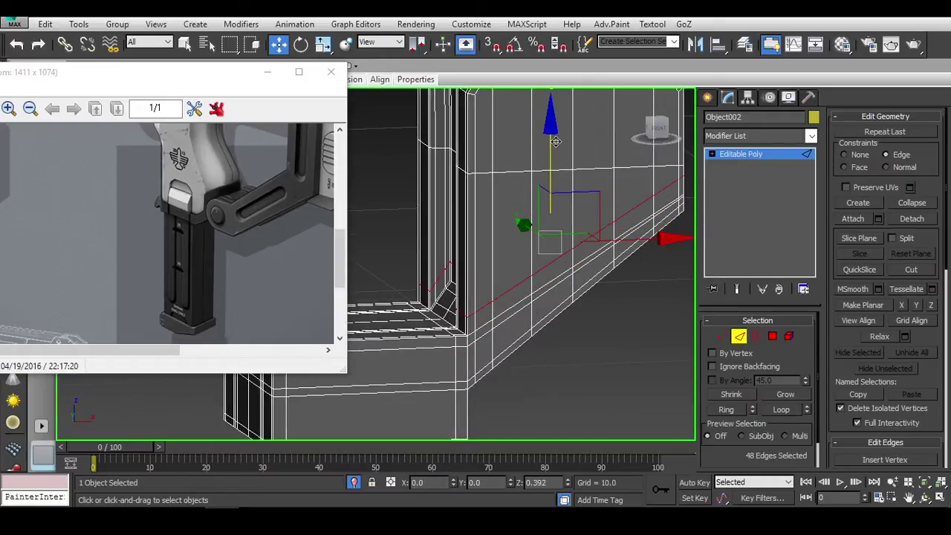
mouse_move(556, 142)
alt+middle_down()
mouse_move(595, 340)
mouse_move(610, 335)
alt+middle_up()
key(ctrl+q)
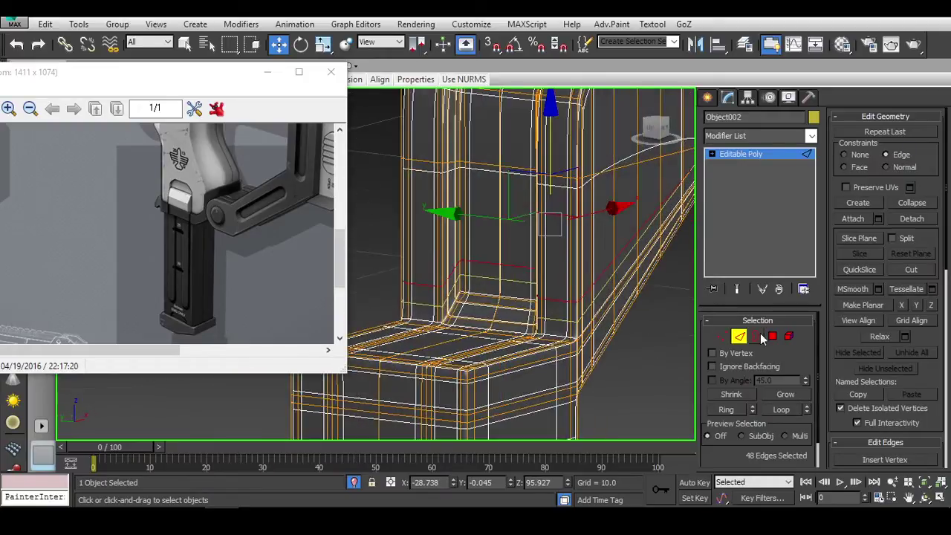
click(758, 336)
click(552, 355)
scroll(552, 355, down, 2)
Step: Reselect the bracket and use Unhide All to reveal every hidden gun part
scroll(572, 330, up, 2)
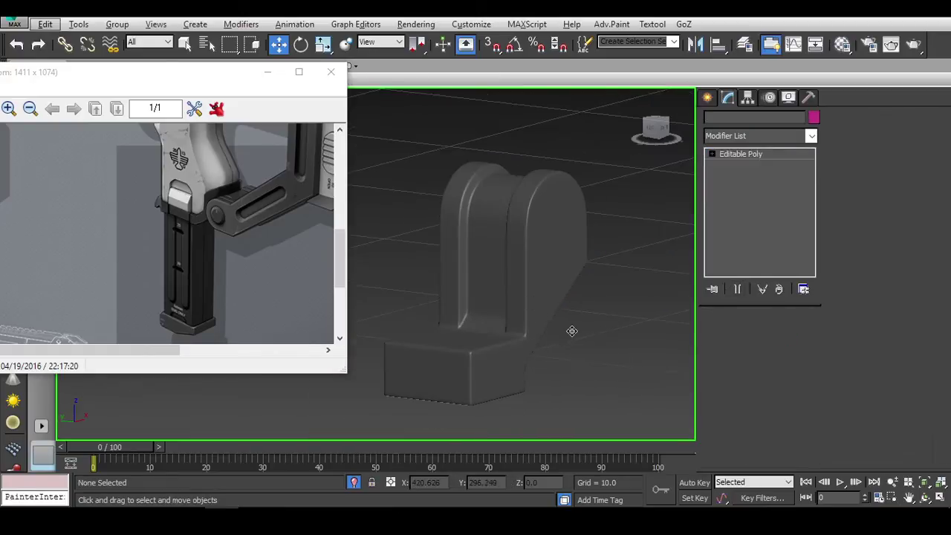
click(563, 382)
click(466, 371)
click(505, 389)
mouse_move(466, 372)
alt+middle_down()
mouse_move(506, 389)
mouse_move(508, 381)
alt+middle_up()
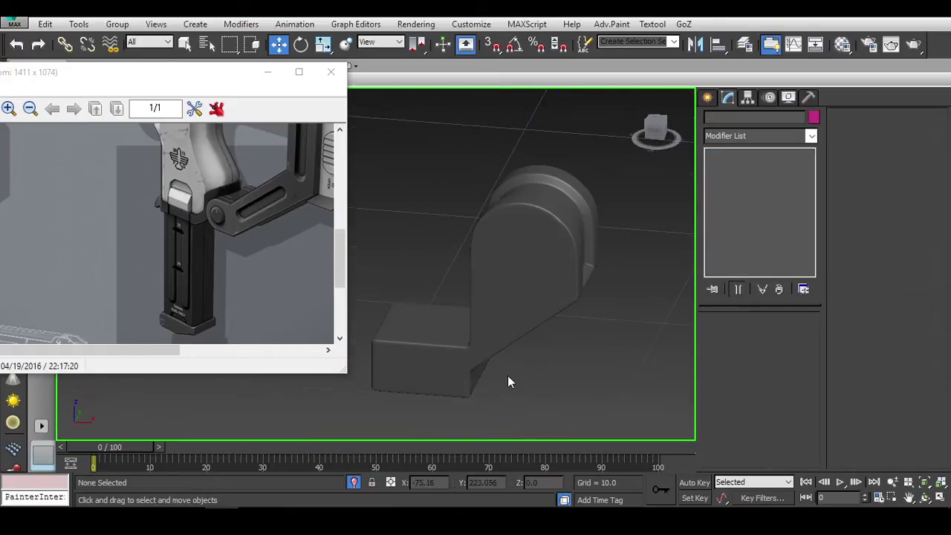
right_click(565, 264)
click(601, 231)
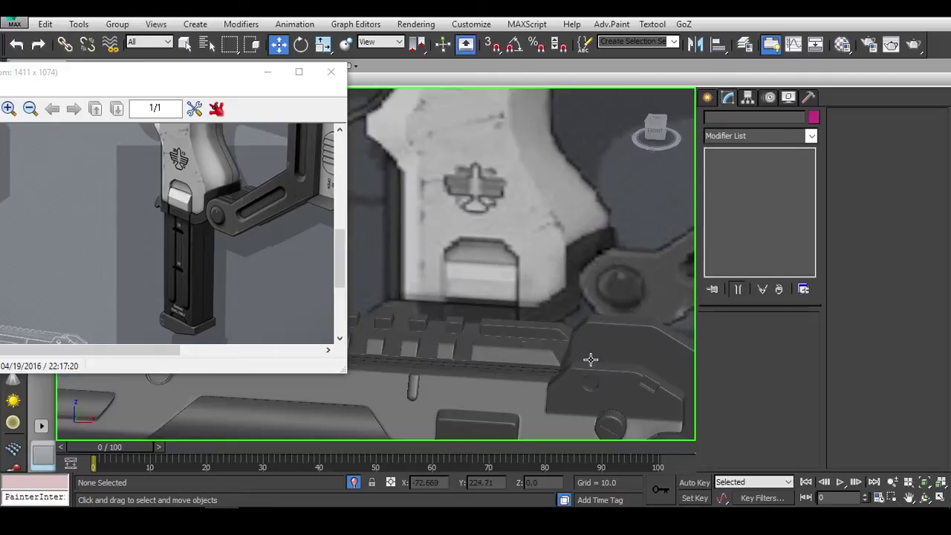
Step: Select the arm Cylinder002 and work in its Edit Poly modifier, viewing the rounded end
mouse_move(593, 334)
middle_down()
mouse_move(544, 238)
mouse_move(616, 223)
middle_up()
click(617, 223)
alt+middle_drag(493, 334, 609, 249)
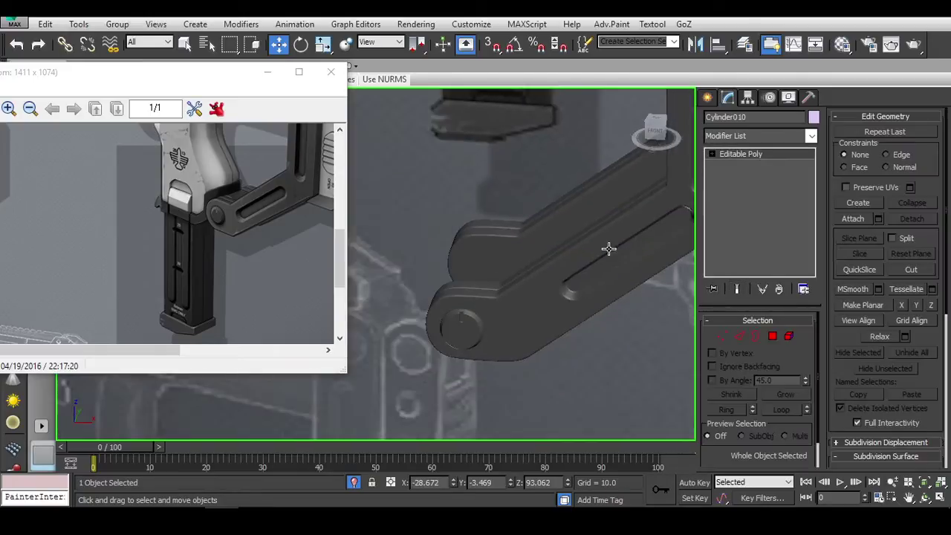
click(487, 292)
alt+middle_drag(487, 292, 557, 303)
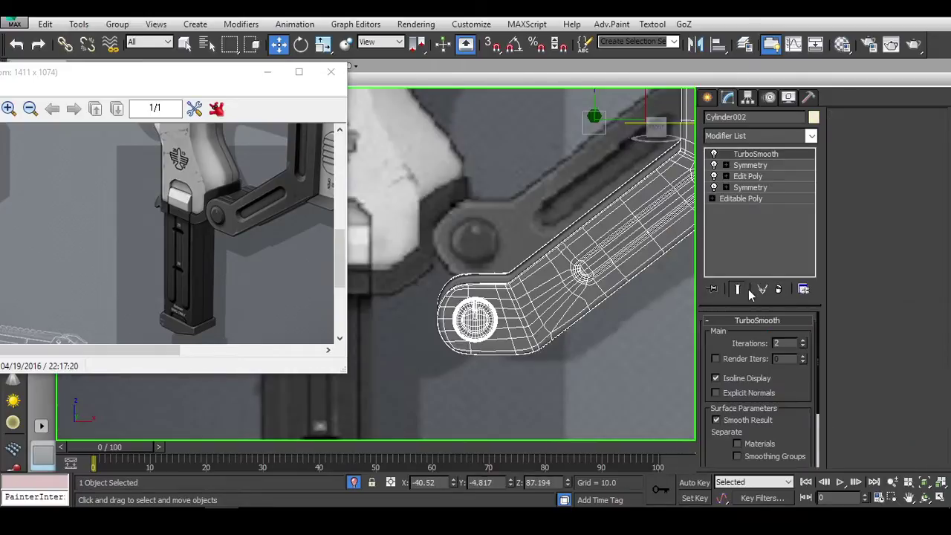
click(756, 177)
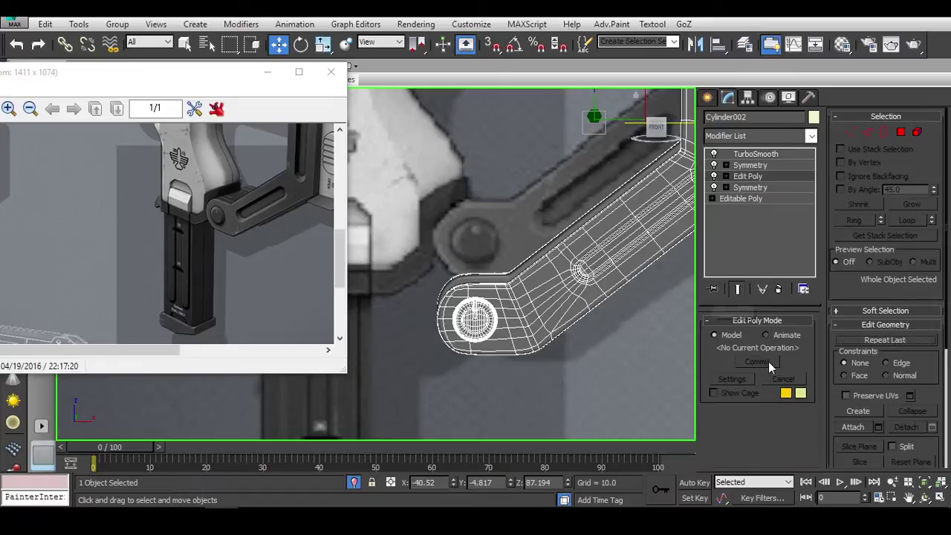
alt+middle_drag(657, 127, 520, 297)
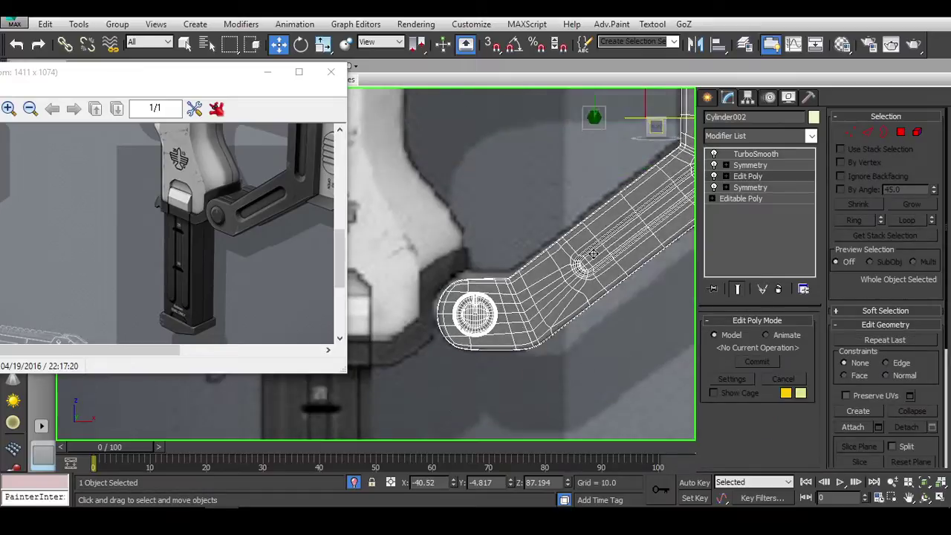
scroll(416, 335, up, 3)
scroll(416, 334, up, 2)
Step: Turn off TurboSmooth display and select the arm's polygons in Polygon mode
scroll(543, 235, up, 2)
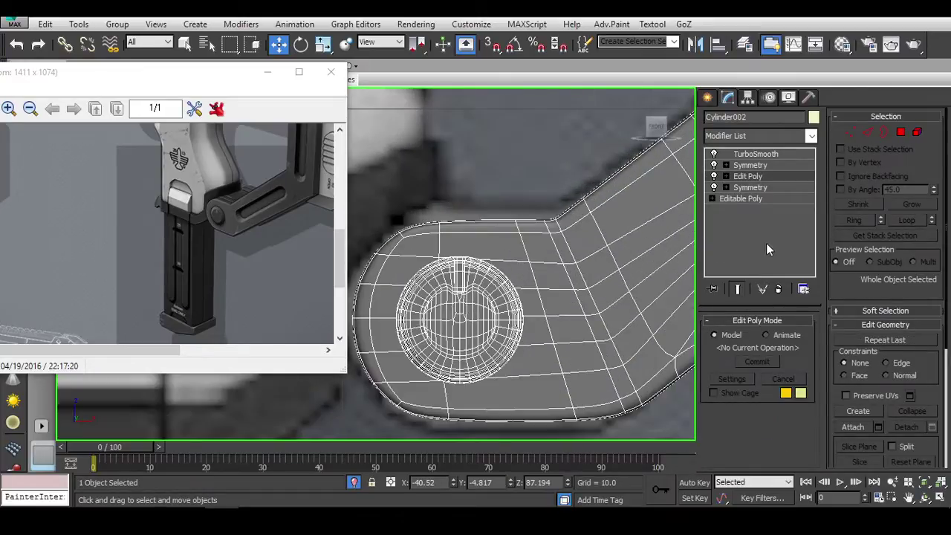
click(714, 159)
click(900, 132)
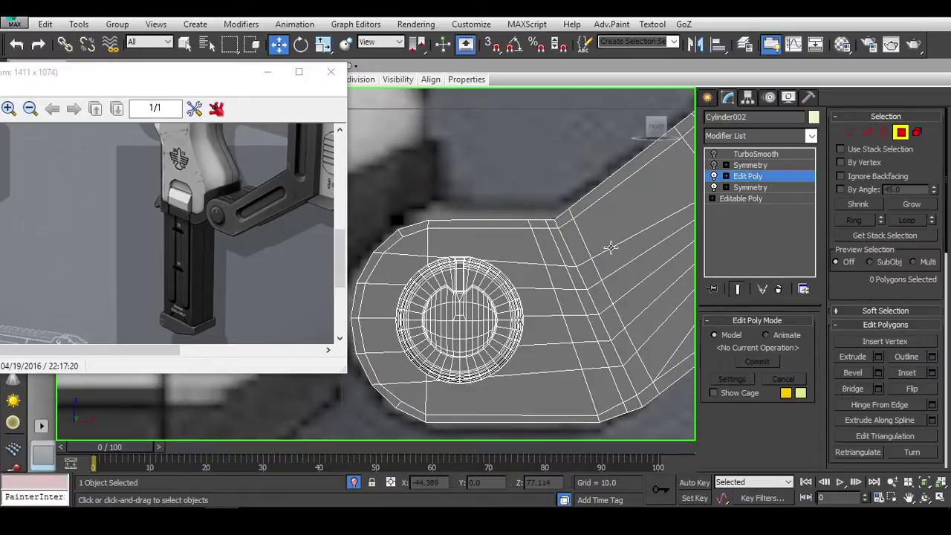
scroll(580, 211, down, 2)
drag(529, 364, 530, 366)
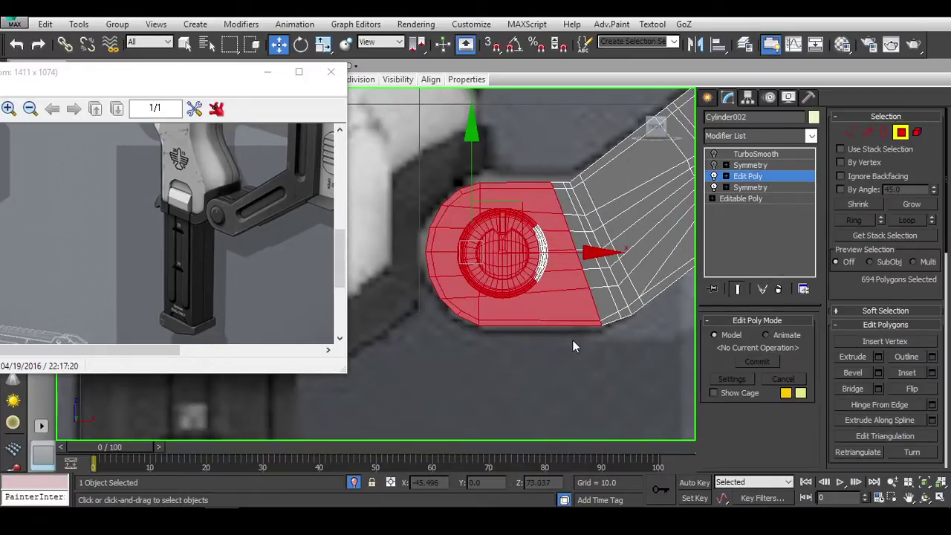
click(918, 132)
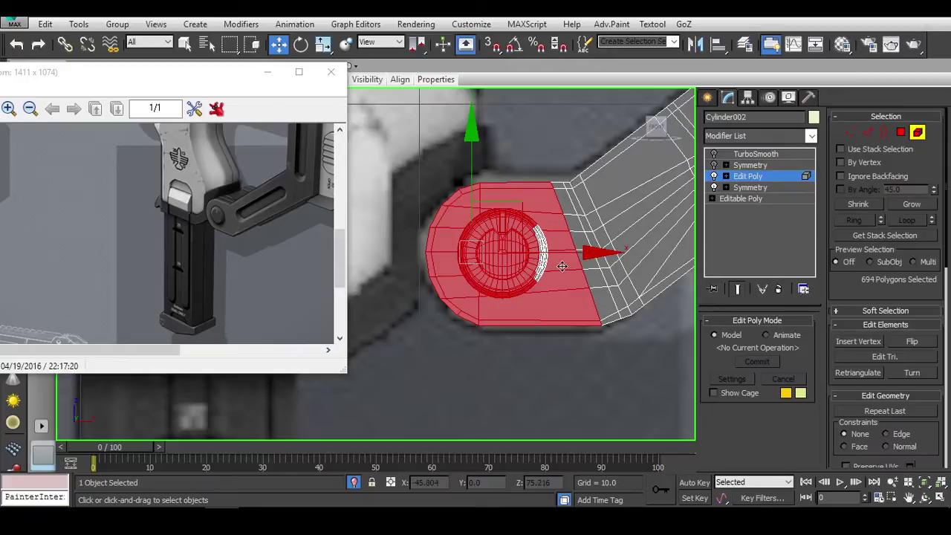
alt+middle_drag(563, 266, 571, 328)
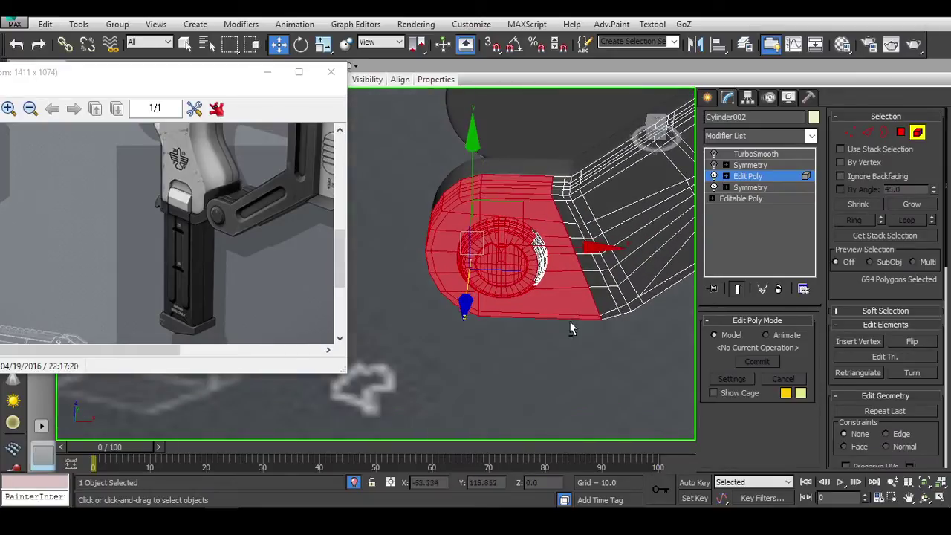
key(ctrl+a)
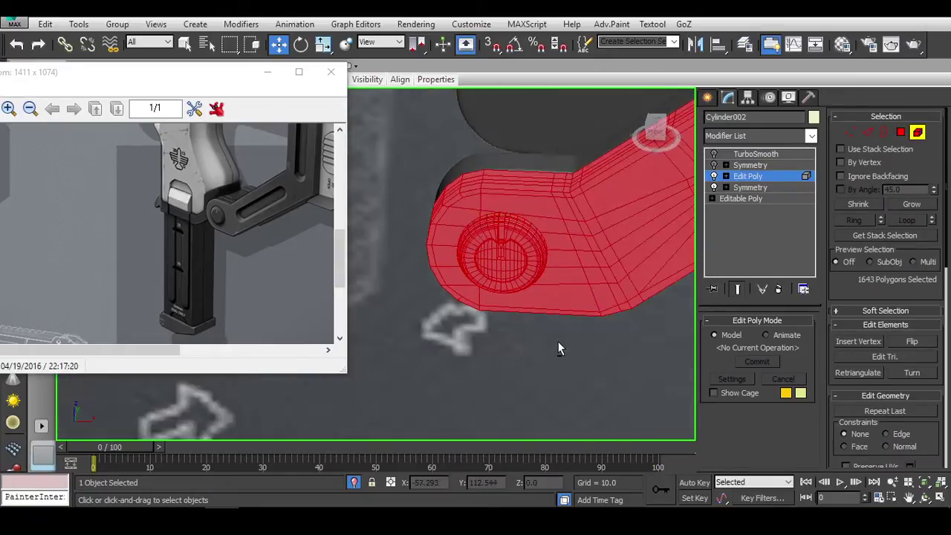
mouse_move(550, 385)
alt+middle_down()
mouse_move(624, 350)
mouse_move(590, 324)
mouse_move(637, 122)
alt+middle_up()
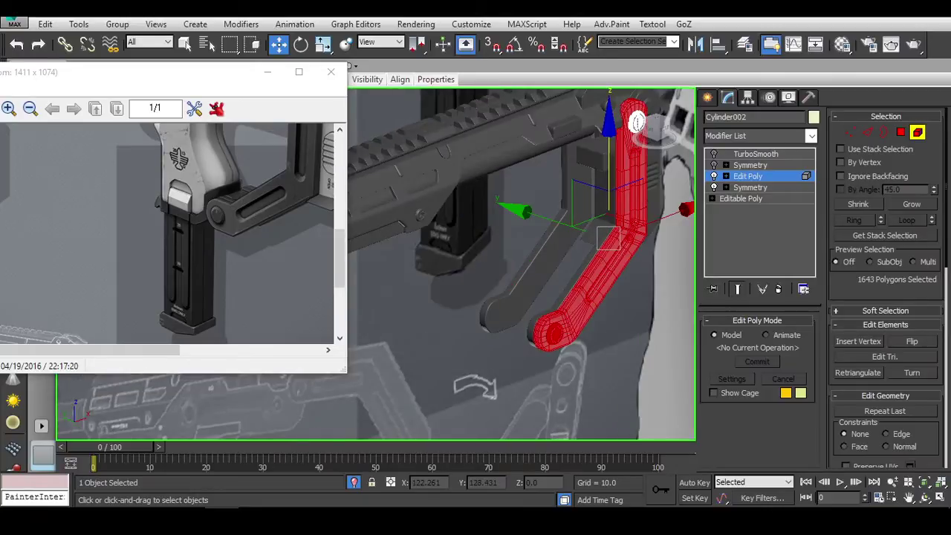
Step: Frame the arm in the Left view and select only the pivot-end polygons
click(900, 133)
alt+middle_drag(521, 282, 557, 260)
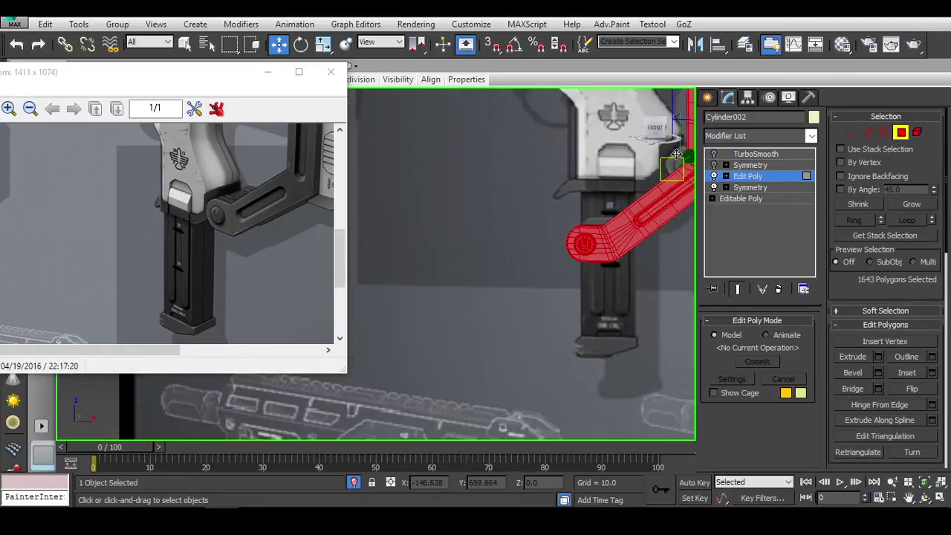
key(l)
key(z)
scroll(565, 305, up, 3)
scroll(483, 208, up, 2)
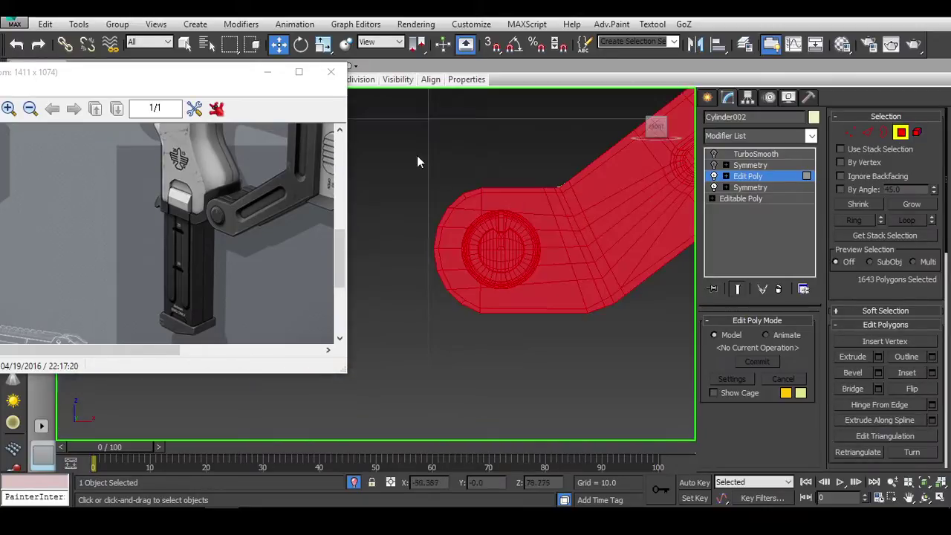
drag(545, 355, 541, 354)
Step: Shift-drag a copy of the pivot end as an element, detach it as a new object
mouse_move(540, 355)
alt+middle_down()
mouse_move(589, 362)
mouse_move(481, 275)
alt+middle_up()
shift+drag(481, 275, 397, 228)
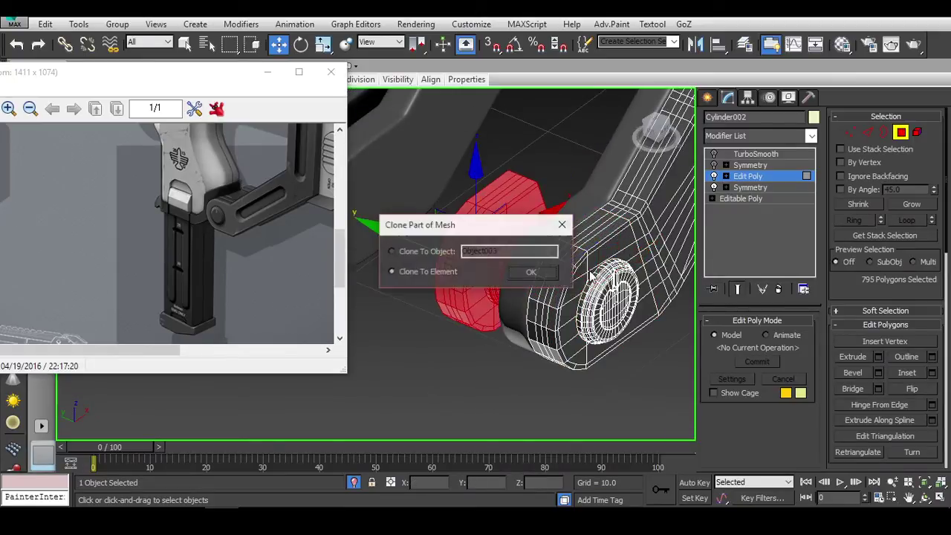
click(527, 272)
click(510, 276)
key(5)
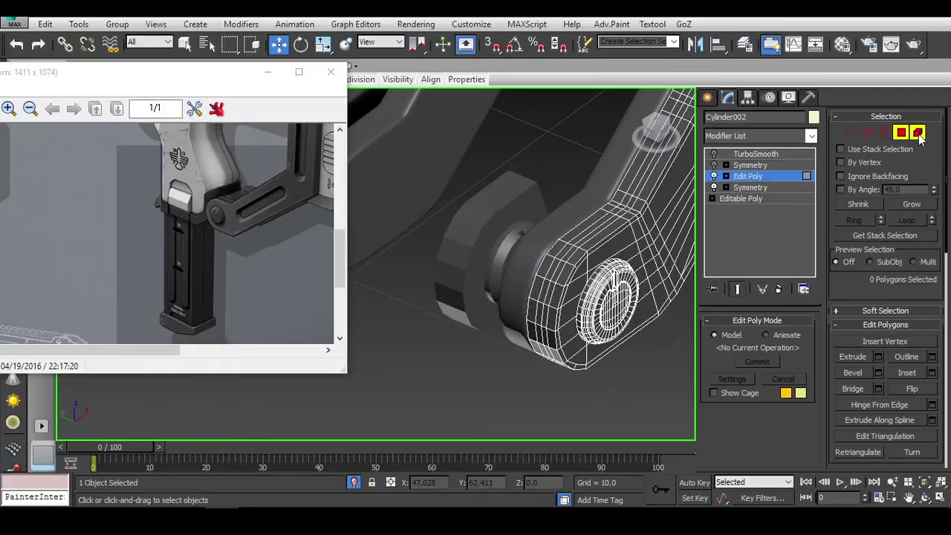
click(916, 136)
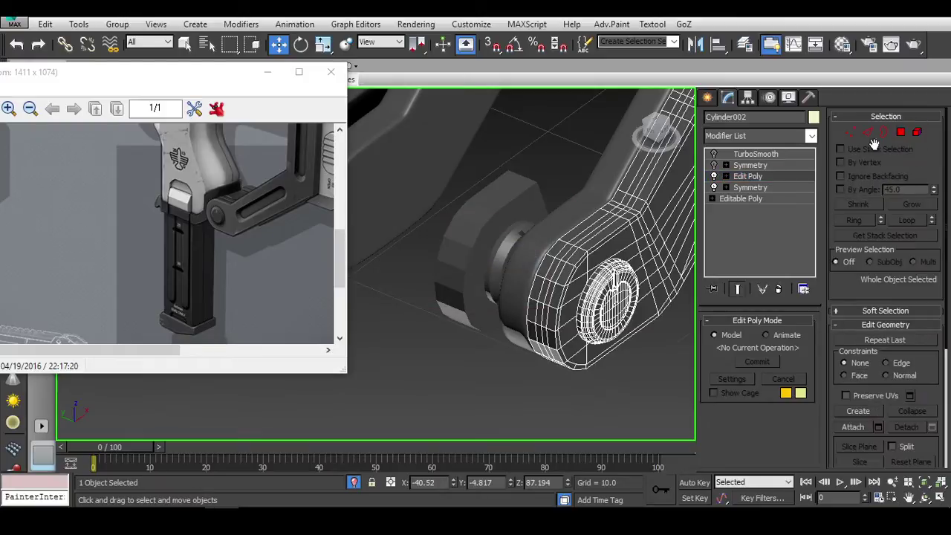
Step: Re-enable the arm's smoothing and slide the detached piece Object003 beside the hinge
click(716, 154)
click(521, 173)
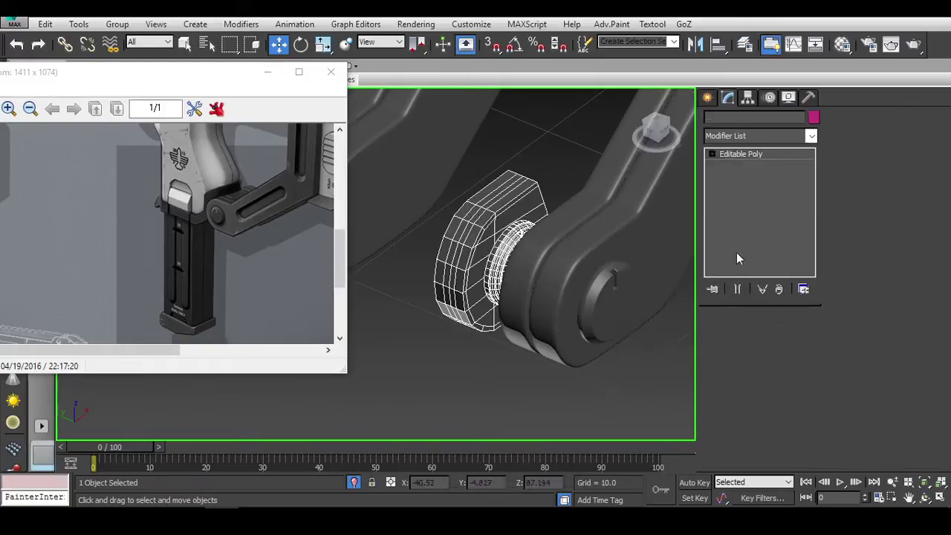
key(5)
click(528, 248)
mouse_move(506, 245)
alt+middle_down()
mouse_move(616, 292)
mouse_move(586, 299)
mouse_move(617, 298)
mouse_move(568, 284)
alt+middle_up()
click(588, 290)
key(5)
drag(415, 235, 450, 246)
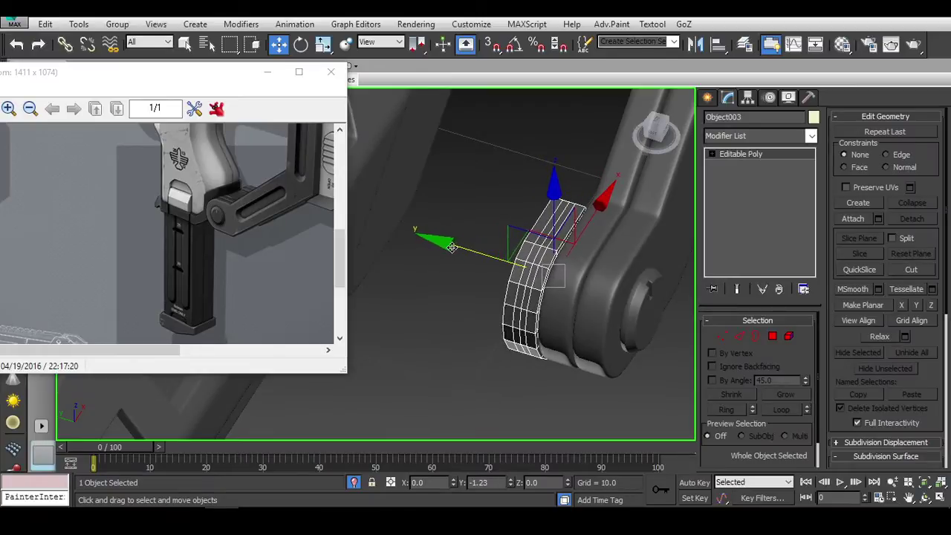
mouse_move(450, 247)
alt+middle_down()
mouse_move(571, 307)
mouse_move(423, 233)
alt+middle_up()
Step: Isolate Object003 and scale its right-side vertices flat in the Front view
key(alt+q)
key(2)
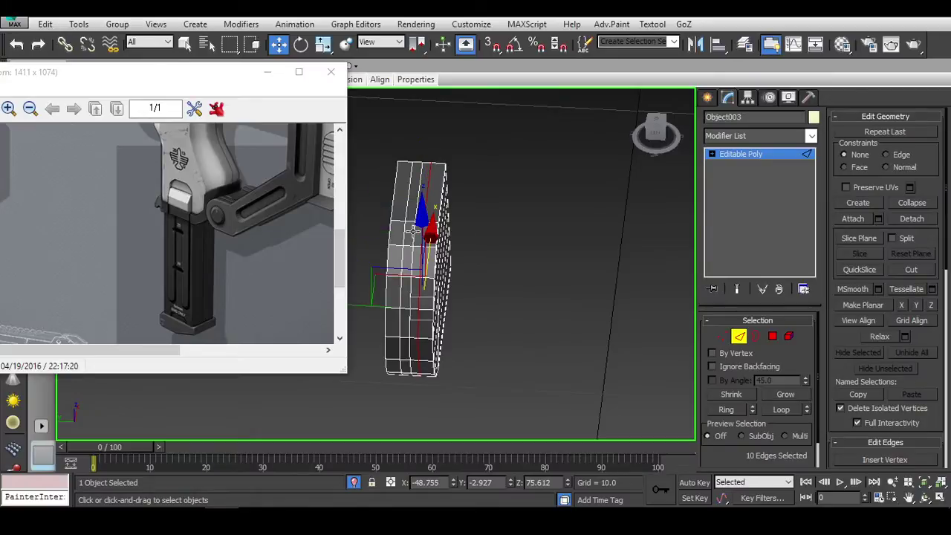
click(581, 296)
mouse_move(638, 318)
alt+middle_down()
mouse_move(439, 282)
mouse_move(670, 170)
mouse_move(622, 235)
alt+middle_up()
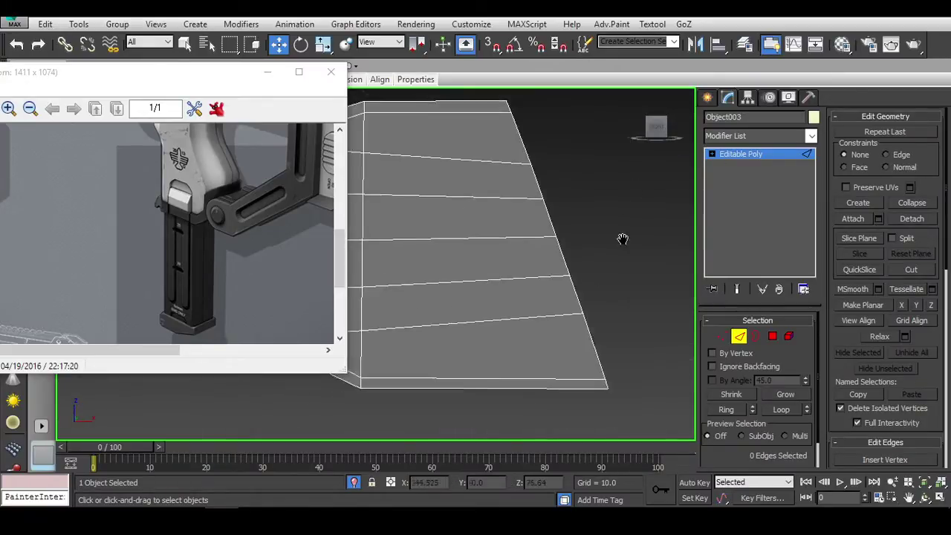
key(f)
key(1)
mouse_move(548, 147)
mouse_down()
mouse_move(678, 357)
mouse_move(658, 303)
mouse_up()
key(r)
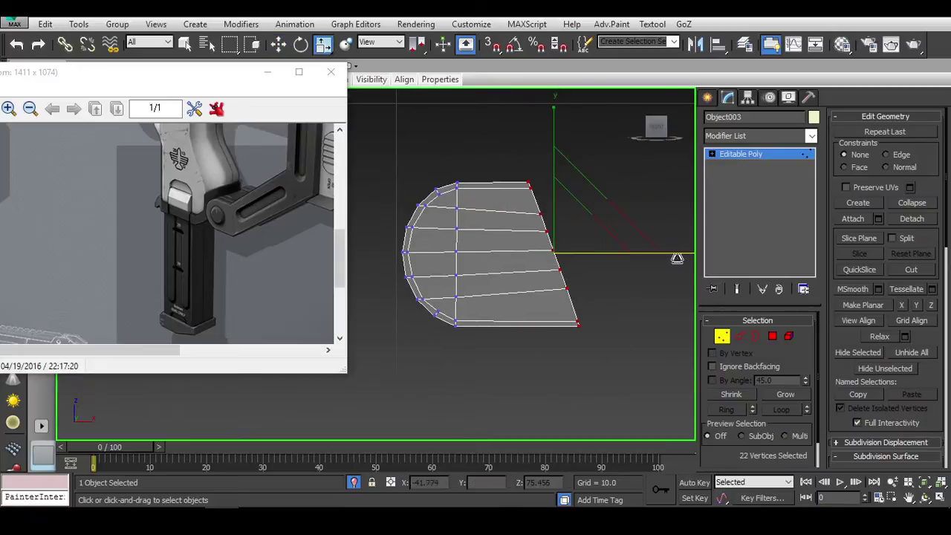
Step: Raise the two vertices on the piece's right edge slightly
middle_drag(557, 271, 534, 258)
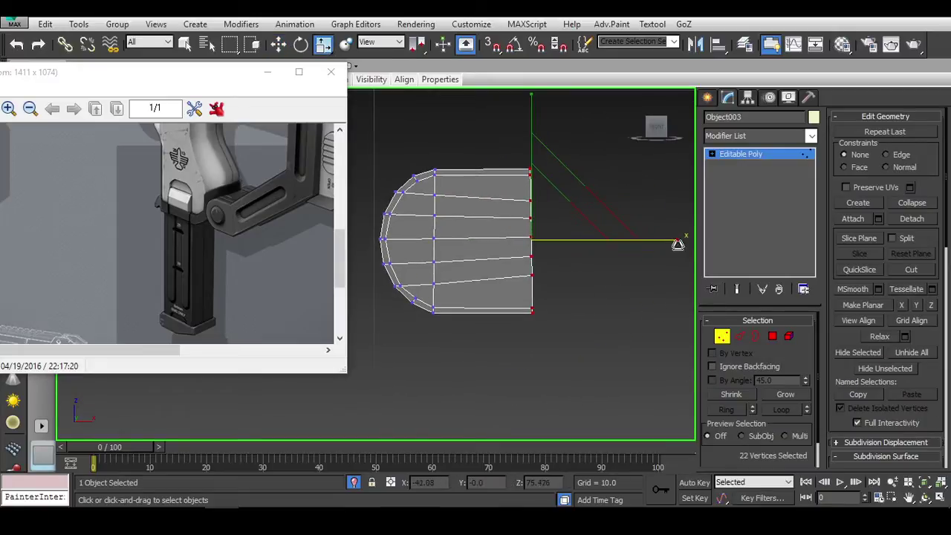
scroll(538, 296, up, 5)
middle_drag(538, 296, 633, 277)
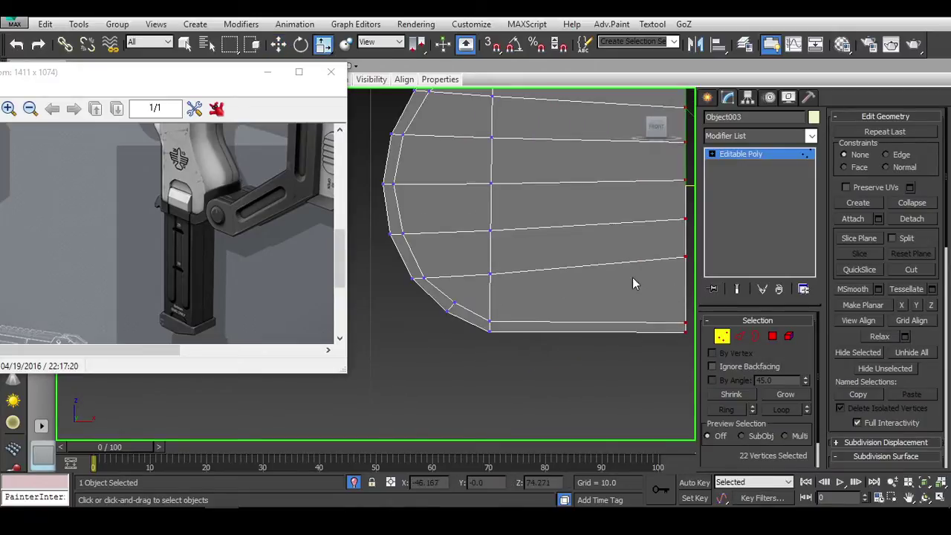
mouse_move(592, 246)
mouse_down()
mouse_move(559, 200)
mouse_move(526, 195)
mouse_up()
key(w)
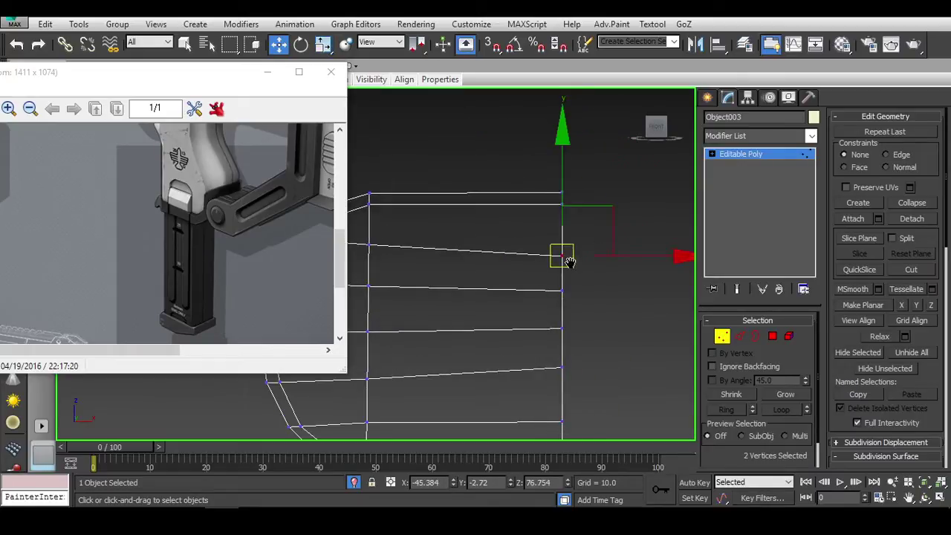
middle_drag(561, 255, 570, 169)
scroll(576, 196, down, 2)
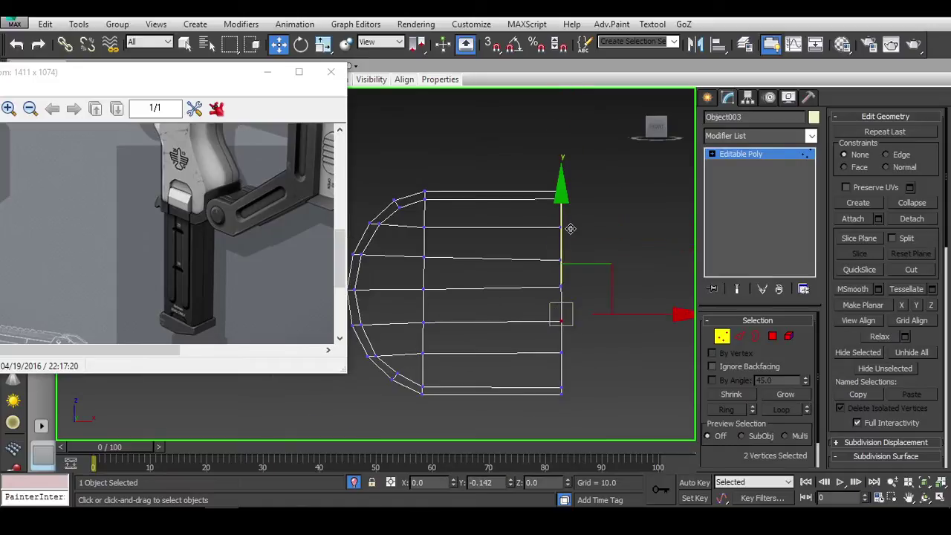
Step: Select the end-strip polygons and extend them to the left along X
key(p)
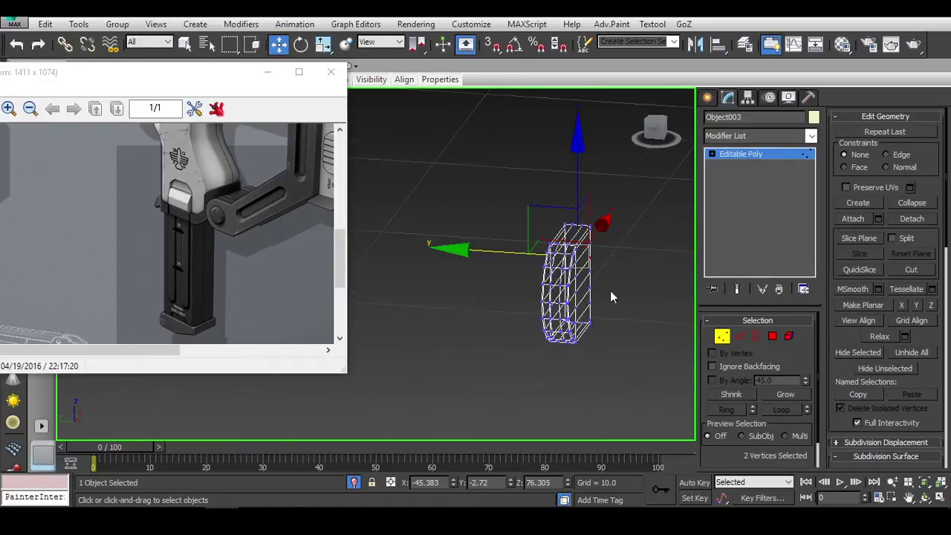
key(3)
click(657, 138)
key(4)
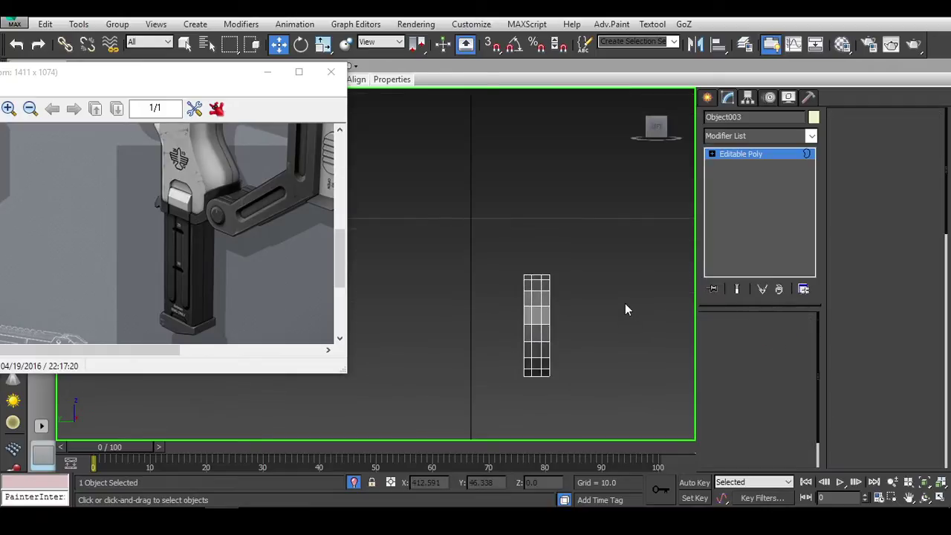
drag(535, 373, 538, 377)
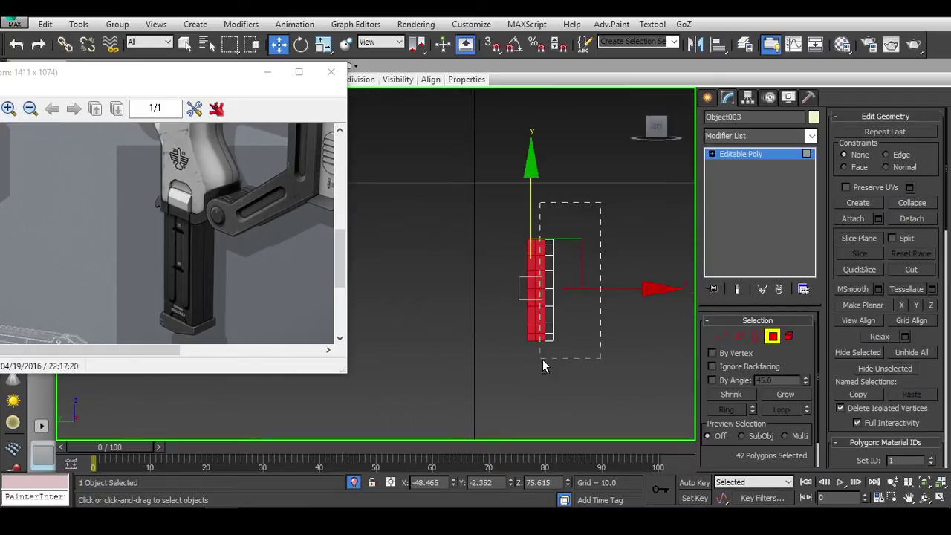
alt+drag(551, 365, 543, 359)
key(alt+q)
key(F3)
drag(634, 291, 452, 277)
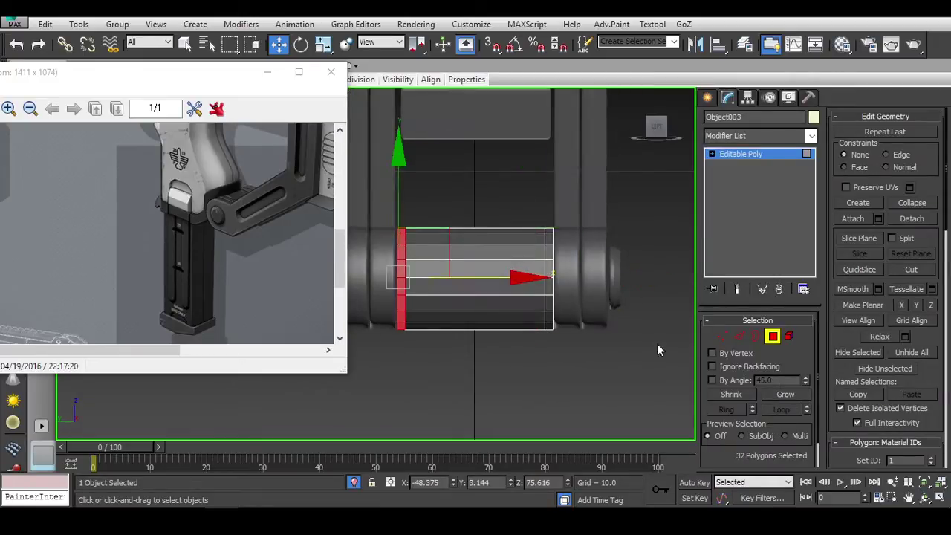
Step: Cap the piece's open border with a new face
mouse_move(658, 349)
alt+middle_down()
mouse_move(628, 384)
mouse_move(520, 384)
mouse_move(706, 371)
mouse_move(647, 334)
mouse_move(565, 335)
alt+middle_up()
key(F3)
ctrl+click(756, 336)
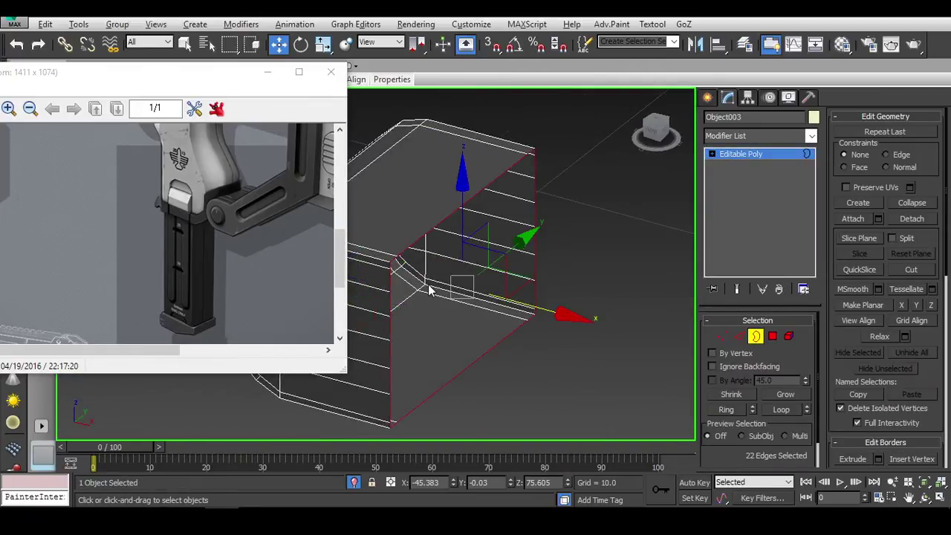
key(alt+p)
key(1)
Step: Select the capped block's corner vertices, including those along its vertical corner edge
alt+middle_drag(548, 187, 446, 275)
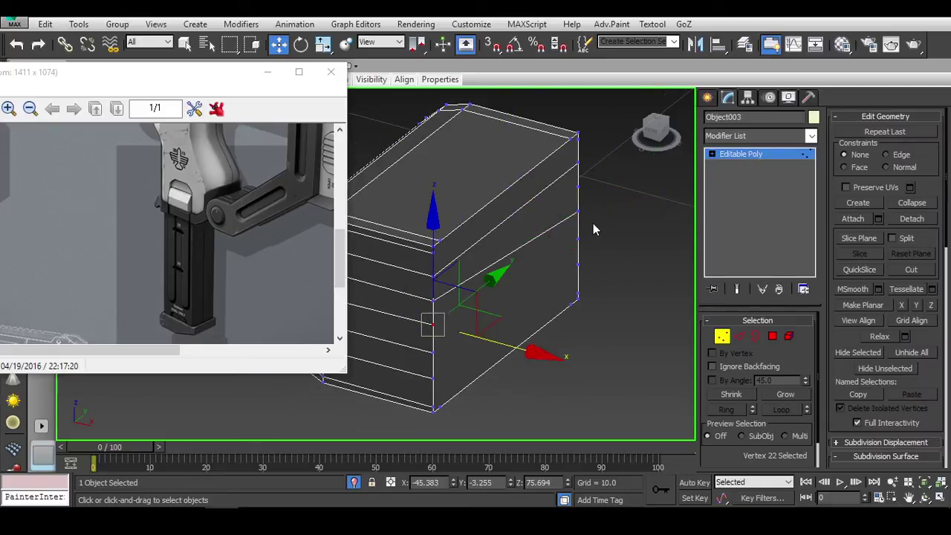
click(569, 266)
key(ctrl+z)
click(594, 205)
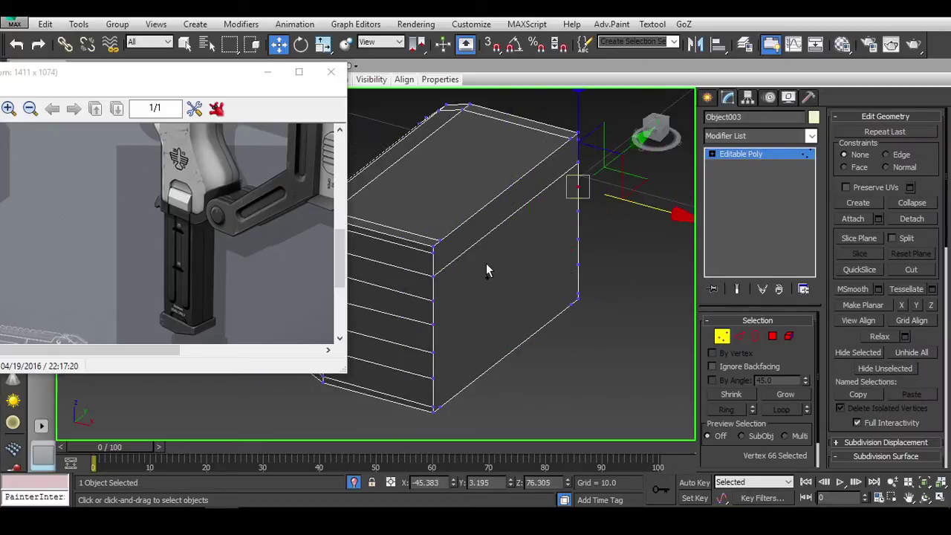
click(433, 324)
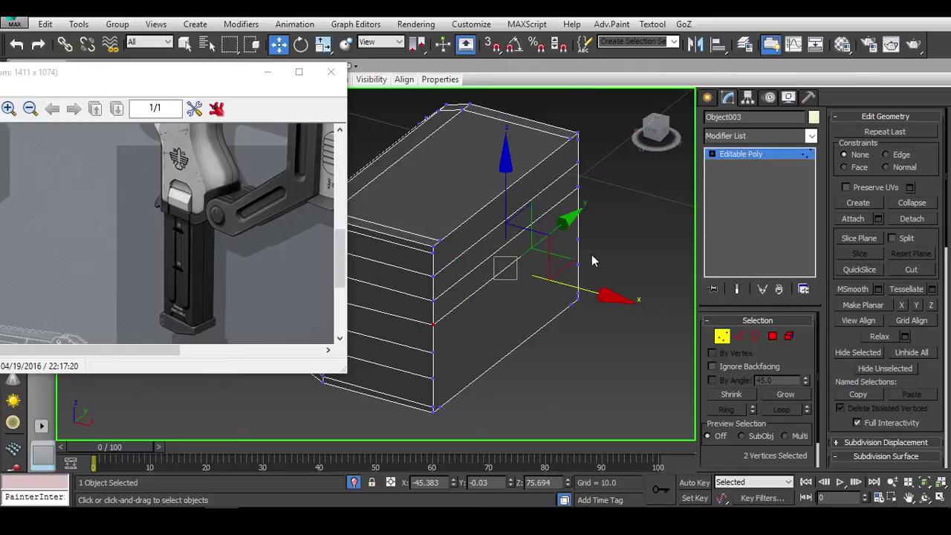
click(431, 378)
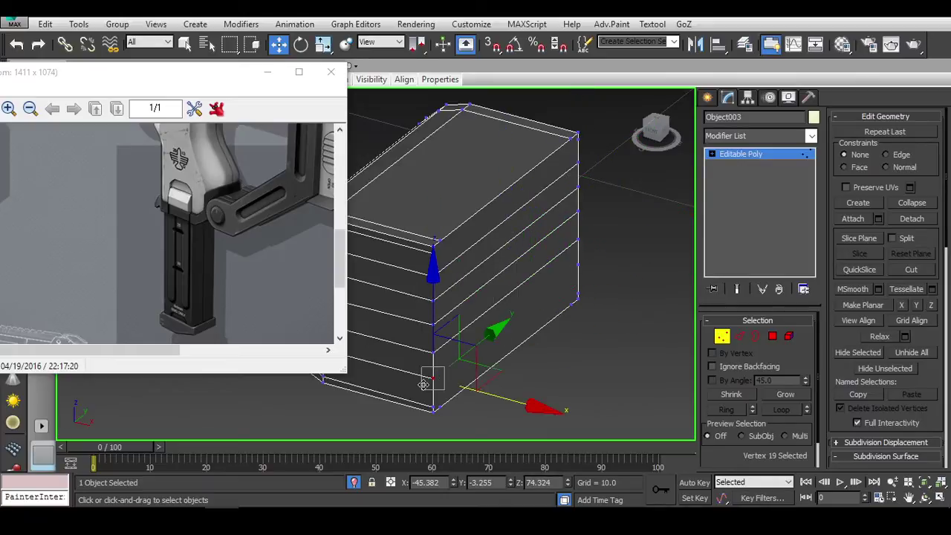
ctrl+click(579, 264)
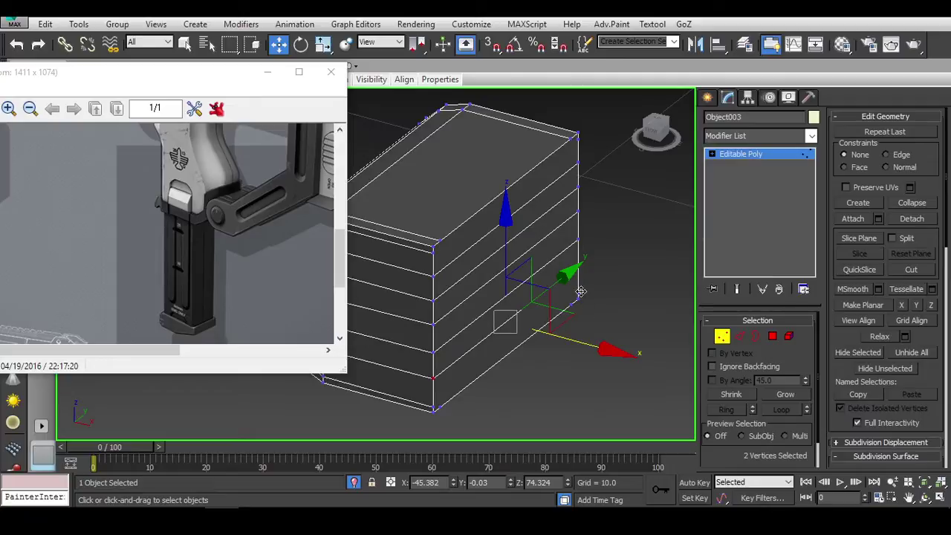
ctrl+click(433, 406)
click(435, 255)
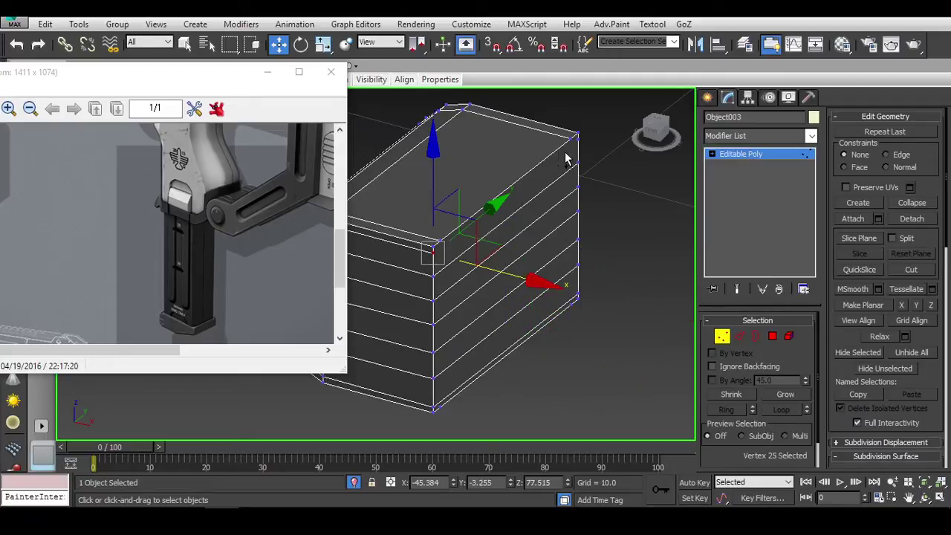
scroll(530, 261, up, 3)
scroll(484, 259, up, 3)
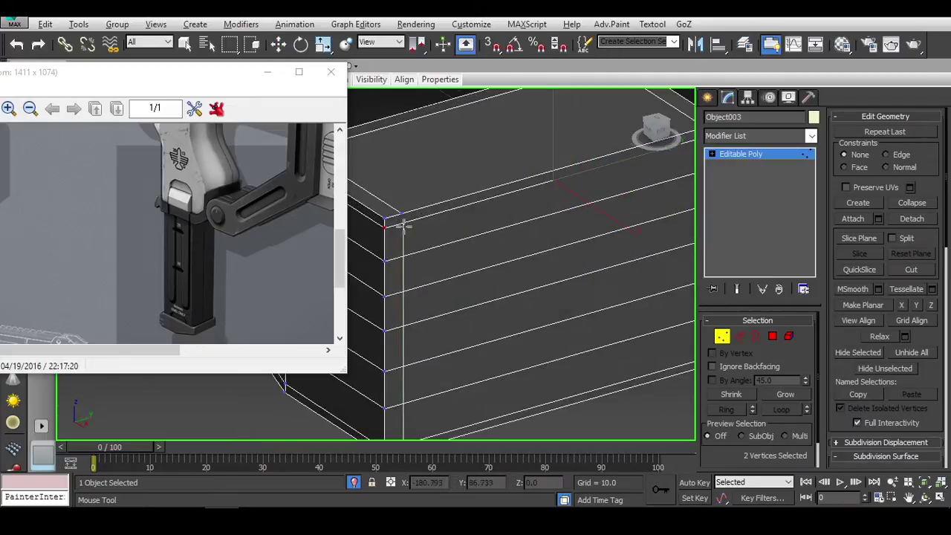
drag(394, 437, 404, 217)
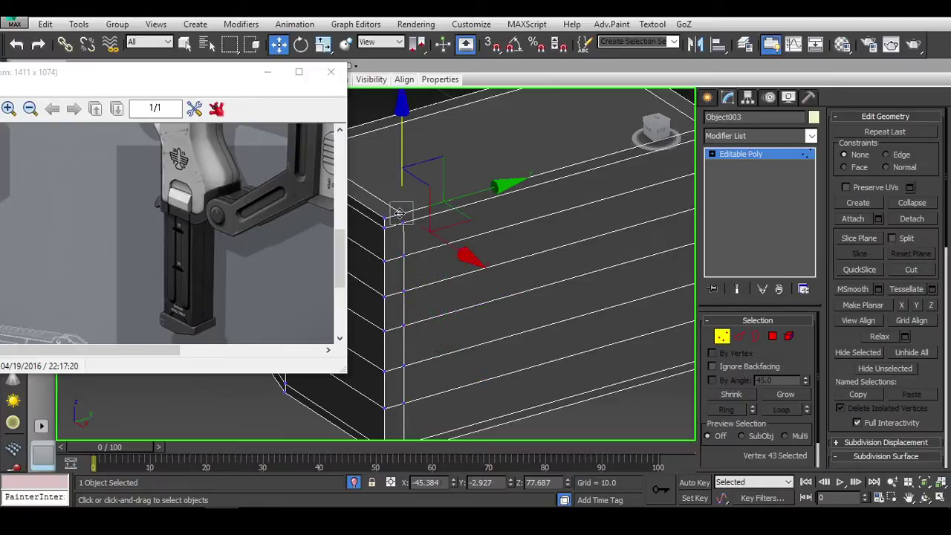
Step: Cut new edges into the block near its lower box edges
middle_drag(456, 352, 488, 262)
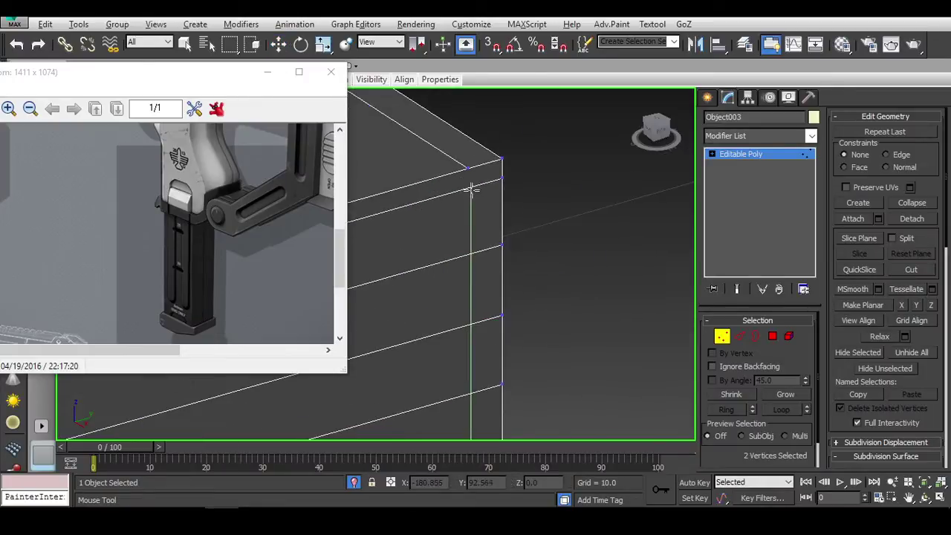
middle_drag(479, 219, 518, 272)
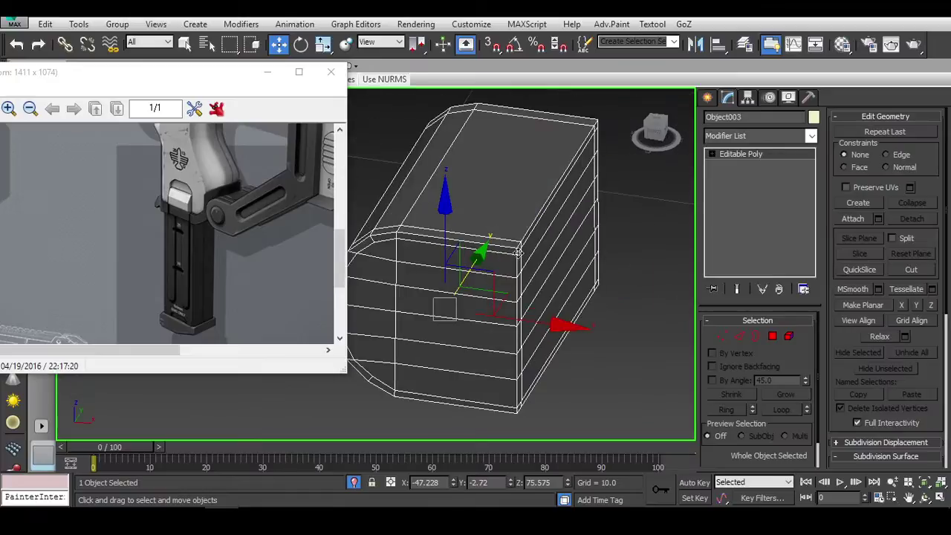
key(alt+c)
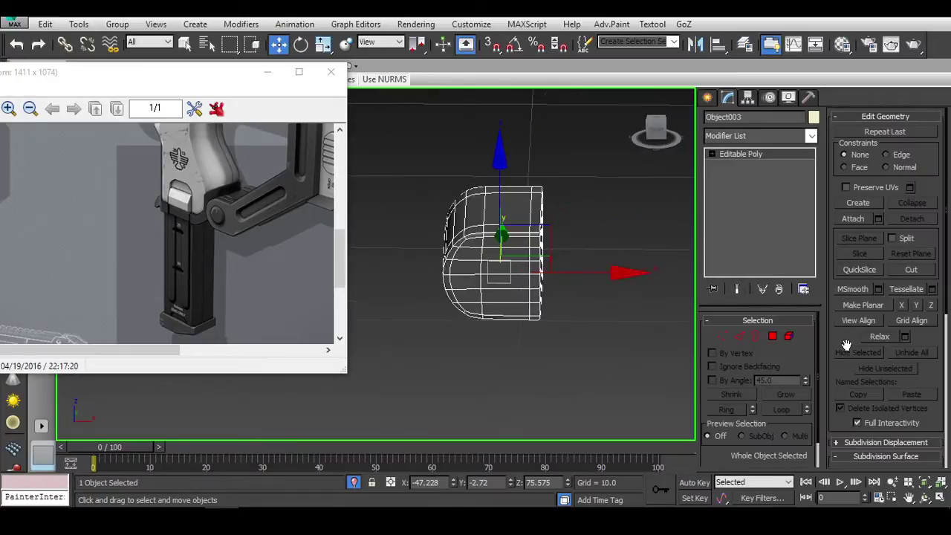
scroll(917, 357, down, 5)
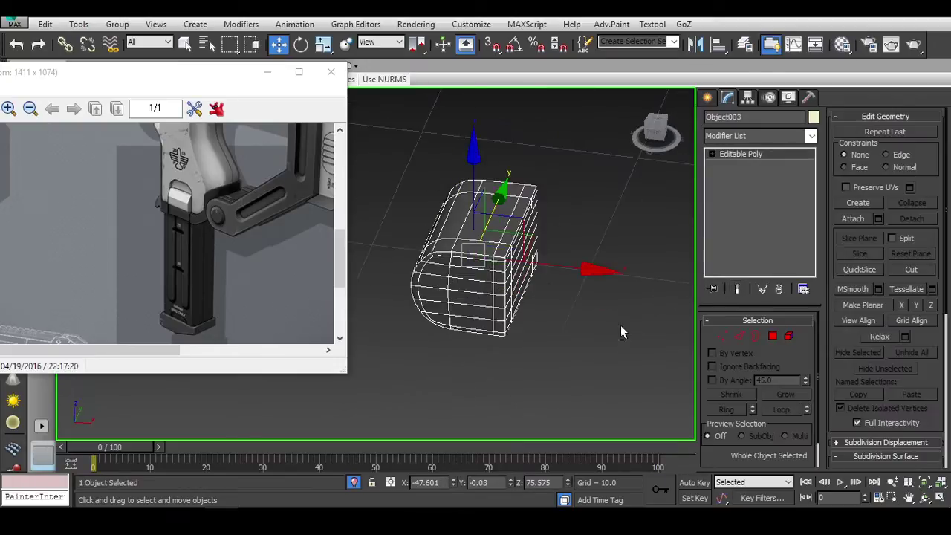
Step: Unhide all gun parts, clear the selection and center the model
right_click(637, 248)
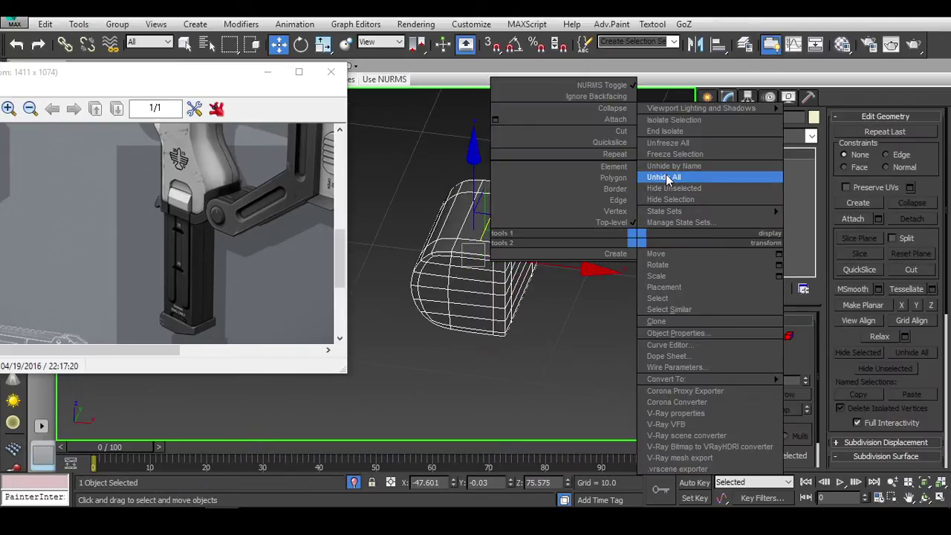
click(667, 177)
scroll(562, 297, up, 5)
click(584, 386)
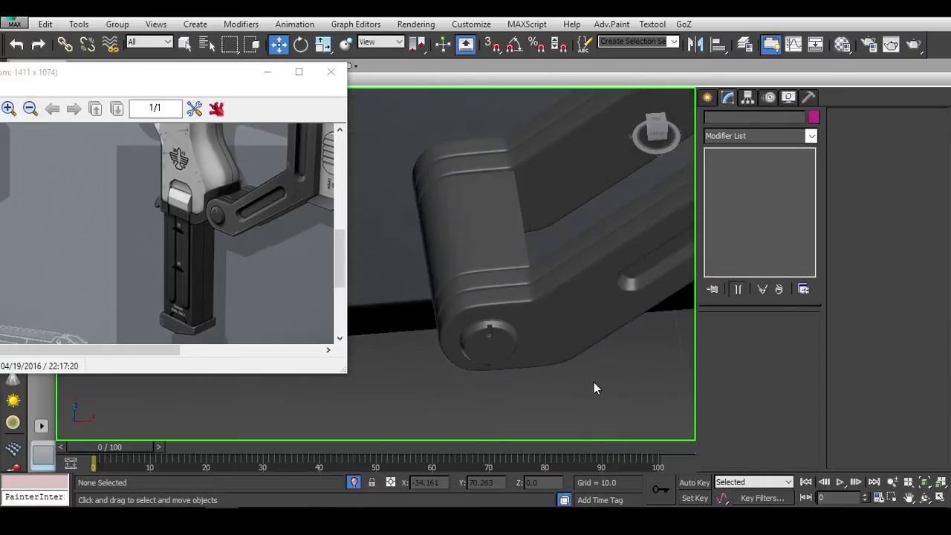
scroll(594, 384, down, 2)
scroll(527, 374, down, 2)
scroll(552, 381, down, 2)
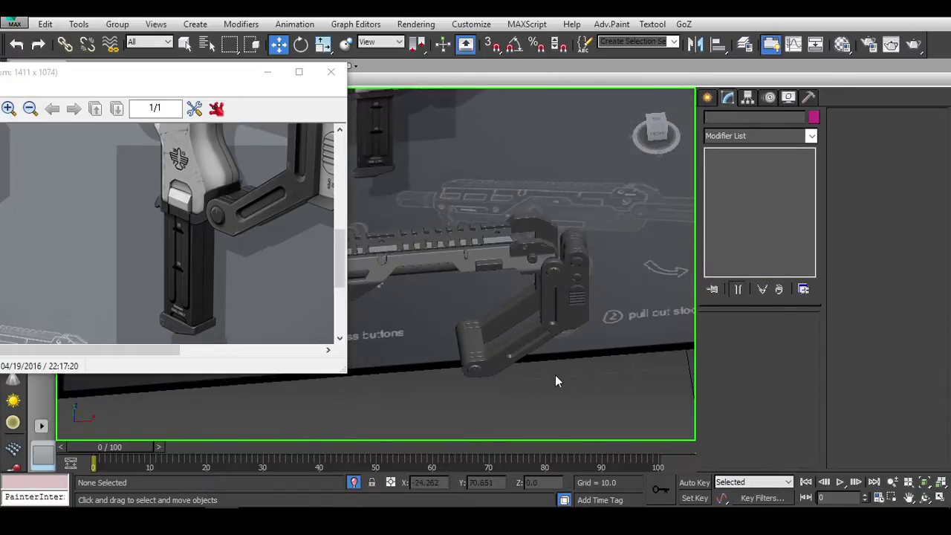
middle_drag(557, 381, 576, 375)
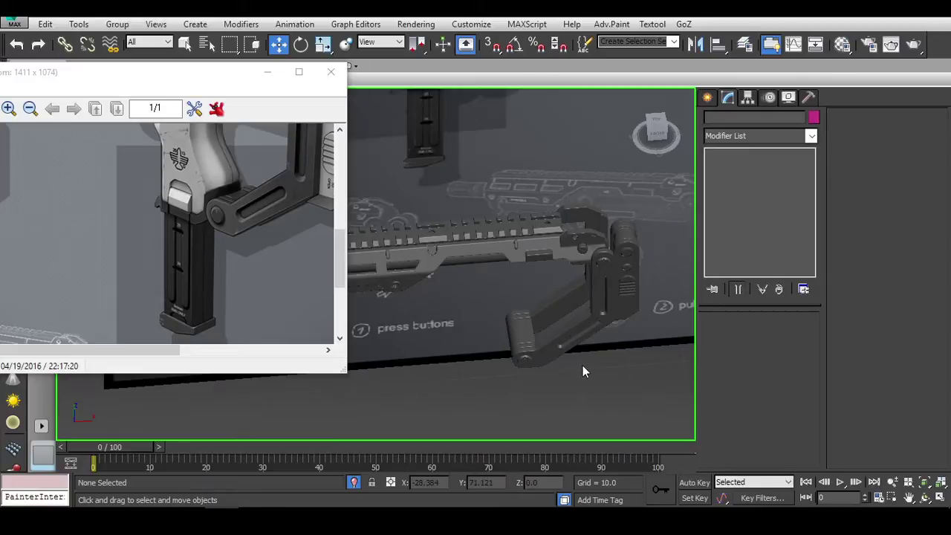
Step: Frame the stock in the Front view and select the grated stock part
key(f)
scroll(650, 387, up, 3)
scroll(569, 277, up, 3)
scroll(603, 300, up, 1)
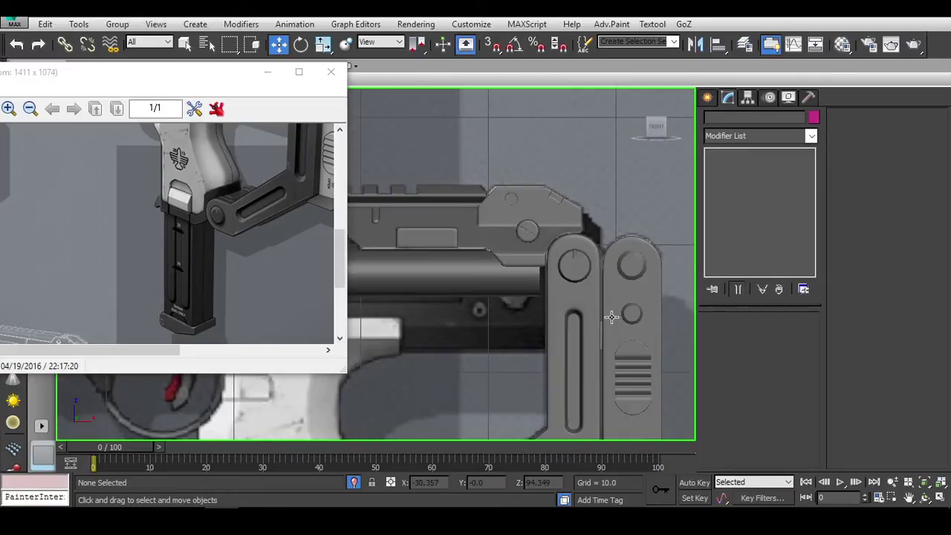
click(636, 356)
mouse_move(635, 356)
alt+middle_down()
mouse_move(513, 345)
mouse_move(520, 335)
mouse_move(495, 365)
mouse_move(537, 408)
alt+middle_up()
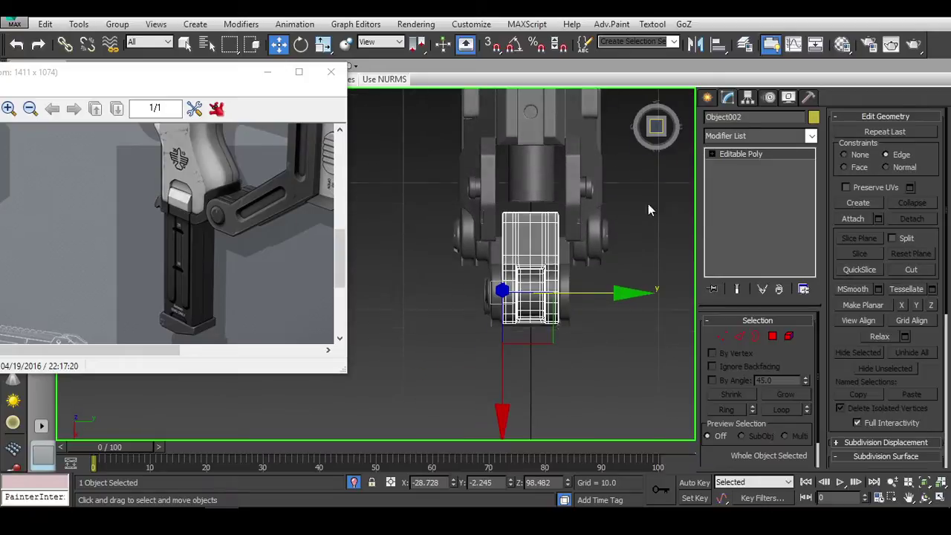
scroll(583, 305, up, 3)
middle_drag(579, 296, 578, 301)
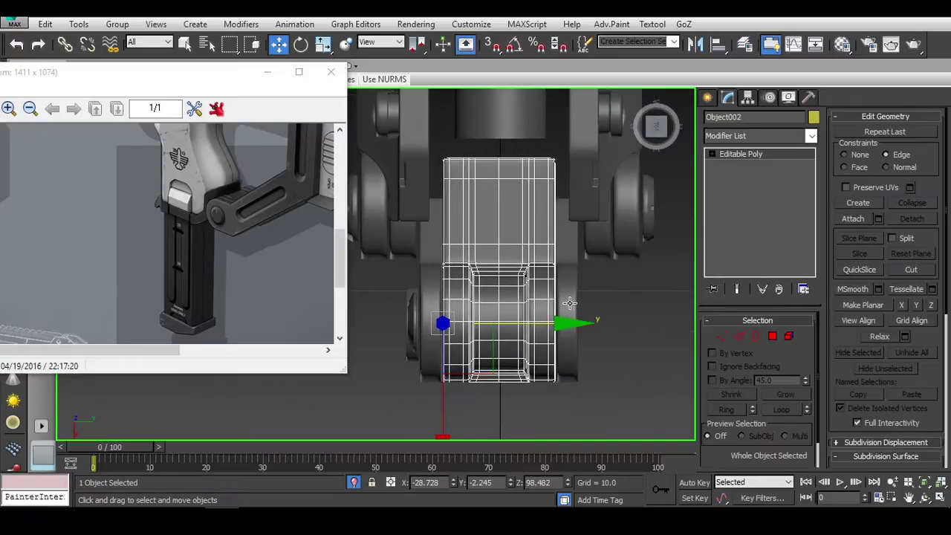
Step: Nudge Cylinder005's Symmetry mirror slightly along Y, then enter Object002's Vertex mode
click(569, 303)
click(750, 176)
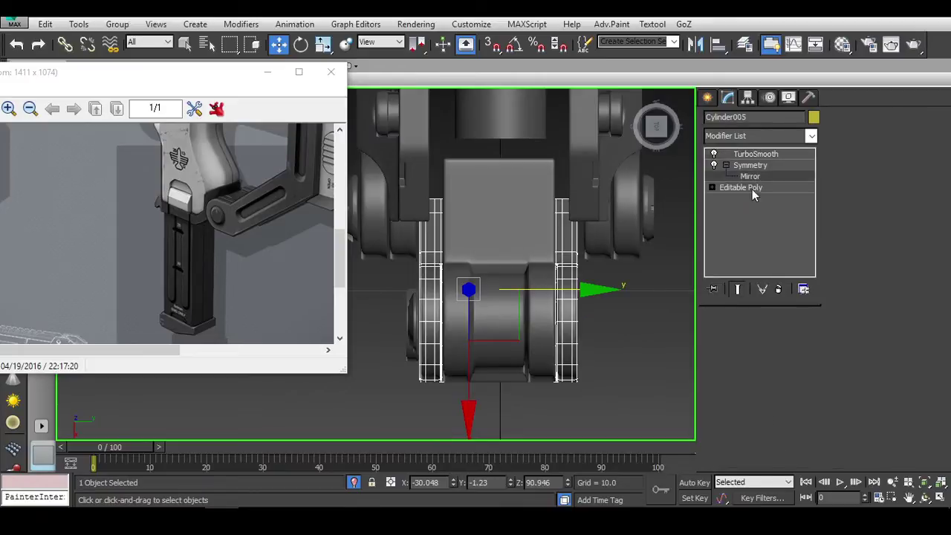
drag(619, 369, 616, 368)
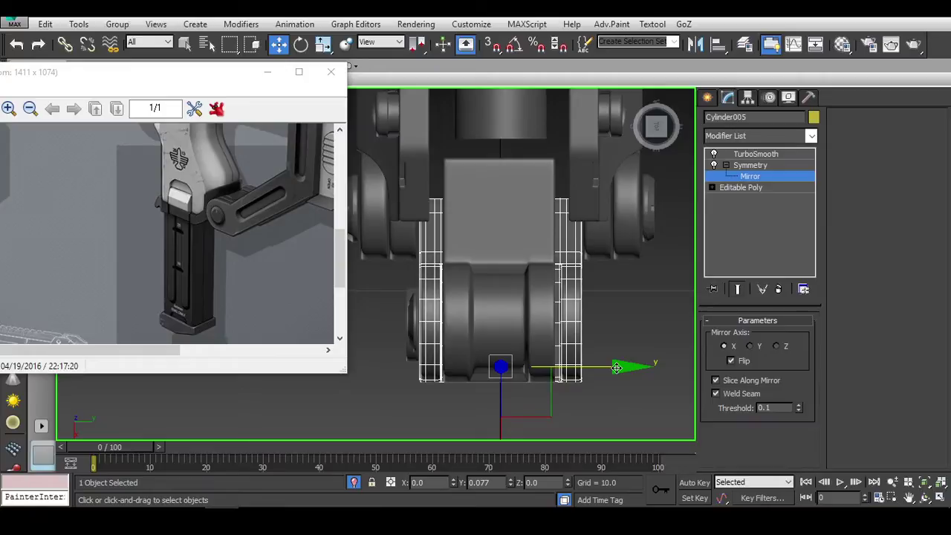
drag(617, 368, 618, 368)
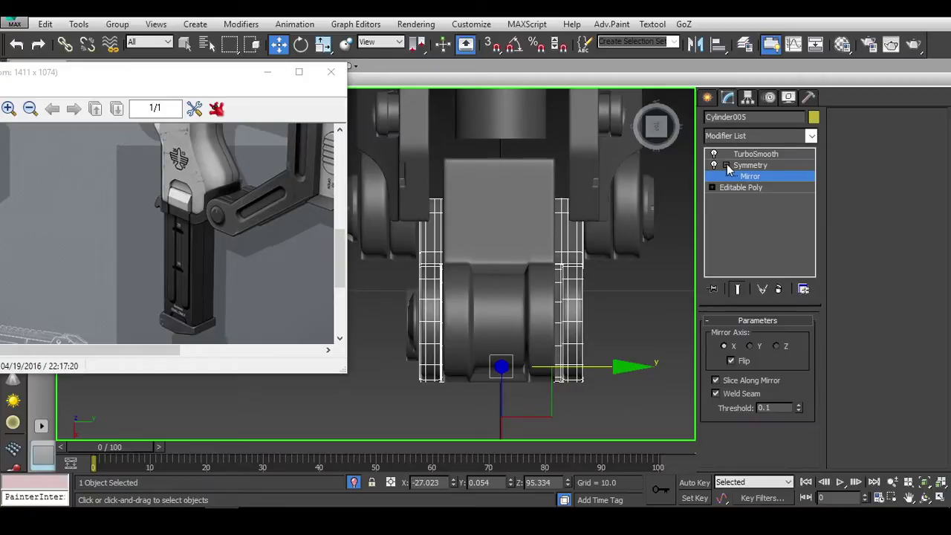
key(ctrl+z)
key(ctrl+z)
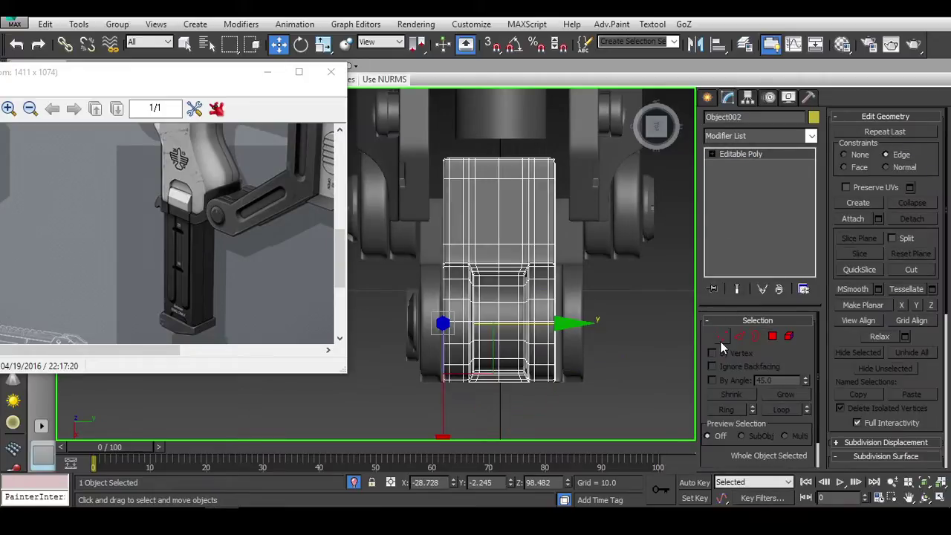
click(722, 336)
Step: Select the stock block's vertices and nudge them slightly to the right
drag(465, 145, 590, 325)
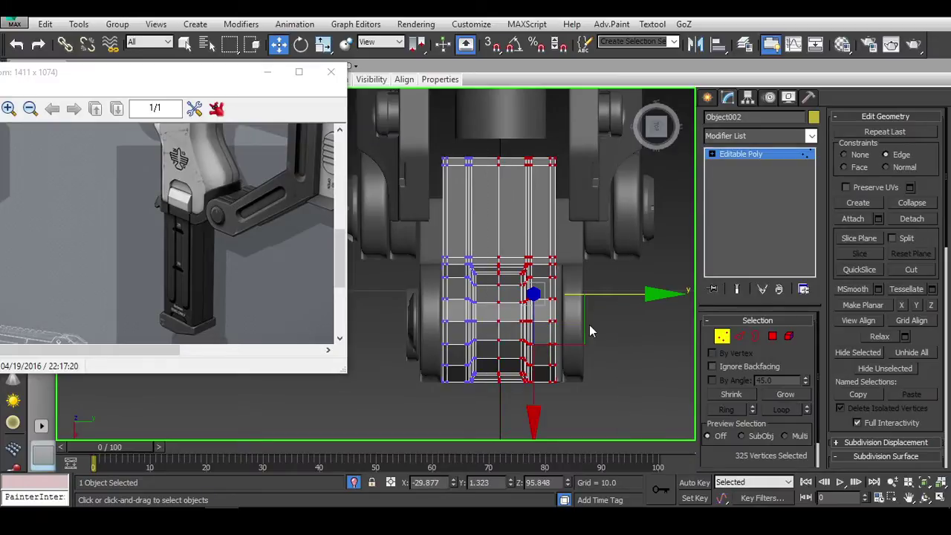
scroll(591, 319, up, 2)
key(F3)
drag(594, 282, 602, 281)
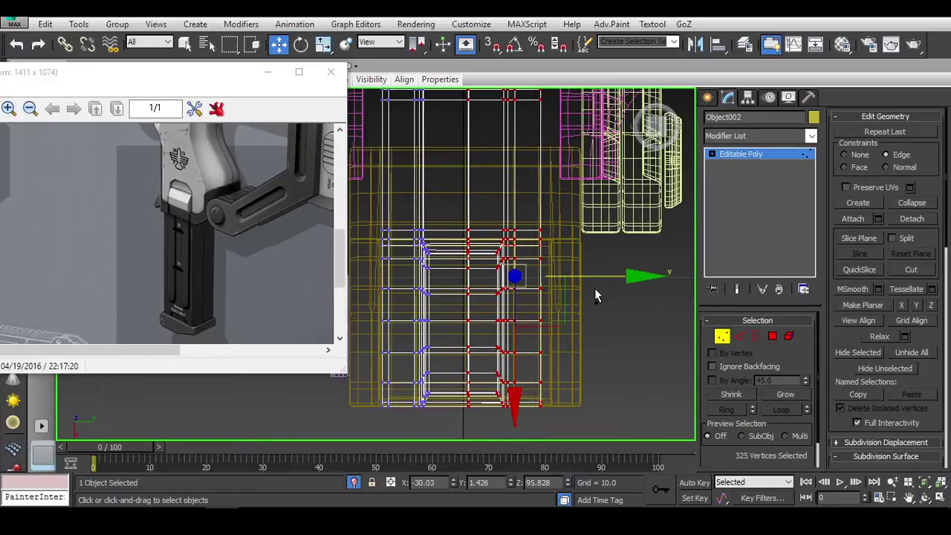
key(F3)
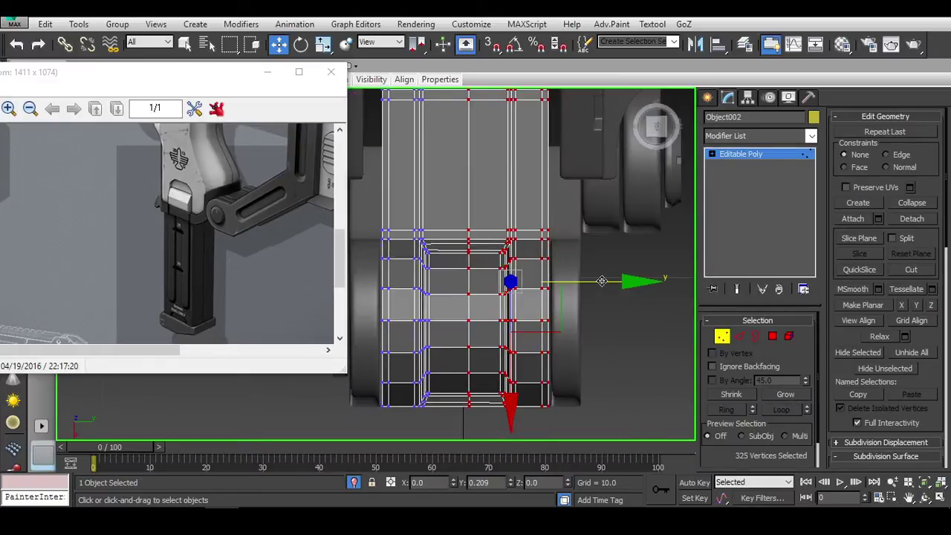
scroll(506, 211, down, 2)
scroll(507, 210, down, 1)
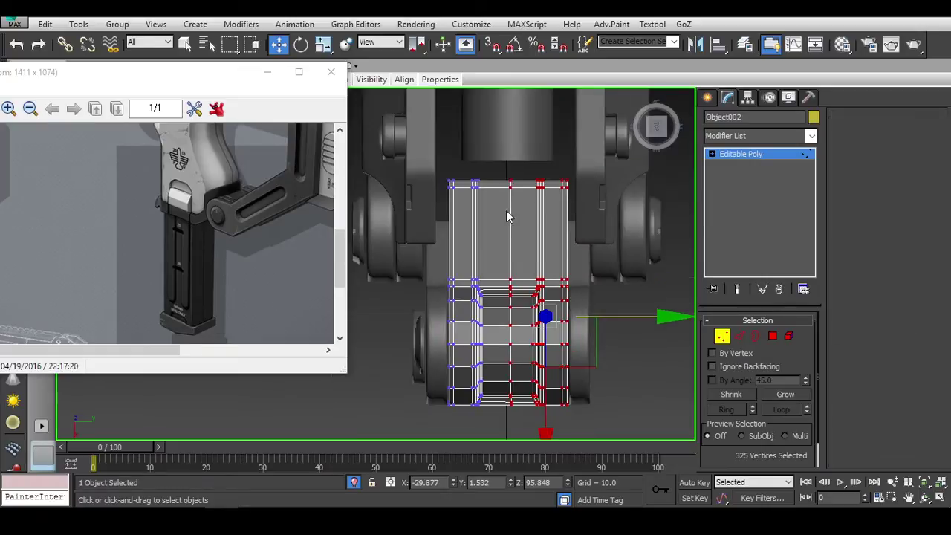
Step: Leave vertex mode and select the upper block's polygons from a straight-on front view
click(741, 338)
middle_drag(661, 335, 640, 335)
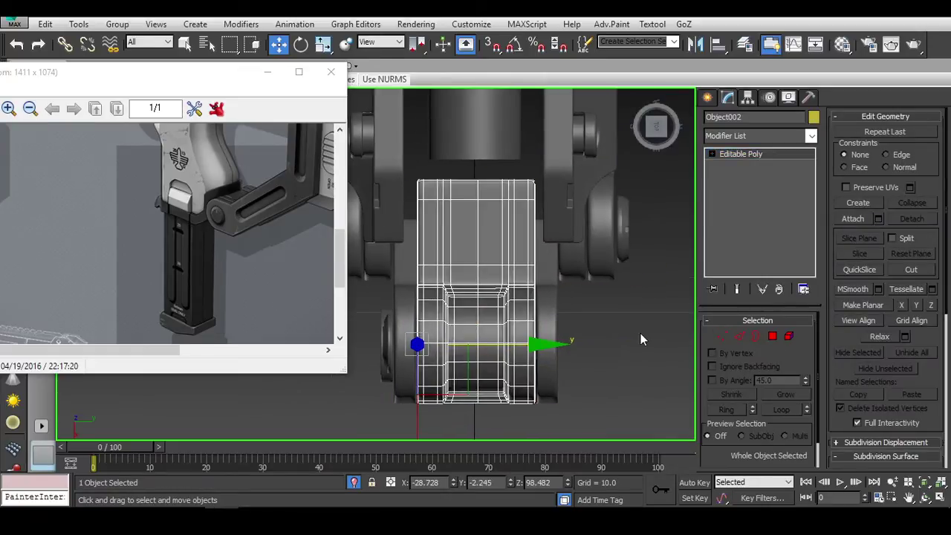
scroll(551, 311, down, 2)
mouse_move(691, 273)
alt+middle_down()
mouse_move(605, 351)
mouse_move(647, 149)
alt+middle_up()
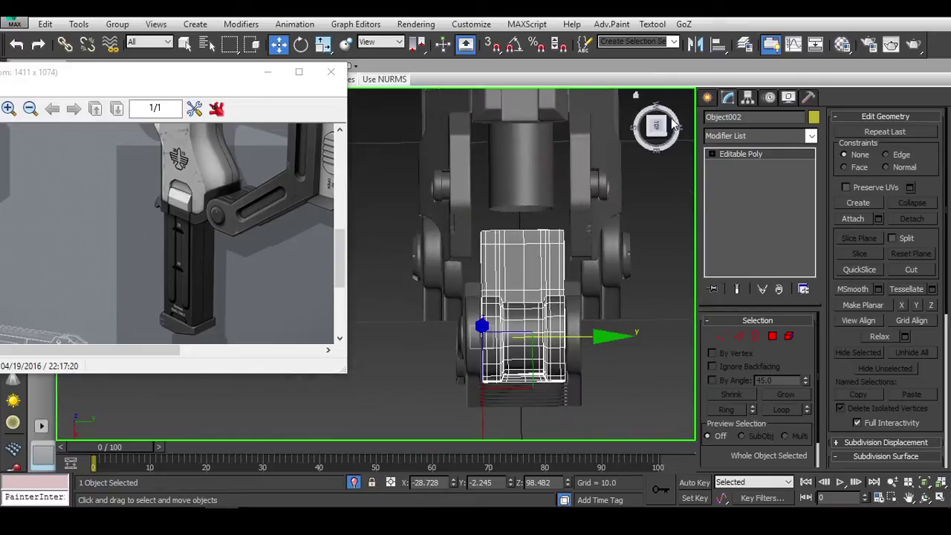
click(656, 127)
scroll(544, 301, up, 3)
middle_drag(544, 300, 535, 309)
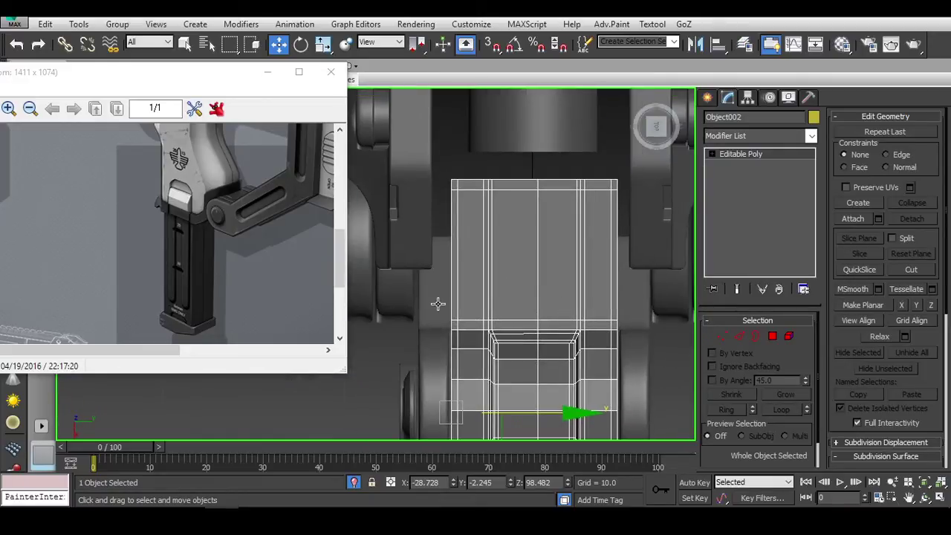
click(773, 336)
scroll(617, 207, down, 3)
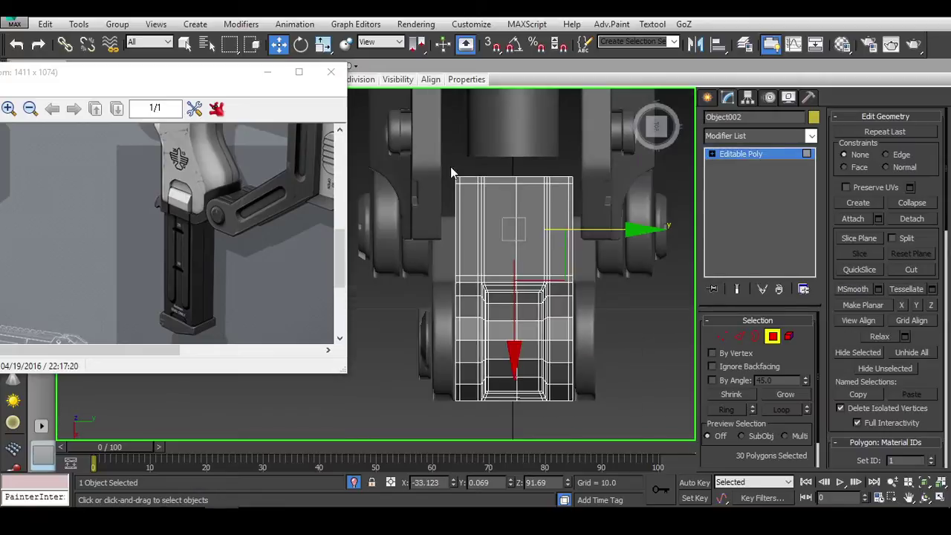
key(F3)
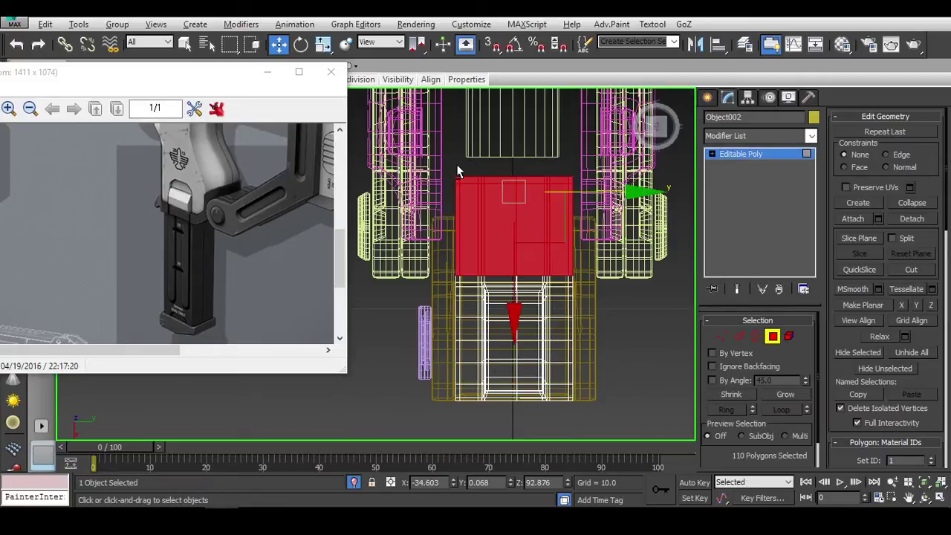
scroll(432, 169, up, 2)
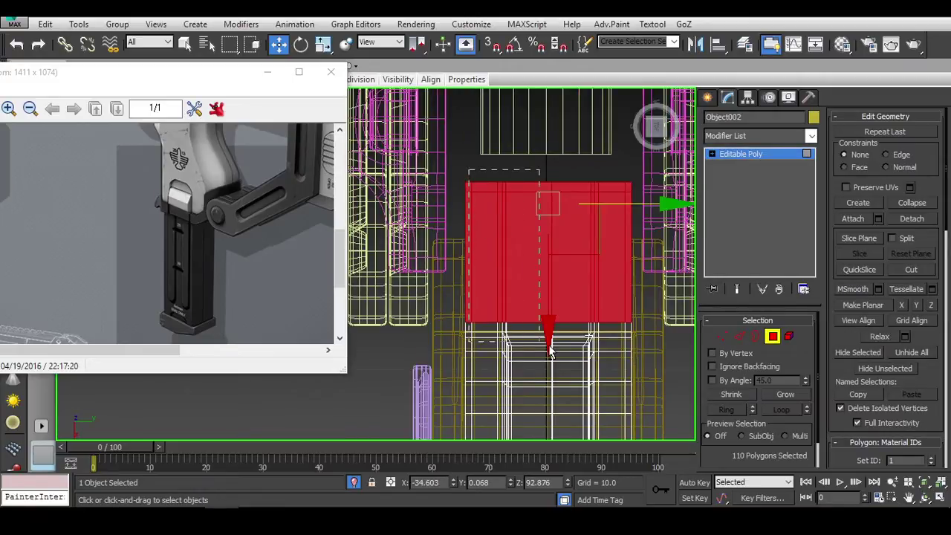
click(631, 354)
Step: Add the side strip polygons to the selection and isolate them
key(F3)
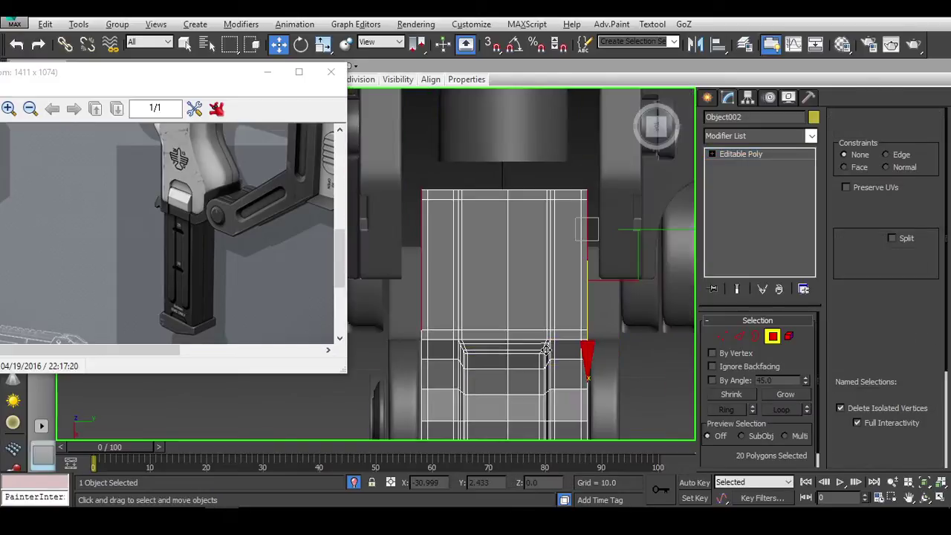
scroll(564, 350, up, 3)
scroll(564, 350, down, 3)
alt+middle_drag(564, 350, 631, 258)
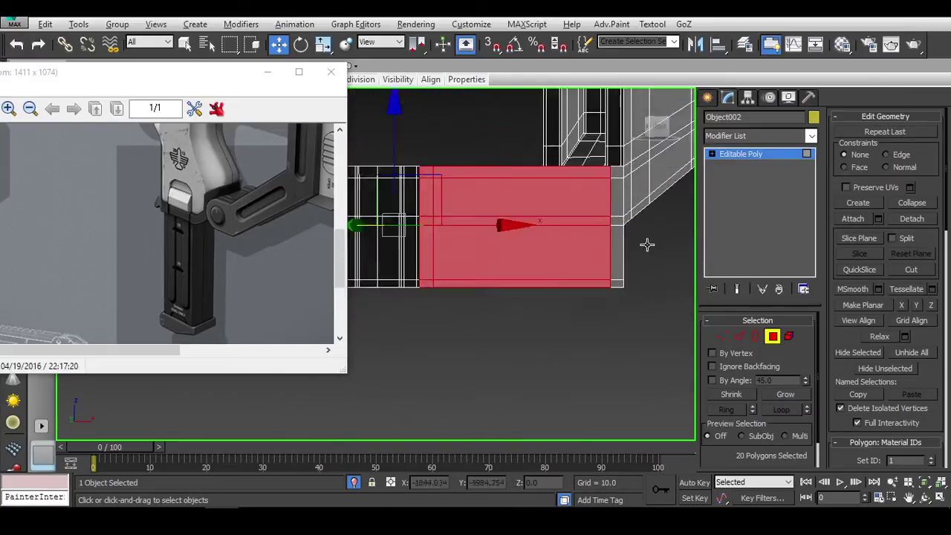
scroll(594, 223, up, 2)
scroll(595, 223, up, 1)
ctrl+click(589, 215)
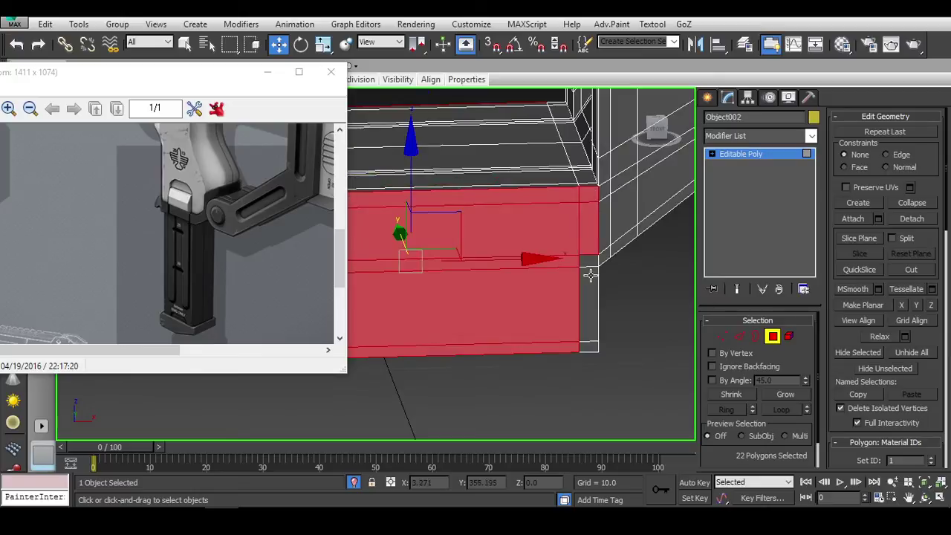
ctrl+click(581, 256)
mouse_move(592, 332)
alt+middle_down()
mouse_move(620, 310)
mouse_move(412, 298)
mouse_move(471, 310)
mouse_move(439, 333)
mouse_move(548, 276)
mouse_move(529, 278)
mouse_move(514, 340)
mouse_move(520, 323)
mouse_move(667, 346)
alt+middle_up()
right_click(544, 272)
click(585, 221)
Step: Extrude the selected polygons outward with a shortened extrusion height
drag(849, 370, 836, 119)
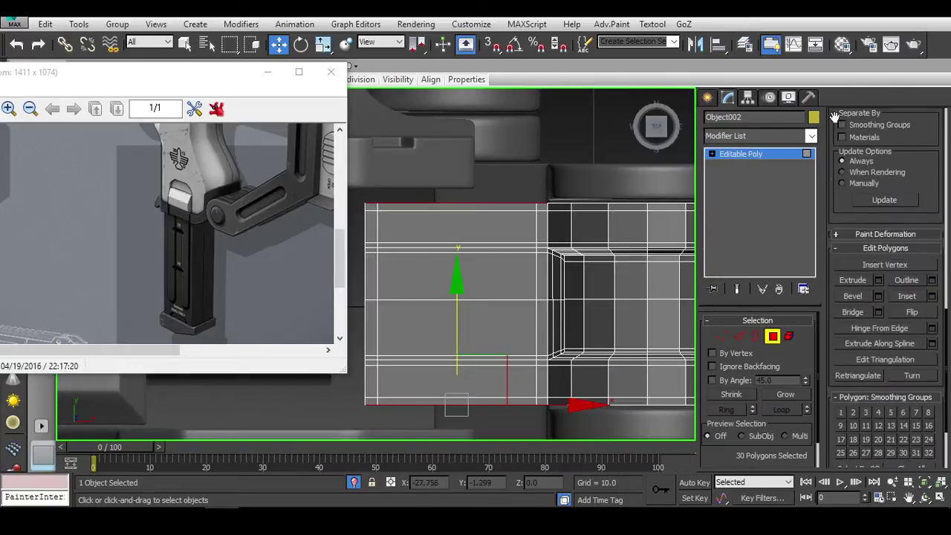
click(879, 282)
drag(393, 297, 391, 232)
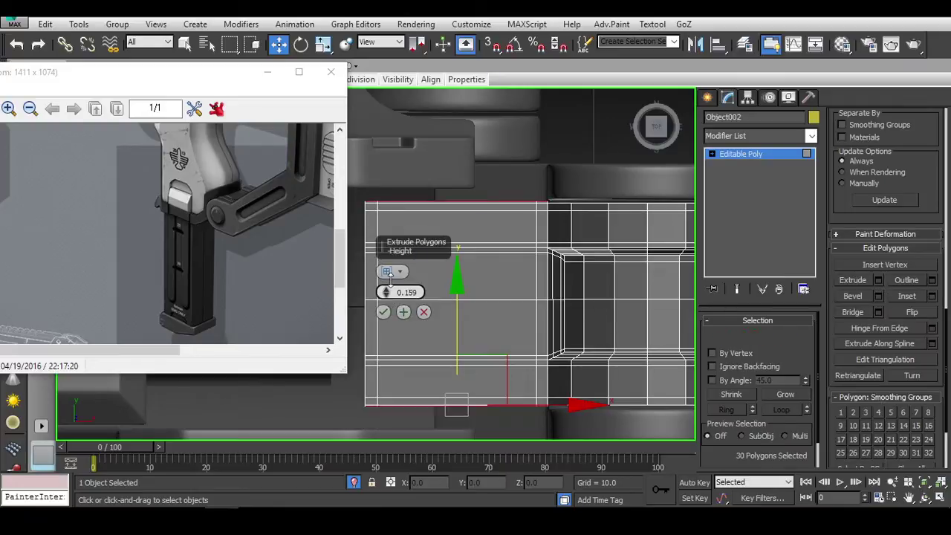
scroll(524, 232, down, 2)
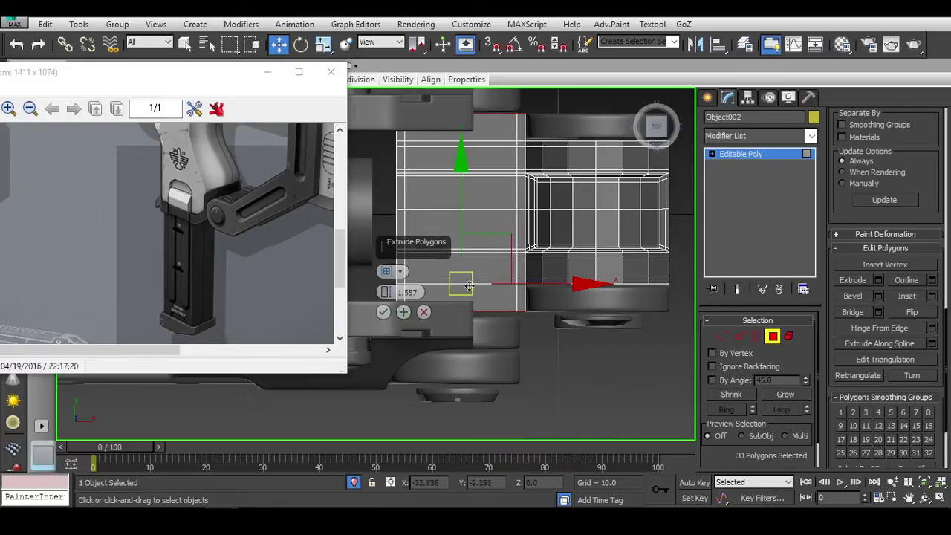
click(758, 337)
Step: Set up vertex scaling on the block, then return to polygon mode in wireframe
ctrl+click(722, 336)
key(z)
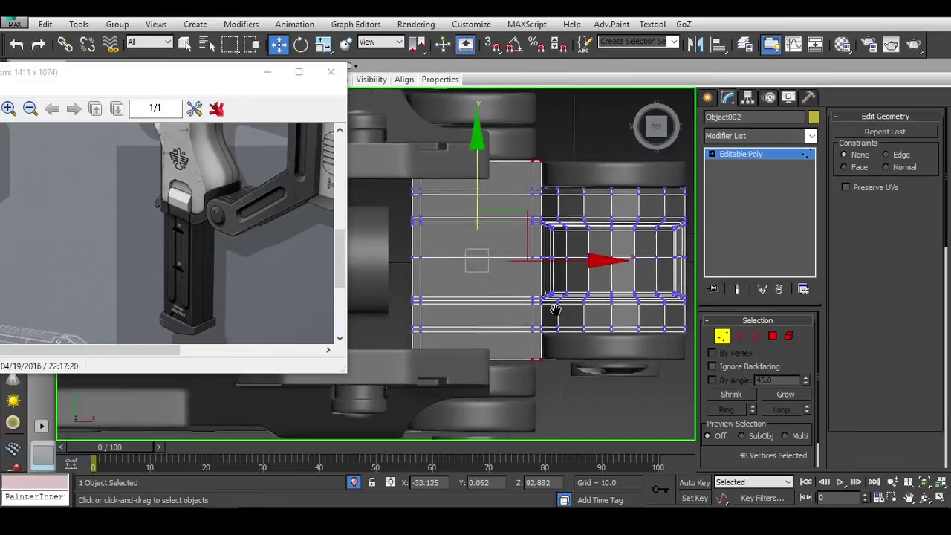
key(r)
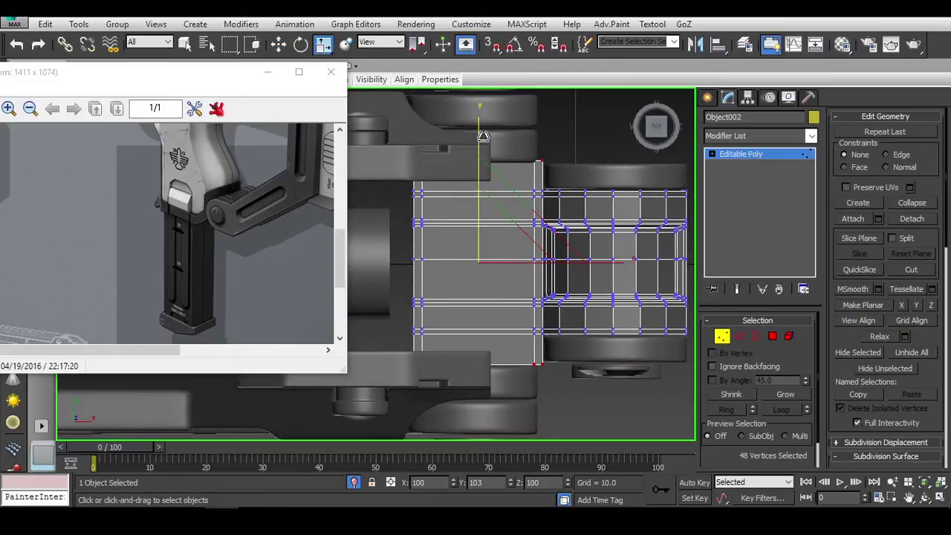
mouse_move(484, 137)
alt+middle_down()
mouse_move(713, 243)
mouse_move(644, 284)
mouse_move(564, 274)
mouse_move(612, 271)
mouse_move(599, 304)
mouse_move(625, 327)
alt+middle_up()
key(1)
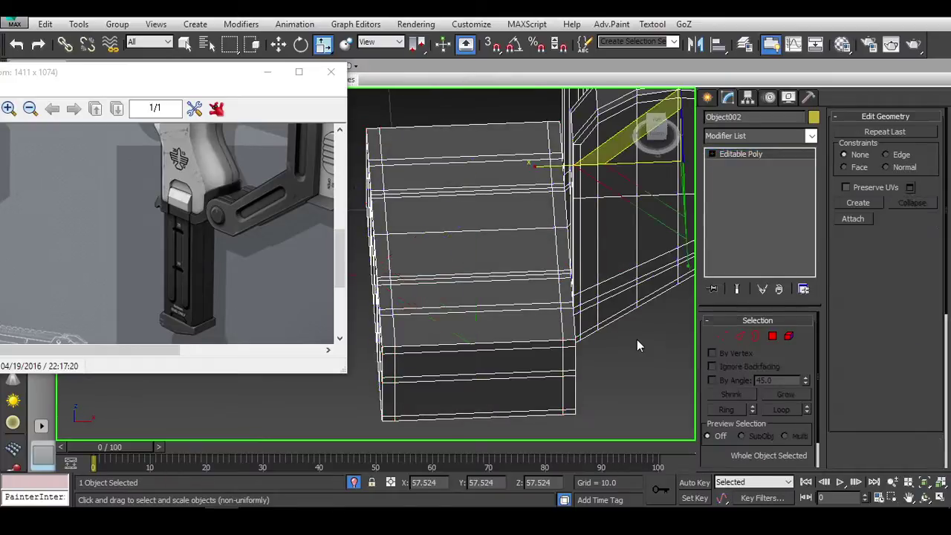
key(F3)
click(622, 351)
click(622, 351)
key(F3)
key(4)
scroll(593, 268, up, 3)
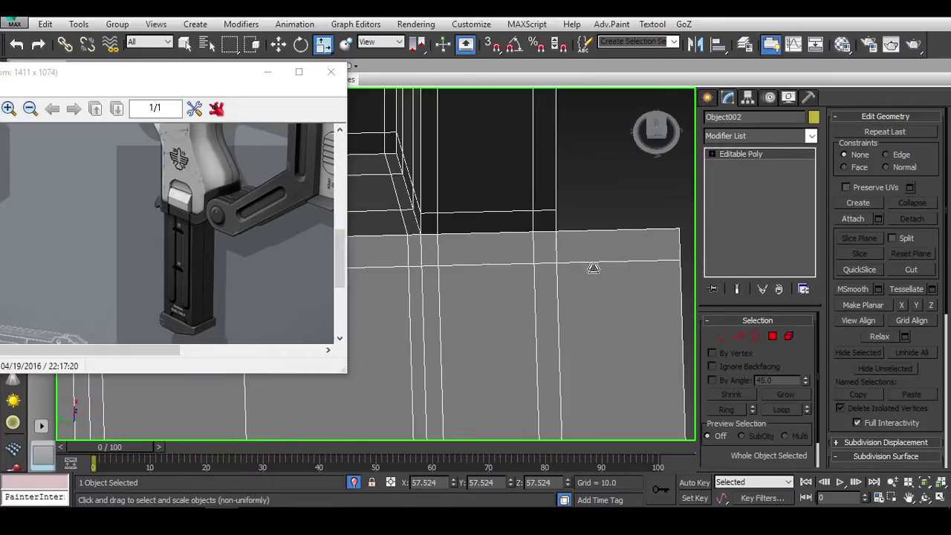
Step: Select the stock piece and end isolation to show the whole assembly
alt+middle_drag(680, 254, 452, 285)
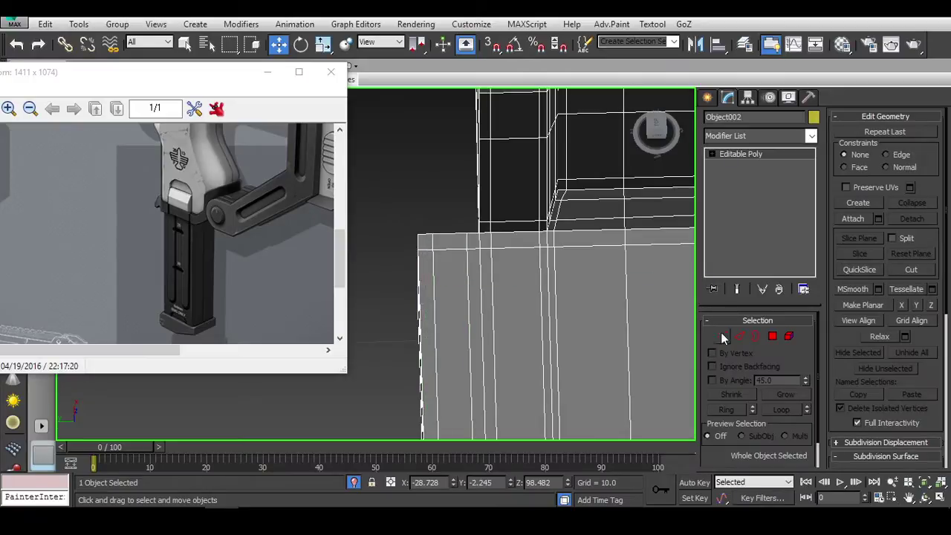
click(587, 246)
scroll(567, 285, down, 3)
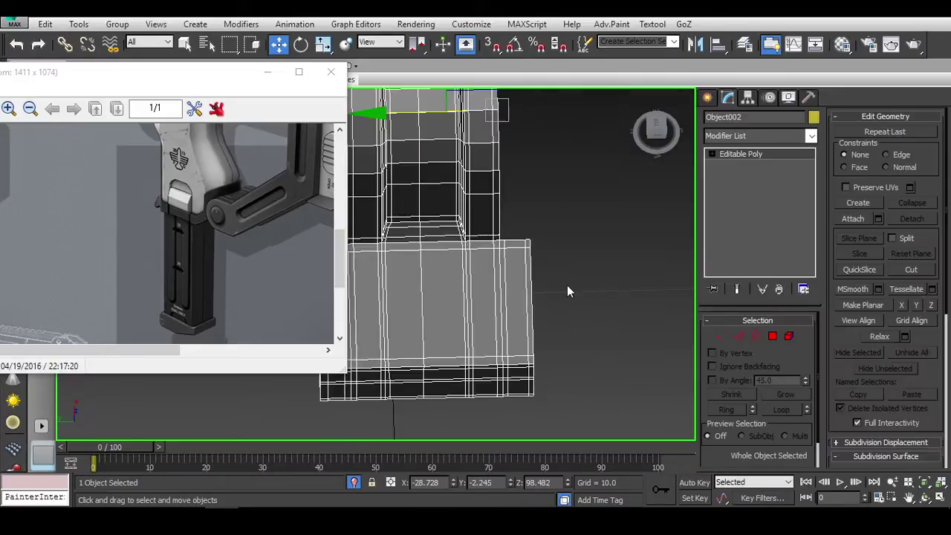
drag(611, 265, 455, 348)
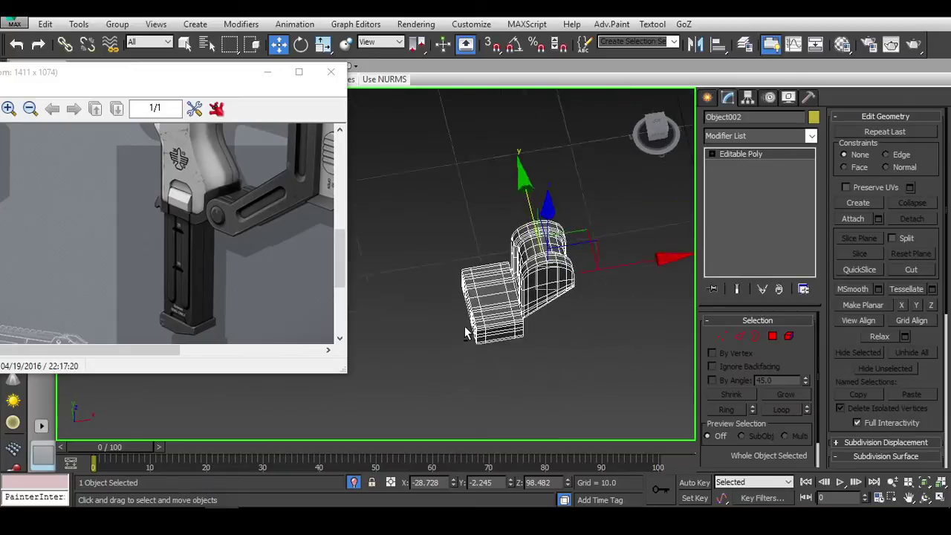
right_click(556, 275)
click(590, 223)
Step: Select all the modeled gun parts and hide them
scroll(591, 295, down, 5)
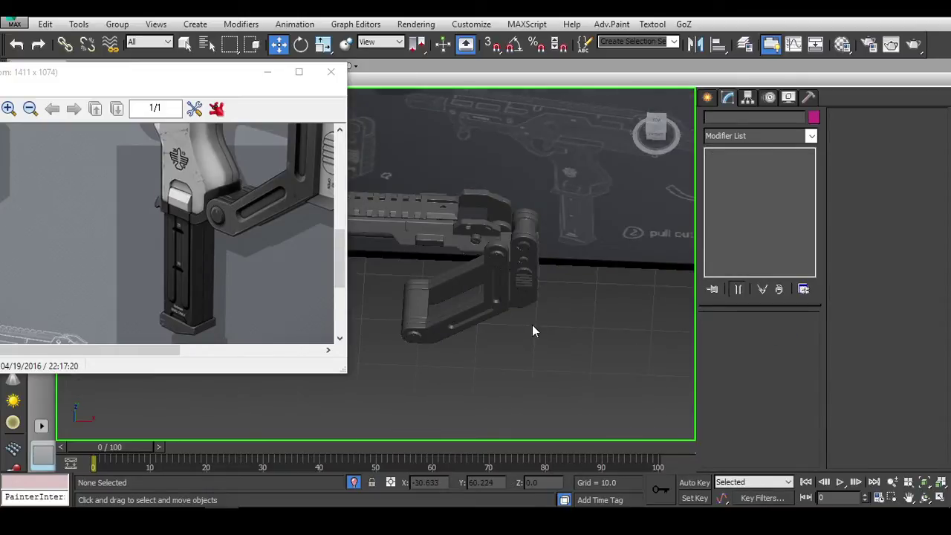
alt+middle_drag(532, 331, 552, 366)
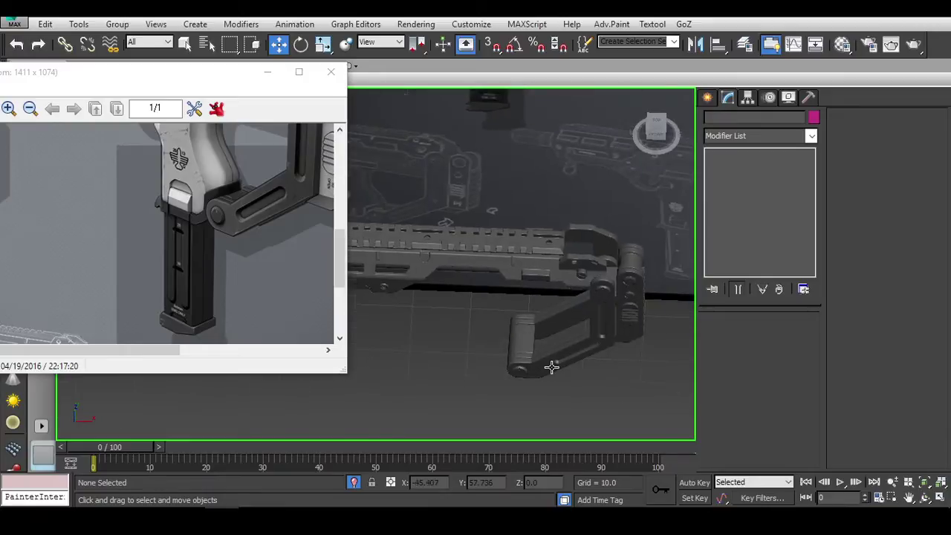
scroll(553, 364, up, 3)
scroll(463, 302, up, 3)
scroll(606, 285, up, 3)
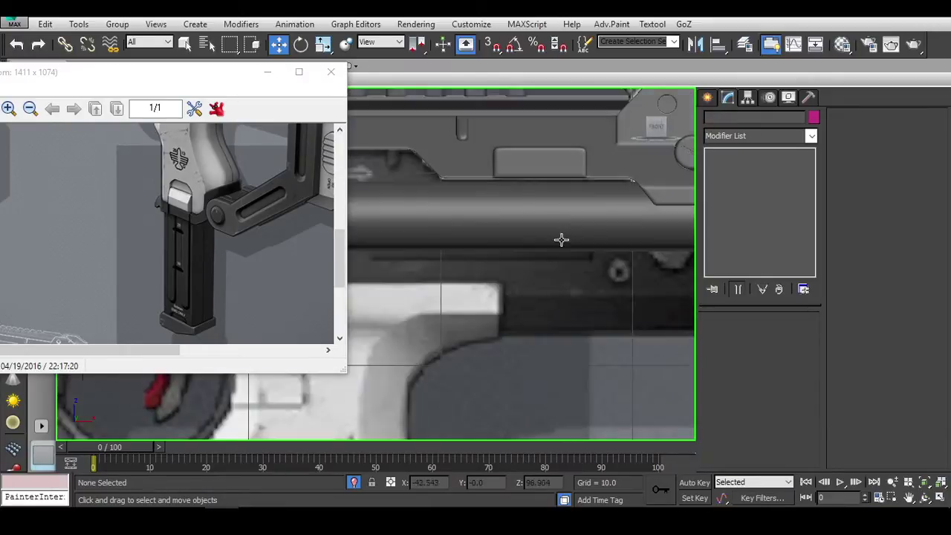
scroll(561, 239, down, 3)
scroll(561, 239, down, 3)
scroll(561, 240, down, 3)
drag(487, 211, 628, 280)
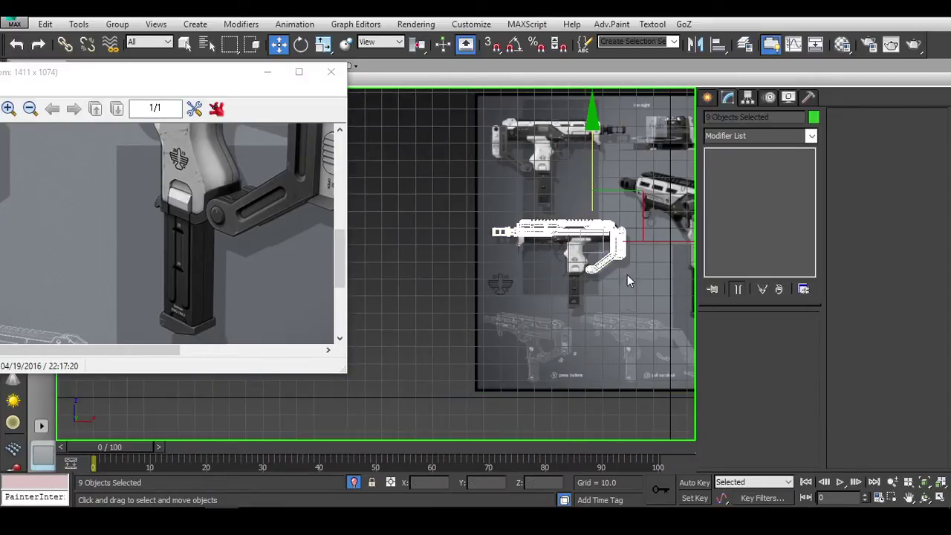
right_click(628, 281)
click(654, 218)
Step: Frame the receiver section of the gun reference image in the view
scroll(561, 266, up, 3)
scroll(552, 197, up, 3)
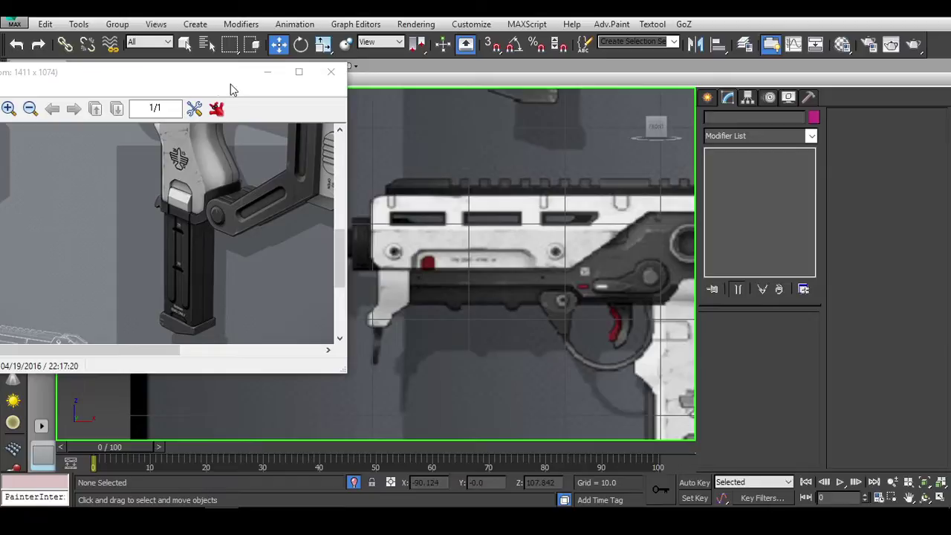
drag(230, 89, 205, 95)
mouse_move(165, 170)
mouse_down()
mouse_move(166, 233)
mouse_move(97, 197)
mouse_move(86, 202)
mouse_up()
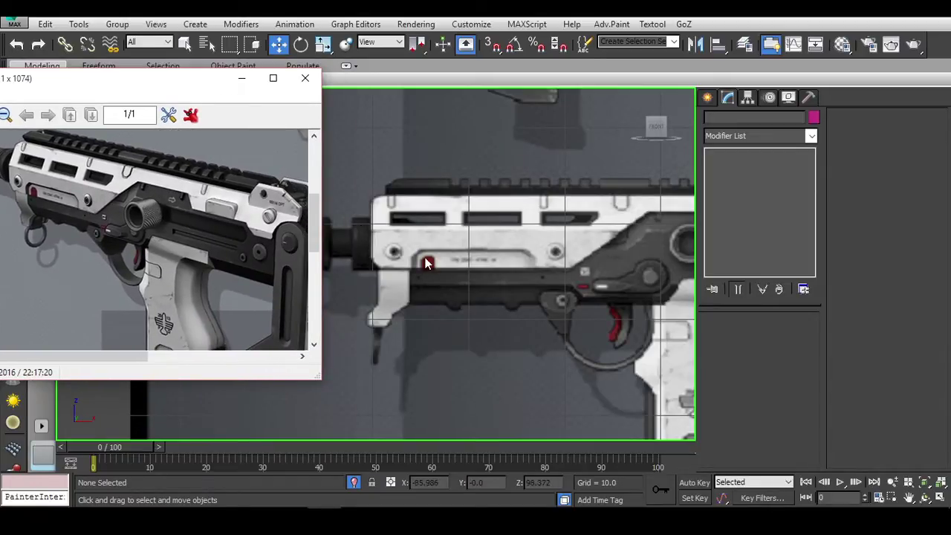
middle_drag(425, 257, 357, 252)
Step: Draw a plane over the receiver side panel and convert it to Editable Poly
click(707, 98)
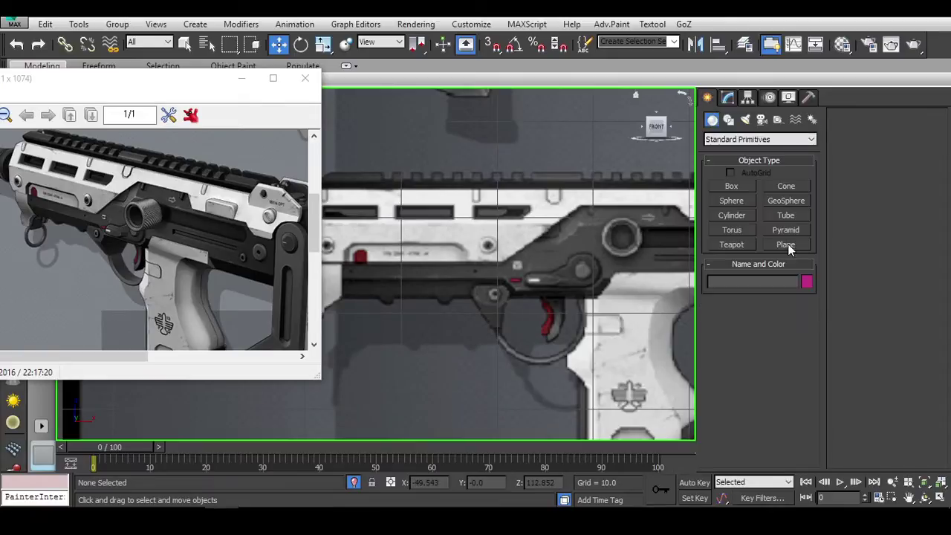
click(786, 244)
scroll(409, 220, up, 3)
drag(525, 255, 611, 284)
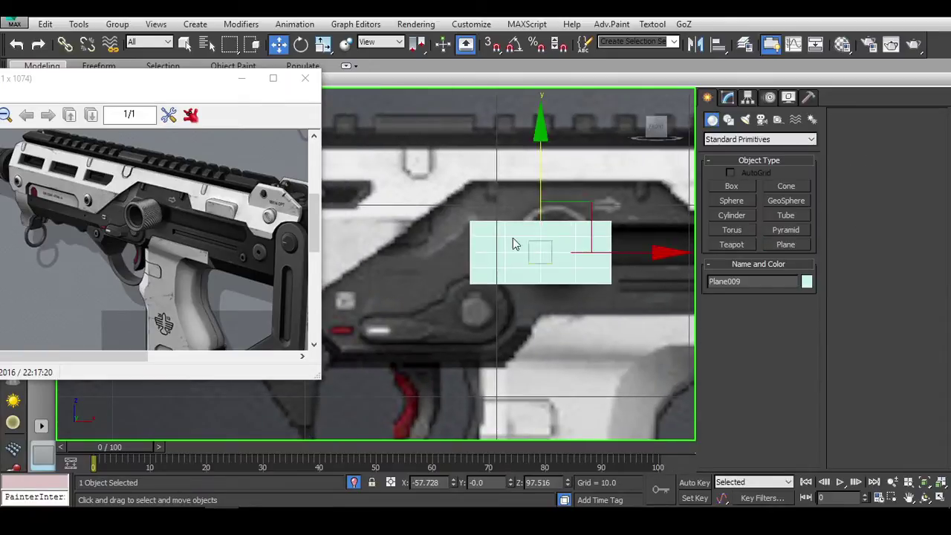
right_click(658, 237)
click(728, 98)
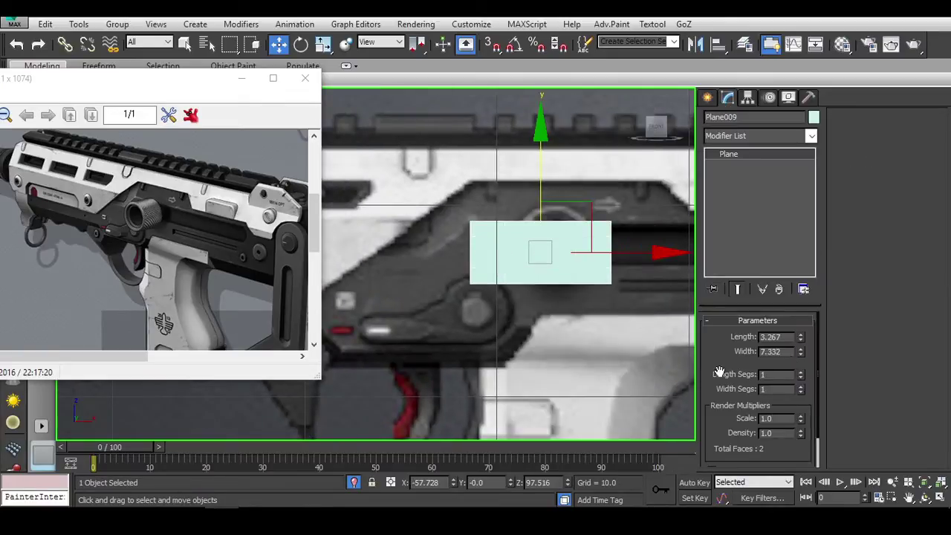
middle_drag(526, 264, 480, 234)
right_click(480, 234)
click(663, 369)
Step: Move the plane's bottom edge down to the panel's lower line and widen it right
middle_drag(517, 276, 484, 265)
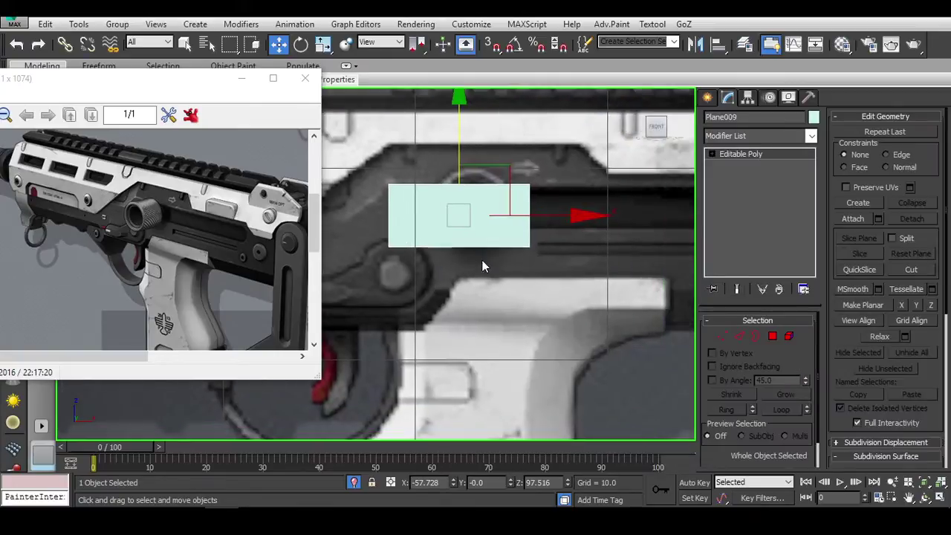
middle_drag(529, 244, 581, 257)
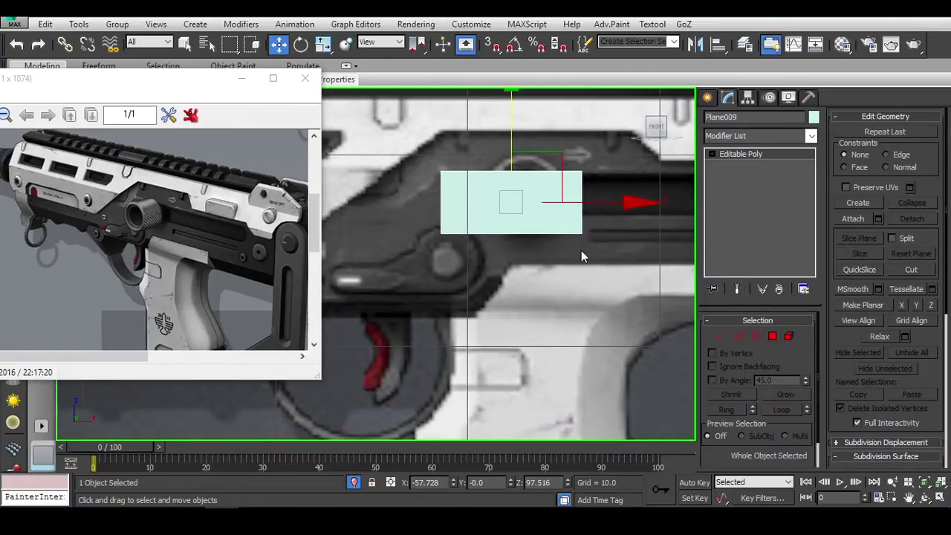
key(2)
click(512, 227)
mouse_move(511, 160)
mouse_down()
mouse_move(514, 216)
mouse_move(529, 188)
mouse_up()
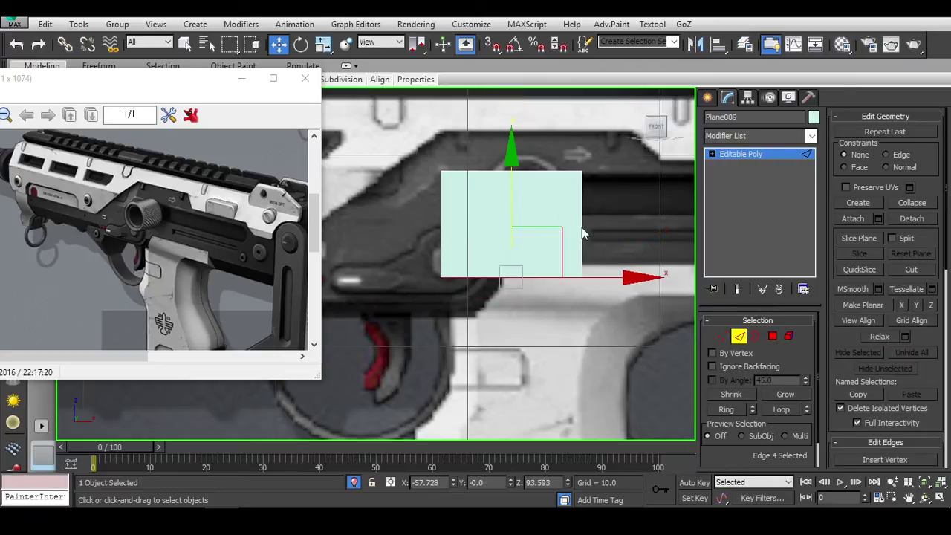
scroll(582, 233, down, 3)
drag(569, 245, 746, 229)
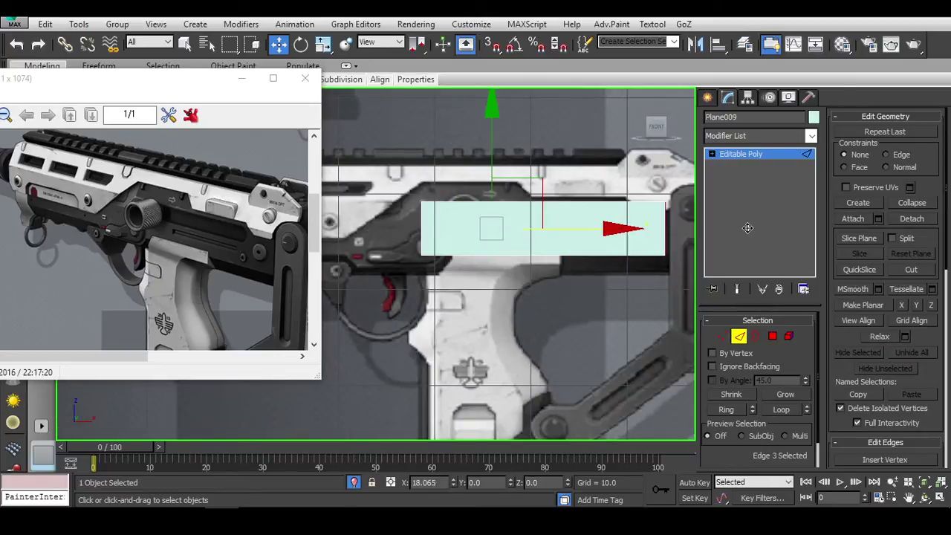
scroll(623, 258, up, 2)
scroll(633, 234, up, 2)
scroll(633, 233, down, 2)
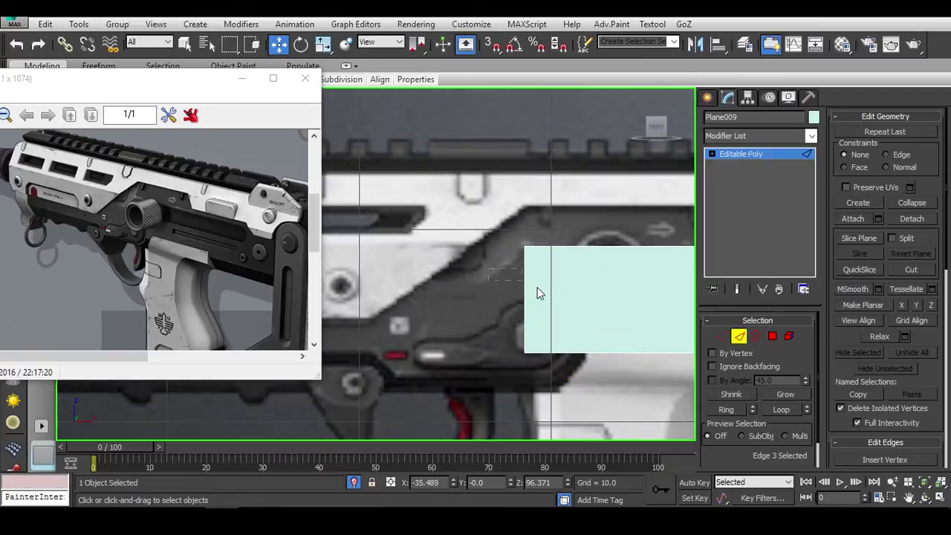
Step: Slide the plane's left edge right along the panel
click(529, 291)
scroll(559, 270, down, 2)
scroll(523, 272, down, 2)
middle_drag(523, 272, 617, 265)
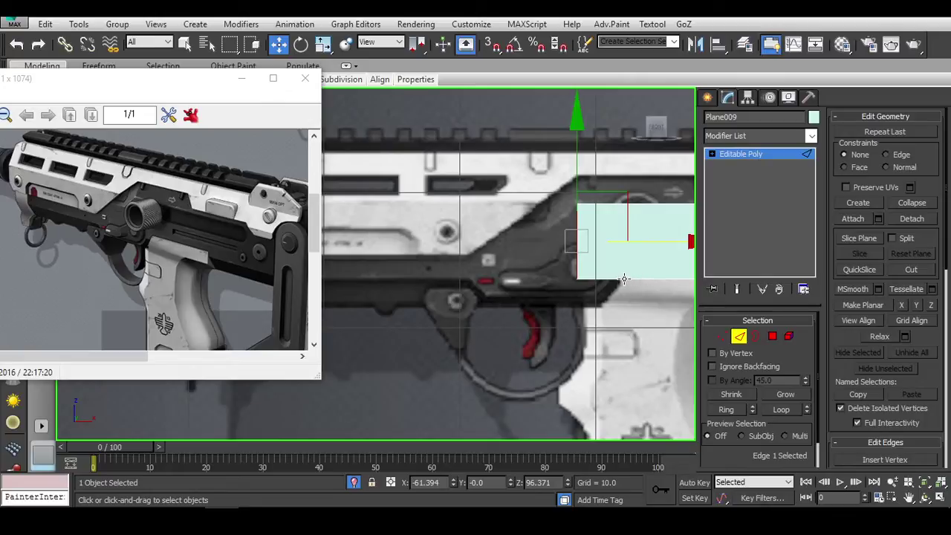
drag(633, 273, 710, 236)
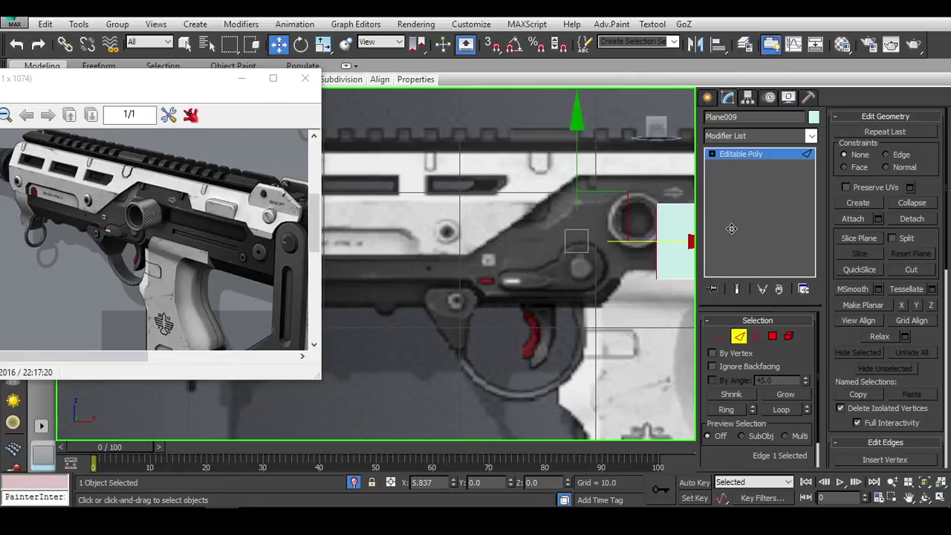
Step: Extend the plane leftward with new faces to the receiver's front edge
middle_drag(663, 245, 598, 261)
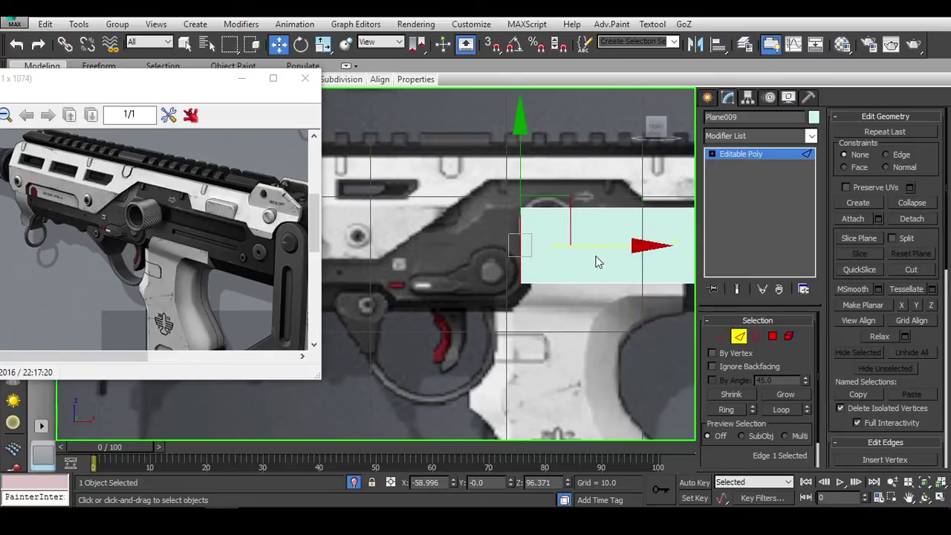
shift+drag(601, 245, 446, 246)
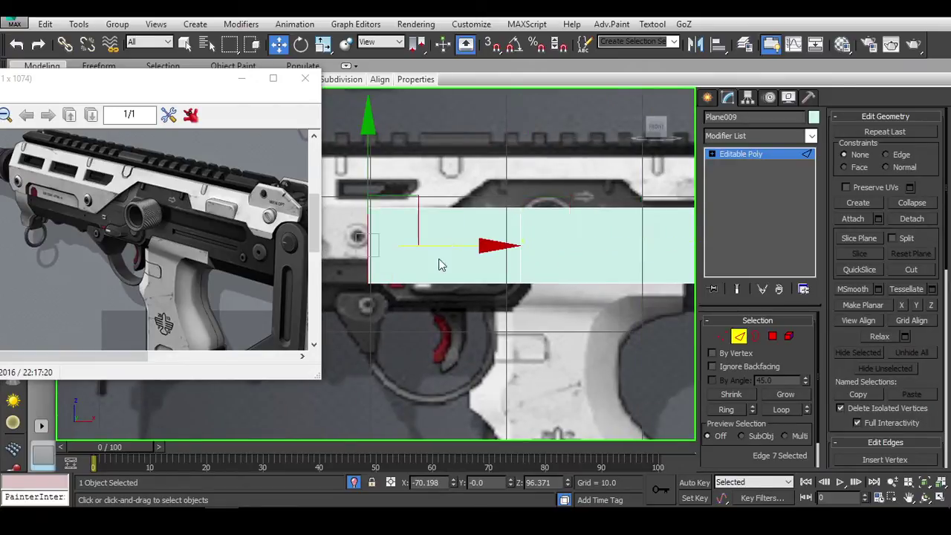
mouse_move(439, 266)
middle_down()
mouse_move(638, 265)
mouse_move(496, 249)
middle_up()
shift+drag(496, 249, 416, 245)
mouse_move(416, 245)
middle_down()
mouse_move(542, 271)
mouse_move(592, 267)
middle_up()
shift+drag(618, 247, 544, 245)
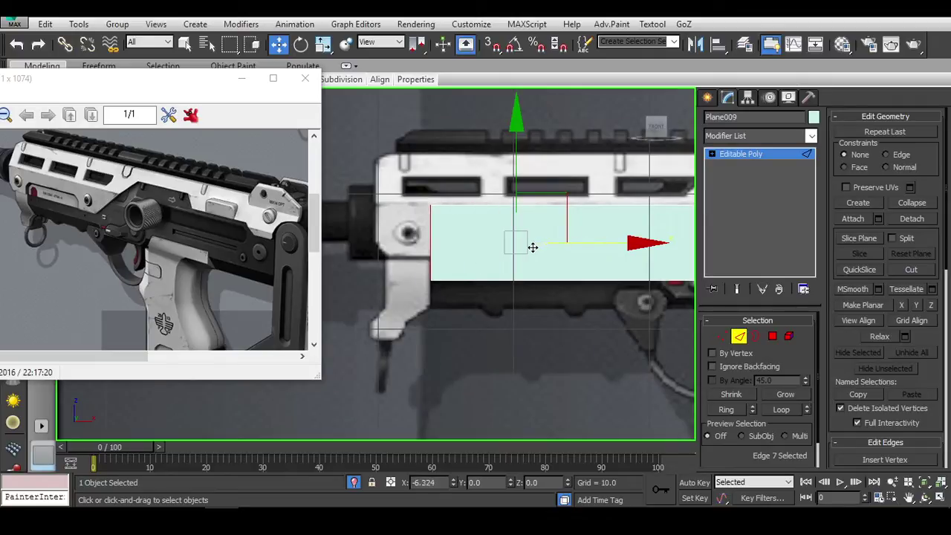
scroll(533, 246, up, 2)
scroll(567, 265, up, 2)
scroll(528, 250, up, 2)
scroll(547, 256, up, 1)
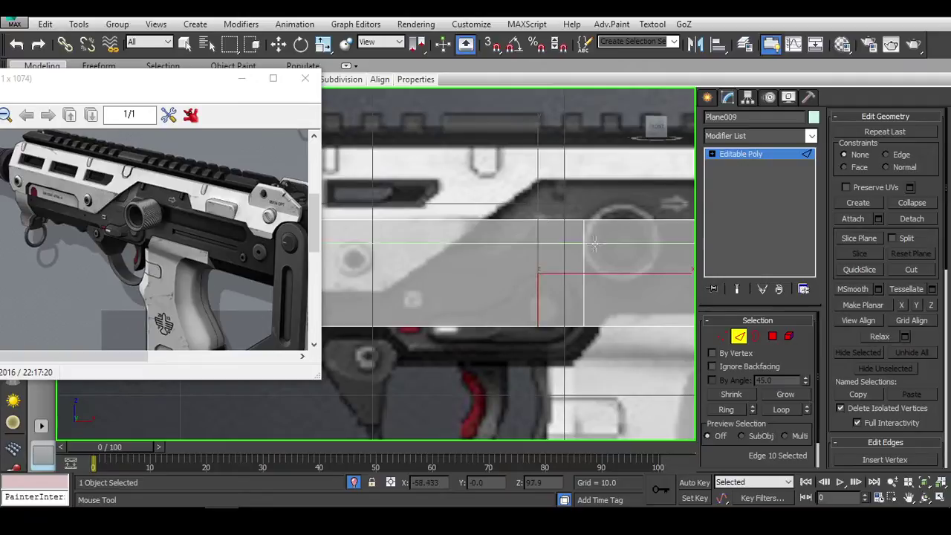
Step: Extend a new strip of faces upward from the selected edges
key(w)
middle_drag(594, 244, 508, 256)
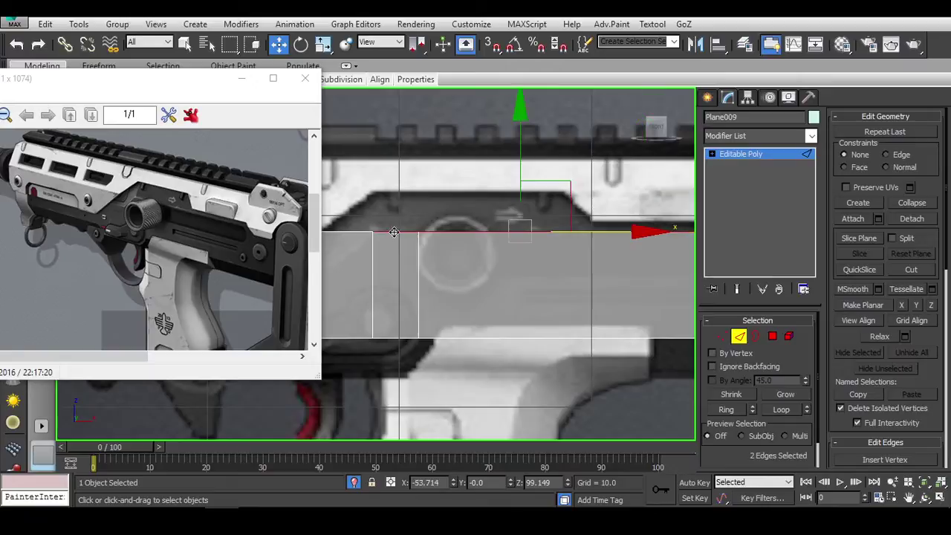
middle_drag(394, 233, 490, 248)
scroll(530, 262, down, 2)
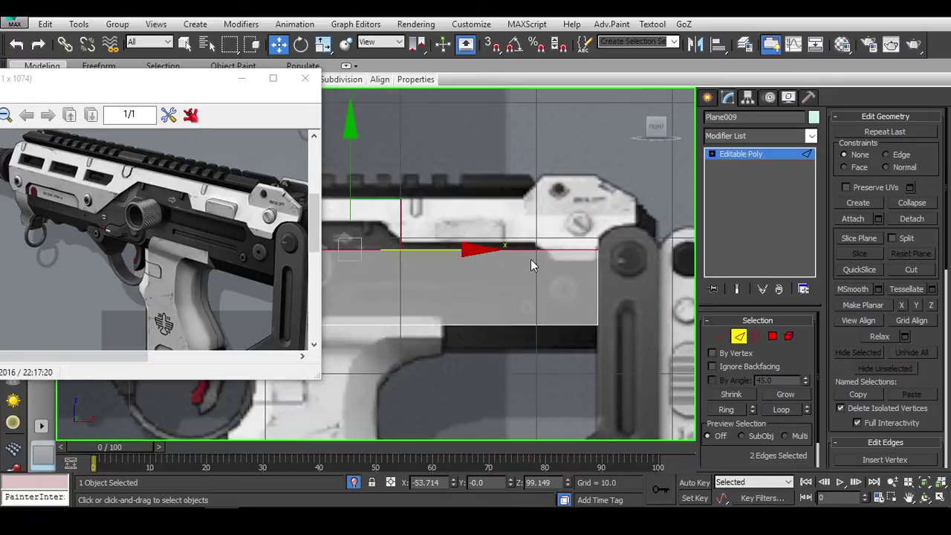
scroll(532, 261, down, 3)
mouse_move(580, 272)
alt+middle_down()
mouse_move(567, 292)
mouse_move(483, 239)
alt+middle_up()
shift+drag(462, 193, 462, 166)
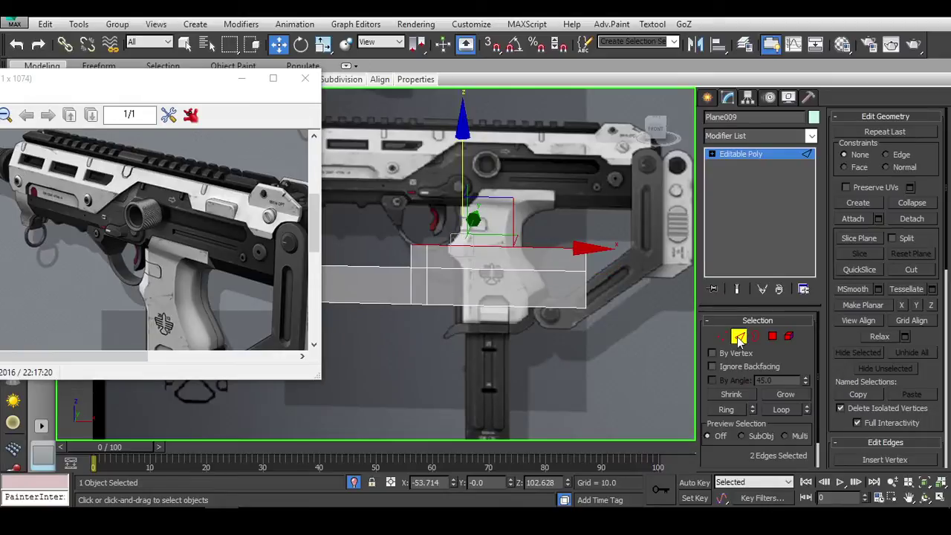
click(740, 338)
Step: Move the traced plane beside the gun, sliding it along Y against the side
mouse_move(642, 182)
alt+middle_down()
mouse_move(584, 265)
mouse_move(486, 258)
alt+middle_up()
scroll(533, 268, up, 3)
scroll(533, 268, up, 2)
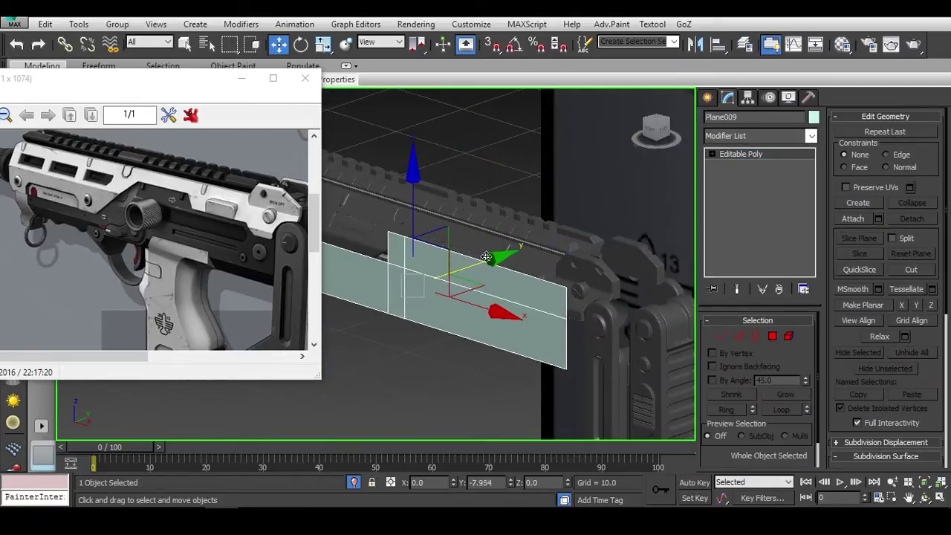
drag(486, 257, 500, 255)
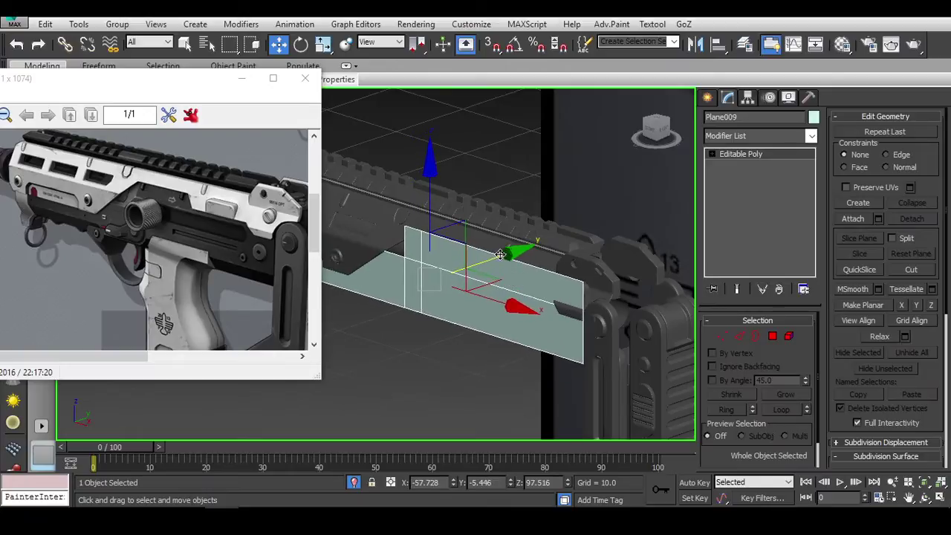
alt+middle_drag(500, 255, 485, 266)
drag(516, 209, 529, 208)
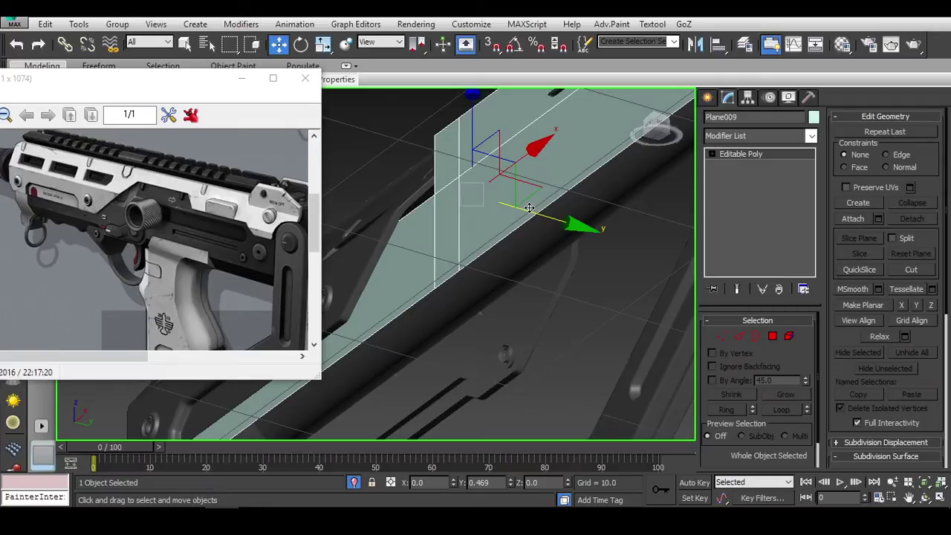
drag(528, 208, 527, 206)
scroll(527, 206, up, 2)
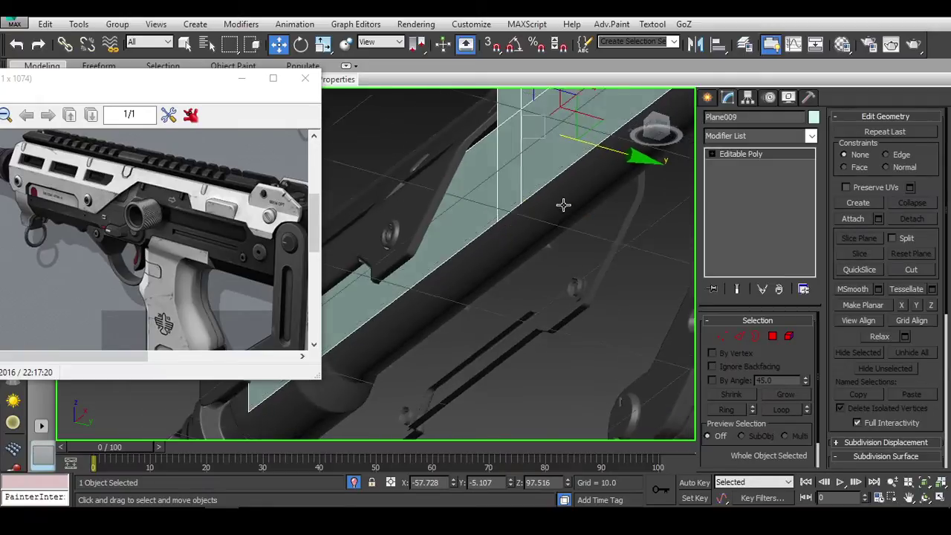
scroll(550, 205, up, 3)
scroll(520, 194, up, 3)
scroll(520, 194, down, 3)
scroll(520, 194, down, 2)
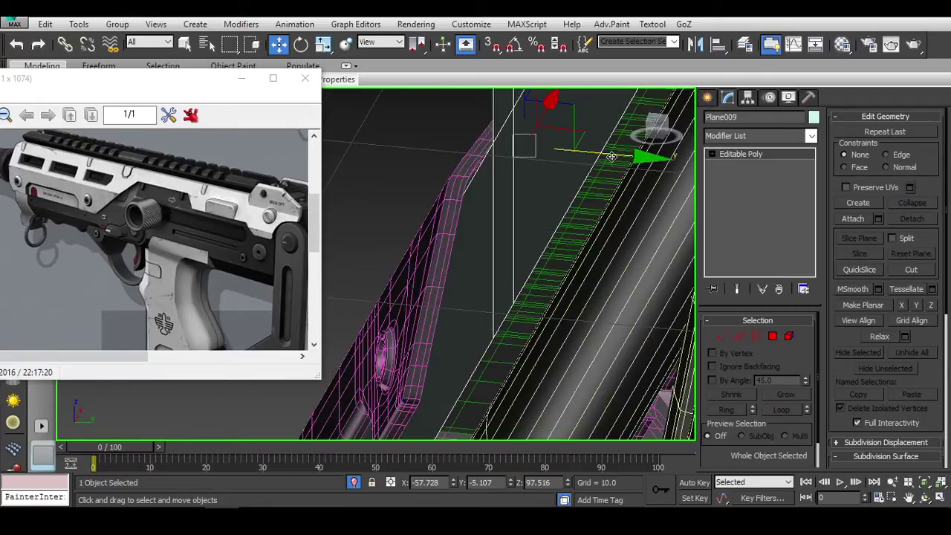
drag(610, 154, 610, 153)
Step: Select the main side plate body from a side view of the gun
alt+middle_drag(609, 153, 595, 327)
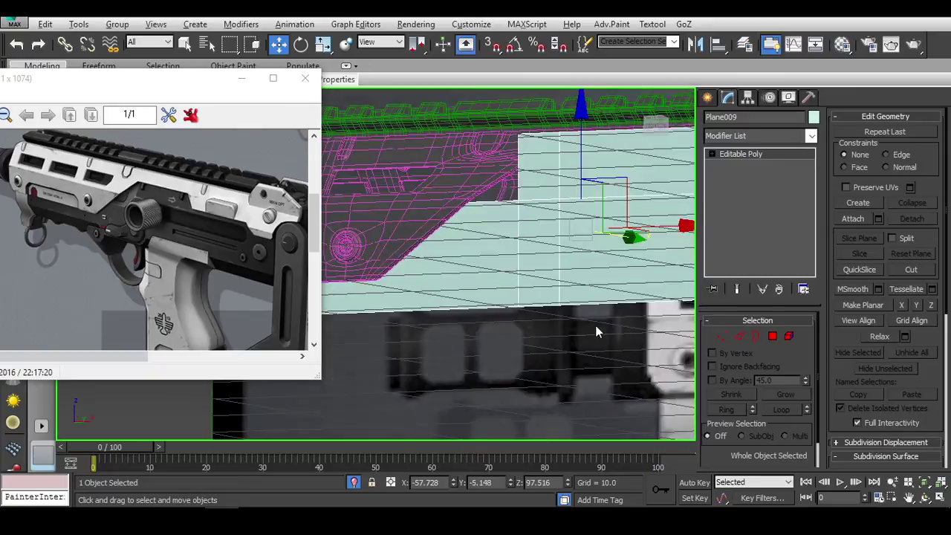
scroll(584, 250, up, 3)
click(647, 277)
Step: Close the reference viewer and drop to Editable Poly Polygon level on the side plate
click(240, 79)
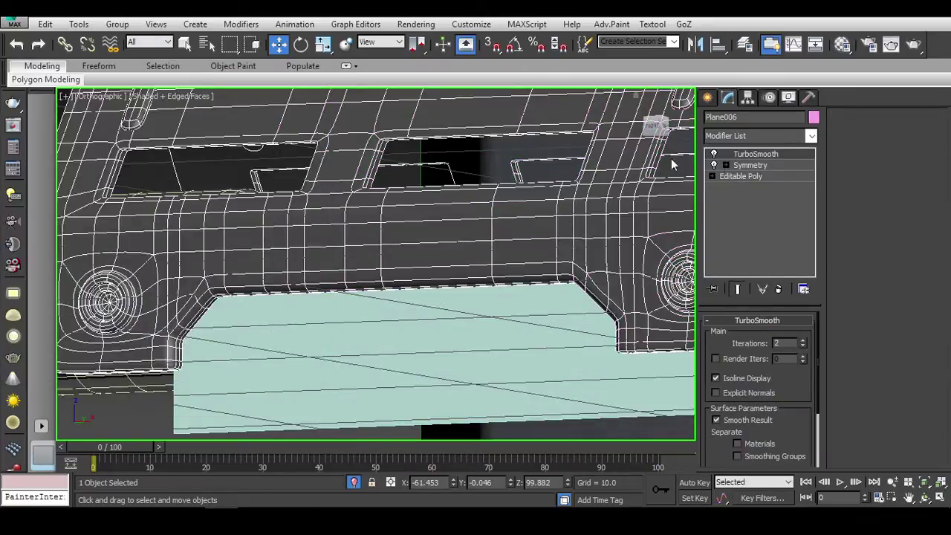
click(743, 176)
alt+middle_drag(520, 223, 546, 254)
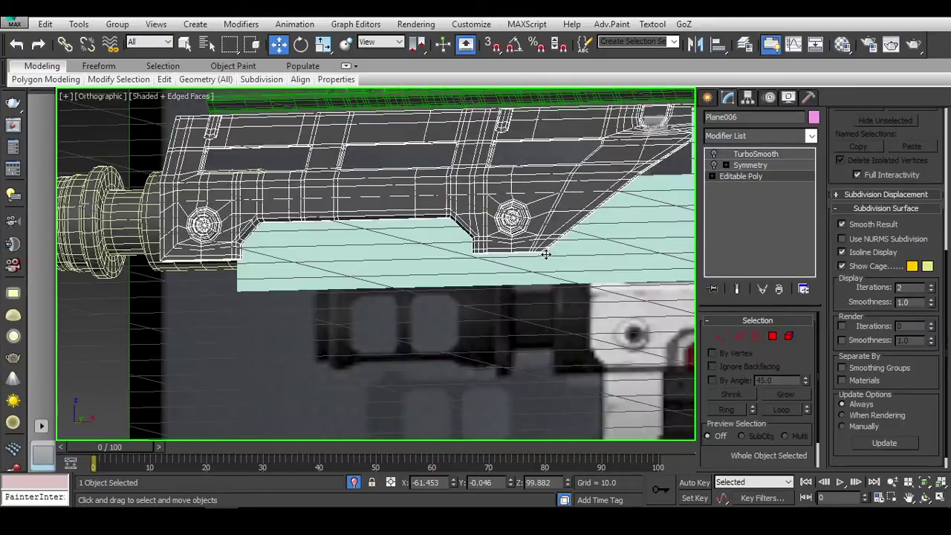
click(773, 336)
key(z)
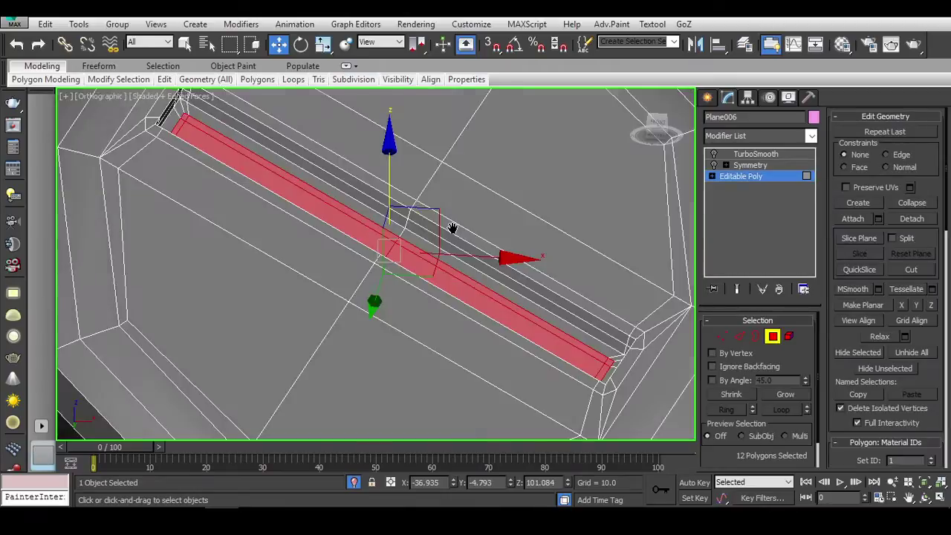
scroll(456, 277, down, 3)
mouse_move(456, 276)
alt+middle_down()
mouse_move(262, 272)
mouse_move(465, 250)
mouse_move(221, 296)
mouse_move(250, 283)
alt+middle_up()
scroll(305, 279, up, 5)
Step: Select the lower polygon band, grow it three times, shrink once and drop stray corner polygons
drag(484, 238, 483, 232)
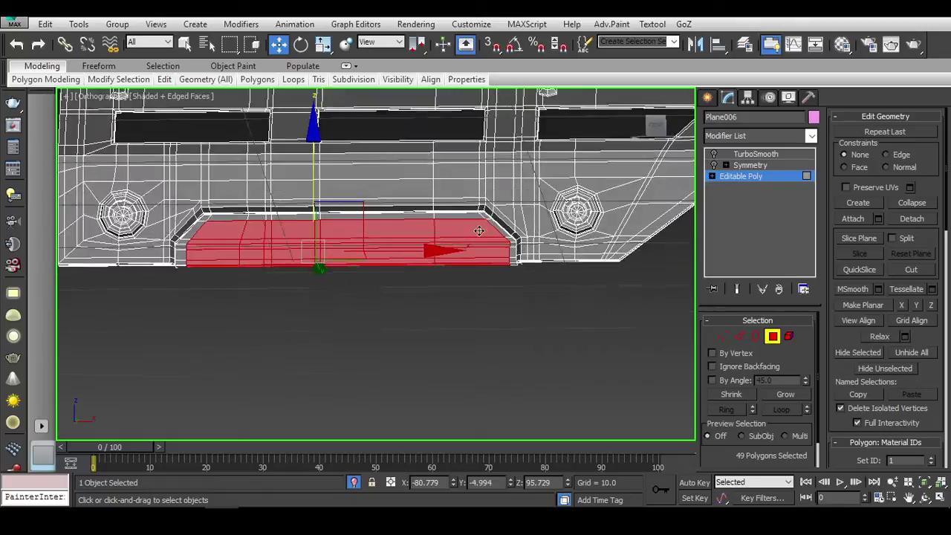
scroll(483, 245, up, 3)
alt+middle_drag(482, 245, 490, 252)
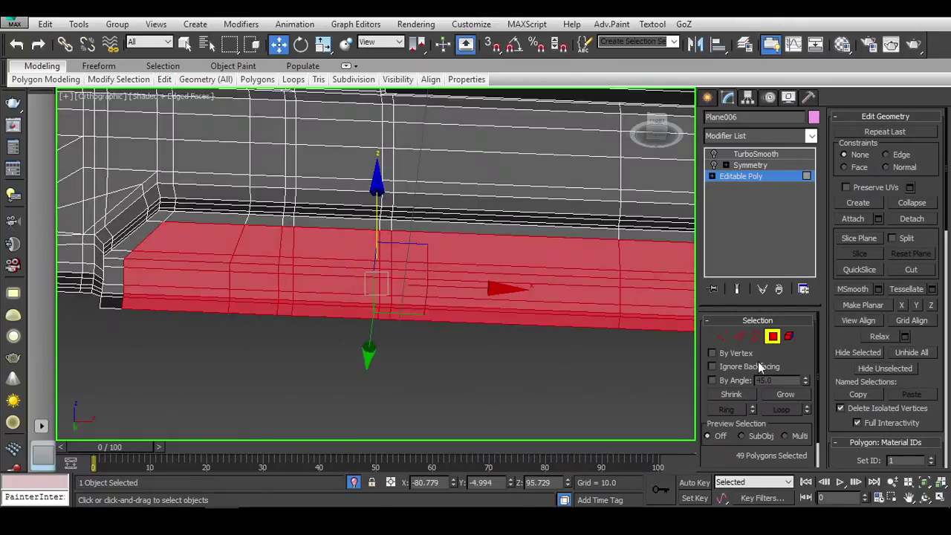
click(780, 395)
click(780, 395)
click(779, 395)
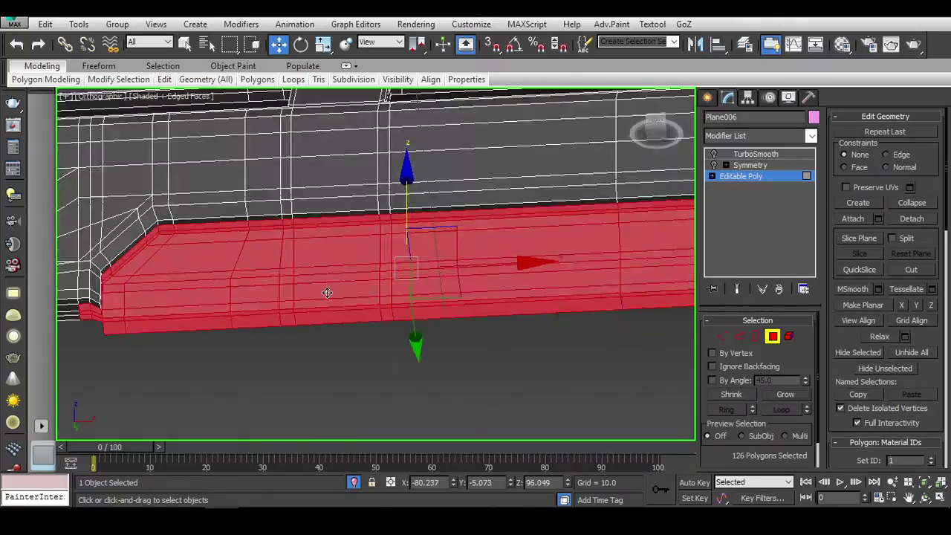
alt+middle_drag(329, 206, 211, 320)
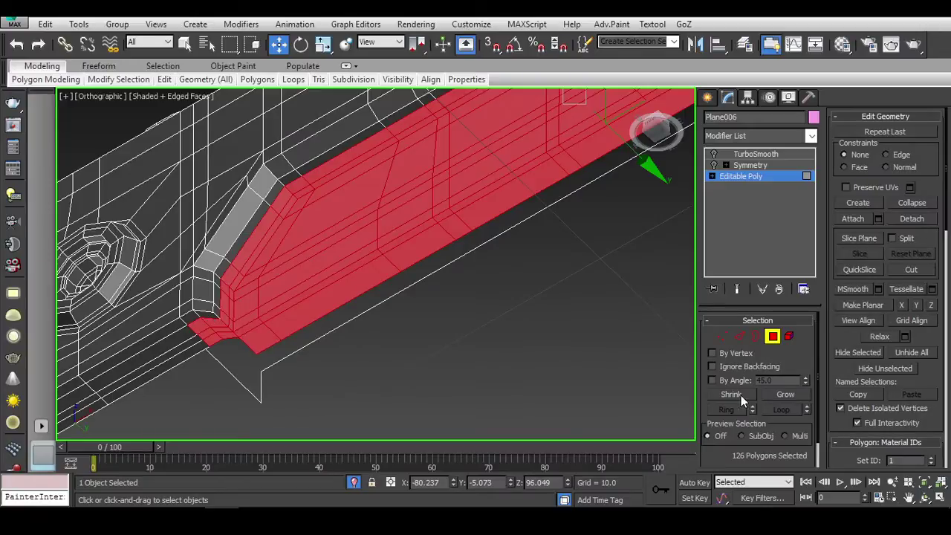
click(732, 395)
scroll(249, 301, up, 2)
alt+drag(242, 284, 242, 285)
scroll(457, 310, down, 3)
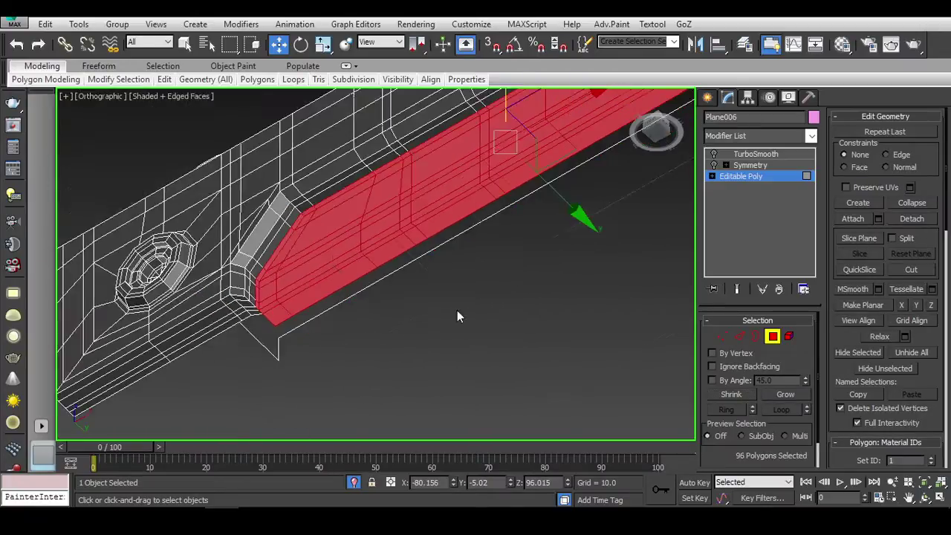
mouse_move(457, 310)
alt+middle_down()
mouse_move(537, 270)
mouse_move(567, 278)
mouse_move(376, 277)
alt+middle_up()
scroll(454, 238, up, 3)
scroll(467, 258, down, 2)
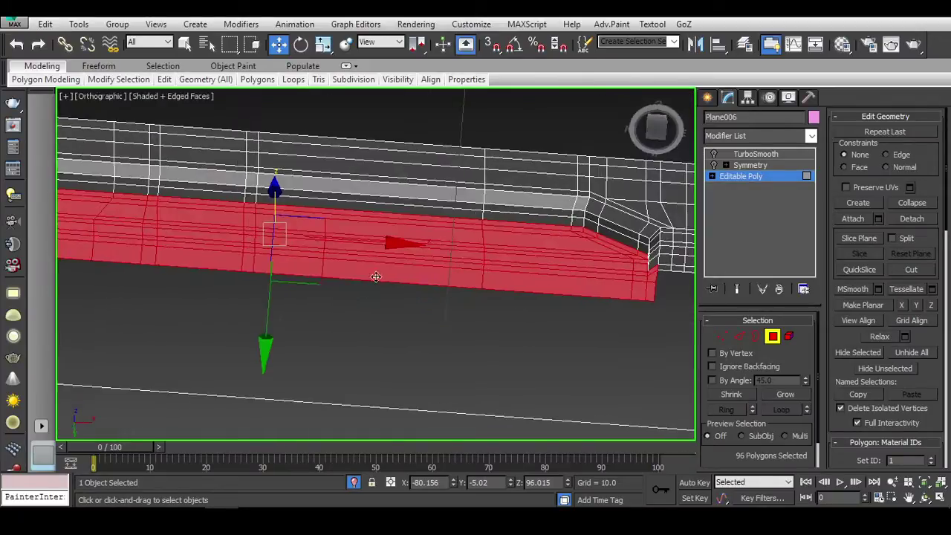
Step: Nudge the lower band slightly along Y and inspect it from several angles
drag(271, 327, 274, 328)
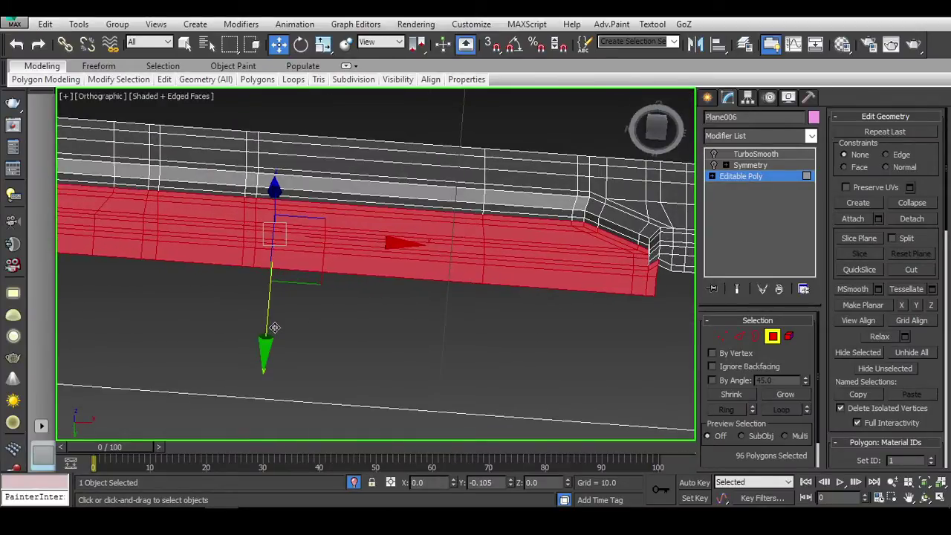
alt+middle_drag(275, 328, 575, 278)
scroll(511, 329, up, 3)
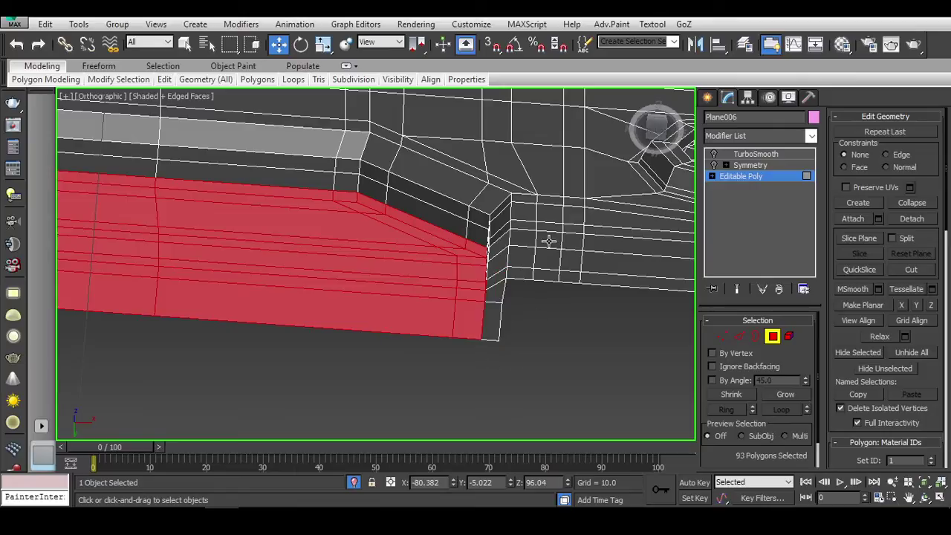
scroll(446, 310, down, 3)
mouse_move(446, 310)
alt+middle_down()
mouse_move(446, 340)
mouse_move(607, 308)
alt+middle_up()
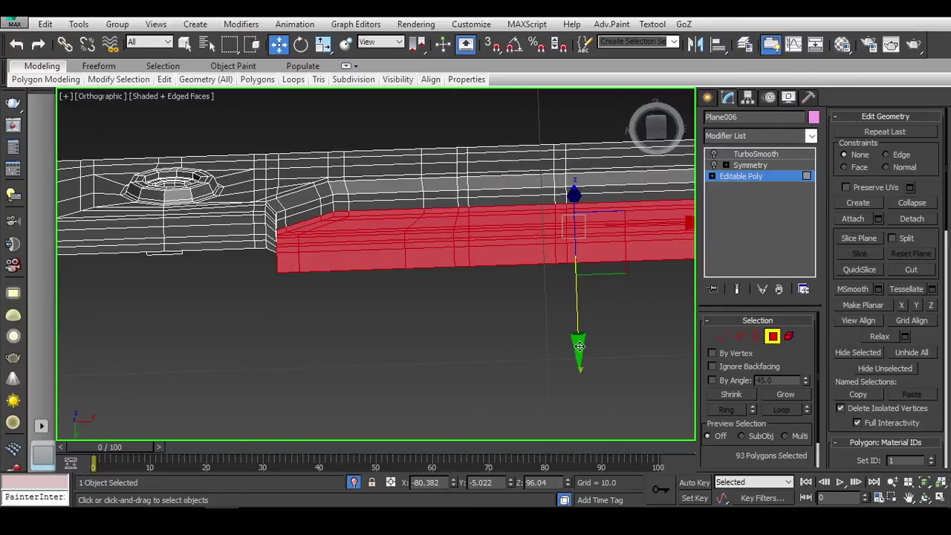
mouse_move(579, 346)
alt+middle_down()
mouse_move(520, 225)
mouse_move(531, 272)
mouse_move(516, 314)
mouse_move(448, 269)
alt+middle_up()
scroll(516, 314, up, 2)
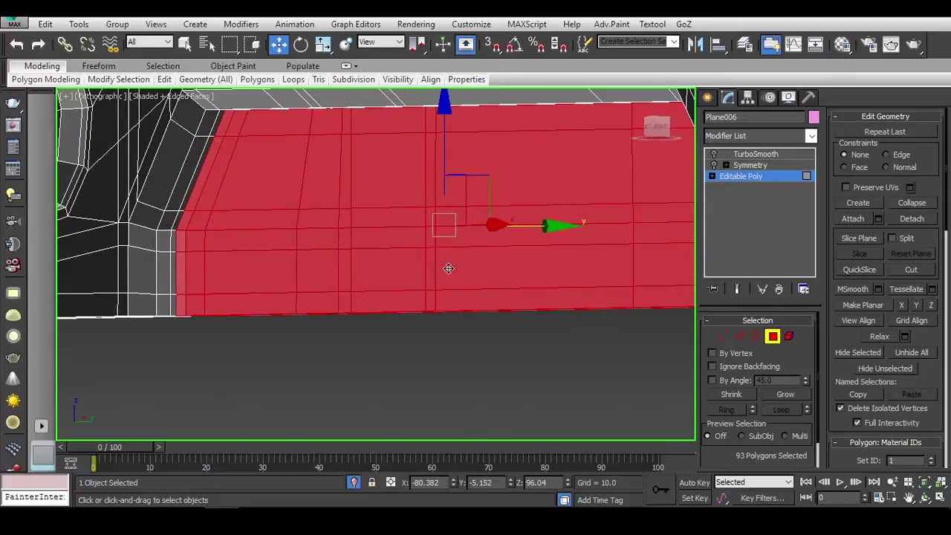
mouse_move(544, 230)
alt+middle_down()
mouse_move(493, 208)
mouse_move(380, 330)
alt+middle_up()
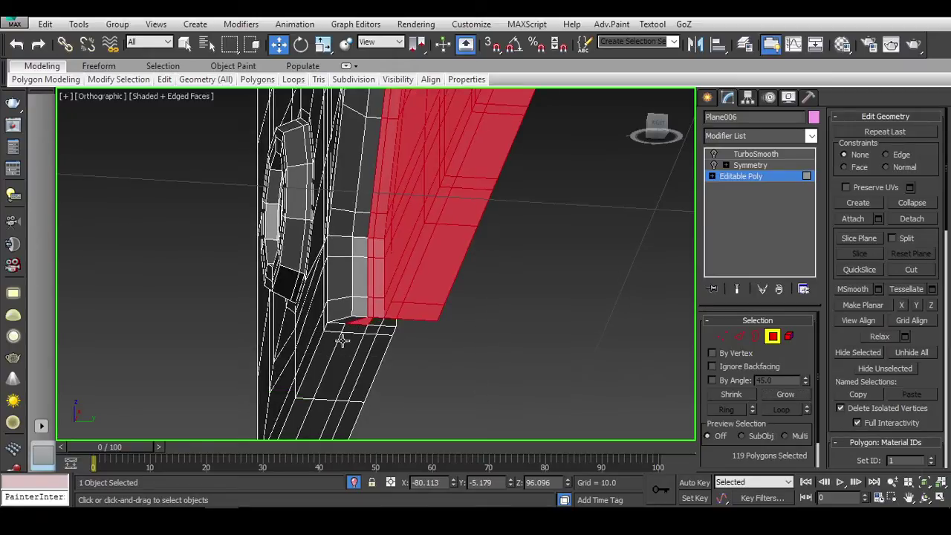
Step: Deselect the strip's end corner polygons and shift the band slightly further along Y
mouse_move(375, 330)
alt+middle_down()
mouse_move(554, 332)
mouse_move(447, 265)
alt+middle_up()
scroll(446, 266, up, 3)
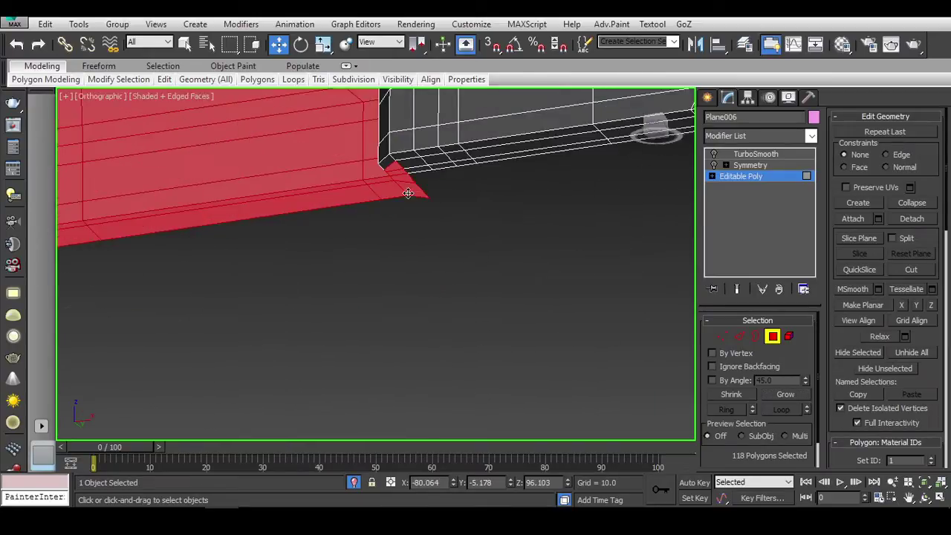
scroll(473, 236, up, 3)
alt+middle_drag(473, 237, 450, 307)
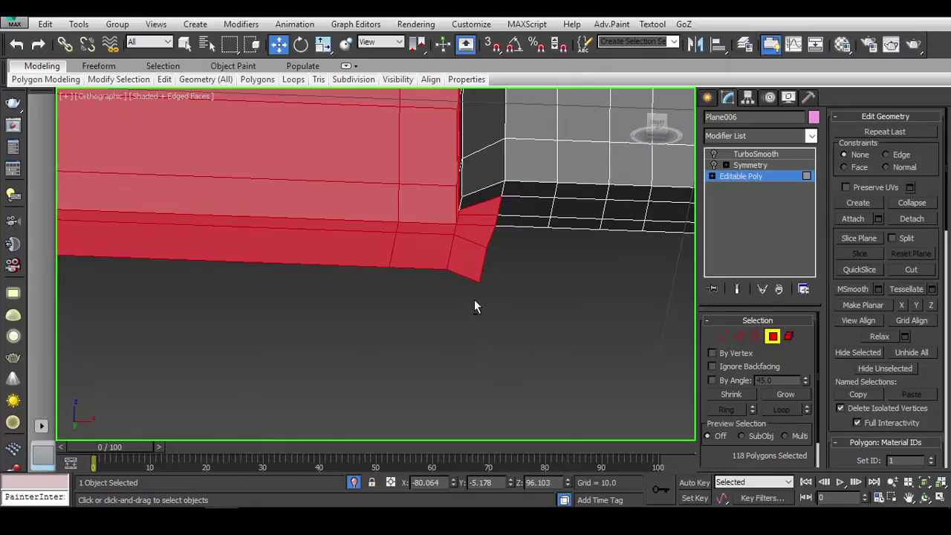
alt+drag(474, 307, 540, 201)
mouse_move(540, 201)
alt+middle_down()
mouse_move(435, 223)
mouse_move(540, 246)
mouse_move(517, 292)
mouse_move(286, 336)
alt+middle_up()
drag(286, 370, 287, 366)
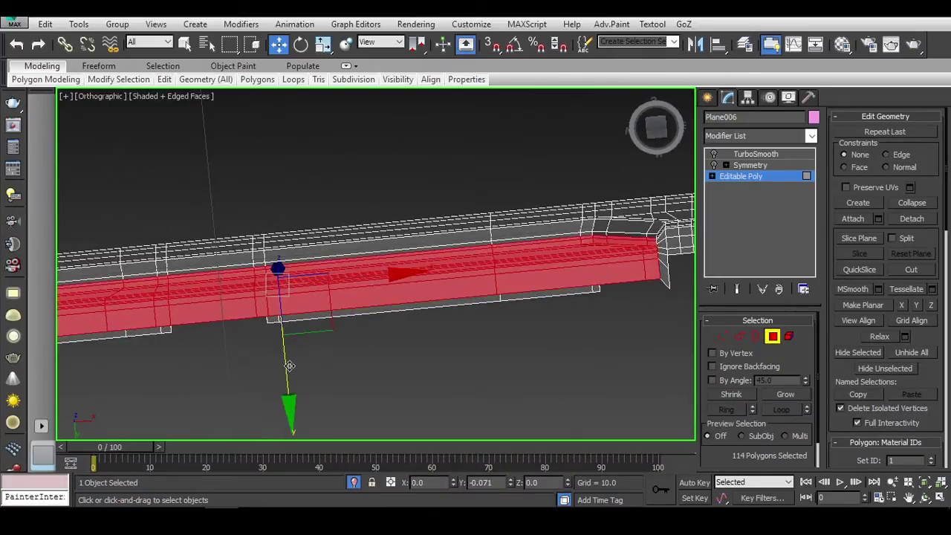
alt+middle_drag(289, 365, 480, 378)
scroll(480, 378, up, 5)
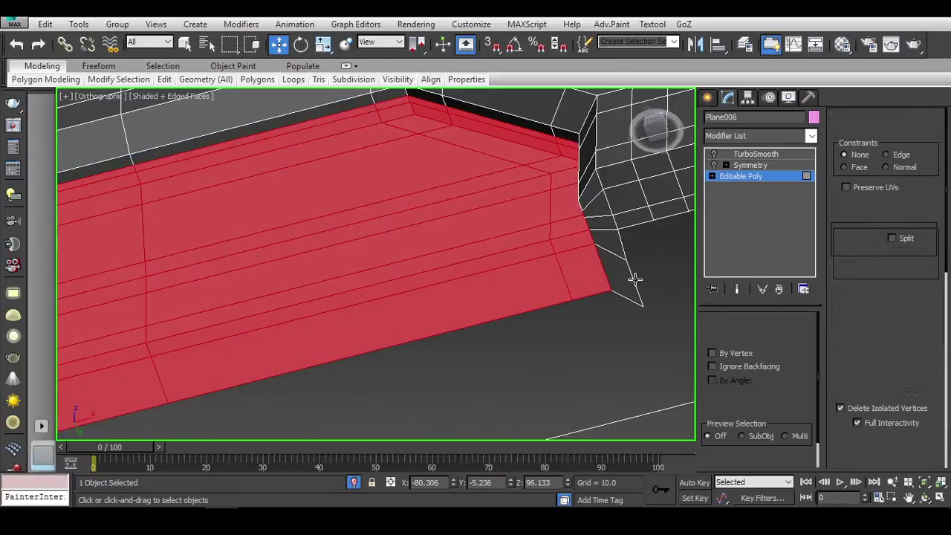
Step: Check the band's edges in Bottom view, then return to the TurboSmoothed result
key(2)
scroll(635, 279, down, 5)
key(b)
key(z)
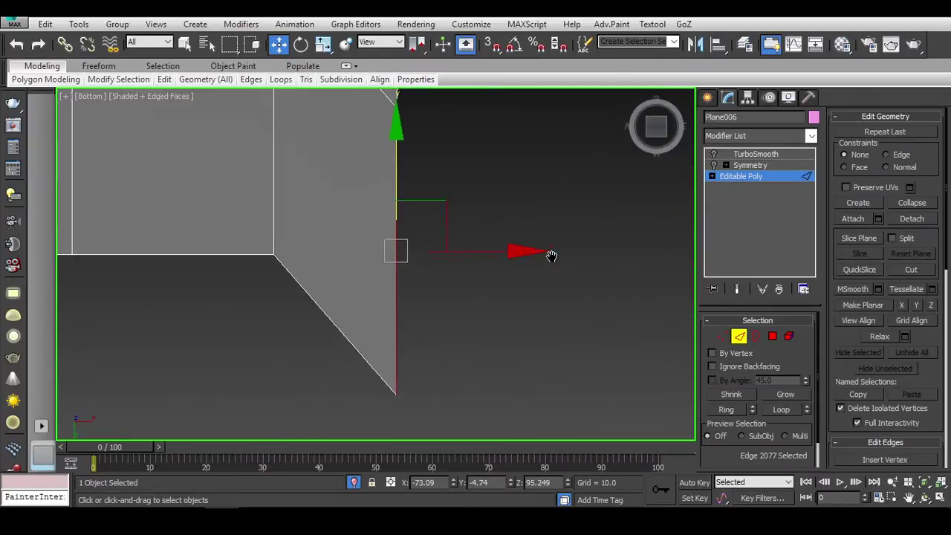
scroll(551, 256, down, 5)
middle_drag(454, 141, 453, 211)
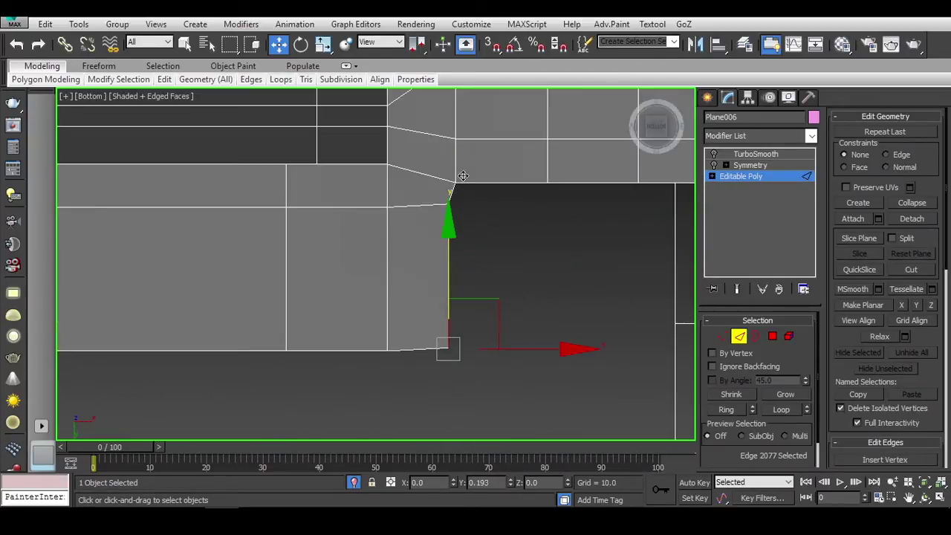
mouse_move(463, 177)
middle_down()
mouse_move(599, 266)
mouse_move(480, 267)
mouse_move(527, 333)
middle_up()
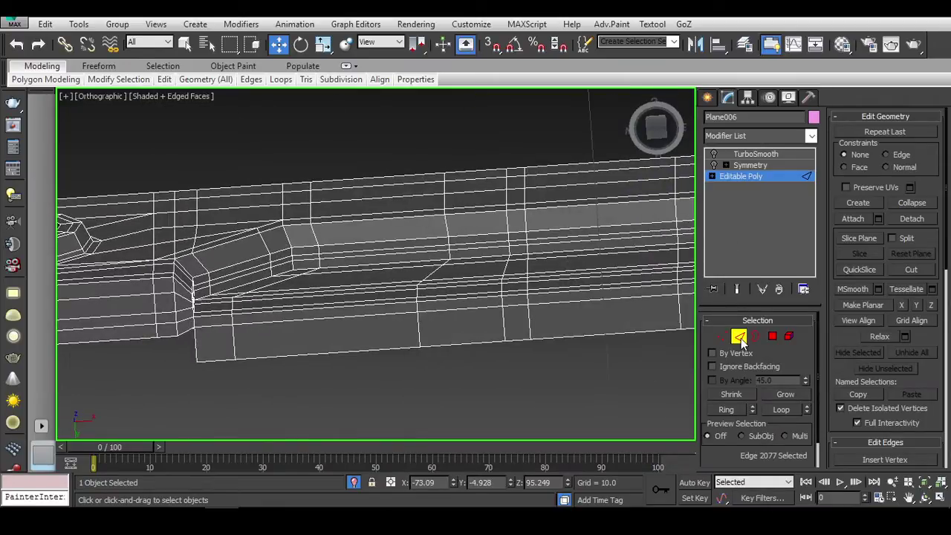
alt+middle_drag(215, 340, 295, 337)
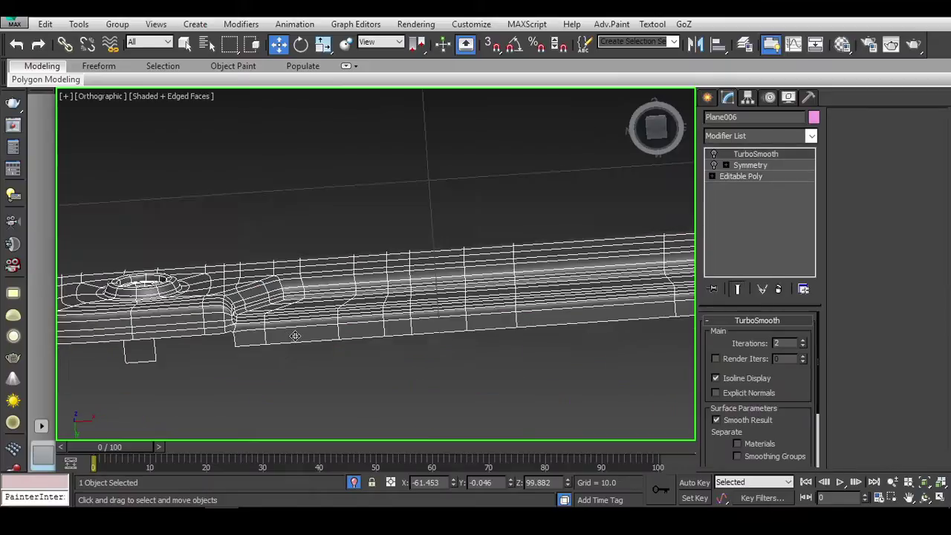
scroll(295, 337, up, 3)
key(F3)
key(F3)
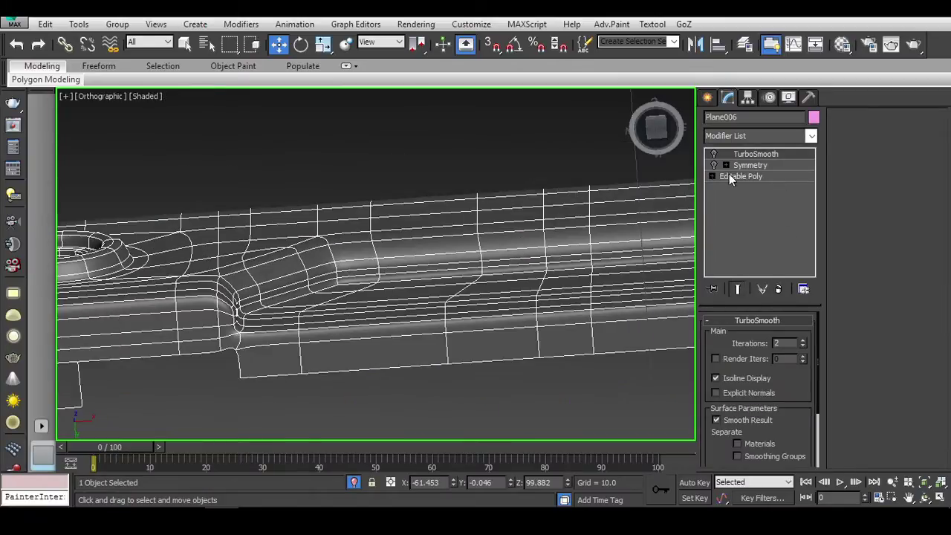
click(734, 175)
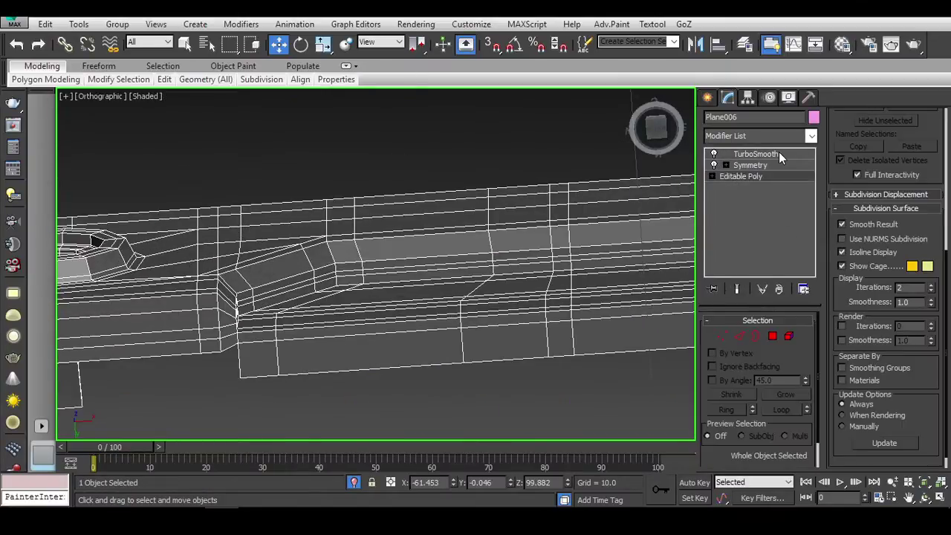
click(777, 154)
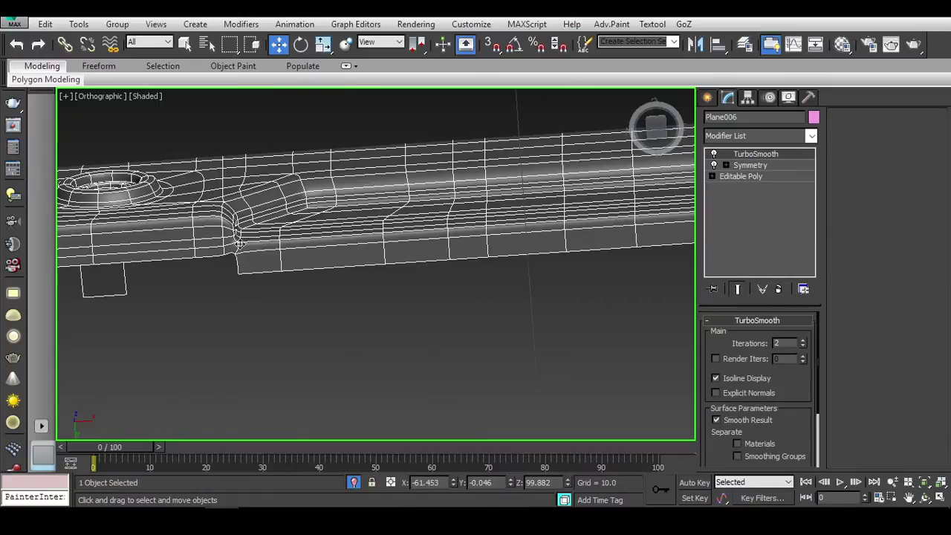
Step: Slide the two selected Plane009 panel edges along Y to align its raised step
mouse_move(239, 244)
alt+middle_down()
mouse_move(401, 272)
mouse_move(395, 396)
alt+middle_up()
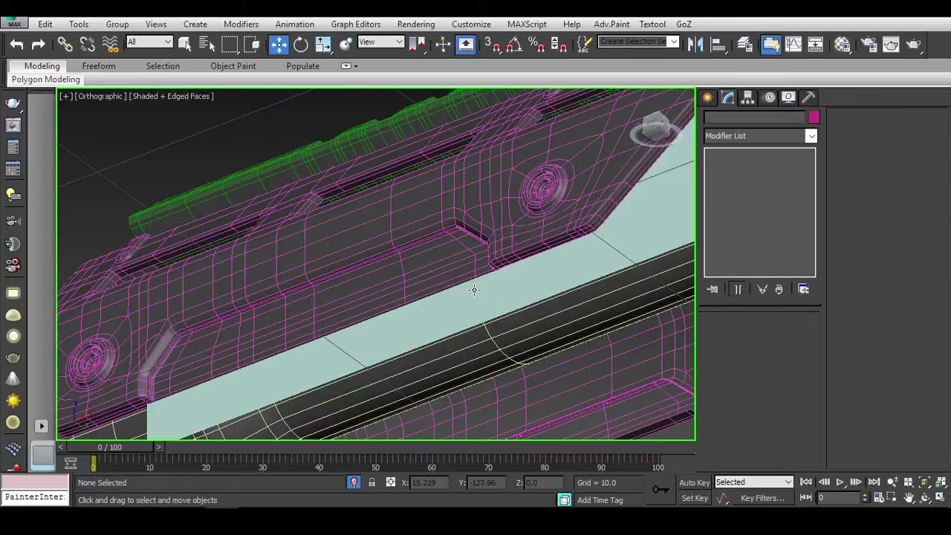
alt+middle_drag(286, 333, 483, 268)
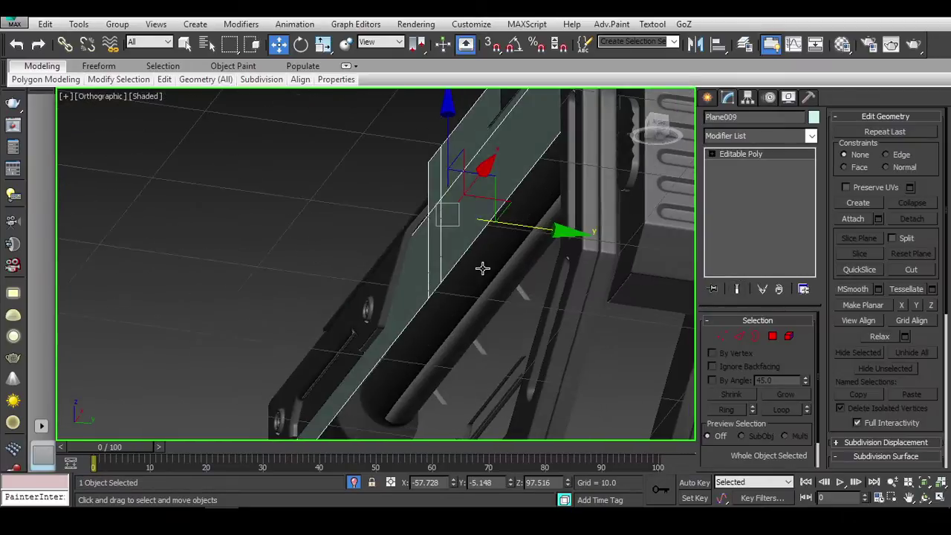
drag(527, 228, 529, 225)
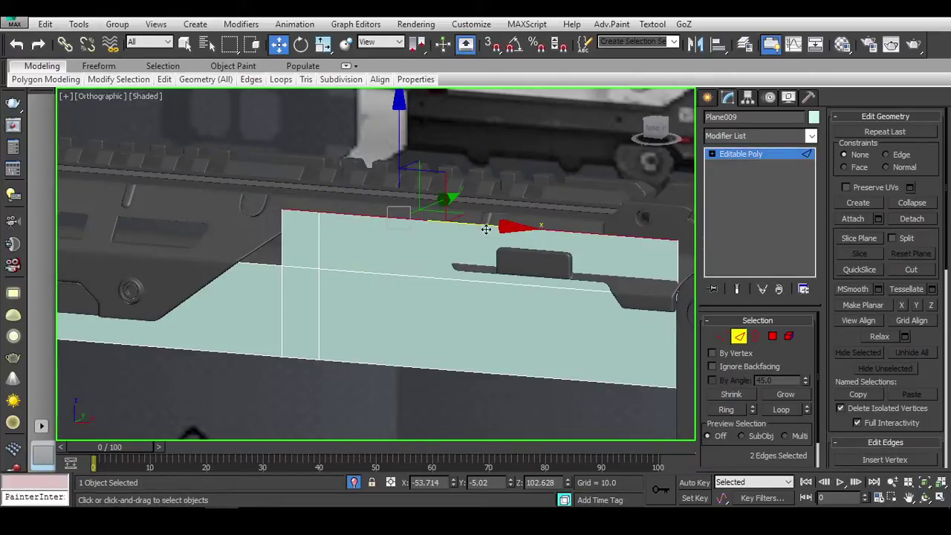
alt+middle_drag(486, 229, 492, 252)
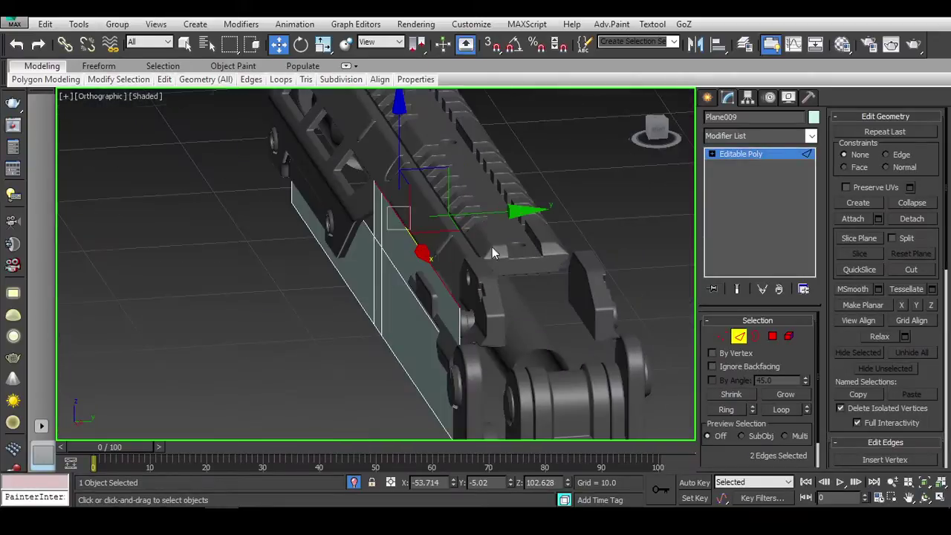
drag(486, 214, 519, 220)
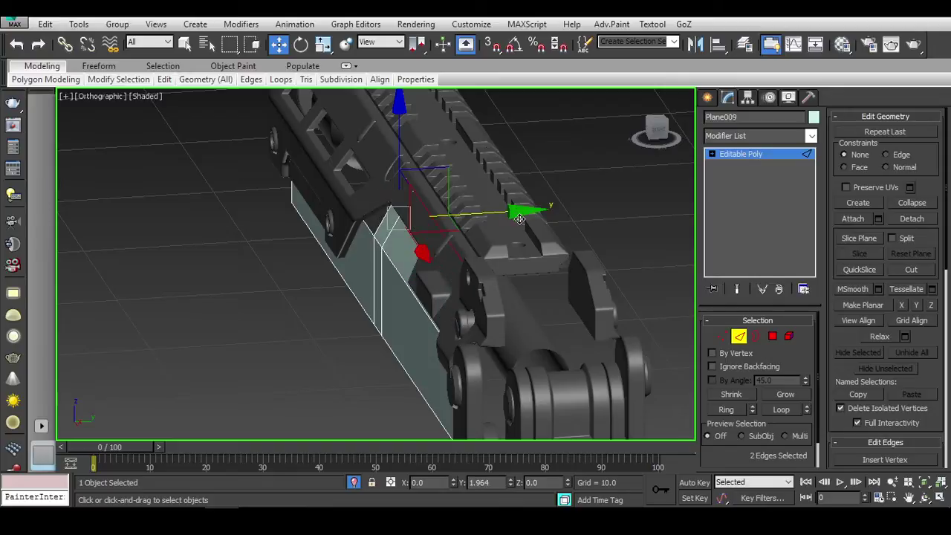
Step: Verify the panel in Bottom and Front views, then leave Edge mode and select Plane006
alt+middle_drag(523, 221, 500, 183)
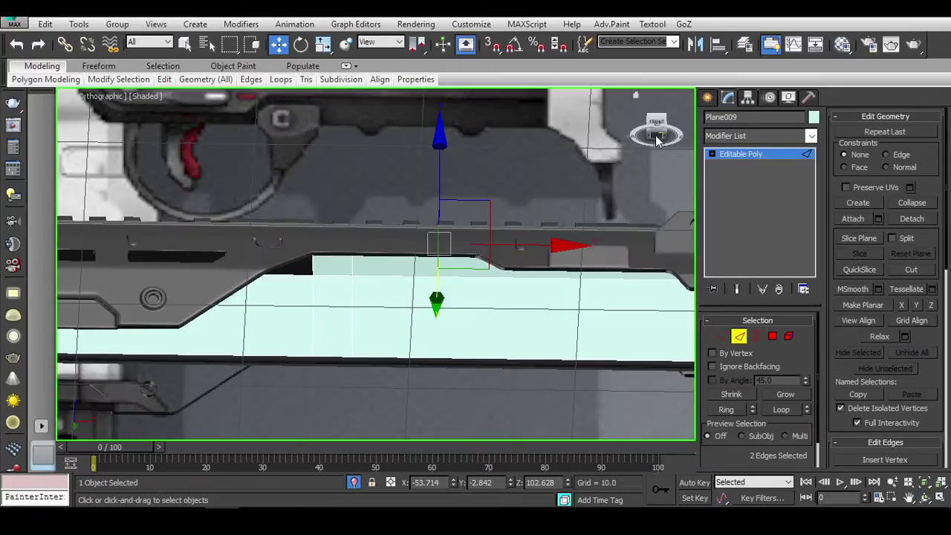
click(657, 141)
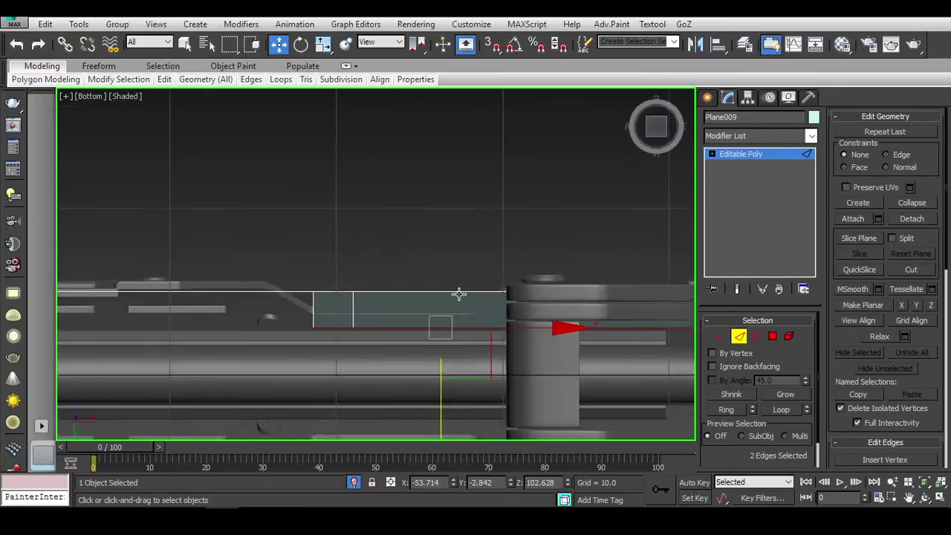
key(F3)
key(F3)
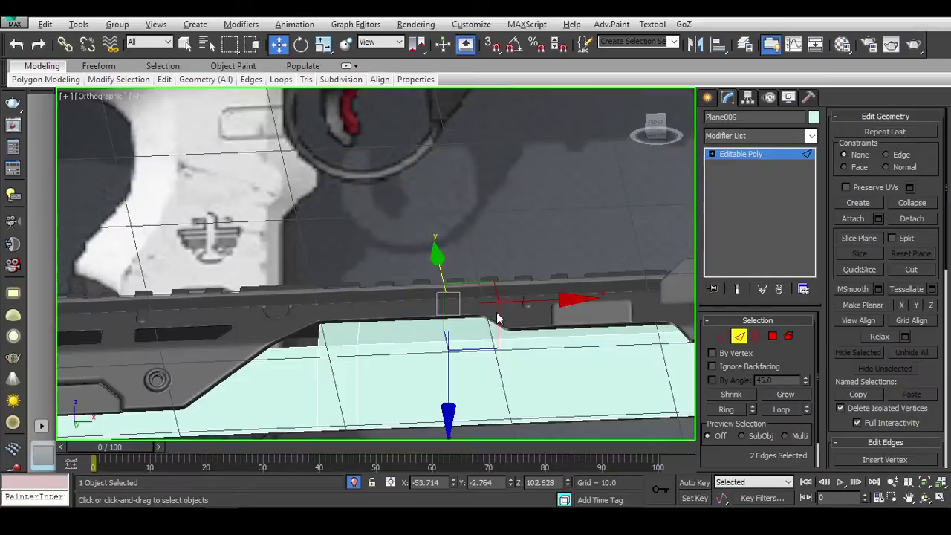
mouse_move(499, 319)
alt+middle_down()
mouse_move(516, 340)
mouse_move(446, 322)
mouse_move(478, 356)
mouse_move(435, 280)
alt+middle_up()
key(f)
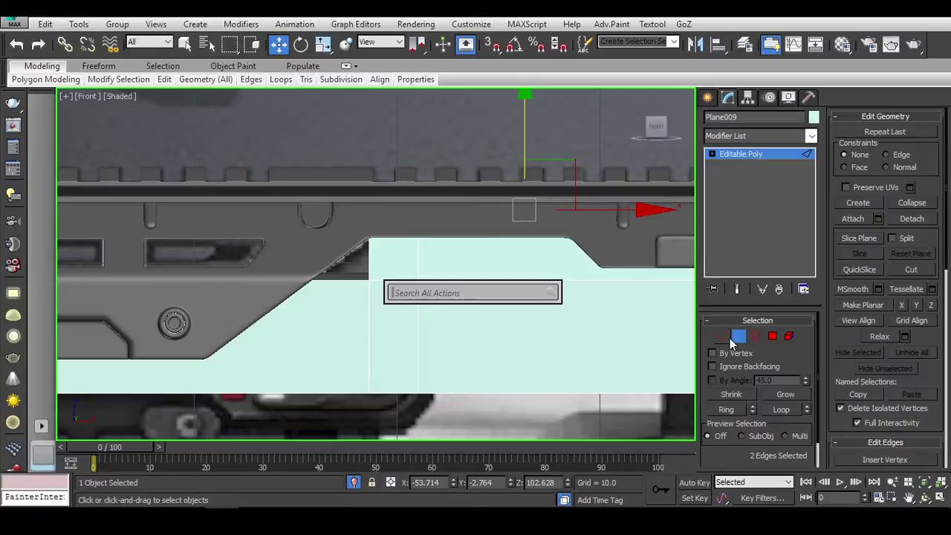
scroll(403, 214, down, 2)
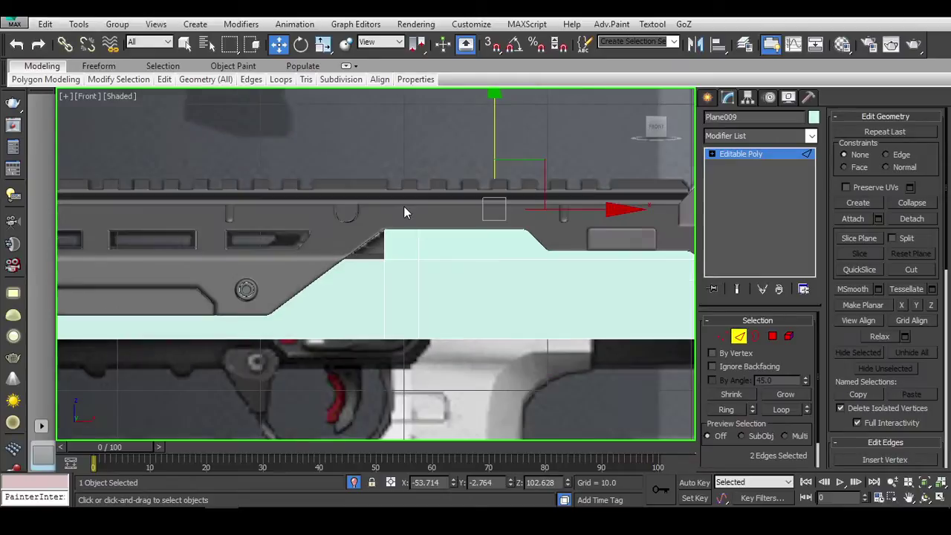
click(739, 336)
scroll(469, 245, down, 2)
click(452, 242)
Step: Select the eight gun parts and try Isolate Selection and hiding all but the two panel pieces
scroll(461, 223, down, 3)
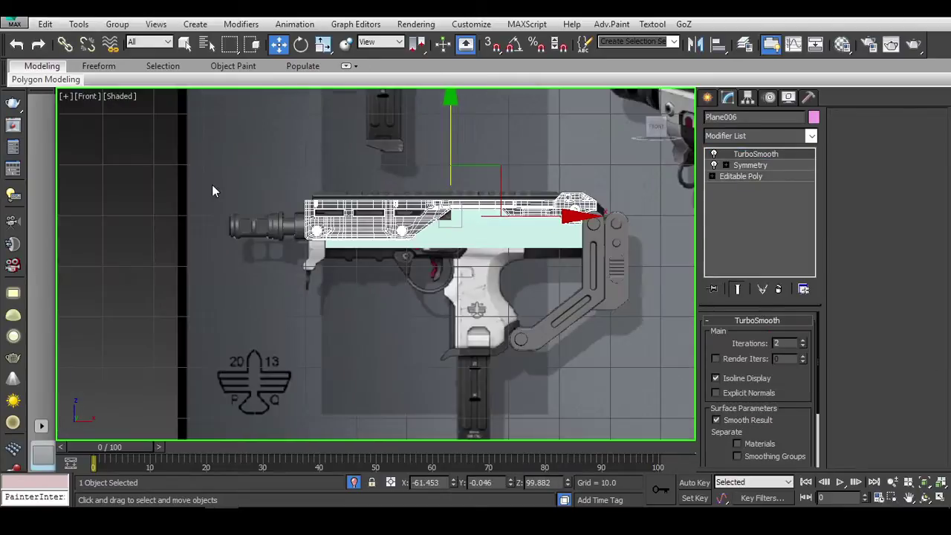
drag(159, 177, 652, 285)
scroll(393, 238, up, 2)
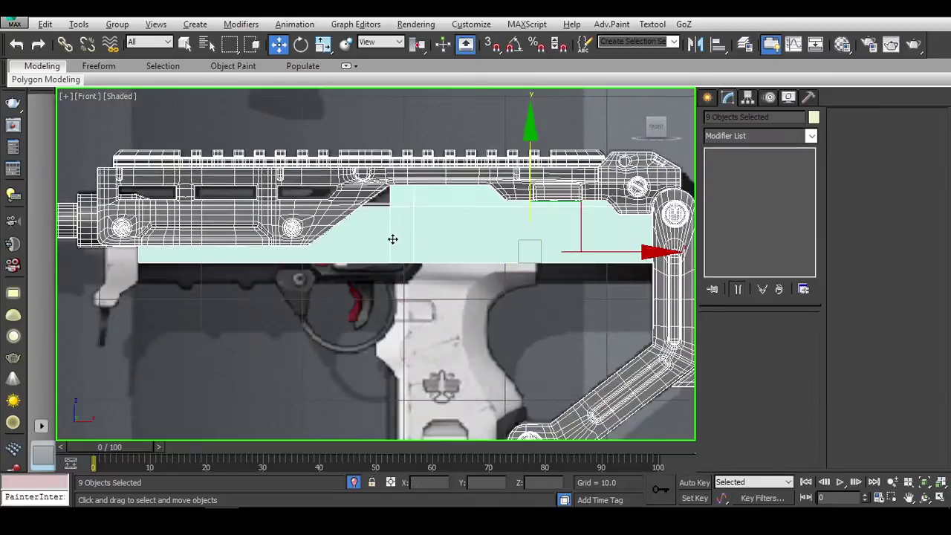
key(alt+q)
right_click(440, 270)
click(491, 219)
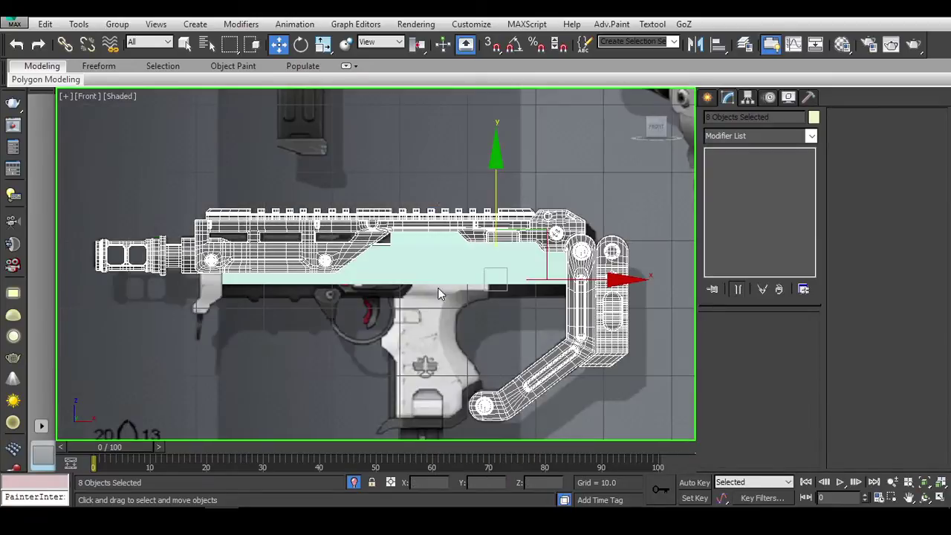
click(440, 264)
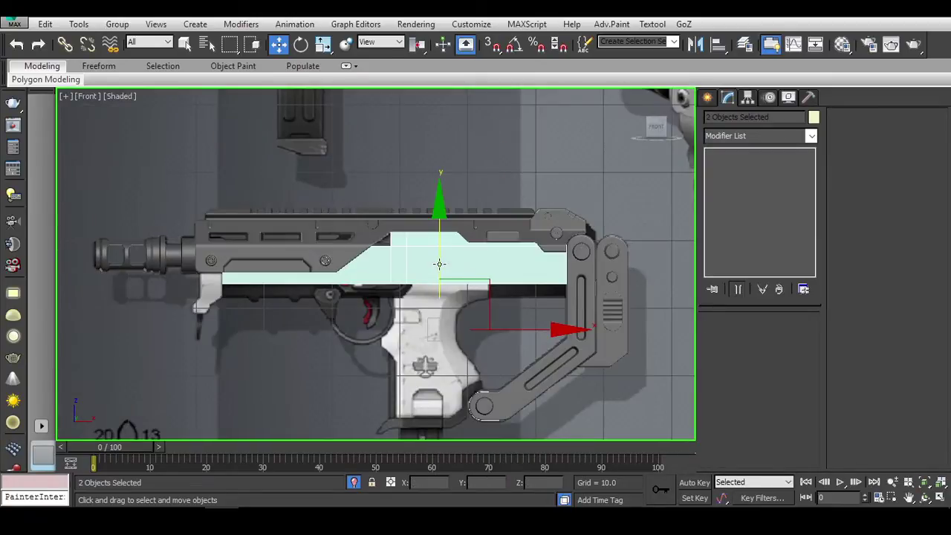
right_click(502, 283)
click(546, 220)
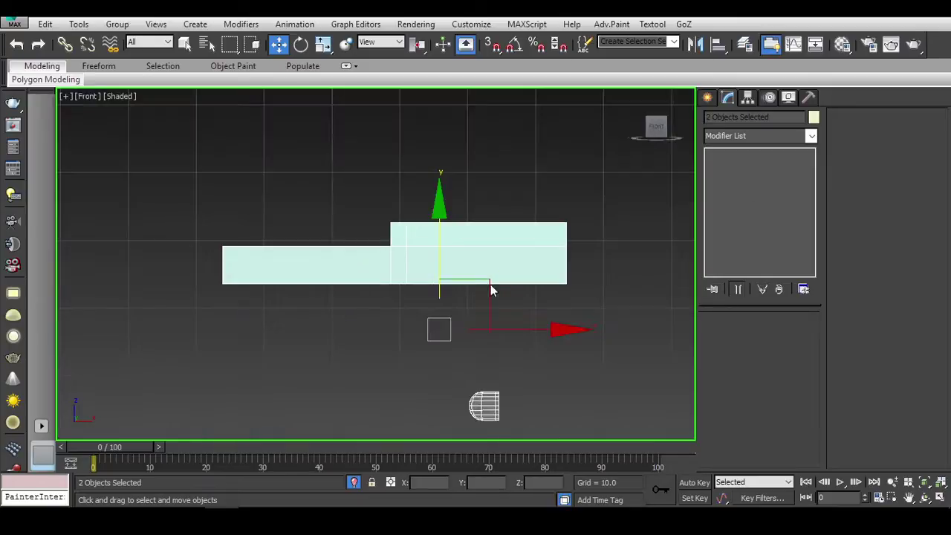
key(alt+q)
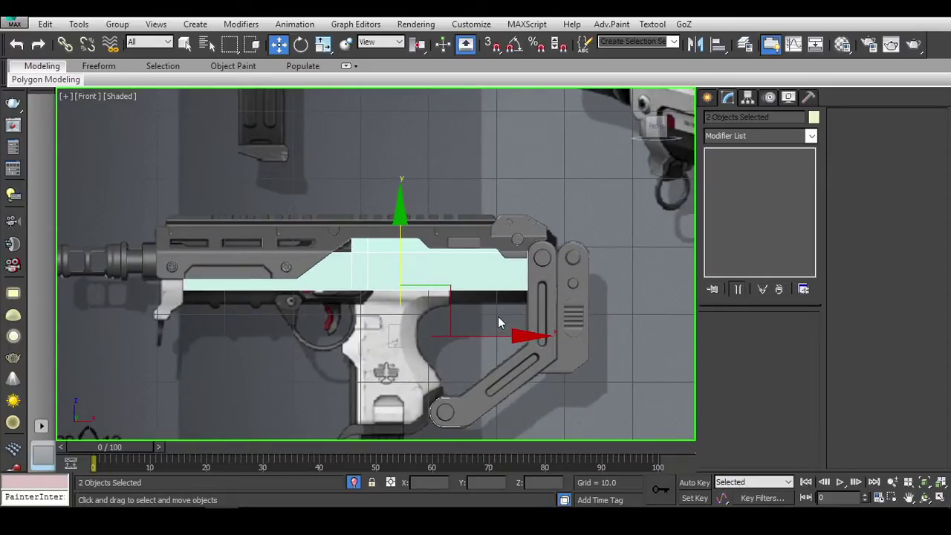
key(ctrl+z)
key(ctrl+z)
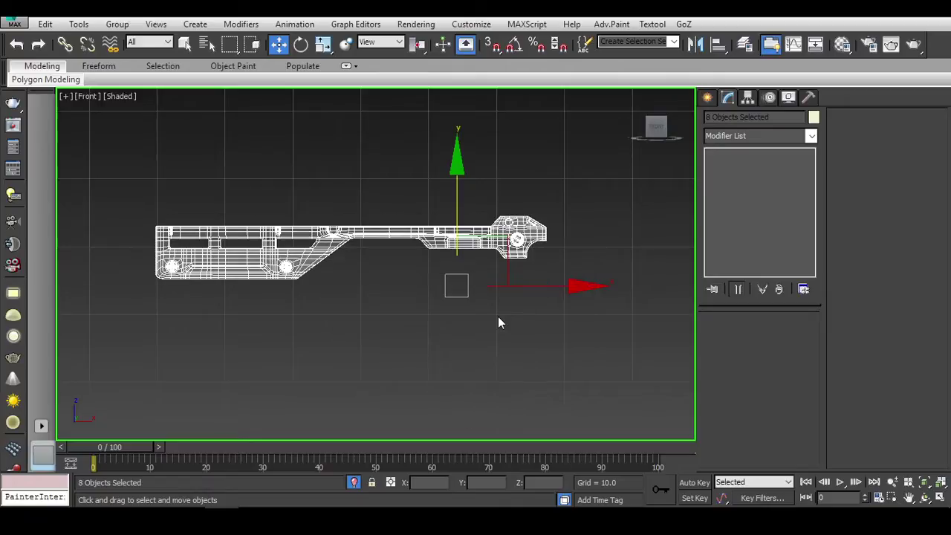
Step: Unhide everything, hide the selected gun parts, and select the Plane009 side panel
right_click(495, 271)
click(541, 209)
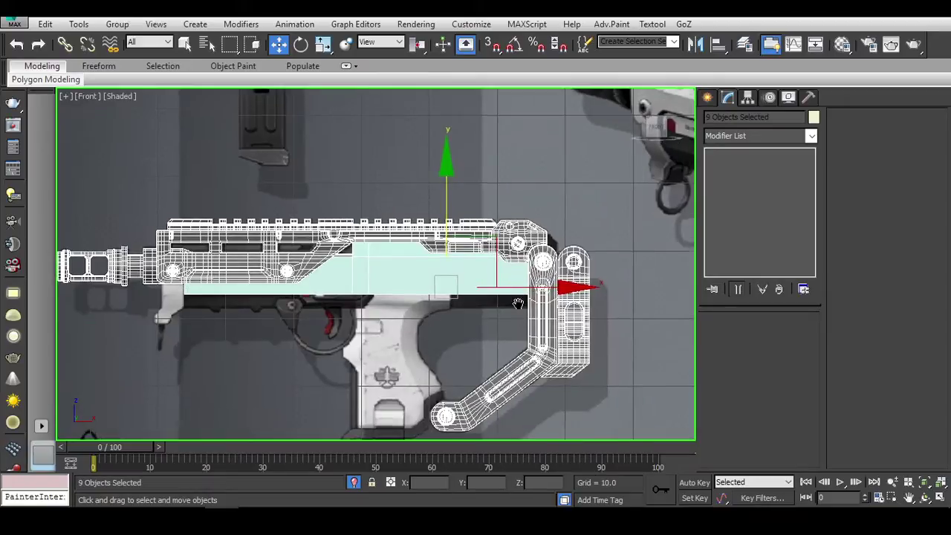
right_click(558, 271)
click(591, 248)
click(529, 290)
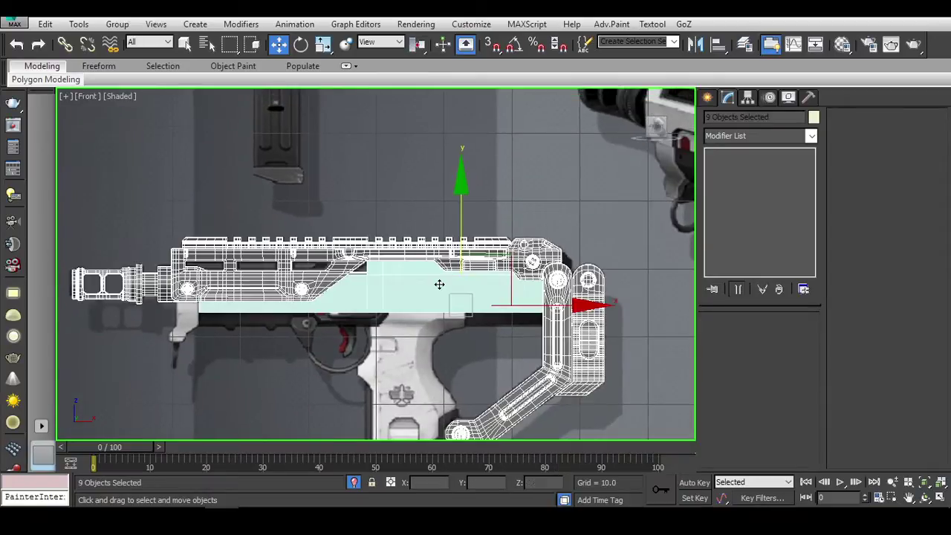
right_click(562, 245)
click(597, 220)
scroll(489, 248, up, 2)
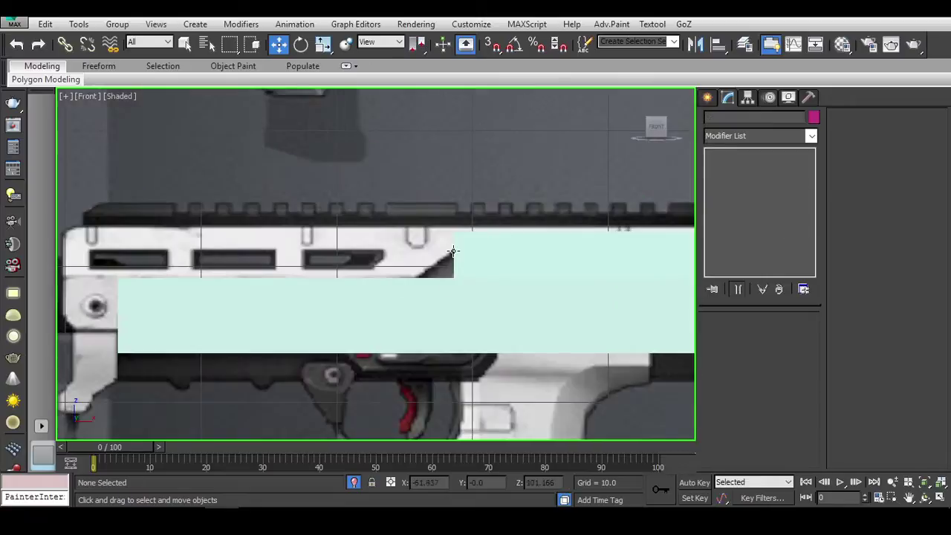
click(472, 259)
scroll(467, 272, up, 2)
scroll(472, 280, up, 2)
scroll(472, 280, down, 5)
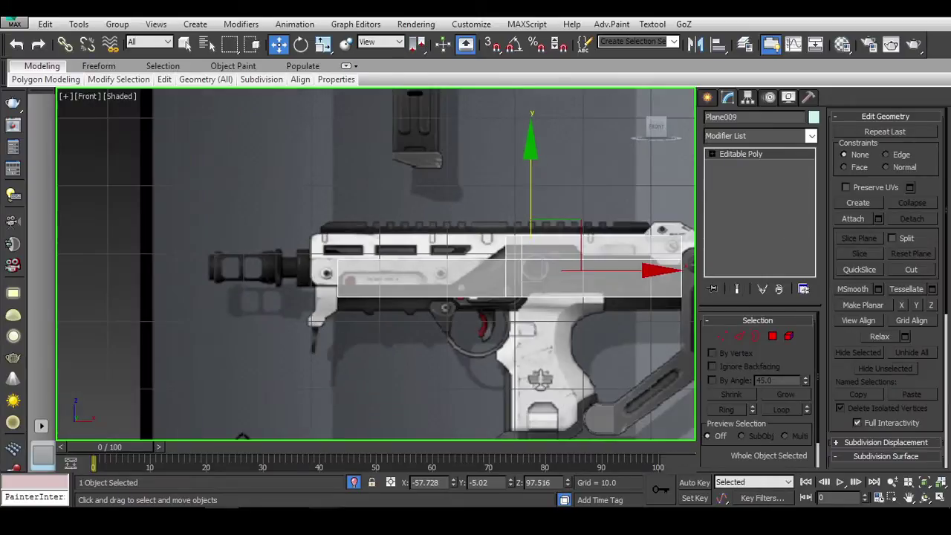
Step: Bring up the gun reference image and reselect the Plane009 panel
key(alt+Tab)
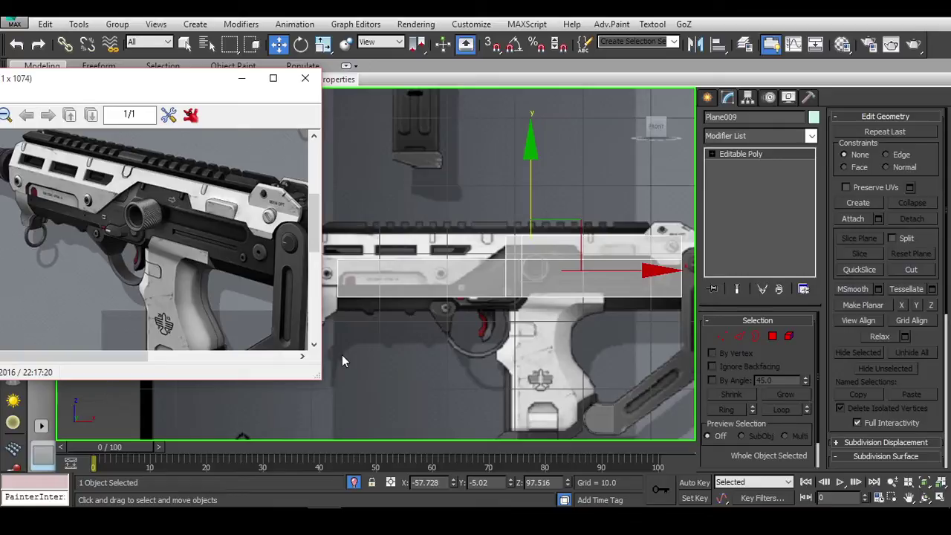
scroll(342, 360, up, 1)
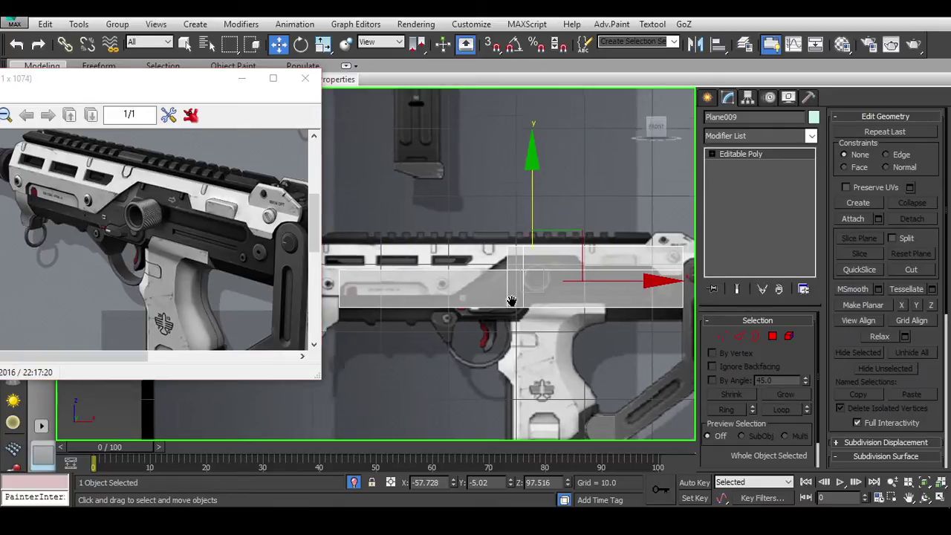
scroll(531, 287, up, 2)
scroll(530, 284, up, 1)
click(567, 258)
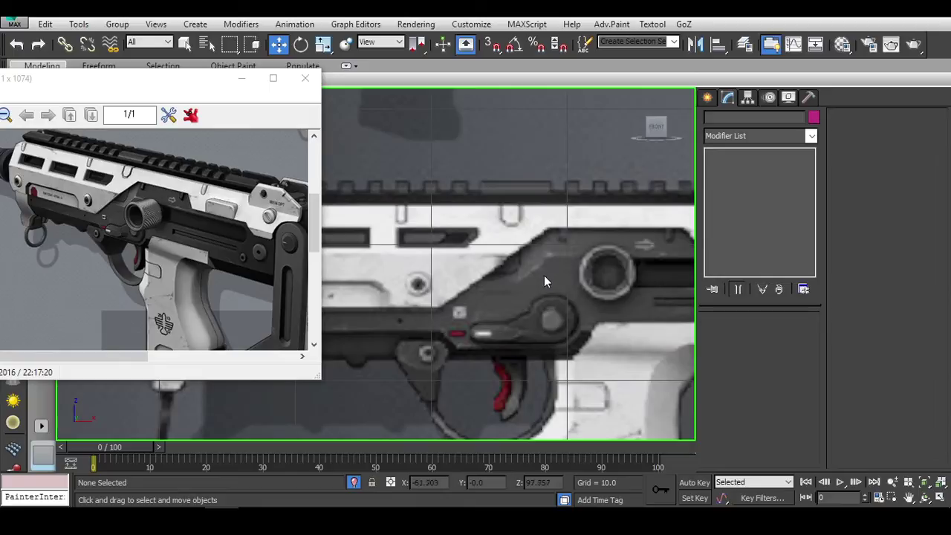
click(544, 281)
Step: Select the two vertices at the panel's slanted step
key(w)
middle_drag(591, 275, 602, 282)
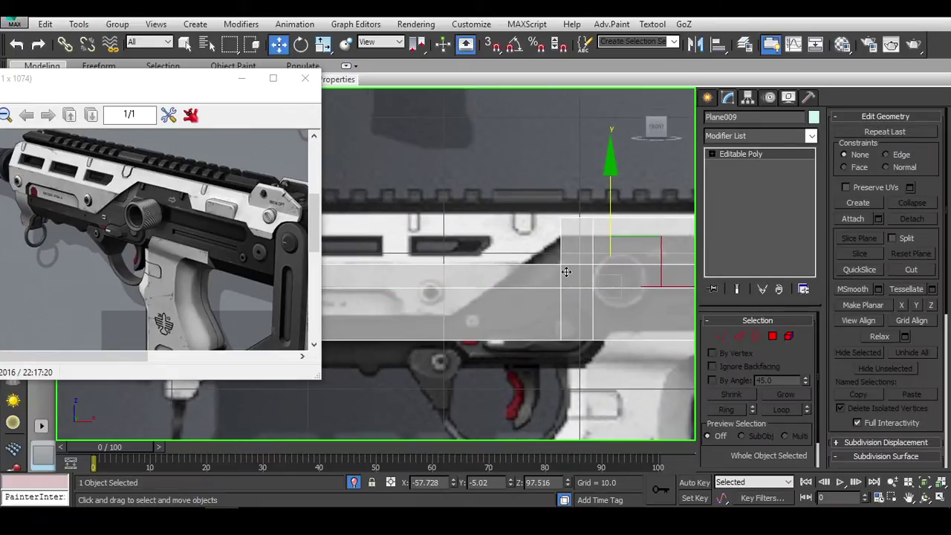
key(1)
drag(538, 349, 513, 257)
click(561, 265)
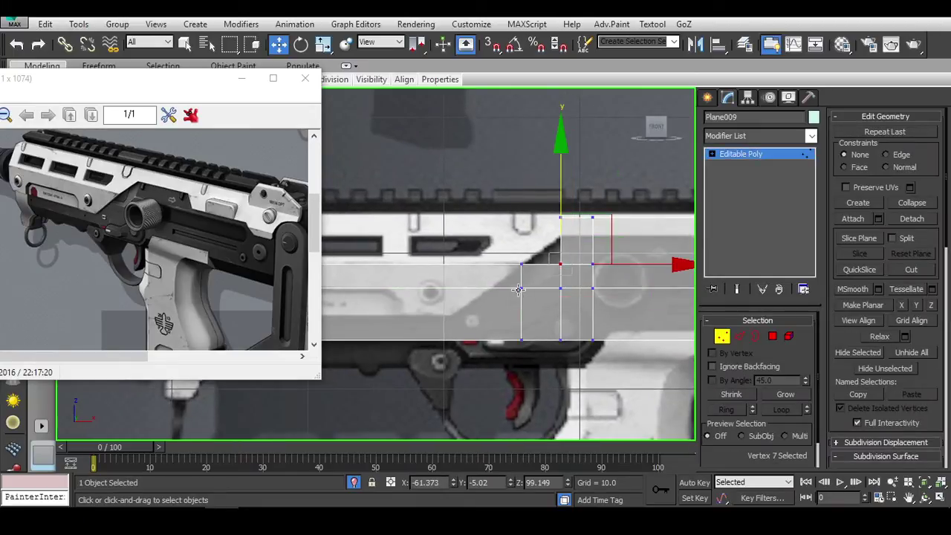
ctrl+click(520, 287)
Step: Reposition the step polygons with the F12 Move Transform Type-In, then clear the selection
click(773, 336)
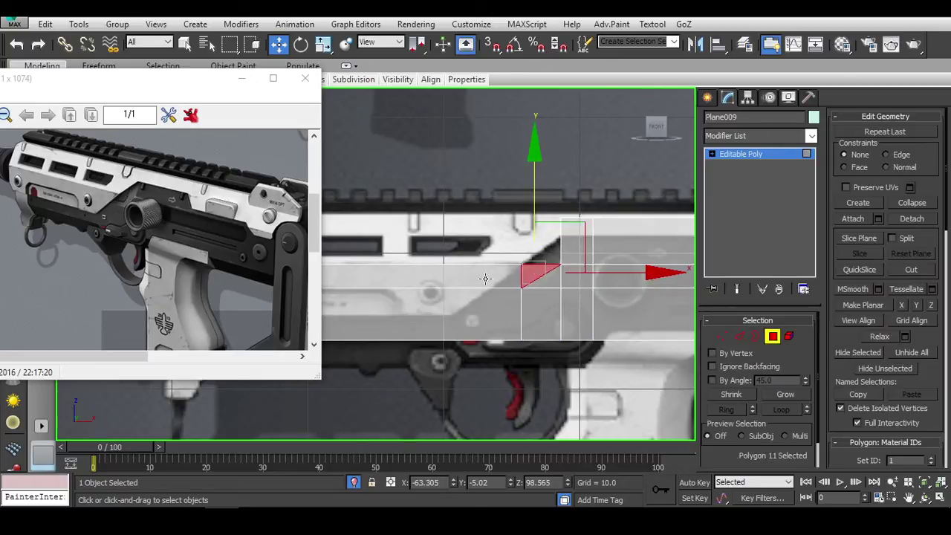
scroll(607, 326, up, 3)
middle_drag(608, 327, 564, 320)
key(F12)
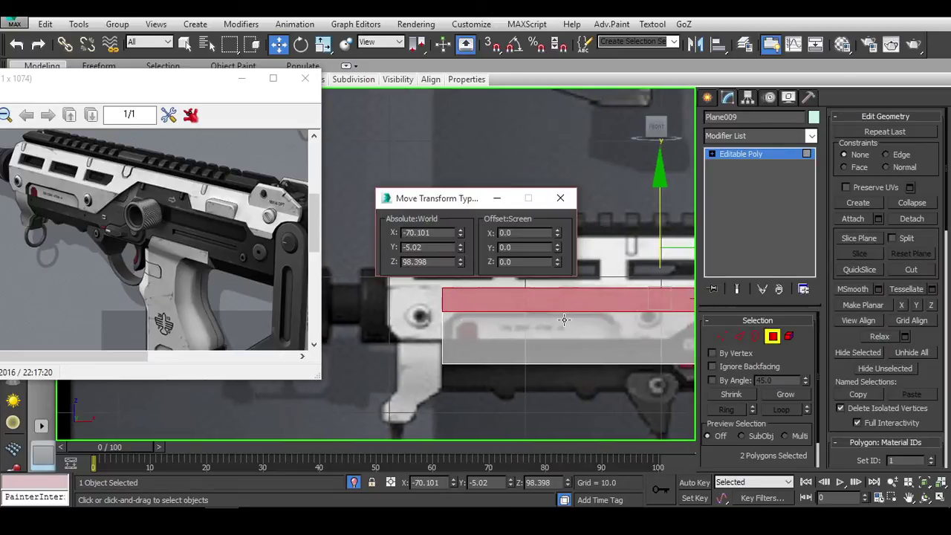
click(561, 198)
click(562, 223)
scroll(553, 309, up, 3)
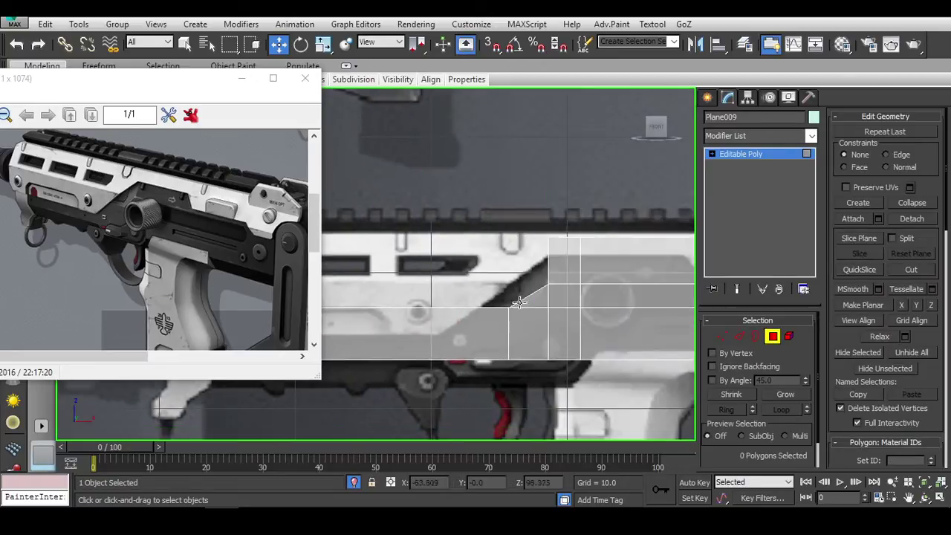
scroll(553, 308, up, 3)
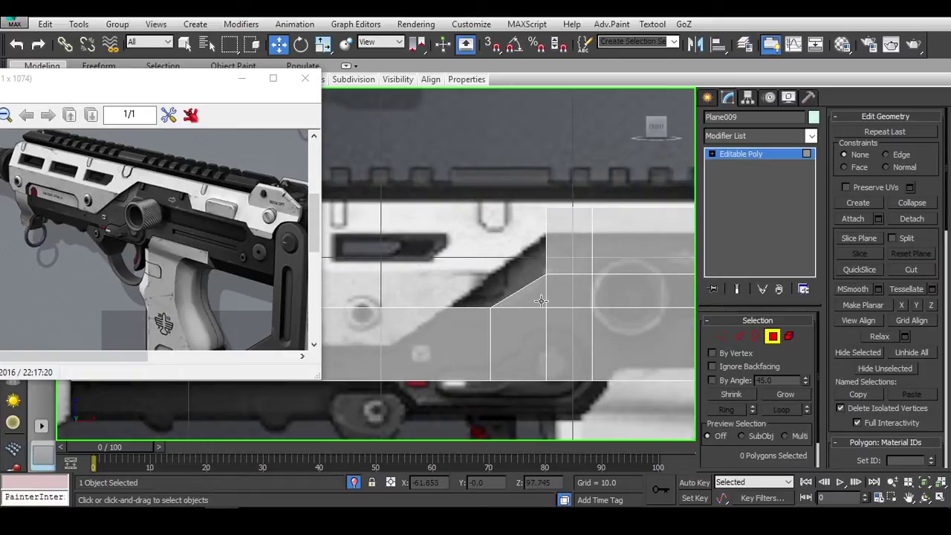
mouse_move(541, 300)
middle_down()
mouse_move(546, 307)
mouse_move(537, 297)
mouse_move(608, 286)
mouse_move(559, 282)
middle_up()
scroll(554, 297, down, 3)
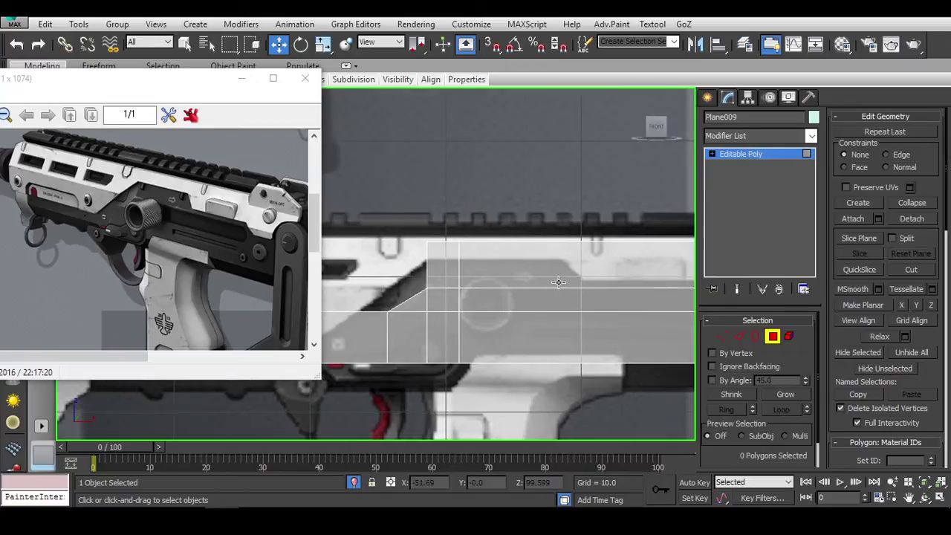
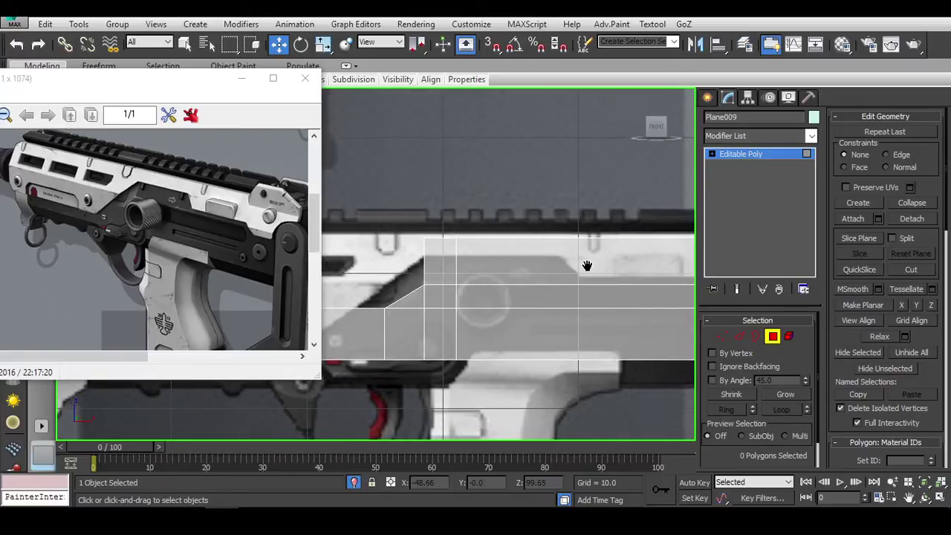
Step: Select the receiver's three bottom edges and move them down in Y
scroll(586, 265, up, 2)
scroll(488, 282, up, 2)
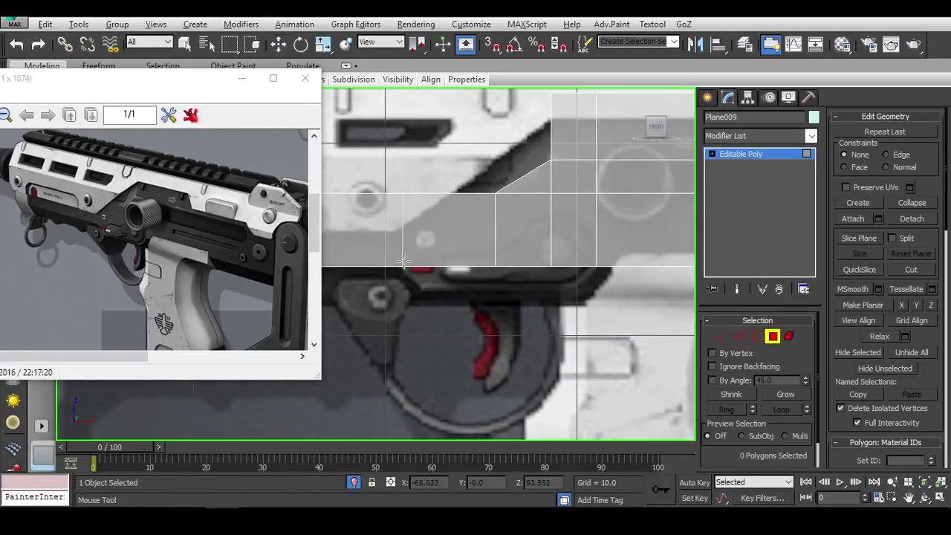
key(2)
click(576, 268)
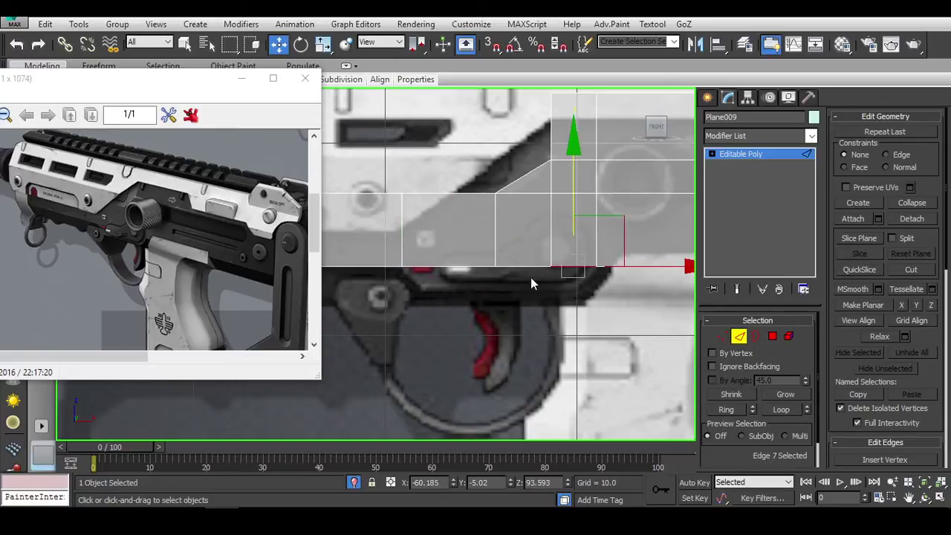
ctrl+click(531, 268)
ctrl+click(446, 268)
middle_drag(533, 268, 559, 276)
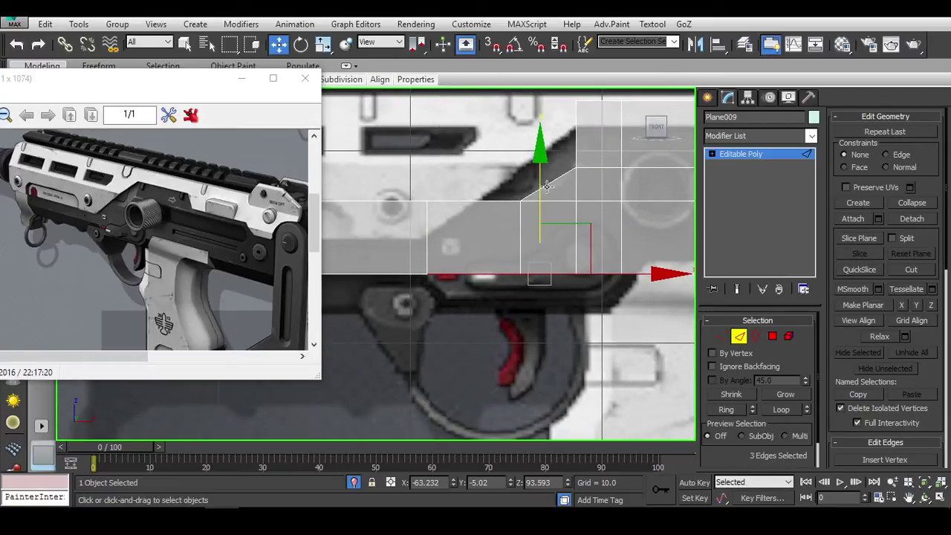
drag(545, 192, 553, 206)
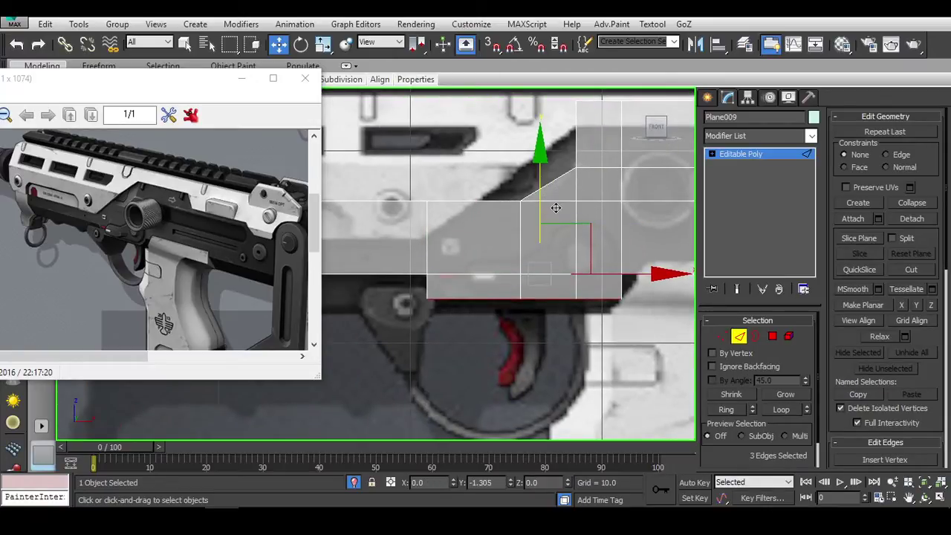
Step: Slide the bottom-left corner vertex along X to angle the lower front corner
scroll(556, 208, up, 2)
key(1)
click(414, 305)
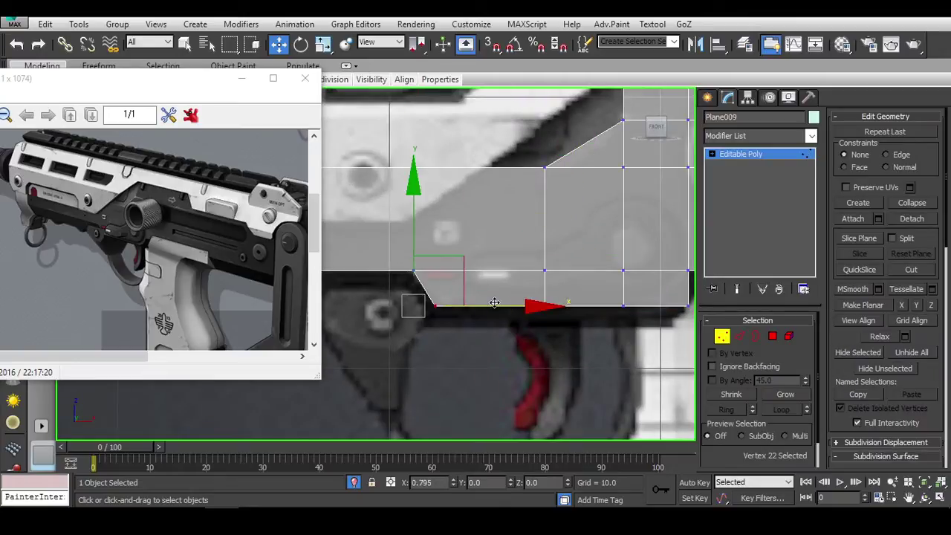
drag(501, 301, 486, 299)
scroll(486, 298, up, 3)
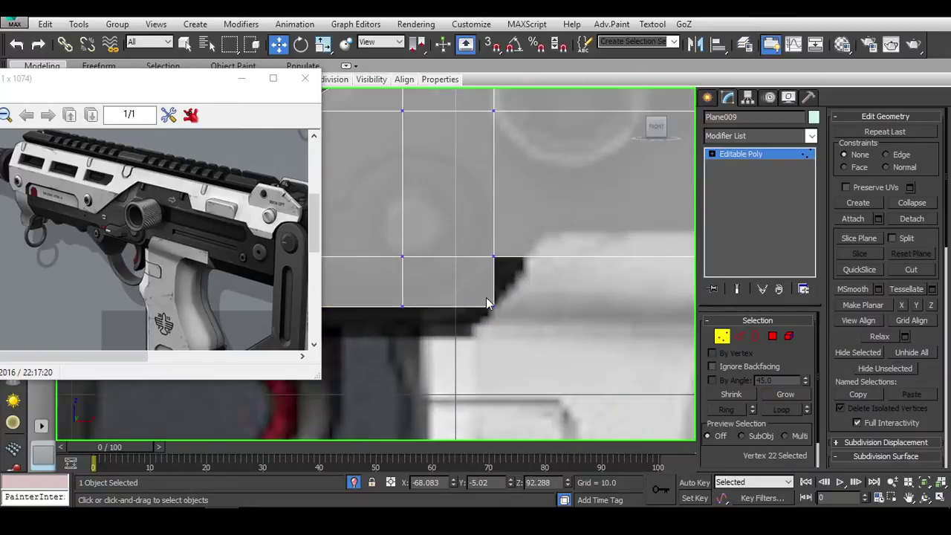
scroll(509, 297, down, 1)
scroll(520, 297, down, 1)
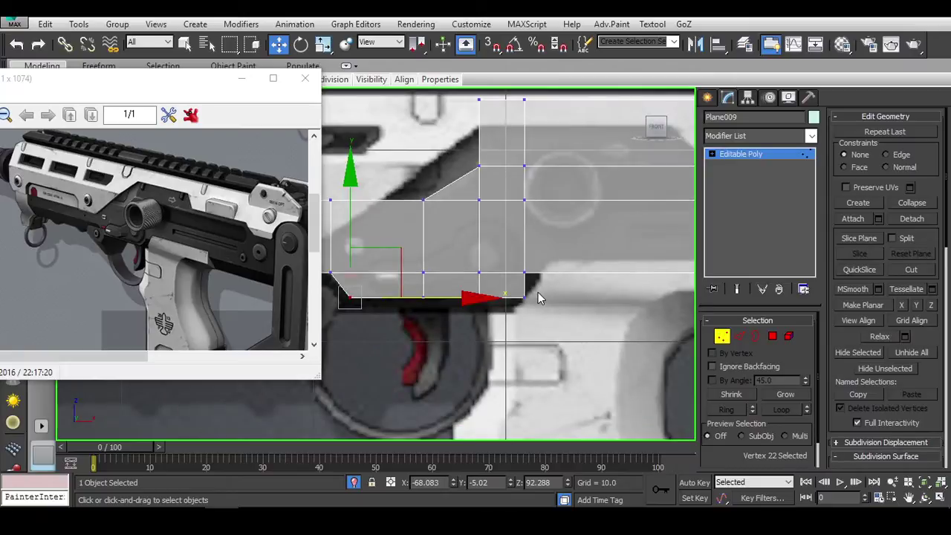
scroll(526, 299, down, 1)
scroll(528, 298, down, 1)
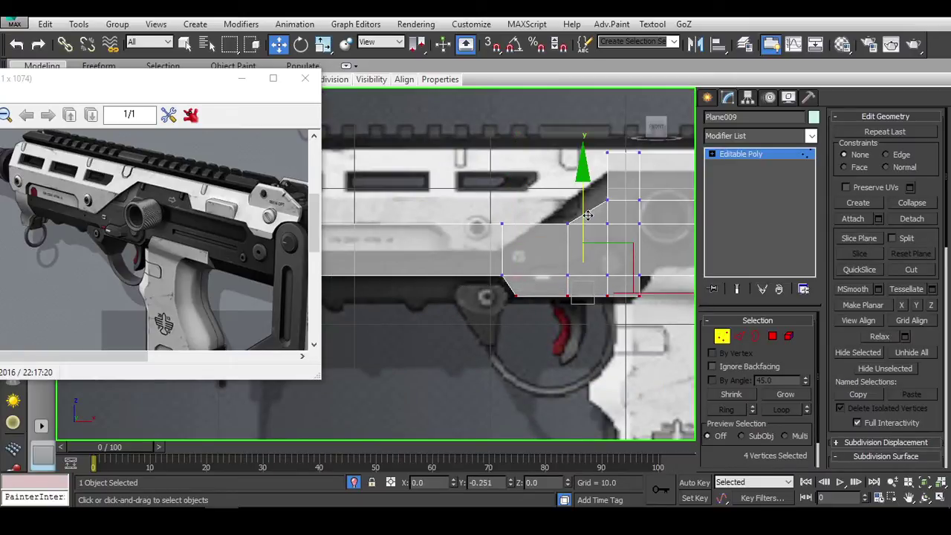
middle_drag(592, 236, 556, 294)
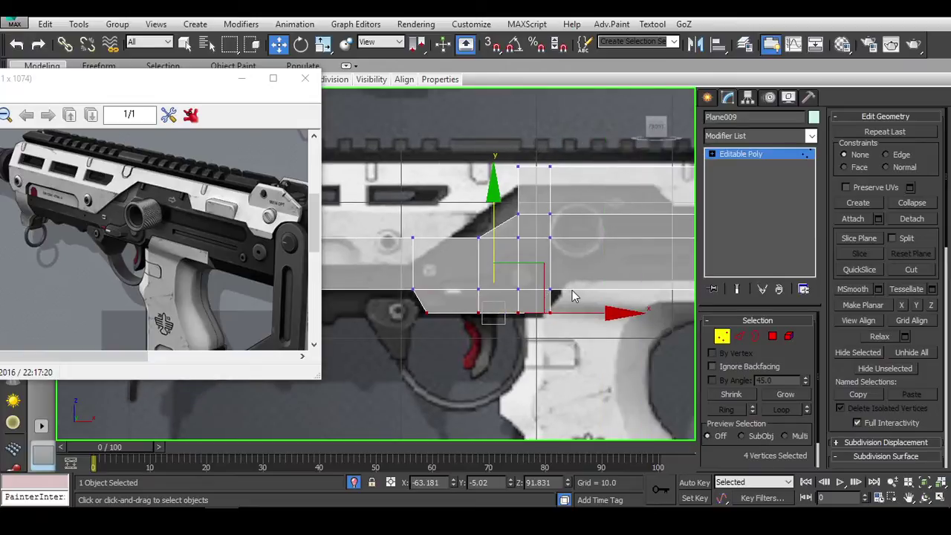
scroll(572, 295, up, 1)
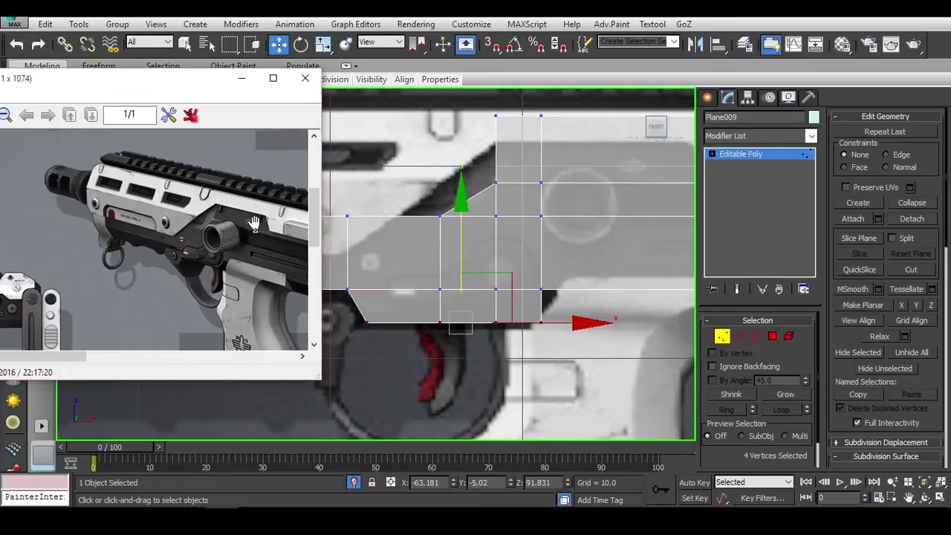
drag(173, 200, 168, 116)
Step: Reposition the reference image and select the edges at the receiver's lower rear corner
drag(167, 79, 242, 52)
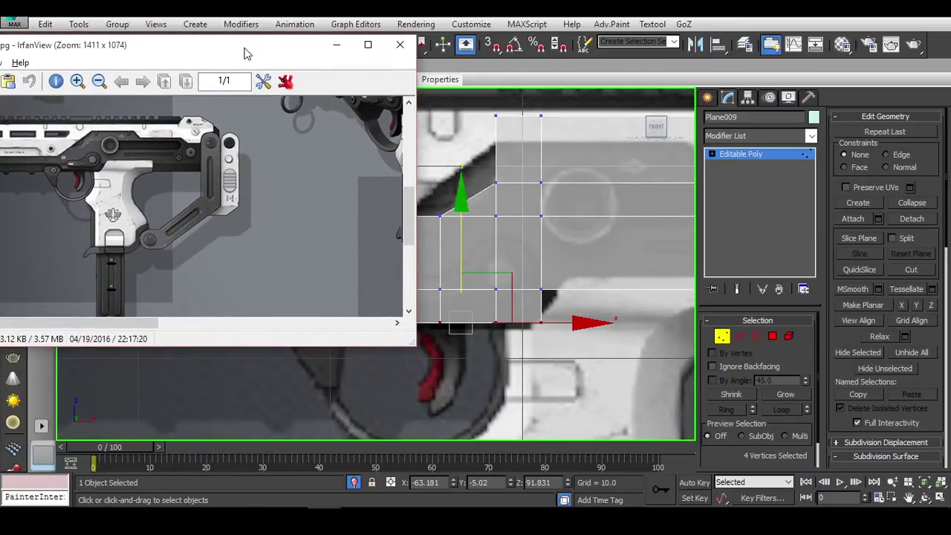
drag(265, 149, 245, 154)
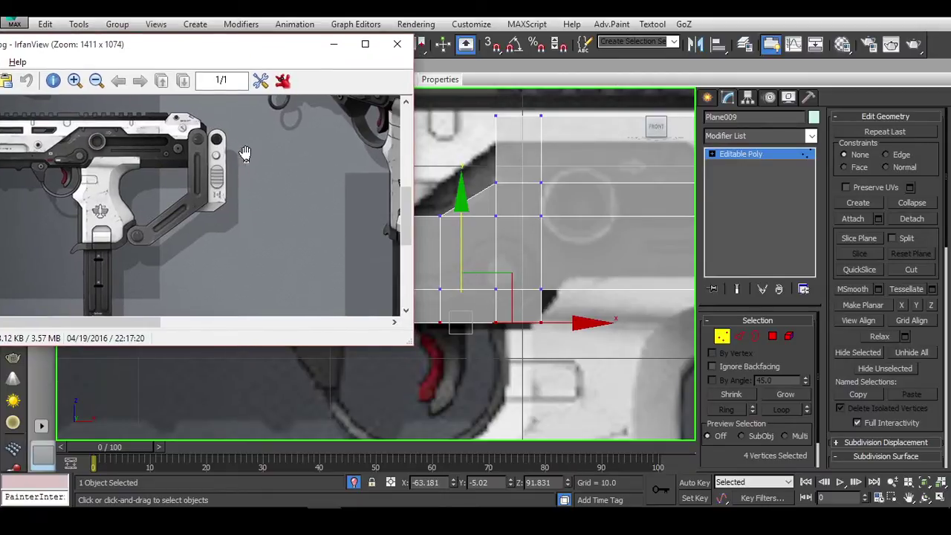
middle_drag(535, 292, 585, 279)
scroll(583, 286, up, 2)
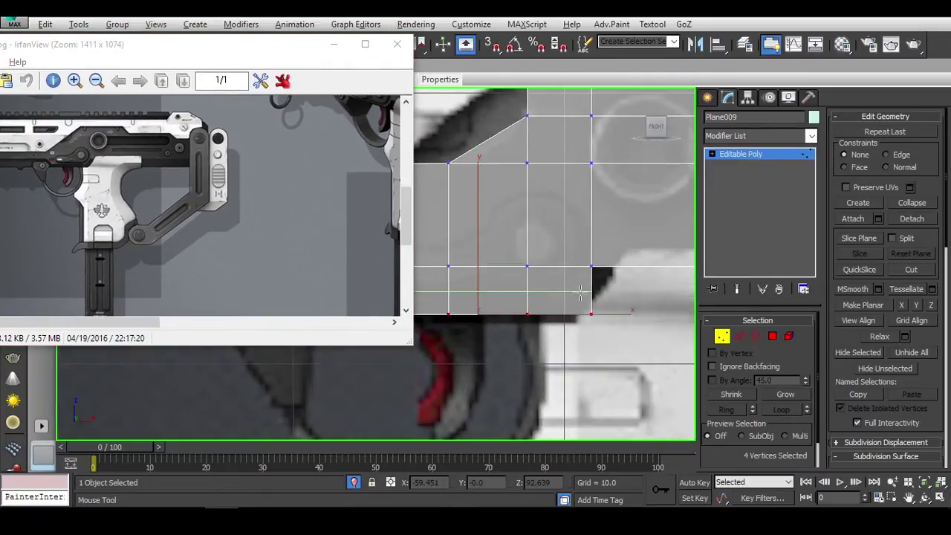
scroll(539, 294, up, 2)
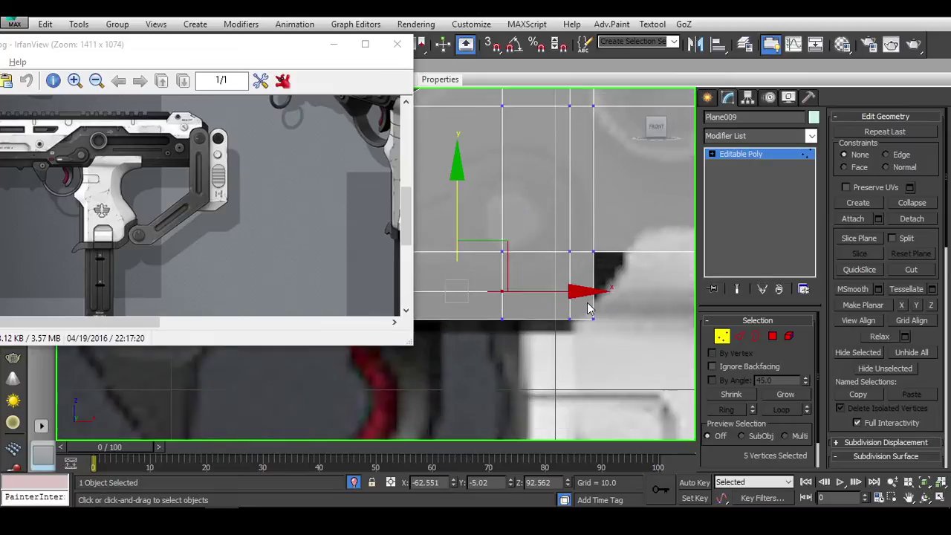
scroll(557, 289, up, 2)
key(2)
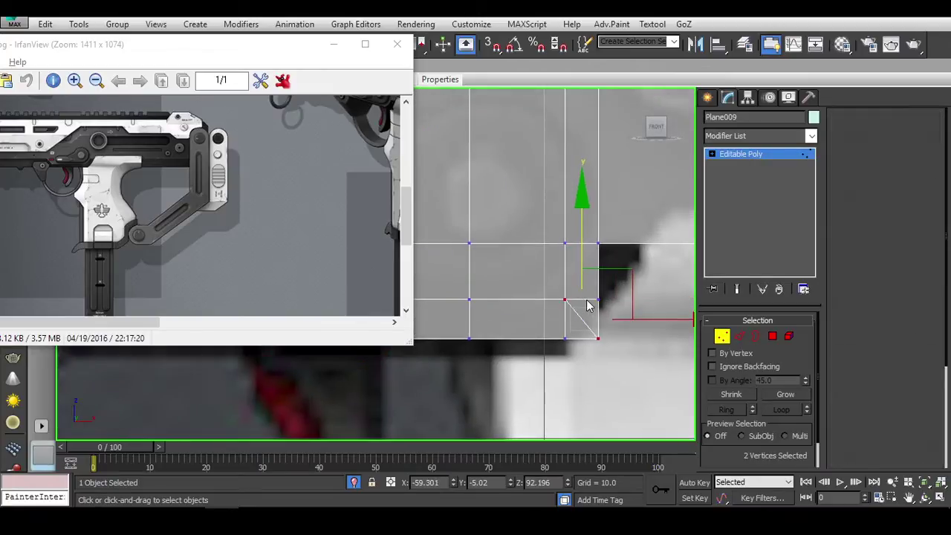
scroll(602, 312, down, 1)
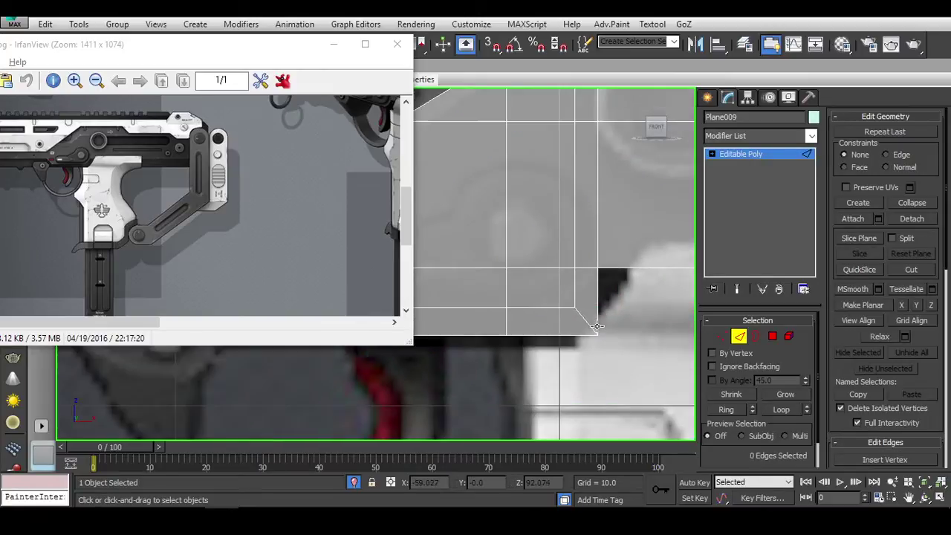
scroll(602, 314, down, 1)
ctrl+click(561, 316)
middle_drag(561, 315, 664, 319)
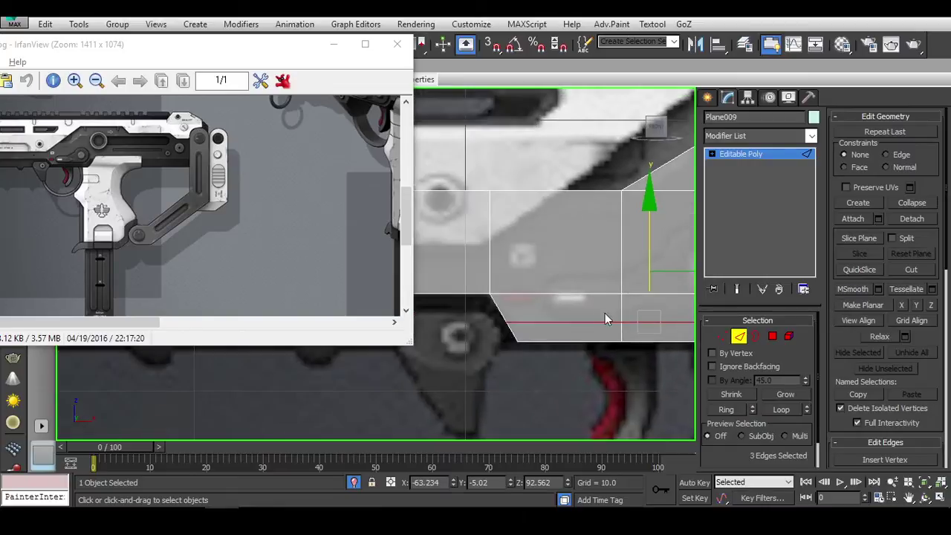
Step: Pull the rear corner vertex up-left to chamfer it, then leave vertex mode
scroll(595, 253, down, 2)
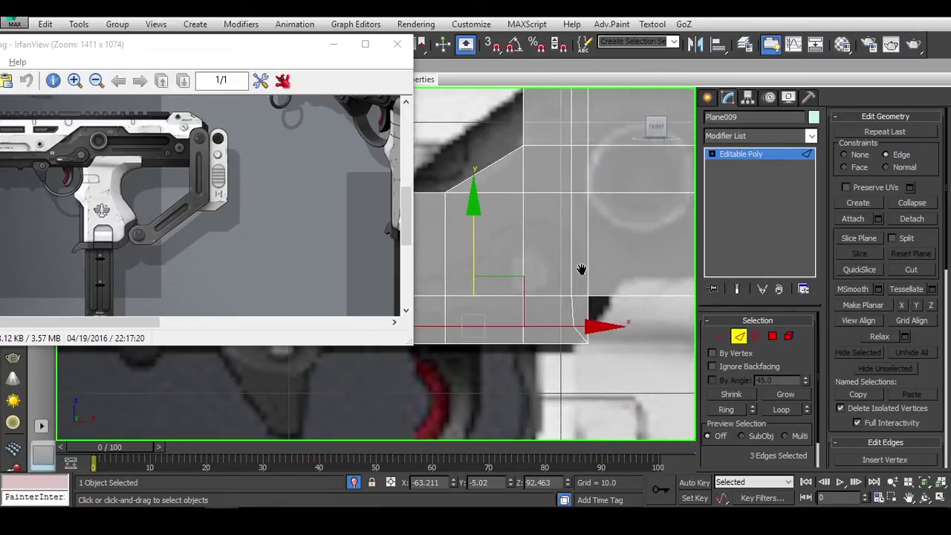
scroll(578, 327, up, 4)
key(1)
drag(565, 346, 548, 325)
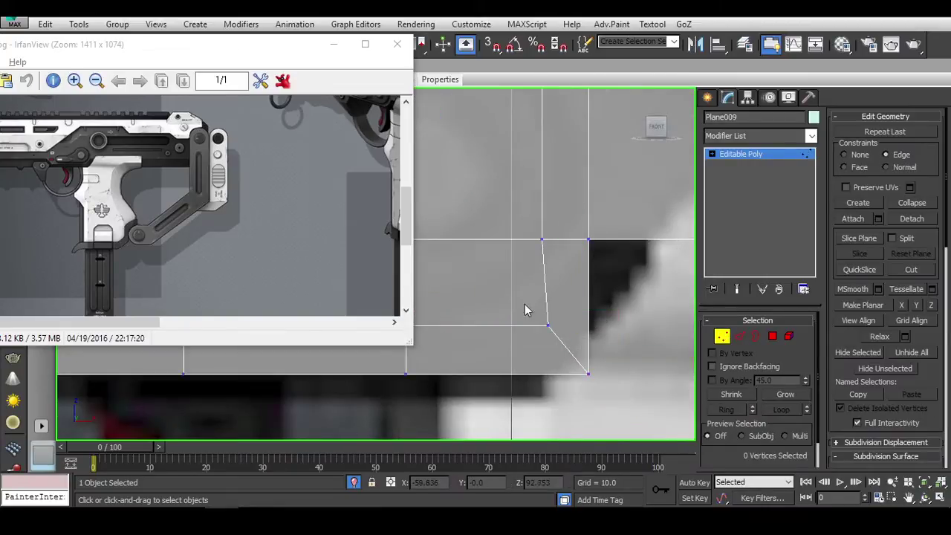
scroll(610, 327, down, 2)
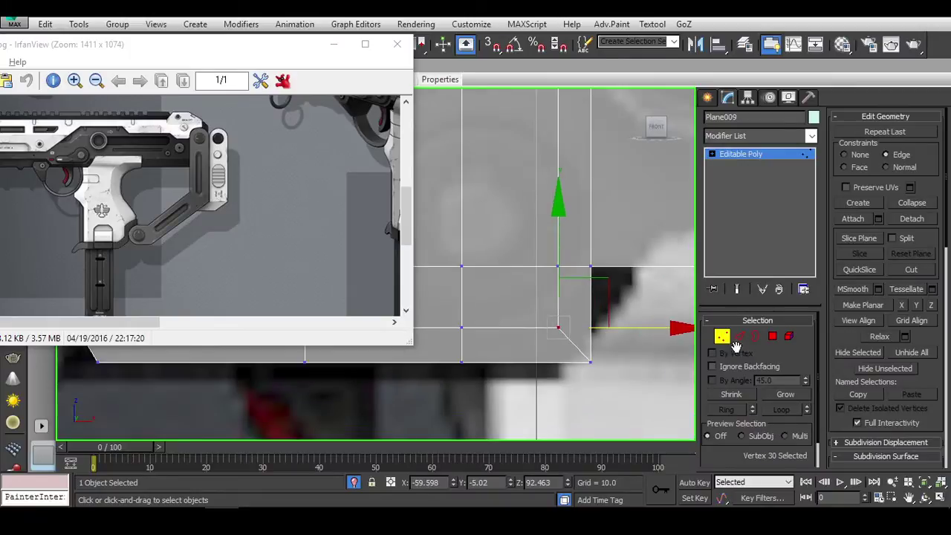
key(1)
scroll(556, 301, up, 2)
mouse_move(556, 301)
alt+middle_down()
mouse_move(569, 293)
mouse_move(558, 287)
mouse_move(668, 284)
alt+middle_up()
Step: Shift the reference window to another gun render and zoom around the receiver to compare
drag(269, 192, 279, 192)
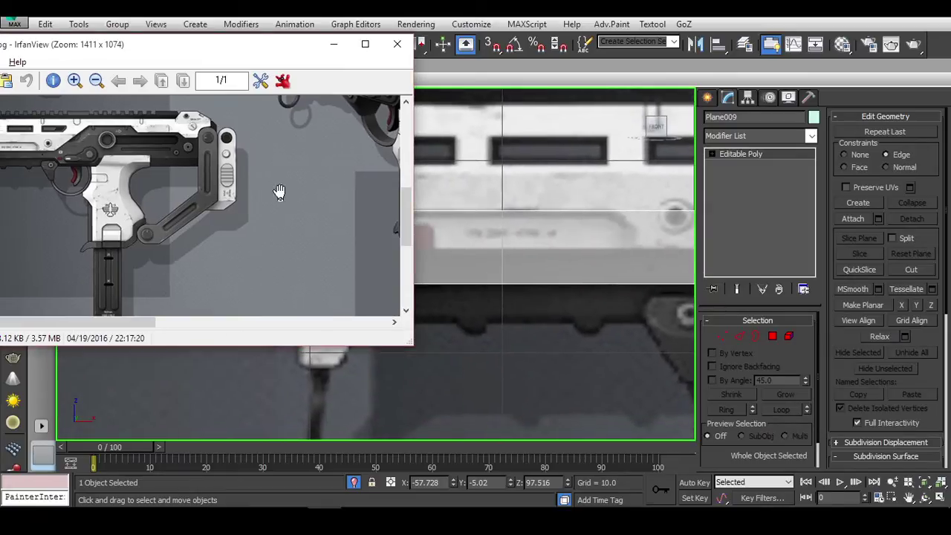
mouse_move(112, 57)
mouse_down()
mouse_move(240, 58)
mouse_move(159, 58)
mouse_move(163, 64)
mouse_up()
drag(416, 156, 222, 200)
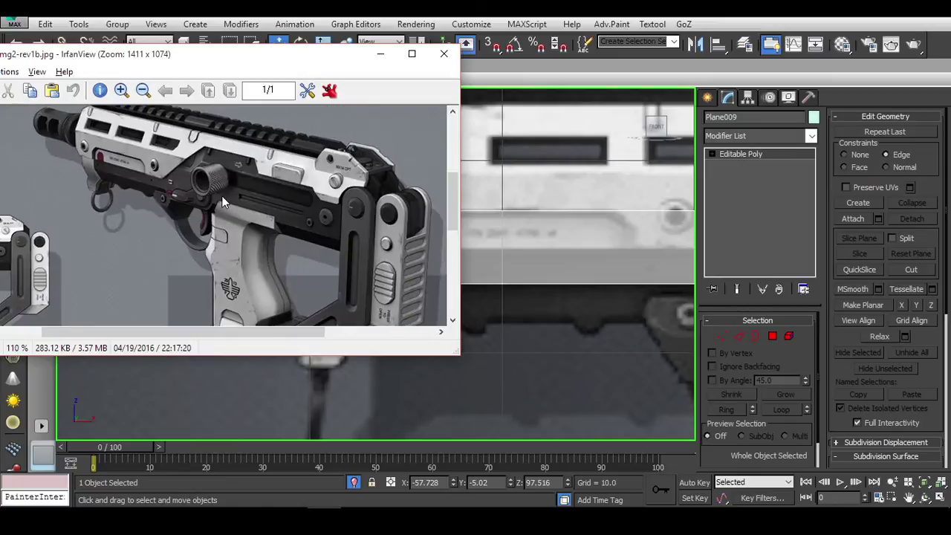
scroll(568, 263, up, 5)
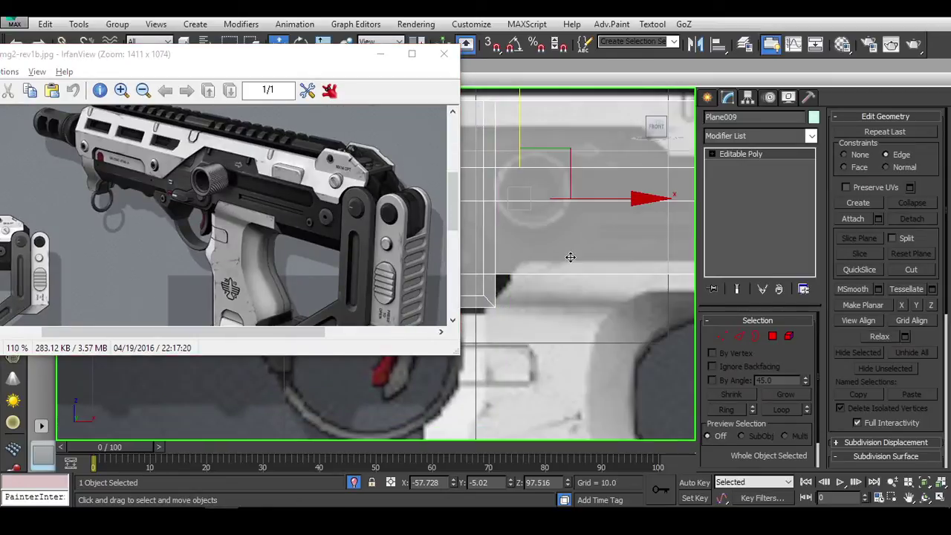
middle_drag(565, 267, 568, 263)
scroll(572, 268, down, 2)
scroll(583, 281, down, 2)
scroll(583, 280, down, 2)
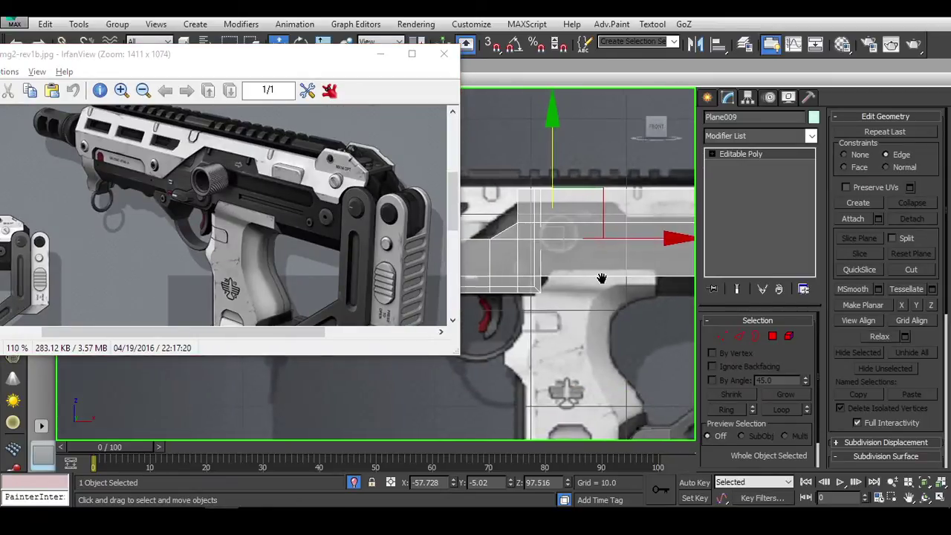
scroll(616, 281, down, 1)
scroll(617, 278, up, 2)
scroll(640, 275, up, 2)
scroll(586, 285, up, 3)
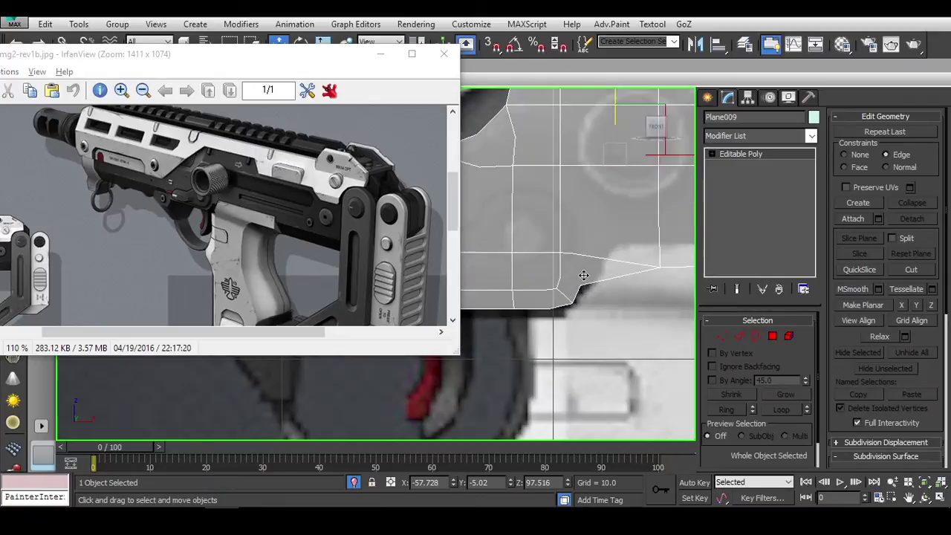
scroll(612, 275, up, 1)
scroll(613, 276, down, 2)
scroll(602, 298, down, 1)
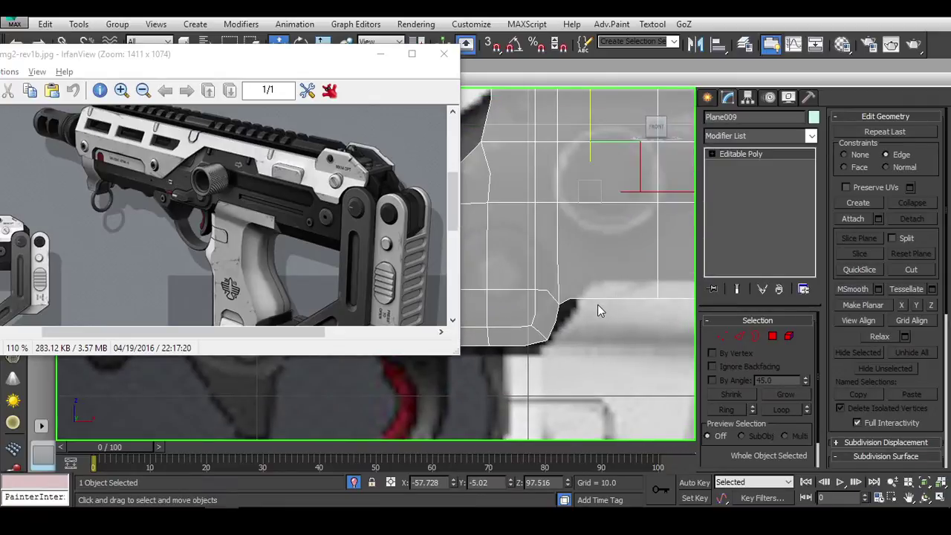
scroll(598, 304, down, 2)
scroll(604, 297, up, 2)
scroll(651, 287, up, 1)
scroll(517, 270, up, 2)
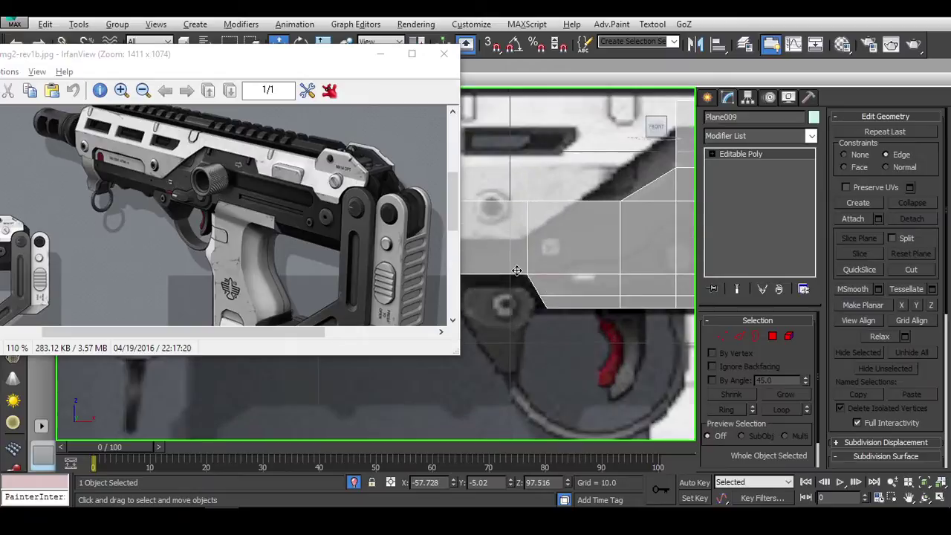
scroll(511, 272, down, 2)
Step: Switch to the Move tool in Edge mode and pan toward the receiver's underside edges
key(w)
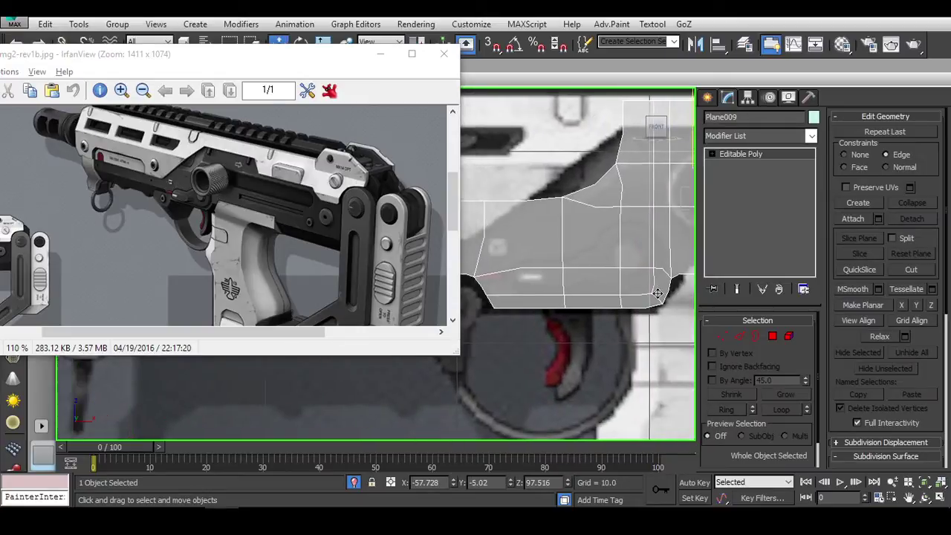
scroll(609, 290, up, 2)
scroll(609, 288, up, 2)
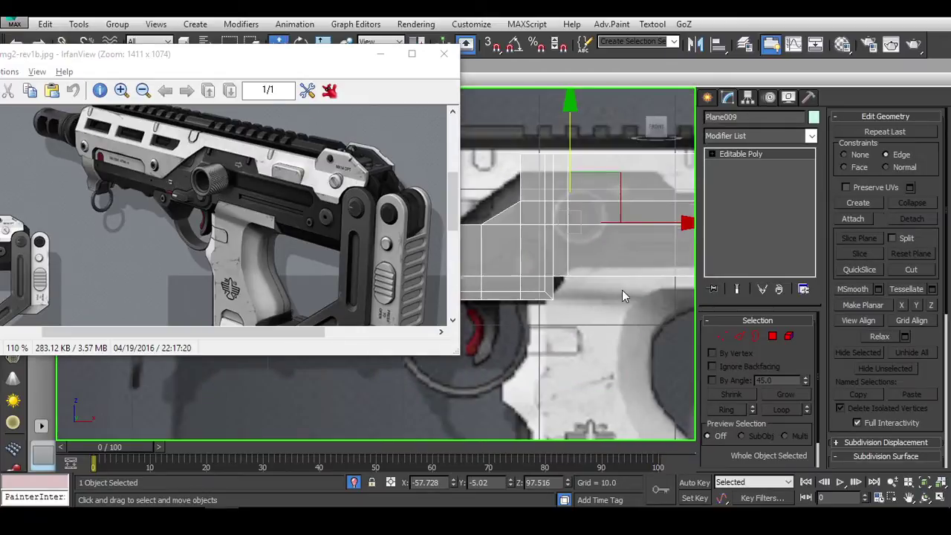
scroll(622, 290, up, 2)
key(2)
scroll(648, 280, down, 2)
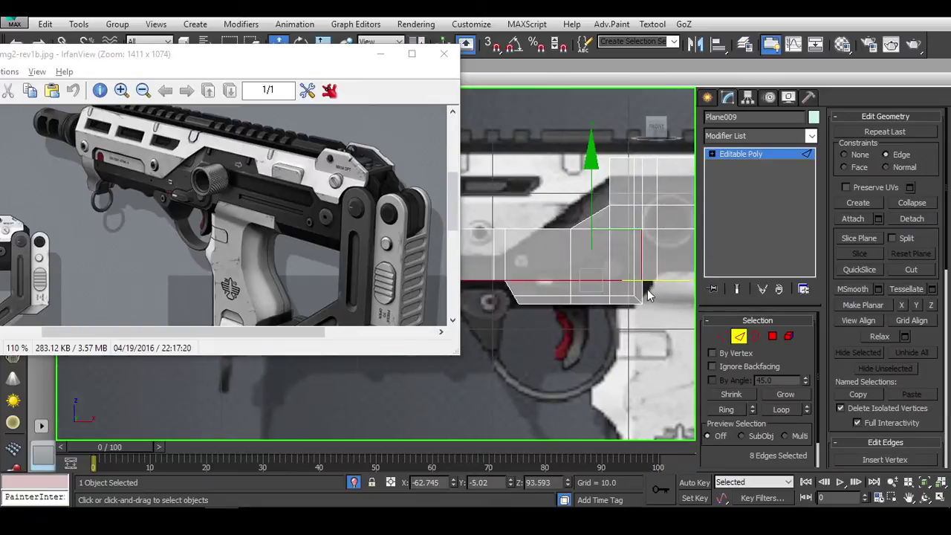
middle_drag(544, 303, 603, 296)
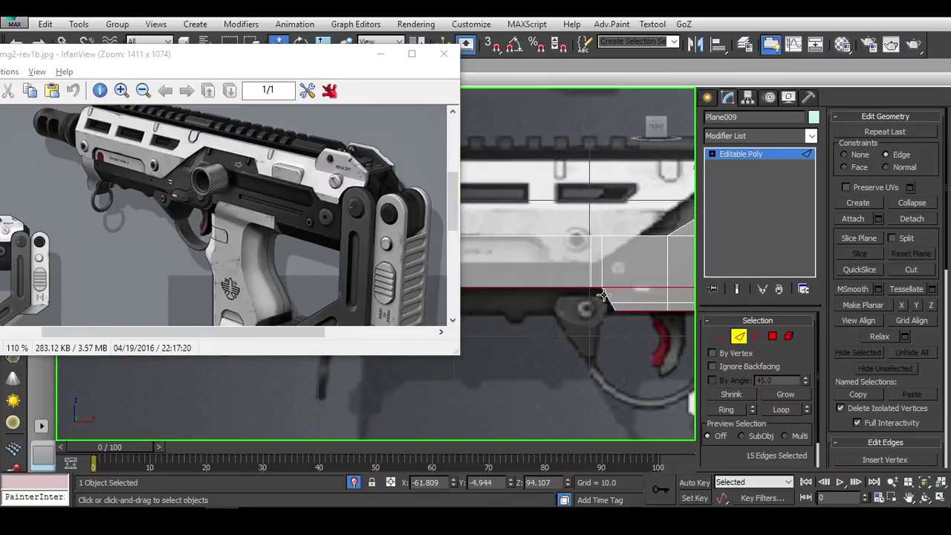
scroll(603, 296, up, 2)
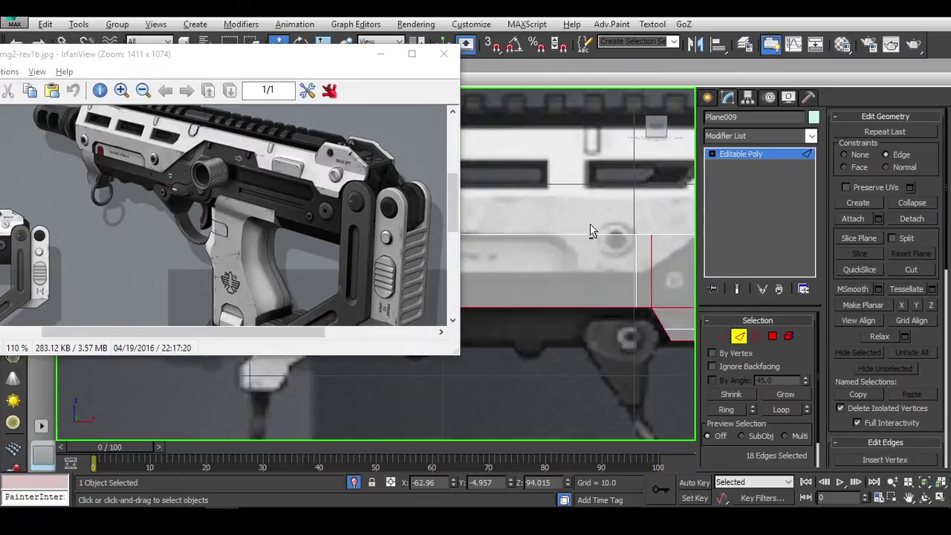
middle_drag(559, 273, 497, 281)
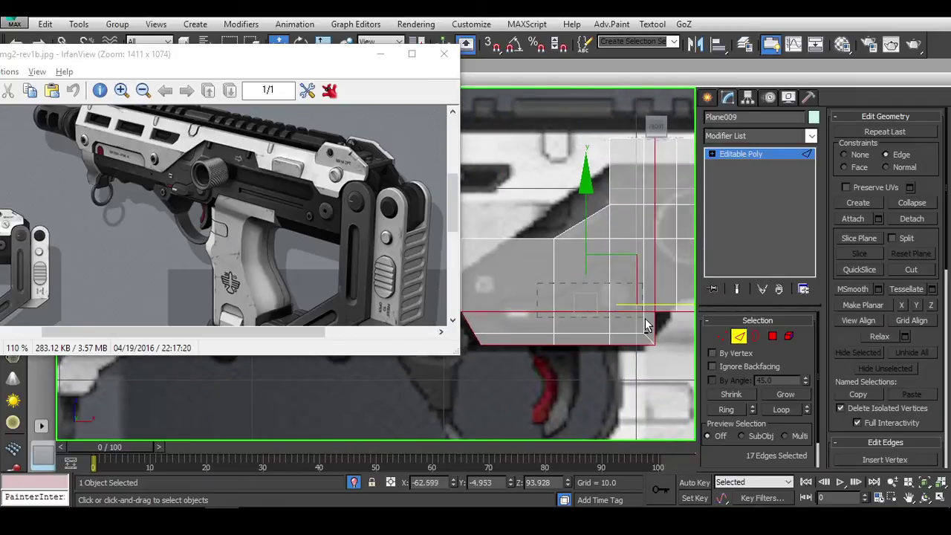
scroll(645, 325, down, 2)
scroll(604, 304, down, 3)
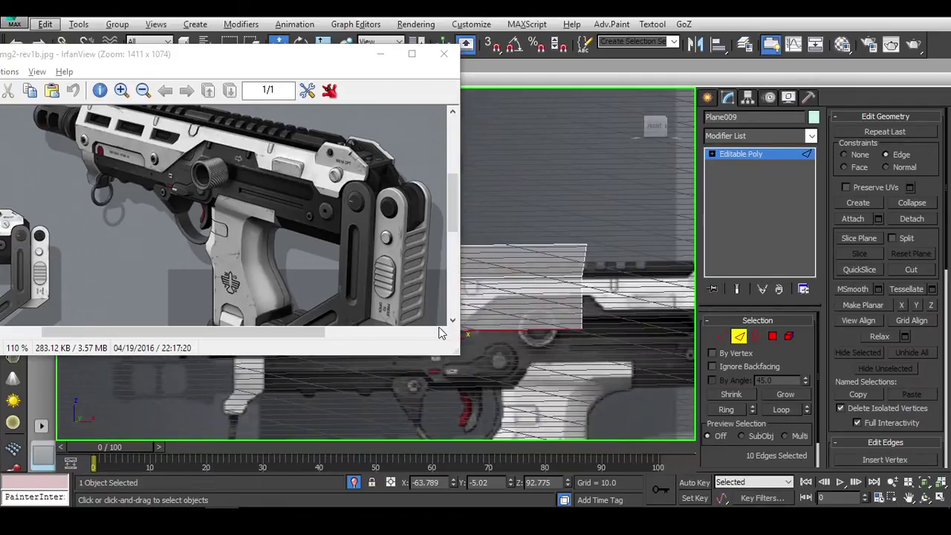
Step: Snap to the front view and nudge the selected edges down slightly
scroll(520, 336, up, 3)
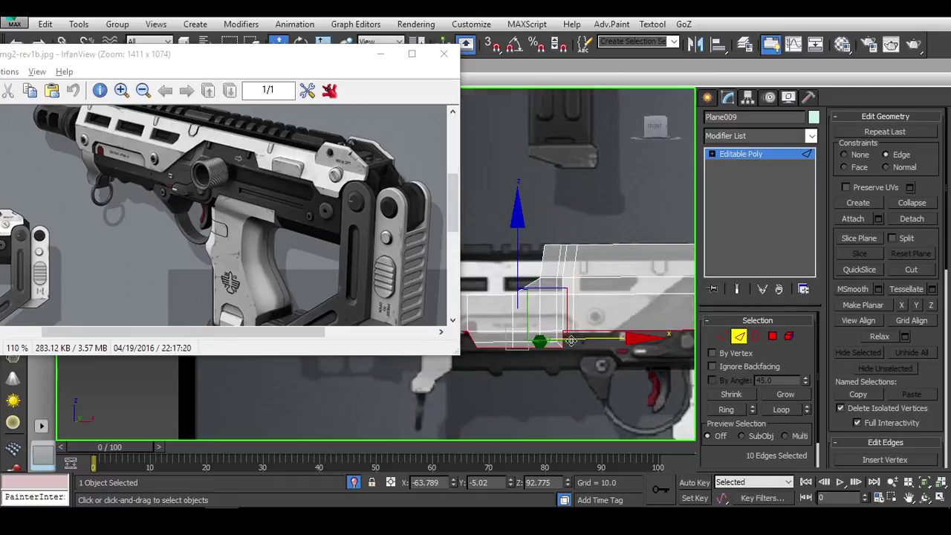
alt+middle_drag(572, 340, 579, 358)
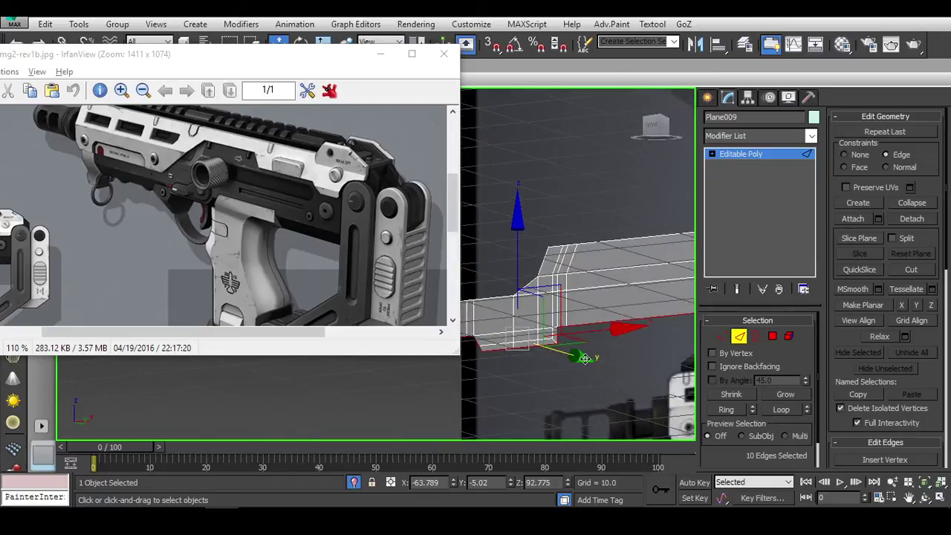
click(654, 125)
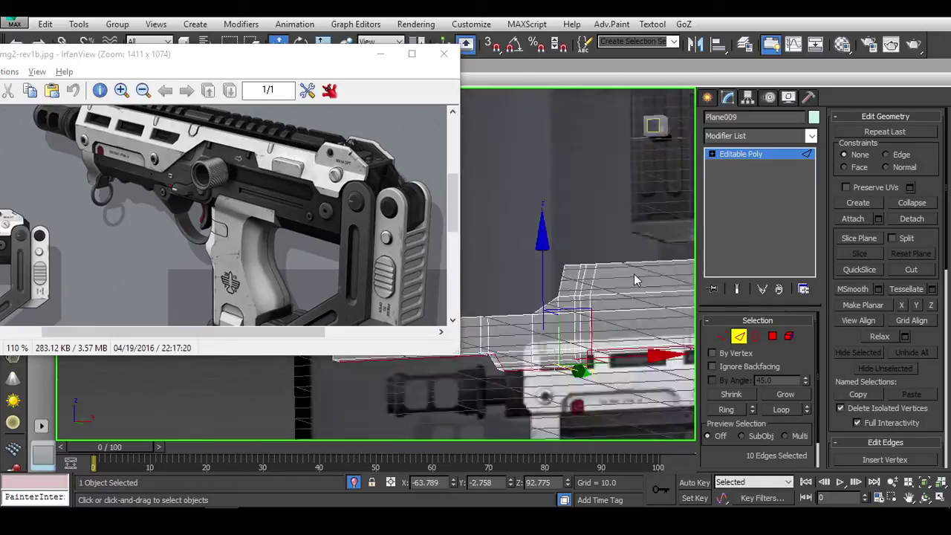
middle_drag(565, 215, 625, 200)
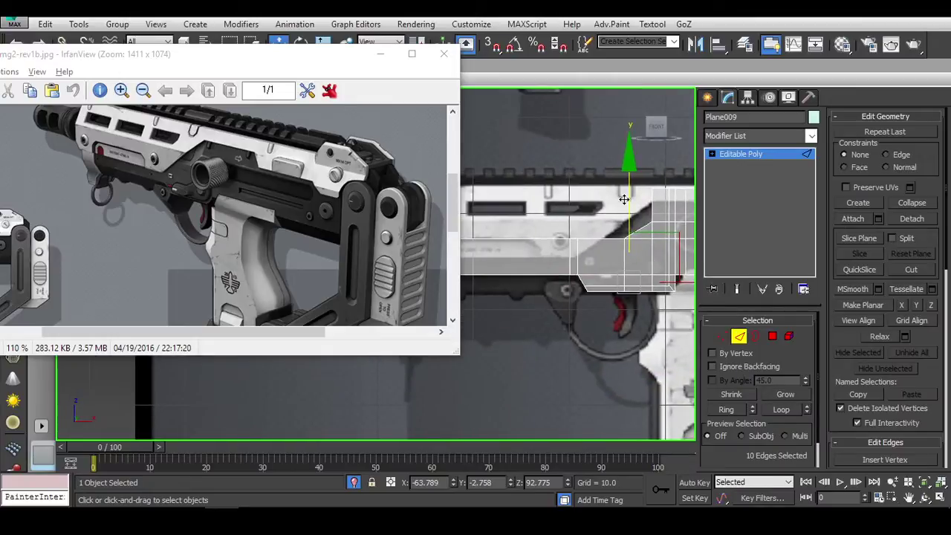
drag(632, 209, 637, 221)
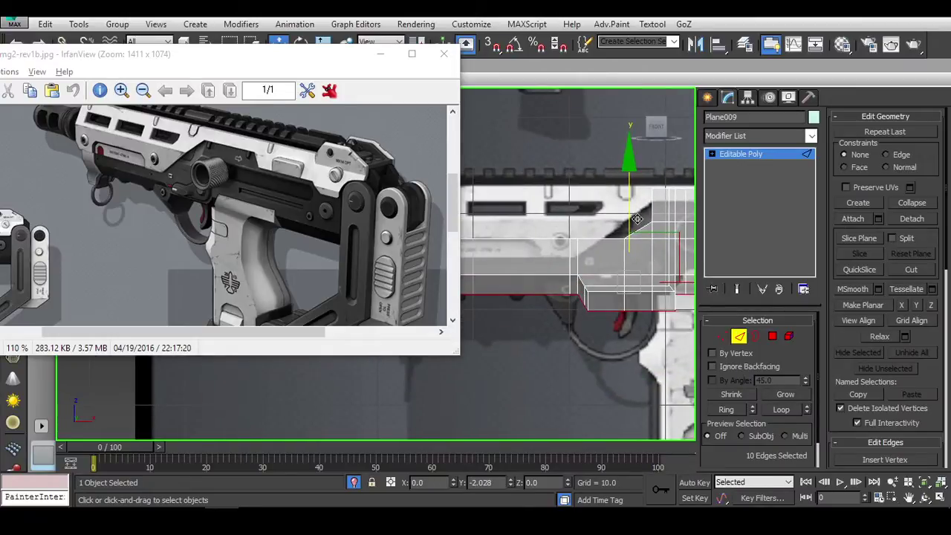
scroll(637, 219, down, 3)
scroll(590, 274, up, 3)
mouse_move(590, 275)
middle_down()
mouse_move(579, 284)
mouse_move(646, 266)
middle_up()
scroll(583, 281, up, 2)
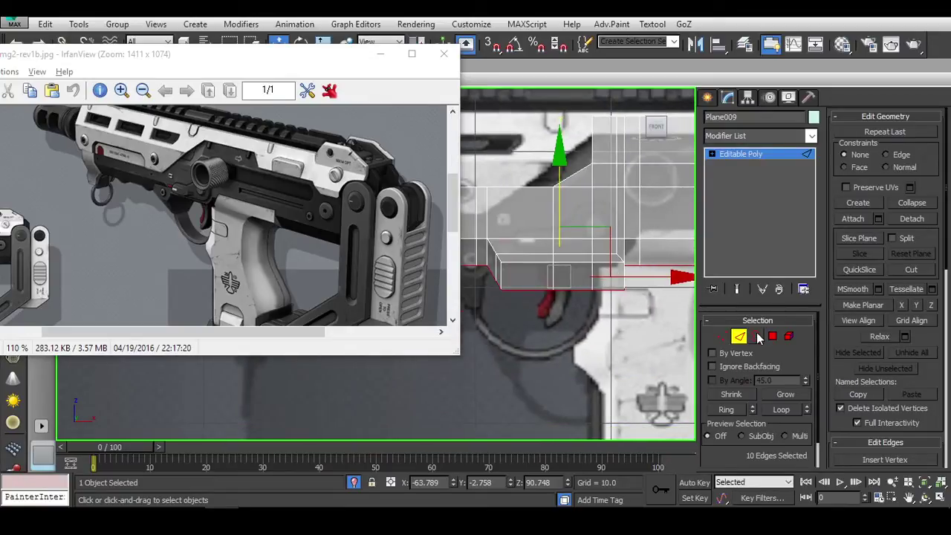
Step: Select two receiver edges, try sliding them right, then undo the move
click(605, 227)
key(f)
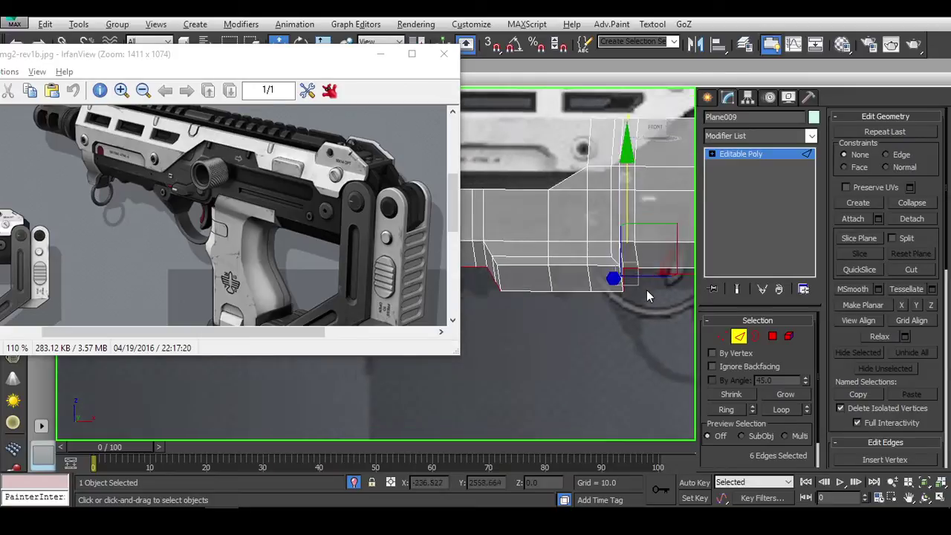
scroll(602, 305, down, 3)
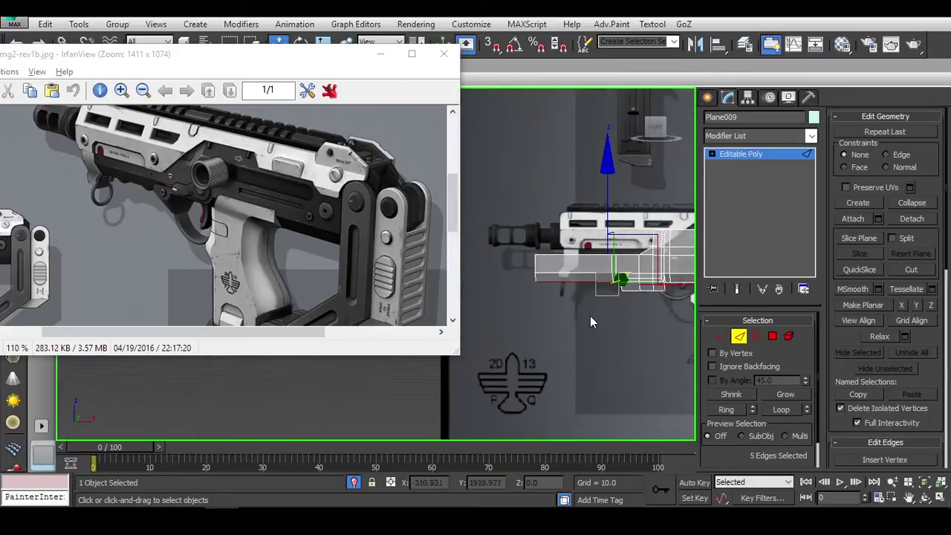
click(669, 285)
scroll(654, 316, up, 2)
scroll(625, 309, up, 2)
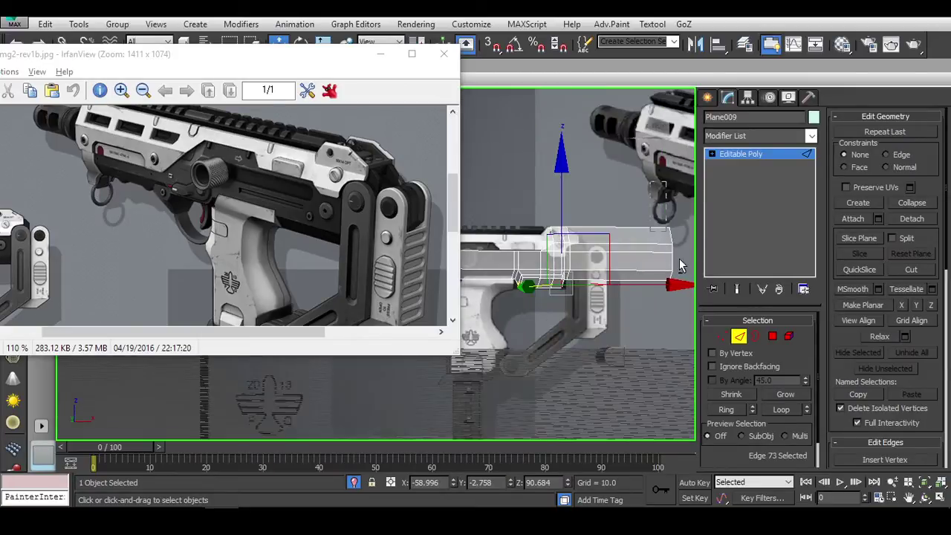
scroll(580, 299, up, 3)
ctrl+click(614, 275)
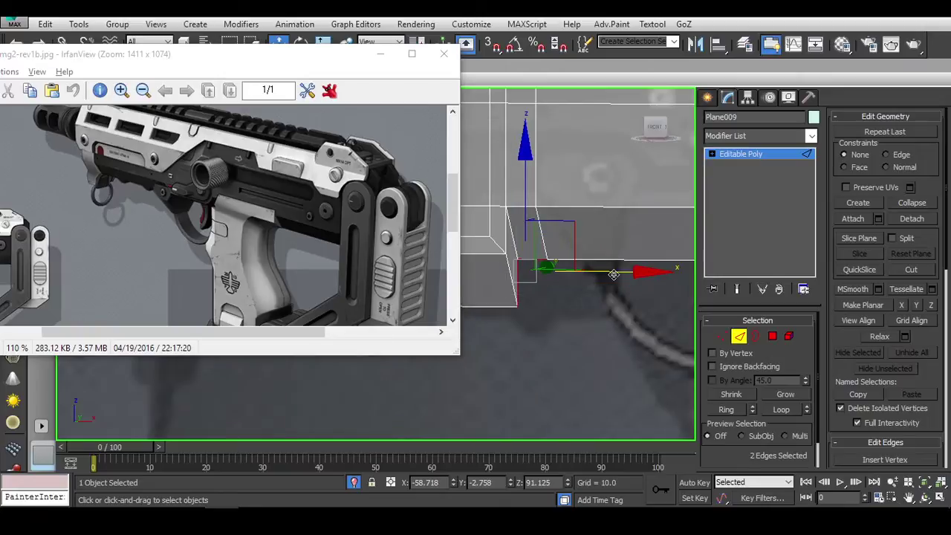
drag(621, 276, 634, 273)
scroll(618, 265, up, 2)
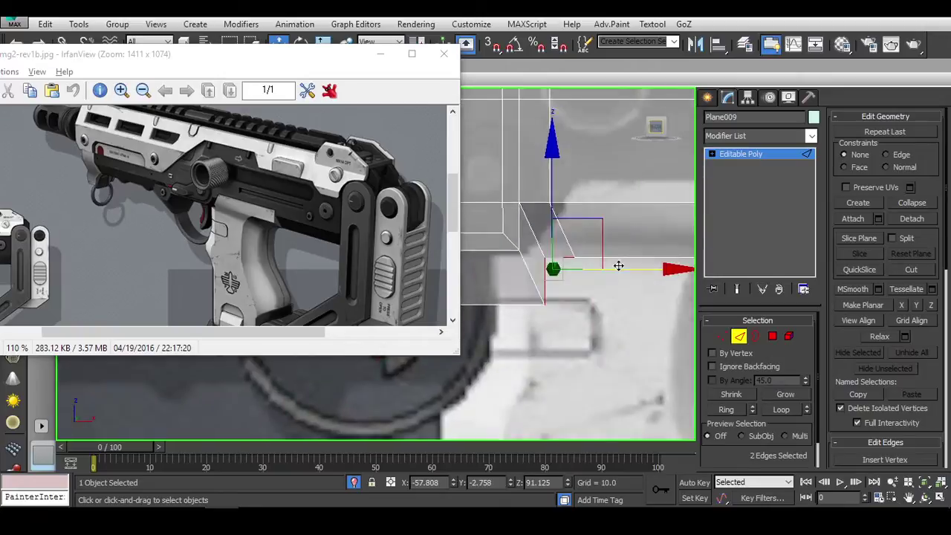
scroll(614, 272, up, 1)
scroll(624, 267, up, 1)
key(ctrl+z)
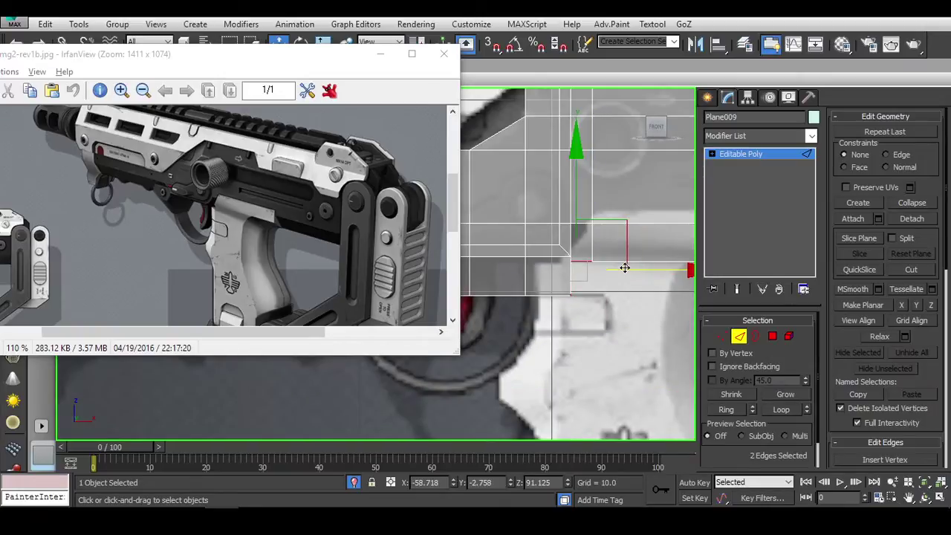
Step: Preview smoothing, toggle wireframe display and reselect the receiver mesh
key(ctrl+BackSpace)
click(740, 338)
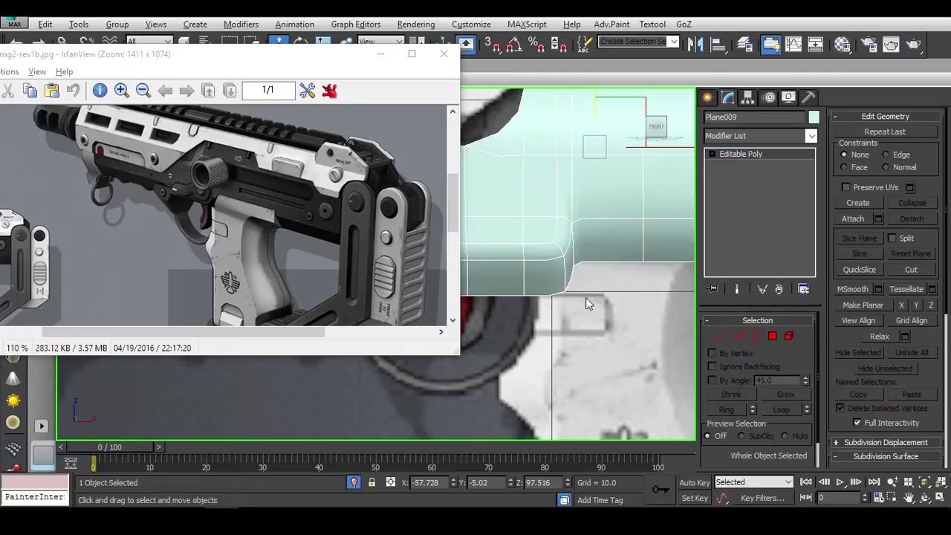
scroll(586, 297, up, 1)
scroll(590, 279, up, 1)
scroll(578, 295, down, 2)
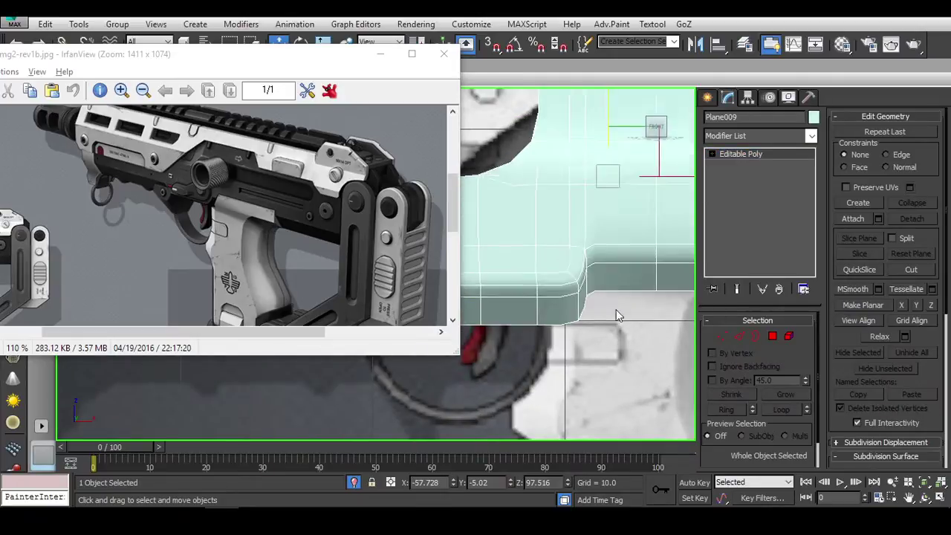
scroll(587, 312, down, 2)
click(608, 340)
key(F3)
key(F3)
click(597, 240)
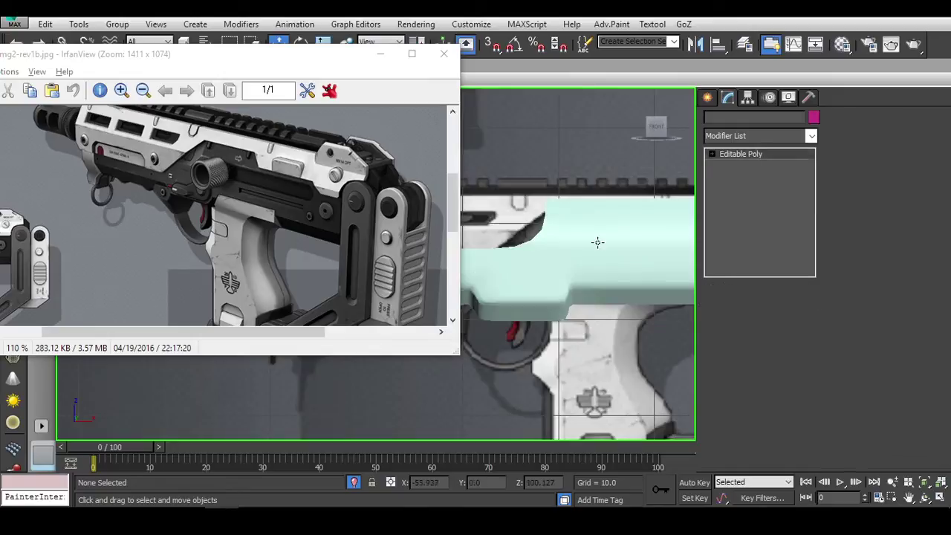
scroll(593, 255, up, 3)
scroll(564, 217, down, 2)
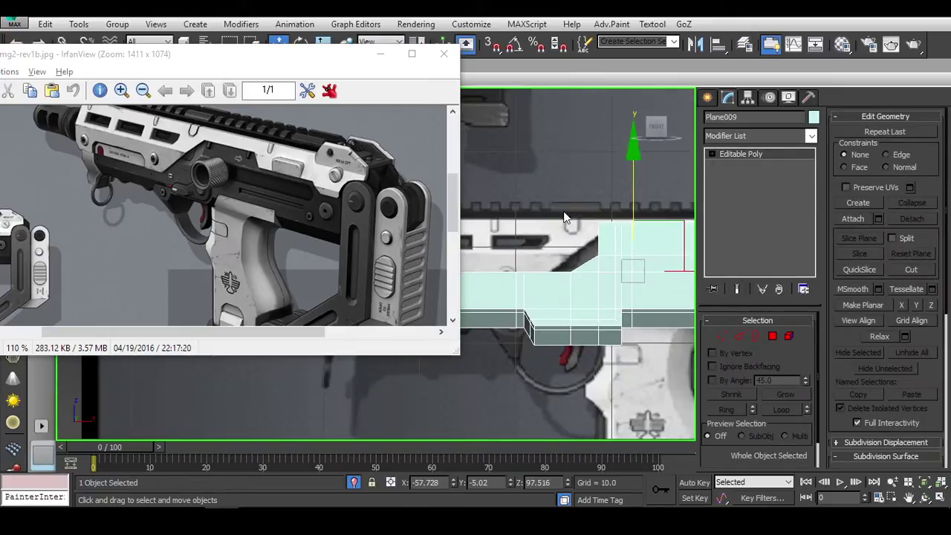
click(380, 58)
Step: Back in Edge mode, orbit to a low side view and select three edges on the top
click(740, 337)
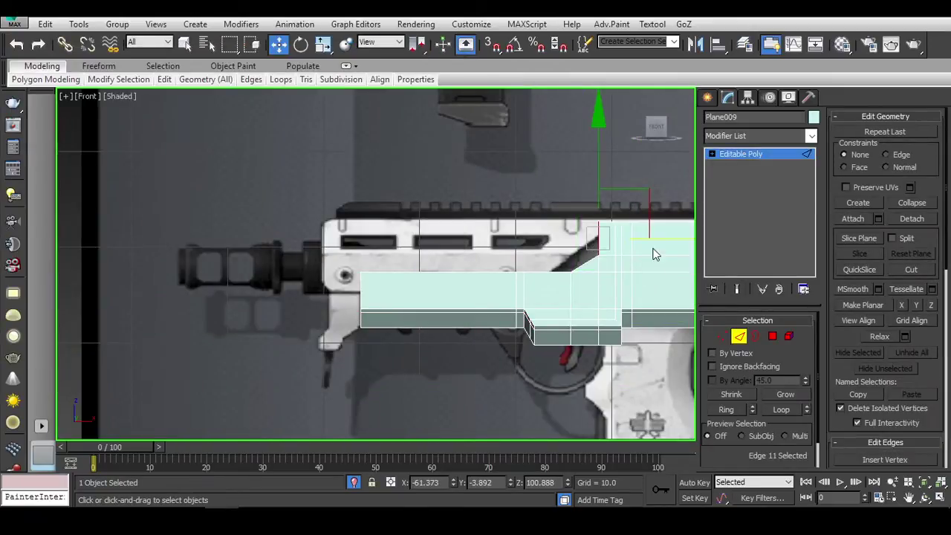
alt+middle_drag(621, 238, 525, 276)
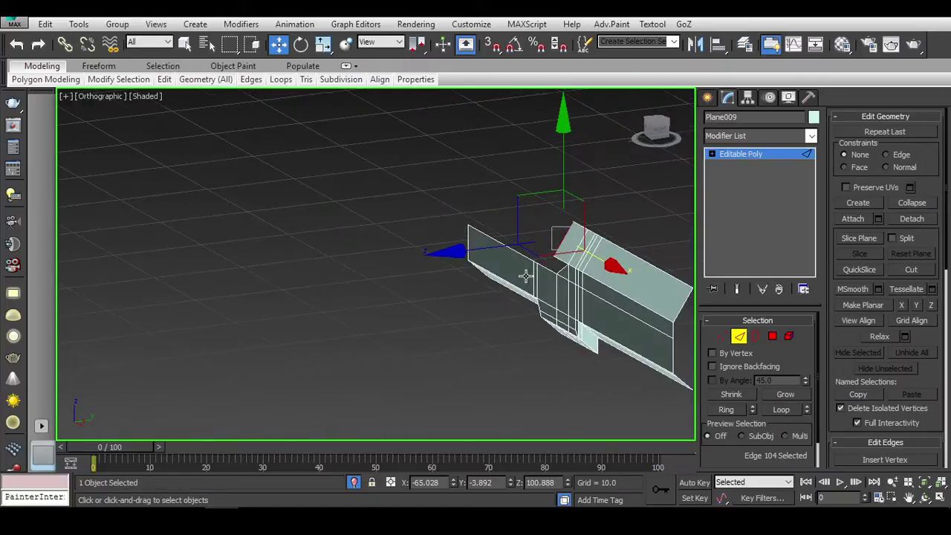
key(ctrl+z)
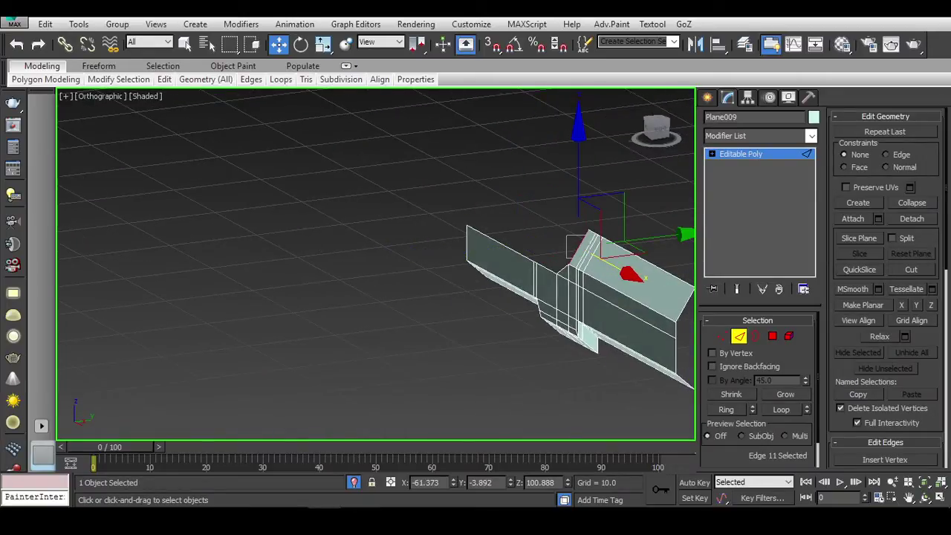
key(alt+Tab)
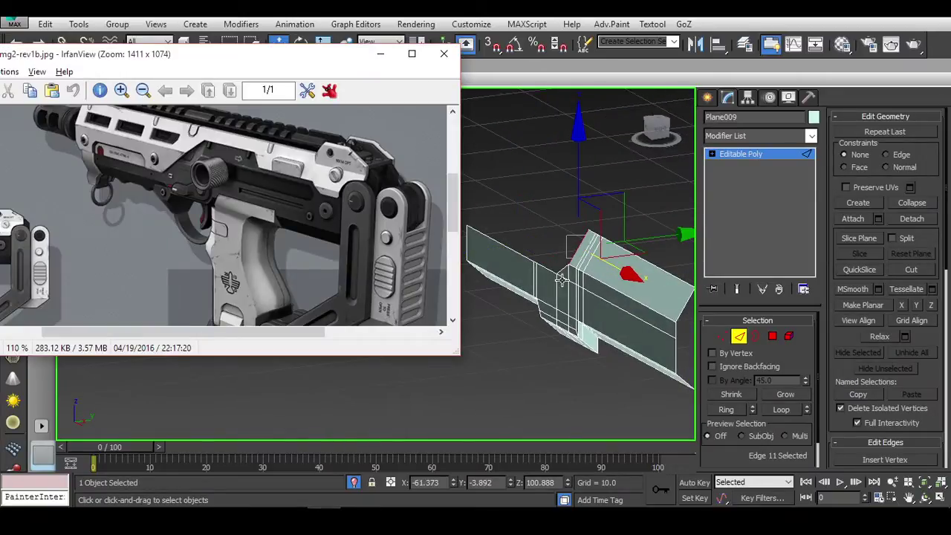
mouse_move(561, 279)
alt+middle_down()
mouse_move(574, 290)
mouse_move(560, 307)
alt+middle_up()
scroll(599, 295, up, 3)
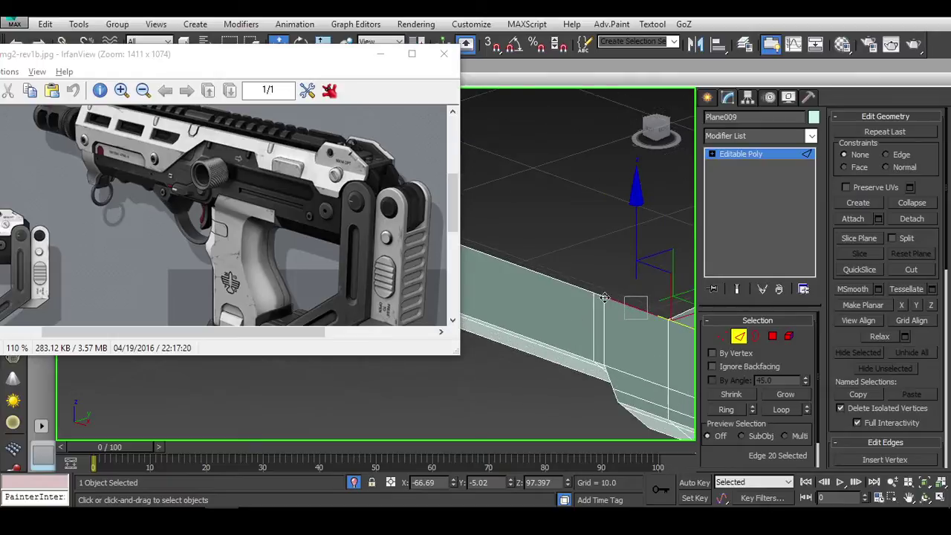
ctrl+click(584, 295)
scroll(570, 295, down, 3)
ctrl+click(595, 283)
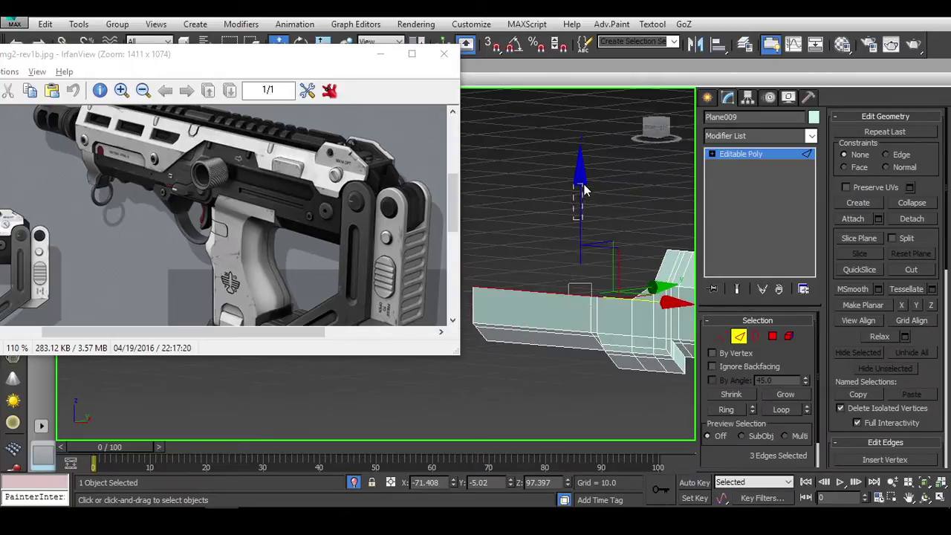
Step: Select the notch's vertical edge and snap to a straight front view
alt+middle_drag(584, 231, 682, 198)
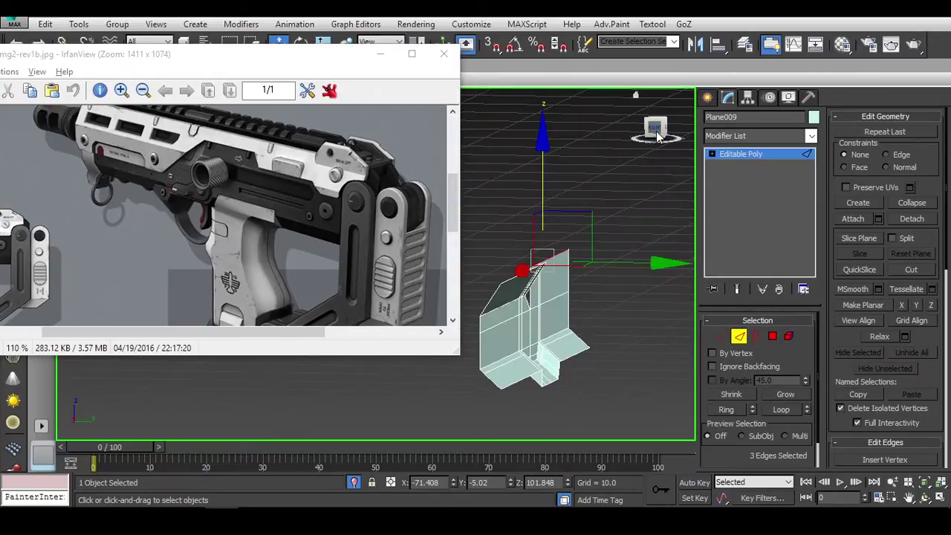
click(657, 134)
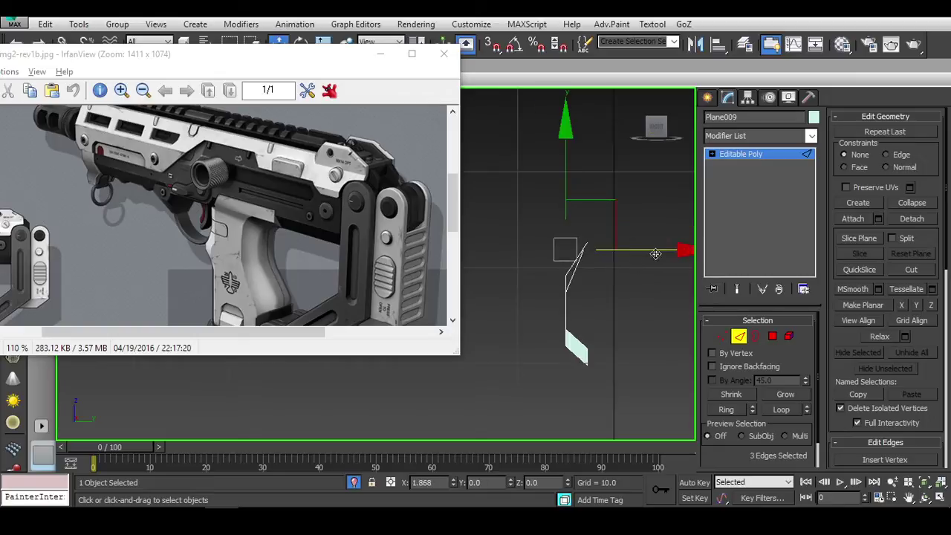
scroll(630, 279, up, 2)
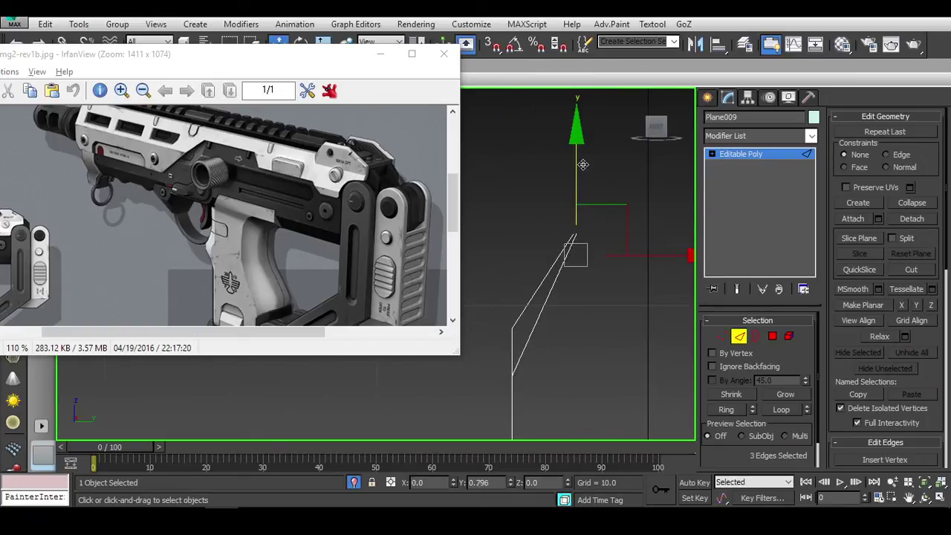
scroll(611, 304, up, 1)
scroll(553, 196, up, 1)
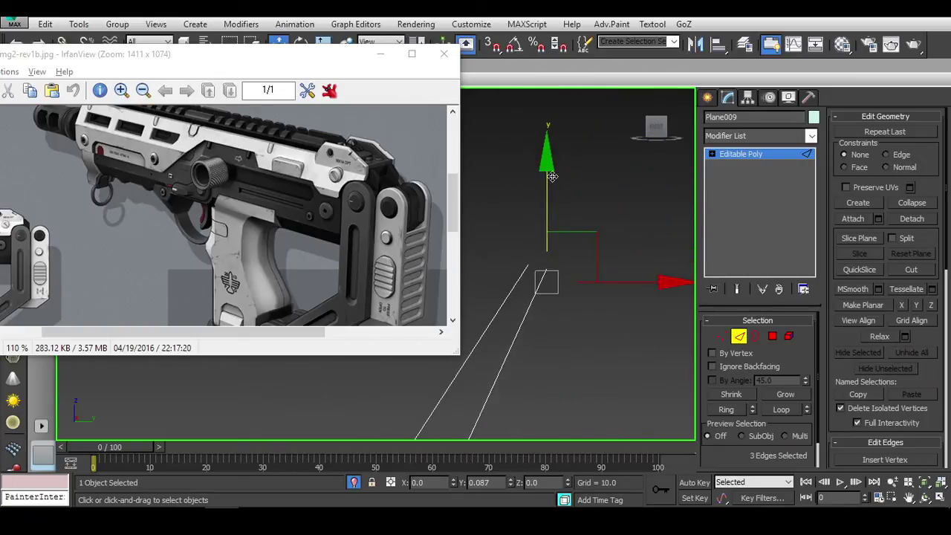
scroll(636, 262, up, 2)
scroll(592, 233, up, 2)
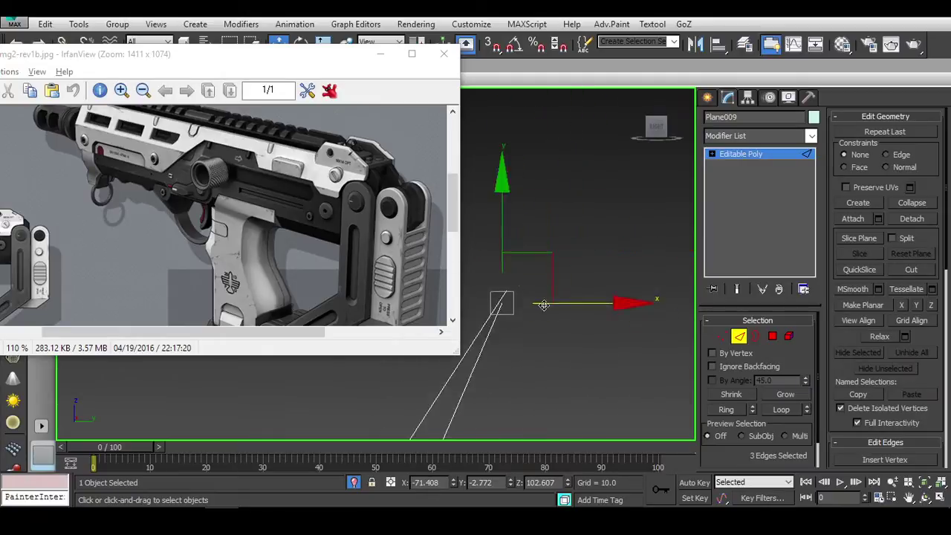
scroll(595, 252, up, 1)
scroll(599, 271, up, 1)
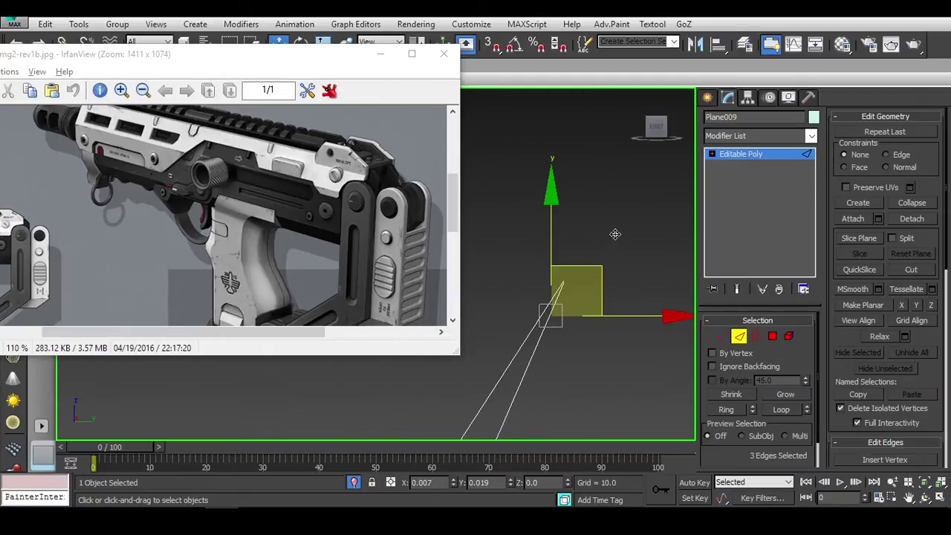
mouse_move(615, 232)
alt+middle_down()
mouse_move(631, 324)
mouse_move(632, 292)
mouse_move(650, 313)
alt+middle_up()
click(593, 312)
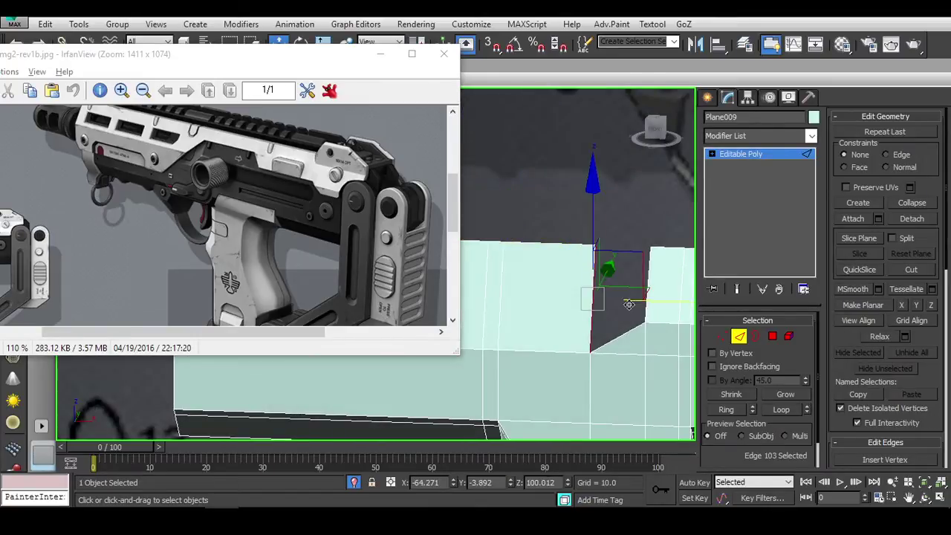
click(658, 131)
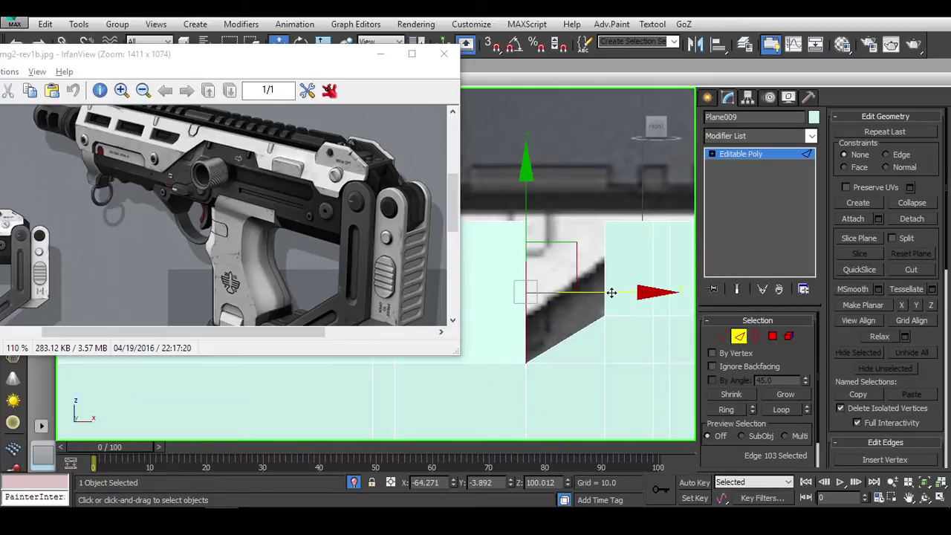
Step: End the cut and select the two vertices at the notch corner in vertex mode
key(1)
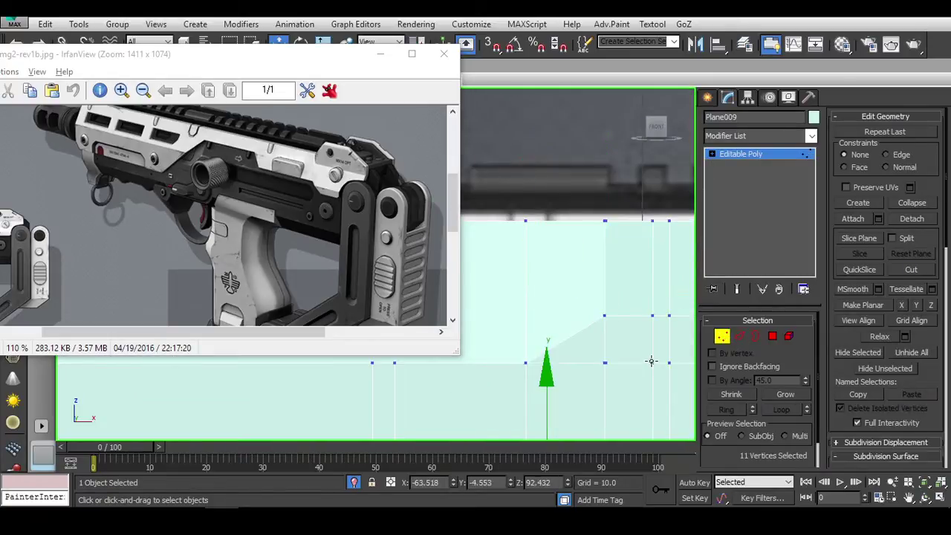
scroll(605, 318, up, 5)
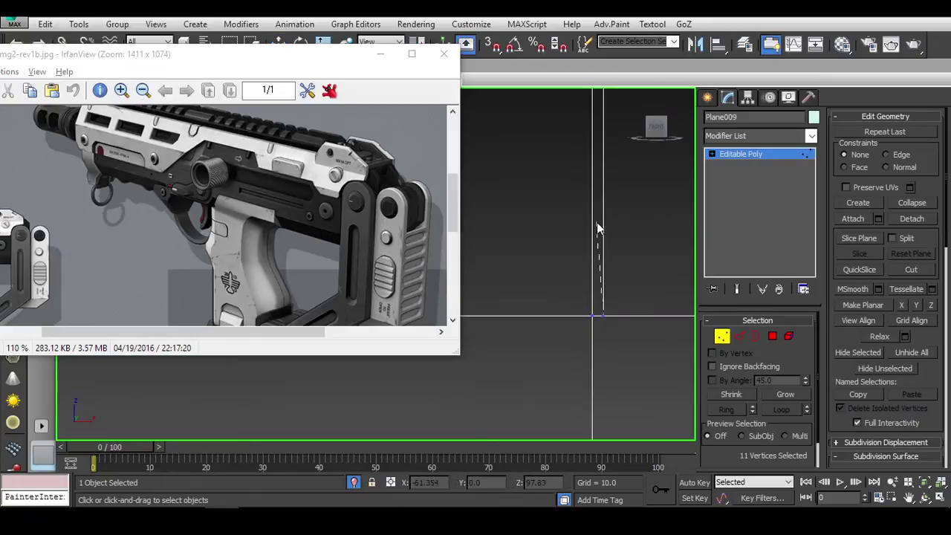
middle_drag(597, 222, 573, 173)
scroll(589, 172, down, 4)
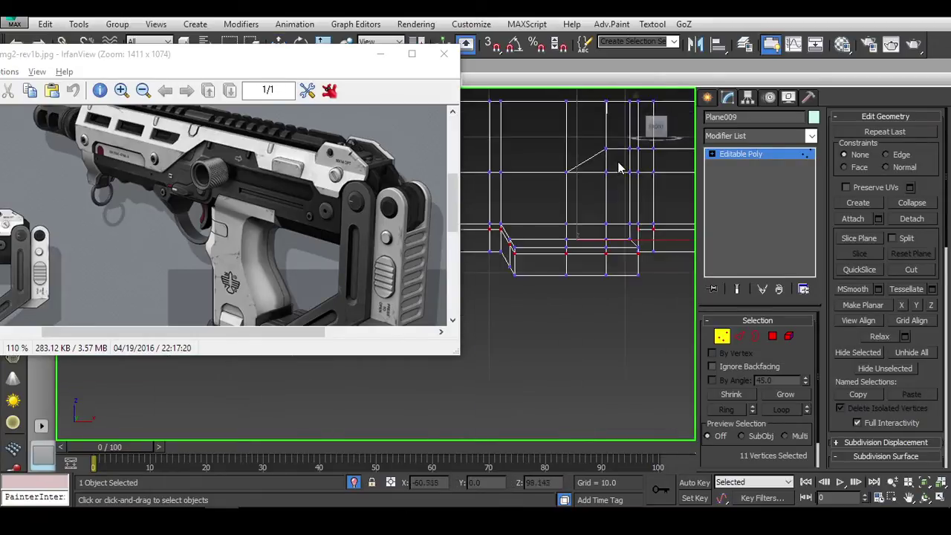
right_click(592, 194)
drag(525, 238, 542, 253)
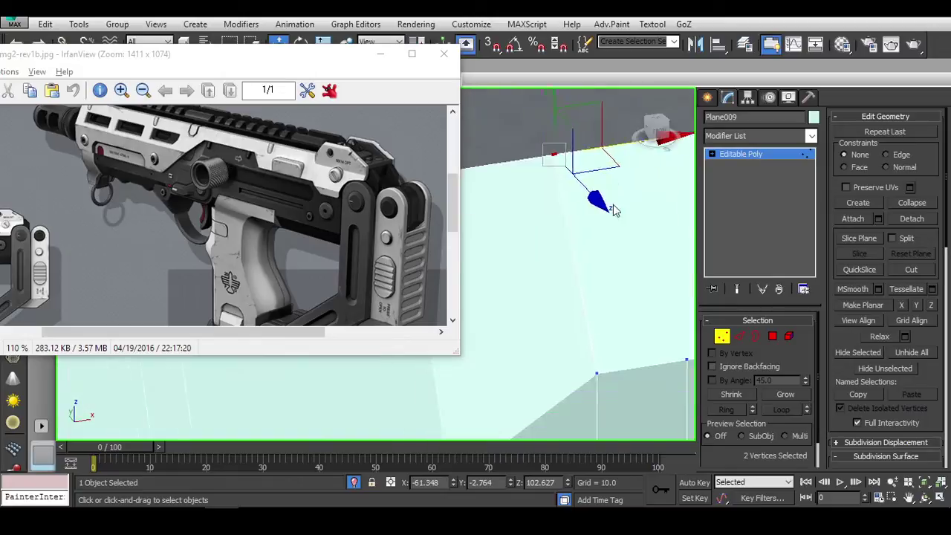
mouse_move(569, 293)
alt+middle_down()
mouse_move(697, 251)
mouse_move(625, 274)
mouse_move(577, 233)
mouse_move(572, 240)
mouse_move(592, 245)
mouse_move(628, 210)
mouse_move(641, 275)
alt+middle_up()
Step: Select the four slanted groove polygons and frame them in front view
key(4)
click(623, 275)
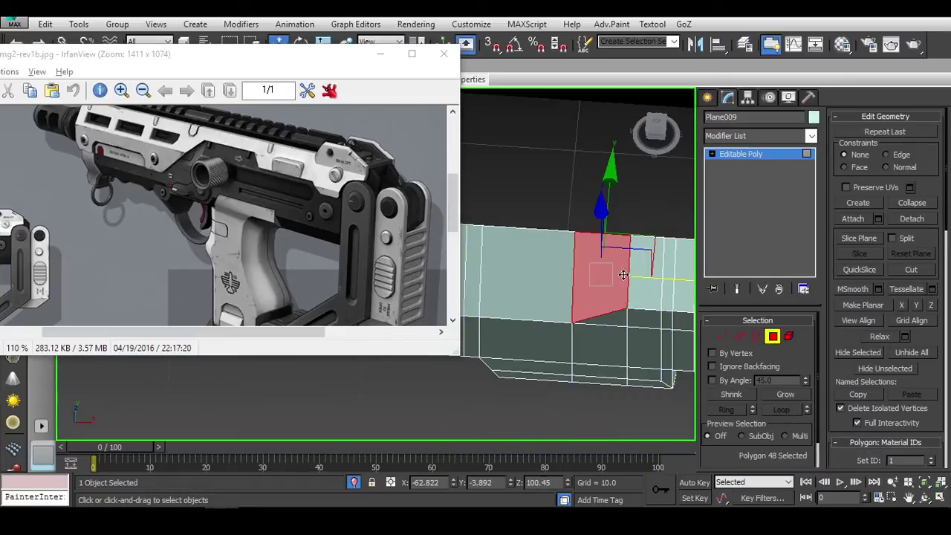
mouse_move(532, 274)
middle_down()
mouse_move(586, 274)
mouse_move(465, 248)
middle_up()
ctrl+click(638, 267)
scroll(639, 267, down, 3)
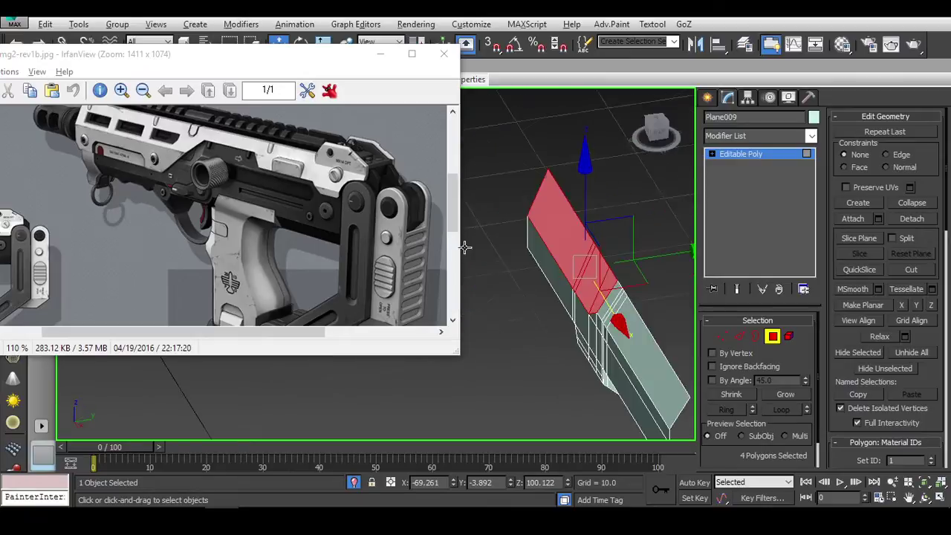
click(646, 147)
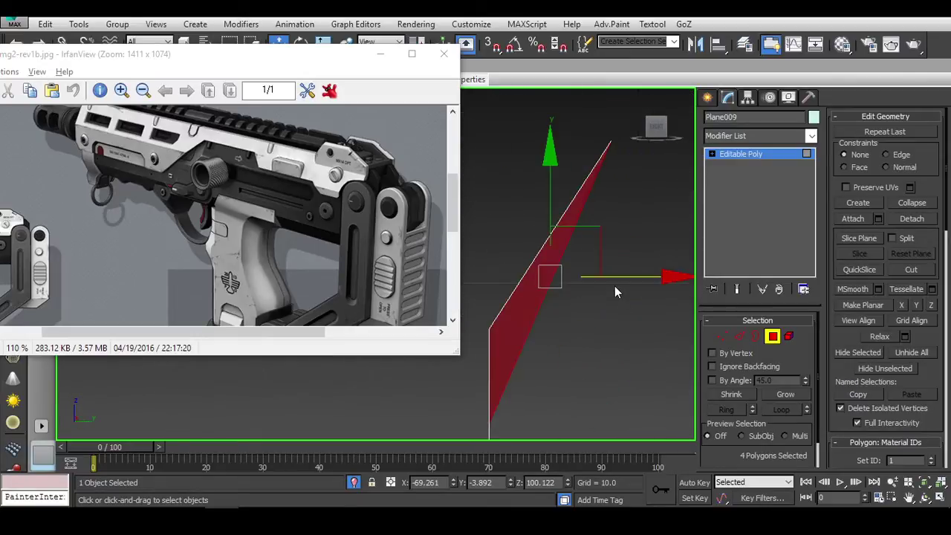
alt+middle_drag(611, 308, 597, 277)
key(f)
scroll(597, 277, up, 2)
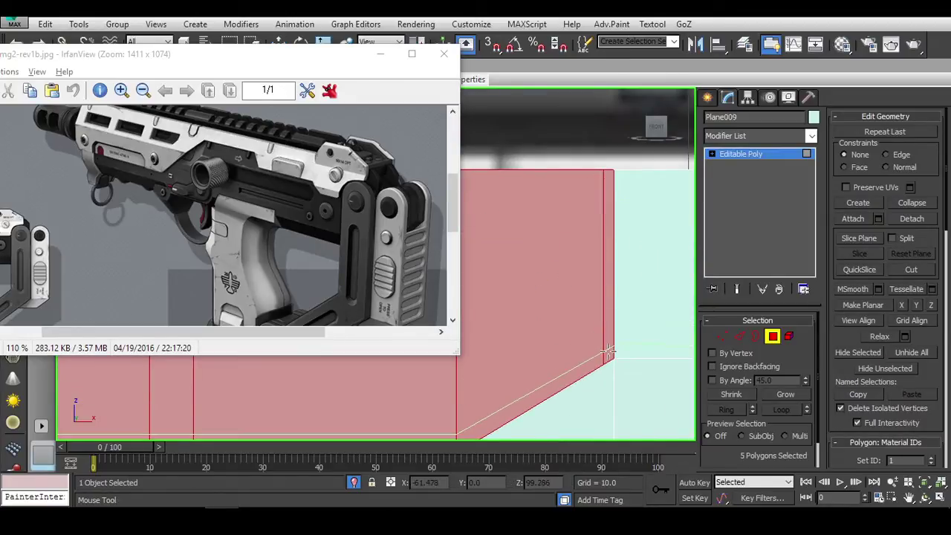
scroll(587, 269, down, 3)
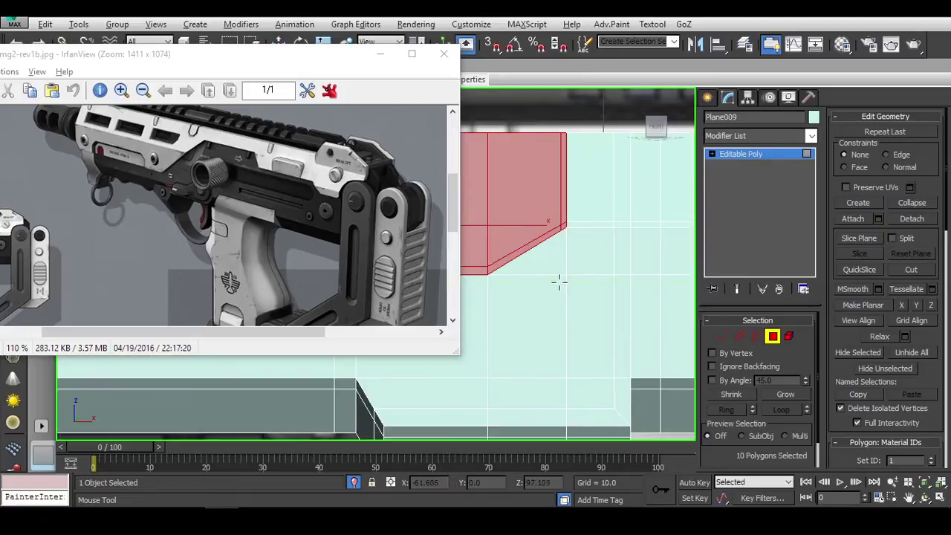
Step: Select the two groove corner vertices, then the vertical edge loop beside the groove
key(1)
key(w)
click(548, 212)
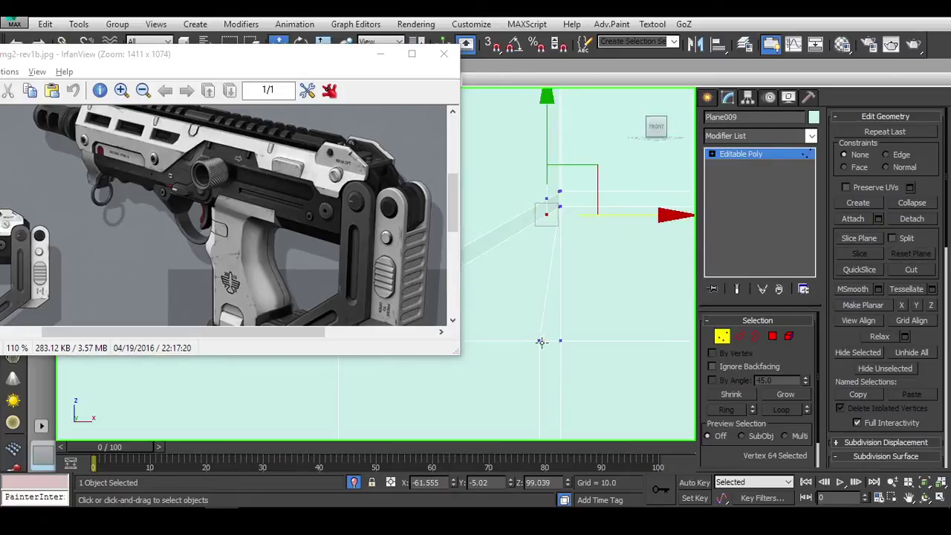
ctrl+click(541, 340)
key(2)
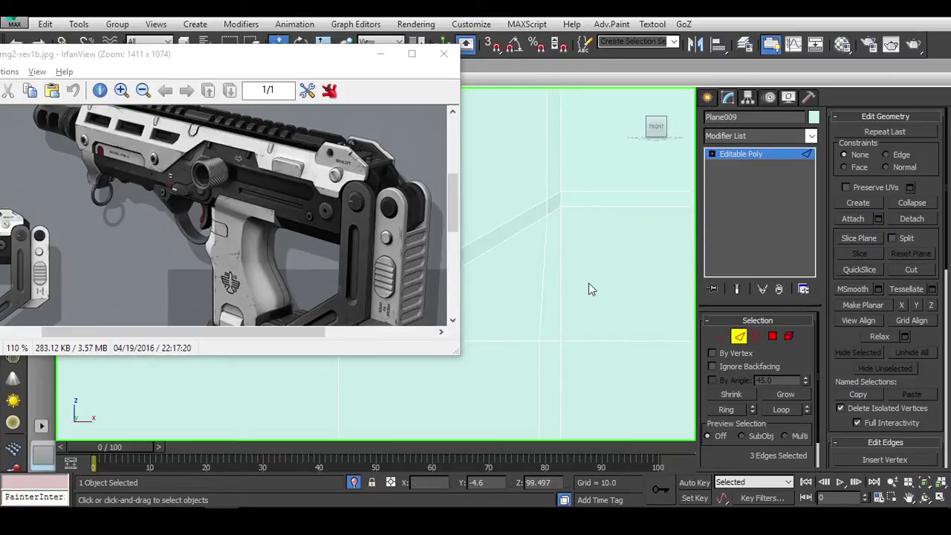
double_click(535, 260)
middle_drag(546, 265, 576, 235)
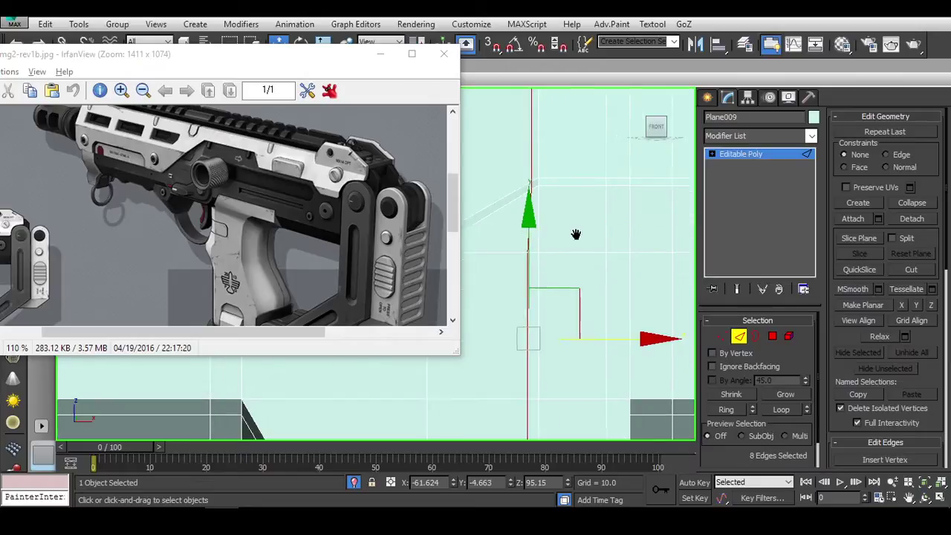
scroll(656, 293, down, 2)
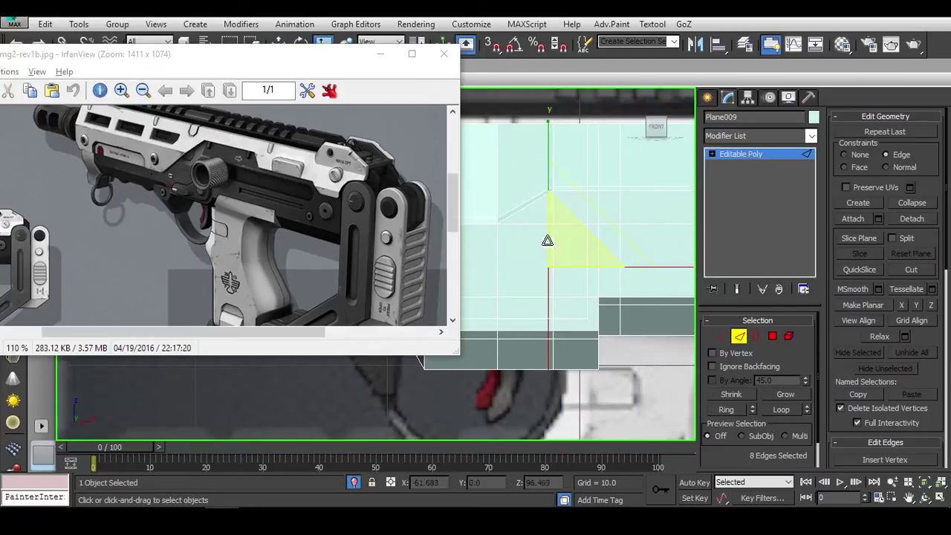
Step: Leave sub-object editing on the receiver and minimize the IrfanView reference window
key(2)
mouse_move(547, 240)
alt+middle_down()
mouse_move(660, 326)
mouse_move(623, 377)
alt+middle_up()
key(r)
click(381, 54)
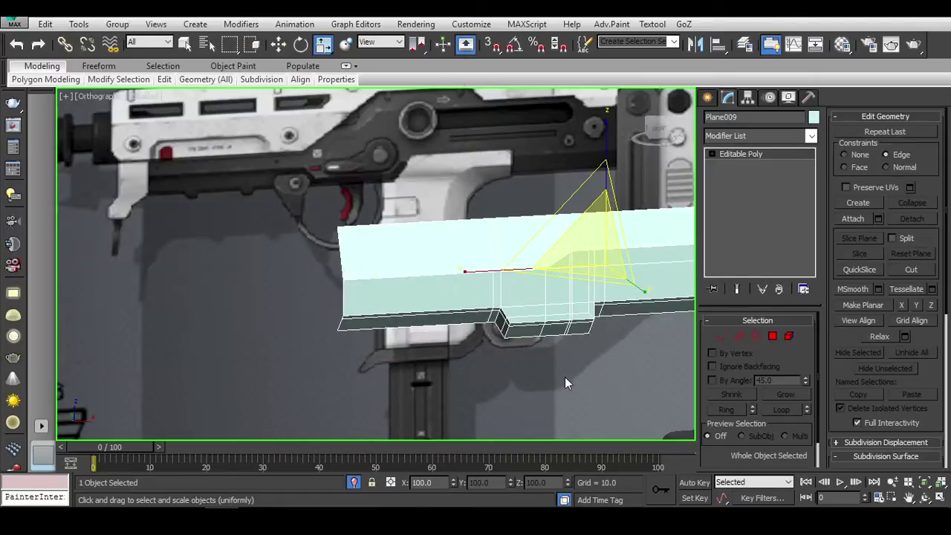
Step: Assign the grey 02 - Default material to the receiver via the Material Editor
key(m)
click(122, 76)
click(110, 227)
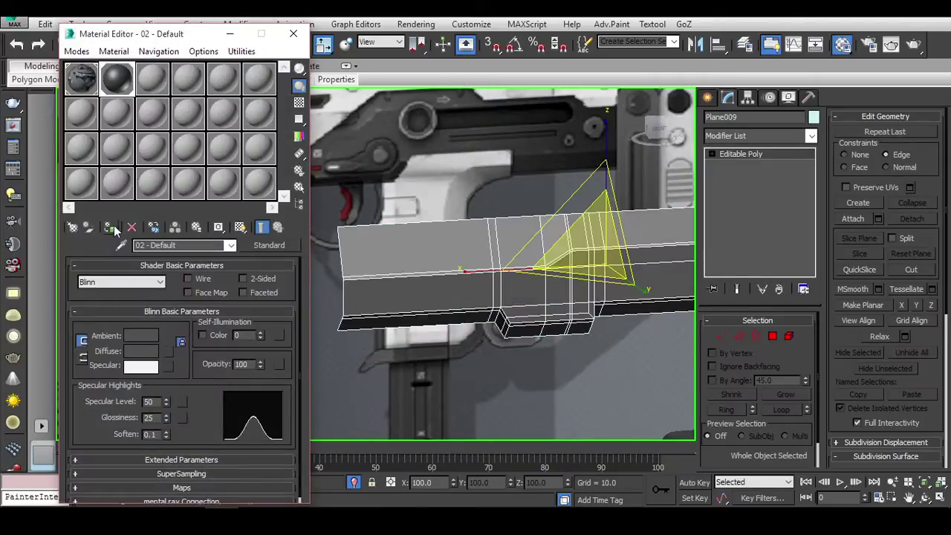
click(294, 34)
scroll(548, 329, up, 3)
alt+middle_drag(548, 329, 362, 343)
click(361, 343)
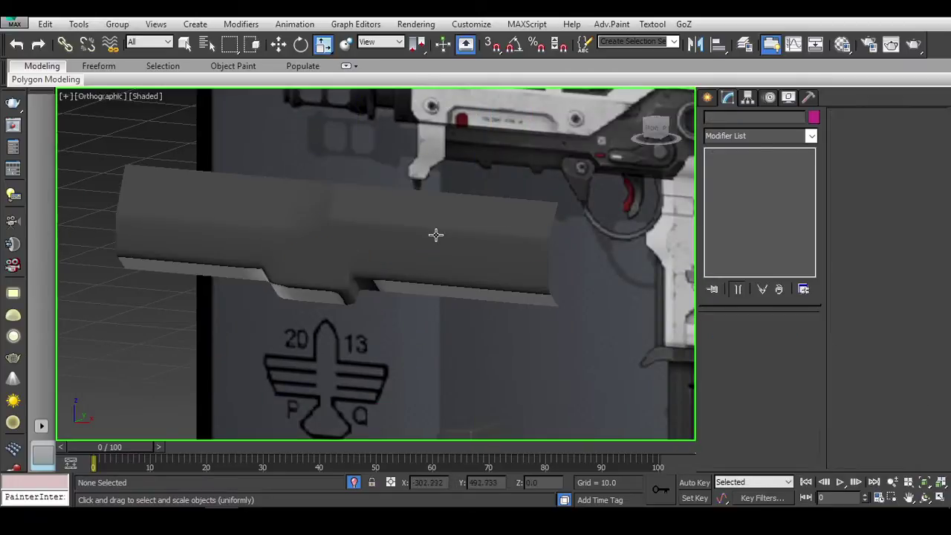
click(436, 234)
Step: In front view, with snapping off, cut a new edge along the slanted groove
key(f)
middle_drag(491, 297, 437, 126)
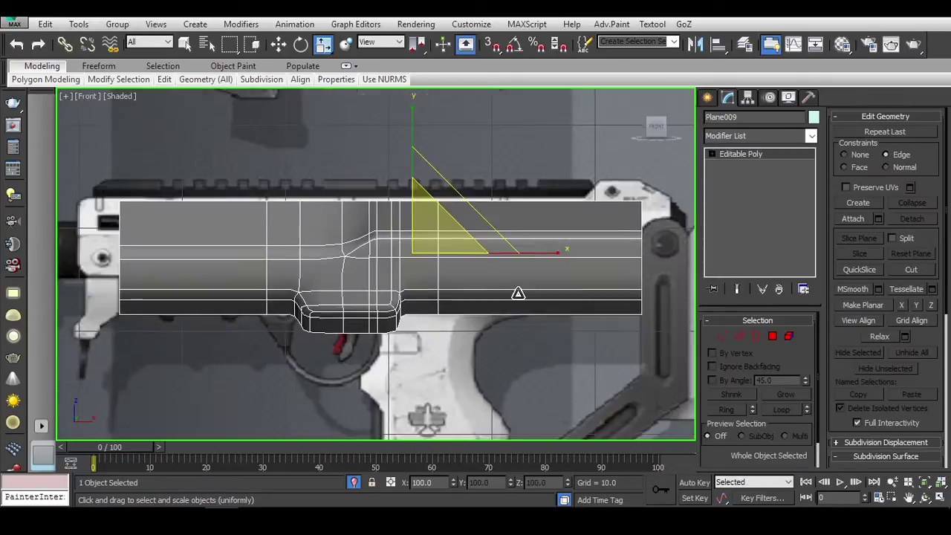
click(436, 126)
click(412, 260)
scroll(344, 261, up, 3)
scroll(344, 258, up, 2)
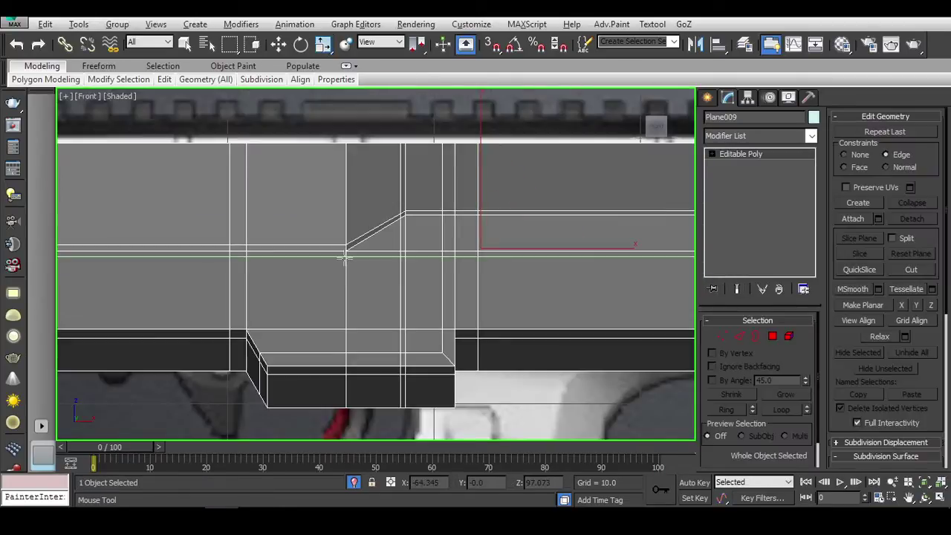
scroll(344, 258, up, 4)
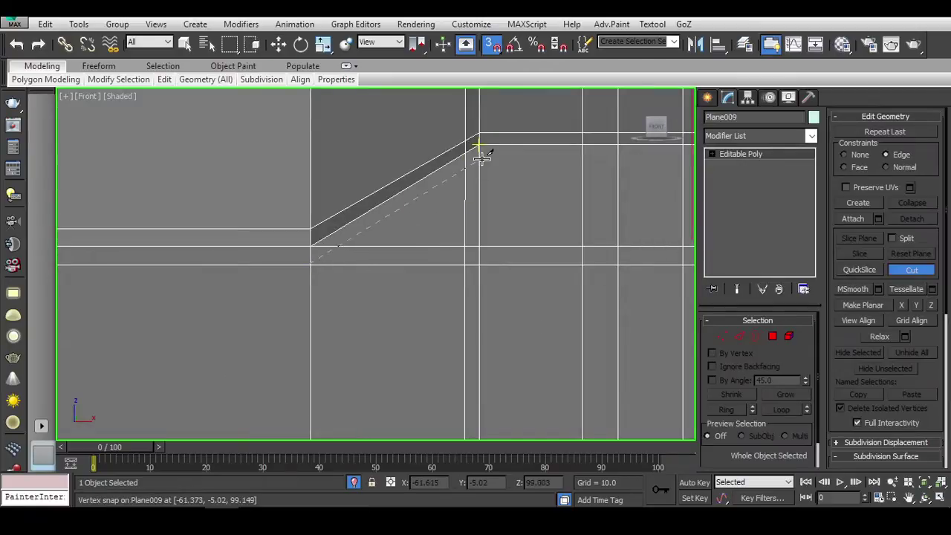
key(s)
middle_drag(482, 158, 245, 206)
scroll(289, 202, up, 3)
scroll(401, 215, up, 2)
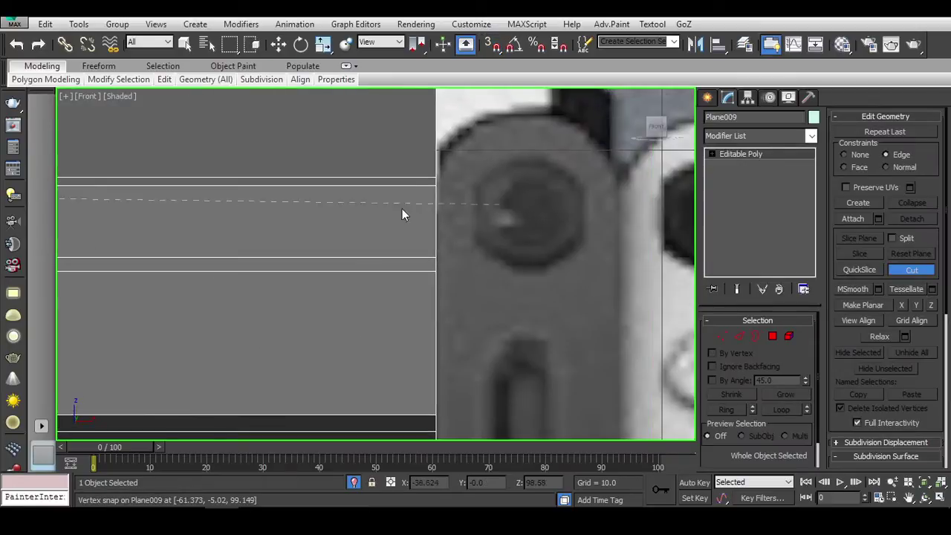
scroll(233, 221, down, 3)
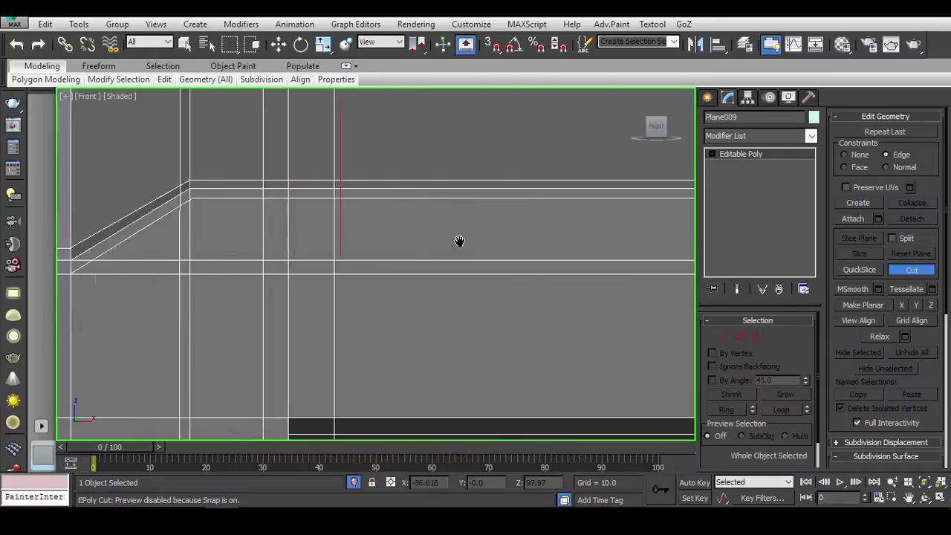
right_click(392, 223)
right_click(283, 268)
Step: Enter edge editing on the receiver and try selecting a single groove edge
key(1)
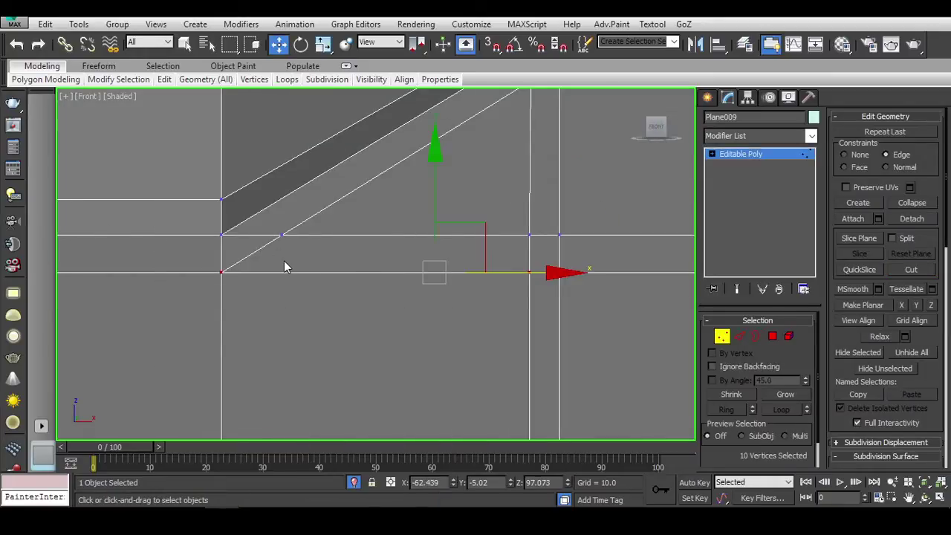
key(q)
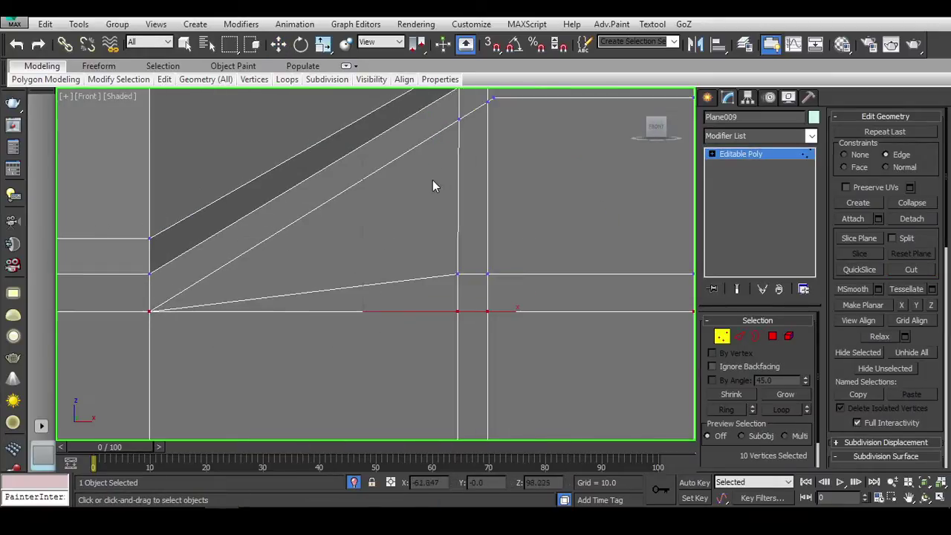
scroll(400, 200, up, 2)
scroll(397, 202, up, 2)
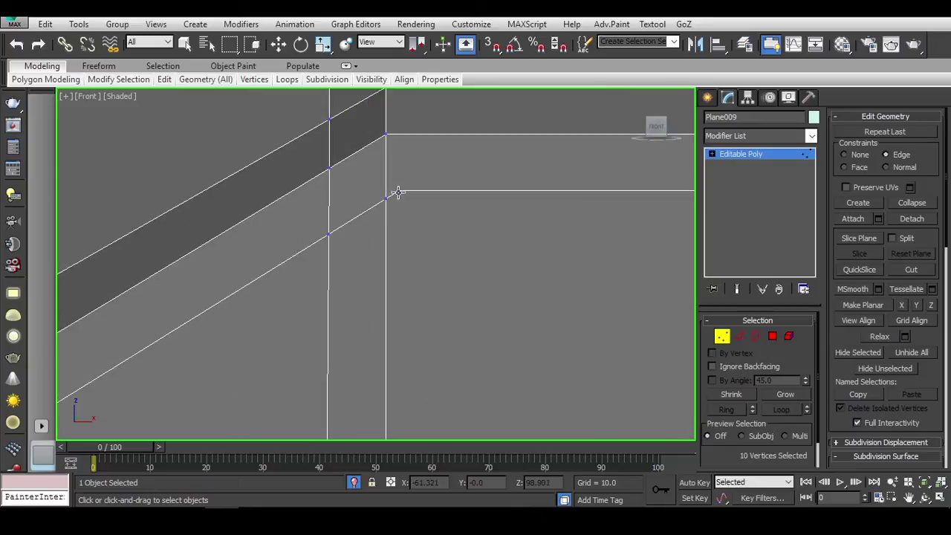
scroll(360, 204, down, 2)
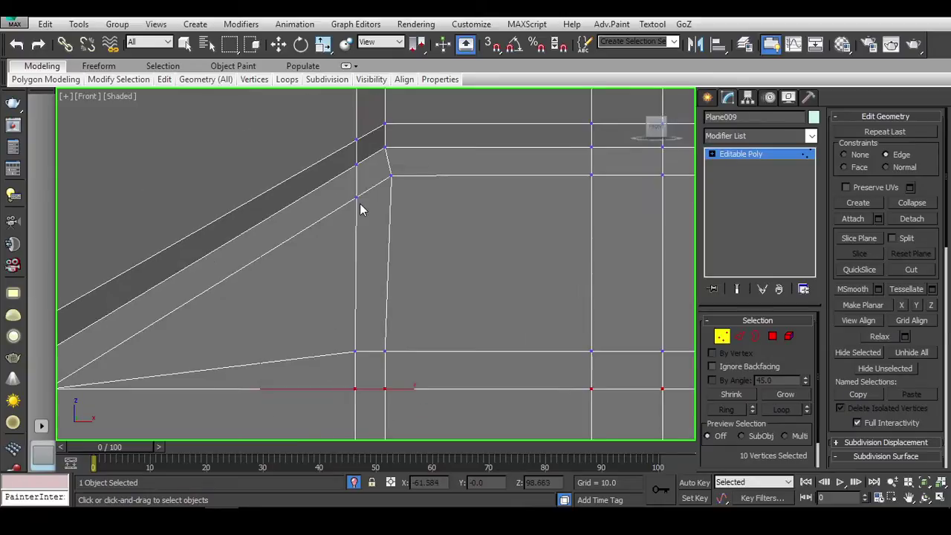
scroll(426, 248, down, 2)
scroll(447, 196, down, 2)
key(w)
key(2)
click(288, 212)
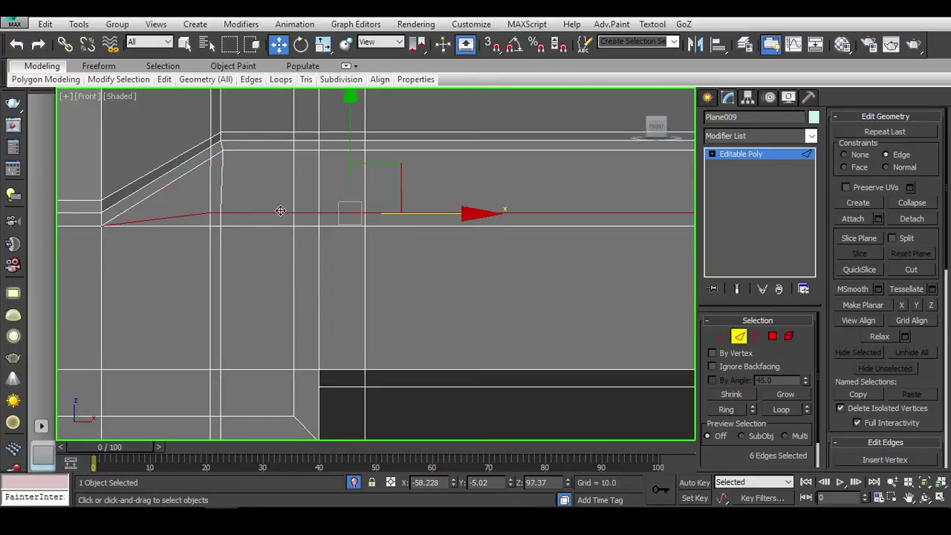
scroll(245, 223, up, 2)
click(255, 226)
scroll(273, 234, down, 2)
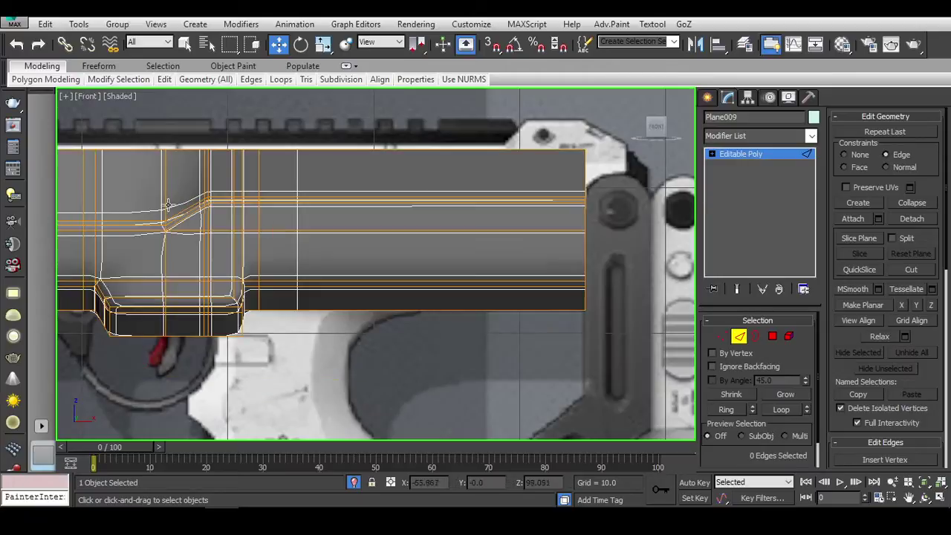
scroll(176, 238, up, 2)
scroll(179, 238, down, 1)
Step: Select the vertical edge loop beside the groove step plus its angled edges
double_click(296, 215)
scroll(350, 221, up, 2)
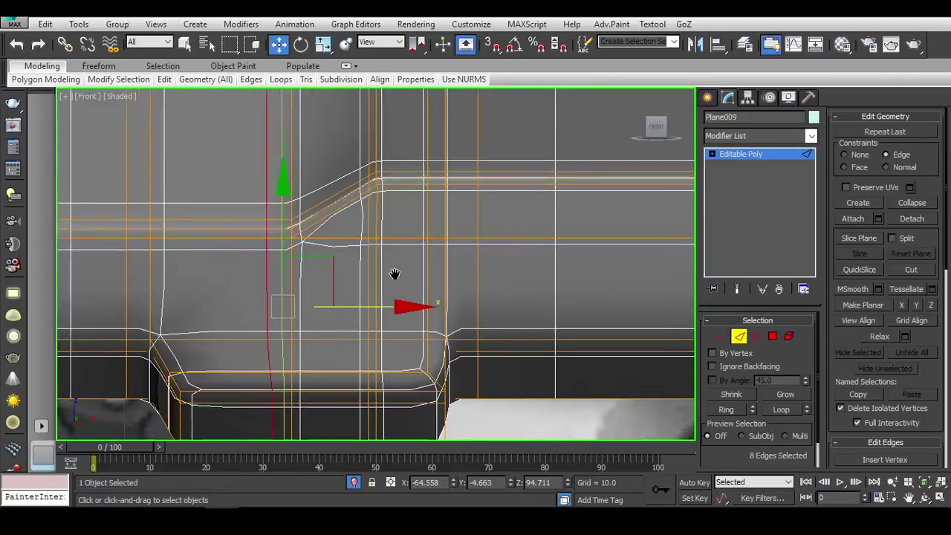
scroll(393, 272, down, 2)
scroll(304, 251, up, 1)
click(298, 252)
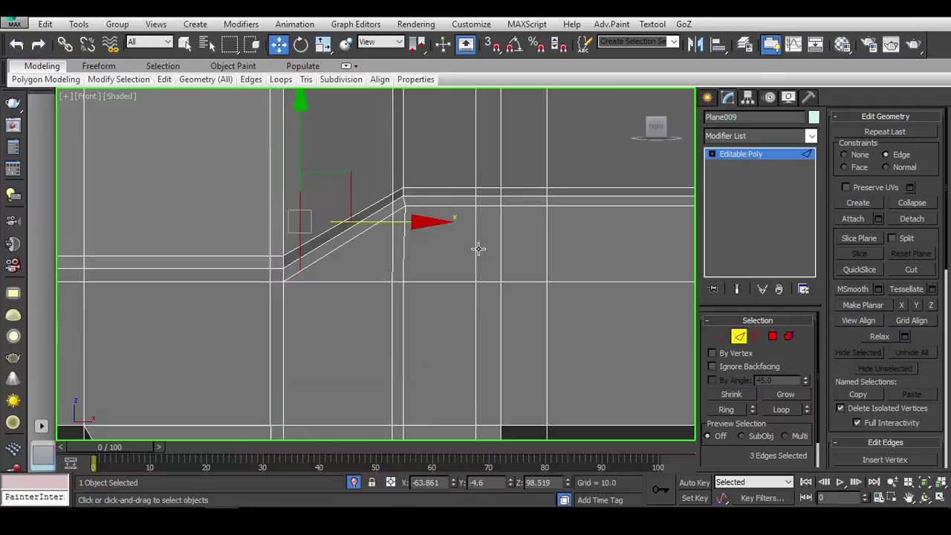
scroll(478, 248, down, 3)
Step: Exit edge editing and inspect the receiver's groove shape with it deselected
click(739, 336)
click(468, 123)
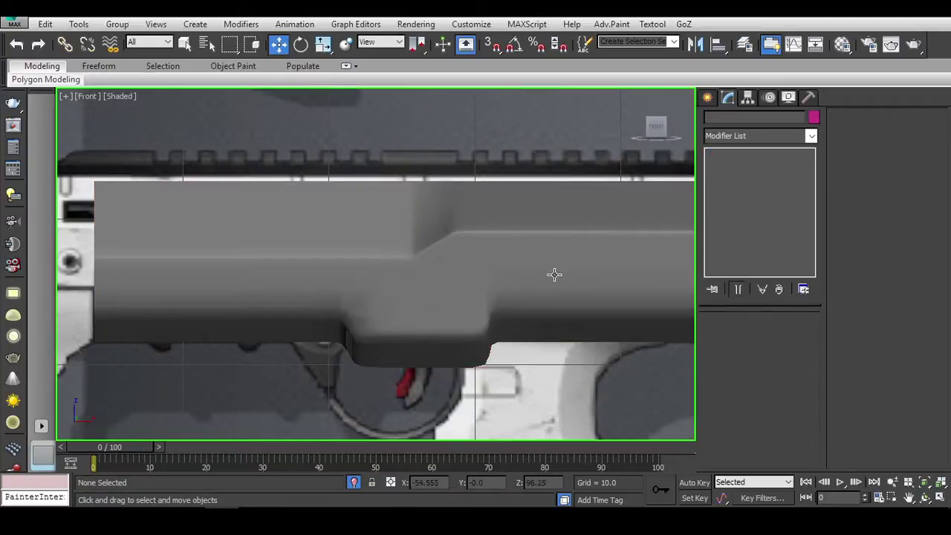
scroll(441, 247, up, 1)
click(442, 247)
scroll(446, 251, down, 3)
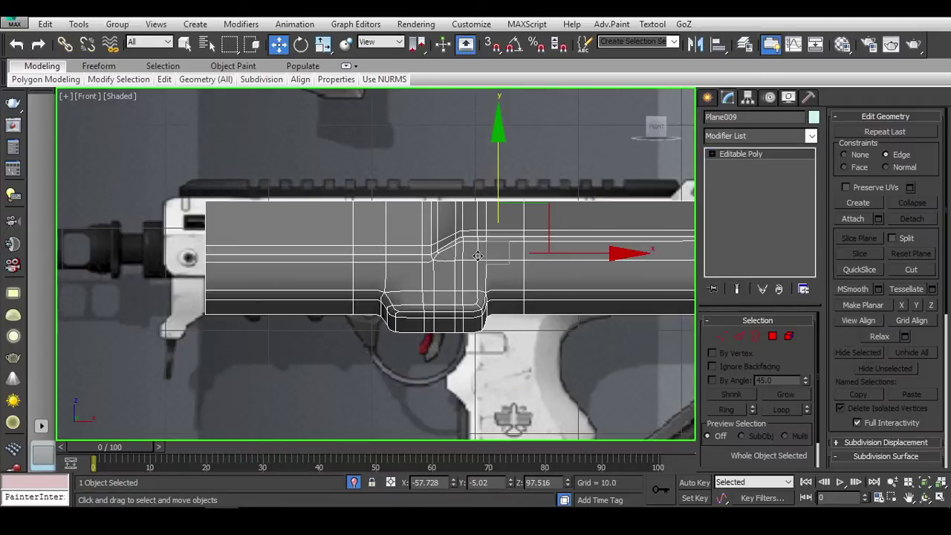
scroll(462, 257, up, 2)
scroll(461, 258, down, 1)
Step: Toggle NURMS smoothing off and back on to compare the groove's raw and smoothed look
key(ctrl+BackSpace)
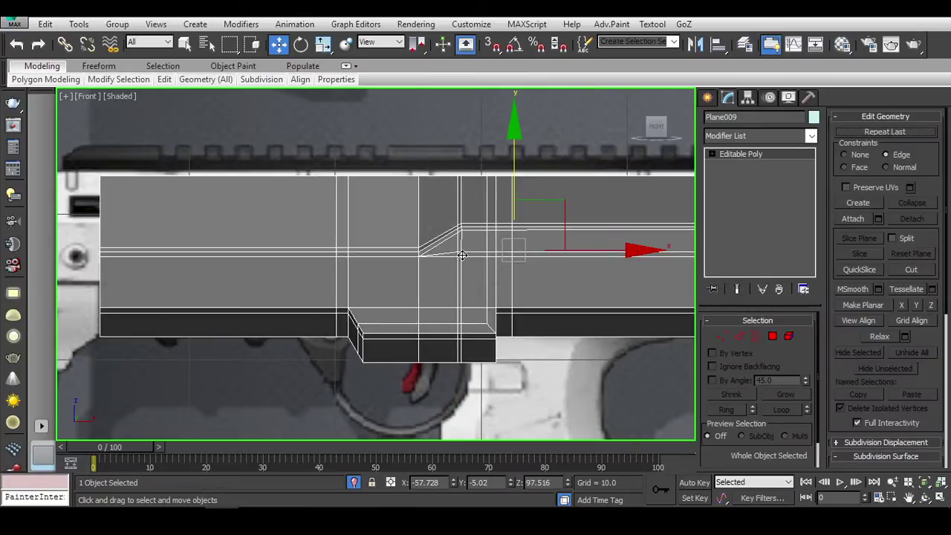
scroll(462, 255, up, 3)
key(2)
key(ctrl+BackSpace)
scroll(470, 247, down, 2)
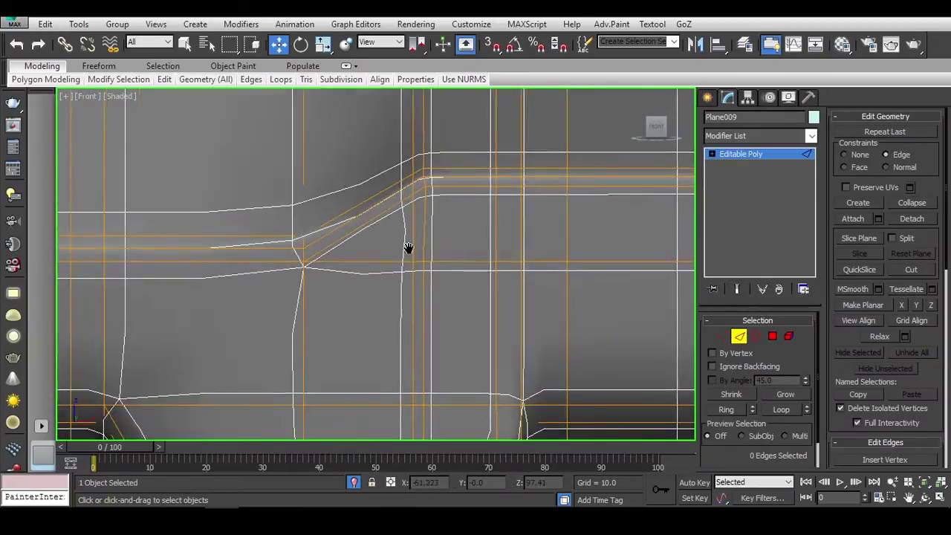
scroll(446, 297, down, 2)
key(2)
scroll(466, 356, down, 1)
click(466, 369)
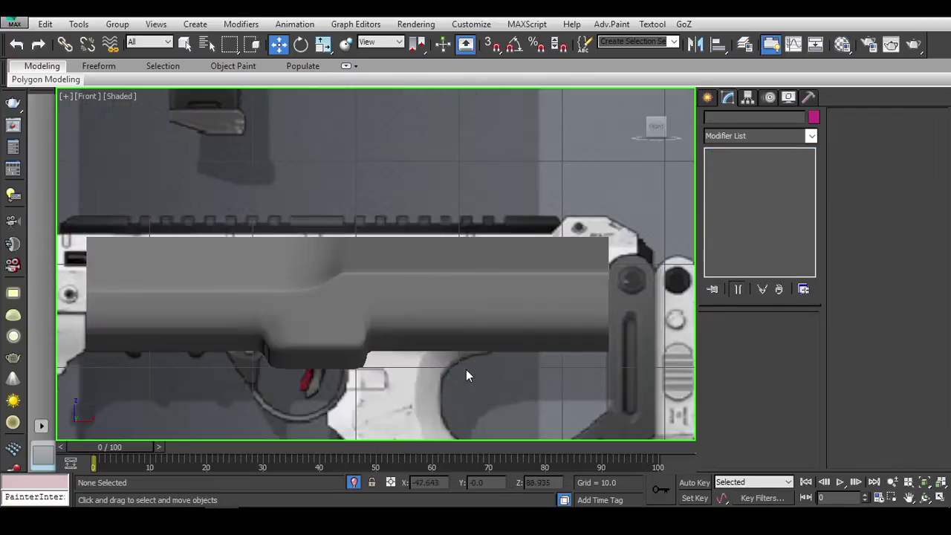
click(388, 297)
scroll(394, 297, up, 3)
scroll(411, 300, up, 3)
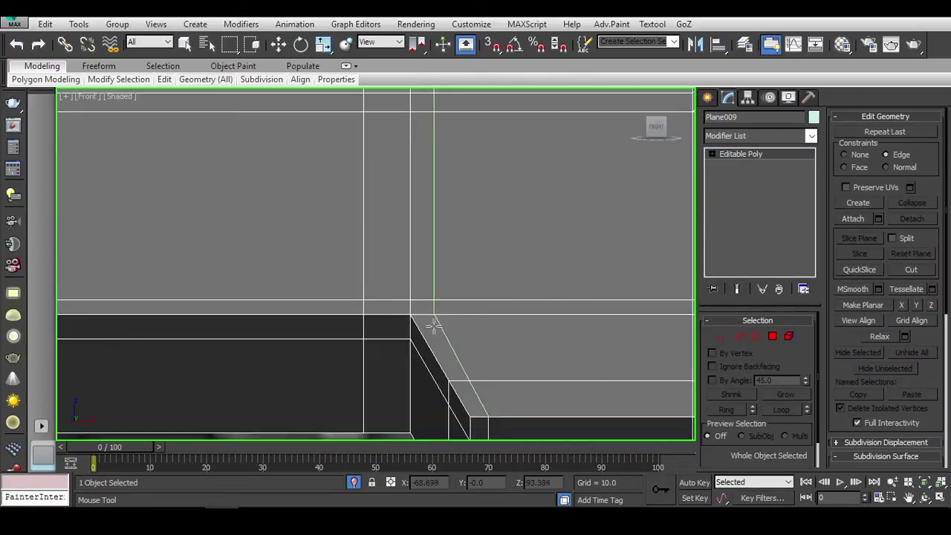
Step: Weld the two underside notch-corner vertices via Weld settings, then pan to the other corner
key(w)
key(1)
drag(405, 295, 435, 312)
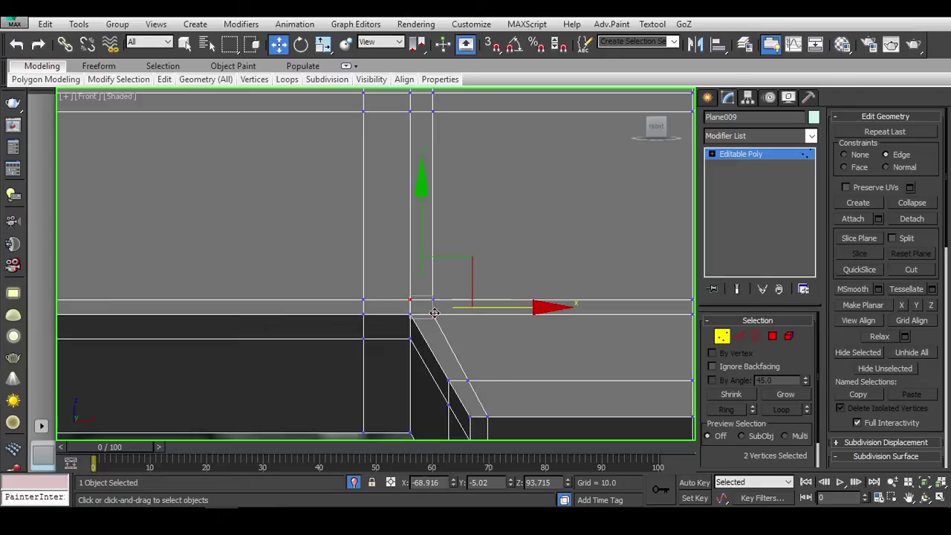
middle_drag(449, 334, 447, 344)
scroll(846, 373, down, 5)
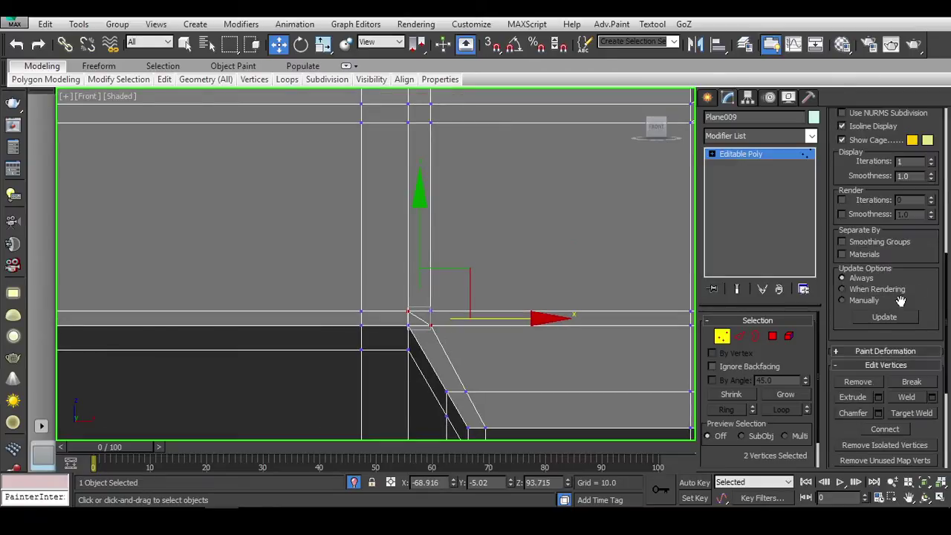
click(933, 398)
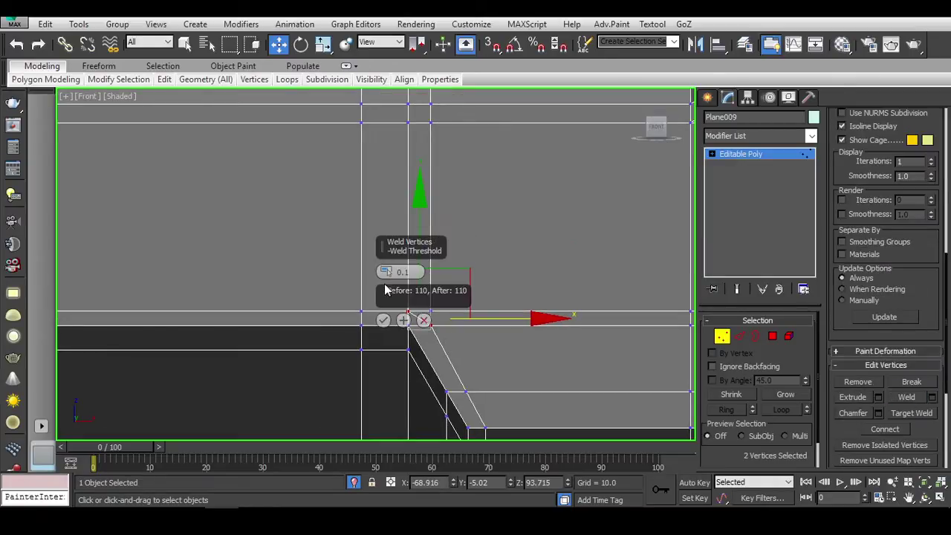
click(384, 322)
mouse_move(384, 325)
middle_down()
mouse_move(304, 256)
mouse_move(175, 253)
middle_up()
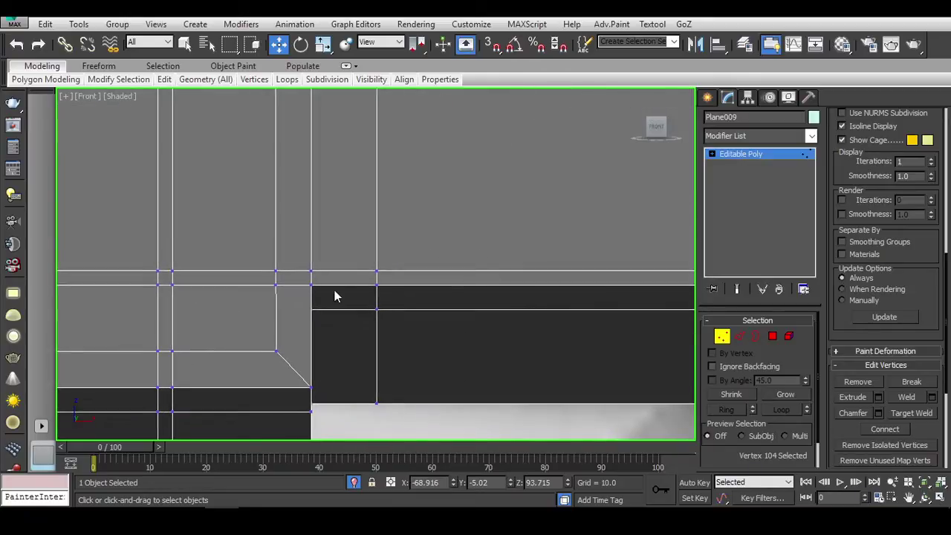
middle_drag(317, 289, 372, 261)
scroll(372, 261, down, 3)
Step: Select the notch-side edge loop, then weld the two corner vertices beside the notch
key(2)
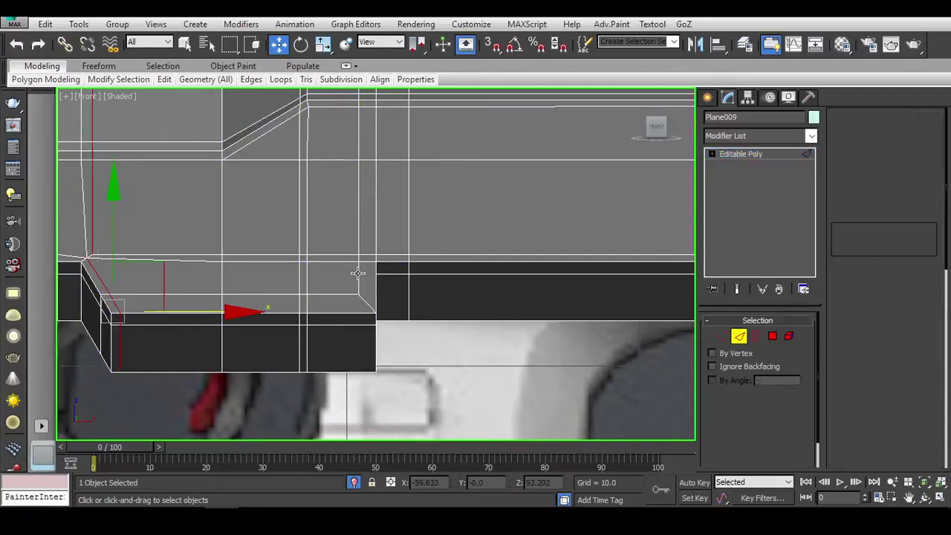
double_click(357, 274)
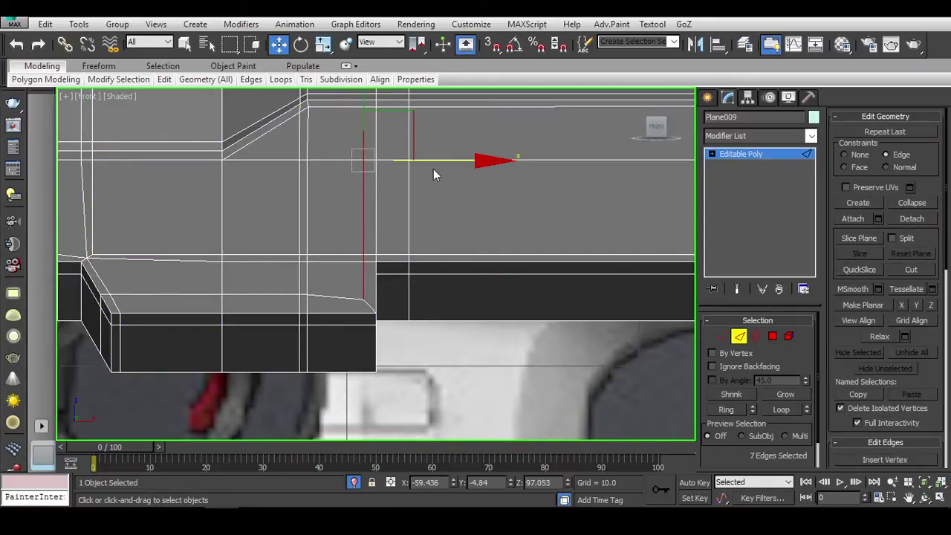
scroll(367, 297, up, 5)
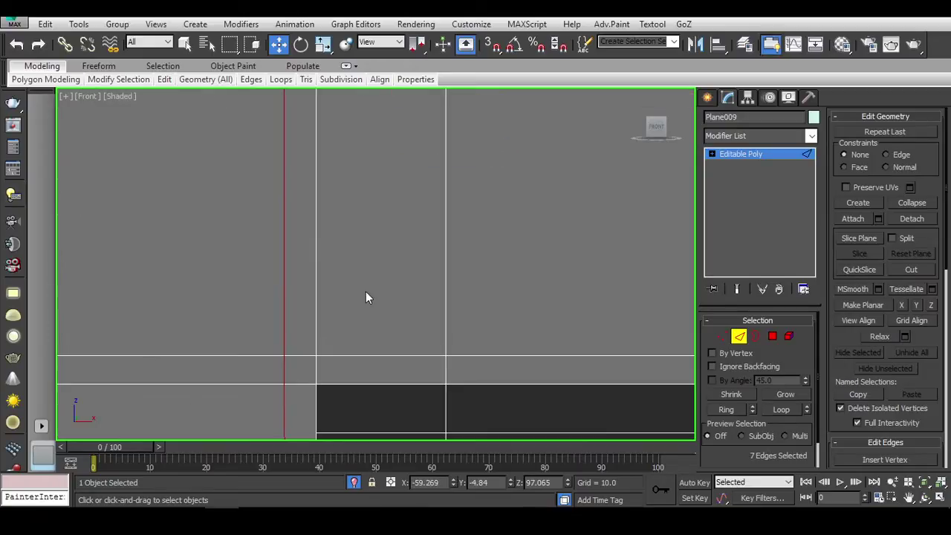
key(1)
scroll(350, 327, up, 1)
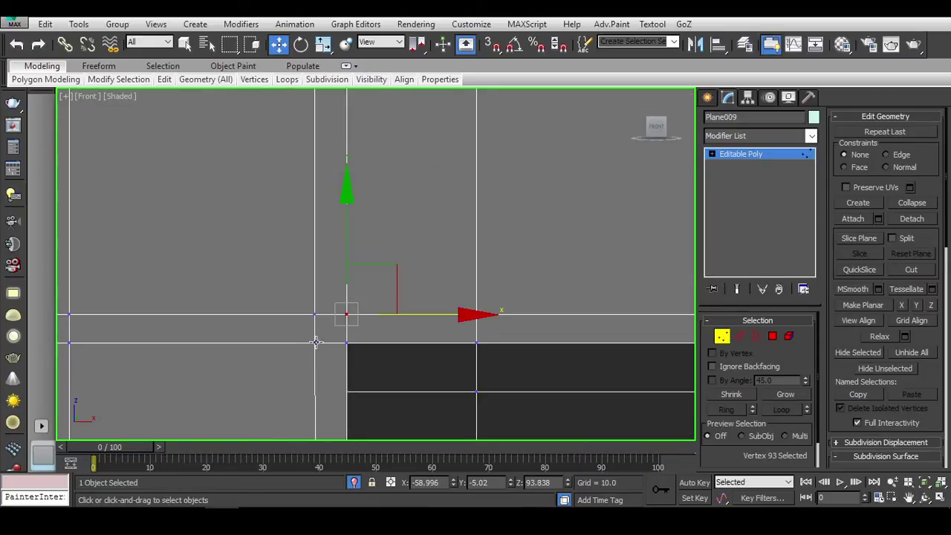
ctrl+click(316, 342)
scroll(903, 177, down, 5)
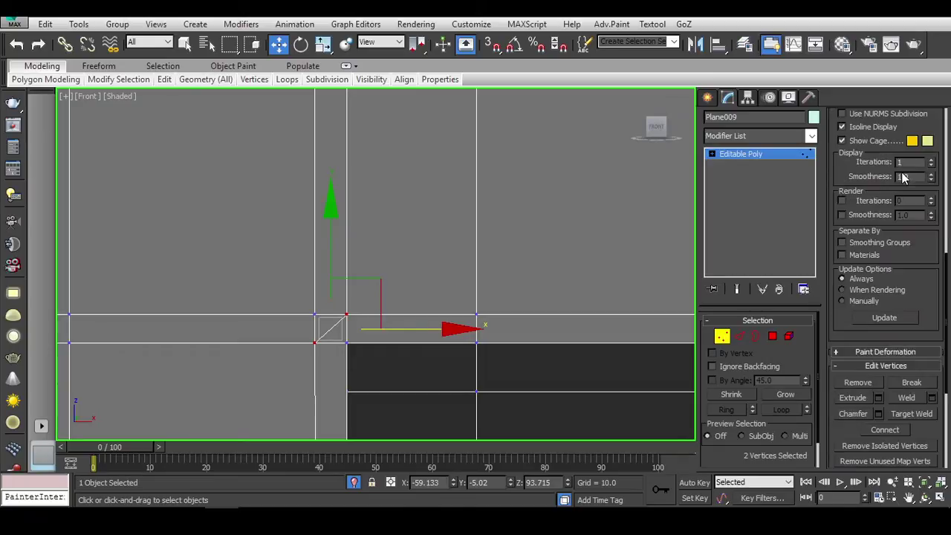
click(905, 399)
scroll(249, 243, down, 2)
middle_drag(249, 243, 426, 327)
scroll(516, 266, up, 2)
Step: Lower the two bottom horizontal edges beside the notch slightly
key(2)
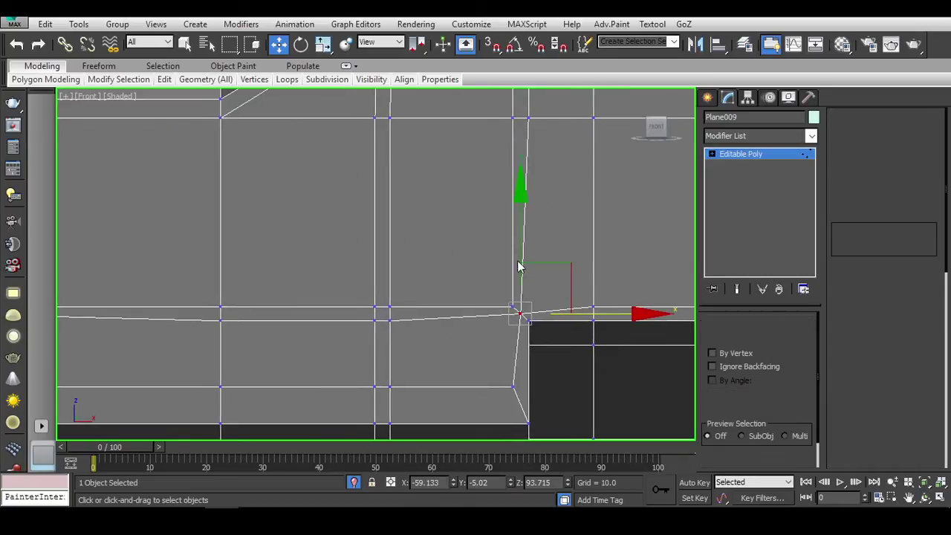
scroll(513, 241, down, 2)
middle_drag(496, 282, 407, 325)
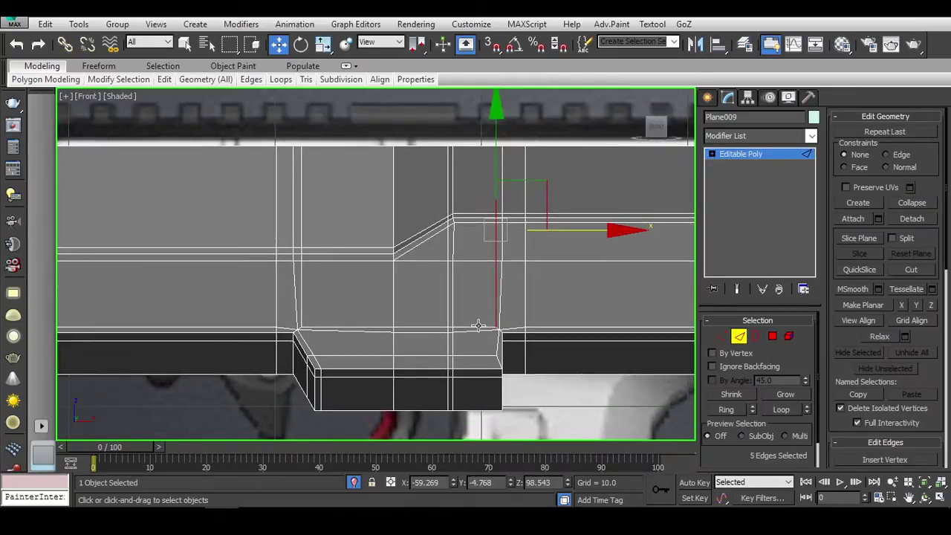
ctrl+click(406, 325)
scroll(298, 319, up, 3)
ctrl+click(303, 256)
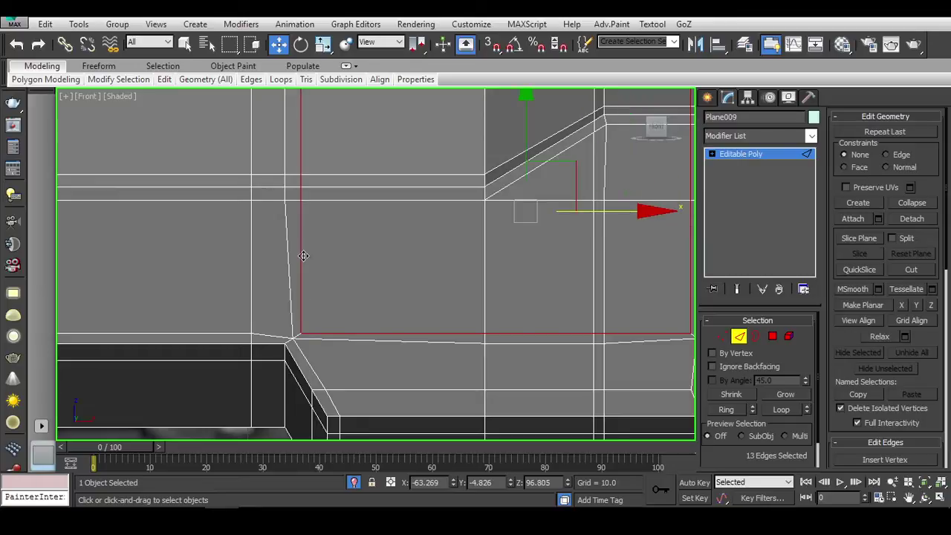
click(554, 353)
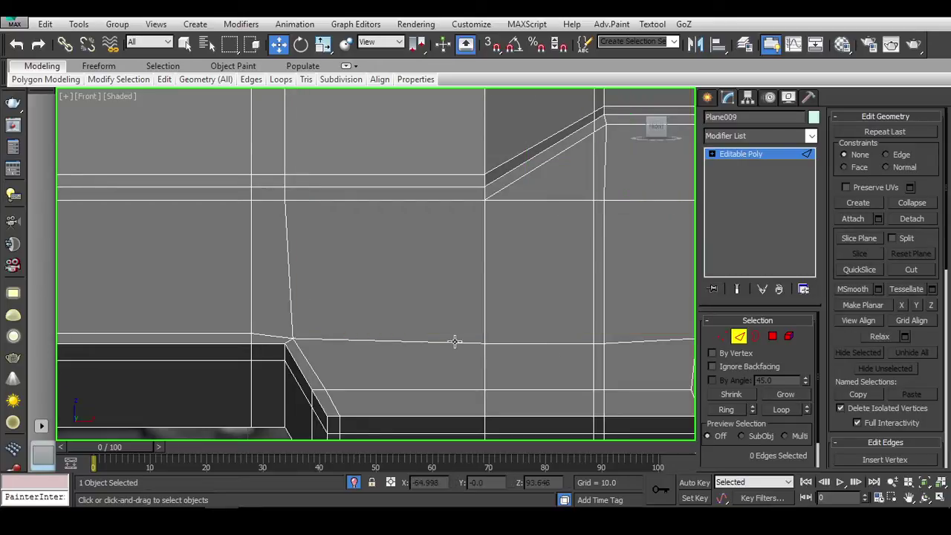
click(520, 343)
click(542, 342)
ctrl+click(654, 342)
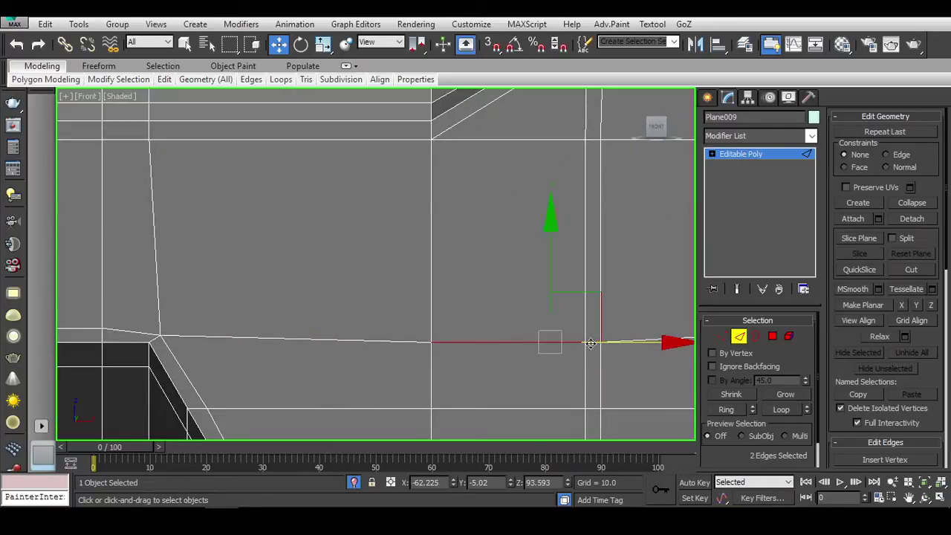
scroll(482, 321, down, 2)
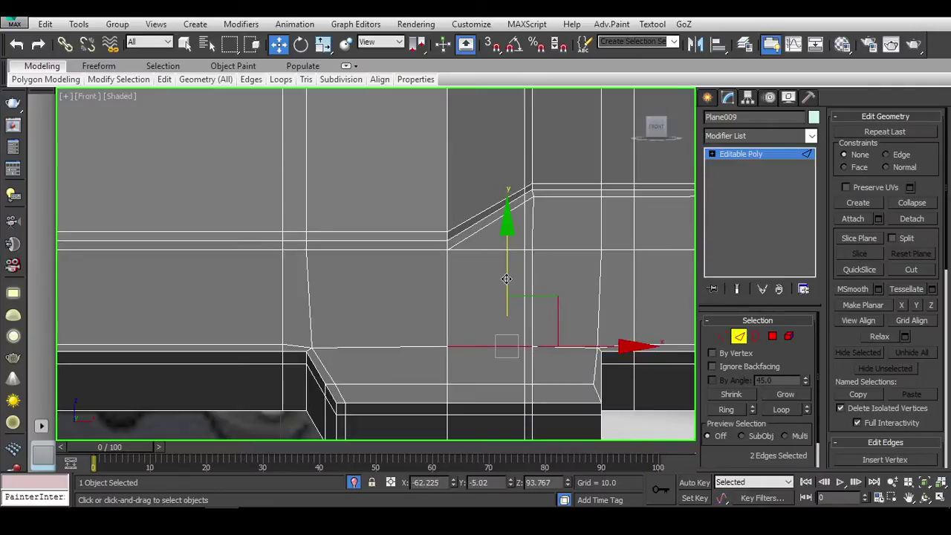
drag(506, 279, 507, 284)
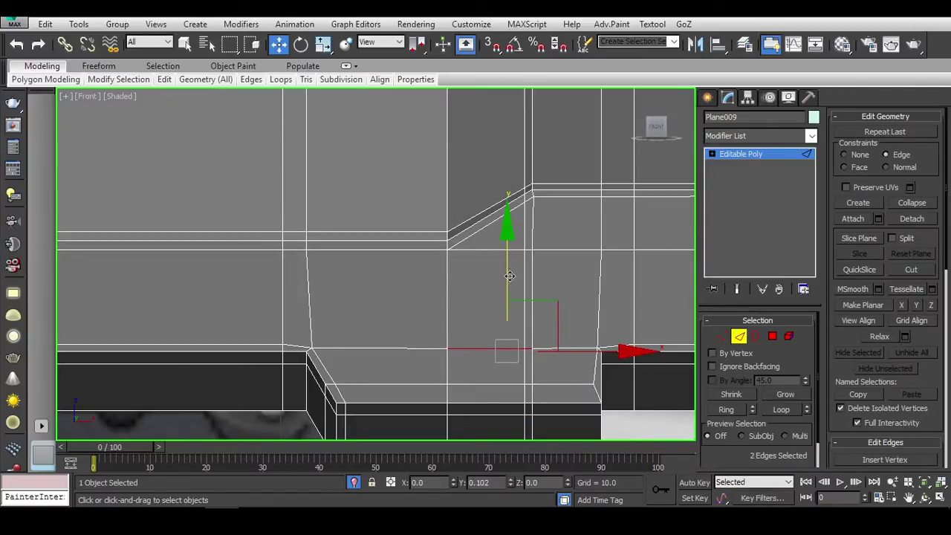
Step: Select the vertical edge loop beside the notch and scale it straight
ctrl+click(312, 281)
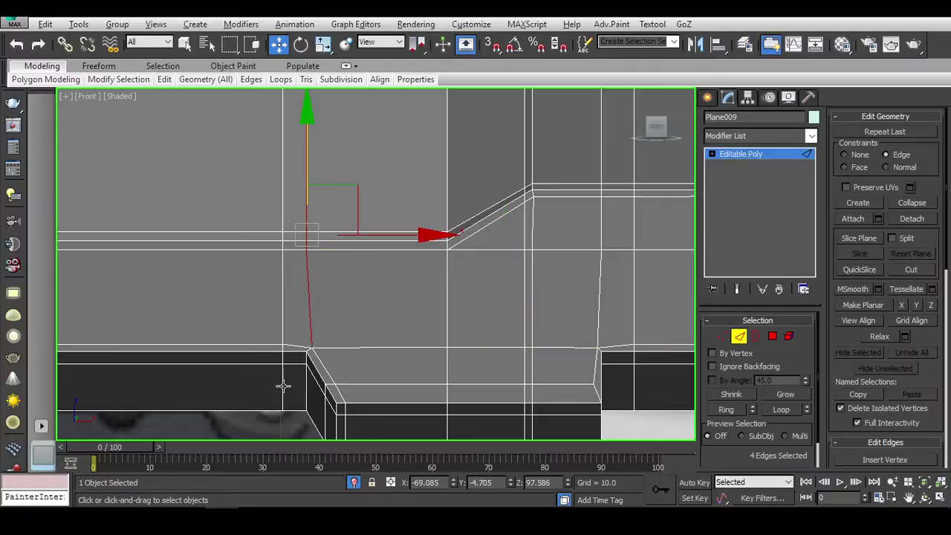
mouse_move(388, 215)
middle_down()
mouse_move(388, 270)
mouse_move(327, 258)
middle_up()
ctrl+click(537, 254)
middle_drag(550, 290, 487, 281)
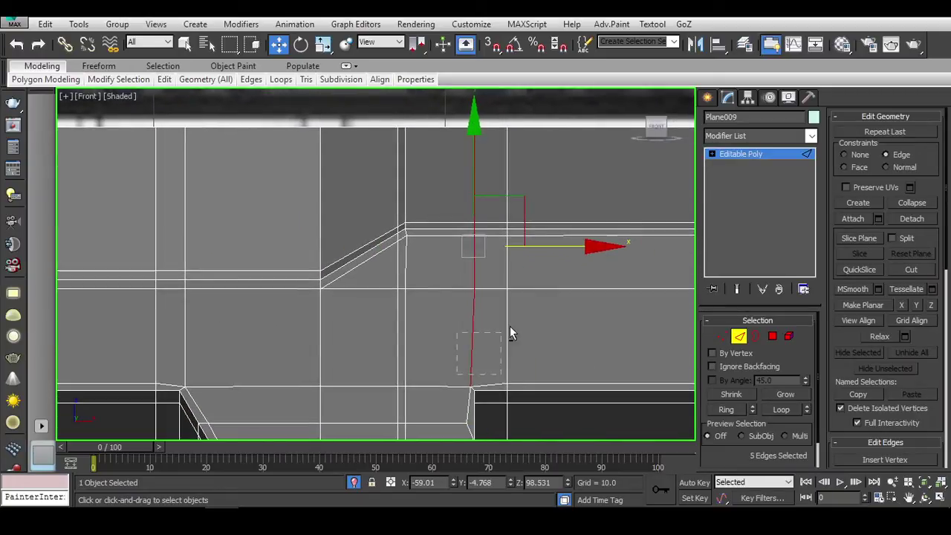
ctrl+click(553, 230)
scroll(445, 314, down, 2)
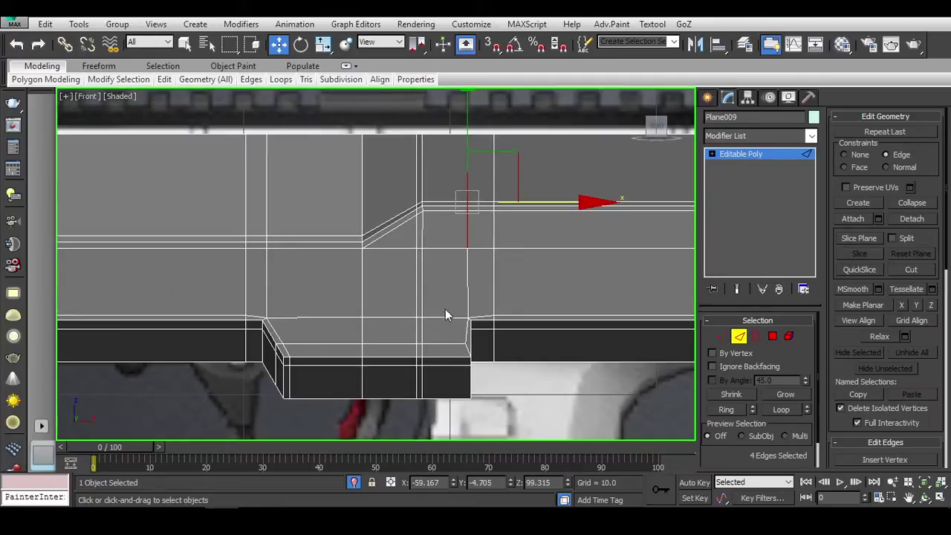
double_click(420, 295)
key(e)
key(r)
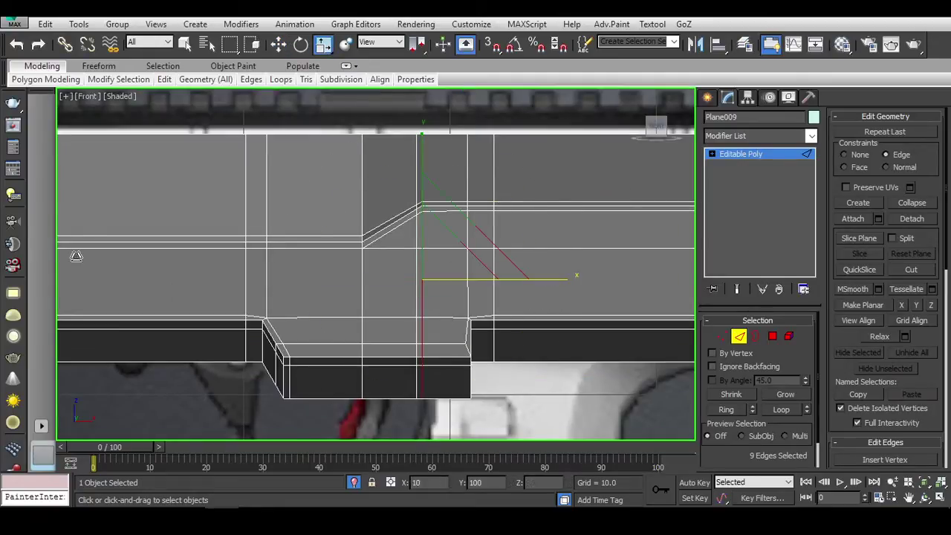
scroll(472, 316, up, 3)
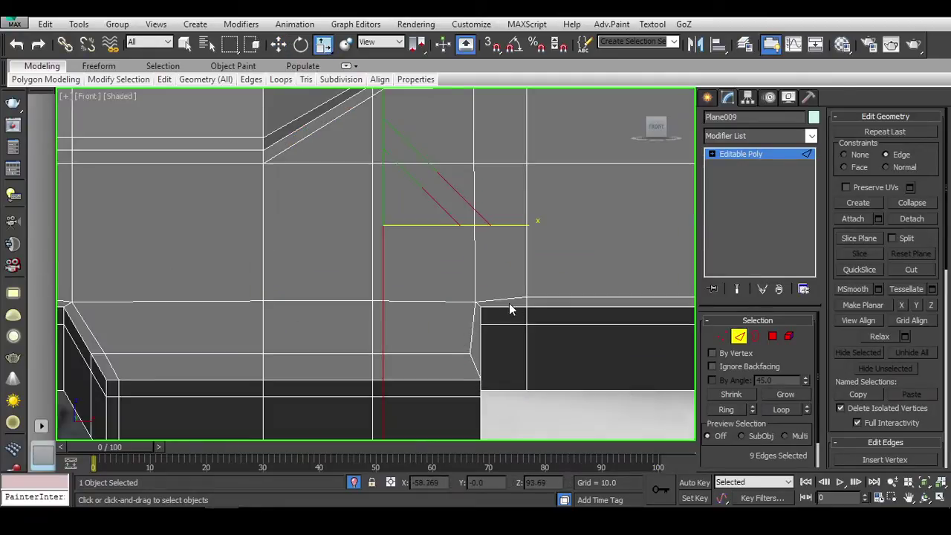
Step: Move the notch's corner vertex, then turn the NURMS smoothing preview back on
key(1)
click(476, 303)
key(w)
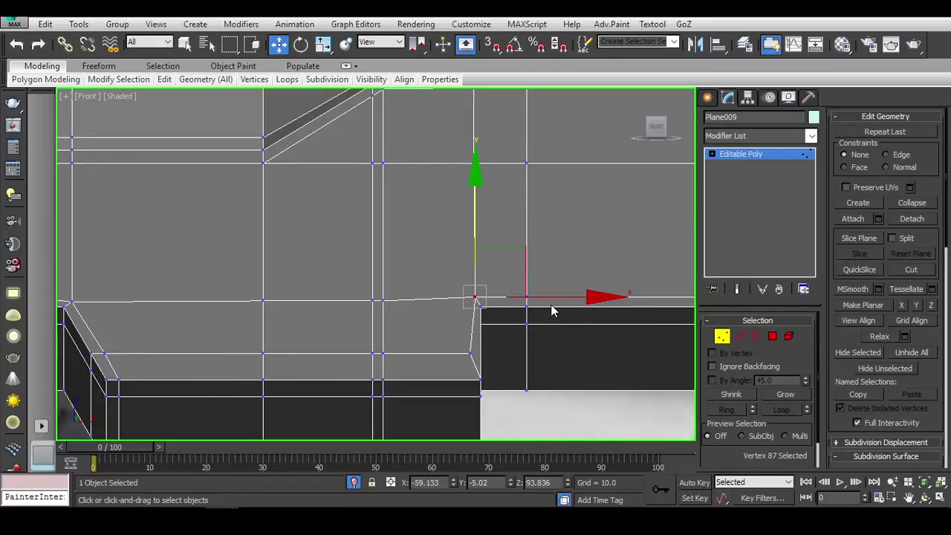
key(1)
scroll(309, 333, down, 2)
key(1)
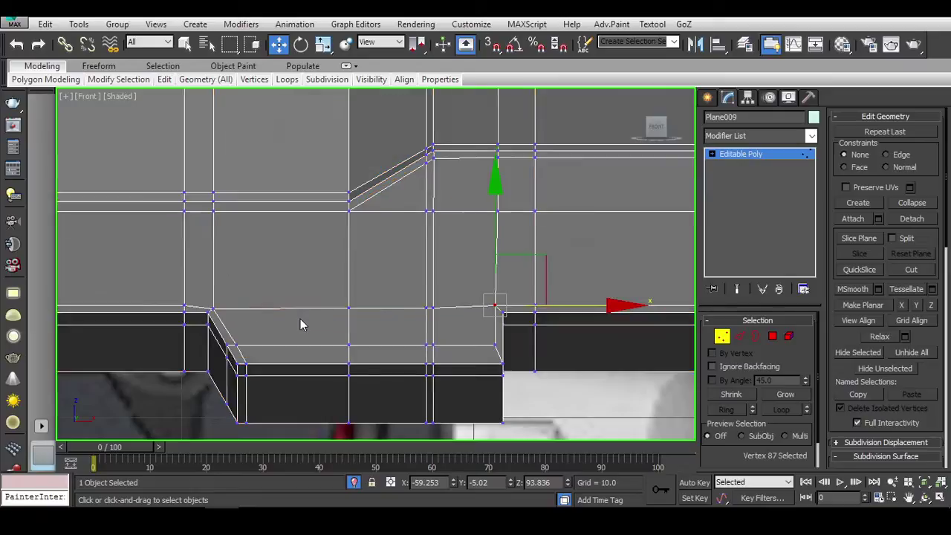
key(1)
scroll(300, 319, up, 1)
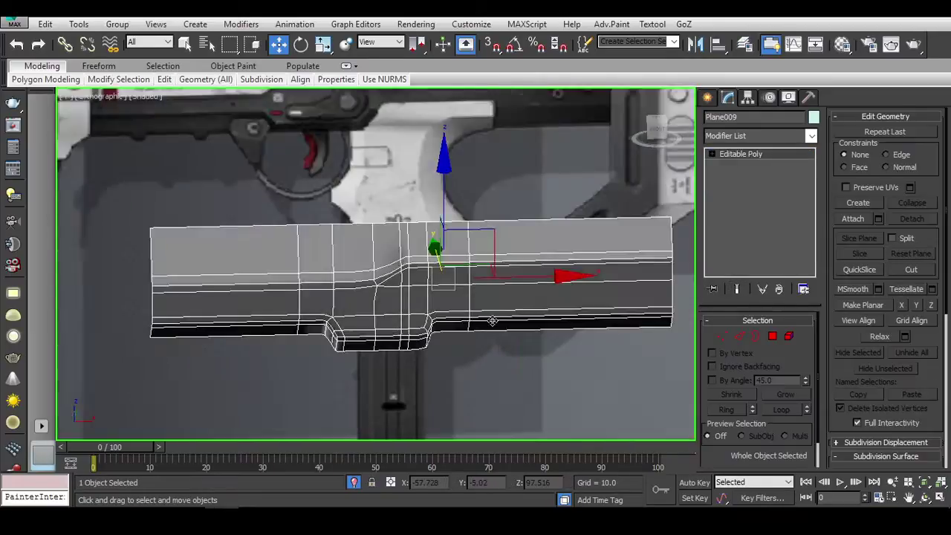
Step: Reselect Plane009, compare it with the gun reference photo, then minimize the photo
alt+middle_drag(446, 297, 396, 305)
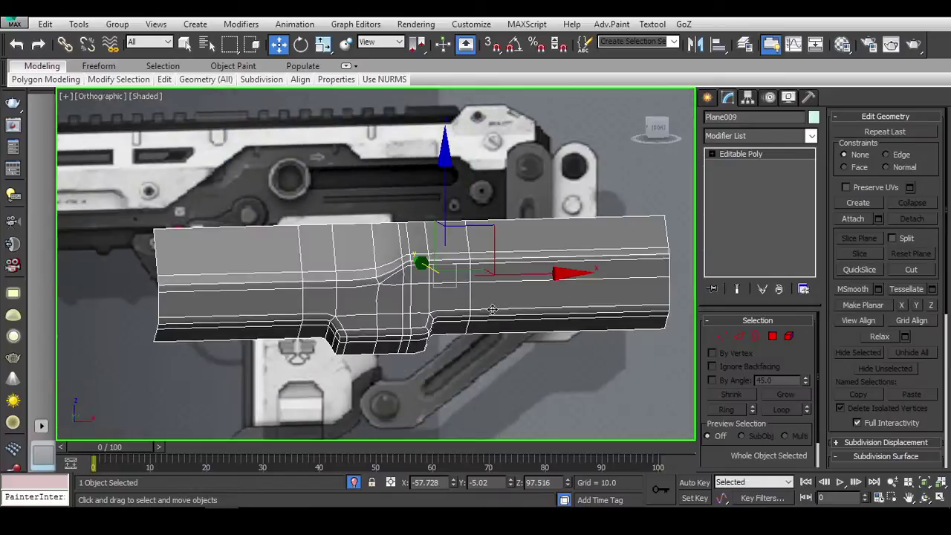
click(555, 366)
click(498, 301)
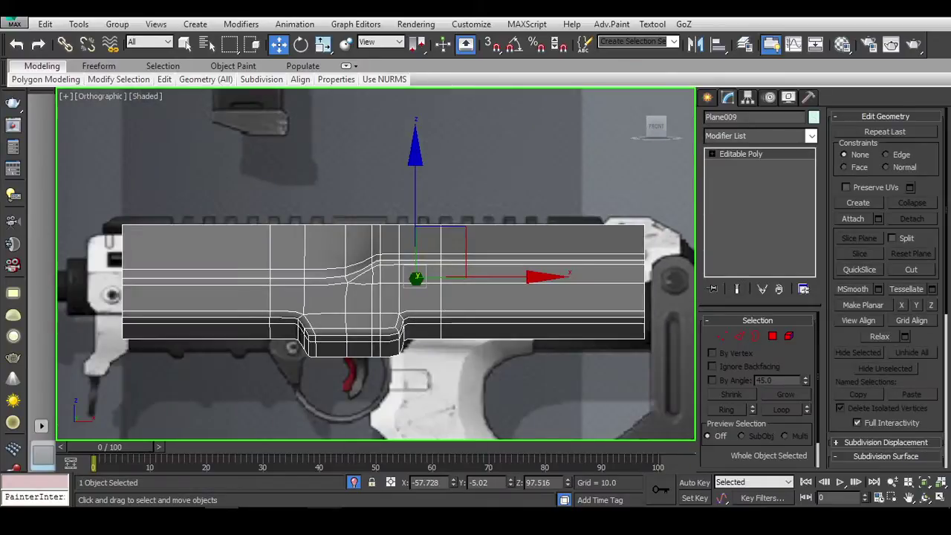
key(alt+Tab)
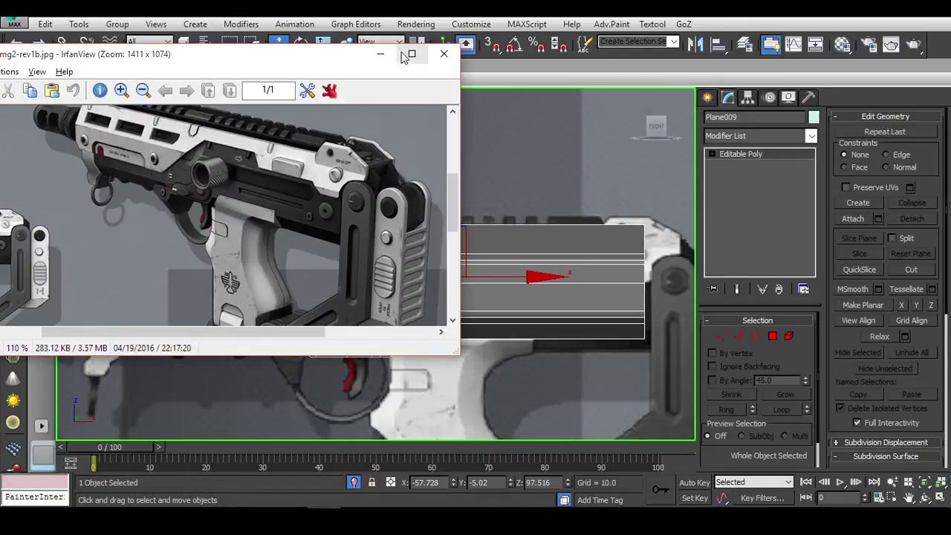
click(381, 55)
scroll(481, 299, down, 5)
scroll(475, 299, up, 8)
scroll(466, 301, up, 3)
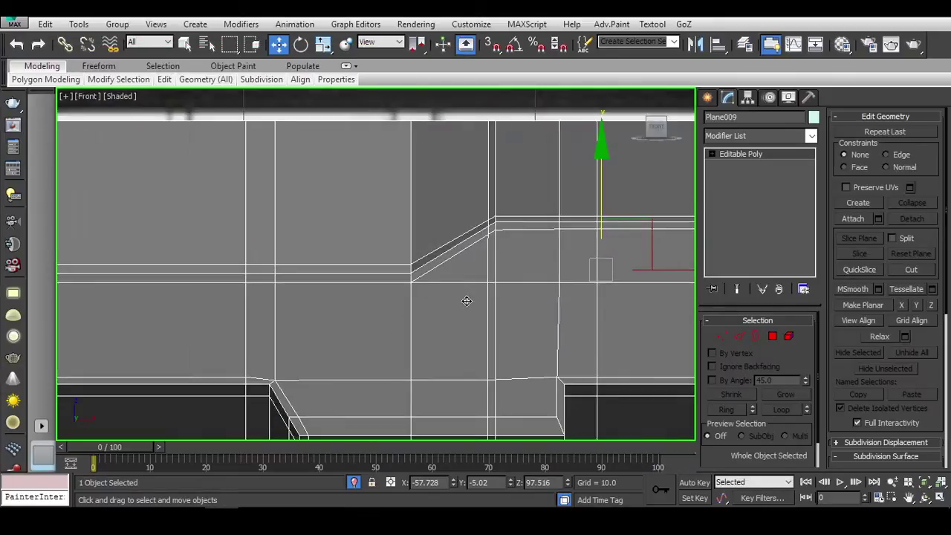
middle_drag(466, 301, 401, 265)
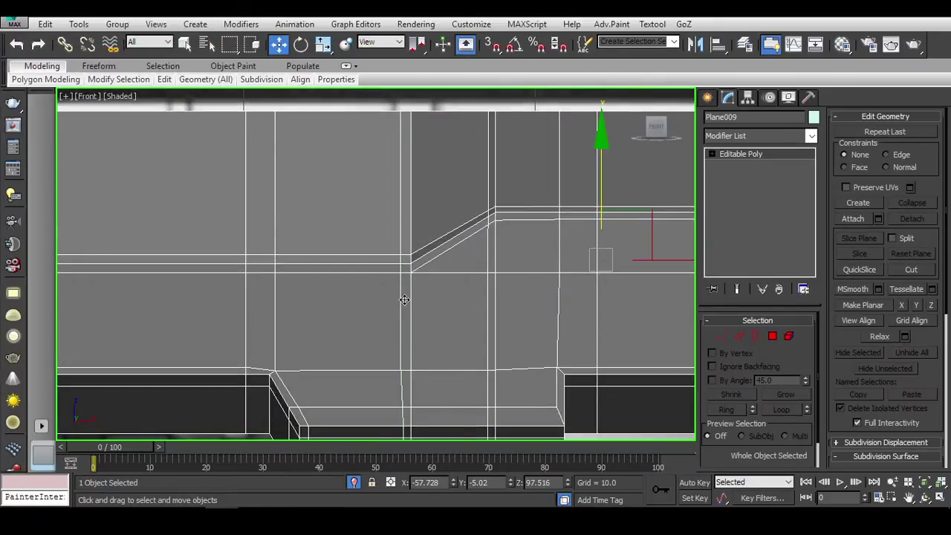
Step: Cut a vertical slice through the diagonal step's corner
key(e)
key(2)
key(r)
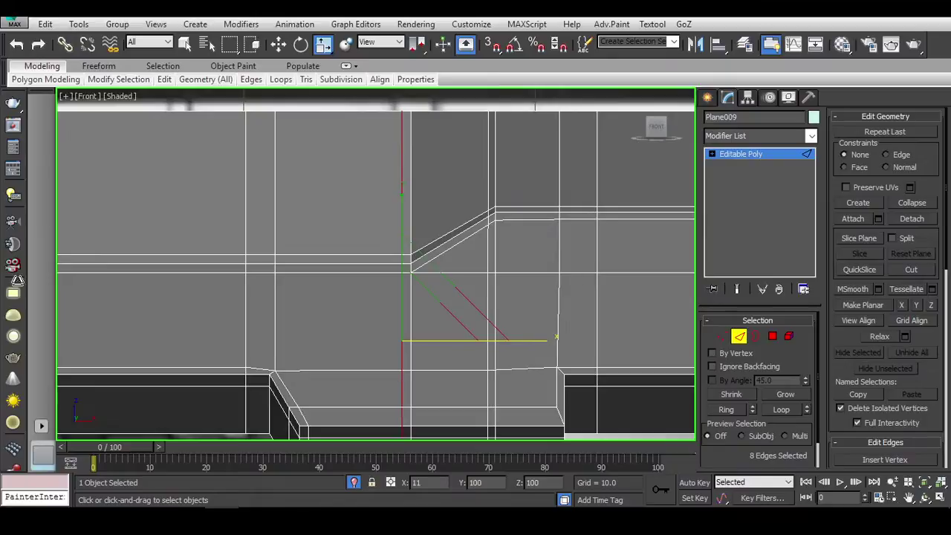
scroll(424, 265, up, 3)
key(1)
scroll(434, 272, up, 2)
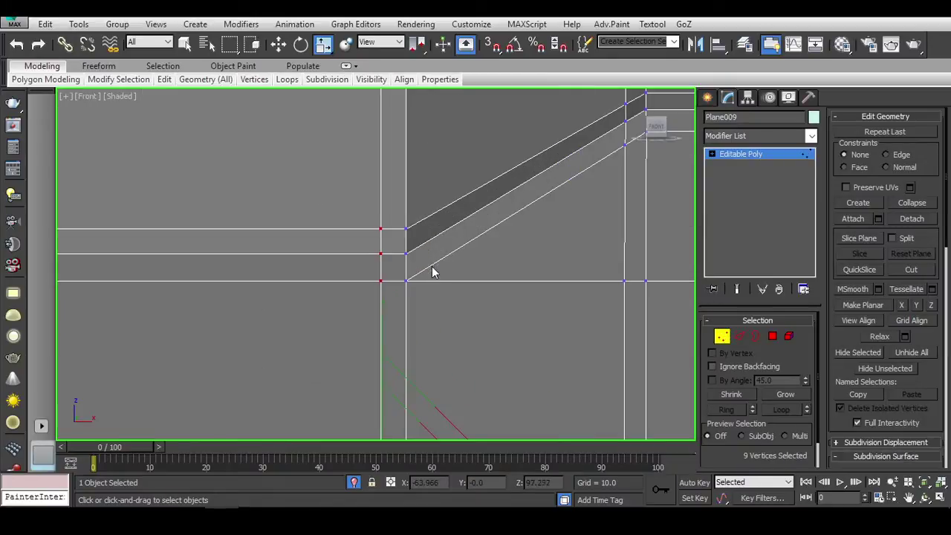
click(425, 238)
key(w)
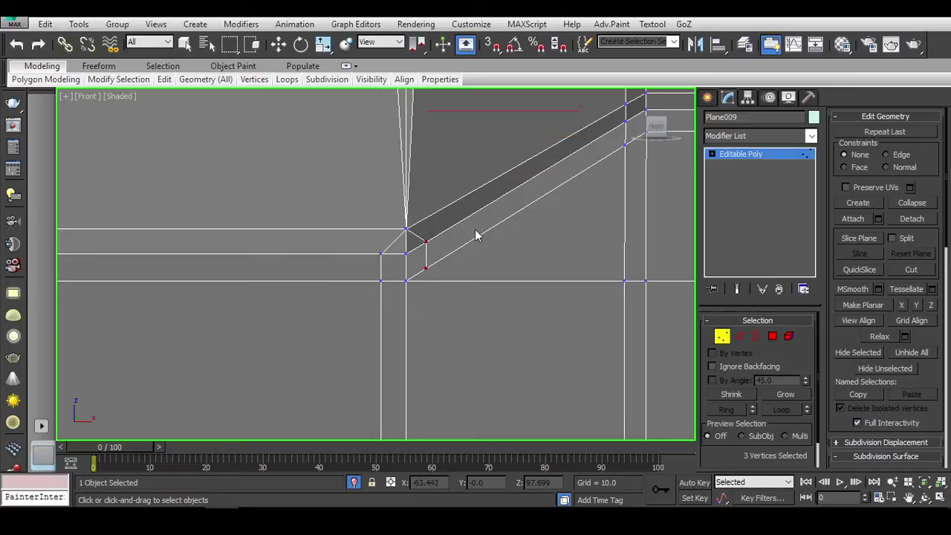
middle_drag(422, 228, 427, 337)
Step: Slide the long vertical edge beside the step rightward with Edge constraint
key(2)
click(417, 186)
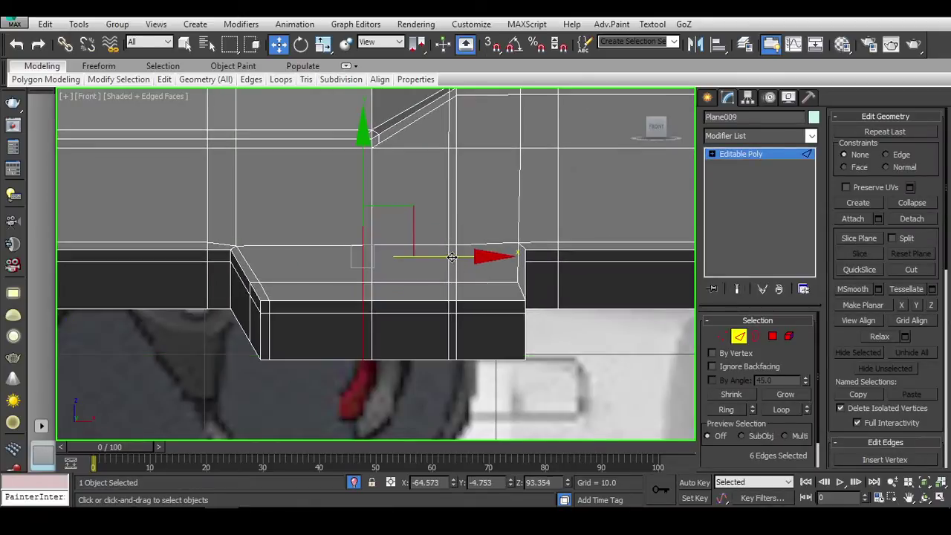
scroll(379, 163, up, 5)
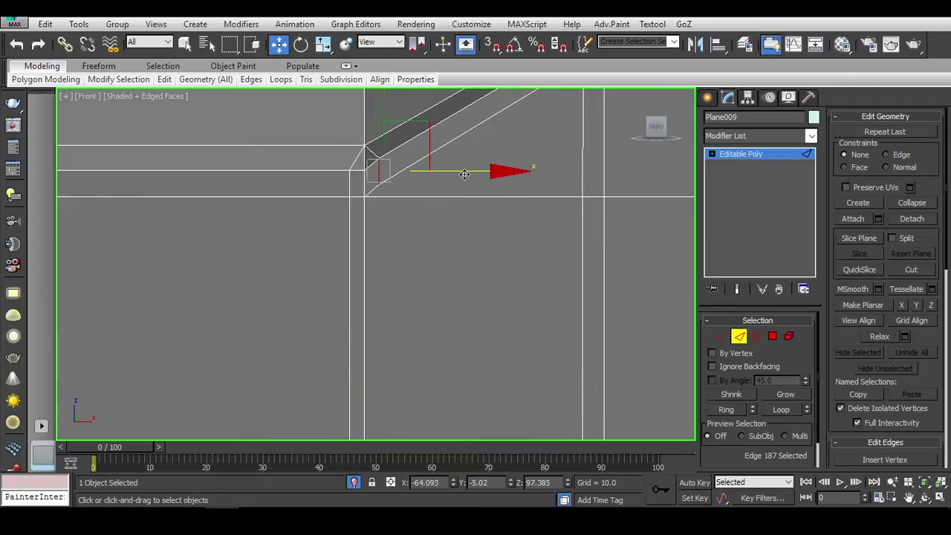
key(shift+x)
drag(464, 174, 617, 199)
click(617, 199)
Step: Exit edge editing and deselect Plane009 to view it smoothed and shaded
scroll(617, 199, down, 3)
scroll(608, 204, down, 3)
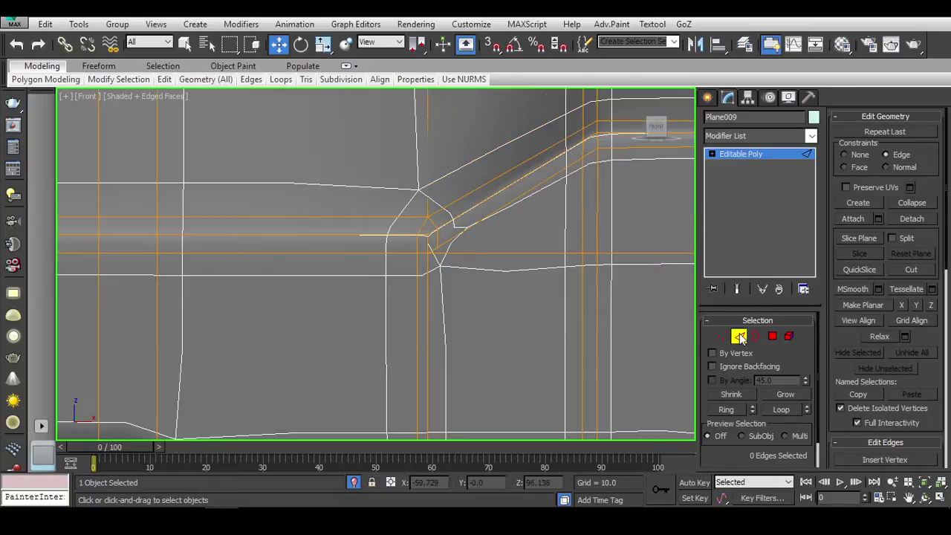
key(2)
scroll(380, 152, down, 3)
click(380, 149)
scroll(516, 272, up, 2)
key(F4)
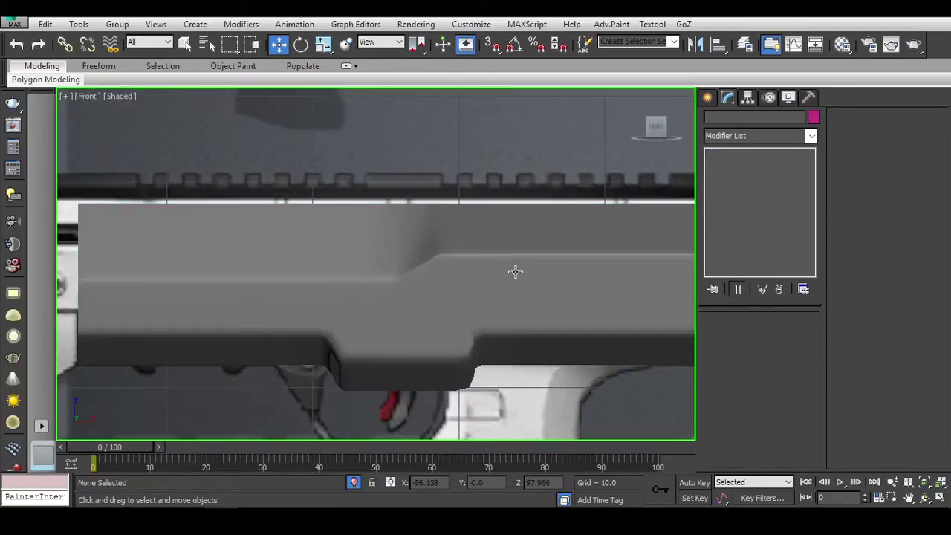
click(516, 272)
scroll(842, 370, down, 5)
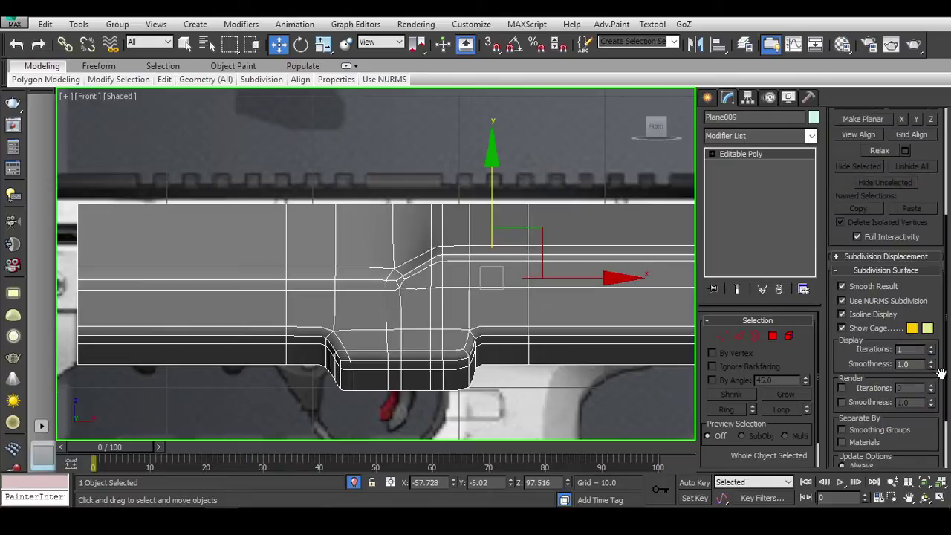
click(932, 352)
click(490, 361)
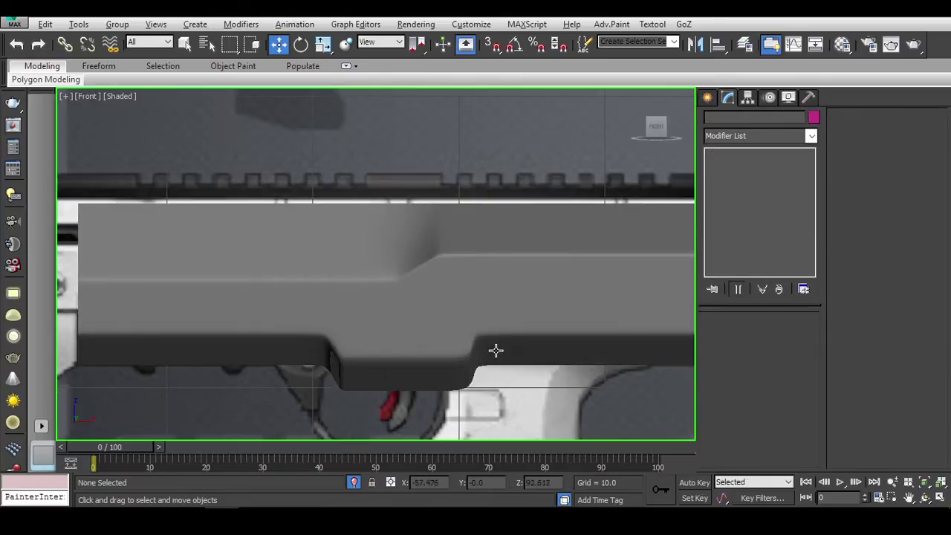
mouse_move(496, 350)
alt+middle_down()
mouse_move(448, 349)
mouse_move(619, 360)
alt+middle_up()
click(448, 349)
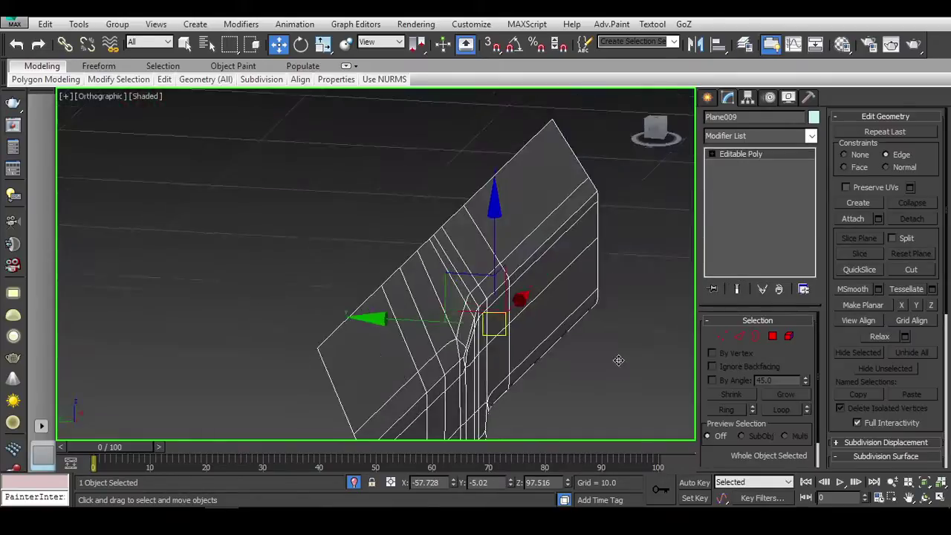
scroll(619, 360, up, 5)
alt+middle_drag(537, 368, 405, 361)
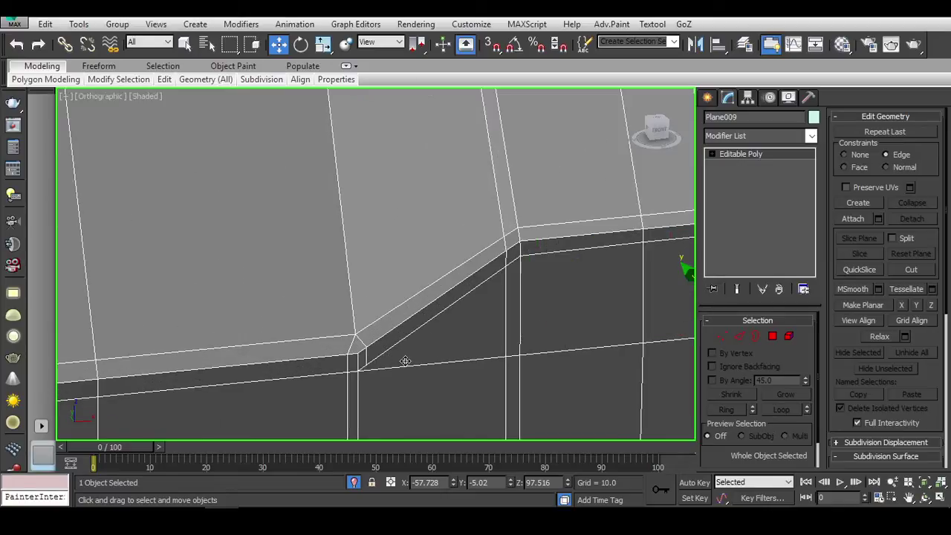
key(1)
drag(349, 348, 374, 373)
mouse_move(374, 374)
alt+middle_down()
mouse_move(384, 346)
mouse_move(354, 359)
alt+middle_up()
scroll(355, 359, up, 3)
drag(338, 160, 303, 278)
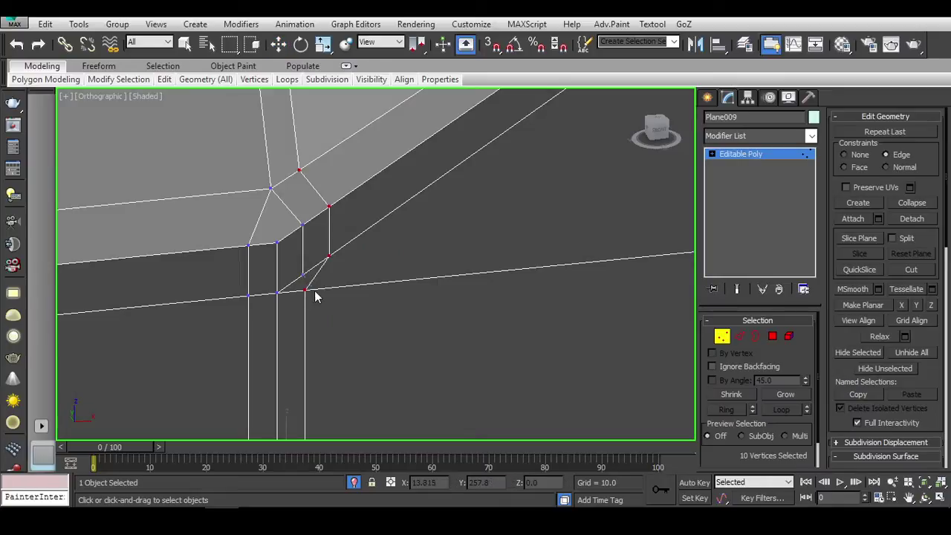
click(304, 292)
key(w)
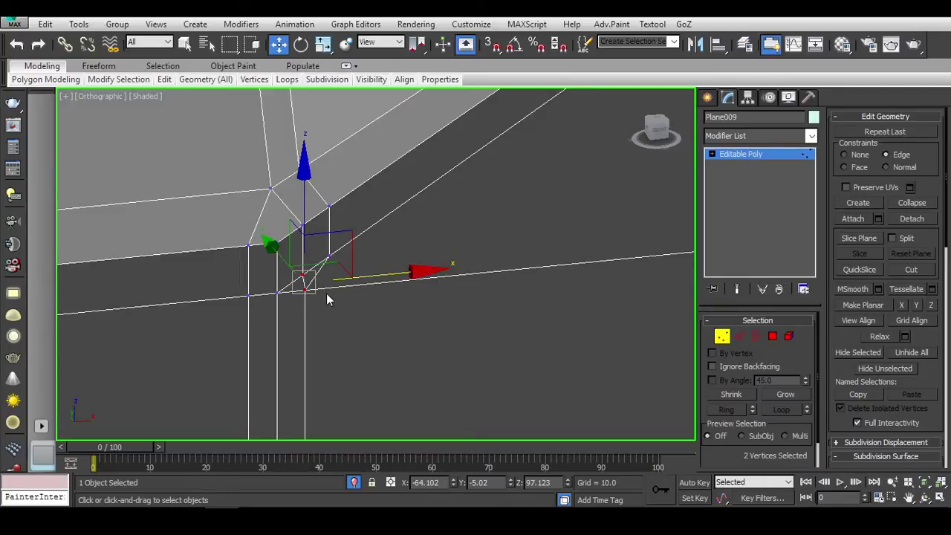
click(305, 290)
key(w)
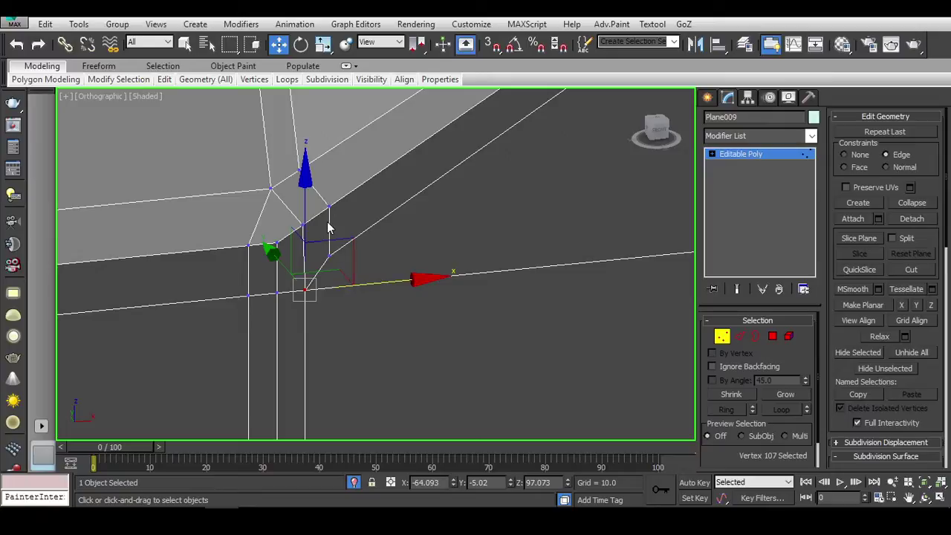
key(2)
alt+middle_drag(330, 221, 405, 334)
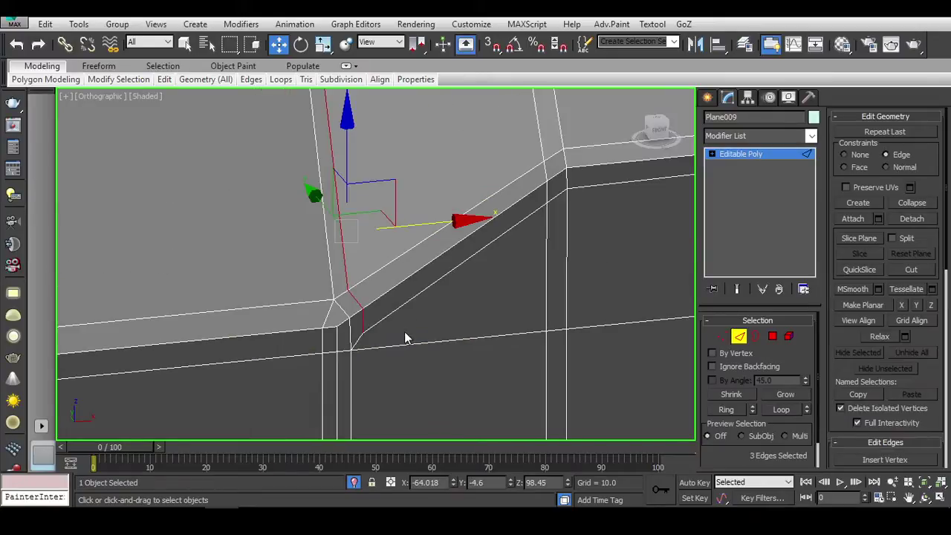
click(499, 358)
alt+middle_drag(500, 358, 685, 354)
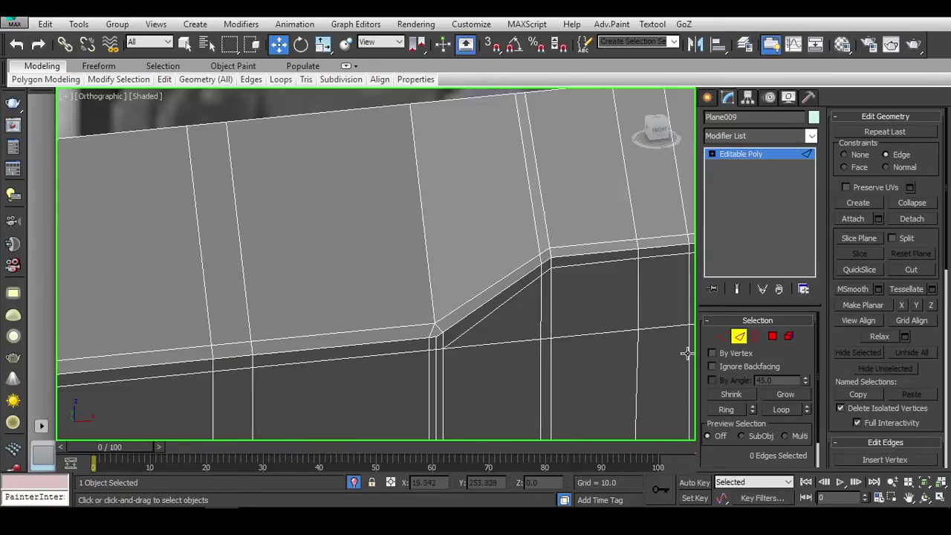
click(738, 339)
alt+middle_drag(659, 266, 544, 349)
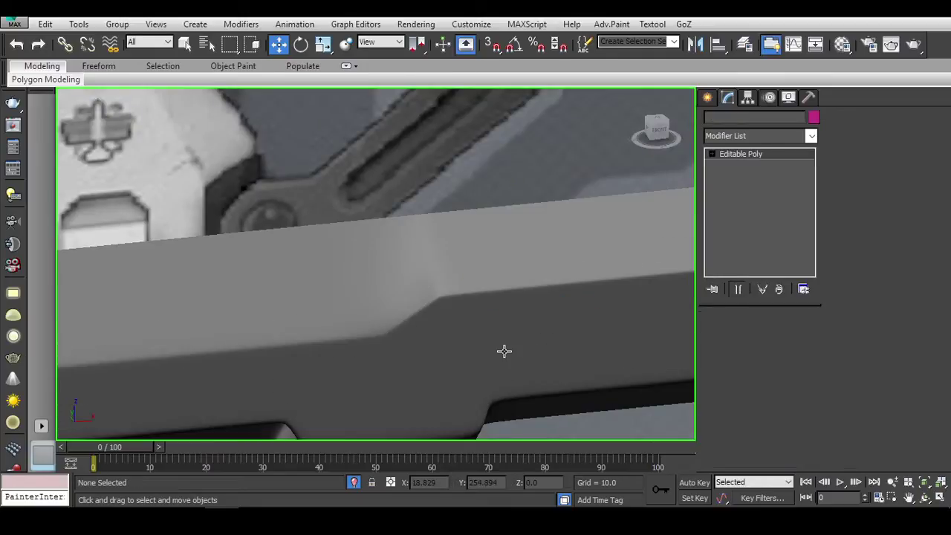
scroll(446, 327, down, 5)
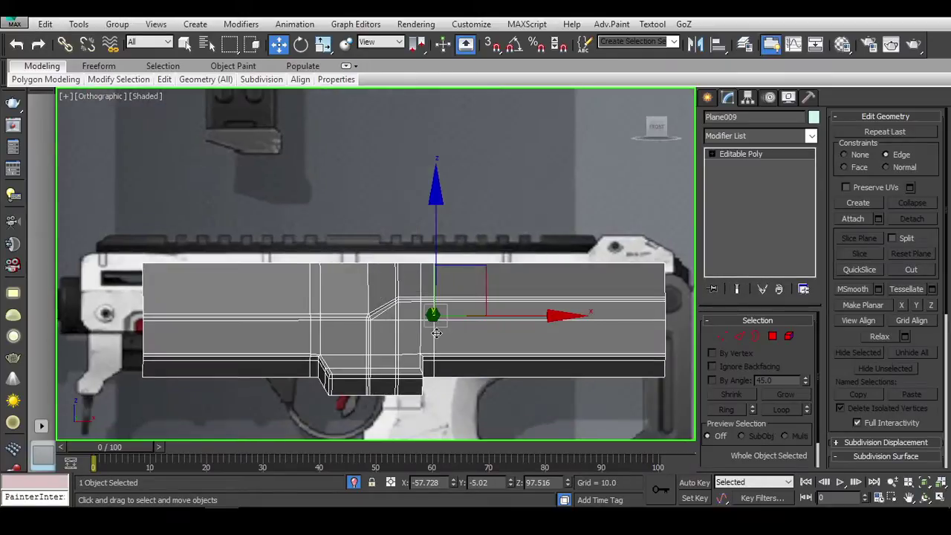
key(2)
click(410, 320)
click(683, 344)
key(2)
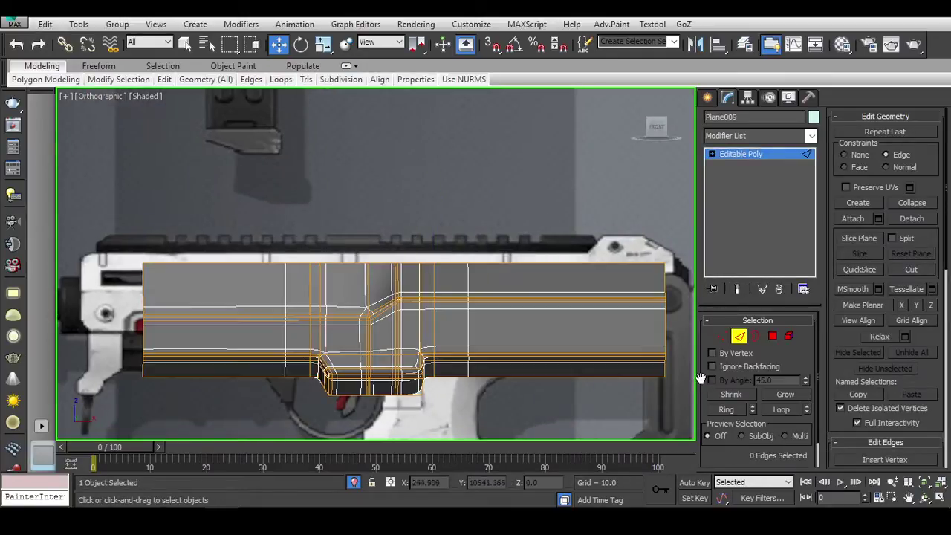
click(740, 338)
click(550, 415)
scroll(417, 338, up, 3)
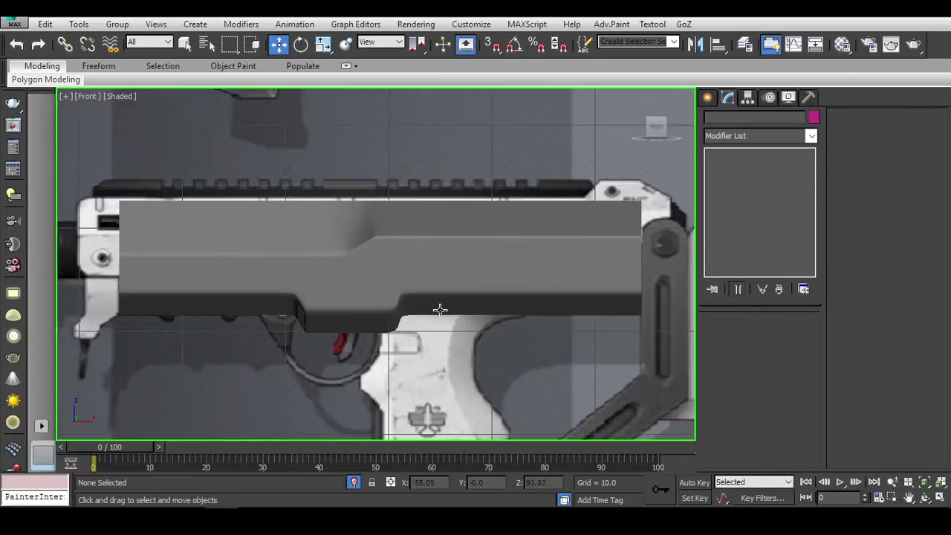
click(378, 221)
Step: Connect the slanted step's corner vertex with a new edge
key(1)
scroll(379, 208, up, 4)
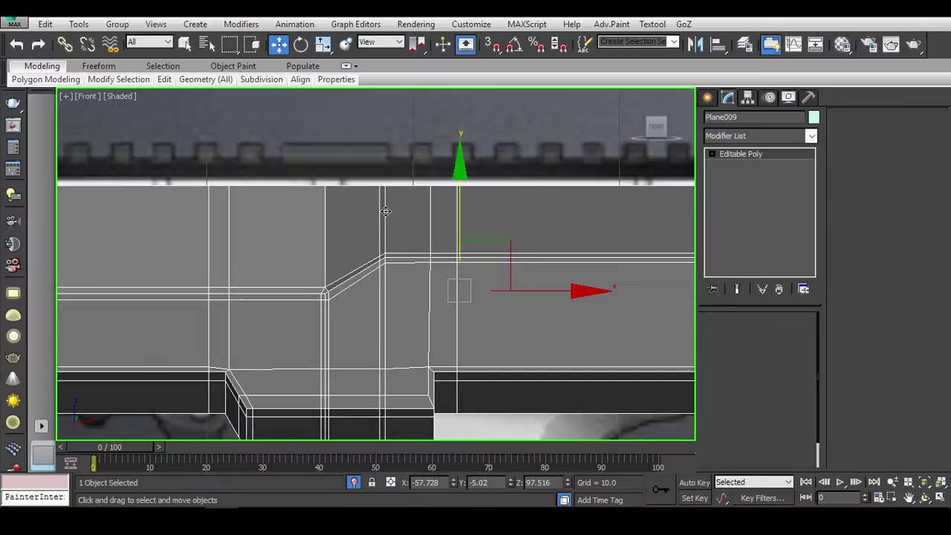
ctrl+click(327, 288)
key(ctrl+shift+e)
key(2)
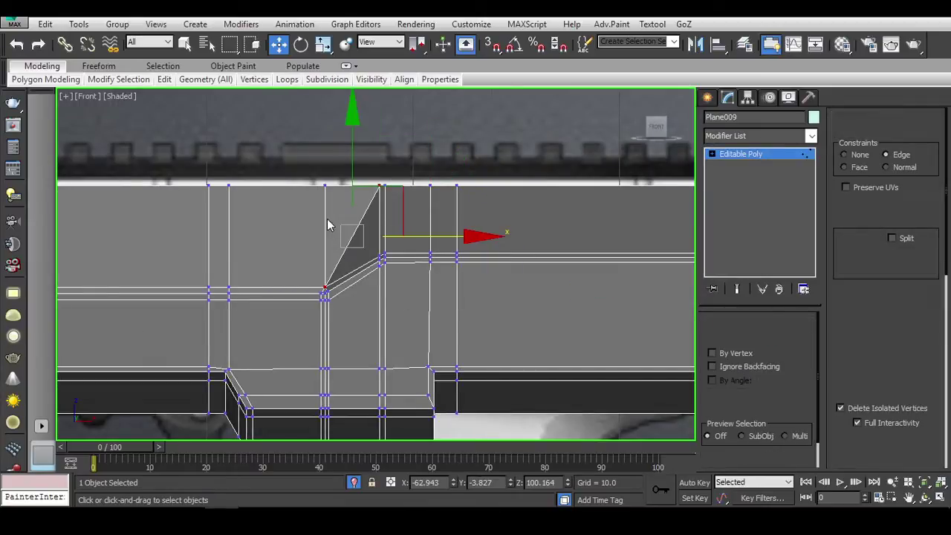
mouse_move(327, 218)
alt+middle_down()
mouse_move(465, 308)
mouse_move(486, 179)
alt+middle_up()
click(468, 301)
Step: Cut a vertex-snapped diagonal edge from the step corner up to the top vertex
scroll(335, 241, up, 3)
scroll(377, 245, up, 2)
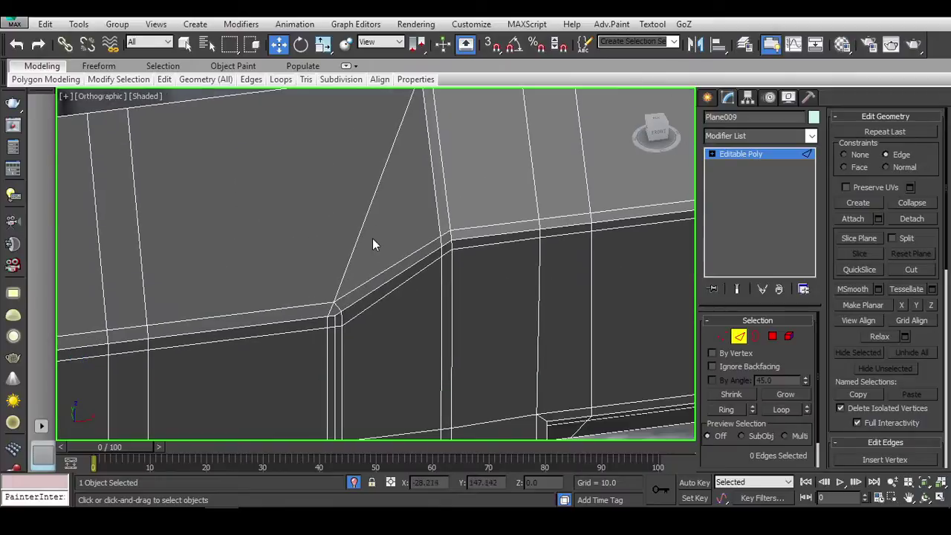
scroll(384, 245, up, 1)
key(alt+c)
key(s)
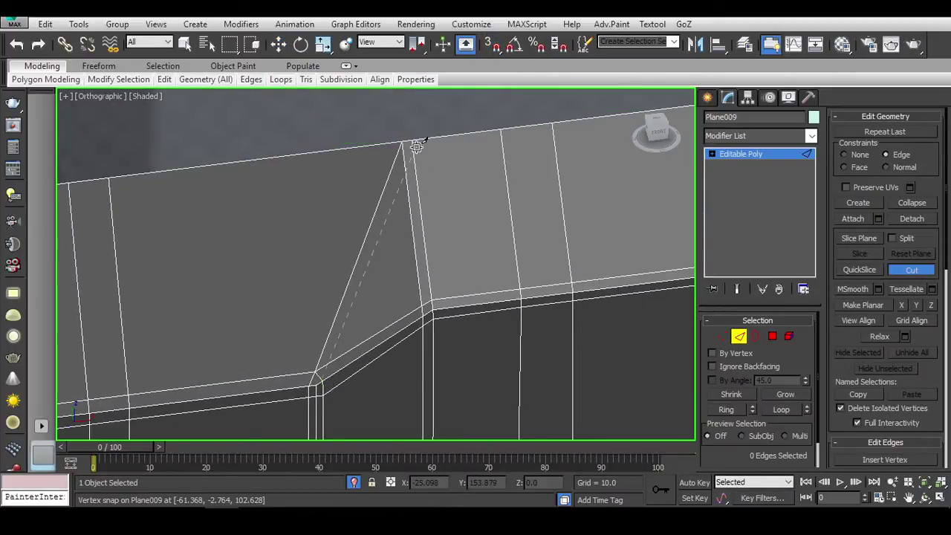
click(414, 139)
key(w)
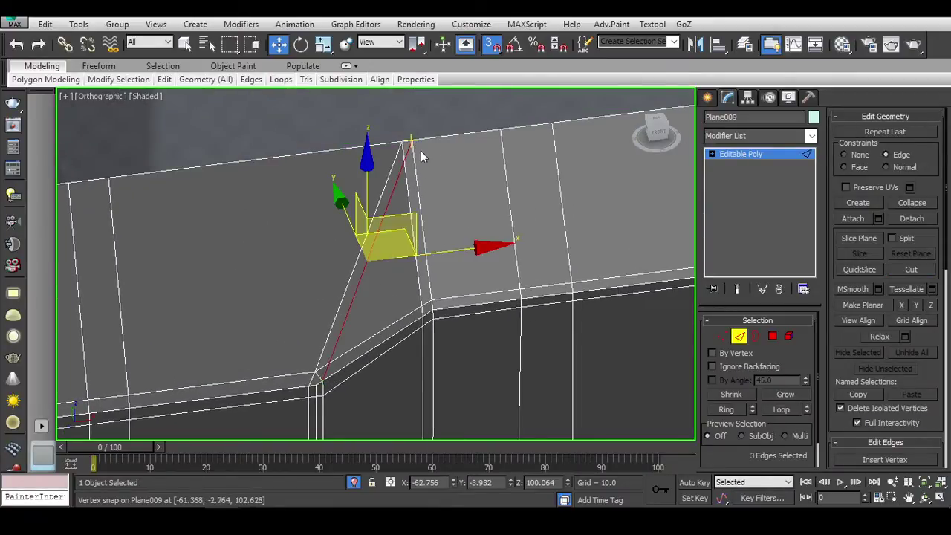
click(402, 152)
click(535, 192)
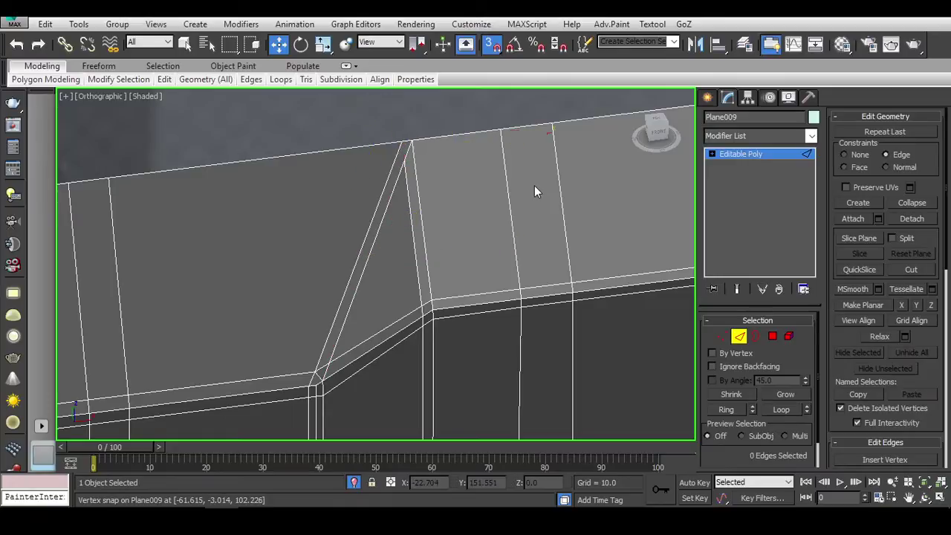
Step: Preview the smoothing, then frame Plane009 in the front view
key(ctrl+q)
key(ctrl+z)
key(ctrl+z)
click(741, 339)
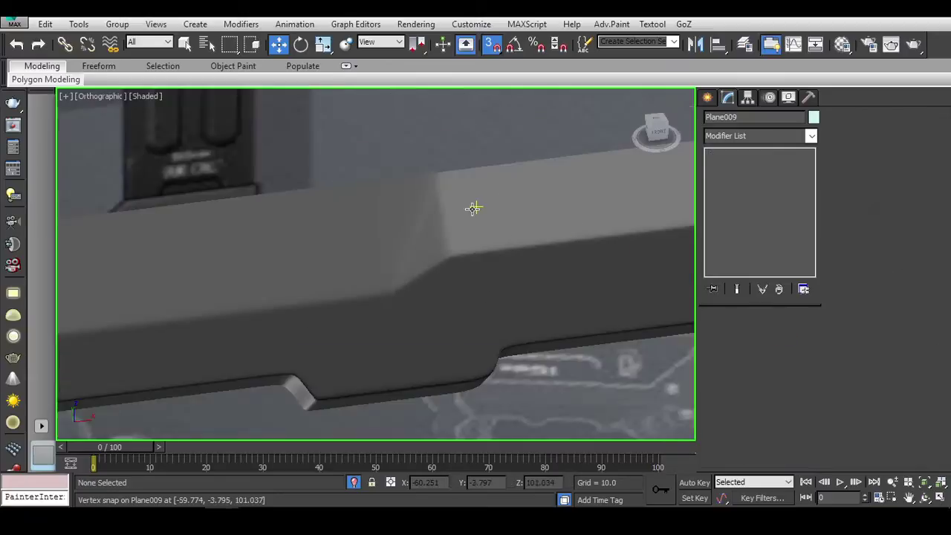
key(f)
key(z)
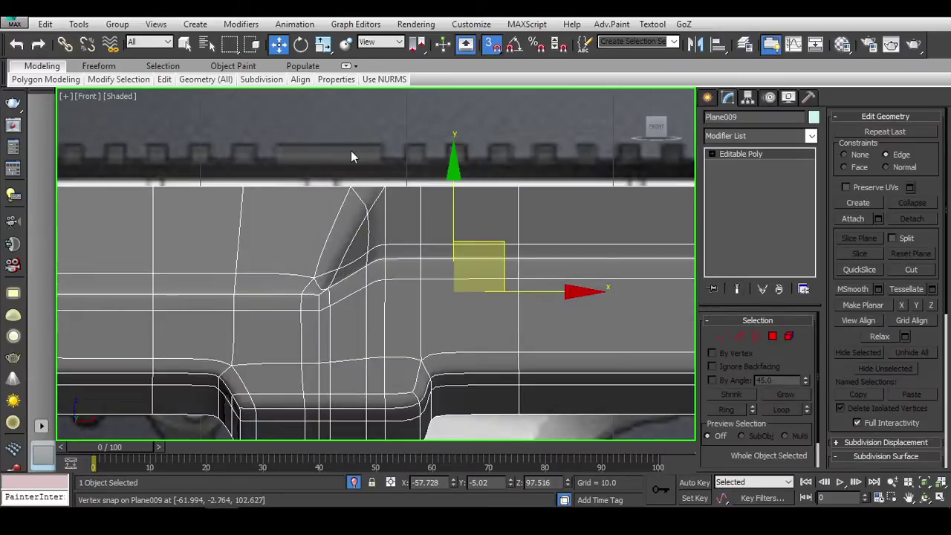
click(409, 230)
click(432, 246)
Step: Select the two step-corner vertices and inspect the smoothed step with Plane009 deselected
scroll(416, 238, up, 2)
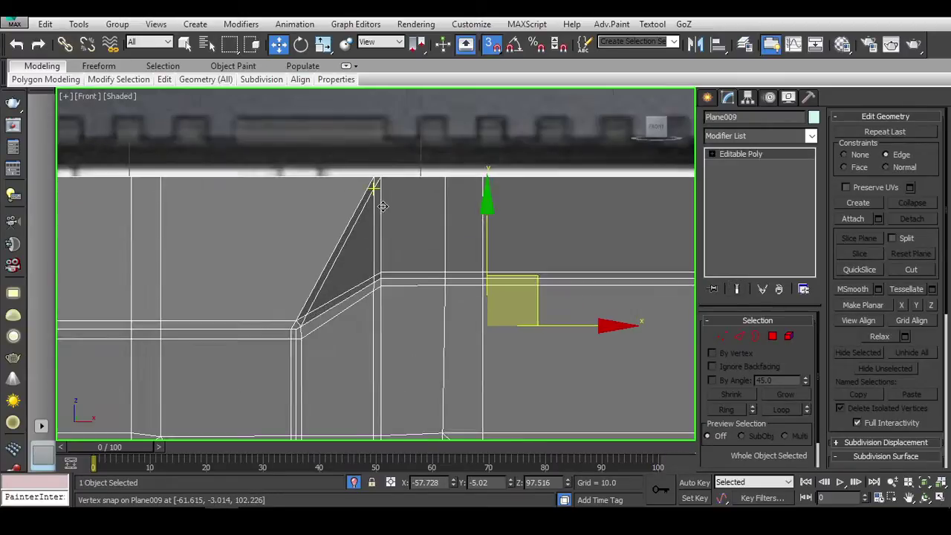
scroll(372, 216, up, 2)
scroll(287, 290, up, 2)
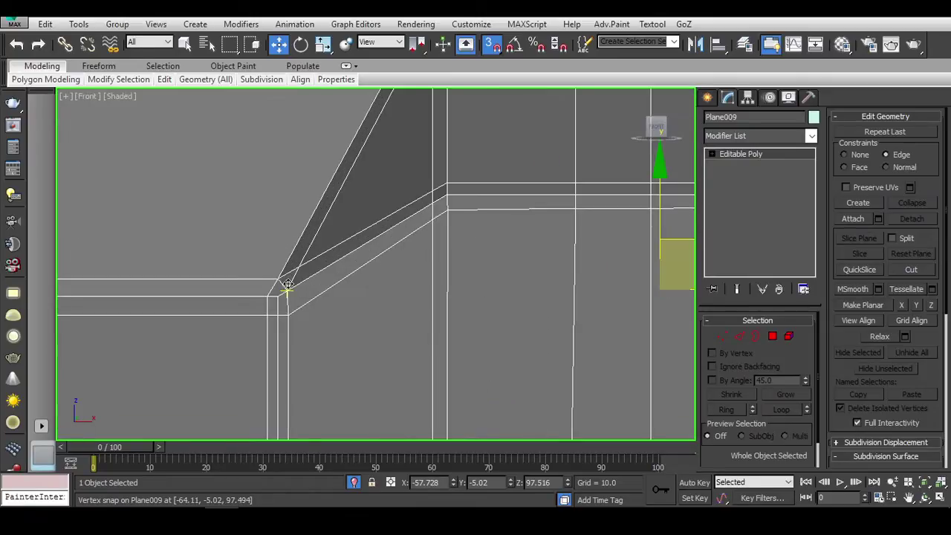
key(2)
click(287, 288)
click(457, 277)
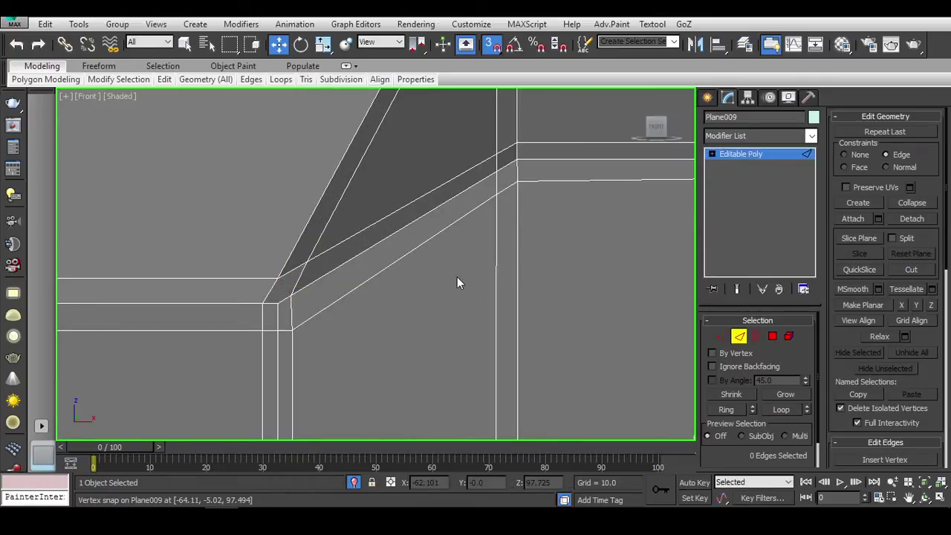
key(1)
click(278, 280)
ctrl+click(277, 300)
middle_drag(371, 325, 388, 310)
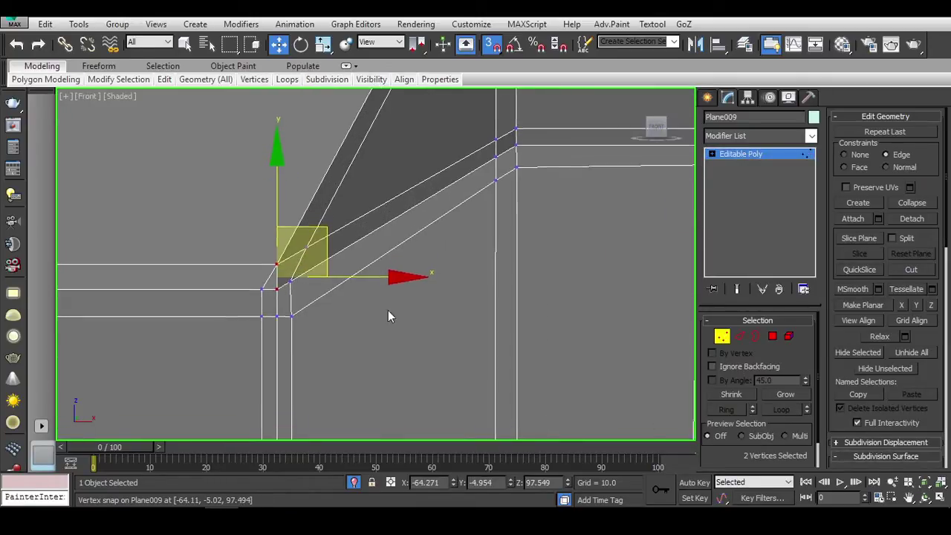
key(ctrl+q)
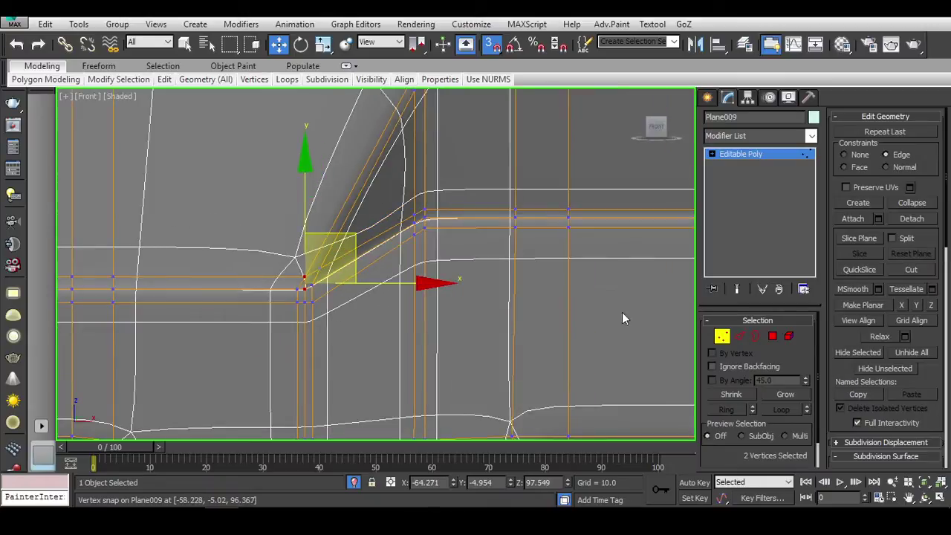
scroll(471, 301, down, 3)
key(ctrl+d)
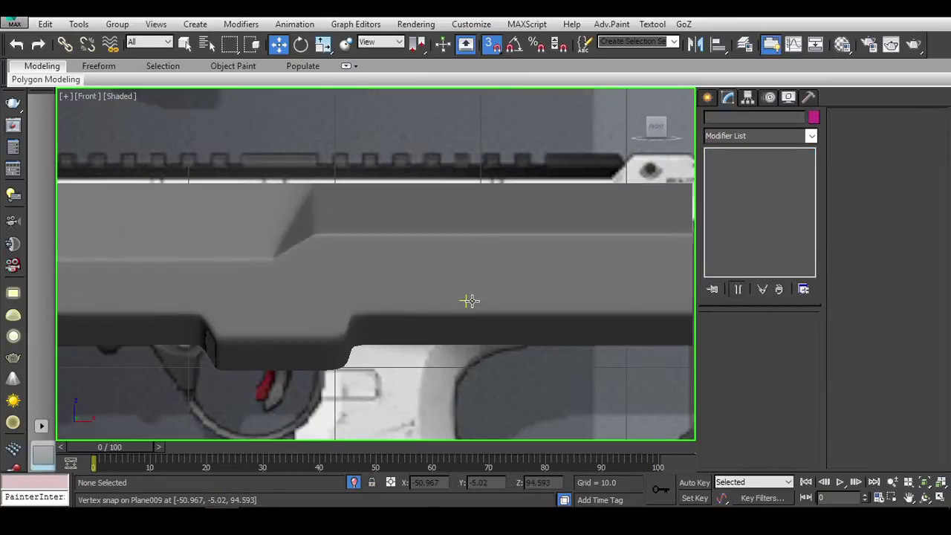
Step: Reselect the receiver and pick the two vertices at the top of the notch's diagonal
click(361, 265)
scroll(365, 229, up, 3)
scroll(357, 223, up, 1)
scroll(335, 204, up, 2)
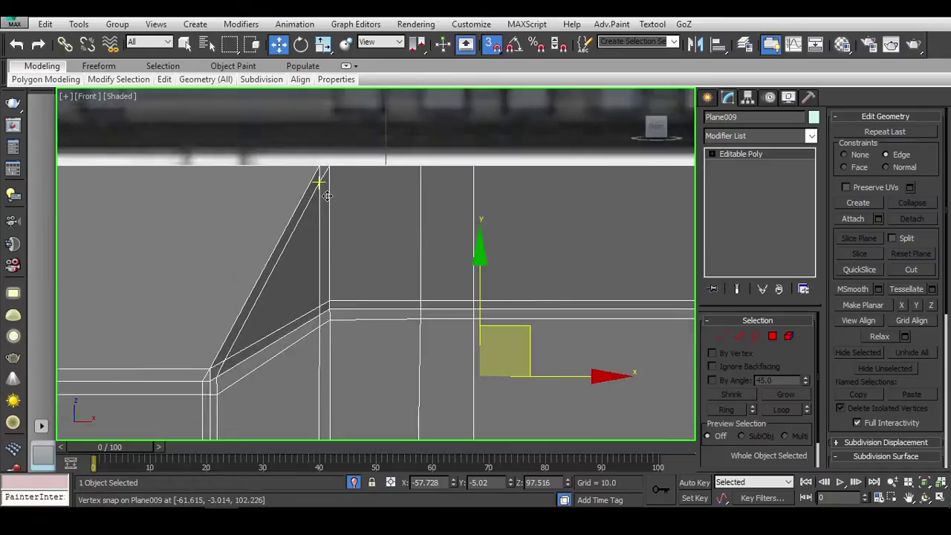
scroll(327, 196, up, 2)
key(2)
click(319, 155)
scroll(342, 163, up, 1)
scroll(369, 161, up, 1)
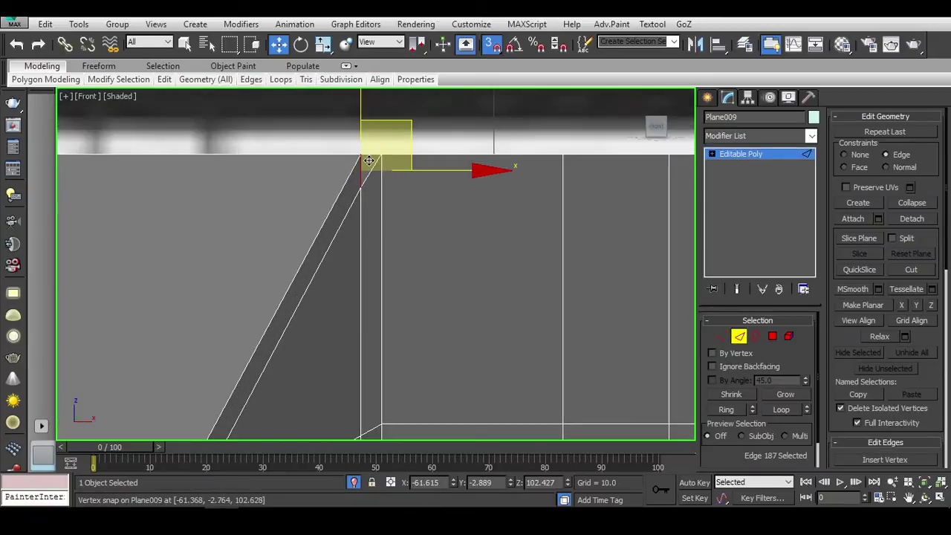
click(475, 183)
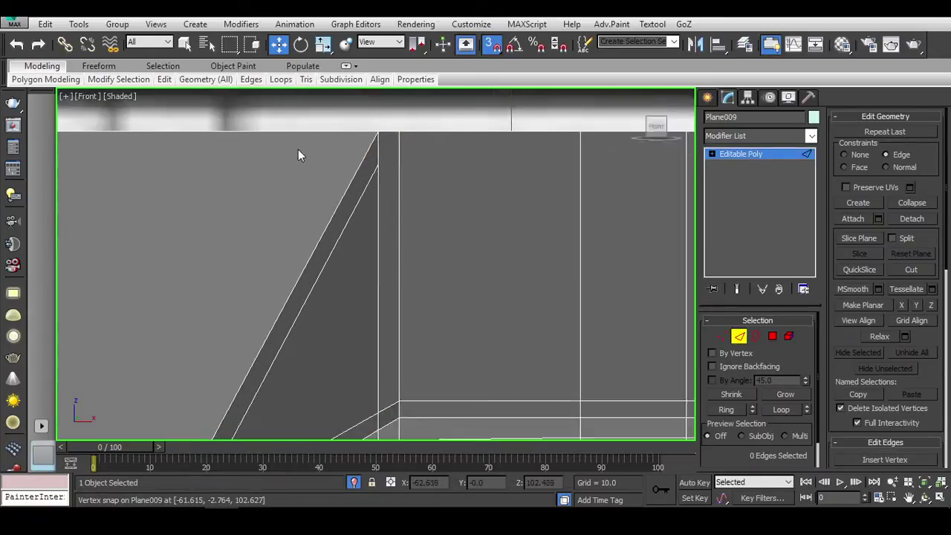
middle_drag(376, 217, 367, 182)
scroll(368, 182, up, 1)
key(1)
middle_drag(367, 245, 360, 281)
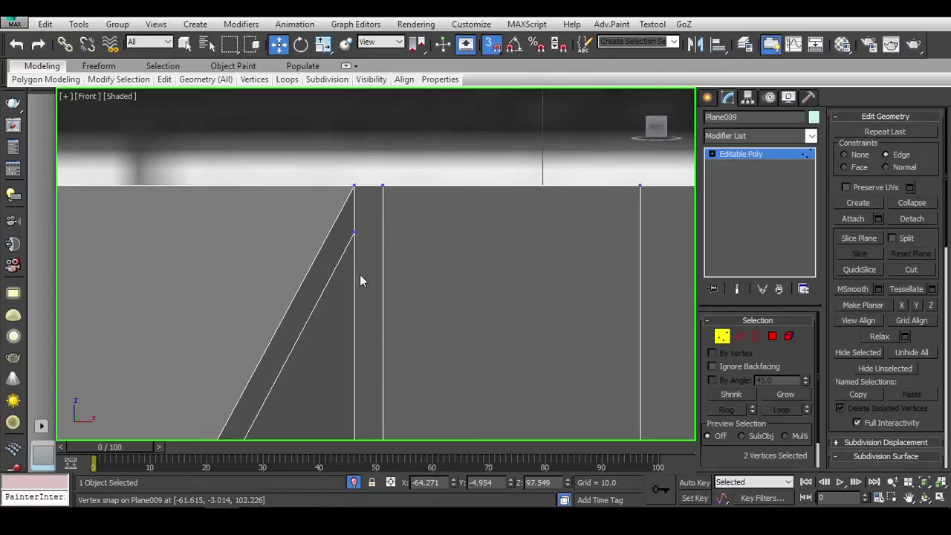
Step: Move the notch vertices, clear the edge selection, and return to object level with the receiver reselected
key(w)
scroll(387, 201, down, 2)
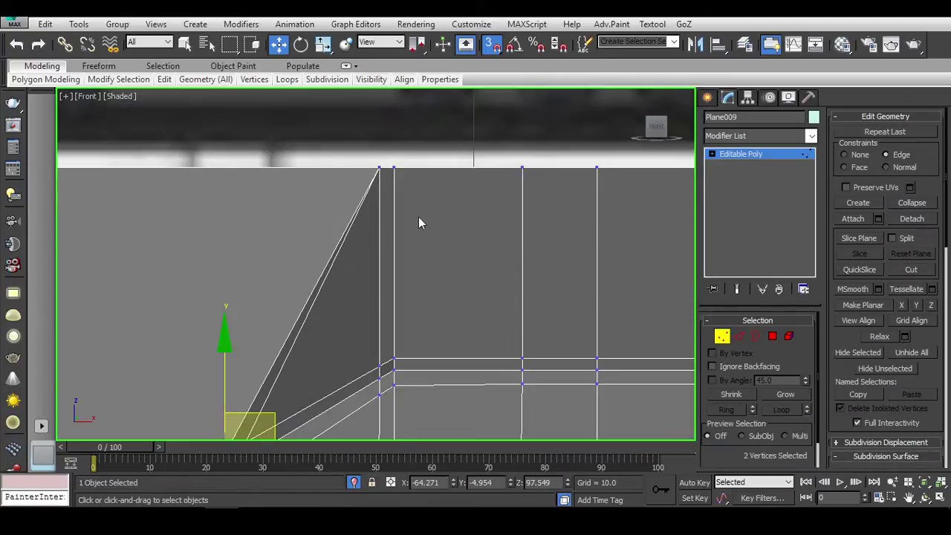
scroll(418, 217, up, 2)
scroll(353, 307, up, 1)
middle_drag(352, 308, 373, 324)
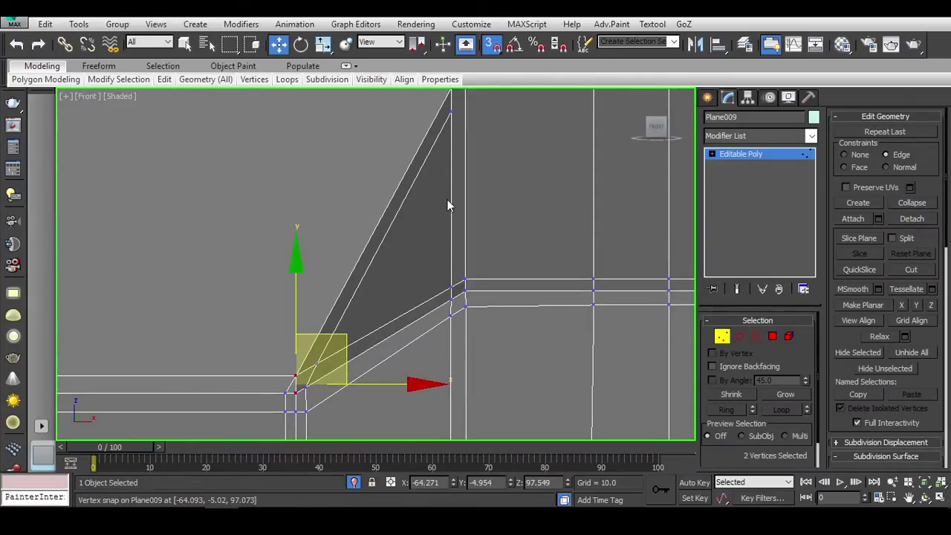
mouse_move(448, 199)
middle_down()
mouse_move(446, 228)
mouse_move(449, 204)
middle_up()
scroll(432, 188, up, 1)
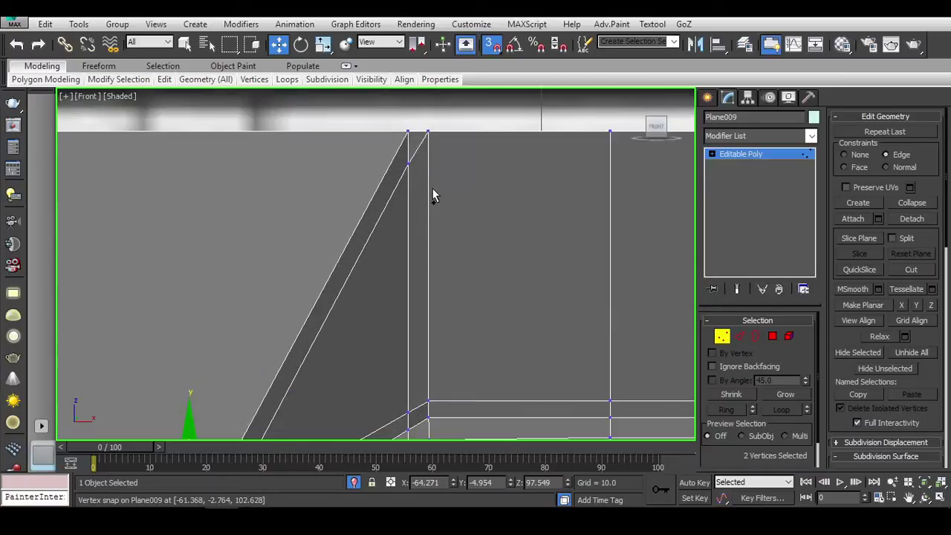
key(2)
click(604, 186)
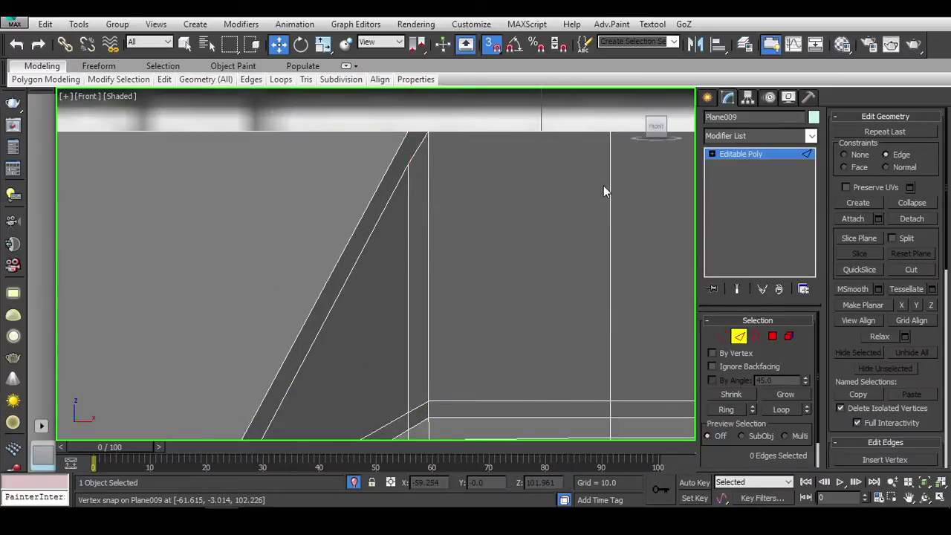
scroll(603, 191, down, 2)
middle_drag(404, 245, 417, 74)
key(6)
click(472, 144)
middle_drag(471, 144, 544, 230)
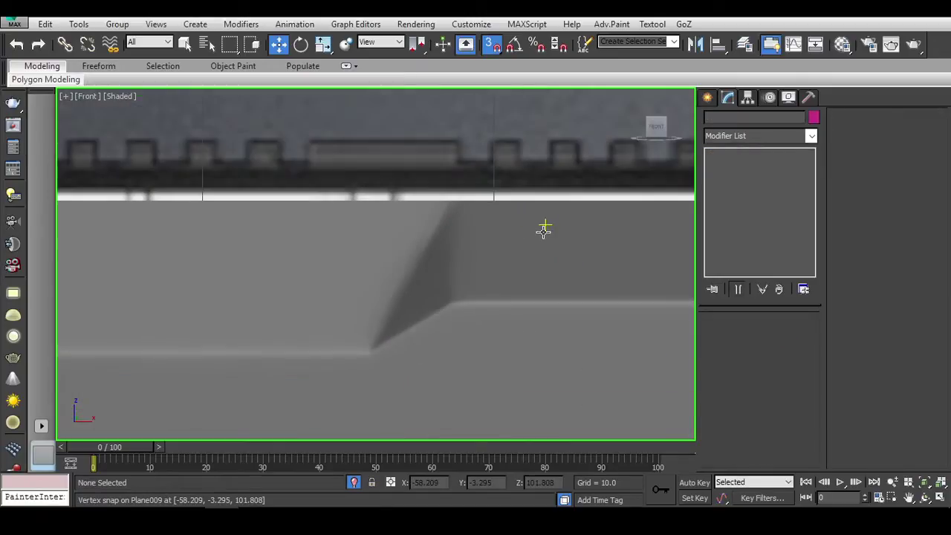
click(523, 249)
Step: Compare the receiver's NURMS-smoothed and base shapes with Ctrl+Q, leaving smoothing off
key(ctrl+q)
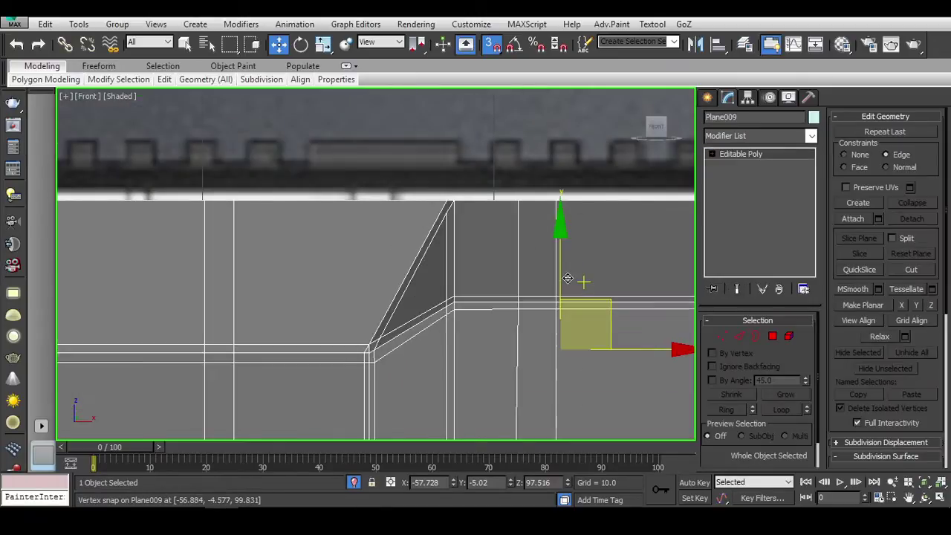
key(ctrl+q)
key(ctrl+q)
key(ctrl+q)
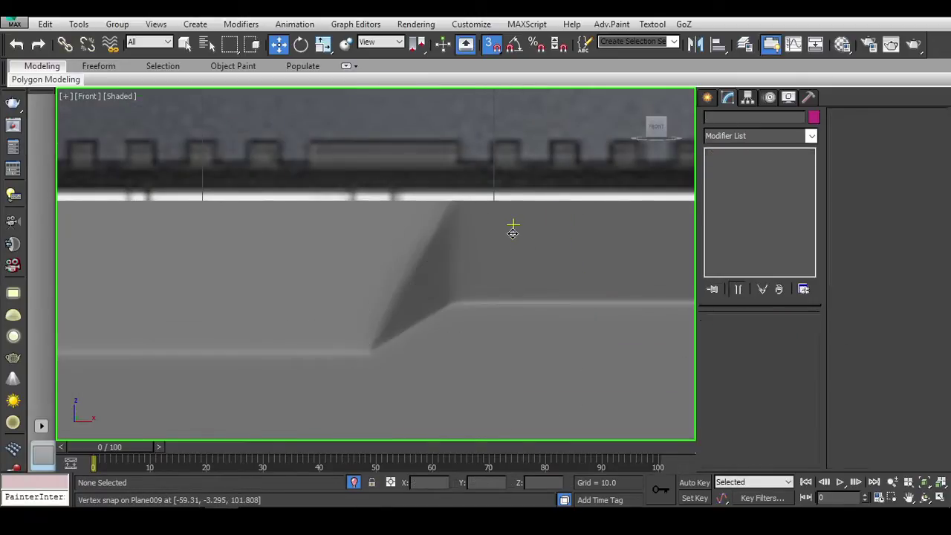
key(ctrl+q)
key(ctrl+q)
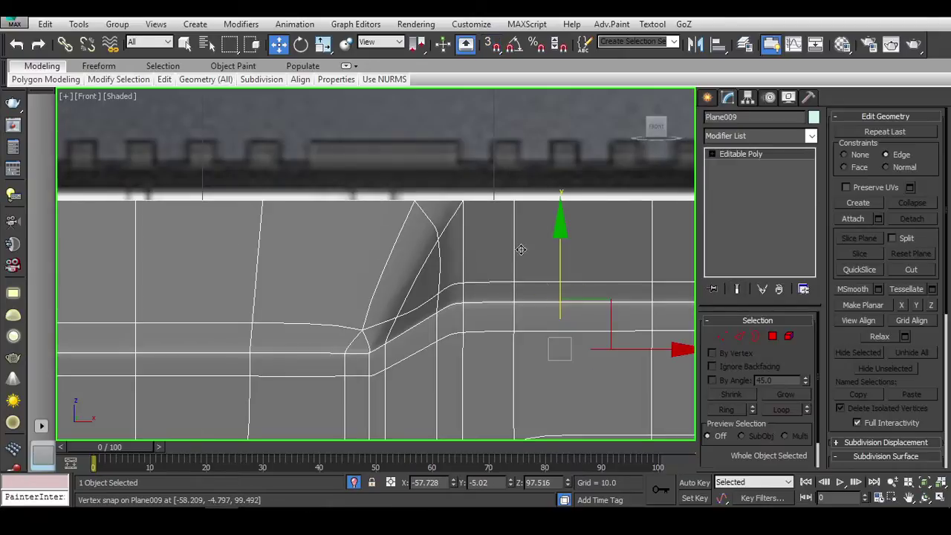
scroll(397, 352, down, 4)
key(ctrl+q)
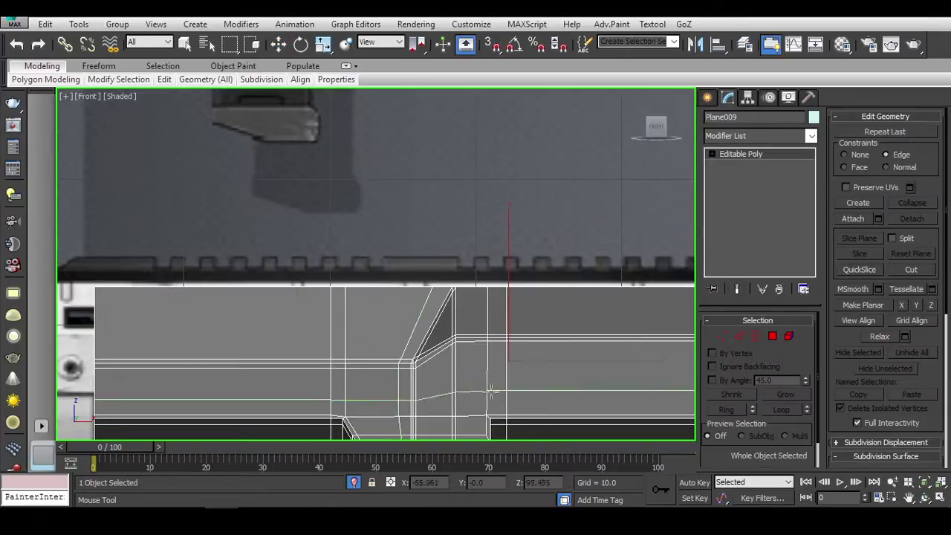
Step: Scale the selected notch edges, adjust a group of vertices, and save the scene
key(w)
mouse_move(490, 392)
middle_down()
mouse_move(468, 245)
mouse_move(483, 284)
middle_up()
key(2)
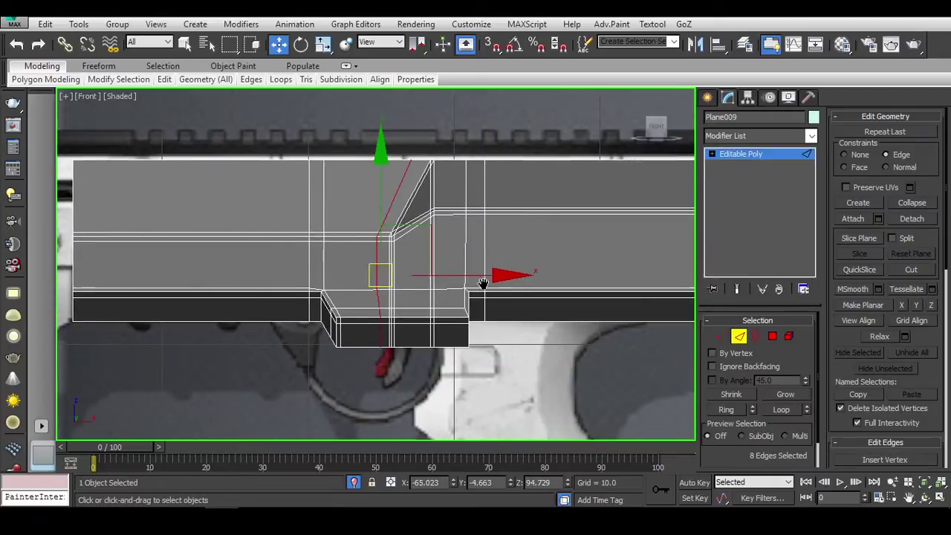
key(r)
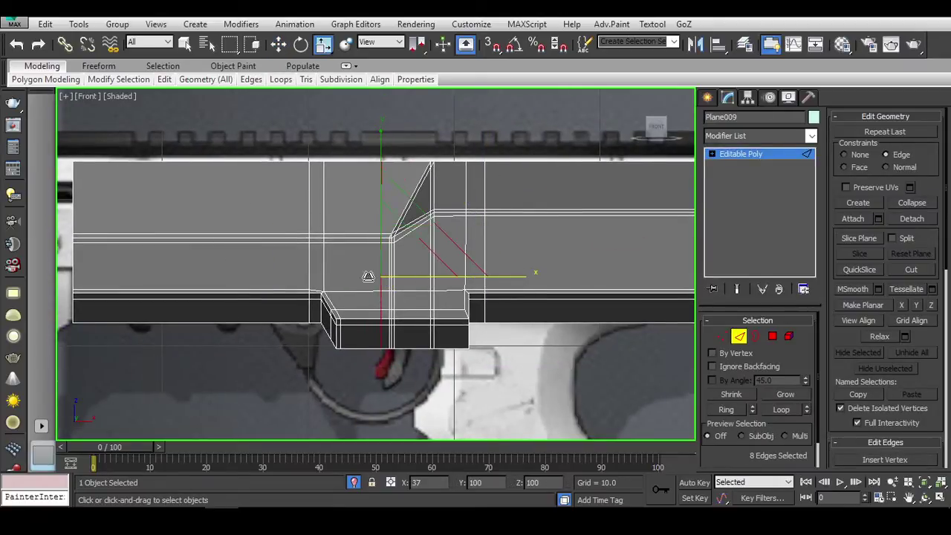
key(w)
scroll(446, 245, up, 4)
key(1)
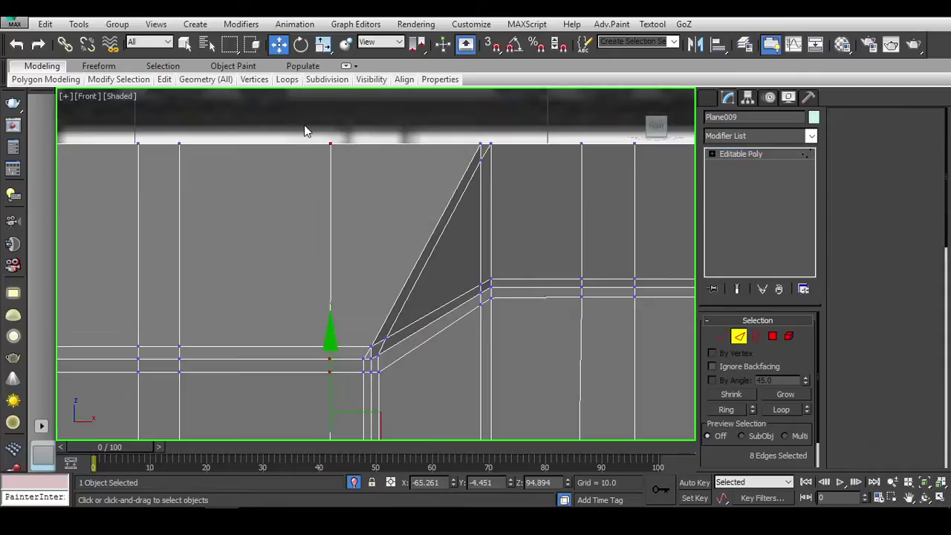
middle_drag(476, 133, 427, 159)
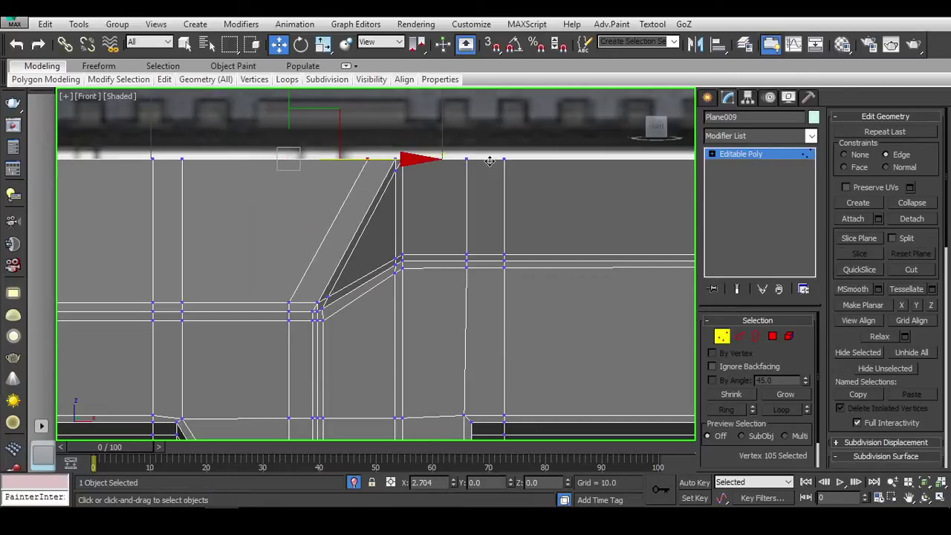
key(1)
scroll(324, 165, down, 5)
key(ctrl+s)
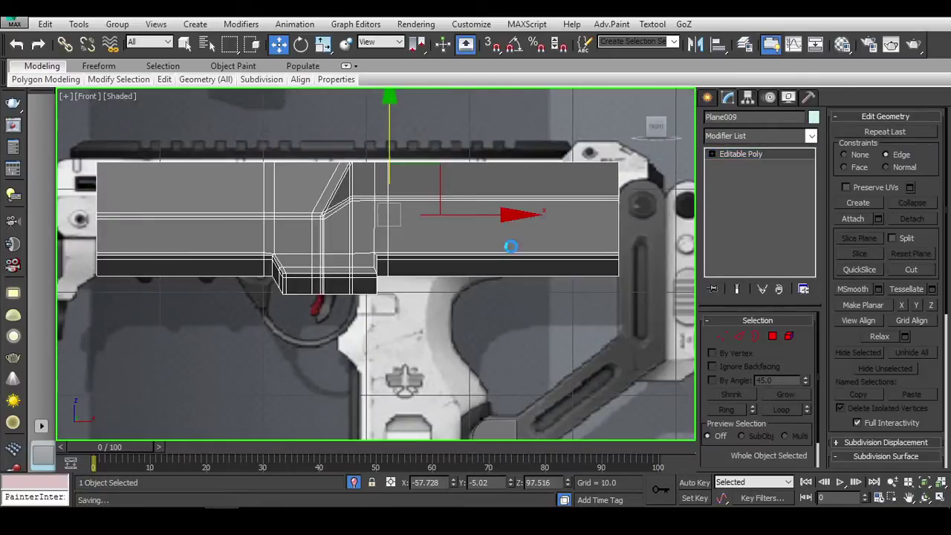
Step: Select the lower strip's right-end vertices and slide them right toward the stock
middle_drag(616, 306, 559, 247)
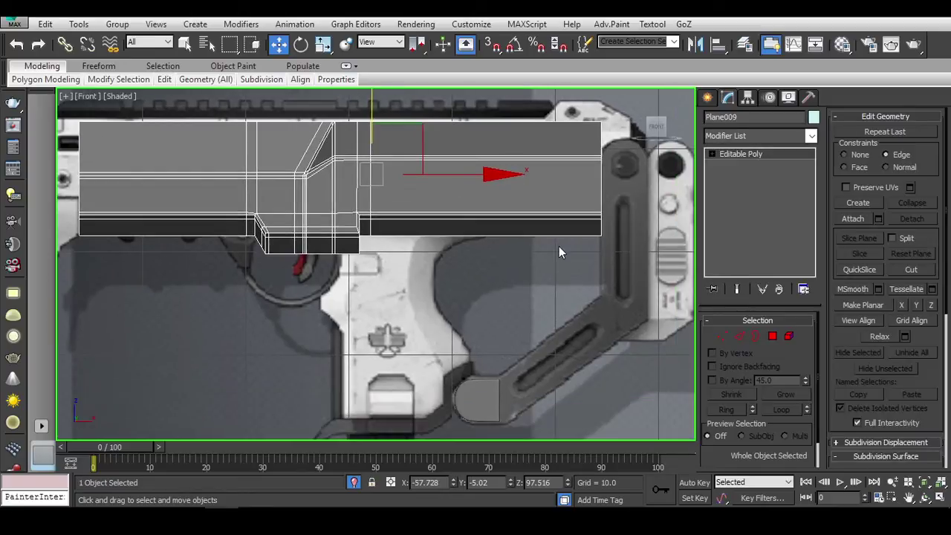
right_click(526, 198)
scroll(526, 198, up, 2)
middle_drag(526, 198, 520, 186)
key(1)
key(F3)
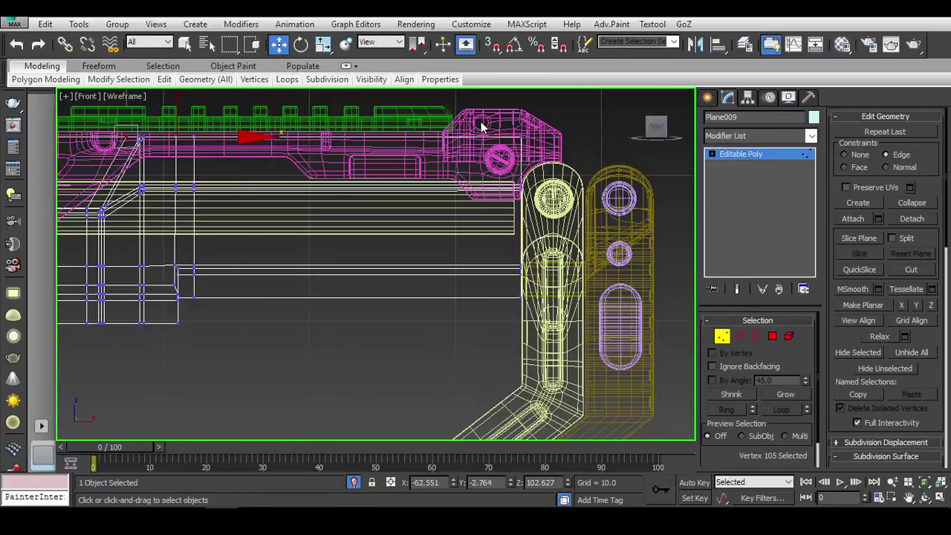
drag(482, 126, 543, 312)
key(F3)
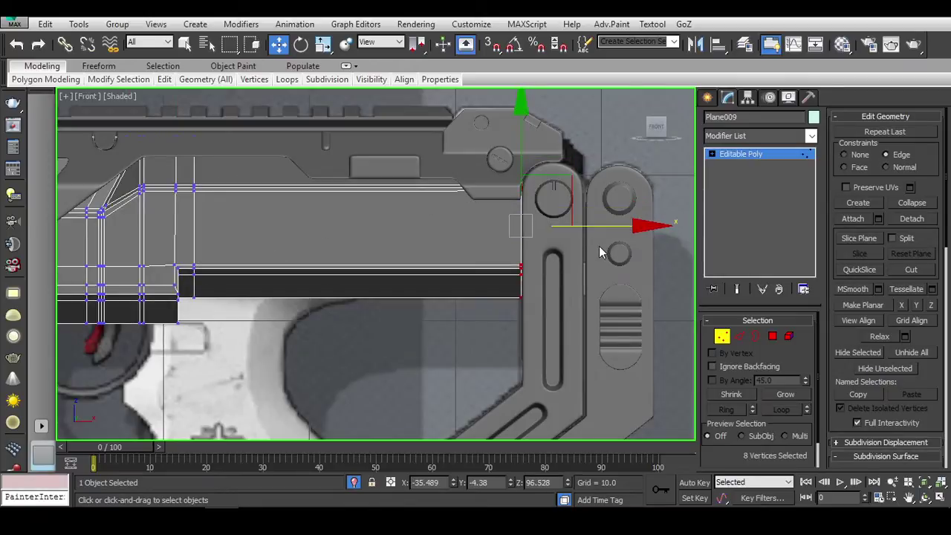
drag(600, 227, 669, 228)
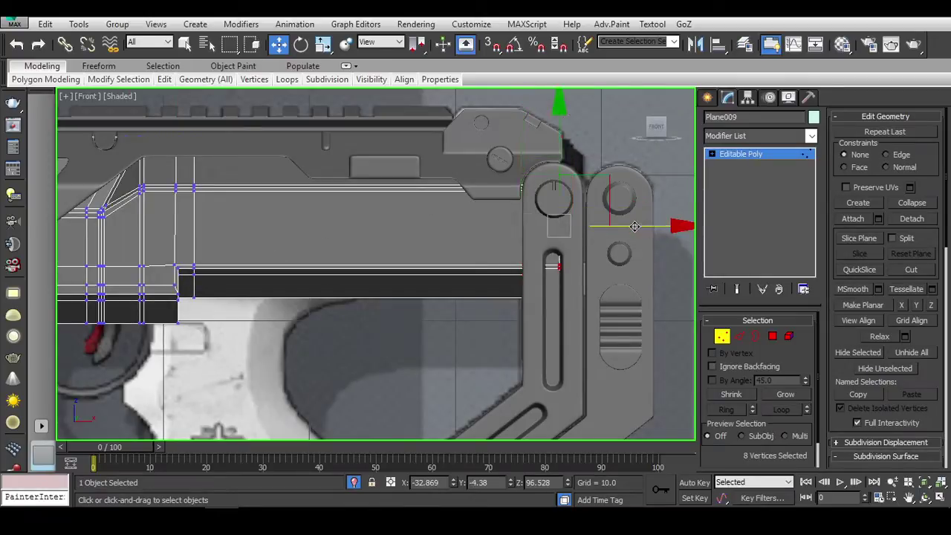
mouse_move(669, 227)
alt+middle_down()
mouse_move(477, 299)
mouse_move(586, 291)
alt+middle_up()
Step: Slide the strip's left-end vertices further left, then exit vertex editing and switch to IrfanView
scroll(476, 299, down, 3)
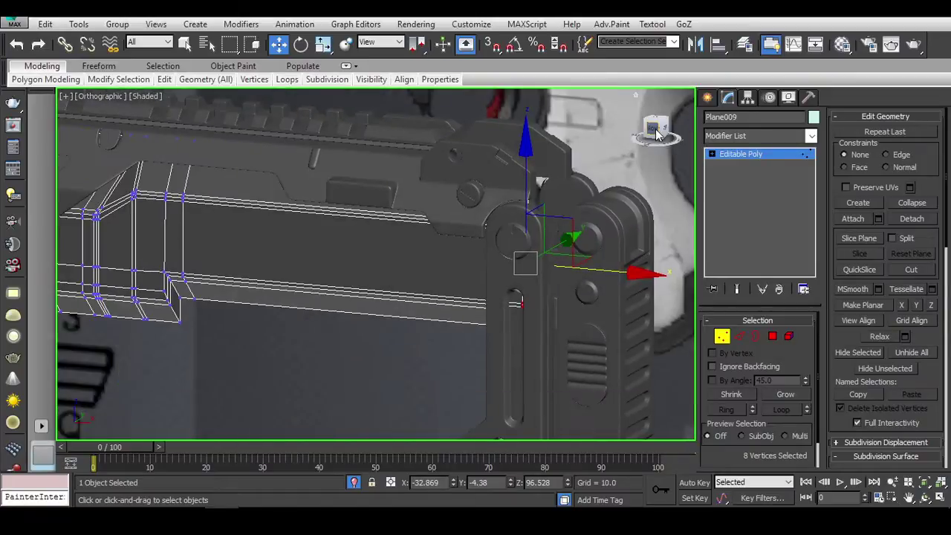
mouse_move(656, 134)
alt+middle_down()
mouse_move(439, 307)
mouse_move(584, 287)
mouse_move(538, 296)
mouse_move(595, 260)
alt+middle_up()
click(654, 133)
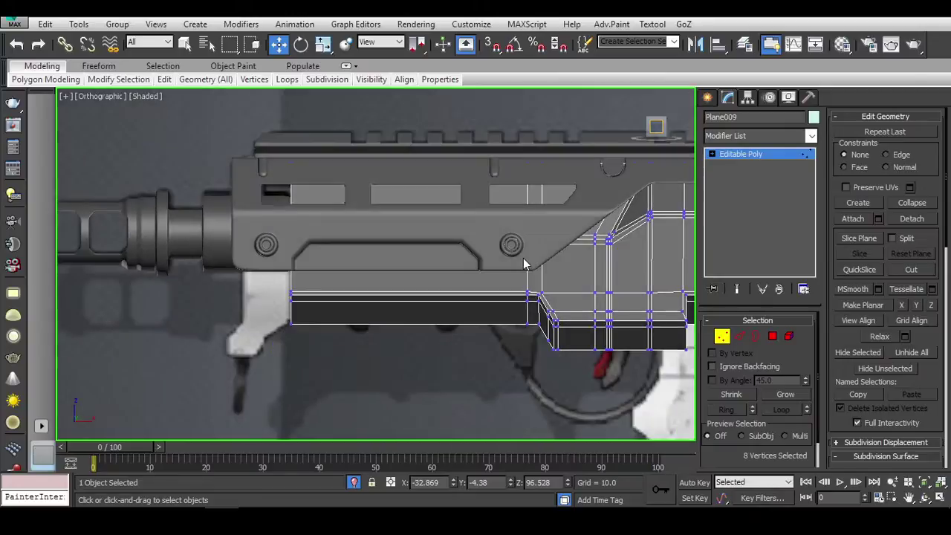
drag(371, 260, 306, 257)
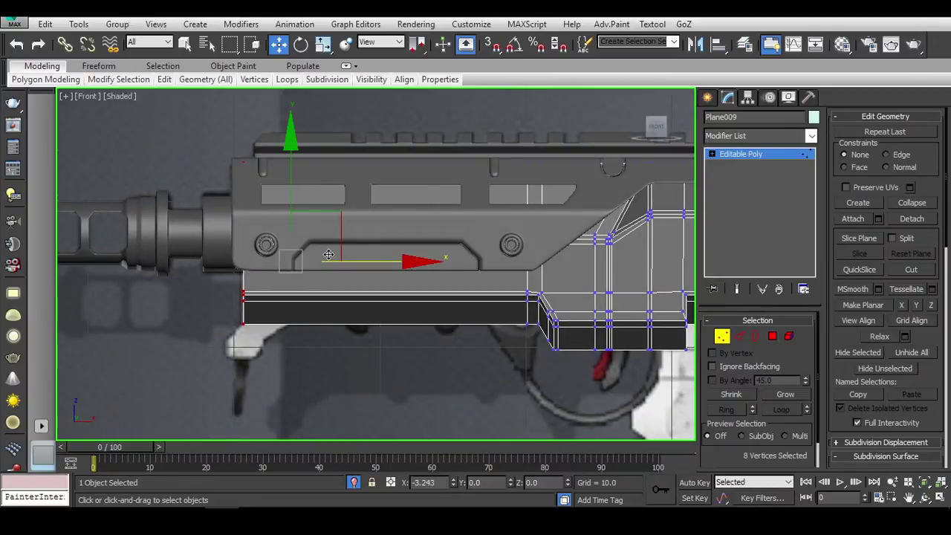
scroll(426, 349, up, 2)
scroll(319, 327, down, 2)
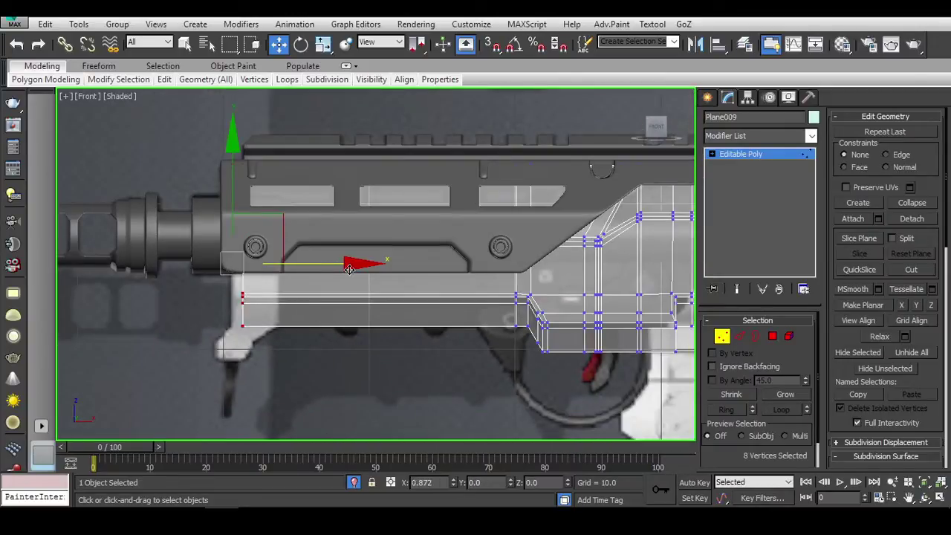
middle_drag(510, 339, 448, 314)
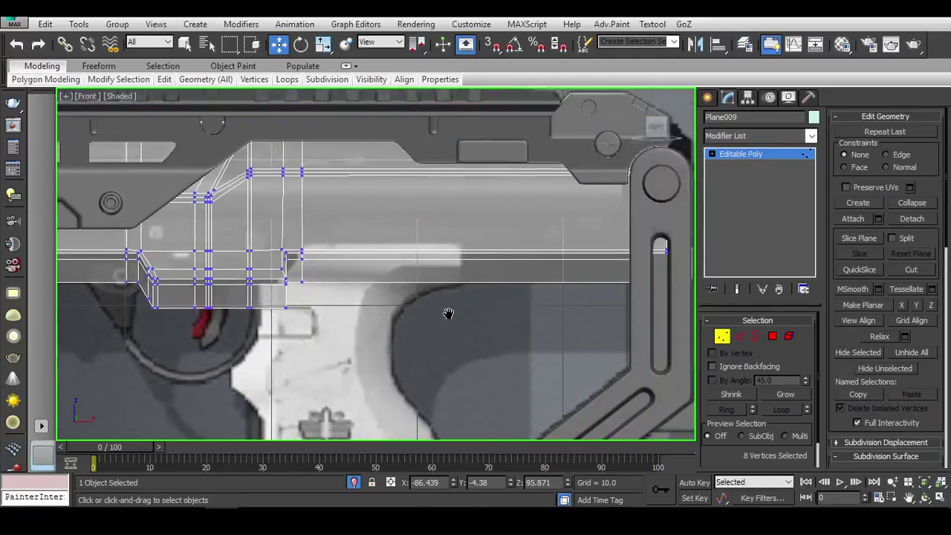
scroll(448, 314, down, 3)
scroll(448, 314, up, 4)
key(1)
key(alt+Tab)
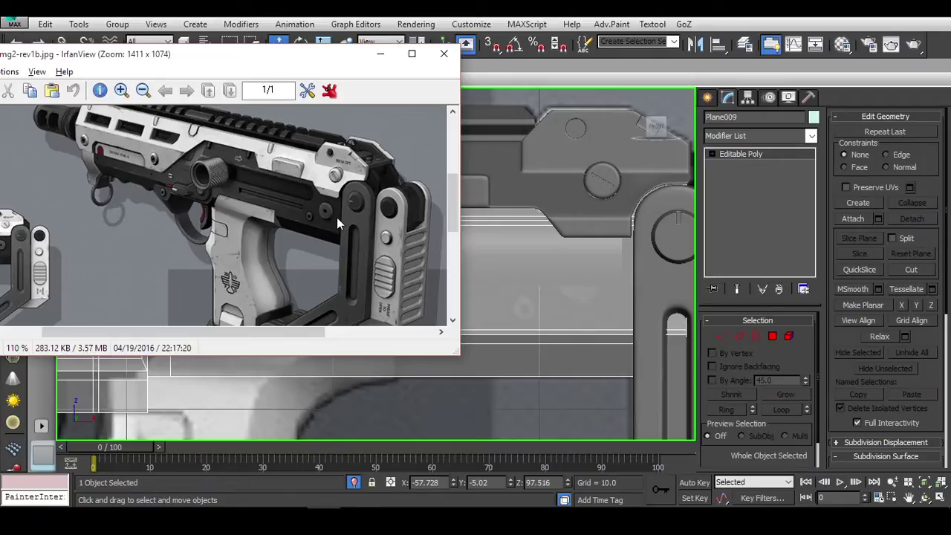
Step: Pan the weapon sheet to the side-view rifle, enlarge the window downward, then minimize IrfanView
mouse_move(336, 217)
mouse_down()
mouse_move(201, 169)
mouse_move(237, 252)
mouse_up()
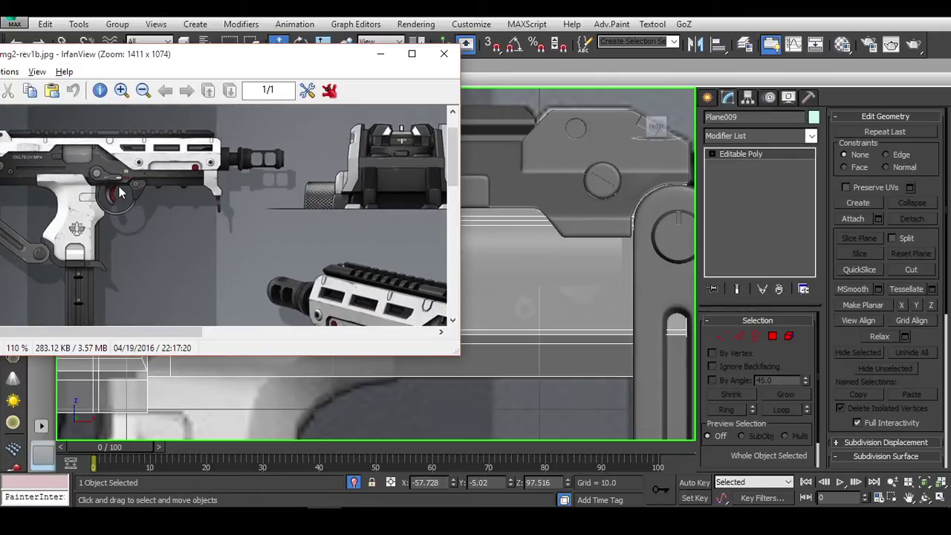
drag(119, 193, 107, 104)
mouse_move(316, 217)
mouse_down()
mouse_move(212, 173)
mouse_move(223, 149)
mouse_up()
drag(149, 148, 235, 238)
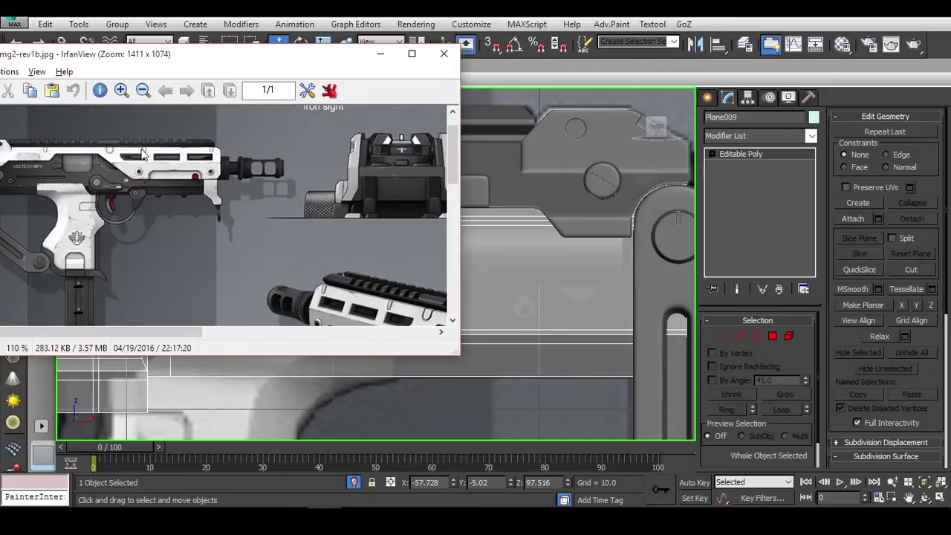
drag(152, 61, 241, 68)
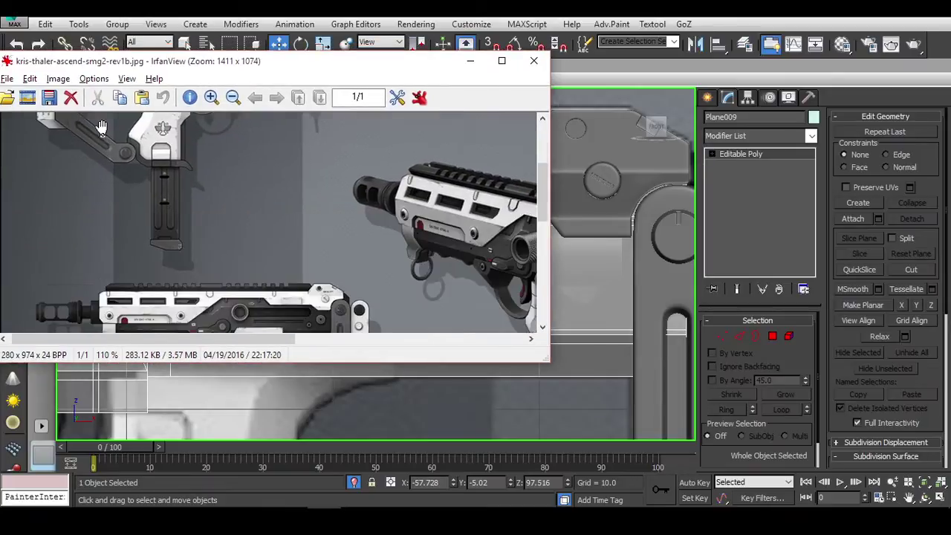
drag(115, 226, 123, 165)
mouse_move(210, 299)
mouse_down()
mouse_move(121, 233)
mouse_move(136, 292)
mouse_up()
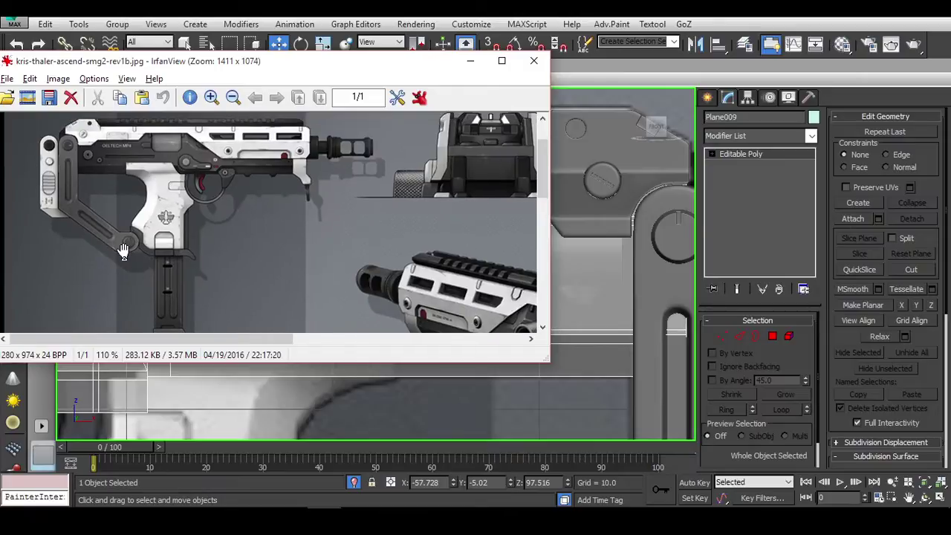
mouse_move(197, 263)
mouse_down()
mouse_move(197, 189)
mouse_move(192, 254)
mouse_up()
drag(200, 363, 201, 437)
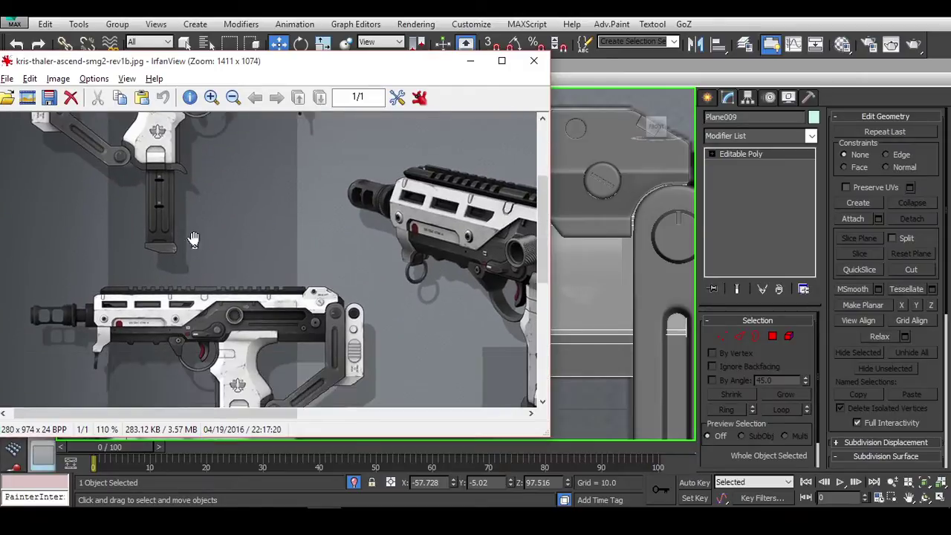
drag(193, 237, 192, 306)
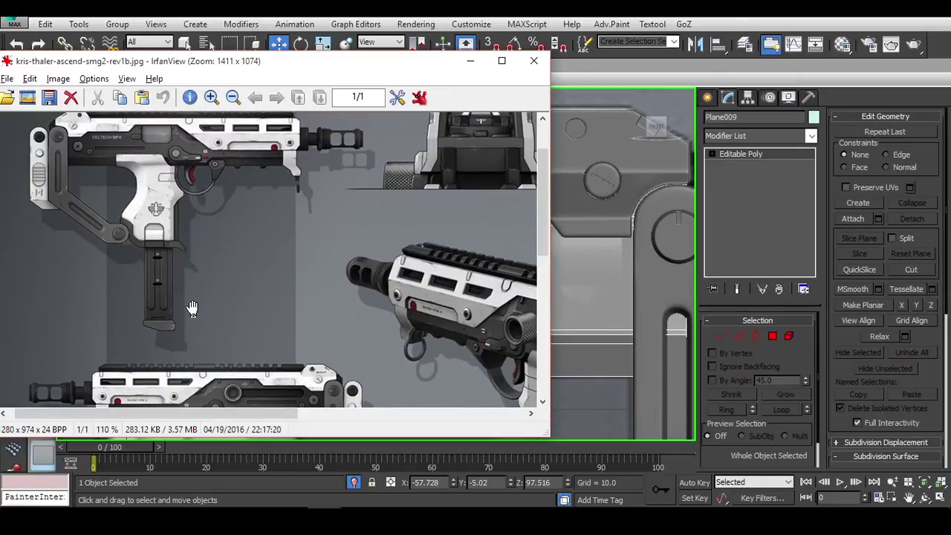
mouse_move(192, 307)
mouse_down()
mouse_move(197, 188)
mouse_move(193, 301)
mouse_move(203, 198)
mouse_move(201, 289)
mouse_up()
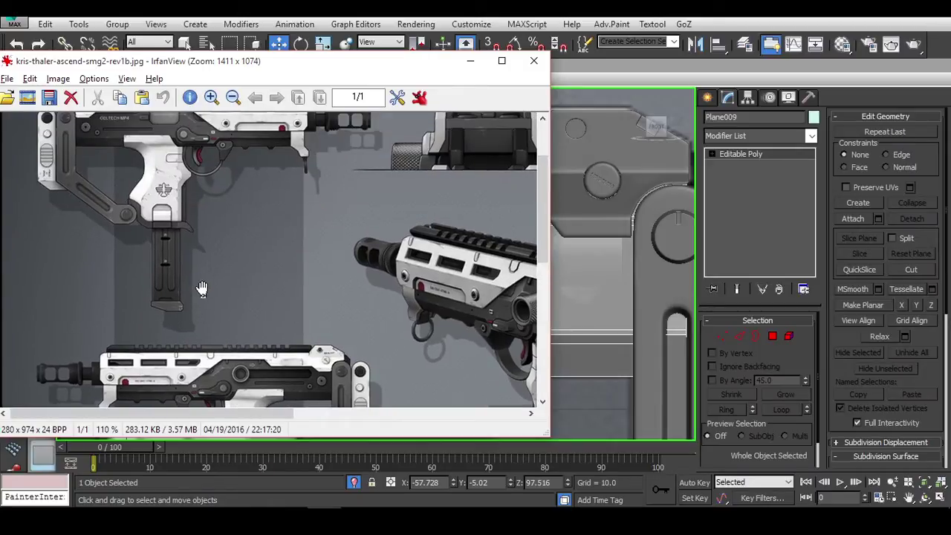
click(465, 61)
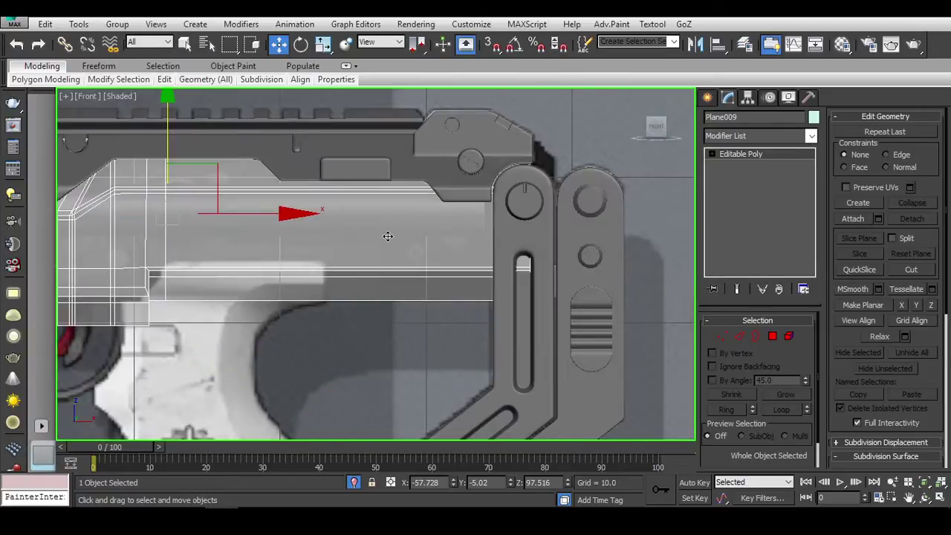
Step: Hide the objects in the way via the viewport context menu, isolating the striped cylinder
scroll(234, 245, up, 3)
scroll(319, 246, down, 2)
right_click(319, 246)
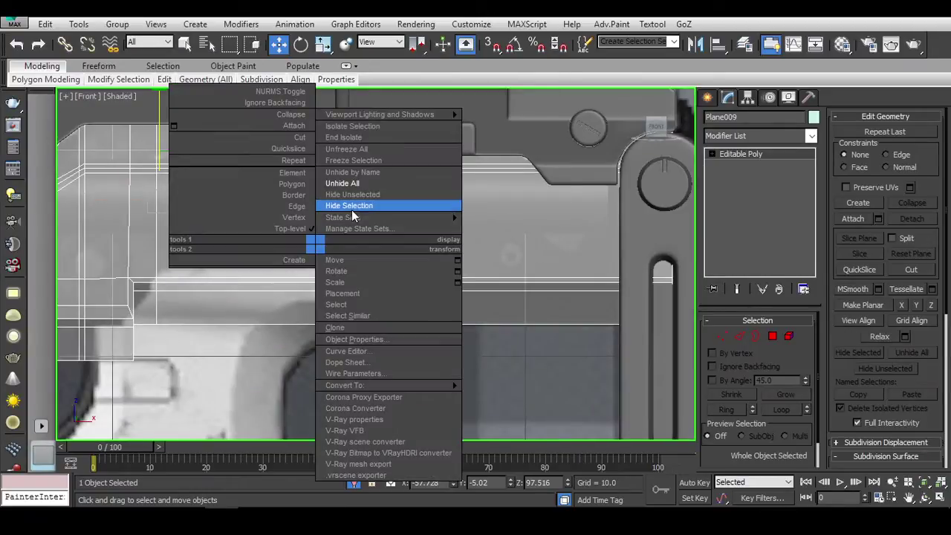
click(352, 206)
scroll(455, 266, down, 2)
click(452, 205)
right_click(453, 205)
click(480, 160)
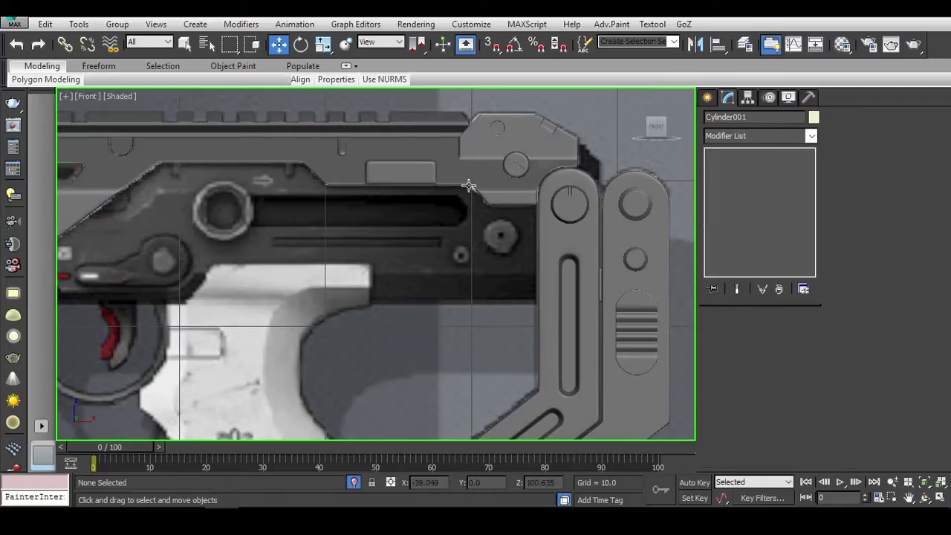
click(364, 256)
right_click(346, 253)
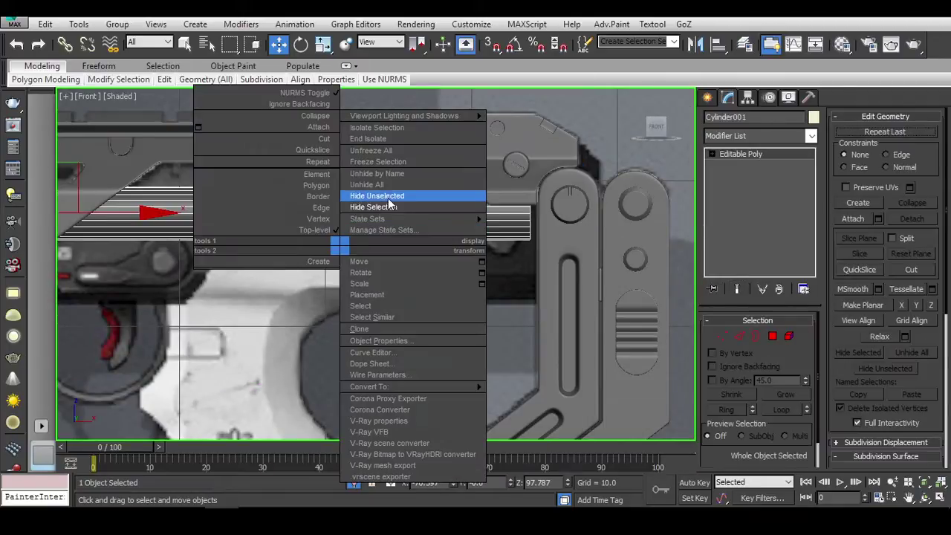
click(364, 195)
scroll(266, 244, up, 2)
Step: Move Plane009 along X to line it up with the reference image
key(w)
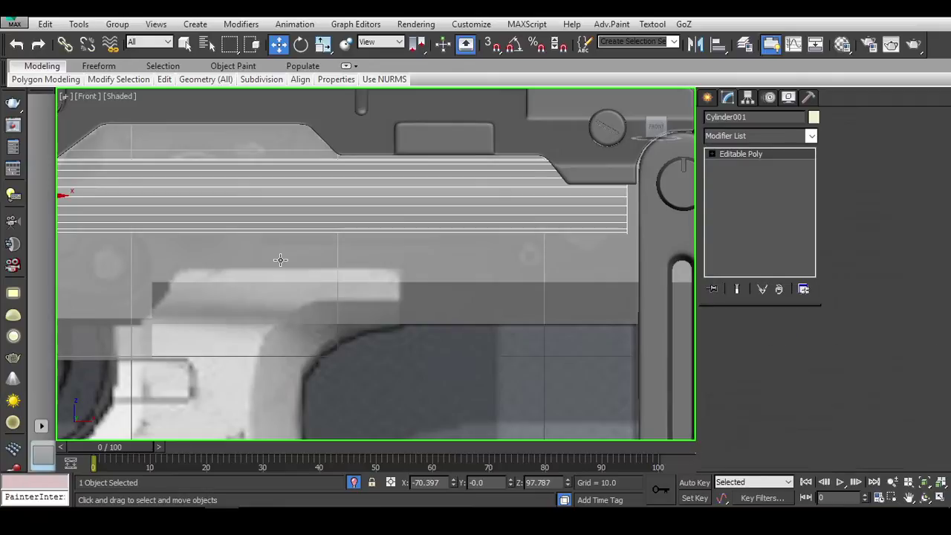
click(282, 271)
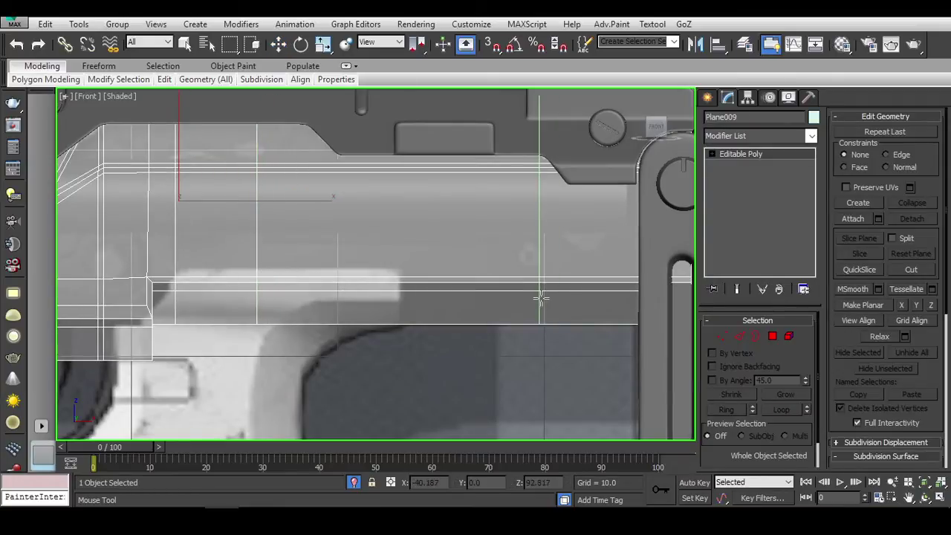
drag(540, 298, 205, 224)
scroll(409, 276, down, 3)
scroll(558, 281, down, 2)
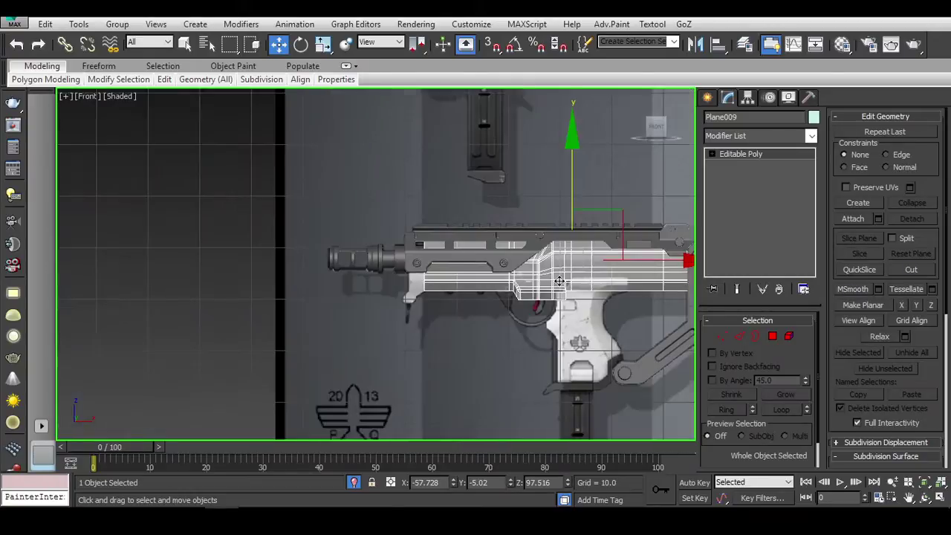
scroll(558, 281, up, 3)
scroll(565, 283, up, 2)
scroll(684, 346, down, 1)
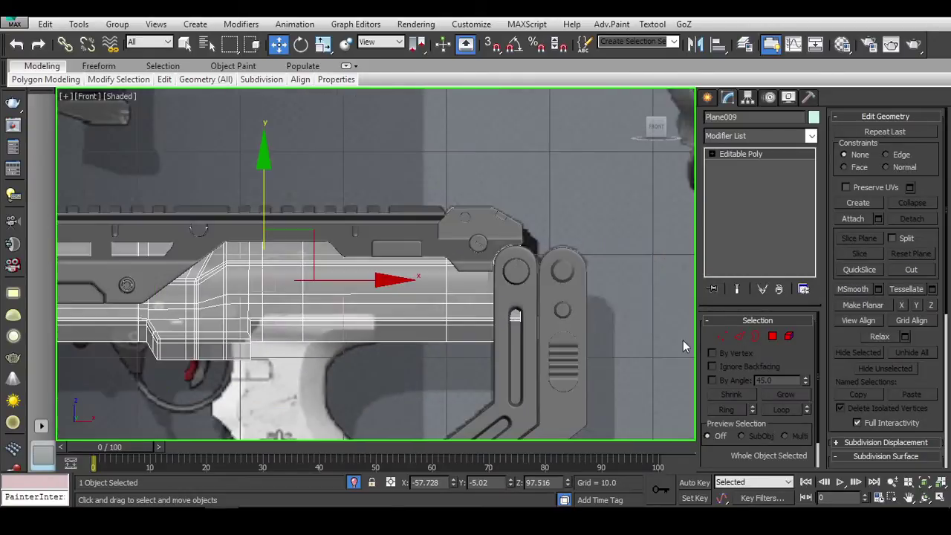
right_click(460, 306)
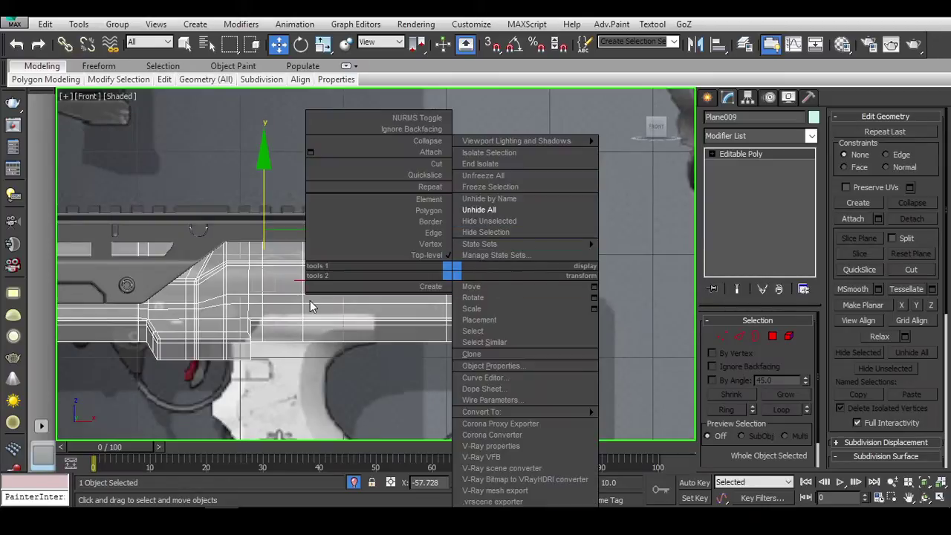
middle_click(368, 380)
scroll(368, 381, down, 5)
Step: Make the receiver see-through with Alt+X and pan over its rear
click(413, 327)
scroll(414, 321, up, 4)
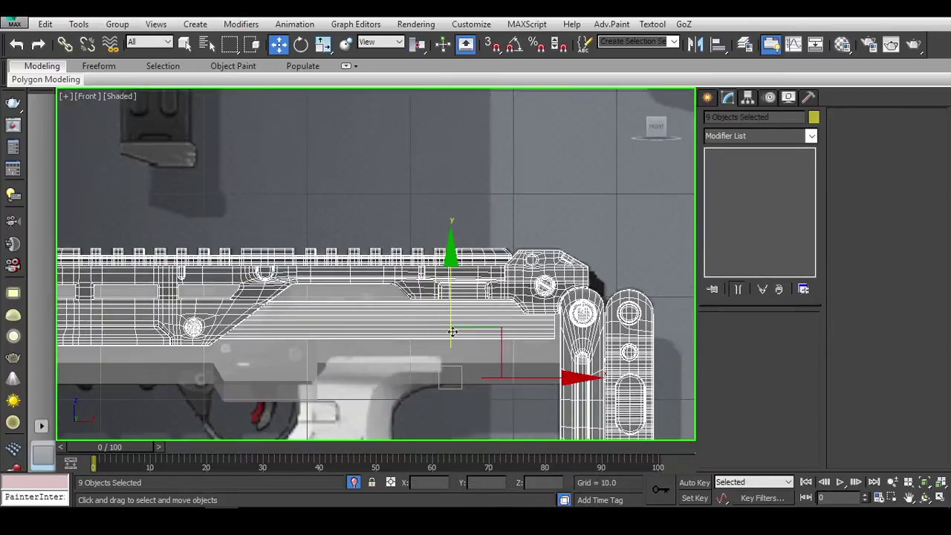
right_click(368, 270)
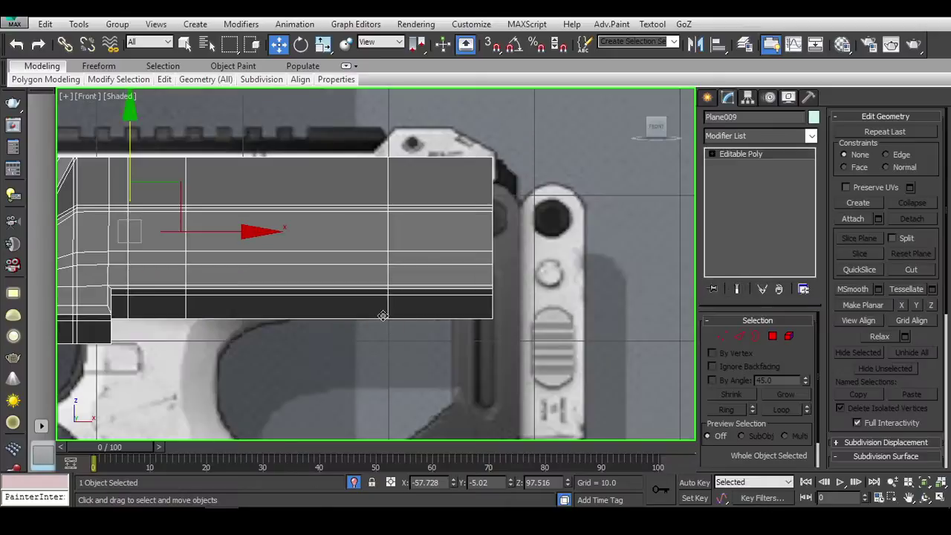
key(alt+x)
middle_drag(399, 295, 416, 314)
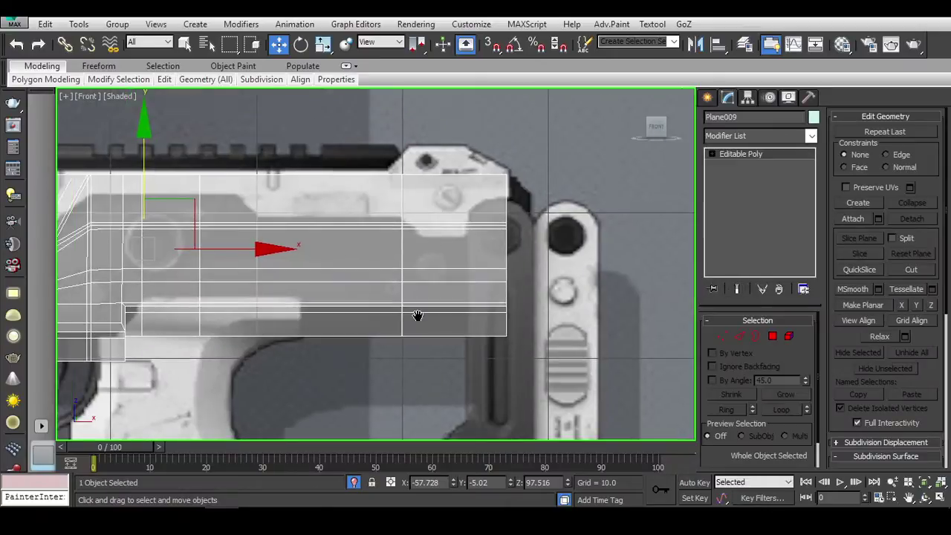
scroll(459, 347, up, 3)
scroll(460, 337, down, 5)
scroll(545, 345, down, 1)
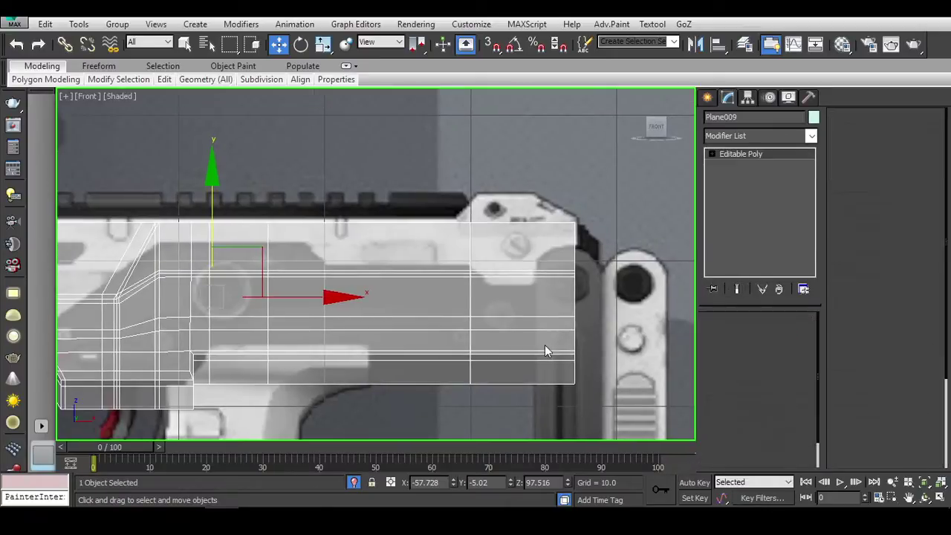
Step: Select the receiver's thin lower-strip polygon, view it at an angle, and preview a 10.0 extrusion
key(4)
click(316, 333)
right_click(317, 333)
click(352, 326)
scroll(349, 349, up, 3)
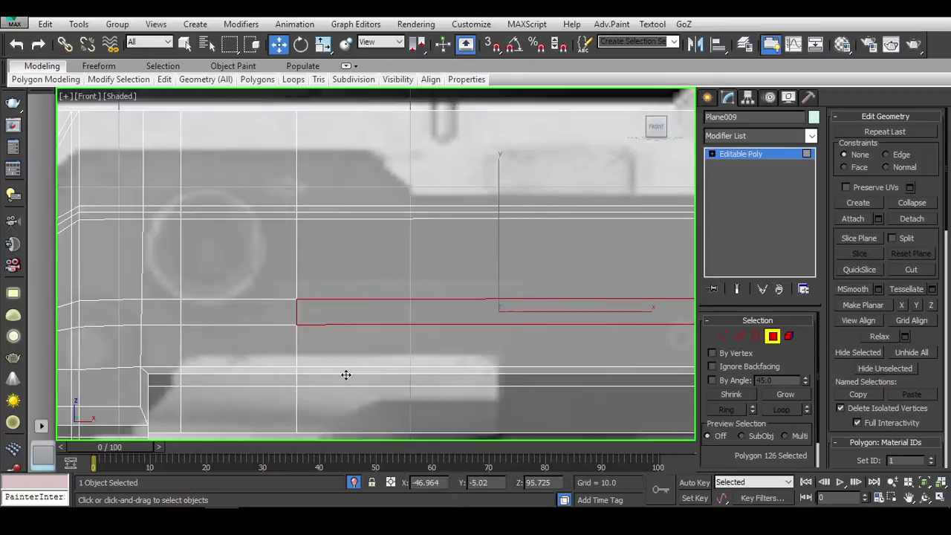
key(w)
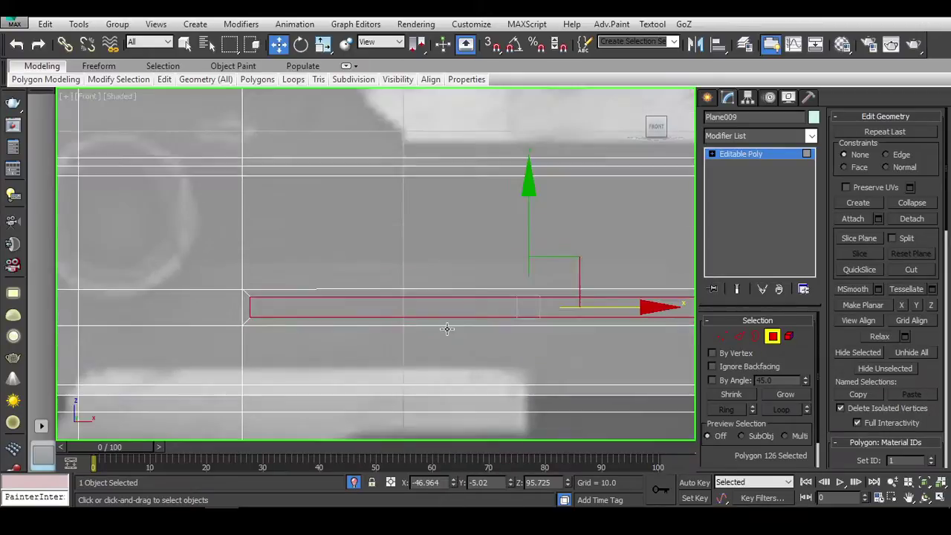
alt+middle_drag(344, 310, 541, 377)
scroll(823, 377, down, 5)
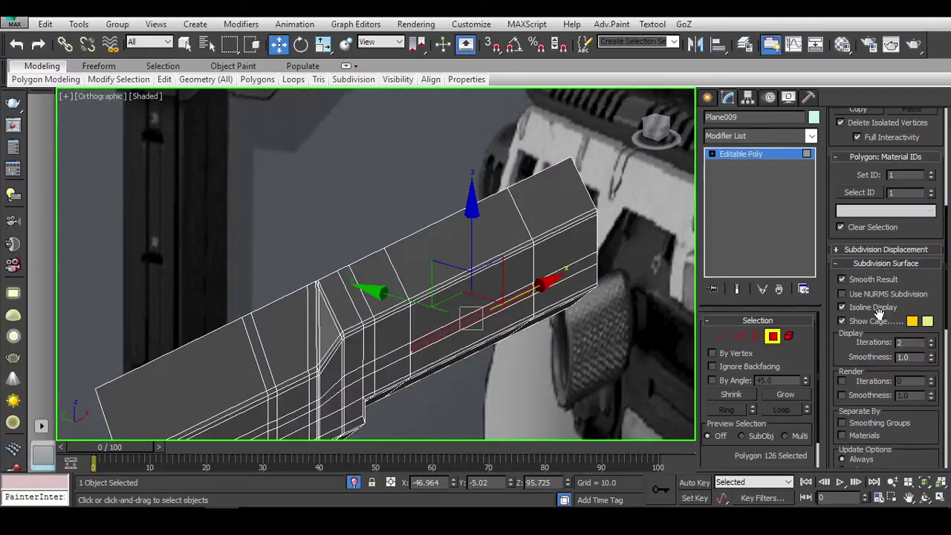
scroll(823, 377, down, 5)
click(879, 239)
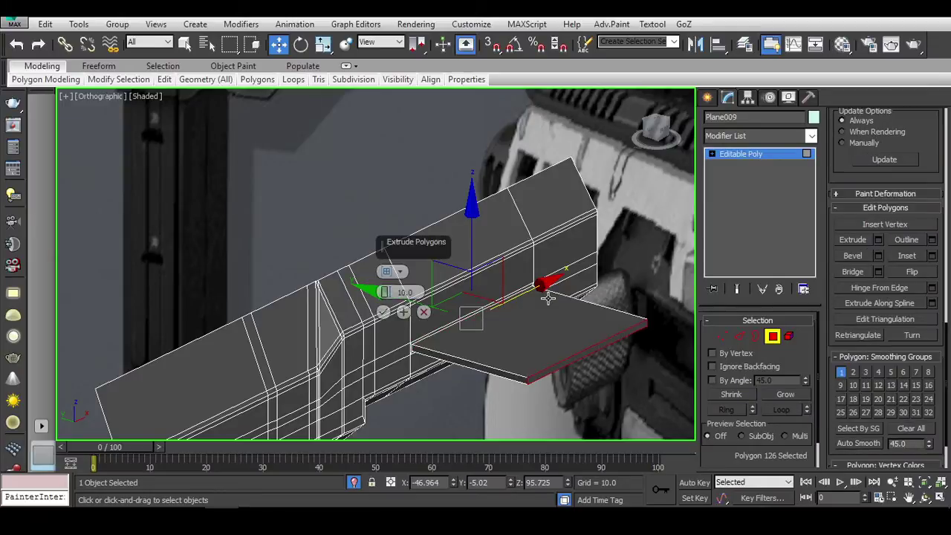
scroll(394, 297, up, 3)
scroll(394, 297, up, 2)
Step: Cancel the extrusion and bevel the strip inward with height -0.084 and outline -0.084
click(423, 312)
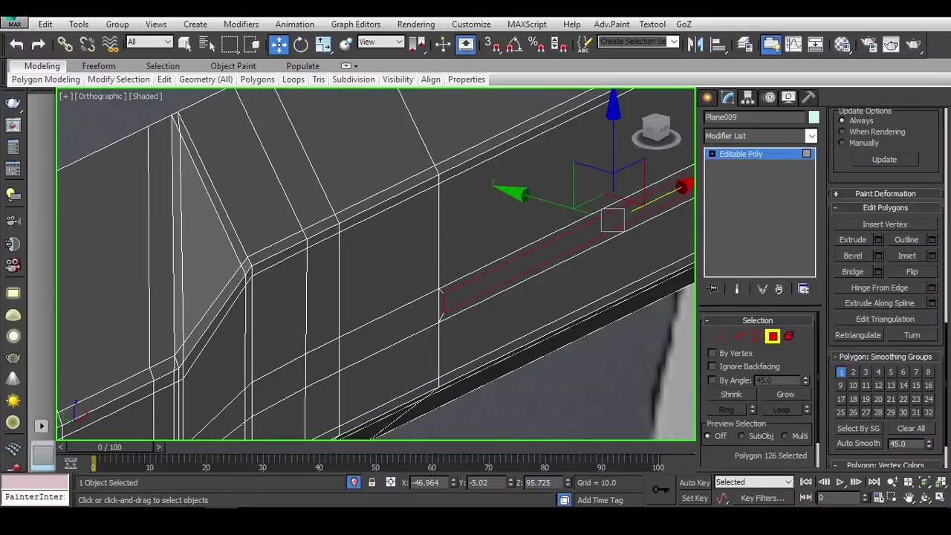
click(879, 255)
middle_drag(461, 312, 375, 327)
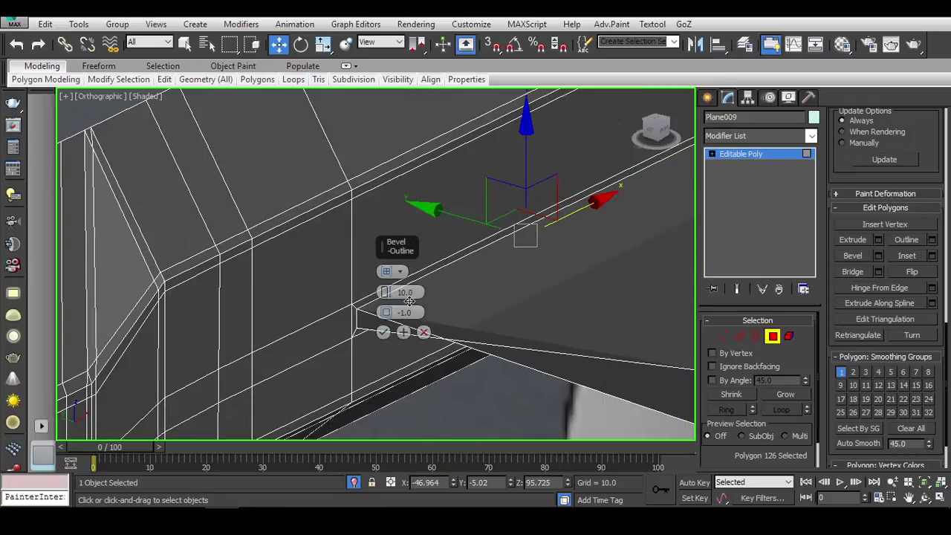
drag(385, 312, 392, 325)
right_click(385, 312)
drag(386, 292, 395, 295)
middle_drag(395, 298, 347, 338)
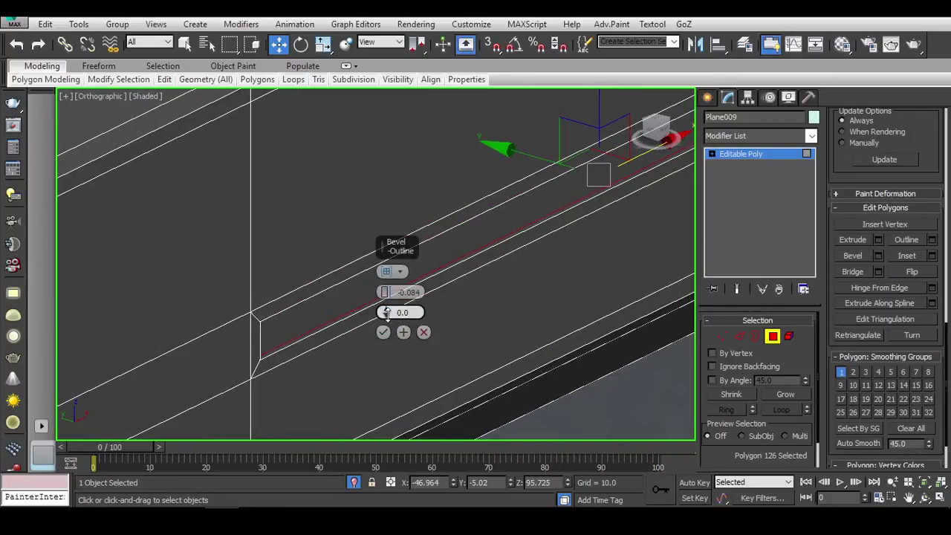
drag(386, 312, 297, 340)
alt+middle_drag(298, 340, 337, 364)
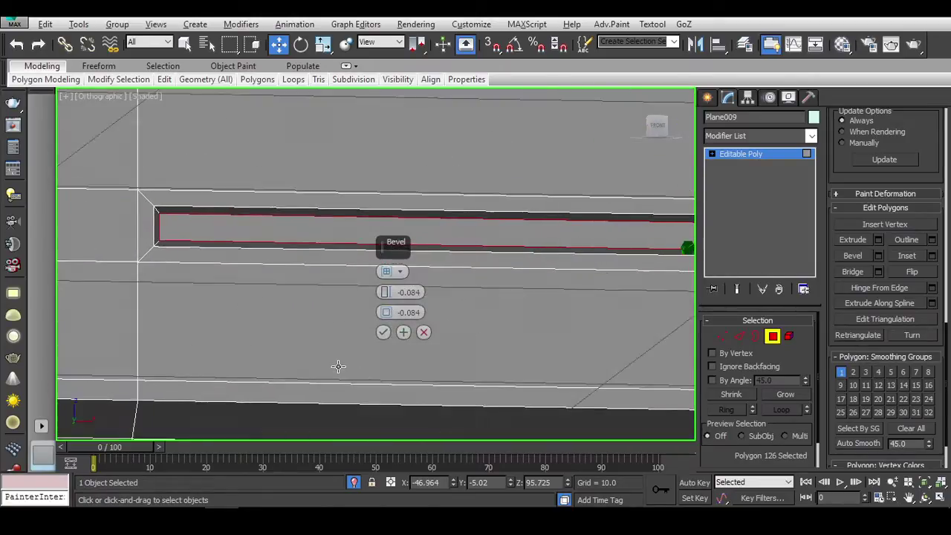
Step: Bring up the gun reference in IrfanView, sized to show the receiver area
key(alt+Tab)
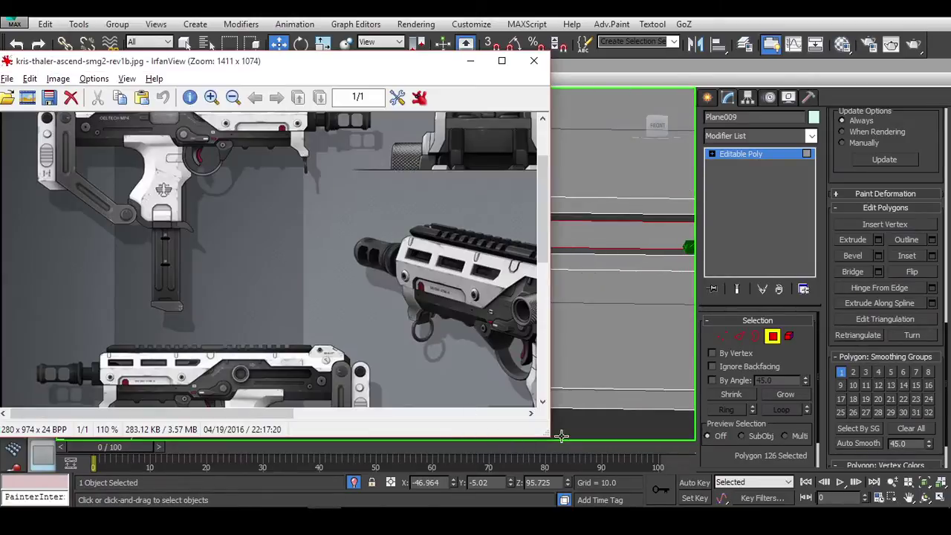
drag(547, 440, 299, 283)
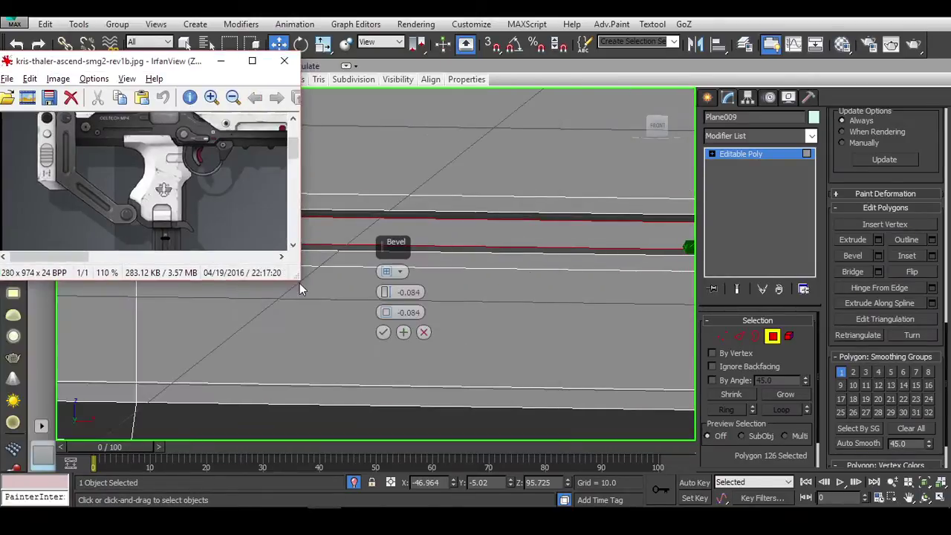
drag(103, 129, 180, 206)
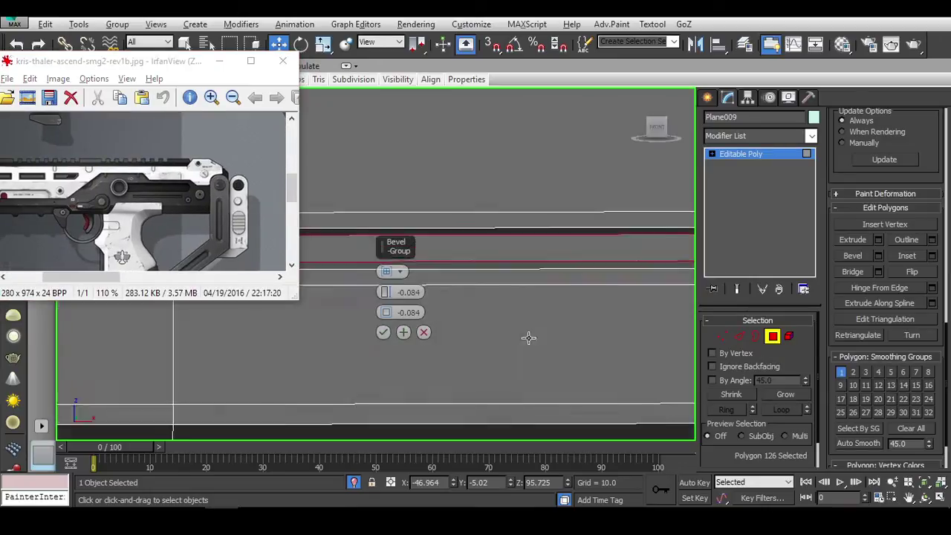
alt+middle_drag(529, 335, 638, 349)
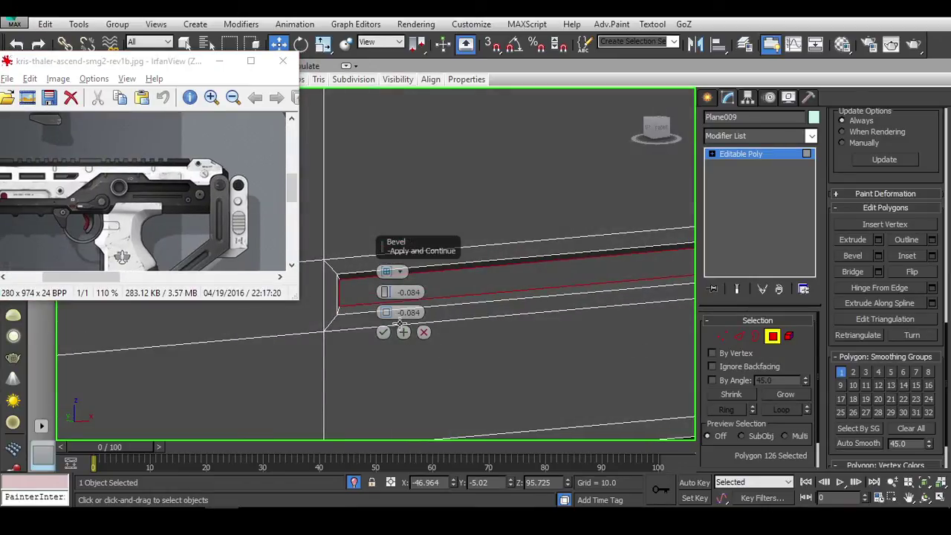
Step: Apply a second bevel of height -0.245 with zero outline, then start a 0.03 inset
click(404, 333)
drag(388, 318, 392, 325)
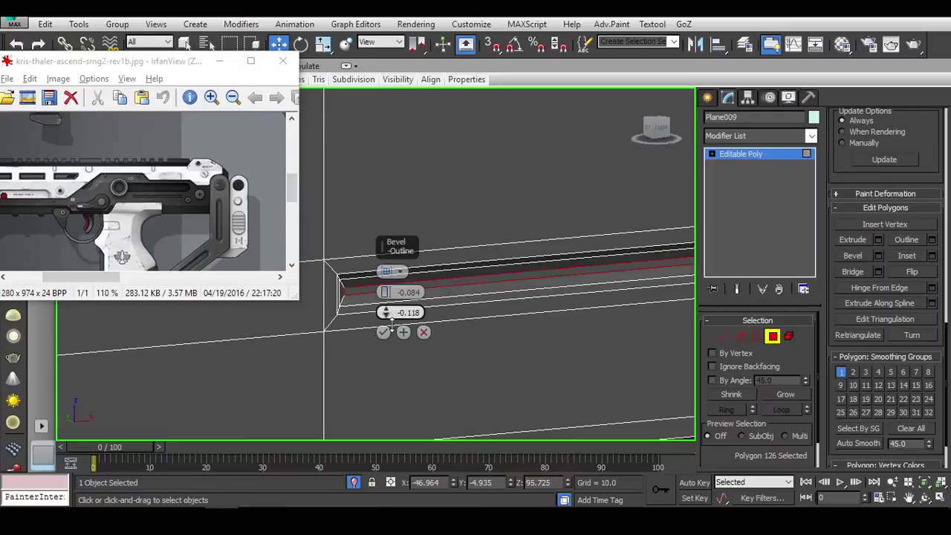
right_click(386, 316)
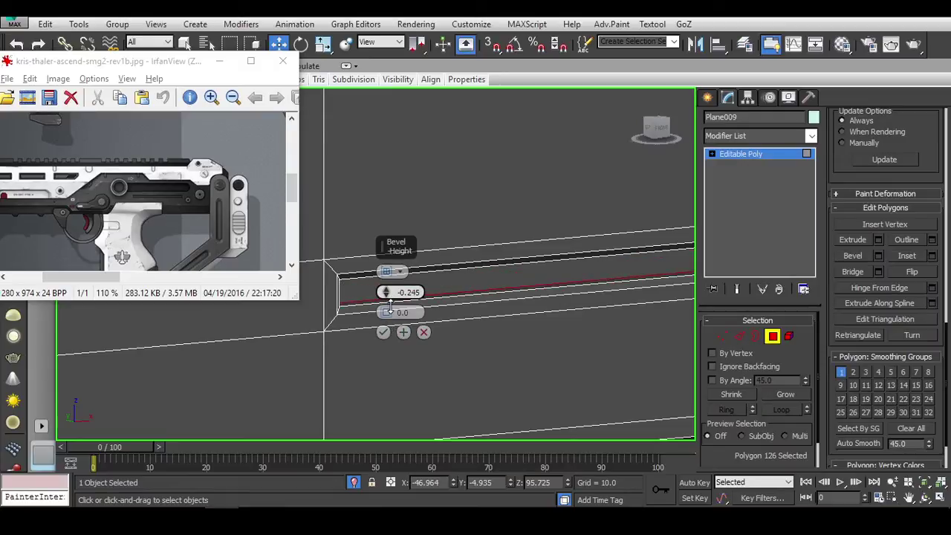
click(383, 334)
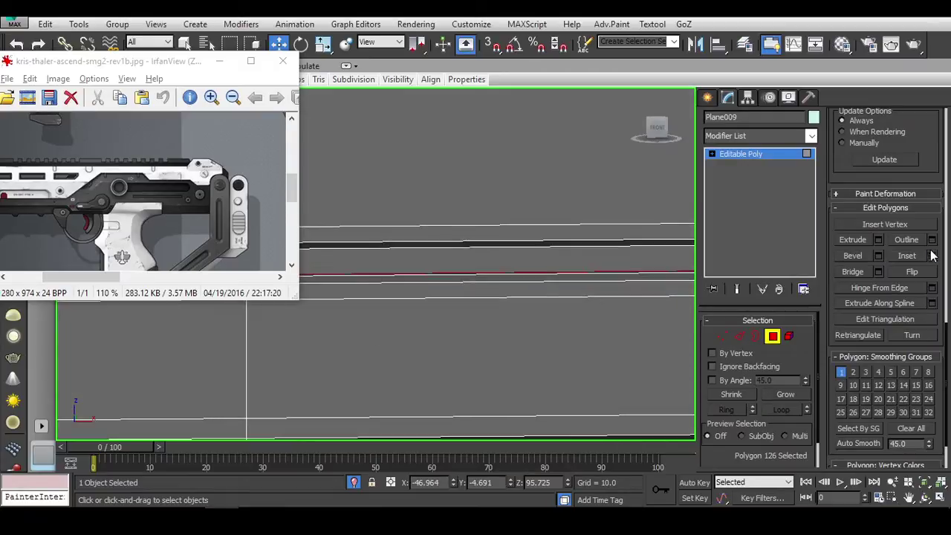
click(932, 256)
drag(388, 294, 389, 290)
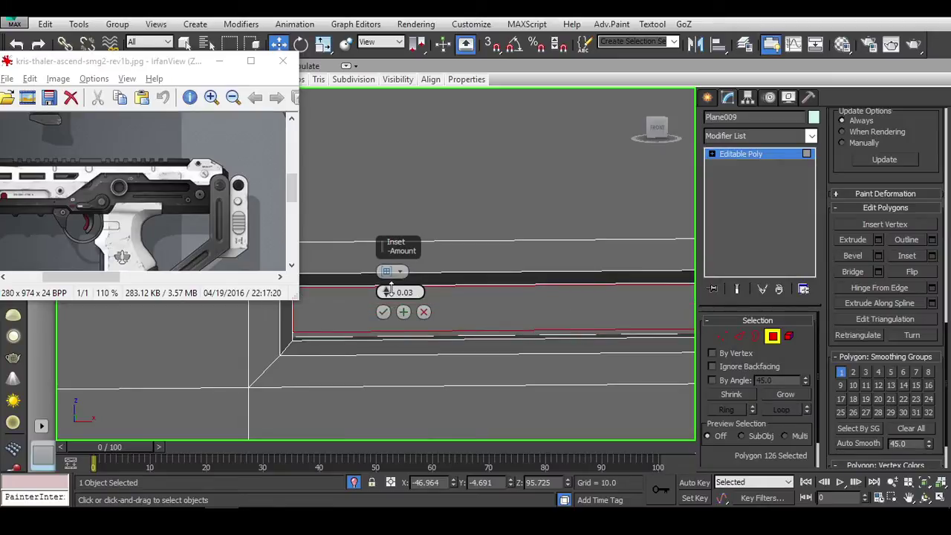
click(383, 312)
alt+middle_drag(316, 346, 556, 332)
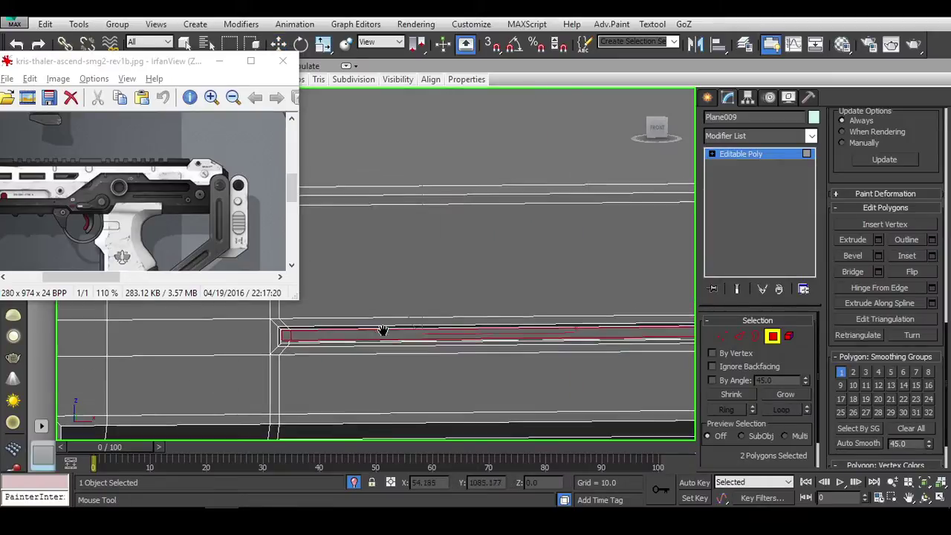
key(w)
key(f)
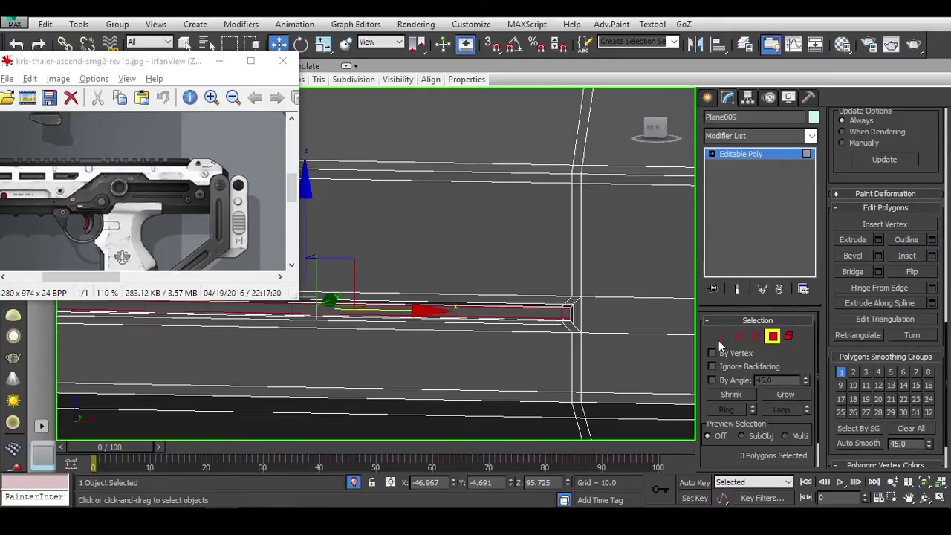
click(773, 336)
click(531, 403)
scroll(590, 323, down, 3)
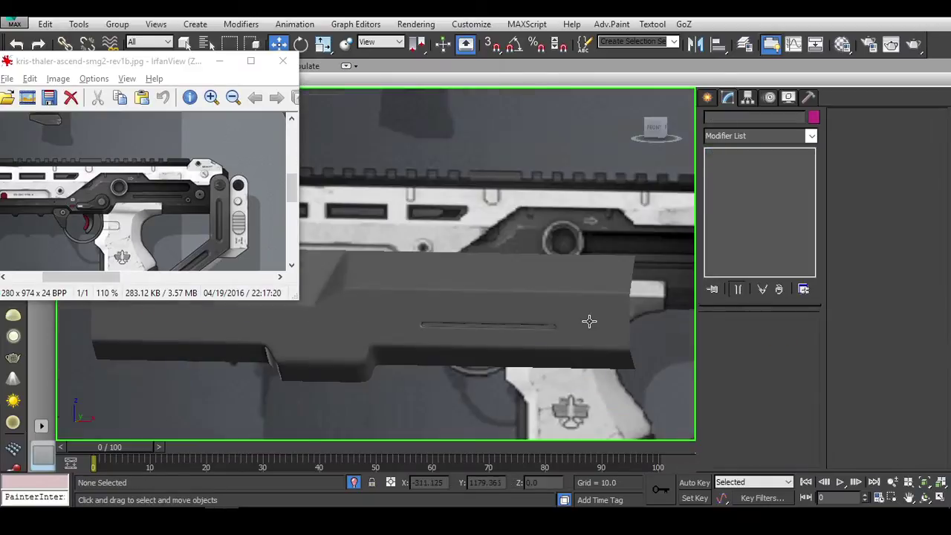
click(567, 356)
scroll(614, 240, up, 5)
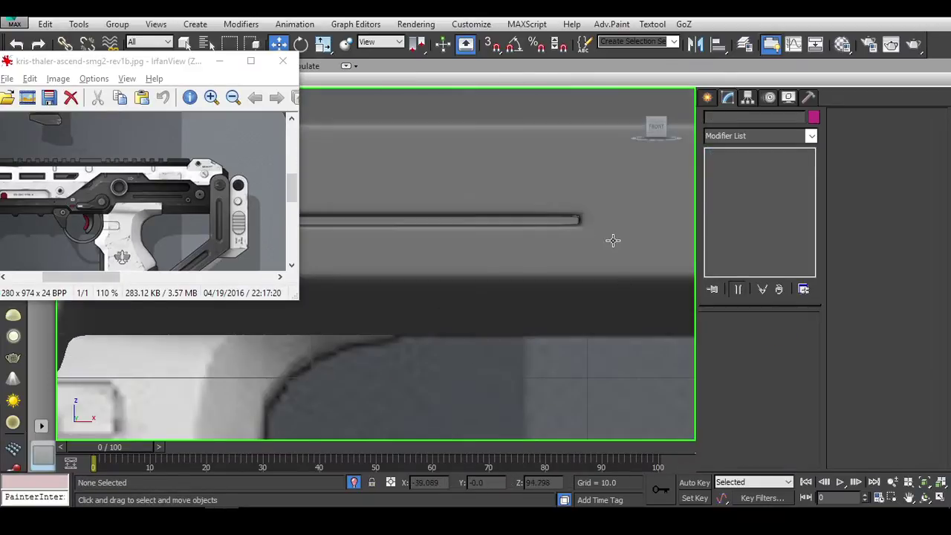
click(611, 231)
scroll(590, 212, down, 1)
scroll(578, 263, down, 3)
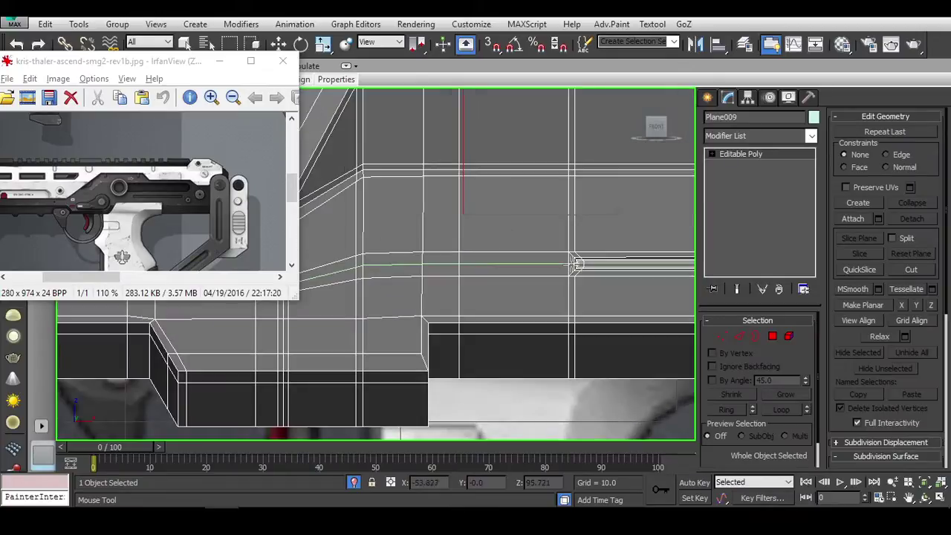
key(w)
scroll(563, 262, down, 4)
click(602, 317)
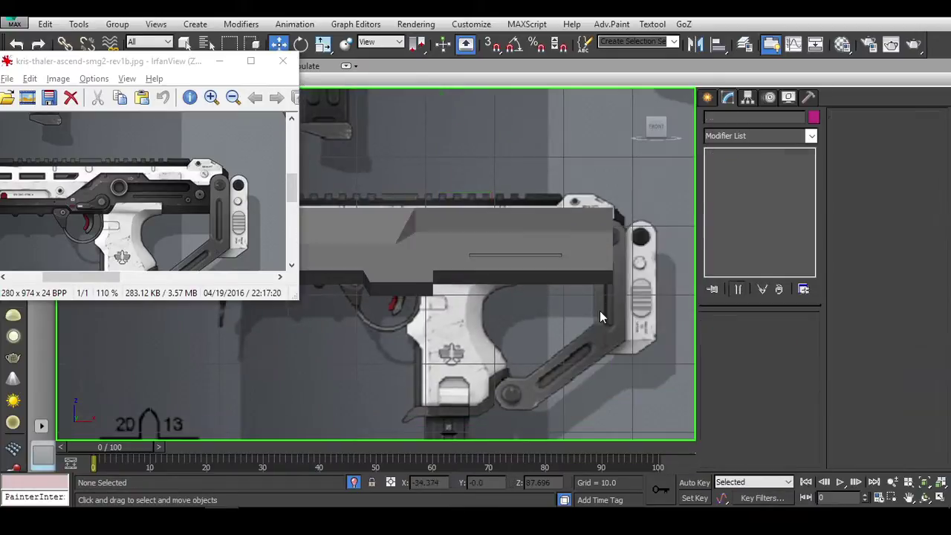
click(549, 278)
click(570, 340)
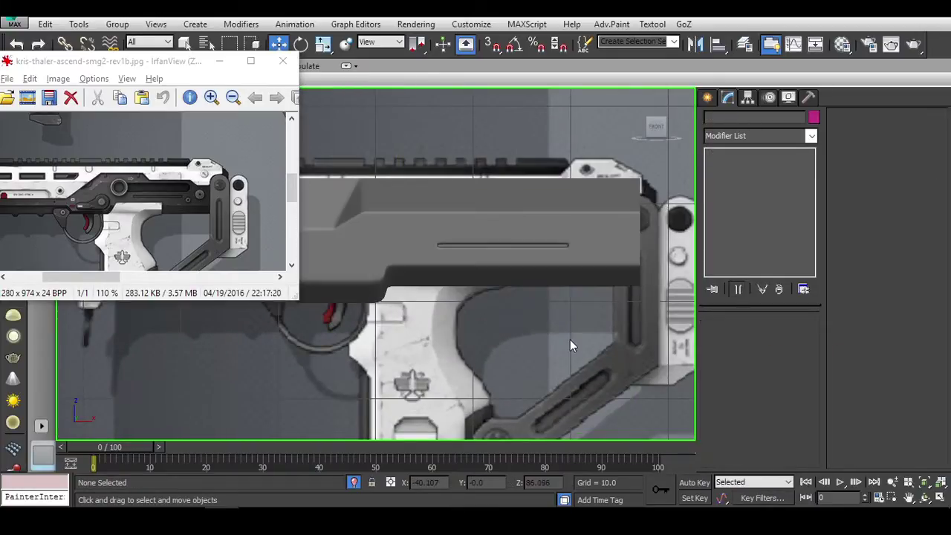
scroll(570, 339, up, 1)
scroll(572, 312, up, 3)
scroll(580, 261, up, 2)
scroll(585, 234, up, 2)
click(557, 278)
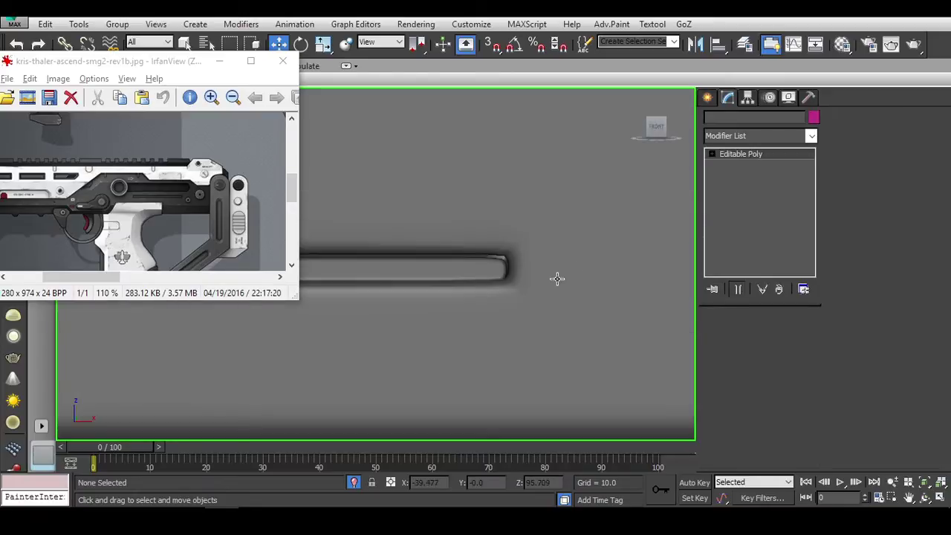
scroll(521, 276, up, 1)
middle_drag(530, 254, 511, 267)
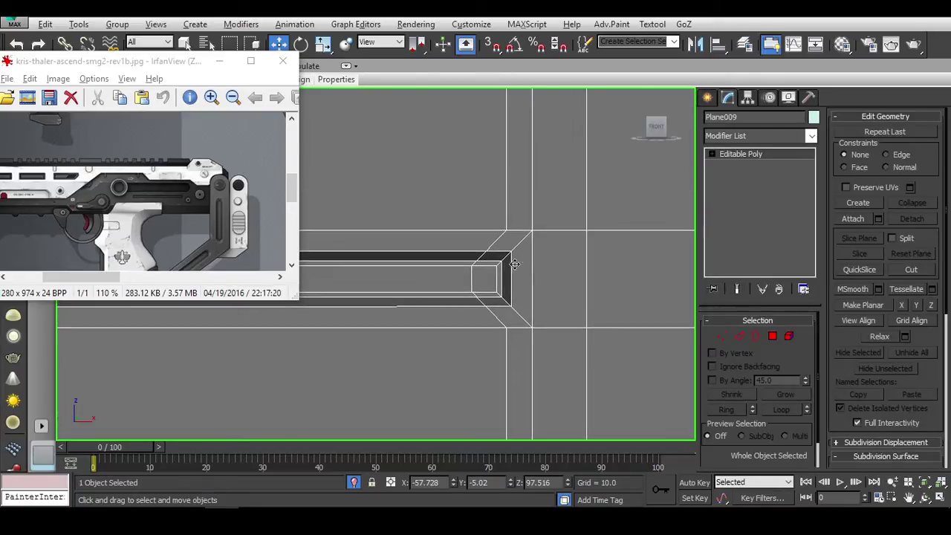
key(w)
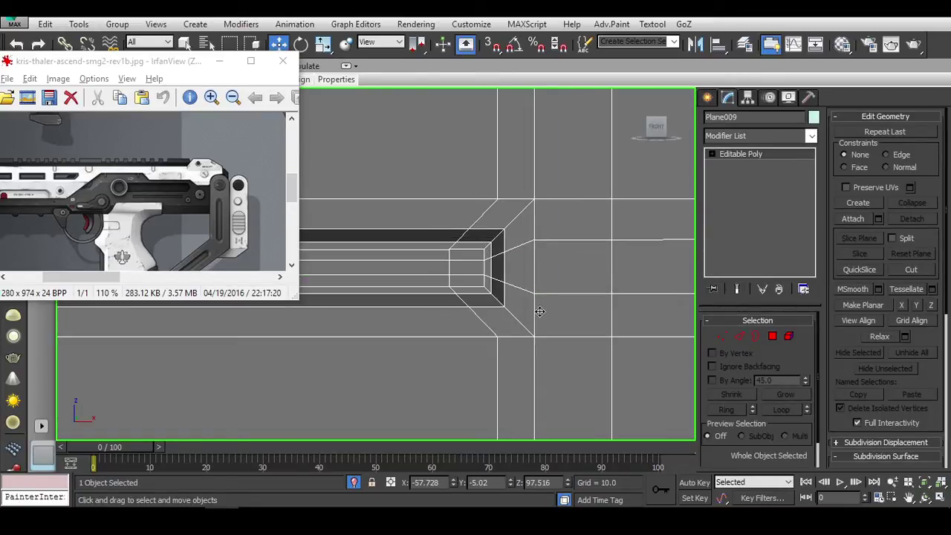
middle_drag(539, 313, 498, 292)
key(1)
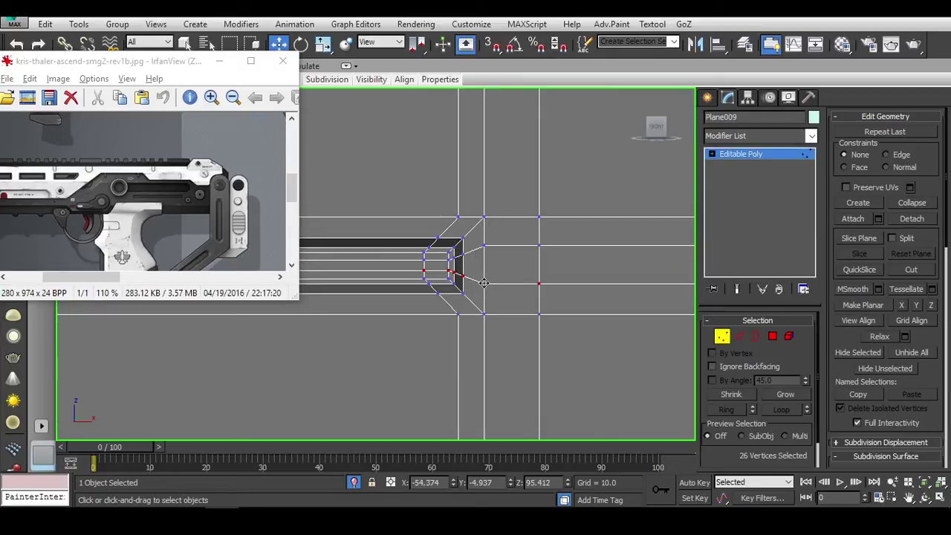
scroll(538, 323, down, 3)
key(1)
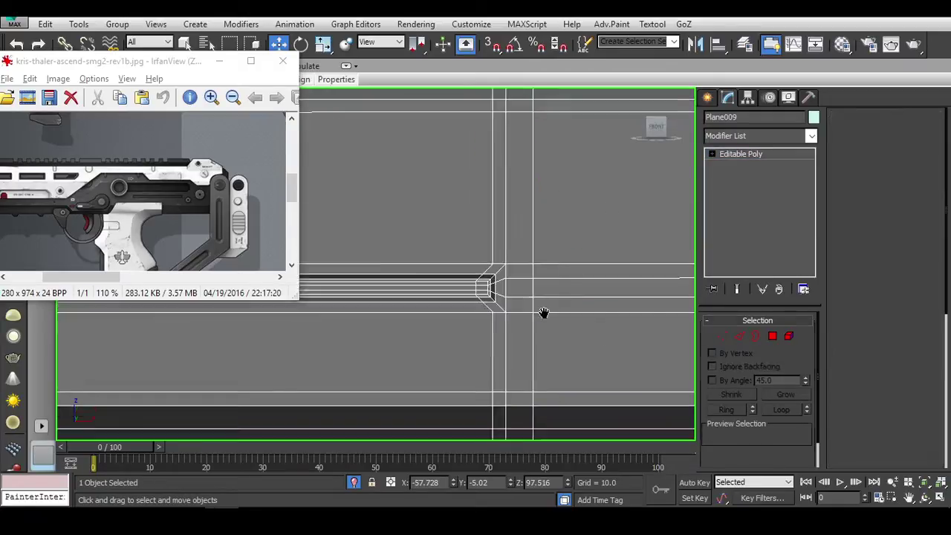
click(682, 324)
middle_drag(482, 397, 530, 386)
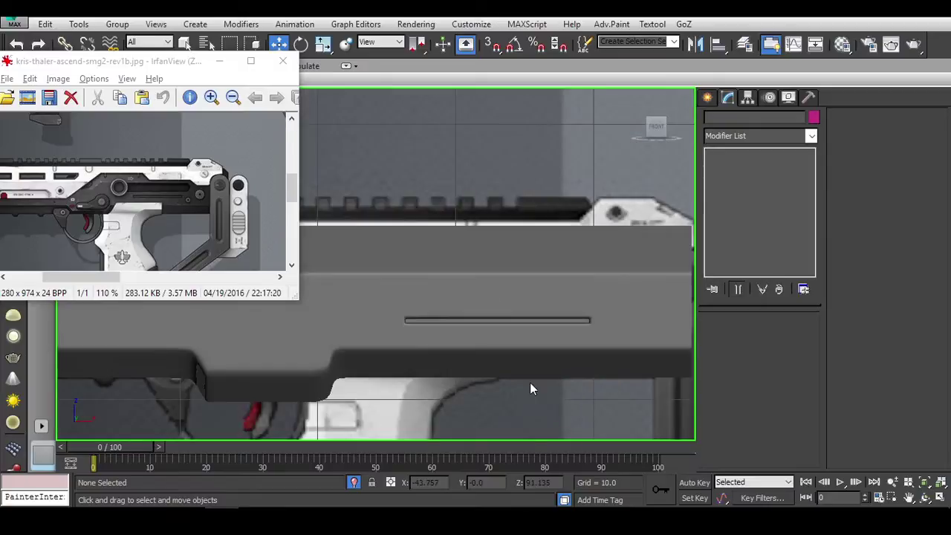
scroll(398, 338, up, 3)
scroll(431, 342, down, 3)
scroll(467, 345, up, 1)
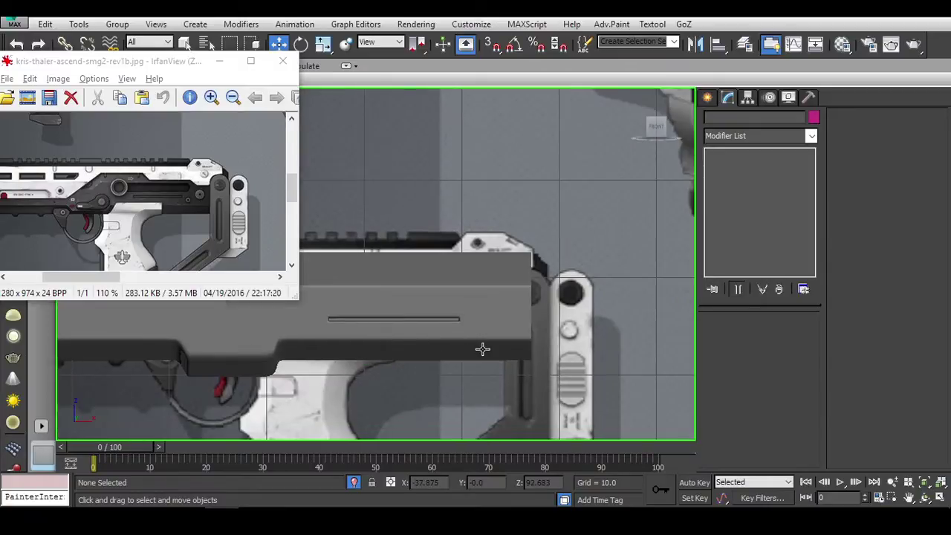
scroll(483, 348, down, 3)
scroll(483, 349, up, 3)
scroll(573, 357, up, 2)
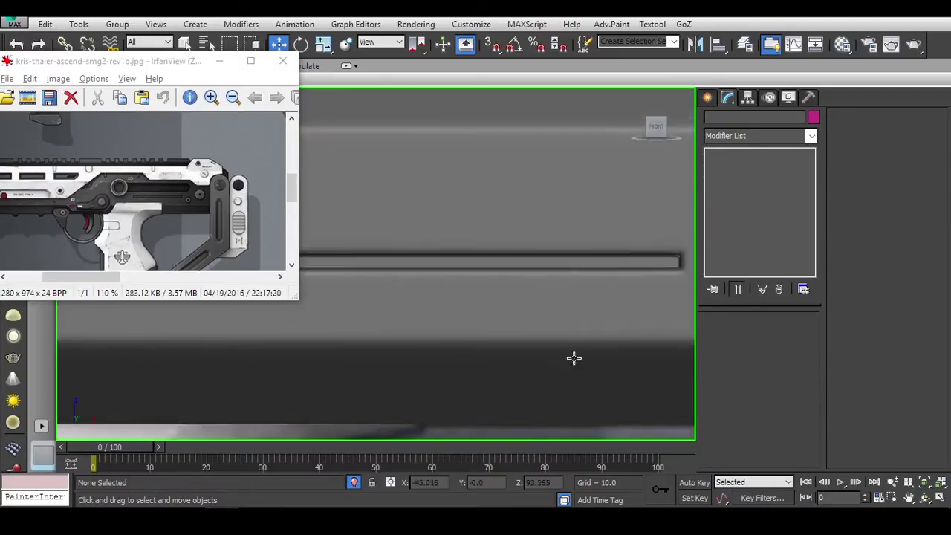
scroll(573, 357, down, 1)
mouse_move(573, 357)
middle_down()
mouse_move(602, 337)
mouse_move(570, 314)
mouse_move(506, 299)
middle_up()
Step: Shift the receiver's vertical notch-corner edges slightly along X and preview the smoothing
click(500, 298)
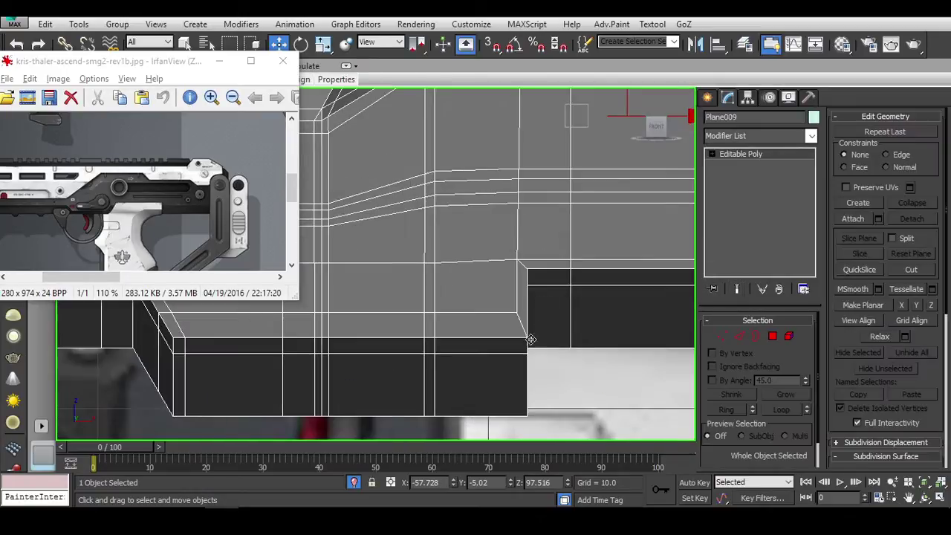
key(2)
double_click(526, 373)
drag(638, 352, 626, 352)
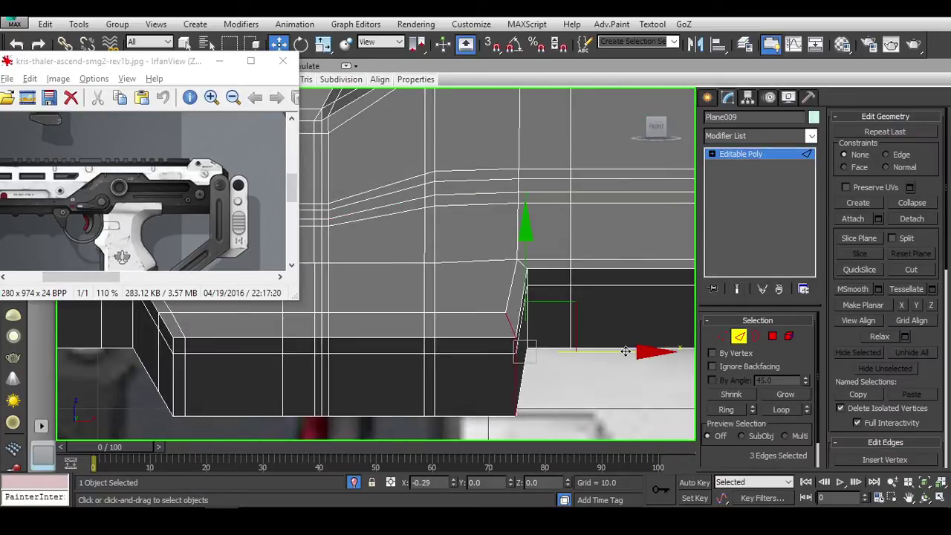
key(ctrl+BackSpace)
key(ctrl+BackSpace)
key(ctrl+BackSpace)
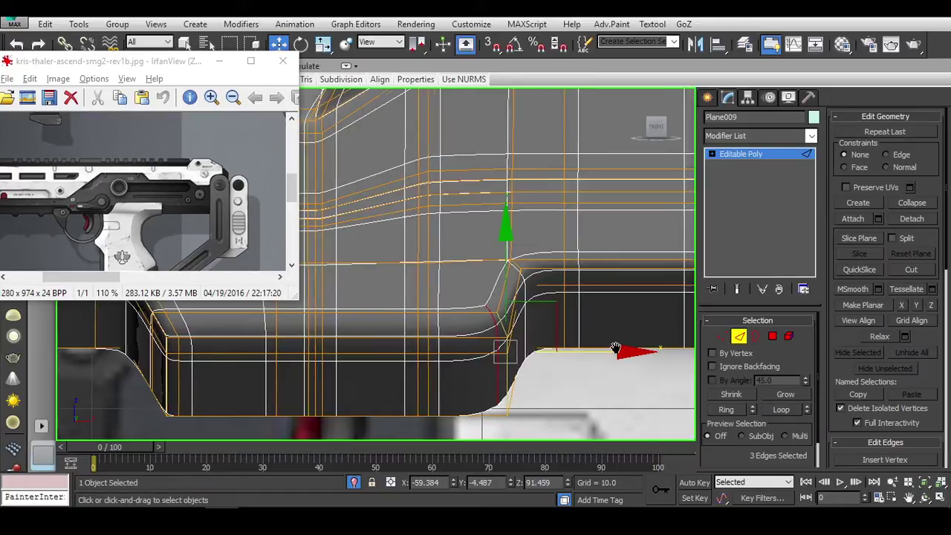
scroll(620, 378, down, 5)
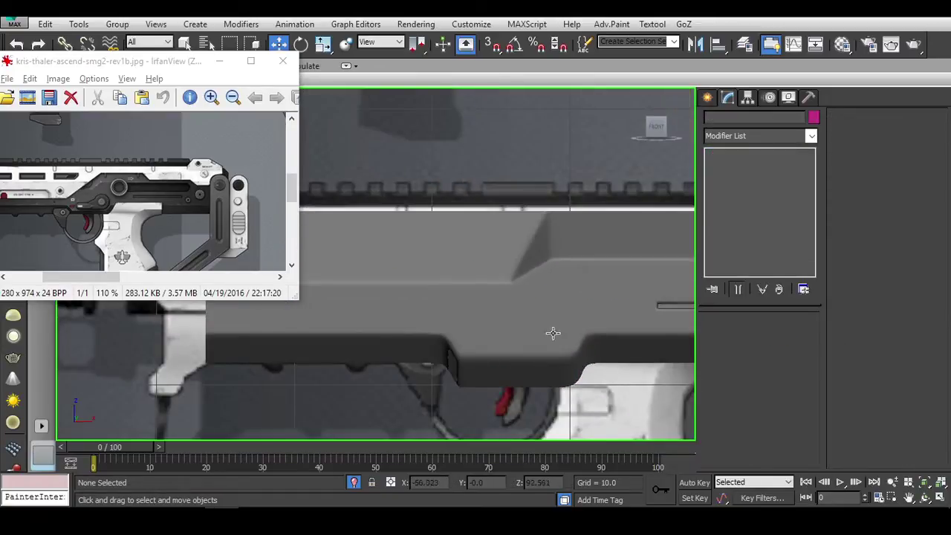
Step: Hide the receiver, pan to the round trigger detail, and show Standard Primitives
key(2)
right_click(534, 312)
click(595, 234)
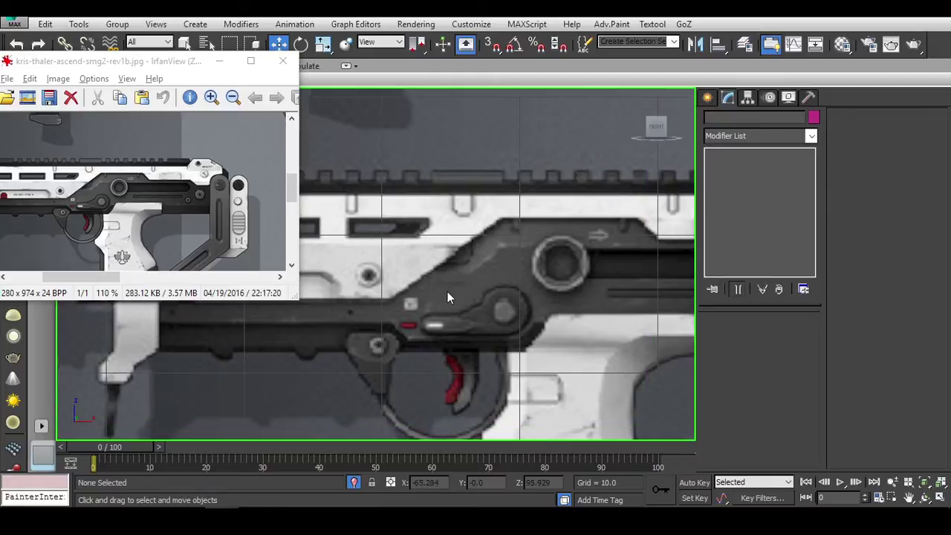
middle_drag(465, 311, 474, 283)
click(708, 97)
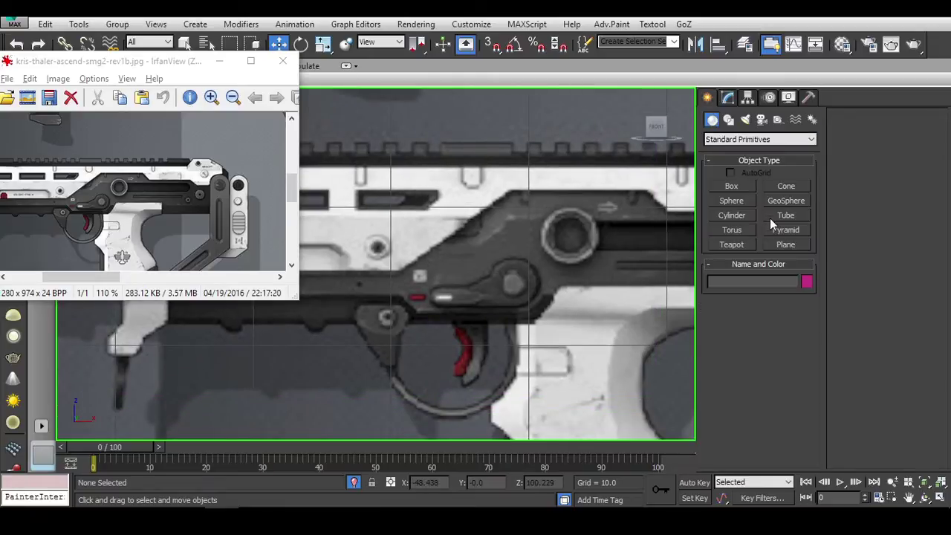
Step: Draw a cylinder over the round reference detail and convert it to Editable Poly
click(731, 215)
scroll(518, 275, up, 3)
drag(496, 272, 540, 297)
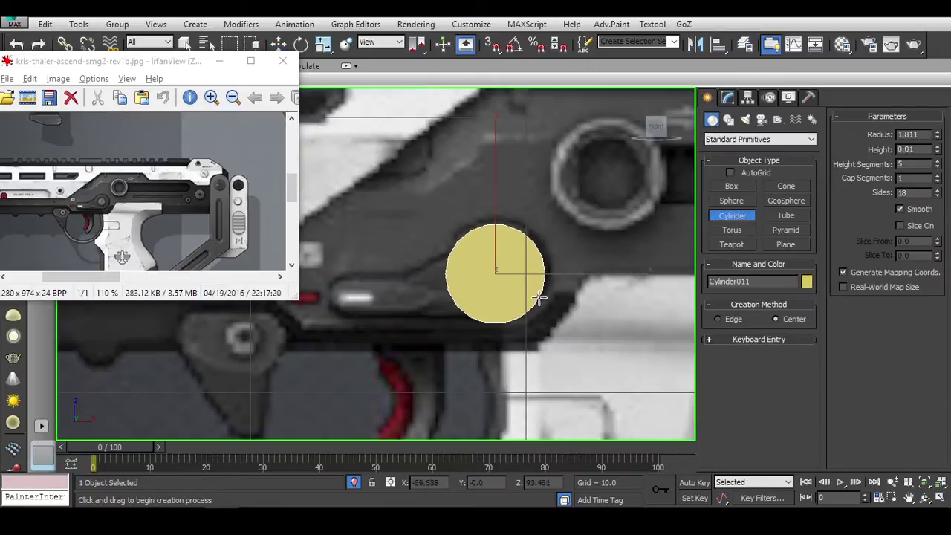
click(539, 298)
right_click(584, 245)
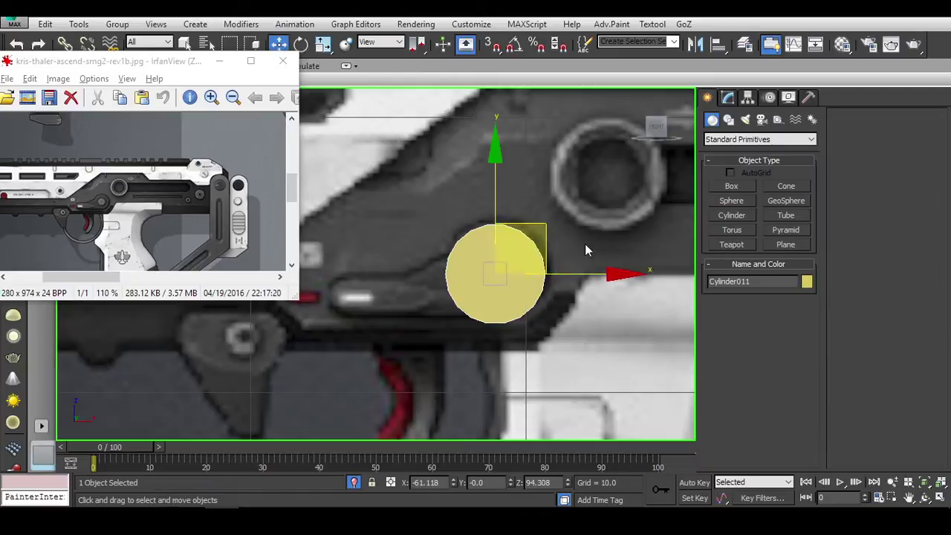
right_click(452, 245)
click(644, 401)
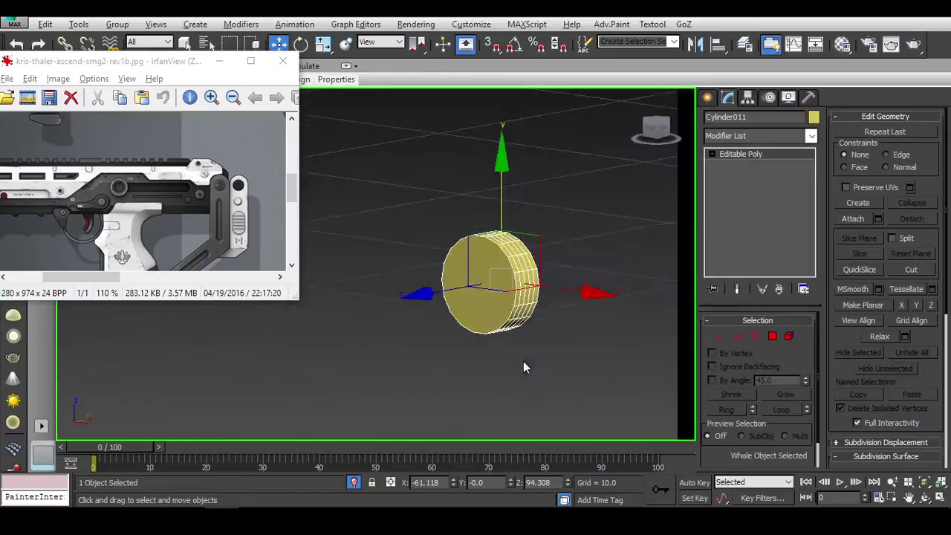
Step: Delete the cylinder's side and back polygons, leaving only the flat front disc
key(4)
alt+middle_drag(543, 323, 460, 306)
click(460, 305)
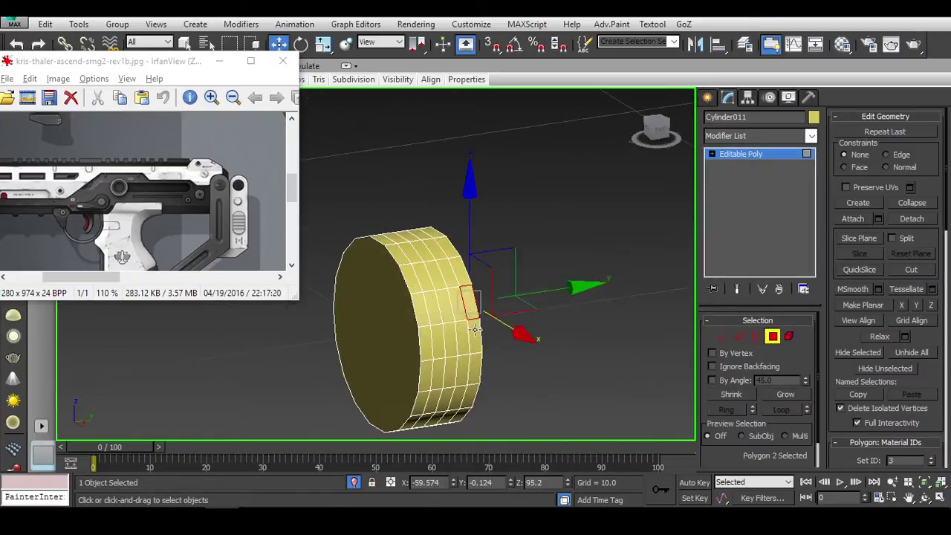
click(783, 394)
click(783, 394)
key(Delete)
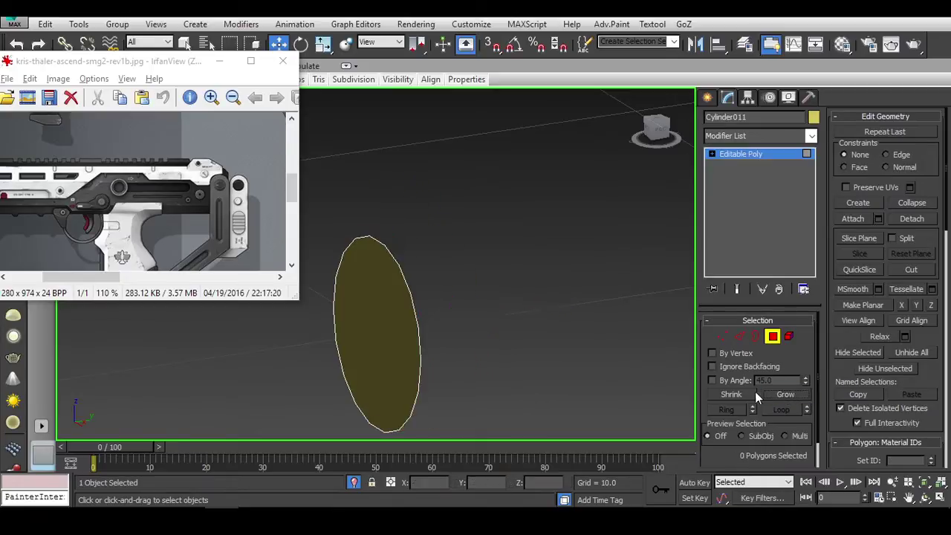
Step: In the front view, cut a snapped horizontal edge across the disc's middle, then begin another cut
key(1)
key(f)
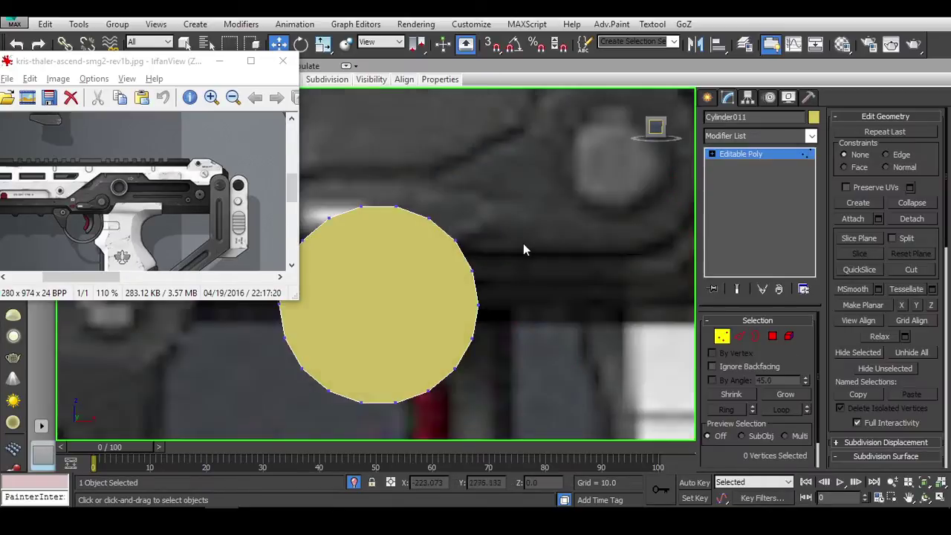
drag(400, 408, 405, 409)
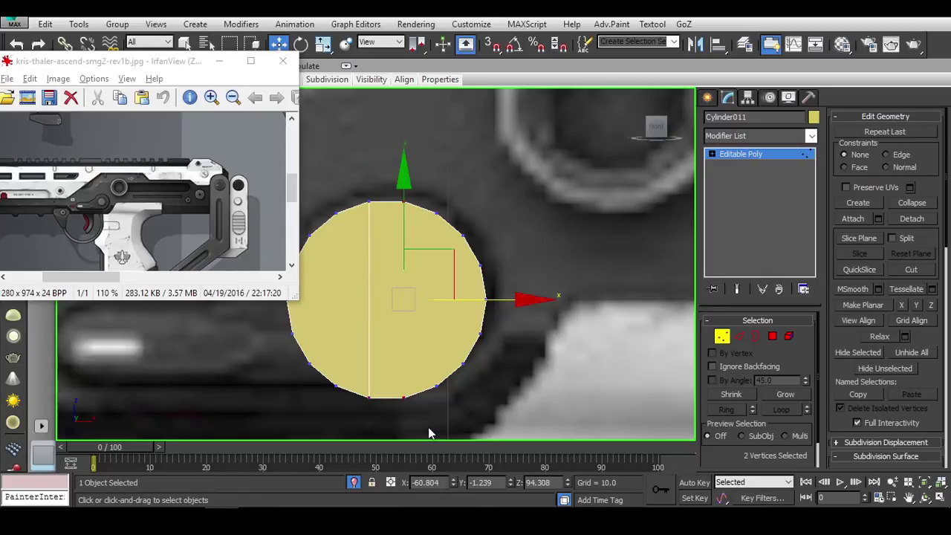
key(s)
key(alt+c)
click(353, 286)
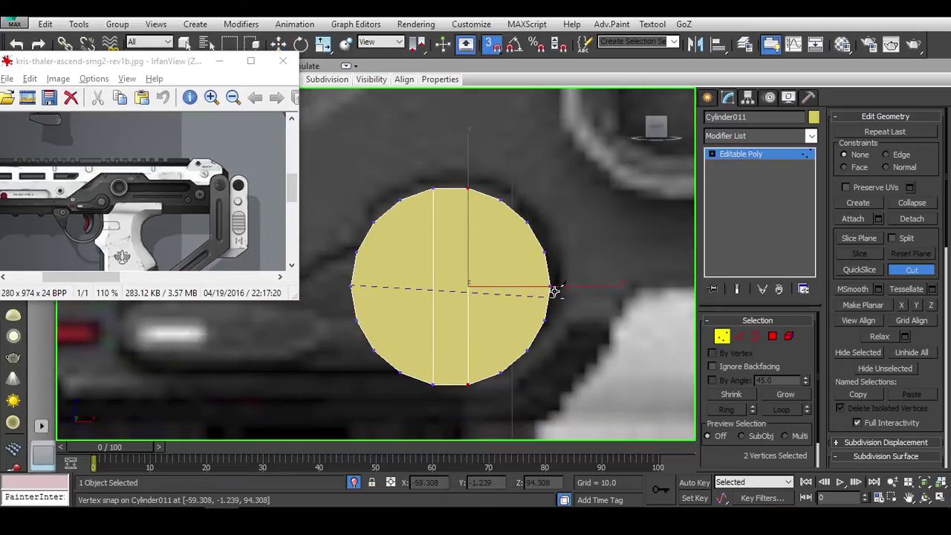
middle_drag(423, 272, 516, 272)
right_click(516, 272)
key(s)
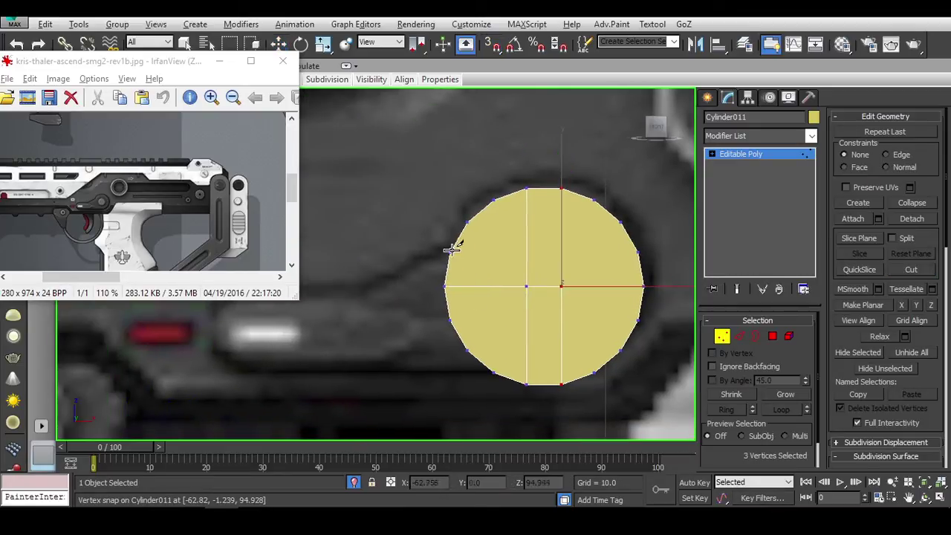
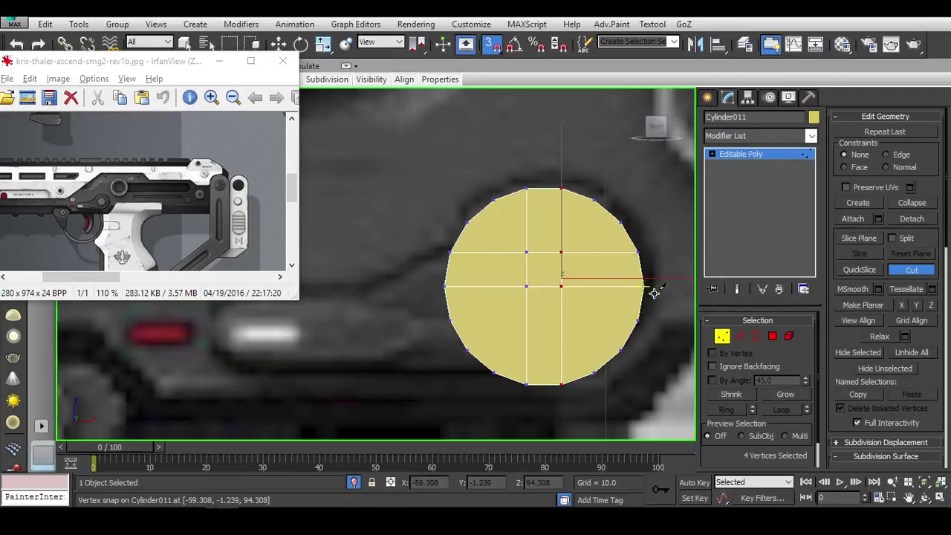
Step: Extrude a short strip leftward from the cap's left edges and flatten its left end
middle_drag(582, 337, 582, 313)
middle_drag(578, 360, 575, 336)
right_click(637, 347)
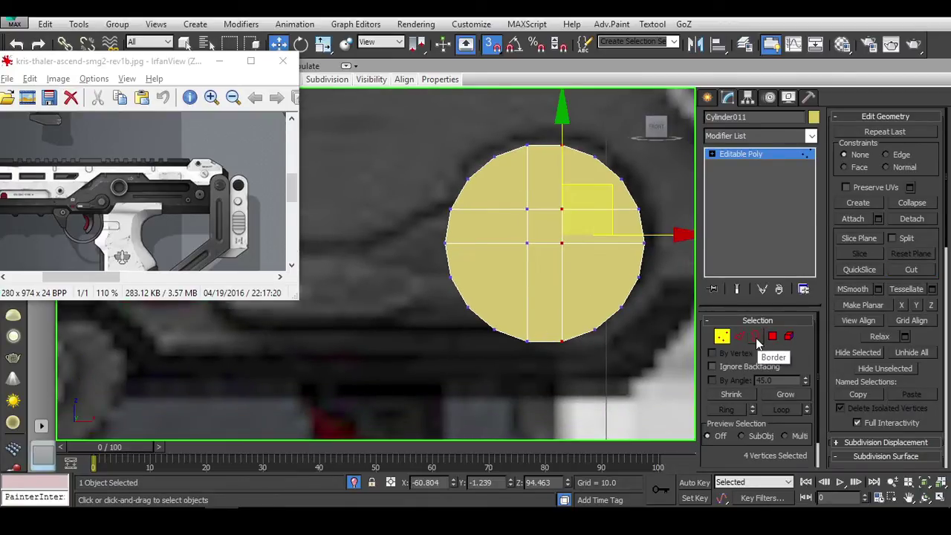
click(745, 338)
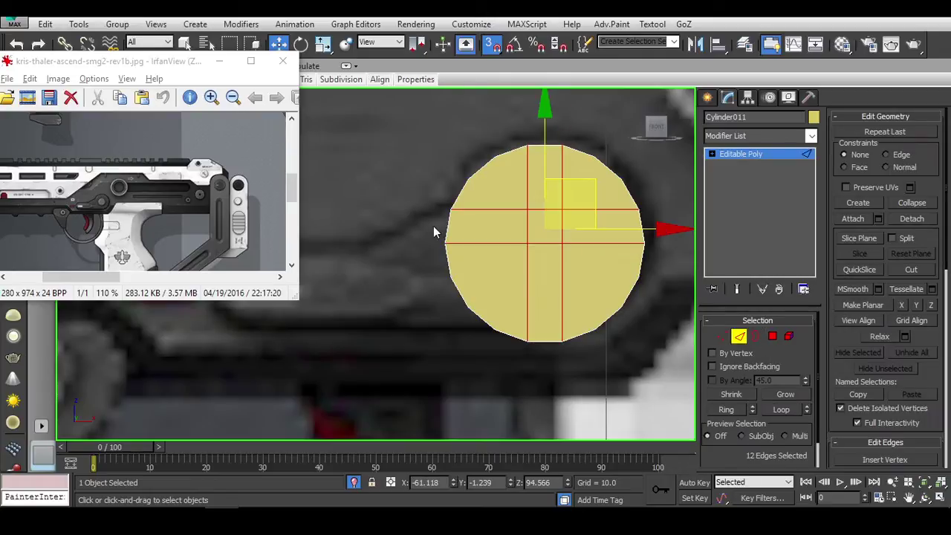
drag(461, 312, 459, 307)
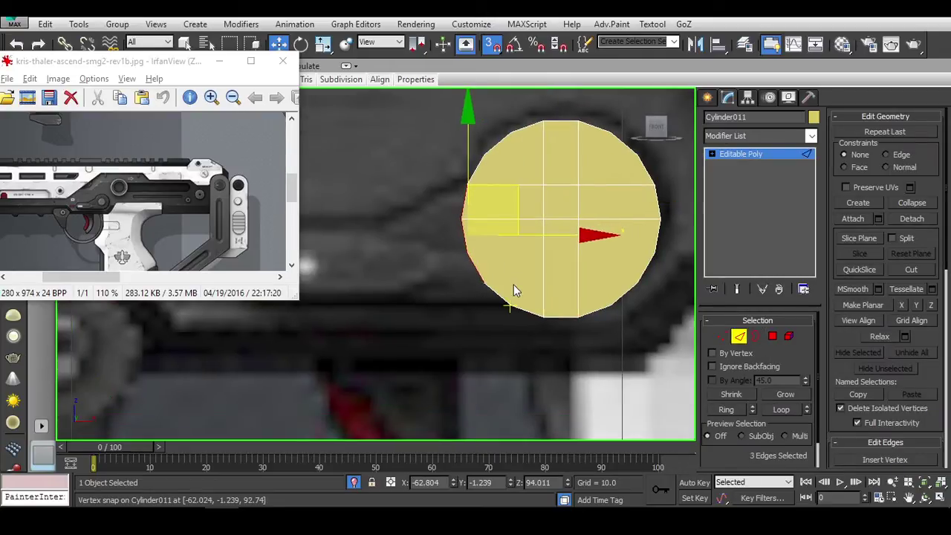
mouse_move(497, 309)
middle_down()
mouse_move(513, 284)
mouse_move(575, 306)
middle_up()
ctrl+click(504, 300)
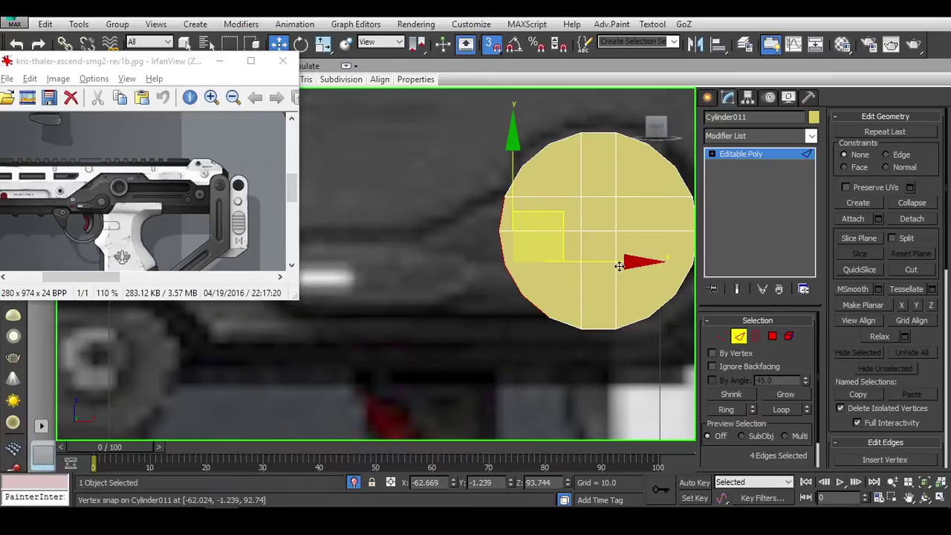
shift+drag(619, 266, 553, 258)
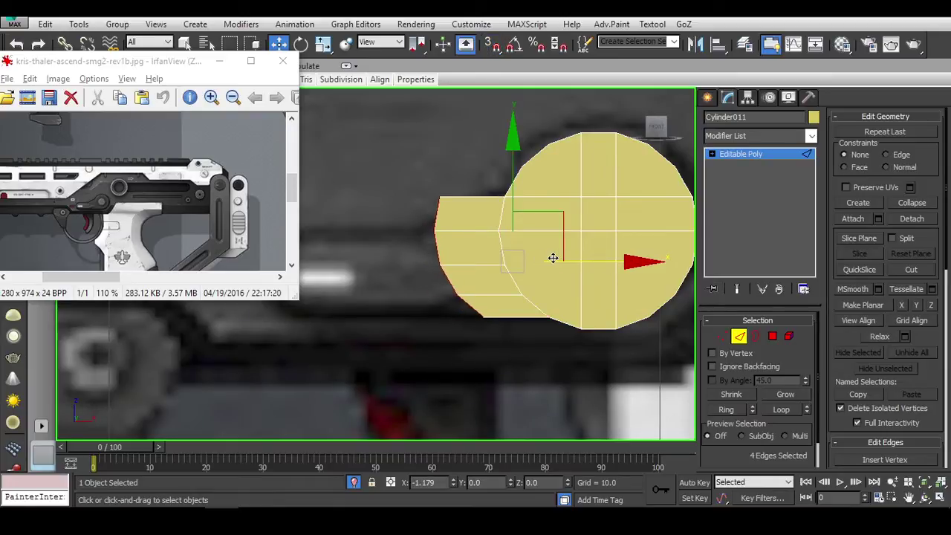
middle_drag(553, 258, 523, 263)
key(r)
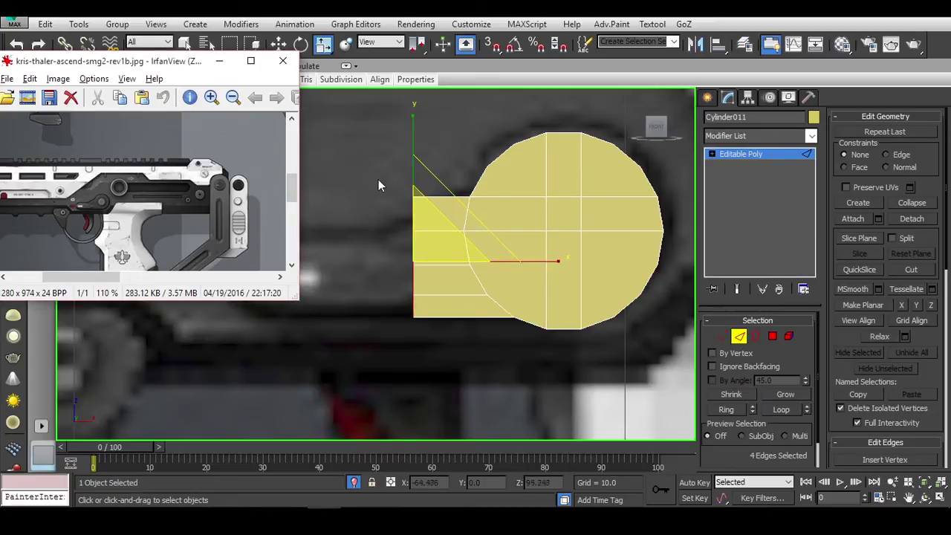
Step: Select the two lower-left corner vertices of the strip and bring up the Weld settings
key(1)
middle_drag(437, 217, 462, 208)
key(w)
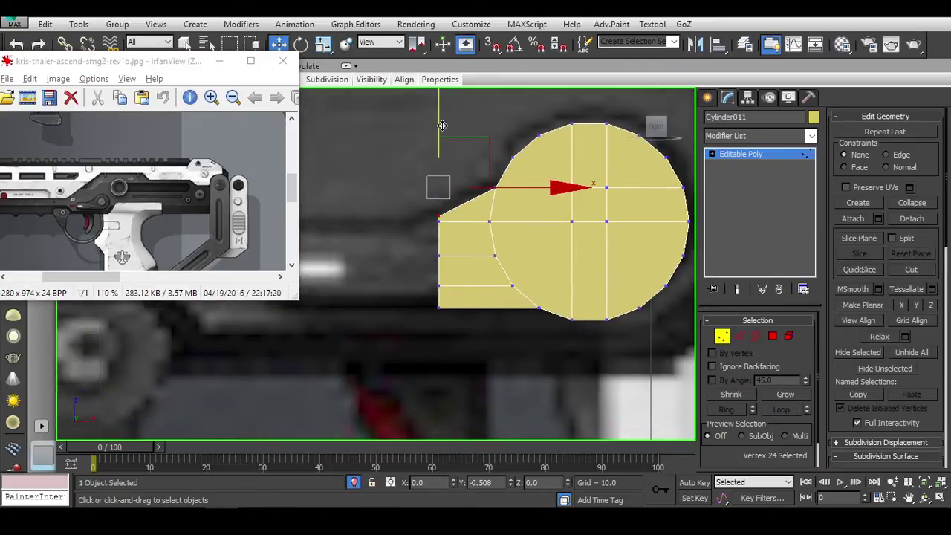
scroll(503, 228, down, 2)
scroll(582, 251, up, 5)
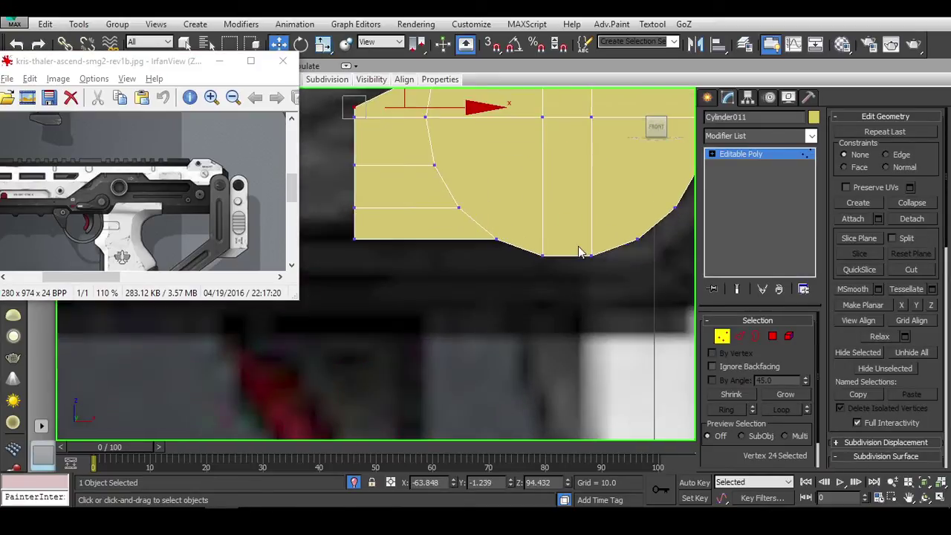
scroll(582, 251, down, 2)
key(2)
click(530, 252)
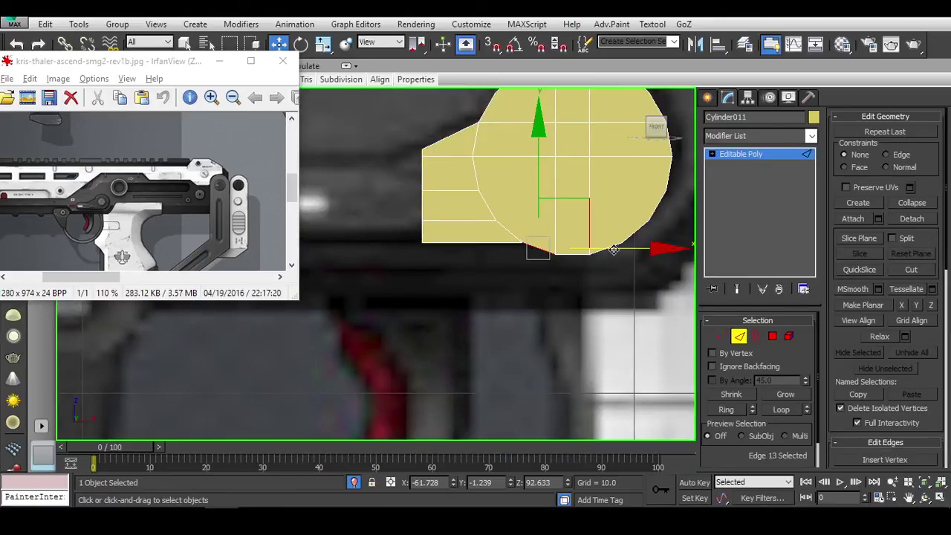
key(1)
drag(410, 237, 433, 257)
scroll(414, 259, up, 3)
scroll(353, 191, up, 3)
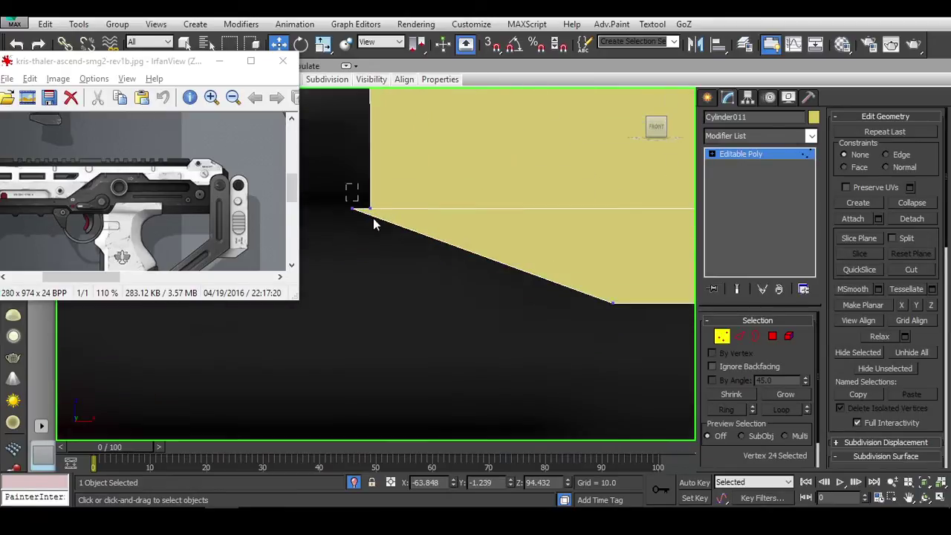
scroll(875, 379, down, 5)
click(908, 392)
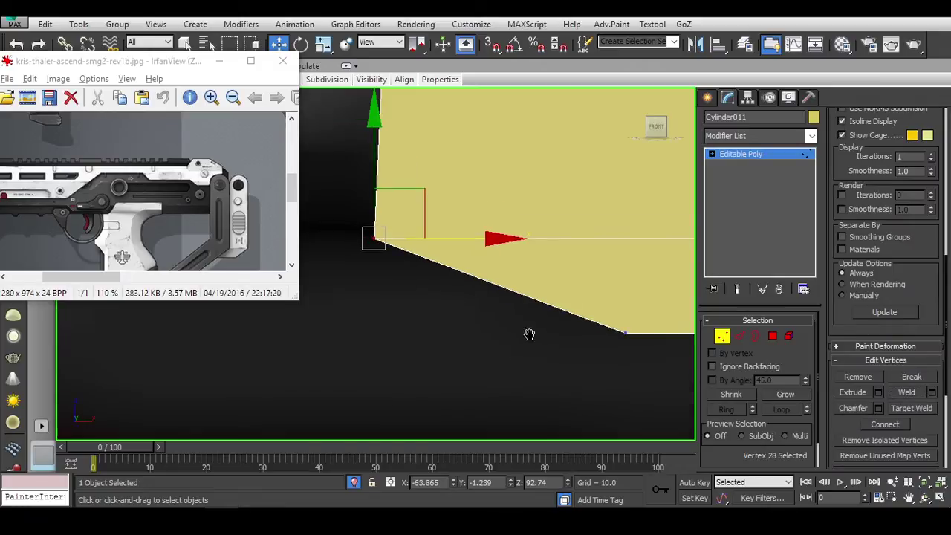
Step: Weld the corner vertices with a 0.1 threshold, then select the strip's left-end vertices
click(933, 392)
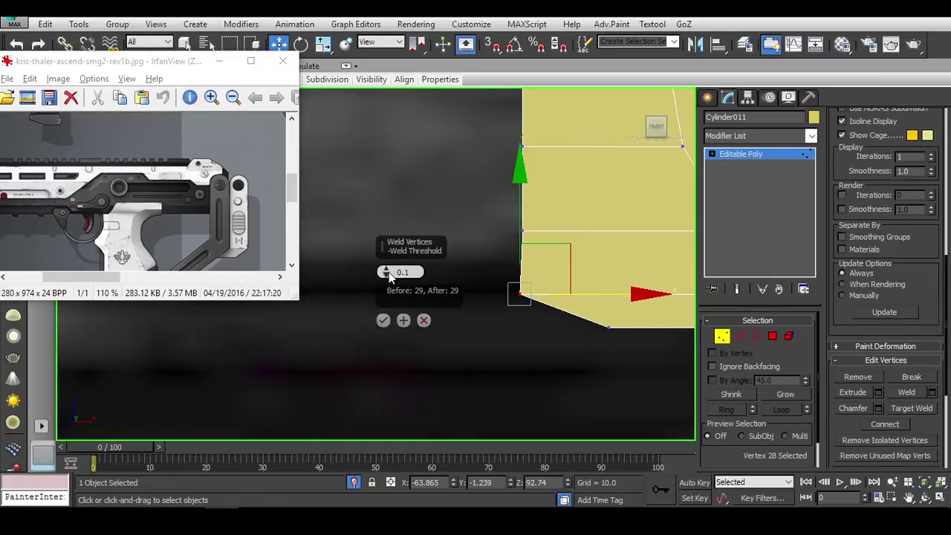
click(385, 321)
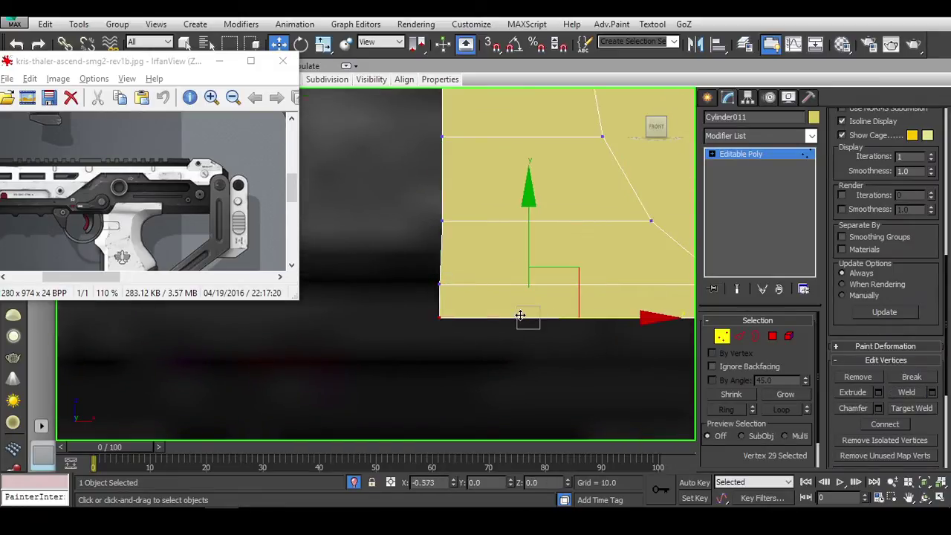
scroll(521, 314, down, 2)
drag(409, 142, 464, 350)
key(r)
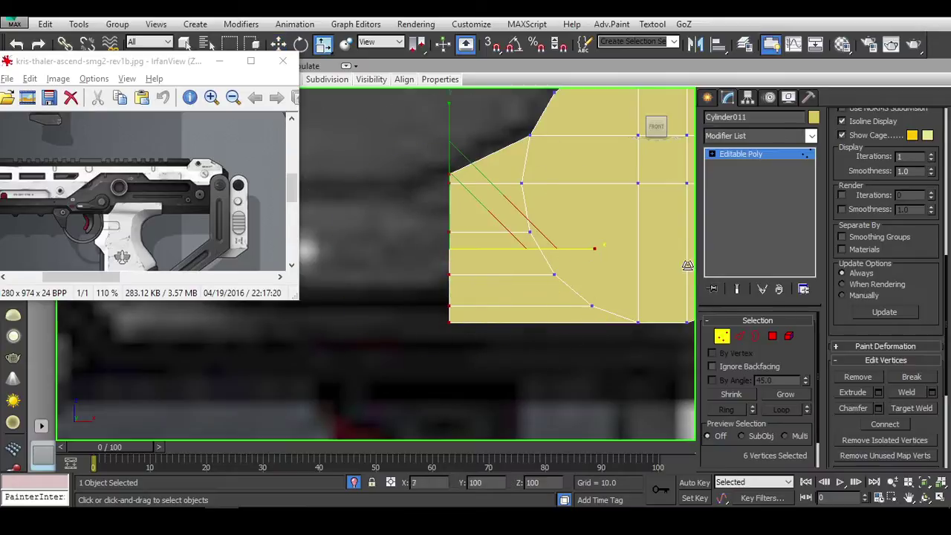
scroll(613, 333, down, 3)
Step: Test a longer extrusion by pulling the strip's left-end edges farther left
click(747, 339)
drag(471, 297, 530, 371)
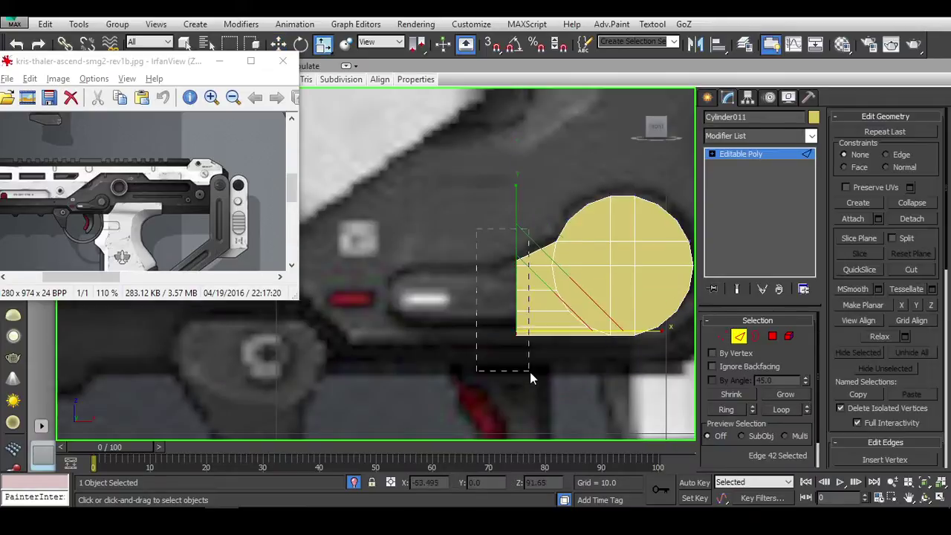
scroll(623, 308, up, 1)
scroll(624, 308, up, 1)
key(w)
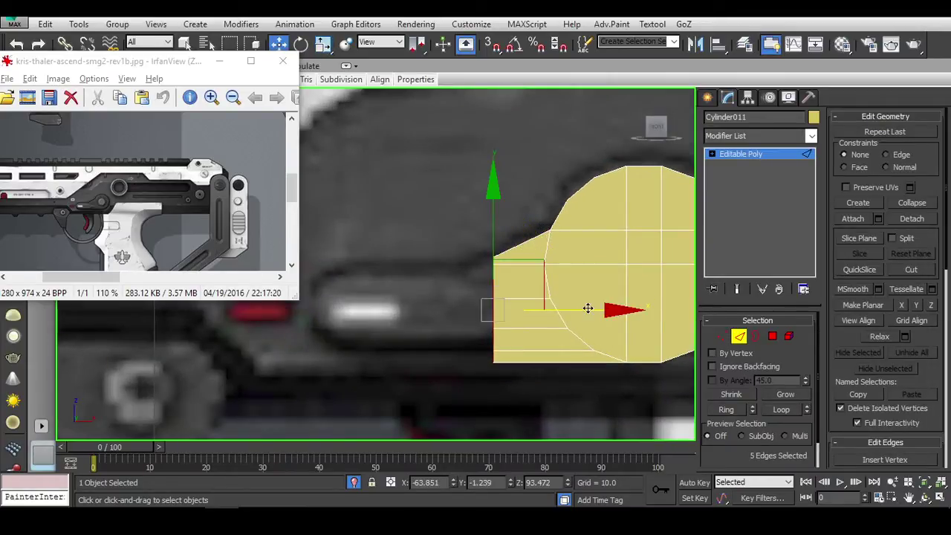
shift+drag(588, 313, 419, 298)
middle_drag(488, 297, 520, 255)
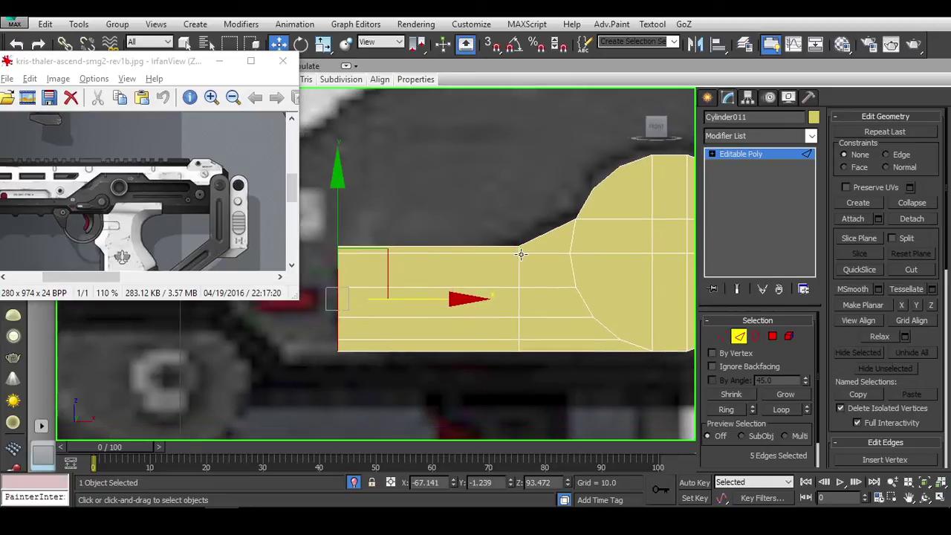
click(519, 255)
click(579, 275)
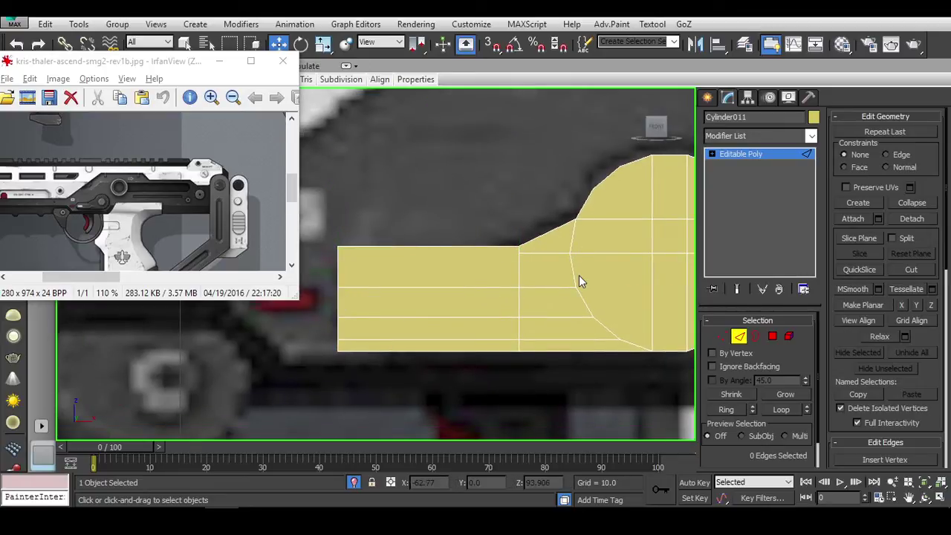
click(491, 338)
click(609, 334)
middle_drag(325, 291, 385, 274)
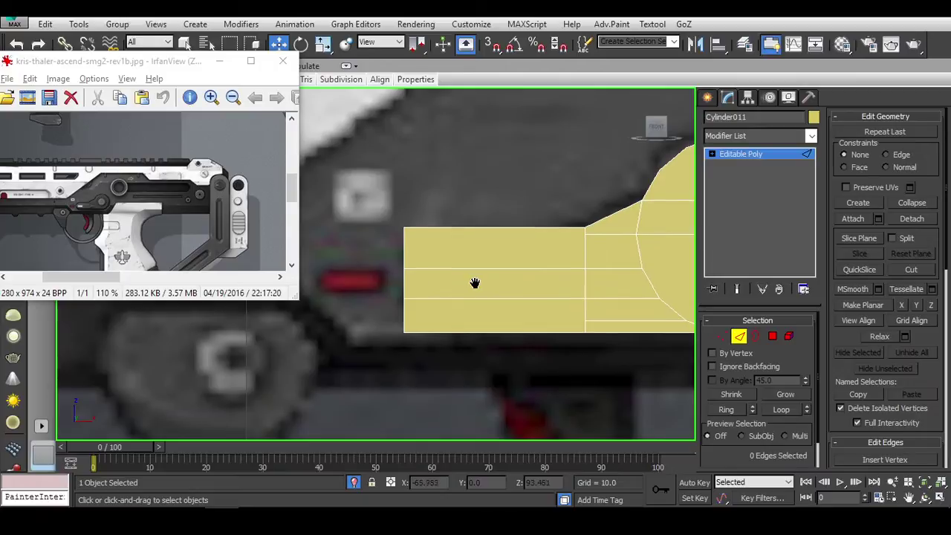
Step: Reshape the left-end tip vertices, then undo back to the short stub
key(1)
drag(375, 331, 447, 359)
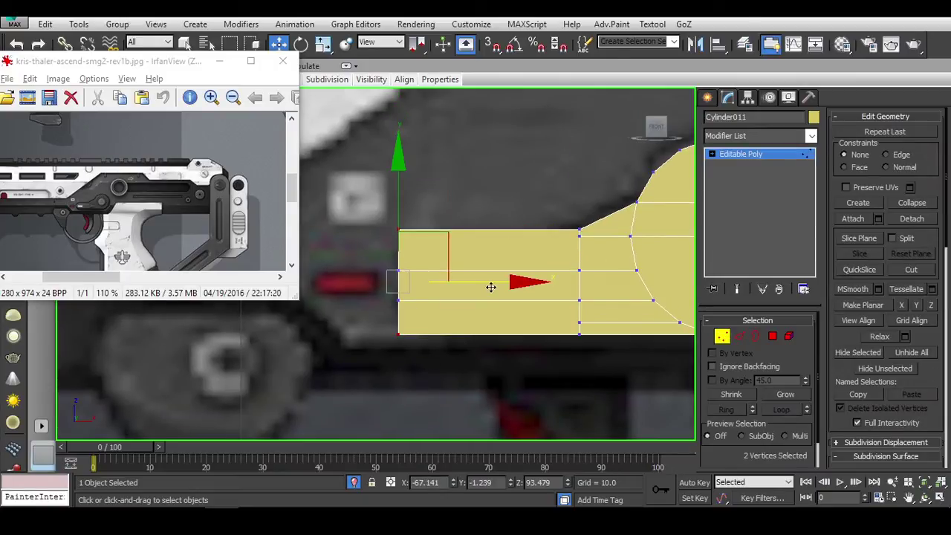
scroll(510, 293, down, 3)
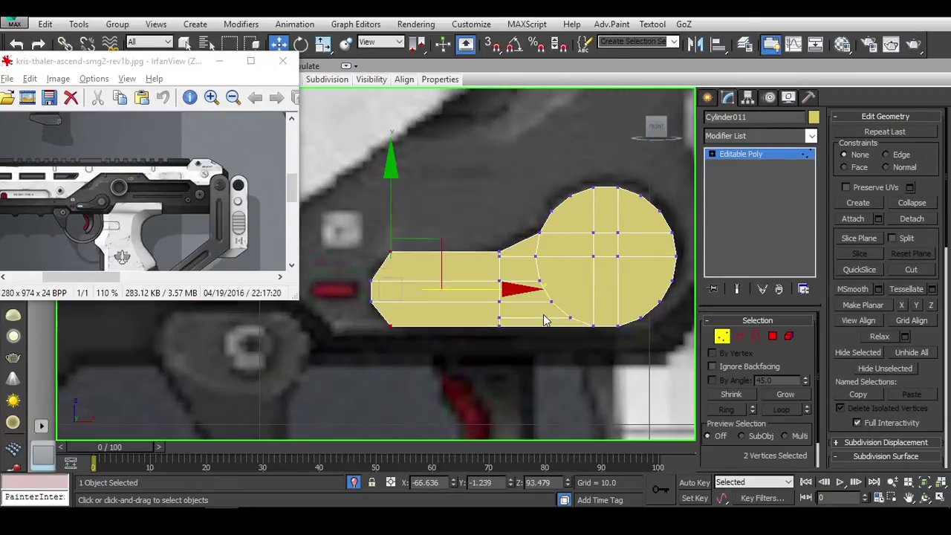
drag(505, 298, 656, 343)
key(Delete)
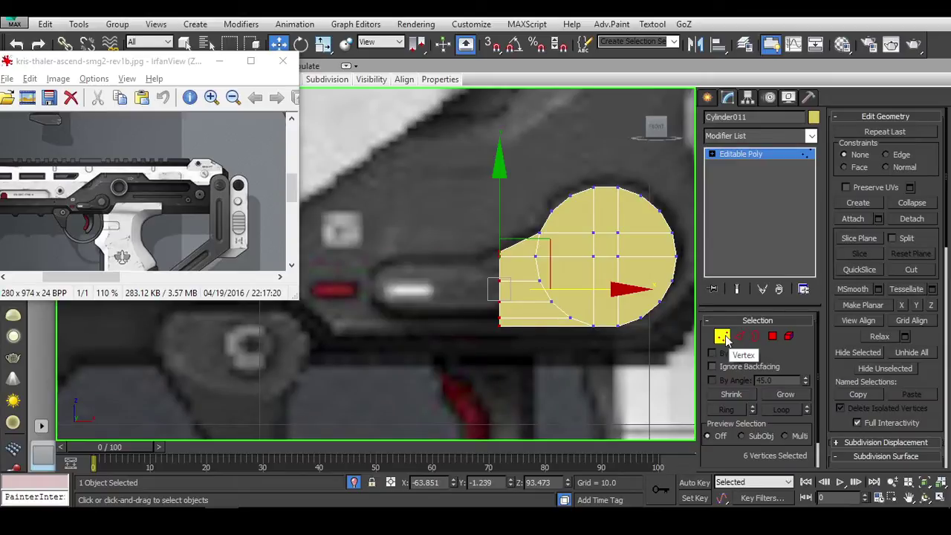
click(722, 337)
Step: Clone the circle's polygons to the left as a new element of the same mesh
click(790, 337)
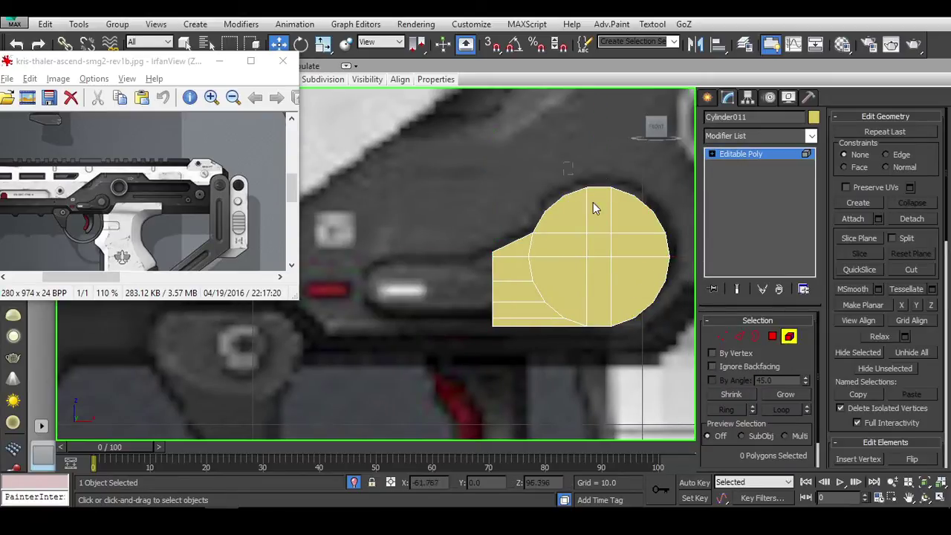
click(593, 202)
click(773, 337)
drag(297, 201, 532, 400)
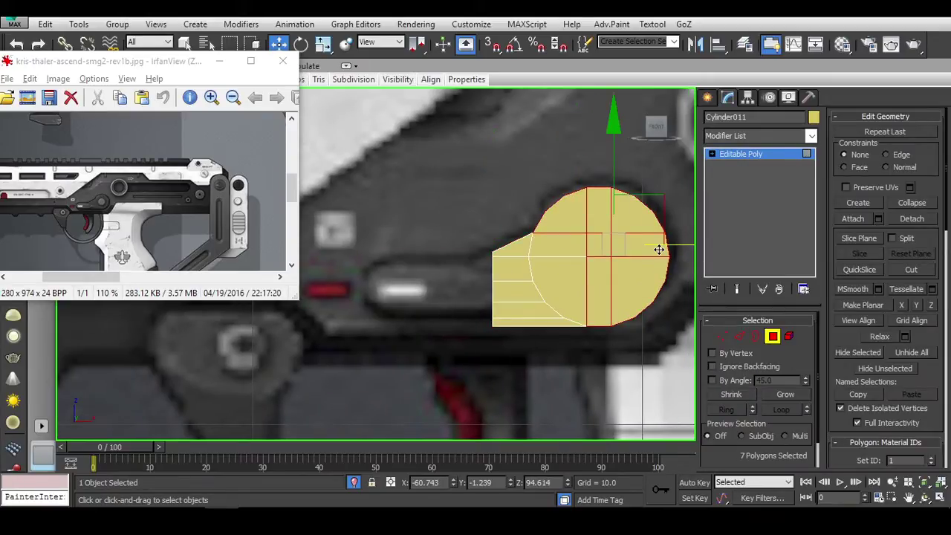
ctrl+click(639, 223)
shift+drag(659, 205, 458, 234)
key(ctrl+z)
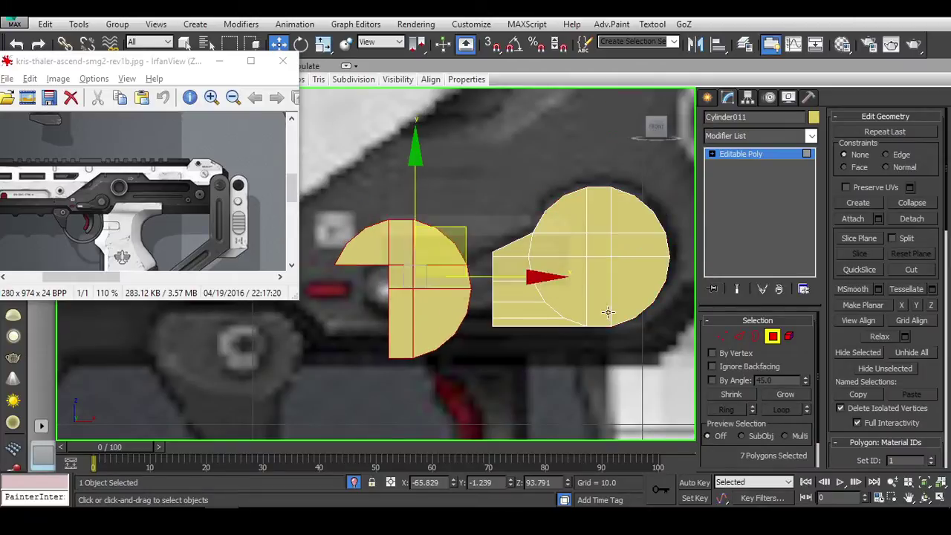
key(ctrl+z)
key(ctrl+z)
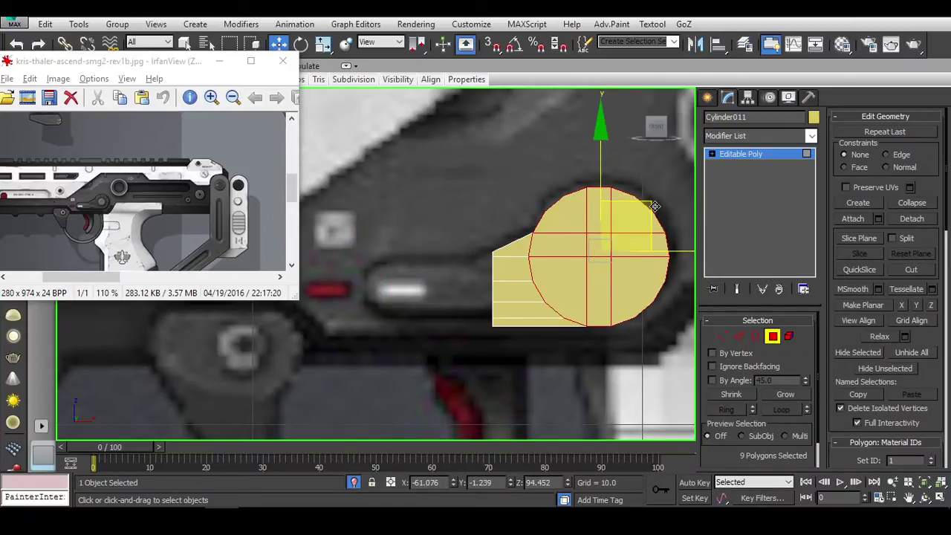
shift+drag(655, 207, 491, 236)
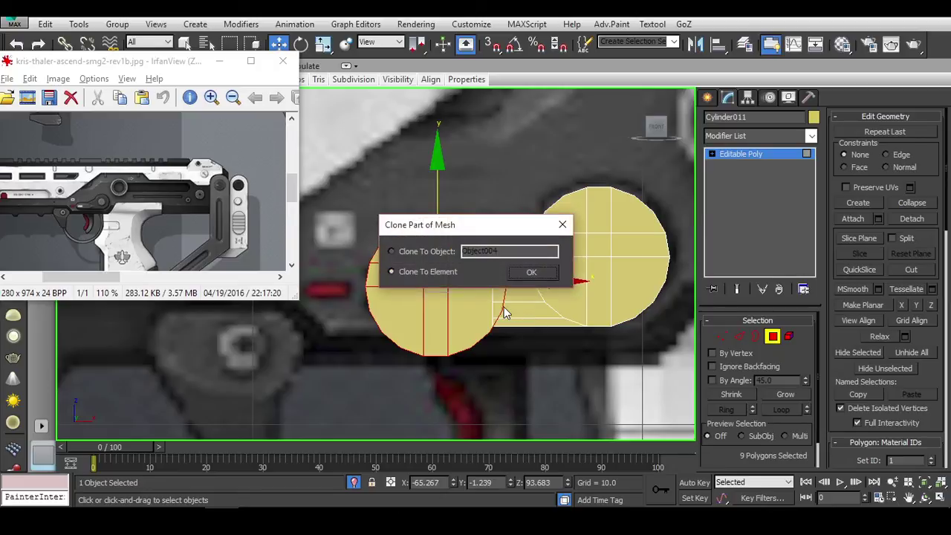
click(531, 272)
Step: Shrink the circle copy, move it farther left, and select its right half
key(r)
drag(427, 261, 463, 334)
key(w)
drag(476, 232, 444, 234)
scroll(438, 249, up, 4)
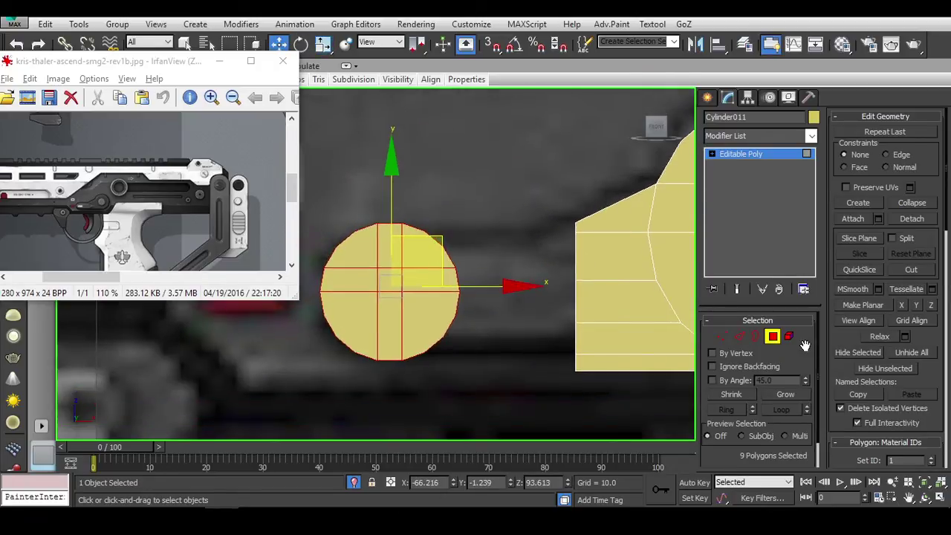
click(428, 188)
drag(414, 175, 476, 366)
Step: Delete the copy's right half and extrude its open border rightward toward the body
key(Delete)
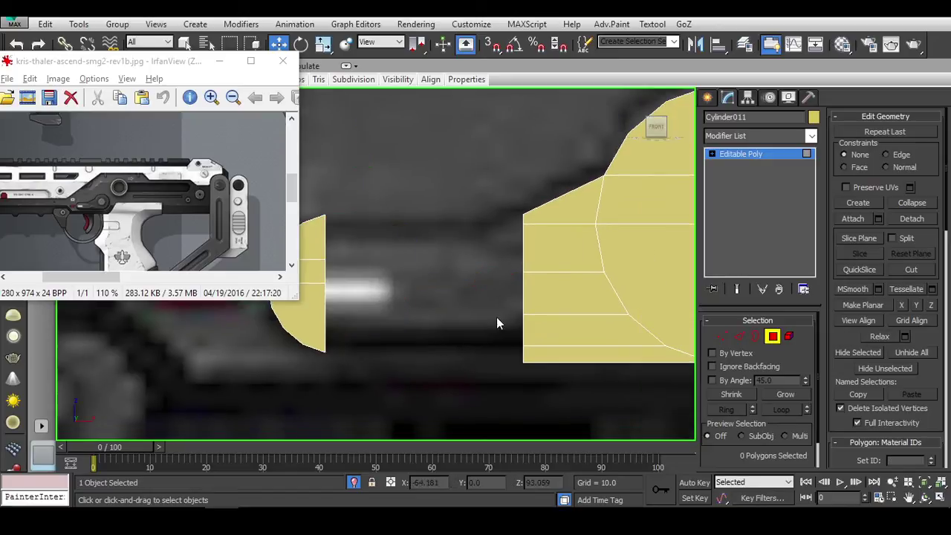
scroll(544, 303, down, 1)
click(740, 336)
click(451, 287)
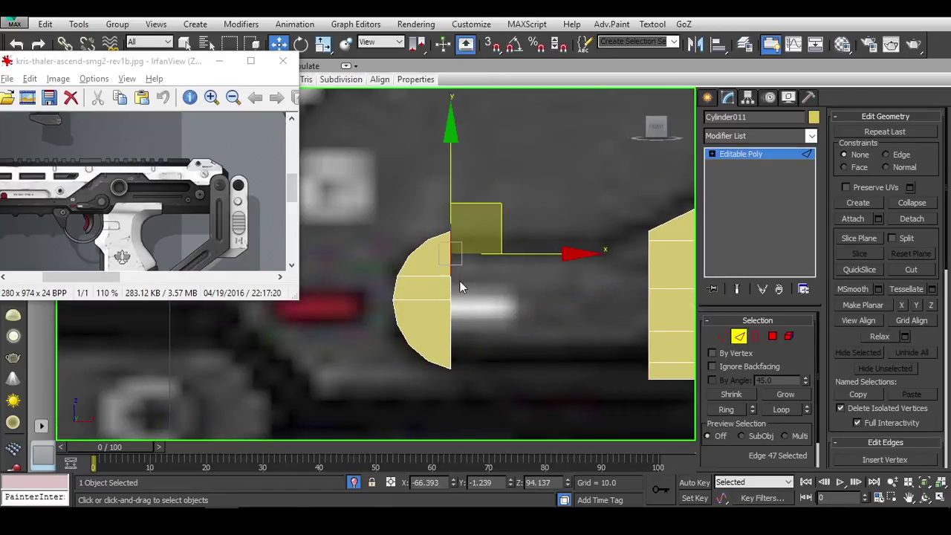
ctrl+click(451, 316)
middle_drag(458, 337, 403, 336)
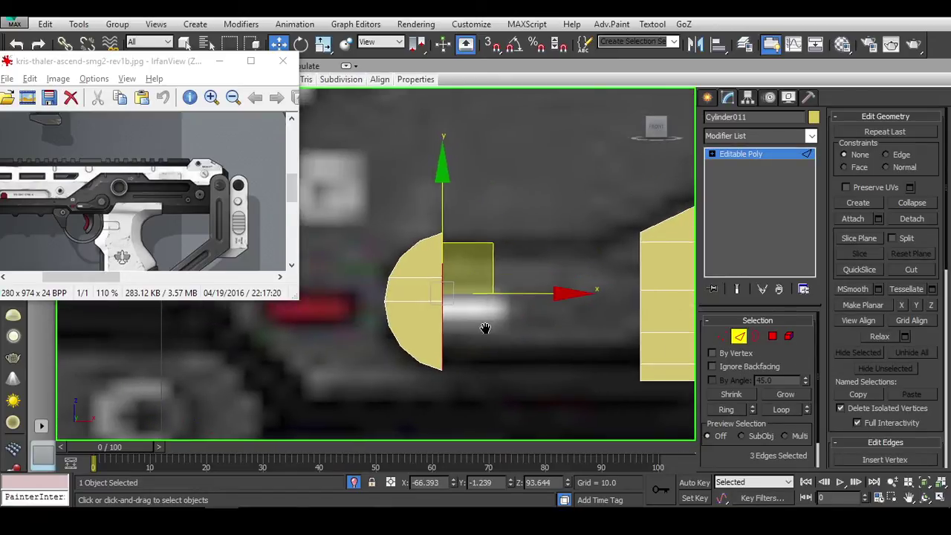
shift+drag(464, 292, 660, 303)
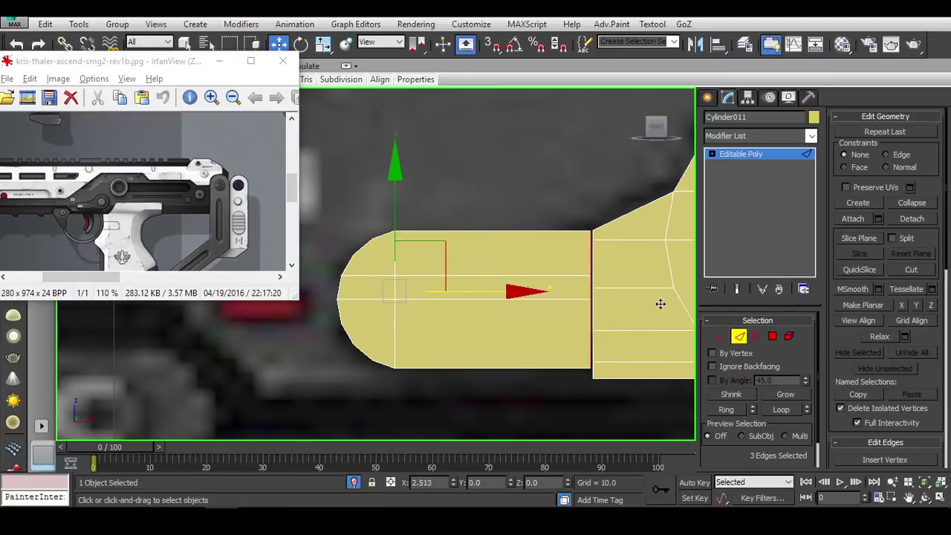
click(594, 320)
scroll(569, 324, down, 2)
middle_drag(570, 325, 537, 293)
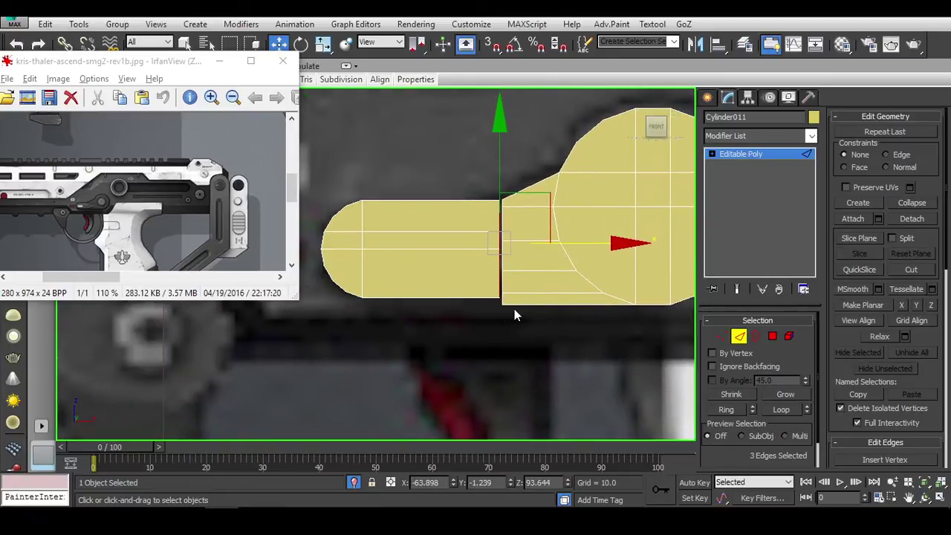
scroll(535, 314, up, 2)
scroll(468, 312, down, 2)
Step: Try repositioning the section's bottom edge and rounded-front vertices, then undo the change
click(722, 336)
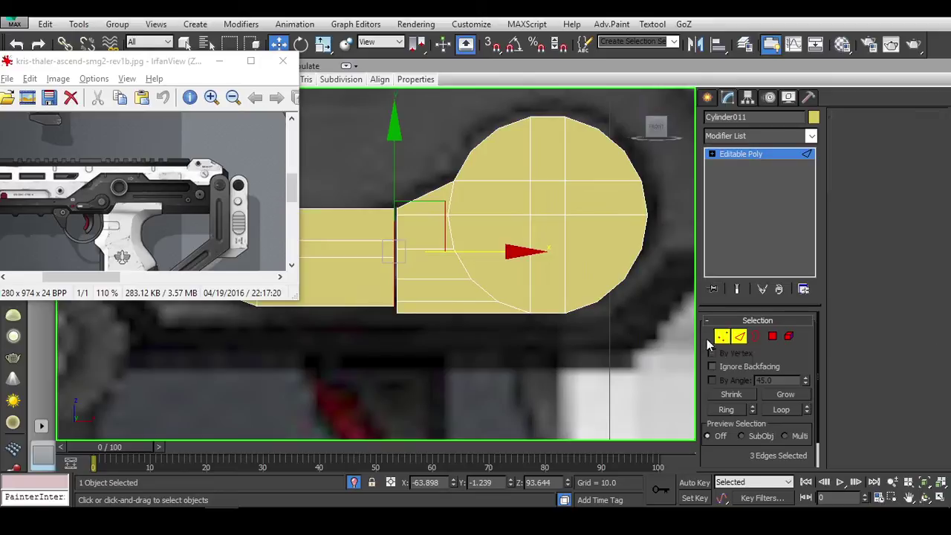
middle_drag(513, 319, 573, 320)
scroll(567, 309, up, 2)
middle_drag(509, 316, 569, 315)
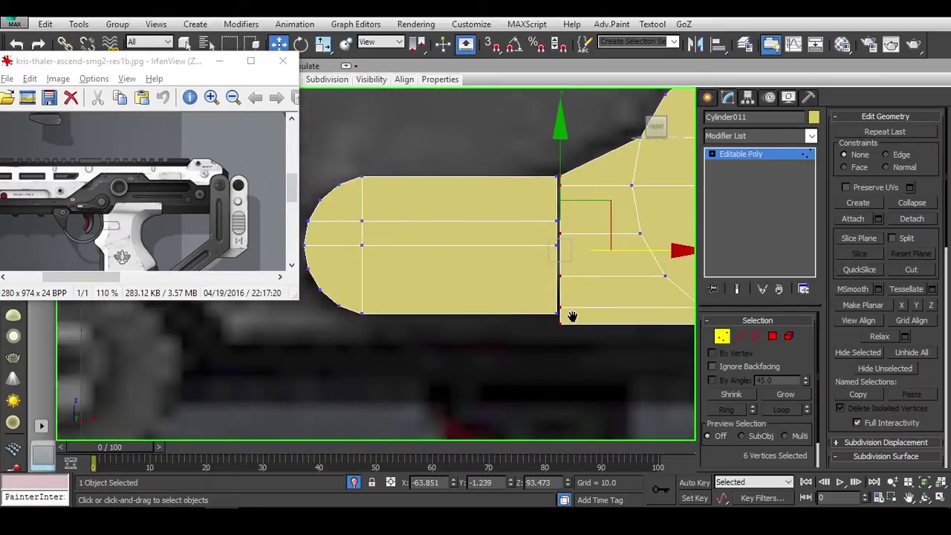
key(2)
click(476, 320)
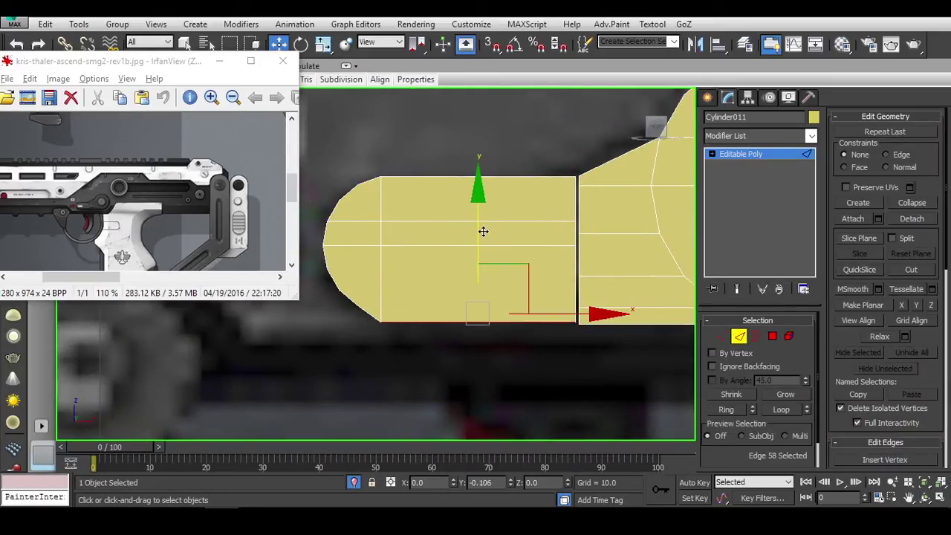
drag(489, 232, 479, 229)
middle_drag(483, 228, 538, 236)
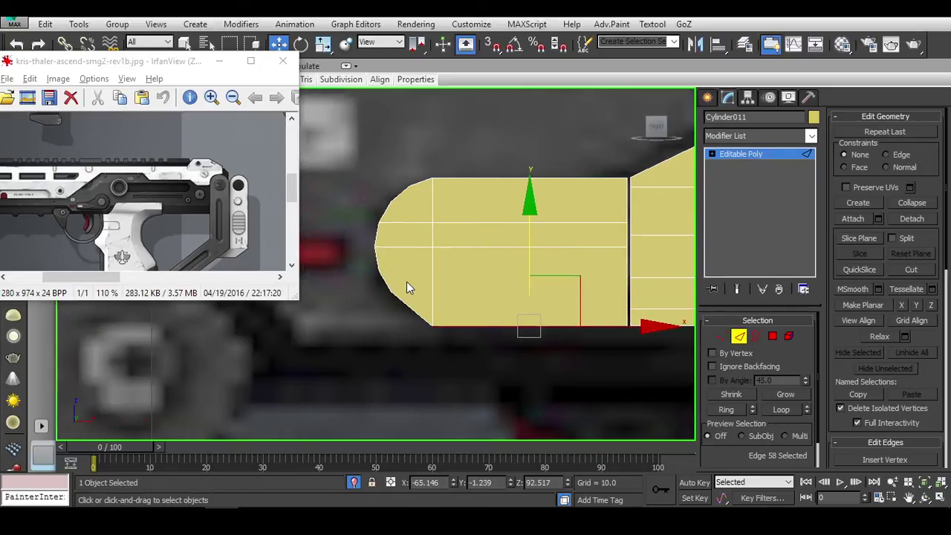
middle_drag(407, 282, 410, 293)
key(1)
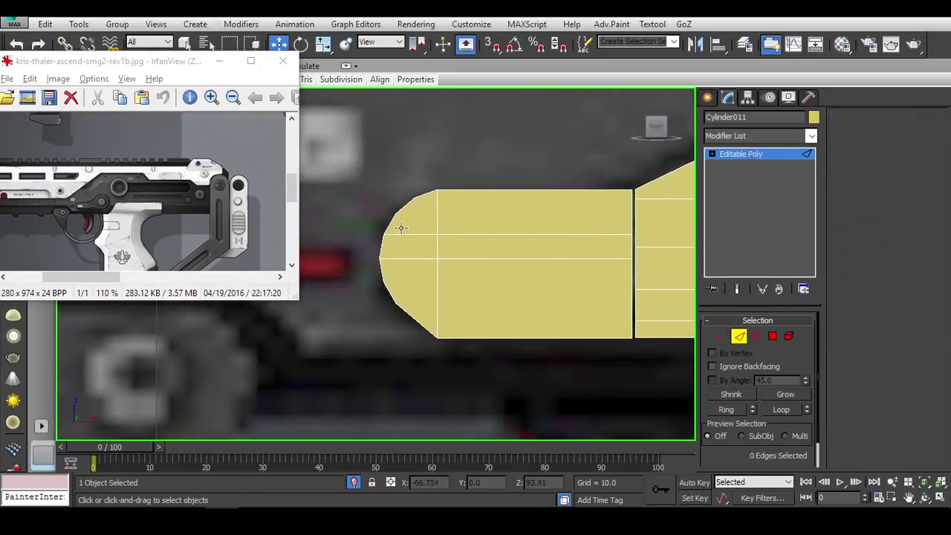
drag(357, 174, 427, 349)
drag(393, 165, 399, 172)
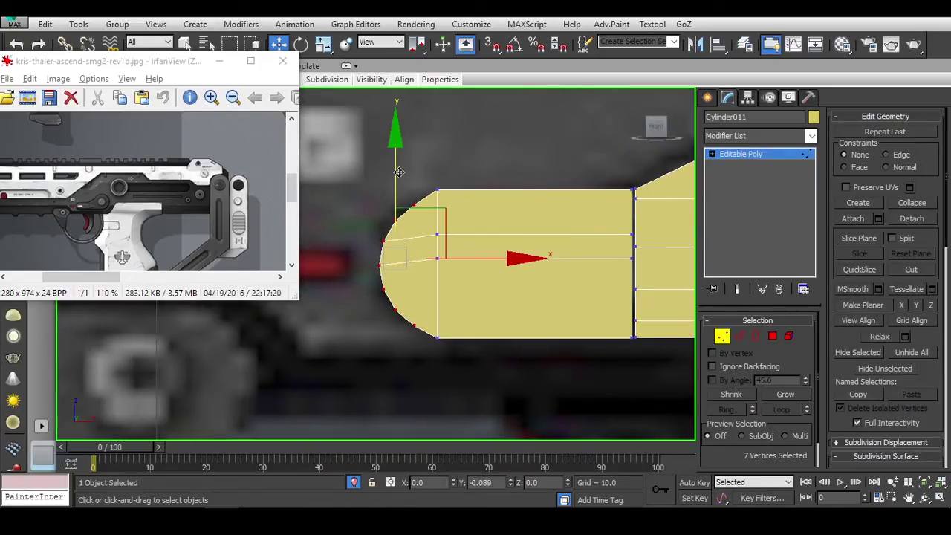
drag(493, 255, 483, 255)
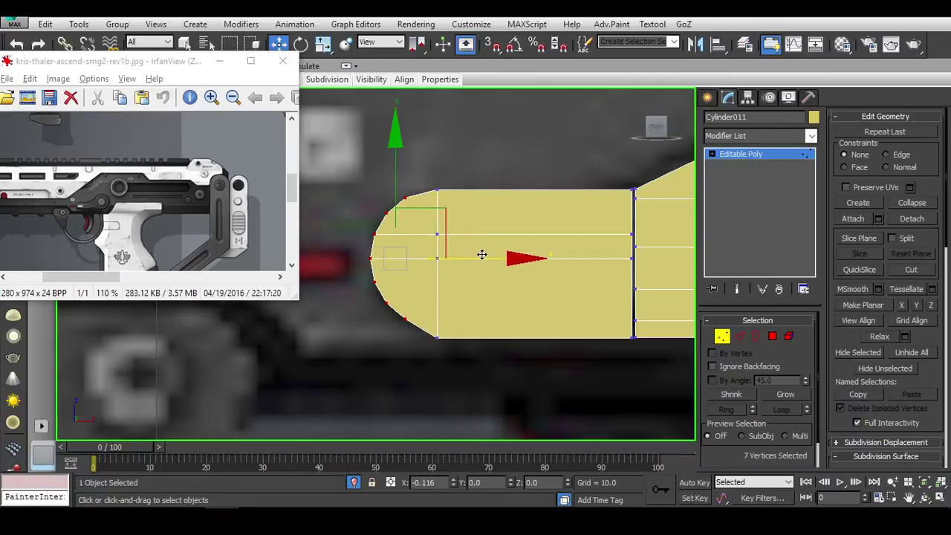
key(ctrl+z)
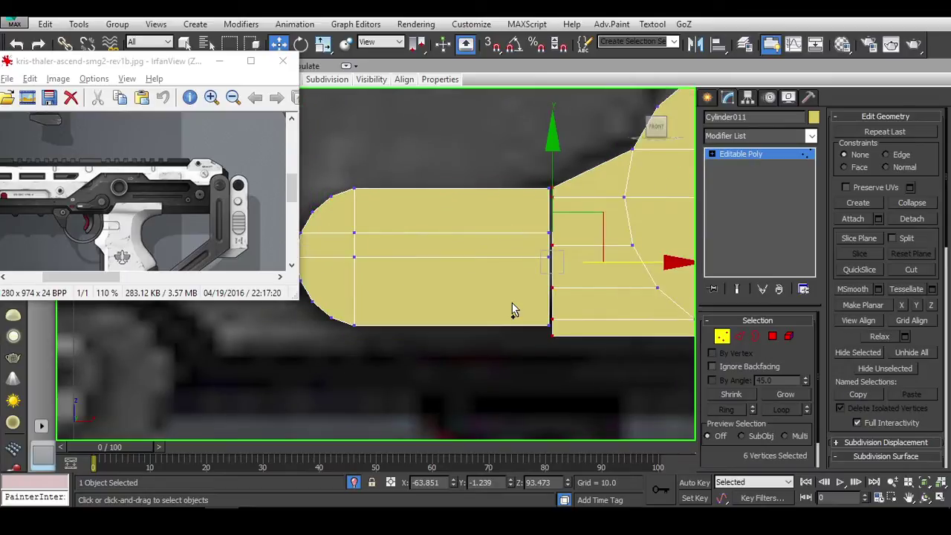
Step: Extrude the cap's edges across to the main section and select the seam vertices
click(739, 336)
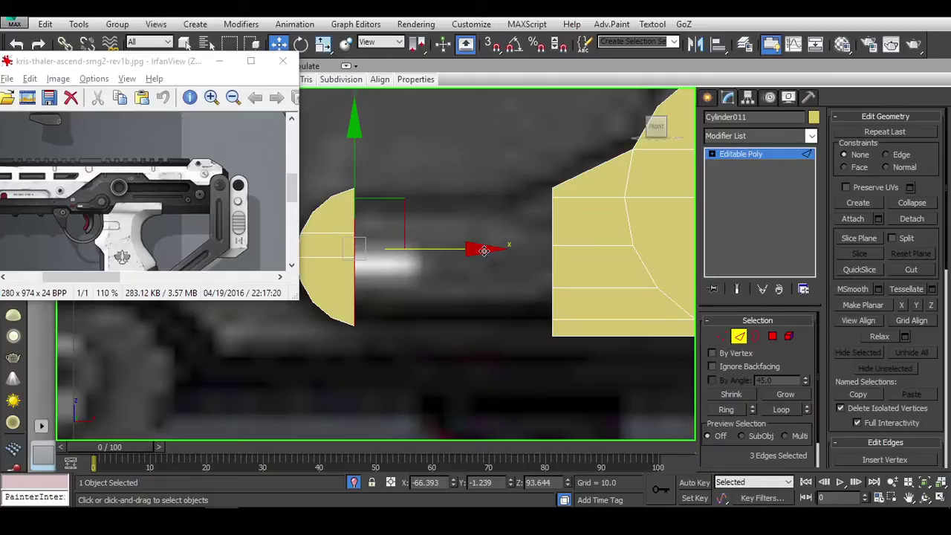
mouse_move(482, 250)
shift+mouse_down()
mouse_move(675, 258)
mouse_move(702, 320)
shift+mouse_up()
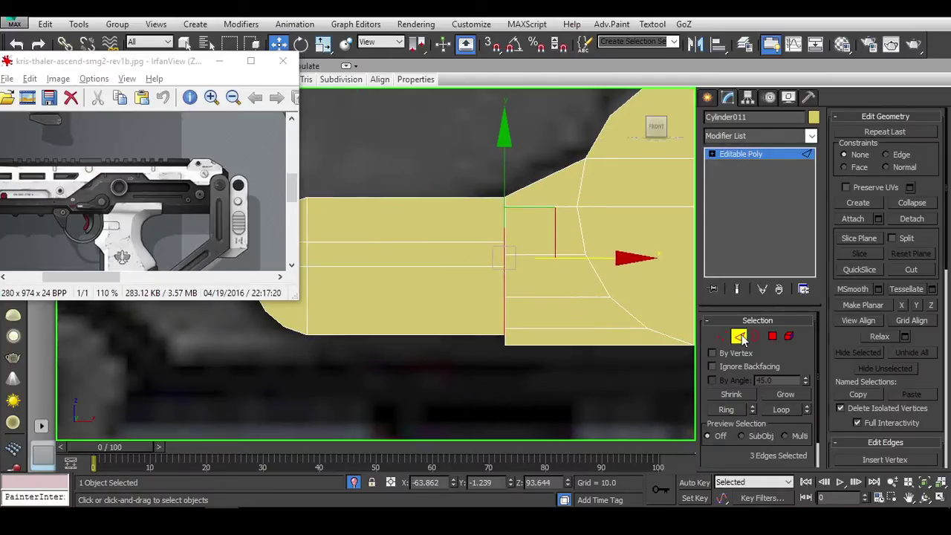
click(741, 338)
scroll(515, 225, up, 2)
key(1)
drag(435, 234, 455, 281)
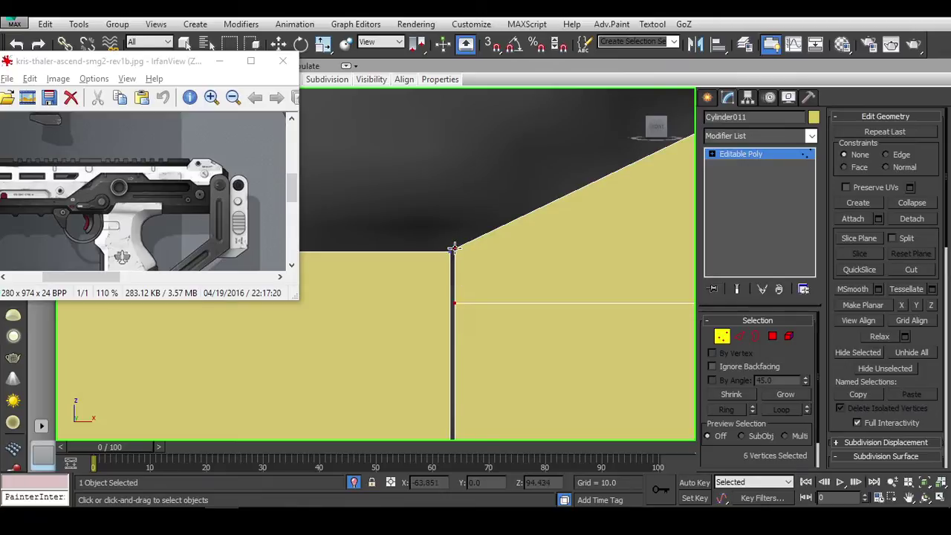
key(w)
middle_drag(474, 266, 571, 296)
Step: Frame Cylinder011's rounded front end and its junction with the main section
scroll(437, 291, down, 1)
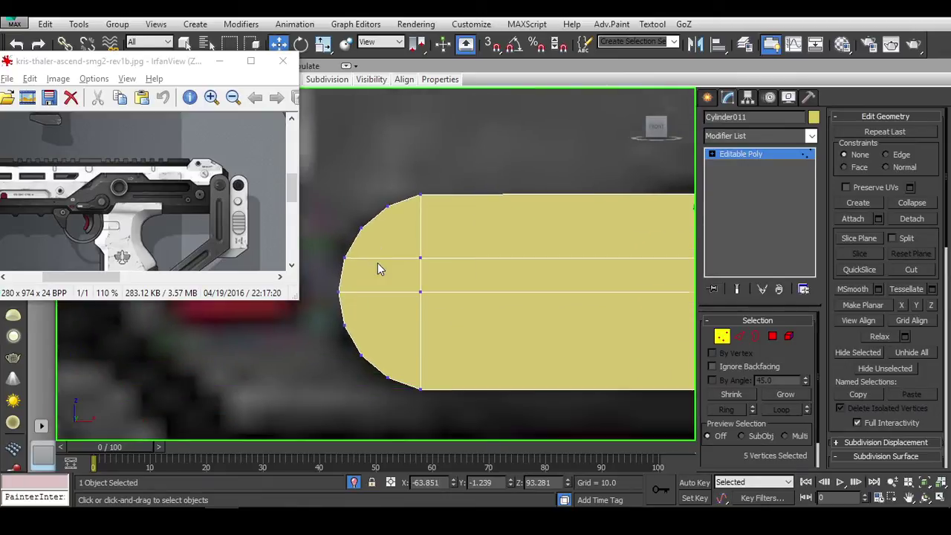
scroll(383, 253, up, 3)
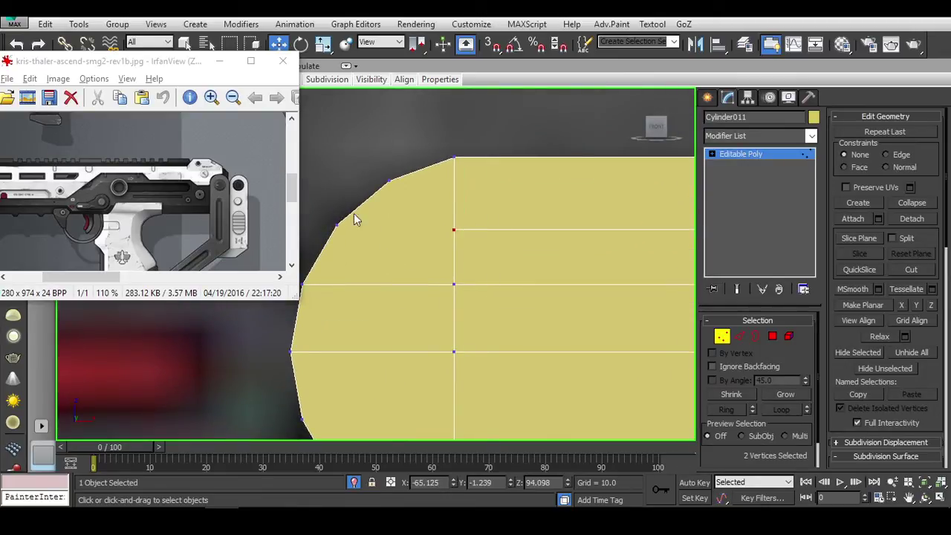
drag(357, 217, 495, 246)
scroll(452, 295, down, 1)
scroll(438, 312, down, 1)
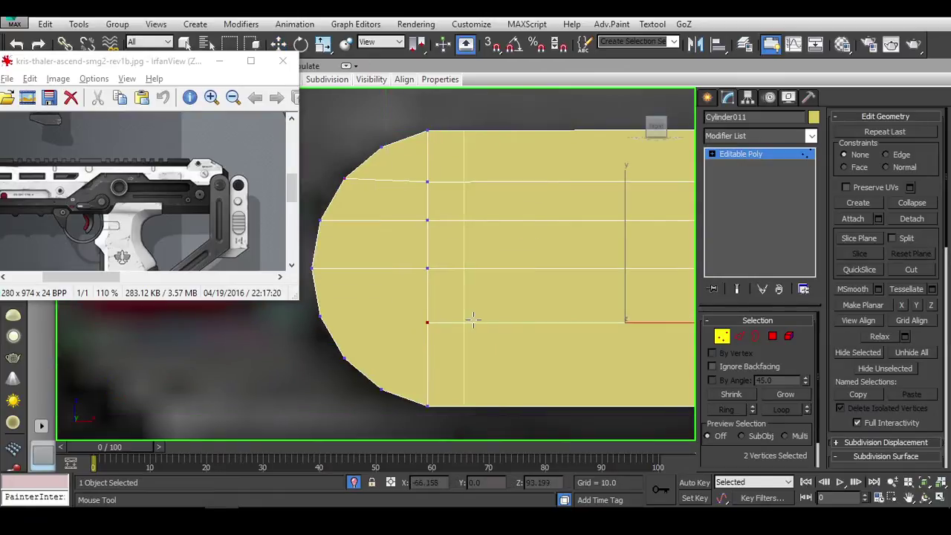
drag(463, 303, 305, 338)
key(w)
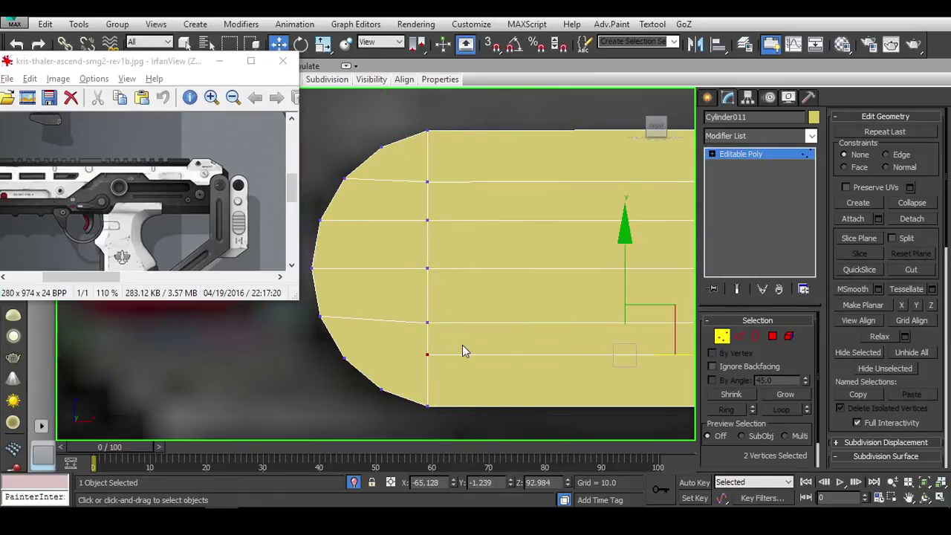
scroll(404, 382, down, 2)
middle_drag(431, 344, 505, 319)
scroll(505, 318, up, 2)
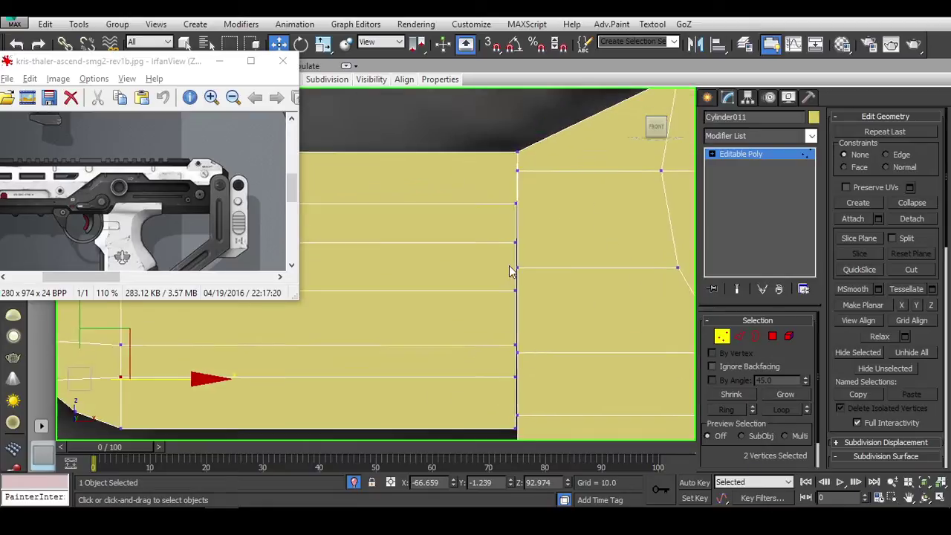
scroll(523, 320, up, 2)
scroll(577, 319, down, 1)
scroll(588, 324, down, 1)
scroll(587, 324, up, 2)
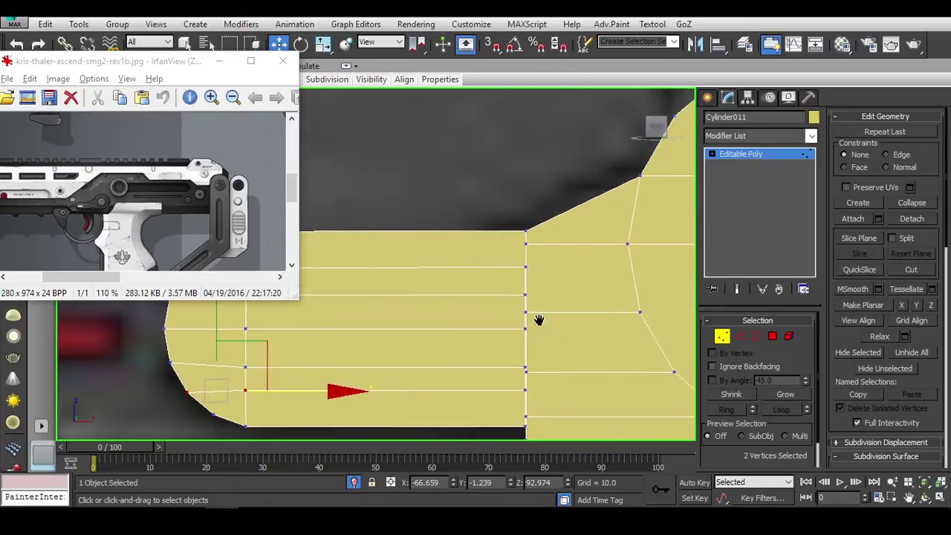
scroll(537, 320, down, 2)
middle_drag(612, 333, 529, 314)
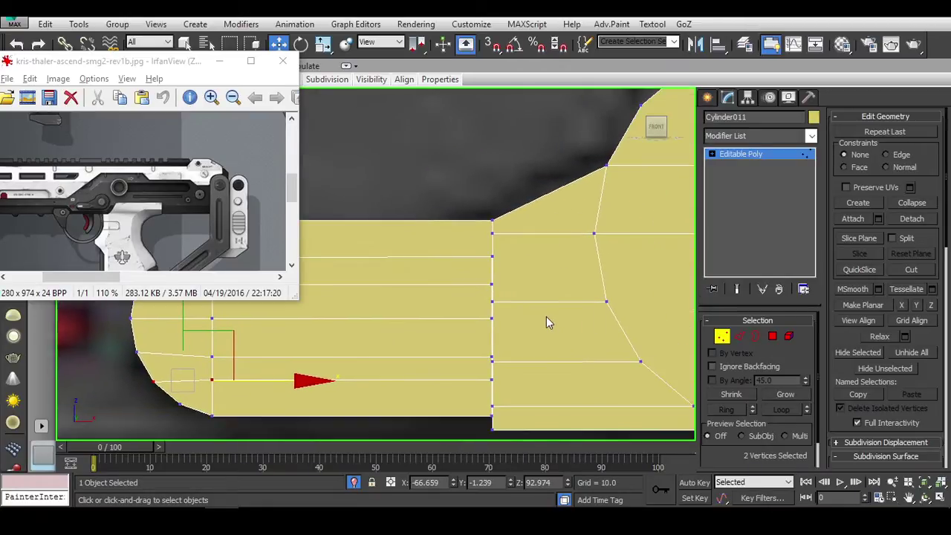
key(x)
scroll(497, 372, up, 3)
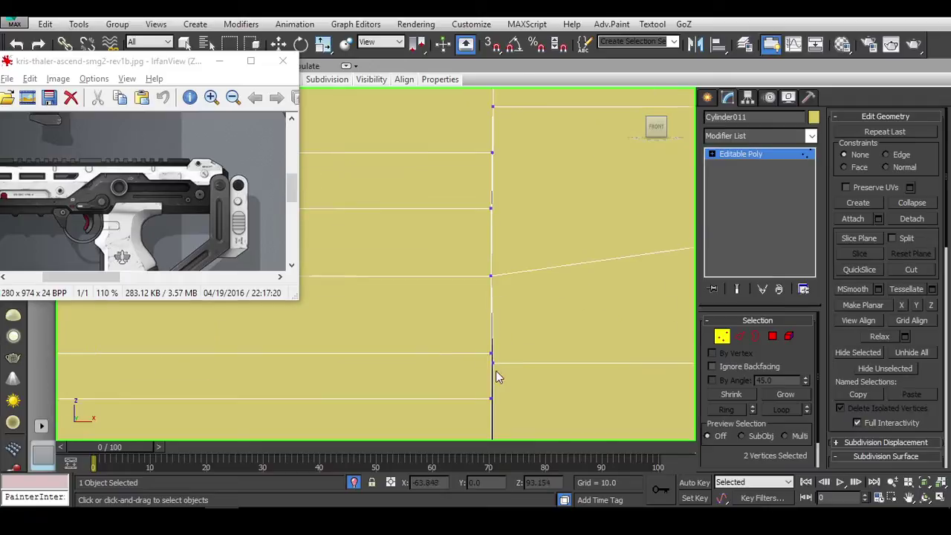
scroll(494, 365, down, 3)
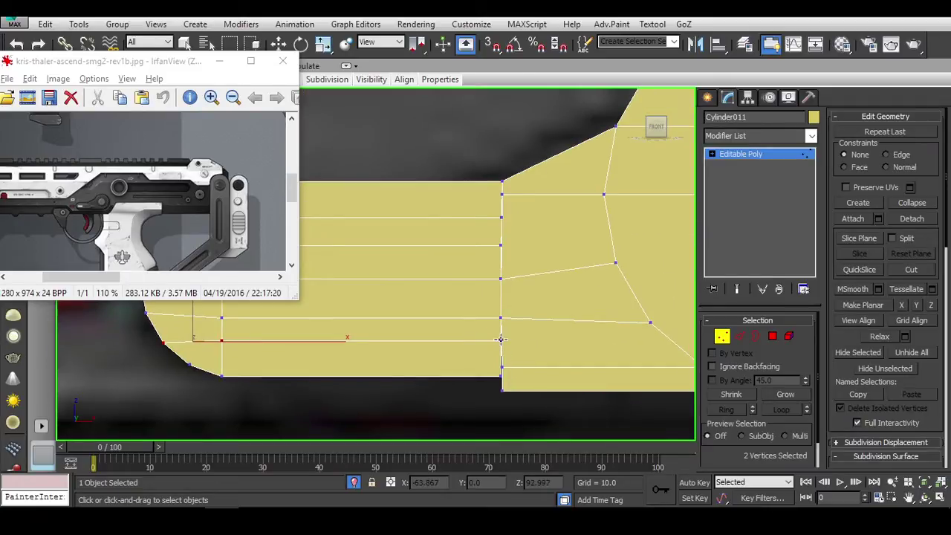
key(shift+z)
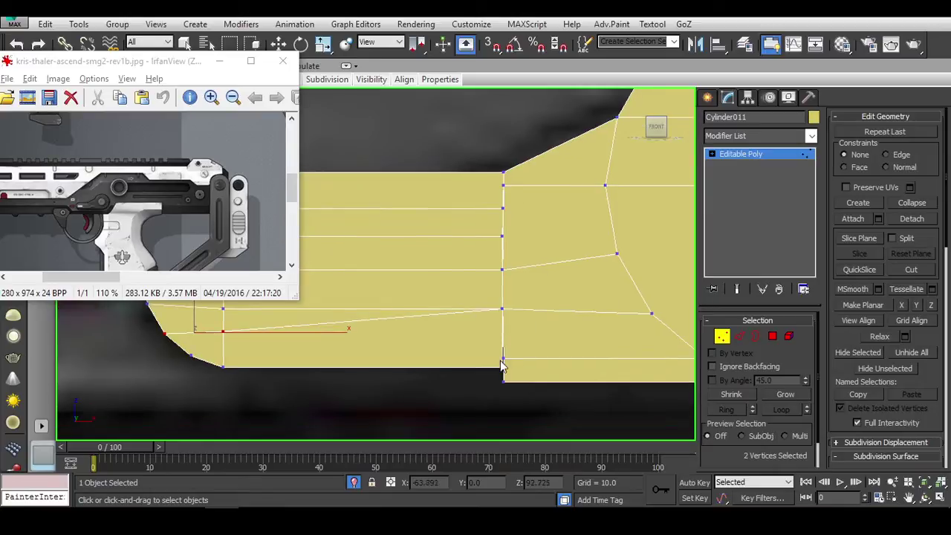
key(shift+z)
key(shift+z)
key(w)
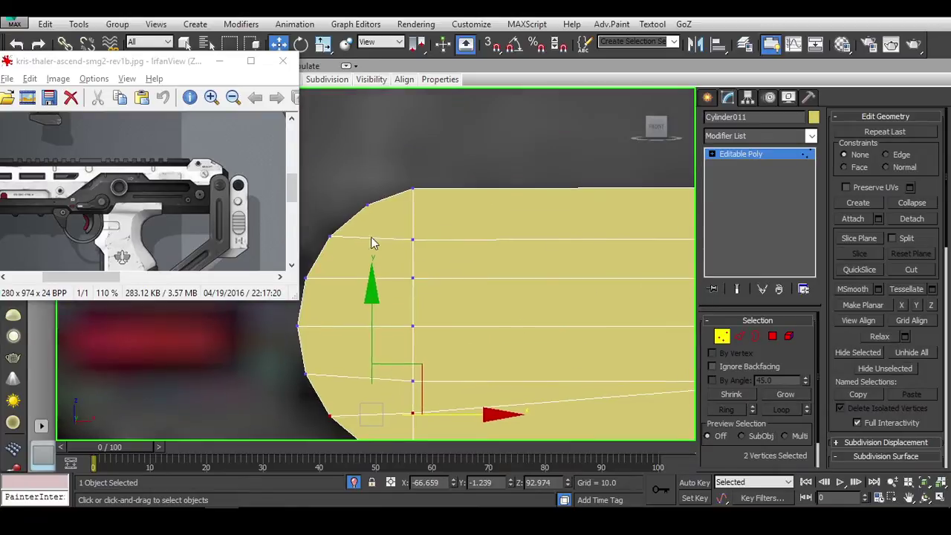
drag(316, 383, 425, 245)
Step: Find the stacked corner vertices at the step between the two sections
scroll(384, 263, up, 3)
scroll(384, 257, down, 3)
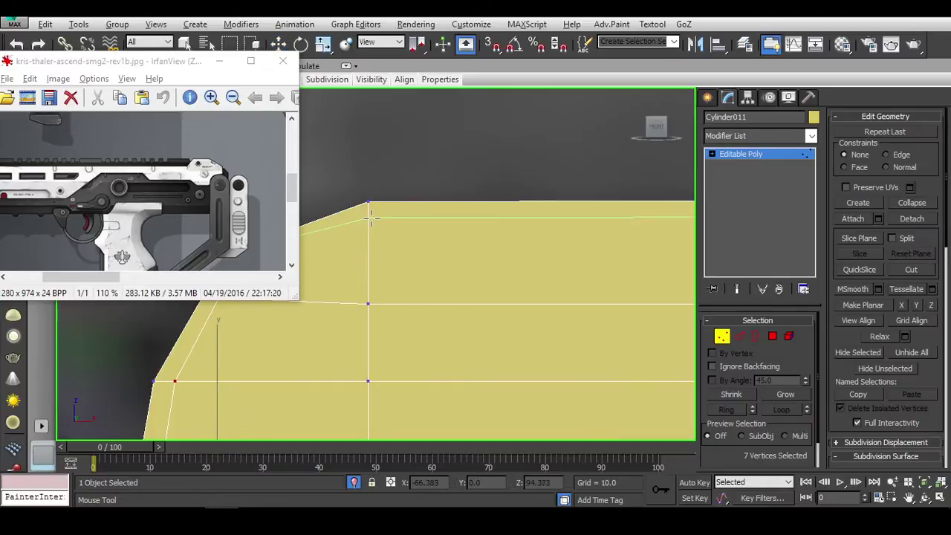
scroll(478, 253, up, 2)
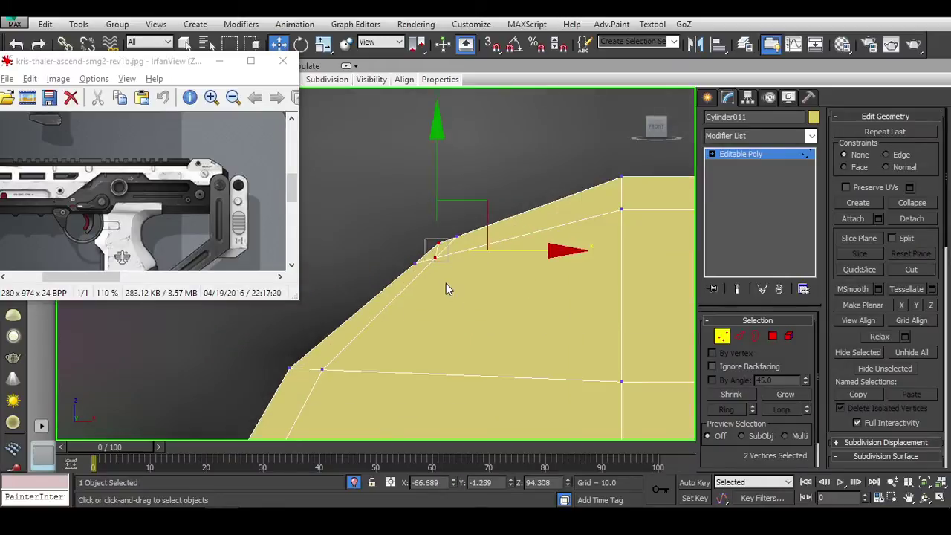
scroll(444, 275, up, 2)
key(2)
click(405, 265)
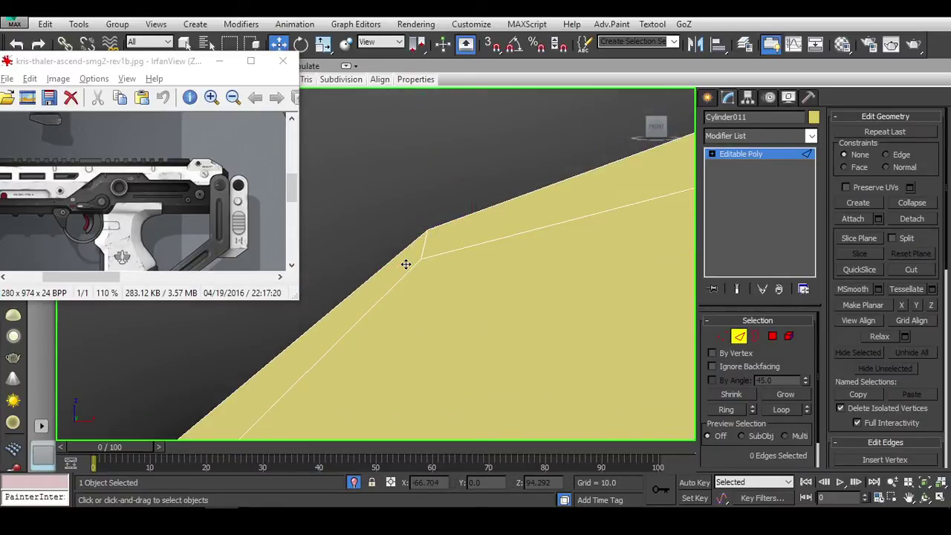
scroll(439, 255, down, 2)
key(1)
click(421, 226)
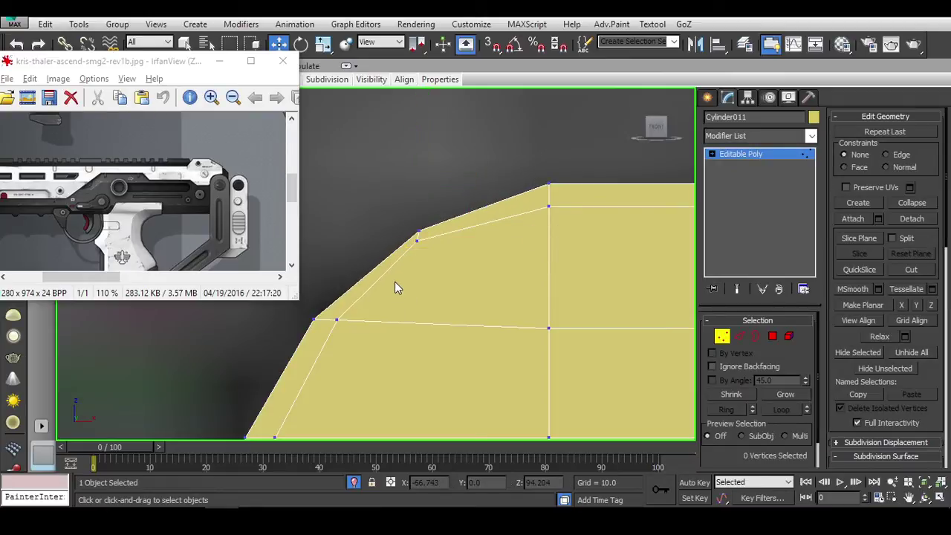
drag(395, 281, 435, 242)
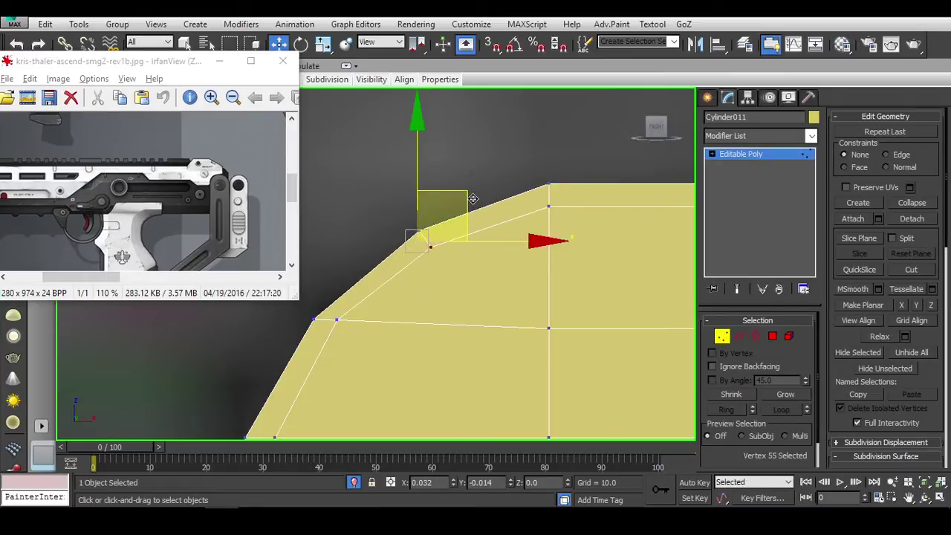
alt+middle_drag(473, 199, 388, 204)
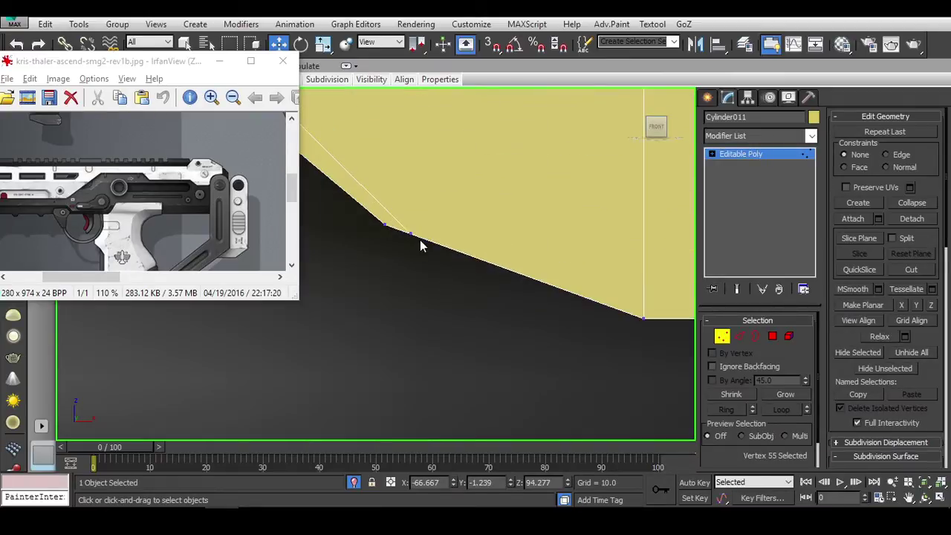
key(w)
click(381, 206)
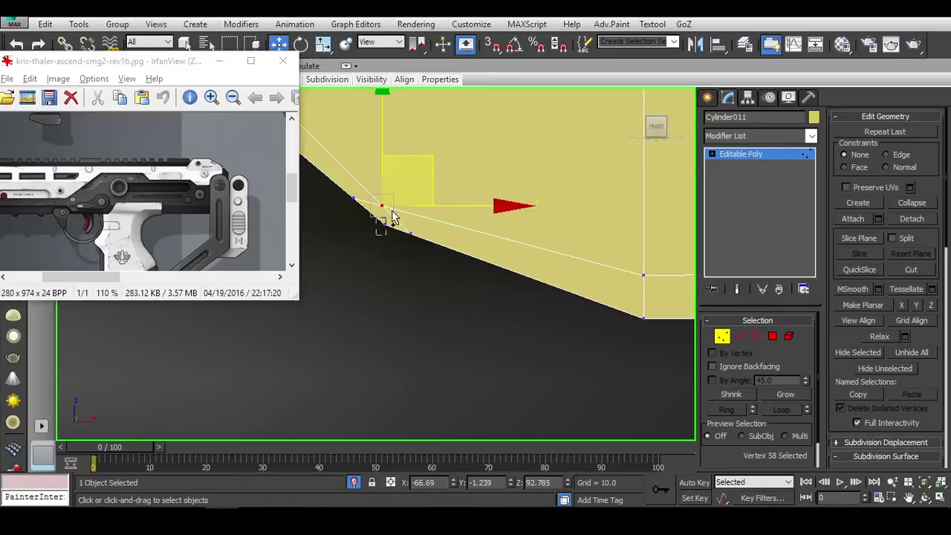
key(2)
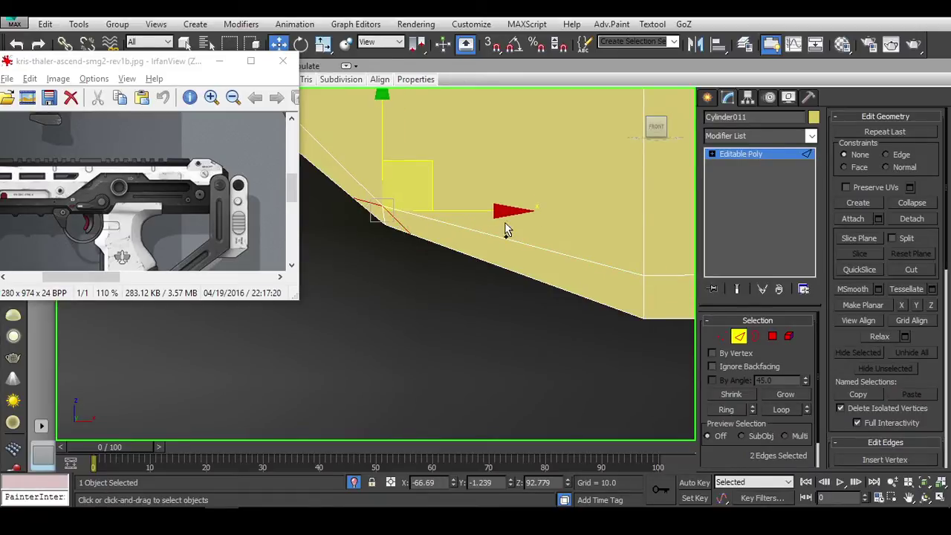
key(1)
click(432, 266)
click(471, 254)
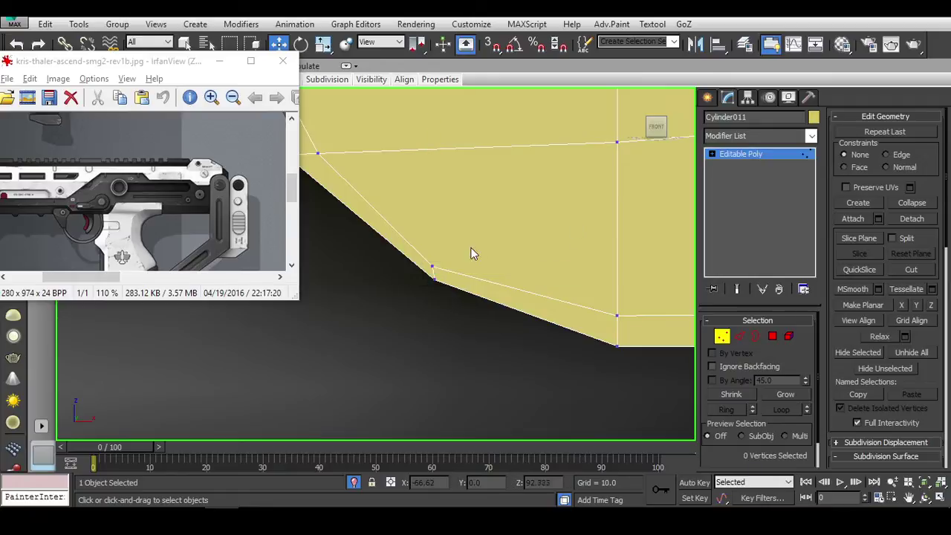
drag(427, 275, 429, 272)
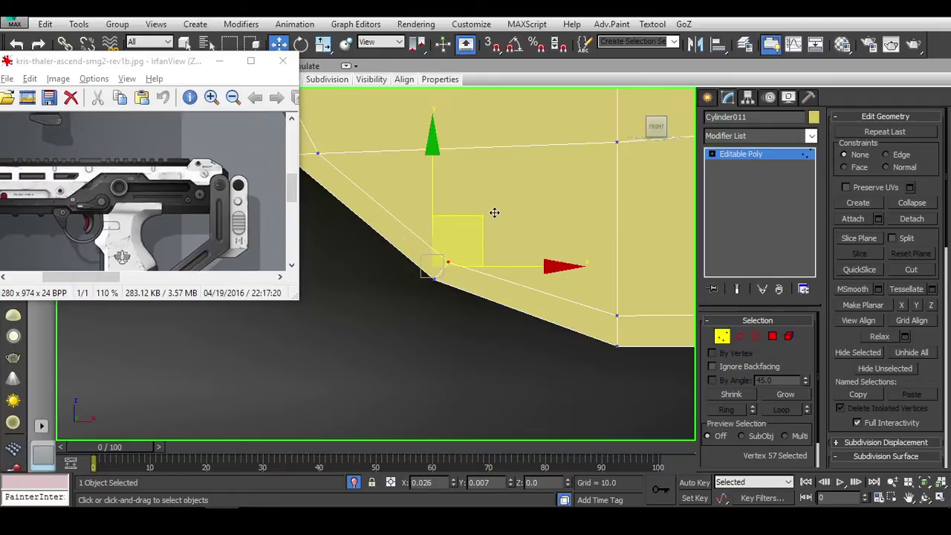
mouse_move(495, 213)
alt+middle_down()
mouse_move(540, 259)
mouse_move(397, 283)
mouse_move(465, 276)
alt+middle_up()
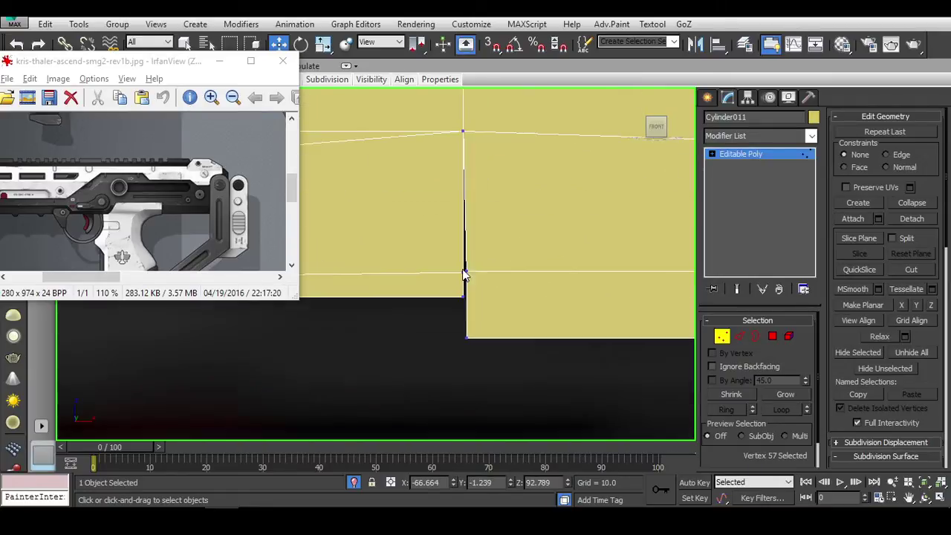
Step: Select the two overlapping step vertices and Weld them into a single vertex
drag(425, 257, 493, 292)
scroll(942, 238, down, 5)
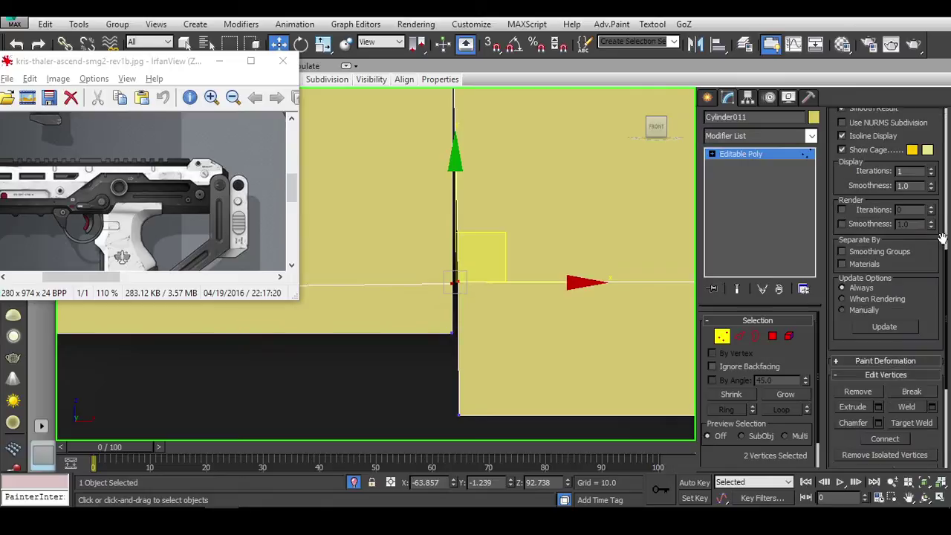
click(907, 407)
scroll(495, 310, down, 5)
mouse_move(503, 318)
alt+middle_down()
mouse_move(590, 325)
mouse_move(416, 313)
alt+middle_up()
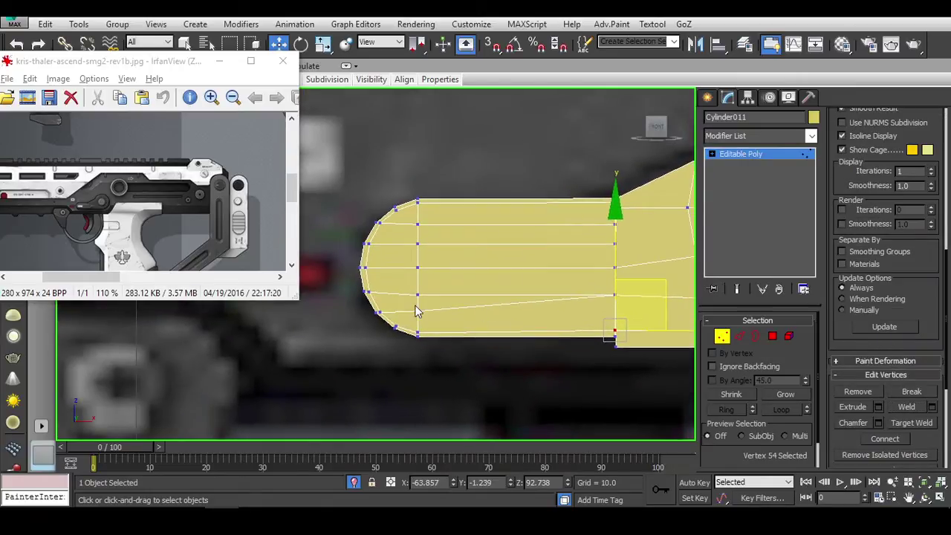
scroll(416, 313, up, 2)
Step: Cut an edge from a snapped vertex on the rounded end and lower the new vertex along Y
key(2)
middle_drag(528, 298, 467, 305)
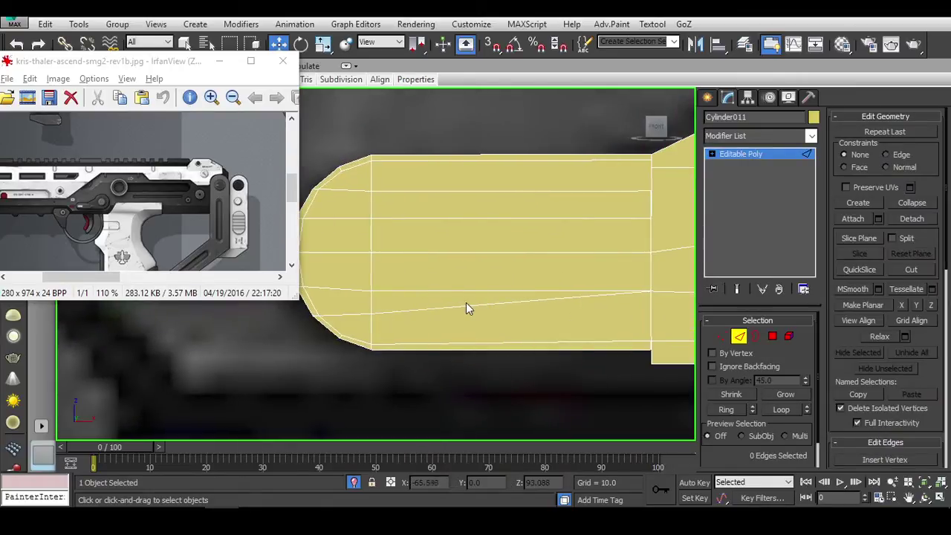
click(469, 304)
key(1)
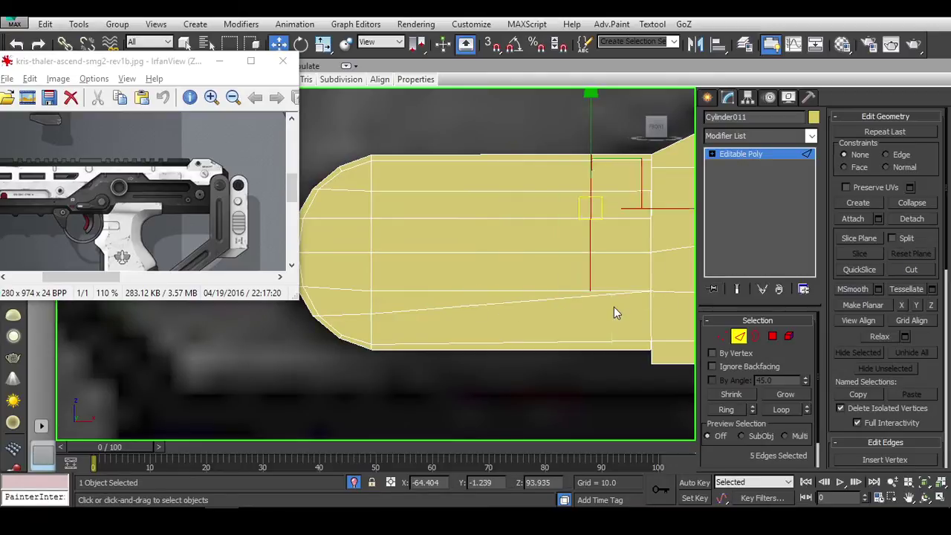
scroll(604, 299, up, 5)
key(s)
key(alt+c)
click(571, 287)
scroll(550, 291, down, 3)
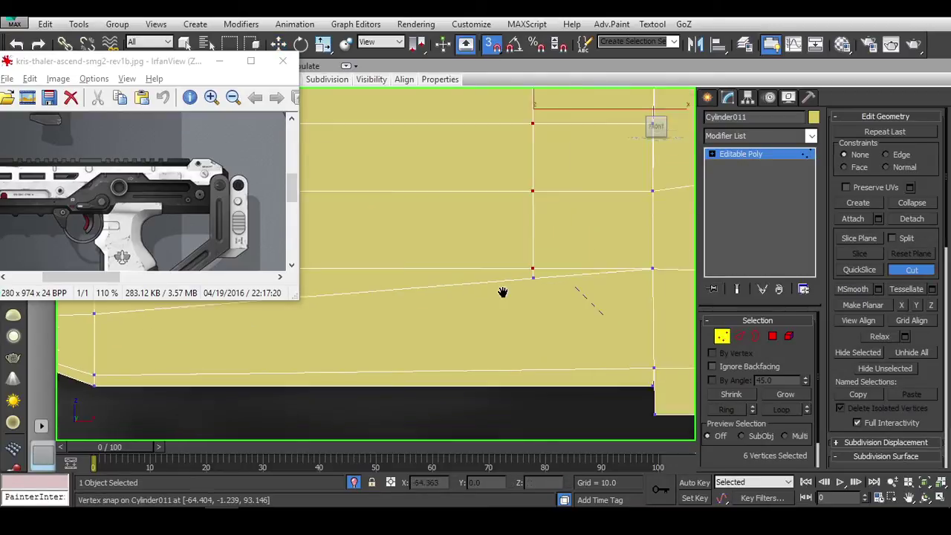
right_click(457, 275)
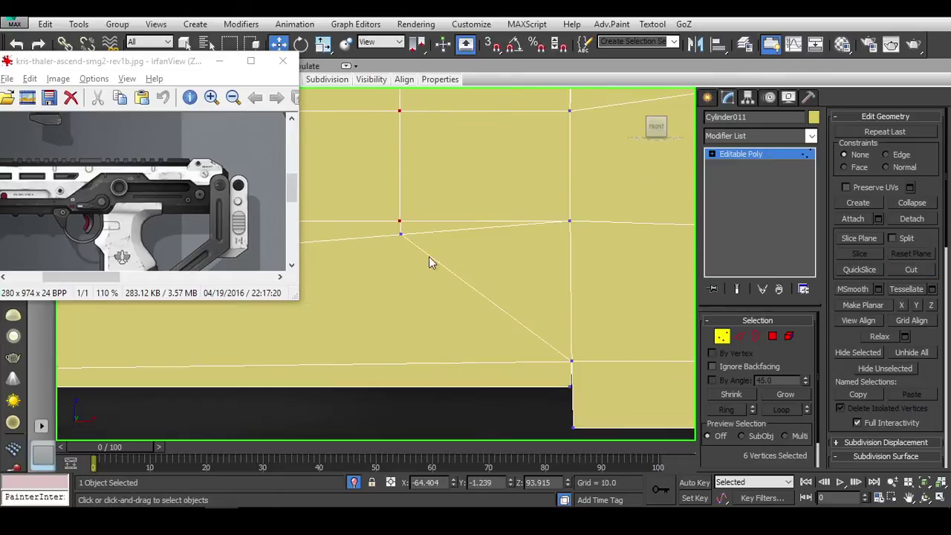
key(w)
click(399, 233)
middle_drag(399, 234, 593, 260)
drag(594, 151, 600, 181)
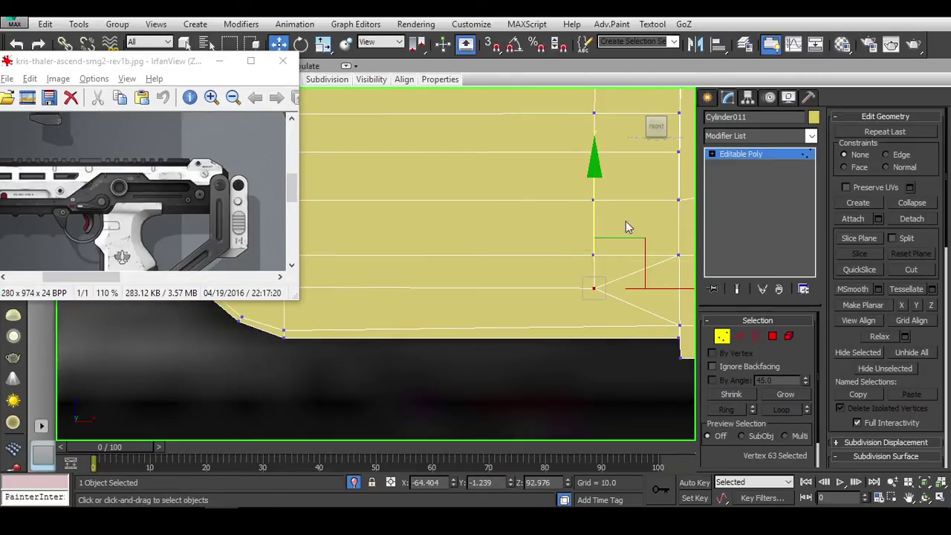
Step: Start a cut from the corner vertex, then cancel it and return to vertex editing
key(2)
mouse_move(549, 263)
middle_down()
mouse_move(516, 287)
mouse_move(542, 248)
mouse_move(501, 196)
mouse_move(414, 265)
middle_up()
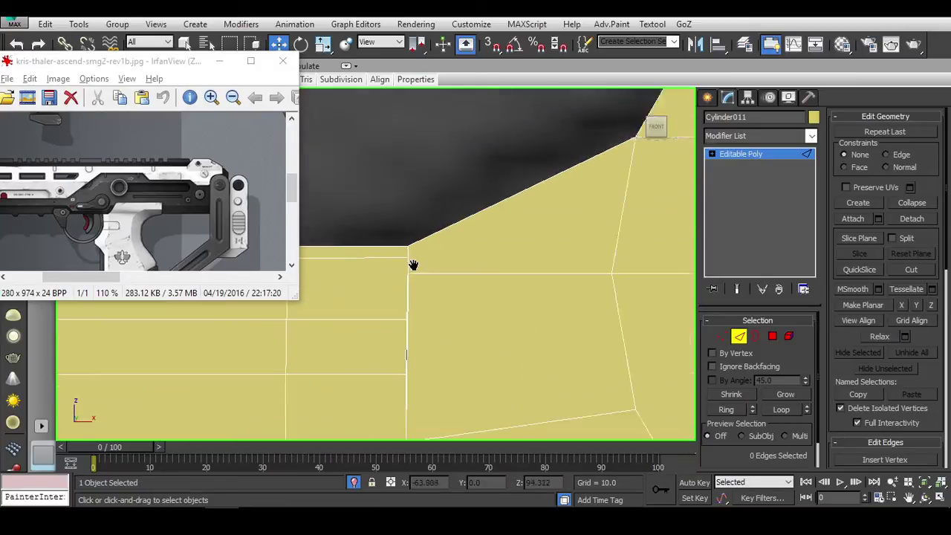
scroll(433, 302, up, 2)
key(s)
key(alt+c)
click(410, 295)
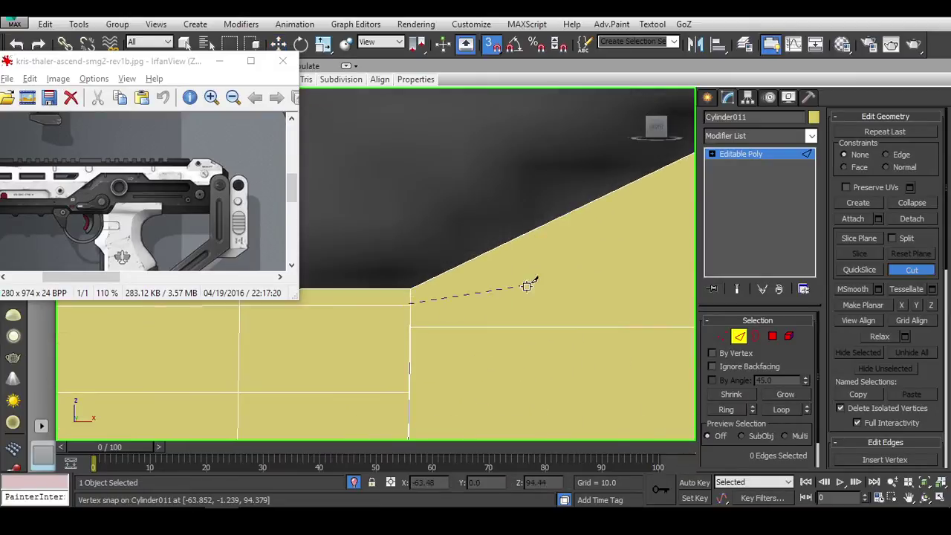
scroll(530, 276, down, 2)
key(s)
right_click(568, 201)
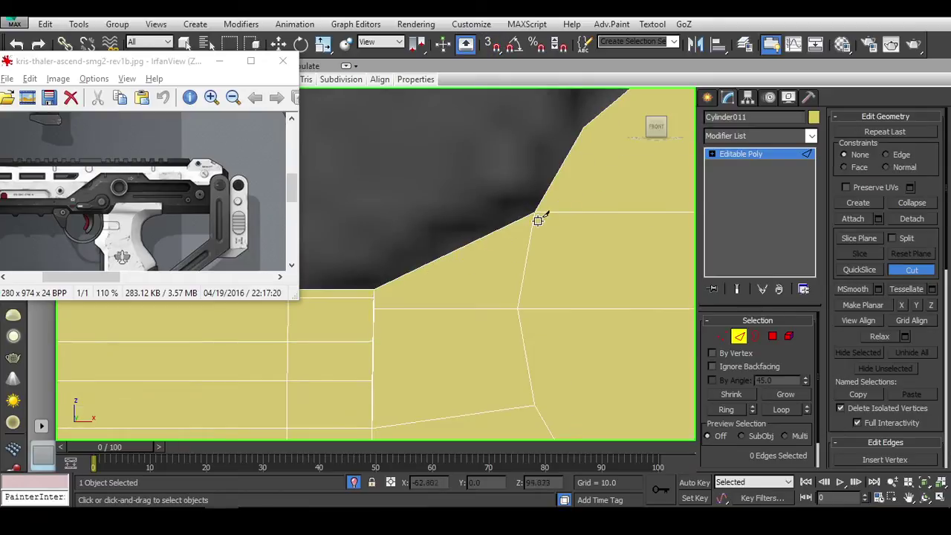
right_click(505, 240)
scroll(382, 270, up, 2)
right_click(452, 255)
key(1)
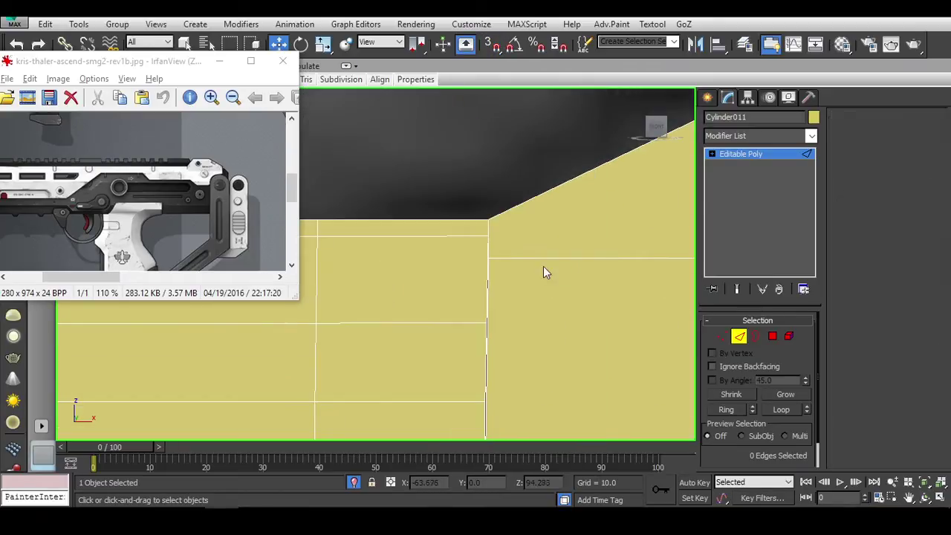
key(shift+w)
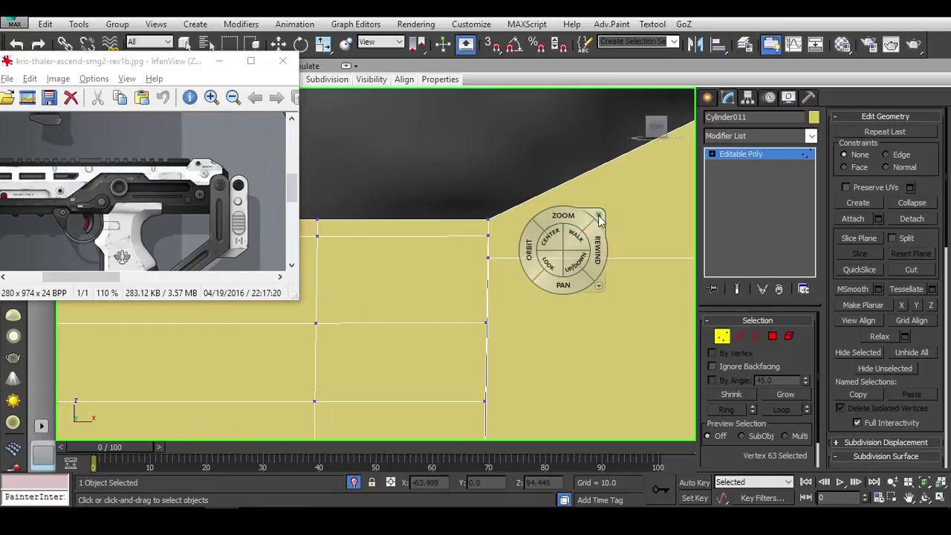
key(Escape)
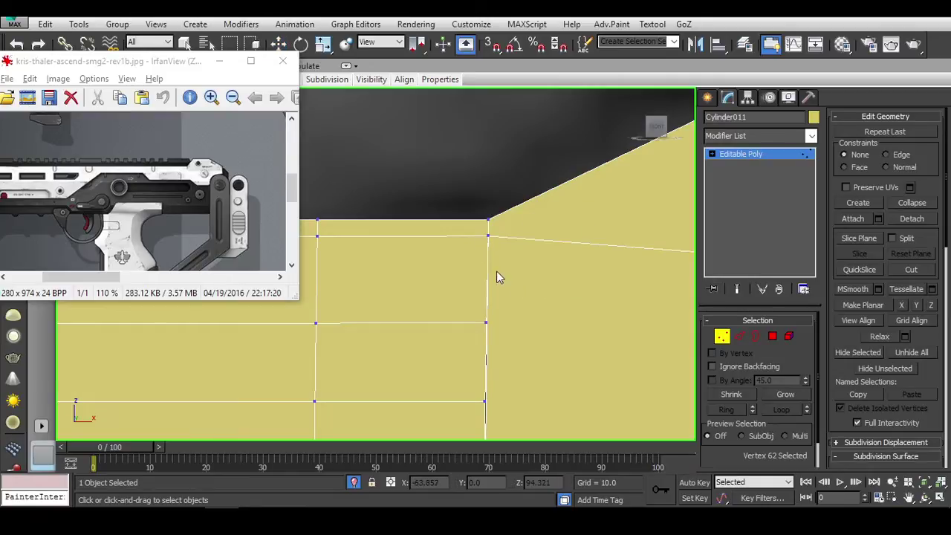
scroll(496, 277, down, 3)
middle_drag(483, 297, 572, 276)
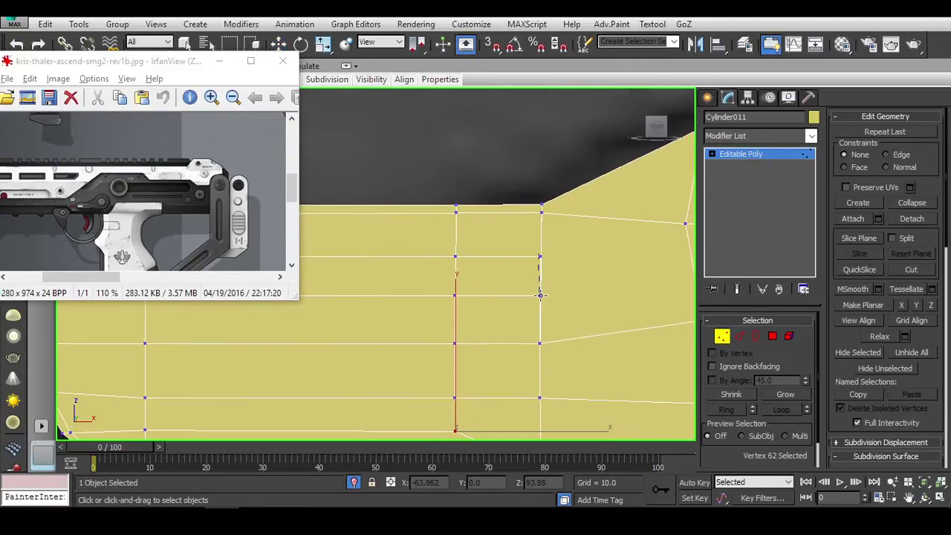
scroll(551, 298, down, 2)
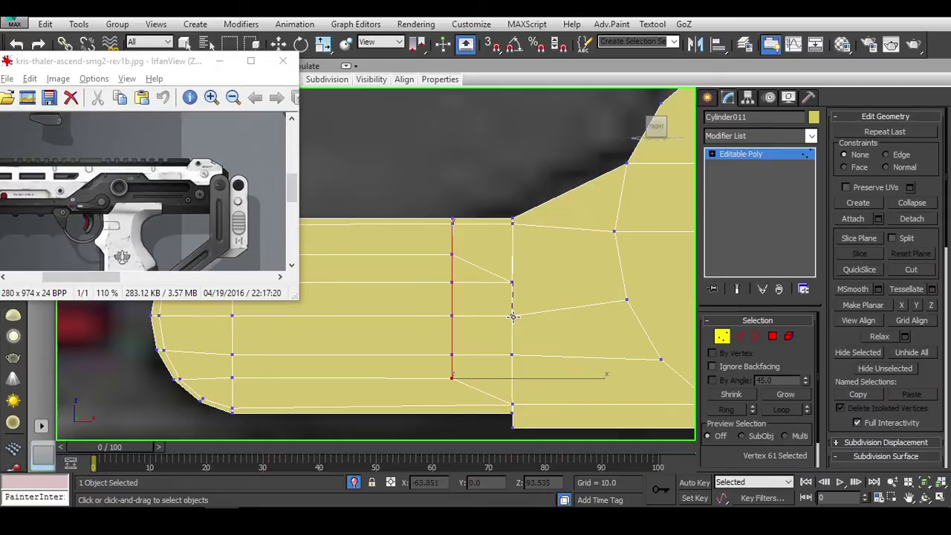
scroll(513, 316, down, 3)
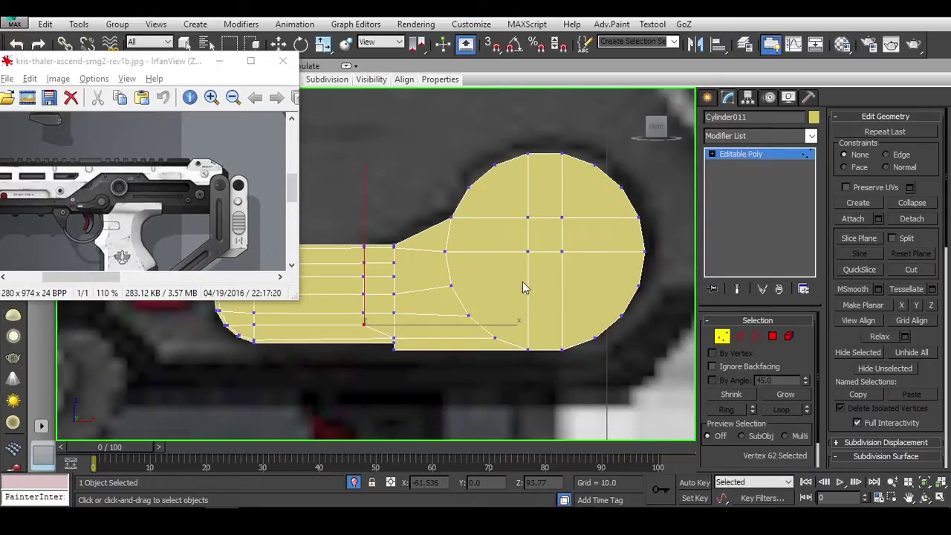
scroll(536, 282, up, 3)
scroll(569, 290, down, 3)
Step: With vertex snap on, cut a new edge along the diagonal between the bar and round cap
key(s)
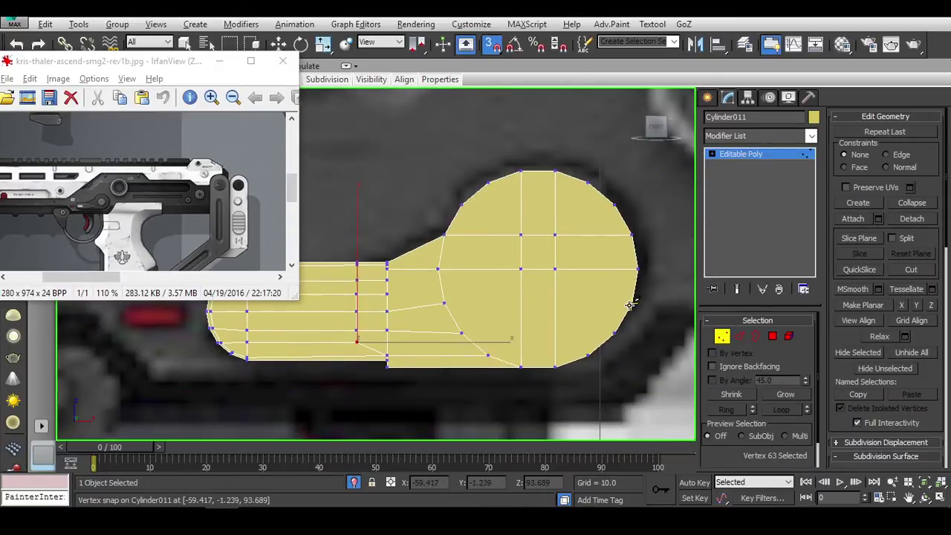
key(alt+c)
key(w)
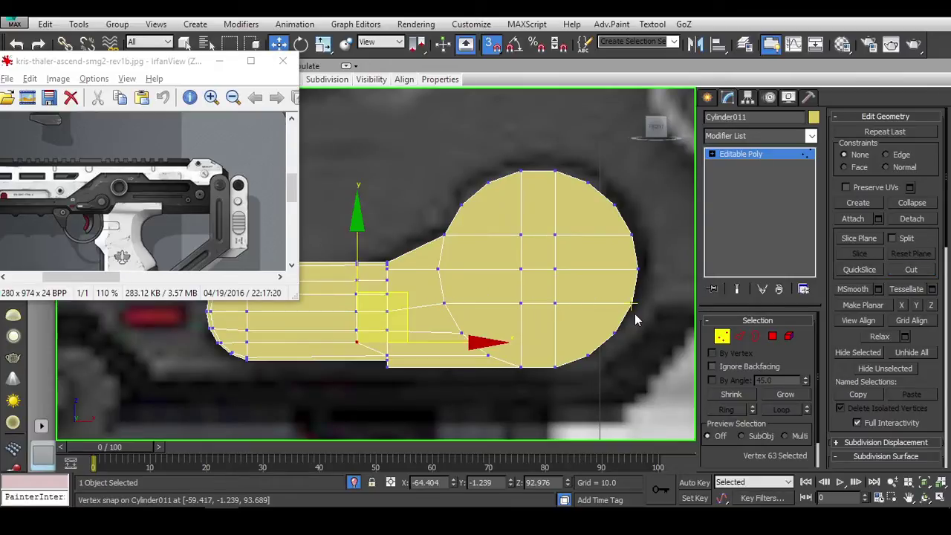
key(alt+c)
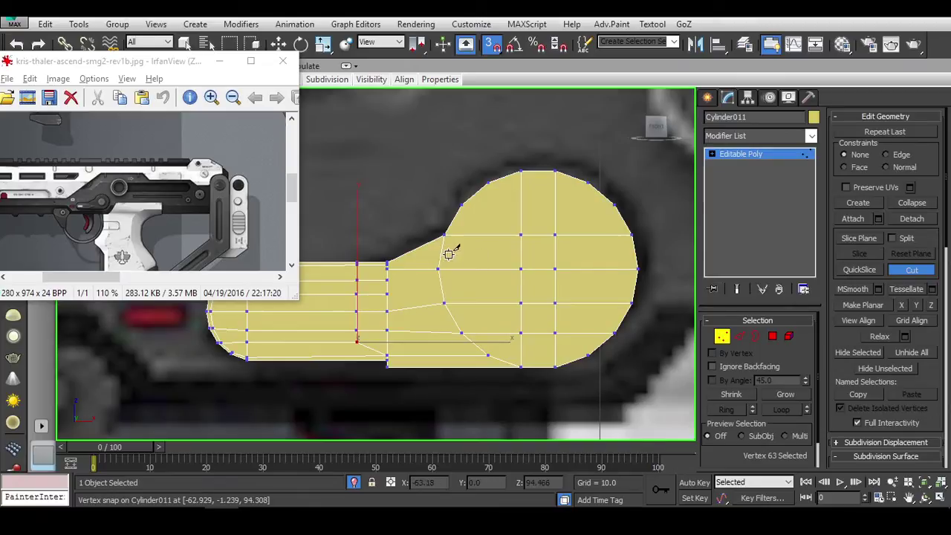
scroll(449, 255, up, 2)
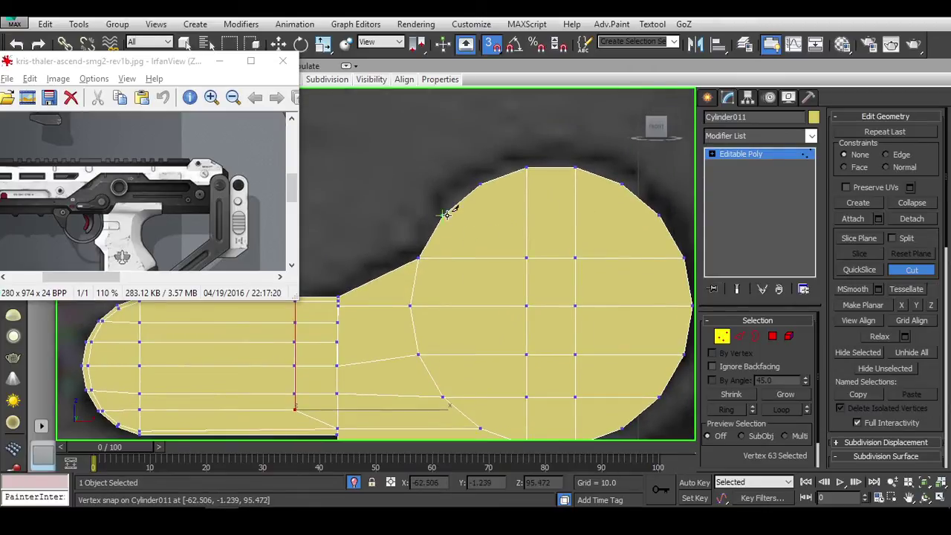
scroll(397, 278, up, 2)
scroll(392, 289, up, 1)
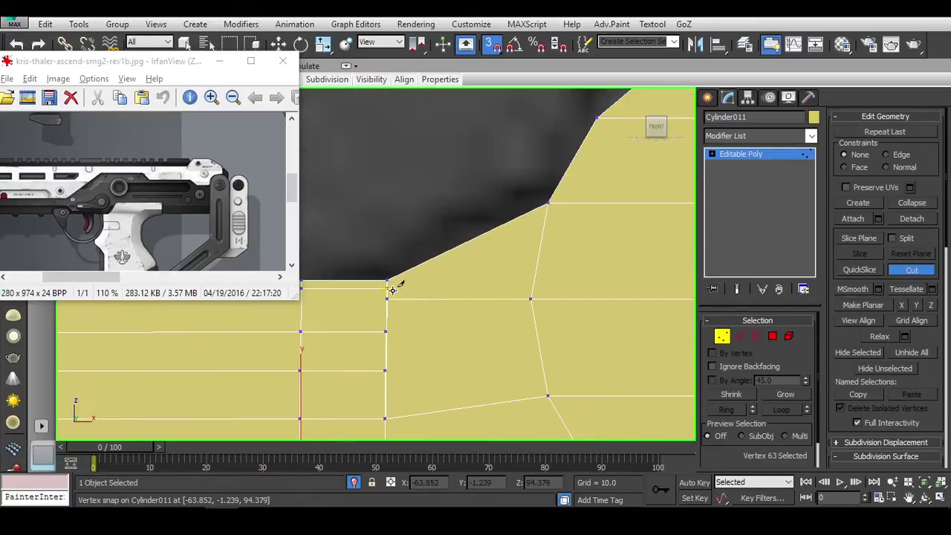
click(548, 224)
click(618, 120)
middle_drag(591, 138, 462, 236)
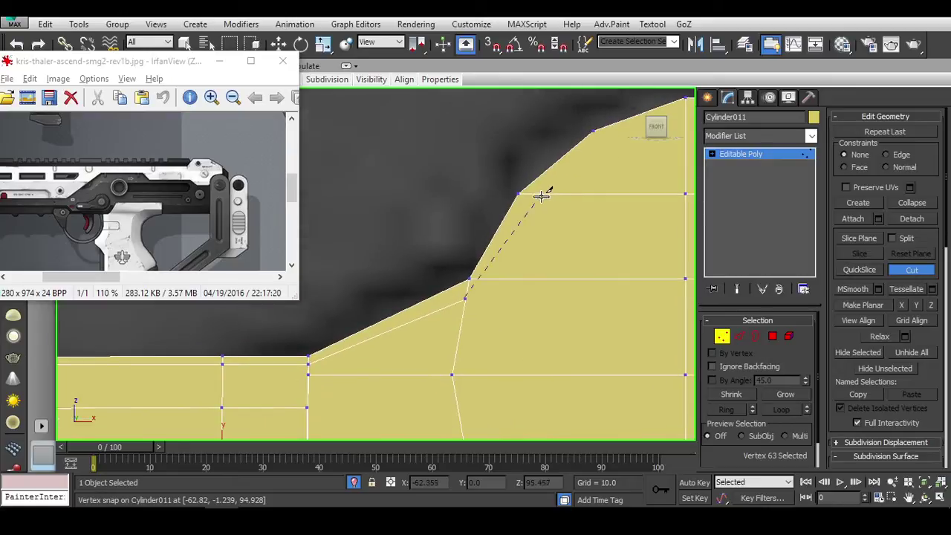
scroll(462, 236, down, 2)
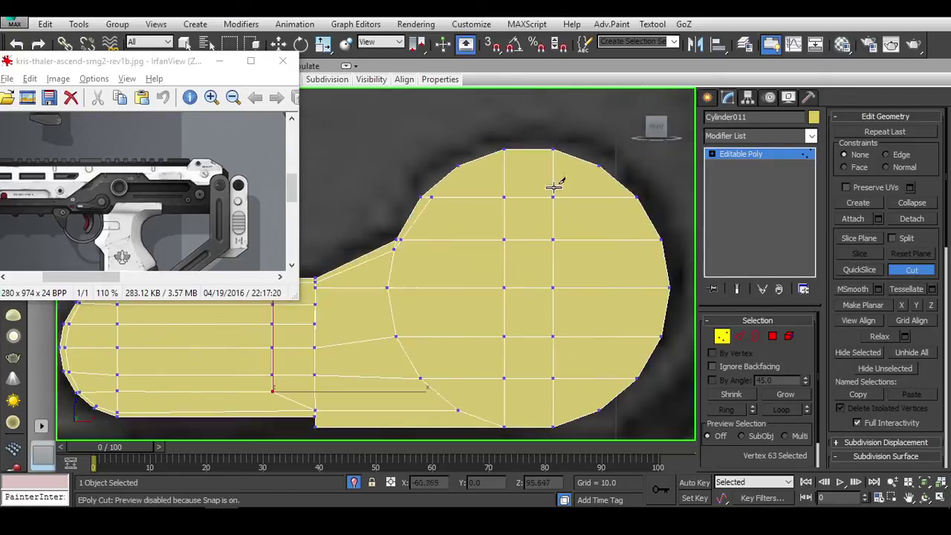
Step: Inset a loop into the selected faces of the lever's round end
right_click(568, 128)
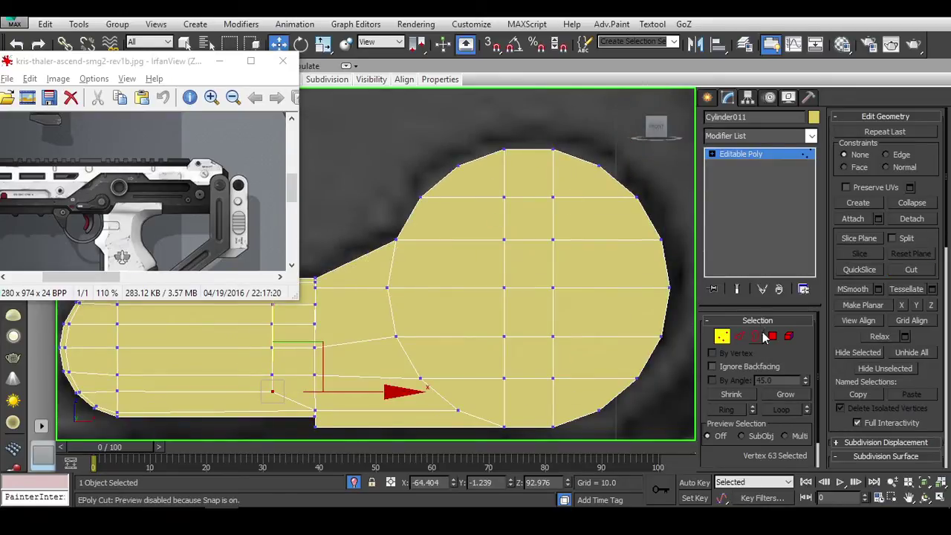
key(4)
scroll(578, 238, down, 1)
click(543, 272)
key(w)
scroll(438, 324, up, 3)
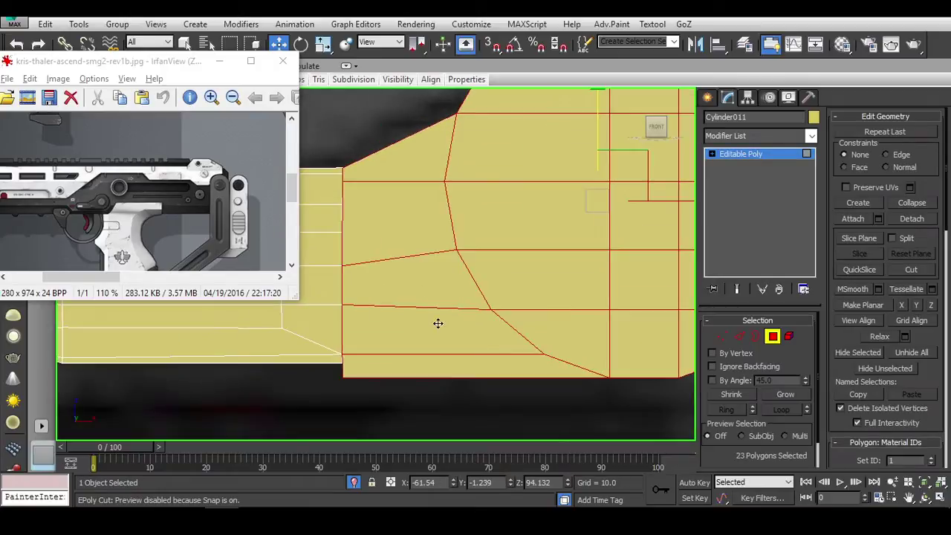
right_click(444, 281)
click(403, 340)
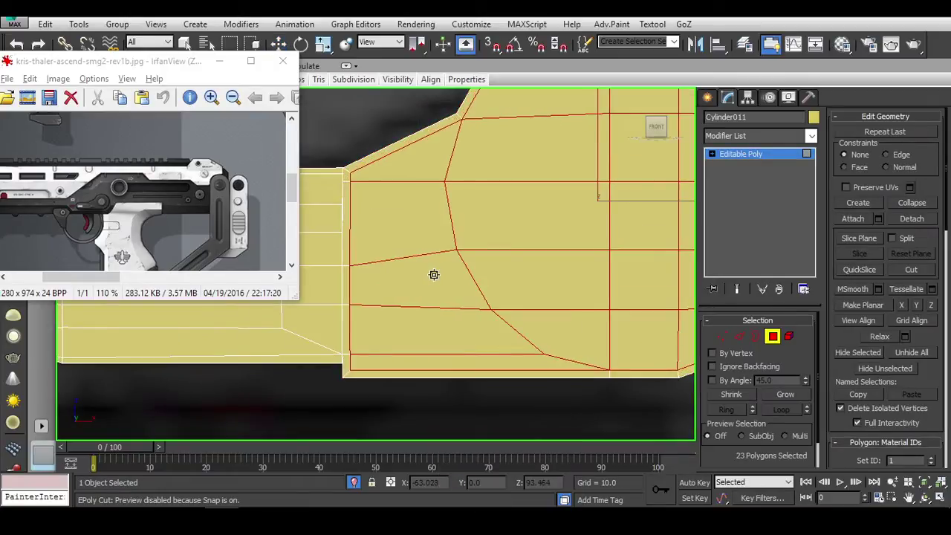
middle_drag(435, 275, 505, 314)
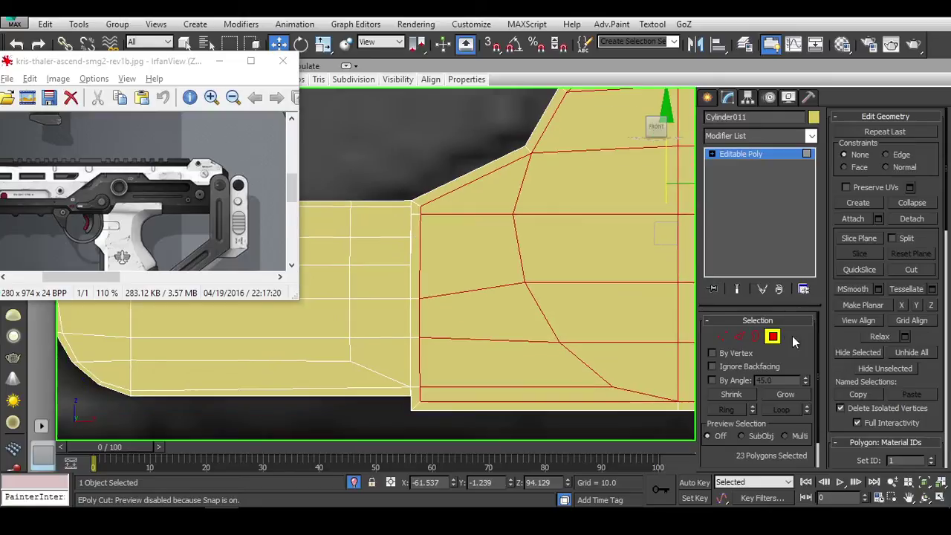
Step: Delete a vertical strip of faces through the inset area
drag(419, 398, 414, 208)
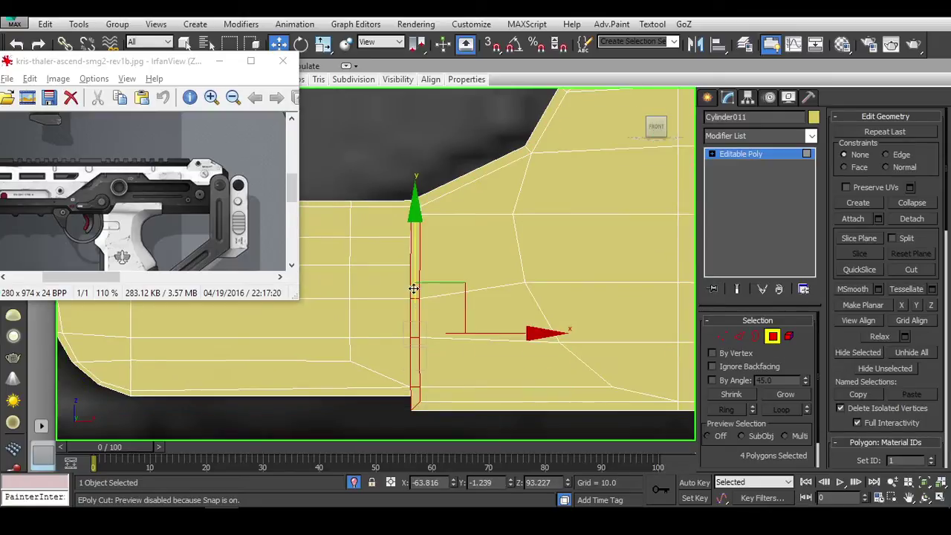
ctrl+click(419, 208)
mouse_move(482, 280)
middle_down()
mouse_move(488, 293)
mouse_move(435, 297)
middle_up()
key(Delete)
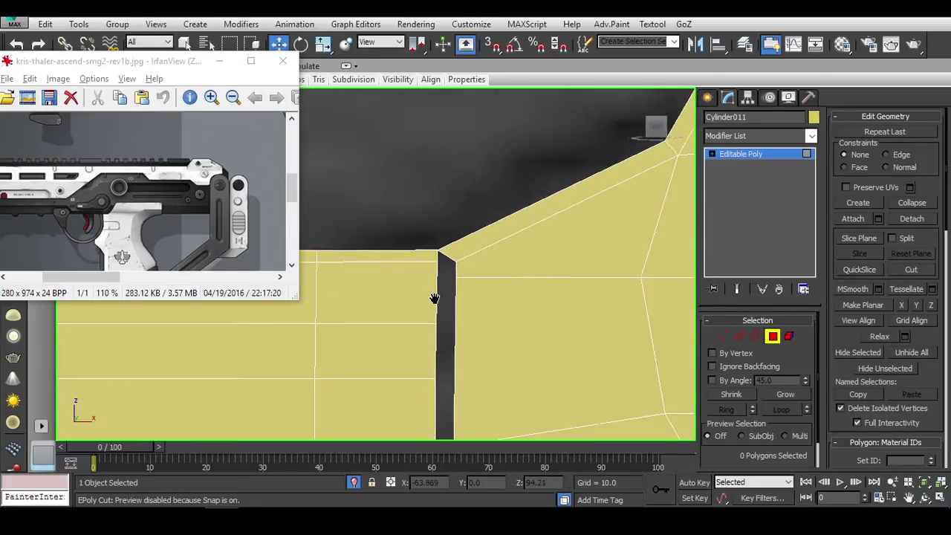
Step: Target Weld the gap vertices onto their neighbours to close the removed strip
key(1)
drag(461, 242, 463, 274)
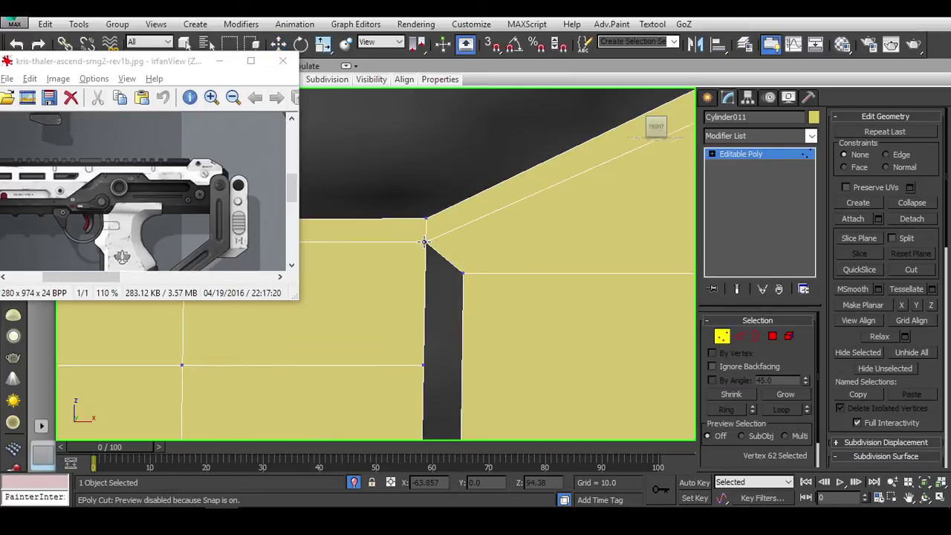
middle_drag(467, 280, 461, 262)
mouse_move(428, 226)
alt+middle_down()
mouse_move(419, 213)
mouse_move(463, 276)
mouse_move(456, 349)
alt+middle_up()
drag(441, 350, 458, 350)
alt+middle_drag(459, 351, 459, 354)
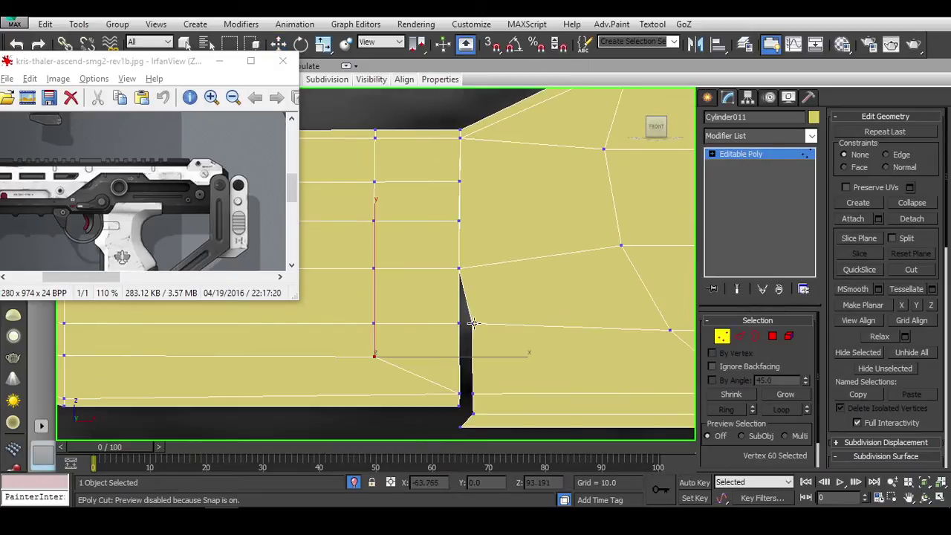
drag(461, 324, 461, 405)
alt+middle_drag(461, 405, 470, 384)
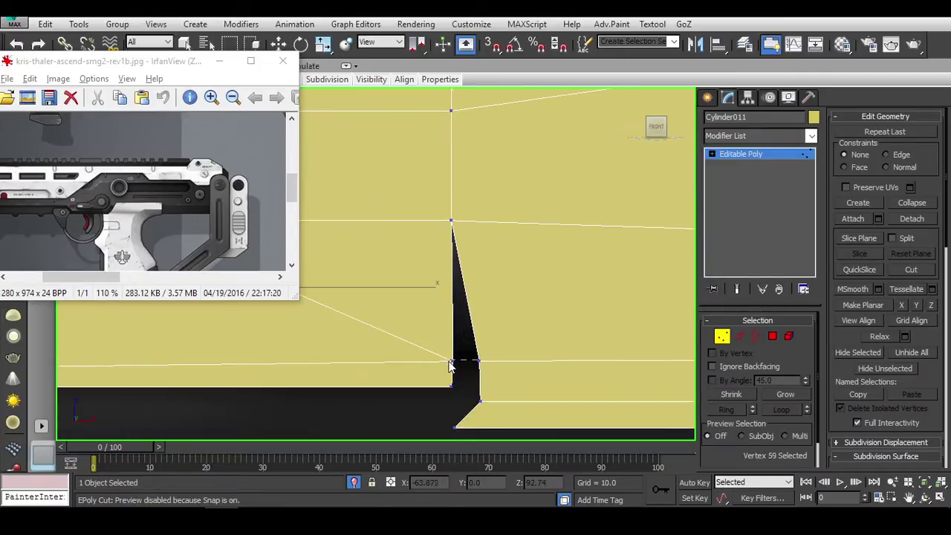
drag(453, 364, 479, 401)
mouse_move(455, 372)
alt+middle_down()
mouse_move(499, 368)
mouse_move(481, 405)
alt+middle_up()
drag(469, 405, 467, 363)
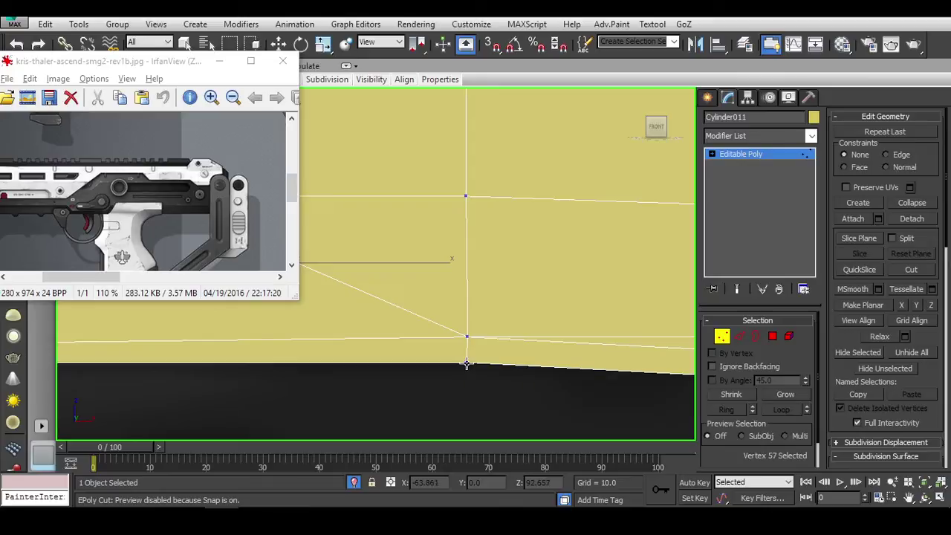
Step: Select the seven vertices along the bottom edge and raise them slightly
scroll(467, 361, down, 3)
scroll(502, 358, down, 2)
key(w)
scroll(569, 357, up, 3)
right_click(584, 273)
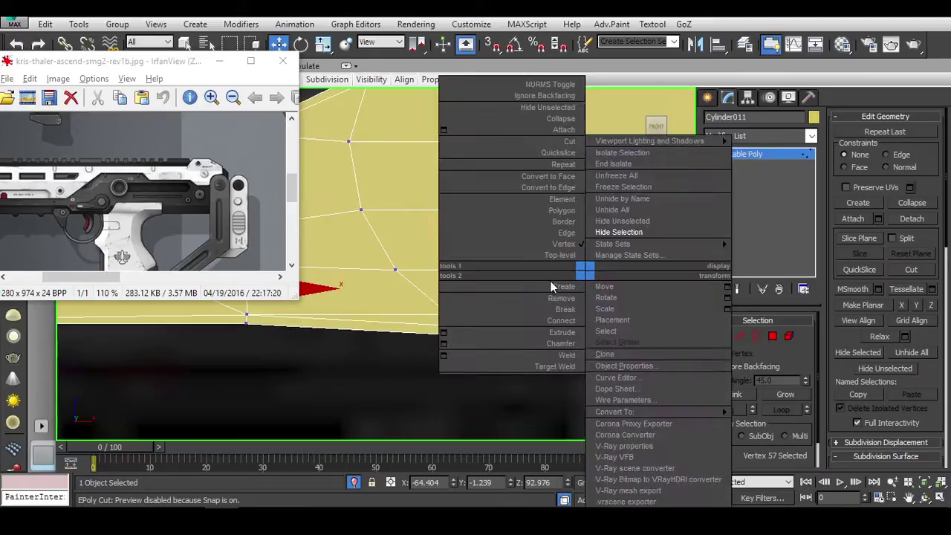
drag(439, 320, 552, 345)
alt+middle_drag(551, 345, 599, 252)
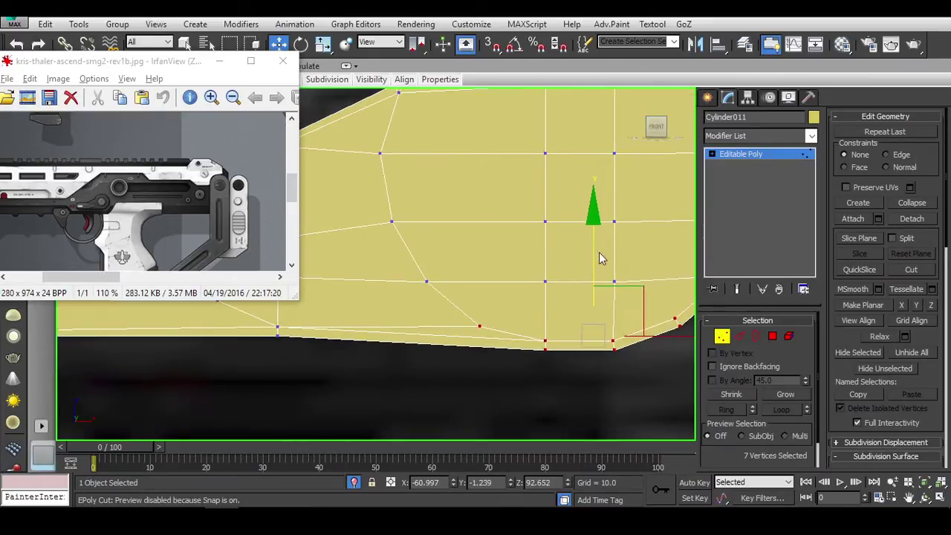
drag(598, 241, 604, 243)
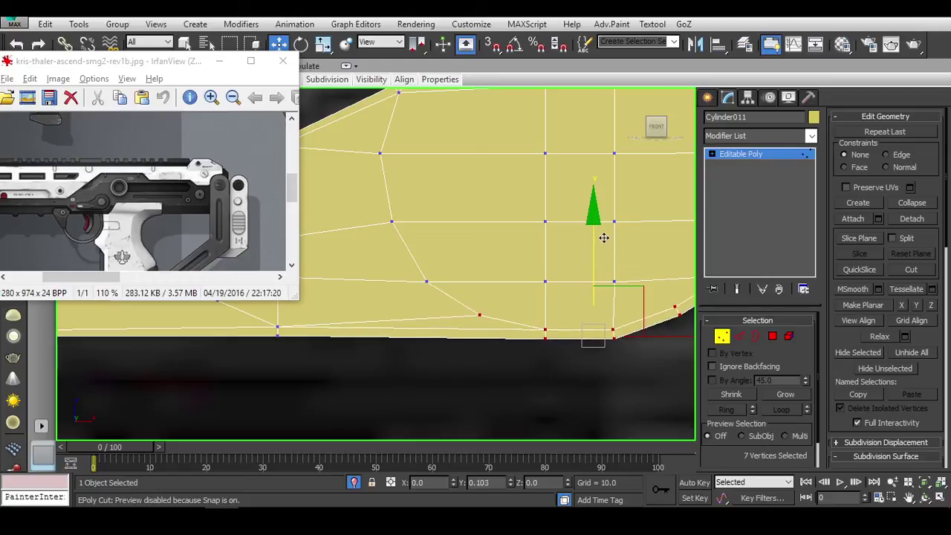
scroll(605, 242, down, 4)
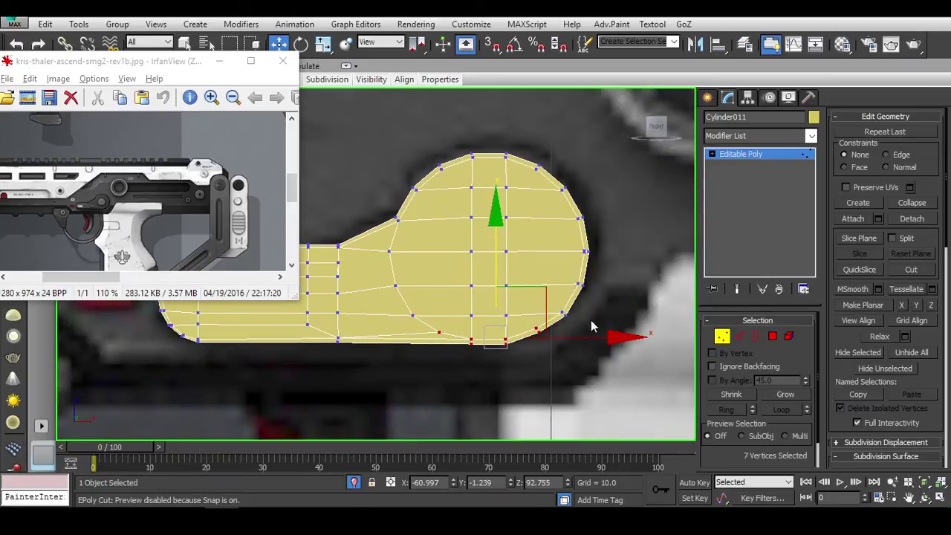
middle_drag(499, 344, 509, 348)
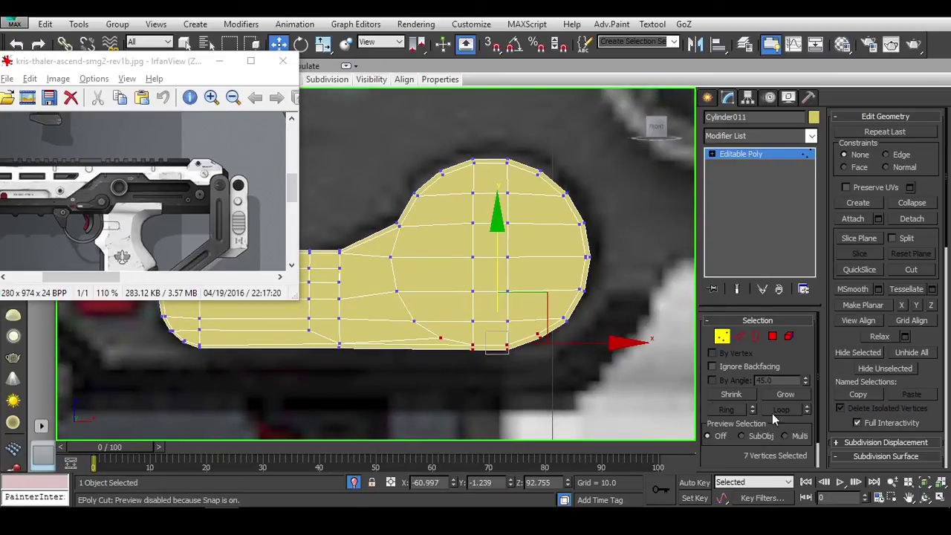
Step: Cut a vertical edge and a diagonal edge at the lever's bar-to-bulb junction
click(723, 337)
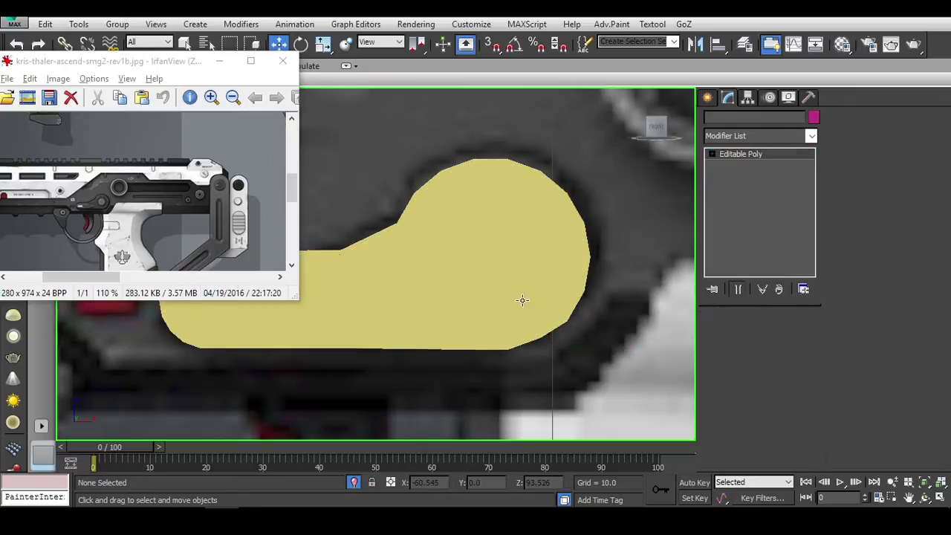
middle_drag(429, 295, 530, 329)
scroll(529, 329, up, 5)
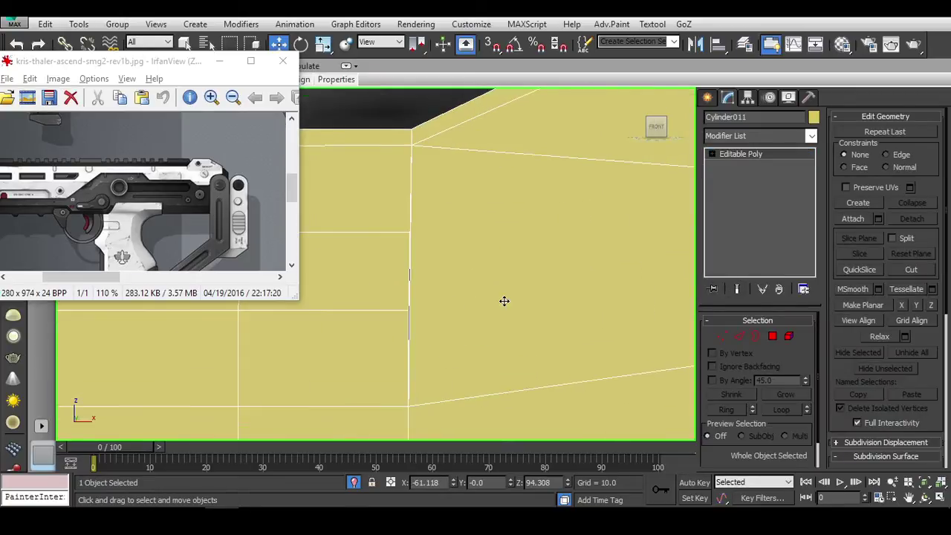
middle_drag(504, 299, 376, 303)
scroll(376, 303, down, 5)
scroll(543, 307, up, 5)
scroll(486, 295, down, 1)
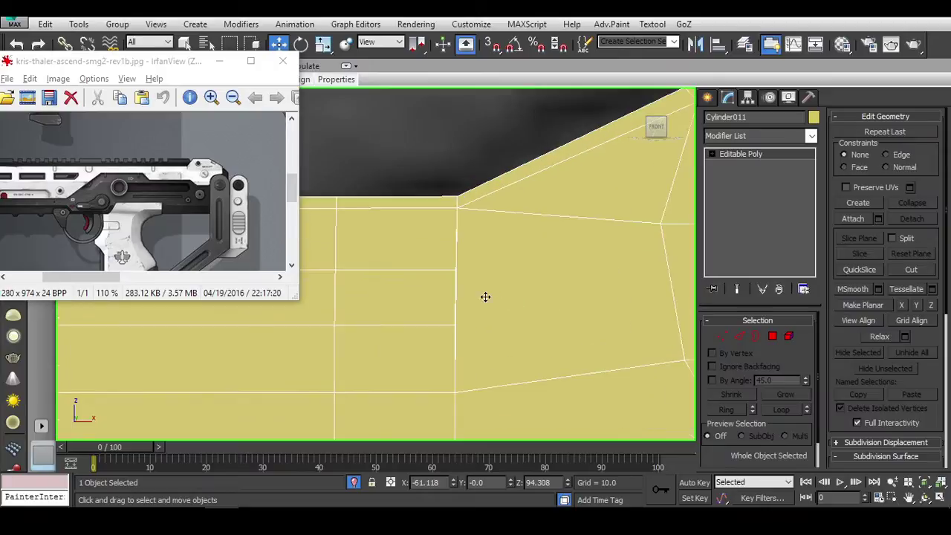
key(alt+c)
click(416, 272)
key(1)
click(414, 326)
click(456, 393)
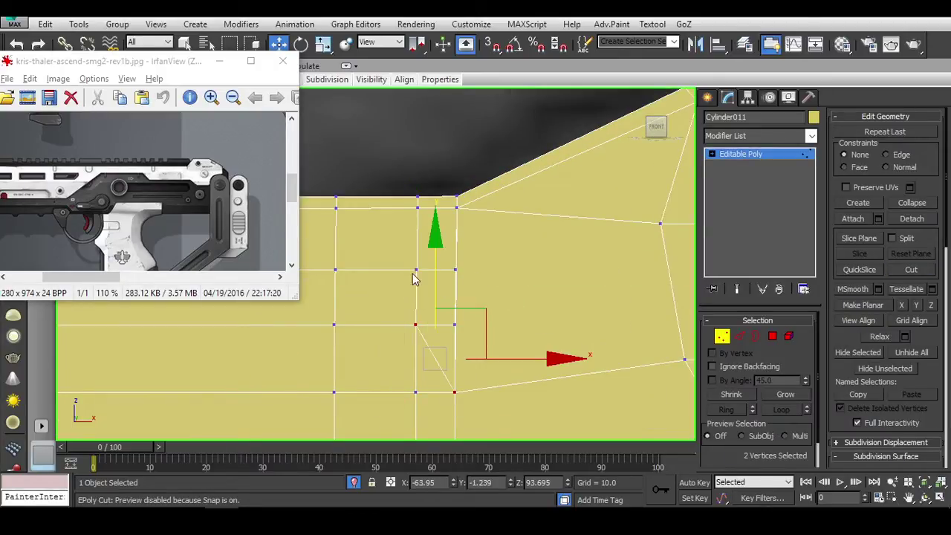
Step: Remove the two now-redundant edges at the top of the junction
click(416, 269)
ctrl+click(456, 208)
key(2)
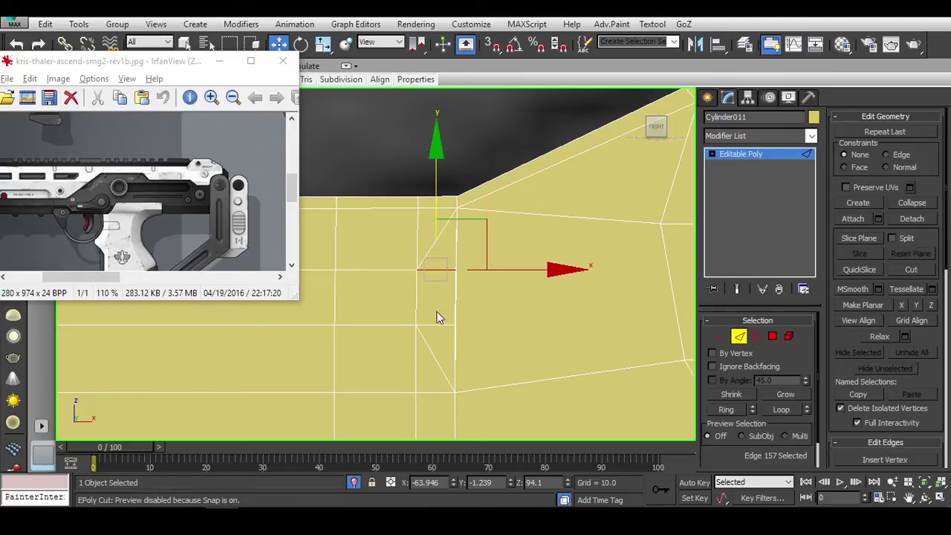
ctrl+click(439, 327)
key(BackSpace)
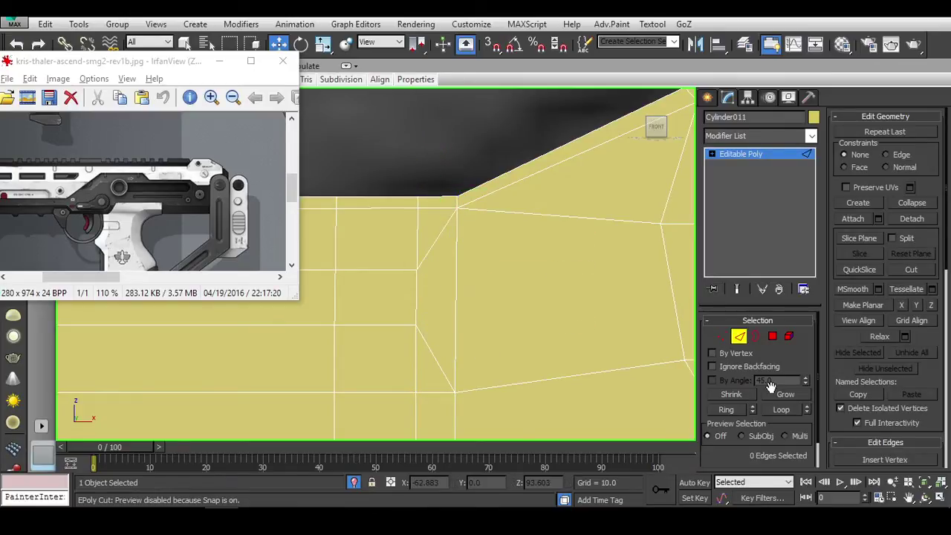
Step: Reselect the top and bottom vertices around the junction to check the new layout
scroll(476, 301, down, 2)
key(1)
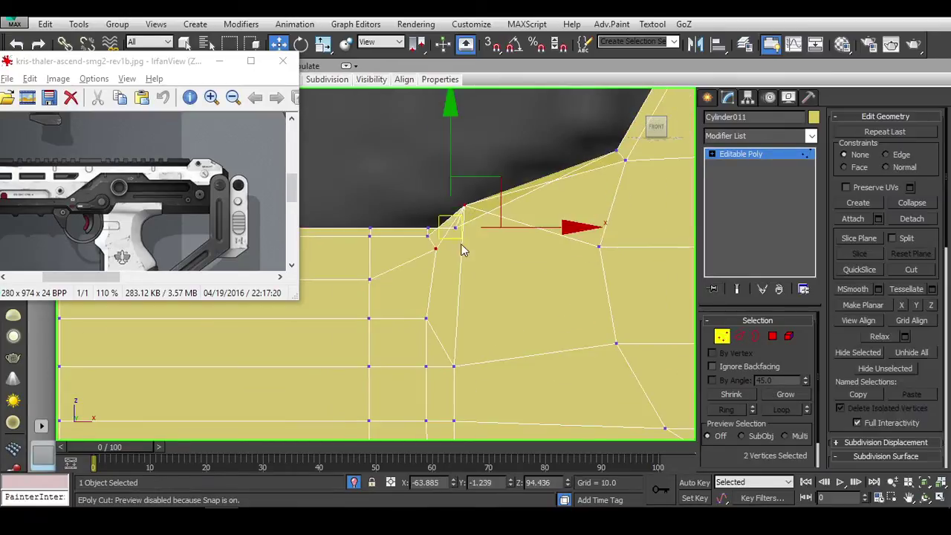
click(451, 312)
scroll(454, 253, up, 2)
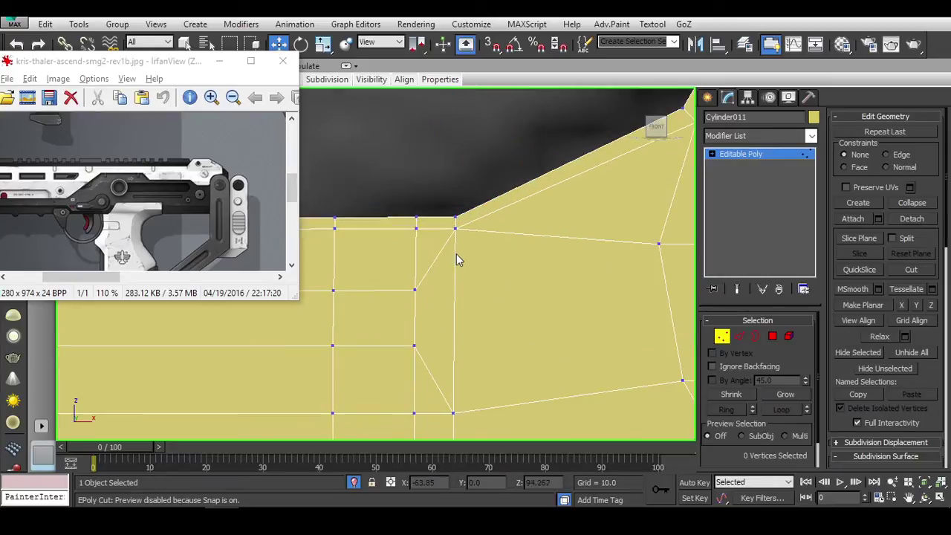
drag(466, 212, 446, 235)
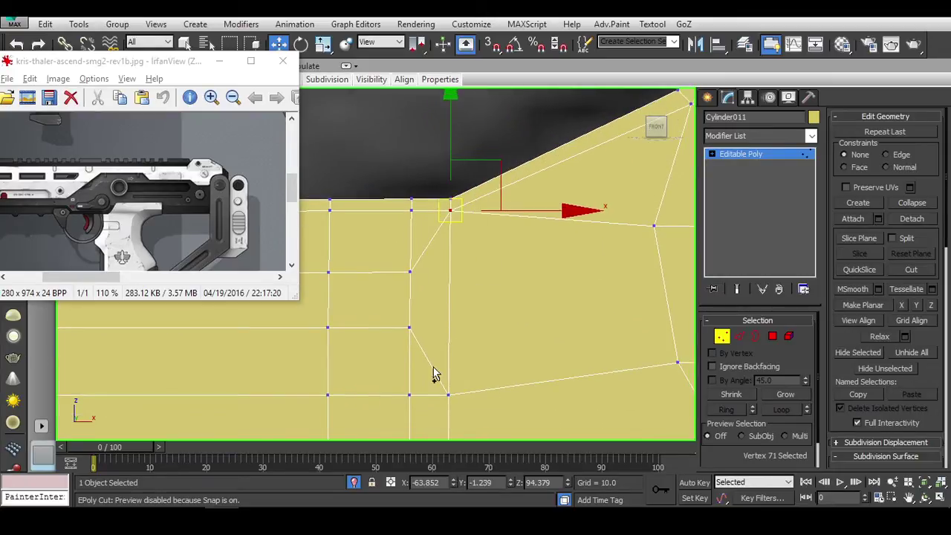
ctrl+click(447, 392)
scroll(898, 363, down, 5)
scroll(924, 408, down, 2)
scroll(532, 276, down, 1)
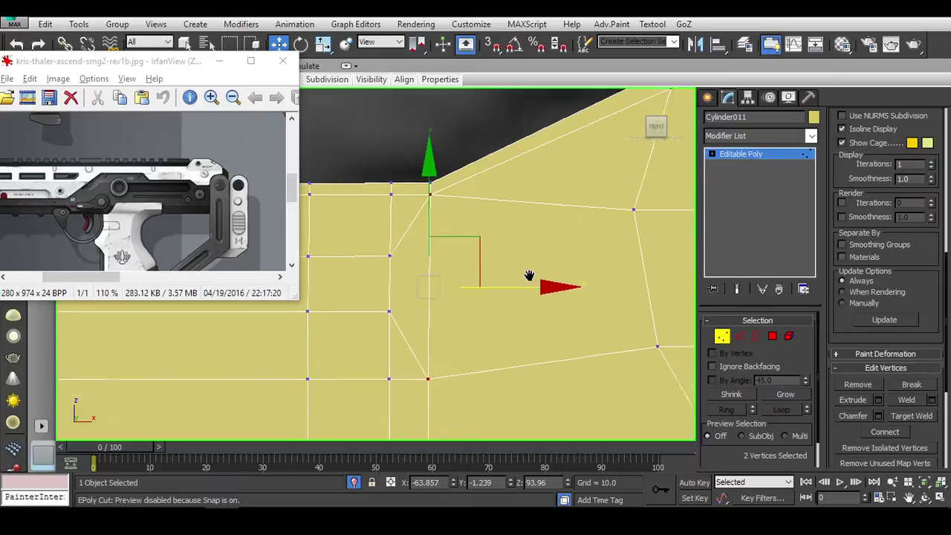
scroll(532, 276, down, 2)
scroll(455, 246, up, 3)
Step: Select the two faces right of the junction, take their border and cap the opening
click(773, 335)
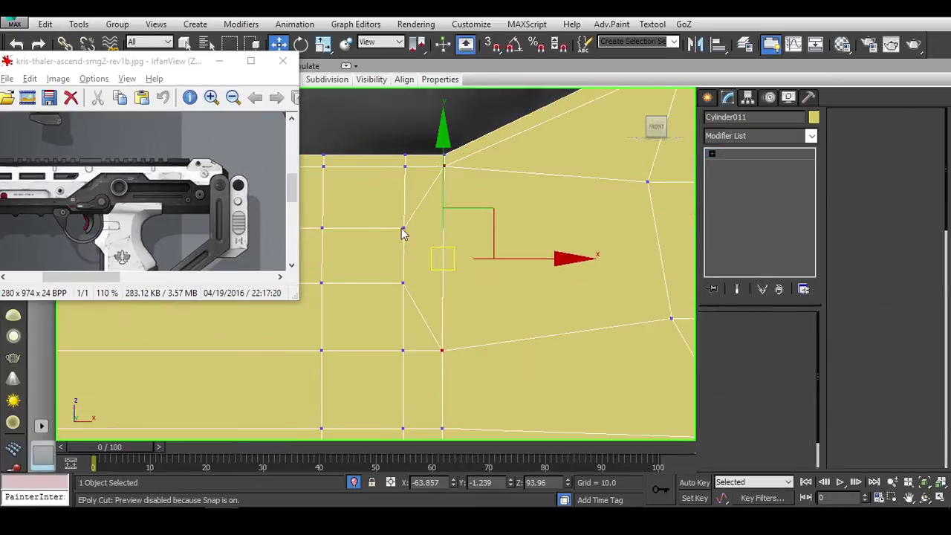
click(423, 245)
ctrl+click(501, 246)
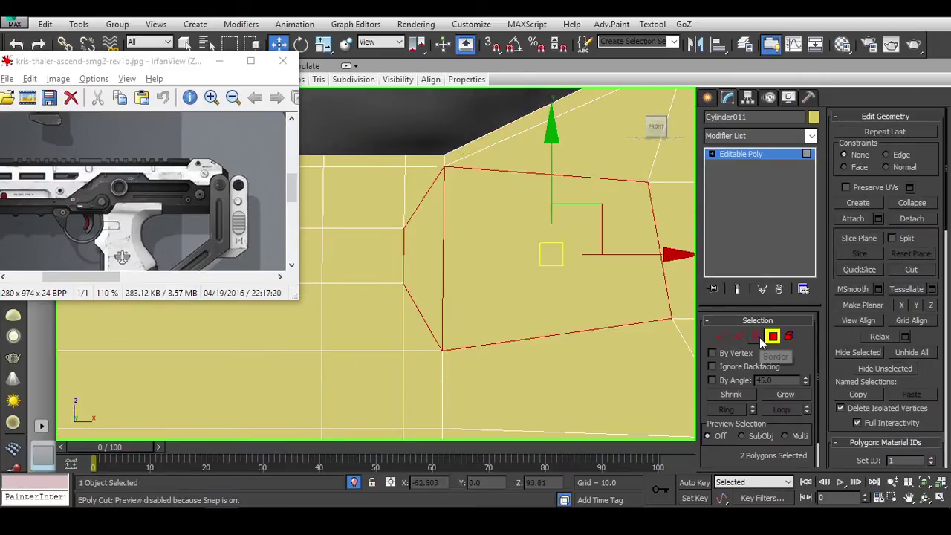
ctrl+click(757, 336)
key(alt+p)
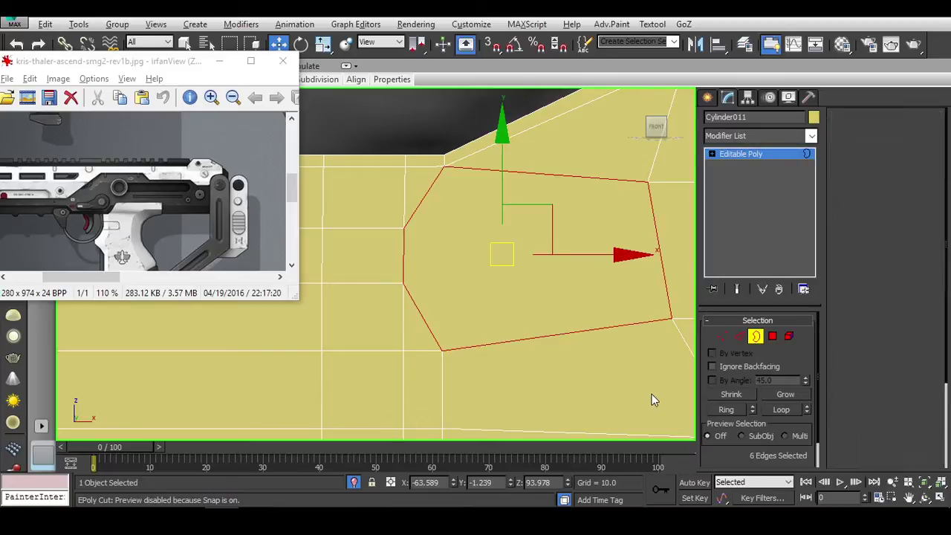
Step: Preview Cylinder011 with NURMS smoothing turned on, then reselect the object
key(1)
drag(435, 138, 511, 431)
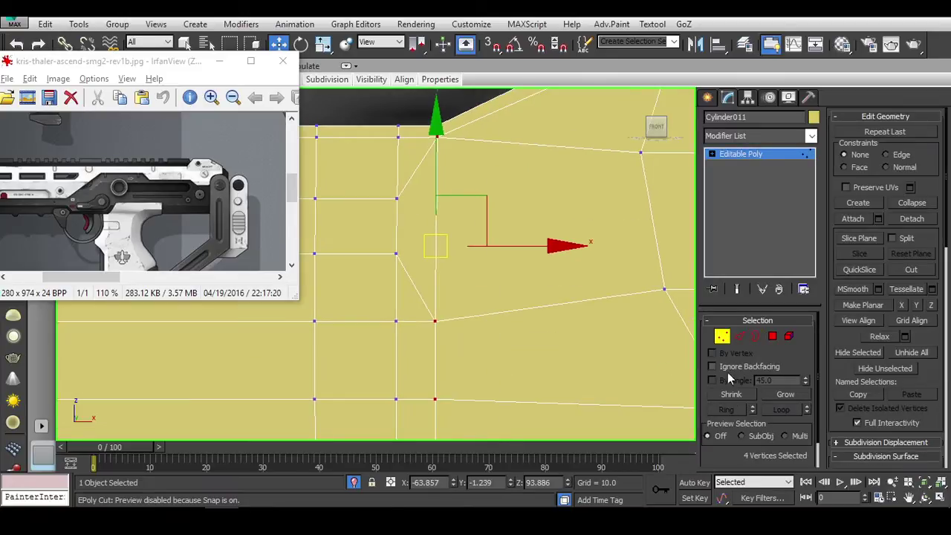
click(721, 336)
scroll(597, 350, down, 3)
scroll(483, 253, down, 2)
key(ctrl+d)
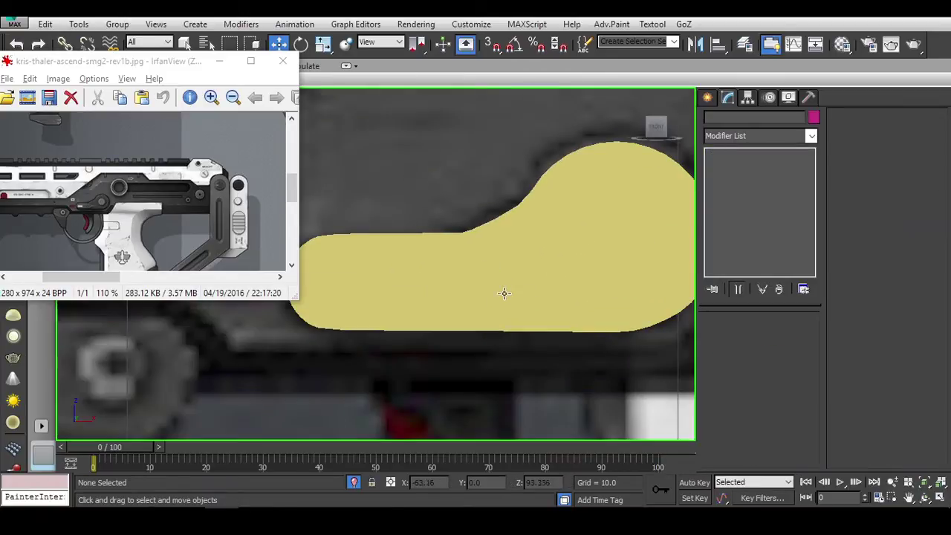
click(504, 293)
scroll(536, 297, down, 2)
scroll(556, 300, down, 2)
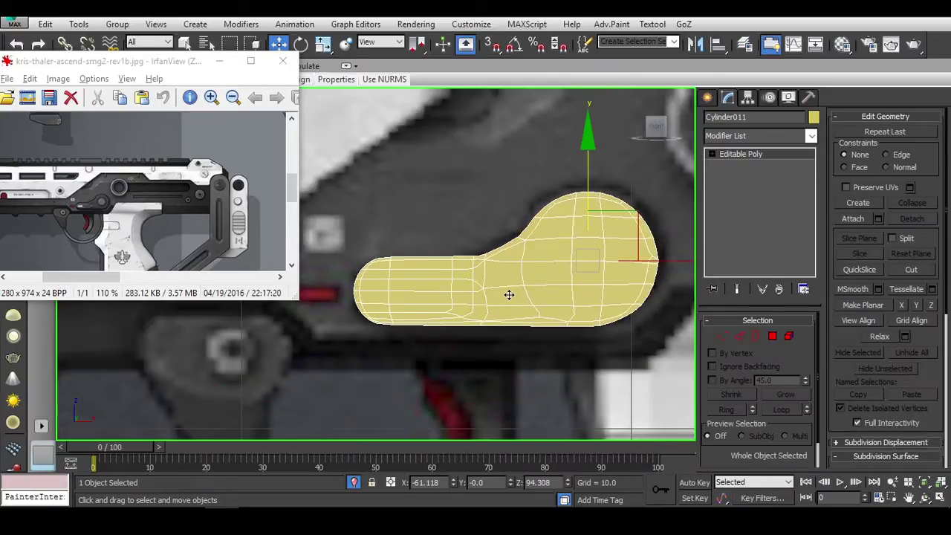
Step: Hide the smoothed preview and cut new edges on Cylinder011 with vertex snapping on
key(ctrl+BackSpace)
scroll(531, 313, up, 2)
scroll(525, 317, up, 2)
key(alt+c)
key(s)
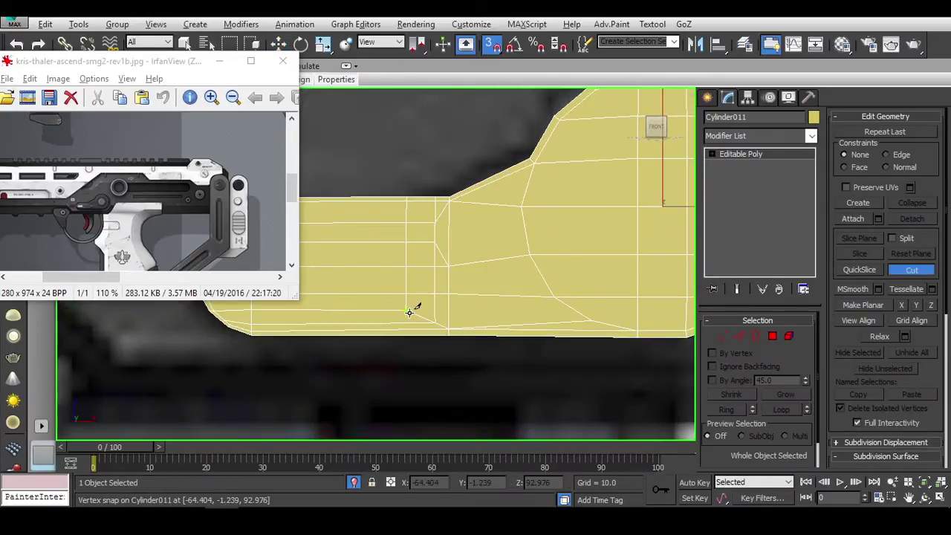
right_click(631, 322)
Step: Select and remove a horizontal edge loop near the lever's neck
key(2)
key(w)
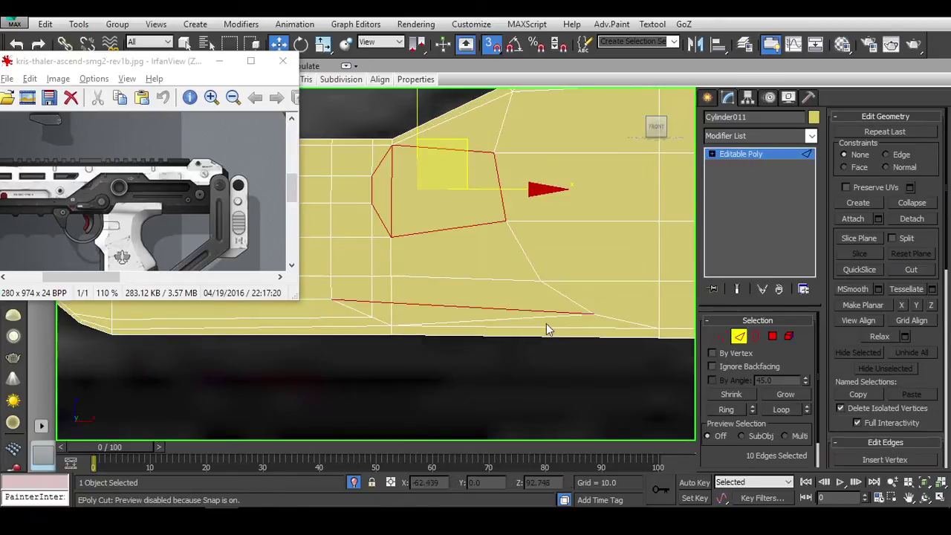
click(547, 324)
scroll(460, 318, up, 2)
scroll(461, 318, up, 1)
scroll(469, 325, up, 1)
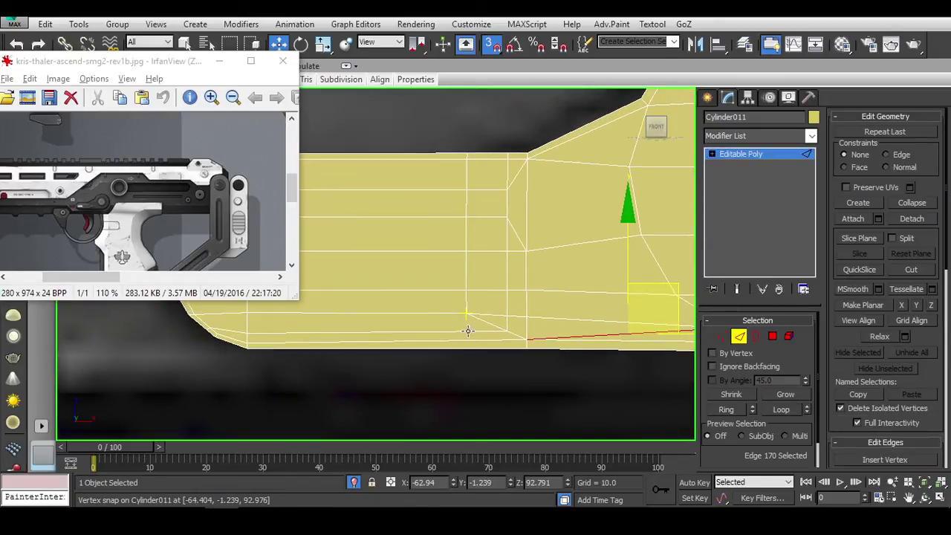
double_click(476, 334)
key(ctrl+d)
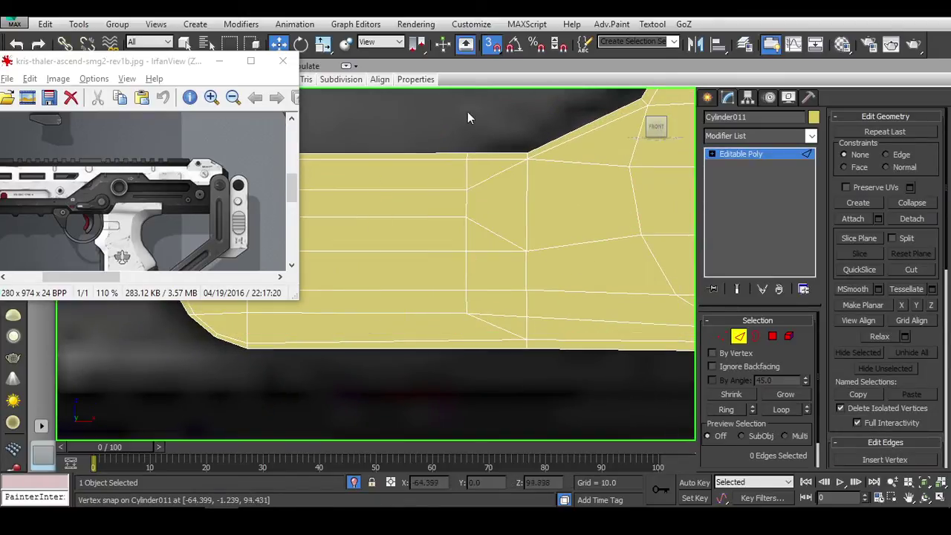
Step: Slide the vertical neck edge loop toward its neighbour, then undo the loop removal
double_click(468, 277)
drag(491, 266, 555, 266)
key(ctrl+d)
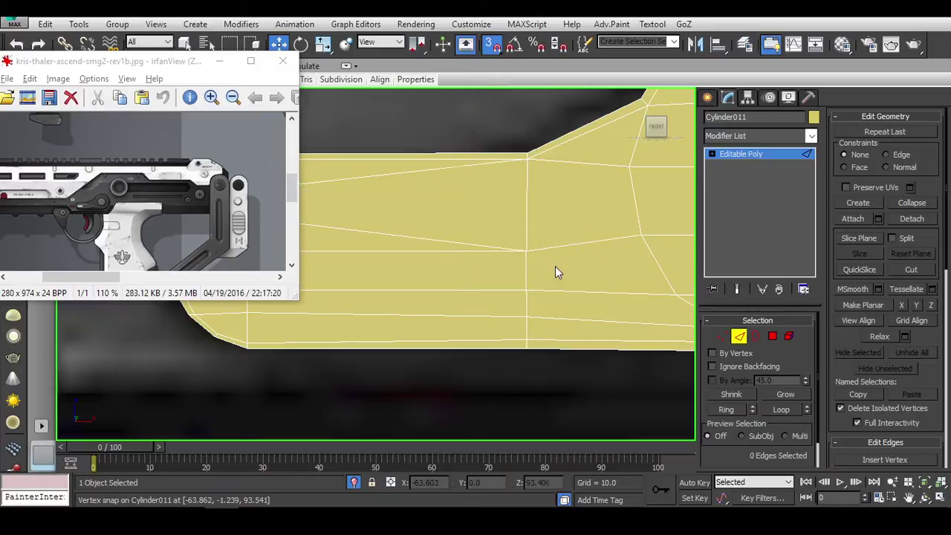
middle_drag(533, 190, 529, 188)
key(ctrl+z)
scroll(486, 223, down, 3)
scroll(465, 216, up, 3)
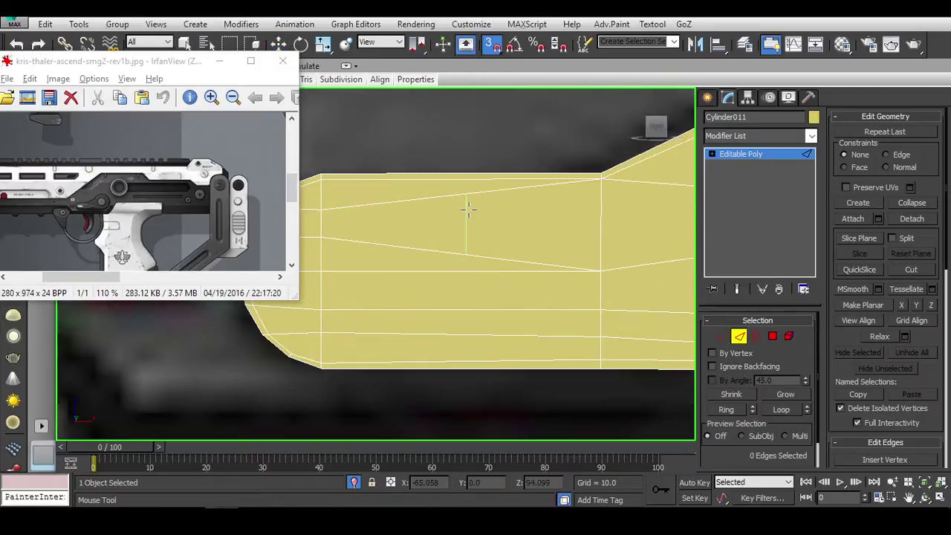
Step: With snapping off, select and adjust the neck edge and the curved edge loops at the cap
click(468, 221)
key(e)
key(r)
key(s)
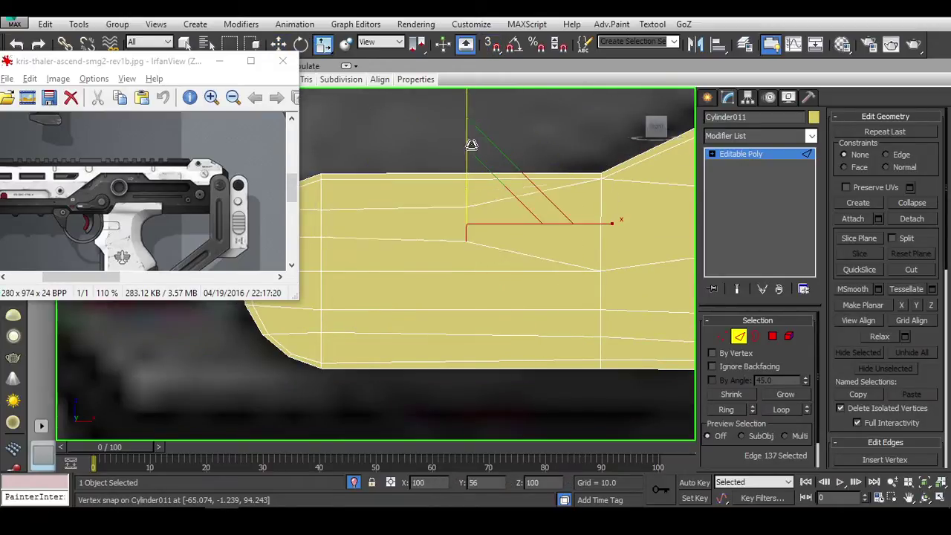
key(w)
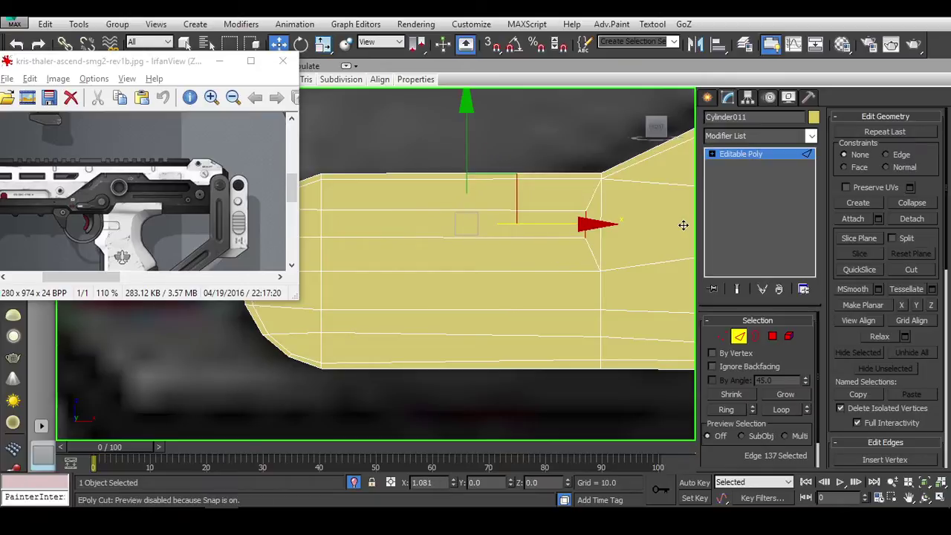
scroll(520, 250, down, 2)
scroll(520, 250, down, 1)
double_click(537, 236)
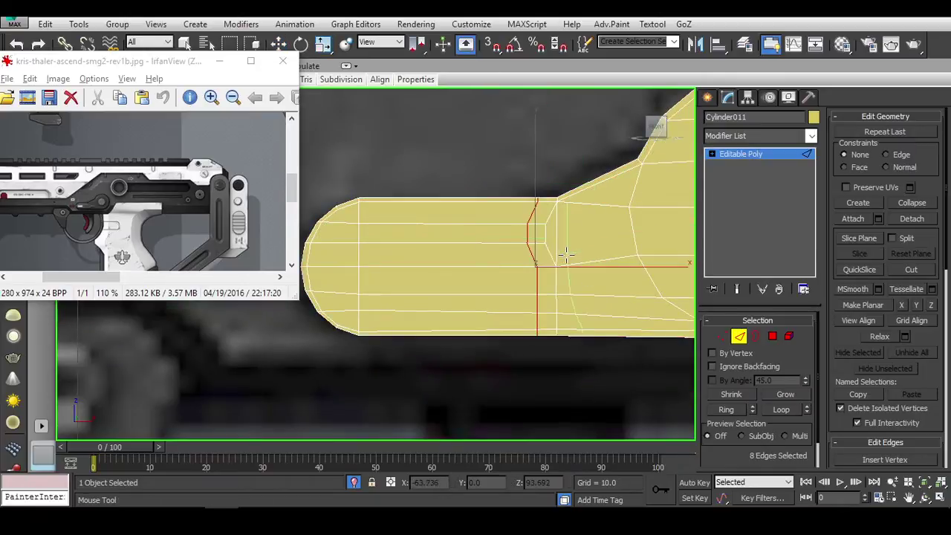
scroll(572, 268, down, 2)
scroll(531, 237, up, 2)
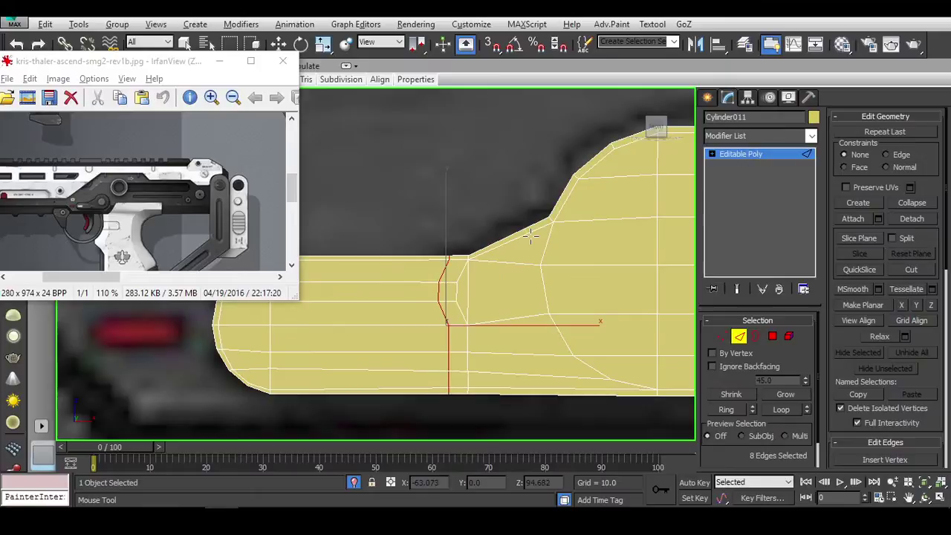
double_click(525, 290)
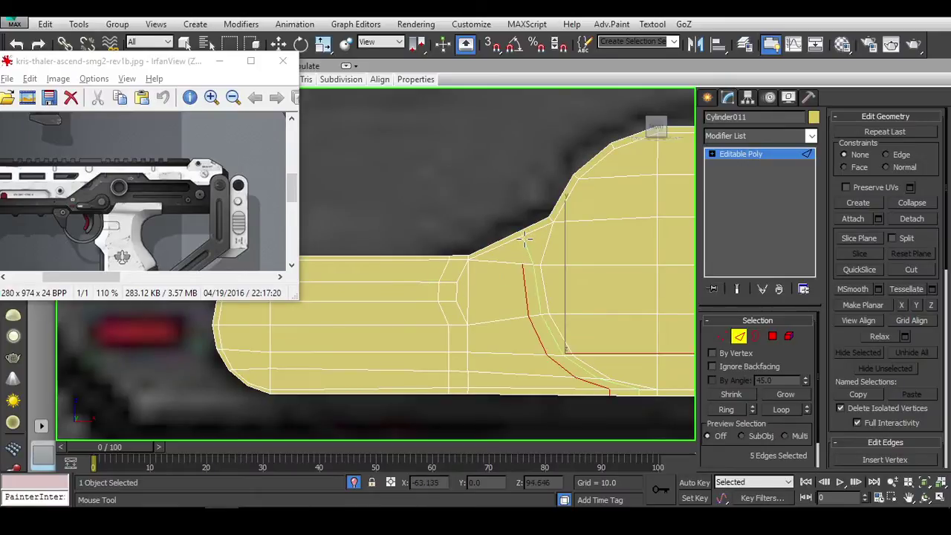
key(w)
scroll(529, 298, up, 2)
ctrl+click(530, 299)
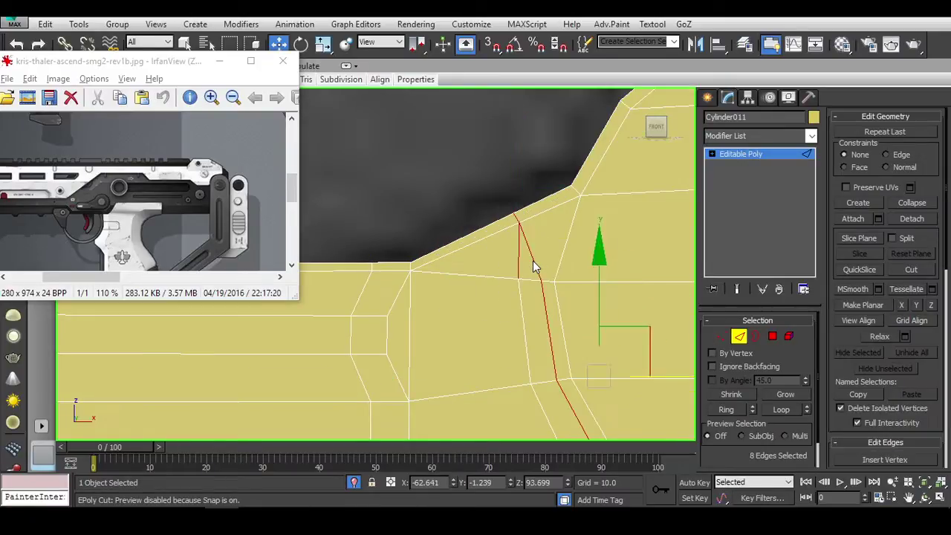
key(ctrl+d)
scroll(533, 261, down, 2)
scroll(505, 275, down, 2)
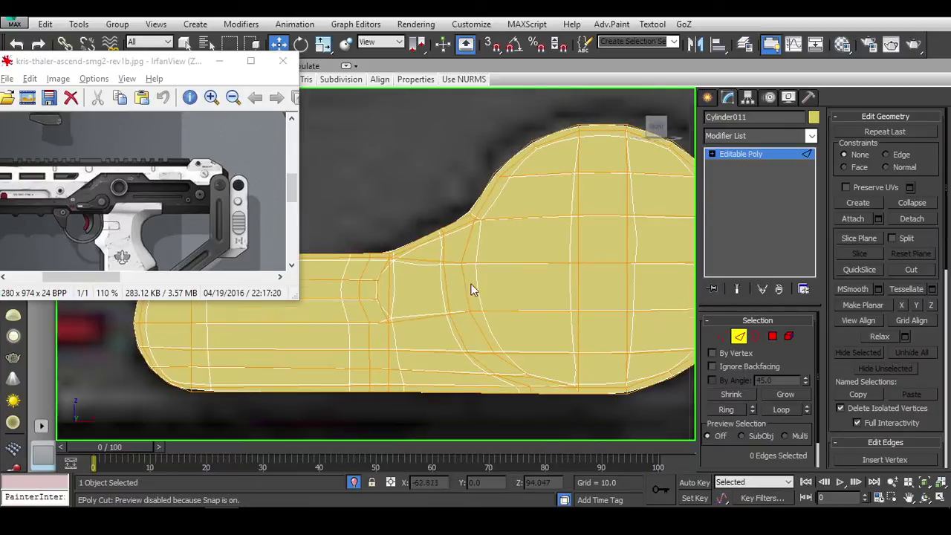
Step: Weld two stray vertex pairs on the round cap's rim into single vertices
click(740, 337)
scroll(581, 343, down, 2)
click(578, 381)
click(579, 252)
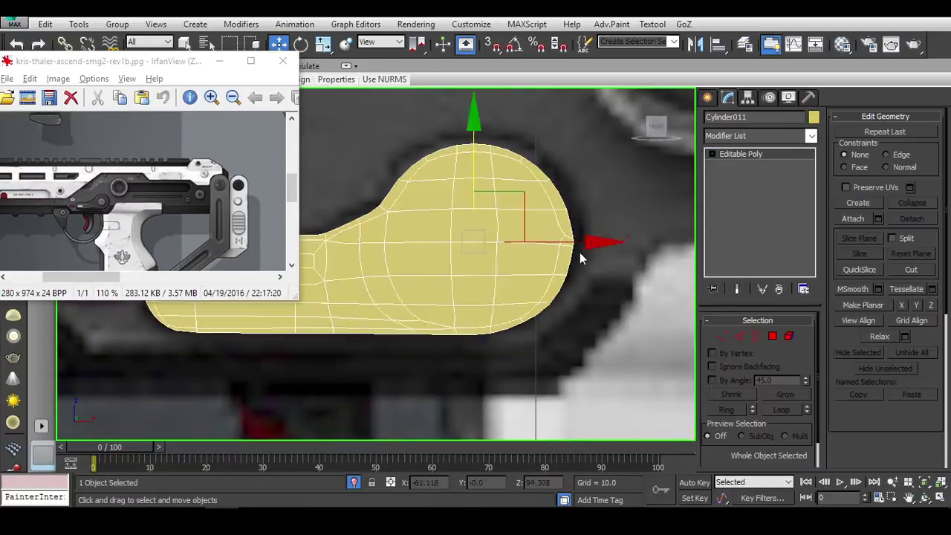
scroll(579, 252, up, 5)
scroll(547, 212, up, 3)
key(1)
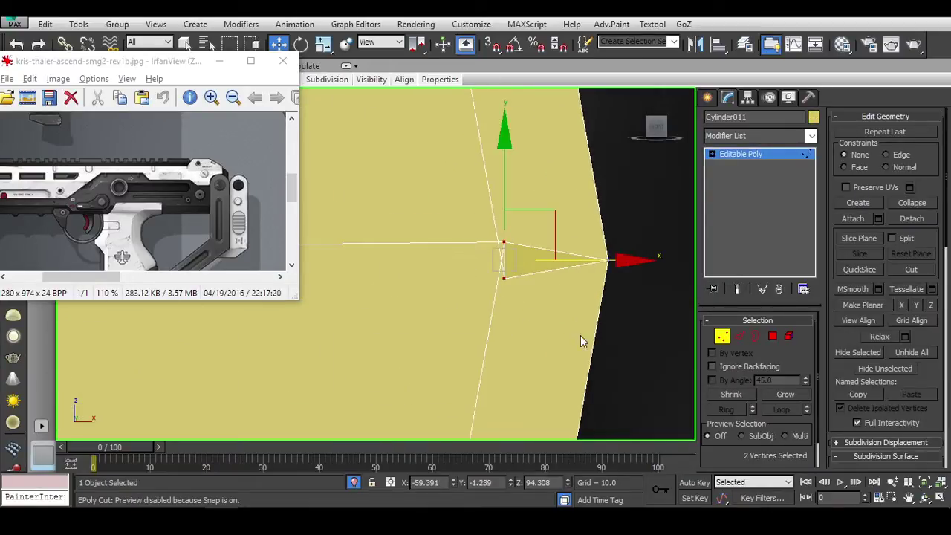
scroll(839, 339, down, 5)
click(908, 410)
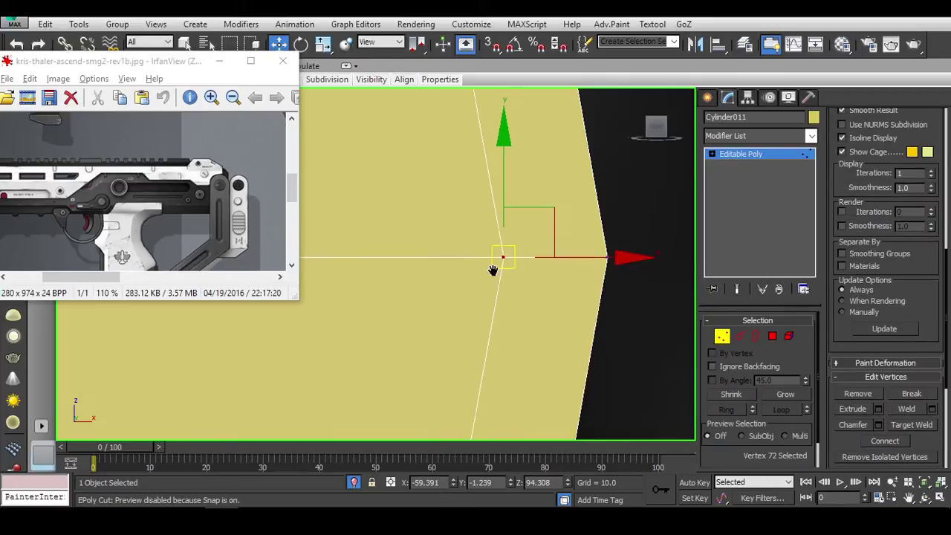
scroll(543, 313, up, 1)
scroll(561, 310, down, 2)
scroll(570, 333, up, 2)
drag(499, 348, 529, 376)
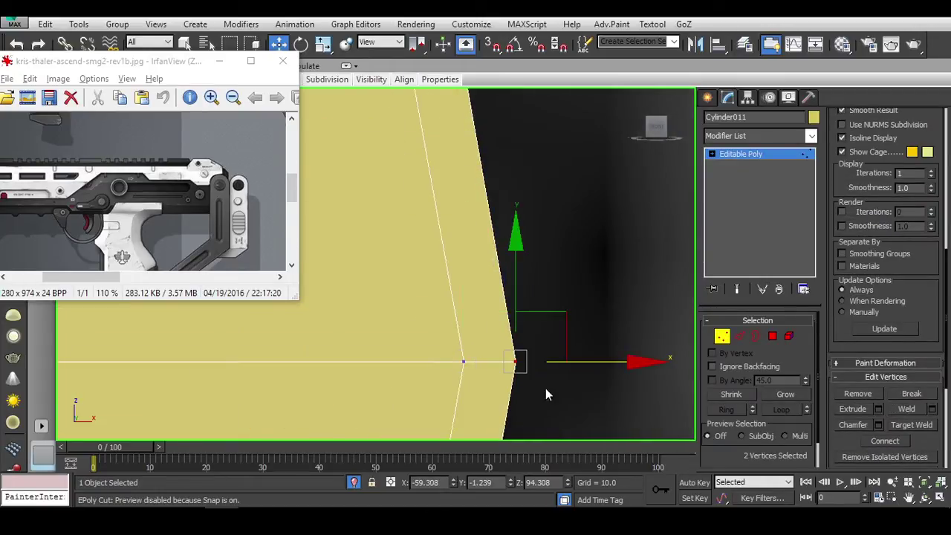
click(908, 409)
scroll(522, 280, down, 2)
scroll(602, 283, down, 2)
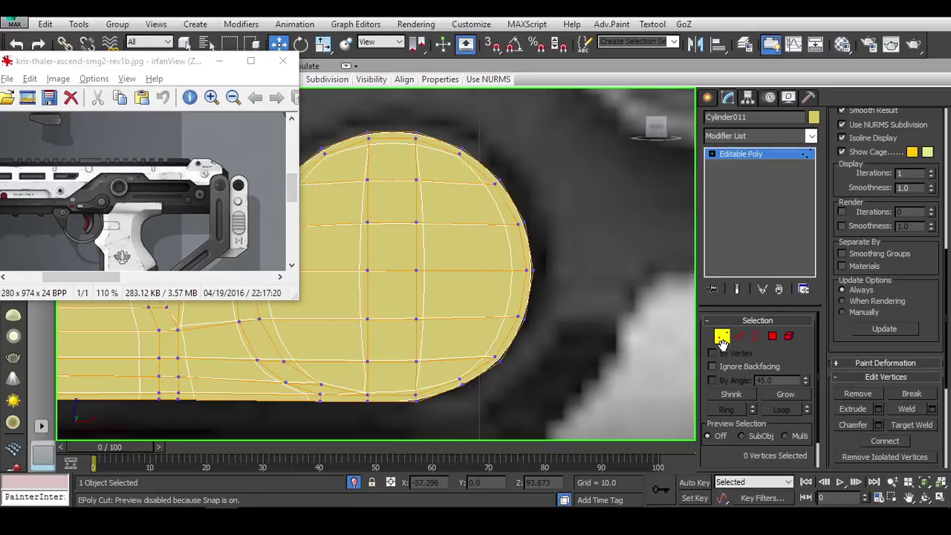
Step: Inspect the lever, then scale the neck's vertex column and select the edges across the neck
click(614, 312)
scroll(594, 297, down, 5)
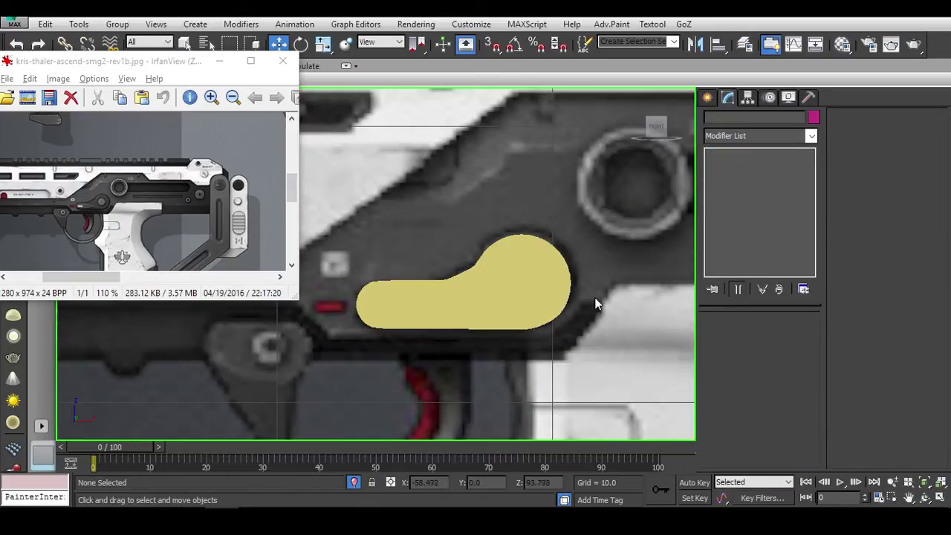
click(530, 282)
click(554, 215)
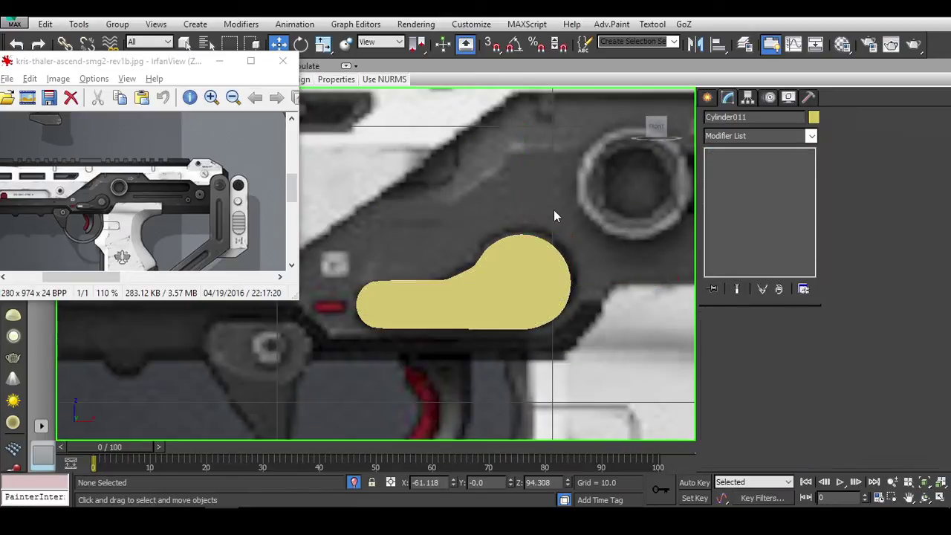
scroll(567, 286, down, 4)
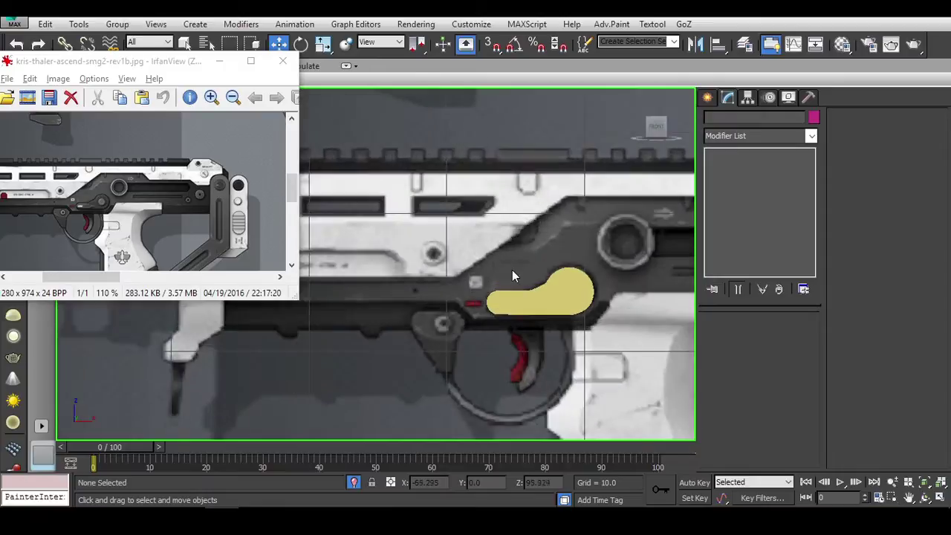
scroll(513, 270, up, 6)
click(467, 342)
key(1)
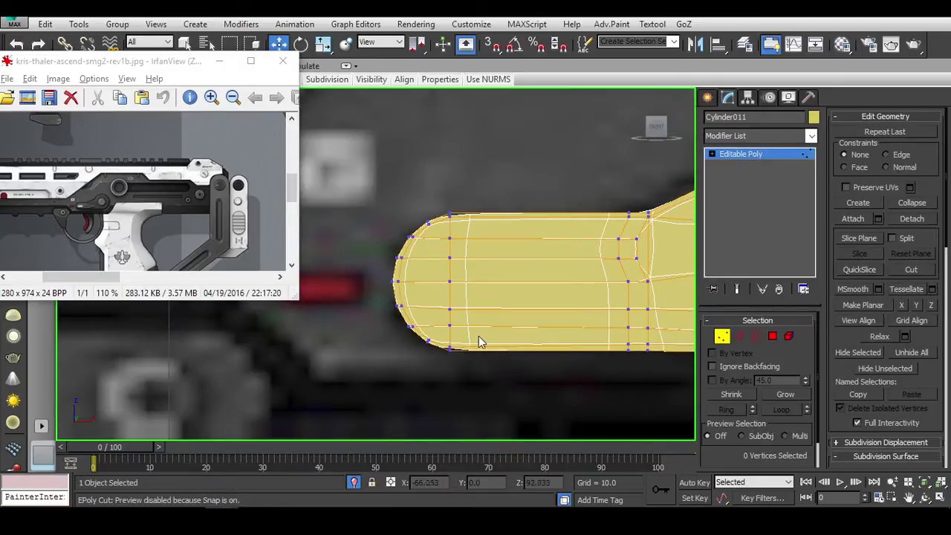
drag(478, 336, 524, 208)
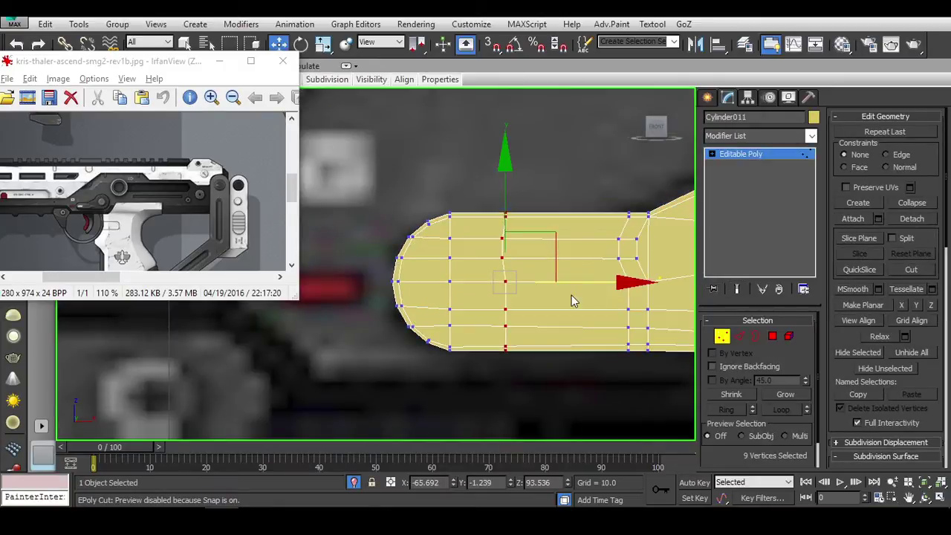
key(r)
key(2)
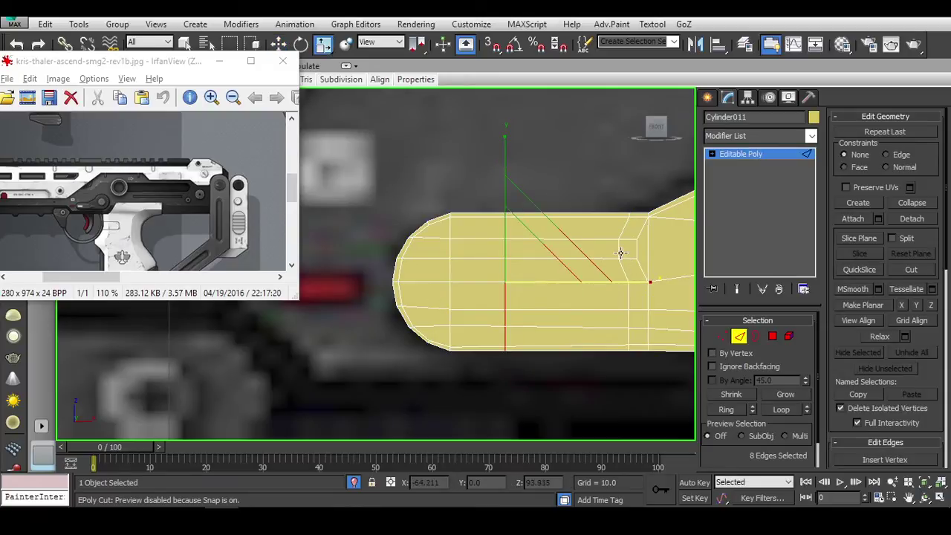
middle_drag(628, 272, 540, 285)
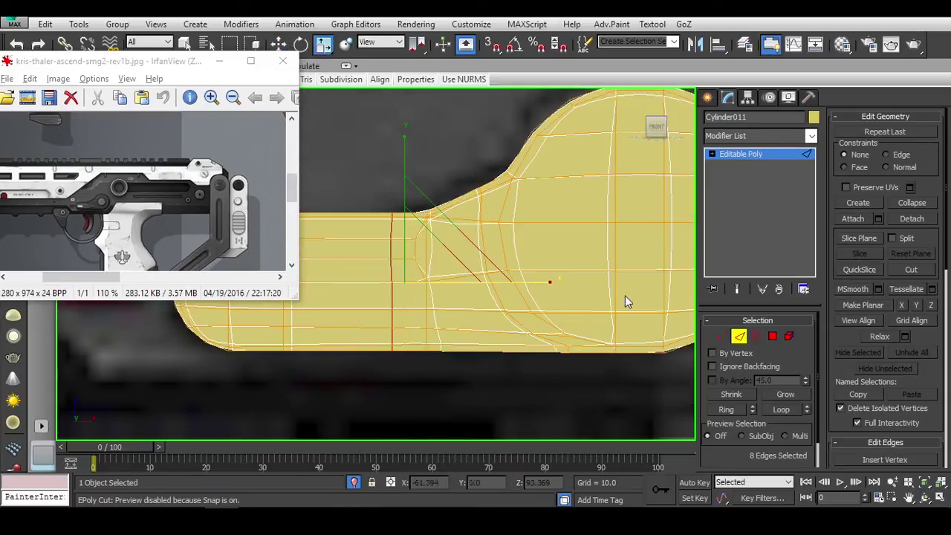
scroll(587, 319, up, 2)
scroll(583, 360, down, 2)
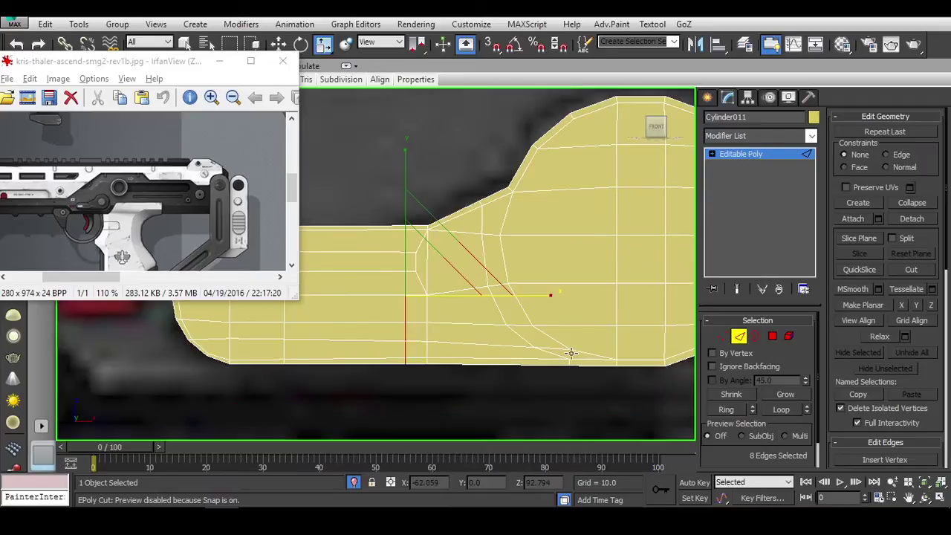
scroll(557, 351, down, 5)
Step: Orbit and frame the view to a top-down look at the lever part
click(739, 336)
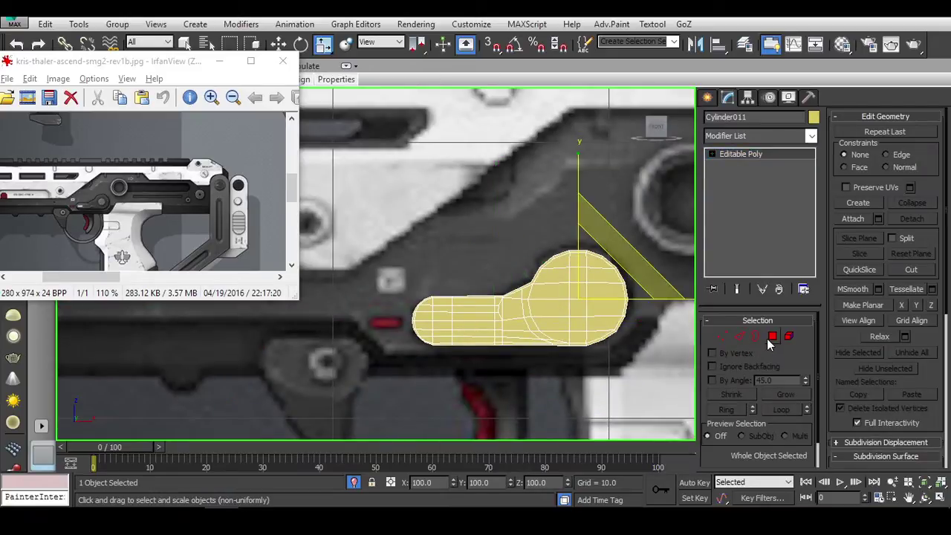
key(3)
alt+middle_drag(625, 332, 590, 299)
key(w)
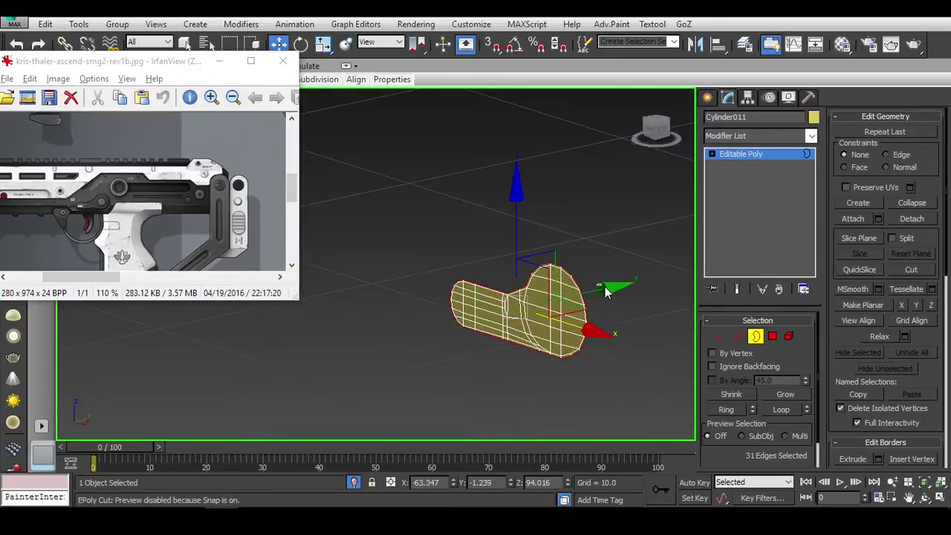
scroll(602, 287, up, 3)
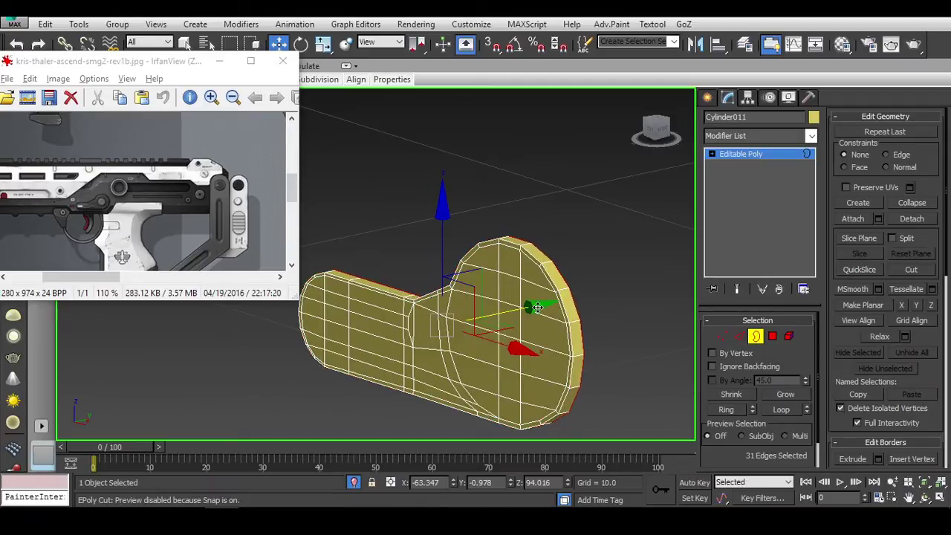
alt+middle_drag(536, 307, 565, 312)
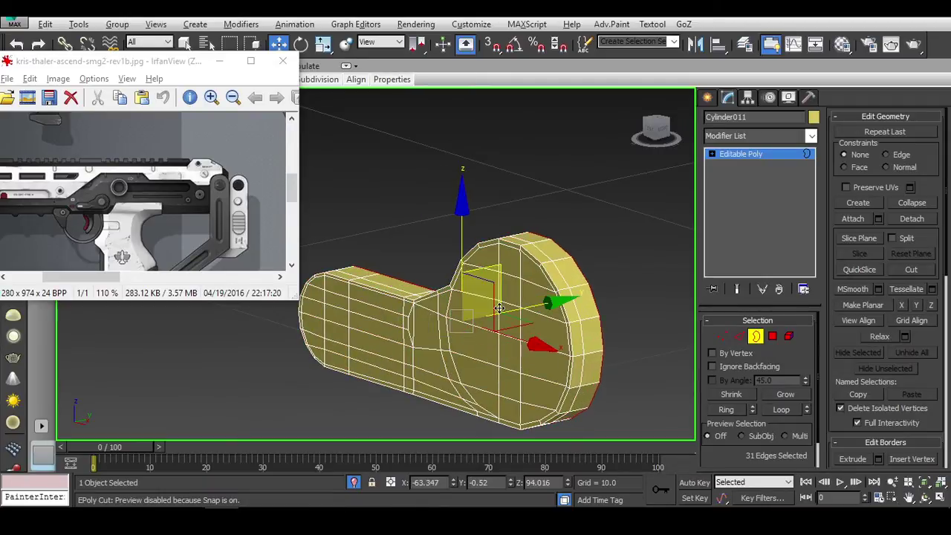
key(z)
alt+middle_drag(657, 131, 624, 216)
scroll(438, 287, up, 3)
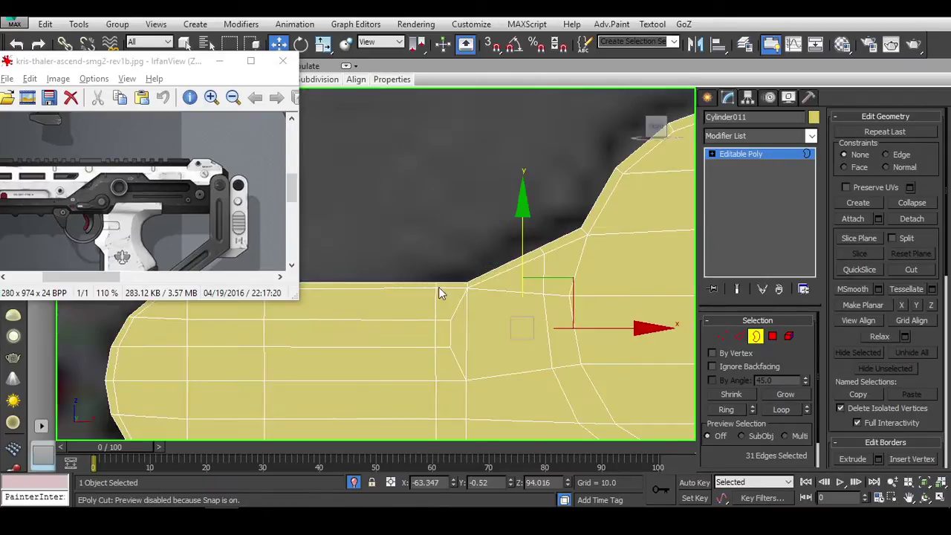
scroll(556, 275, down, 2)
mouse_move(556, 275)
middle_down()
mouse_move(492, 253)
mouse_move(556, 235)
mouse_move(589, 289)
middle_up()
Step: Select the lever's outer rim polygon loop and grow it across the whole part
click(773, 336)
double_click(567, 251)
click(789, 397)
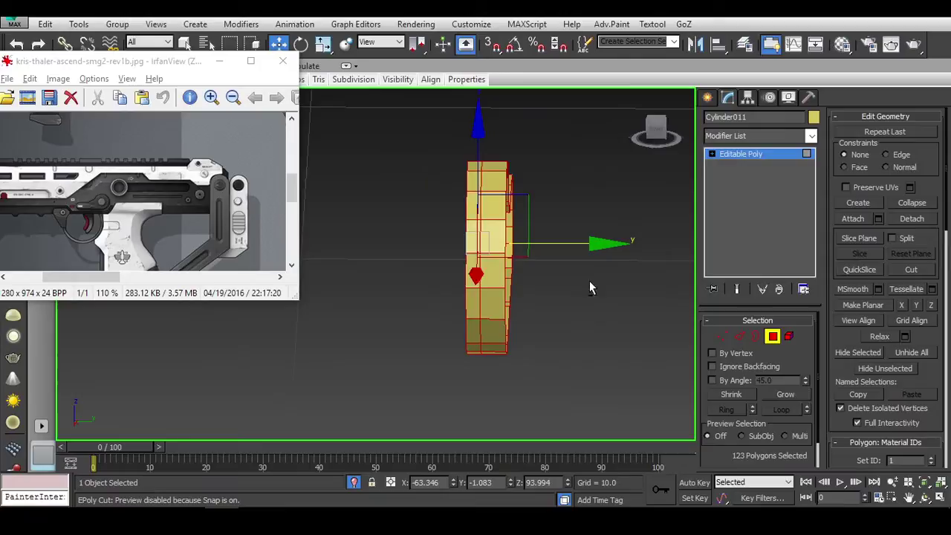
Step: From a side view, drop the lever's back-side polygons from the selection
click(657, 134)
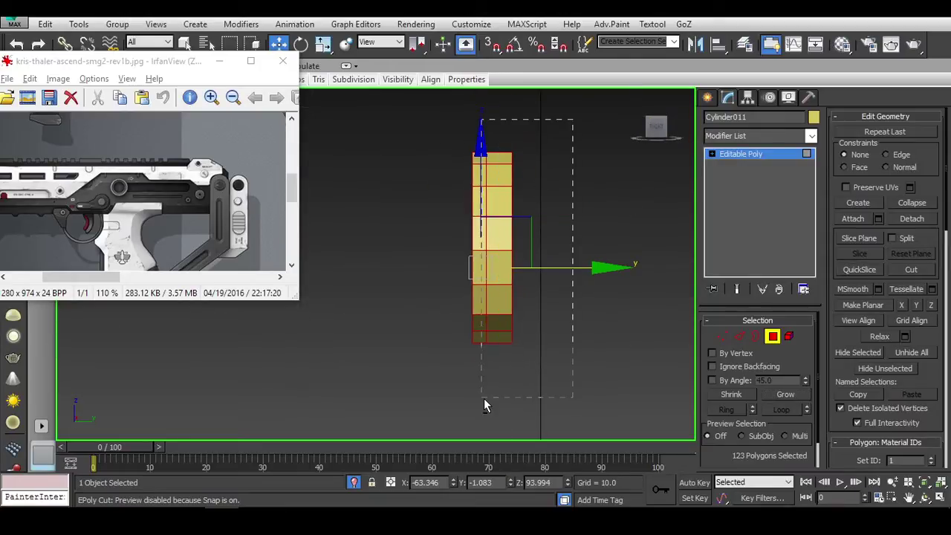
mouse_move(484, 405)
alt+middle_down()
mouse_move(548, 334)
mouse_move(697, 403)
alt+middle_up()
click(740, 397)
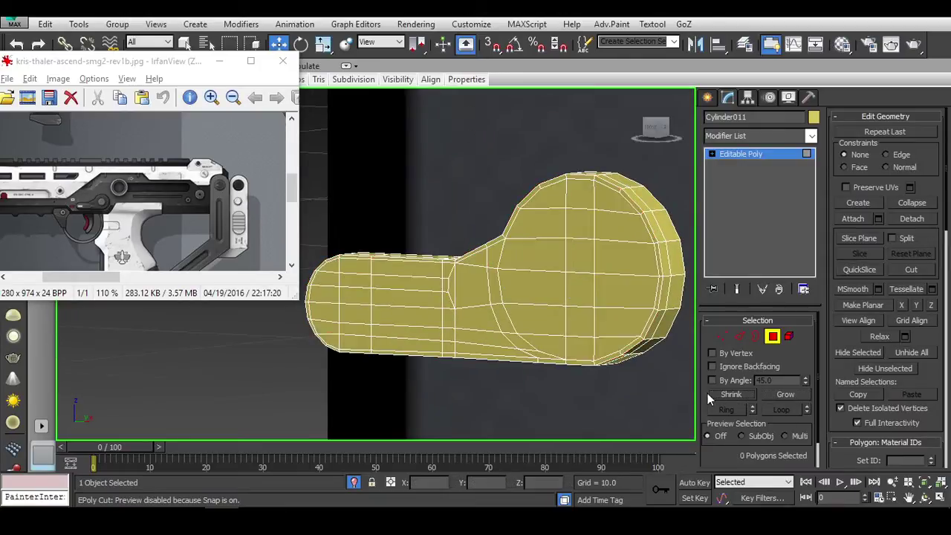
key(ctrl+z)
scroll(462, 315, up, 3)
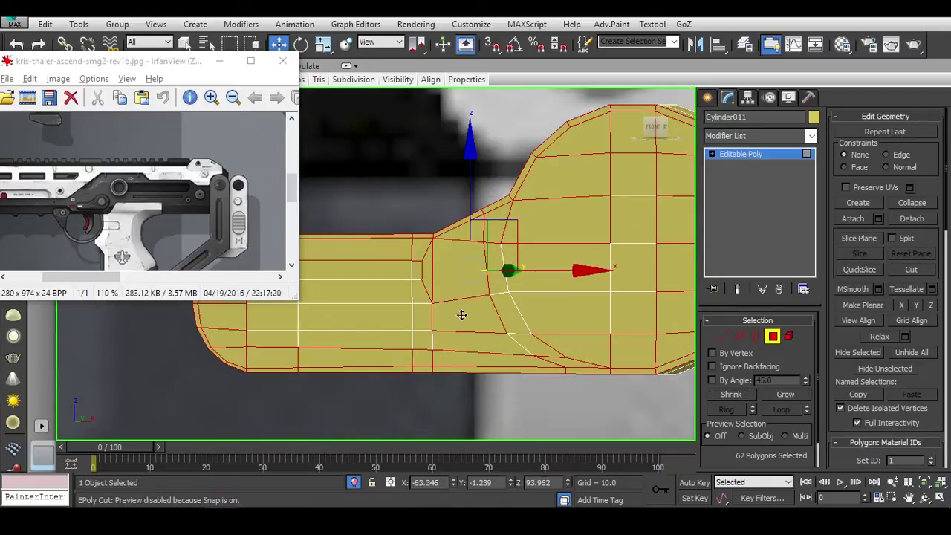
alt+middle_drag(470, 332, 510, 314)
key(F2)
Step: Add every front face of the lever, bar and round cap, to the polygon selection
ctrl+click(590, 280)
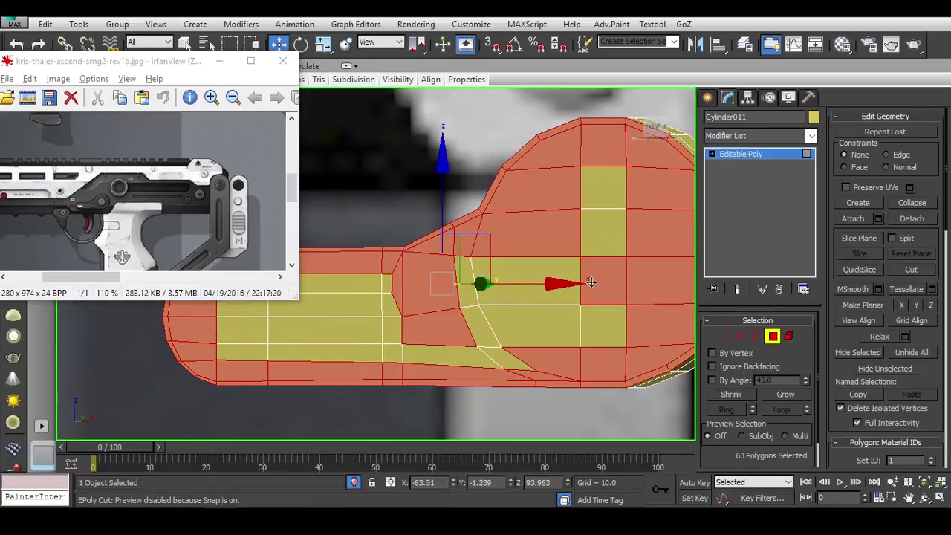
ctrl+click(560, 315)
ctrl+click(554, 286)
ctrl+click(606, 190)
ctrl+click(601, 227)
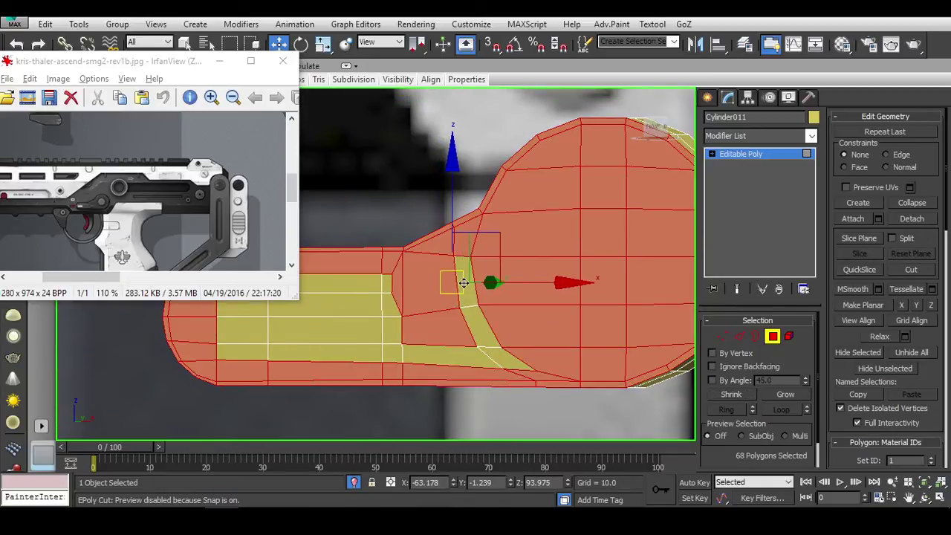
ctrl+click(504, 360)
ctrl+click(327, 352)
ctrl+click(393, 346)
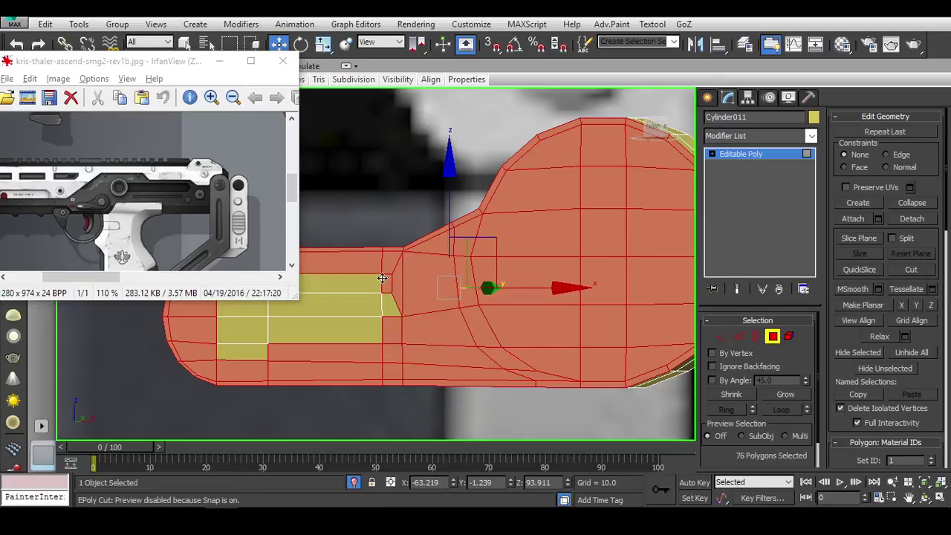
ctrl+click(348, 307)
ctrl+click(358, 286)
ctrl+click(390, 305)
ctrl+click(319, 330)
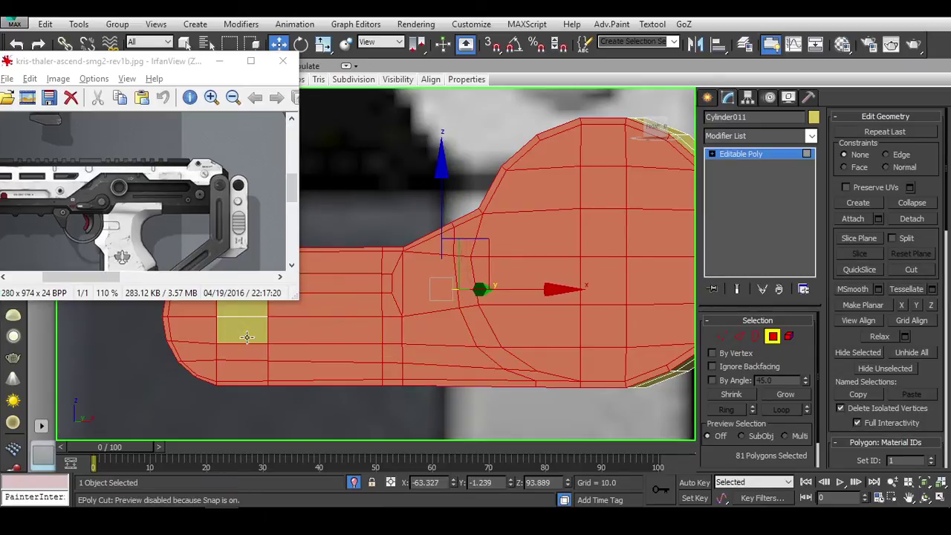
ctrl+click(247, 336)
mouse_move(253, 337)
alt+middle_down()
mouse_move(571, 341)
mouse_move(506, 344)
mouse_move(550, 325)
alt+middle_up()
ctrl+click(431, 301)
click(739, 394)
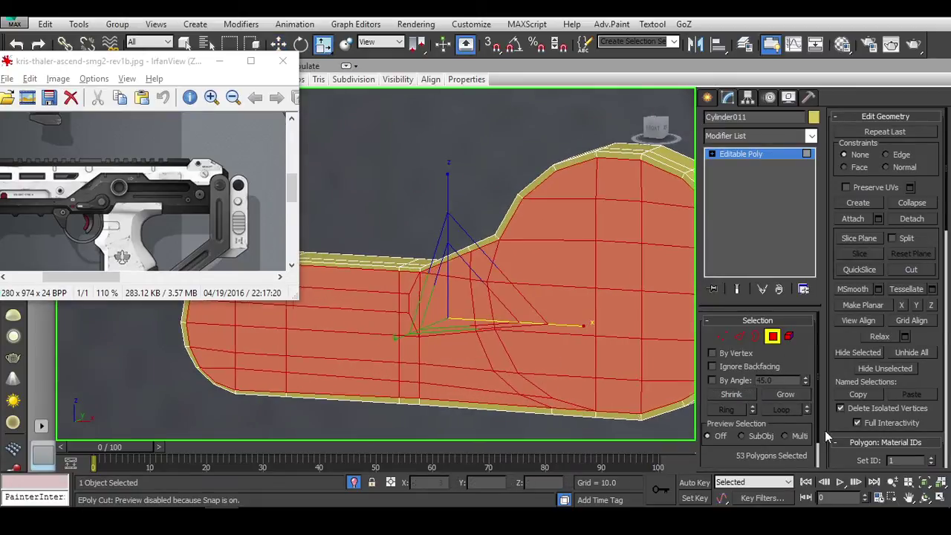
Step: Inset the selected front faces by 0.102
drag(825, 431, 831, 80)
scroll(911, 379, down, 5)
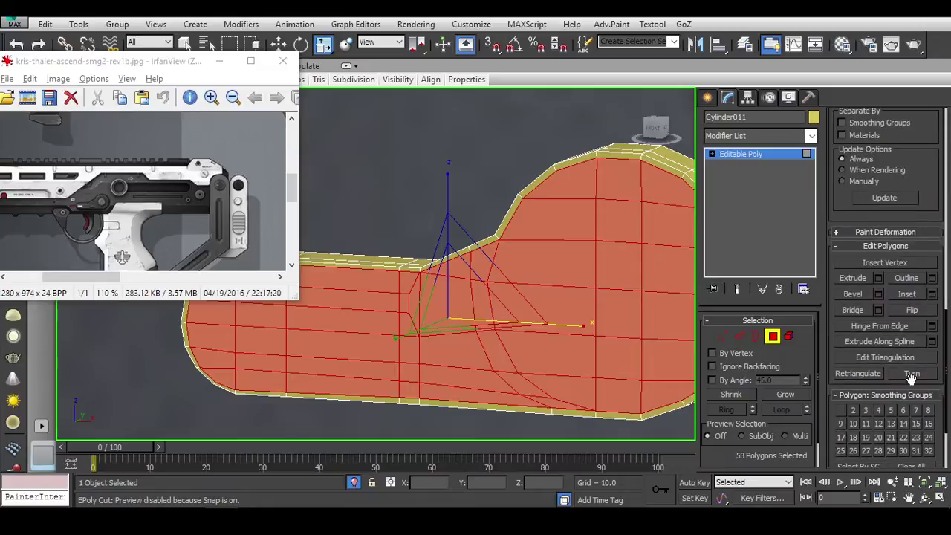
click(932, 294)
alt+middle_drag(506, 297, 629, 283)
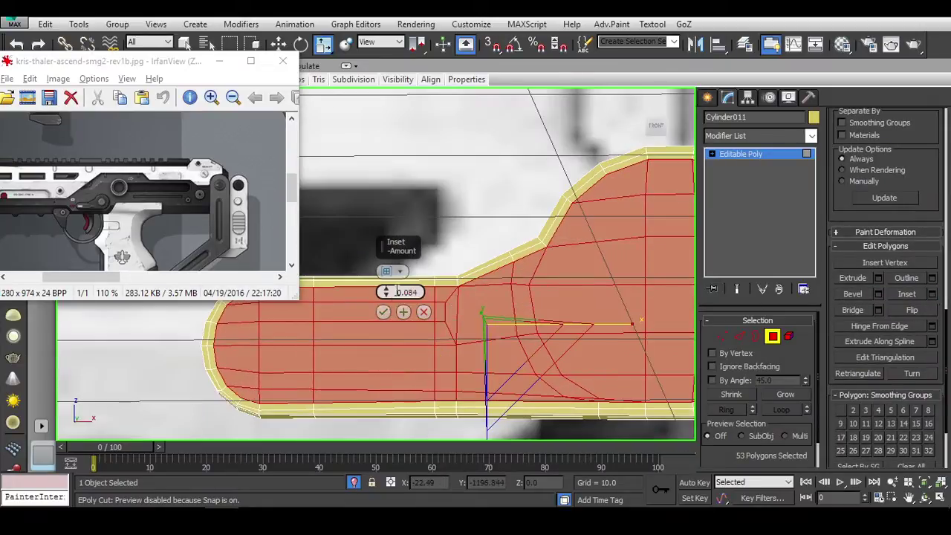
drag(387, 292, 387, 279)
alt+middle_drag(386, 279, 433, 326)
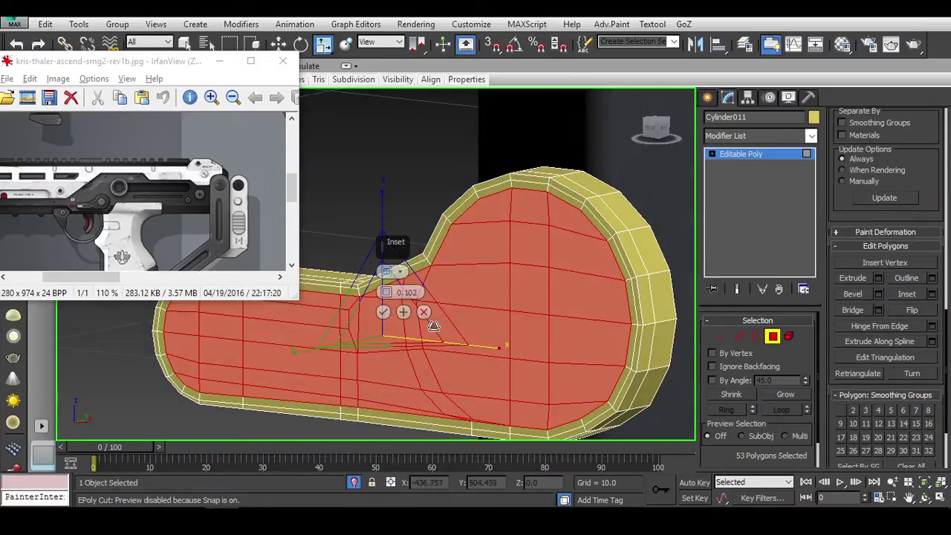
click(383, 312)
scroll(573, 187, up, 3)
Step: Reselect the lever in the front view with edged faces shown
key(2)
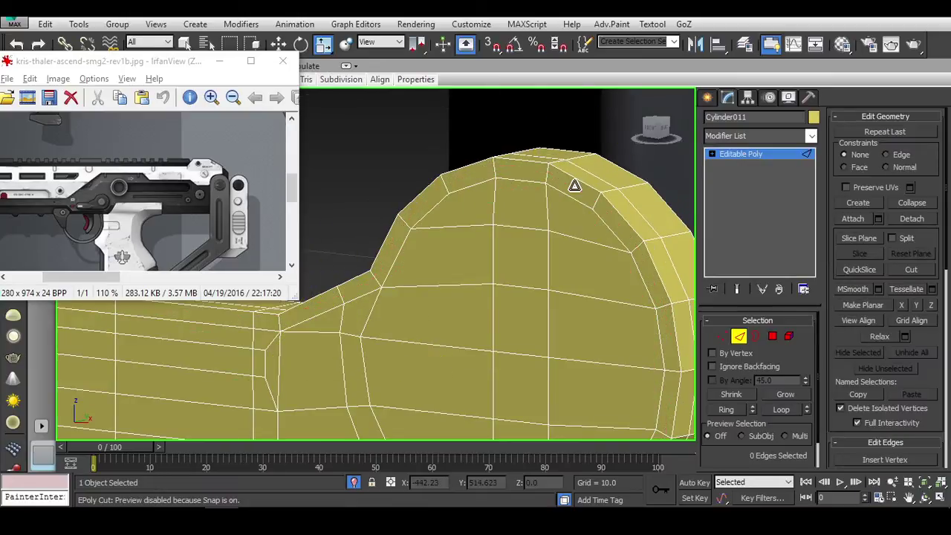
scroll(575, 185, down, 5)
scroll(582, 236, down, 3)
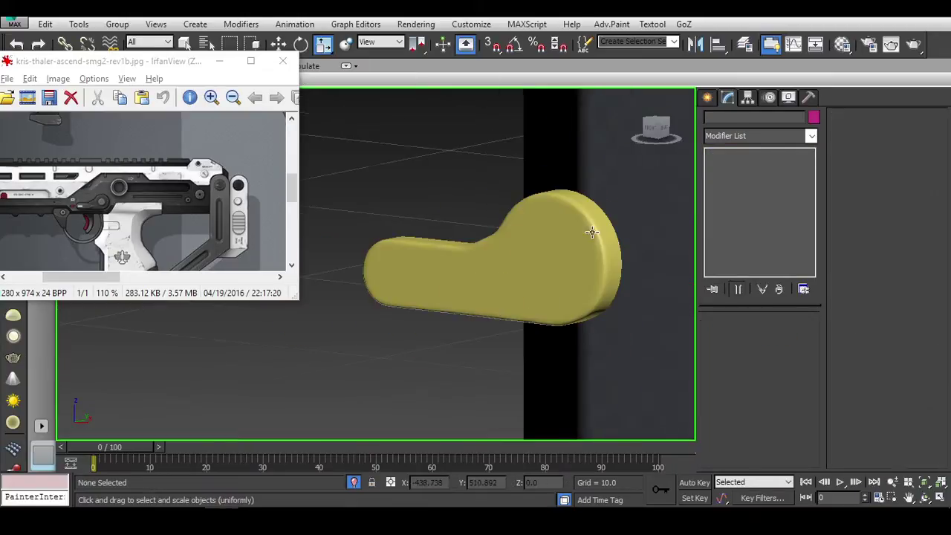
click(592, 232)
key(f)
scroll(628, 279, down, 5)
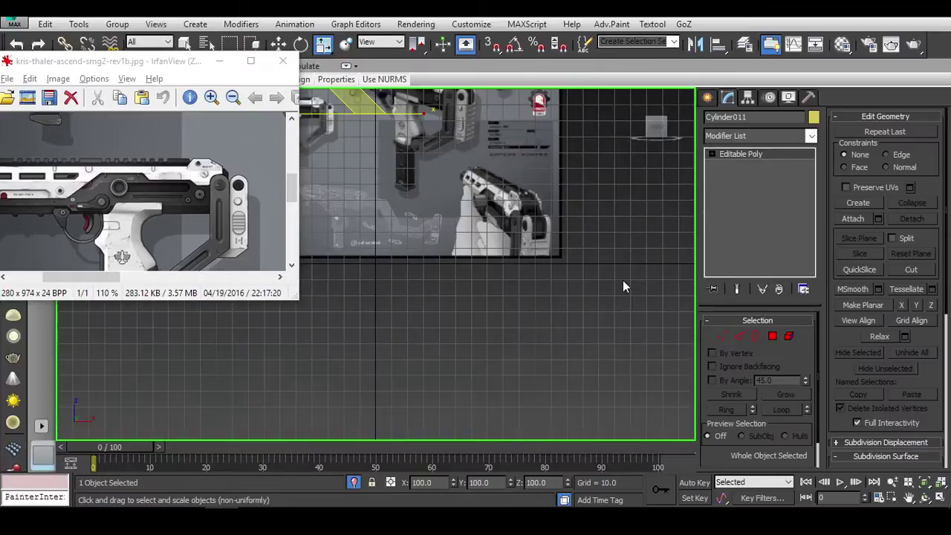
scroll(623, 287, up, 5)
click(632, 338)
scroll(637, 332, down, 1)
key(F4)
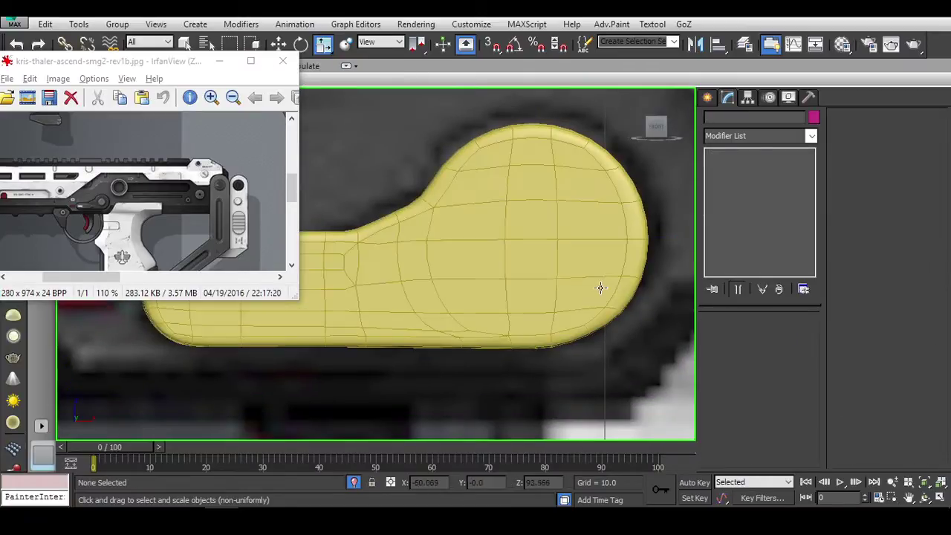
click(600, 288)
scroll(614, 331, up, 5)
Step: In Vertex mode, cut new edges and move the lower vertices under the round end
key(1)
key(F3)
key(alt+c)
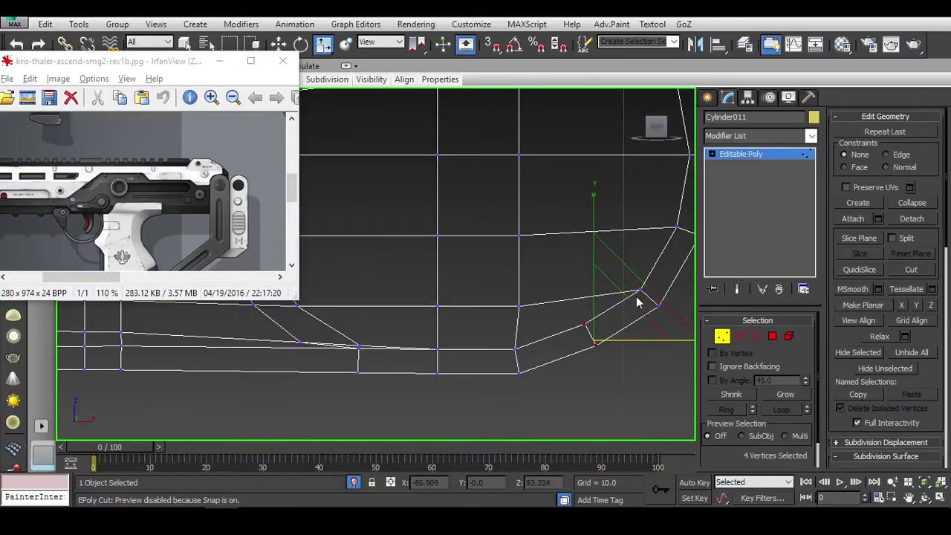
scroll(584, 312, down, 2)
key(w)
key(F3)
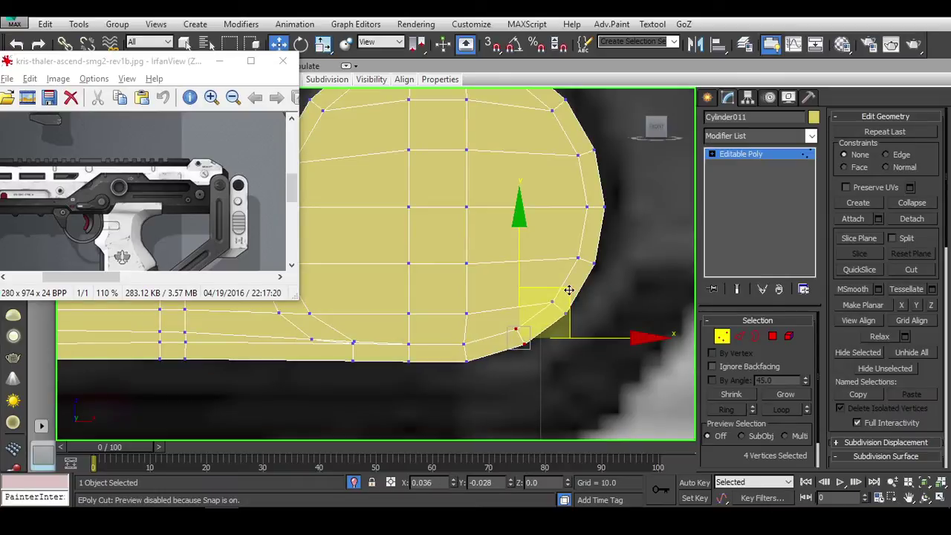
scroll(576, 294, down, 2)
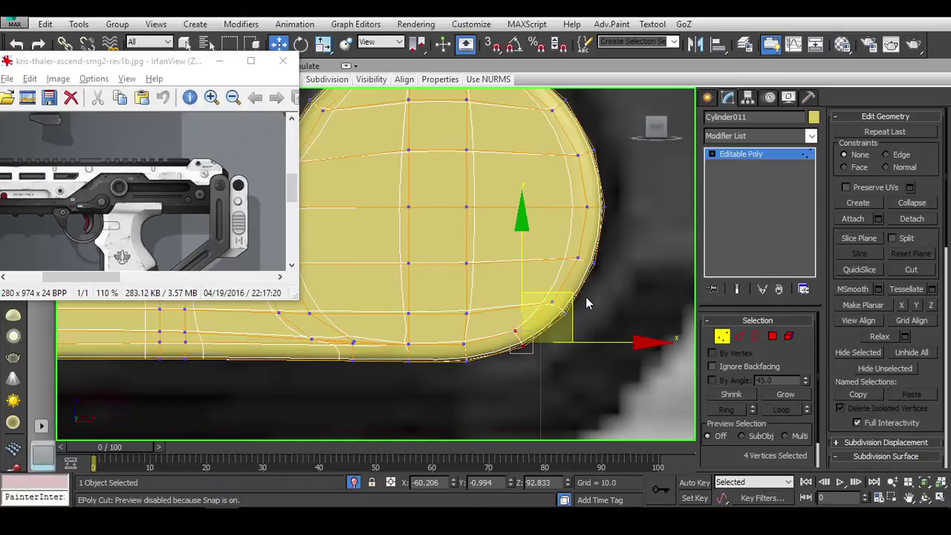
scroll(586, 296, down, 4)
Step: Assign a material to the lever from the Material Editor and reselect the cylinder part
key(1)
key(m)
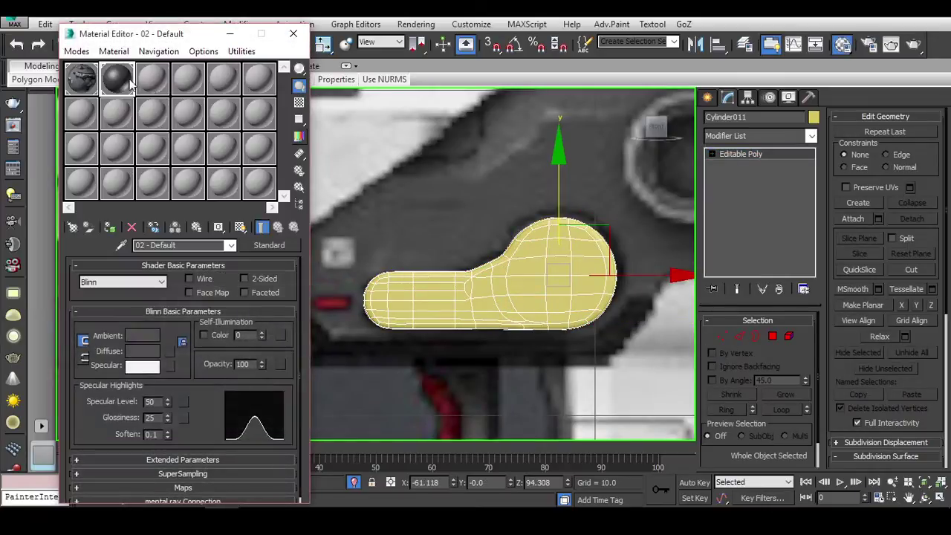
click(109, 226)
middle_drag(637, 352, 582, 355)
click(581, 356)
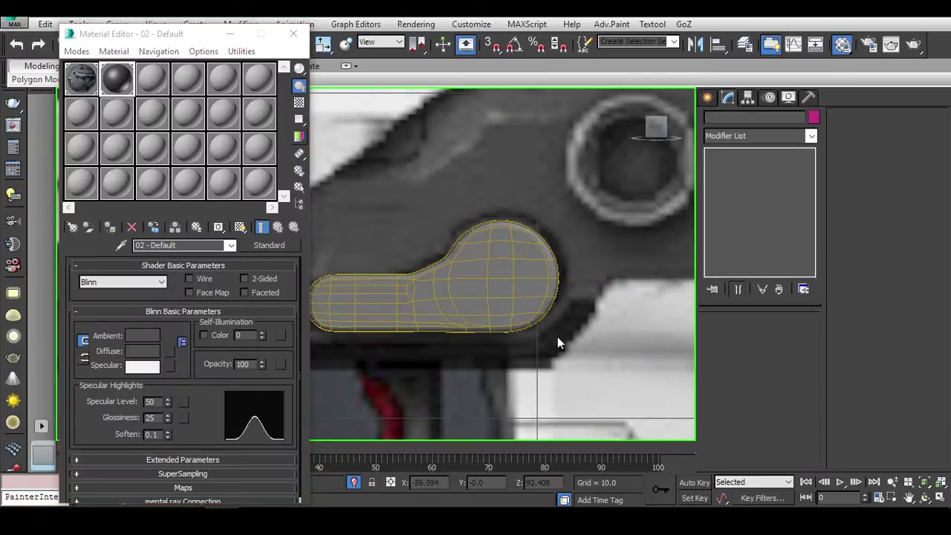
click(502, 298)
scroll(520, 312, up, 3)
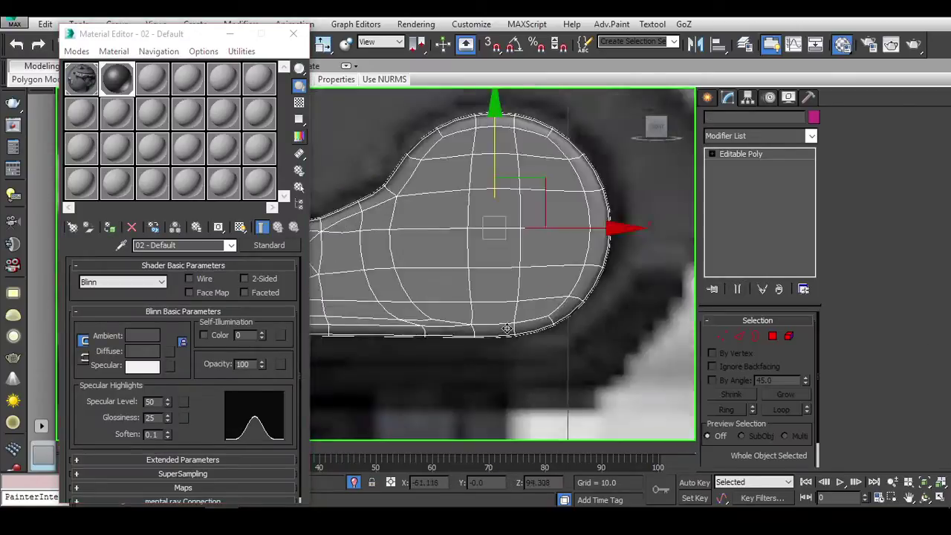
scroll(573, 328, up, 2)
scroll(577, 335, up, 2)
scroll(579, 319, up, 1)
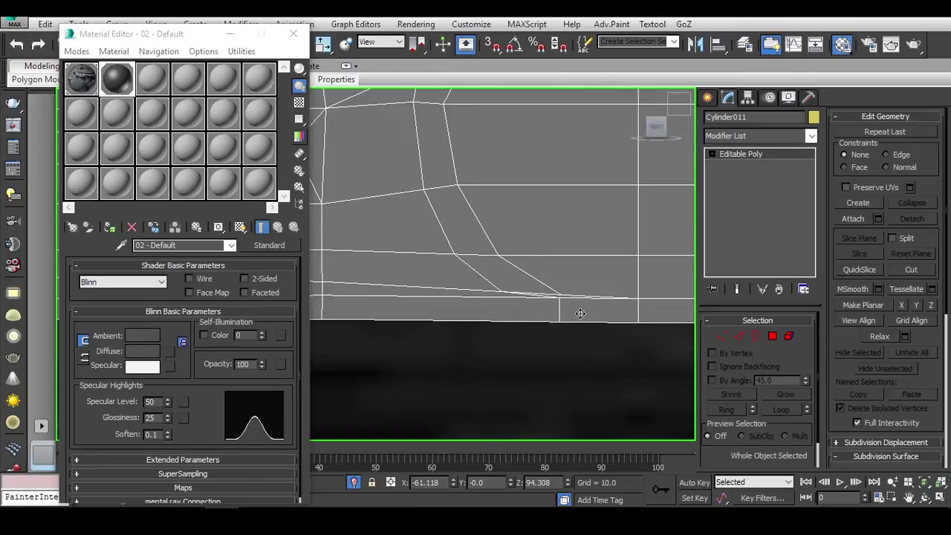
Step: Select and trim the lever's lower edge loop, then clear the edge selection
key(2)
double_click(456, 290)
scroll(582, 303, down, 3)
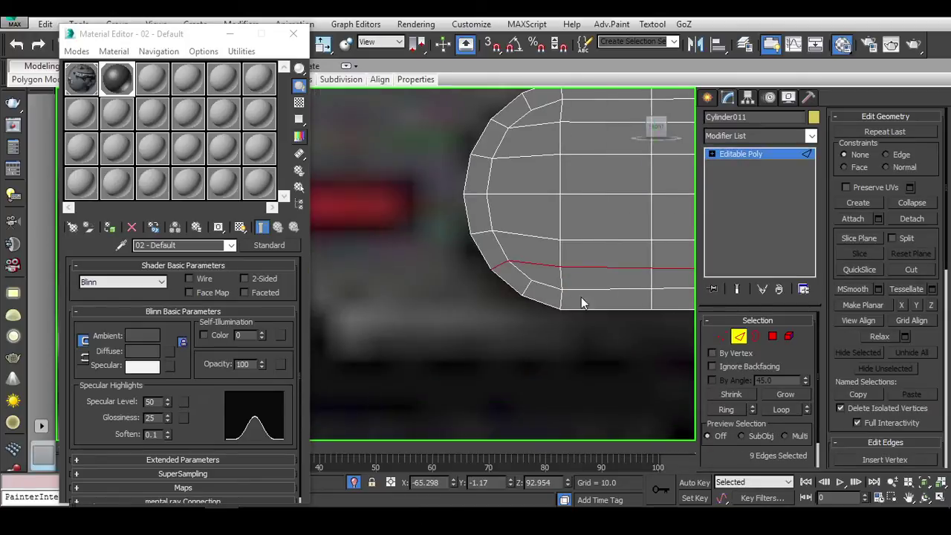
alt+drag(533, 242, 512, 265)
scroll(512, 268, up, 3)
scroll(614, 286, up, 2)
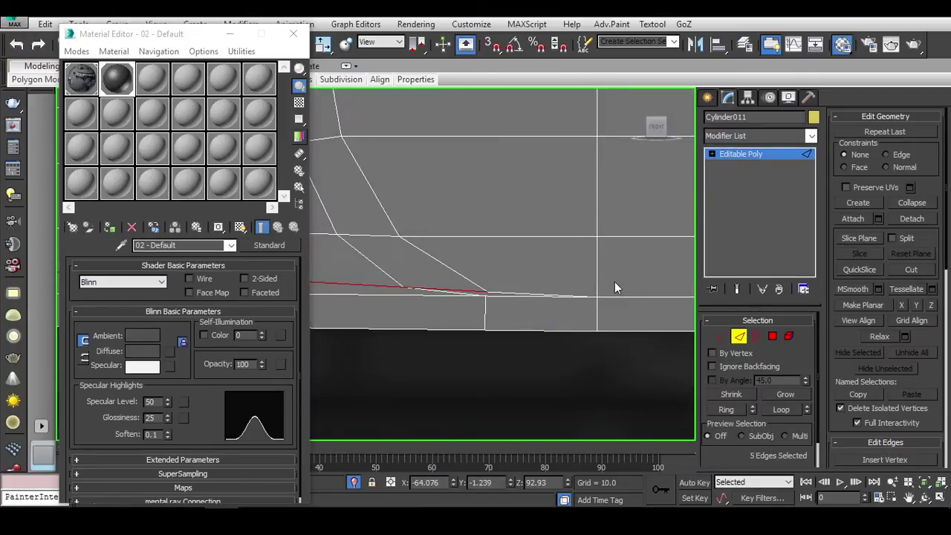
click(614, 286)
scroll(593, 272, down, 2)
scroll(517, 259, down, 2)
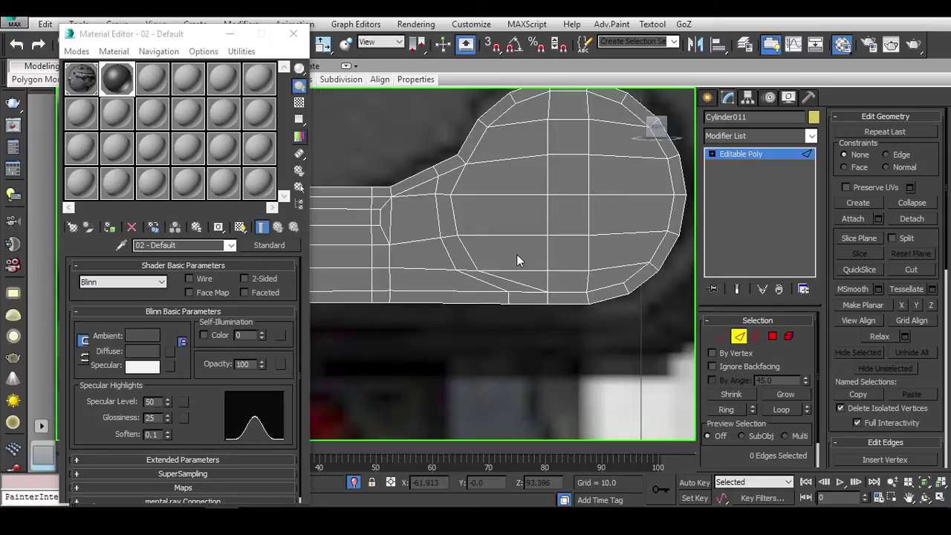
Step: Finish the new cut edge with snapping off and pick the lower vertical edge's vertices
right_click(582, 292)
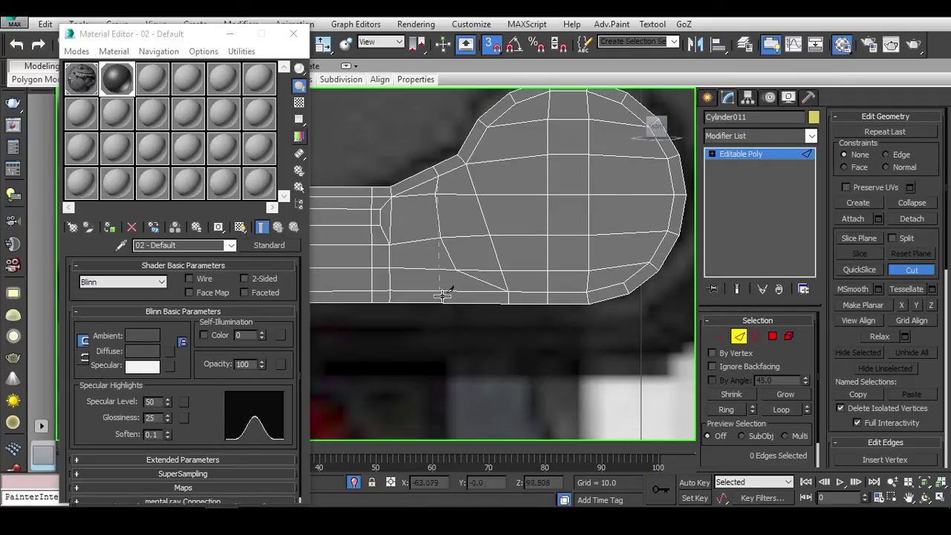
right_click(511, 305)
key(s)
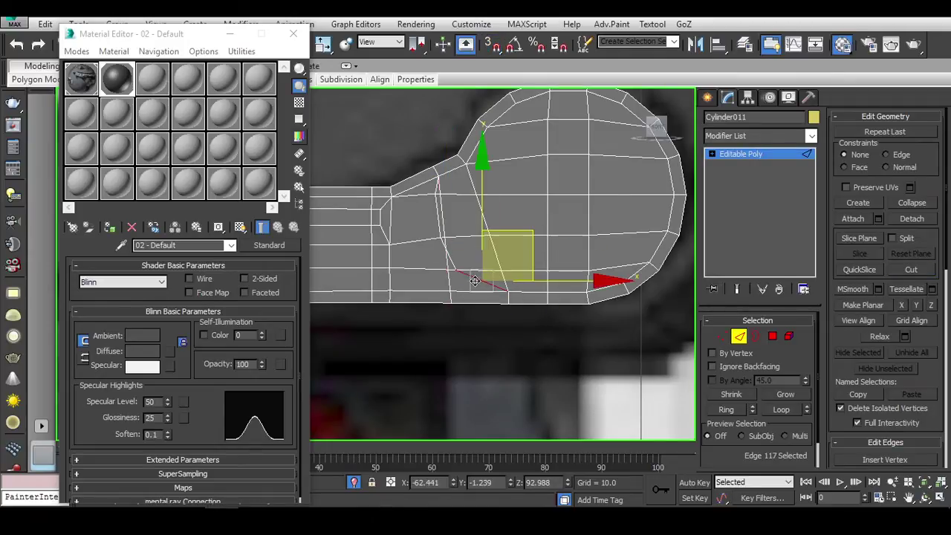
click(555, 286)
scroll(555, 282, up, 5)
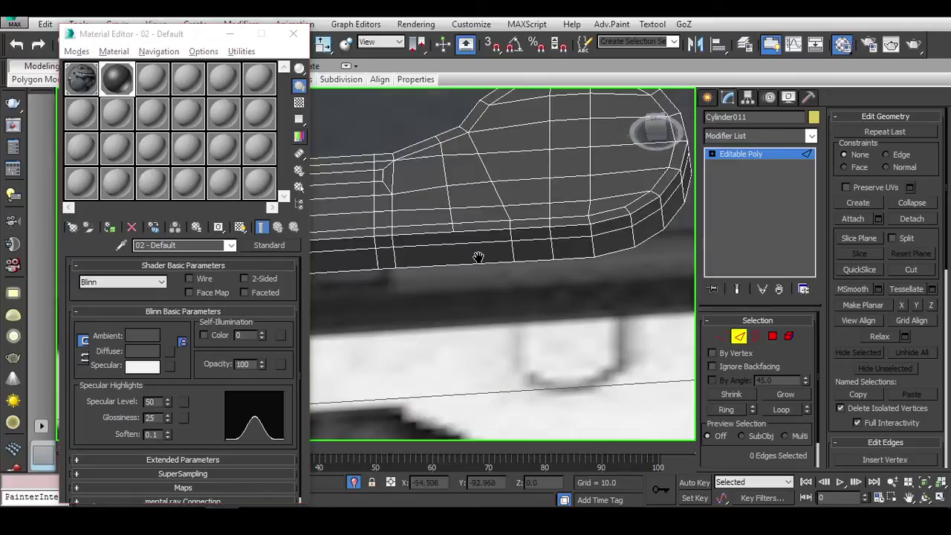
scroll(466, 255, up, 4)
click(456, 236)
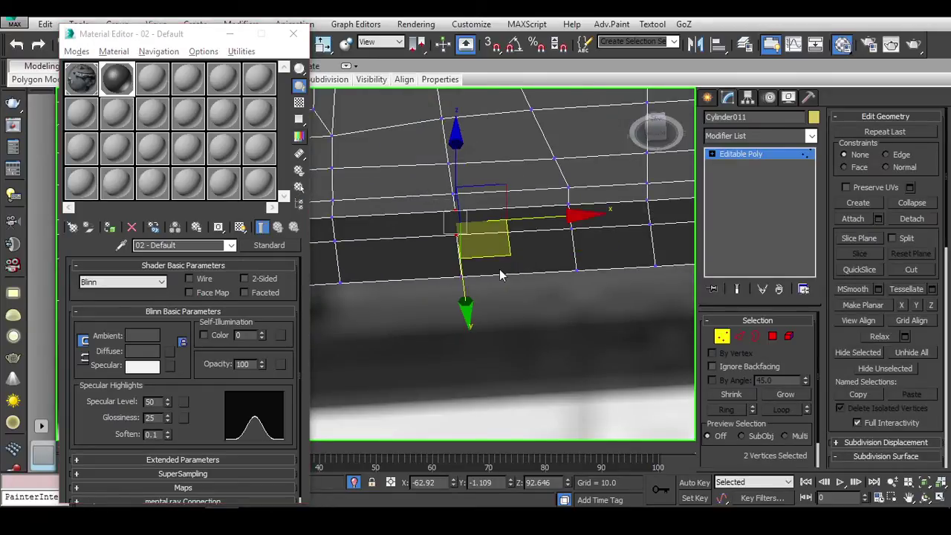
ctrl+click(722, 337)
click(722, 336)
scroll(585, 357, down, 3)
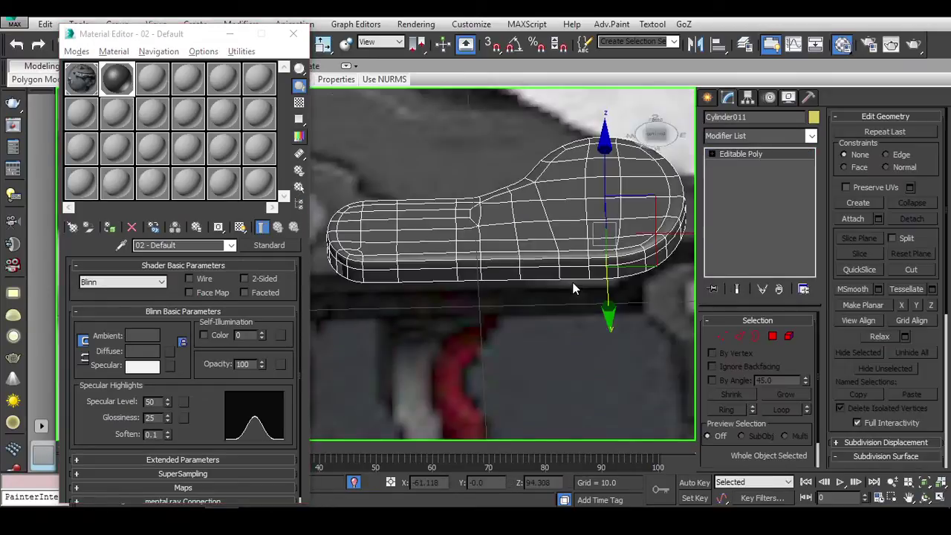
scroll(563, 343, down, 5)
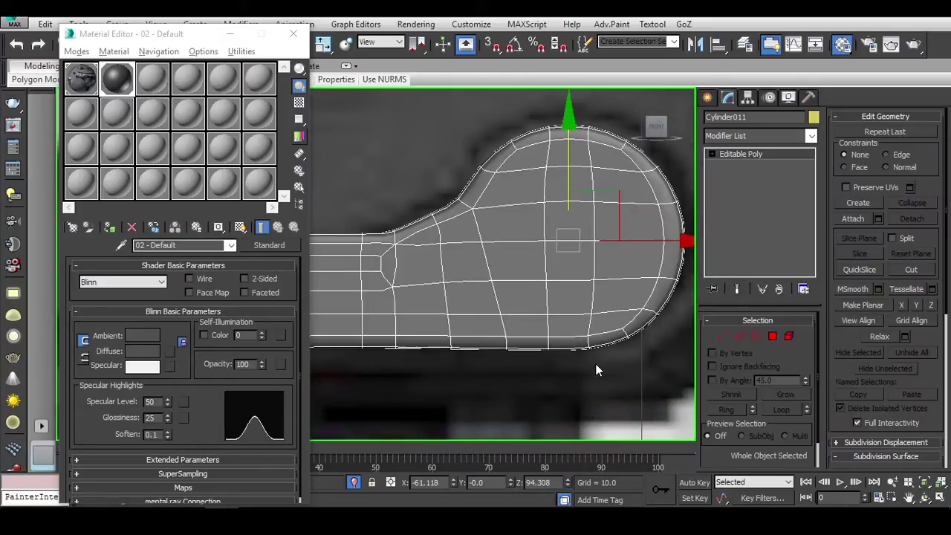
Step: Line up the column of vertices across the lever's rounded head vertically
click(449, 281)
middle_drag(440, 261, 631, 295)
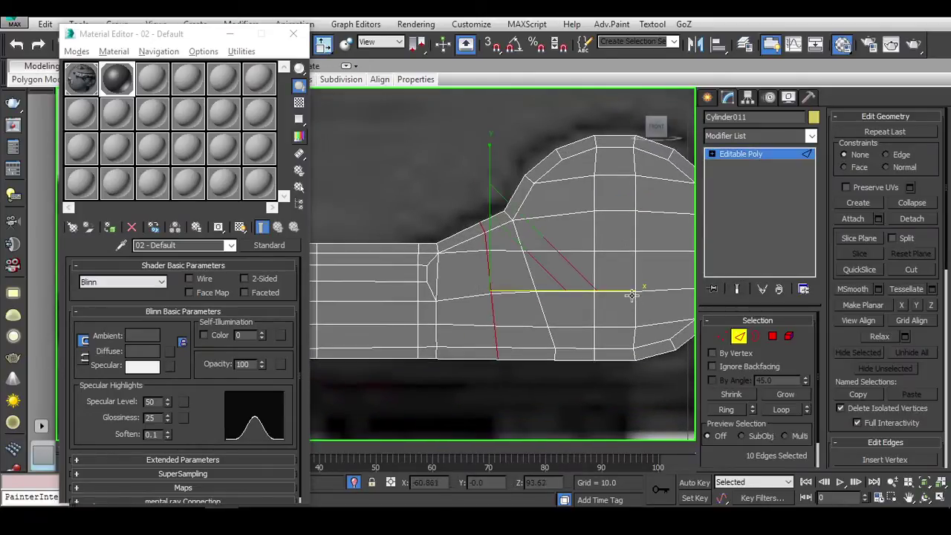
key(w)
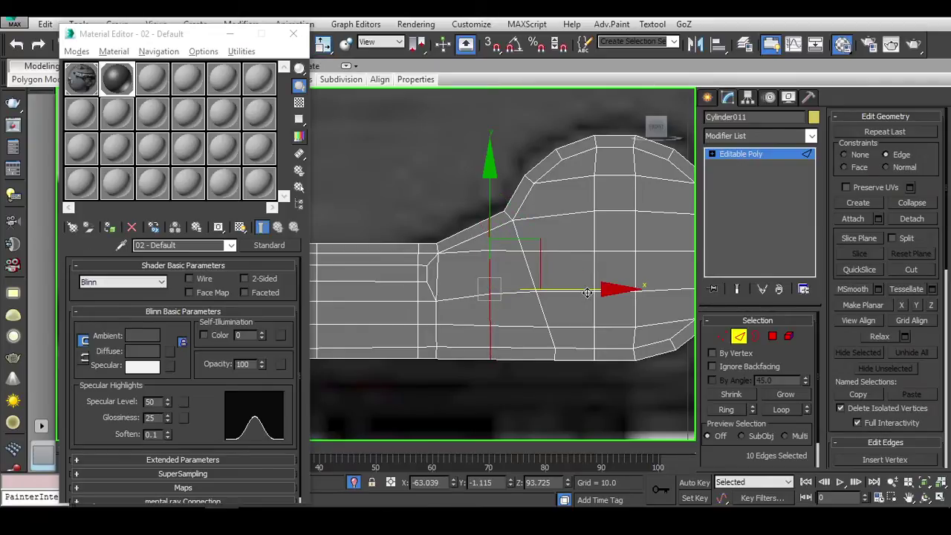
key(1)
key(F3)
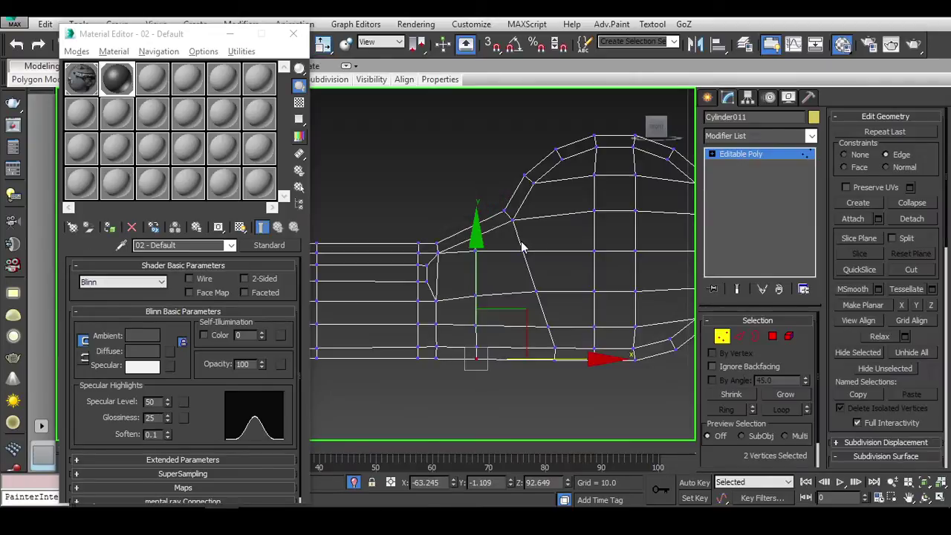
drag(579, 397, 579, 397)
alt+middle_drag(579, 396, 526, 340)
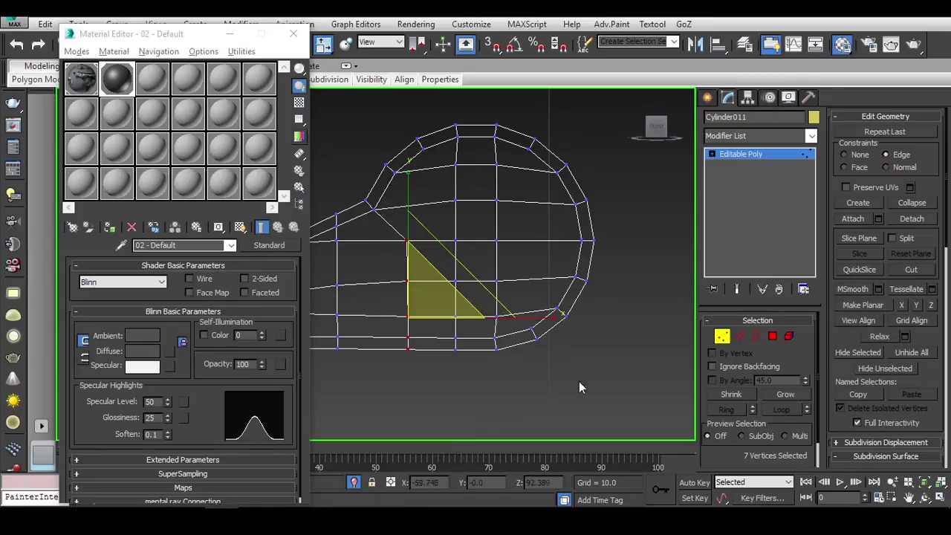
drag(501, 317, 519, 318)
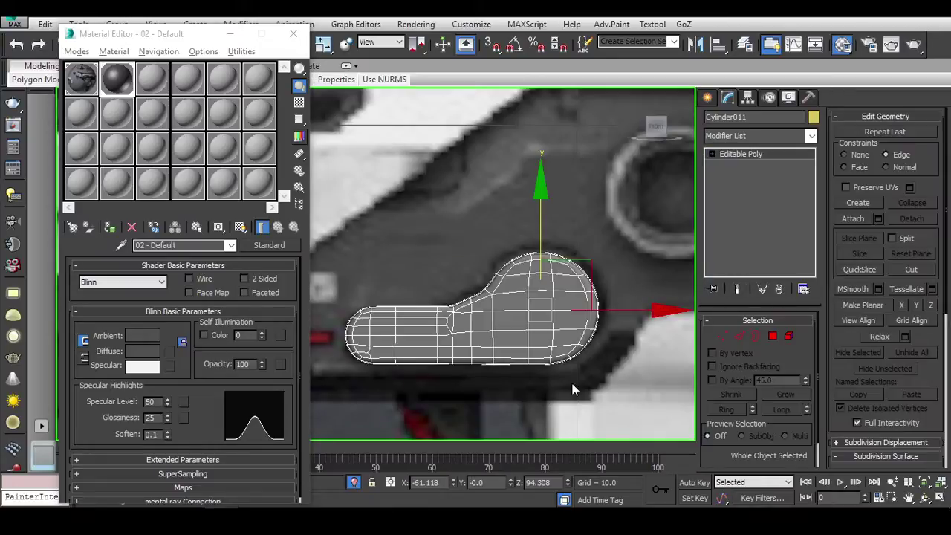
scroll(378, 312, up, 3)
scroll(460, 334, up, 3)
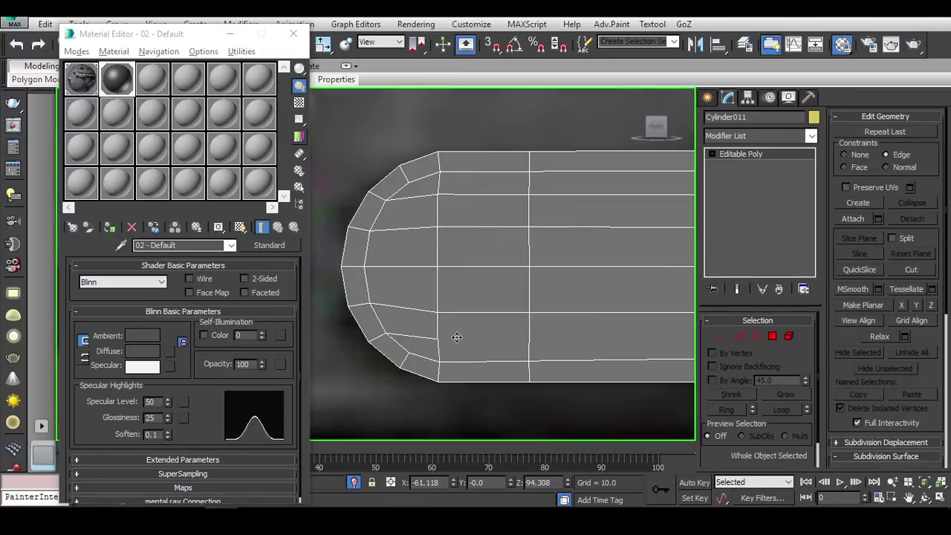
scroll(456, 337, up, 2)
scroll(471, 344, down, 2)
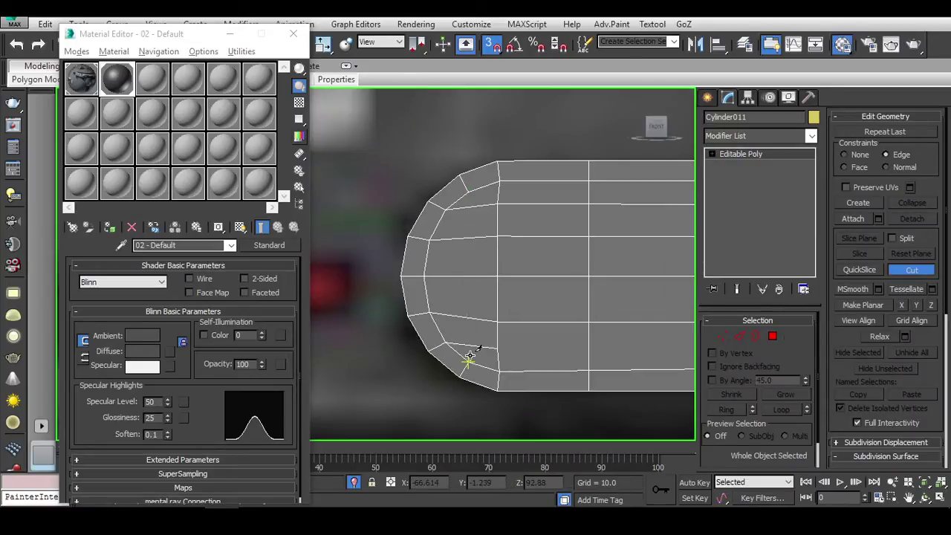
Step: Move the lower edges of the front-end loop and preview the lever with NURMS smoothing
key(2)
click(484, 351)
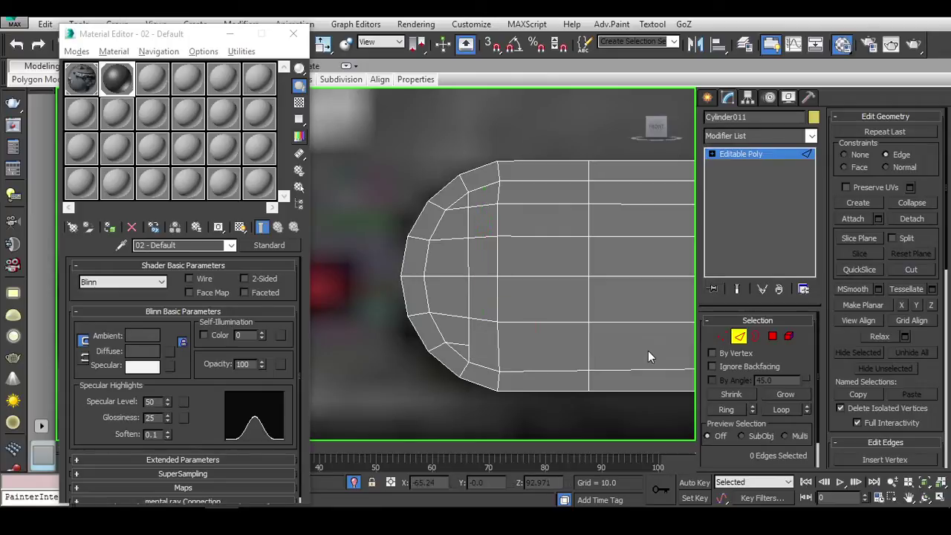
double_click(497, 195)
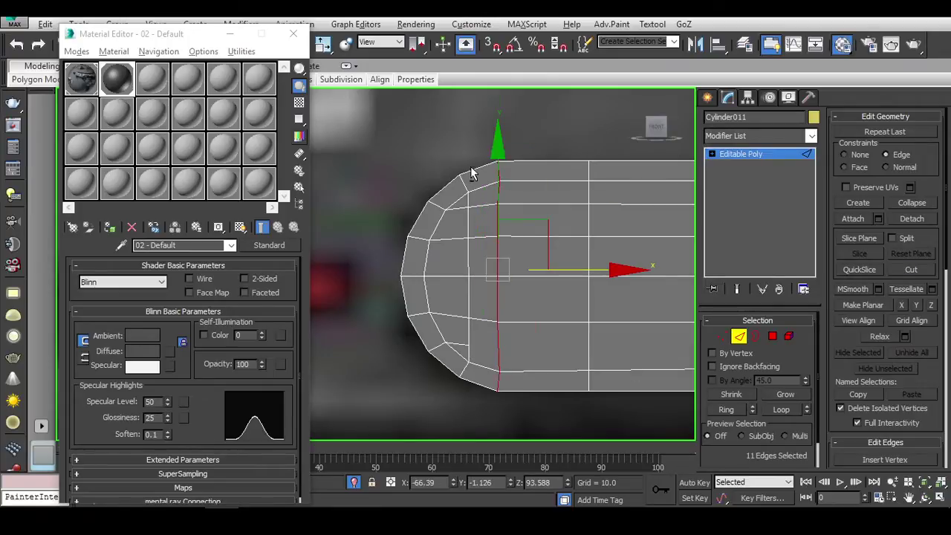
drag(520, 312, 475, 415)
middle_drag(508, 416, 486, 446)
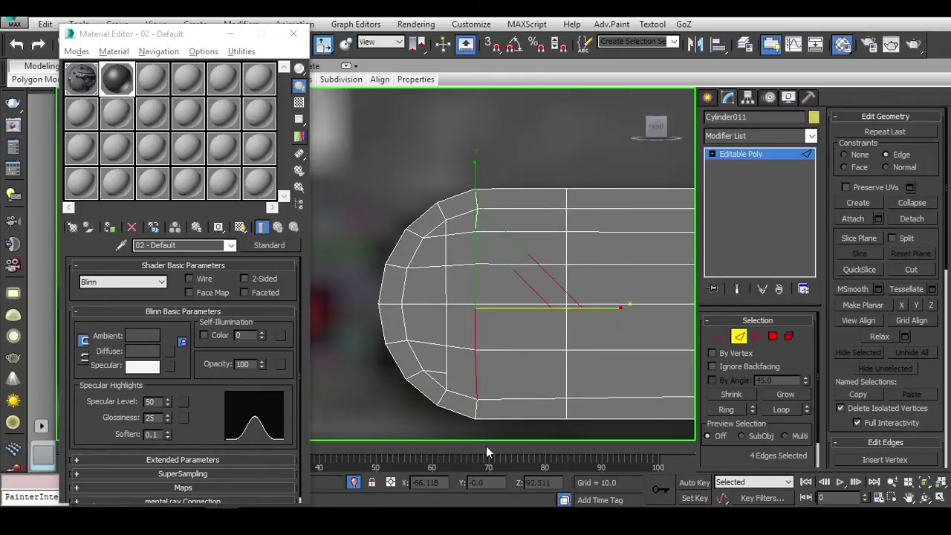
key(w)
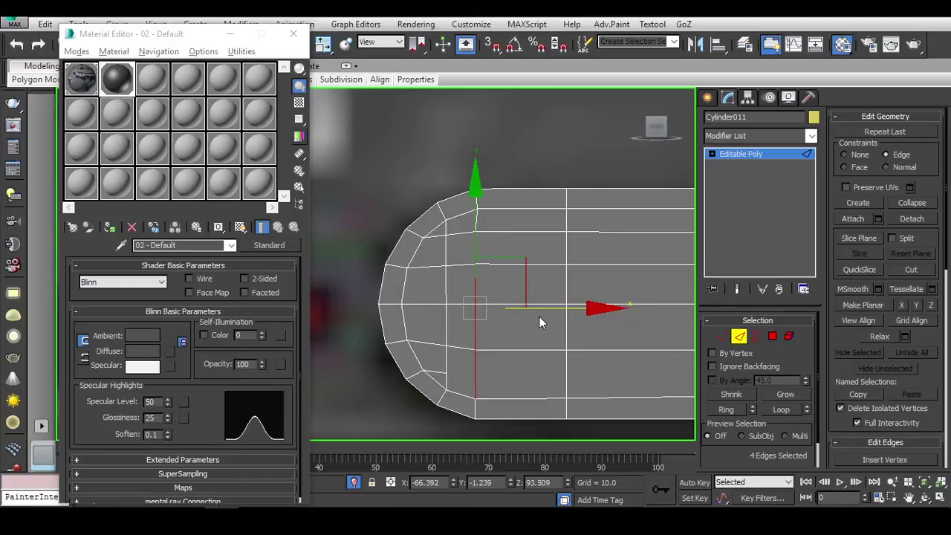
middle_drag(557, 308, 530, 308)
key(2)
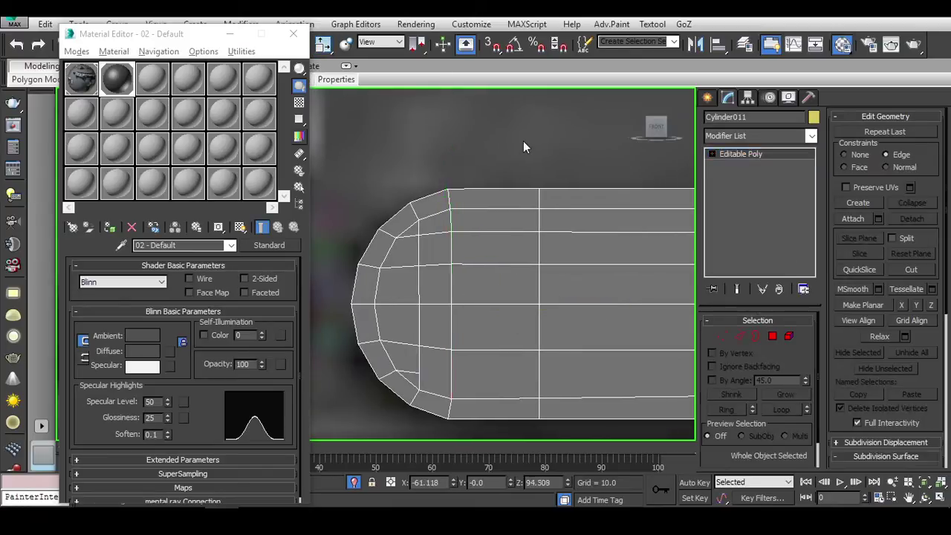
key(ctrl+q)
scroll(623, 276, down, 3)
Step: Close the Material Editor and bring up the IrfanView reference, panned to the grip close-up
scroll(478, 248, down, 2)
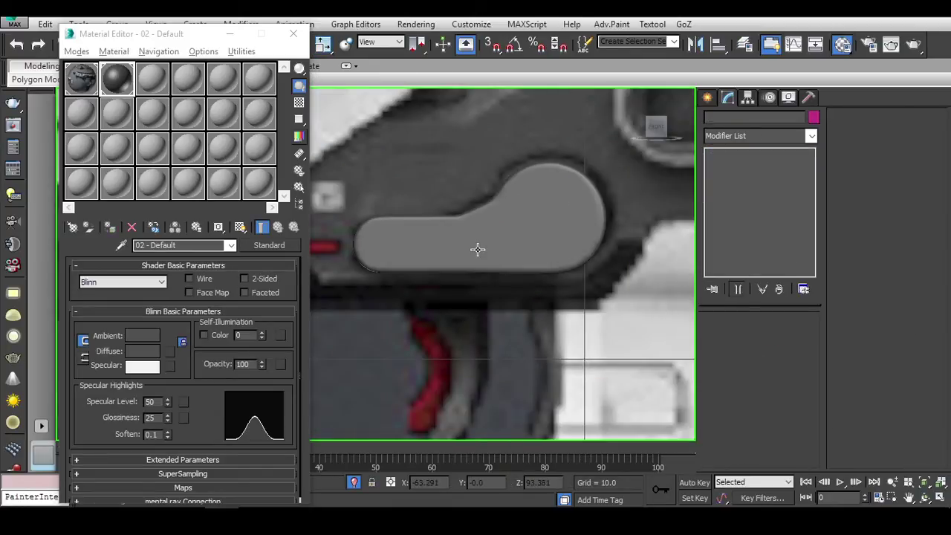
scroll(482, 250, down, 1)
click(296, 33)
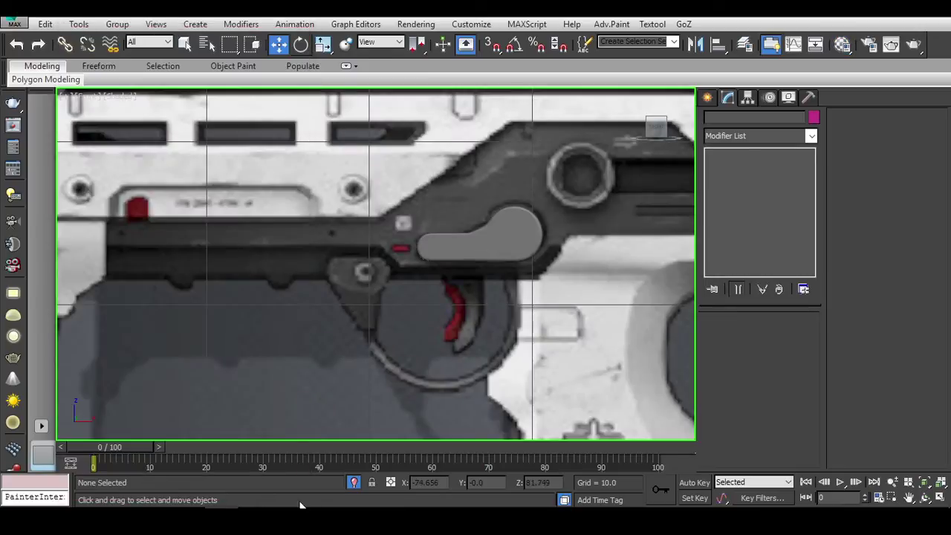
key(alt+Tab)
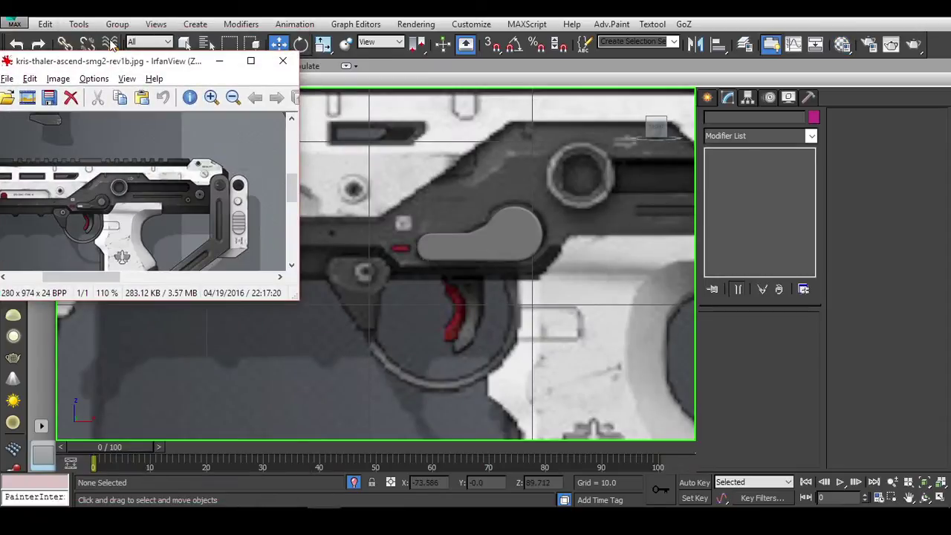
drag(193, 61, 281, 35)
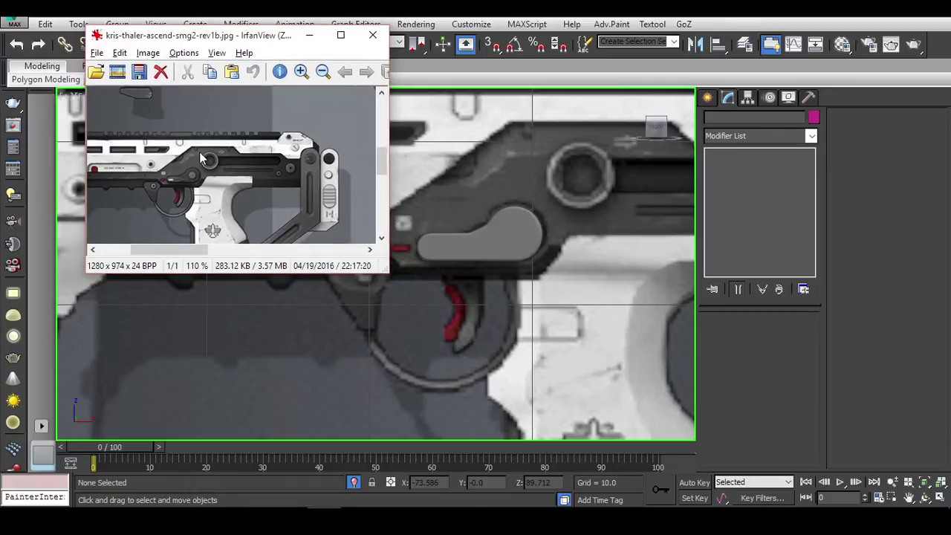
mouse_move(200, 158)
mouse_down()
mouse_move(217, 194)
mouse_move(212, 188)
mouse_up()
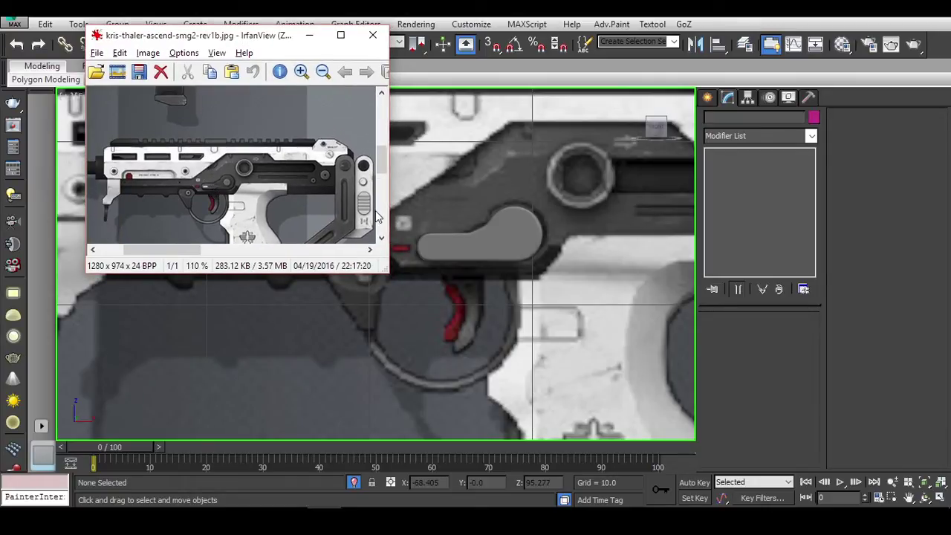
mouse_move(368, 133)
mouse_down()
mouse_move(332, 172)
mouse_move(244, 141)
mouse_move(268, 166)
mouse_up()
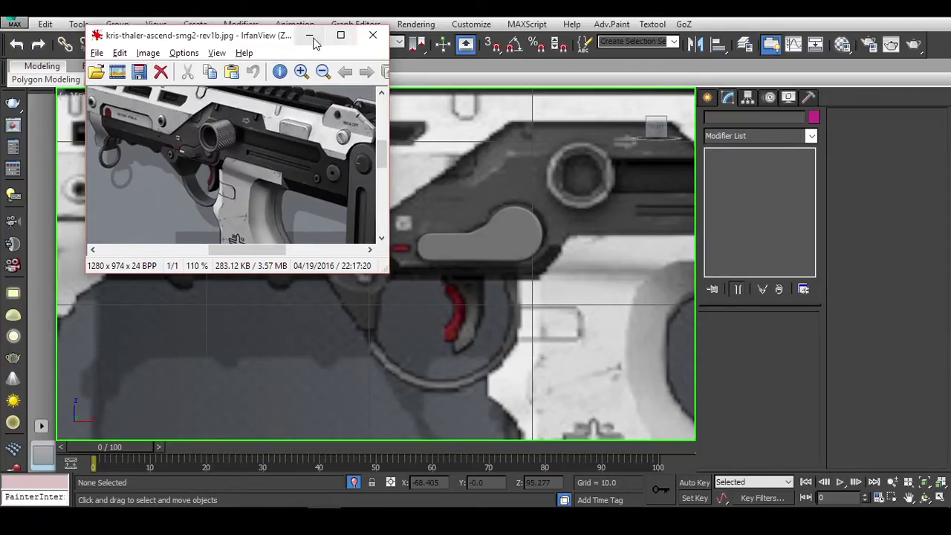
Step: Draw a small new cylinder at the lever's round head
middle_drag(447, 252, 448, 254)
scroll(483, 215, up, 1)
scroll(505, 219, up, 1)
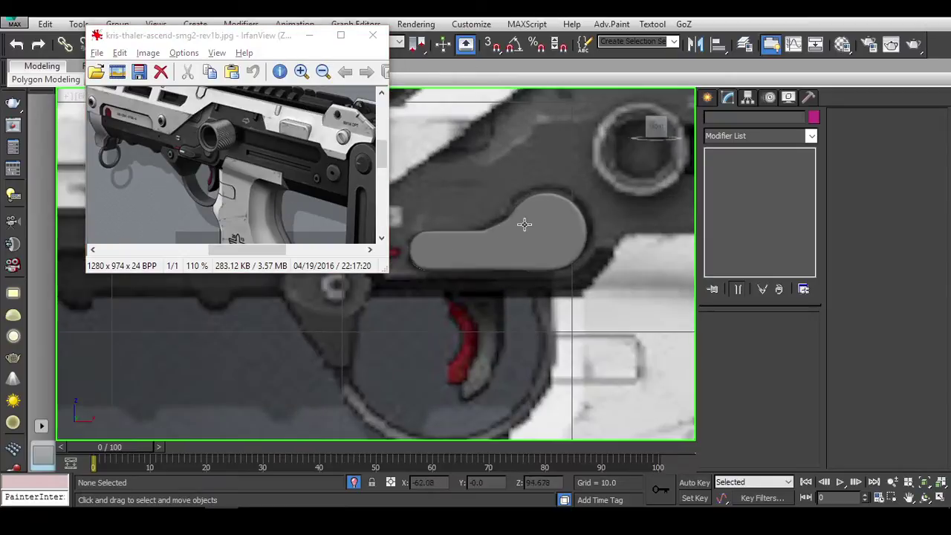
scroll(526, 237, up, 1)
middle_drag(527, 236, 496, 238)
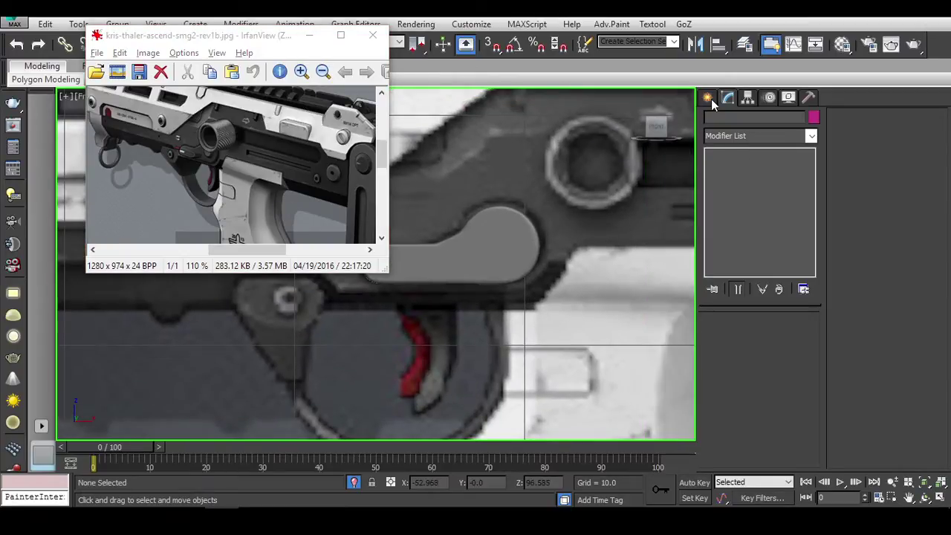
click(712, 99)
click(732, 216)
key(F3)
drag(485, 249, 520, 280)
key(F3)
key(F3)
click(522, 246)
key(F3)
Step: Position the cap cylinder over the lever's round head and convert it to Editable Poly
right_click(541, 197)
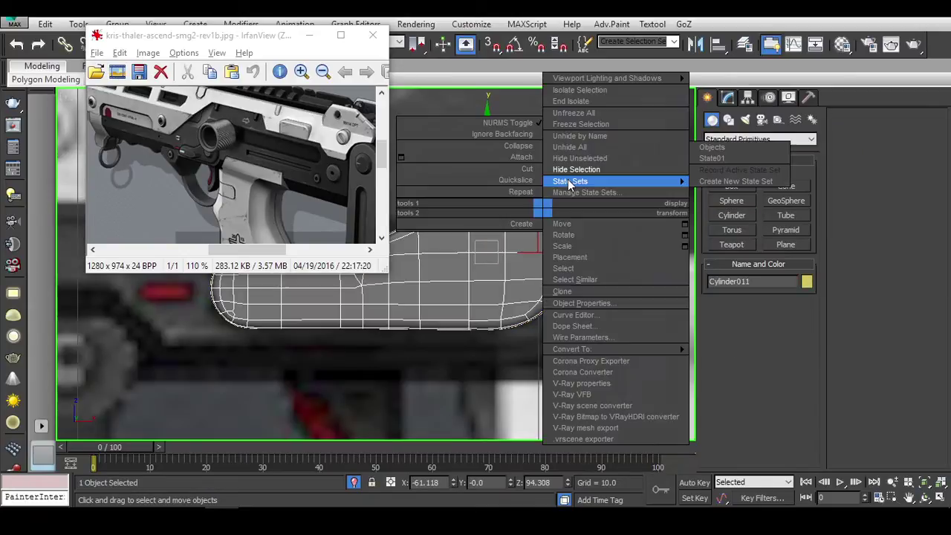
click(587, 169)
drag(535, 197, 533, 197)
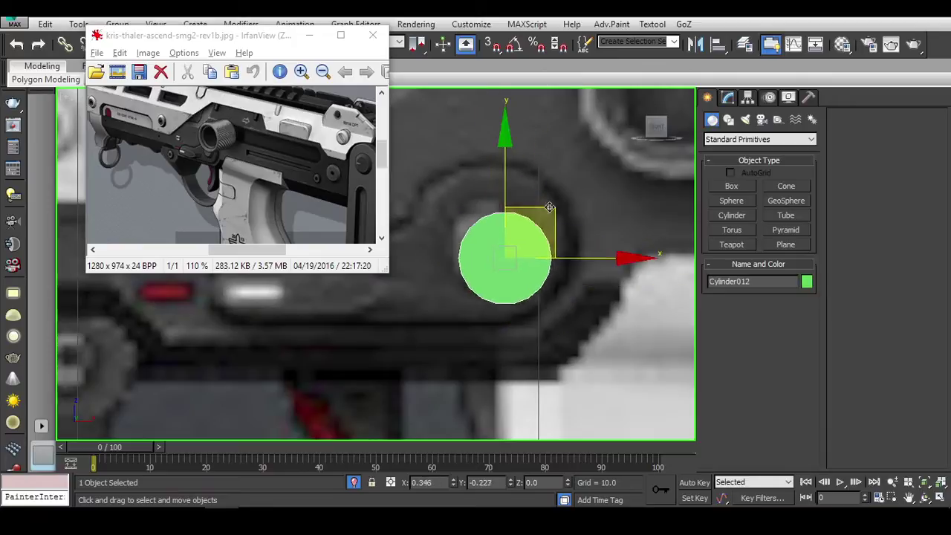
key(p)
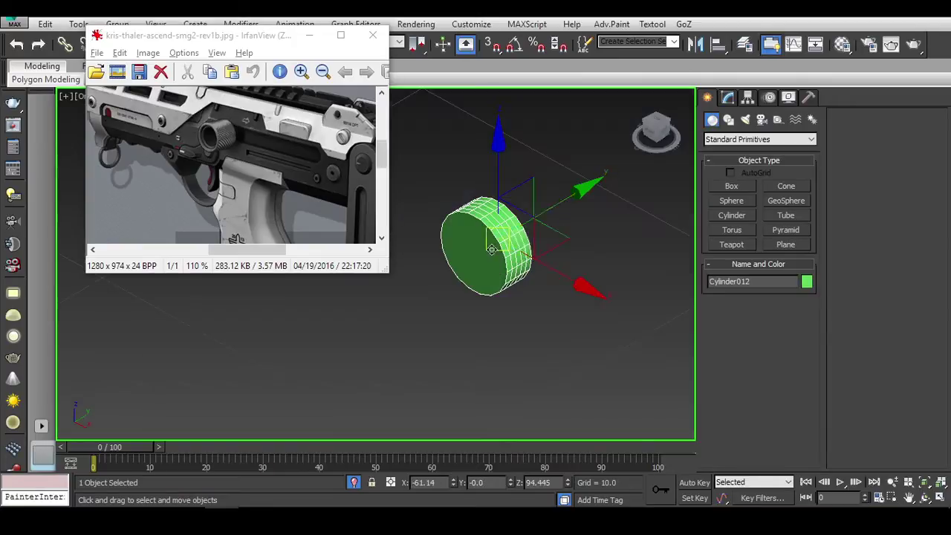
click(728, 98)
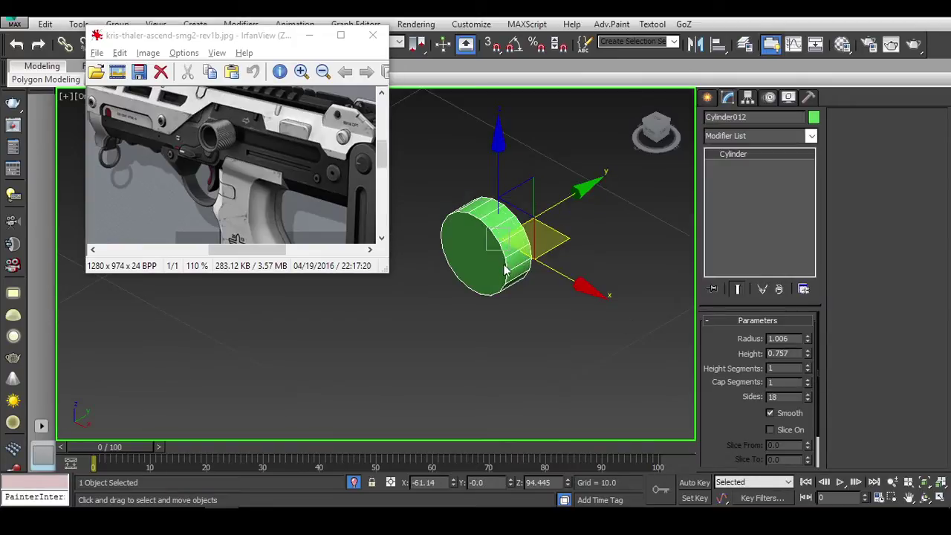
right_click(480, 239)
click(680, 385)
Step: Inset the front cap polygon and weld the 18 centre vertices into one point
key(4)
click(476, 245)
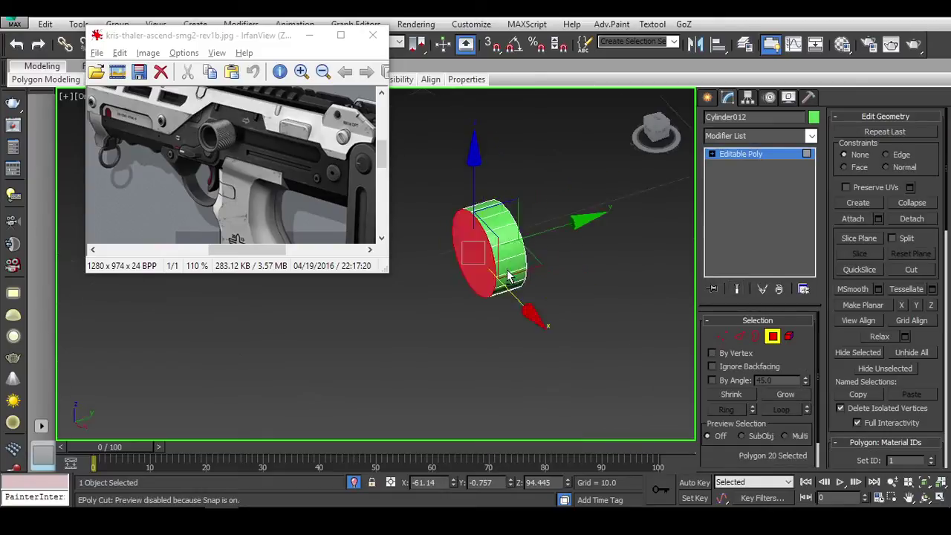
alt+middle_drag(476, 246, 544, 285)
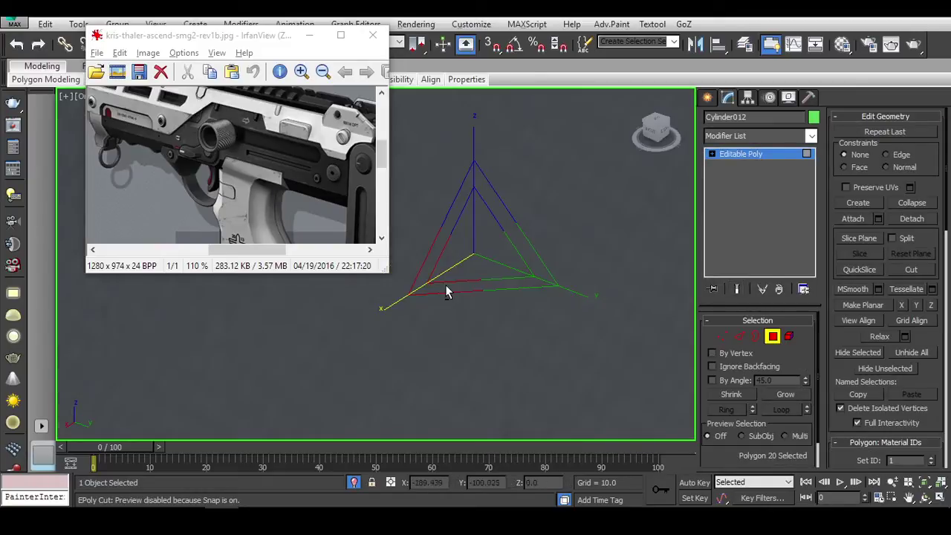
key(w)
mouse_move(445, 285)
alt+middle_down()
mouse_move(587, 267)
mouse_move(525, 269)
mouse_move(692, 271)
alt+middle_up()
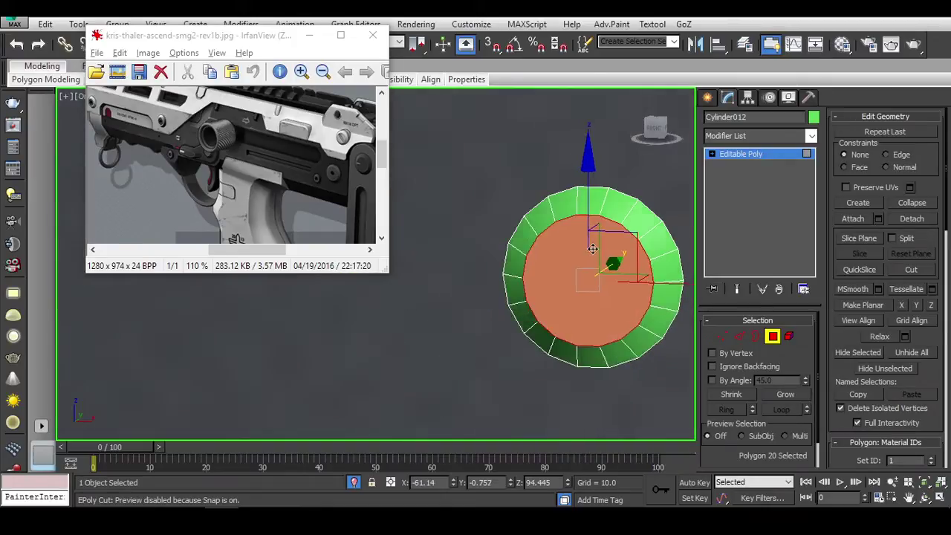
right_click(591, 294)
click(520, 303)
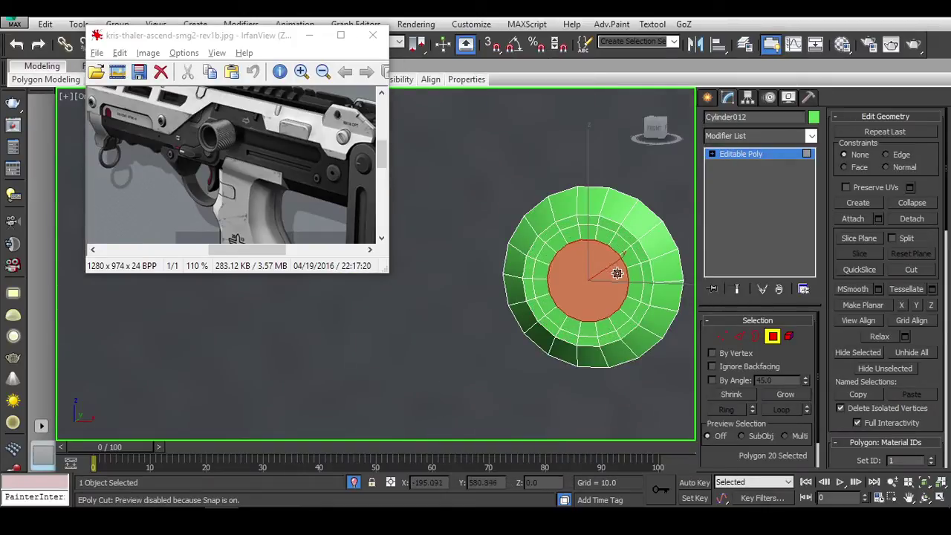
key(ctrl+z)
click(722, 337)
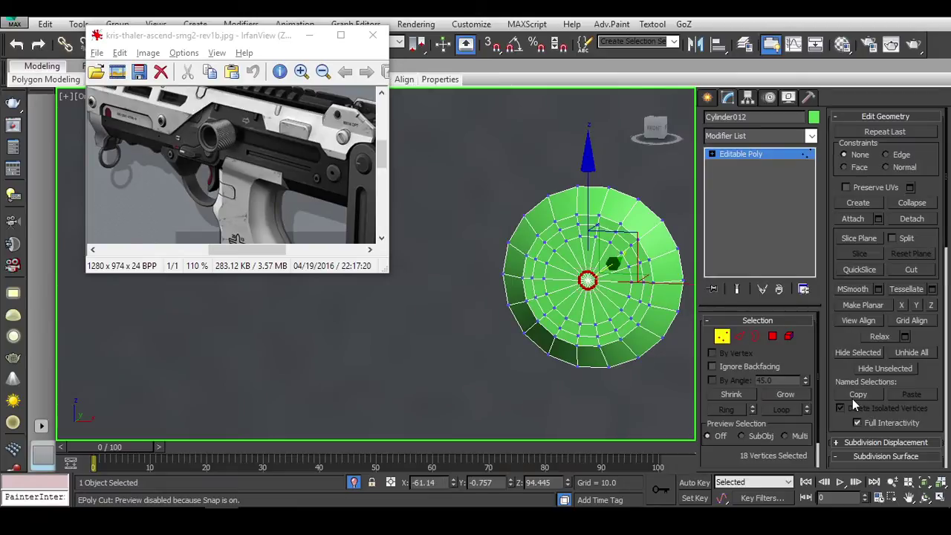
scroll(852, 398, down, 5)
click(932, 407)
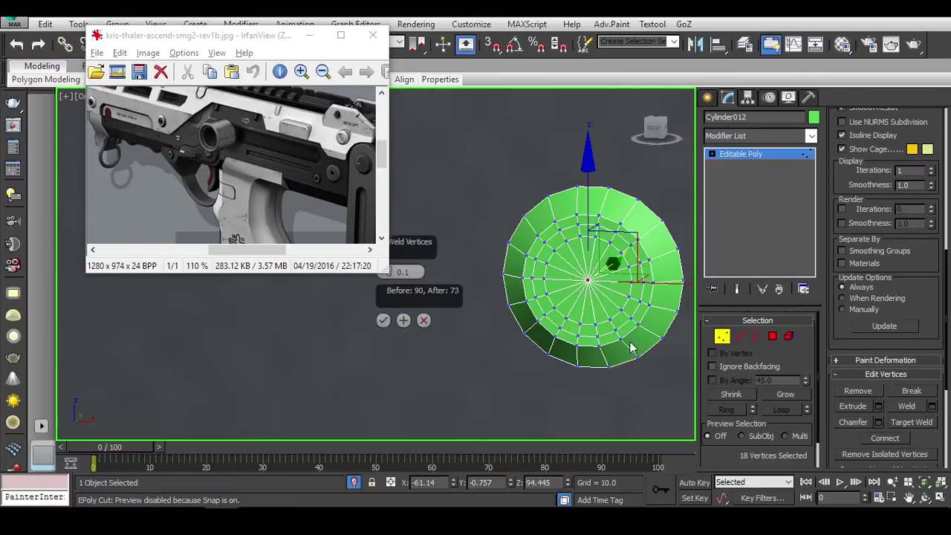
click(383, 321)
Step: Delete the cap's flat back polygon and exit sub-object mode
alt+middle_drag(461, 312, 552, 287)
key(4)
click(545, 334)
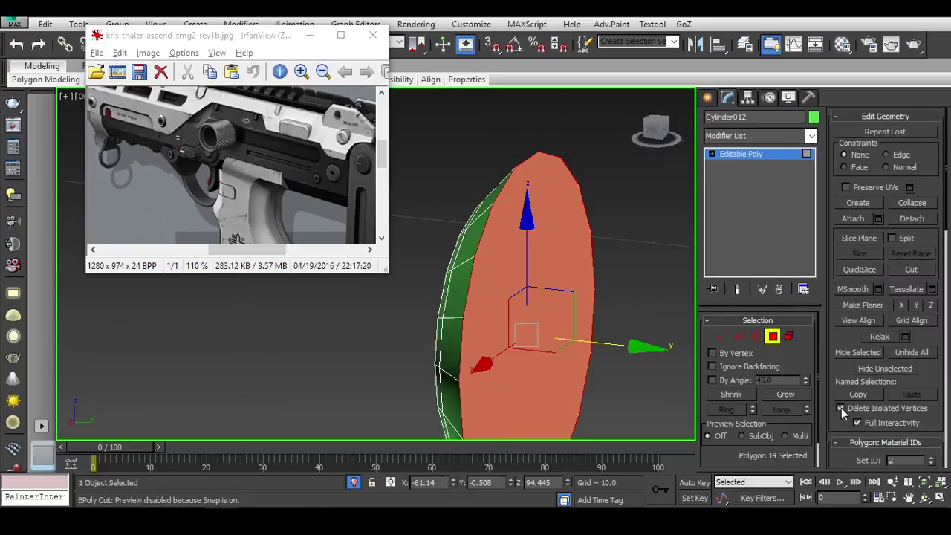
key(Delete)
key(3)
alt+middle_drag(625, 280, 532, 248)
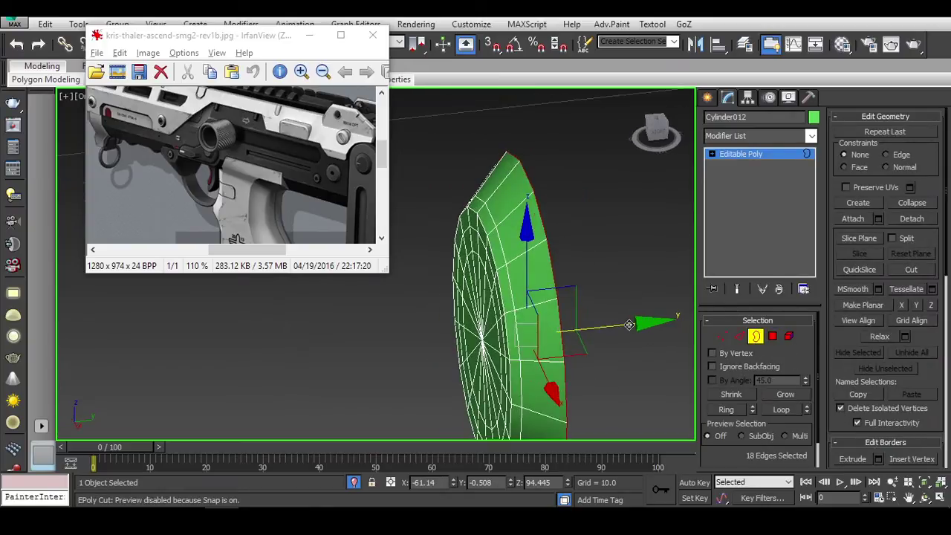
key(w)
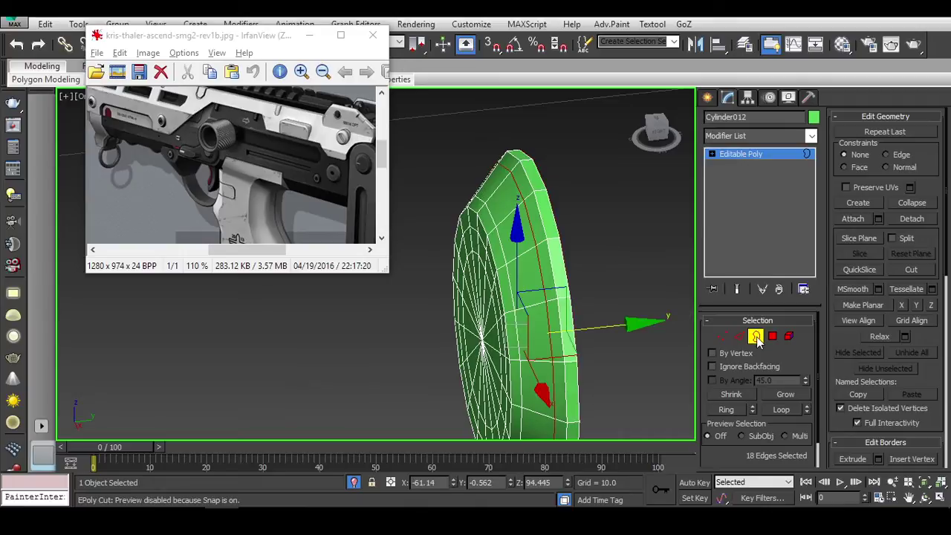
key(3)
click(593, 233)
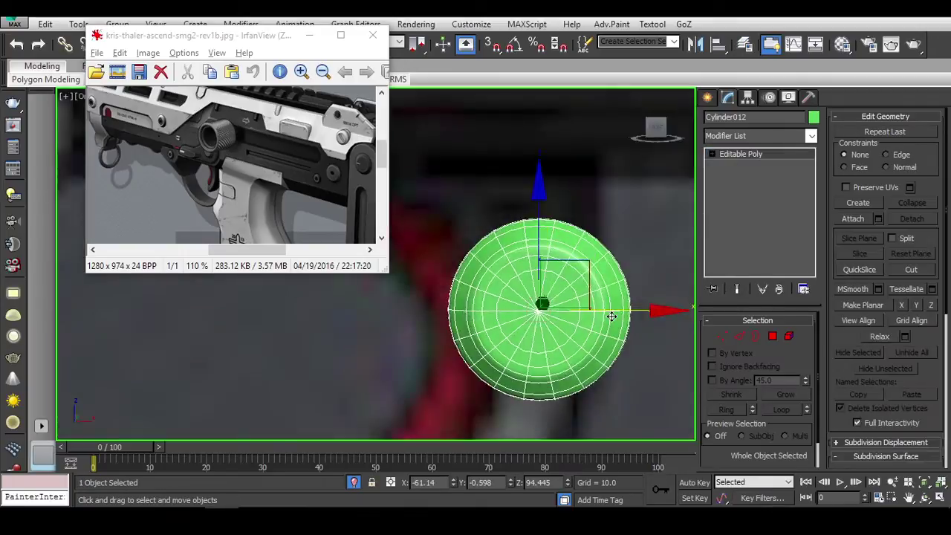
Step: Unhide all the hidden gun parts
right_click(552, 255)
click(586, 179)
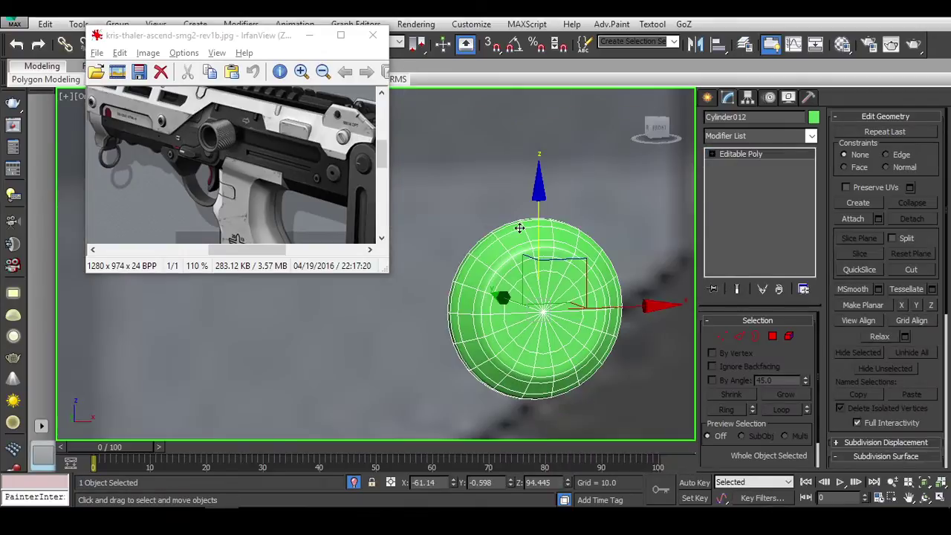
right_click(570, 271)
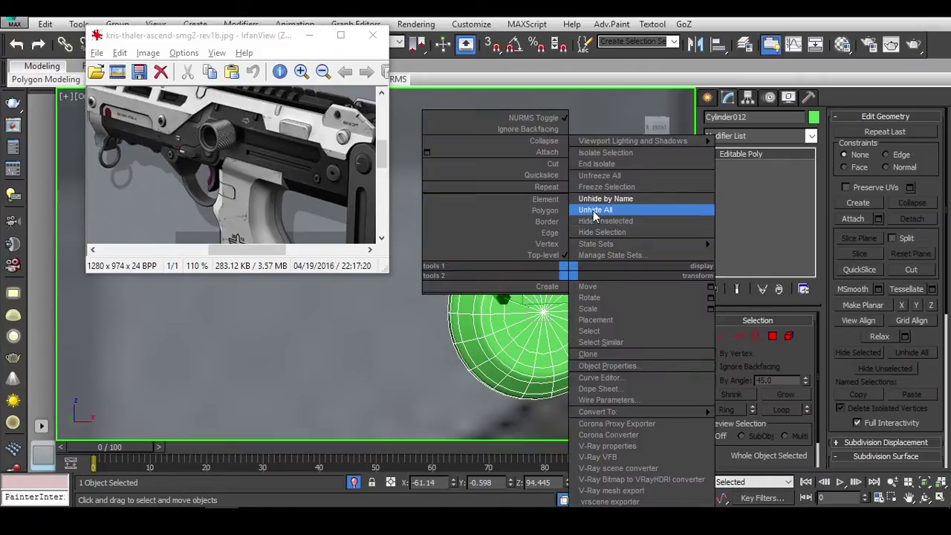
click(596, 210)
scroll(587, 304, up, 3)
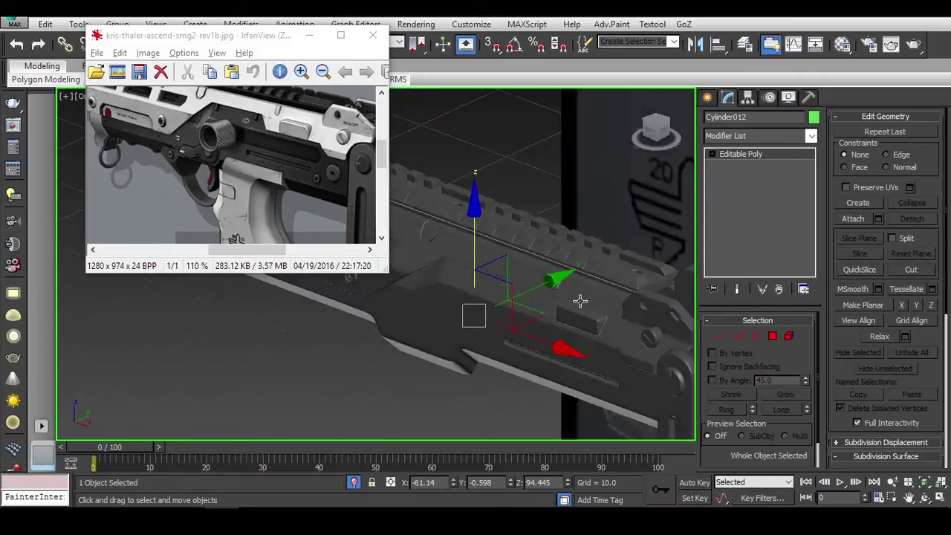
key(F3)
scroll(578, 302, up, 3)
scroll(483, 299, up, 3)
Step: Select the lever shape together with the cap and nudge them slightly along Y
ctrl+click(458, 297)
key(F3)
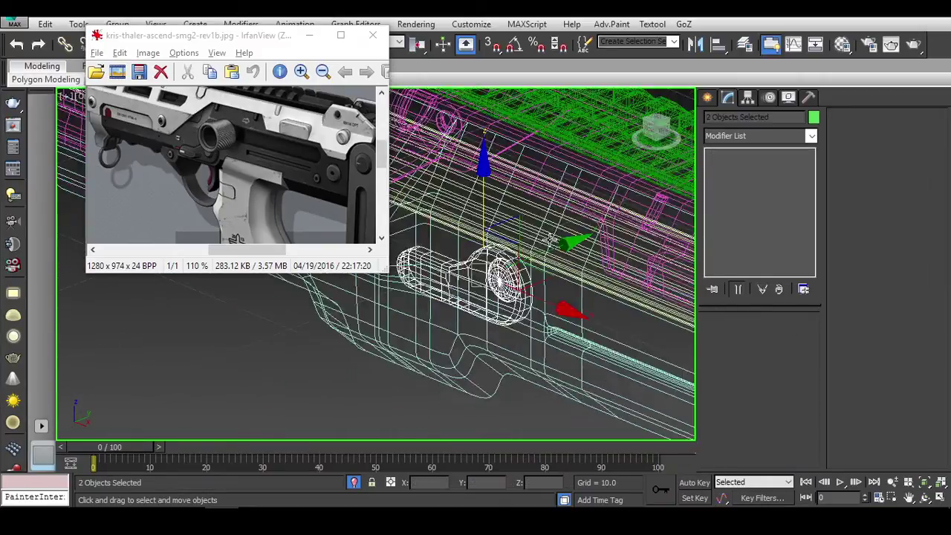
scroll(550, 249, down, 2)
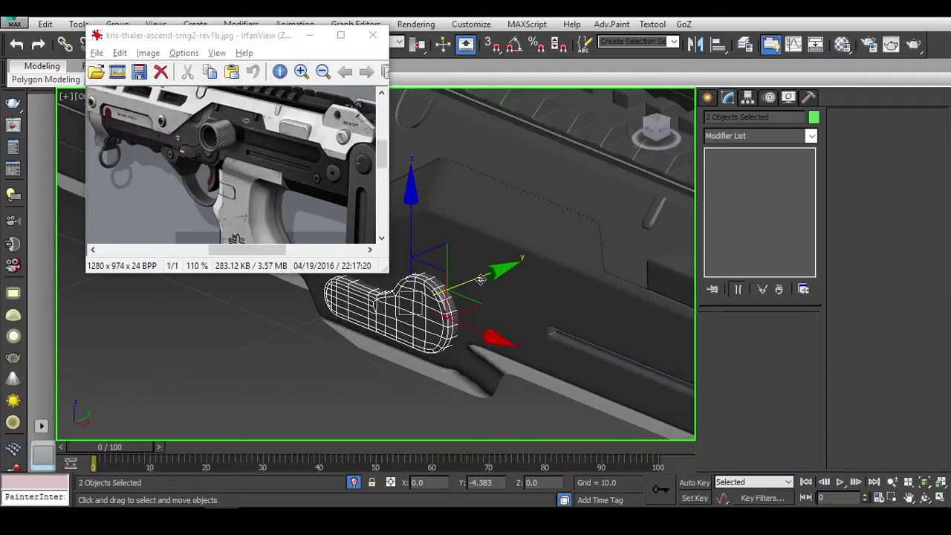
alt+middle_drag(481, 278, 528, 306)
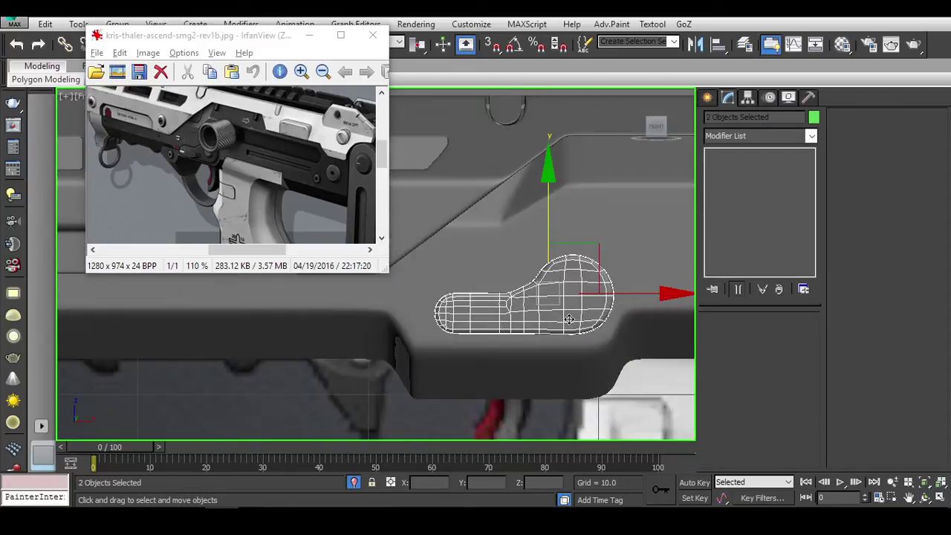
alt+middle_drag(528, 306, 545, 230)
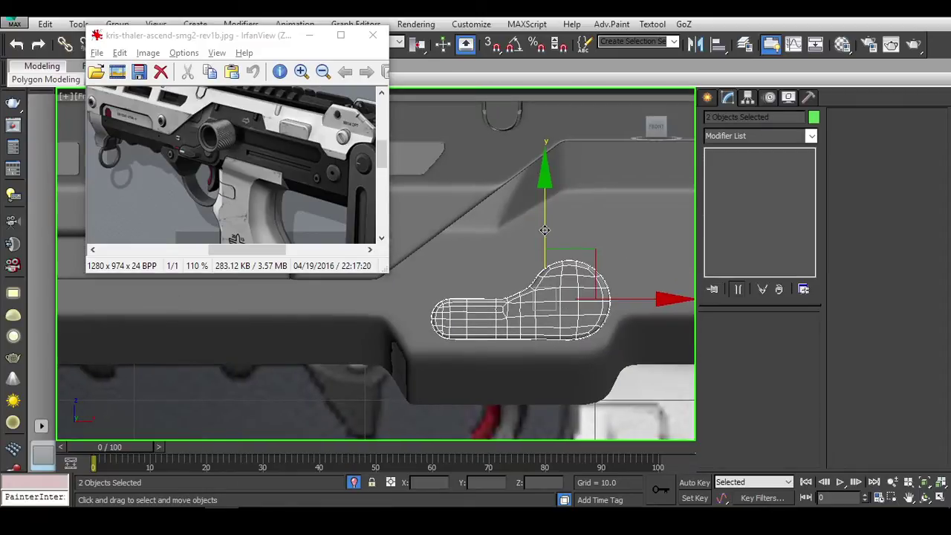
drag(545, 231, 546, 226)
mouse_move(547, 256)
alt+middle_down()
mouse_move(577, 313)
mouse_move(656, 338)
mouse_move(411, 310)
alt+middle_up()
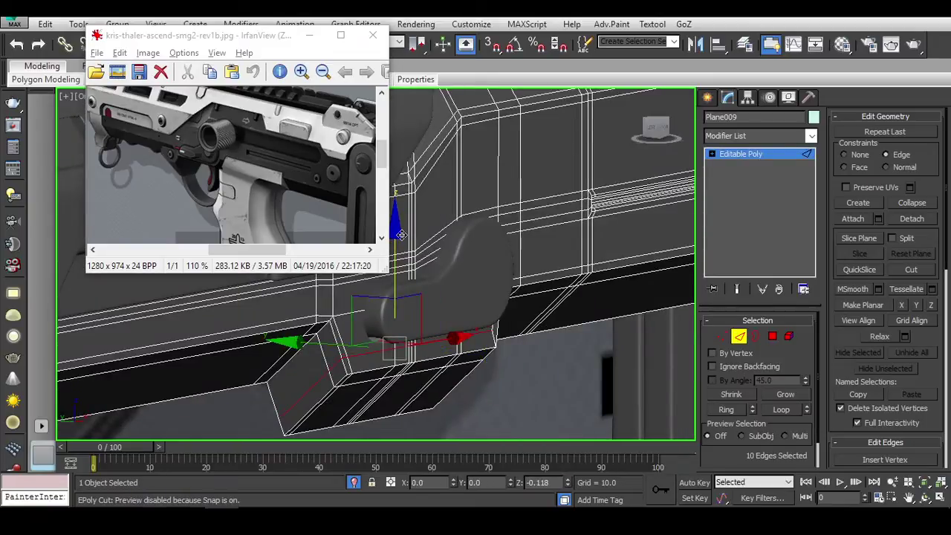
Step: Turn on NURMS subdivision smoothing for the Plane009 body
mouse_move(416, 256)
alt+middle_down()
mouse_move(453, 353)
mouse_move(609, 344)
alt+middle_up()
click(667, 126)
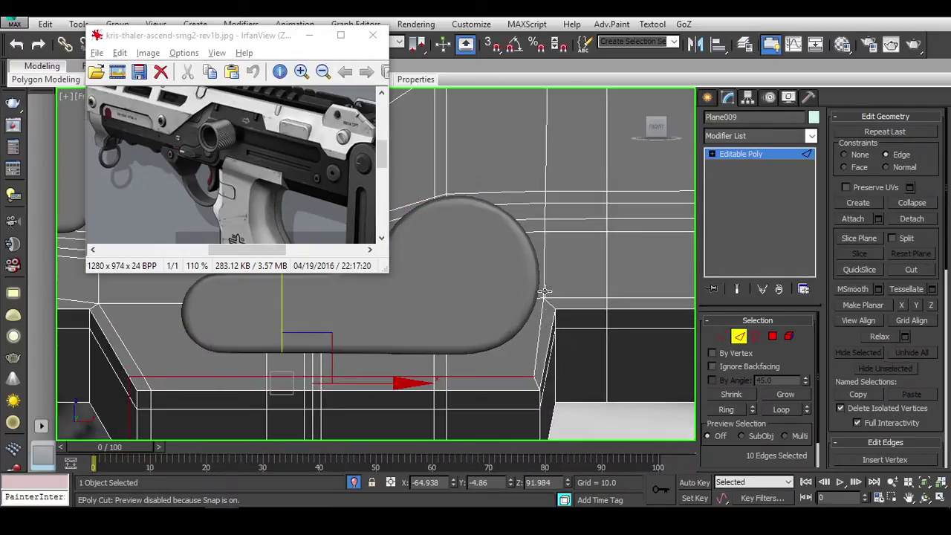
key(1)
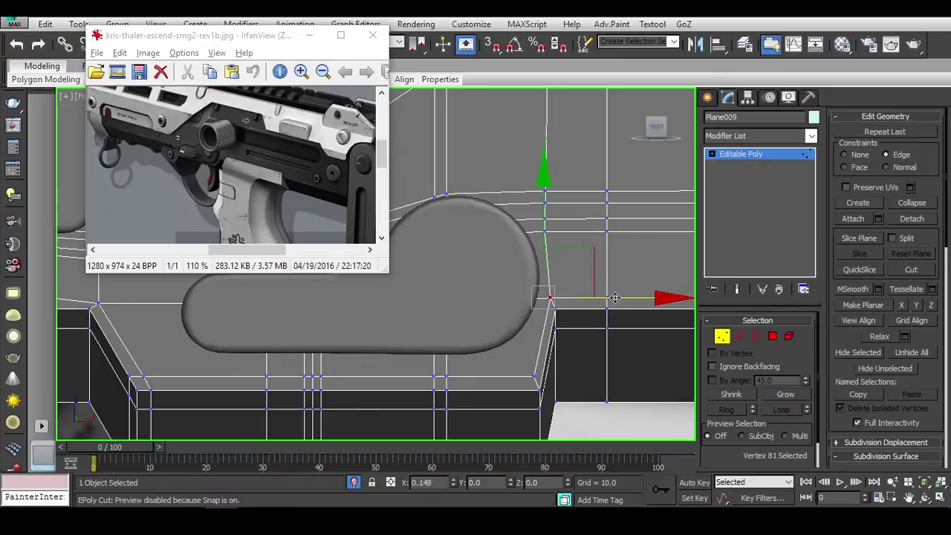
mouse_move(615, 297)
alt+middle_down()
mouse_move(601, 348)
mouse_move(509, 382)
mouse_move(571, 362)
mouse_move(655, 407)
alt+middle_up()
key(1)
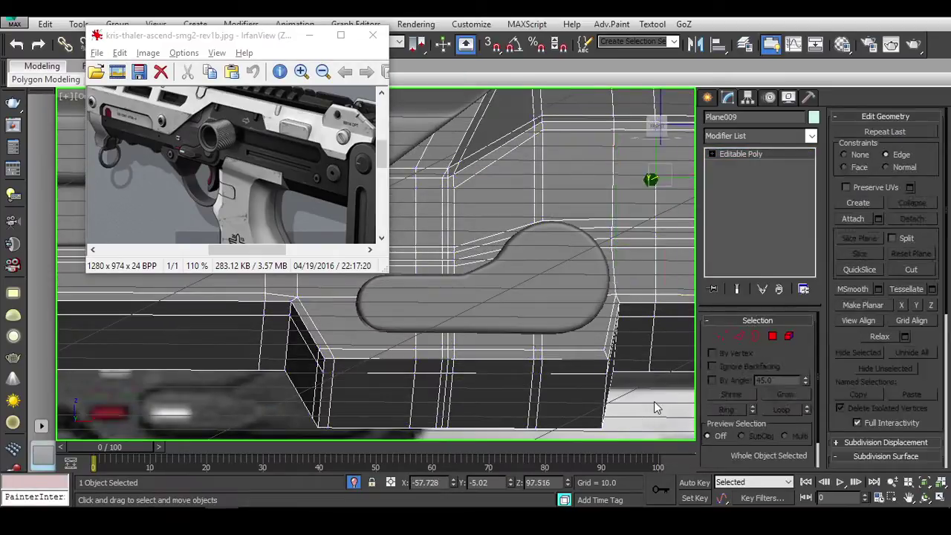
click(565, 252)
click(520, 351)
key(ctrl+q)
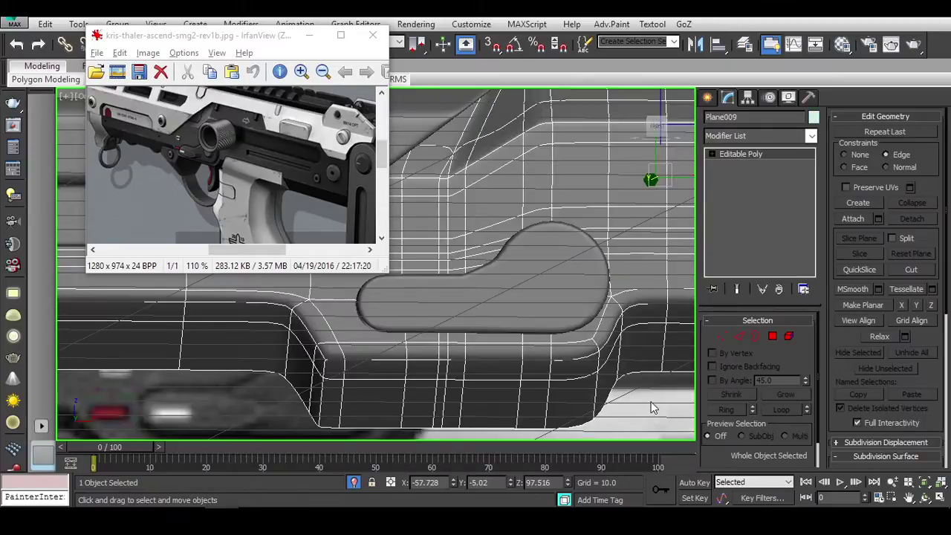
click(652, 407)
Step: Slide the Cylinder012 round cap slightly along Y to seat it inside the lever recess
click(509, 315)
scroll(548, 353, down, 3)
scroll(522, 234, down, 3)
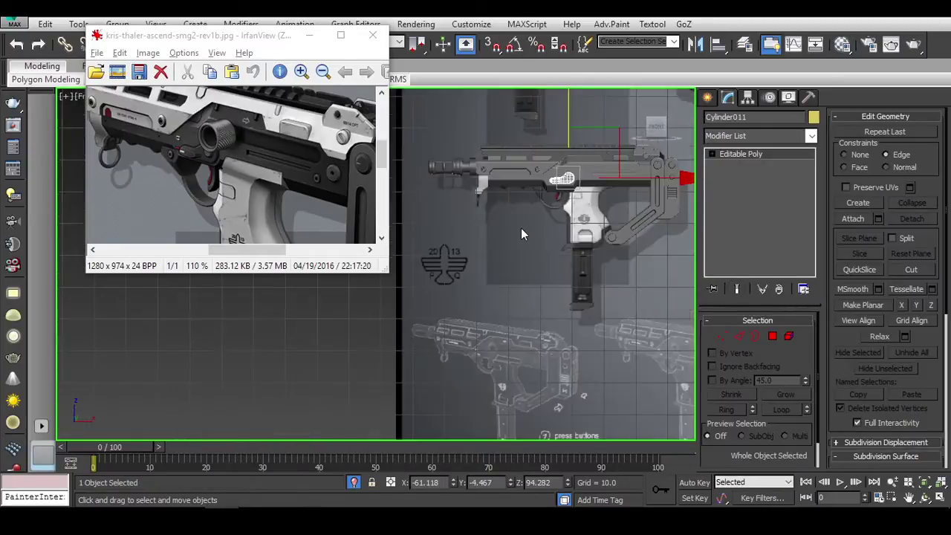
scroll(522, 234, up, 3)
scroll(565, 253, up, 4)
click(548, 199)
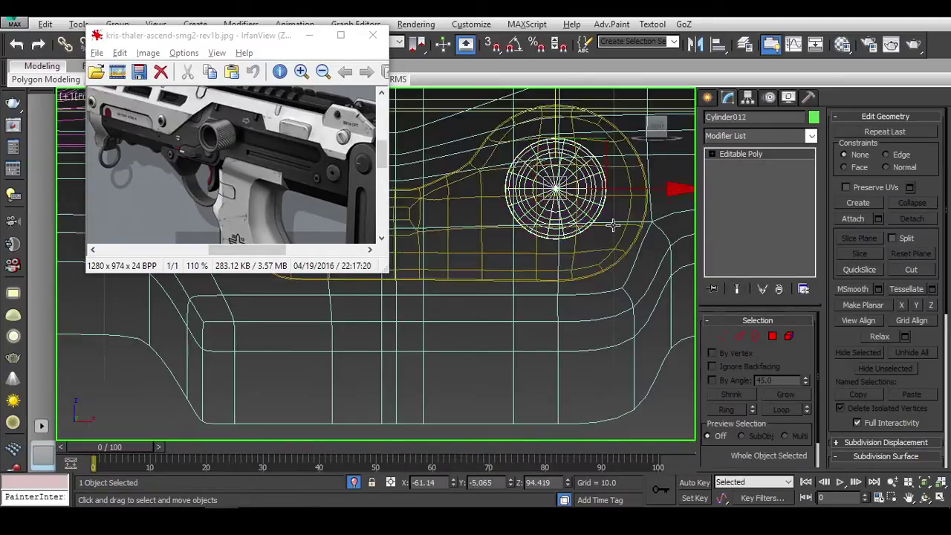
alt+middle_drag(557, 206, 595, 175)
drag(595, 176, 589, 176)
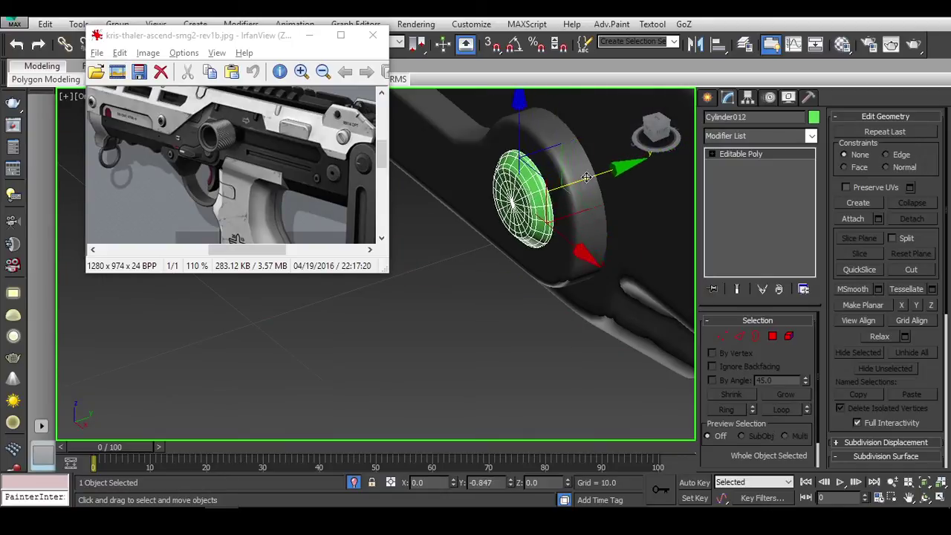
alt+middle_drag(547, 214, 381, 215)
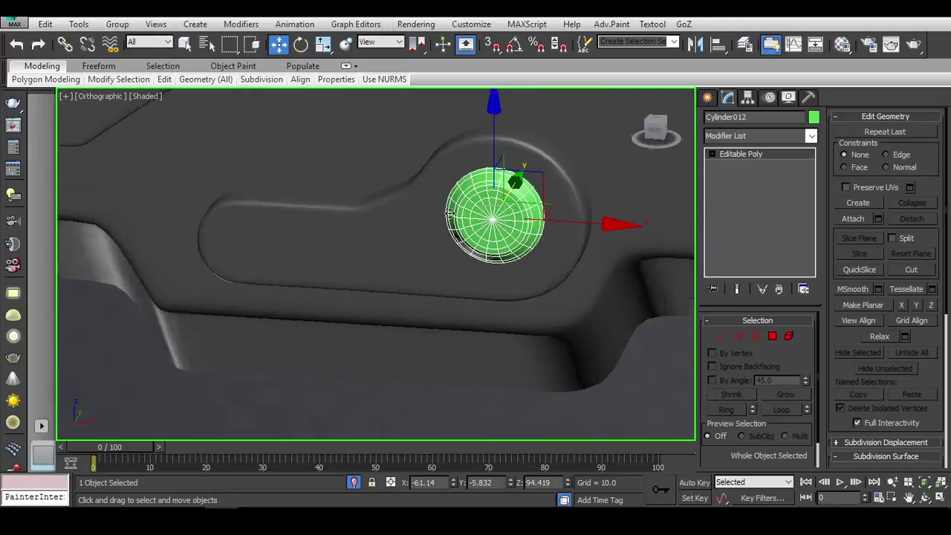
key(m)
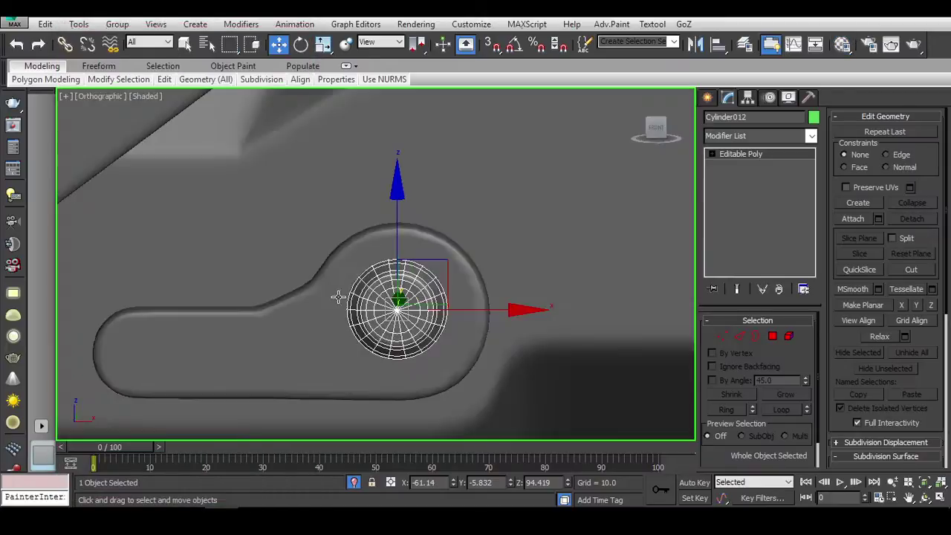
middle_drag(436, 343, 438, 312)
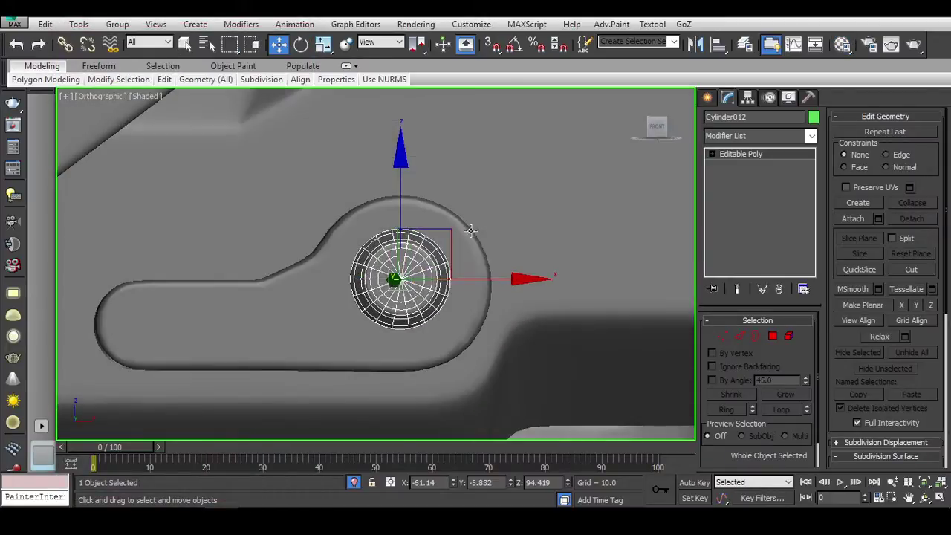
Step: Set the lever's Subdivision Surface Iterations to 2, then hide the lever and body
click(483, 282)
alt+middle_drag(484, 282, 550, 286)
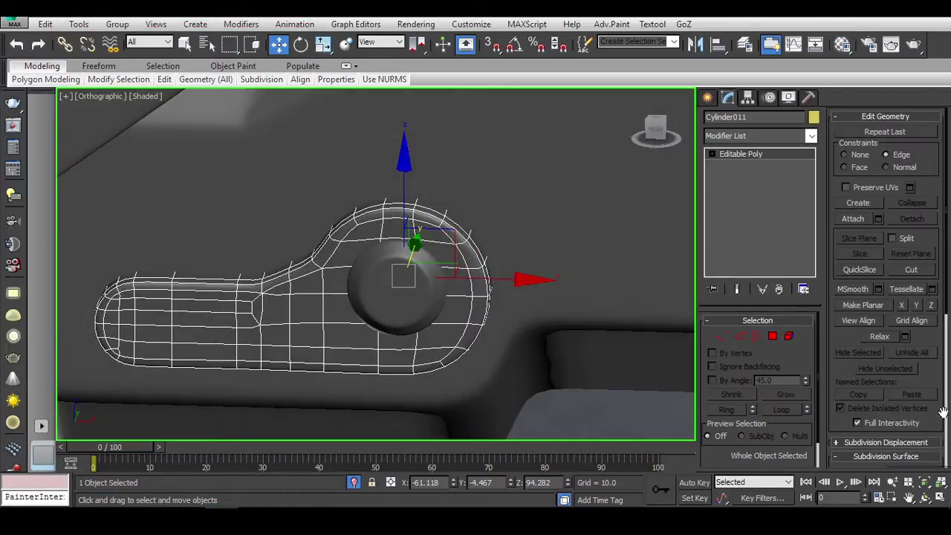
scroll(927, 366, down, 5)
click(932, 270)
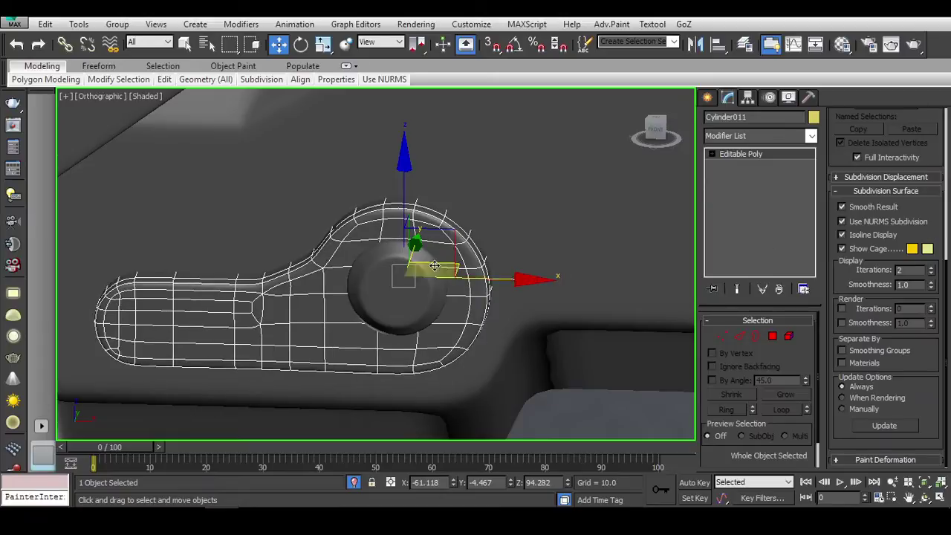
key(f)
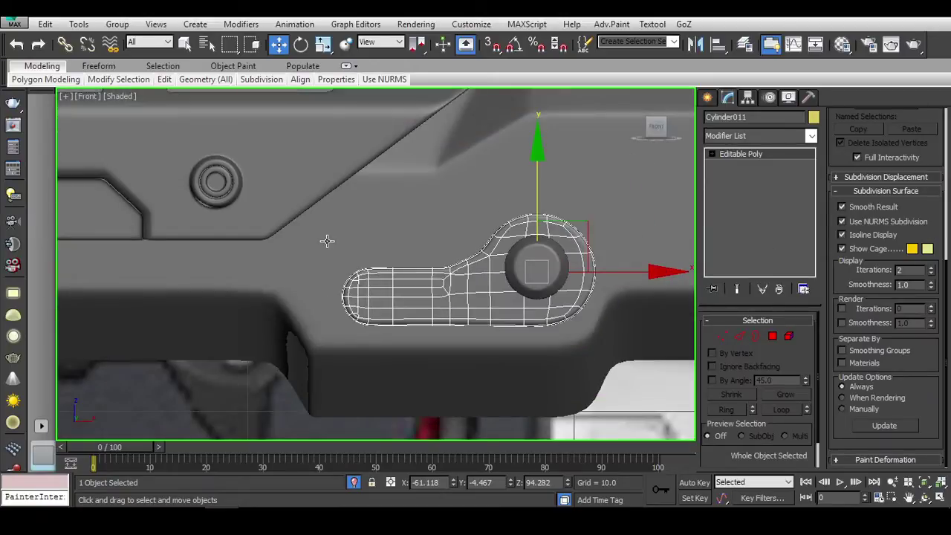
ctrl+click(327, 241)
right_click(353, 201)
click(352, 201)
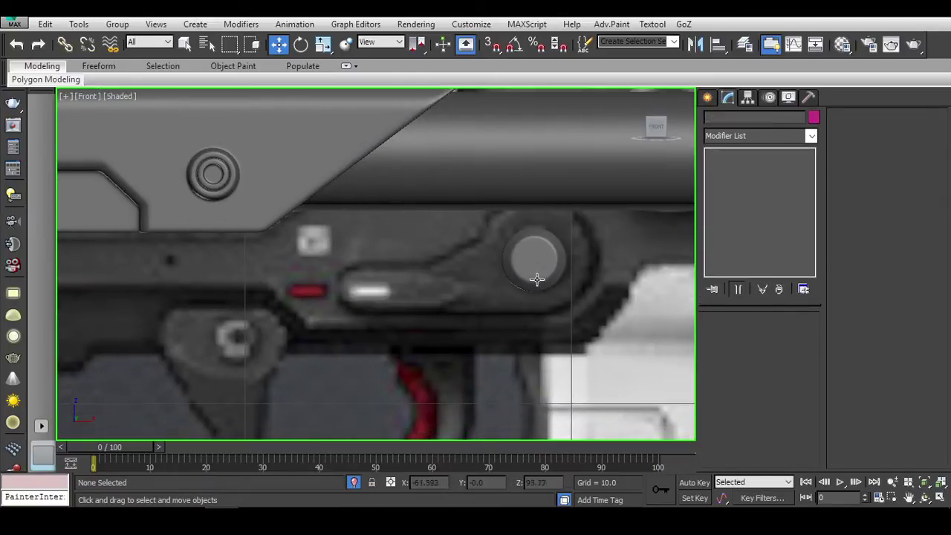
Step: Draw a thin cylinder disc over the slider area in the Front view
click(708, 98)
click(733, 216)
scroll(372, 267, up, 2)
scroll(362, 254, up, 2)
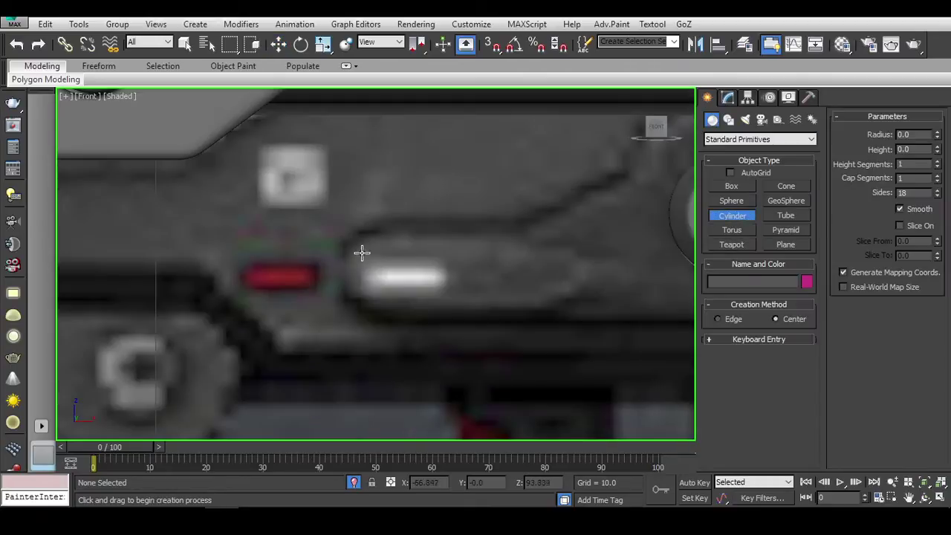
drag(362, 253, 402, 268)
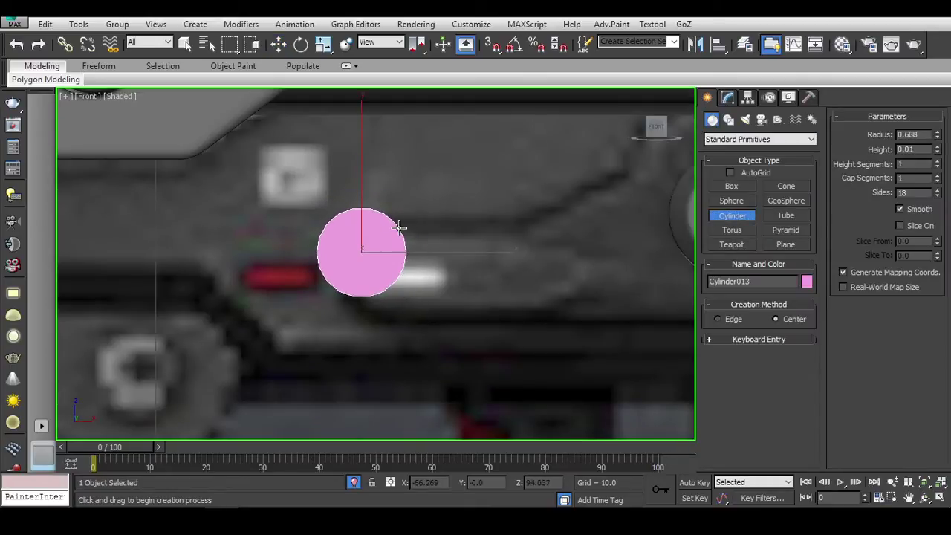
key(w)
Step: Convert the disc to Editable Poly, undoing an accidental Editable Mesh conversion
click(728, 97)
right_click(496, 254)
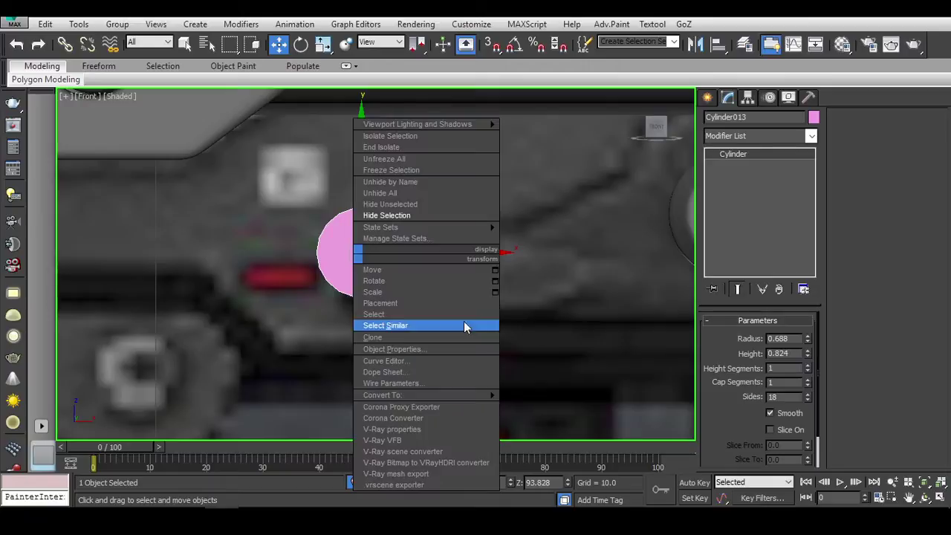
click(569, 395)
key(ctrl+z)
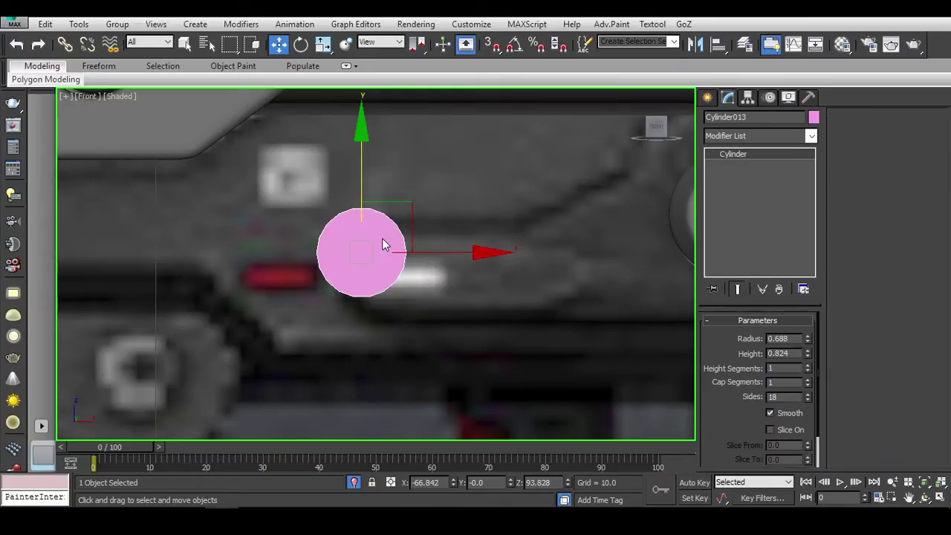
right_click(383, 238)
click(588, 388)
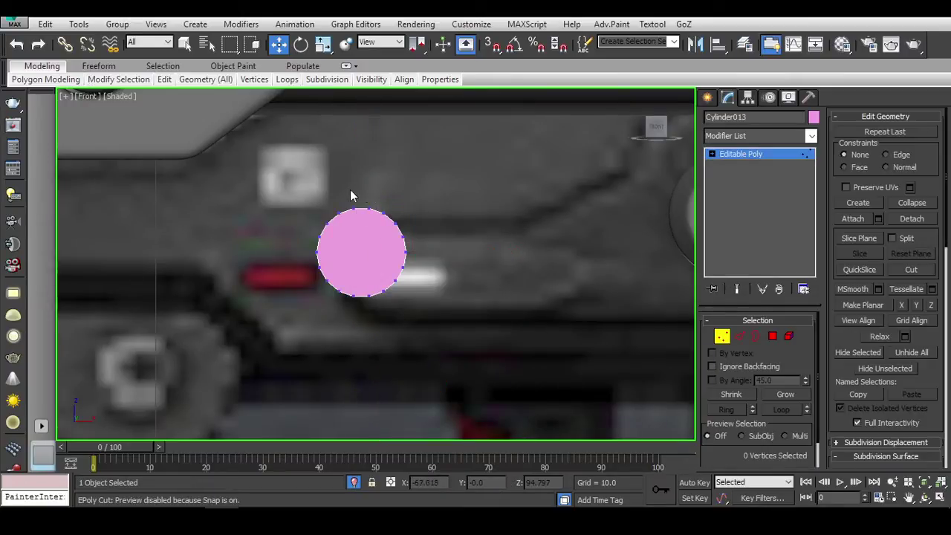
Step: Select and delete the disc's right-half polygons
click(775, 336)
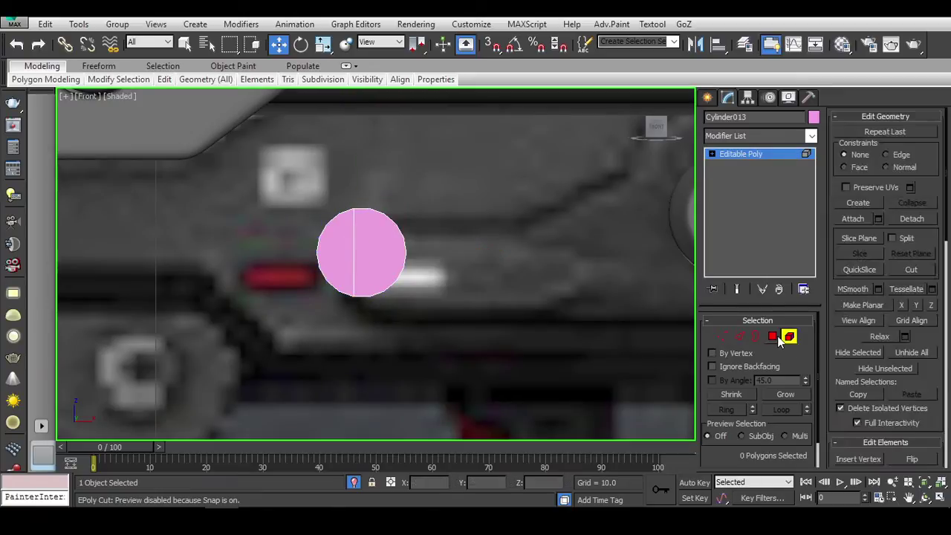
drag(394, 197, 583, 347)
middle_drag(582, 346, 529, 343)
key(Delete)
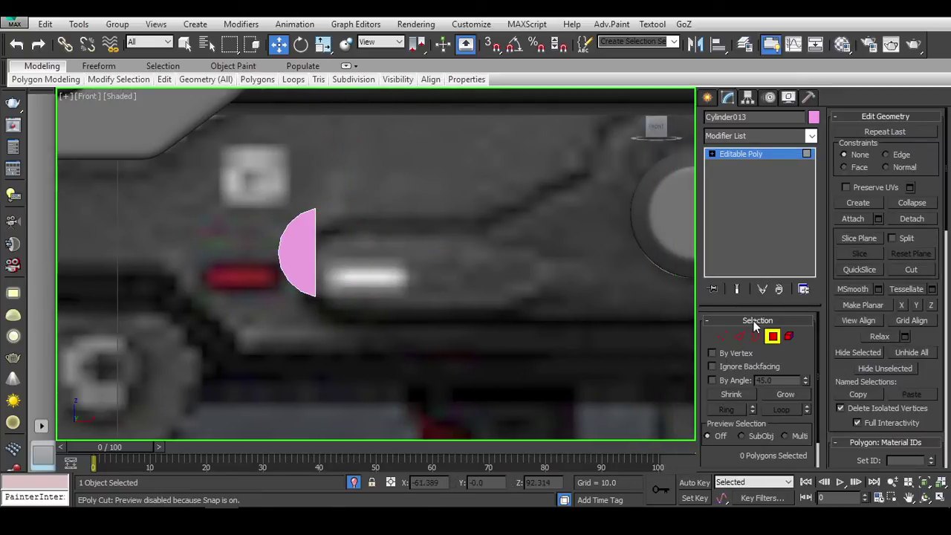
Step: Move the remaining half-disc element slightly to the right
key(3)
click(338, 254)
click(790, 336)
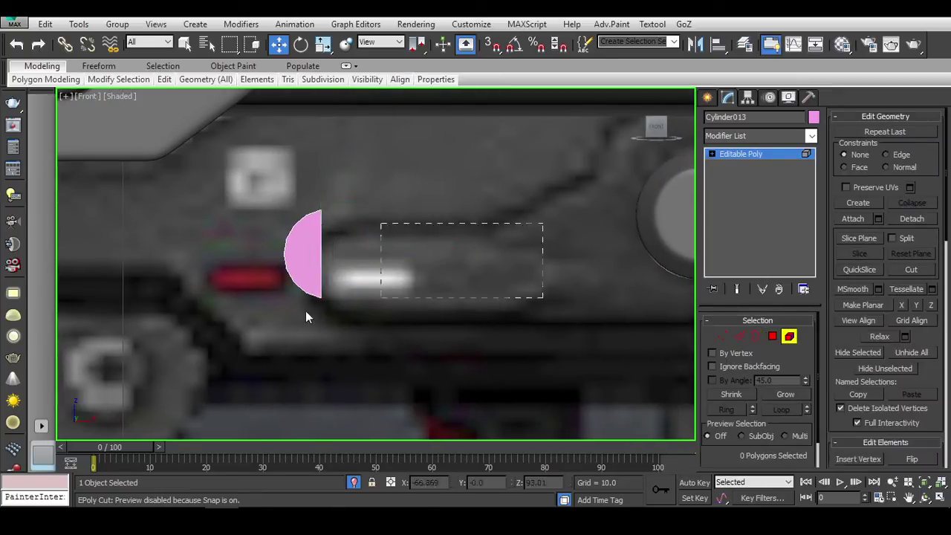
click(305, 268)
drag(323, 212, 376, 220)
key(e)
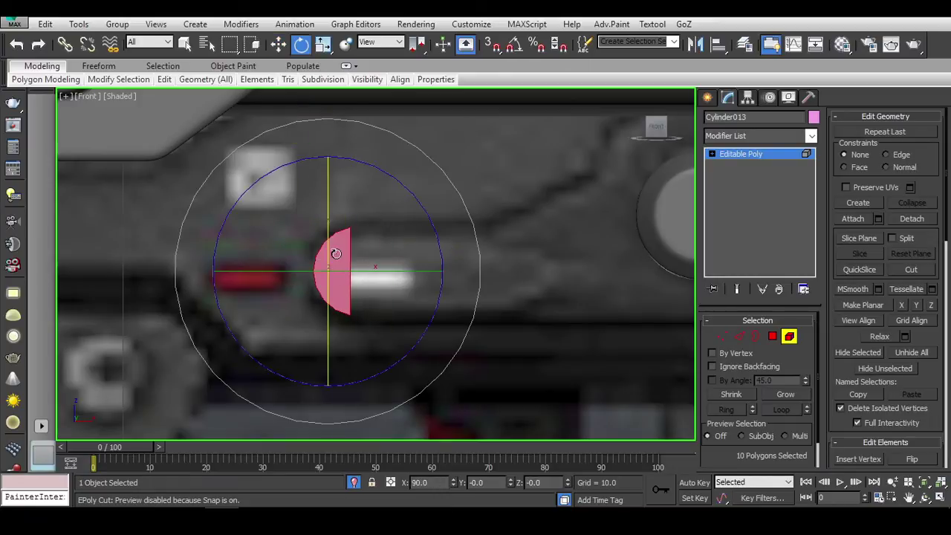
key(w)
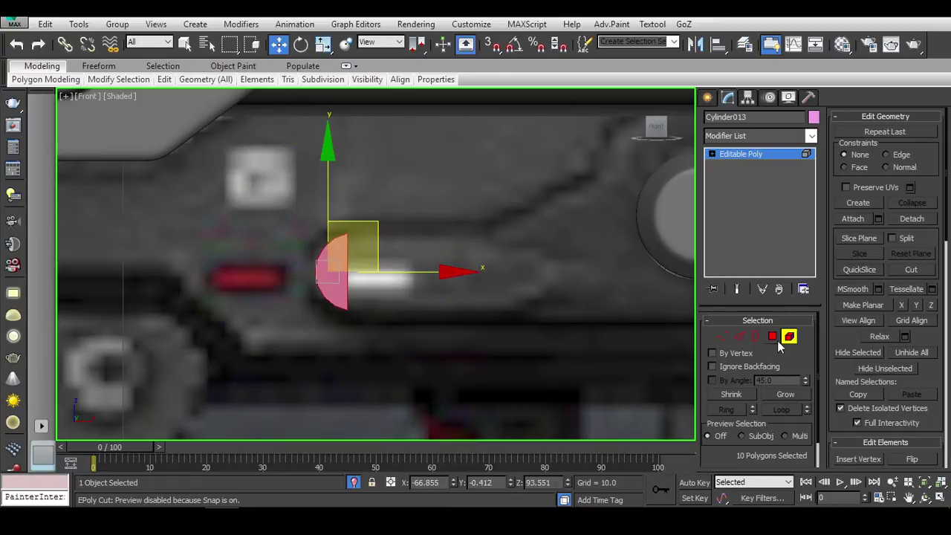
key(3)
mouse_move(491, 304)
alt+middle_down()
mouse_move(446, 313)
mouse_move(440, 273)
mouse_move(510, 304)
alt+middle_up()
Step: Extrude the half-disc's open border rightward into a tapered body, checking the gun reference
key(f)
scroll(523, 307, down, 5)
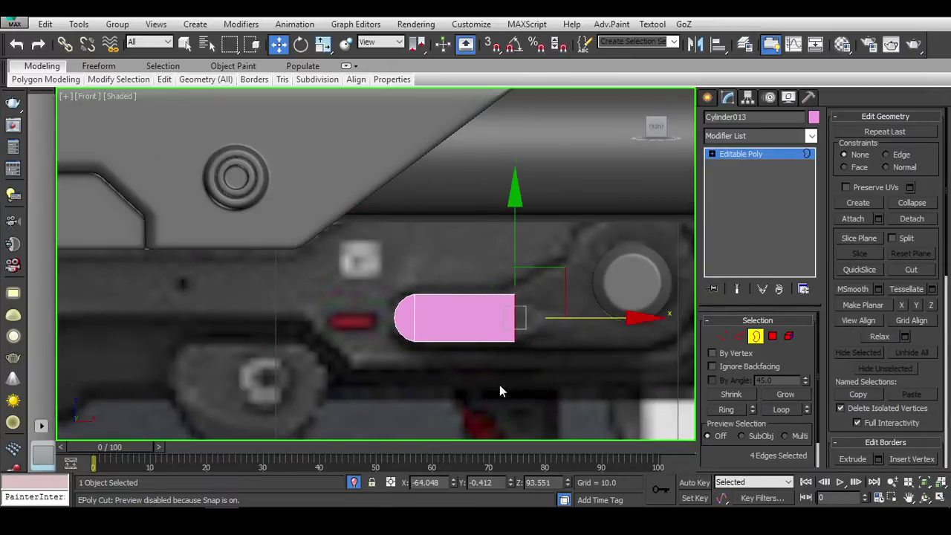
key(alt+Tab)
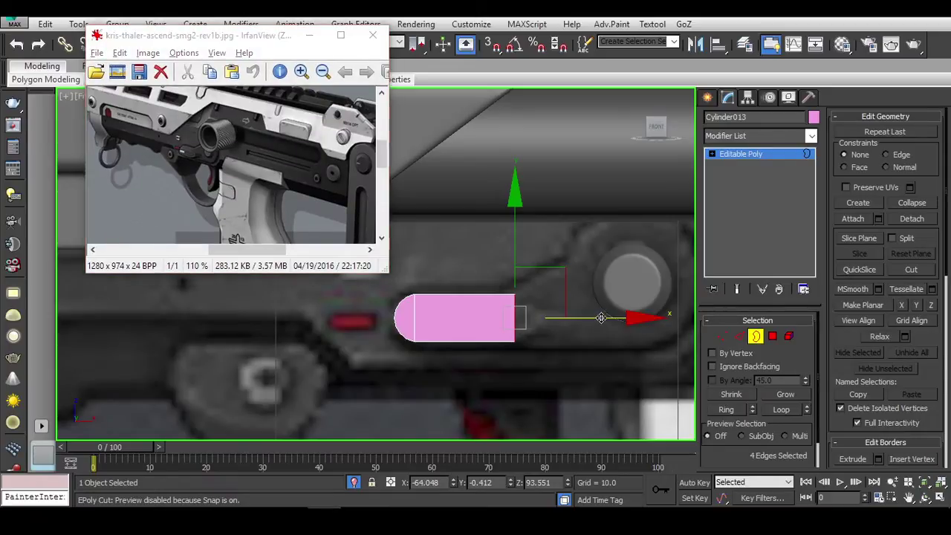
shift+drag(638, 334, 564, 205)
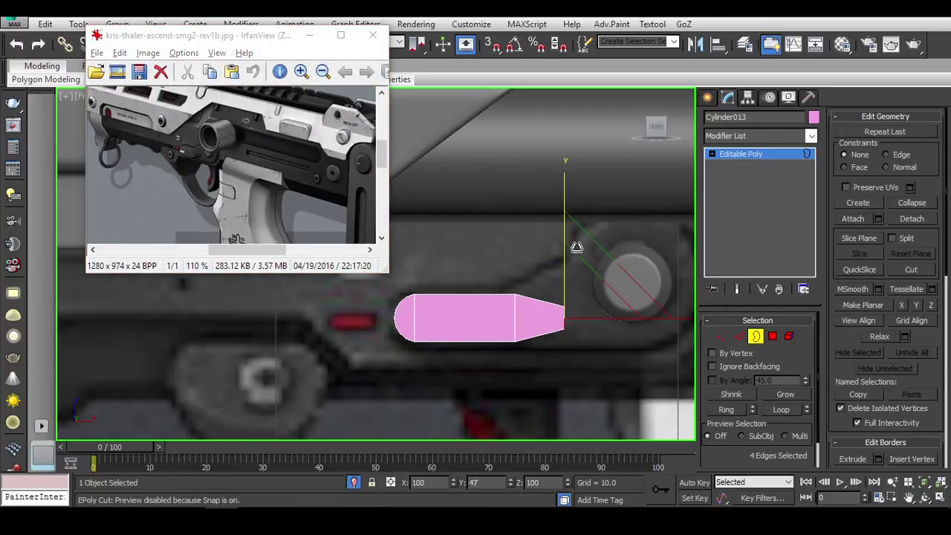
alt+middle_drag(577, 246, 520, 282)
click(739, 337)
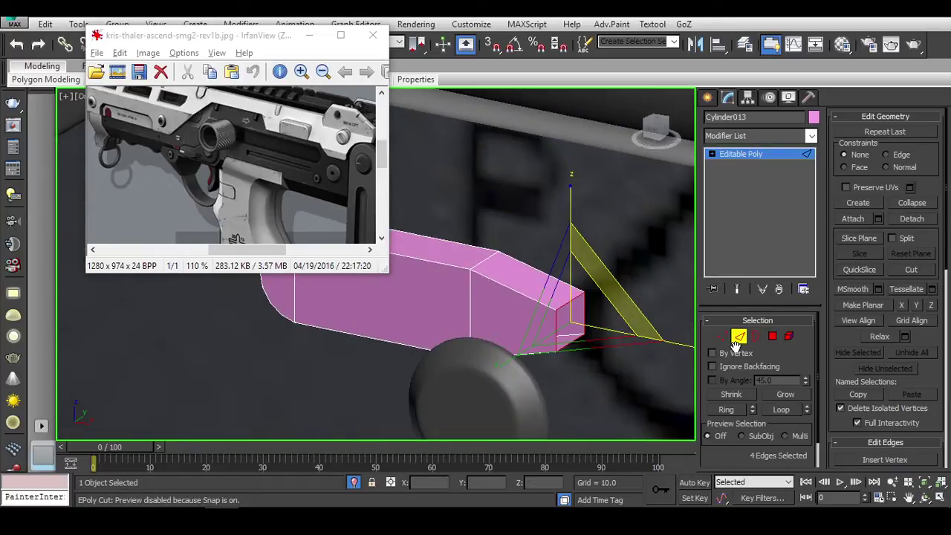
click(562, 325)
alt+middle_drag(561, 325, 660, 141)
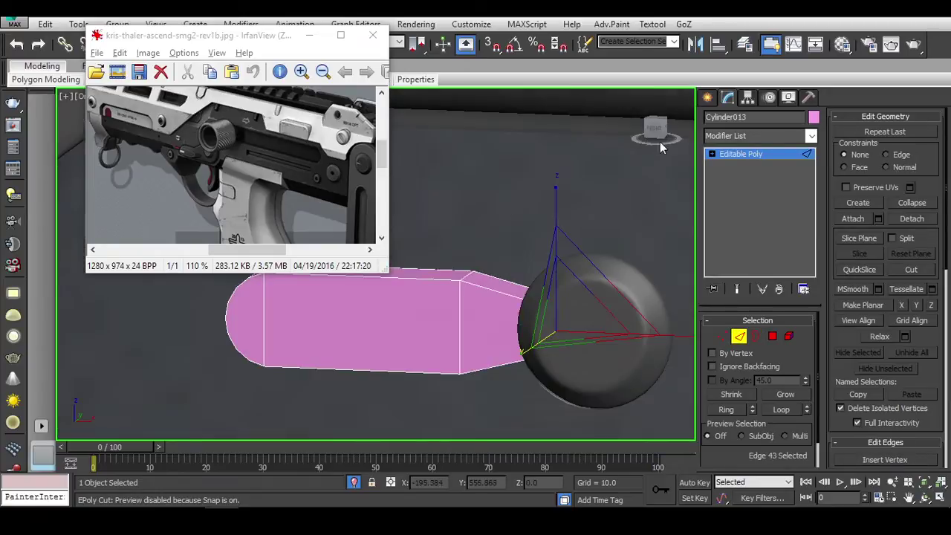
key(f)
scroll(626, 301, up, 1)
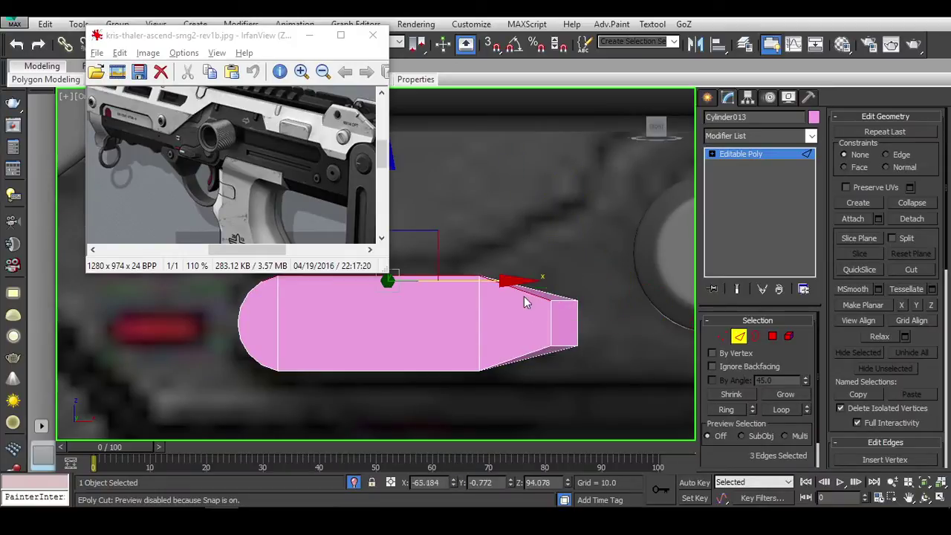
click(756, 336)
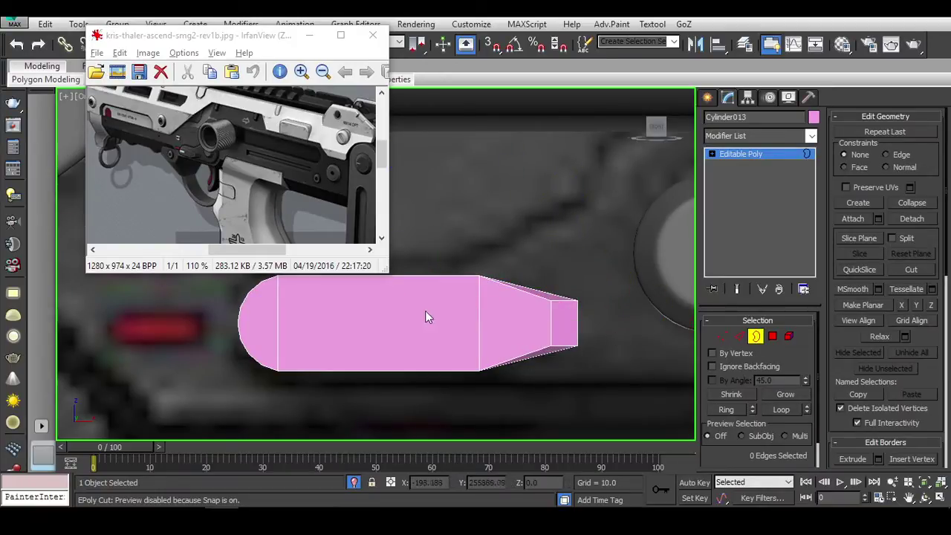
Step: Convert the nose, middle and rounded-end polygons to edges and chamfer them
key(4)
click(520, 318)
ctrl+click(315, 315)
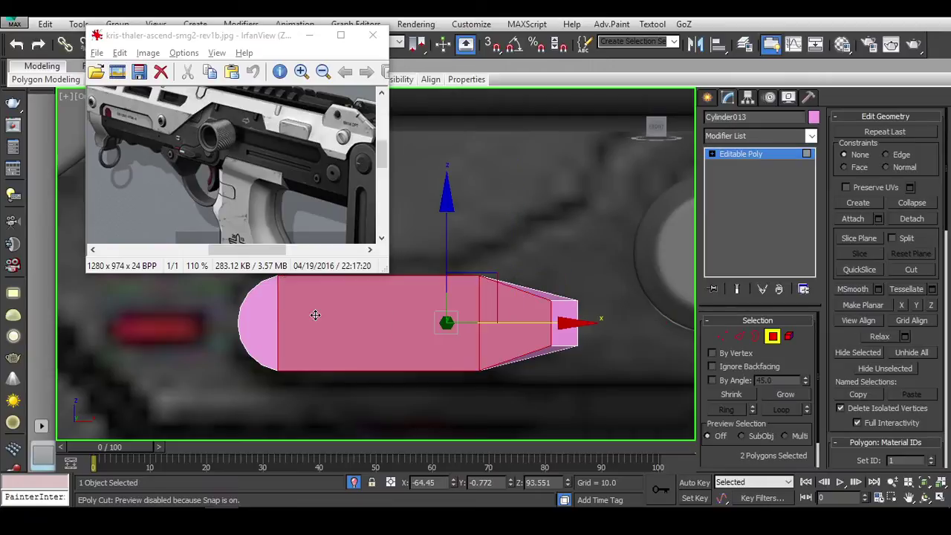
ctrl+click(271, 308)
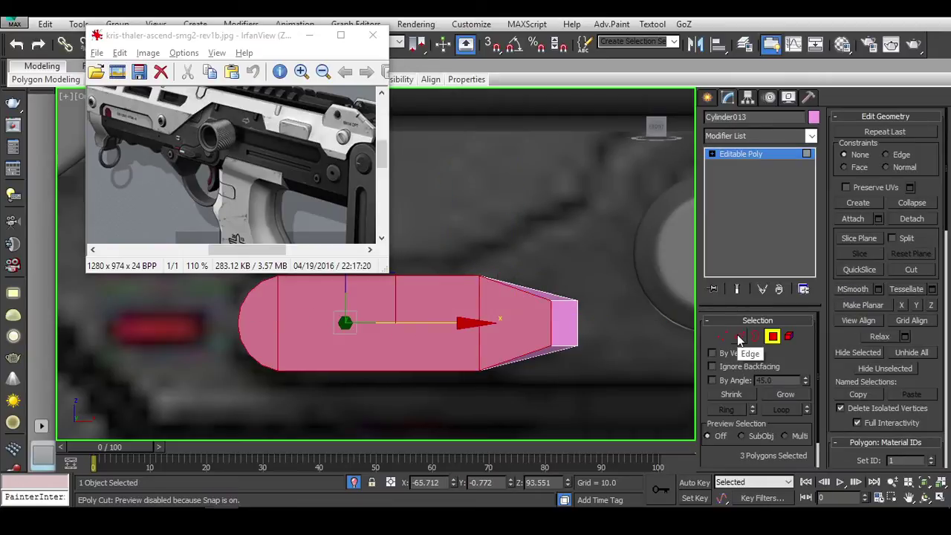
ctrl+click(739, 339)
middle_drag(345, 279, 453, 295)
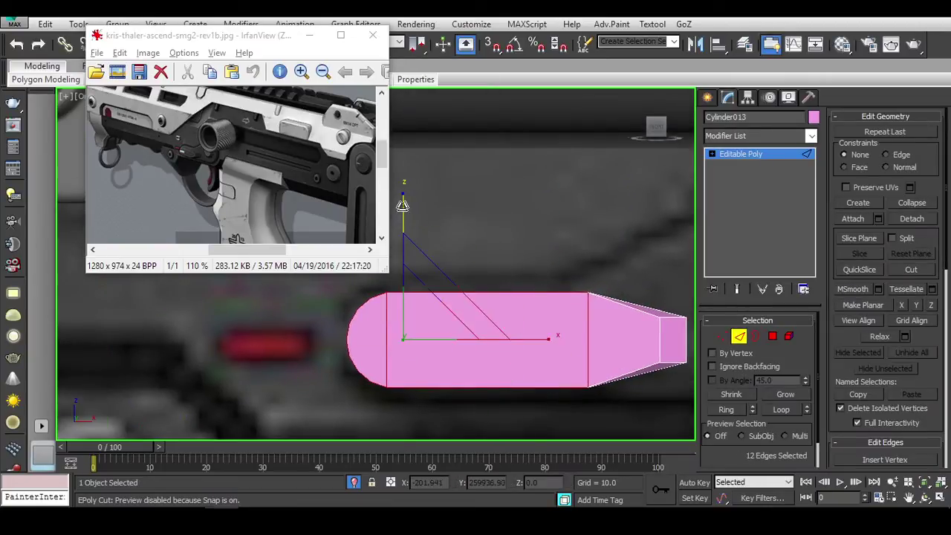
drag(402, 205, 419, 214)
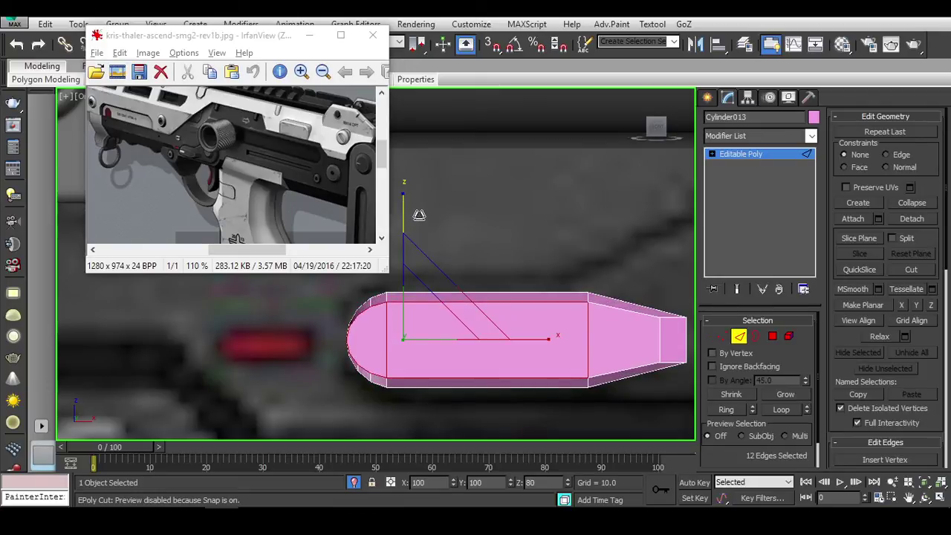
Step: Select the nose-tip edge and then the rounded end cap polygon
middle_drag(420, 215, 345, 193)
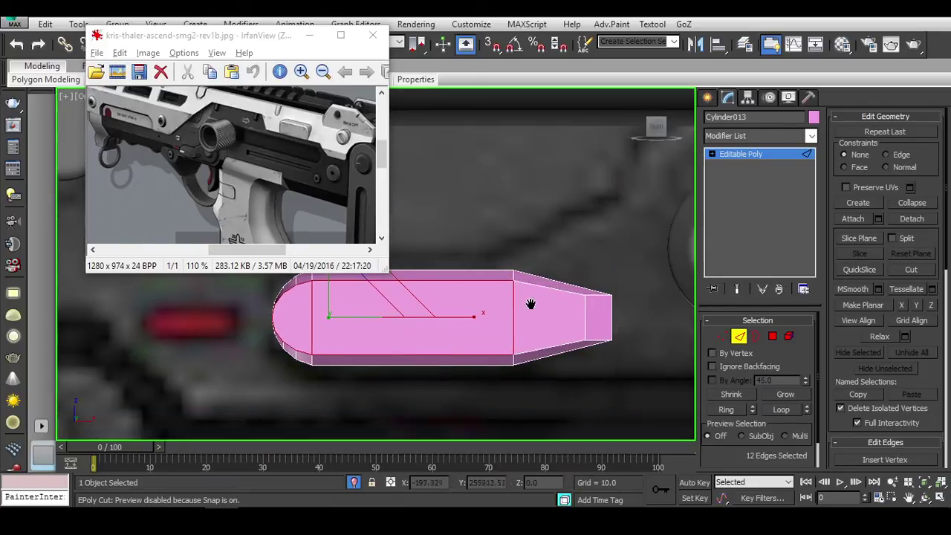
click(581, 303)
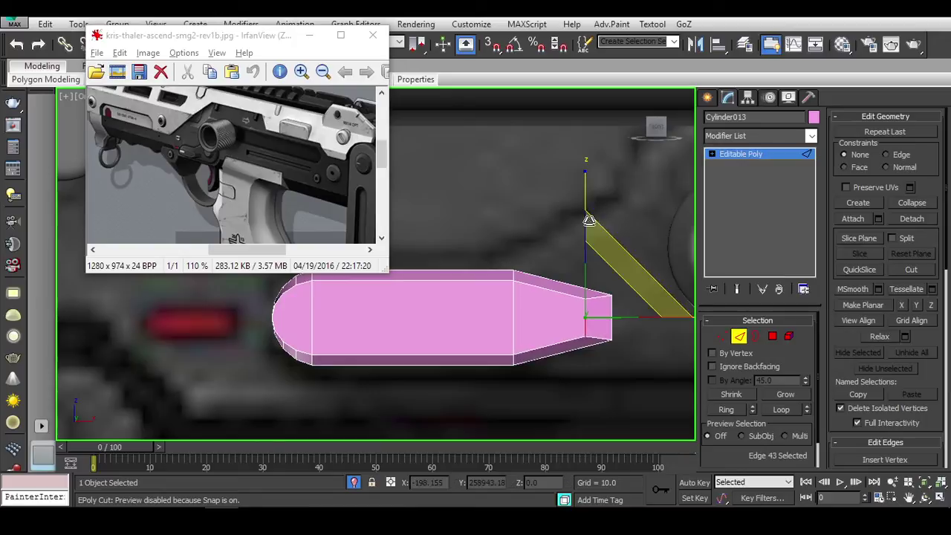
click(773, 337)
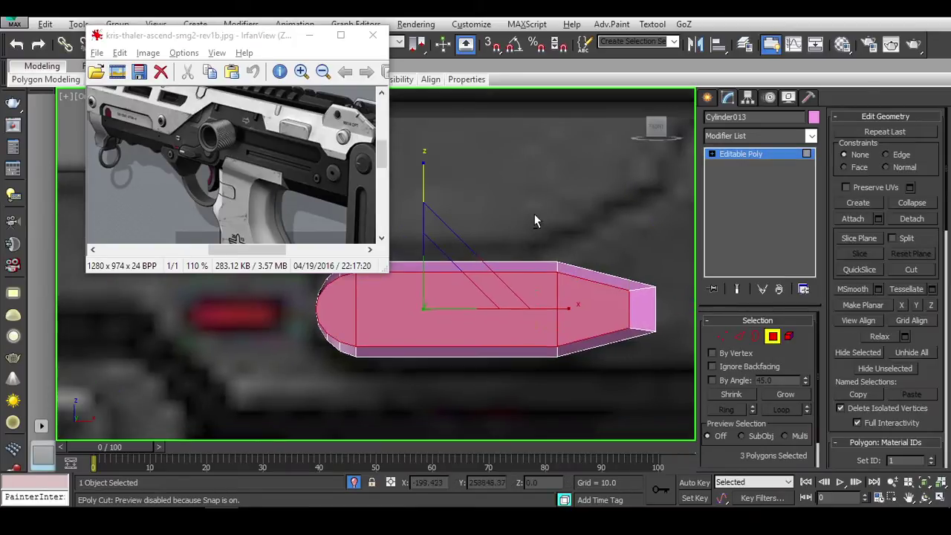
middle_drag(534, 214, 632, 237)
click(387, 340)
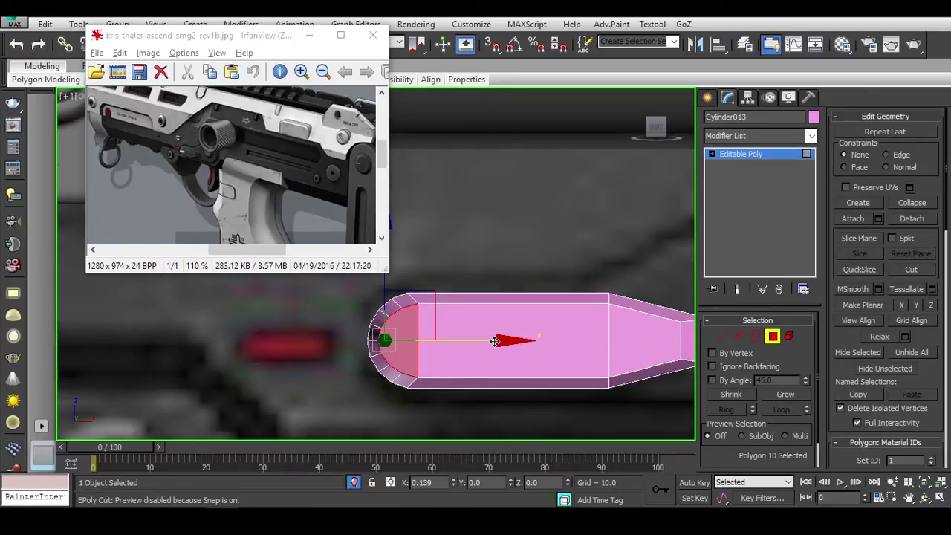
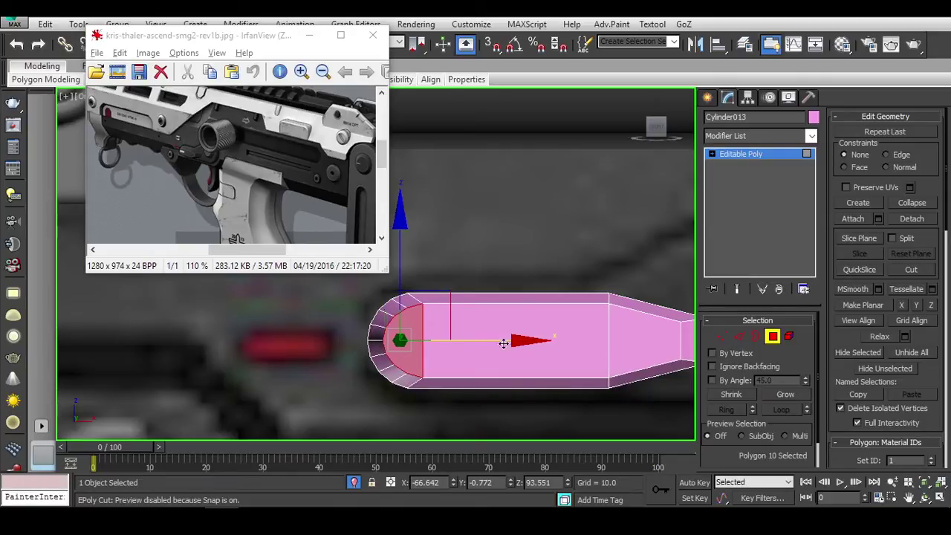
Step: Inspect the pink end cap from several angles and select its open end border
mouse_move(504, 343)
alt+middle_down()
mouse_move(444, 354)
mouse_move(453, 399)
mouse_move(521, 371)
alt+middle_up()
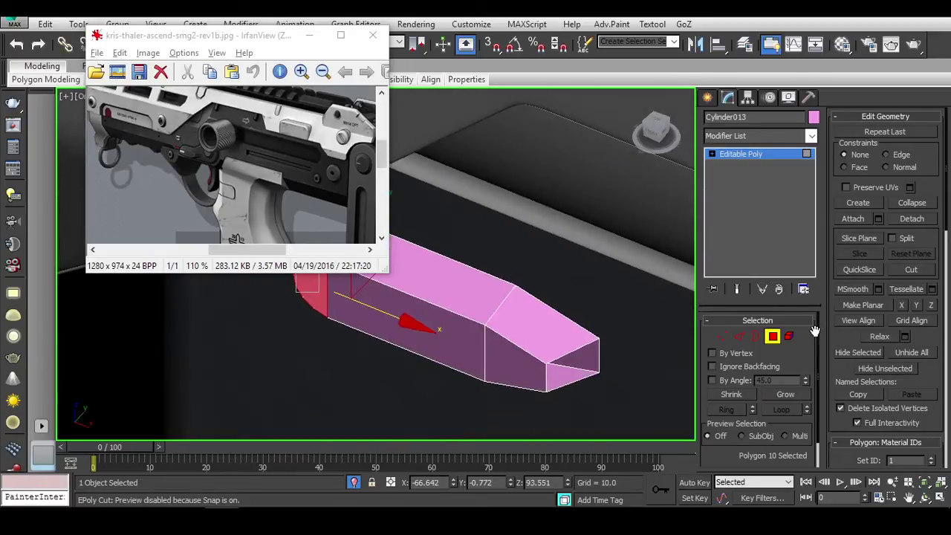
key(3)
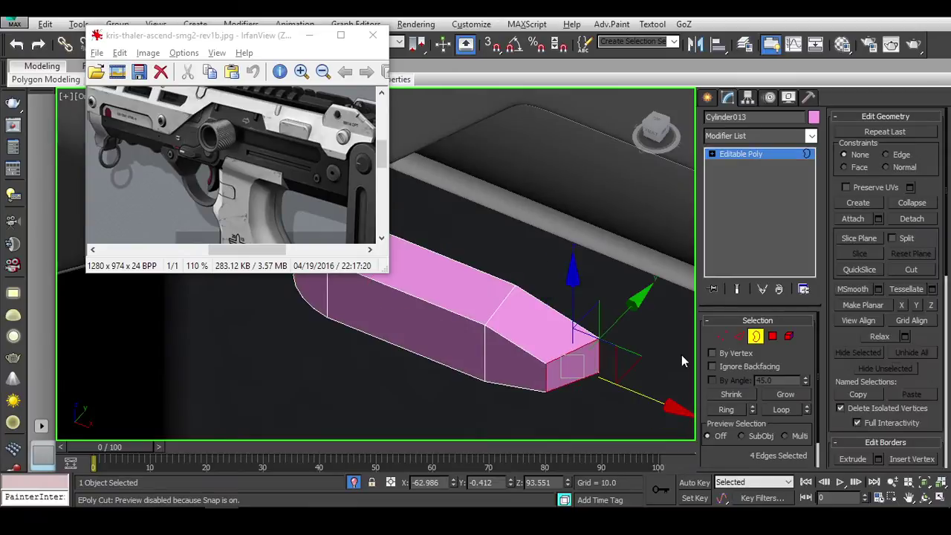
click(790, 336)
mouse_move(639, 338)
alt+middle_down()
mouse_move(545, 352)
mouse_move(608, 352)
alt+middle_up()
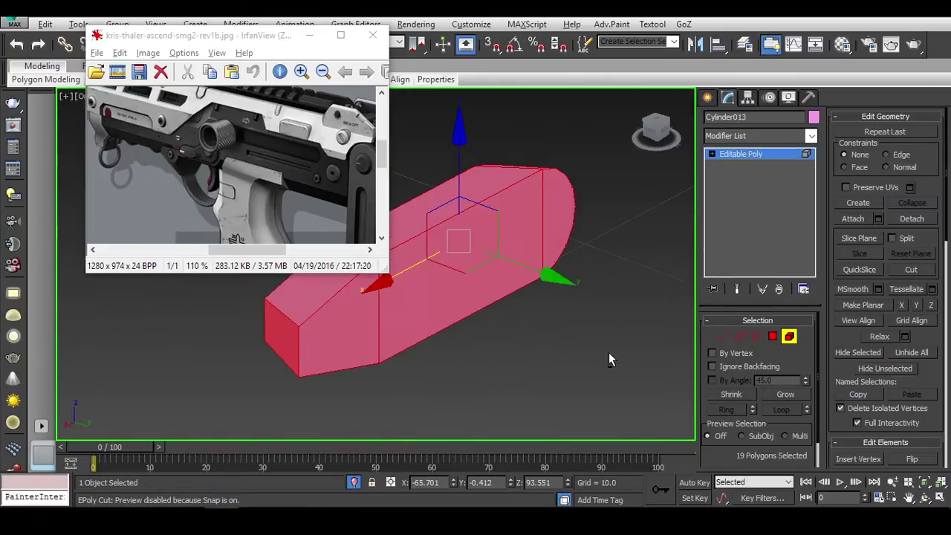
click(773, 337)
mouse_move(521, 346)
alt+middle_down()
mouse_move(468, 340)
mouse_move(629, 345)
alt+middle_up()
key(3)
click(545, 356)
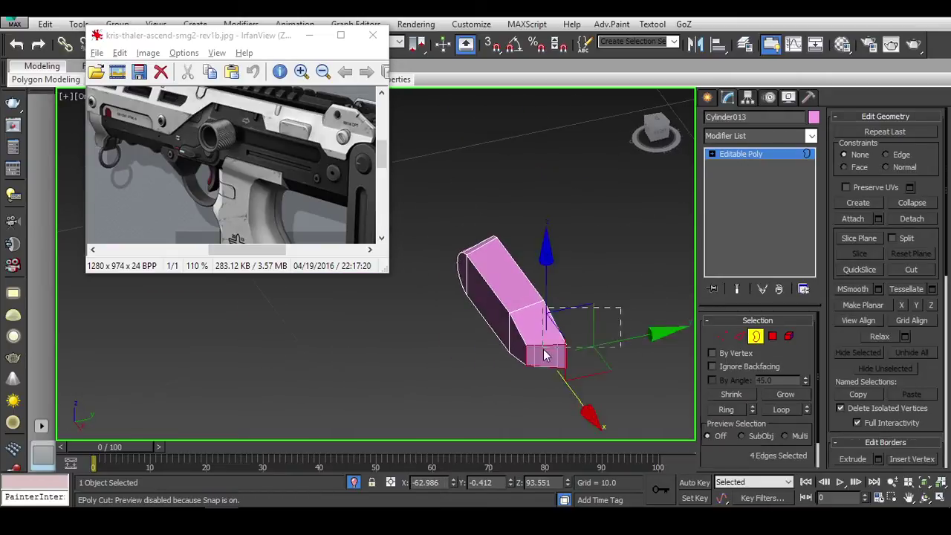
alt+middle_drag(545, 355, 581, 298)
Step: Unhide all the gun parts and shift the pink piece sideways toward the slot
right_click(637, 250)
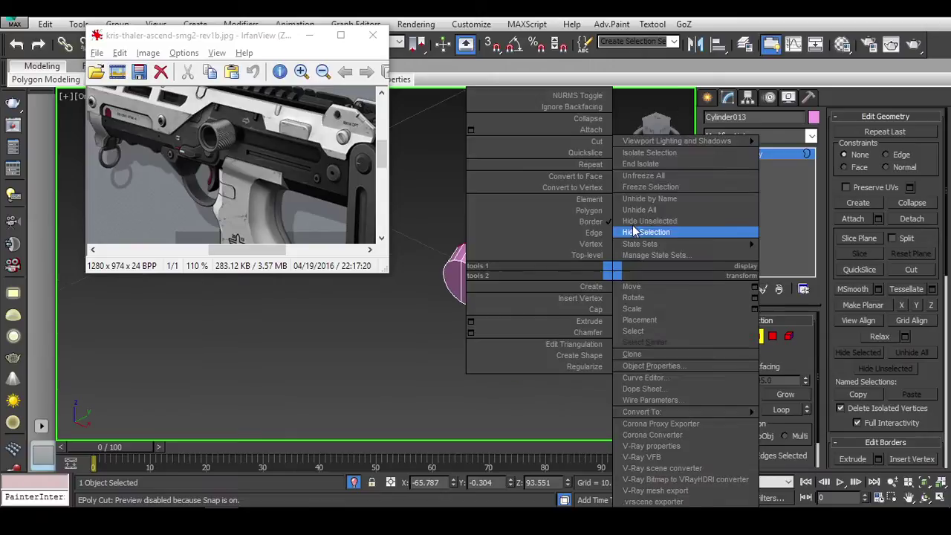
click(647, 231)
mouse_move(637, 229)
alt+middle_down()
mouse_move(691, 317)
mouse_move(601, 206)
mouse_move(416, 248)
alt+middle_up()
key(3)
drag(416, 247, 431, 243)
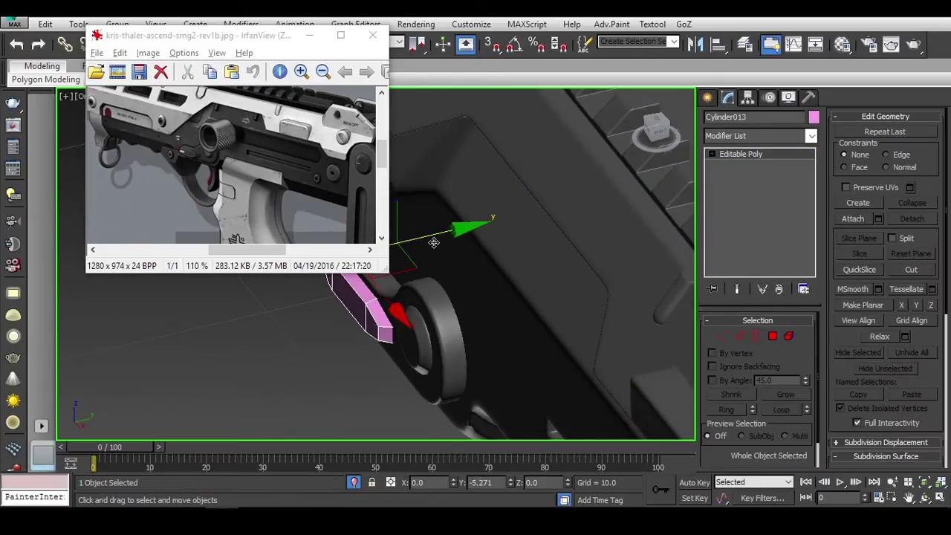
Step: In Front view, scale the pink piece non-uniformly on Y so it fills the slot height
key(f)
scroll(610, 268, up, 2)
middle_drag(601, 278, 629, 338)
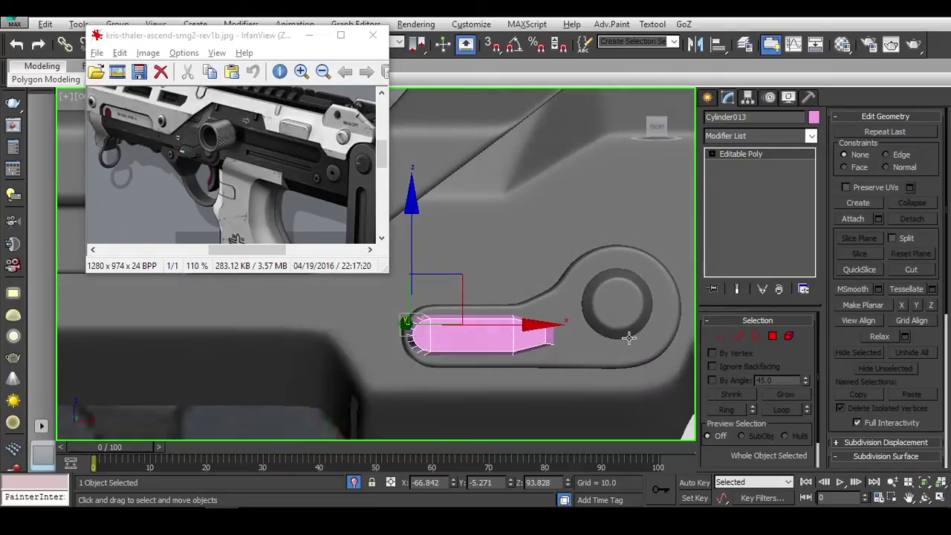
key(f)
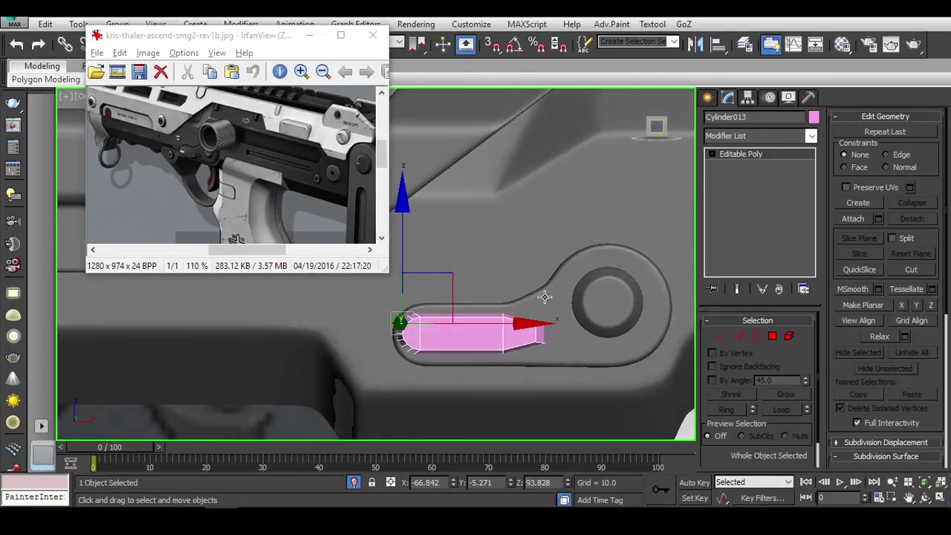
scroll(499, 316, up, 2)
click(756, 336)
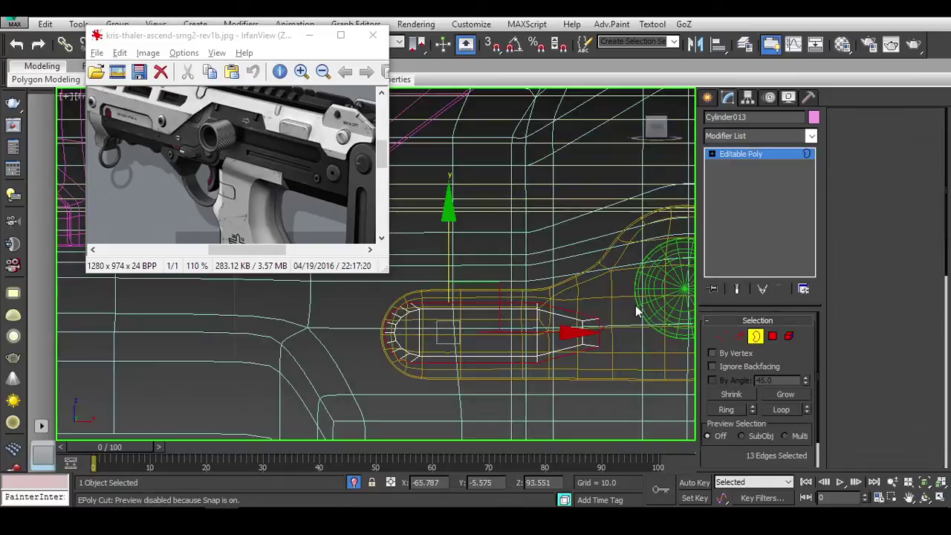
scroll(520, 334, up, 2)
key(alt+c)
drag(458, 236, 464, 215)
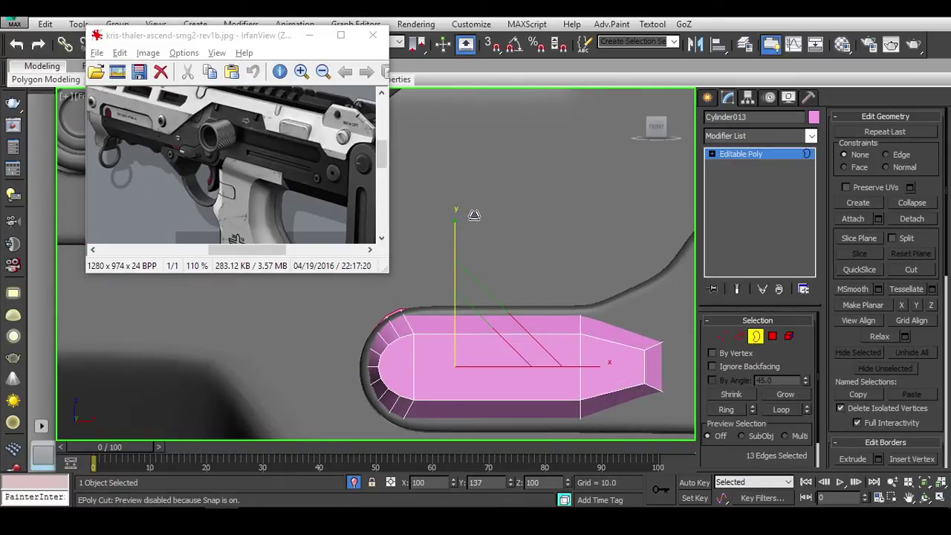
Step: Nudge the pink piece down and then up with Move to centre it in the slot
key(6)
key(w)
middle_drag(515, 278, 525, 249)
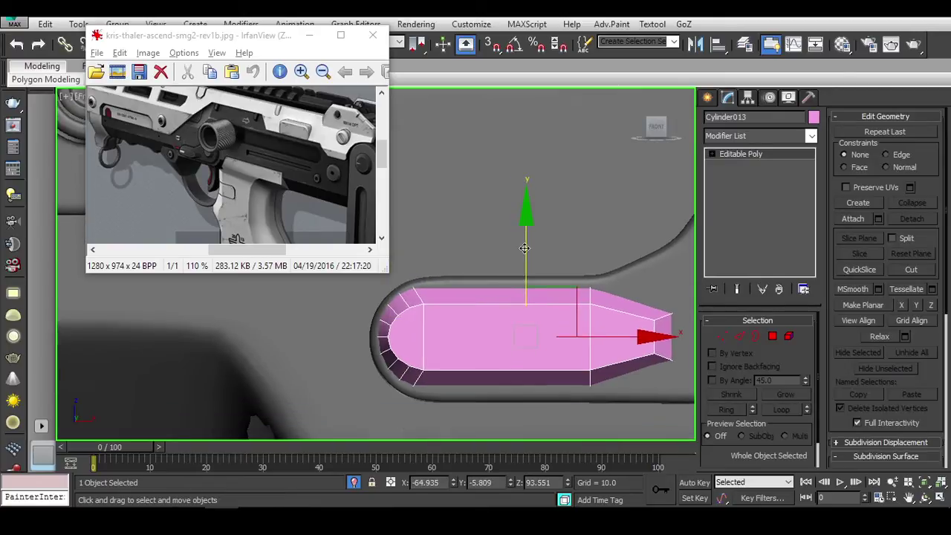
drag(525, 248, 536, 250)
middle_drag(597, 319, 461, 237)
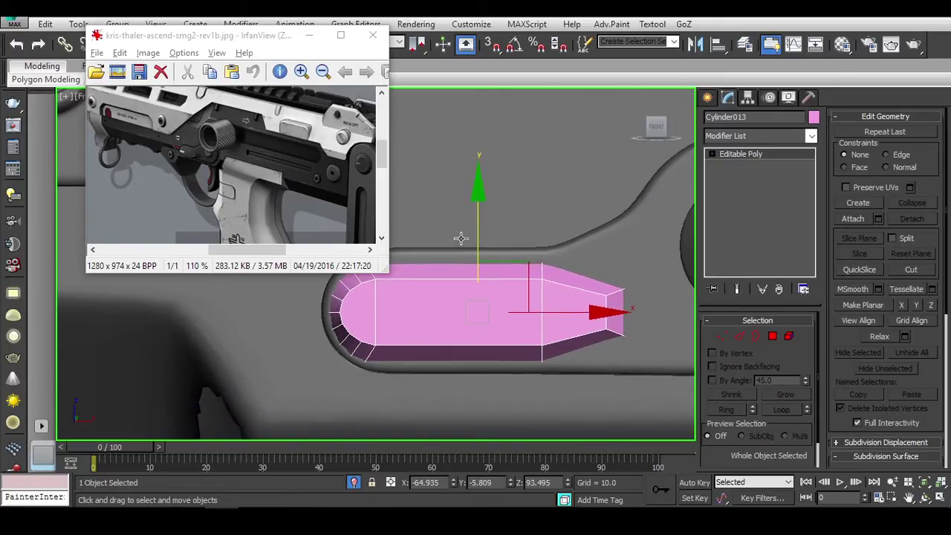
drag(480, 231, 485, 229)
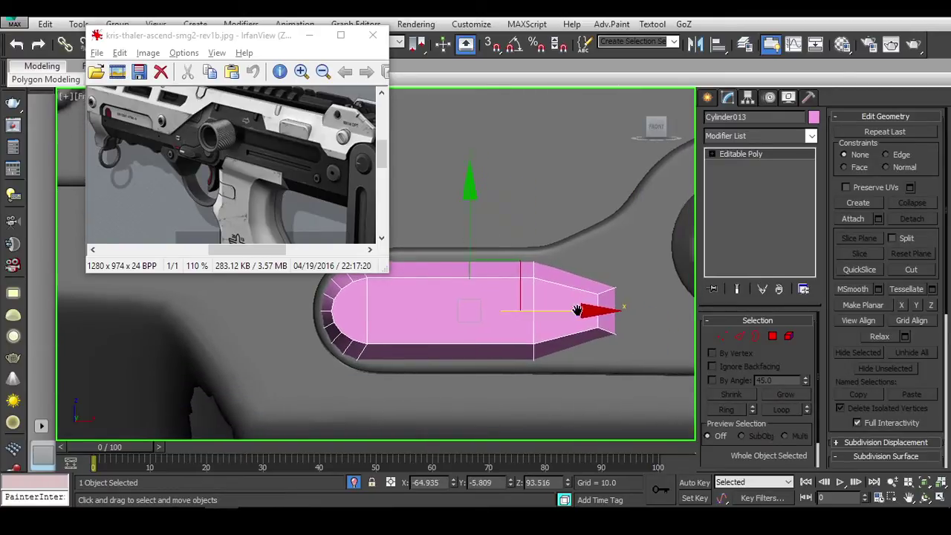
scroll(486, 229, down, 3)
mouse_move(485, 229)
alt+middle_down()
mouse_move(557, 318)
mouse_move(594, 312)
mouse_move(536, 272)
alt+middle_up()
Step: Check the piece's fit in the slot in see-through wireframe from angled views
click(756, 336)
key(F3)
key(F3)
drag(536, 272, 536, 275)
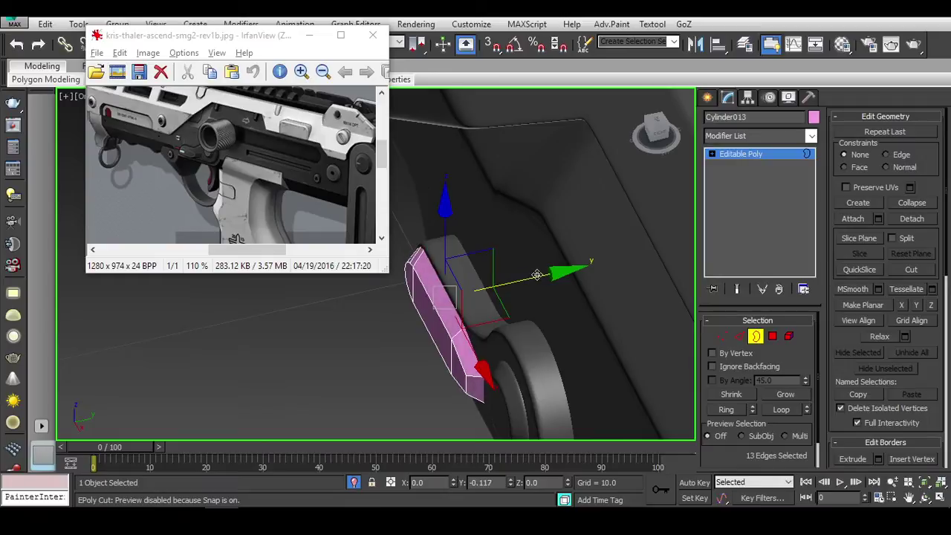
alt+middle_drag(537, 275, 614, 262)
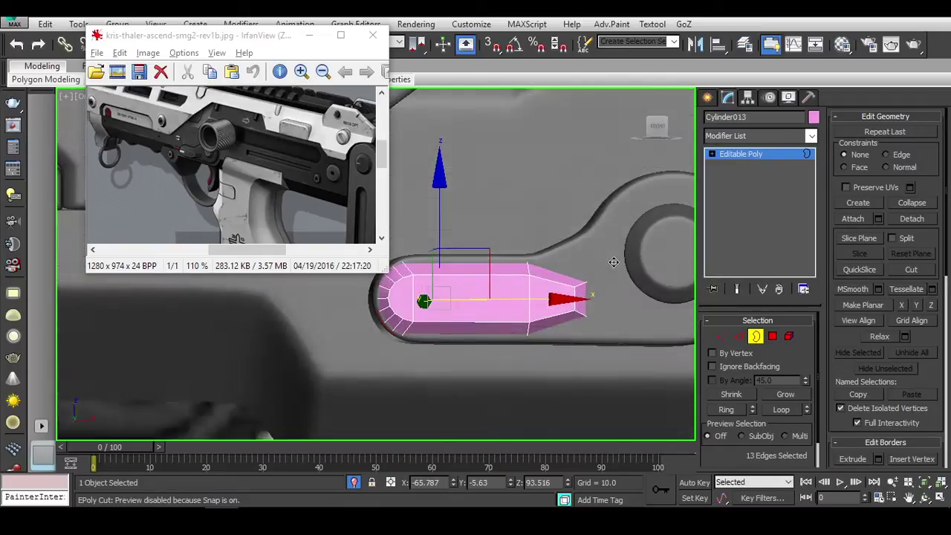
Step: Frame the pink piece and select its front face polygon
click(755, 336)
scroll(575, 341, up, 5)
middle_drag(574, 340, 628, 414)
scroll(548, 370, down, 3)
middle_drag(547, 370, 580, 368)
drag(652, 359, 657, 359)
middle_drag(656, 359, 624, 359)
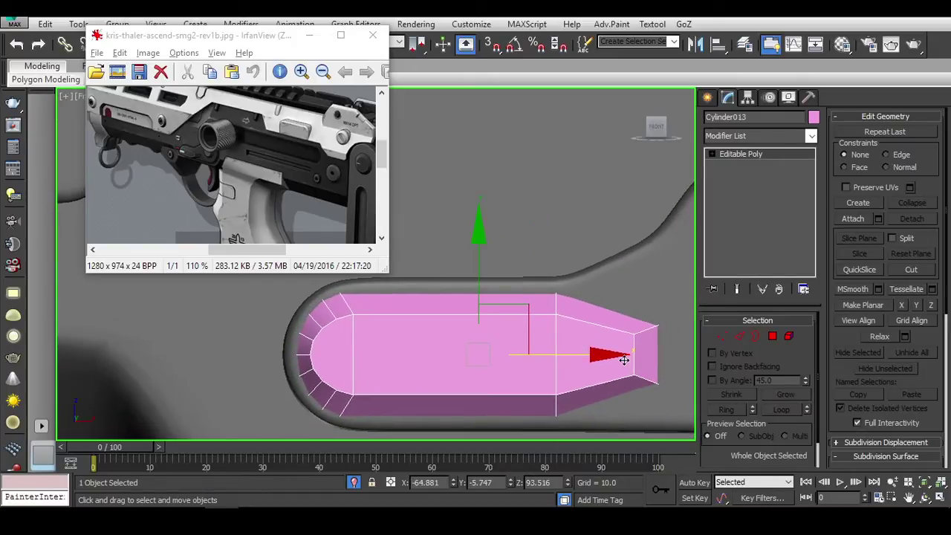
click(773, 336)
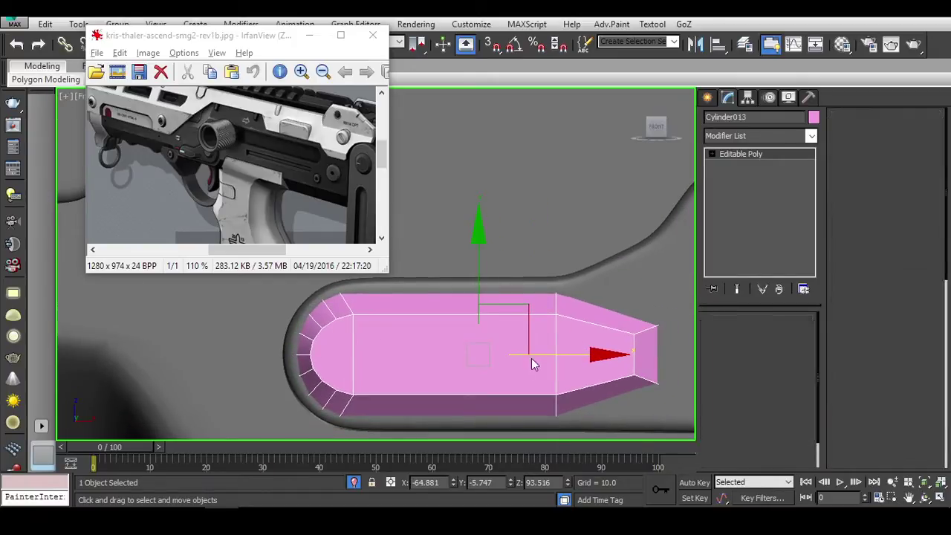
click(495, 349)
Step: Add the nose polygons to the selection and inset the front faces
ctrl+click(335, 349)
right_click(385, 271)
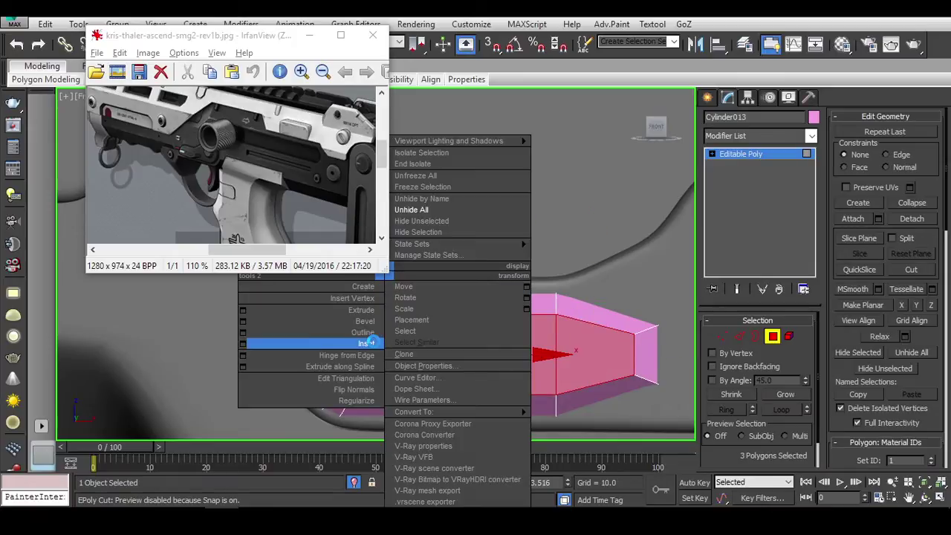
click(368, 343)
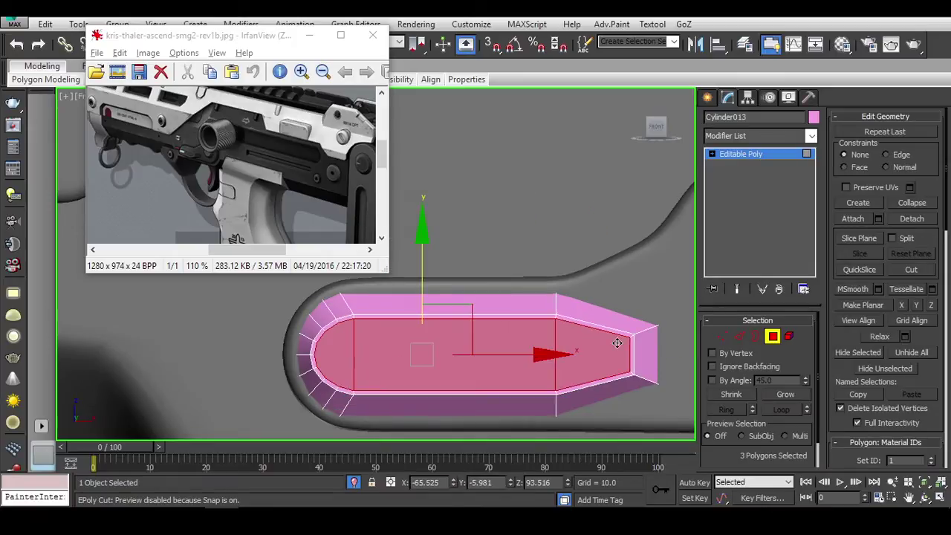
Step: Cut support edges between the rounded end's vertices
mouse_move(618, 342)
alt+middle_down()
mouse_move(545, 329)
mouse_move(526, 349)
mouse_move(446, 298)
alt+middle_up()
scroll(493, 332, up, 3)
key(alt+c)
key(1)
click(444, 295)
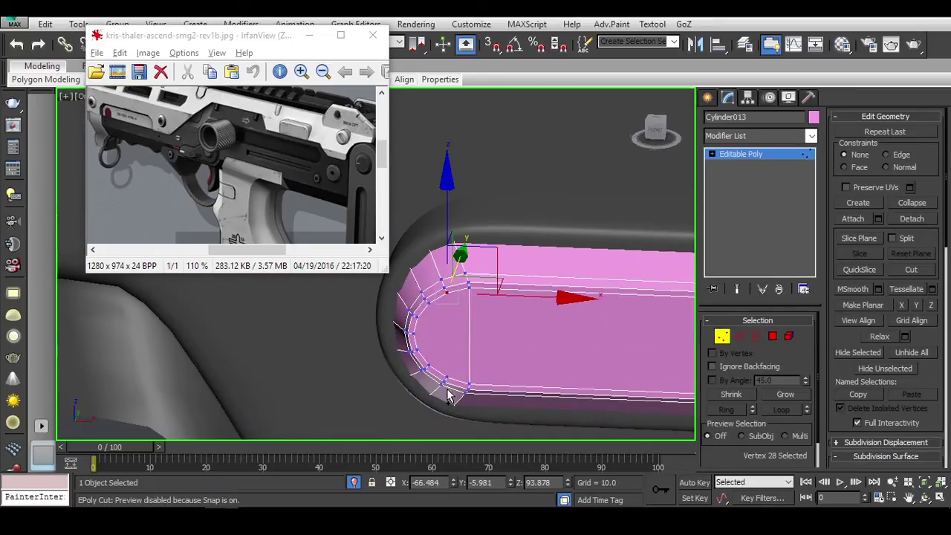
click(446, 381)
click(430, 303)
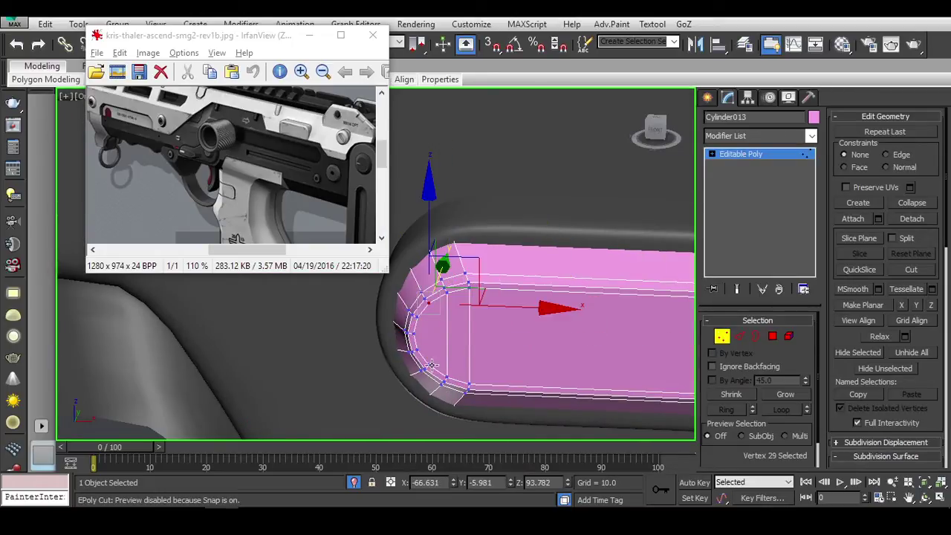
ctrl+click(432, 365)
scroll(424, 356, up, 2)
key(alt+c)
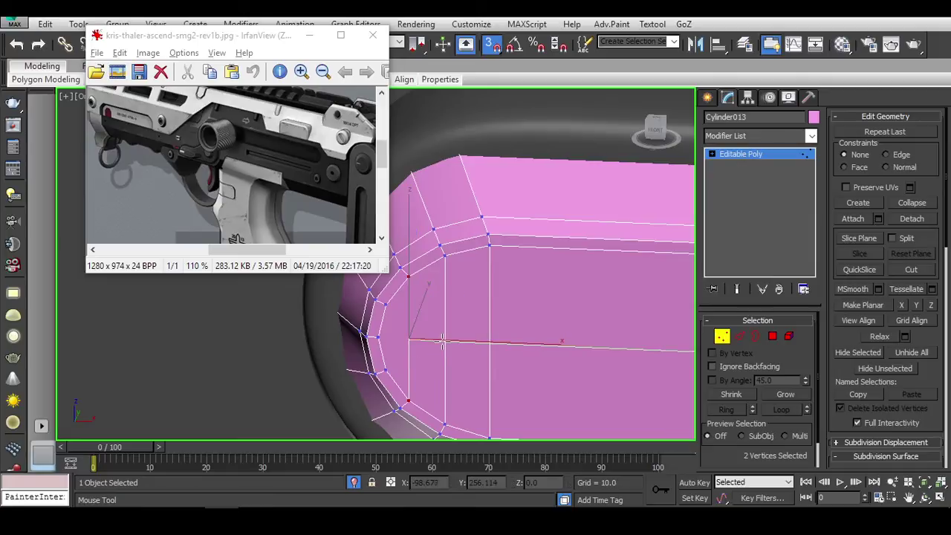
right_click(410, 340)
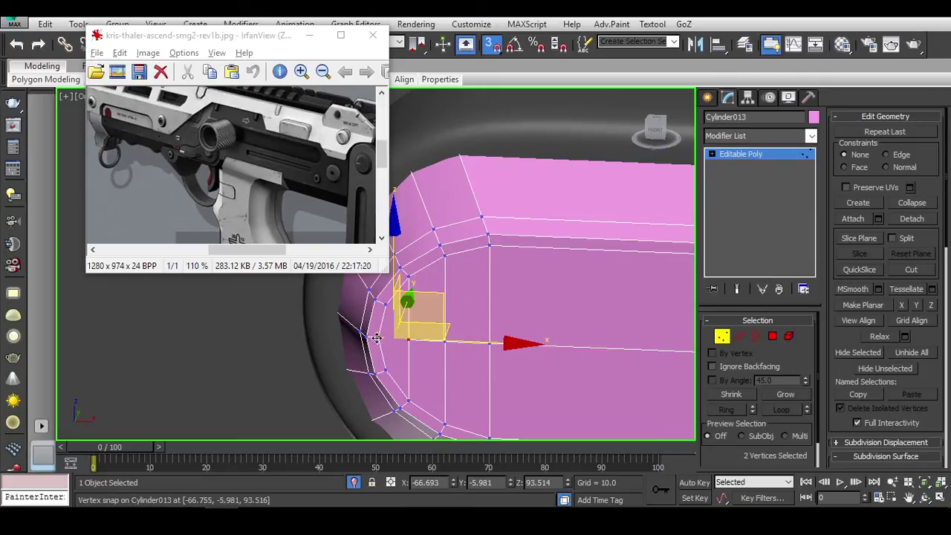
Step: From a side view, cut one more edge across the pink piece
alt+middle_drag(416, 320, 666, 355)
key(6)
scroll(459, 314, down, 3)
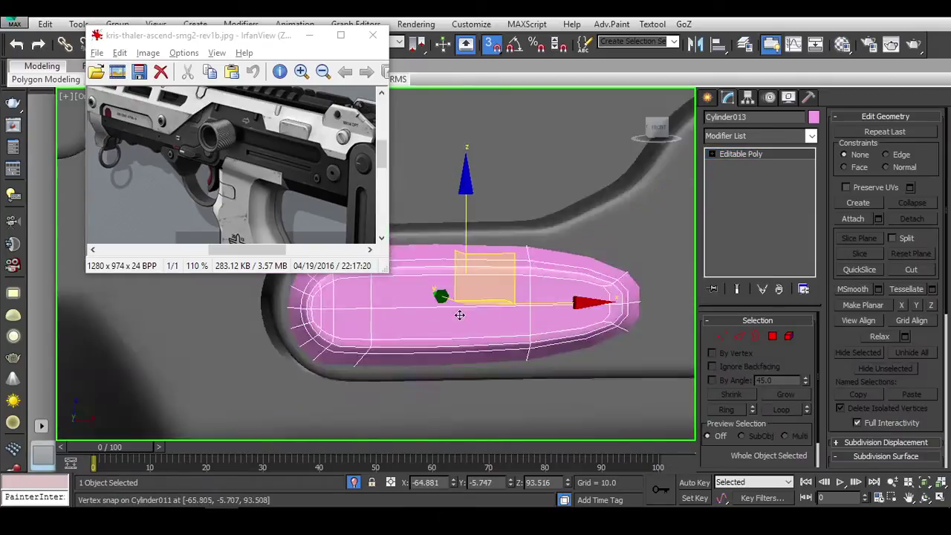
scroll(520, 301, up, 1)
key(alt+c)
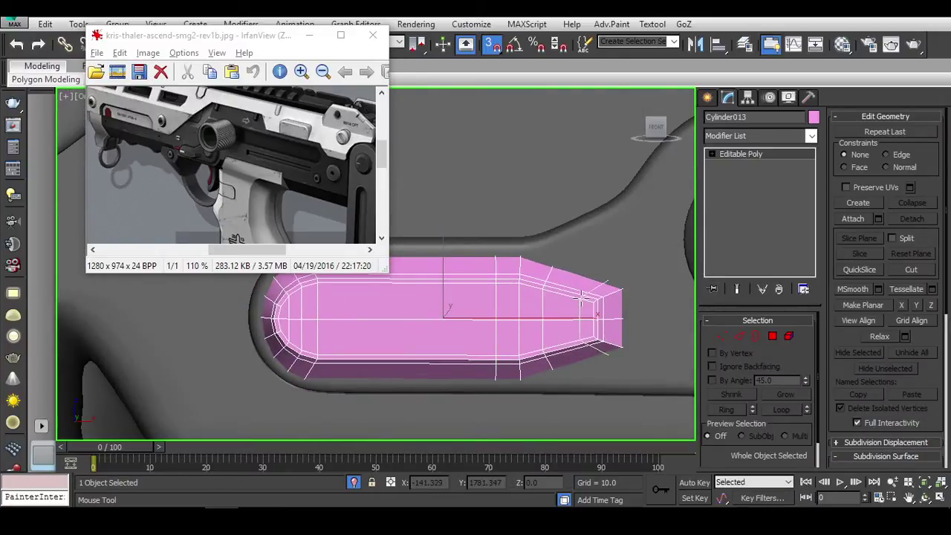
right_click(582, 299)
mouse_move(642, 310)
alt+middle_down()
mouse_move(642, 335)
mouse_move(609, 315)
mouse_move(528, 346)
mouse_move(564, 347)
alt+middle_up()
Step: Assign the dark grey material to the pink insert in the Material Editor
key(m)
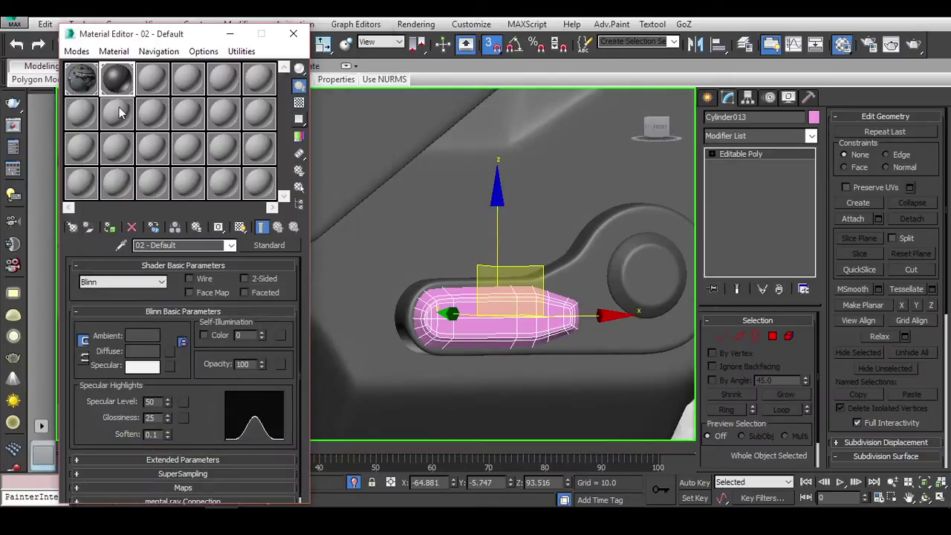
click(110, 226)
click(590, 272)
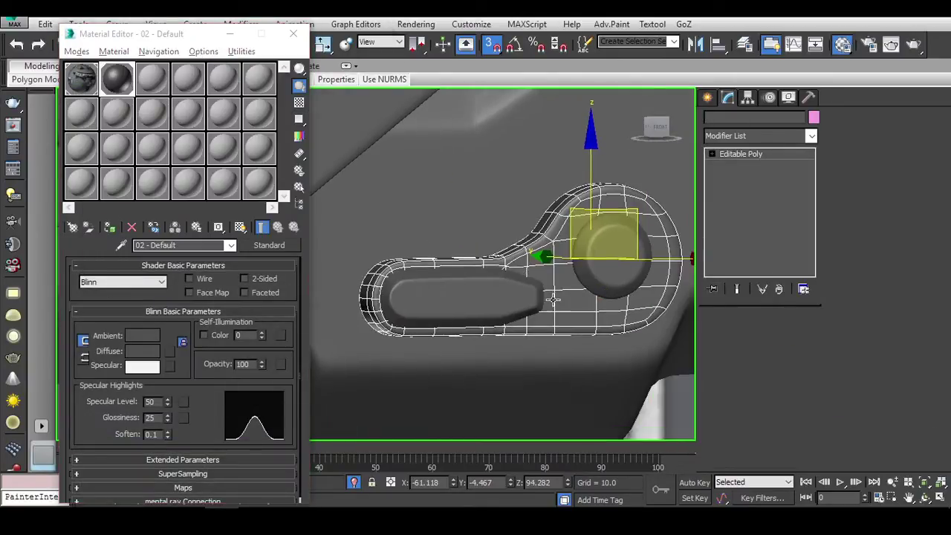
mouse_move(520, 297)
alt+middle_down()
mouse_move(565, 298)
mouse_move(597, 317)
alt+middle_up()
click(853, 219)
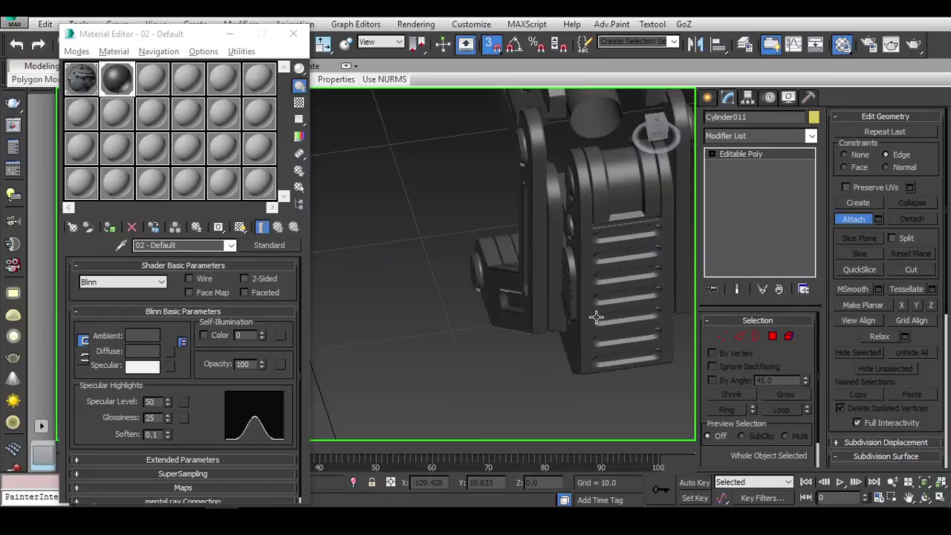
scroll(557, 324, down, 4)
click(487, 296)
scroll(518, 277, up, 4)
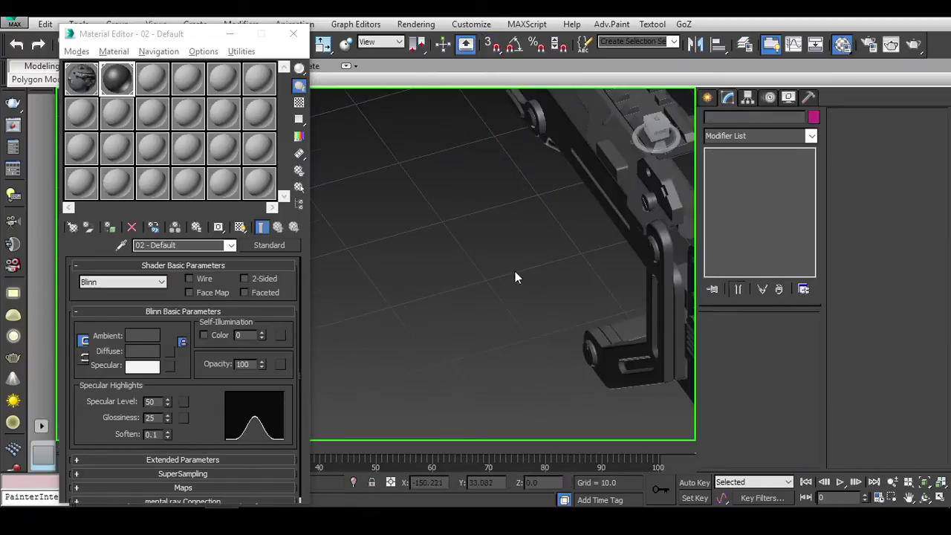
Step: Switch to a straight front view of the gun using the ViewCube
alt+middle_drag(493, 235, 488, 307)
click(524, 234)
mouse_move(524, 234)
alt+middle_down()
mouse_move(553, 279)
mouse_move(538, 278)
alt+middle_up()
scroll(538, 278, up, 4)
click(522, 292)
scroll(522, 292, up, 2)
click(667, 131)
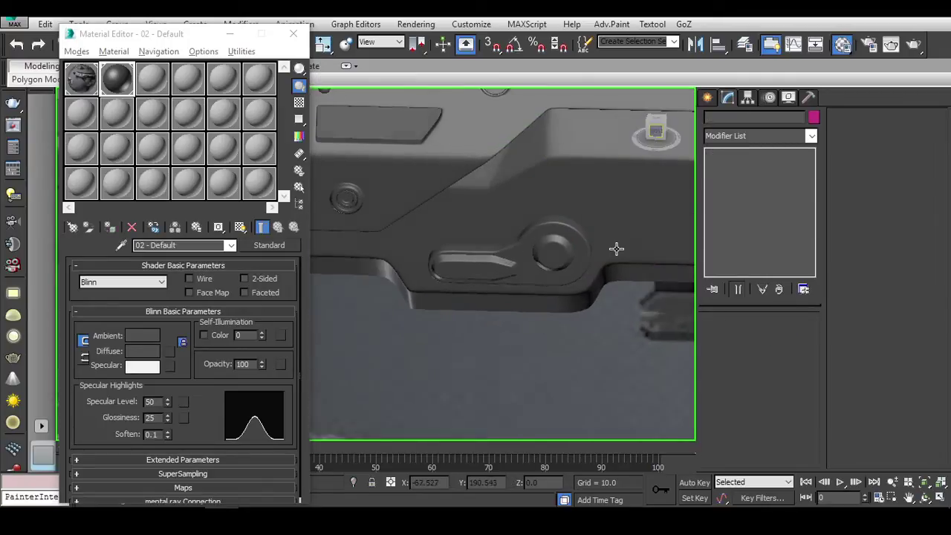
scroll(508, 280, up, 3)
scroll(507, 280, down, 2)
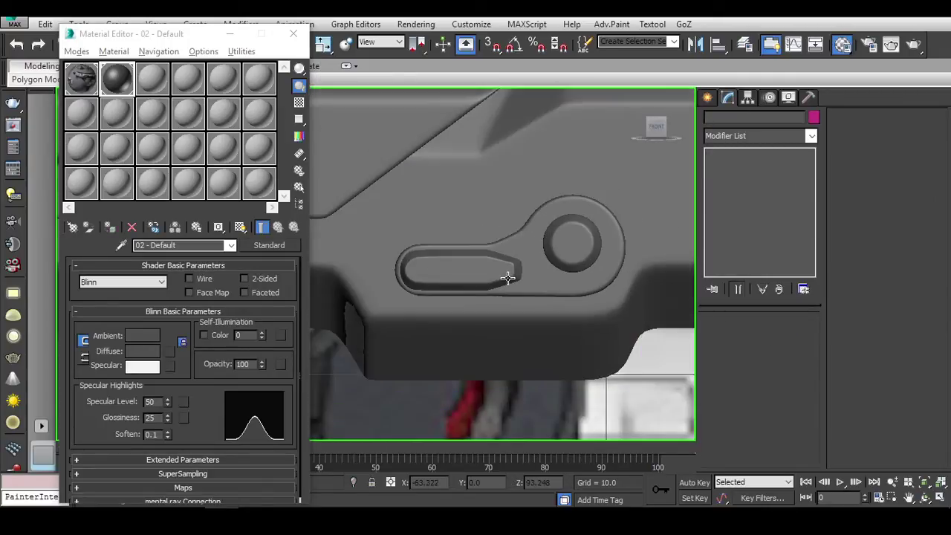
scroll(508, 277, down, 3)
scroll(543, 271, up, 5)
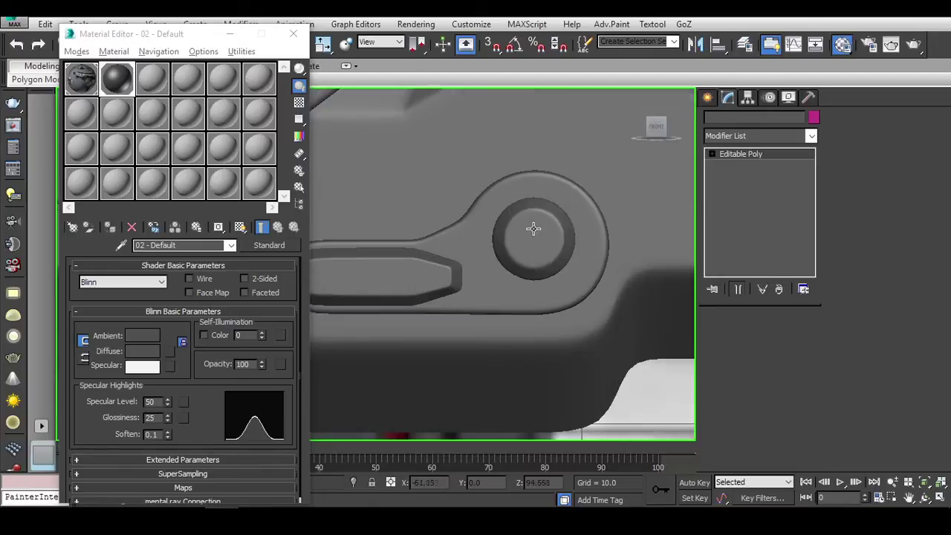
Step: Nudge the round knob cylinder slightly right and down, deselect it, and zoom onto the oval slot
click(533, 238)
drag(580, 191, 584, 195)
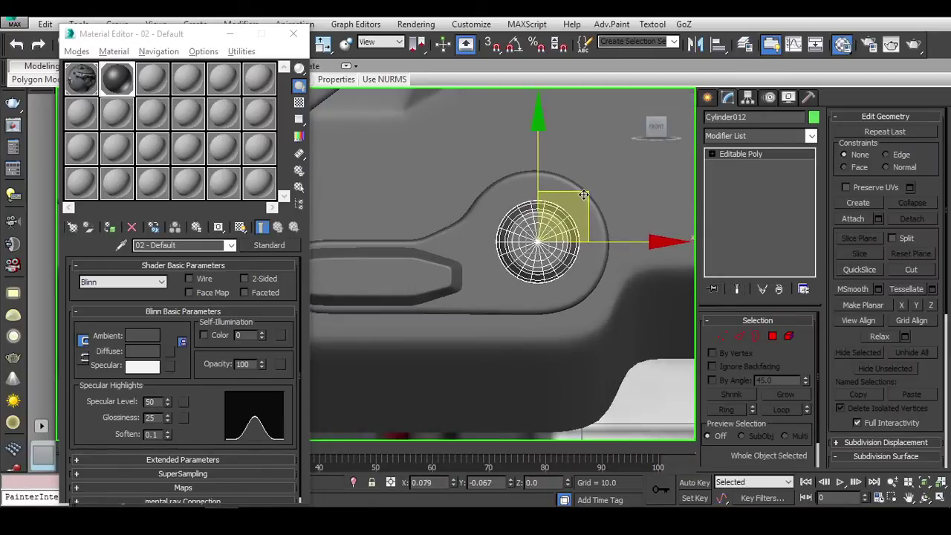
scroll(583, 195, down, 4)
mouse_move(590, 245)
middle_down()
mouse_move(443, 292)
mouse_move(482, 327)
middle_up()
click(442, 292)
scroll(416, 290, up, 1)
scroll(401, 275, up, 1)
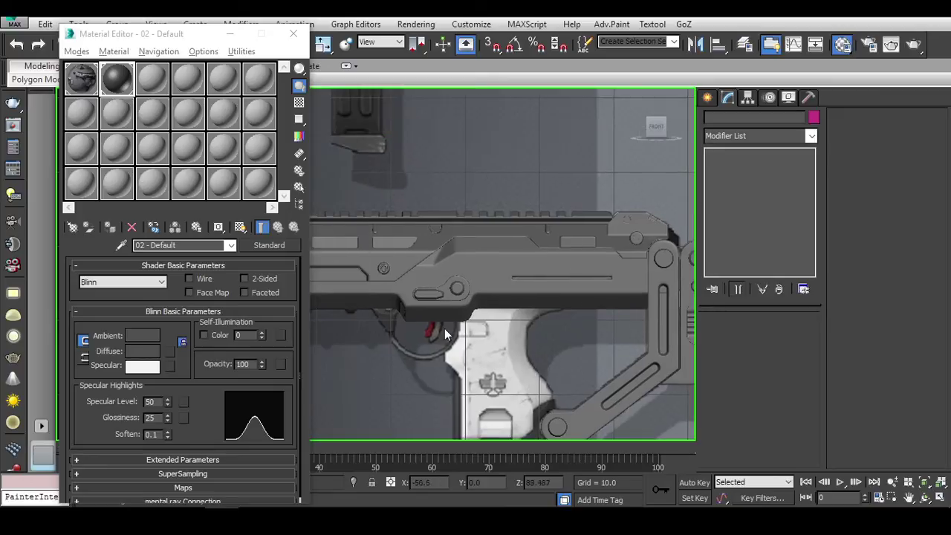
scroll(394, 268, up, 3)
scroll(394, 269, up, 3)
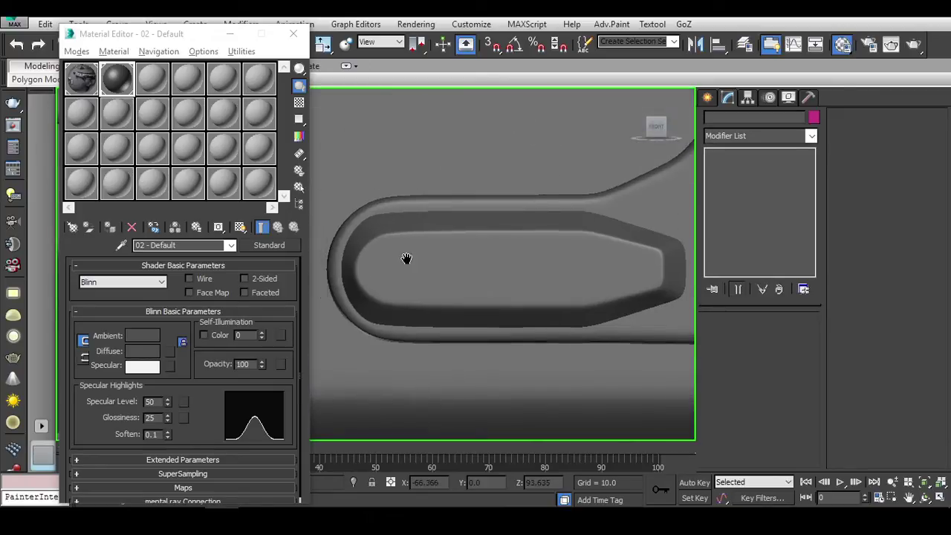
scroll(395, 256, up, 2)
Step: Select Cylinder011 and compare its mesh with the smoothing preview on and off
click(402, 267)
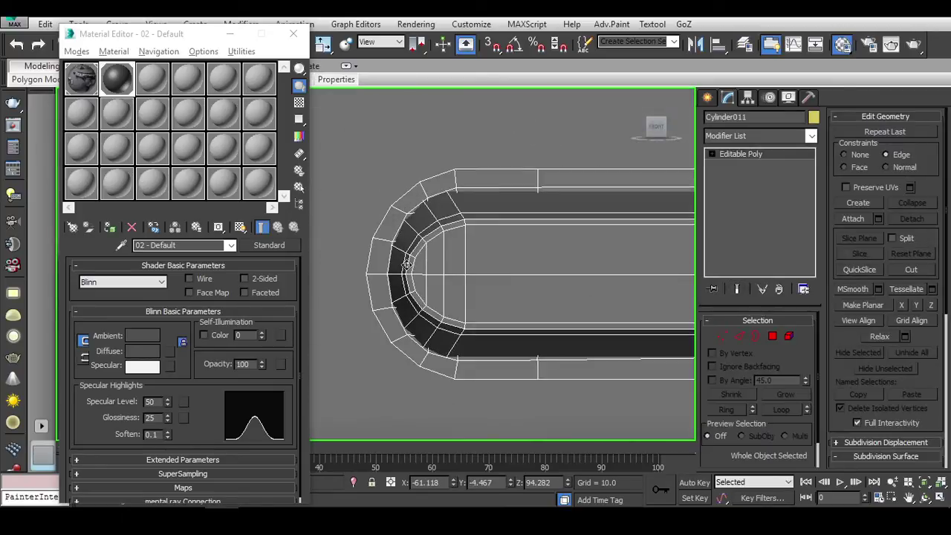
key(ctrl+q)
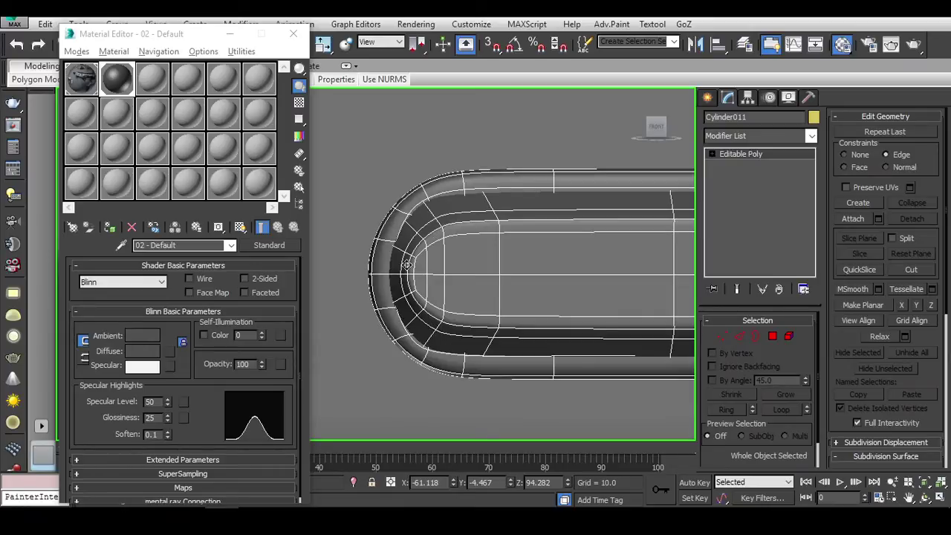
key(ctrl+q)
key(ctrl+q)
key(ctrl+q)
scroll(407, 266, down, 3)
key(ctrl+q)
key(ctrl+q)
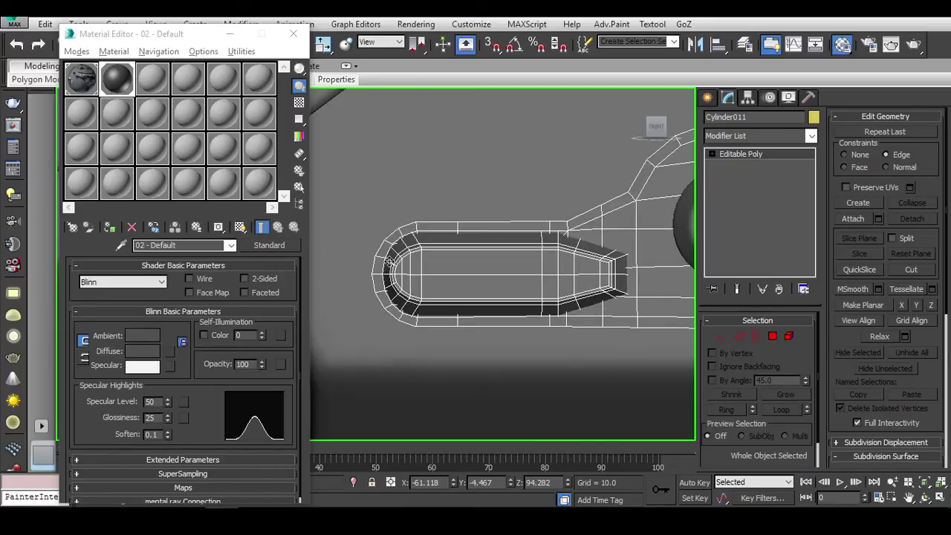
scroll(388, 262, up, 2)
scroll(411, 255, up, 2)
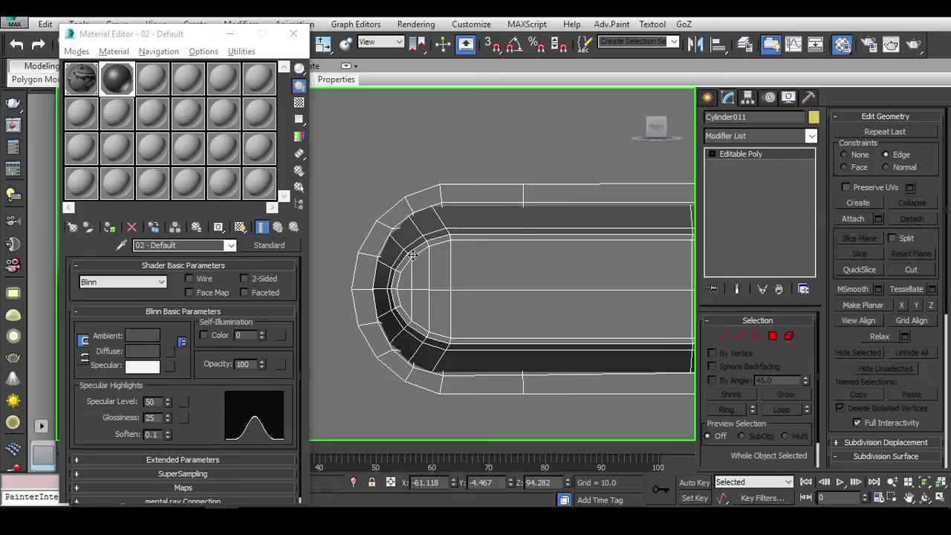
scroll(586, 324, down, 3)
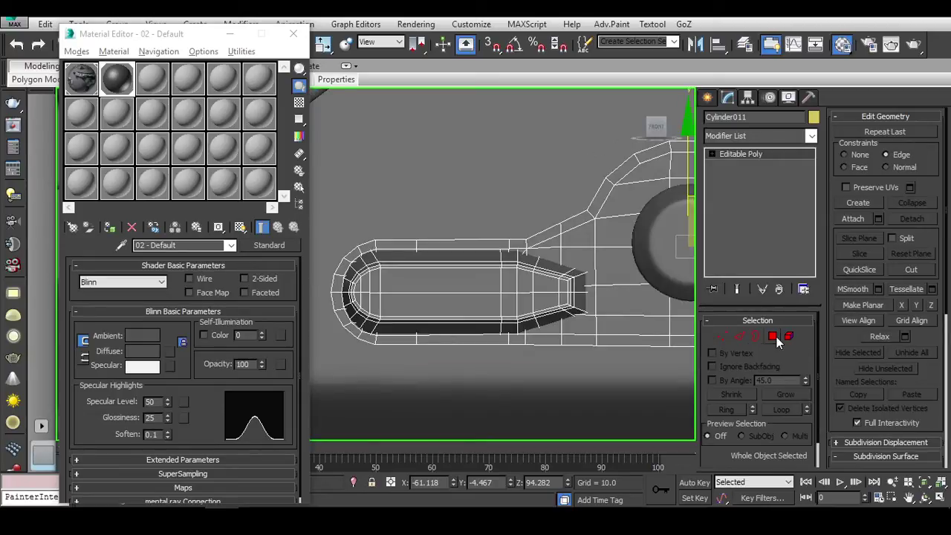
Step: Select the inner slot element and detach it as Object004
click(480, 287)
mouse_move(480, 287)
alt+middle_down()
mouse_move(452, 283)
mouse_move(478, 251)
mouse_move(456, 266)
mouse_move(484, 269)
alt+middle_up()
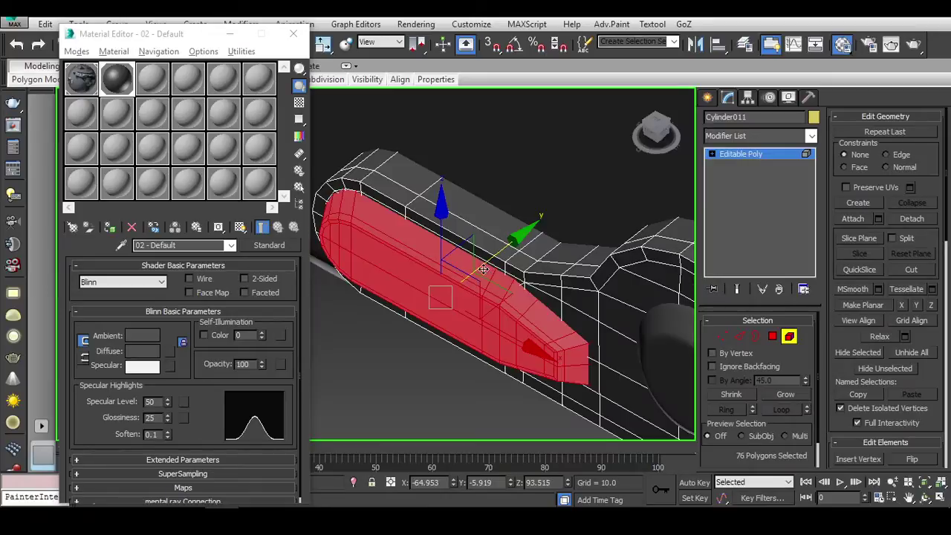
drag(500, 250, 491, 255)
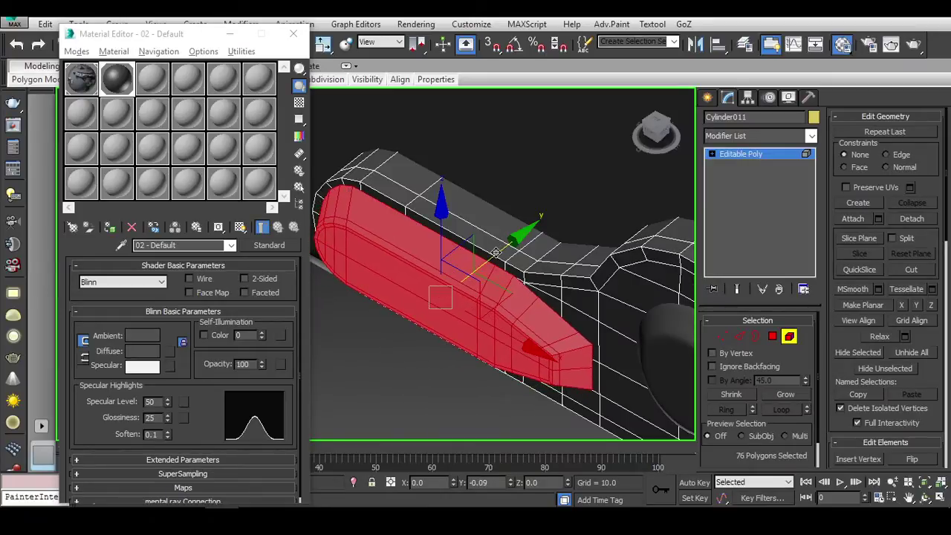
click(912, 219)
key(Return)
Step: Isolate Object004 to view it straight from the front, then end isolation
click(457, 290)
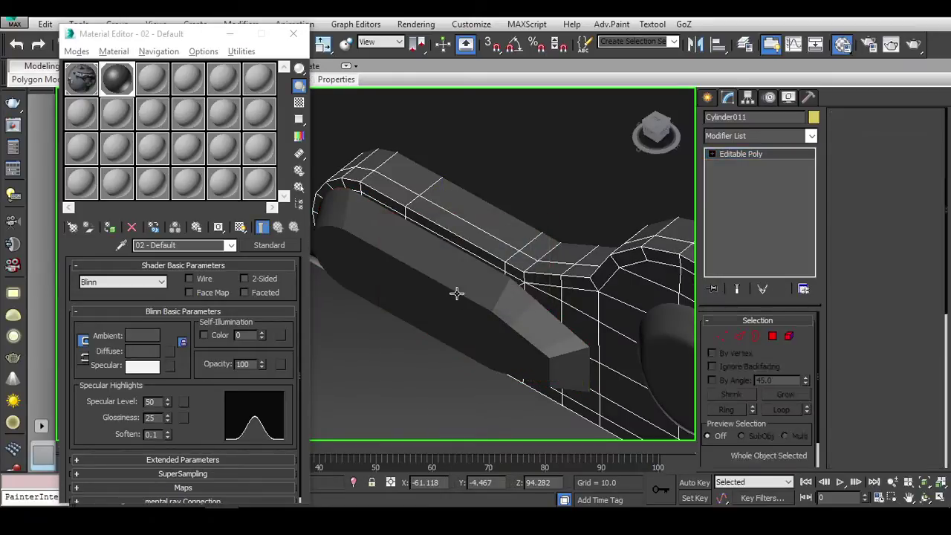
alt+middle_drag(456, 291, 635, 203)
key(alt+q)
key(f)
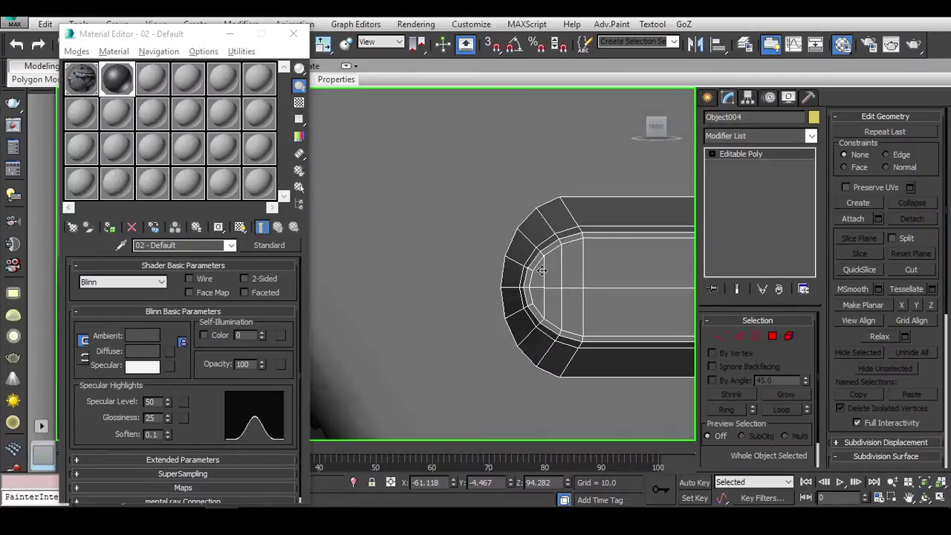
middle_drag(521, 245, 482, 249)
key(alt+q)
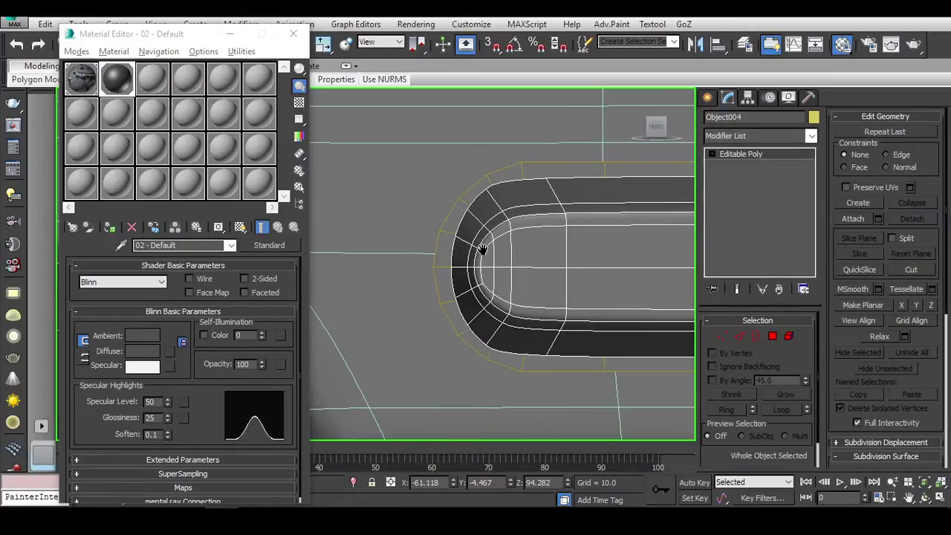
Step: Move the rounded-end vertices along X to reshape the curved loops to fit the slot
key(ctrl+BackSpace)
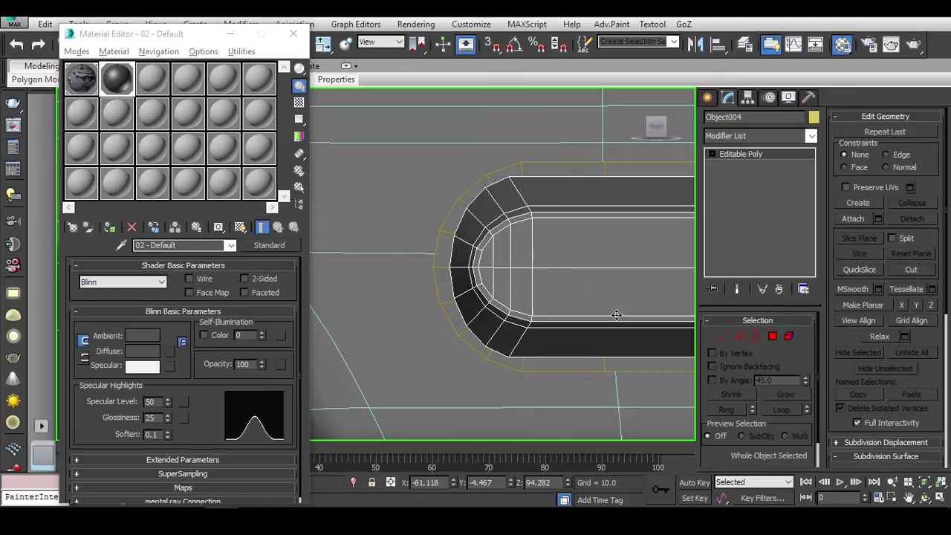
click(725, 337)
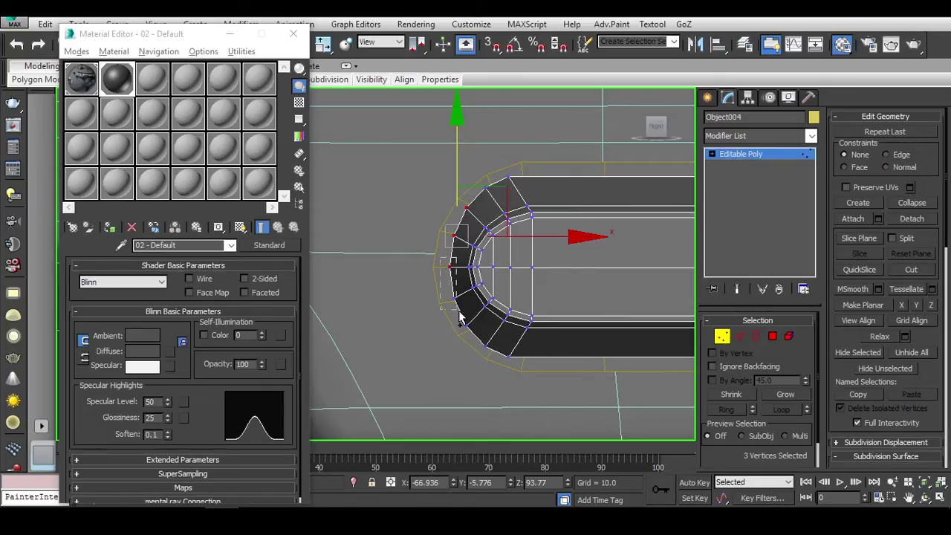
scroll(535, 352, up, 3)
scroll(513, 283, up, 2)
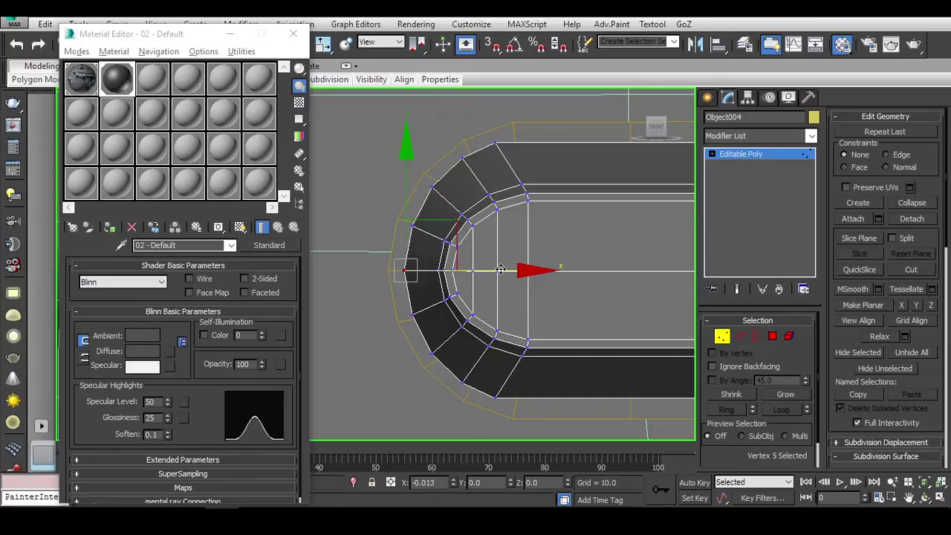
scroll(544, 274, down, 2)
key(ctrl+BackSpace)
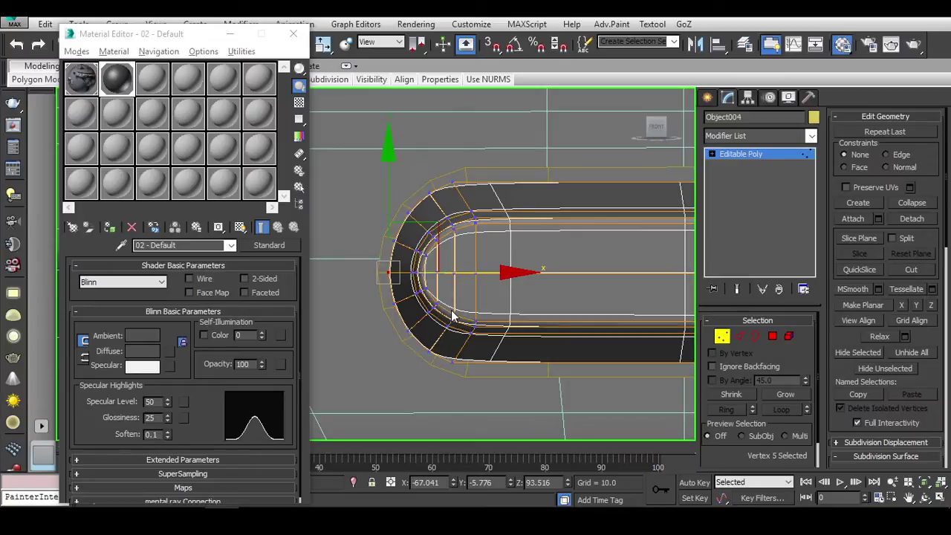
key(ctrl+BackSpace)
scroll(457, 312, down, 2)
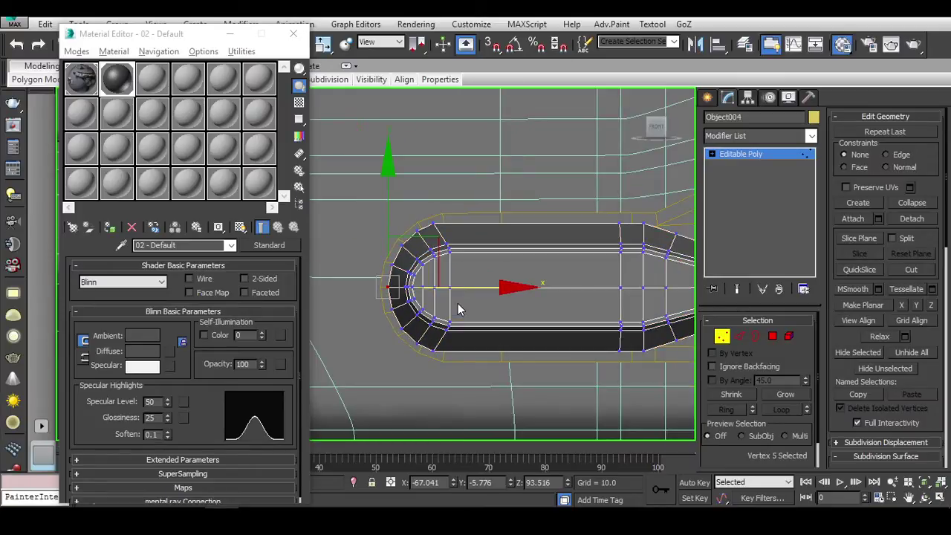
scroll(456, 302, up, 2)
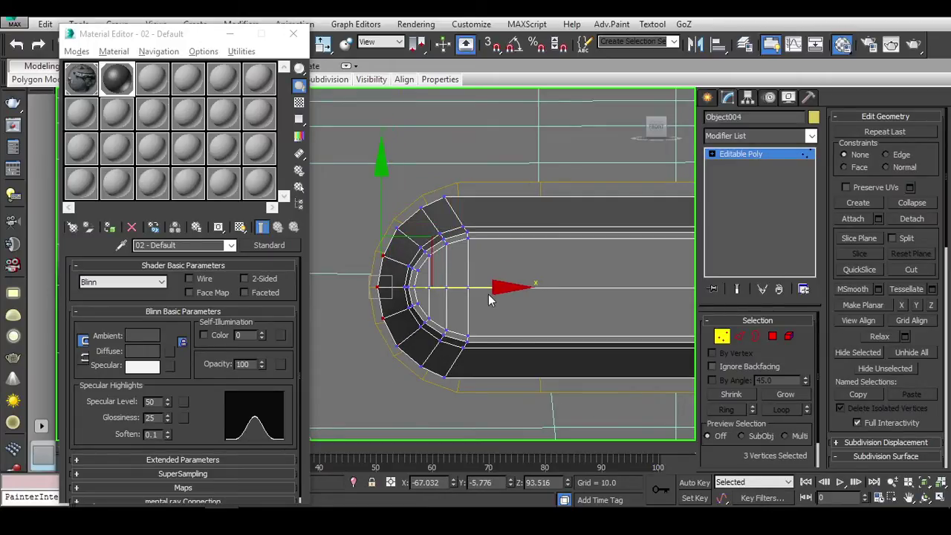
drag(488, 287, 488, 288)
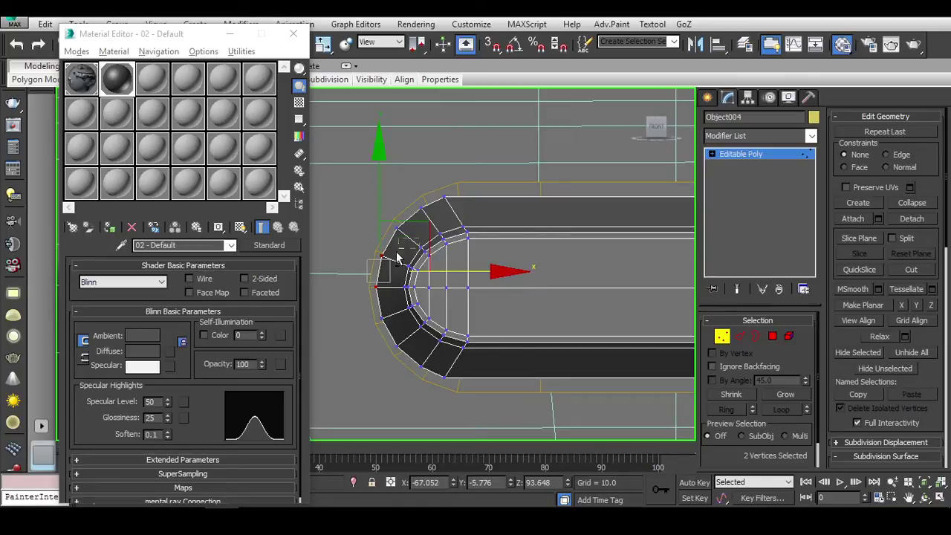
click(718, 334)
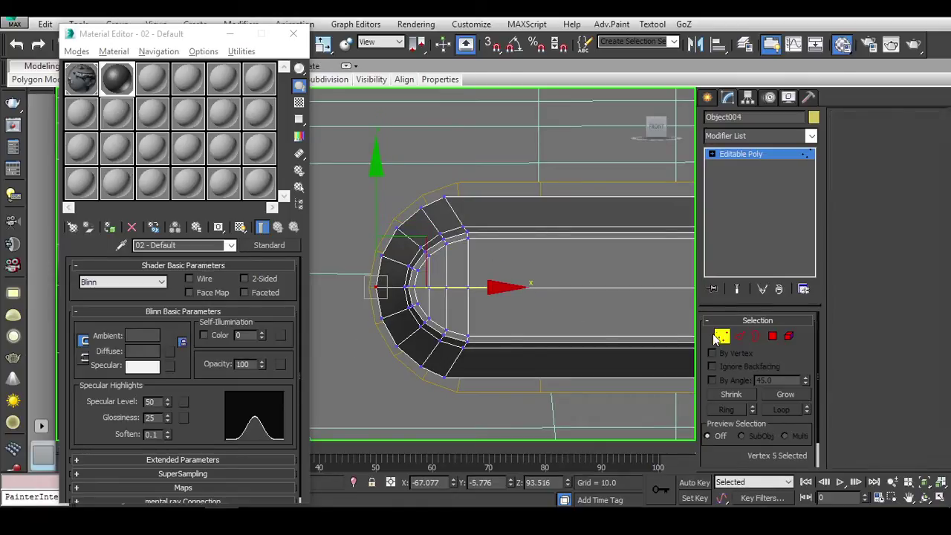
Step: Select Plane009, then reselect the slot insert Object004 and nudge it slightly along Y
click(550, 279)
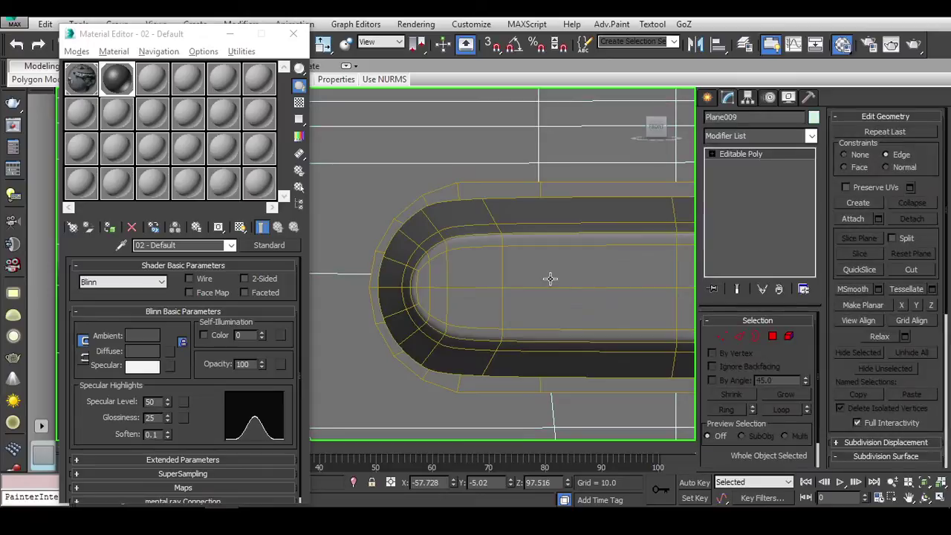
click(550, 202)
scroll(605, 292, down, 2)
scroll(516, 295, down, 1)
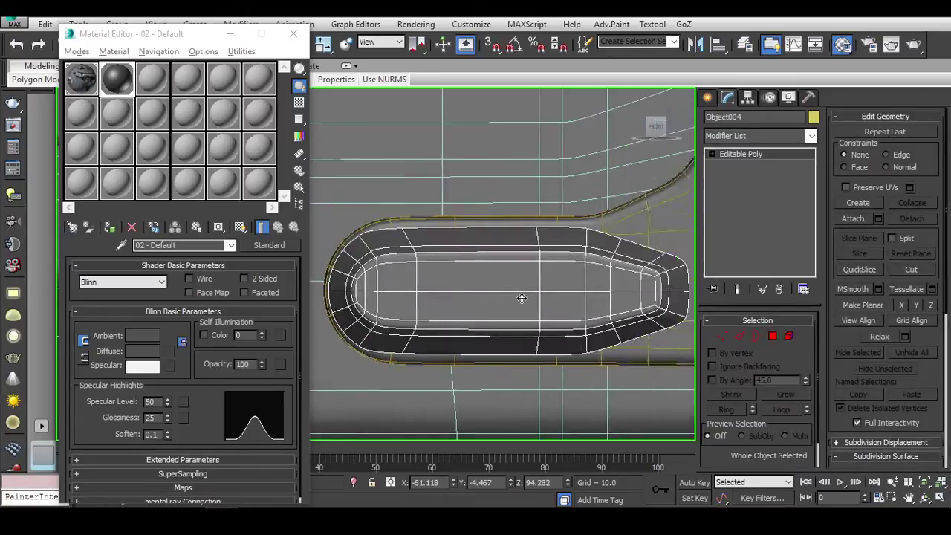
scroll(525, 306, down, 1)
key(w)
alt+middle_drag(525, 307, 503, 291)
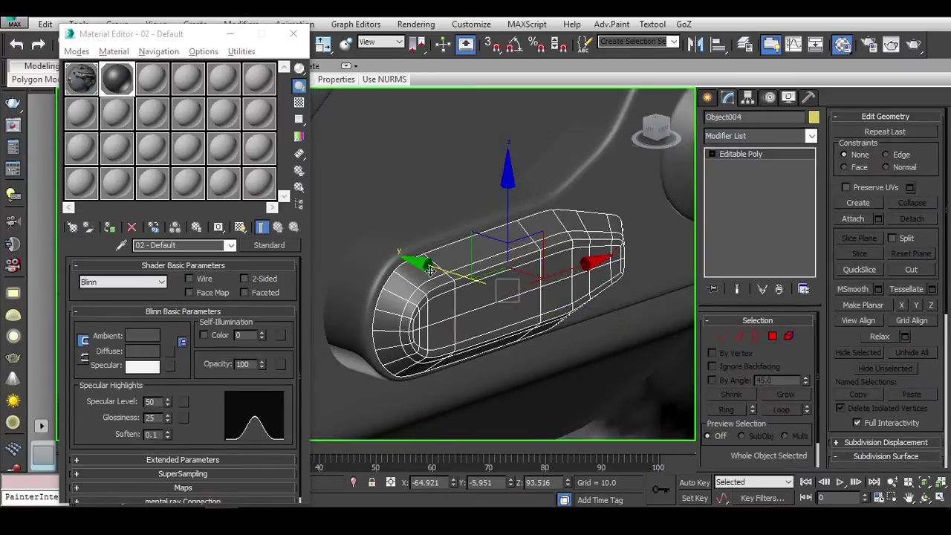
drag(431, 270, 421, 261)
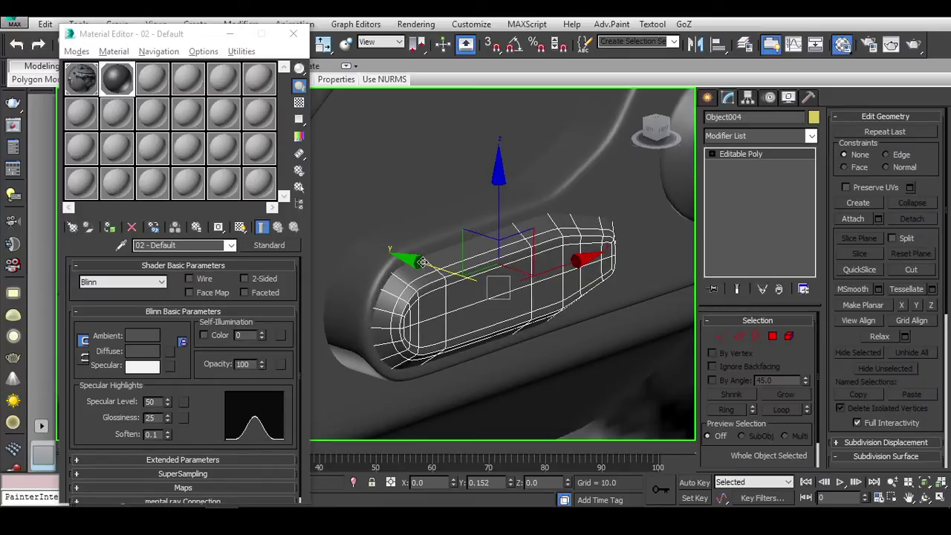
Step: Select the slot body Cylinder011 and the lower receiver, then frame the grip lever area in Front view
scroll(446, 245, up, 3)
click(521, 186)
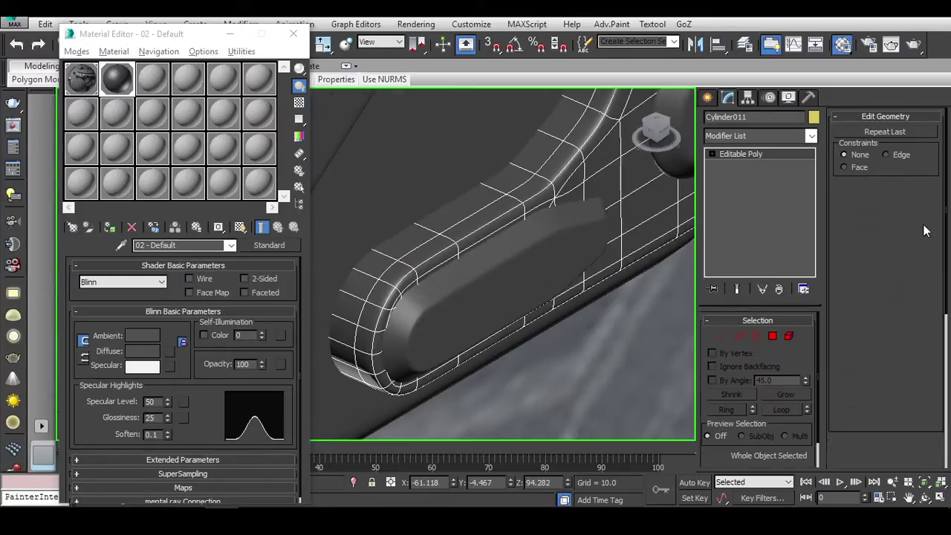
alt+middle_drag(565, 312, 522, 286)
click(659, 412)
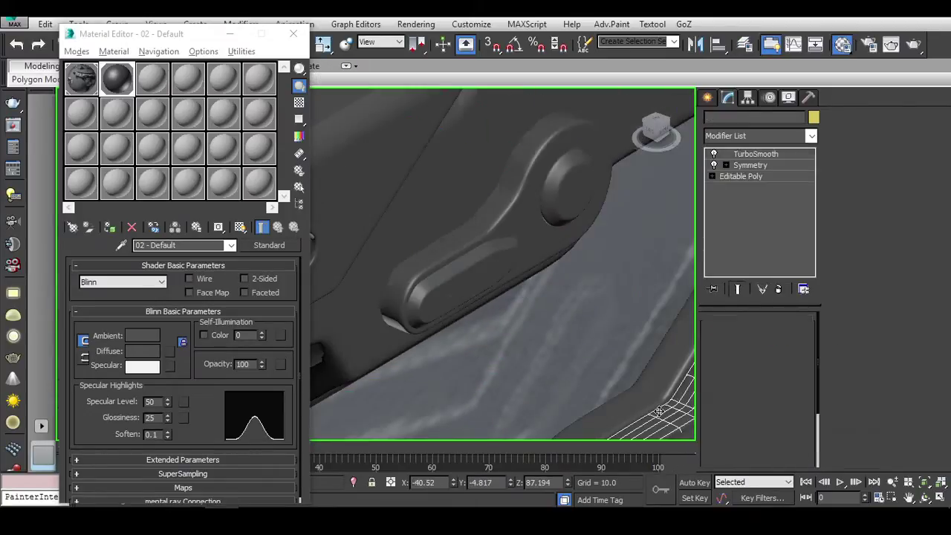
click(640, 387)
key(f)
scroll(564, 339, up, 3)
scroll(446, 312, up, 3)
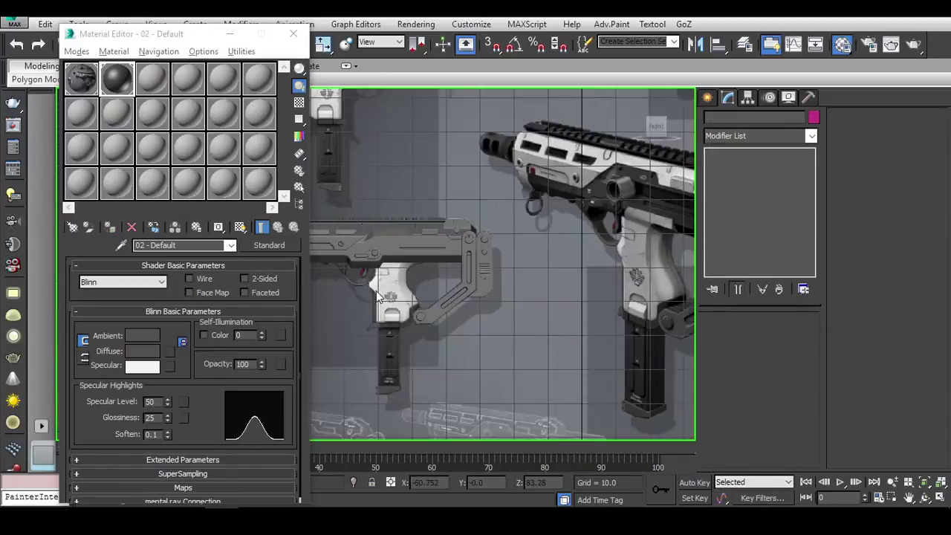
scroll(376, 291, up, 5)
scroll(399, 263, up, 4)
middle_drag(399, 263, 499, 274)
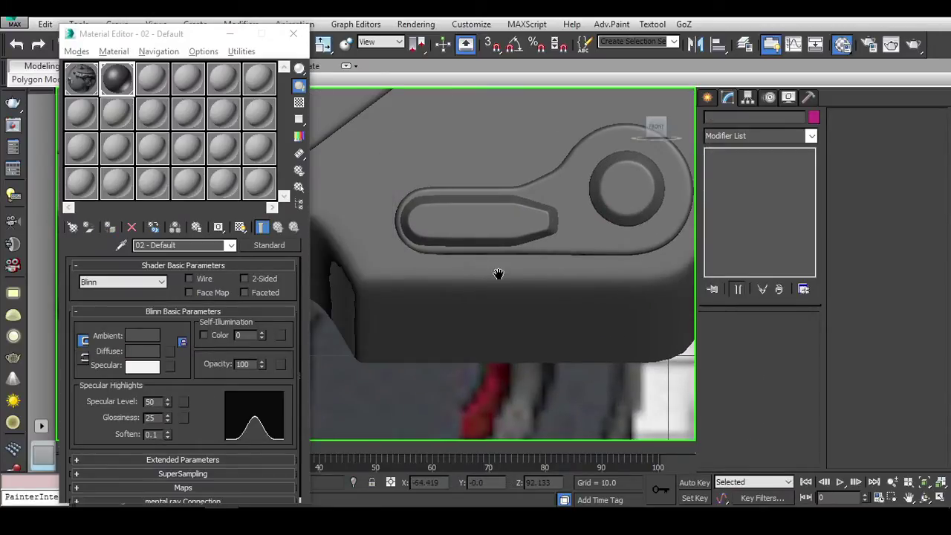
scroll(496, 282, down, 1)
scroll(501, 308, down, 3)
scroll(538, 321, down, 3)
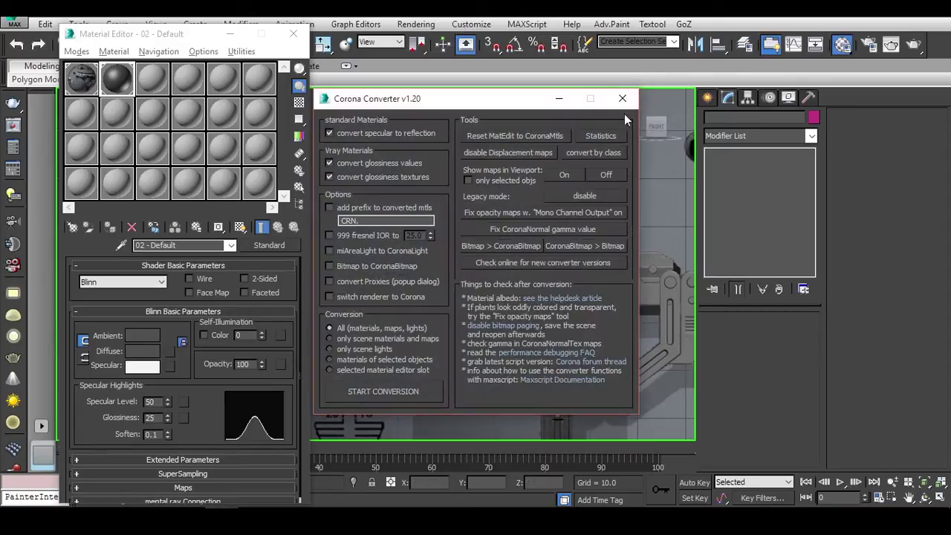
Step: Close the Material Editor and bring up the SMG reference photo in IrfanView
scroll(500, 306, down, 3)
scroll(500, 306, down, 2)
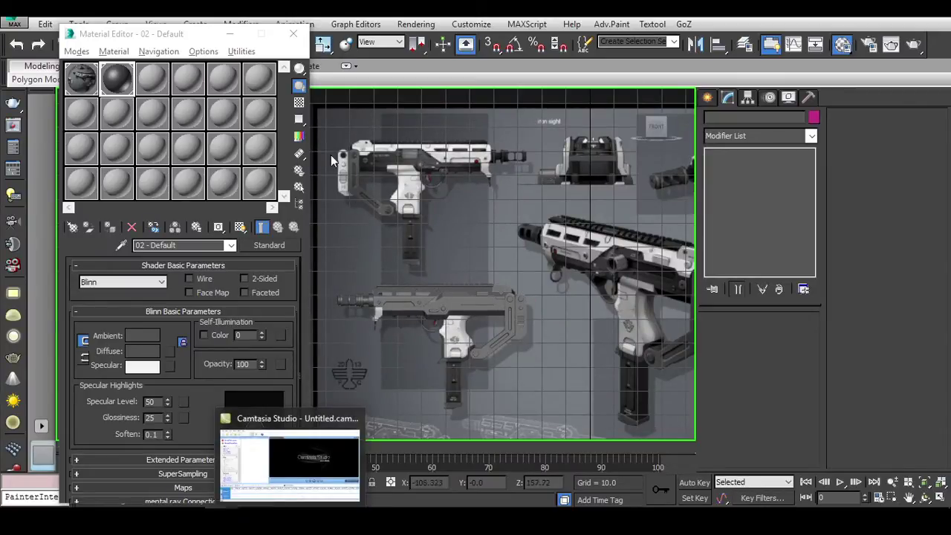
click(293, 34)
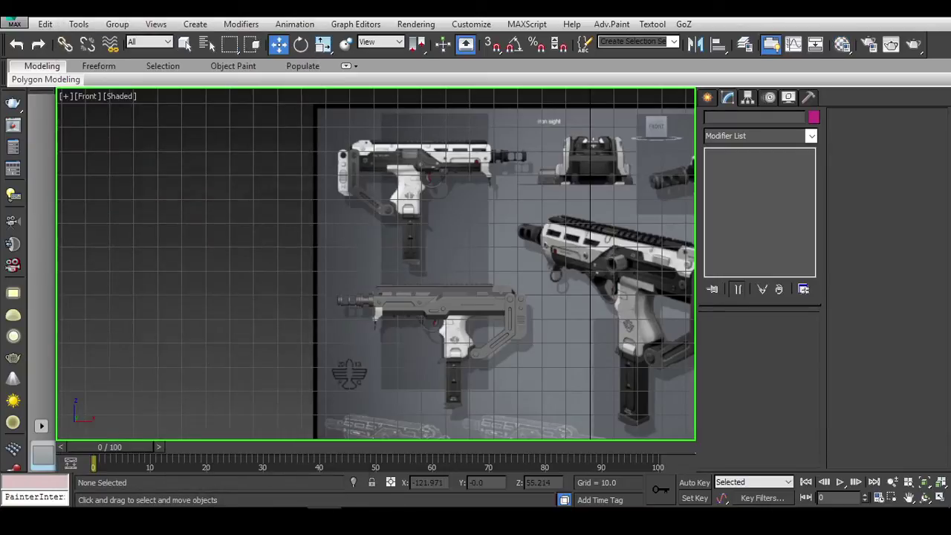
key(alt+Tab)
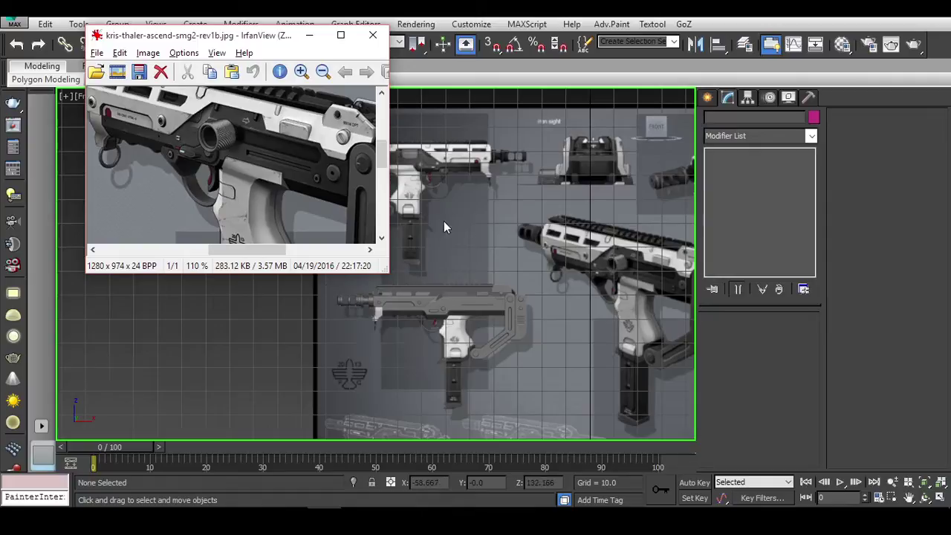
Step: Select the long receiver part and hide it with Hide Selection
scroll(449, 304, up, 3)
scroll(459, 220, up, 3)
click(578, 275)
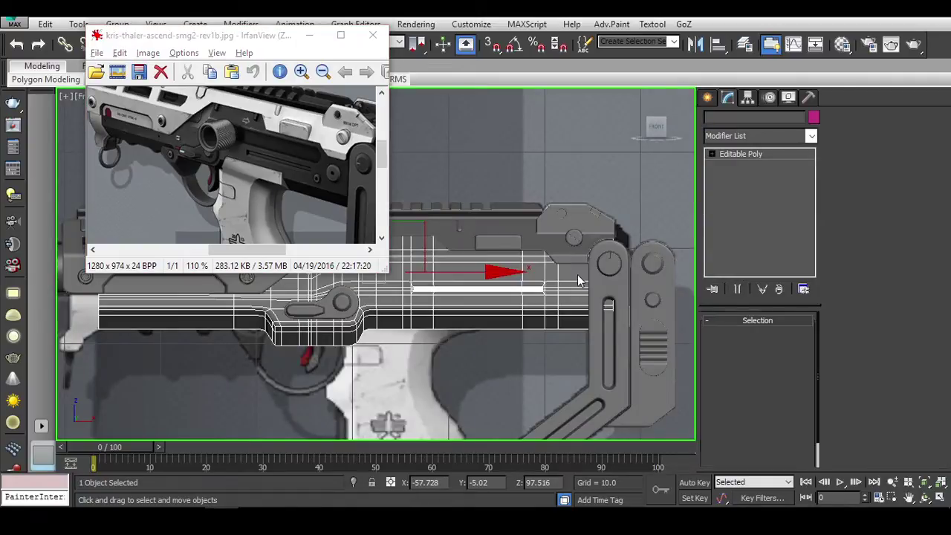
right_click(574, 281)
click(624, 232)
scroll(548, 310, up, 2)
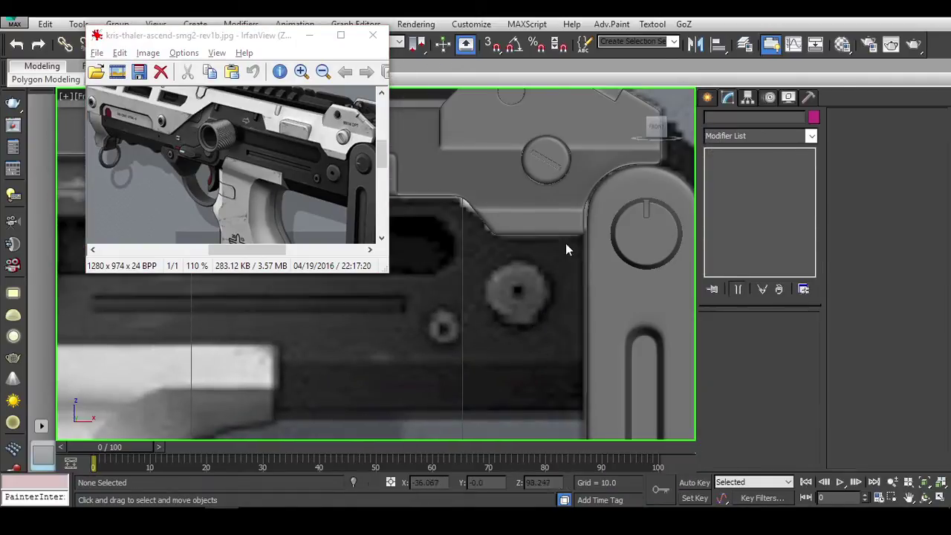
Step: Create a small cylinder over the reference screw and view it from the front
click(707, 97)
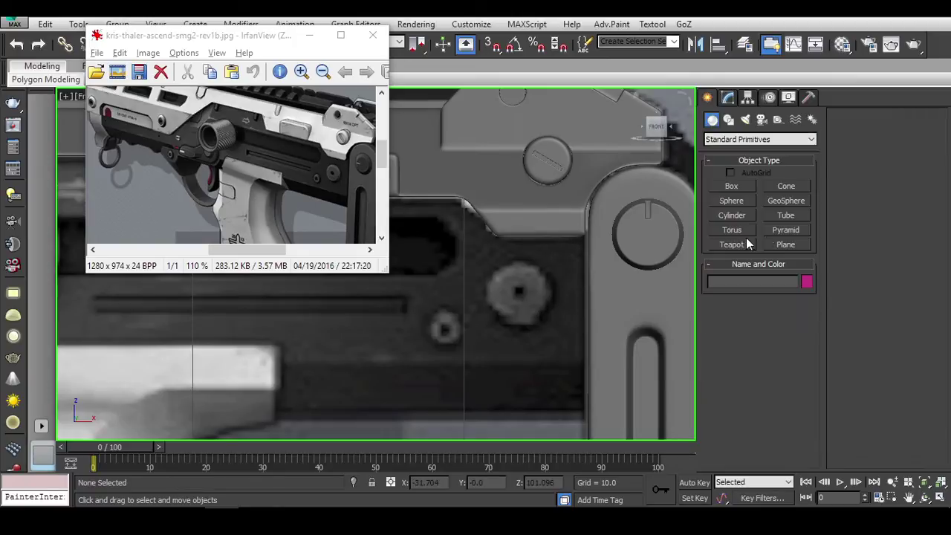
click(730, 215)
scroll(491, 290, up, 4)
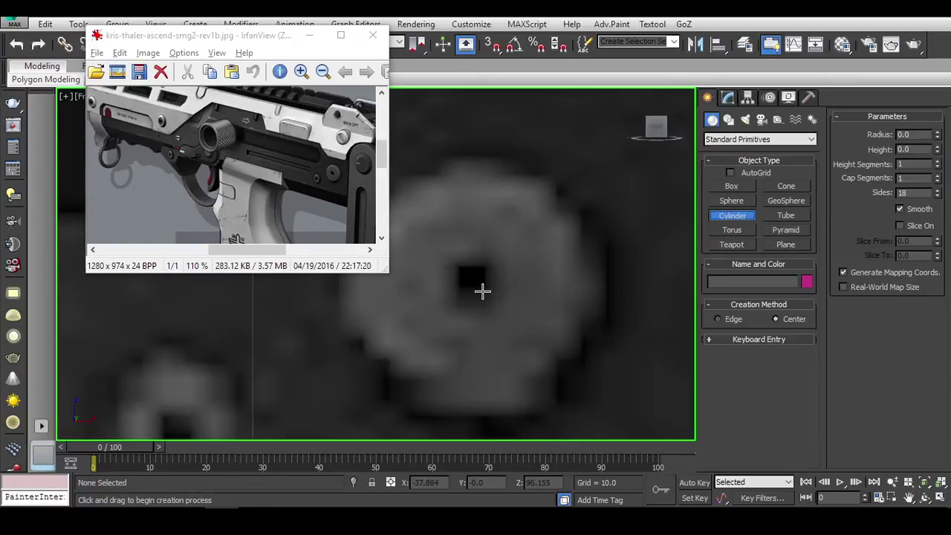
drag(470, 281, 488, 301)
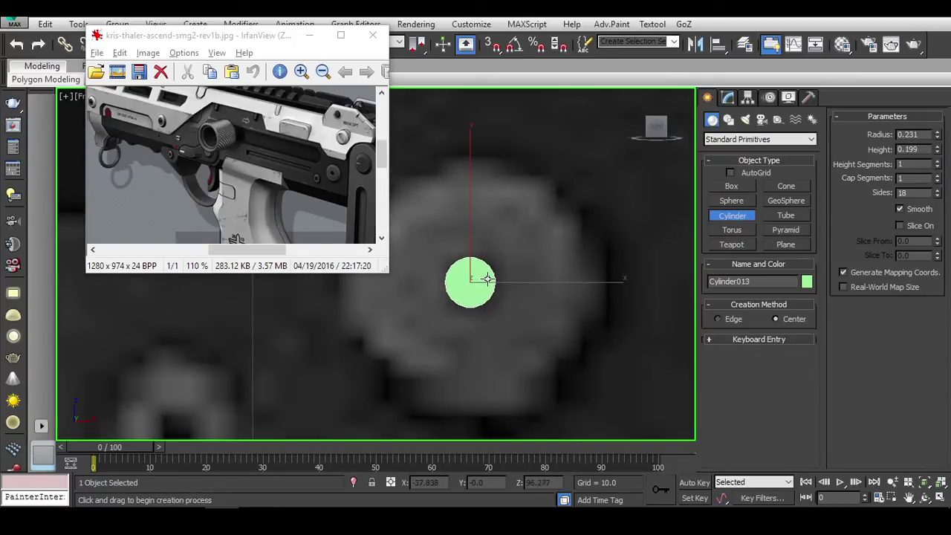
key(w)
click(728, 98)
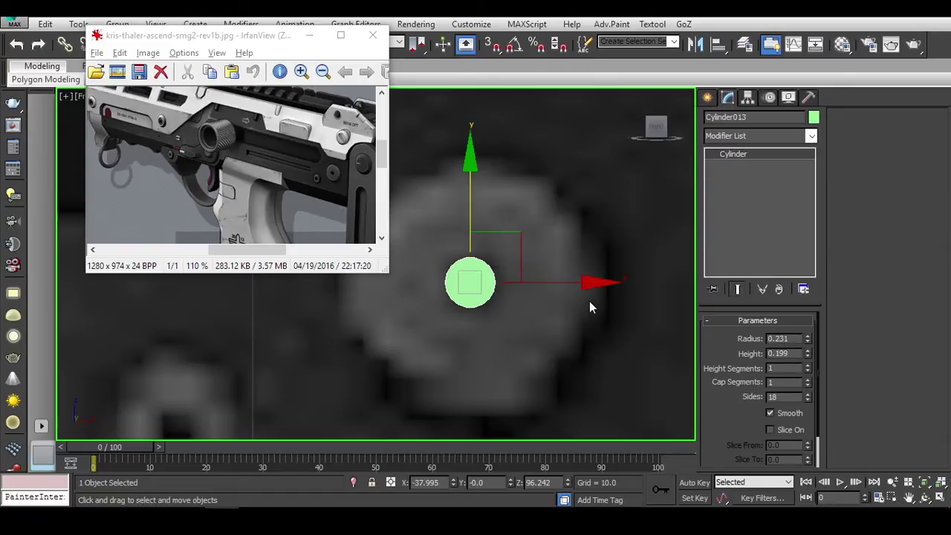
mouse_move(590, 307)
alt+middle_down()
mouse_move(533, 323)
mouse_move(531, 297)
mouse_move(579, 295)
mouse_move(651, 269)
alt+middle_up()
key(f)
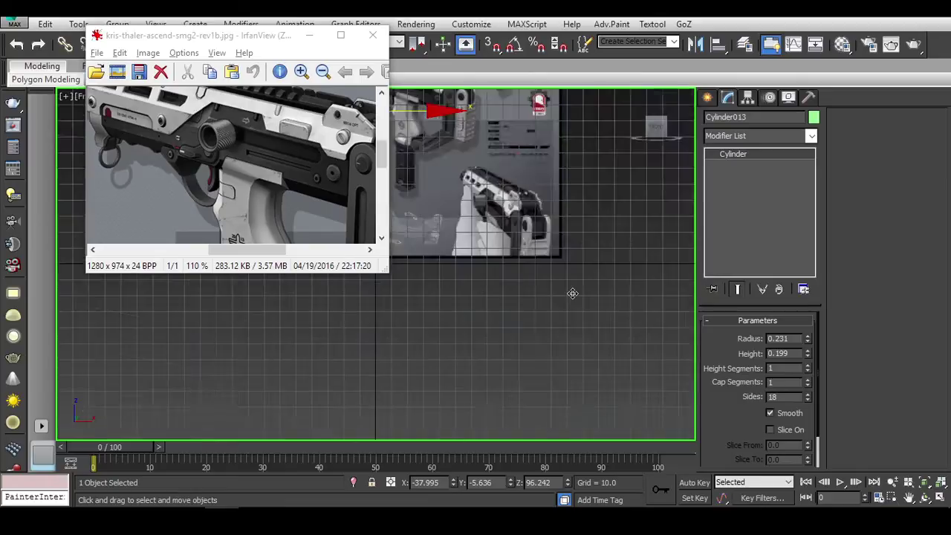
scroll(569, 297, up, 5)
scroll(552, 308, down, 3)
Step: Convert the cylinder to Editable Poly and select its front cap face
right_click(533, 271)
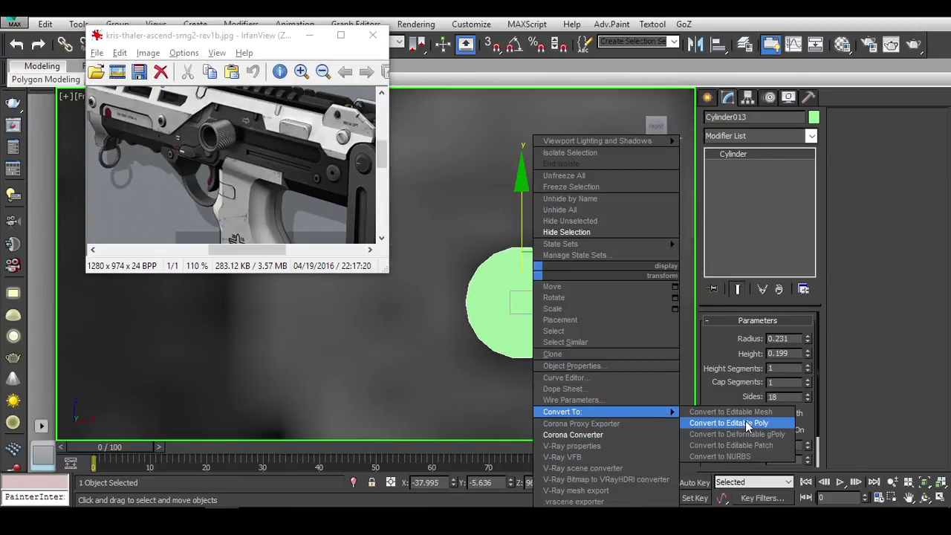
click(736, 423)
alt+middle_drag(542, 297, 583, 289)
key(4)
key(alt+c)
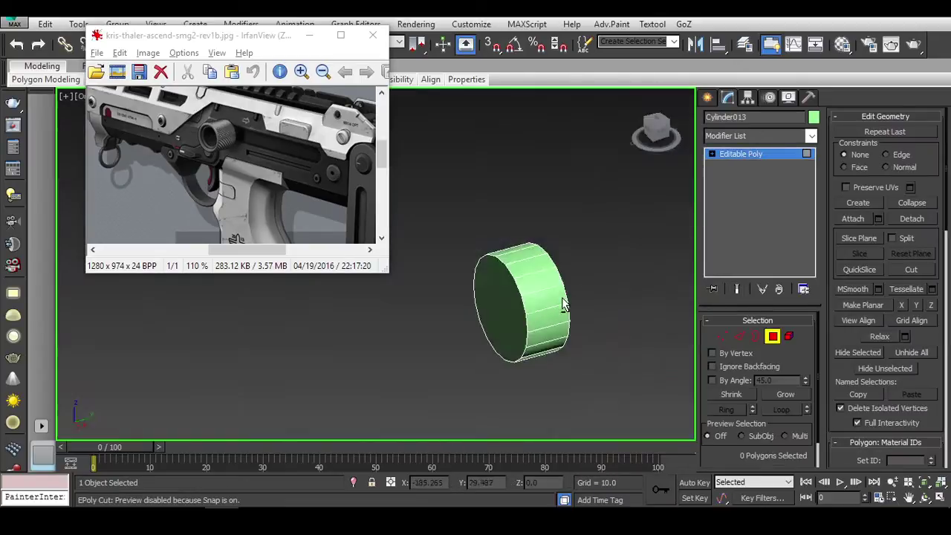
scroll(528, 295, up, 5)
scroll(486, 299, down, 3)
scroll(561, 294, up, 5)
scroll(561, 294, down, 5)
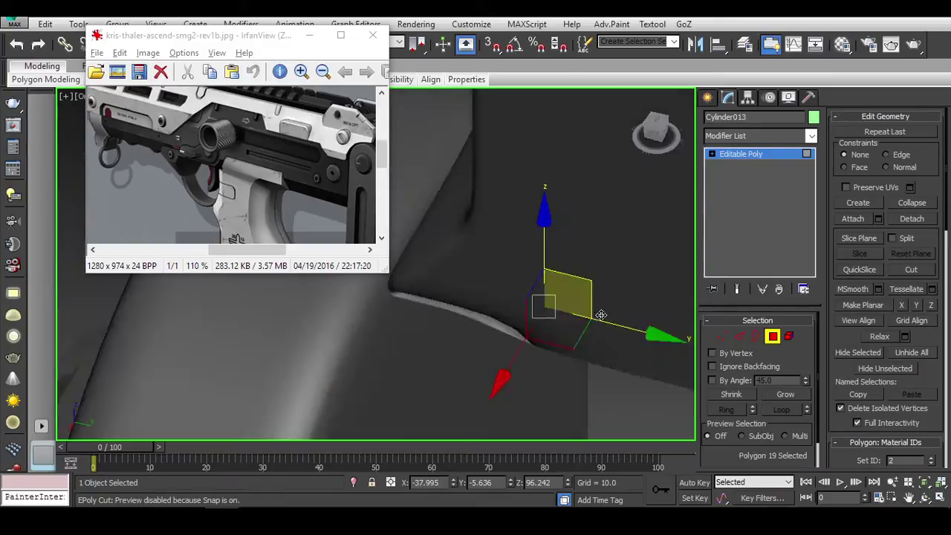
click(786, 394)
click(756, 336)
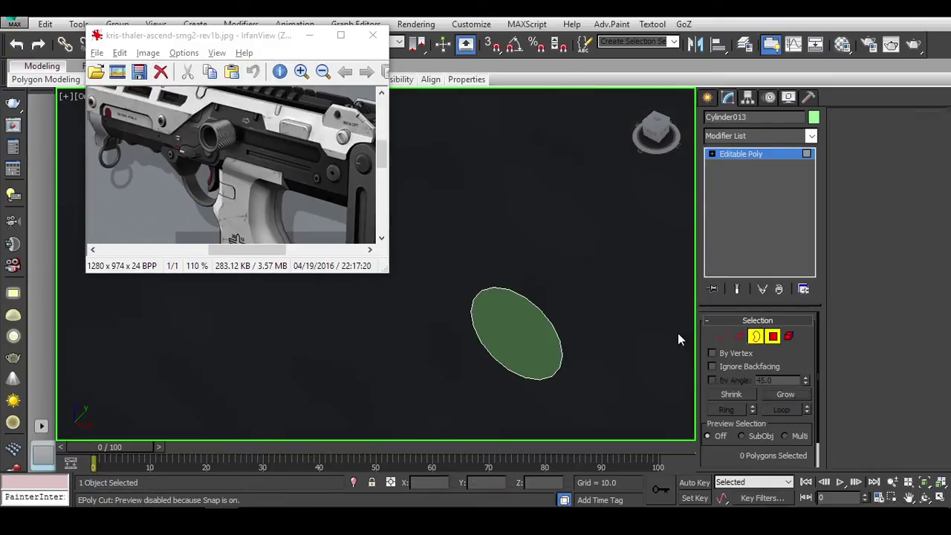
key(e)
key(r)
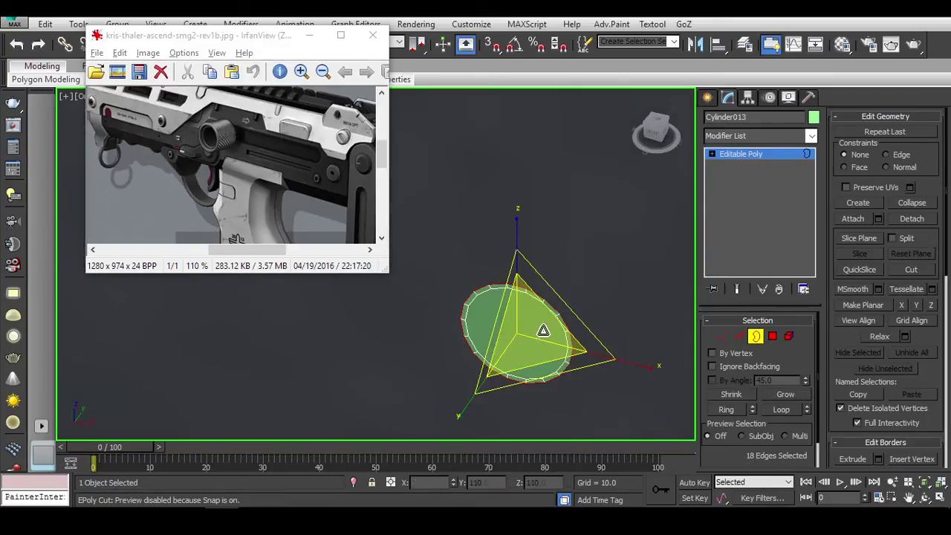
click(772, 337)
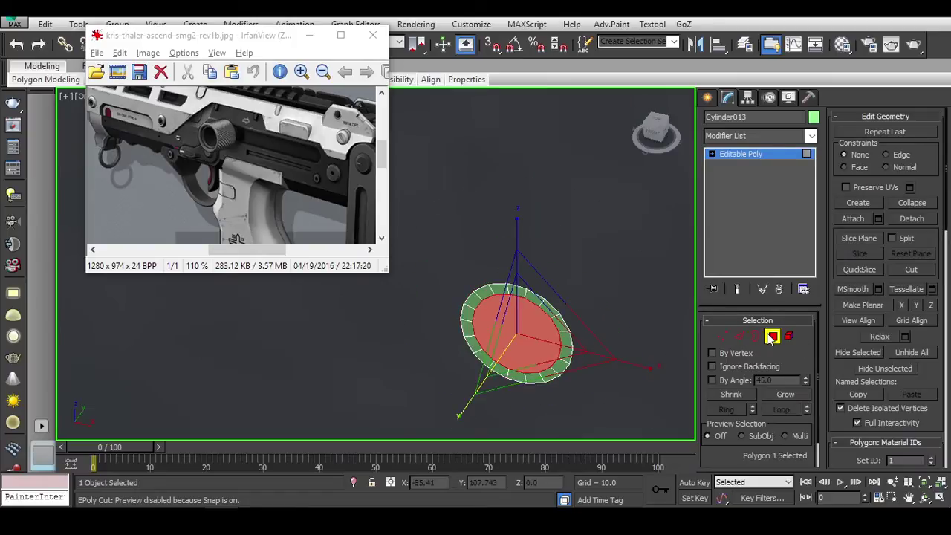
Step: Shift-move the open border to extrude a thick rim ring and lengthen the cylinder
key(3)
alt+middle_drag(668, 330, 578, 306)
key(w)
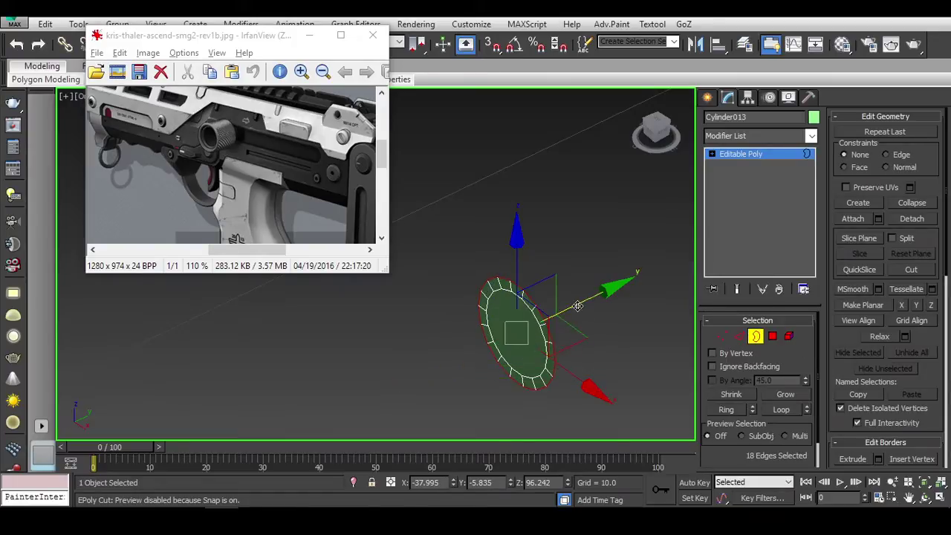
shift+drag(578, 305, 554, 313)
key(f)
key(z)
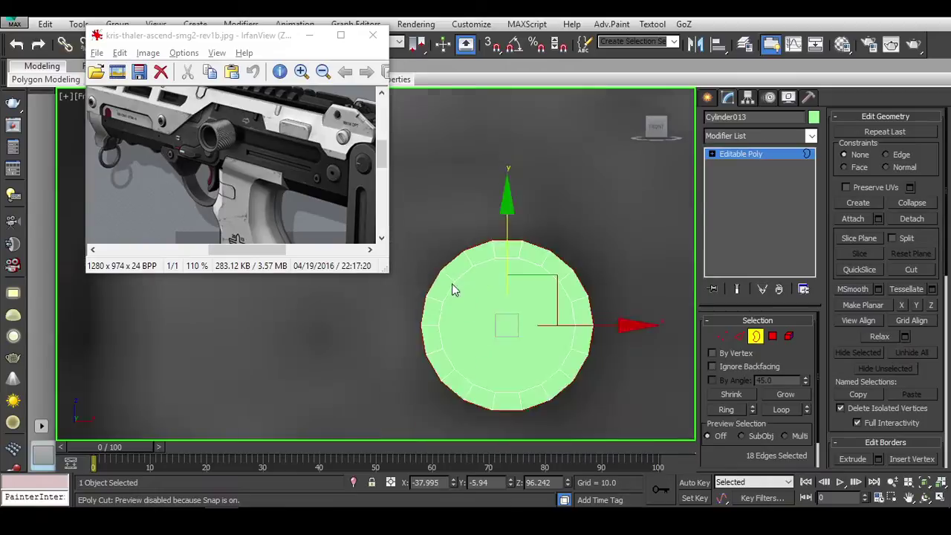
scroll(452, 283, down, 3)
scroll(559, 284, up, 2)
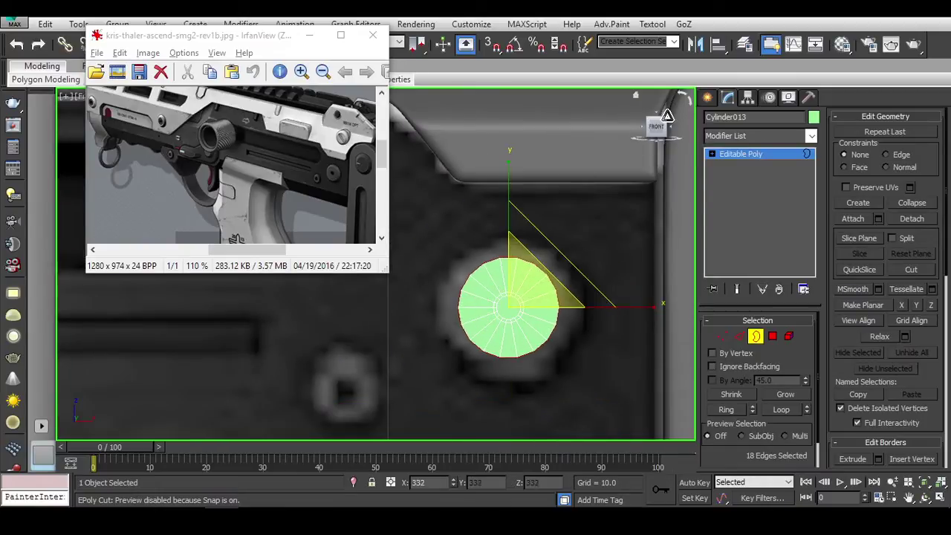
mouse_move(559, 284)
alt+middle_down()
mouse_move(565, 290)
mouse_move(523, 298)
mouse_move(513, 290)
alt+middle_up()
key(e)
key(r)
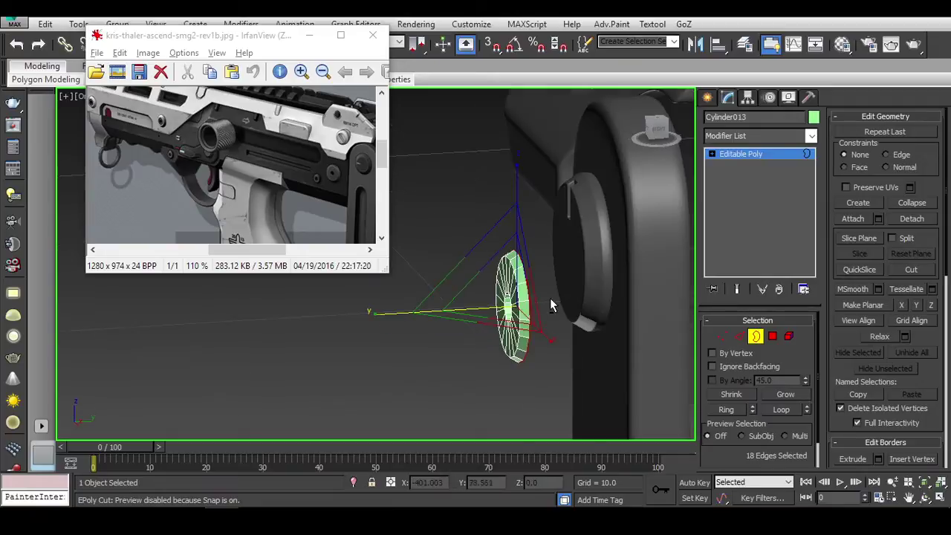
key(w)
shift+drag(602, 305, 643, 302)
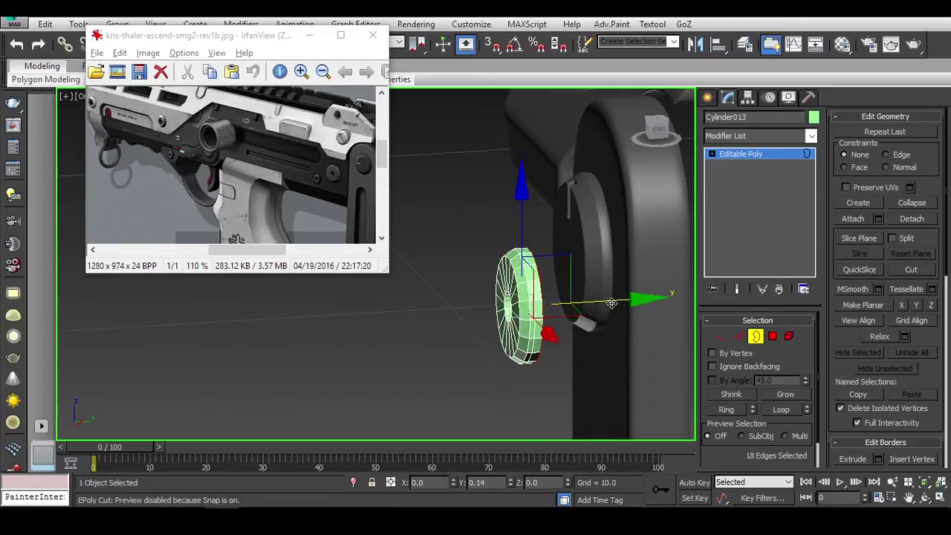
Step: Grow a selection from the inner end-cap polygon, exit sub-object mode and close IrfanView
scroll(611, 303, up, 5)
mouse_move(565, 302)
alt+middle_down()
mouse_move(507, 301)
mouse_move(548, 232)
alt+middle_up()
alt+middle_drag(470, 274, 477, 334)
key(4)
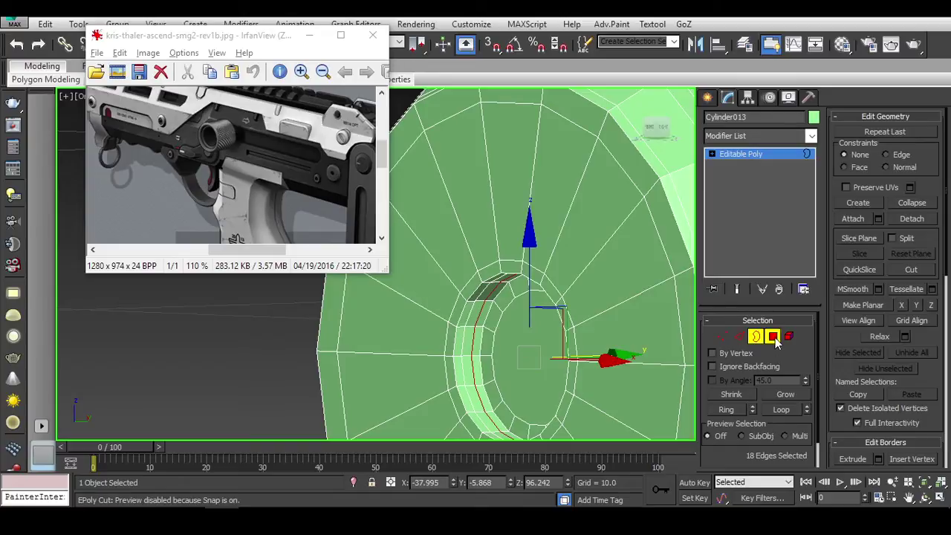
click(559, 341)
click(785, 395)
mouse_move(594, 371)
alt+middle_down()
mouse_move(615, 373)
mouse_move(646, 333)
alt+middle_up()
scroll(650, 333, down, 5)
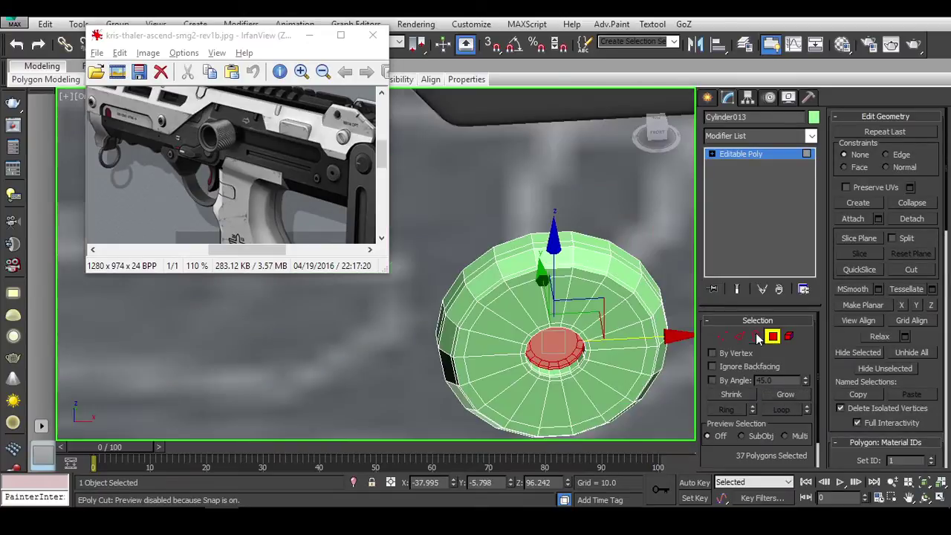
click(773, 335)
alt+middle_drag(535, 304, 492, 279)
click(372, 35)
Step: Dismiss the Material Editor and select an edge on the screw rim with Move active
key(m)
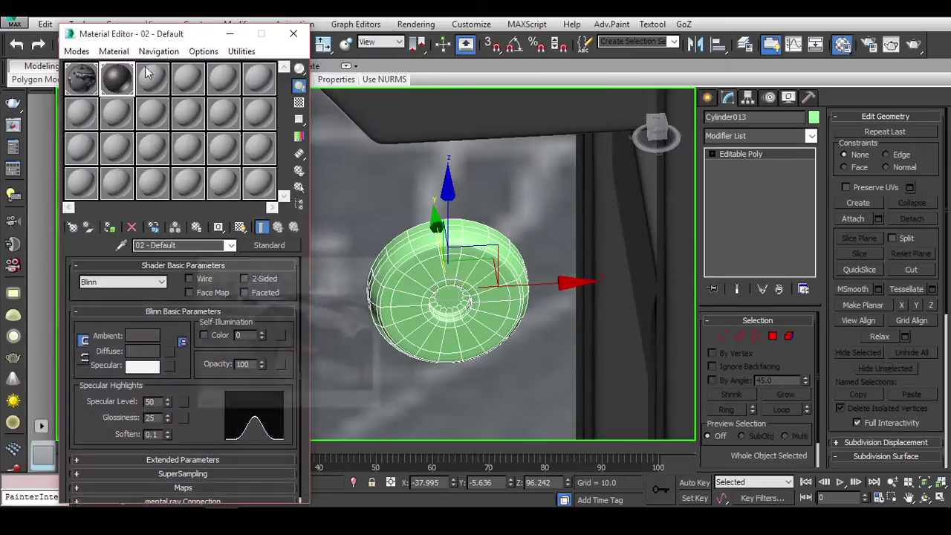
click(301, 42)
scroll(519, 261, up, 3)
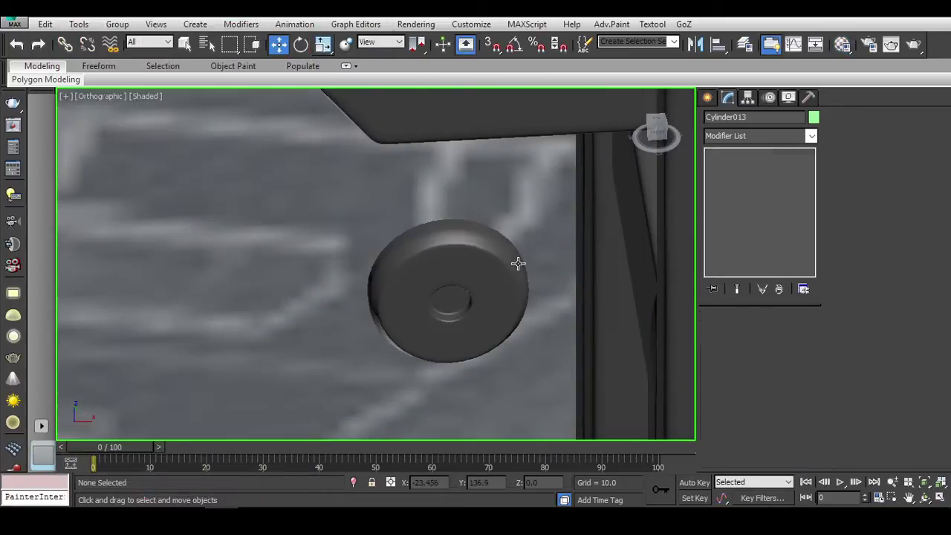
scroll(454, 245, up, 3)
alt+middle_drag(454, 244, 567, 263)
scroll(427, 233, up, 4)
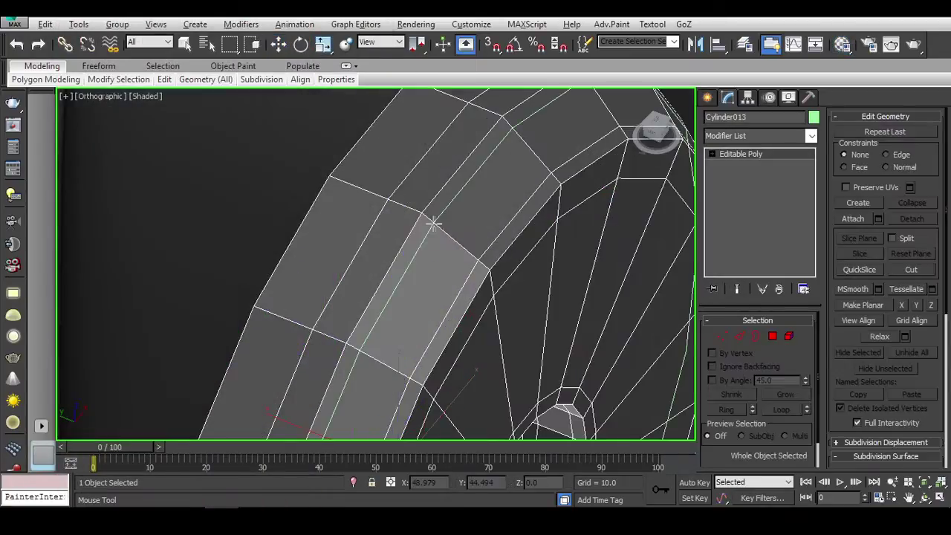
key(2)
click(417, 164)
key(w)
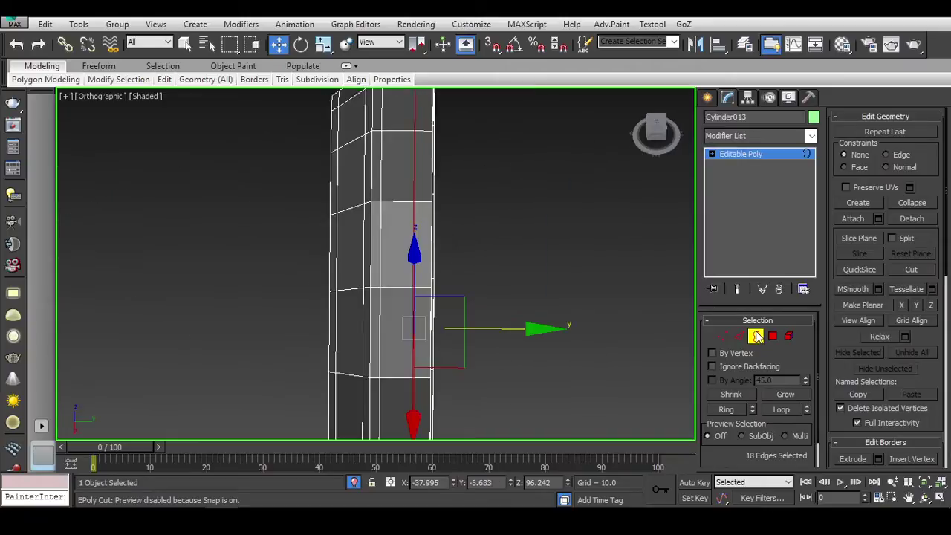
Step: Unhide the scene and slide screw cylinder Cylinder013 along Y into place, checking in Front view
alt+middle_drag(604, 284, 520, 226)
right_click(455, 157)
click(498, 121)
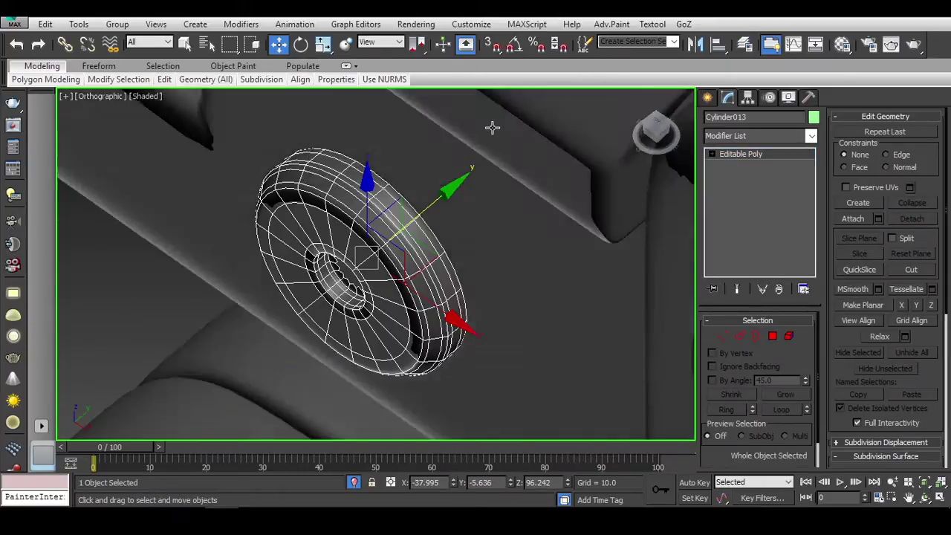
alt+middle_drag(493, 127, 498, 169)
drag(510, 195, 558, 192)
alt+middle_drag(558, 192, 463, 161)
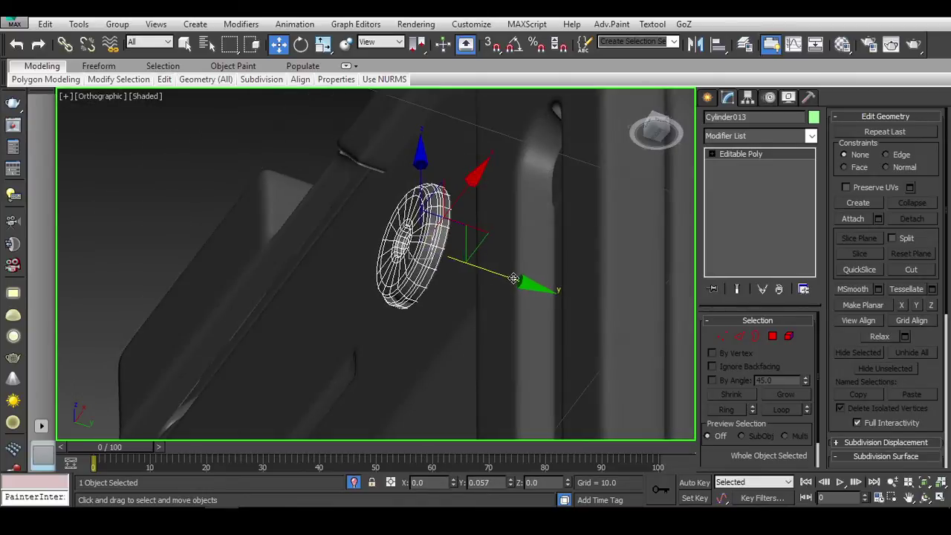
key(f)
scroll(529, 285, up, 8)
scroll(579, 257, down, 2)
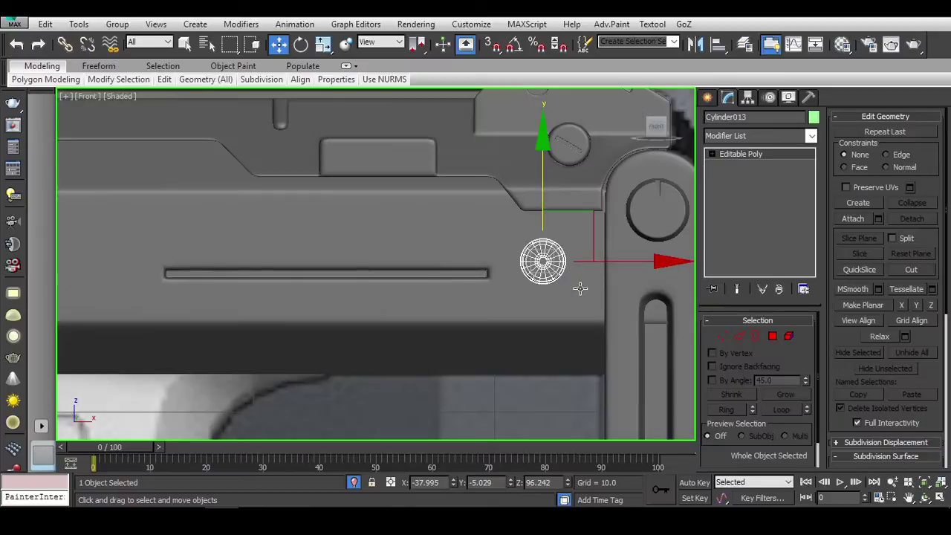
scroll(589, 211, down, 3)
Step: Select the receiver panel and hide it through the quad menu
click(590, 211)
scroll(484, 275, up, 4)
scroll(419, 237, up, 3)
scroll(419, 237, up, 3)
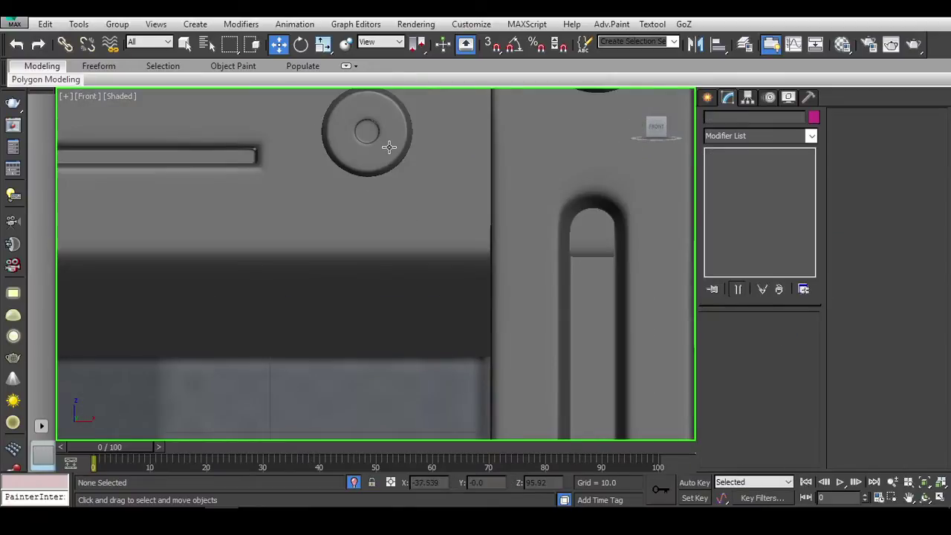
click(388, 144)
click(400, 219)
right_click(402, 205)
click(509, 174)
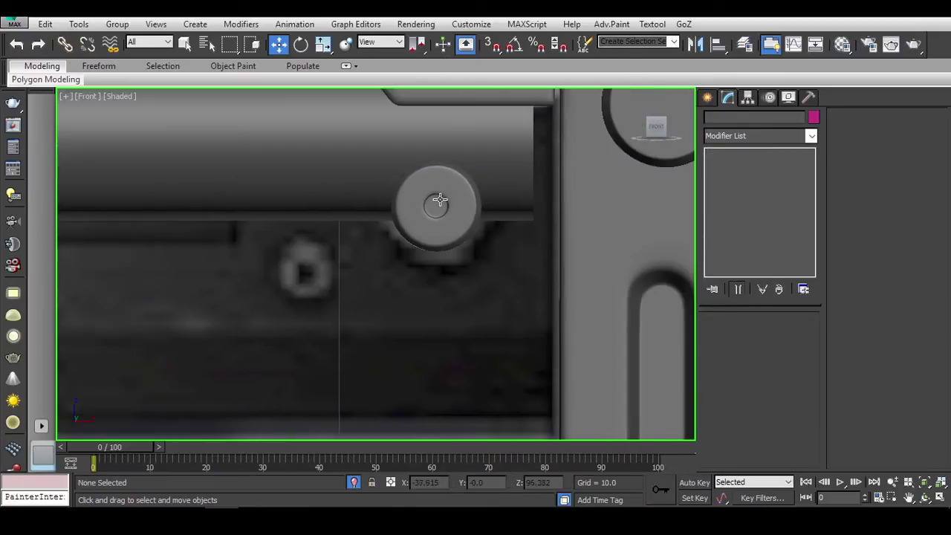
Step: Shift-drag the knob cylinder down-left to bring up Clone Options for a copy
click(435, 201)
right_click(330, 149)
click(372, 151)
click(580, 189)
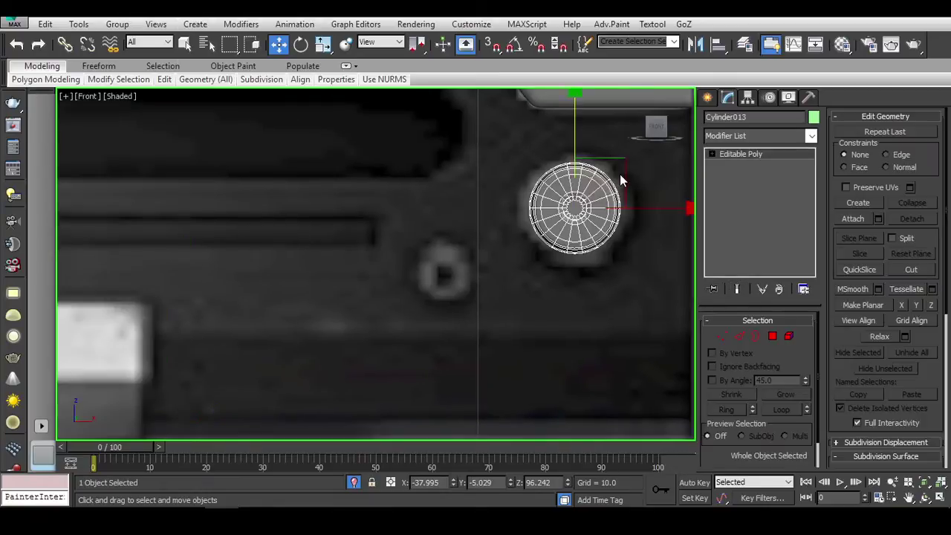
shift+drag(609, 186, 527, 259)
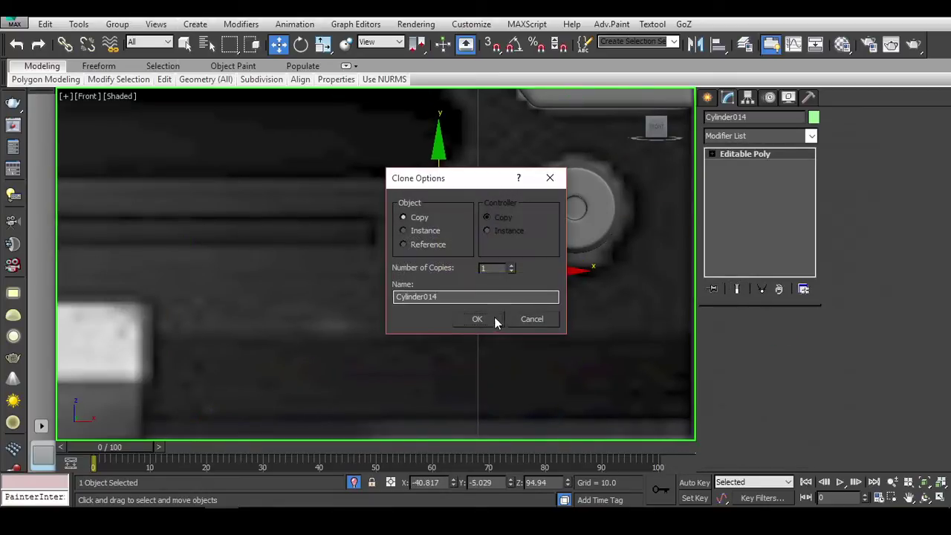
Step: Confirm the copy as Cylinder014 and grow its cap polygon selection
click(494, 318)
scroll(435, 258, up, 5)
scroll(440, 256, down, 5)
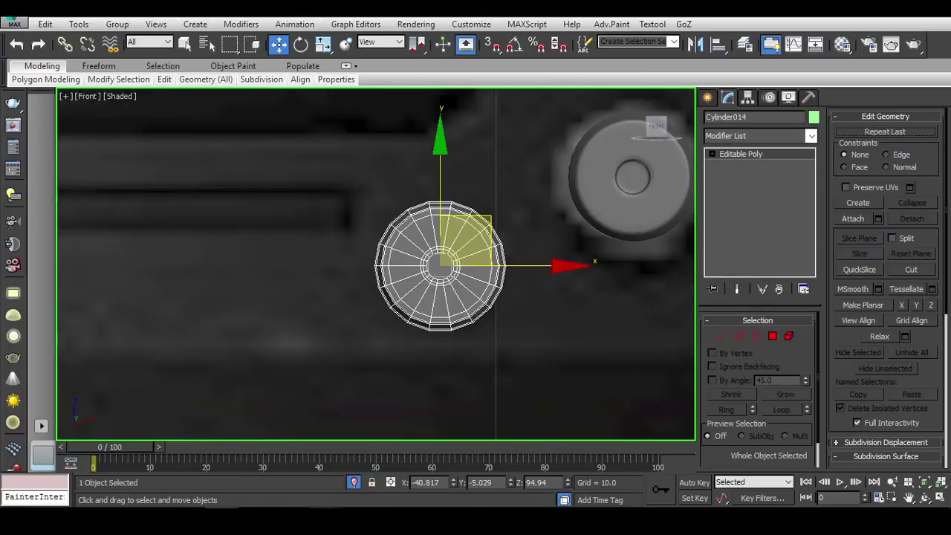
scroll(523, 341, up, 3)
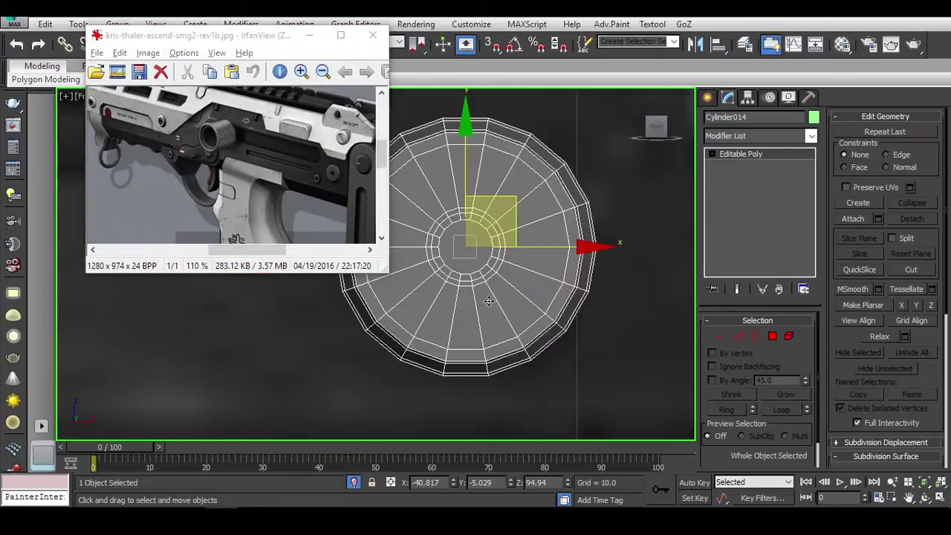
mouse_move(599, 277)
alt+middle_down()
mouse_move(632, 298)
mouse_move(541, 320)
mouse_move(624, 319)
alt+middle_up()
key(4)
click(788, 394)
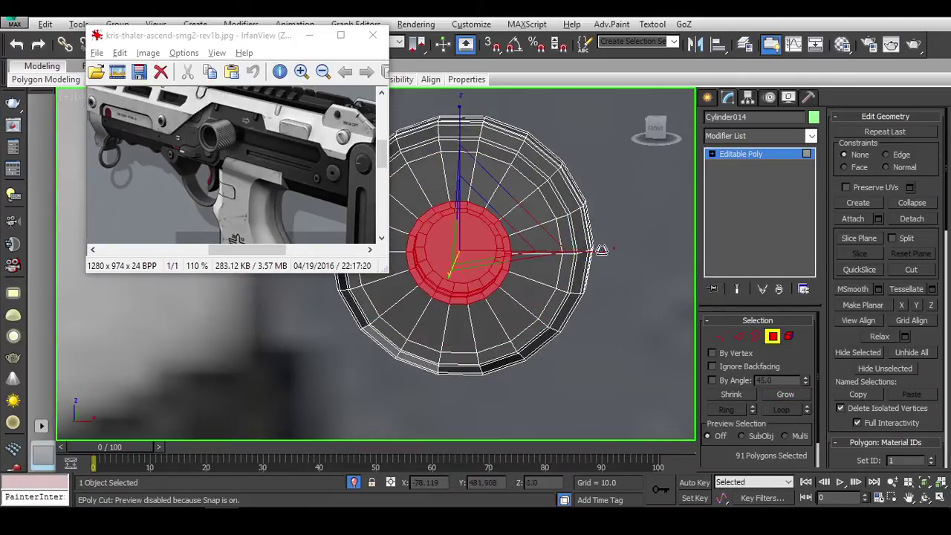
Step: Select the outer rim band loop and grow it to 144 polygons
mouse_move(492, 220)
alt+middle_down()
mouse_move(516, 233)
mouse_move(488, 328)
alt+middle_up()
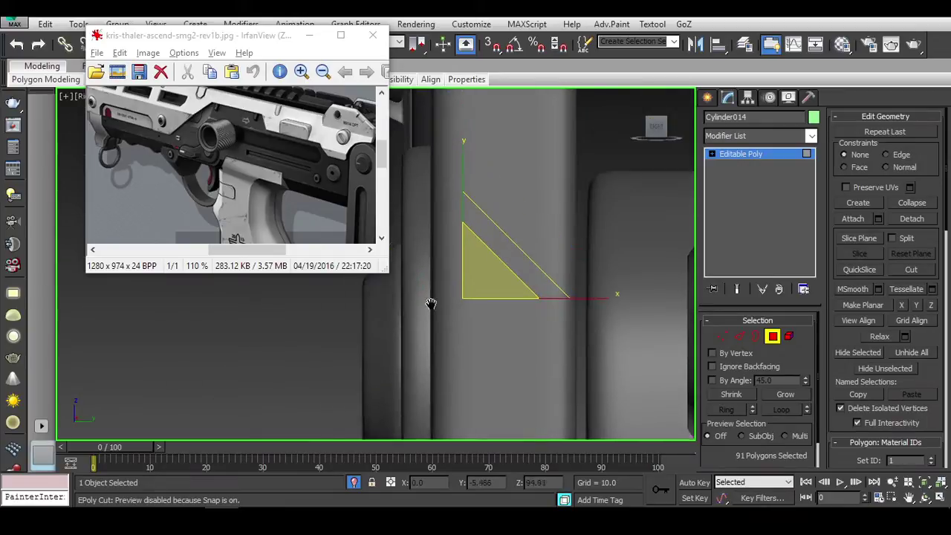
middle_drag(503, 336, 604, 301)
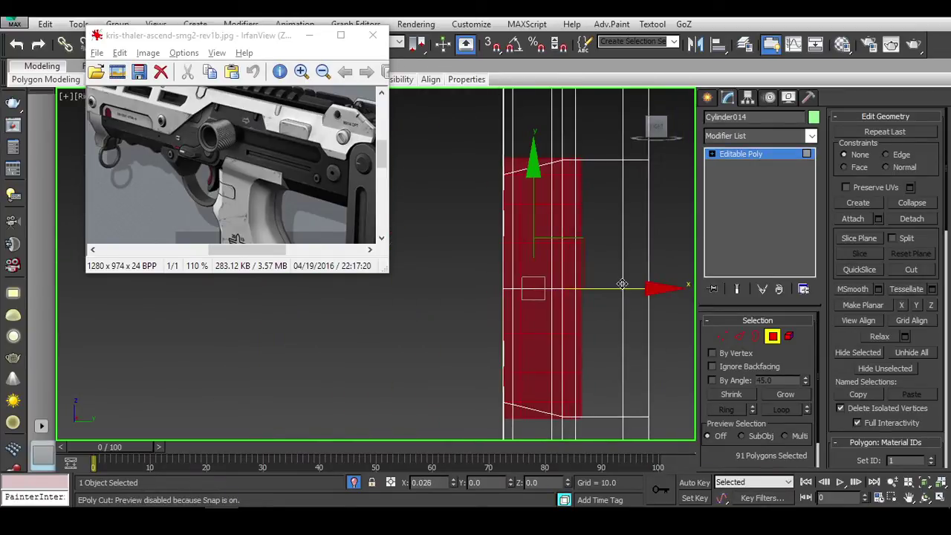
mouse_move(622, 282)
alt+middle_down()
mouse_move(650, 313)
mouse_move(580, 246)
mouse_move(572, 208)
mouse_move(577, 200)
mouse_move(610, 223)
alt+middle_up()
click(572, 206)
shift+click(595, 184)
click(778, 392)
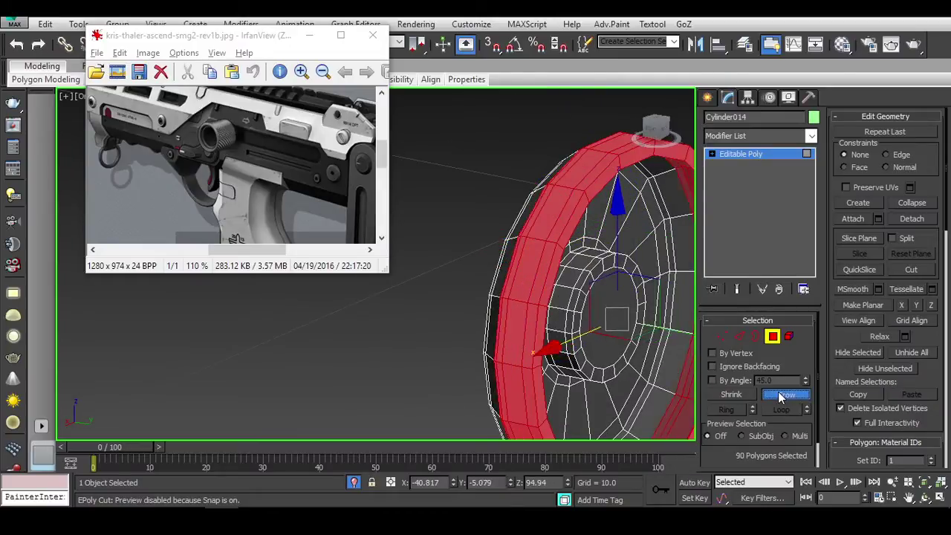
alt+middle_drag(565, 312, 579, 321)
click(785, 394)
Step: Inspect the rim selection from front and right views, then exit polygon editing
alt+middle_drag(669, 297, 666, 163)
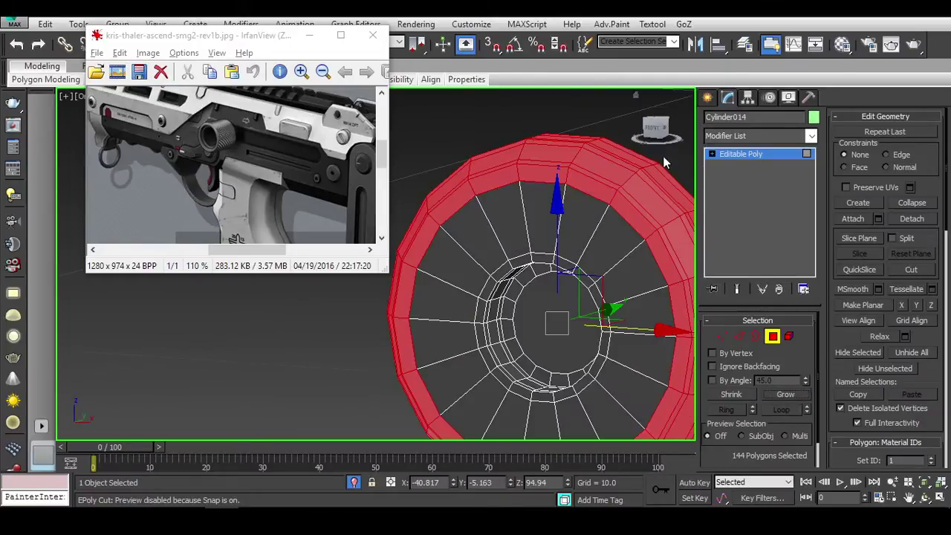
click(658, 129)
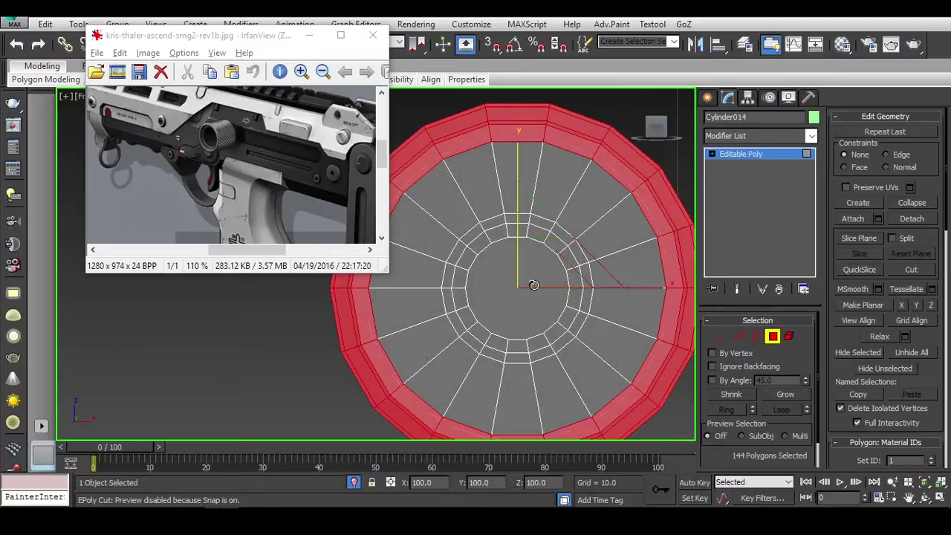
alt+middle_drag(542, 272, 543, 255)
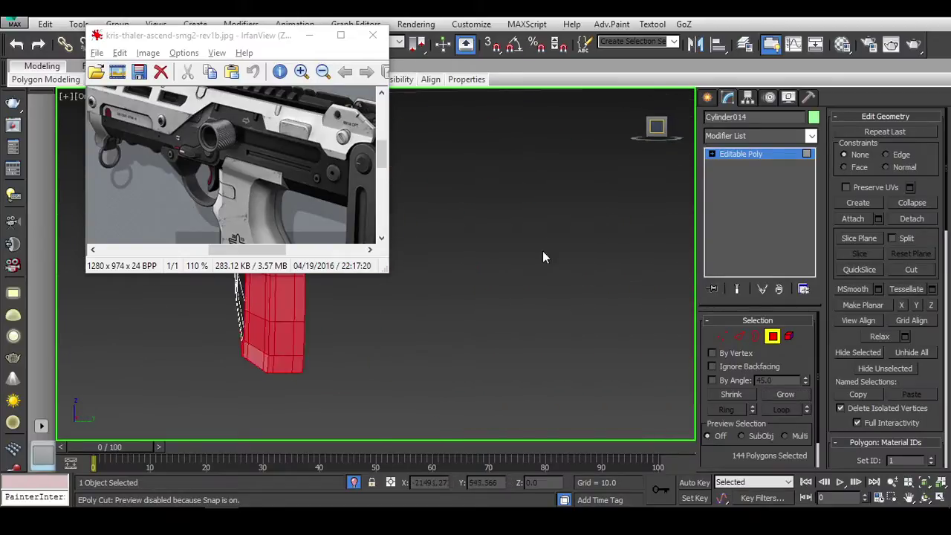
middle_drag(498, 285, 511, 264)
key(shift+z)
key(z)
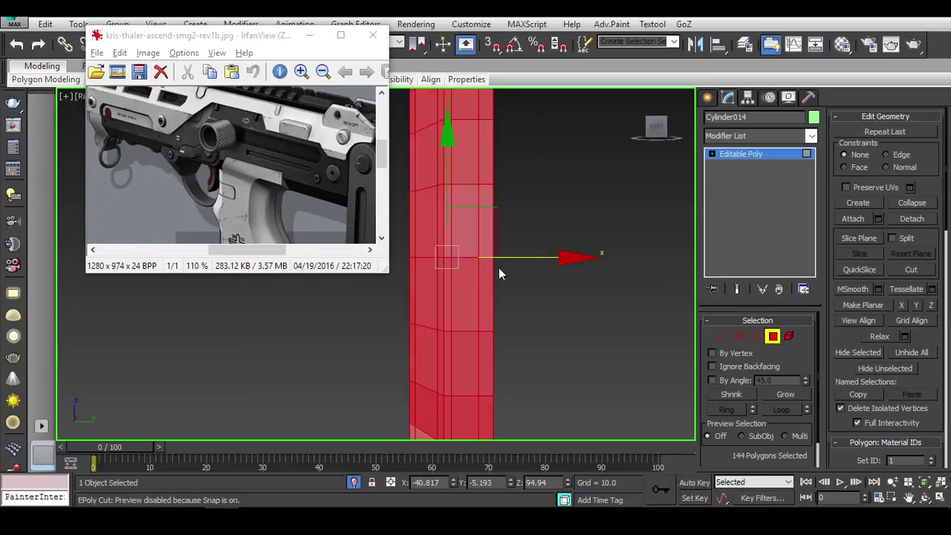
alt+middle_drag(499, 267, 588, 275)
click(772, 336)
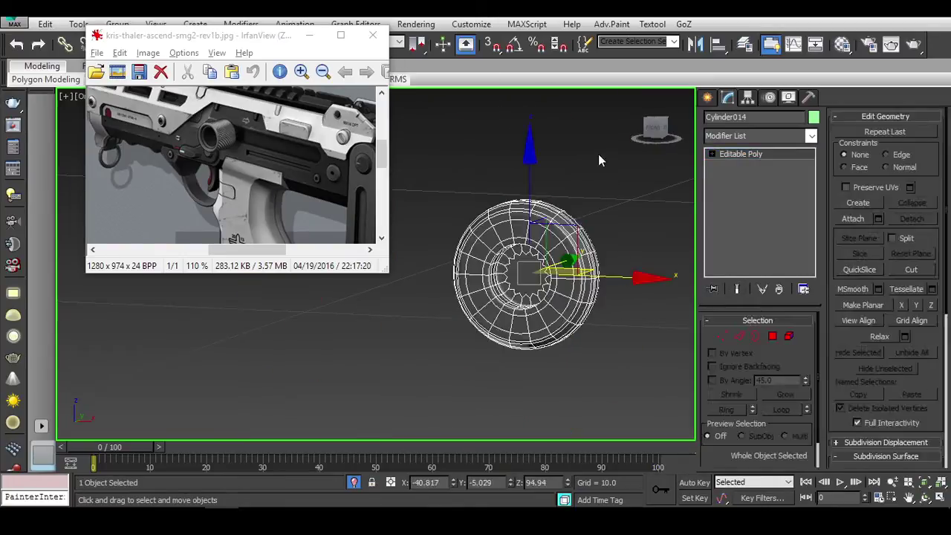
Step: Delete the extra object, unhide all gun parts, and select the copied cylinder Cylinder014
key(Delete)
key(shift+z)
right_click(573, 222)
click(605, 160)
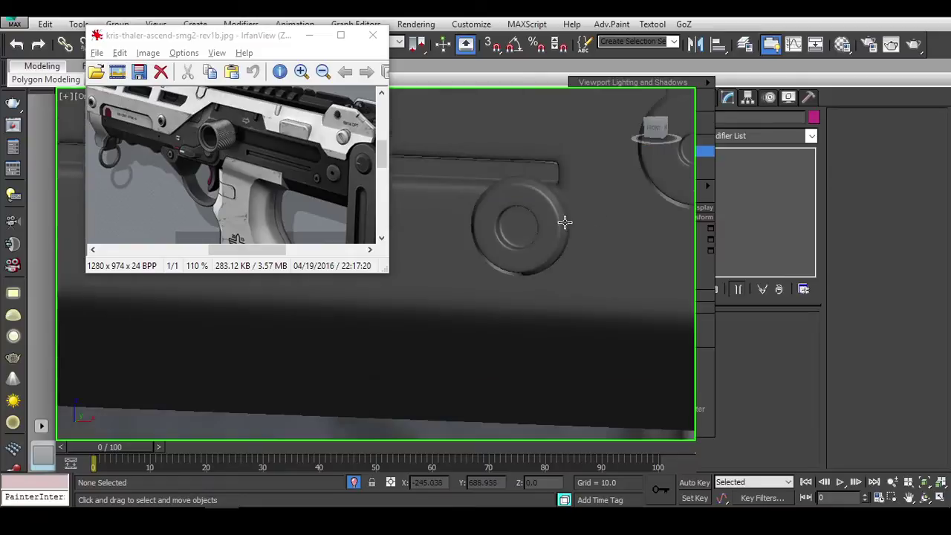
scroll(563, 221, down, 2)
click(557, 221)
Step: In the front view, move the copied cylinder Cylinder014 left onto the receiver
alt+middle_drag(623, 228, 606, 238)
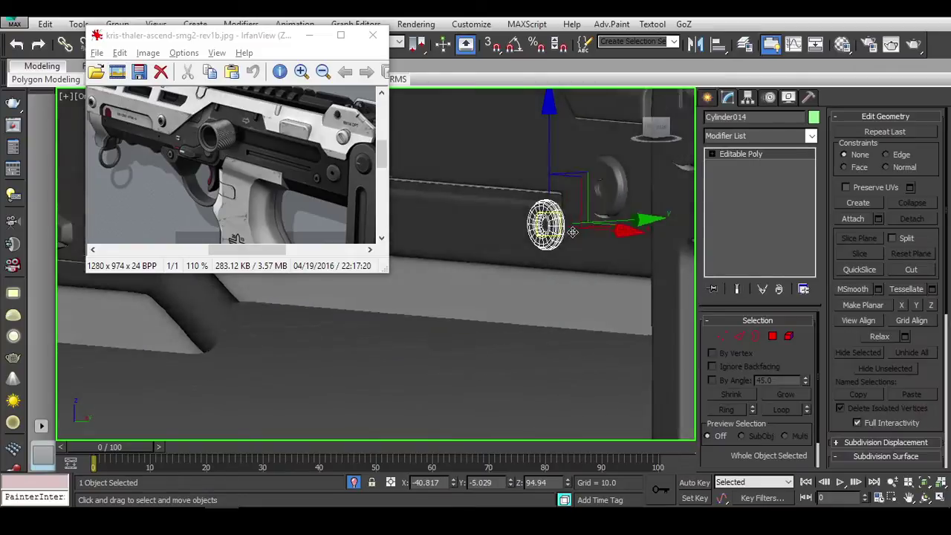
key(f)
scroll(602, 241, up, 5)
scroll(587, 193, down, 2)
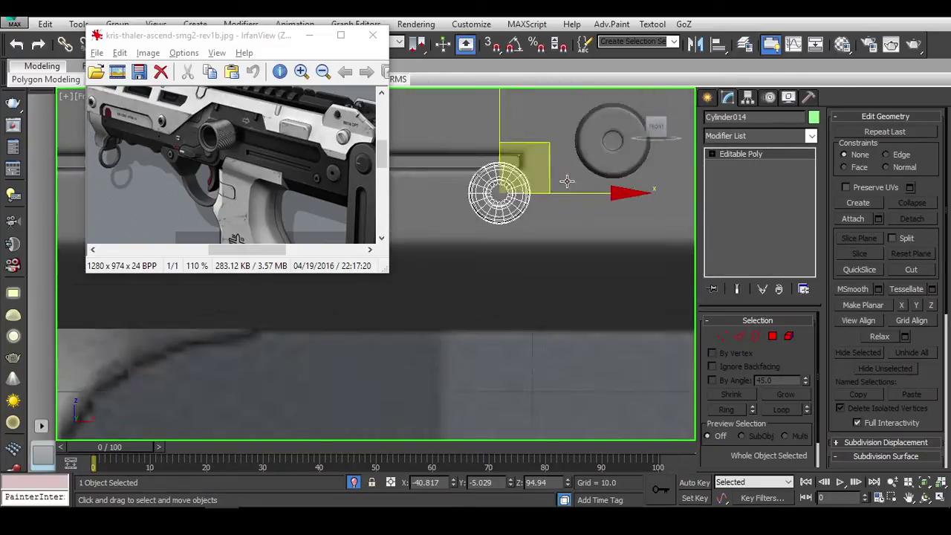
middle_drag(581, 149, 568, 162)
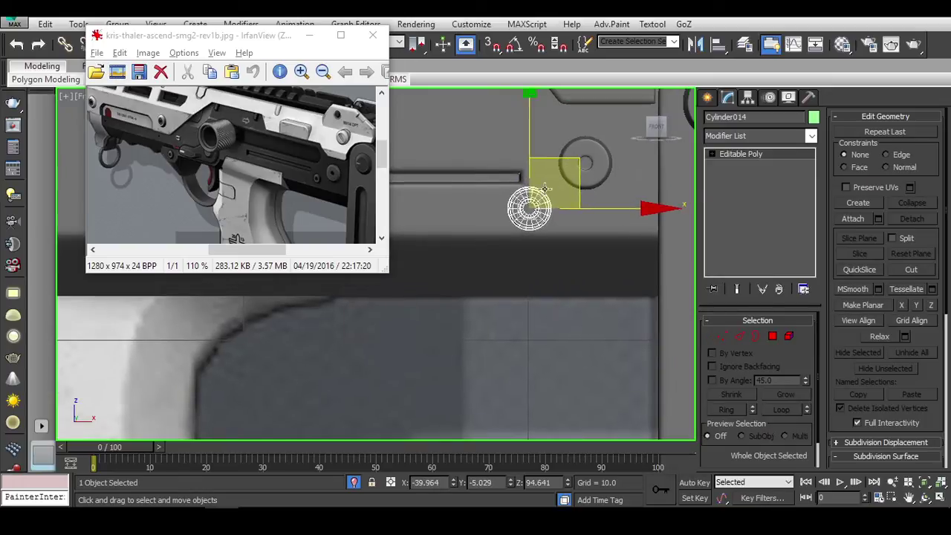
key(r)
right_click(630, 153)
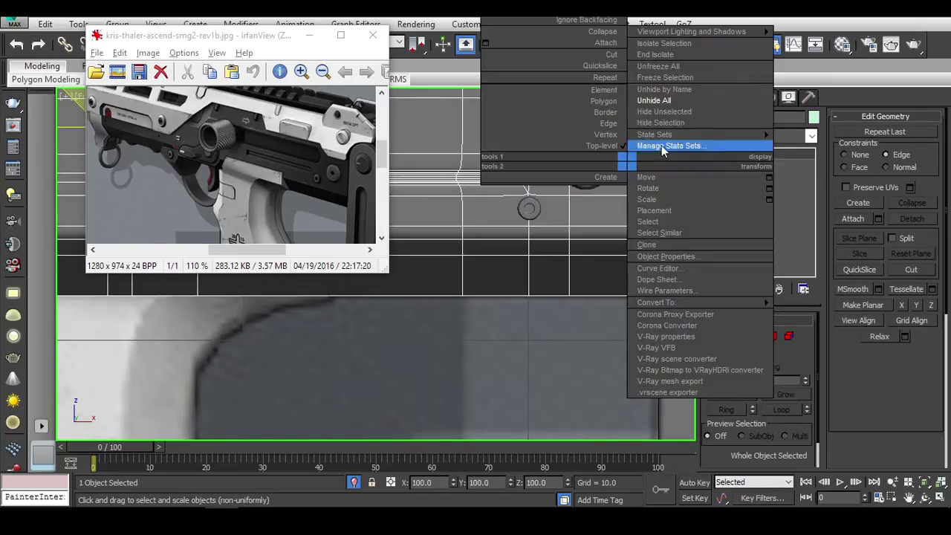
click(662, 145)
middle_drag(663, 145, 576, 192)
click(576, 192)
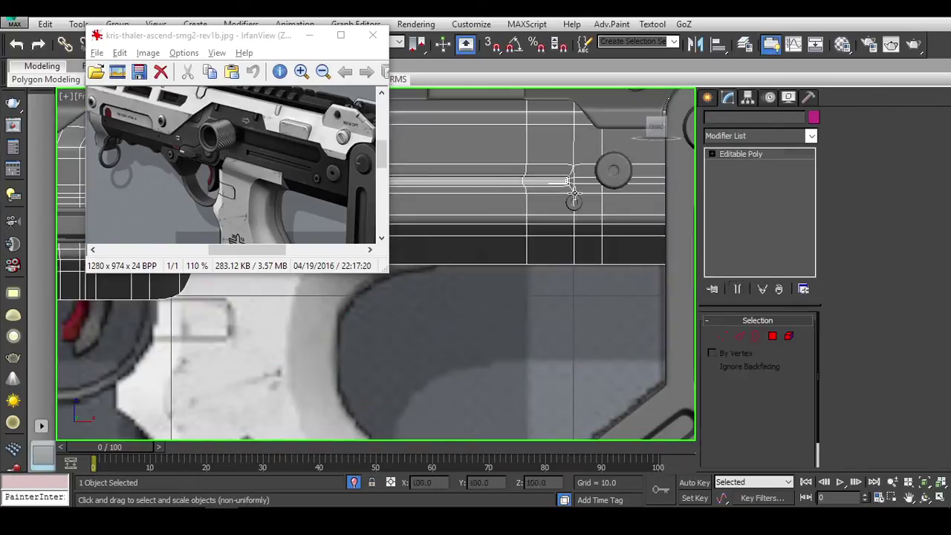
click(573, 200)
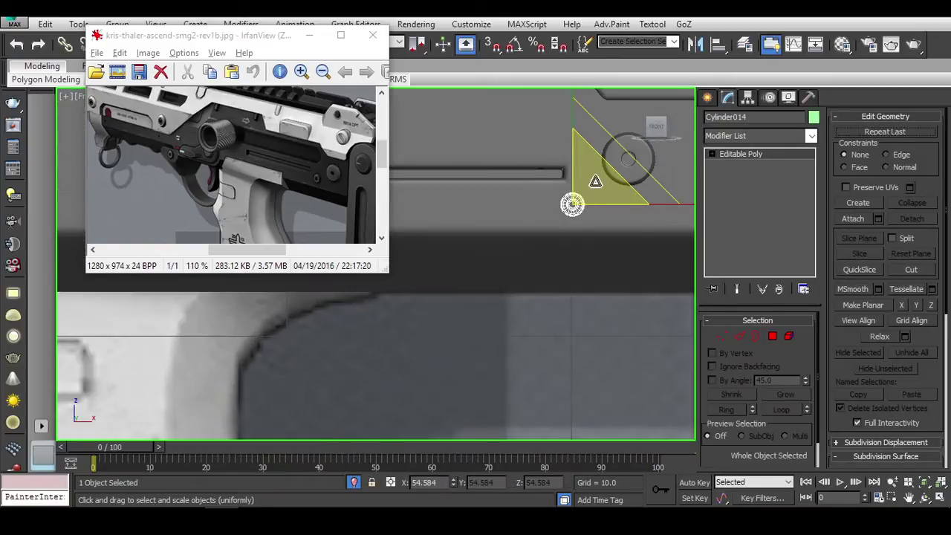
key(w)
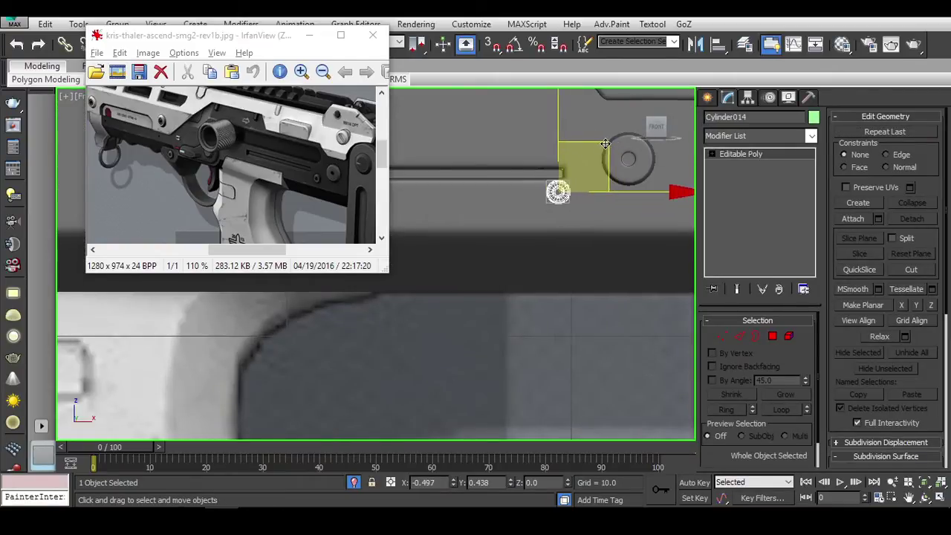
drag(582, 196, 594, 192)
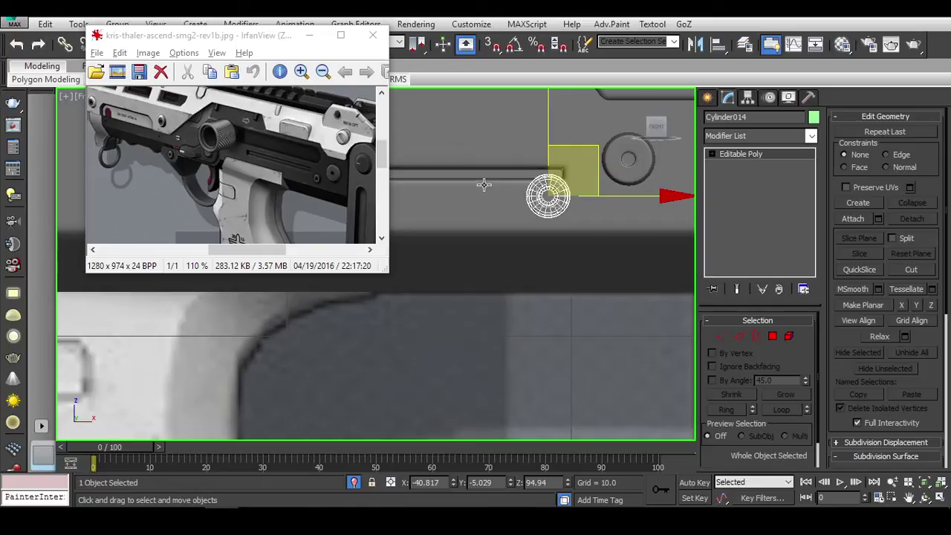
Step: Slide a column of Plane009's vertices beside the screws left along X
scroll(484, 184, down, 2)
scroll(484, 185, down, 2)
scroll(580, 189, down, 2)
click(598, 191)
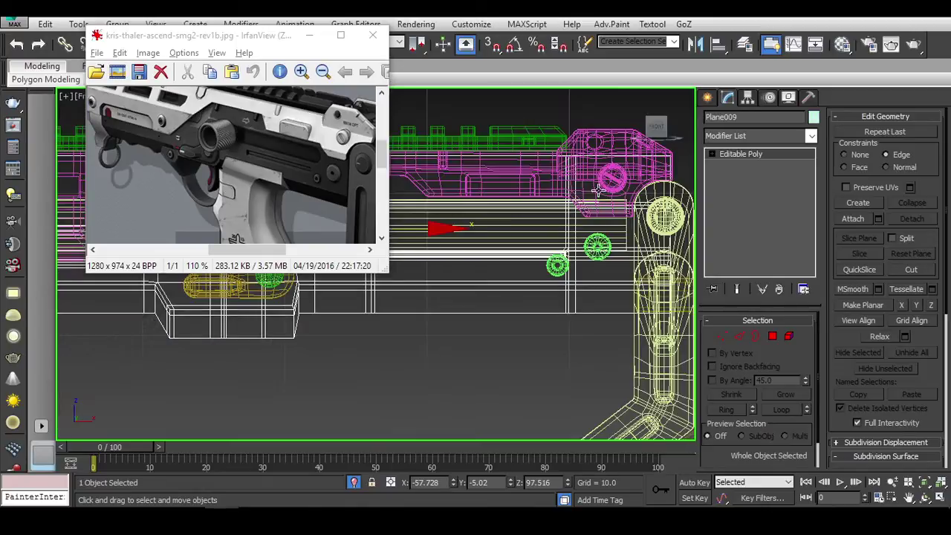
key(1)
drag(599, 375, 598, 375)
key(F3)
scroll(610, 260, up, 3)
scroll(595, 255, up, 1)
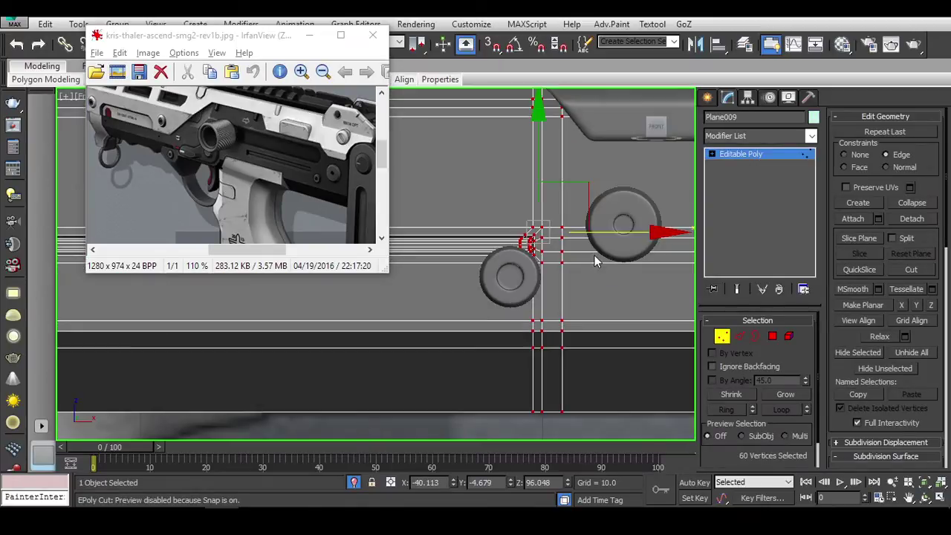
right_click(595, 255)
click(617, 248)
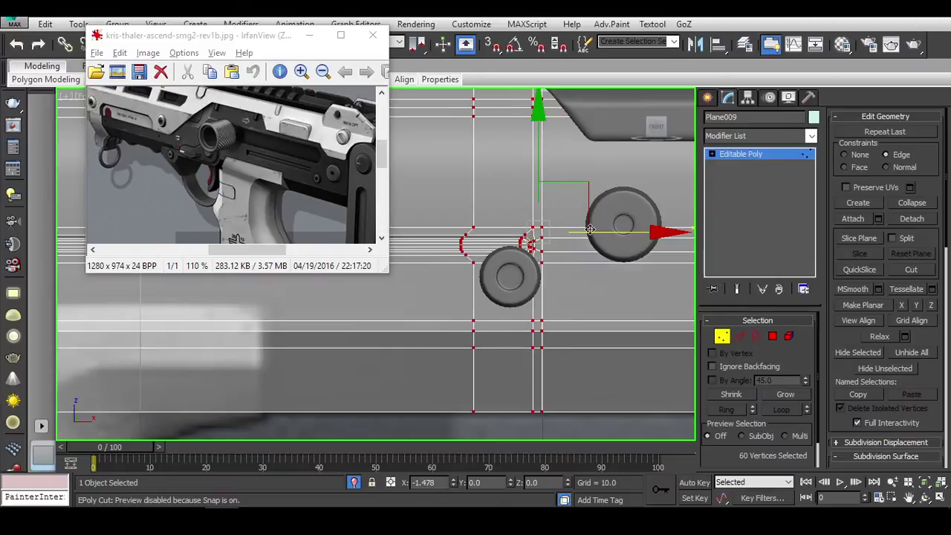
drag(590, 230, 567, 233)
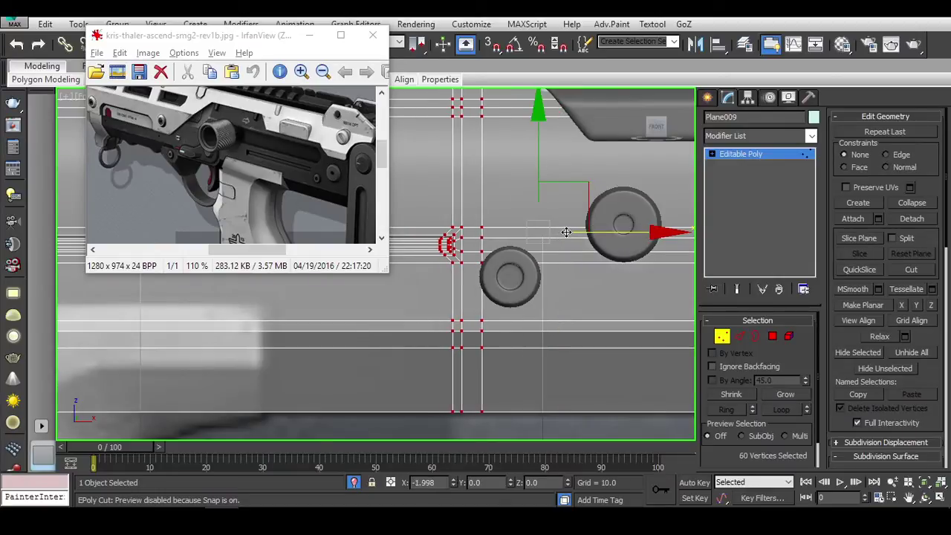
Step: Leave vertex editing, hide Cylinder001, and reselect the receiver panel Plane009
click(731, 336)
scroll(580, 293, down, 3)
scroll(569, 282, down, 1)
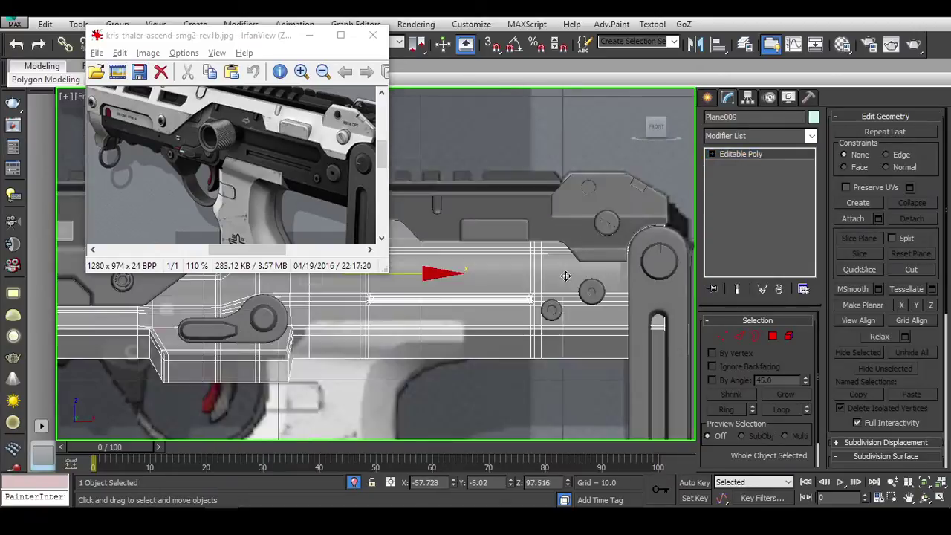
alt+middle_drag(549, 272, 542, 315)
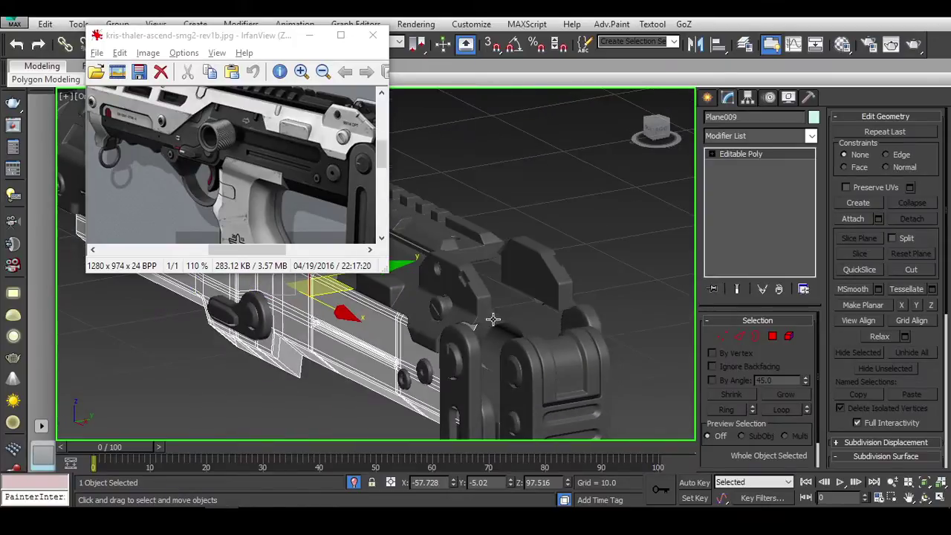
right_click(511, 281)
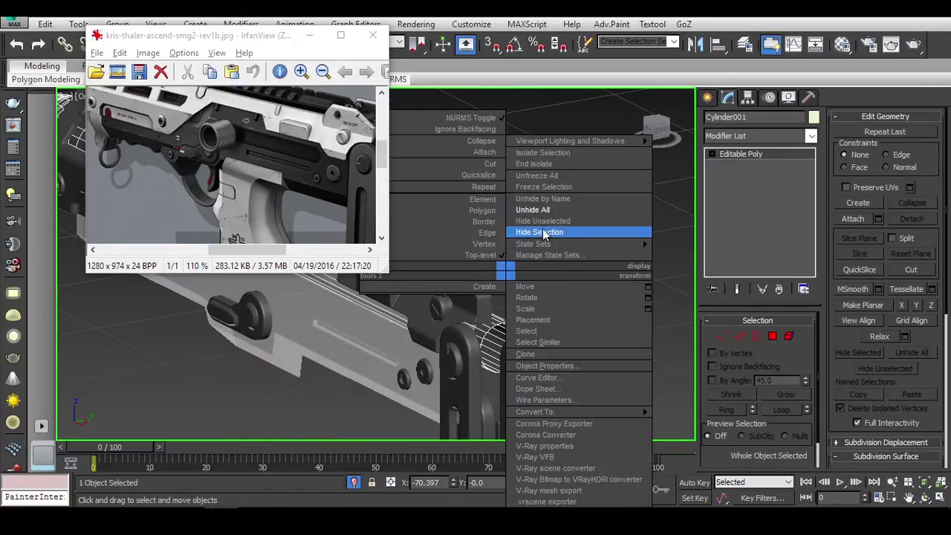
click(562, 234)
click(414, 255)
scroll(593, 287, up, 3)
scroll(592, 286, down, 3)
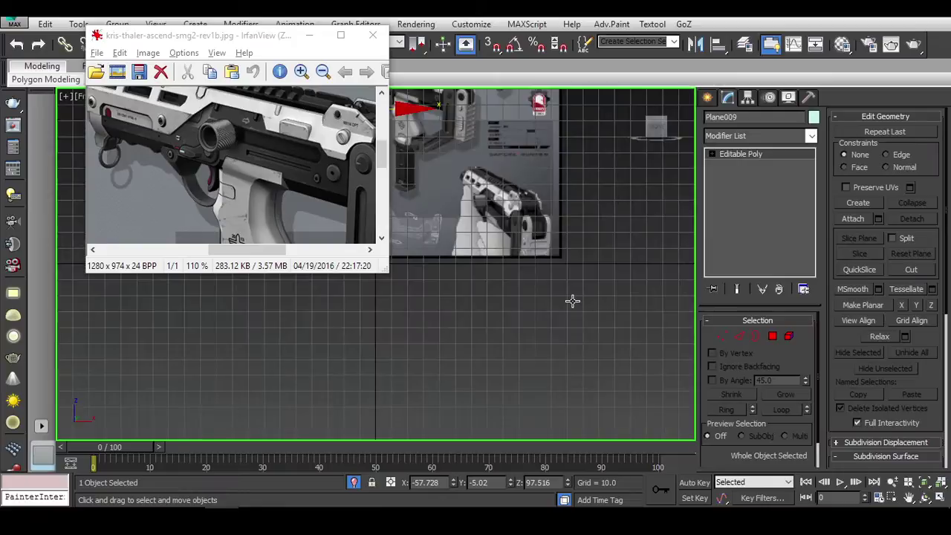
scroll(569, 300, up, 3)
scroll(569, 298, up, 2)
scroll(550, 276, up, 2)
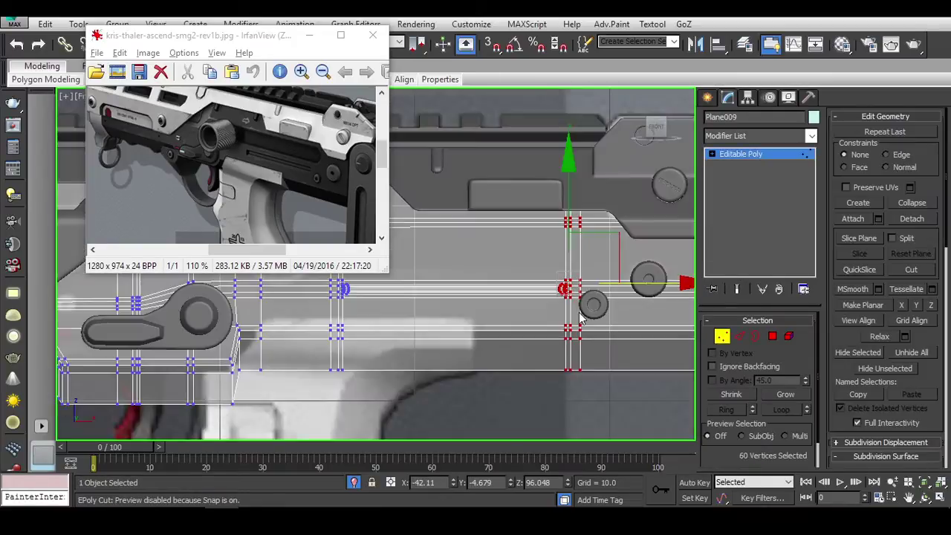
Step: Leave vertex editing on the receiver panel and switch to the scale tool
click(722, 337)
scroll(529, 313, up, 3)
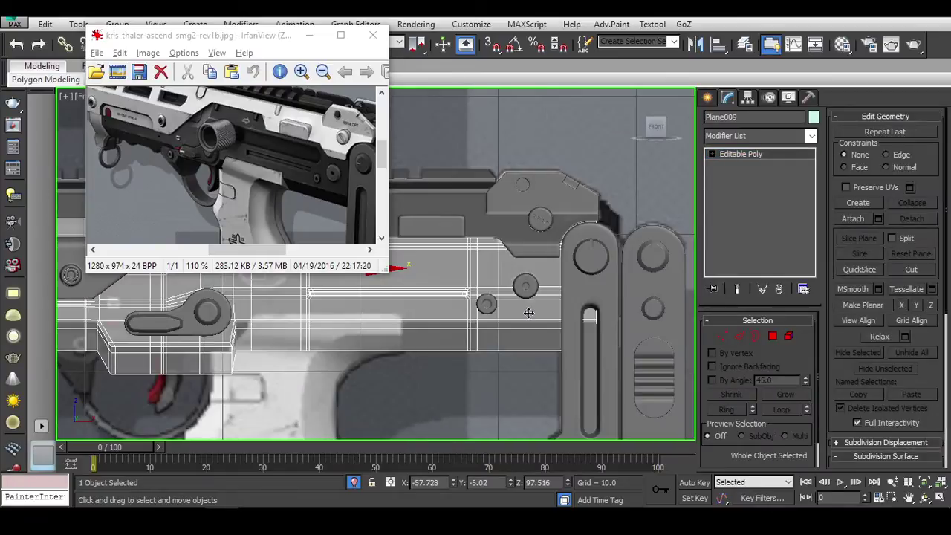
scroll(529, 313, up, 2)
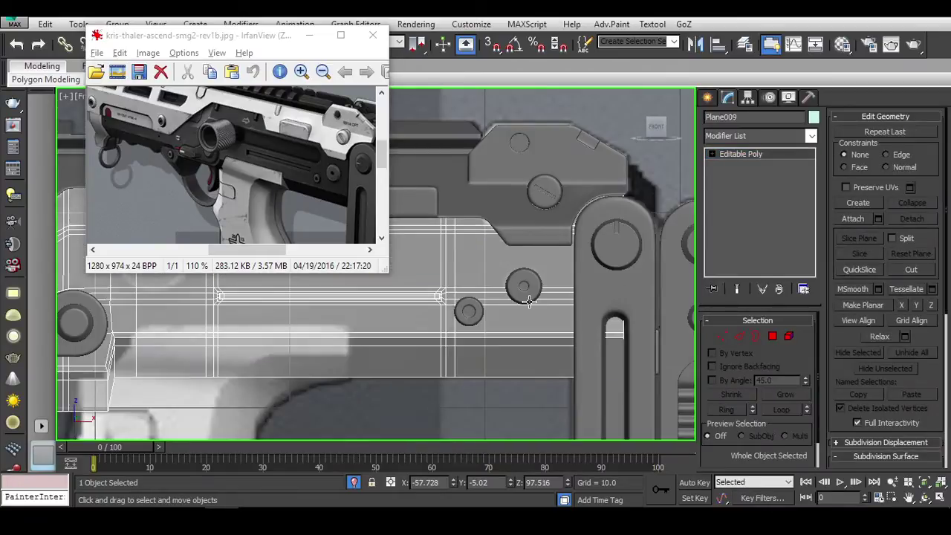
scroll(490, 301, up, 2)
key(e)
key(r)
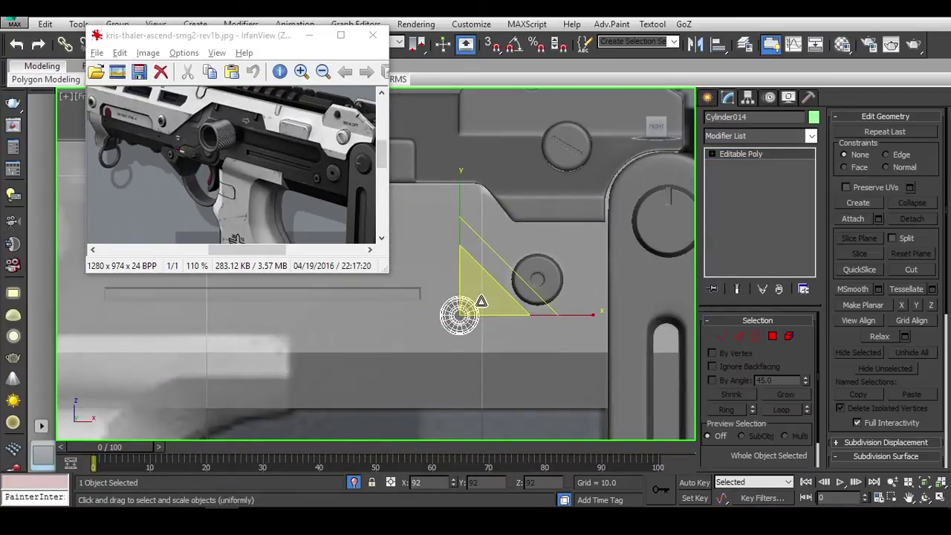
key(r)
middle_drag(513, 379, 507, 367)
scroll(492, 317, down, 2)
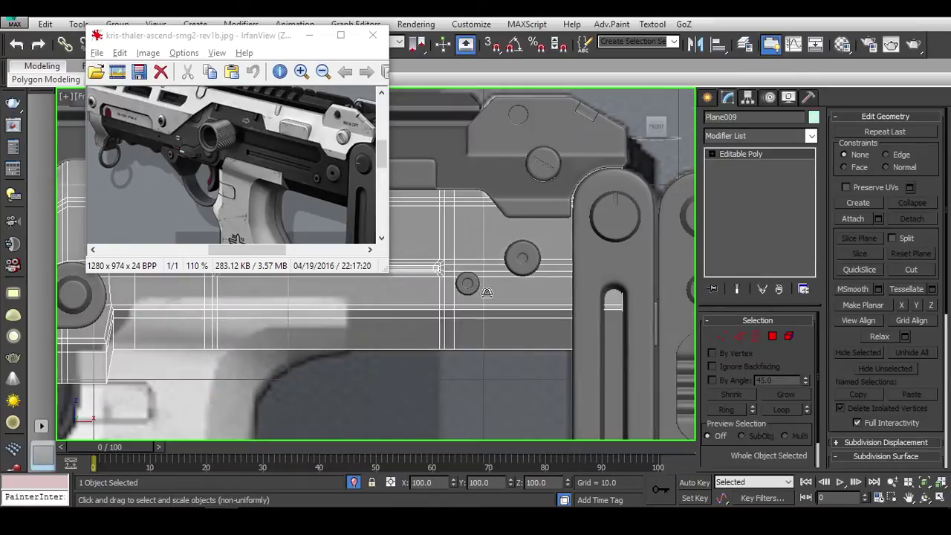
scroll(487, 292, up, 2)
Step: Select the small screw Cylinder014 and nudge it slightly up and left into place
click(468, 281)
scroll(490, 356, down, 2)
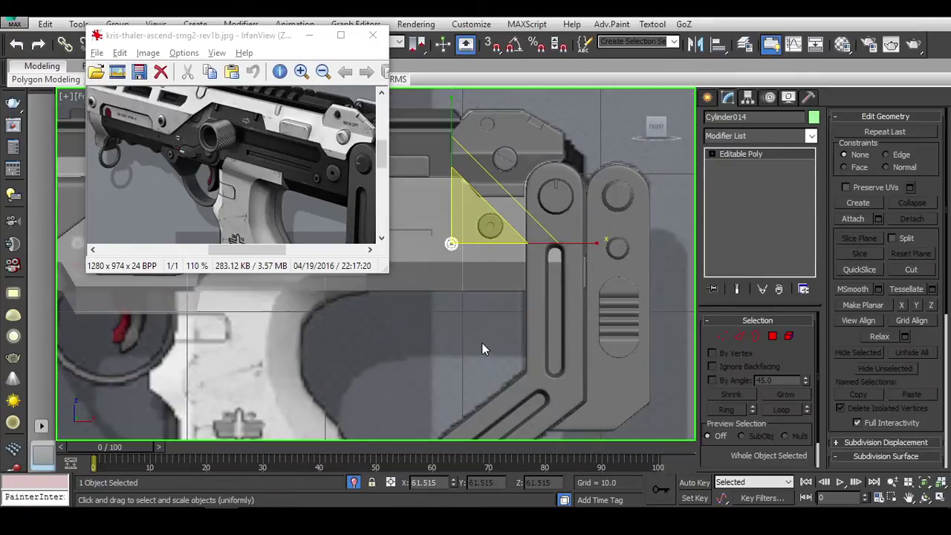
right_click(465, 249)
click(520, 242)
click(444, 239)
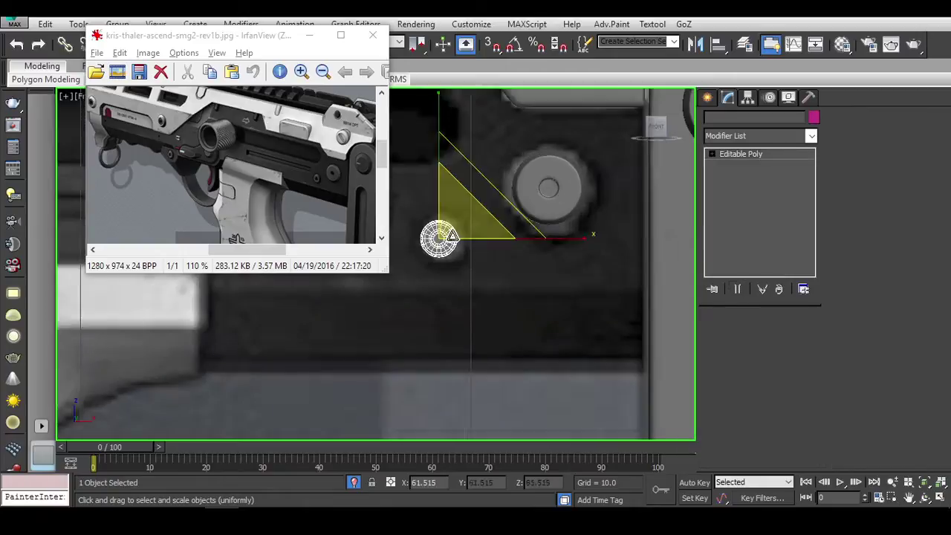
scroll(446, 237, up, 2)
key(w)
drag(492, 195, 487, 193)
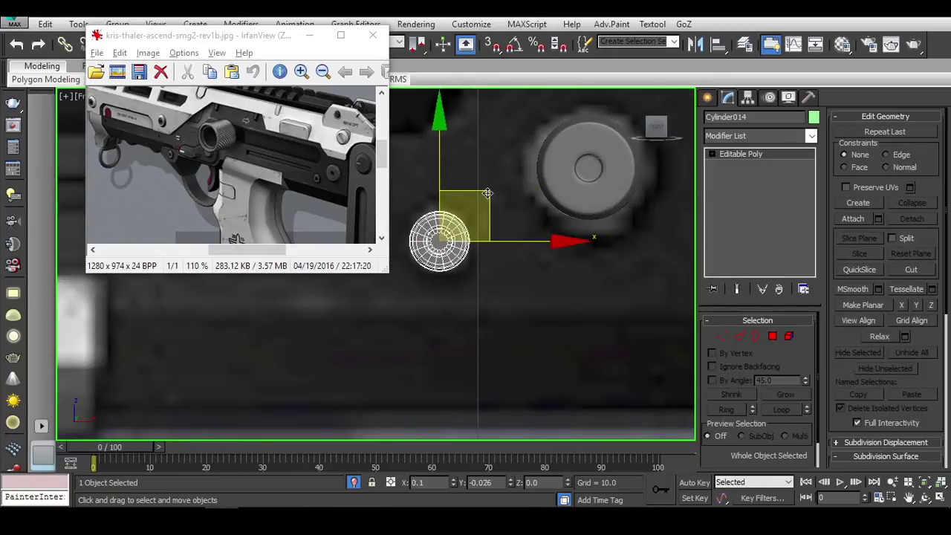
scroll(521, 240, down, 3)
Step: Unhide all hidden gun parts and select the receiver panel Plane009
click(524, 321)
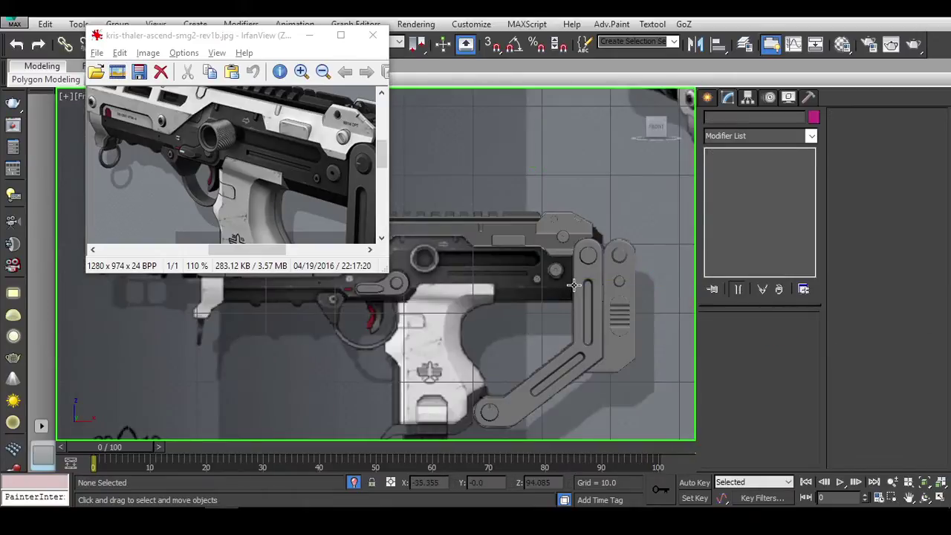
right_click(556, 301)
click(542, 222)
scroll(527, 278, down, 3)
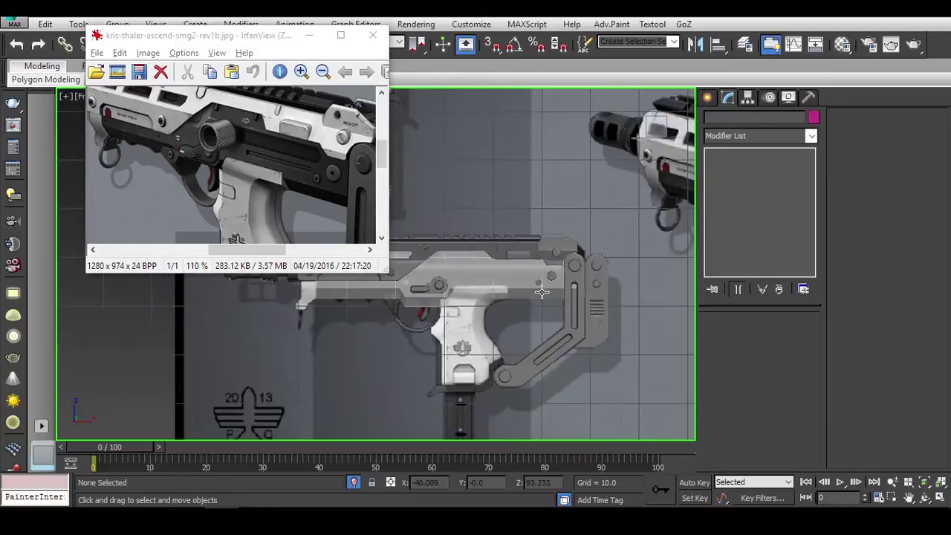
click(524, 303)
scroll(524, 302, up, 4)
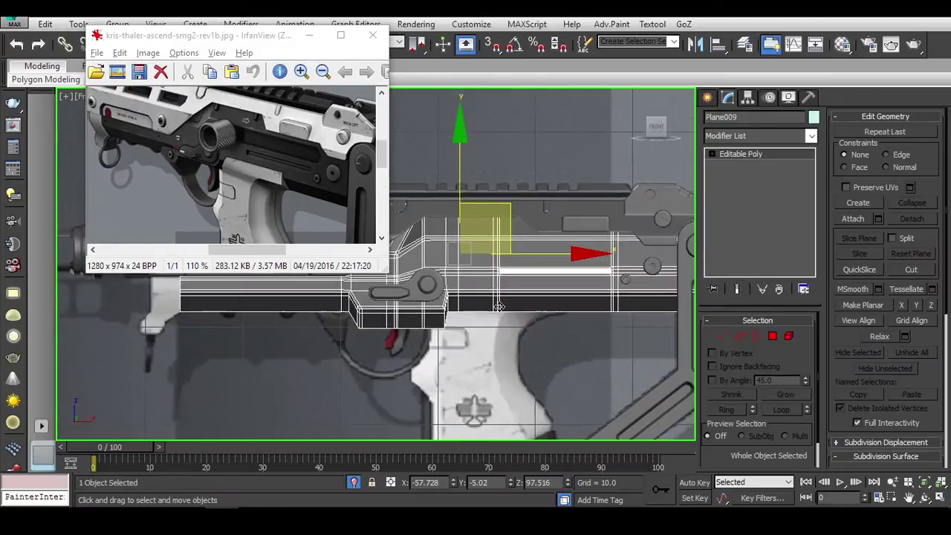
click(559, 347)
click(518, 278)
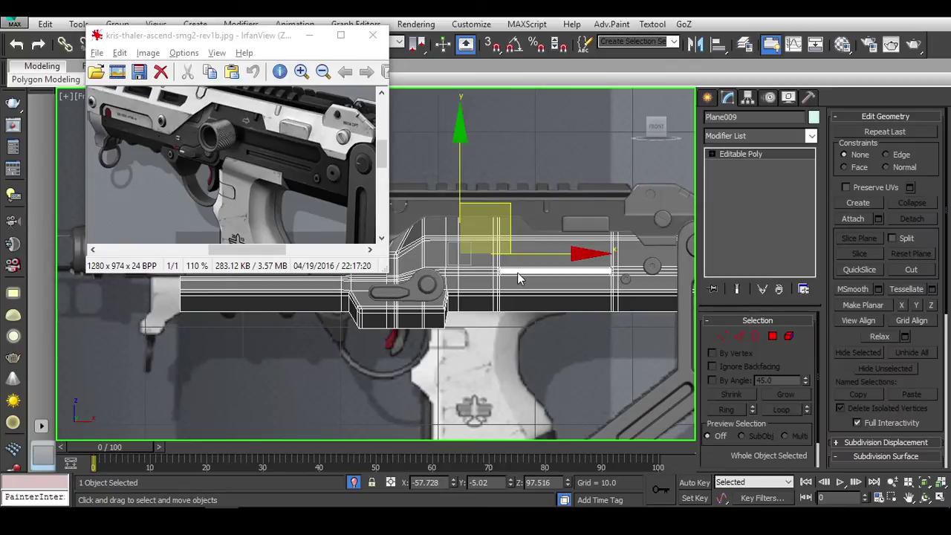
Step: Minimize the reference image and inspect Plane009's vertices in wireframe, back in front view
click(310, 35)
scroll(384, 232, up, 3)
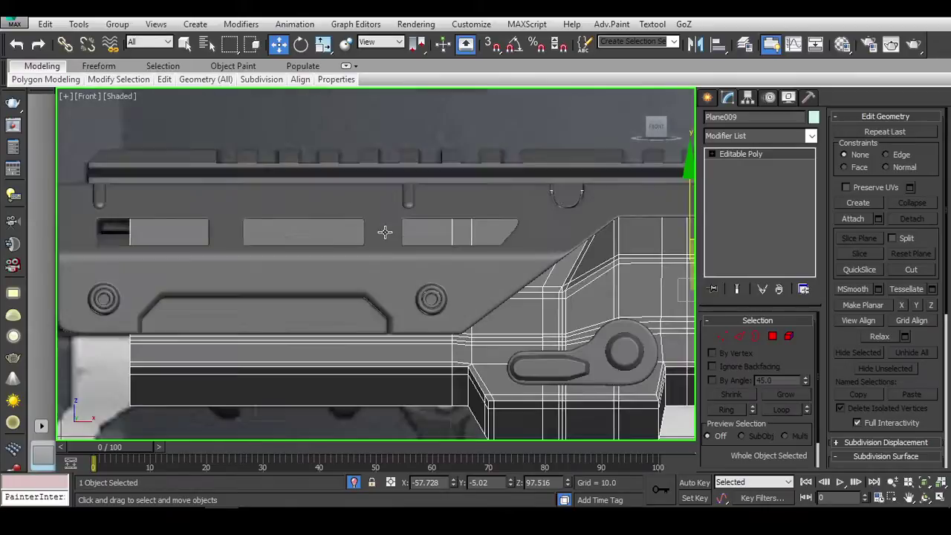
scroll(415, 211, down, 2)
key(1)
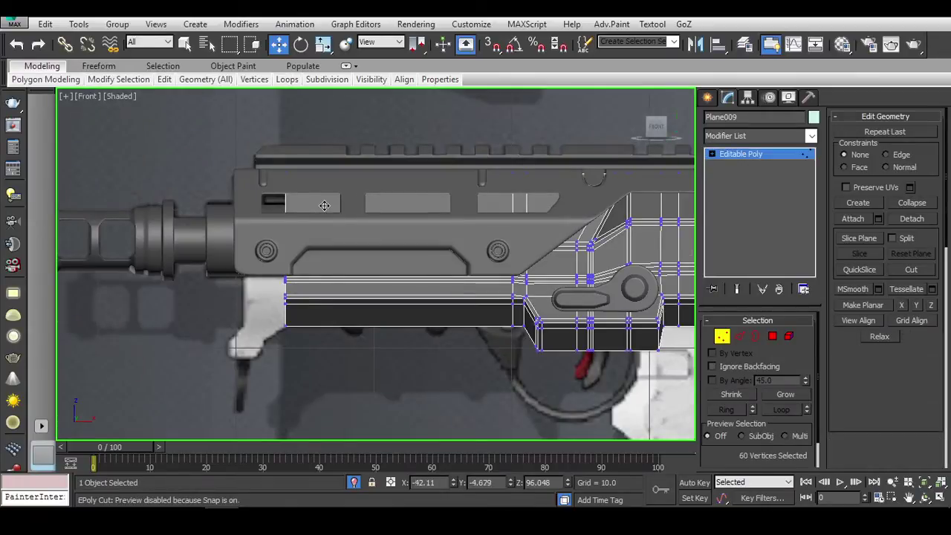
key(F3)
key(F3)
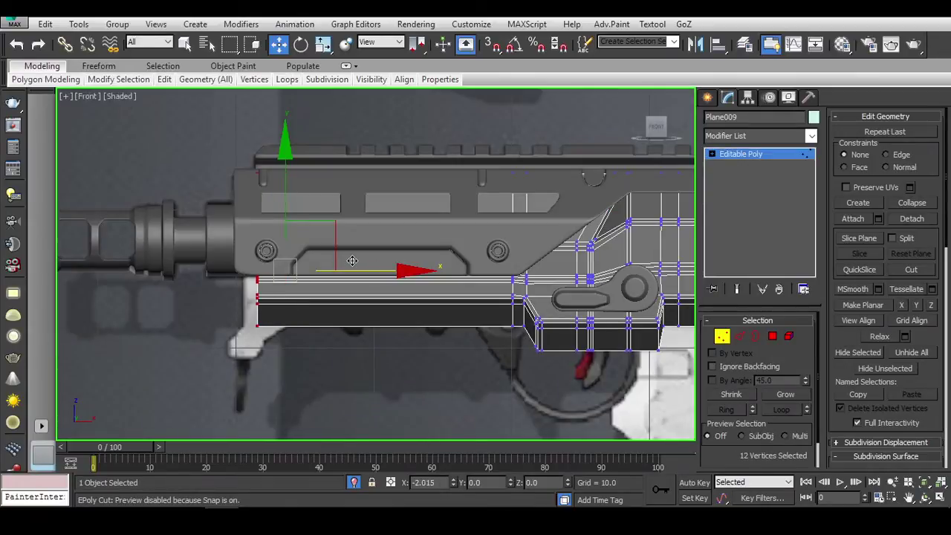
alt+middle_drag(522, 263, 531, 275)
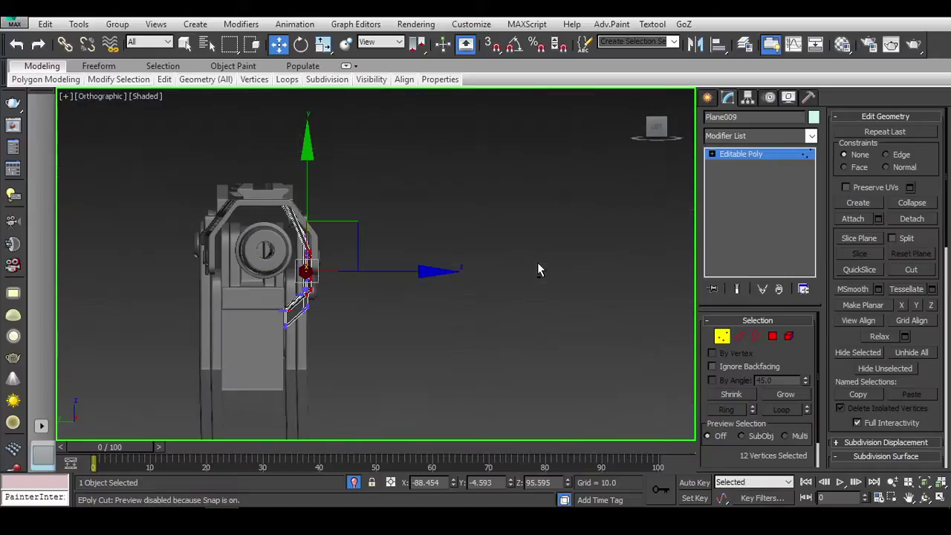
key(f)
scroll(527, 270, up, 5)
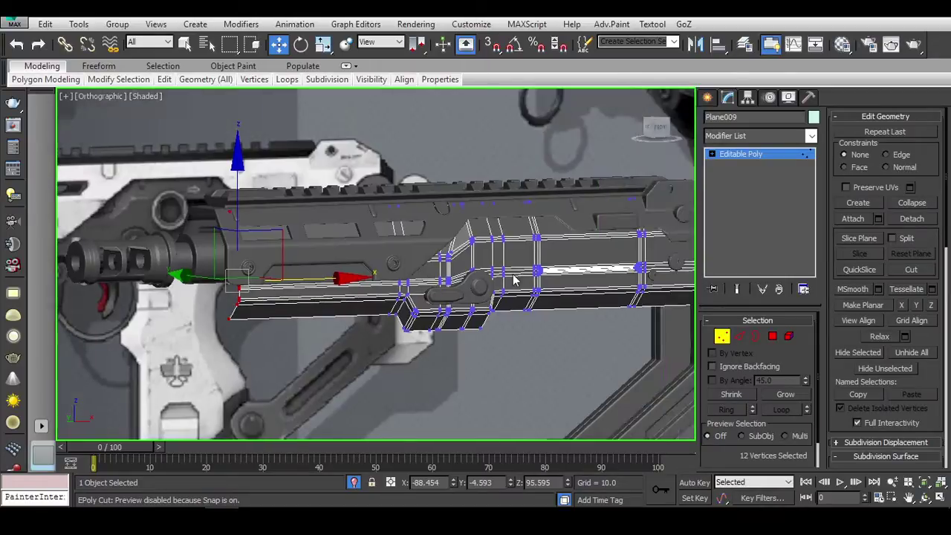
mouse_move(528, 270)
middle_down()
mouse_move(502, 269)
mouse_move(517, 210)
middle_up()
scroll(501, 269, down, 3)
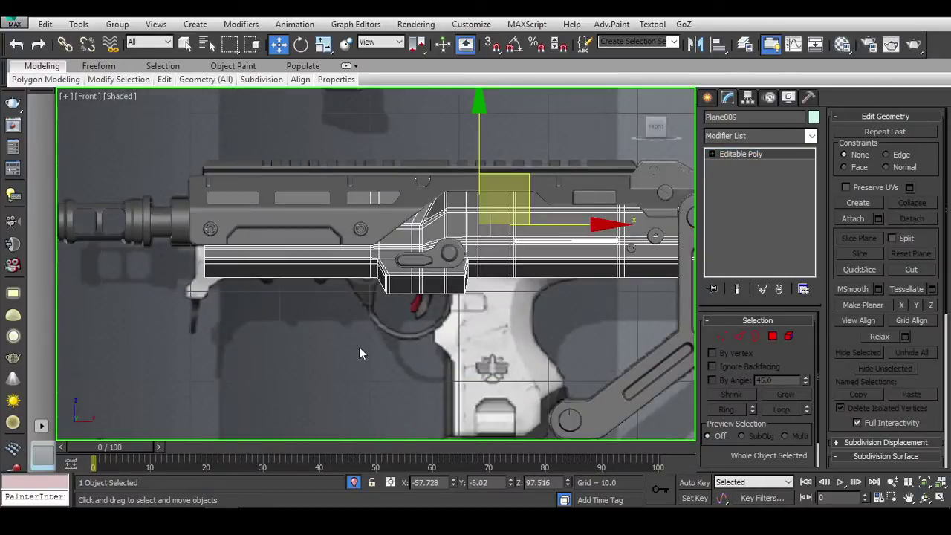
Step: Hide the upper gun part, select Plane009, and toggle its see-through display
click(517, 211)
right_click(517, 210)
click(534, 169)
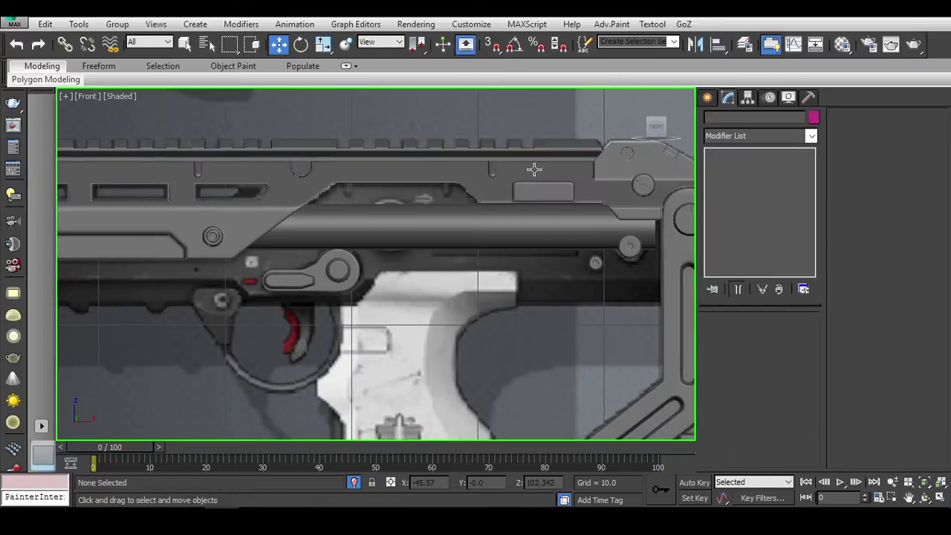
middle_drag(350, 303, 423, 326)
click(423, 326)
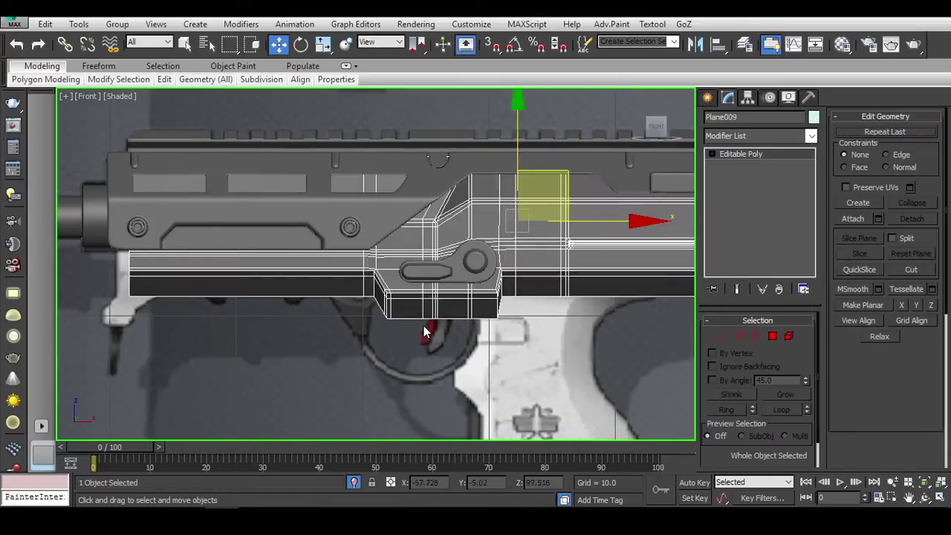
scroll(377, 294, up, 3)
key(alt+x)
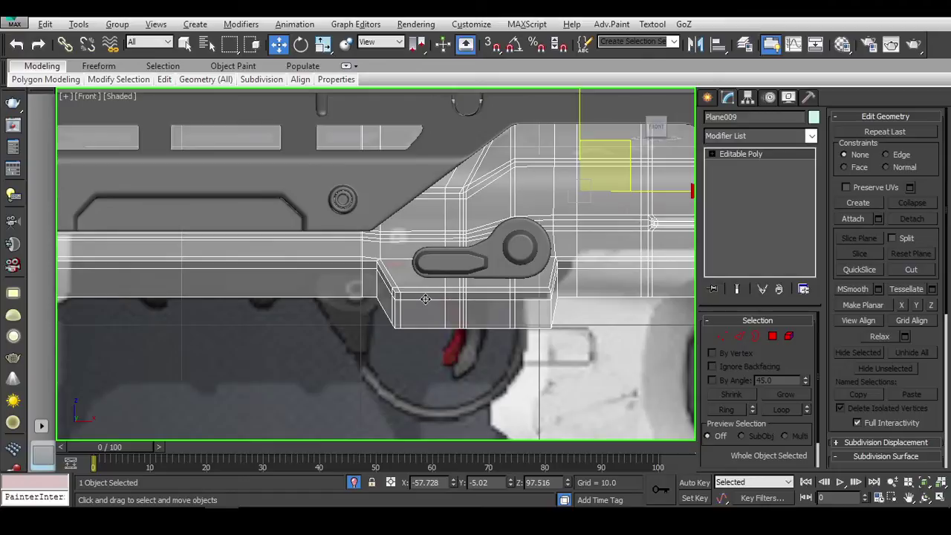
middle_drag(426, 298, 416, 288)
key(alt+Tab)
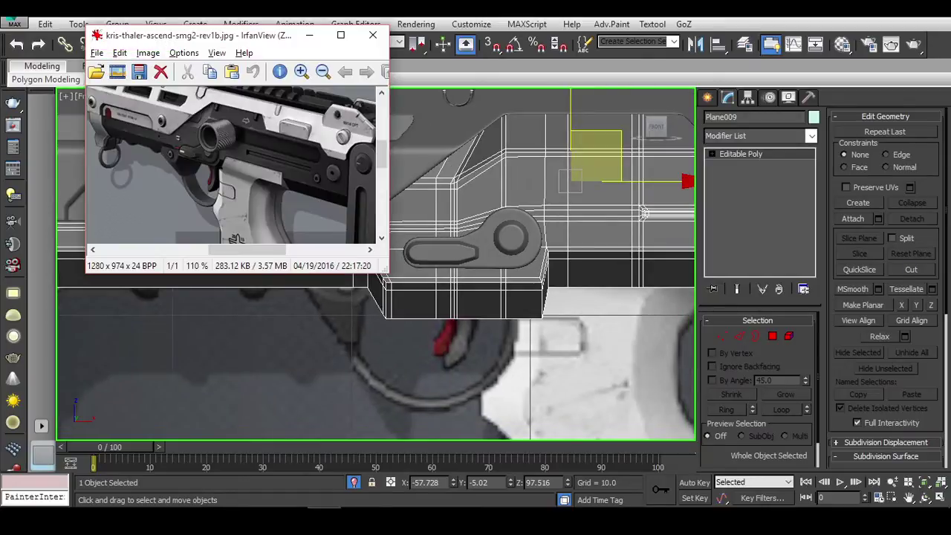
Step: Select Plane009's bottom row of vertices and raise them slightly
drag(185, 171, 296, 137)
drag(223, 163, 342, 141)
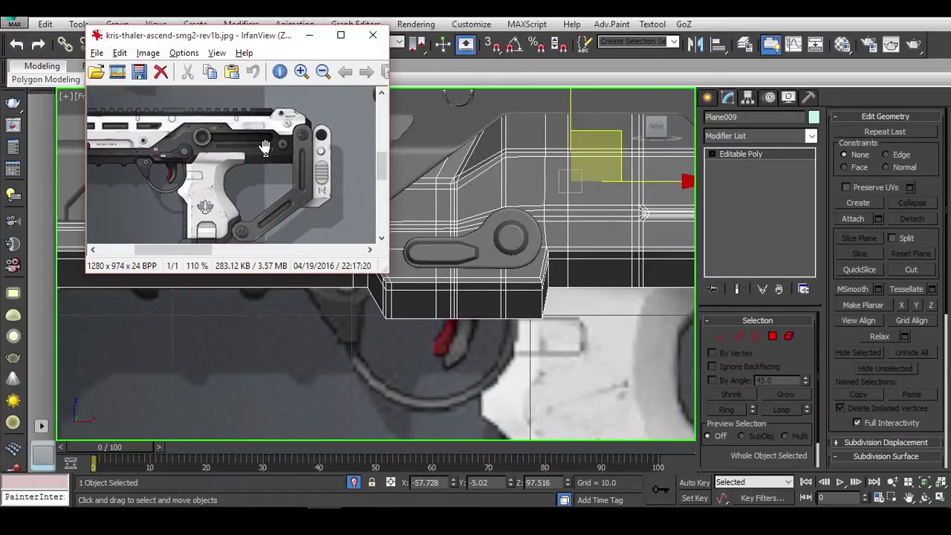
middle_drag(411, 240, 416, 245)
key(1)
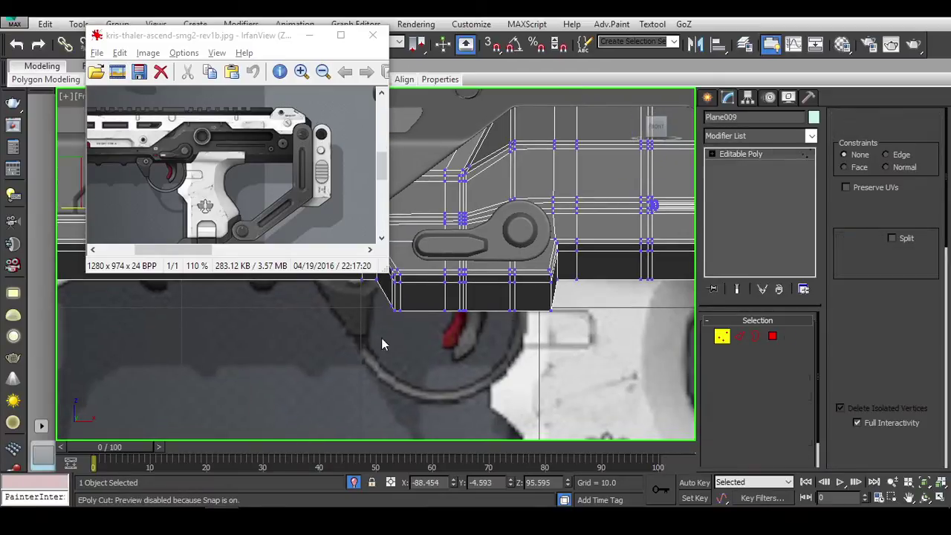
drag(382, 339, 564, 303)
drag(460, 222, 466, 192)
middle_drag(547, 249, 543, 271)
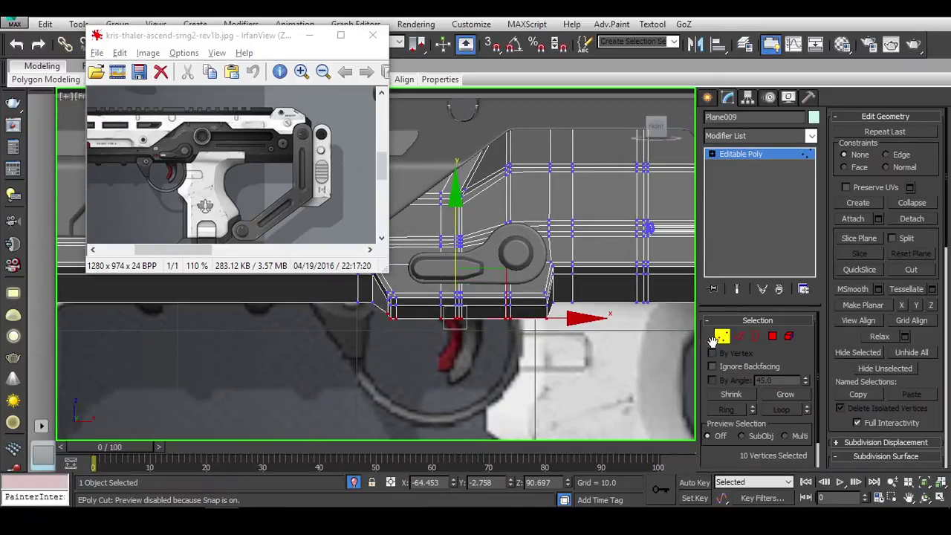
click(721, 337)
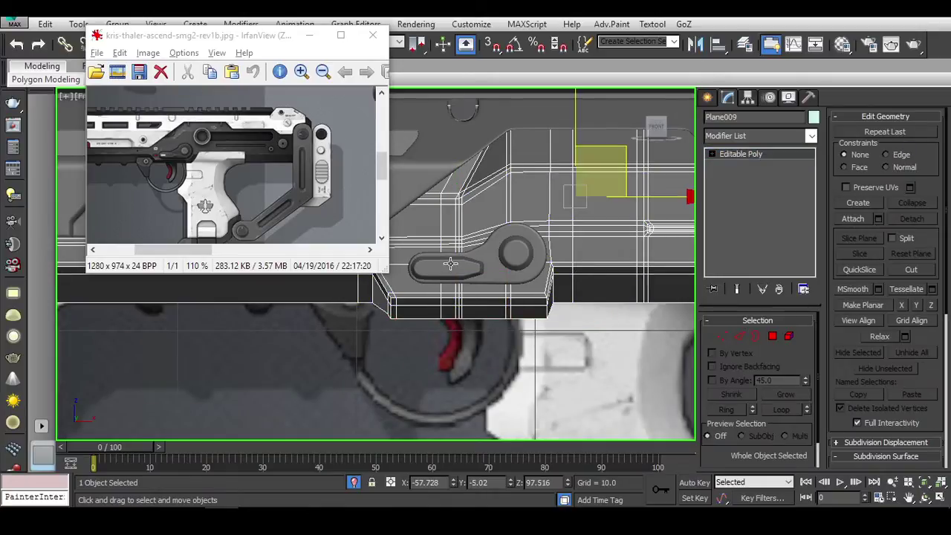
Step: Raise the bottom vertices a little more and orbit to inspect the underside
scroll(450, 264, up, 2)
scroll(439, 295, up, 2)
scroll(445, 324, up, 2)
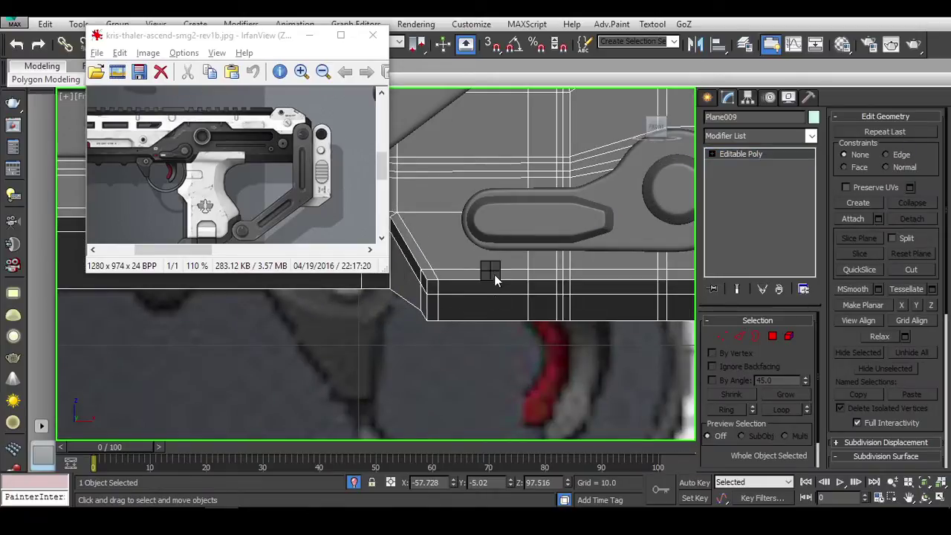
scroll(497, 279, down, 1)
scroll(513, 271, down, 1)
scroll(527, 266, up, 2)
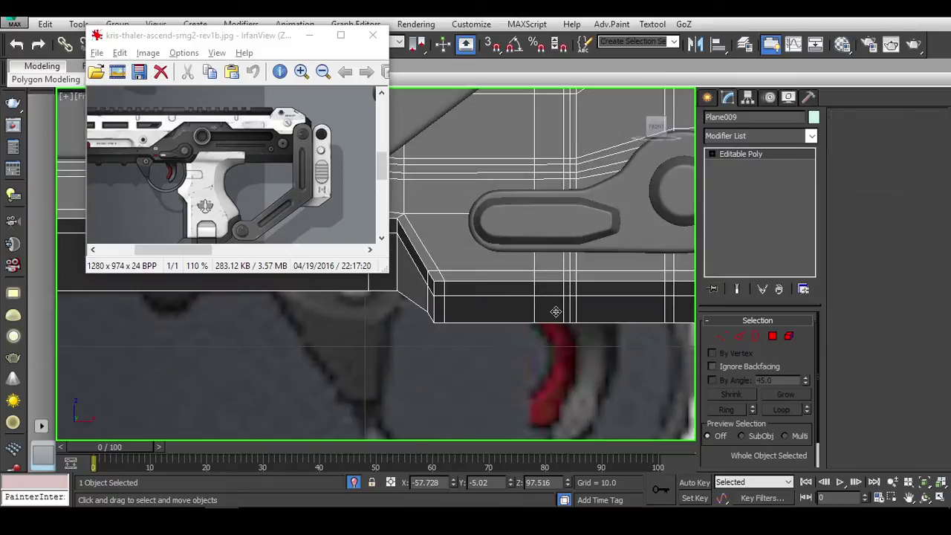
key(1)
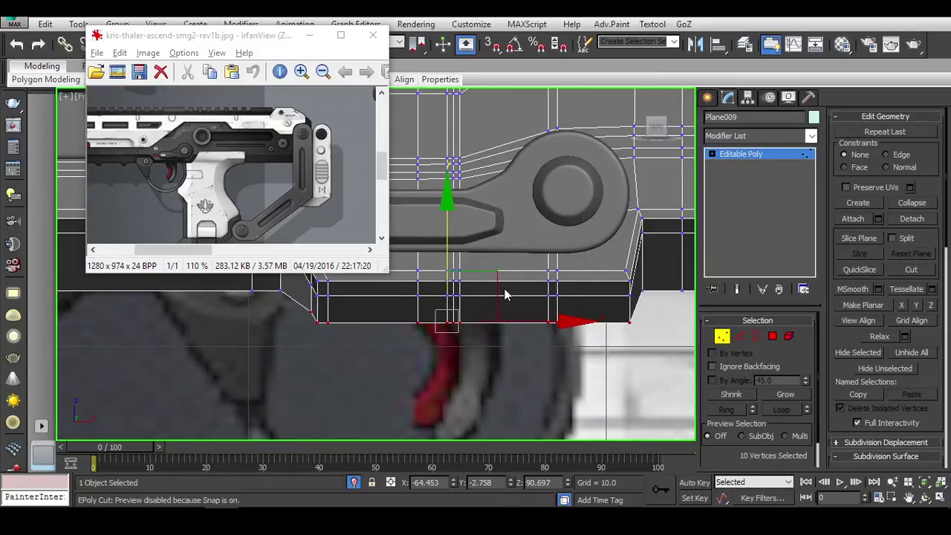
drag(453, 232, 460, 224)
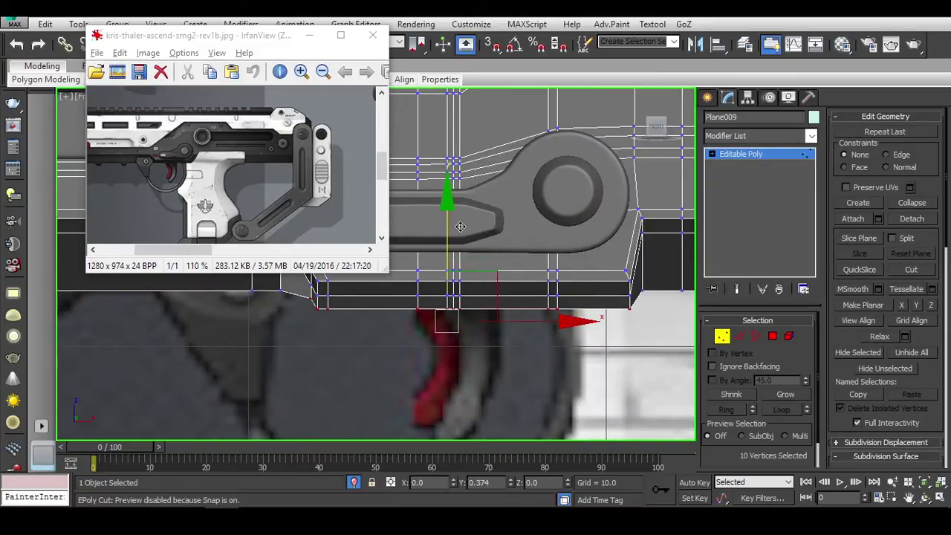
alt+middle_drag(460, 227, 458, 319)
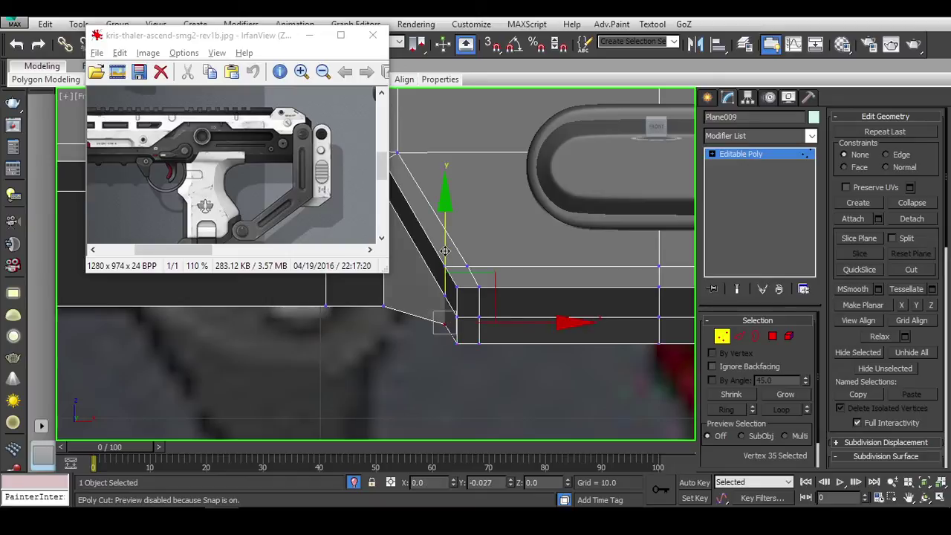
mouse_move(490, 282)
alt+middle_down()
mouse_move(624, 271)
mouse_move(545, 302)
alt+middle_up()
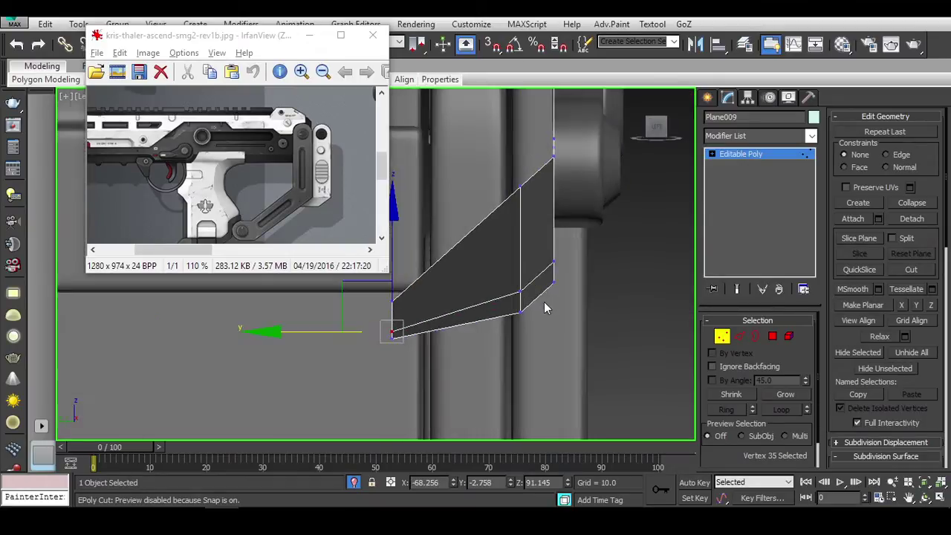
Step: Check the receiver from the left view and briefly preview it with NURMS smoothing
key(l)
key(F3)
middle_drag(534, 370, 531, 401)
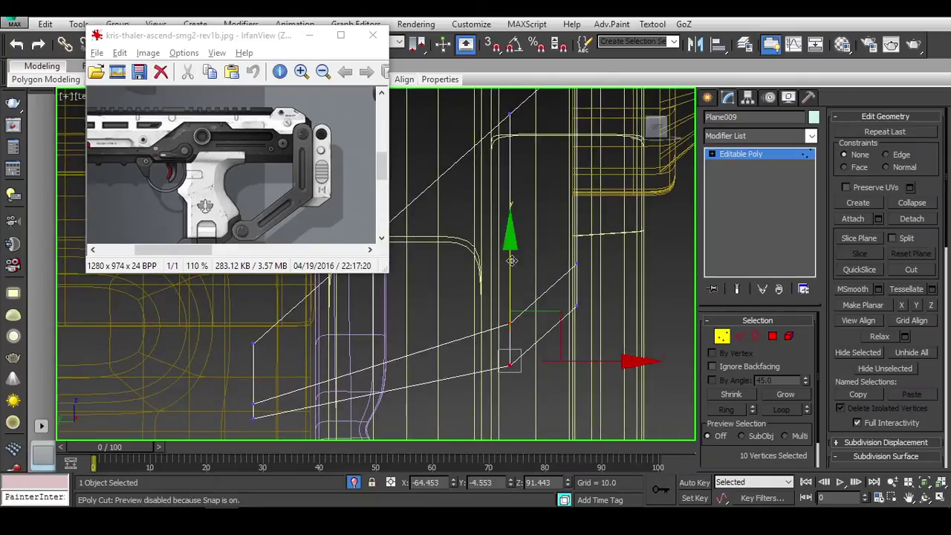
key(F3)
mouse_move(517, 225)
alt+middle_down()
mouse_move(627, 326)
mouse_move(637, 214)
alt+middle_up()
alt+middle_drag(662, 130, 587, 353)
key(2)
key(ctrl+q)
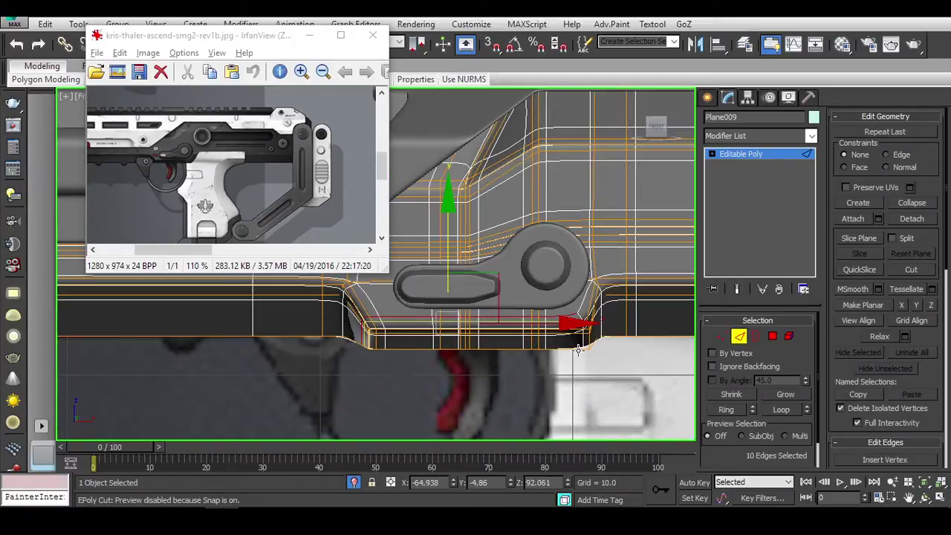
key(ctrl+q)
key(2)
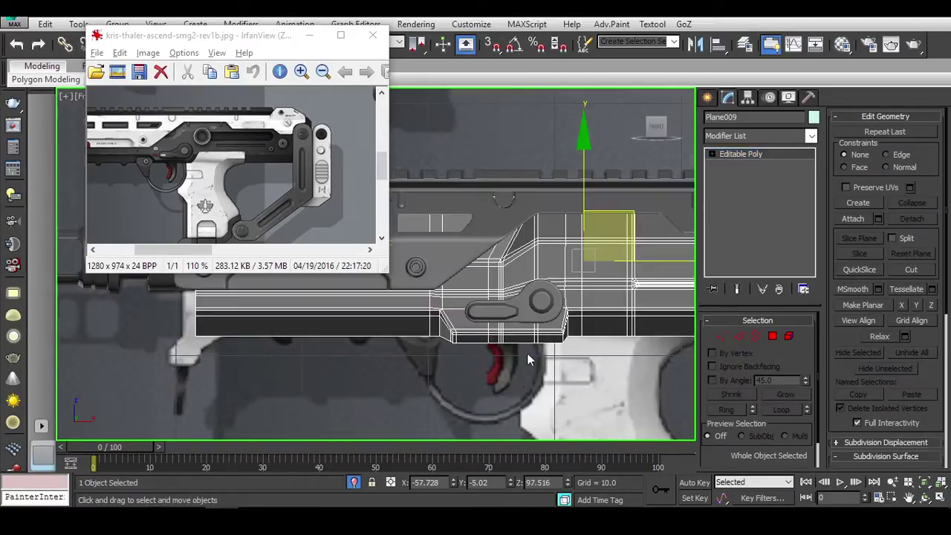
Step: Reselect the lower receiver and zoom in on its edges in perspective
click(491, 331)
middle_drag(413, 323, 468, 318)
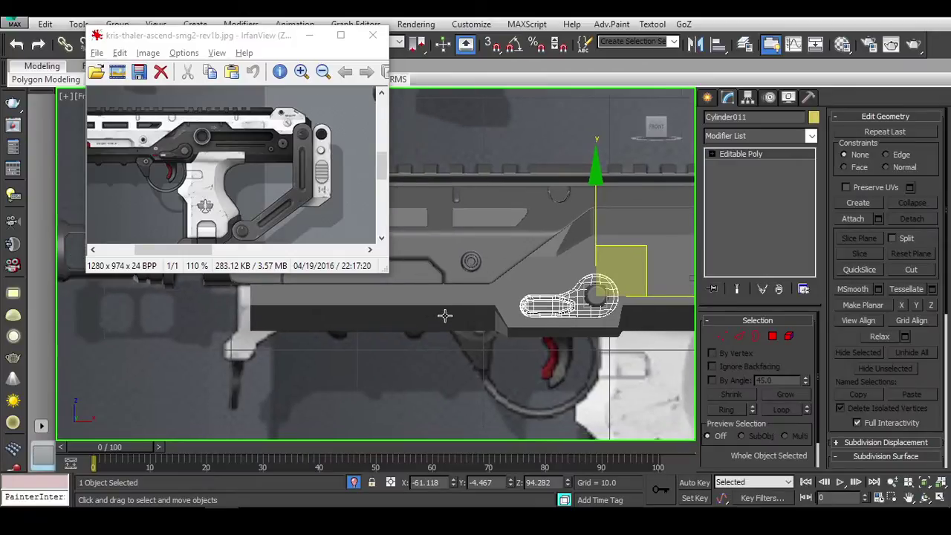
scroll(445, 315, up, 2)
click(517, 318)
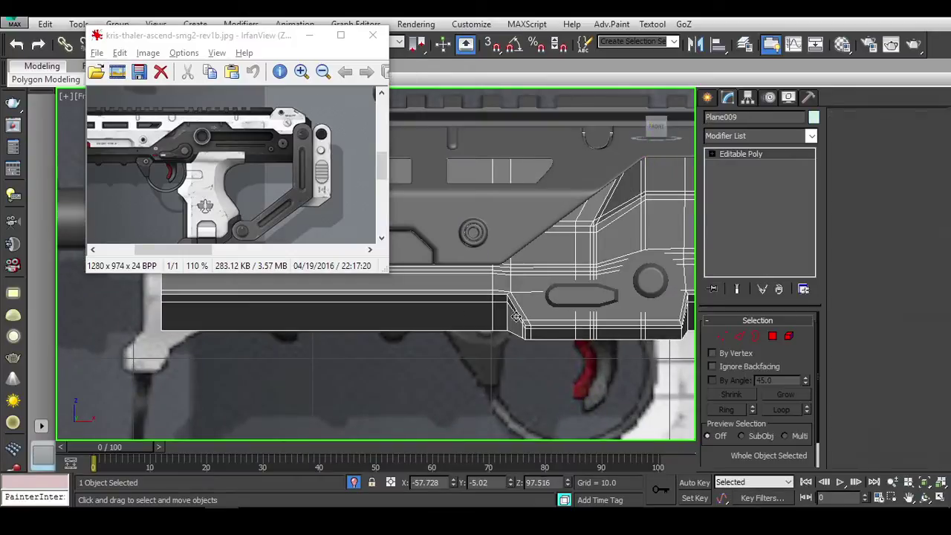
key(2)
mouse_move(516, 317)
alt+middle_down()
mouse_move(624, 334)
mouse_move(565, 327)
mouse_move(531, 355)
mouse_move(449, 344)
mouse_move(477, 351)
alt+middle_up()
scroll(625, 334, down, 4)
key(z)
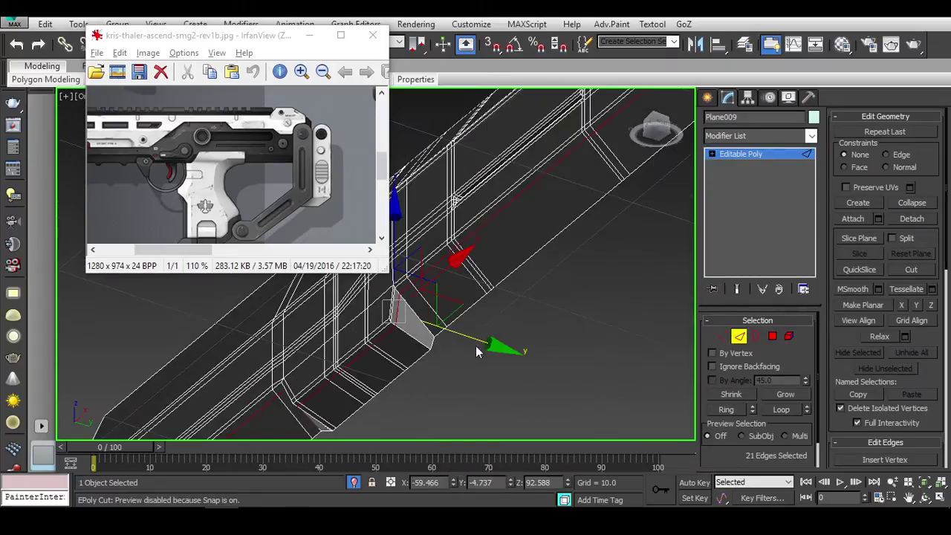
key(2)
Step: Turn the view to face the front, unhide the reference, and reselect the lower receiver
click(451, 308)
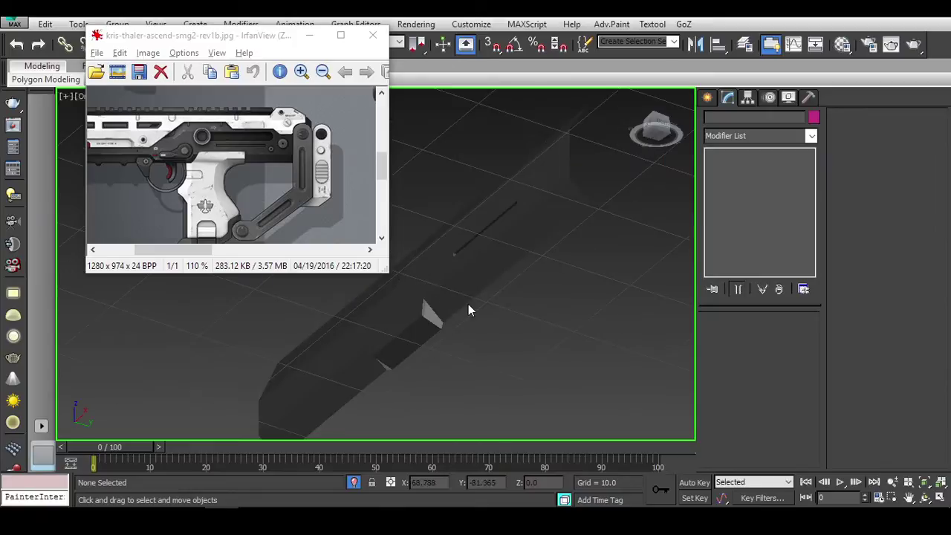
click(459, 284)
alt+middle_drag(459, 285, 512, 352)
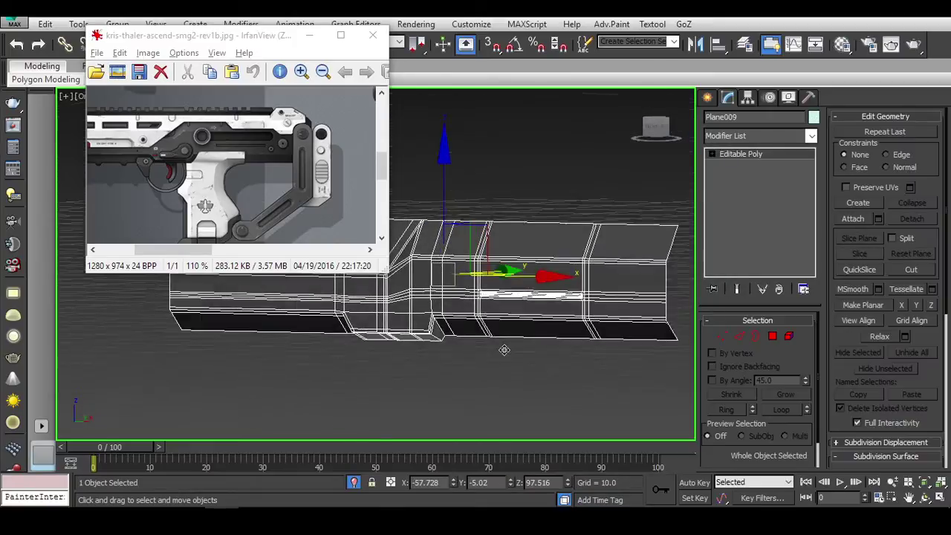
click(656, 127)
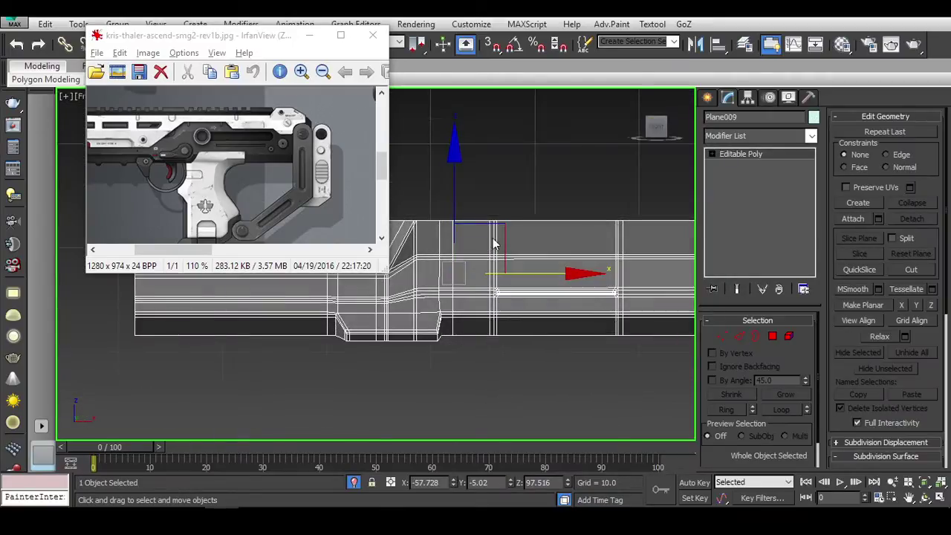
right_click(472, 269)
click(520, 218)
scroll(476, 355, up, 2)
click(508, 315)
click(508, 314)
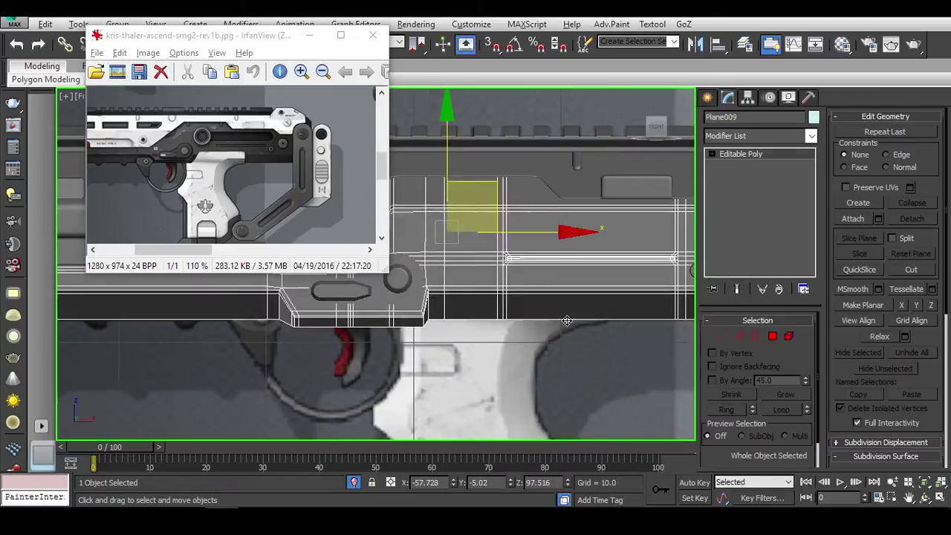
scroll(567, 323, up, 2)
Step: In Edge mode, select two vertical edges along the receiver panel's side
key(2)
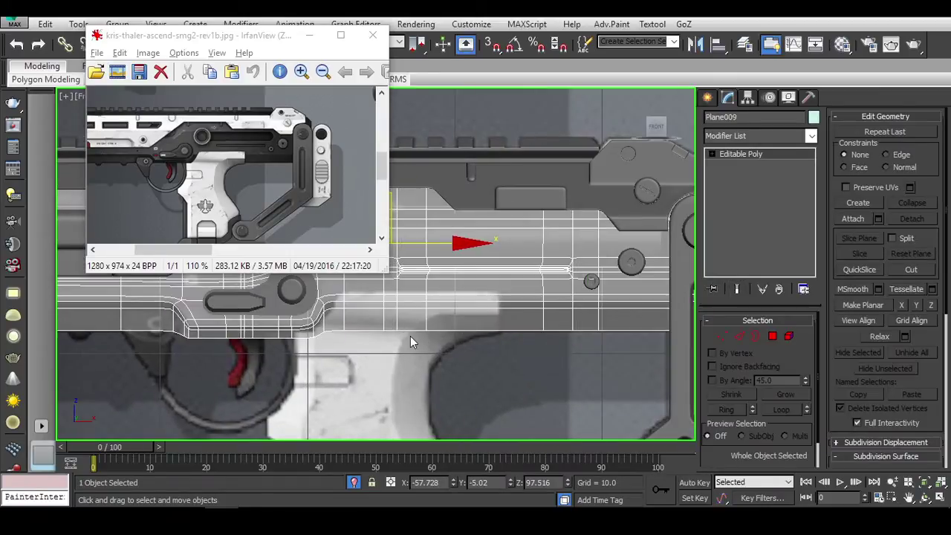
key(alt+c)
scroll(356, 339, up, 3)
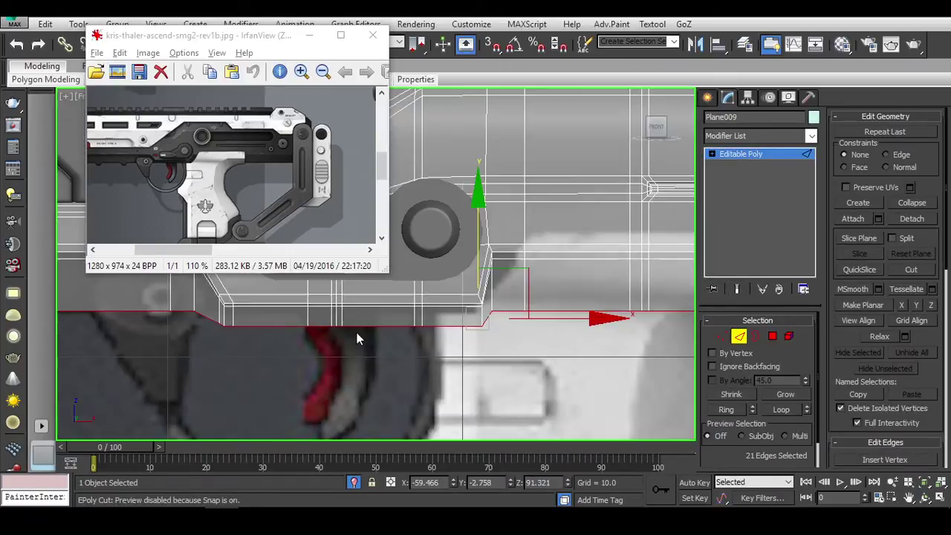
scroll(495, 292, down, 3)
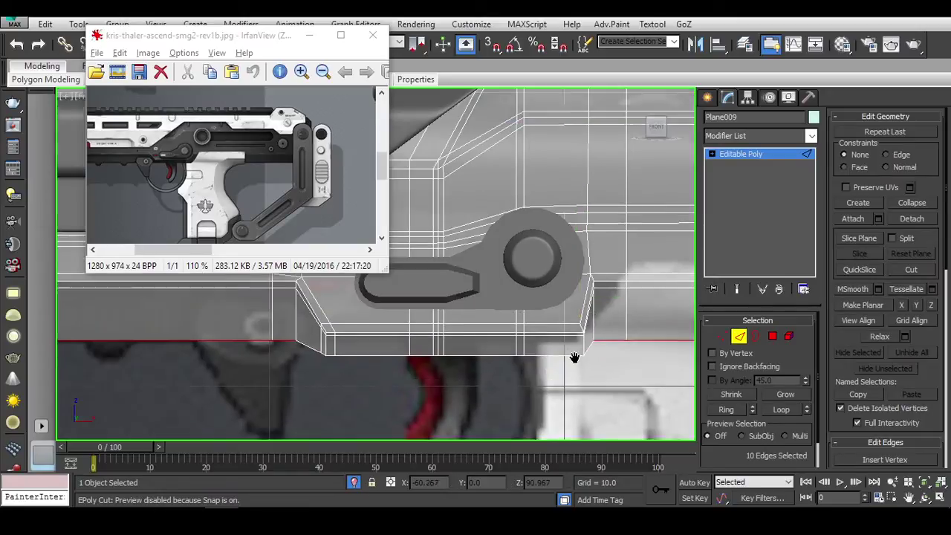
middle_drag(567, 268, 626, 291)
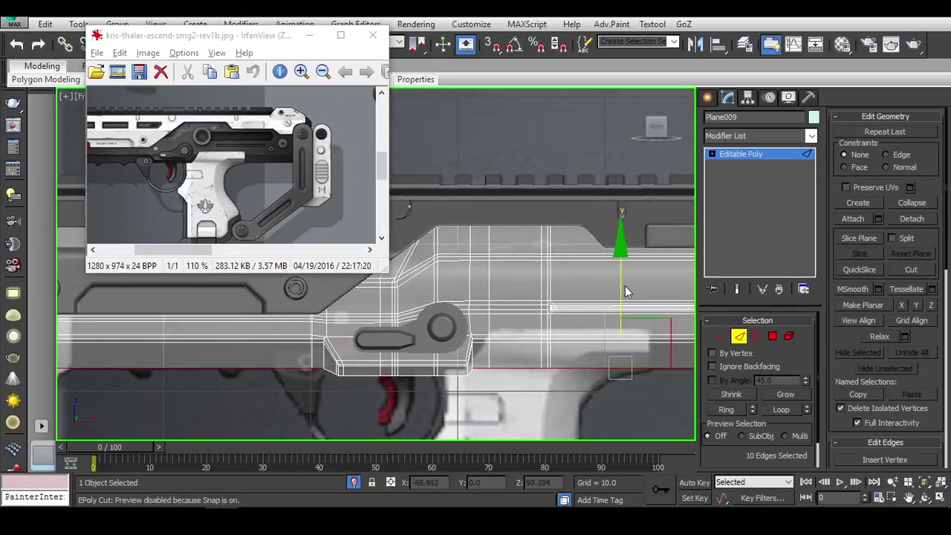
drag(620, 277, 629, 273)
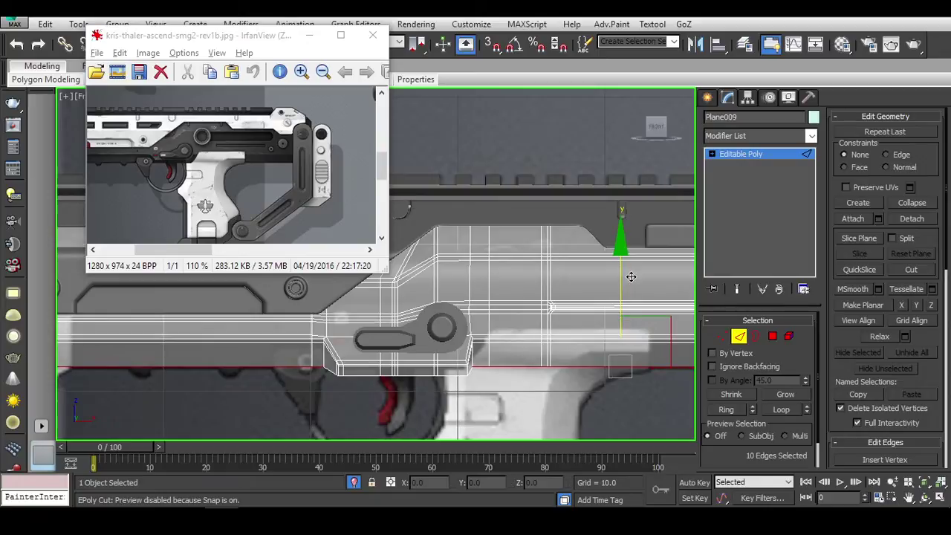
scroll(520, 320, up, 2)
scroll(435, 354, up, 2)
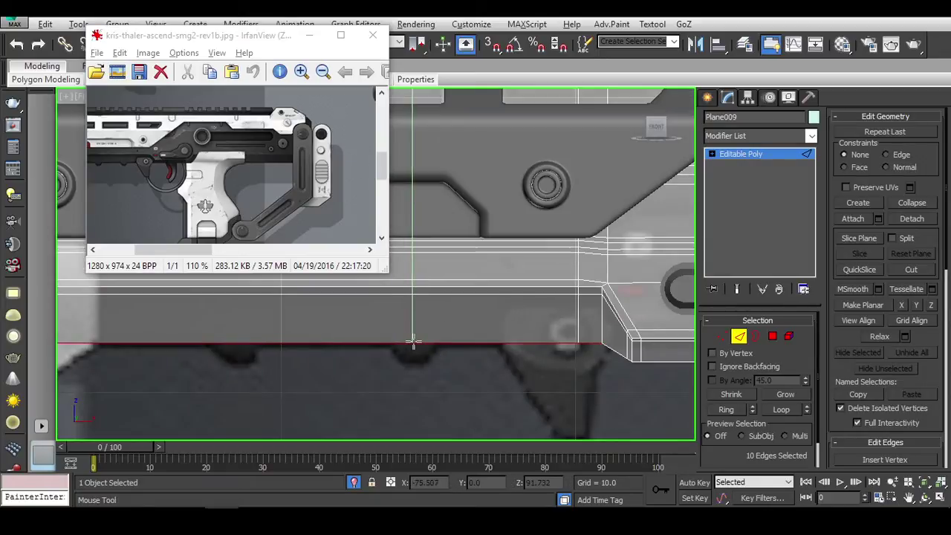
ctrl+click(413, 342)
middle_drag(414, 341, 362, 343)
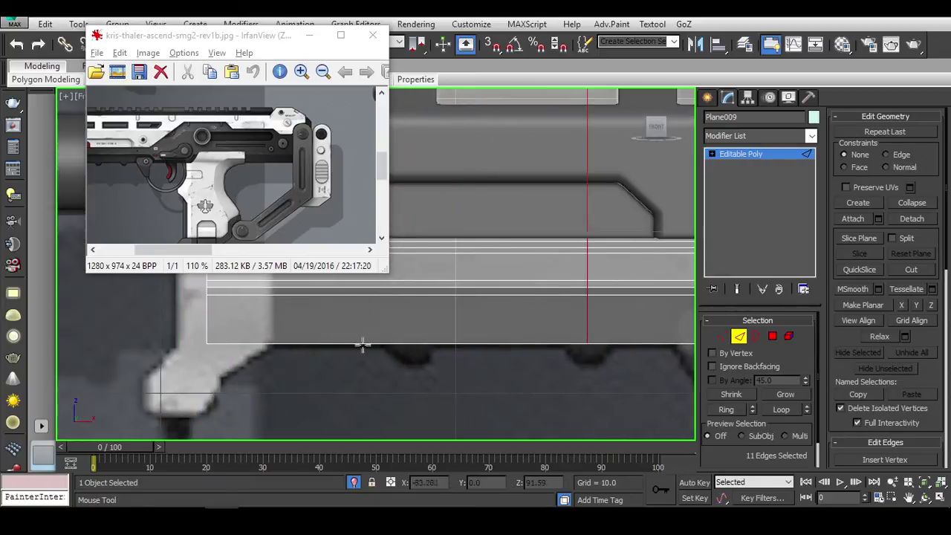
ctrl+click(589, 331)
scroll(859, 290, down, 5)
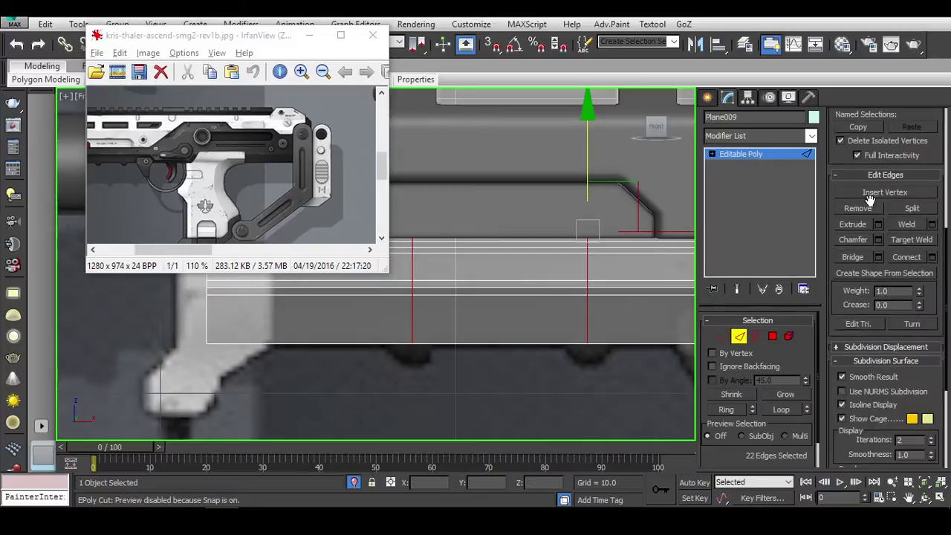
Step: Chamfer the selected vertical edges, then select the edge loop along the lower edge
click(879, 239)
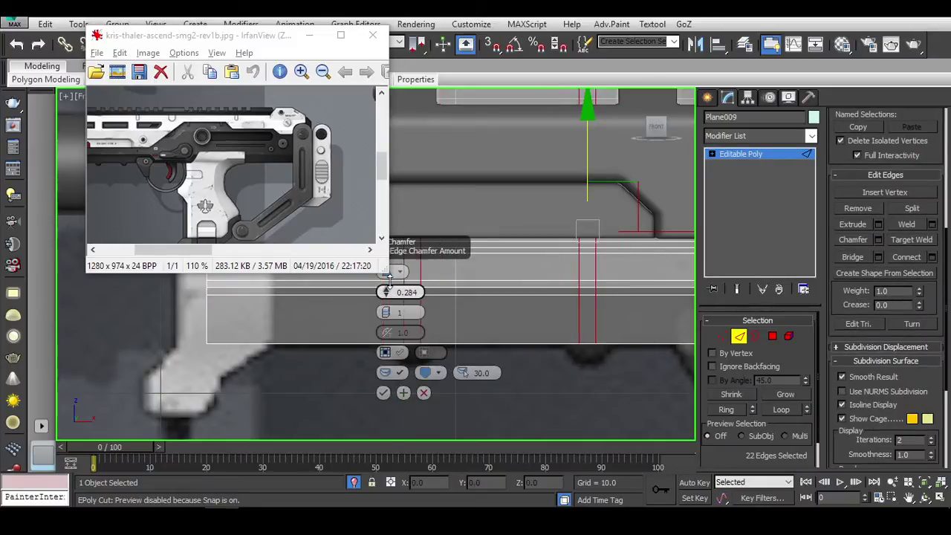
click(383, 394)
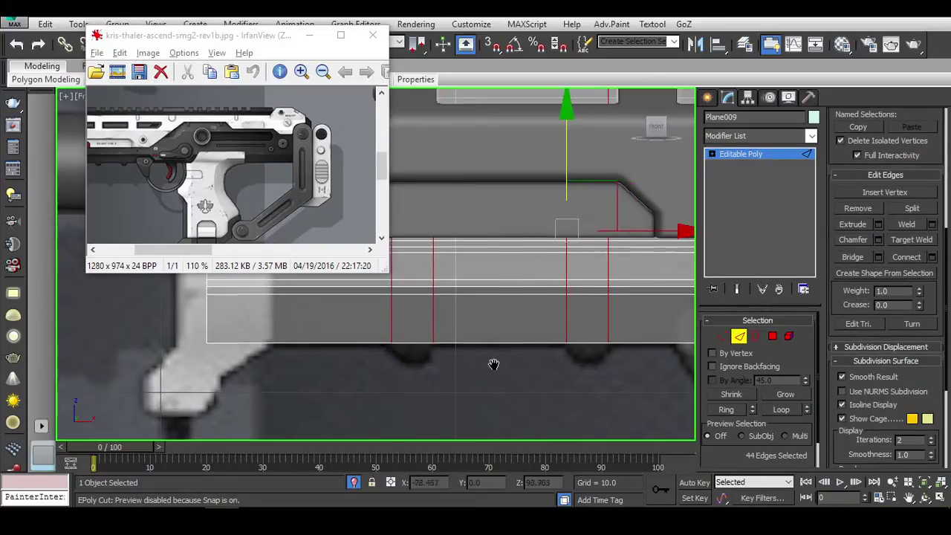
scroll(493, 364, down, 4)
mouse_move(492, 365)
alt+middle_down()
mouse_move(494, 338)
mouse_move(568, 336)
mouse_move(470, 388)
mouse_move(438, 392)
mouse_move(656, 151)
alt+middle_up()
double_click(516, 346)
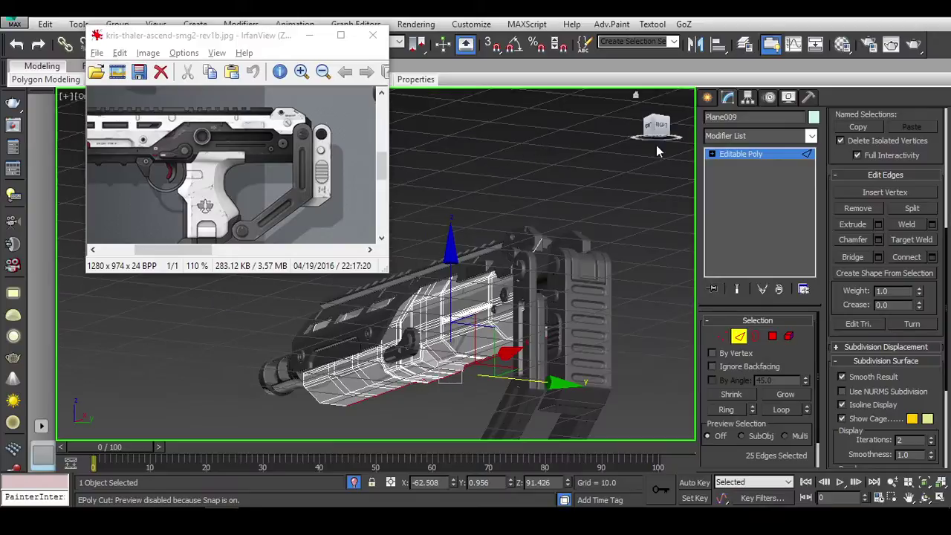
click(665, 134)
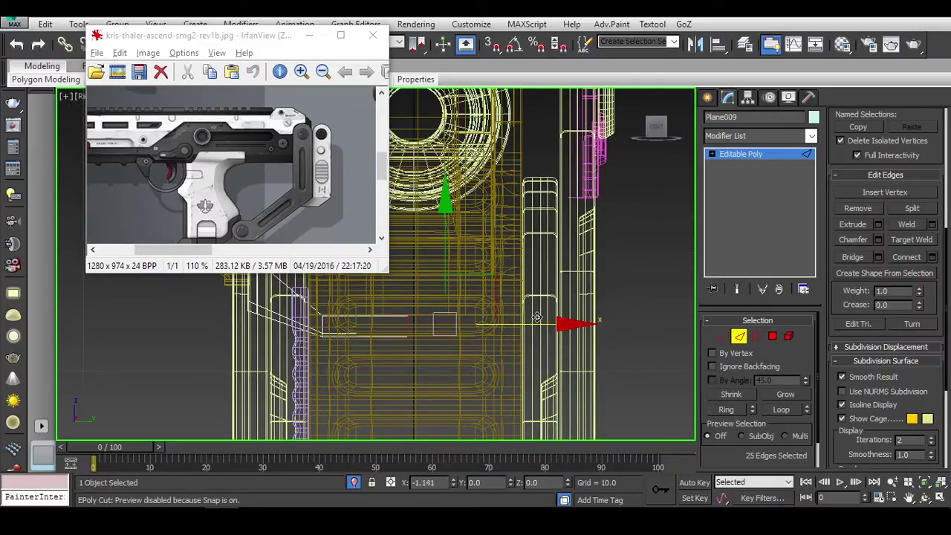
scroll(545, 343, up, 2)
Step: Switch to Polygon level and select a face on the receiver's underside
key(f)
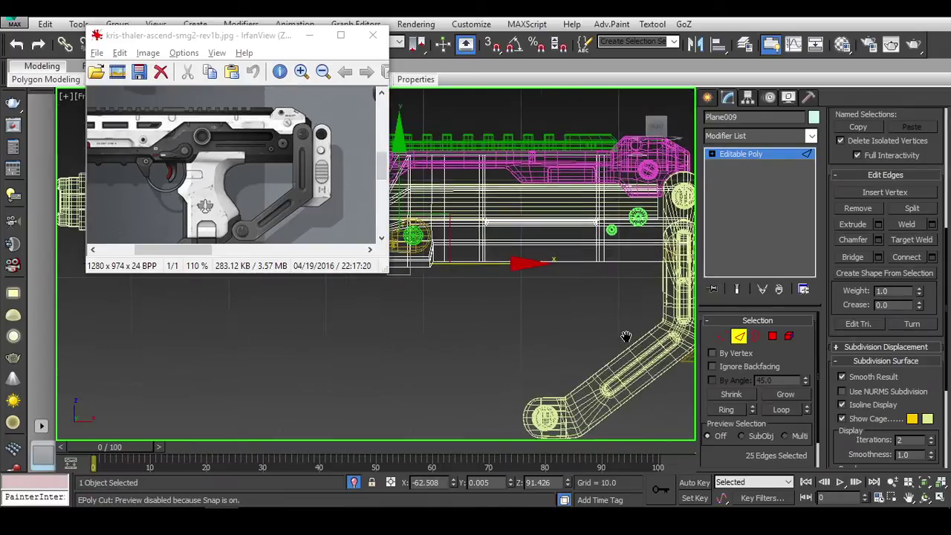
middle_drag(545, 344, 516, 334)
scroll(516, 334, up, 5)
scroll(486, 356, down, 3)
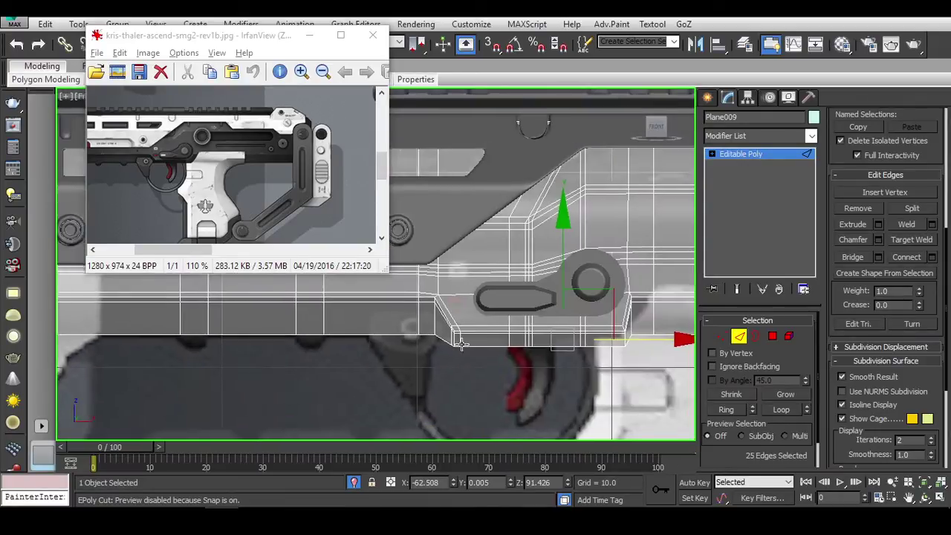
mouse_move(438, 344)
alt+middle_down()
mouse_move(414, 350)
mouse_move(418, 329)
alt+middle_up()
scroll(411, 359, up, 3)
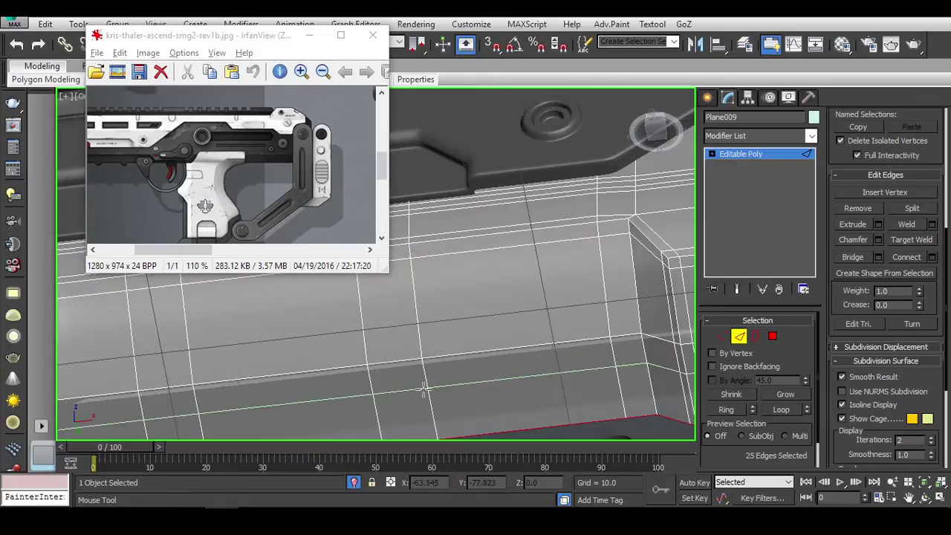
scroll(411, 359, down, 2)
scroll(411, 359, down, 2)
click(773, 336)
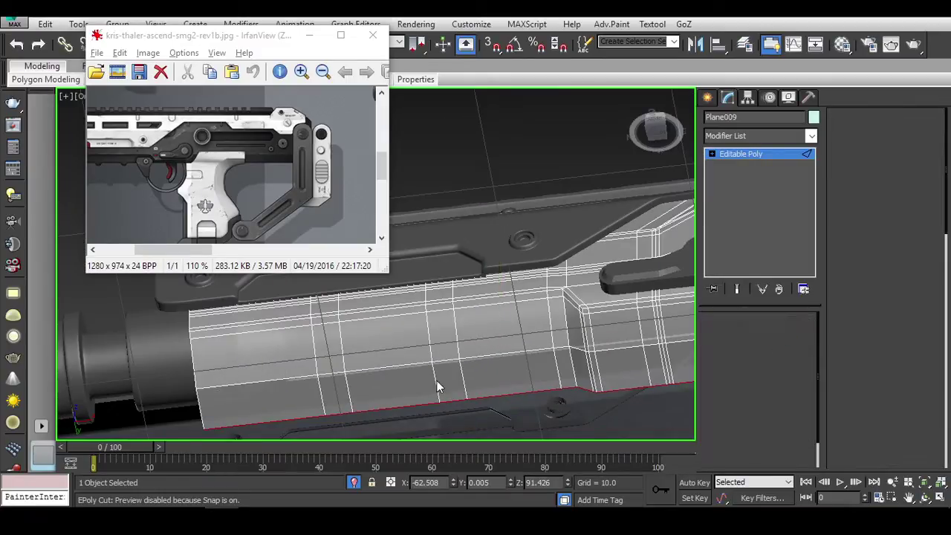
click(439, 380)
Step: Extrude the two selected underside faces by about 0.574
key(z)
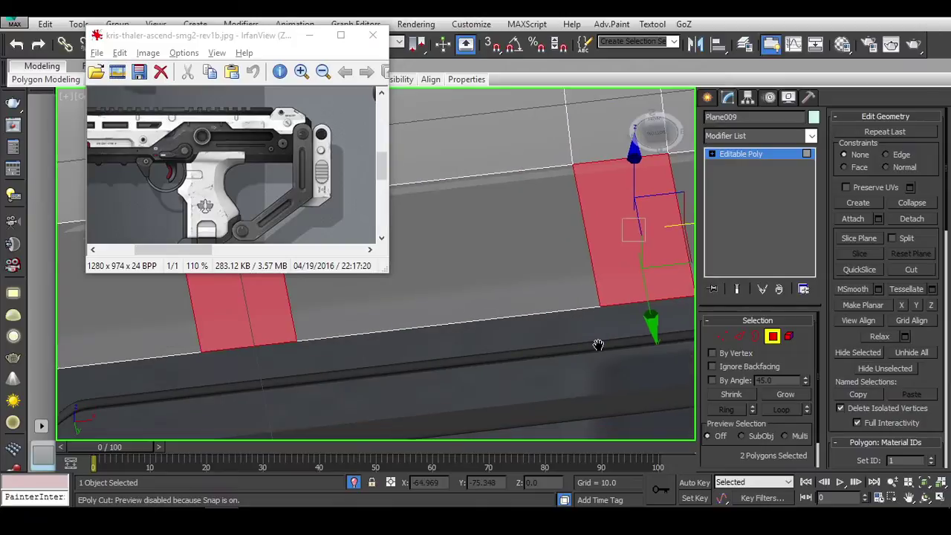
key(f)
scroll(538, 362, up, 5)
scroll(856, 404, down, 5)
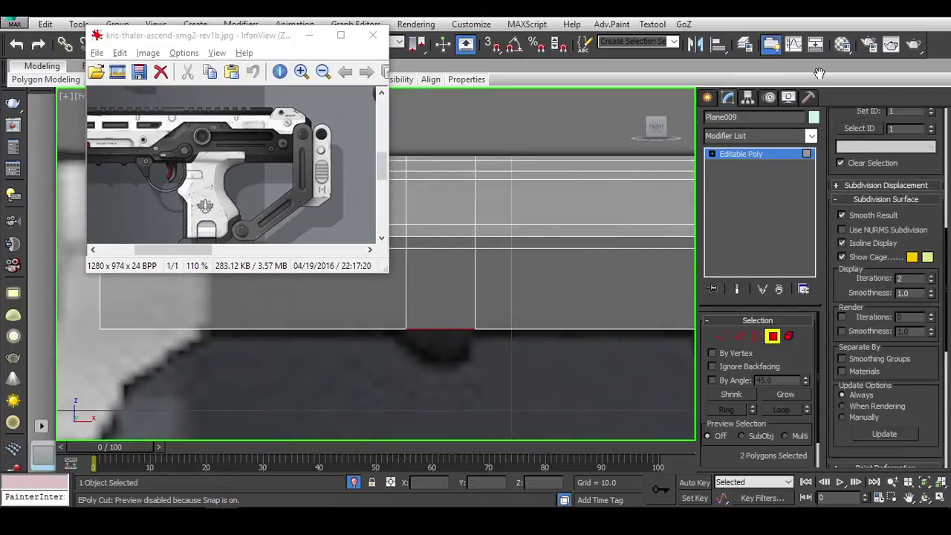
click(879, 241)
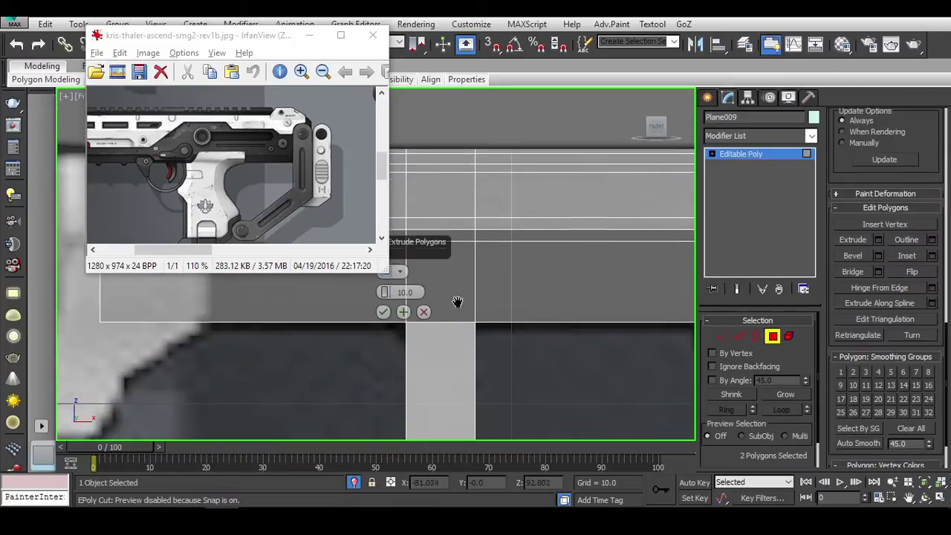
click(383, 312)
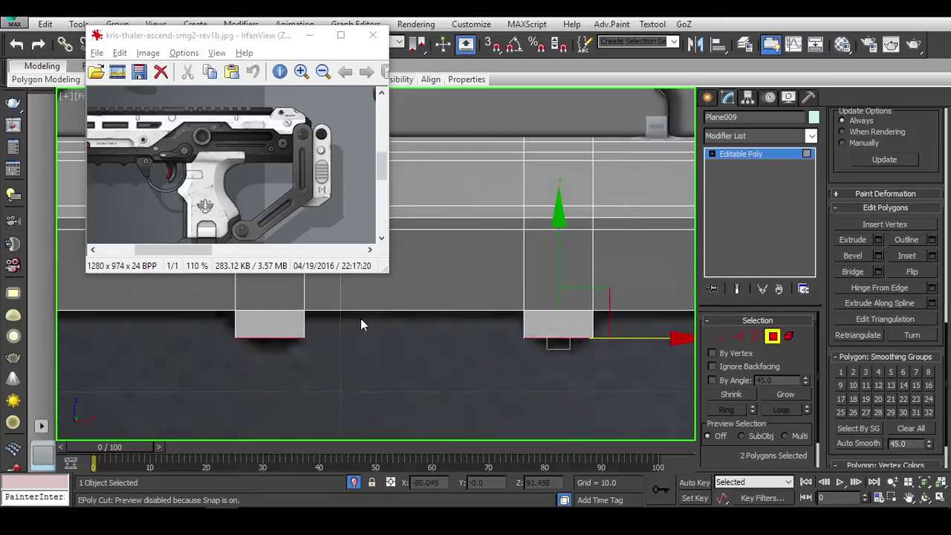
scroll(361, 318, down, 3)
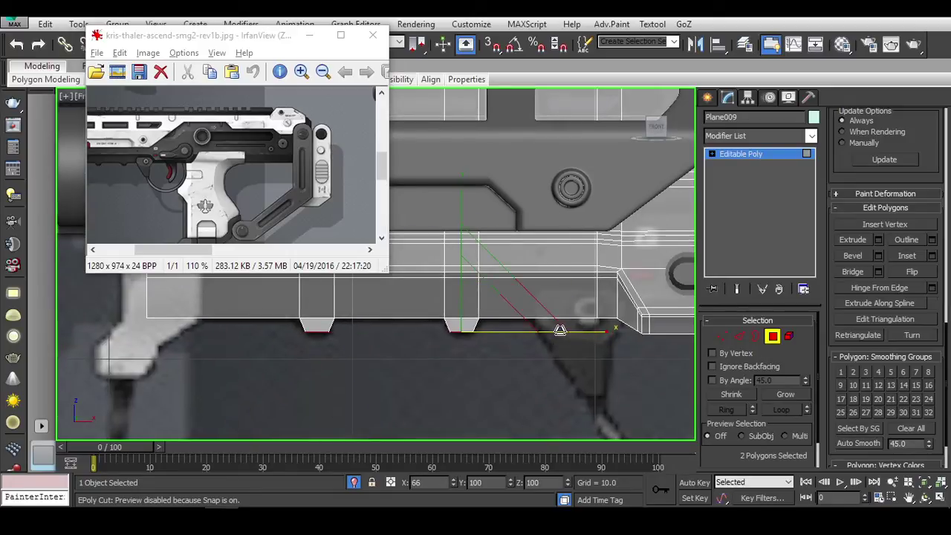
Step: Select the faces of both extruded tabs, using wireframe display to pick them
mouse_move(561, 330)
alt+middle_down()
mouse_move(496, 318)
mouse_move(465, 330)
alt+middle_up()
key(F3)
drag(463, 312, 599, 339)
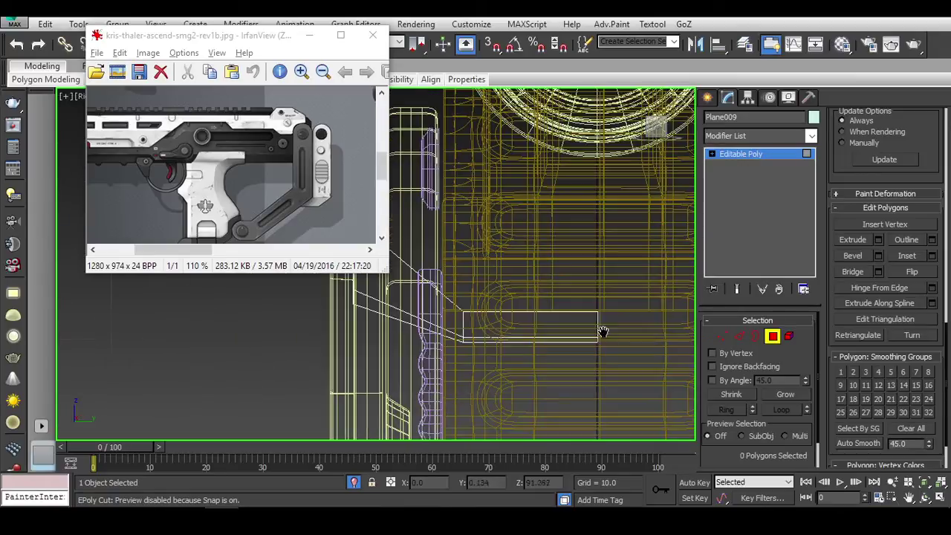
middle_drag(547, 369, 732, 358)
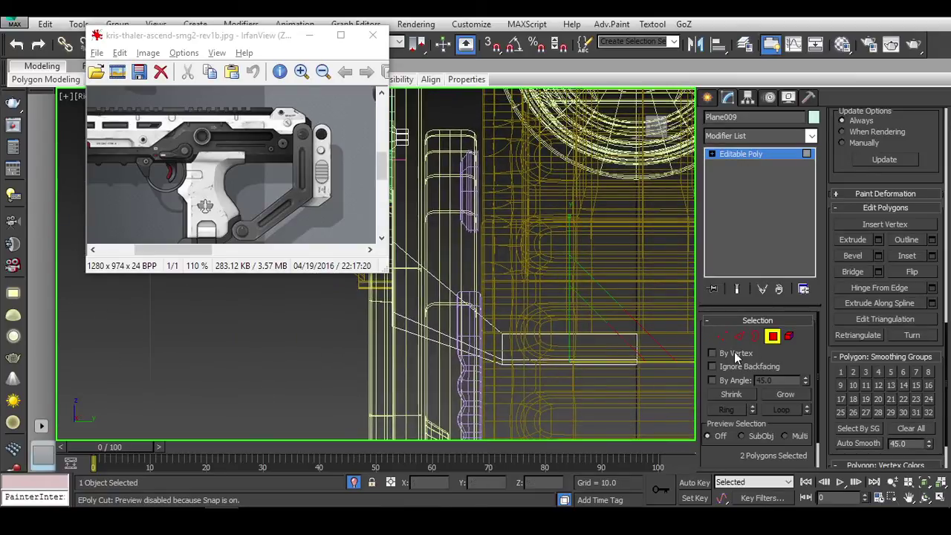
mouse_move(688, 283)
middle_down()
mouse_move(547, 345)
mouse_move(580, 327)
mouse_move(595, 335)
middle_up()
scroll(548, 347, down, 5)
key(F3)
scroll(605, 337, up, 4)
key(ctrl+z)
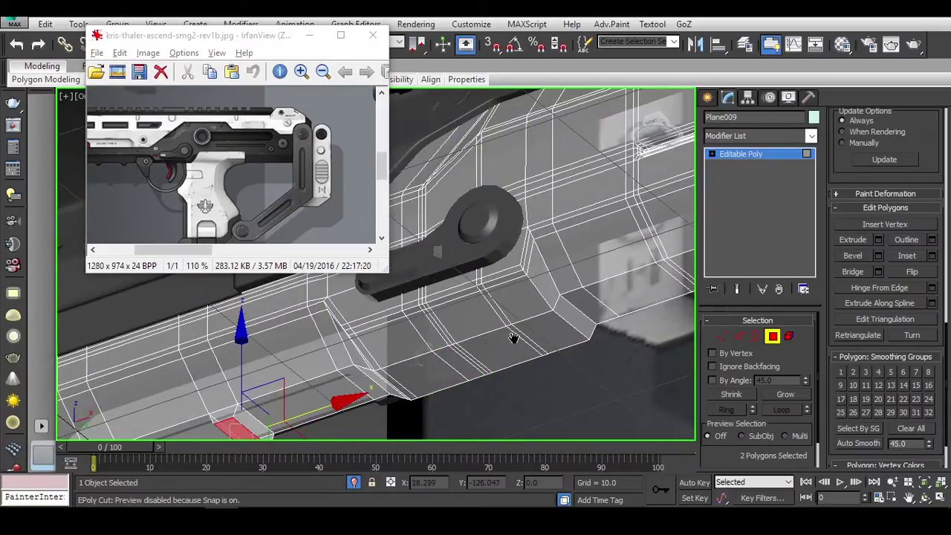
alt+middle_drag(510, 336, 351, 375)
alt+middle_drag(434, 335, 473, 317)
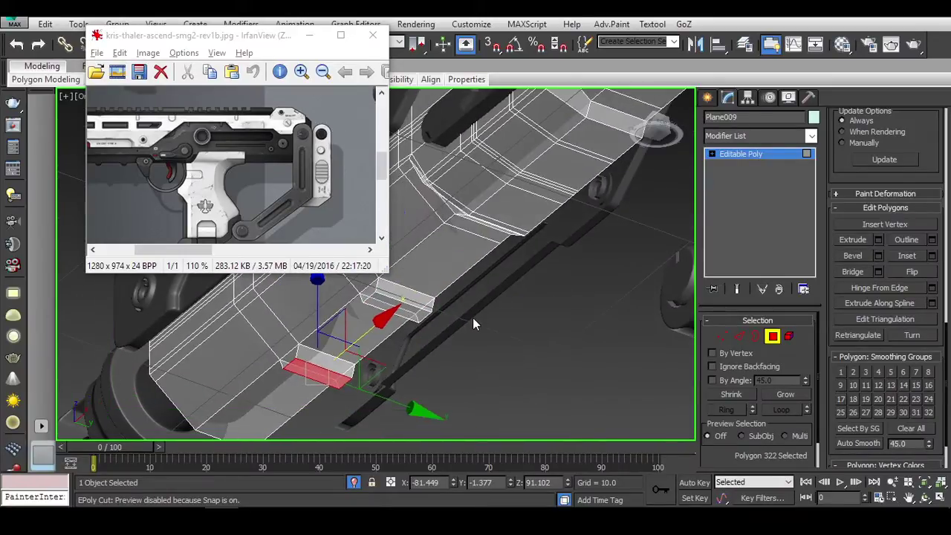
ctrl+click(401, 305)
Step: Select the tab edges and frame them in the Left view
click(738, 338)
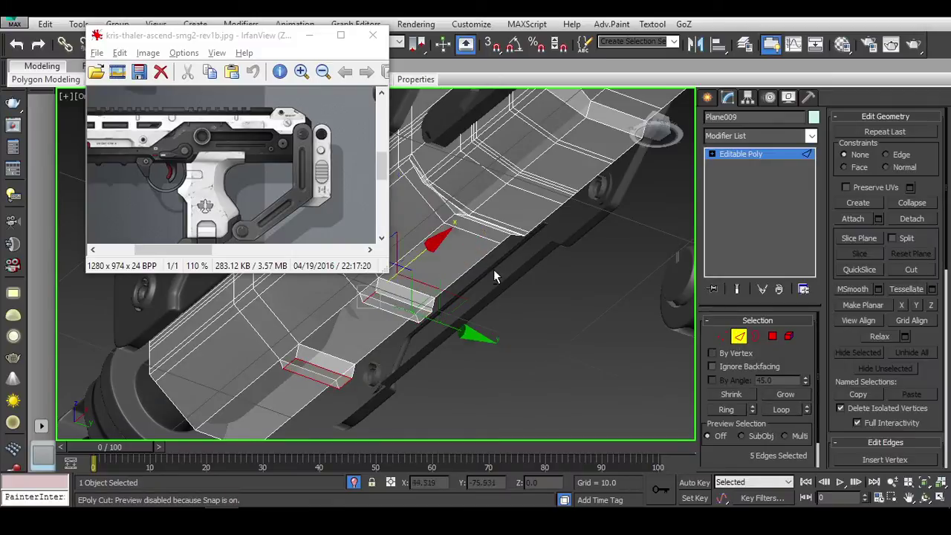
mouse_move(494, 269)
alt+middle_down()
mouse_move(423, 336)
mouse_move(493, 274)
alt+middle_up()
key(ctrl+z)
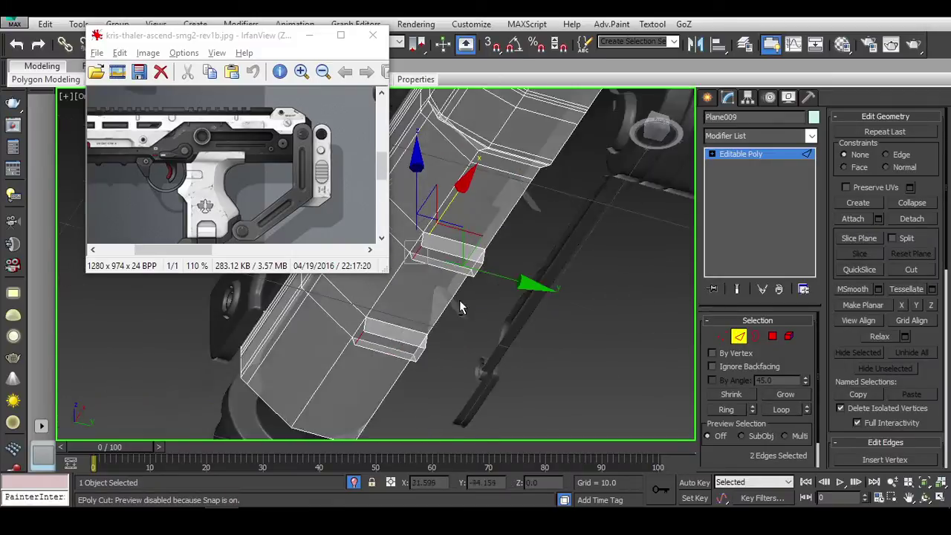
key(f)
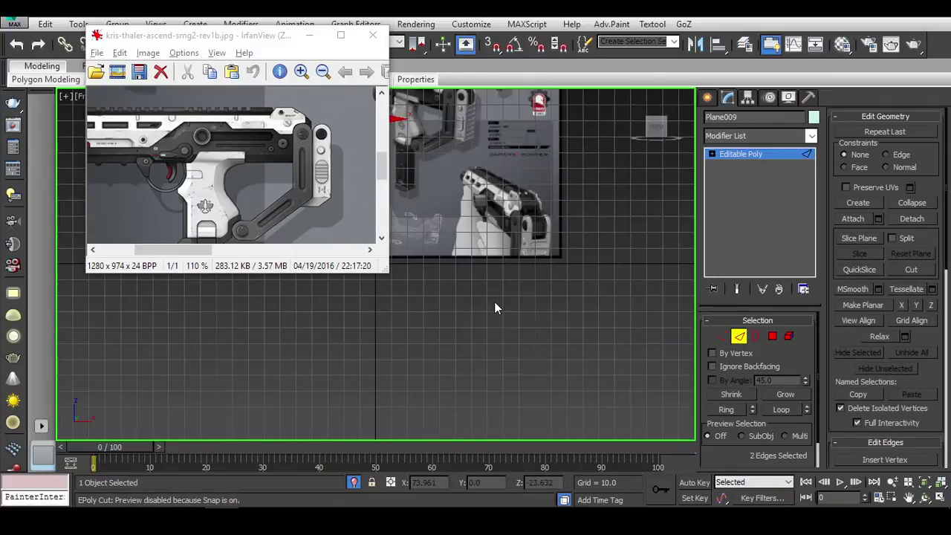
key(l)
key(z)
scroll(544, 344, down, 2)
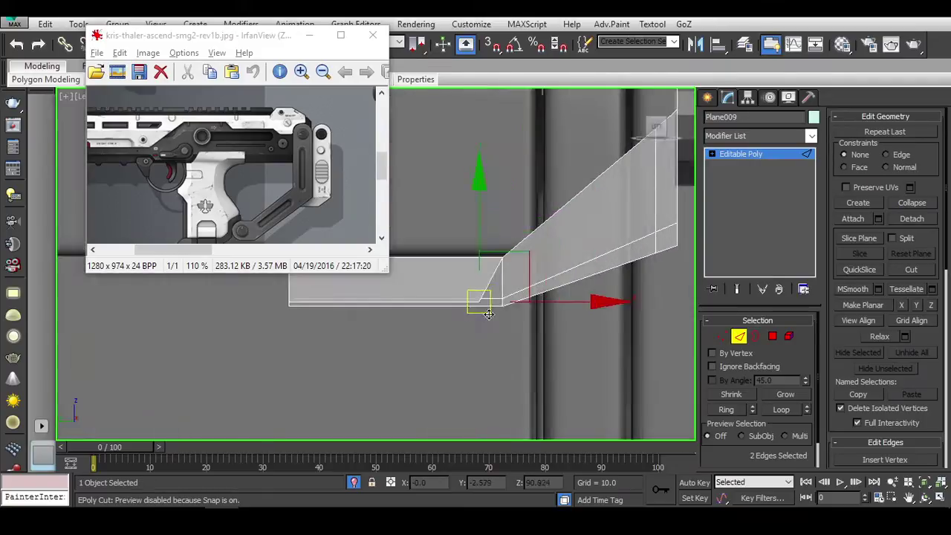
key(F3)
key(F3)
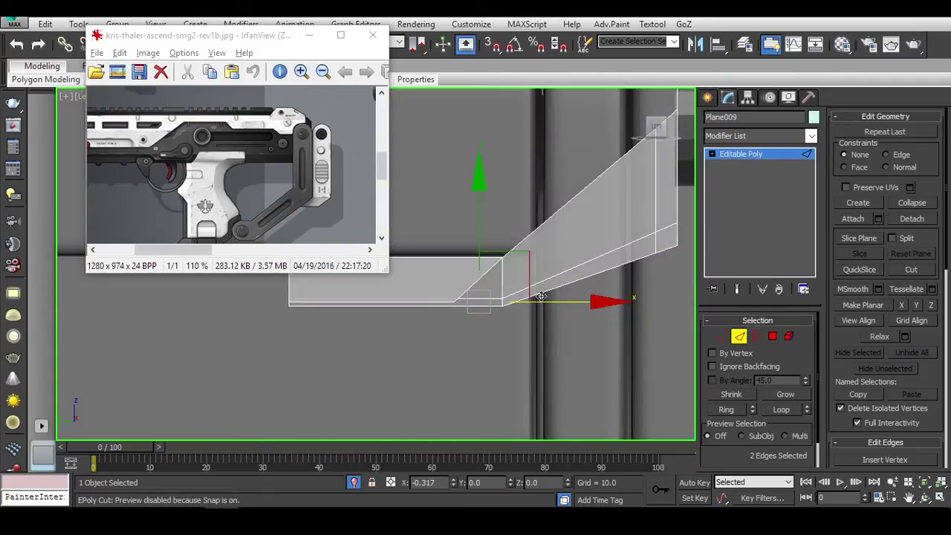
mouse_move(586, 302)
alt+middle_down()
mouse_move(504, 346)
mouse_move(623, 352)
alt+middle_up()
Step: Toggle the NURMS smoothing preview and check the notches in the Front view
key(2)
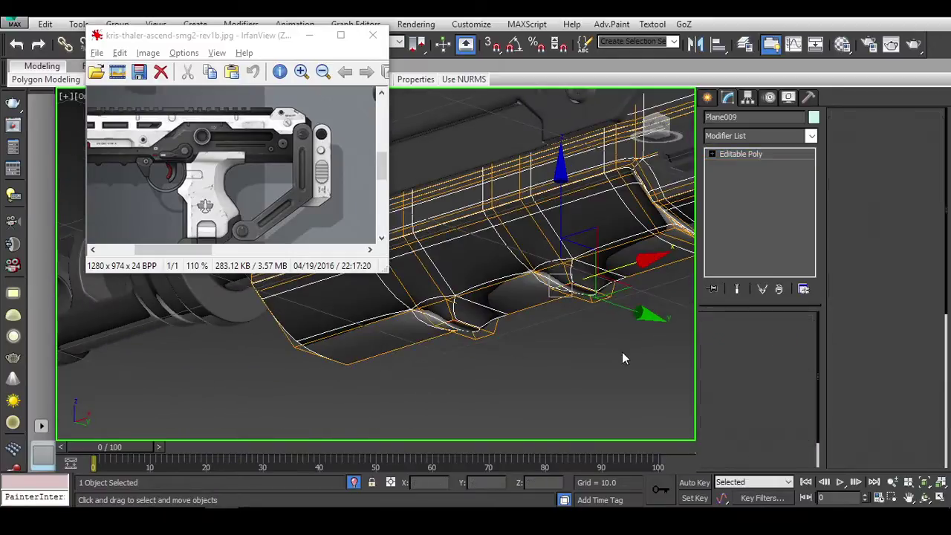
alt+middle_drag(623, 228, 524, 263)
key(ctrl+BackSpace)
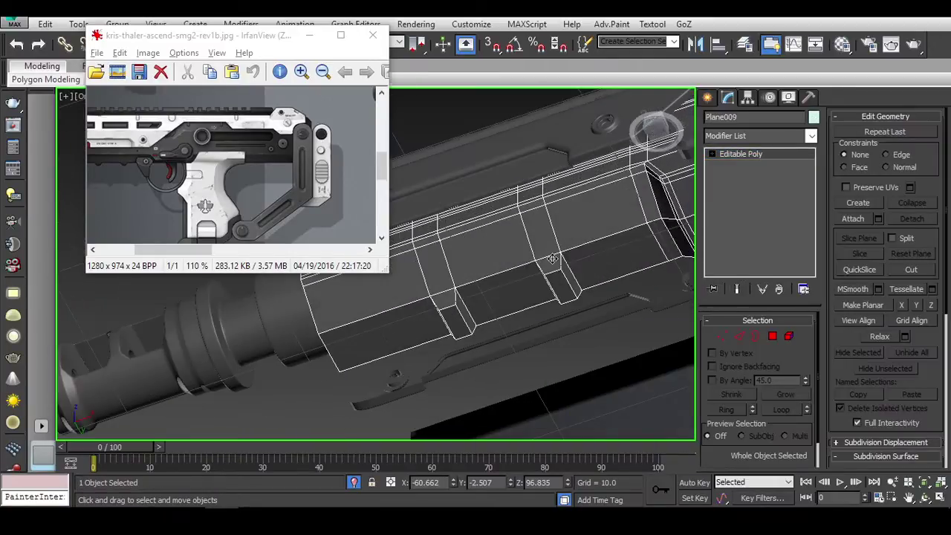
scroll(563, 254, up, 2)
scroll(515, 254, down, 5)
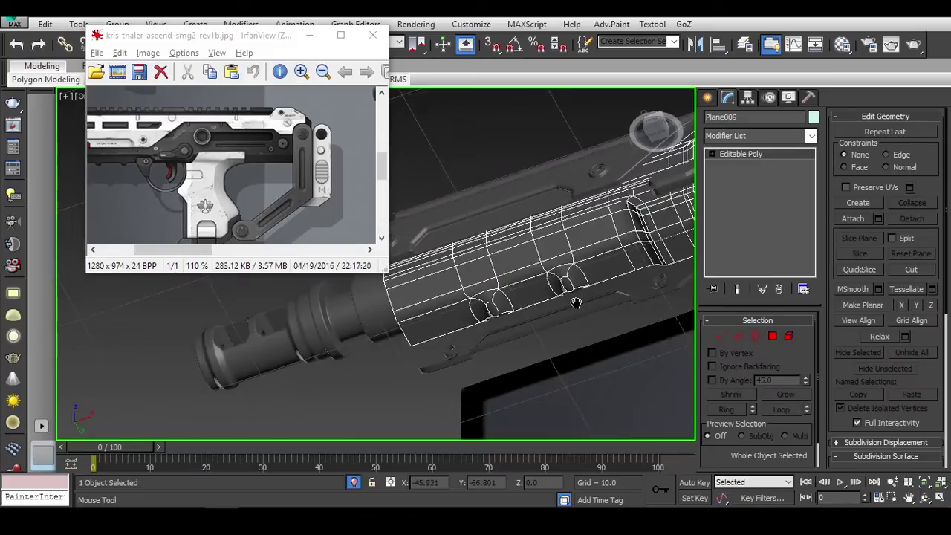
alt+middle_drag(531, 297, 536, 261)
key(f)
scroll(524, 229, up, 4)
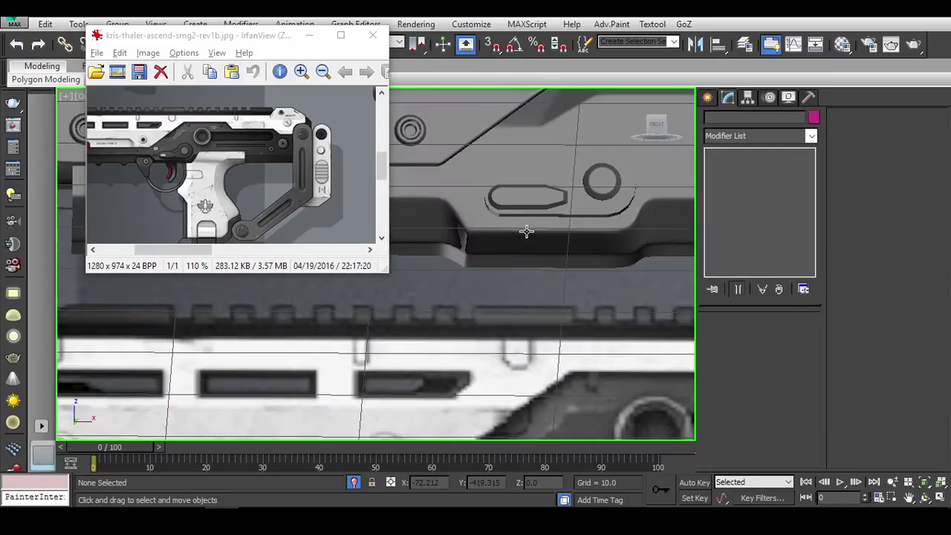
scroll(525, 229, down, 4)
middle_drag(525, 229, 593, 263)
scroll(596, 398, up, 4)
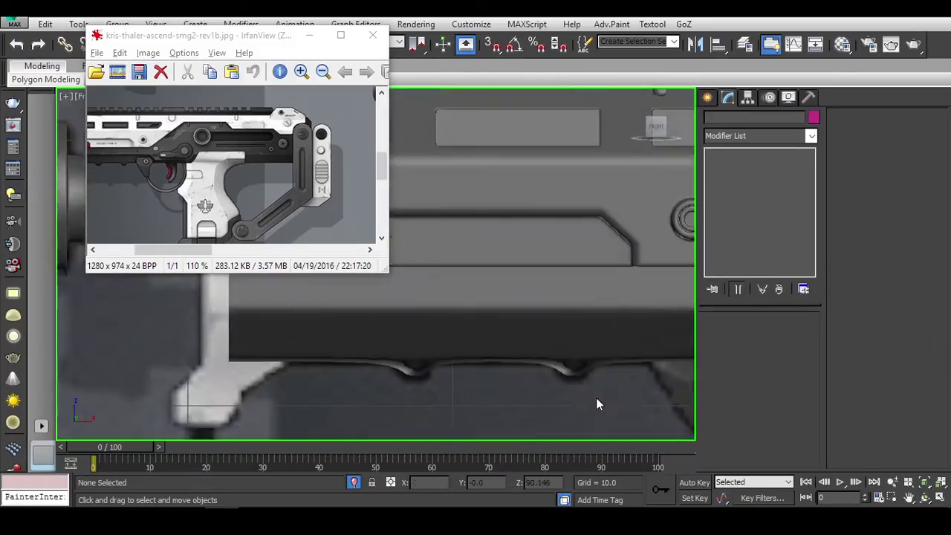
scroll(565, 342, up, 2)
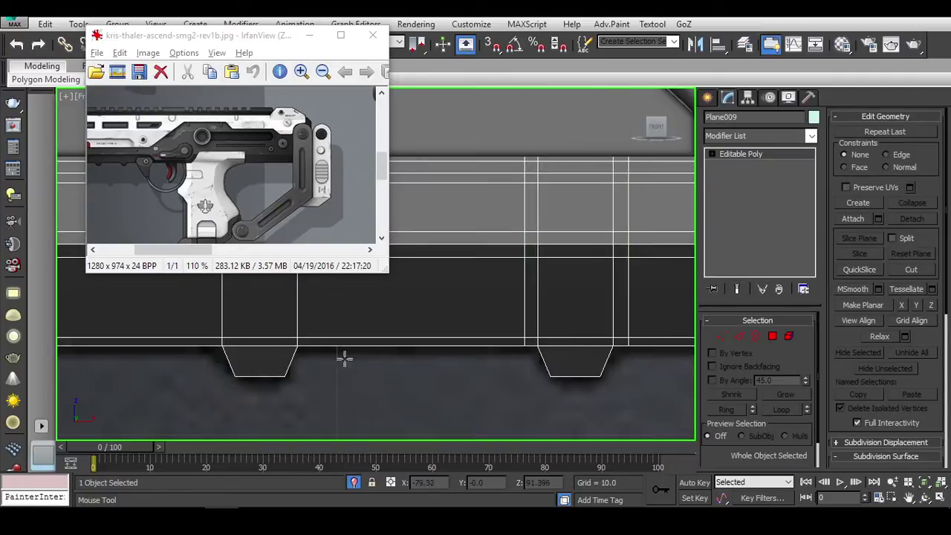
scroll(529, 362, up, 2)
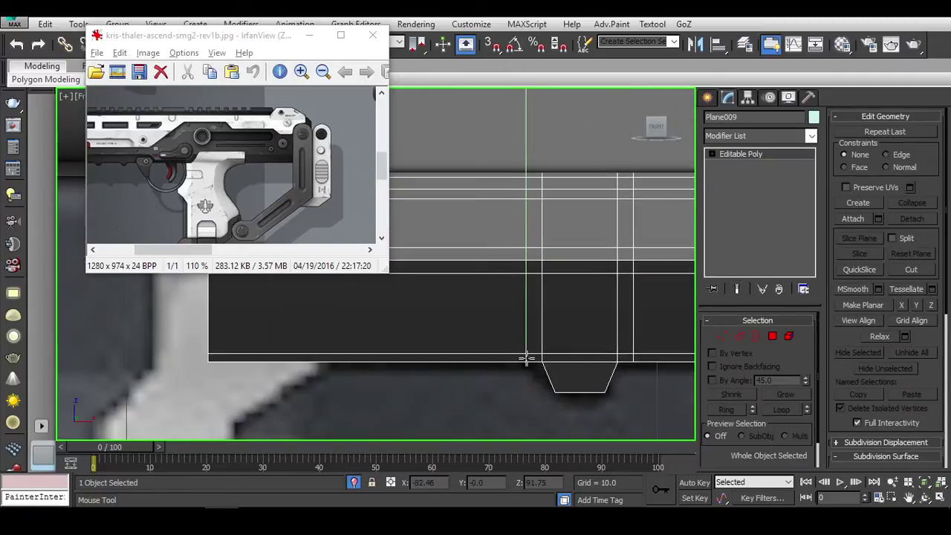
scroll(527, 360, down, 3)
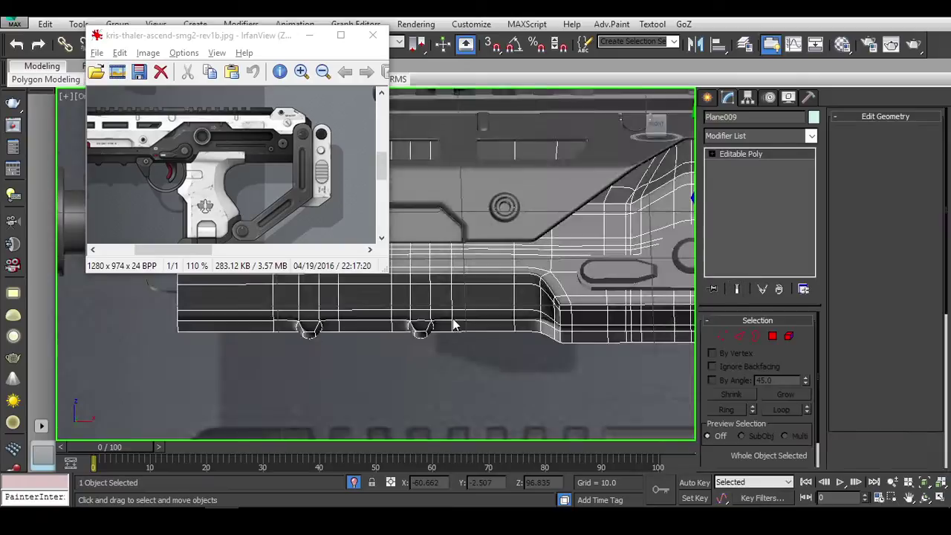
scroll(455, 325, up, 3)
scroll(431, 325, up, 2)
scroll(484, 313, up, 1)
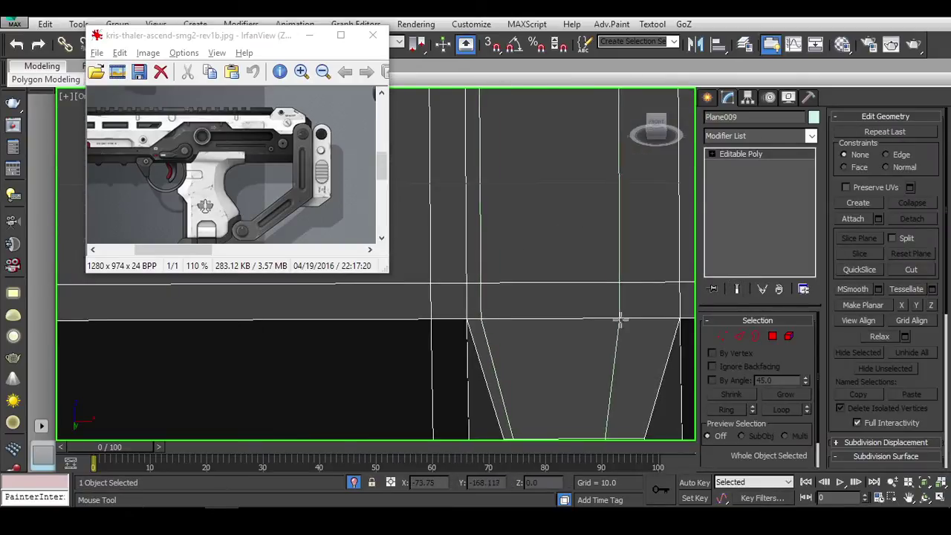
middle_drag(576, 418, 533, 345)
Step: Change the notch corner vertex selection and frame both notches in the Front view
key(1)
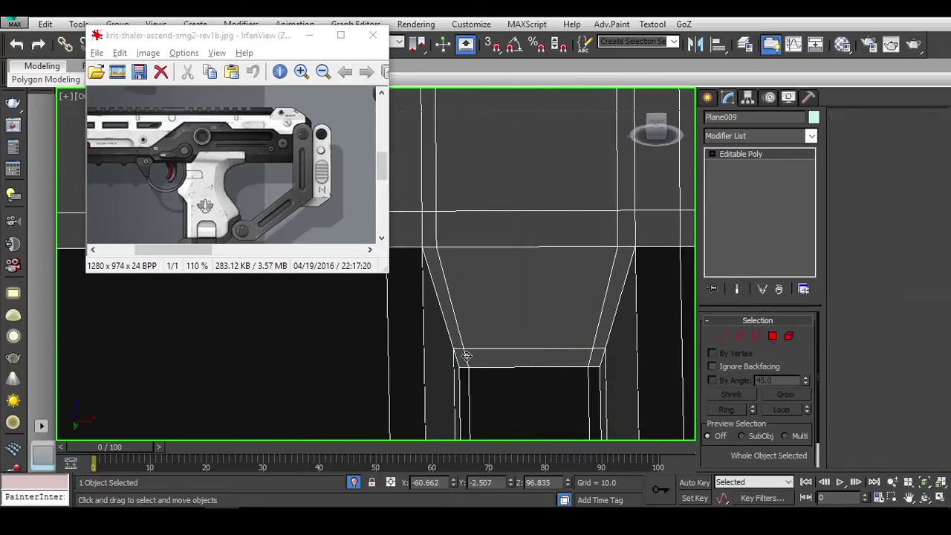
click(597, 351)
key(2)
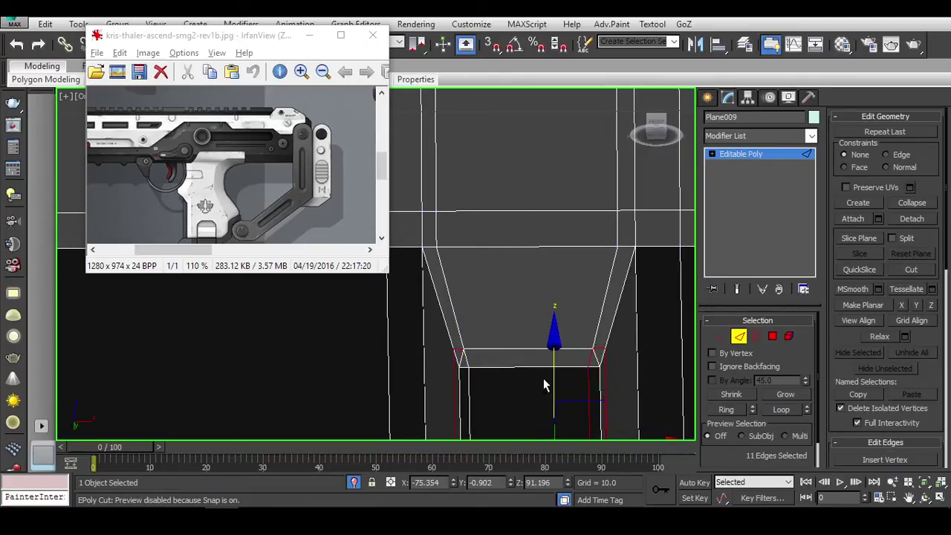
scroll(467, 361, down, 3)
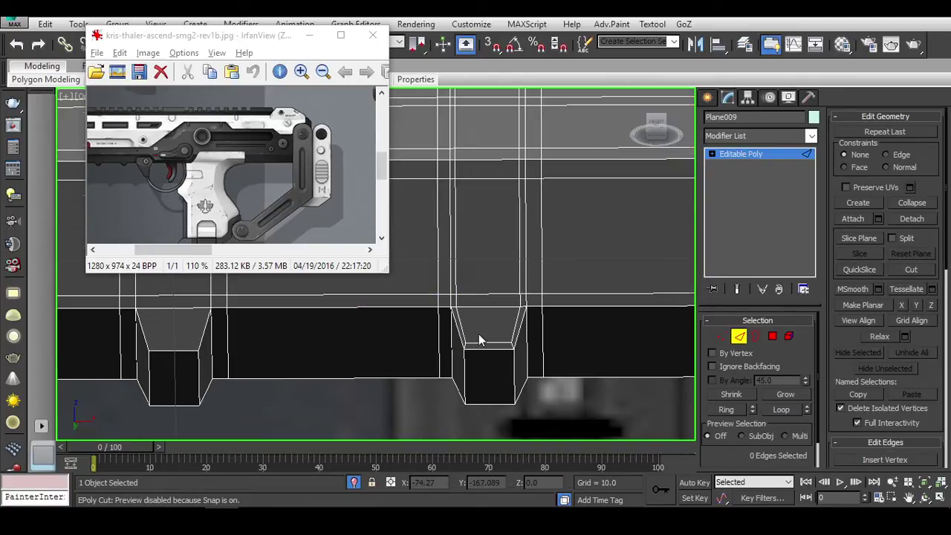
mouse_move(467, 361)
middle_down()
mouse_move(385, 326)
mouse_move(429, 358)
middle_up()
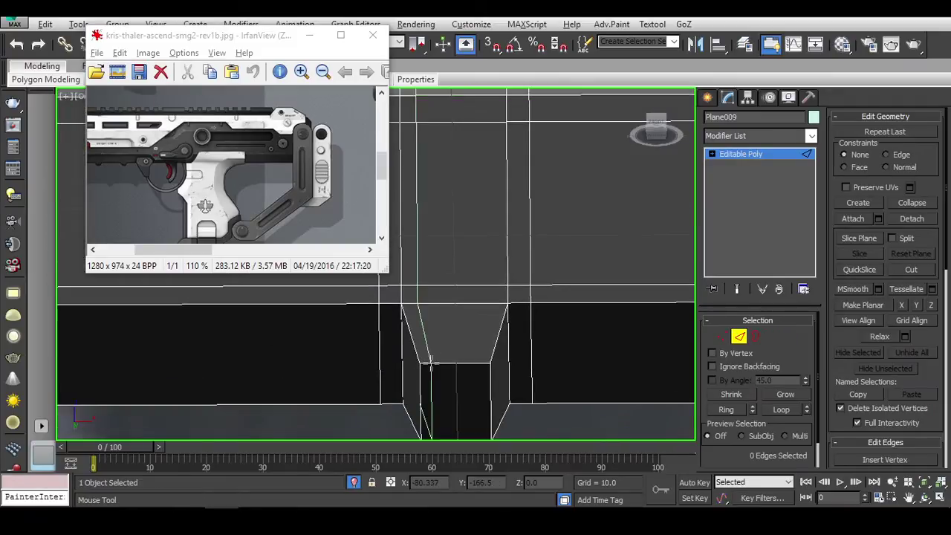
key(alt+c)
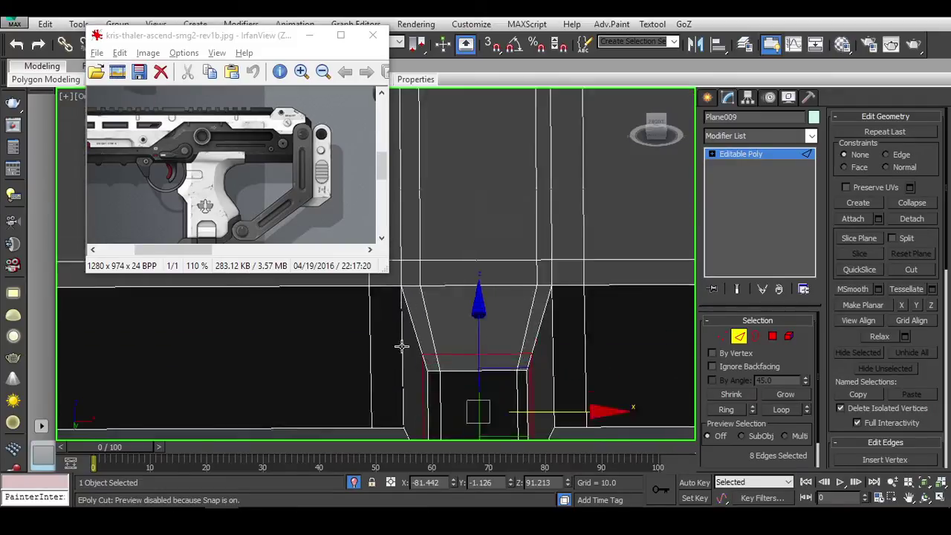
key(1)
scroll(405, 345, up, 5)
Step: Select the notch's left and right side vertices, then add its left edges
click(453, 394)
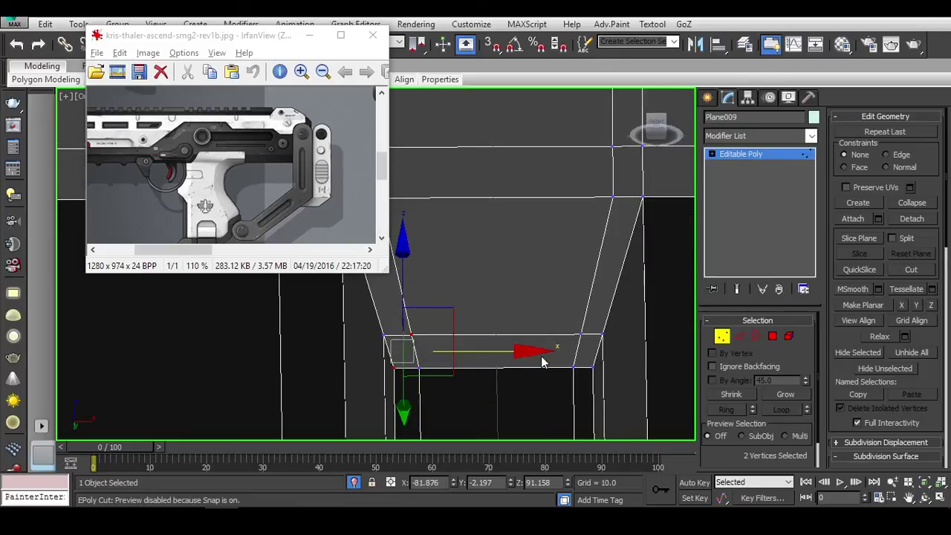
ctrl+click(582, 332)
ctrl+click(595, 370)
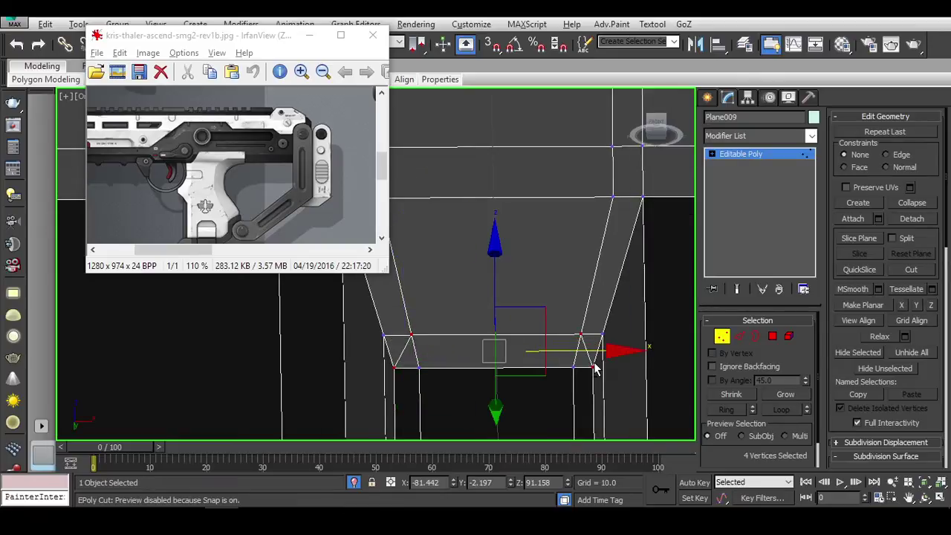
alt+middle_drag(594, 369, 604, 351)
key(2)
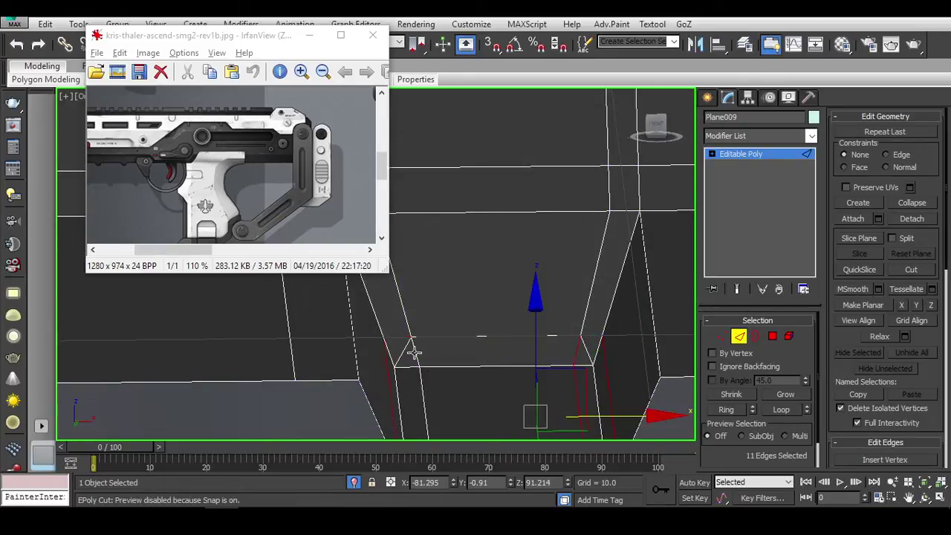
ctrl+click(414, 353)
scroll(414, 353, down, 5)
alt+middle_drag(478, 339, 531, 362)
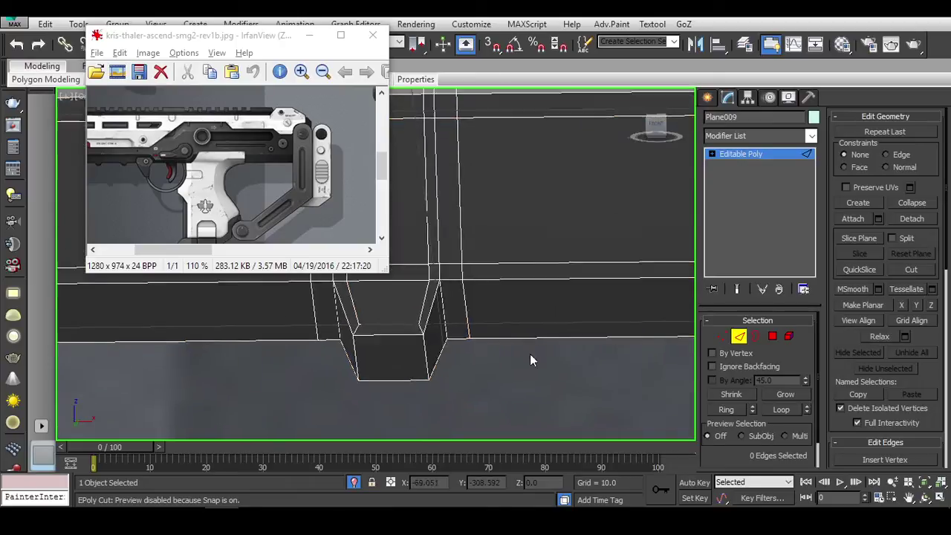
scroll(531, 361, down, 3)
Step: Check the long face strip along the receiver, then narrow the selection to the notch faces
key(4)
mouse_move(593, 374)
alt+middle_down()
mouse_move(607, 327)
mouse_move(409, 331)
alt+middle_up()
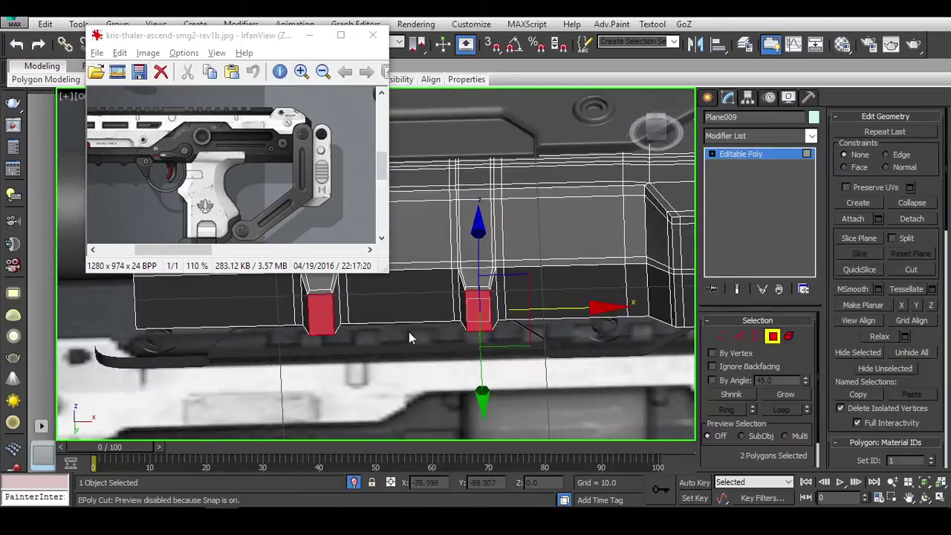
shift+click(583, 307)
mouse_move(584, 307)
alt+middle_down()
mouse_move(502, 390)
mouse_move(239, 328)
alt+middle_up()
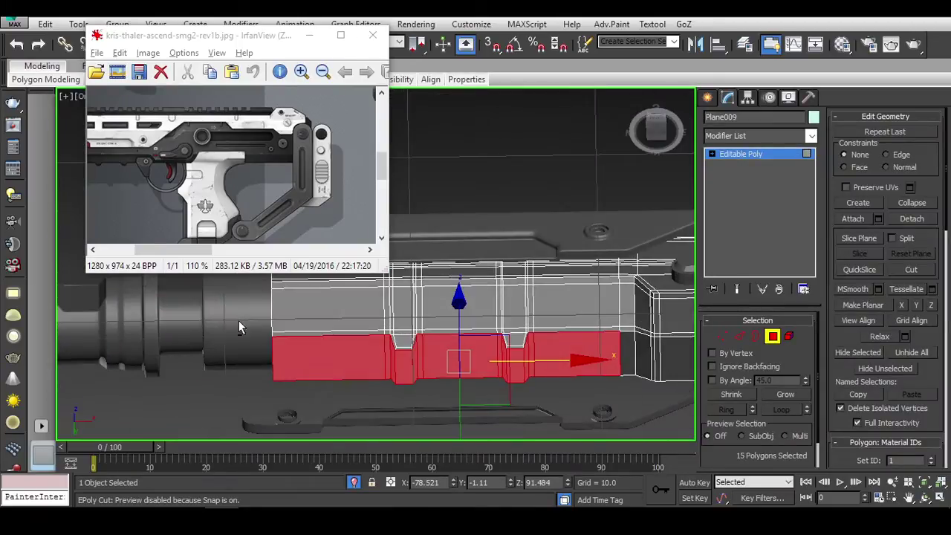
click(635, 361)
mouse_move(635, 361)
alt+middle_down()
mouse_move(474, 433)
mouse_move(548, 404)
mouse_move(355, 387)
mouse_move(444, 357)
mouse_move(497, 375)
mouse_move(476, 376)
mouse_move(504, 365)
mouse_move(492, 361)
alt+middle_up()
Step: Leave face editing and toggle the receiver's selection to inspect the smoothed notches from the front
key(4)
click(456, 390)
click(476, 375)
click(502, 363)
click(493, 361)
key(f)
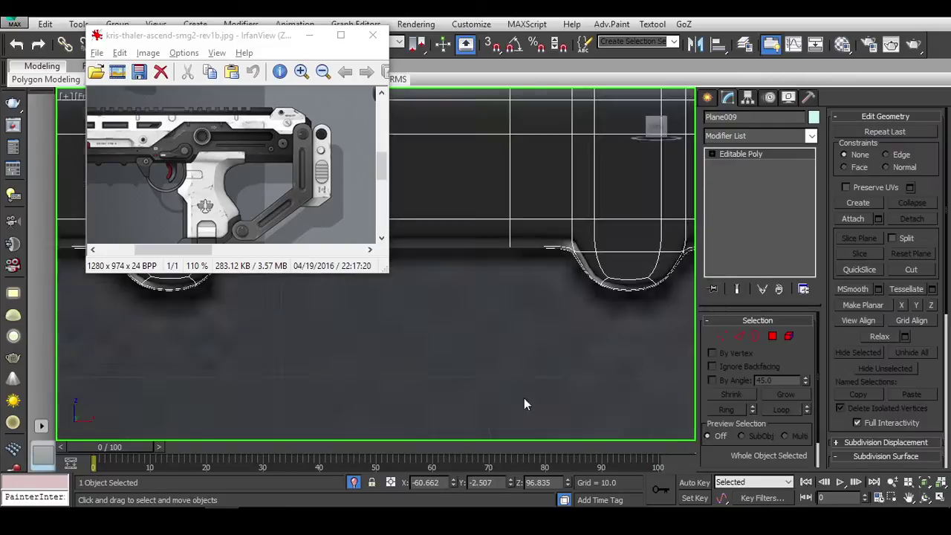
scroll(400, 358, down, 2)
click(306, 341)
scroll(421, 348, up, 5)
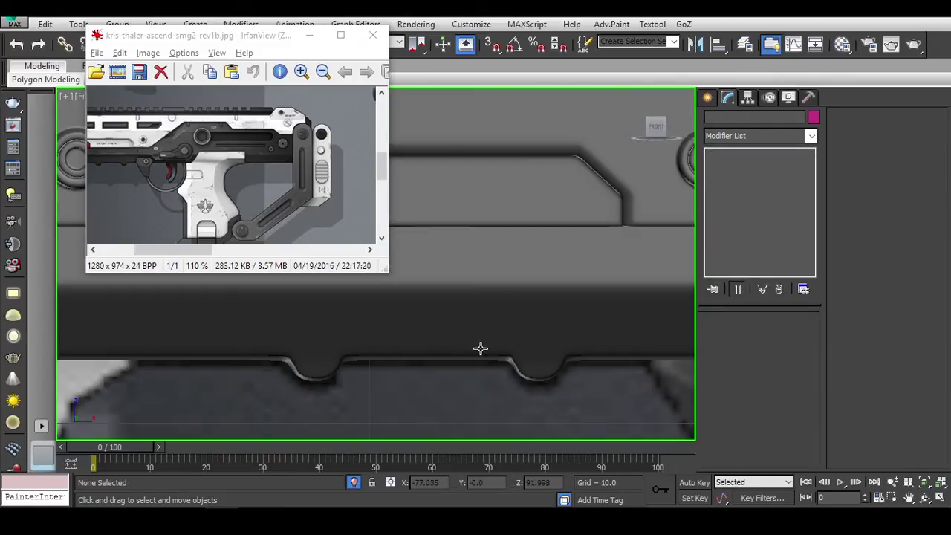
scroll(480, 349, down, 3)
scroll(489, 360, down, 2)
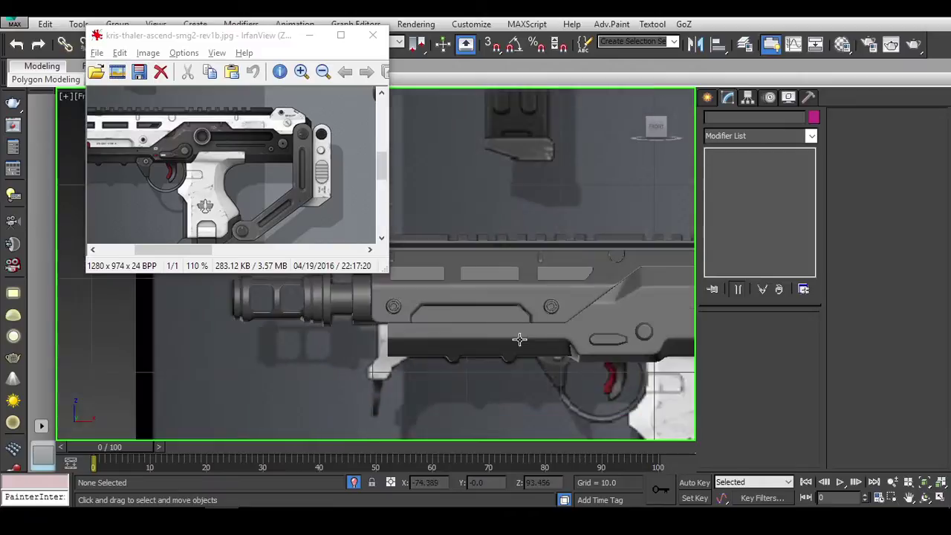
Step: Orbit the receiver's wireframe, then compare the rounded notches with the reference in the Front view
click(506, 341)
mouse_move(505, 341)
alt+middle_down()
mouse_move(467, 366)
mouse_move(460, 358)
alt+middle_up()
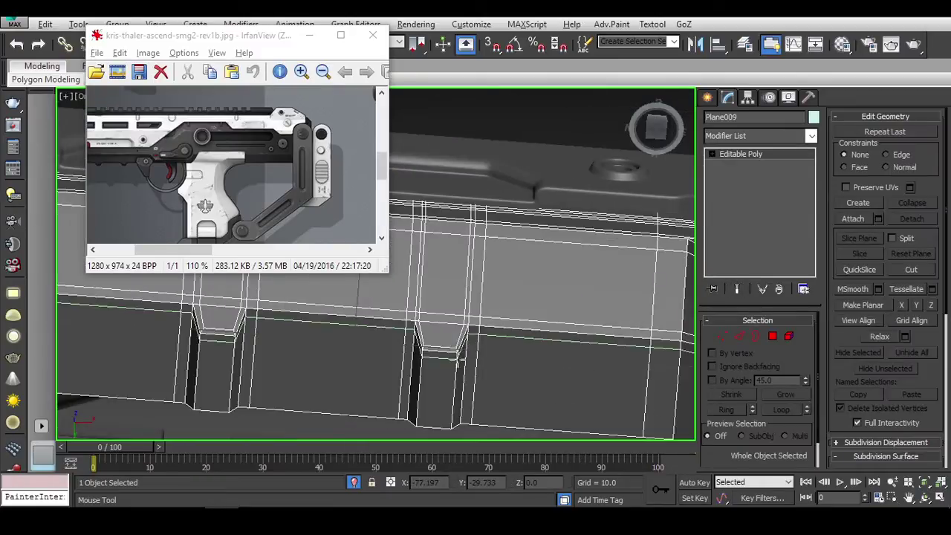
mouse_move(529, 377)
alt+middle_down()
mouse_move(516, 392)
mouse_move(398, 387)
mouse_move(463, 361)
alt+middle_up()
click(524, 398)
click(476, 364)
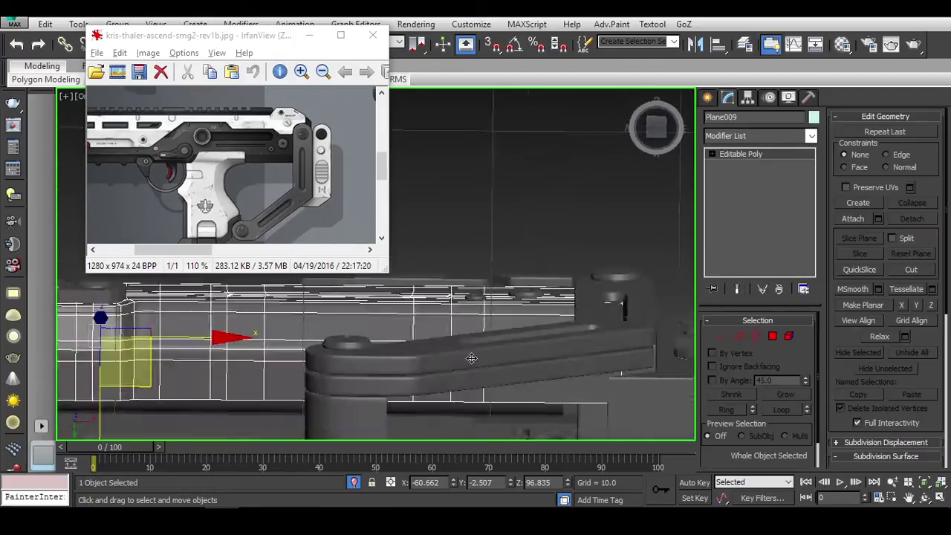
key(f)
scroll(467, 388, down, 5)
click(512, 368)
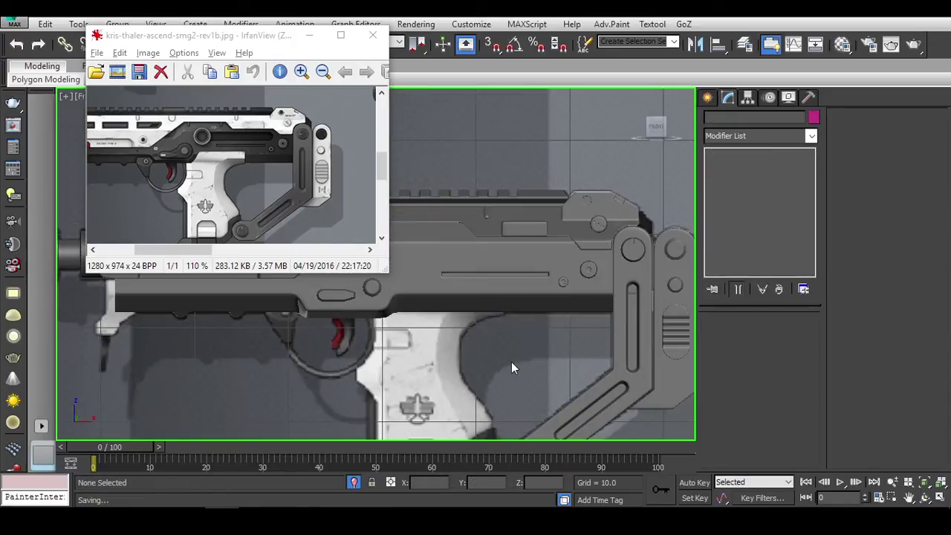
scroll(452, 361, up, 2)
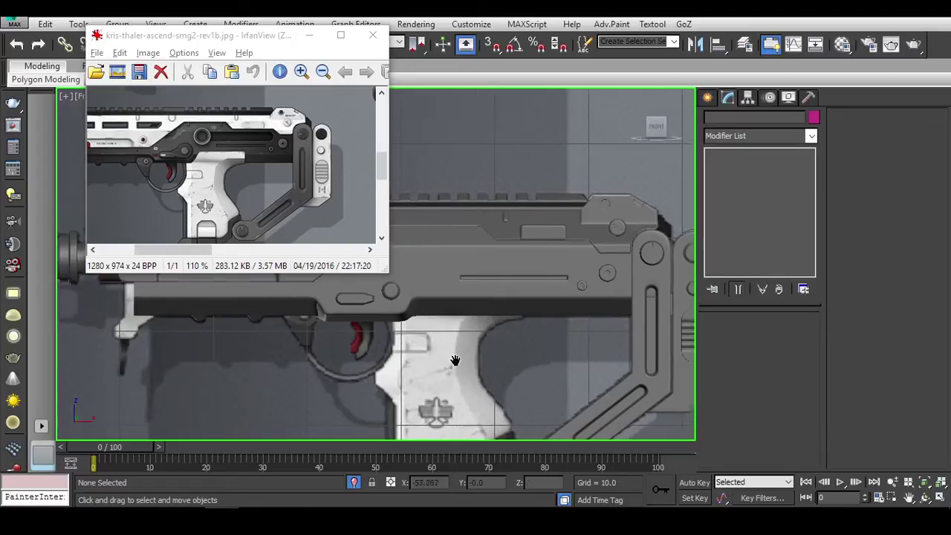
scroll(500, 314, up, 4)
Step: Cut new edges into the receiver corner where the lower receiver meets the angled step
click(491, 342)
scroll(491, 342, up, 3)
scroll(483, 338, up, 3)
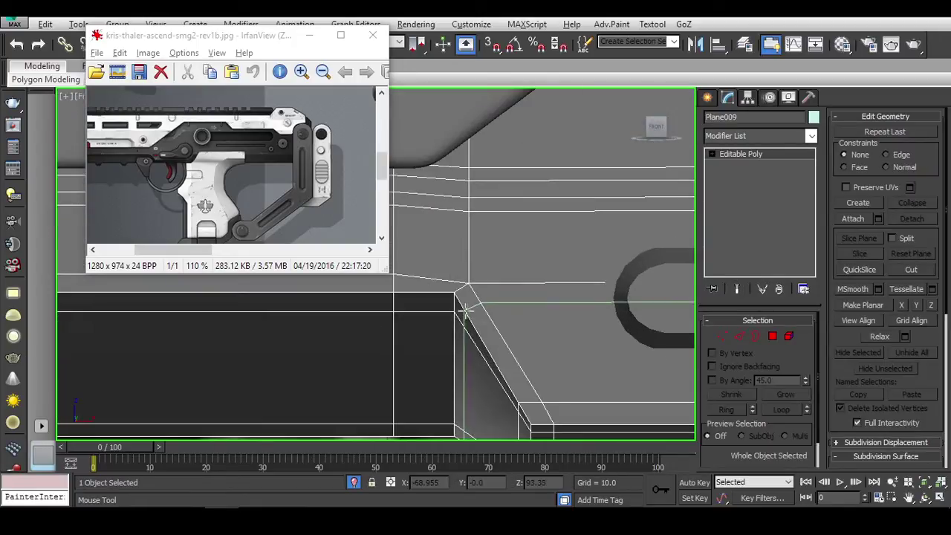
scroll(514, 294, down, 2)
key(1)
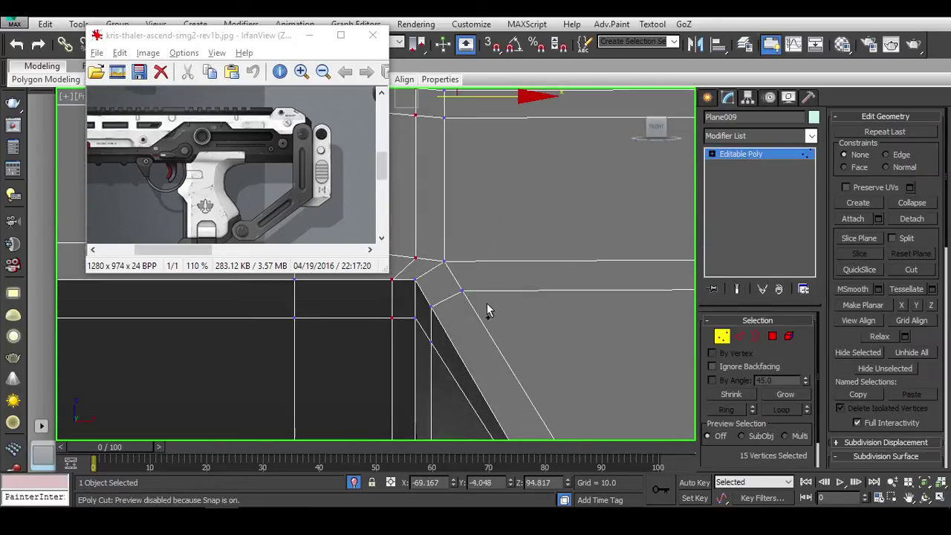
key(alt+c)
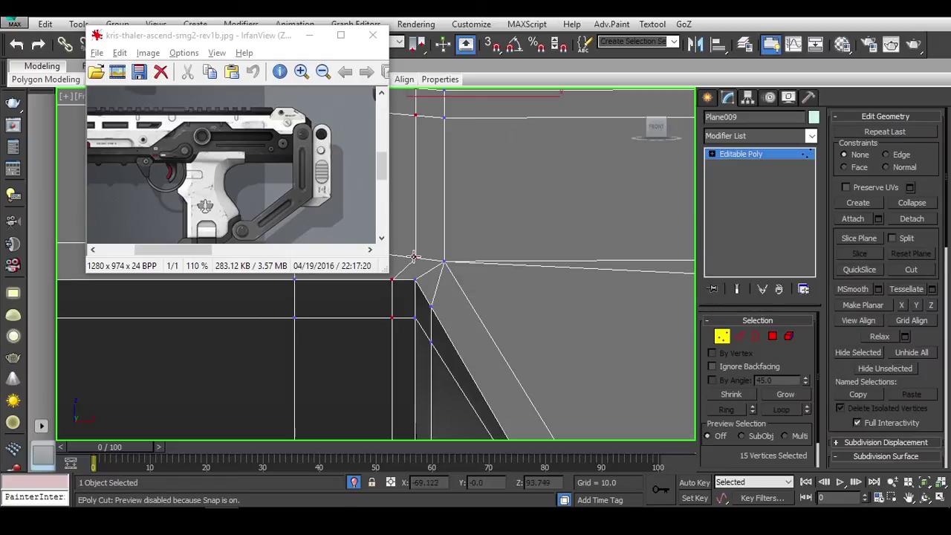
middle_drag(444, 265, 452, 316)
key(2)
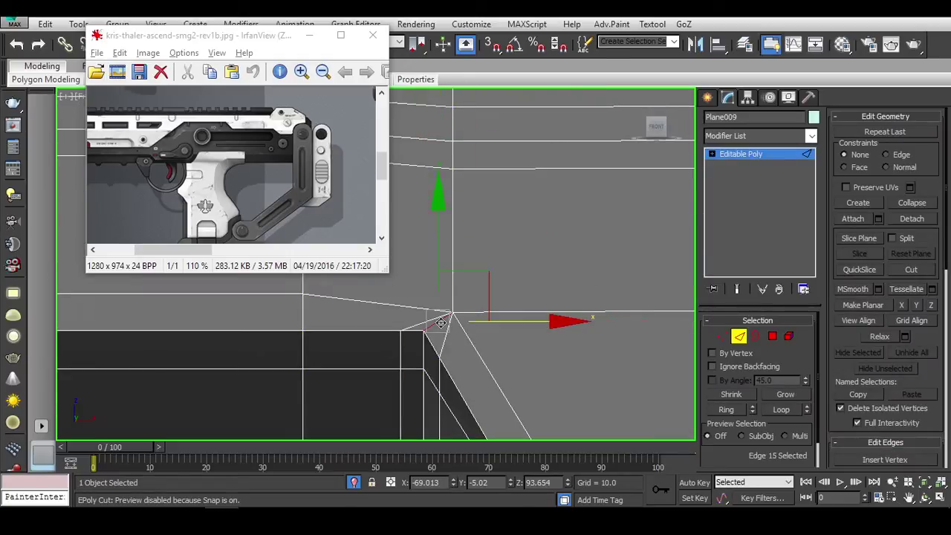
Step: Adjust the corner vertex and orbit around it to check the corner, then return to object level
scroll(441, 325, down, 1)
key(1)
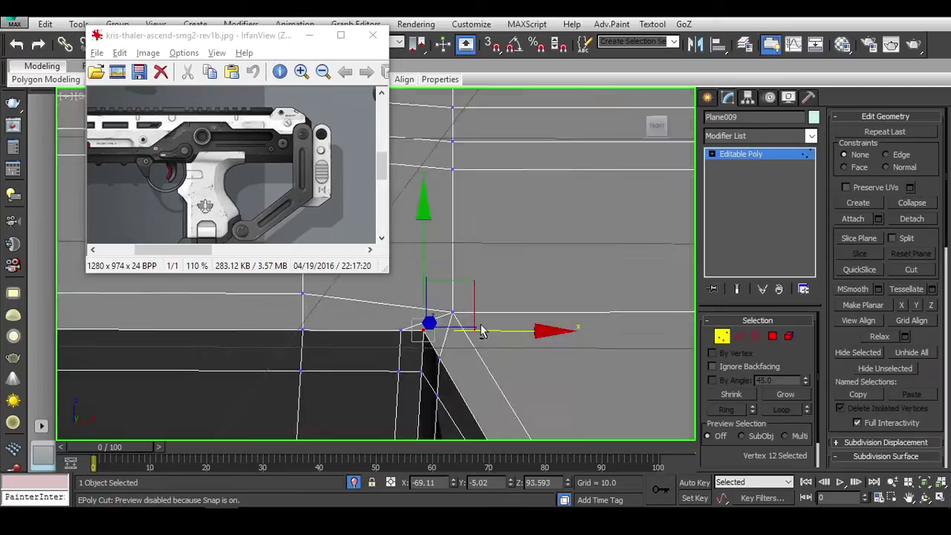
alt+middle_drag(429, 252, 432, 371)
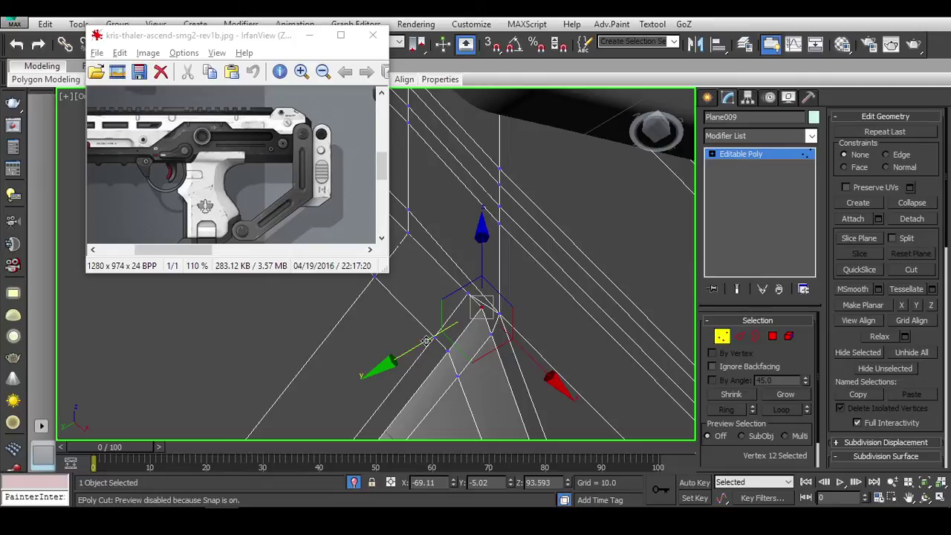
alt+middle_drag(412, 343, 466, 366)
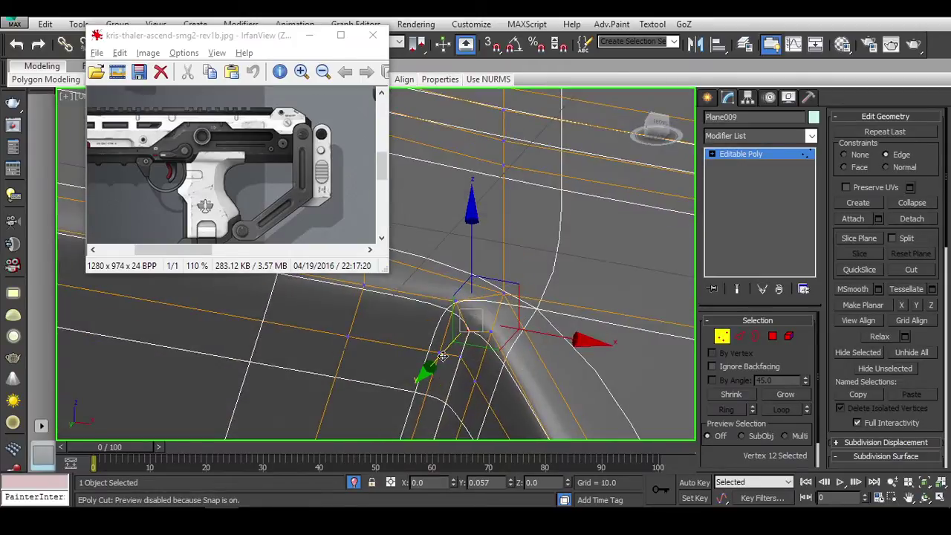
key(1)
Step: Deselect the receiver and zoom around the corner to inspect the smoothing
scroll(520, 360, down, 3)
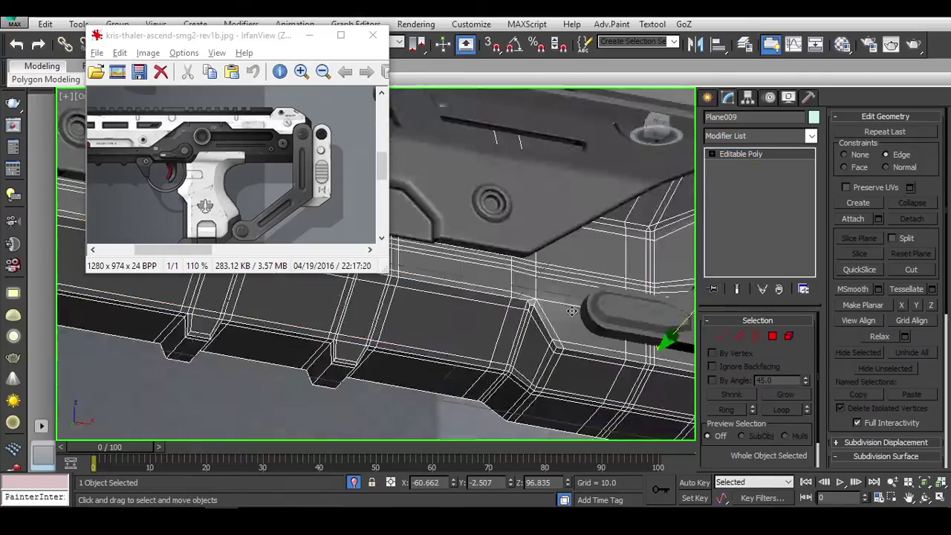
scroll(566, 363, down, 3)
scroll(566, 363, up, 2)
scroll(536, 319, up, 3)
scroll(517, 282, down, 2)
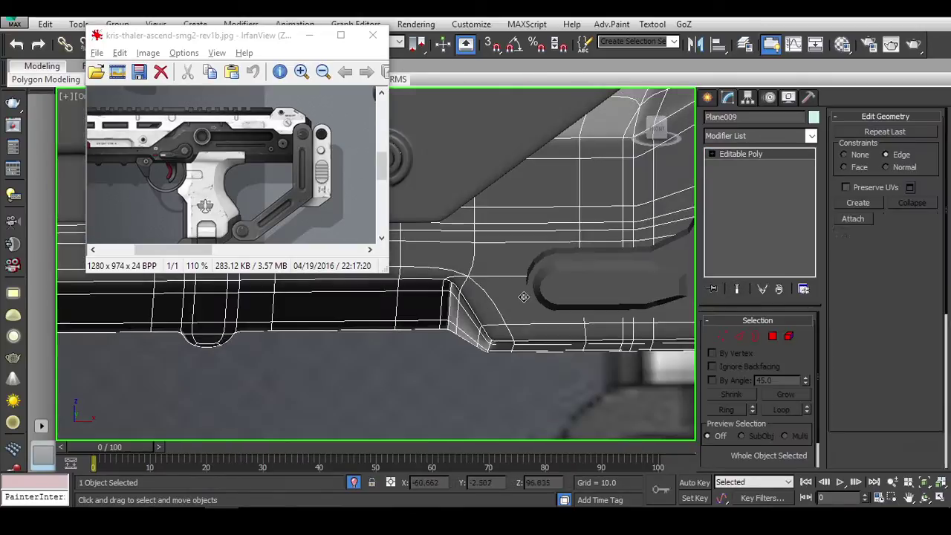
scroll(526, 359, up, 2)
scroll(526, 359, down, 3)
scroll(421, 372, up, 2)
click(421, 372)
scroll(500, 320, up, 4)
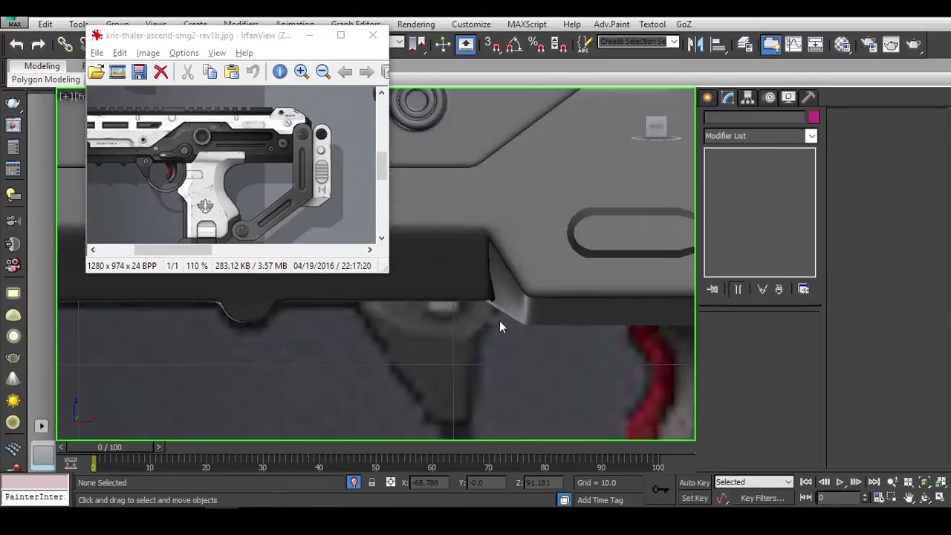
scroll(513, 262, down, 1)
Step: Select the receiver's corner edges with the Move tool, then deselect and frame the gun's front
click(604, 311)
scroll(571, 309, up, 2)
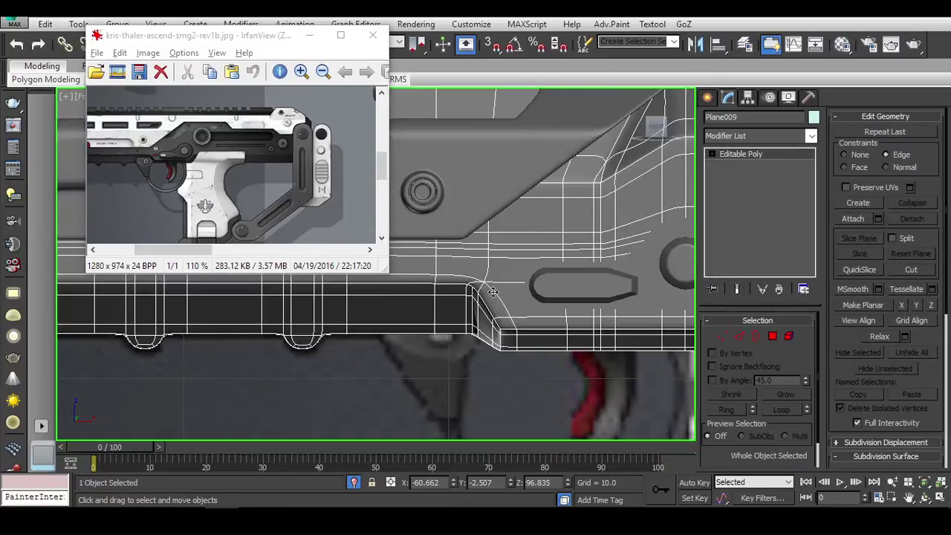
scroll(514, 304, up, 1)
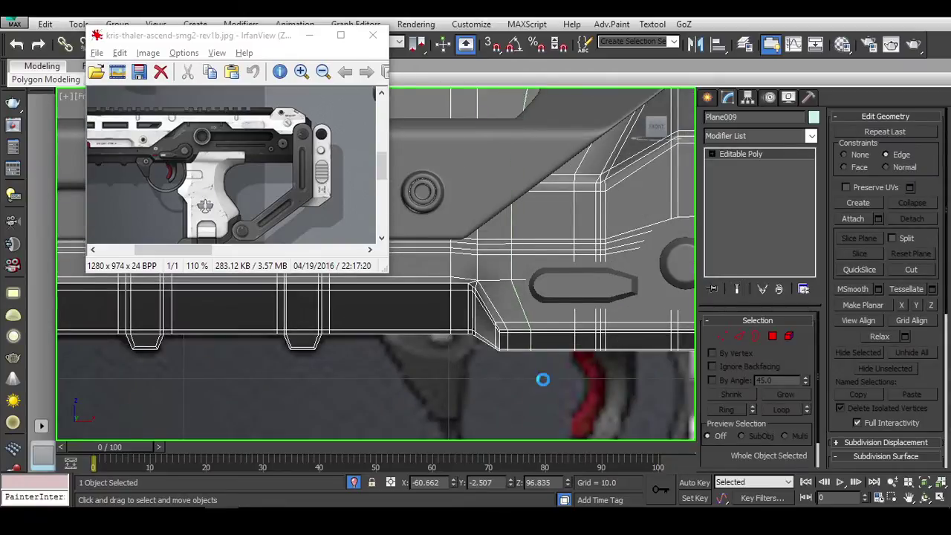
key(2)
scroll(584, 305, down, 1)
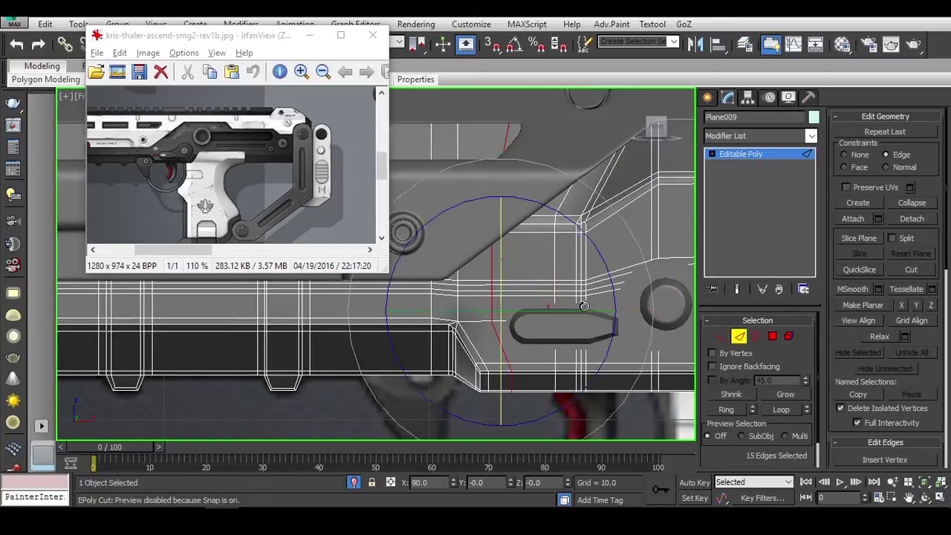
key(w)
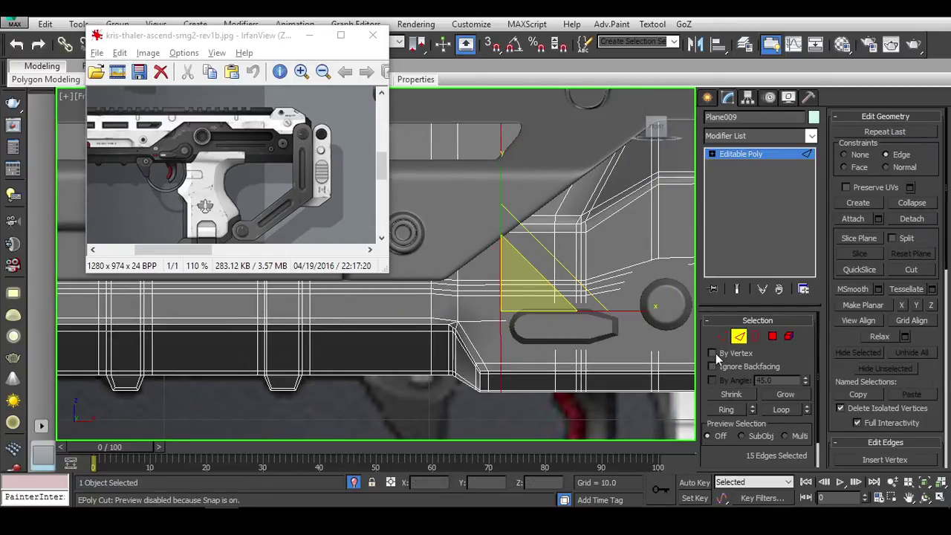
click(525, 382)
scroll(524, 382, down, 2)
scroll(522, 403, down, 2)
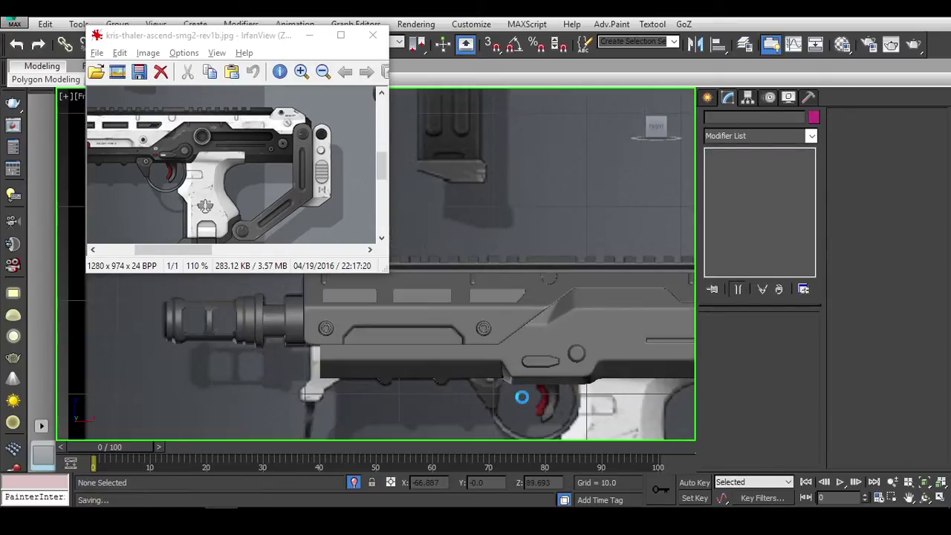
middle_drag(594, 354, 537, 365)
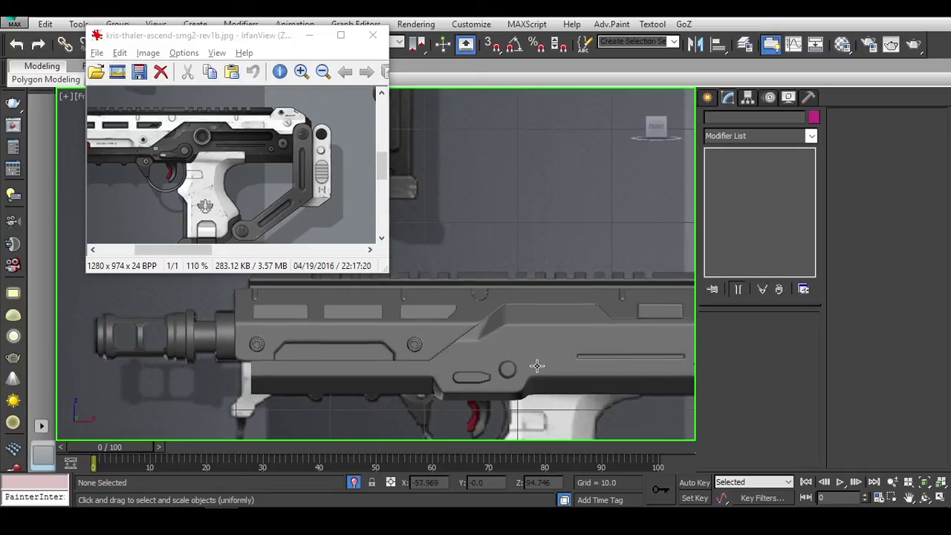
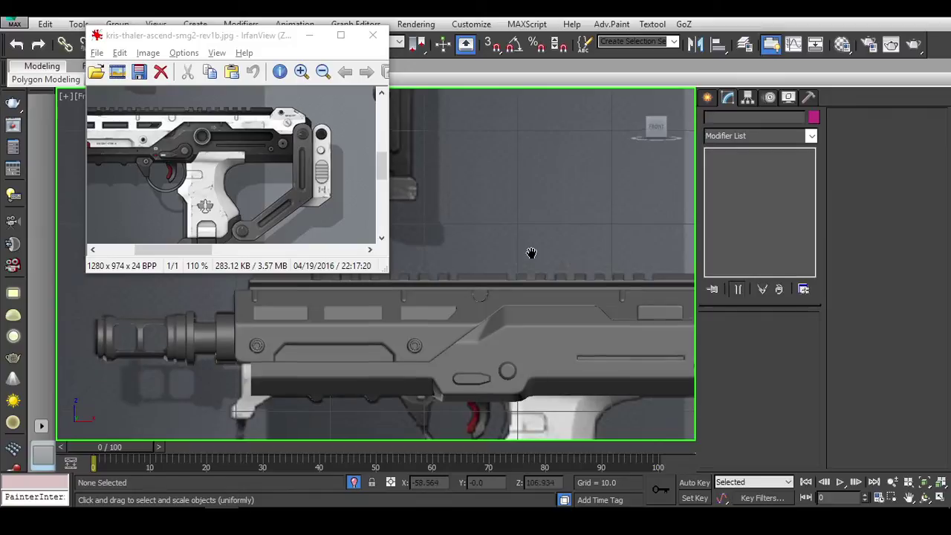
Step: Select the small pin element inside the handguard panel Plane006's editable mesh
scroll(528, 270, up, 1)
scroll(567, 293, up, 3)
scroll(621, 266, up, 2)
click(621, 266)
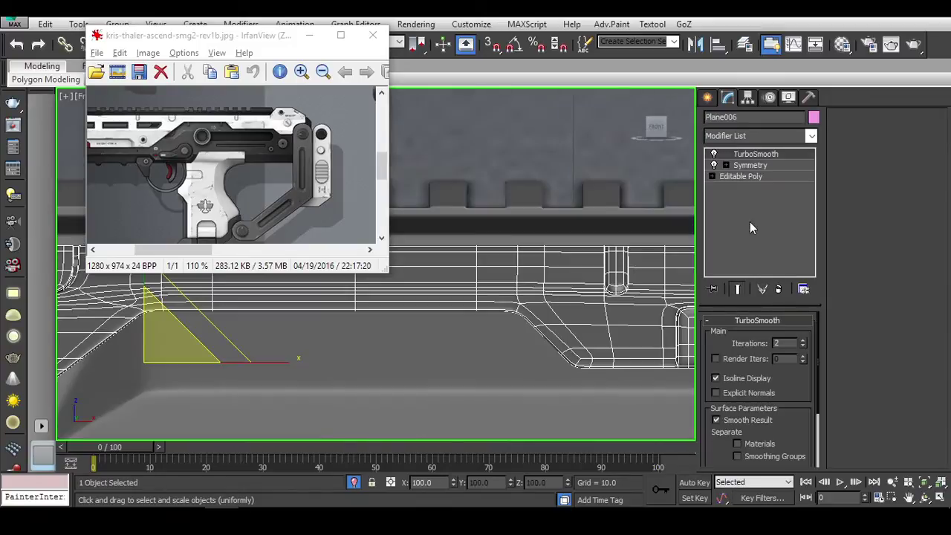
click(743, 176)
click(790, 336)
key(alt+c)
scroll(608, 268, down, 2)
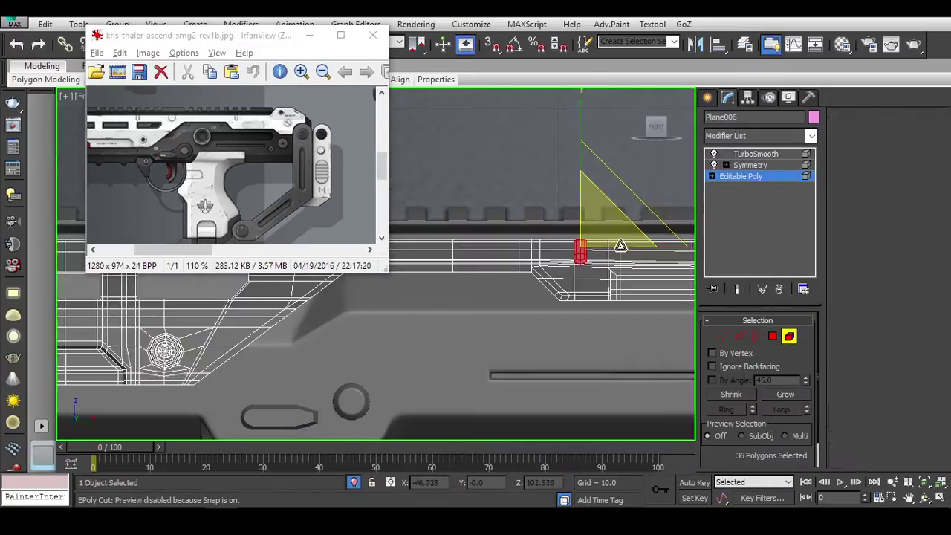
key(2)
click(790, 336)
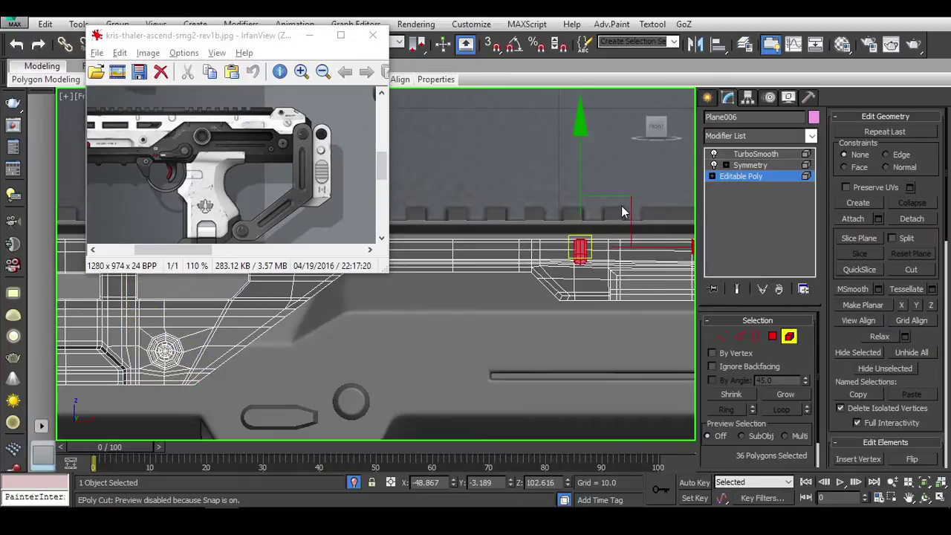
Step: Shift-drag the pin out as a separate object named Object004 and return to object level
shift+drag(609, 223, 535, 268)
click(548, 272)
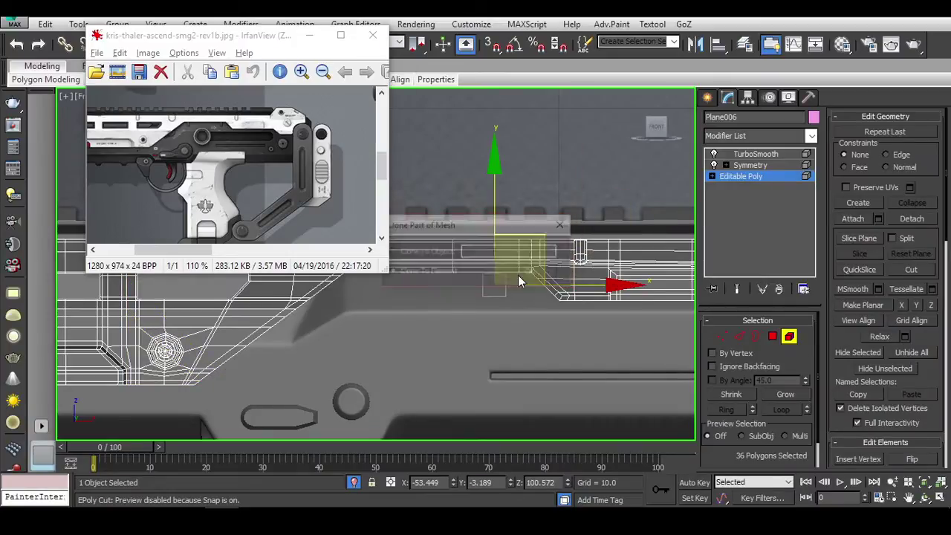
key(ctrl+d)
click(534, 275)
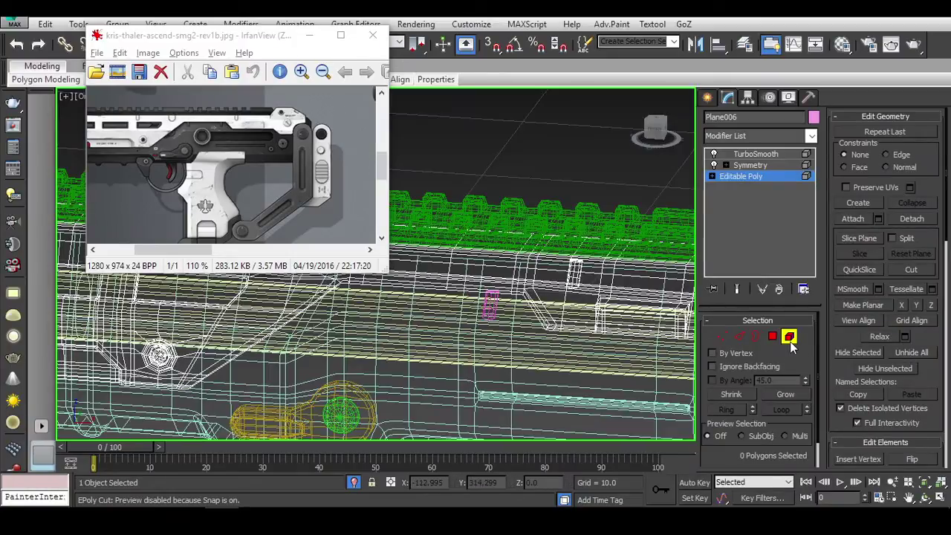
click(791, 338)
click(751, 153)
Step: Hide the handguard panel, select Object004 and view it from the front
right_click(572, 219)
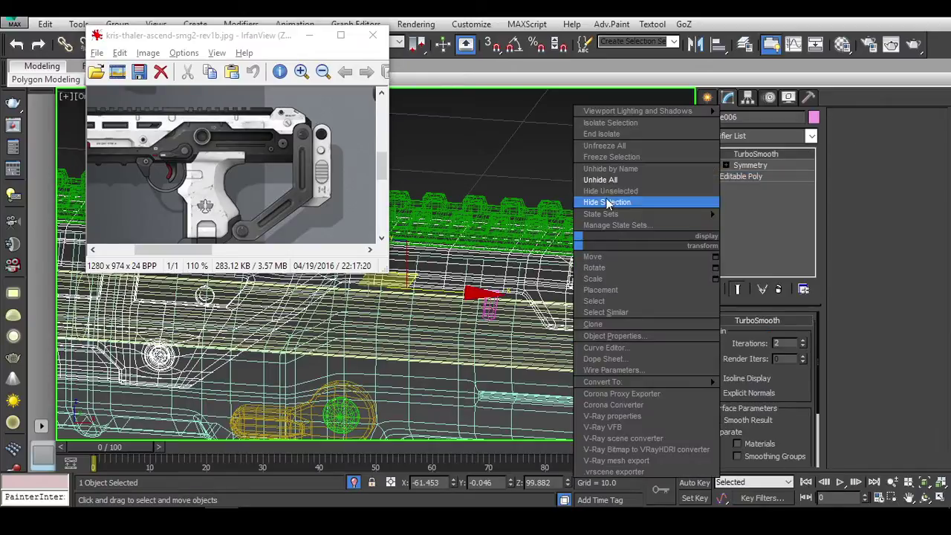
click(611, 199)
key(F3)
click(487, 312)
key(F3)
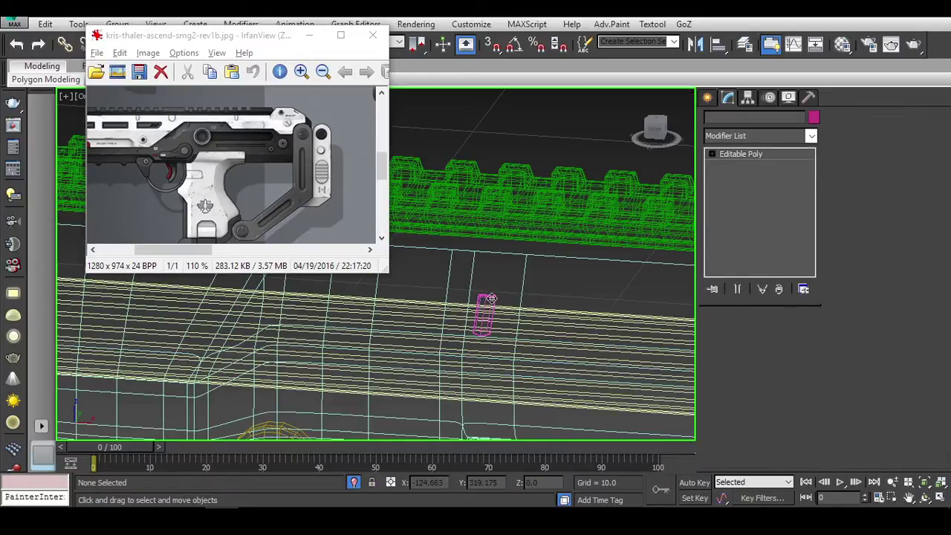
key(F3)
mouse_move(616, 197)
alt+middle_down()
mouse_move(554, 290)
mouse_move(644, 184)
alt+middle_up()
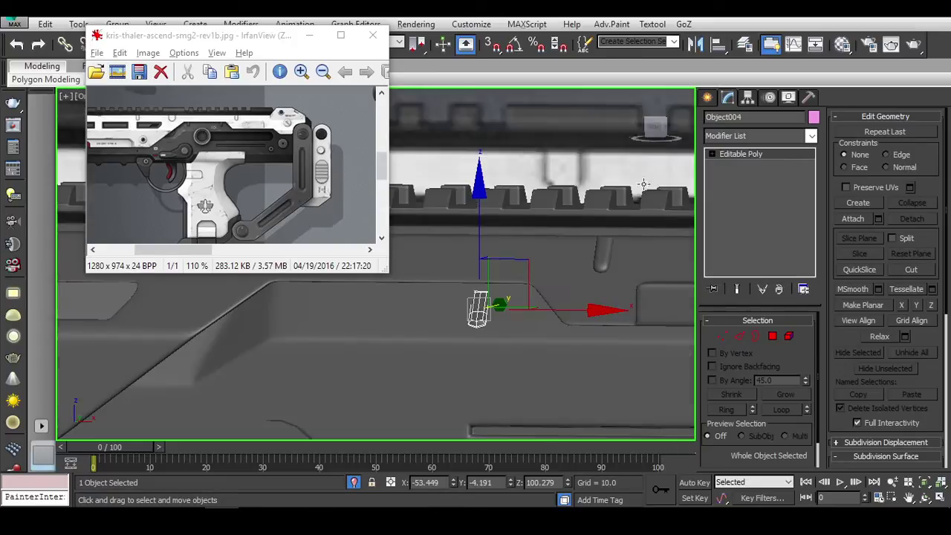
click(654, 132)
Step: Hide the part covering the pin to inspect it, then unhide all parts
click(548, 297)
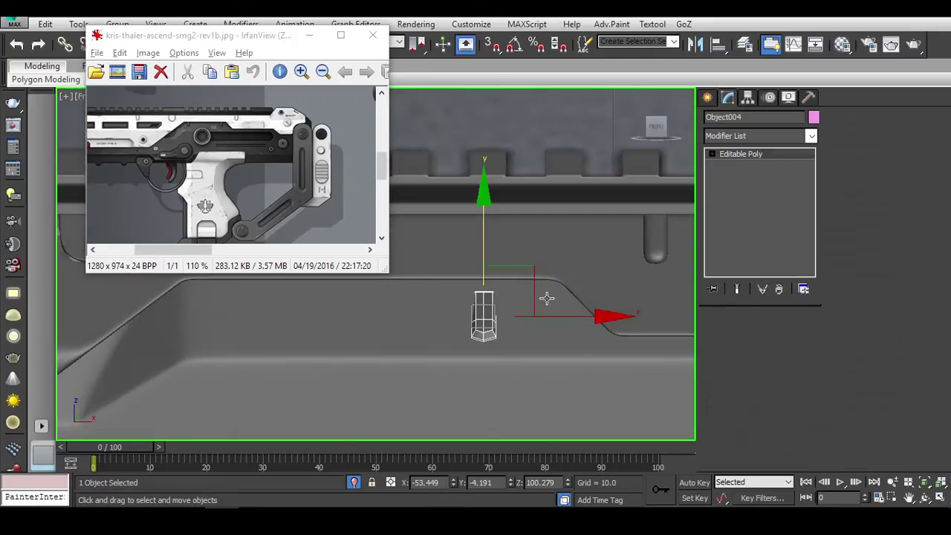
right_click(564, 281)
click(594, 232)
click(542, 297)
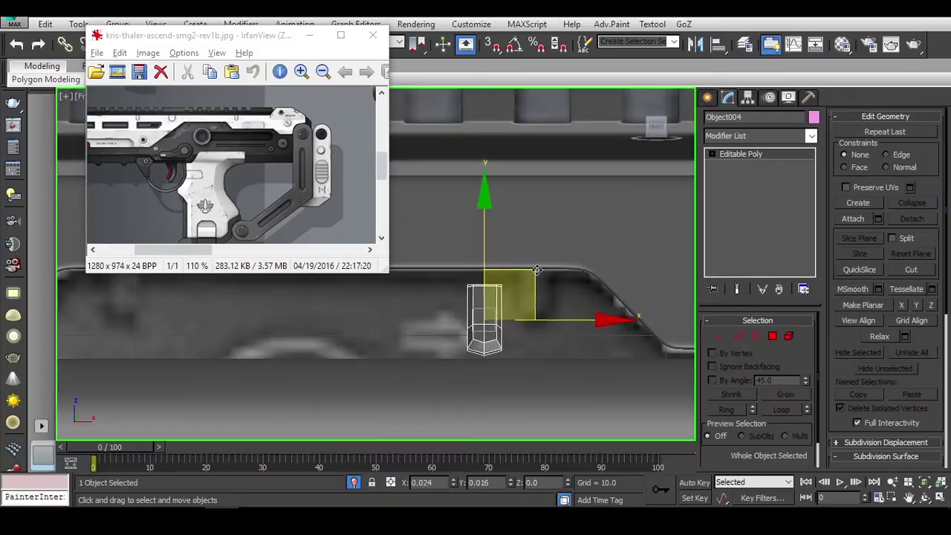
mouse_move(580, 253)
alt+middle_down()
mouse_move(630, 263)
mouse_move(608, 223)
mouse_move(376, 65)
alt+middle_up()
right_click(630, 264)
click(659, 206)
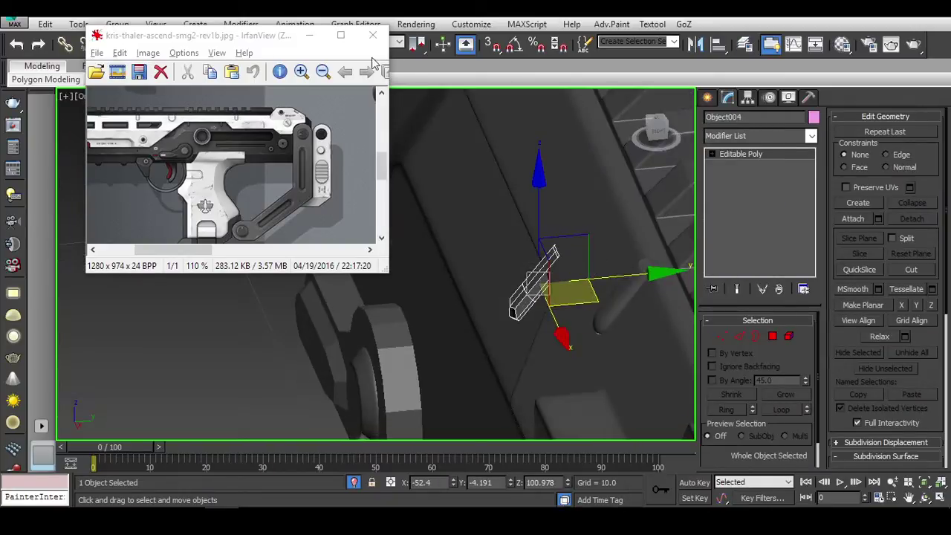
Step: Set the reference coordinate system to View and slide the pin sideways into place
click(307, 37)
click(379, 42)
click(369, 97)
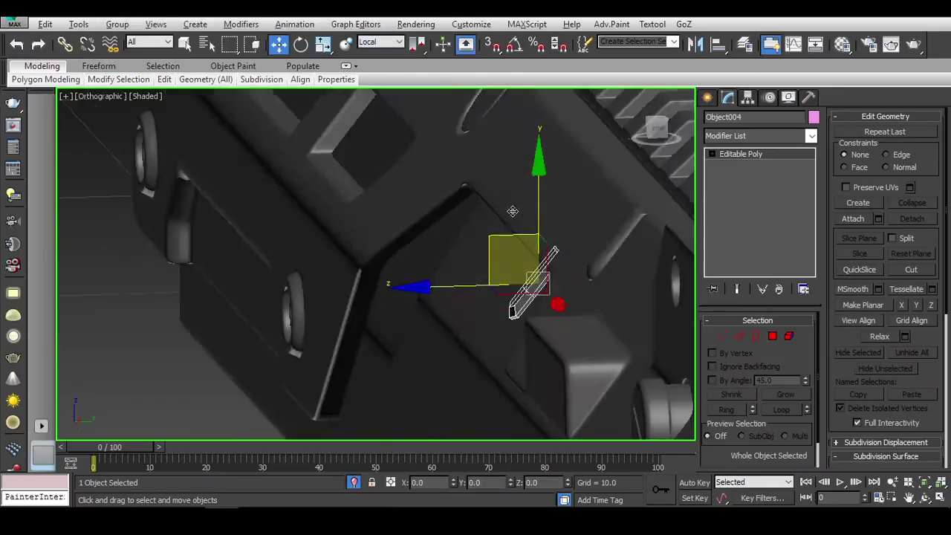
alt+middle_drag(369, 97, 417, 148)
click(379, 41)
click(370, 63)
click(383, 42)
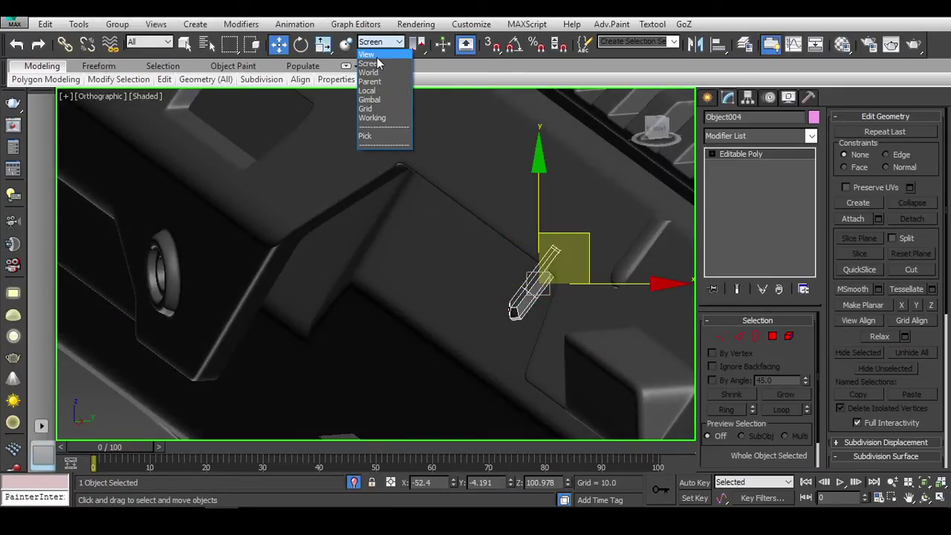
click(370, 55)
drag(617, 280, 627, 281)
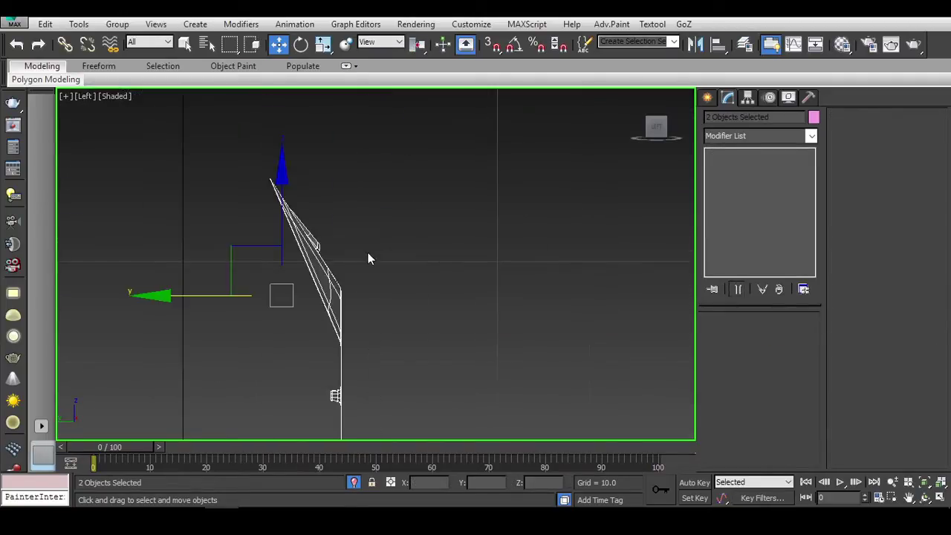
Step: Rotate the pin about -5.7° to match the panel's slanted face
click(437, 301)
key(e)
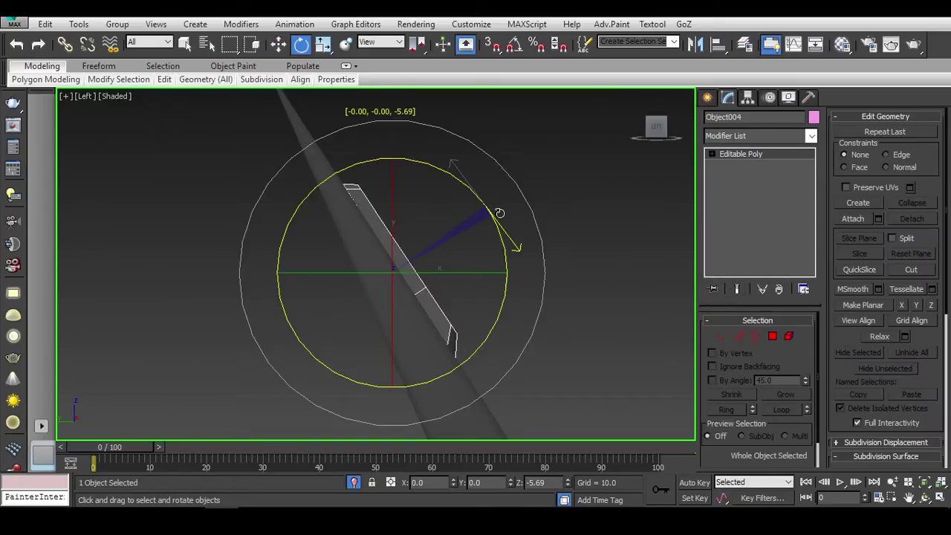
drag(502, 210, 489, 231)
key(F3)
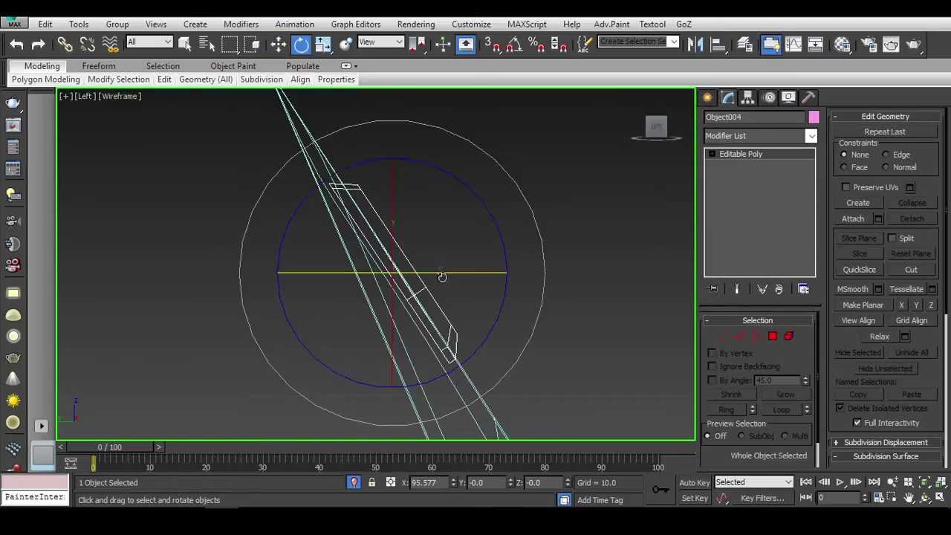
key(w)
key(F3)
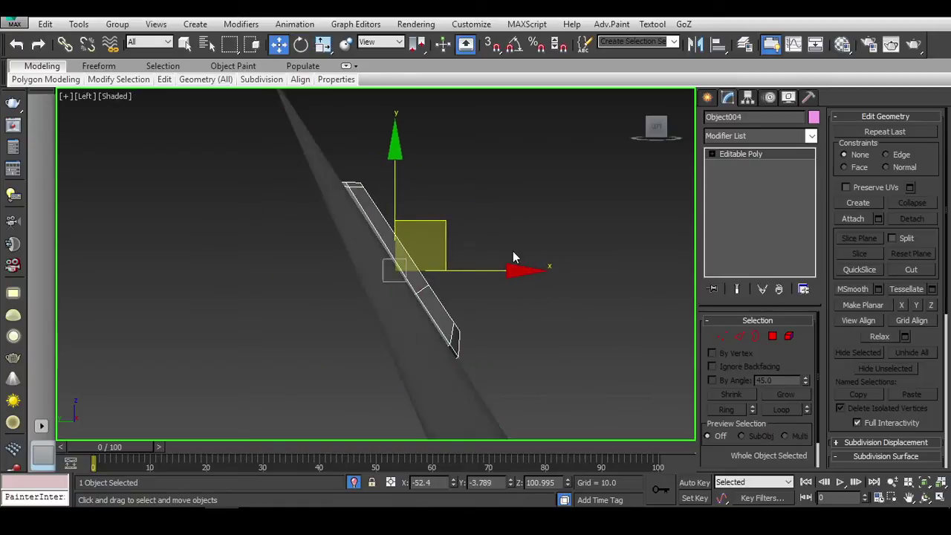
mouse_move(513, 258)
alt+middle_down()
mouse_move(528, 297)
mouse_move(486, 283)
mouse_move(484, 223)
alt+middle_up()
Step: Unhide all and copy the pin to the left end of the recess edge as Object005
click(484, 223)
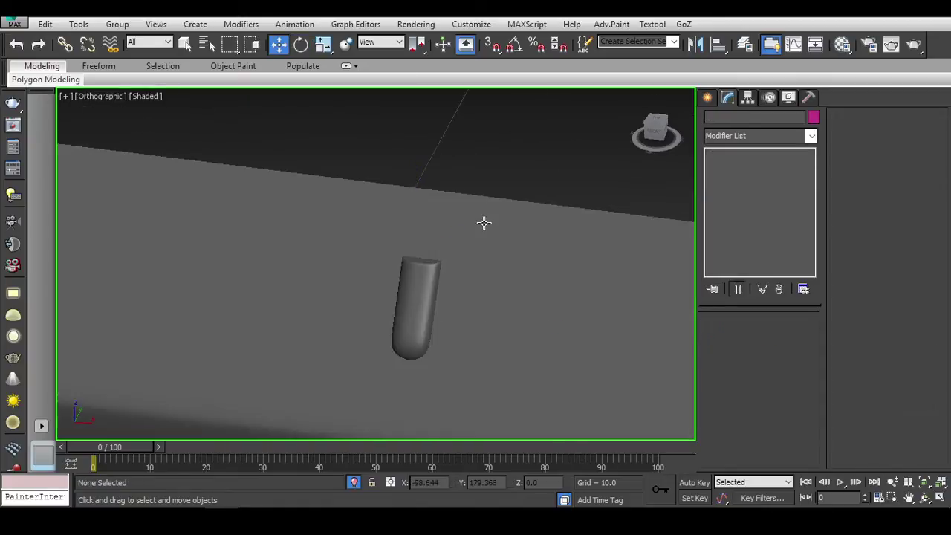
right_click(530, 143)
click(565, 72)
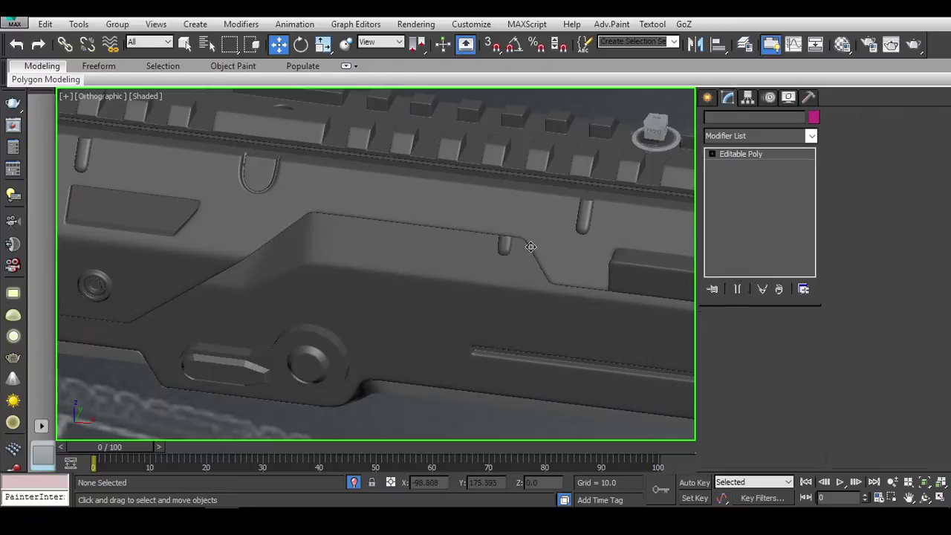
click(506, 246)
key(f)
key(z)
scroll(527, 250, down, 5)
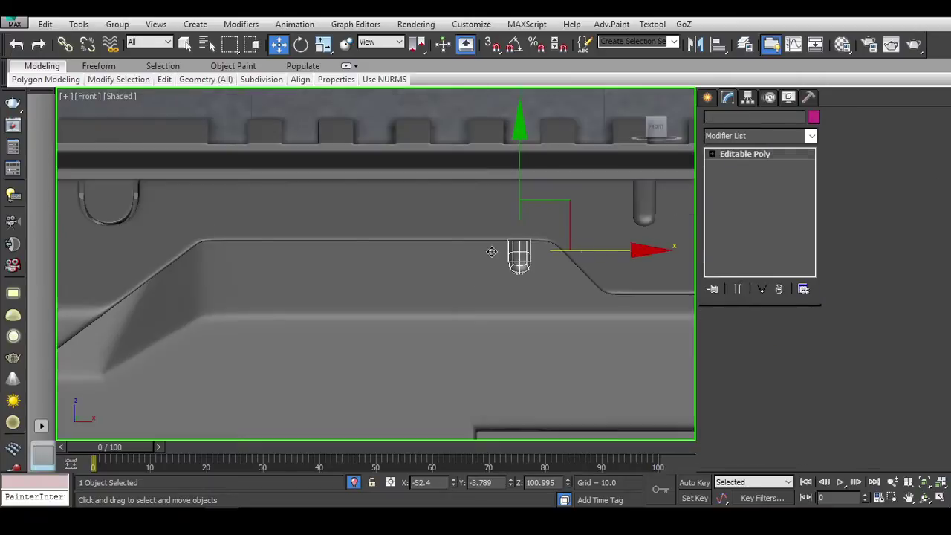
shift+drag(492, 252, 223, 252)
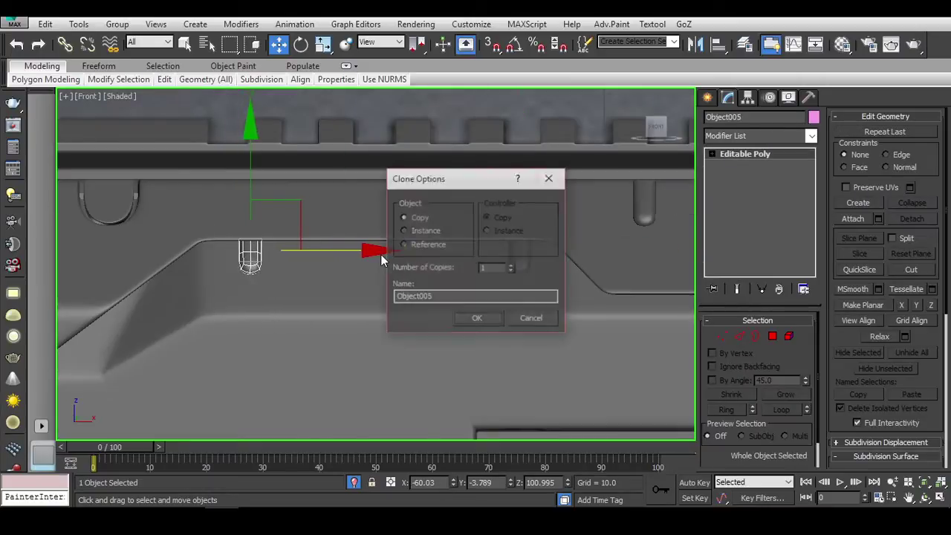
click(477, 319)
Step: Attach the original pin to Object005, verify both form one object, then unhide all parts
click(853, 220)
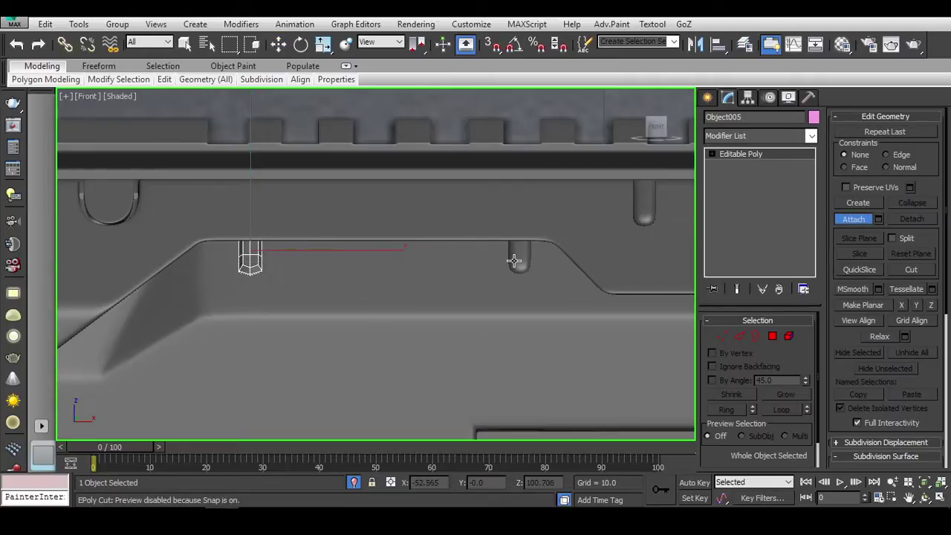
click(514, 260)
right_click(602, 242)
click(593, 254)
click(644, 211)
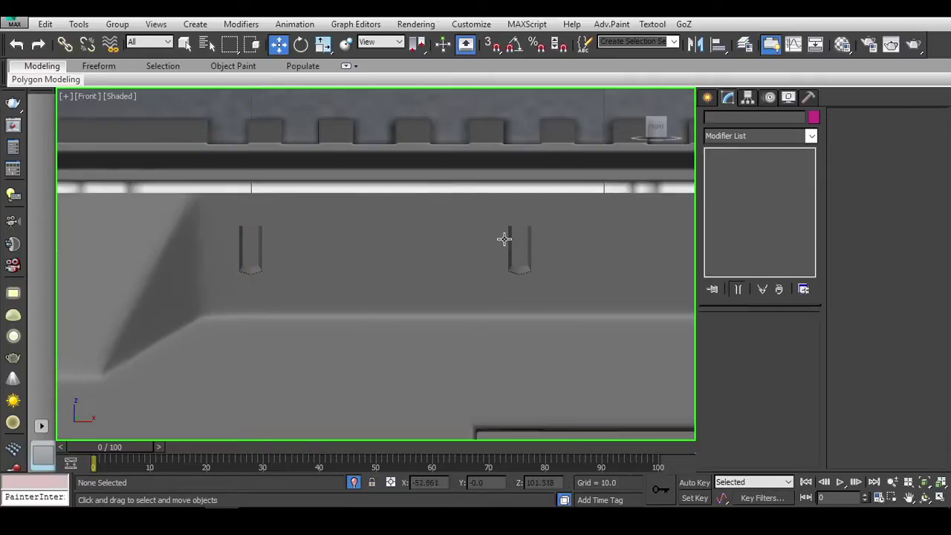
click(523, 230)
right_click(559, 207)
click(616, 168)
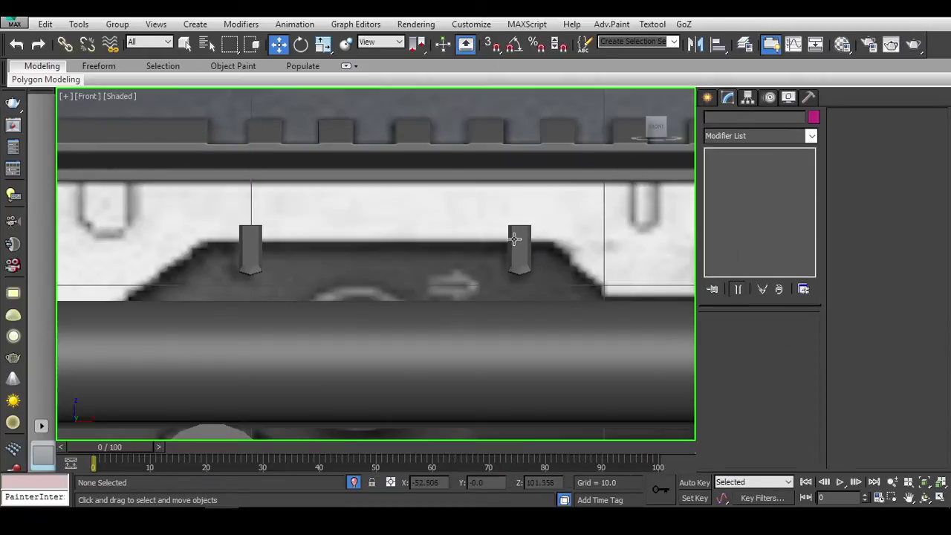
click(790, 336)
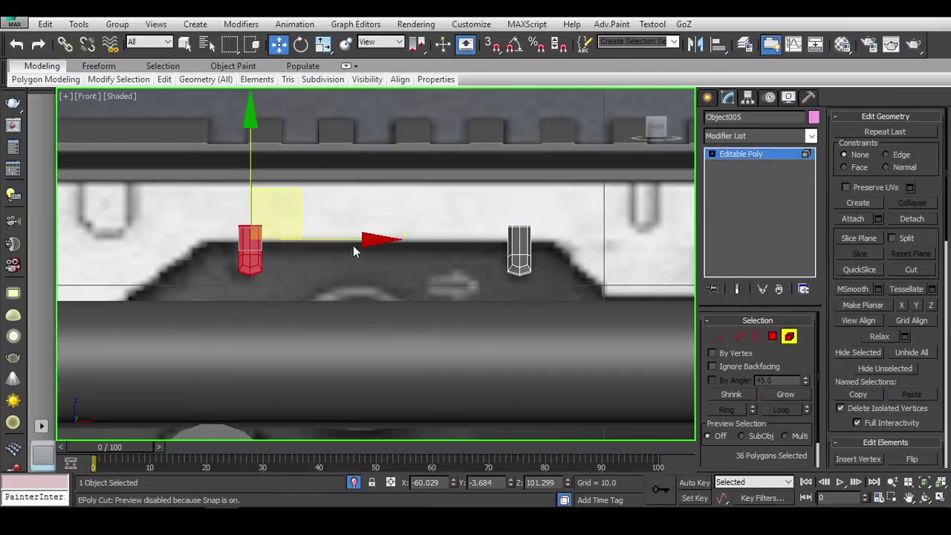
click(789, 337)
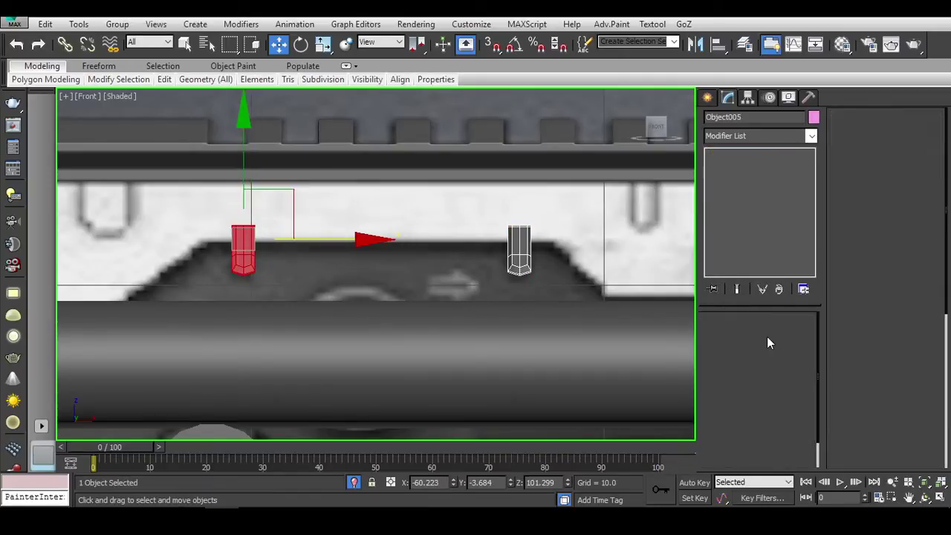
right_click(446, 252)
click(506, 203)
scroll(417, 299, down, 5)
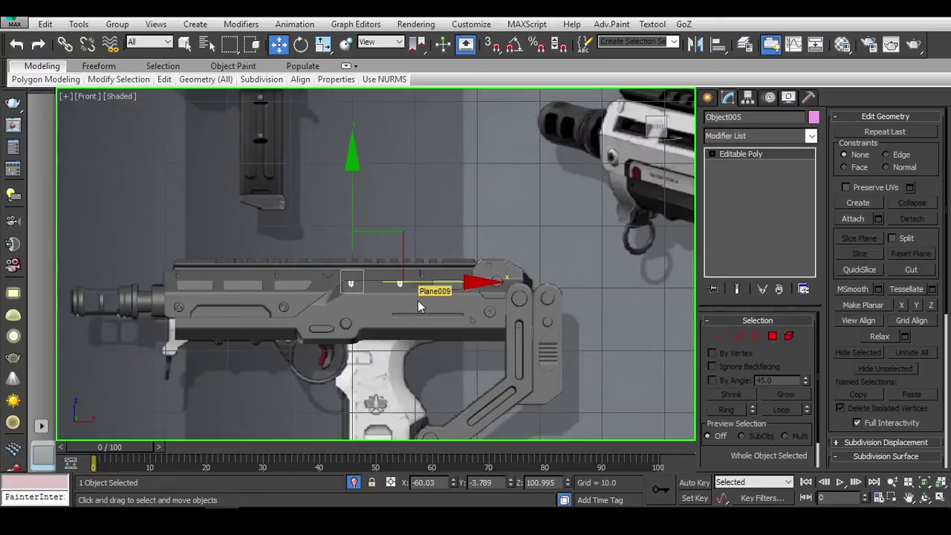
Step: Restore the IrfanView reference and pan it and the Front view to the receiver, grip and stock
click(572, 225)
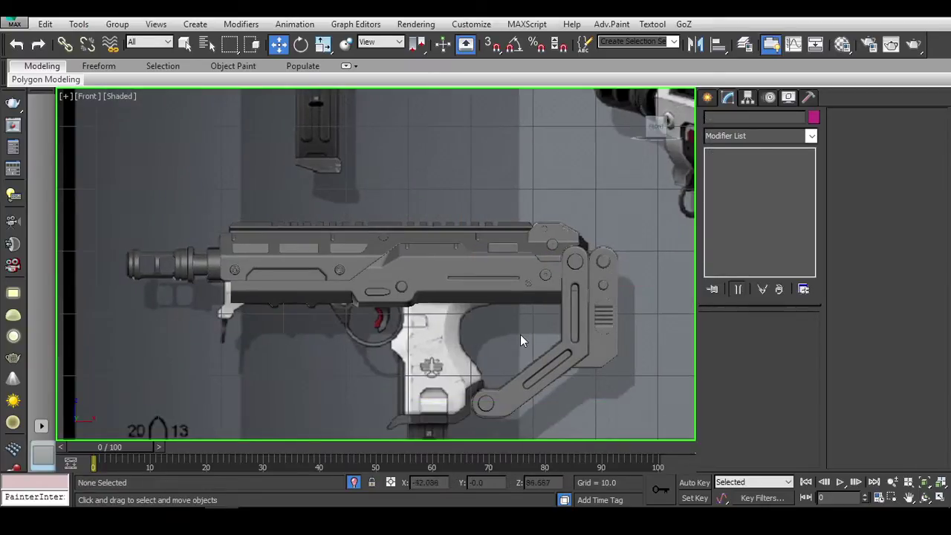
scroll(456, 282, up, 2)
scroll(478, 251, up, 4)
scroll(460, 243, up, 2)
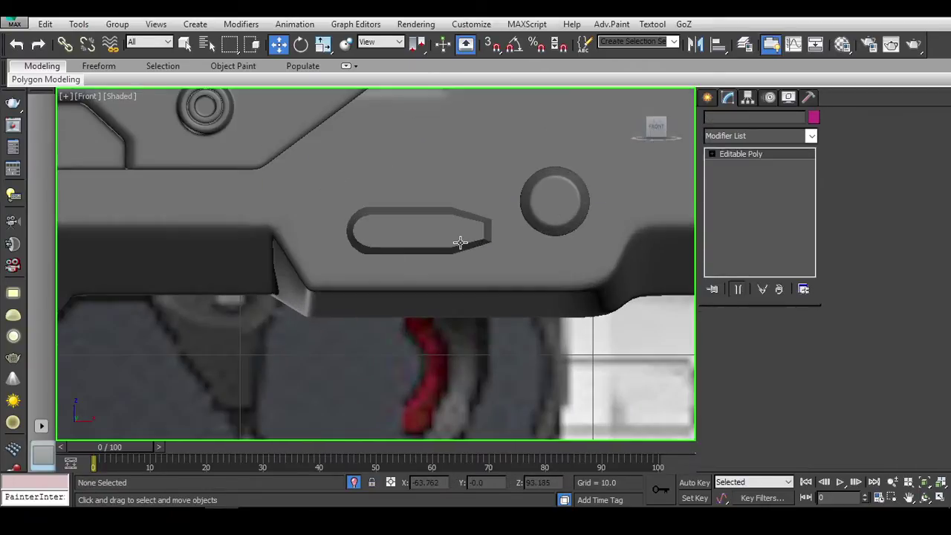
click(559, 269)
click(614, 329)
scroll(438, 324, down, 5)
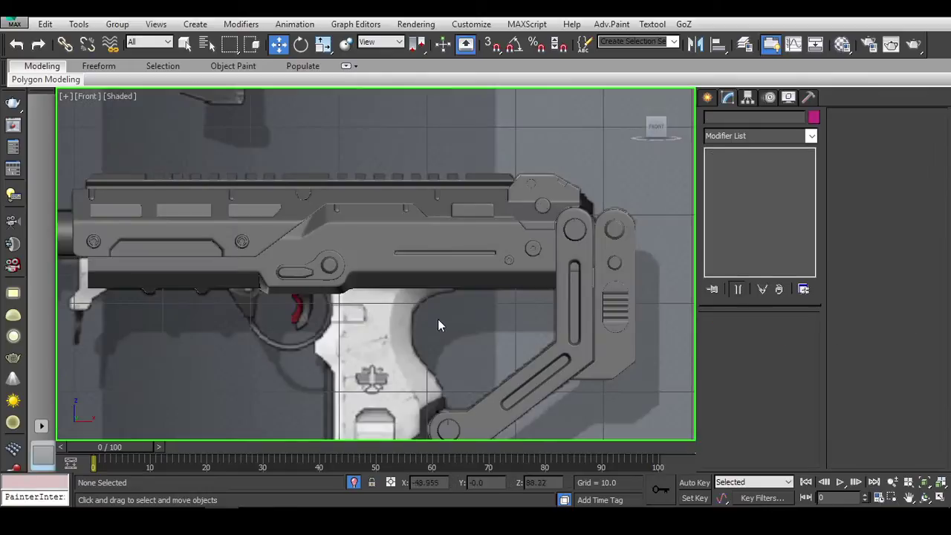
click(330, 504)
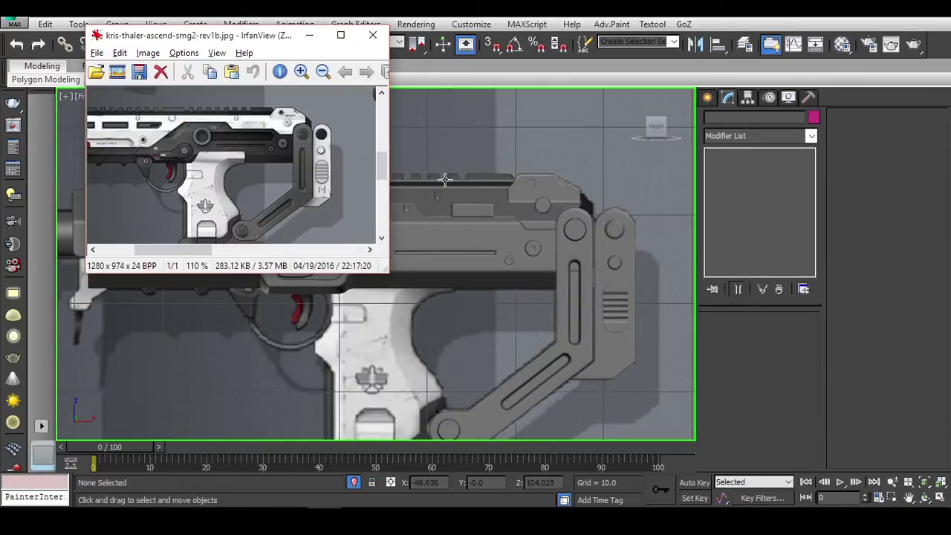
drag(142, 171, 199, 169)
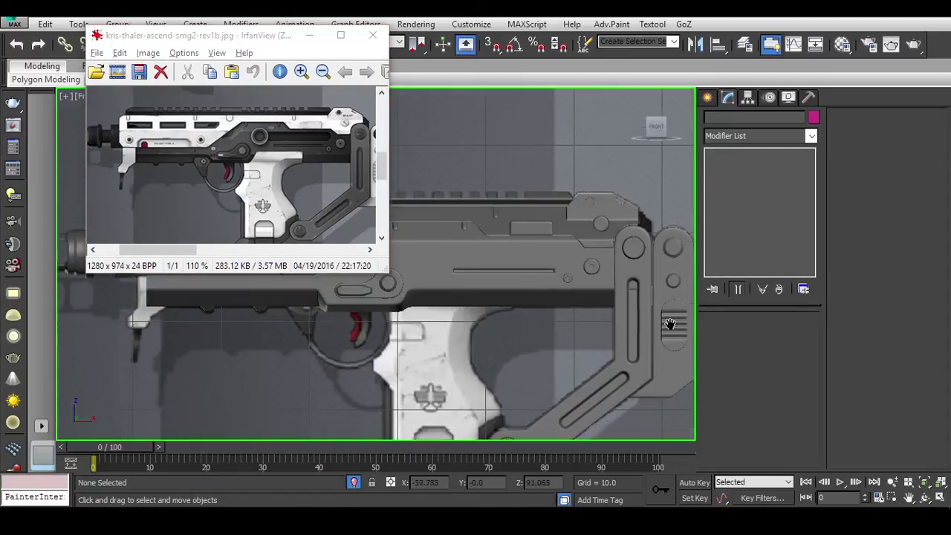
middle_drag(346, 271, 569, 309)
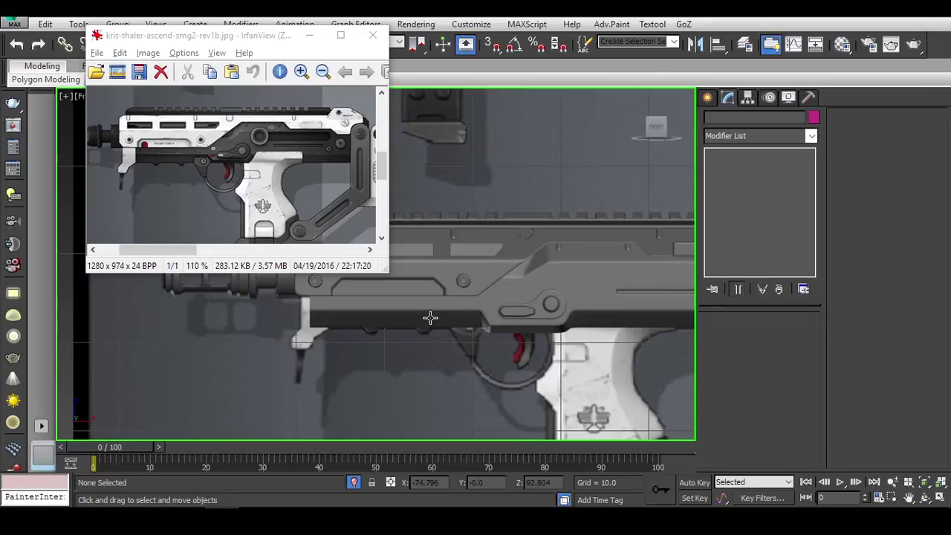
mouse_move(203, 194)
mouse_down()
mouse_move(63, 190)
mouse_move(120, 122)
mouse_move(272, 196)
mouse_move(253, 132)
mouse_move(275, 159)
mouse_move(263, 190)
mouse_move(184, 154)
mouse_up()
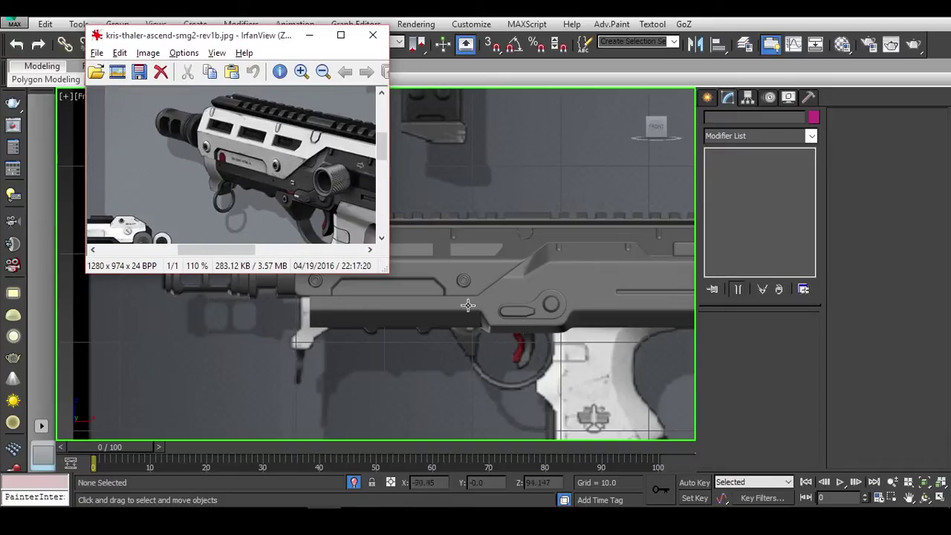
mouse_move(245, 193)
mouse_down()
mouse_move(144, 97)
mouse_move(159, 105)
mouse_move(110, 104)
mouse_move(128, 109)
mouse_up()
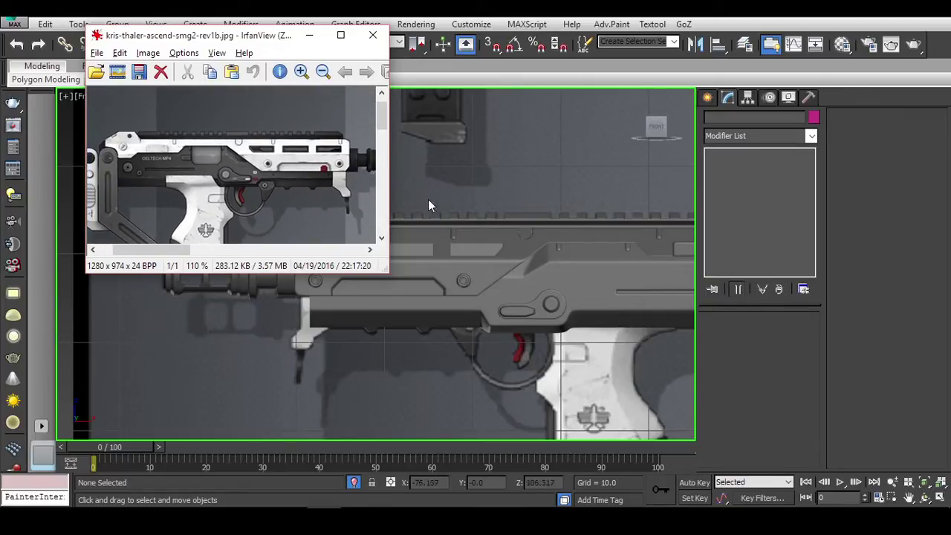
click(309, 35)
click(458, 233)
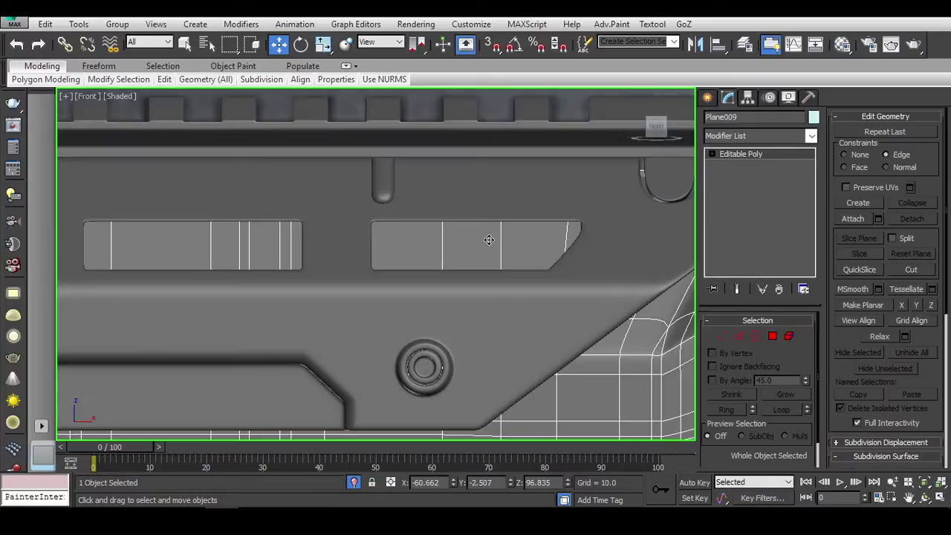
scroll(534, 258, up, 2)
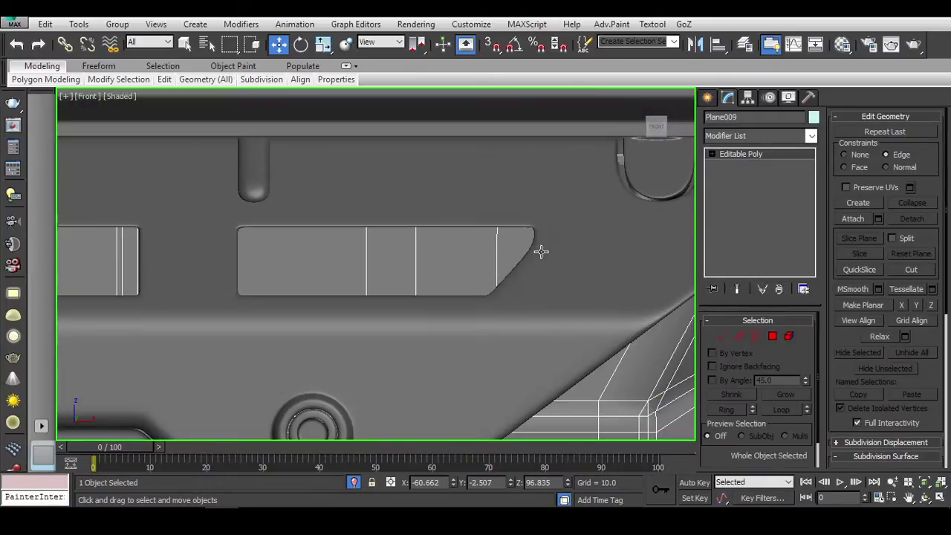
click(725, 337)
scroll(465, 272, down, 3)
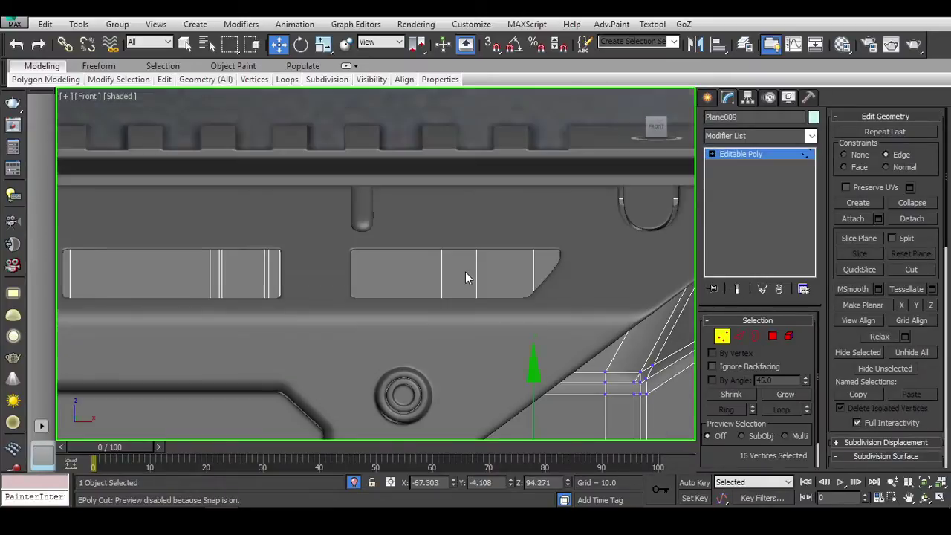
scroll(462, 273, down, 2)
click(723, 337)
scroll(395, 255, up, 3)
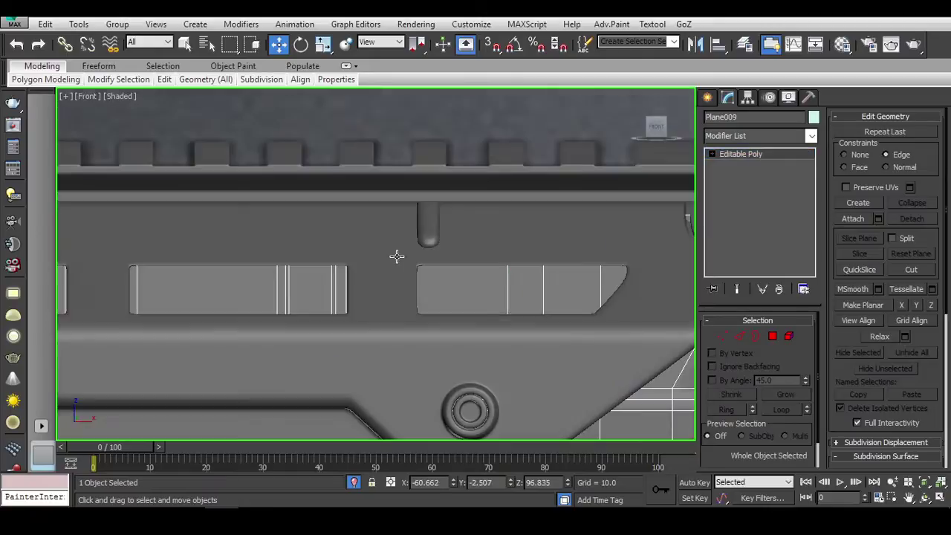
key(F3)
scroll(429, 269, up, 1)
scroll(428, 269, down, 1)
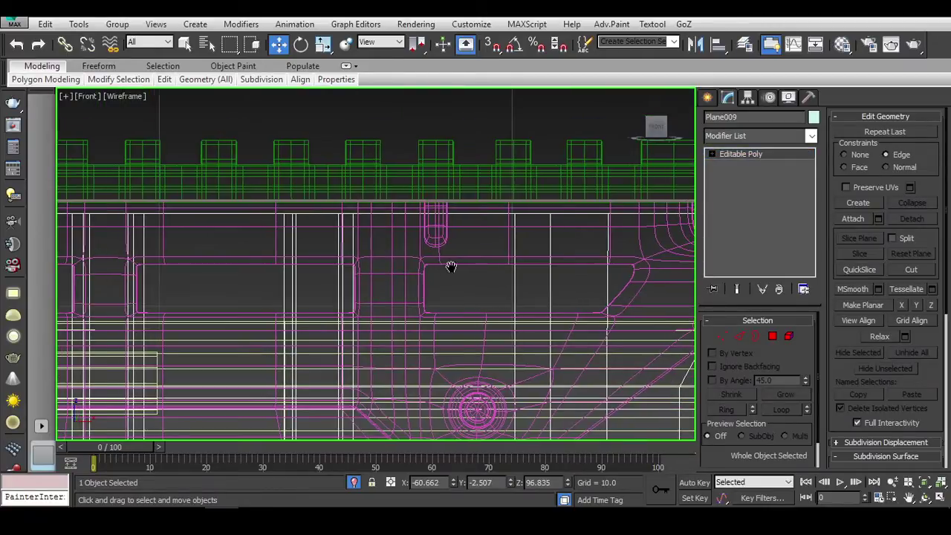
scroll(335, 269, up, 3)
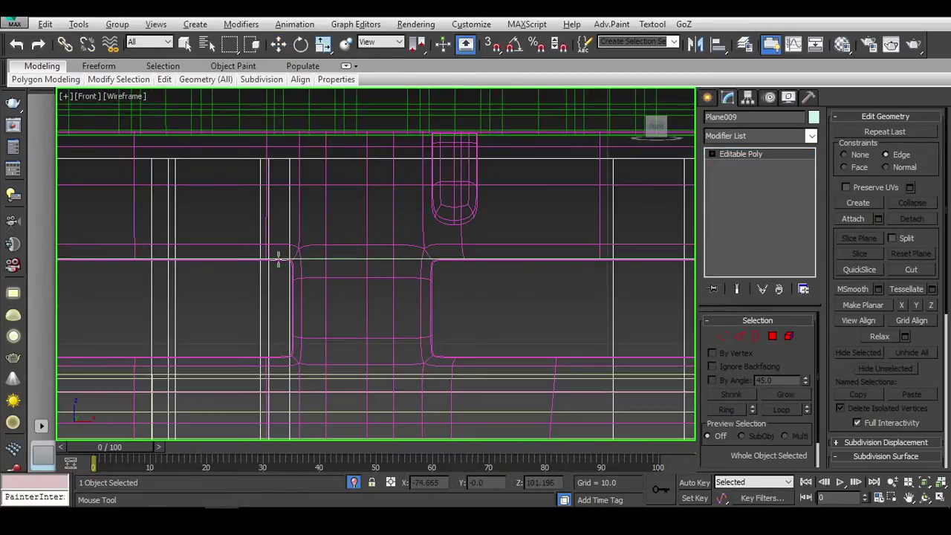
key(w)
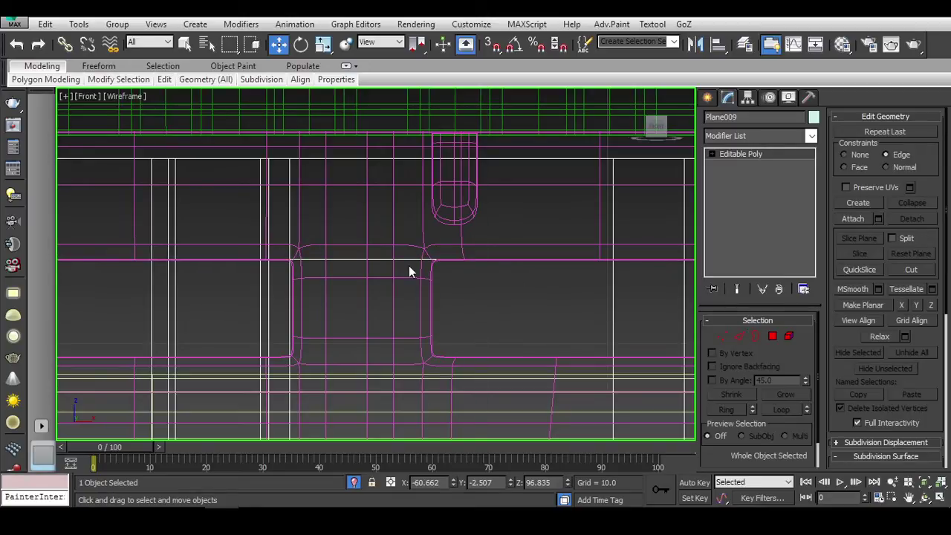
click(436, 282)
click(715, 154)
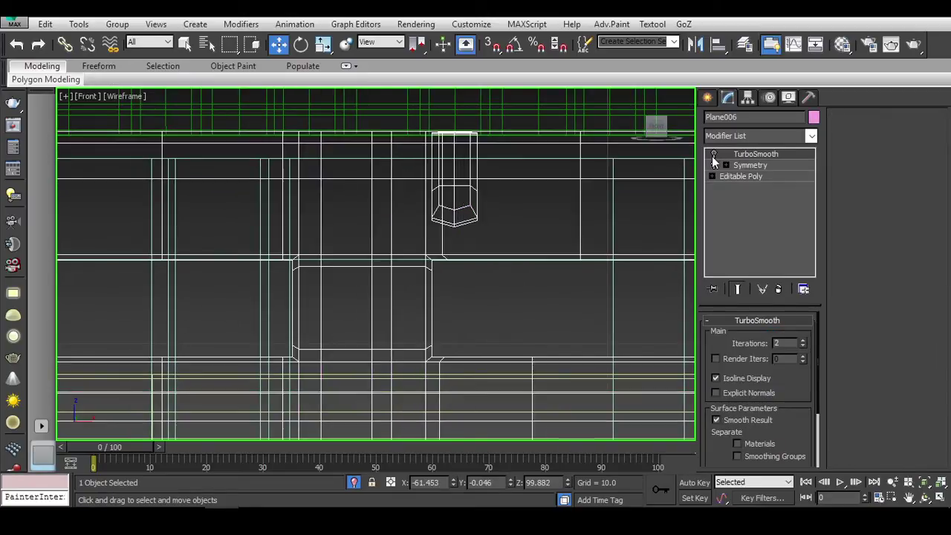
scroll(414, 284, up, 5)
click(441, 253)
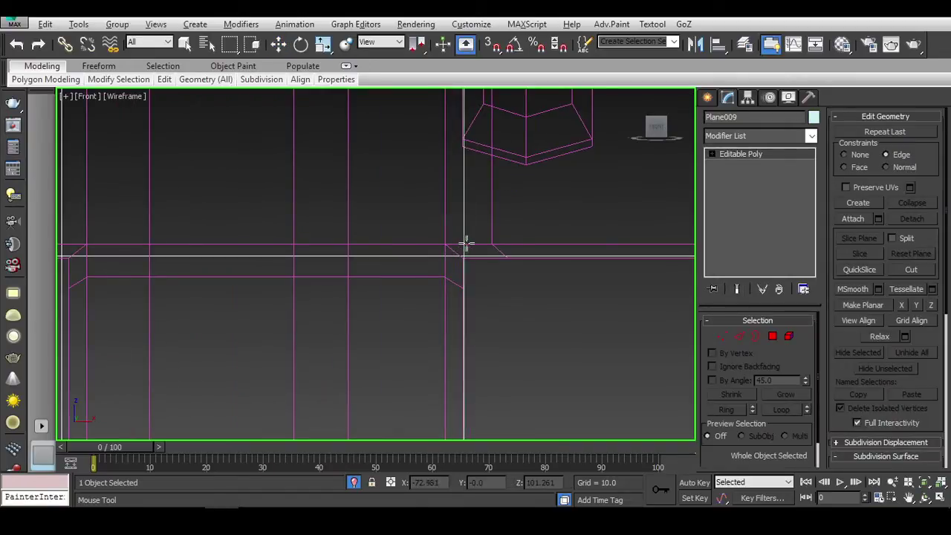
scroll(418, 293, down, 7)
key(w)
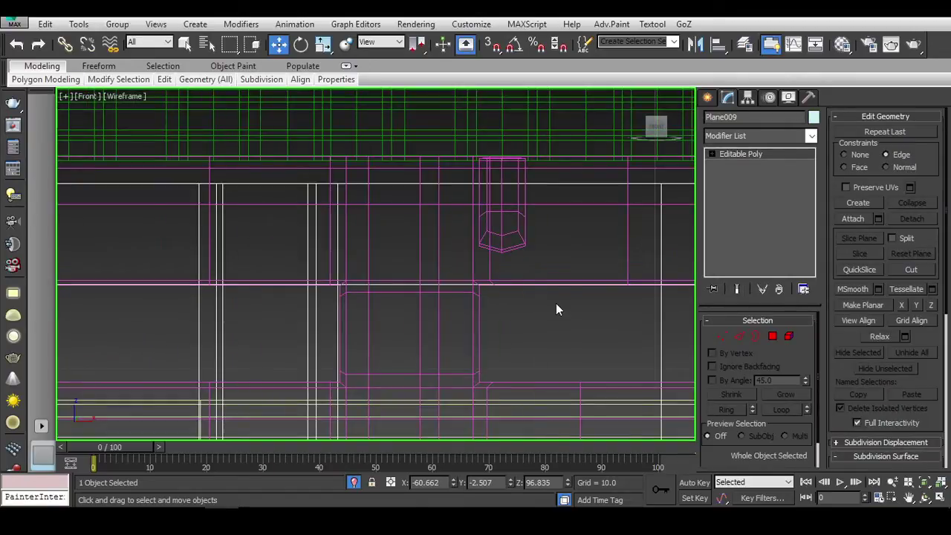
key(F3)
key(F3)
key(F3)
key(F3)
scroll(305, 279, up, 3)
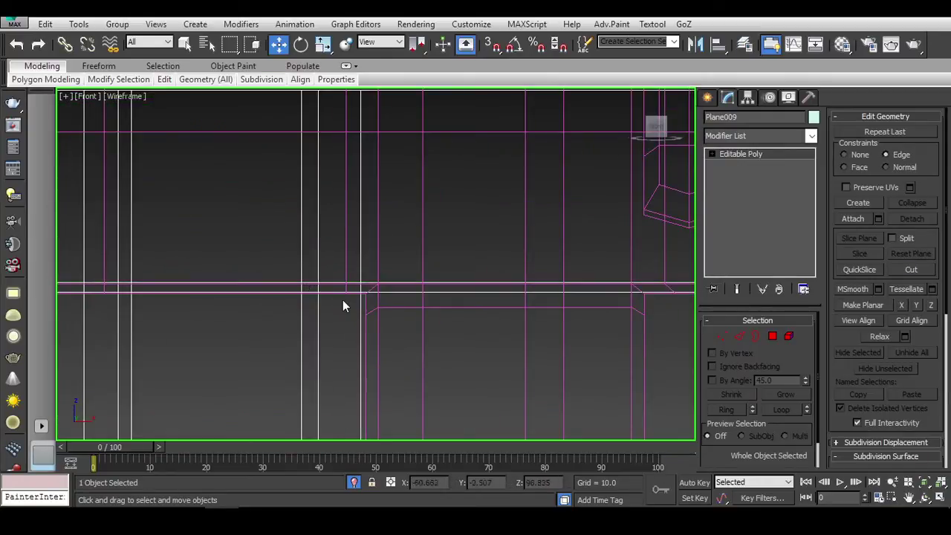
key(2)
scroll(343, 302, up, 2)
key(alt+c)
scroll(376, 331, down, 3)
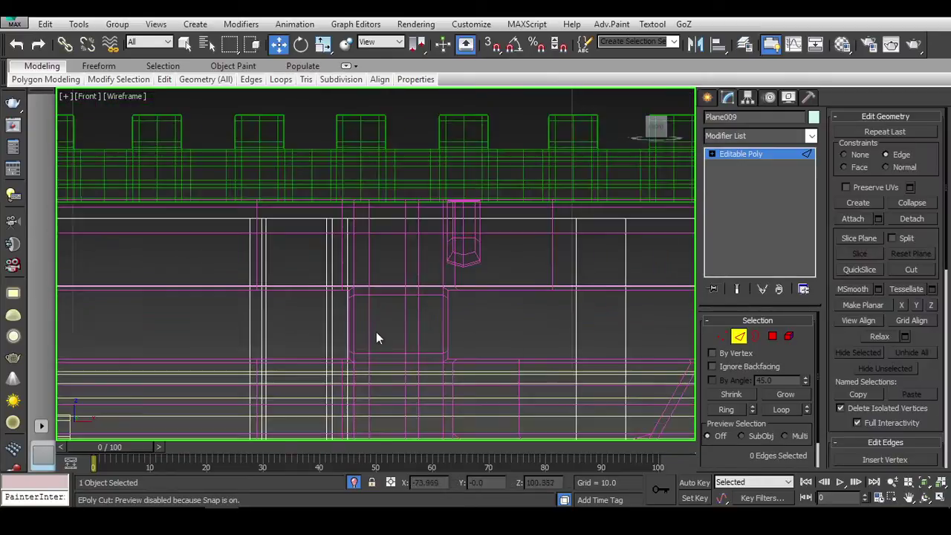
scroll(361, 318, up, 3)
scroll(384, 300, up, 2)
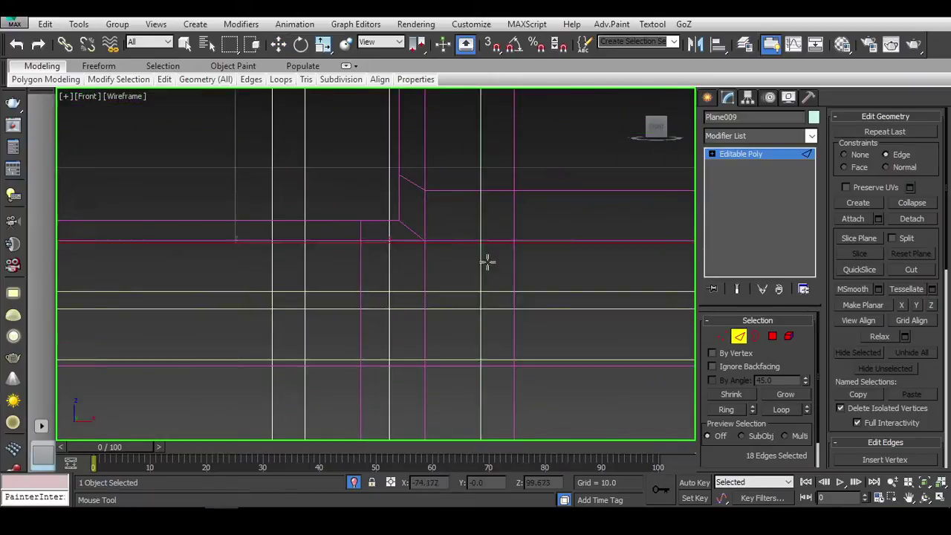
scroll(370, 293, down, 2)
scroll(338, 296, up, 2)
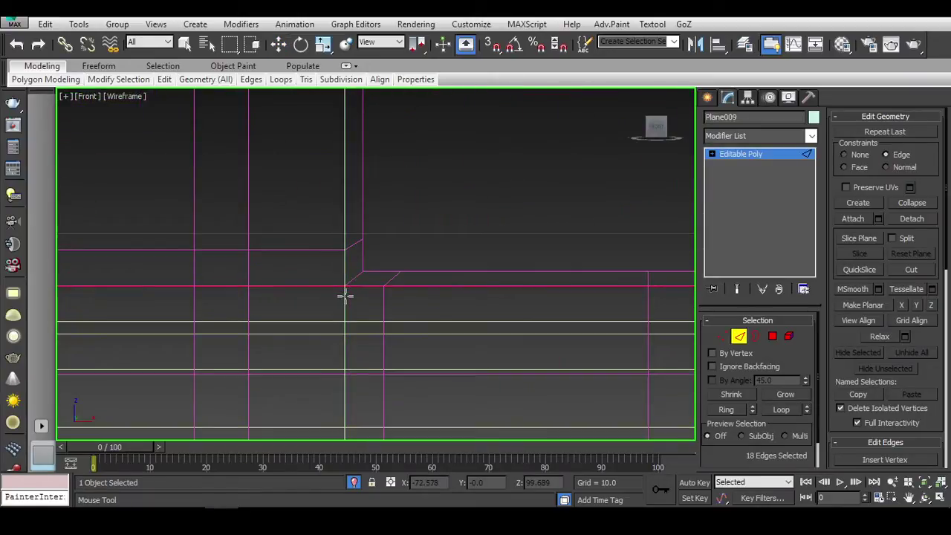
scroll(372, 297, down, 2)
scroll(402, 299, up, 2)
scroll(298, 303, down, 2)
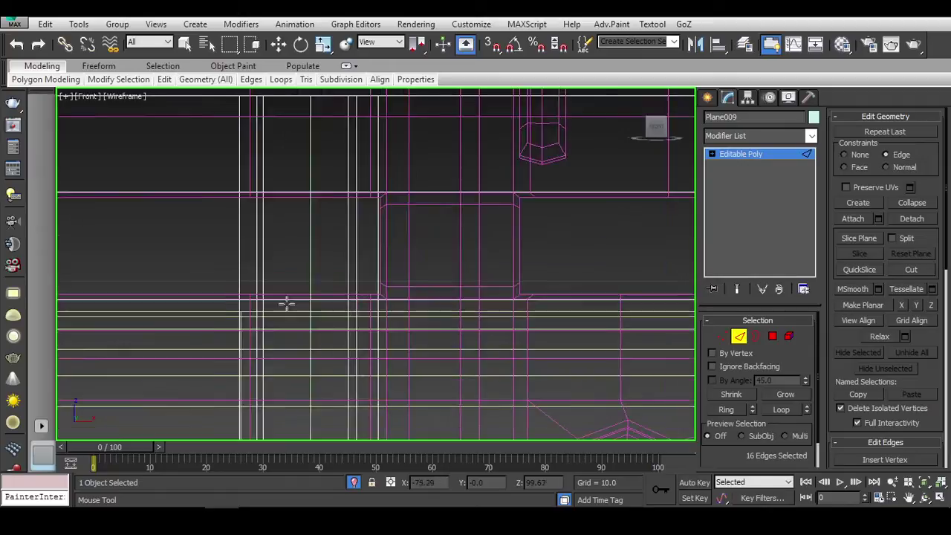
scroll(372, 327, up, 1)
drag(312, 328, 317, 326)
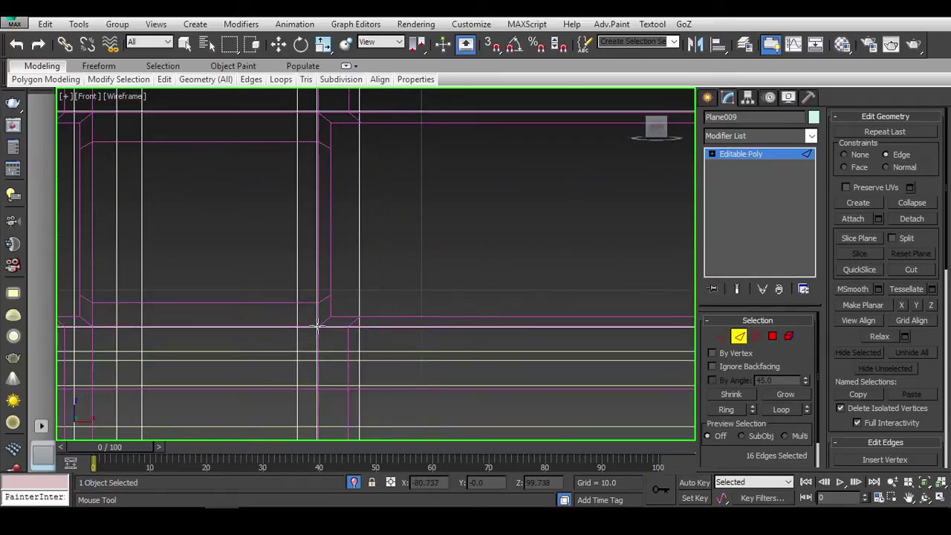
scroll(350, 319, down, 3)
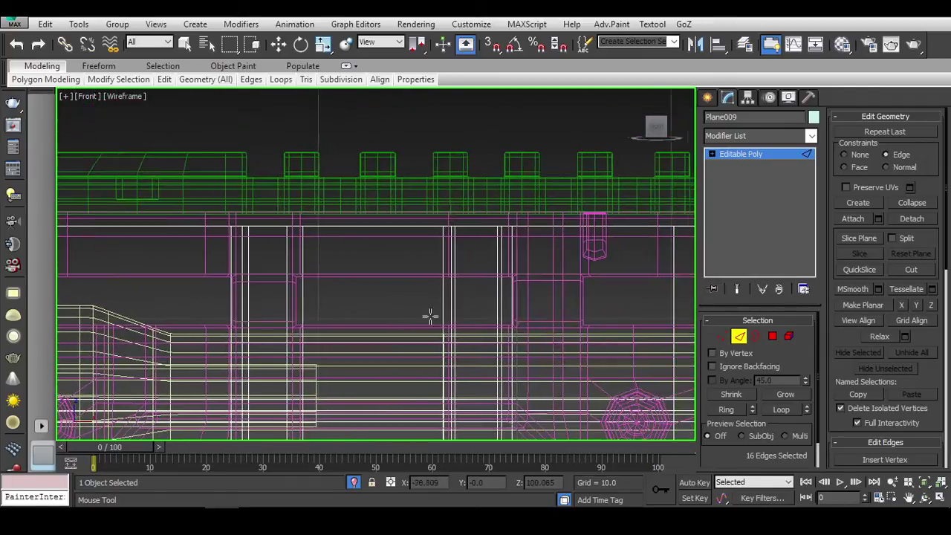
middle_drag(431, 315, 574, 318)
scroll(335, 303, up, 2)
scroll(275, 297, up, 3)
scroll(272, 282, down, 2)
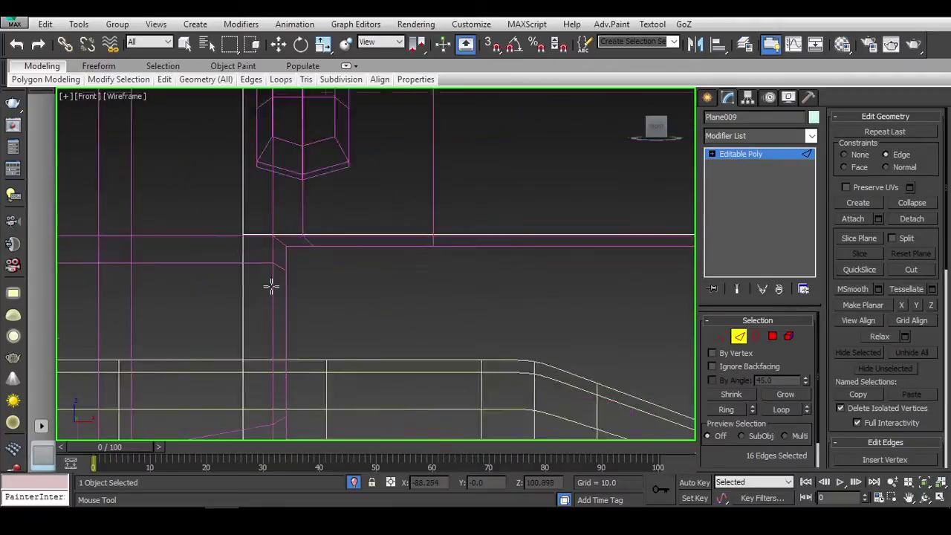
scroll(298, 260, down, 3)
scroll(335, 280, down, 1)
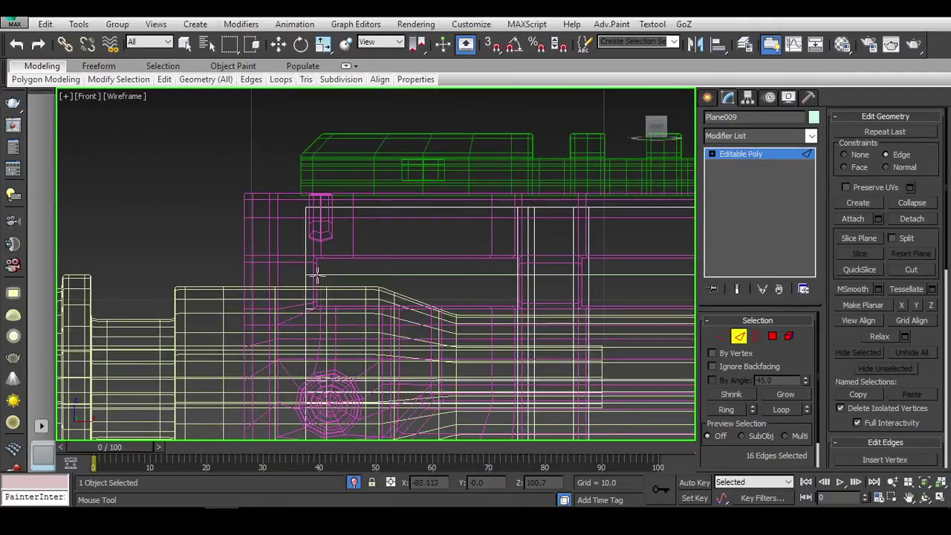
scroll(312, 258, up, 3)
scroll(317, 253, down, 3)
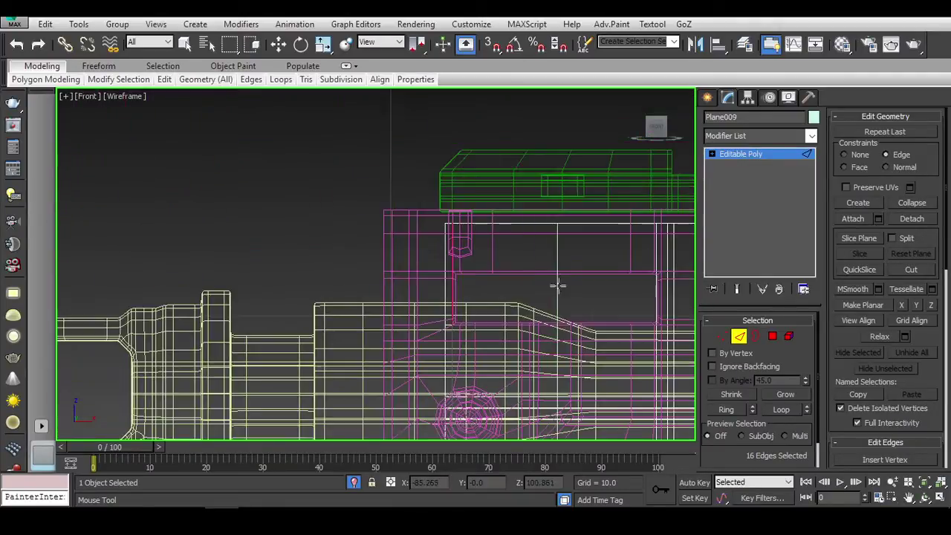
scroll(528, 289, up, 3)
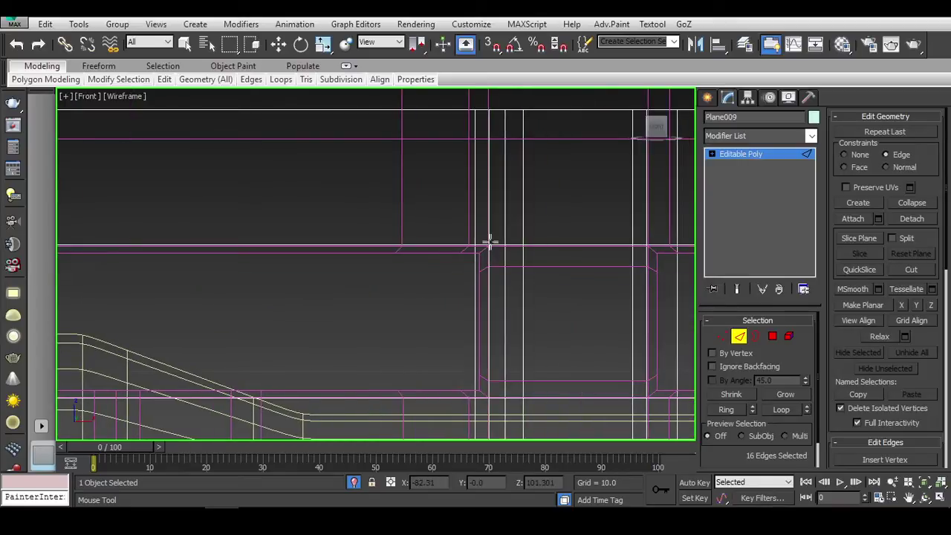
key(w)
scroll(495, 263, down, 3)
key(F3)
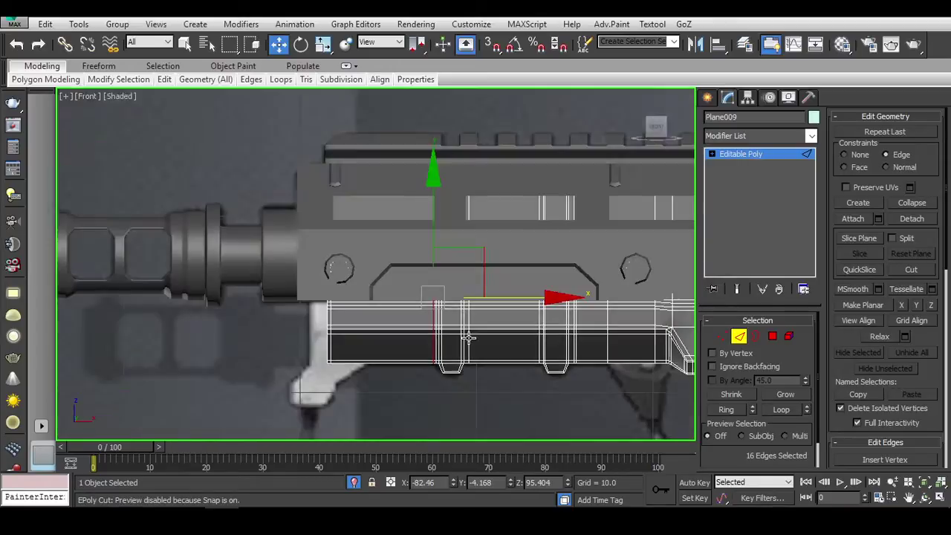
scroll(573, 291, up, 2)
scroll(480, 297, up, 2)
scroll(428, 301, up, 2)
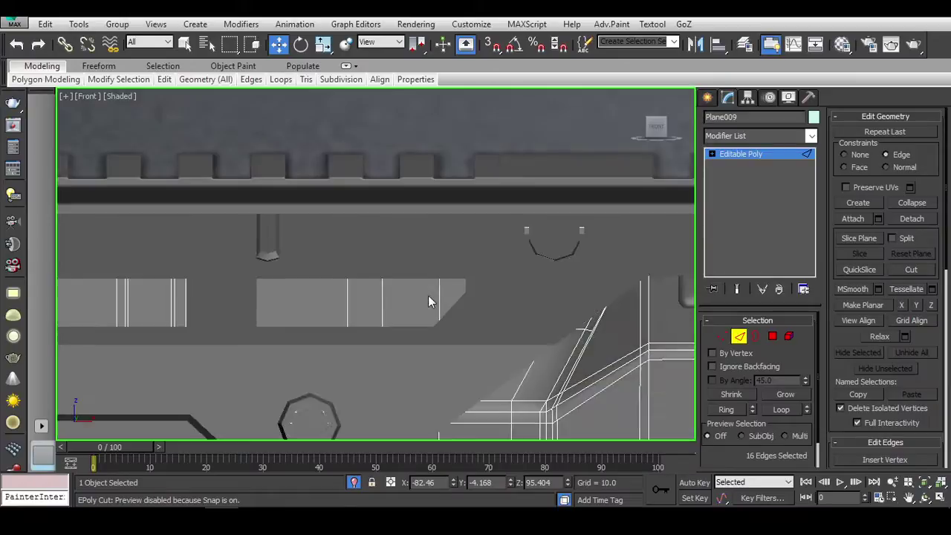
scroll(429, 302, up, 3)
key(F3)
drag(347, 232, 346, 233)
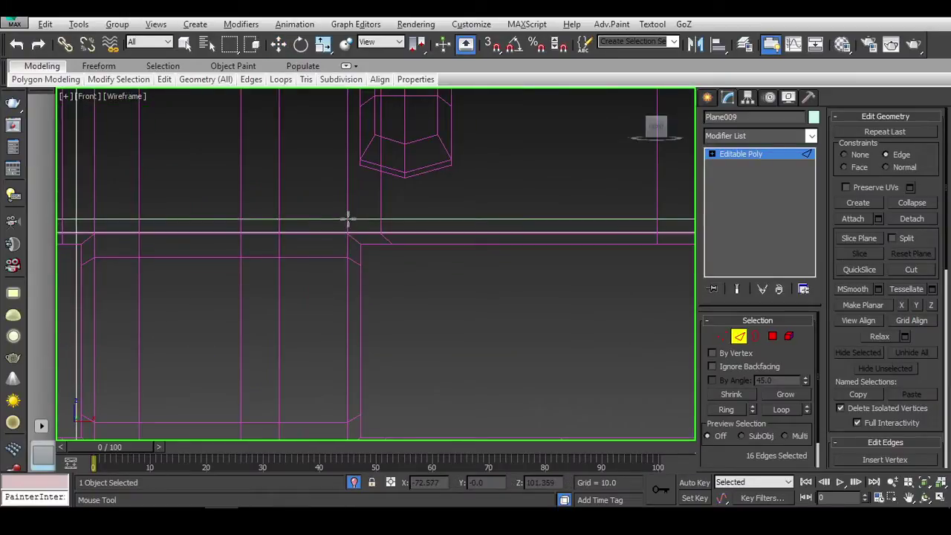
scroll(349, 245, down, 3)
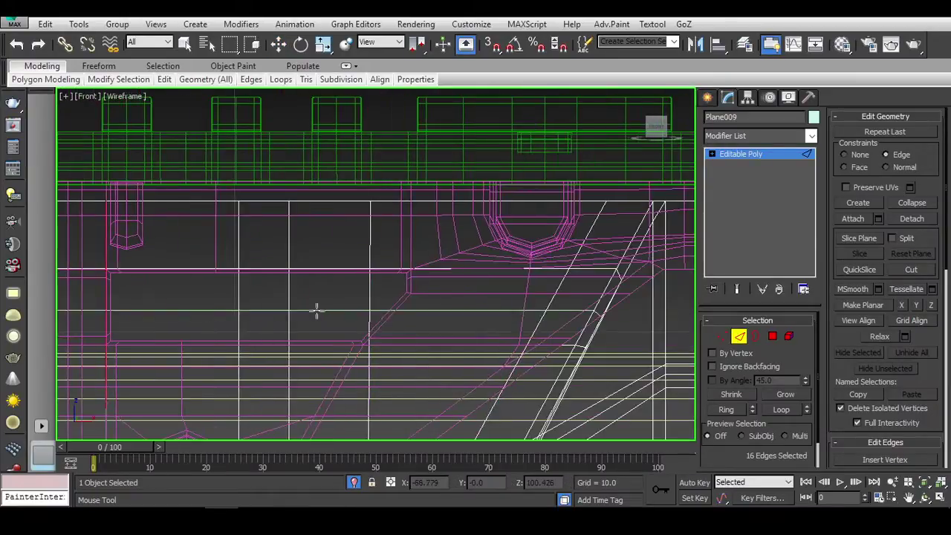
scroll(411, 288, up, 3)
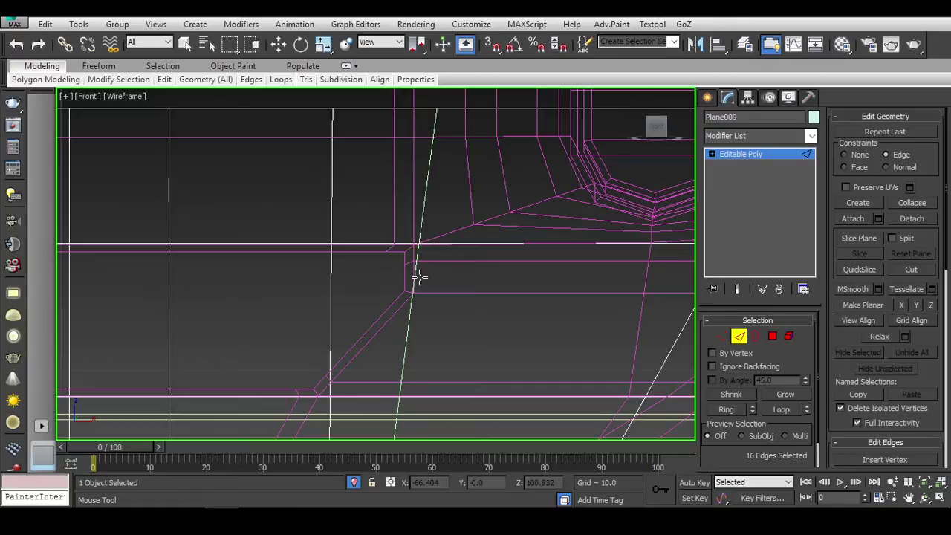
key(w)
scroll(473, 320, down, 2)
scroll(491, 313, down, 3)
scroll(485, 214, down, 3)
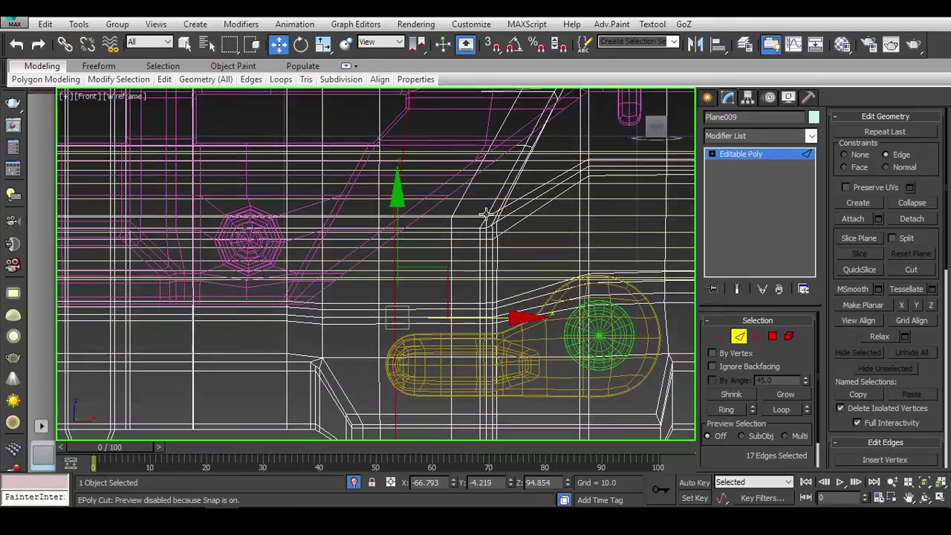
mouse_move(485, 214)
middle_down()
mouse_move(524, 401)
mouse_move(493, 310)
mouse_move(466, 362)
mouse_move(478, 378)
middle_up()
scroll(372, 191, up, 5)
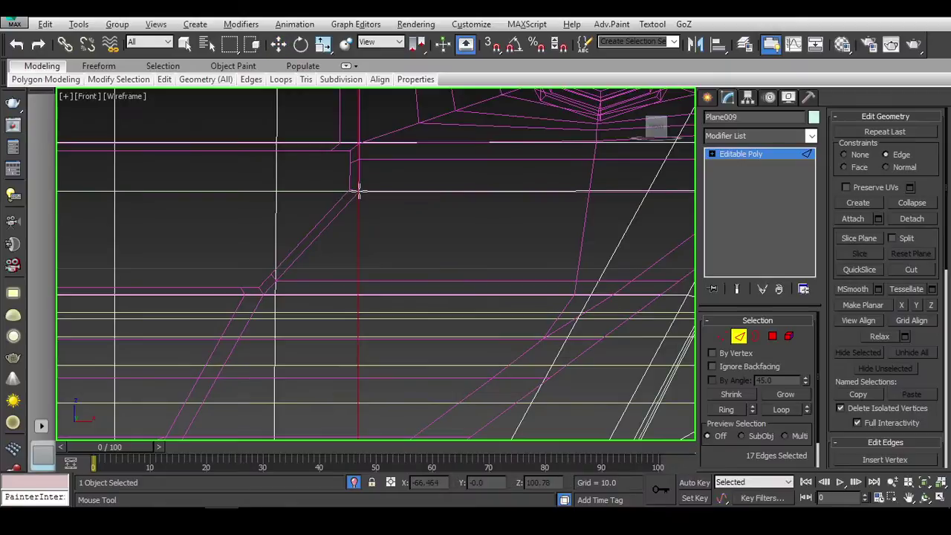
scroll(319, 289, down, 3)
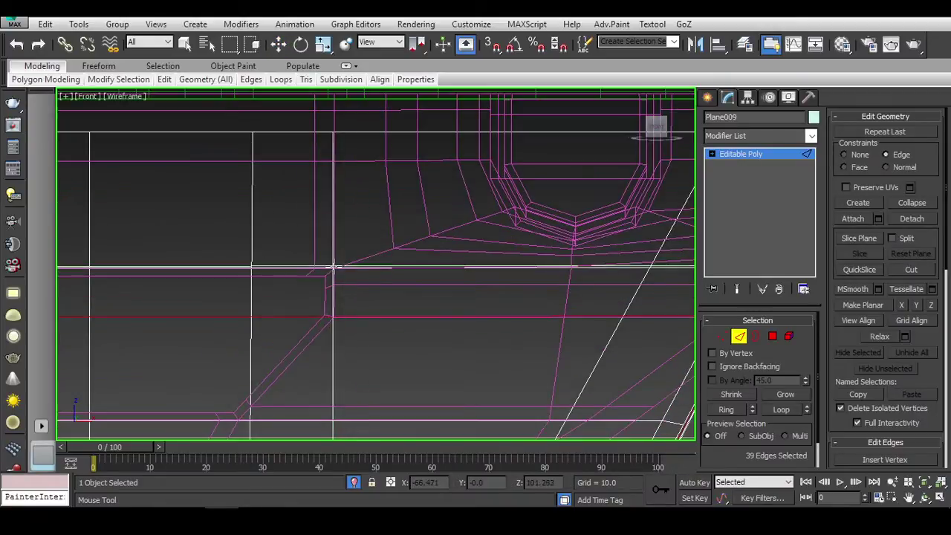
scroll(334, 273, down, 2)
key(w)
key(4)
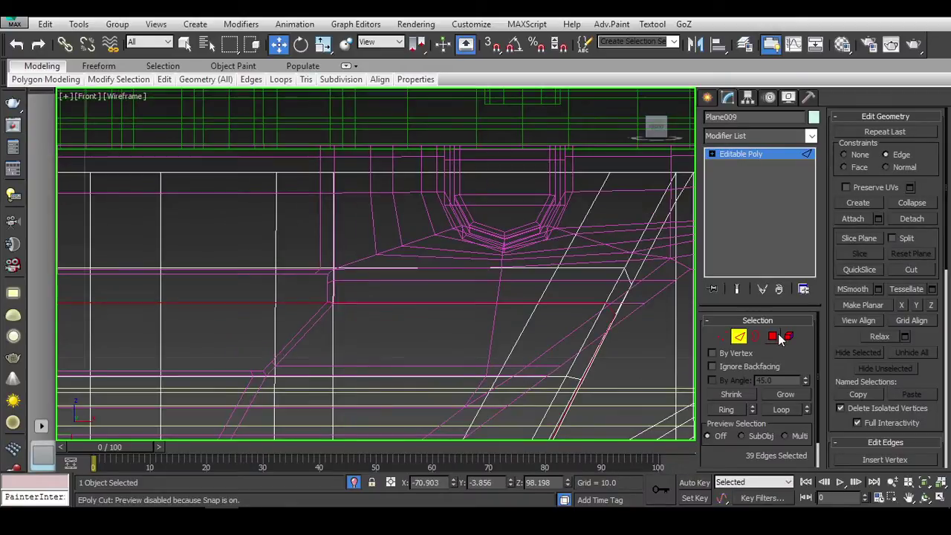
Step: Inspect the corner area by selecting its polygons, the vertical edge loop, and vertices
click(349, 267)
ctrl+click(386, 306)
scroll(375, 290, up, 2)
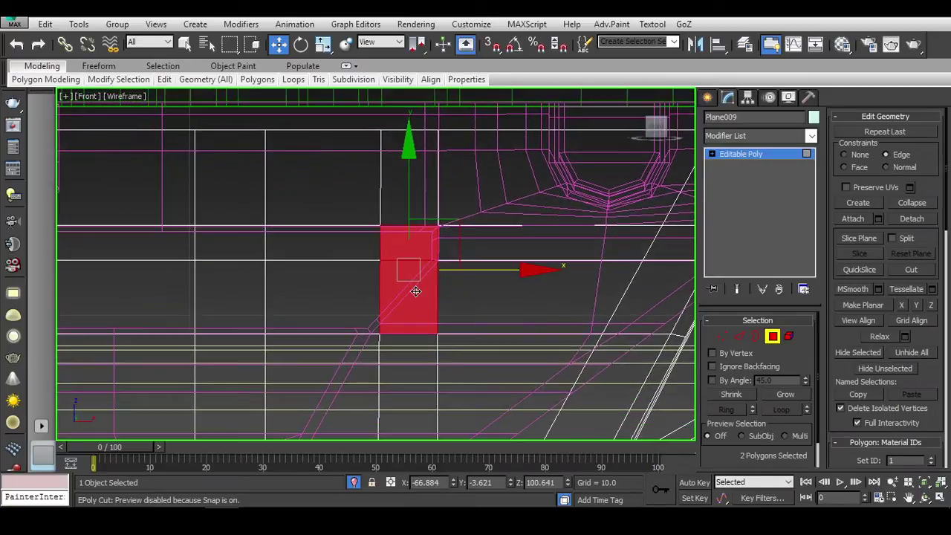
scroll(368, 283, up, 2)
key(2)
double_click(366, 281)
scroll(471, 304, down, 3)
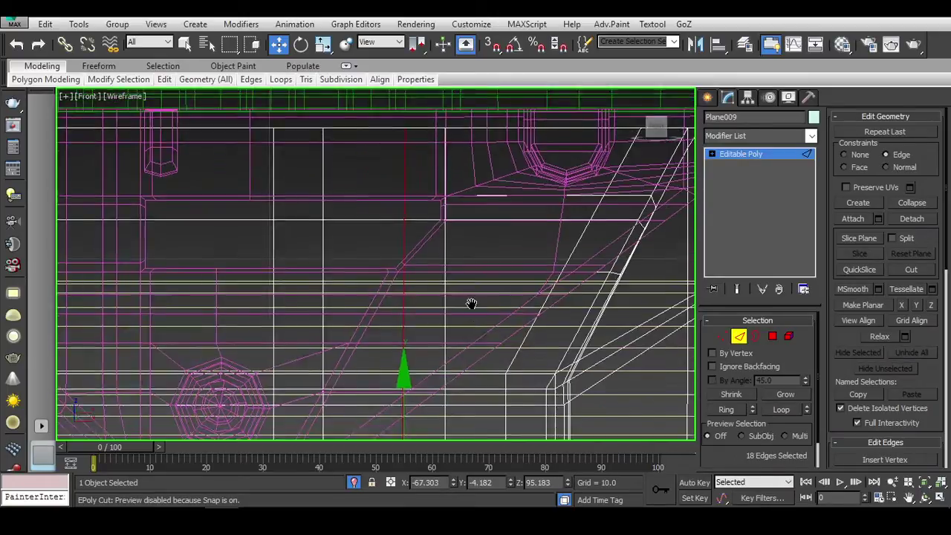
mouse_move(463, 399)
middle_down()
mouse_move(472, 171)
mouse_move(493, 362)
mouse_move(505, 390)
middle_up()
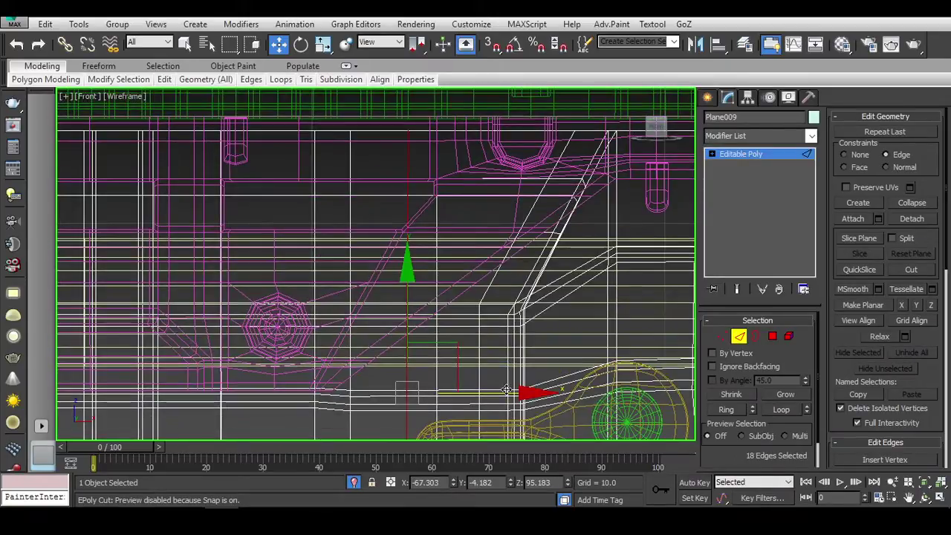
scroll(488, 178, up, 2)
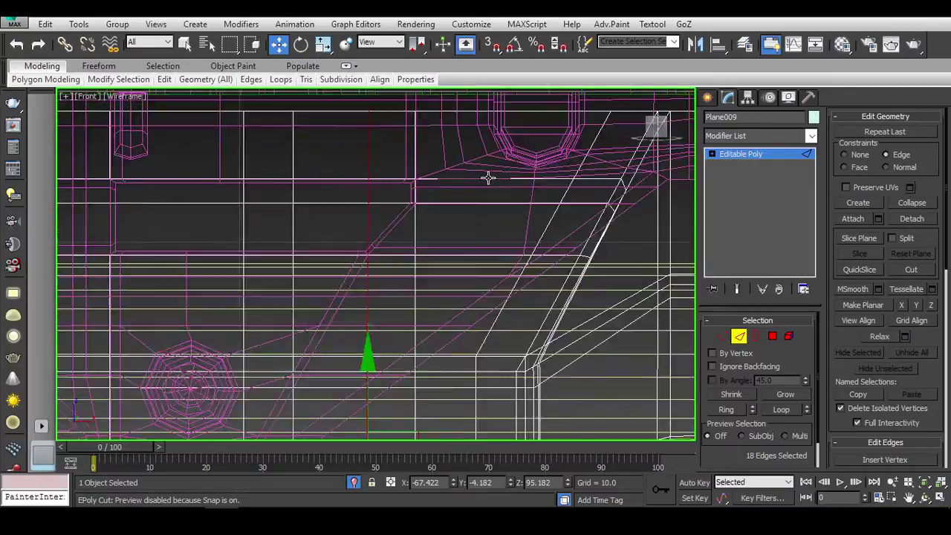
scroll(381, 230, up, 2)
key(1)
scroll(354, 267, up, 2)
scroll(302, 284, down, 1)
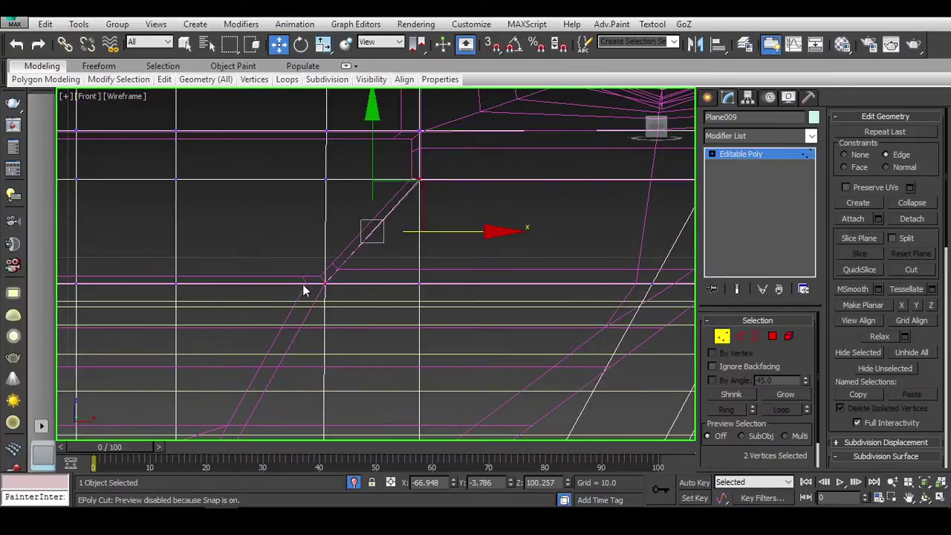
scroll(379, 261, down, 2)
scroll(378, 261, down, 1)
Step: In Polygon mode, select the first run of window-strip polygons along the panel
key(4)
click(487, 218)
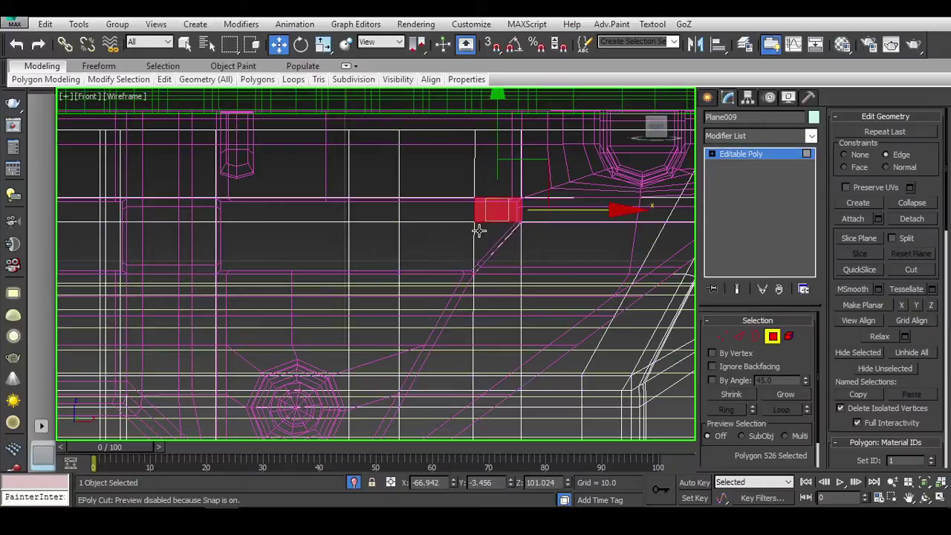
ctrl+click(491, 245)
ctrl+click(421, 229)
ctrl+click(371, 213)
ctrl+click(319, 243)
ctrl+click(319, 244)
middle_drag(171, 219, 397, 223)
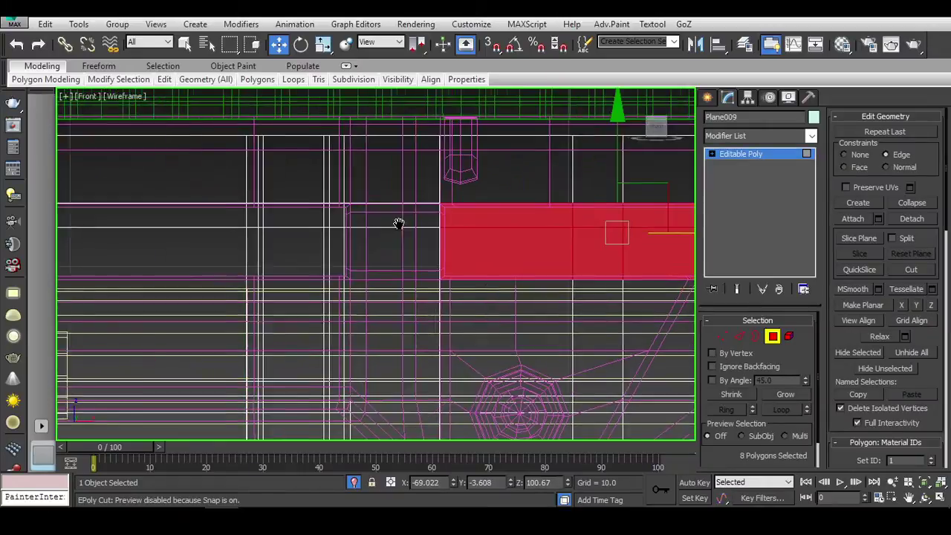
ctrl+click(321, 220)
ctrl+click(331, 238)
ctrl+click(336, 234)
ctrl+click(331, 248)
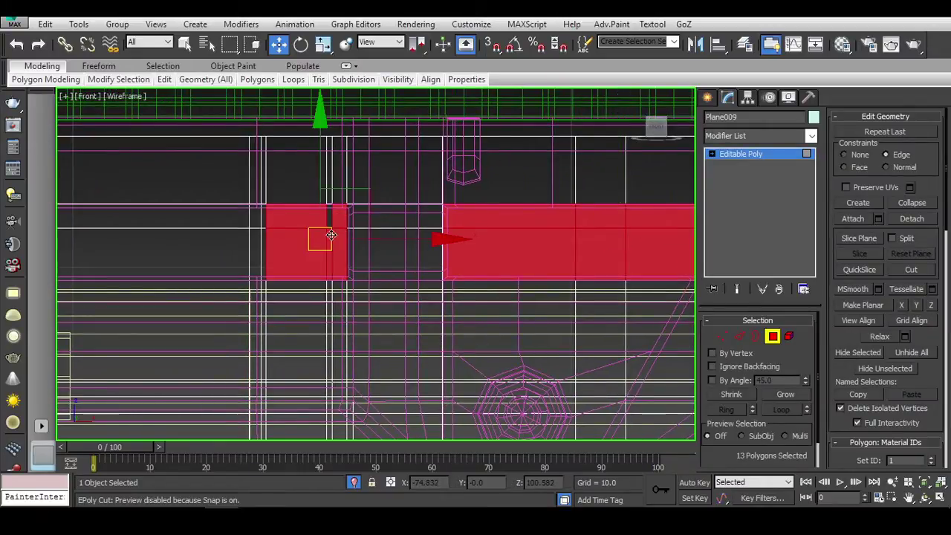
scroll(333, 223, up, 2)
ctrl+click(326, 201)
ctrl+click(326, 201)
ctrl+click(363, 241)
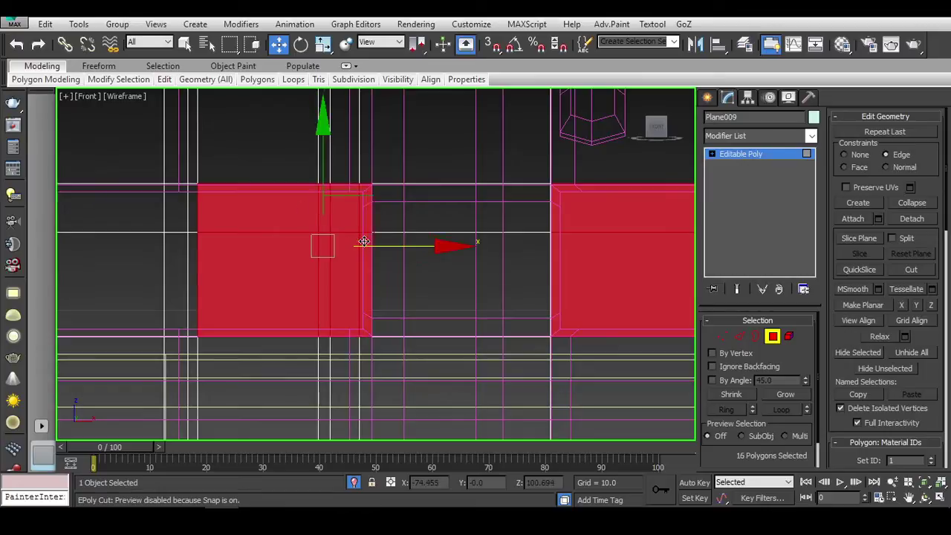
ctrl+click(419, 228)
Step: Add the remaining vertical, thin and lower block strip polygons, then check the selection shaded
middle_drag(212, 256, 397, 257)
ctrl+click(408, 270)
ctrl+click(413, 236)
ctrl+click(420, 259)
ctrl+click(334, 268)
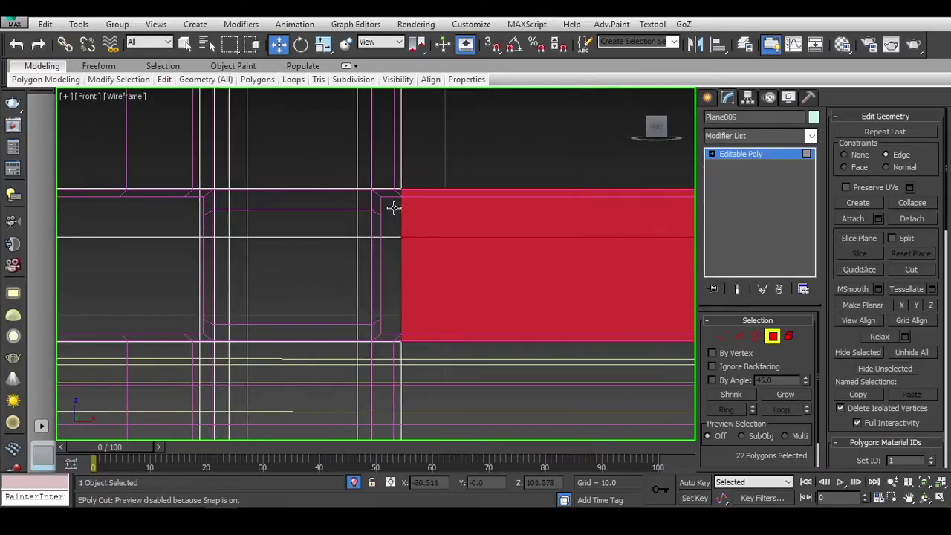
ctrl+click(379, 248)
middle_drag(384, 297, 329, 225)
ctrl+click(330, 225)
ctrl+click(369, 248)
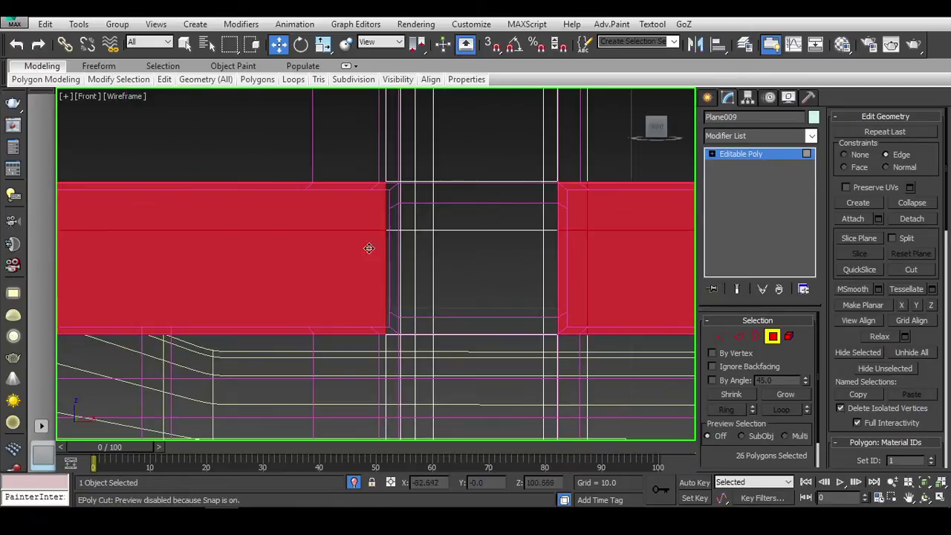
ctrl+click(393, 256)
mouse_move(394, 255)
middle_down()
mouse_move(302, 245)
mouse_move(261, 202)
middle_up()
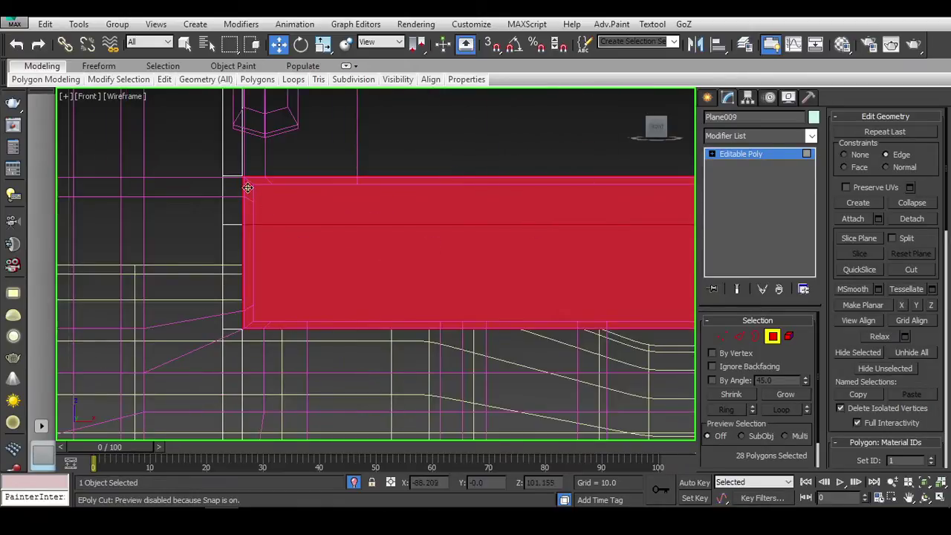
scroll(248, 187, down, 3)
scroll(248, 229, down, 2)
key(F3)
scroll(408, 255, up, 3)
mouse_move(408, 255)
middle_down()
mouse_move(478, 258)
mouse_move(383, 259)
middle_up()
scroll(839, 366, down, 5)
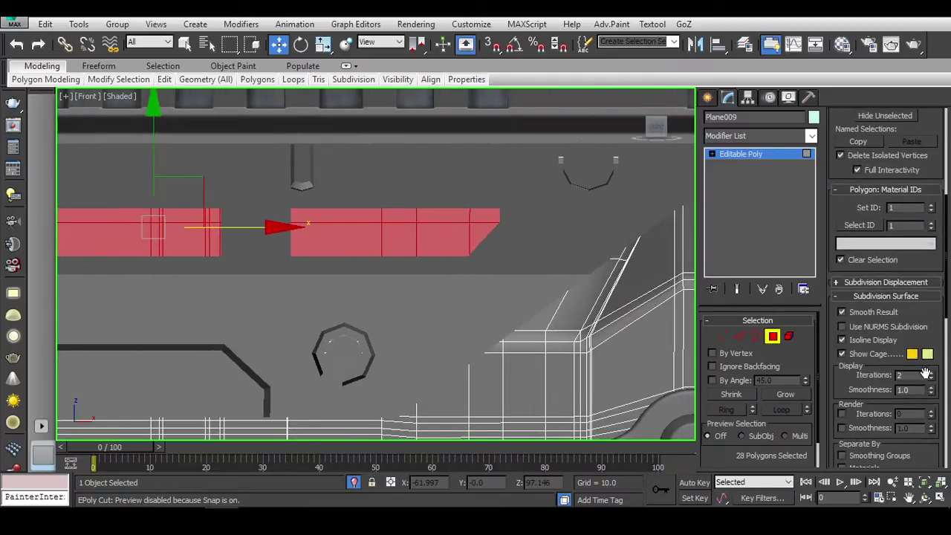
key(F3)
scroll(884, 417, down, 3)
key(F3)
key(F3)
Step: Inset the selected strip polygons by 0.063 and confirm
click(932, 464)
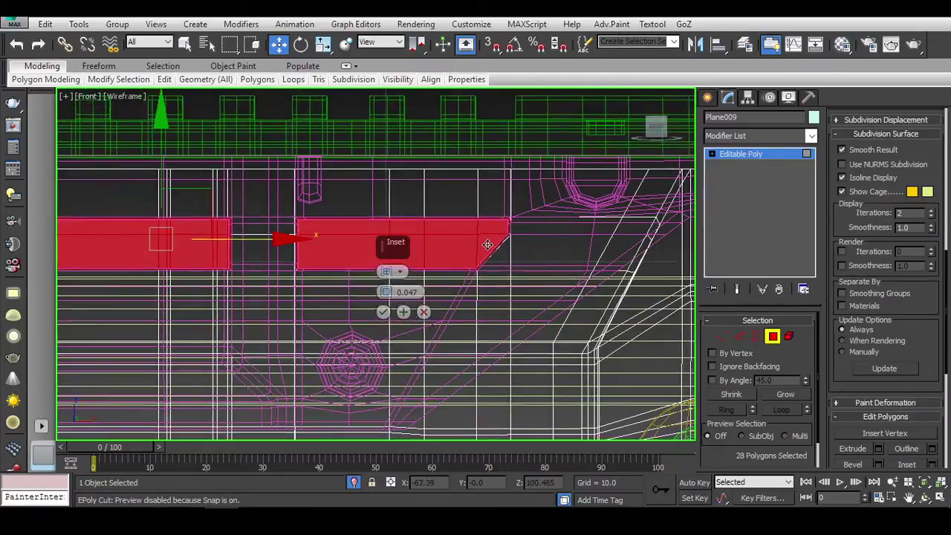
scroll(480, 227, up, 4)
drag(386, 299, 387, 290)
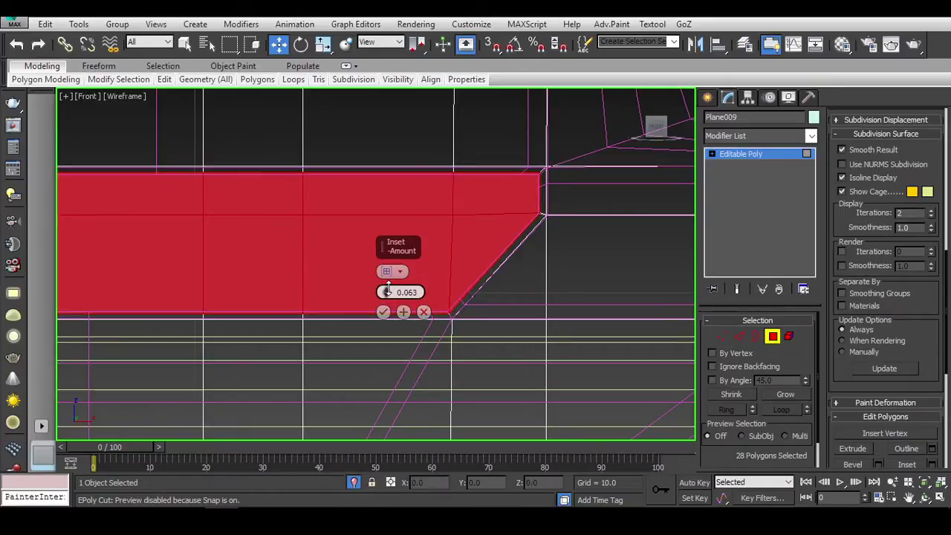
key(F3)
click(383, 311)
scroll(389, 319, down, 3)
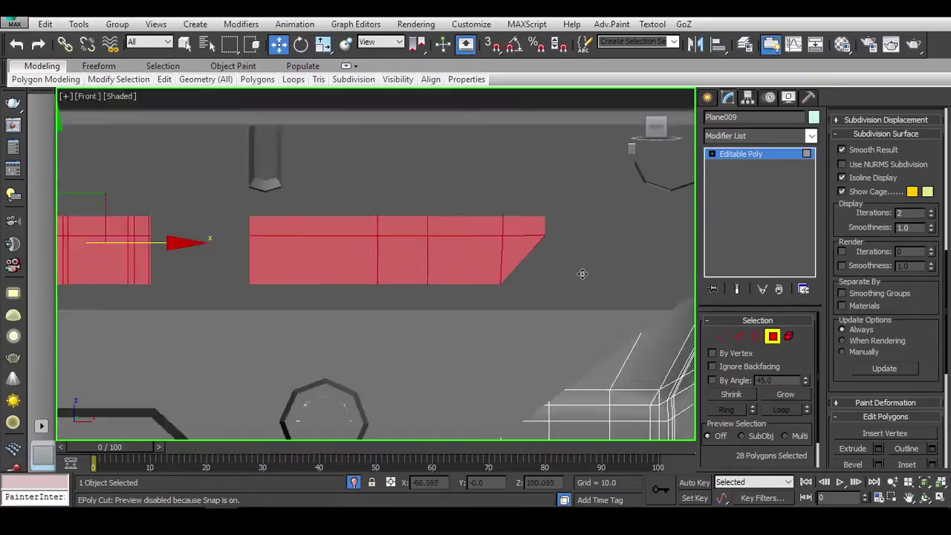
scroll(601, 276, down, 2)
scroll(664, 272, up, 2)
scroll(516, 246, up, 3)
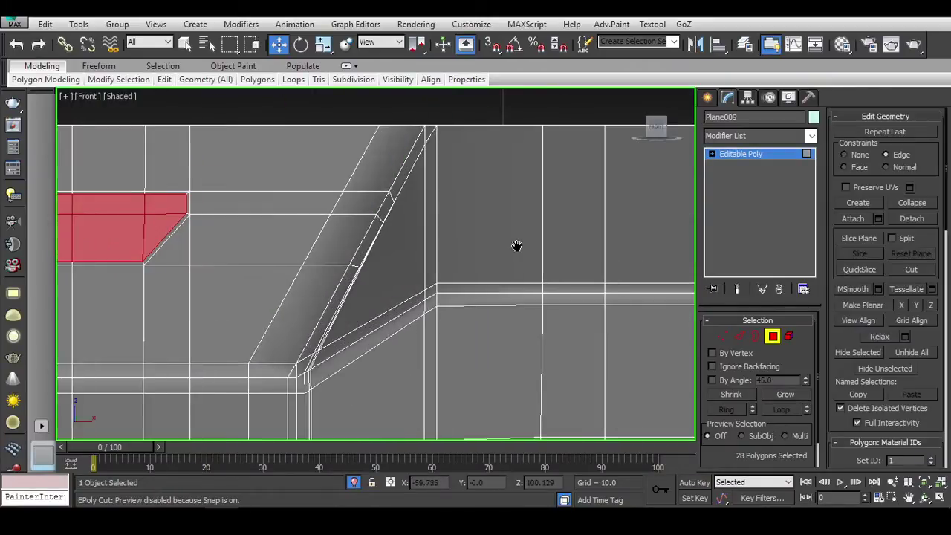
scroll(669, 283, down, 2)
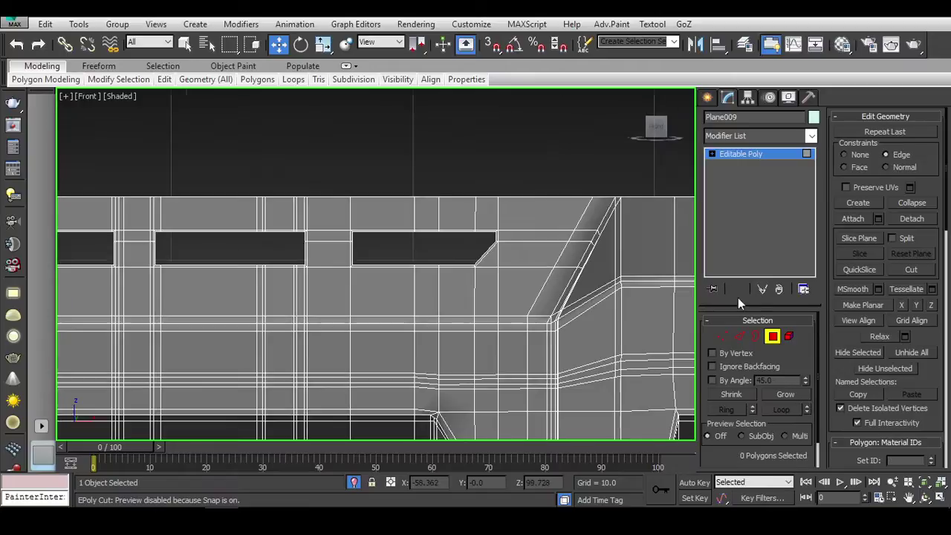
Step: Exit polygon editing and inspect the smoothed panel's window recesses from several angles
click(773, 337)
scroll(587, 230, up, 3)
mouse_move(577, 245)
alt+middle_down()
mouse_move(461, 236)
mouse_move(384, 281)
alt+middle_up()
scroll(460, 236, down, 3)
click(430, 237)
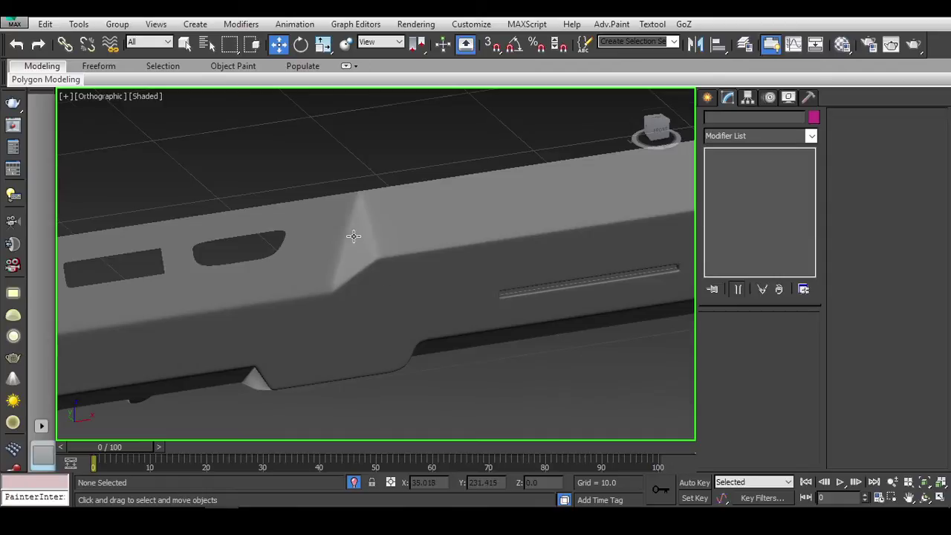
scroll(353, 237, down, 3)
scroll(388, 240, up, 3)
click(282, 248)
scroll(282, 248, down, 2)
alt+middle_drag(282, 248, 416, 344)
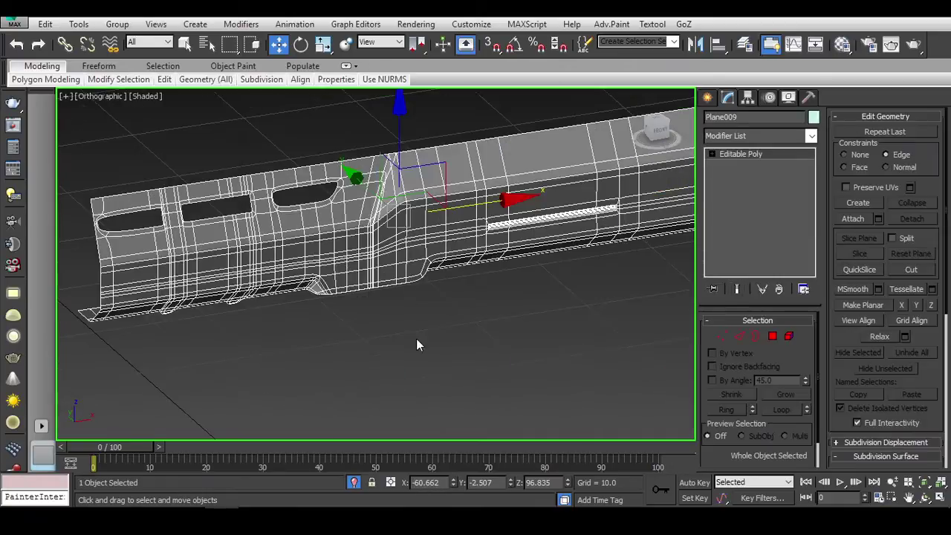
click(416, 345)
scroll(291, 220, up, 3)
click(291, 221)
scroll(291, 221, up, 2)
mouse_move(290, 221)
alt+middle_down()
mouse_move(364, 199)
mouse_move(334, 149)
alt+middle_up()
scroll(333, 134, up, 2)
click(334, 133)
click(298, 233)
scroll(298, 233, up, 1)
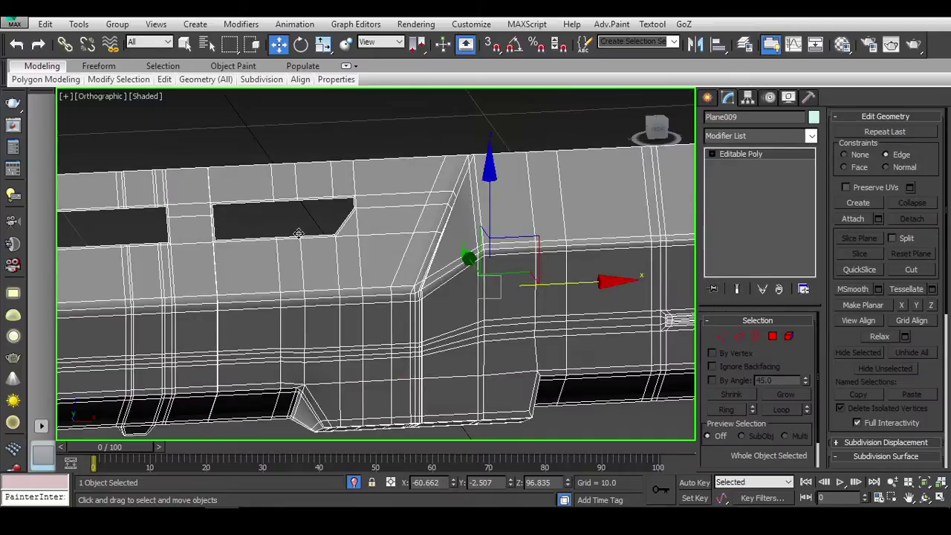
key(f)
click(280, 170)
scroll(239, 214, up, 5)
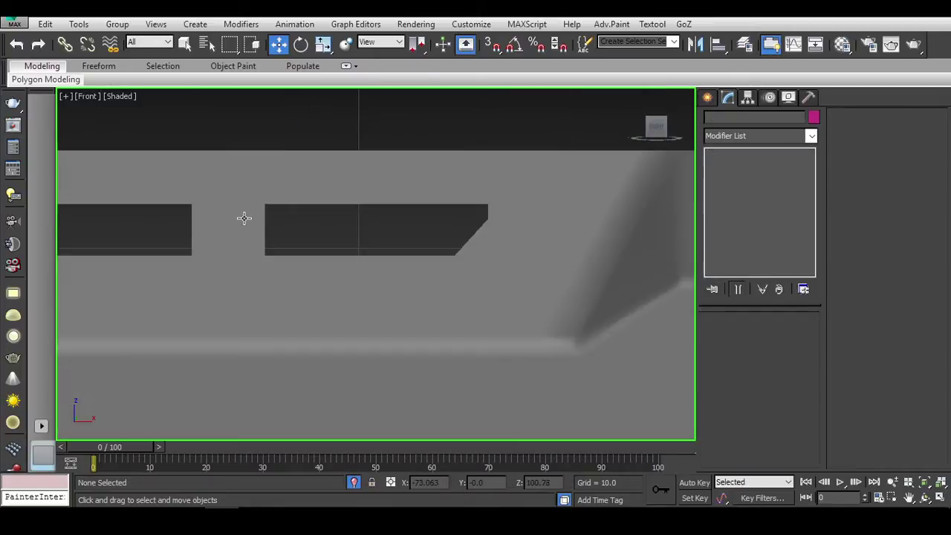
click(238, 214)
scroll(291, 206, up, 2)
scroll(295, 215, down, 1)
Step: In Edge mode, select the vertical edge loops beside and between the window slots
key(2)
key(alt+c)
scroll(301, 216, up, 2)
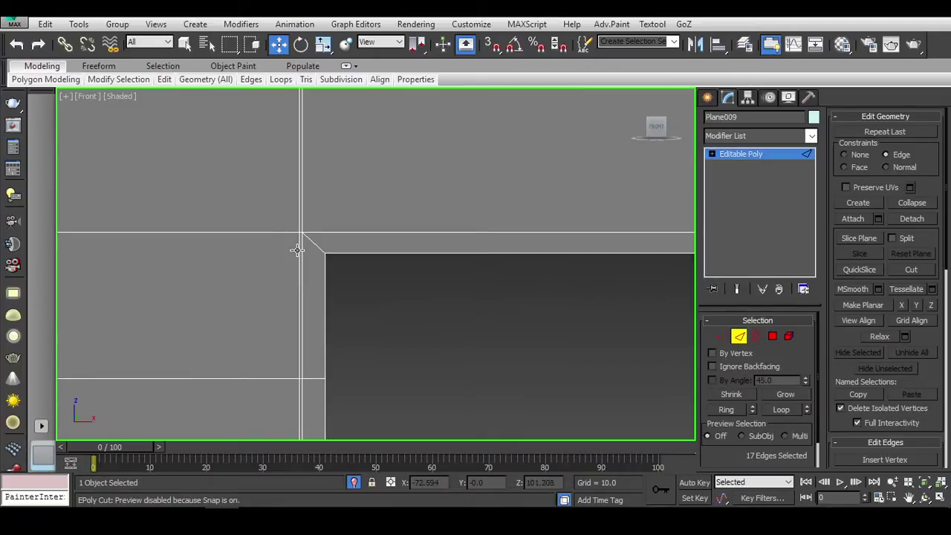
scroll(301, 216, down, 1)
scroll(332, 246, down, 3)
scroll(357, 206, up, 2)
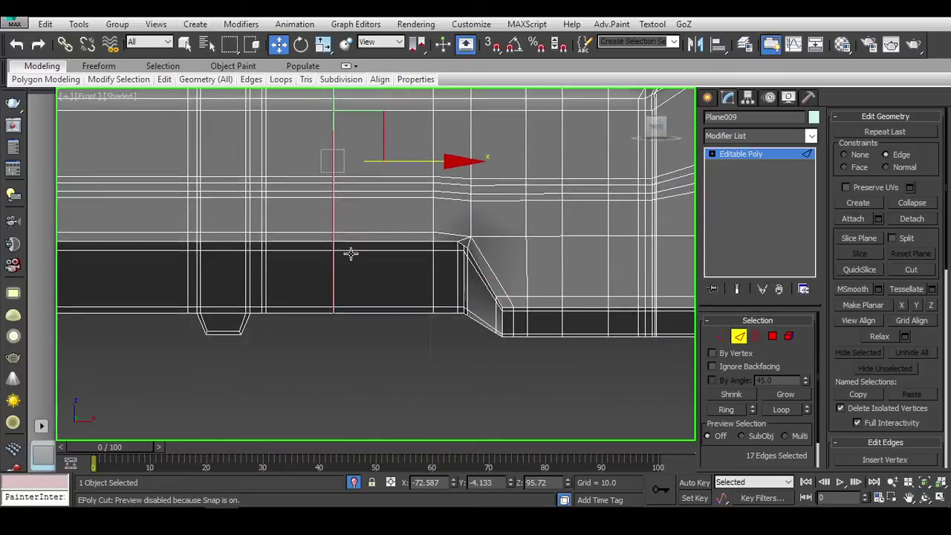
middle_drag(350, 255, 307, 372)
click(313, 355)
scroll(235, 290, up, 4)
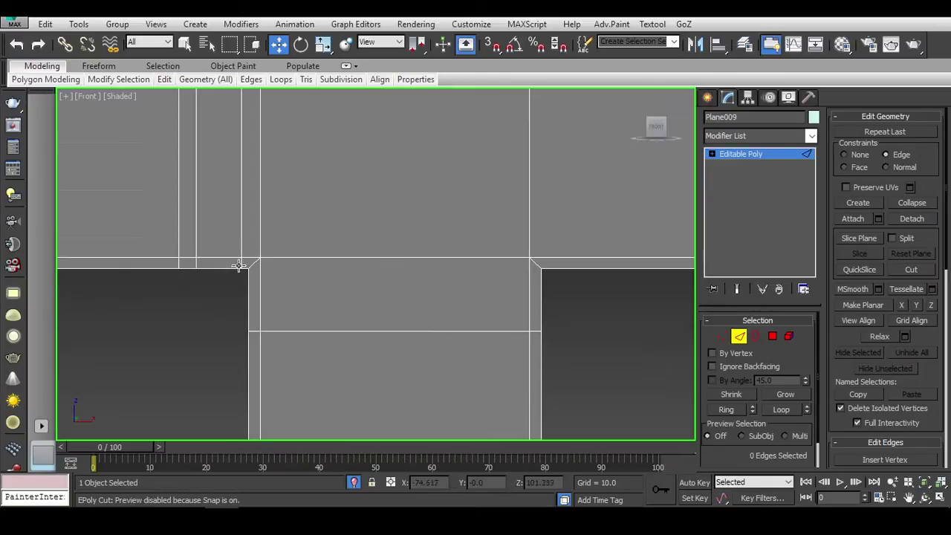
ctrl+click(179, 209)
scroll(289, 255, down, 3)
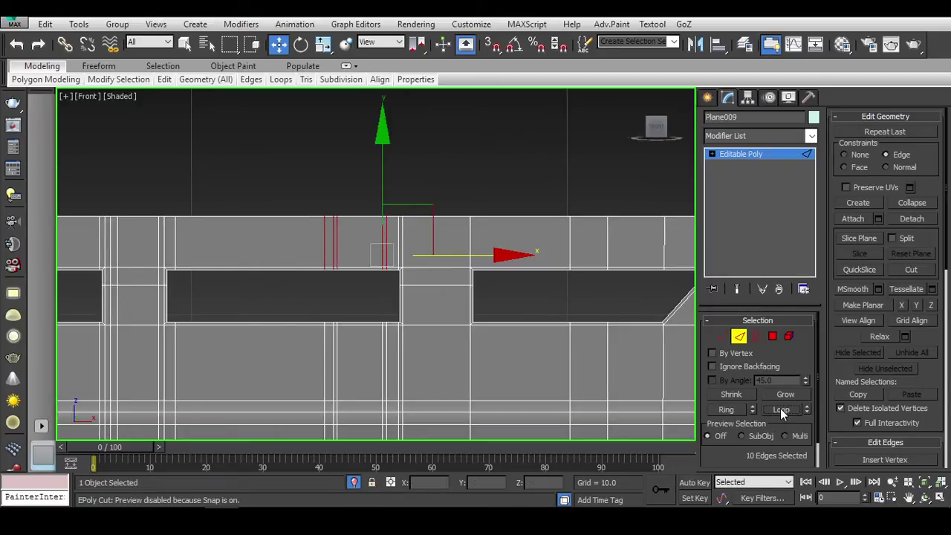
scroll(782, 414, up, 2)
scroll(782, 414, down, 1)
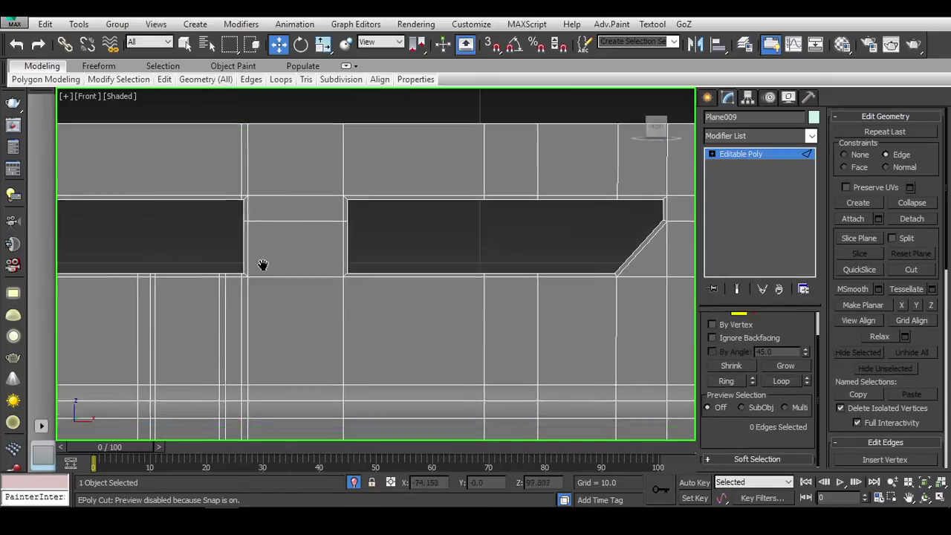
scroll(261, 265, up, 3)
middle_drag(310, 321, 275, 277)
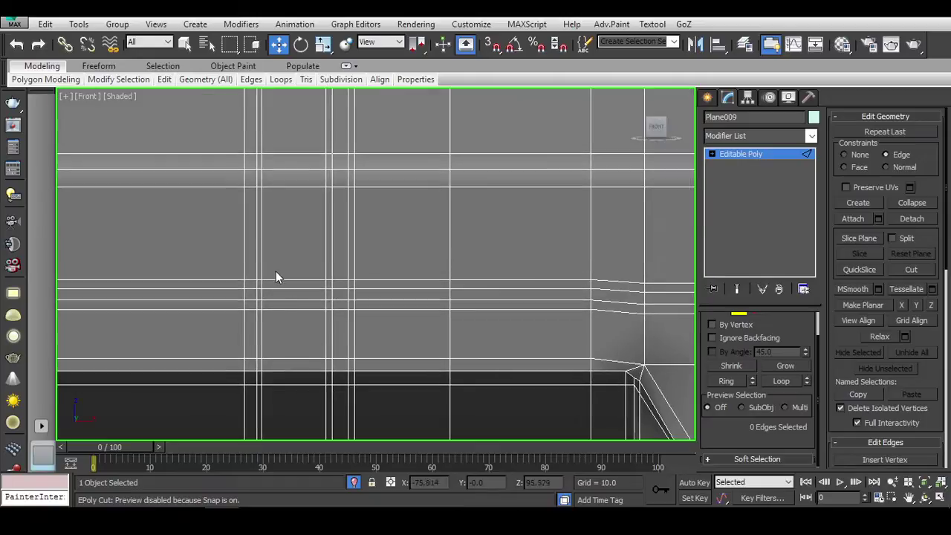
double_click(246, 218)
middle_drag(349, 431, 353, 211)
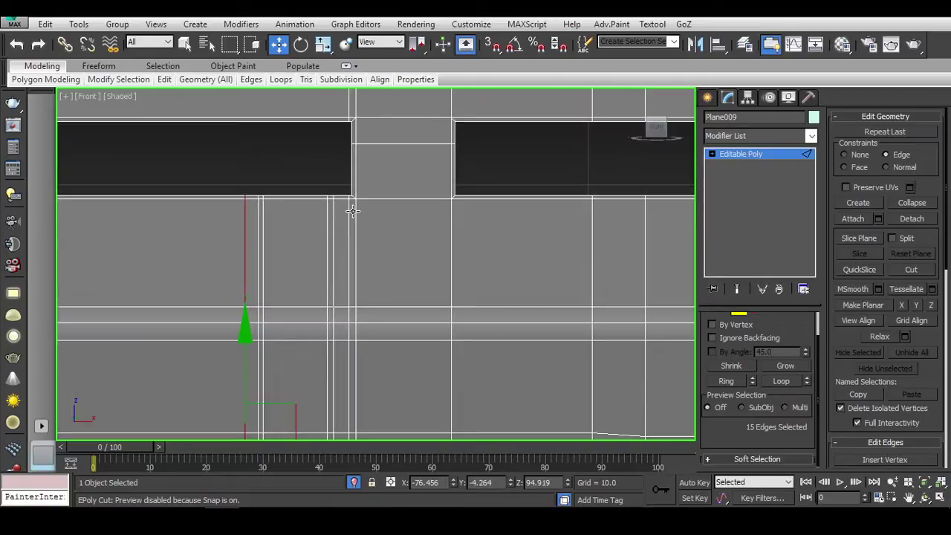
mouse_move(406, 277)
middle_down()
mouse_move(411, 229)
mouse_move(393, 228)
mouse_move(426, 317)
middle_up()
click(410, 230)
double_click(197, 155)
middle_drag(221, 168, 234, 227)
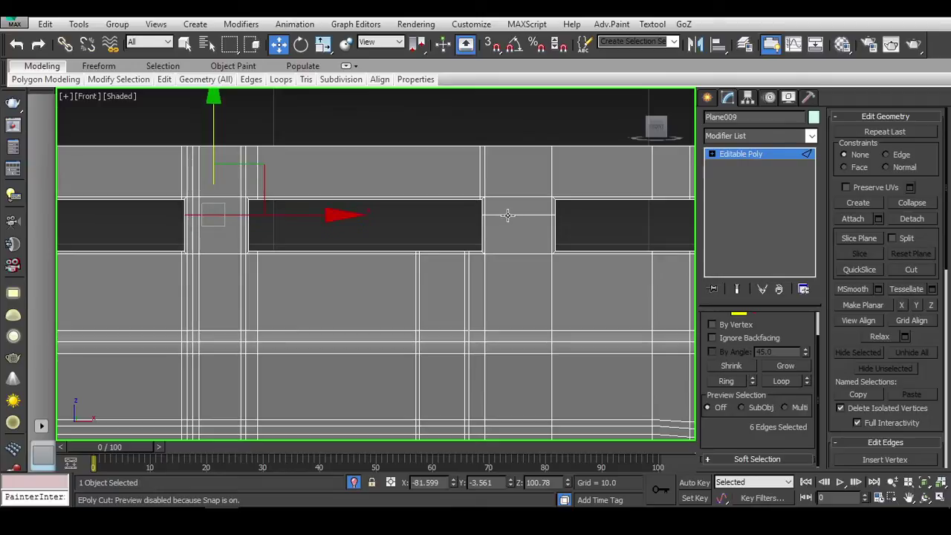
scroll(290, 239, down, 3)
scroll(290, 240, up, 4)
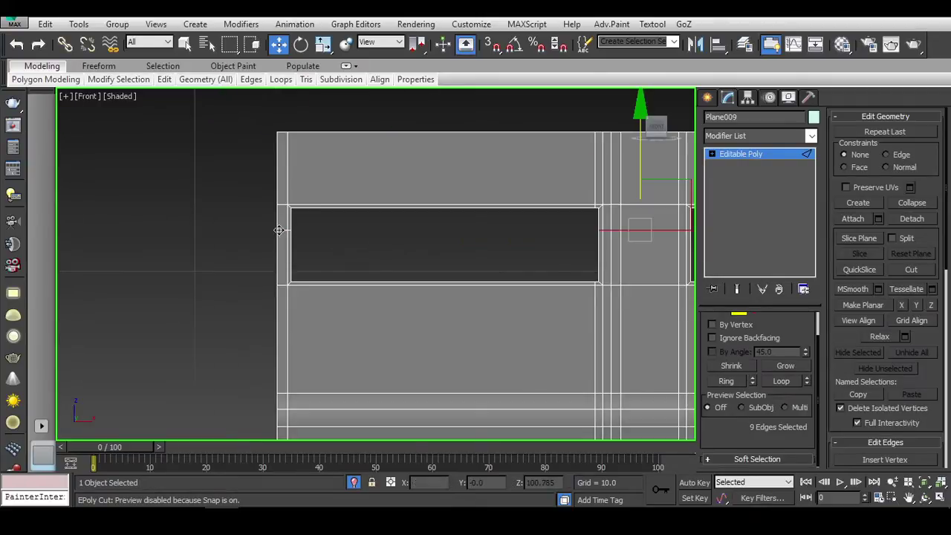
double_click(278, 229)
scroll(279, 230, down, 3)
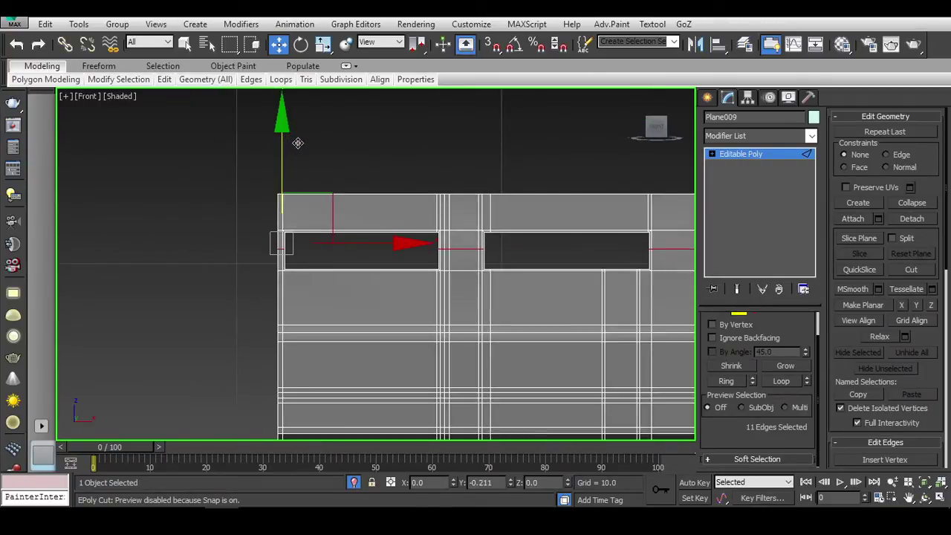
middle_drag(298, 142, 276, 213)
scroll(460, 240, up, 3)
middle_drag(450, 230, 445, 228)
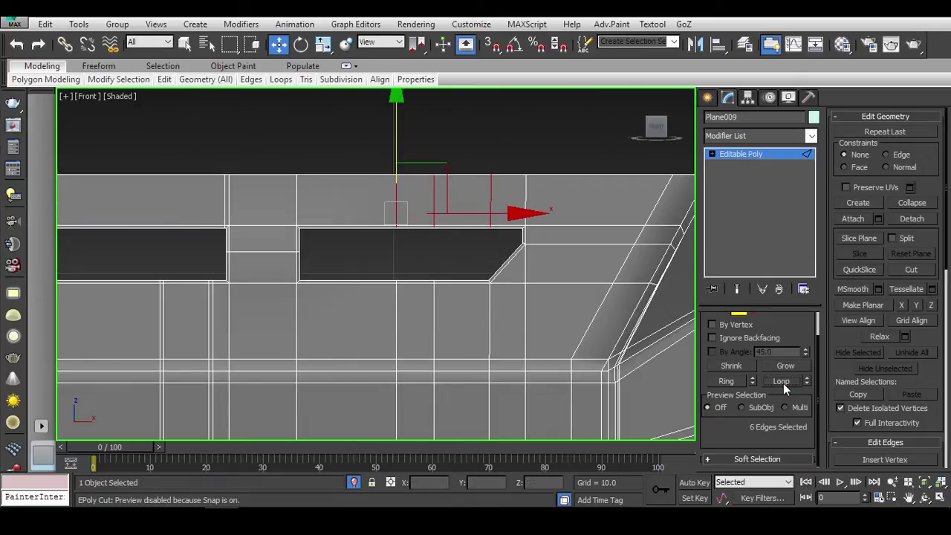
Step: Inspect the slot's diagonal corner, selecting its corner vertex and an edge loop across it
key(ctrl+d)
scroll(429, 142, up, 3)
mouse_move(407, 205)
middle_down()
mouse_move(448, 222)
mouse_move(564, 224)
middle_up()
scroll(508, 292, up, 3)
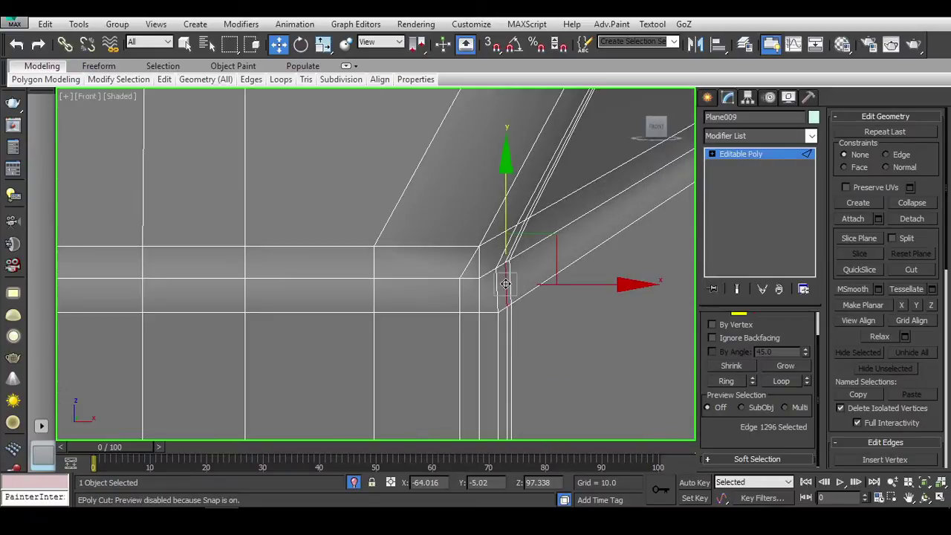
mouse_move(506, 283)
alt+middle_down()
mouse_move(594, 192)
mouse_move(566, 212)
alt+middle_up()
middle_drag(582, 145, 527, 232)
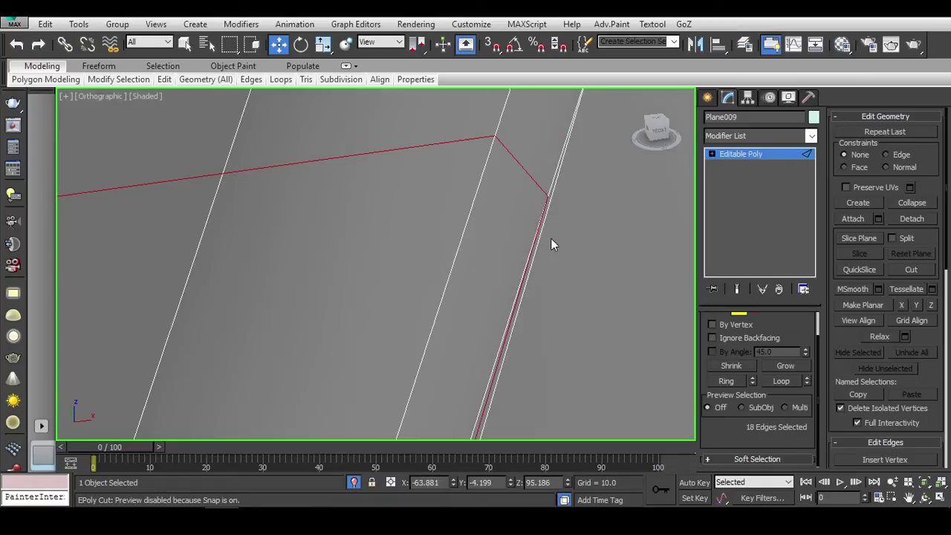
mouse_move(550, 246)
alt+middle_down()
mouse_move(565, 255)
mouse_move(604, 227)
mouse_move(558, 227)
mouse_move(525, 206)
mouse_move(526, 314)
mouse_move(492, 149)
alt+middle_up()
scroll(434, 255, up, 5)
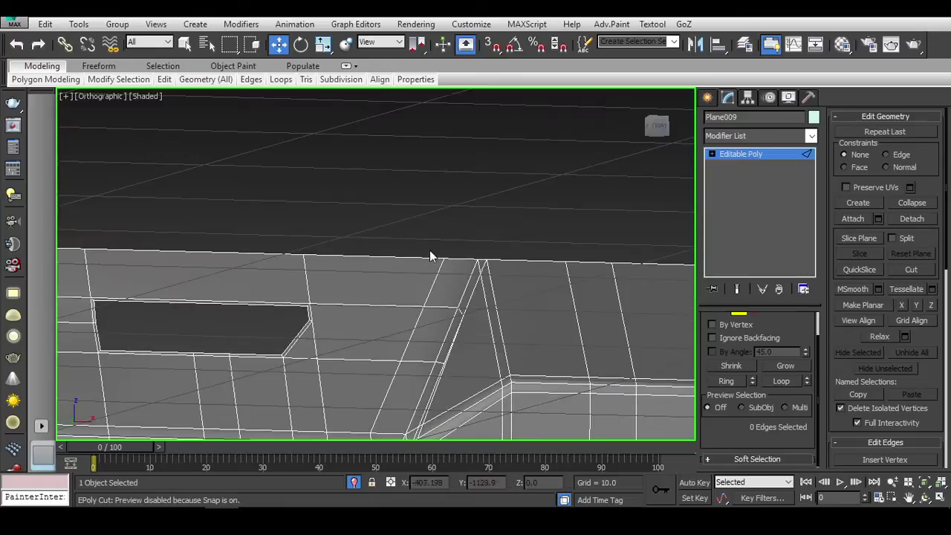
scroll(304, 319, up, 3)
key(1)
click(302, 299)
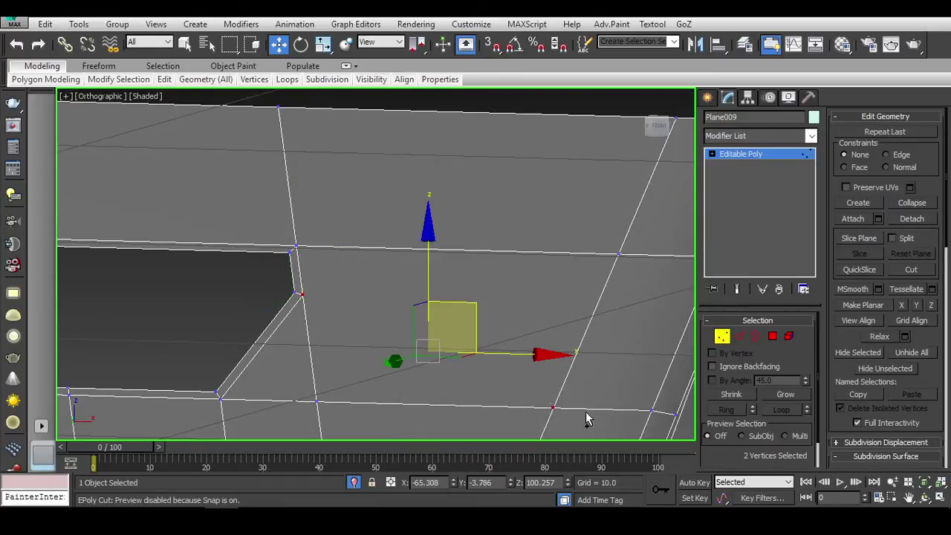
mouse_move(586, 413)
alt+middle_down()
mouse_move(457, 314)
mouse_move(450, 334)
mouse_move(431, 314)
mouse_move(464, 272)
mouse_move(393, 276)
alt+middle_up()
key(2)
double_click(401, 297)
mouse_move(456, 318)
alt+middle_down()
mouse_move(489, 186)
mouse_move(357, 206)
alt+middle_up()
scroll(357, 205, up, 5)
mouse_move(376, 265)
alt+middle_down()
mouse_move(400, 270)
mouse_move(425, 238)
alt+middle_up()
click(425, 237)
Step: Start the Cut tool and compare the corner with subdivision smoothing on and off
key(alt+c)
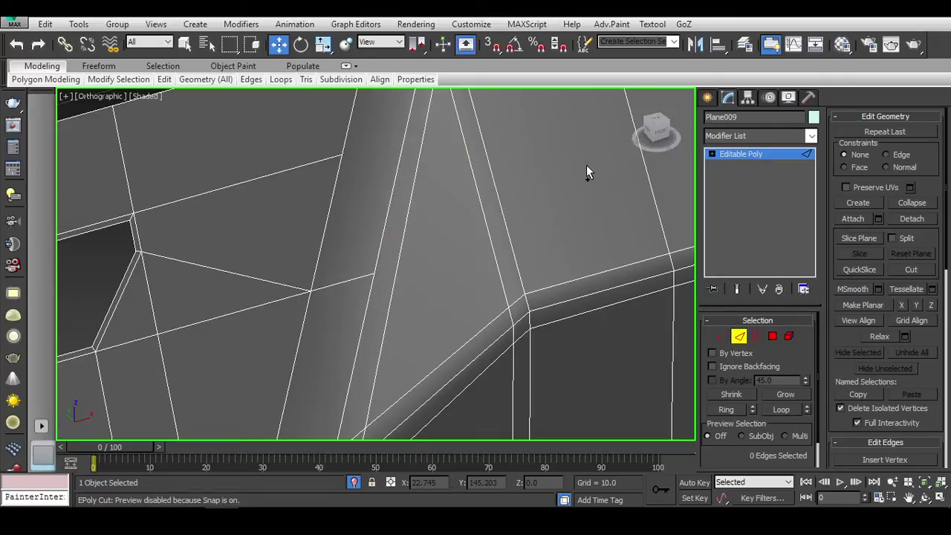
scroll(587, 173, down, 3)
alt+middle_drag(585, 181, 499, 215)
key(ctrl+BackSpace)
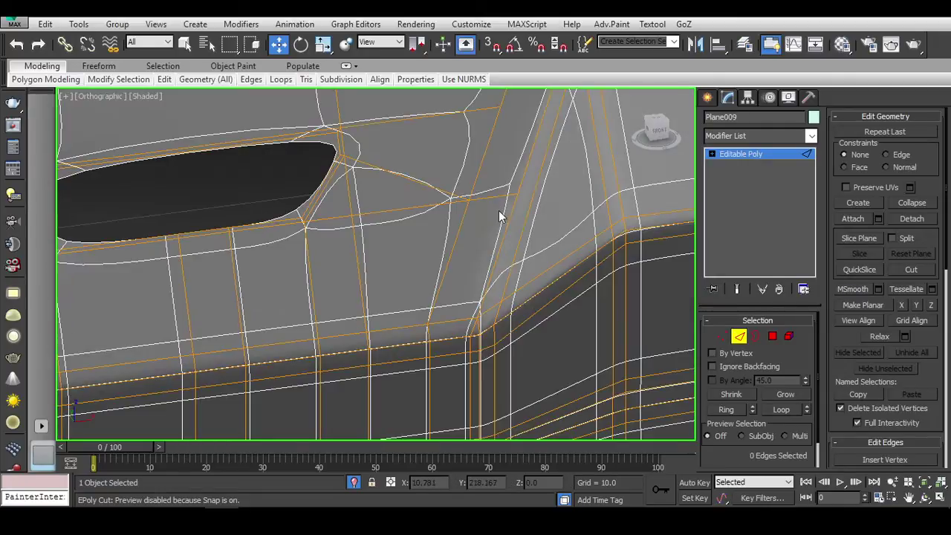
key(ctrl+BackSpace)
click(488, 198)
scroll(608, 217, down, 3)
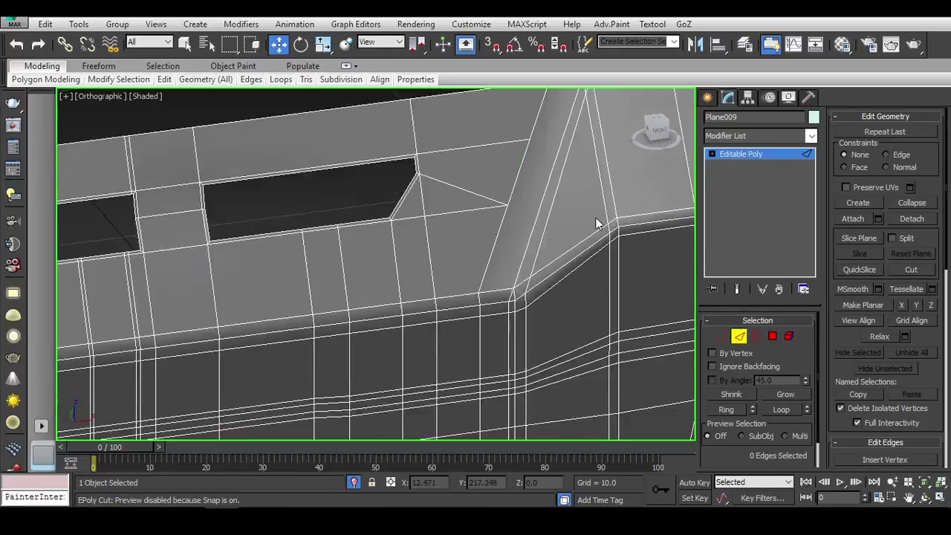
key(ctrl+BackSpace)
key(ctrl+BackSpace)
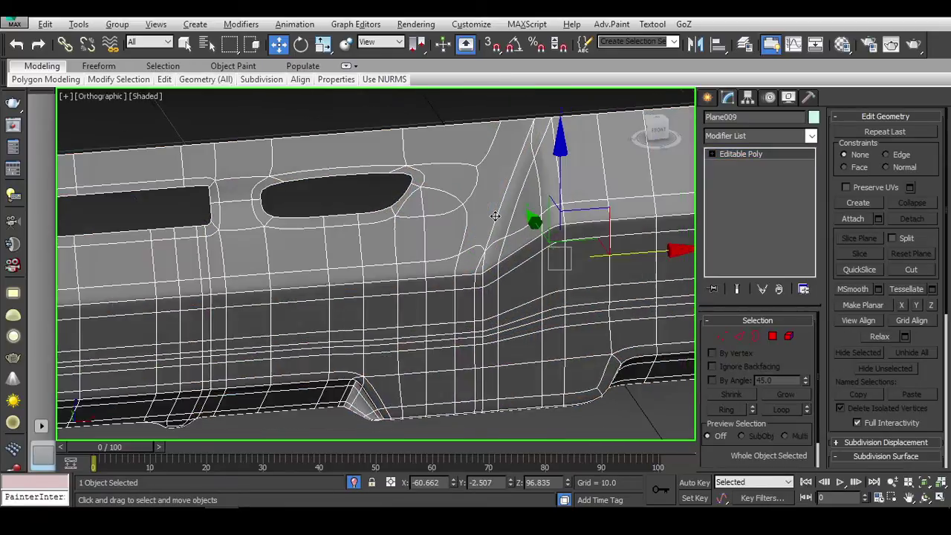
key(ctrl+d)
click(498, 248)
scroll(520, 252, up, 3)
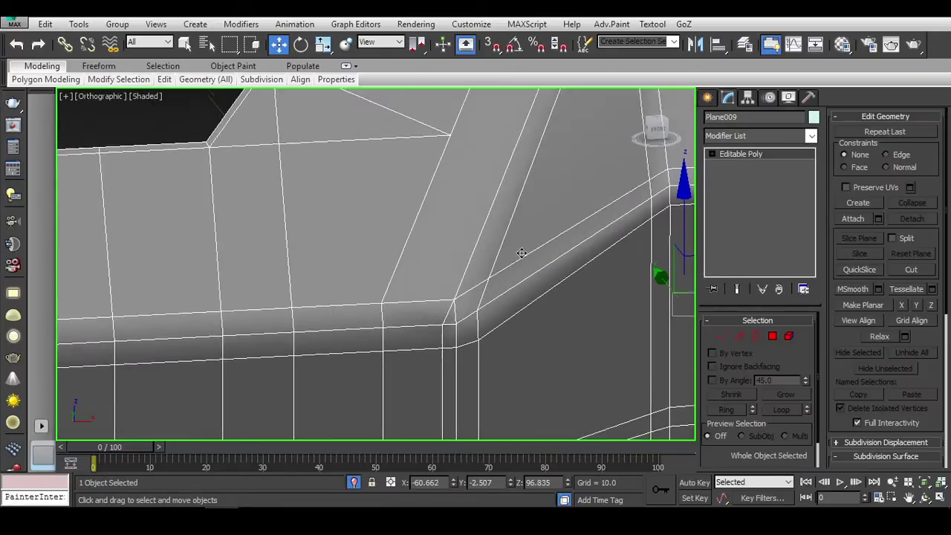
scroll(512, 260, up, 2)
mouse_move(506, 265)
alt+middle_down()
mouse_move(481, 210)
mouse_move(443, 257)
alt+middle_up()
key(ctrl+BackSpace)
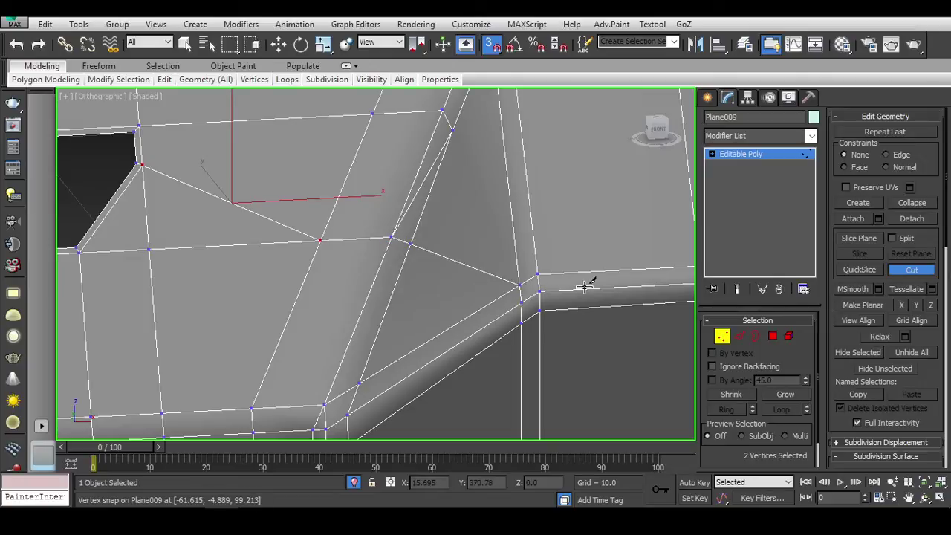
Step: Reselect the panel in front view and frame the gap between the two slots in Edge mode
key(w)
key(2)
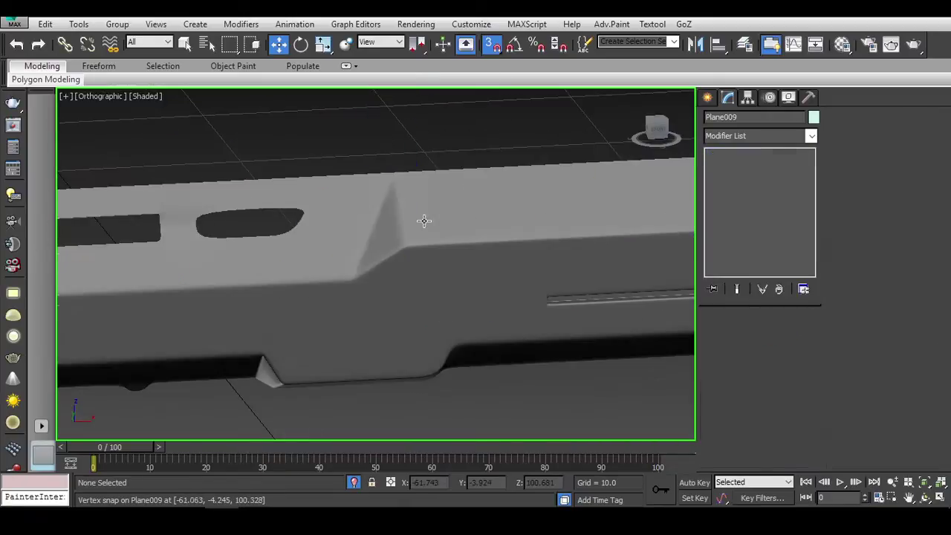
click(431, 221)
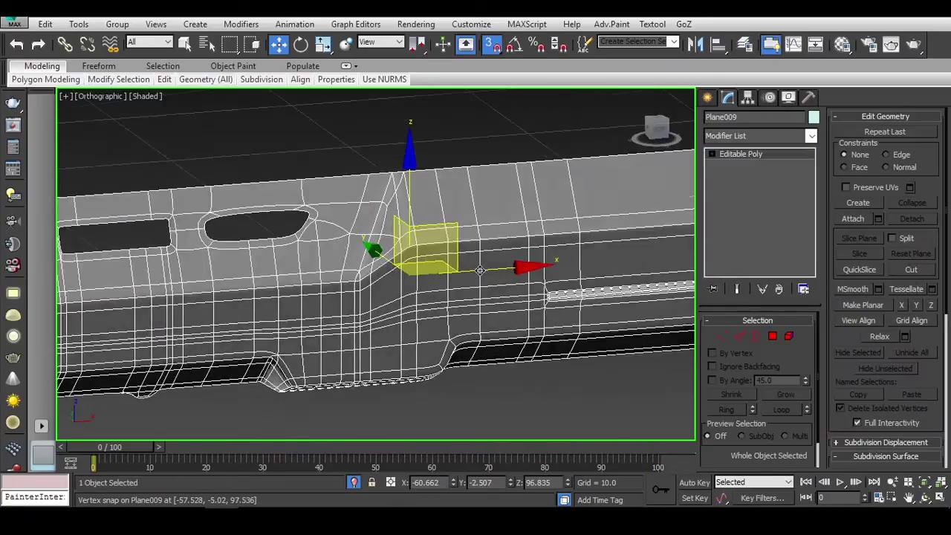
scroll(314, 210, up, 4)
key(2)
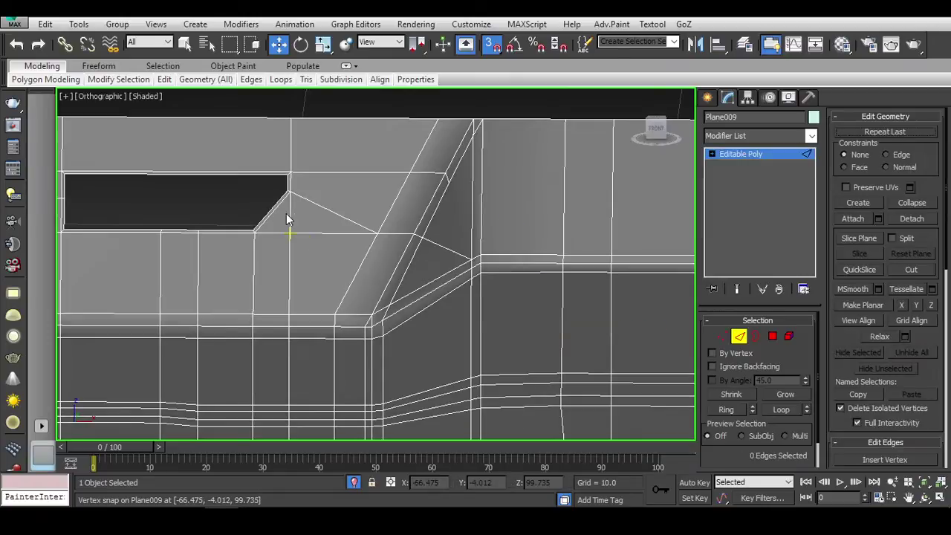
mouse_move(391, 244)
middle_down()
mouse_move(386, 133)
mouse_move(342, 169)
mouse_move(384, 271)
middle_up()
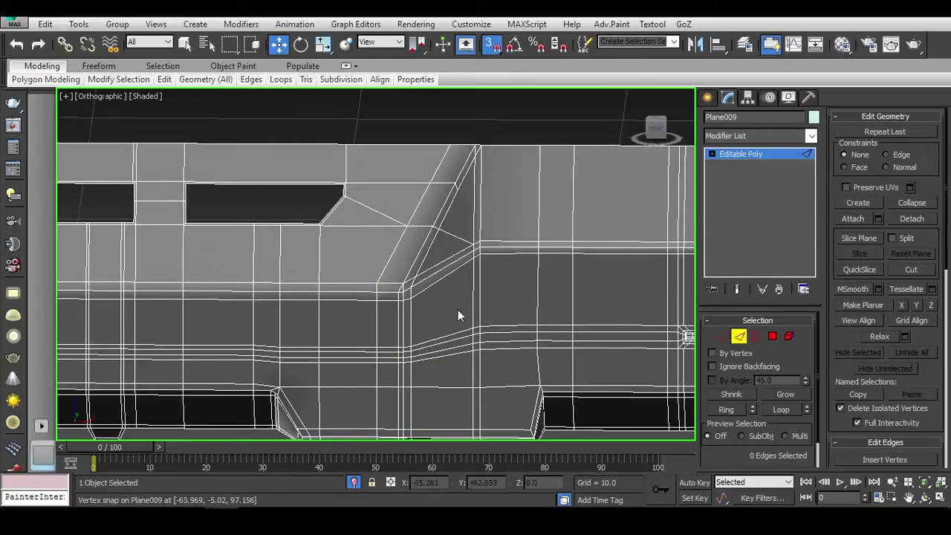
key(ctrl+a)
key(2)
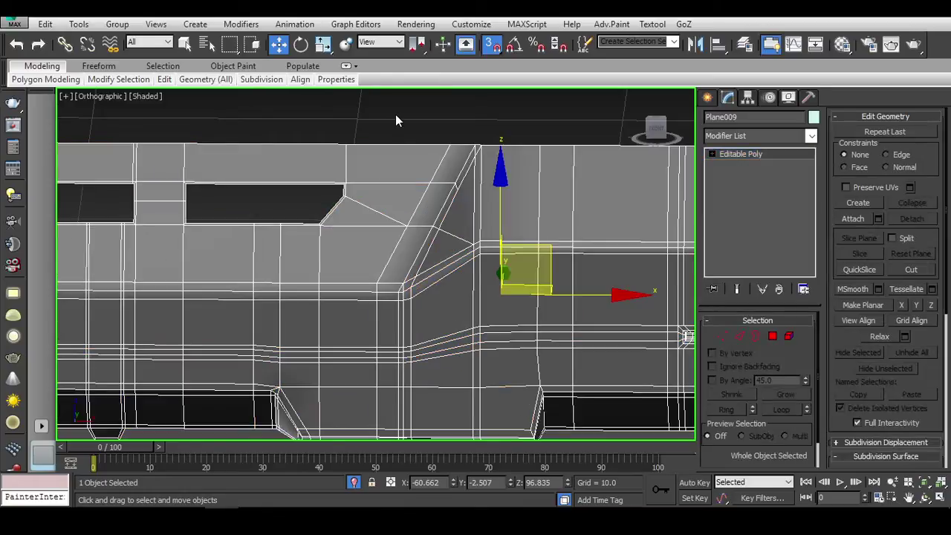
click(395, 115)
click(190, 178)
key(f)
scroll(270, 196, down, 3)
scroll(225, 252, up, 3)
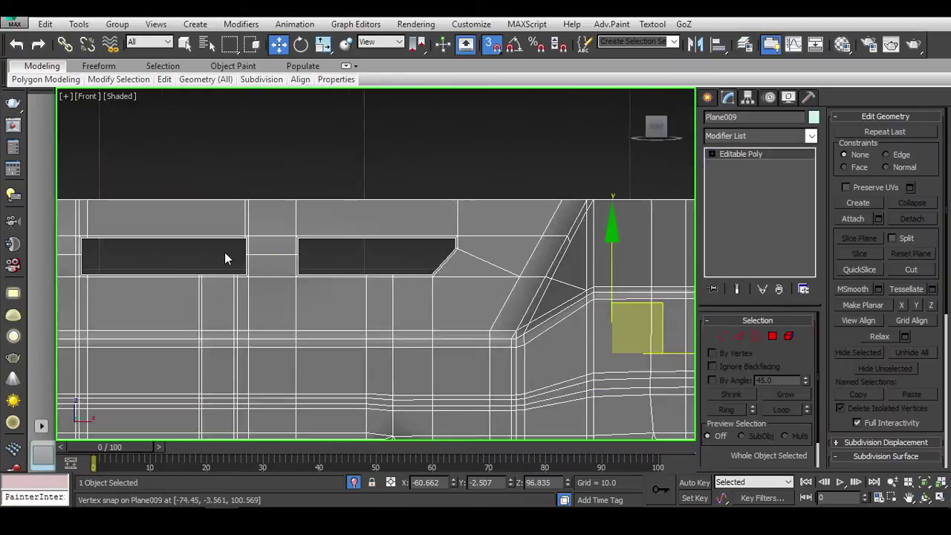
scroll(269, 271, up, 2)
middle_drag(269, 271, 291, 232)
scroll(291, 233, up, 4)
key(2)
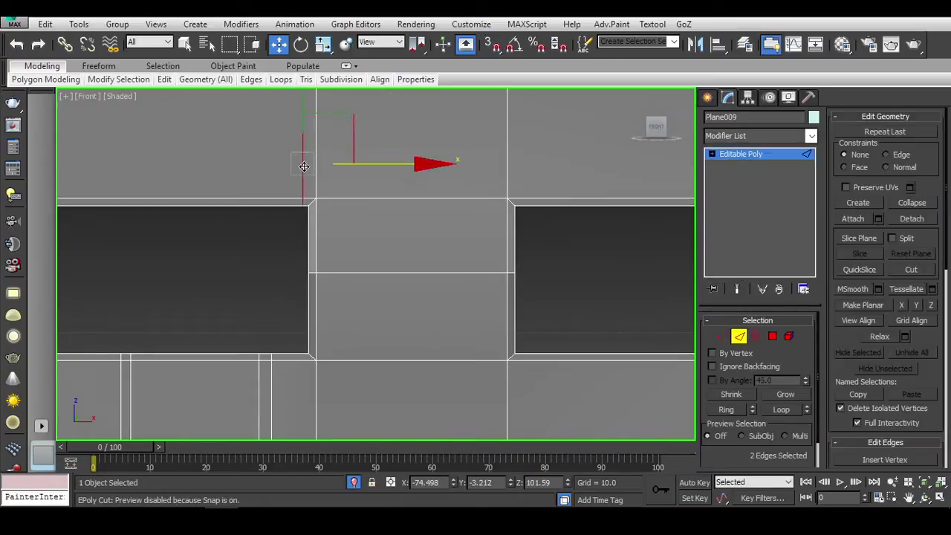
middle_drag(408, 174, 432, 229)
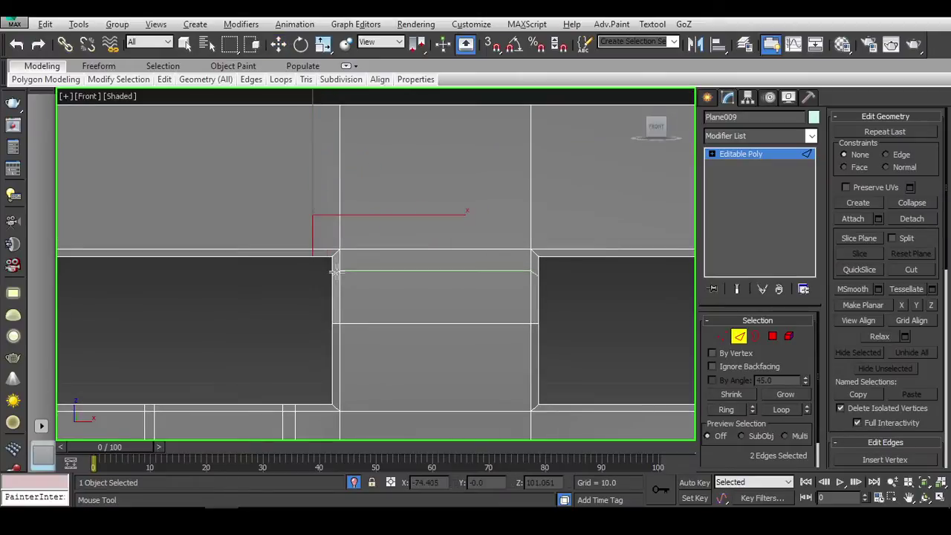
Step: Cut a new edge from the slot corner to its corner vertex and check it smoothed
alt+click(420, 272)
middle_drag(420, 271, 457, 250)
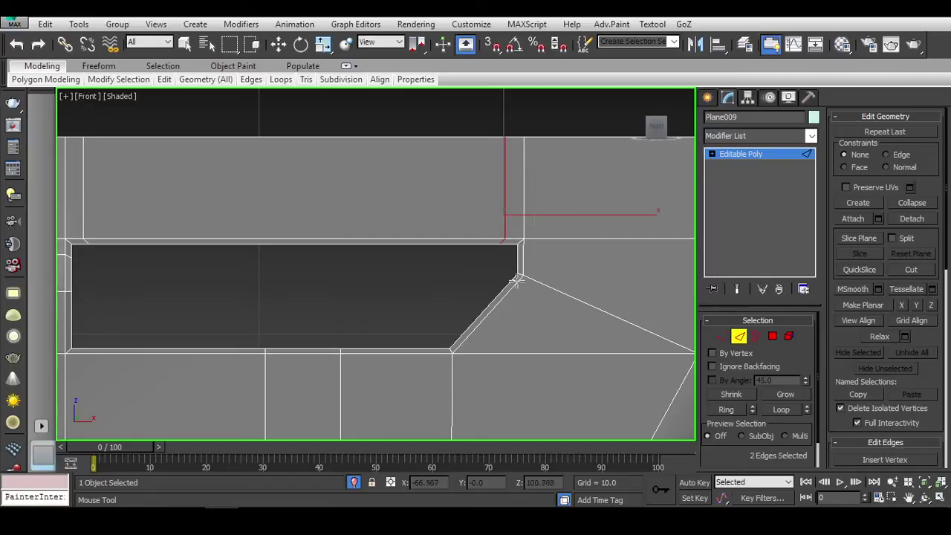
click(523, 266)
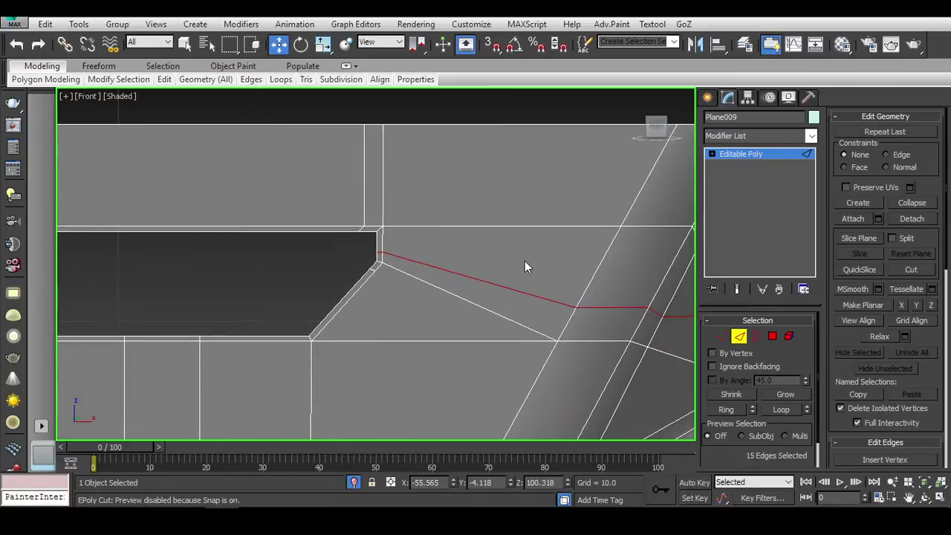
key(1)
mouse_move(539, 290)
middle_down()
mouse_move(393, 248)
mouse_move(231, 241)
middle_up()
key(ctrl+BackSpace)
scroll(230, 242, up, 3)
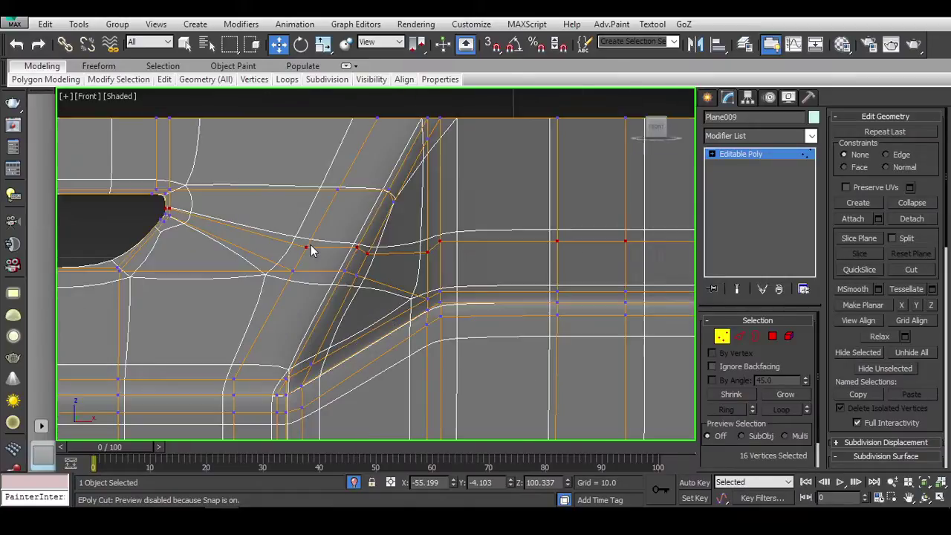
key(ctrl+BackSpace)
scroll(342, 255, up, 2)
scroll(320, 251, up, 2)
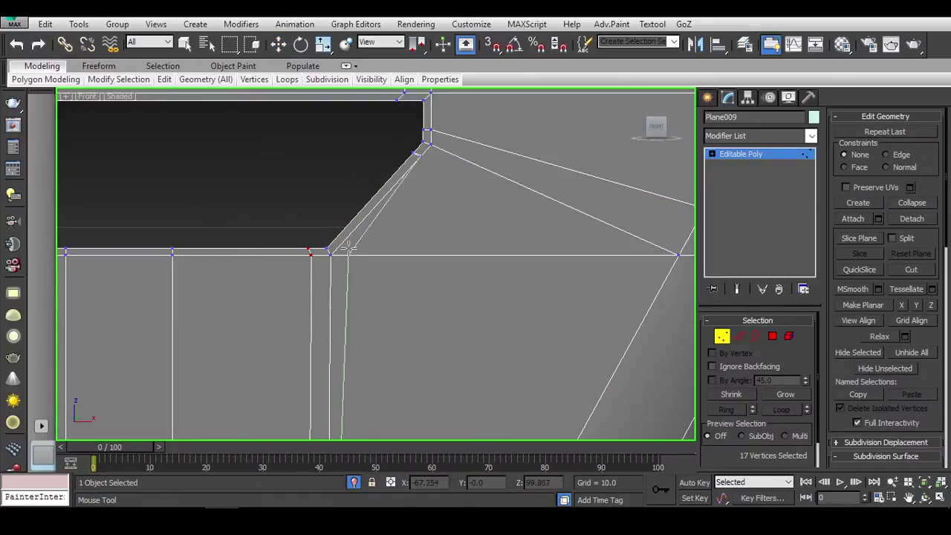
key(w)
scroll(338, 243, down, 3)
key(ctrl+BackSpace)
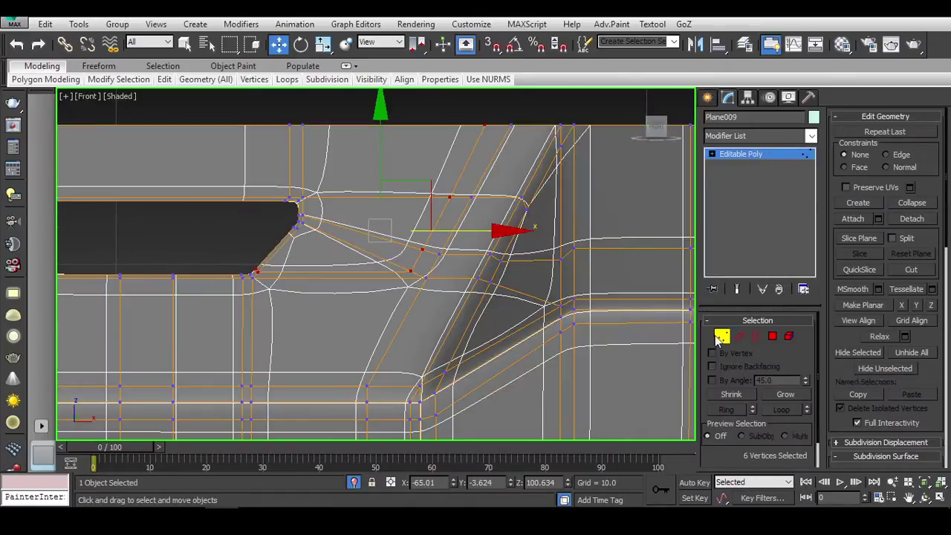
click(722, 336)
scroll(389, 178, down, 3)
click(389, 178)
scroll(474, 238, up, 3)
scroll(276, 208, up, 2)
click(328, 253)
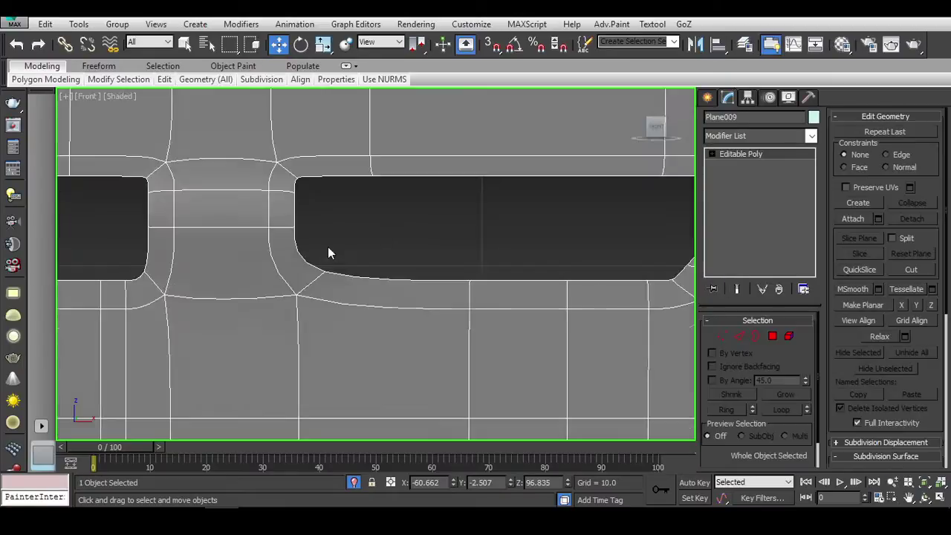
key(ctrl+BackSpace)
Step: Select the edge along the top of the vent cutout
key(2)
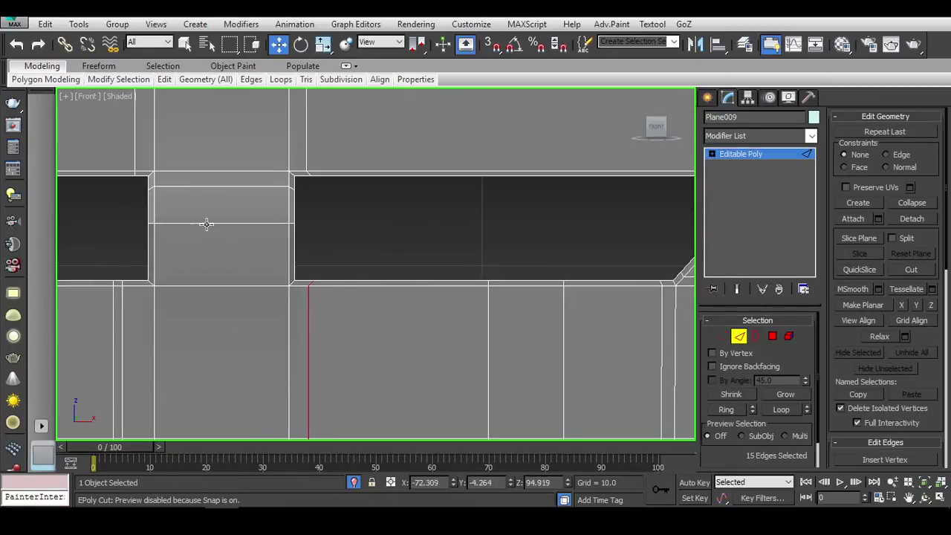
mouse_move(363, 266)
alt+middle_down()
mouse_move(334, 255)
mouse_move(395, 251)
mouse_move(379, 250)
alt+middle_up()
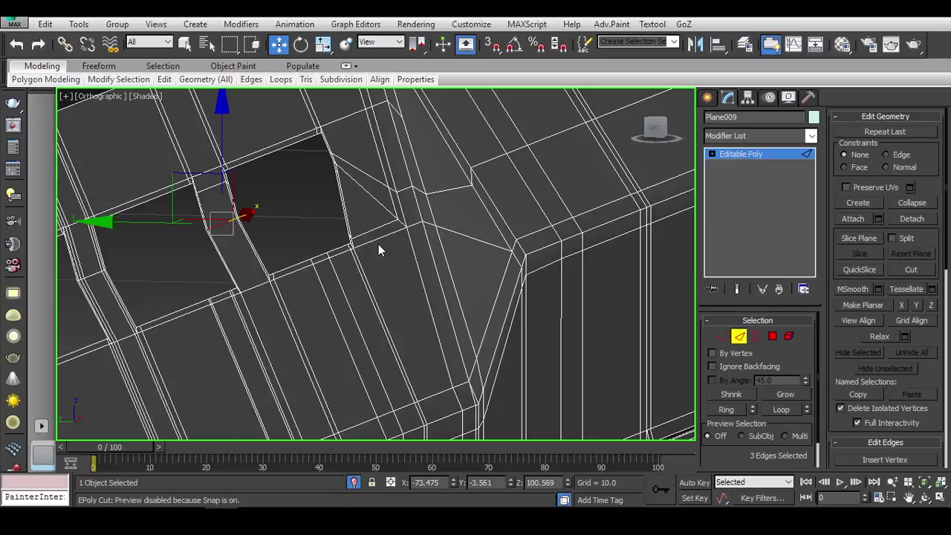
click(379, 249)
middle_drag(73, 253, 201, 261)
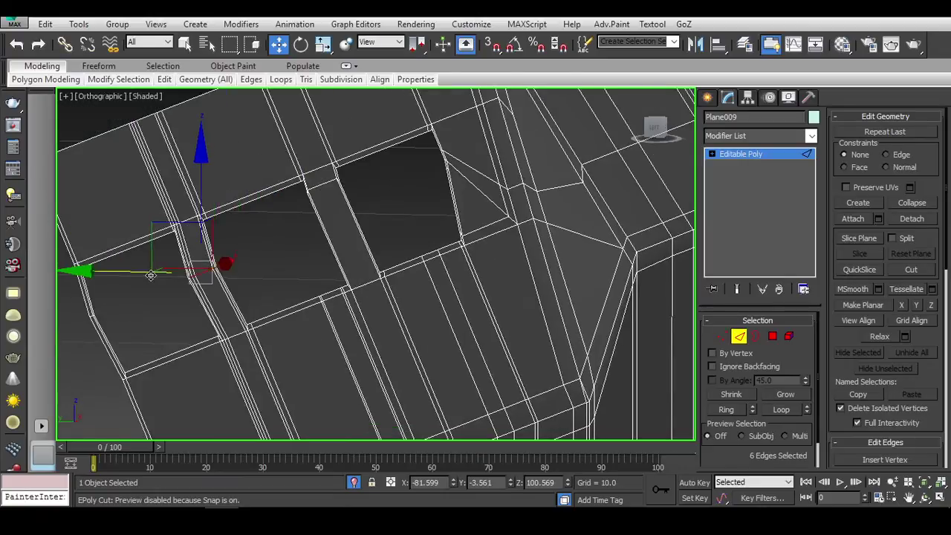
scroll(151, 276, up, 5)
scroll(164, 282, up, 5)
mouse_move(179, 292)
alt+middle_down()
mouse_move(289, 255)
mouse_move(414, 188)
alt+middle_up()
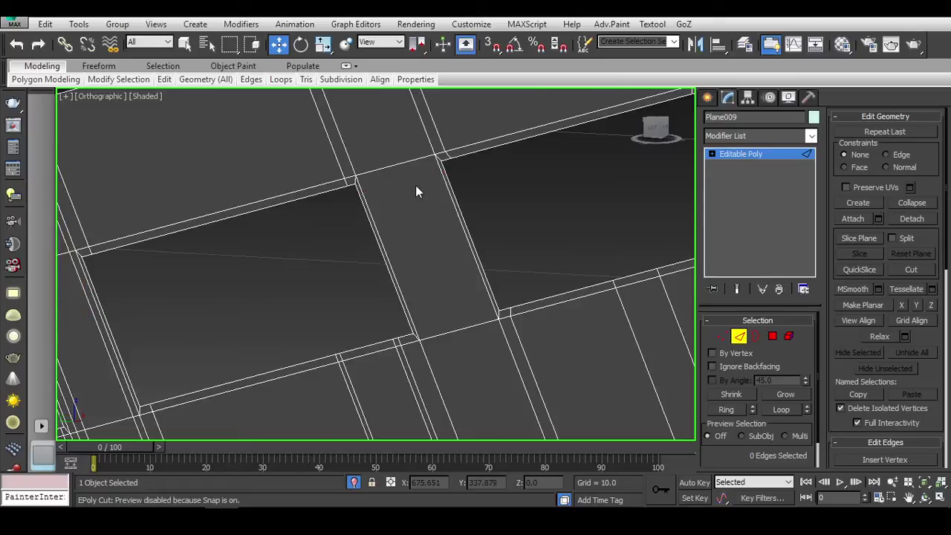
scroll(415, 192, down, 3)
scroll(445, 197, up, 5)
scroll(349, 238, up, 2)
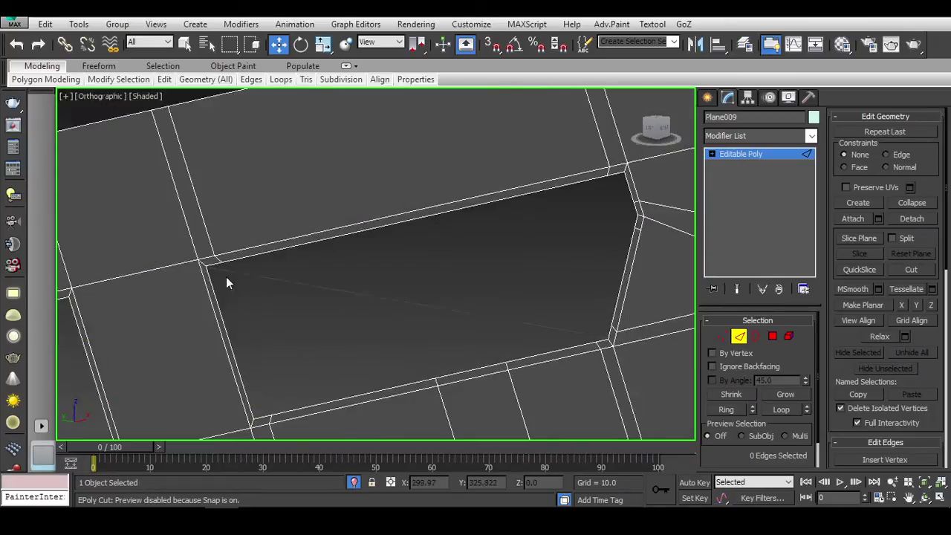
mouse_move(226, 276)
alt+middle_down()
mouse_move(276, 293)
mouse_move(386, 233)
alt+middle_up()
click(272, 276)
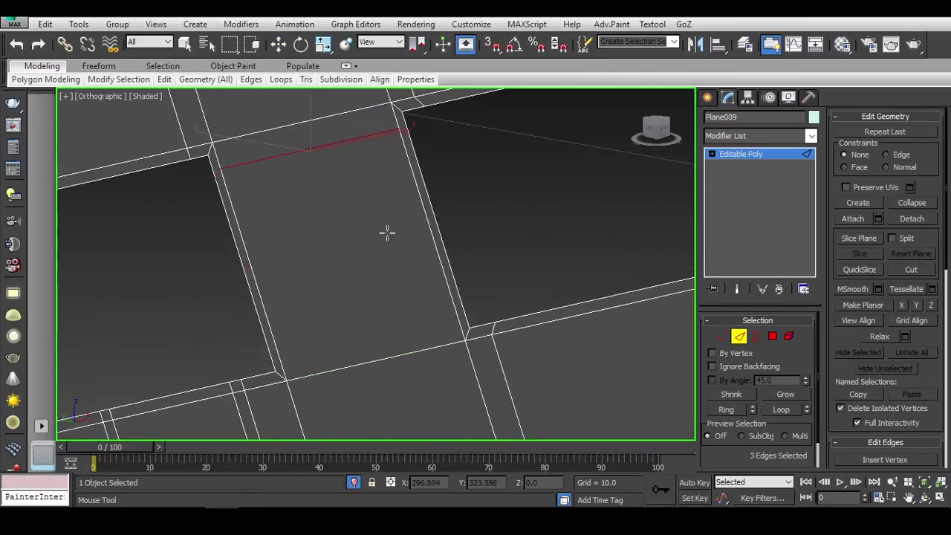
mouse_move(282, 347)
alt+middle_down()
mouse_move(219, 297)
mouse_move(266, 340)
mouse_move(321, 261)
alt+middle_up()
Step: Move the edges beside the vent divider from the front view
key(w)
click(668, 128)
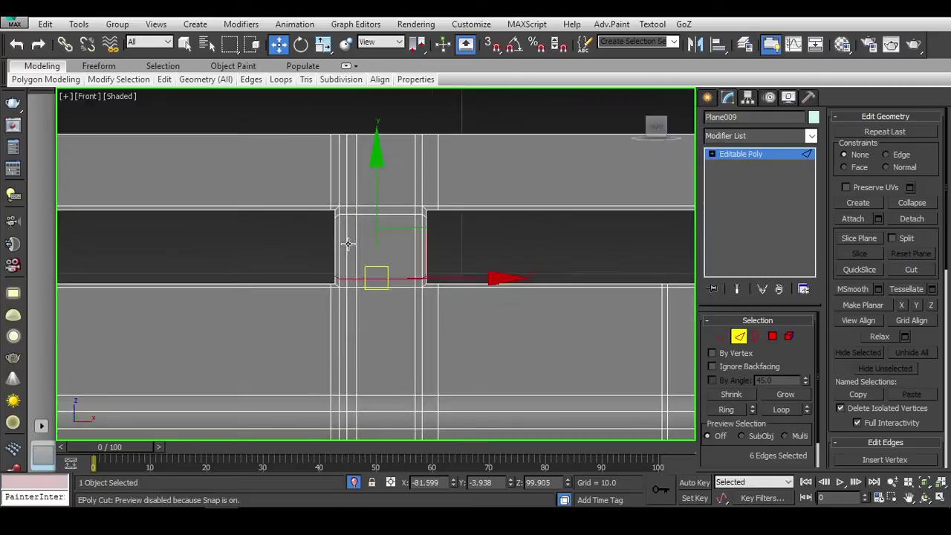
click(322, 165)
middle_drag(322, 325, 340, 322)
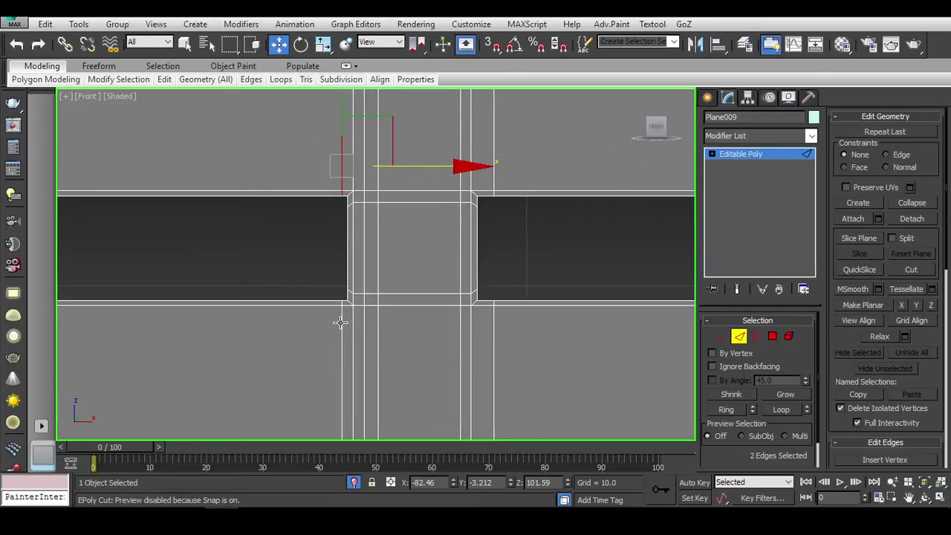
scroll(339, 323, down, 3)
middle_drag(446, 350, 485, 392)
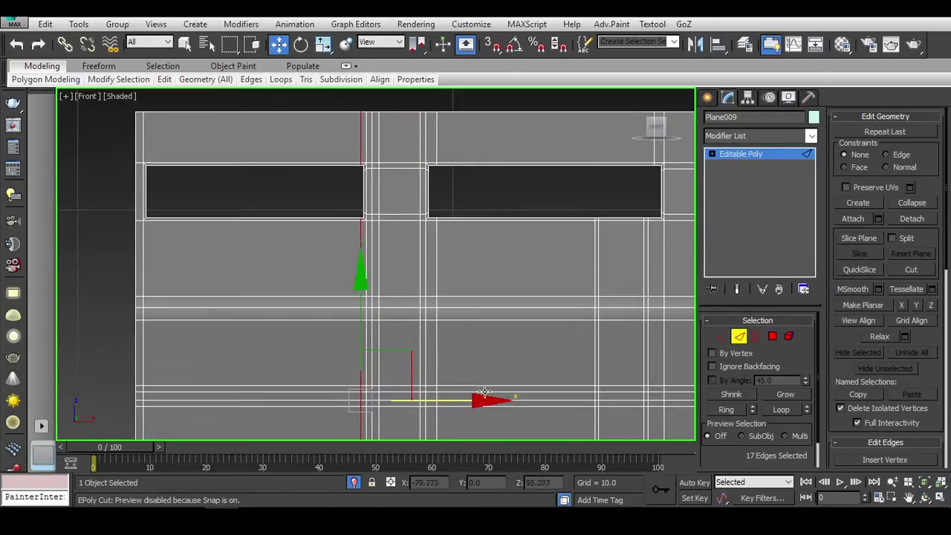
scroll(203, 265, up, 3)
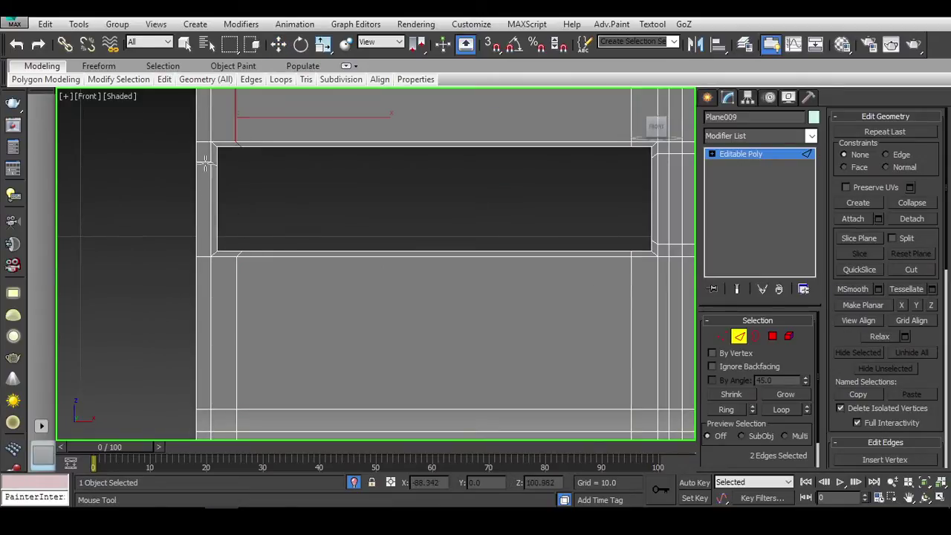
scroll(205, 236, down, 2)
Step: Leave edge editing and Unhide All the hidden weapon parts around the panel
right_click(314, 216)
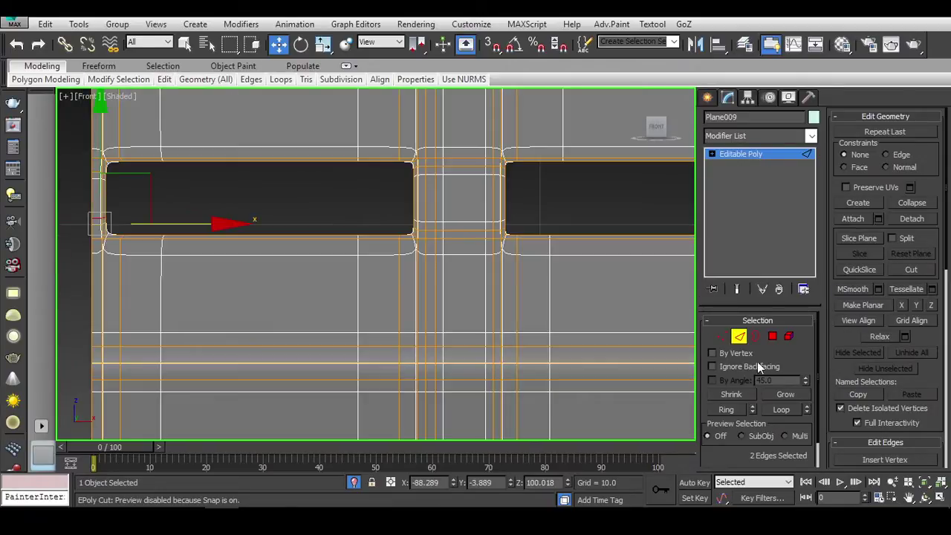
key(2)
click(535, 202)
scroll(314, 214, down, 2)
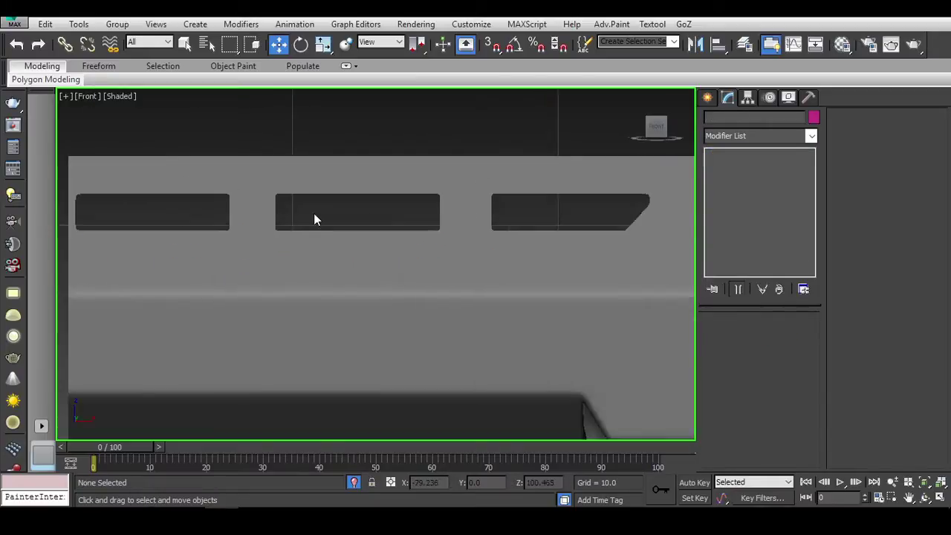
scroll(313, 217, down, 2)
click(444, 185)
right_click(491, 167)
click(548, 110)
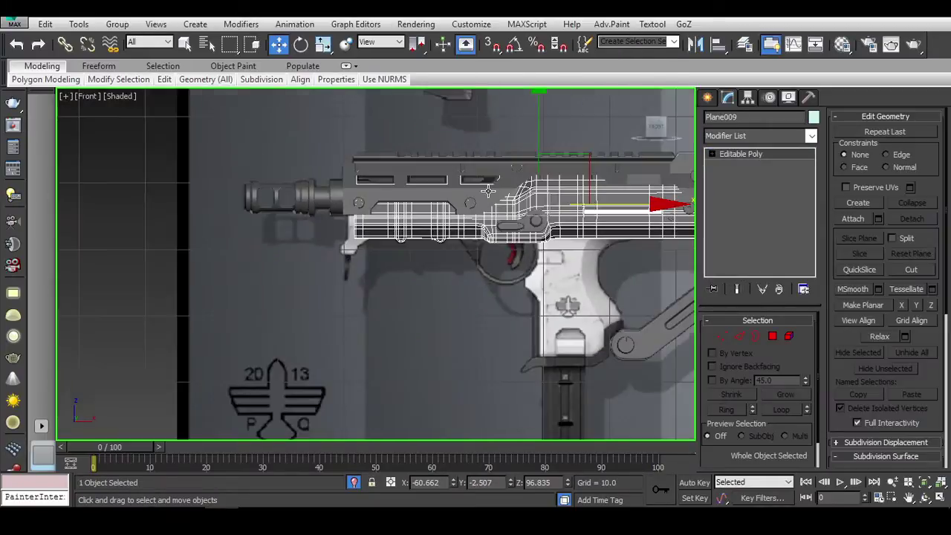
scroll(488, 191, up, 3)
scroll(473, 180, up, 2)
mouse_move(473, 180)
alt+middle_down()
mouse_move(414, 256)
mouse_move(563, 281)
alt+middle_up()
Step: Isolate the panel to check its open border, then Unhide All weapon parts again
click(755, 336)
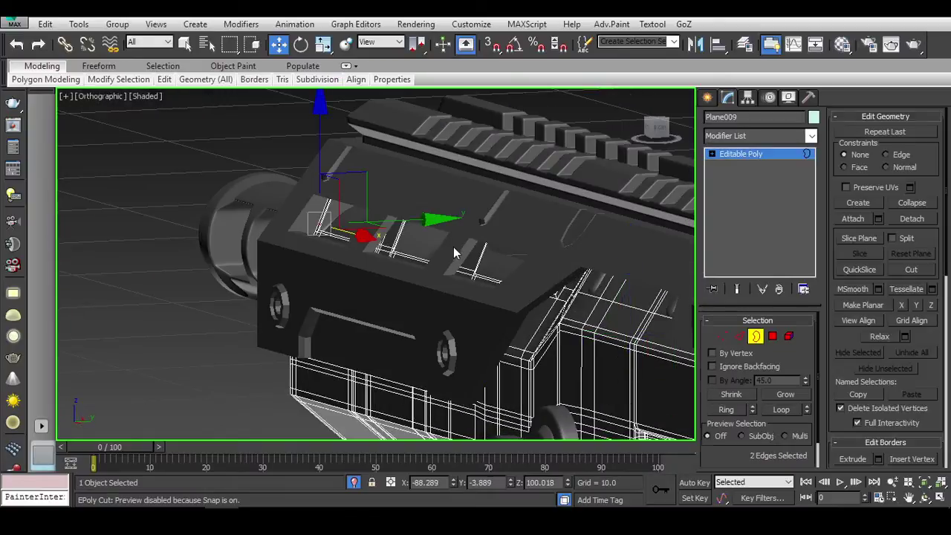
key(alt+q)
scroll(491, 252, down, 2)
scroll(498, 260, down, 2)
scroll(505, 269, down, 2)
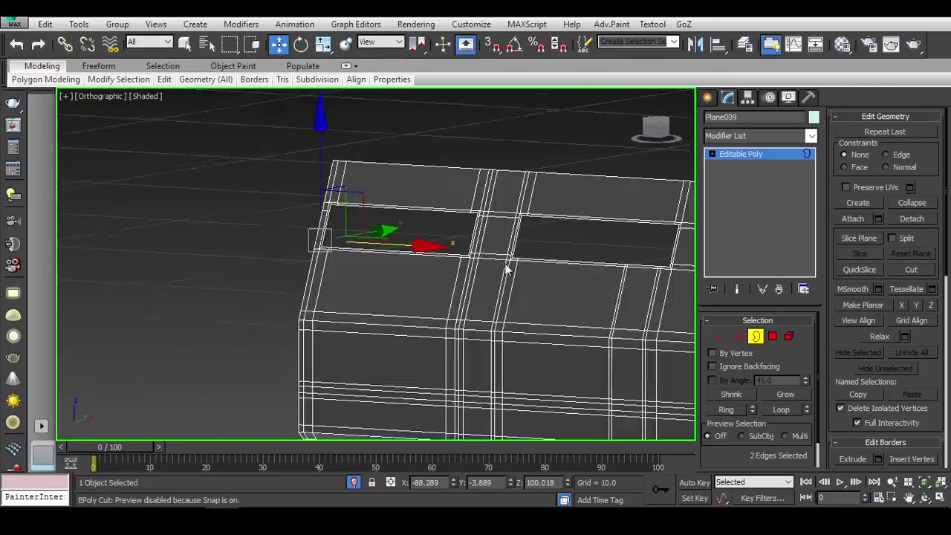
middle_drag(505, 269, 465, 271)
mouse_move(631, 266)
alt+middle_down()
mouse_move(273, 275)
mouse_move(379, 268)
alt+middle_up()
scroll(273, 275, up, 2)
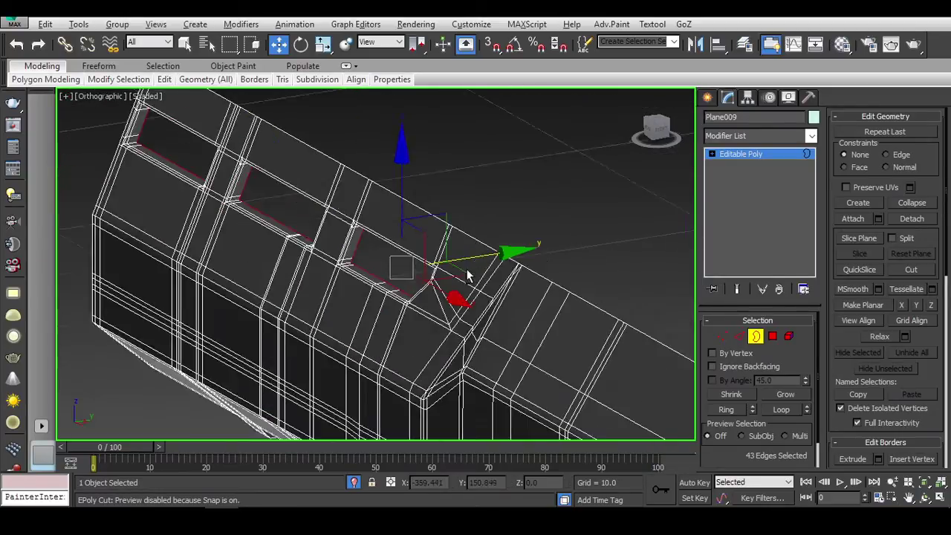
alt+middle_drag(436, 257, 527, 208)
key(3)
scroll(553, 266, down, 2)
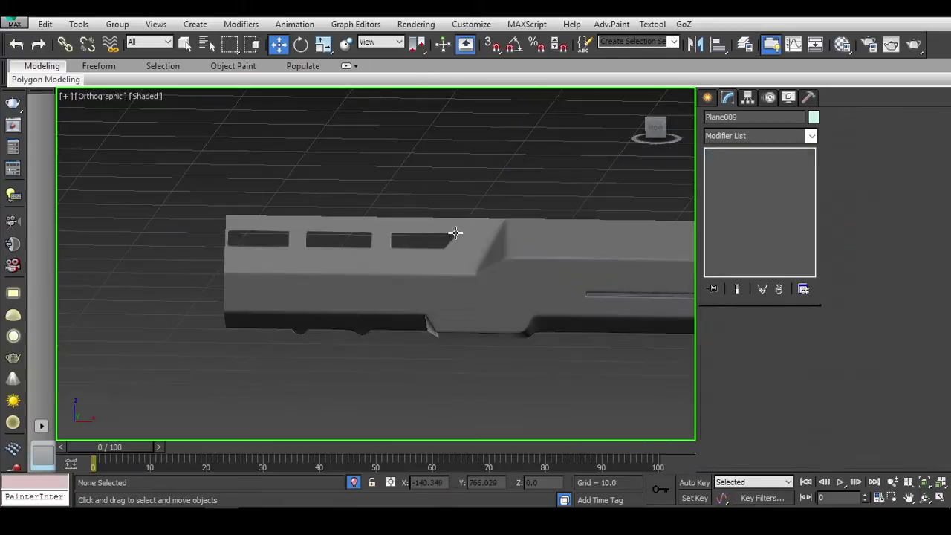
scroll(462, 246, up, 1)
click(516, 280)
key(ctrl+d)
click(380, 291)
right_click(423, 161)
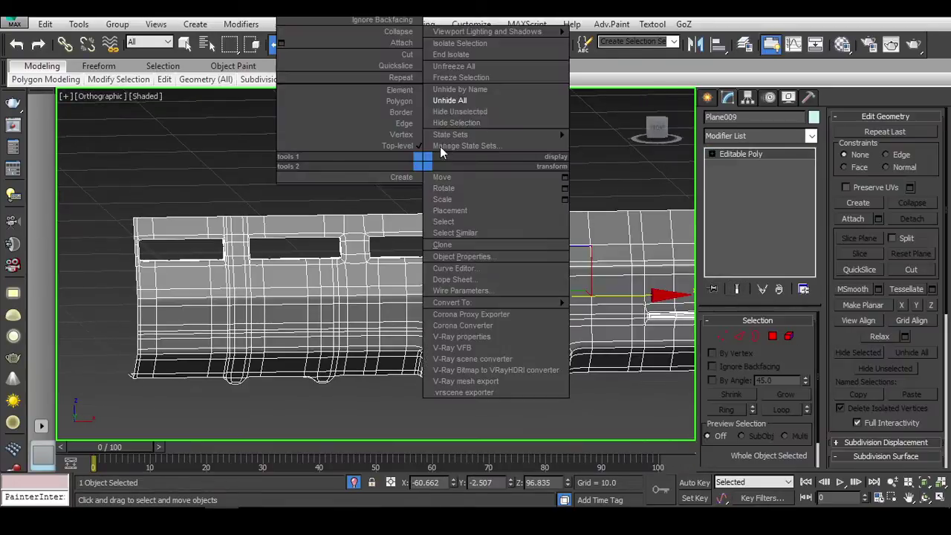
click(464, 101)
scroll(440, 213, up, 5)
Step: Frame the reference board in perspective and select the smoothed, mirrored handguard Plane006
scroll(439, 212, down, 5)
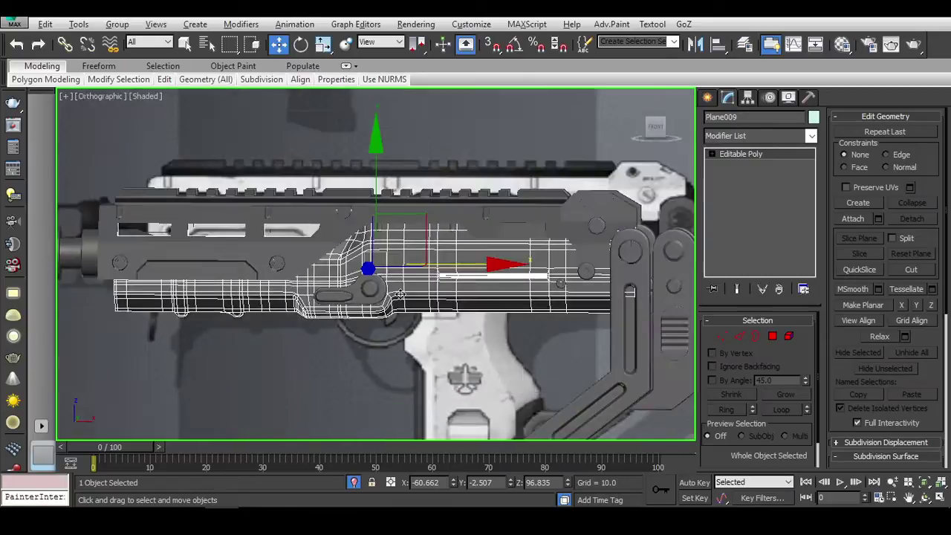
alt+middle_drag(364, 267, 350, 298)
key(ctrl+d)
scroll(268, 225, up, 5)
scroll(322, 258, down, 3)
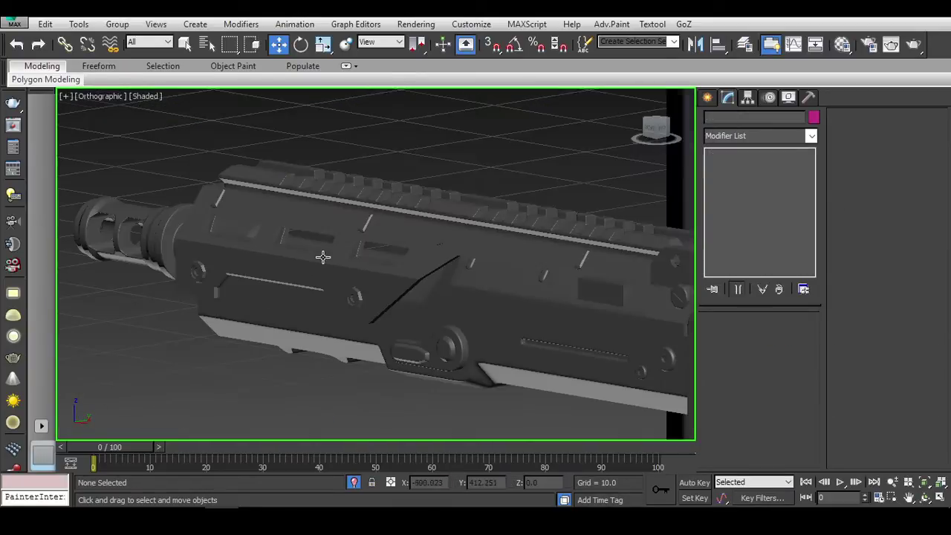
alt+middle_drag(323, 258, 371, 275)
scroll(334, 257, down, 3)
key(p)
key(z)
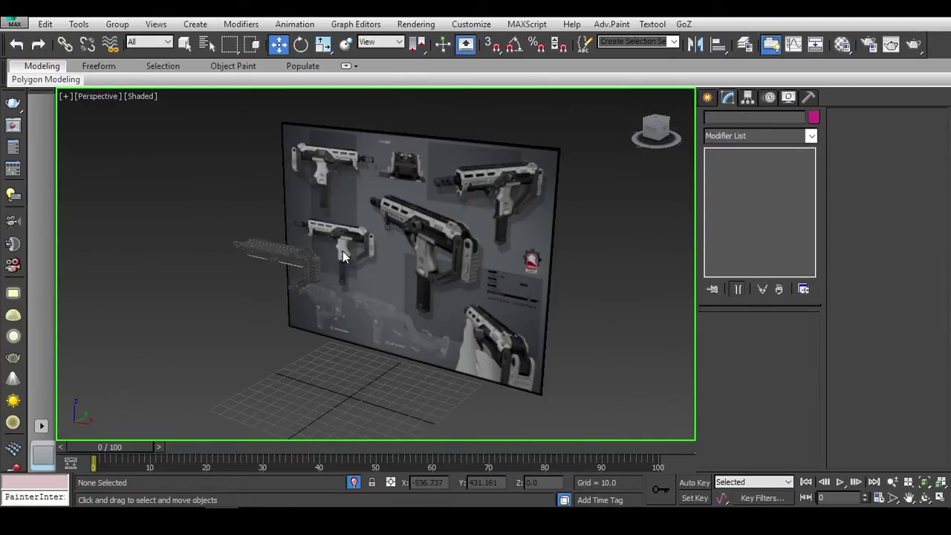
scroll(343, 251, up, 5)
scroll(291, 277, up, 5)
scroll(398, 291, down, 5)
click(392, 270)
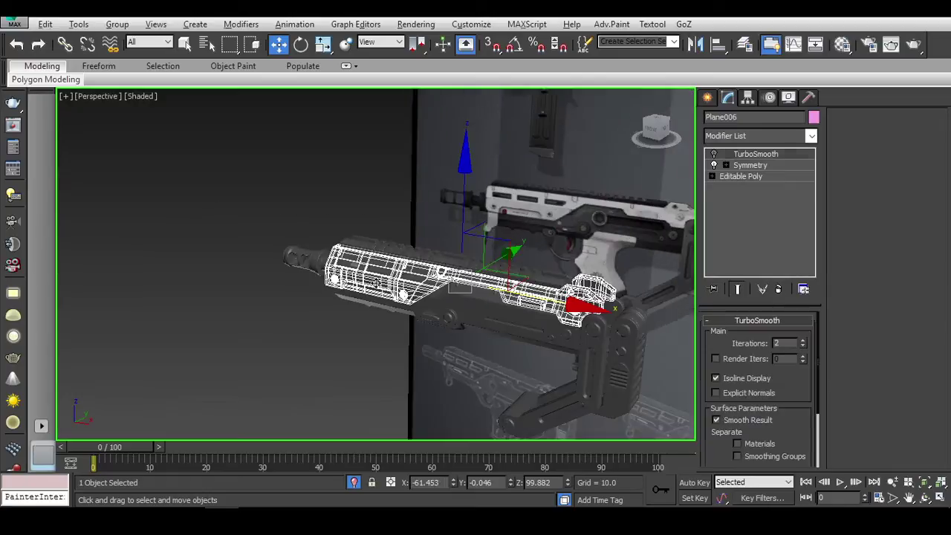
mouse_move(392, 270)
alt+middle_down()
mouse_move(528, 293)
mouse_move(521, 312)
mouse_move(370, 311)
mouse_move(391, 304)
alt+middle_up()
scroll(527, 293, up, 3)
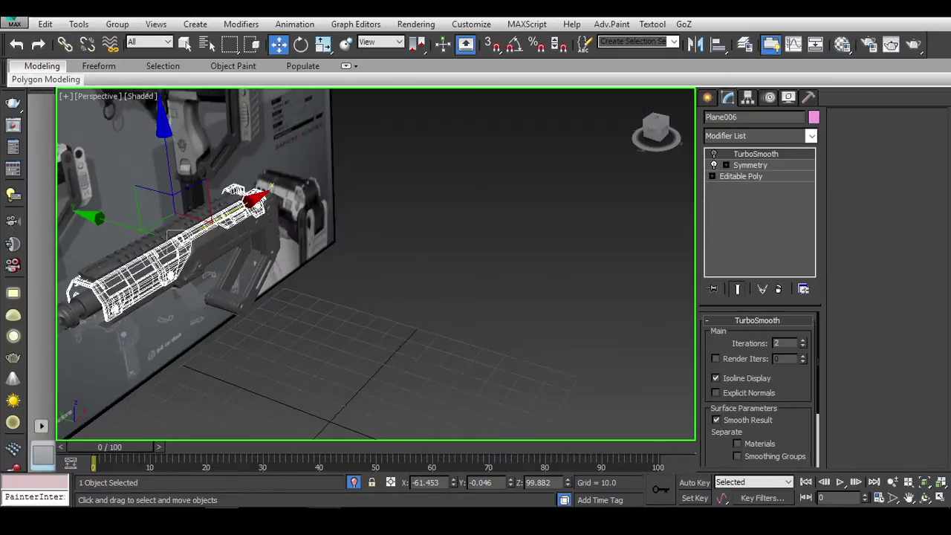
Step: Check the barrel and muzzle area in the IrfanView reference image, then minimize it
click(336, 506)
mouse_move(186, 189)
mouse_down()
mouse_move(269, 142)
mouse_move(227, 187)
mouse_move(266, 155)
mouse_up()
mouse_move(559, 349)
middle_down()
mouse_move(566, 361)
mouse_move(502, 373)
mouse_move(495, 342)
mouse_move(521, 351)
middle_up()
scroll(520, 351, up, 2)
scroll(521, 351, up, 2)
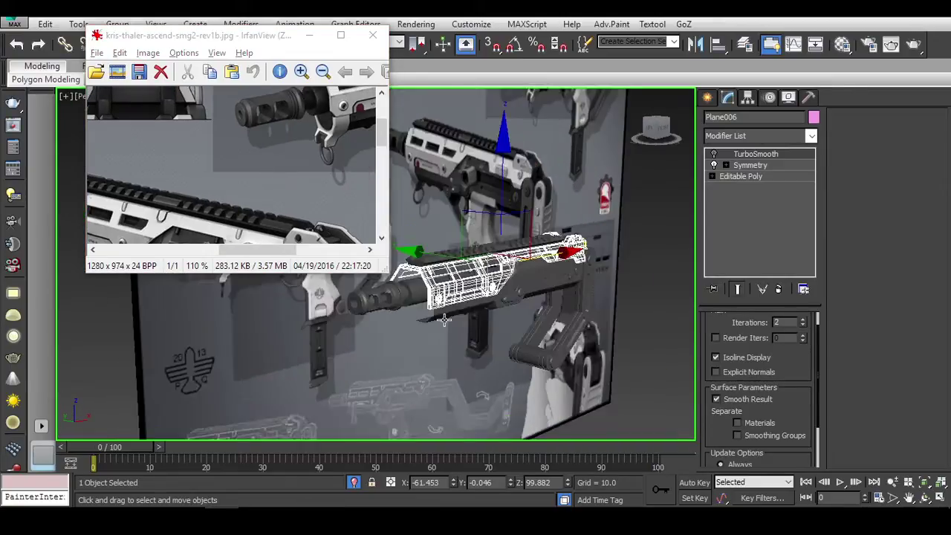
scroll(521, 351, up, 2)
drag(321, 120, 298, 175)
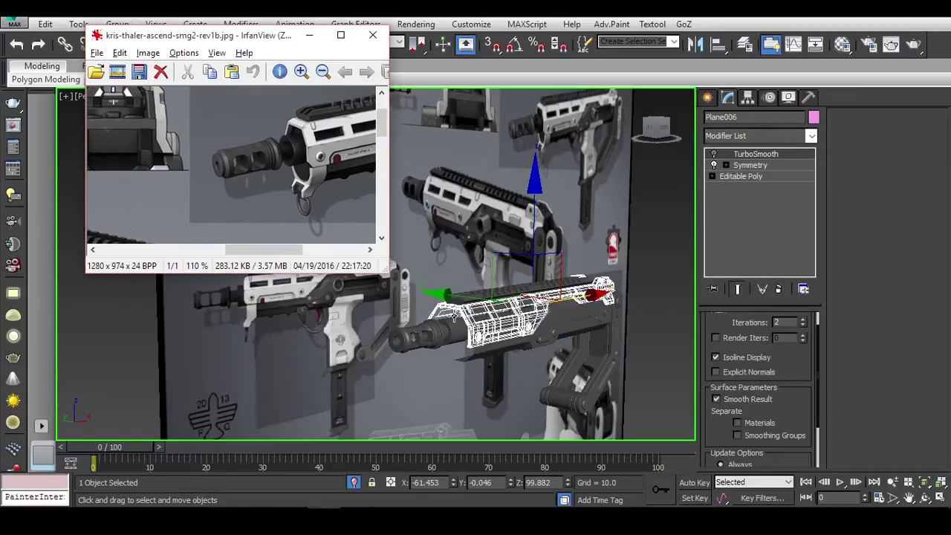
alt+middle_drag(455, 317, 449, 347)
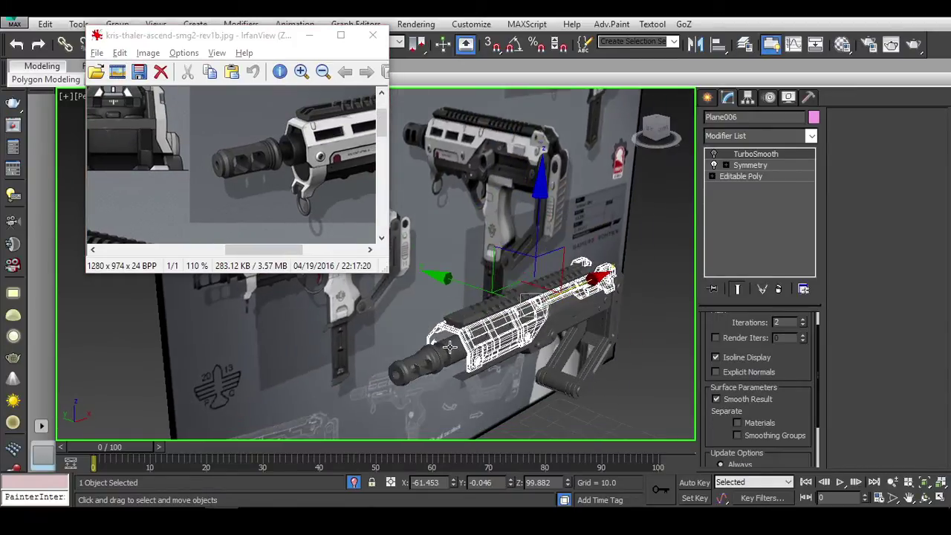
click(309, 36)
Step: View the handguard end-on from the Right view and clear the selection
mouse_move(545, 227)
alt+middle_down()
mouse_move(347, 236)
mouse_move(642, 193)
alt+middle_up()
alt+middle_drag(655, 135, 428, 211)
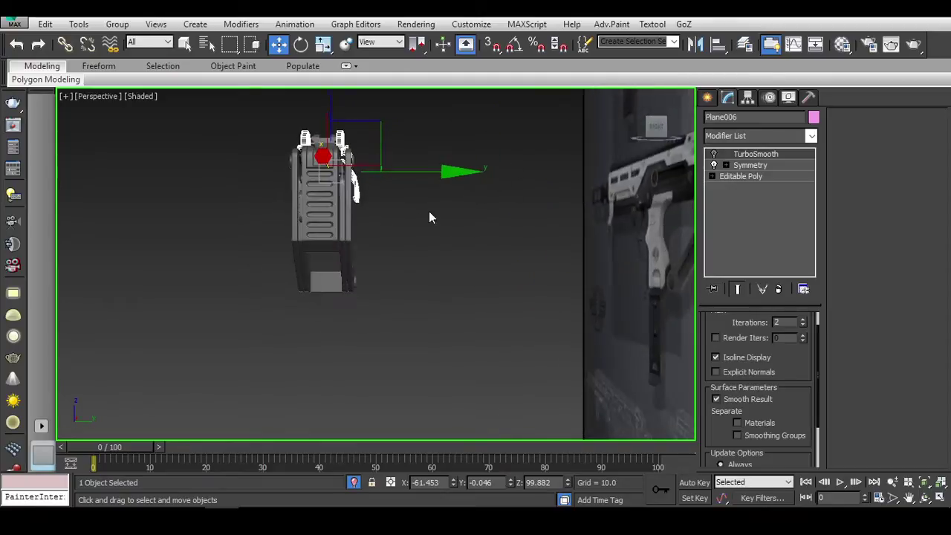
key(f)
key(v)
click(467, 235)
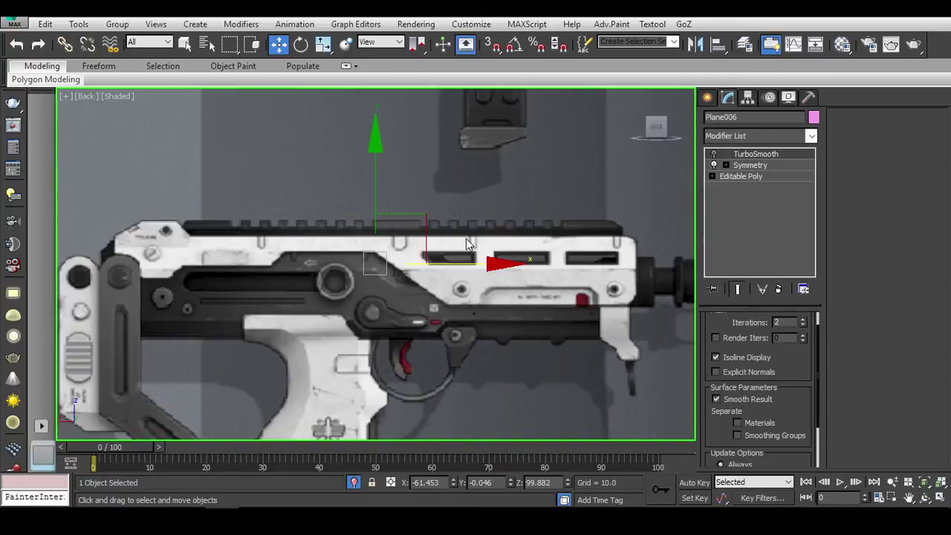
alt+middle_drag(508, 263, 527, 273)
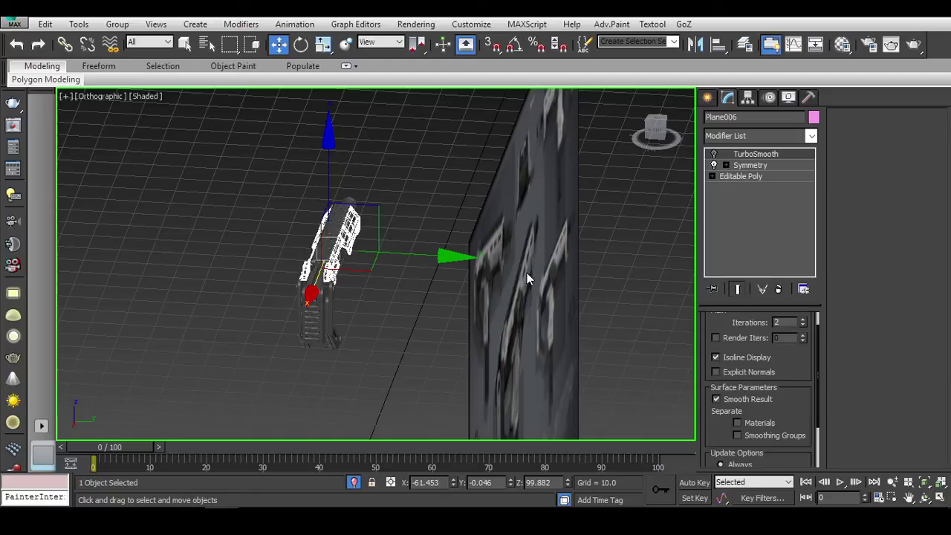
click(655, 135)
click(363, 361)
Step: Nudge the handguard's Symmetry mirror plane along X to centre it on the gun
click(385, 213)
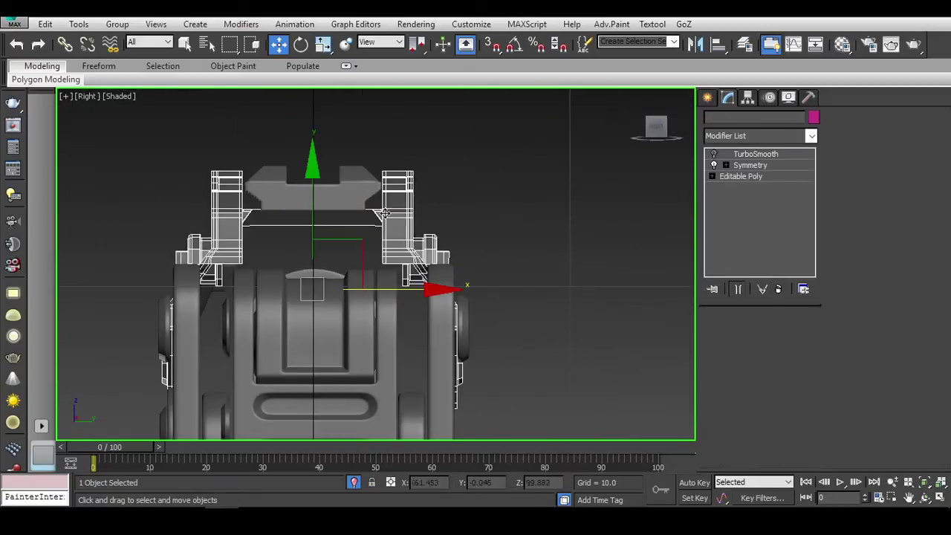
click(753, 177)
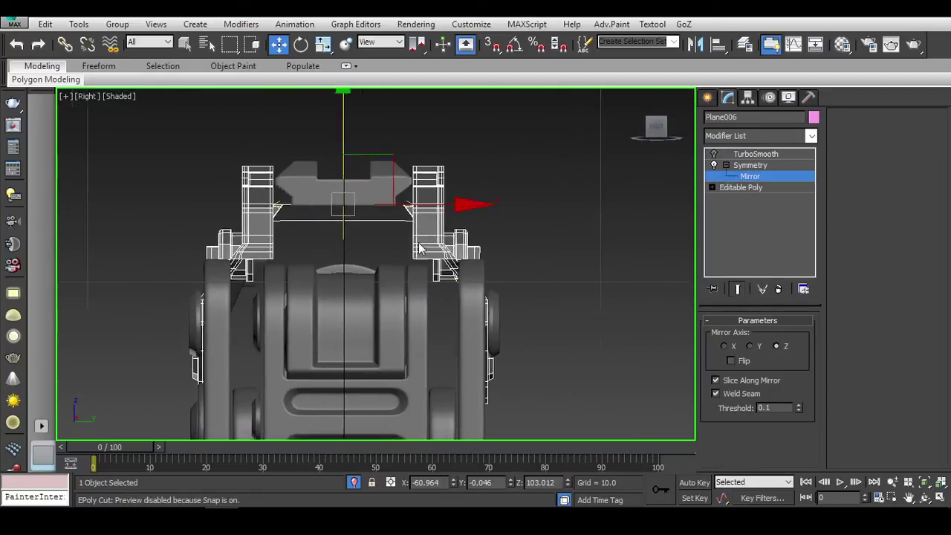
scroll(391, 217, up, 3)
key(F3)
drag(431, 234, 429, 234)
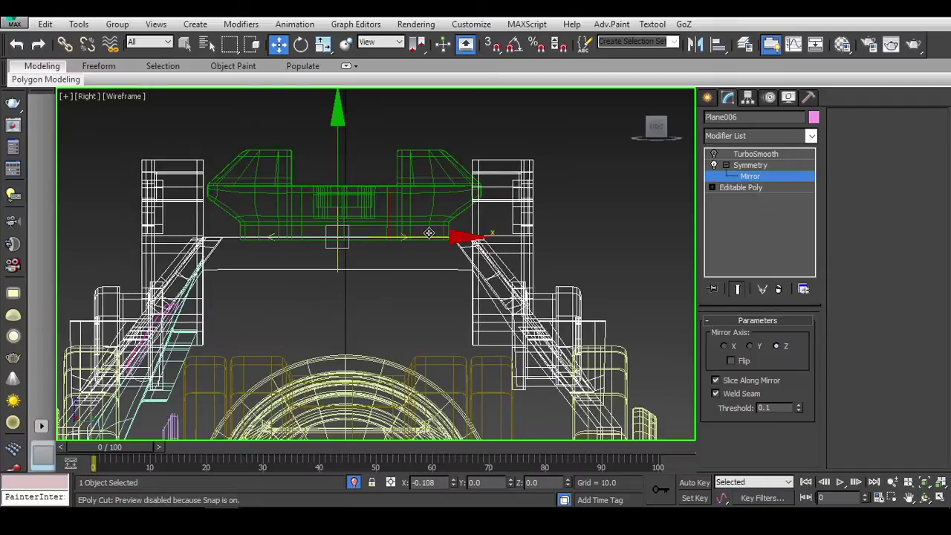
key(F3)
scroll(428, 233, down, 3)
alt+middle_drag(429, 233, 432, 215)
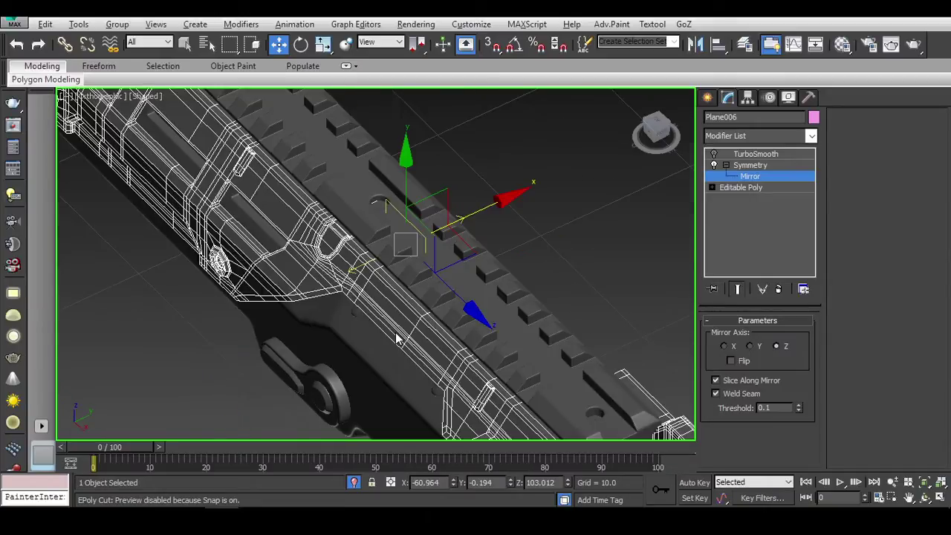
scroll(432, 215, up, 3)
scroll(432, 215, down, 2)
key(l)
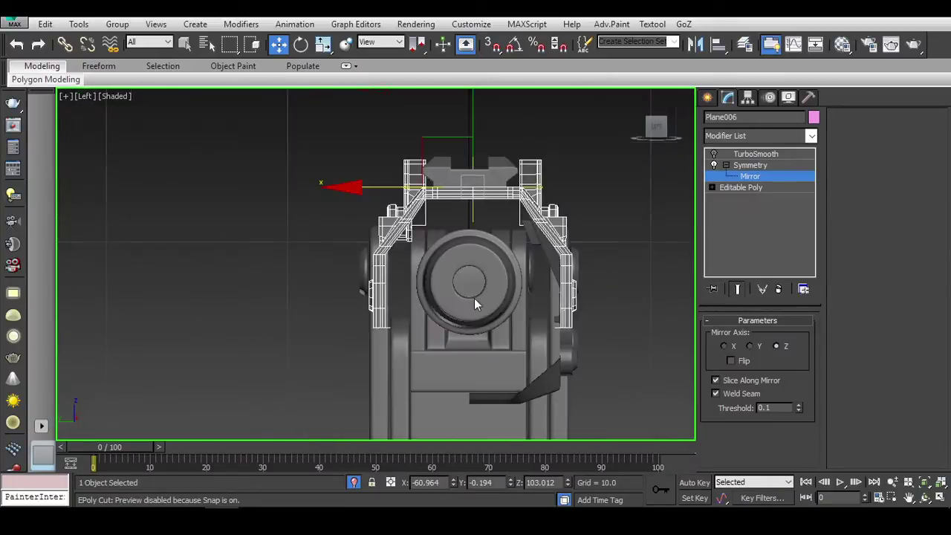
scroll(415, 192, up, 3)
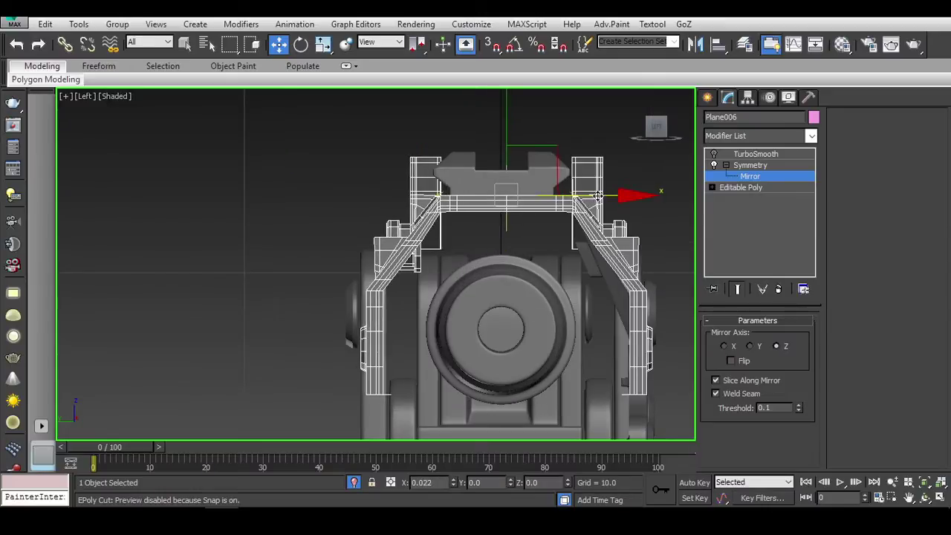
middle_drag(597, 194, 549, 204)
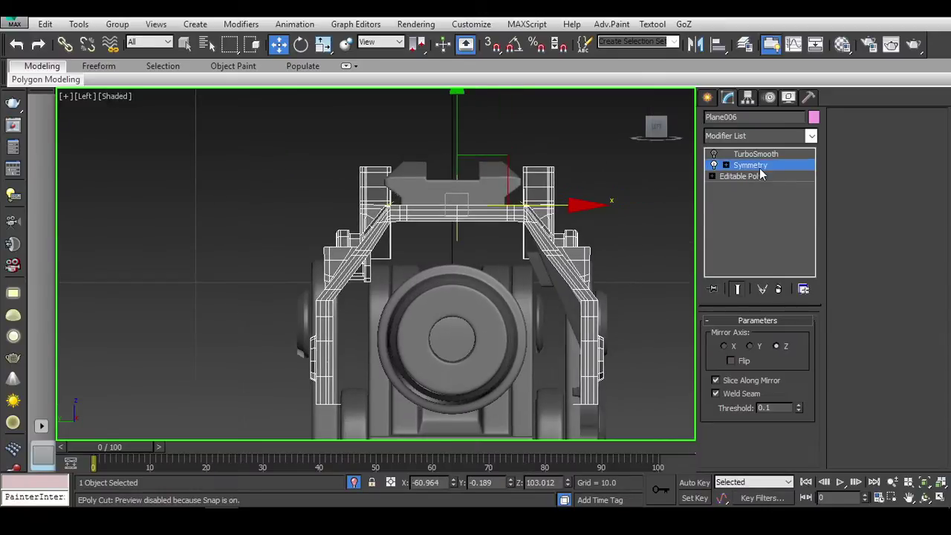
middle_drag(610, 206, 598, 200)
drag(549, 281, 547, 279)
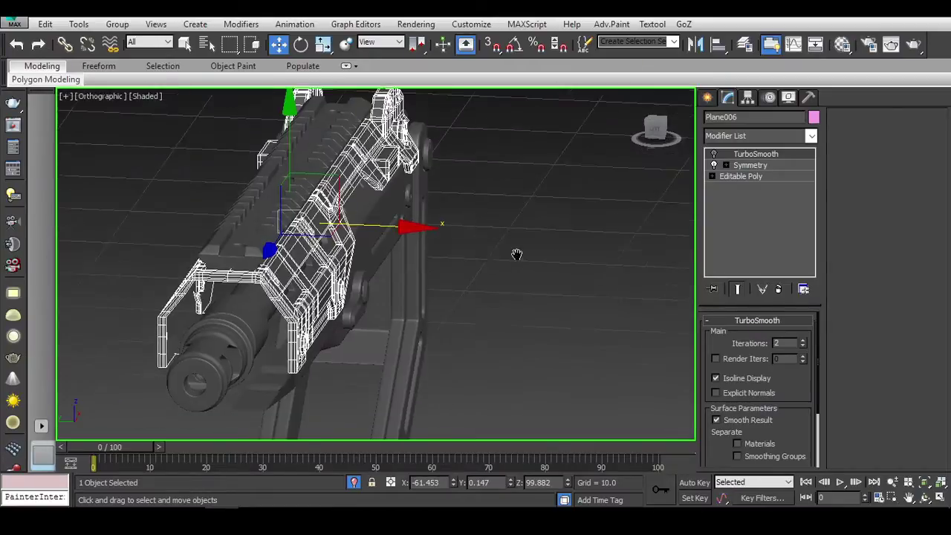
Step: Look down the barrel from the right side and toggle the wireframe display
click(651, 141)
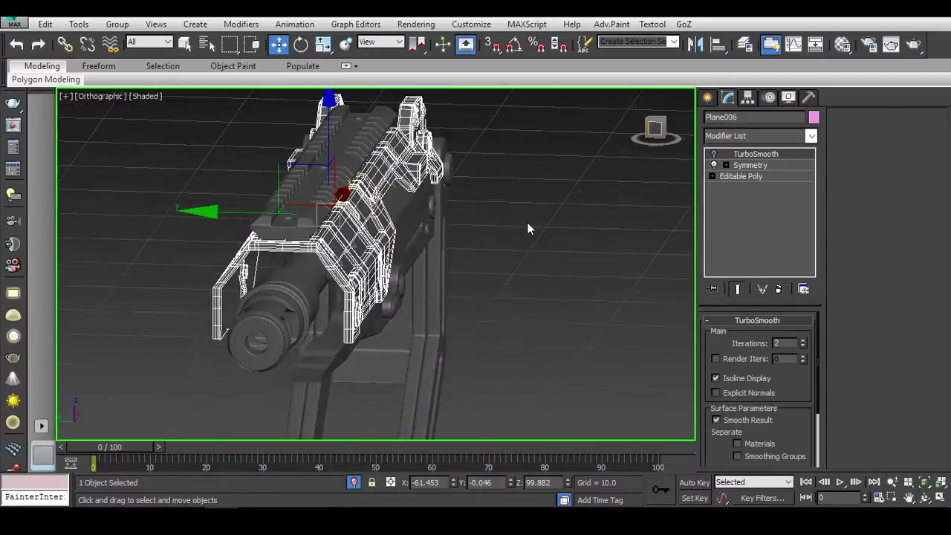
scroll(350, 195, up, 2)
scroll(350, 194, up, 2)
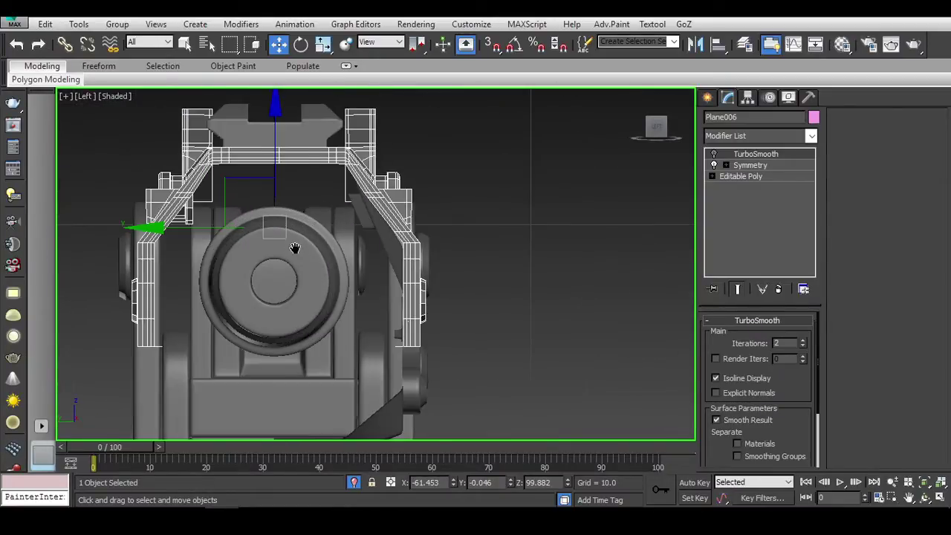
key(F3)
key(ctrl+a)
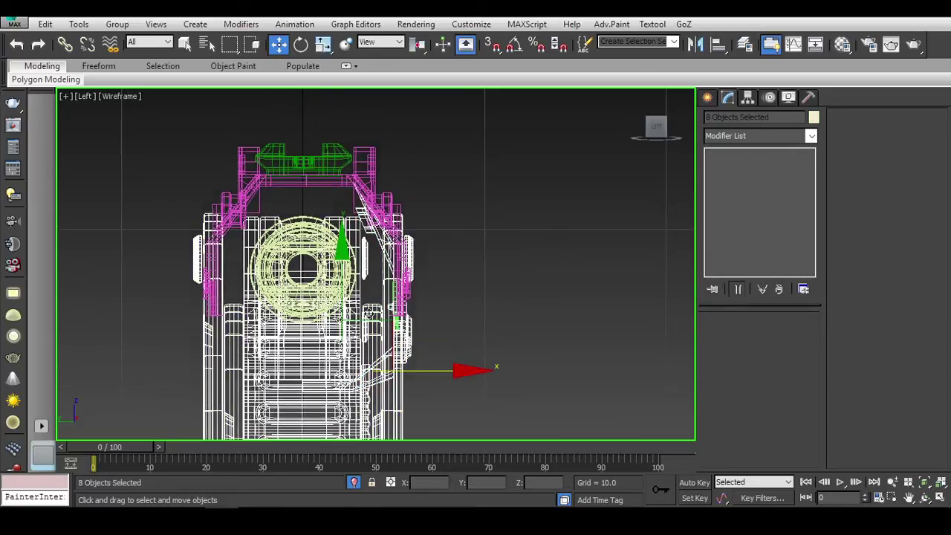
key(F3)
key(F3)
key(F3)
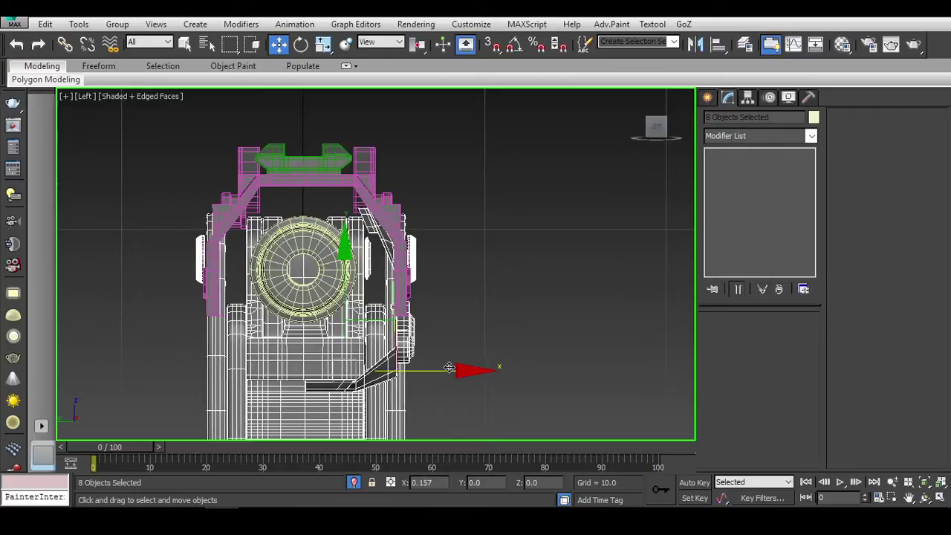
Step: Select Cylinder001 and nudge it along X to centre the muzzle in the handguard
mouse_move(524, 313)
alt+middle_down()
mouse_move(311, 216)
mouse_move(371, 223)
mouse_move(501, 277)
alt+middle_up()
click(311, 215)
click(319, 207)
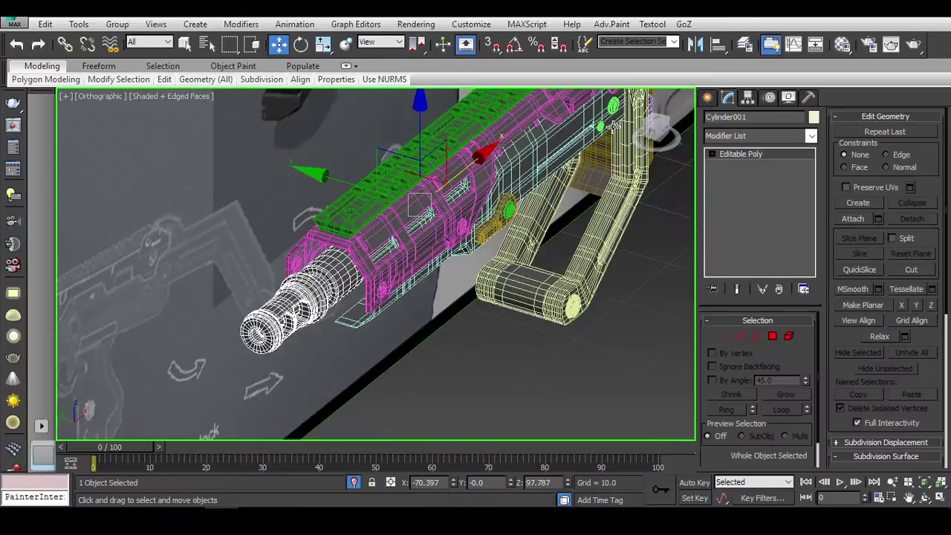
key(l)
scroll(436, 257, up, 5)
scroll(436, 257, up, 3)
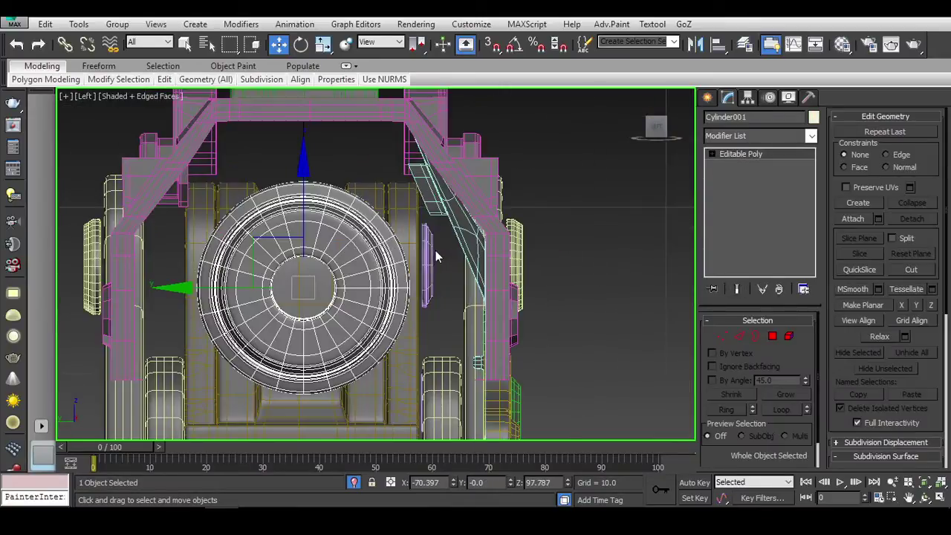
middle_drag(436, 257, 438, 282)
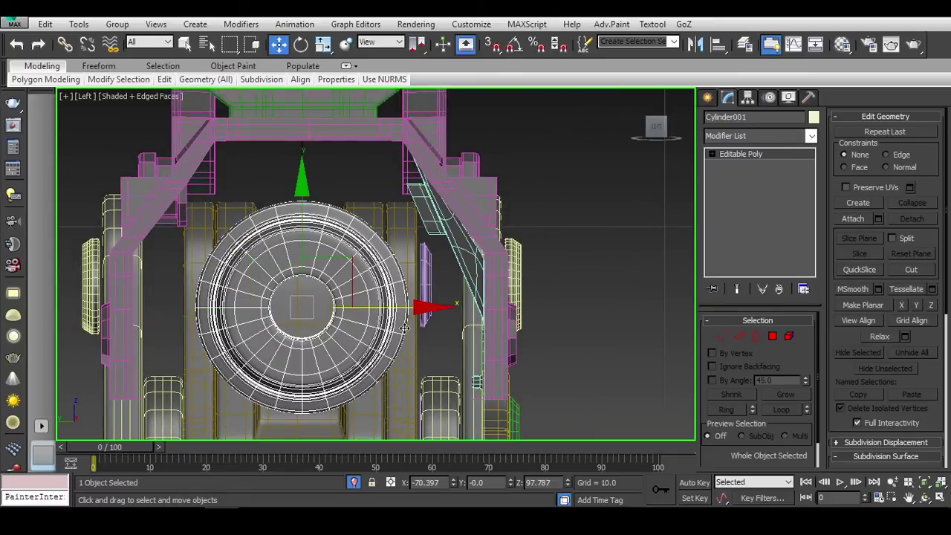
drag(420, 308, 424, 305)
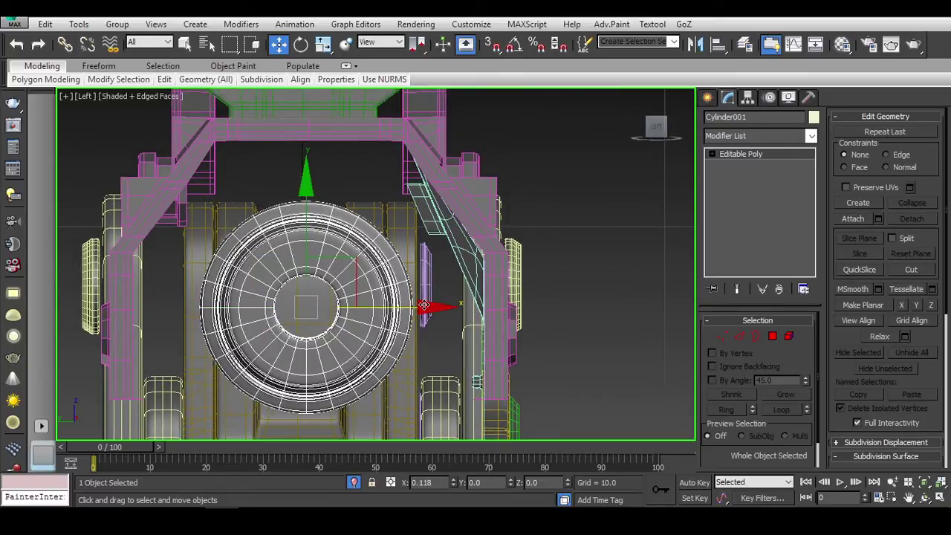
scroll(423, 305, down, 2)
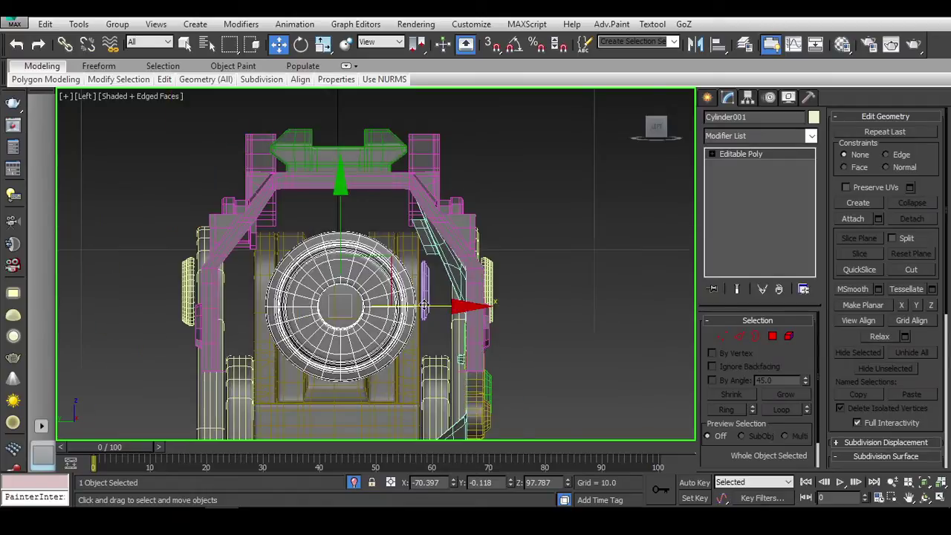
click(535, 265)
key(F3)
key(F3)
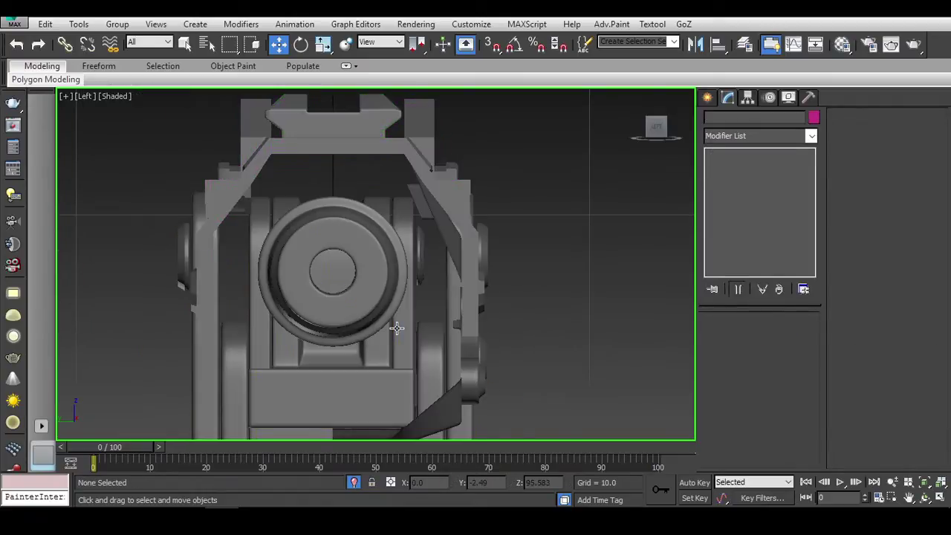
Step: Select the ribbed lower part and oval side part and nudge them slightly along X
click(393, 330)
scroll(526, 332, down, 3)
alt+middle_drag(526, 332, 590, 194)
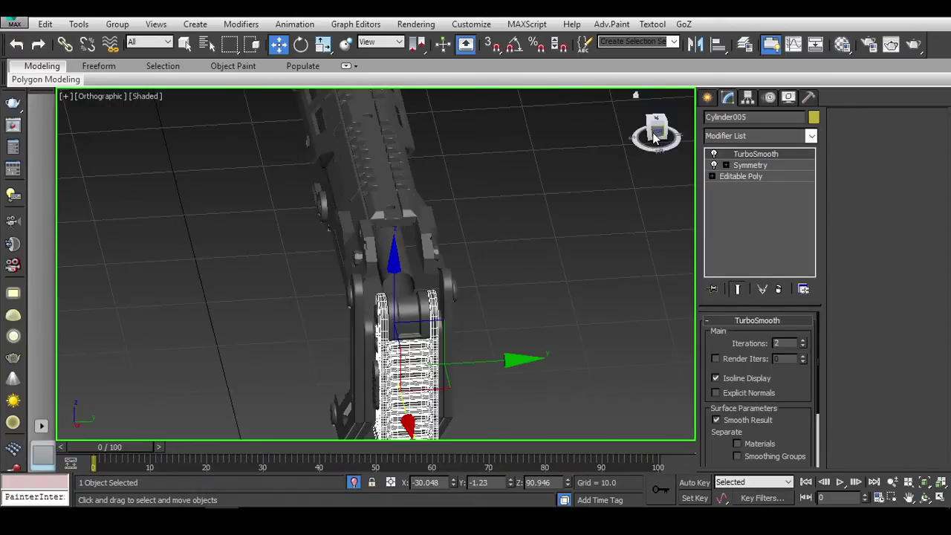
click(655, 136)
scroll(306, 249, up, 2)
scroll(306, 250, up, 2)
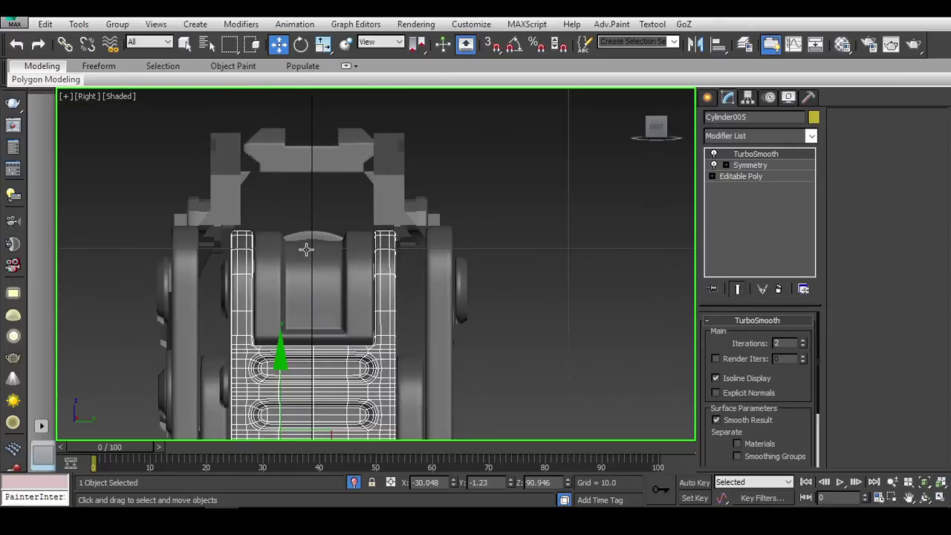
ctrl+click(362, 298)
alt+middle_drag(362, 298, 336, 328)
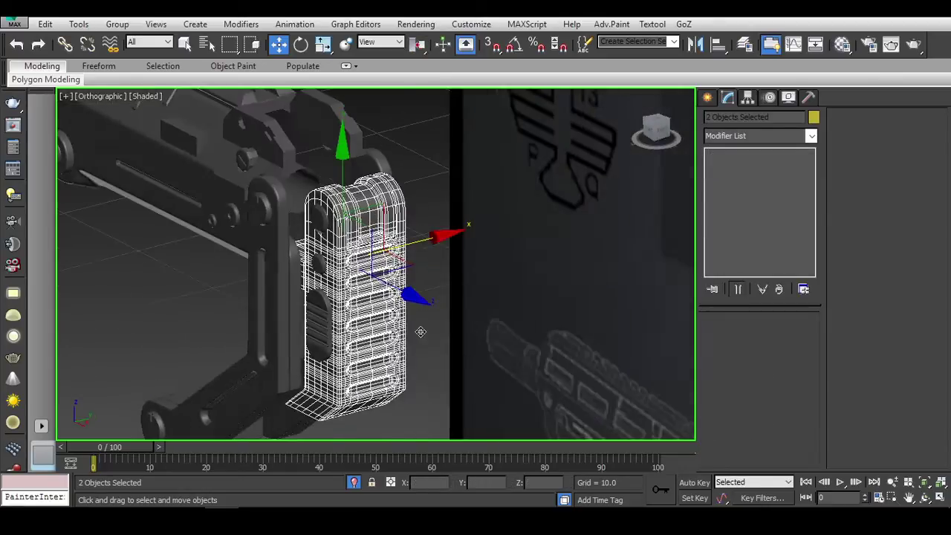
ctrl+click(334, 329)
alt+middle_drag(338, 223, 446, 222)
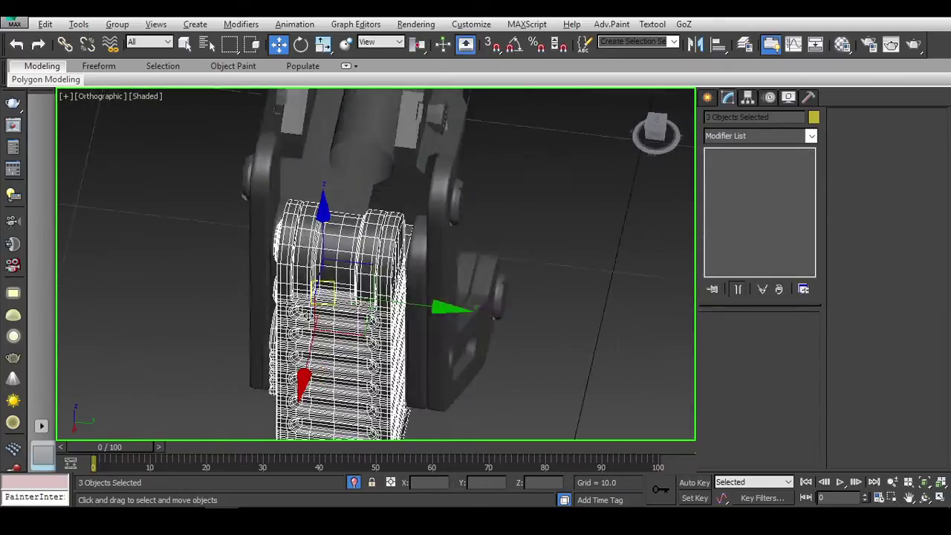
drag(656, 134, 661, 141)
click(661, 141)
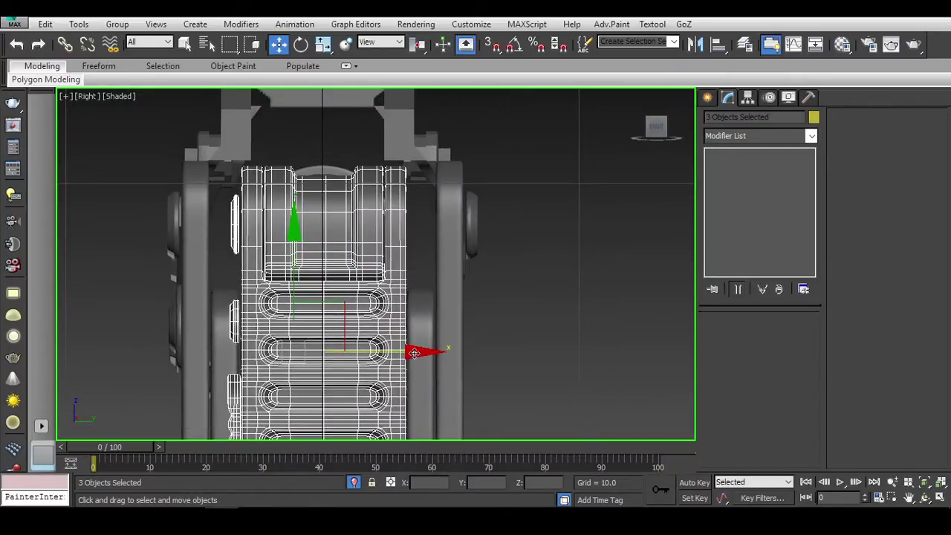
drag(411, 351, 408, 349)
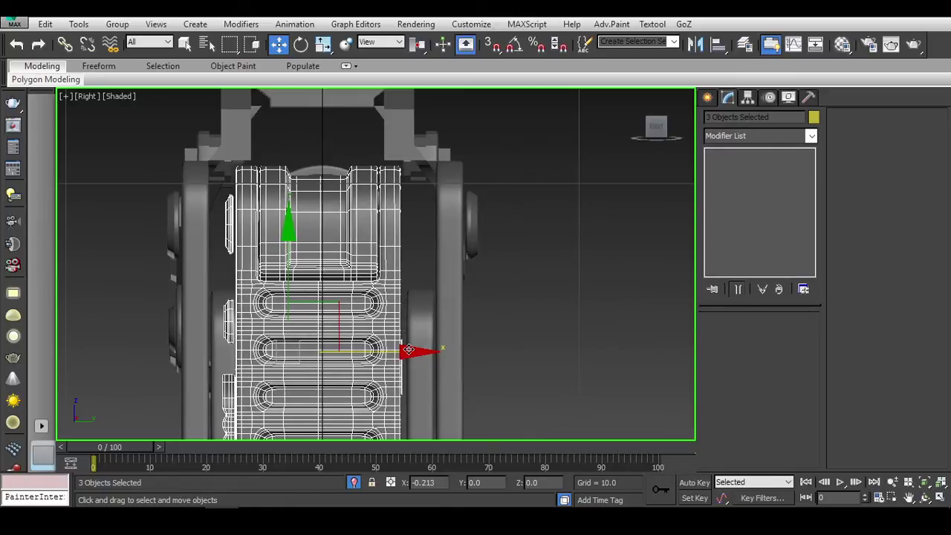
Step: Move the side rails' Symmetry mirror plane down along Y and across to centre them
click(457, 286)
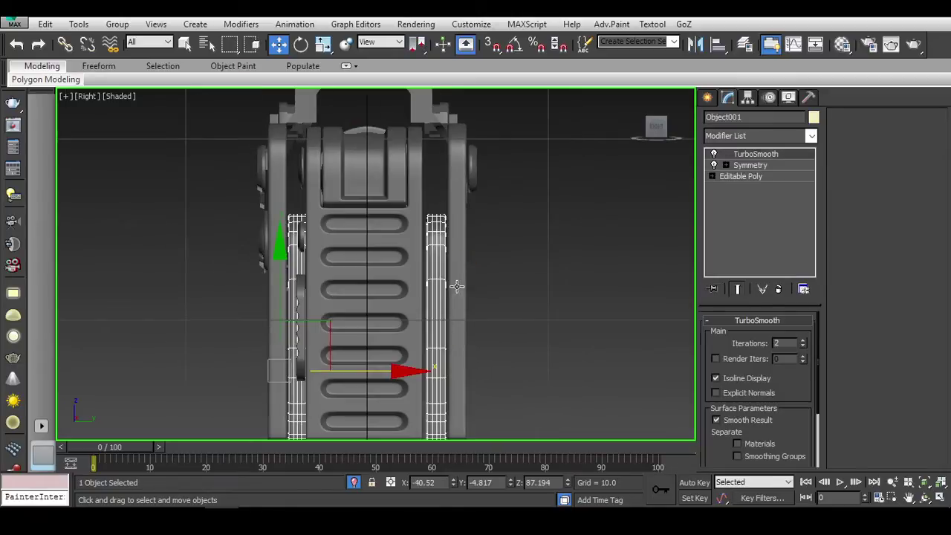
click(453, 152)
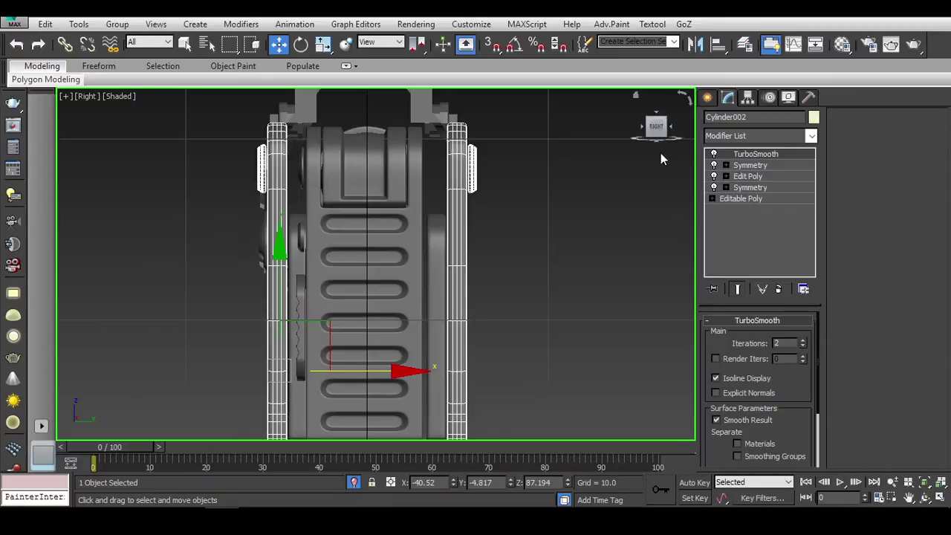
click(727, 165)
click(750, 176)
scroll(499, 264, up, 2)
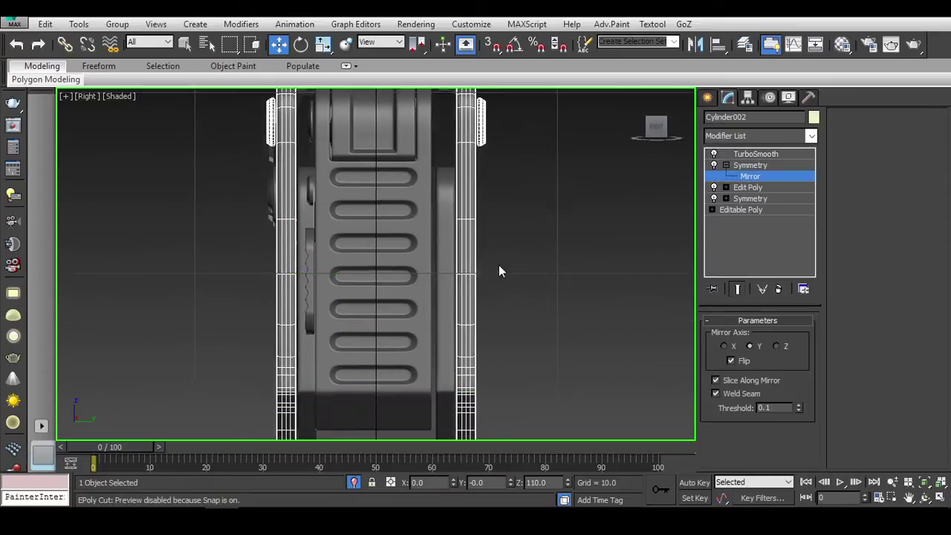
scroll(484, 161, down, 5)
drag(439, 139, 444, 223)
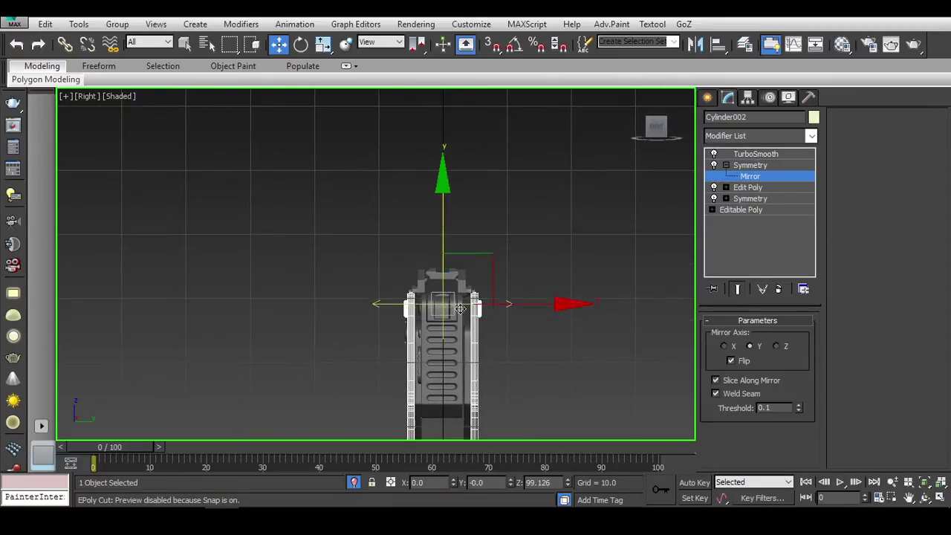
scroll(461, 308, up, 2)
scroll(444, 287, up, 2)
scroll(438, 294, up, 3)
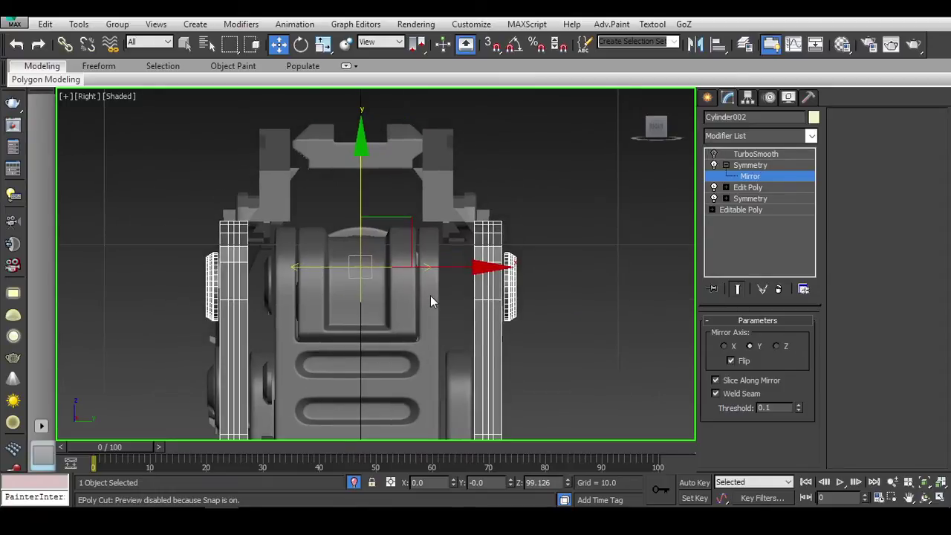
drag(491, 267, 480, 267)
click(726, 164)
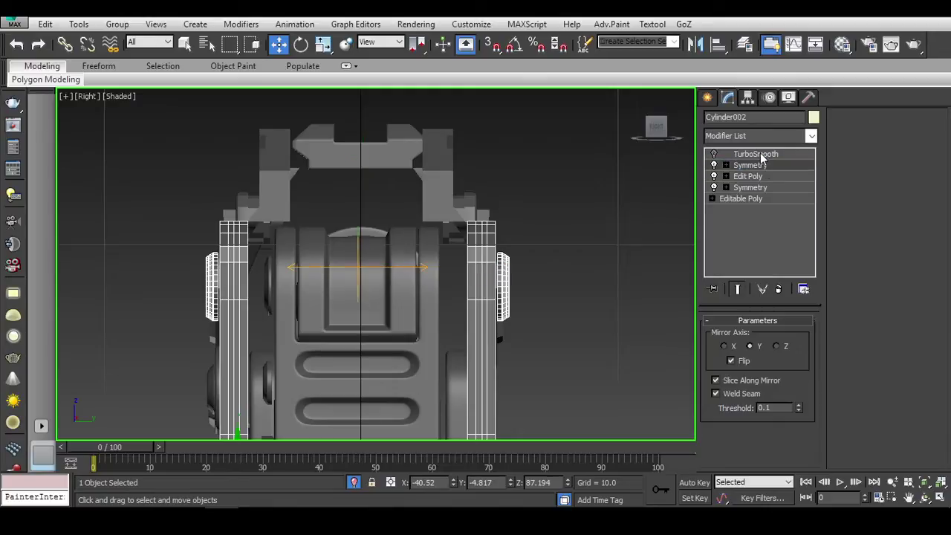
click(754, 154)
Step: Move the ribbed grip's Symmetry mirror plane down and nudge it slightly along X
middle_drag(466, 383, 466, 309)
click(467, 309)
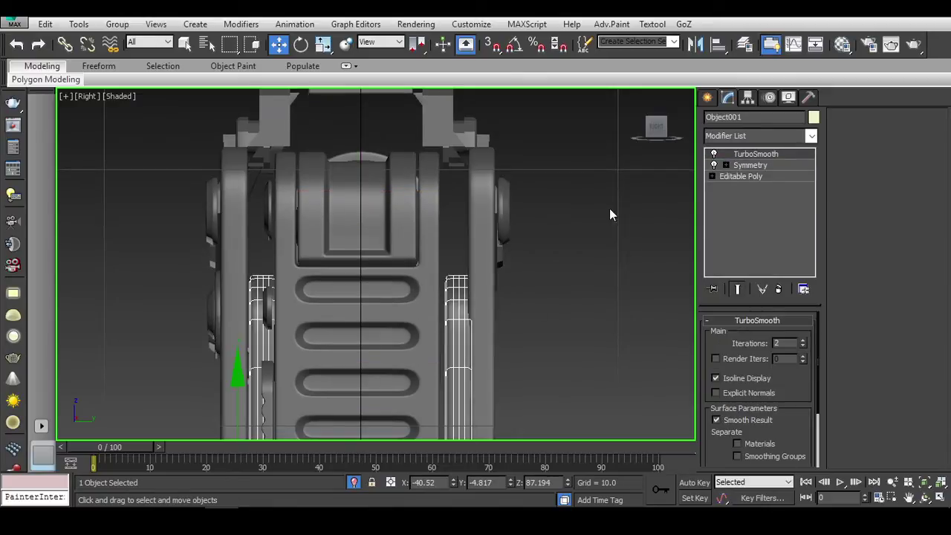
click(727, 164)
scroll(529, 330, down, 3)
scroll(516, 249, down, 3)
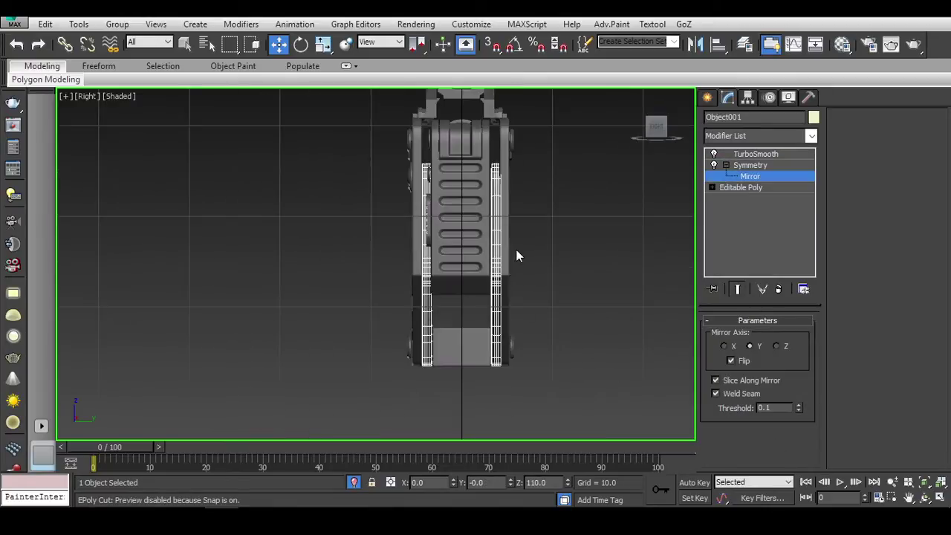
scroll(523, 290, down, 2)
drag(474, 149, 474, 243)
scroll(502, 371, up, 3)
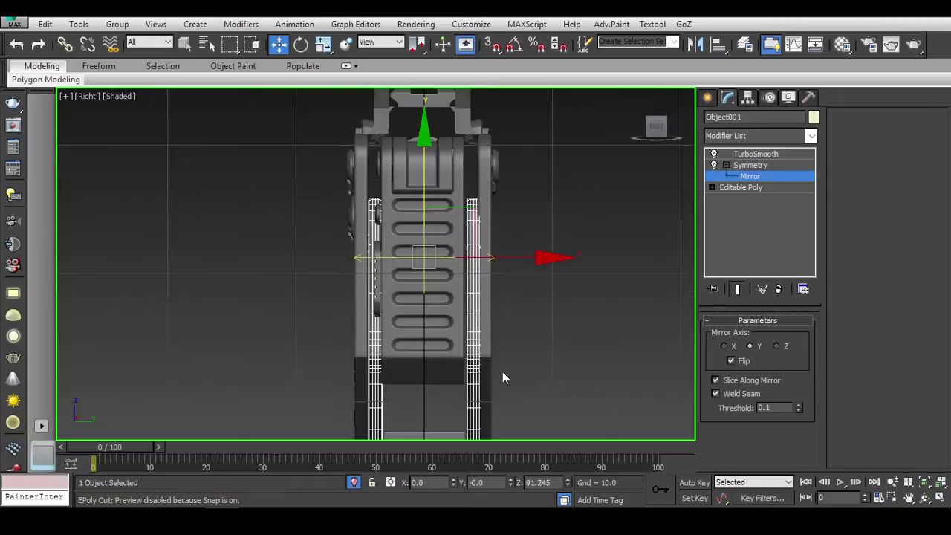
scroll(428, 276, up, 3)
scroll(492, 316, down, 1)
drag(519, 318, 516, 312)
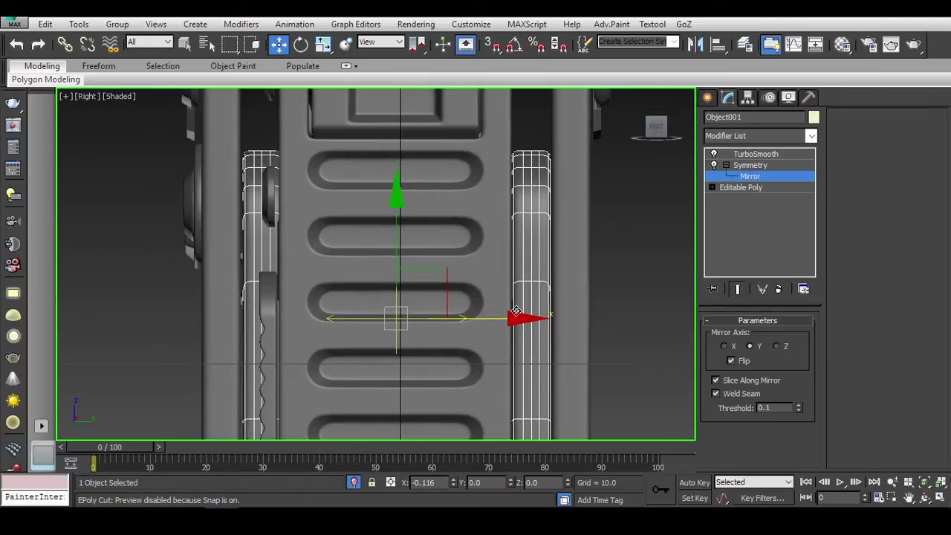
scroll(516, 312, down, 4)
scroll(542, 240, up, 2)
scroll(543, 217, up, 2)
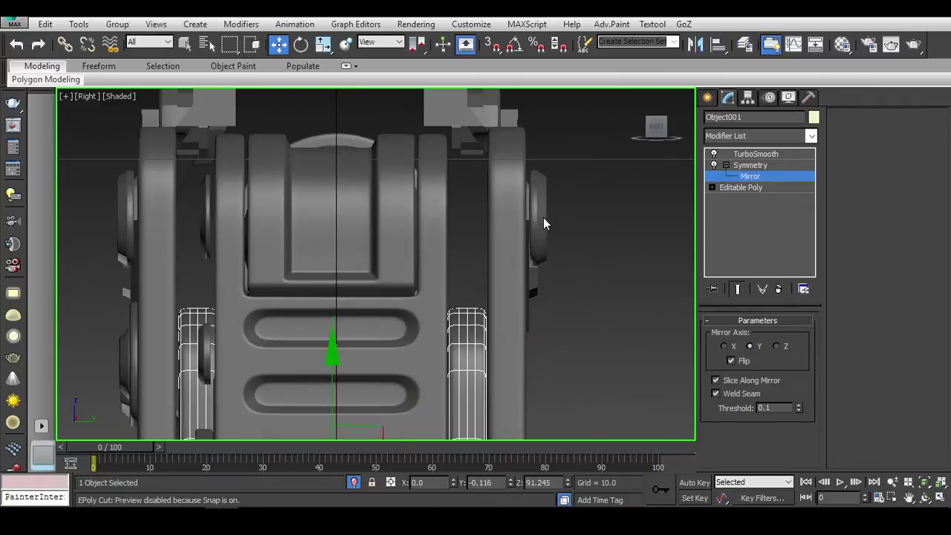
click(750, 165)
Step: Clear the selection and orbit away from the straight side view
click(565, 205)
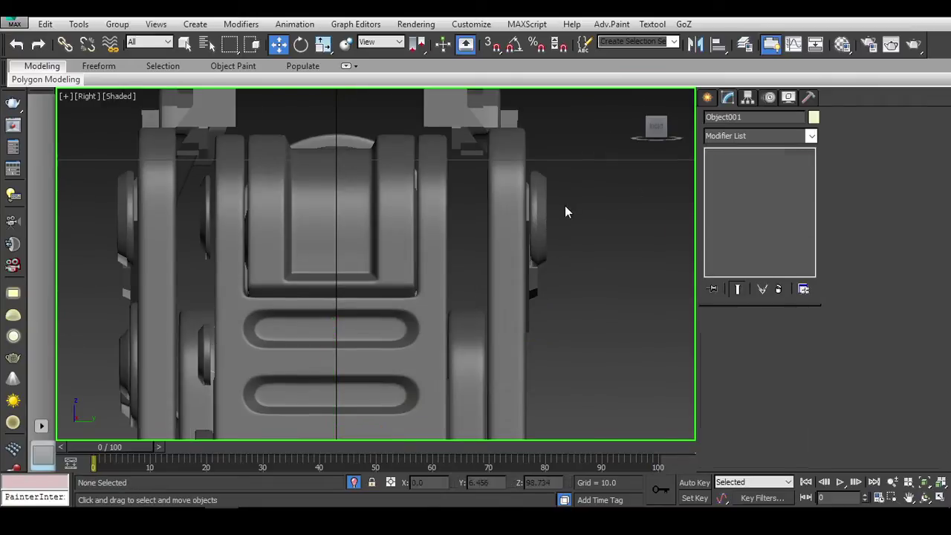
click(532, 215)
scroll(578, 240, down, 2)
mouse_move(579, 240)
alt+middle_down()
mouse_move(548, 258)
mouse_move(482, 200)
alt+middle_up()
Step: Box-select and frame all gun parts in perspective, then select the Plane009 handguard piece
click(517, 309)
scroll(518, 309, up, 3)
scroll(491, 215, down, 4)
scroll(416, 246, up, 2)
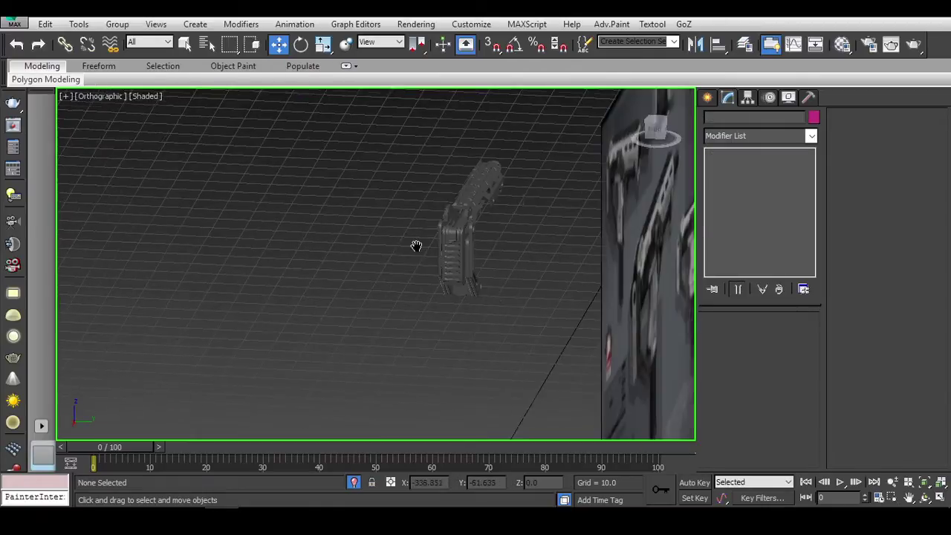
key(p)
drag(382, 218, 523, 346)
key(z)
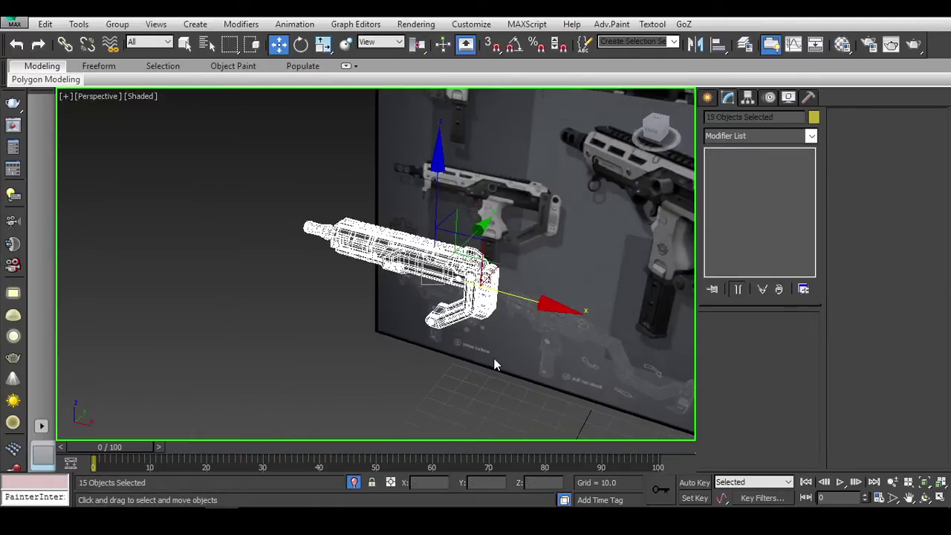
scroll(459, 293, up, 3)
alt+middle_drag(459, 293, 499, 304)
scroll(461, 257, up, 3)
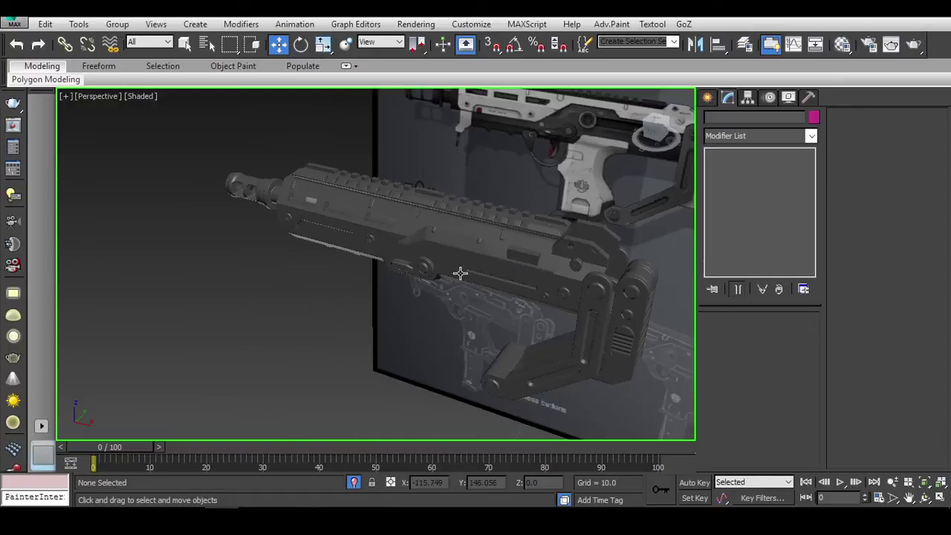
click(458, 272)
mouse_move(459, 272)
alt+middle_down()
mouse_move(563, 273)
mouse_move(539, 255)
mouse_move(586, 302)
mouse_move(636, 274)
mouse_move(681, 274)
mouse_move(739, 168)
alt+middle_up()
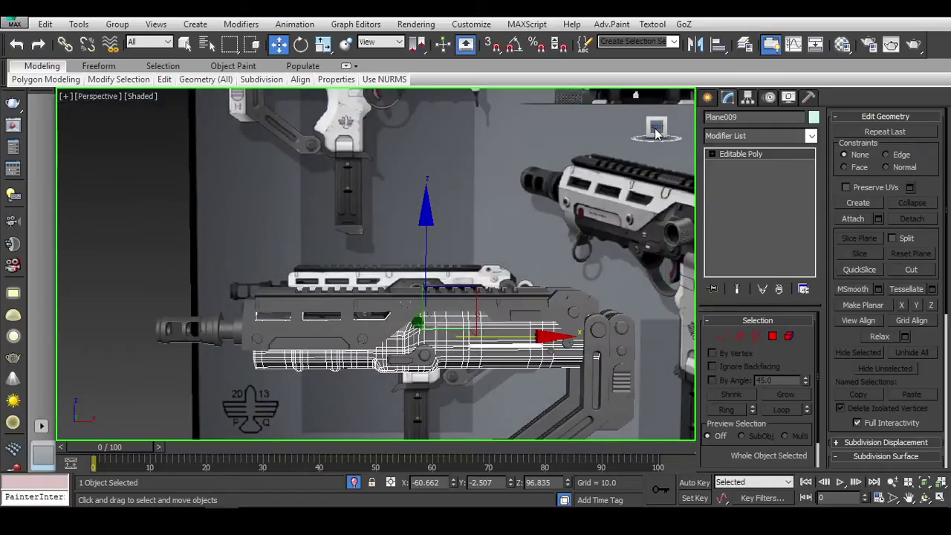
Step: Bring up the IrfanView gun reference image and pan it to the side view
alt+middle_drag(656, 132, 655, 133)
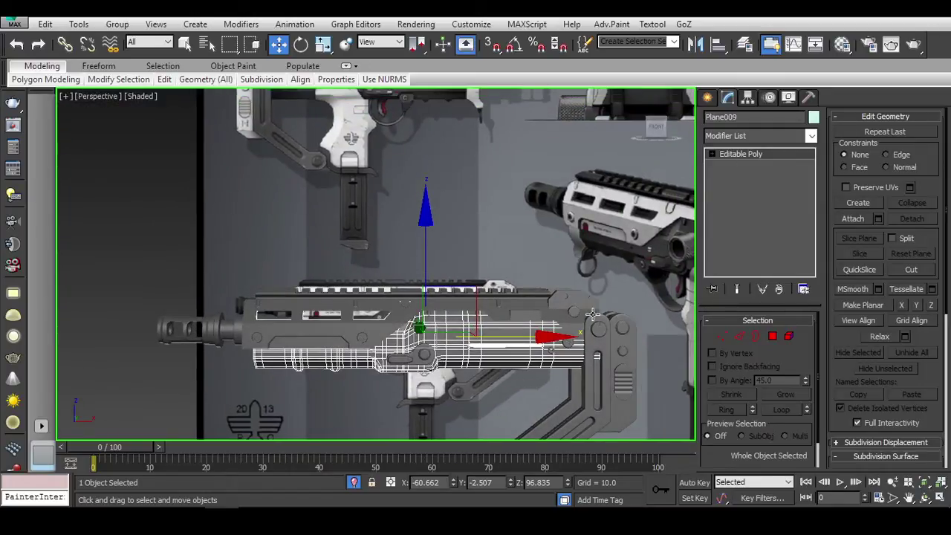
key(alt+Tab)
mouse_move(298, 170)
mouse_down()
mouse_move(241, 135)
mouse_move(226, 184)
mouse_move(254, 172)
mouse_up()
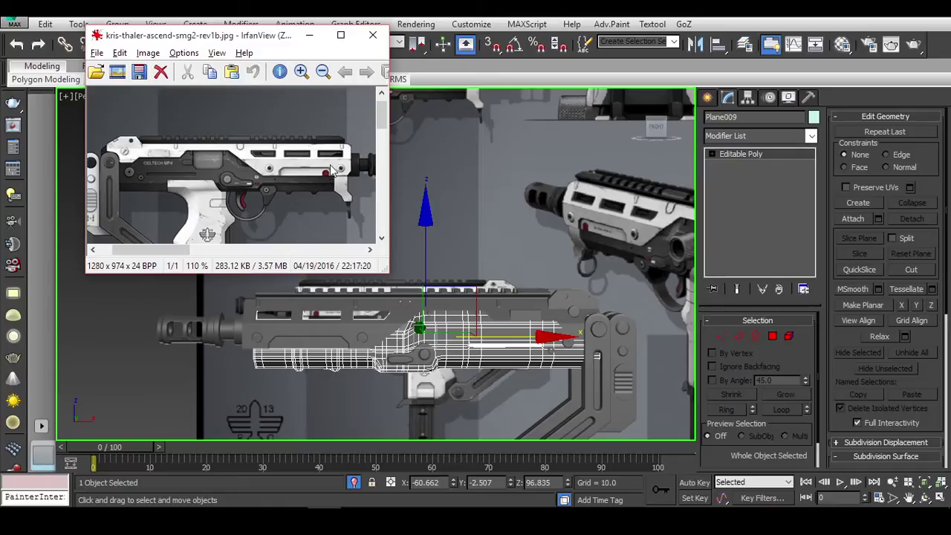
Step: Reselect Plane009 and view it straight from the Left side
middle_drag(424, 275, 464, 261)
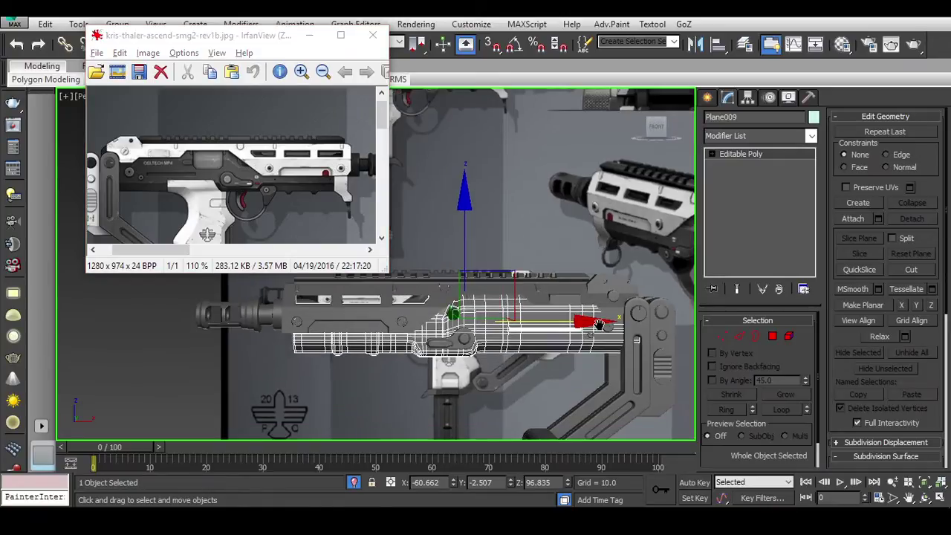
click(546, 262)
middle_drag(547, 262, 545, 242)
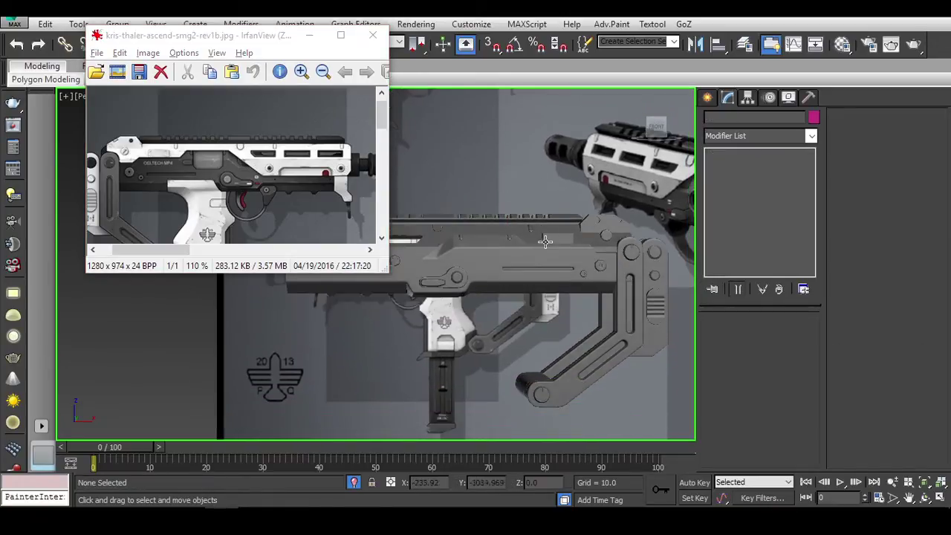
click(557, 260)
scroll(546, 267, up, 6)
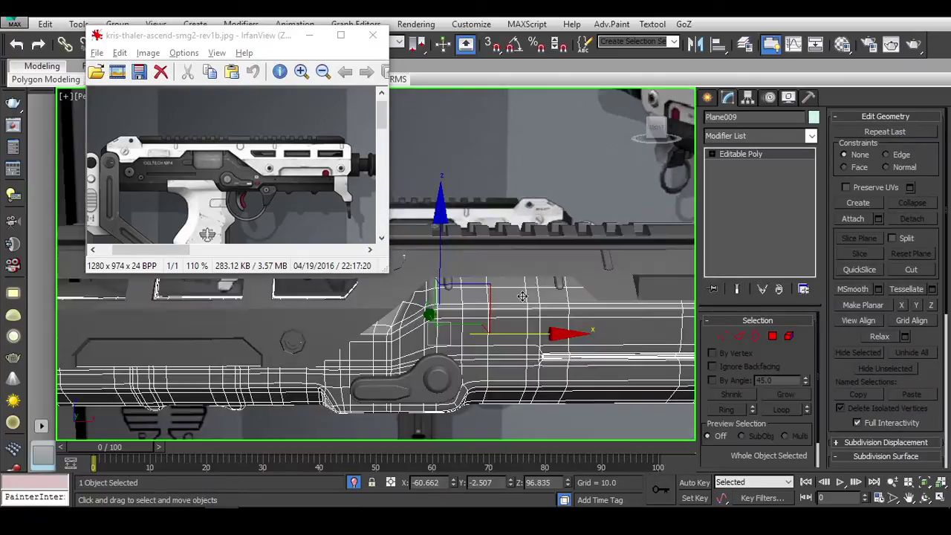
alt+middle_drag(535, 276, 652, 142)
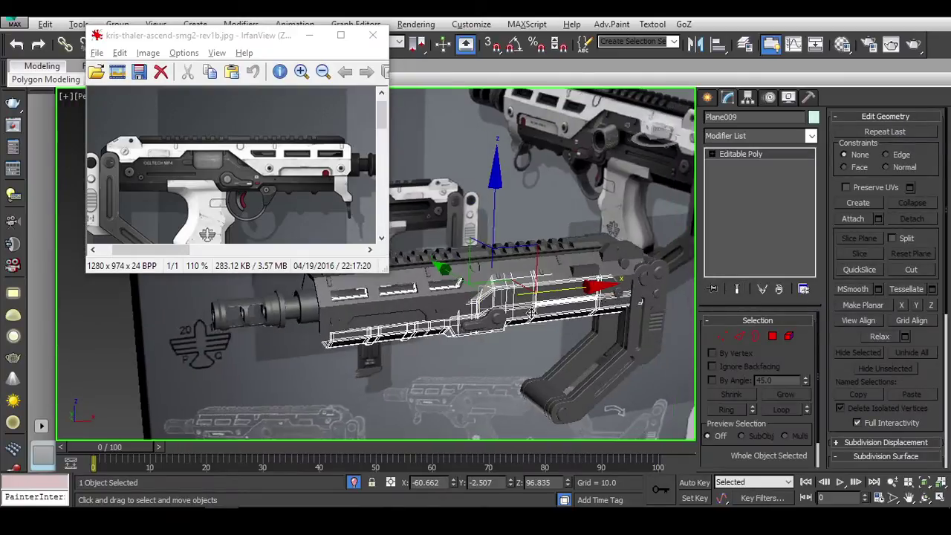
click(653, 133)
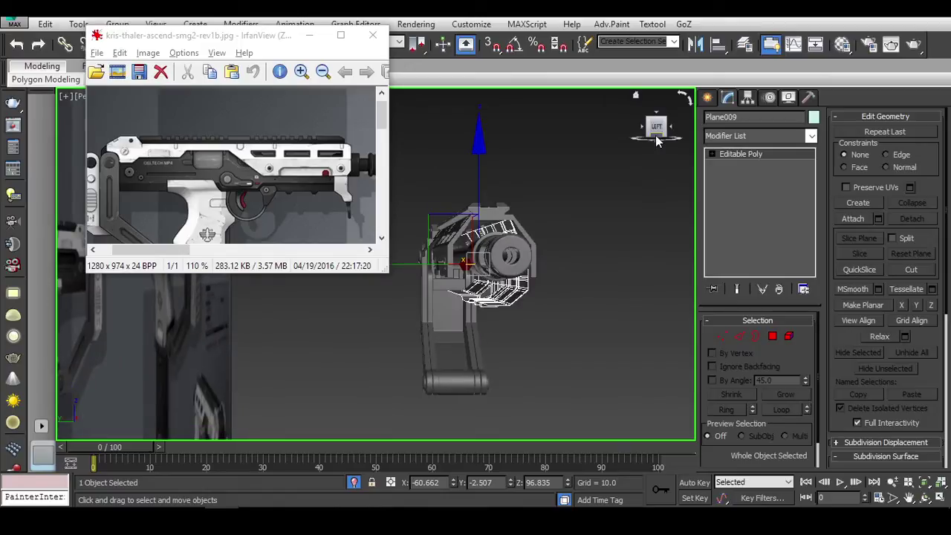
Step: Add a Symmetry modifier to Plane009 and set its mirror axis to Z
key(t)
key(z)
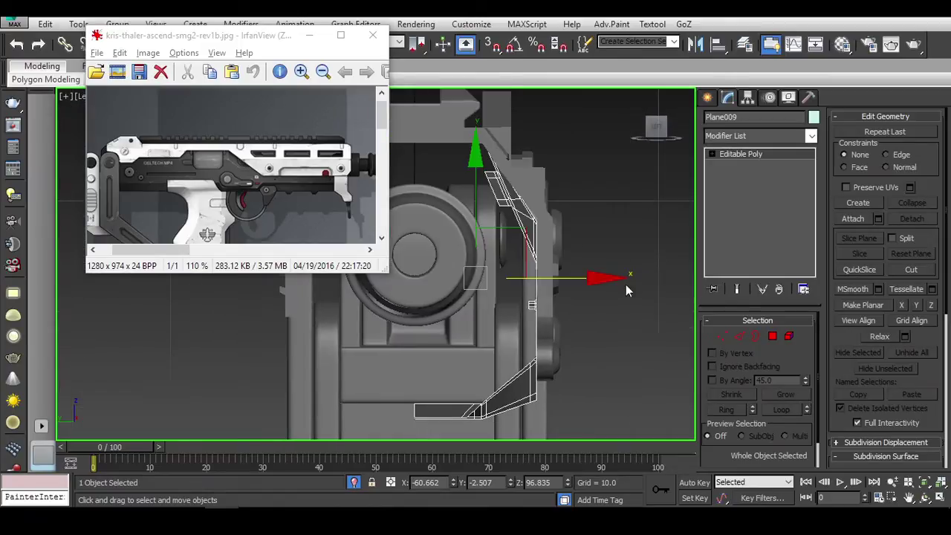
key(1)
click(759, 138)
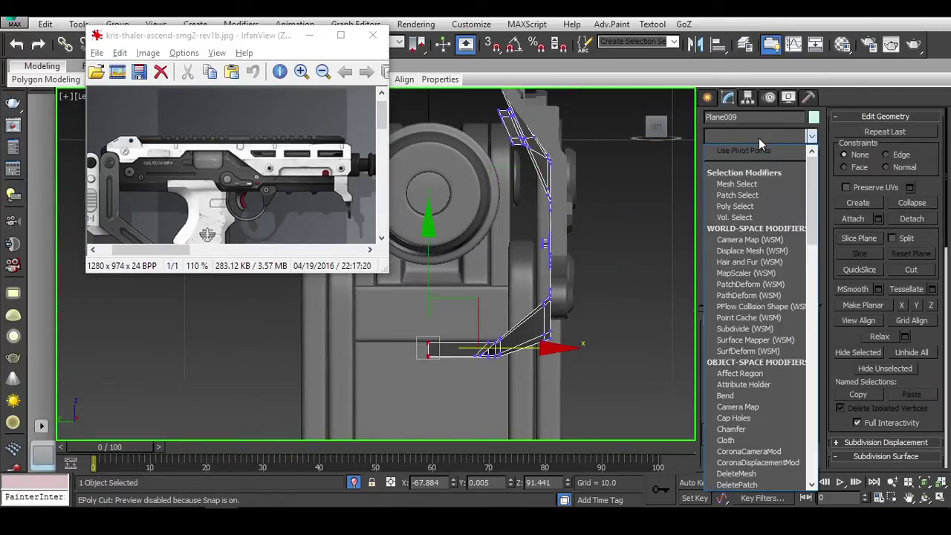
text(sy)
key(Return)
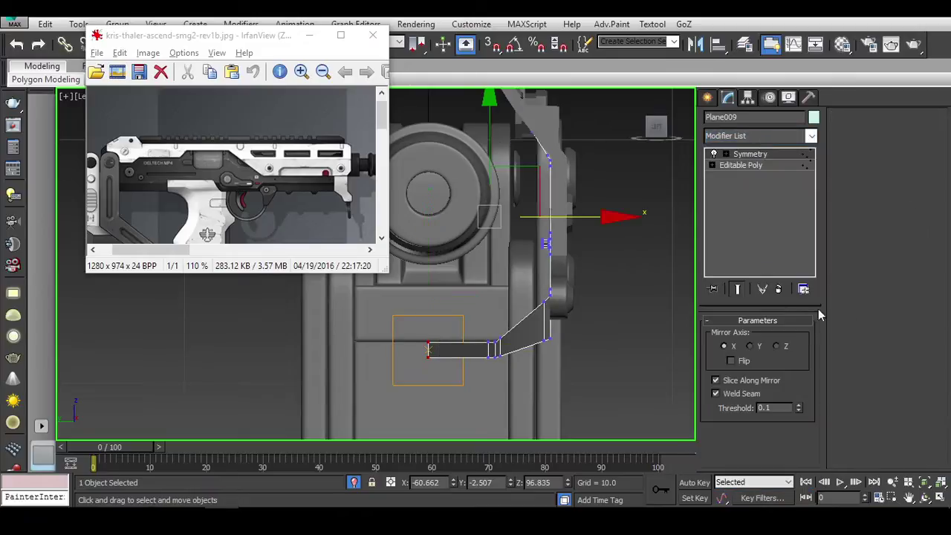
click(757, 348)
click(777, 347)
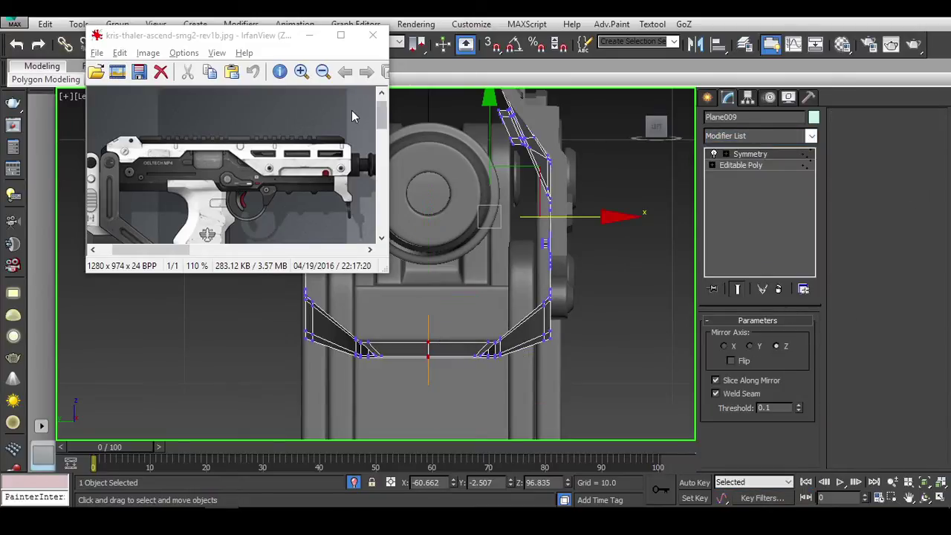
Step: Shift the Symmetry mirror plane slightly so the mirrored halves meet without a seam
key(Escape)
middle_drag(518, 200, 495, 249)
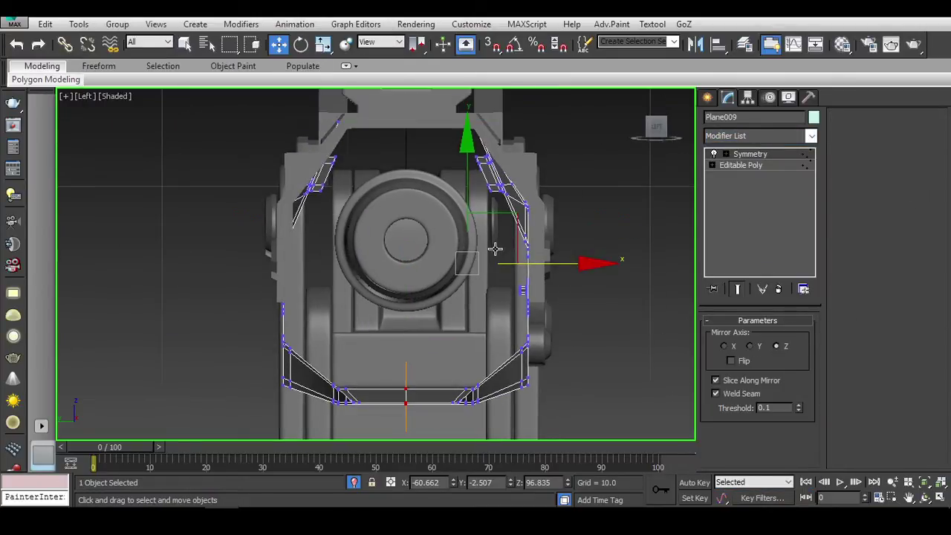
key(F3)
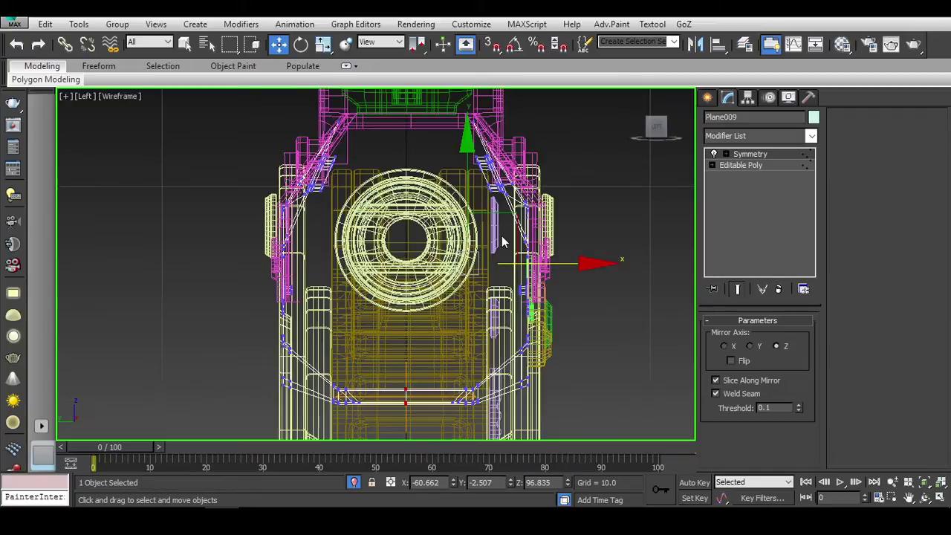
key(F3)
key(F4)
key(F4)
drag(555, 264, 557, 263)
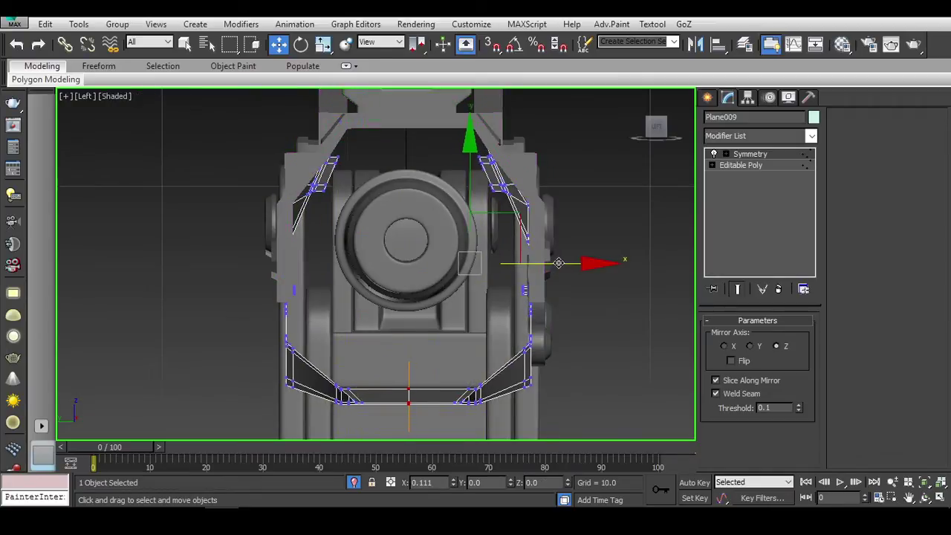
click(727, 154)
click(750, 165)
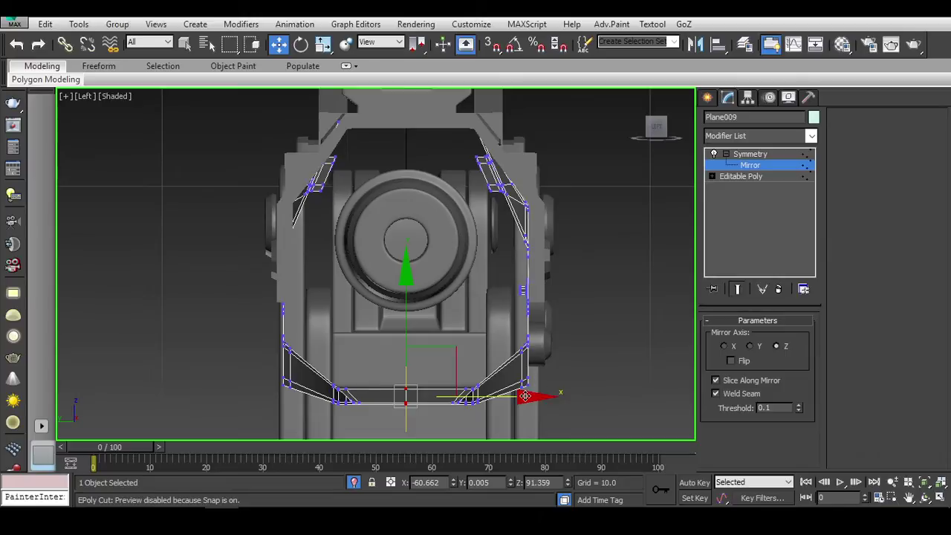
drag(525, 396, 524, 396)
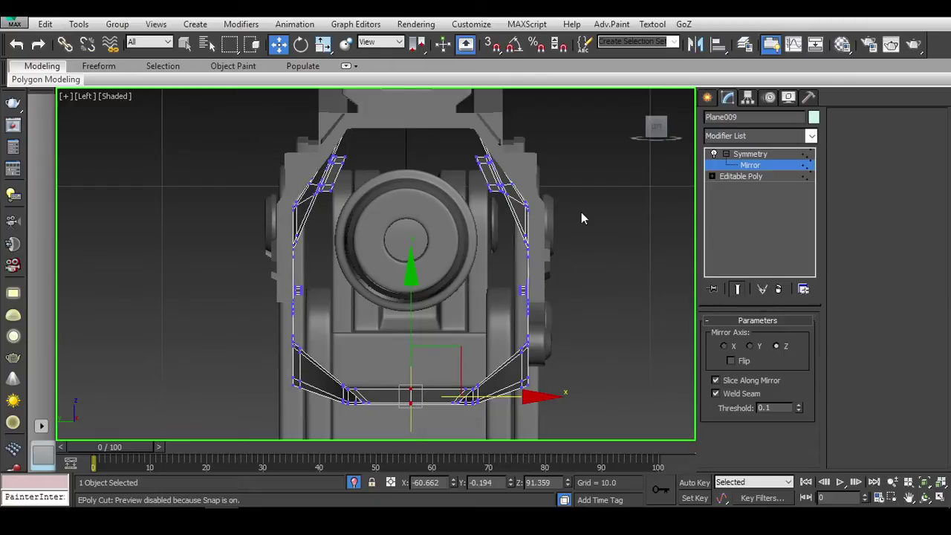
Step: Add a TurboSmooth modifier at 2 iterations above the Symmetry modifier
click(725, 154)
click(757, 165)
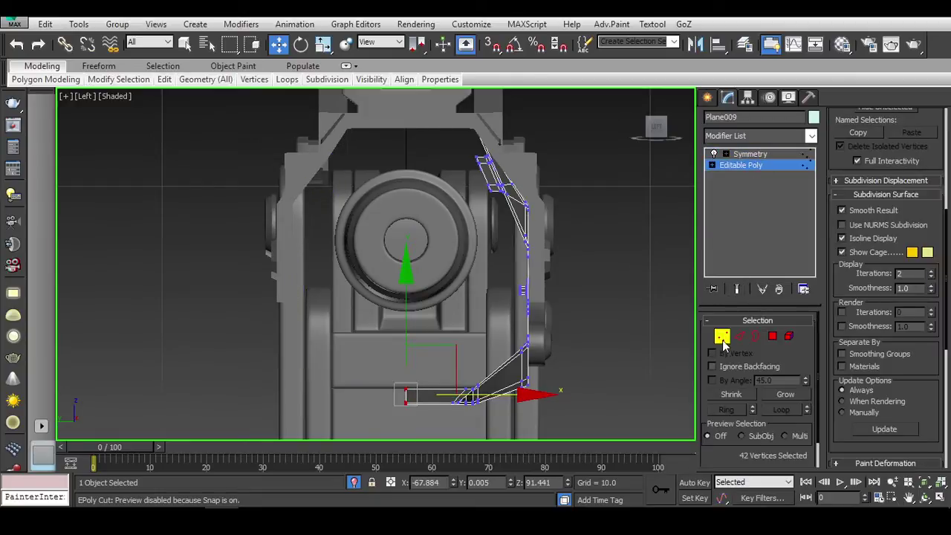
click(751, 157)
click(752, 135)
text(turbo)
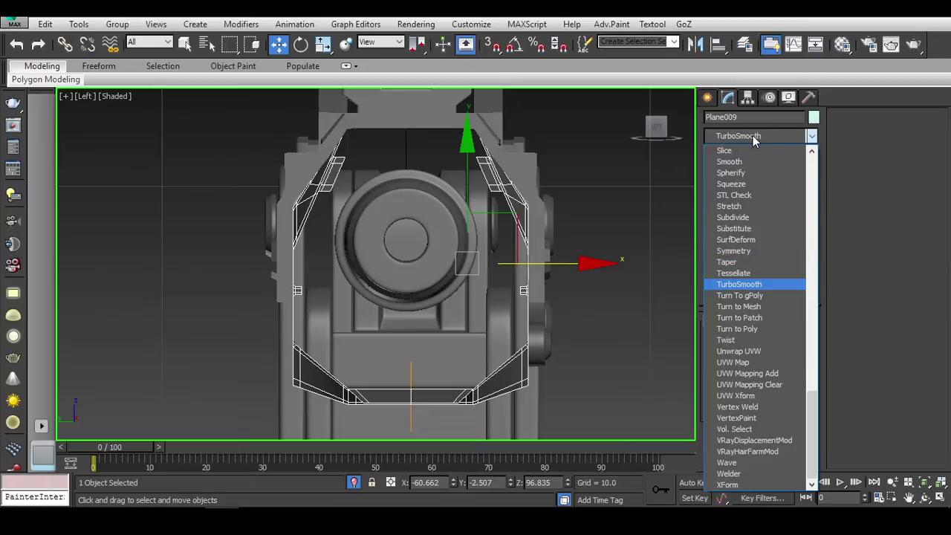
key(Return)
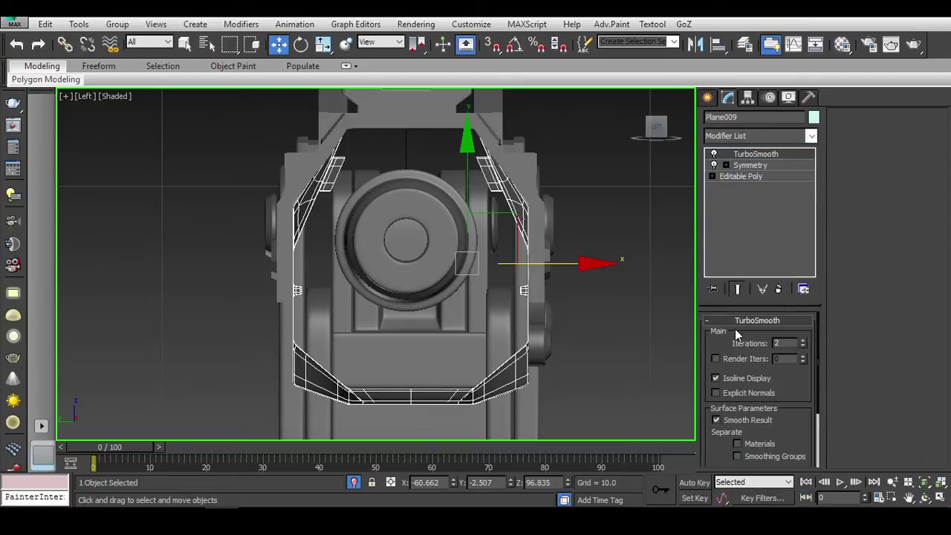
click(555, 324)
scroll(594, 312, down, 3)
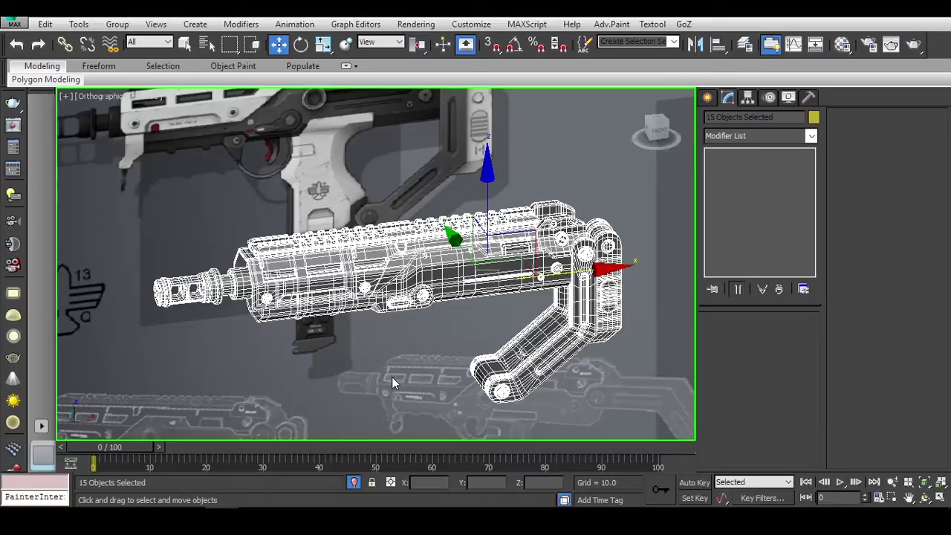
Step: Select the Plane006 handguard in a perspective view and orbit to see the muzzle end
click(392, 378)
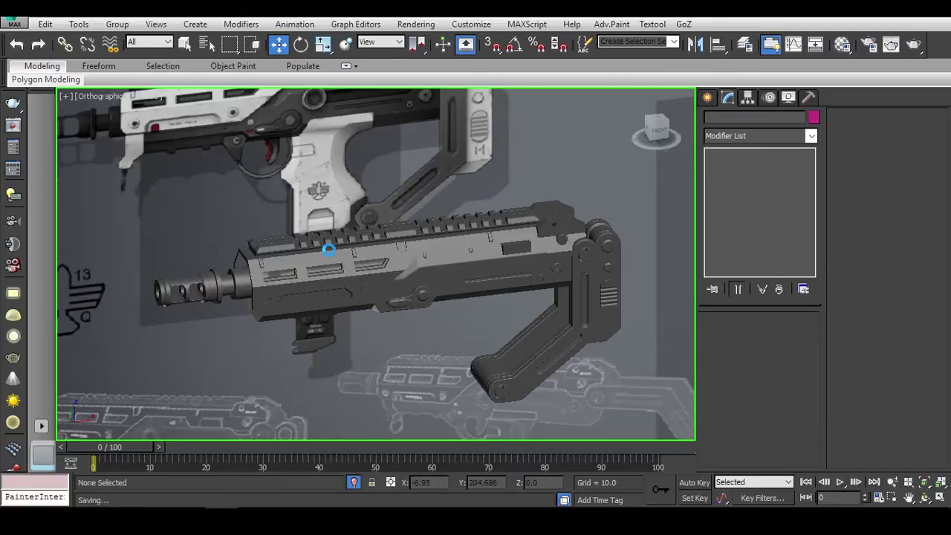
scroll(328, 250, up, 3)
click(362, 272)
mouse_move(362, 223)
middle_down()
mouse_move(446, 200)
mouse_move(422, 195)
middle_up()
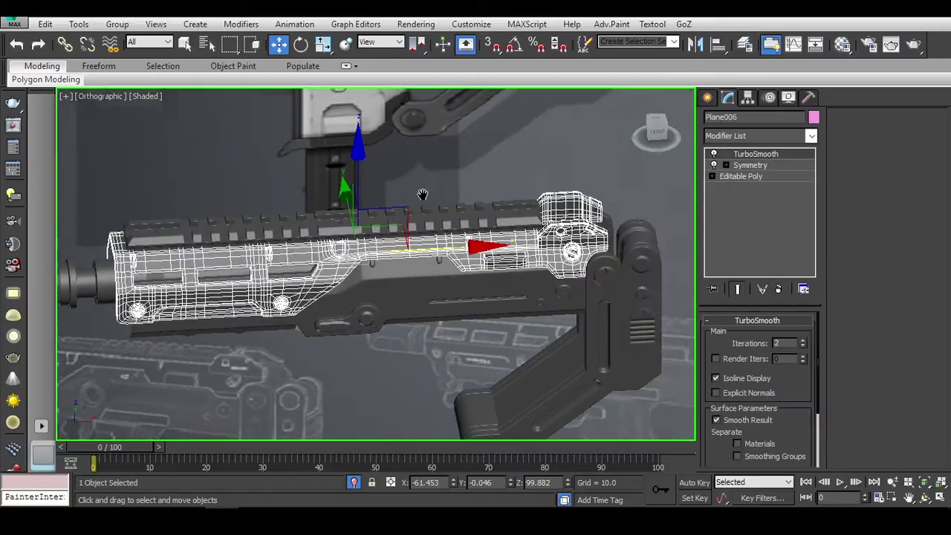
scroll(423, 195, down, 3)
click(524, 231)
scroll(524, 231, up, 4)
mouse_move(524, 232)
middle_down()
mouse_move(553, 263)
mouse_move(531, 245)
mouse_move(506, 312)
mouse_move(485, 335)
mouse_move(457, 318)
mouse_move(540, 321)
mouse_move(503, 308)
mouse_move(589, 295)
mouse_move(628, 307)
mouse_move(570, 301)
middle_up()
key(p)
scroll(497, 283, down, 3)
scroll(569, 302, up, 5)
click(316, 234)
alt+middle_drag(419, 268, 387, 420)
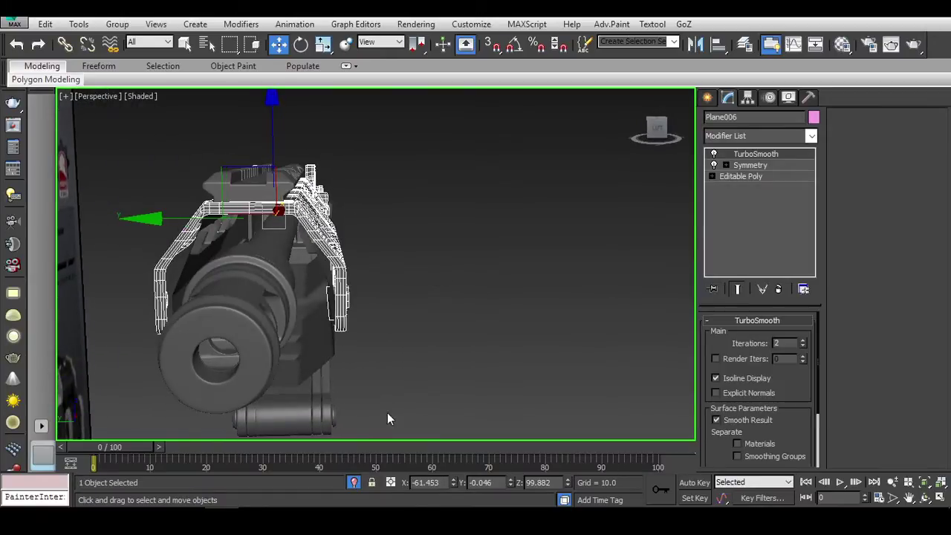
Step: Compare the iron sight and muzzle against the IrfanView reference image, then minimize it
key(alt+Tab)
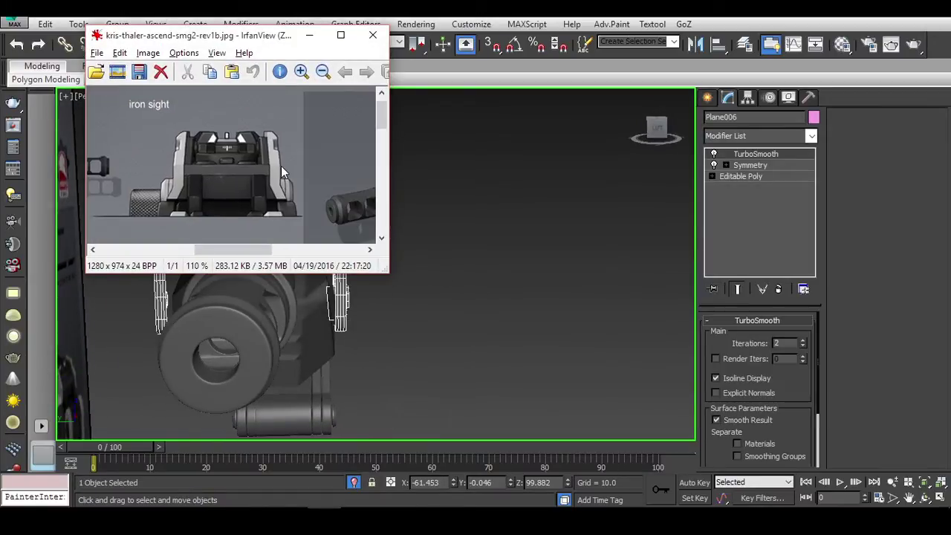
drag(281, 166, 155, 165)
drag(342, 165, 255, 164)
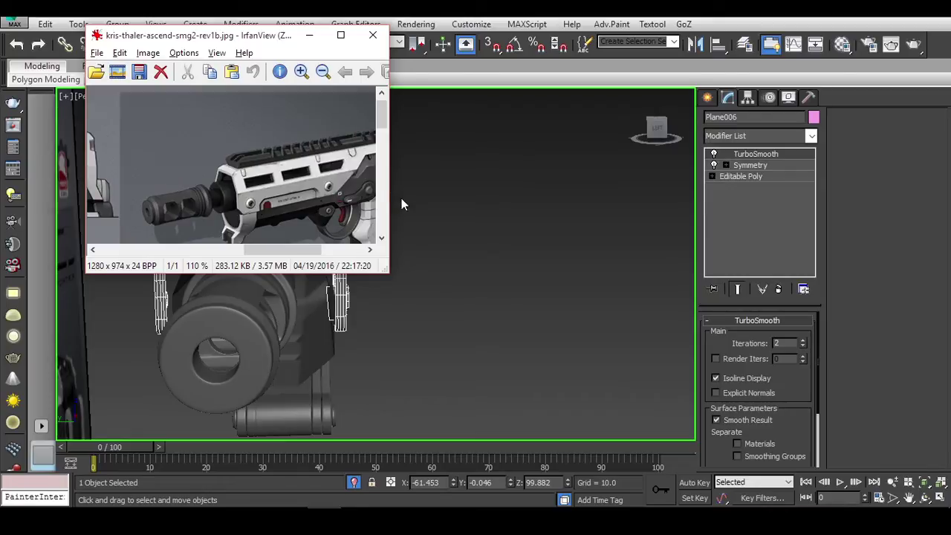
click(307, 36)
Step: Switch to the front view of the muzzle and enter Plane006's base Editable Poly
mouse_move(483, 242)
alt+middle_down()
mouse_move(488, 224)
mouse_move(514, 220)
mouse_move(550, 193)
mouse_move(541, 245)
mouse_move(580, 223)
alt+middle_up()
key(f)
scroll(550, 193, down, 2)
click(741, 176)
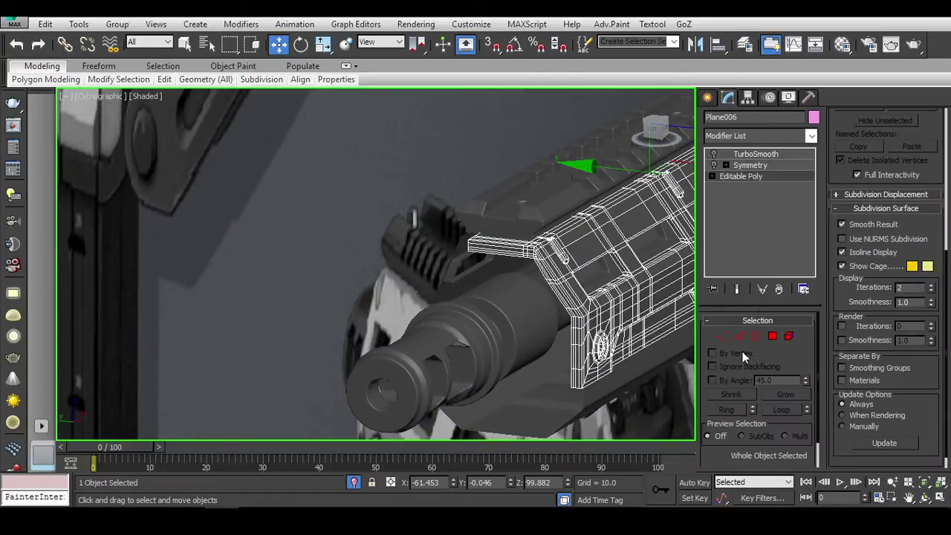
Step: Select the edge loop along the panel's front corner and inspect it from the left view
click(739, 336)
scroll(572, 305, up, 3)
mouse_move(573, 305)
alt+middle_down()
mouse_move(546, 252)
mouse_move(548, 227)
mouse_move(479, 186)
alt+middle_up()
alt+middle_drag(540, 176, 520, 179)
double_click(520, 179)
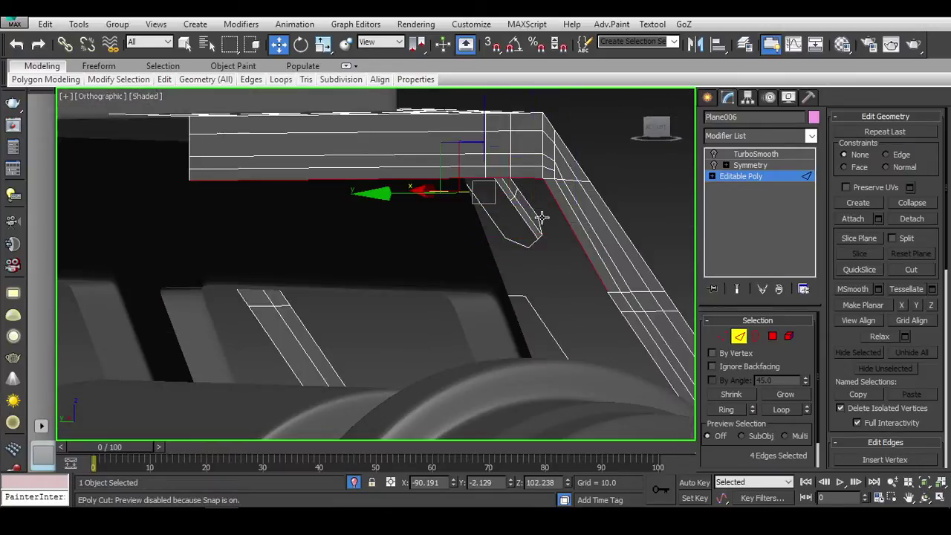
alt+middle_drag(594, 300, 634, 201)
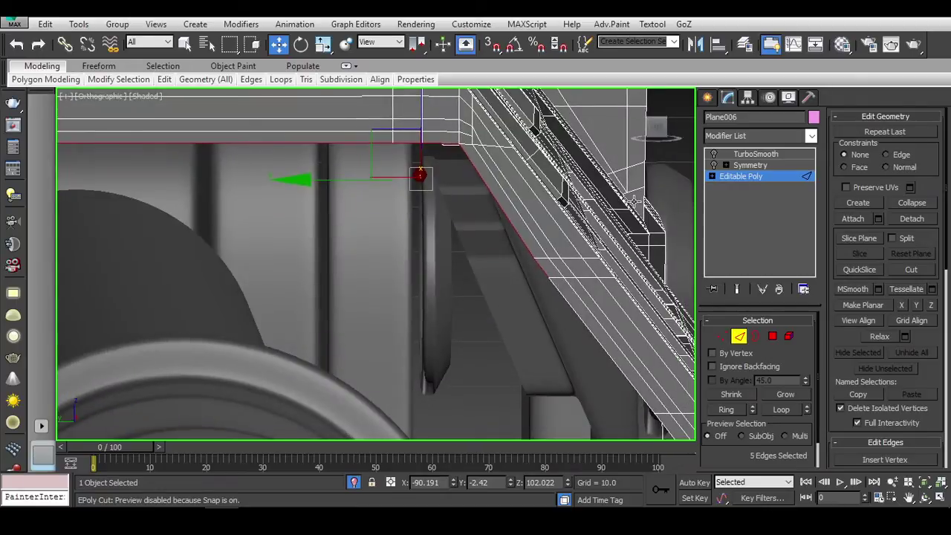
click(660, 131)
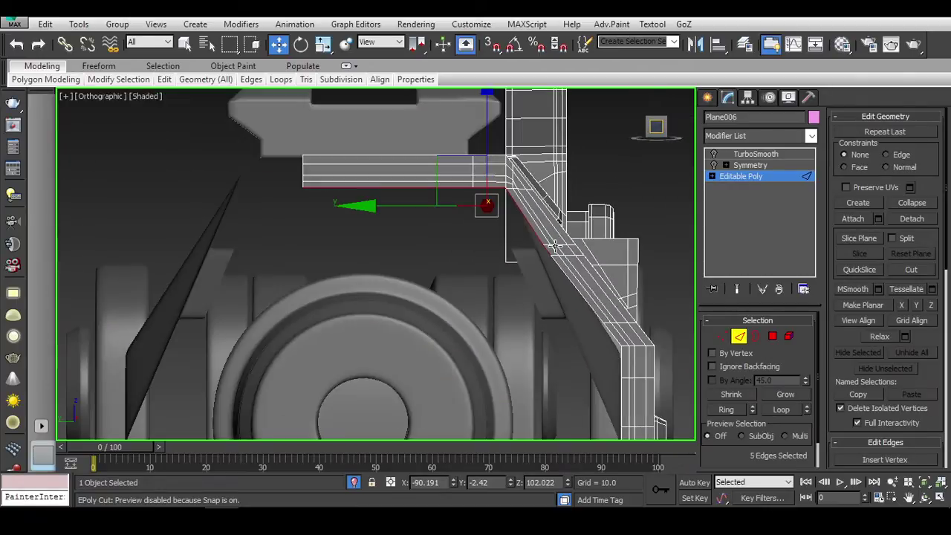
mouse_move(513, 236)
middle_down()
mouse_move(501, 270)
mouse_move(483, 223)
mouse_move(531, 240)
mouse_move(524, 253)
middle_up()
scroll(524, 253, up, 3)
middle_drag(475, 193, 446, 237)
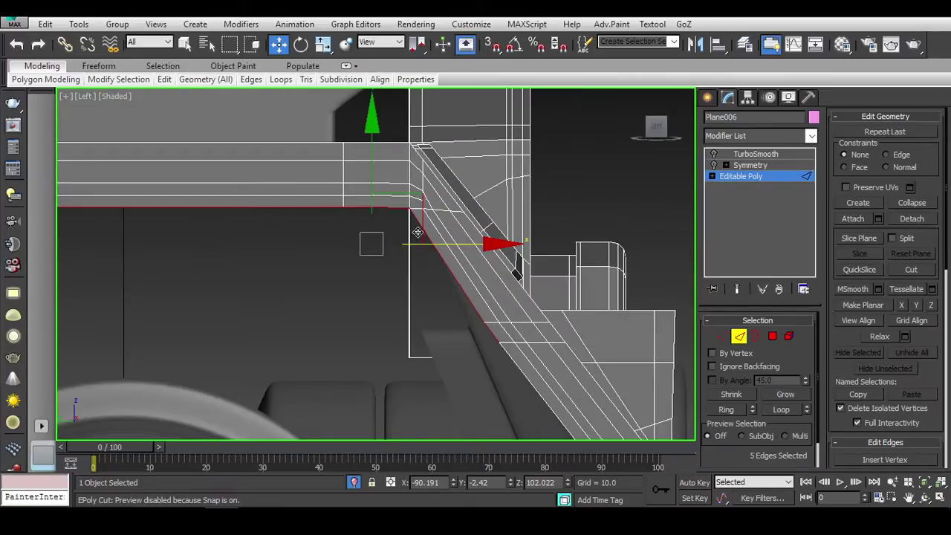
scroll(429, 210, up, 2)
scroll(429, 210, down, 1)
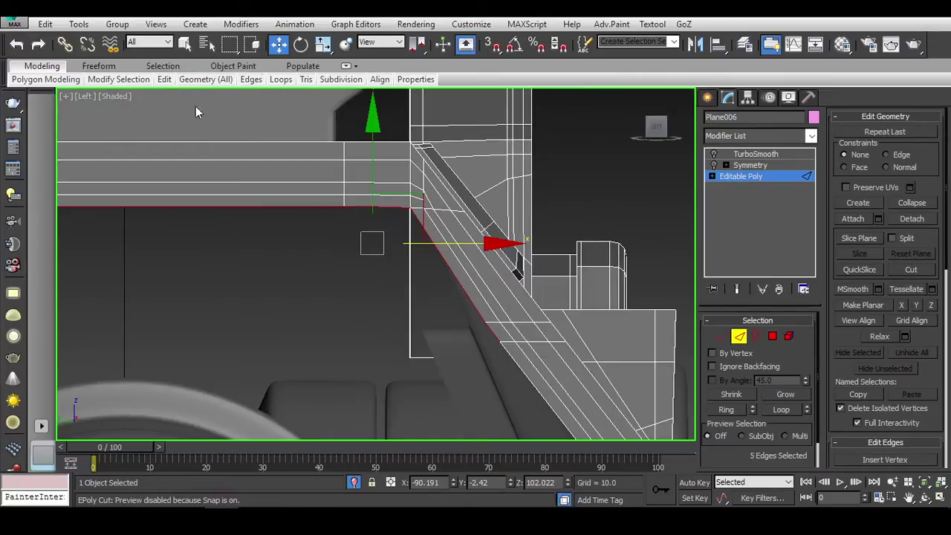
right_click(404, 156)
mouse_move(404, 156)
middle_down()
mouse_move(535, 157)
mouse_move(415, 159)
middle_up()
Step: Reselect Plane006's base poly and delete the horizontal edge loop above the corner
click(614, 225)
scroll(608, 200, down, 2)
scroll(566, 191, down, 1)
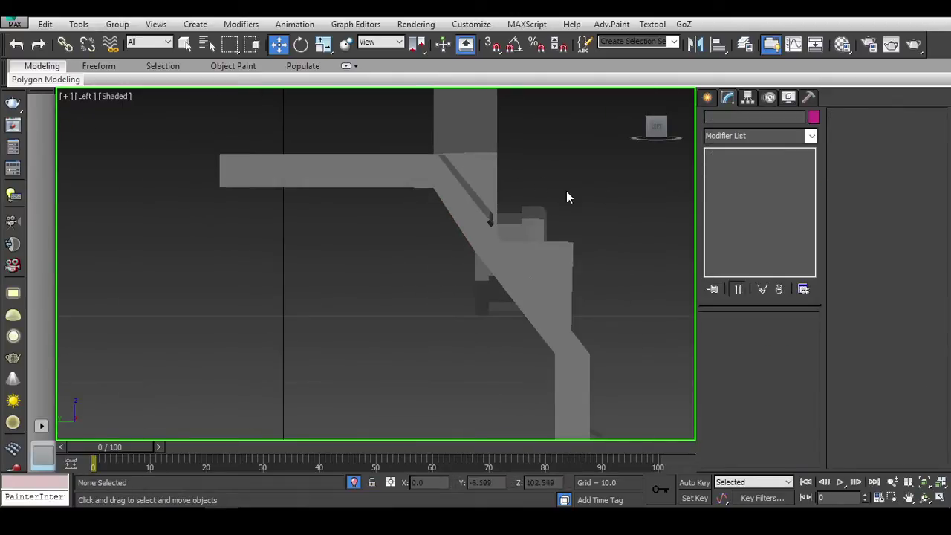
click(444, 184)
scroll(446, 184, up, 3)
scroll(464, 183, up, 1)
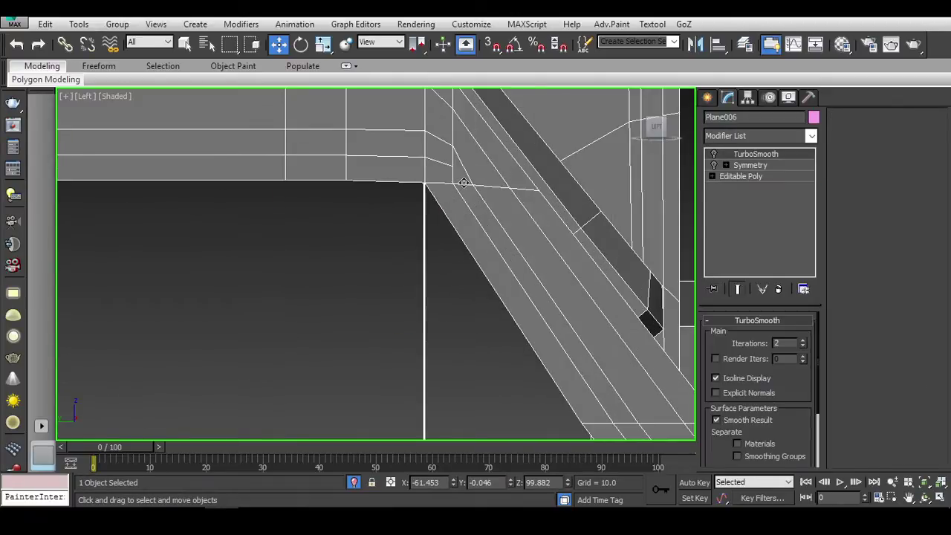
click(735, 178)
click(739, 336)
click(437, 189)
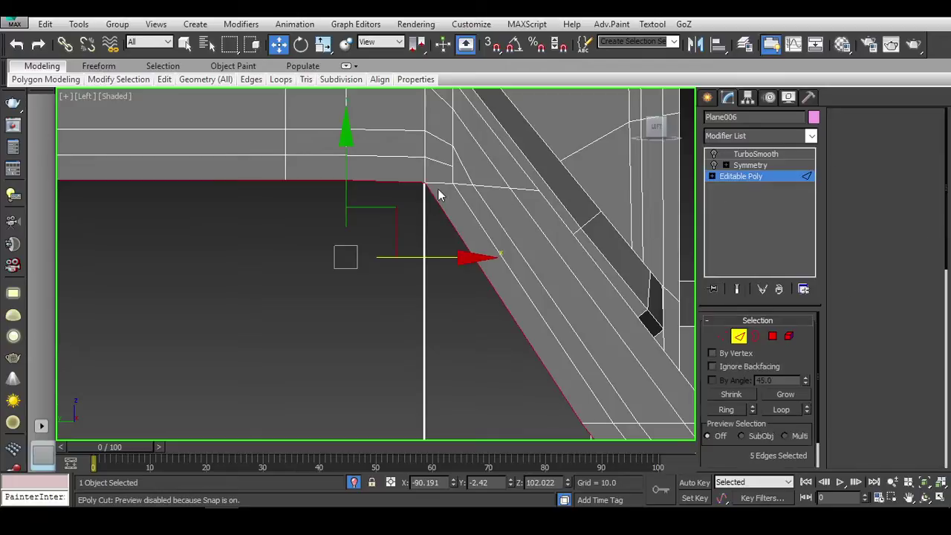
scroll(500, 199, up, 1)
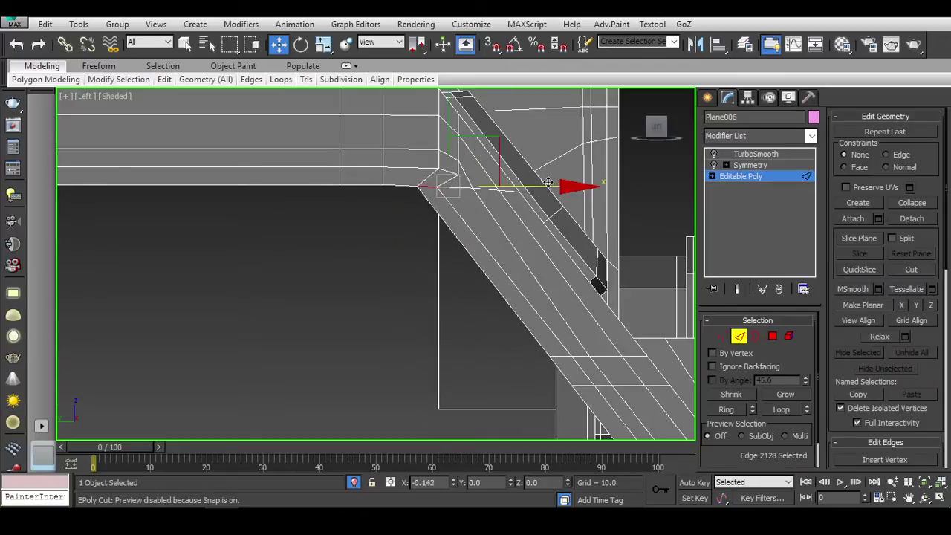
scroll(449, 175, up, 1)
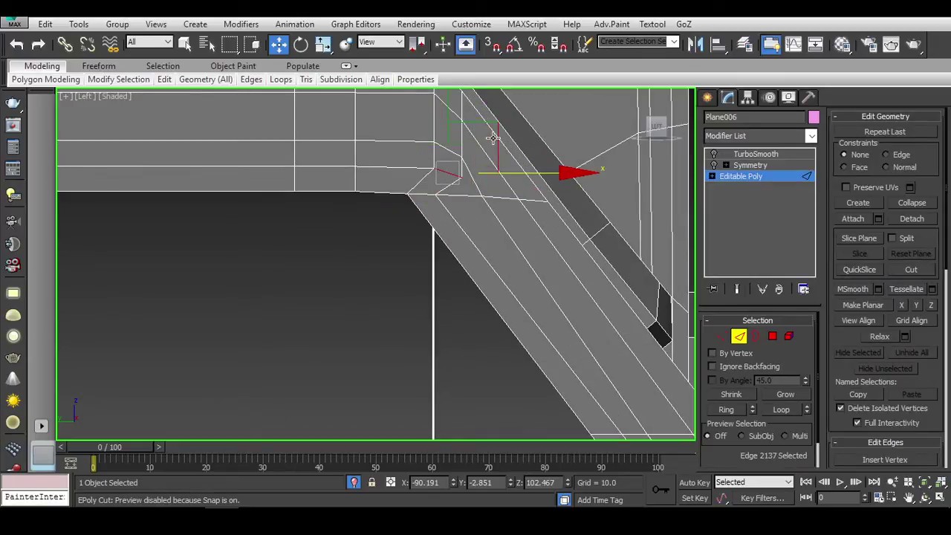
double_click(276, 167)
key(BackSpace)
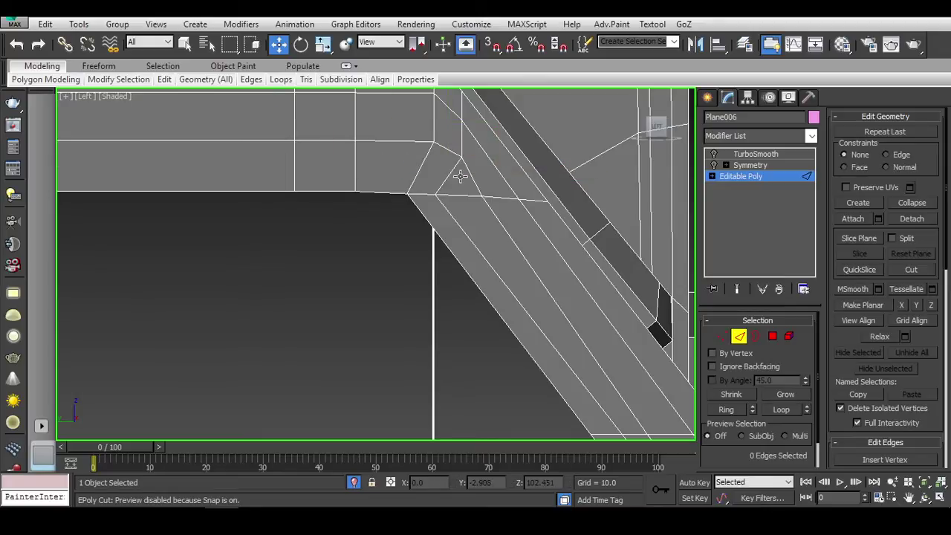
Step: Select edges beside the diagonal corner strip, then orbit to the panel's lower rails
click(454, 154)
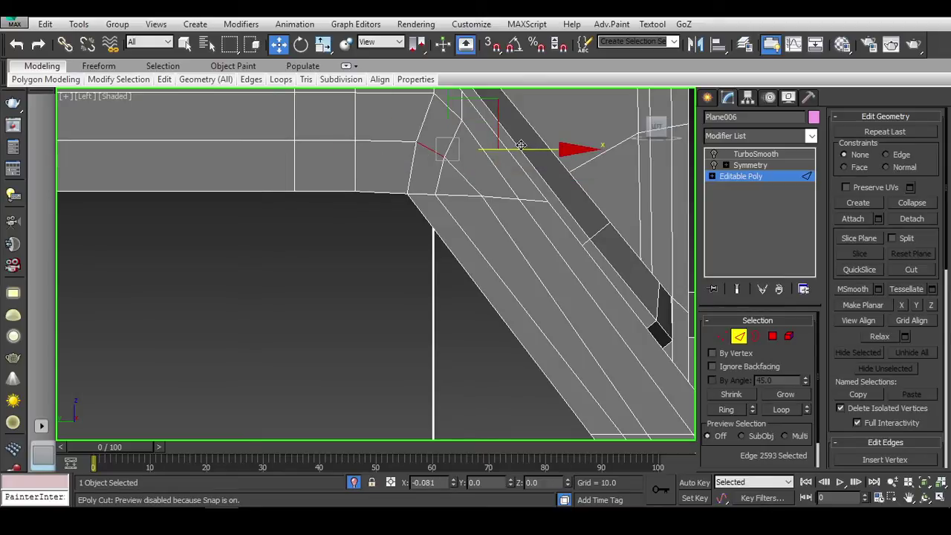
middle_drag(518, 142, 533, 223)
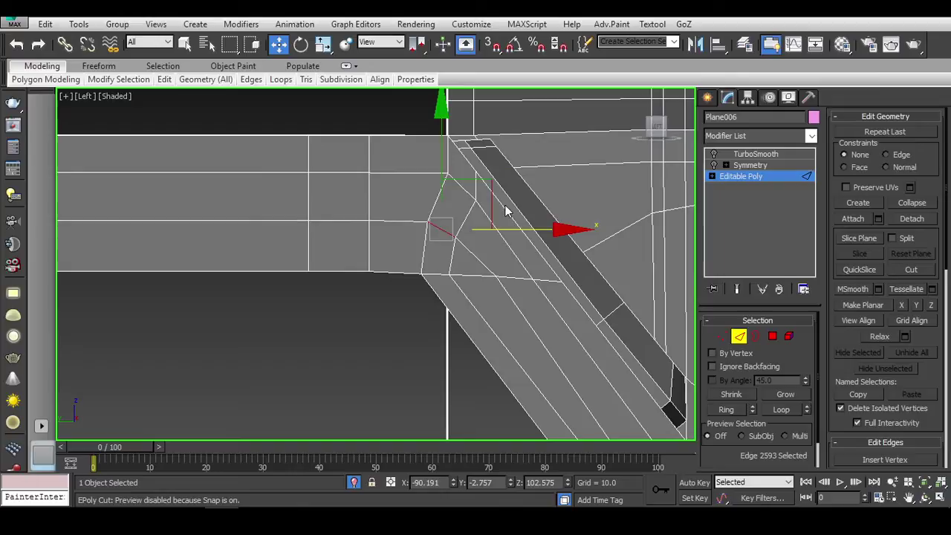
click(463, 184)
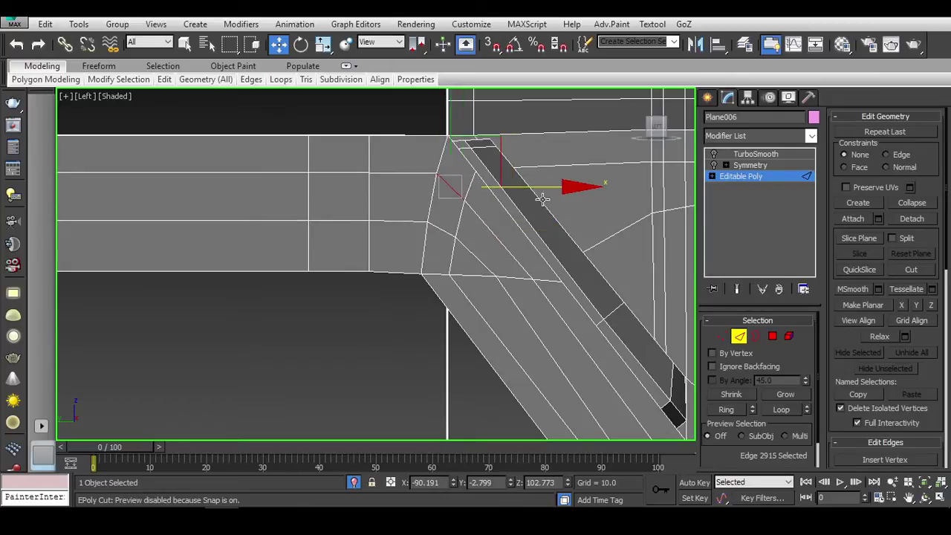
scroll(543, 199, down, 5)
mouse_move(565, 245)
middle_down()
mouse_move(513, 222)
mouse_move(527, 298)
mouse_move(569, 367)
mouse_move(515, 312)
middle_up()
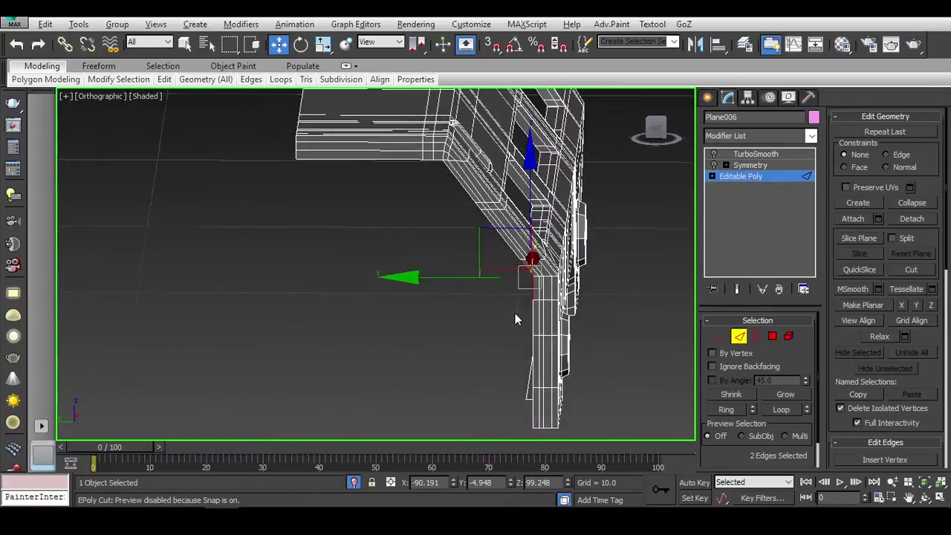
scroll(459, 159, up, 3)
scroll(460, 142, up, 3)
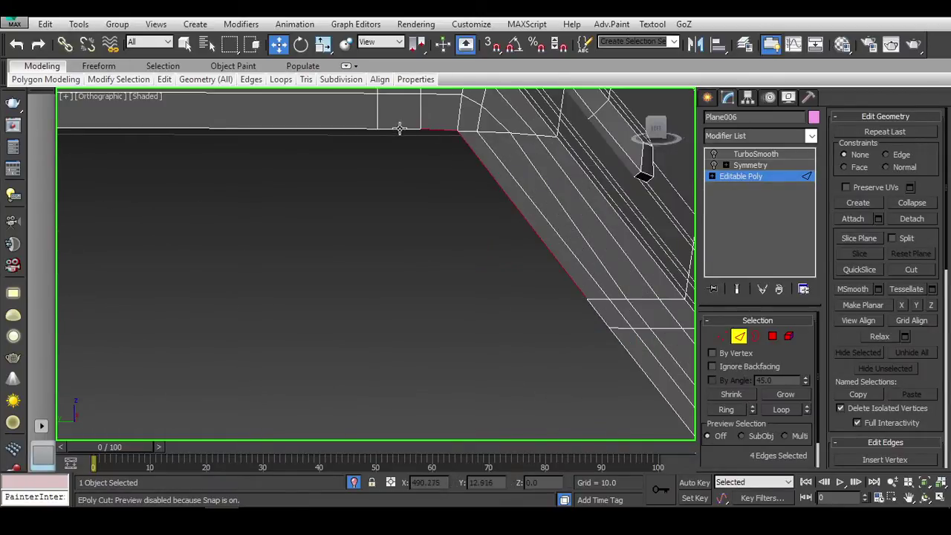
ctrl+click(320, 132)
scroll(320, 133, down, 3)
scroll(474, 224, up, 3)
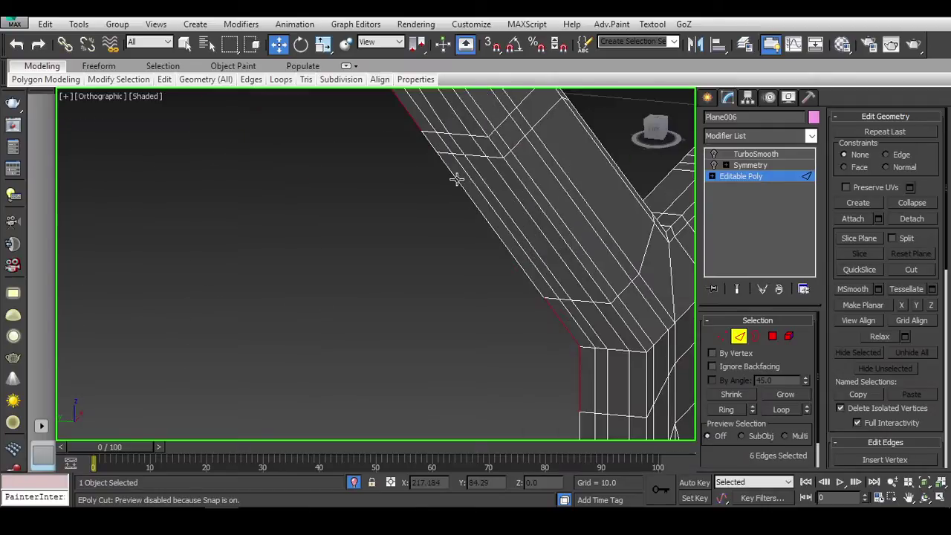
alt+middle_drag(425, 153, 392, 190)
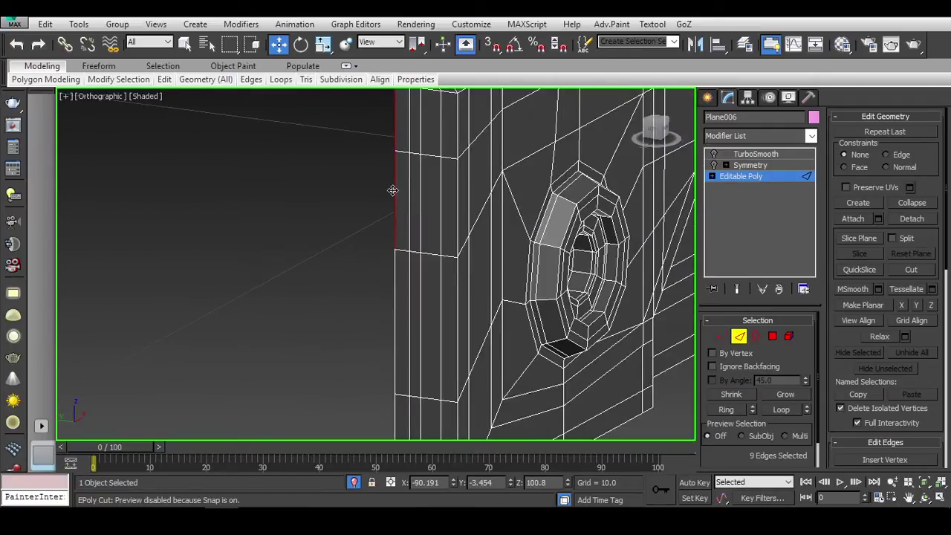
alt+middle_drag(397, 298, 367, 284)
mouse_move(449, 295)
alt+middle_down()
mouse_move(451, 212)
mouse_move(376, 263)
mouse_move(388, 316)
mouse_move(605, 187)
mouse_move(469, 292)
alt+middle_up()
mouse_move(321, 316)
alt+middle_down()
mouse_move(427, 266)
mouse_move(419, 215)
mouse_move(427, 210)
mouse_move(386, 248)
mouse_move(384, 279)
alt+middle_up()
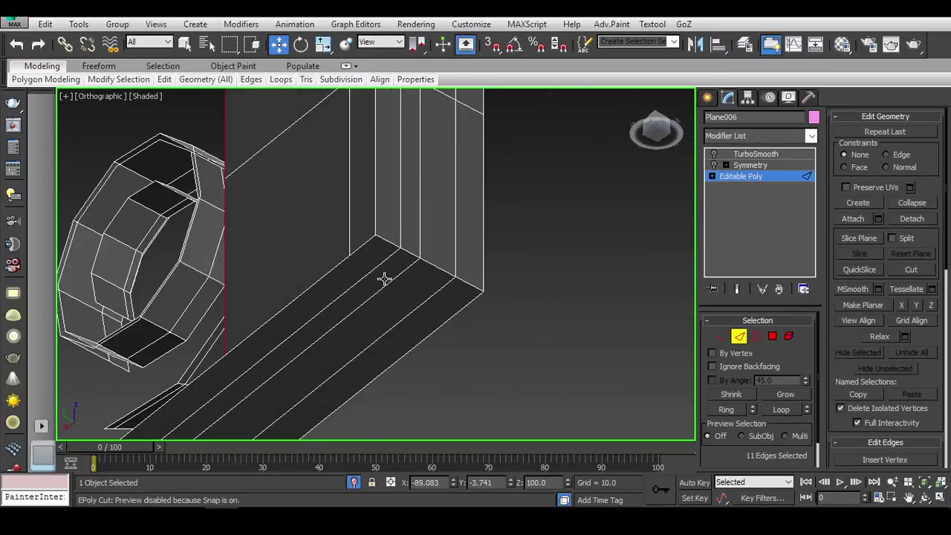
Step: Move the rail-corner vertices down toward the panel's bottom corner
key(alt+c)
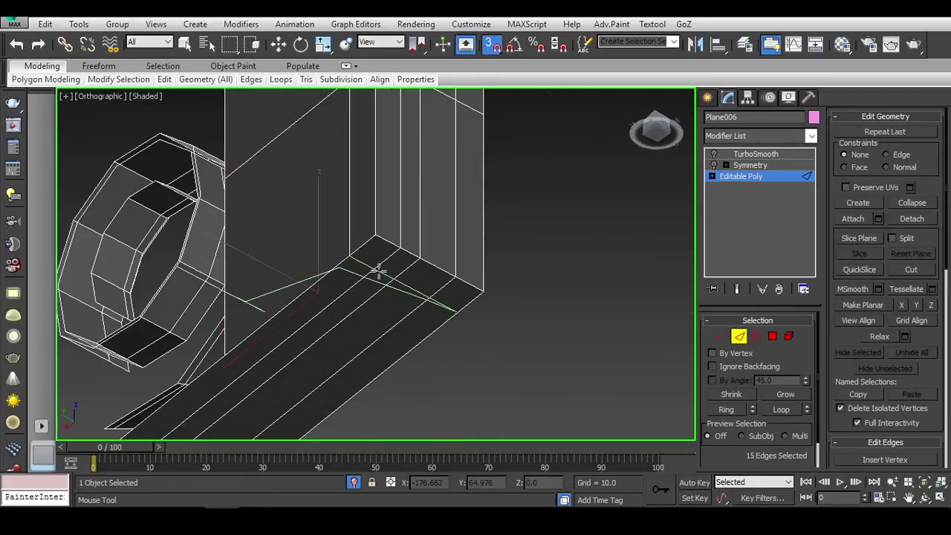
key(w)
scroll(379, 272, up, 5)
key(1)
click(343, 245)
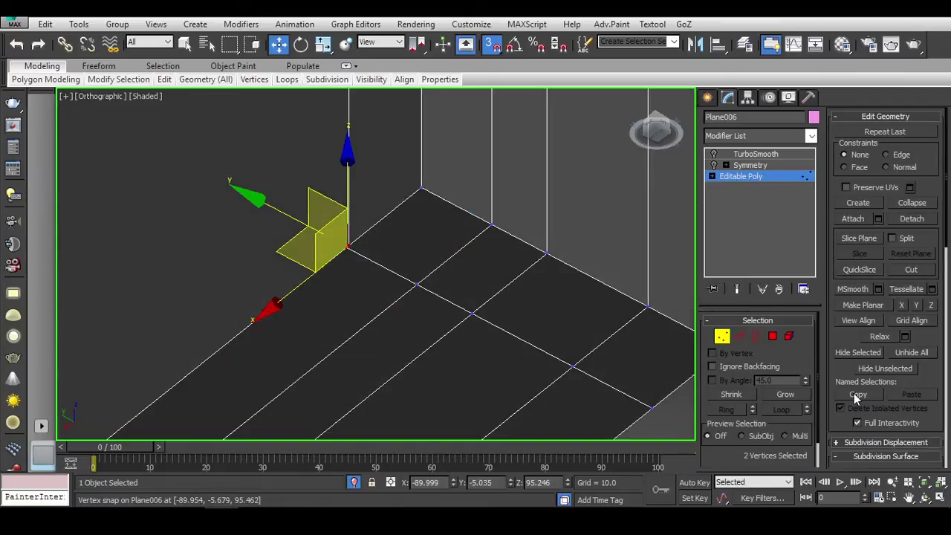
scroll(856, 399, down, 5)
scroll(841, 372, down, 5)
click(418, 257)
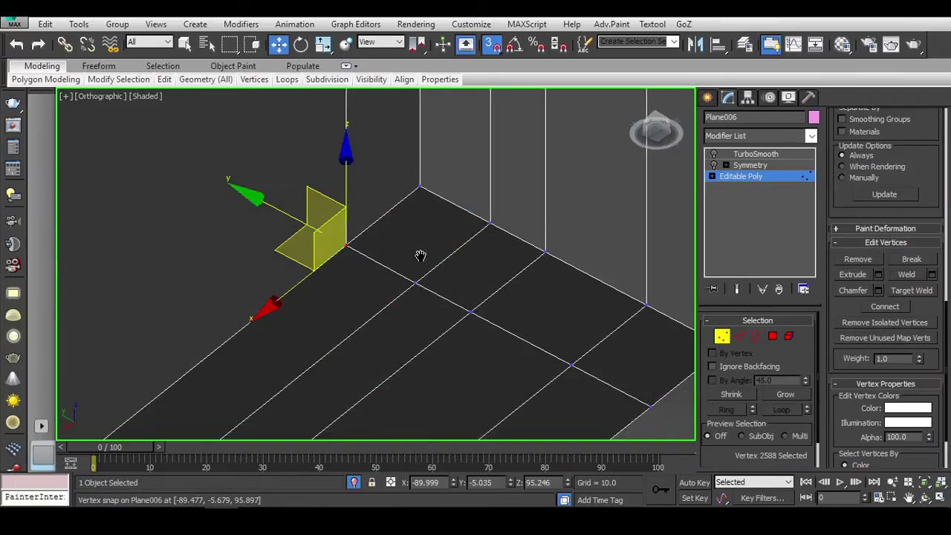
mouse_move(419, 257)
alt+middle_down()
mouse_move(528, 297)
mouse_move(395, 298)
mouse_move(391, 251)
mouse_move(579, 262)
mouse_move(455, 295)
mouse_move(307, 321)
mouse_move(307, 311)
alt+middle_up()
key(w)
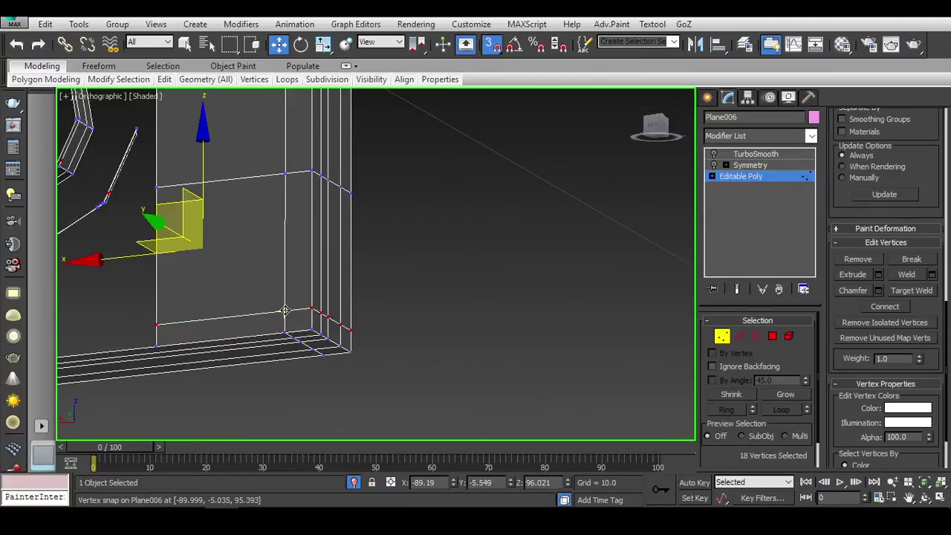
click(284, 311)
key(2)
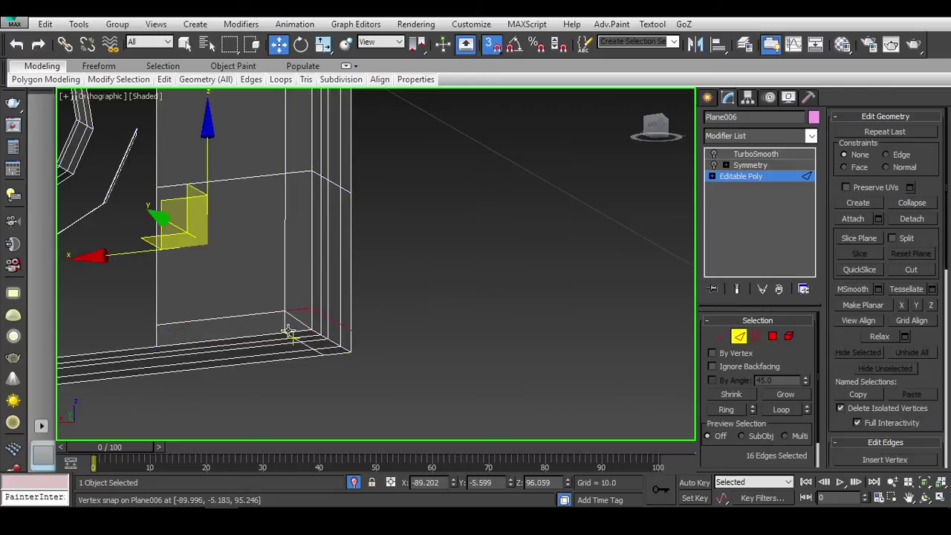
Step: Cut a new edge from the corner vertex across the lower rails near the porthole frame
alt+middle_drag(285, 328, 298, 283)
scroll(297, 282, up, 3)
scroll(318, 316, up, 2)
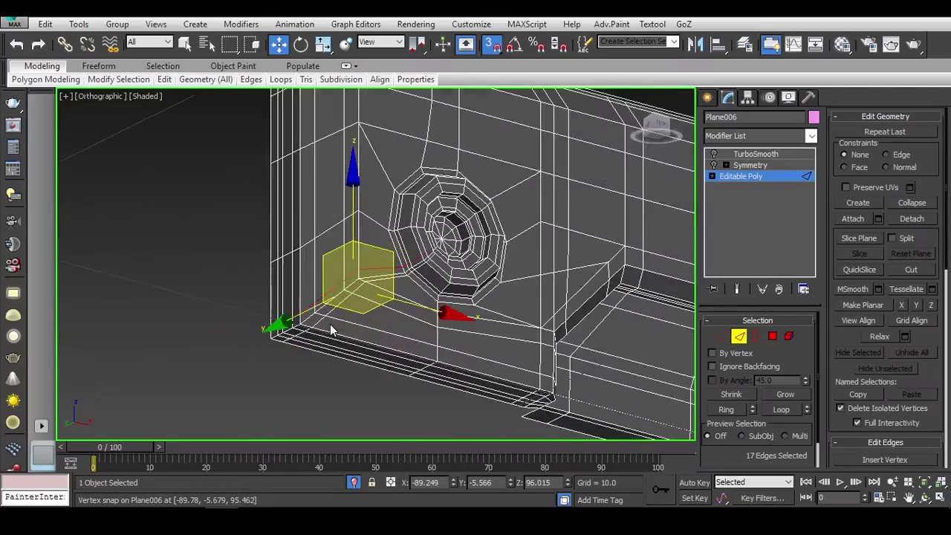
scroll(318, 316, up, 2)
mouse_move(318, 316)
alt+middle_down()
mouse_move(469, 314)
mouse_move(420, 344)
mouse_move(429, 290)
mouse_move(314, 236)
mouse_move(483, 292)
mouse_move(431, 298)
alt+middle_up()
click(469, 316)
key(w)
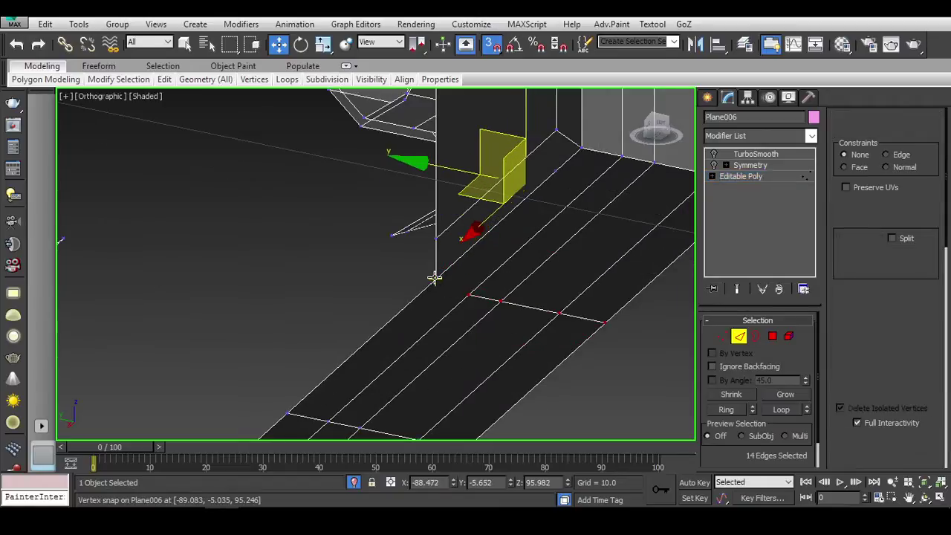
key(1)
click(469, 296)
alt+middle_drag(542, 321, 463, 287)
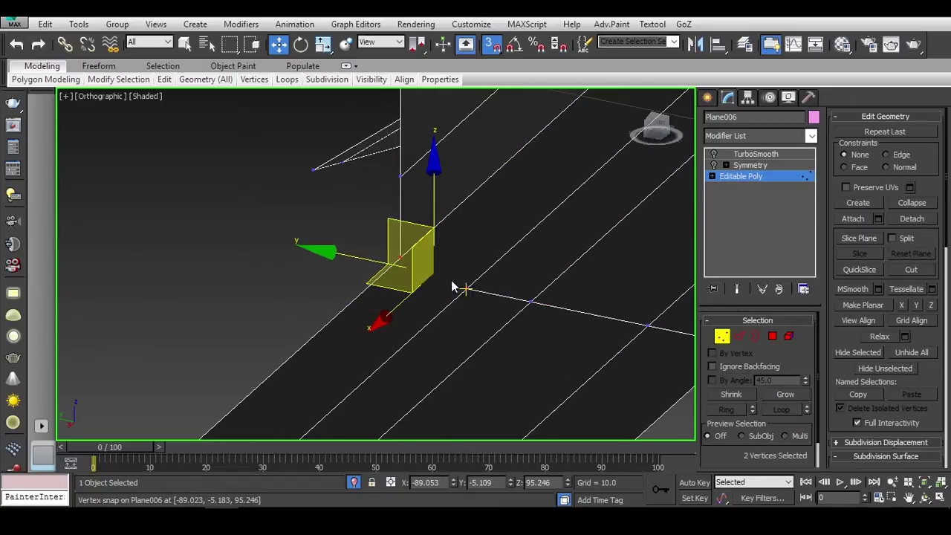
drag(464, 287, 469, 291)
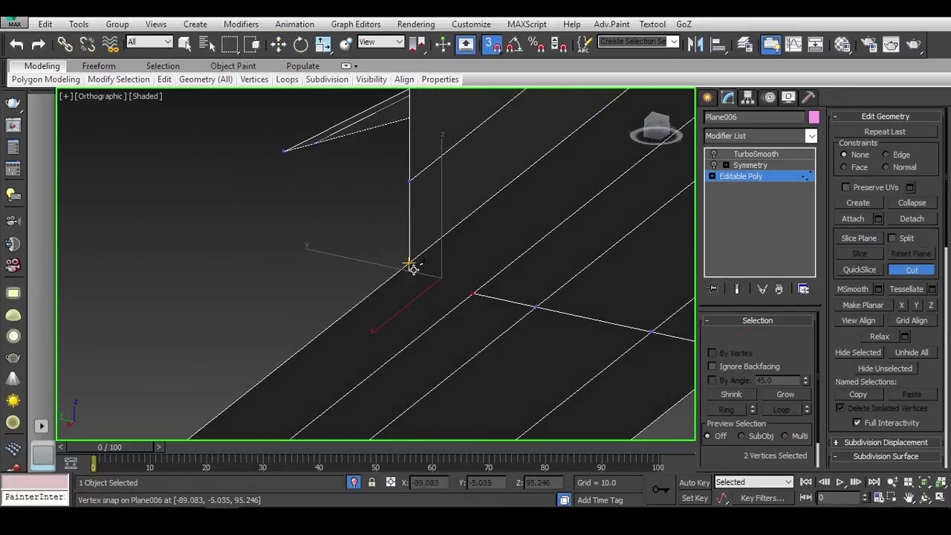
right_click(469, 270)
Step: Select additional vertices on the bottom strip and orbit toward the ring corner
click(351, 253)
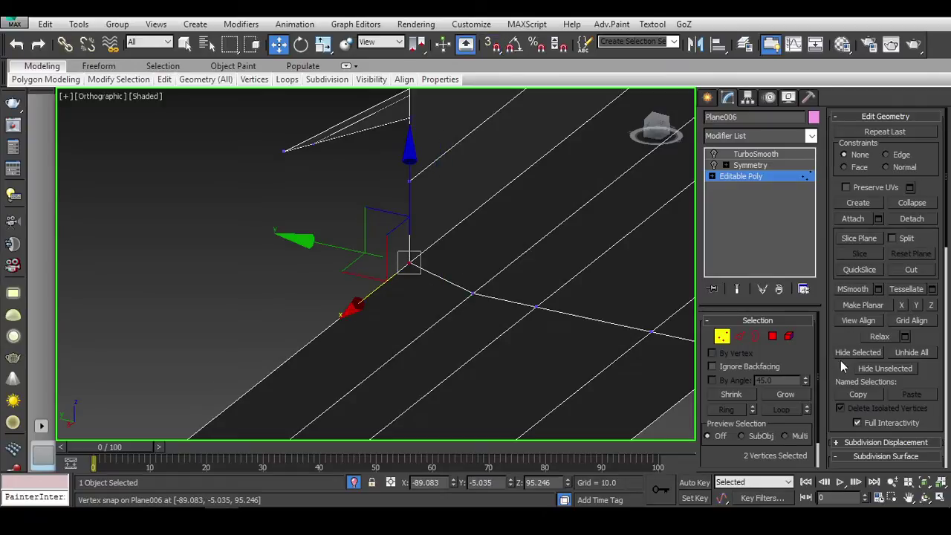
scroll(841, 361, down, 5)
scroll(502, 310, down, 2)
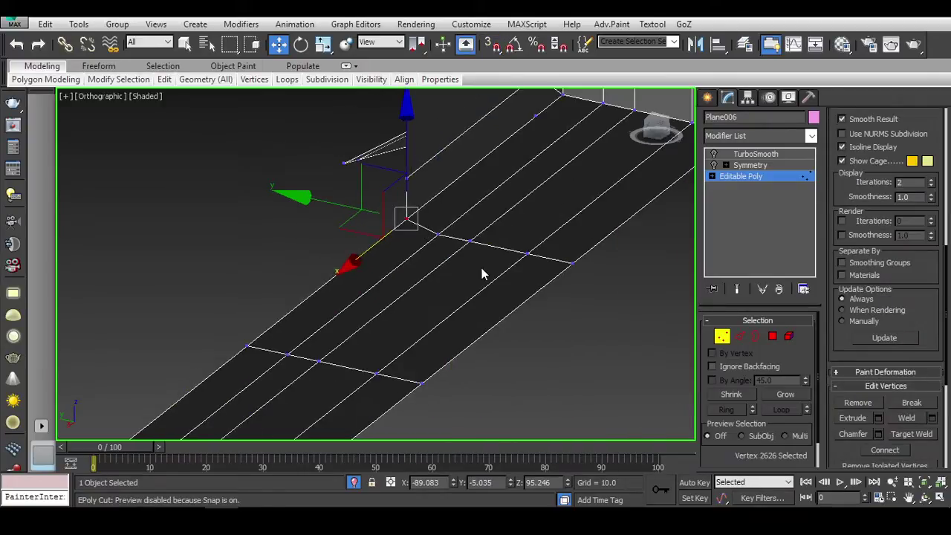
ctrl+click(317, 360)
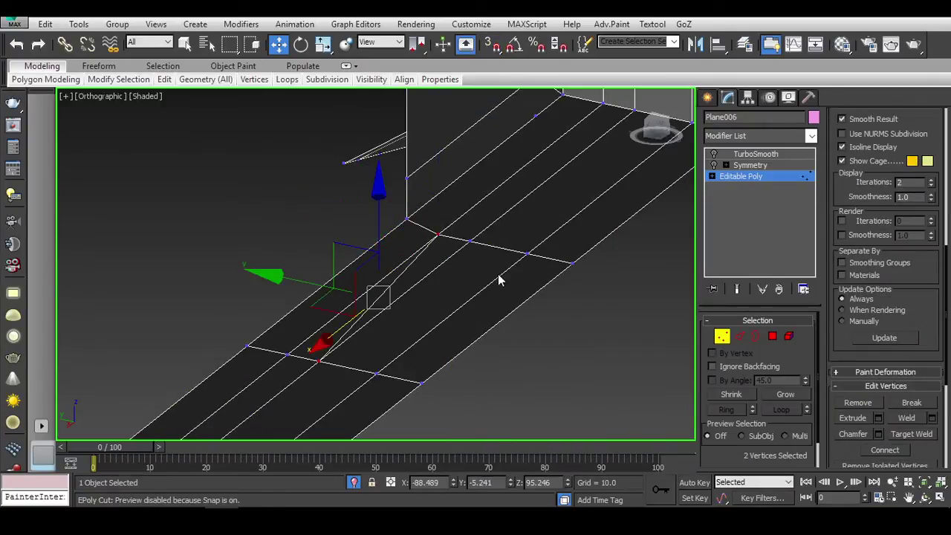
key(2)
mouse_move(501, 249)
alt+middle_down()
mouse_move(535, 271)
mouse_move(455, 283)
mouse_move(413, 272)
mouse_move(499, 258)
mouse_move(550, 298)
alt+middle_up()
Step: Inspect the panel corner from the front, checking it with the smoothed preview toggled on and off
click(422, 266)
key(1)
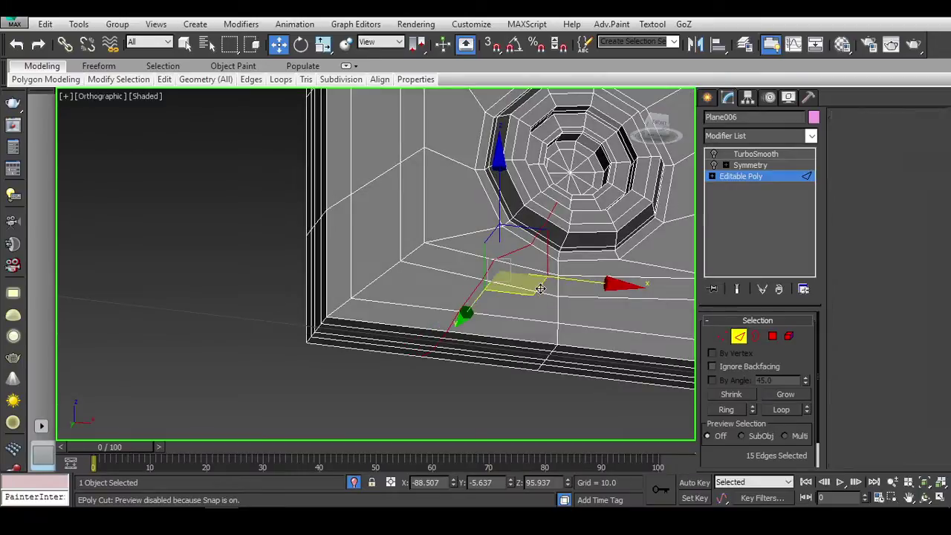
key(w)
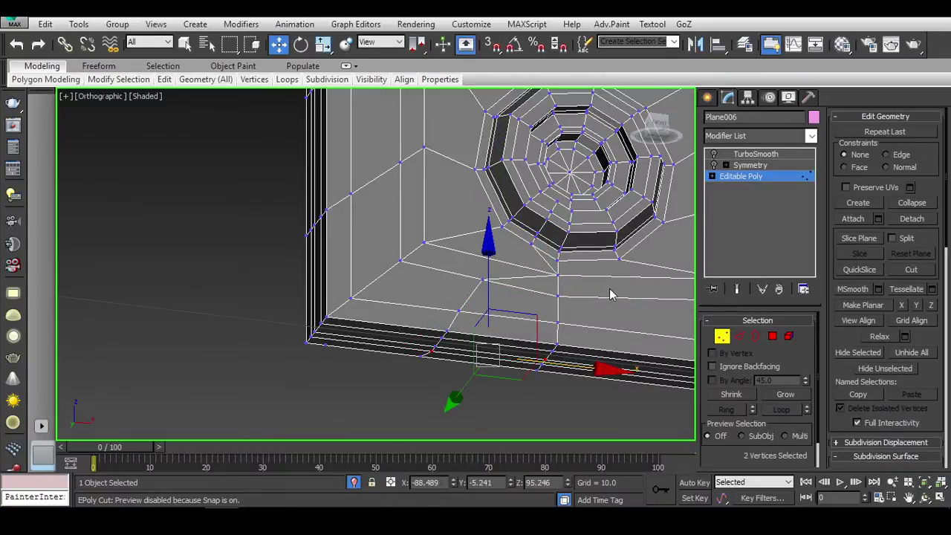
key(2)
key(ctrl+d)
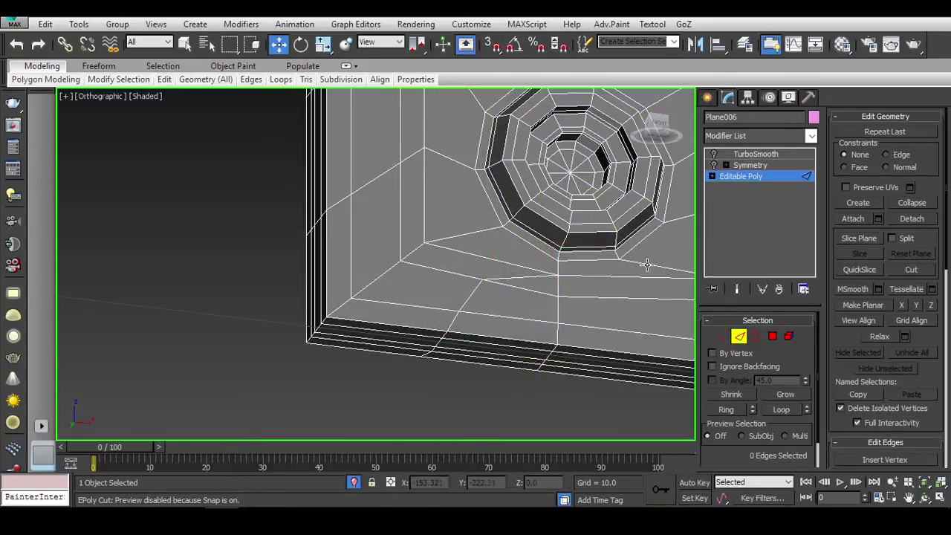
mouse_move(552, 293)
alt+middle_down()
mouse_move(627, 205)
mouse_move(645, 152)
alt+middle_up()
key(f)
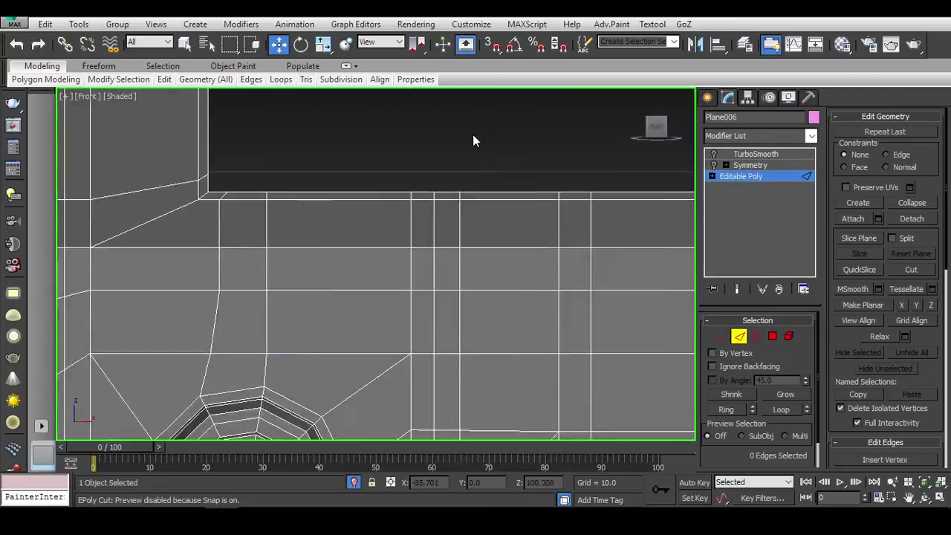
scroll(461, 223, down, 3)
key(ctrl+q)
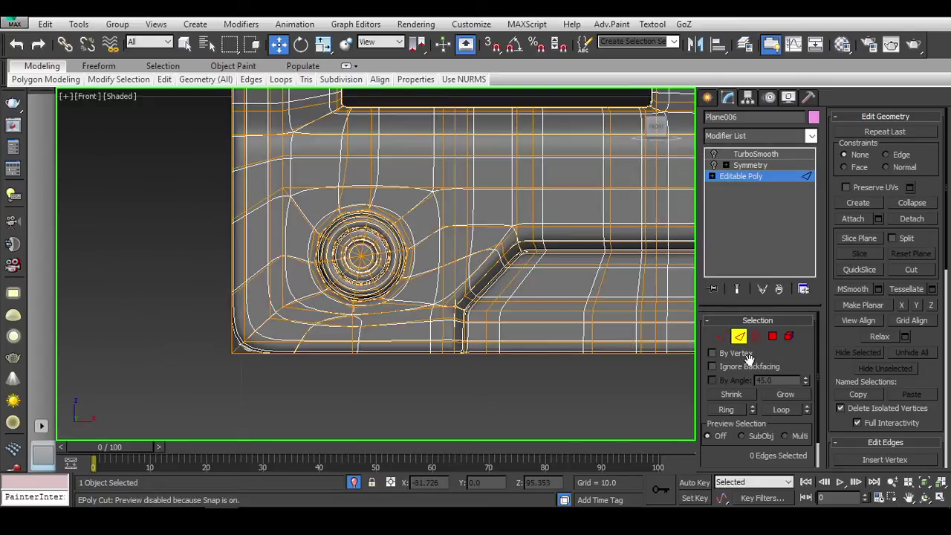
key(ctrl+q)
scroll(337, 312, up, 2)
Step: Cut a new diagonal edge across the bottom strip beside the ring
click(313, 328)
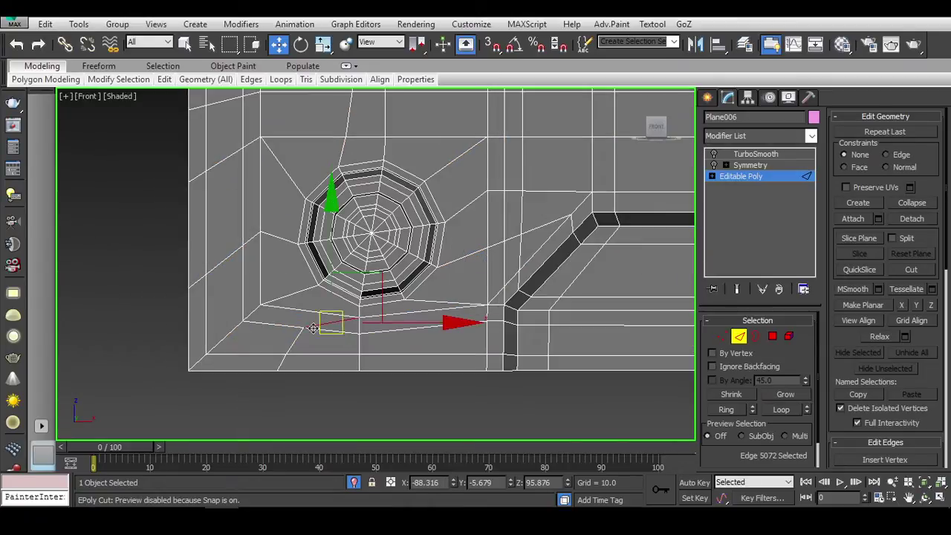
ctrl+click(284, 360)
mouse_move(285, 361)
alt+middle_down()
mouse_move(300, 349)
mouse_move(463, 361)
mouse_move(463, 325)
alt+middle_up()
click(463, 327)
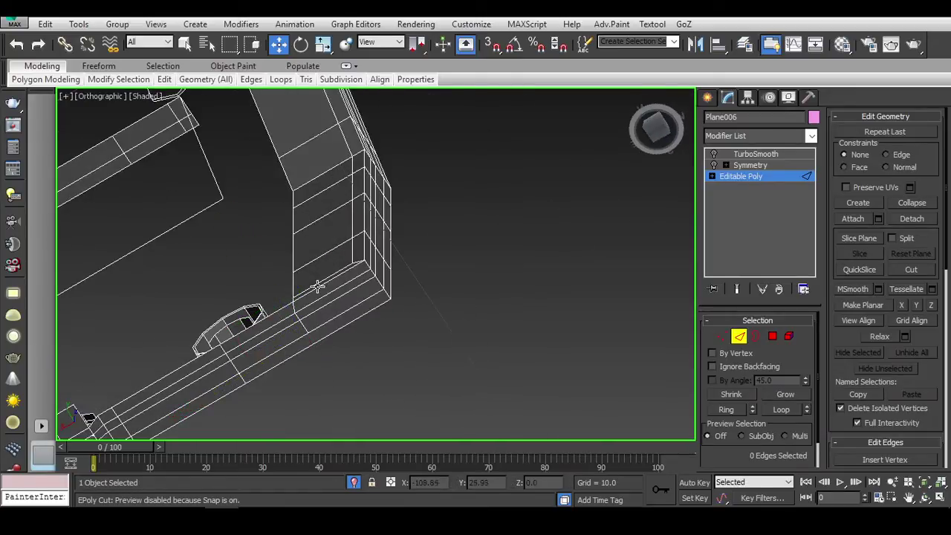
mouse_move(319, 287)
alt+middle_down()
mouse_move(321, 296)
mouse_move(344, 289)
mouse_move(350, 312)
mouse_move(404, 339)
mouse_move(394, 350)
alt+middle_up()
click(400, 327)
right_click(399, 327)
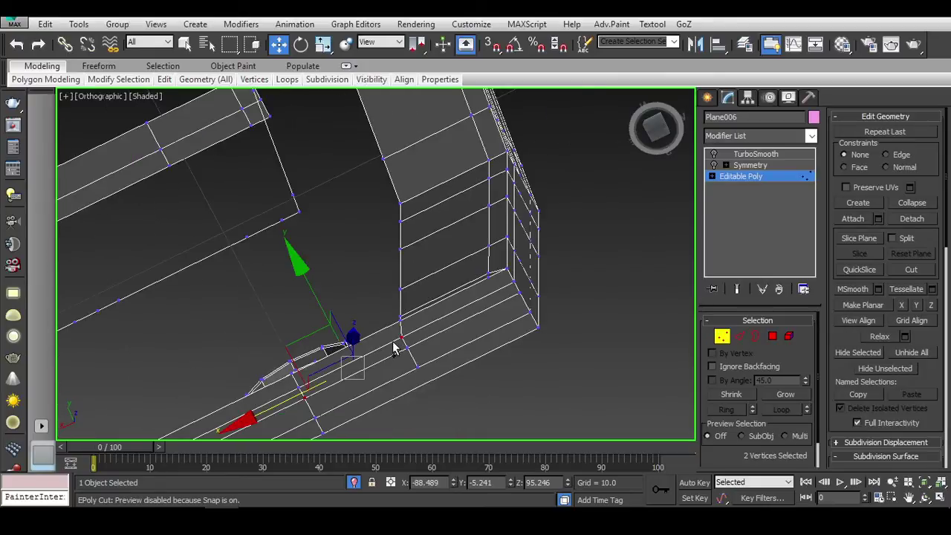
Step: Slide the cut's new vertex left along the diagonal edge, viewing the strip straight on
key(2)
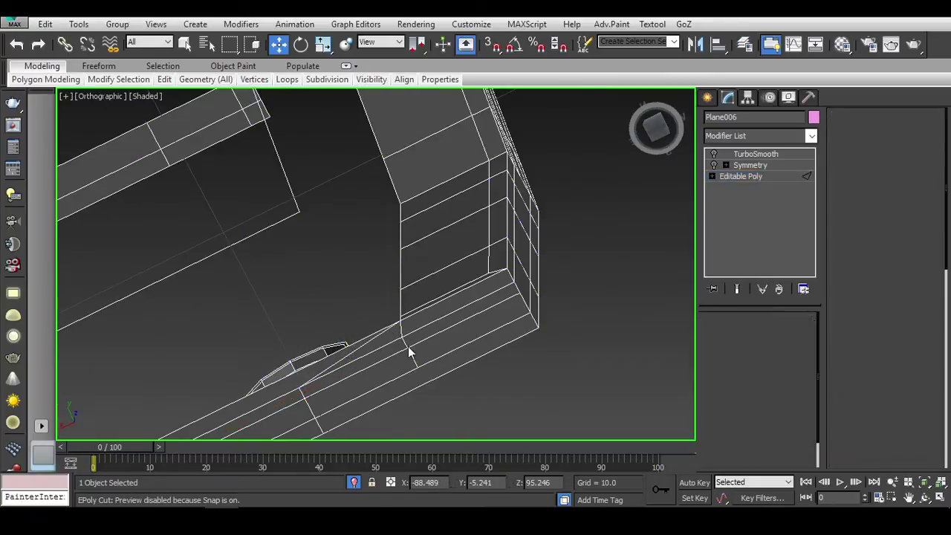
key(w)
alt+middle_drag(401, 321, 508, 369)
click(508, 369)
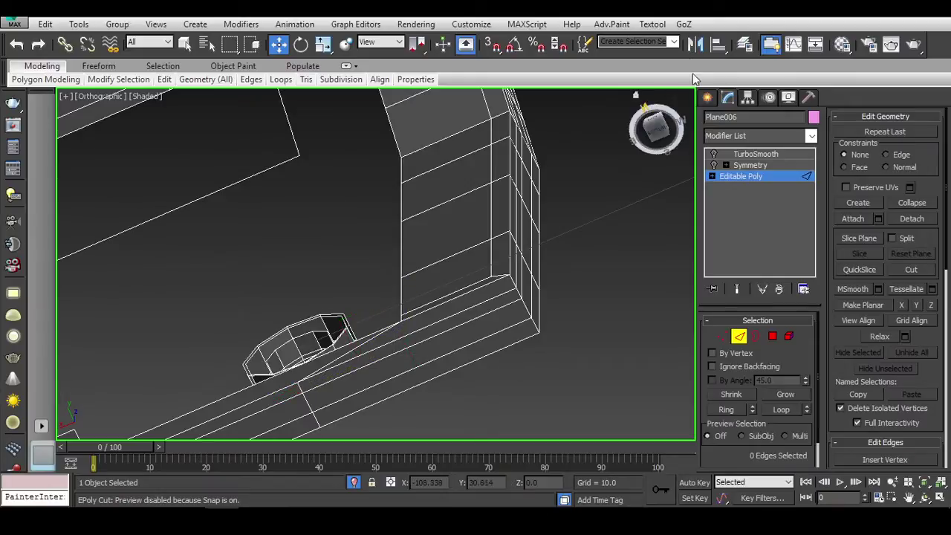
click(657, 137)
middle_drag(352, 233, 441, 223)
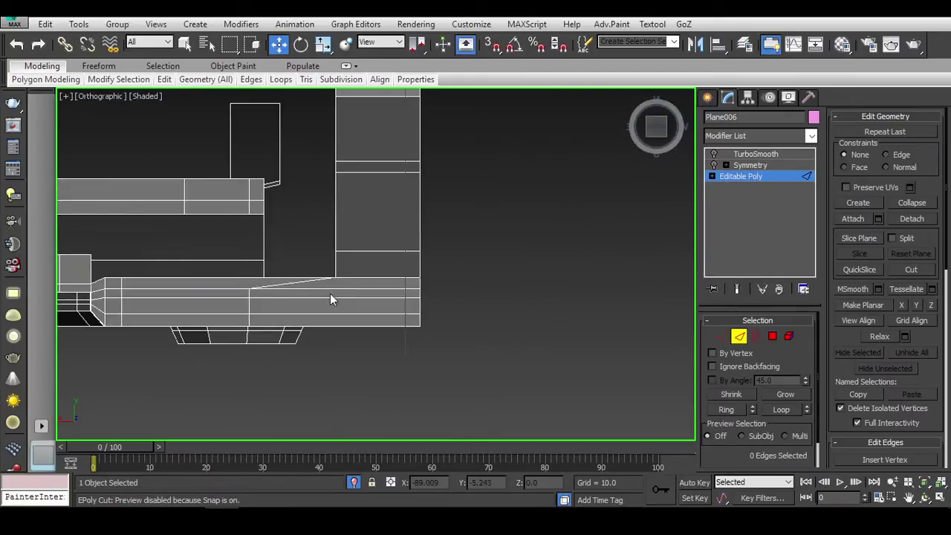
key(1)
middle_drag(329, 297, 398, 291)
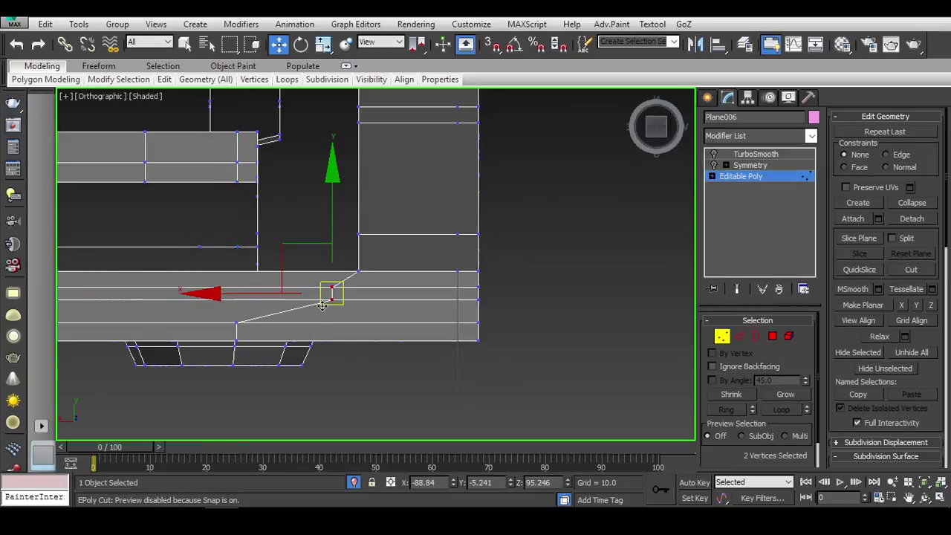
drag(235, 290, 239, 323)
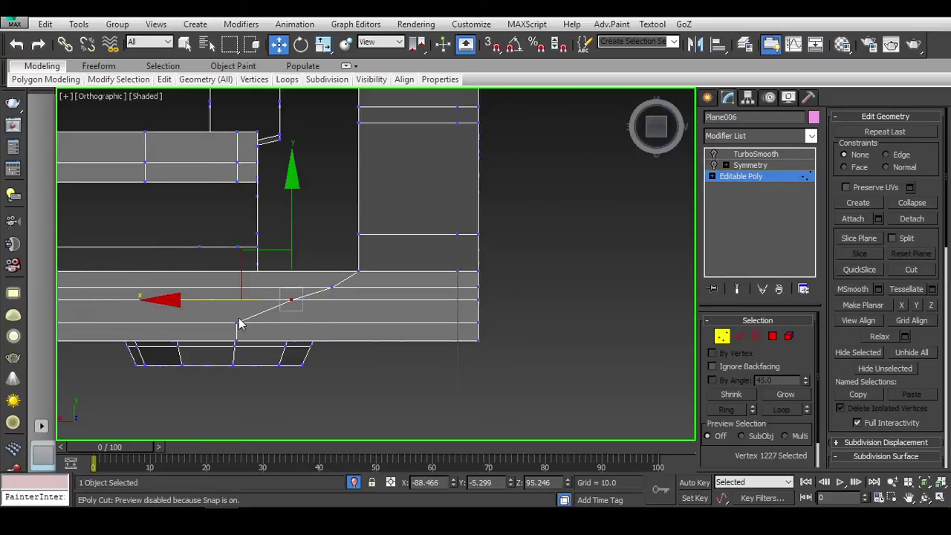
mouse_move(182, 324)
alt+middle_down()
mouse_move(405, 317)
mouse_move(374, 366)
alt+middle_up()
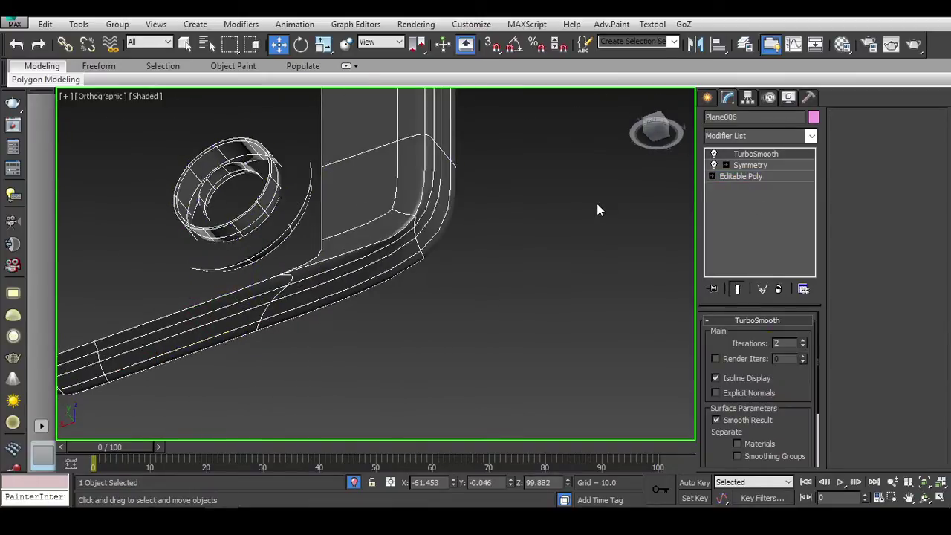
scroll(476, 227, up, 5)
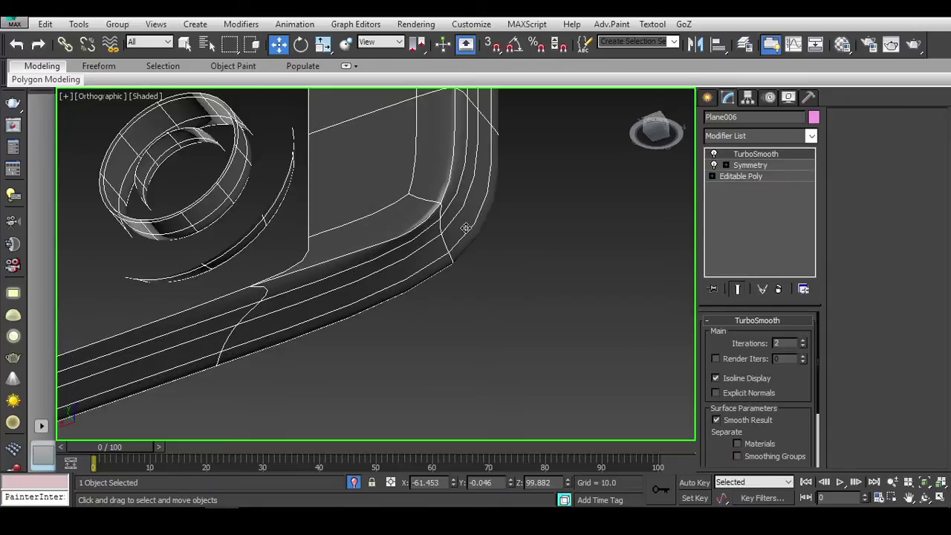
scroll(511, 227, down, 2)
click(741, 176)
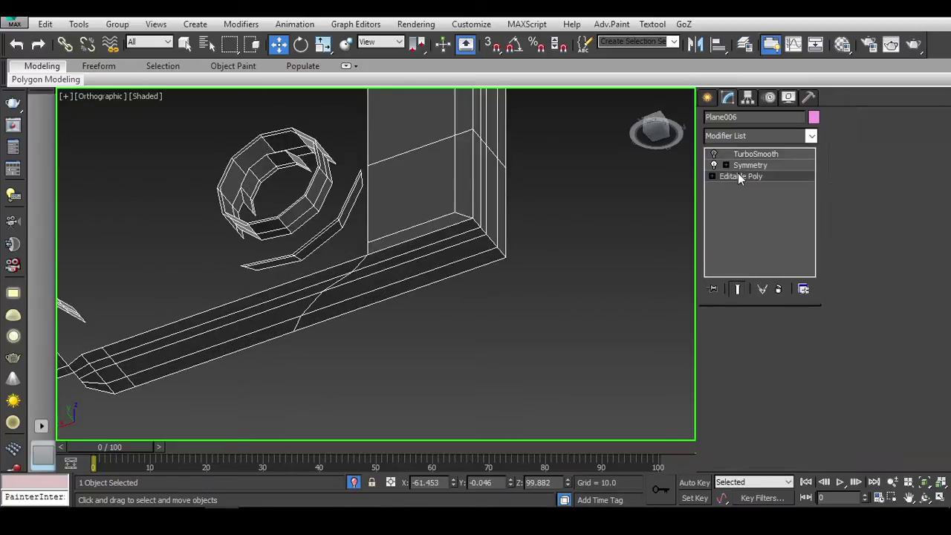
click(723, 336)
scroll(446, 246, up, 3)
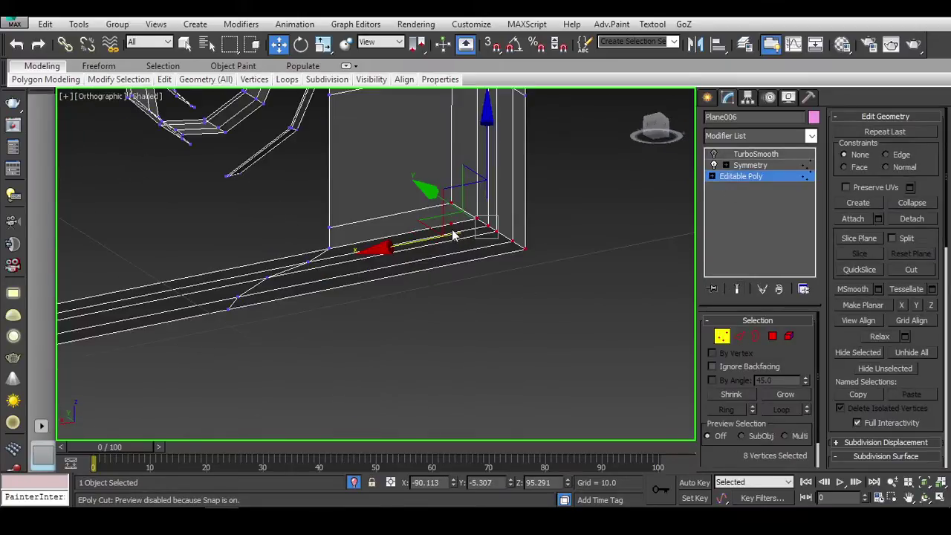
click(714, 155)
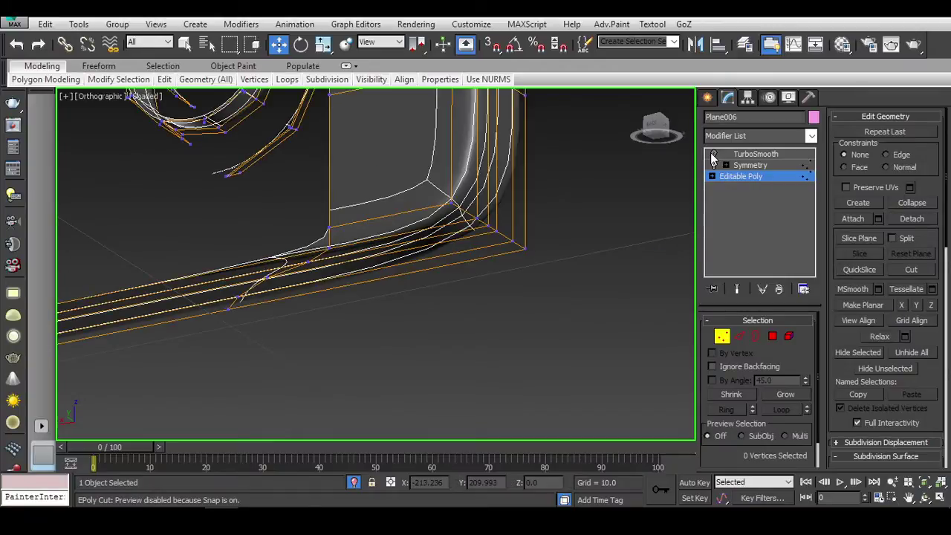
click(714, 155)
click(714, 154)
scroll(599, 236, down, 2)
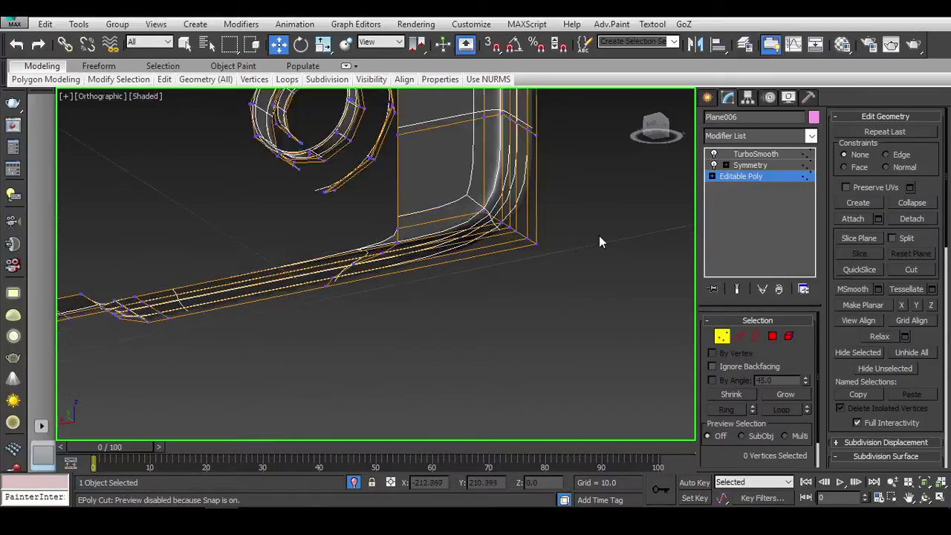
scroll(599, 236, down, 2)
click(724, 336)
click(756, 154)
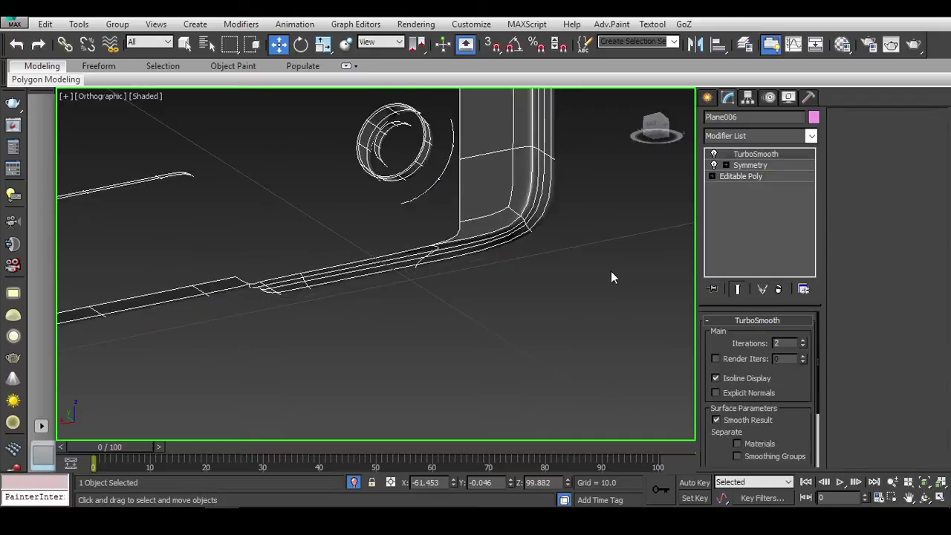
scroll(611, 271, up, 3)
scroll(480, 270, down, 2)
scroll(480, 271, up, 3)
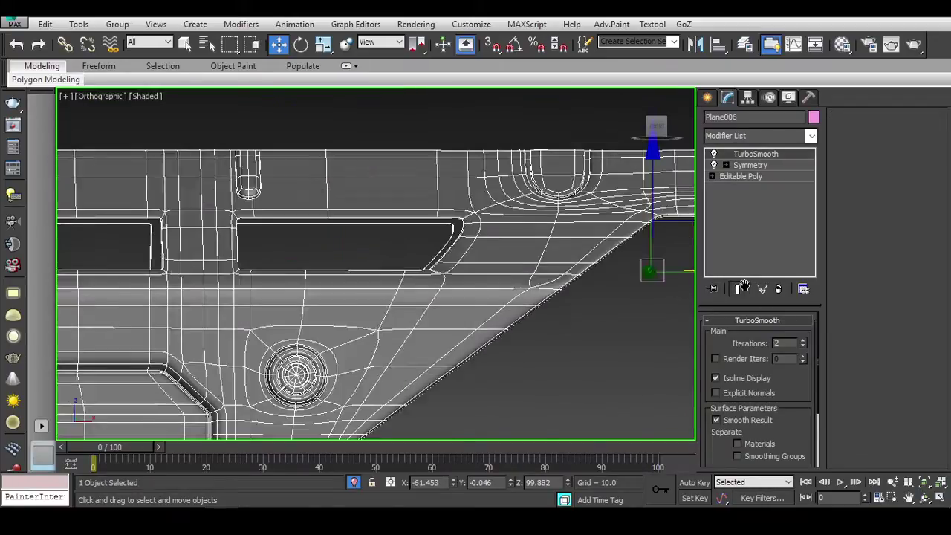
middle_drag(475, 297, 416, 282)
scroll(285, 370, down, 2)
click(285, 370)
scroll(311, 279, up, 2)
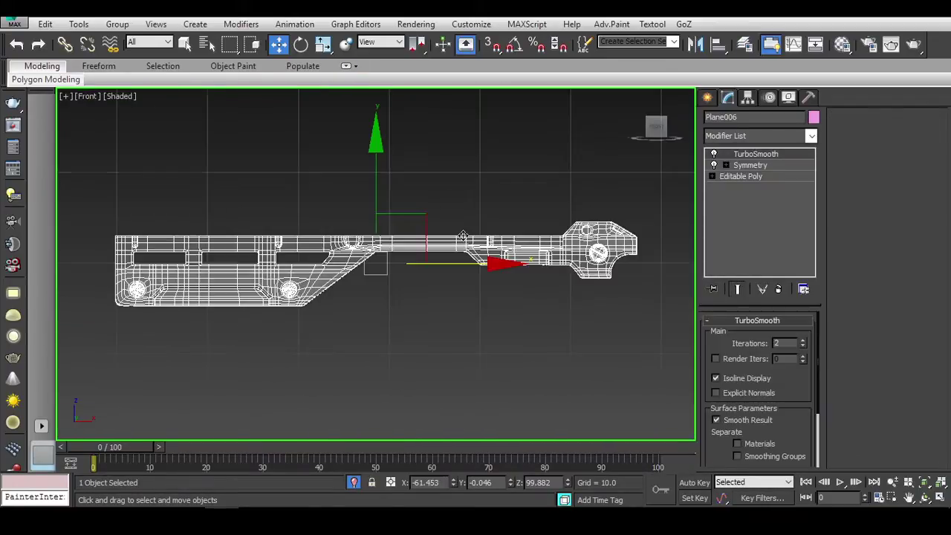
click(355, 264)
scroll(346, 275, down, 3)
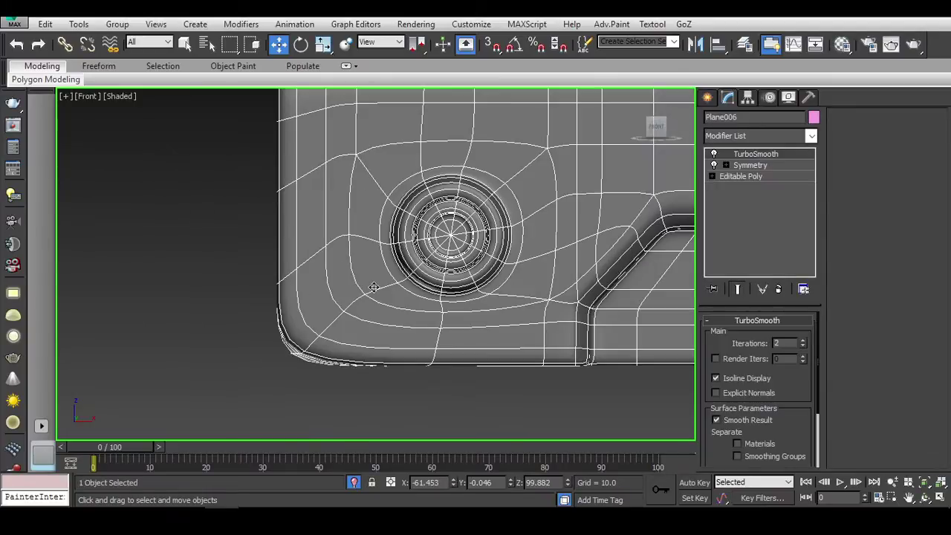
scroll(334, 339, up, 2)
scroll(372, 334, up, 2)
scroll(372, 333, up, 2)
click(726, 176)
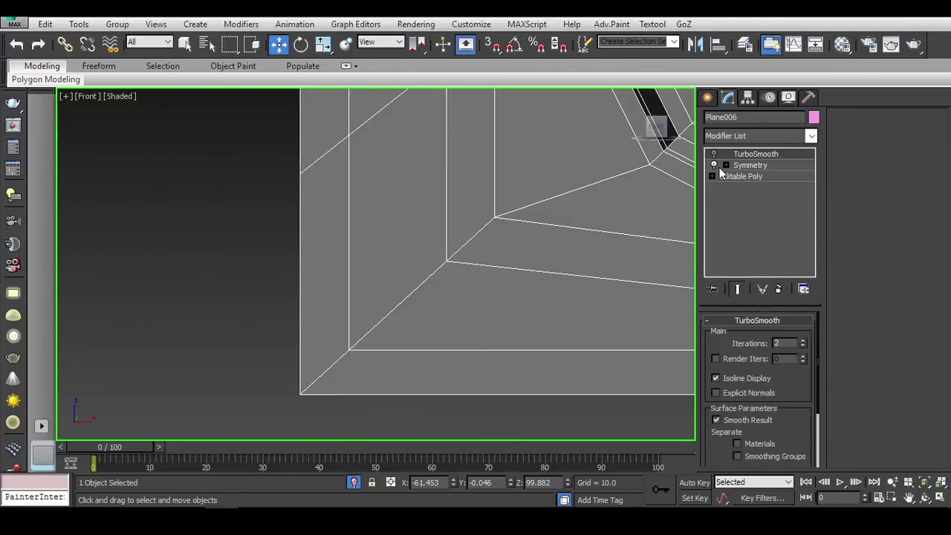
click(713, 176)
scroll(345, 271, down, 3)
key(F3)
scroll(345, 271, up, 2)
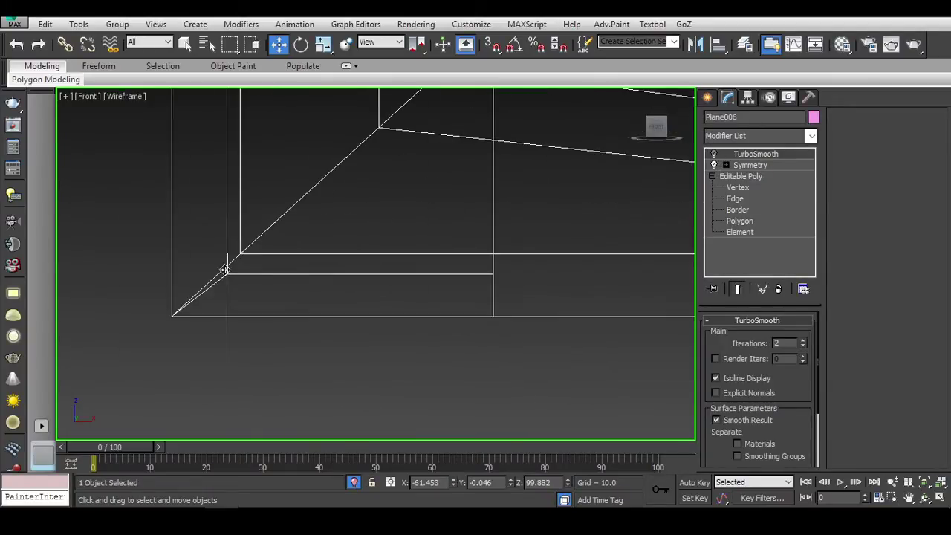
scroll(444, 267, up, 1)
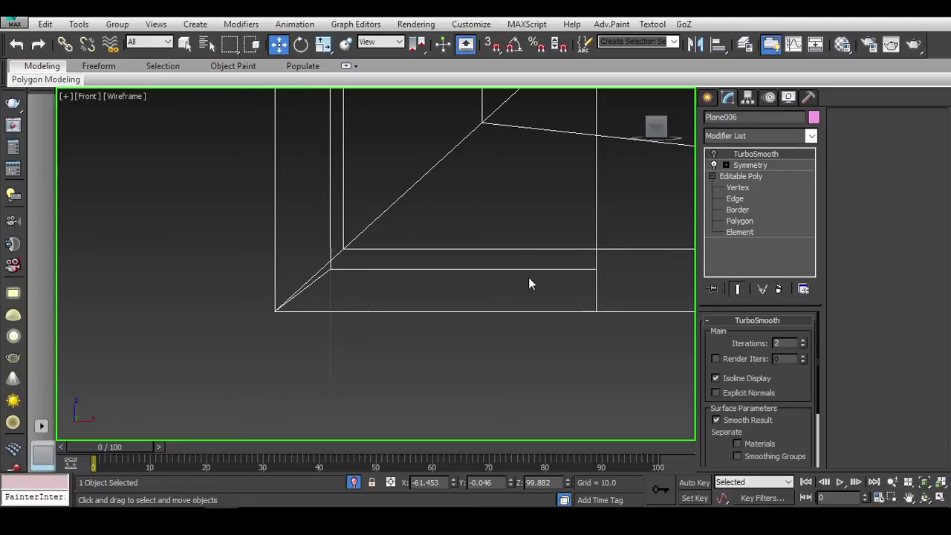
click(761, 165)
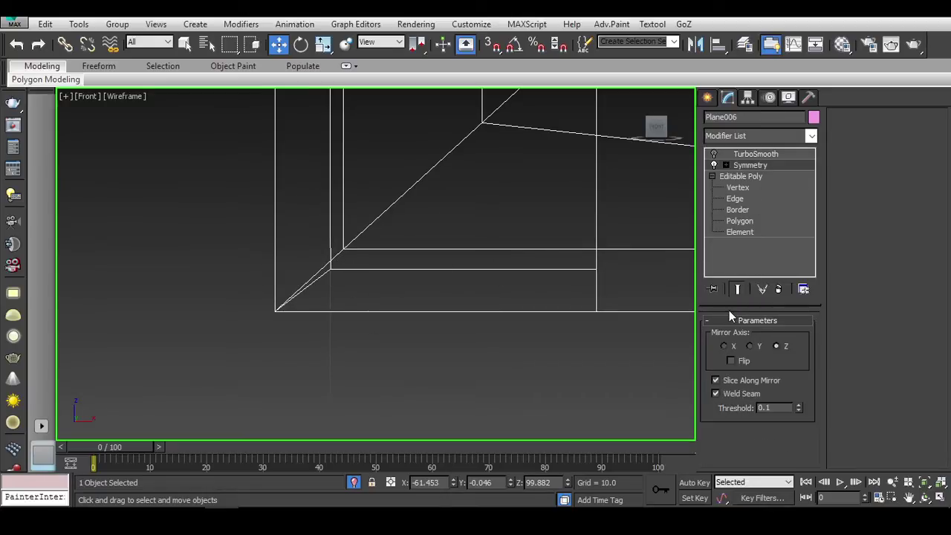
click(743, 188)
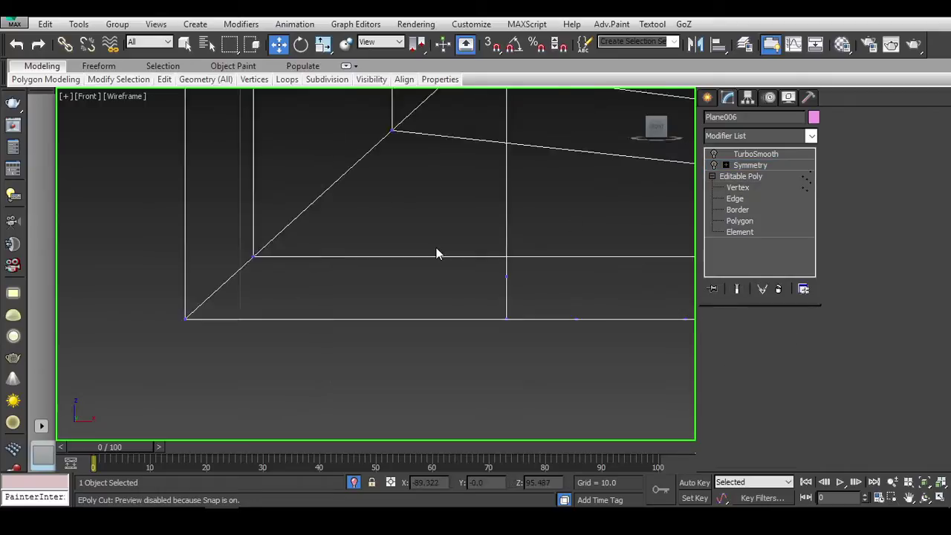
mouse_move(436, 247)
alt+middle_down()
mouse_move(495, 255)
mouse_move(467, 269)
alt+middle_up()
drag(467, 270, 594, 304)
mouse_move(650, 278)
alt+middle_down()
mouse_move(628, 270)
mouse_move(573, 304)
mouse_move(544, 243)
mouse_move(538, 156)
mouse_move(614, 352)
mouse_move(476, 349)
mouse_move(353, 332)
mouse_move(423, 339)
mouse_move(452, 330)
mouse_move(474, 344)
mouse_move(631, 298)
mouse_move(567, 309)
alt+middle_up()
key(F3)
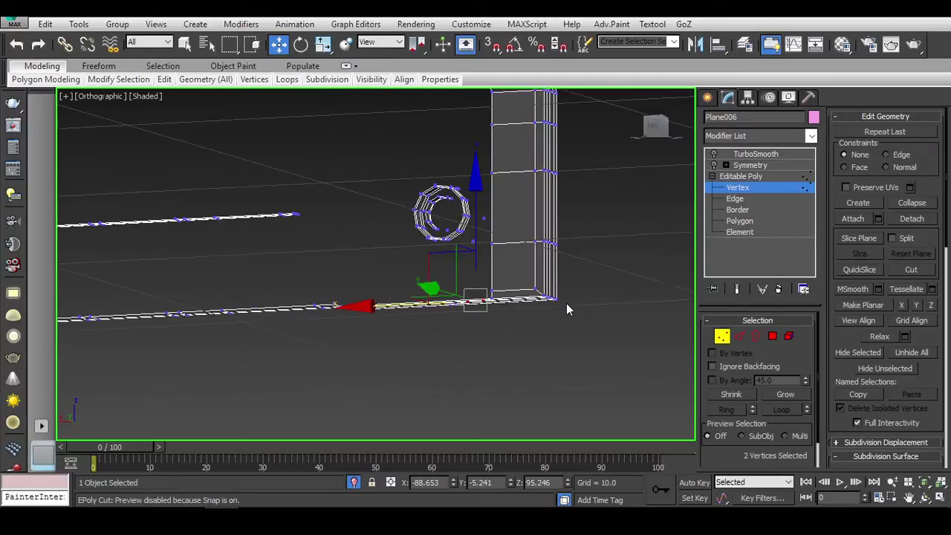
key(Page_Up)
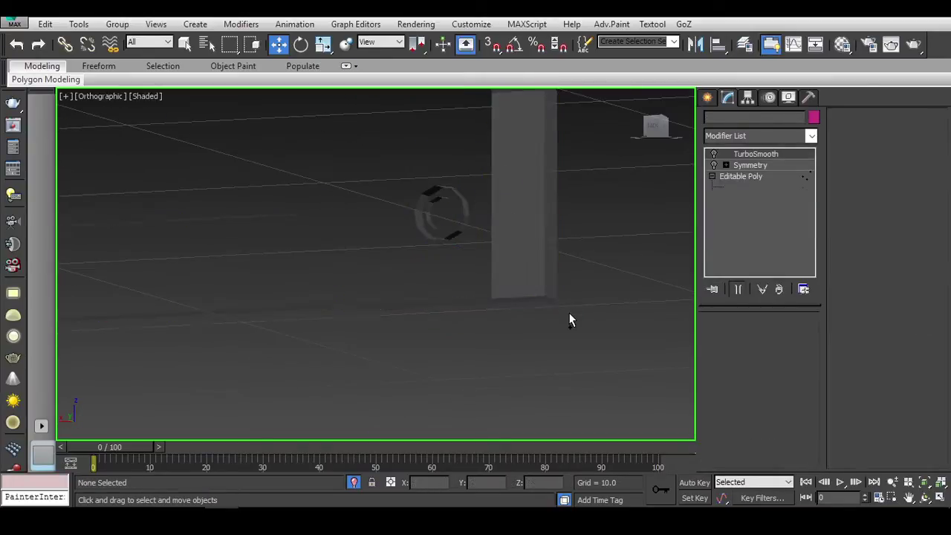
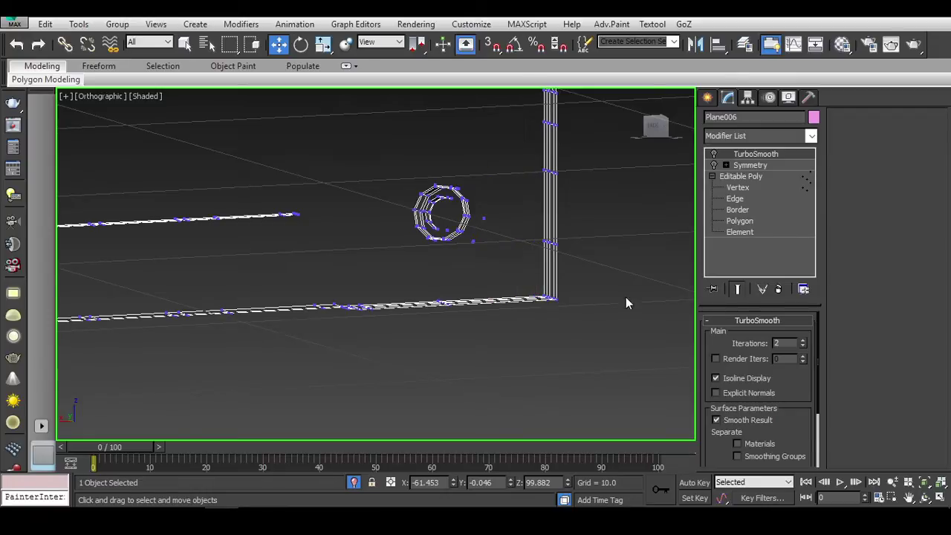
Step: Turn the Symmetry and TurboSmooth modifiers back on for the receiver part
mouse_move(625, 301)
alt+middle_down()
mouse_move(611, 300)
mouse_move(921, 165)
alt+middle_up()
click(752, 187)
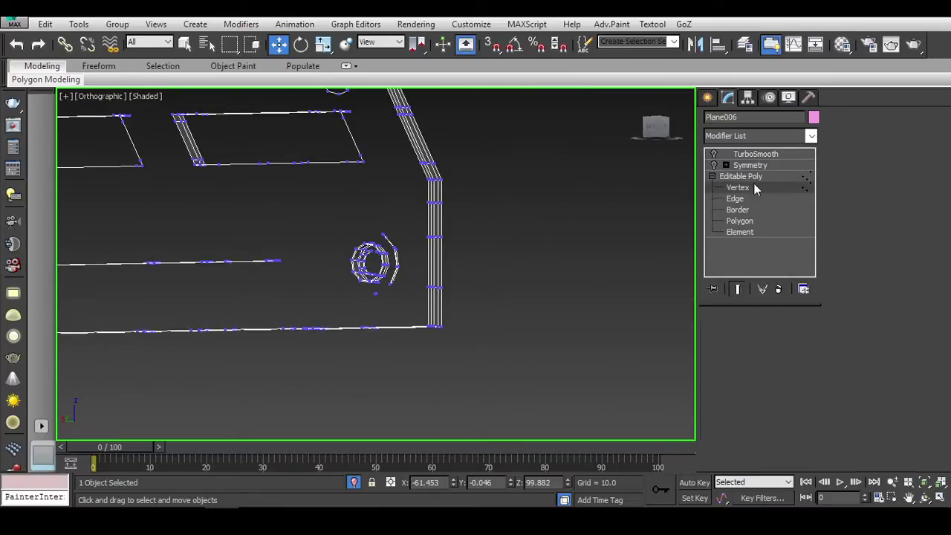
click(741, 176)
click(750, 165)
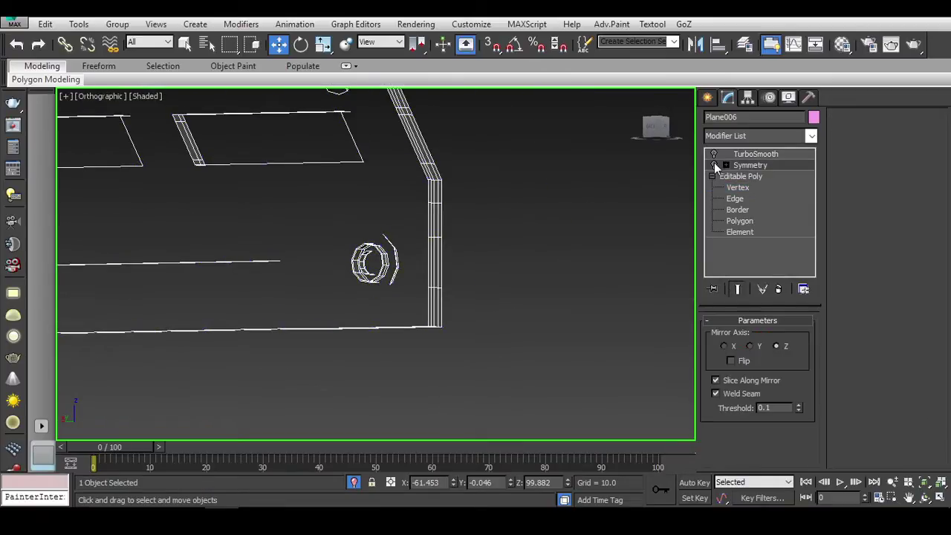
click(715, 164)
click(714, 154)
scroll(550, 229, down, 5)
click(550, 229)
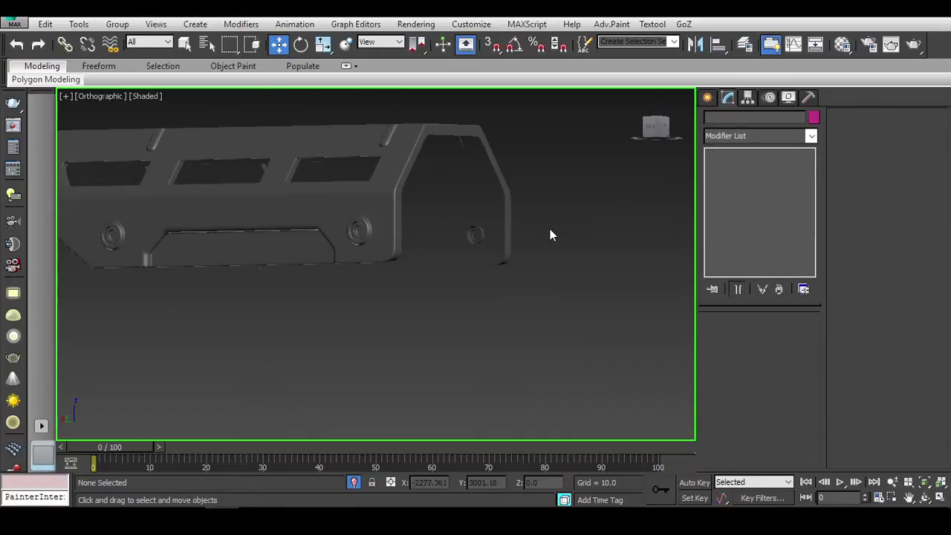
key(ctrl+z)
Step: Orbit around the smoothed receiver to inspect it, and save the scene
mouse_move(583, 251)
alt+middle_down()
mouse_move(422, 288)
mouse_move(544, 395)
alt+middle_up()
scroll(544, 396, down, 3)
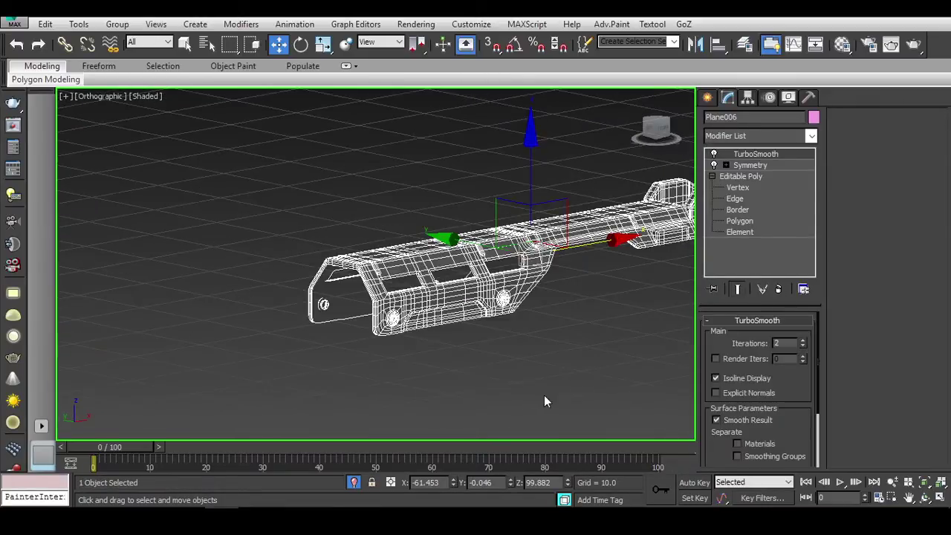
click(458, 324)
key(ctrl+s)
click(535, 259)
mouse_move(535, 259)
alt+middle_down()
mouse_move(379, 327)
mouse_move(469, 342)
alt+middle_up()
click(414, 292)
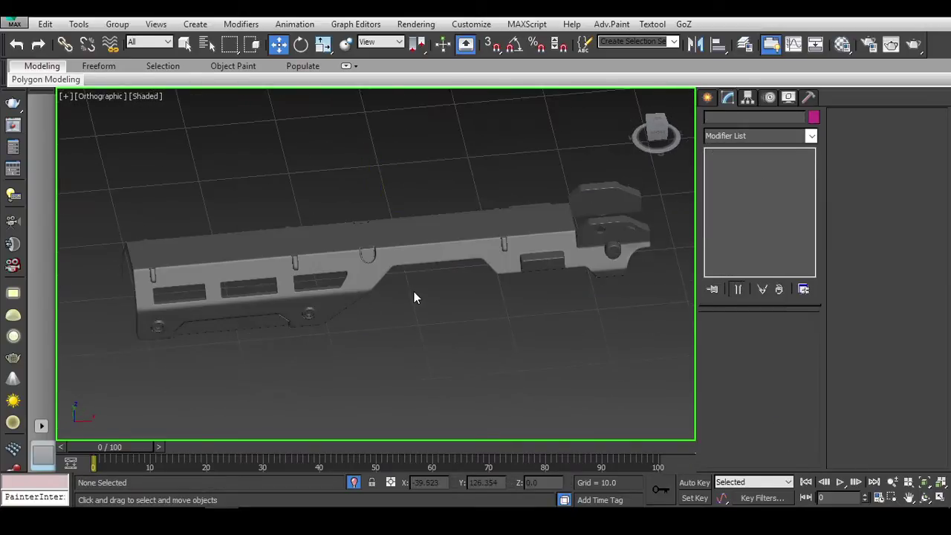
Step: Switch to the Front view and Unhide All to bring back the gun reference plane
key(ctrl+z)
key(f)
click(394, 331)
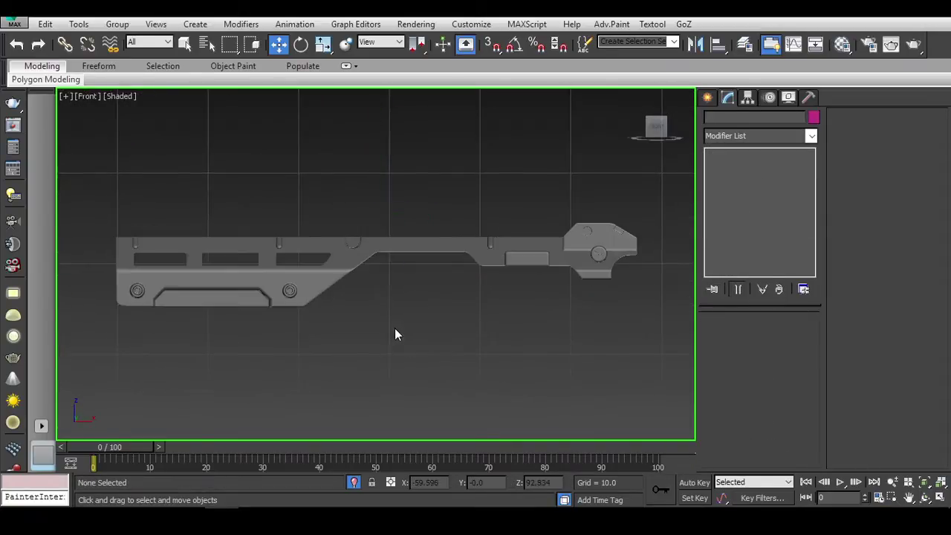
right_click(399, 282)
click(455, 223)
scroll(451, 290, up, 5)
Step: Delete the TurboSmooth modifier from the gun body's stack
click(456, 270)
scroll(493, 295, down, 3)
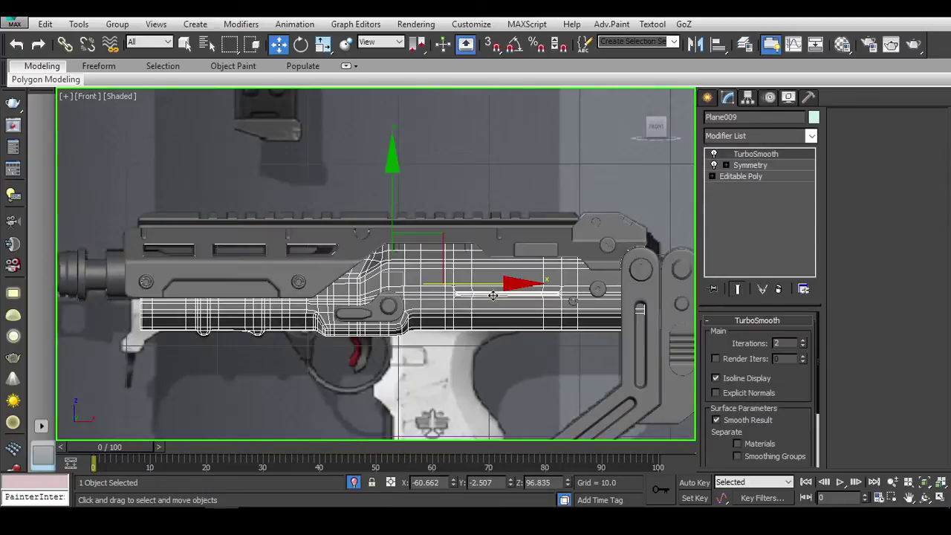
click(715, 154)
click(778, 289)
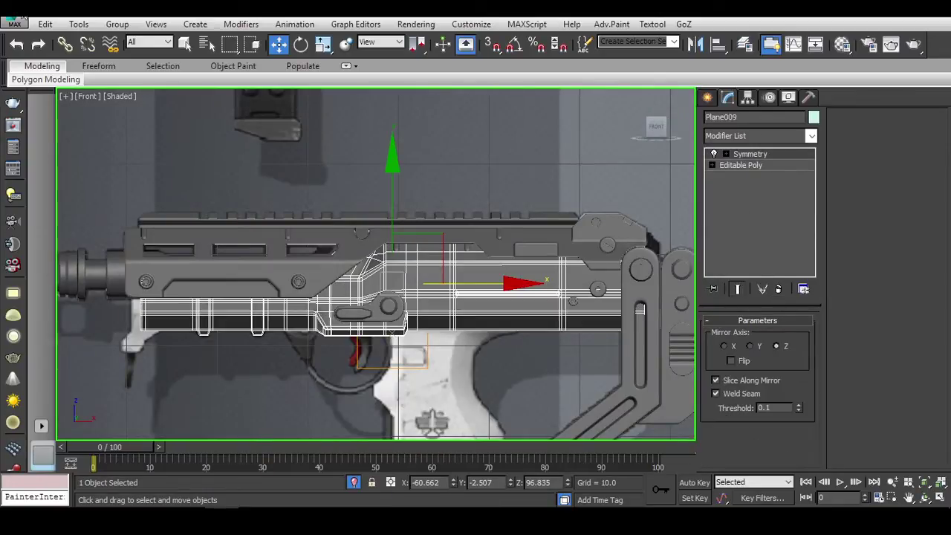
Step: Save As an incremented new version of the scene file
key(alt+f)
click(44, 176)
click(689, 446)
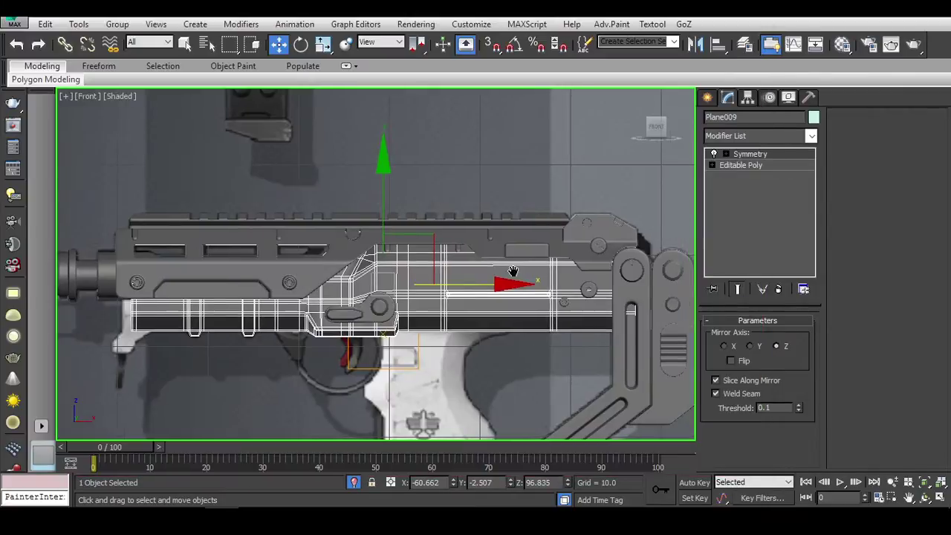
Step: Convert the gun body to Editable Poly
scroll(74, 275, down, 2)
right_click(346, 148)
click(546, 303)
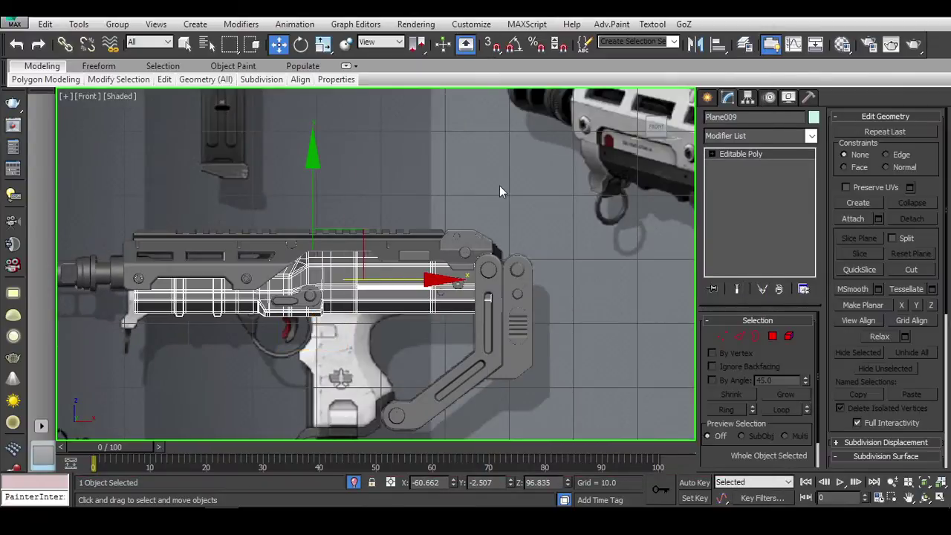
scroll(405, 301, up, 2)
scroll(404, 300, up, 2)
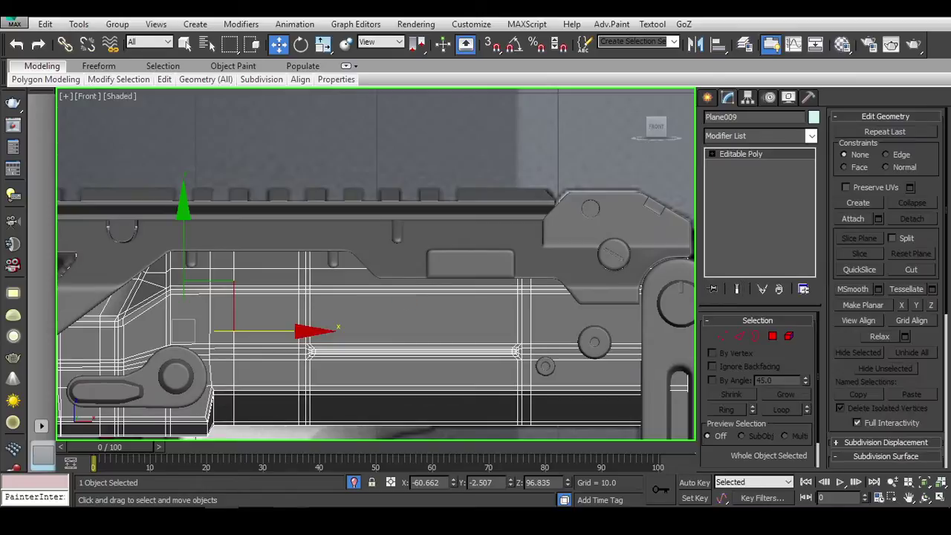
Step: Check the gun reference photo in IrfanView, then return to the 3ds Max scene
key(alt+Tab)
drag(199, 176, 180, 174)
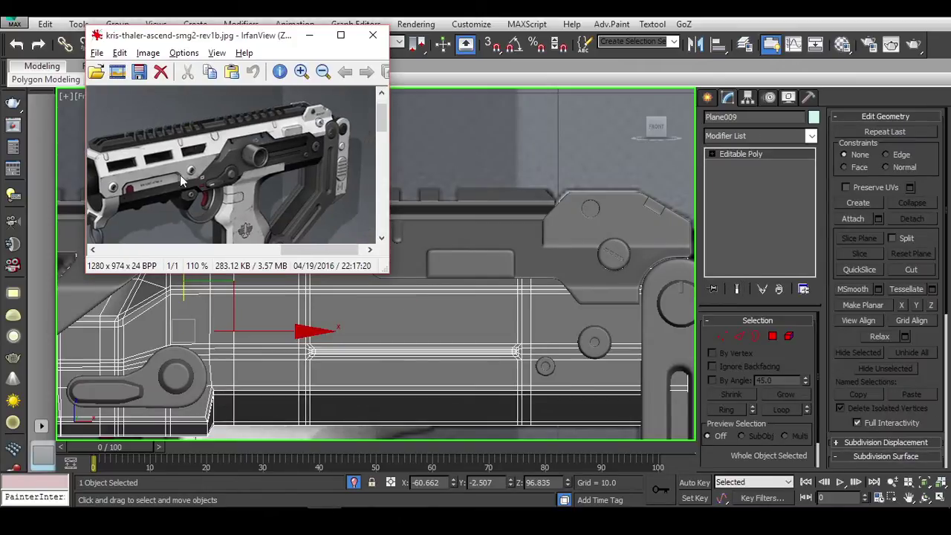
middle_drag(397, 210, 579, 228)
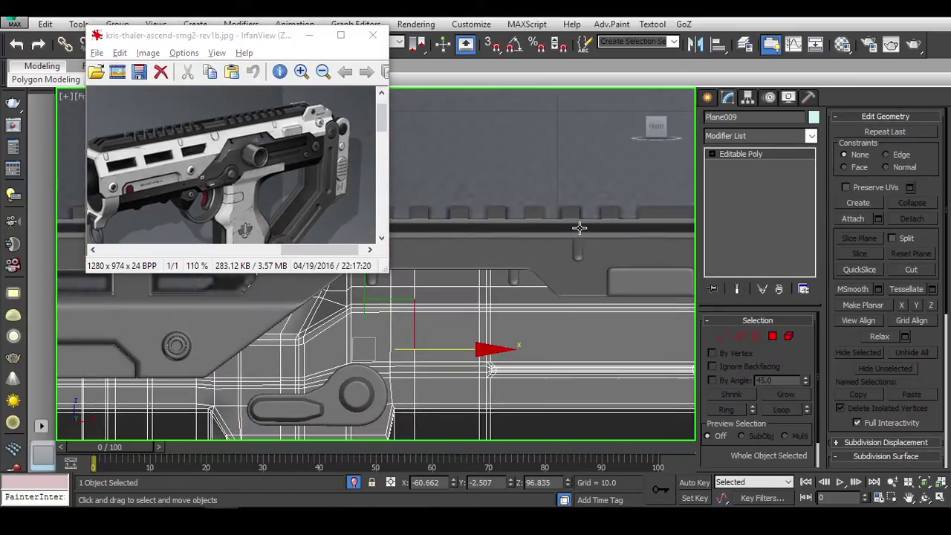
click(310, 36)
scroll(463, 270, up, 3)
scroll(484, 245, up, 3)
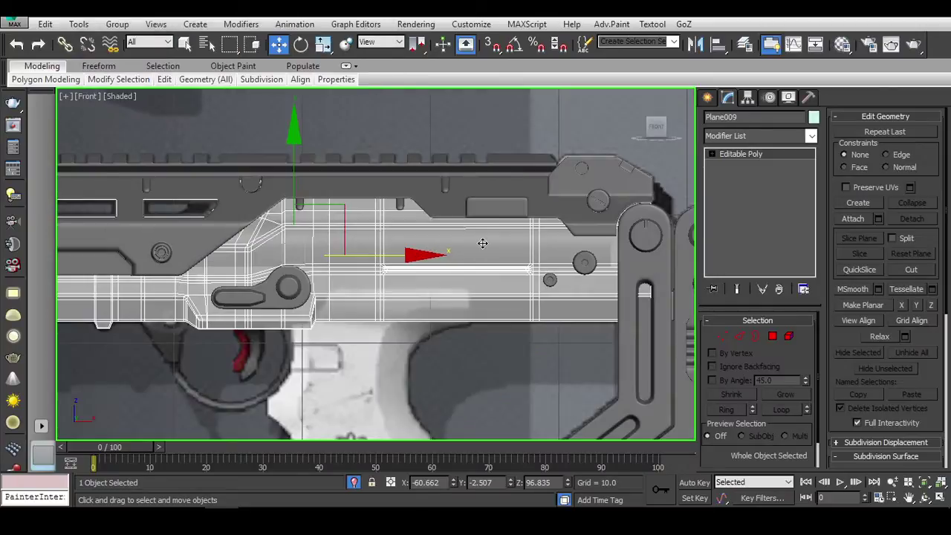
Step: Review and confirm the gun body's Object Properties
right_click(480, 245)
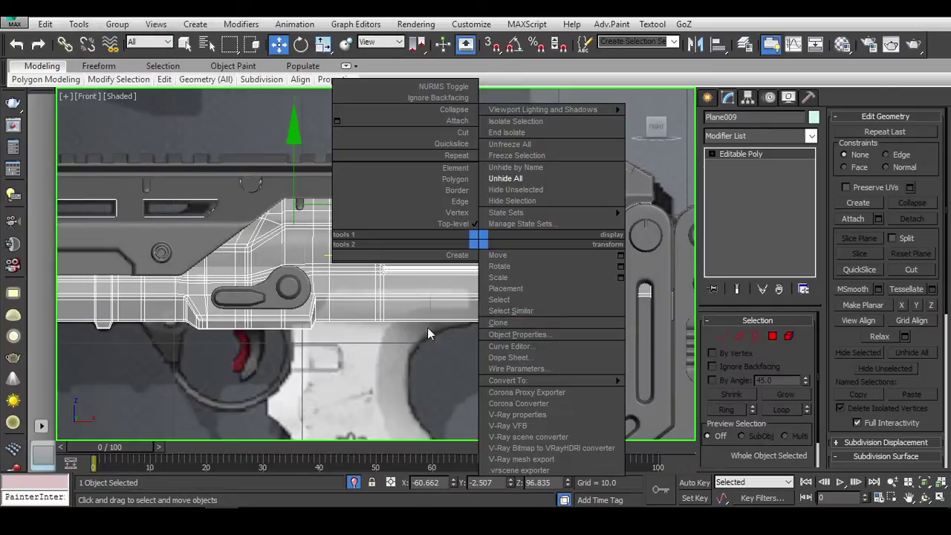
click(516, 335)
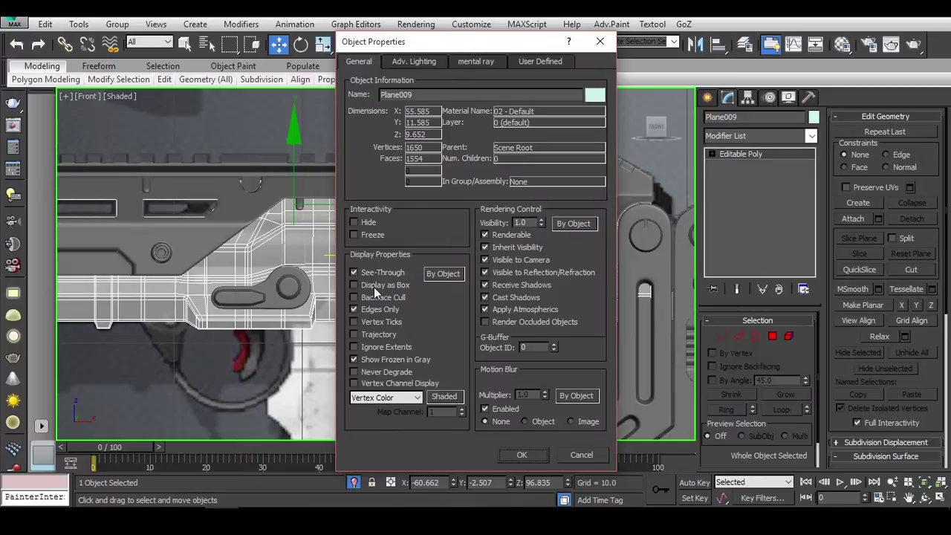
click(522, 455)
scroll(444, 307, down, 2)
Step: Orbit around the gun, check the muzzle cylinder, and return to the Front view with the body selected
alt+middle_drag(407, 312, 312, 290)
click(223, 286)
right_click(227, 256)
key(Escape)
key(f)
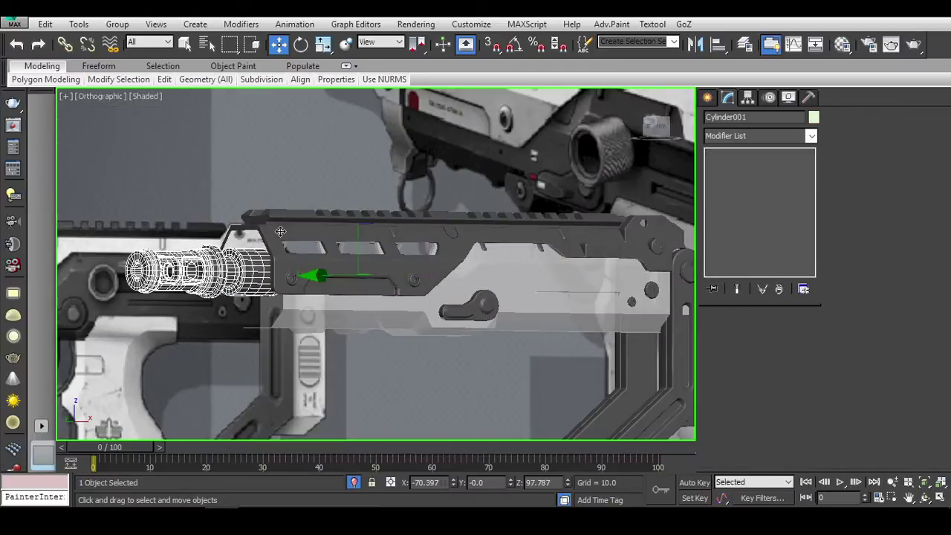
click(520, 305)
scroll(520, 290, up, 2)
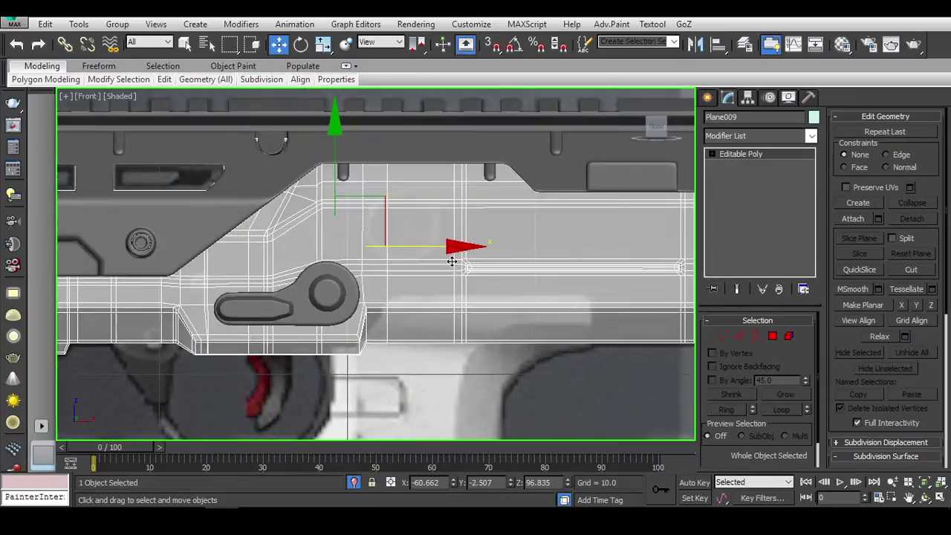
scroll(461, 269, up, 2)
scroll(520, 279, up, 2)
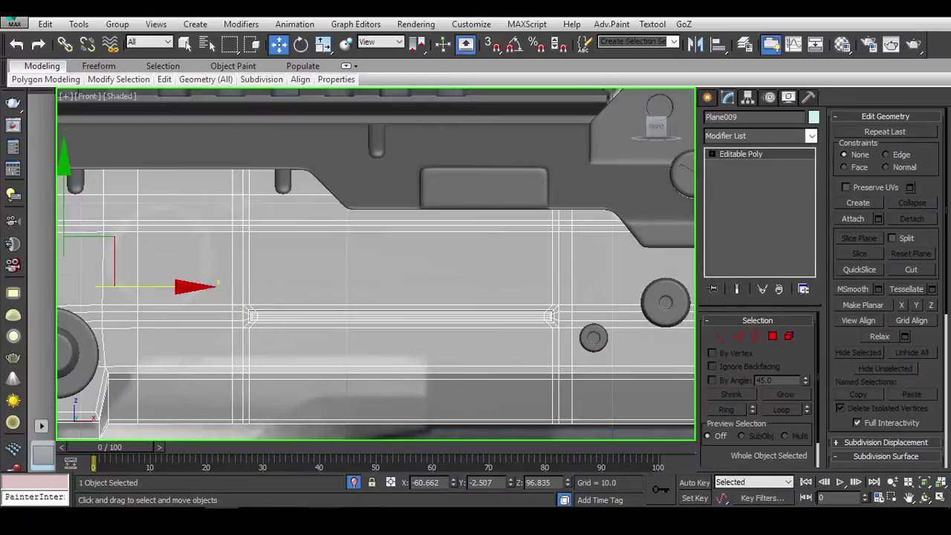
Step: Bring the reference photo up again in IrfanView, focused on the side detail
key(alt+Tab)
mouse_move(350, 171)
mouse_down()
mouse_move(256, 182)
mouse_move(154, 136)
mouse_move(251, 163)
mouse_move(230, 130)
mouse_move(102, 97)
mouse_move(497, 272)
mouse_up()
scroll(497, 272, down, 3)
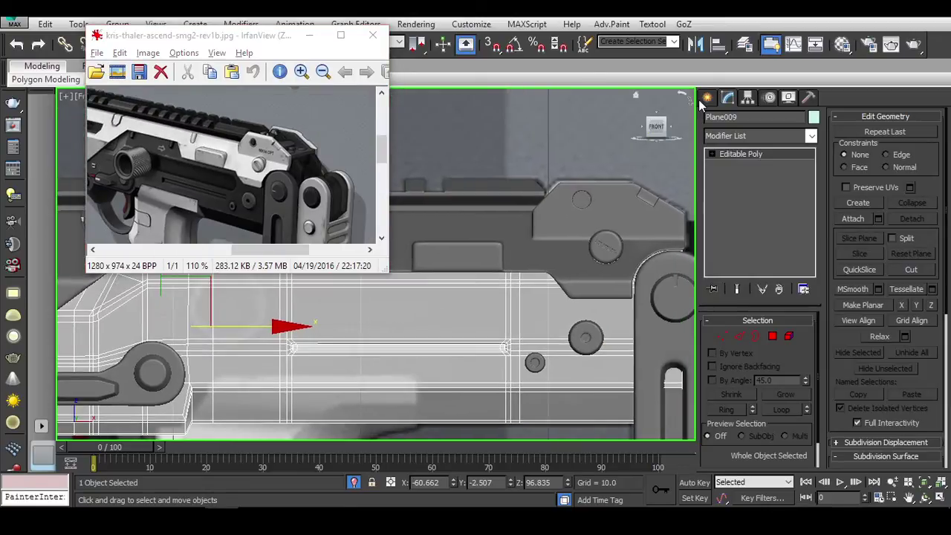
Step: Create a small 10-sided cylinder on the receiver side
click(706, 98)
click(740, 216)
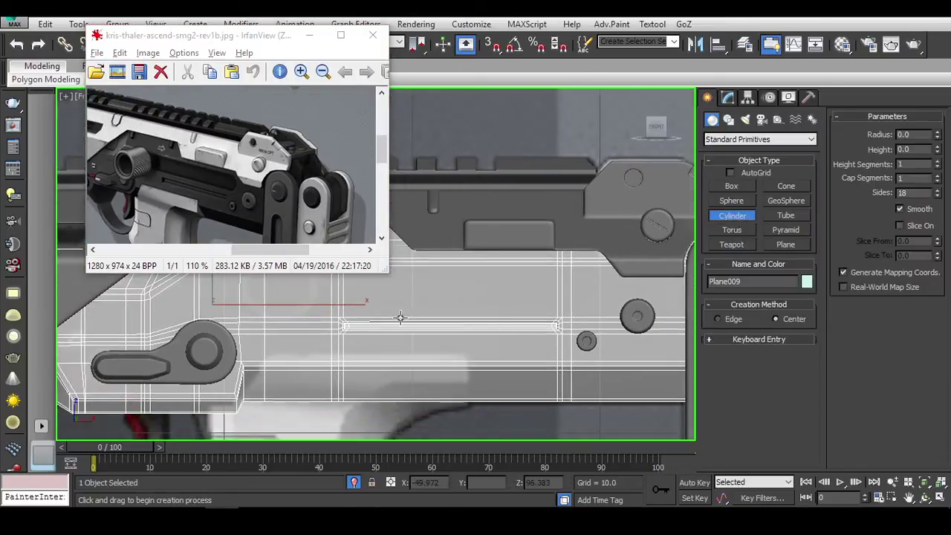
middle_drag(343, 327, 499, 346)
drag(359, 318, 385, 333)
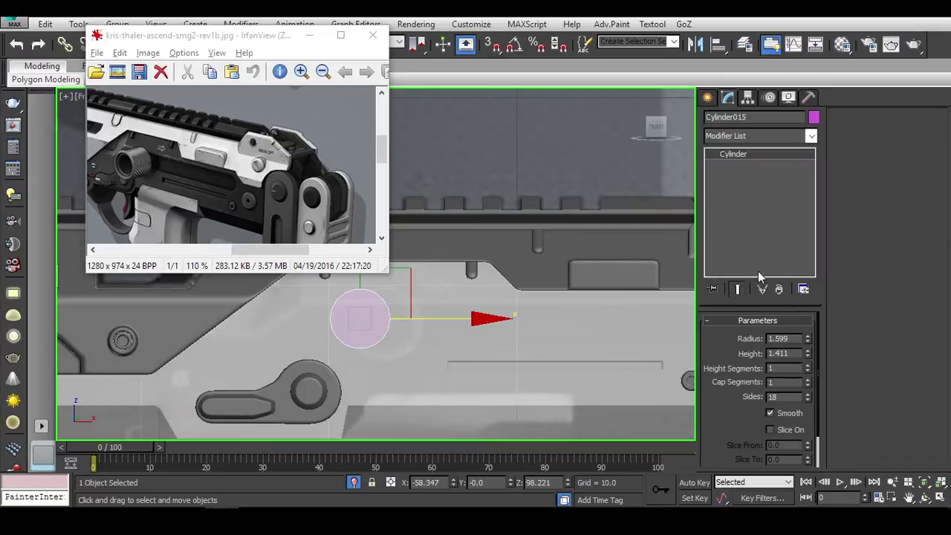
drag(808, 392, 810, 399)
click(809, 394)
Step: Convert the cylinder to Editable Poly and move it onto the receiver side
right_click(371, 327)
click(565, 425)
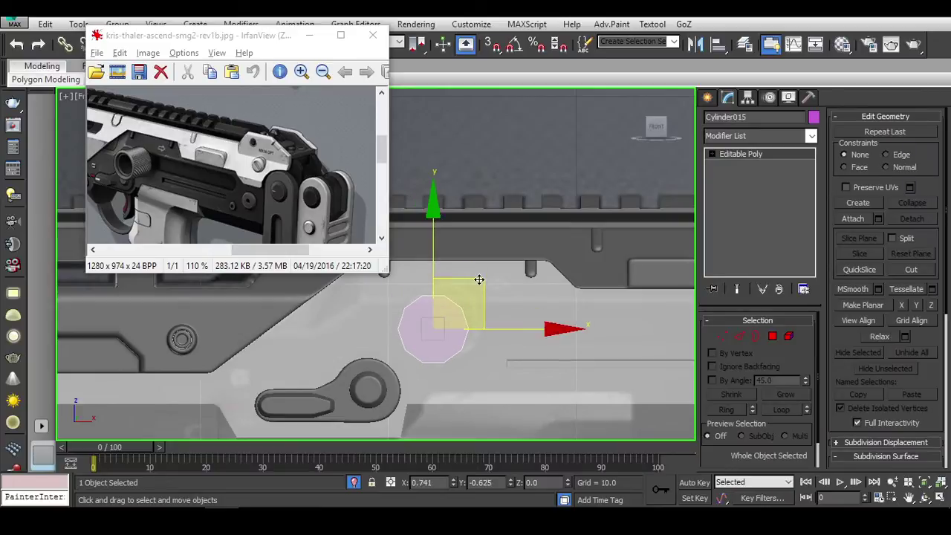
right_click(531, 264)
click(585, 227)
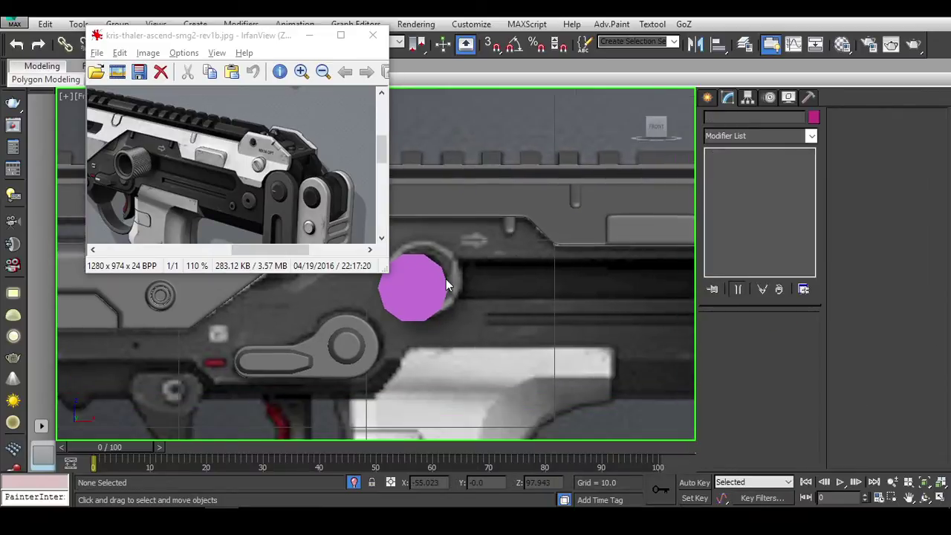
click(445, 285)
drag(485, 254, 687, 244)
middle_drag(687, 243, 591, 247)
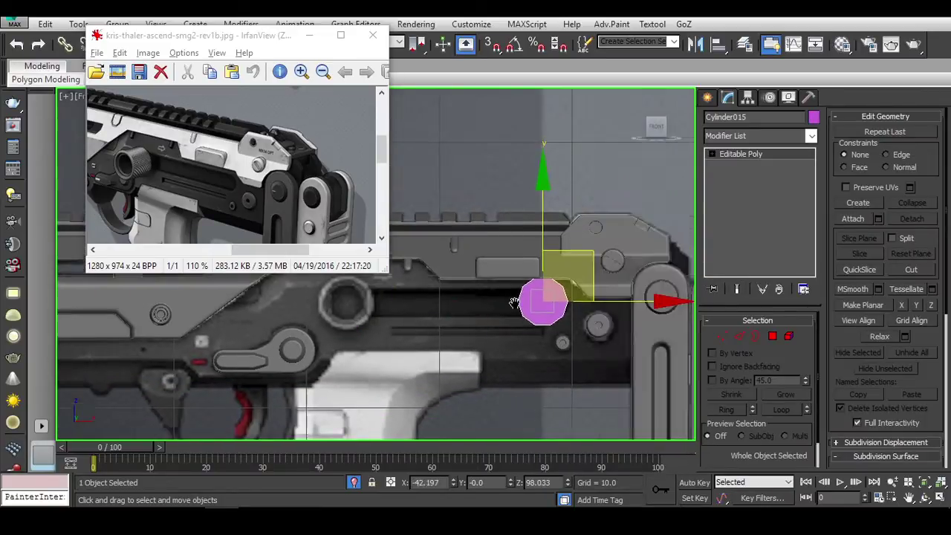
scroll(528, 283, up, 5)
Step: Scale the cylinder down and shift it further right
key(r)
drag(523, 279, 523, 312)
key(w)
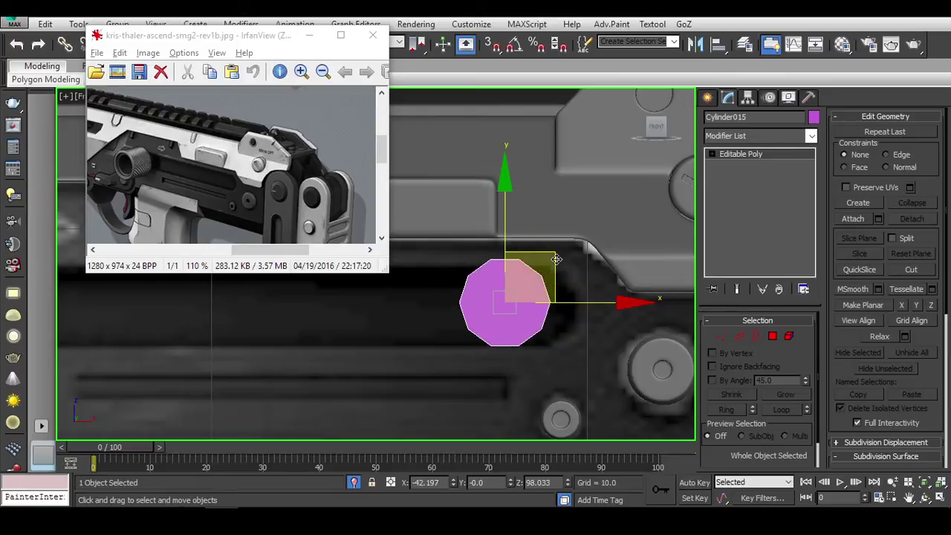
drag(550, 253, 579, 261)
key(r)
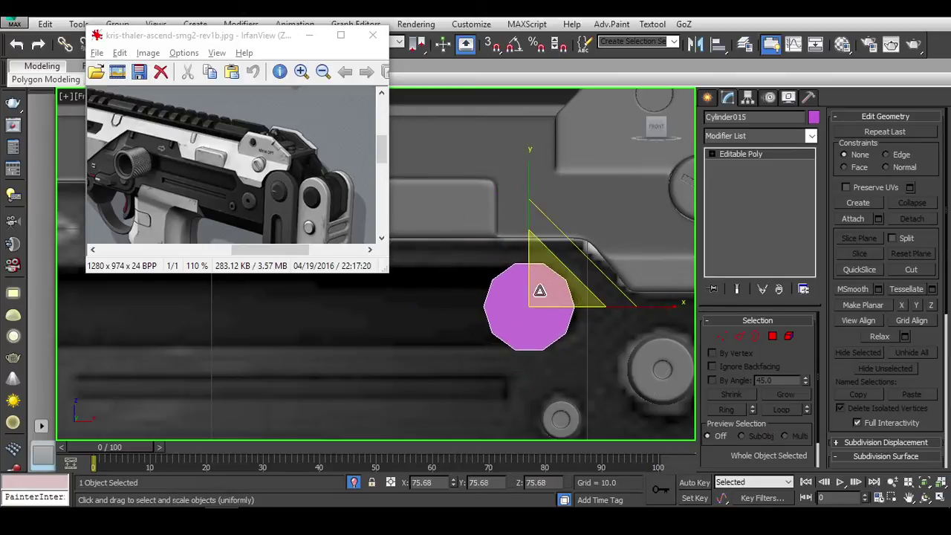
drag(539, 289, 556, 295)
key(w)
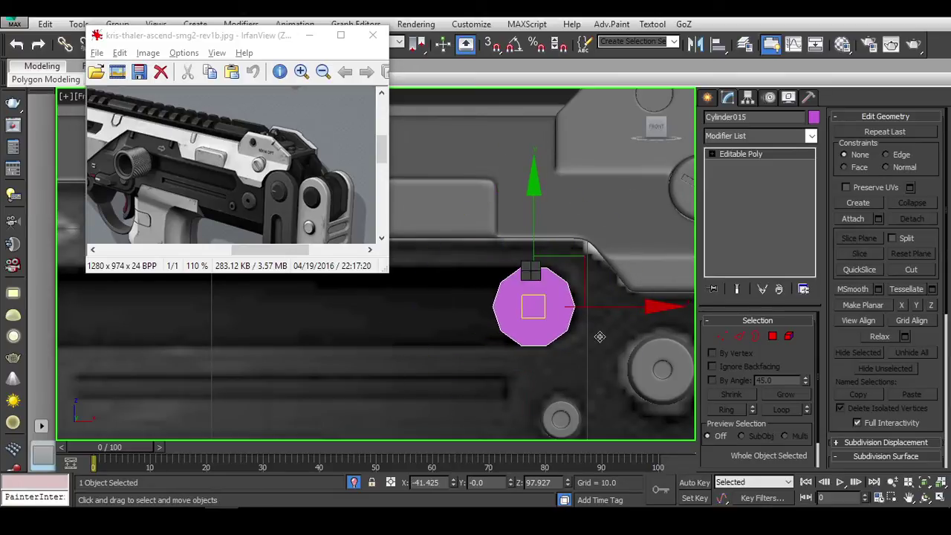
Step: Stretch the cylinder into a long bar by moving one end's vertices along X
right_click(529, 273)
mouse_move(657, 416)
click(724, 423)
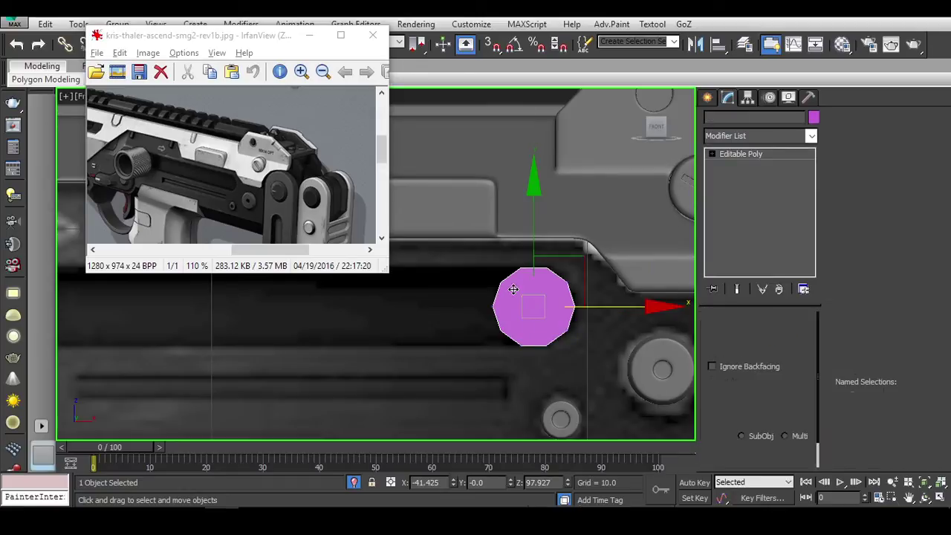
key(1)
drag(472, 239, 541, 377)
scroll(544, 348, down, 3)
drag(577, 328, 404, 317)
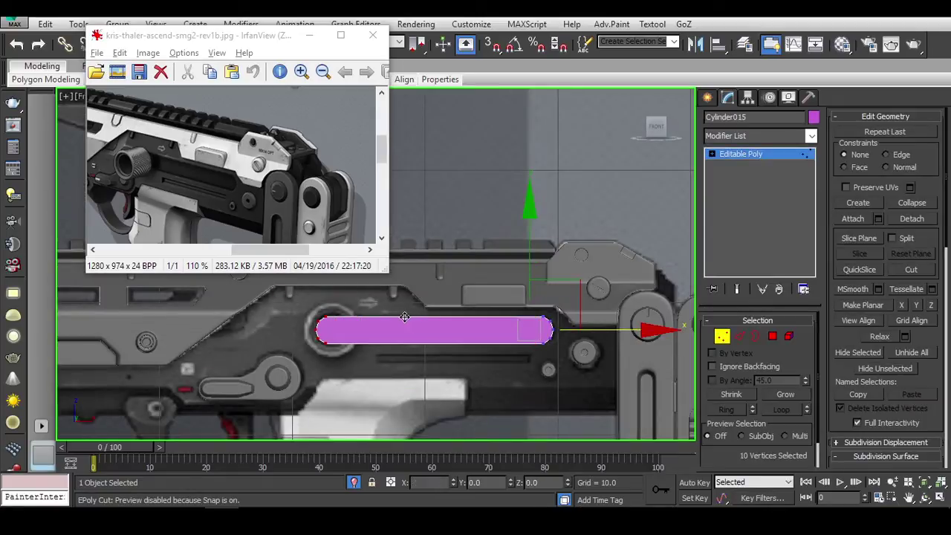
key(1)
Step: Move the bar down into the handguard's side slot
alt+middle_drag(403, 317, 531, 328)
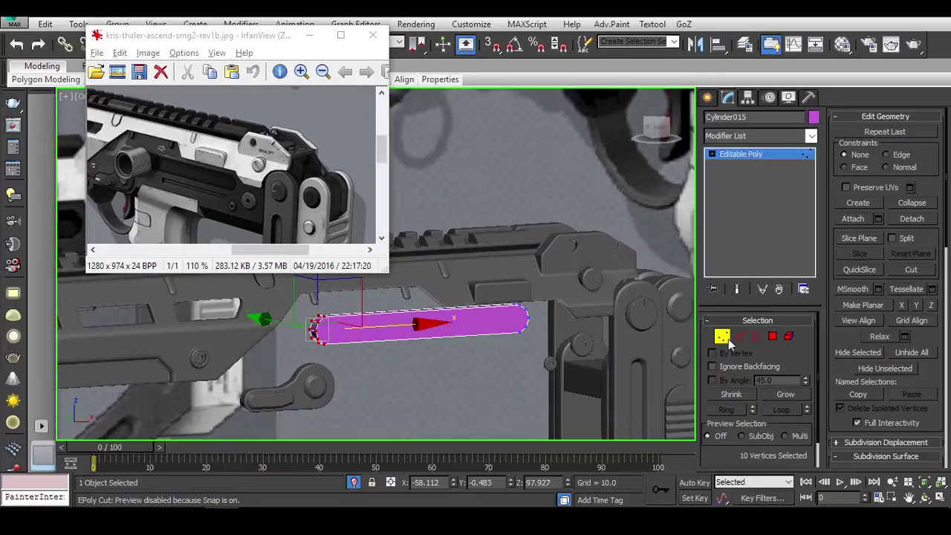
drag(532, 328, 477, 363)
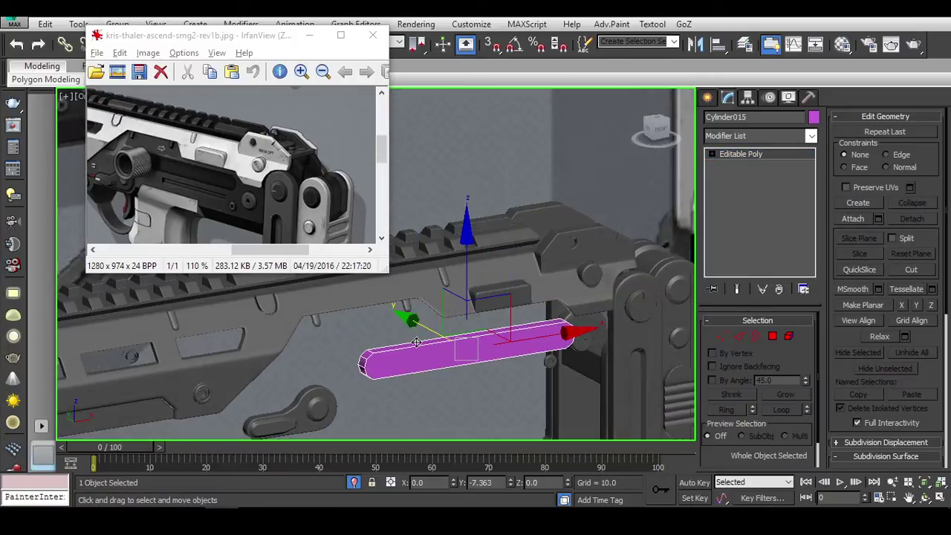
scroll(378, 373, up, 3)
scroll(378, 374, up, 2)
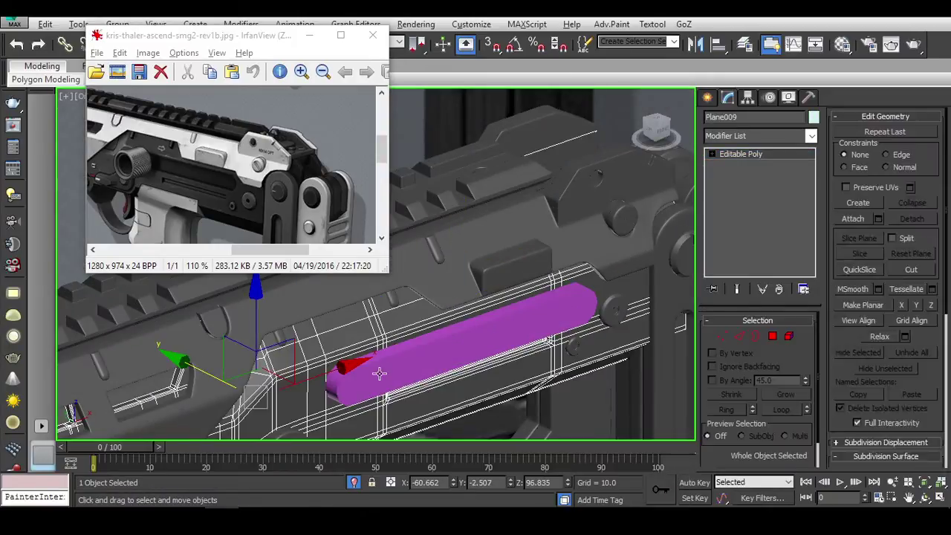
scroll(364, 374, up, 3)
drag(430, 299, 487, 331)
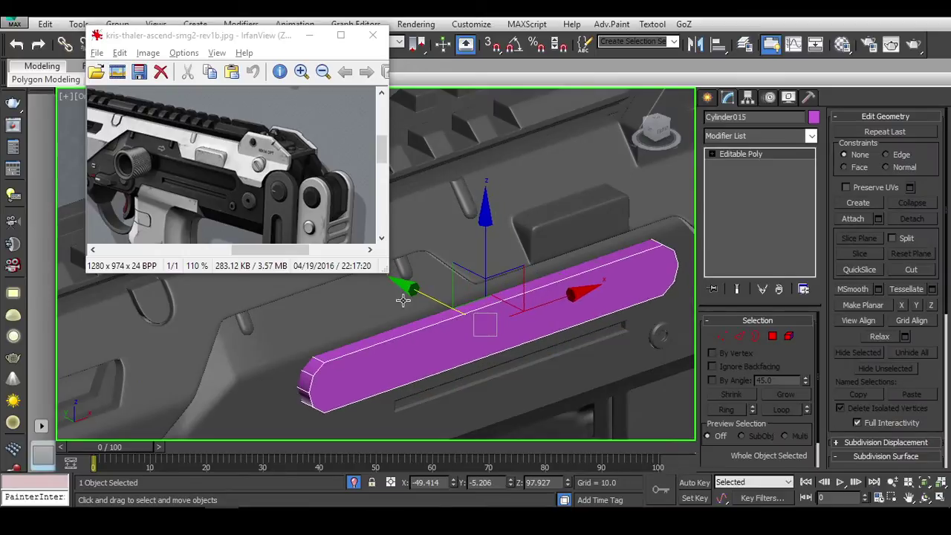
Step: Check the bar's placement from the Front view and angled 3D views
click(489, 334)
middle_drag(488, 335, 500, 318)
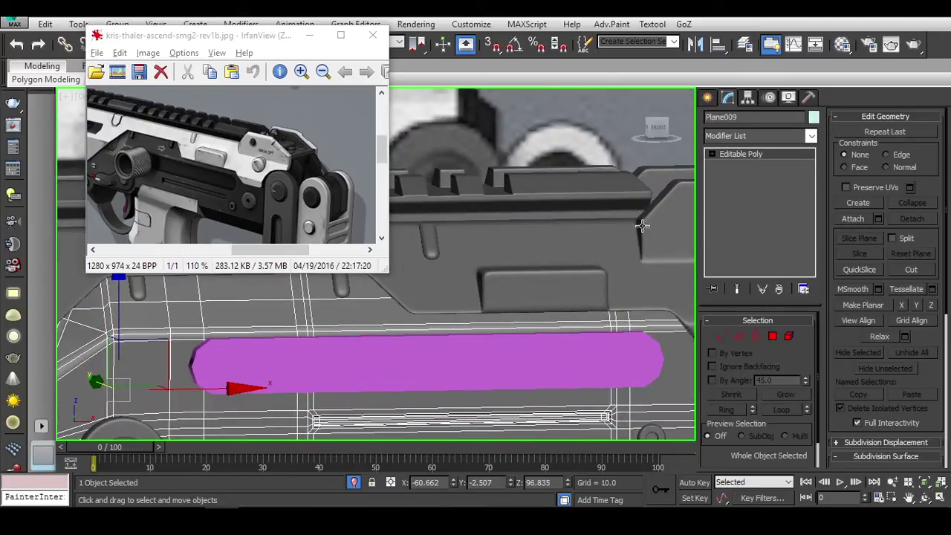
click(657, 131)
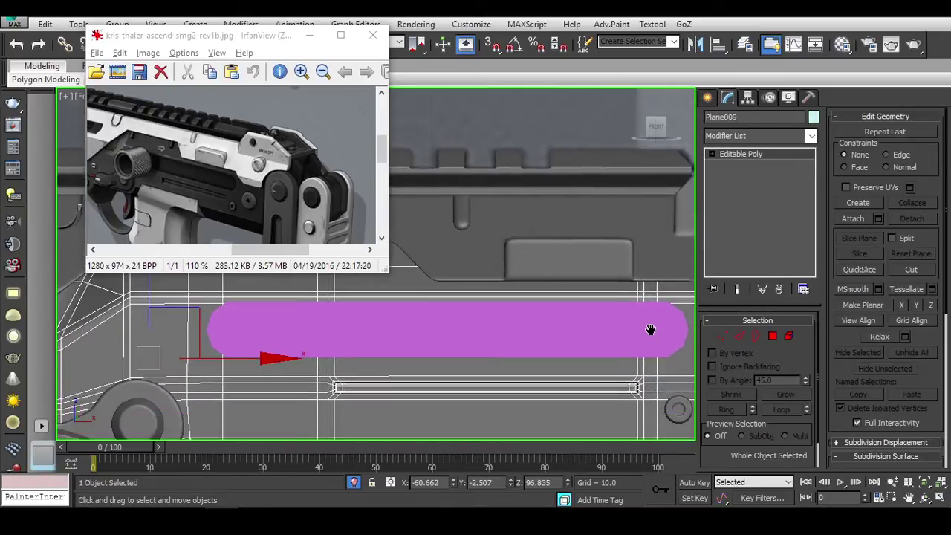
scroll(374, 320, up, 2)
scroll(327, 305, up, 2)
alt+middle_drag(327, 305, 272, 276)
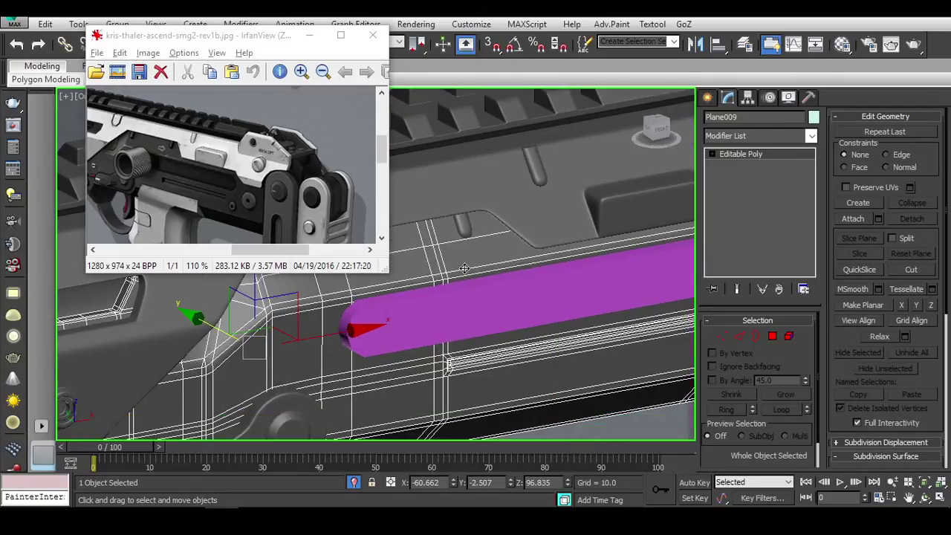
alt+middle_drag(543, 282, 747, 111)
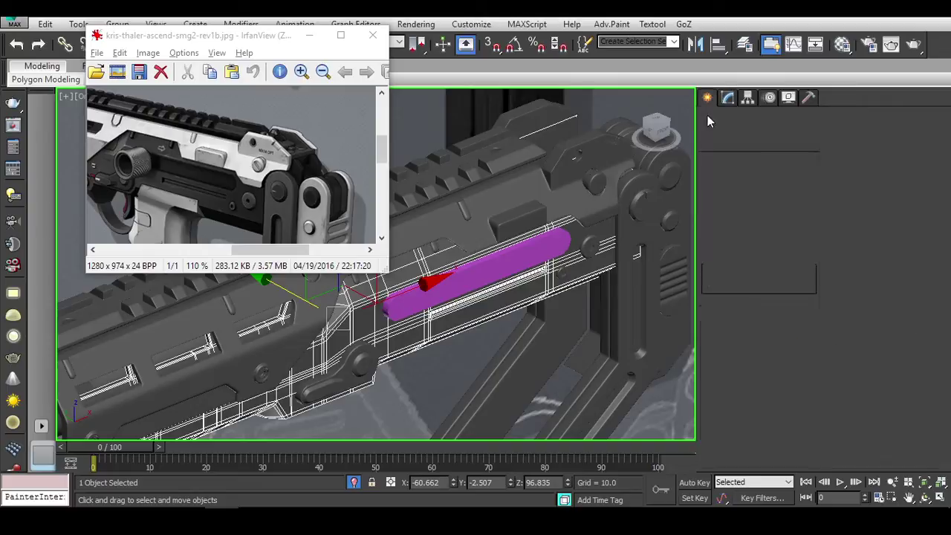
Step: ProBoolean-subtract the purple bar from the gun body with No Edge Removal
click(724, 140)
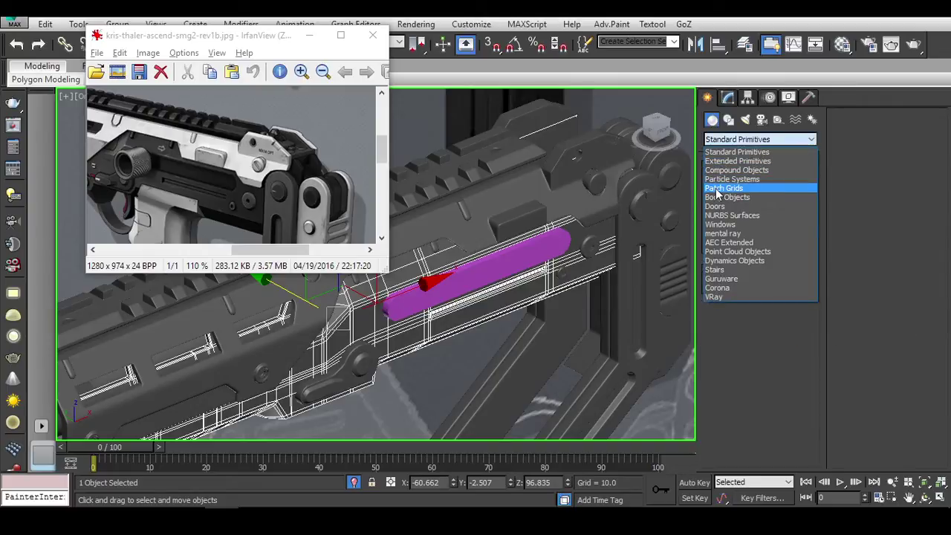
click(736, 171)
click(732, 260)
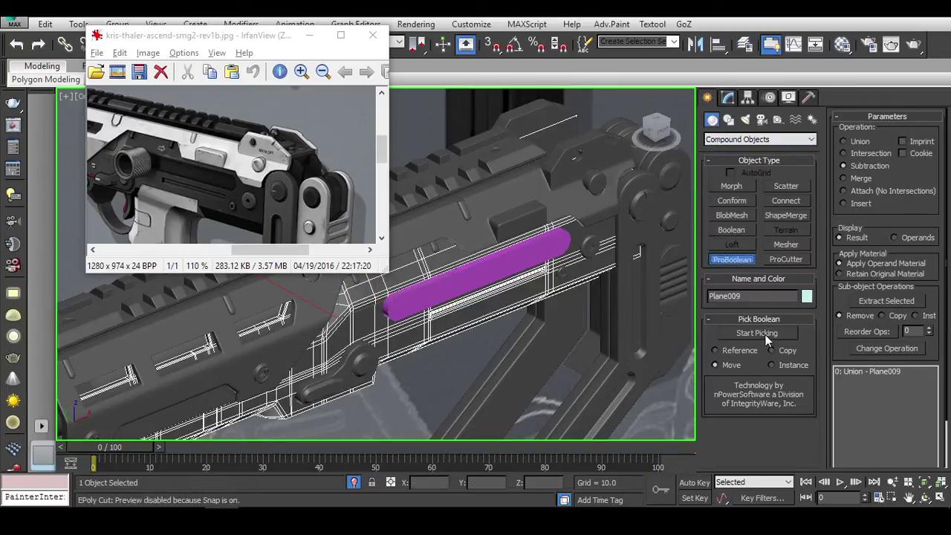
click(415, 305)
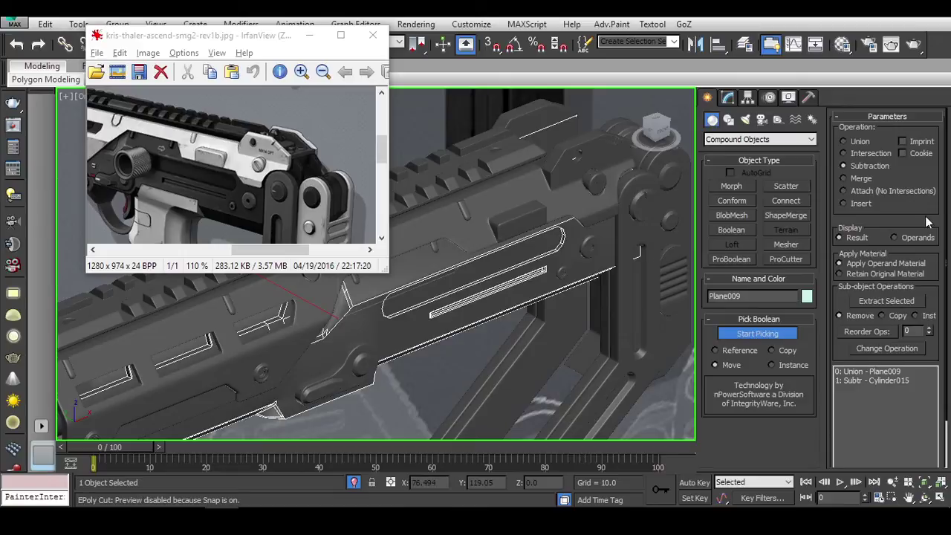
scroll(922, 245, down, 3)
click(856, 460)
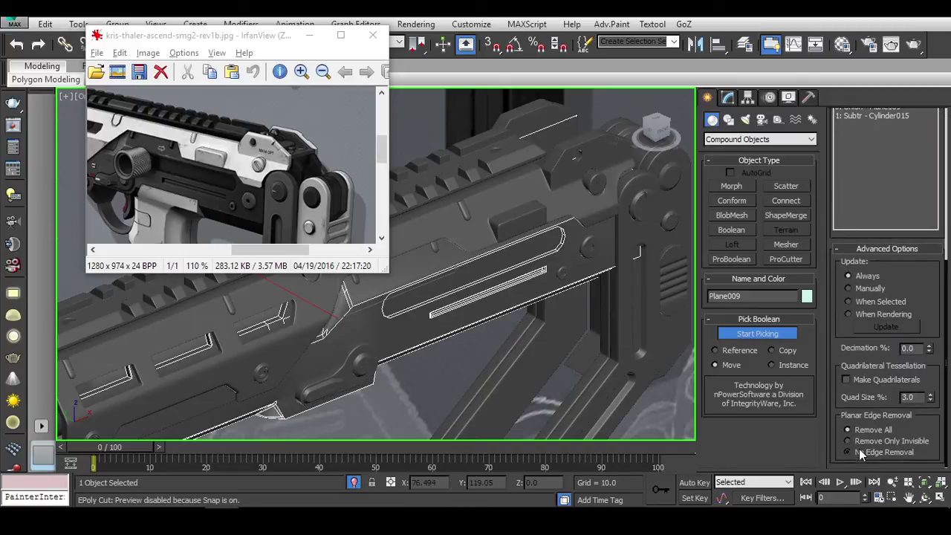
click(848, 452)
Step: Convert the boolean result to Editable Poly and inspect a polygon inside the slot
alt+middle_drag(535, 327, 514, 312)
scroll(513, 312, up, 3)
right_click(576, 267)
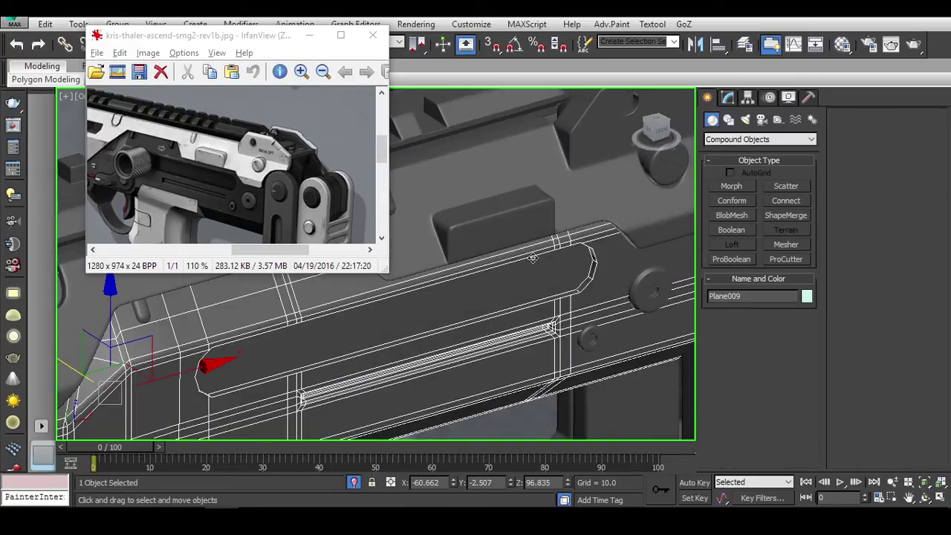
right_click(529, 257)
click(756, 410)
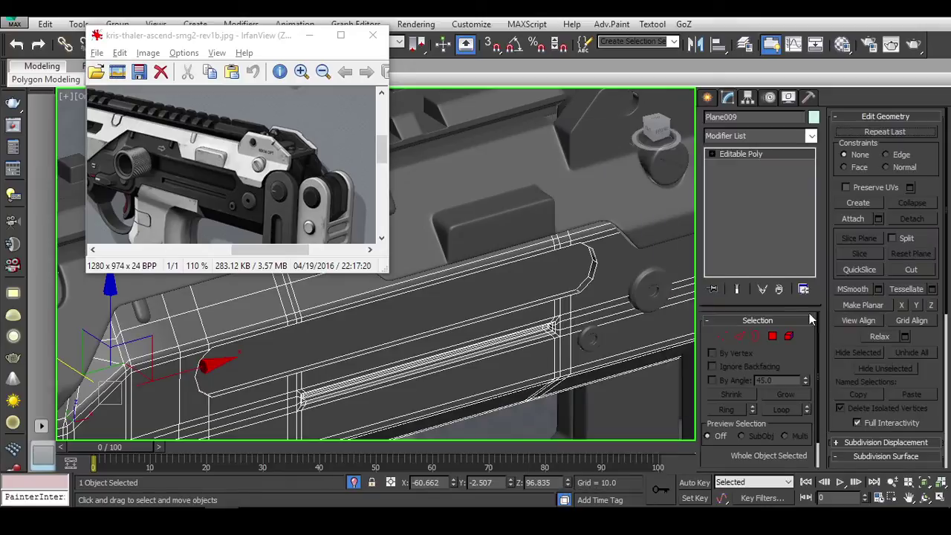
click(773, 336)
alt+middle_drag(565, 327, 597, 318)
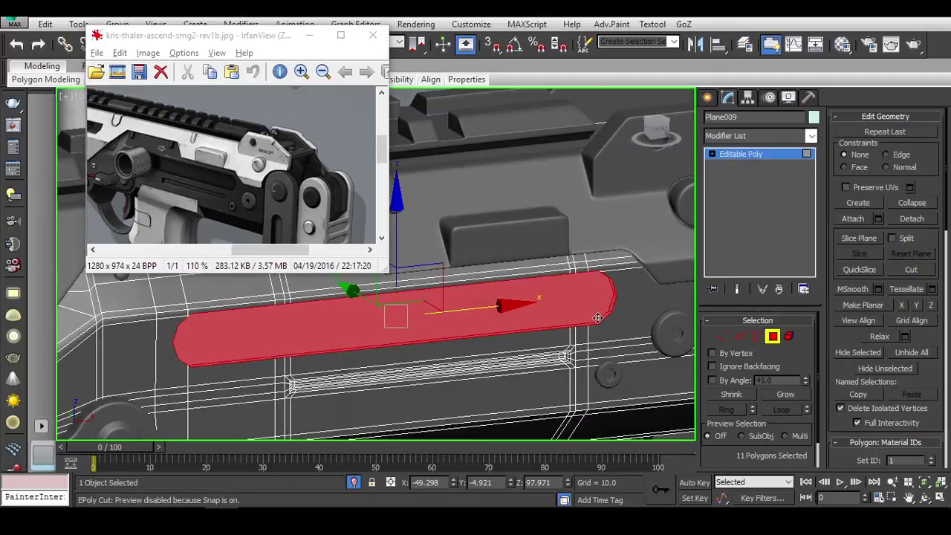
click(561, 298)
Step: Clear the polygon selection and view the whole mesh from the Front view
click(633, 284)
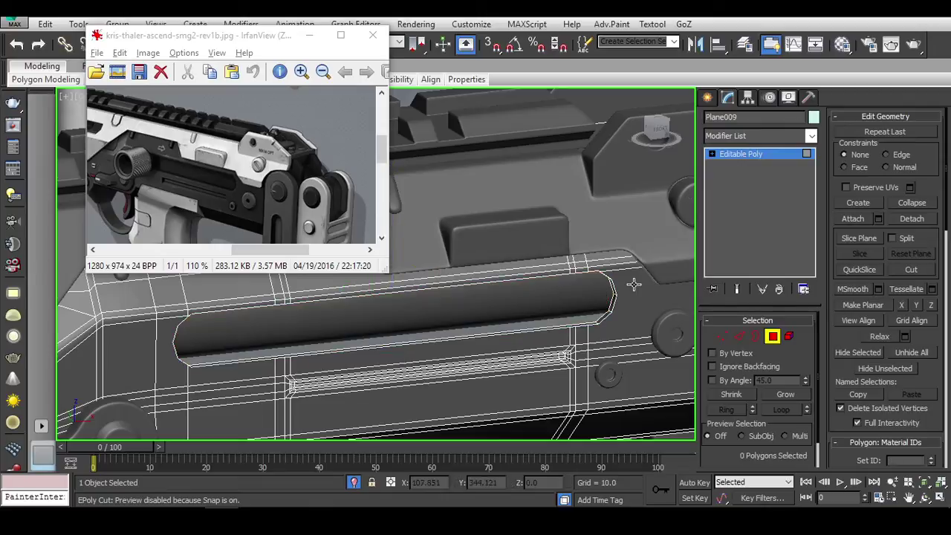
mouse_move(644, 288)
alt+middle_down()
mouse_move(632, 305)
mouse_move(674, 308)
mouse_move(624, 363)
mouse_move(488, 324)
mouse_move(537, 230)
mouse_move(383, 400)
mouse_move(470, 393)
mouse_move(638, 243)
alt+middle_up()
scroll(621, 323, down, 5)
scroll(675, 308, up, 5)
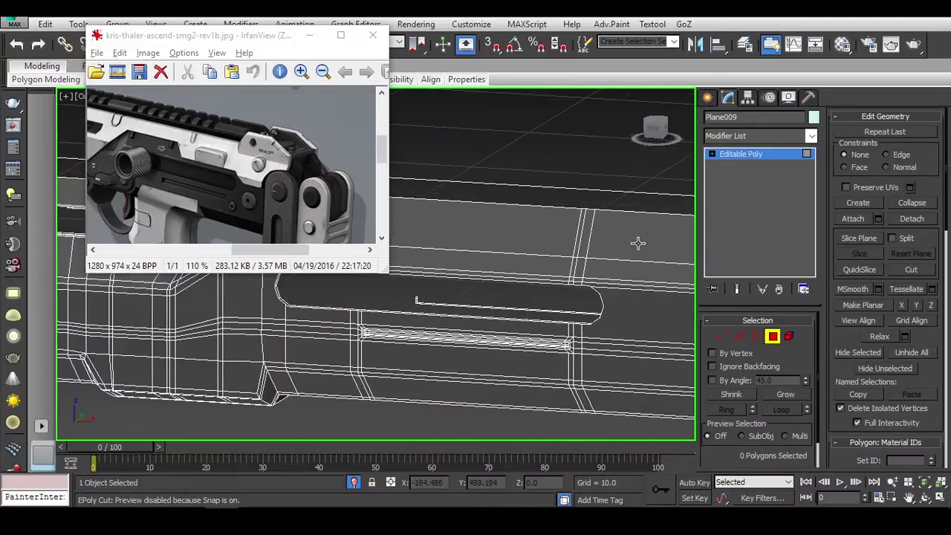
click(655, 134)
scroll(576, 282, up, 3)
scroll(548, 282, up, 2)
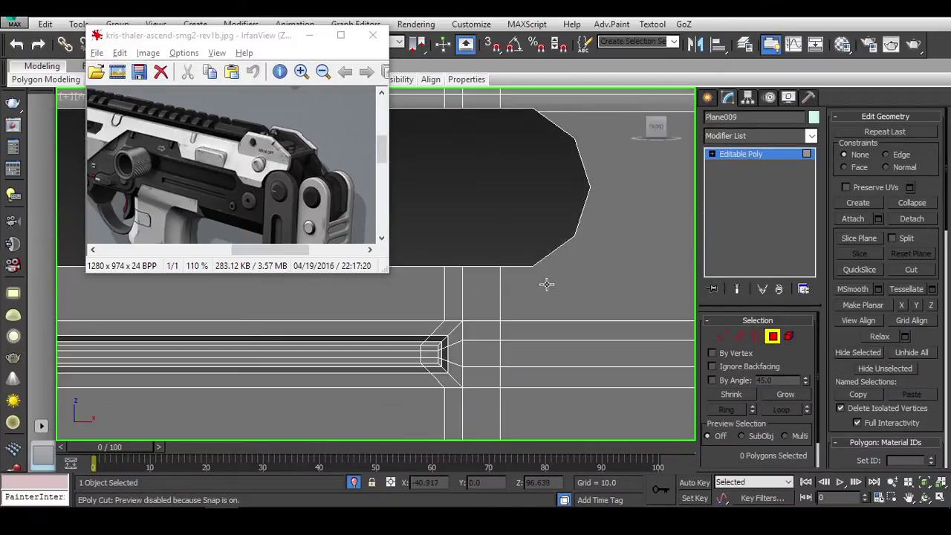
Step: Inspect the vertices at the slot's rounded end, then switch to shaded display
key(1)
click(494, 262)
mouse_move(493, 262)
alt+middle_down()
mouse_move(482, 259)
mouse_move(459, 292)
mouse_move(503, 259)
mouse_move(510, 371)
mouse_move(605, 328)
mouse_move(520, 249)
alt+middle_up()
click(606, 328)
drag(520, 249, 564, 337)
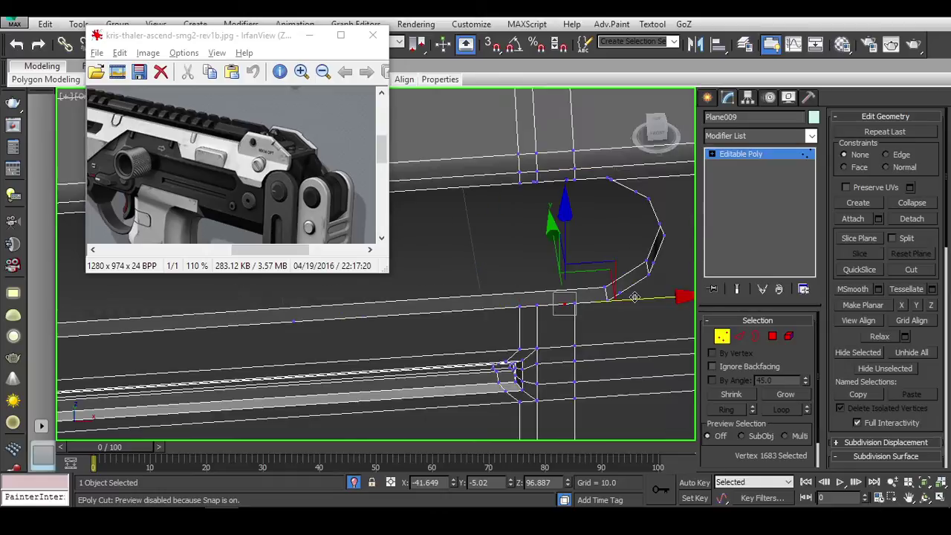
mouse_move(564, 336)
alt+middle_down()
mouse_move(711, 330)
mouse_move(592, 309)
mouse_move(687, 312)
mouse_move(519, 313)
mouse_move(721, 329)
alt+middle_up()
key(ctrl+a)
key(F3)
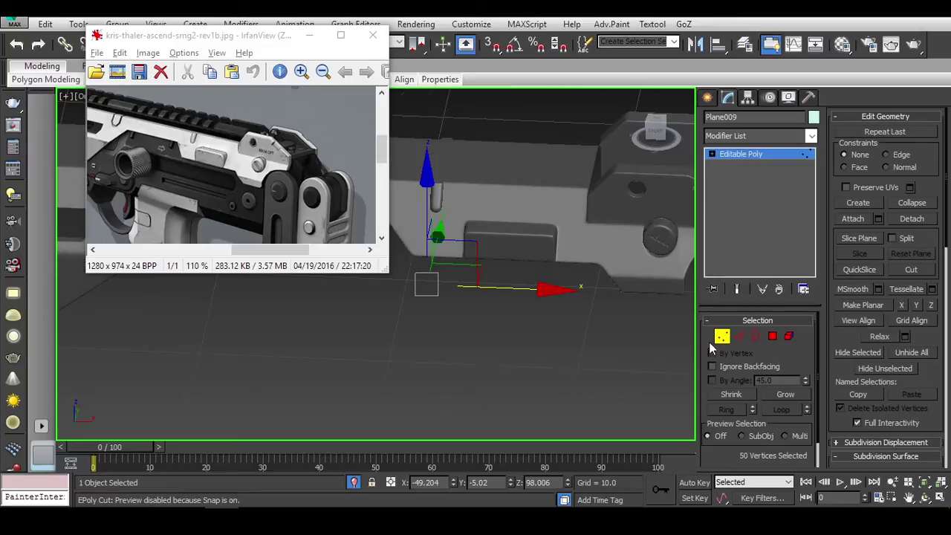
Step: Isolate the slotted gun body with Alt+Q and activate Cut in Vertex mode
right_click(552, 261)
click(599, 206)
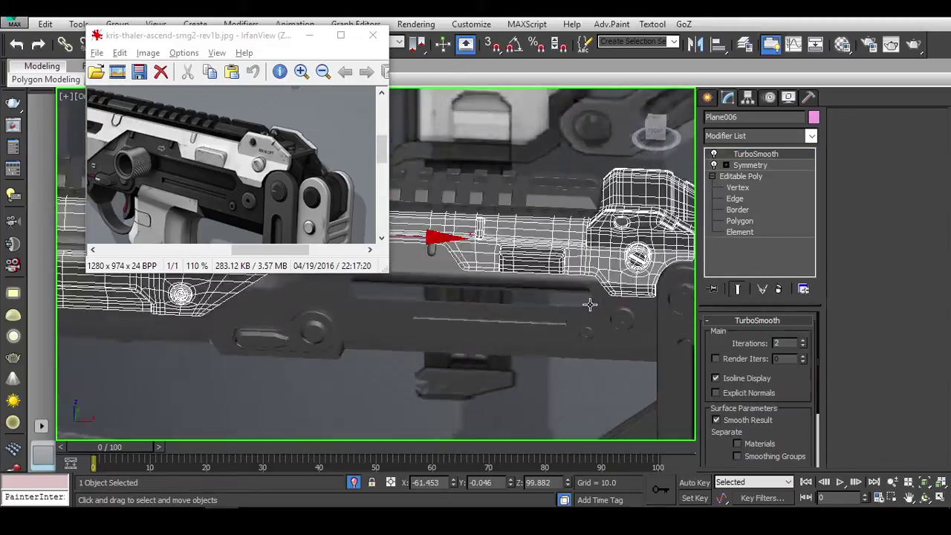
click(590, 304)
key(alt+q)
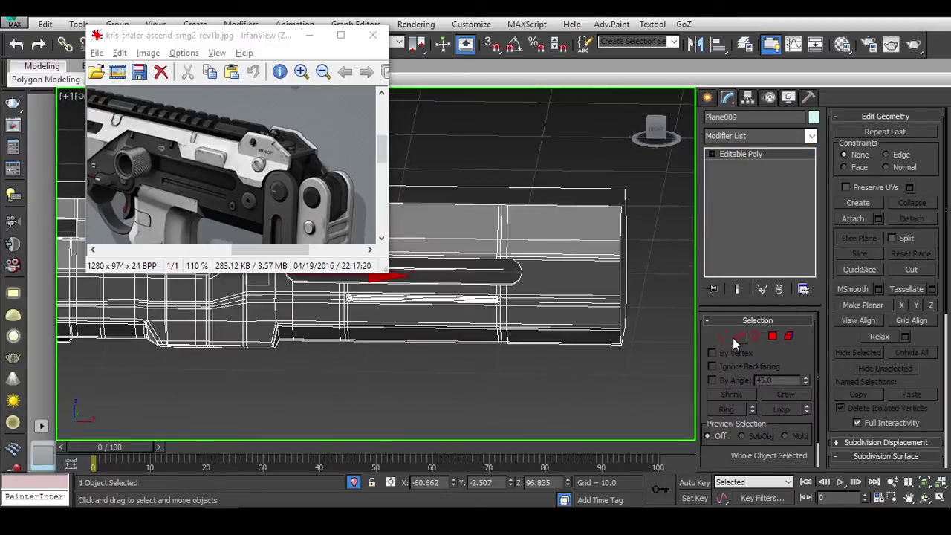
click(722, 337)
key(alt+c)
Step: Select and inspect the vertices around the slot's rounded end
scroll(546, 298, up, 3)
scroll(461, 308, up, 2)
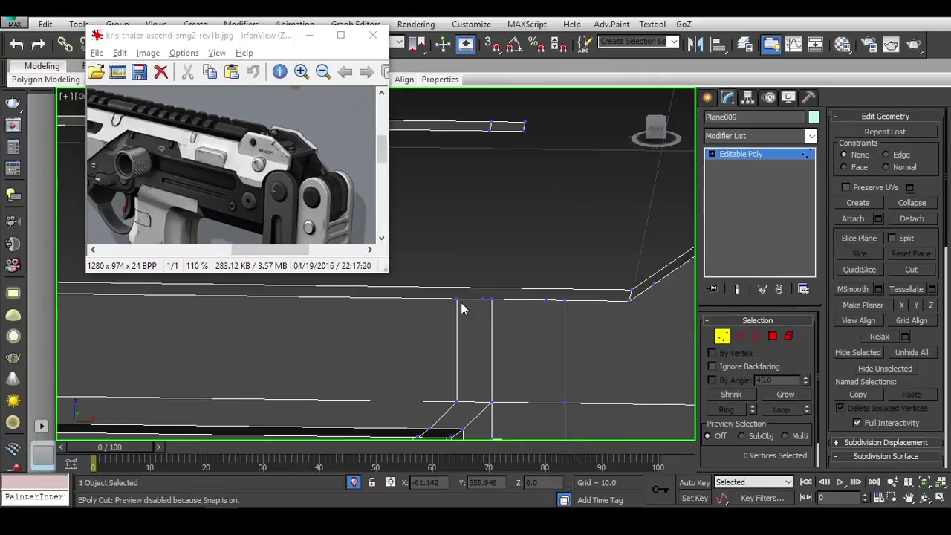
click(482, 296)
middle_drag(563, 325, 514, 324)
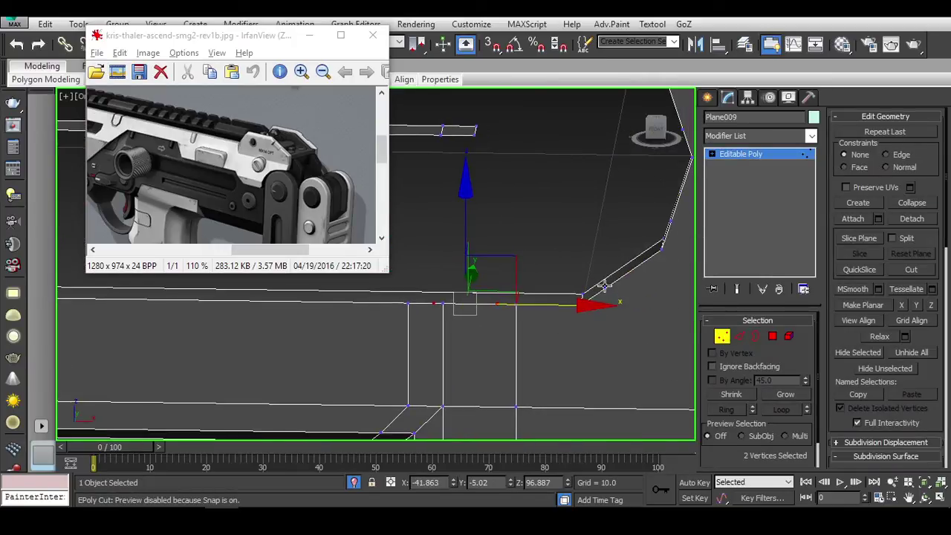
ctrl+click(606, 288)
click(648, 323)
mouse_move(601, 306)
middle_down()
mouse_move(543, 284)
mouse_move(583, 284)
middle_up()
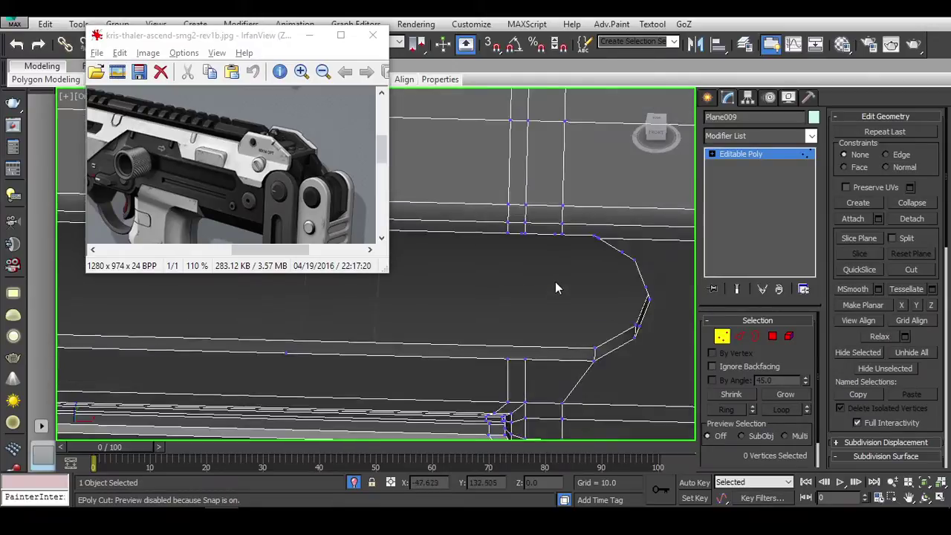
click(602, 322)
alt+middle_drag(602, 321, 504, 245)
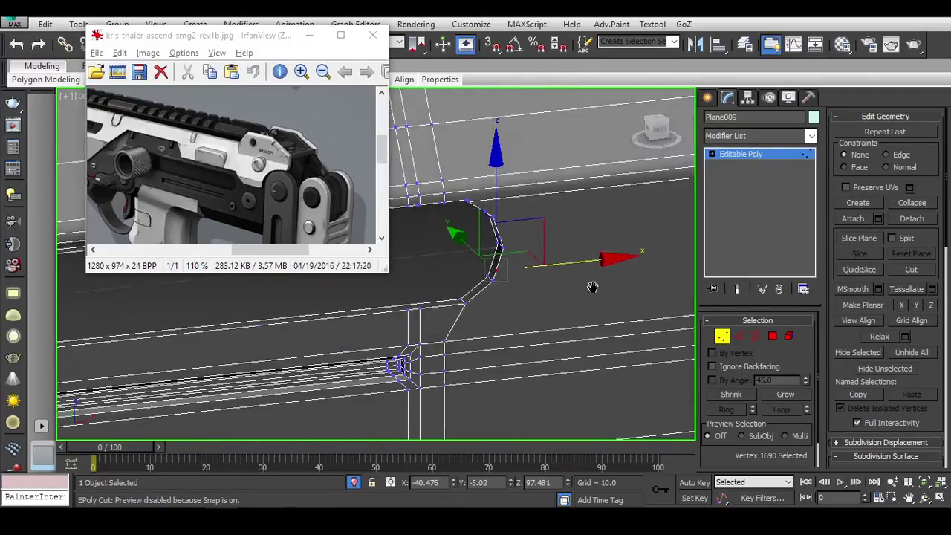
ctrl+drag(509, 274, 483, 223)
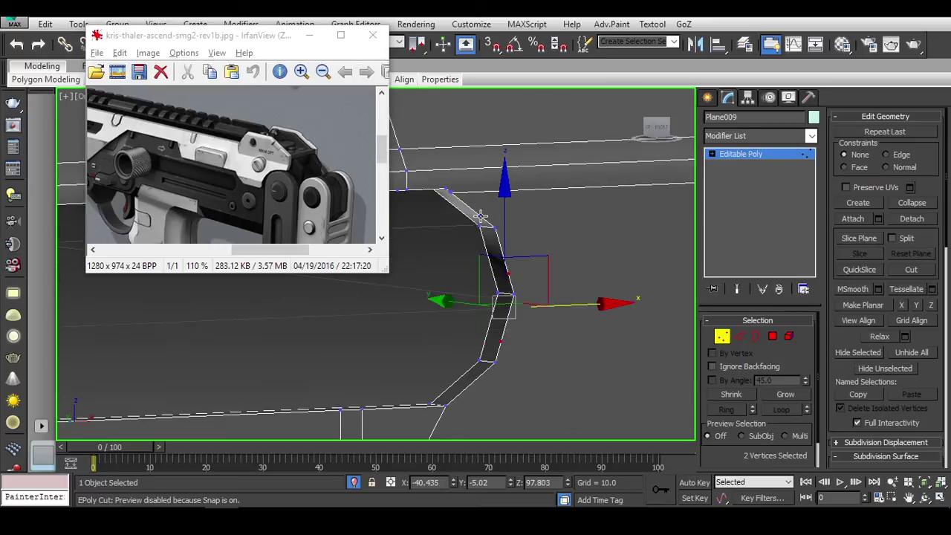
alt+middle_drag(483, 223, 461, 204)
click(461, 203)
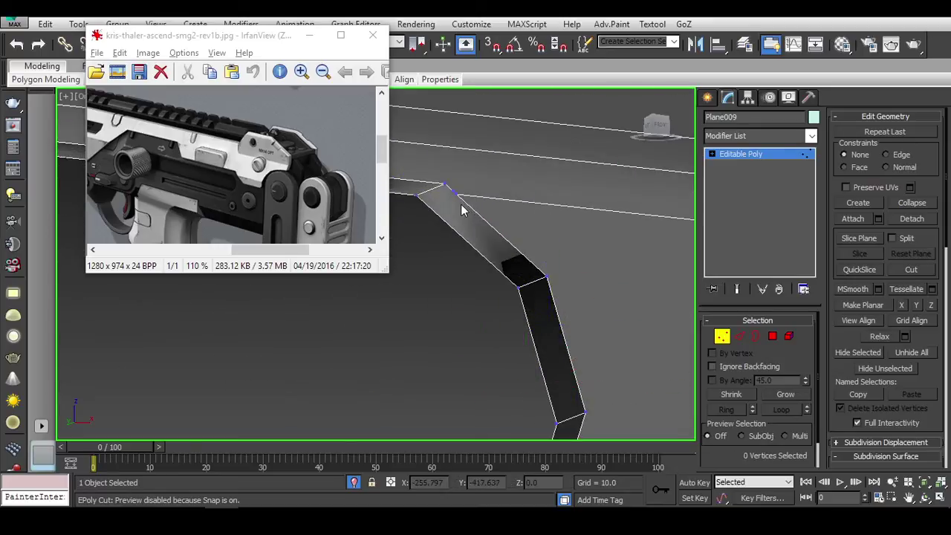
scroll(469, 223, up, 3)
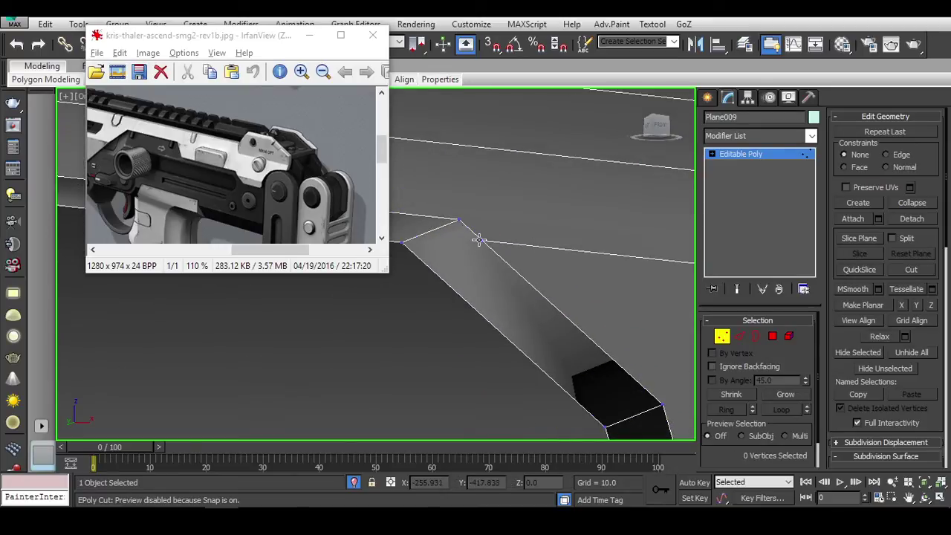
scroll(456, 217, down, 3)
Step: Select vertices along the slot's lower edge and show wireframe edges on the shaded mesh
mouse_move(456, 217)
alt+middle_down()
mouse_move(559, 232)
mouse_move(521, 253)
alt+middle_up()
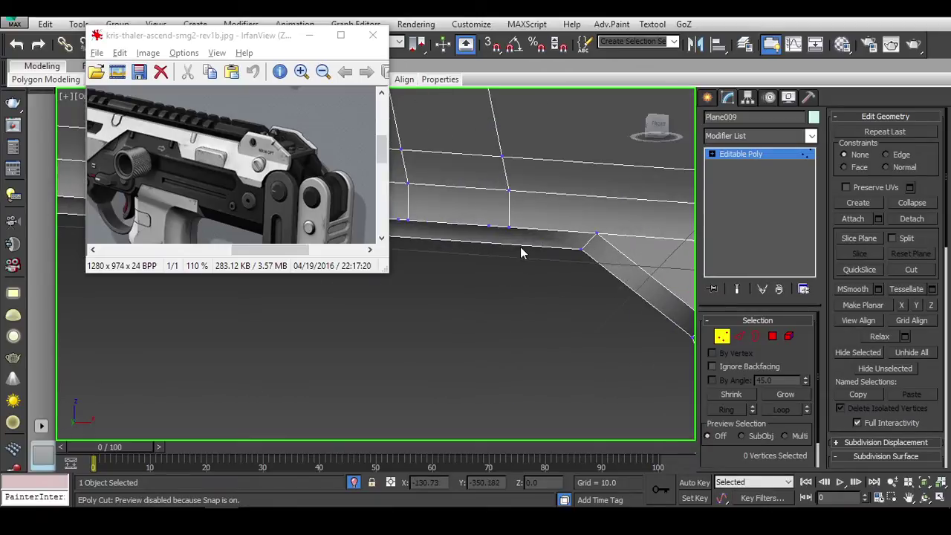
alt+middle_drag(595, 233, 559, 266)
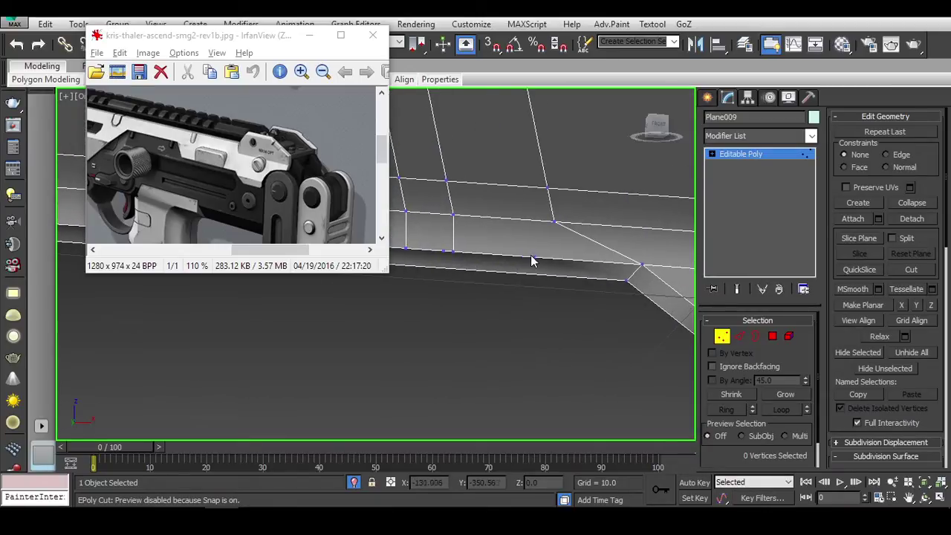
drag(532, 261, 588, 277)
alt+middle_drag(588, 277, 515, 267)
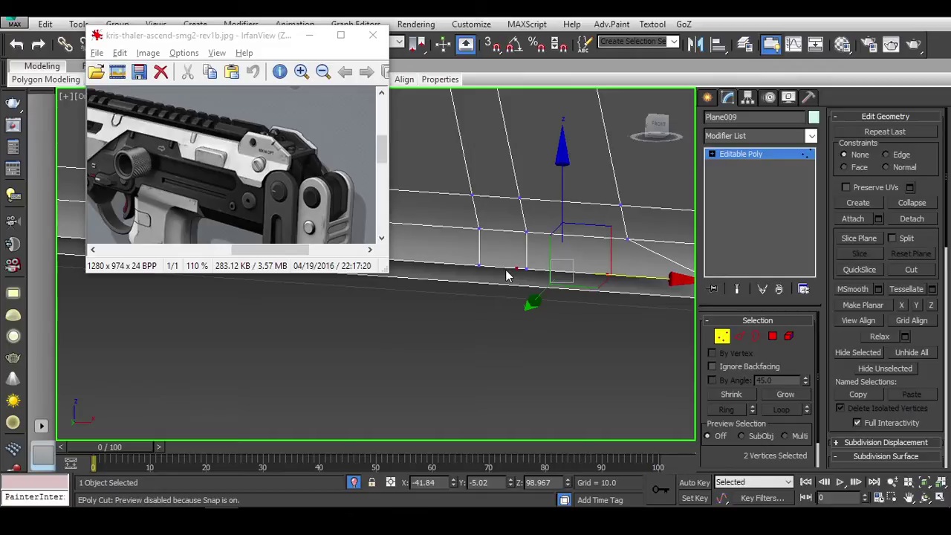
scroll(506, 276, up, 3)
mouse_move(519, 300)
alt+middle_down()
mouse_move(478, 350)
mouse_move(417, 380)
mouse_move(508, 315)
alt+middle_up()
click(414, 380)
key(F3)
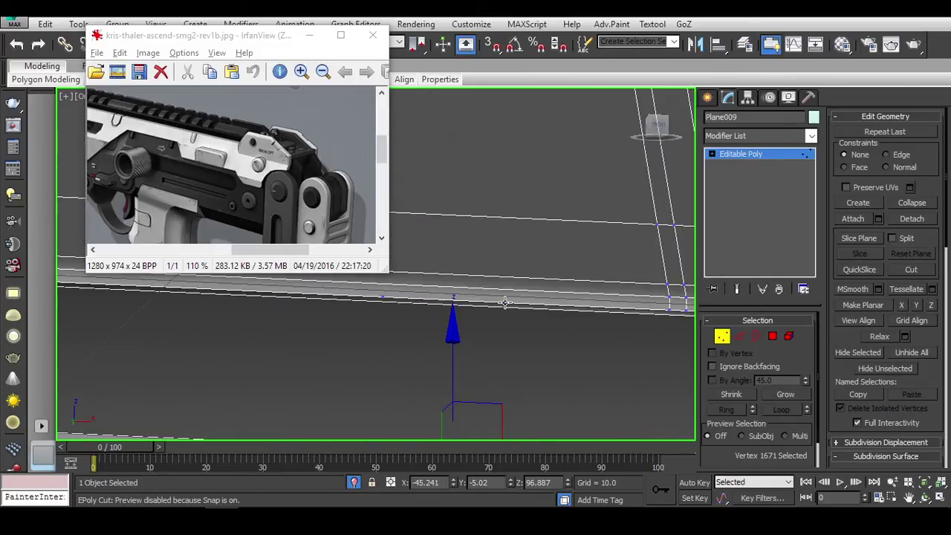
click(392, 308)
mouse_move(392, 308)
middle_down()
mouse_move(342, 338)
mouse_move(467, 347)
mouse_move(519, 325)
middle_up()
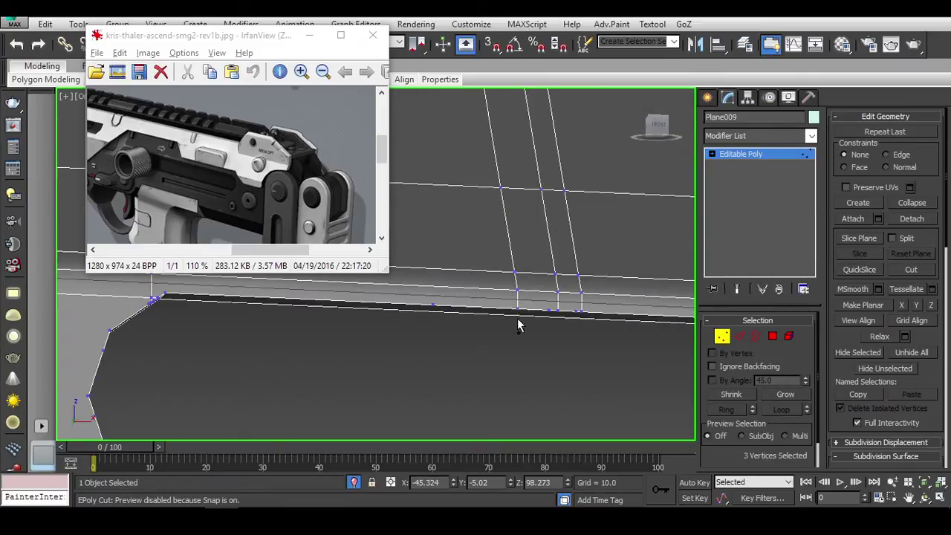
Step: Cut new edges across the plane, ending at the slot's chamfered corner vertex
click(433, 303)
alt+middle_drag(433, 304, 630, 310)
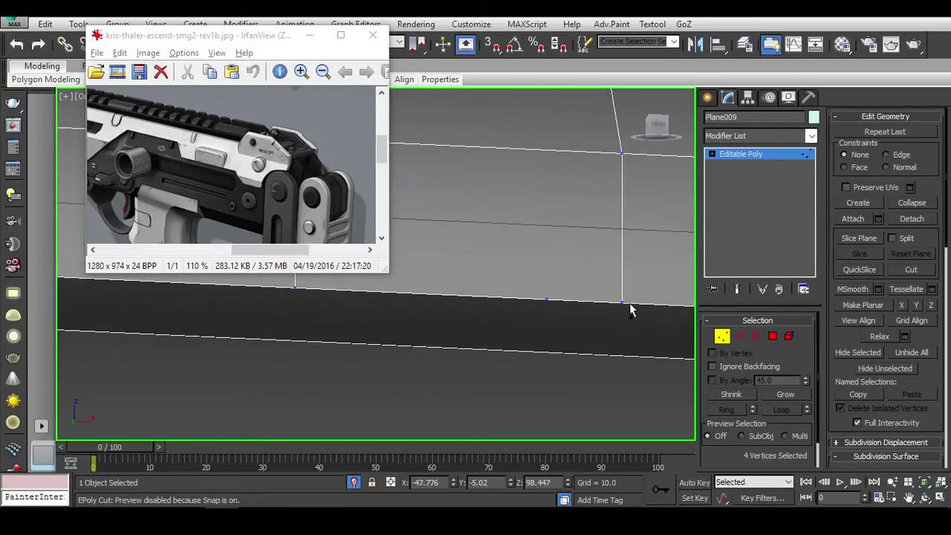
mouse_move(544, 298)
alt+middle_down()
mouse_move(557, 315)
mouse_move(502, 303)
mouse_move(483, 334)
mouse_move(590, 359)
mouse_move(371, 351)
mouse_move(348, 332)
alt+middle_up()
click(609, 310)
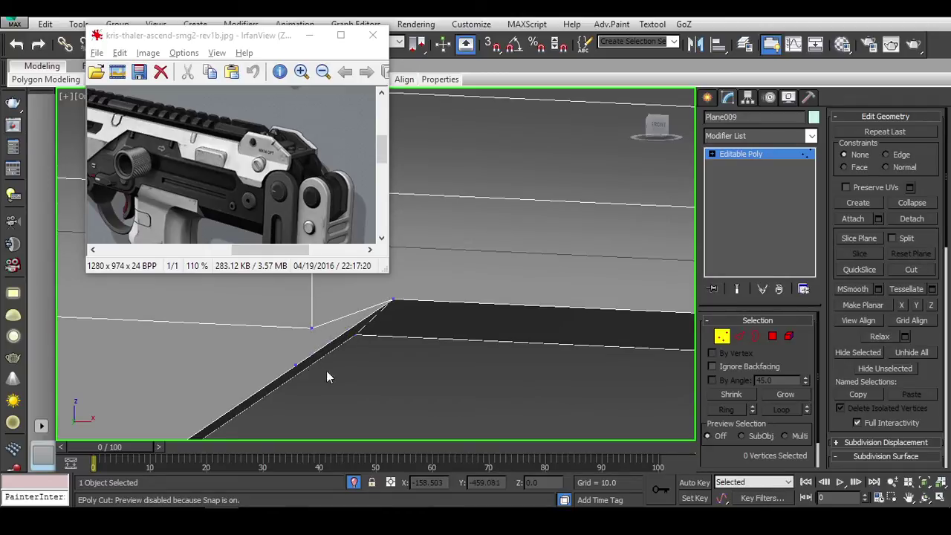
click(393, 299)
mouse_move(394, 300)
alt+middle_down()
mouse_move(493, 323)
mouse_move(461, 282)
mouse_move(453, 335)
mouse_move(529, 344)
mouse_move(450, 321)
mouse_move(448, 380)
alt+middle_up()
click(455, 331)
key(alt+c)
click(485, 345)
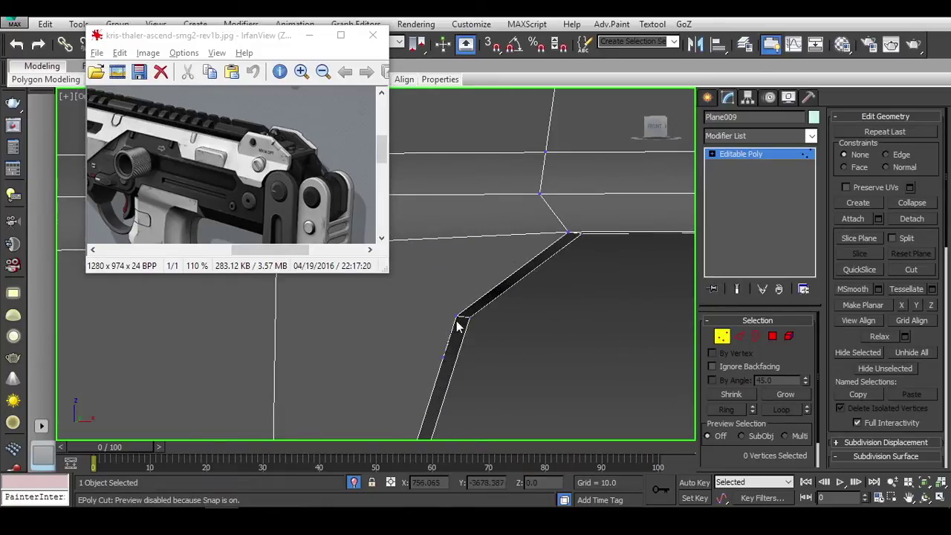
Step: Inspect the chamfered edge and select three vertices near the slot corner
alt+middle_drag(487, 355, 451, 316)
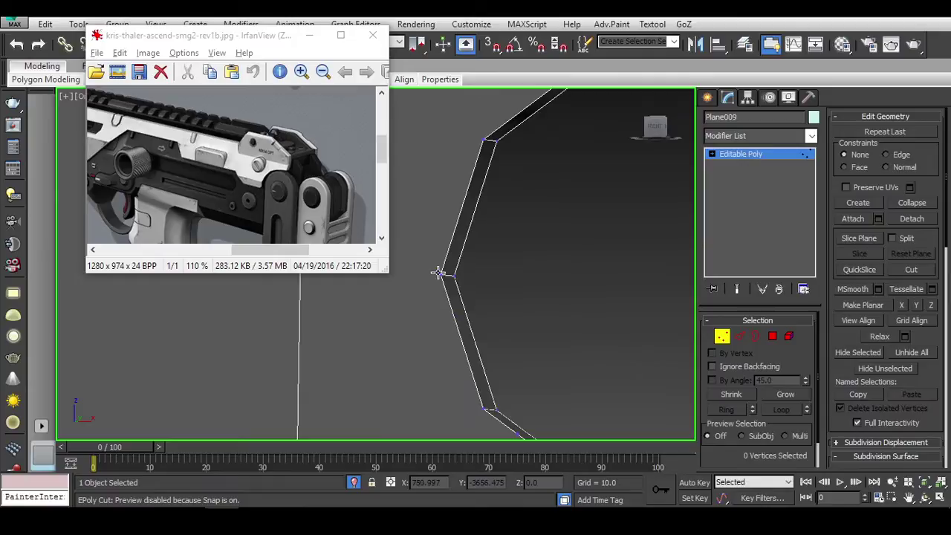
mouse_move(439, 274)
alt+middle_down()
mouse_move(486, 325)
mouse_move(470, 290)
alt+middle_up()
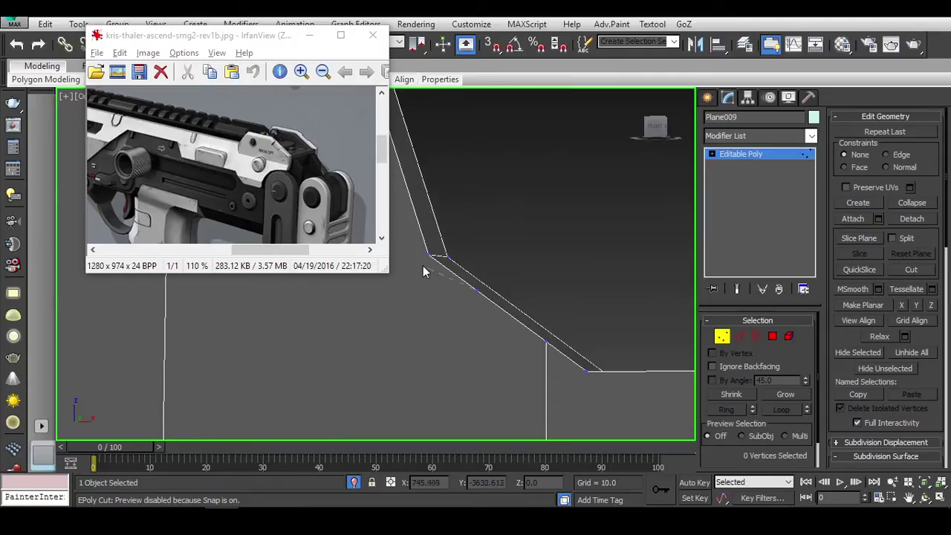
middle_drag(428, 255, 502, 288)
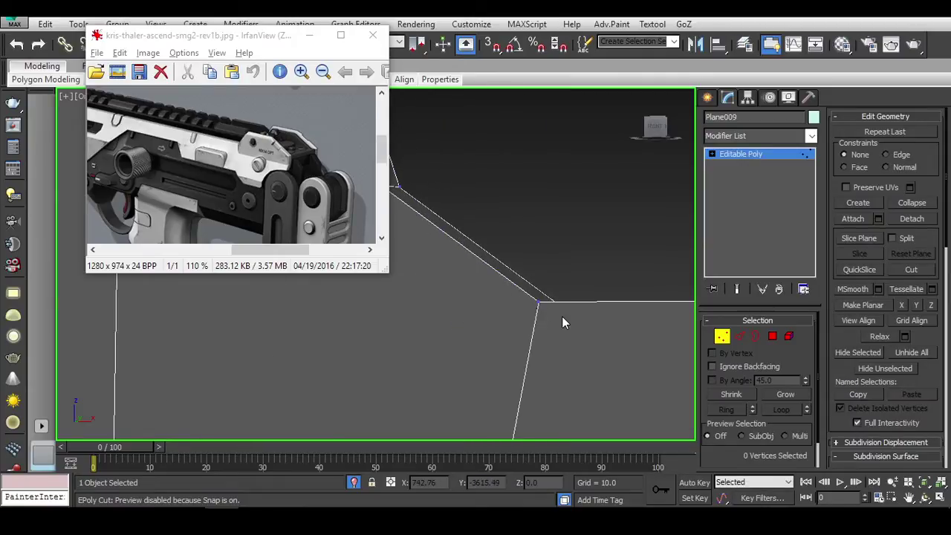
scroll(562, 316, down, 3)
scroll(556, 307, down, 1)
scroll(556, 312, up, 1)
scroll(532, 304, up, 2)
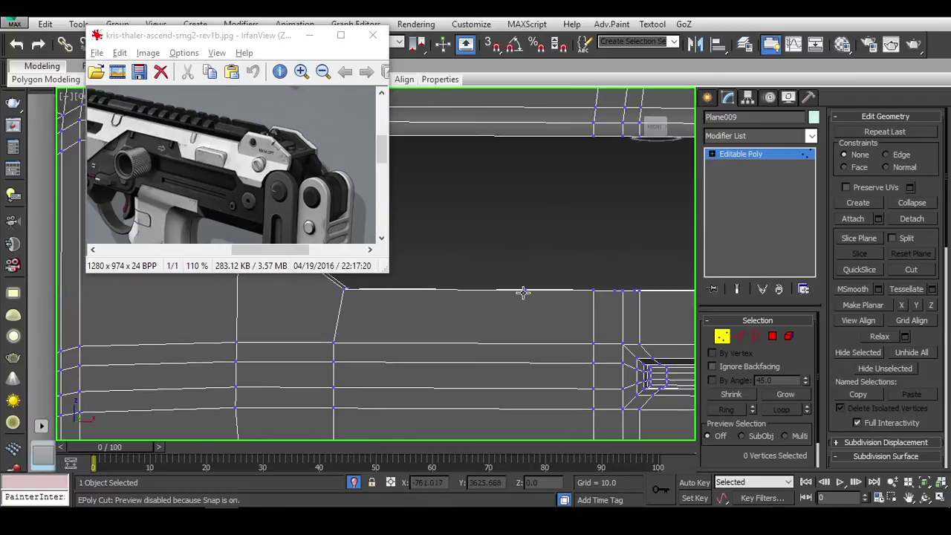
click(523, 292)
mouse_move(523, 292)
alt+middle_down()
mouse_move(626, 321)
mouse_move(584, 332)
mouse_move(565, 314)
mouse_move(564, 323)
mouse_move(374, 301)
mouse_move(509, 318)
mouse_move(593, 310)
mouse_move(573, 330)
mouse_move(454, 335)
mouse_move(486, 361)
mouse_move(456, 335)
alt+middle_up()
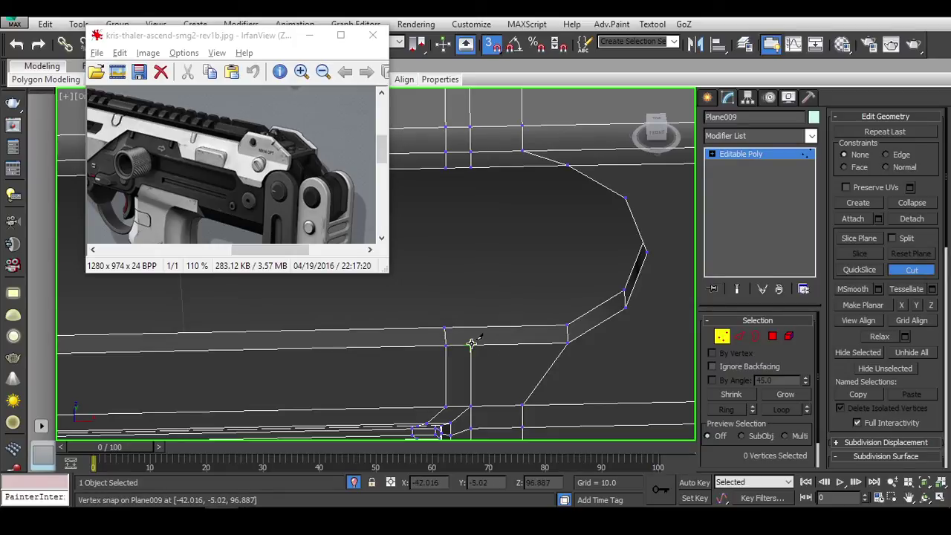
Step: Finish the corner cut and select the vertices where the new edges meet
right_click(468, 336)
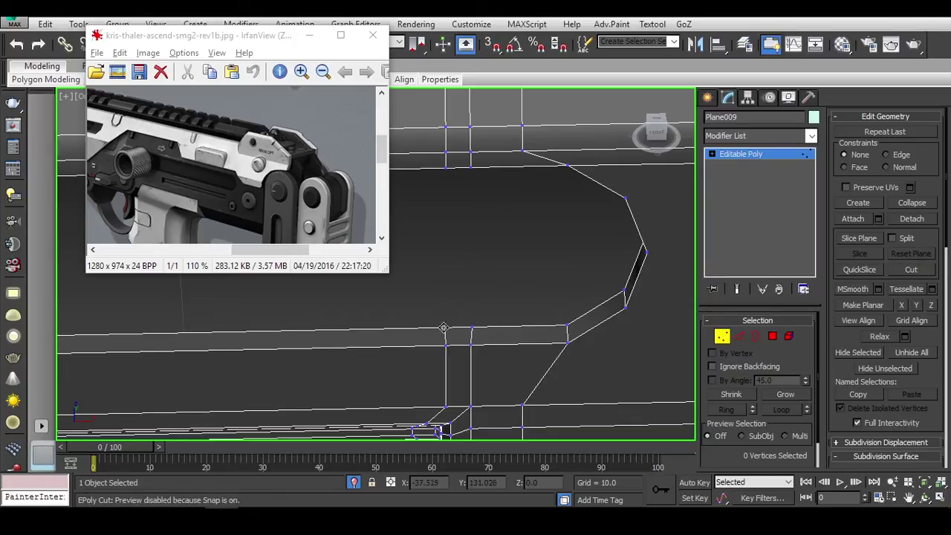
click(443, 328)
mouse_move(443, 328)
alt+middle_down()
mouse_move(519, 329)
mouse_move(527, 290)
mouse_move(561, 359)
mouse_move(525, 365)
mouse_move(486, 302)
alt+middle_up()
click(470, 330)
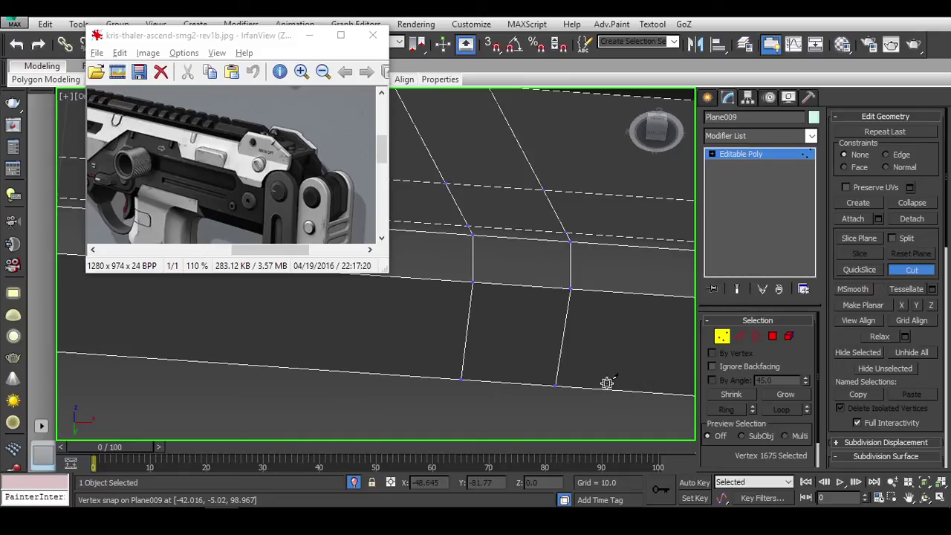
scroll(607, 383, down, 3)
alt+middle_drag(632, 369, 517, 347)
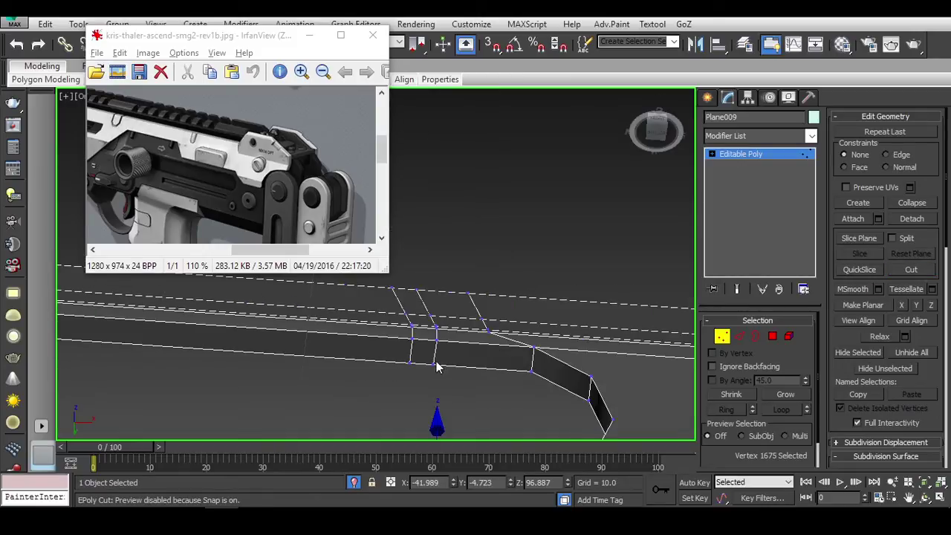
mouse_move(436, 366)
alt+middle_down()
mouse_move(507, 356)
mouse_move(482, 346)
alt+middle_up()
scroll(507, 356, up, 2)
scroll(450, 312, up, 2)
scroll(496, 329, up, 2)
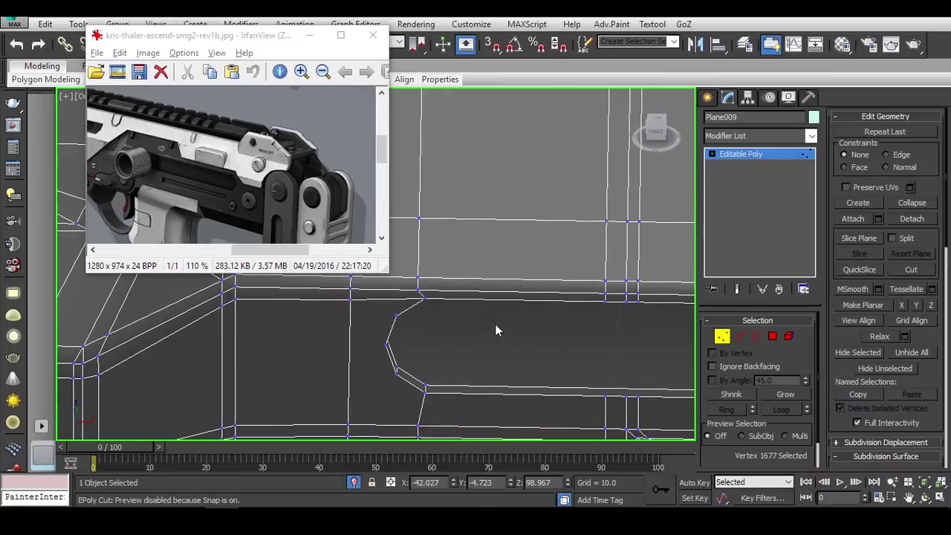
right_click(396, 322)
scroll(416, 323, down, 3)
mouse_move(471, 330)
alt+middle_down()
mouse_move(563, 340)
mouse_move(437, 329)
alt+middle_up()
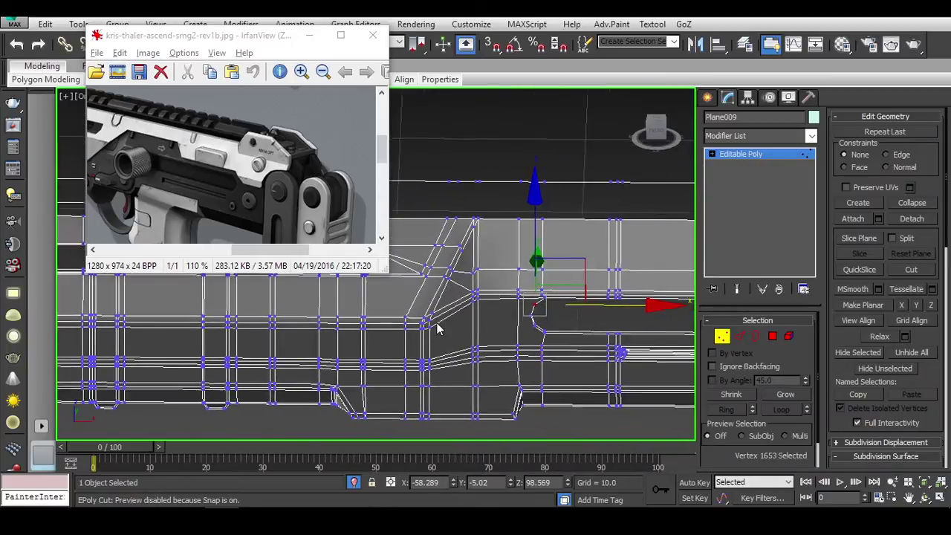
scroll(437, 329, up, 3)
Step: Select a horizontal row of vertices and the vertices at the slot's rounded end
drag(553, 312, 67, 361)
scroll(644, 318, up, 2)
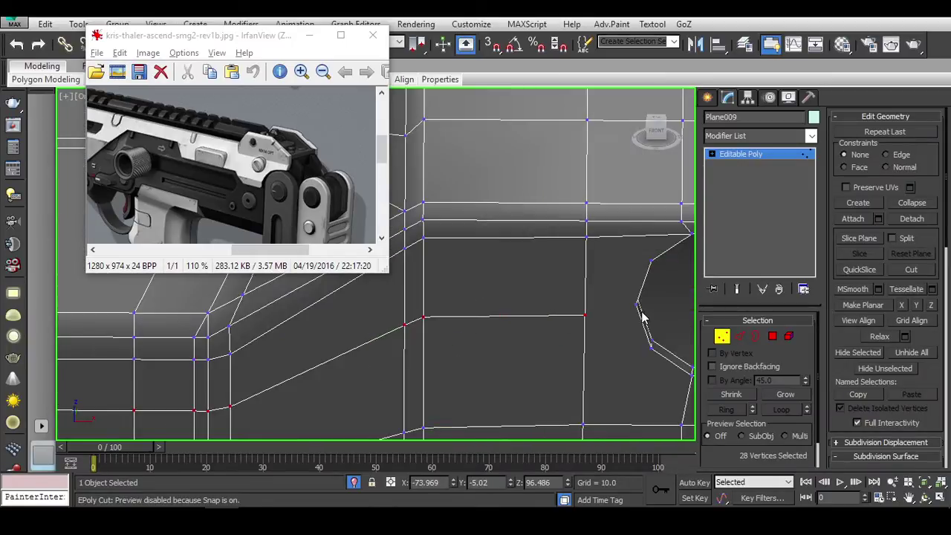
click(643, 310)
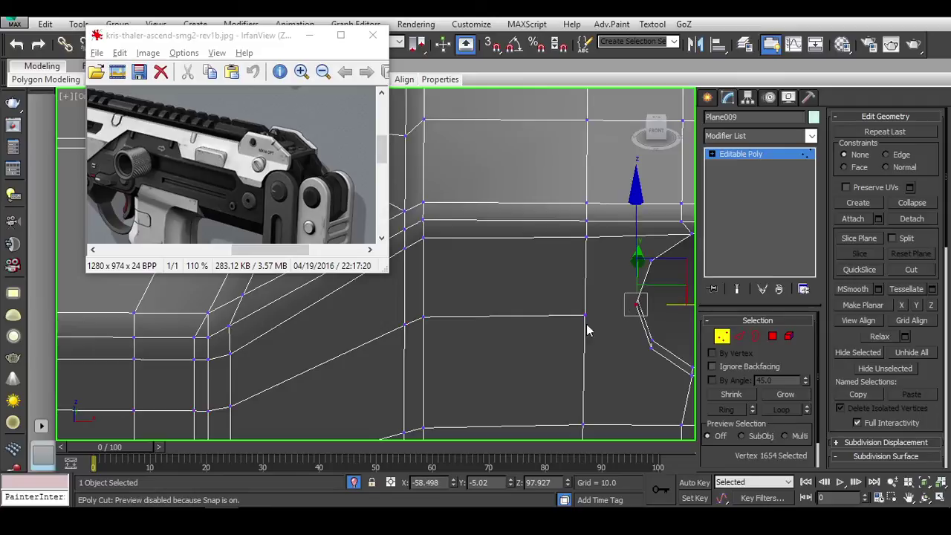
click(651, 349)
ctrl+click(637, 305)
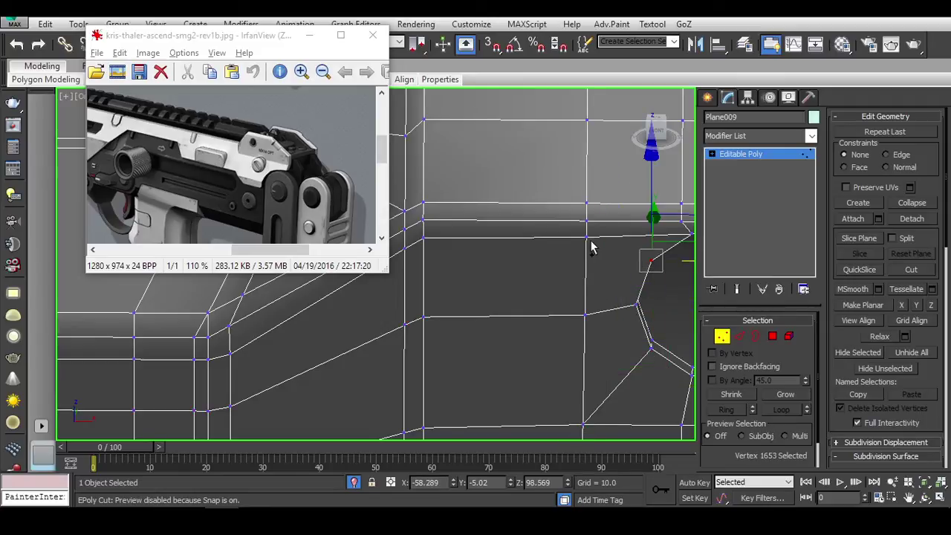
scroll(572, 328, down, 3)
mouse_move(572, 328)
middle_down()
mouse_move(584, 231)
mouse_move(530, 223)
middle_up()
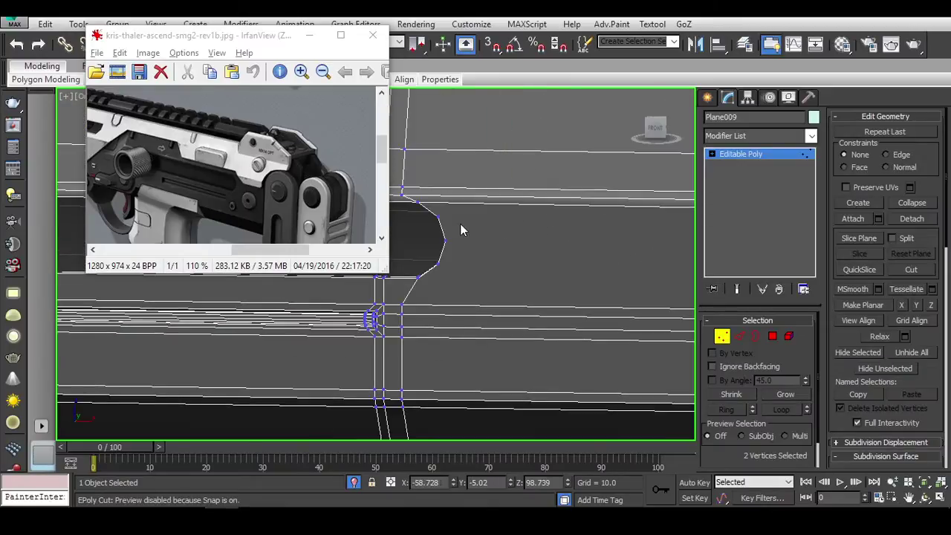
mouse_move(461, 224)
middle_down()
mouse_move(493, 216)
mouse_move(582, 238)
middle_up()
Step: With vertex snapping on, cut an edge from the slot's rounded-end tip to the vertex on the right
key(alt+c)
key(s)
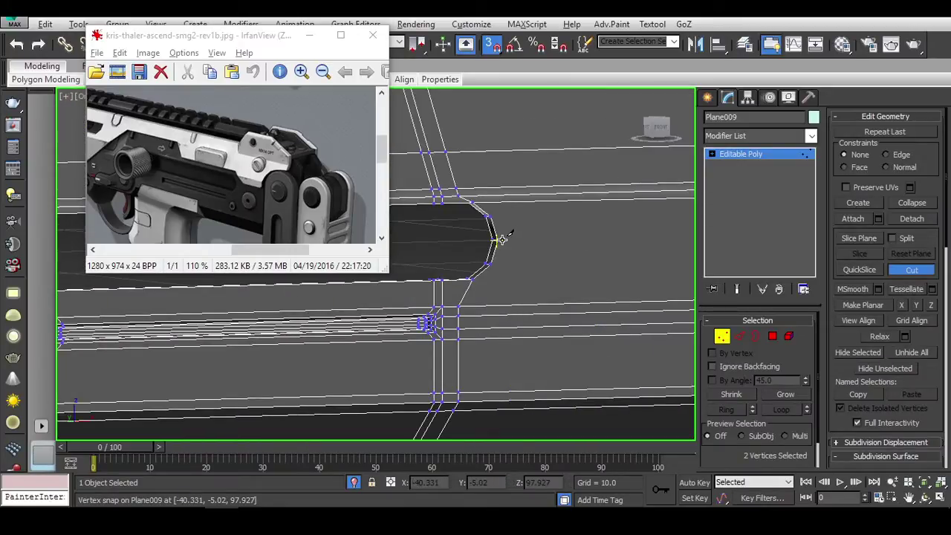
alt+middle_drag(503, 239, 591, 238)
click(591, 238)
click(414, 240)
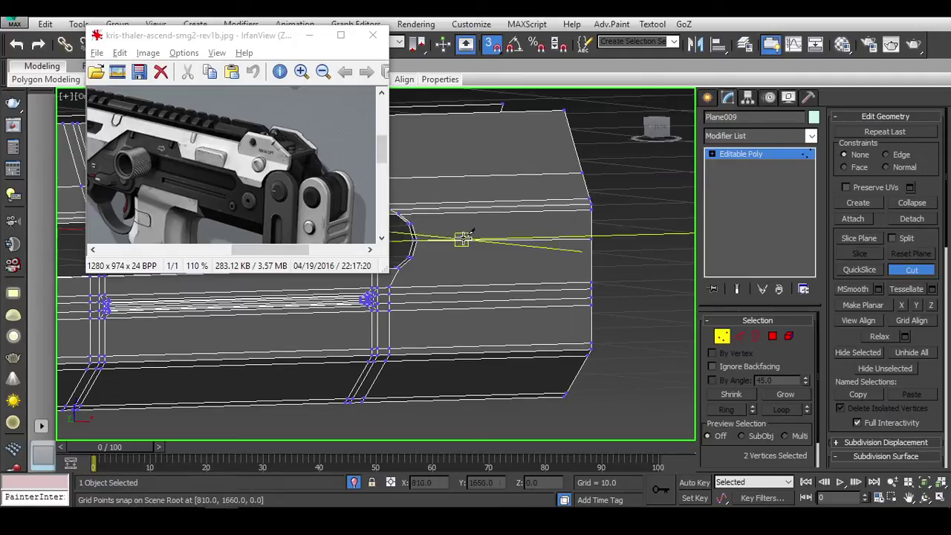
right_click(463, 240)
alt+middle_drag(553, 264, 657, 393)
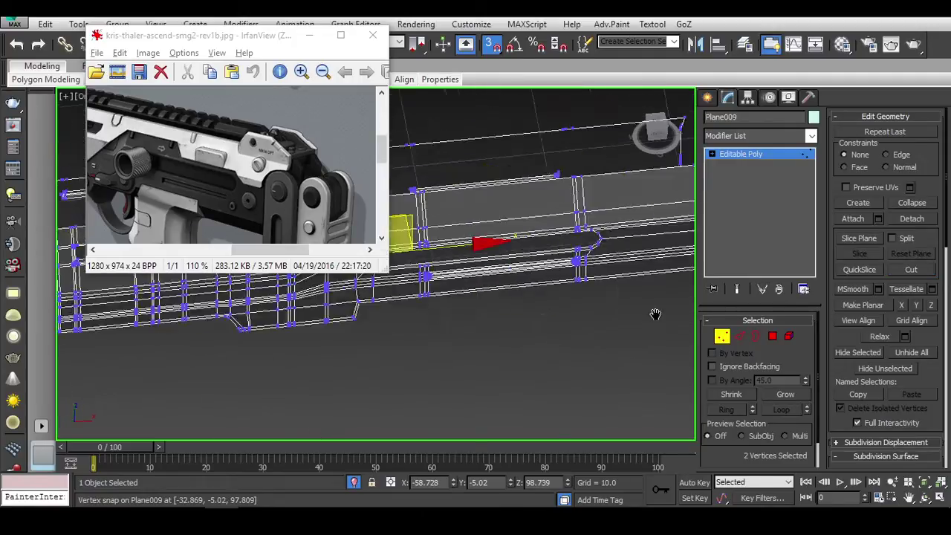
scroll(632, 357, down, 3)
Step: In Front view, select the edge ring beside the slot and Connect it into a new vertical loop
key(f)
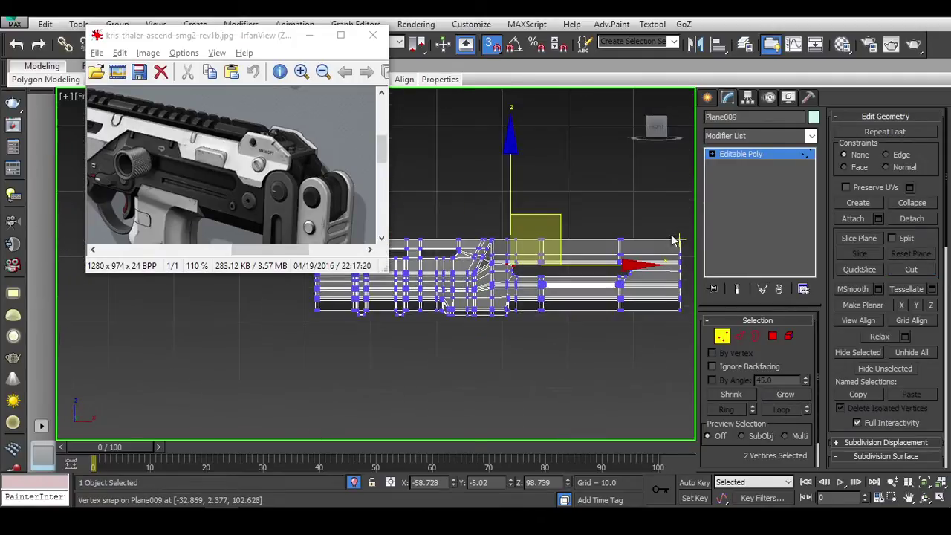
click(740, 337)
click(571, 264)
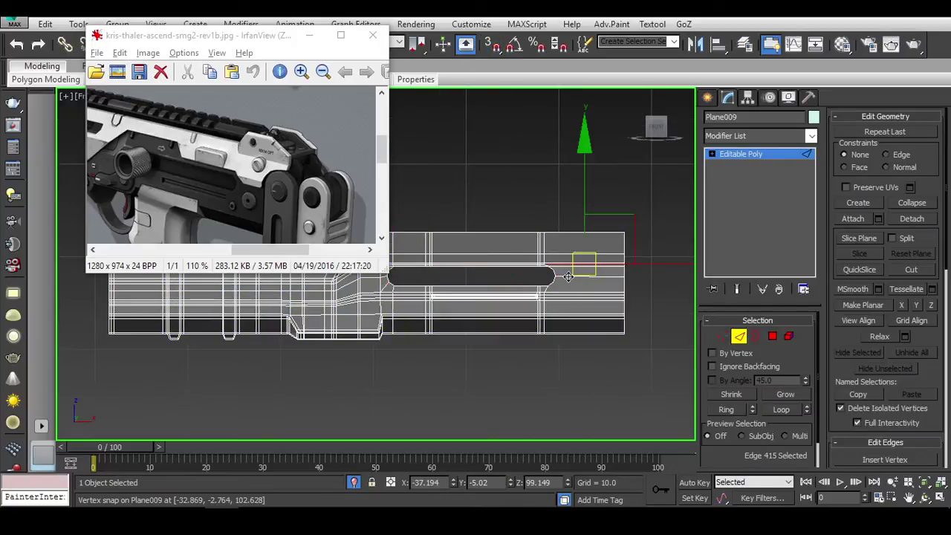
scroll(569, 269, up, 2)
key(alt+r)
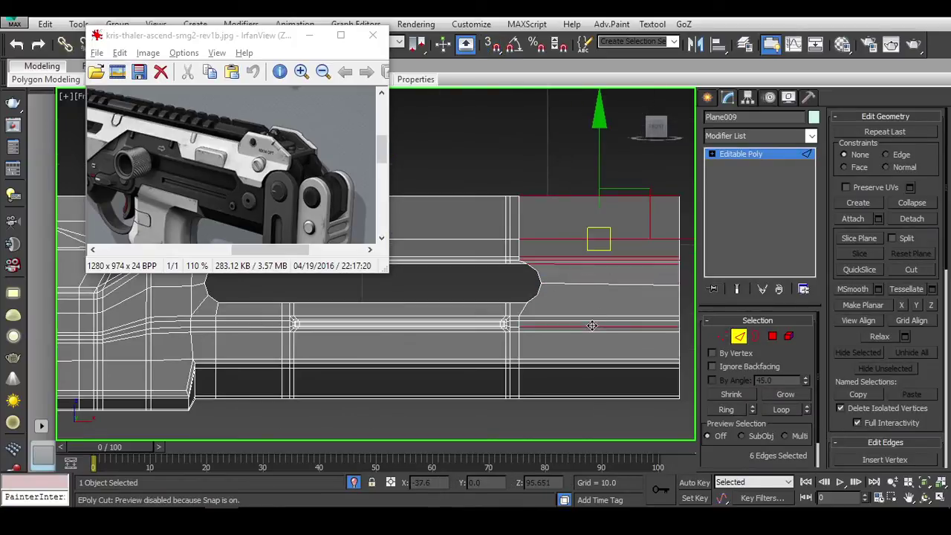
key(alt+l)
scroll(586, 297, up, 2)
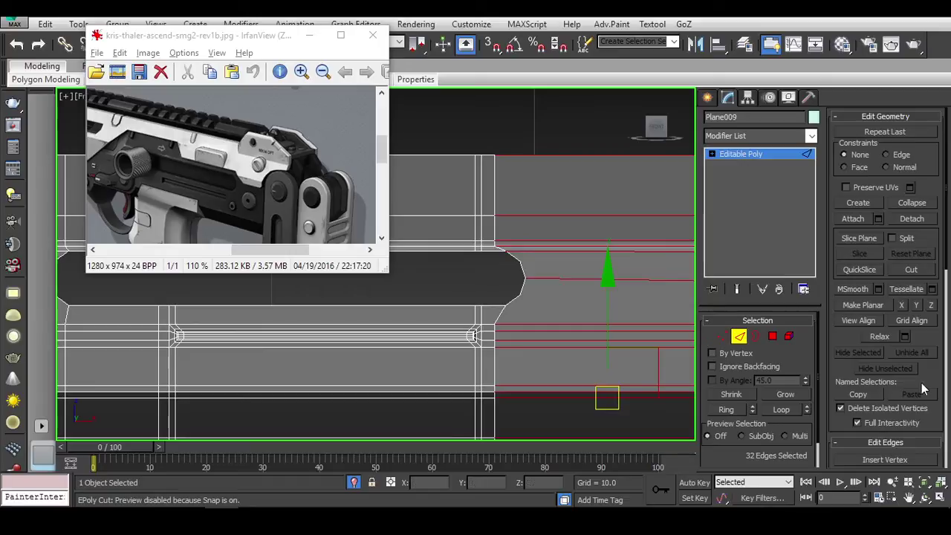
scroll(892, 318, down, 5)
click(905, 273)
Step: Select and reposition two vertices near the slot's end in Vertex mode
middle_drag(669, 364, 555, 369)
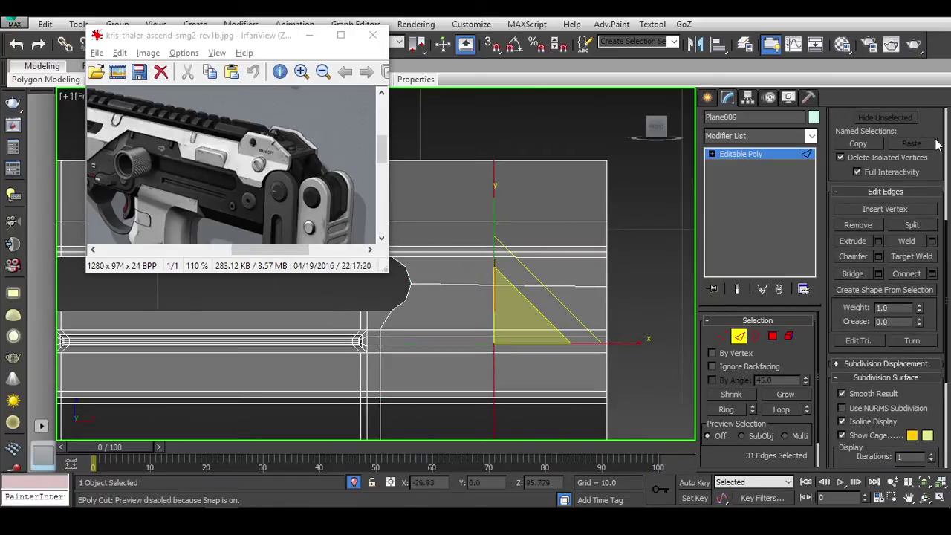
scroll(938, 144, up, 5)
scroll(938, 145, down, 4)
middle_drag(641, 375, 612, 345)
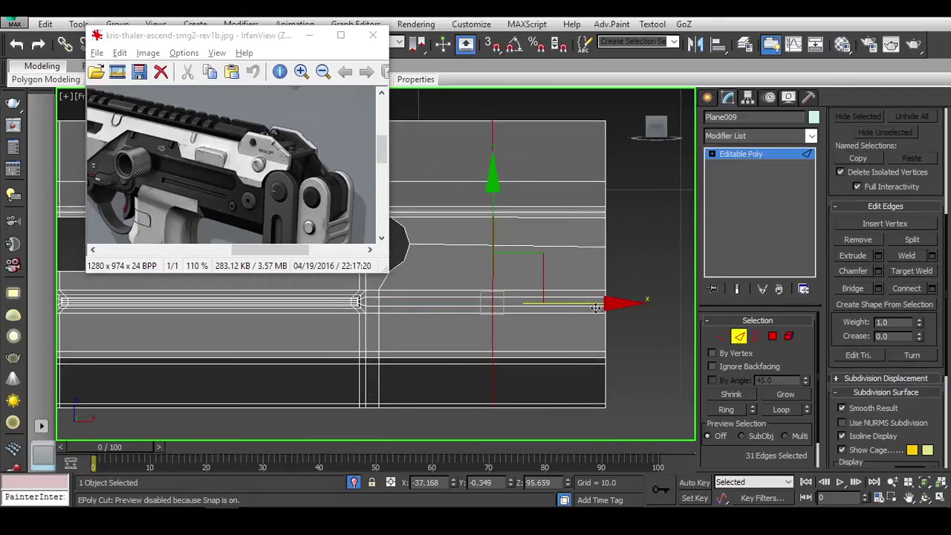
alt+middle_drag(527, 287, 491, 268)
key(1)
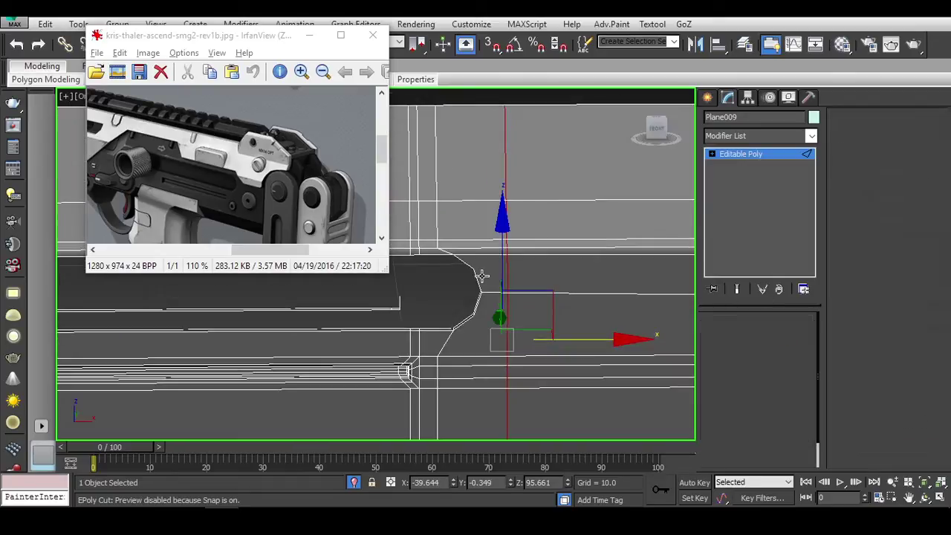
ctrl+click(500, 250)
middle_drag(442, 379, 480, 315)
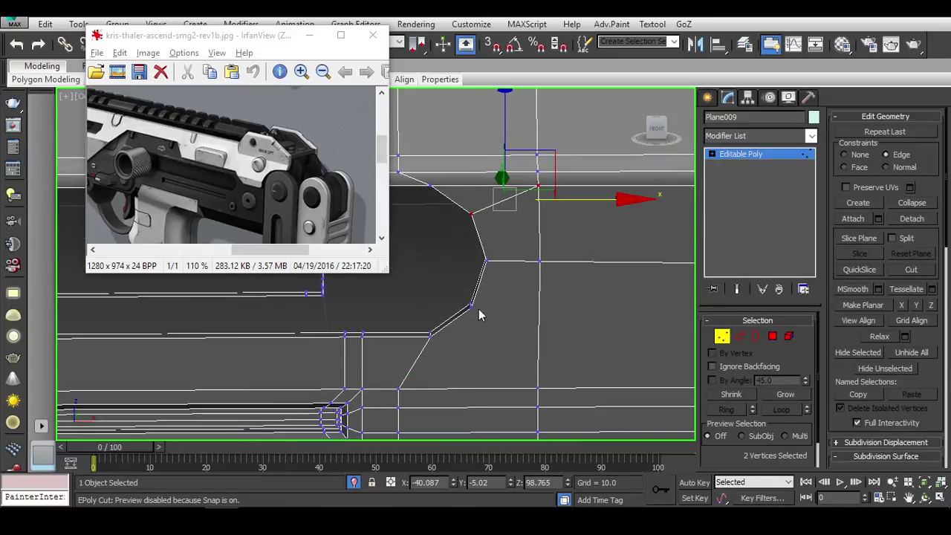
alt+middle_drag(541, 400, 590, 388)
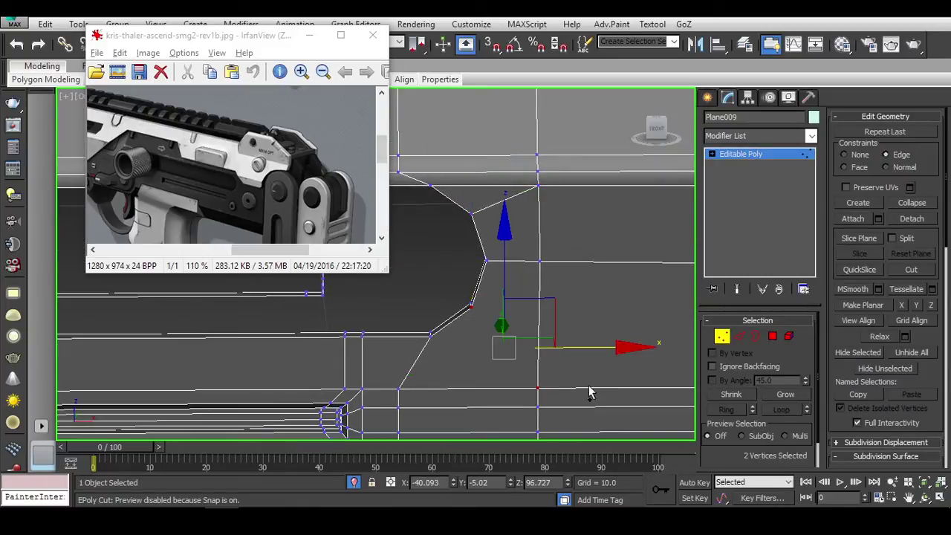
scroll(591, 389, down, 3)
Step: Return to object level and reselect the slot insert bar
key(6)
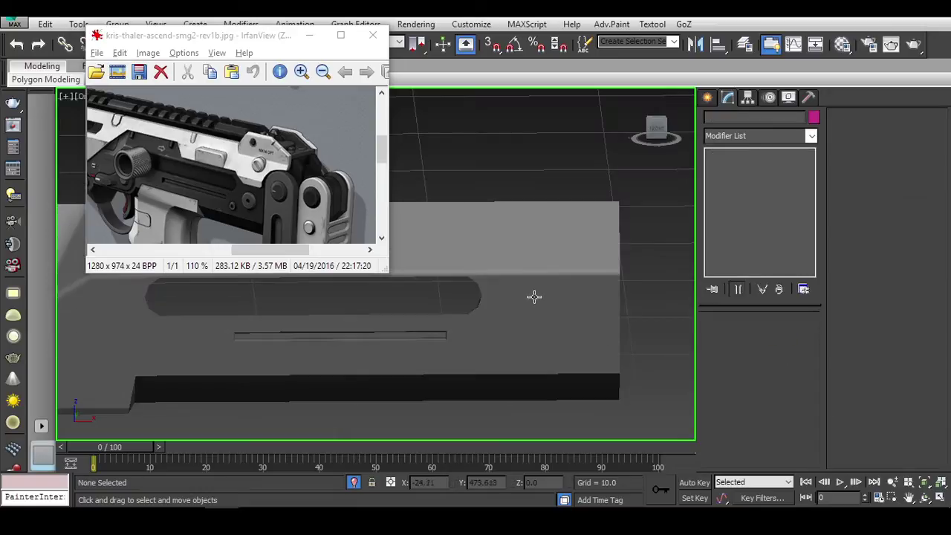
middle_drag(469, 295, 564, 298)
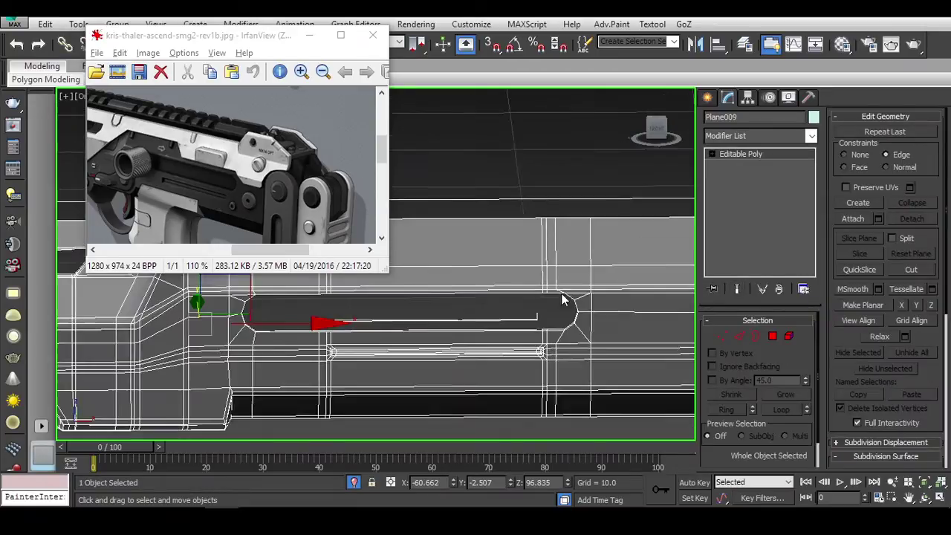
scroll(565, 299, up, 3)
click(486, 162)
click(461, 263)
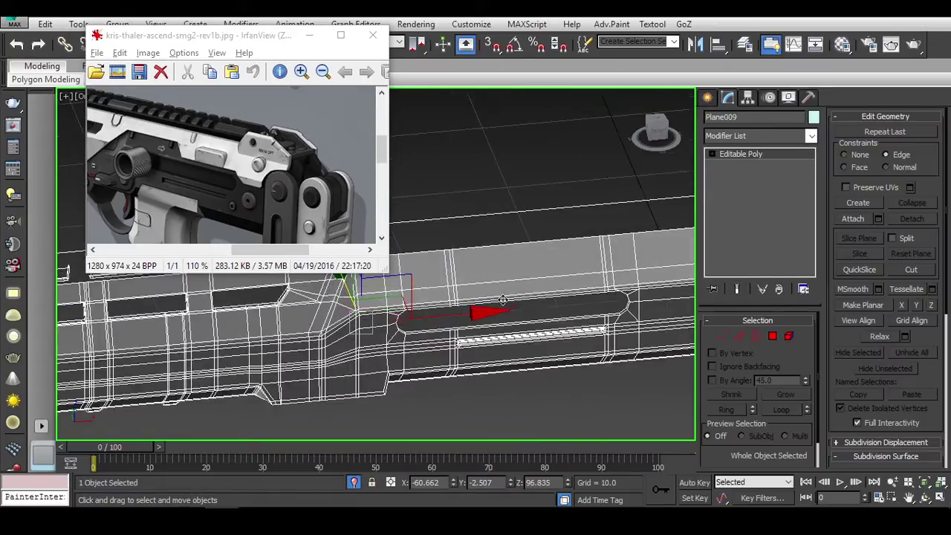
mouse_move(460, 263)
alt+middle_down()
mouse_move(710, 289)
mouse_move(552, 312)
alt+middle_up()
click(310, 35)
Step: Zoom in on the wireframe around the slot's left rounded end
scroll(321, 223, up, 5)
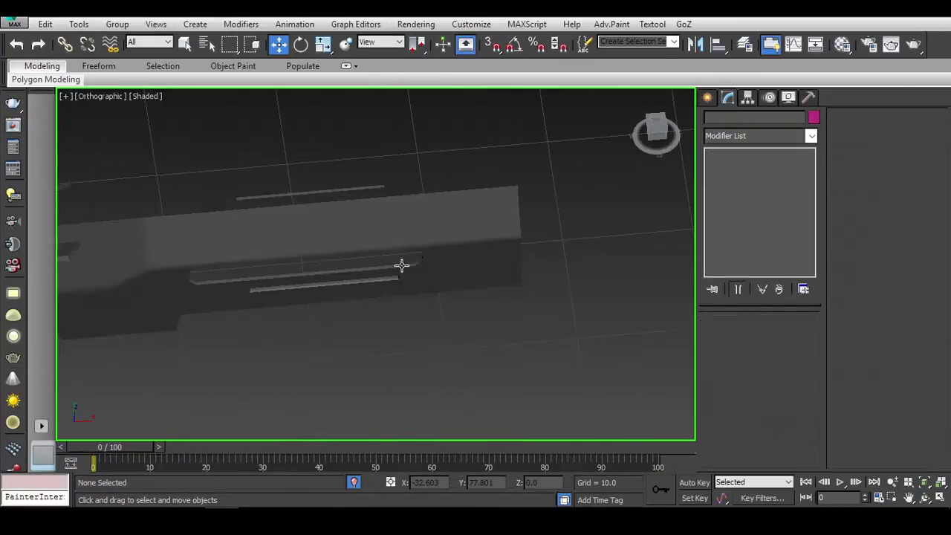
mouse_move(399, 266)
middle_down()
mouse_move(516, 312)
mouse_move(612, 323)
middle_up()
scroll(517, 312, down, 2)
scroll(612, 323, up, 2)
middle_drag(520, 327, 344, 332)
scroll(344, 331, down, 1)
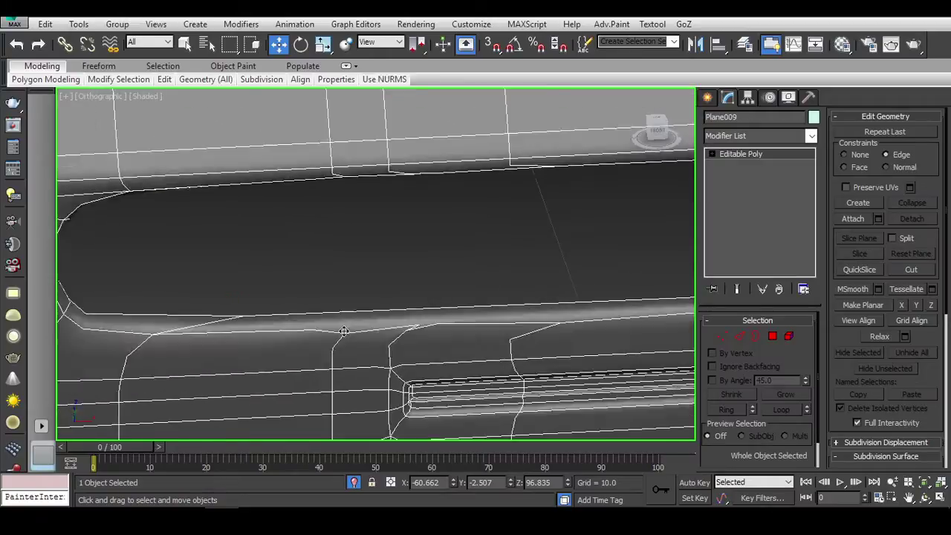
scroll(372, 332, up, 1)
Step: In Vertex mode, cut edges from the loop vertices down to the lower border
key(1)
key(alt+c)
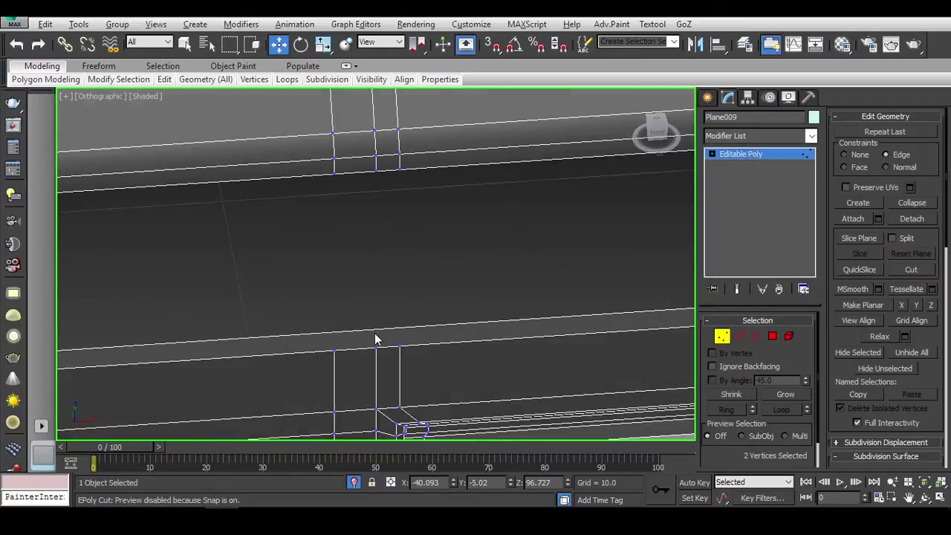
scroll(354, 314, up, 3)
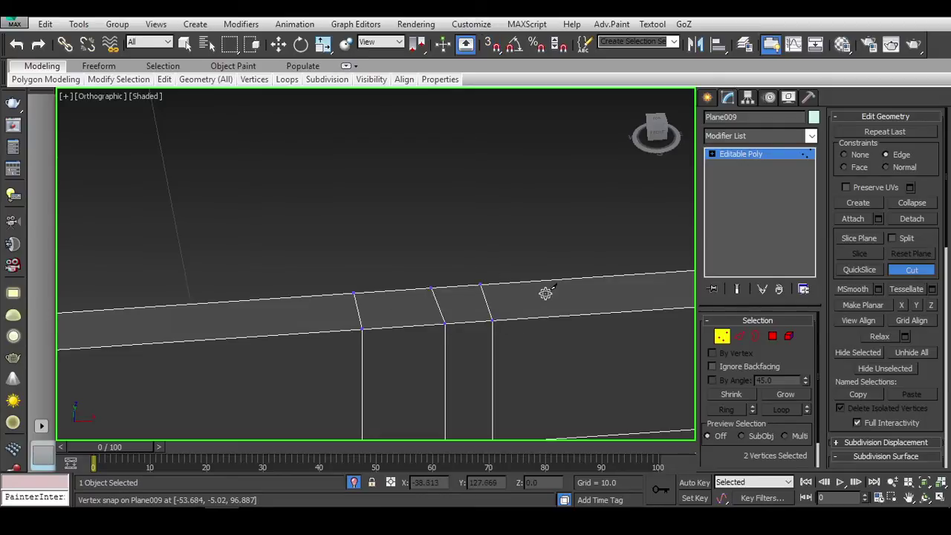
scroll(546, 293, down, 3)
middle_drag(545, 293, 518, 240)
scroll(485, 304, up, 2)
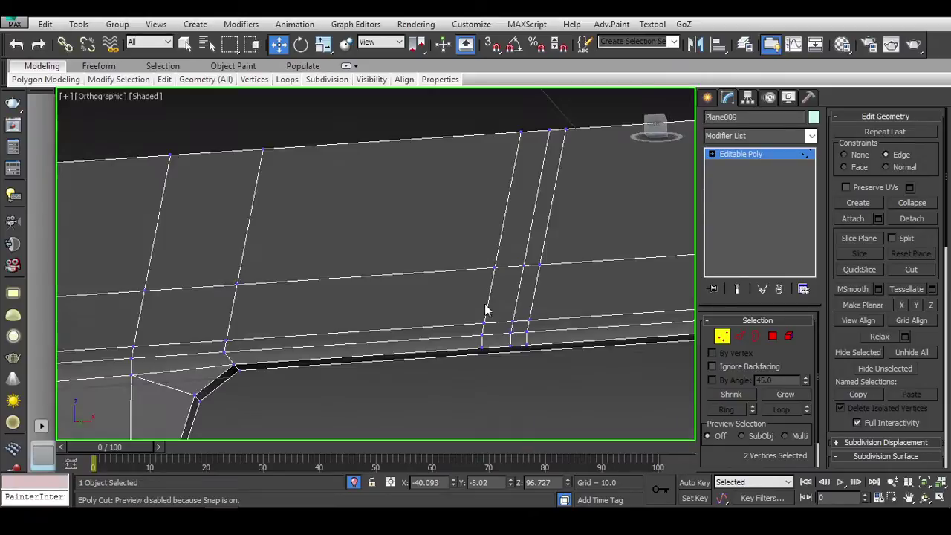
scroll(488, 342, up, 1)
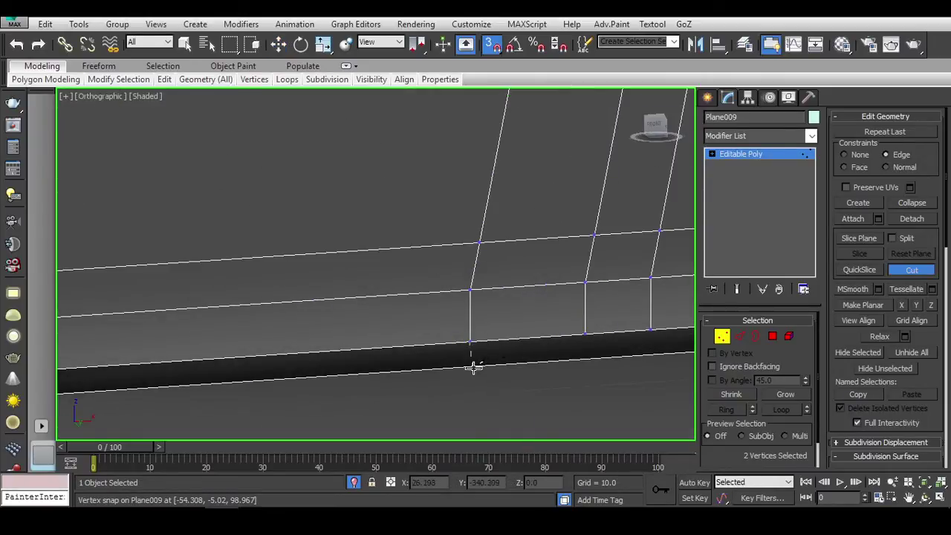
click(473, 366)
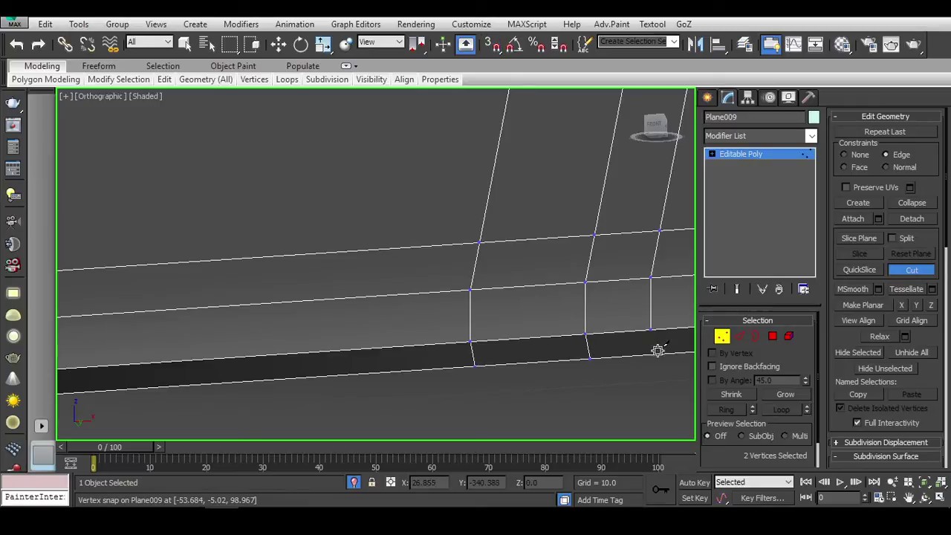
scroll(656, 369, down, 3)
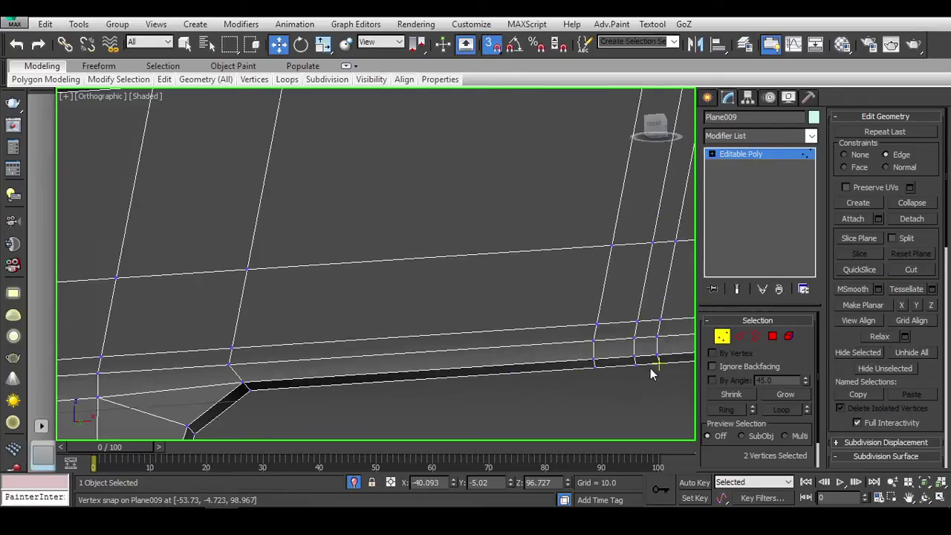
scroll(404, 292, down, 2)
right_click(417, 272)
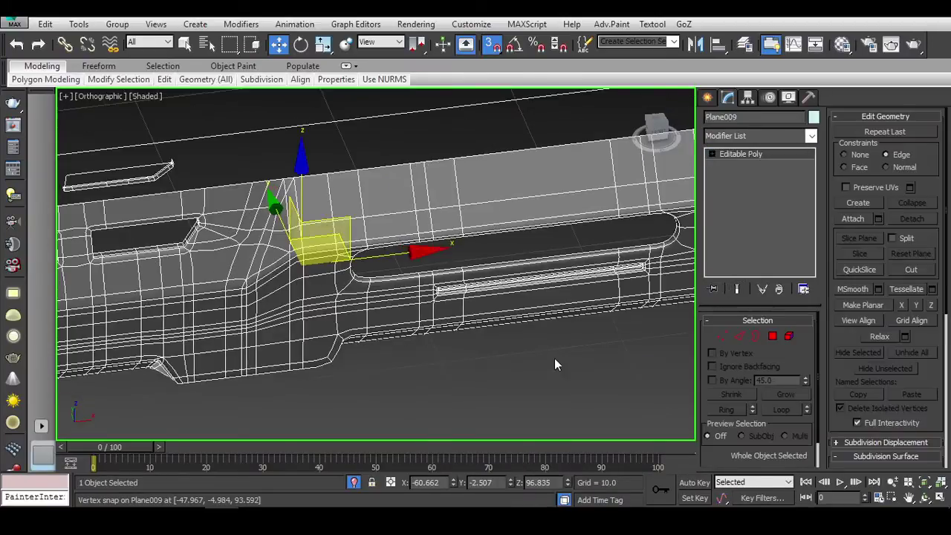
Step: Inspect the slot opening with NURMS smoothing preview, then ready Select and Move in Front view
middle_drag(536, 325, 358, 354)
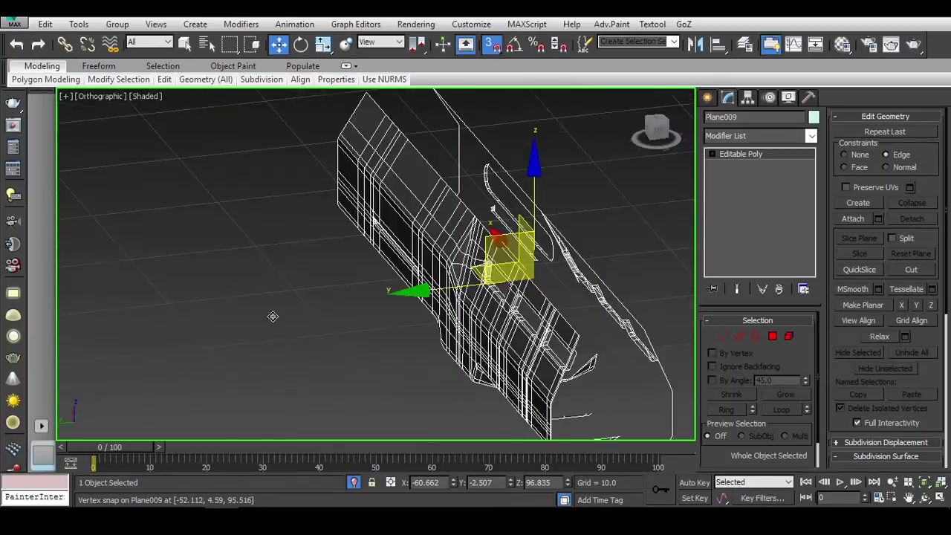
mouse_move(364, 304)
alt+middle_down()
mouse_move(395, 304)
mouse_move(371, 297)
alt+middle_up()
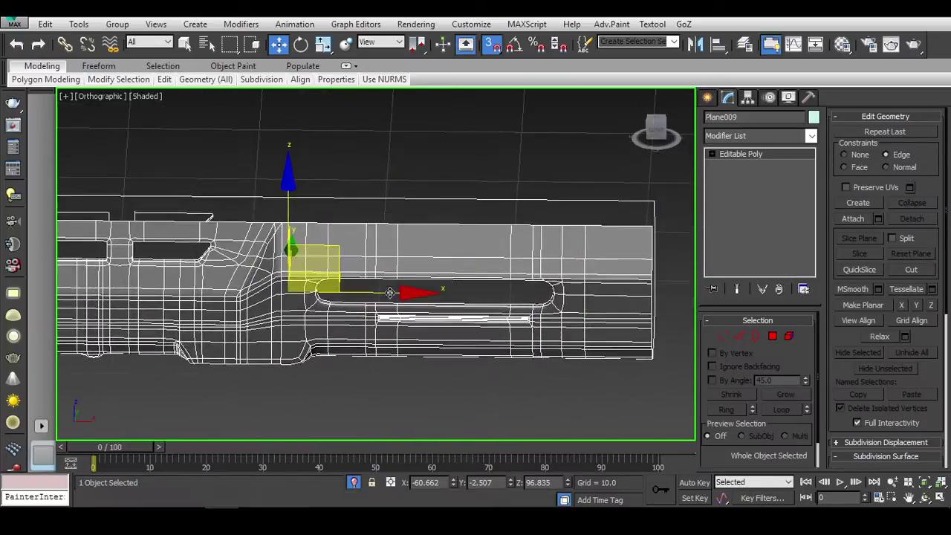
scroll(372, 297, up, 2)
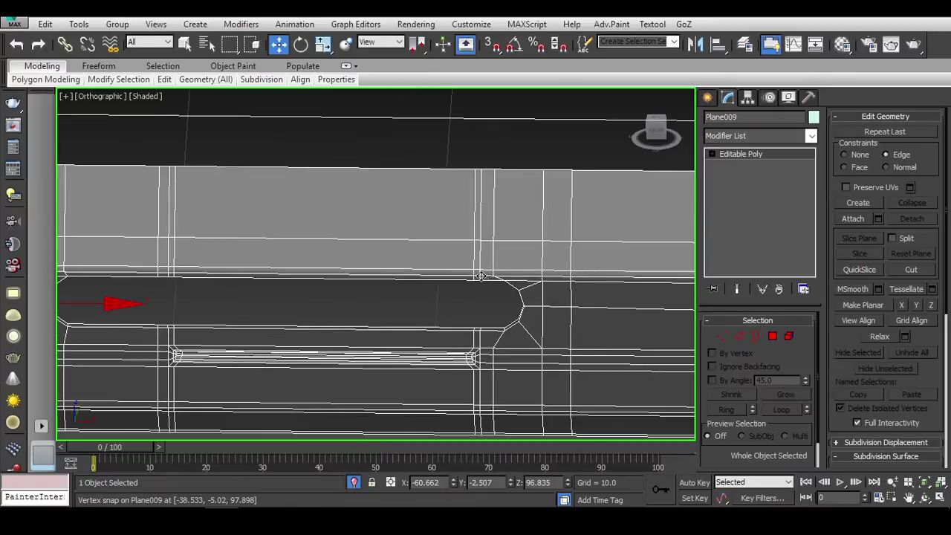
middle_drag(371, 296, 562, 274)
mouse_move(167, 252)
middle_down()
mouse_move(301, 249)
mouse_move(241, 221)
mouse_move(310, 221)
mouse_move(331, 263)
mouse_move(191, 238)
mouse_move(446, 244)
mouse_move(481, 307)
middle_up()
scroll(301, 249, up, 2)
key(ctrl+BackSpace)
key(ctrl+BackSpace)
scroll(481, 307, up, 2)
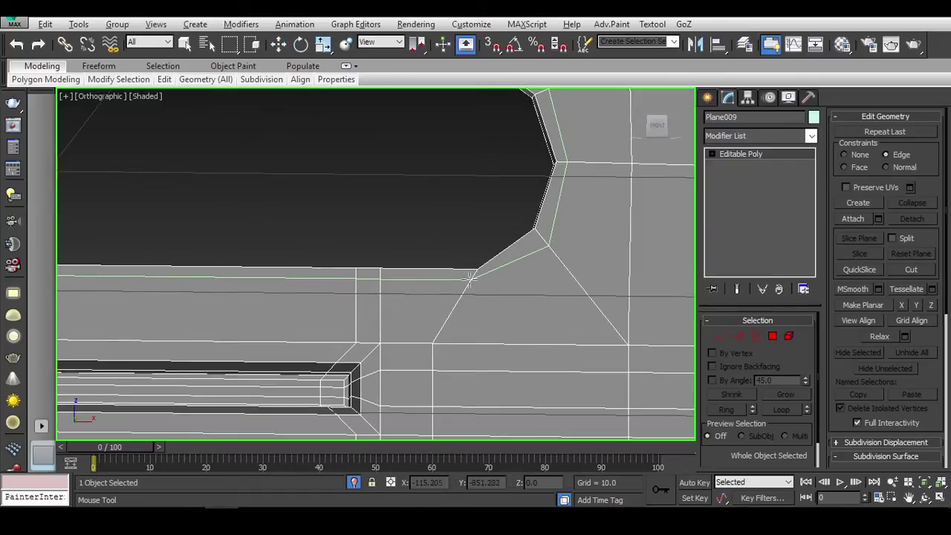
key(w)
click(657, 128)
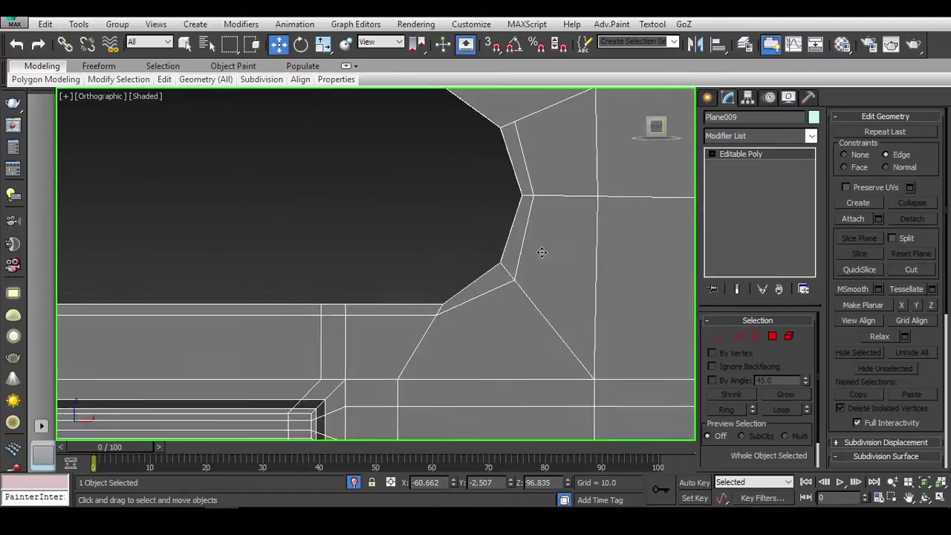
Step: Cut new edges from the slot's chamfered corner vertices to the neighbouring edge loops
key(1)
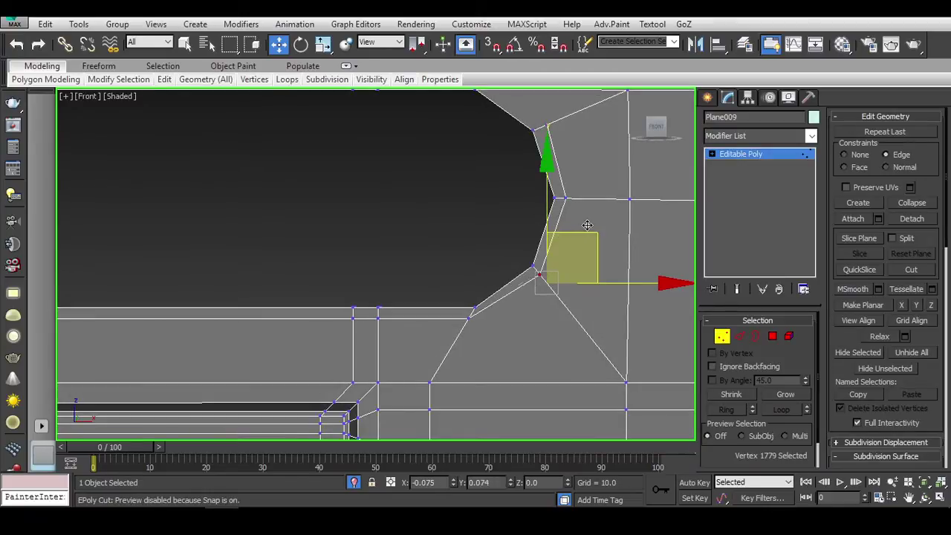
drag(536, 275, 465, 317)
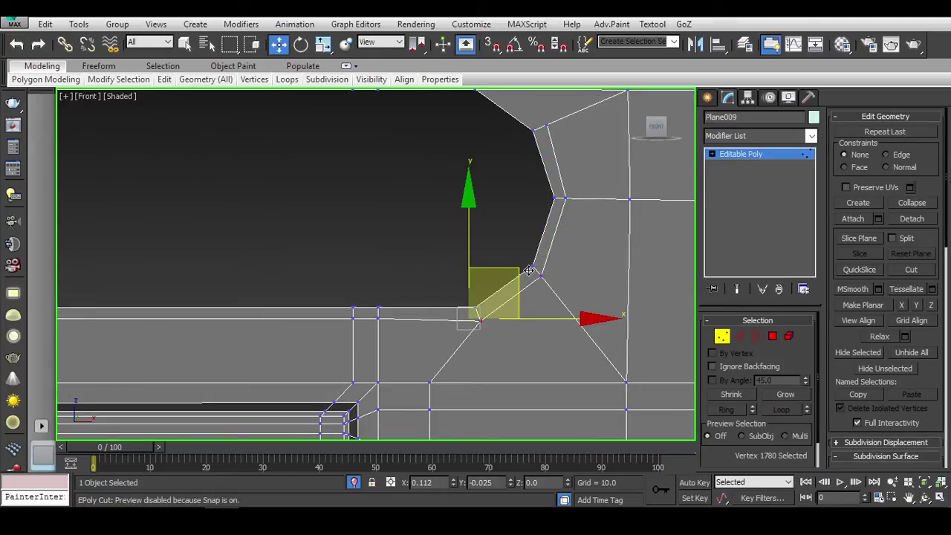
scroll(528, 269, down, 3)
middle_drag(550, 276, 342, 290)
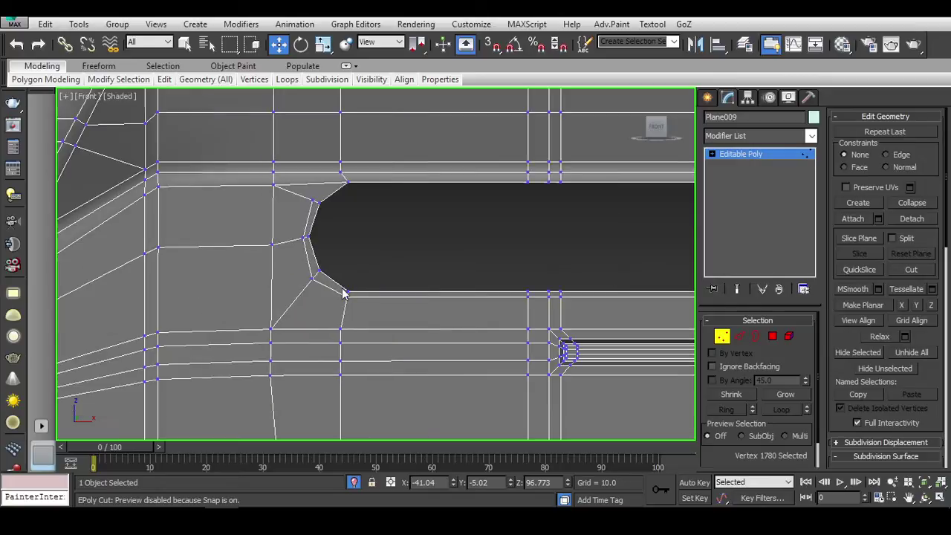
click(318, 281)
scroll(360, 248, up, 2)
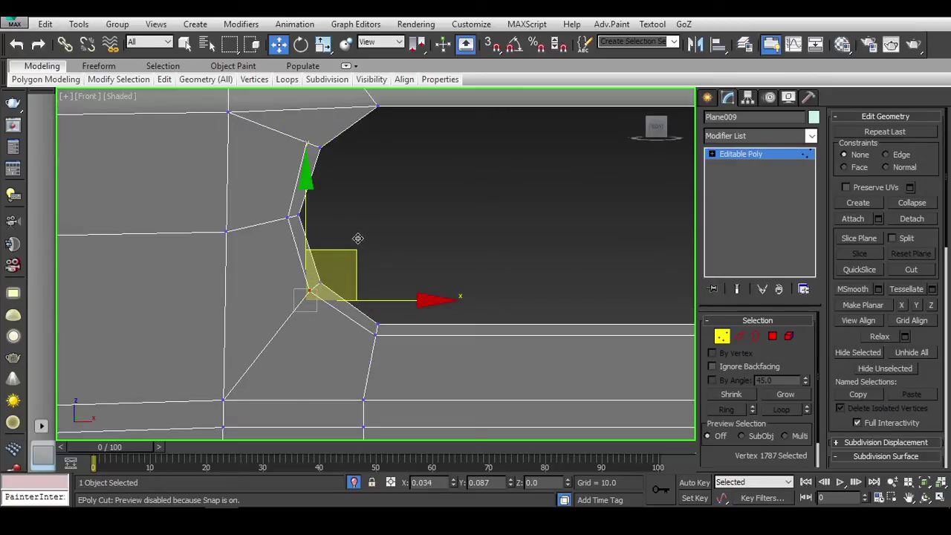
middle_drag(359, 195, 317, 321)
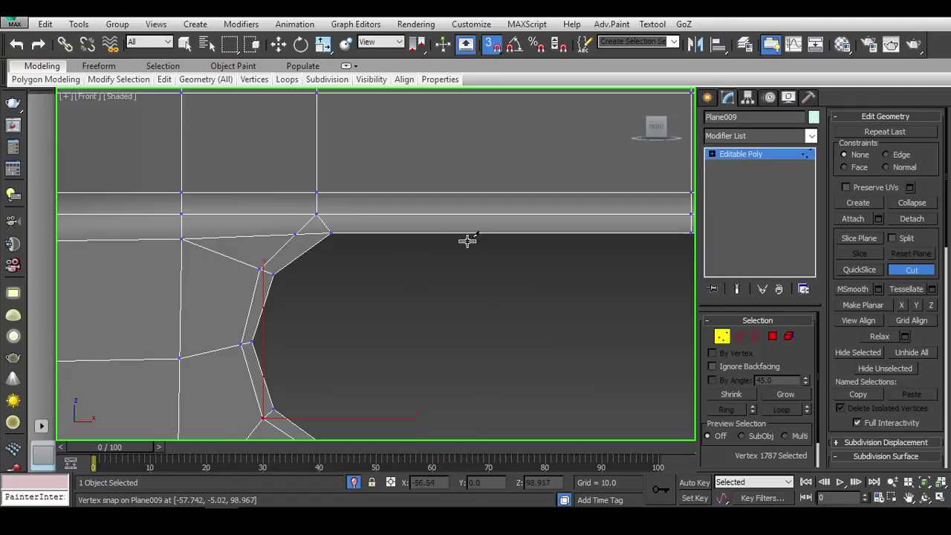
scroll(467, 240, down, 3)
scroll(526, 251, up, 3)
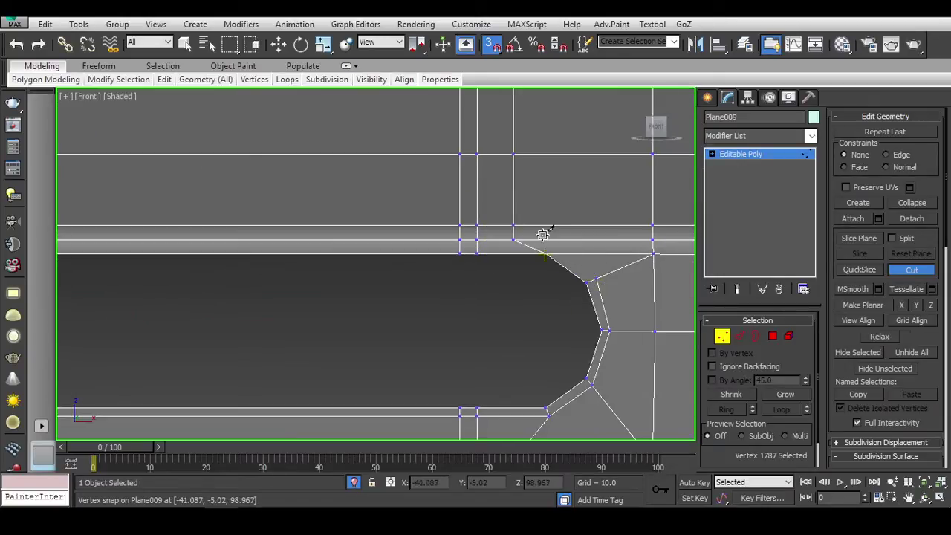
middle_drag(532, 256, 475, 248)
right_click(476, 248)
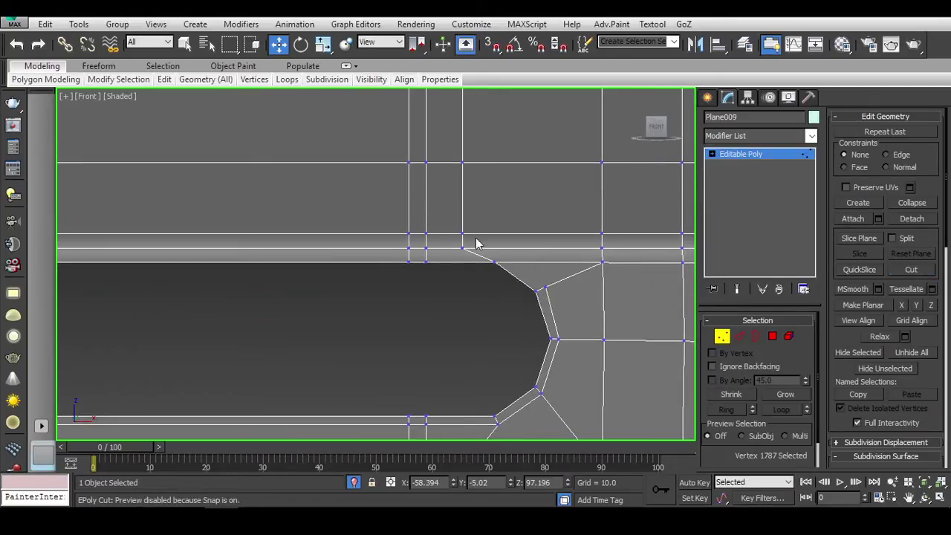
Step: Select the three edges around the slot corner in Edge mode and adjust them
key(2)
click(463, 205)
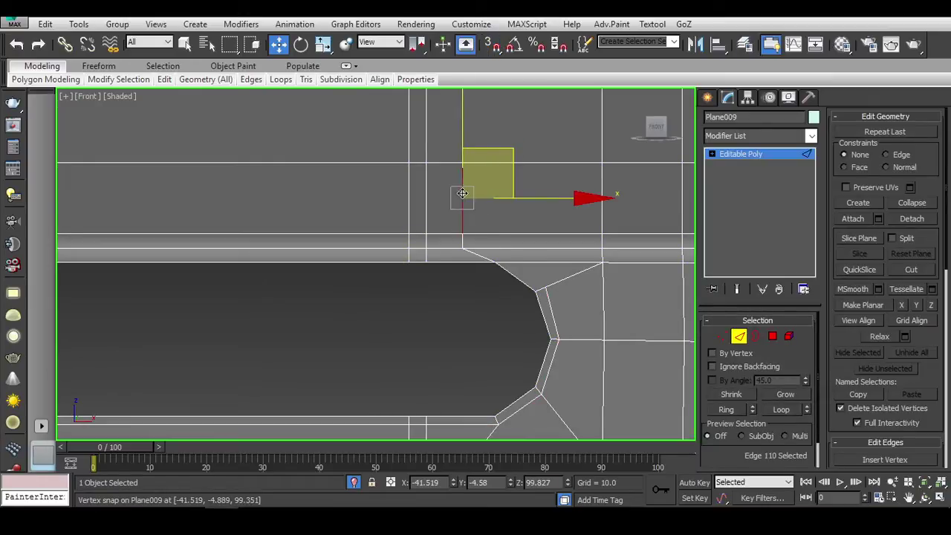
drag(499, 259, 500, 259)
middle_drag(499, 260, 429, 312)
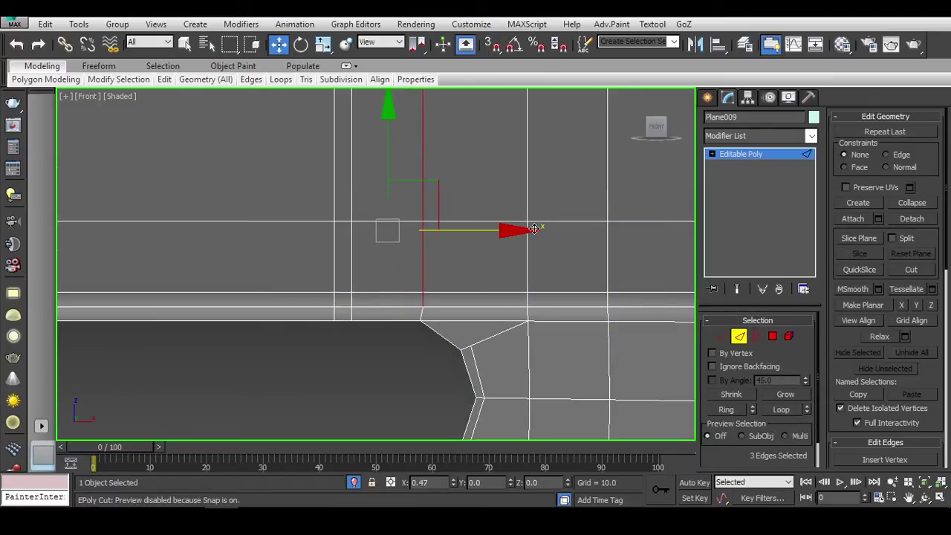
scroll(491, 323, up, 2)
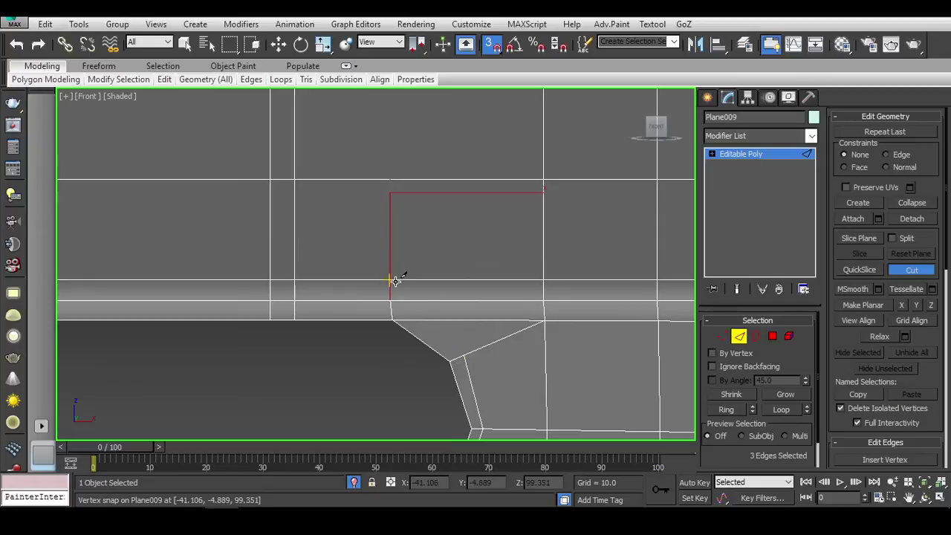
right_click(478, 317)
Step: Return to Move, leave edge editing, then reselect the slot's top corner edge
right_click(480, 270)
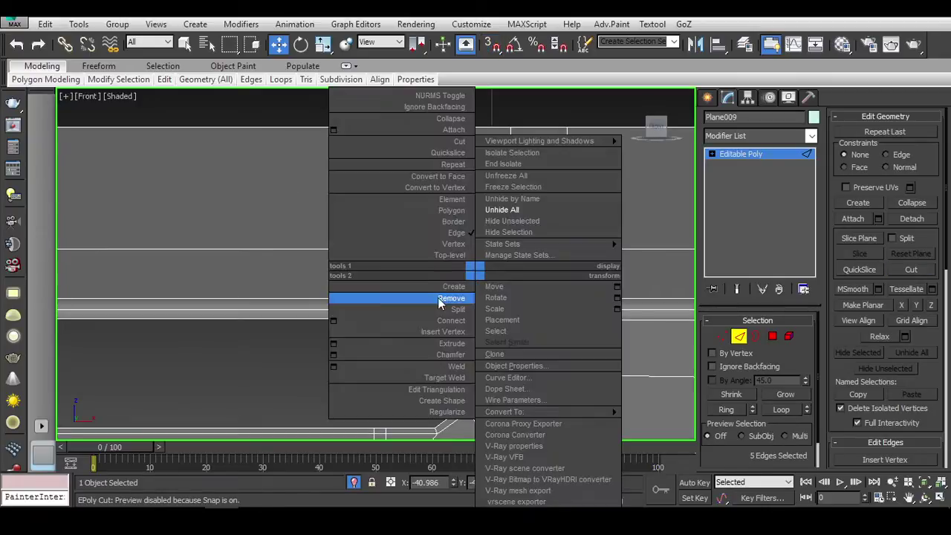
click(438, 299)
click(741, 337)
scroll(384, 305, down, 3)
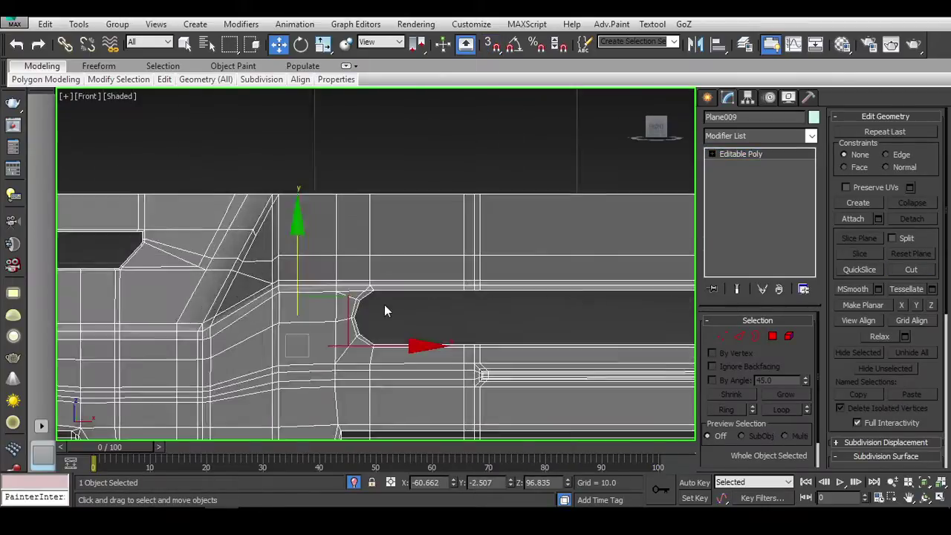
scroll(365, 297, up, 5)
key(2)
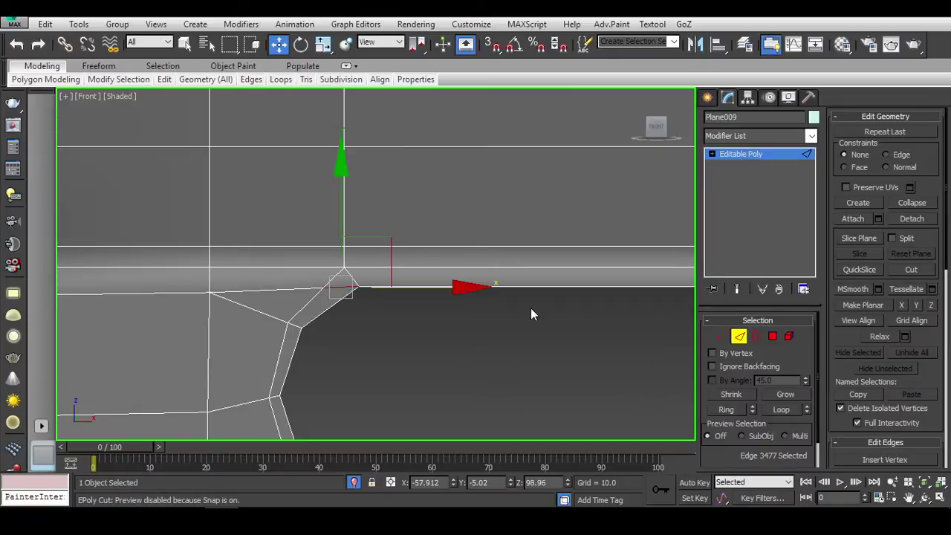
click(531, 308)
Step: Clean up the slanted edge at the slot's right-end corner and return to object level
key(1)
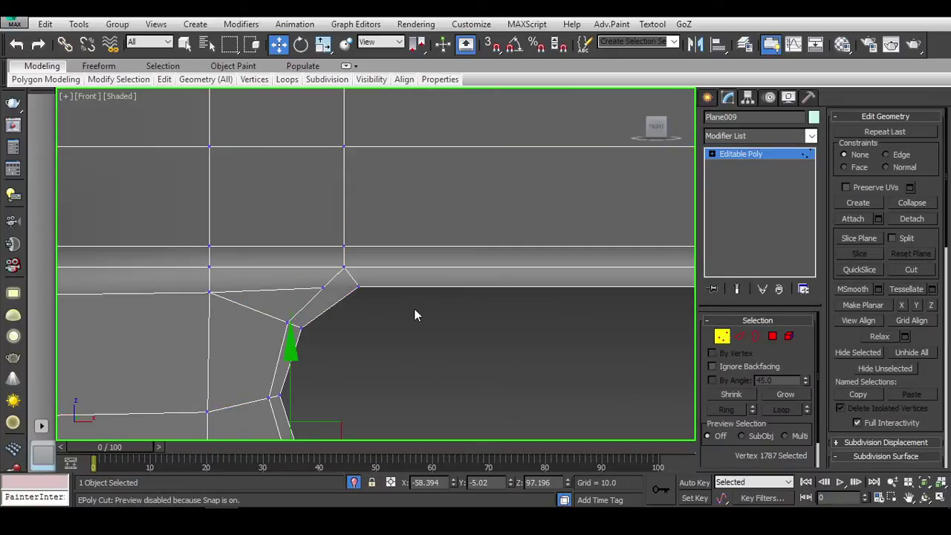
scroll(382, 290, down, 3)
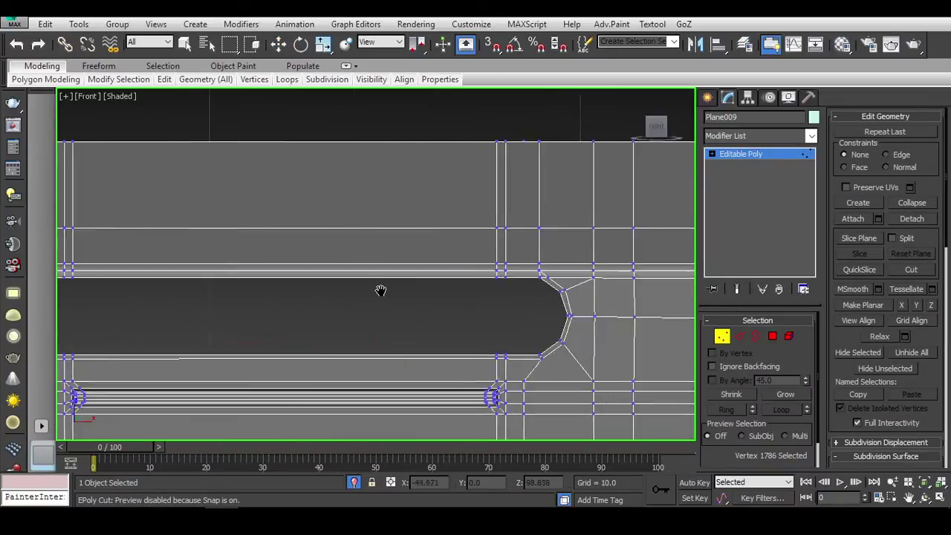
scroll(536, 287, up, 3)
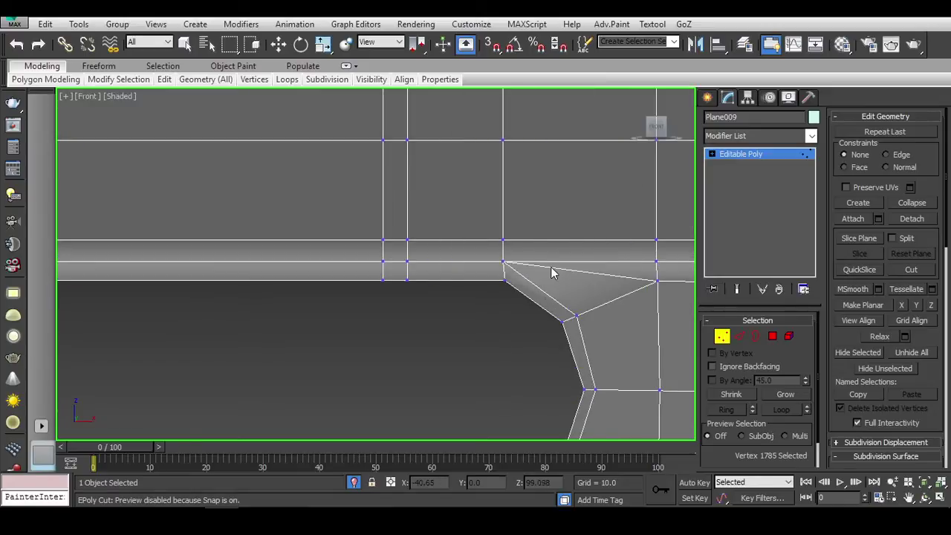
key(w)
middle_drag(551, 272, 396, 276)
scroll(358, 296, down, 2)
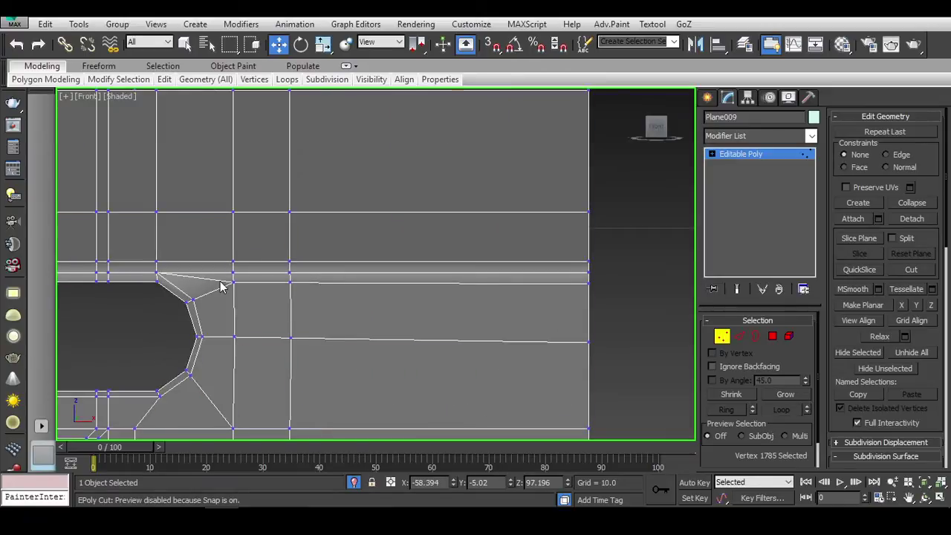
key(2)
mouse_move(221, 286)
middle_down()
mouse_move(335, 301)
mouse_move(323, 328)
middle_up()
click(335, 296)
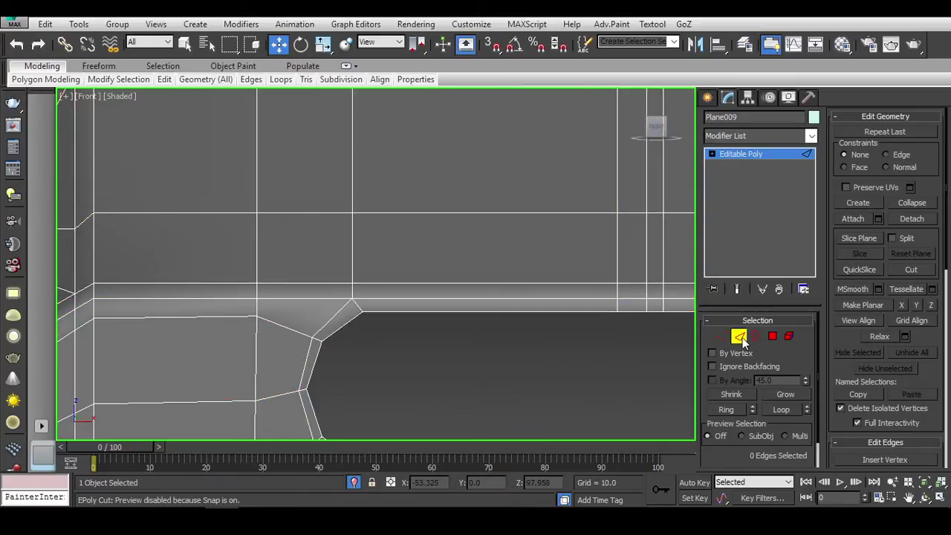
key(ctrl+d)
click(381, 246)
click(501, 332)
Step: Reselect the receiver and enter edge editing facing the slot's back opening
scroll(468, 312, down, 5)
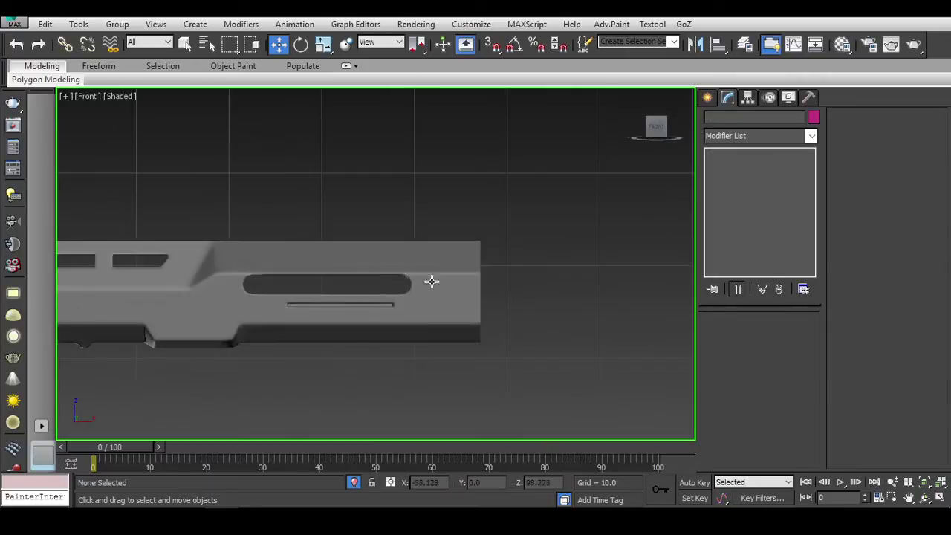
click(431, 280)
mouse_move(518, 305)
alt+middle_down()
mouse_move(546, 335)
mouse_move(574, 320)
alt+middle_up()
click(574, 319)
click(359, 172)
scroll(360, 235, up, 5)
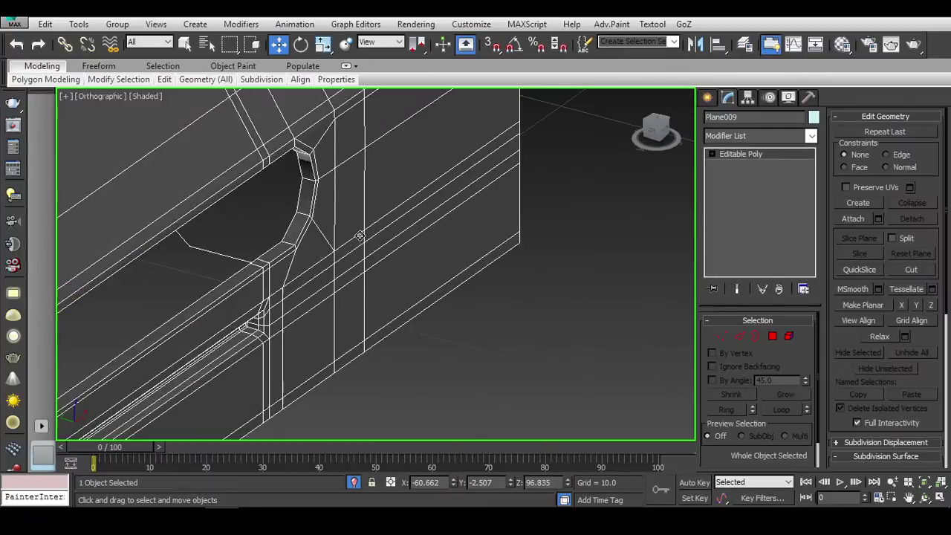
click(742, 335)
alt+middle_drag(359, 235, 448, 285)
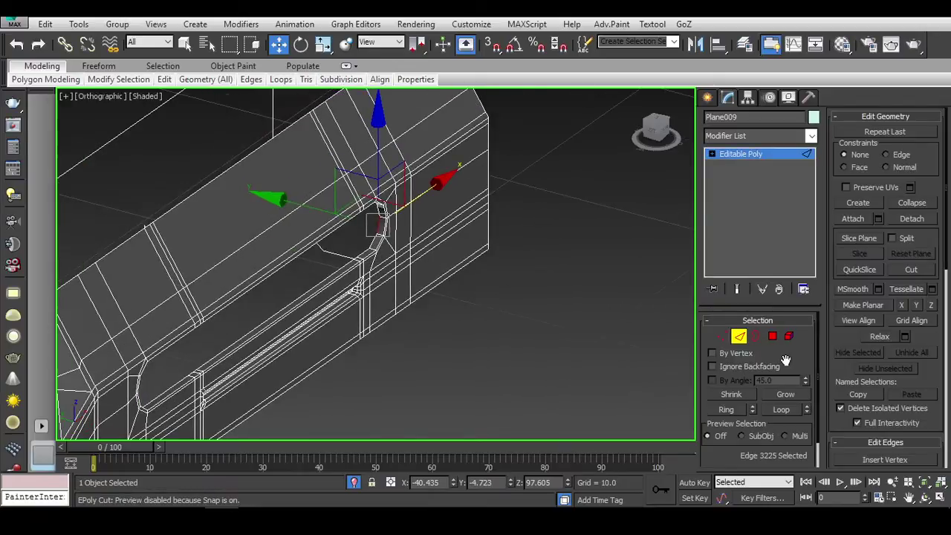
Step: Inspect the slot's open border loop along the opening, then leave border mode
key(3)
alt+middle_drag(372, 246, 414, 273)
key(r)
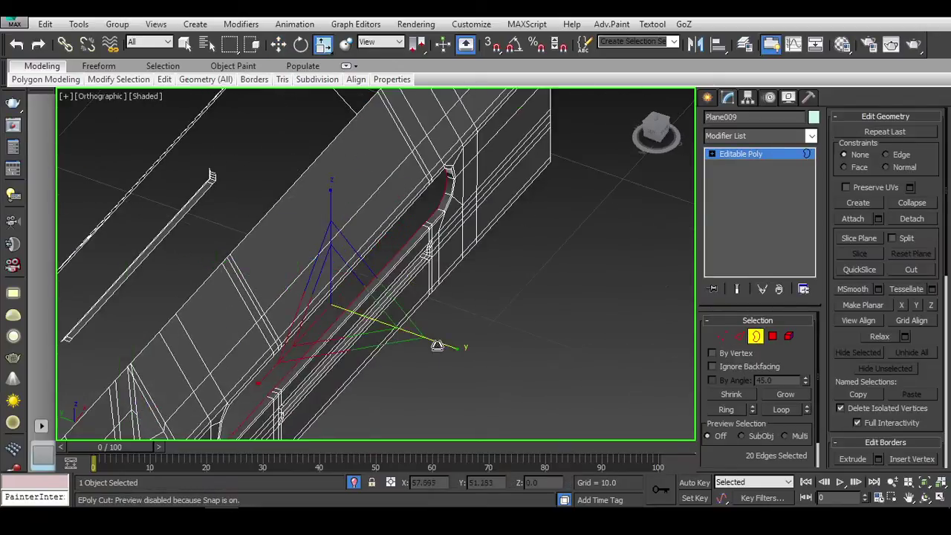
key(w)
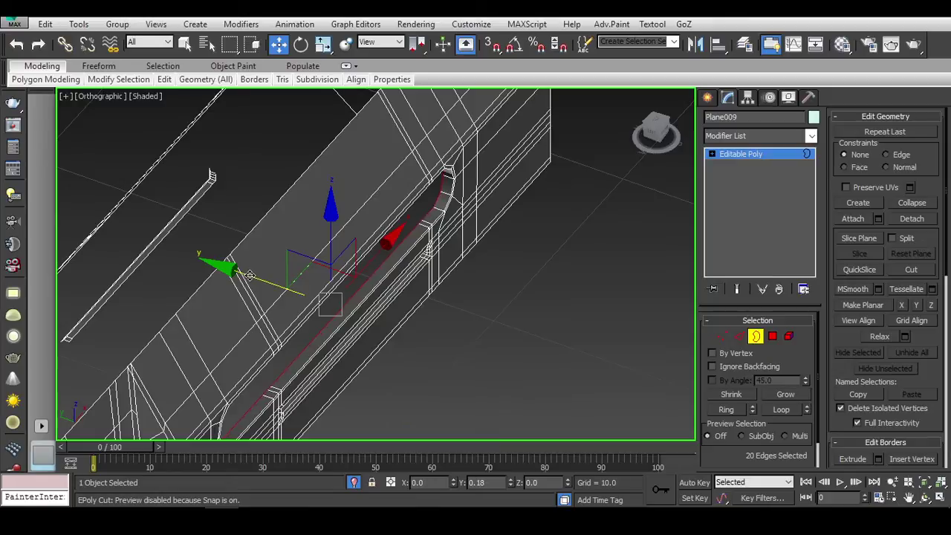
scroll(246, 273, up, 3)
scroll(506, 234, down, 3)
alt+middle_drag(507, 234, 731, 330)
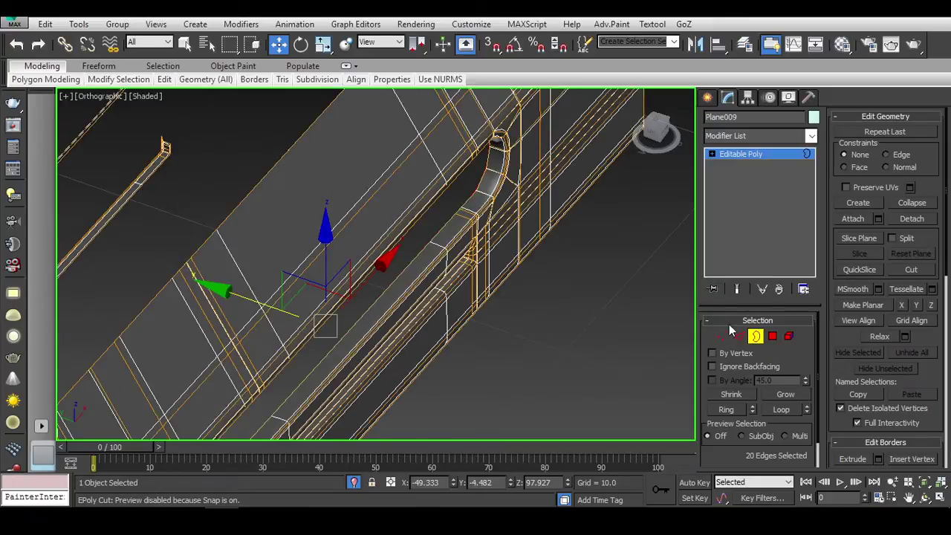
click(755, 338)
Step: Unhide all gun parts and reference images around the receiver with Unhide All
alt+middle_drag(570, 264, 550, 218)
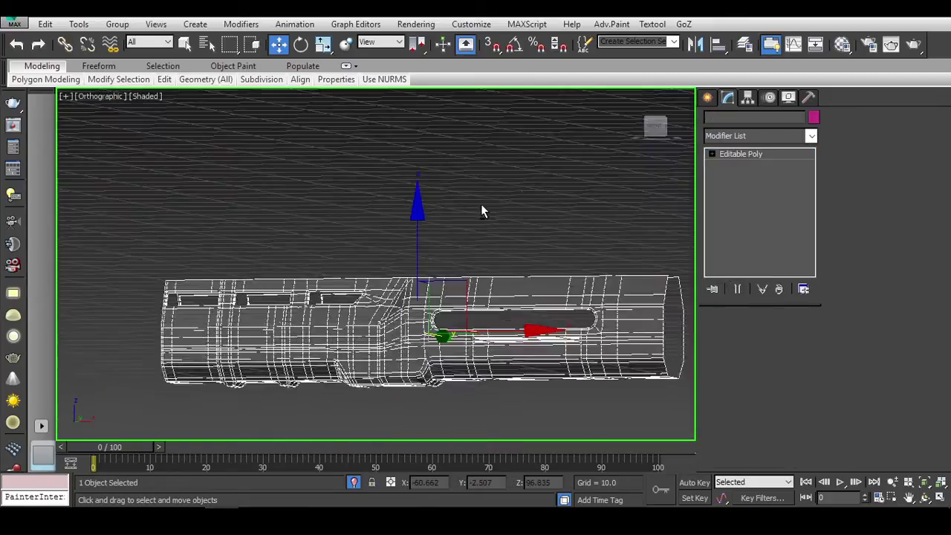
mouse_move(481, 204)
alt+middle_down()
mouse_move(321, 198)
mouse_move(471, 265)
mouse_move(521, 181)
alt+middle_up()
drag(476, 176, 560, 347)
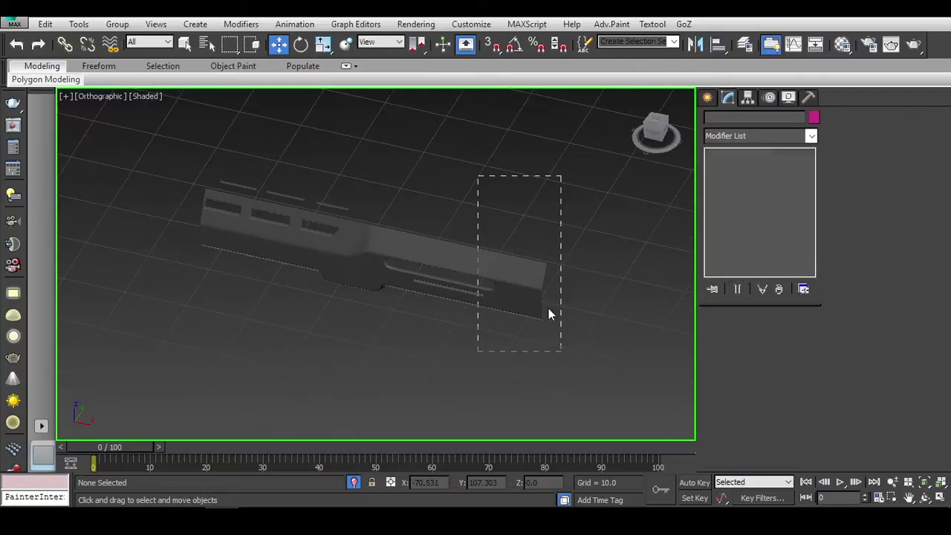
key(f)
right_click(579, 275)
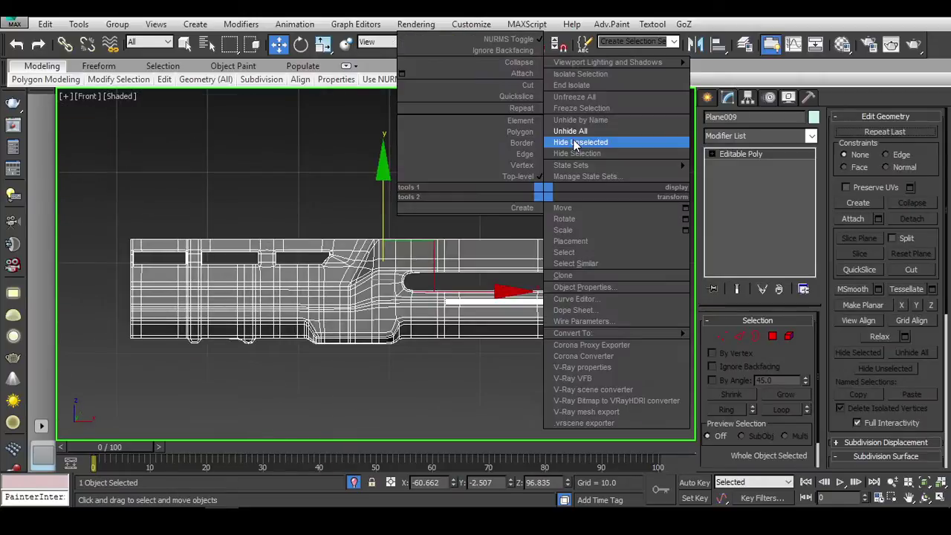
click(577, 141)
alt+middle_drag(577, 141, 400, 203)
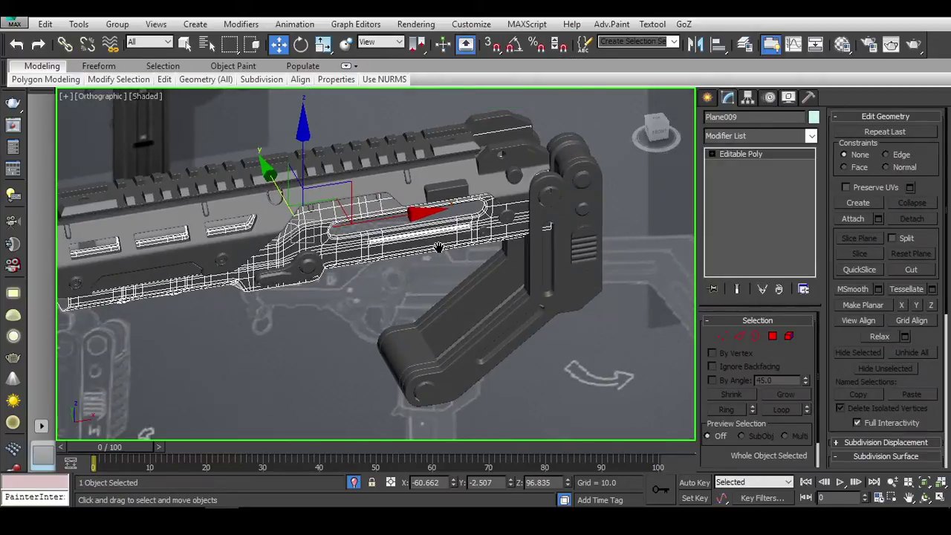
Step: Check the gun reference image and frame the slot in the front view
key(f)
scroll(428, 219, up, 3)
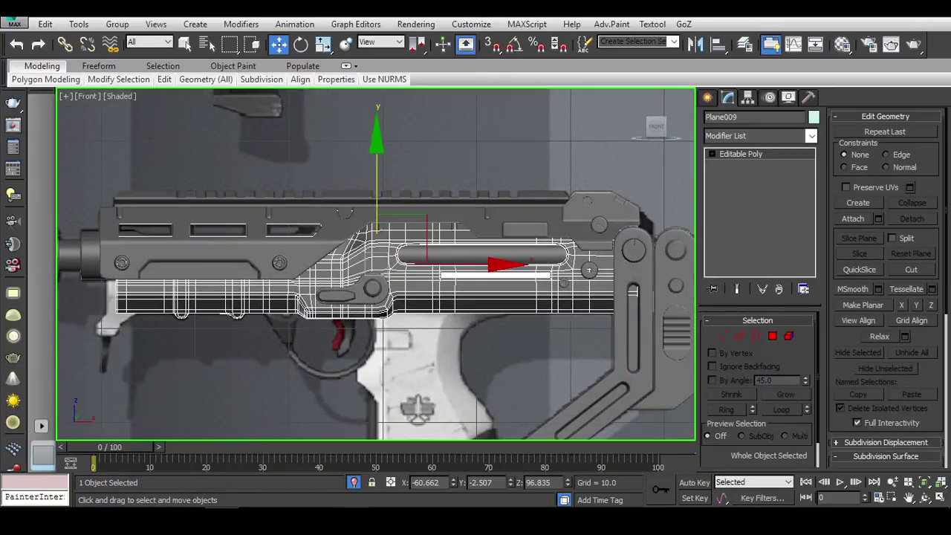
key(alt+Tab)
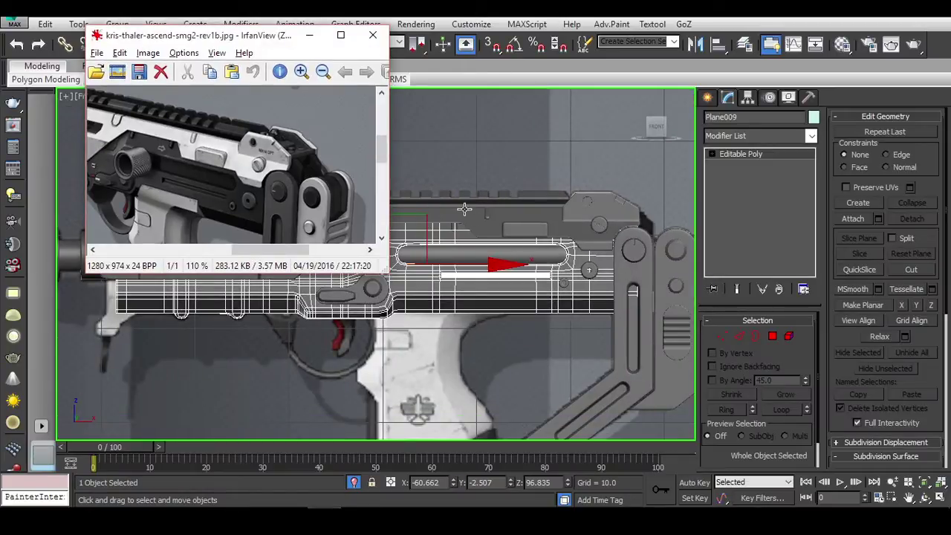
scroll(464, 210, up, 3)
scroll(464, 209, up, 2)
middle_drag(537, 277, 501, 290)
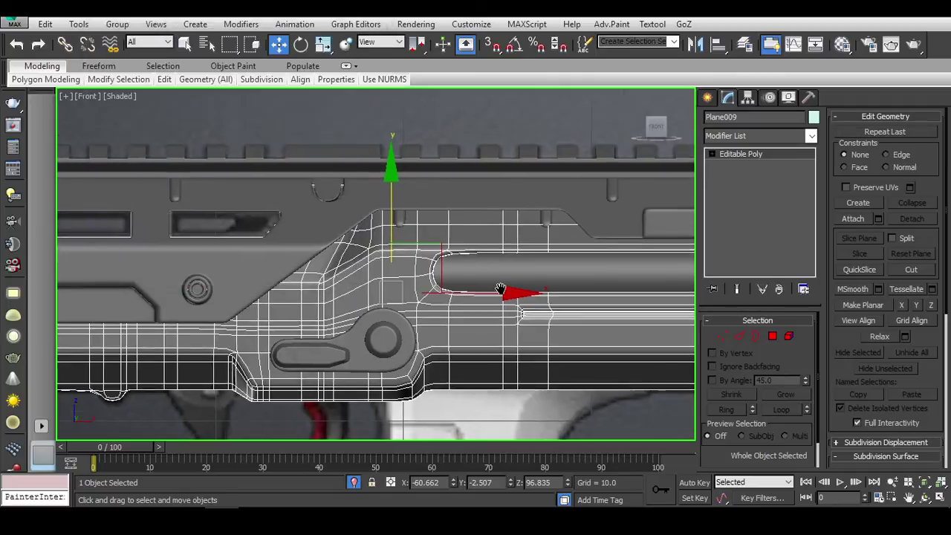
scroll(520, 301, up, 5)
scroll(497, 276, down, 1)
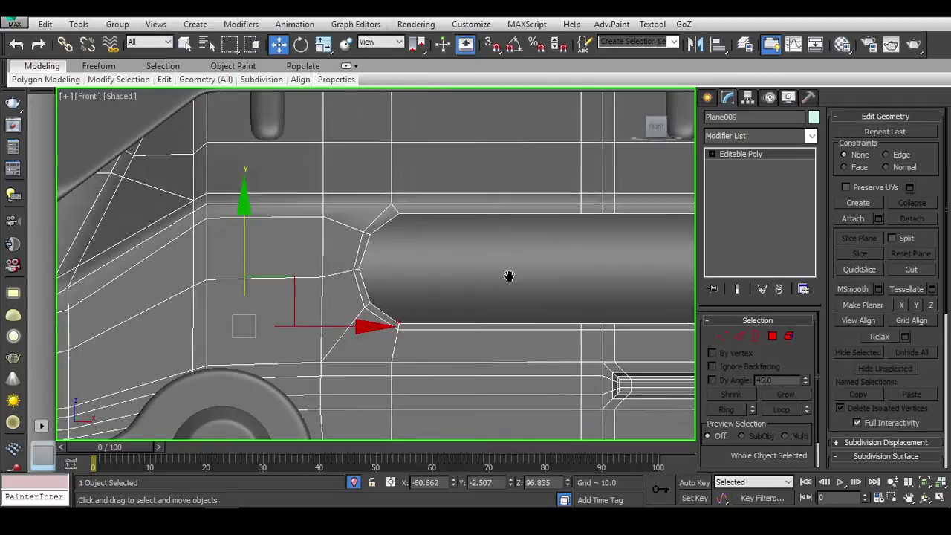
scroll(510, 276, down, 2)
scroll(484, 336, down, 1)
scroll(408, 298, up, 3)
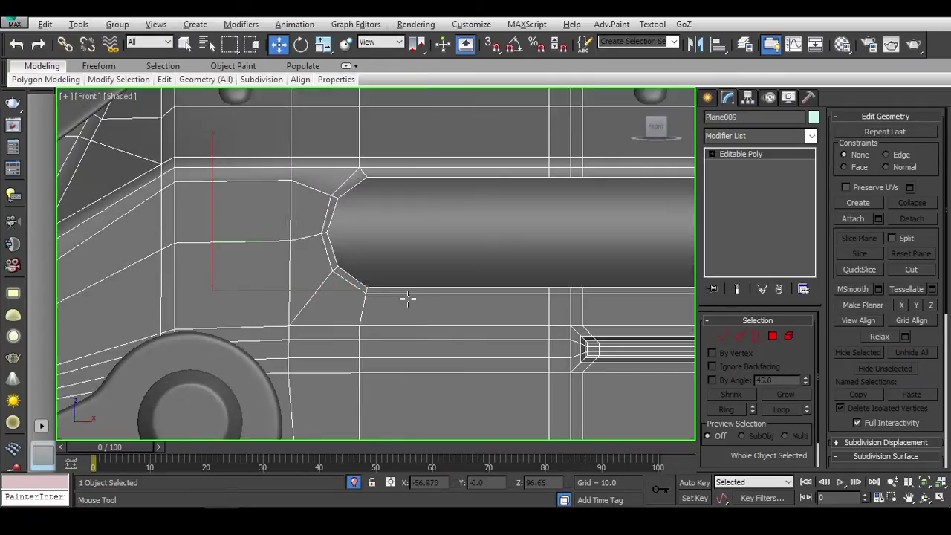
scroll(435, 265, down, 1)
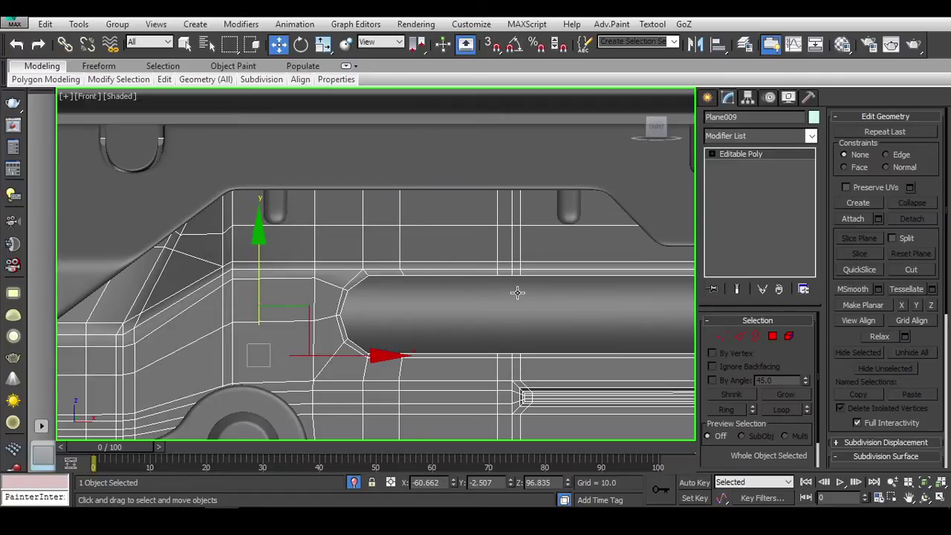
scroll(484, 301, down, 1)
middle_drag(436, 297, 340, 280)
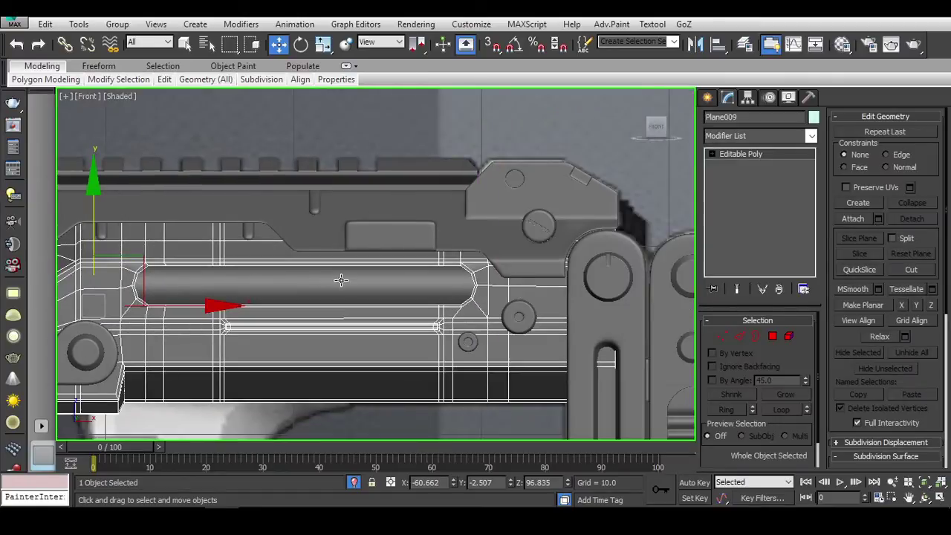
scroll(436, 298, down, 1)
scroll(435, 298, up, 2)
mouse_move(398, 297)
middle_down()
mouse_move(377, 297)
mouse_move(464, 283)
mouse_move(609, 379)
middle_up()
Step: Loop-select all 22 edges around the rounded slot opening and switch to Scale
key(2)
double_click(465, 283)
key(r)
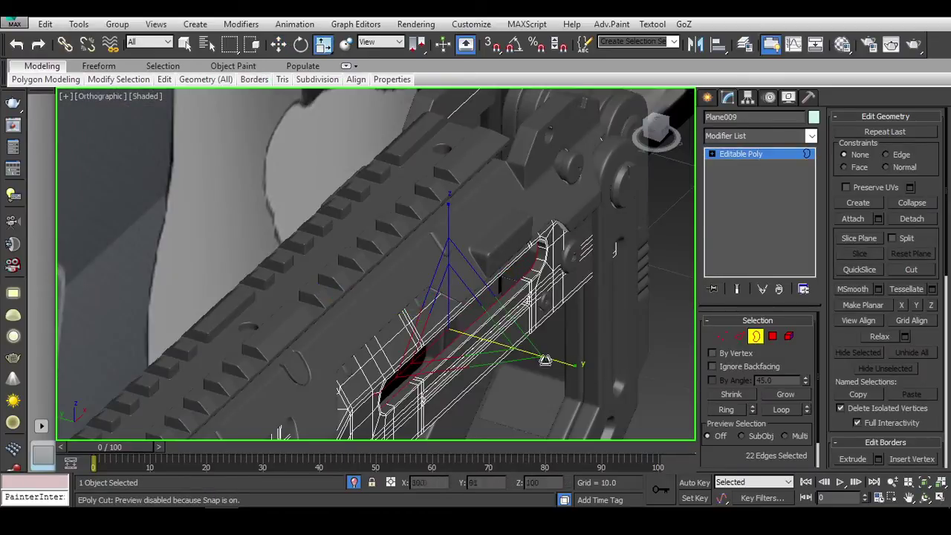
Step: Detach the slot's flat inner face as a separate object
click(773, 337)
click(510, 329)
alt+middle_drag(510, 329, 495, 319)
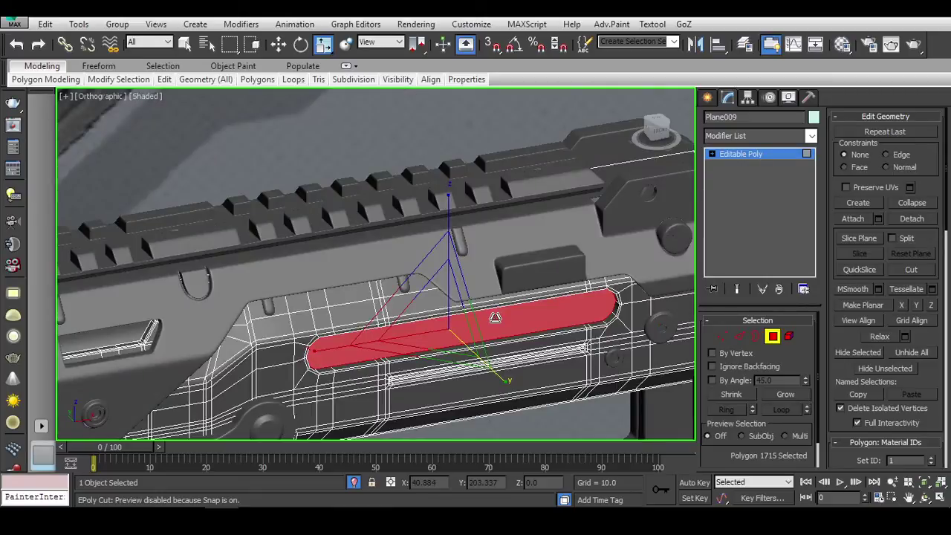
key(ctrl+d)
click(509, 277)
click(773, 337)
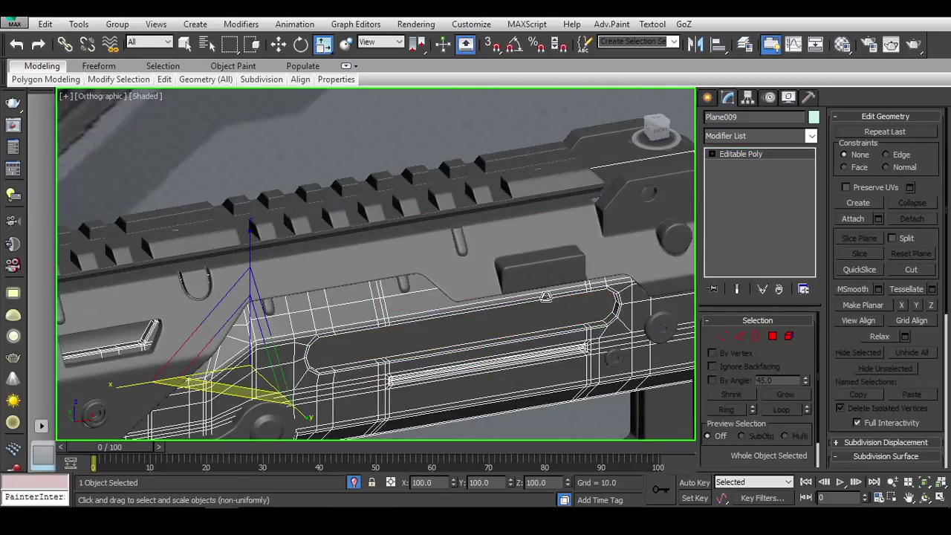
Step: Hide the rest of the gun and select the detached piece's open border
right_click(589, 281)
click(645, 236)
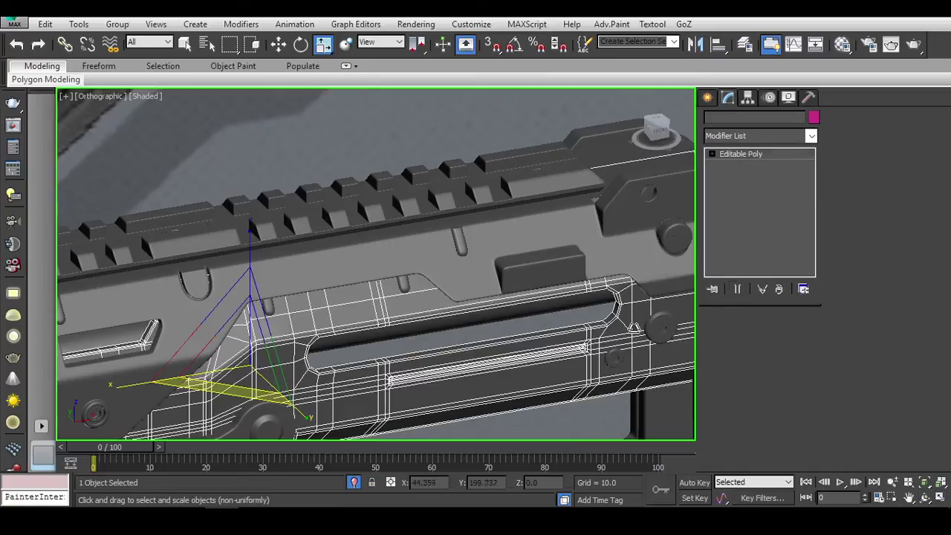
key(z)
key(3)
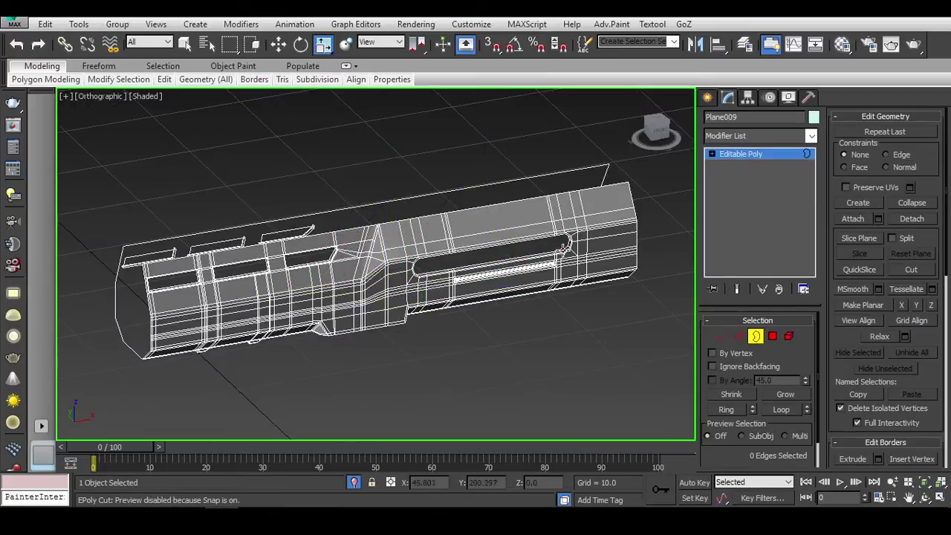
mouse_move(533, 267)
alt+middle_down()
mouse_move(633, 278)
mouse_move(450, 252)
mouse_move(378, 283)
alt+middle_up()
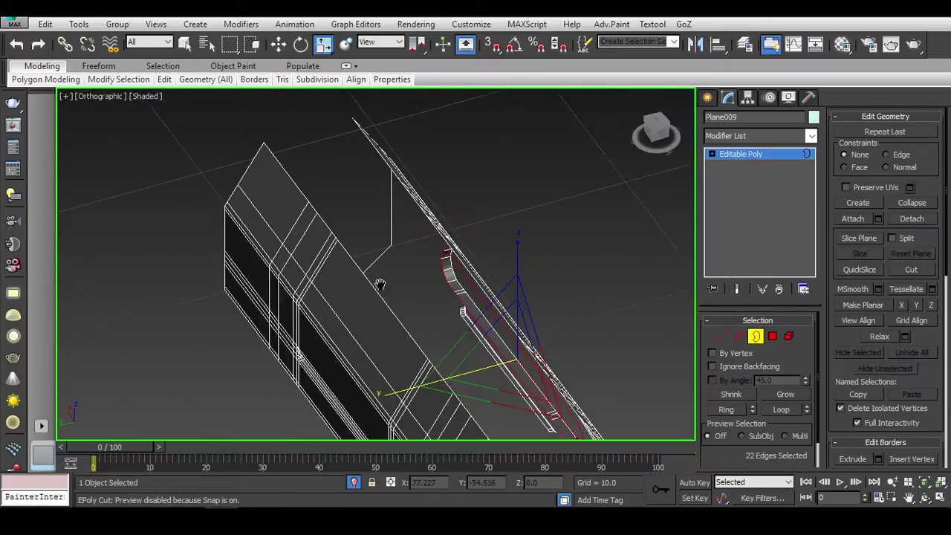
key(w)
scroll(855, 379, down, 5)
scroll(867, 171, up, 2)
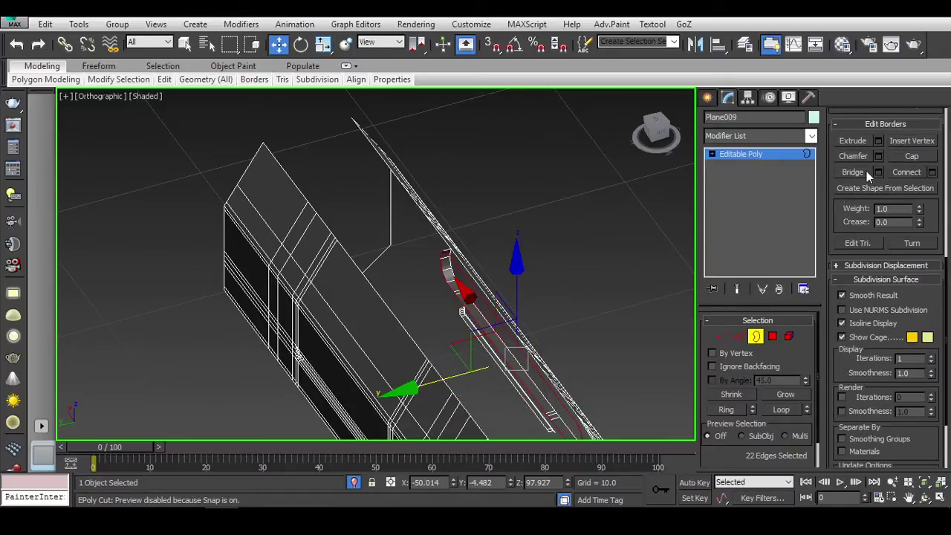
Step: Extrude the slot piece's border edges with height -0.273
click(880, 141)
alt+middle_drag(513, 229, 358, 295)
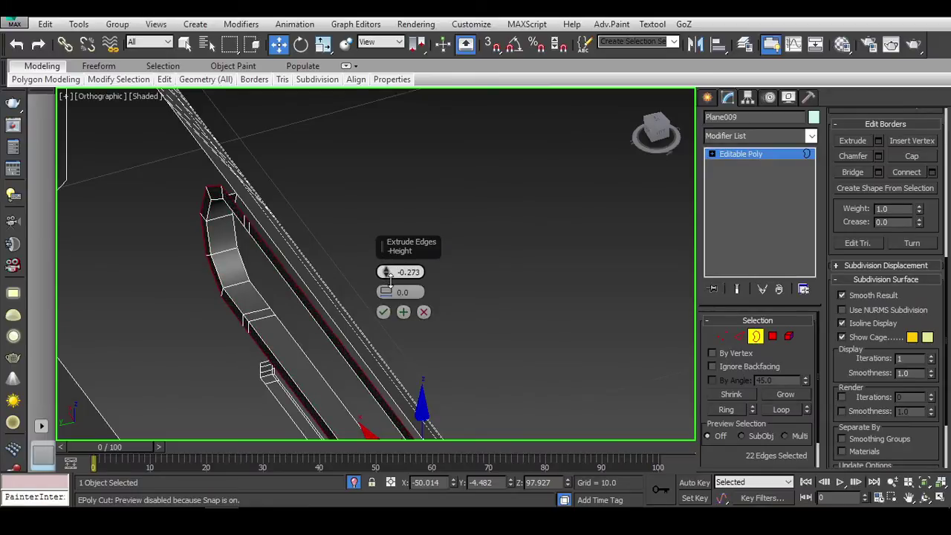
mouse_move(516, 296)
alt+middle_down()
mouse_move(498, 332)
mouse_move(468, 353)
alt+middle_up()
click(384, 313)
alt+middle_drag(384, 313, 521, 325)
click(521, 325)
Step: Reselect the extruded slot piece with the Move tool active
scroll(335, 189, up, 3)
click(389, 259)
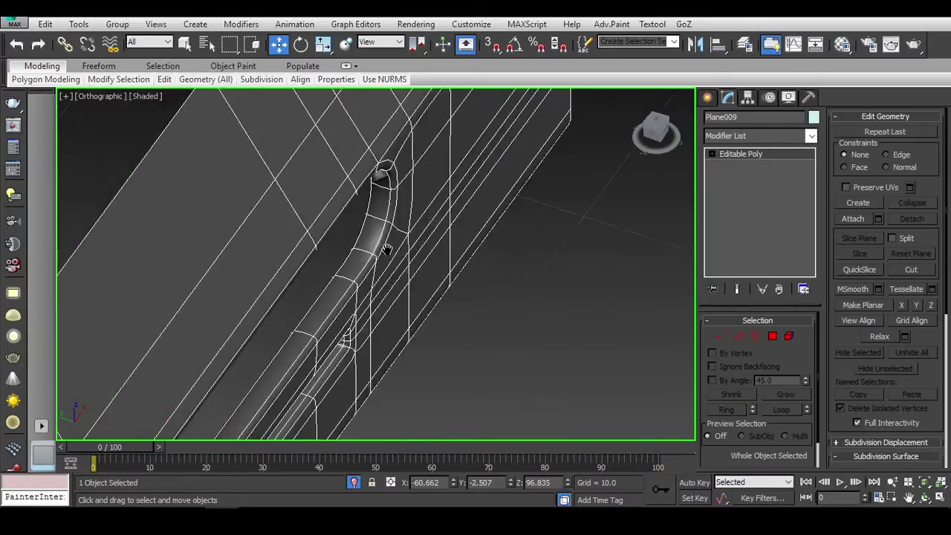
scroll(375, 272, up, 2)
mouse_move(354, 265)
alt+middle_down()
mouse_move(593, 320)
mouse_move(640, 344)
alt+middle_up()
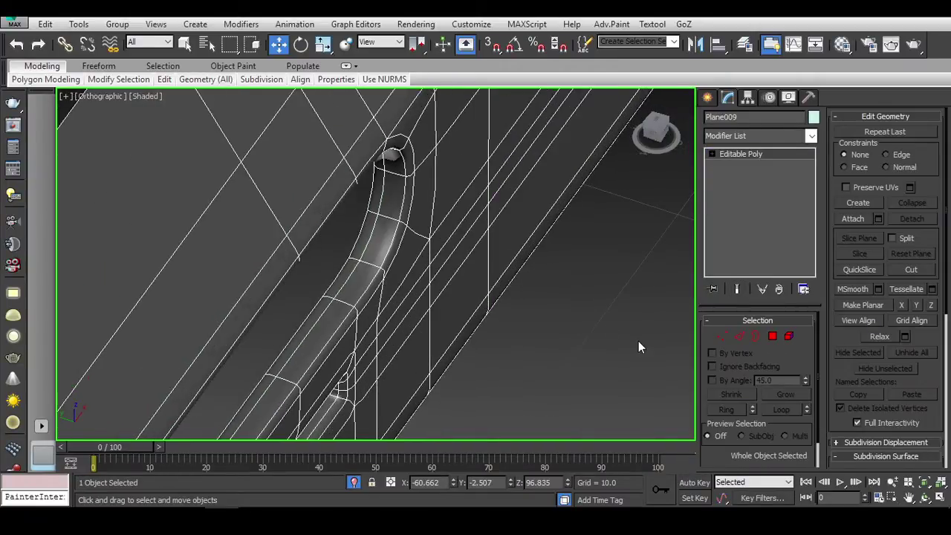
click(620, 334)
key(w)
click(581, 337)
Step: Unhide all gun parts and select the slot insert bar's element (Object006)
right_click(648, 257)
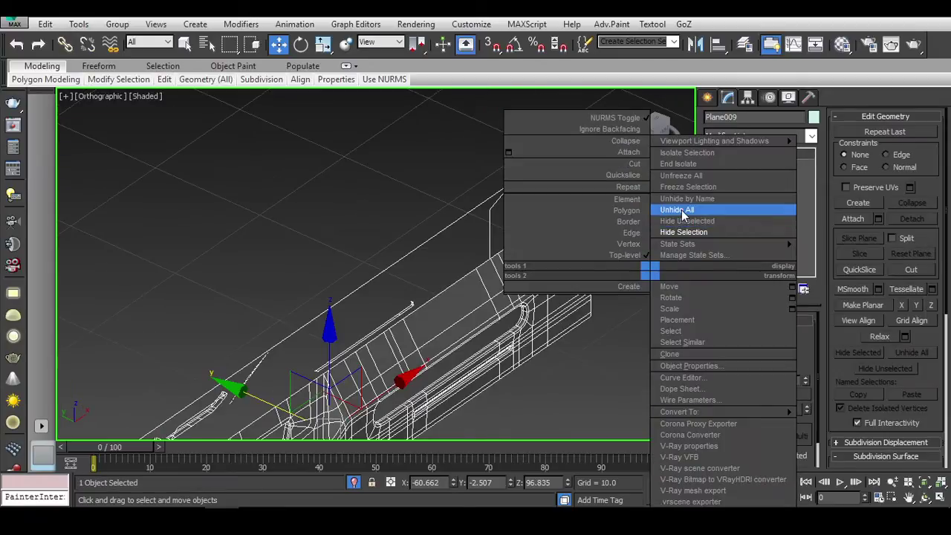
click(684, 206)
click(531, 330)
alt+middle_drag(531, 330, 535, 315)
click(772, 336)
click(789, 336)
Step: Isolate the slot insert bar, frame it in the front view and enter Vertex mode
key(f)
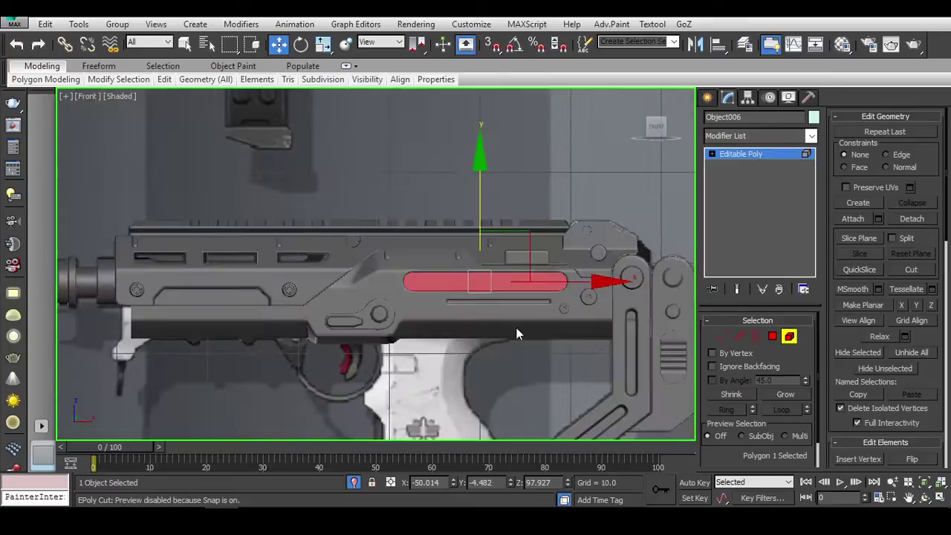
key(z)
key(F3)
middle_drag(343, 218, 355, 238)
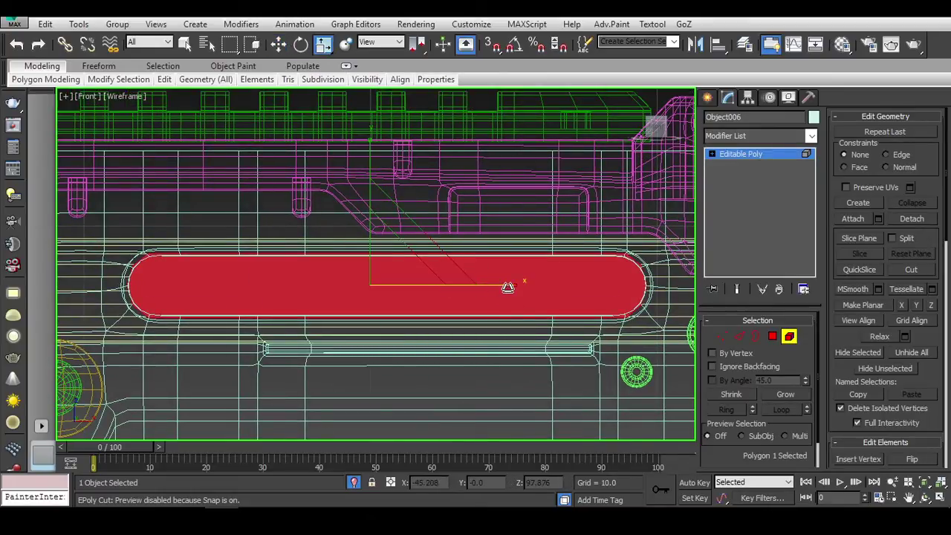
scroll(508, 286, down, 3)
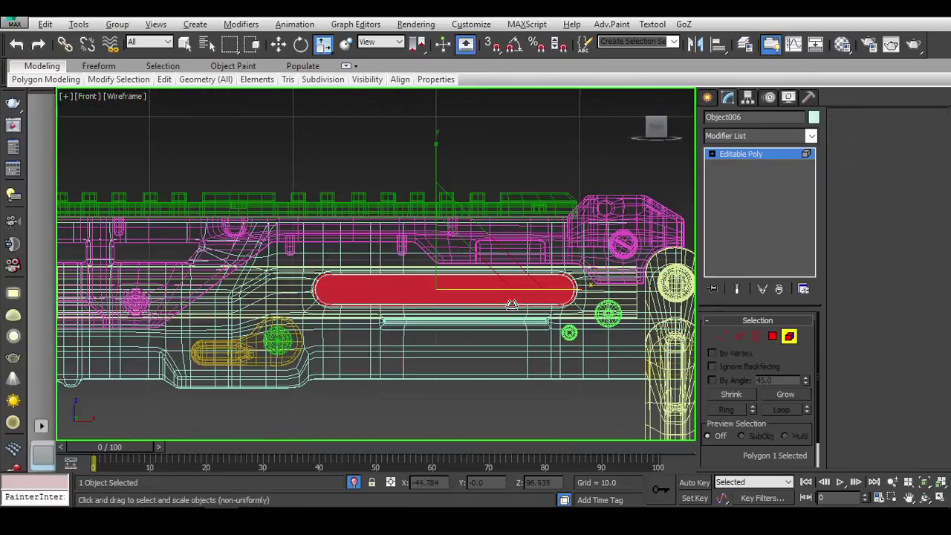
key(F3)
alt+middle_drag(510, 297, 548, 335)
key(3)
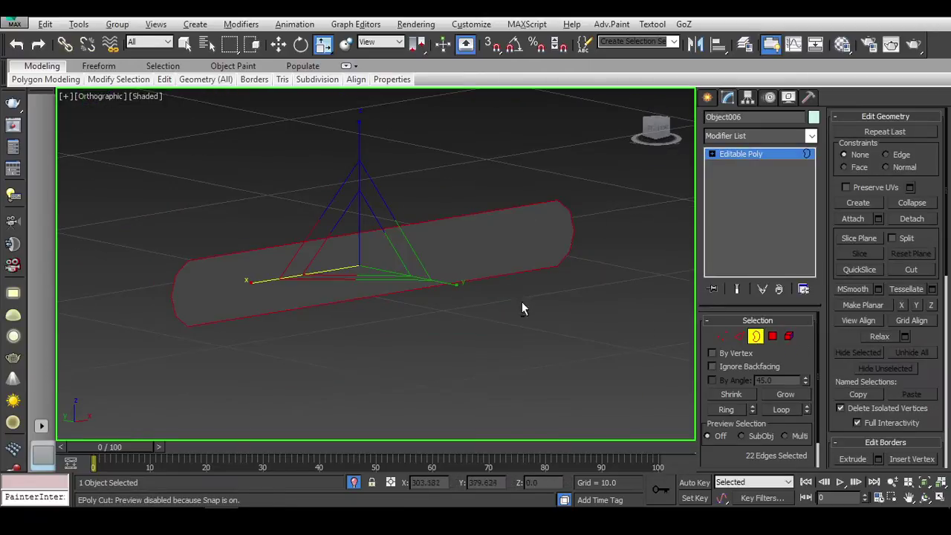
key(w)
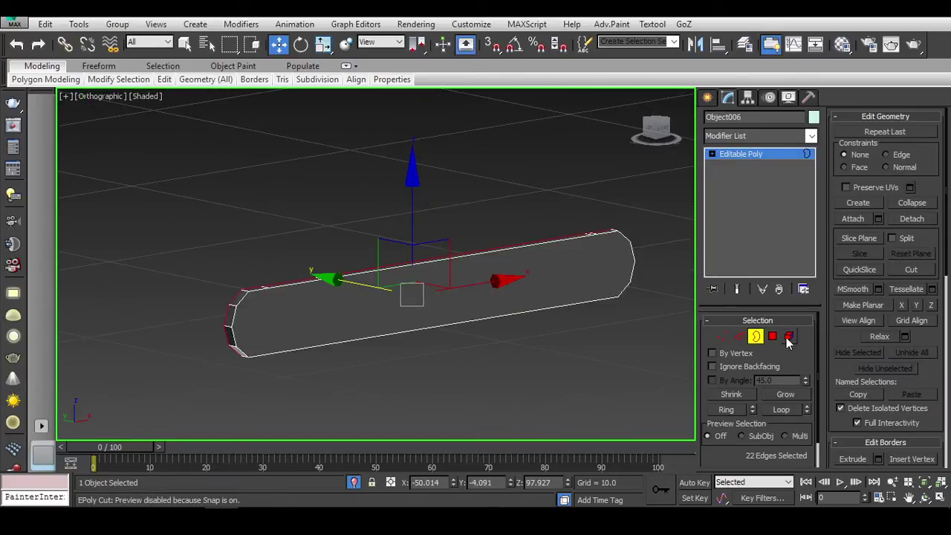
click(789, 337)
key(1)
Step: Select and reposition the end-loop vertices at the bar's tapered end cap
scroll(302, 272, up, 3)
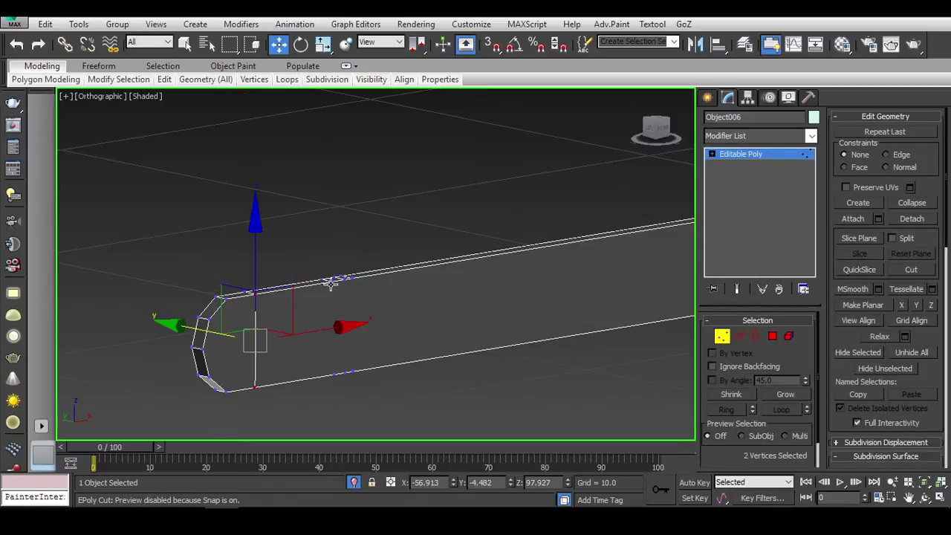
mouse_move(331, 282)
alt+middle_down()
mouse_move(334, 376)
mouse_move(424, 368)
mouse_move(435, 280)
alt+middle_up()
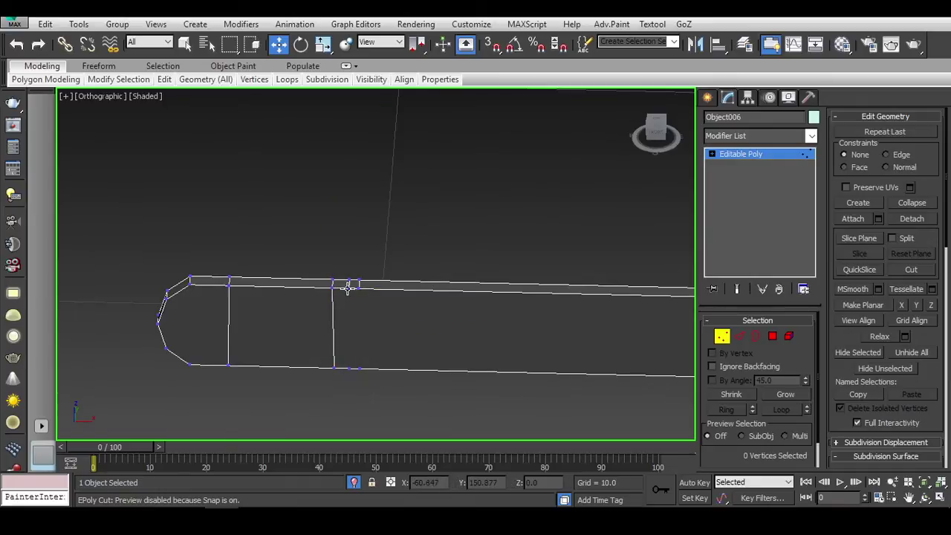
click(443, 230)
scroll(366, 284, up, 4)
alt+middle_drag(380, 284, 392, 340)
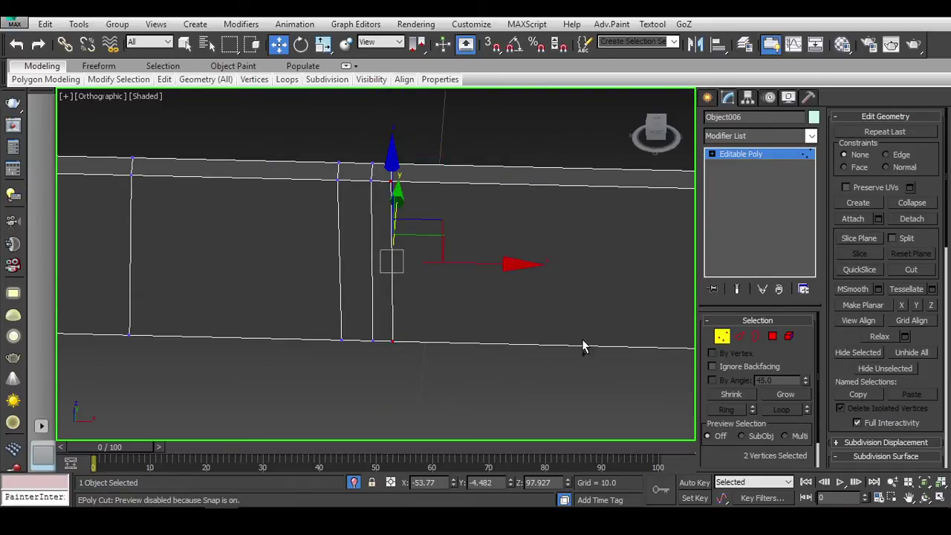
mouse_move(583, 347)
alt+middle_down()
mouse_move(510, 302)
mouse_move(456, 247)
alt+middle_up()
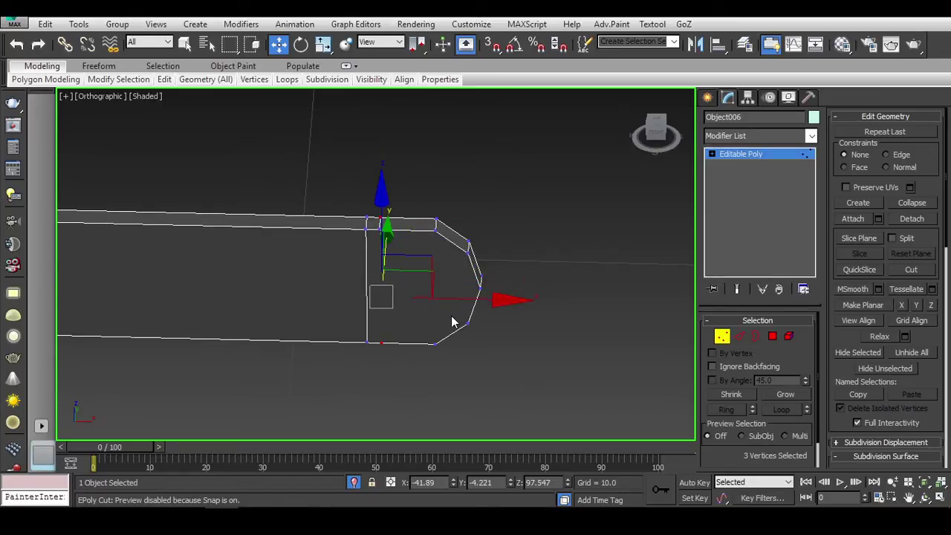
middle_drag(451, 349, 469, 349)
click(436, 186)
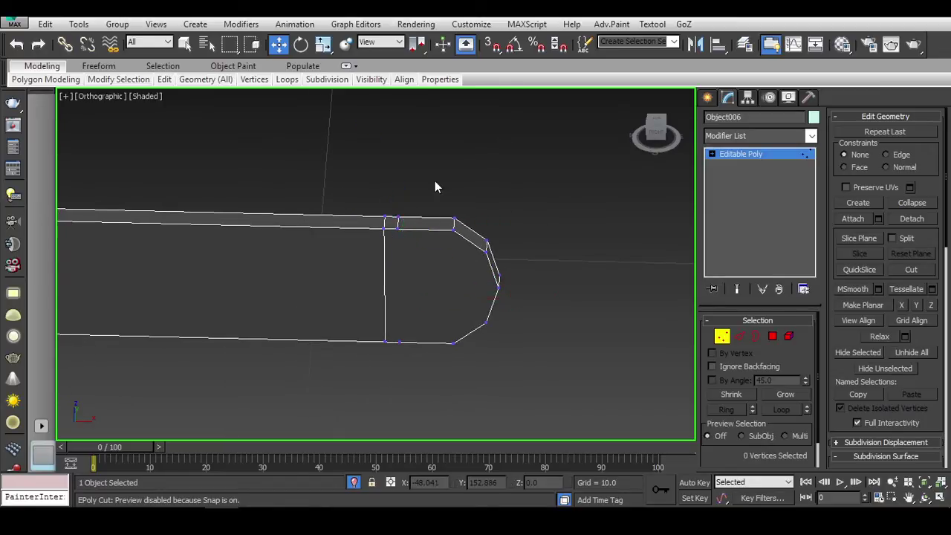
ctrl+drag(461, 379, 461, 380)
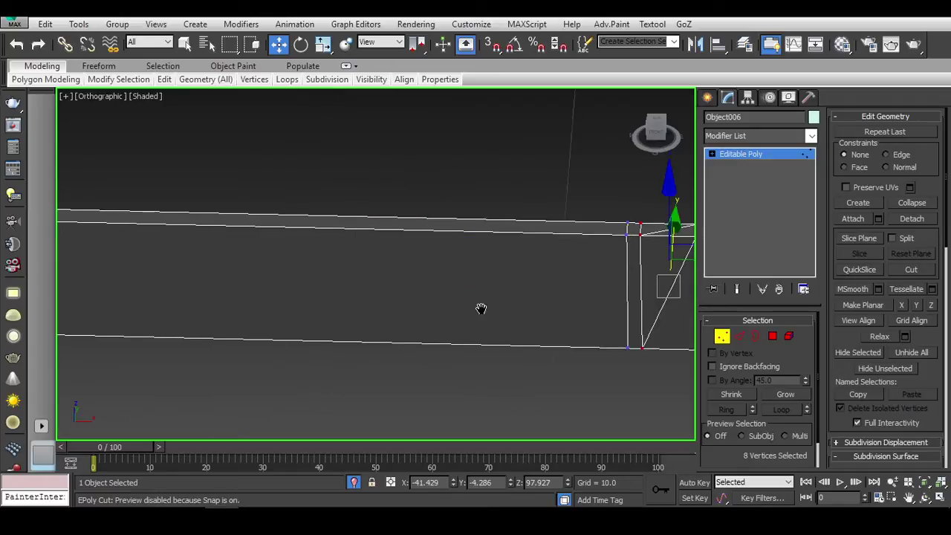
mouse_move(483, 310)
alt+middle_down()
mouse_move(505, 310)
mouse_move(402, 236)
alt+middle_up()
mouse_move(370, 406)
alt+middle_down()
mouse_move(244, 361)
mouse_move(252, 296)
mouse_move(214, 301)
alt+middle_up()
scroll(295, 349, down, 3)
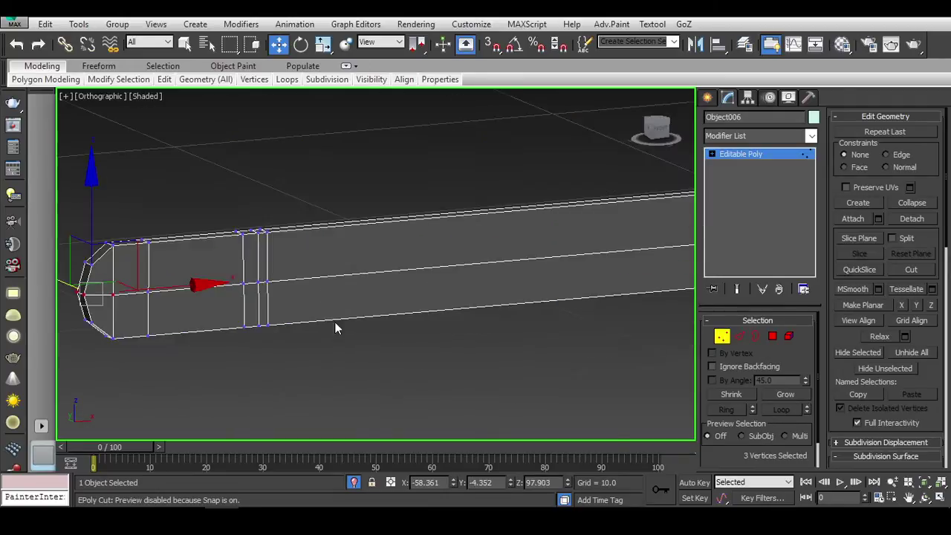
middle_drag(335, 322, 255, 276)
scroll(245, 305, up, 4)
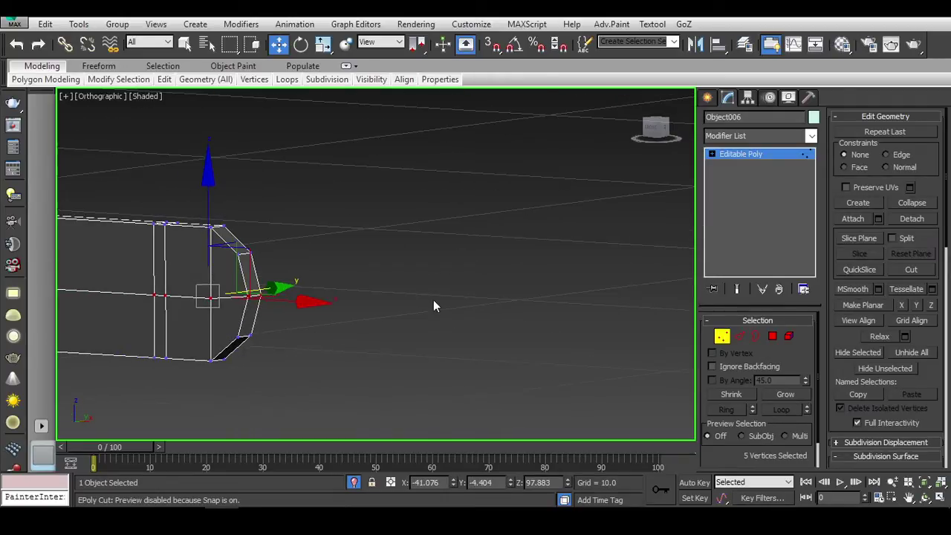
Step: Check the bar's rounded ends from the front view in Edge mode
key(f)
scroll(530, 339, down, 3)
scroll(591, 335, down, 3)
scroll(591, 336, down, 2)
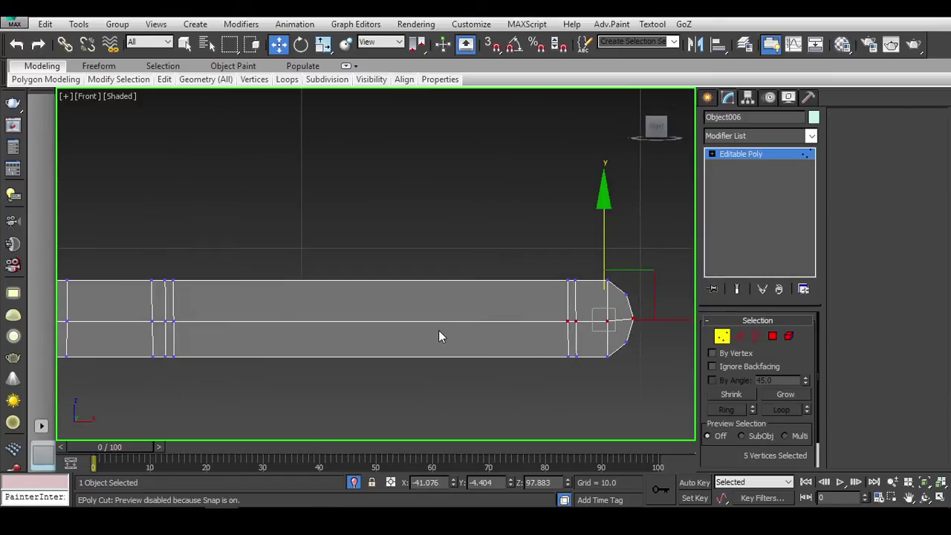
key(2)
scroll(631, 344, down, 3)
scroll(631, 345, up, 3)
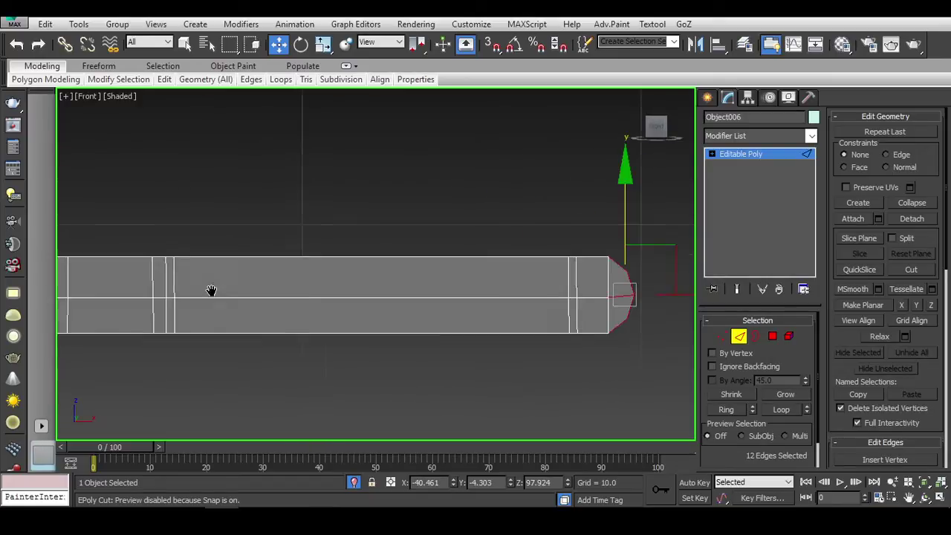
middle_drag(326, 332, 188, 229)
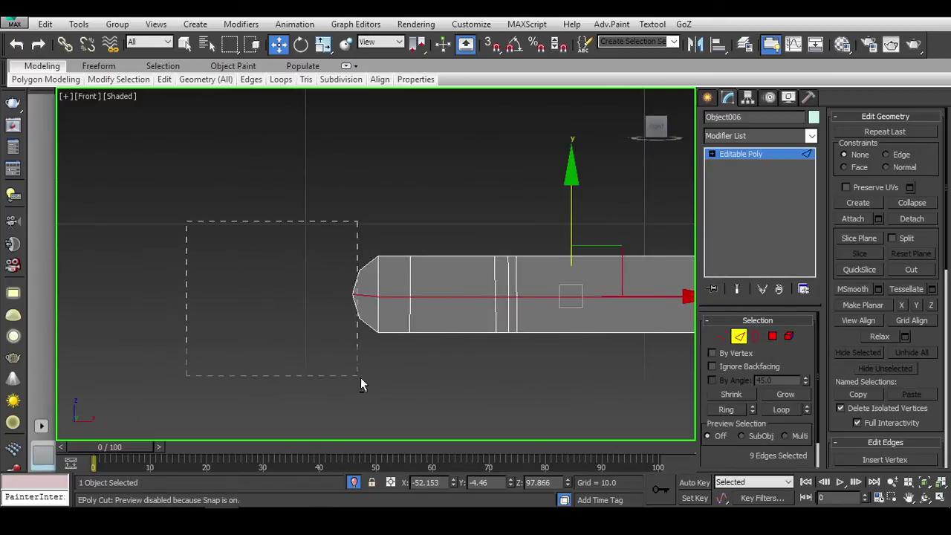
middle_drag(346, 330, 277, 320)
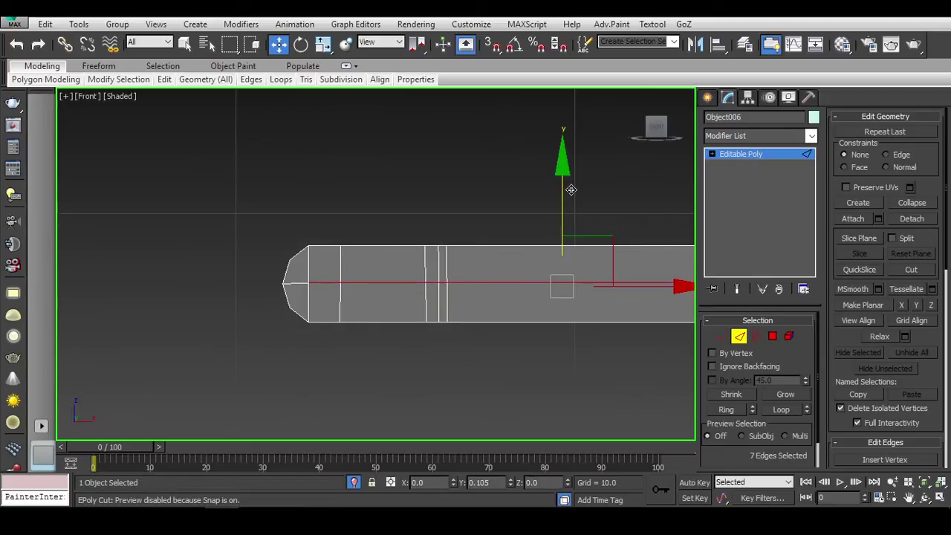
middle_drag(593, 226, 416, 220)
Step: Box-select a group of the bar's polygons and apply a quad-menu command
click(772, 338)
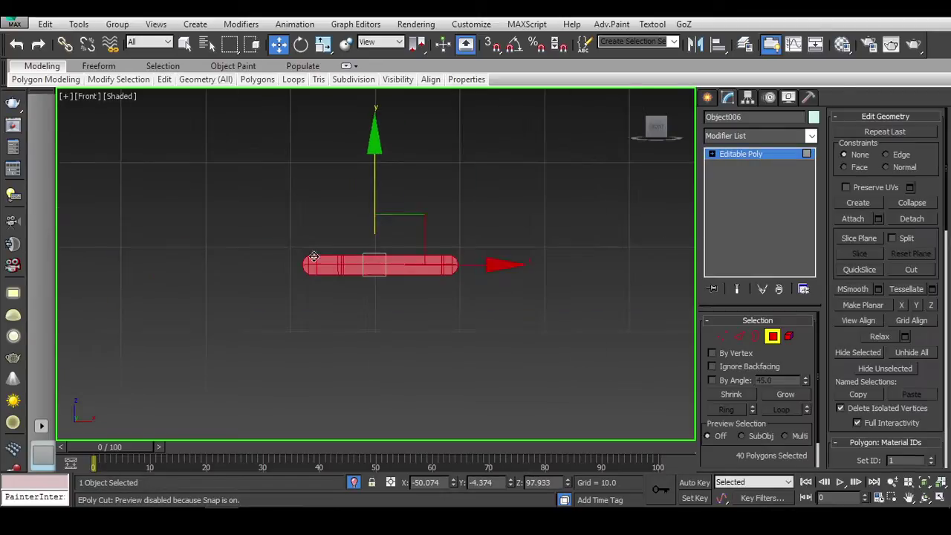
mouse_move(446, 327)
alt+middle_down()
mouse_move(546, 328)
mouse_move(394, 216)
alt+middle_up()
drag(291, 196, 377, 335)
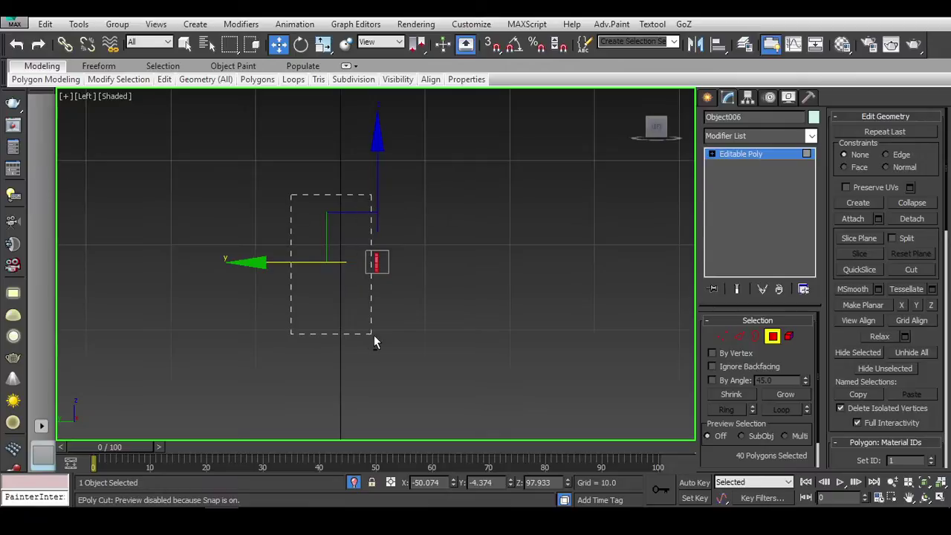
mouse_move(378, 335)
alt+middle_down()
mouse_move(362, 273)
mouse_move(272, 210)
alt+middle_up()
right_click(273, 210)
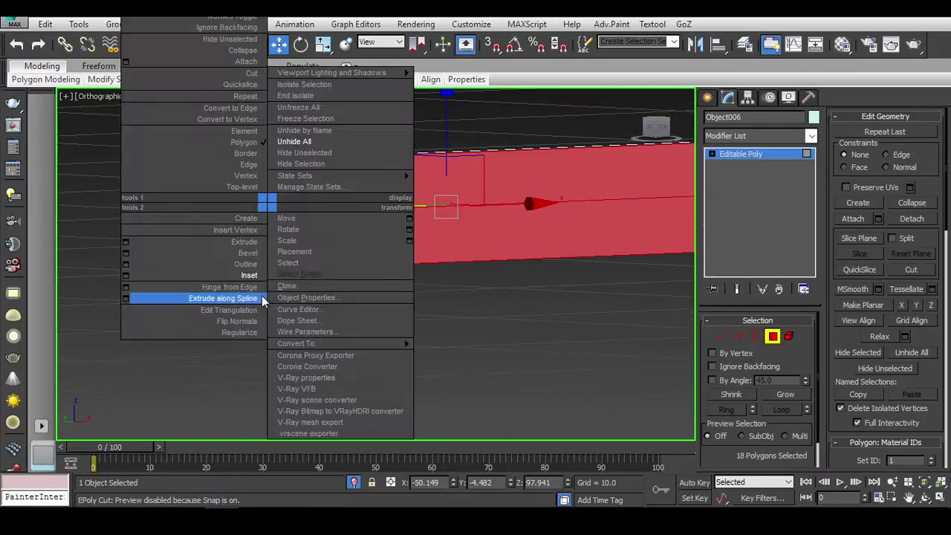
click(191, 297)
scroll(506, 270, down, 2)
alt+middle_drag(506, 270, 424, 290)
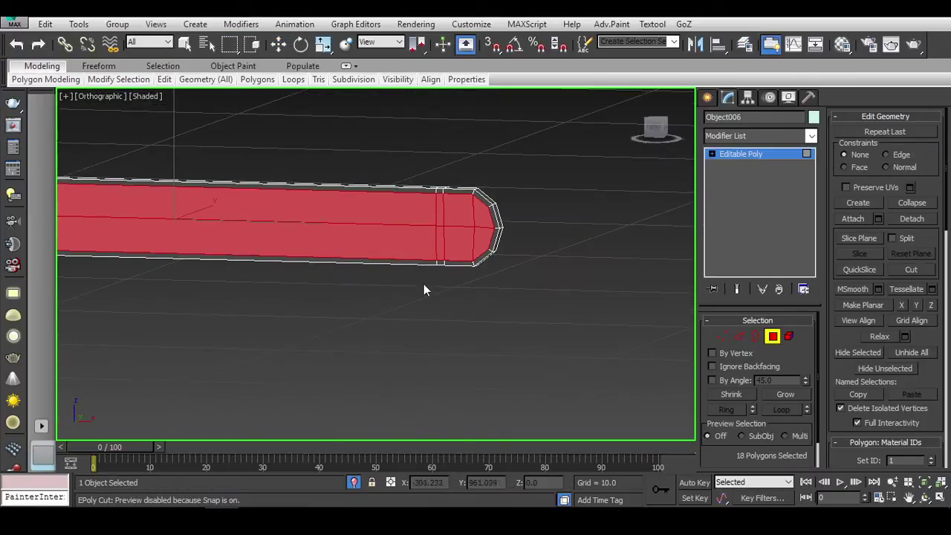
Step: Inspect the whole bar's smooth shape, deselecting and reselecting it
click(773, 336)
scroll(594, 321, down, 3)
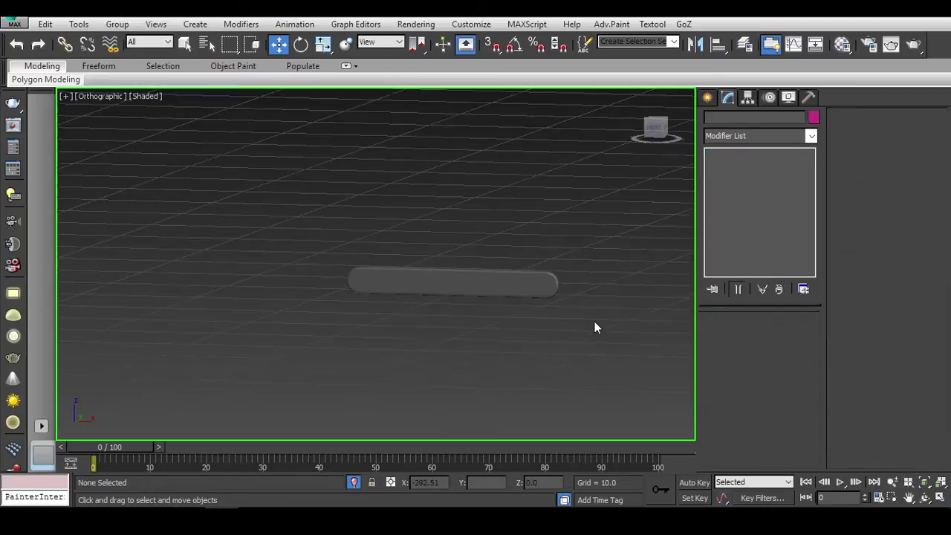
scroll(595, 322, up, 3)
mouse_move(555, 285)
alt+middle_down()
mouse_move(561, 326)
mouse_move(524, 366)
alt+middle_up()
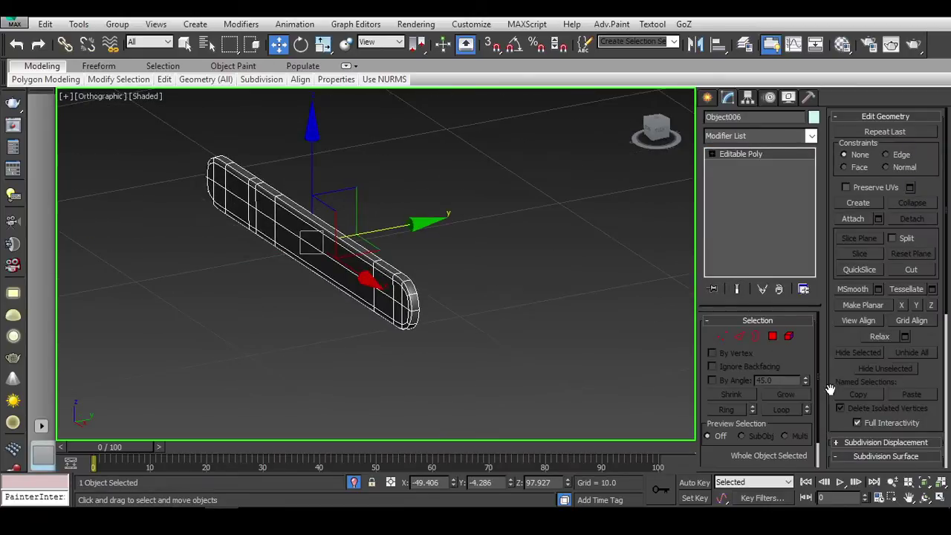
scroll(350, 279, up, 5)
scroll(328, 298, up, 2)
click(527, 313)
alt+middle_drag(526, 314, 459, 317)
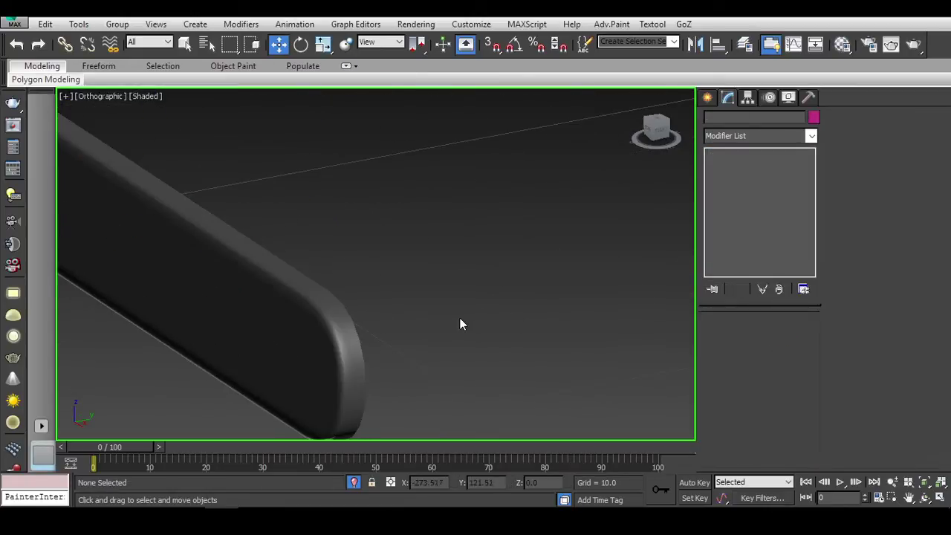
scroll(460, 317, down, 4)
drag(456, 287, 287, 337)
alt+middle_drag(288, 337, 479, 308)
click(480, 308)
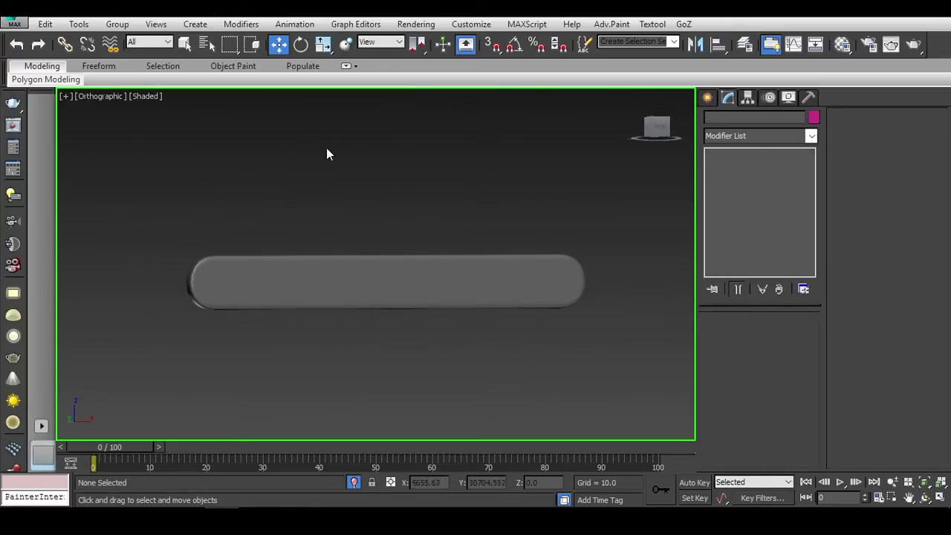
drag(327, 153, 384, 364)
middle_drag(384, 363, 432, 370)
Step: Connect the bar's nine long edges with 8 segments to add evenly spaced loops
click(656, 126)
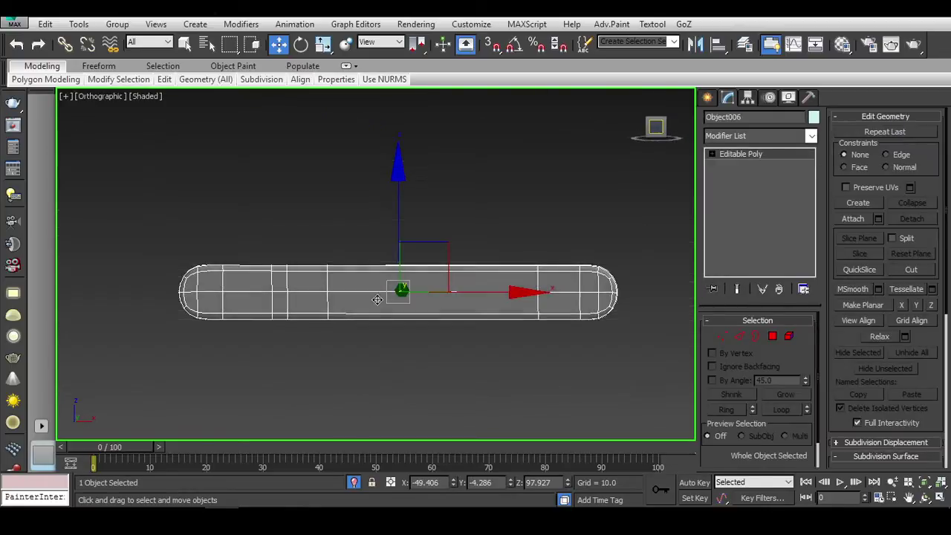
key(2)
key(alt+c)
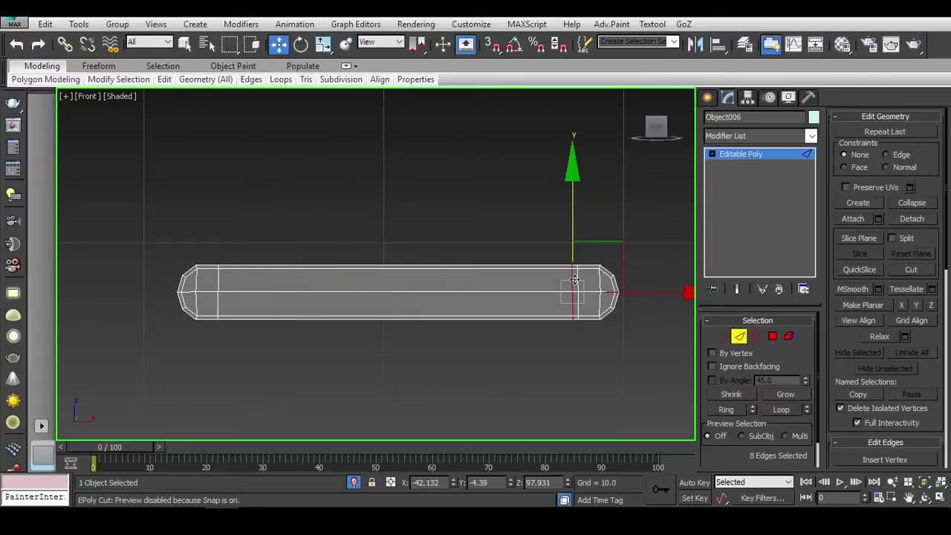
scroll(379, 282, up, 2)
drag(357, 171, 402, 423)
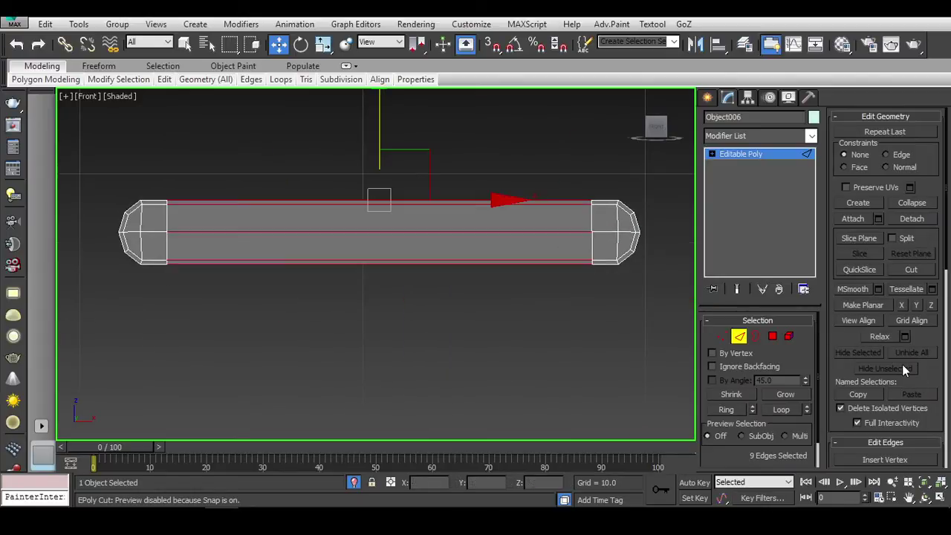
scroll(904, 369, down, 1)
scroll(915, 383, down, 5)
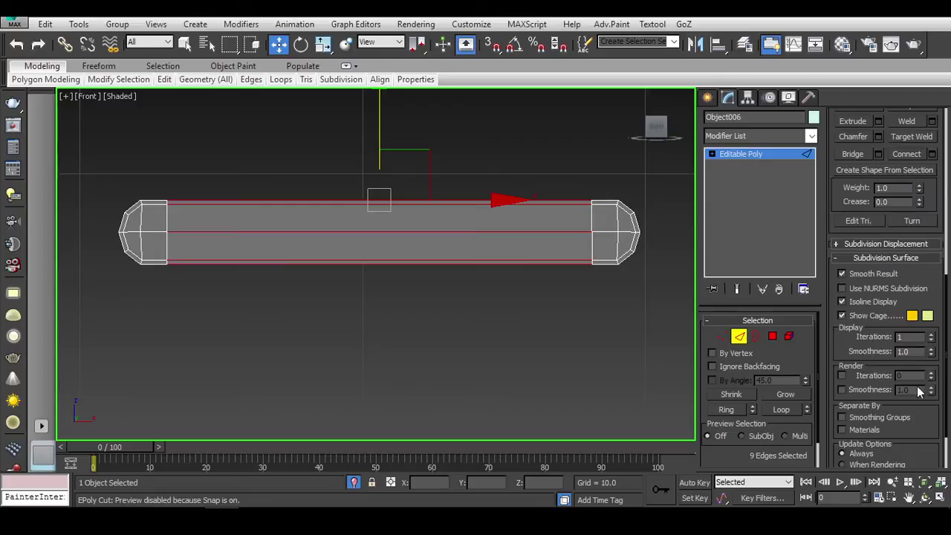
click(930, 156)
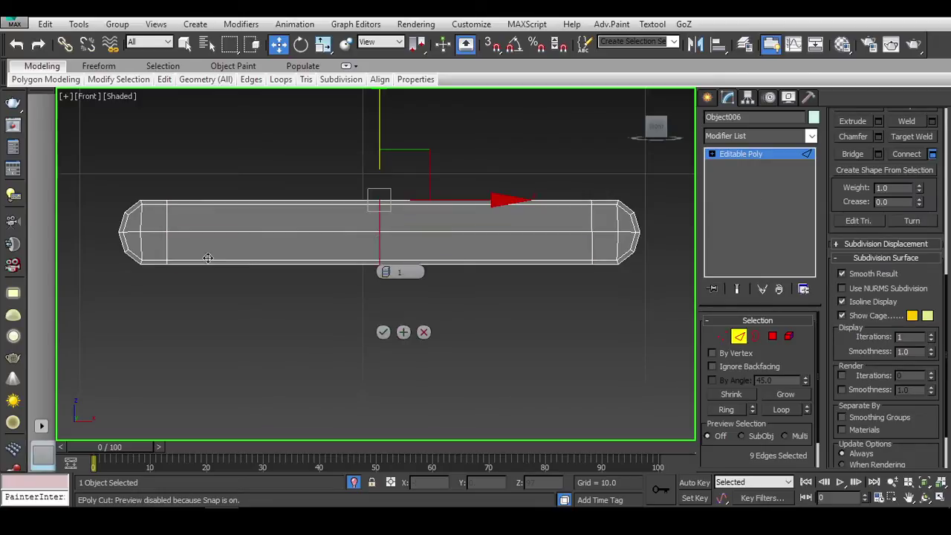
click(384, 333)
key(ctrl+b)
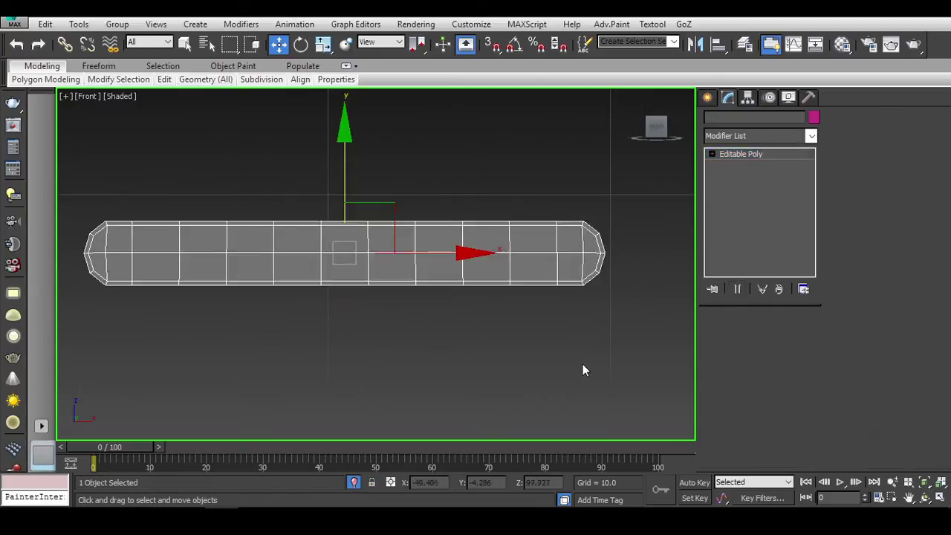
click(600, 206)
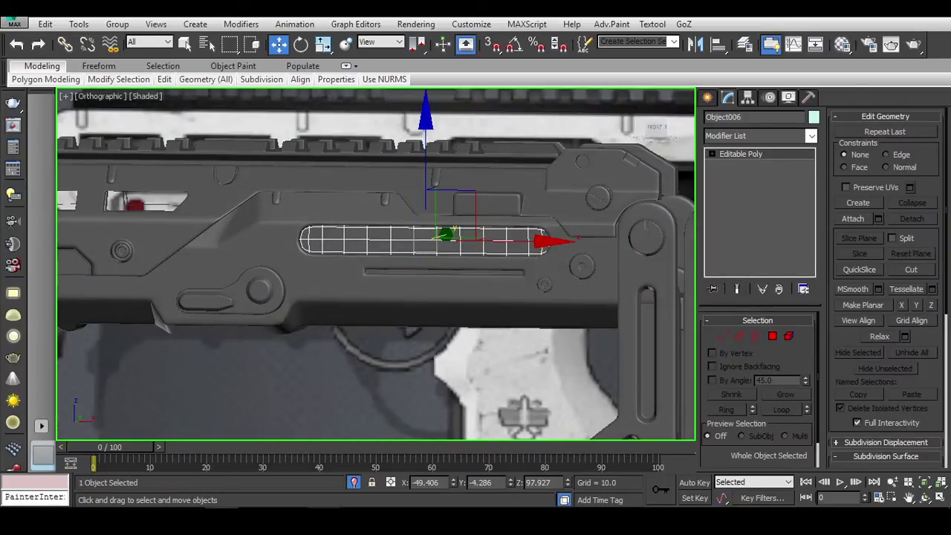
Step: Compare the bar with the gun reference image, then return to the front view
key(alt+Tab)
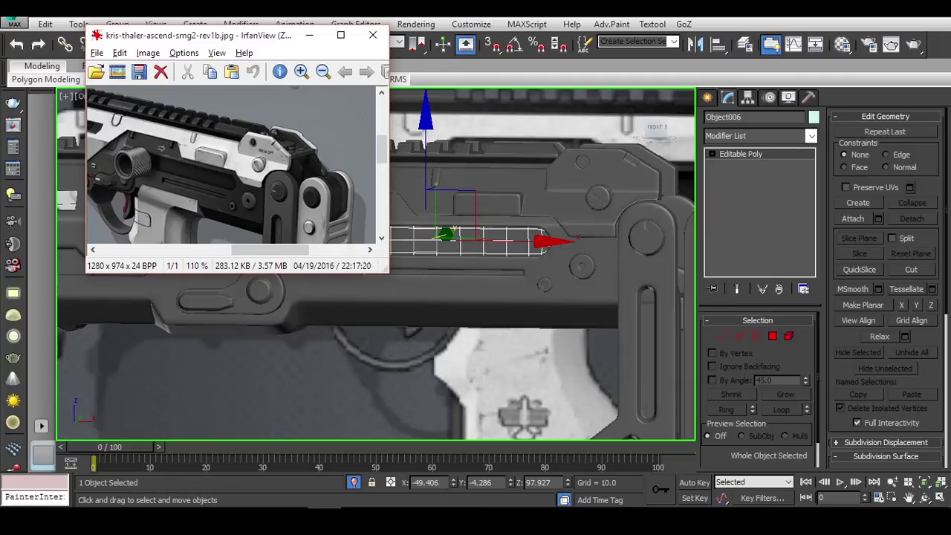
key(alt+Tab)
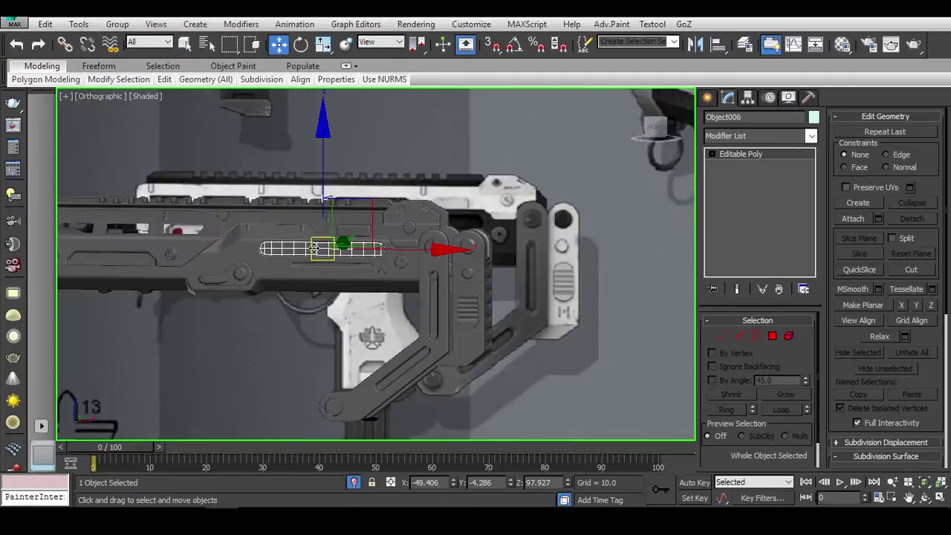
scroll(278, 243, up, 5)
click(325, 201)
click(325, 201)
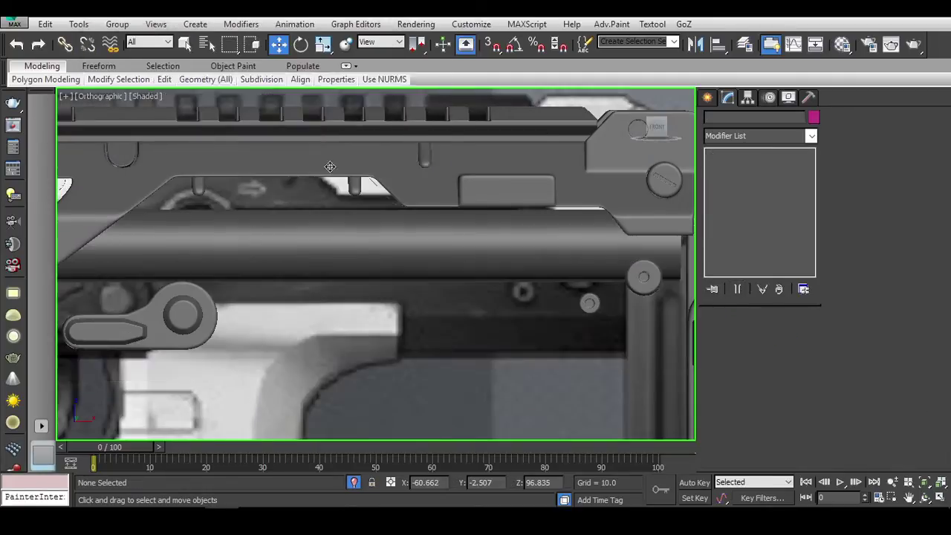
right_click(328, 198)
click(277, 211)
key(f)
scroll(277, 211, down, 5)
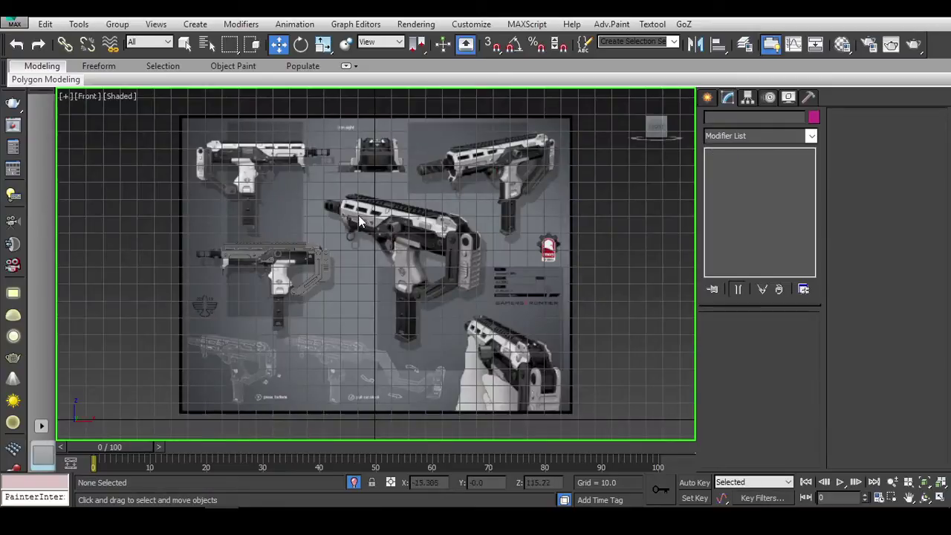
scroll(380, 228, up, 5)
scroll(416, 249, up, 3)
scroll(416, 250, down, 5)
scroll(592, 255, up, 4)
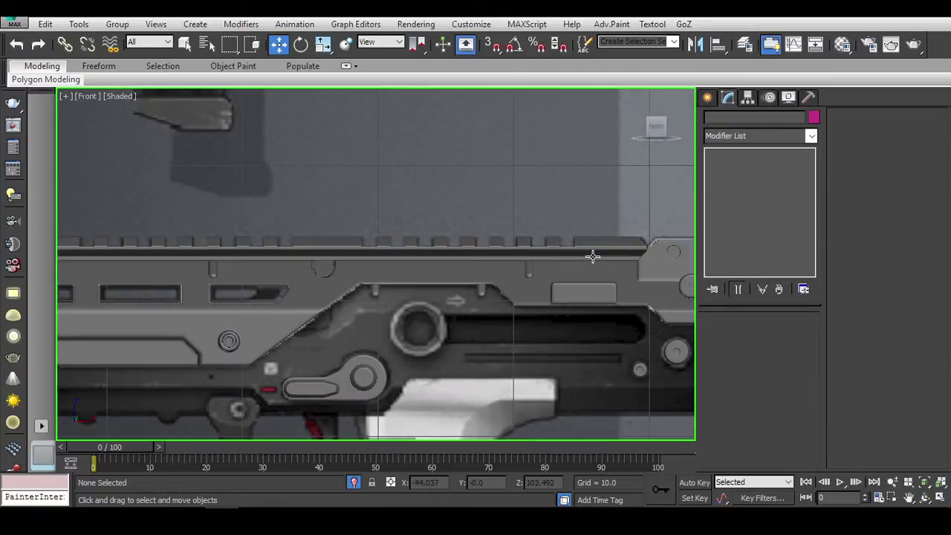
Step: Create a standard-primitive cylinder over the round collar on the receiver
scroll(427, 263, up, 3)
click(708, 100)
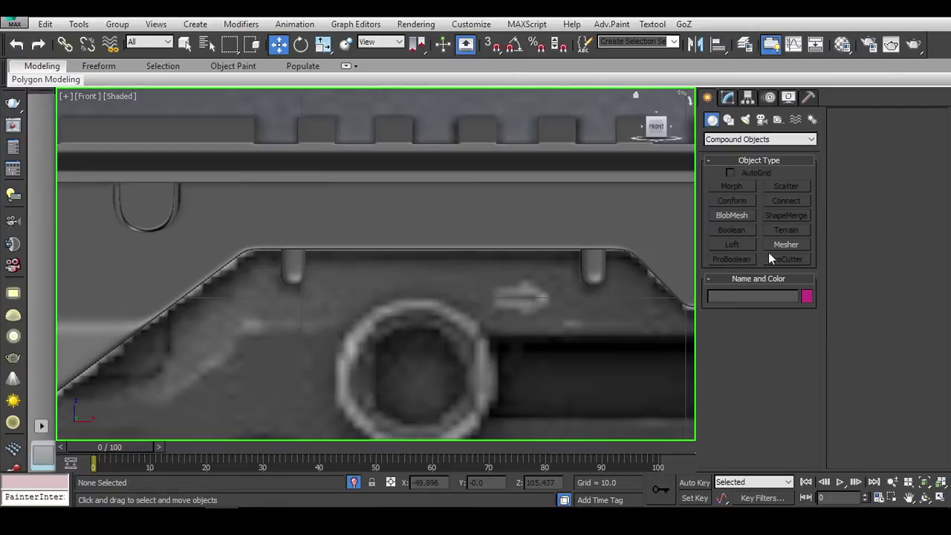
click(713, 141)
click(736, 151)
click(733, 216)
scroll(365, 270, up, 2)
scroll(329, 269, down, 2)
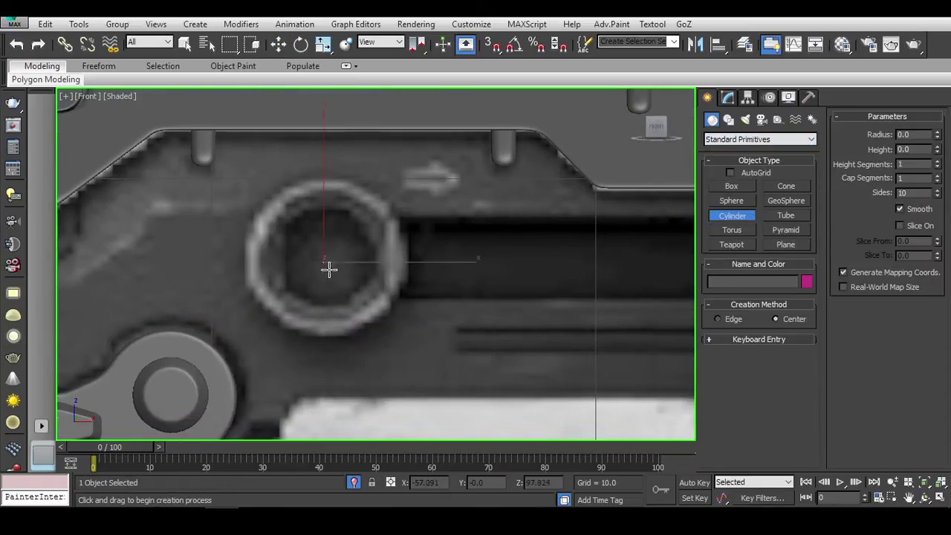
drag(329, 269, 358, 298)
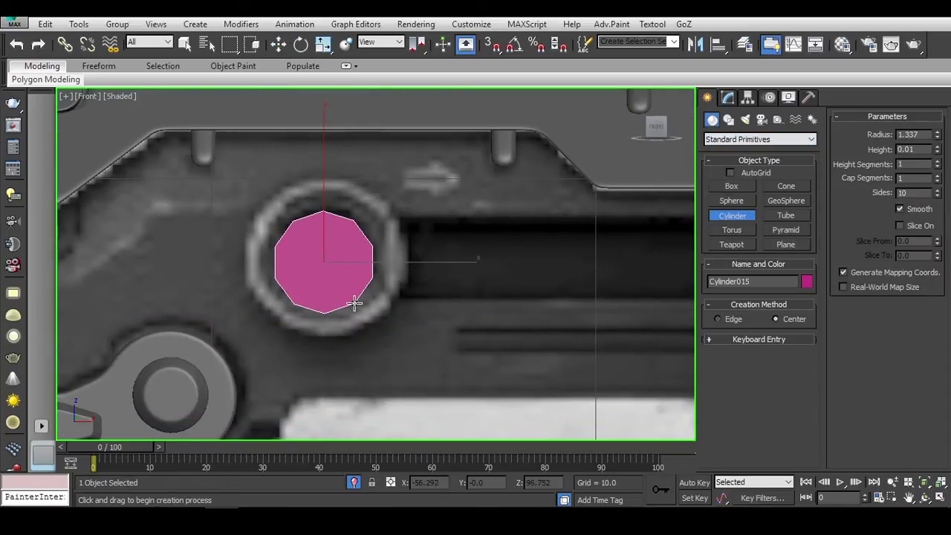
click(353, 302)
key(w)
Step: Convert the cylinder to Editable Poly, isolate it and delete polygons leaving one decagon cap
right_click(347, 222)
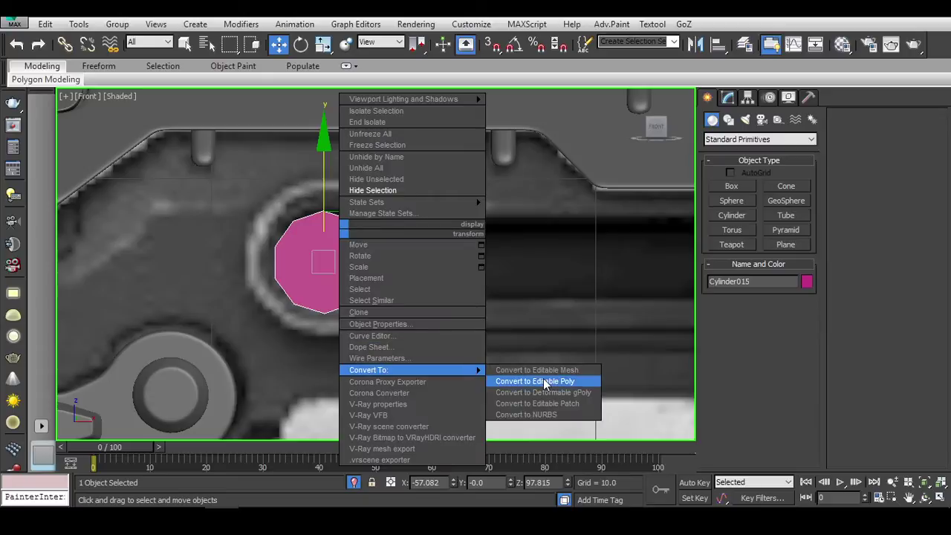
click(543, 383)
key(1)
drag(329, 308, 338, 325)
alt+middle_drag(338, 326, 411, 334)
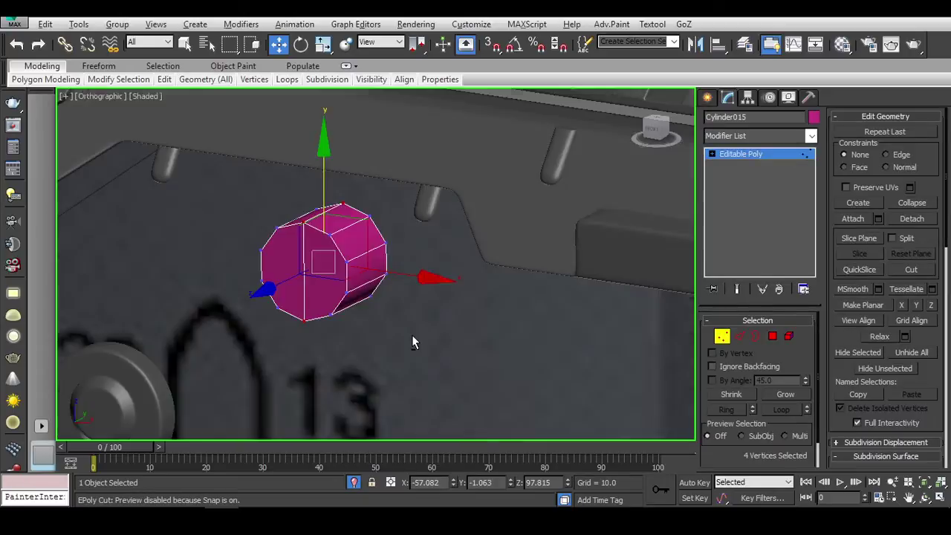
ctrl+click(773, 336)
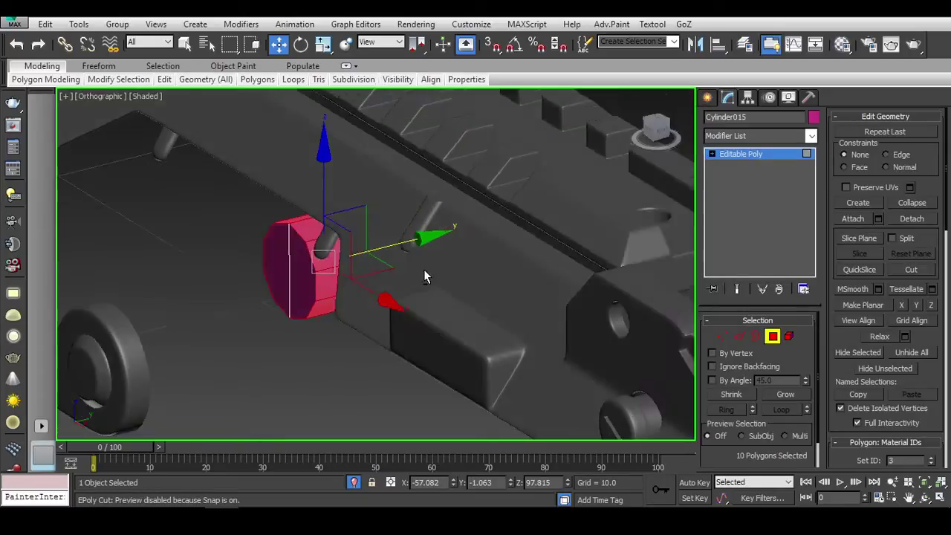
alt+middle_drag(424, 269, 328, 263)
key(alt+q)
key(ctrl+a)
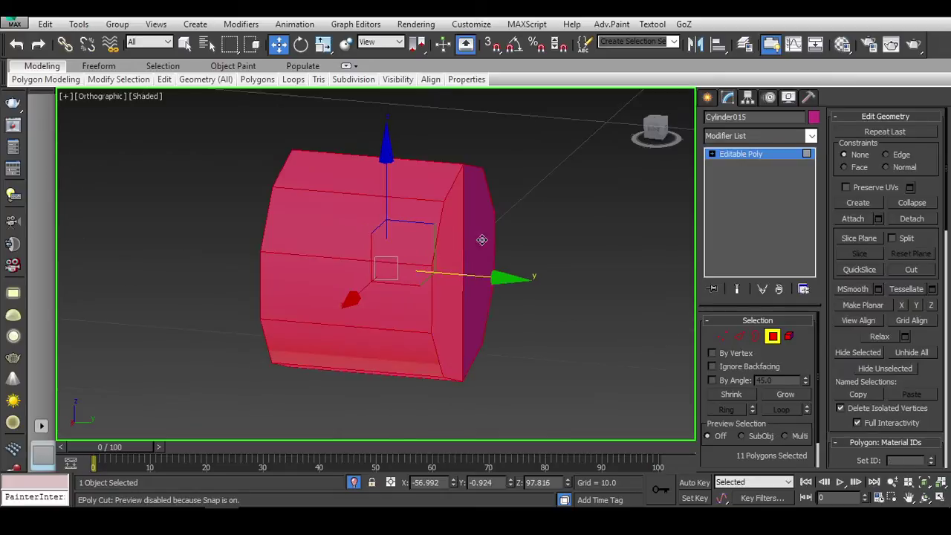
key(Delete)
Step: Select the remaining cap's ten-edge border in the front view
key(3)
key(f)
key(ctrl+a)
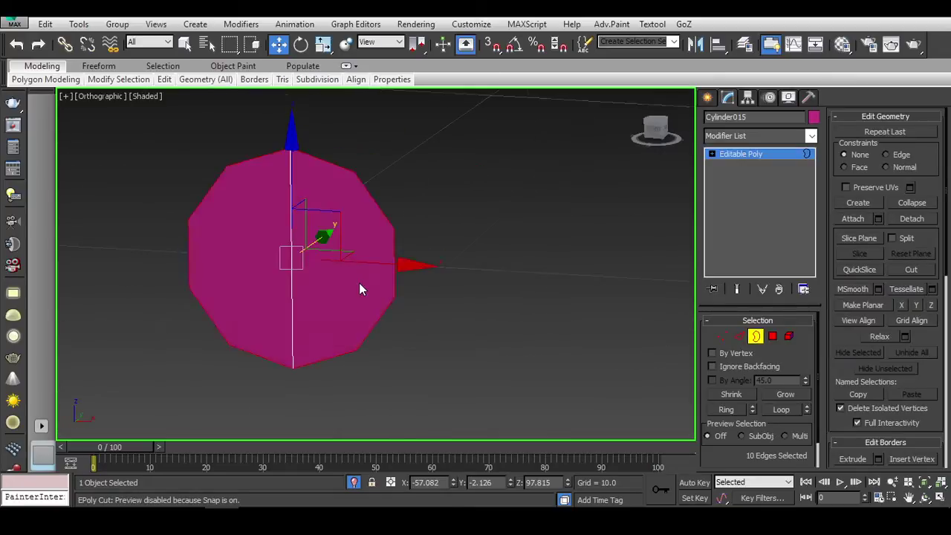
middle_drag(368, 286, 342, 282)
right_click(487, 217)
click(528, 189)
scroll(447, 219, down, 4)
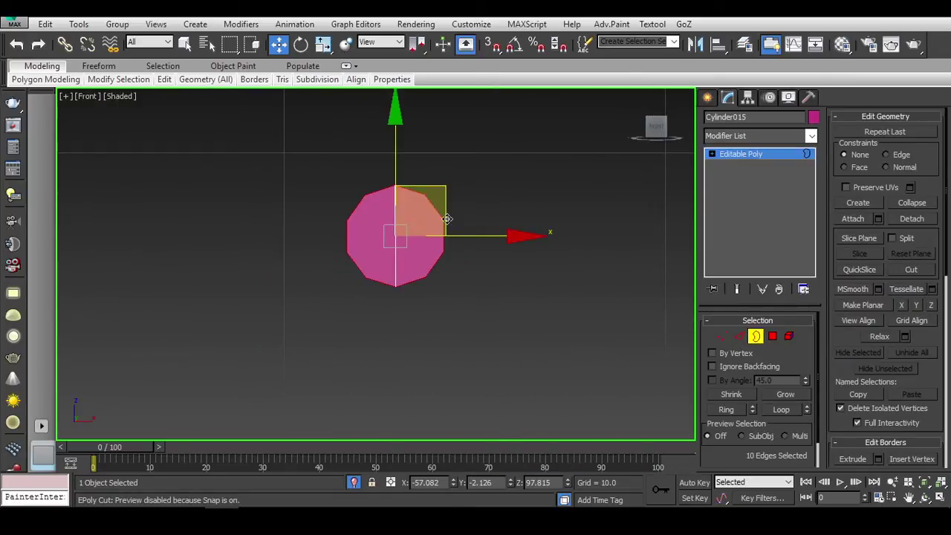
click(758, 339)
Step: Unhide all gun parts and hide the body part blocking the disc
right_click(422, 225)
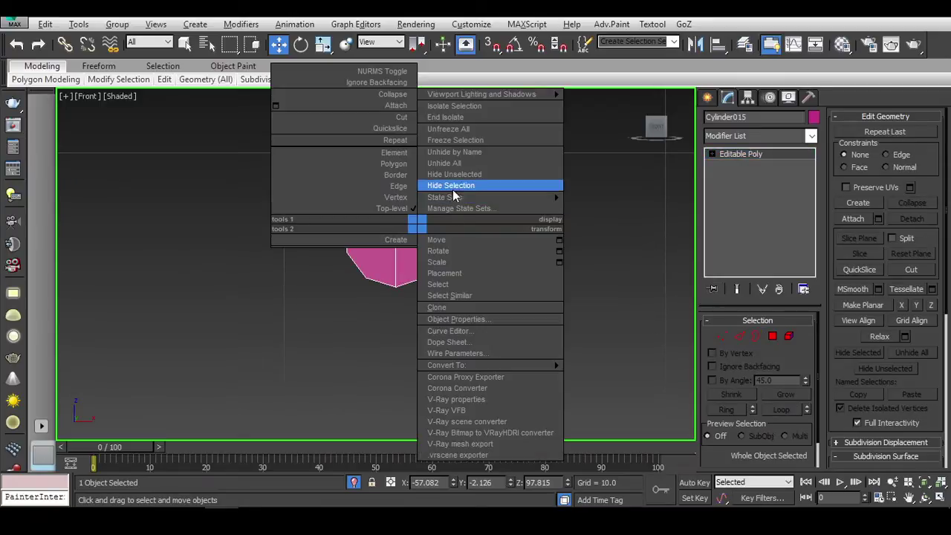
click(455, 182)
mouse_move(633, 286)
alt+middle_down()
mouse_move(426, 272)
mouse_move(509, 260)
alt+middle_up()
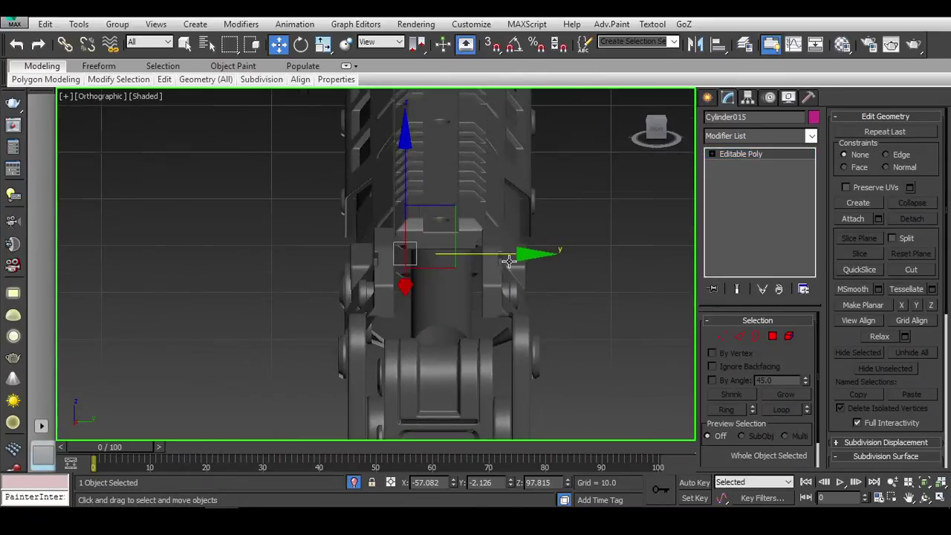
scroll(442, 254, up, 5)
scroll(446, 245, up, 3)
click(464, 198)
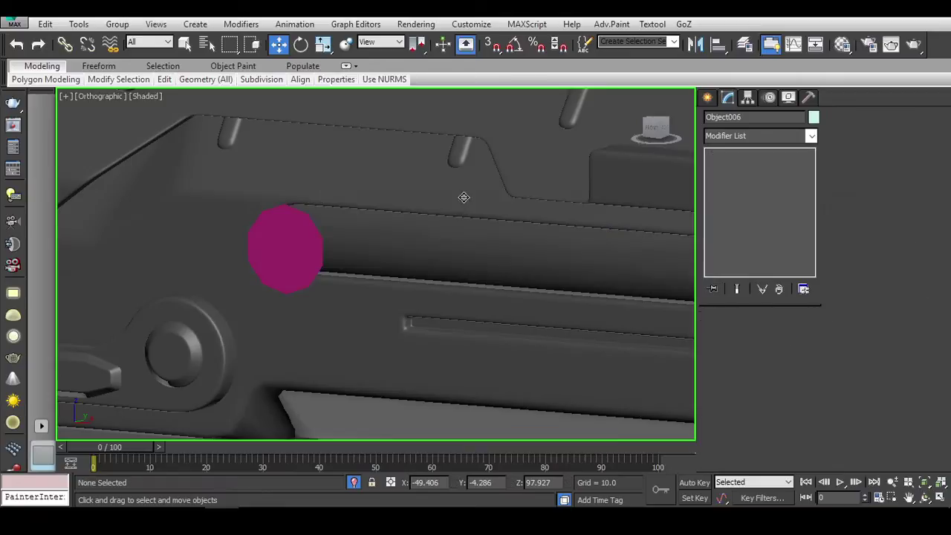
click(470, 201)
right_click(470, 201)
click(499, 159)
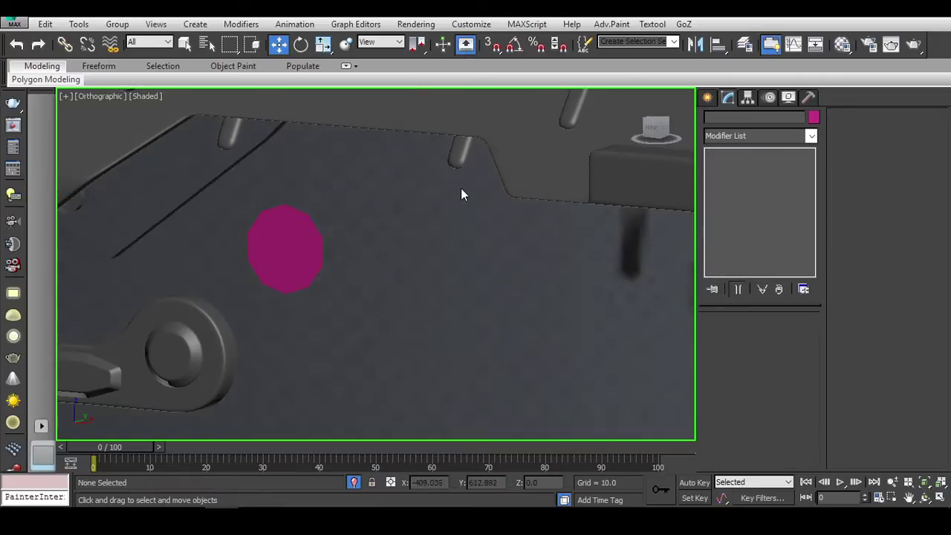
alt+middle_drag(461, 188, 451, 220)
key(f)
Step: Scale the magenta disc up slightly to fit the reference ring
scroll(296, 219, up, 5)
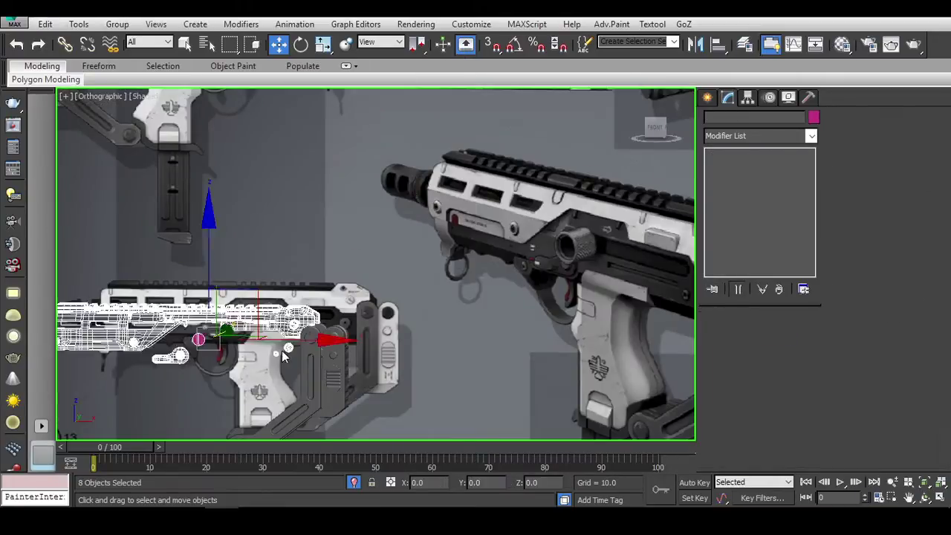
scroll(392, 246, up, 3)
scroll(393, 246, up, 5)
click(393, 246)
key(r)
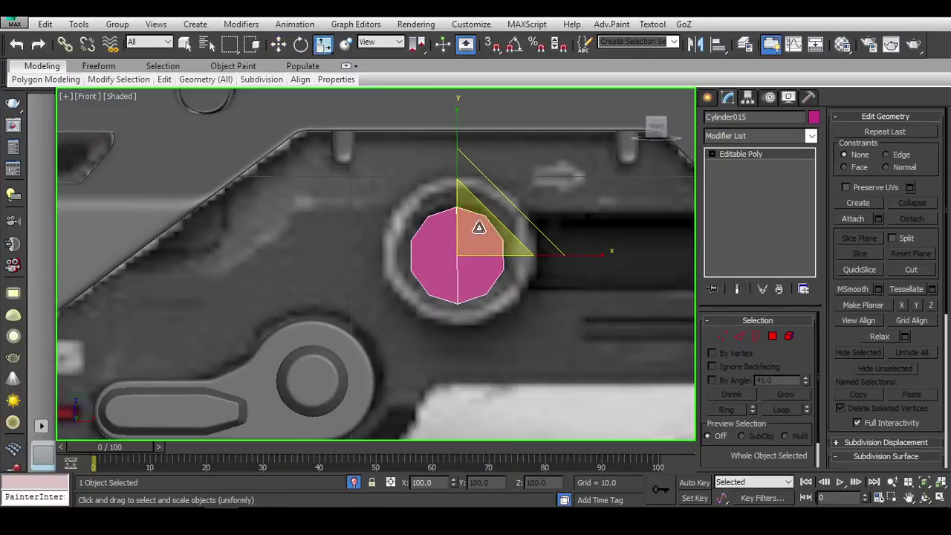
drag(505, 199, 491, 227)
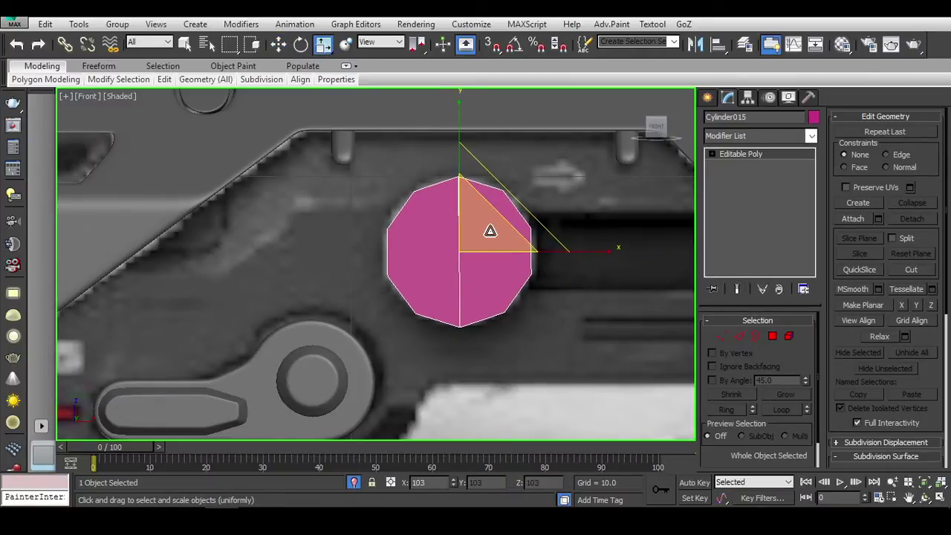
Step: Select both of the disc's caps in Polygon mode
click(773, 336)
ctrl+click(437, 229)
right_click(449, 232)
click(446, 263)
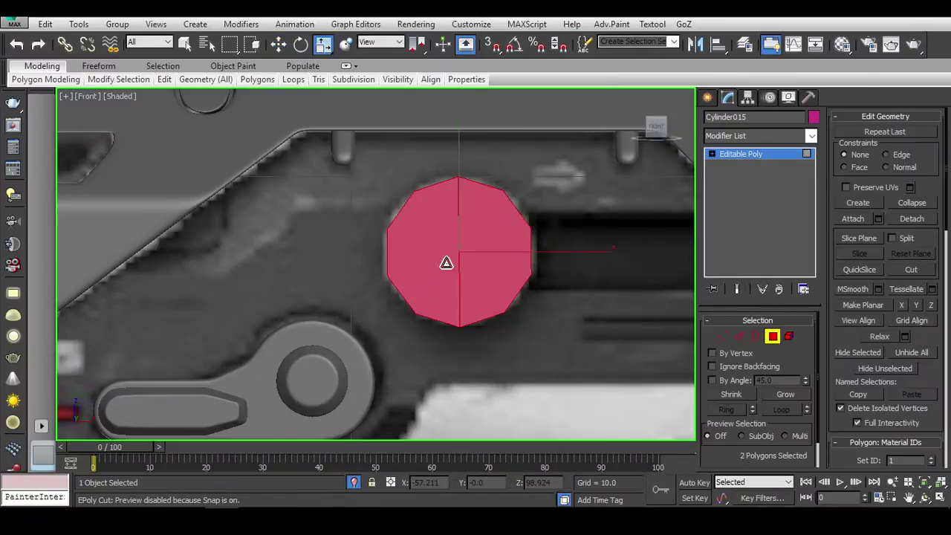
alt+middle_drag(469, 236, 520, 245)
Step: Delete both caps to leave a hollow ring, and select just one of its open border loops
key(Delete)
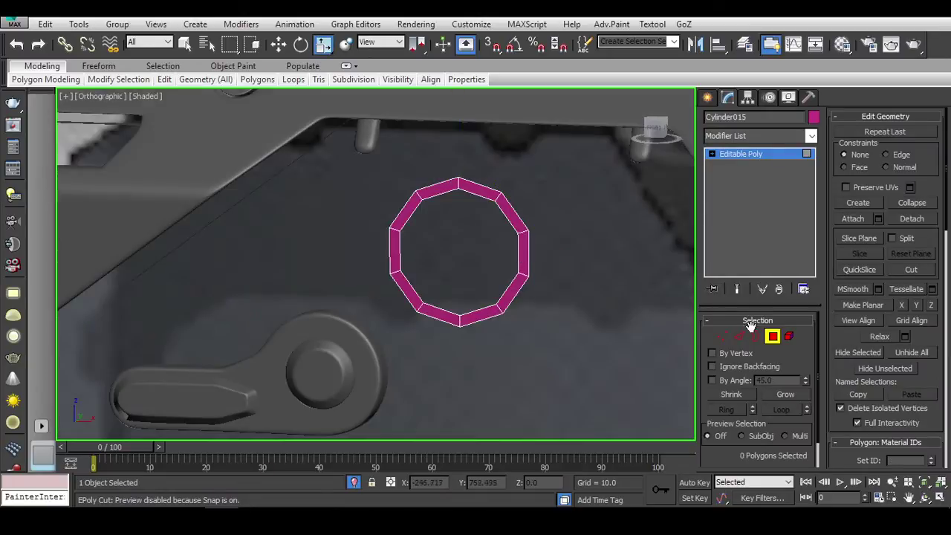
key(f)
key(3)
scroll(441, 300, up, 3)
scroll(427, 261, down, 3)
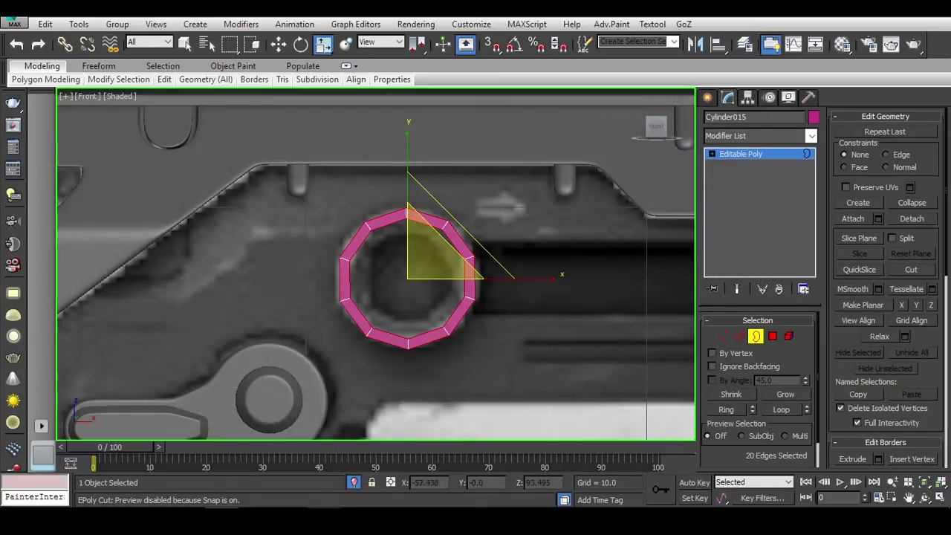
key(alt+Tab)
middle_drag(309, 329, 355, 375)
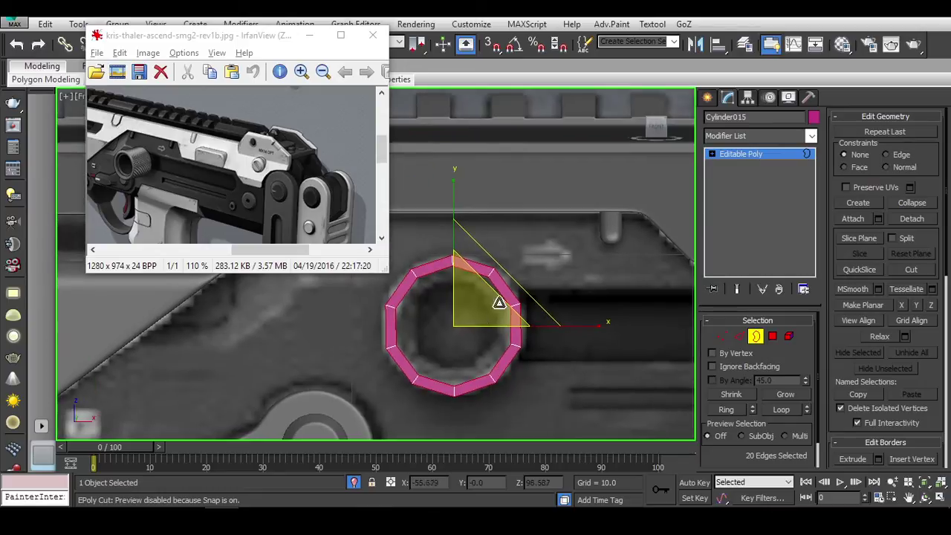
click(524, 321)
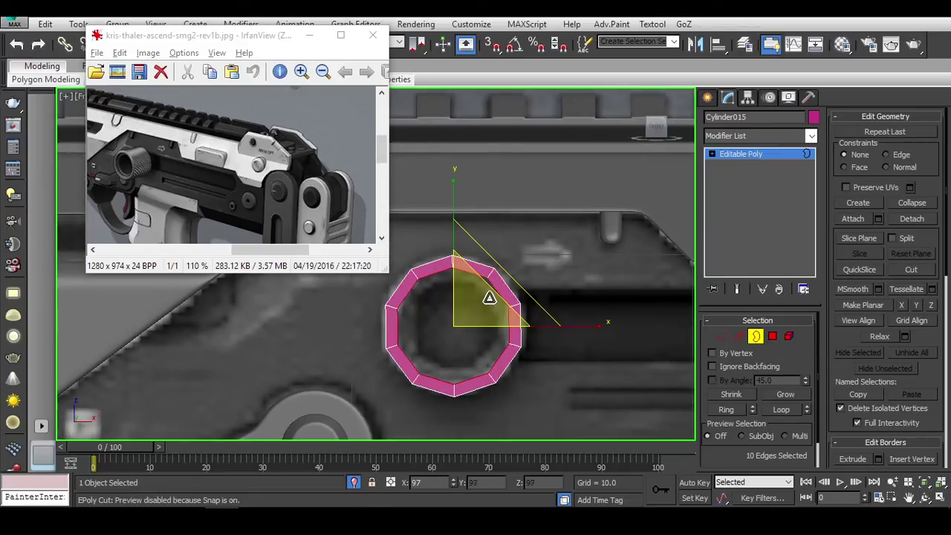
Step: Extrude the selected border loop outward into a deeper collar wall
alt+middle_drag(491, 299, 493, 318)
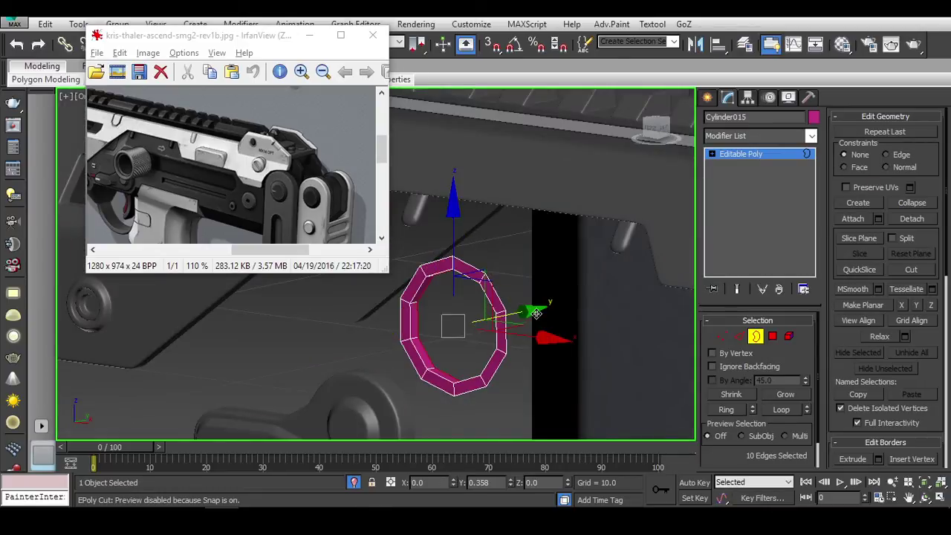
mouse_move(538, 313)
alt+middle_down()
mouse_move(476, 320)
mouse_move(529, 311)
alt+middle_up()
key(r)
key(w)
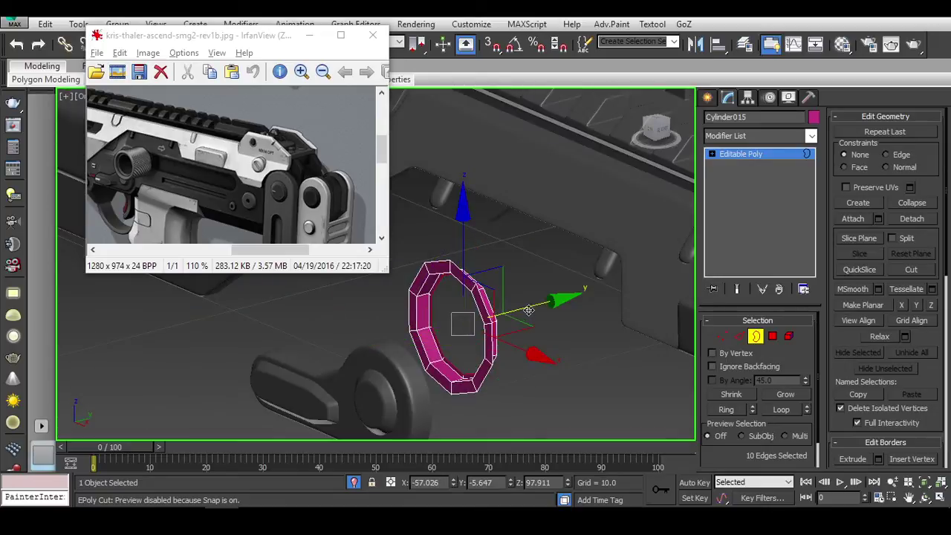
alt+middle_drag(465, 335, 483, 320)
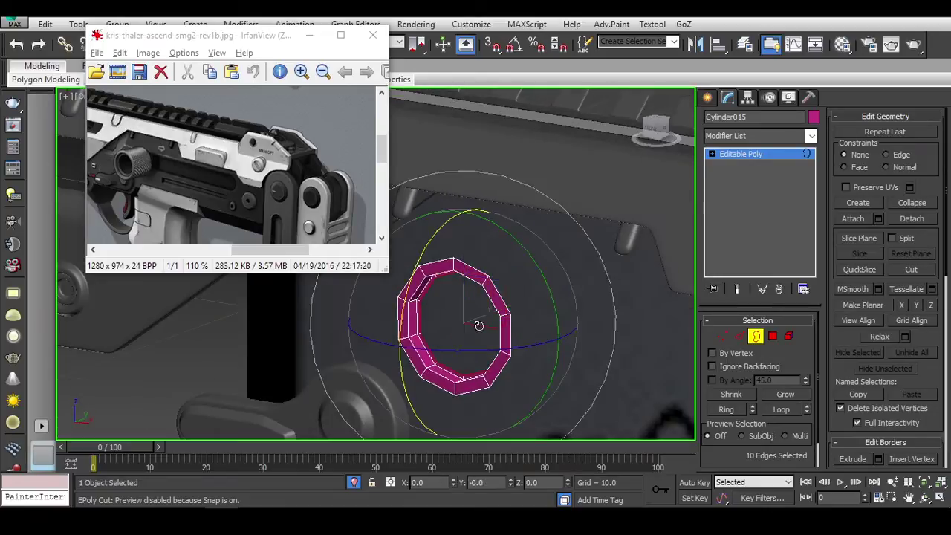
key(r)
key(w)
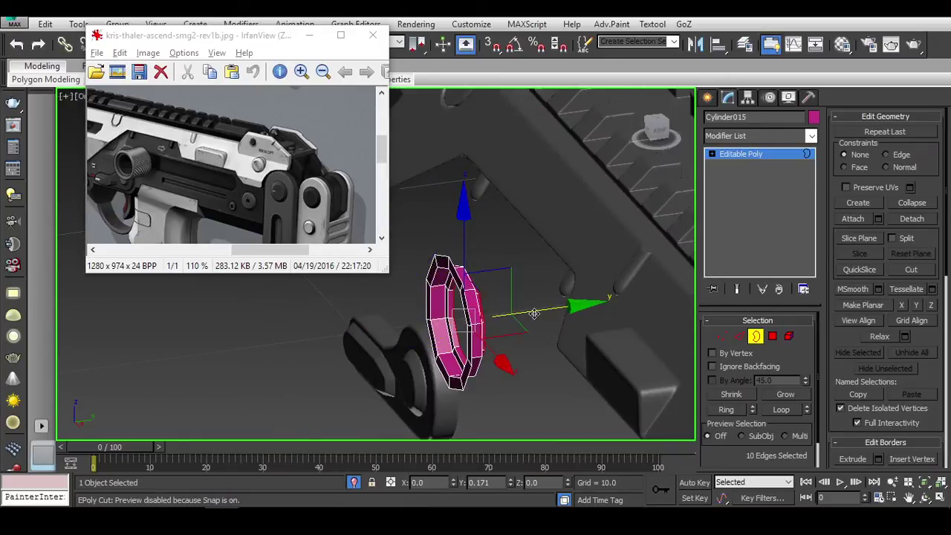
shift+drag(543, 314, 550, 315)
mouse_move(556, 324)
alt+middle_down()
mouse_move(521, 335)
mouse_move(588, 304)
alt+middle_up()
Step: Unhide all the hidden gun parts to see the collar against the receiver
key(e)
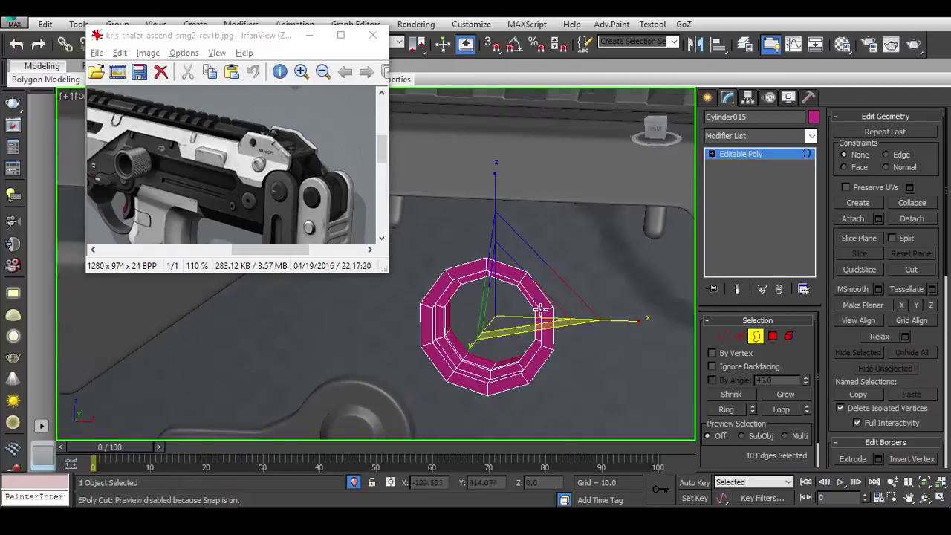
right_click(588, 305)
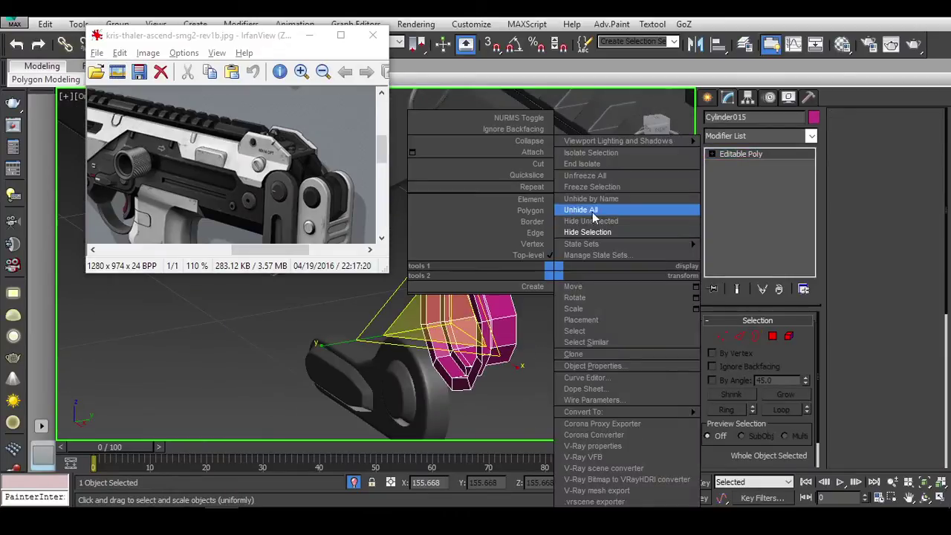
click(594, 213)
mouse_move(587, 245)
alt+middle_down()
mouse_move(557, 270)
mouse_move(551, 307)
mouse_move(575, 298)
mouse_move(491, 290)
alt+middle_up()
key(w)
Step: Select the vertices along one edge of the collar
key(1)
drag(421, 210, 482, 356)
key(F3)
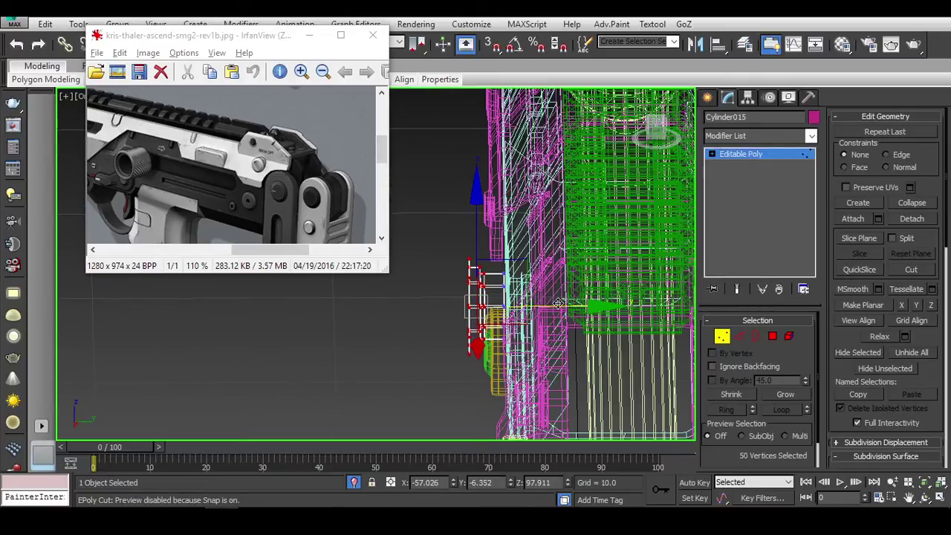
key(F3)
mouse_move(539, 303)
alt+middle_down()
mouse_move(569, 316)
mouse_move(563, 297)
mouse_move(572, 312)
alt+middle_up()
Step: Slide the whole collar along the receiver side to seat it over the round hole
click(756, 337)
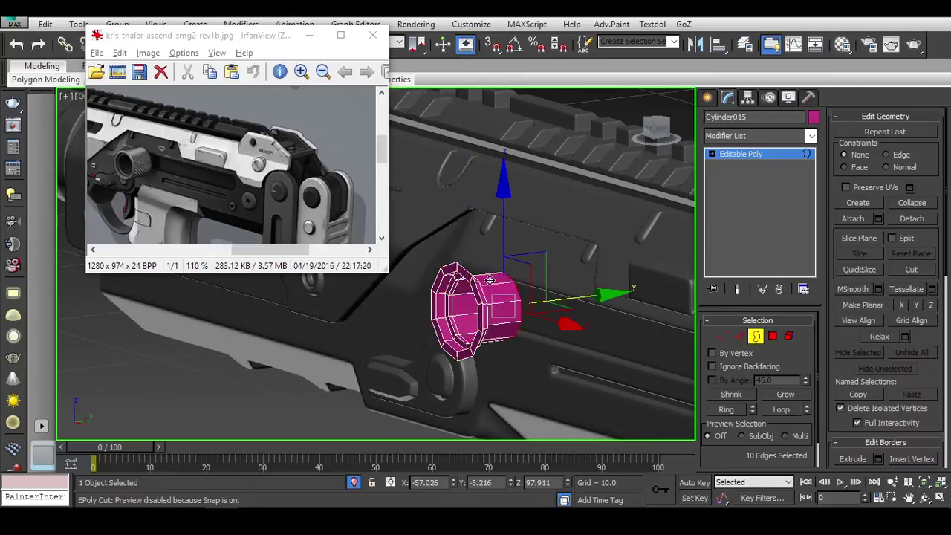
alt+middle_drag(466, 269, 504, 298)
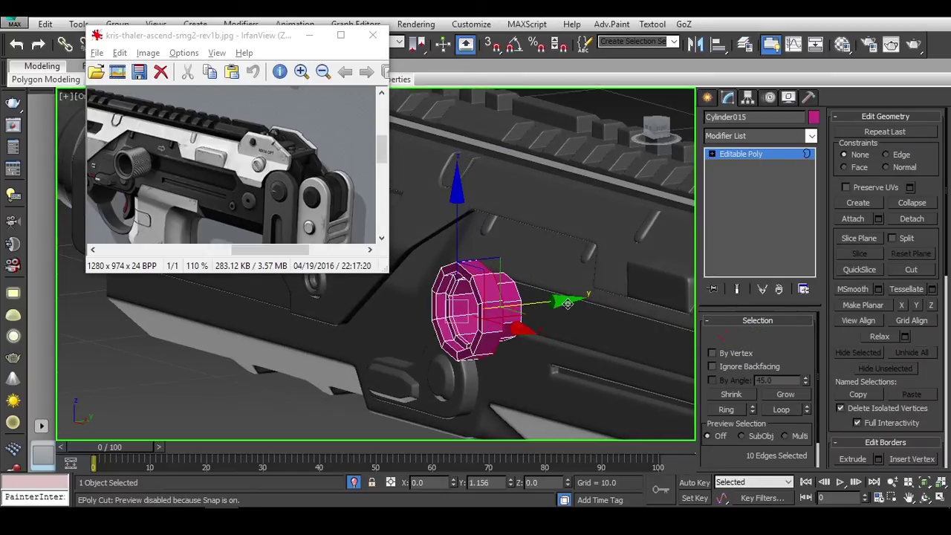
alt+middle_drag(568, 303, 744, 358)
click(757, 337)
alt+middle_drag(550, 319, 576, 328)
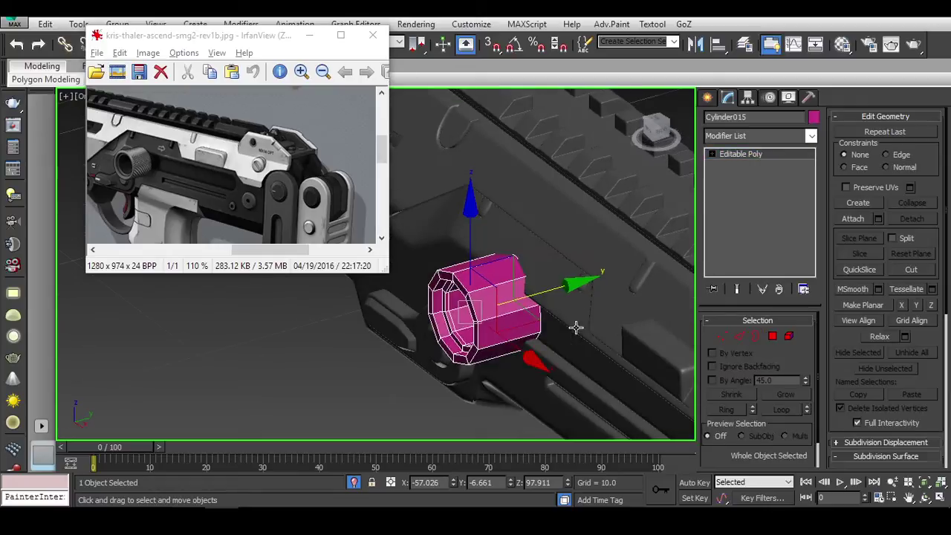
drag(547, 290, 537, 289)
key(f)
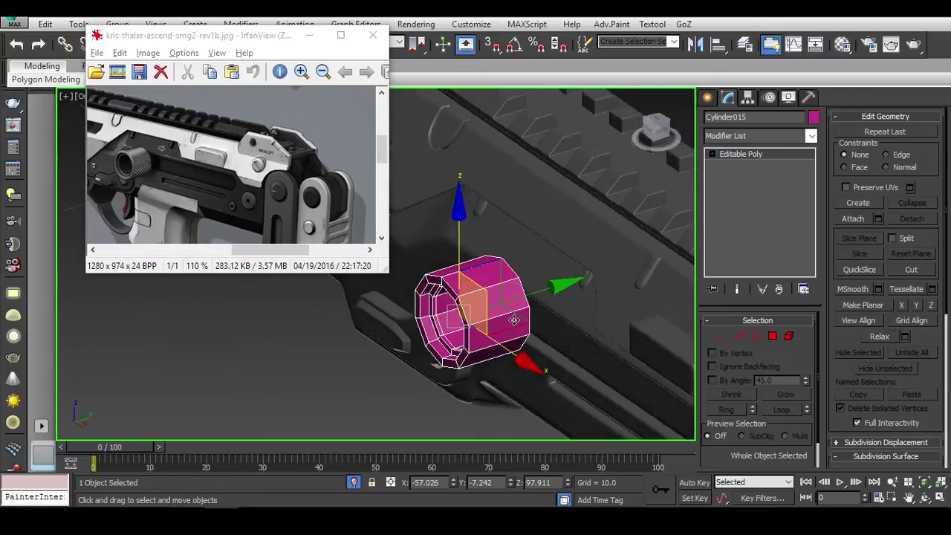
alt+middle_drag(549, 288, 459, 289)
click(756, 336)
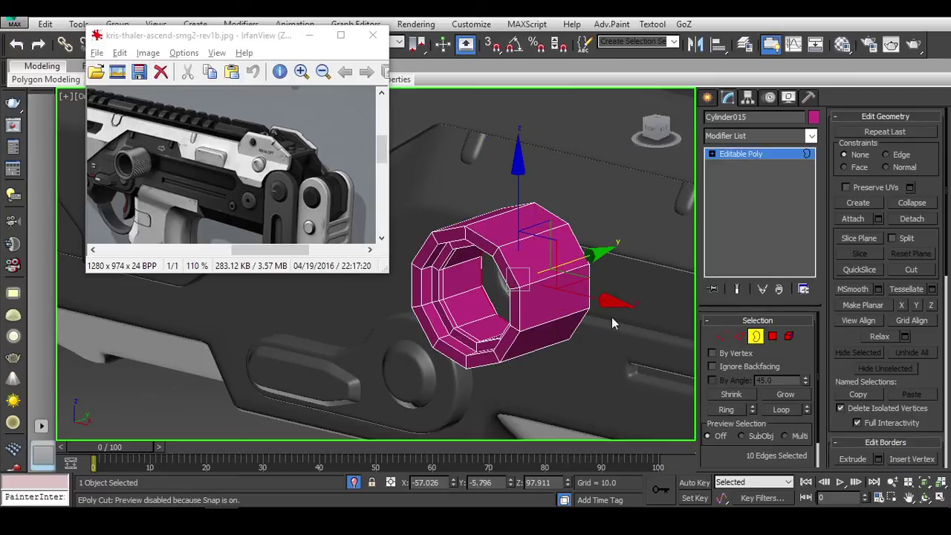
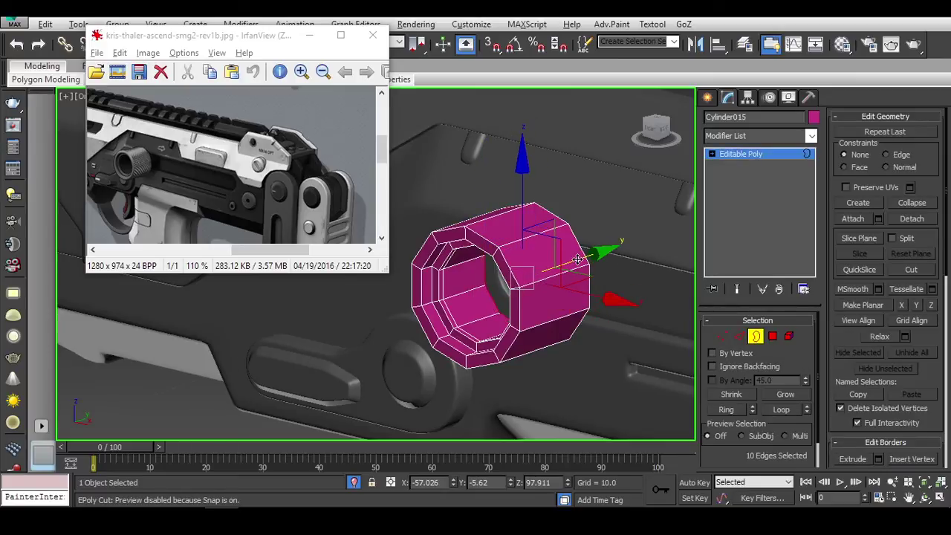
Step: Inset the muzzle cap's inner end polygon from the quad menu
click(773, 336)
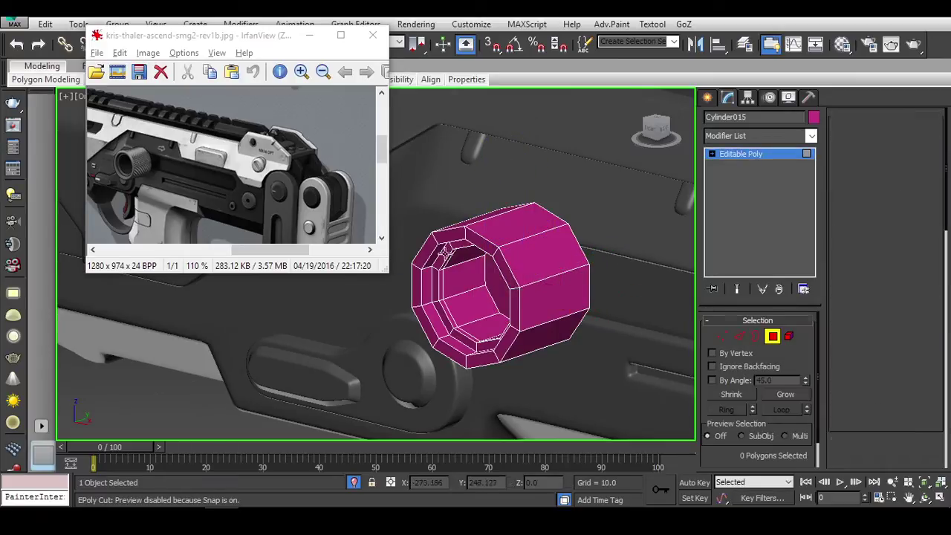
scroll(484, 276, up, 5)
right_click(481, 271)
click(470, 344)
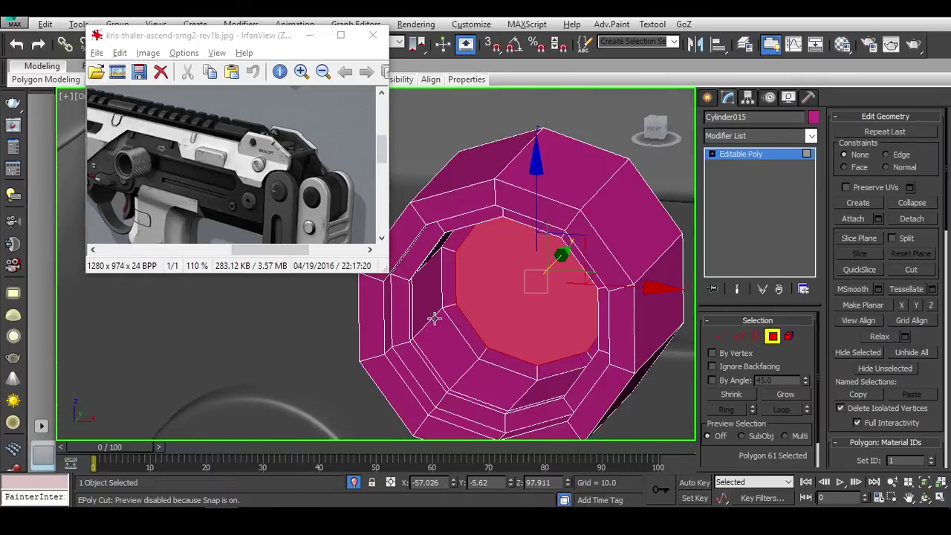
alt+middle_drag(435, 318, 464, 298)
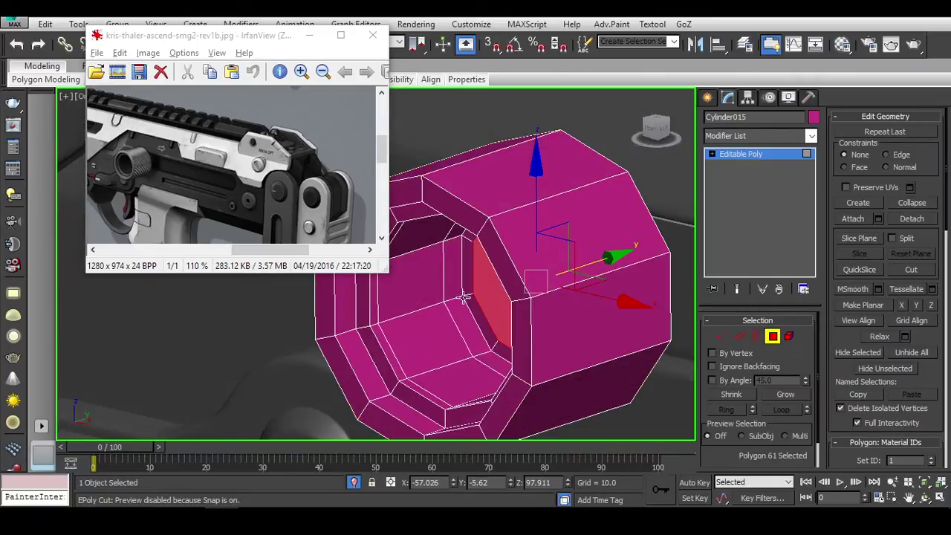
scroll(464, 298, up, 3)
Step: Turn on the NURMS subdivision smoothing preview for the muzzle cap
key(2)
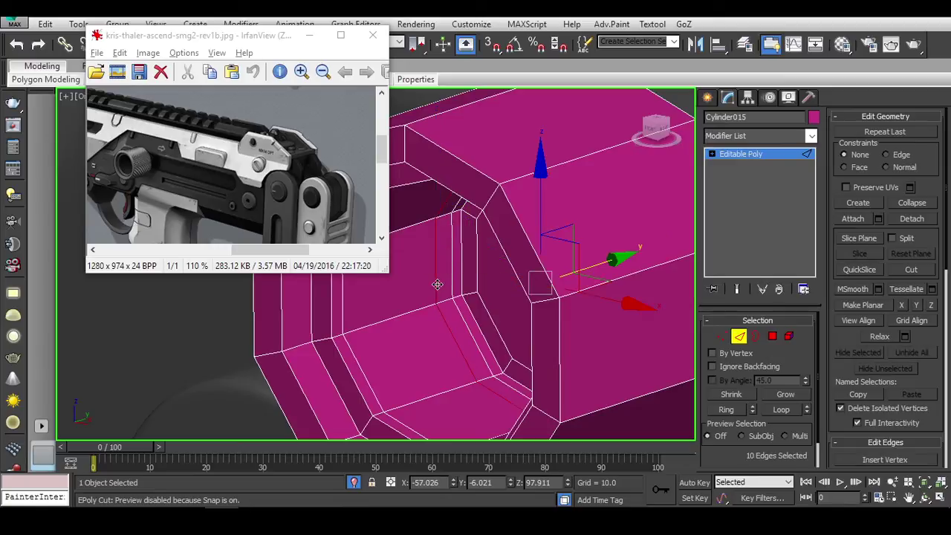
scroll(437, 285, down, 4)
click(736, 336)
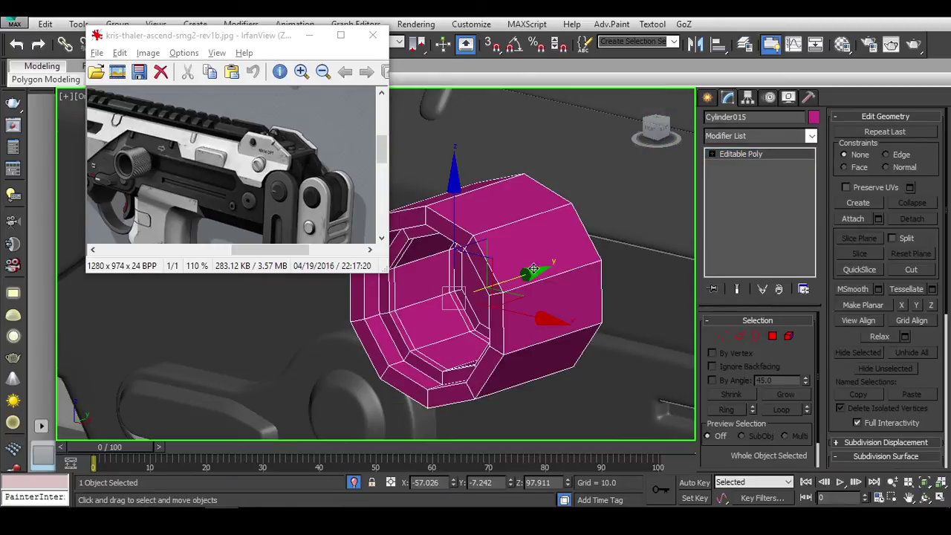
mouse_move(521, 267)
alt+middle_down()
mouse_move(593, 207)
mouse_move(470, 229)
mouse_move(453, 245)
mouse_move(522, 213)
mouse_move(660, 213)
mouse_move(539, 191)
mouse_move(468, 226)
alt+middle_up()
key(ctrl+BackSpace)
key(ctrl+BackSpace)
scroll(469, 226, up, 5)
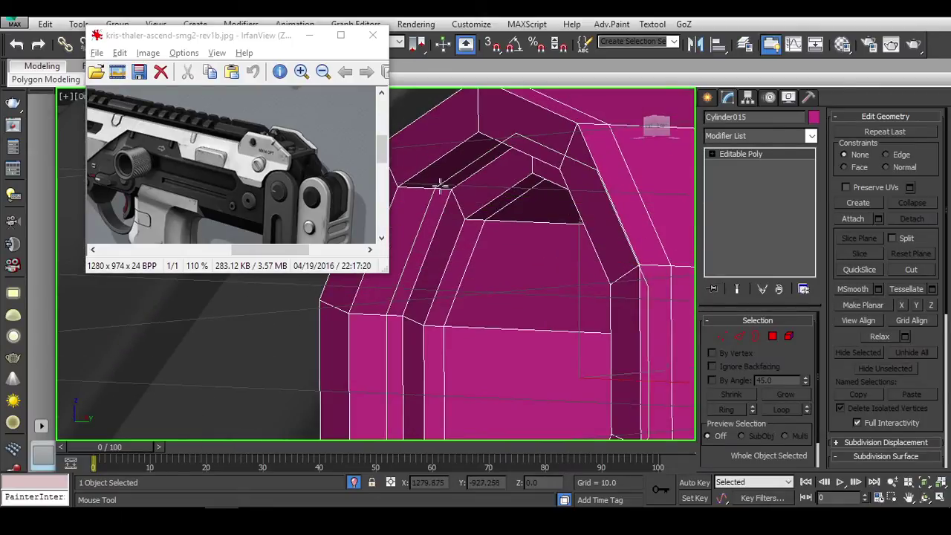
scroll(491, 215, down, 2)
scroll(490, 215, down, 3)
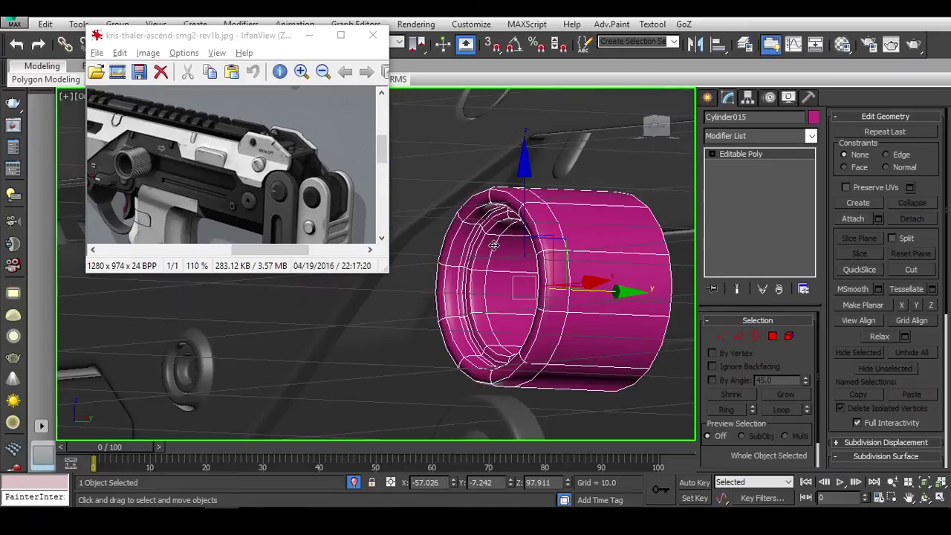
scroll(513, 234, up, 4)
Step: Reselect the muzzle cap and raise its subdivision iterations to 2
mouse_move(513, 234)
alt+middle_down()
mouse_move(523, 244)
mouse_move(509, 243)
mouse_move(581, 302)
alt+middle_up()
scroll(572, 290, up, 2)
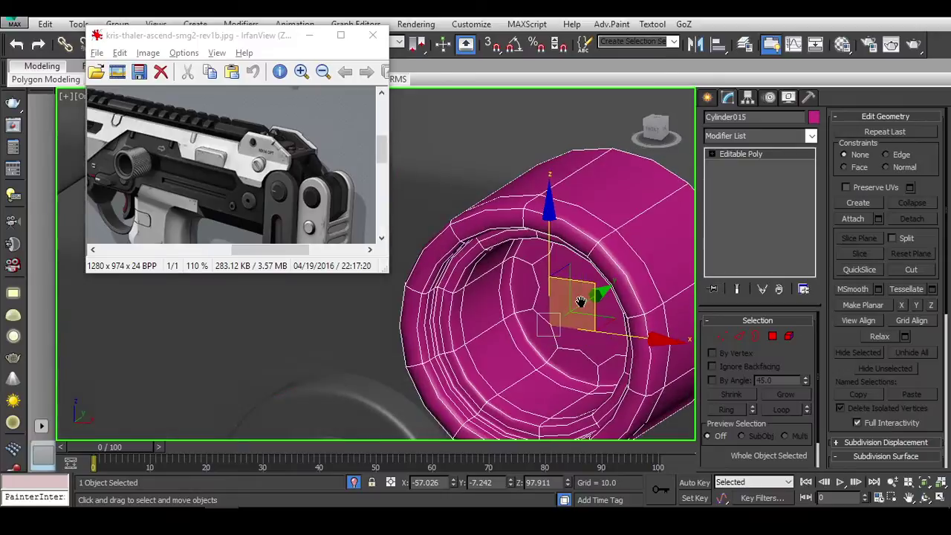
scroll(581, 302, down, 2)
scroll(584, 346, down, 3)
click(512, 272)
scroll(462, 243, up, 3)
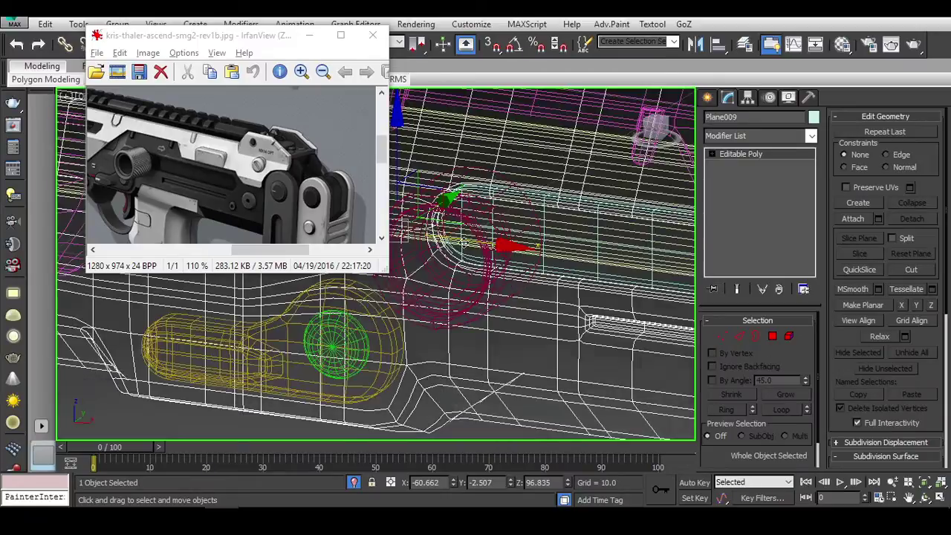
click(462, 243)
scroll(463, 243, up, 2)
scroll(841, 370, down, 5)
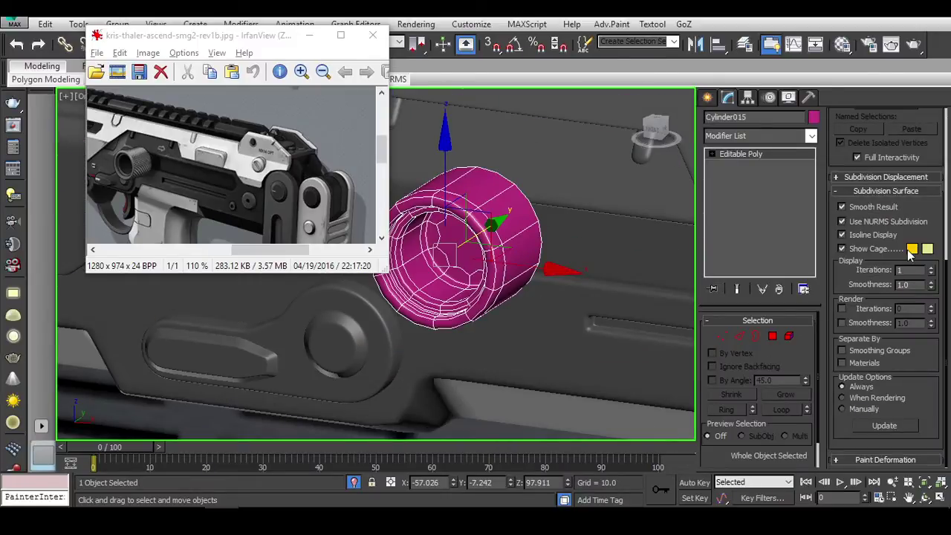
click(931, 266)
Step: Inspect the smoothed cap end from front and angled views, then reselect the cap
mouse_move(587, 248)
alt+middle_down()
mouse_move(614, 236)
mouse_move(575, 248)
alt+middle_up()
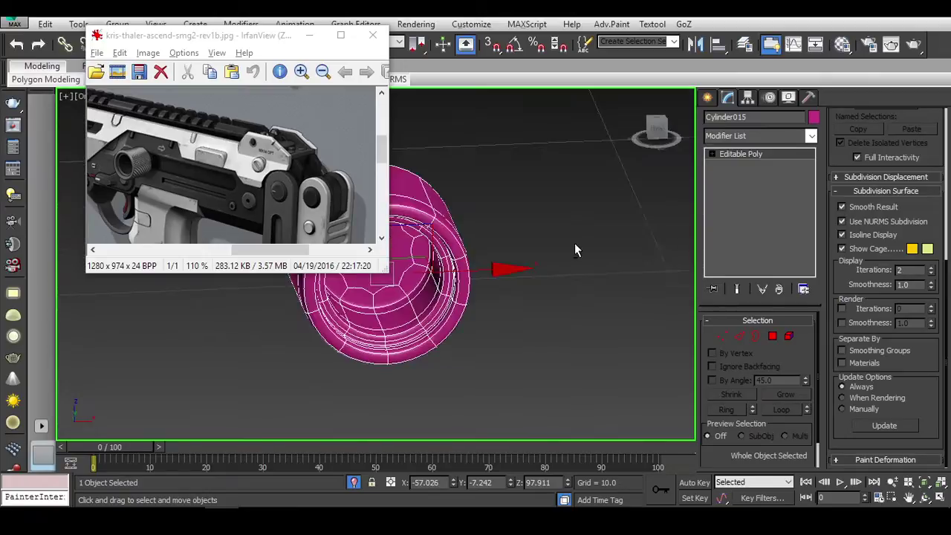
key(f)
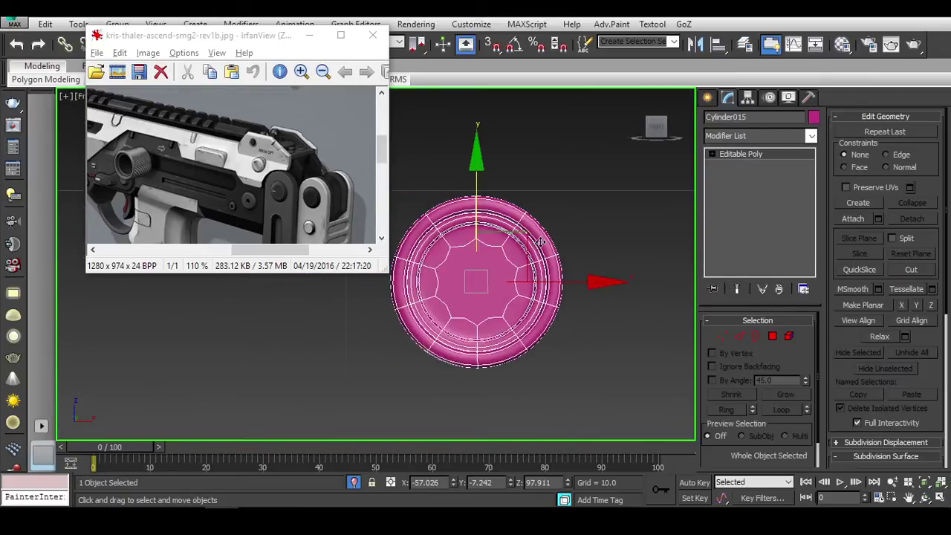
alt+middle_drag(551, 237, 521, 245)
scroll(461, 297, up, 5)
alt+middle_drag(461, 297, 446, 250)
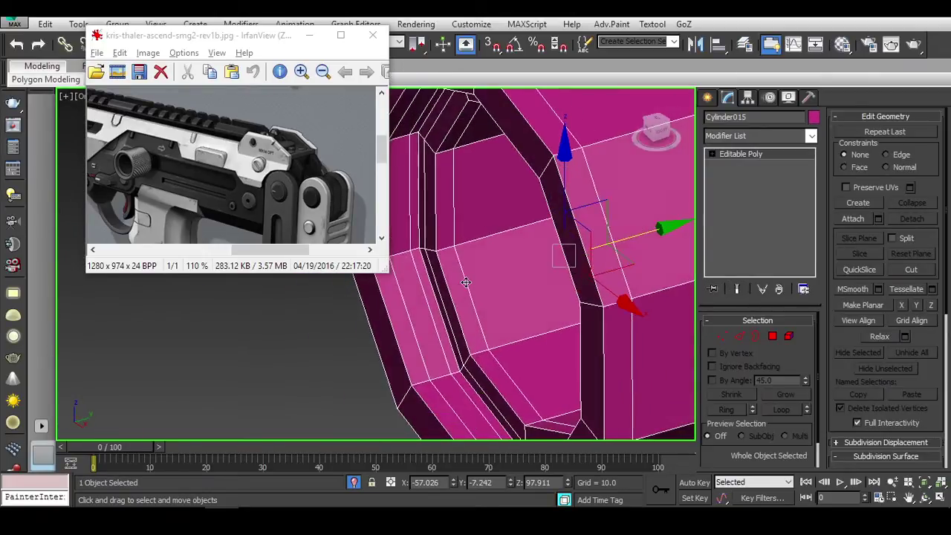
key(2)
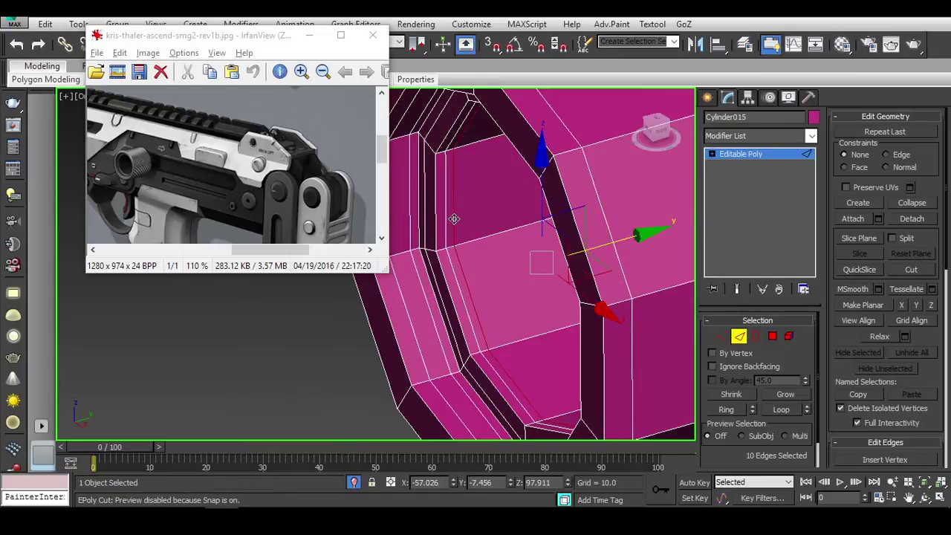
click(739, 339)
scroll(617, 367, down, 4)
scroll(618, 367, down, 3)
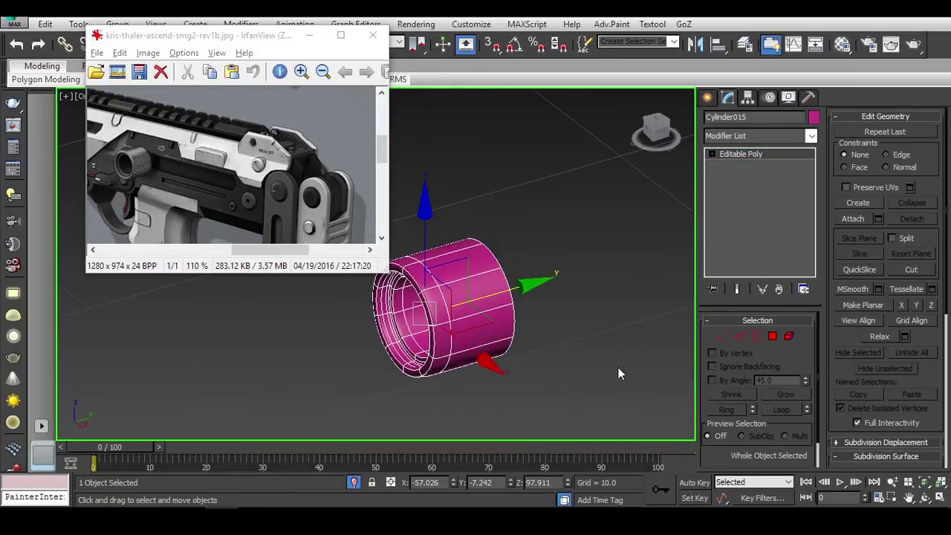
drag(578, 240, 372, 340)
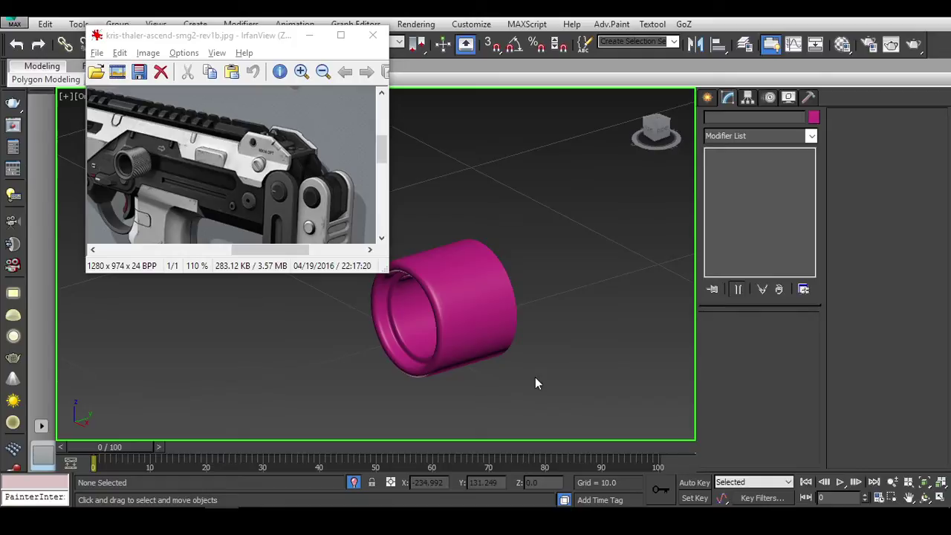
Step: Select the muzzle cap's open end border loop in Border mode
click(475, 313)
mouse_move(491, 327)
alt+middle_down()
mouse_move(499, 273)
mouse_move(554, 327)
alt+middle_up()
click(465, 270)
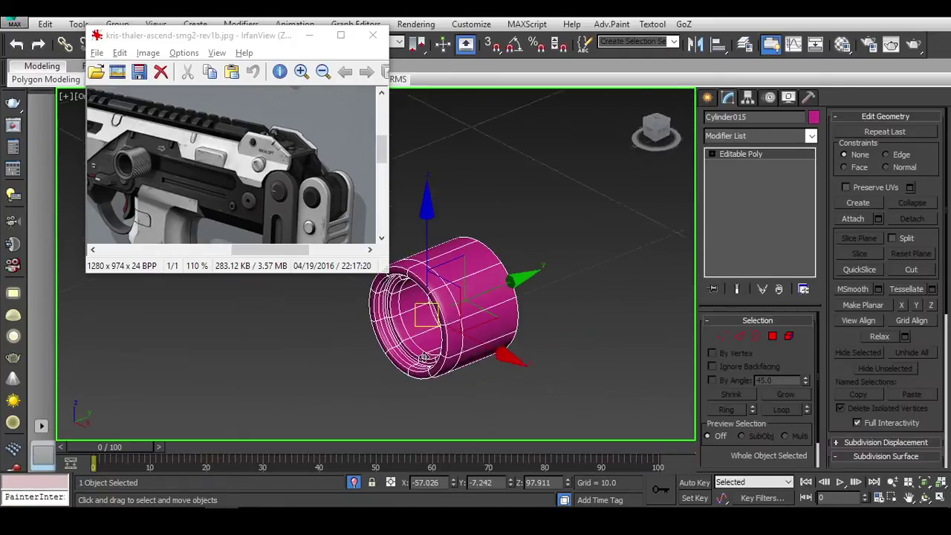
click(553, 327)
click(444, 282)
scroll(443, 283, up, 3)
alt+middle_drag(444, 283, 565, 298)
key(3)
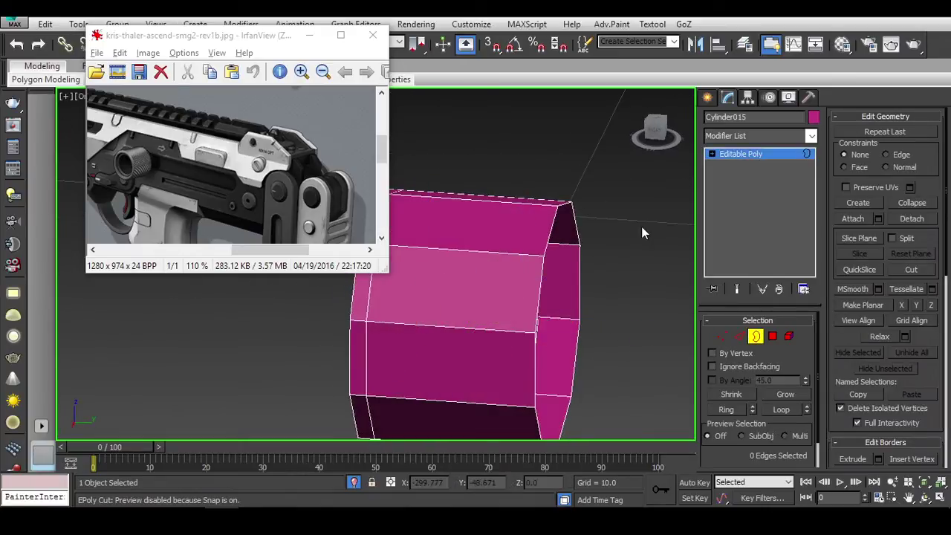
click(641, 226)
alt+middle_drag(642, 226, 567, 305)
Step: Scale the border inward and Shift-move it out along Y into a narrower tube
key(r)
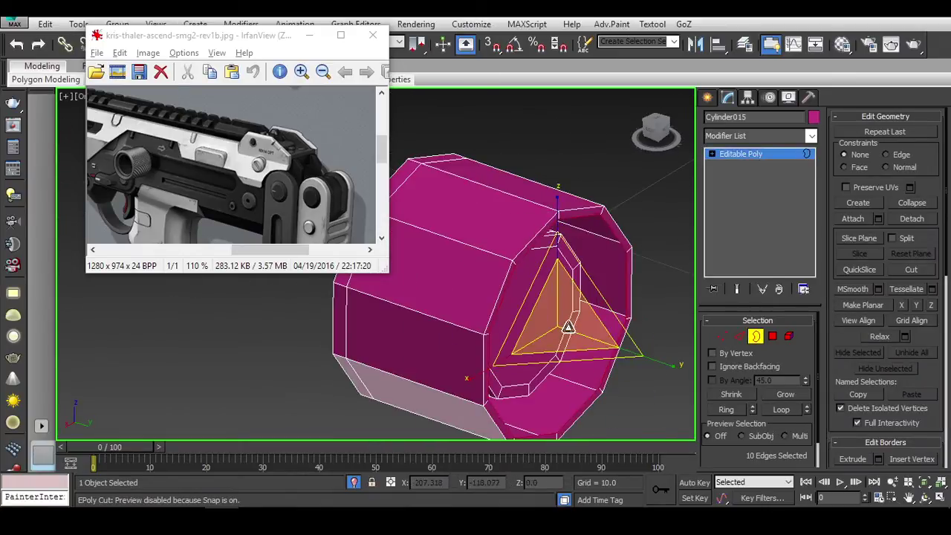
shift+drag(568, 328, 572, 336)
key(w)
alt+middle_drag(572, 336, 648, 360)
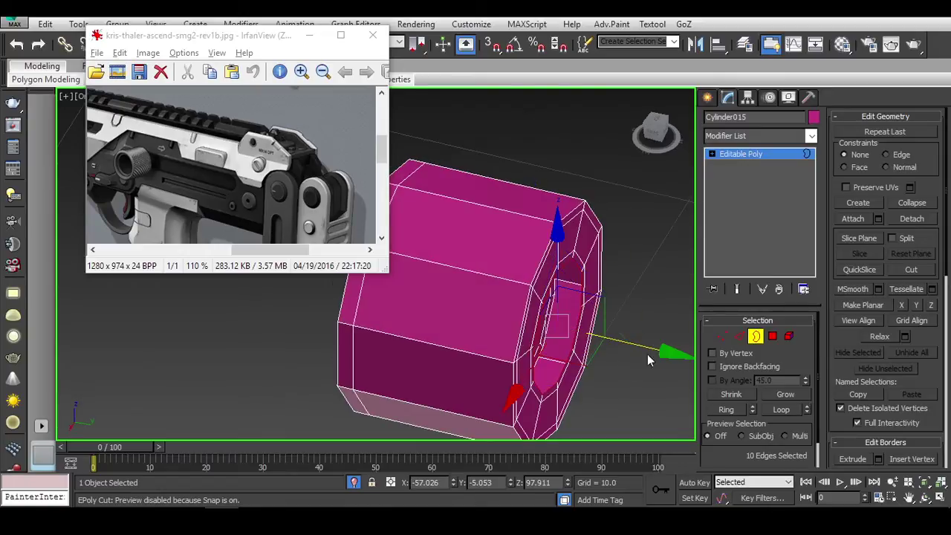
shift+drag(648, 360, 730, 361)
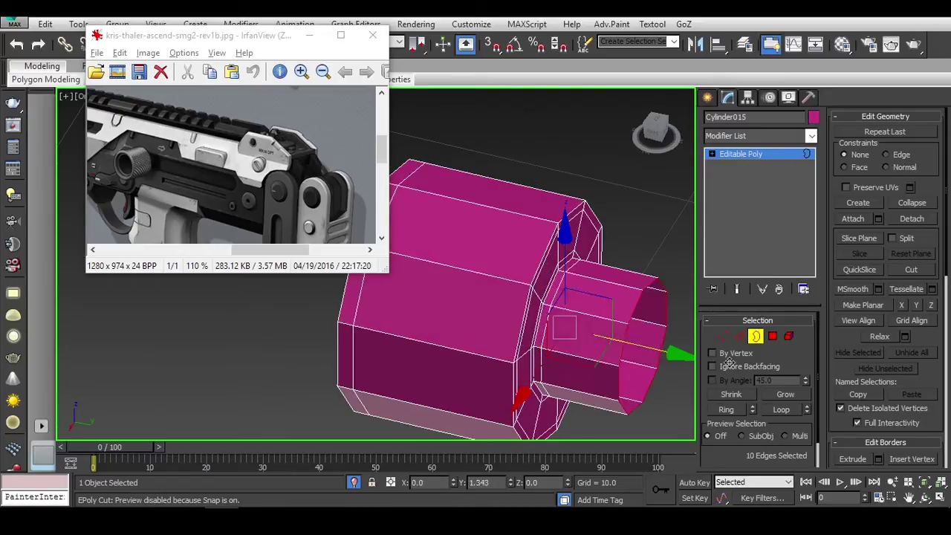
alt+middle_drag(639, 356, 610, 350)
Step: Isolate the muzzle cap and its tube from the gun body
click(754, 336)
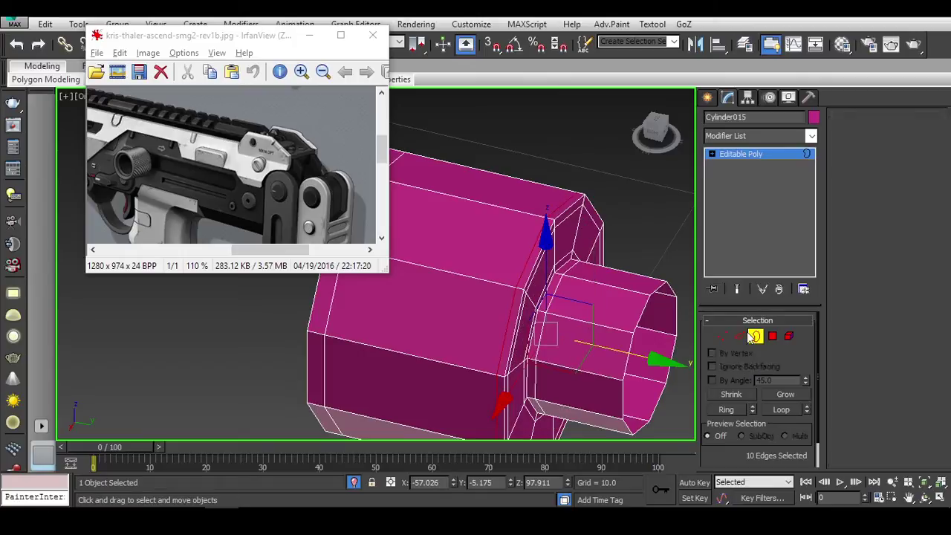
scroll(631, 245, down, 3)
scroll(606, 330, down, 3)
mouse_move(675, 286)
alt+middle_down()
mouse_move(676, 275)
mouse_move(609, 240)
mouse_move(574, 291)
mouse_move(614, 272)
alt+middle_up()
ctrl+click(638, 265)
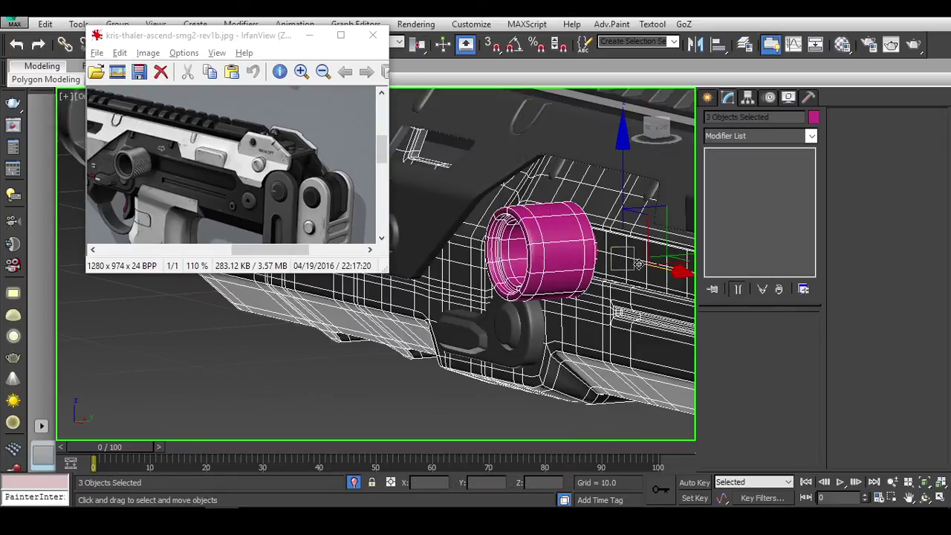
alt+click(629, 258)
key(alt+q)
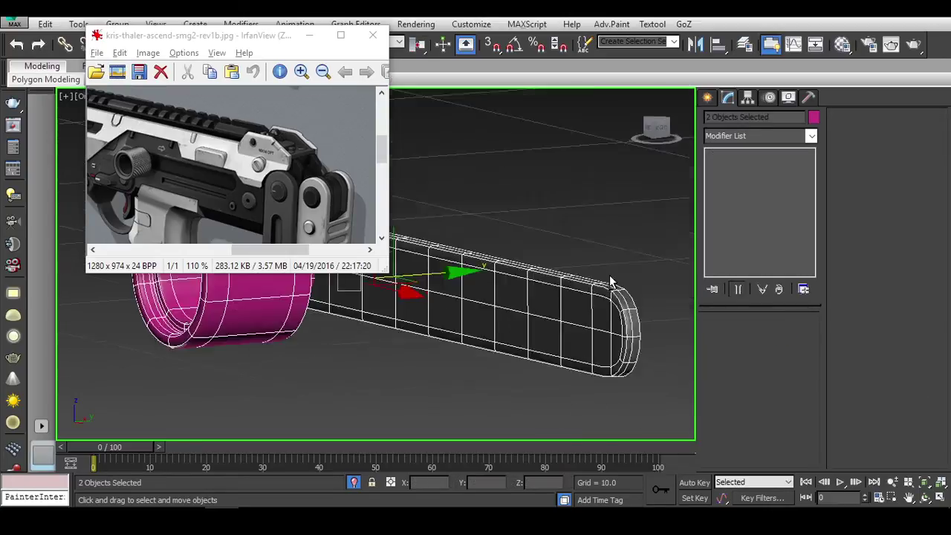
mouse_move(609, 255)
alt+middle_down()
mouse_move(531, 257)
mouse_move(688, 302)
alt+middle_up()
Step: Select the tube's open border on the isolated cap, then undo the grow
click(531, 257)
key(4)
key(3)
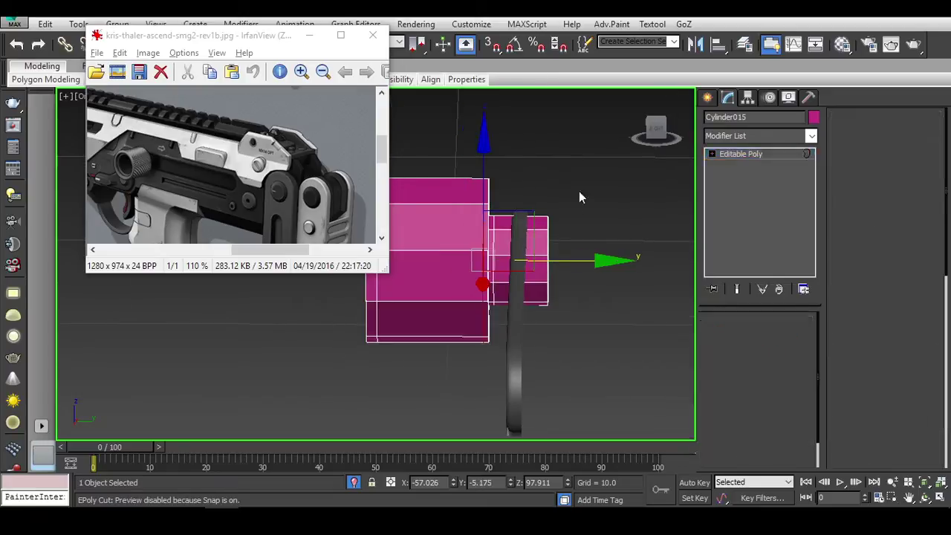
alt+middle_drag(579, 191, 610, 223)
click(781, 394)
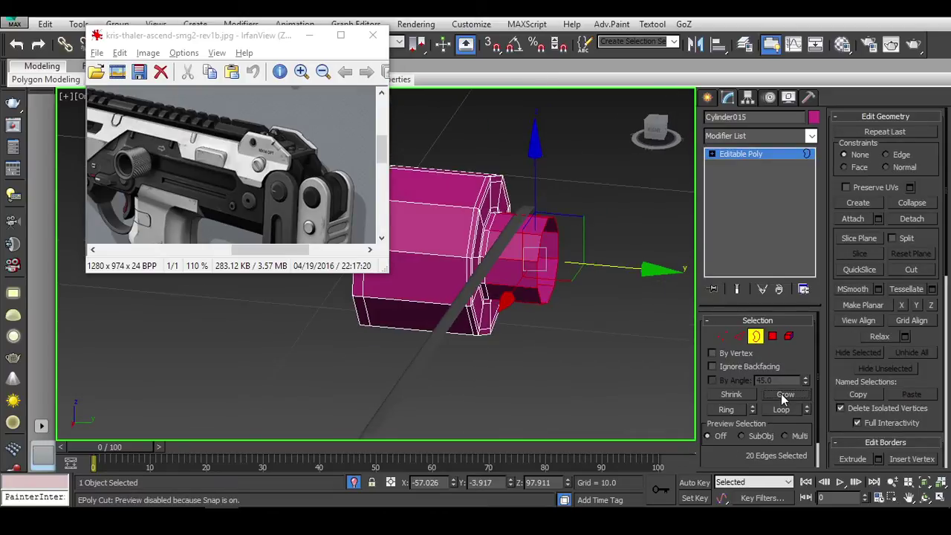
click(781, 394)
scroll(598, 318, up, 2)
key(ctrl+z)
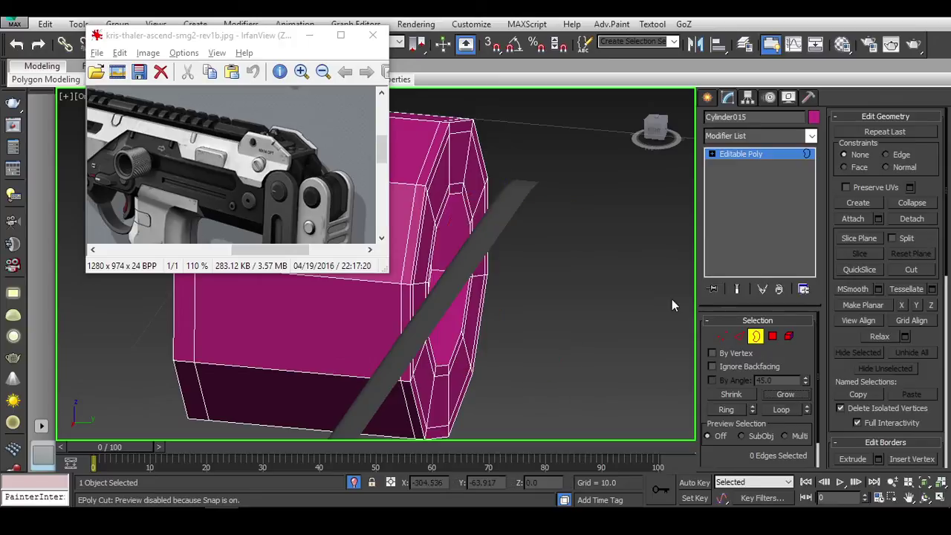
Step: Inspect the isolated cap's end face and side, leaving border editing
click(755, 336)
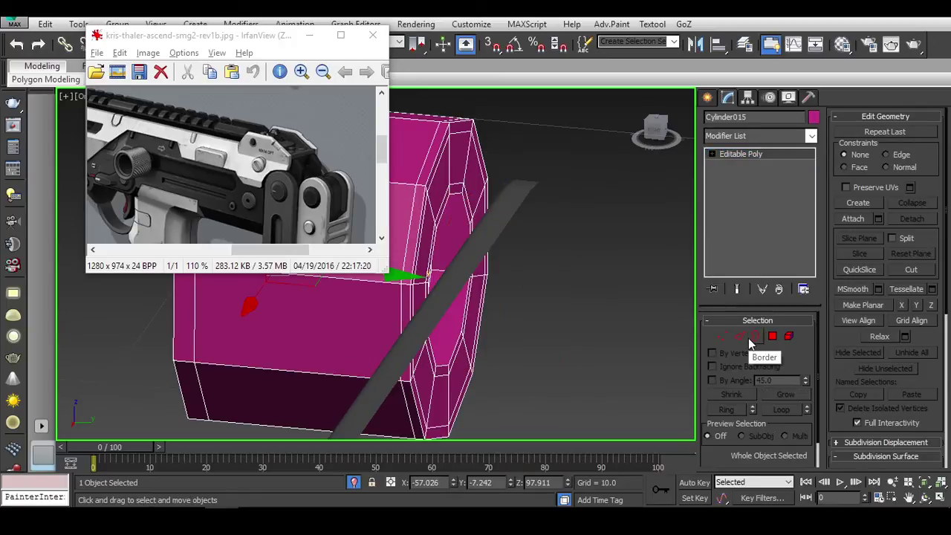
click(755, 336)
alt+middle_drag(518, 245, 461, 284)
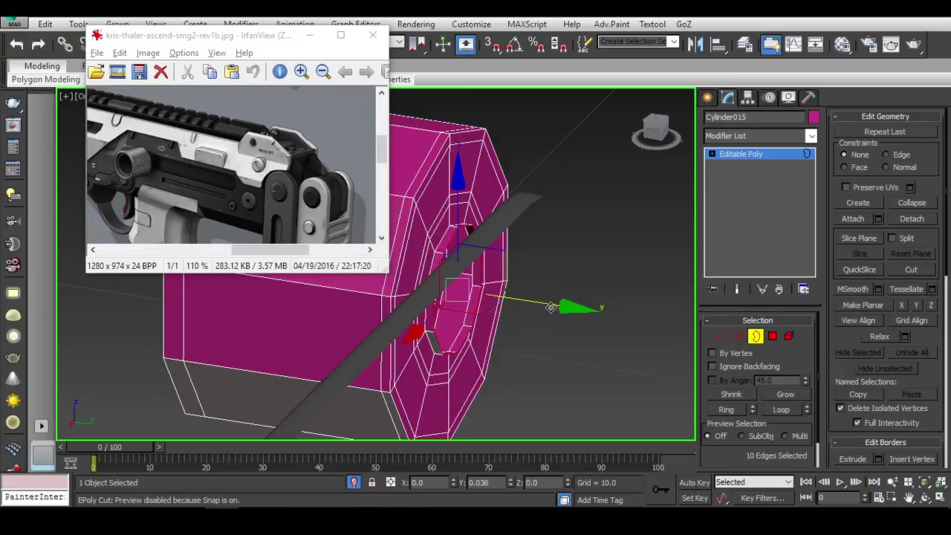
mouse_move(573, 309)
alt+middle_down()
mouse_move(537, 270)
mouse_move(519, 266)
alt+middle_up()
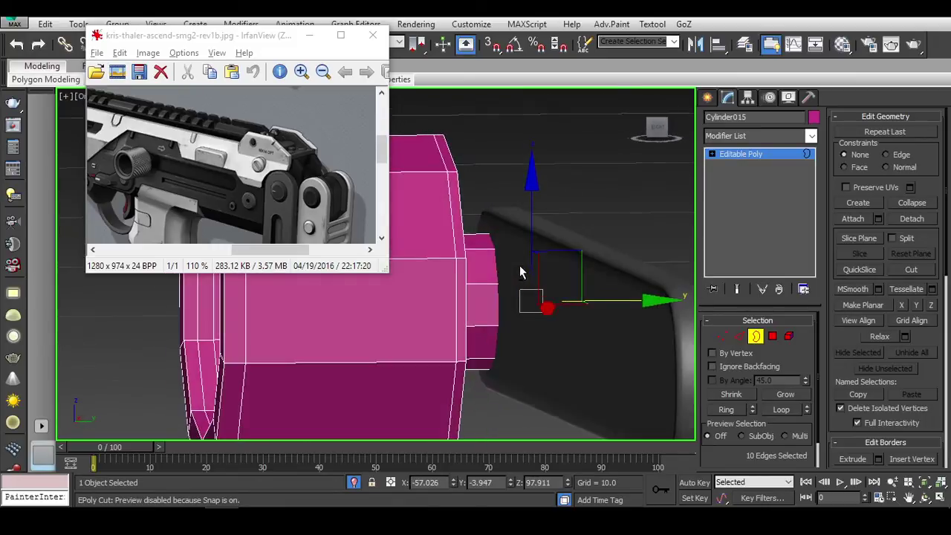
key(3)
alt+middle_drag(626, 201, 484, 275)
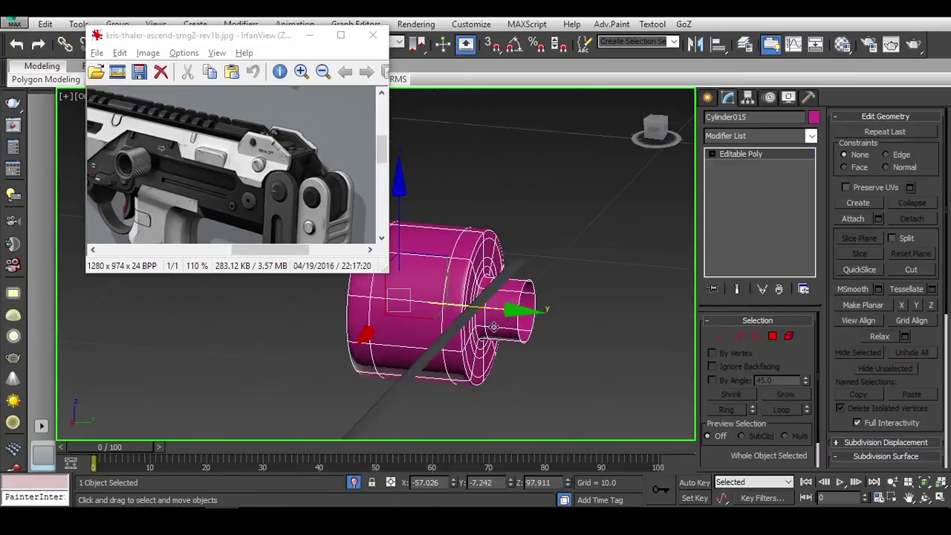
click(532, 225)
Step: Hide the rod and another gun part, then frame the gun in view
right_click(533, 223)
click(561, 184)
right_click(548, 223)
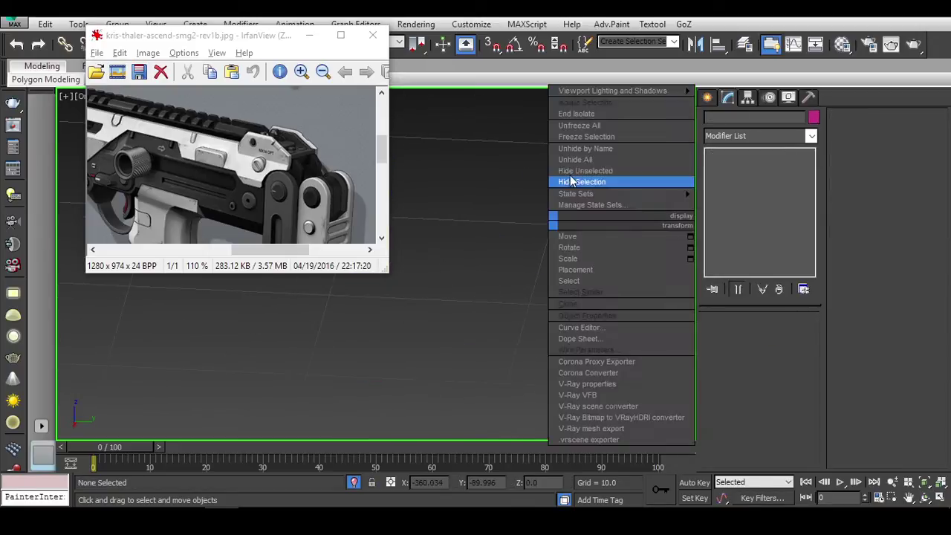
click(573, 185)
scroll(594, 254, down, 5)
mouse_move(594, 254)
alt+middle_down()
mouse_move(569, 219)
mouse_move(527, 201)
alt+middle_up()
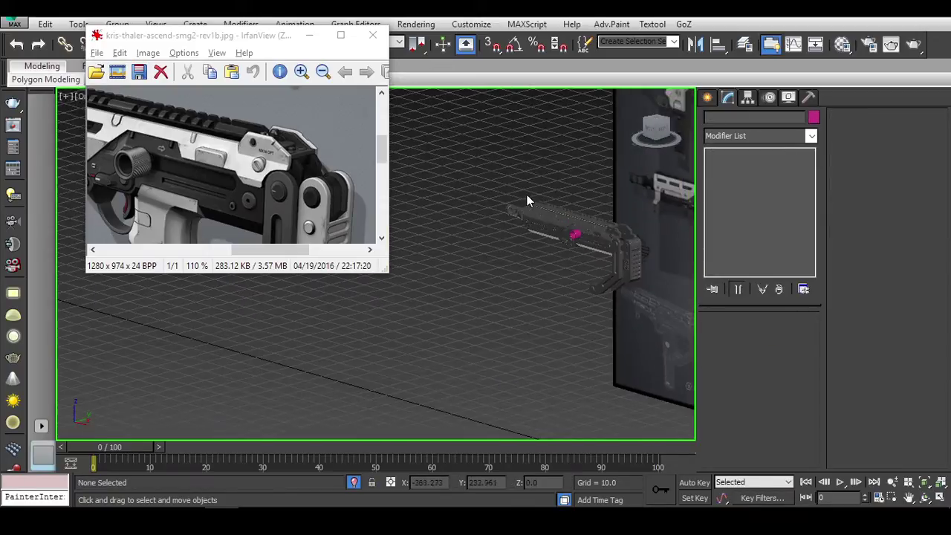
key(z)
alt+middle_drag(589, 330, 573, 289)
scroll(506, 254, up, 2)
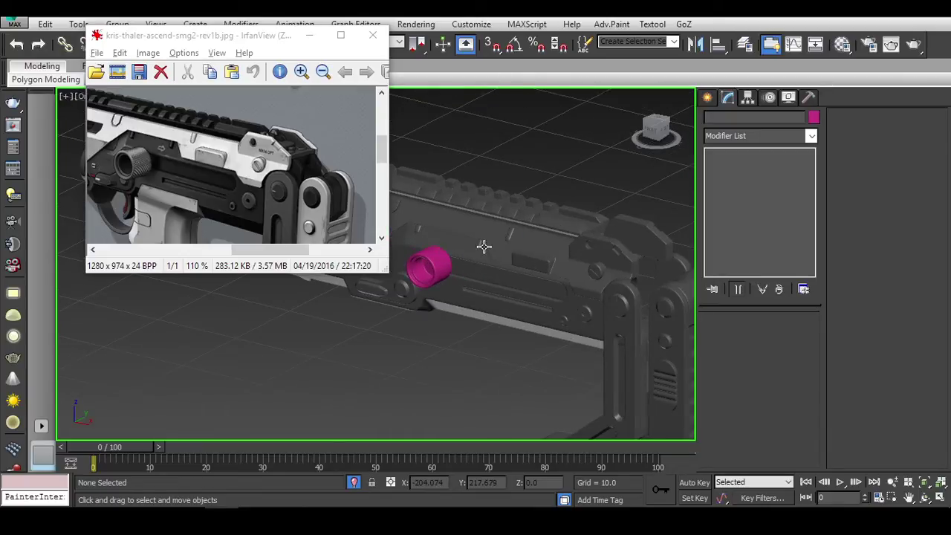
scroll(484, 235, up, 2)
Step: Give the pink Cylinder015 muzzle cap the grey default Material Editor material
click(451, 280)
scroll(491, 312, up, 2)
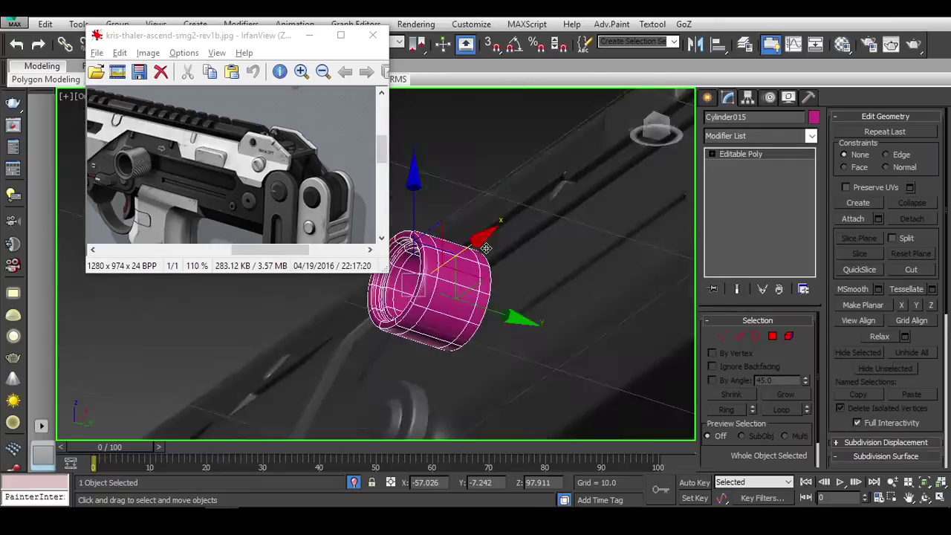
key(m)
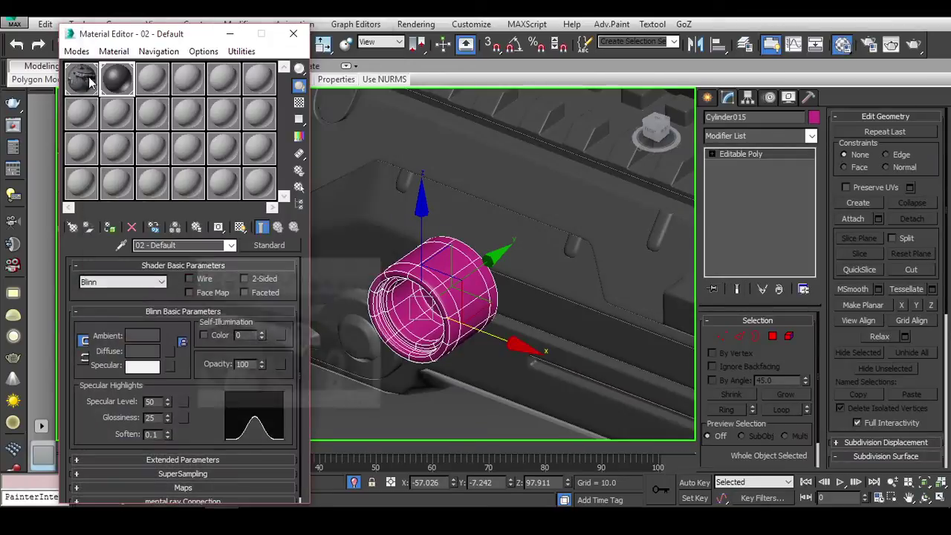
mouse_move(492, 276)
alt+middle_down()
mouse_move(477, 238)
mouse_move(511, 270)
alt+middle_up()
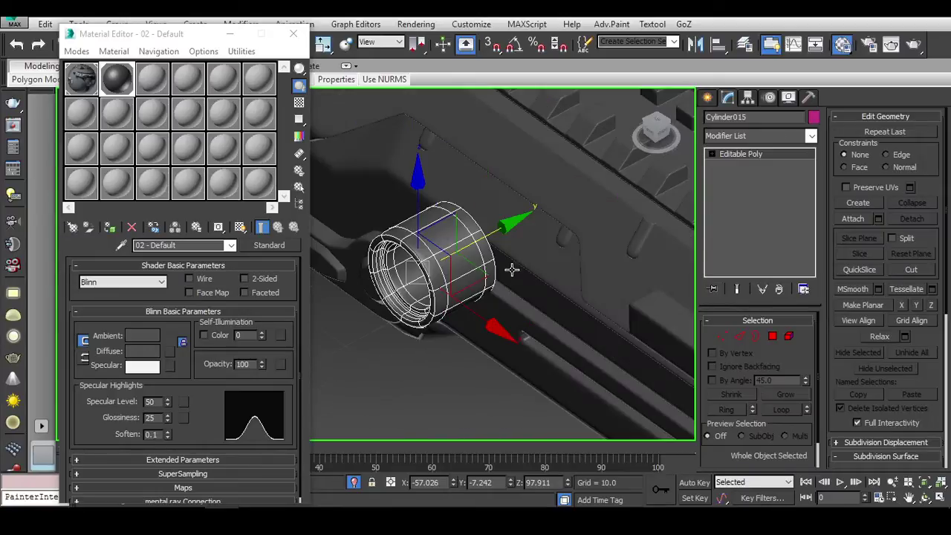
Step: Turn off NURMS and detach the cap's outer loop of polygons as Object007
key(ctrl+z)
key(4)
click(454, 172)
shift+click(529, 305)
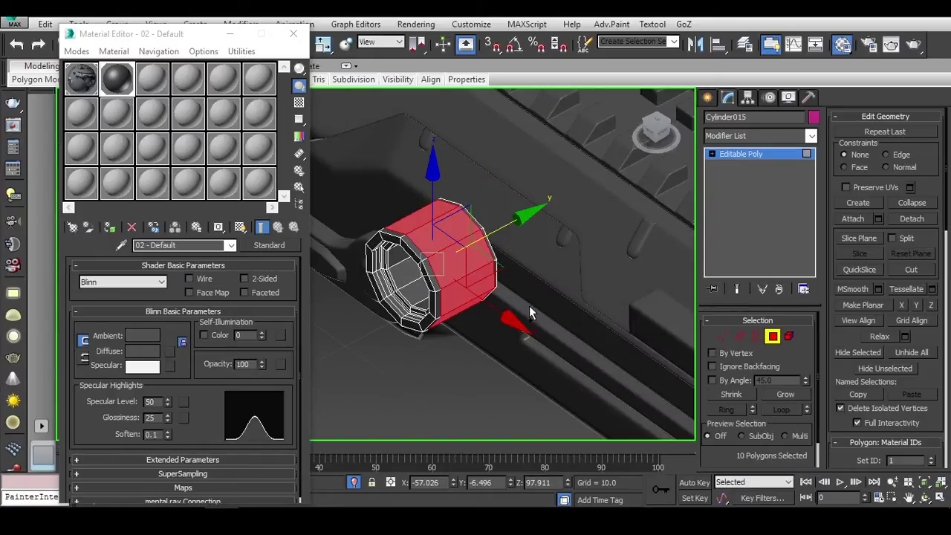
click(506, 276)
key(ctrl+z)
click(509, 277)
Step: Select Object007 and MSmooth the octagonal band into a dense round cylinder
key(4)
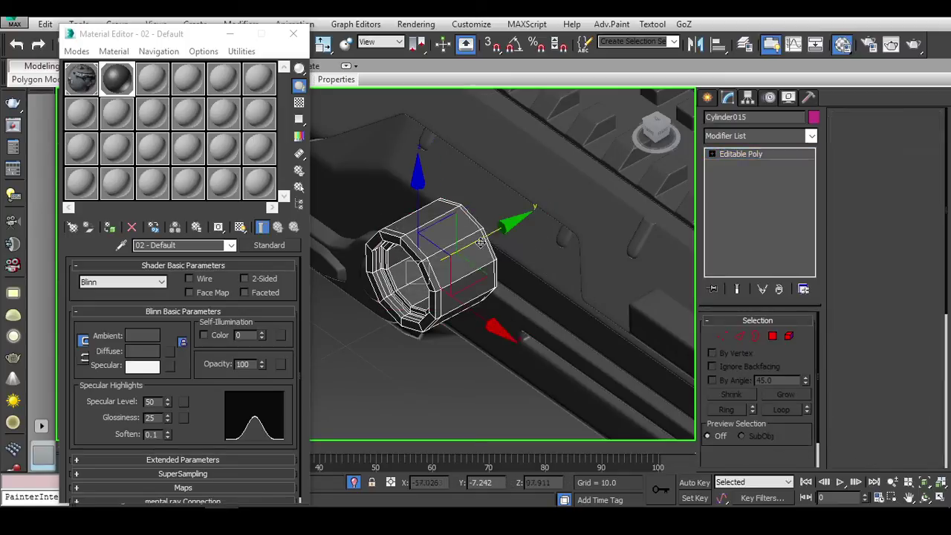
right_click(466, 237)
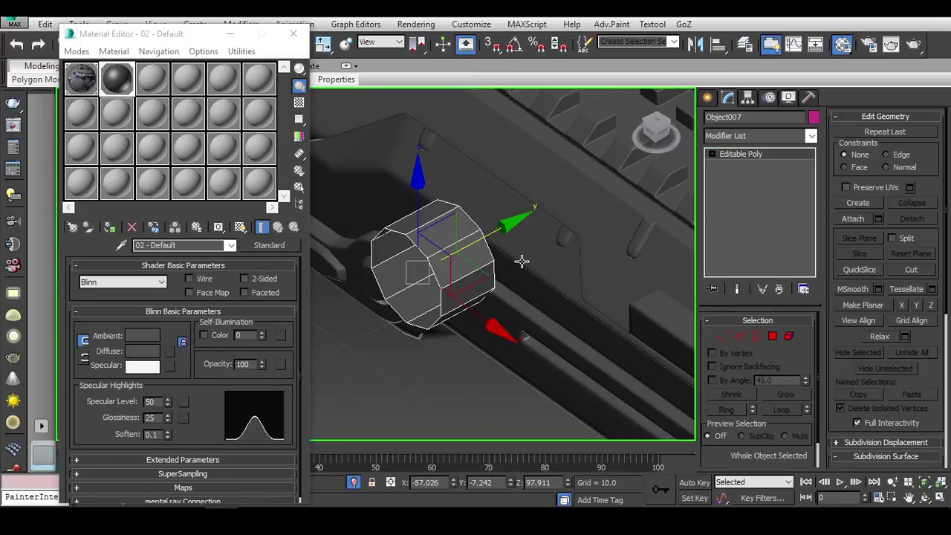
click(853, 290)
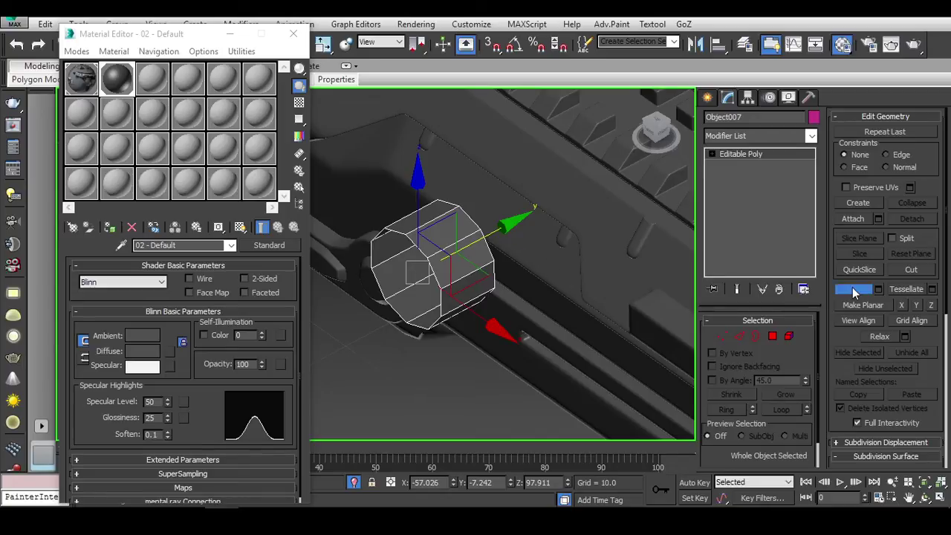
click(853, 289)
mouse_move(614, 280)
alt+middle_down()
mouse_move(567, 298)
mouse_move(587, 288)
alt+middle_up()
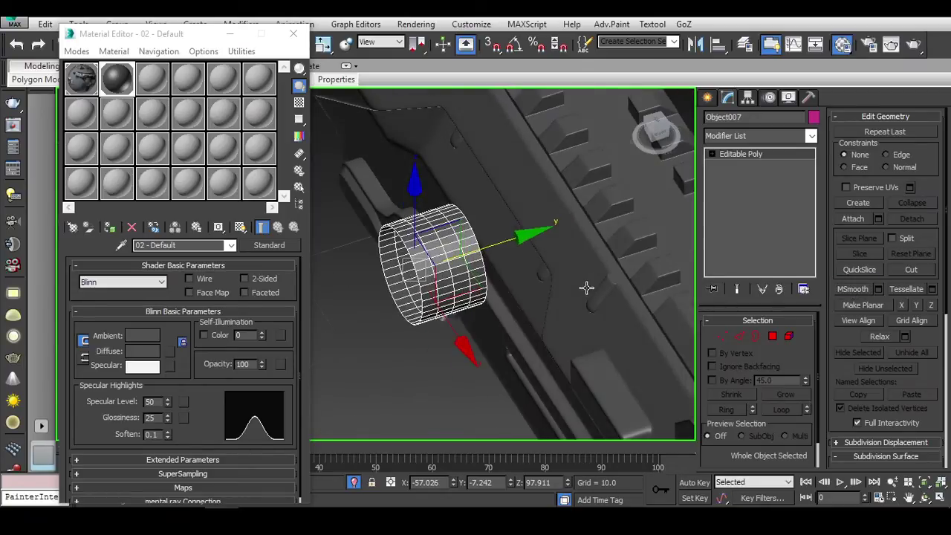
scroll(483, 260, up, 3)
Step: Select the band's ring of 40 edges and Connect them with 9 segments
key(2)
double_click(462, 244)
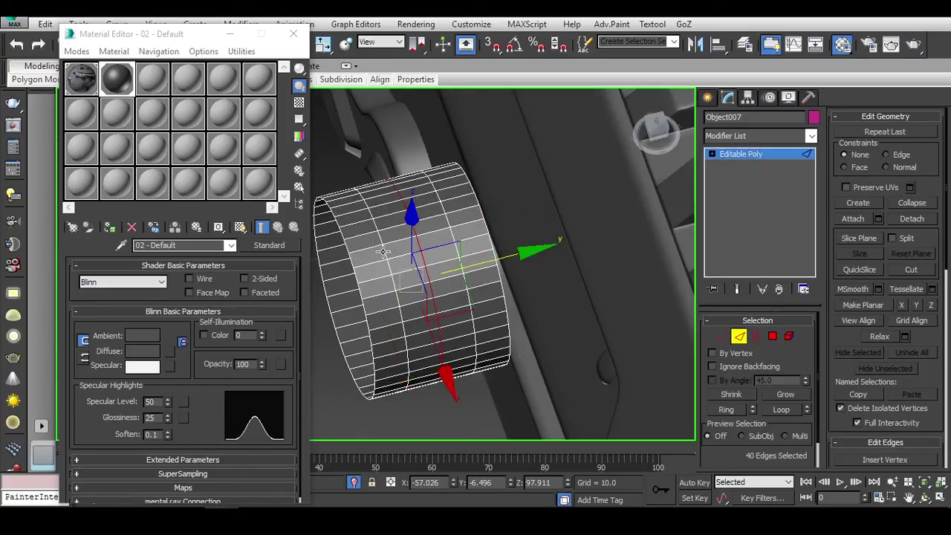
click(452, 234)
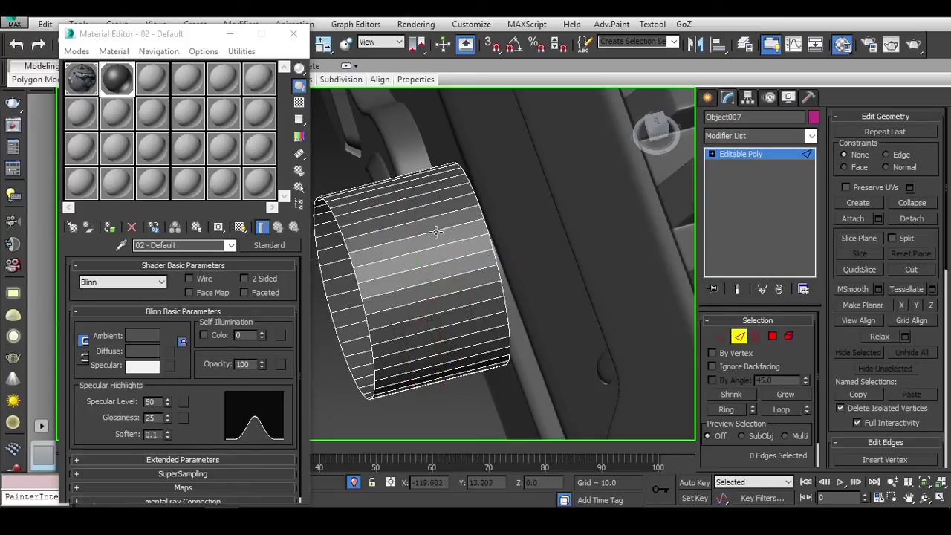
double_click(437, 231)
mouse_move(689, 337)
alt+middle_down()
mouse_move(597, 367)
mouse_move(569, 357)
alt+middle_up()
scroll(913, 160, down, 5)
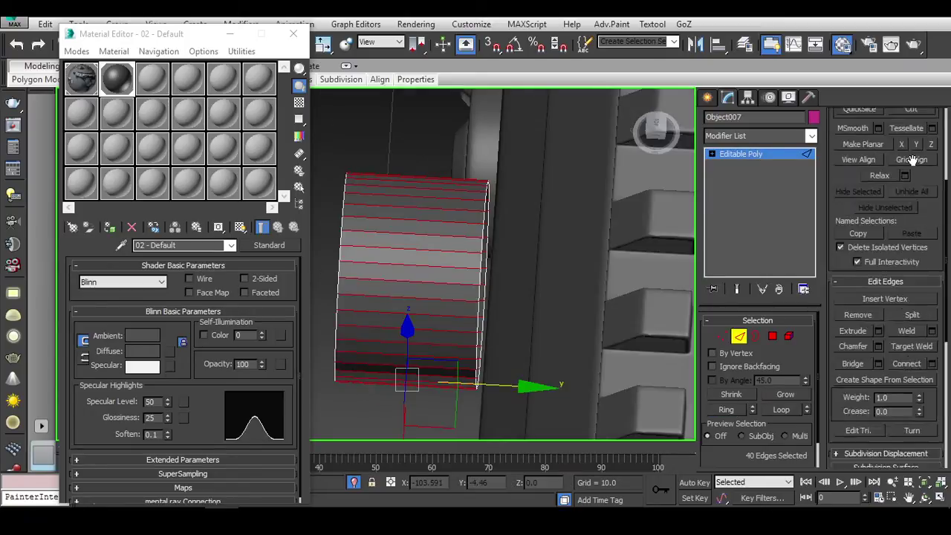
scroll(913, 160, down, 5)
click(932, 191)
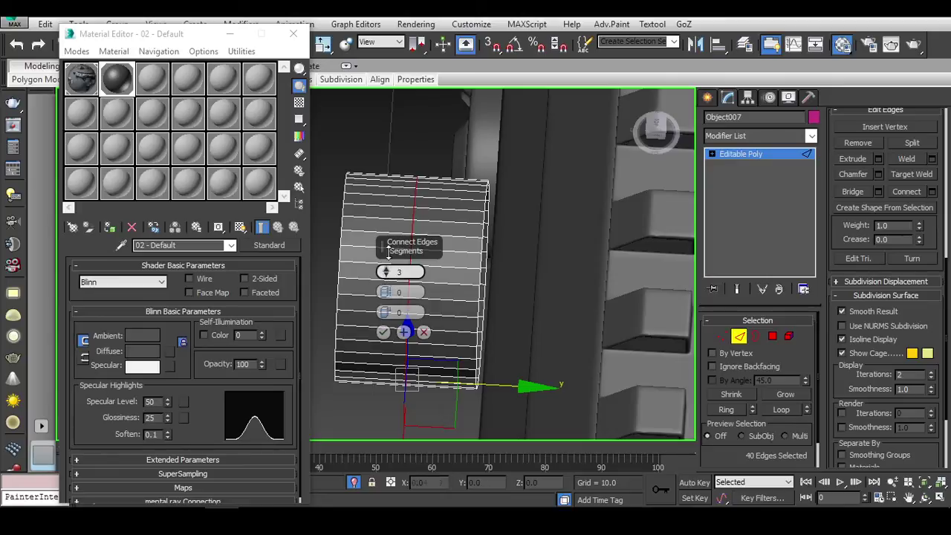
drag(388, 254, 398, 248)
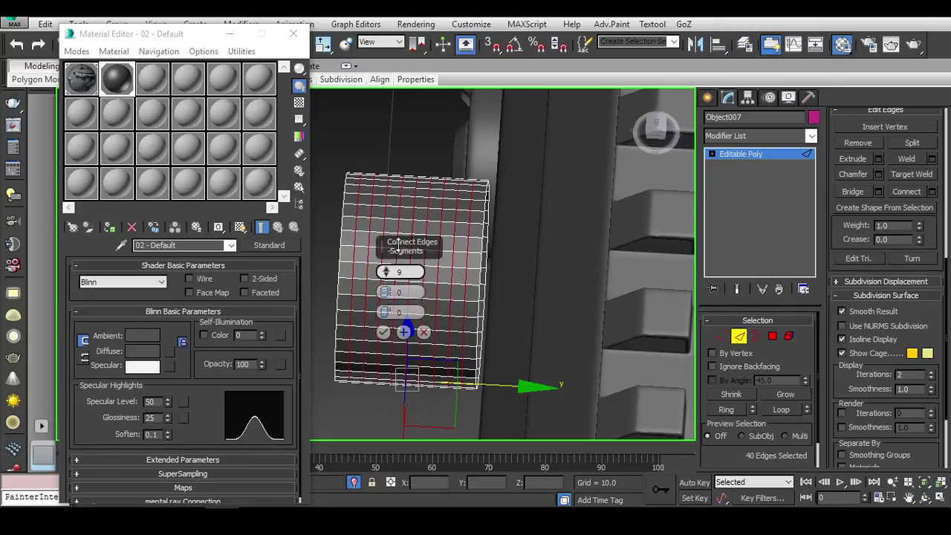
click(383, 332)
Step: Chamfer all of the band's vertices
key(1)
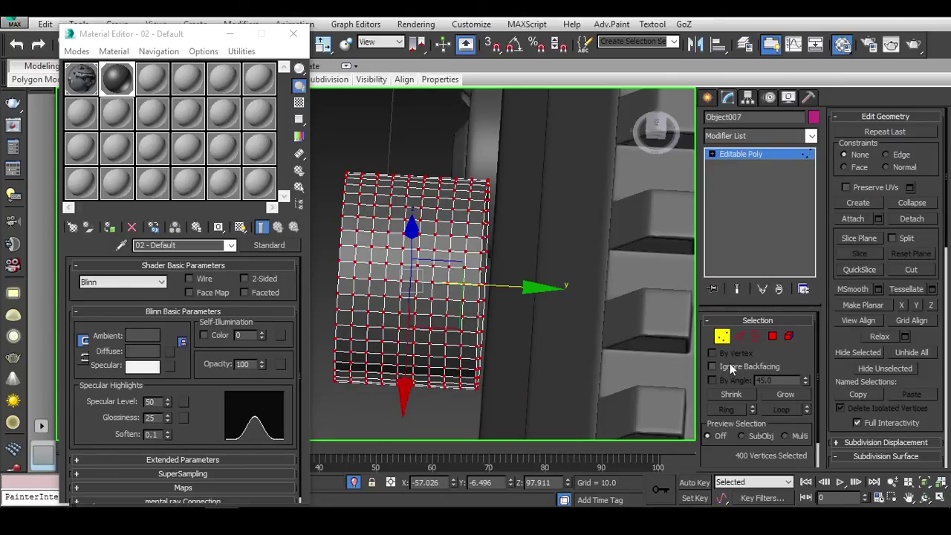
scroll(855, 365, down, 5)
scroll(882, 342, down, 2)
scroll(881, 342, down, 5)
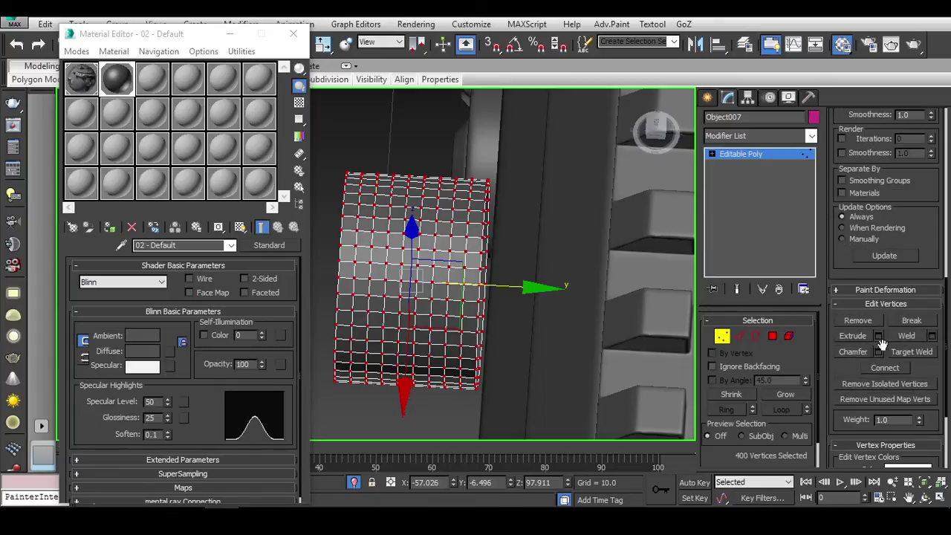
click(879, 352)
mouse_move(317, 287)
alt+middle_down()
mouse_move(396, 321)
mouse_move(393, 333)
alt+middle_up()
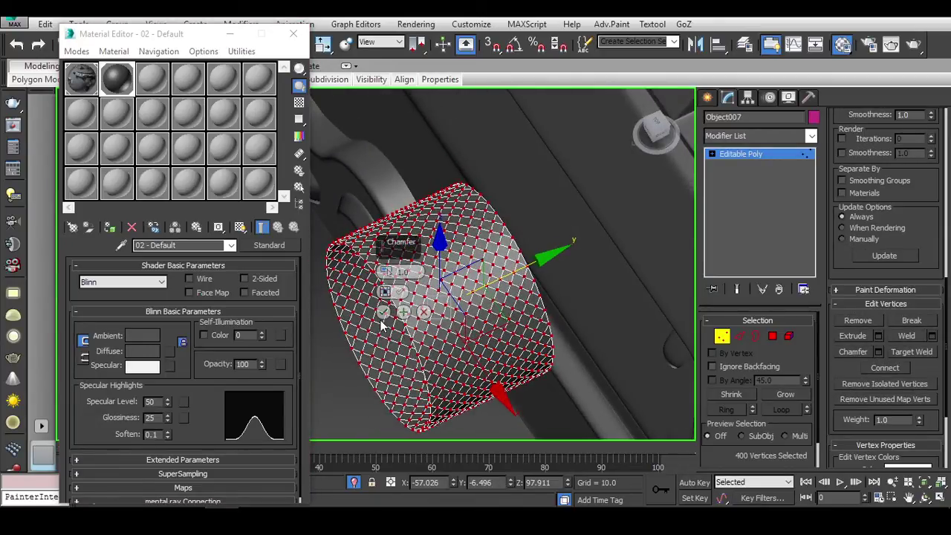
click(383, 312)
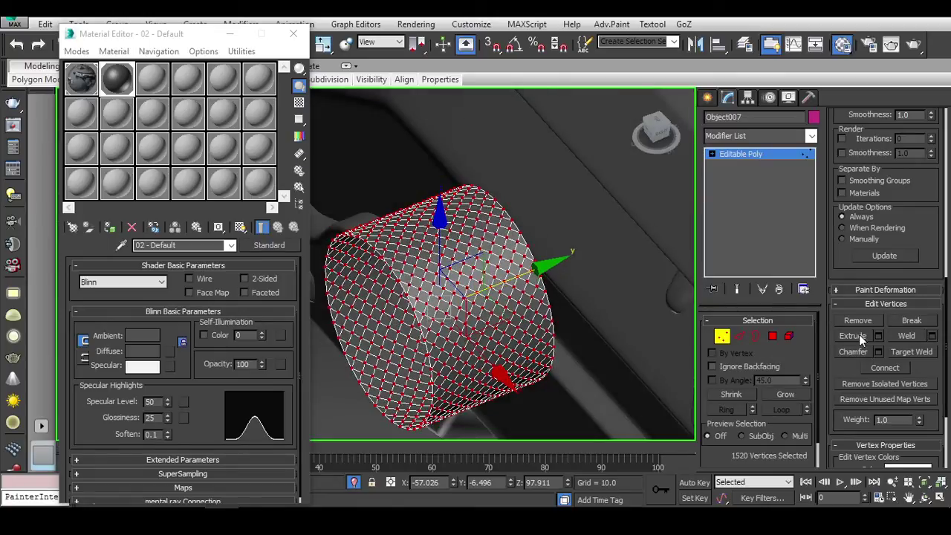
Step: Extrude the chamfered vertices by a small height
mouse_move(386, 272)
mouse_down()
mouse_move(391, 253)
mouse_move(458, 301)
mouse_up()
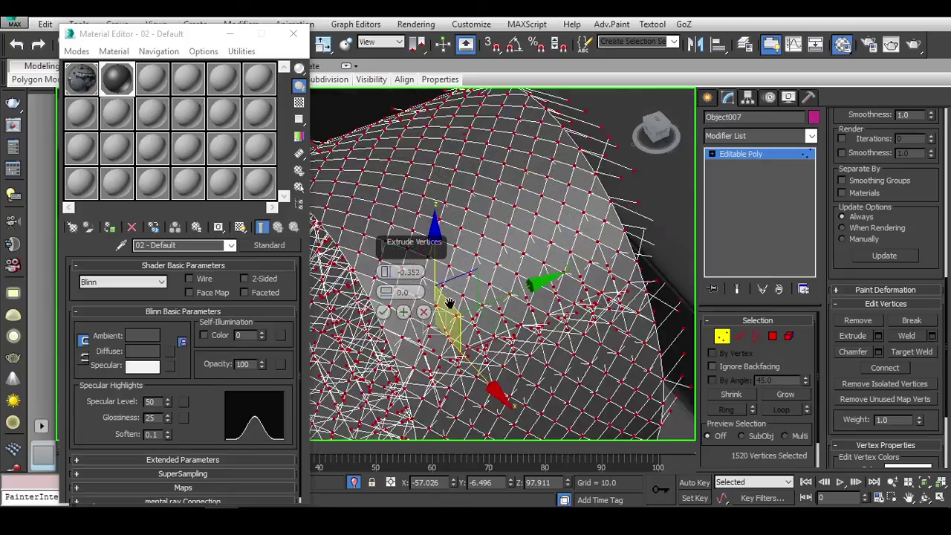
right_click(385, 272)
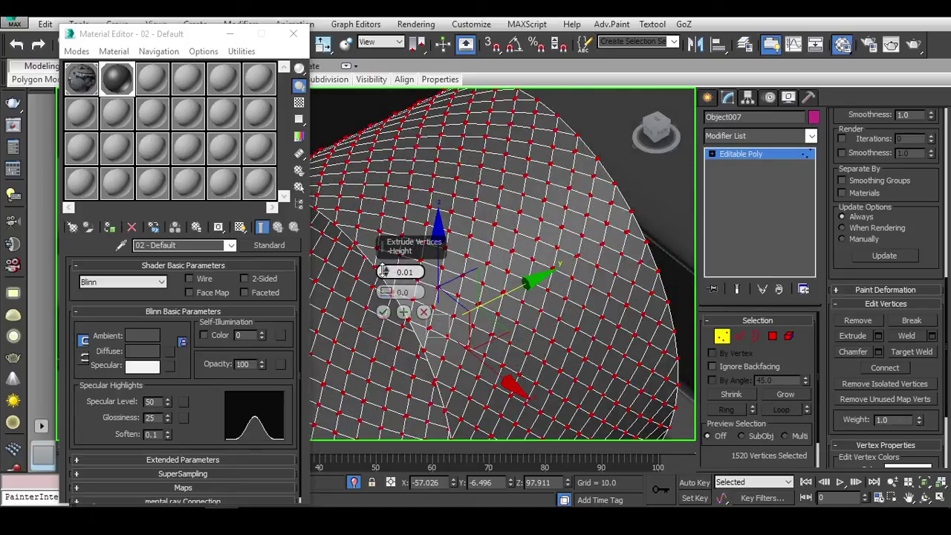
click(383, 311)
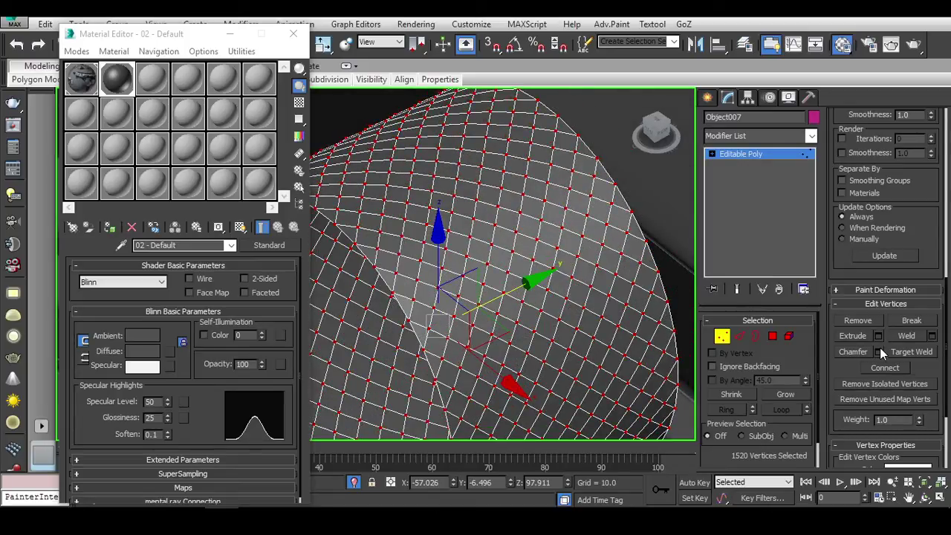
alt+middle_drag(561, 321, 569, 282)
Step: Weld the vertices at a 0.01 threshold, merging 1520 down to 760
click(932, 336)
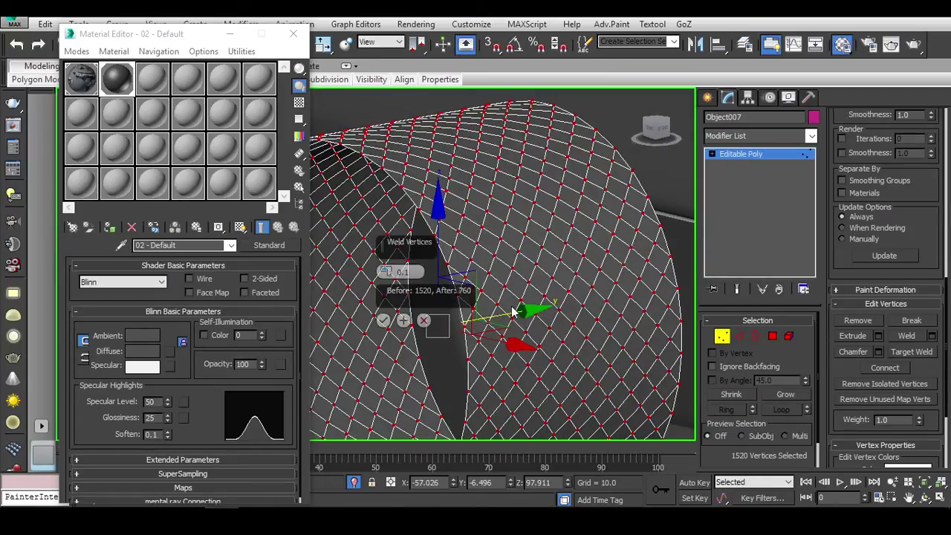
drag(385, 270, 386, 260)
right_click(384, 273)
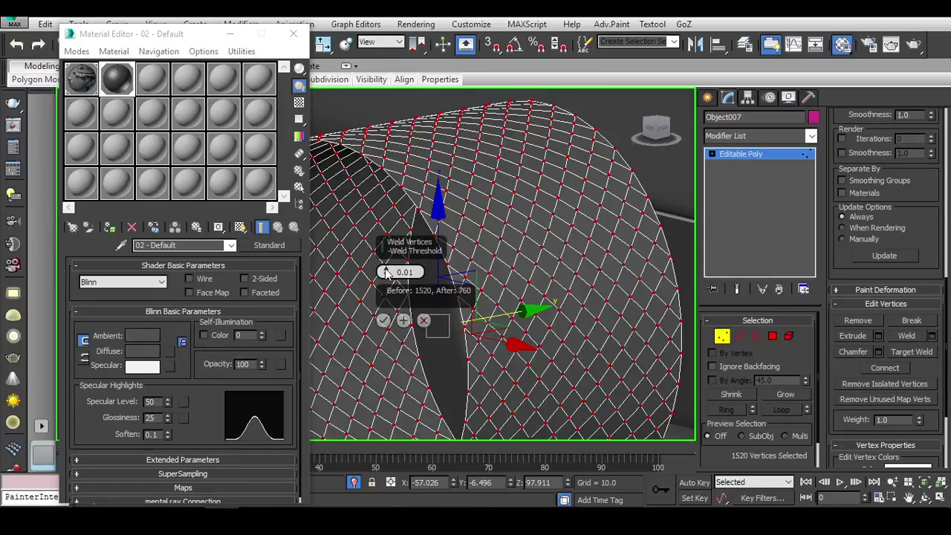
click(384, 321)
click(773, 338)
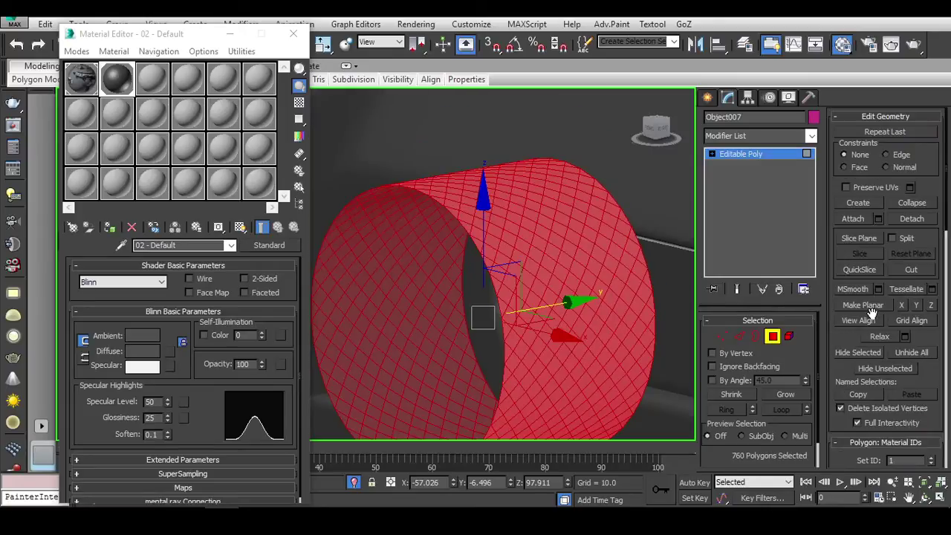
Step: Try a small extrusion on the band's polygons, then cancel it
scroll(855, 331, down, 5)
scroll(869, 323, down, 5)
scroll(893, 371, down, 5)
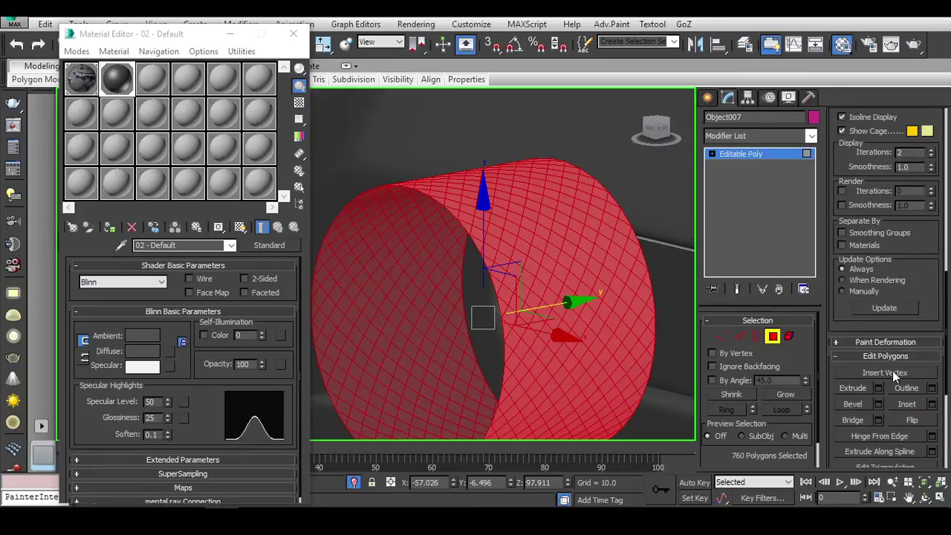
click(879, 388)
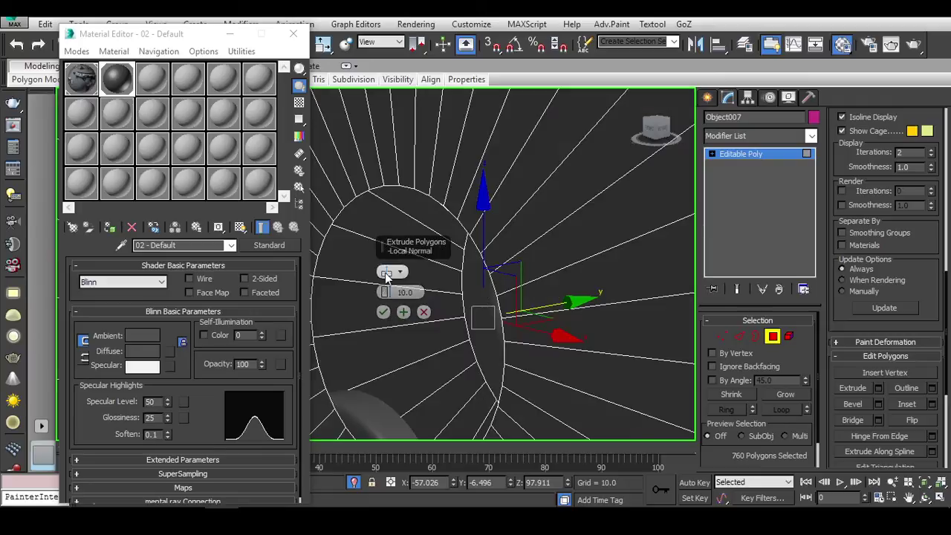
drag(384, 293, 384, 289)
click(404, 313)
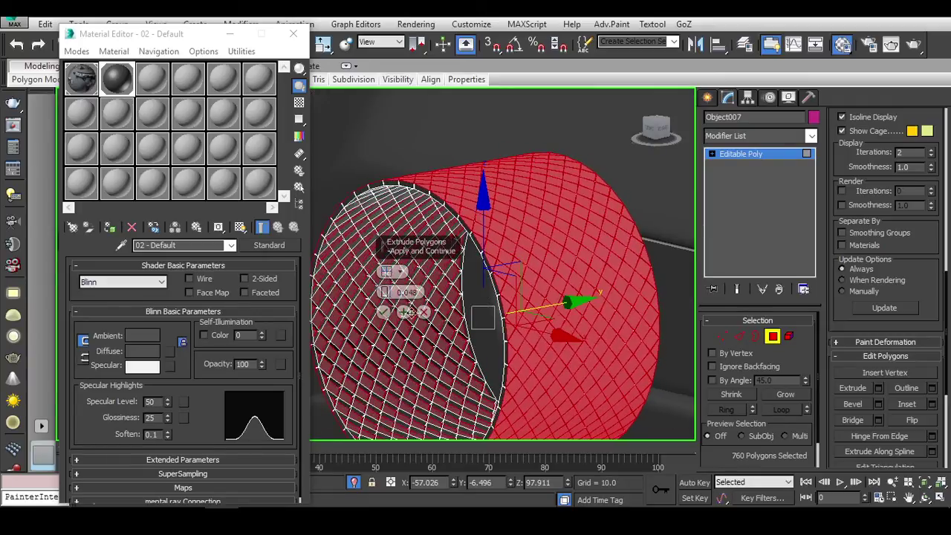
click(424, 313)
Step: Bevel the band's polygons with a thin height and a -0.05 outline
click(879, 403)
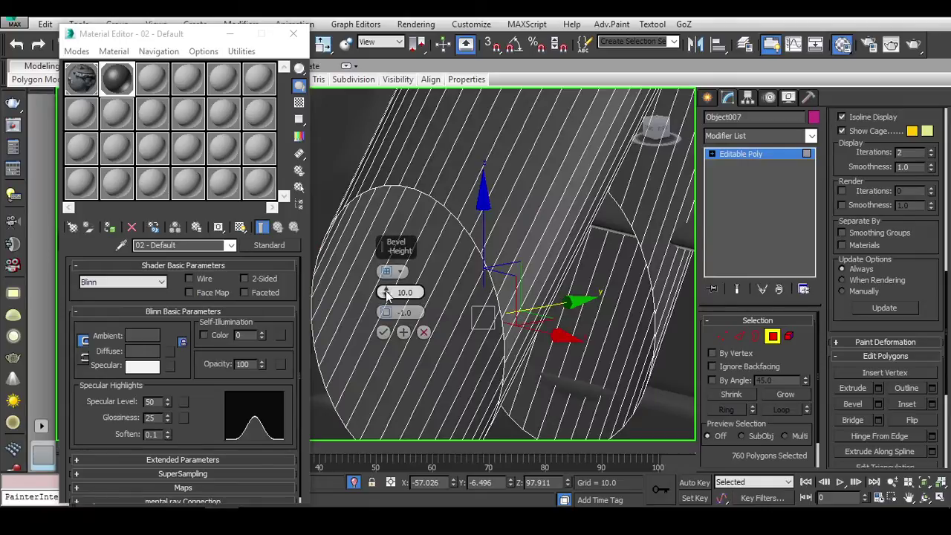
drag(386, 294, 386, 324)
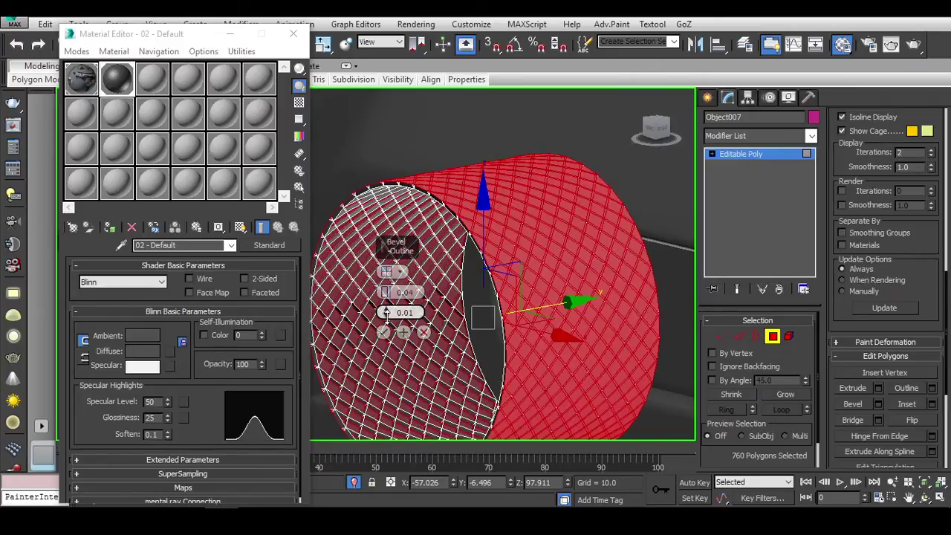
alt+middle_drag(495, 312, 512, 317)
drag(386, 313, 389, 318)
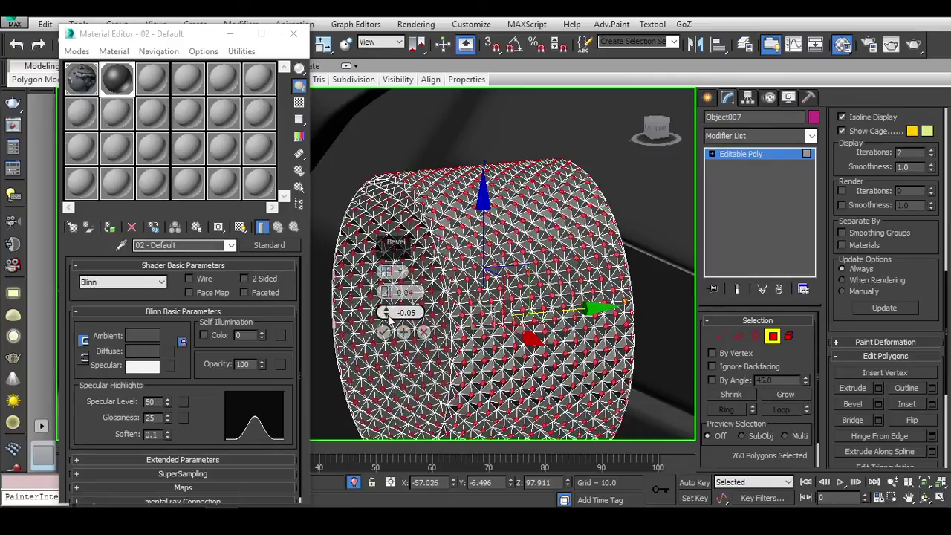
alt+middle_drag(386, 313, 724, 333)
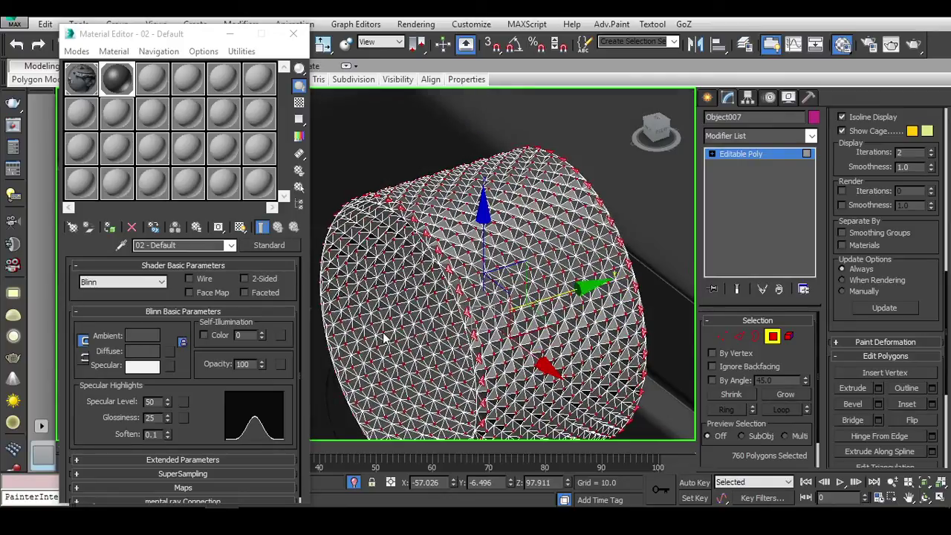
Step: Weld the cylinder's selected vertices with a 0.03 threshold, leaving 3720 vertices
click(722, 337)
scroll(835, 362, down, 3)
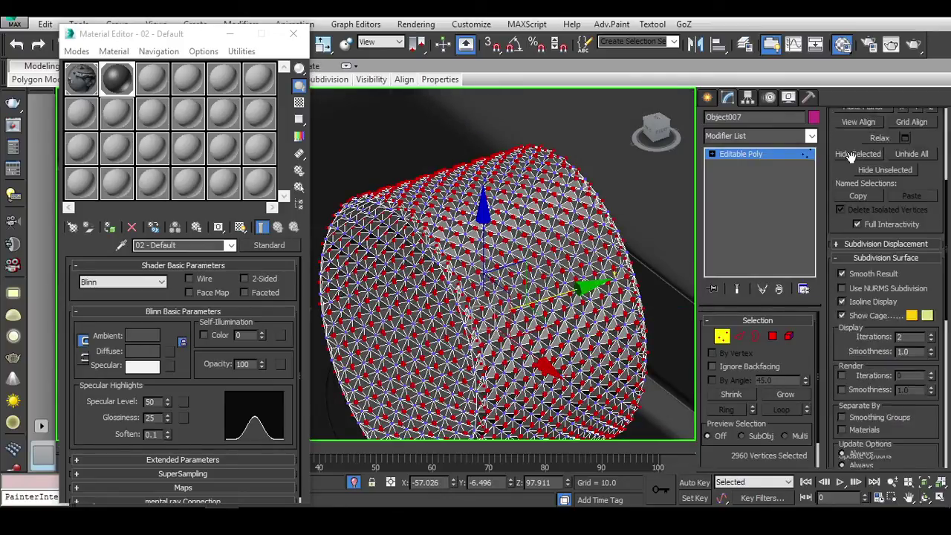
scroll(855, 320, down, 3)
scroll(872, 281, down, 3)
click(878, 312)
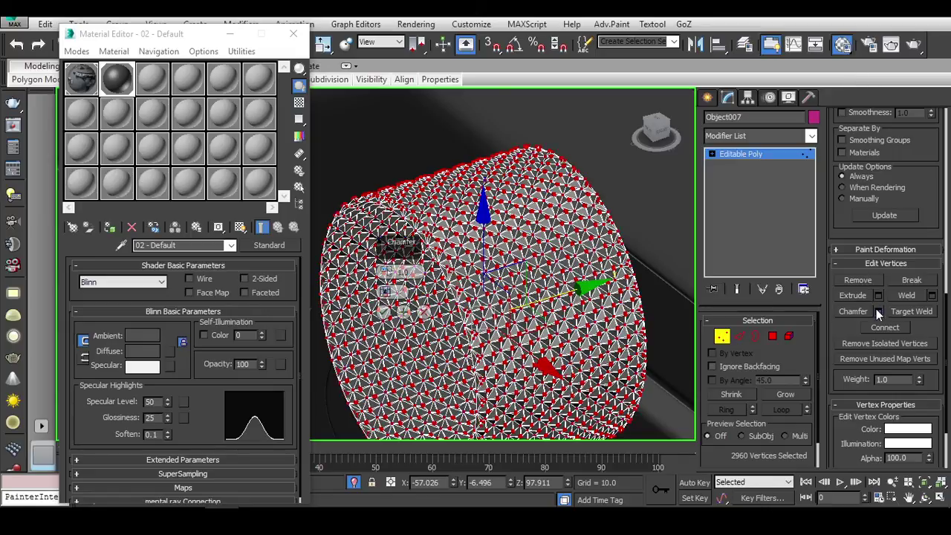
click(932, 295)
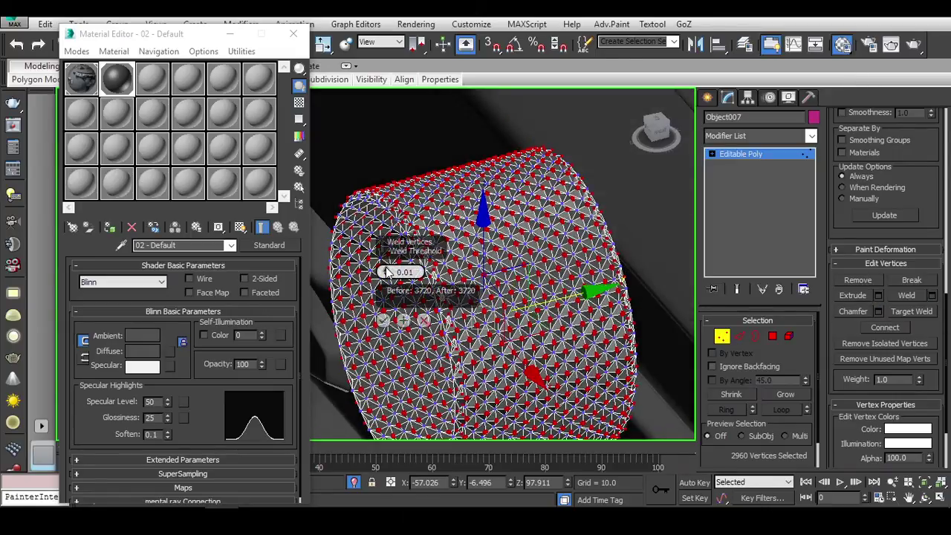
click(385, 267)
mouse_move(503, 246)
alt+middle_down()
mouse_move(598, 273)
mouse_move(407, 281)
alt+middle_up()
right_click(384, 272)
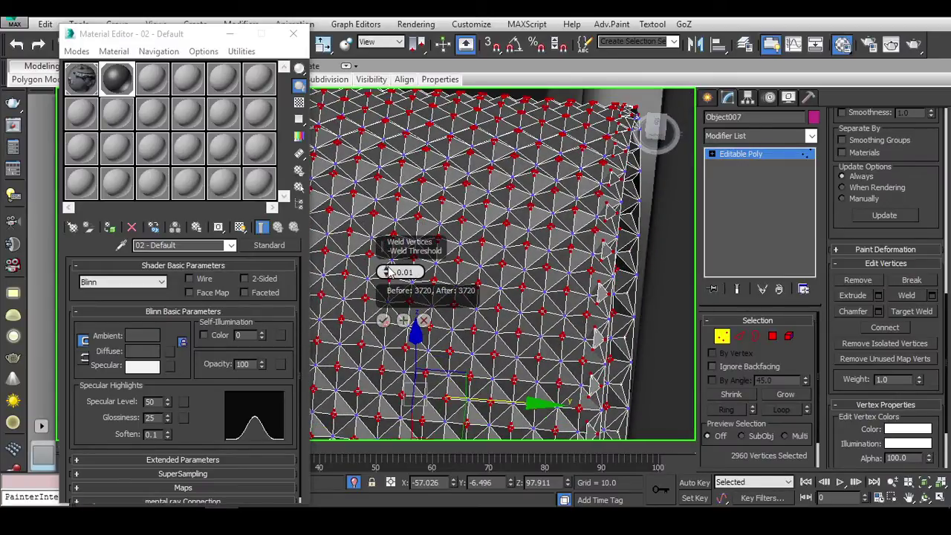
click(389, 270)
click(390, 270)
click(383, 319)
Step: Frame the cylinder, enter Polygon level and briefly preview smooth subdivision
key(f)
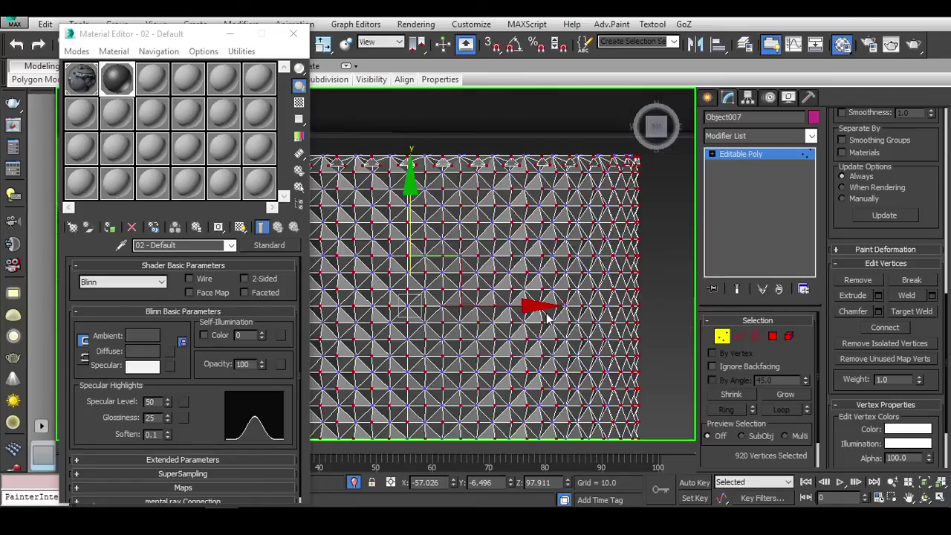
scroll(552, 255, down, 2)
scroll(552, 255, up, 2)
mouse_move(552, 254)
middle_down()
mouse_move(547, 181)
mouse_move(524, 213)
middle_up()
click(774, 338)
scroll(520, 245, up, 3)
scroll(520, 246, down, 5)
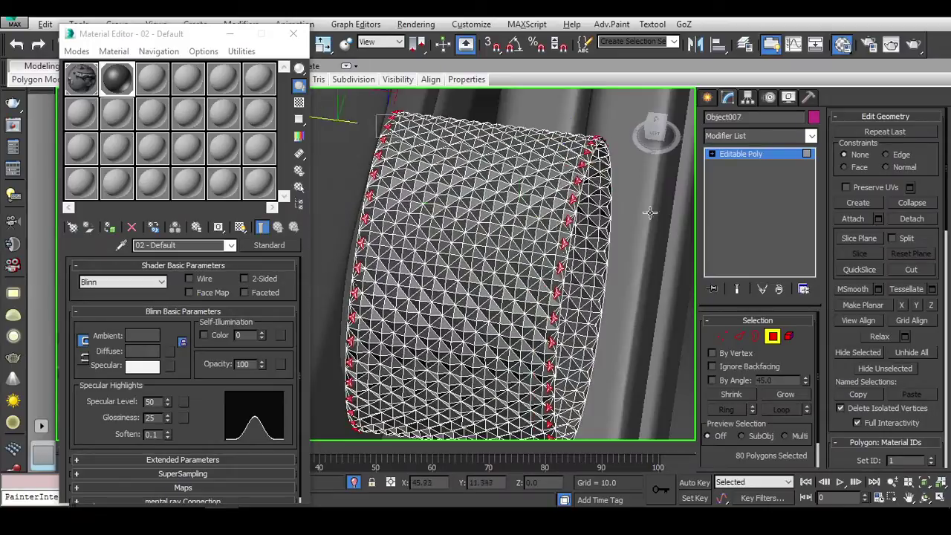
scroll(524, 213, up, 3)
key(ctrl+a)
key(ctrl+z)
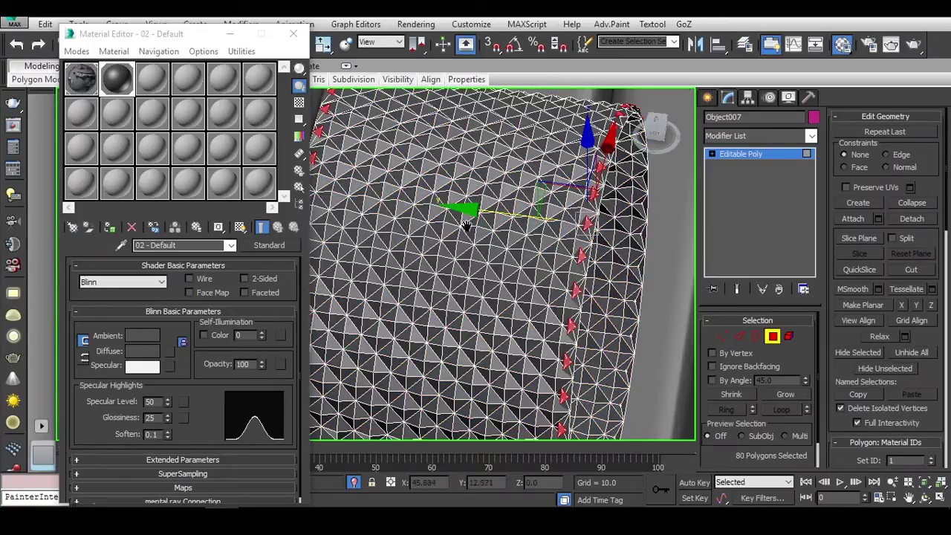
alt+middle_drag(524, 213, 475, 223)
Step: Minimise the Material Editor to clear the workspace
click(230, 34)
scroll(464, 227, up, 2)
scroll(464, 227, up, 2)
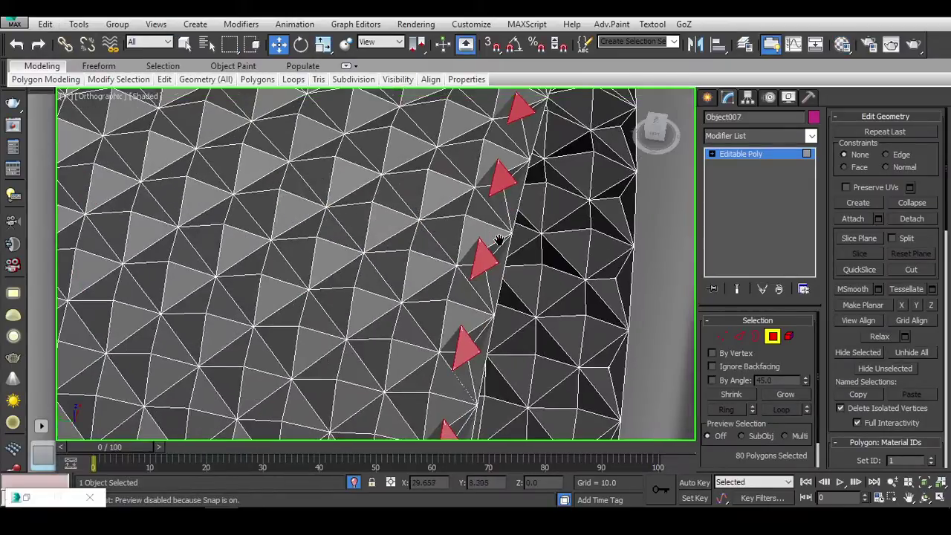
scroll(475, 253, up, 2)
scroll(483, 283, up, 2)
scroll(491, 304, up, 1)
scroll(513, 290, down, 5)
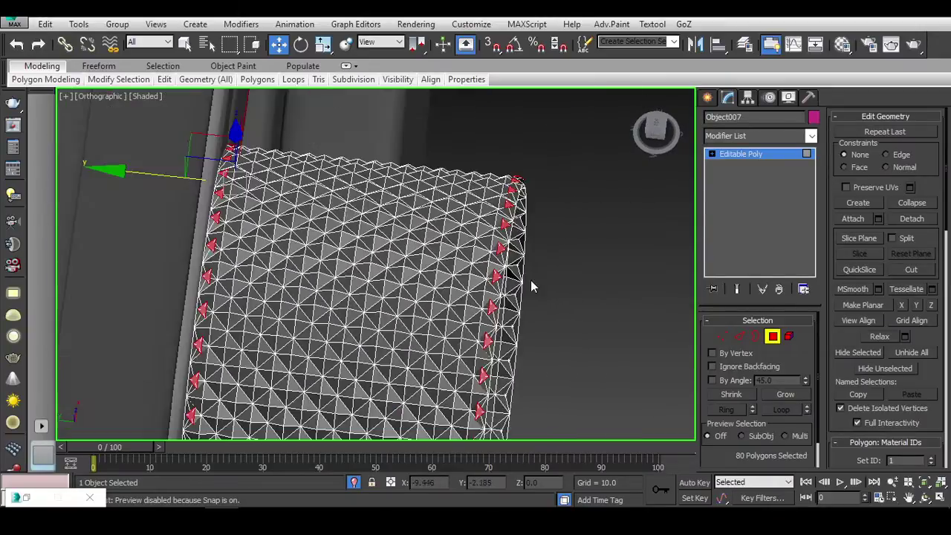
Step: In the Left view, select and then deselect a column of the cylinder's end polygons
click(639, 158)
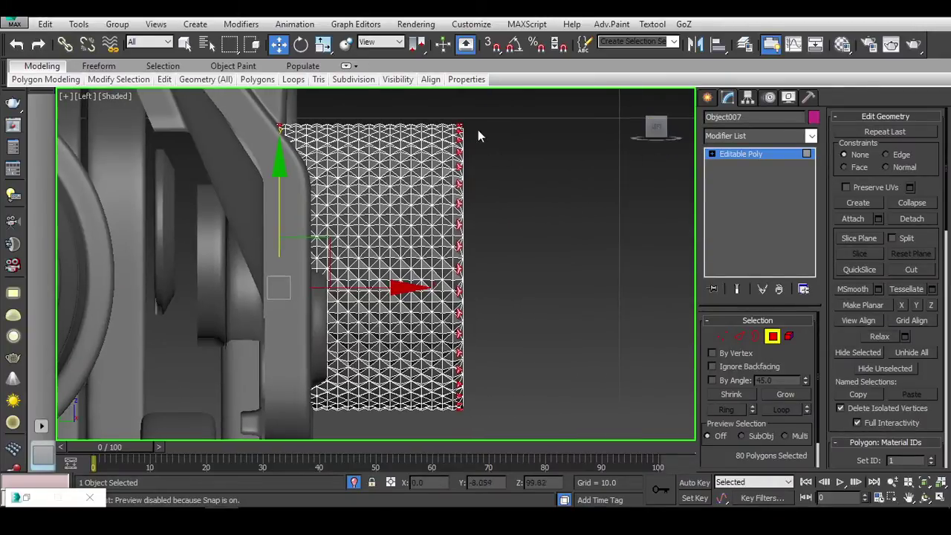
click(465, 129)
drag(461, 124, 562, 389)
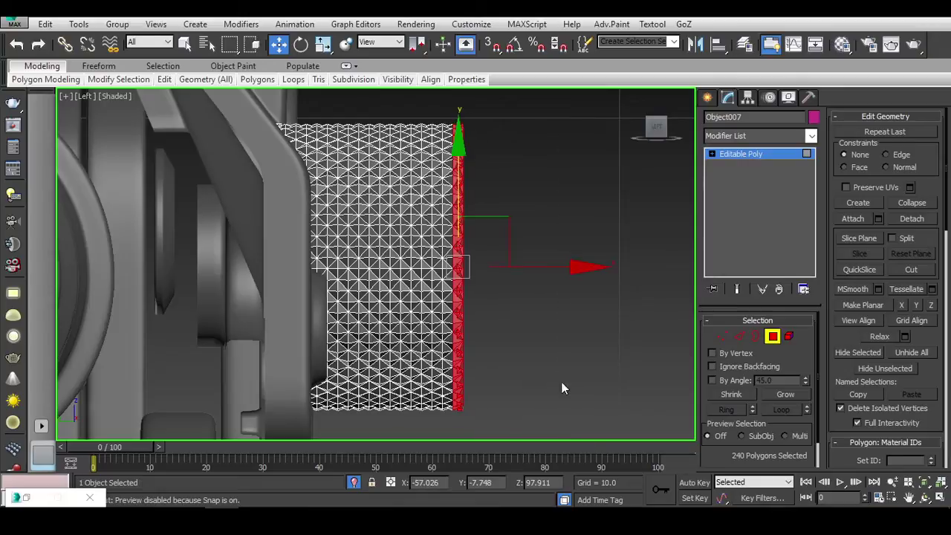
click(473, 325)
middle_drag(335, 191, 440, 260)
Step: Check the end ring of polygons in wireframe, then return to shaded and deselect them
key(F3)
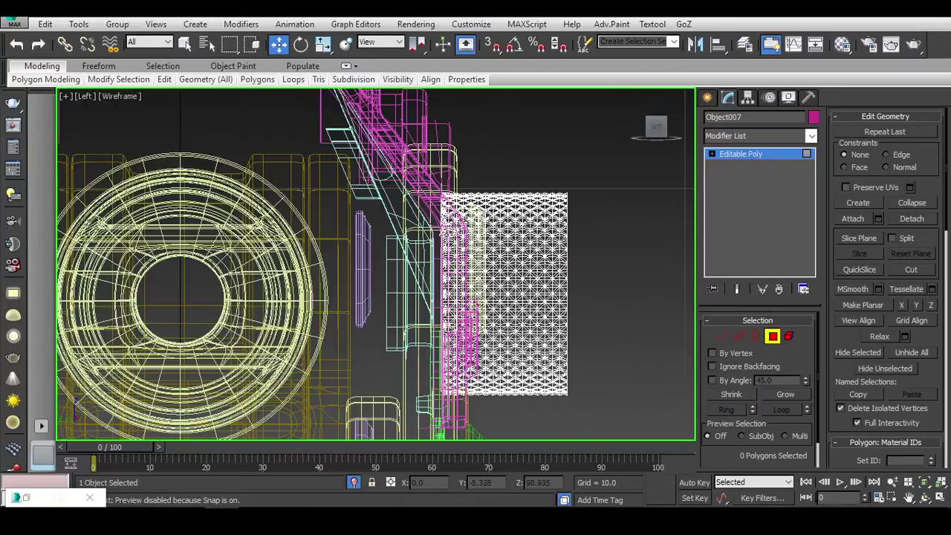
drag(467, 149, 447, 439)
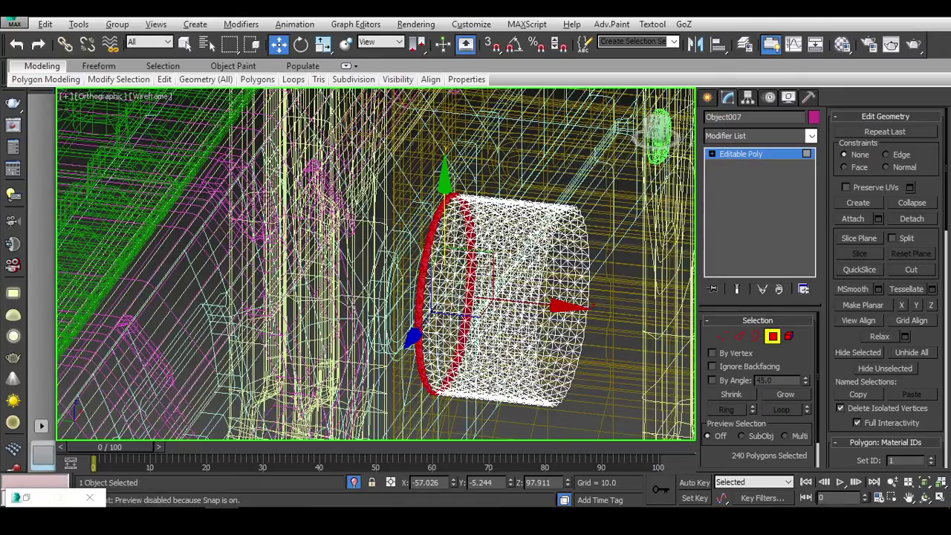
click(859, 269)
mouse_move(447, 416)
alt+middle_down()
mouse_move(427, 367)
mouse_move(536, 339)
alt+middle_up()
key(alt+q)
key(F3)
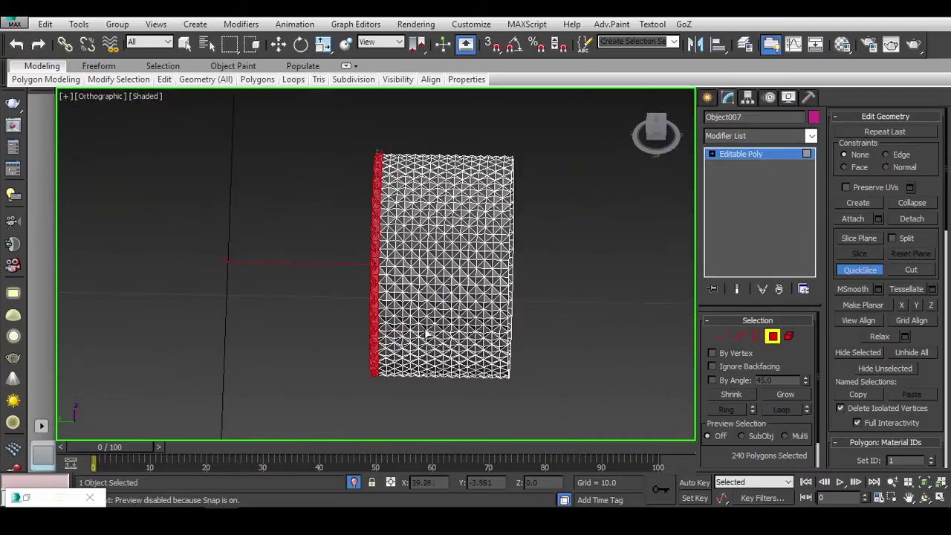
click(536, 340)
Step: Exit polygon level and reselect the knurled cylinder as a whole object
click(773, 336)
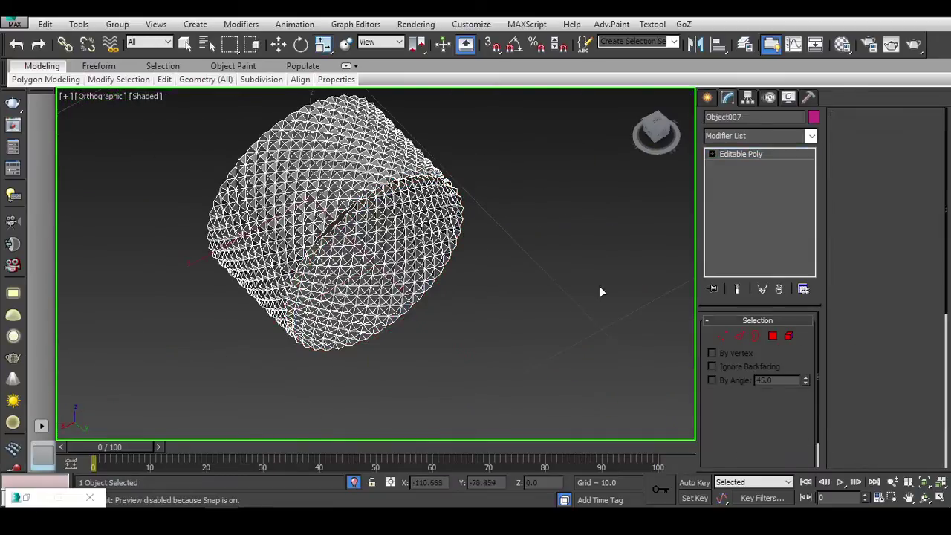
key(r)
click(546, 212)
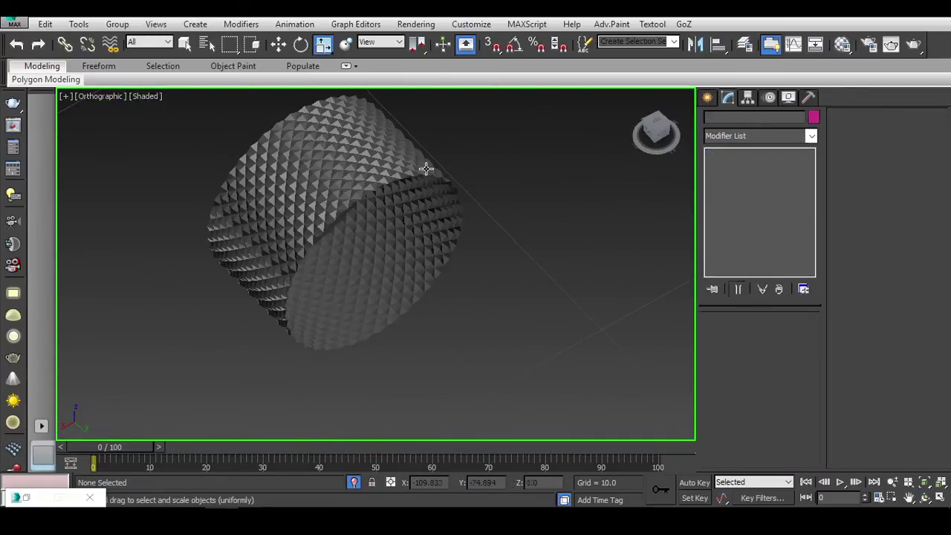
key(ctrl+z)
click(549, 186)
click(464, 189)
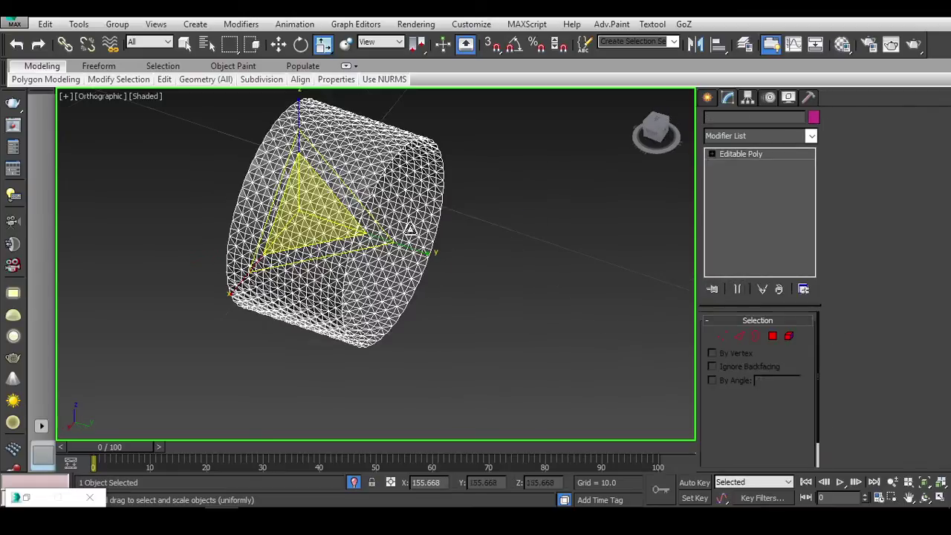
Step: Chamfer every edge of the cylinder by 0.001
key(2)
scroll(509, 241, up, 3)
key(ctrl+a)
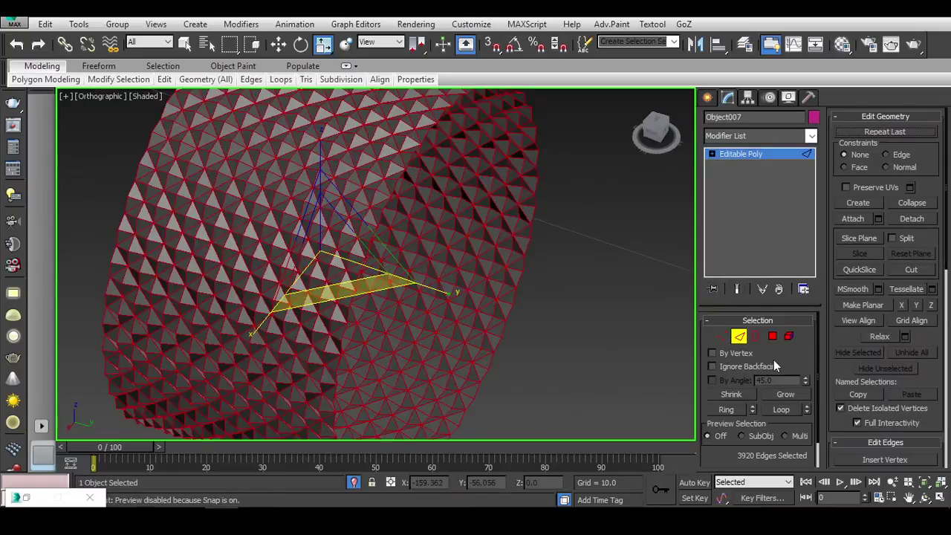
scroll(884, 327, down, 5)
click(878, 239)
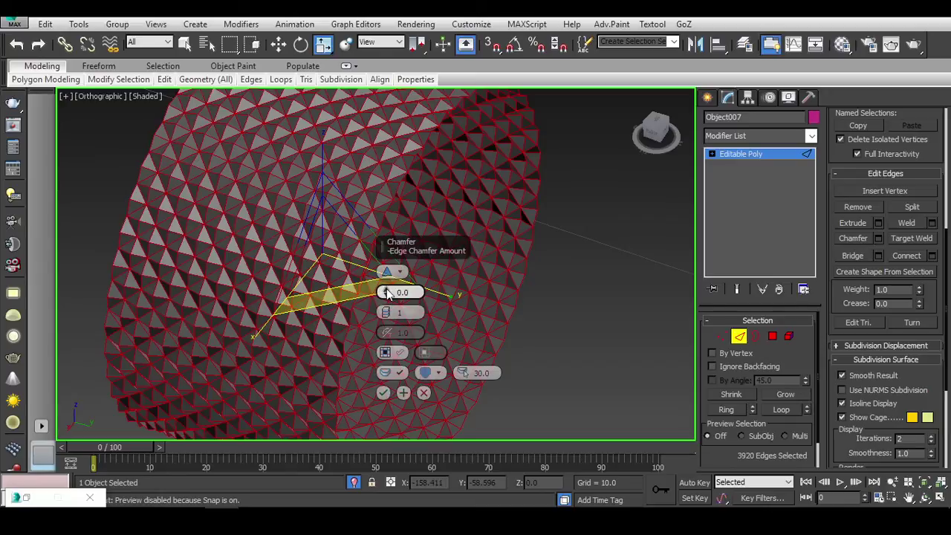
drag(387, 297, 386, 291)
scroll(386, 291, up, 5)
text(01)
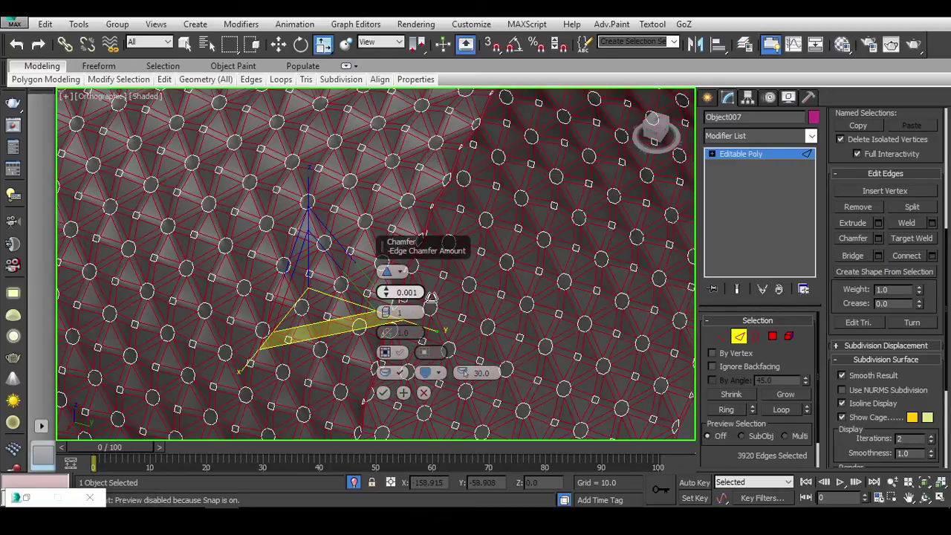
key(Return)
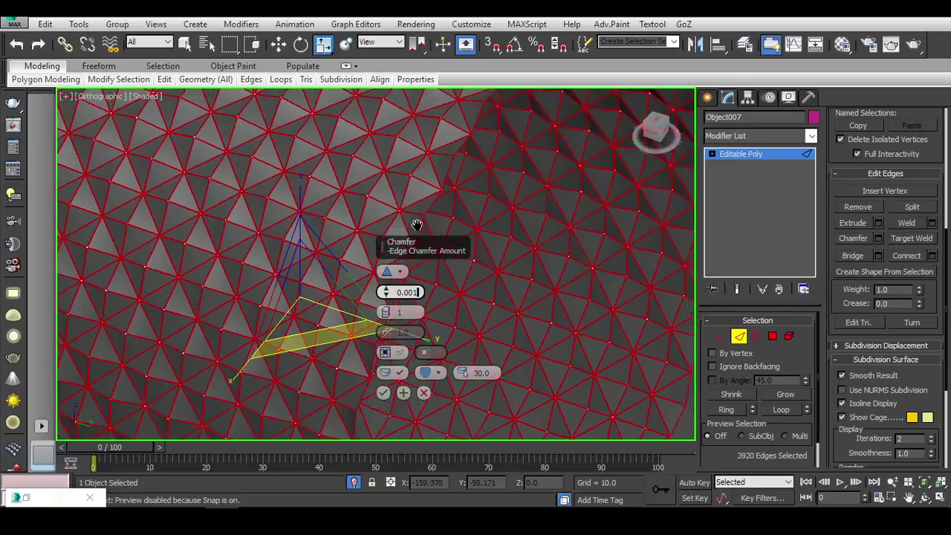
scroll(394, 206, up, 3)
scroll(414, 295, up, 5)
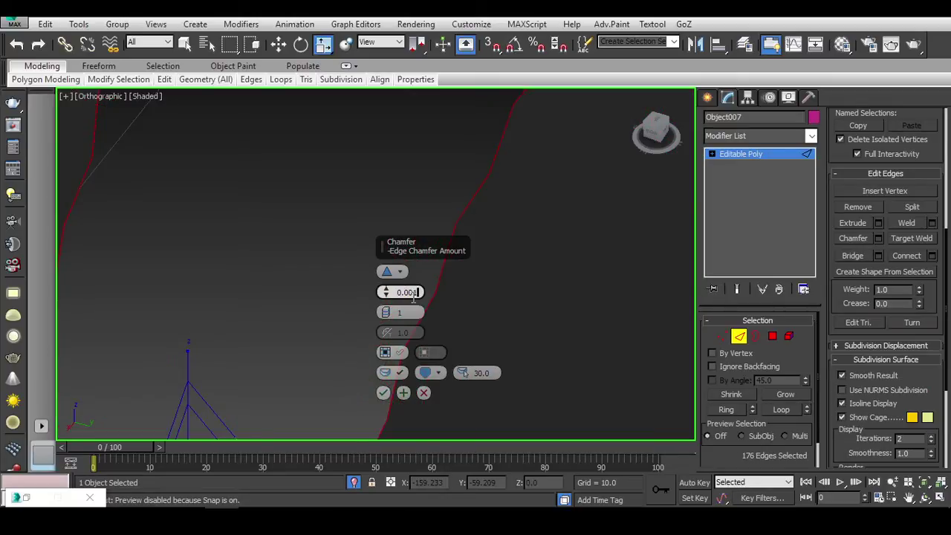
scroll(435, 309, down, 1)
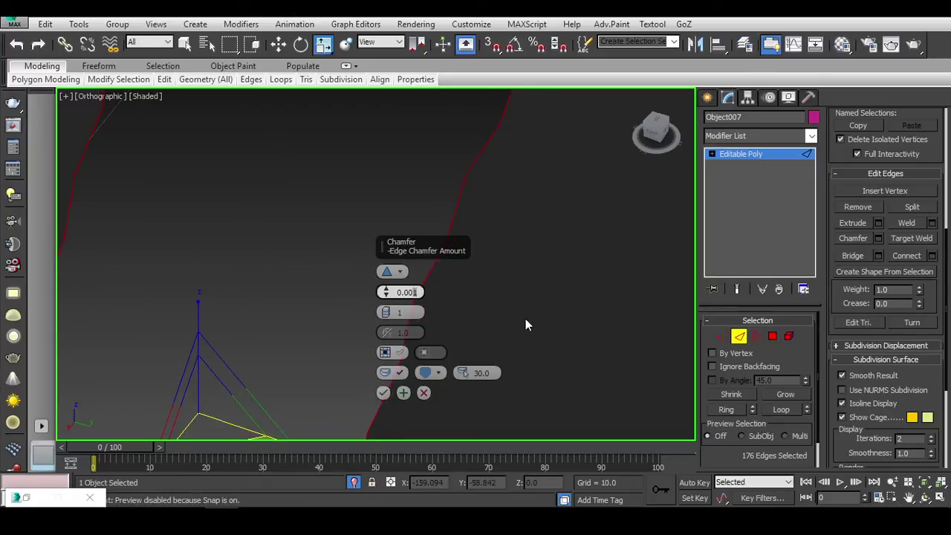
Step: Select all of the cylinder's borders and chamfer them by 0.005
key(3)
scroll(510, 299, down, 5)
middle_drag(495, 305, 510, 299)
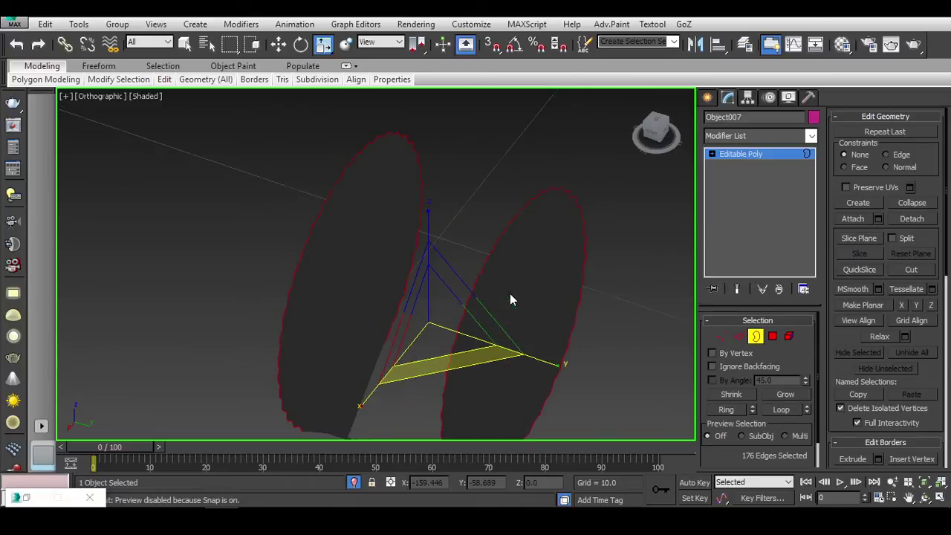
key(ctrl+a)
alt+middle_drag(565, 309, 662, 324)
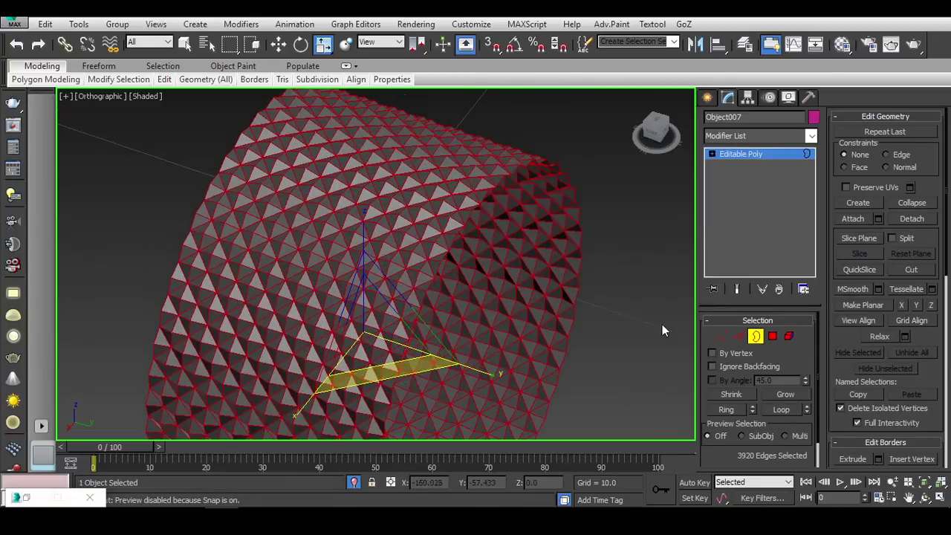
key(w)
scroll(846, 215, down, 4)
scroll(846, 216, down, 2)
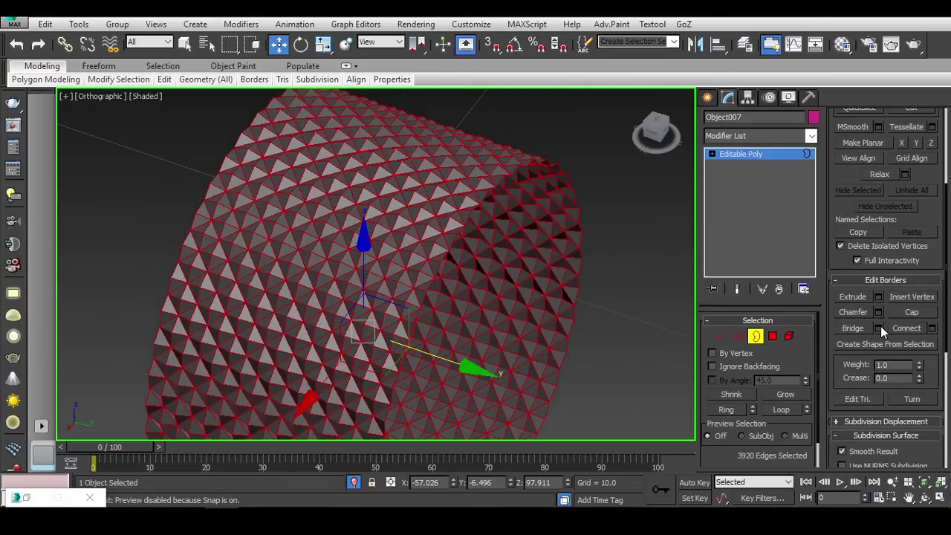
click(878, 313)
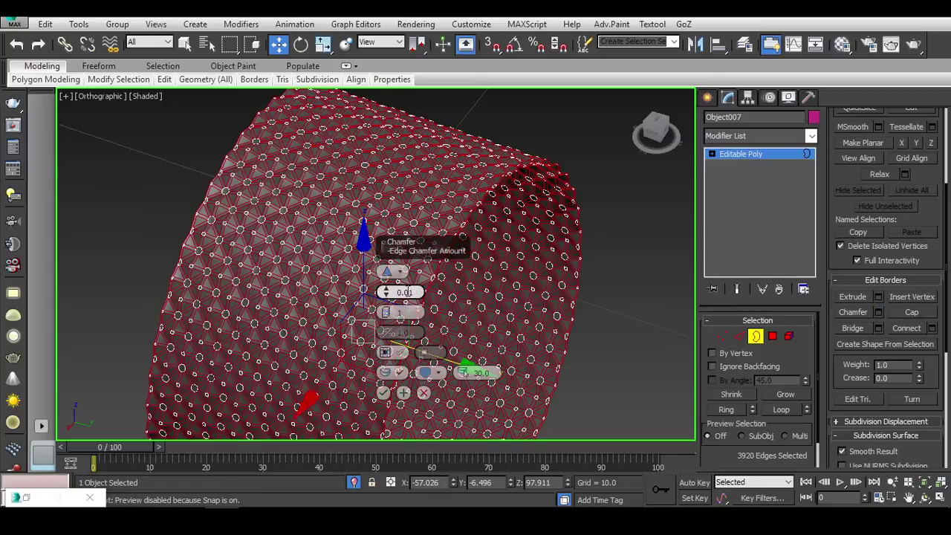
mouse_move(407, 292)
alt+middle_down()
mouse_move(323, 240)
mouse_move(392, 291)
alt+middle_up()
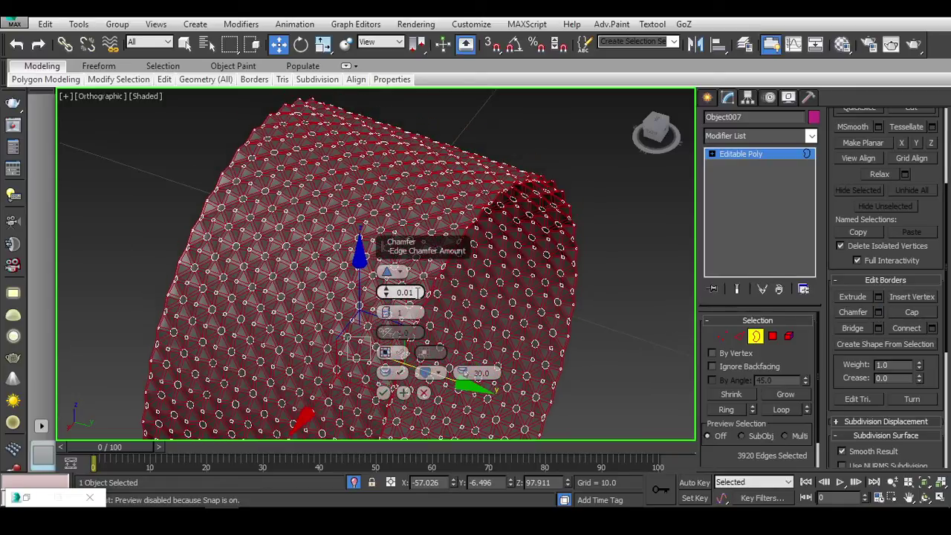
text(05)
key(Return)
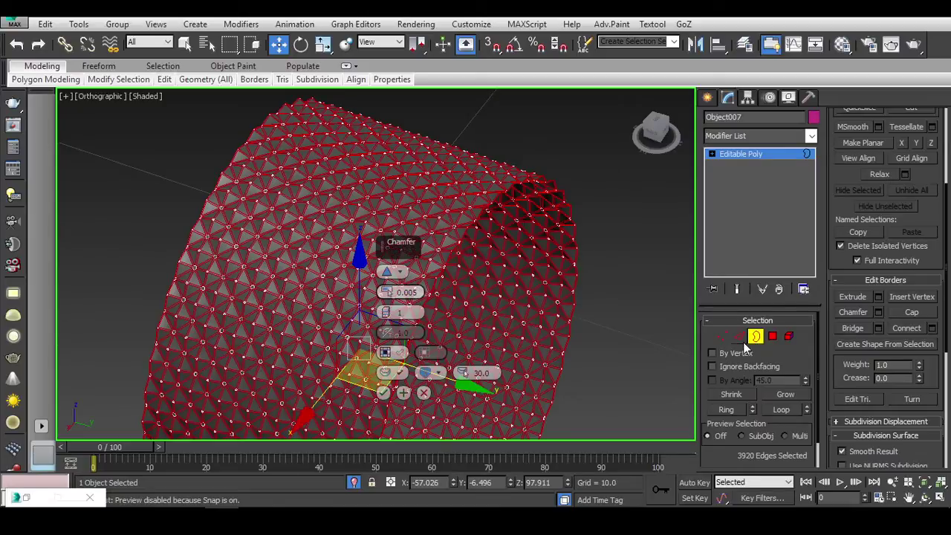
click(384, 393)
Step: Deselect and orbit to inspect the shaded knurled cylinder from new angles
click(755, 337)
click(632, 312)
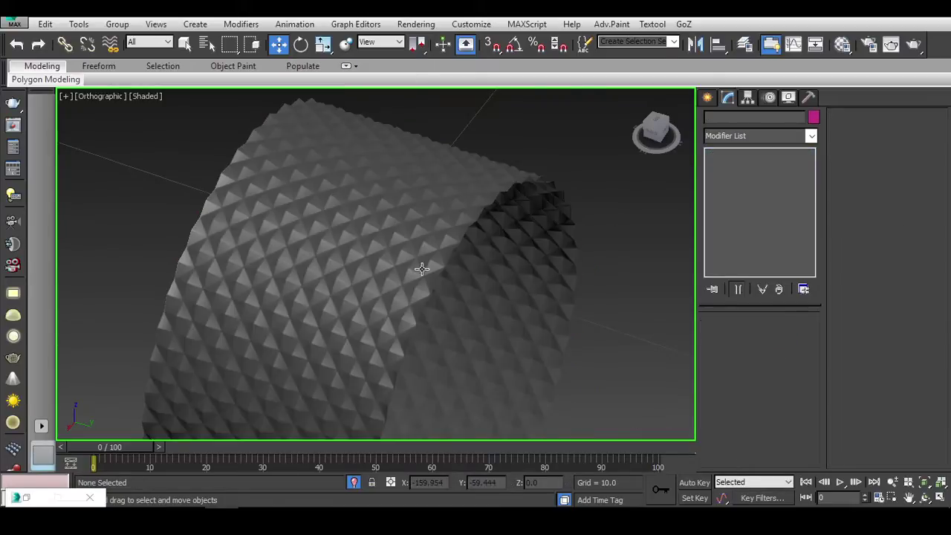
click(362, 225)
alt+middle_drag(599, 186, 593, 222)
click(593, 222)
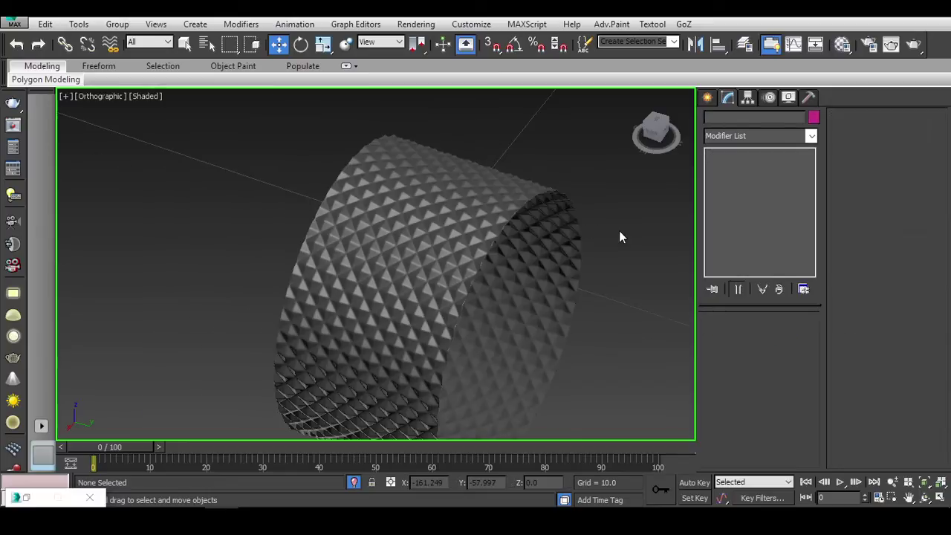
scroll(621, 240, down, 3)
click(577, 297)
alt+middle_drag(578, 297, 394, 317)
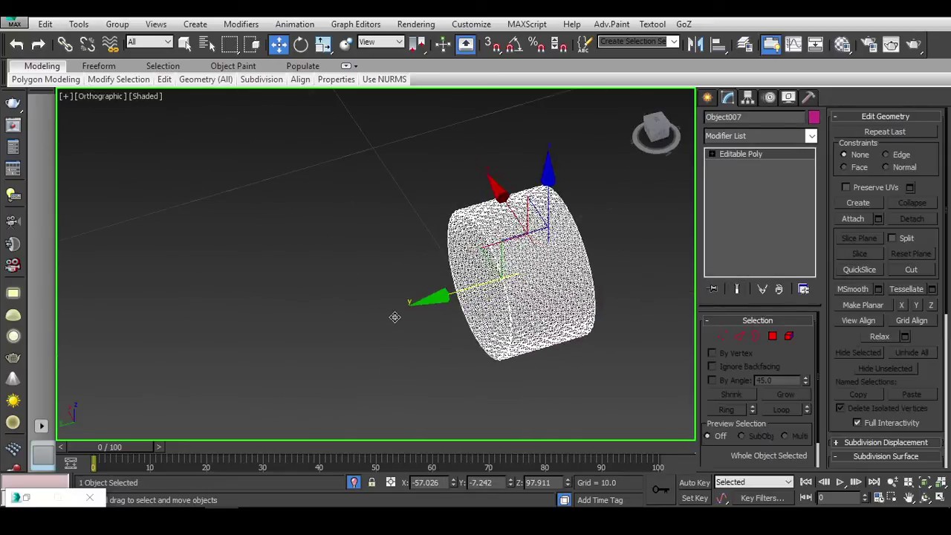
click(393, 316)
scroll(521, 249, up, 3)
scroll(521, 248, up, 2)
Step: Select the tube mesh and select all of its edges
click(468, 258)
scroll(453, 258, up, 3)
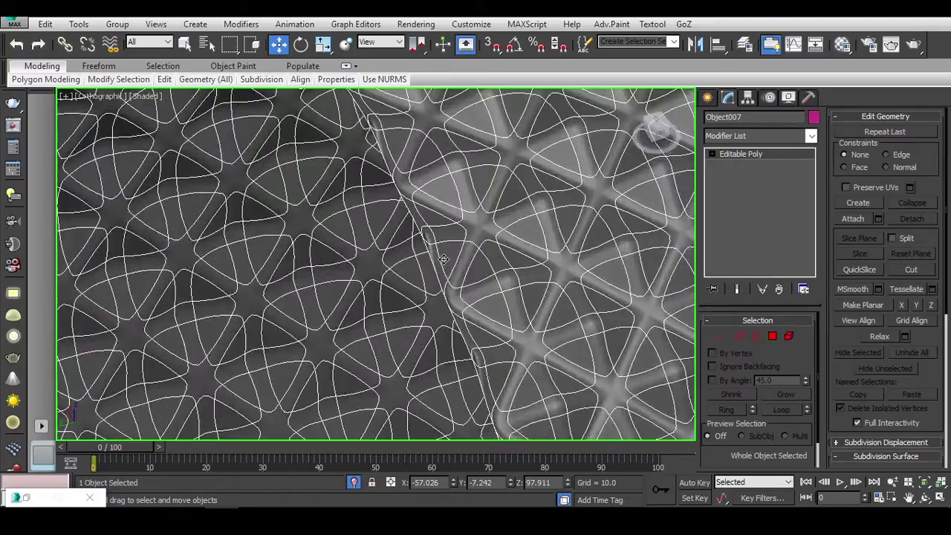
scroll(443, 259, up, 2)
scroll(443, 258, down, 1)
scroll(518, 266, down, 1)
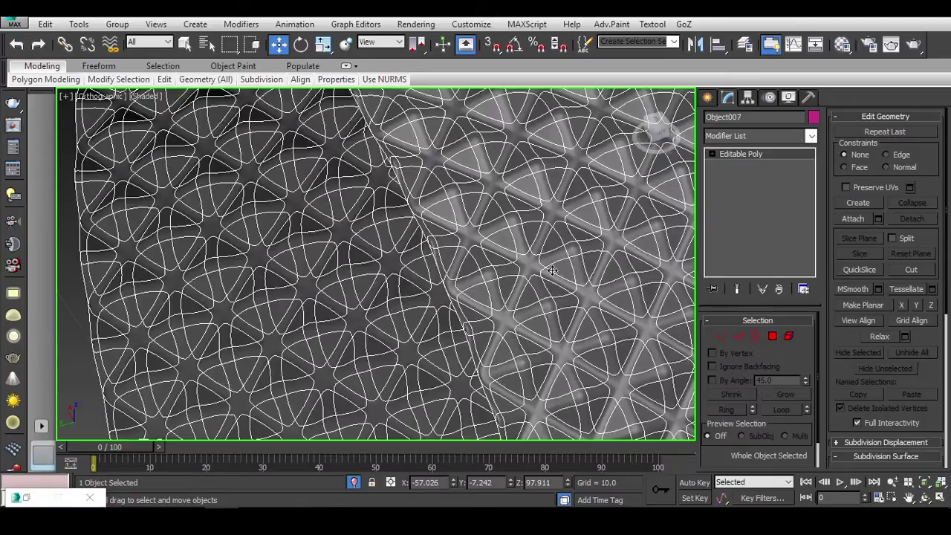
scroll(518, 266, down, 1)
key(2)
key(ctrl+a)
middle_drag(513, 283, 482, 284)
scroll(482, 285, down, 2)
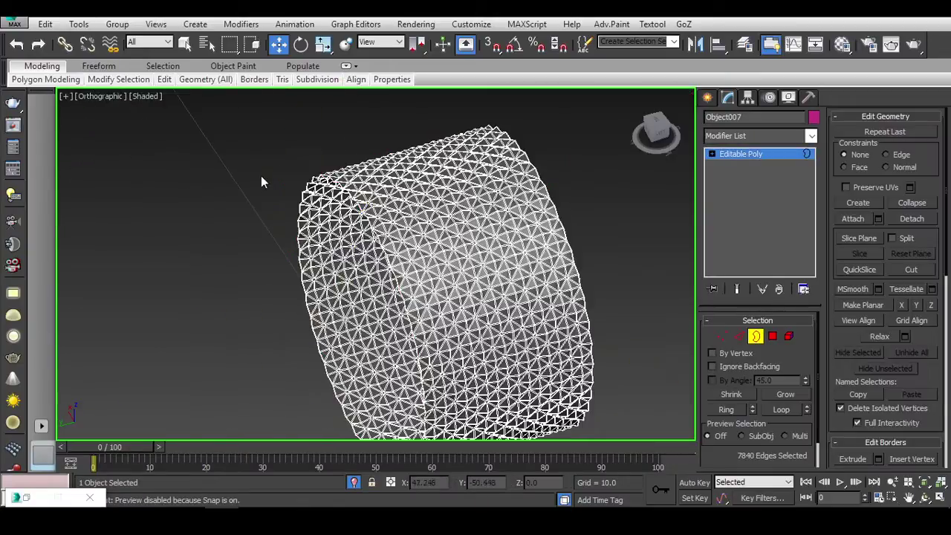
Step: Select the tube's full seam edge loop and inspect it end-on as a ring
double_click(263, 181)
scroll(361, 265, up, 3)
key(r)
alt+middle_drag(395, 368, 363, 285)
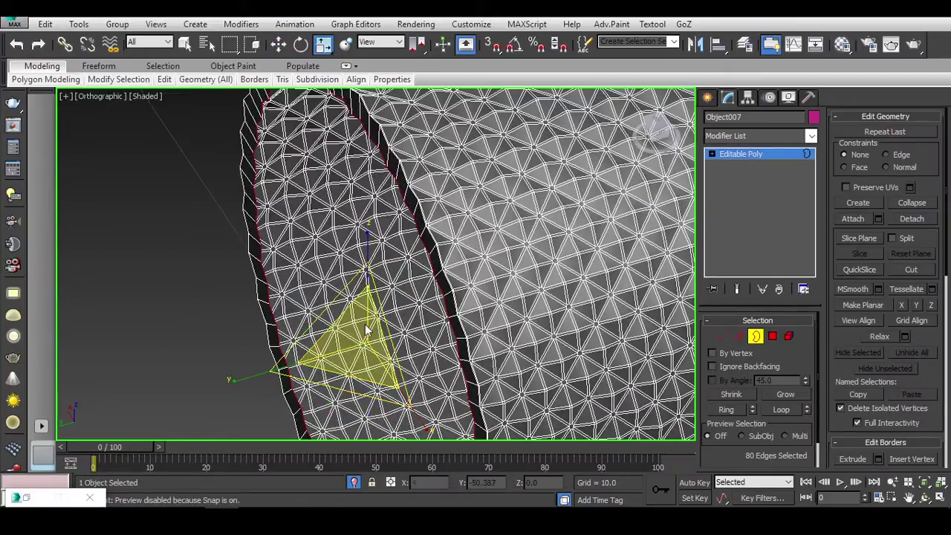
right_click(364, 285)
mouse_move(287, 355)
alt+middle_down()
mouse_move(479, 327)
mouse_move(425, 314)
mouse_move(372, 238)
mouse_move(382, 329)
mouse_move(613, 233)
alt+middle_up()
scroll(385, 336, down, 3)
mouse_move(584, 272)
alt+middle_down()
mouse_move(597, 192)
mouse_move(571, 229)
mouse_move(507, 276)
mouse_move(583, 278)
mouse_move(603, 266)
alt+middle_up()
Step: Select both tube openings as borders, then return to object level and view the tube from the side
key(2)
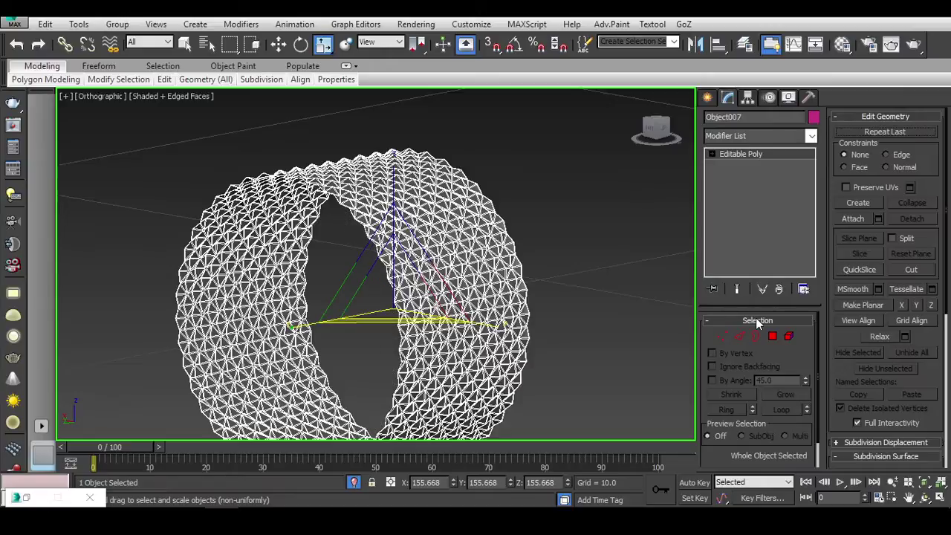
click(756, 336)
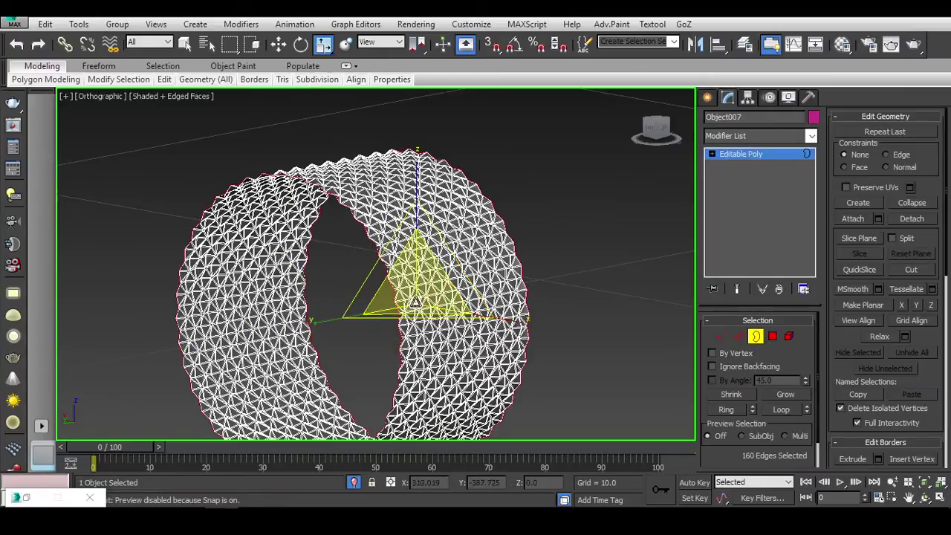
key(ctrl+a)
right_click(256, 123)
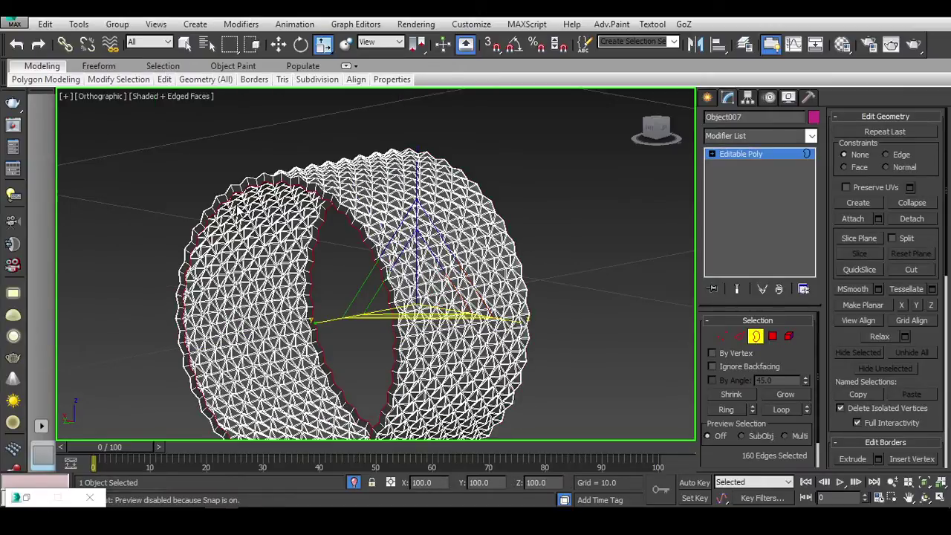
mouse_move(245, 289)
alt+middle_down()
mouse_move(343, 221)
mouse_move(393, 261)
alt+middle_up()
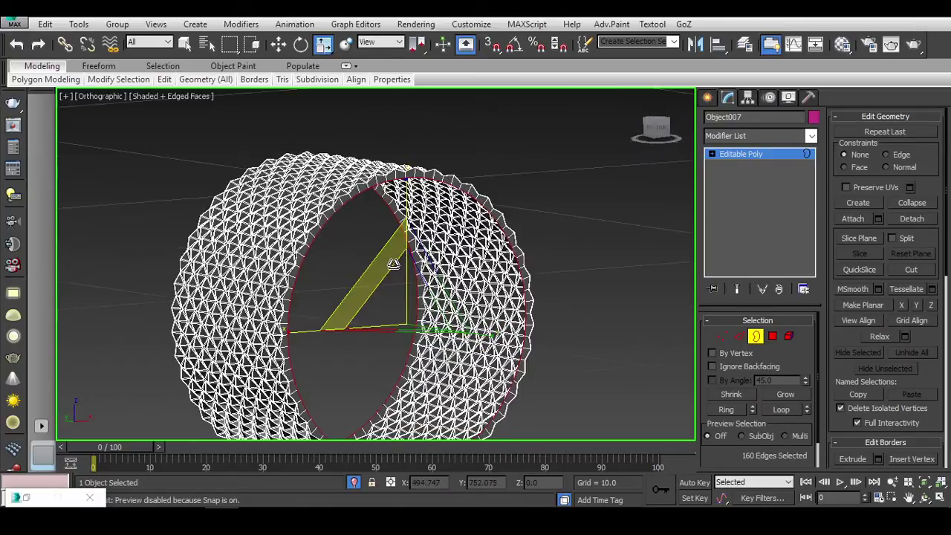
click(755, 336)
click(602, 188)
click(213, 275)
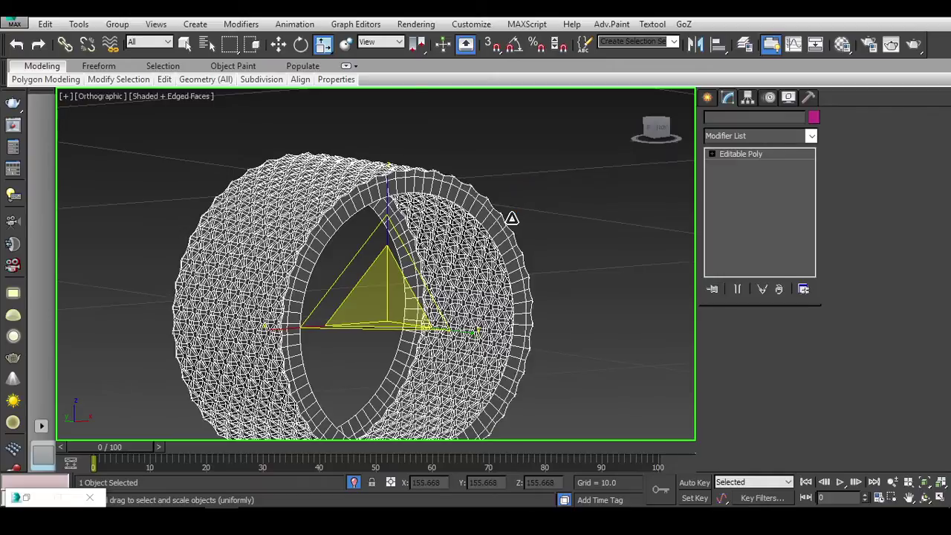
click(521, 235)
click(493, 364)
mouse_move(520, 234)
alt+middle_down()
mouse_move(484, 377)
mouse_move(503, 374)
mouse_move(443, 393)
mouse_move(438, 384)
mouse_move(517, 293)
alt+middle_up()
Step: Unhide all hidden gun parts and orbit around the knurled cap
right_click(515, 286)
click(558, 224)
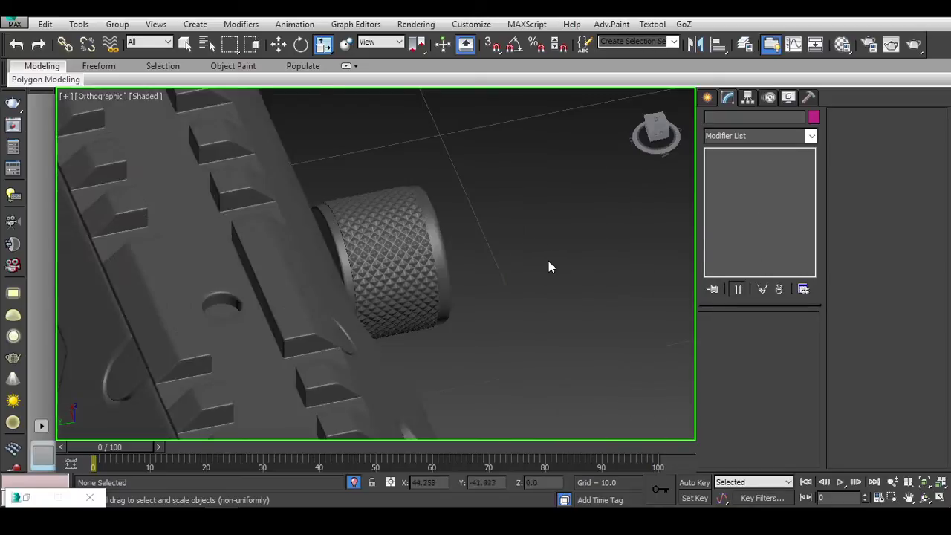
mouse_move(548, 260)
alt+middle_down()
mouse_move(454, 265)
mouse_move(537, 258)
mouse_move(310, 248)
alt+middle_up()
click(455, 266)
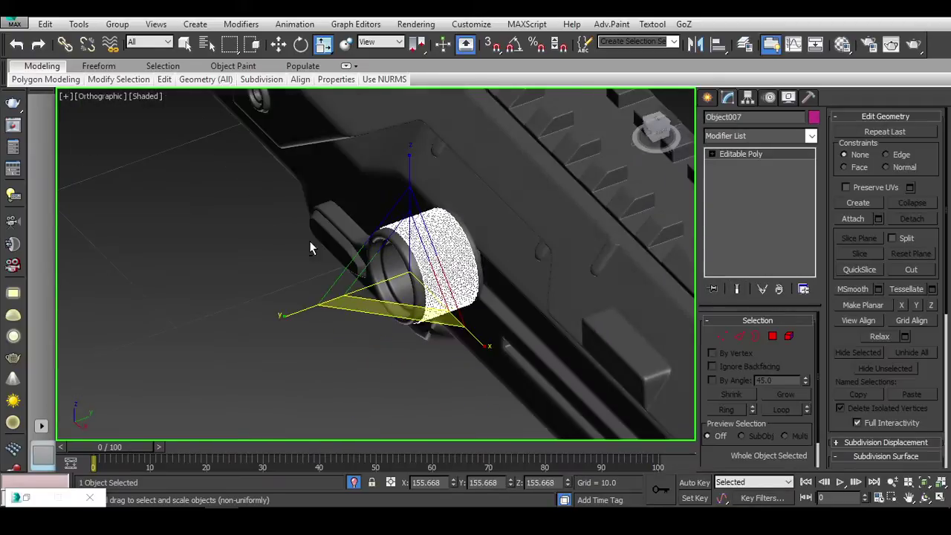
click(310, 248)
scroll(429, 256, up, 3)
scroll(429, 256, down, 5)
Step: Orbit around the rail part and bring up the reference image for comparison
mouse_move(429, 256)
alt+middle_down()
mouse_move(470, 310)
mouse_move(448, 366)
alt+middle_up()
scroll(448, 366, up, 3)
scroll(421, 289, up, 2)
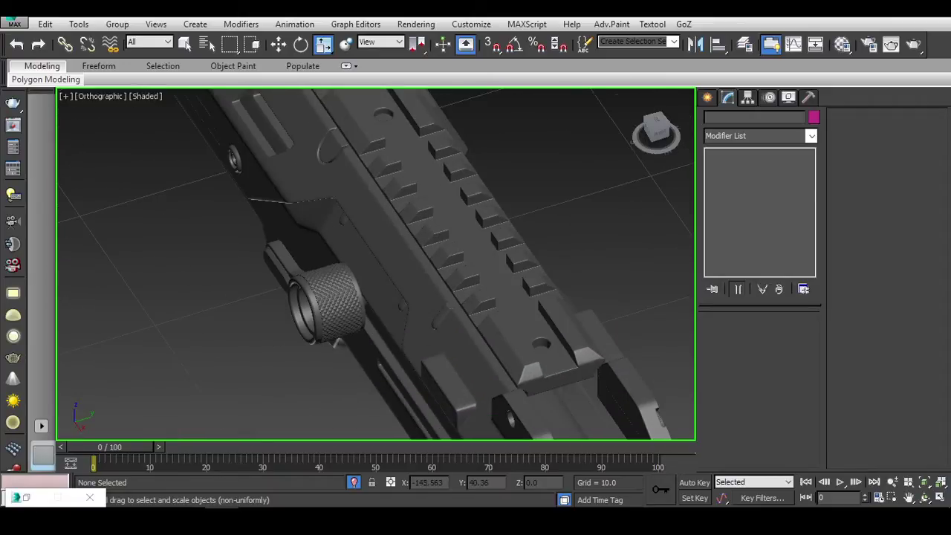
key(alt+Tab)
mouse_move(324, 317)
alt+middle_down()
mouse_move(584, 304)
mouse_move(530, 316)
mouse_move(510, 296)
mouse_move(561, 351)
mouse_move(529, 315)
alt+middle_up()
scroll(520, 323, down, 5)
scroll(525, 328, down, 3)
scroll(510, 296, up, 5)
scroll(530, 297, up, 3)
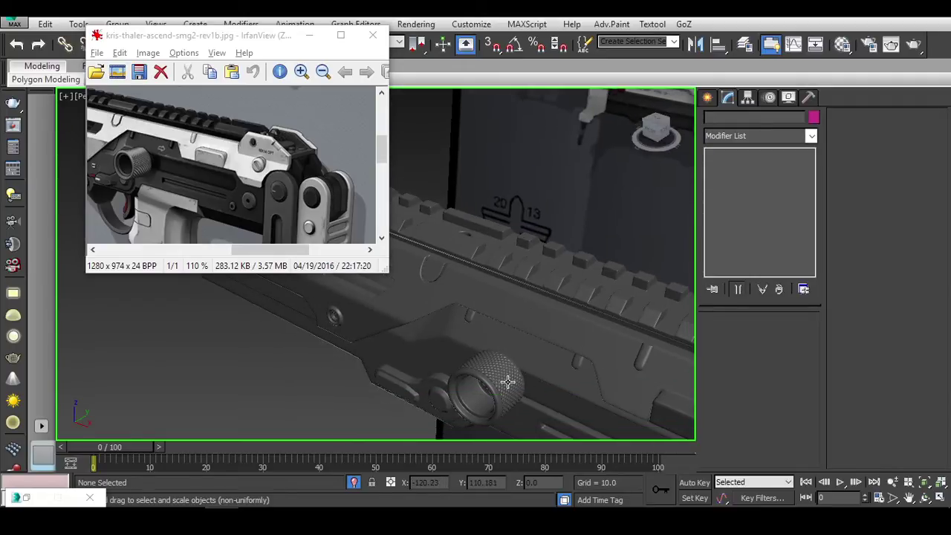
Step: Try stretching the knurled tube slightly wider, then undo the scale
click(508, 382)
mouse_move(518, 378)
alt+middle_down()
mouse_move(531, 374)
mouse_move(518, 352)
alt+middle_up()
scroll(518, 357, up, 4)
scroll(518, 361, up, 1)
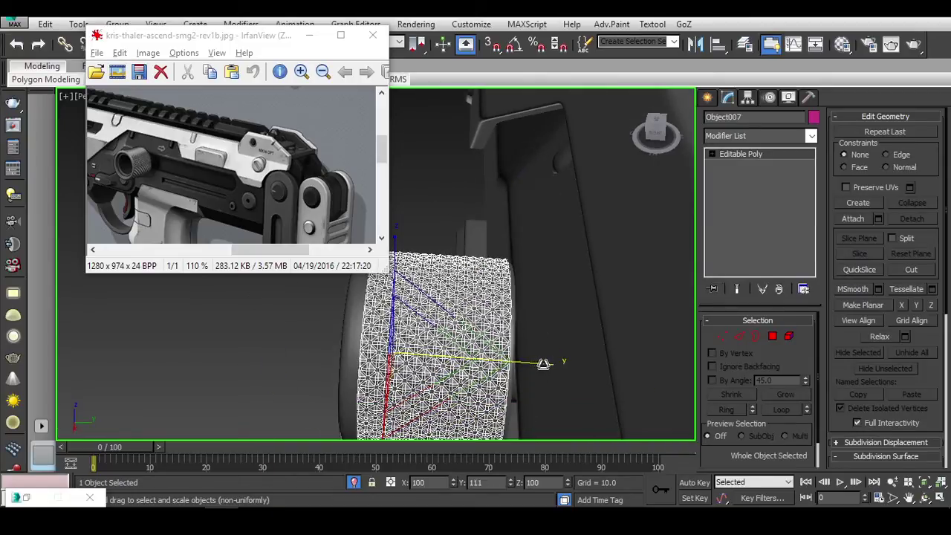
drag(544, 364, 561, 366)
key(ctrl+z)
click(442, 223)
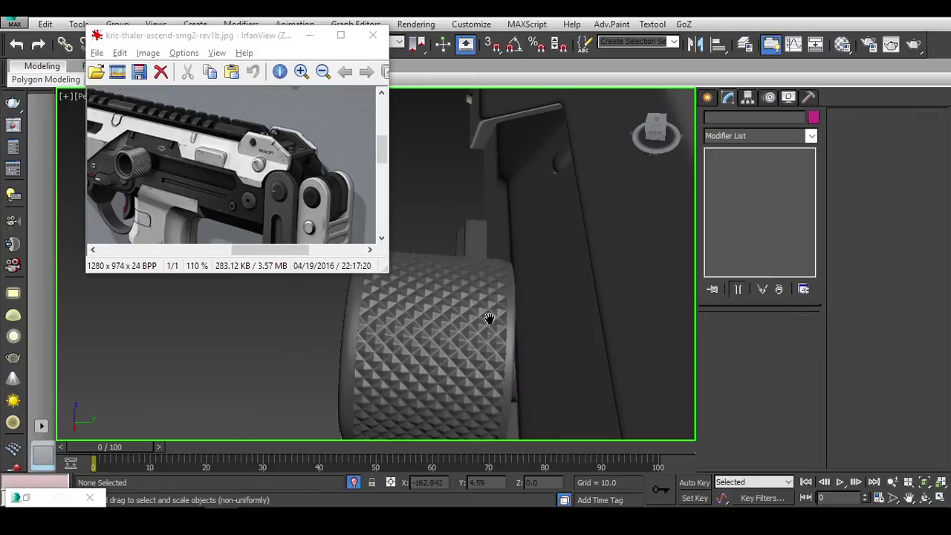
Step: Orbit around the knurled tube and pan the reference image to compare areas
mouse_move(491, 318)
alt+middle_down()
mouse_move(609, 275)
mouse_move(651, 272)
mouse_move(577, 339)
mouse_move(520, 321)
mouse_move(576, 250)
mouse_move(565, 206)
mouse_move(553, 245)
mouse_move(535, 259)
mouse_move(535, 218)
mouse_move(542, 333)
mouse_move(547, 185)
mouse_move(430, 216)
alt+middle_up()
scroll(578, 340, up, 3)
scroll(446, 214, down, 5)
scroll(430, 216, up, 5)
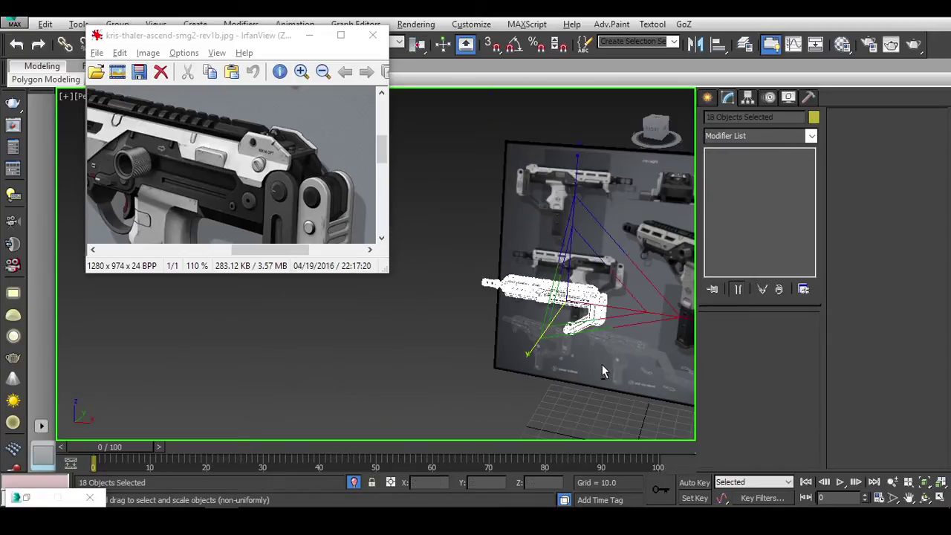
scroll(626, 378, up, 3)
mouse_move(626, 378)
alt+middle_down()
mouse_move(531, 379)
mouse_move(537, 410)
mouse_move(520, 380)
alt+middle_up()
mouse_move(216, 149)
mouse_down()
mouse_move(193, 174)
mouse_move(212, 168)
mouse_up()
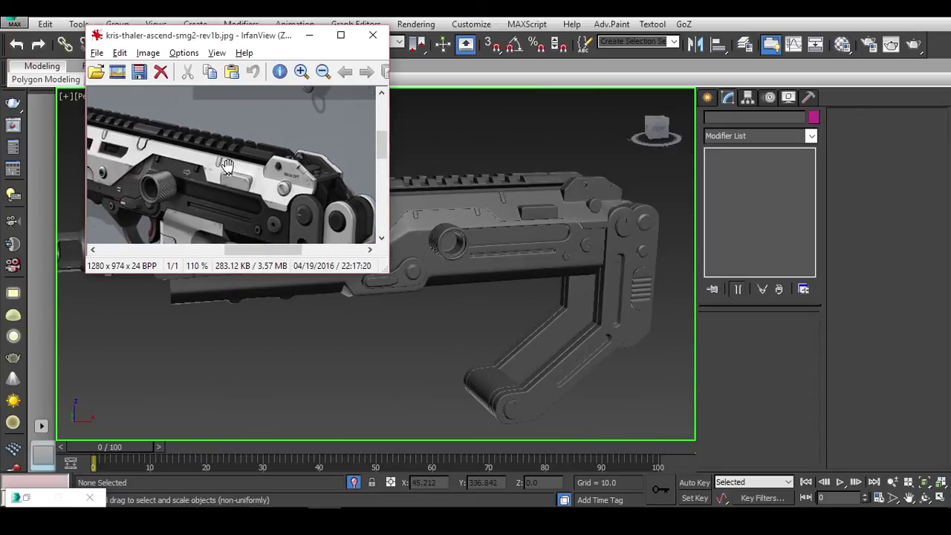
mouse_move(481, 369)
alt+middle_down()
mouse_move(495, 335)
mouse_move(508, 368)
alt+middle_up()
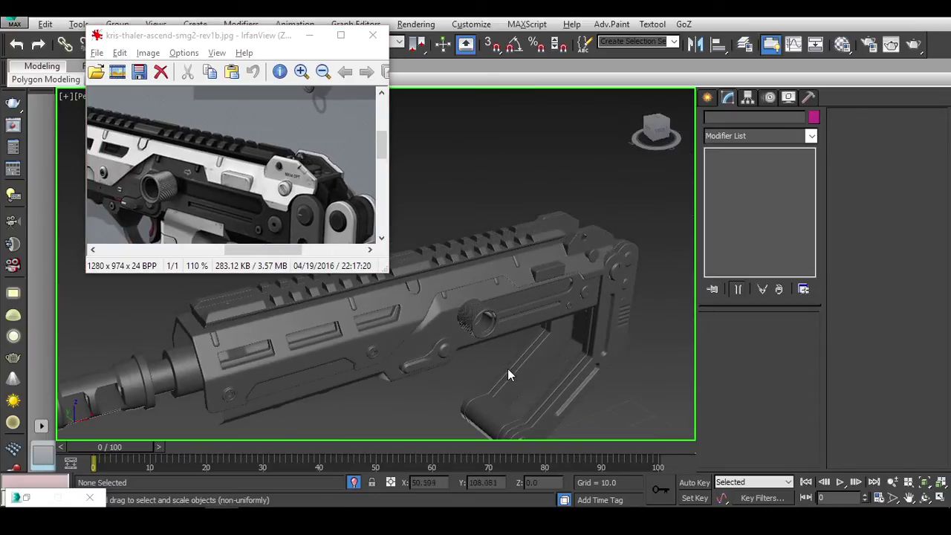
Step: Orbit toward the gun's front section and select Plane006 for a side view
mouse_move(231, 164)
mouse_down()
mouse_move(278, 171)
mouse_move(264, 164)
mouse_up()
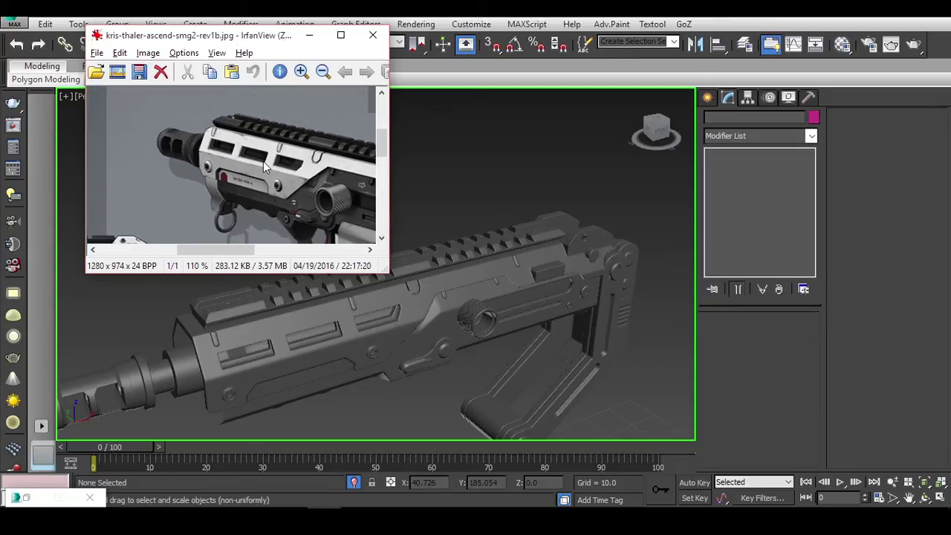
alt+middle_drag(416, 367, 386, 370)
scroll(379, 372, up, 2)
scroll(365, 373, up, 3)
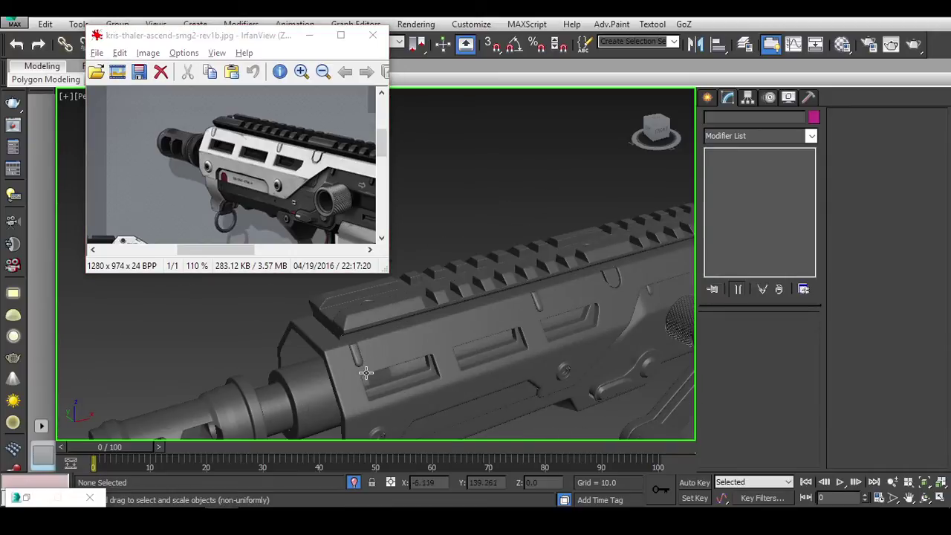
click(325, 342)
mouse_move(325, 342)
alt+middle_down()
mouse_move(441, 354)
mouse_move(440, 322)
alt+middle_up()
Step: Select Plane009, orbit the front section and pan the reference to the muzzle area
click(654, 245)
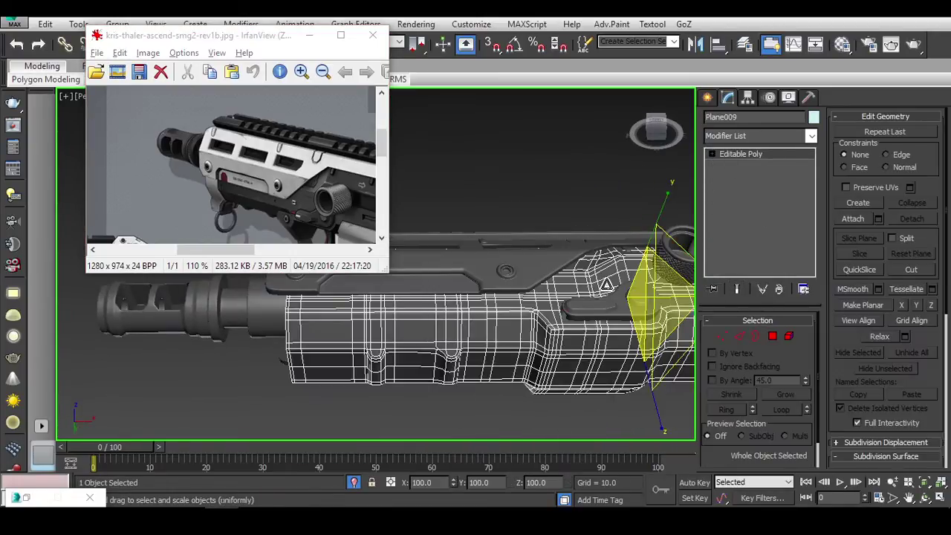
mouse_move(654, 245)
alt+middle_down()
mouse_move(553, 332)
mouse_move(395, 332)
mouse_move(312, 245)
alt+middle_up()
mouse_move(288, 185)
mouse_down()
mouse_move(130, 103)
mouse_move(195, 106)
mouse_move(227, 174)
mouse_move(361, 246)
mouse_move(363, 185)
mouse_up()
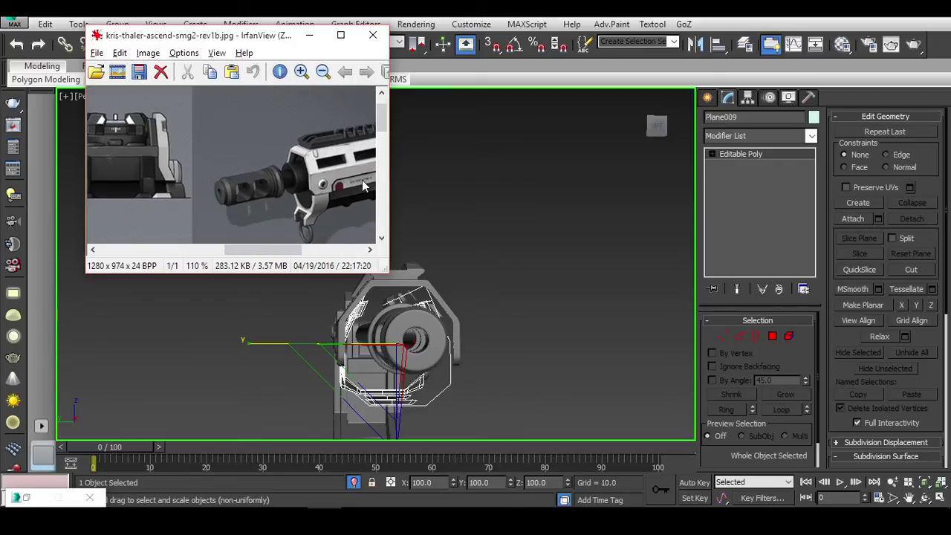
click(631, 303)
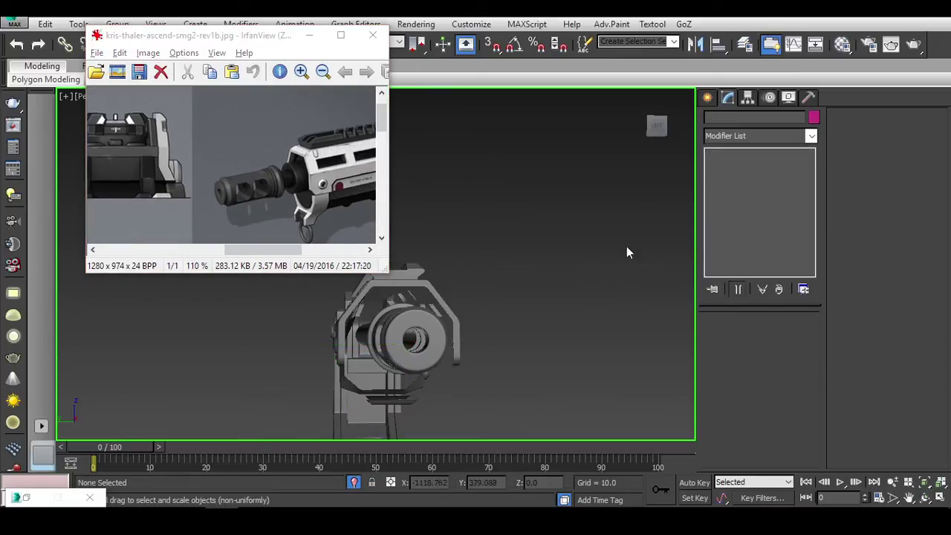
click(661, 131)
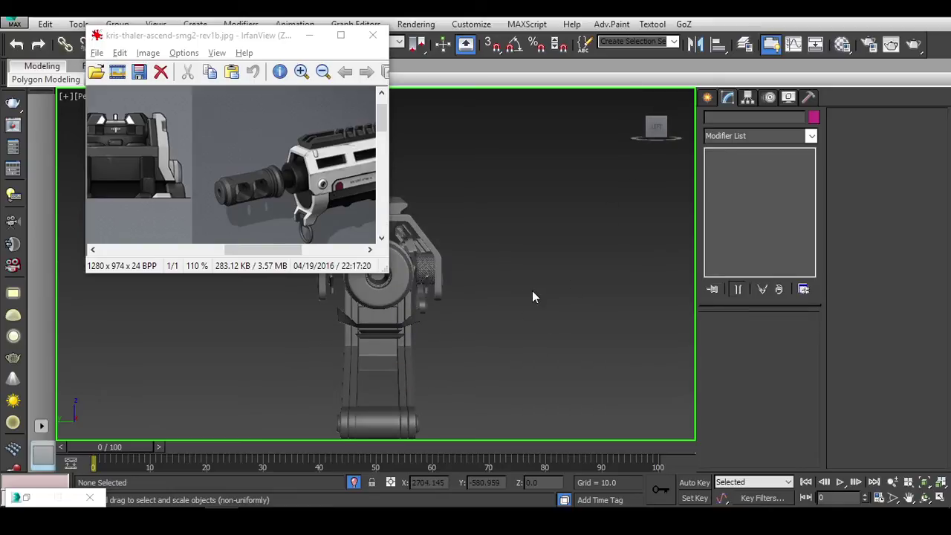
Step: Switch to the Left view, zoom extents and display the gun as coloured wireframe
key(l)
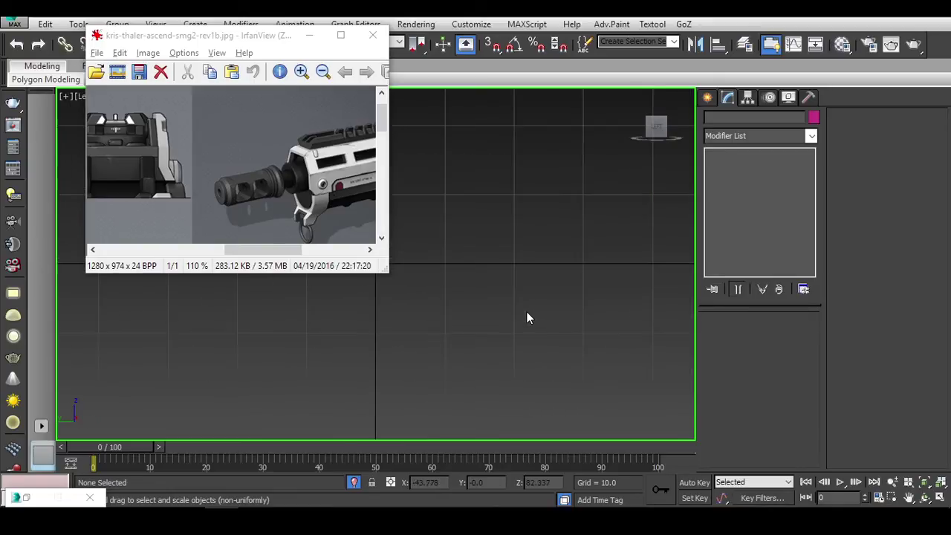
key(z)
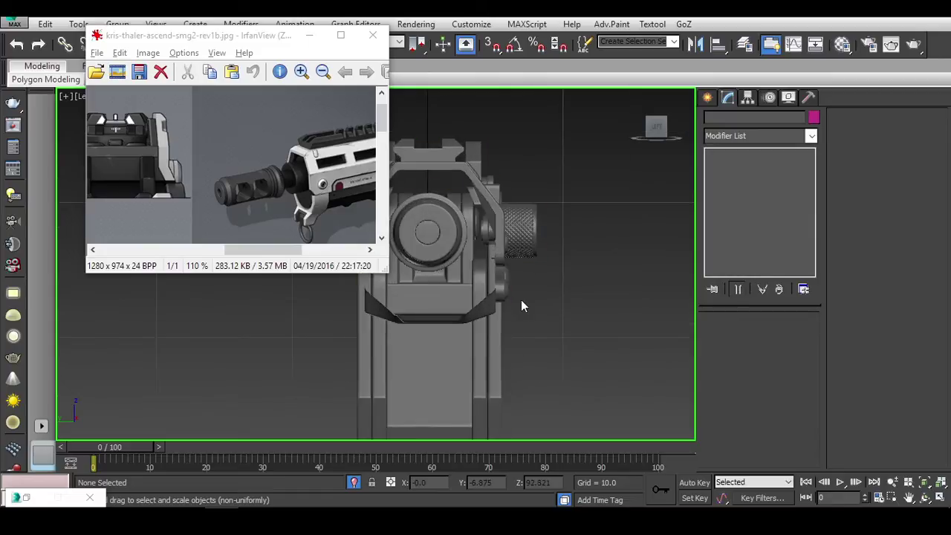
key(F3)
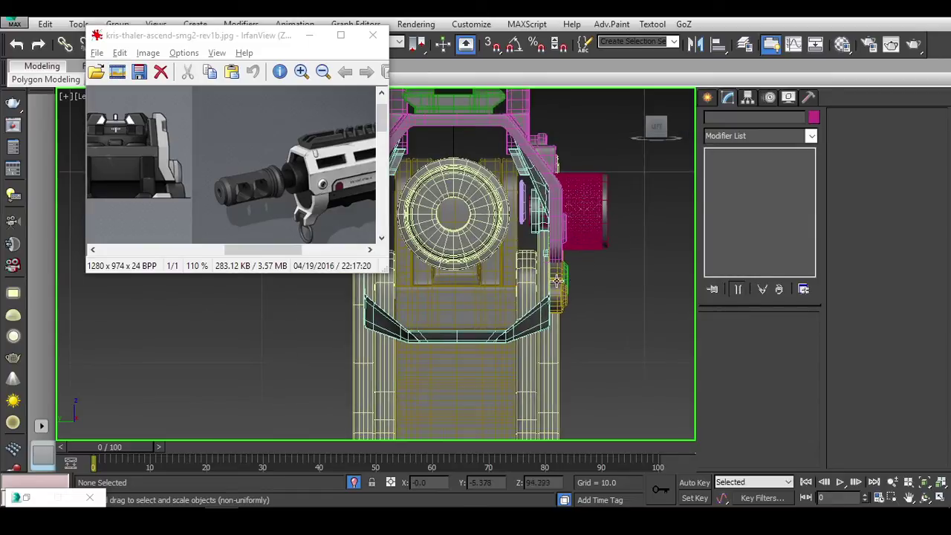
scroll(557, 281, down, 1)
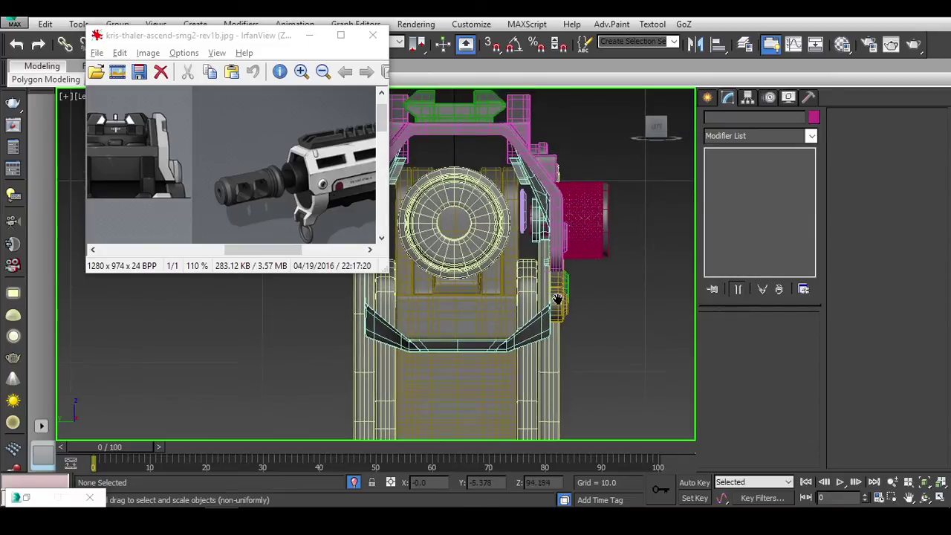
scroll(557, 290, down, 1)
scroll(559, 301, down, 2)
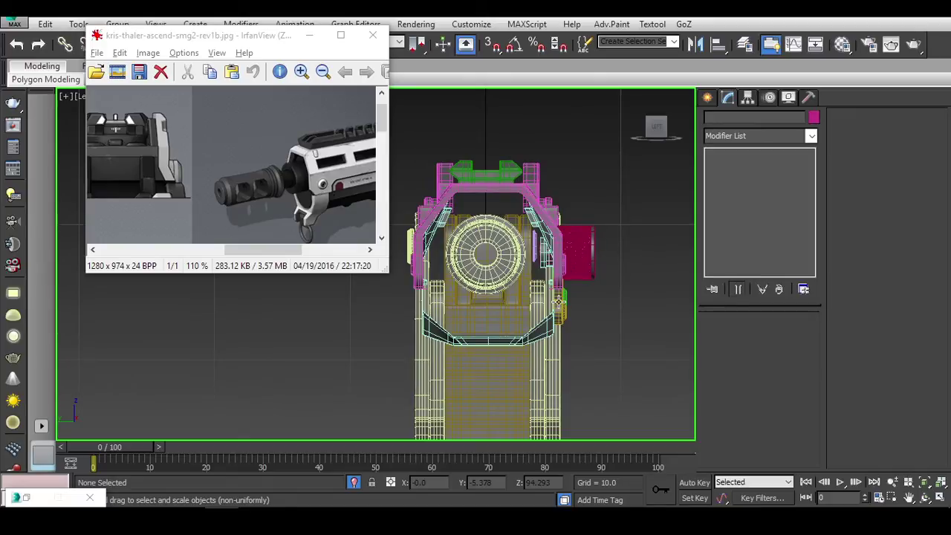
mouse_move(679, 220)
alt+middle_down()
mouse_move(569, 223)
mouse_move(559, 250)
alt+middle_up()
Step: Switch to the Front view with the reference image shown behind the gun
key(f)
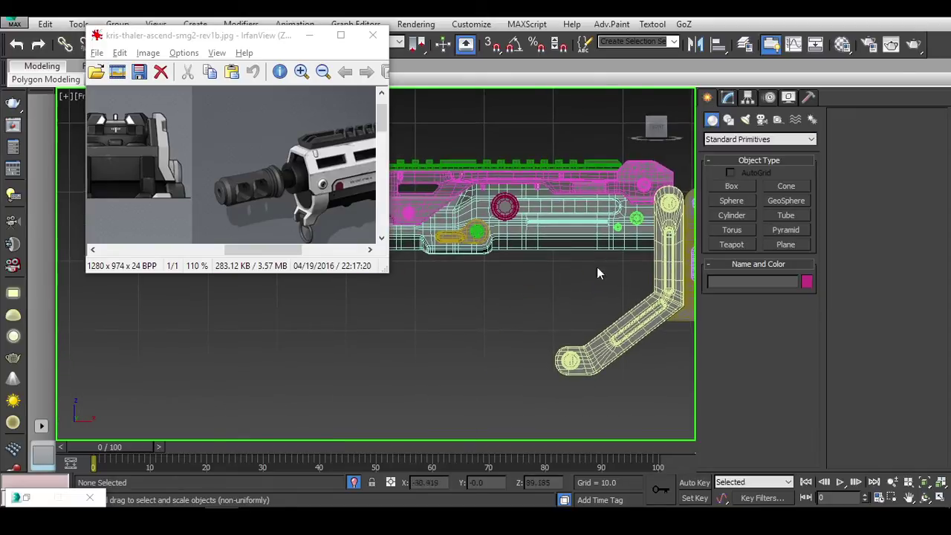
click(308, 36)
right_click(302, 260)
click(330, 205)
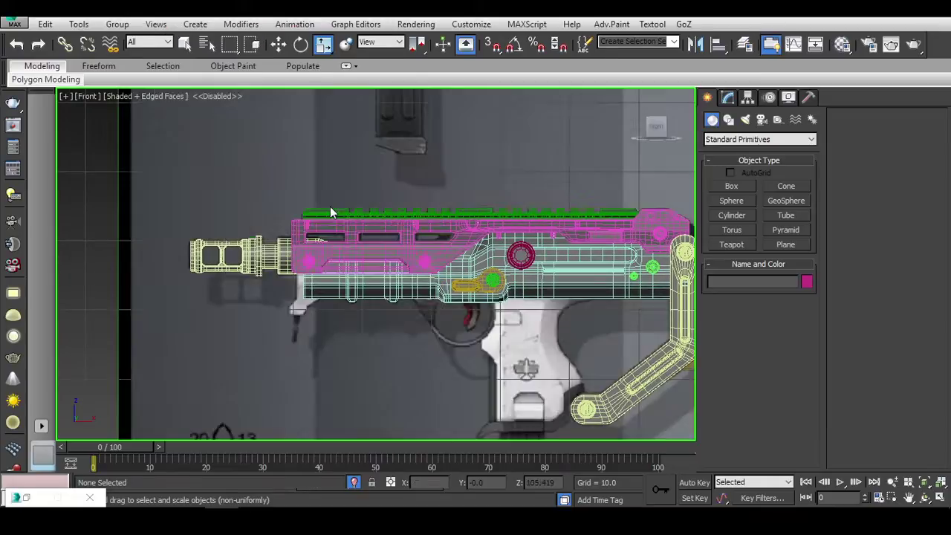
scroll(332, 303, up, 4)
Step: Select the lower cyan part of the gun and hide it
middle_drag(331, 303, 357, 275)
click(359, 277)
right_click(384, 242)
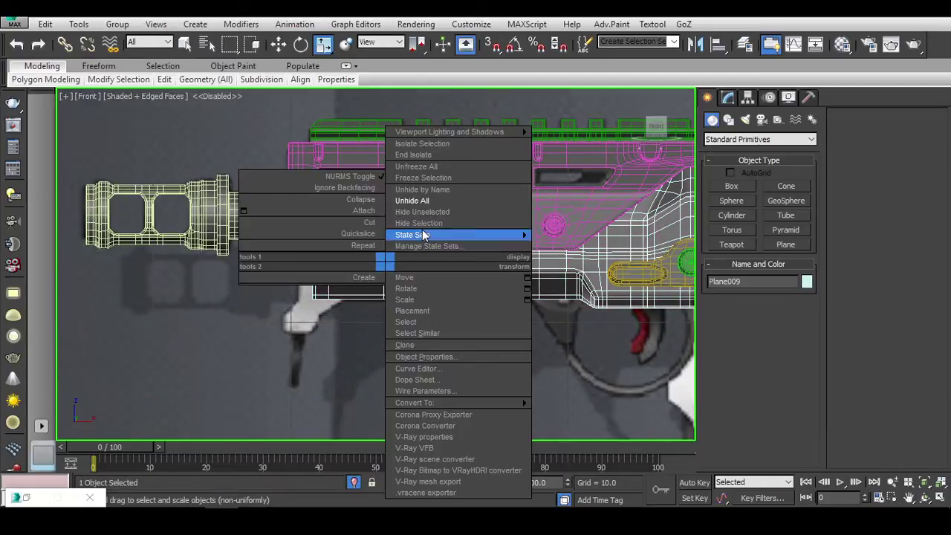
click(420, 237)
middle_drag(420, 236, 435, 233)
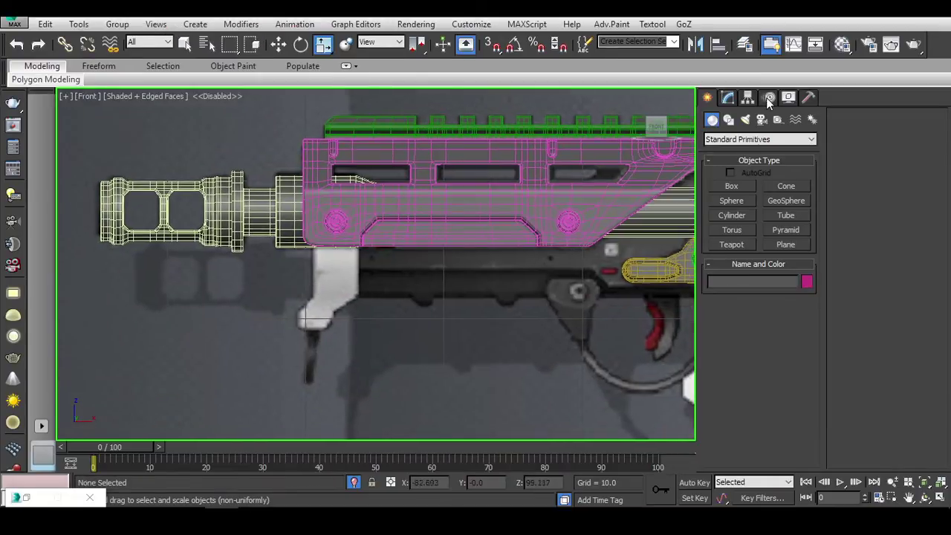
Step: Create a cylinder below the barrel front and rotate it with angle snap along the barrel
click(728, 214)
drag(332, 264, 355, 305)
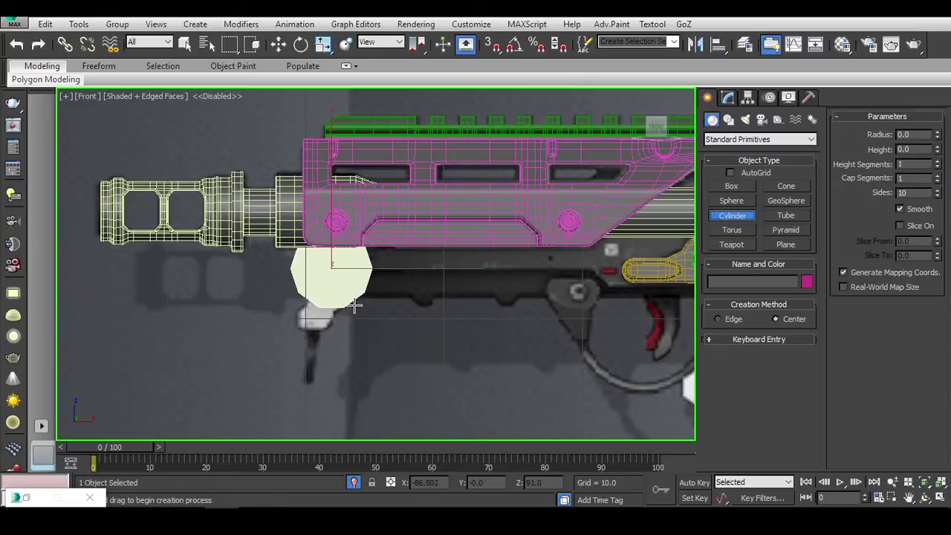
click(359, 267)
key(e)
key(a)
mouse_move(425, 271)
mouse_down()
mouse_move(371, 273)
mouse_move(424, 268)
mouse_up()
key(w)
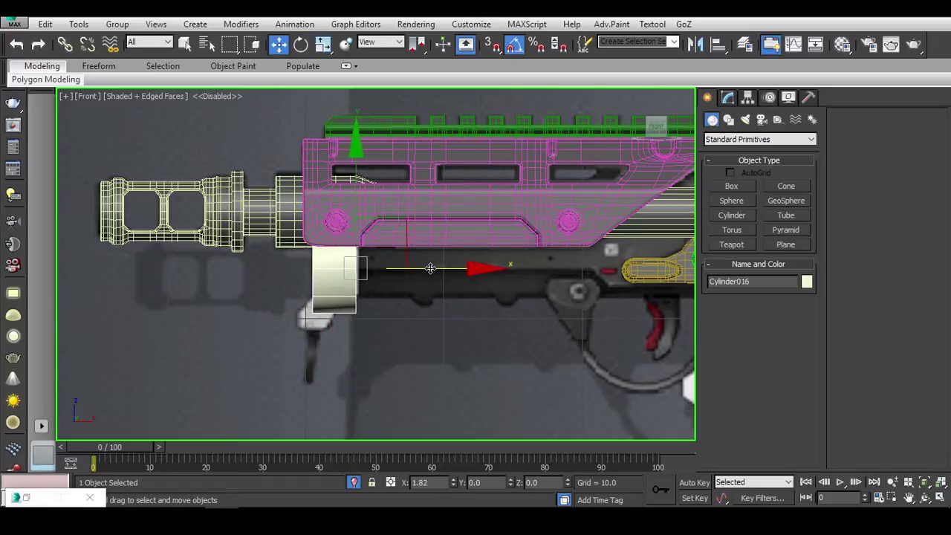
Step: Convert the cylinder to Editable Poly and view it end-on from the left in wireframe
right_click(326, 257)
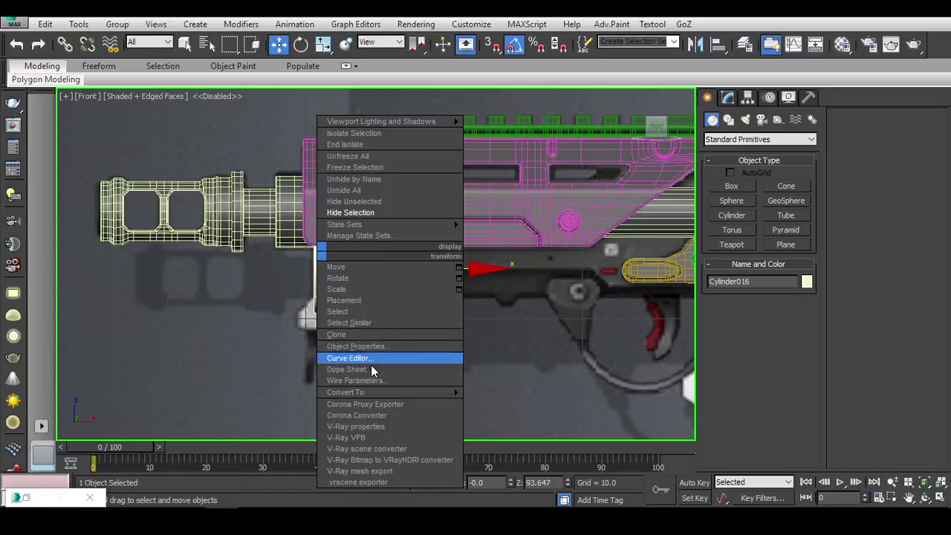
click(507, 401)
mouse_move(508, 401)
alt+middle_down()
mouse_move(479, 292)
mouse_move(621, 180)
alt+middle_up()
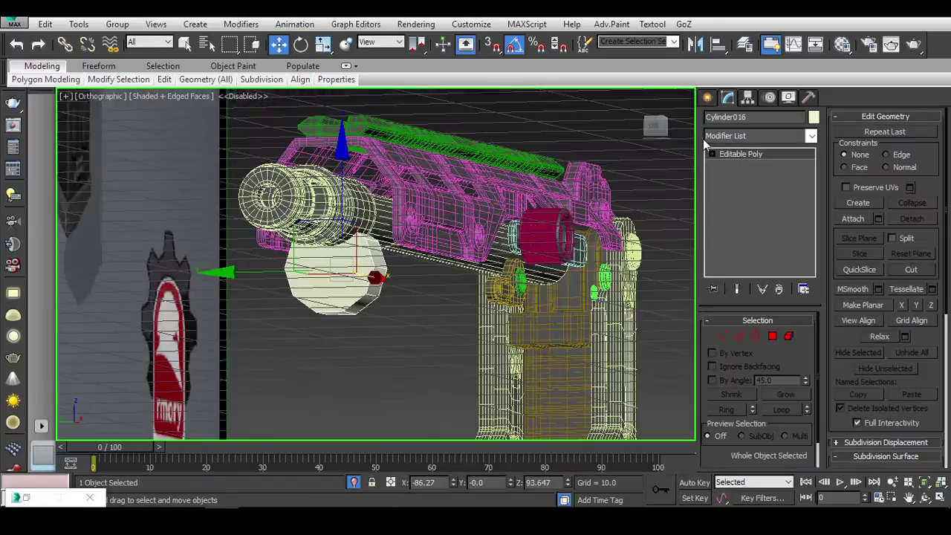
key(l)
scroll(565, 240, up, 2)
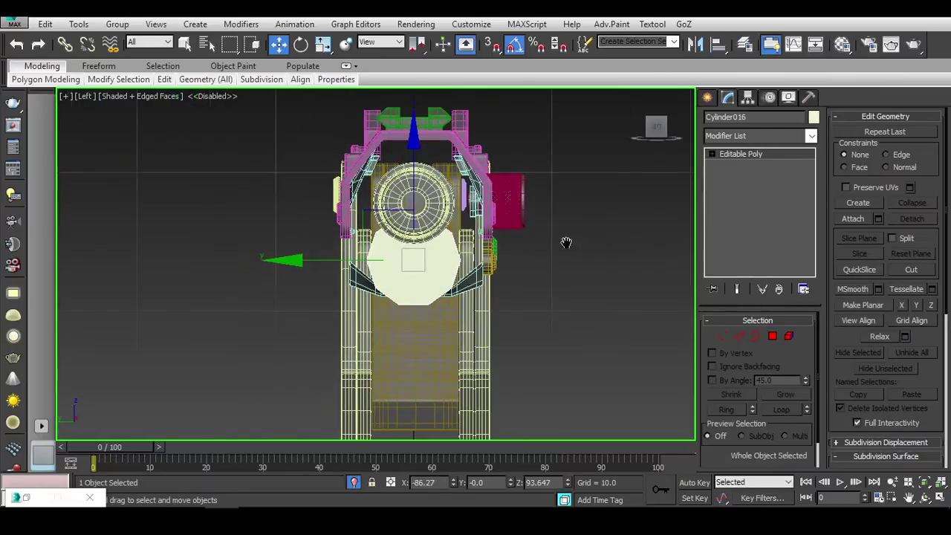
click(718, 336)
key(F3)
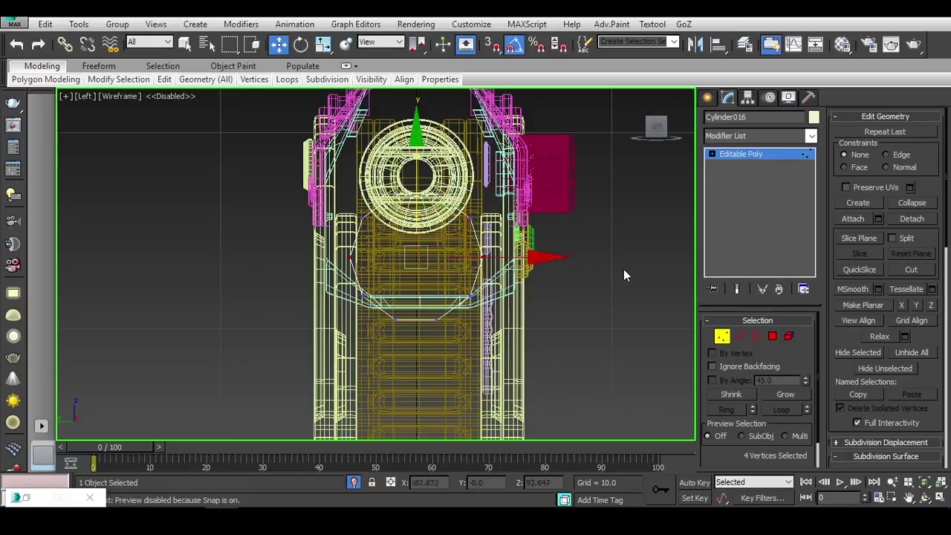
Step: Delete the cylinder's upper-half polygons, leaving an open half-cylinder
click(768, 338)
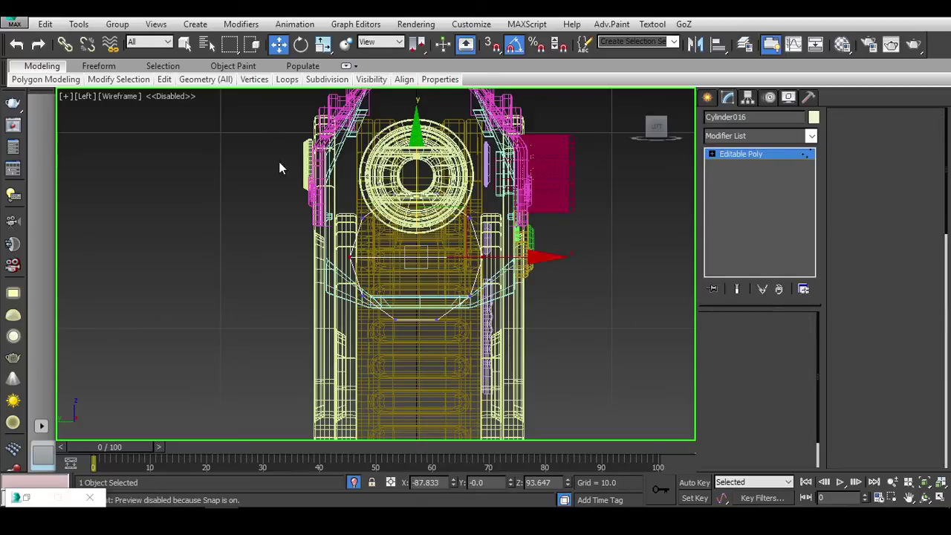
drag(269, 151, 541, 239)
click(541, 246)
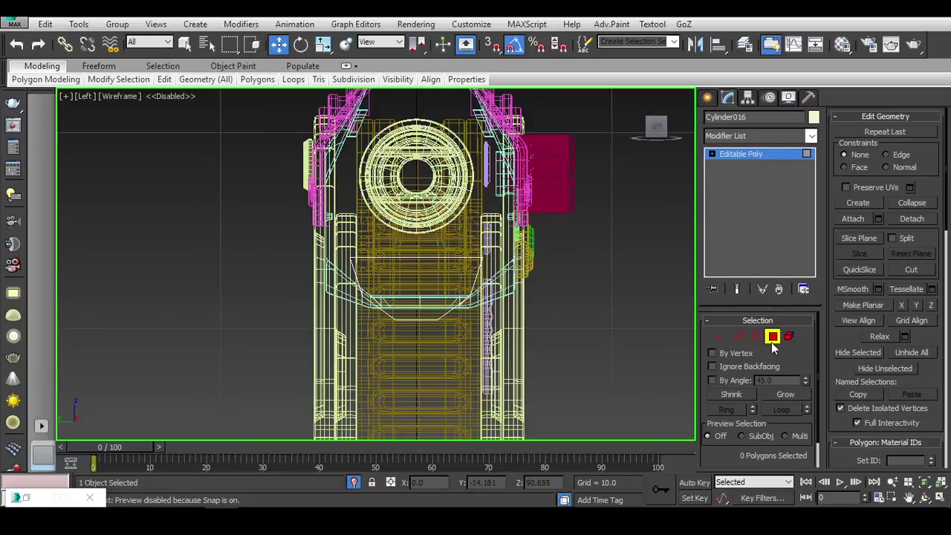
click(756, 336)
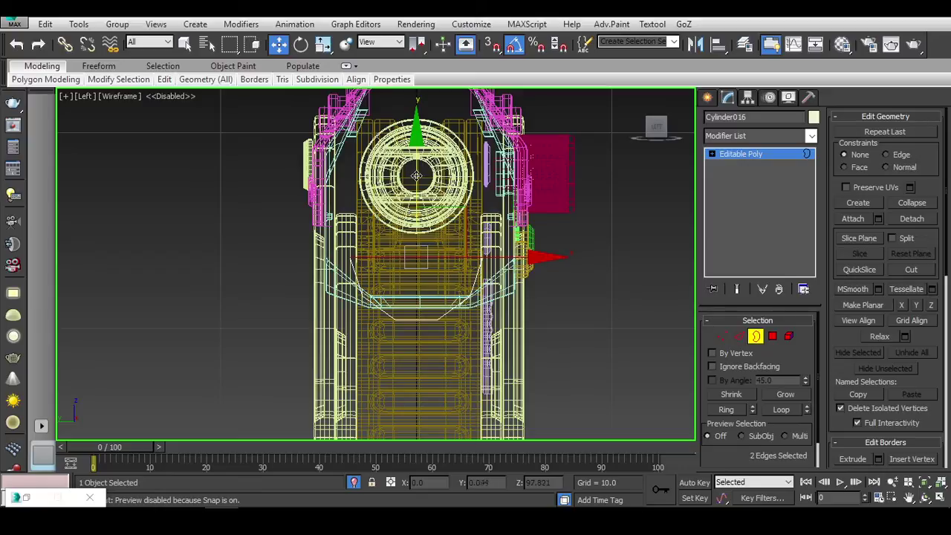
key(F3)
key(3)
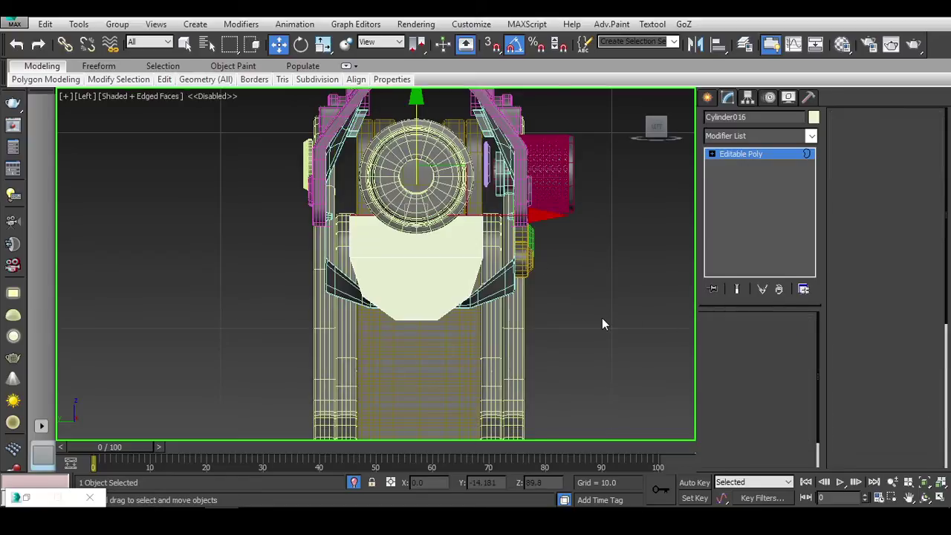
mouse_move(602, 318)
alt+middle_down()
mouse_move(522, 307)
mouse_move(535, 305)
alt+middle_up()
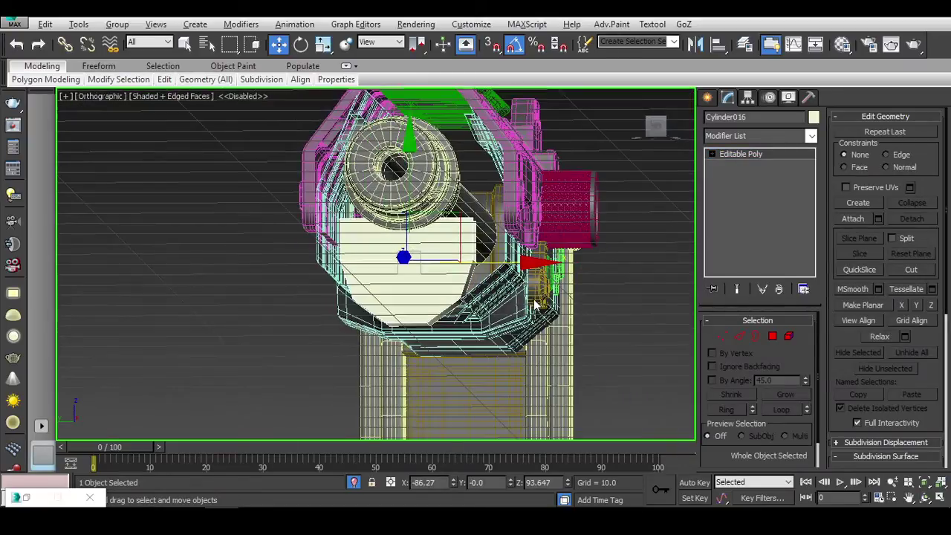
click(657, 128)
Step: Non-uniformly scale the block wider to match the reference image
key(alt+Tab)
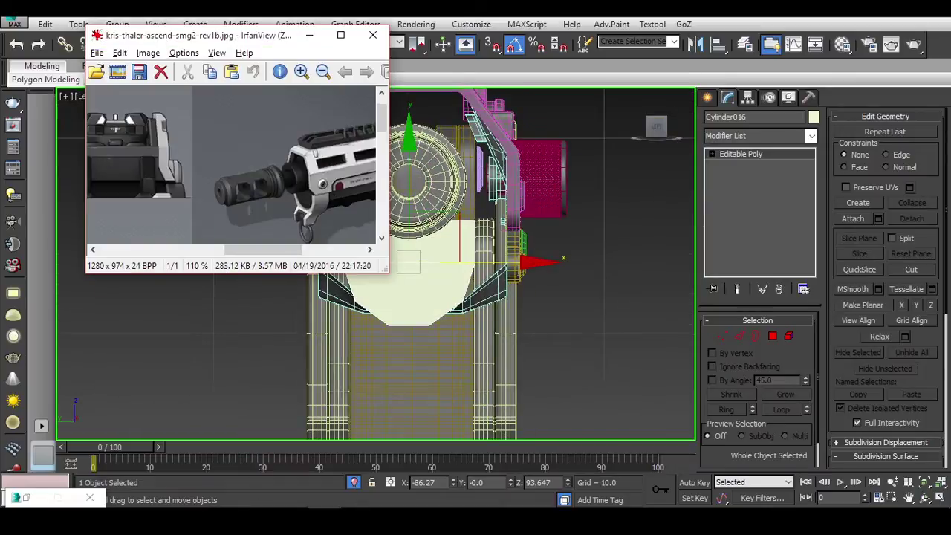
mouse_move(423, 342)
alt+middle_down()
mouse_move(516, 367)
mouse_move(513, 374)
alt+middle_up()
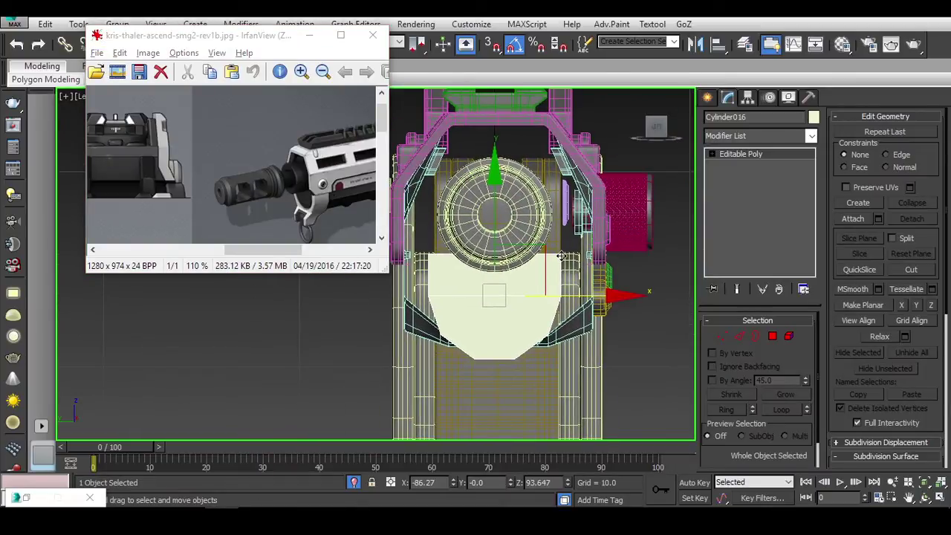
key(r)
drag(628, 296, 651, 296)
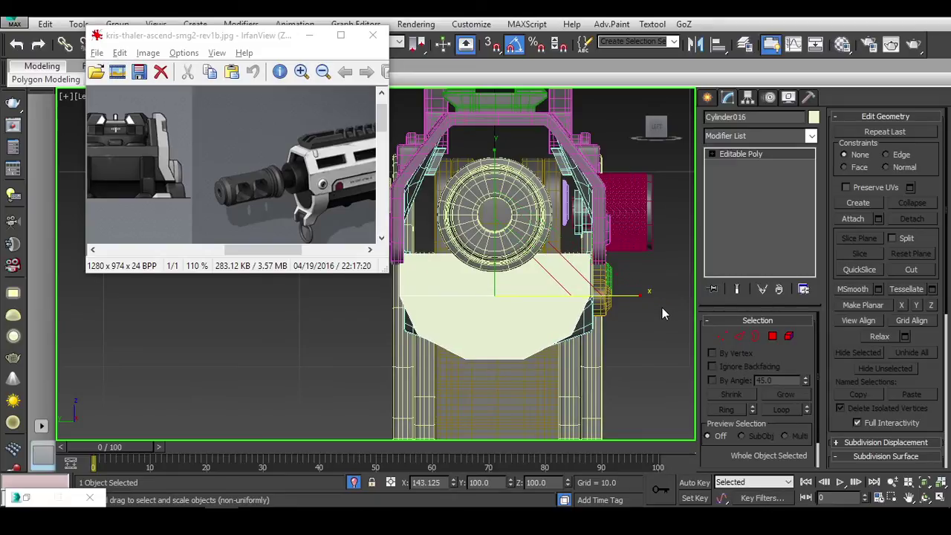
drag(663, 307, 642, 306)
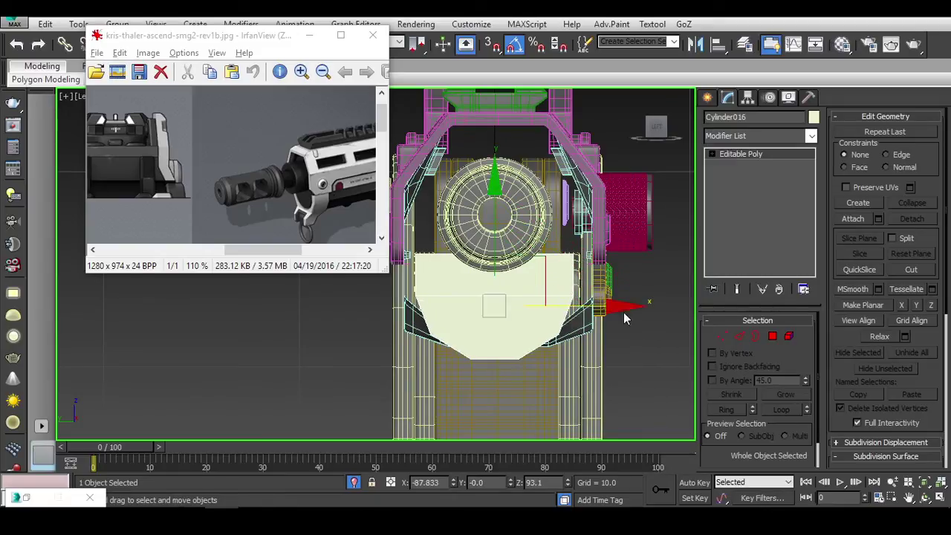
key(e)
key(r)
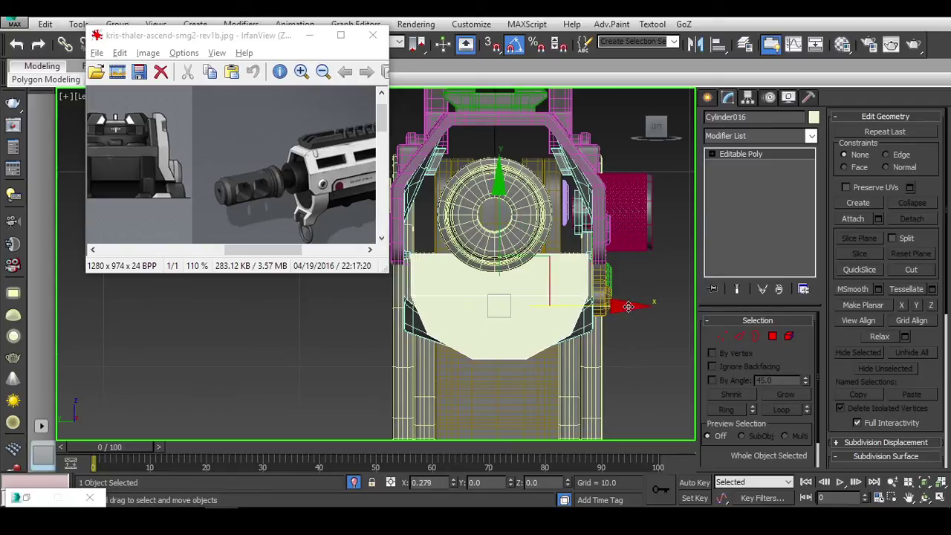
key(r)
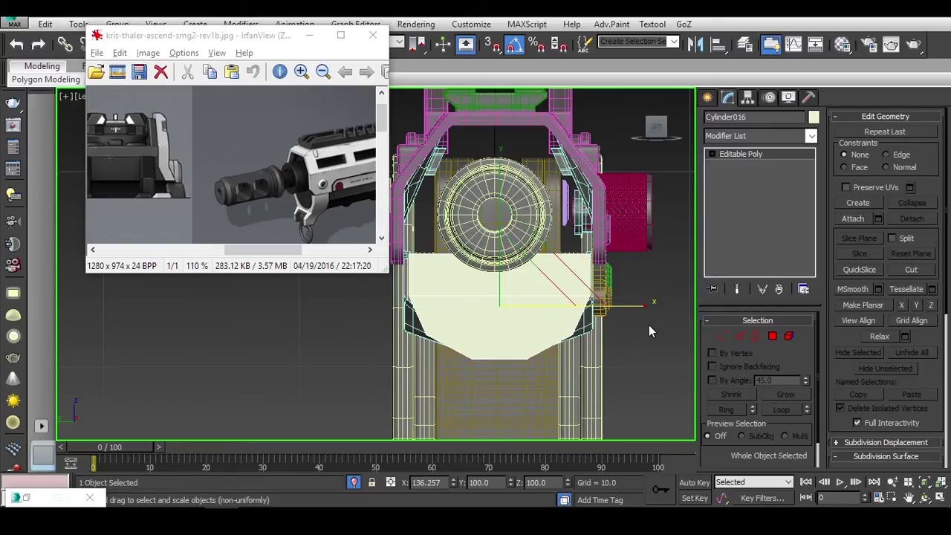
key(f)
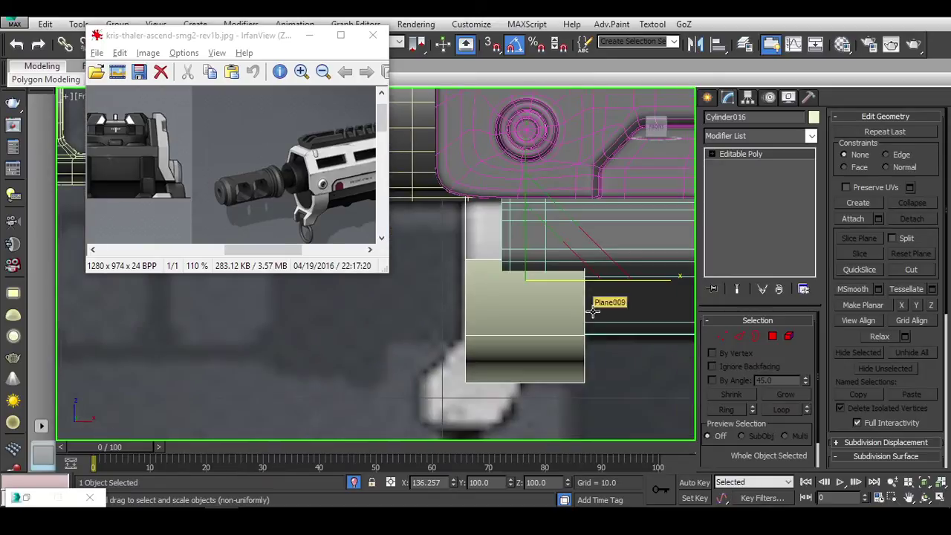
Step: Bridge the two open top edges to close the block's top
mouse_move(587, 309)
alt+middle_down()
mouse_move(600, 307)
mouse_move(578, 298)
alt+middle_up()
scroll(599, 306, down, 2)
alt+middle_drag(576, 295, 579, 298)
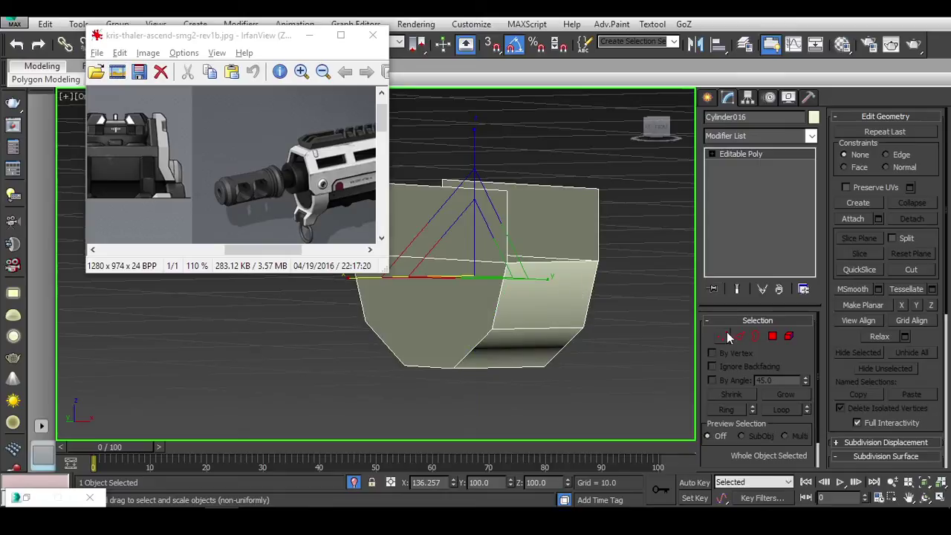
key(2)
click(507, 215)
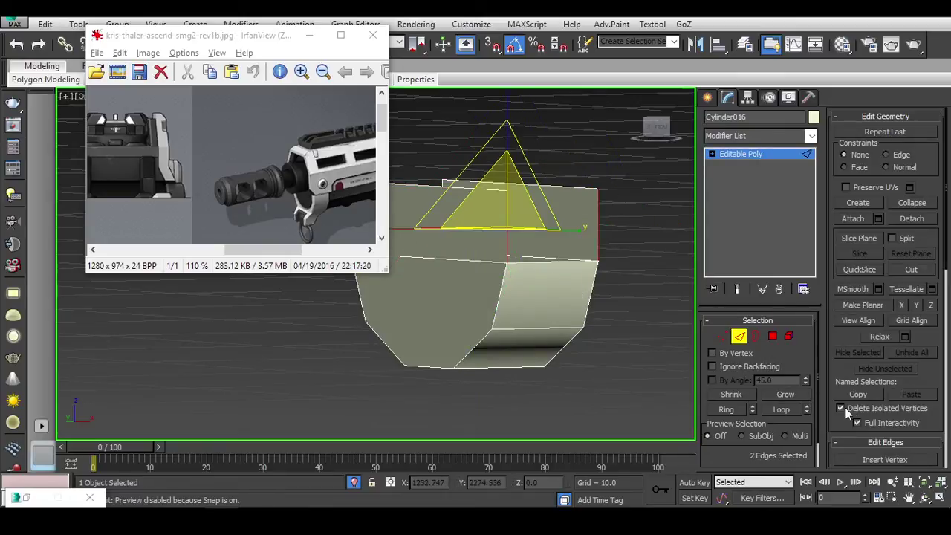
scroll(840, 366, down, 5)
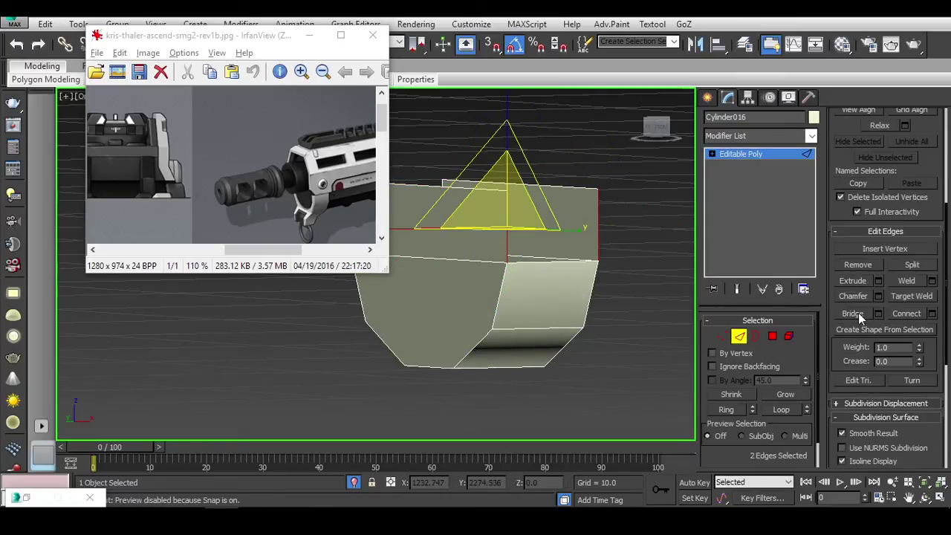
click(859, 313)
alt+middle_drag(607, 303, 656, 320)
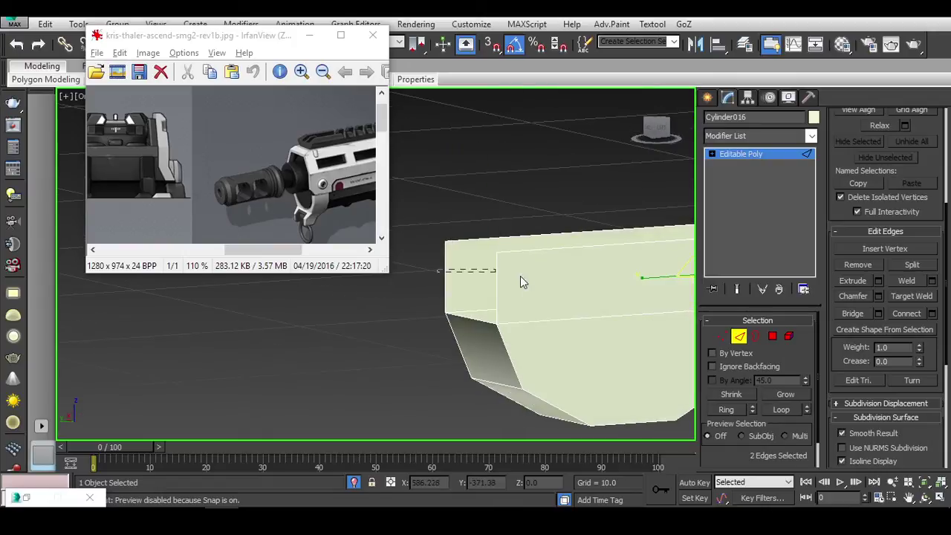
alt+middle_drag(521, 281, 489, 310)
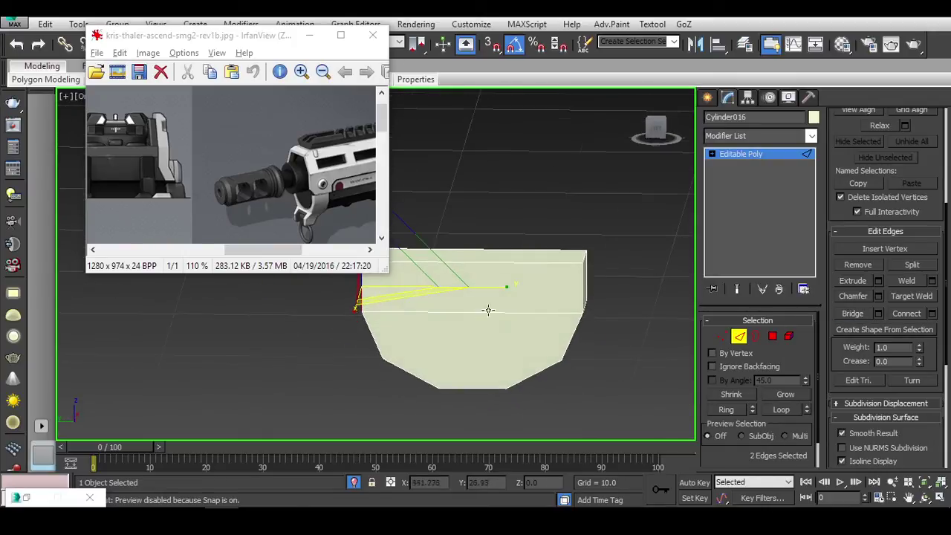
mouse_move(523, 313)
alt+middle_down()
mouse_move(516, 271)
mouse_move(531, 293)
alt+middle_up()
Step: Unhide all gun parts and select the block's lower faces
key(f)
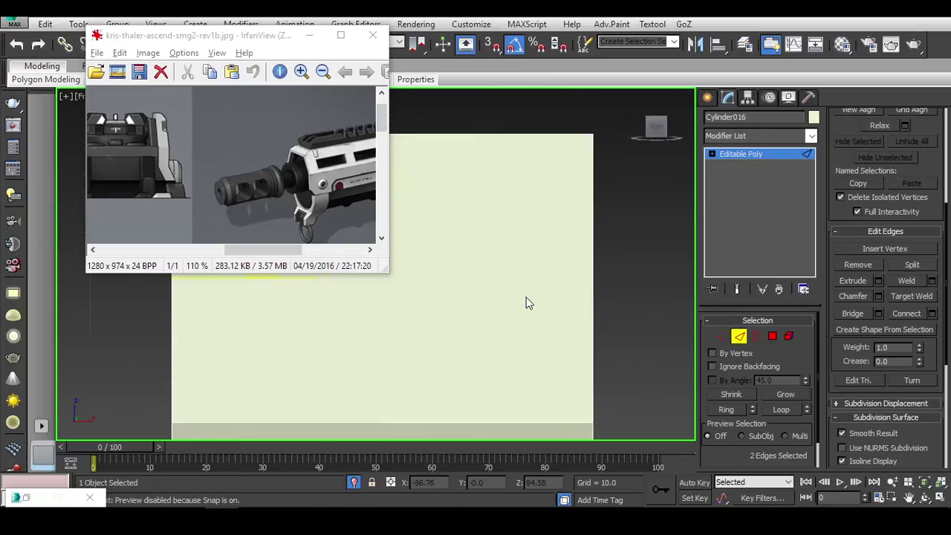
right_click(584, 269)
click(617, 222)
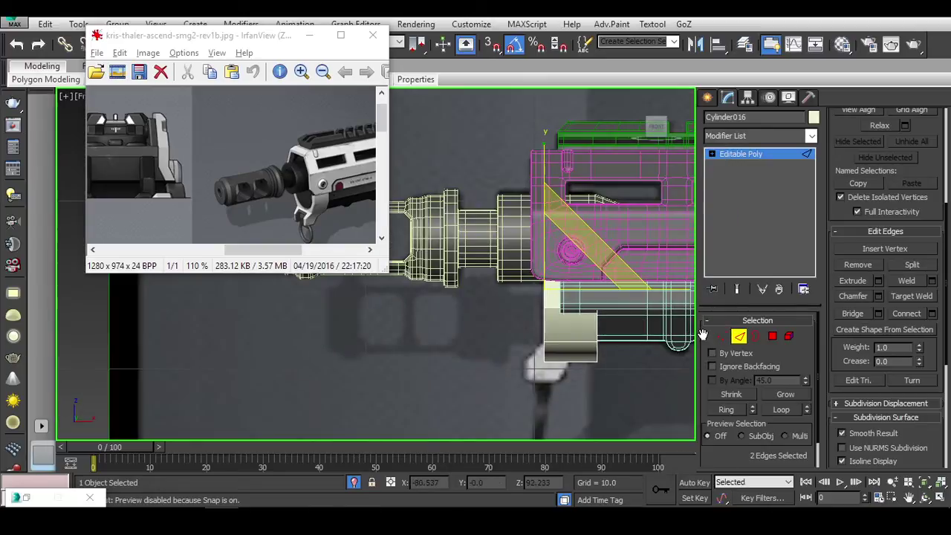
click(773, 336)
scroll(532, 321, up, 3)
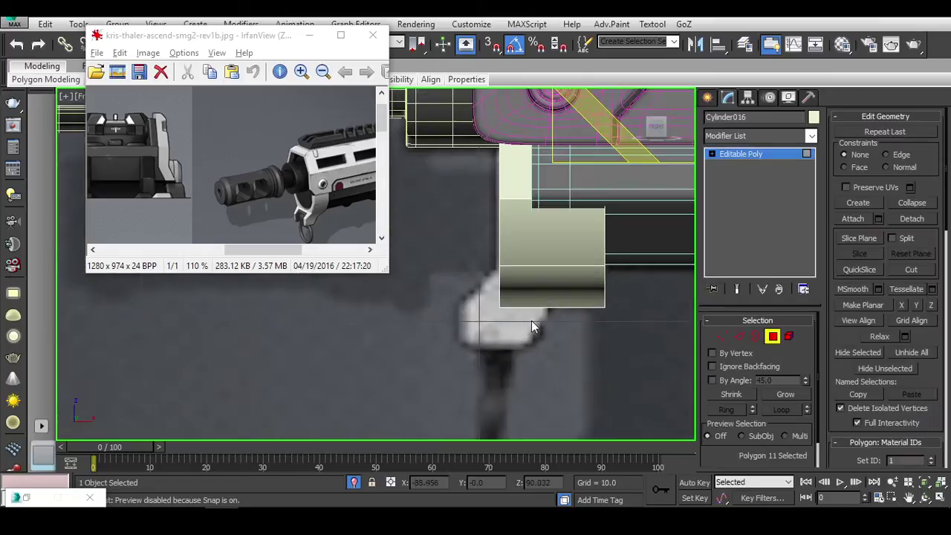
drag(491, 333, 648, 296)
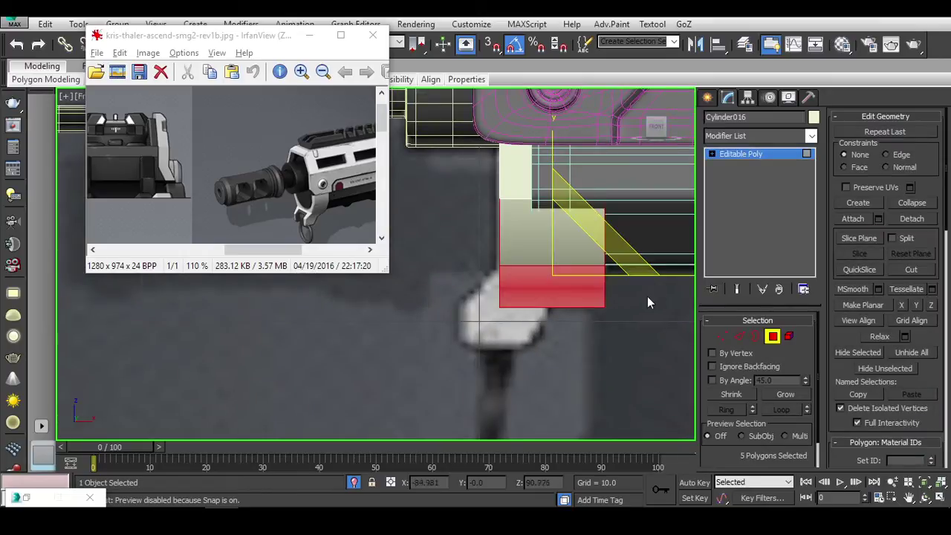
middle_drag(647, 296, 606, 324)
Step: Frame the block in the Front view, hide it and clear the selection
key(f)
key(z)
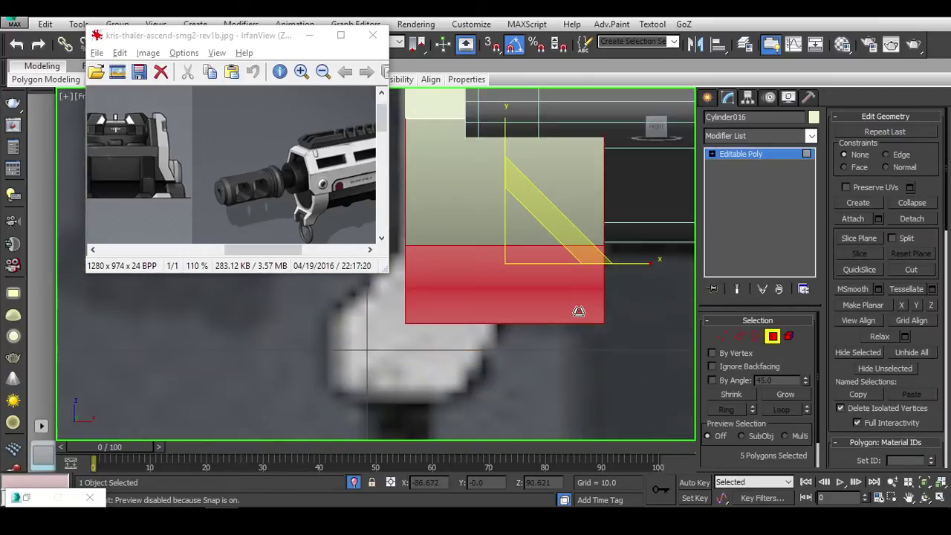
key(4)
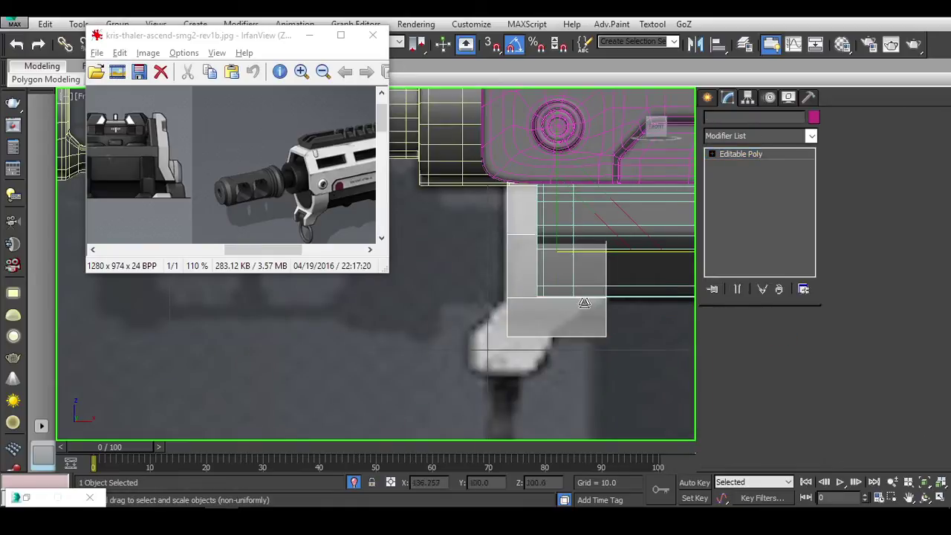
right_click(541, 271)
click(603, 278)
middle_drag(602, 278, 545, 298)
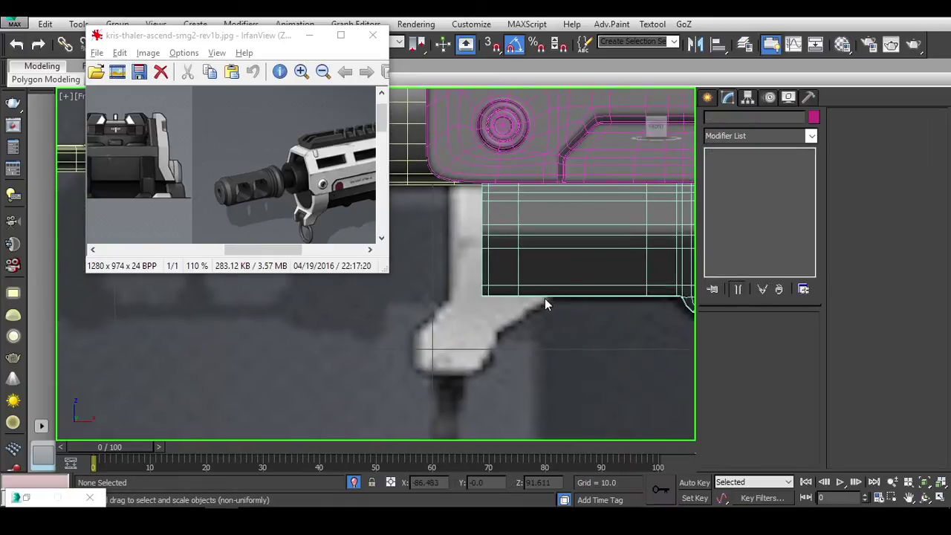
click(545, 298)
click(545, 298)
scroll(545, 298, up, 2)
Step: Raise the block's four bottom vertices to shorten it, then inspect it from the side
key(1)
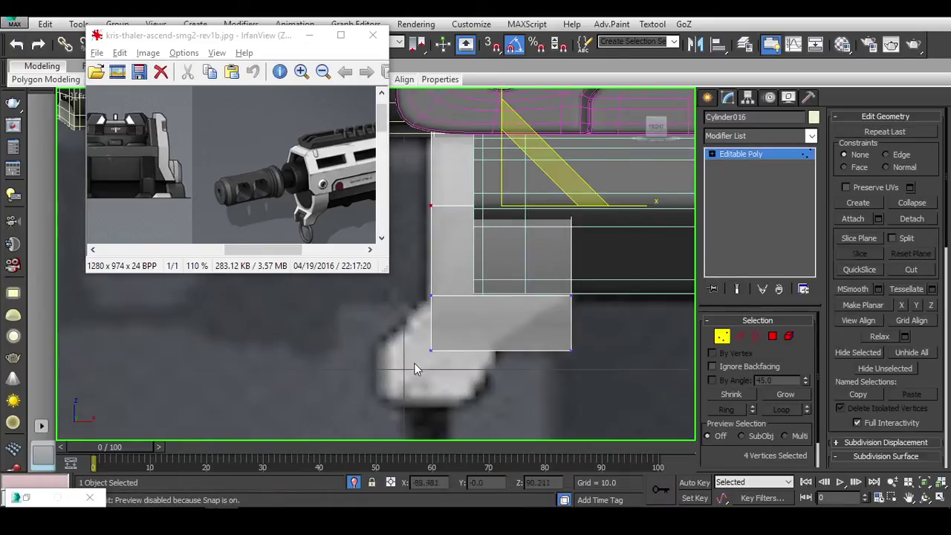
drag(414, 363, 606, 335)
drag(503, 266, 507, 228)
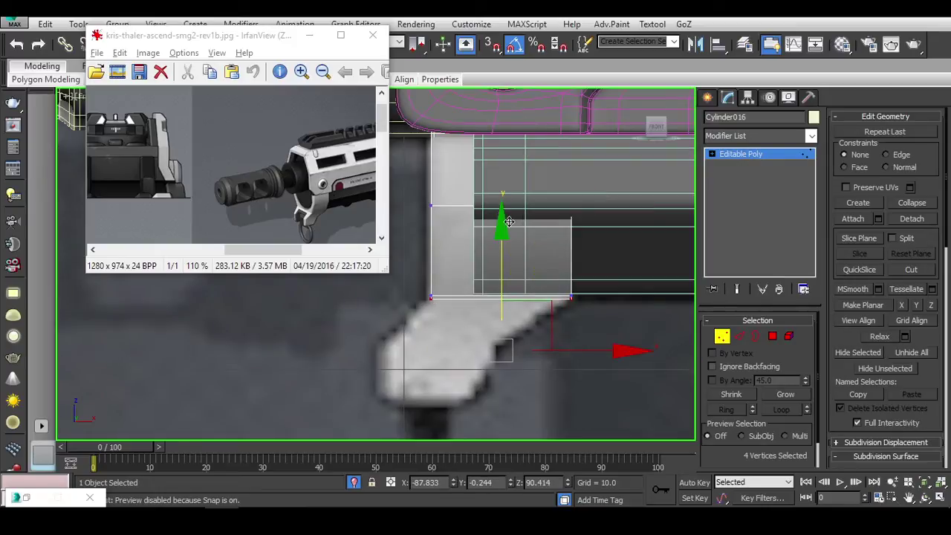
mouse_move(509, 221)
alt+middle_down()
mouse_move(557, 291)
mouse_move(571, 292)
alt+middle_up()
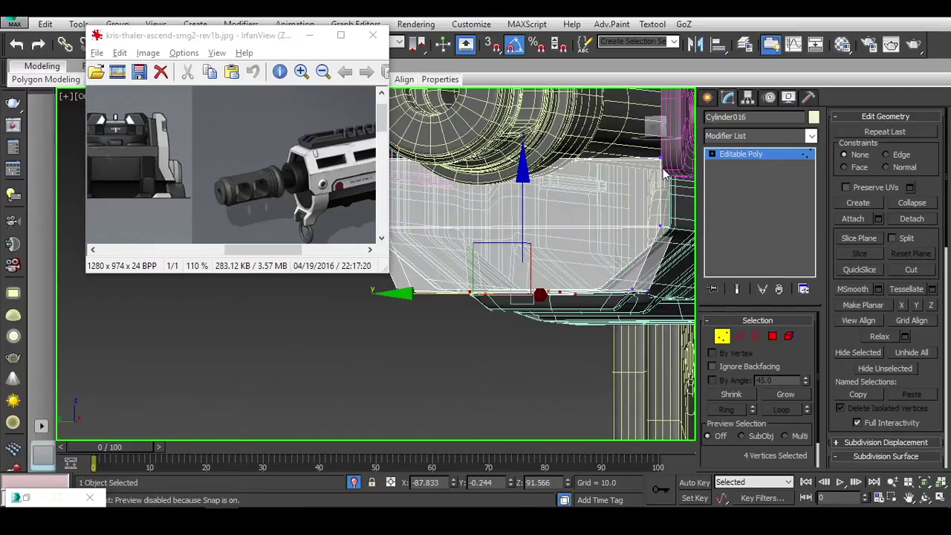
click(653, 129)
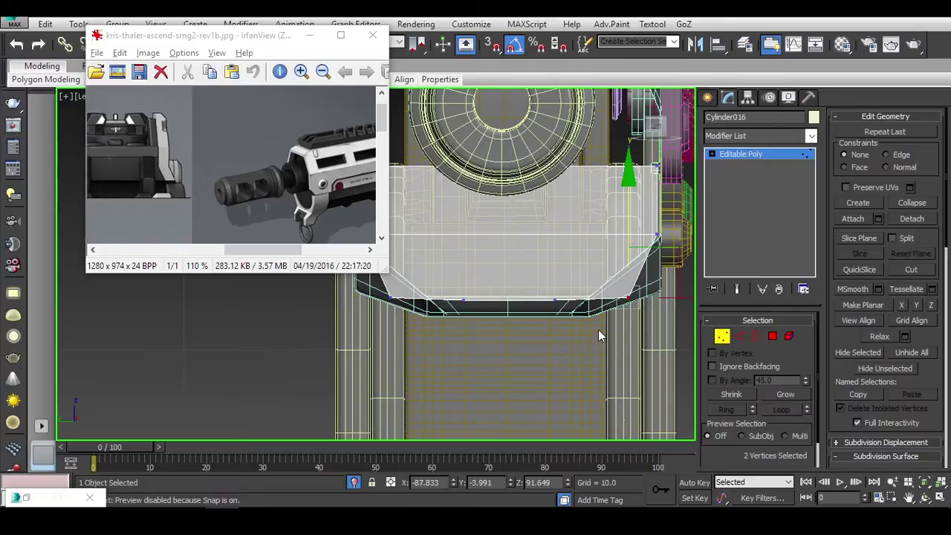
mouse_move(598, 336)
alt+middle_down()
mouse_move(478, 313)
mouse_move(521, 291)
alt+middle_up()
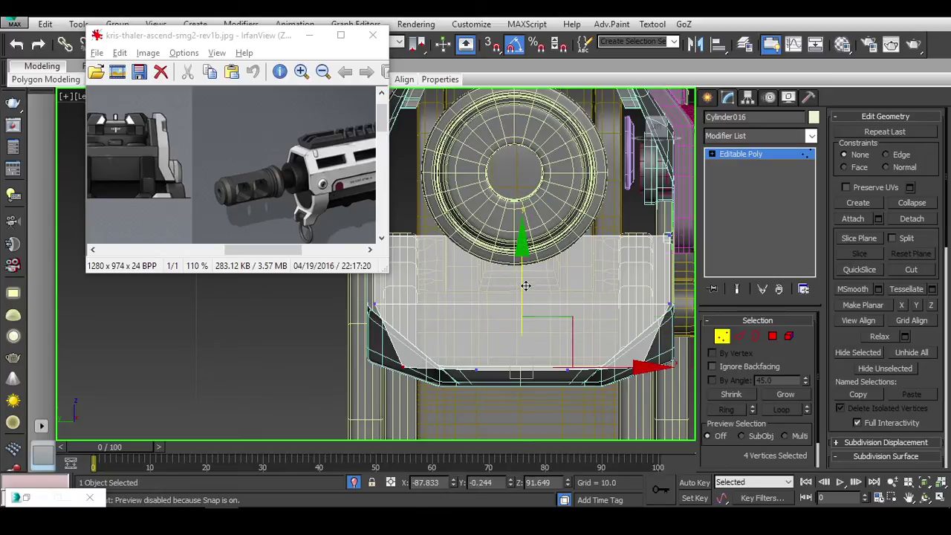
scroll(526, 297, down, 4)
alt+middle_drag(585, 325, 753, 170)
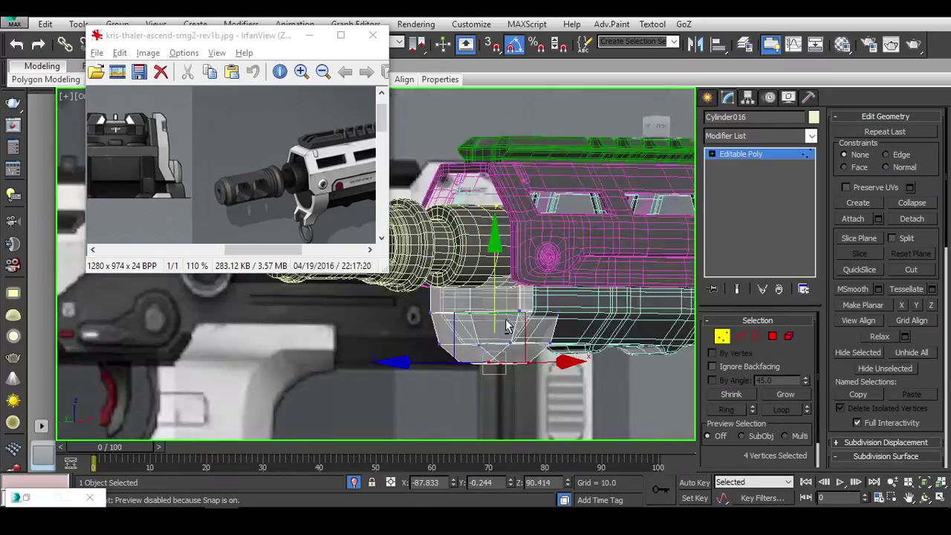
key(z)
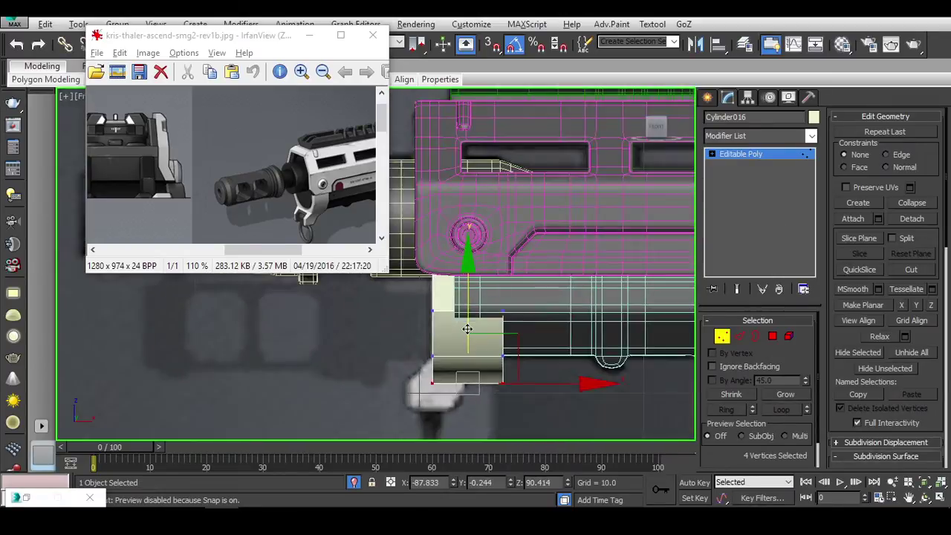
alt+middle_drag(594, 327, 498, 332)
key(w)
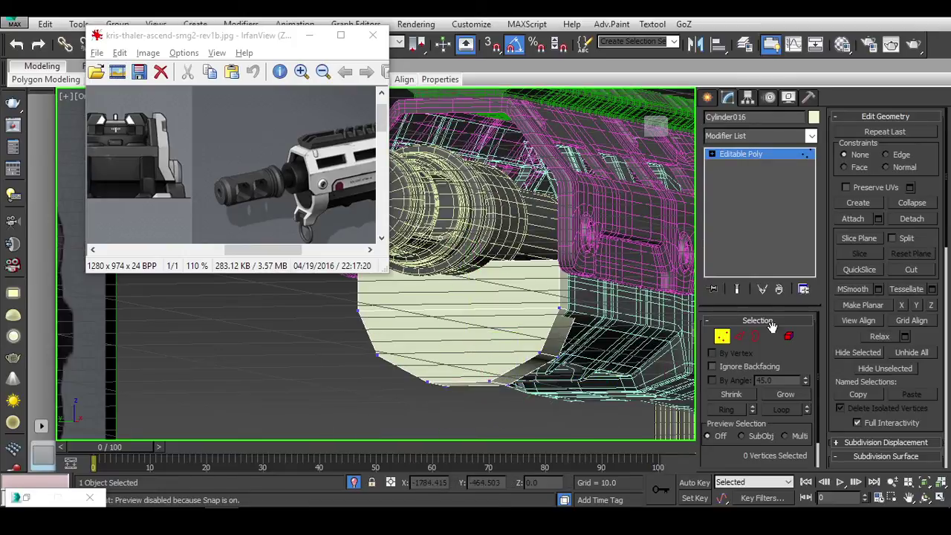
Step: Return to object level with Scale active and view the block from the front
click(723, 336)
key(r)
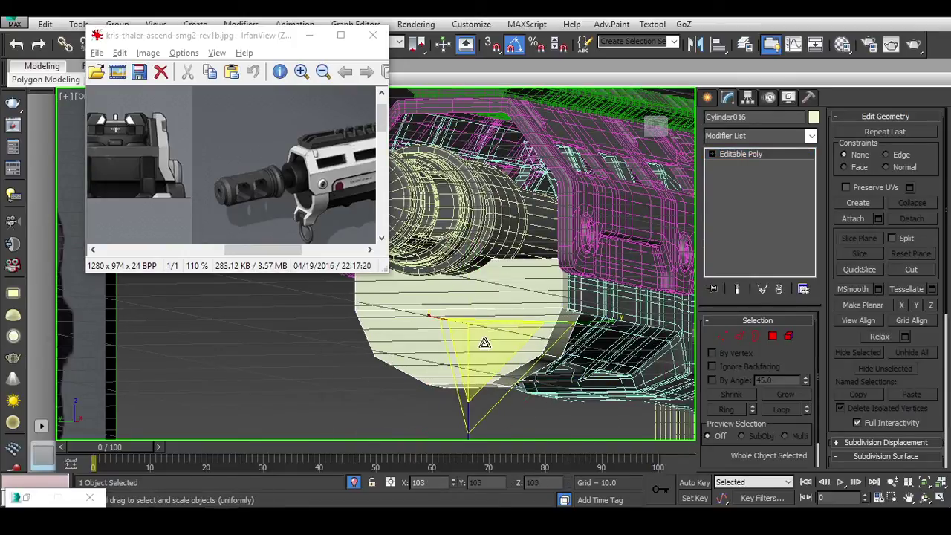
mouse_move(498, 334)
alt+middle_down()
mouse_move(386, 295)
mouse_move(353, 311)
mouse_move(384, 321)
alt+middle_up()
key(f)
scroll(384, 321, up, 3)
scroll(431, 324, up, 2)
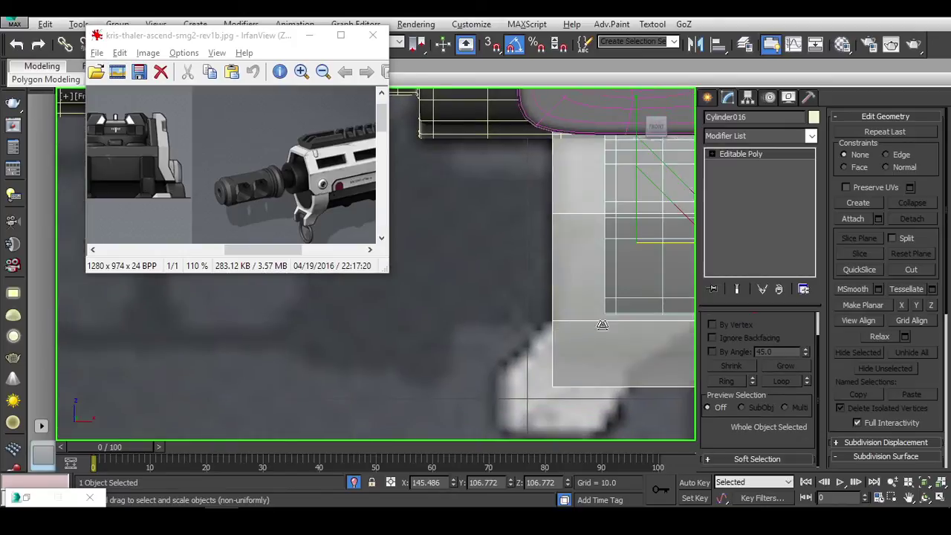
scroll(483, 327, up, 3)
mouse_move(535, 329)
alt+middle_down()
mouse_move(567, 321)
mouse_move(579, 302)
alt+middle_up()
Step: In Front view, slide the lower right and left corner vertices inward to chamfer the block
key(1)
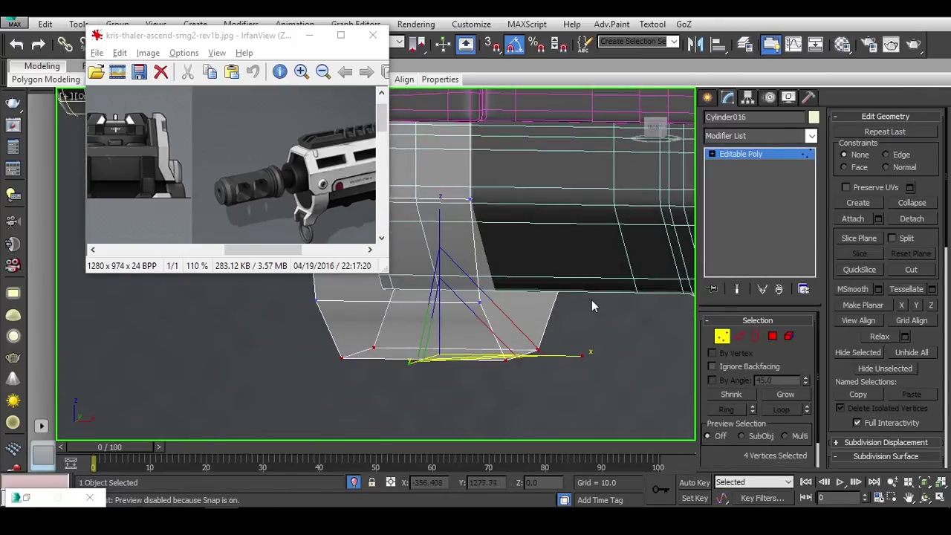
scroll(615, 273, up, 3)
key(f)
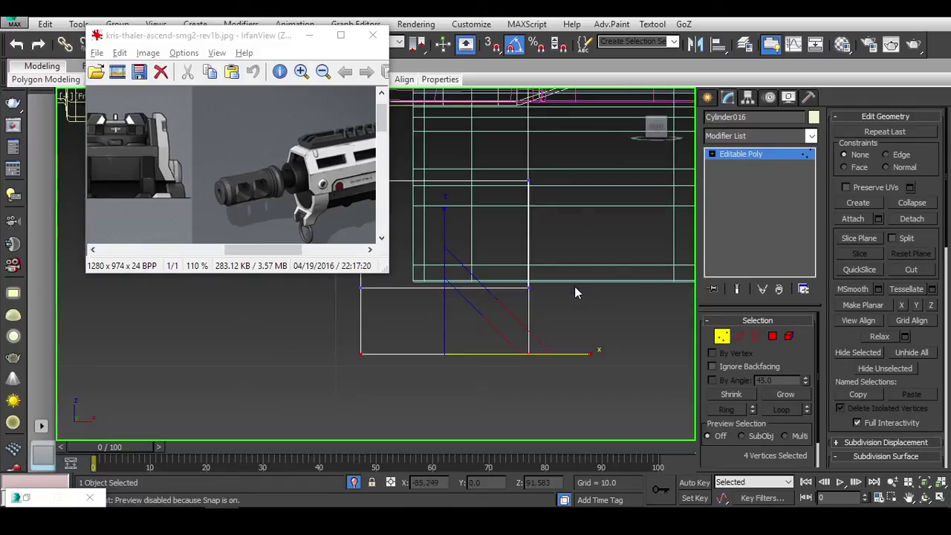
mouse_move(575, 286)
mouse_down()
mouse_move(504, 297)
mouse_move(533, 380)
mouse_up()
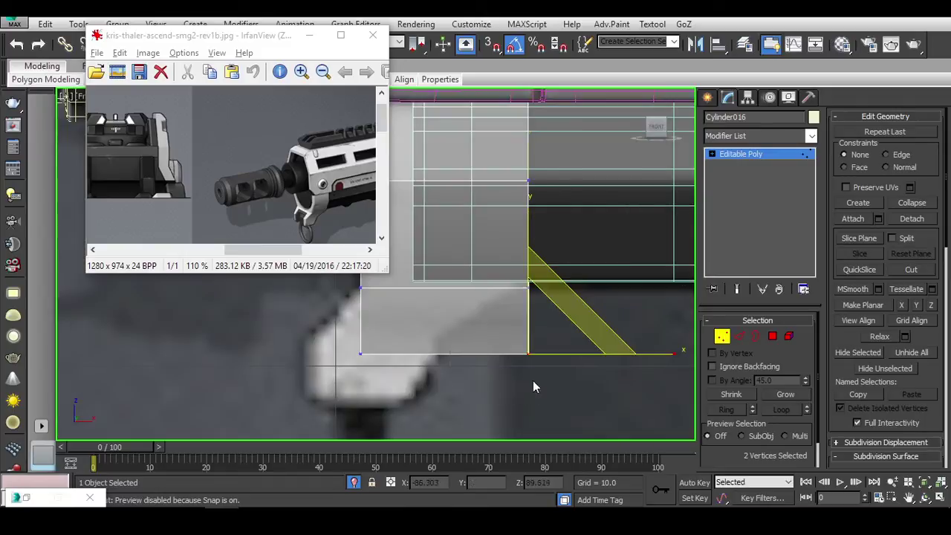
drag(645, 357, 566, 348)
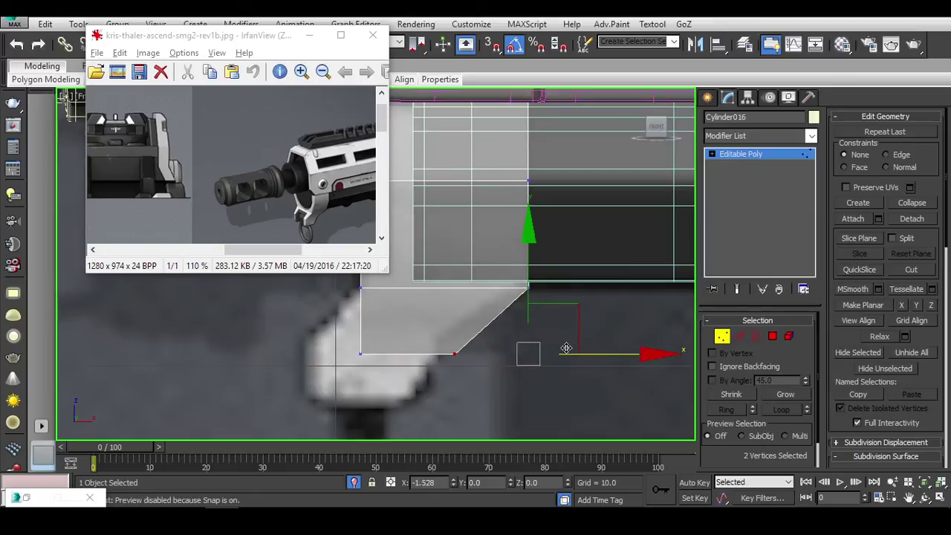
middle_drag(554, 342, 483, 359)
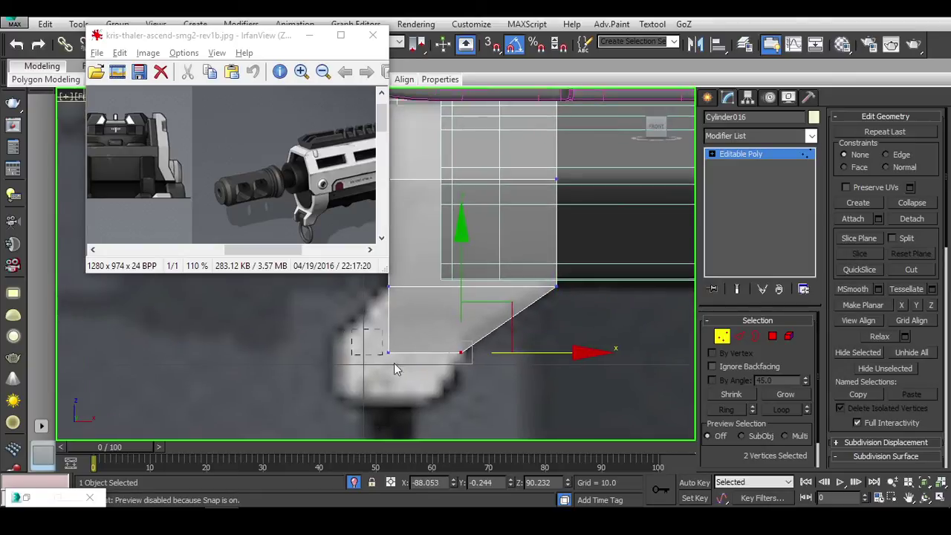
drag(473, 353, 406, 344)
key(ctrl+z)
drag(432, 262, 357, 305)
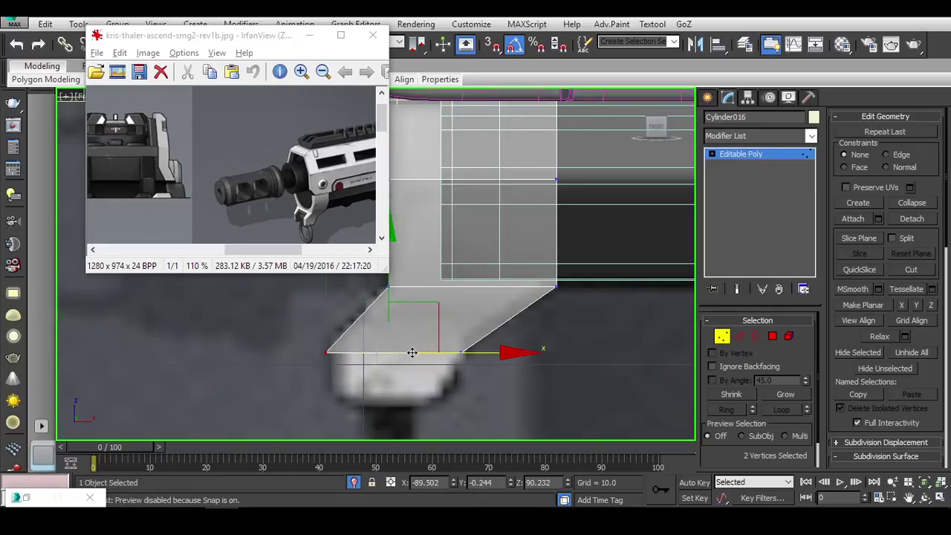
mouse_move(413, 352)
alt+middle_down()
mouse_move(503, 349)
mouse_move(580, 364)
mouse_move(545, 360)
alt+middle_up()
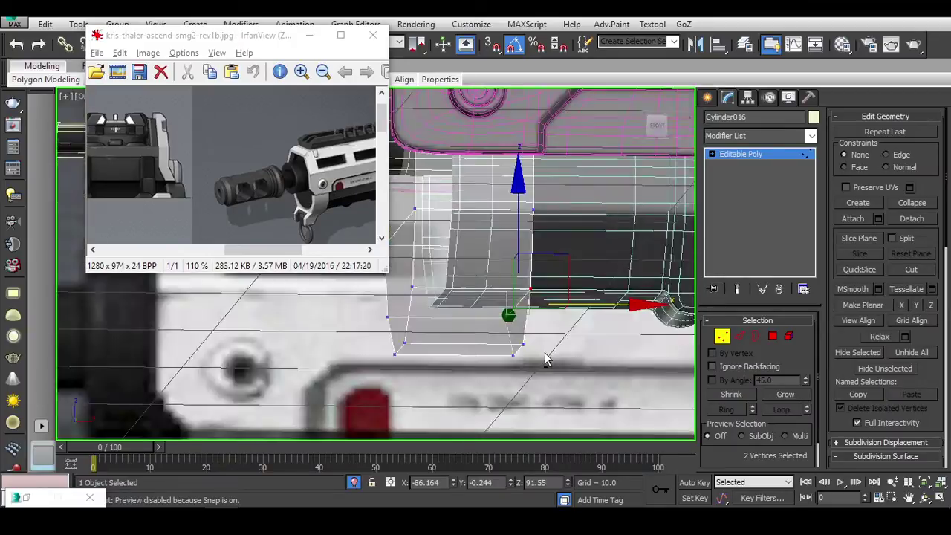
Step: Inset the block's front and back end faces to leave a border rim
click(773, 336)
alt+middle_drag(535, 252, 550, 233)
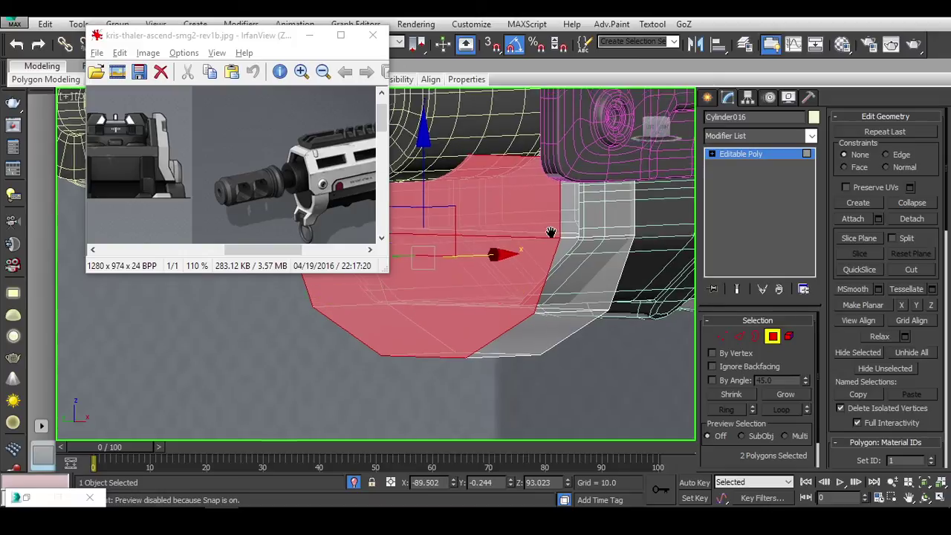
scroll(564, 282, up, 3)
scroll(572, 297, down, 5)
scroll(576, 308, down, 2)
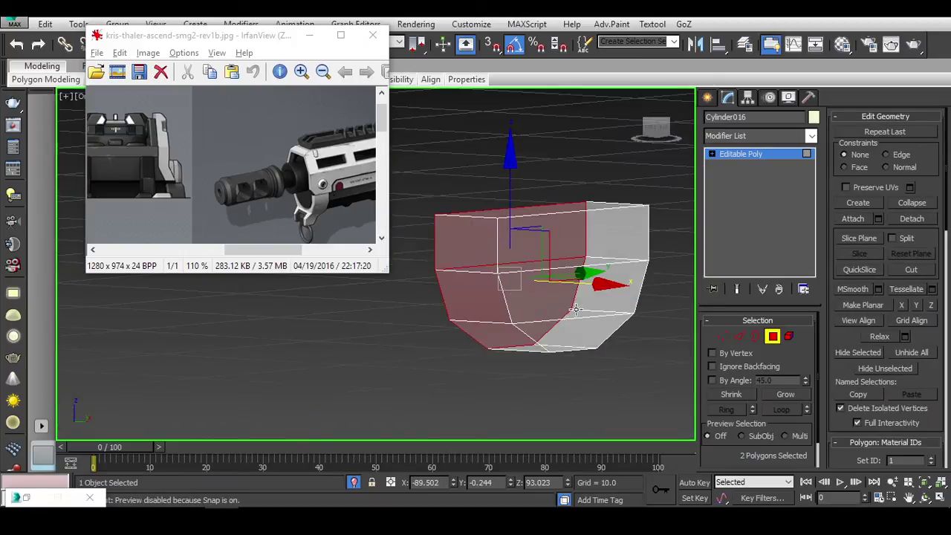
mouse_move(576, 309)
alt+middle_down()
mouse_move(548, 248)
mouse_move(626, 284)
mouse_move(532, 275)
alt+middle_up()
ctrl+click(552, 261)
right_click(533, 275)
click(527, 350)
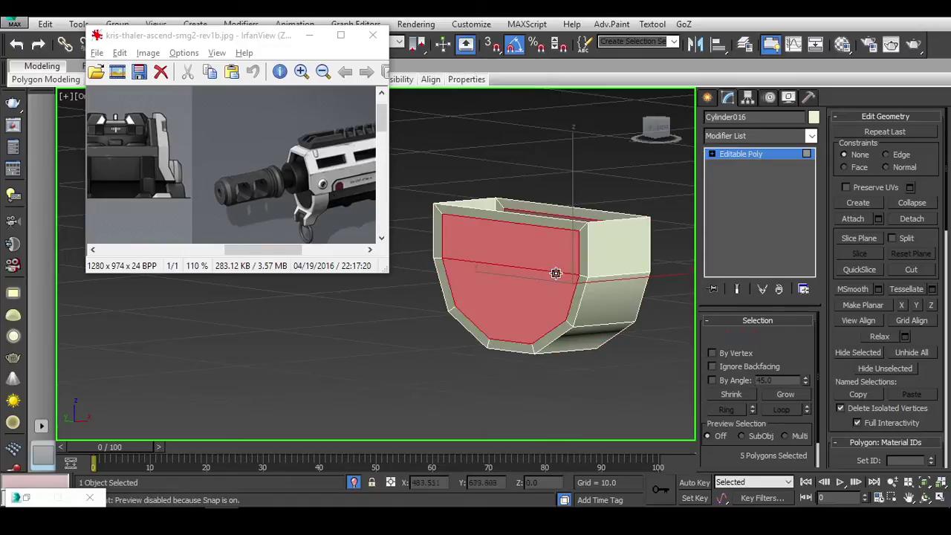
drag(556, 274, 558, 278)
Step: Bridge the inset end faces into a hole and delete the top faces to open the bracket
scroll(843, 378, down, 5)
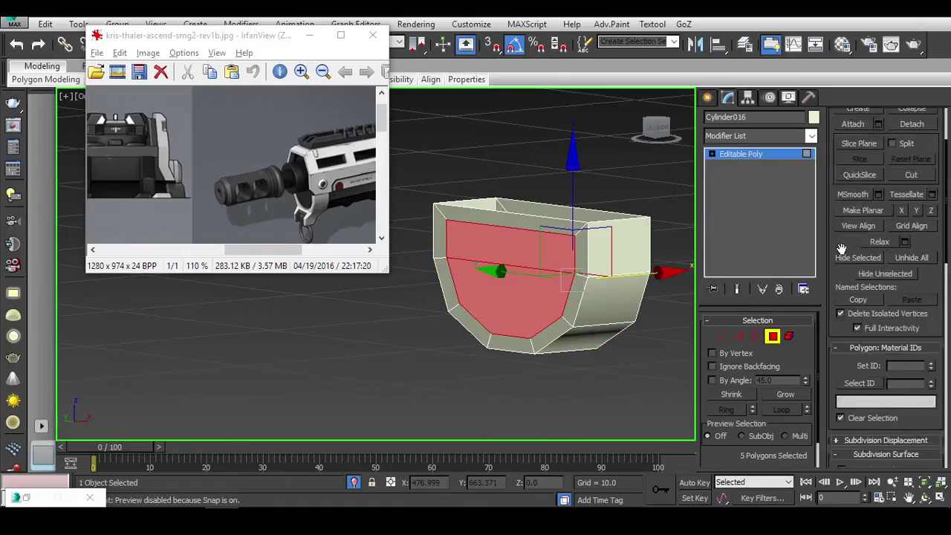
scroll(860, 387, down, 5)
scroll(865, 311, down, 5)
click(853, 435)
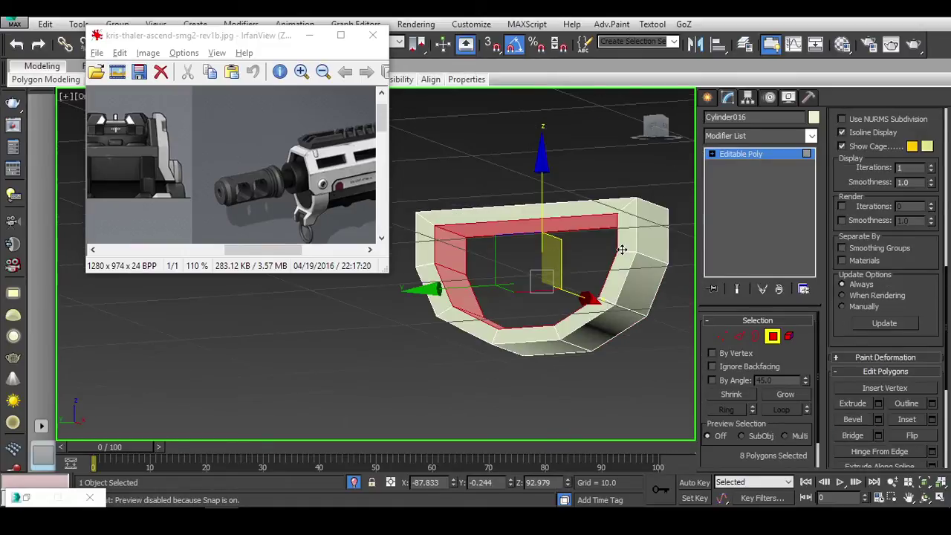
alt+middle_drag(565, 282, 594, 251)
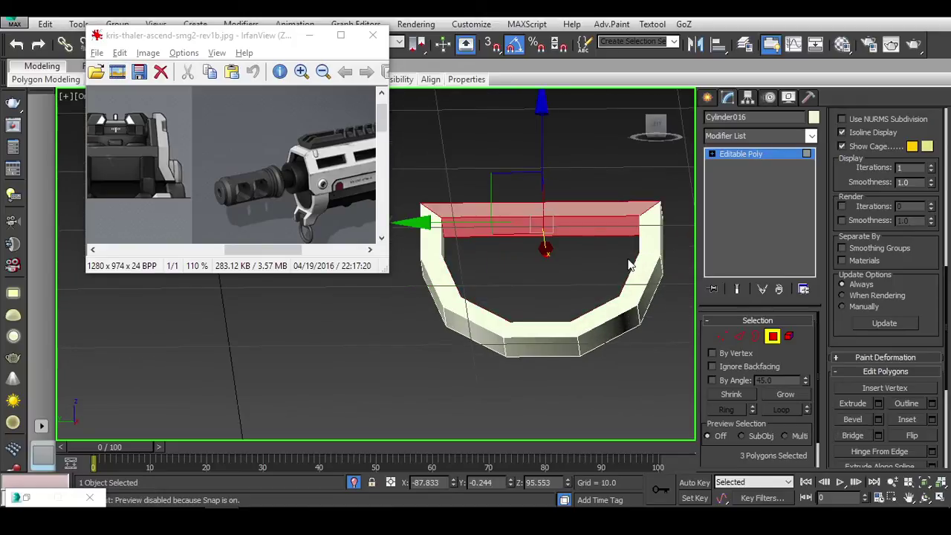
key(Delete)
Step: In Left view, raise the bracket's top-end vertices to lengthen the arms and briefly preview smoothing
key(l)
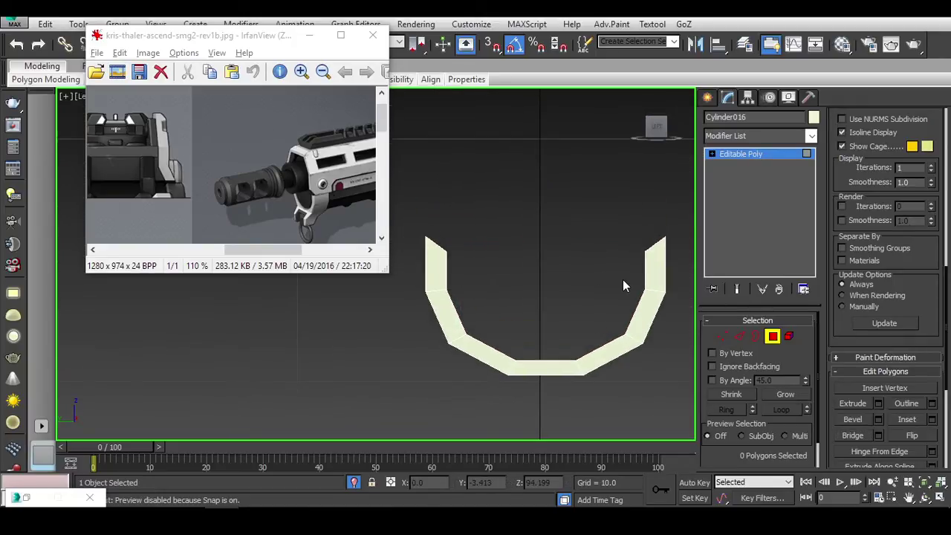
key(1)
key(F3)
drag(443, 240, 684, 272)
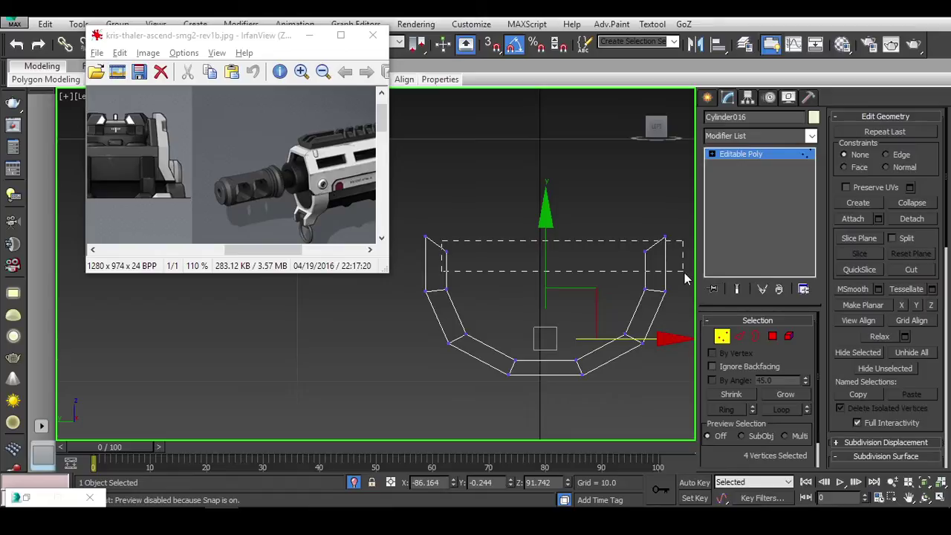
middle_drag(611, 332, 594, 290)
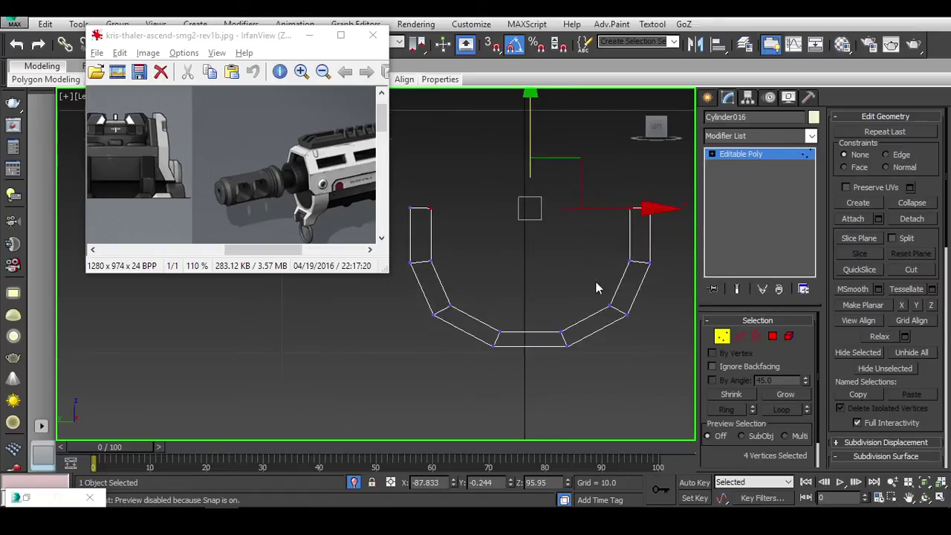
key(F3)
key(F3)
key(F3)
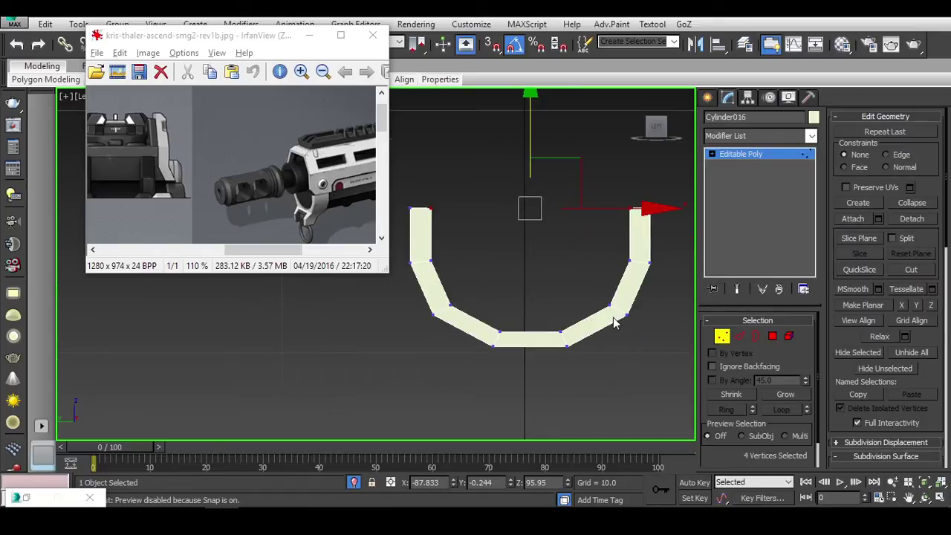
middle_drag(626, 313, 601, 314)
key(ctrl+q)
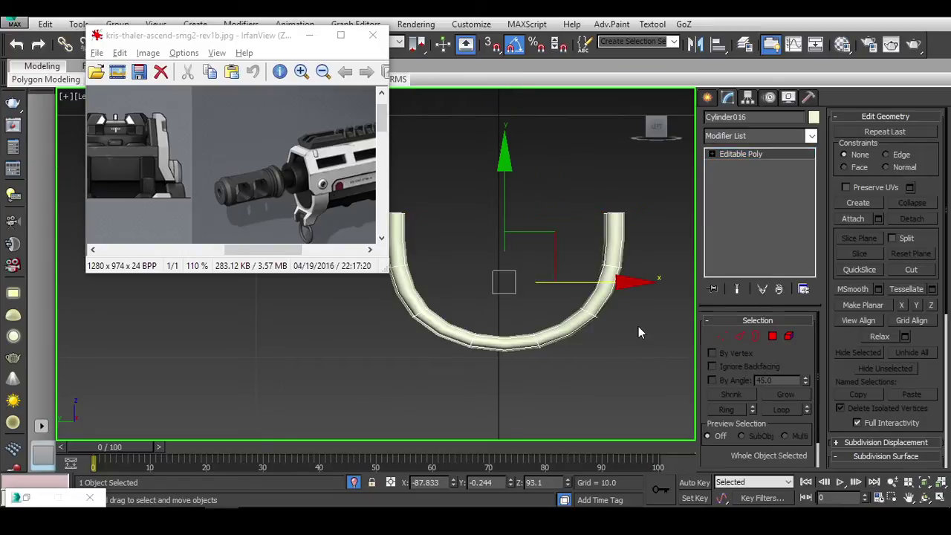
click(639, 326)
key(ctrl+z)
key(ctrl+z)
Step: Unhide all gun parts and center the bracket under the barrel in Front view
right_click(580, 260)
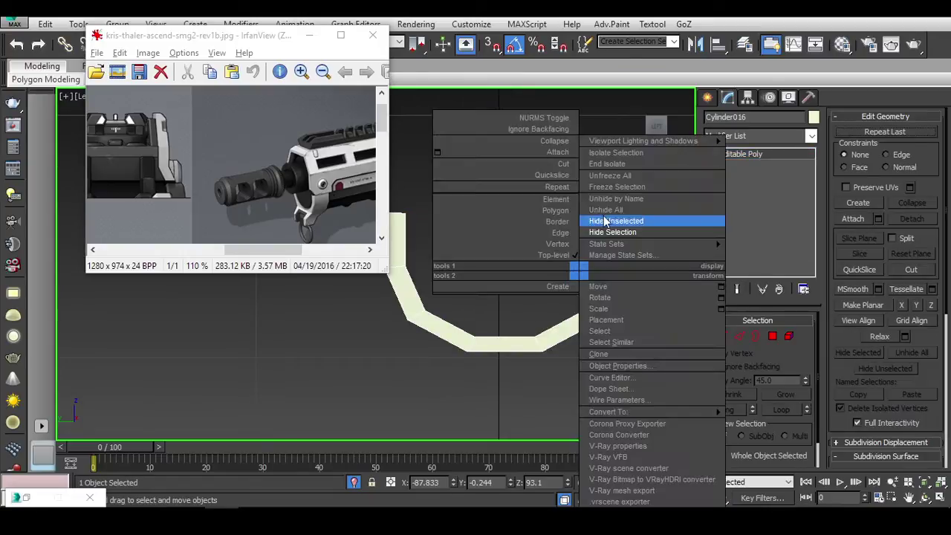
click(617, 208)
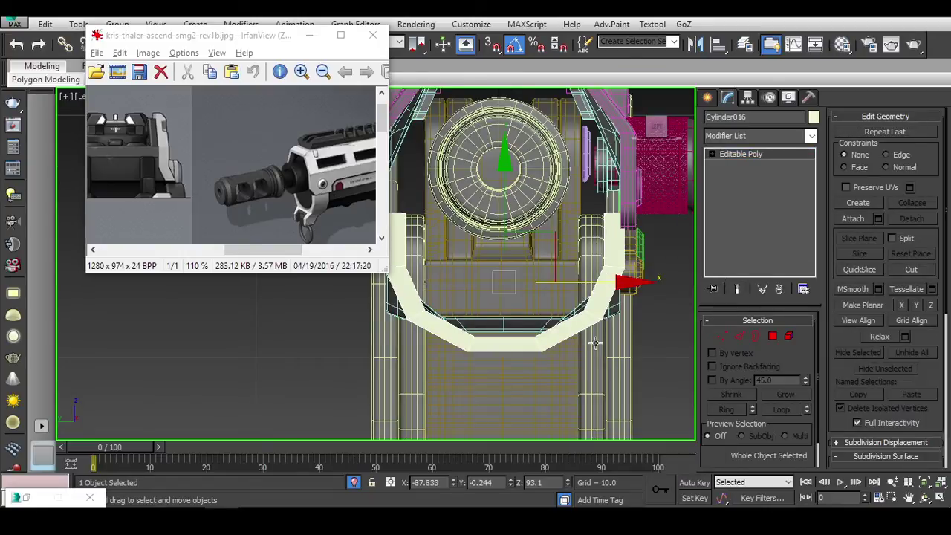
mouse_move(595, 342)
alt+middle_down()
mouse_move(577, 340)
mouse_move(650, 156)
alt+middle_up()
key(f)
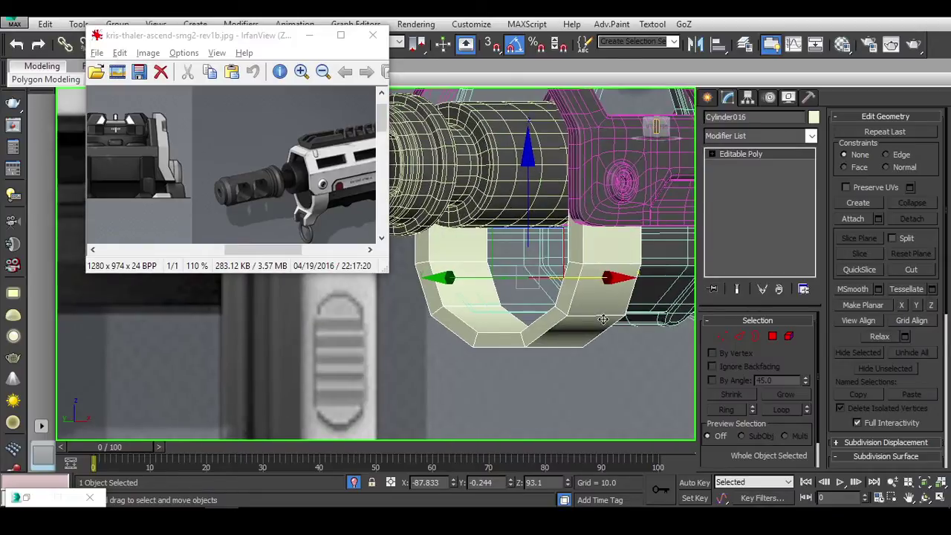
scroll(653, 339, up, 3)
scroll(653, 339, down, 3)
scroll(654, 339, up, 4)
scroll(653, 339, down, 3)
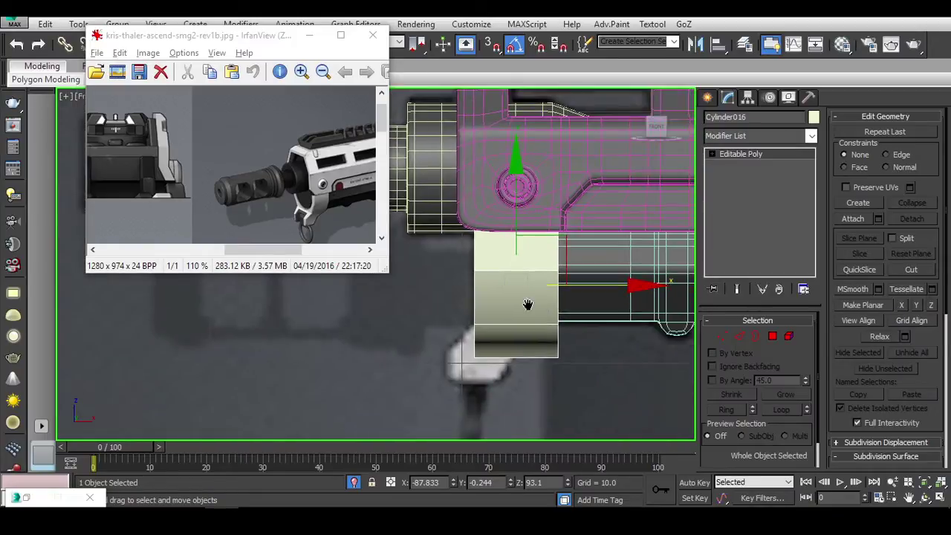
middle_drag(619, 392, 549, 350)
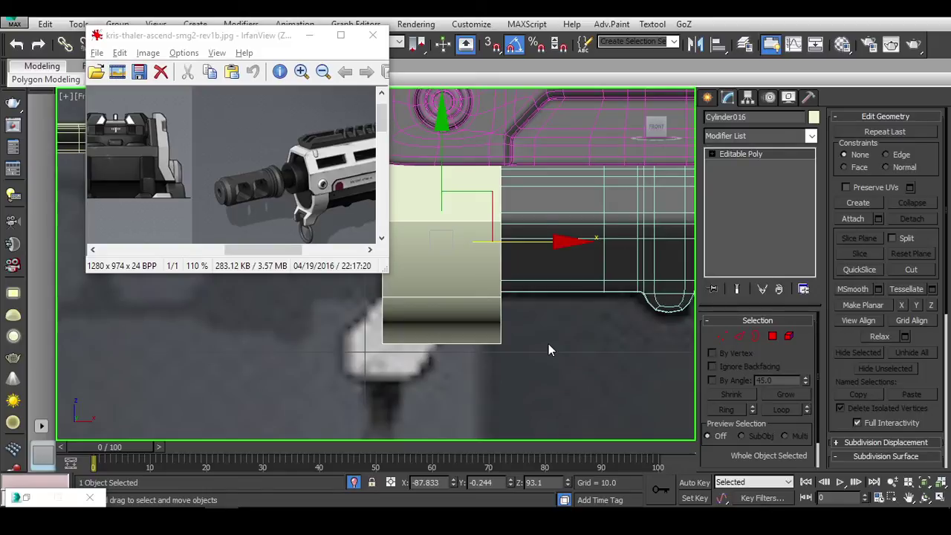
Step: Select the bracket's bottom-edge vertices, move them to flatten the bottom, and check the underside
middle_drag(548, 343, 576, 316)
key(1)
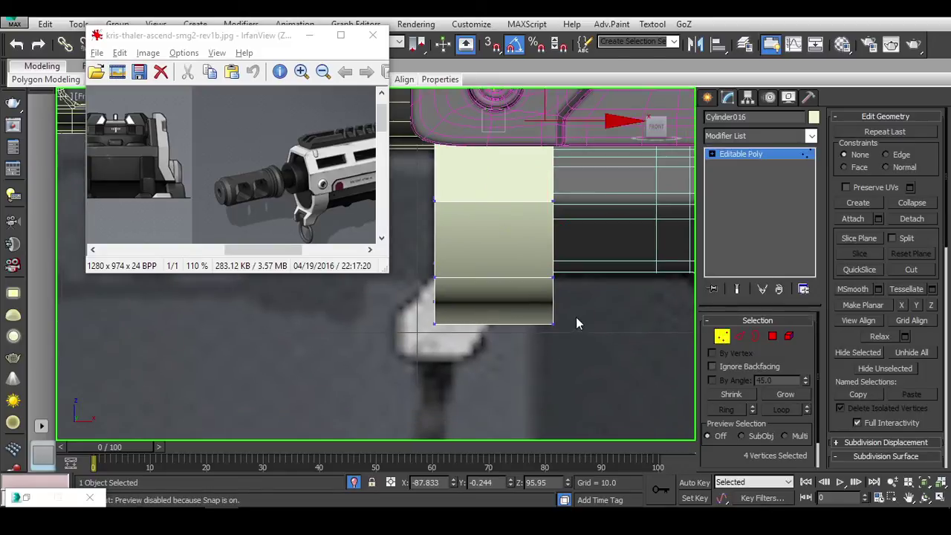
drag(572, 355, 475, 312)
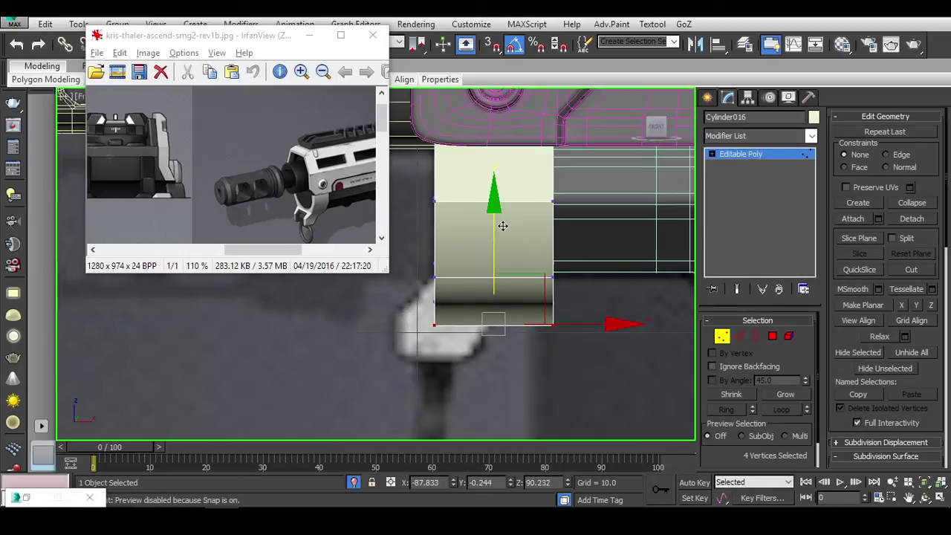
middle_drag(572, 309, 578, 315)
key(x)
alt+middle_drag(498, 252, 462, 312)
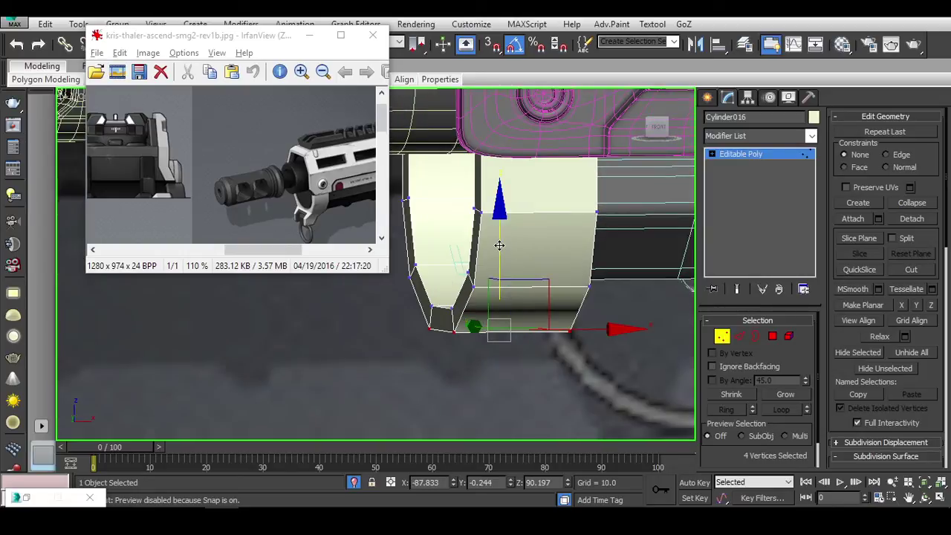
alt+middle_drag(507, 246, 511, 362)
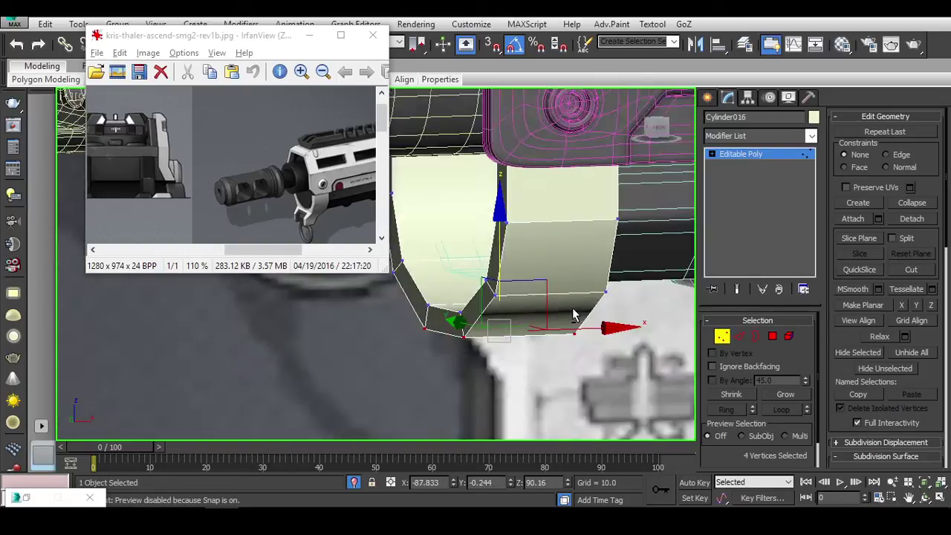
Step: Inspect the bracket as an element and a single face, then exit sub-object mode and reframe the gun
click(789, 336)
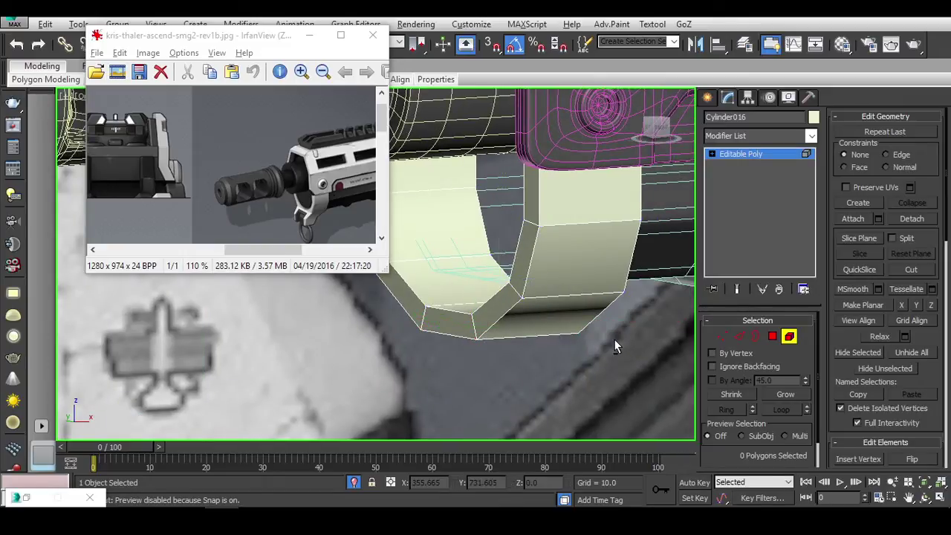
click(614, 339)
alt+middle_drag(614, 339, 565, 349)
click(773, 336)
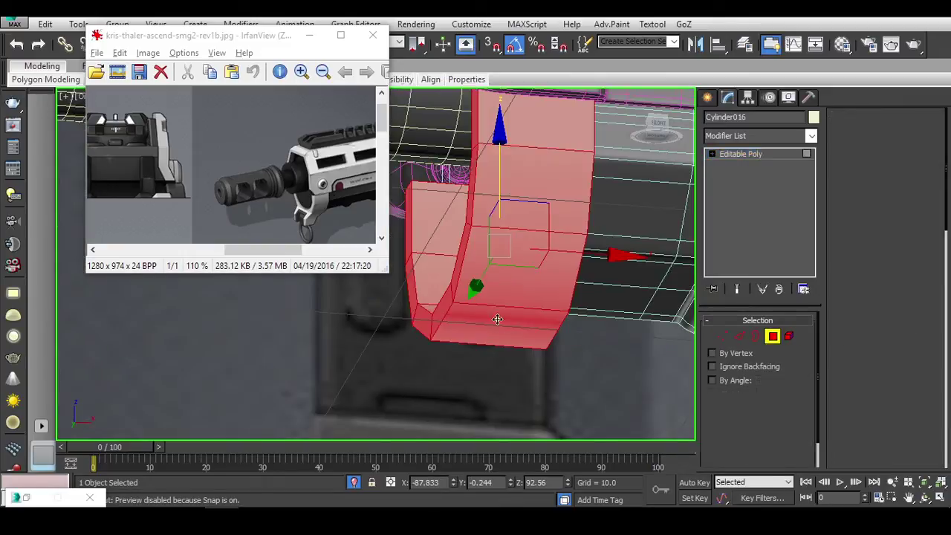
click(475, 333)
scroll(478, 350, up, 3)
scroll(478, 363, up, 4)
mouse_move(478, 363)
alt+middle_down()
mouse_move(593, 331)
mouse_move(578, 330)
mouse_move(558, 368)
alt+middle_up()
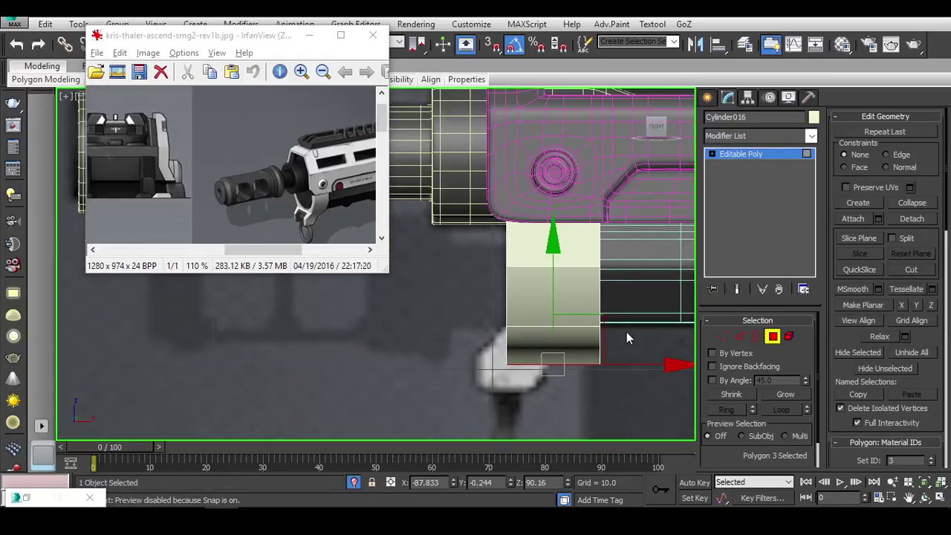
click(773, 336)
scroll(533, 312, down, 3)
middle_drag(495, 326, 335, 337)
Step: Select the lower body frame Plane009 in Left view and select its vertices
click(510, 281)
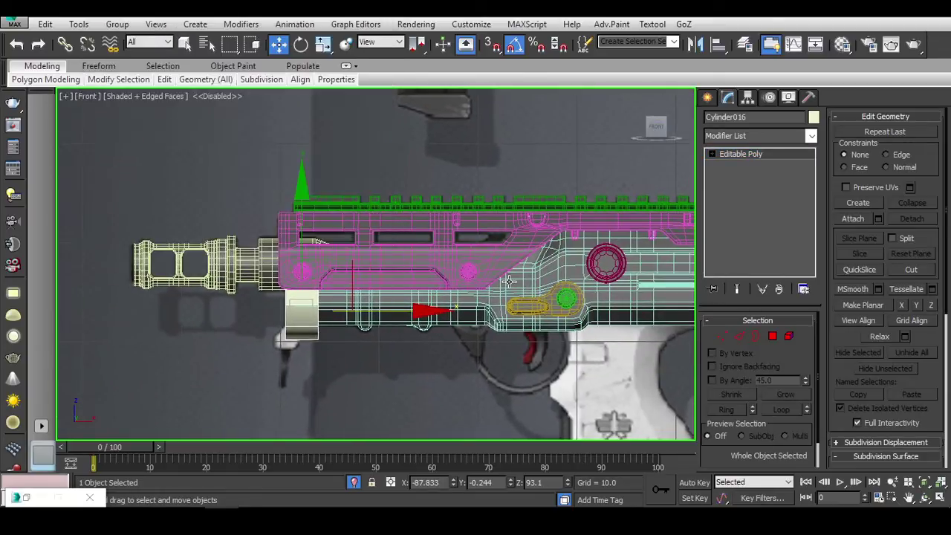
mouse_move(510, 281)
alt+middle_down()
mouse_move(586, 287)
mouse_move(552, 245)
alt+middle_up()
key(l)
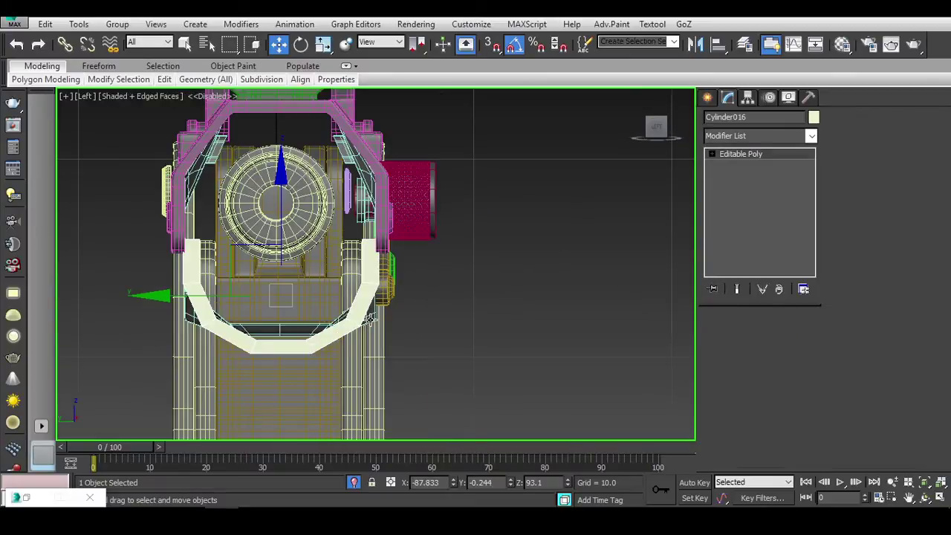
click(369, 318)
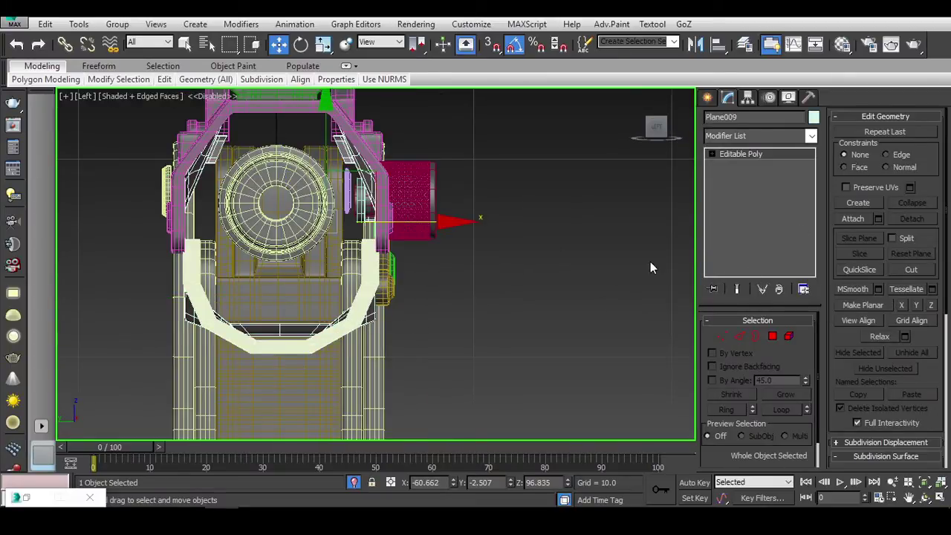
middle_drag(448, 309, 452, 325)
key(F3)
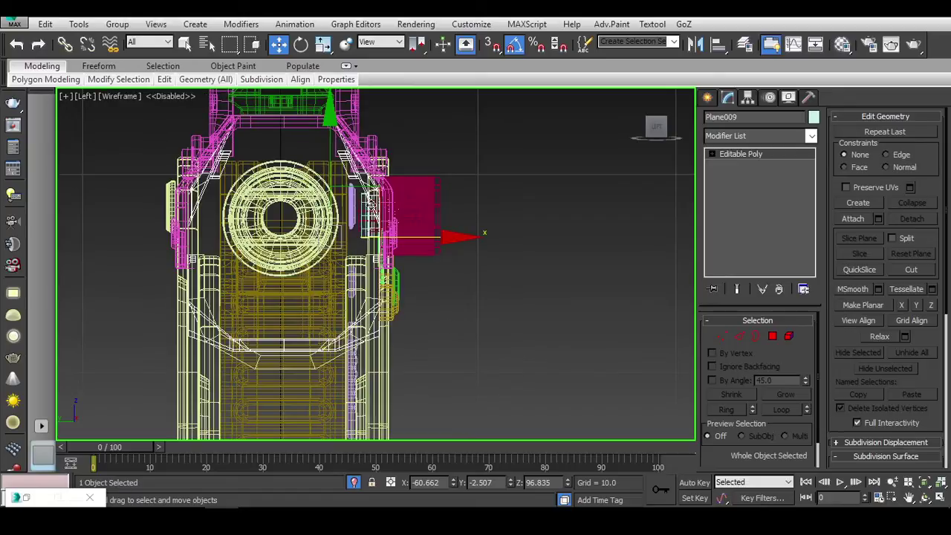
key(1)
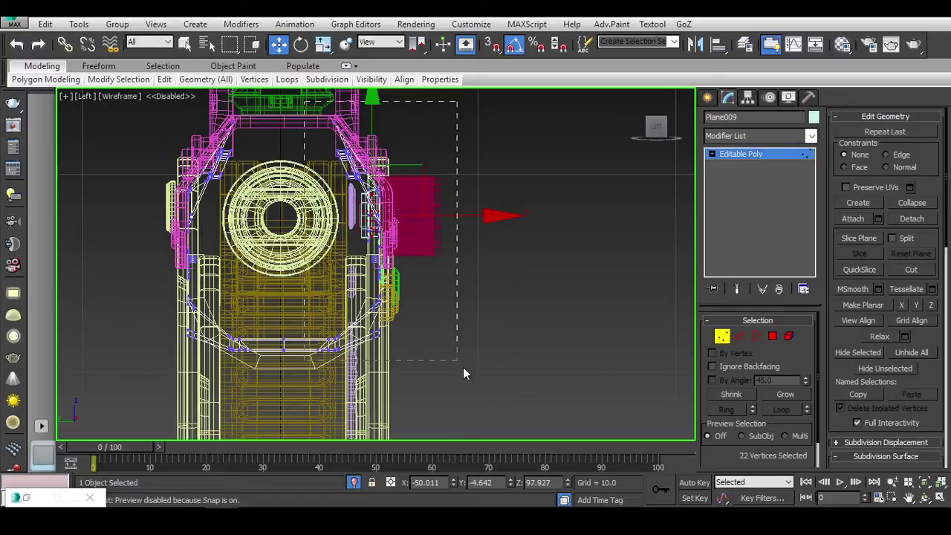
scroll(489, 319, down, 2)
key(F3)
key(ctrl+a)
mouse_move(476, 346)
alt+middle_down()
mouse_move(500, 350)
mouse_move(239, 339)
mouse_move(440, 339)
alt+middle_up()
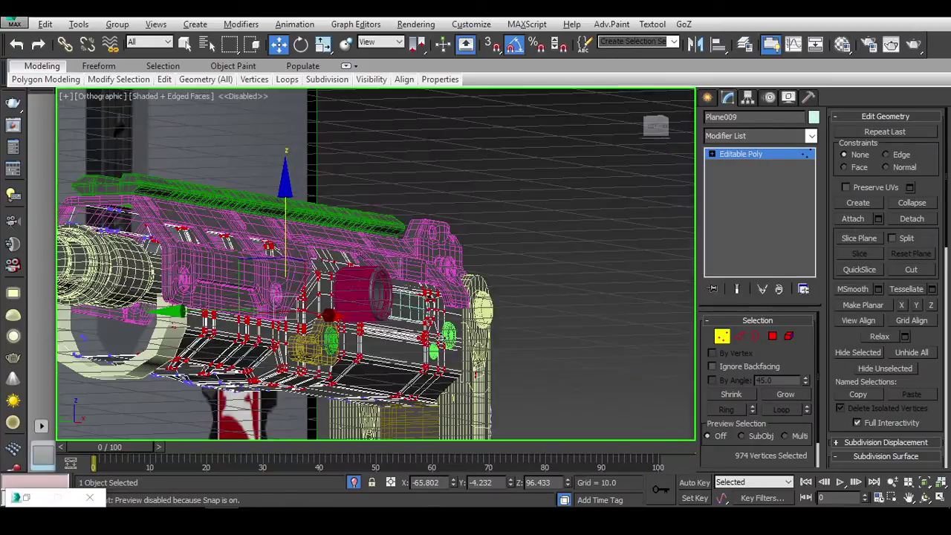
Step: Nudge the frame's side vertices slightly along X so the panels fit beside the barrel
key(l)
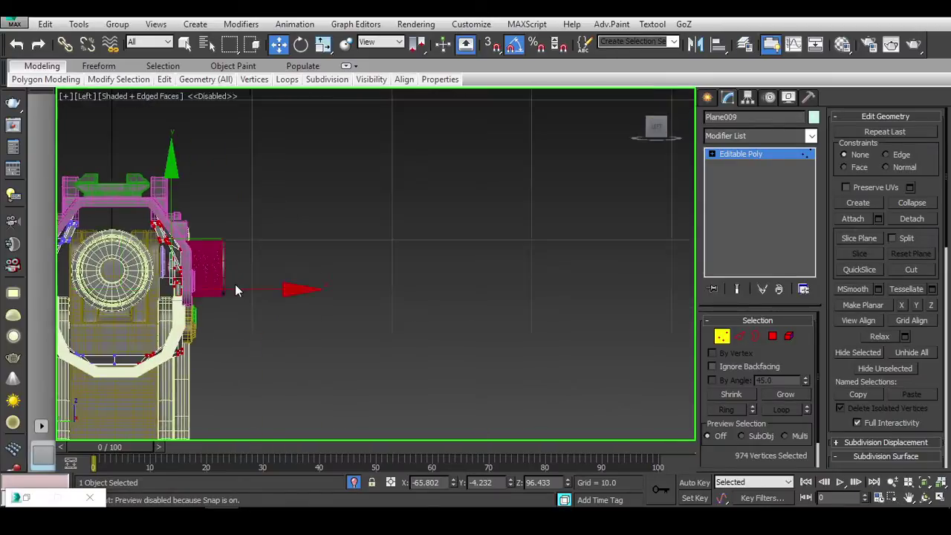
scroll(414, 305, up, 3)
key(F3)
key(F3)
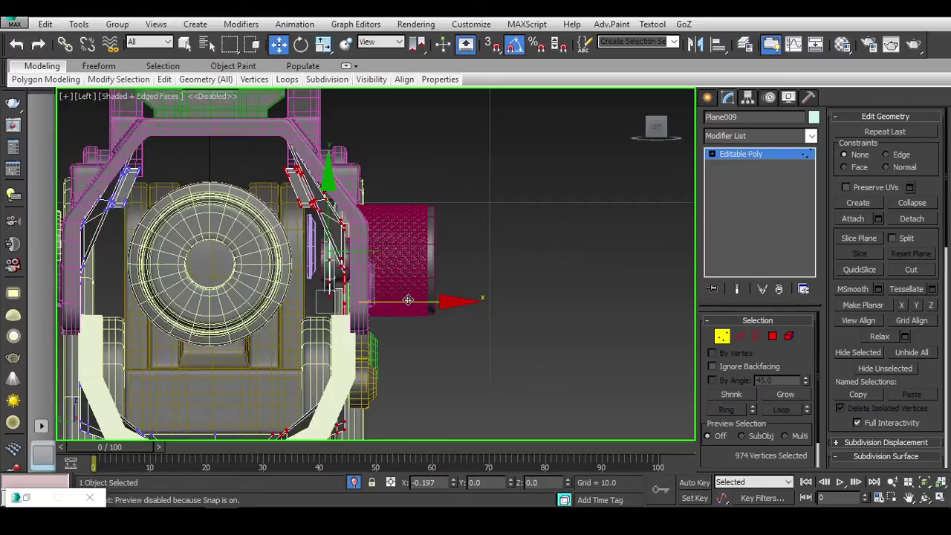
drag(409, 298, 404, 297)
scroll(428, 301, down, 2)
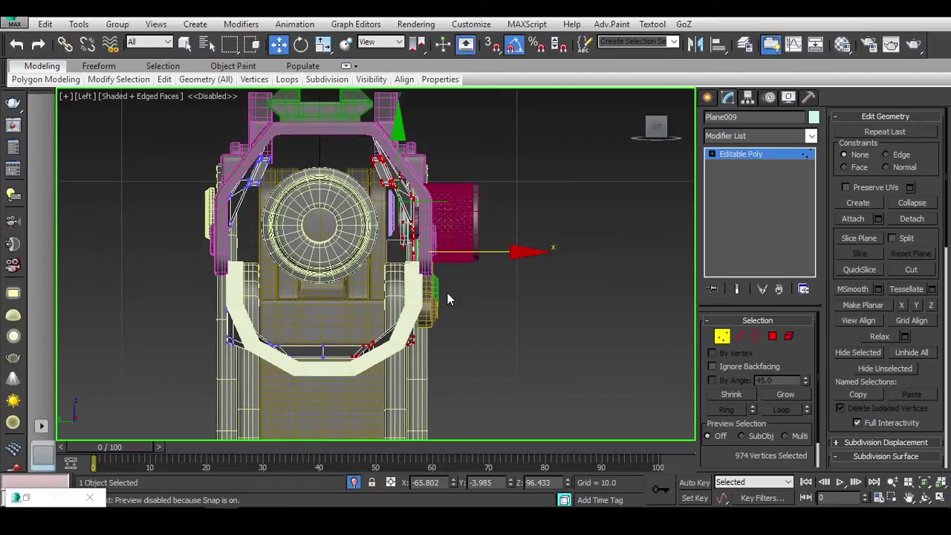
key(F3)
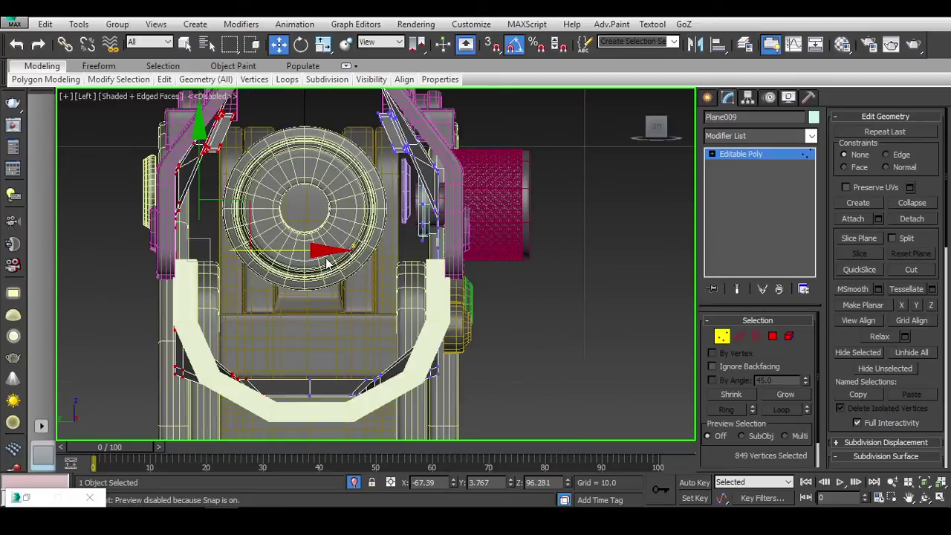
drag(321, 250, 325, 250)
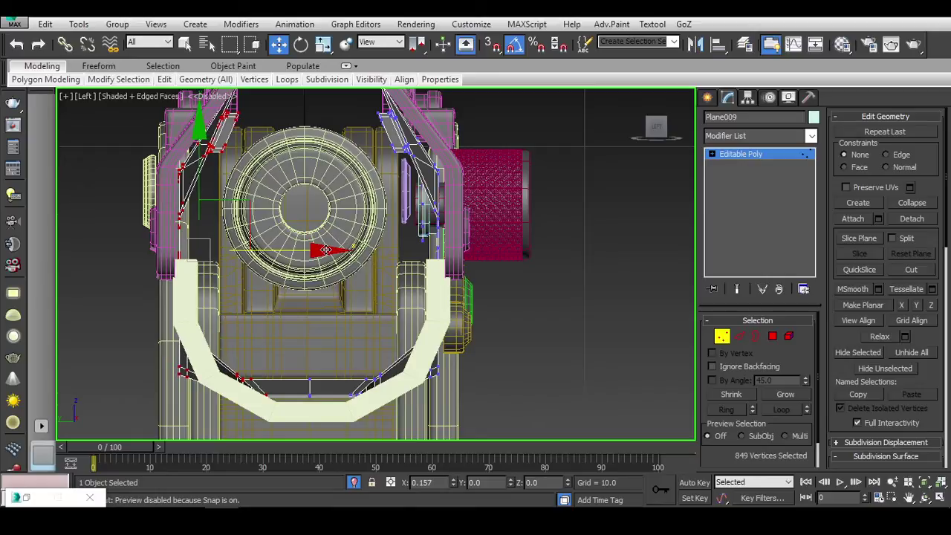
key(F3)
key(F3)
drag(326, 251, 336, 247)
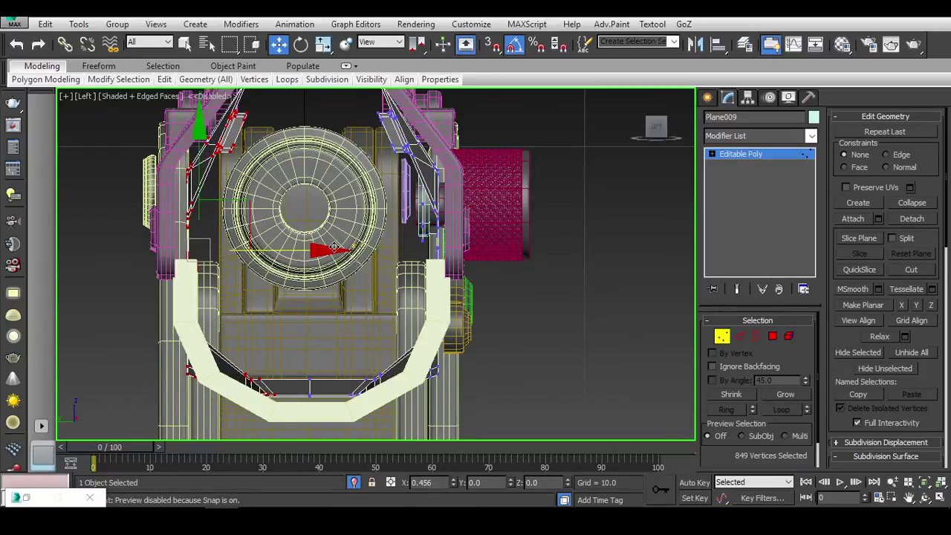
Step: Exit vertex editing of Plane009 and turn toward the stock with edge outlines hidden
middle_drag(354, 235, 340, 307)
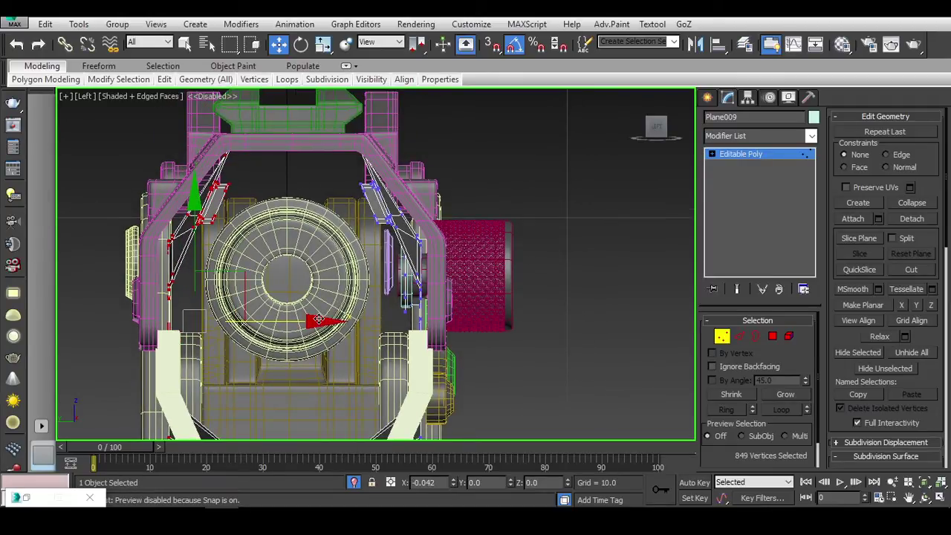
scroll(344, 318, down, 3)
key(1)
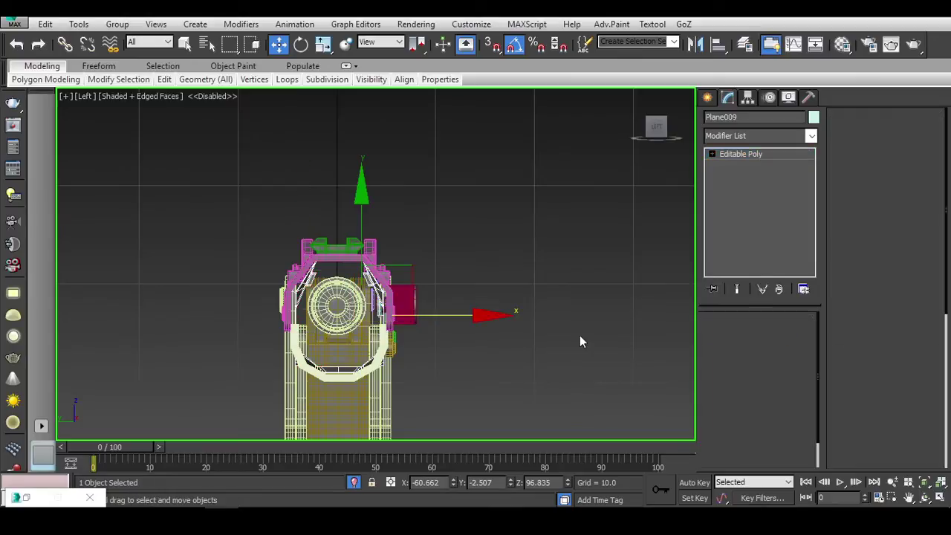
mouse_move(580, 335)
alt+middle_down()
mouse_move(474, 359)
mouse_move(249, 353)
mouse_move(267, 297)
alt+middle_up()
key(F4)
Step: Select the lever cylinder and orbit around it for a closer look
scroll(531, 363, up, 3)
click(249, 353)
scroll(277, 322, up, 3)
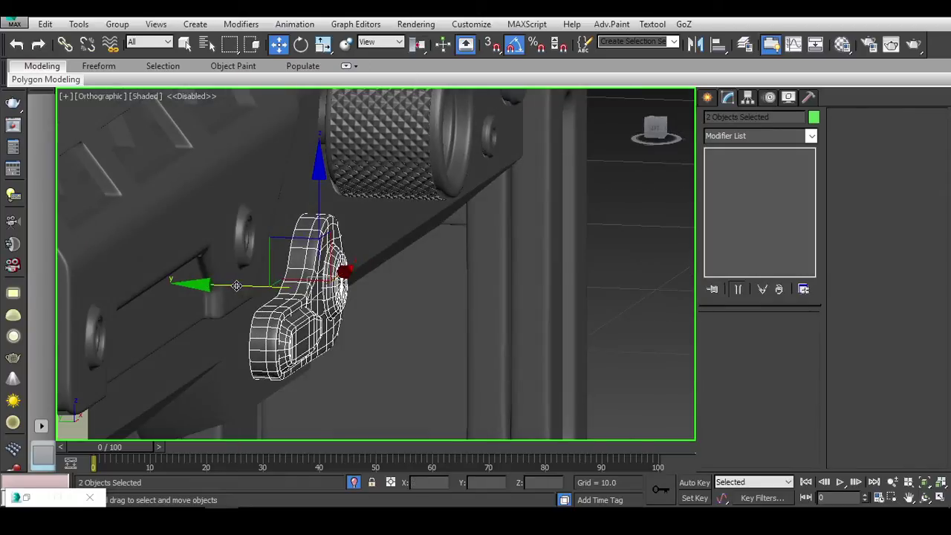
drag(248, 283, 225, 283)
alt+middle_drag(225, 284, 267, 297)
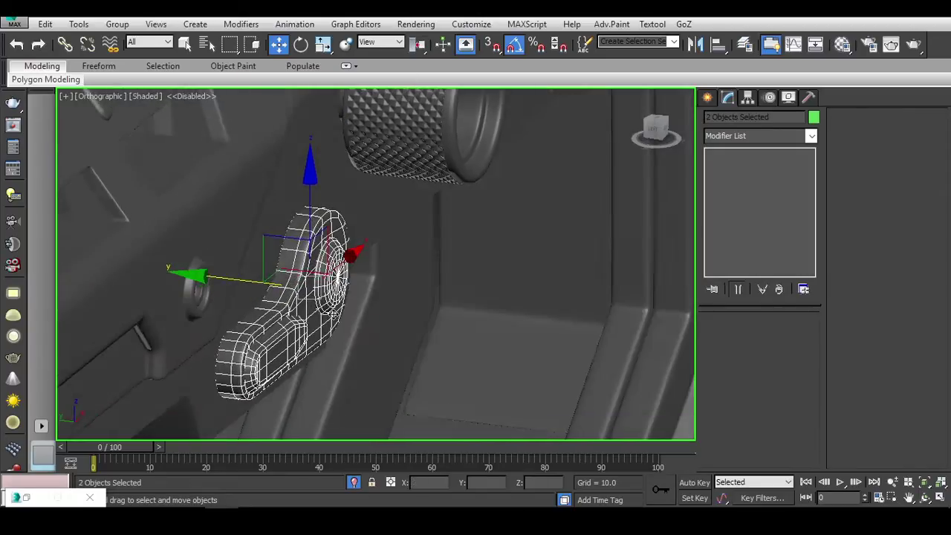
click(298, 313)
mouse_move(550, 256)
middle_down()
mouse_move(509, 252)
mouse_move(490, 205)
middle_up()
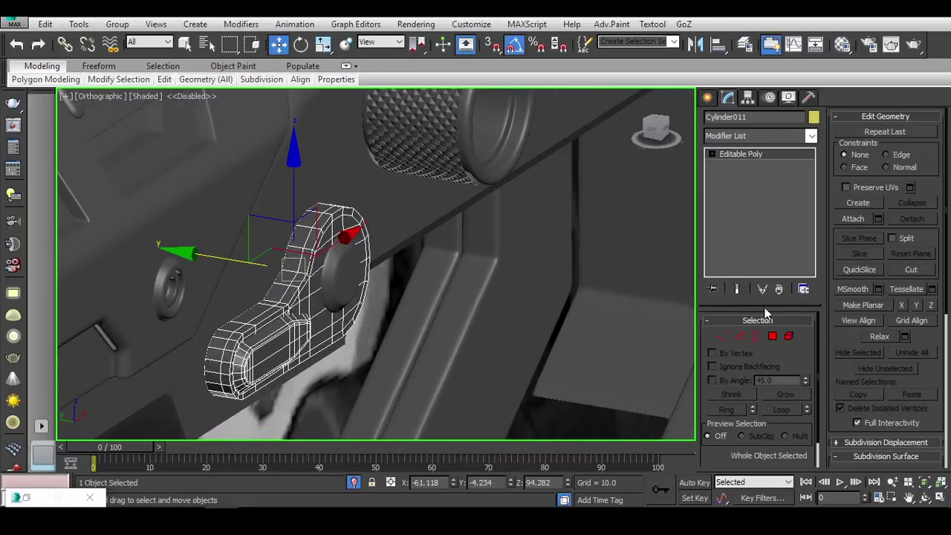
Step: Slide the lever together with its cylinder pin along Y
key(F3)
key(F3)
alt+middle_drag(297, 197, 231, 297)
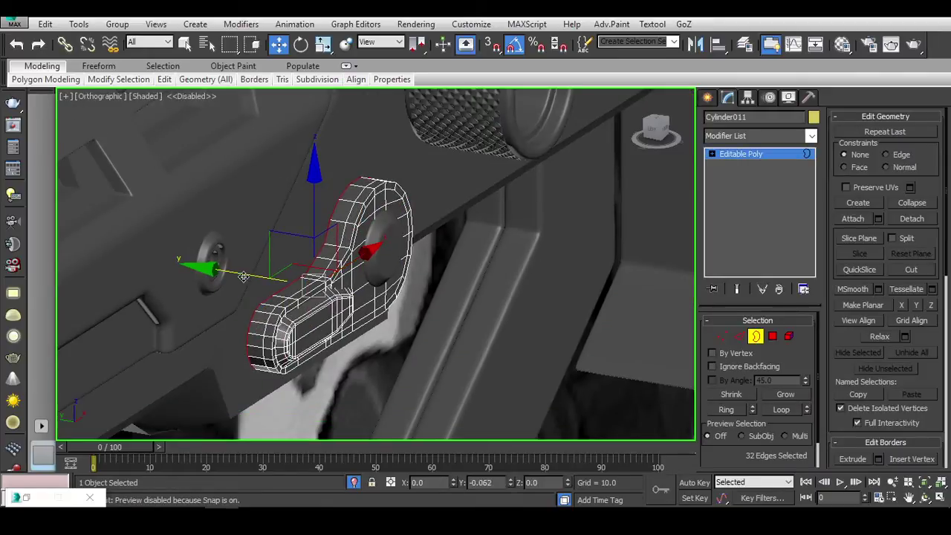
alt+middle_drag(304, 295, 386, 297)
key(e)
key(r)
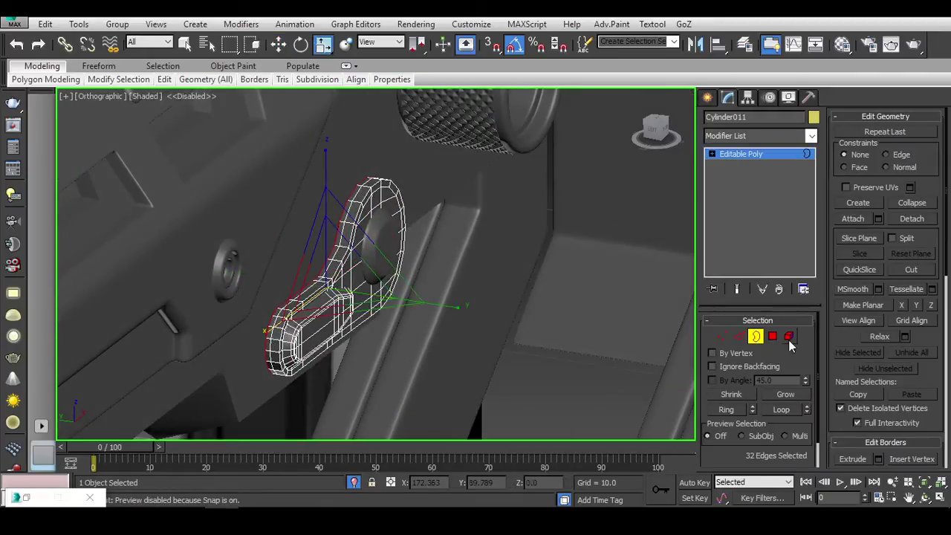
click(756, 337)
ctrl+click(376, 238)
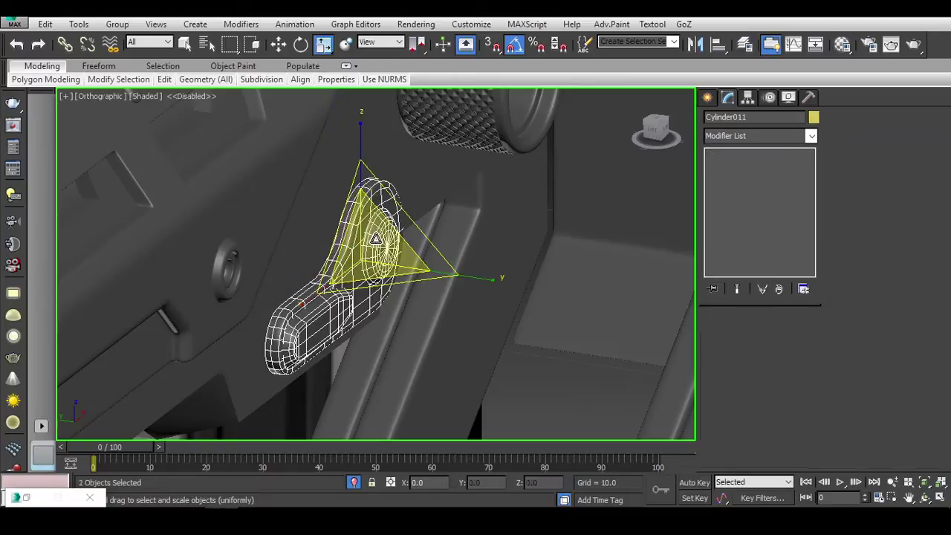
key(w)
drag(297, 253, 280, 241)
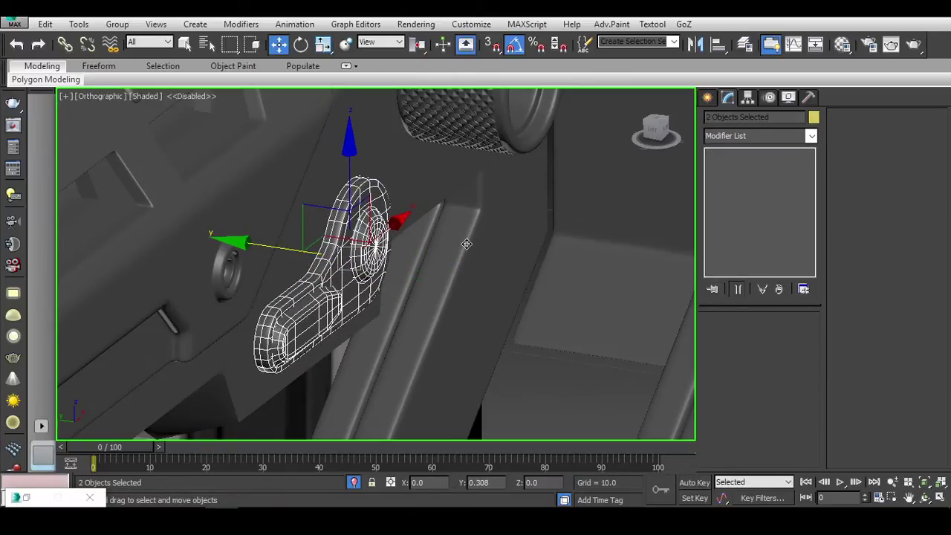
Step: Move the washer and small cylinder together along Y
scroll(467, 244, down, 3)
mouse_move(441, 297)
middle_down()
mouse_move(510, 274)
mouse_move(454, 223)
middle_up()
scroll(509, 275, up, 3)
click(562, 179)
ctrl+click(494, 261)
drag(452, 223, 455, 223)
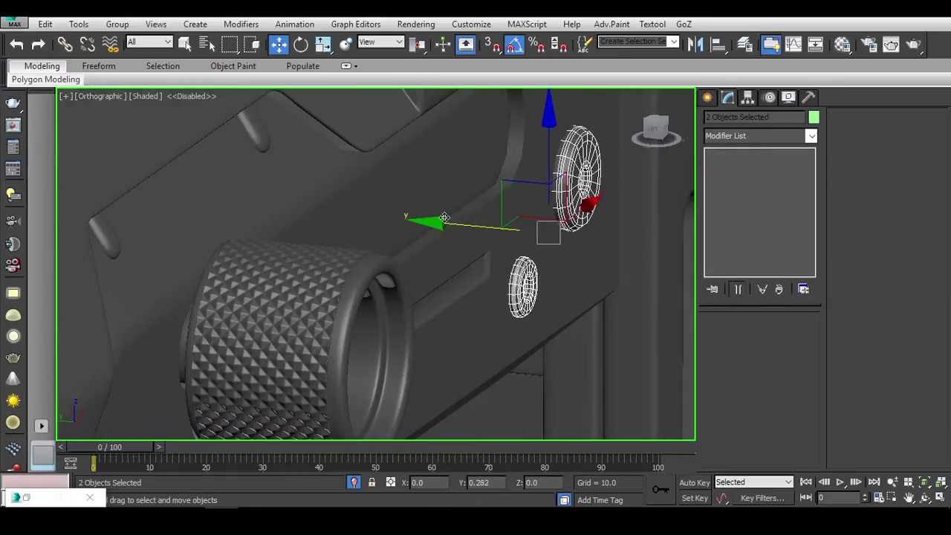
Step: From a side view, check the top rail, lower body frame and a small part
mouse_move(446, 217)
alt+middle_down()
mouse_move(339, 275)
mouse_move(468, 233)
mouse_move(499, 248)
mouse_move(484, 228)
mouse_move(443, 325)
mouse_move(550, 282)
mouse_move(641, 282)
mouse_move(431, 291)
mouse_move(501, 290)
mouse_move(467, 308)
alt+middle_up()
scroll(565, 286, up, 3)
scroll(365, 225, up, 3)
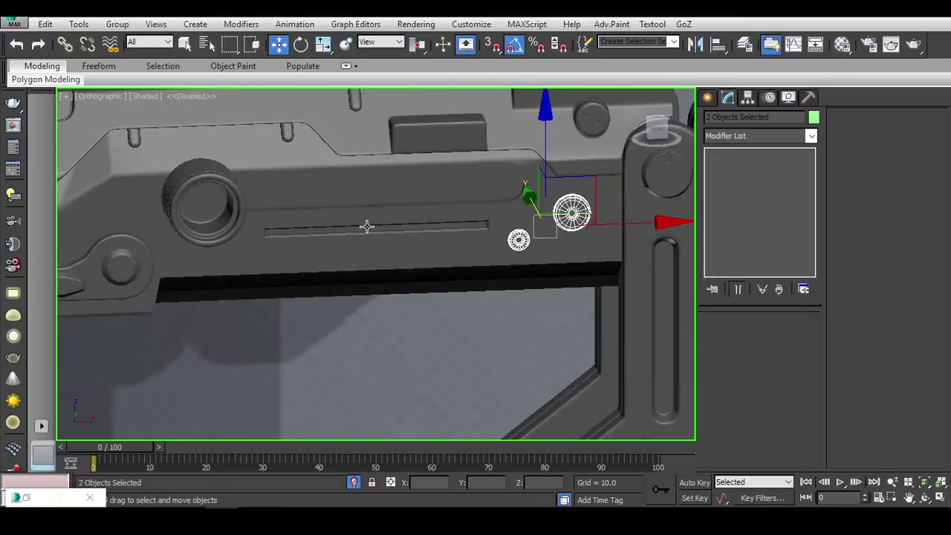
scroll(441, 201, up, 3)
click(475, 189)
scroll(512, 216, down, 2)
click(639, 178)
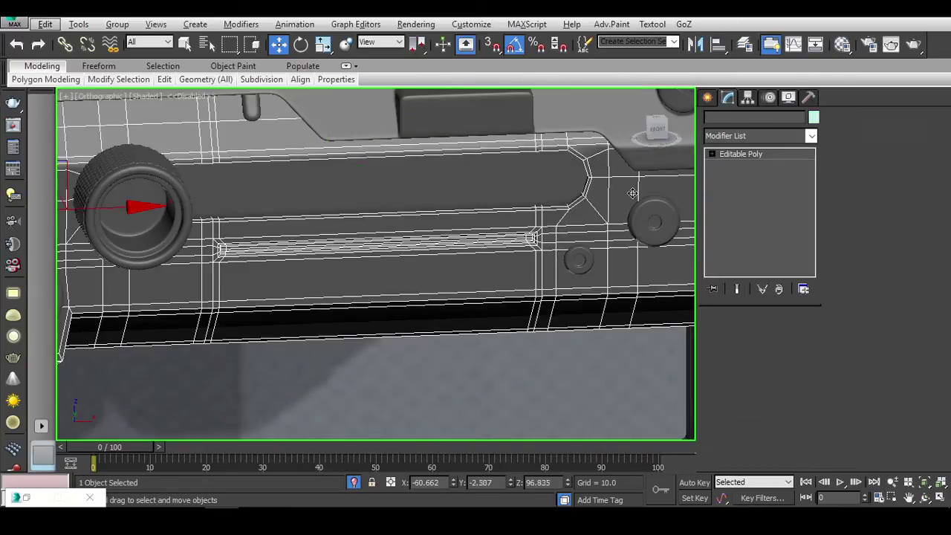
scroll(678, 209, down, 3)
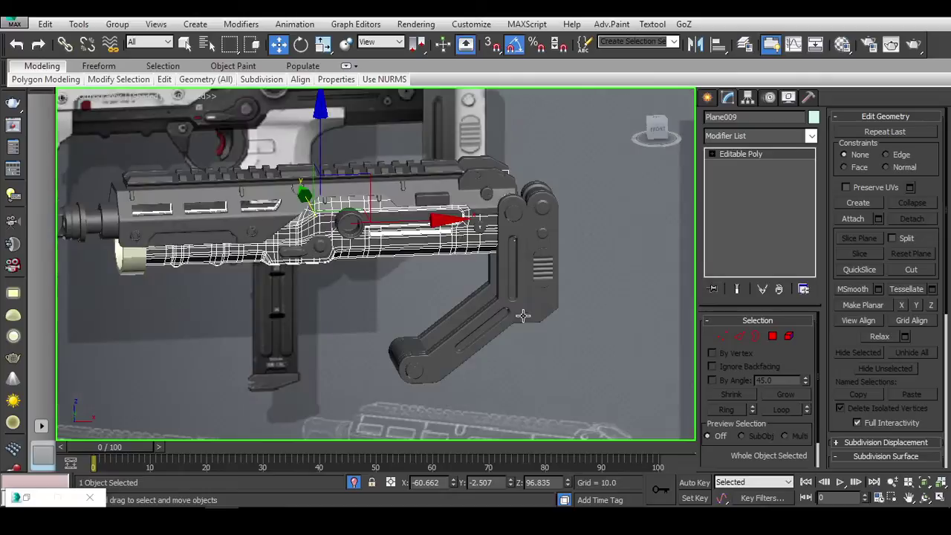
click(639, 335)
Step: Deselect everything, zoom in on the front rail, and select the pale U-bracket below the barrel
click(429, 208)
scroll(429, 208, up, 4)
mouse_move(429, 208)
alt+middle_down()
mouse_move(536, 233)
mouse_move(510, 225)
alt+middle_up()
scroll(510, 225, down, 5)
click(428, 294)
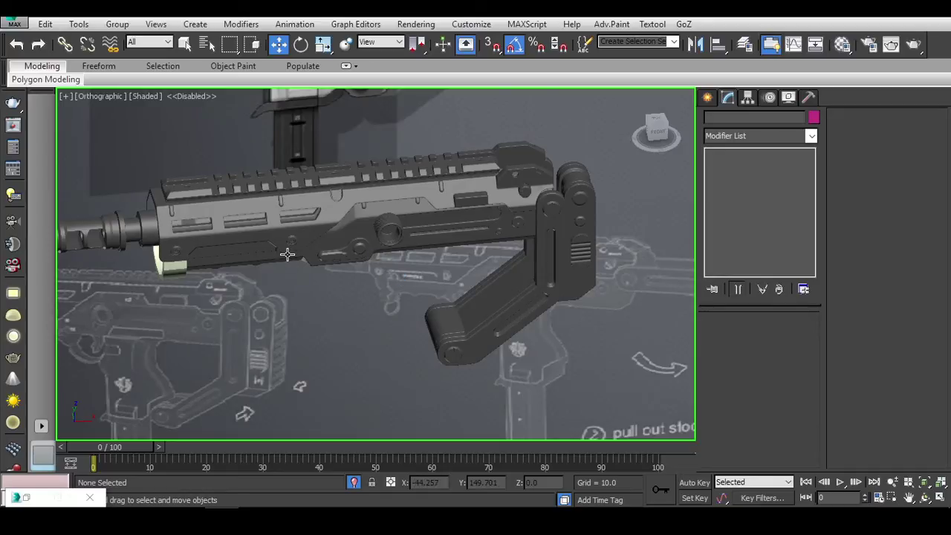
scroll(287, 254, up, 2)
scroll(389, 297, up, 2)
click(215, 335)
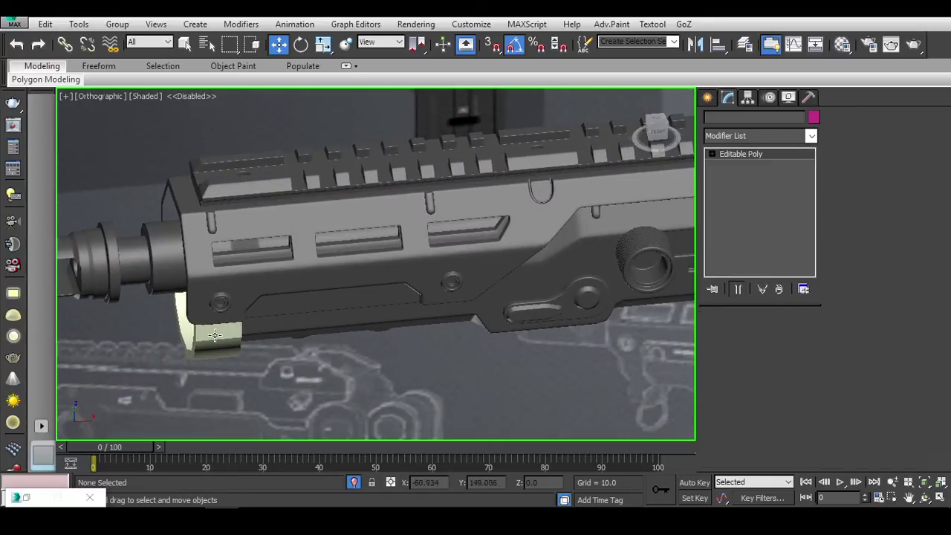
Step: From the Left view, select the bracket's lower vertices in Vertex mode
key(l)
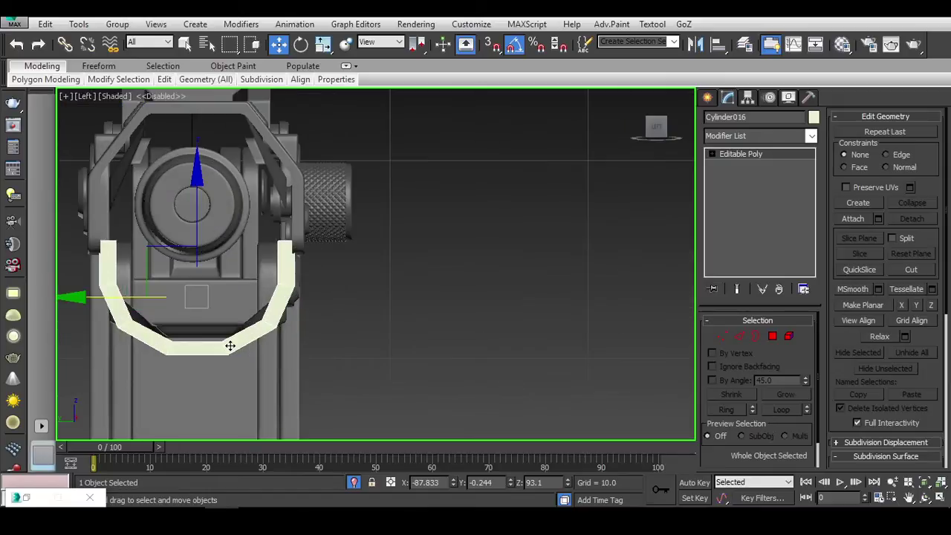
scroll(257, 328, up, 2)
key(1)
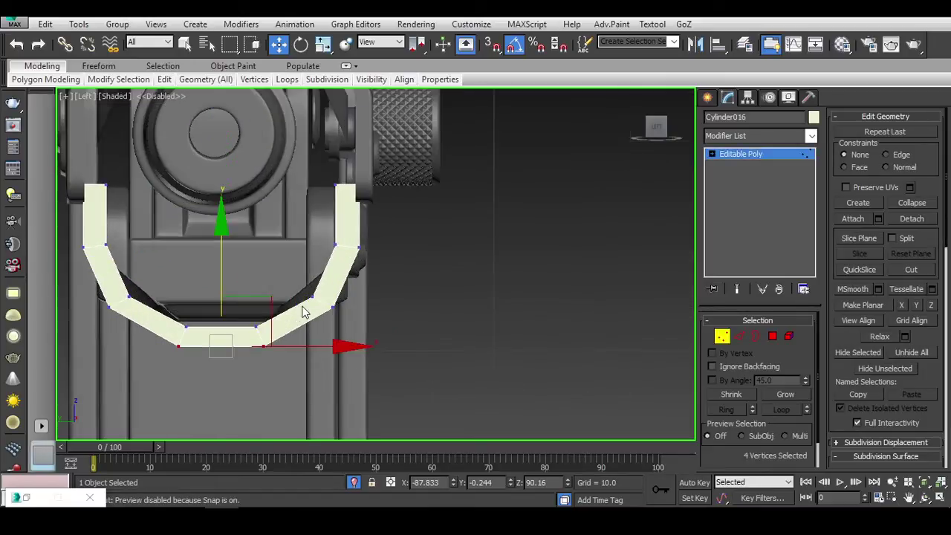
key(F3)
ctrl+click(184, 325)
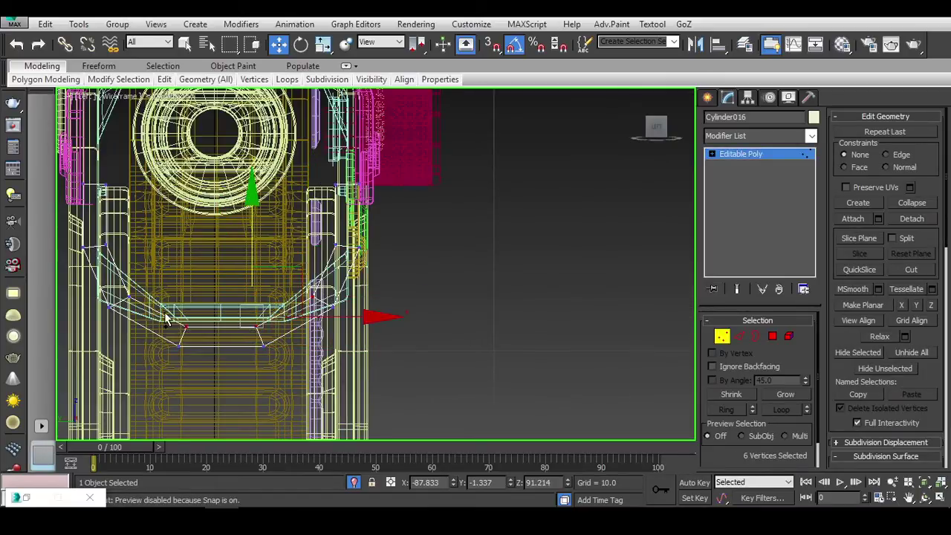
key(F3)
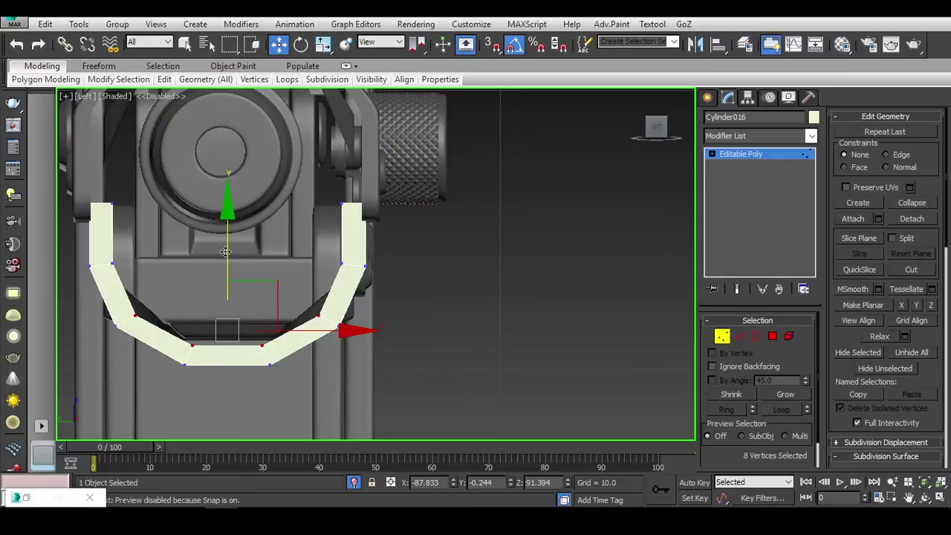
alt+middle_drag(226, 256, 467, 288)
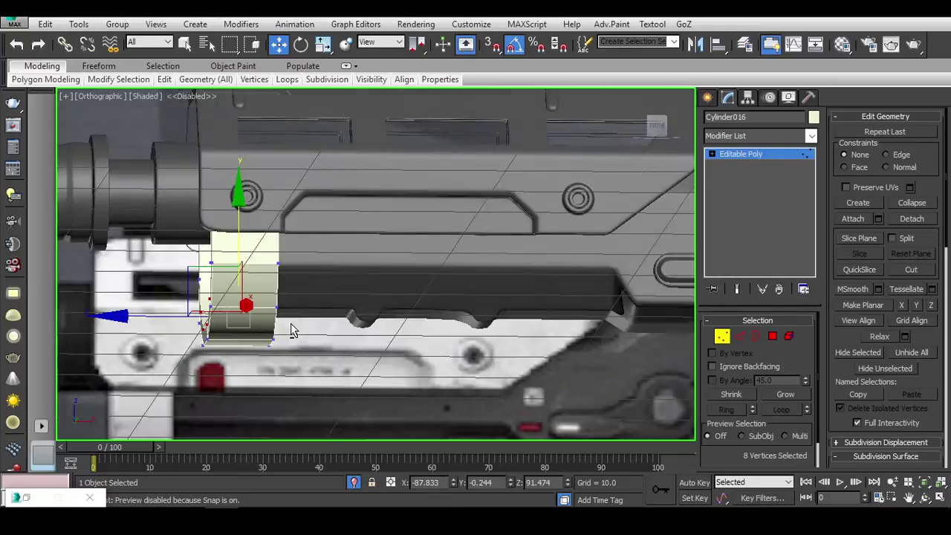
Step: In Front view, slide the two bottom corner vertices along X to chamfer the corner
click(654, 129)
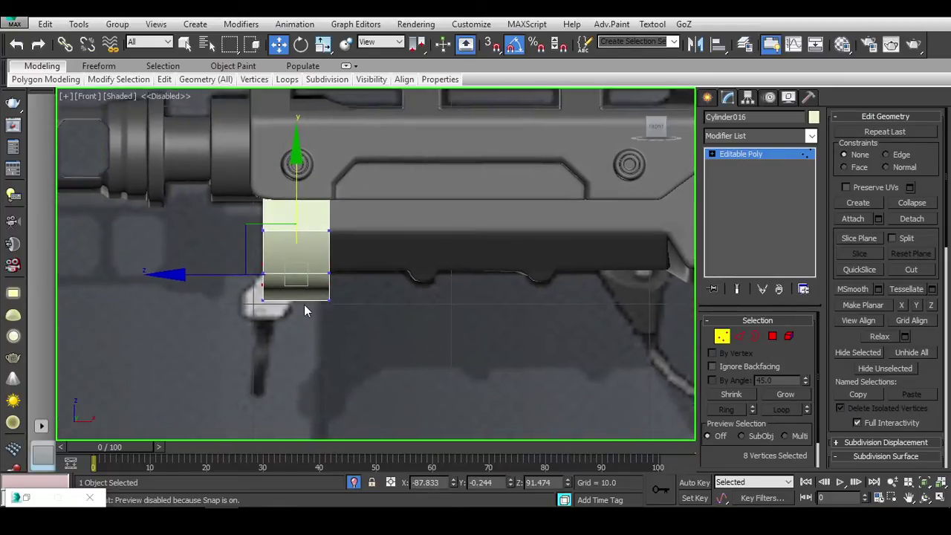
scroll(347, 302, up, 2)
key(F3)
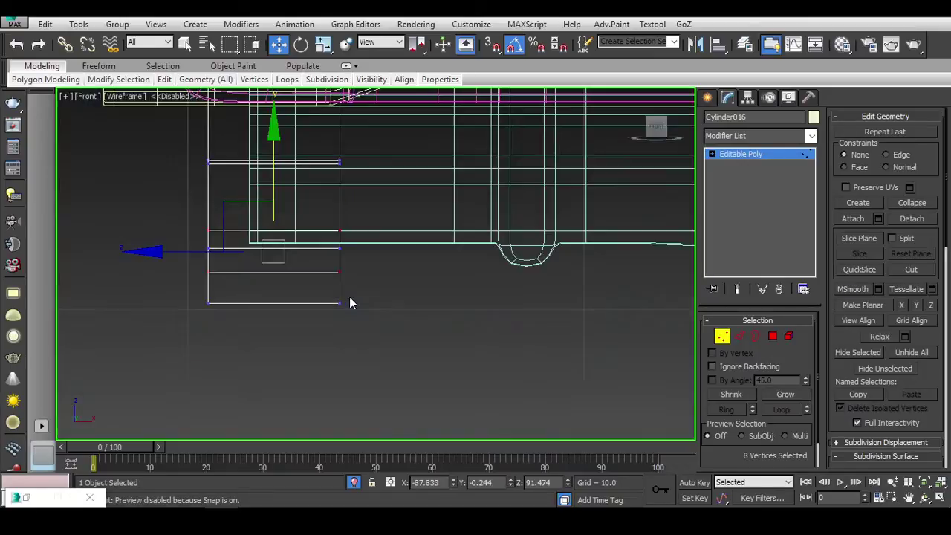
drag(382, 293, 291, 334)
key(F3)
drag(388, 305, 360, 304)
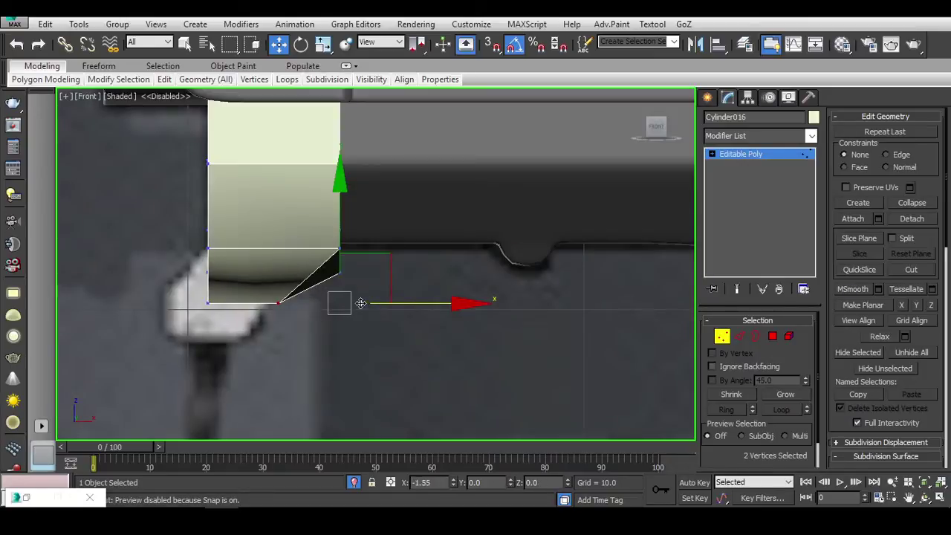
key(F3)
scroll(348, 279, up, 2)
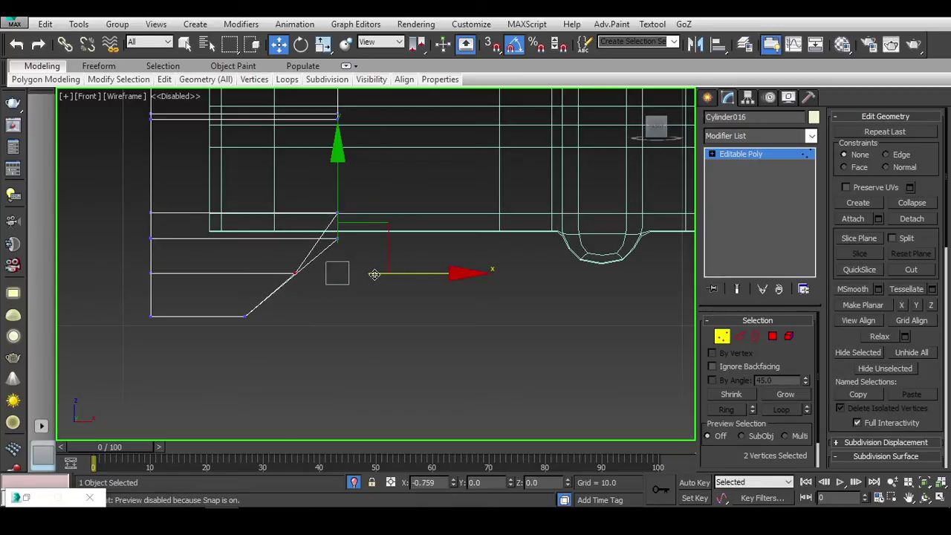
key(F3)
mouse_move(403, 266)
alt+middle_down()
mouse_move(386, 278)
mouse_move(355, 232)
mouse_move(325, 141)
mouse_move(318, 147)
mouse_move(392, 278)
mouse_move(583, 277)
mouse_move(652, 127)
alt+middle_up()
Step: Leave vertex editing, pan along the gun, and bring up the IrfanView reference image
shift+click(388, 274)
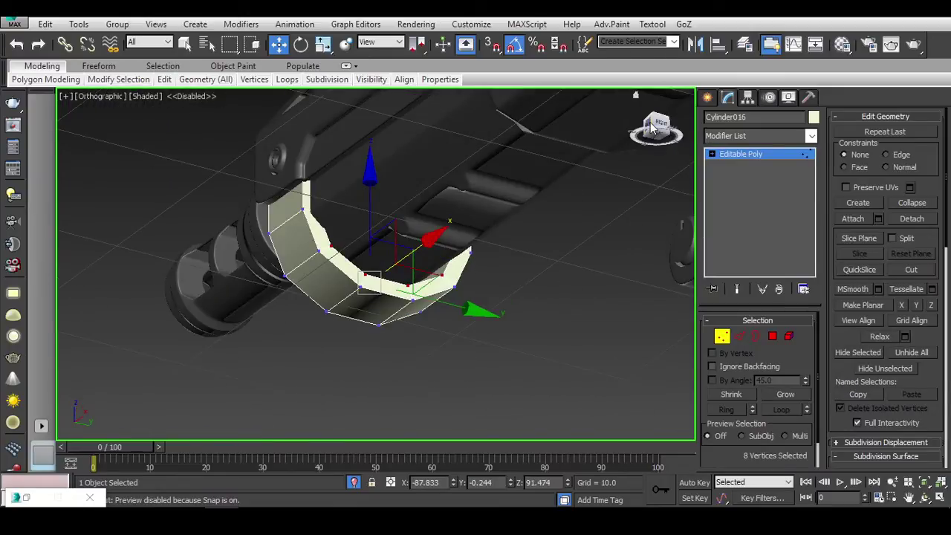
click(652, 128)
key(1)
scroll(339, 278, down, 5)
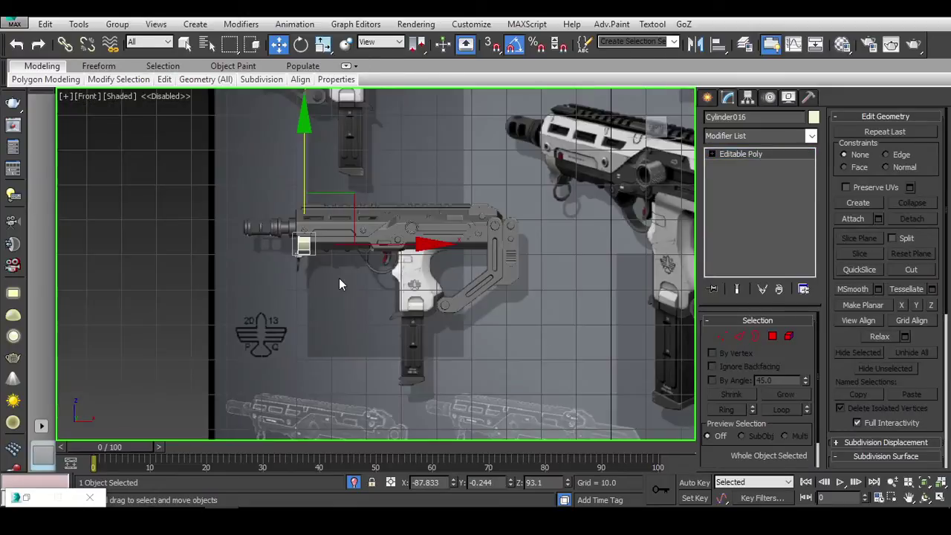
scroll(339, 278, up, 5)
middle_drag(390, 244, 344, 342)
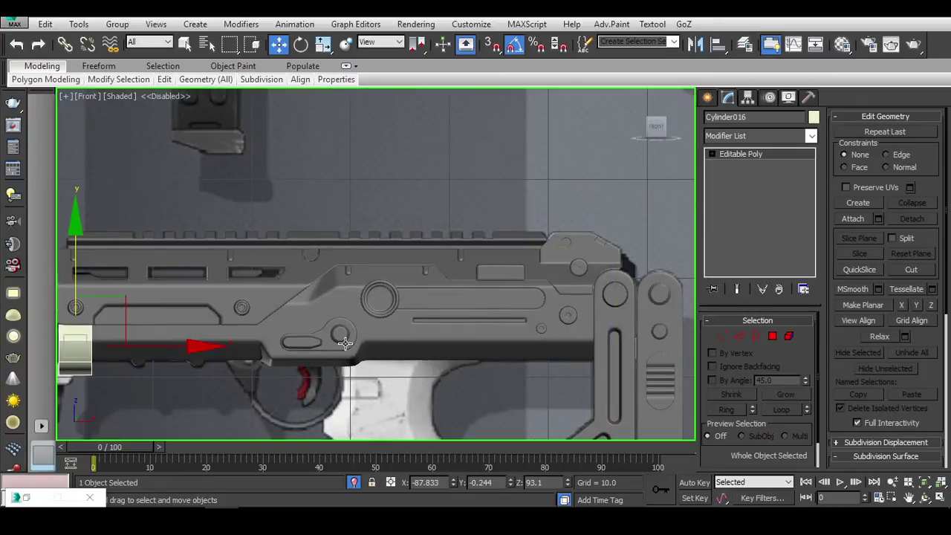
mouse_move(405, 336)
middle_down()
mouse_move(271, 282)
mouse_move(356, 301)
mouse_move(437, 303)
middle_up()
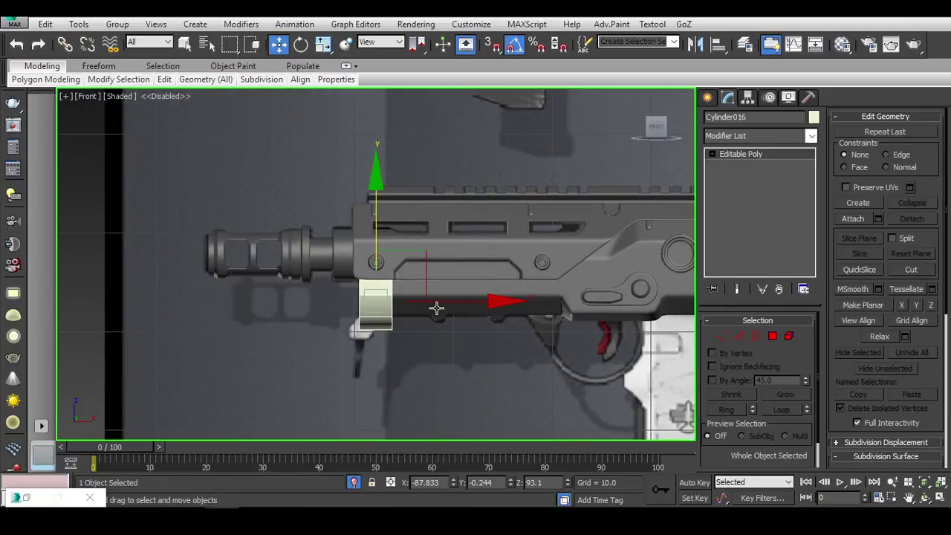
key(alt+Tab)
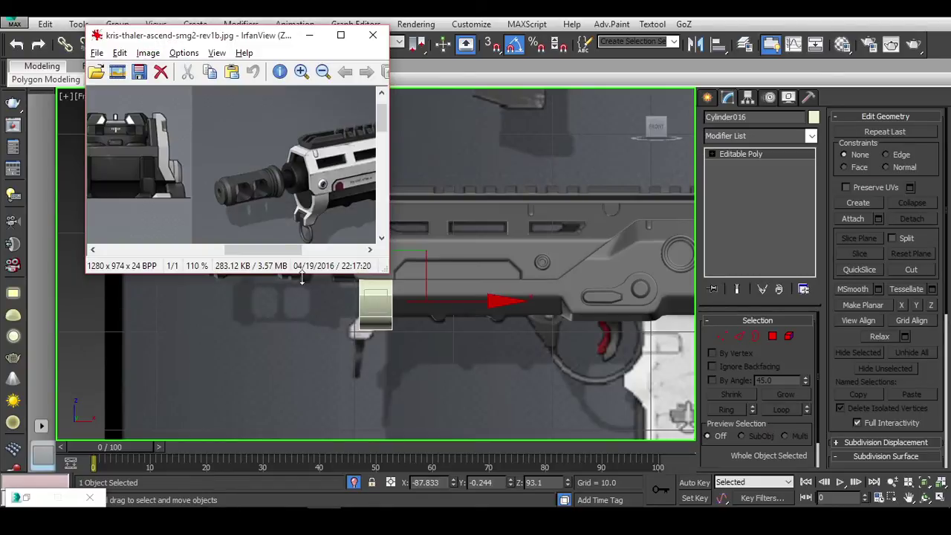
Step: Following the reference, QuickSlice diagonally across the bracket's lower face
drag(221, 216, 229, 206)
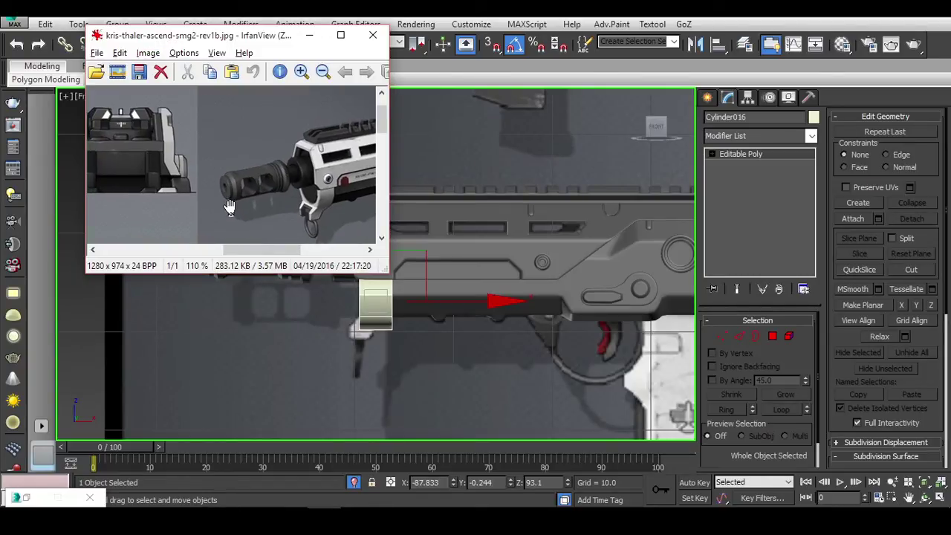
middle_drag(433, 320, 455, 337)
scroll(455, 338, up, 2)
scroll(414, 338, up, 2)
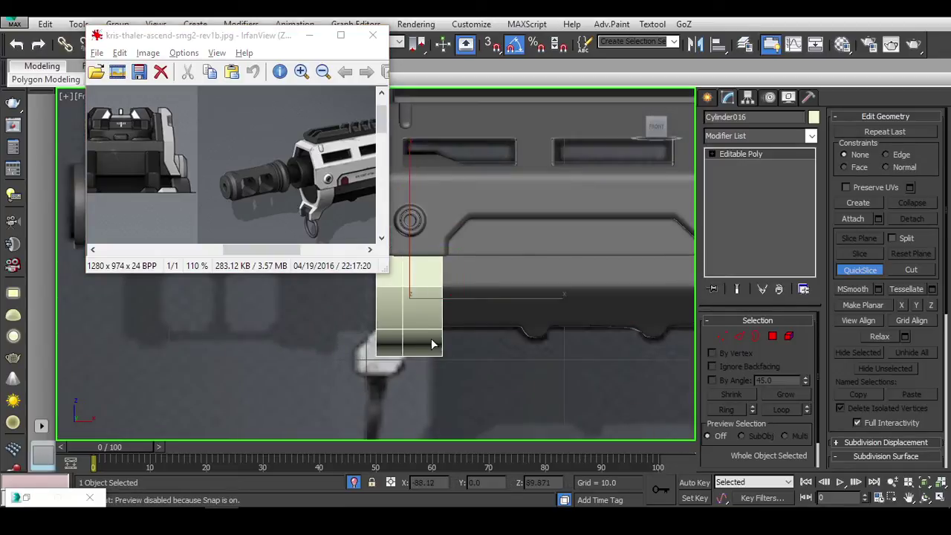
click(434, 344)
click(458, 313)
right_click(468, 335)
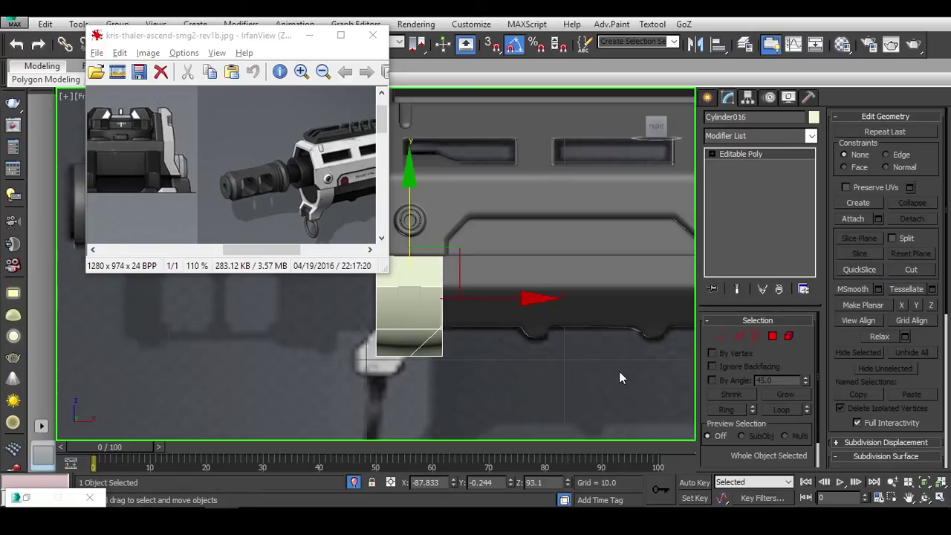
Step: In Polygon mode, select the lower polygons on the bracket's underside
click(773, 336)
click(446, 349)
alt+middle_drag(461, 367, 357, 336)
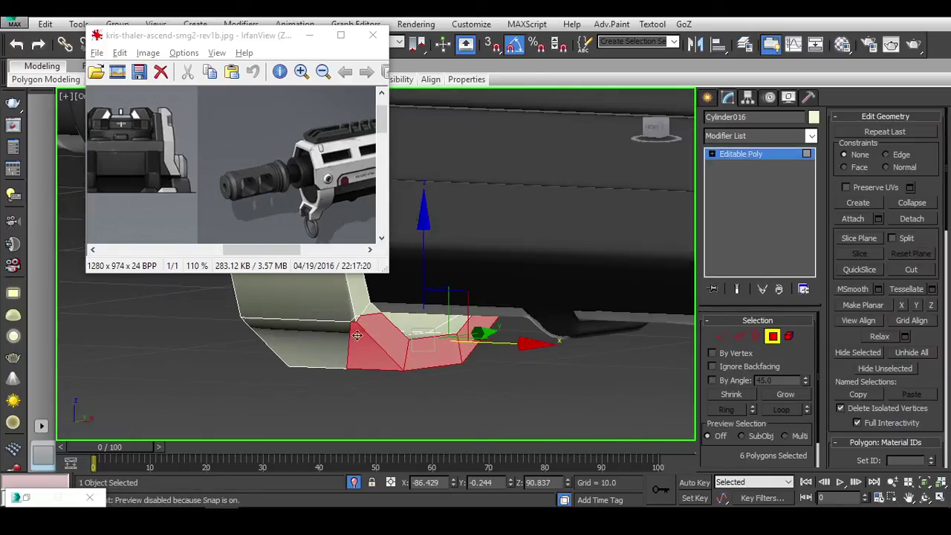
scroll(367, 314, up, 3)
ctrl+click(459, 311)
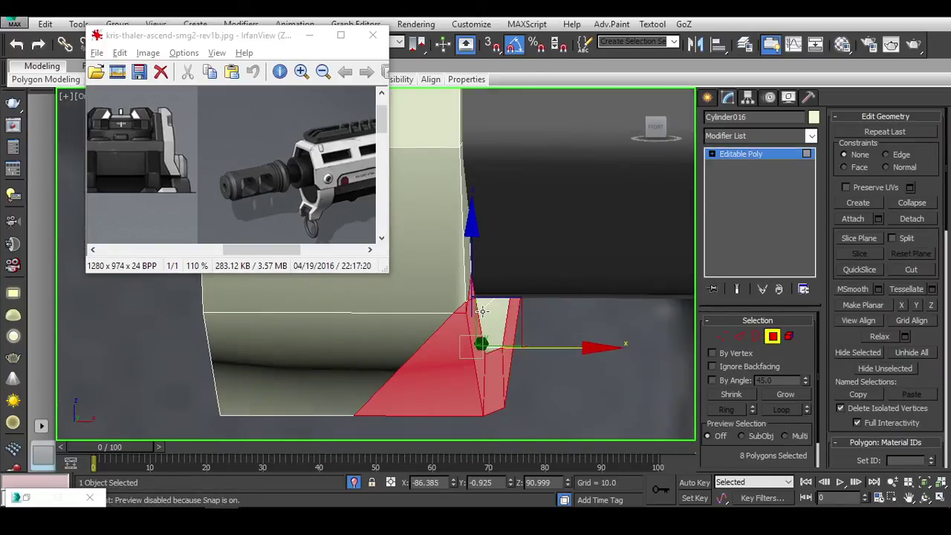
scroll(345, 296, down, 2)
scroll(346, 296, down, 3)
scroll(441, 334, down, 3)
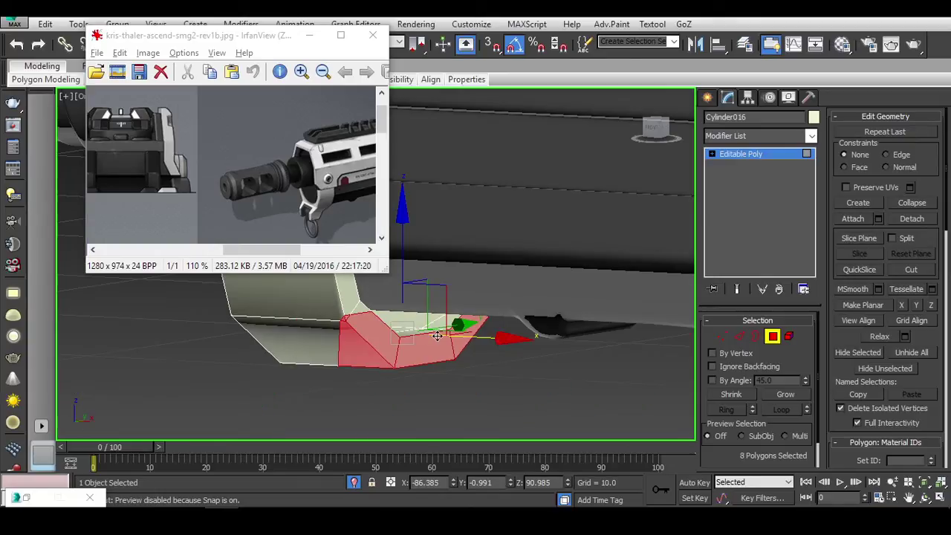
scroll(572, 353, up, 3)
Step: Inspect polygons around the bend, then select three along the bracket's bottom in Front view
mouse_move(586, 350)
alt+middle_down()
mouse_move(611, 316)
mouse_move(482, 295)
alt+middle_up()
ctrl+click(606, 297)
ctrl+click(550, 298)
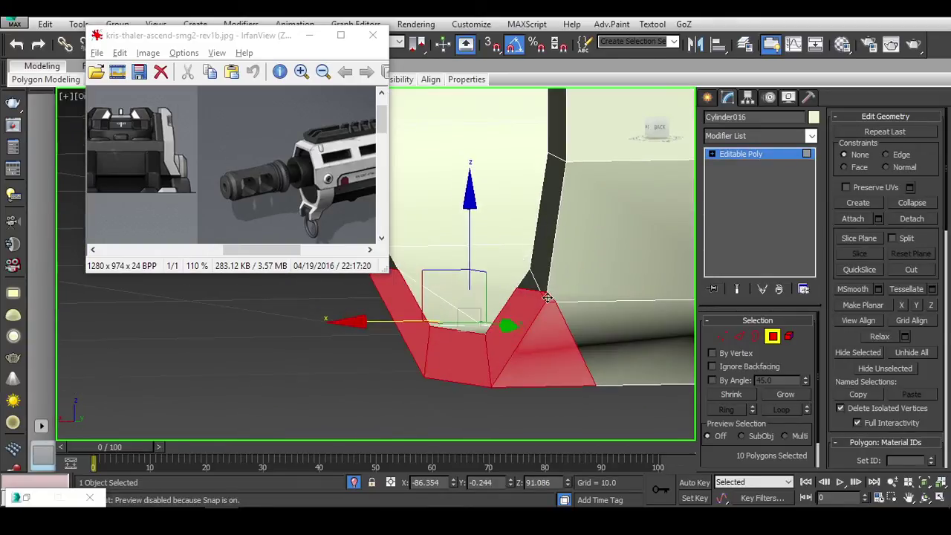
scroll(587, 340, down, 1)
mouse_move(586, 341)
alt+middle_down()
mouse_move(610, 352)
mouse_move(522, 363)
alt+middle_up()
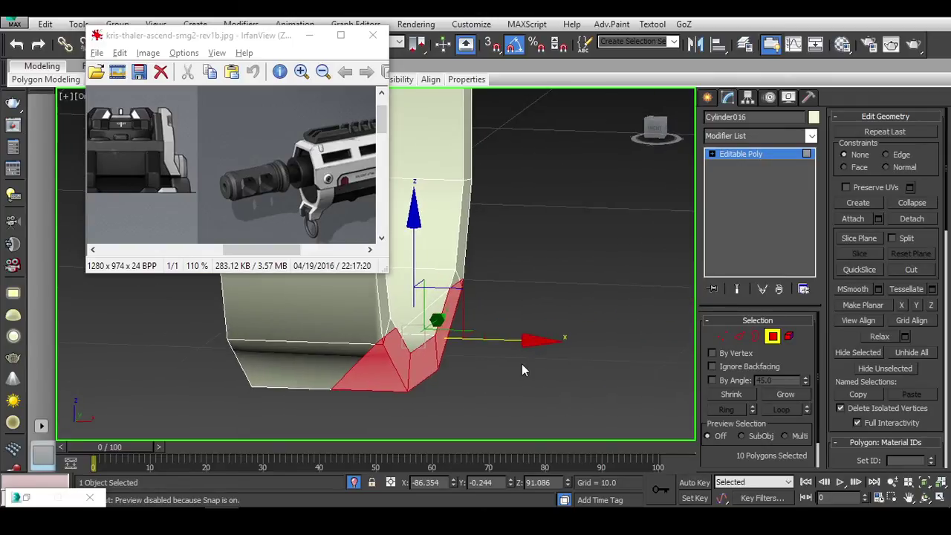
click(522, 363)
key(f)
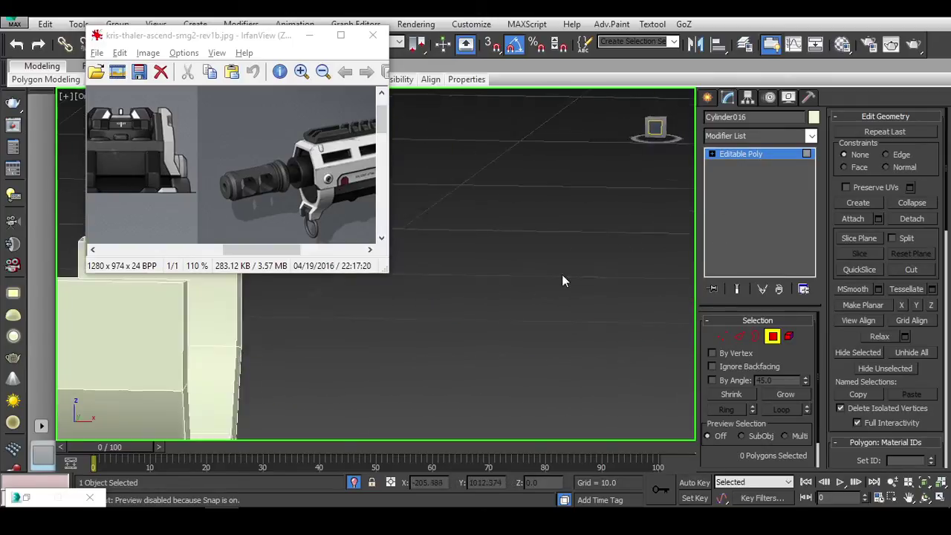
middle_drag(504, 313, 567, 309)
scroll(476, 360, up, 3)
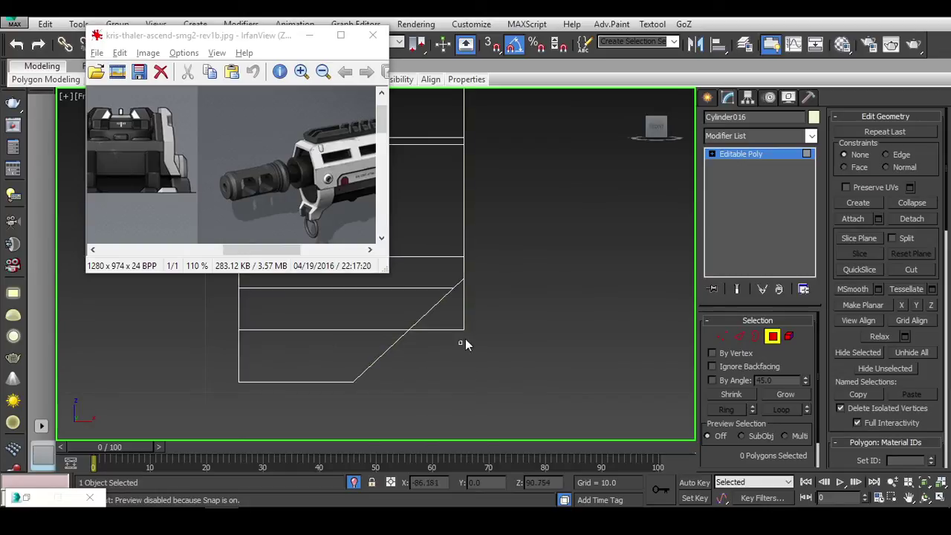
mouse_move(476, 360)
middle_down()
mouse_move(528, 333)
mouse_move(519, 361)
middle_up()
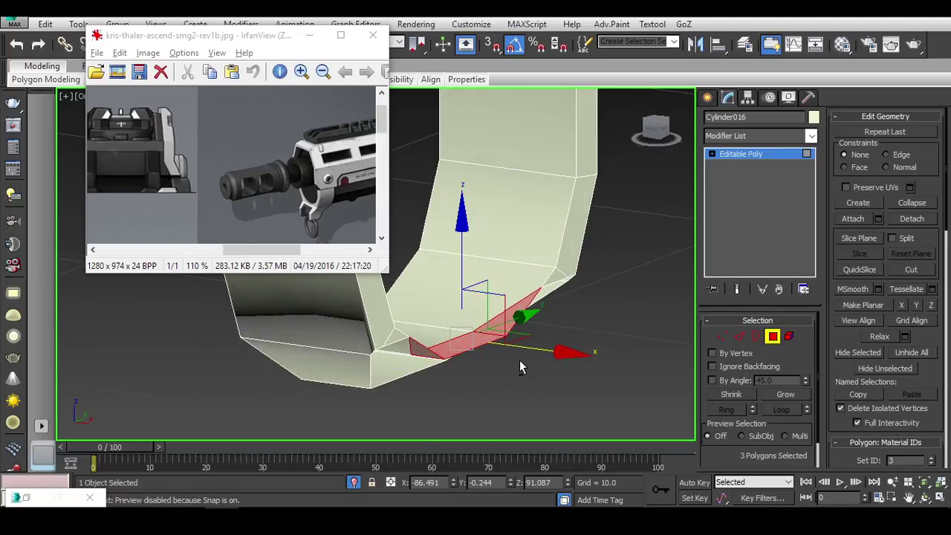
Step: In Vertex mode, select the two vertices at the bracket's bend corner
click(595, 357)
click(755, 336)
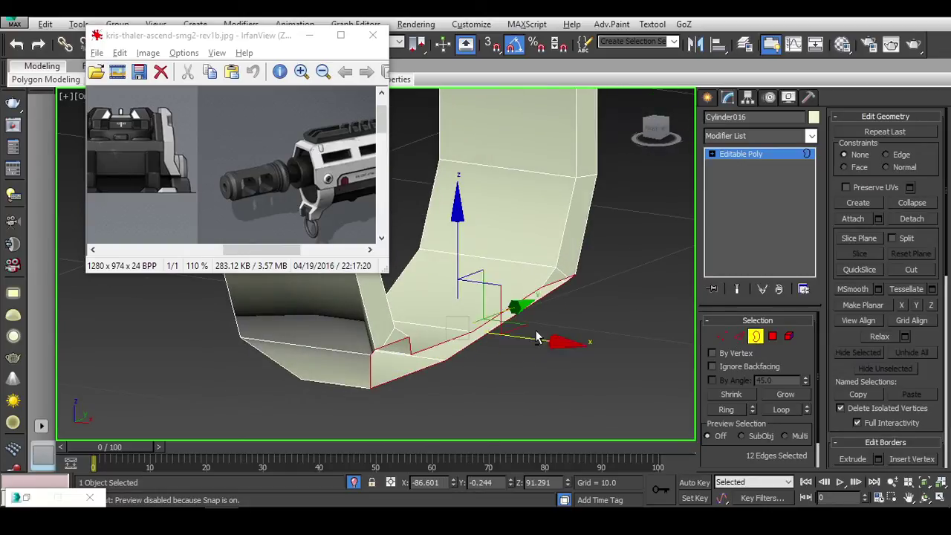
mouse_move(505, 282)
alt+middle_down()
mouse_move(524, 276)
mouse_move(467, 261)
alt+middle_up()
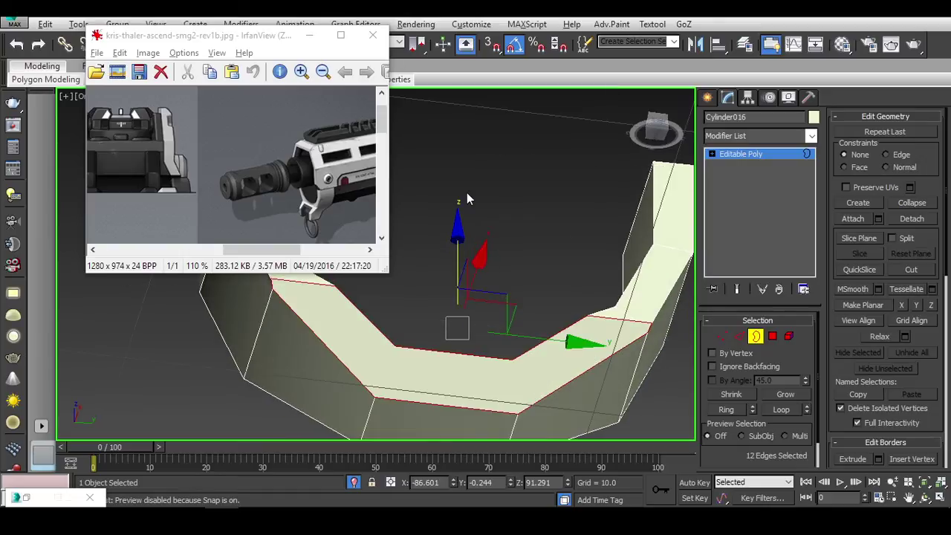
mouse_move(466, 193)
alt+middle_down()
mouse_move(490, 230)
mouse_move(598, 309)
mouse_move(528, 329)
alt+middle_up()
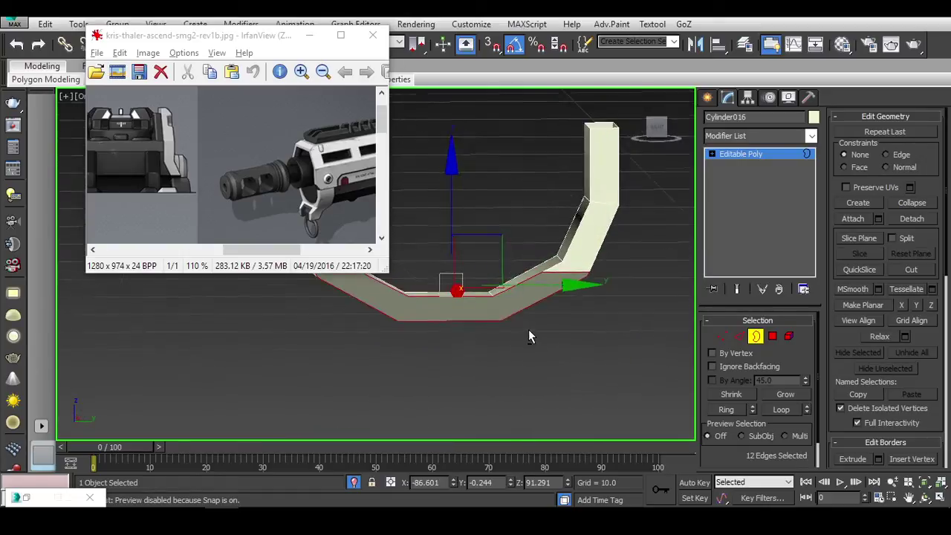
scroll(528, 337, up, 3)
key(1)
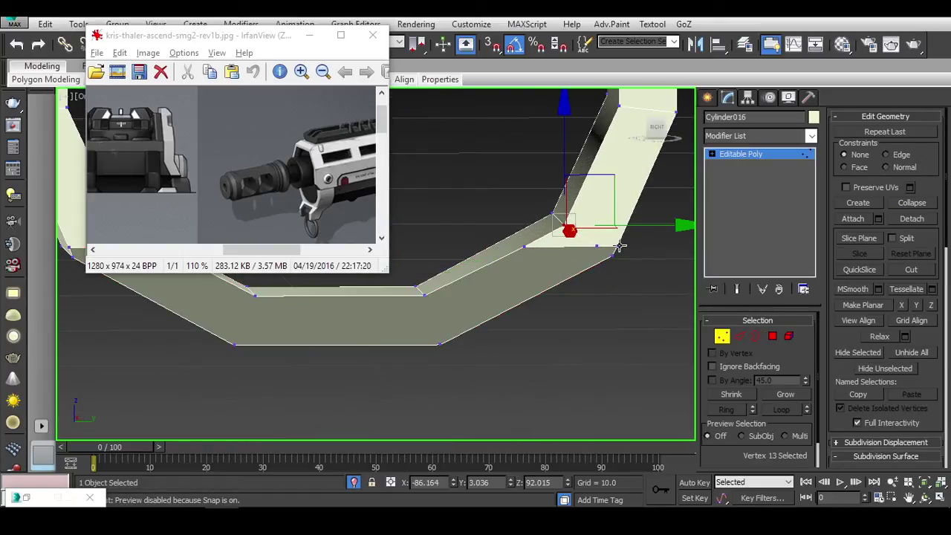
click(618, 248)
mouse_move(533, 325)
alt+middle_down()
mouse_move(515, 336)
mouse_move(579, 312)
alt+middle_up()
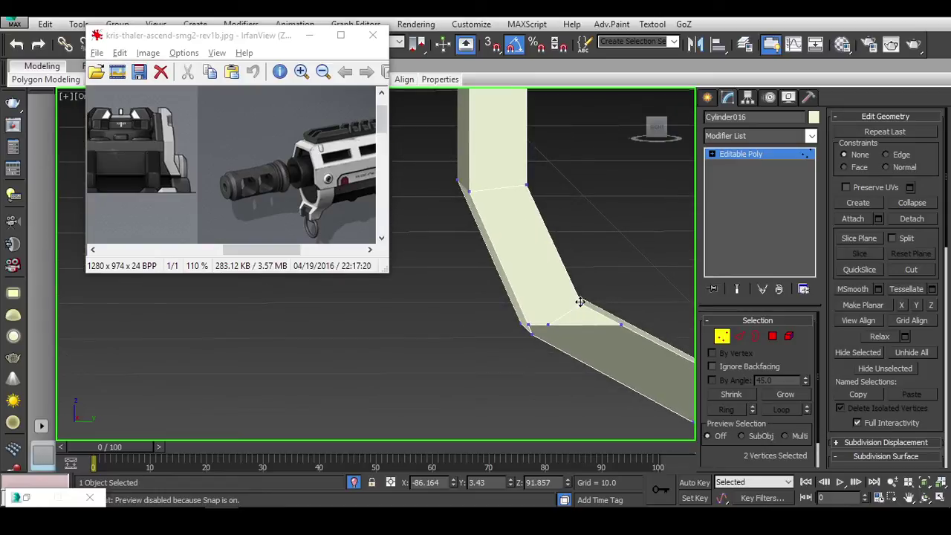
Step: Try selecting an edge at the bend, then orbit out to see the whole bracket
key(2)
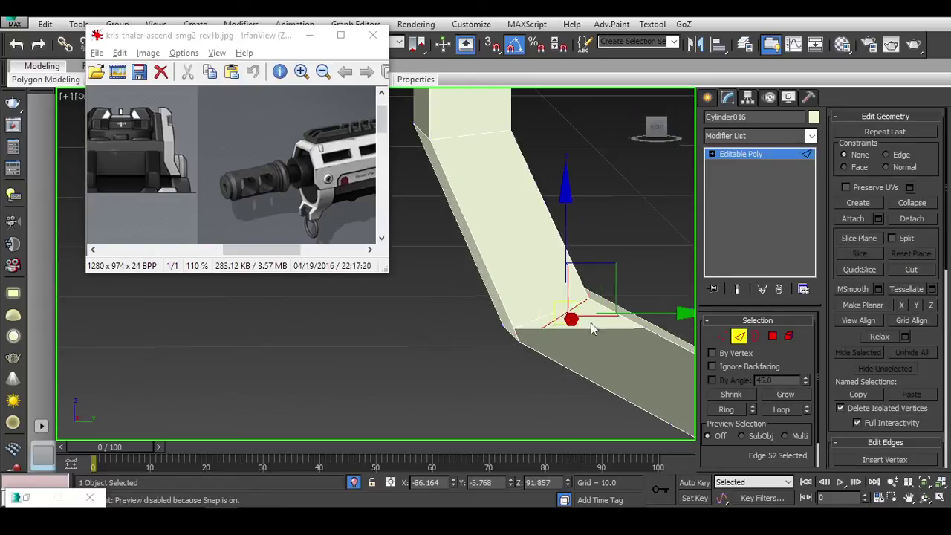
scroll(594, 323, down, 3)
middle_drag(595, 323, 303, 309)
scroll(303, 309, up, 3)
scroll(489, 332, down, 3)
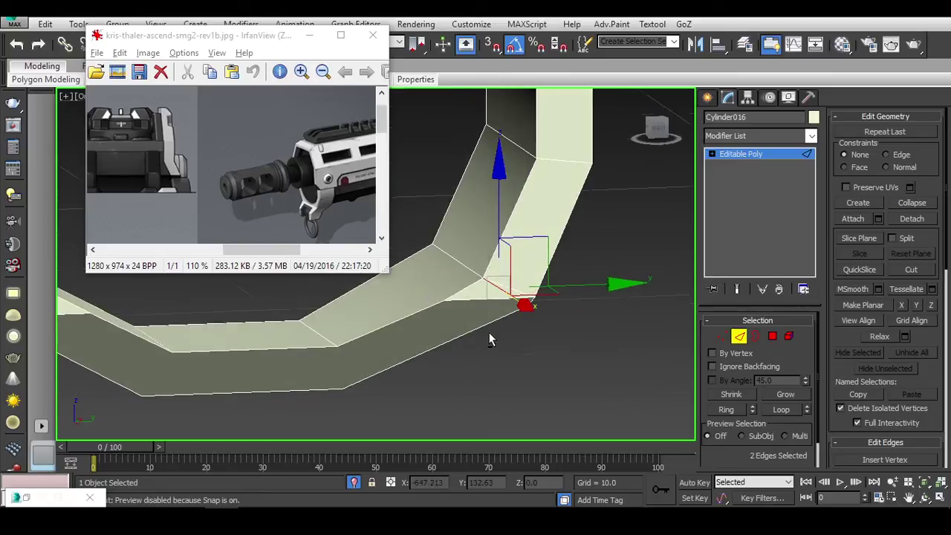
click(489, 332)
alt+middle_drag(489, 332, 424, 361)
scroll(434, 353, up, 3)
Step: Check vertices and an edge along the bracket's bottom corner from several angles
key(1)
drag(431, 362, 341, 420)
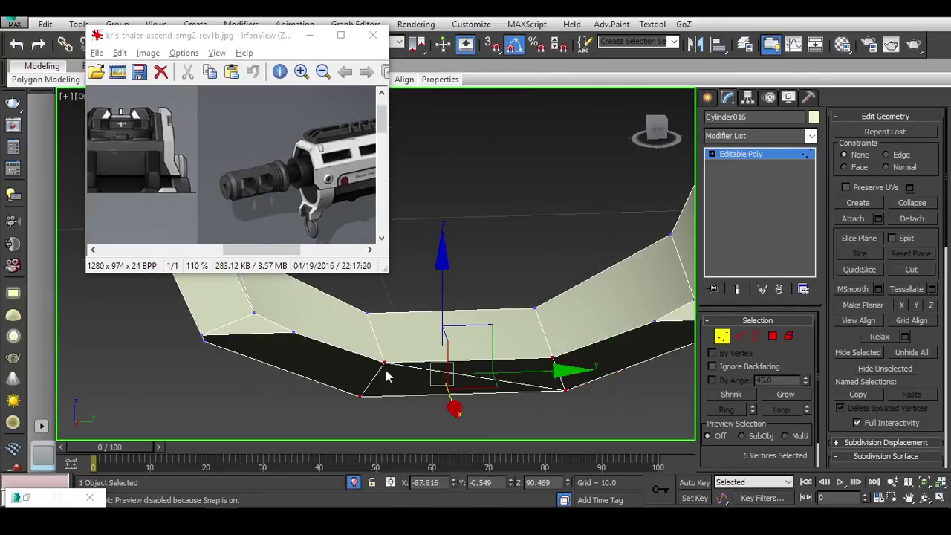
alt+middle_drag(342, 420, 450, 365)
key(2)
click(454, 363)
scroll(584, 380, down, 3)
click(469, 401)
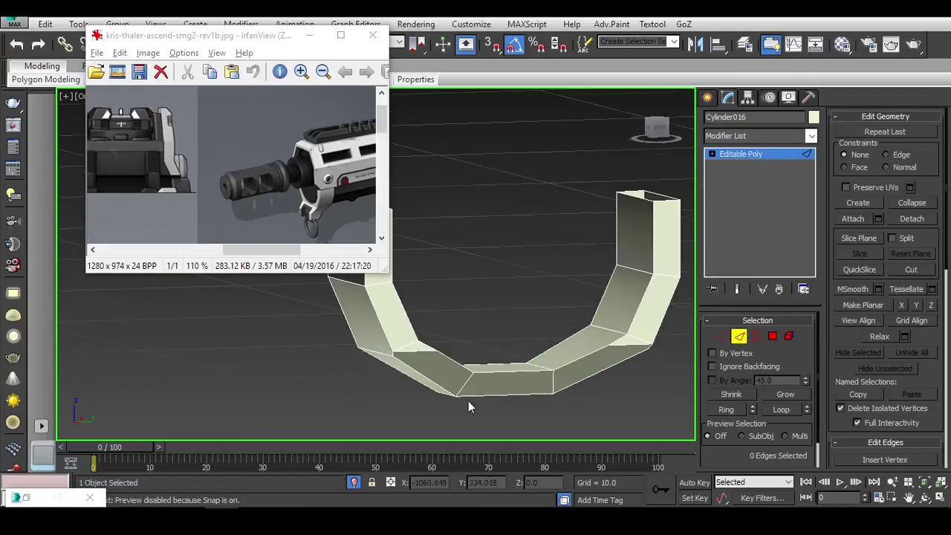
mouse_move(468, 401)
alt+middle_down()
mouse_move(520, 372)
mouse_move(584, 357)
mouse_move(614, 424)
alt+middle_up()
scroll(520, 372, up, 3)
scroll(584, 357, up, 2)
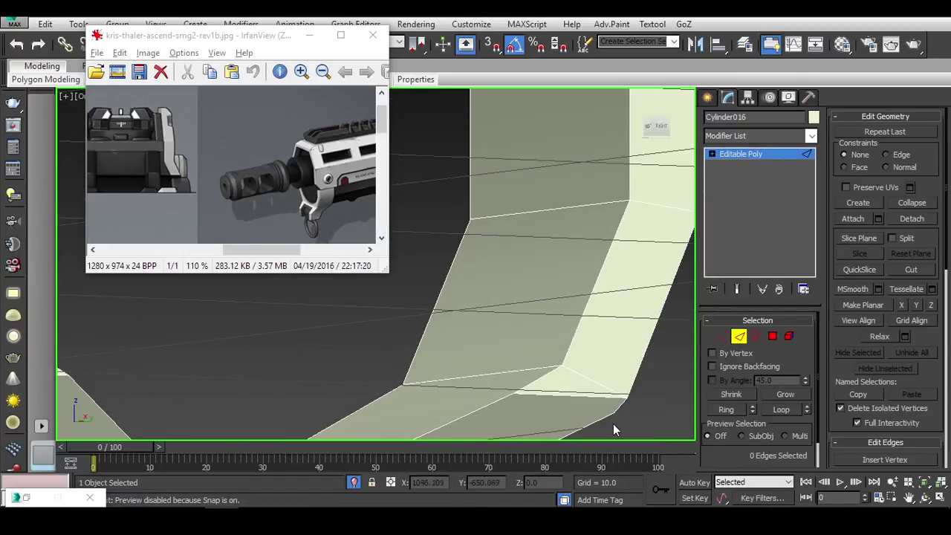
Step: Select the matching vertices at the bracket's inner bend
key(1)
click(513, 392)
ctrl+click(612, 413)
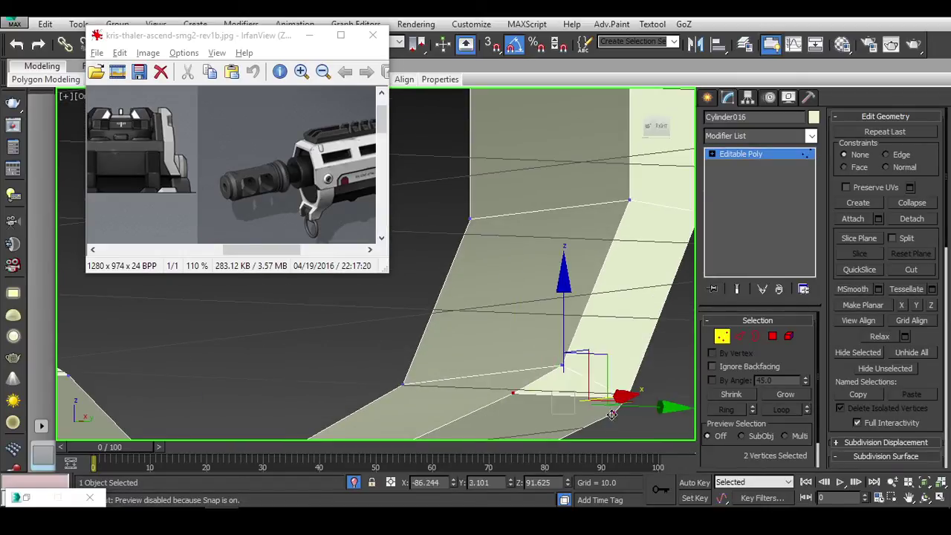
middle_drag(395, 390, 477, 403)
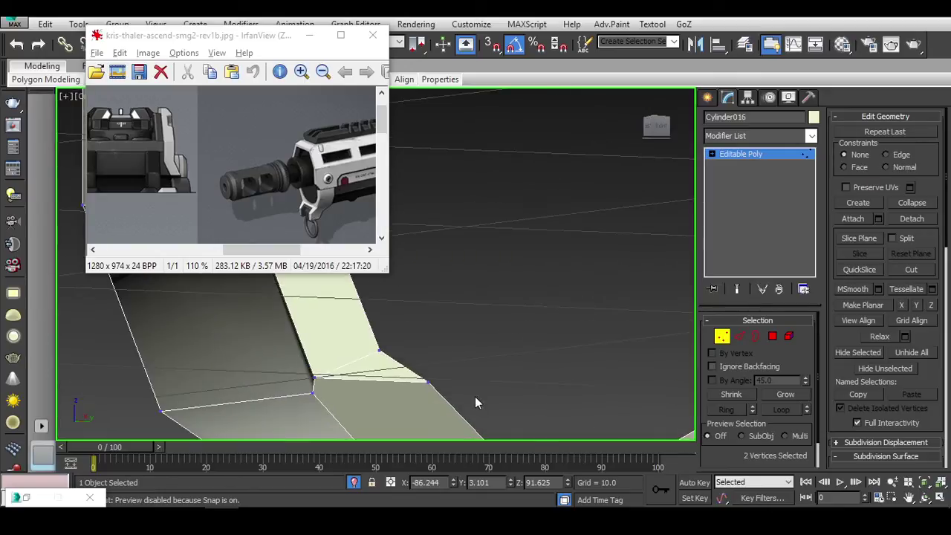
ctrl+click(311, 391)
key(2)
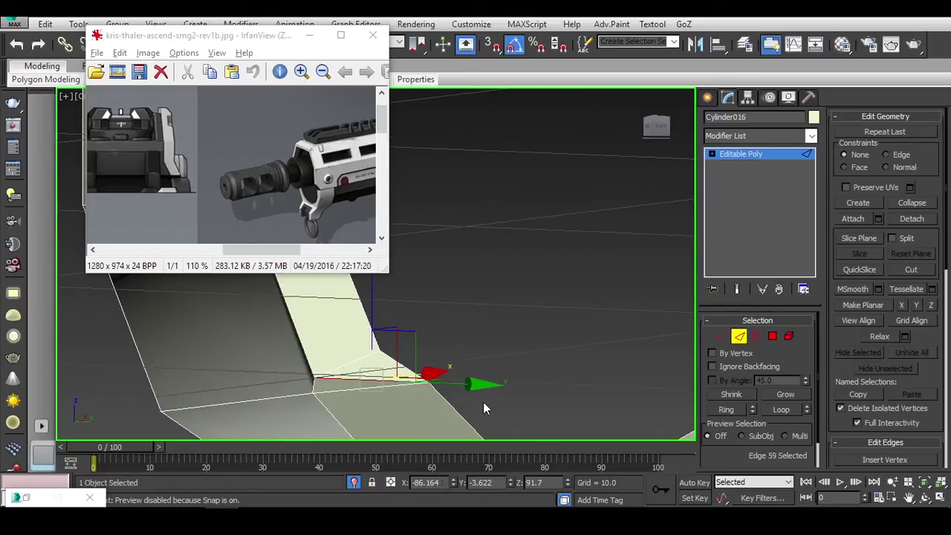
key(3)
key(1)
Step: Cut a new edge across the inner bend between those vertices
key(alt+c)
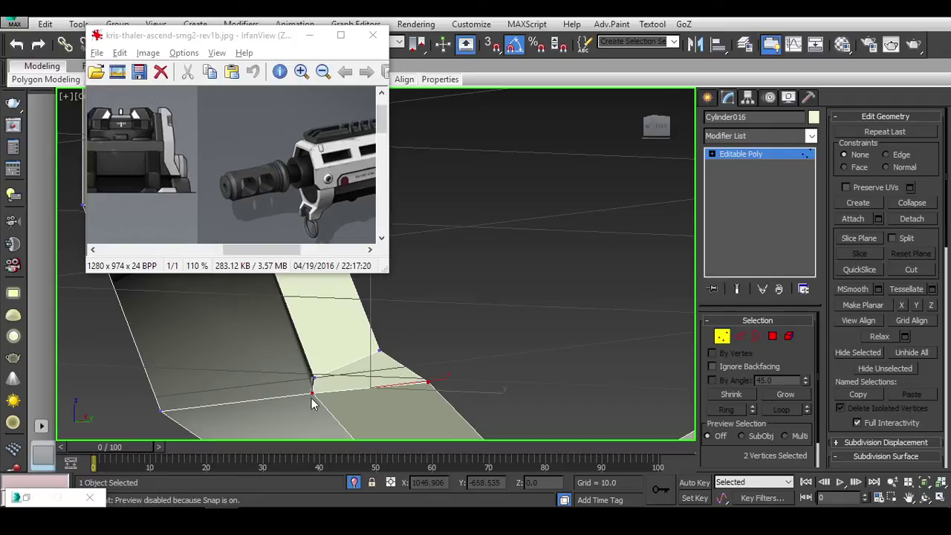
scroll(312, 394, down, 5)
scroll(396, 410, up, 4)
scroll(396, 410, up, 2)
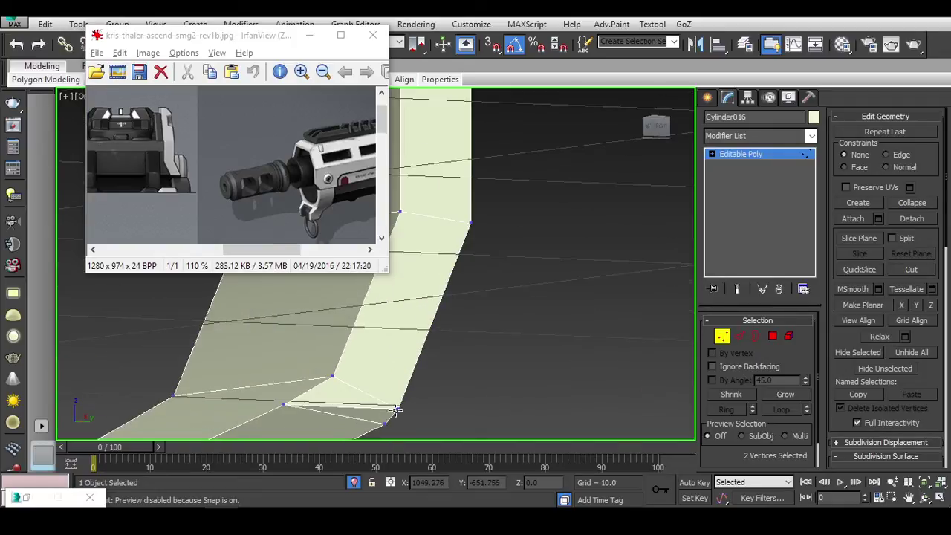
scroll(446, 409, down, 3)
right_click(481, 396)
scroll(482, 415, up, 3)
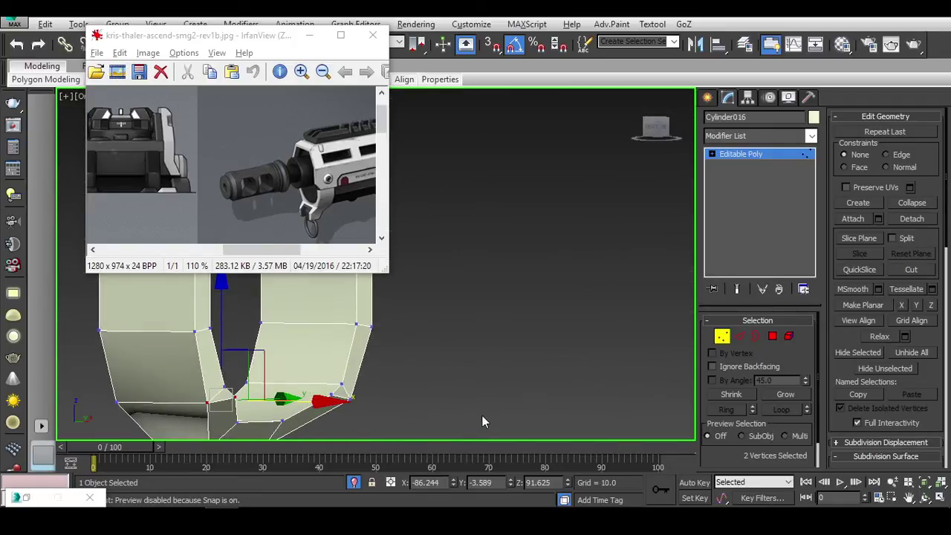
Step: In Front view, move the two lower-right corner vertices to X 0 to straighten the upright edge
right_click(512, 361)
click(723, 332)
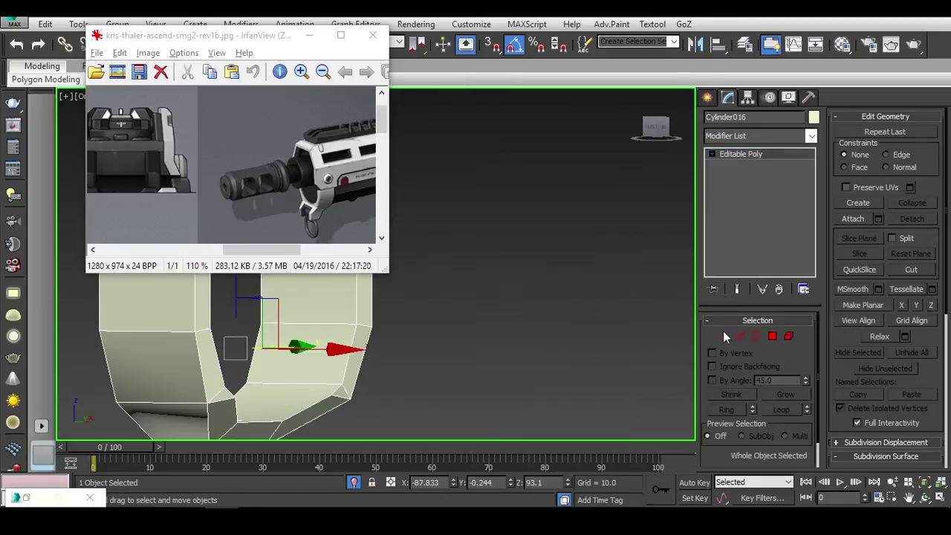
click(671, 128)
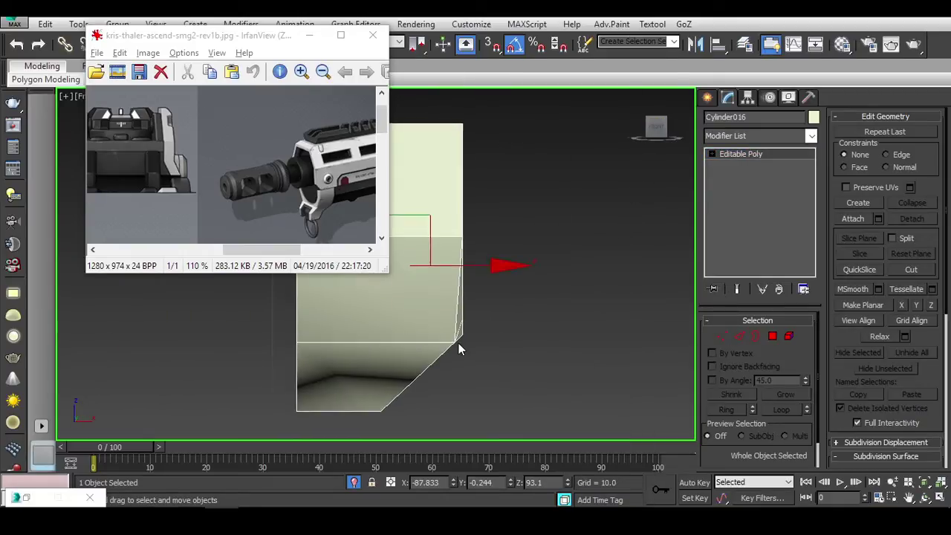
scroll(487, 326, up, 3)
scroll(487, 325, down, 1)
click(722, 336)
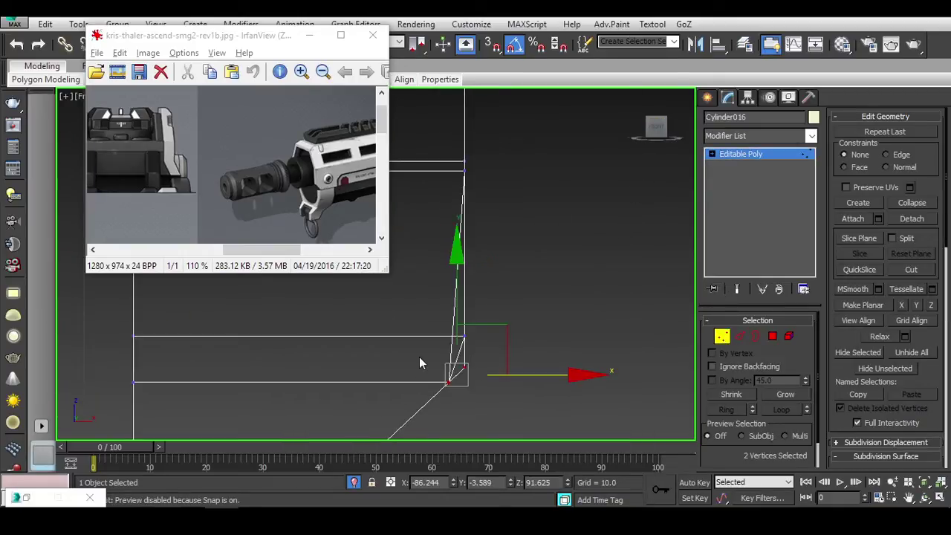
drag(437, 371, 460, 394)
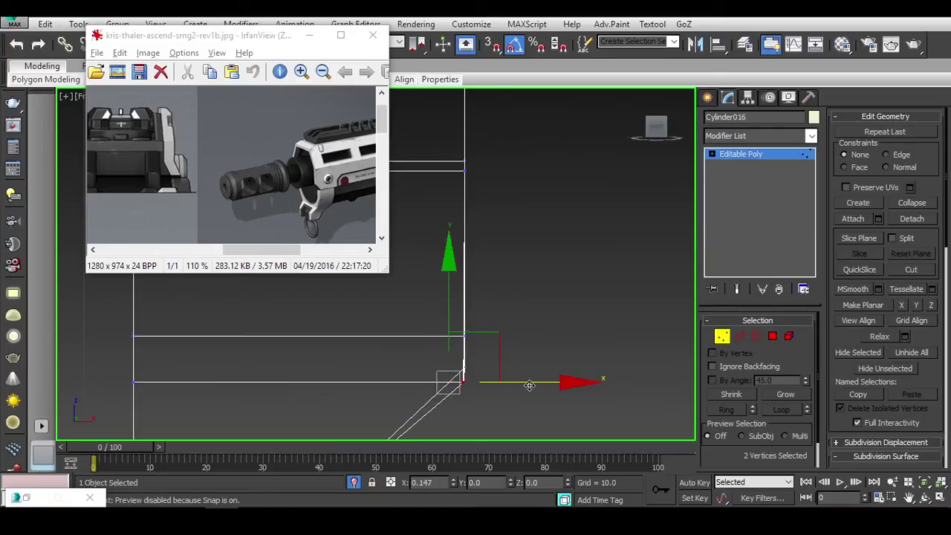
drag(530, 386, 440, 291)
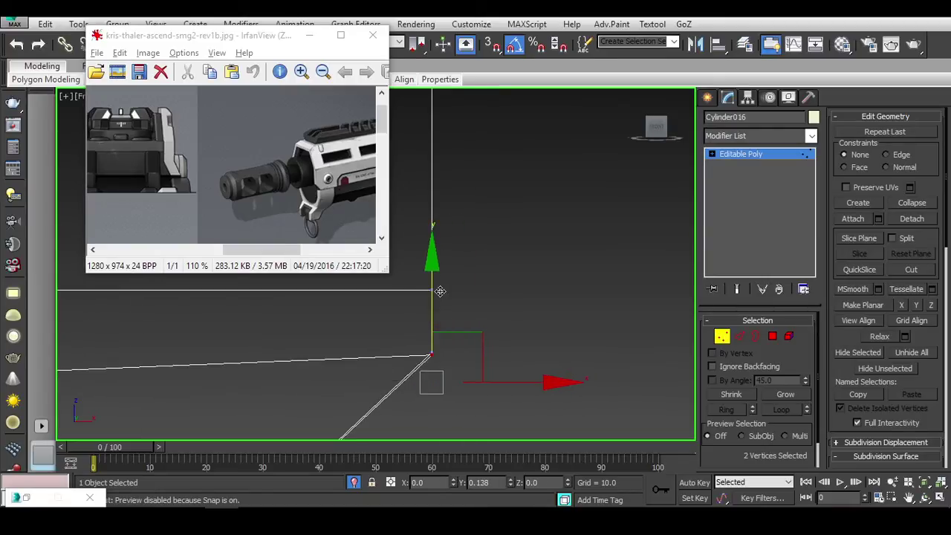
mouse_move(440, 288)
alt+middle_down()
mouse_move(489, 379)
mouse_move(416, 340)
mouse_move(431, 378)
mouse_move(414, 401)
mouse_move(413, 357)
mouse_move(472, 386)
mouse_move(635, 303)
mouse_move(444, 412)
alt+middle_up()
Step: Select both open border ends of the U-bracket in edge mode
key(2)
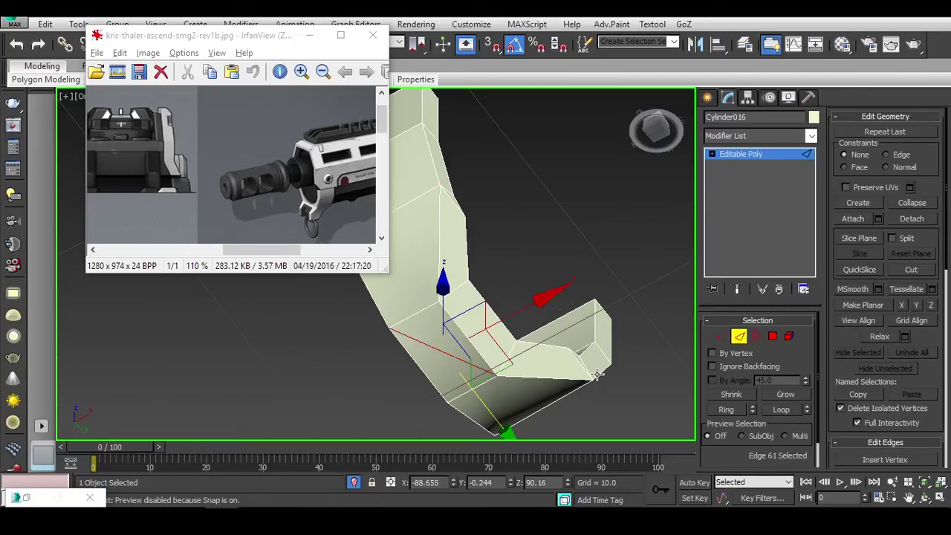
click(597, 375)
mouse_move(597, 376)
alt+middle_down()
mouse_move(491, 379)
mouse_move(490, 311)
alt+middle_up()
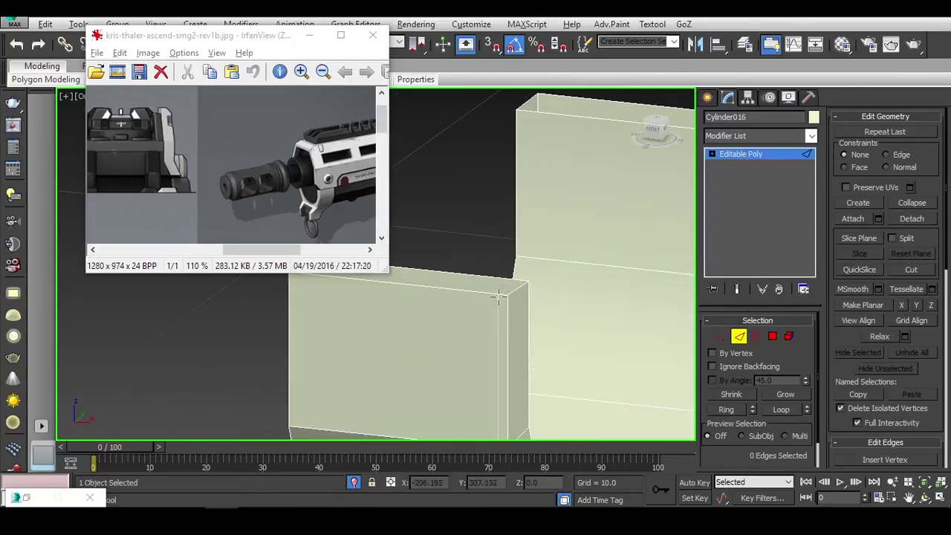
scroll(501, 296, down, 5)
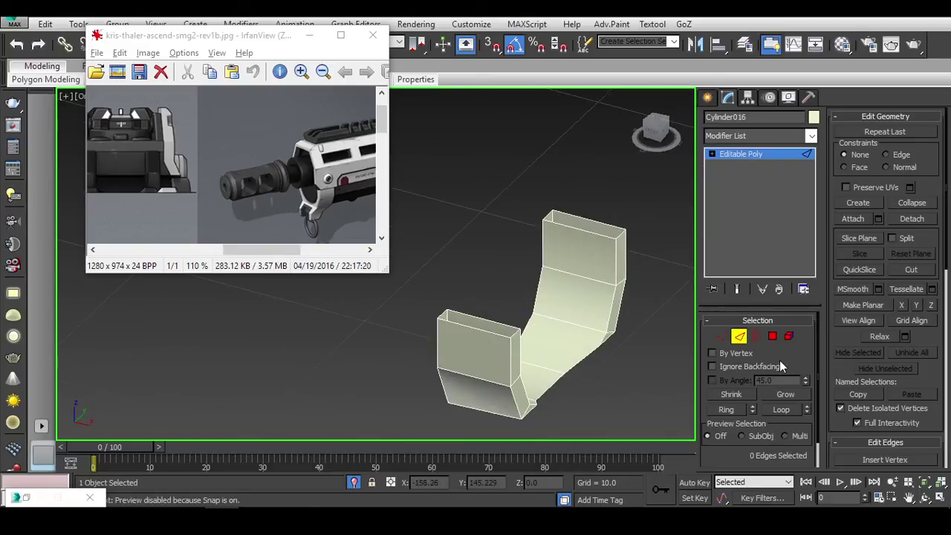
click(755, 336)
key(ctrl+a)
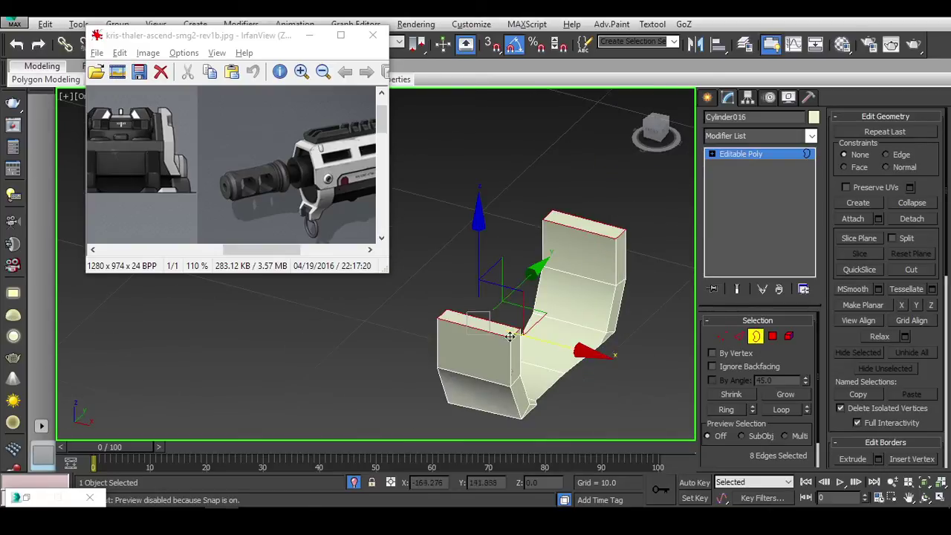
scroll(510, 336, up, 5)
mouse_move(510, 336)
alt+middle_down()
mouse_move(546, 342)
mouse_move(529, 316)
mouse_move(494, 394)
mouse_move(467, 322)
alt+middle_up()
scroll(488, 329, up, 3)
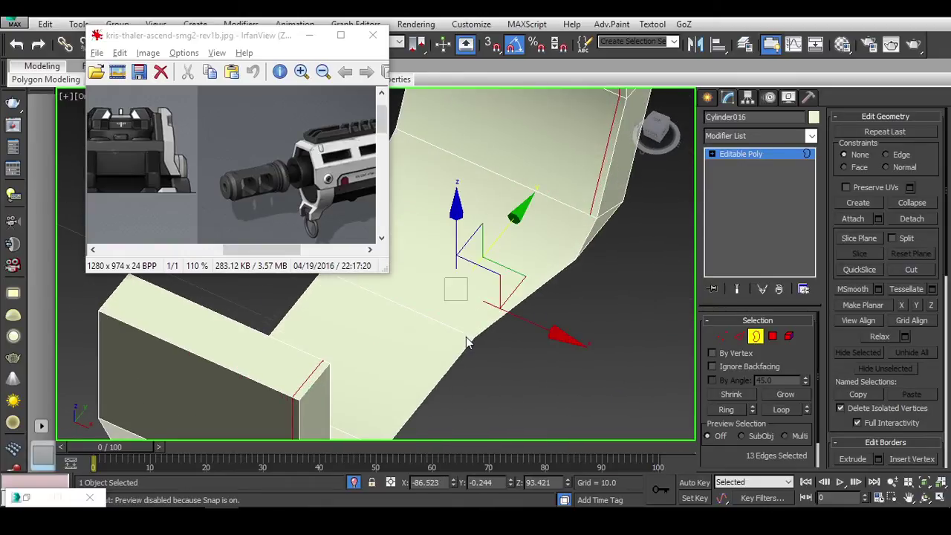
Step: Cut a new edge between two vertices across the U-bracket's bend
key(q)
key(w)
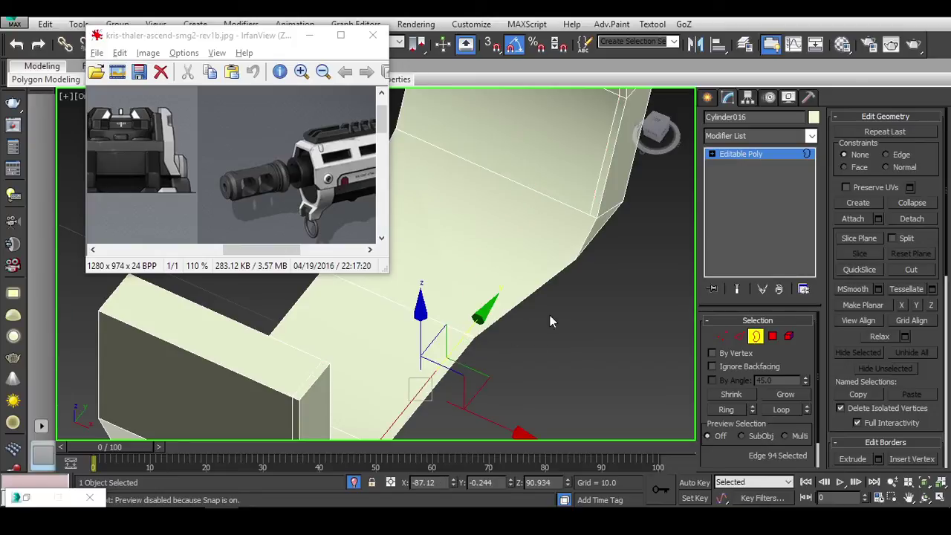
key(1)
ctrl+click(464, 333)
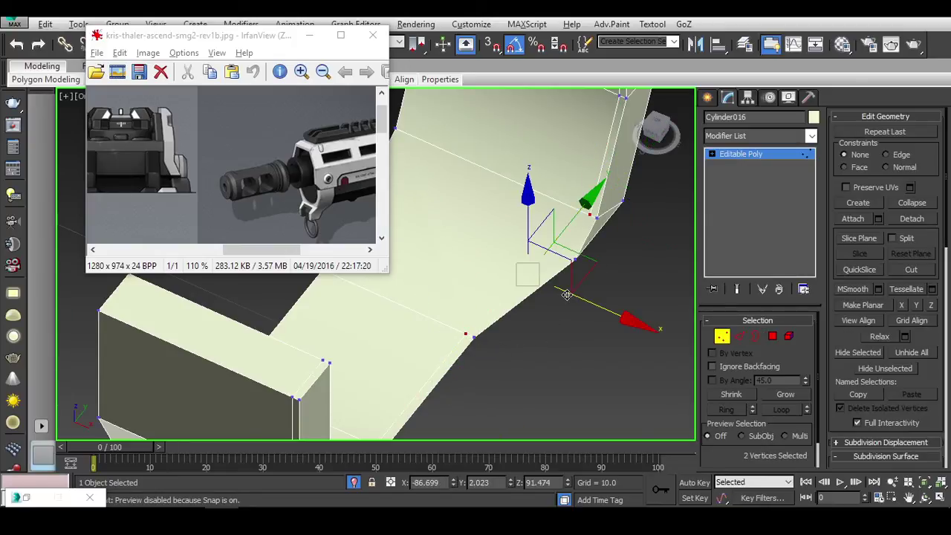
key(alt+c)
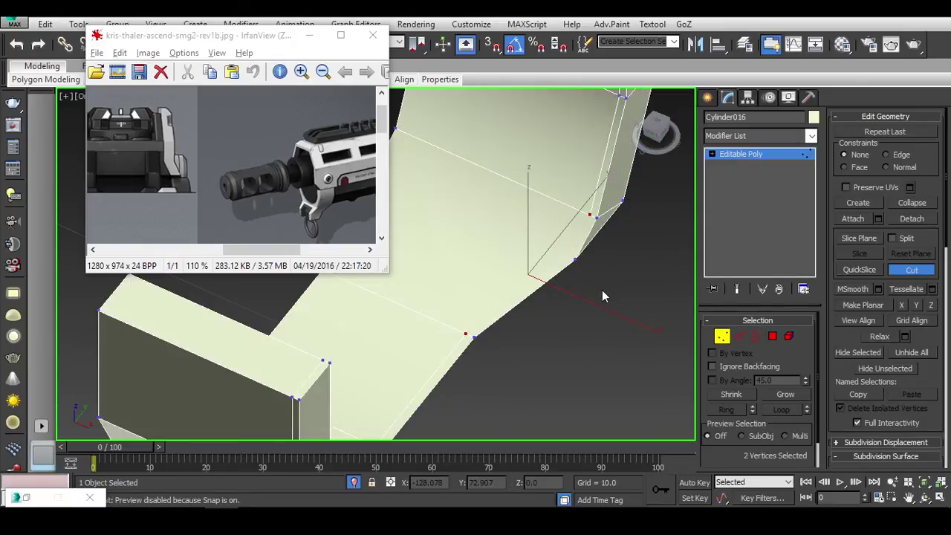
right_click(605, 291)
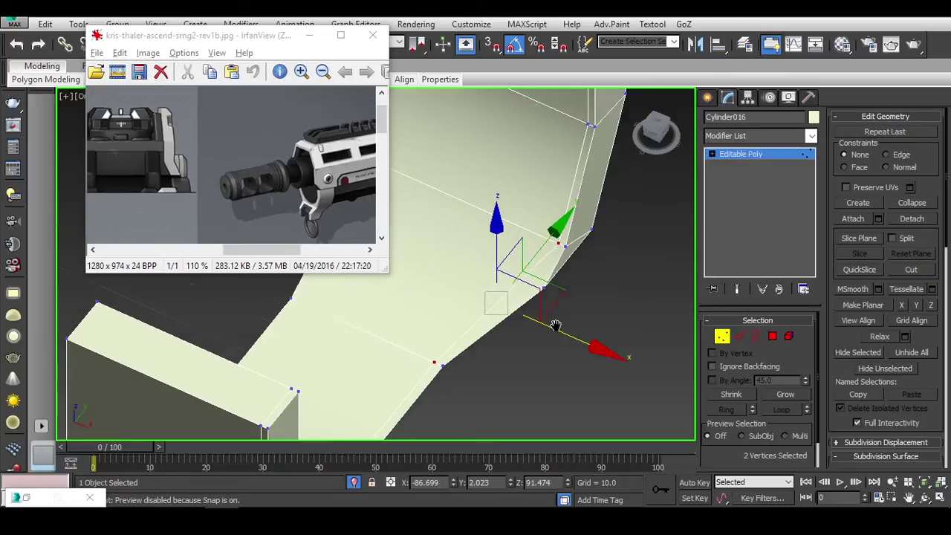
mouse_move(642, 307)
alt+middle_down()
mouse_move(589, 298)
mouse_move(450, 335)
mouse_move(512, 326)
mouse_move(489, 327)
alt+middle_up()
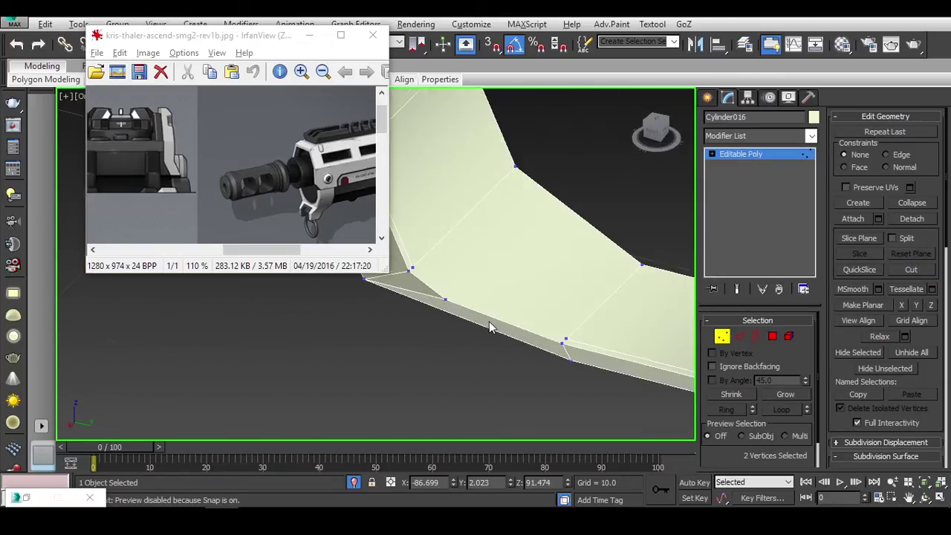
ctrl+click(408, 269)
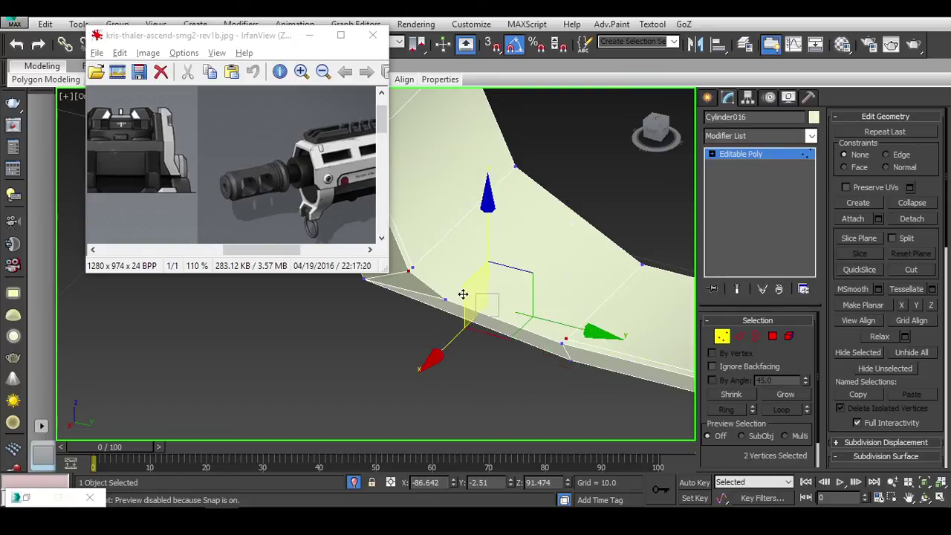
alt+middle_drag(414, 267, 433, 271)
key(2)
scroll(434, 271, up, 2)
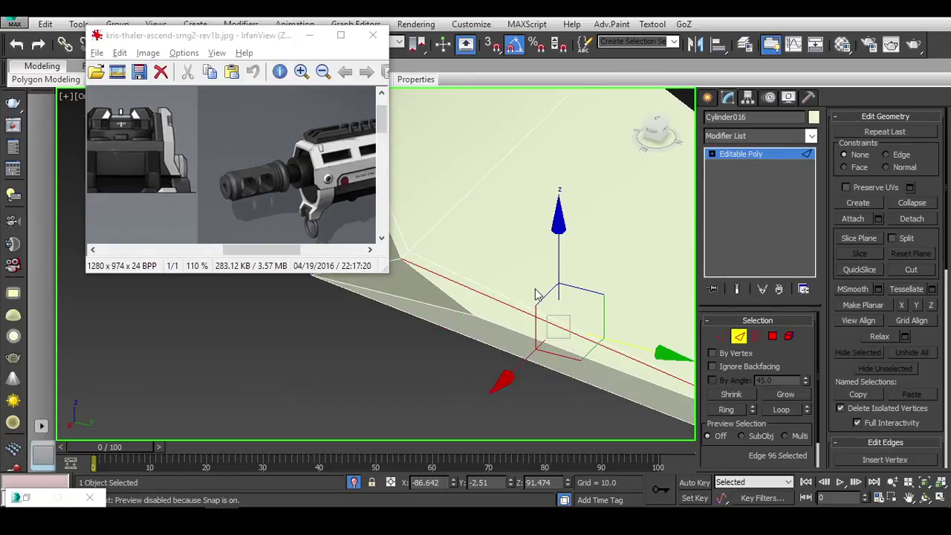
Step: Assign the grey 02 - Default material to the U-bracket
key(m)
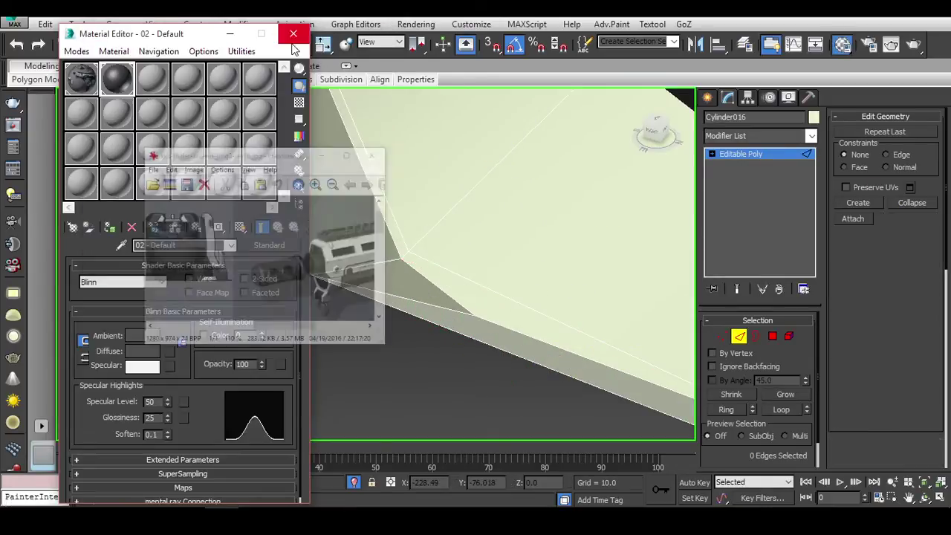
click(117, 79)
click(109, 227)
mouse_move(511, 226)
alt+middle_down()
mouse_move(471, 272)
mouse_move(406, 282)
alt+middle_up()
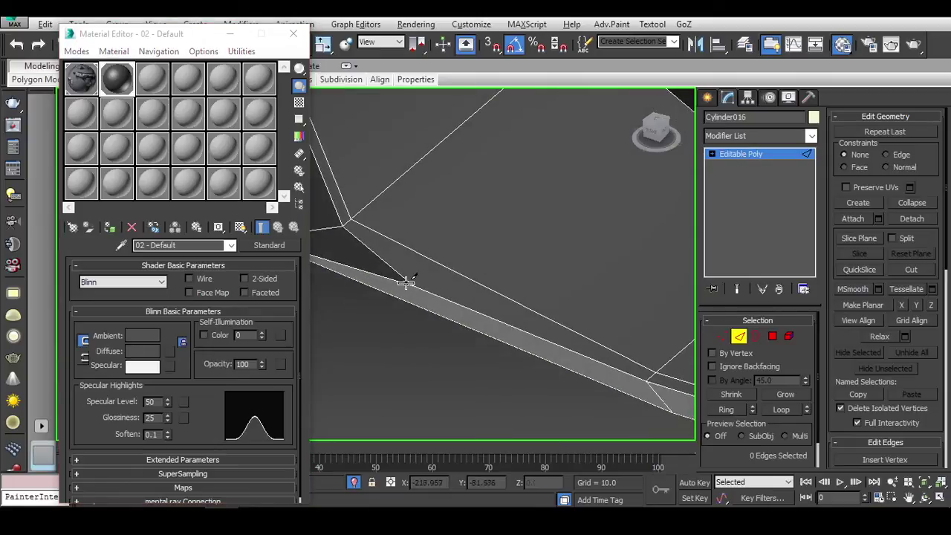
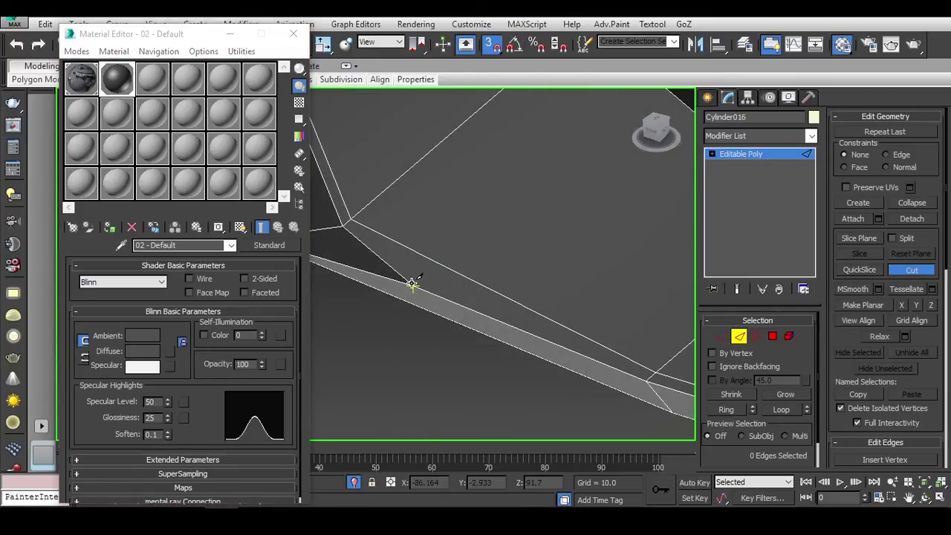
Step: End the cut on the U-shaped part and select a vertex at the new corner
scroll(484, 268, down, 5)
alt+middle_drag(484, 268, 583, 327)
right_click(513, 286)
scroll(451, 191, up, 5)
middle_drag(450, 192, 504, 261)
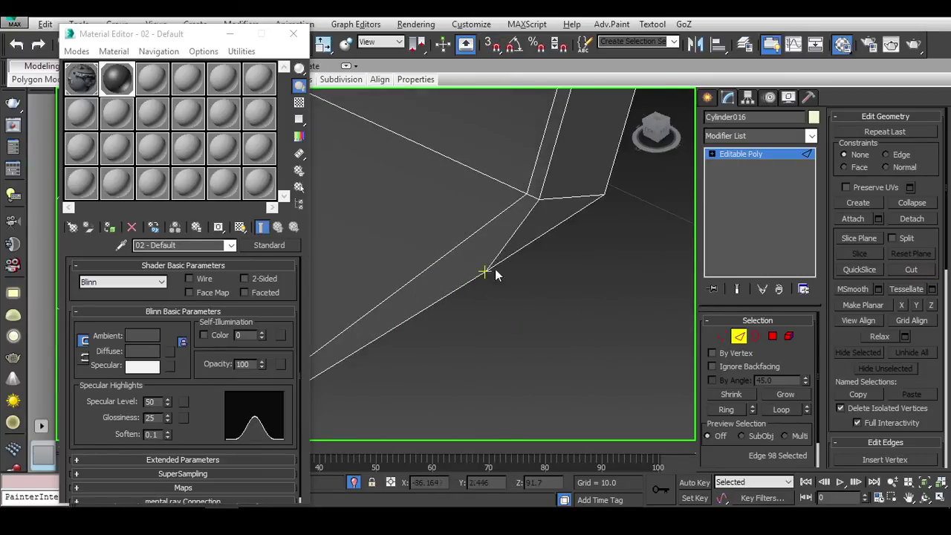
right_click(528, 261)
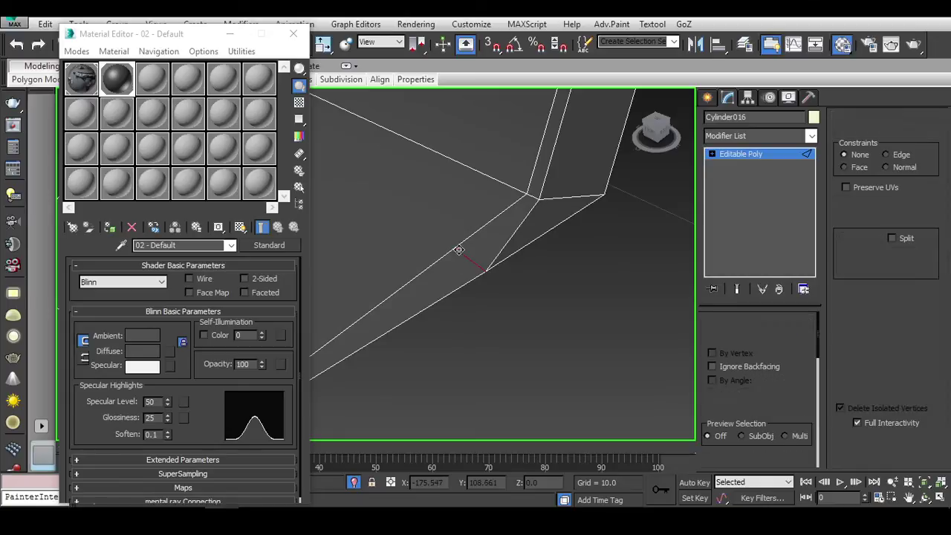
key(1)
click(455, 250)
scroll(422, 336, up, 5)
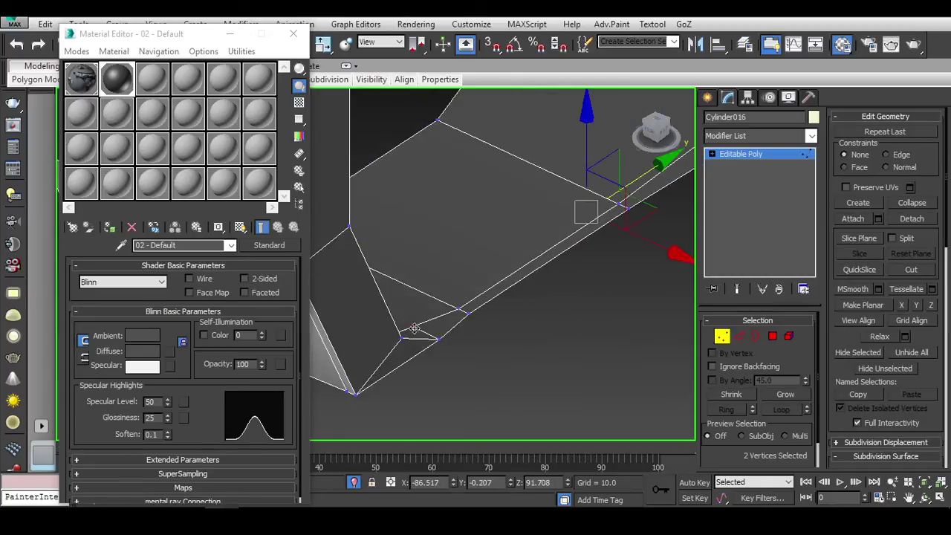
mouse_move(415, 329)
alt+middle_down()
mouse_move(471, 365)
mouse_move(525, 330)
mouse_move(456, 377)
mouse_move(558, 307)
mouse_move(584, 318)
mouse_move(510, 321)
alt+middle_up()
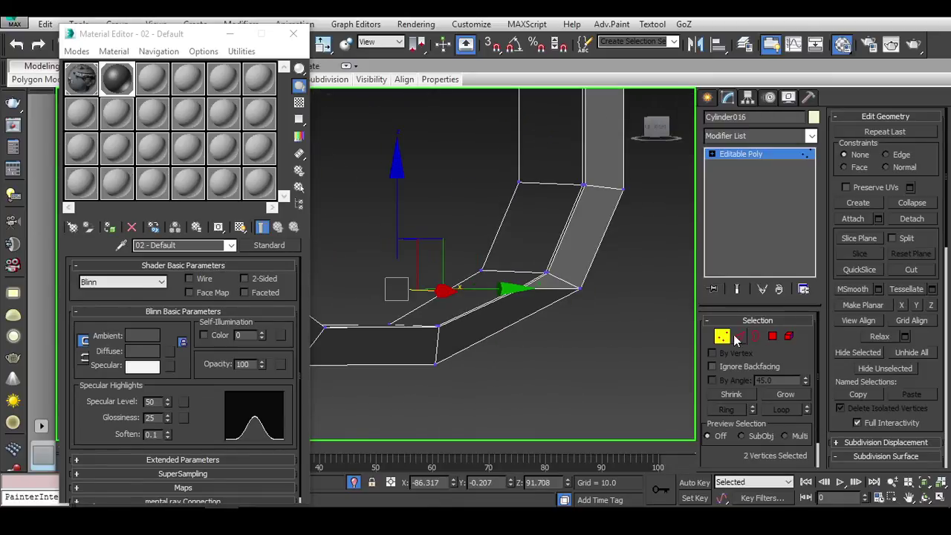
Step: Preview the U-shaped part with NURMS smoothing, then turn the smoothing back off
click(738, 339)
click(611, 322)
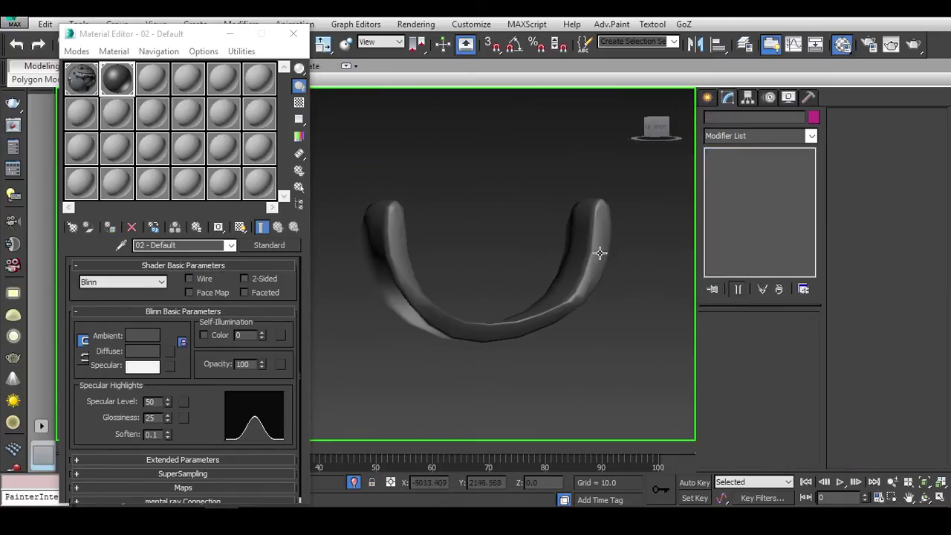
click(601, 254)
mouse_move(600, 294)
alt+middle_down()
mouse_move(492, 271)
mouse_move(549, 326)
mouse_move(711, 229)
alt+middle_up()
key(ctrl+BackSpace)
Step: Select the vertices around the lower-right corner of the U-shaped part
alt+middle_drag(657, 126, 645, 253)
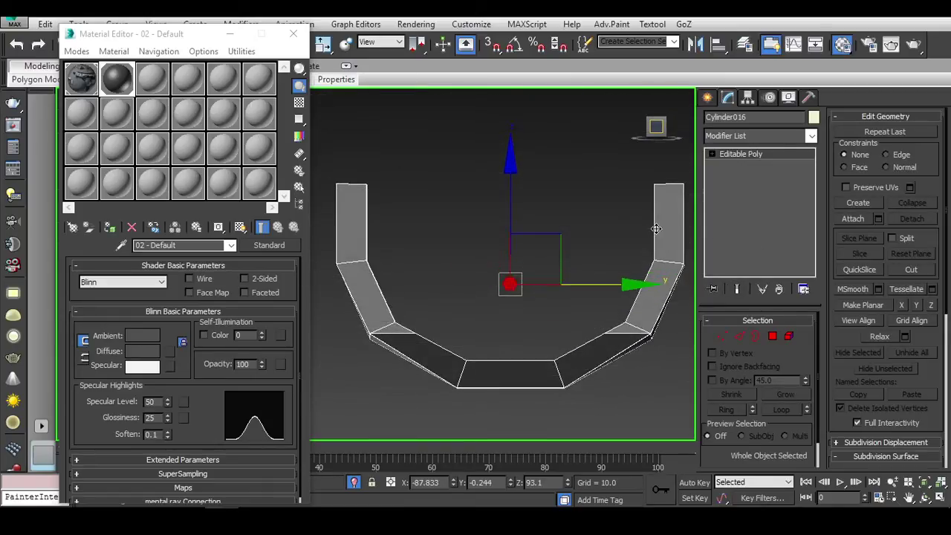
scroll(645, 254, up, 3)
key(2)
scroll(627, 307, down, 3)
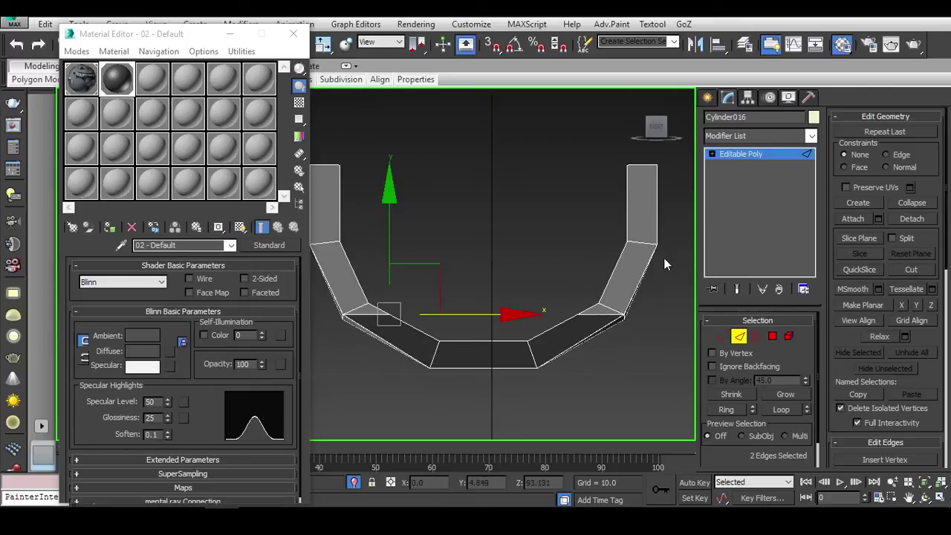
scroll(619, 283, up, 5)
scroll(605, 290, down, 4)
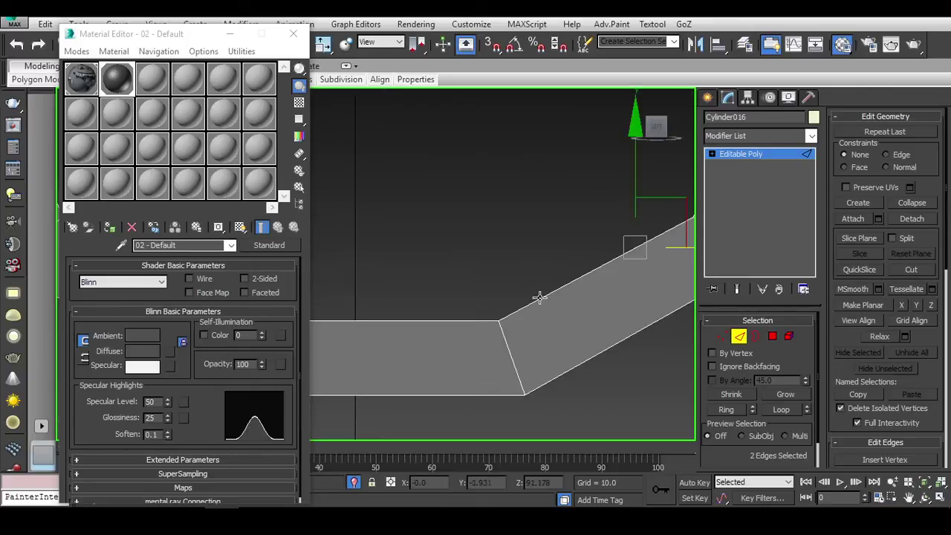
scroll(571, 295, up, 3)
scroll(439, 211, up, 2)
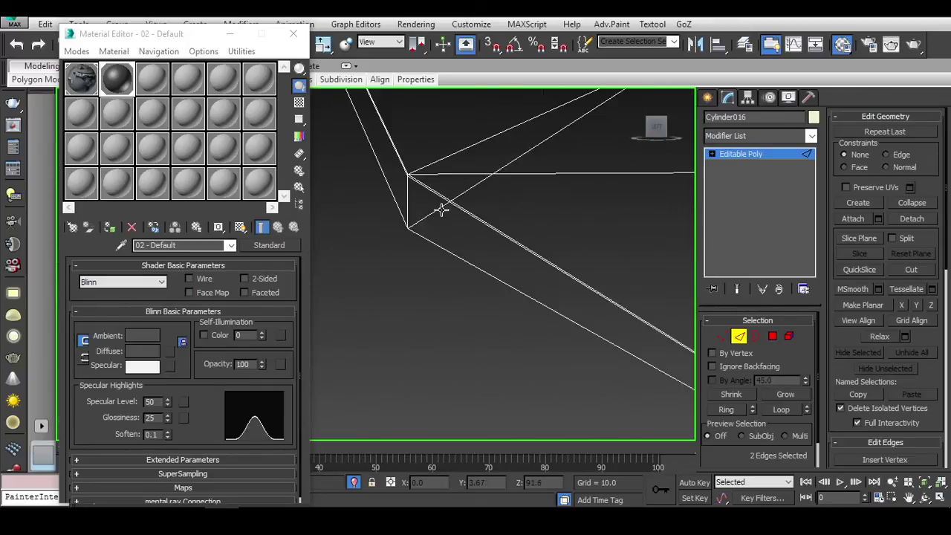
scroll(515, 256, up, 2)
key(1)
mouse_move(516, 249)
alt+middle_down()
mouse_move(479, 233)
mouse_move(611, 262)
alt+middle_up()
scroll(645, 258, up, 4)
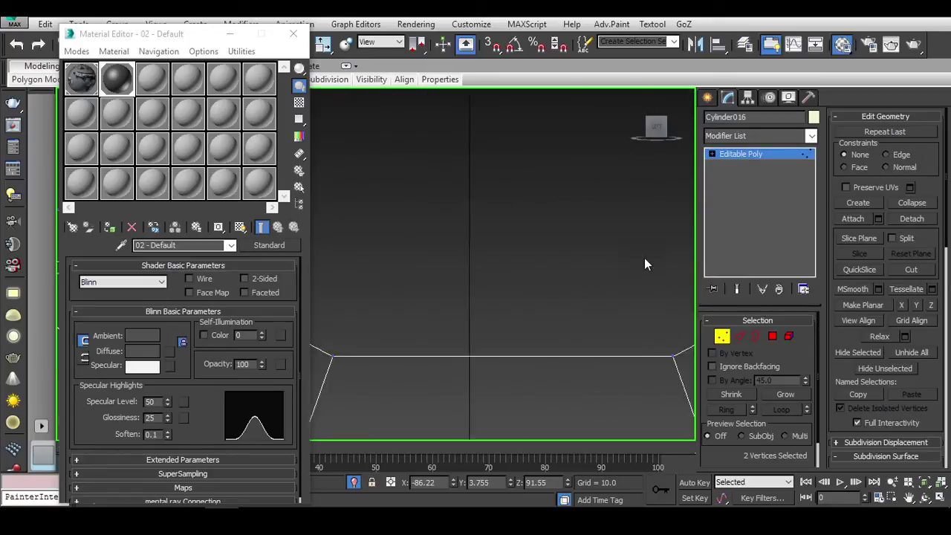
scroll(552, 244, down, 3)
alt+middle_drag(551, 244, 415, 223)
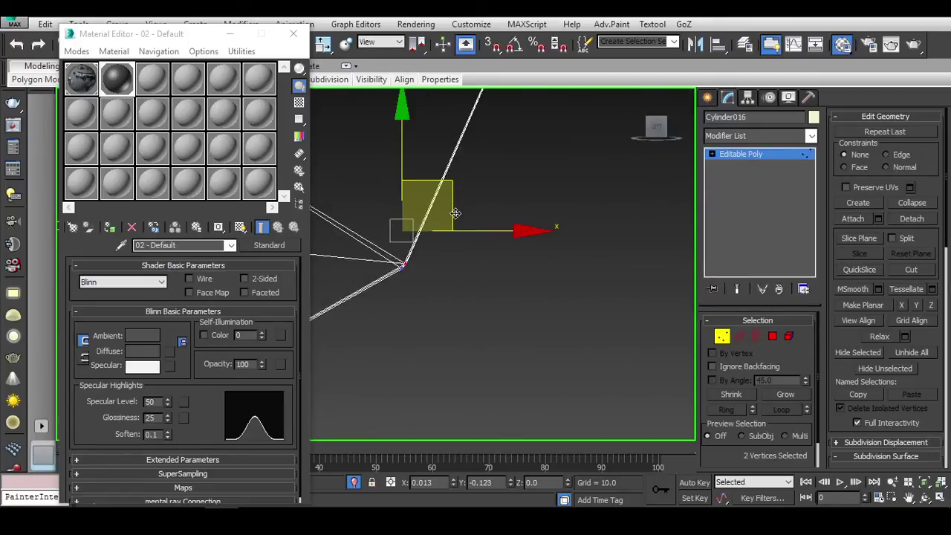
scroll(564, 274, down, 2)
scroll(563, 278, down, 3)
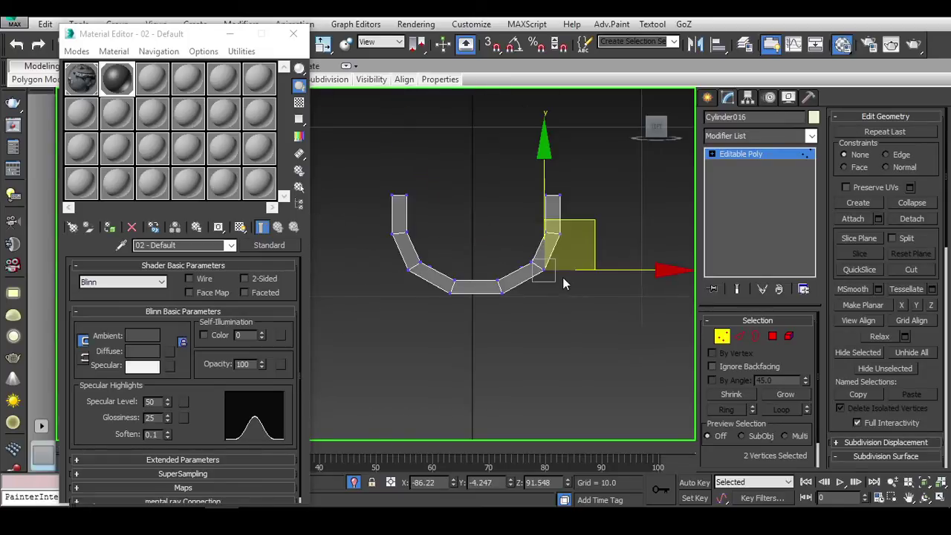
mouse_move(563, 277)
alt+middle_down()
mouse_move(579, 316)
mouse_move(609, 302)
alt+middle_up()
scroll(610, 302, up, 2)
scroll(588, 315, up, 2)
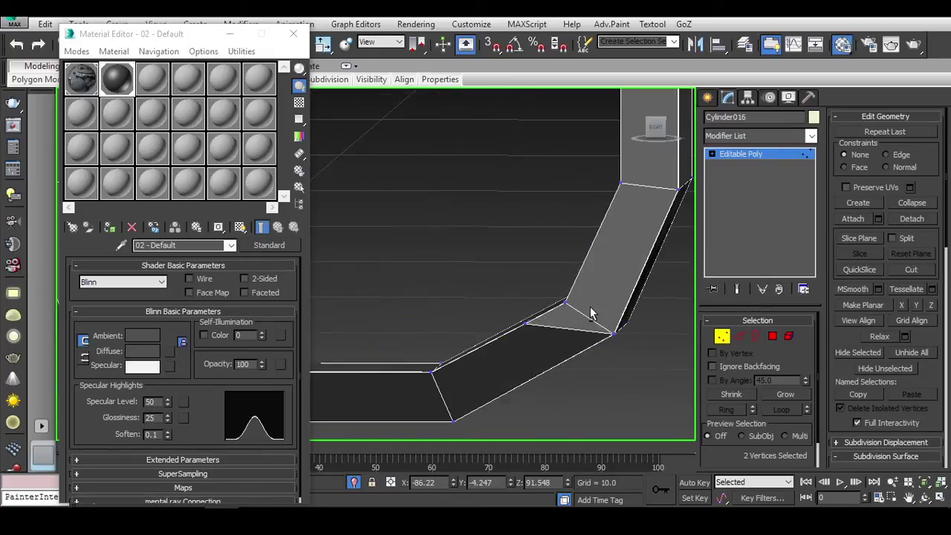
scroll(628, 314, down, 3)
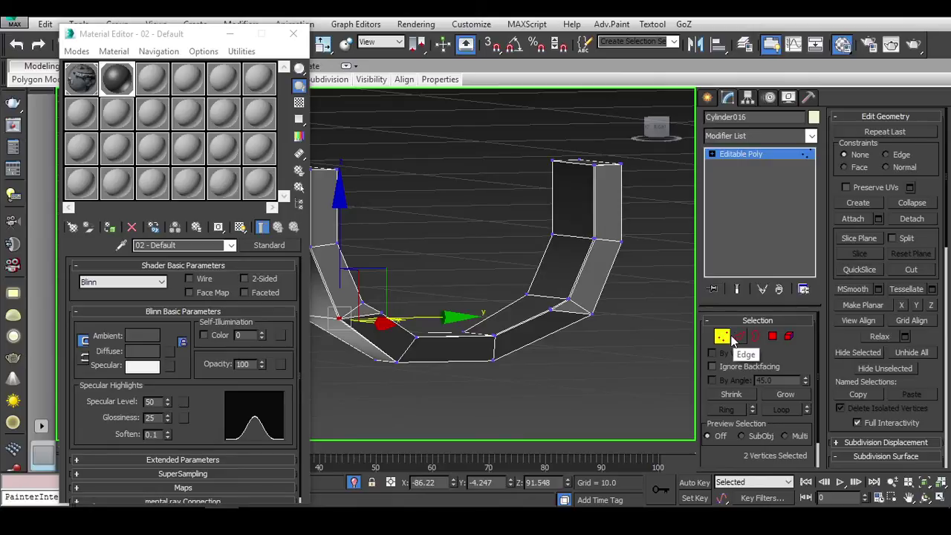
scroll(584, 315, up, 3)
scroll(545, 356, up, 2)
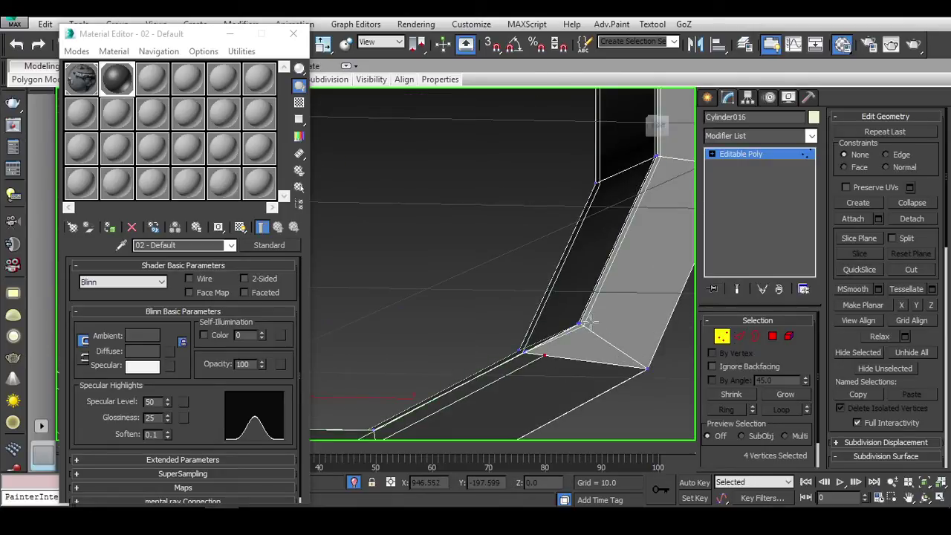
drag(590, 321, 584, 335)
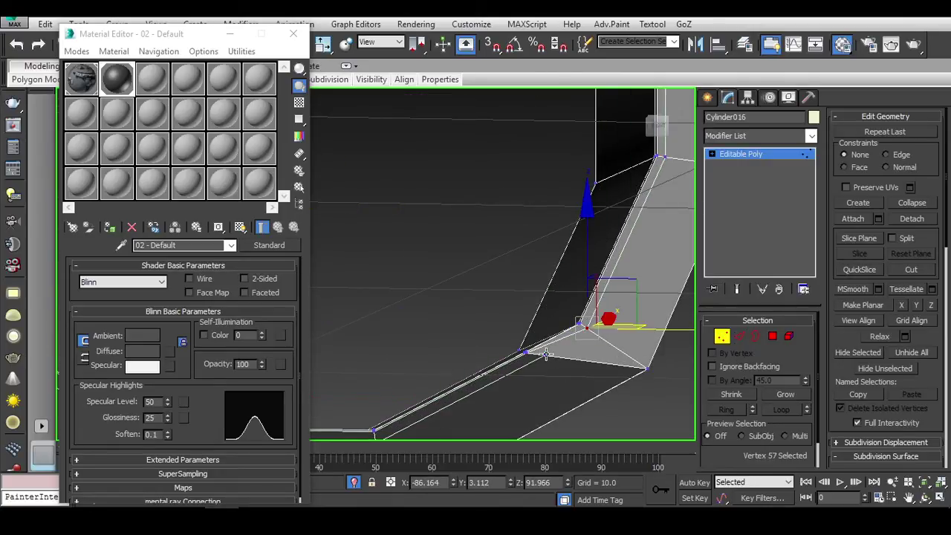
Step: Select the pair of corner vertices and adjust the edges at that bend
scroll(335, 342, down, 4)
alt+middle_drag(335, 342, 501, 342)
scroll(405, 312, up, 4)
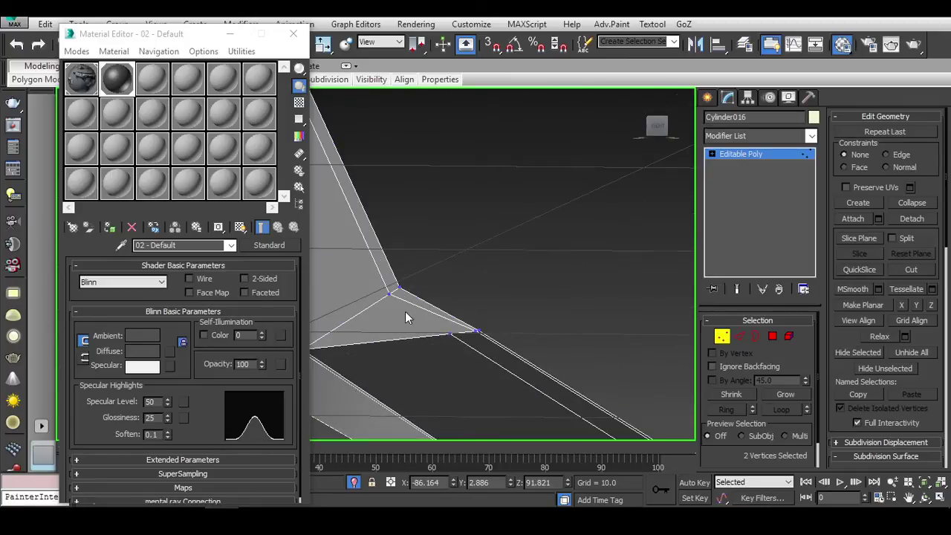
scroll(392, 295, up, 1)
click(393, 295)
ctrl+click(450, 334)
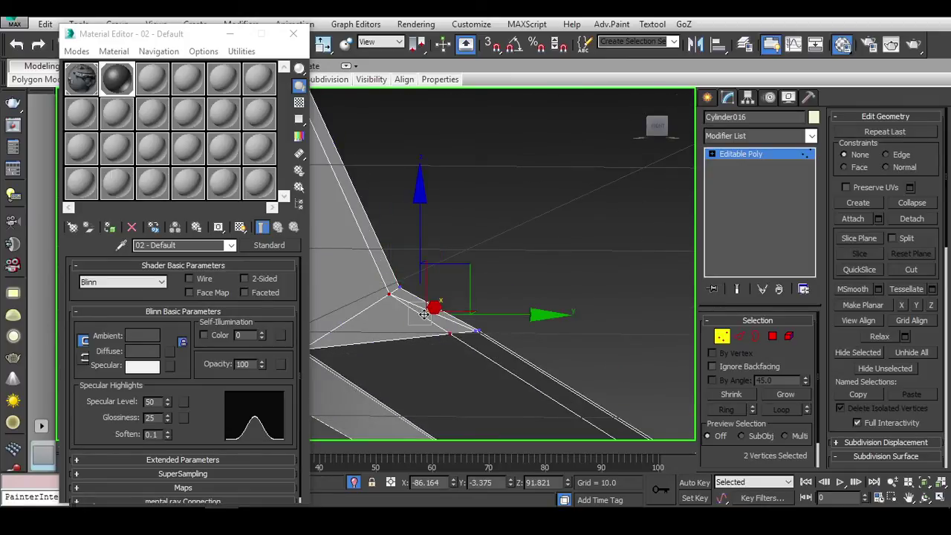
key(2)
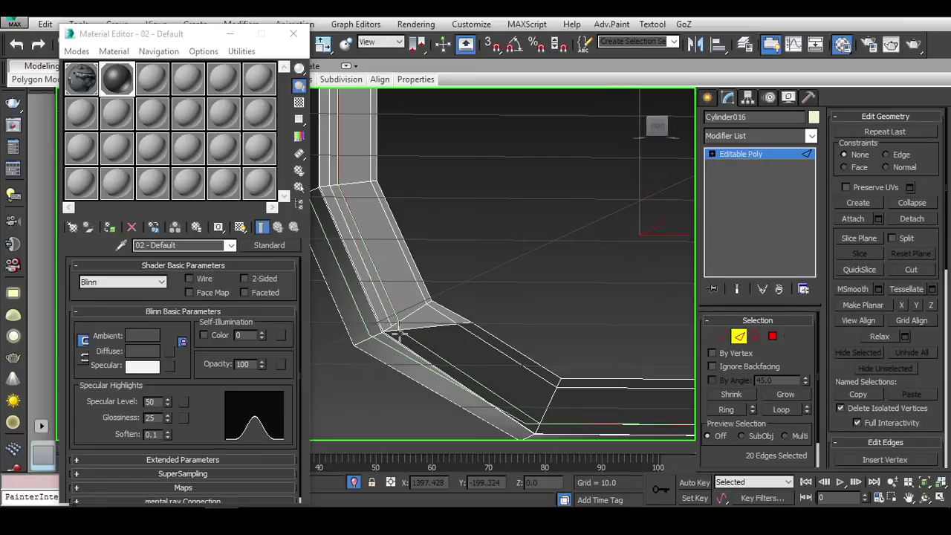
mouse_move(398, 331)
alt+middle_down()
mouse_move(387, 319)
mouse_move(593, 275)
alt+middle_up()
key(1)
click(398, 319)
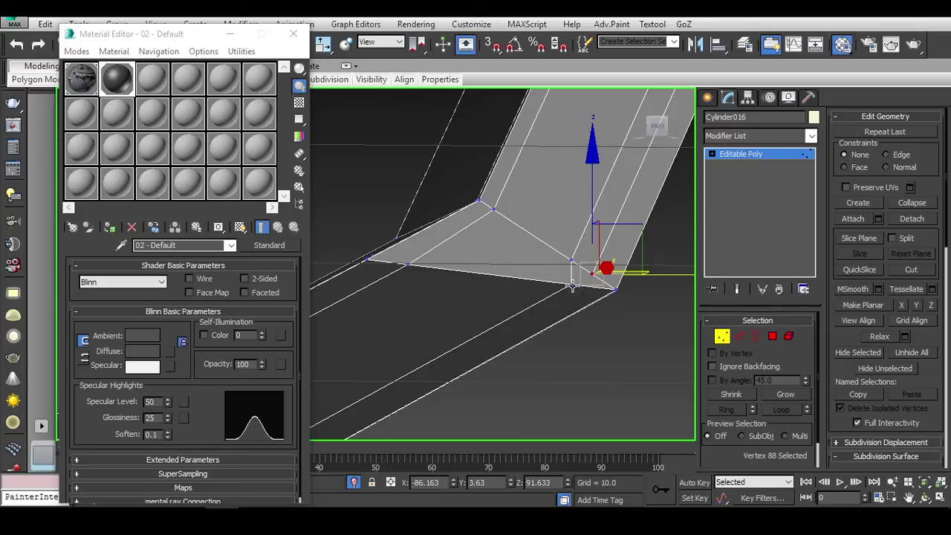
key(2)
mouse_move(588, 226)
alt+middle_down()
mouse_move(533, 286)
mouse_move(585, 215)
alt+middle_up()
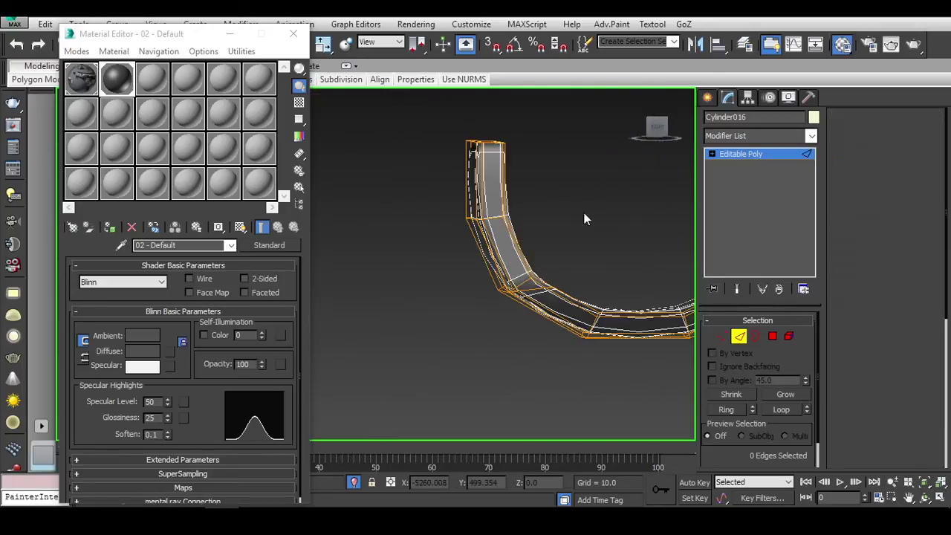
Step: Select Cylinder016's lower edge loop and rotate it
click(639, 287)
drag(591, 229, 433, 294)
scroll(623, 300, up, 5)
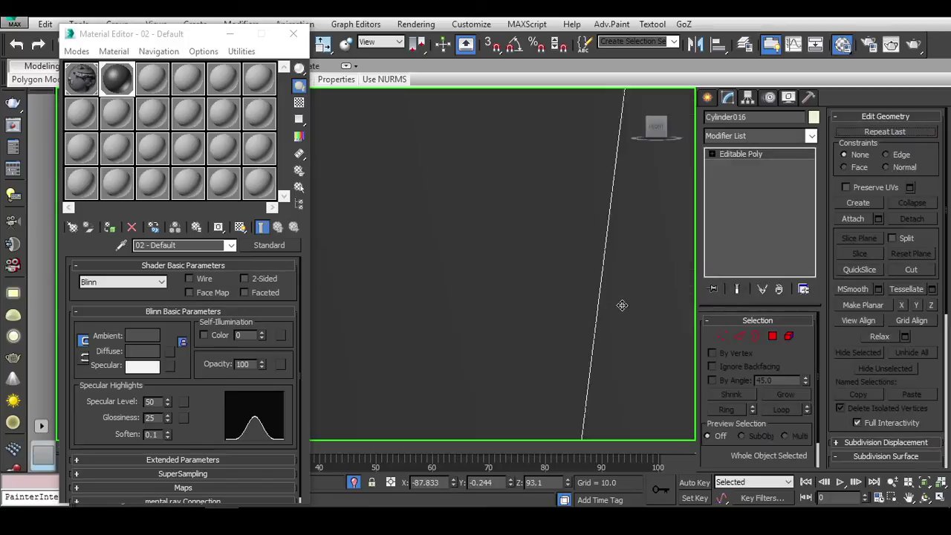
click(593, 312)
alt+middle_drag(593, 312, 487, 292)
click(461, 292)
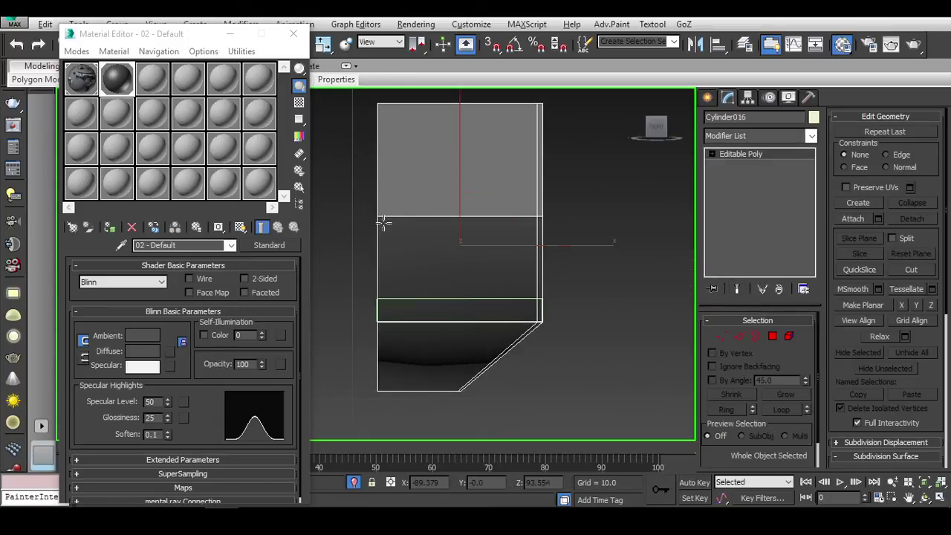
key(2)
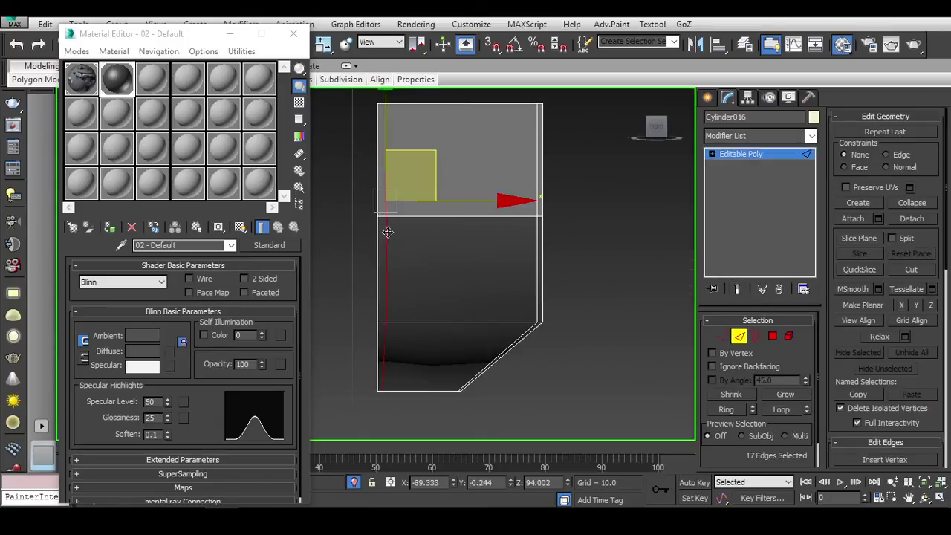
key(e)
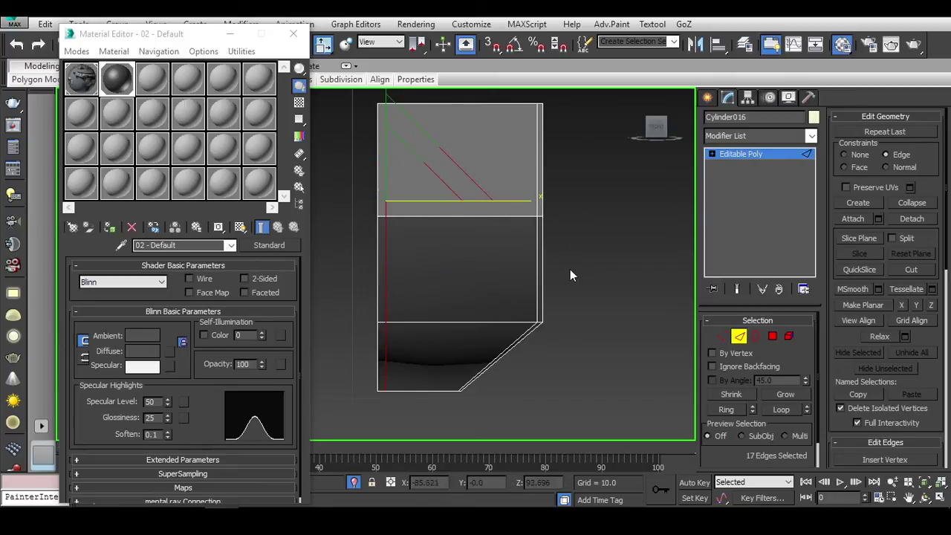
Step: Move the vertices along the lower bend, then exit sub-object level
alt+middle_drag(570, 291, 528, 283)
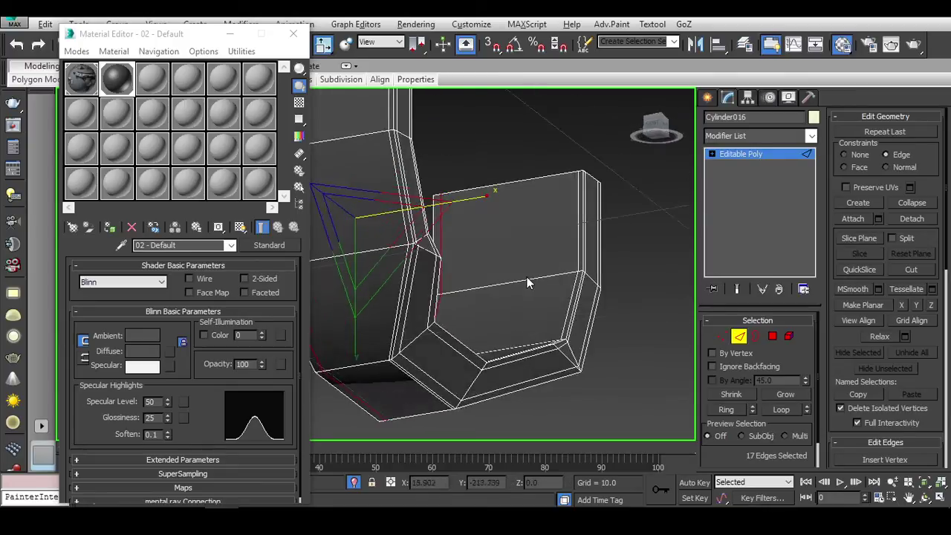
scroll(528, 282, up, 4)
scroll(531, 312, up, 4)
scroll(482, 327, up, 2)
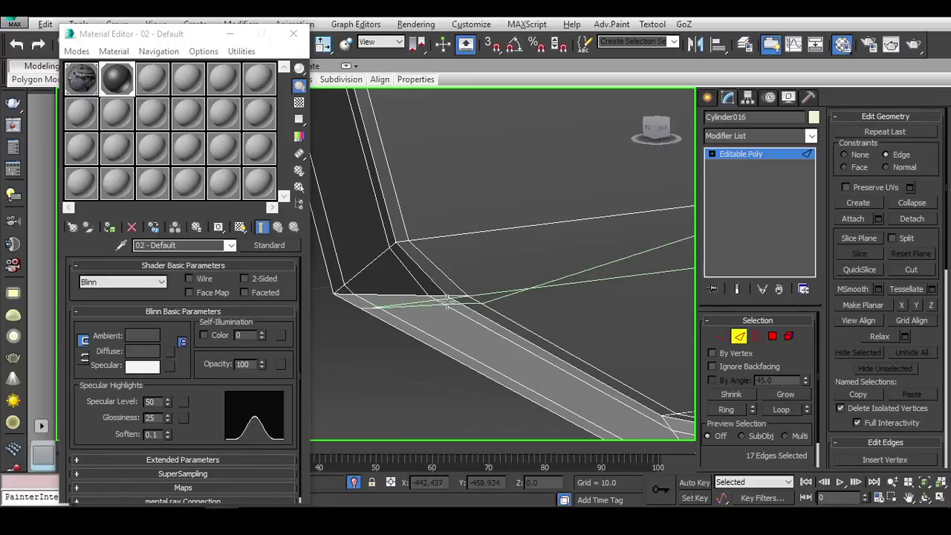
mouse_move(444, 298)
alt+middle_down()
mouse_move(515, 318)
mouse_move(623, 318)
mouse_move(509, 311)
mouse_move(507, 324)
mouse_move(482, 318)
mouse_move(665, 303)
mouse_move(441, 266)
mouse_move(503, 312)
mouse_move(584, 304)
alt+middle_up()
key(w)
key(1)
alt+click(594, 301)
key(2)
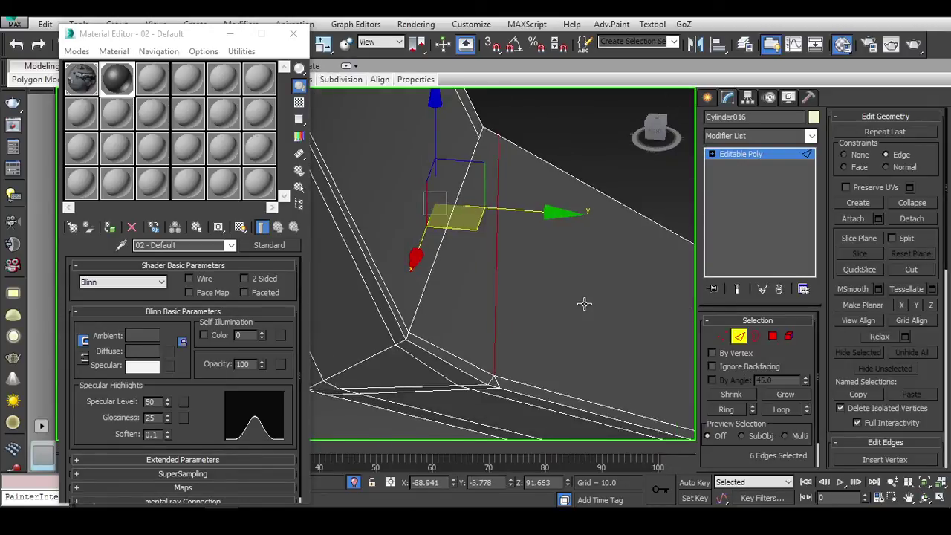
scroll(585, 303, down, 2)
scroll(584, 304, down, 2)
scroll(590, 310, down, 3)
key(1)
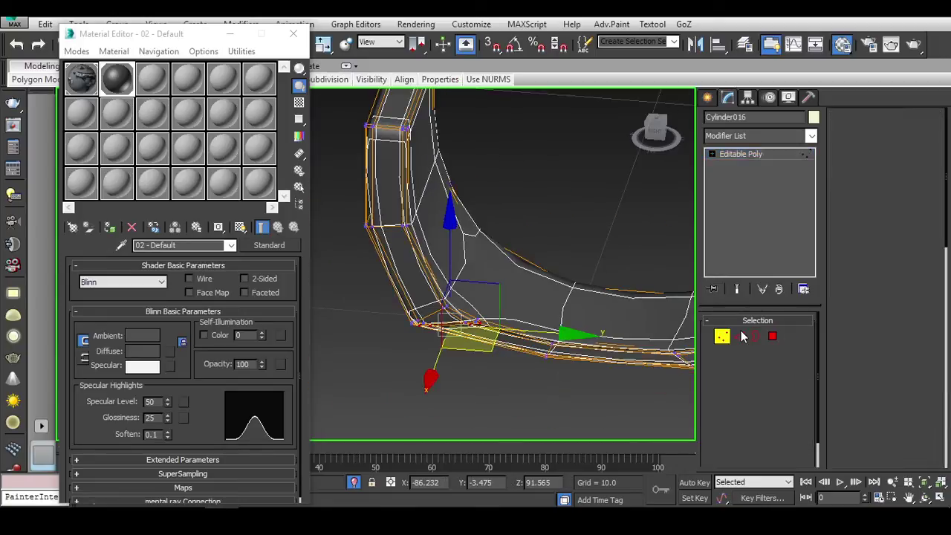
key(1)
mouse_move(636, 226)
alt+middle_down()
mouse_move(567, 278)
mouse_move(635, 281)
alt+middle_up()
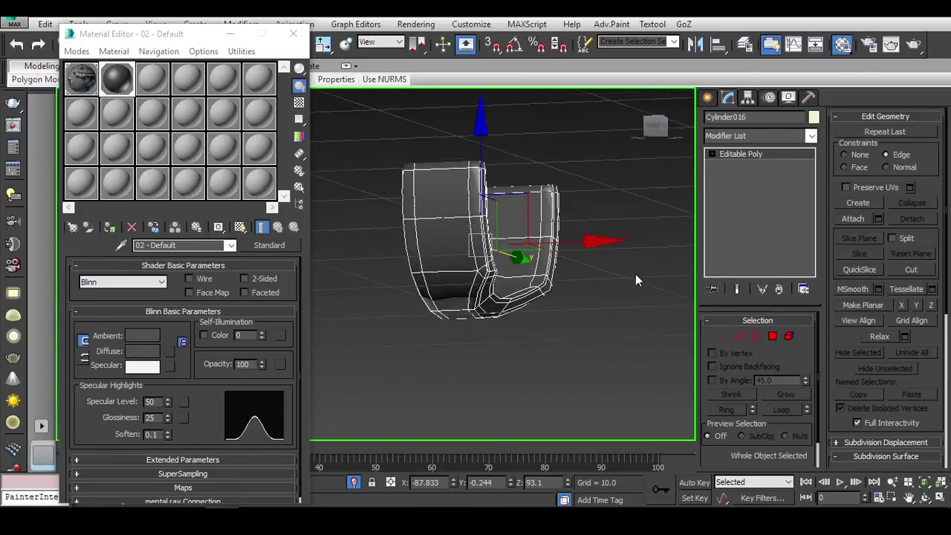
Step: Select and reposition vertices on the U-shaped mount
scroll(433, 263, up, 3)
mouse_move(434, 263)
alt+middle_down()
mouse_move(558, 258)
mouse_move(500, 314)
mouse_move(511, 329)
mouse_move(470, 297)
alt+middle_up()
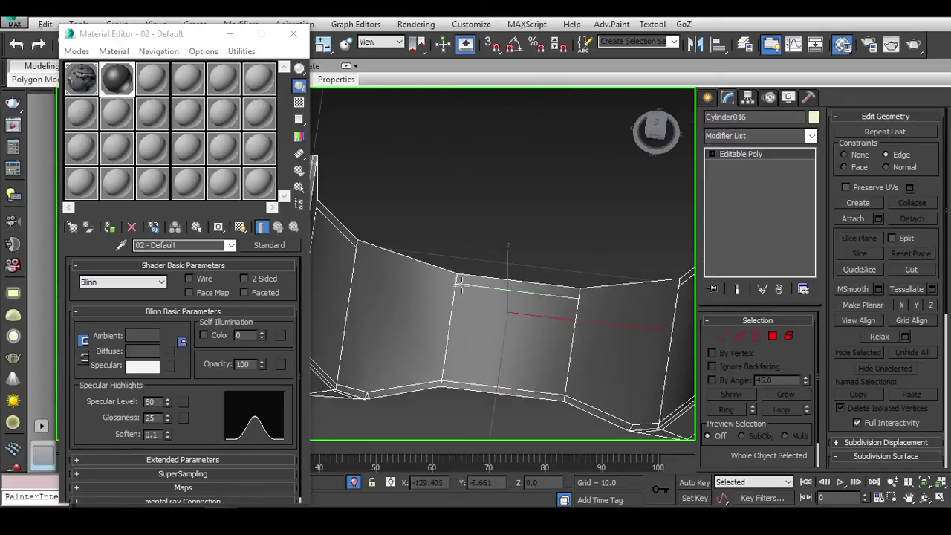
key(1)
click(457, 279)
click(578, 289)
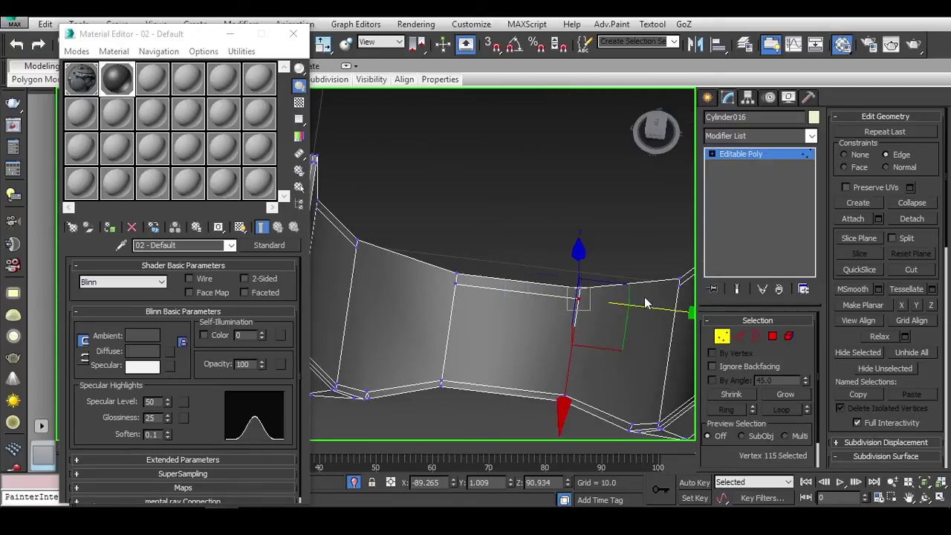
click(356, 244)
mouse_move(457, 284)
alt+middle_down()
mouse_move(538, 312)
mouse_move(521, 295)
alt+middle_up()
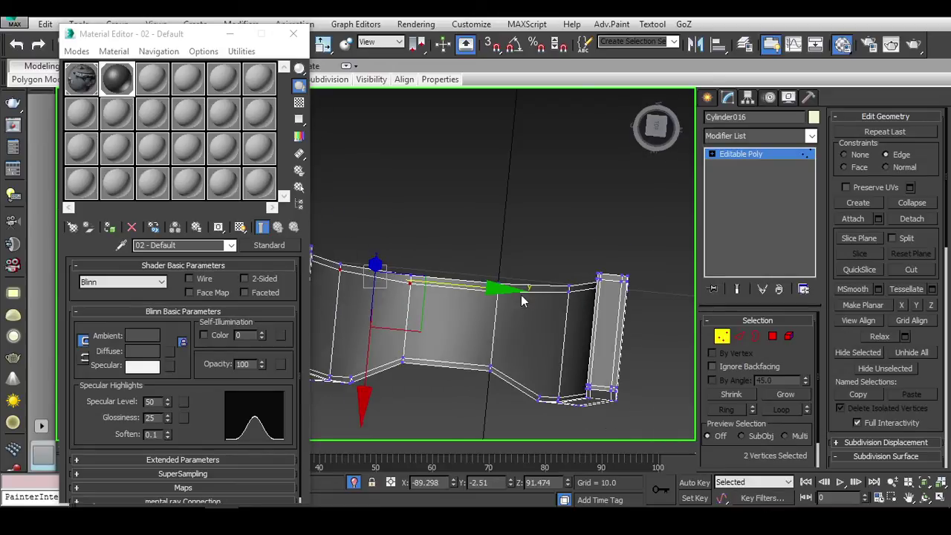
Step: Frame the mount's selected edges in a front view and scale them
key(2)
key(f)
key(super)
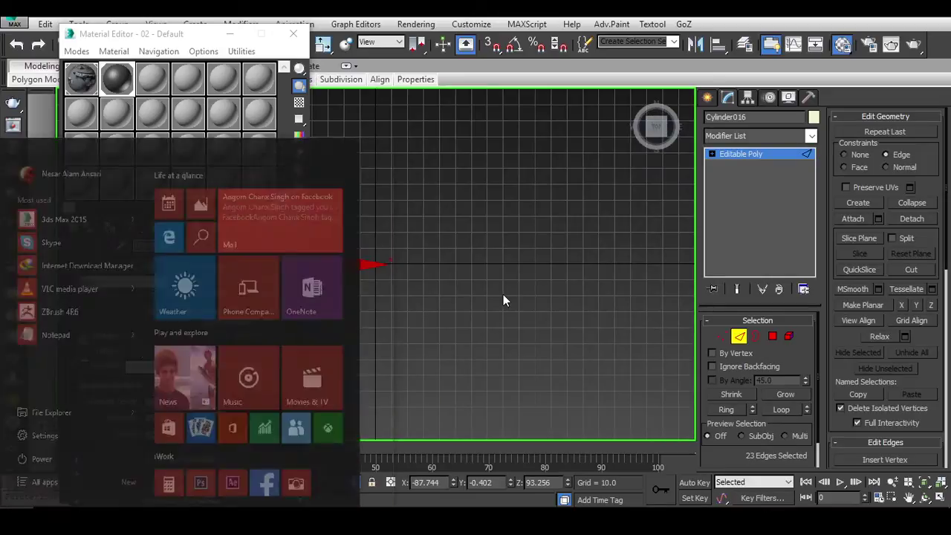
key(super)
key(z)
scroll(397, 251, down, 3)
scroll(457, 282, down, 3)
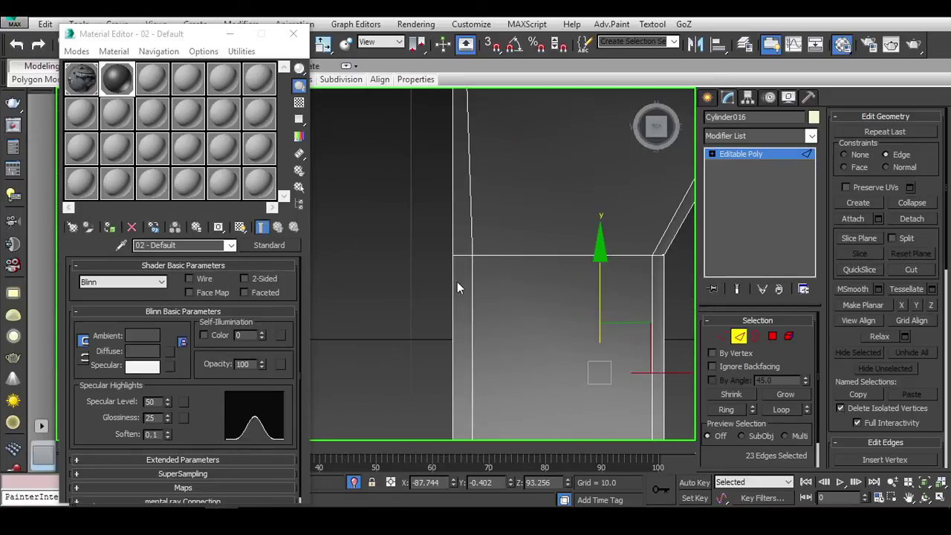
key(r)
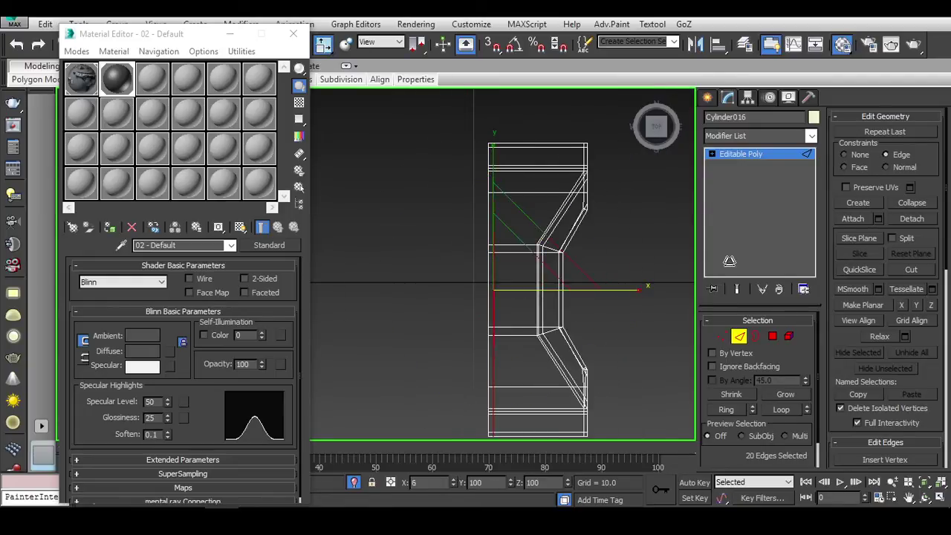
alt+middle_drag(542, 268, 577, 312)
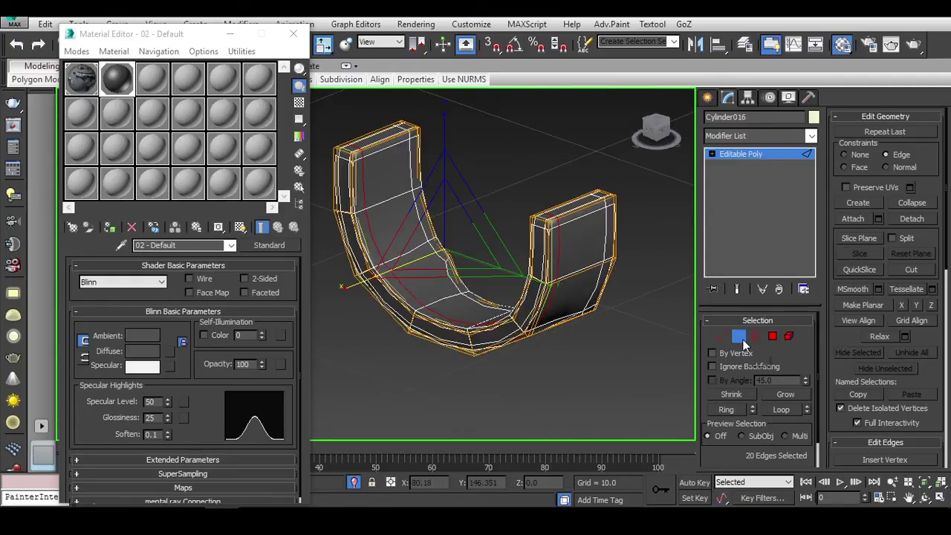
Step: Turn on NURMS smoothing for Cylinder016 with Display Iterations set to 3
click(739, 337)
scroll(540, 224, up, 5)
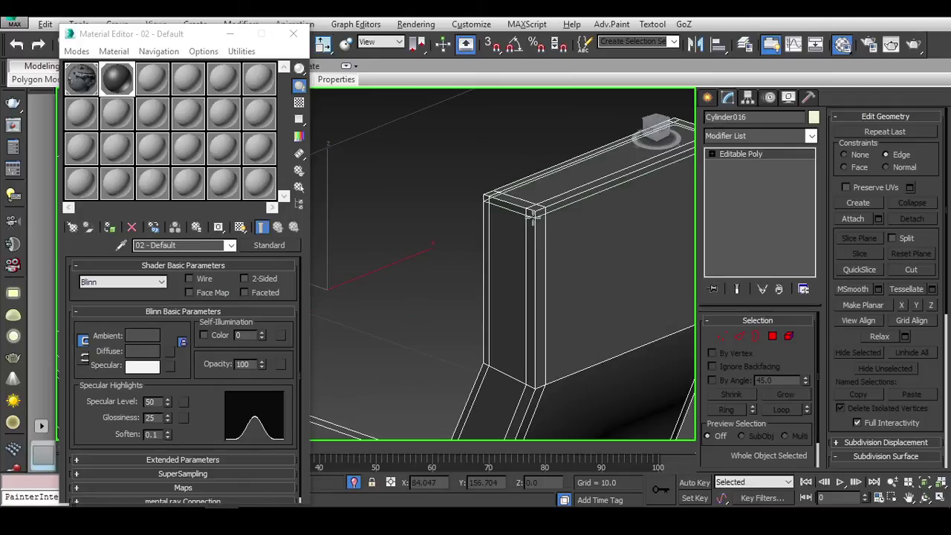
scroll(532, 216, down, 5)
scroll(416, 219, up, 5)
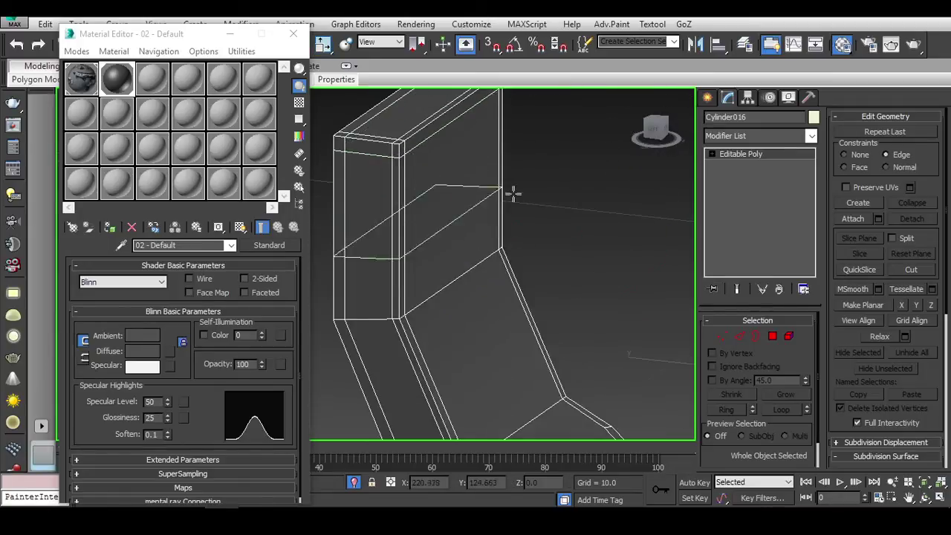
scroll(576, 214, down, 5)
scroll(426, 218, up, 5)
click(513, 223)
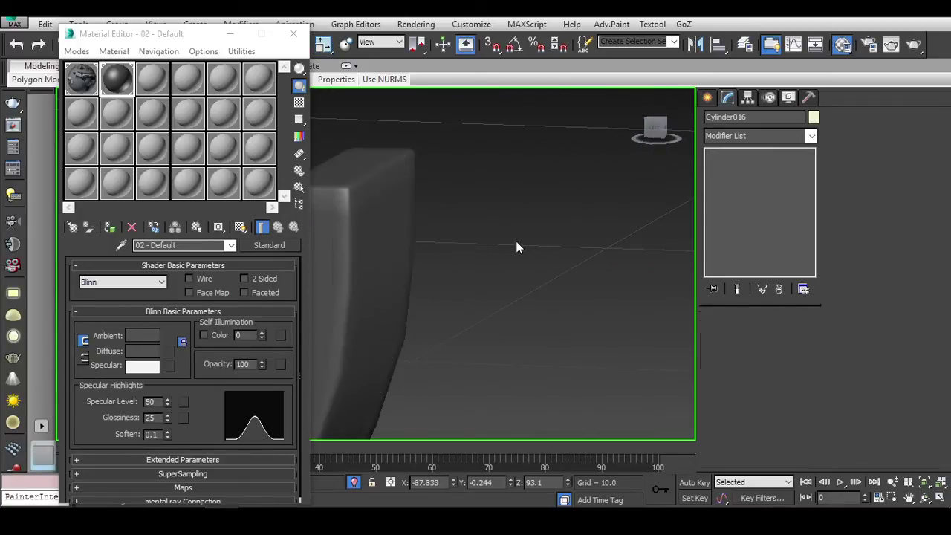
scroll(516, 240, down, 2)
click(418, 237)
scroll(637, 245, down, 4)
alt+middle_drag(651, 278, 602, 342)
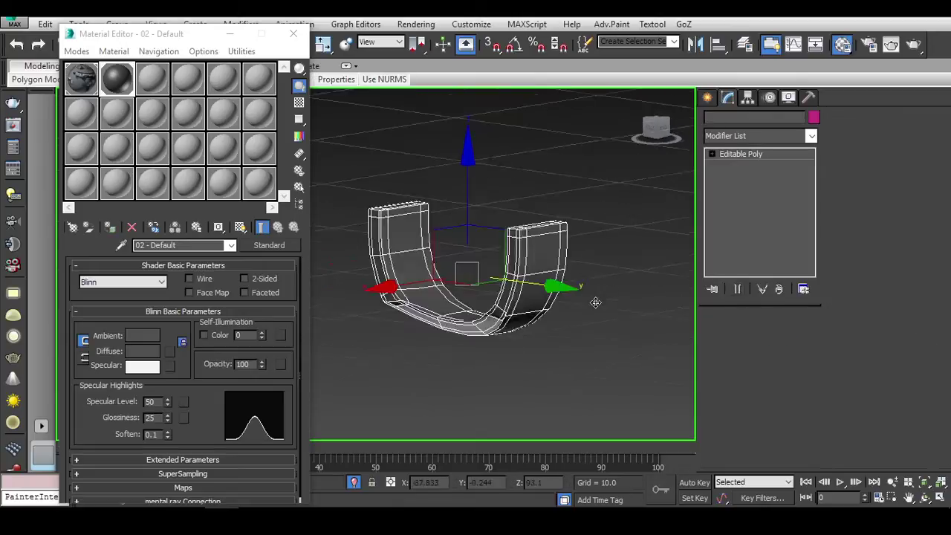
drag(616, 266, 424, 313)
key(shift+z)
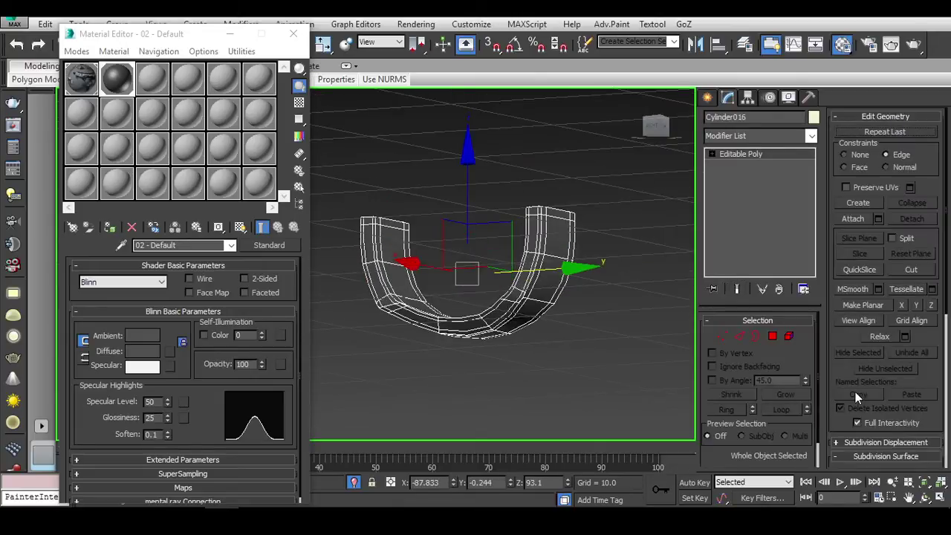
click(932, 267)
click(931, 268)
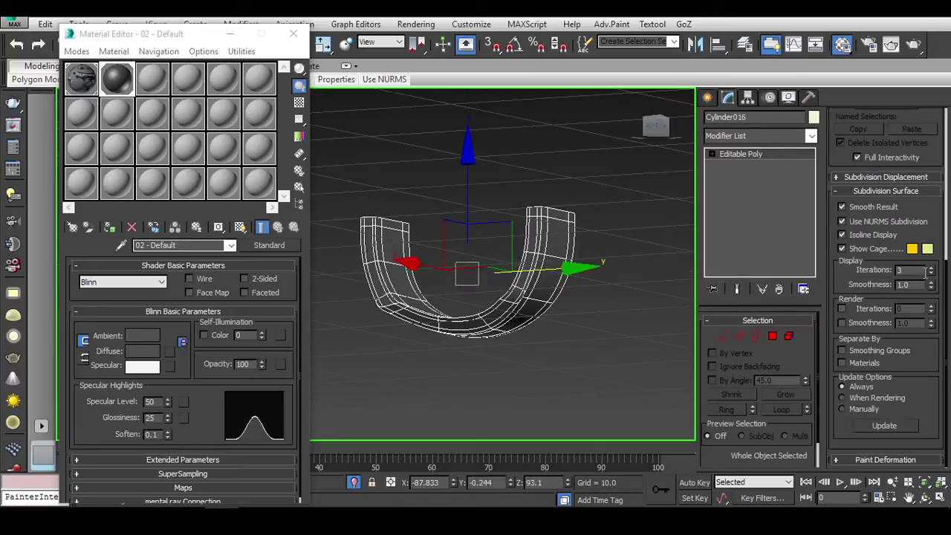
click(609, 222)
Step: Select the U-shaped mount and enter Polygon editing mode
mouse_move(608, 222)
alt+middle_down()
mouse_move(480, 250)
mouse_move(494, 265)
mouse_move(329, 314)
alt+middle_up()
drag(329, 314, 638, 314)
alt+middle_drag(639, 314, 425, 153)
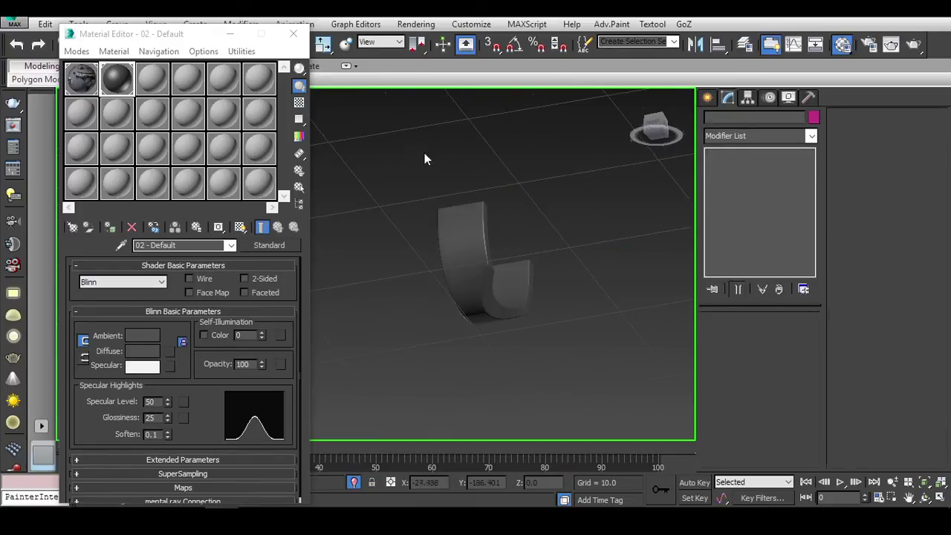
drag(424, 153, 587, 221)
mouse_move(587, 221)
alt+middle_down()
mouse_move(650, 270)
mouse_move(582, 319)
mouse_move(526, 278)
alt+middle_up()
click(527, 278)
scroll(541, 320, up, 5)
mouse_move(526, 323)
alt+middle_down()
mouse_move(494, 340)
mouse_move(407, 288)
alt+middle_up()
right_click(407, 288)
click(584, 195)
alt+middle_drag(584, 195, 644, 330)
click(773, 336)
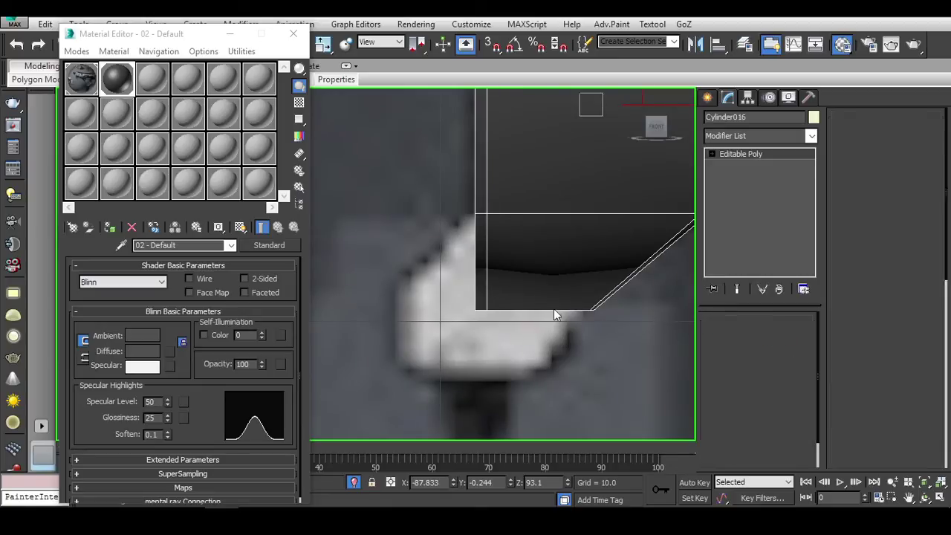
alt+middle_drag(553, 309, 554, 301)
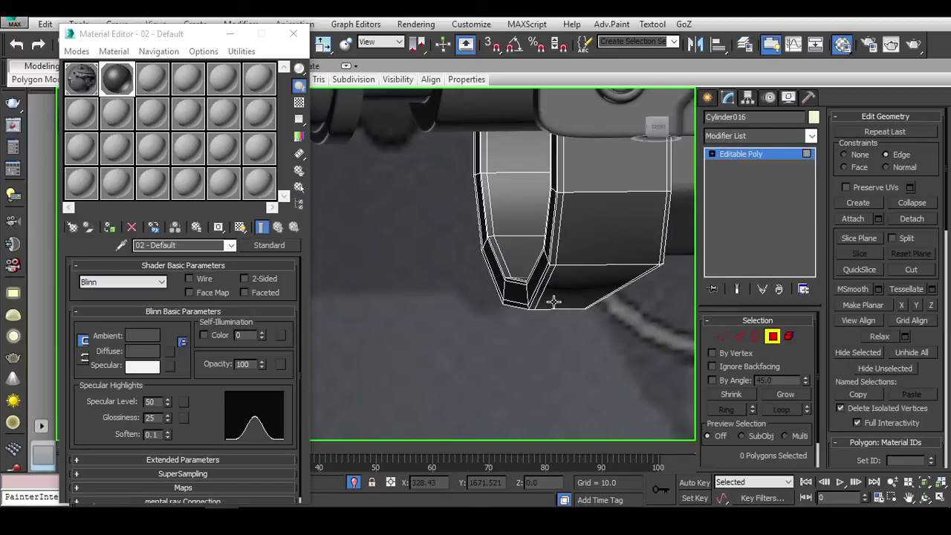
Step: Extrude the five bottom polygons with a height of 0.985
mouse_move(515, 260)
alt+middle_down()
mouse_move(538, 274)
mouse_move(654, 133)
mouse_move(578, 217)
mouse_move(545, 233)
alt+middle_up()
scroll(545, 233, up, 3)
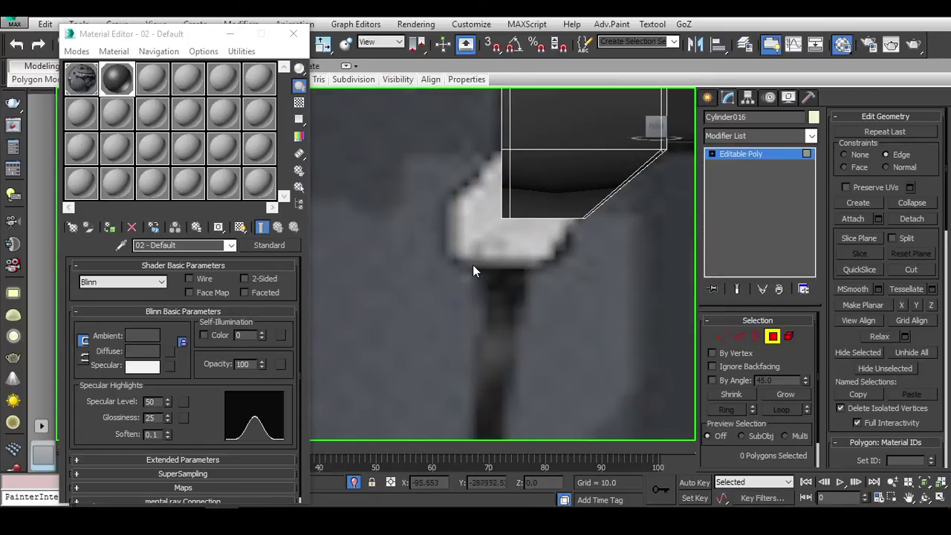
drag(475, 216, 595, 225)
alt+drag(647, 191, 461, 245)
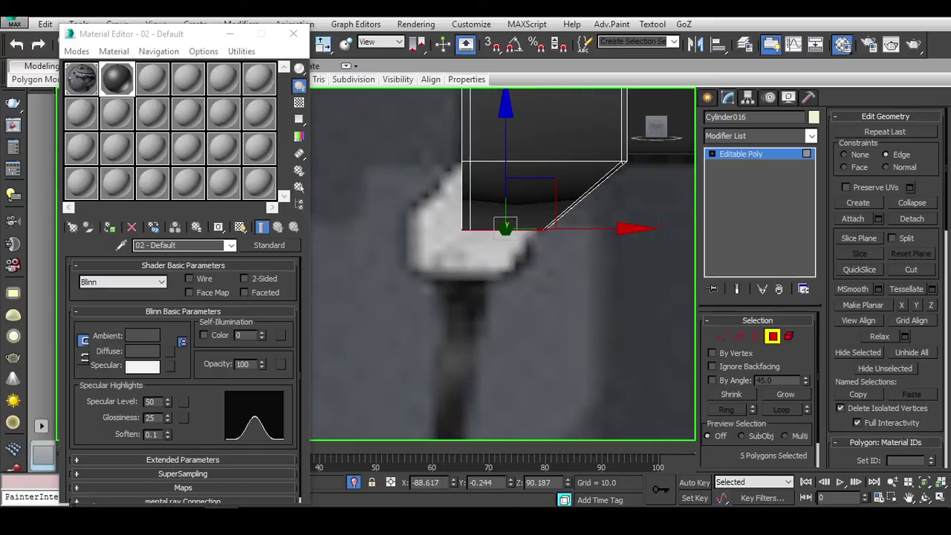
scroll(856, 343, down, 3)
scroll(856, 342, down, 3)
scroll(870, 312, down, 3)
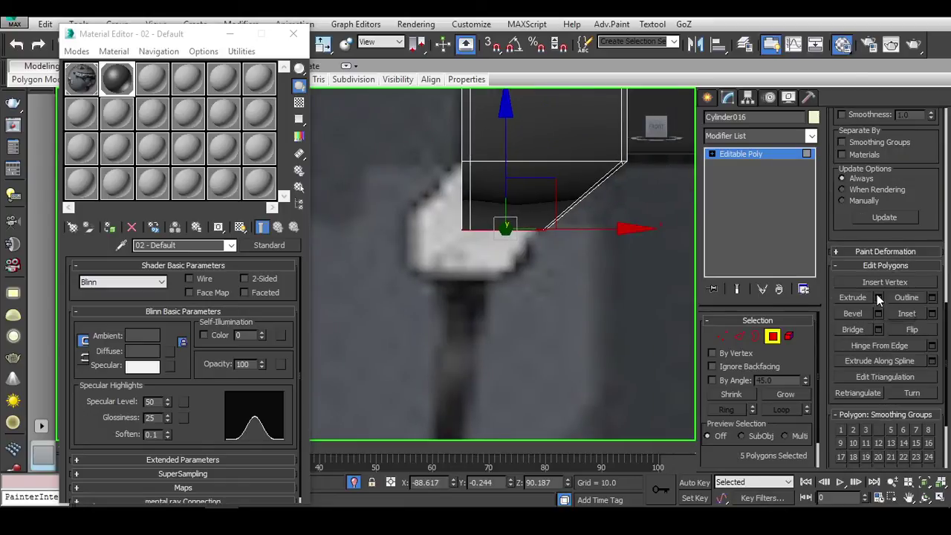
click(877, 298)
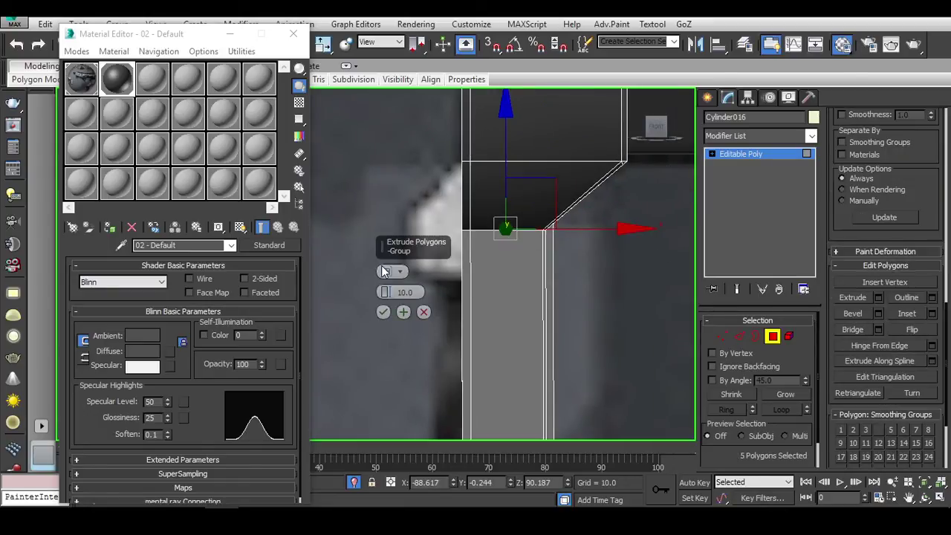
drag(385, 292, 391, 237)
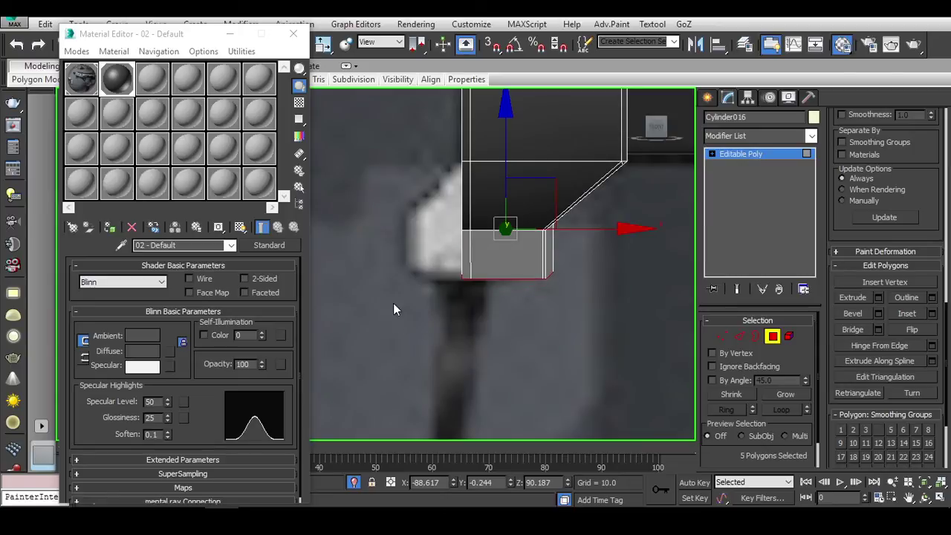
alt+middle_drag(393, 303, 446, 357)
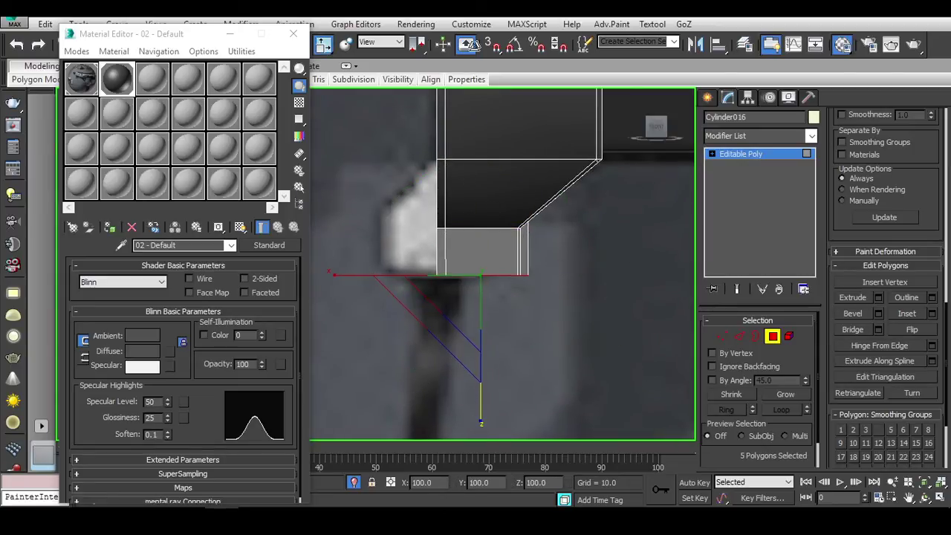
scroll(495, 219, up, 2)
Step: In Vertex mode, select the block's vertices and zoom in close on the base-plate corner
key(1)
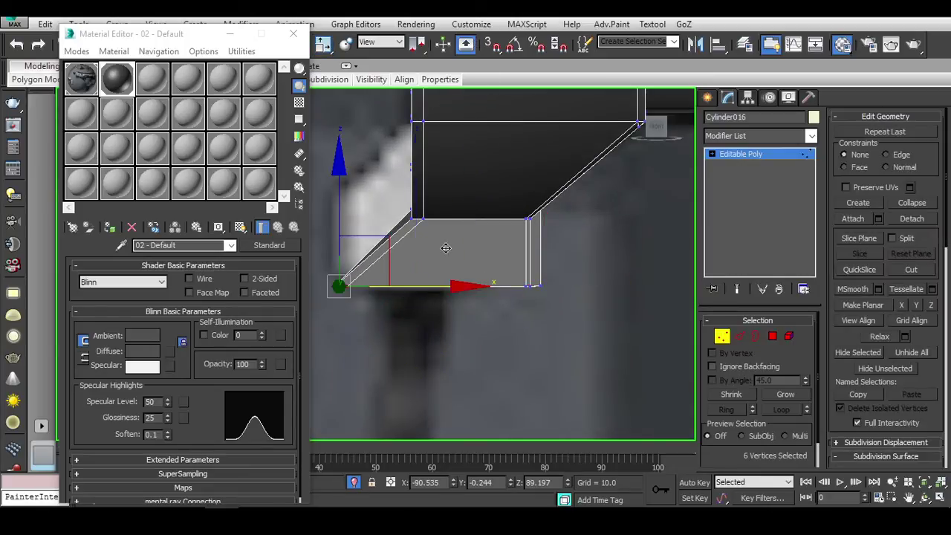
drag(339, 285, 421, 210)
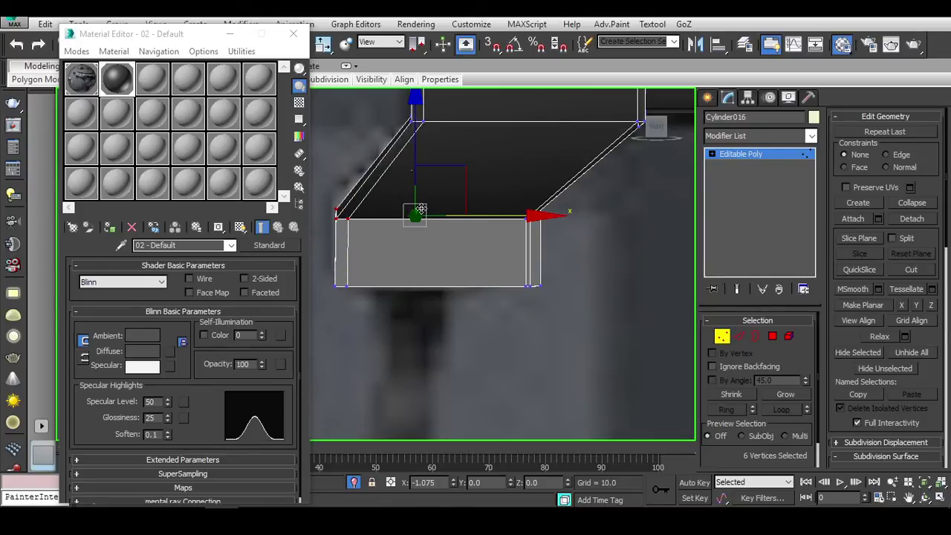
drag(344, 336, 346, 336)
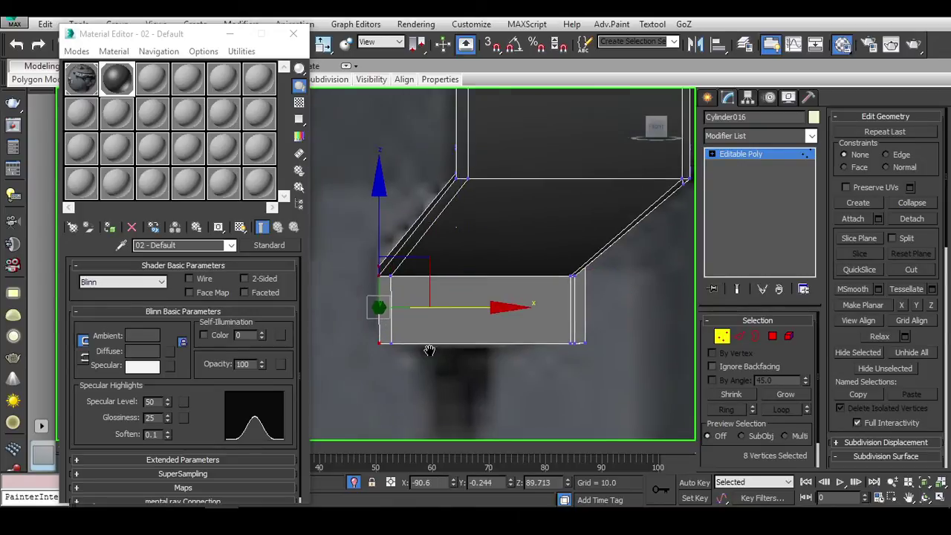
mouse_move(346, 336)
alt+middle_down()
mouse_move(532, 304)
mouse_move(379, 310)
alt+middle_up()
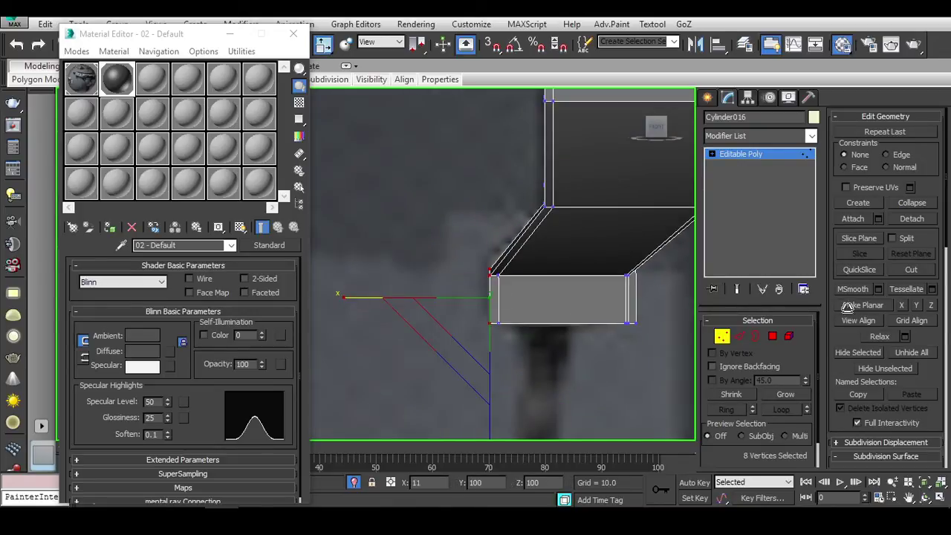
mouse_move(478, 418)
middle_down()
mouse_move(488, 303)
mouse_move(436, 352)
middle_up()
scroll(505, 315, up, 2)
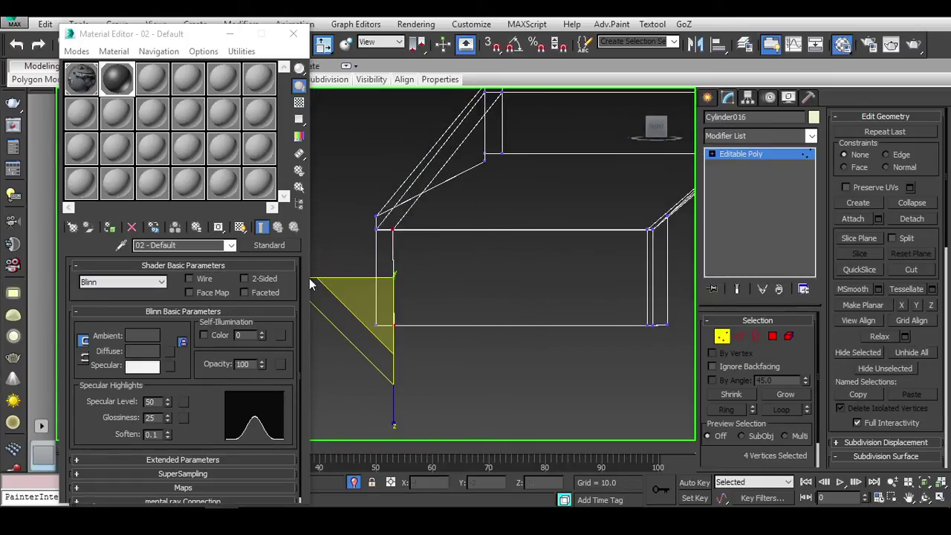
middle_drag(246, 281, 365, 286)
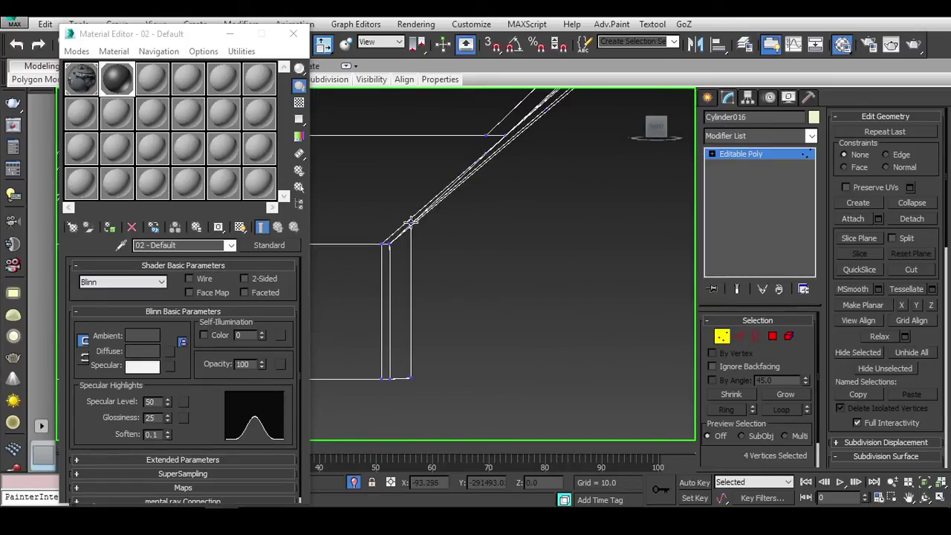
alt+middle_drag(458, 226, 455, 258)
mouse_move(441, 325)
alt+middle_down()
mouse_move(517, 292)
mouse_move(452, 308)
mouse_move(548, 293)
mouse_move(654, 136)
mouse_move(651, 216)
mouse_move(557, 315)
mouse_move(478, 265)
mouse_move(506, 311)
alt+middle_up()
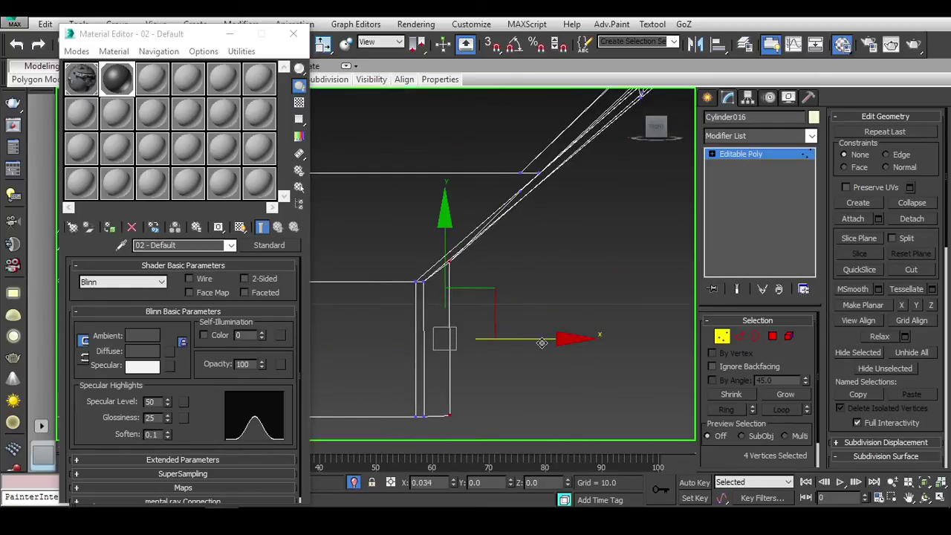
mouse_move(564, 211)
middle_down()
mouse_move(552, 200)
mouse_move(572, 285)
mouse_move(481, 278)
middle_up()
scroll(552, 200, up, 3)
scroll(553, 200, down, 1)
scroll(553, 201, down, 3)
scroll(507, 254, up, 3)
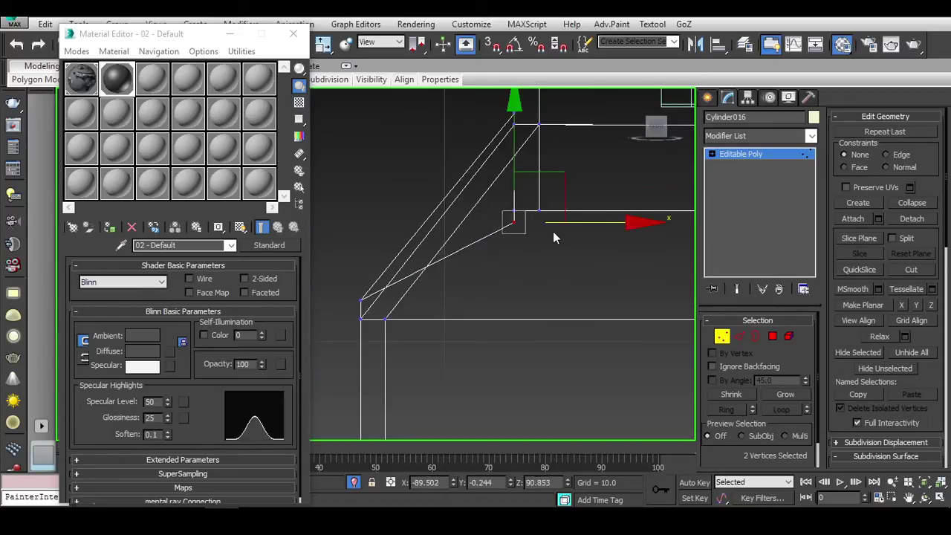
Step: Select the six slab-corner vertices and set up a front view of the plate corner
drag(608, 185, 474, 269)
key(F3)
alt+middle_drag(475, 269, 540, 290)
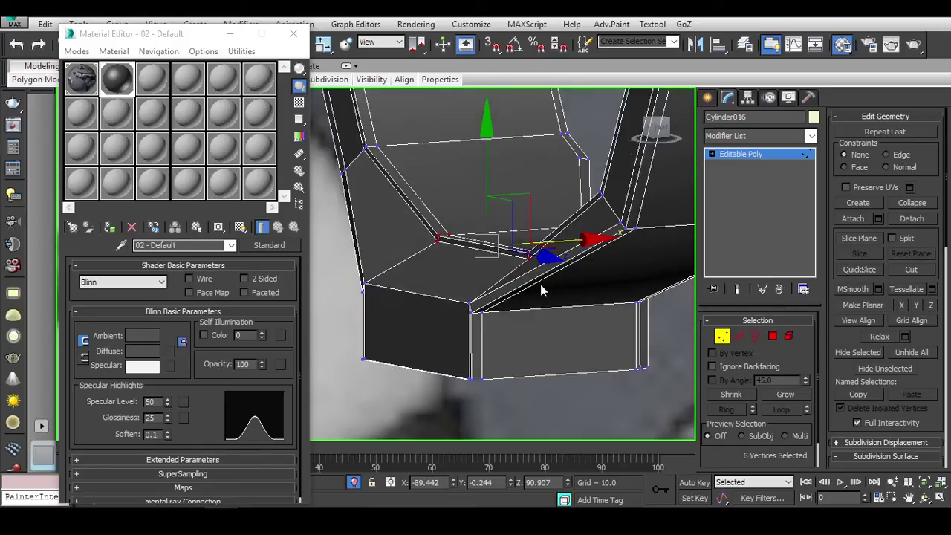
click(669, 131)
key(F3)
scroll(524, 271, up, 2)
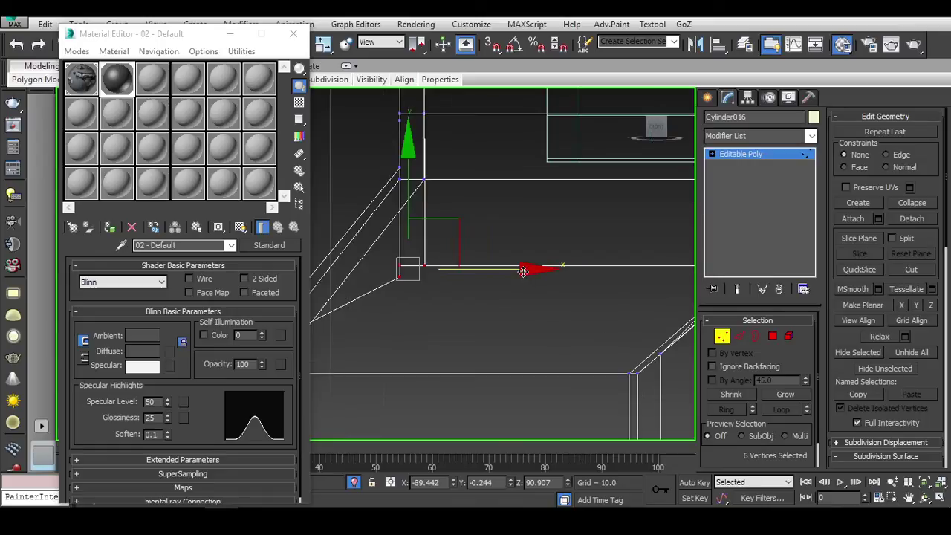
Step: Move the corner vertices sideways, undo that move, and exit Vertex mode
mouse_move(452, 260)
mouse_down()
mouse_move(555, 240)
mouse_move(417, 277)
mouse_move(504, 272)
mouse_move(595, 234)
mouse_up()
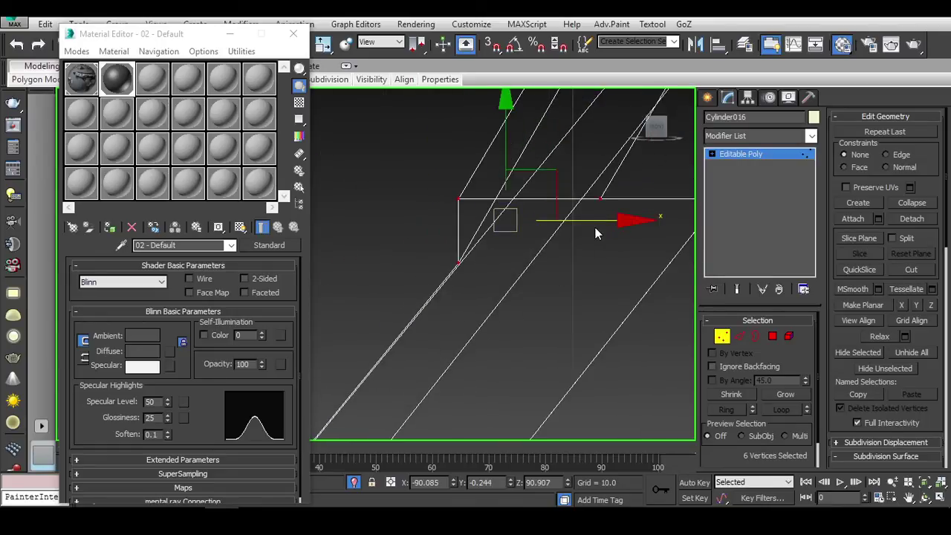
key(ctrl+z)
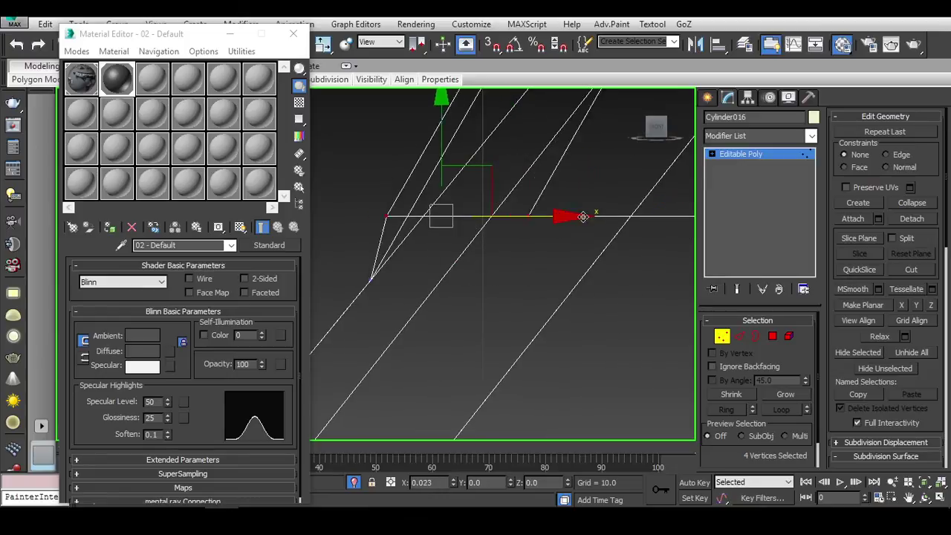
scroll(602, 217, up, 3)
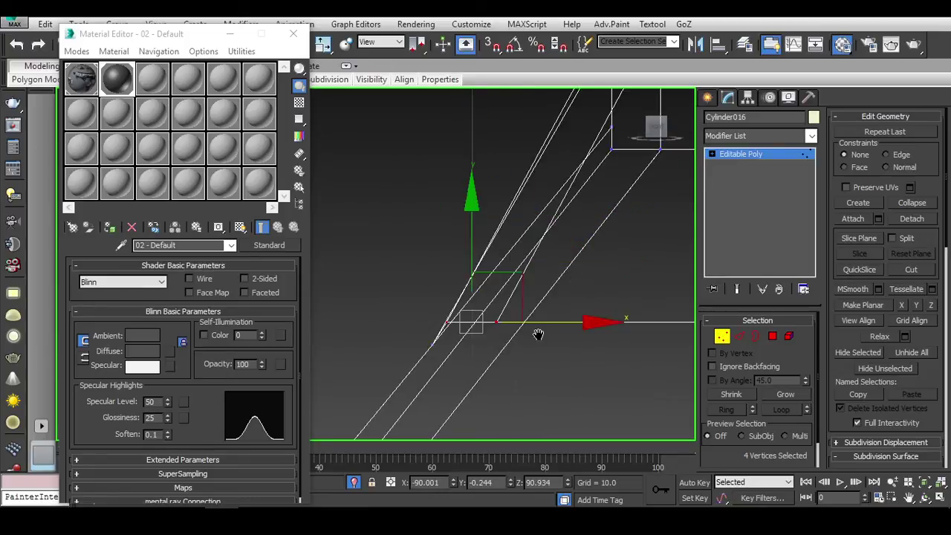
mouse_move(541, 314)
middle_down()
mouse_move(504, 325)
mouse_move(632, 324)
mouse_move(607, 385)
mouse_move(520, 327)
middle_up()
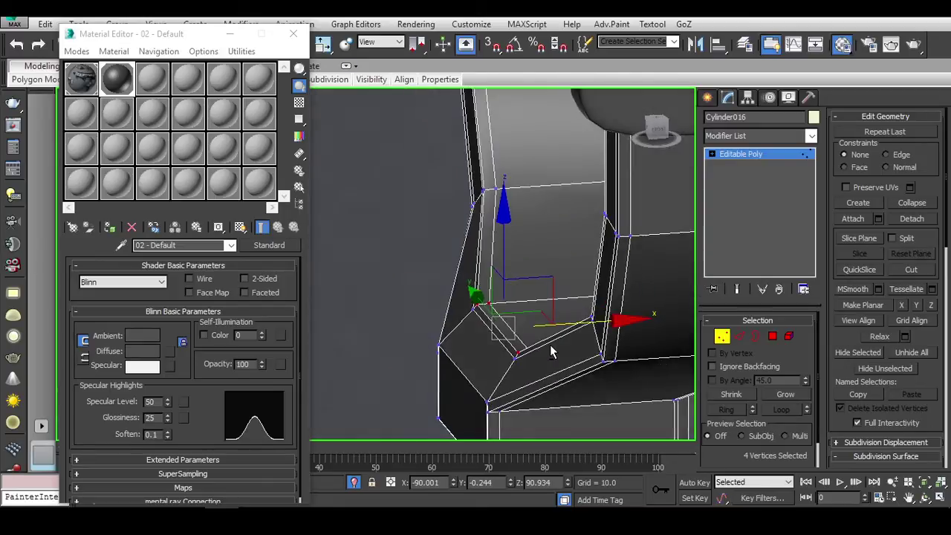
key(1)
scroll(511, 335, down, 2)
Step: Orbit from the gun and handguard to a close front view of the bracket
scroll(511, 336, down, 2)
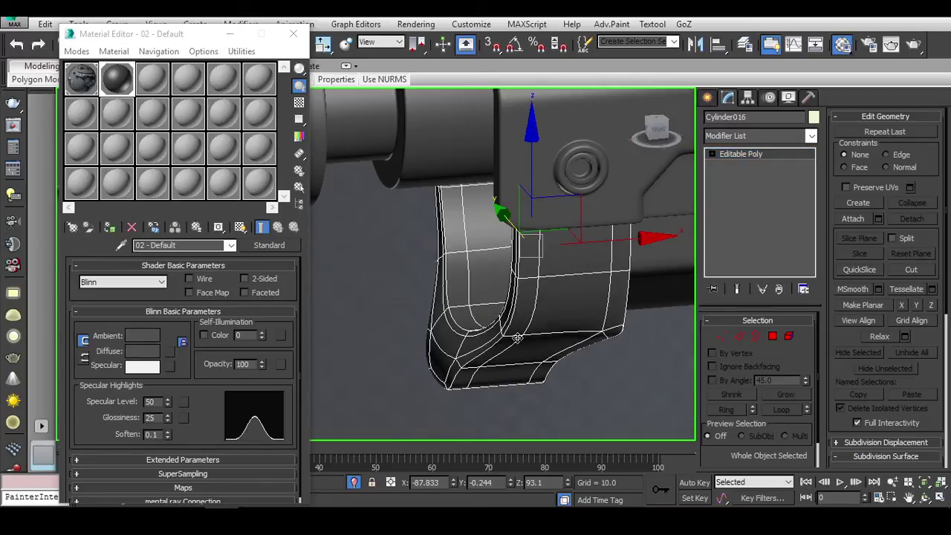
mouse_move(522, 340)
alt+middle_down()
mouse_move(558, 382)
mouse_move(503, 342)
mouse_move(550, 355)
mouse_move(652, 338)
mouse_move(537, 323)
alt+middle_up()
scroll(554, 364, up, 3)
mouse_move(555, 365)
alt+middle_down()
mouse_move(503, 315)
mouse_move(404, 342)
mouse_move(475, 350)
mouse_move(493, 336)
mouse_move(467, 338)
mouse_move(656, 399)
alt+middle_up()
scroll(484, 323, up, 2)
scroll(476, 350, up, 2)
scroll(573, 362, down, 2)
Step: Preview the bracket with NURMS smoothing, then turn smoothing back off
key(ctrl+q)
scroll(574, 359, up, 3)
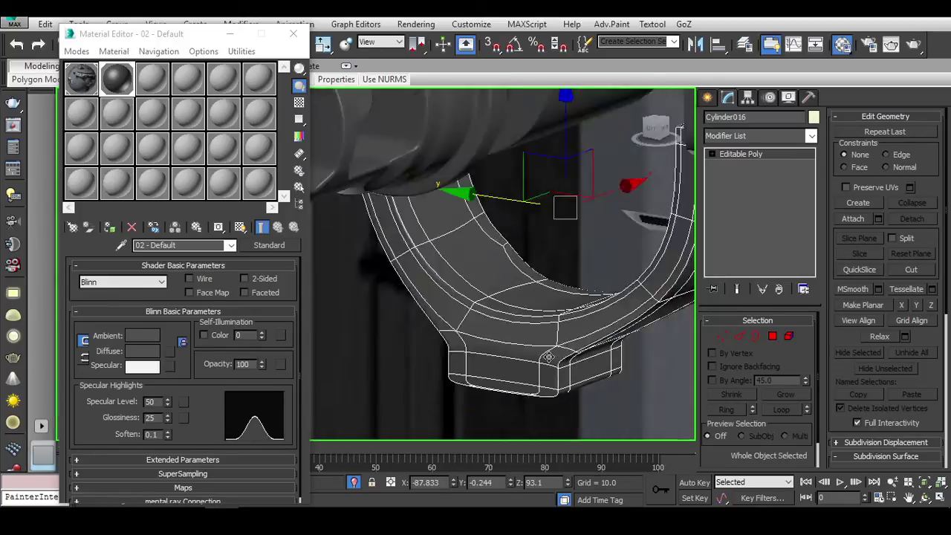
click(656, 399)
click(590, 344)
alt+middle_drag(590, 344, 508, 350)
key(ctrl+q)
scroll(544, 365, up, 3)
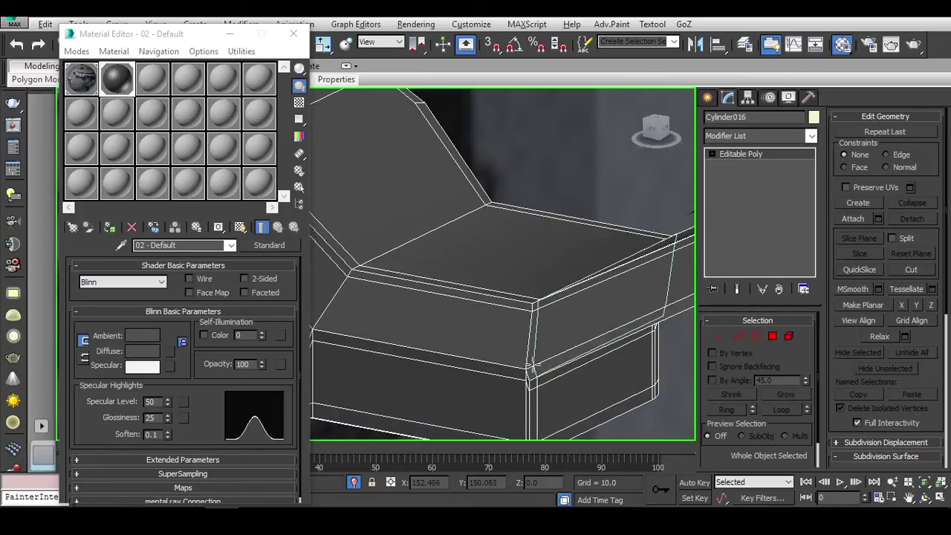
Step: Finish cutting supporting edges around the bracket base corners
mouse_move(350, 332)
middle_down()
mouse_move(404, 307)
mouse_move(552, 329)
mouse_move(489, 344)
mouse_move(668, 348)
middle_up()
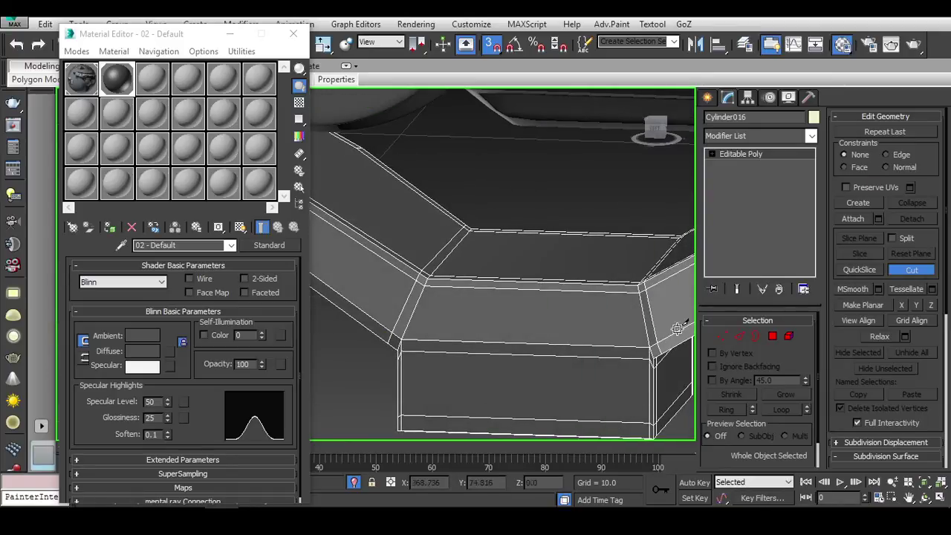
key(2)
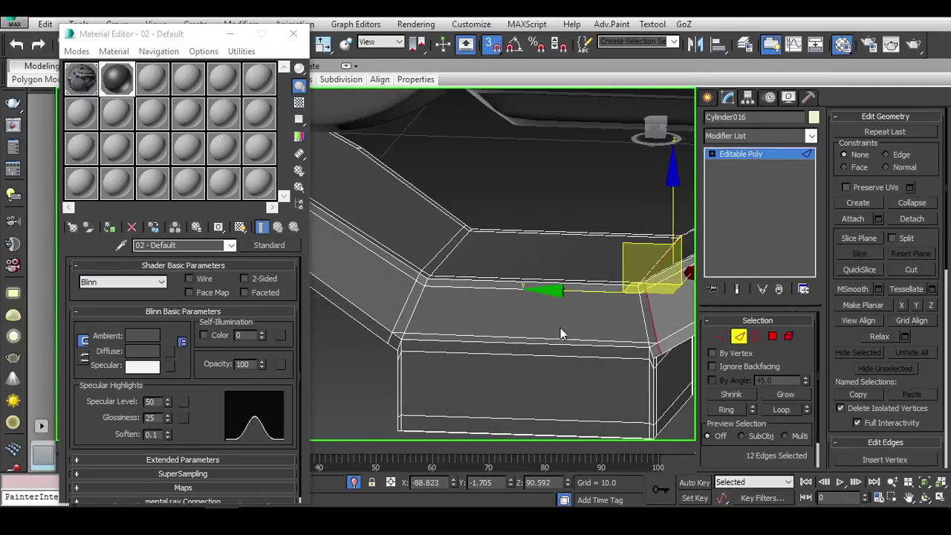
scroll(478, 335, down, 3)
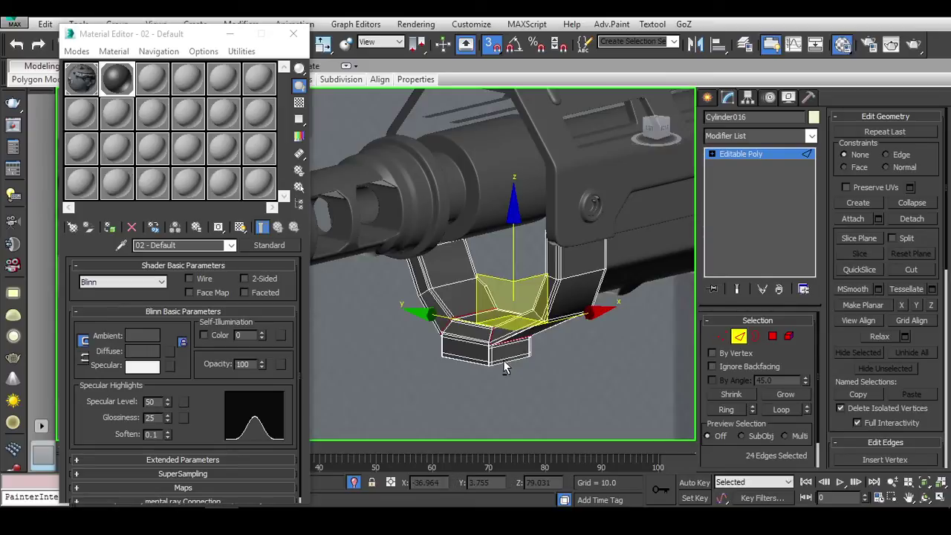
scroll(503, 365, up, 3)
alt+middle_drag(510, 329, 466, 334)
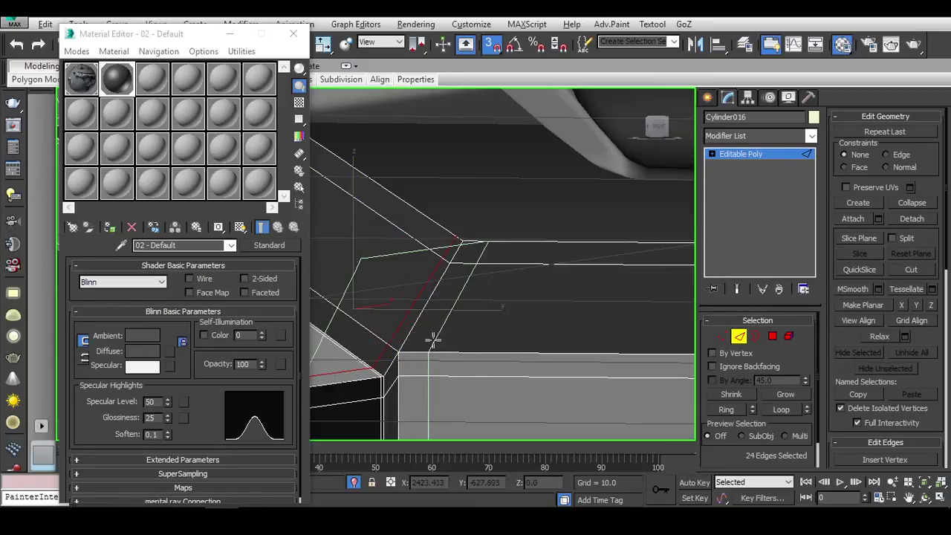
alt+middle_drag(434, 340, 468, 319)
key(1)
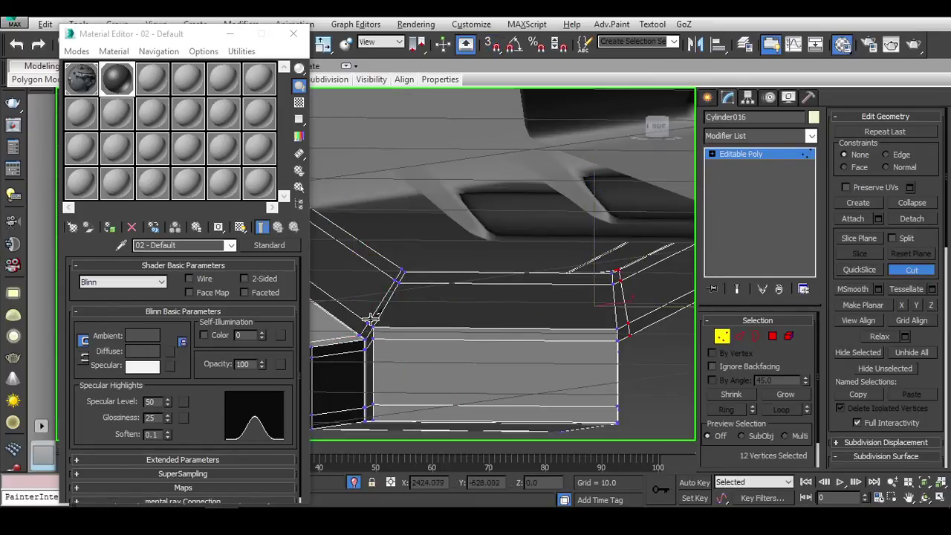
right_click(641, 327)
Step: Select the base-corner edges and preview the bracket with NURMS smoothing
key(2)
click(621, 305)
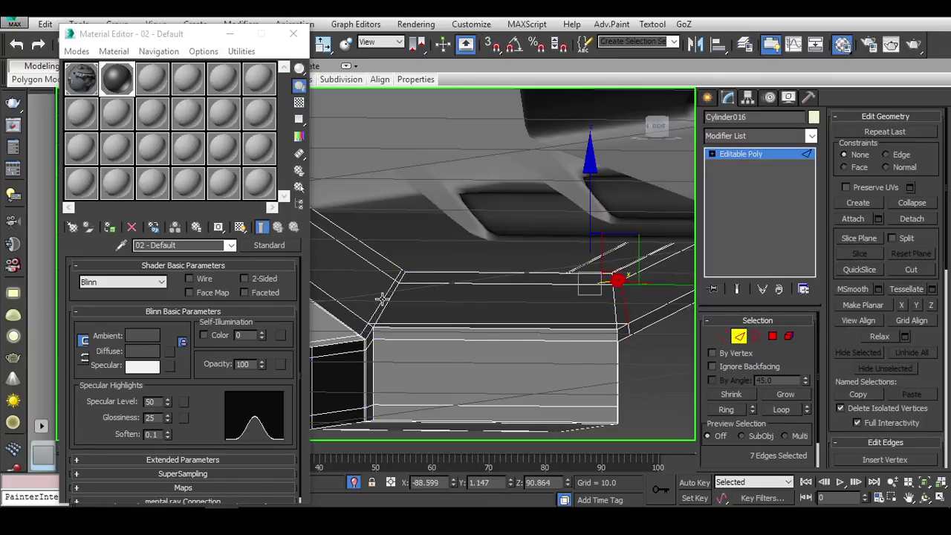
ctrl+click(382, 297)
alt+middle_drag(381, 298, 523, 362)
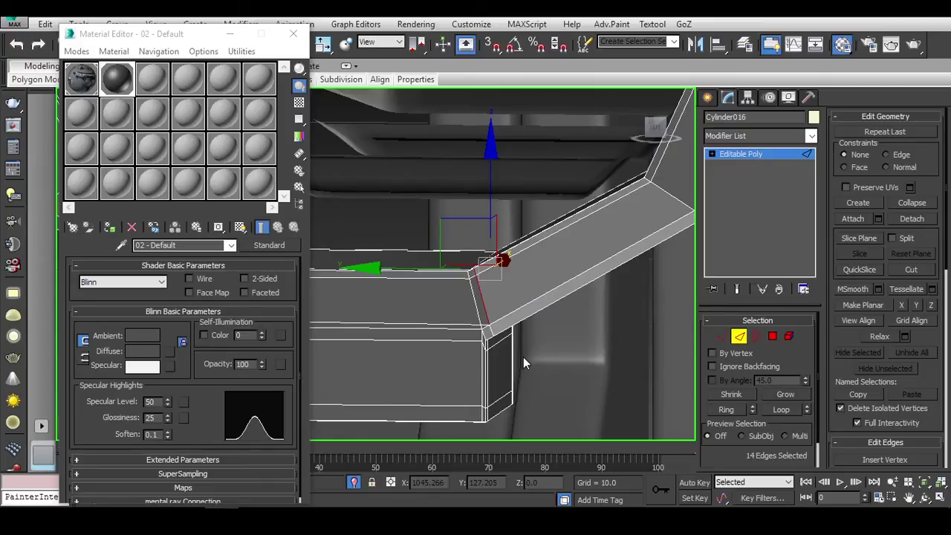
key(ctrl+BackSpace)
key(6)
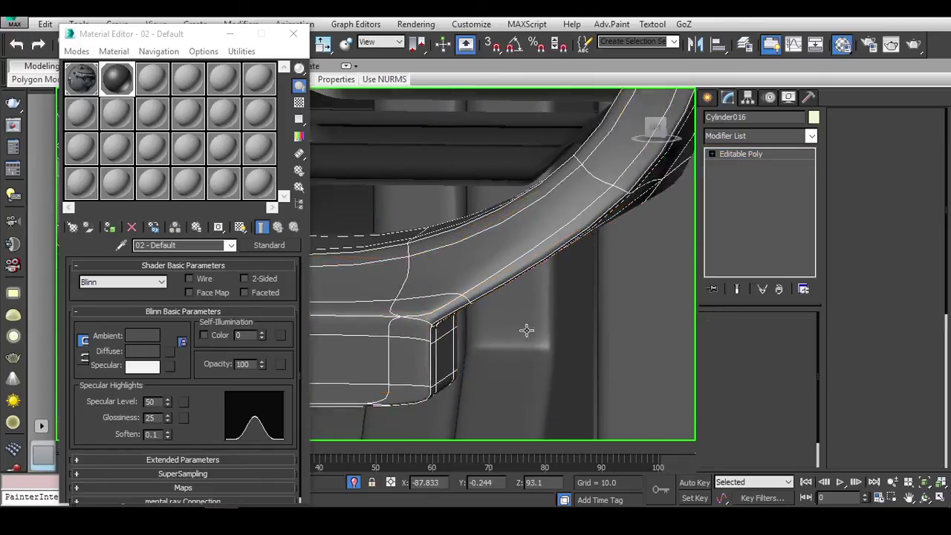
Step: Inspect the smoothed bracket's shading from several angles, deselecting and reselecting it
alt+middle_drag(526, 330, 583, 356)
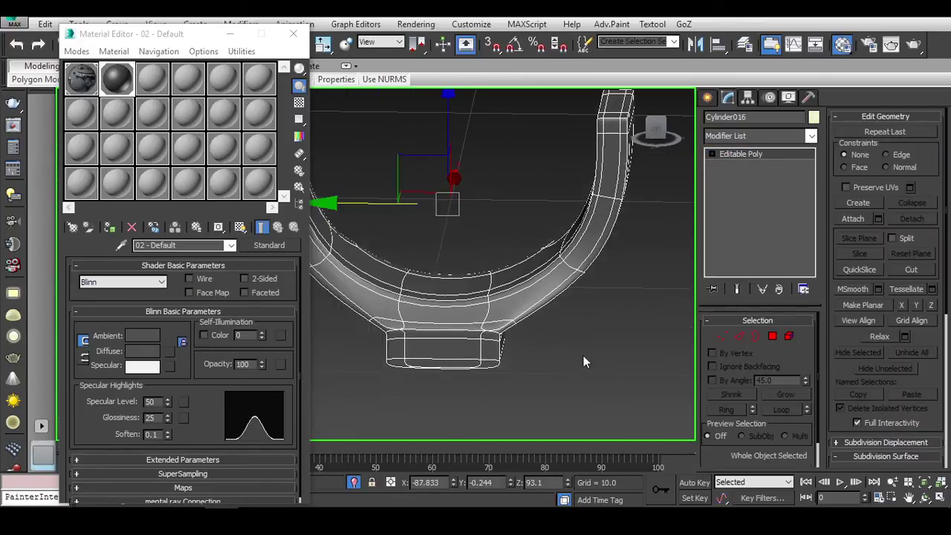
click(503, 370)
scroll(504, 370, down, 2)
click(437, 329)
alt+middle_drag(438, 329, 544, 381)
click(442, 399)
scroll(454, 315, up, 2)
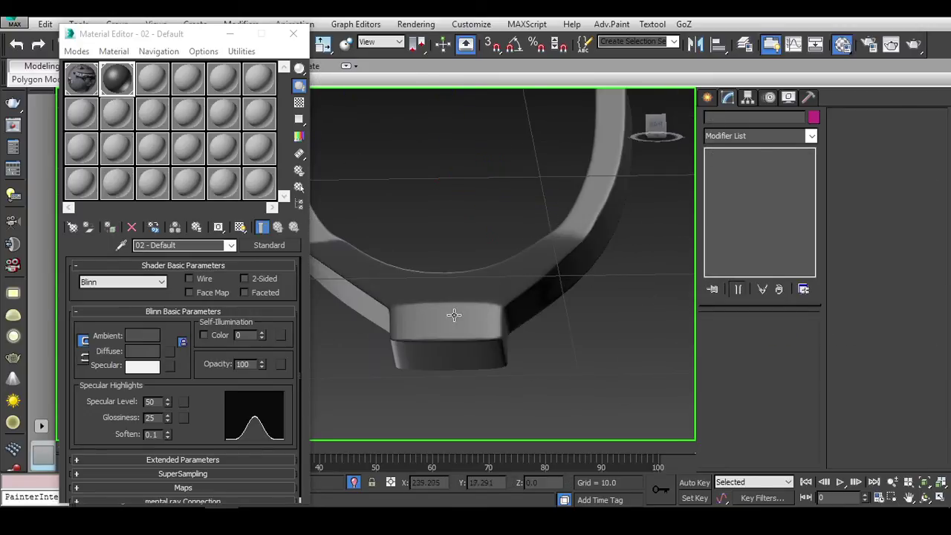
click(454, 315)
click(565, 335)
click(452, 293)
scroll(510, 340, up, 2)
Step: Enter Vertex mode on Cylinder016 and frame the bracket's corner joint up close
scroll(525, 337, up, 2)
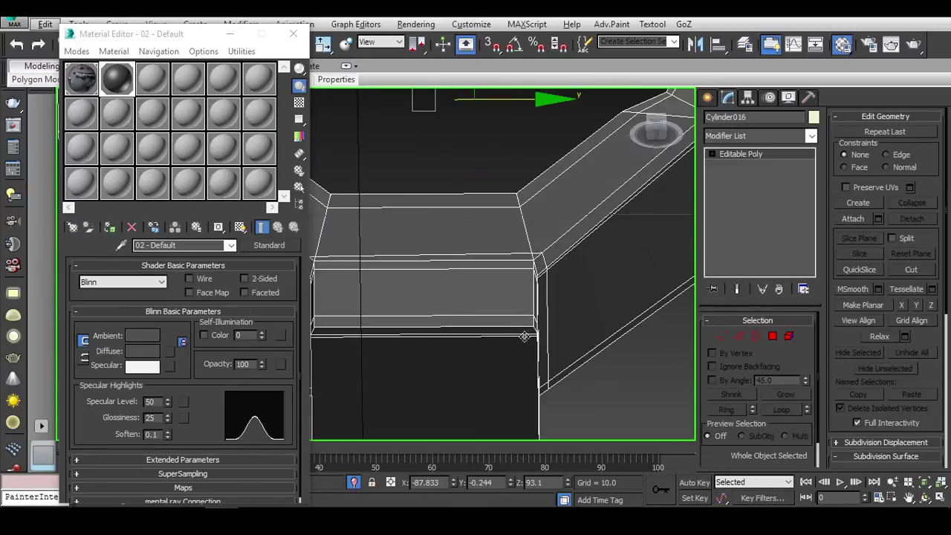
mouse_move(524, 331)
alt+middle_down()
mouse_move(543, 301)
mouse_move(438, 280)
alt+middle_up()
key(1)
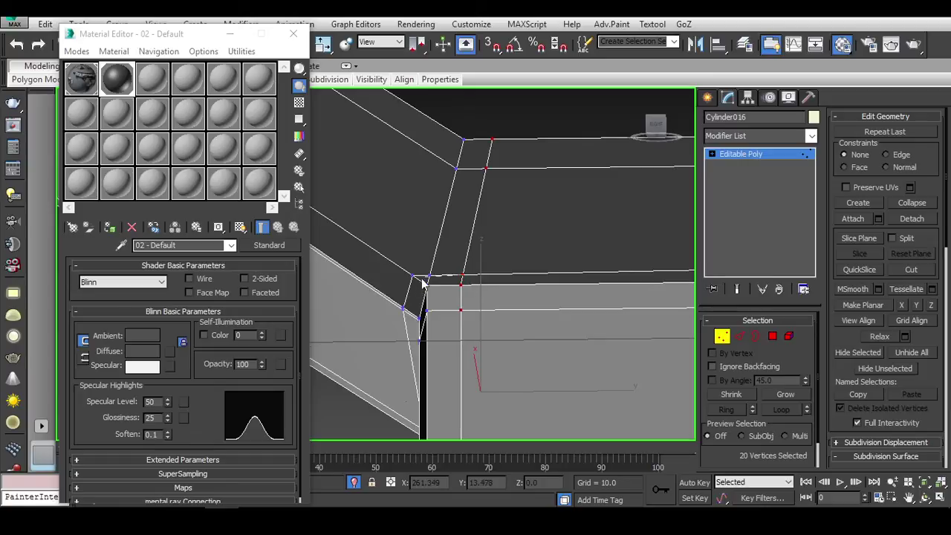
mouse_move(581, 308)
alt+middle_down()
mouse_move(452, 302)
mouse_move(493, 268)
alt+middle_up()
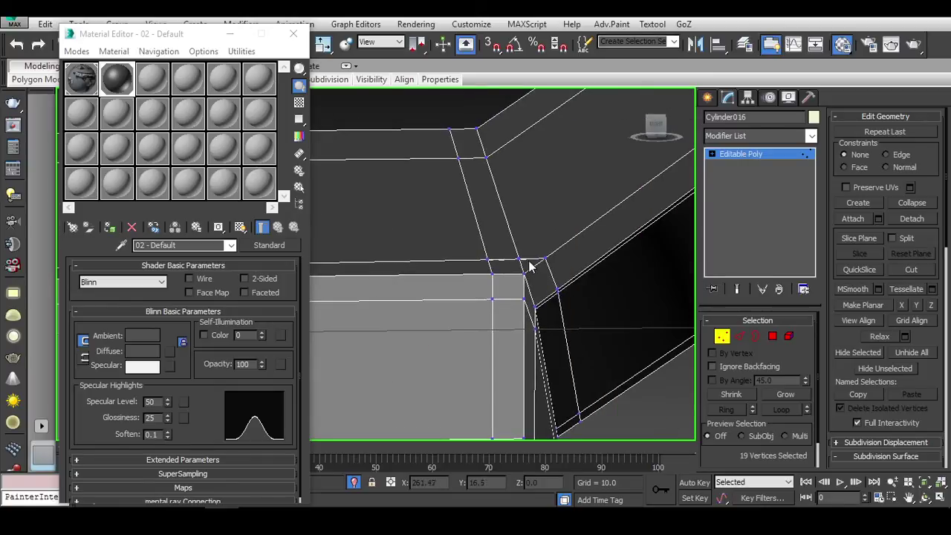
mouse_move(550, 288)
alt+middle_down()
mouse_move(441, 321)
mouse_move(486, 318)
mouse_move(503, 304)
alt+middle_up()
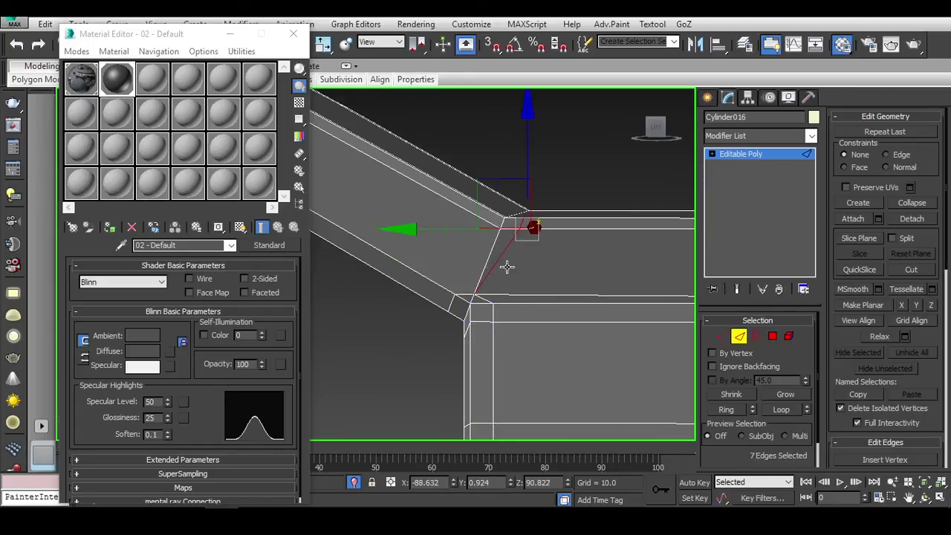
mouse_move(507, 268)
alt+middle_down()
mouse_move(410, 270)
mouse_move(380, 255)
mouse_move(484, 314)
mouse_move(307, 290)
alt+middle_up()
click(308, 290)
scroll(308, 290, down, 8)
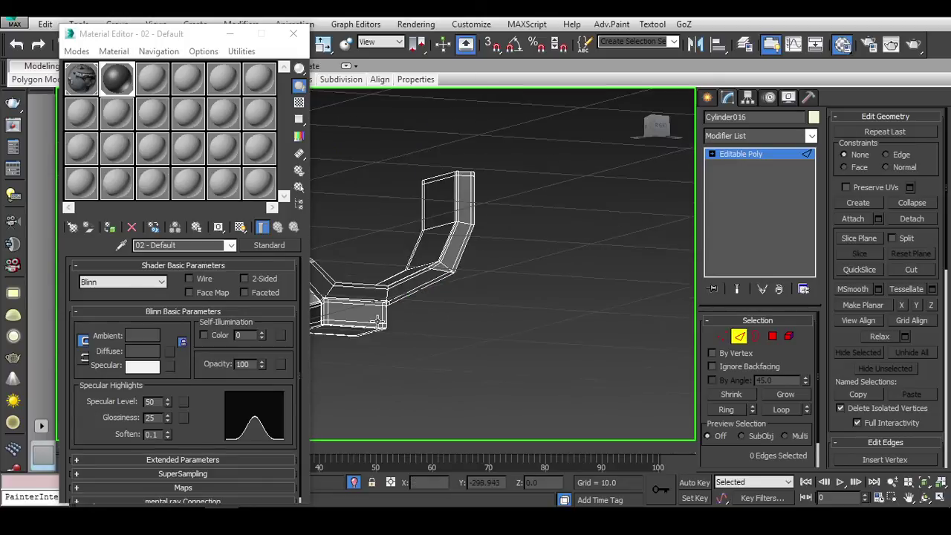
scroll(514, 336, up, 3)
scroll(539, 335, up, 4)
scroll(492, 314, up, 5)
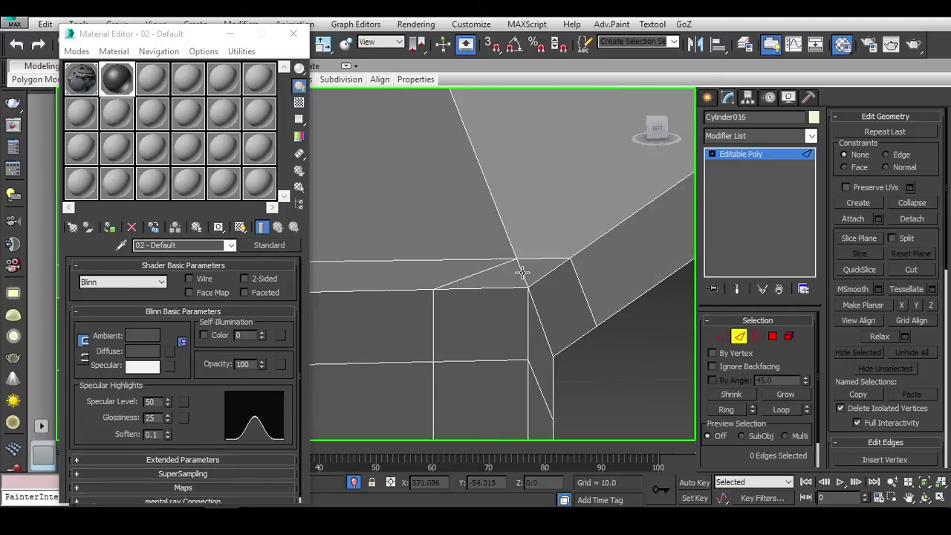
Step: Select three edges at the corner joint, then return to the whole object
click(492, 313)
mouse_move(492, 314)
alt+middle_down()
mouse_move(535, 316)
mouse_move(463, 316)
alt+middle_up()
ctrl+click(417, 285)
mouse_move(417, 286)
alt+middle_down()
mouse_move(425, 297)
mouse_move(548, 335)
mouse_move(489, 319)
mouse_move(487, 357)
mouse_move(435, 378)
mouse_move(425, 311)
alt+middle_up()
ctrl+click(435, 379)
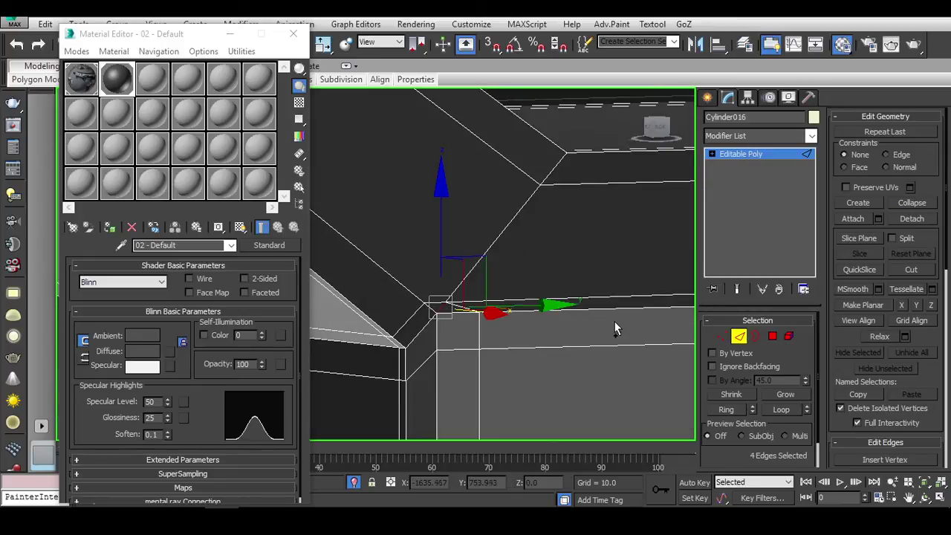
click(771, 335)
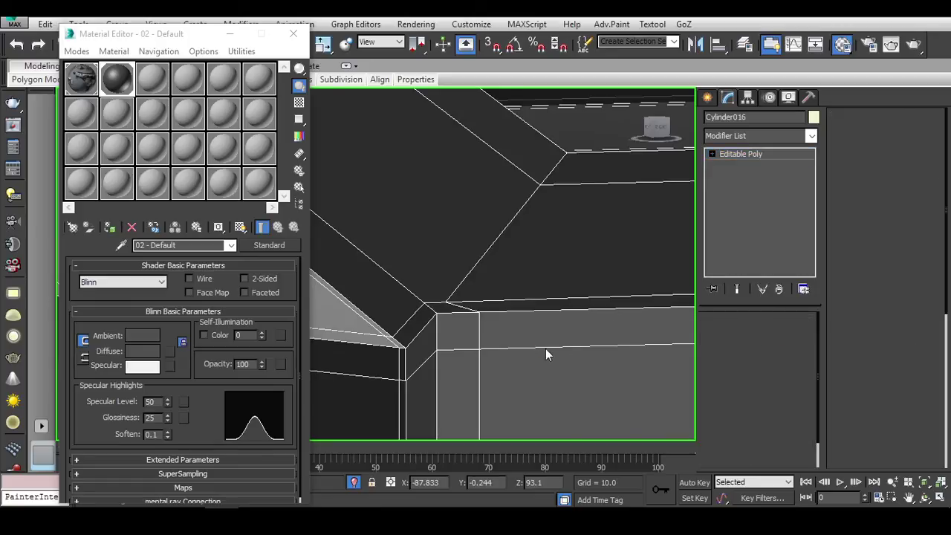
Step: Inspect the smoothed U-shaped bracket from several angles, deselecting it to check shading
scroll(546, 348, down, 5)
alt+middle_drag(545, 349, 481, 353)
click(481, 353)
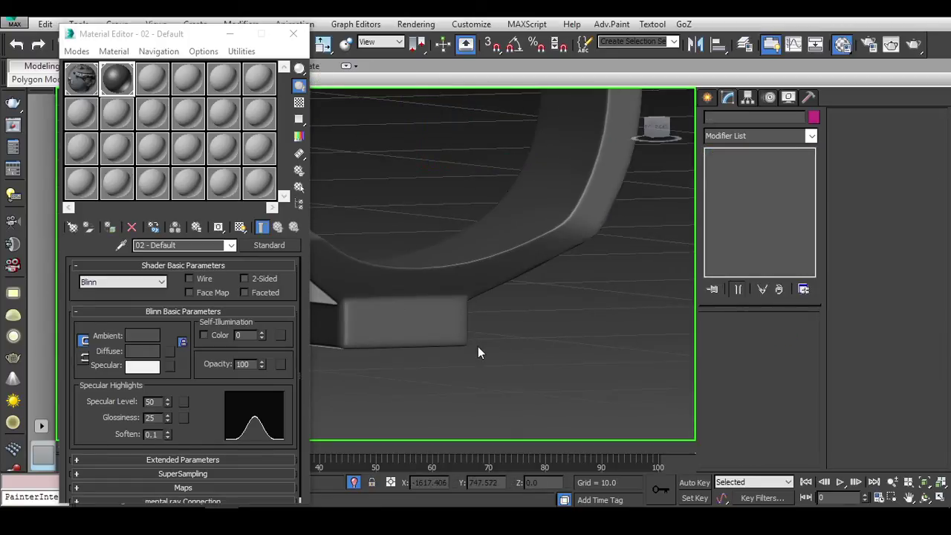
scroll(478, 346, down, 5)
click(512, 351)
click(551, 399)
scroll(551, 399, up, 5)
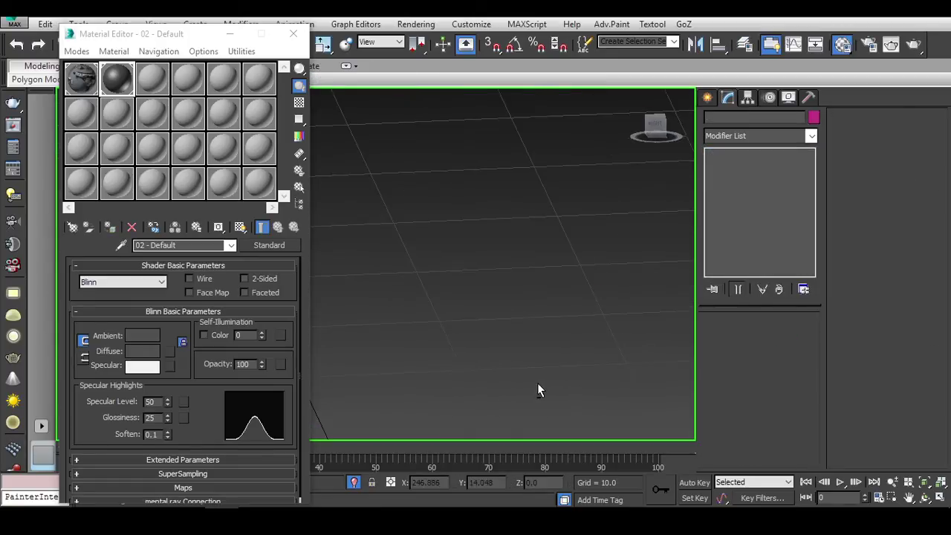
mouse_move(540, 389)
alt+middle_down()
mouse_move(569, 367)
mouse_move(516, 389)
mouse_move(535, 346)
mouse_move(559, 354)
mouse_move(567, 382)
alt+middle_up()
click(533, 382)
click(567, 382)
click(375, 301)
mouse_move(375, 301)
alt+middle_down()
mouse_move(561, 381)
mouse_move(541, 373)
alt+middle_up()
click(537, 393)
click(553, 383)
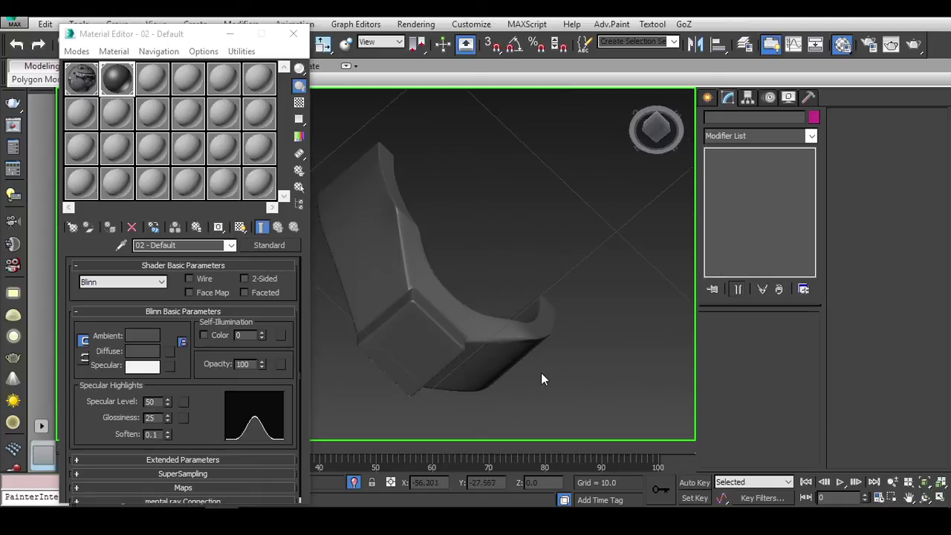
click(539, 373)
scroll(460, 383, down, 3)
scroll(389, 418, down, 2)
mouse_move(389, 420)
alt+middle_down()
mouse_move(632, 368)
mouse_move(520, 346)
mouse_move(516, 396)
mouse_move(596, 372)
alt+middle_up()
click(521, 346)
click(535, 361)
click(596, 371)
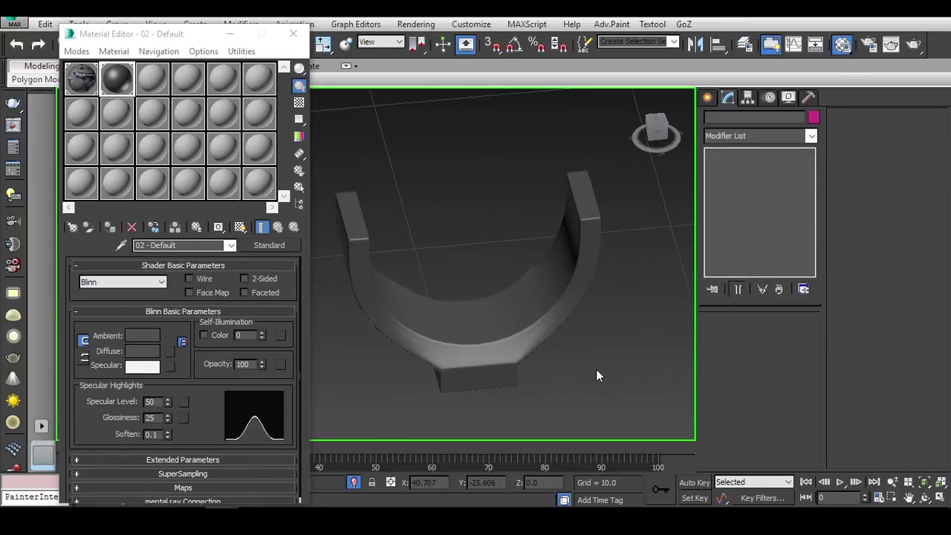
click(432, 366)
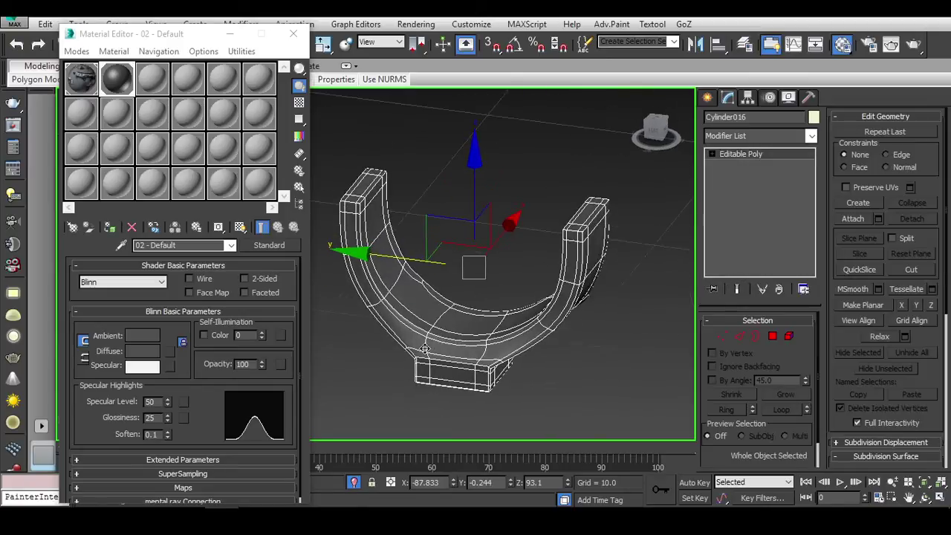
Step: Turn smoothing off and adjust a single vertex on the bracket's bend
key(ctrl+BackSpace)
scroll(413, 365, up, 3)
scroll(416, 342, up, 3)
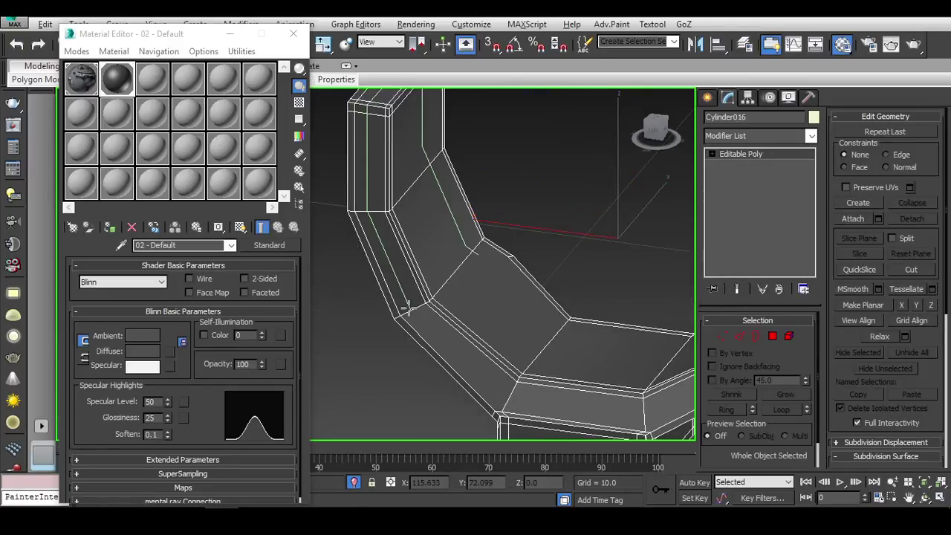
alt+middle_drag(473, 336, 531, 333)
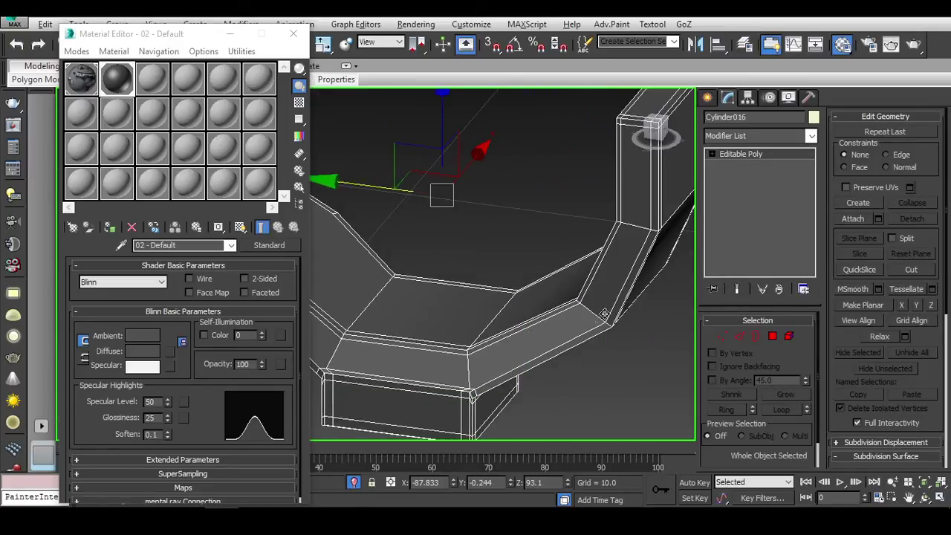
key(1)
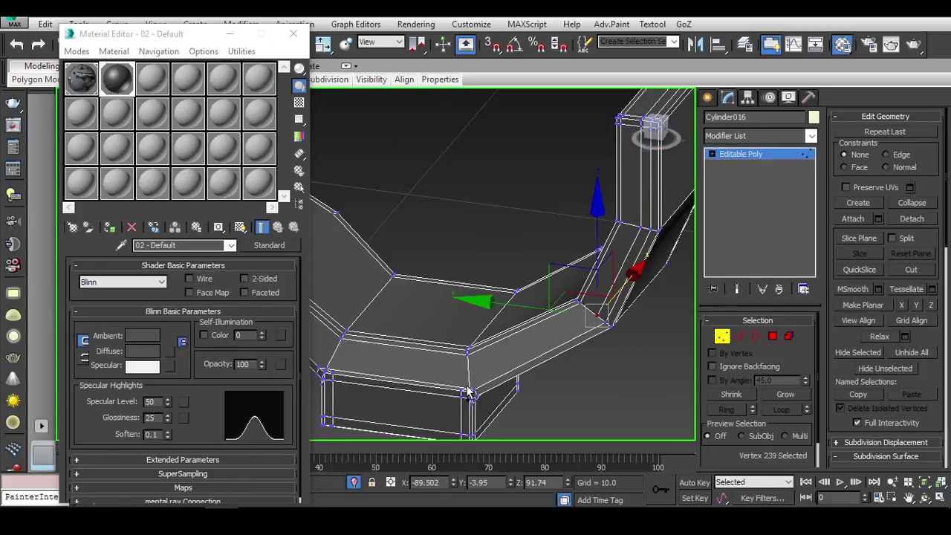
alt+middle_drag(472, 392, 405, 252)
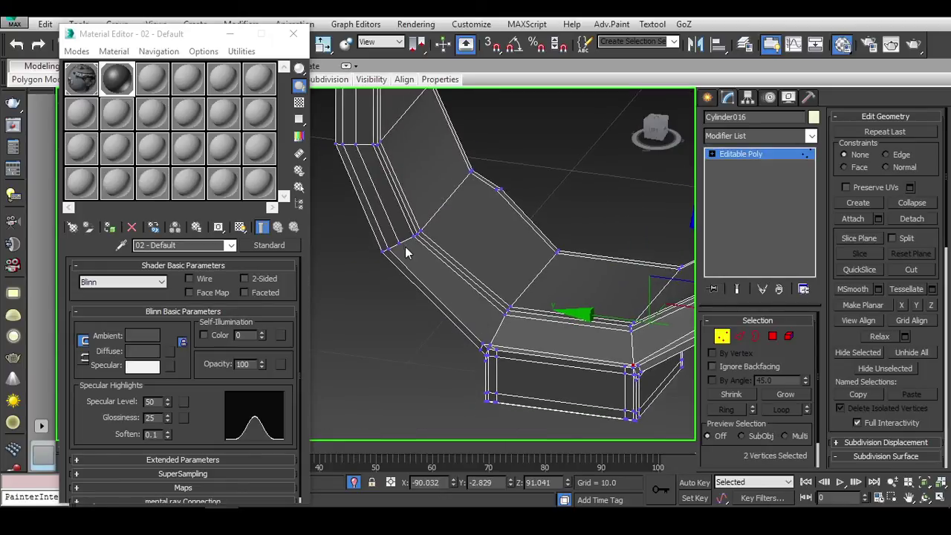
click(396, 243)
scroll(523, 351, up, 3)
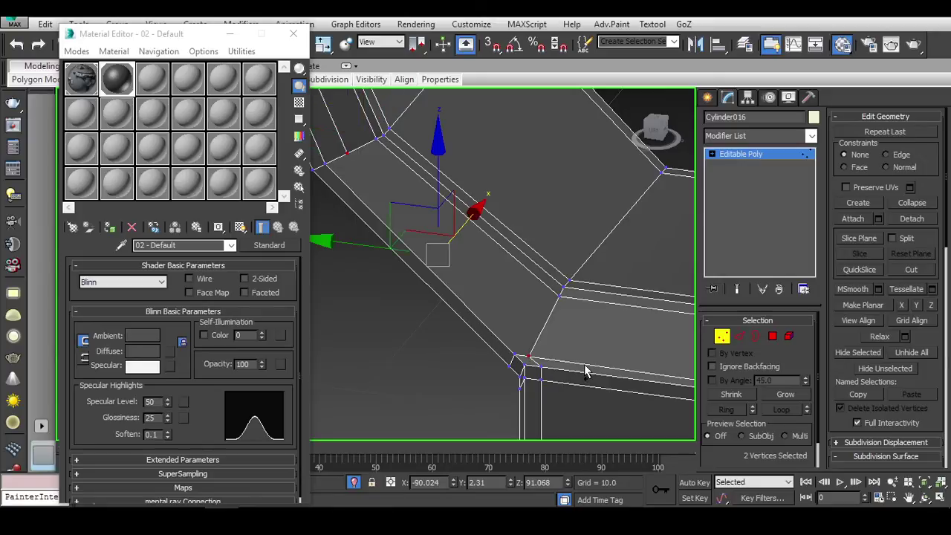
mouse_move(584, 372)
alt+middle_down()
mouse_move(550, 356)
mouse_move(514, 315)
mouse_move(610, 350)
mouse_move(602, 245)
alt+middle_up()
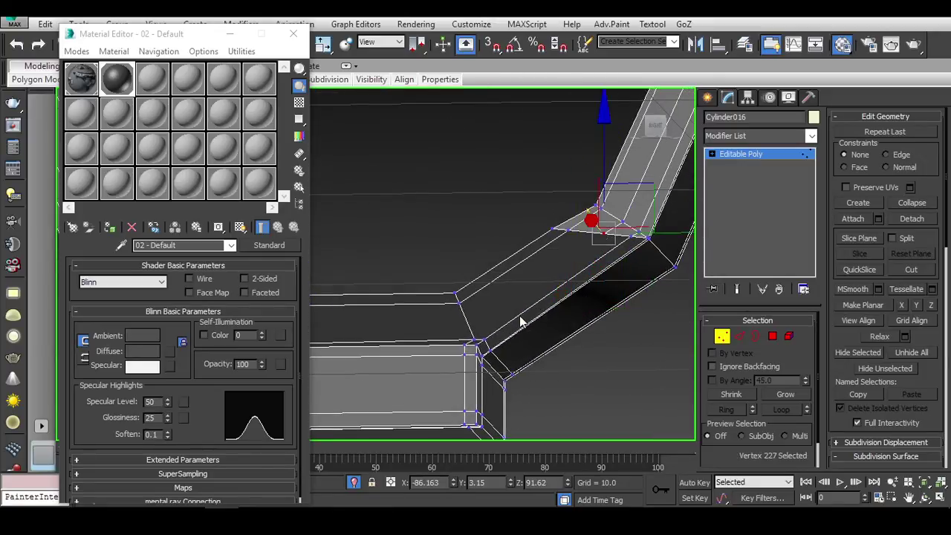
alt+middle_drag(484, 355, 518, 321)
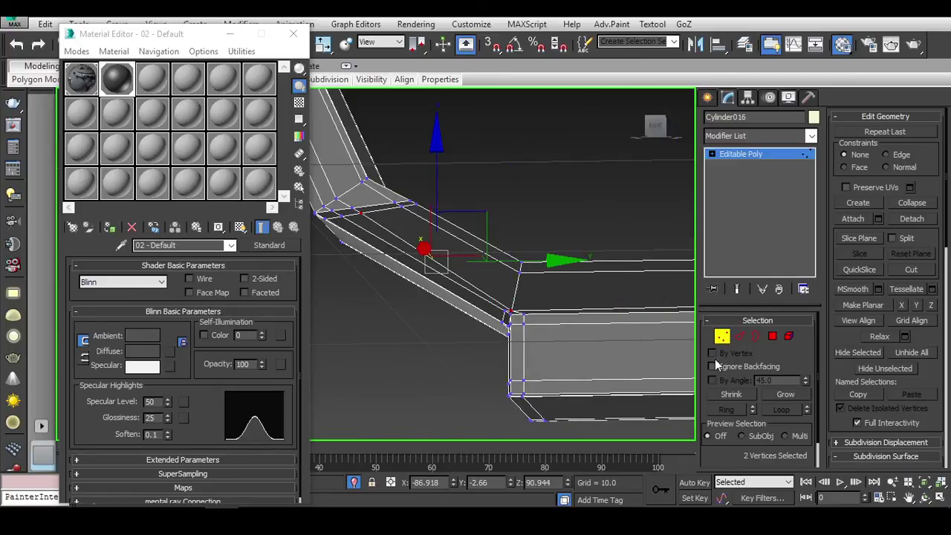
Step: Exit Vertex mode and view the finished bracket in perspective, deselected
click(725, 337)
scroll(595, 297, down, 5)
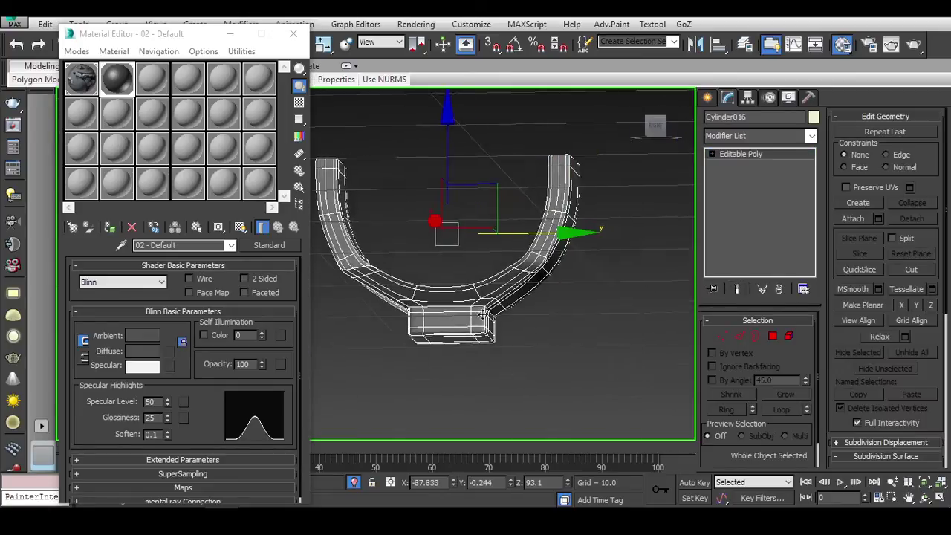
click(553, 318)
click(506, 273)
mouse_move(506, 272)
alt+middle_down()
mouse_move(628, 371)
mouse_move(617, 361)
mouse_move(580, 372)
alt+middle_up()
click(580, 372)
Step: Frame the bracket Cylinder016 in the front view and unhide all hidden gun parts
click(456, 322)
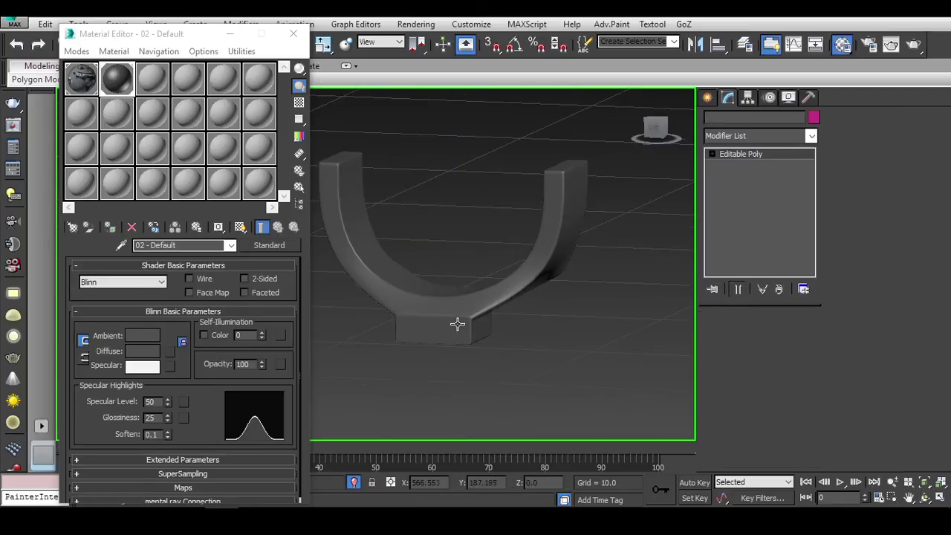
key(z)
scroll(487, 303, up, 5)
key(f)
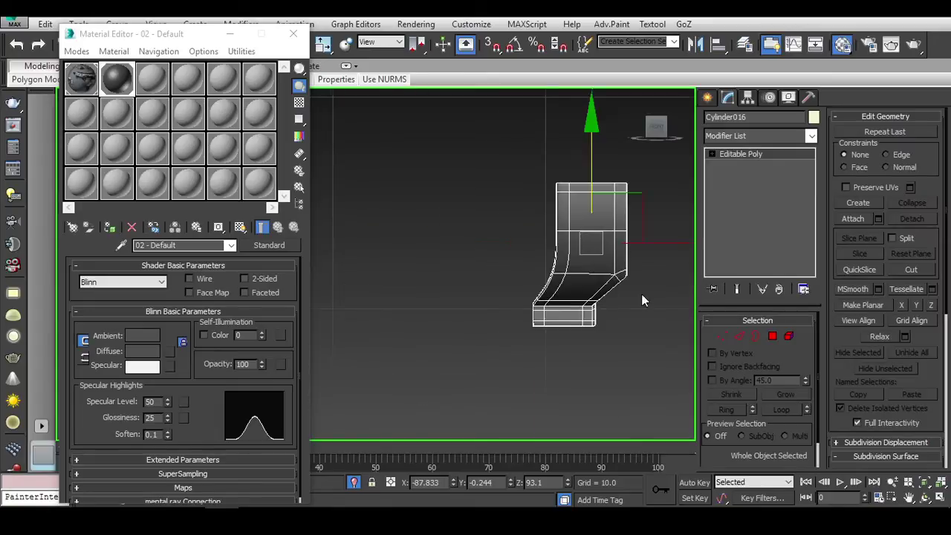
click(641, 293)
scroll(577, 280, up, 3)
right_click(577, 280)
click(611, 216)
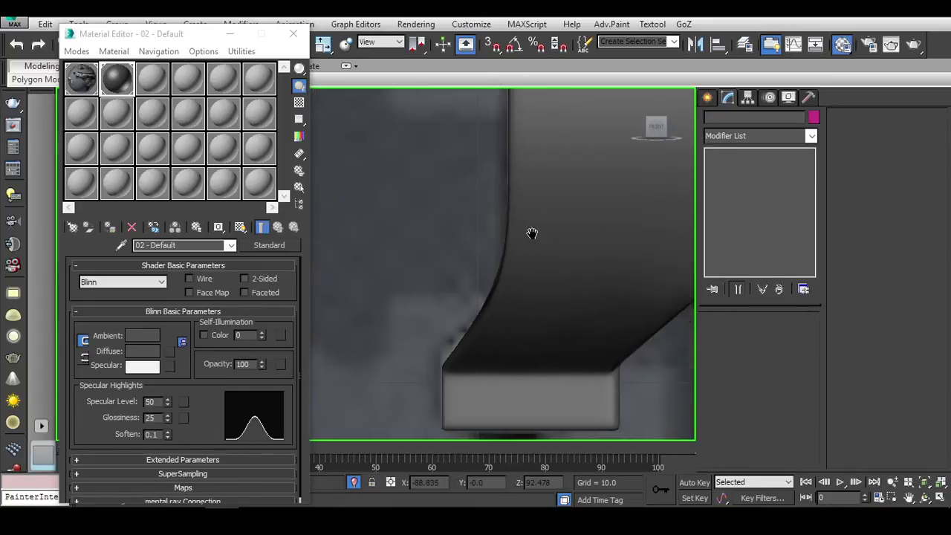
scroll(539, 257, down, 2)
Step: Make the bracket see-through with Alt+X and select its lower corner vertices
click(510, 265)
key(alt+x)
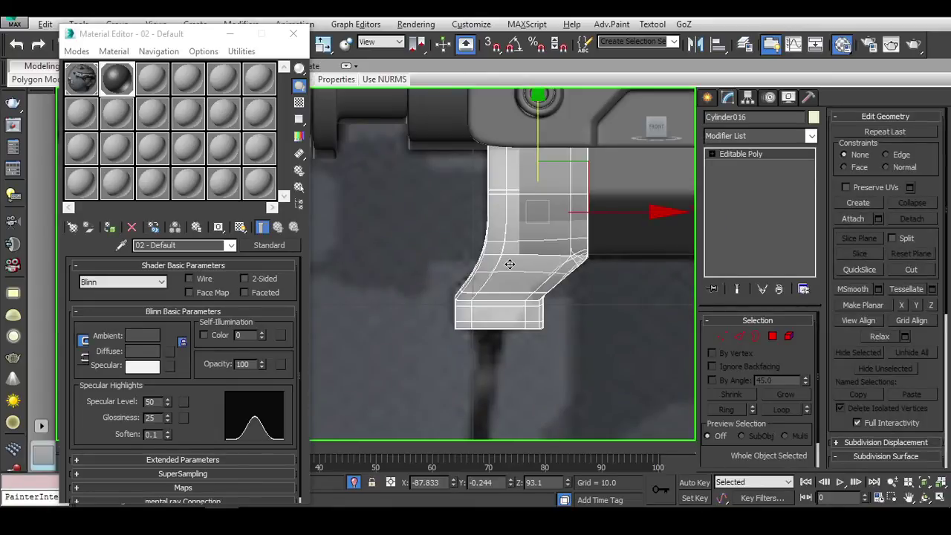
scroll(483, 269, up, 2)
scroll(495, 255, up, 2)
key(1)
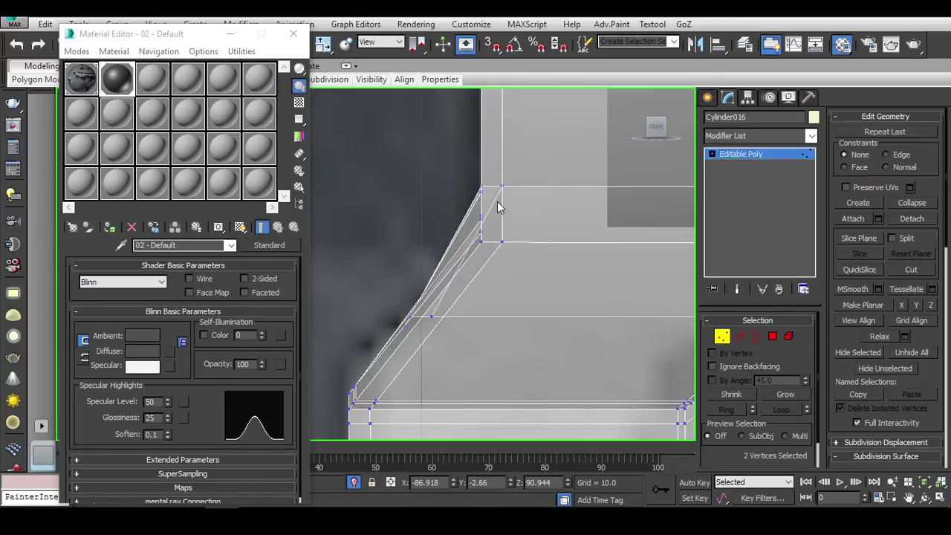
drag(461, 168, 571, 206)
mouse_move(571, 207)
alt+middle_down()
mouse_move(564, 263)
mouse_move(584, 312)
alt+middle_up()
scroll(564, 264, down, 2)
scroll(564, 264, down, 2)
key(ctrl+d)
click(584, 312)
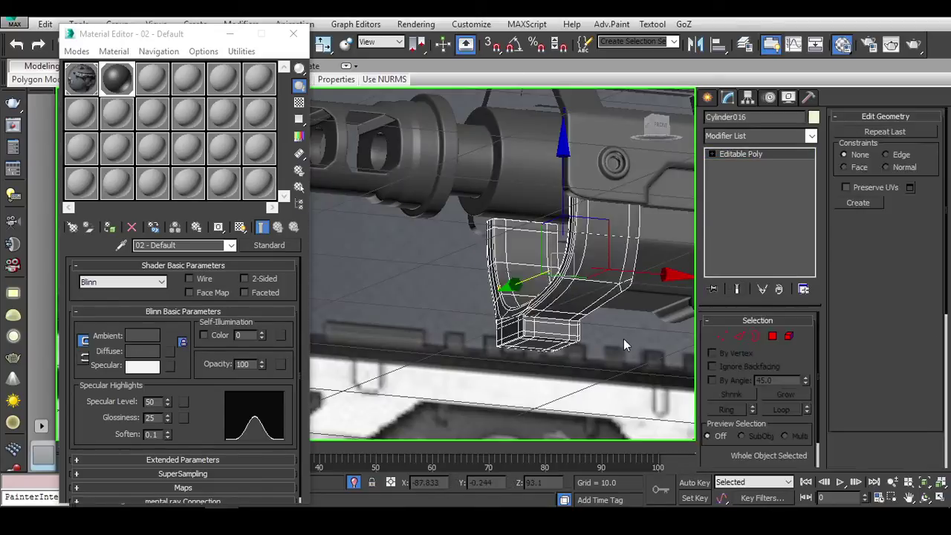
Step: Close the Material Editor and compare the bracket against the gun reference image
click(292, 38)
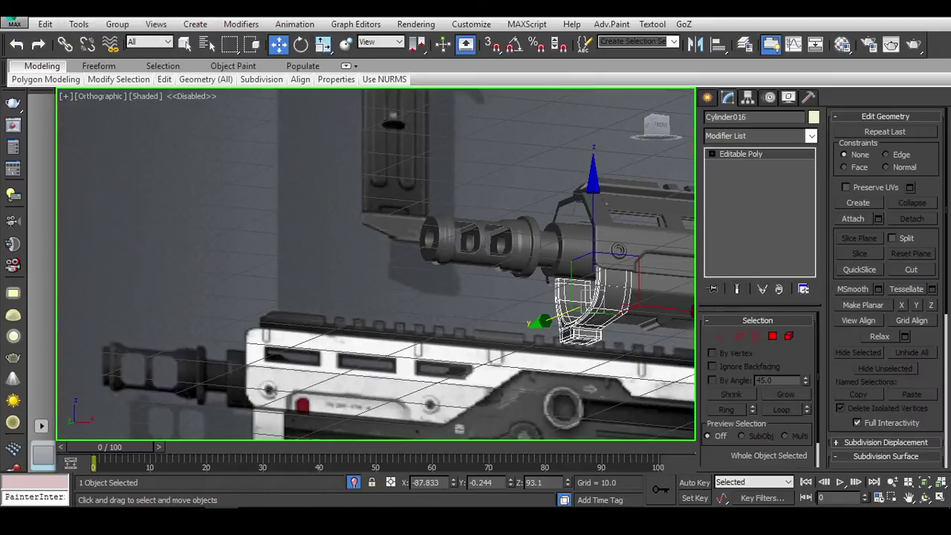
key(alt+Tab)
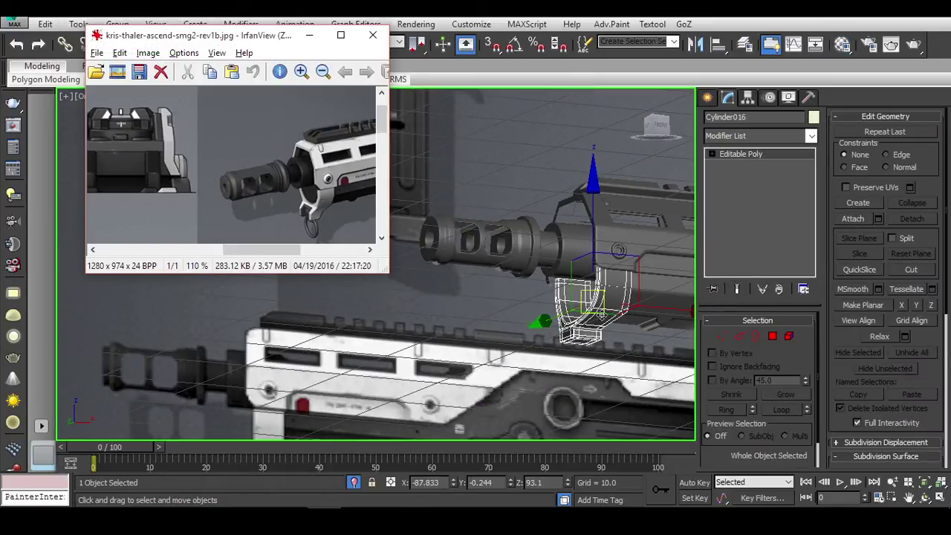
click(675, 342)
mouse_move(600, 287)
alt+middle_down()
mouse_move(596, 359)
mouse_move(635, 363)
mouse_move(403, 301)
mouse_move(399, 286)
mouse_move(506, 320)
mouse_move(637, 340)
mouse_move(594, 327)
mouse_move(631, 298)
mouse_move(605, 290)
mouse_move(579, 321)
mouse_move(601, 329)
mouse_move(610, 374)
mouse_move(545, 322)
mouse_move(556, 327)
mouse_move(457, 316)
mouse_move(476, 288)
mouse_move(523, 290)
alt+middle_up()
click(634, 362)
click(558, 324)
Step: Select the vertices of the bracket's lower box in Vertex mode
key(1)
drag(596, 286, 402, 365)
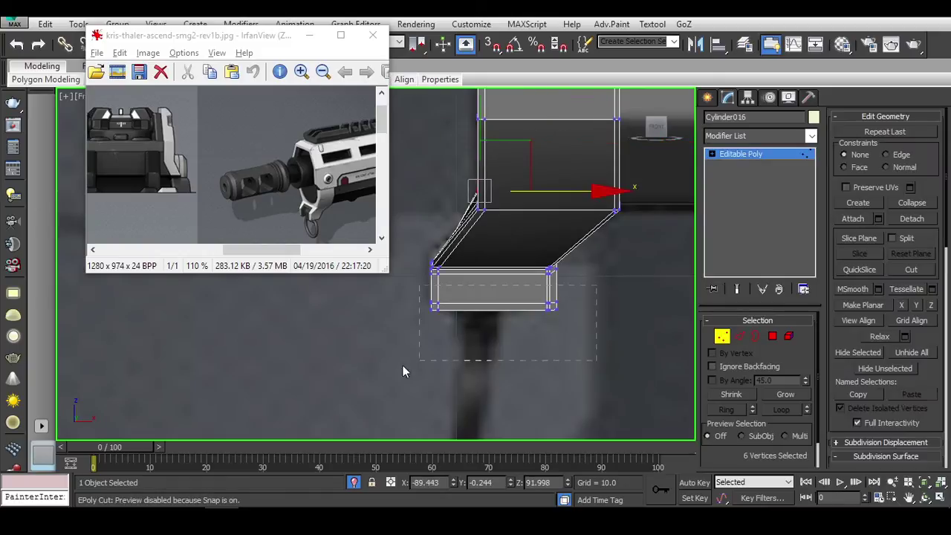
scroll(505, 223, down, 4)
Step: Leave vertex editing and select the handguard Plane009 in wireframe for edge editing
key(1)
click(527, 266)
key(F3)
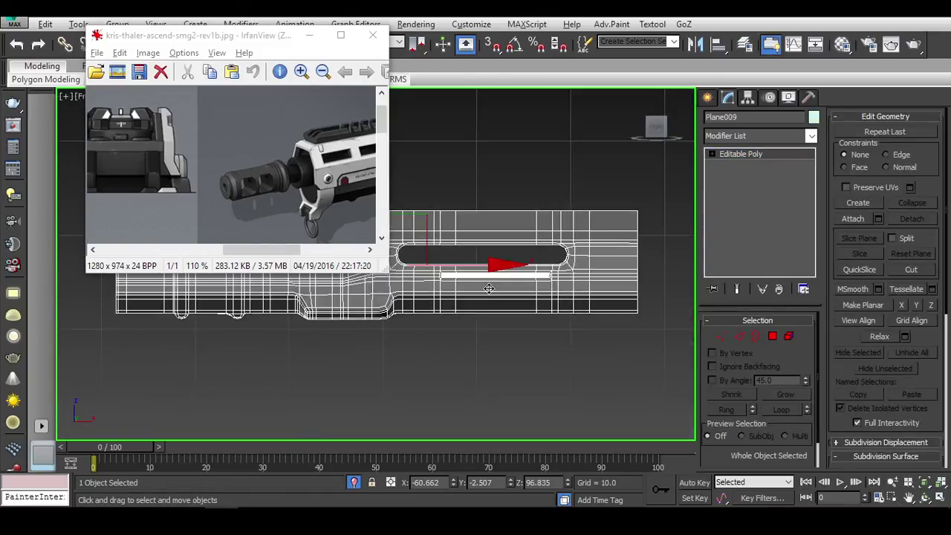
mouse_move(527, 266)
alt+middle_down()
mouse_move(464, 304)
mouse_move(561, 352)
mouse_move(494, 341)
mouse_move(466, 368)
mouse_move(726, 327)
alt+middle_up()
key(3)
key(alt+c)
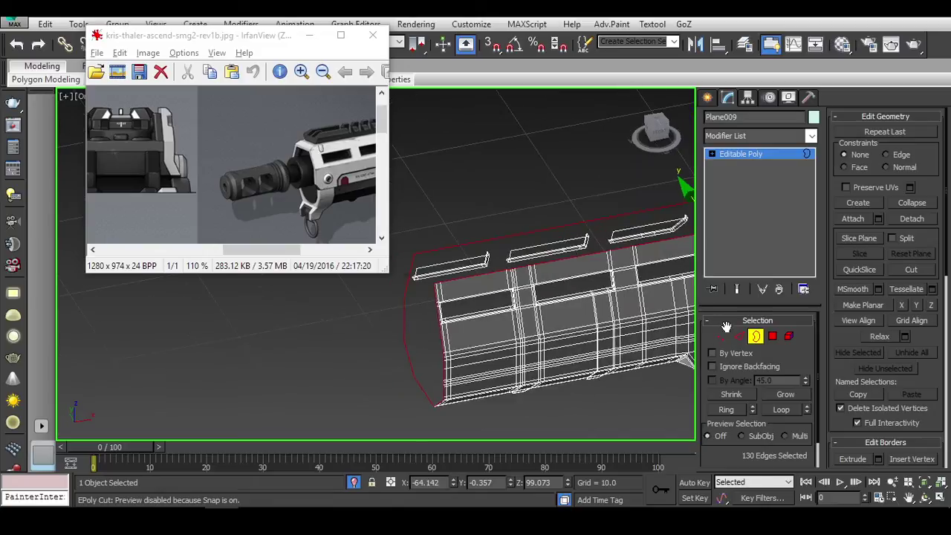
click(738, 337)
Step: Narrow the handguard edge selection and frame it in the front view
mouse_move(661, 335)
alt+middle_down()
mouse_move(525, 173)
mouse_move(484, 246)
alt+middle_up()
click(731, 394)
alt+middle_drag(520, 305, 462, 315)
key(f)
key(z)
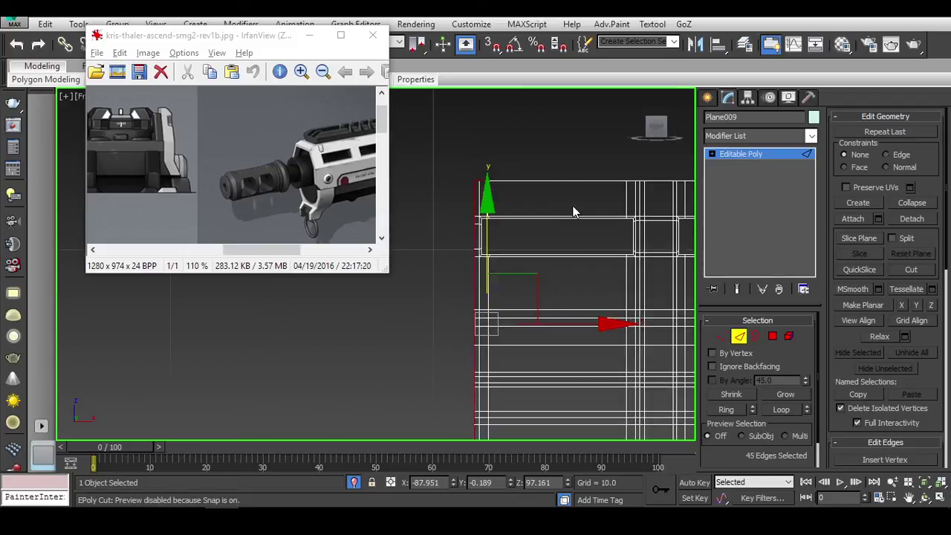
scroll(541, 294, up, 2)
scroll(520, 282, down, 3)
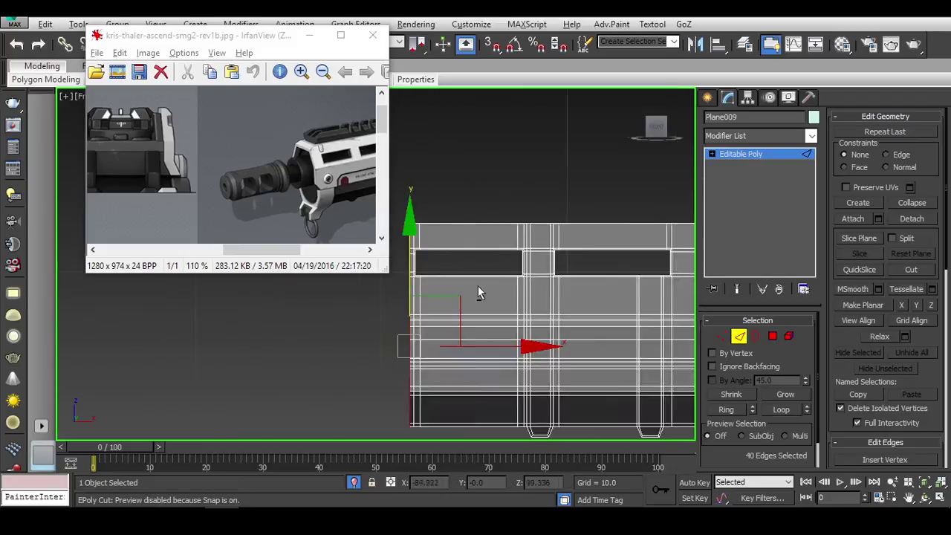
alt+middle_drag(478, 285, 412, 245)
Step: Inspect the handguard rail from several angles and the left view, with scaling active
key(r)
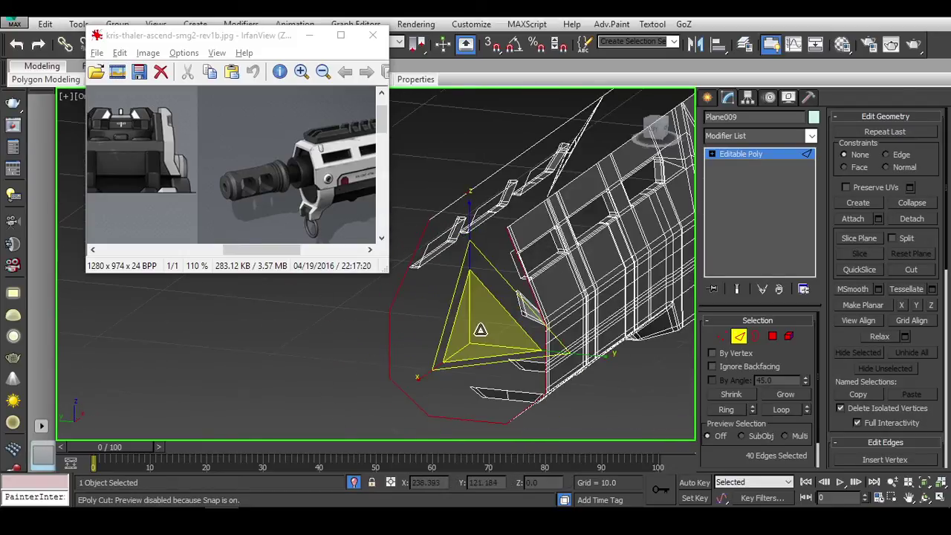
click(657, 130)
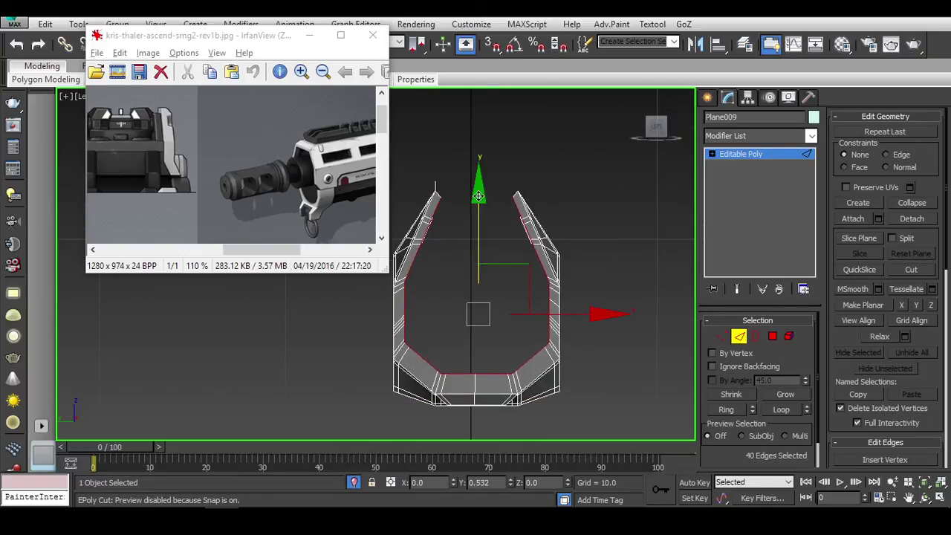
mouse_move(547, 240)
alt+middle_down()
mouse_move(484, 294)
mouse_move(495, 252)
mouse_move(499, 282)
mouse_move(546, 229)
mouse_move(527, 264)
alt+middle_up()
mouse_move(520, 301)
alt+middle_down()
mouse_move(543, 305)
mouse_move(586, 269)
alt+middle_up()
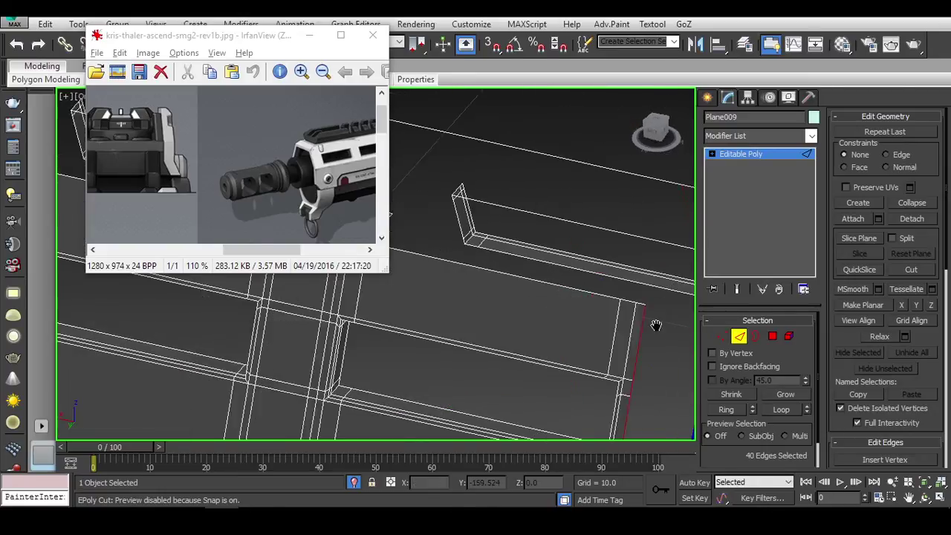
mouse_move(584, 311)
alt+middle_down()
mouse_move(645, 319)
mouse_move(591, 341)
mouse_move(637, 339)
mouse_move(594, 356)
alt+middle_up()
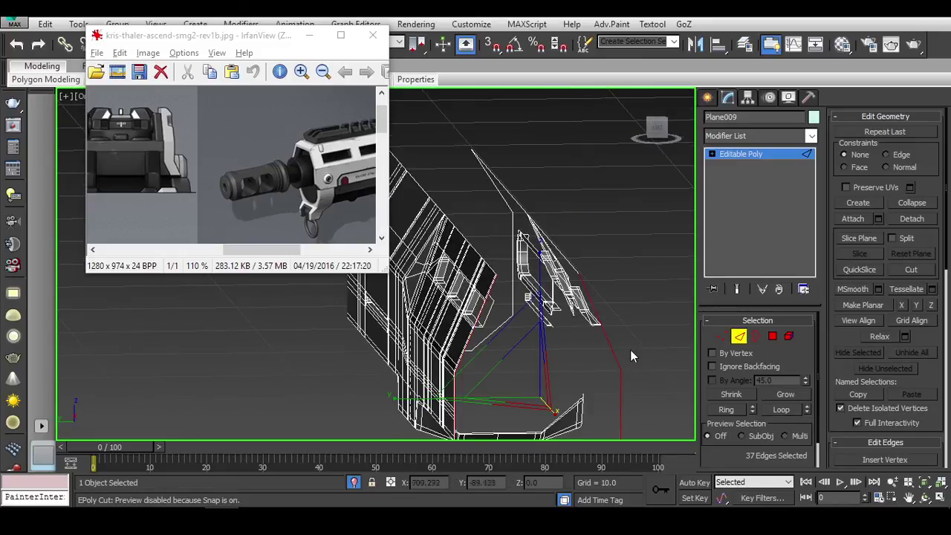
alt+middle_drag(527, 298, 571, 228)
key(l)
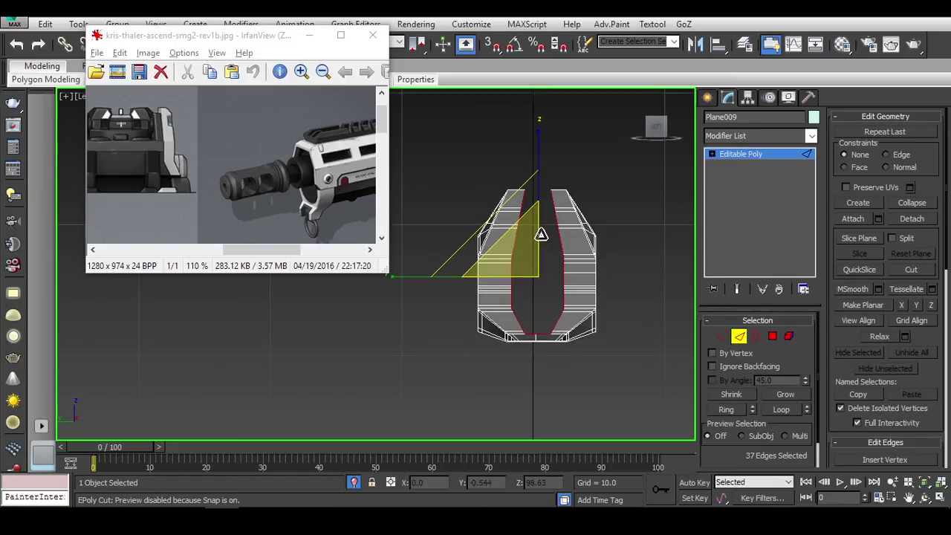
scroll(547, 149, up, 4)
scroll(555, 175, down, 1)
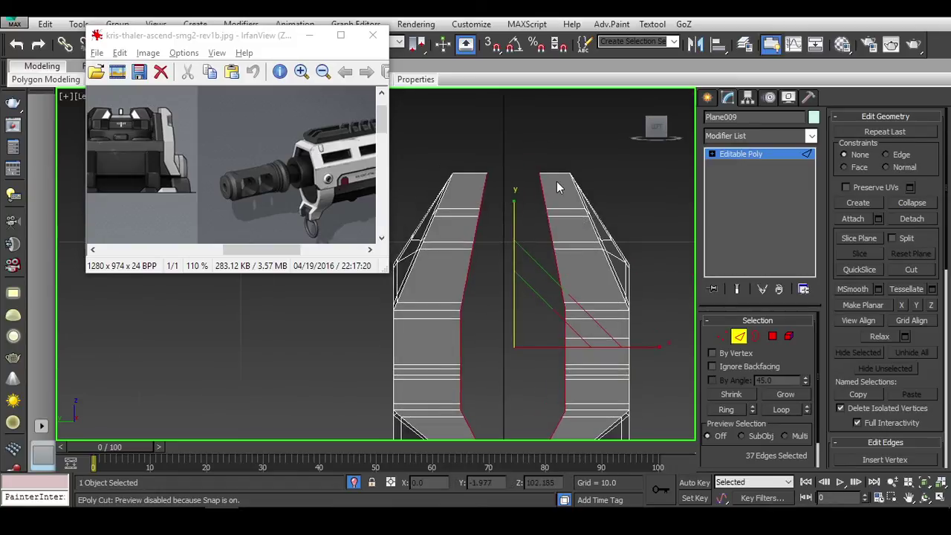
Step: Select the border loop of the handguard's circular end opening
click(538, 188)
mouse_move(538, 188)
alt+middle_down()
mouse_move(575, 247)
mouse_move(595, 253)
alt+middle_up()
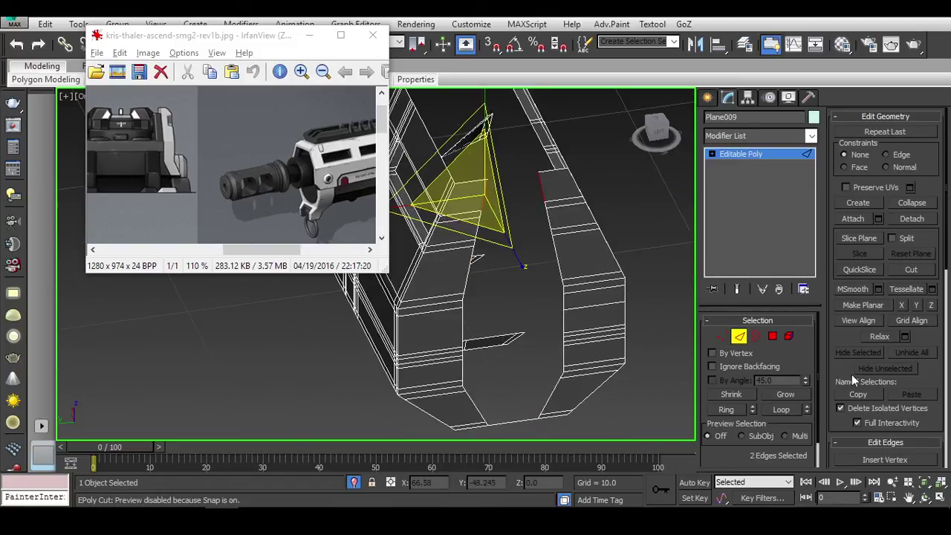
scroll(852, 375, down, 5)
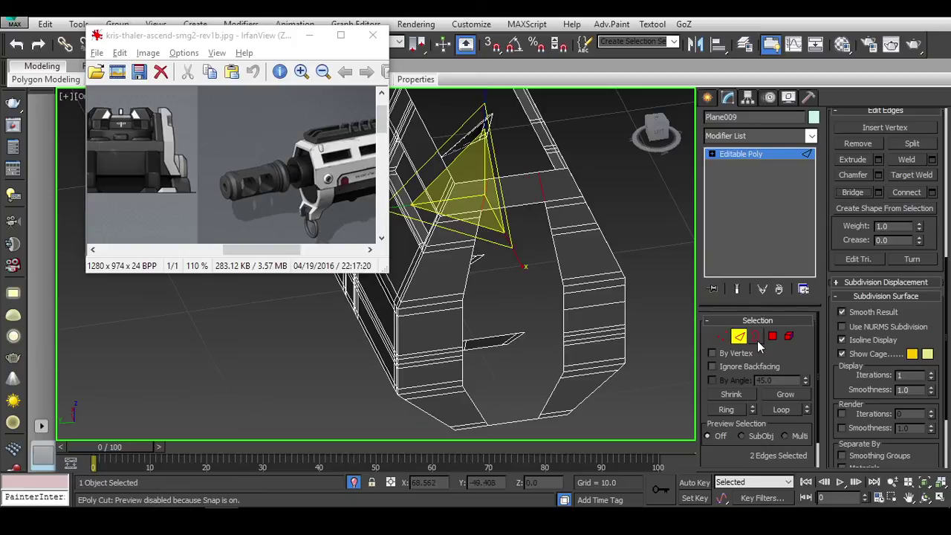
click(756, 336)
alt+middle_drag(565, 297, 587, 282)
right_click(563, 251)
click(484, 342)
alt+middle_drag(483, 342, 543, 324)
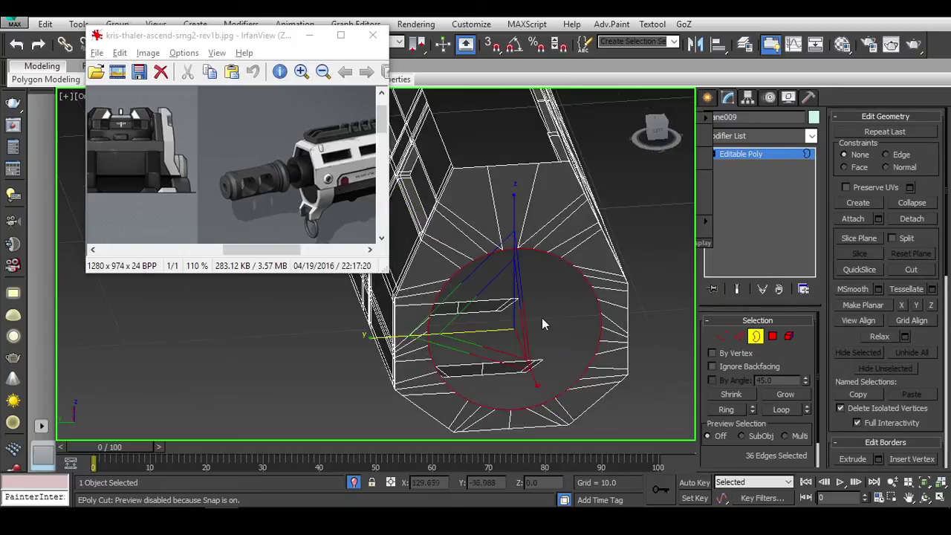
click(654, 131)
Step: Hide all other objects, lower the end opening ring slightly, and exit border editing
right_click(578, 216)
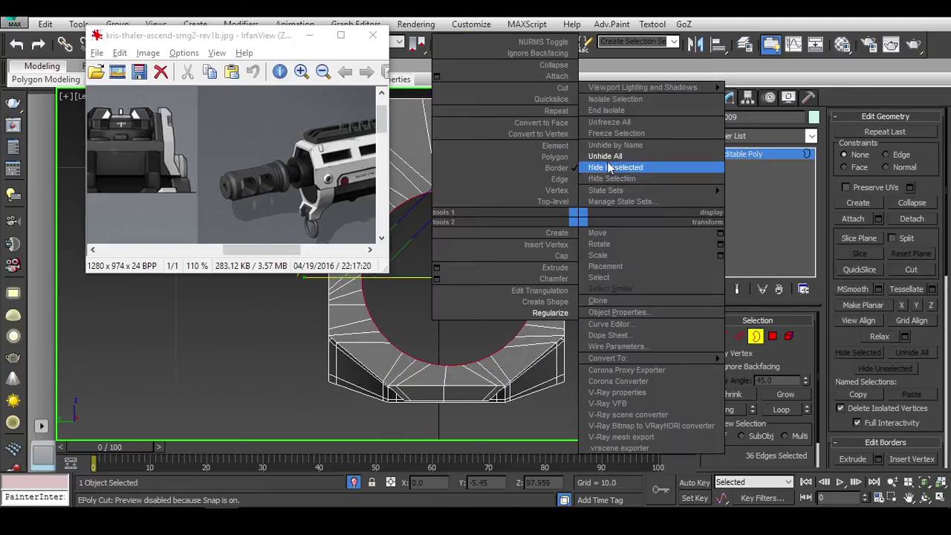
click(609, 167)
scroll(601, 176, down, 3)
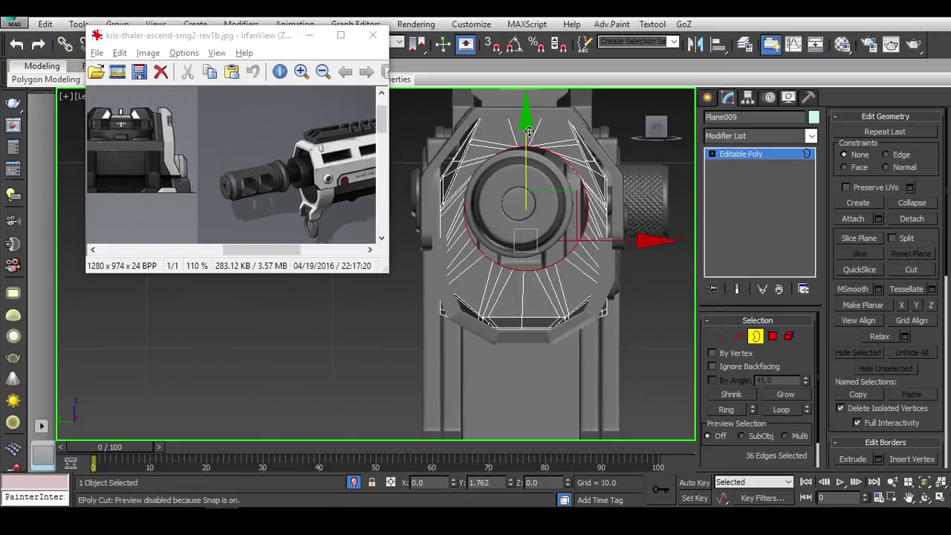
drag(635, 249, 630, 254)
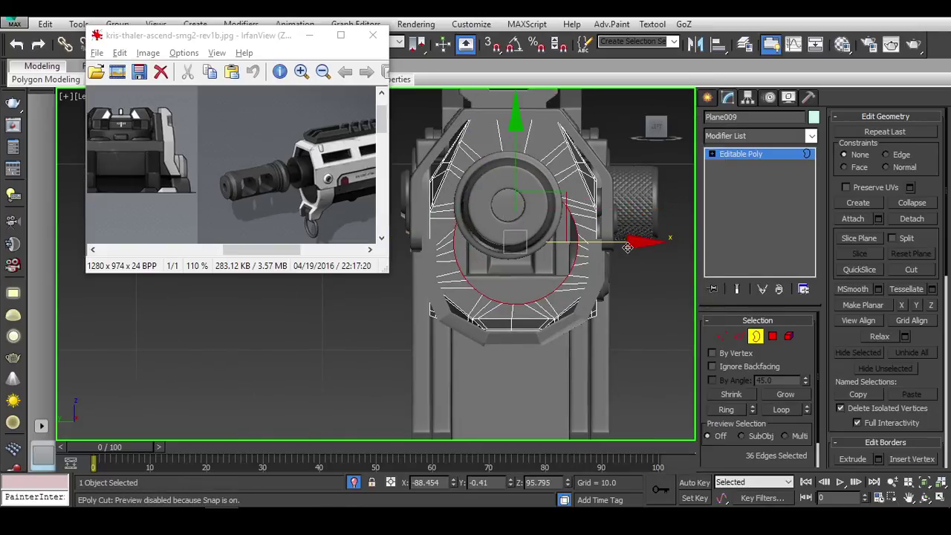
mouse_move(627, 246)
middle_down()
mouse_move(601, 269)
mouse_move(412, 258)
middle_up()
click(309, 36)
click(756, 337)
Step: Turn on edged faces and nudge the barrel cylinder Cylinder001 slightly along X
click(454, 301)
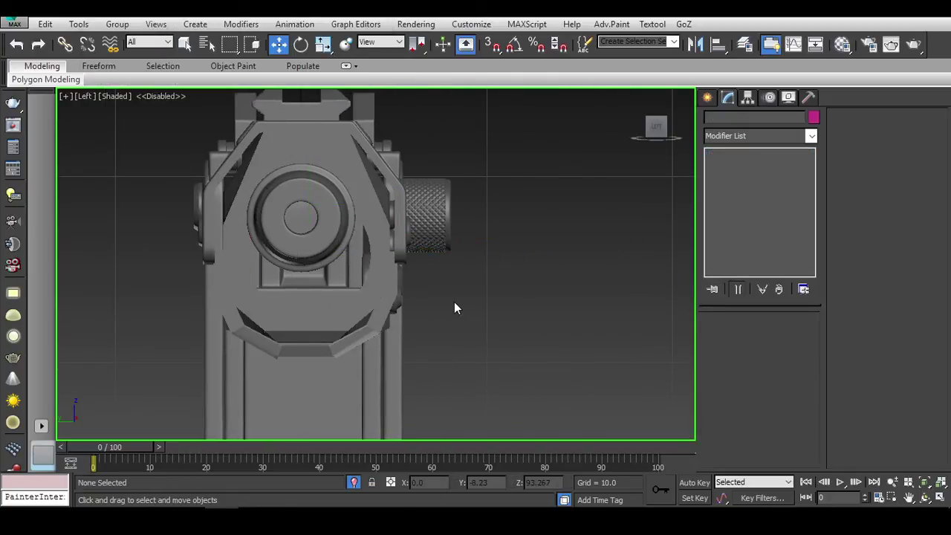
key(F4)
click(369, 215)
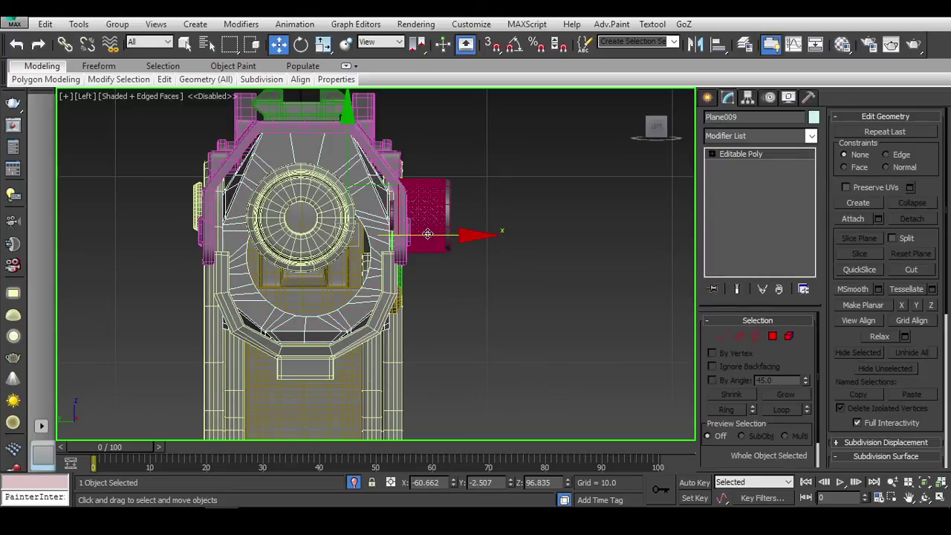
click(423, 228)
drag(416, 221, 421, 219)
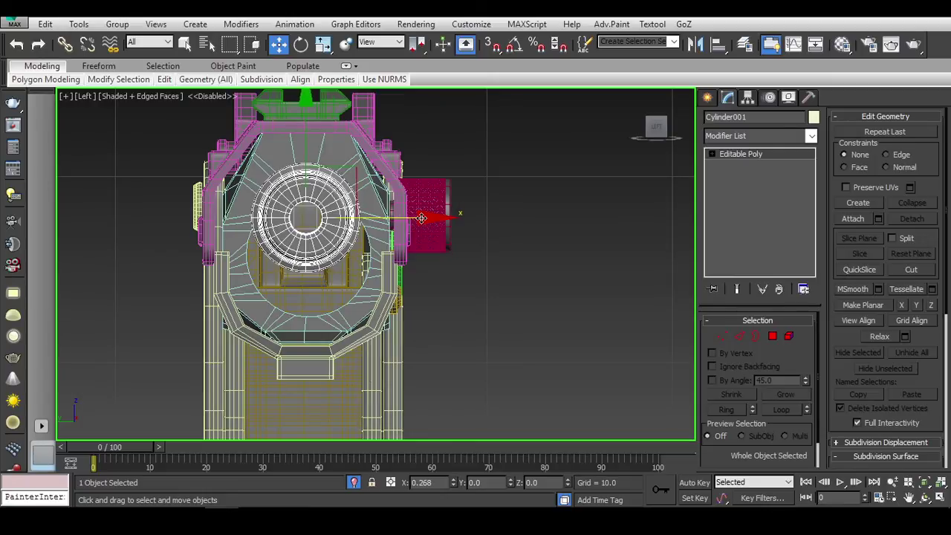
scroll(319, 133, up, 4)
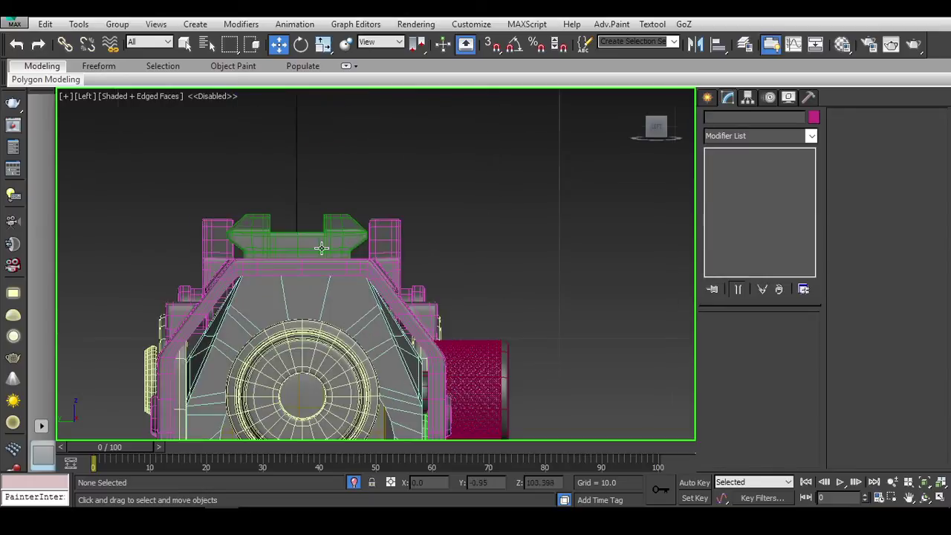
Step: Reselect the handguard Plane009 and isolate it with Alt+Q
click(347, 218)
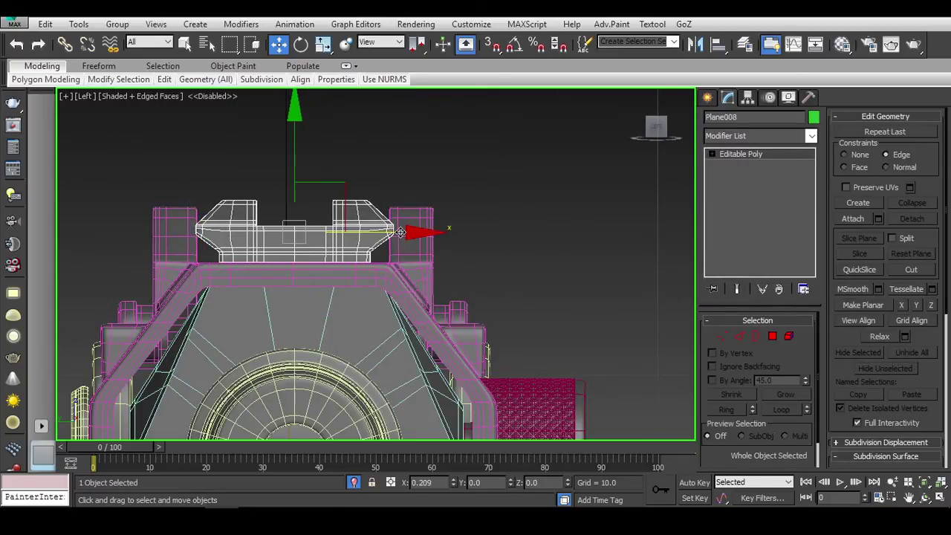
scroll(521, 218, down, 3)
mouse_move(461, 354)
middle_down()
mouse_move(461, 233)
mouse_move(391, 252)
middle_up()
click(461, 232)
click(460, 232)
click(391, 253)
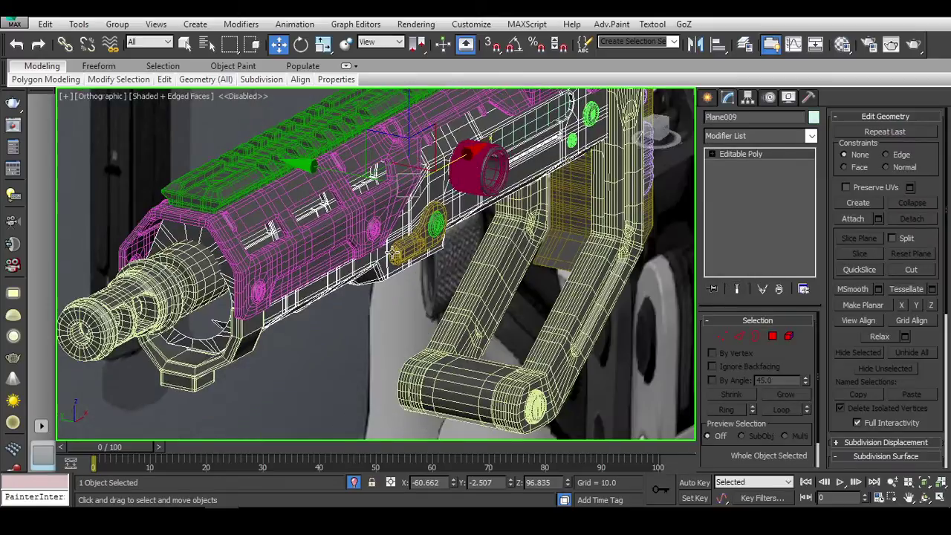
key(alt+q)
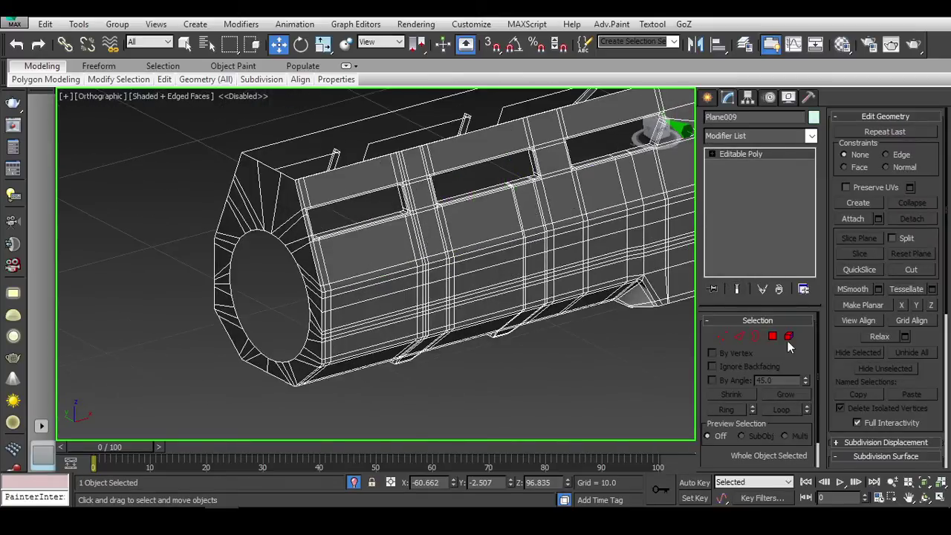
Step: Select the handguard's circular end border and check the hidden objects list without changes
click(756, 337)
click(296, 254)
key(r)
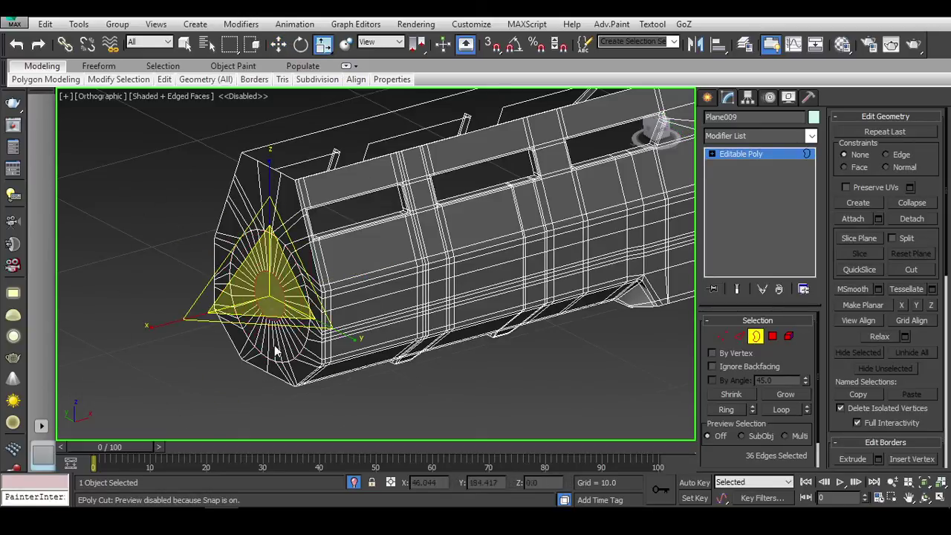
alt+middle_drag(274, 345, 481, 304)
right_click(477, 270)
click(515, 198)
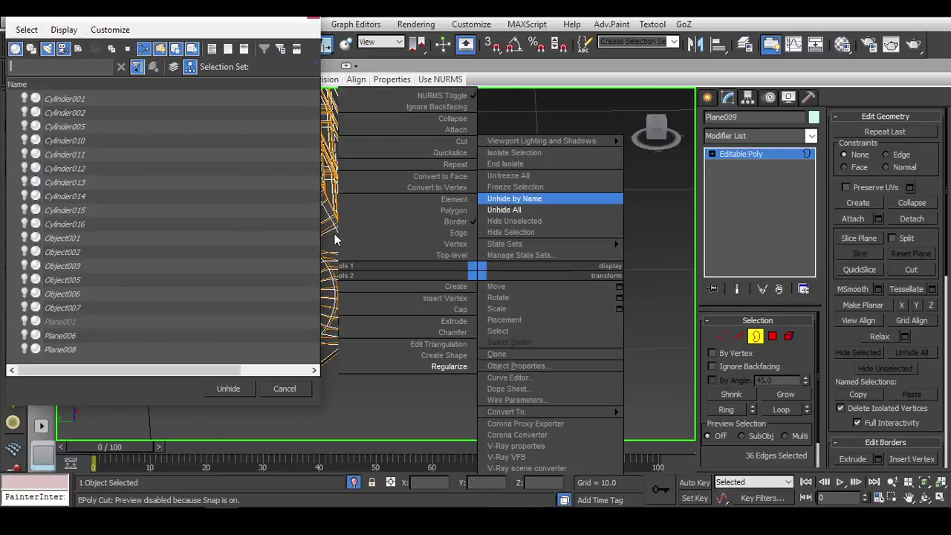
click(284, 388)
Step: Exit border mode, turn off edged faces with F4, and unhide all objects
click(755, 337)
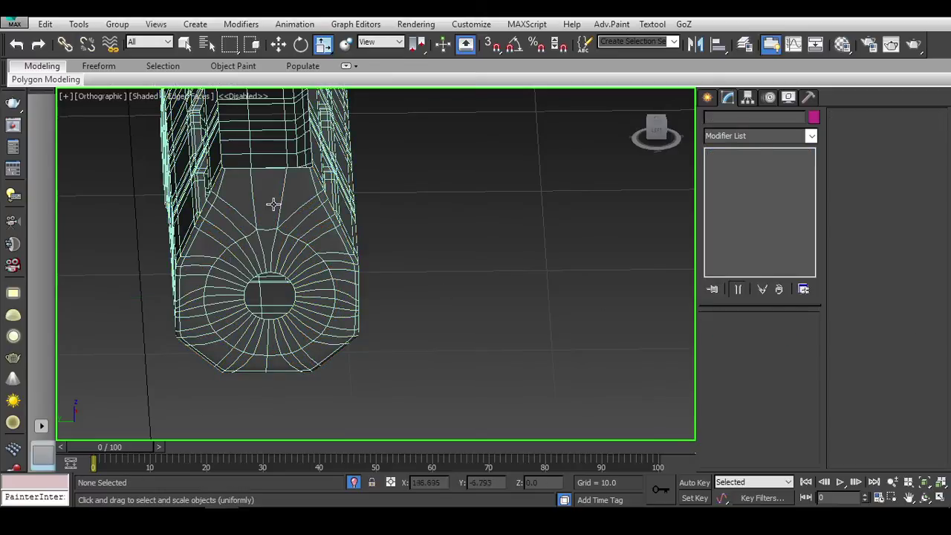
click(503, 223)
scroll(453, 243, down, 3)
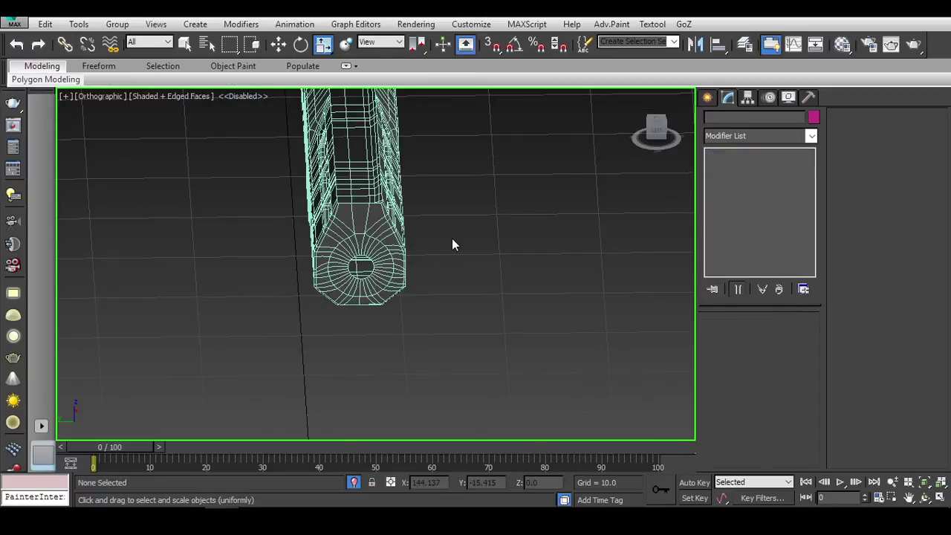
scroll(342, 189, down, 4)
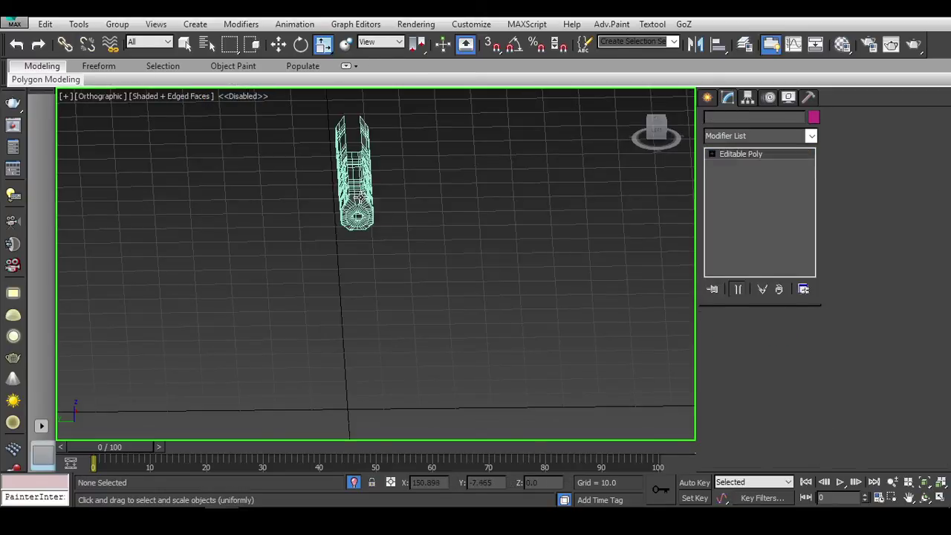
click(359, 199)
mouse_move(488, 211)
alt+middle_down()
mouse_move(469, 288)
mouse_move(505, 312)
alt+middle_up()
scroll(469, 289, up, 5)
click(506, 313)
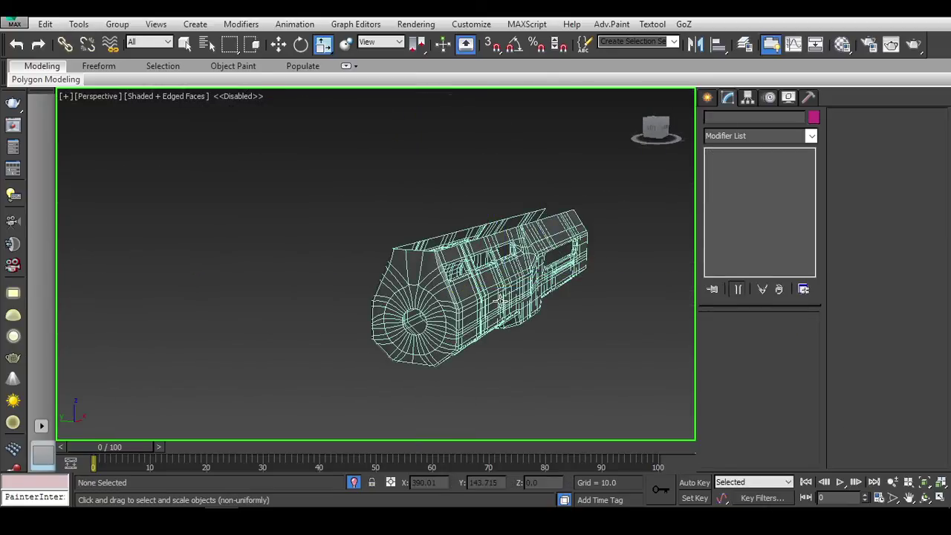
key(F4)
right_click(435, 277)
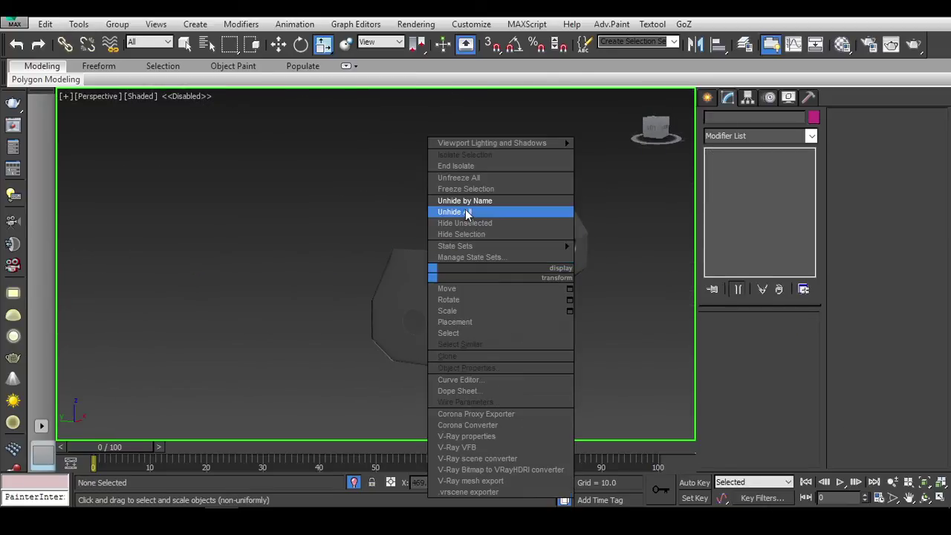
click(467, 213)
Step: Orbit to a side view of the gun and bring back the reference image
mouse_move(452, 255)
alt+middle_down()
mouse_move(478, 251)
mouse_move(362, 256)
mouse_move(250, 233)
mouse_move(474, 254)
alt+middle_up()
scroll(362, 256, up, 5)
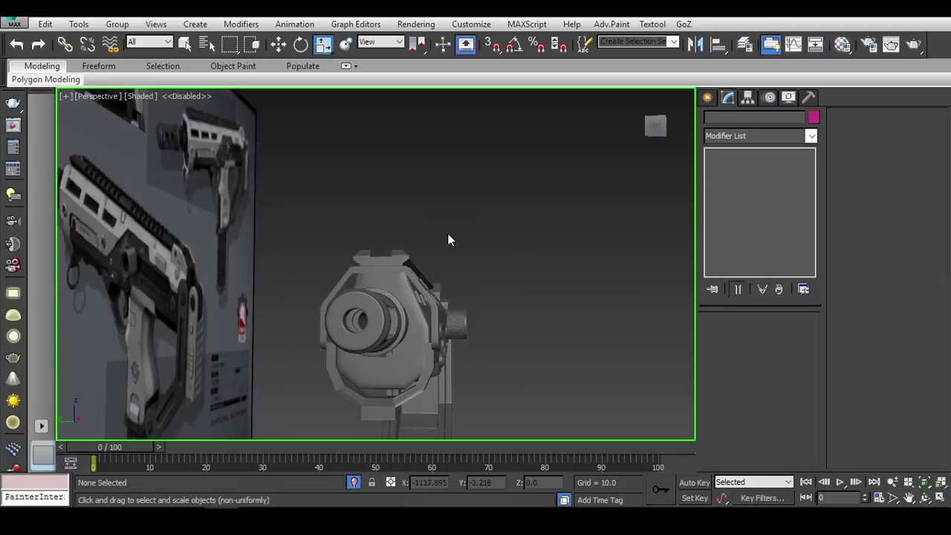
mouse_move(448, 349)
alt+middle_down()
mouse_move(427, 333)
mouse_move(405, 339)
mouse_move(418, 327)
mouse_move(409, 355)
mouse_move(380, 356)
mouse_move(545, 399)
mouse_move(318, 378)
mouse_move(446, 297)
mouse_move(675, 113)
mouse_move(499, 372)
mouse_move(532, 371)
alt+middle_up()
click(336, 507)
click(395, 377)
Step: Zoom the front view in on the muzzle and select the handguard
key(f)
click(500, 372)
scroll(496, 371, down, 5)
scroll(532, 371, up, 5)
scroll(418, 326, up, 3)
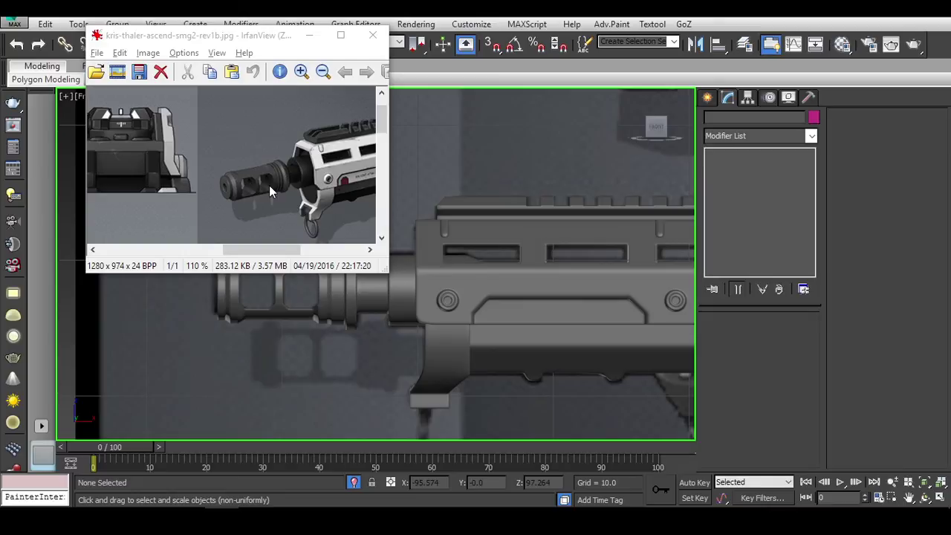
scroll(446, 312, up, 3)
scroll(633, 301, up, 4)
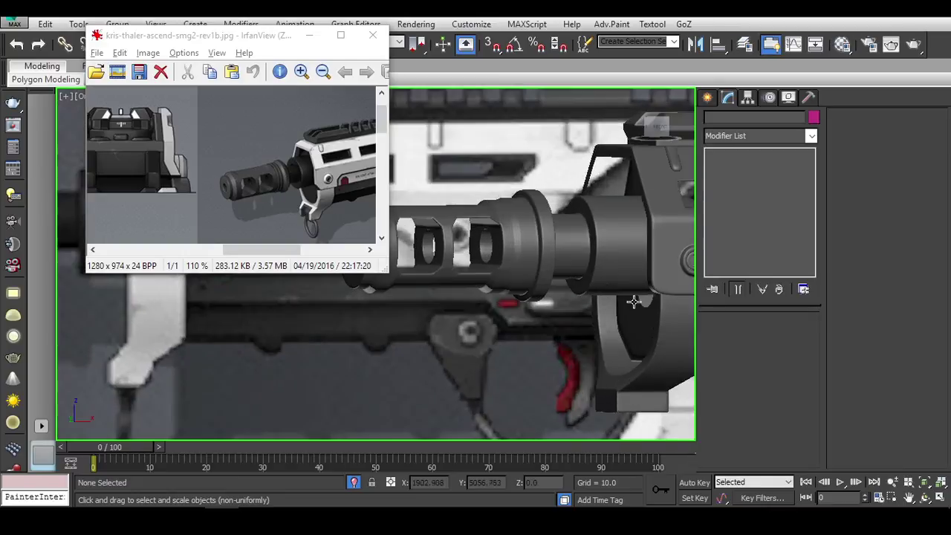
scroll(634, 301, up, 2)
click(535, 303)
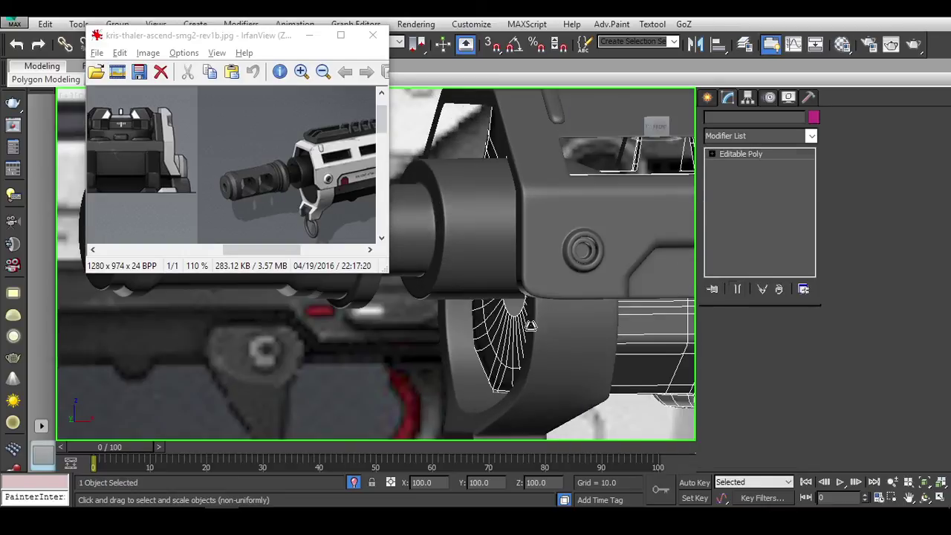
Step: Place a new standard cylinder under the barrel in the front wireframe view
click(305, 34)
scroll(454, 190, down, 1)
click(487, 190)
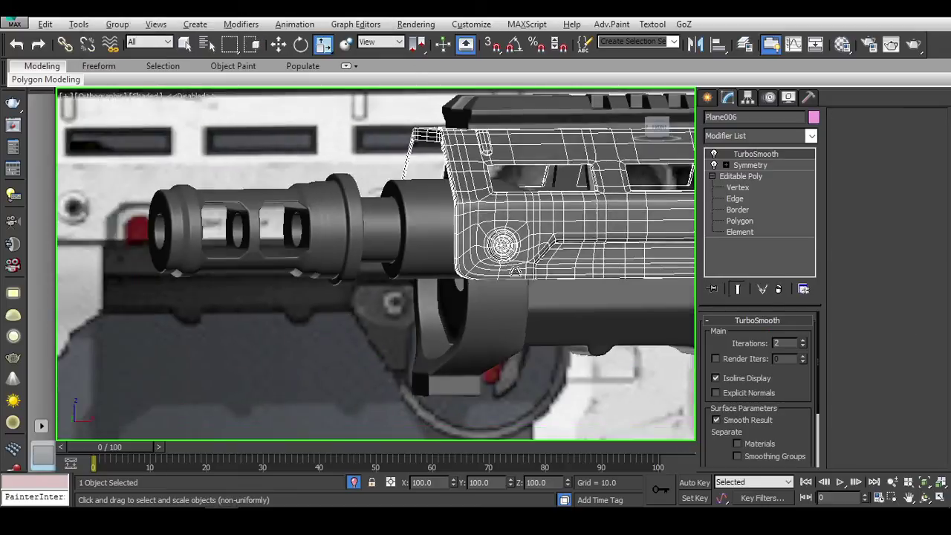
click(708, 98)
middle_drag(678, 223, 465, 261)
scroll(452, 279, down, 3)
key(f)
key(F3)
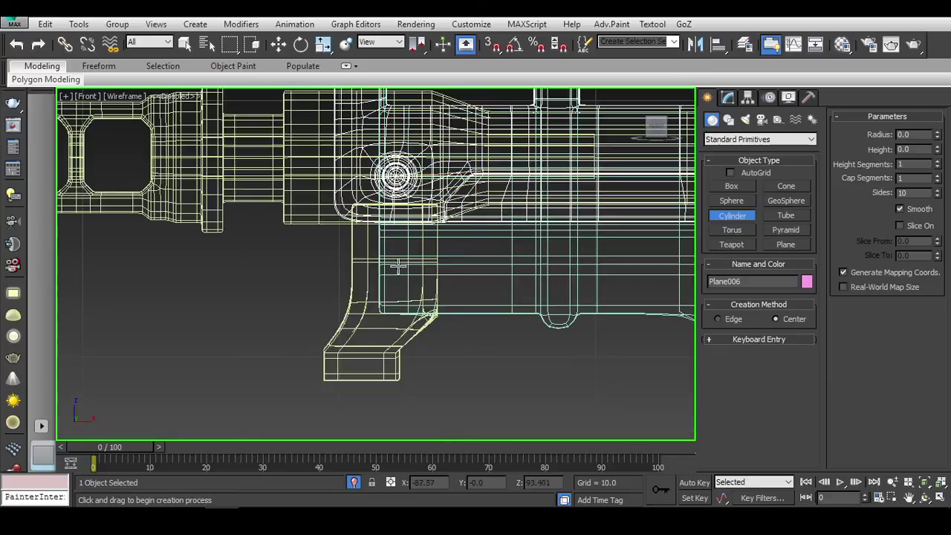
click(402, 312)
Step: Rotate, move and scale Cylinder017 into the ring mount, then convert it to editable poly
key(e)
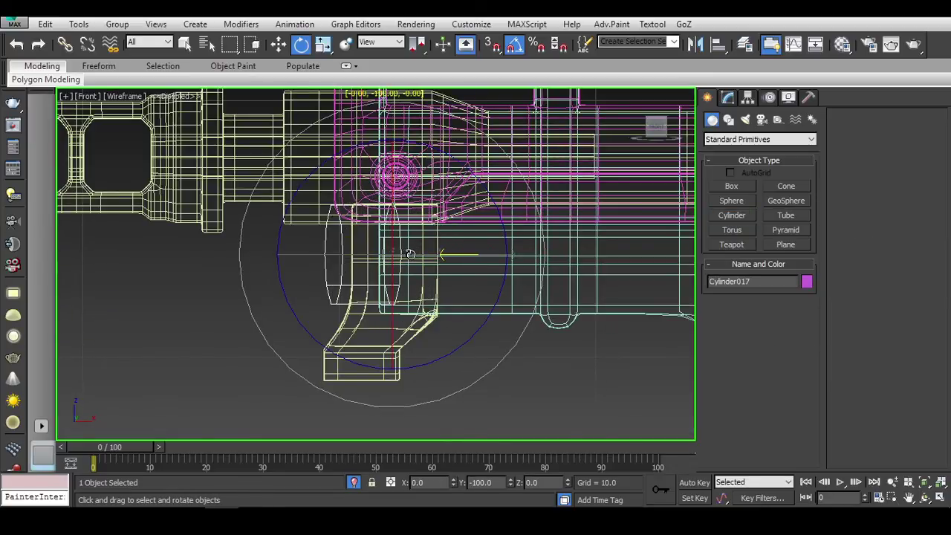
key(w)
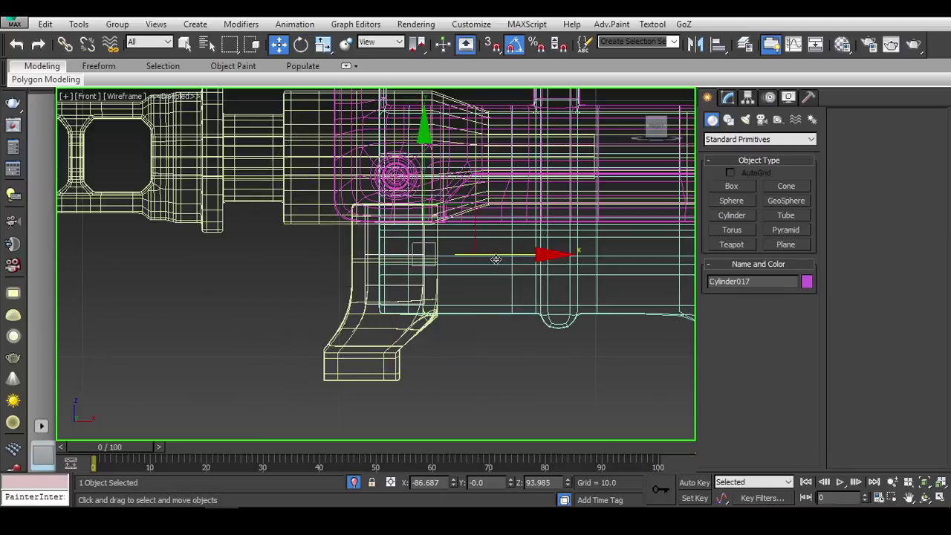
key(F3)
alt+middle_drag(496, 258, 548, 297)
key(r)
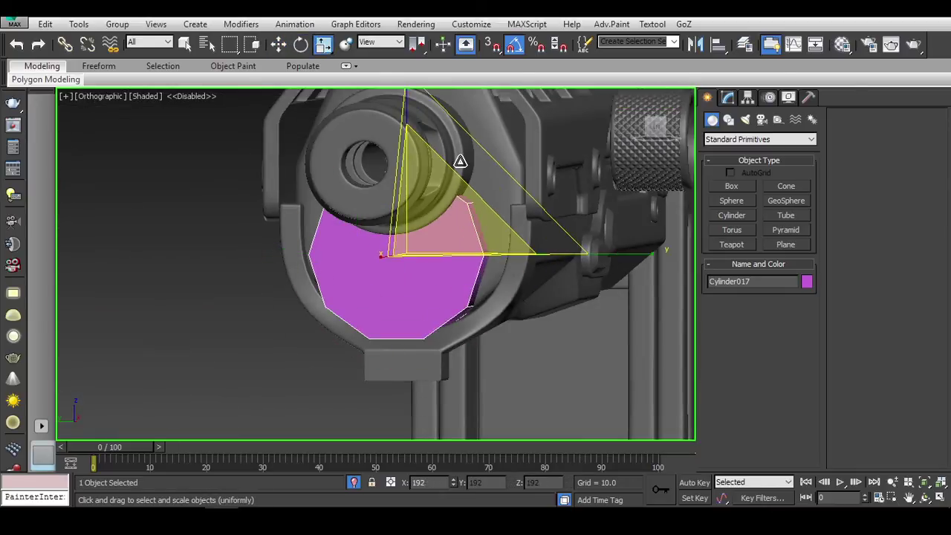
key(w)
mouse_move(460, 161)
alt+middle_down()
mouse_move(516, 255)
mouse_move(526, 225)
mouse_move(546, 252)
mouse_move(530, 201)
mouse_move(588, 223)
alt+middle_up()
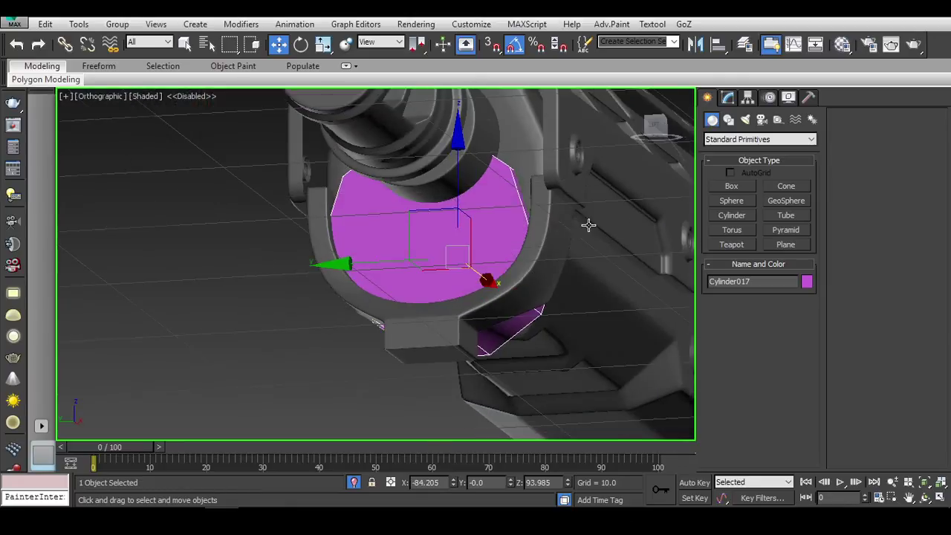
right_click(586, 223)
click(698, 374)
mouse_move(619, 304)
alt+middle_down()
mouse_move(657, 187)
mouse_move(628, 205)
mouse_move(569, 290)
alt+middle_up()
Step: Delete the cylinder's upper polygons and raise the remaining half-disc slightly
key(F3)
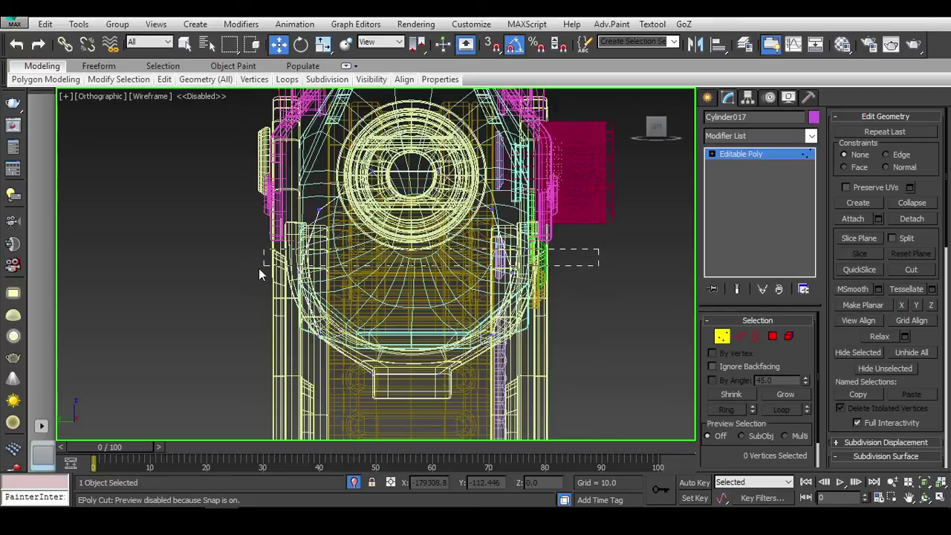
click(772, 336)
key(F3)
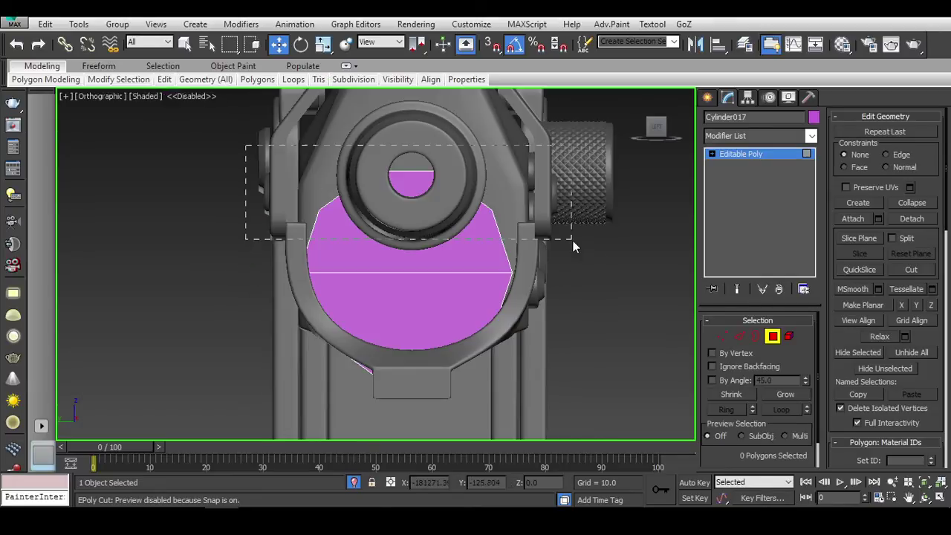
key(F3)
click(773, 336)
key(F3)
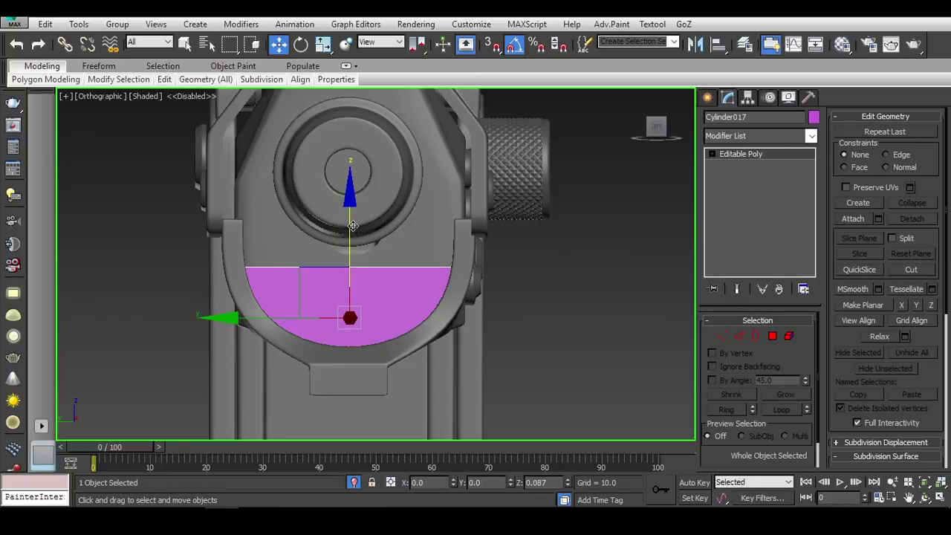
drag(360, 211, 361, 214)
key(F3)
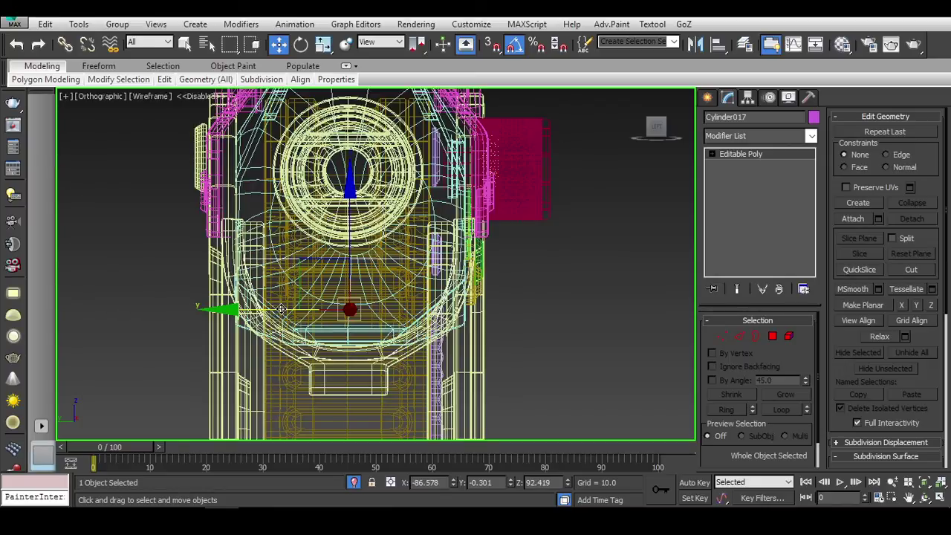
key(F3)
Step: Nudge the plate's vertices slightly left in the Front view, then frame the plate in the Left view
alt+middle_drag(281, 308, 446, 223)
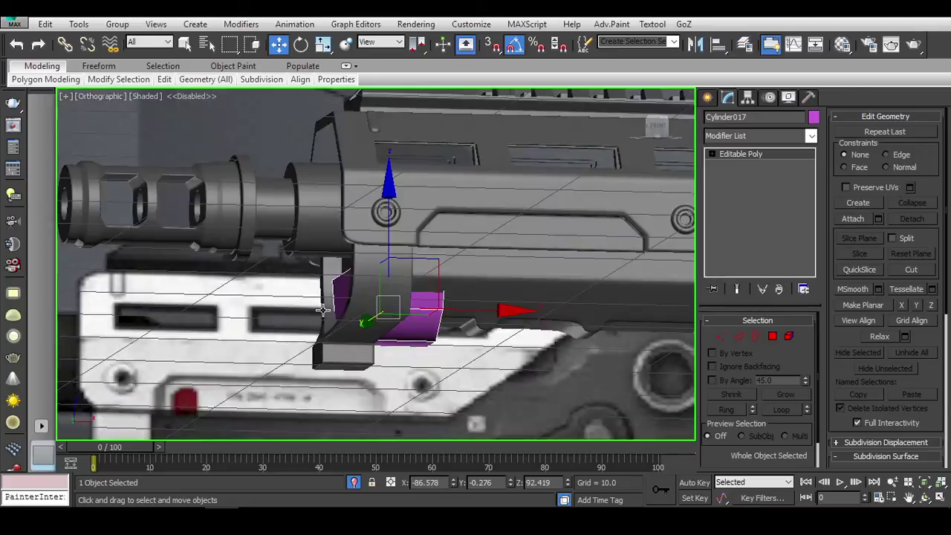
click(663, 128)
key(1)
key(F3)
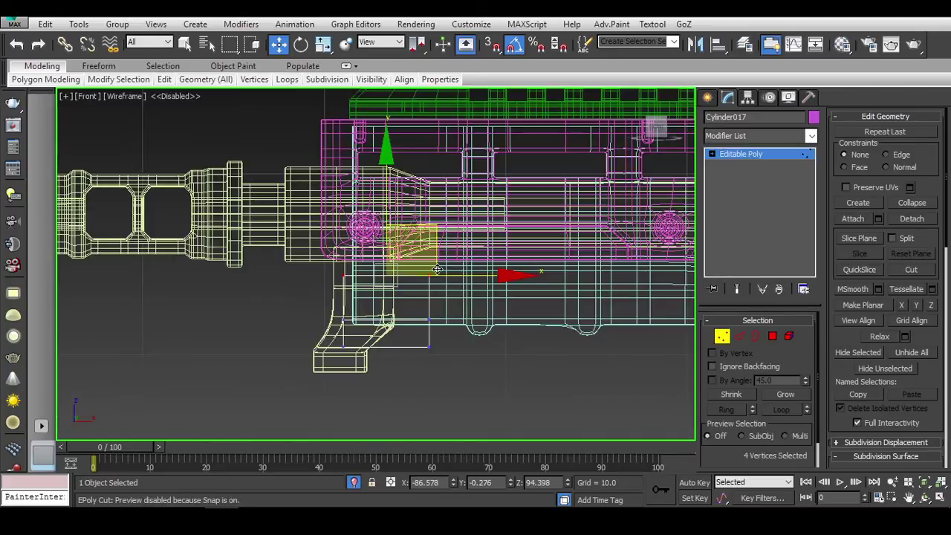
drag(496, 315, 484, 315)
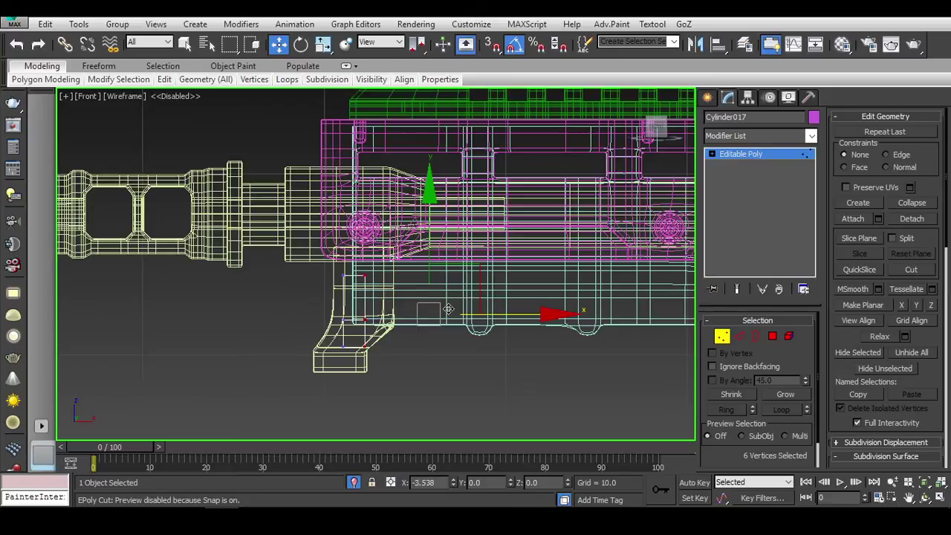
key(F3)
alt+middle_drag(449, 308, 503, 266)
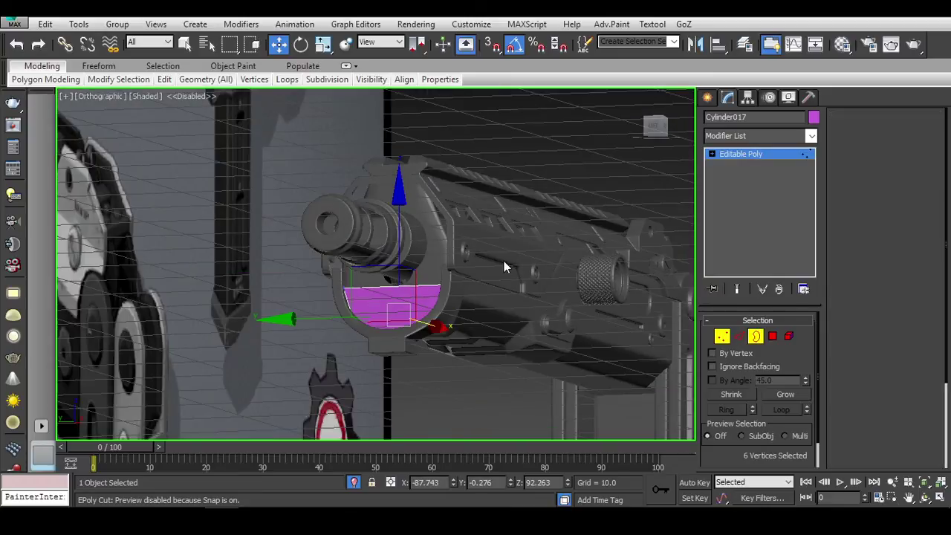
key(3)
mouse_move(397, 99)
alt+middle_down()
mouse_move(608, 238)
mouse_move(683, 139)
alt+middle_up()
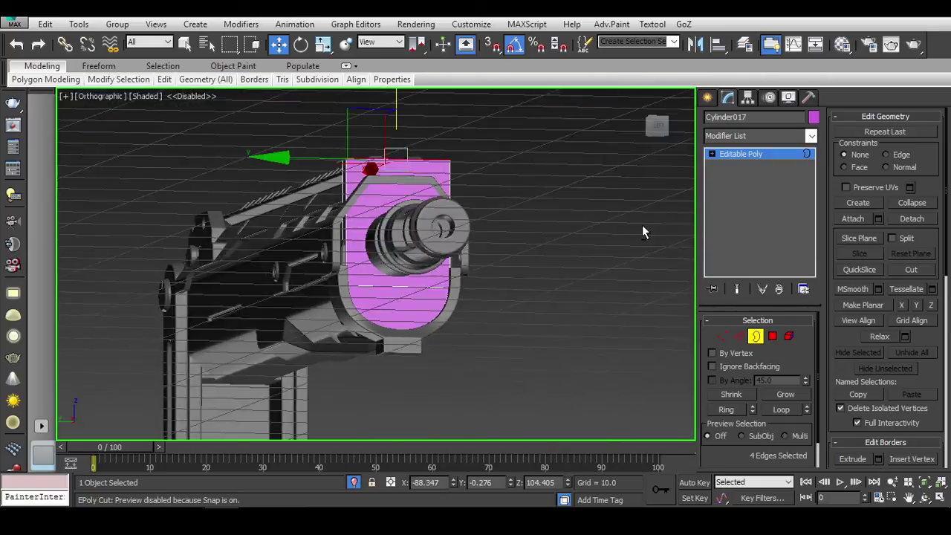
click(655, 128)
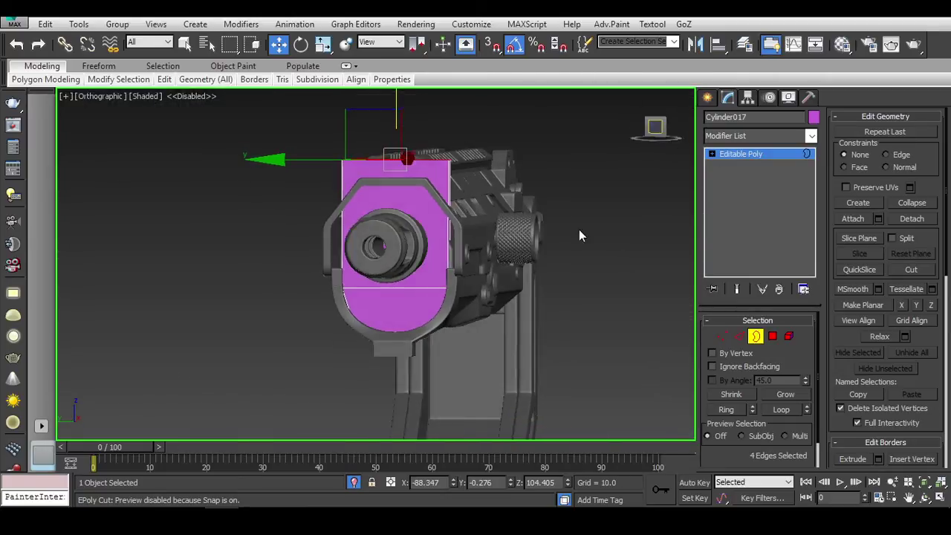
middle_drag(450, 309, 454, 354)
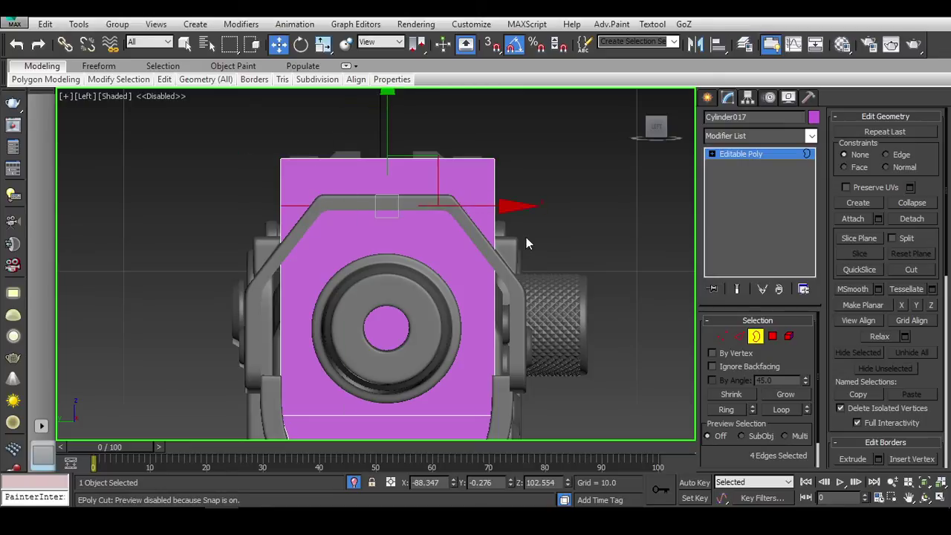
Step: Select the plate's top vertices and scale them on X to 70% width
key(w)
key(1)
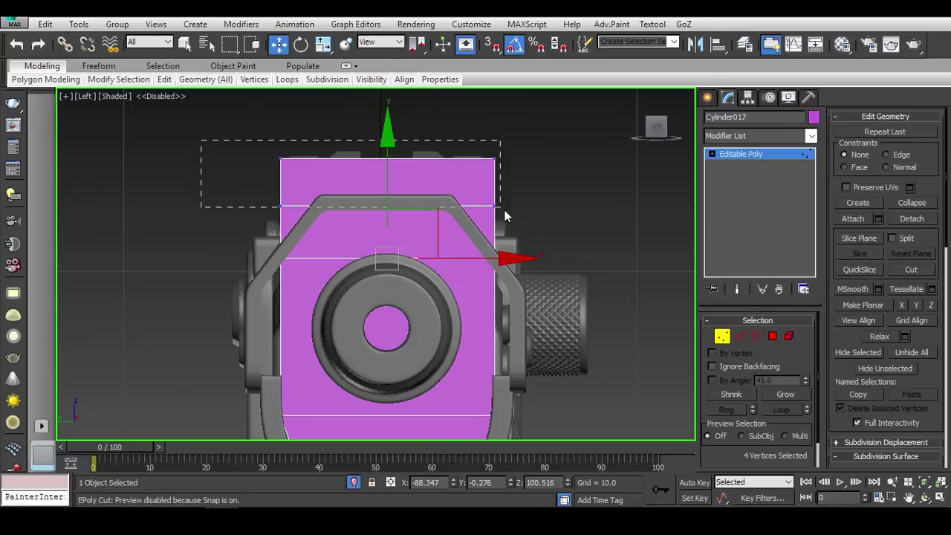
drag(201, 141, 499, 212)
middle_drag(518, 183, 518, 227)
drag(518, 227, 496, 226)
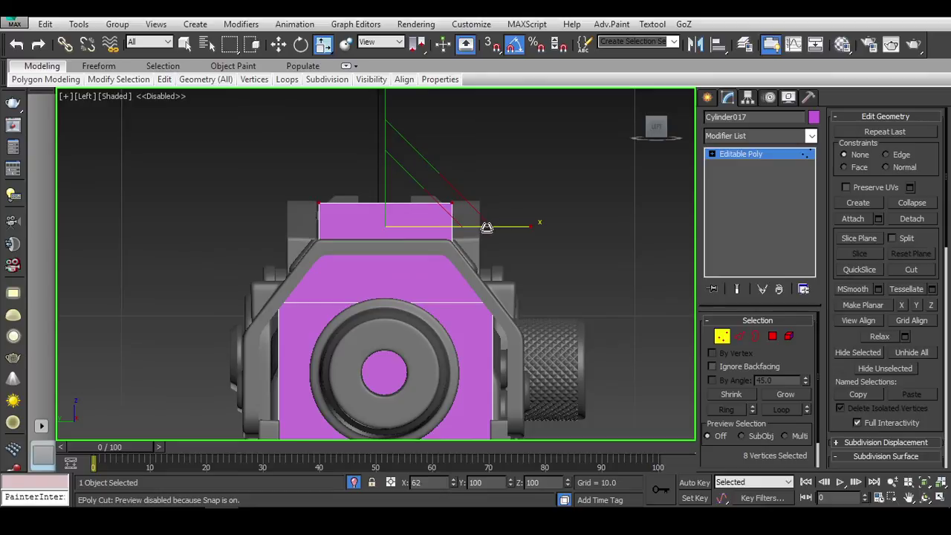
key(F3)
drag(248, 213, 378, 166)
middle_drag(372, 137, 371, 171)
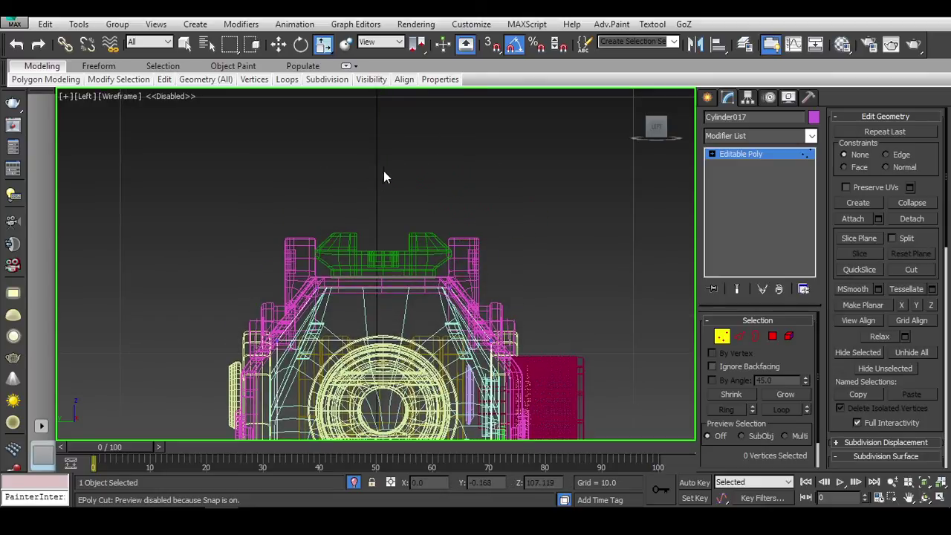
key(F3)
click(755, 336)
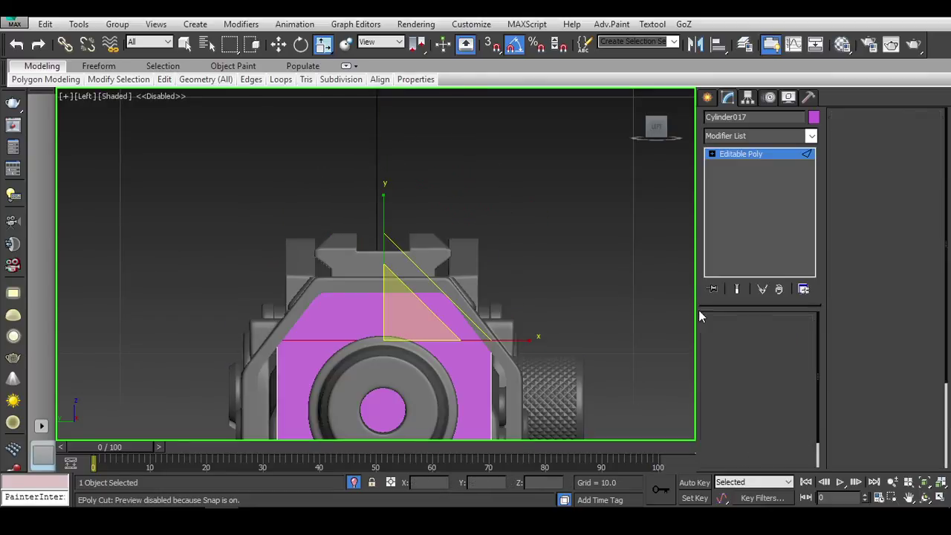
Step: Frame the plate and unhide the rest of the gun via the viewport menu
alt+middle_drag(476, 312, 412, 318)
key(z)
scroll(446, 329, down, 2)
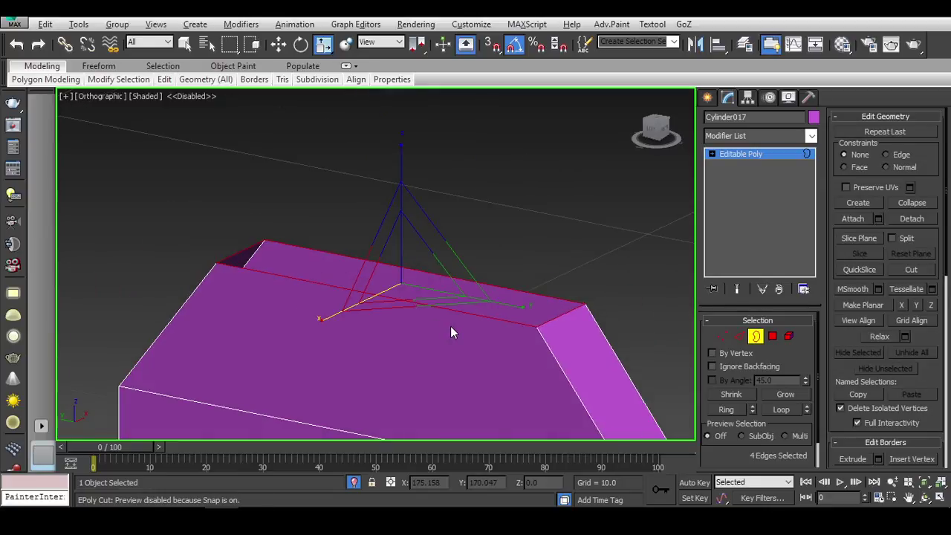
scroll(450, 333, down, 2)
mouse_move(451, 333)
alt+middle_down()
mouse_move(496, 219)
mouse_move(553, 244)
alt+middle_up()
right_click(576, 223)
click(602, 163)
mouse_move(602, 162)
alt+middle_down()
mouse_move(520, 193)
mouse_move(564, 178)
alt+middle_up()
scroll(654, 132, up, 2)
Step: Check the plate's vertices from the Front view in wireframe and shaded display
click(654, 132)
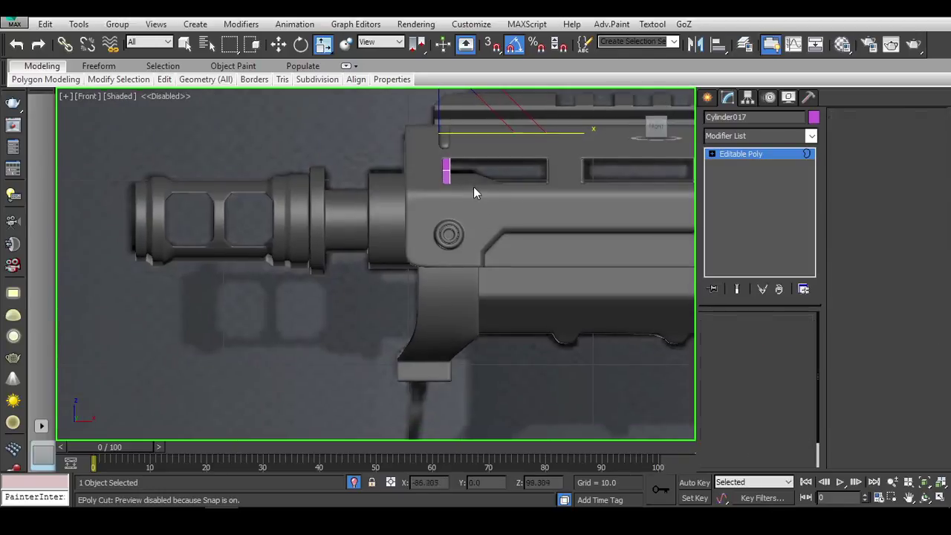
key(1)
key(F3)
key(F3)
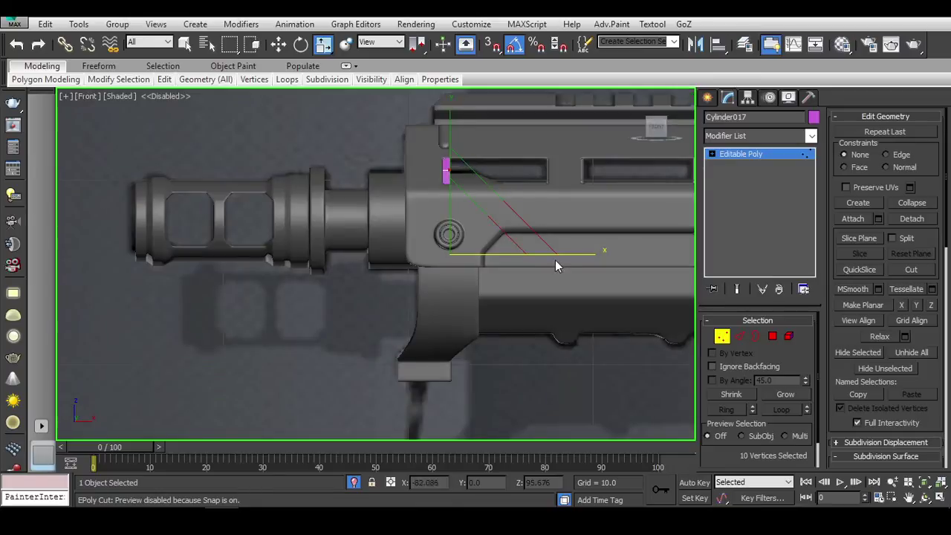
key(F3)
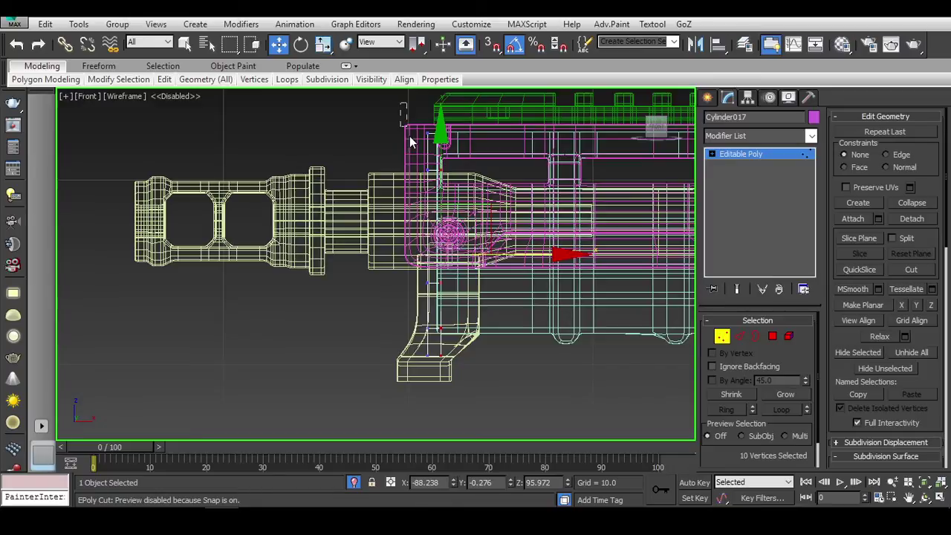
key(F3)
key(F3)
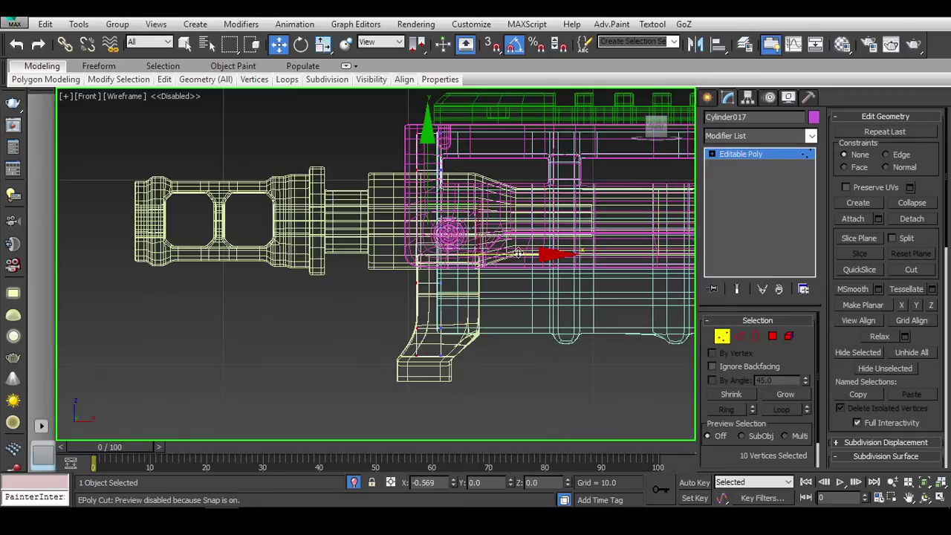
key(F3)
Step: Isolate the plate and add an edge loop just below its top
mouse_move(505, 304)
alt+middle_down()
mouse_move(590, 312)
mouse_move(616, 294)
mouse_move(641, 300)
mouse_move(593, 303)
mouse_move(684, 323)
alt+middle_up()
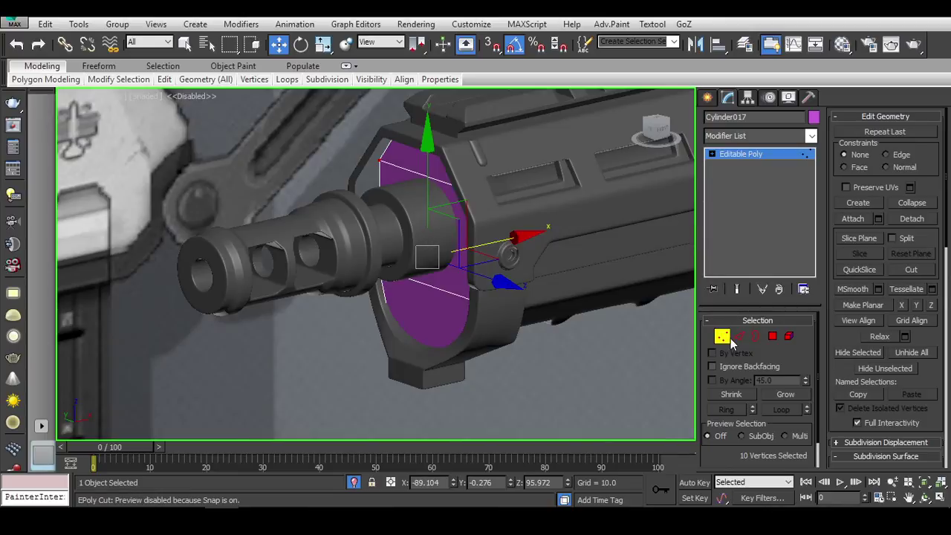
click(721, 336)
alt+middle_drag(520, 312, 449, 314)
key(alt+q)
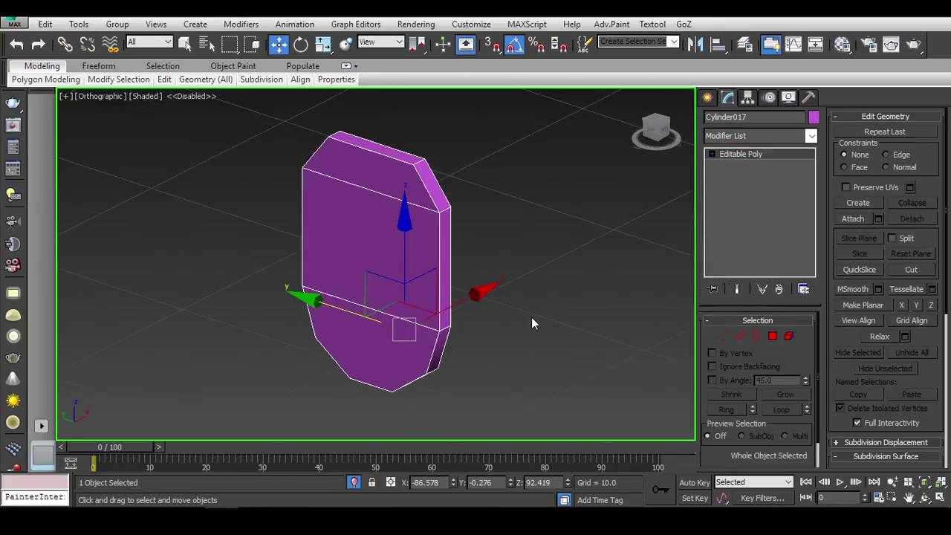
scroll(450, 221, up, 3)
shift+drag(458, 226, 462, 227)
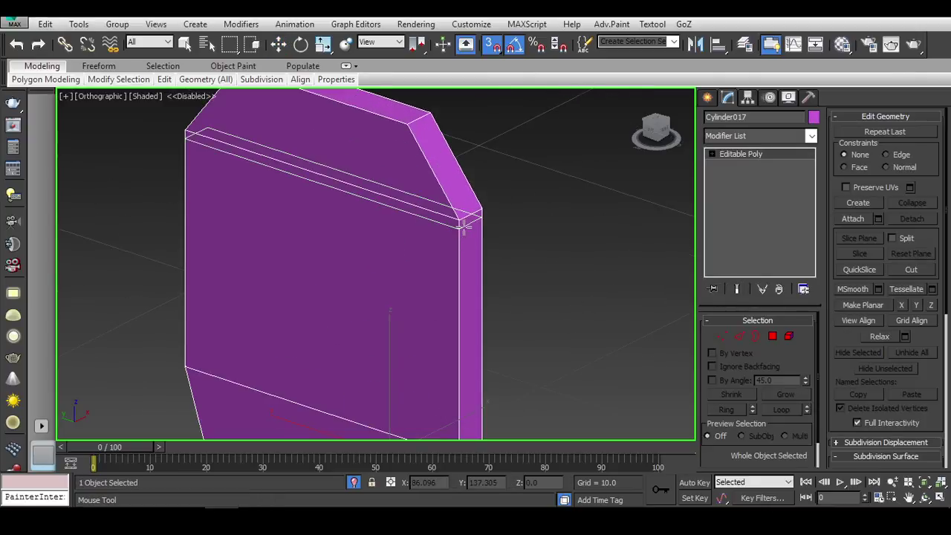
Step: Select and move the plate's eight bottom vertices, then preview the plate smoothed
alt+middle_drag(458, 190, 505, 246)
key(1)
key(w)
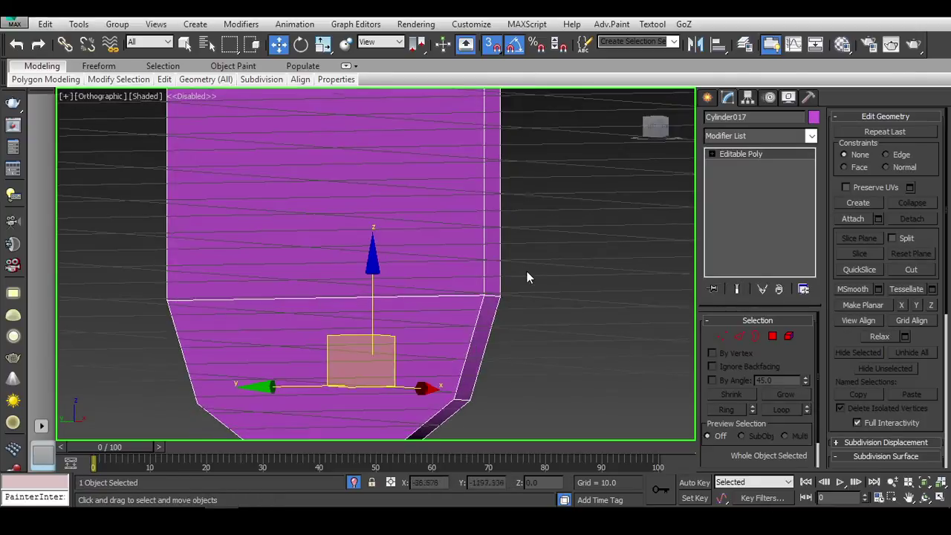
scroll(512, 286, down, 2)
key(F3)
drag(571, 300, 145, 336)
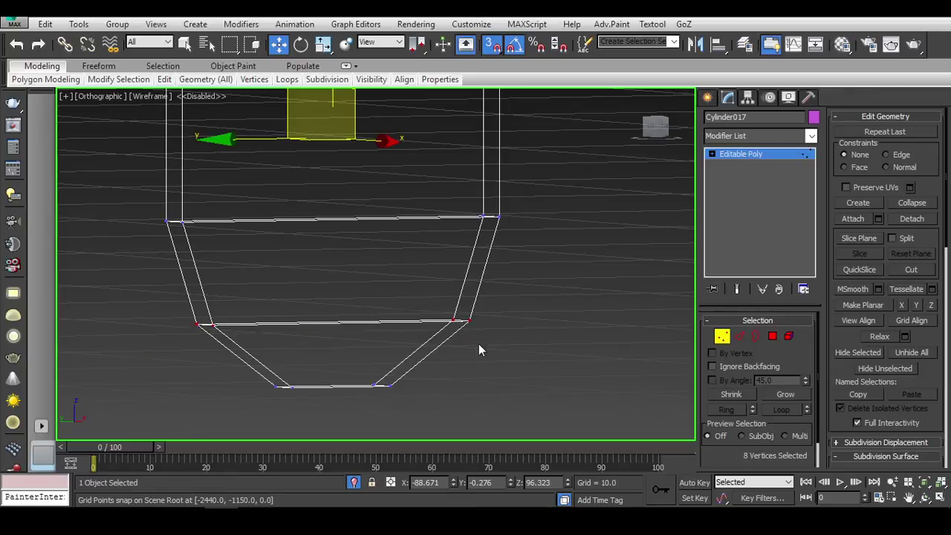
scroll(500, 346, down, 3)
key(F3)
click(740, 338)
click(476, 262)
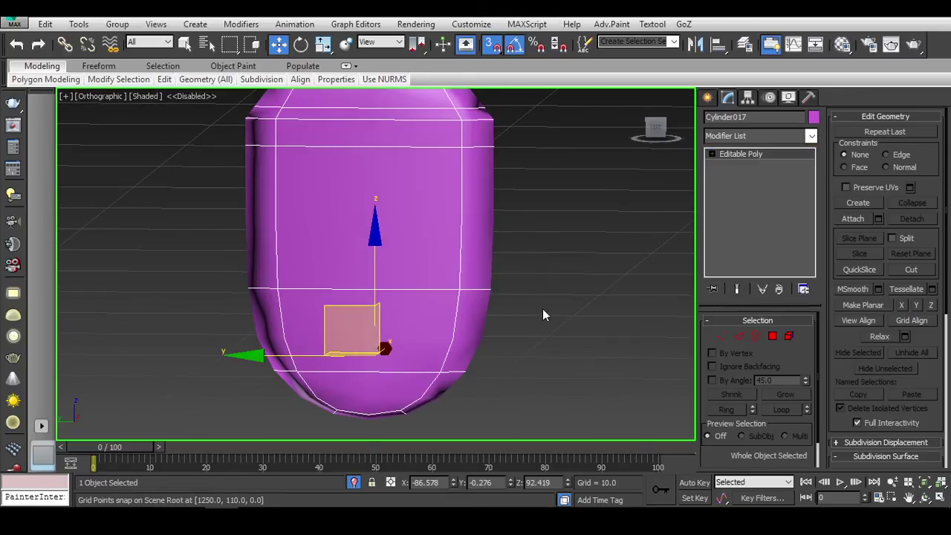
mouse_move(543, 308)
alt+middle_down()
mouse_move(454, 226)
mouse_move(480, 308)
mouse_move(517, 298)
mouse_move(503, 283)
mouse_move(593, 327)
alt+middle_up()
scroll(455, 226, up, 3)
Step: Select the polygons on the plate's front face in the Front view
click(773, 336)
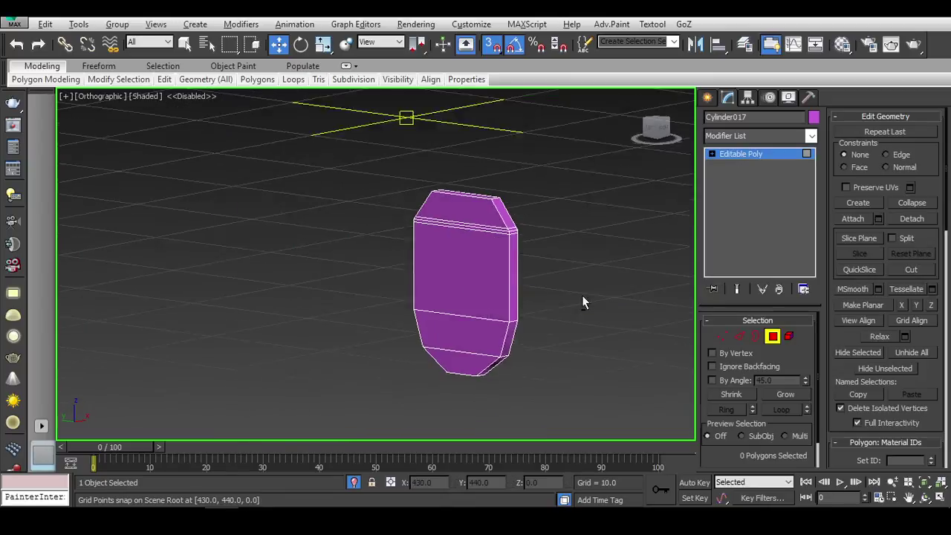
key(ctrl+a)
alt+middle_drag(682, 434, 509, 358)
key(f)
scroll(468, 246, down, 3)
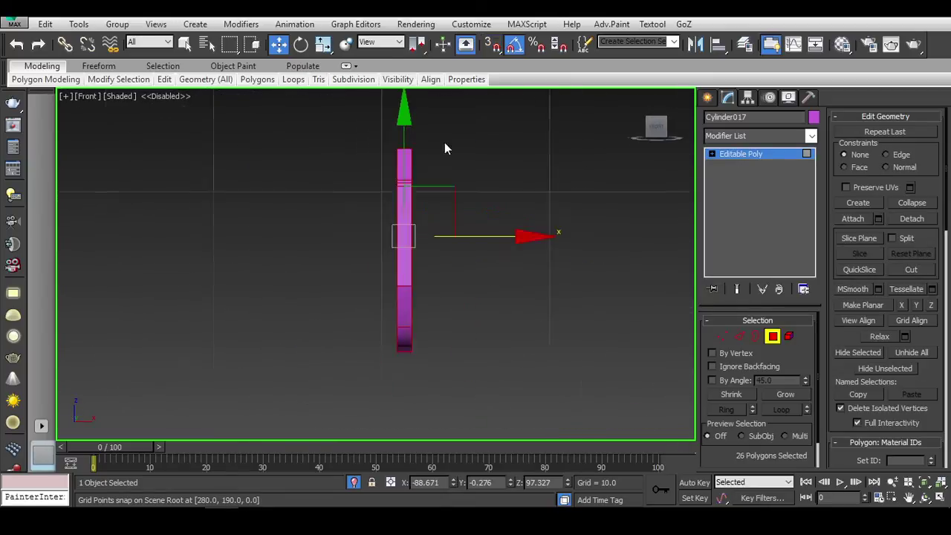
scroll(423, 149, up, 2)
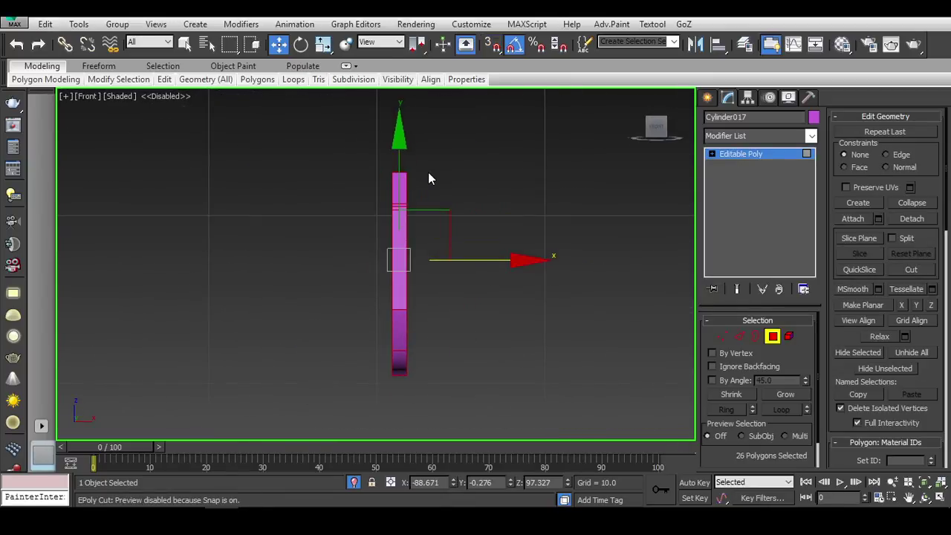
click(430, 172)
drag(403, 145, 395, 457)
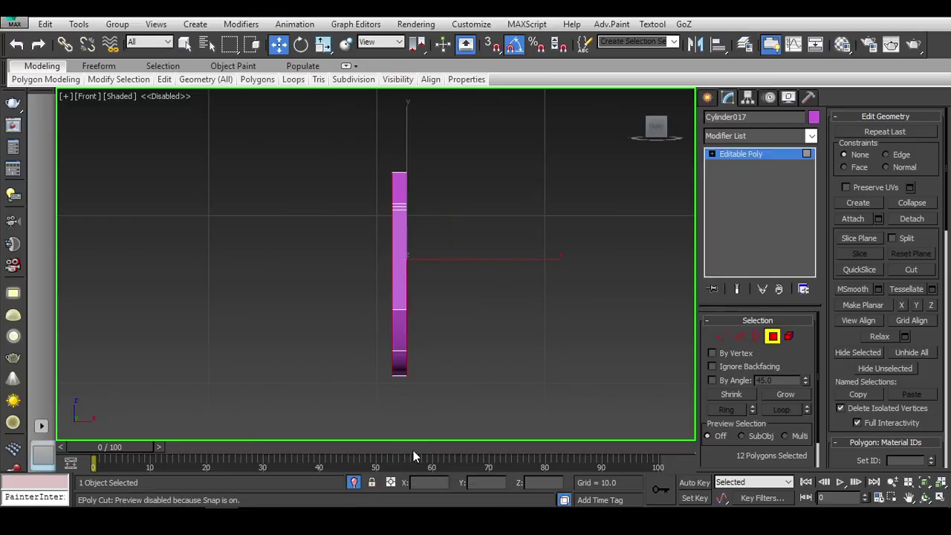
mouse_move(413, 450)
alt+middle_down()
mouse_move(438, 359)
mouse_move(475, 289)
alt+middle_up()
scroll(475, 289, up, 2)
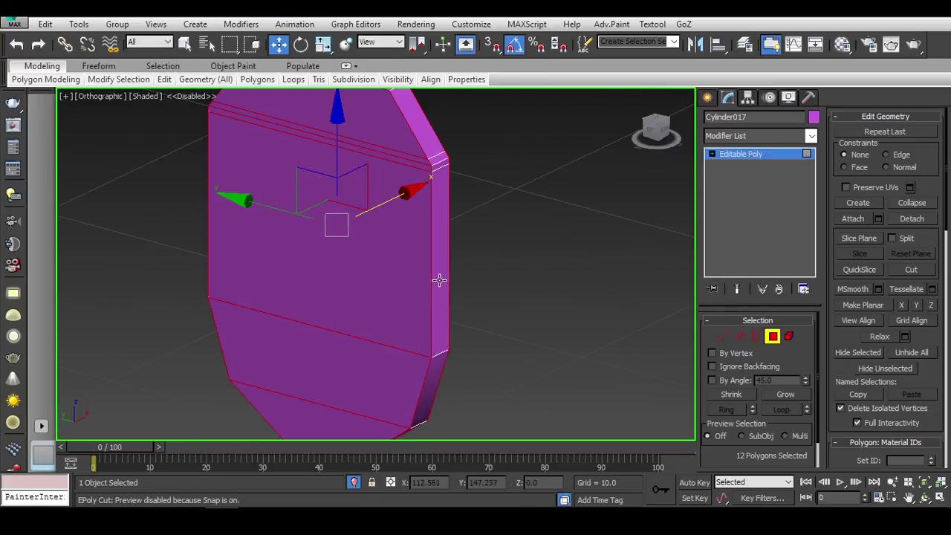
Step: Edit the selected front-face polygons through the viewport quad menu and move them
key(F2)
right_click(406, 216)
click(392, 288)
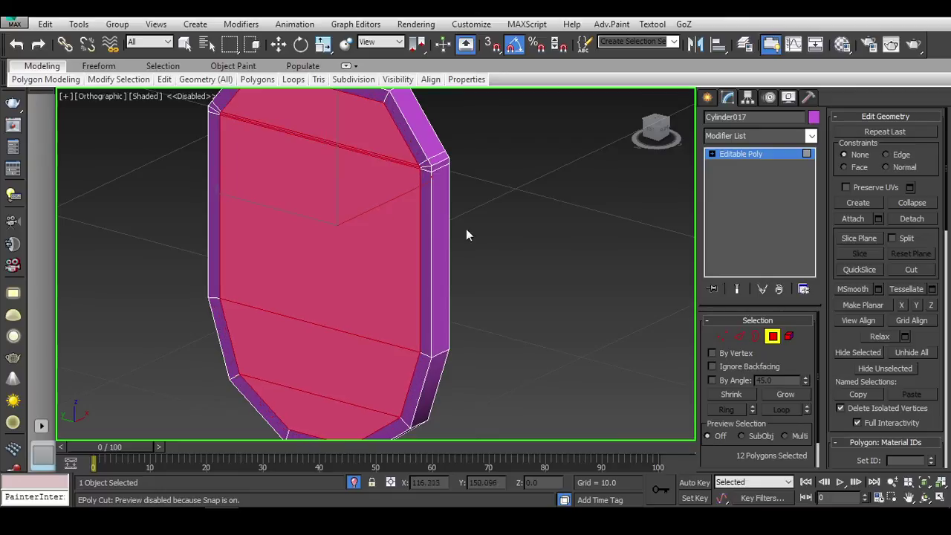
key(w)
mouse_move(499, 246)
alt+middle_down()
mouse_move(435, 308)
mouse_move(297, 162)
alt+middle_up()
scroll(296, 162, up, 2)
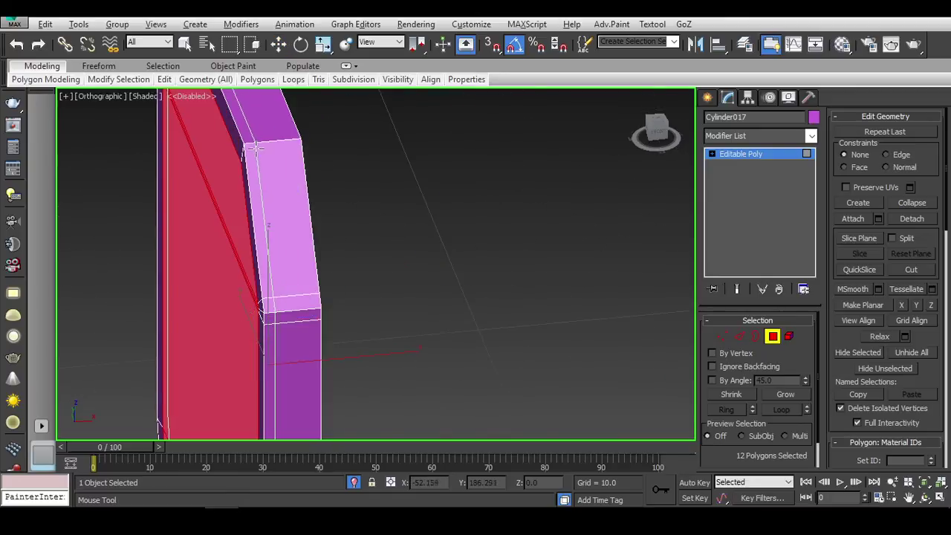
alt+middle_drag(521, 273, 535, 327)
click(545, 362)
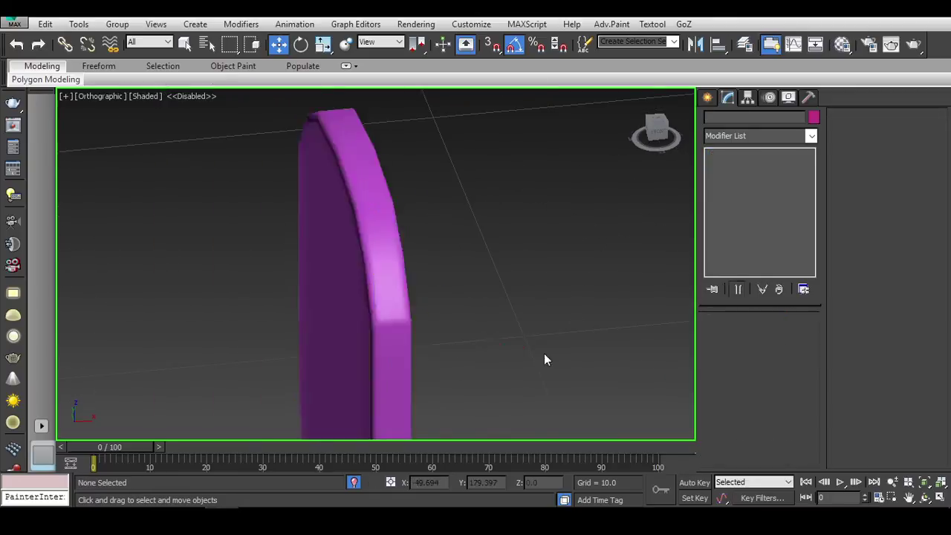
mouse_move(546, 361)
alt+middle_down()
mouse_move(516, 340)
mouse_move(443, 322)
alt+middle_up()
Step: Select the plate, frame it in the Left view, and turn off the smoothing preview
click(418, 252)
key(f)
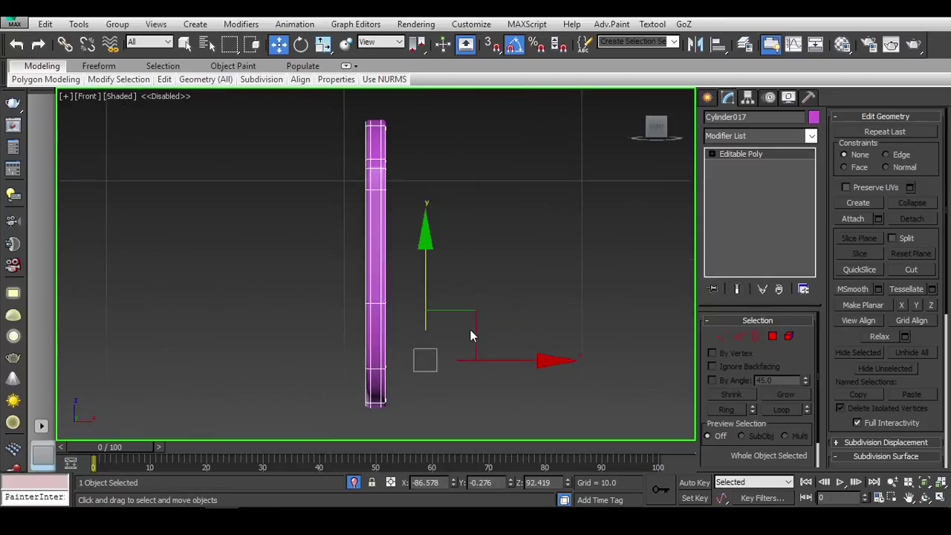
key(l)
key(z)
key(ctrl+BackSpace)
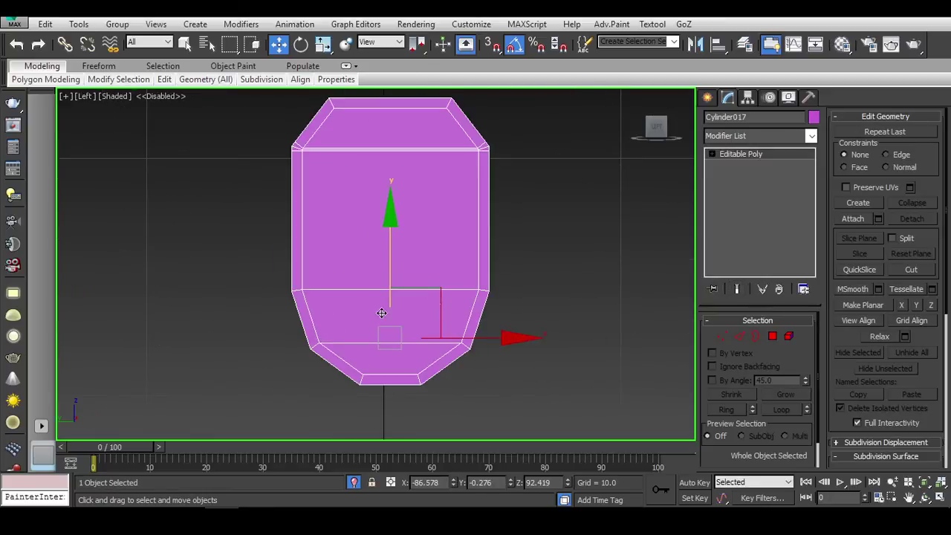
middle_drag(397, 239, 393, 313)
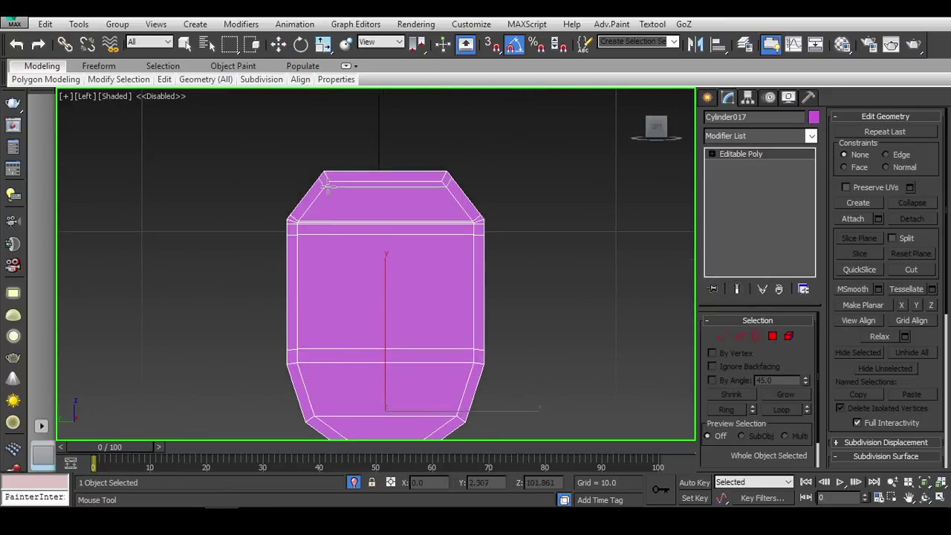
scroll(411, 331, up, 2)
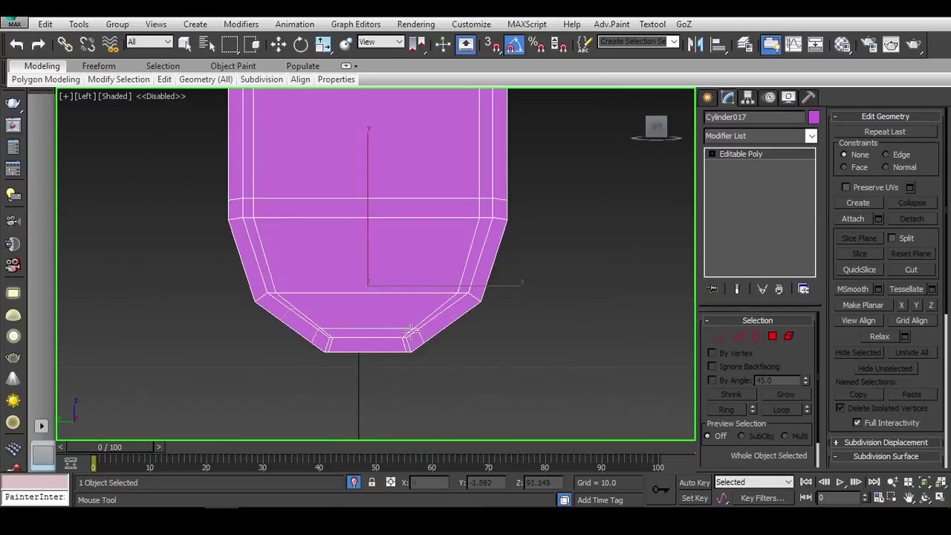
scroll(308, 333, up, 5)
Step: Cut new edges into the piece in Vertex and Edge modes in wireframe
key(1)
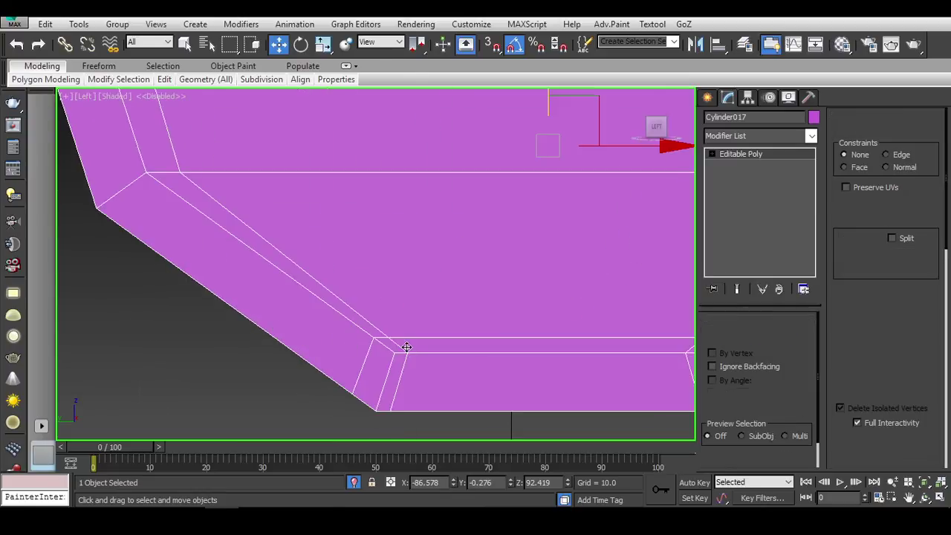
key(F3)
key(alt+c)
mouse_move(583, 388)
middle_down()
mouse_move(227, 329)
mouse_move(373, 245)
middle_up()
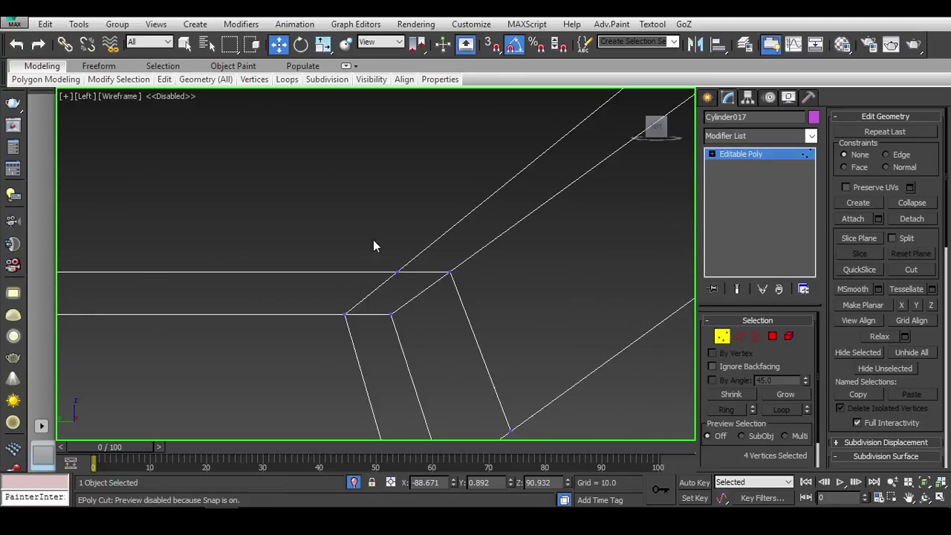
key(2)
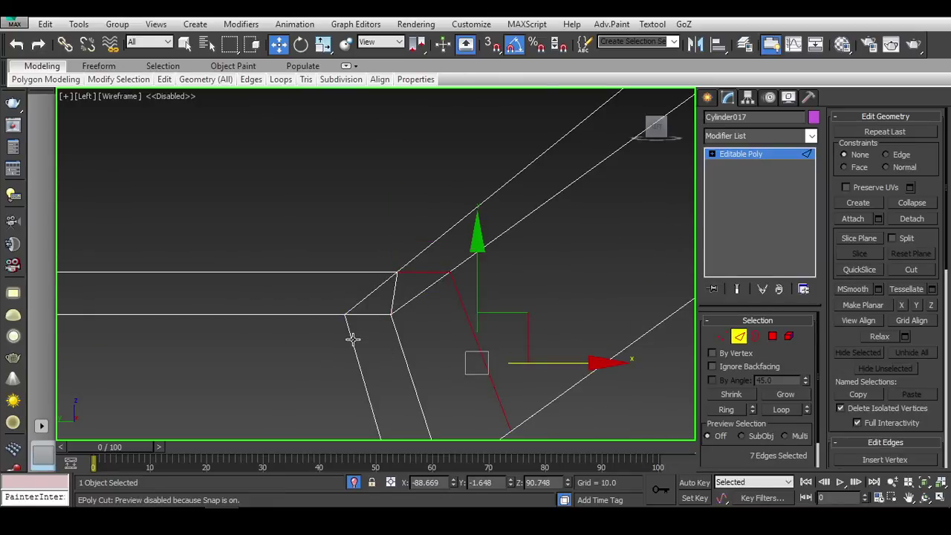
middle_drag(353, 340, 313, 307)
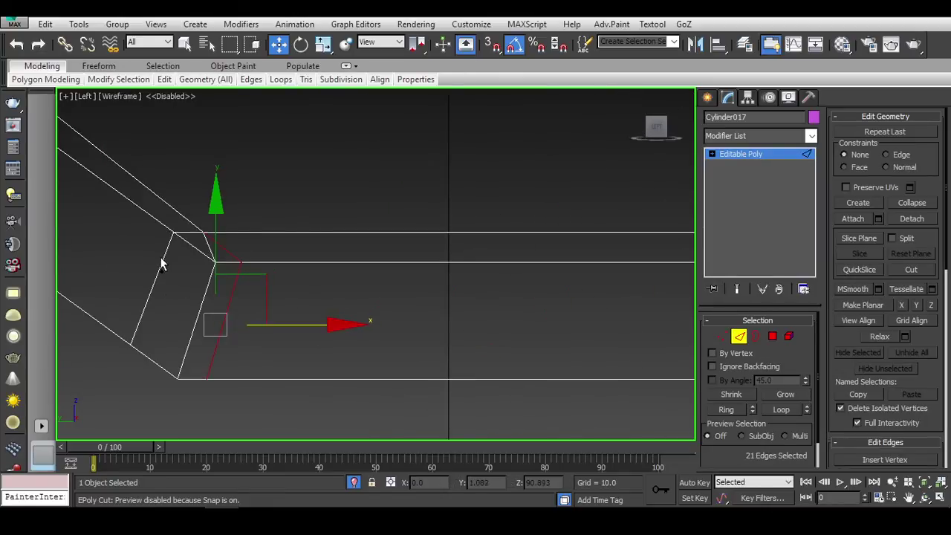
scroll(165, 257, down, 3)
key(6)
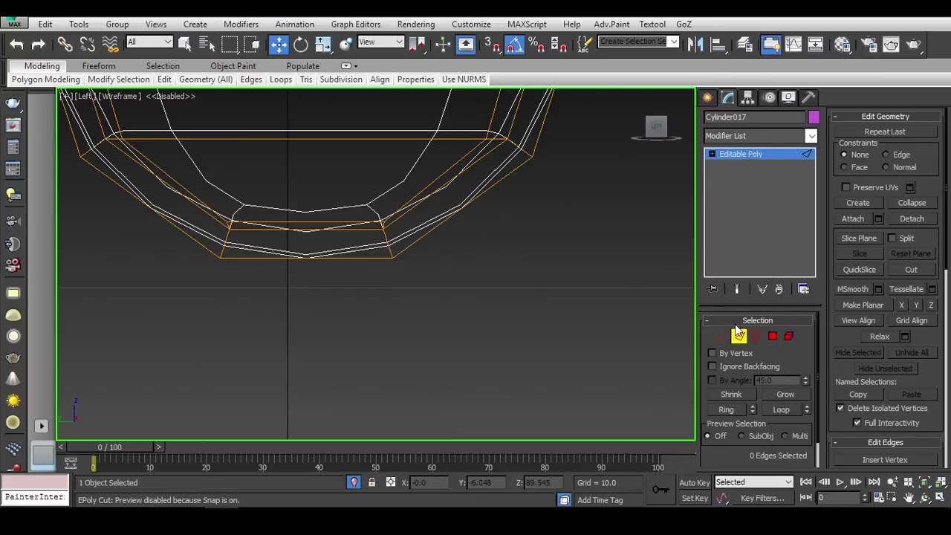
key(F3)
scroll(535, 295, down, 3)
scroll(476, 277, up, 1)
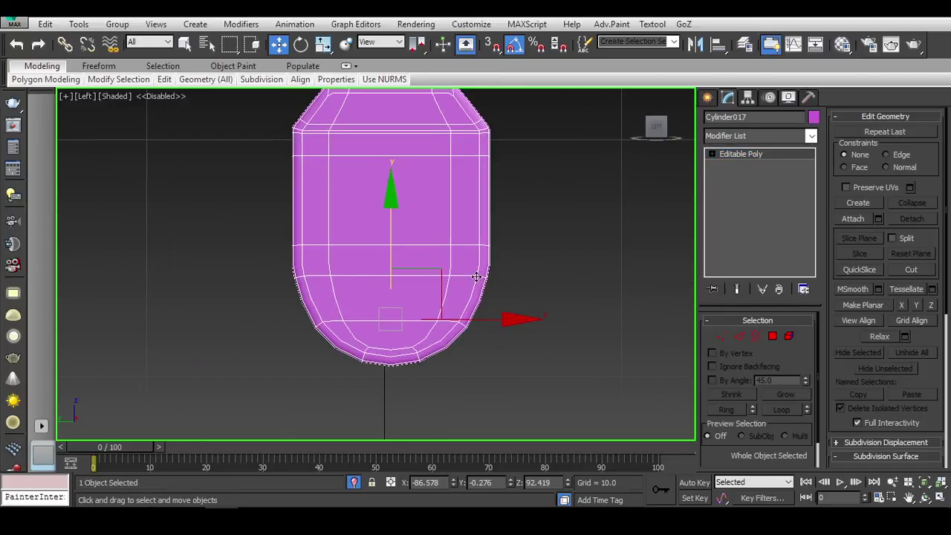
scroll(476, 277, up, 2)
Step: Undo back to the chamfered shape and show it with NURMS subdivision at 2 iterations
key(ctrl+z)
key(ctrl+z)
key(ctrl+z)
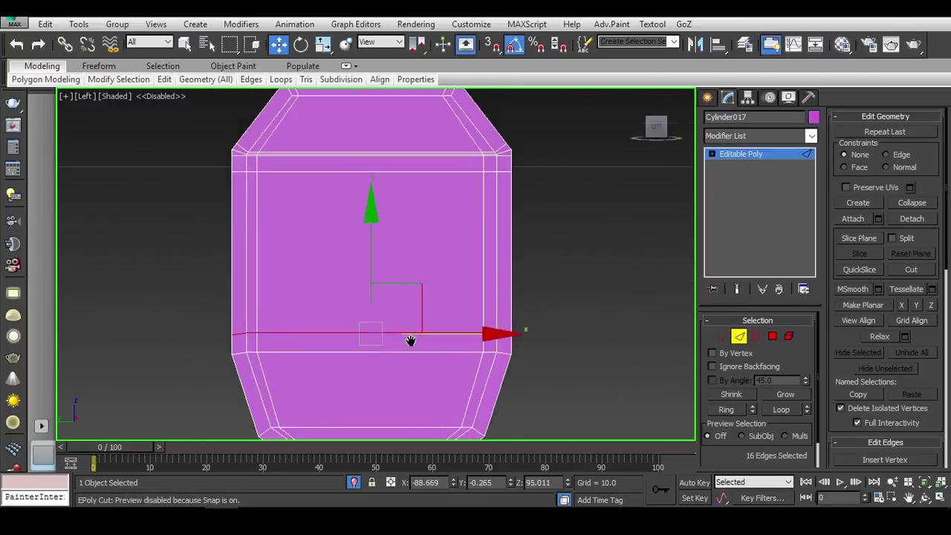
key(w)
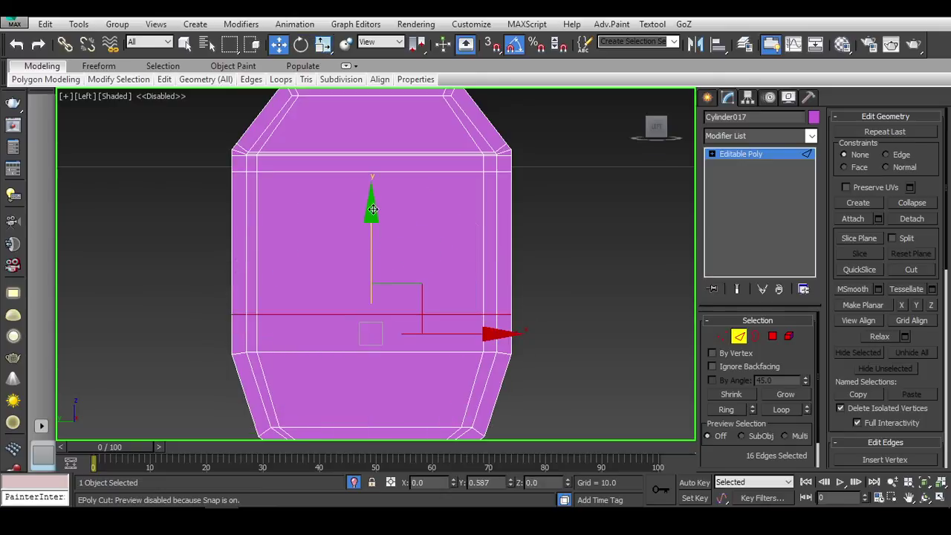
key(2)
scroll(599, 264, down, 5)
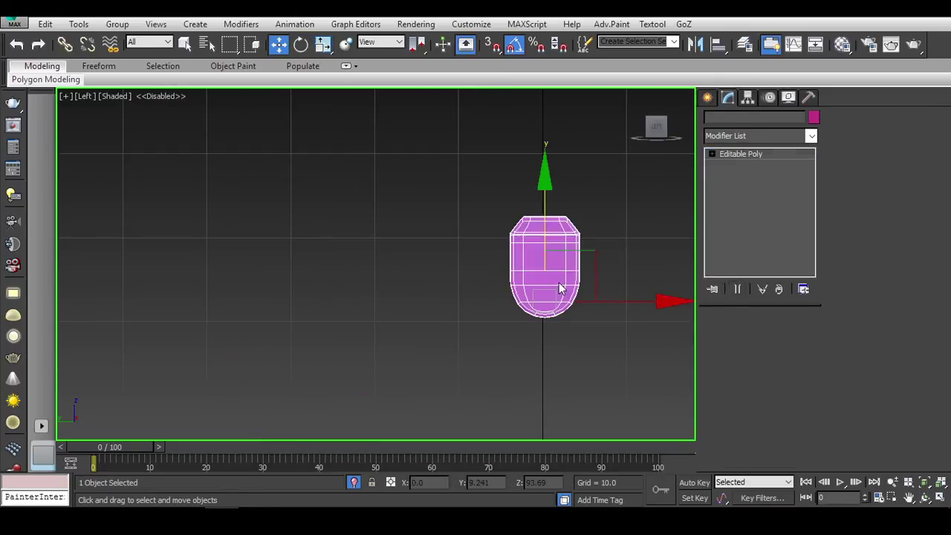
scroll(896, 396, down, 1)
scroll(928, 318, down, 4)
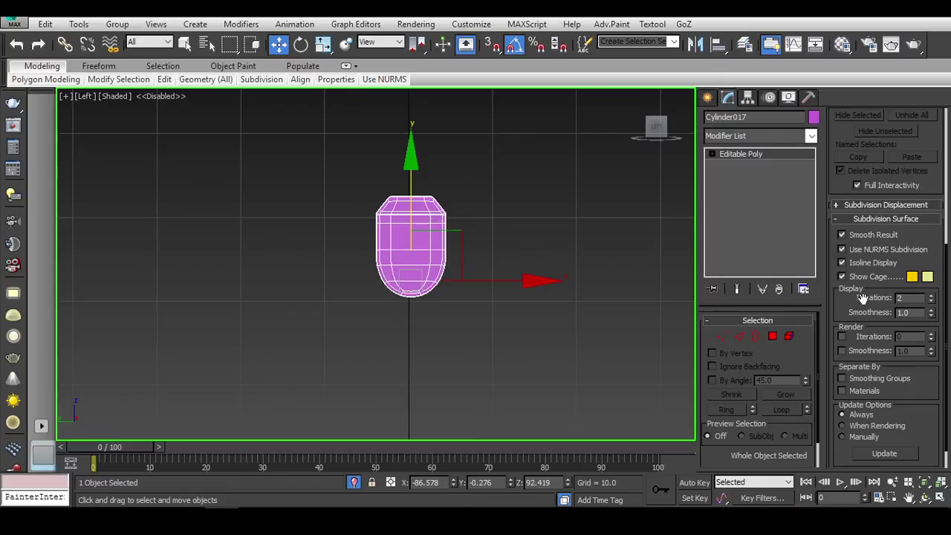
mouse_move(542, 210)
alt+middle_down()
mouse_move(433, 325)
mouse_move(524, 332)
alt+middle_up()
Step: Close the Material Editor and Unhide All the hidden gun parts
key(m)
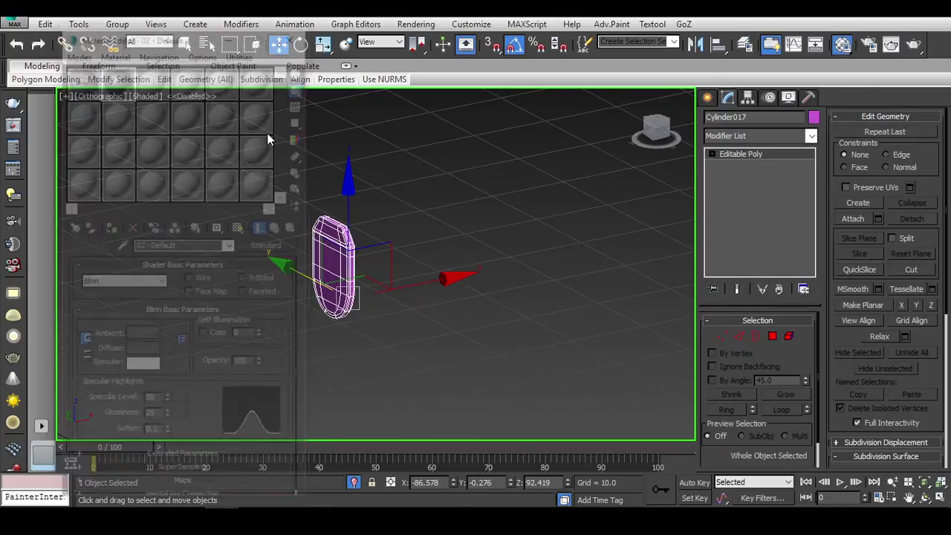
click(294, 35)
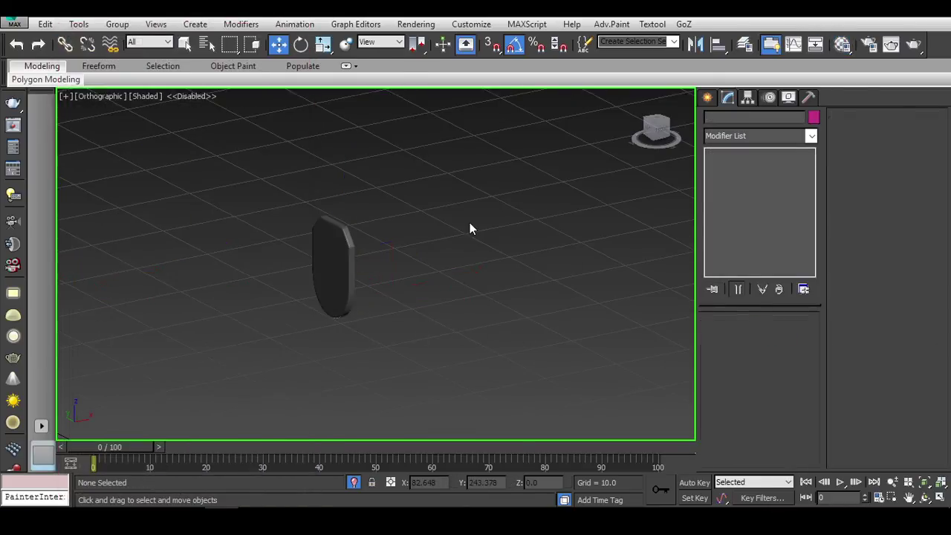
click(334, 267)
right_click(449, 265)
click(477, 211)
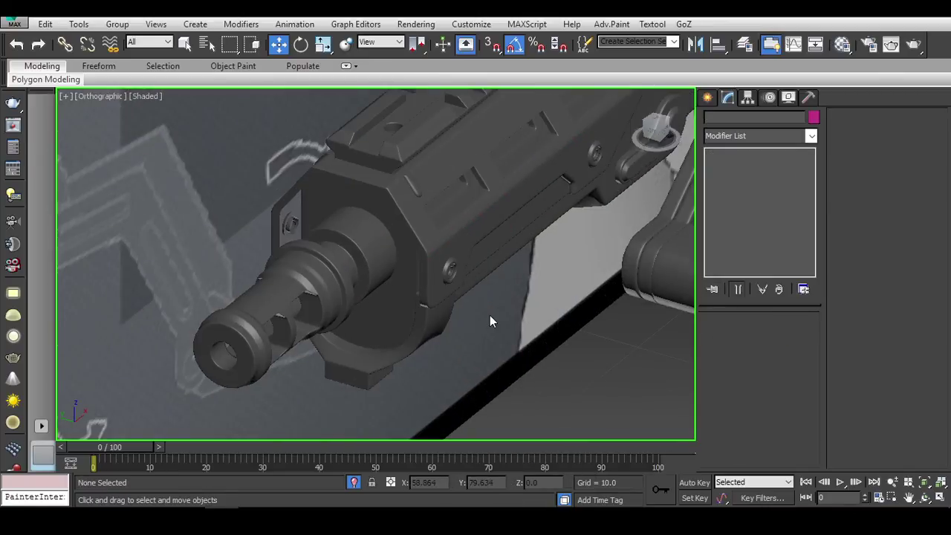
Step: Switch to Perspective view and pull back to see the whole reference board
scroll(490, 315, down, 3)
alt+middle_drag(556, 349, 491, 338)
key(p)
scroll(465, 332, down, 5)
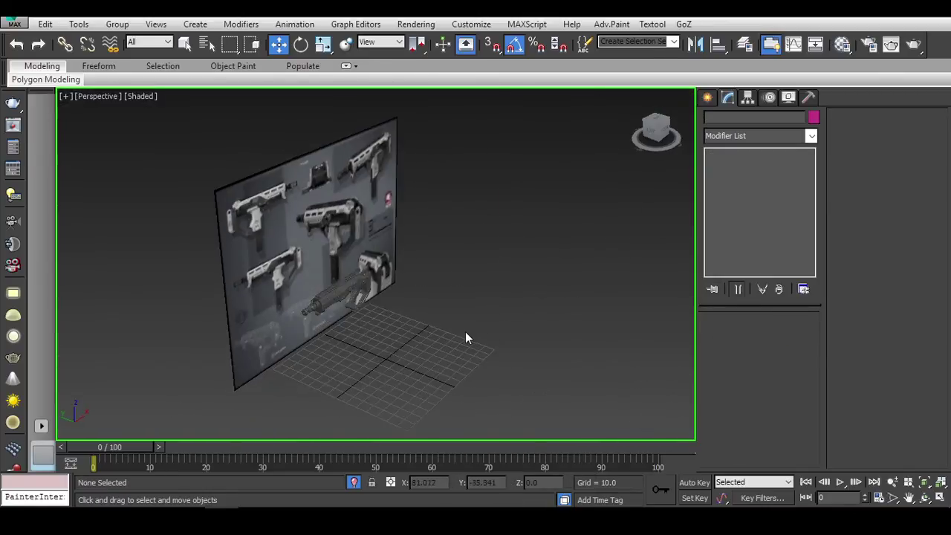
scroll(466, 335, up, 2)
scroll(444, 344, up, 5)
Step: Isolate the gun from the reference board and orbit in close to the handguard
click(395, 166)
key(z)
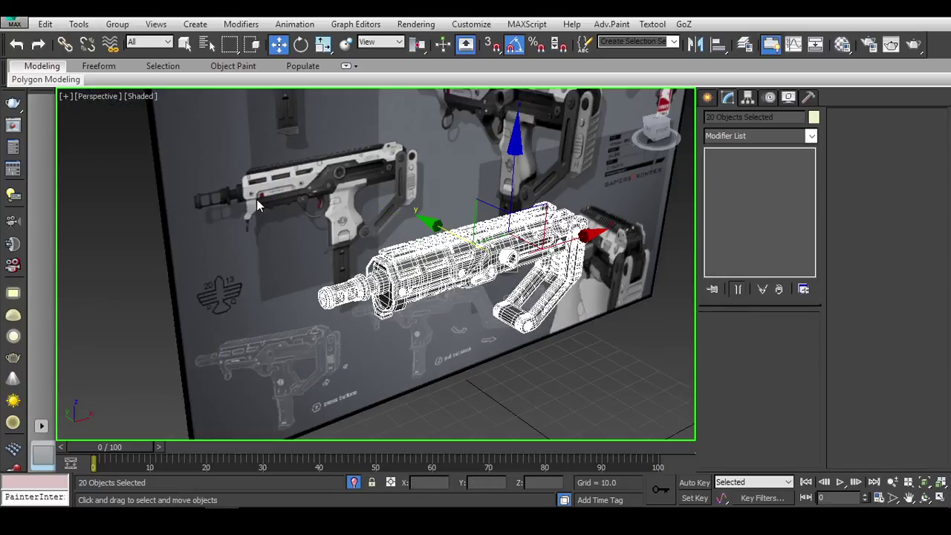
key(alt+q)
click(552, 410)
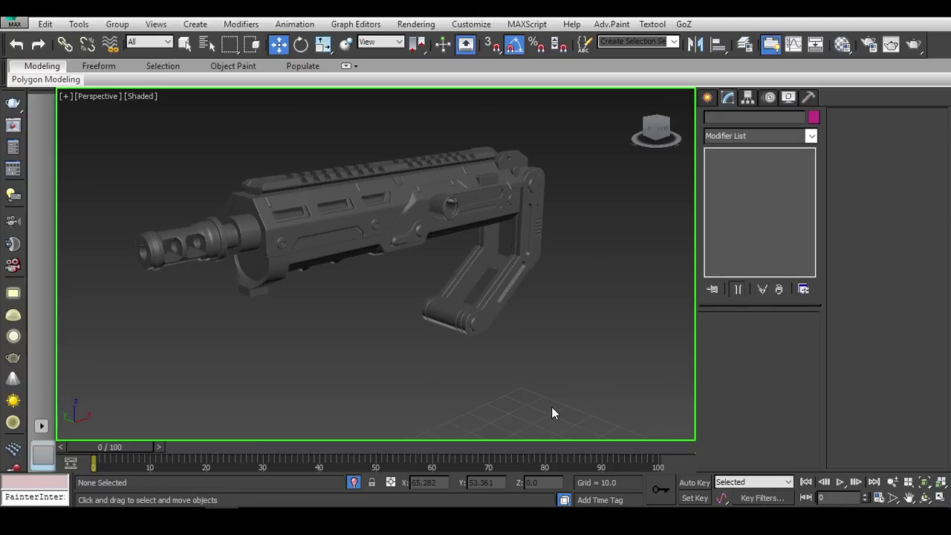
mouse_move(257, 282)
alt+middle_down()
mouse_move(590, 286)
mouse_move(561, 296)
mouse_move(388, 287)
mouse_move(569, 284)
mouse_move(602, 302)
mouse_move(364, 280)
mouse_move(547, 130)
alt+middle_up()
scroll(446, 275, up, 3)
Step: Make a mirrored copy of the small handguard detail piece and nudge it slightly along Y
scroll(446, 275, up, 3)
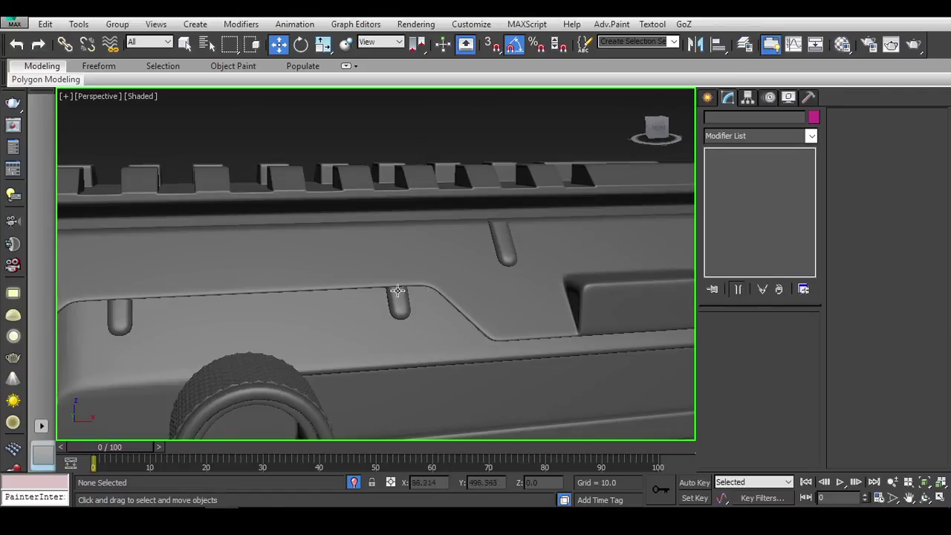
click(416, 297)
mouse_move(416, 297)
alt+middle_down()
mouse_move(497, 303)
mouse_move(609, 186)
alt+middle_up()
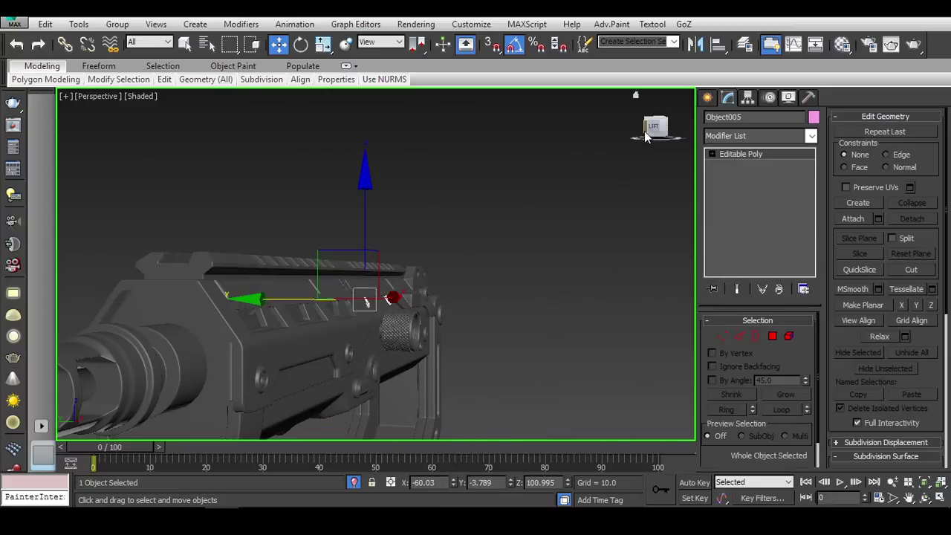
click(651, 130)
click(695, 44)
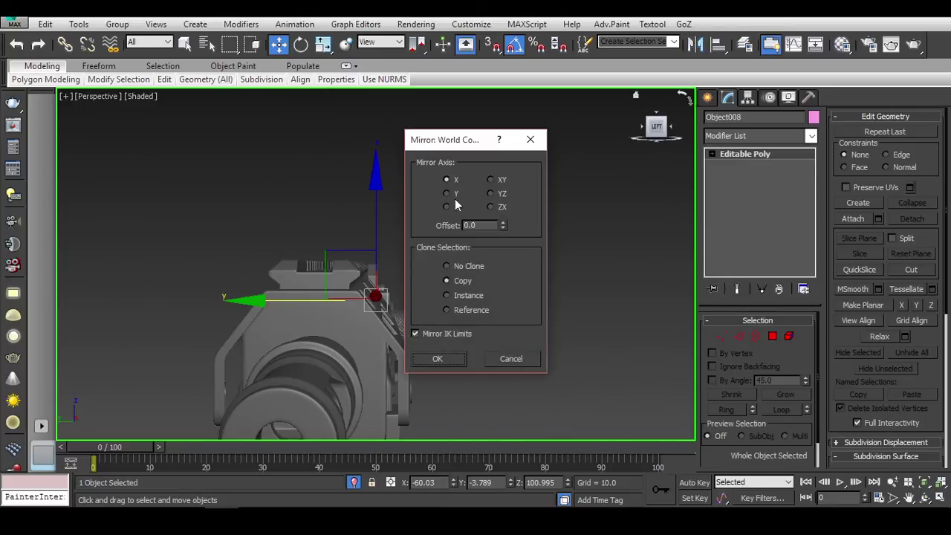
click(437, 358)
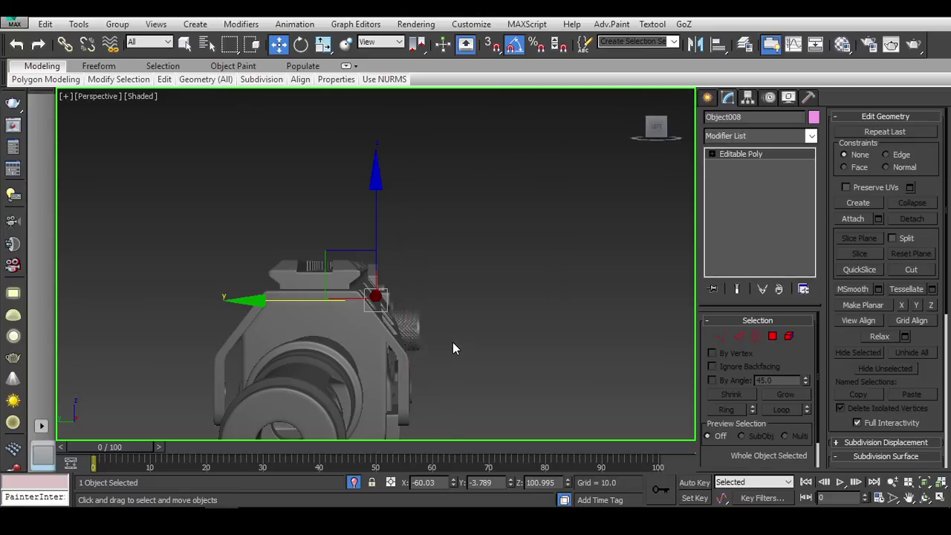
mouse_move(453, 342)
alt+middle_down()
mouse_move(427, 357)
mouse_move(364, 318)
alt+middle_up()
drag(325, 293, 316, 290)
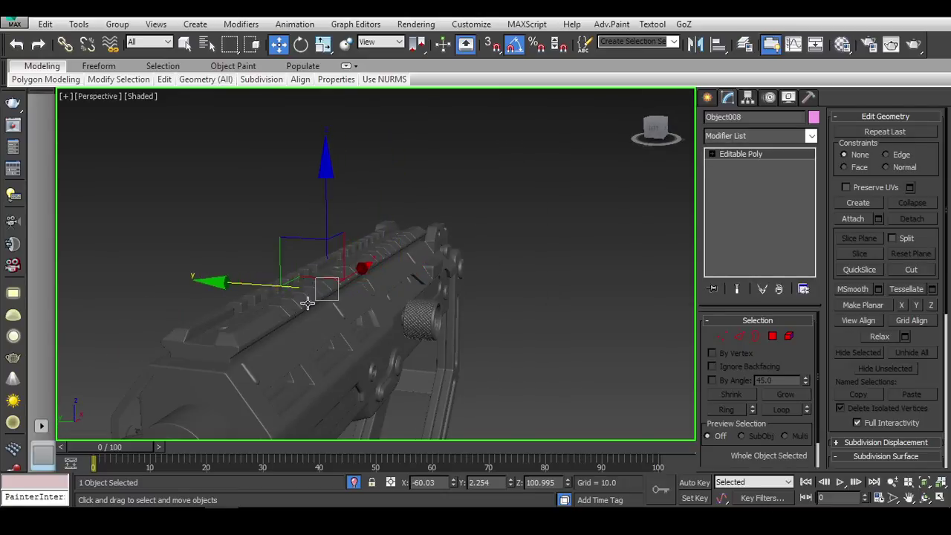
mouse_move(307, 303)
alt+middle_down()
mouse_move(374, 287)
mouse_move(443, 341)
alt+middle_up()
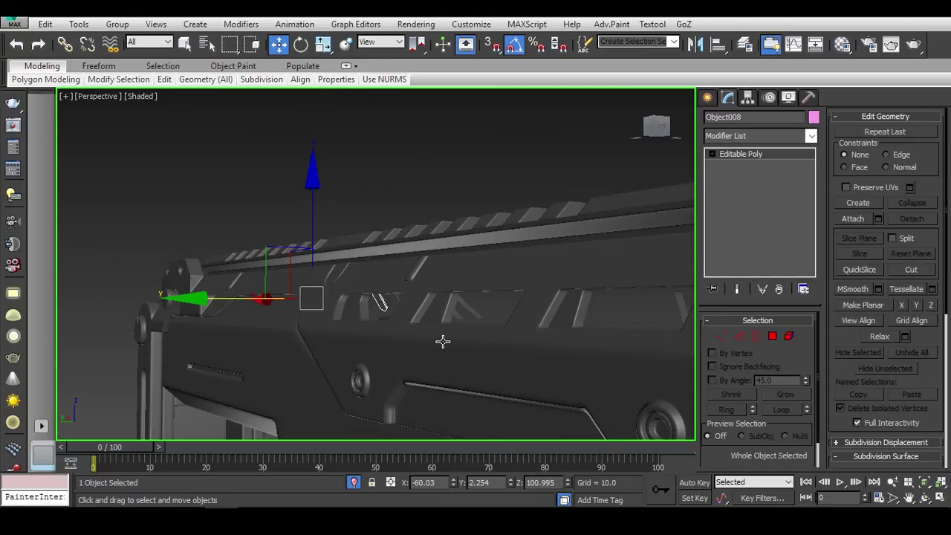
key(ctrl+d)
Step: Mirror a copy of the hook piece on the Y axis and slide the hooks into place
mouse_move(492, 320)
alt+middle_down()
mouse_move(297, 342)
mouse_move(349, 339)
alt+middle_up()
scroll(458, 298, up, 3)
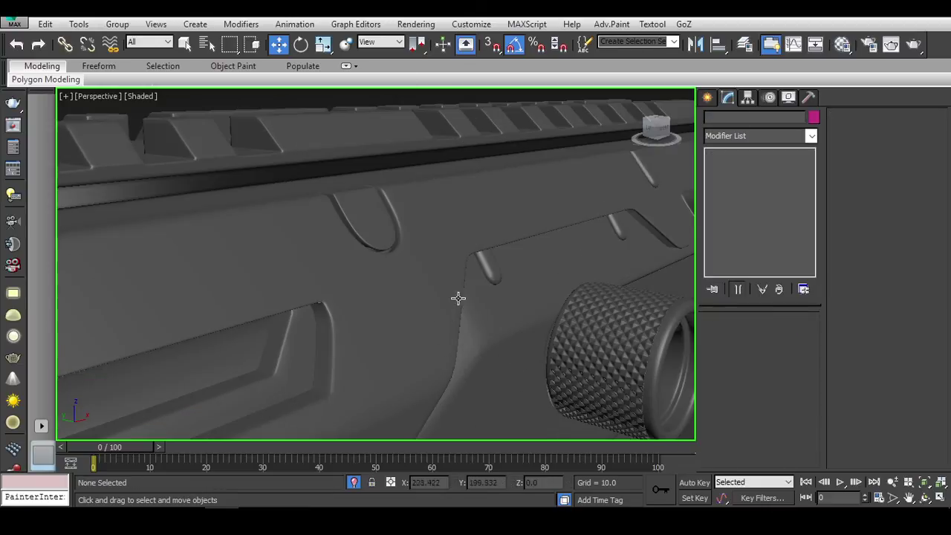
click(489, 266)
click(690, 46)
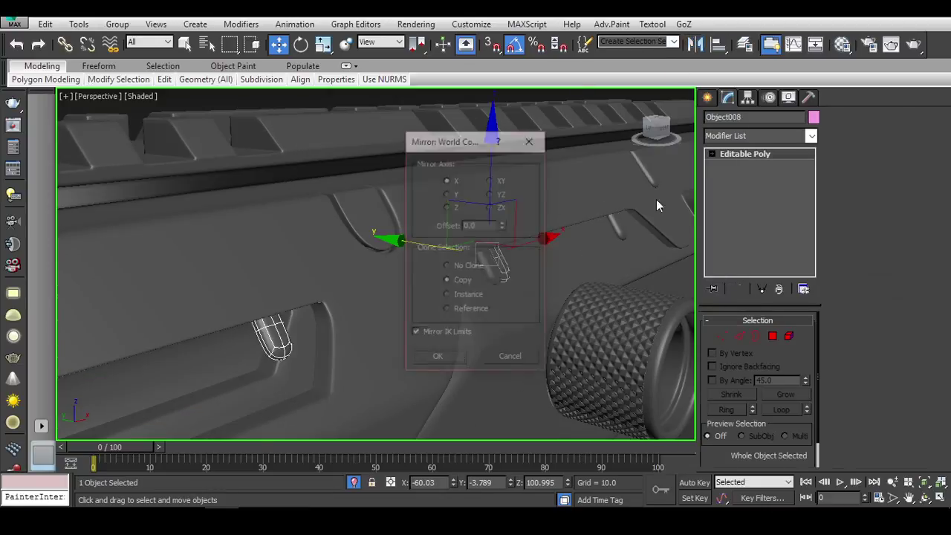
drag(460, 132, 741, 97)
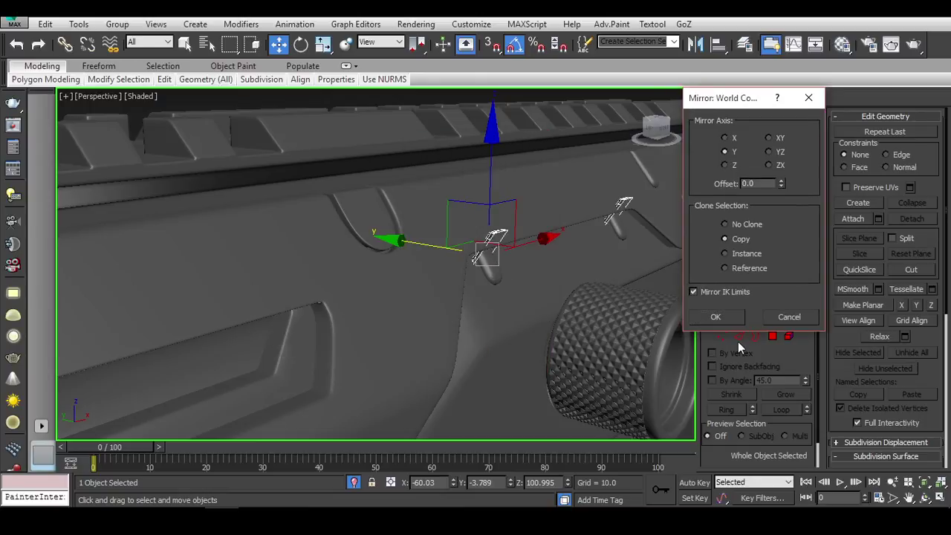
click(716, 317)
mouse_move(547, 308)
alt+middle_down()
mouse_move(731, 340)
mouse_move(510, 297)
mouse_move(464, 256)
alt+middle_up()
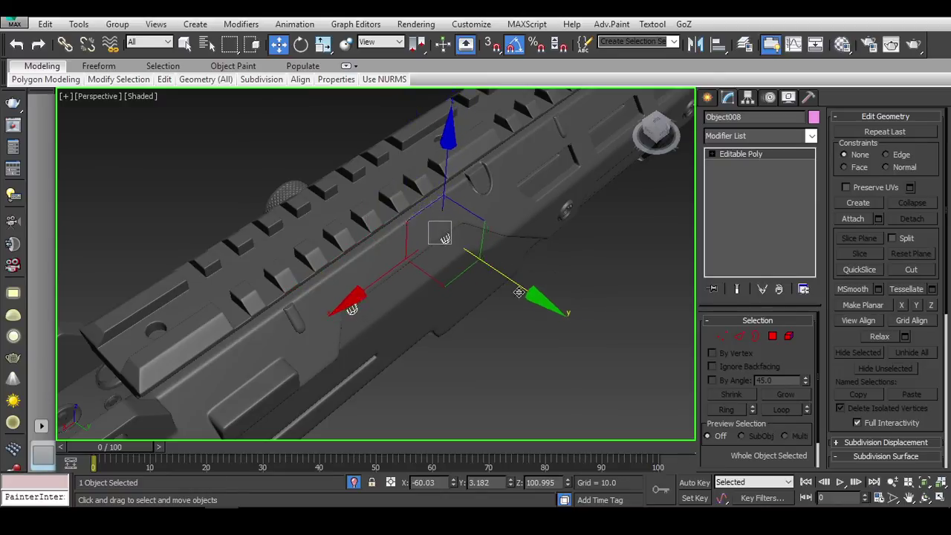
mouse_move(518, 292)
alt+middle_down()
mouse_move(480, 280)
mouse_move(416, 318)
alt+middle_up()
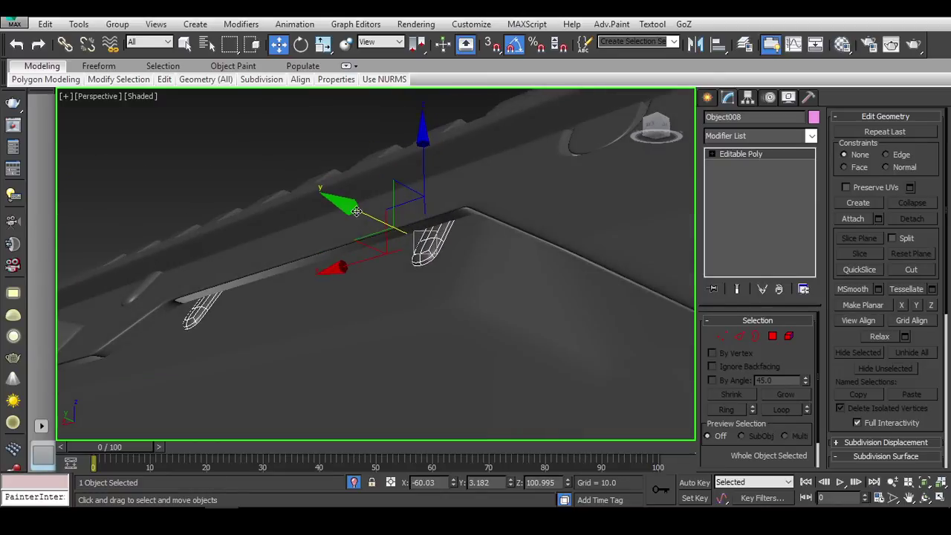
drag(352, 207, 363, 209)
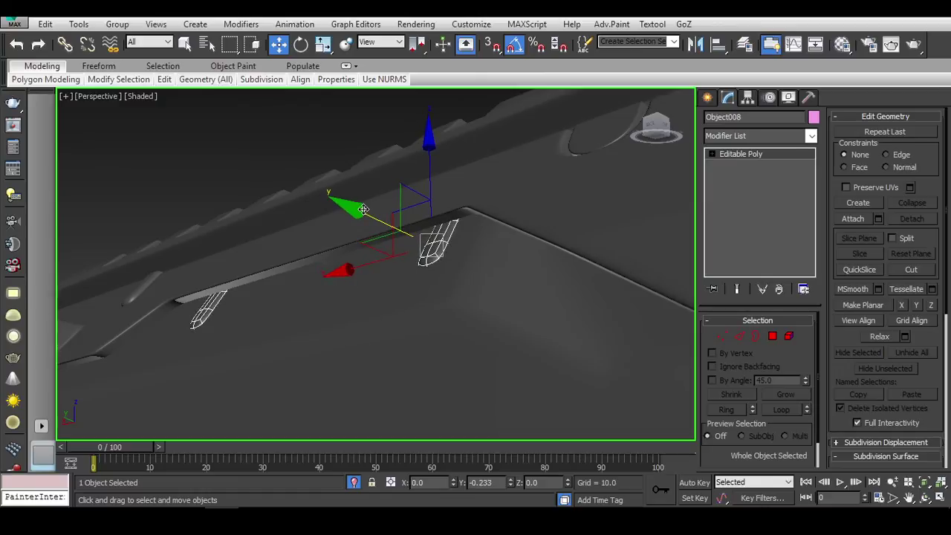
mouse_move(362, 210)
alt+middle_down()
mouse_move(414, 302)
mouse_move(535, 367)
mouse_move(467, 348)
mouse_move(590, 232)
mouse_move(461, 347)
mouse_move(521, 390)
mouse_move(378, 257)
mouse_move(350, 272)
mouse_move(367, 330)
mouse_move(396, 290)
mouse_move(420, 283)
mouse_move(423, 300)
mouse_move(436, 298)
mouse_move(436, 283)
mouse_move(409, 312)
mouse_move(434, 332)
mouse_move(449, 325)
alt+middle_up()
click(467, 348)
key(ctrl+a)
click(521, 391)
scroll(420, 283, up, 3)
scroll(410, 312, down, 5)
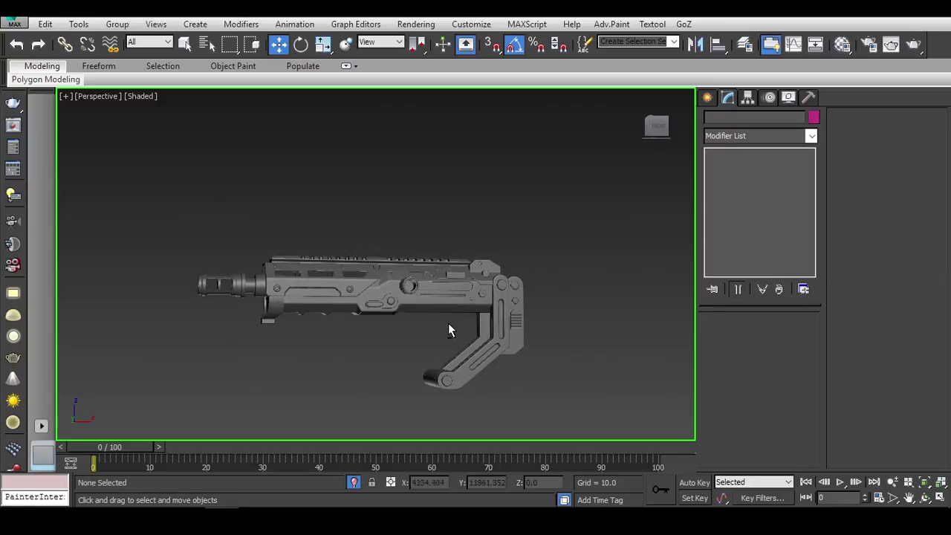